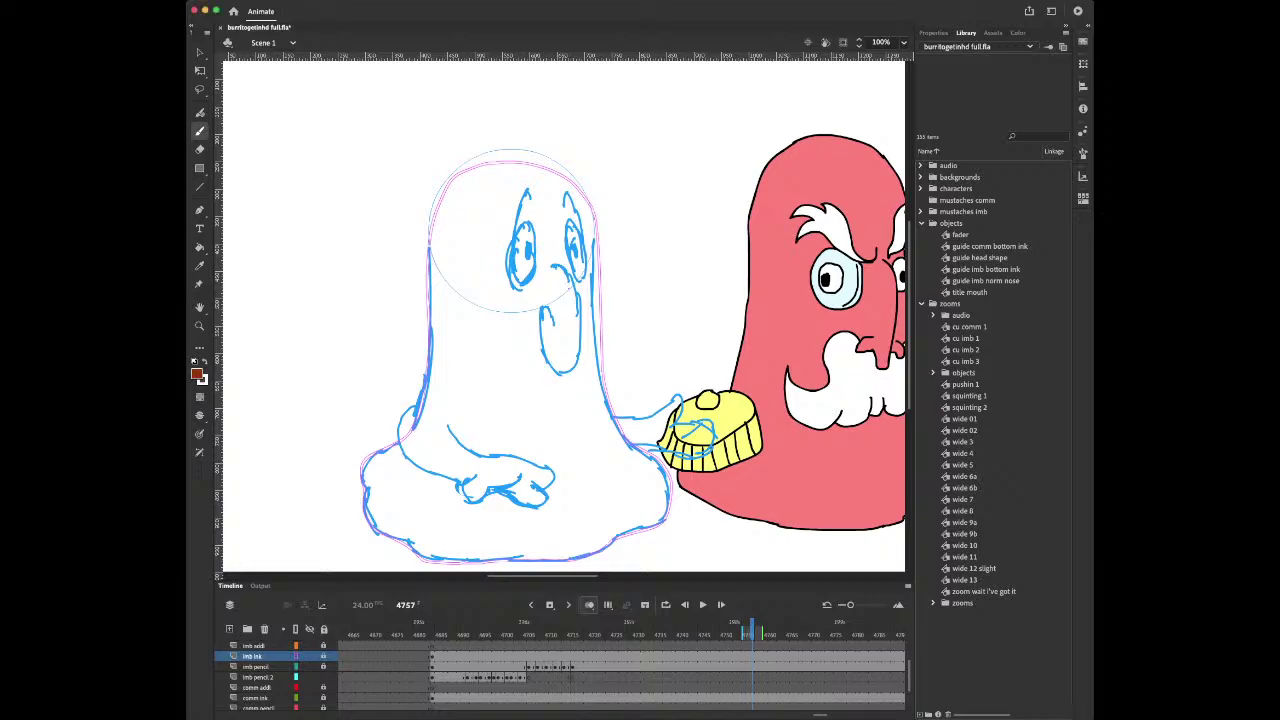
# Play back and scrub the left character's rough pencil animation between frames 4689 and 4718 to review the motion
pyautogui.click(454, 667)
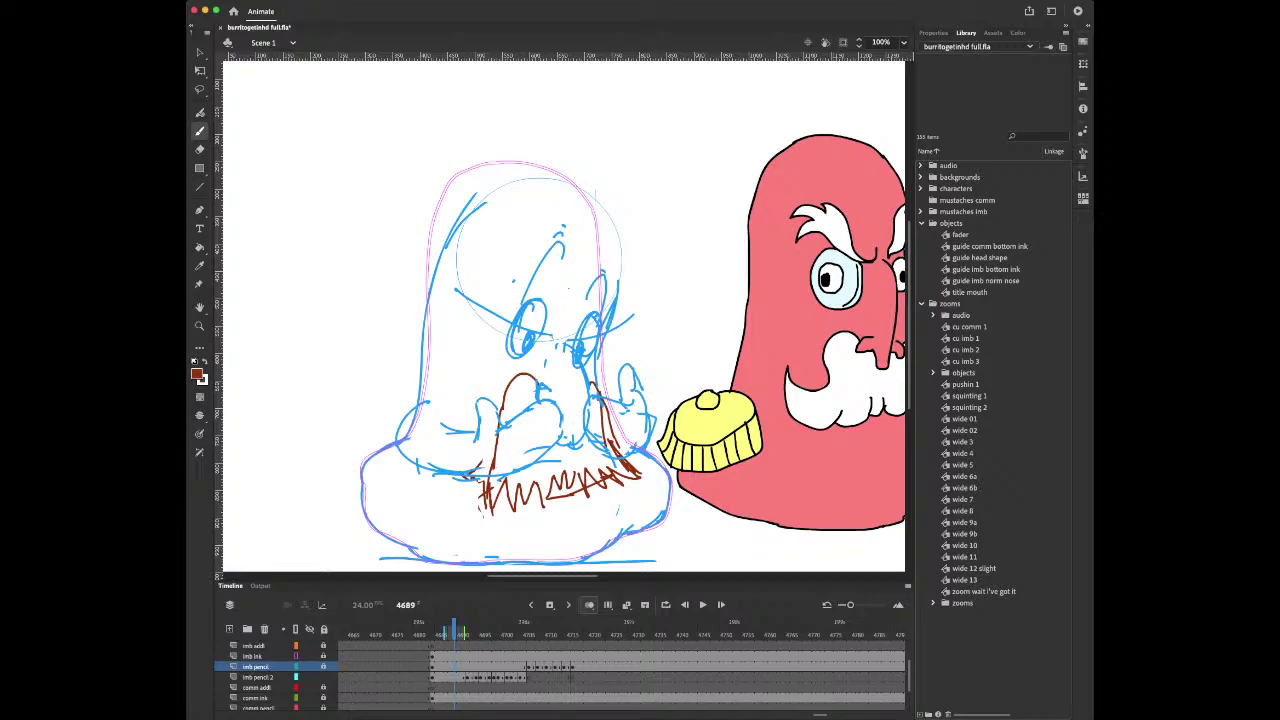
pyautogui.click(432, 656)
pyautogui.press('Return')
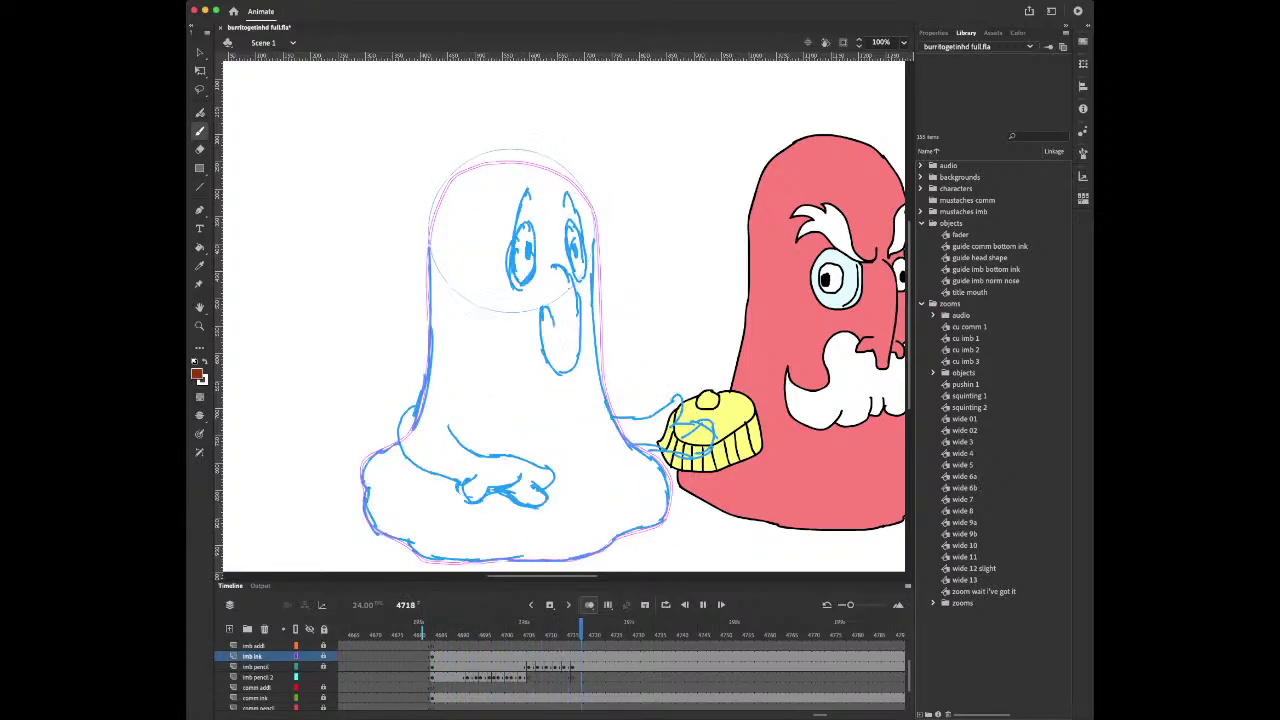
pyautogui.press('Return')
pyautogui.click(468, 635)
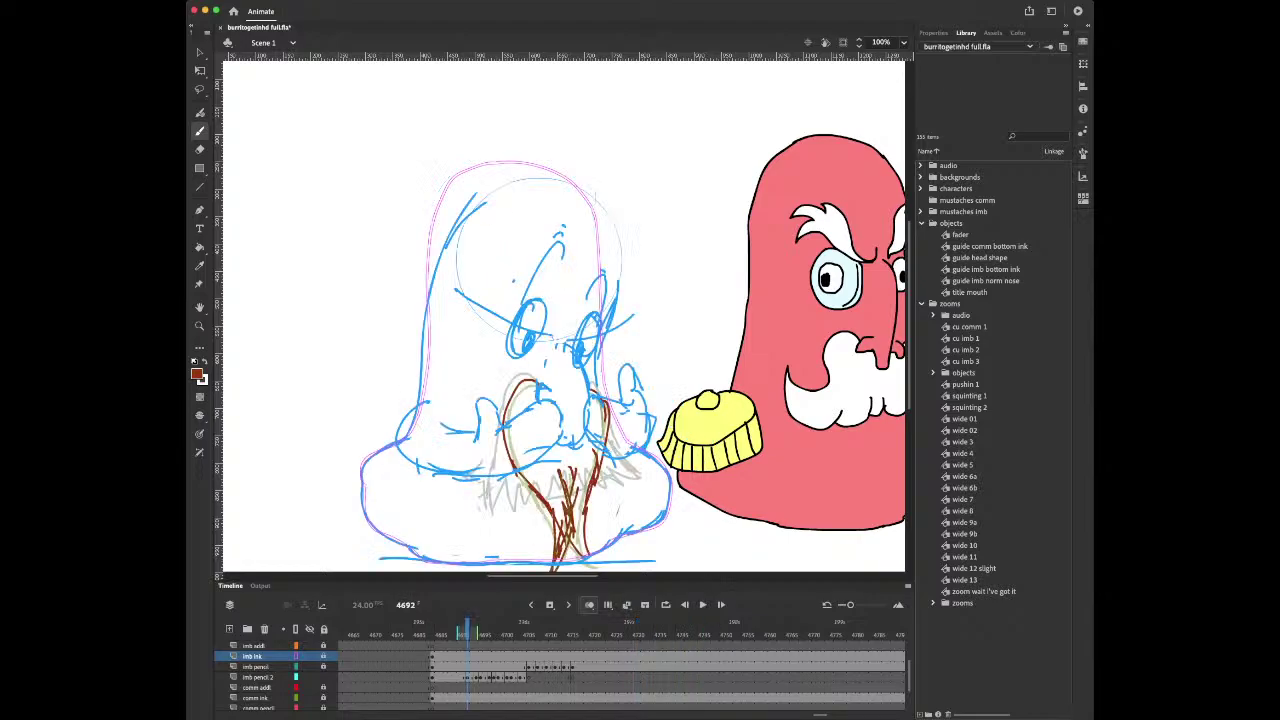
pyautogui.click(529, 677)
pyautogui.moveTo(528, 633)
pyautogui.mouseDown()
pyautogui.moveTo(580, 633)
pyautogui.moveTo(455, 633)
pyautogui.moveTo(570, 633)
pyautogui.mouseUp()
pyautogui.click(525, 677)
pyautogui.press('.')
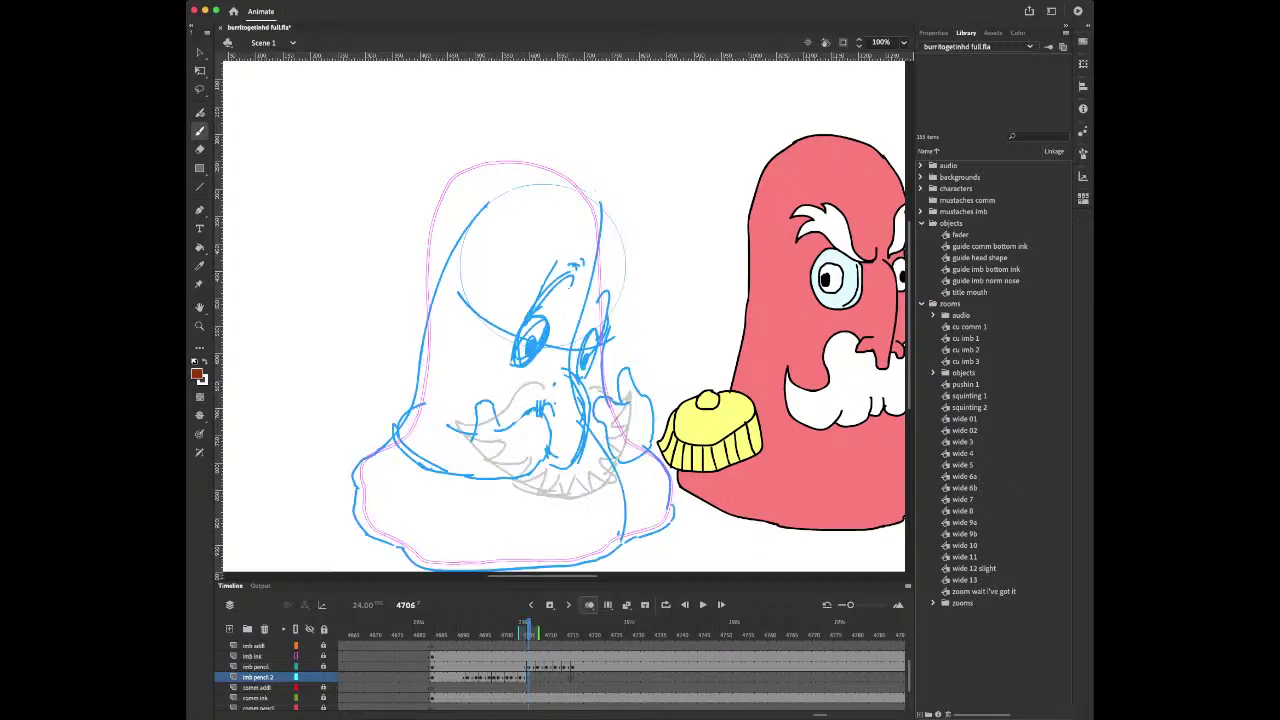
pyautogui.moveTo(527, 633); pyautogui.dragTo(581, 633)
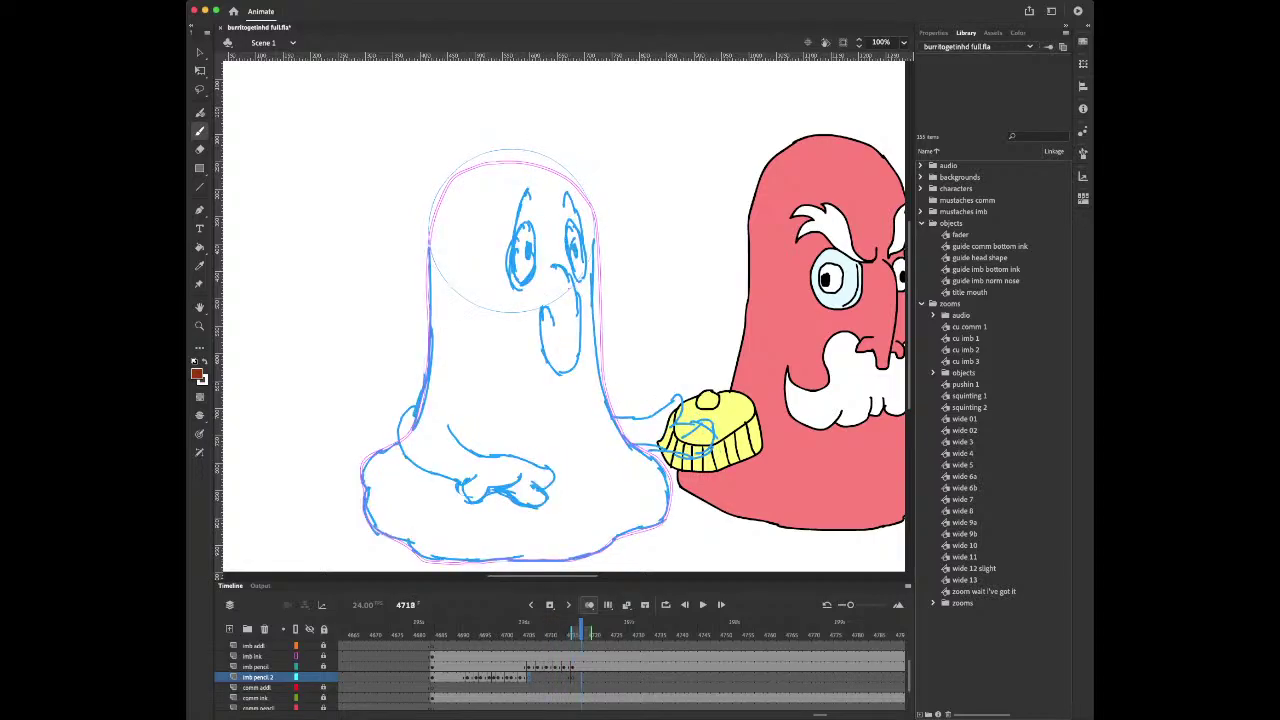
pyautogui.click(527, 633)
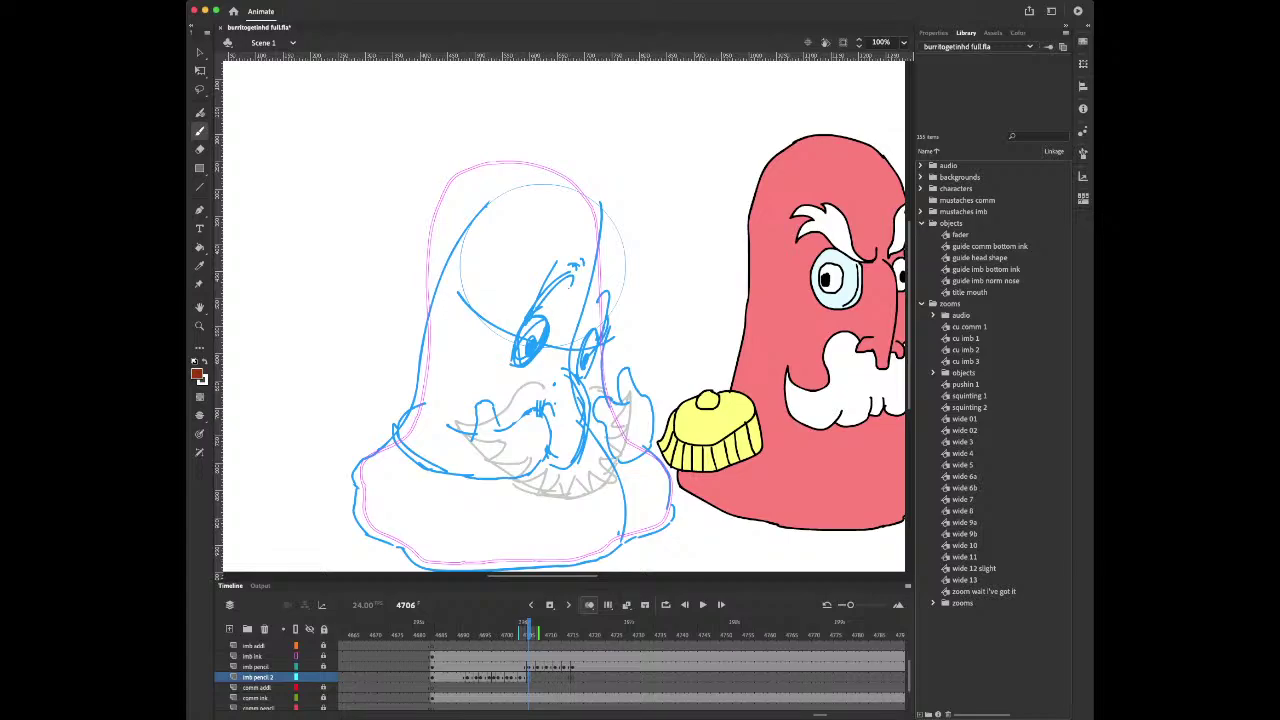
# Flip back and forth around frames 4704 to 4707 to compare the mustache drawings on imb pencil 2 with the next head pose
pyautogui.moveTo(529, 633)
pyautogui.mouseDown()
pyautogui.moveTo(477, 633)
pyautogui.moveTo(537, 633)
pyautogui.moveTo(507, 633)
pyautogui.moveTo(520, 633)
pyautogui.mouseUp()
pyautogui.click(528, 667)
pyautogui.click(520, 678)
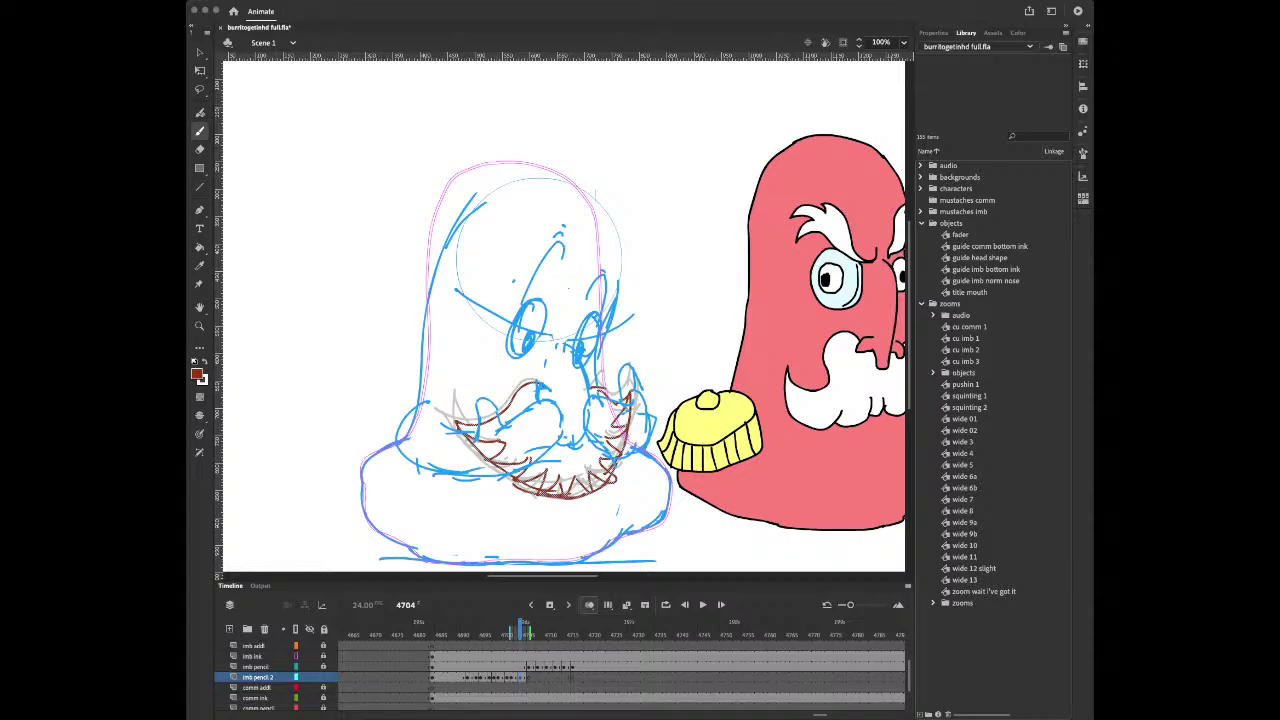
pyautogui.press('.')
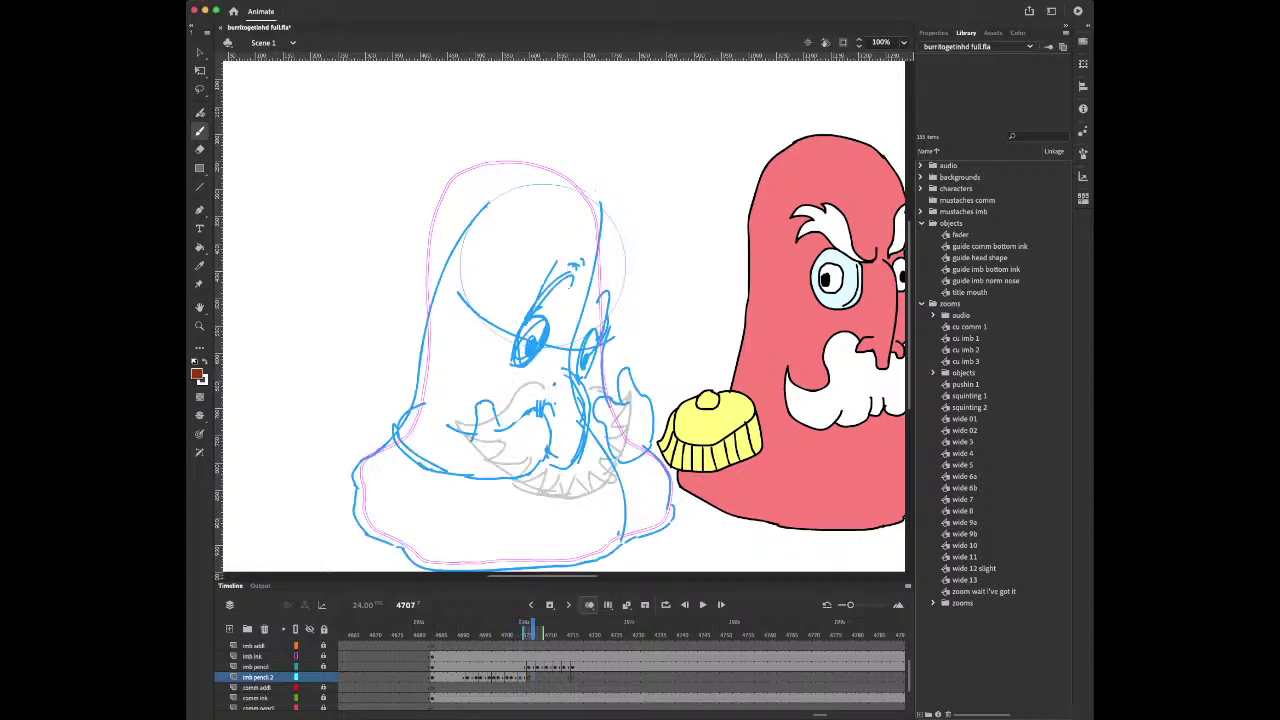
pyautogui.press('.')
pyautogui.press(',')
pyautogui.press(',')
pyautogui.press(',')
pyautogui.press(',')
pyautogui.press('.')
pyautogui.press('.')
pyautogui.press('.')
pyautogui.press('.')
pyautogui.press('.')
# Unlock the imb pencil layer at frame 4706 and make the imb pencil 2 layer visible again
pyautogui.click(529, 667)
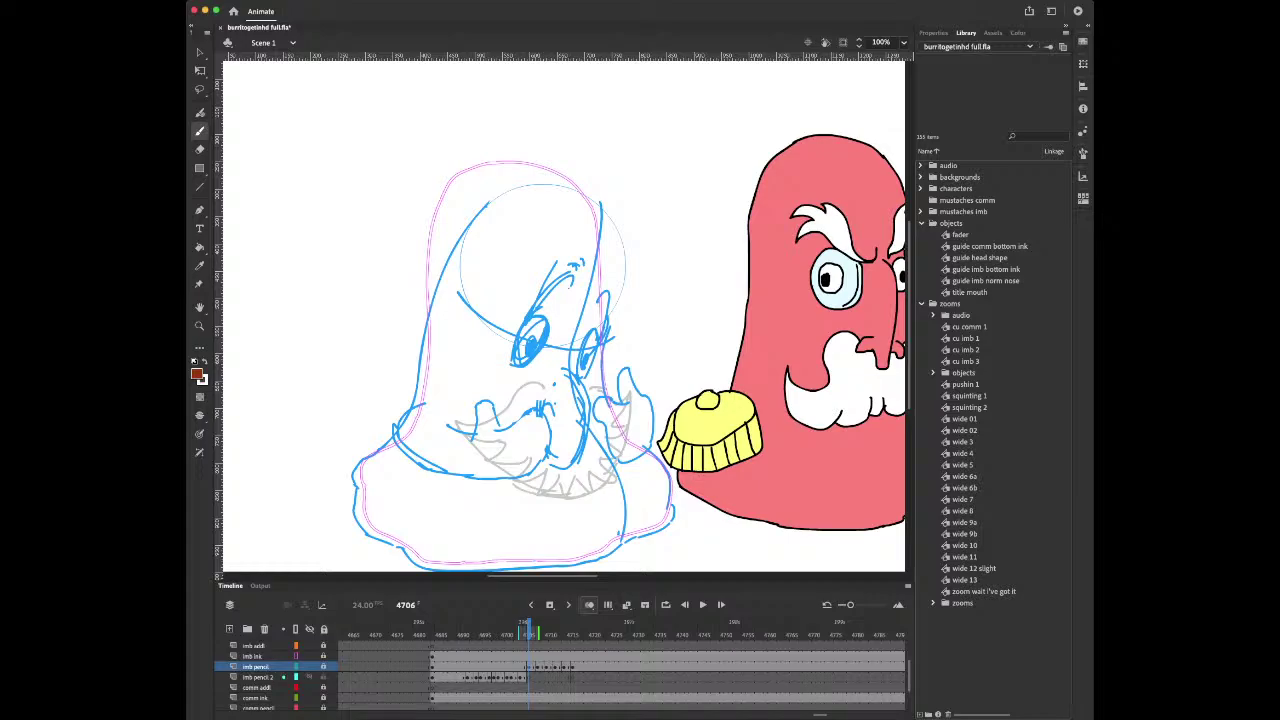
pyautogui.click(323, 667)
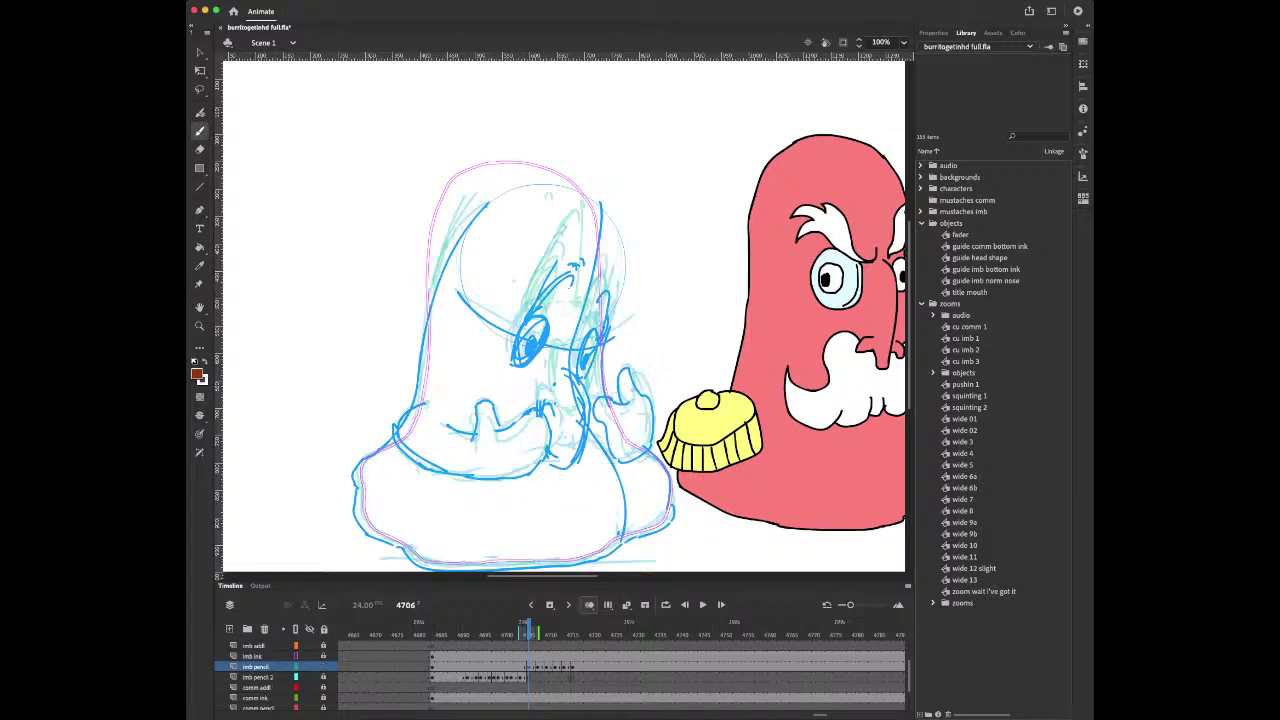
pyautogui.click(529, 667)
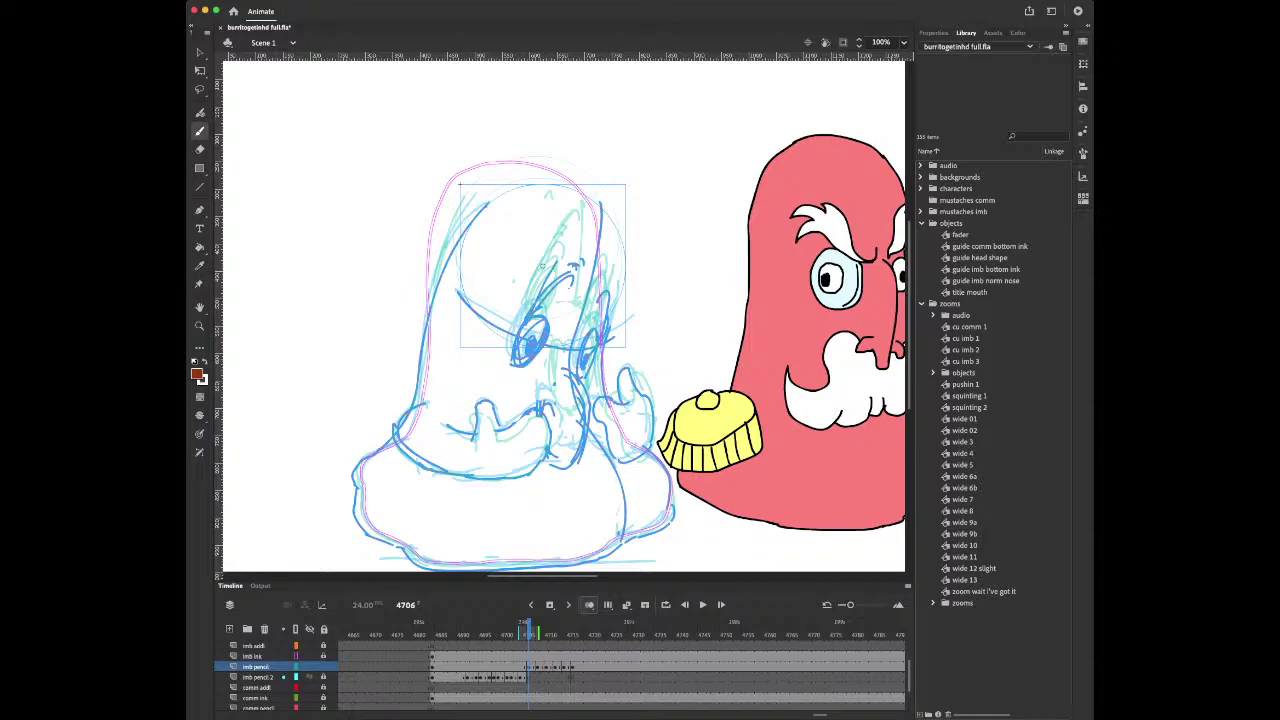
pyautogui.press('super+shift+v')
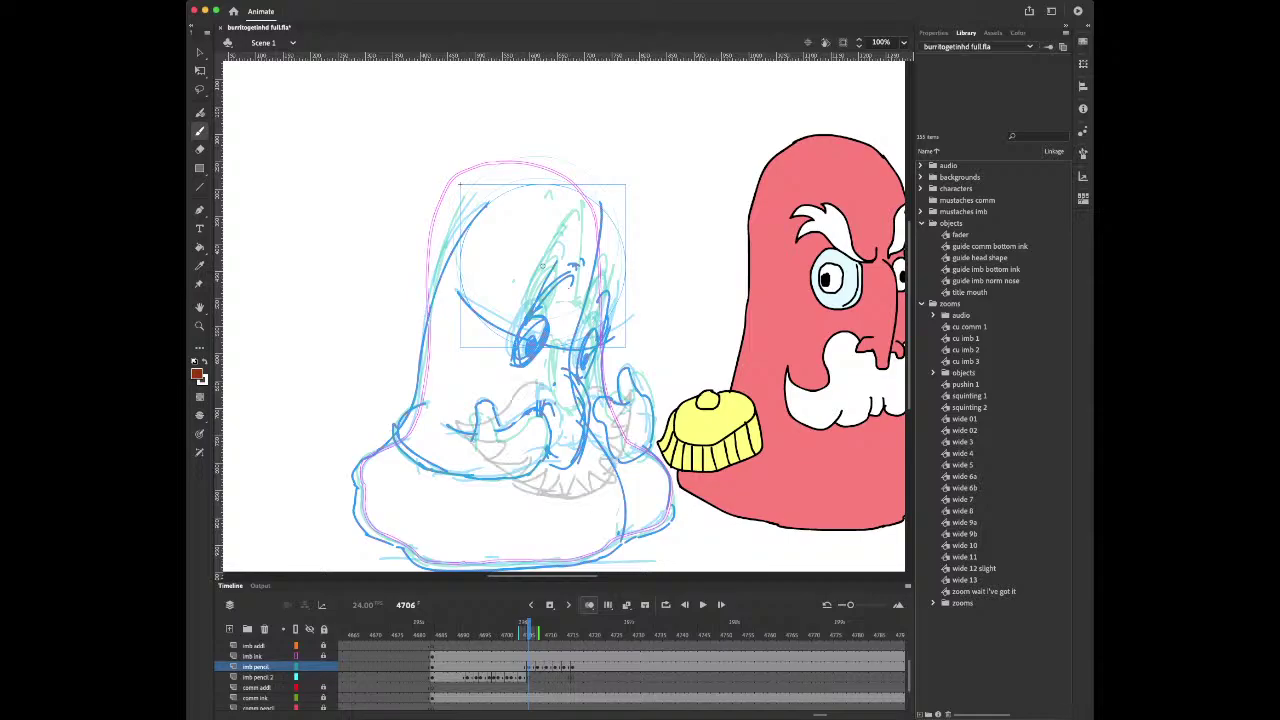
pyautogui.press('super+Tab')
# Play back the head-raising motion from frame 4706 and examine its final poses around frames 4716 to 4721
pyautogui.press(',')
pyautogui.press('.')
pyautogui.press('.')
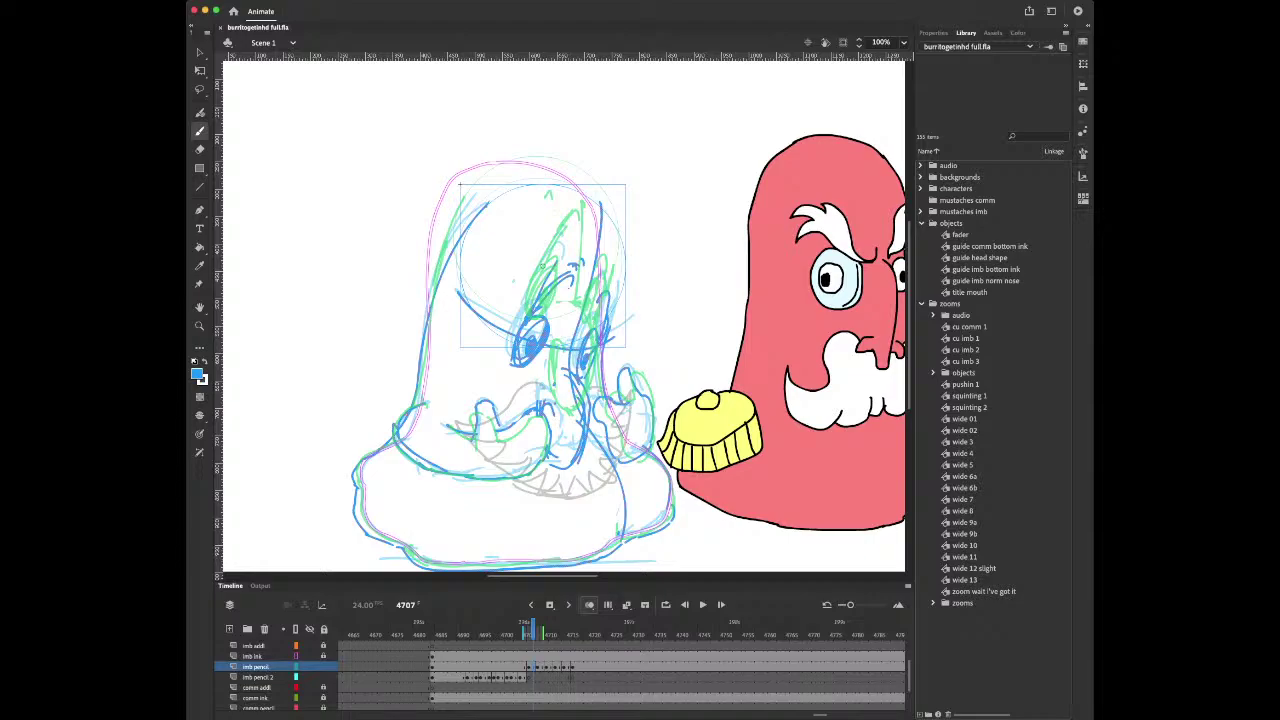
pyautogui.click(529, 678)
pyautogui.press('Return')
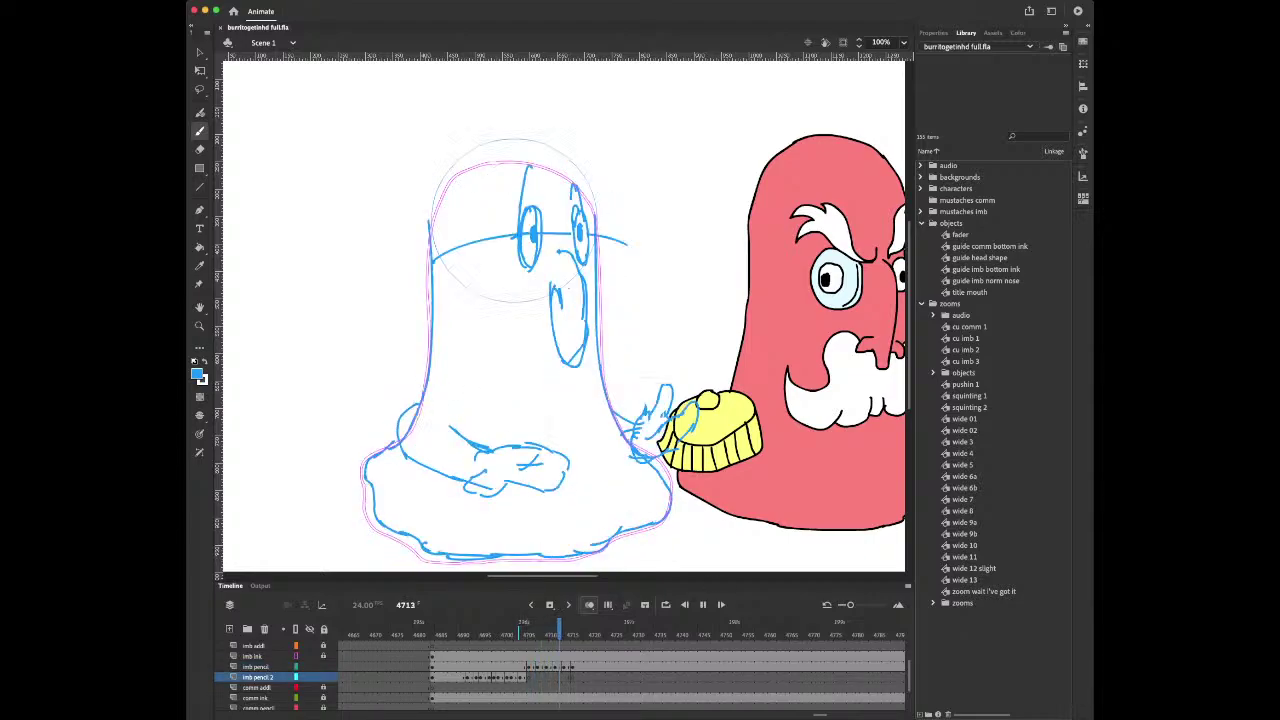
pyautogui.press('Return')
pyautogui.click(529, 678)
pyautogui.press('Return')
pyautogui.press('Return')
pyautogui.moveTo(607, 634)
pyautogui.mouseDown()
pyautogui.moveTo(545, 634)
pyautogui.moveTo(572, 634)
pyautogui.mouseUp()
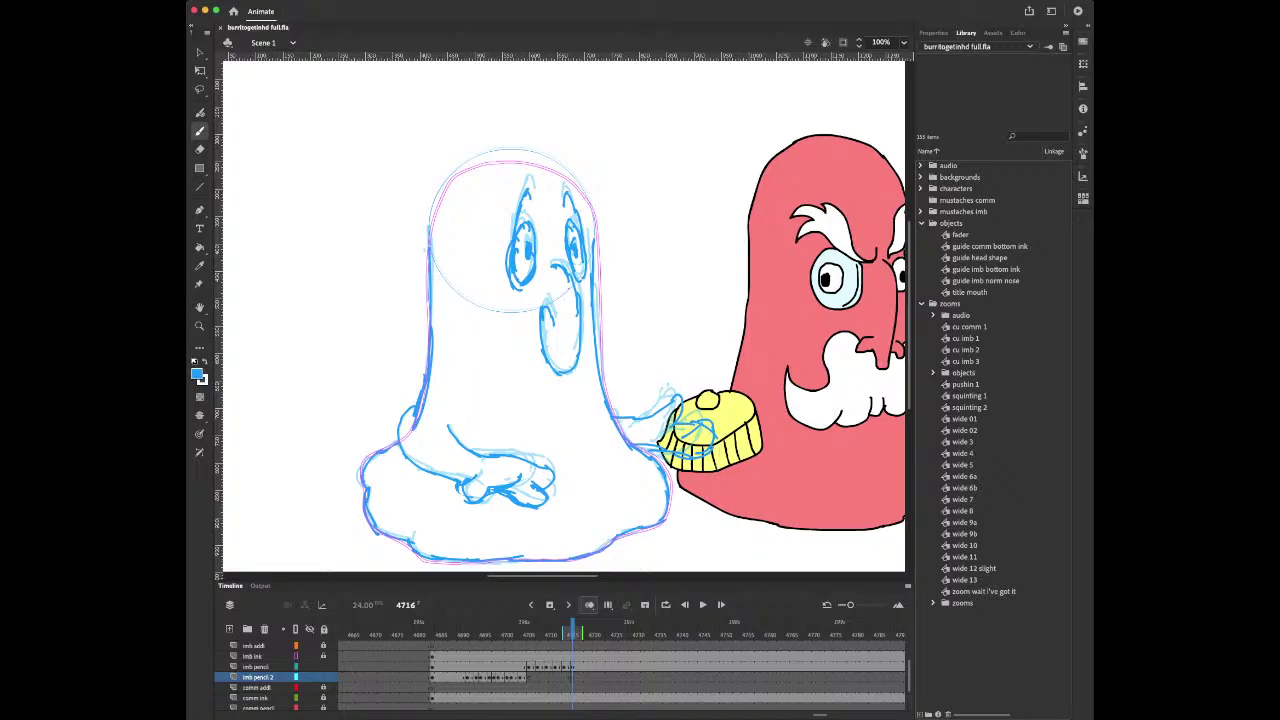
pyautogui.press('Return')
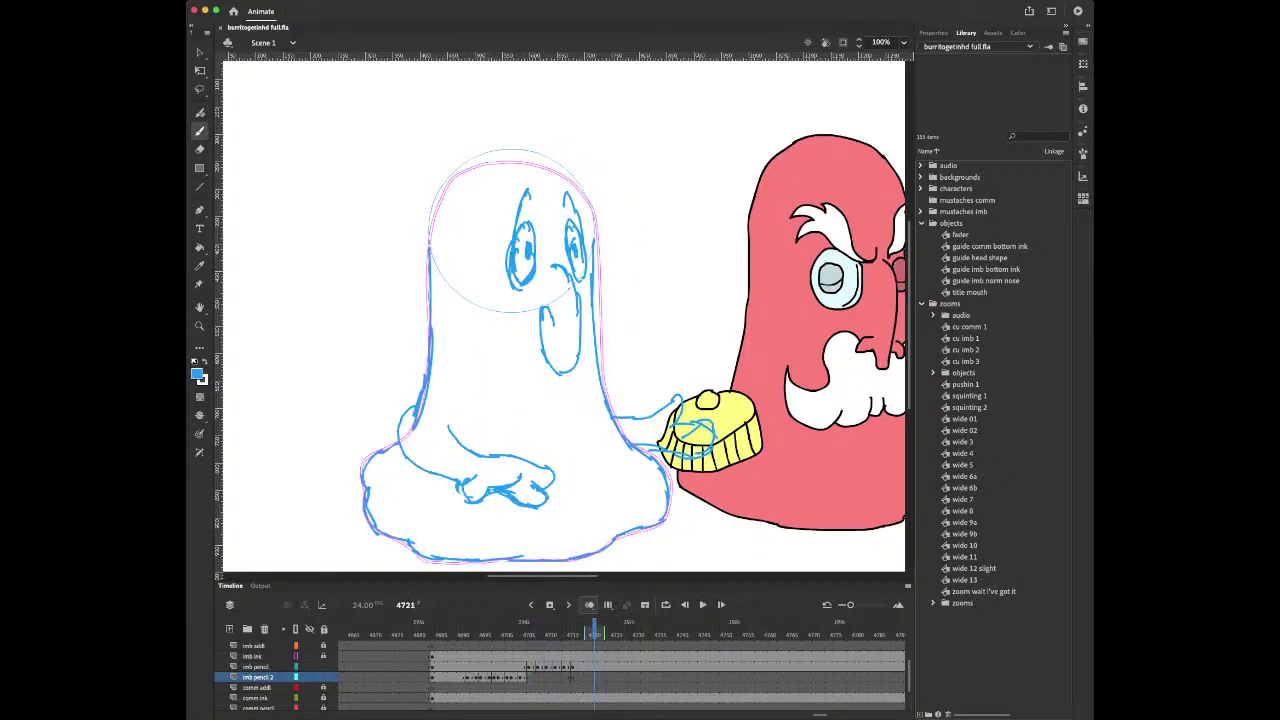
pyautogui.press('Return')
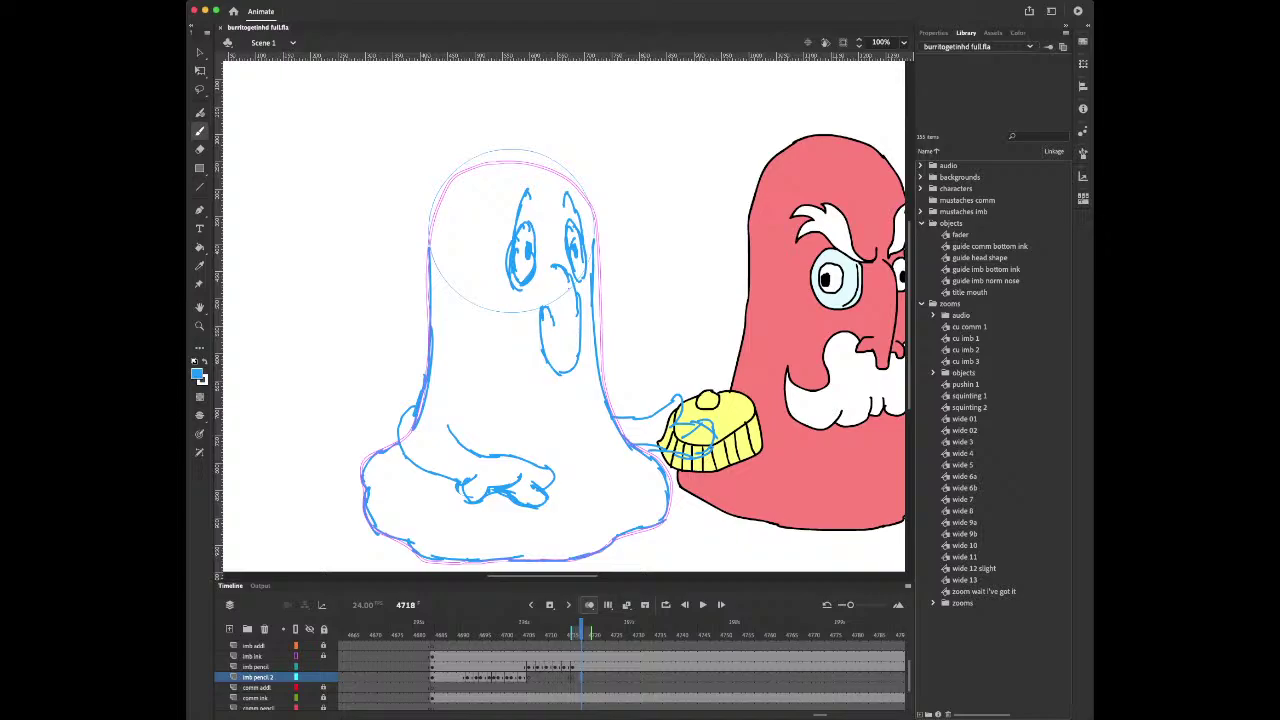
# Step through the imb pencil drawings from frame 4706 to 4710 with onion skinning to examine how the head and nose rise
pyautogui.click(529, 635)
pyautogui.click(529, 667)
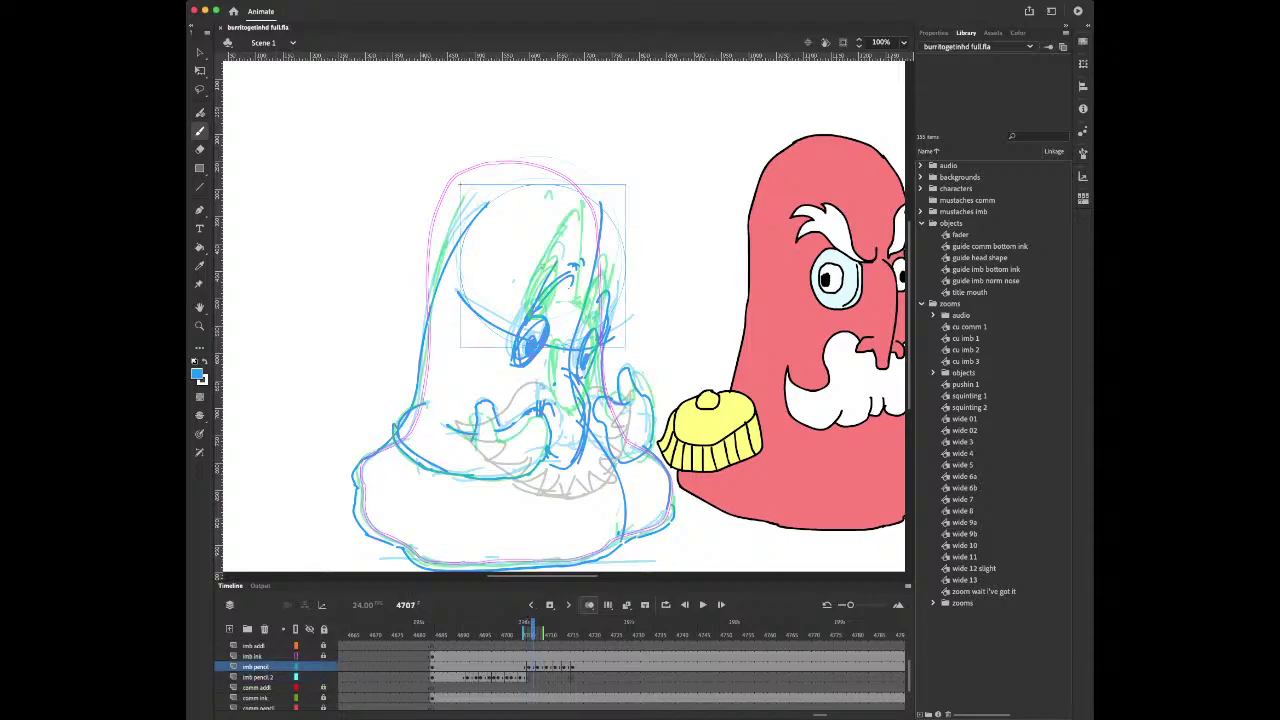
pyautogui.press(',')
pyautogui.press('.')
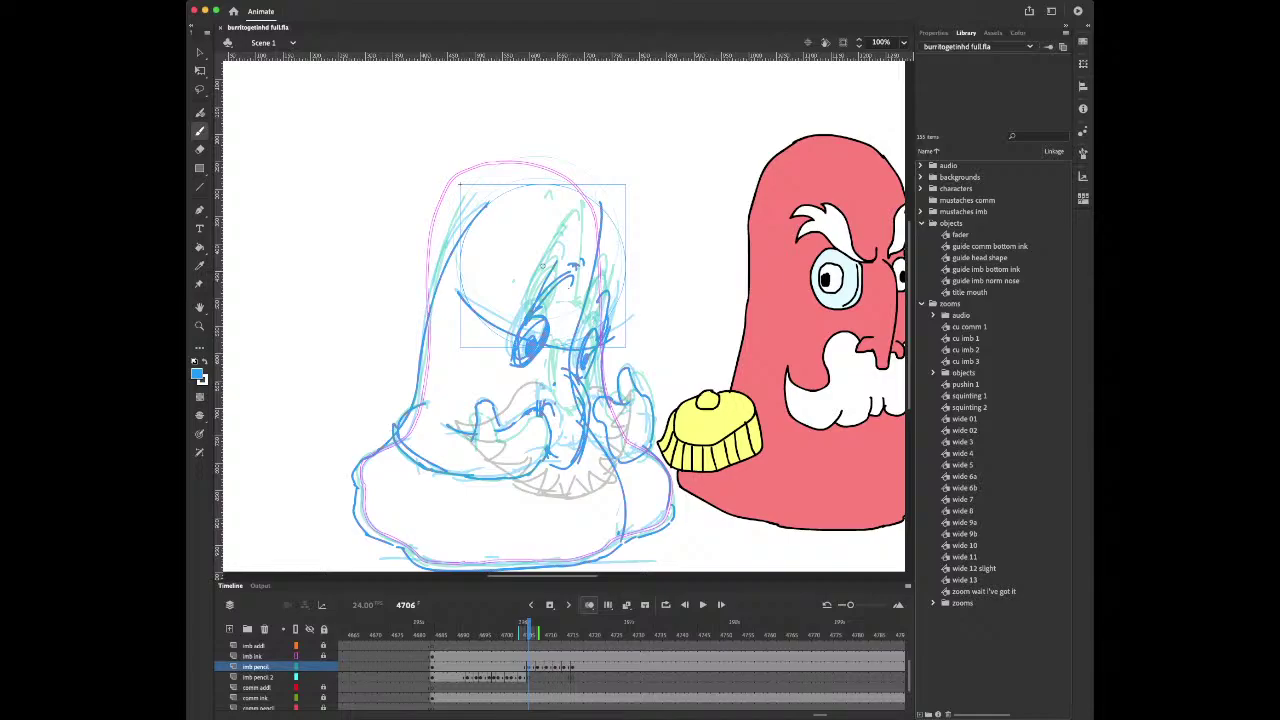
pyautogui.press('.')
pyautogui.press('.')
pyautogui.press('.')
pyautogui.press('.')
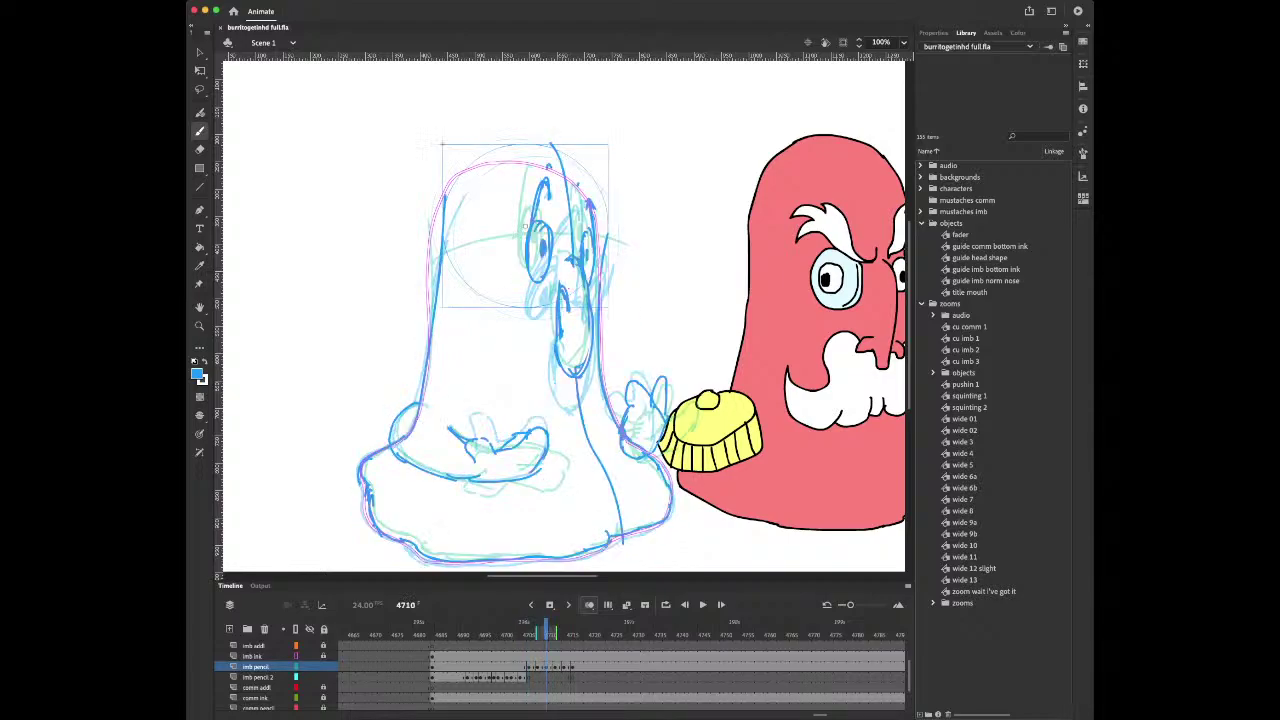
pyautogui.press('.')
pyautogui.press(',')
pyautogui.press(',')
pyautogui.press(',')
pyautogui.press(',')
pyautogui.press(',')
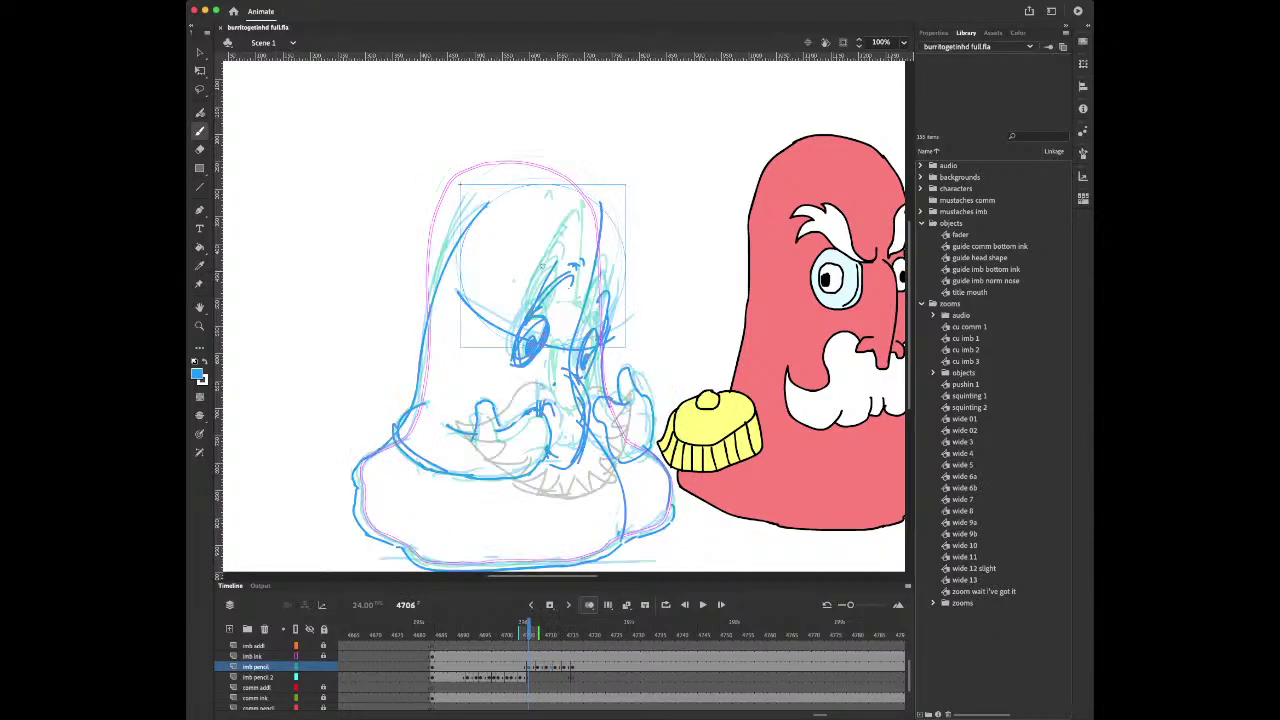
pyautogui.press('.')
pyautogui.press('.')
pyautogui.press('.')
pyautogui.press(',')
pyautogui.press(',')
pyautogui.press(',')
pyautogui.moveTo(541, 395)
pyautogui.mouseDown()
pyautogui.moveTo(545, 405)
pyautogui.moveTo(533, 389)
pyautogui.moveTo(498, 414)
pyautogui.mouseUp()
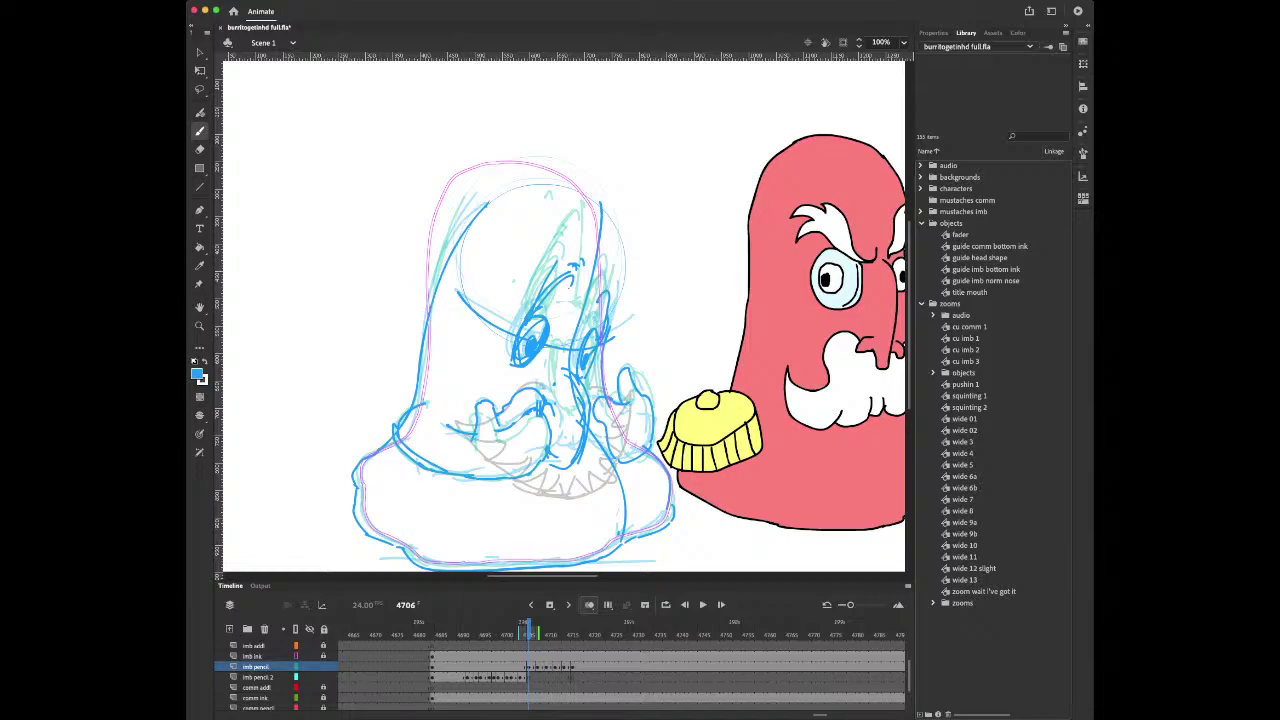
pyautogui.moveTo(500, 412); pyautogui.dragTo(478, 445)
pyautogui.hotkey('ctrl', 'z')
pyautogui.hotkey('ctrl', 'z')
# Brush a dark red mustache with a scalloped lower edge under the left character's nose on imb pencil at frame 4706
pyautogui.click(197, 374)
pyautogui.press(',')
pyautogui.press('.')
pyautogui.press(',')
pyautogui.press('.')
pyautogui.press(',')
pyautogui.press('.')
pyautogui.press(',')
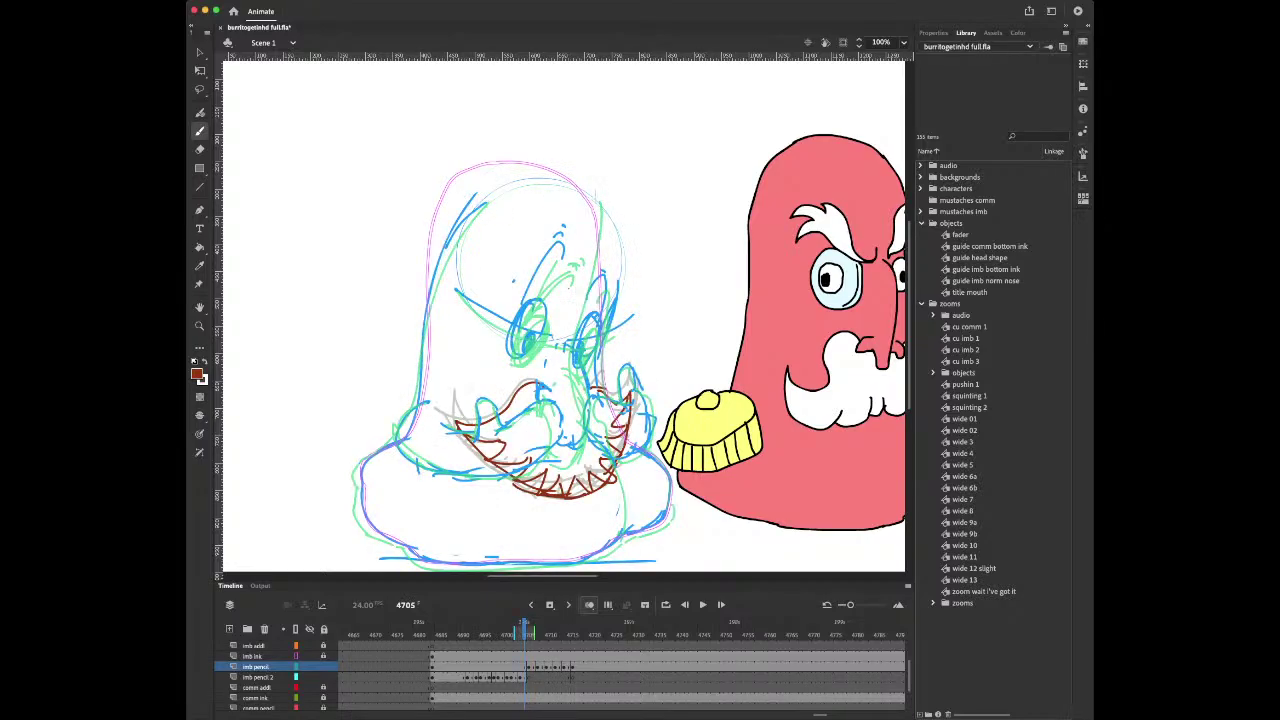
pyautogui.press('.')
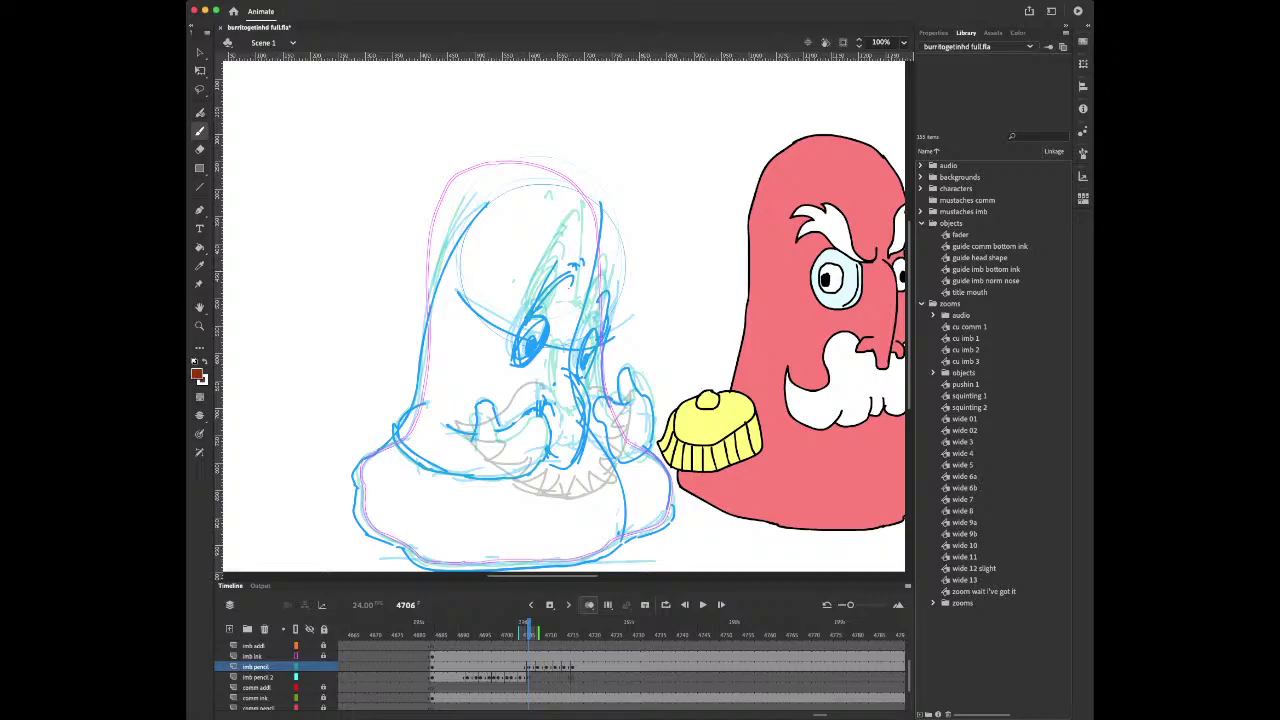
pyautogui.moveTo(547, 406)
pyautogui.mouseDown()
pyautogui.moveTo(546, 389)
pyautogui.moveTo(478, 446)
pyautogui.moveTo(550, 490)
pyautogui.moveTo(601, 471)
pyautogui.mouseUp()
pyautogui.moveTo(588, 390)
pyautogui.mouseDown()
pyautogui.moveTo(616, 432)
pyautogui.moveTo(602, 474)
pyautogui.mouseUp()
pyautogui.moveTo(507, 419)
pyautogui.mouseDown()
pyautogui.moveTo(494, 469)
pyautogui.moveTo(566, 492)
pyautogui.moveTo(590, 466)
pyautogui.mouseUp()
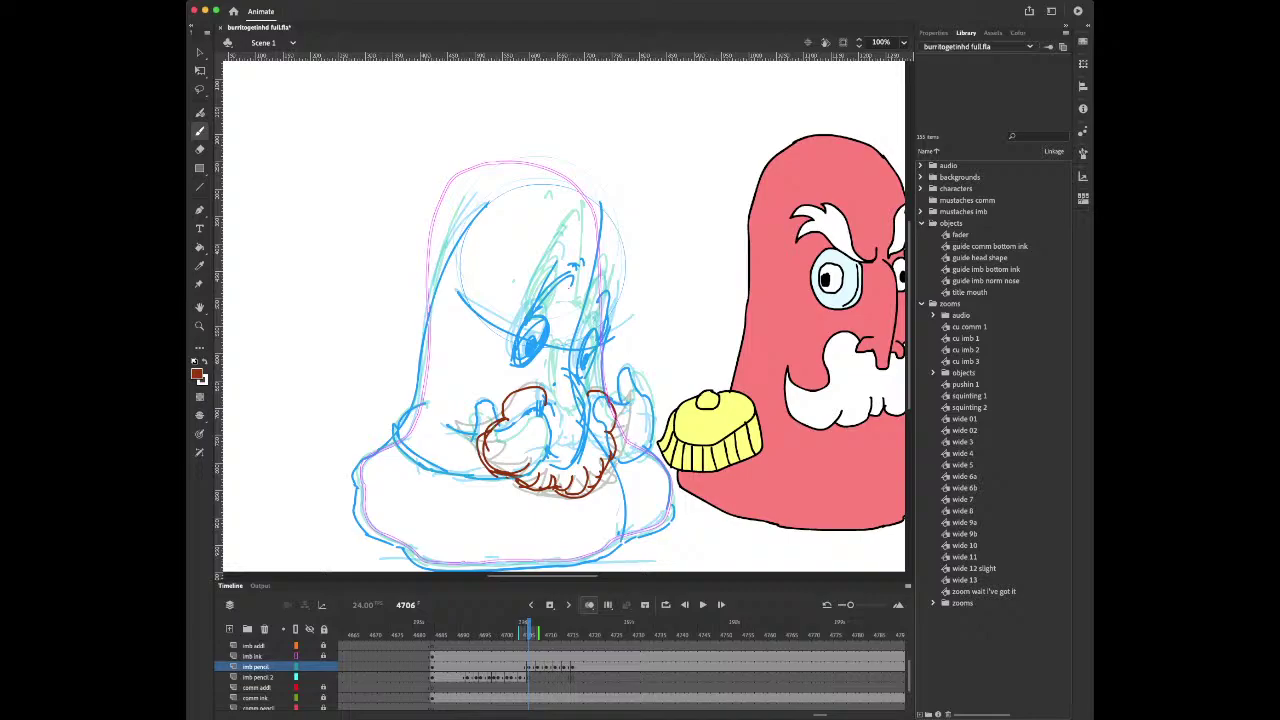
# Flip repeatedly through the imb pencil frames from 4706 onward to examine how the mustache should follow the rising head
pyautogui.press('.')
pyautogui.press('.')
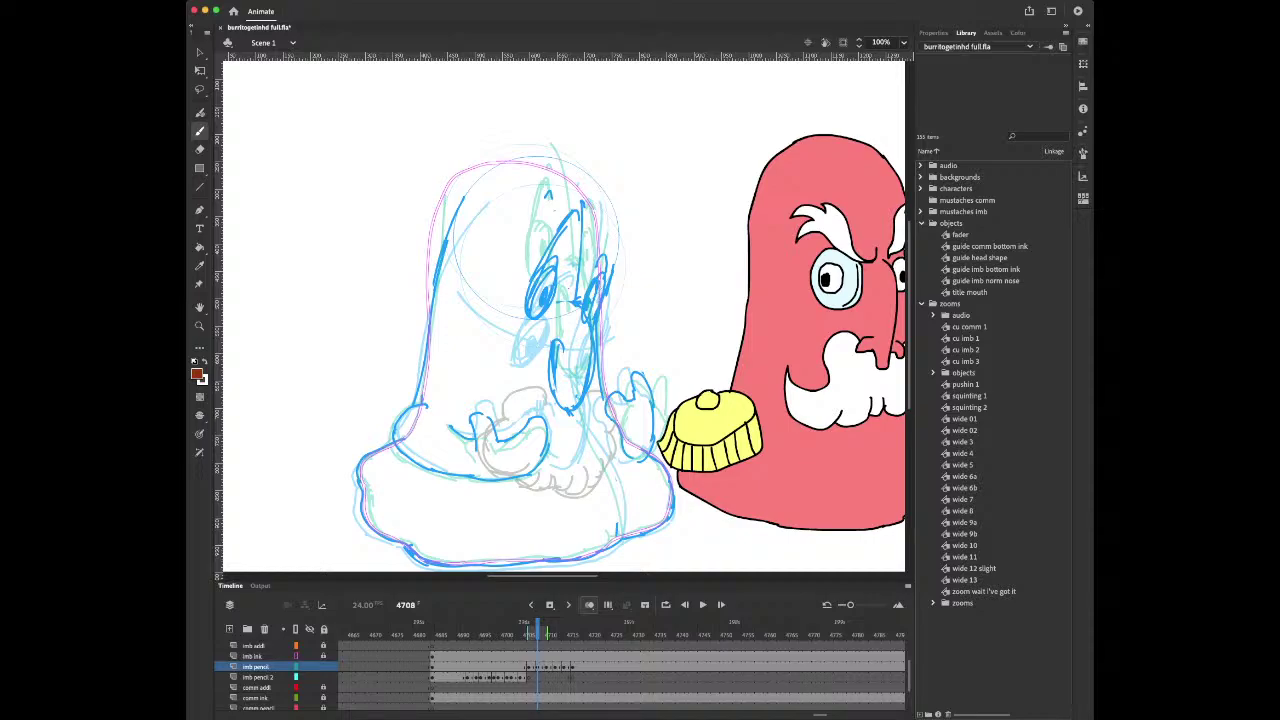
pyautogui.press('.')
pyautogui.press('.')
pyautogui.press('.')
pyautogui.press('.')
pyautogui.press('.')
pyautogui.press('.')
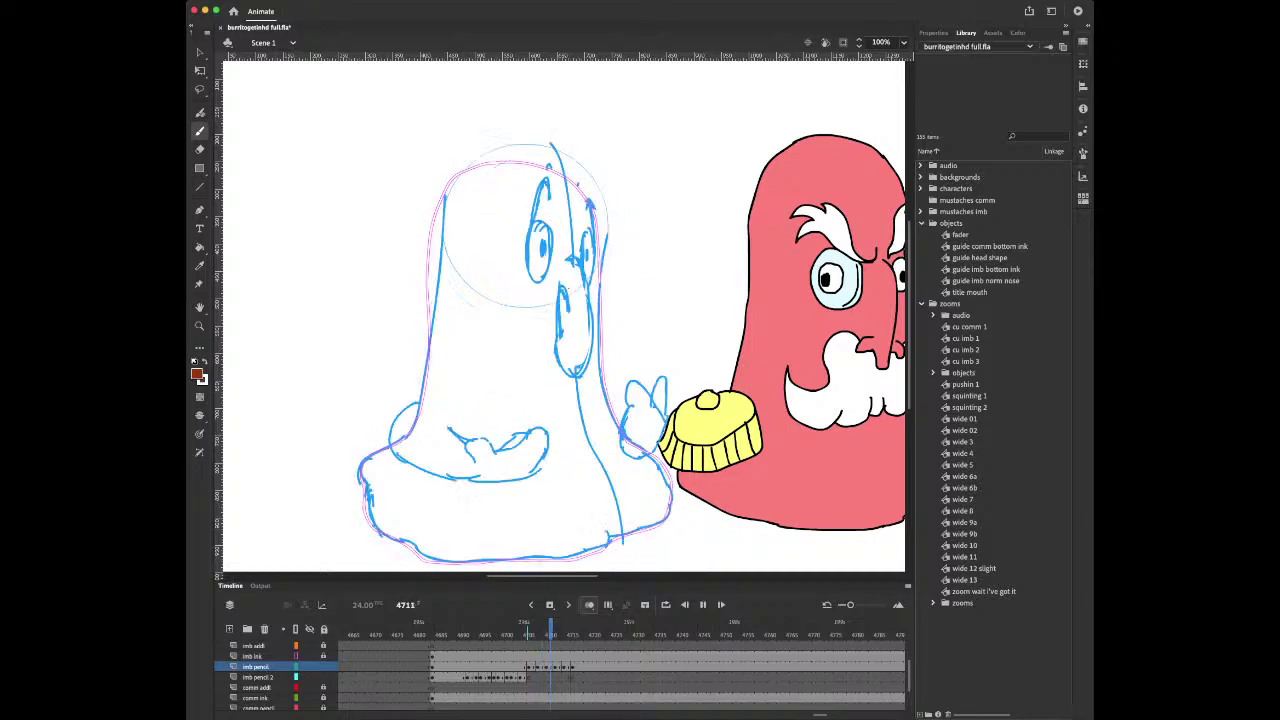
pyautogui.press(',')
pyautogui.press(',')
pyautogui.press(',')
pyautogui.press(',')
pyautogui.press(',')
pyautogui.press(',')
pyautogui.press('.')
pyautogui.press('.')
pyautogui.press('.')
pyautogui.press('.')
pyautogui.press('.')
pyautogui.press('.')
pyautogui.press(',')
pyautogui.press(',')
pyautogui.press(',')
pyautogui.press(',')
pyautogui.press(',')
pyautogui.press(',')
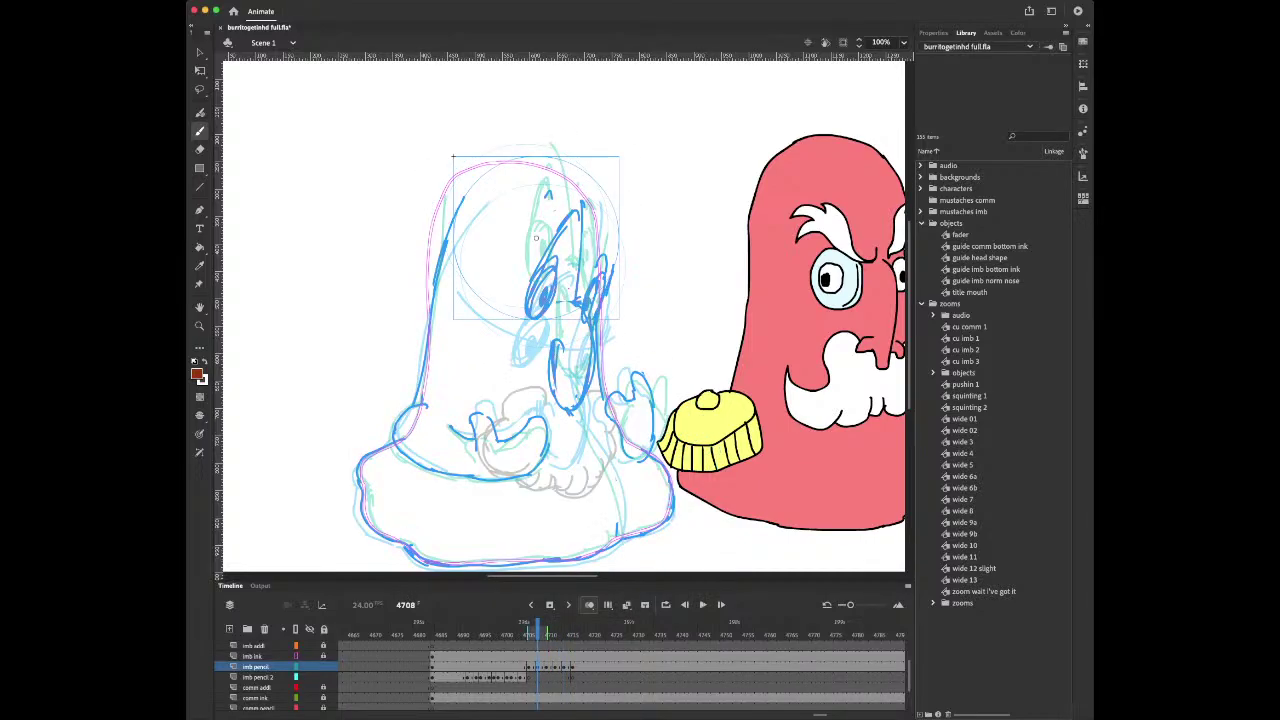
pyautogui.press('.')
pyautogui.press('.')
pyautogui.press('.')
pyautogui.press('.')
pyautogui.press('.')
pyautogui.press('.')
pyautogui.press(',')
pyautogui.press(',')
pyautogui.press(',')
pyautogui.press(',')
# Draw the dark red mustache hanging around the nose at frame 4708, erasing and redrawing its side and lower edge
pyautogui.moveTo(550, 337)
pyautogui.mouseDown()
pyautogui.moveTo(507, 358)
pyautogui.moveTo(506, 372)
pyautogui.moveTo(517, 440)
pyautogui.moveTo(565, 436)
pyautogui.moveTo(550, 466)
pyautogui.moveTo(566, 436)
pyautogui.moveTo(571, 462)
pyautogui.moveTo(596, 460)
pyautogui.moveTo(609, 380)
pyautogui.moveTo(598, 348)
pyautogui.mouseUp()
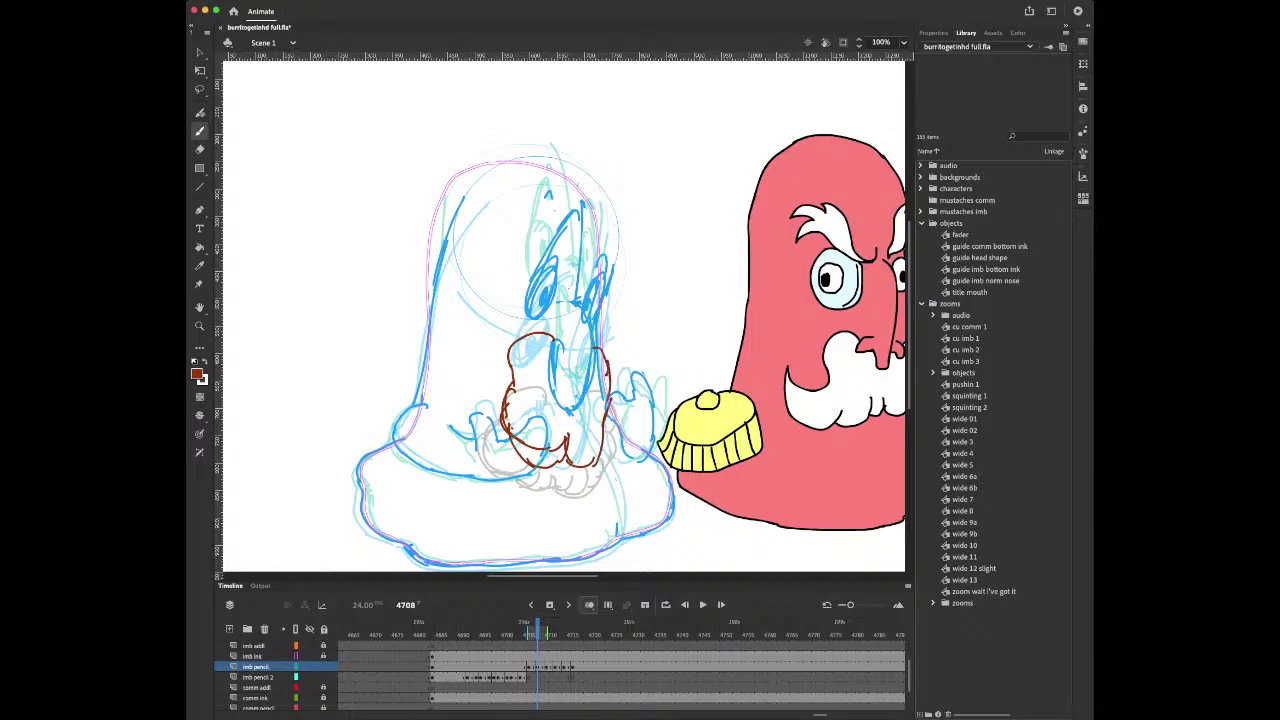
pyautogui.moveTo(598, 436)
pyautogui.mouseDown()
pyautogui.moveTo(610, 370)
pyautogui.moveTo(607, 428)
pyautogui.moveTo(614, 392)
pyautogui.mouseUp()
pyautogui.press('e')
pyautogui.moveTo(509, 388)
pyautogui.mouseDown()
pyautogui.moveTo(503, 422)
pyautogui.moveTo(557, 443)
pyautogui.mouseUp()
pyautogui.press('b')
pyautogui.moveTo(512, 354)
pyautogui.mouseDown()
pyautogui.moveTo(515, 455)
pyautogui.moveTo(556, 464)
pyautogui.moveTo(558, 438)
pyautogui.moveTo(568, 432)
pyautogui.moveTo(575, 452)
pyautogui.moveTo(606, 437)
pyautogui.moveTo(598, 425)
pyautogui.mouseUp()
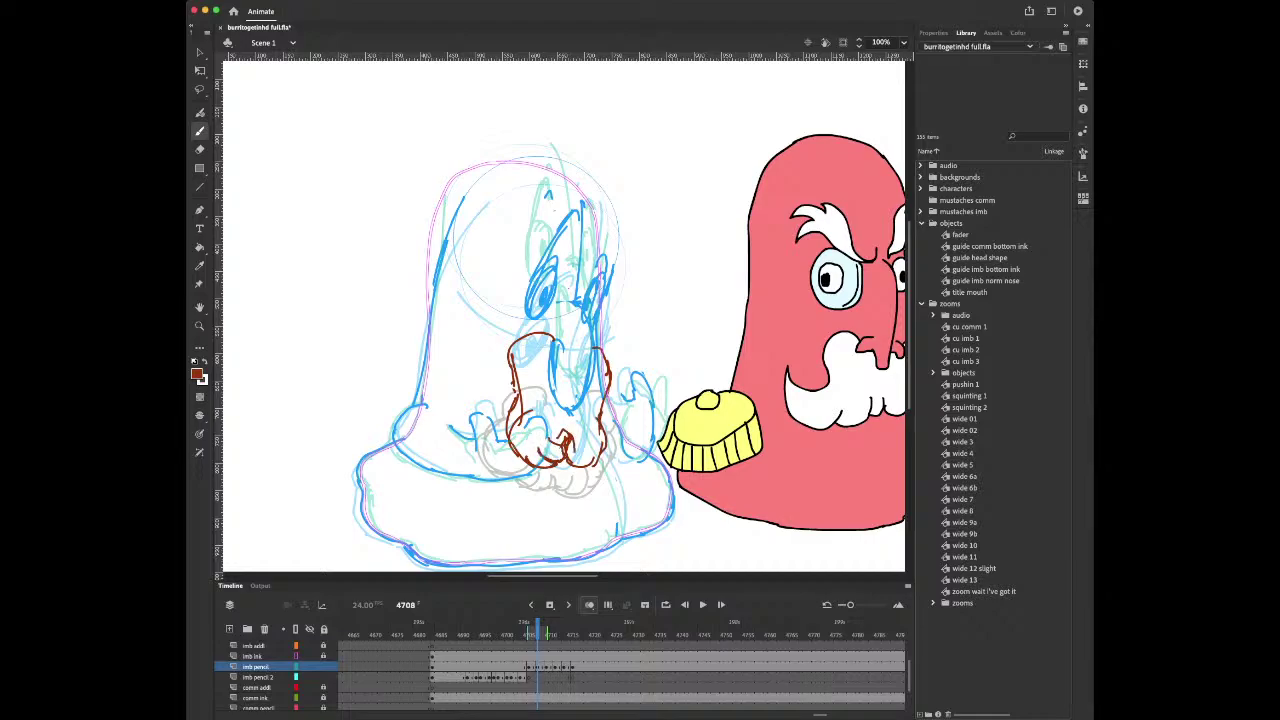
# Erase the rough upper left side of the frame 4708 mustache and redraw it as a smoother curve
pyautogui.press('.')
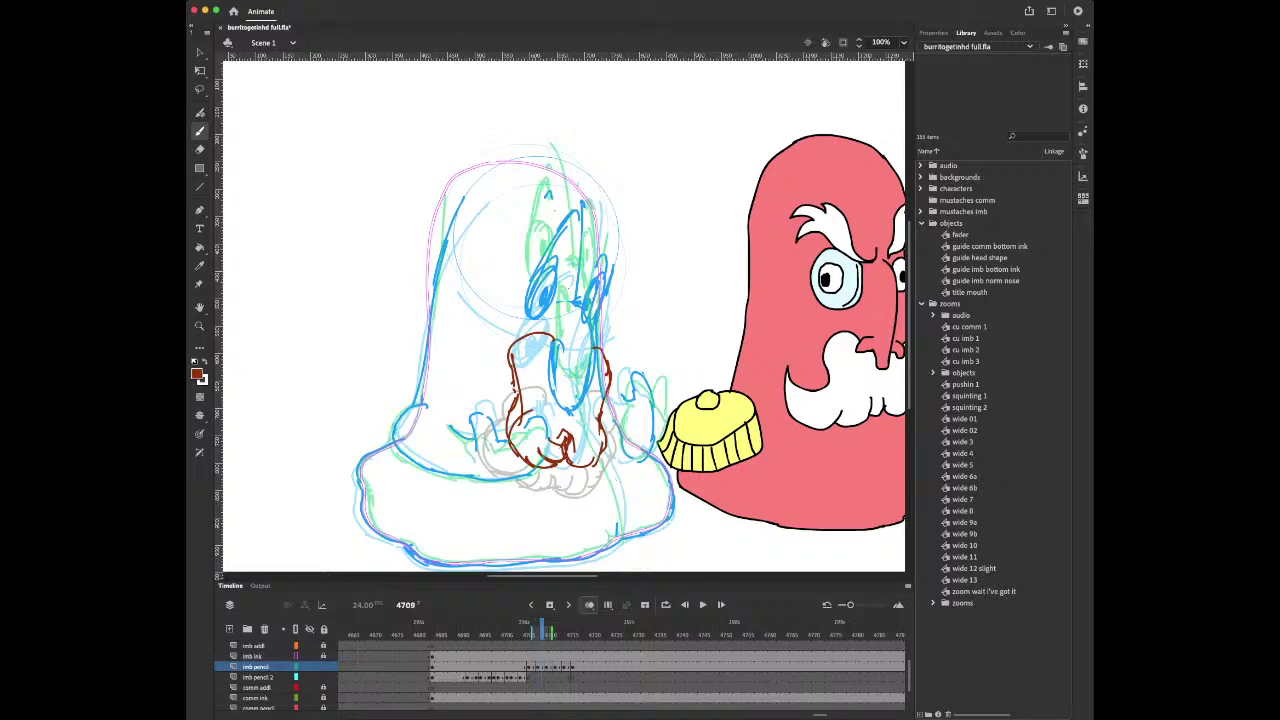
pyautogui.press(',')
pyautogui.press('.')
pyautogui.press(',')
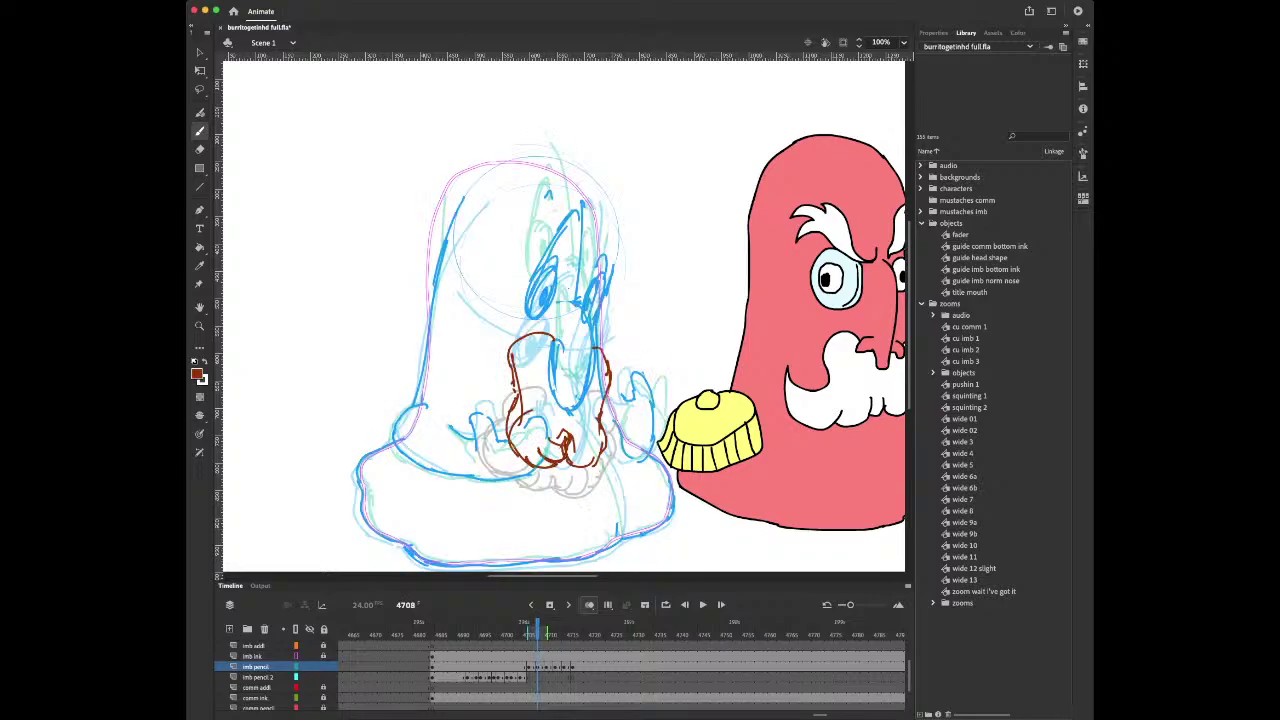
pyautogui.press('e')
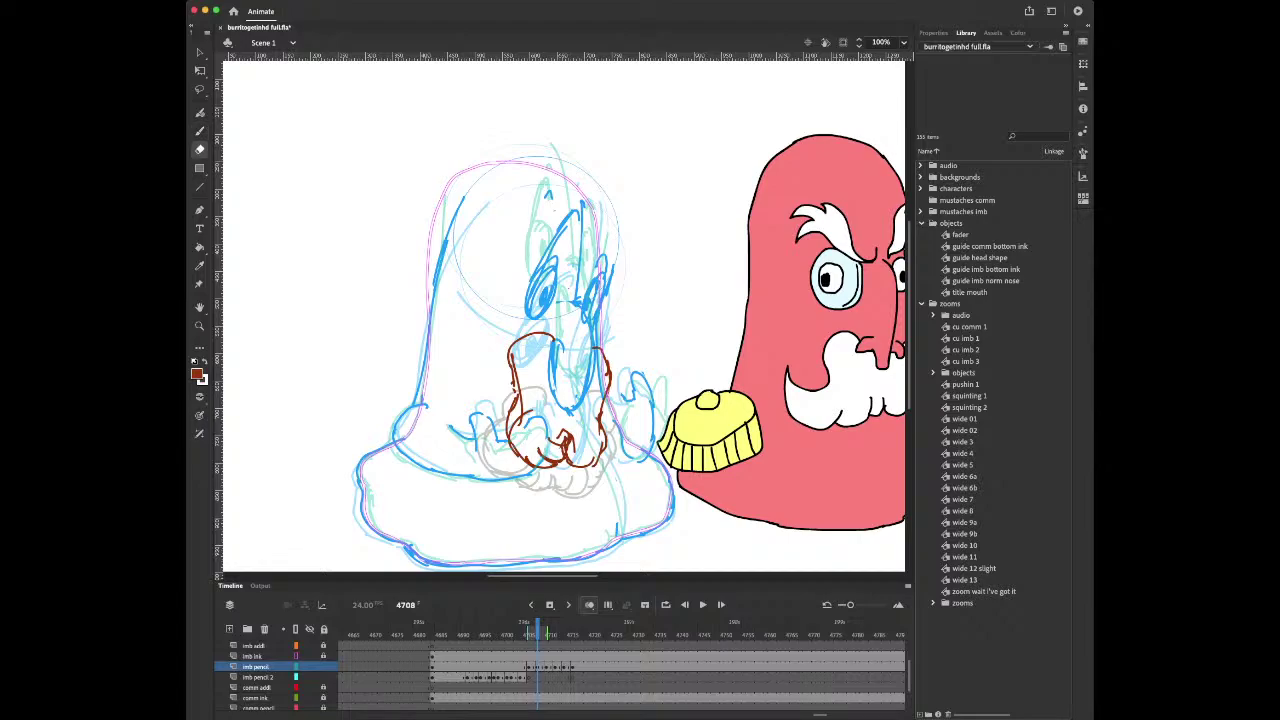
pyautogui.moveTo(514, 380)
pyautogui.mouseDown()
pyautogui.moveTo(537, 335)
pyautogui.moveTo(516, 396)
pyautogui.mouseUp()
pyautogui.press('b')
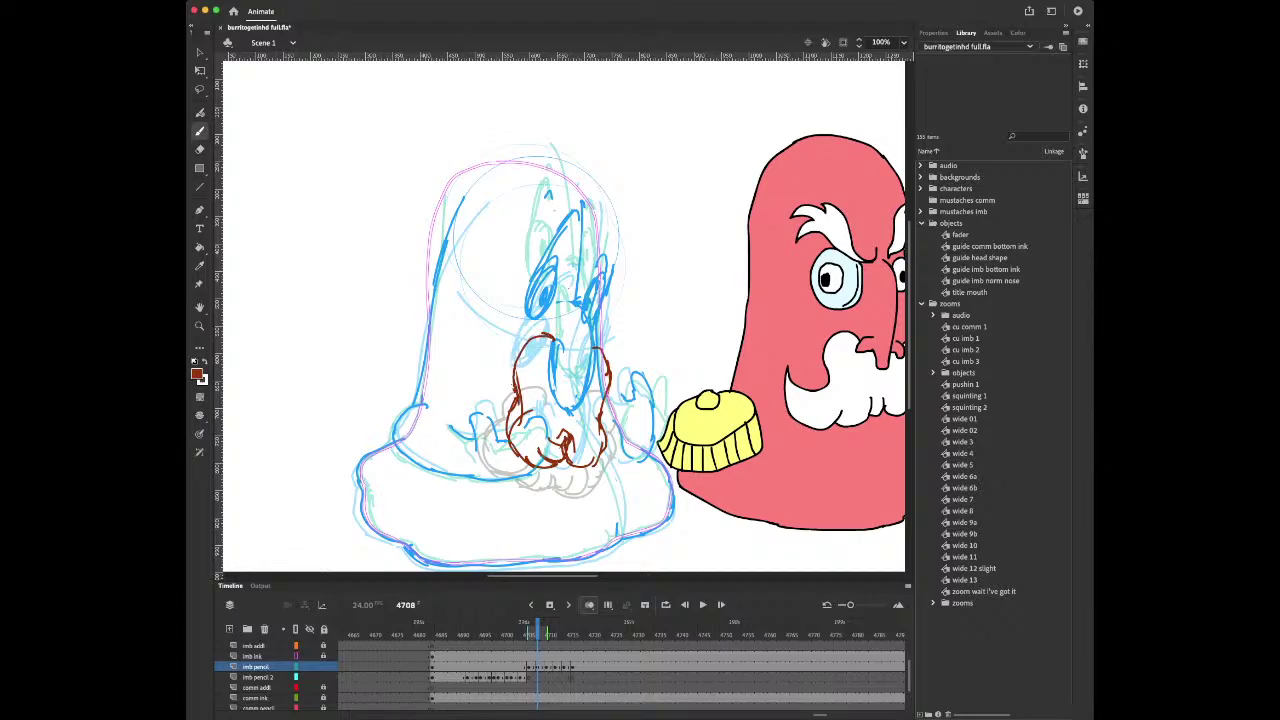
# Flip between frames 4707 and 4708 to compare the two mustache drawings through the onion skin
pyautogui.press('.')
pyautogui.press(',')
pyautogui.press(',')
pyautogui.press('.')
pyautogui.press(',')
pyautogui.press('.')
pyautogui.press('.')
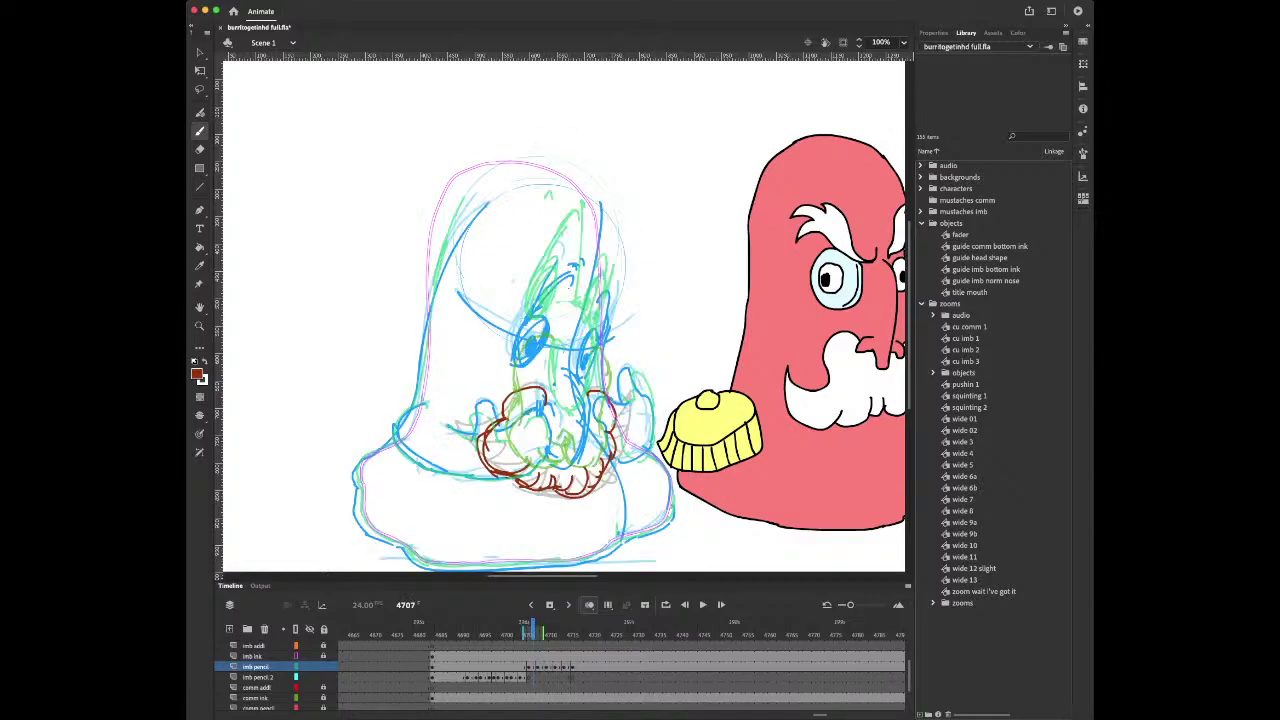
# Erase the lower left side of the frame 4708 mustache and redraw it bulging further outward
pyautogui.press(',')
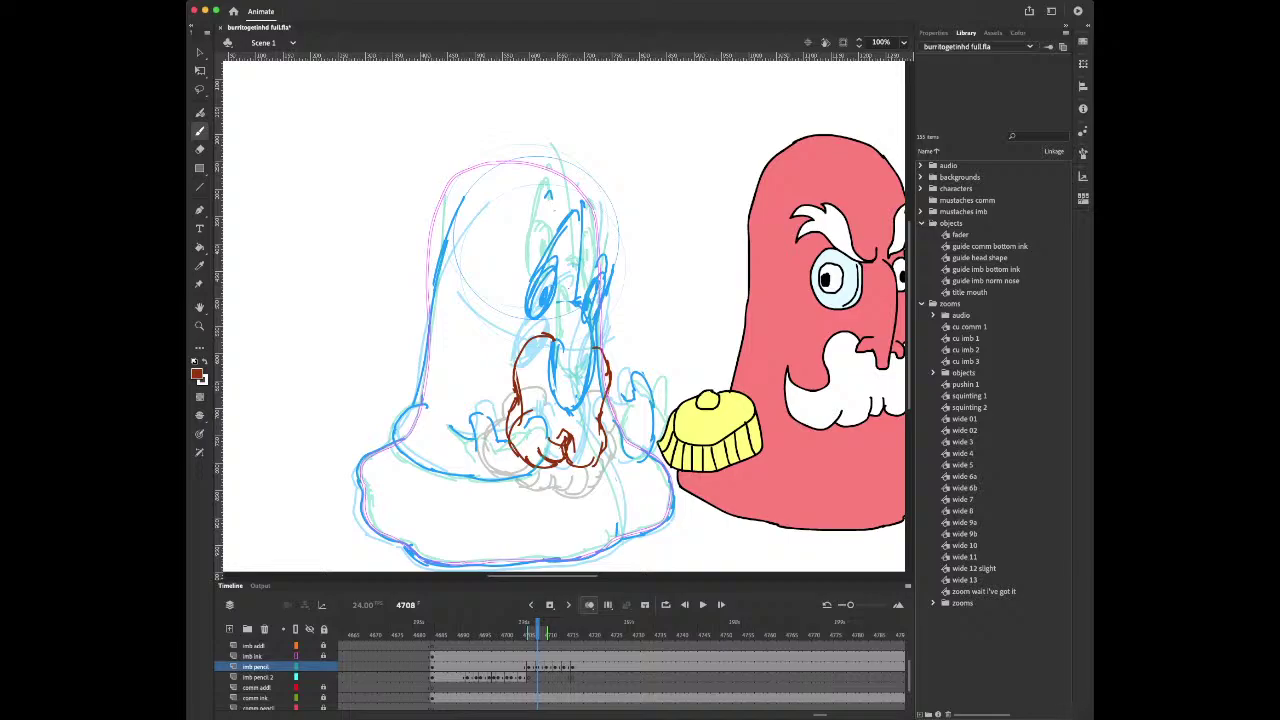
pyautogui.press('super+Tab')
pyautogui.press('super+Tab')
pyautogui.press('e')
pyautogui.moveTo(516, 380); pyautogui.dragTo(525, 415)
pyautogui.press('b')
pyautogui.moveTo(518, 366)
pyautogui.mouseDown()
pyautogui.moveTo(500, 455)
pyautogui.moveTo(531, 467)
pyautogui.moveTo(516, 444)
pyautogui.mouseUp()
pyautogui.press('e')
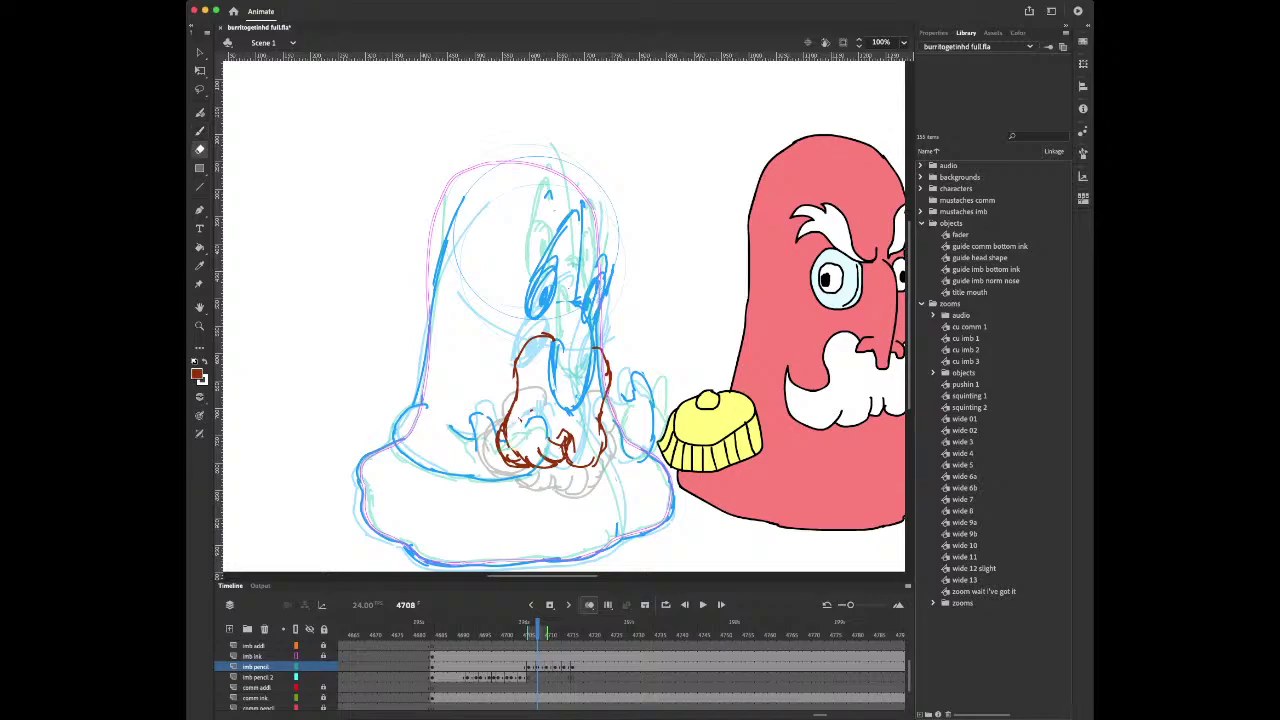
# Flip between frames 4707 and 4708 to check how the reshaped left side of the mustache moves
pyautogui.press(',')
pyautogui.press('.')
pyautogui.press(',')
pyautogui.press('.')
pyautogui.press(',')
pyautogui.press('.')
pyautogui.press(',')
pyautogui.press('.')
pyautogui.press(',')
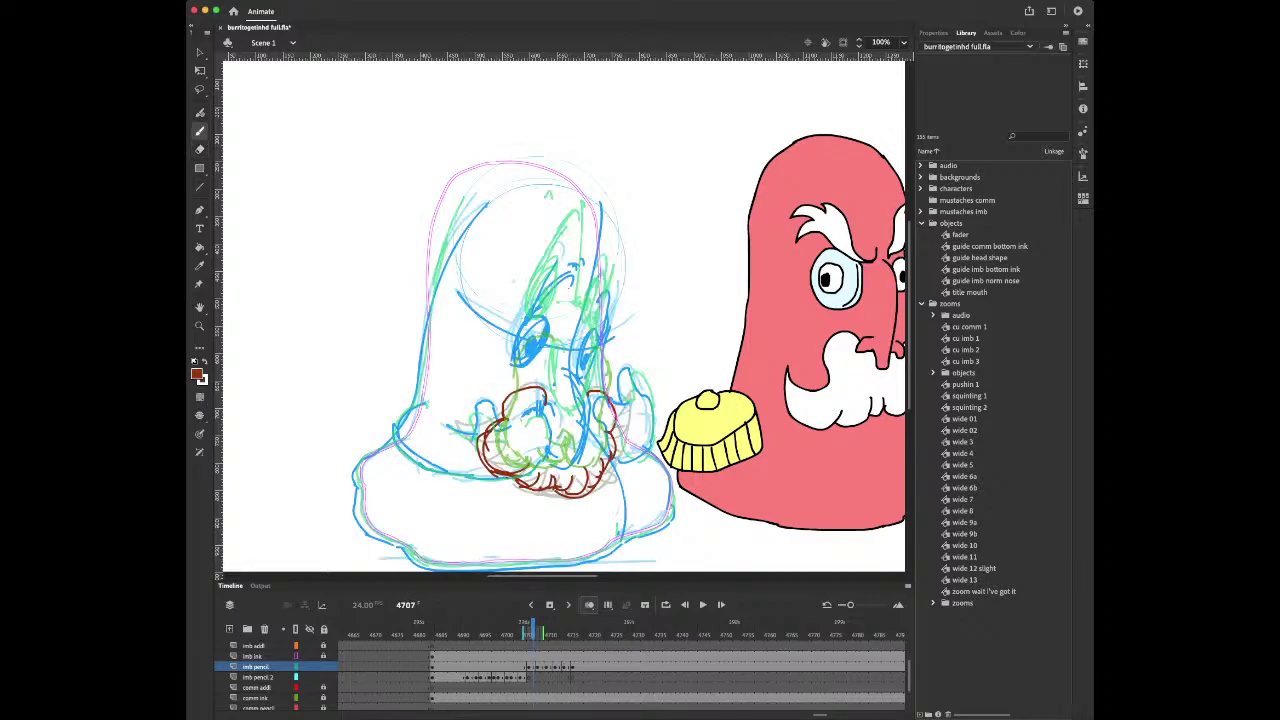
pyautogui.press('b')
pyautogui.moveTo(517, 427)
pyautogui.mouseDown()
pyautogui.moveTo(531, 462)
pyautogui.moveTo(530, 446)
pyautogui.mouseUp()
pyautogui.press('e')
pyautogui.press('b')
pyautogui.press(',')
pyautogui.press(',')
pyautogui.press('.')
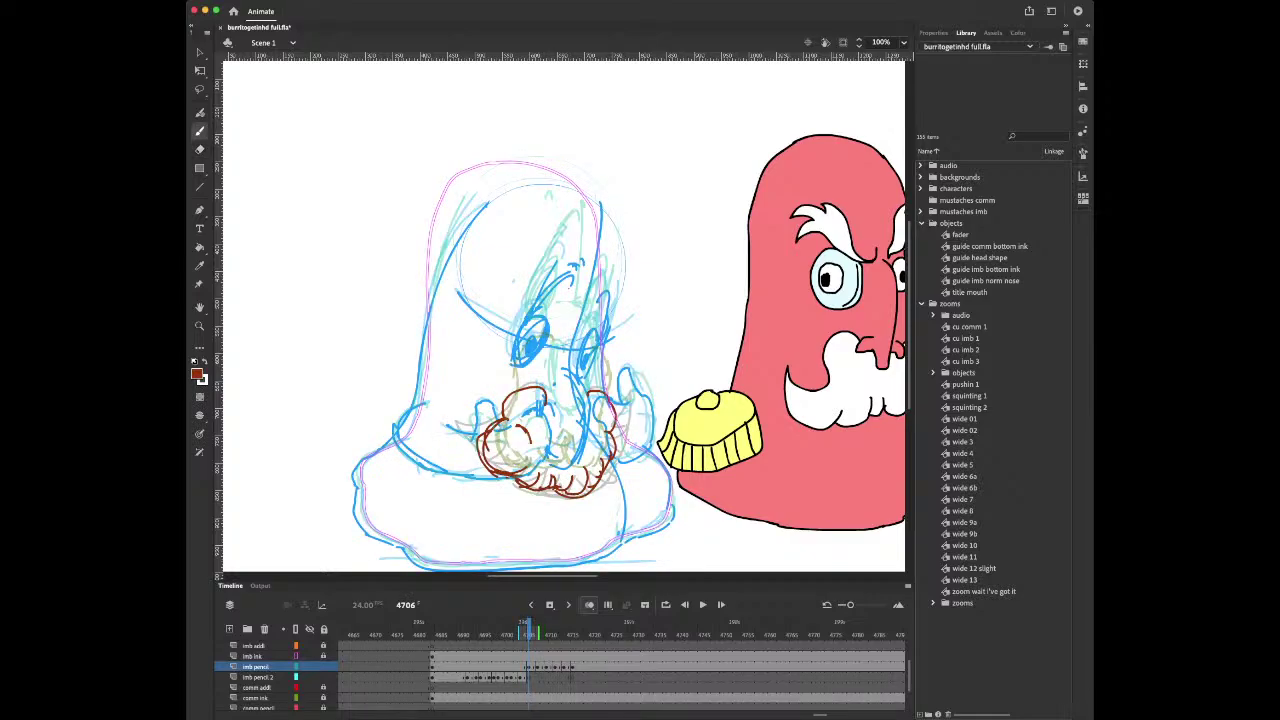
pyautogui.press('.')
pyautogui.press('e')
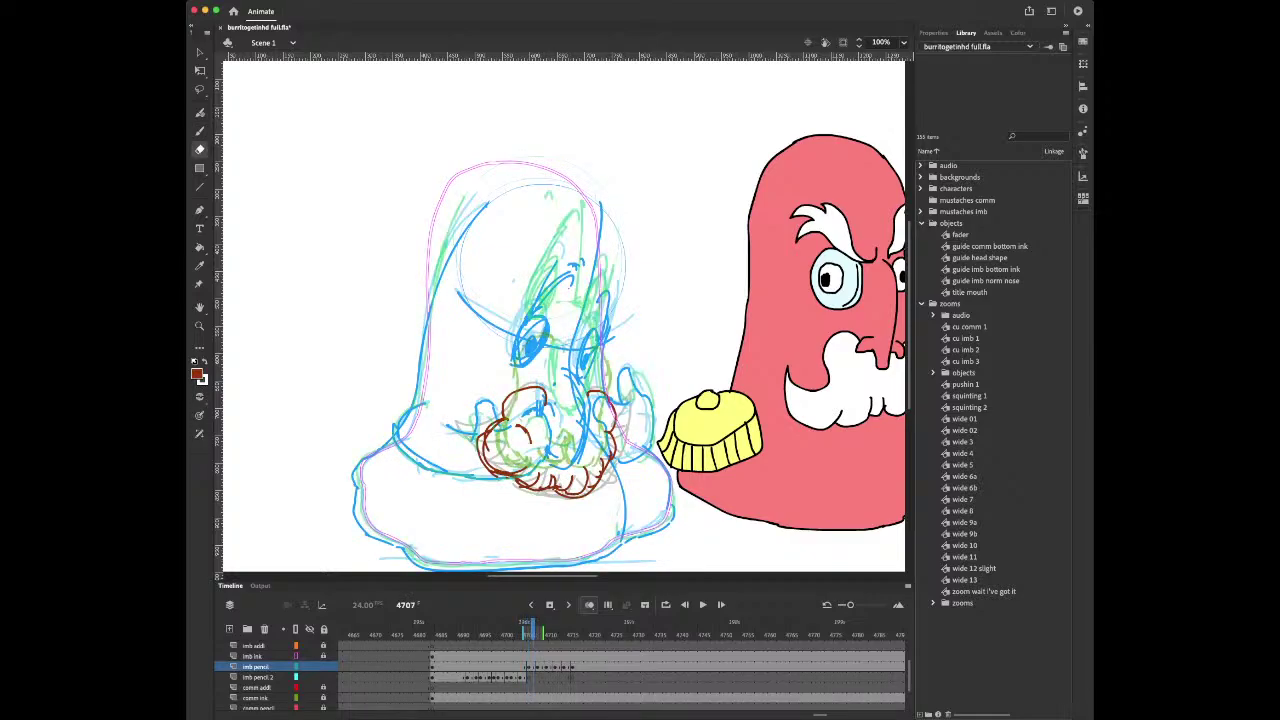
pyautogui.press('b')
# Erase the lower right side of the frame 4708 mustache and redraw it wider, comparing it with the frame 4707 drawing
pyautogui.press('.')
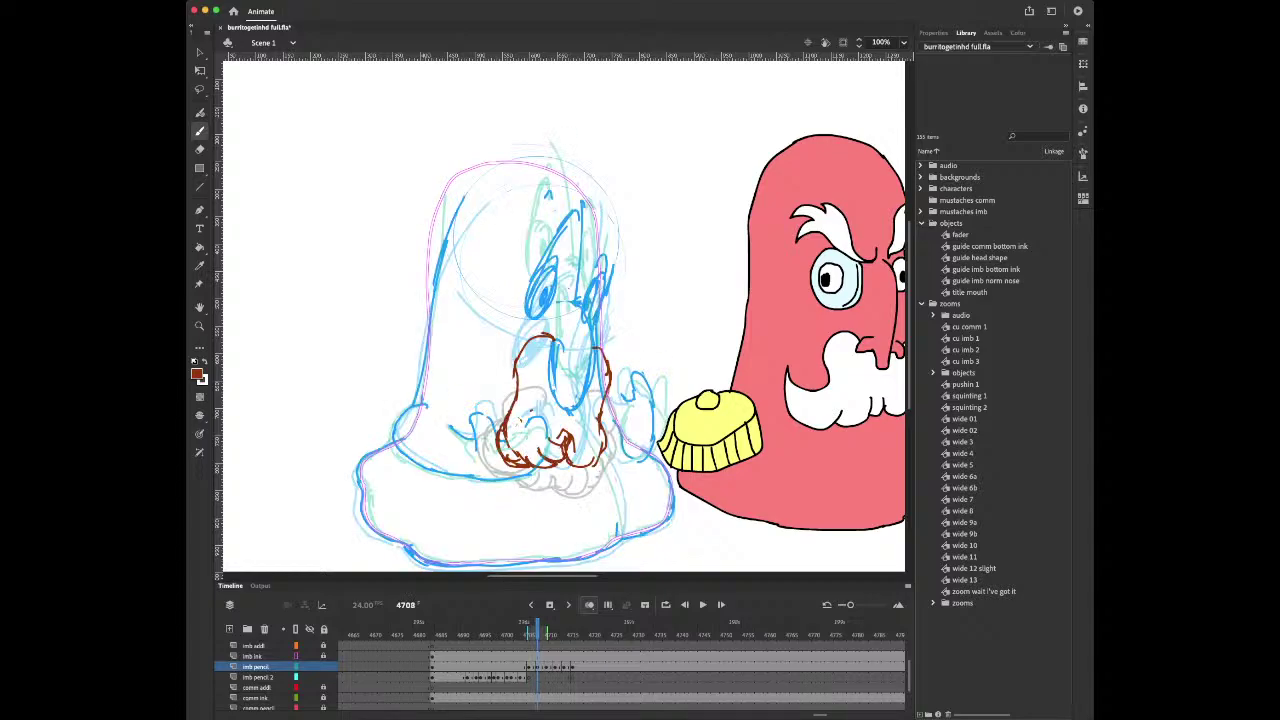
pyautogui.press(',')
pyautogui.press('.')
pyautogui.press(',')
pyautogui.press('.')
pyautogui.press('e')
pyautogui.moveTo(608, 392)
pyautogui.mouseDown()
pyautogui.moveTo(602, 461)
pyautogui.moveTo(609, 438)
pyautogui.moveTo(609, 453)
pyautogui.mouseUp()
pyautogui.press('b')
pyautogui.press(',')
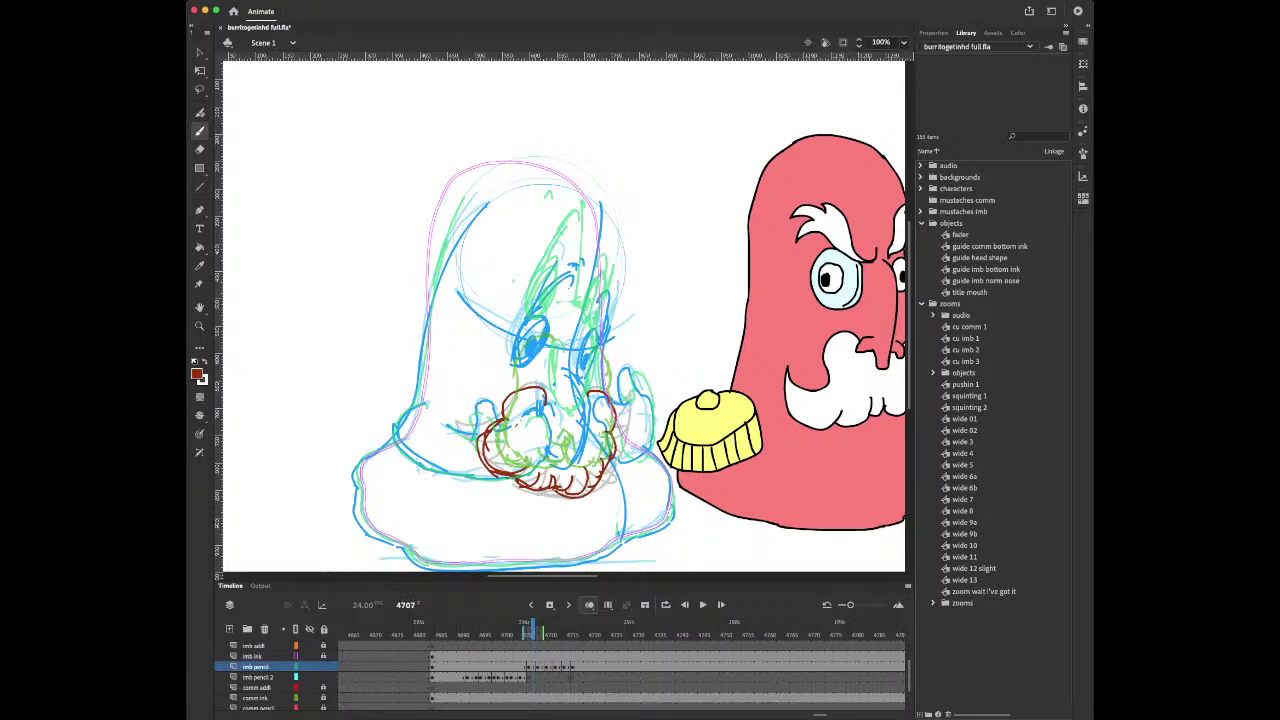
pyautogui.press('.')
pyautogui.press(',')
pyautogui.press('.')
pyautogui.press('e')
pyautogui.press('b')
pyautogui.moveTo(609, 406); pyautogui.dragTo(608, 436)
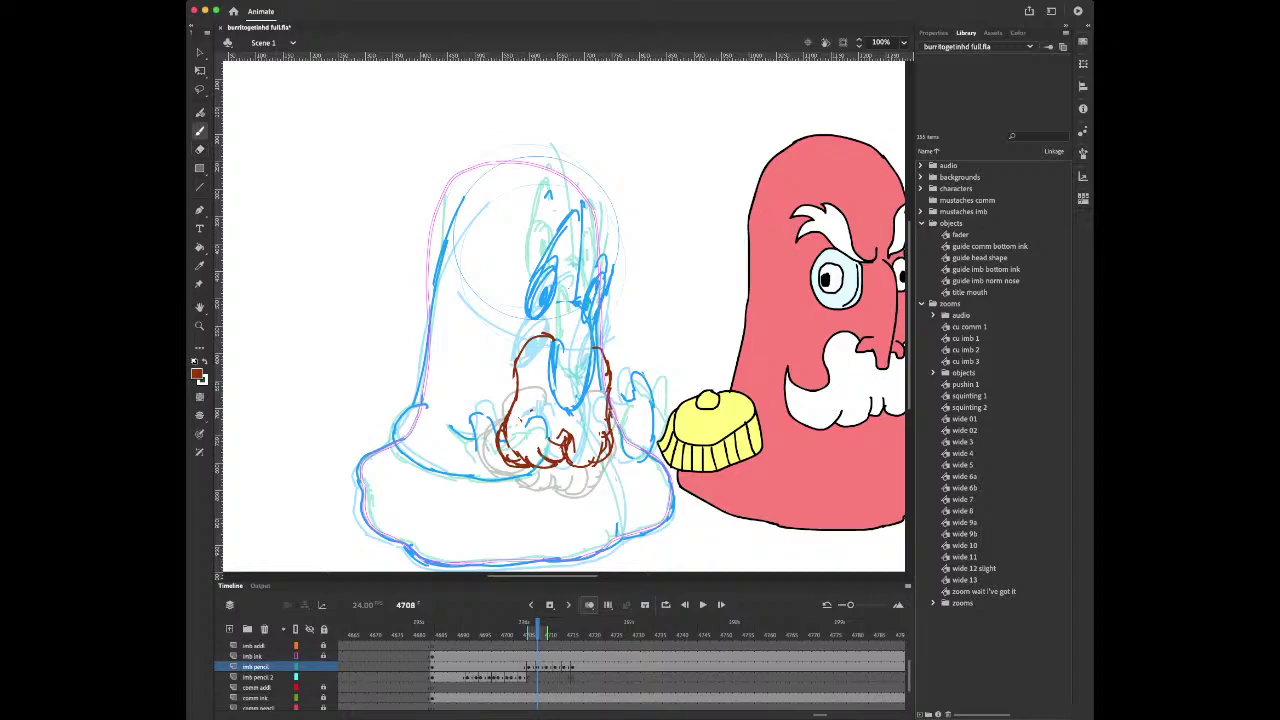
# Flip between frames 4707 and 4711 to compare the finished mustache drawings with the next head pose
pyautogui.press(',')
pyautogui.press('.')
pyautogui.press(',')
pyautogui.press('.')
pyautogui.press('.')
pyautogui.press('.')
pyautogui.press(',')
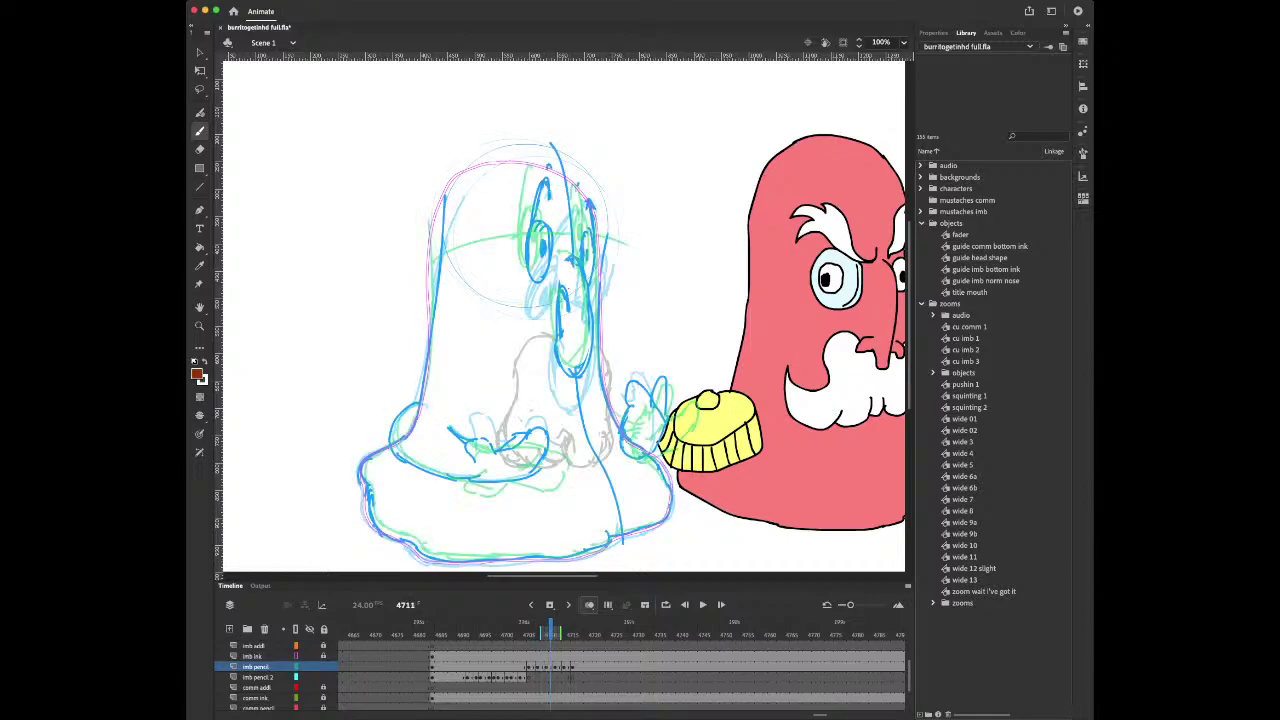
pyautogui.press('.')
pyautogui.press(',')
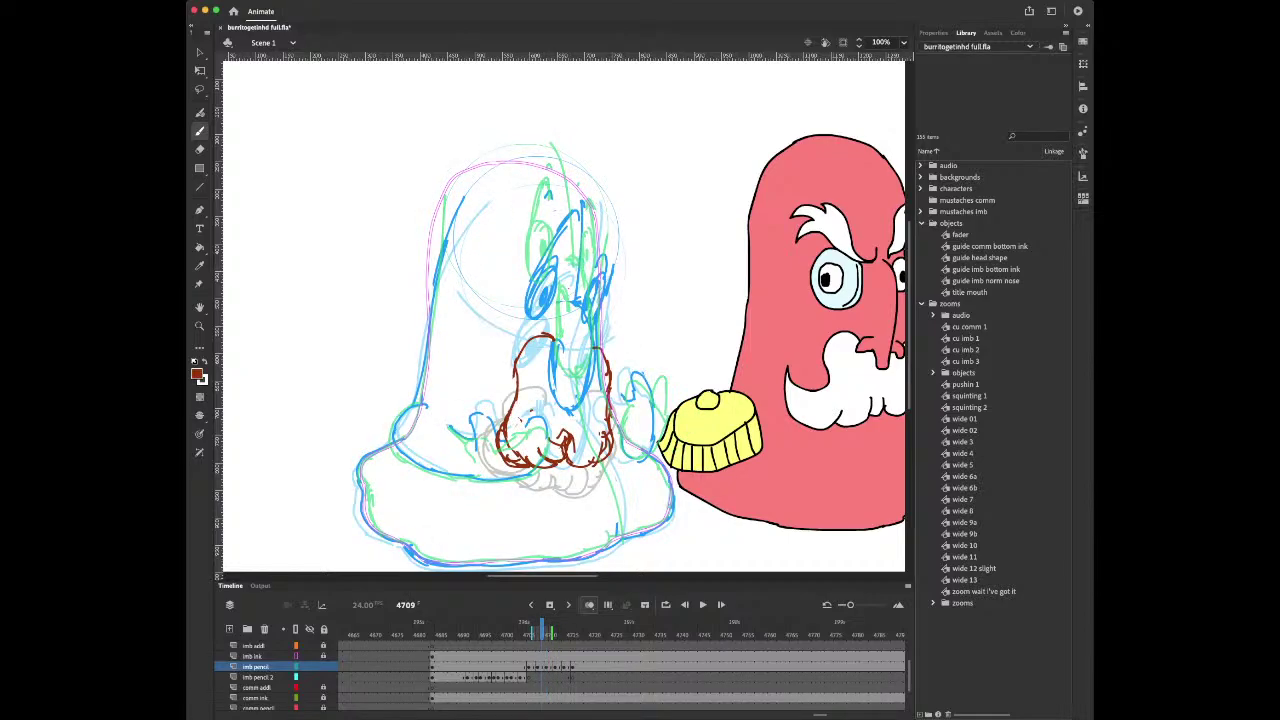
pyautogui.press('.')
pyautogui.press(',')
pyautogui.press('.')
pyautogui.press('.')
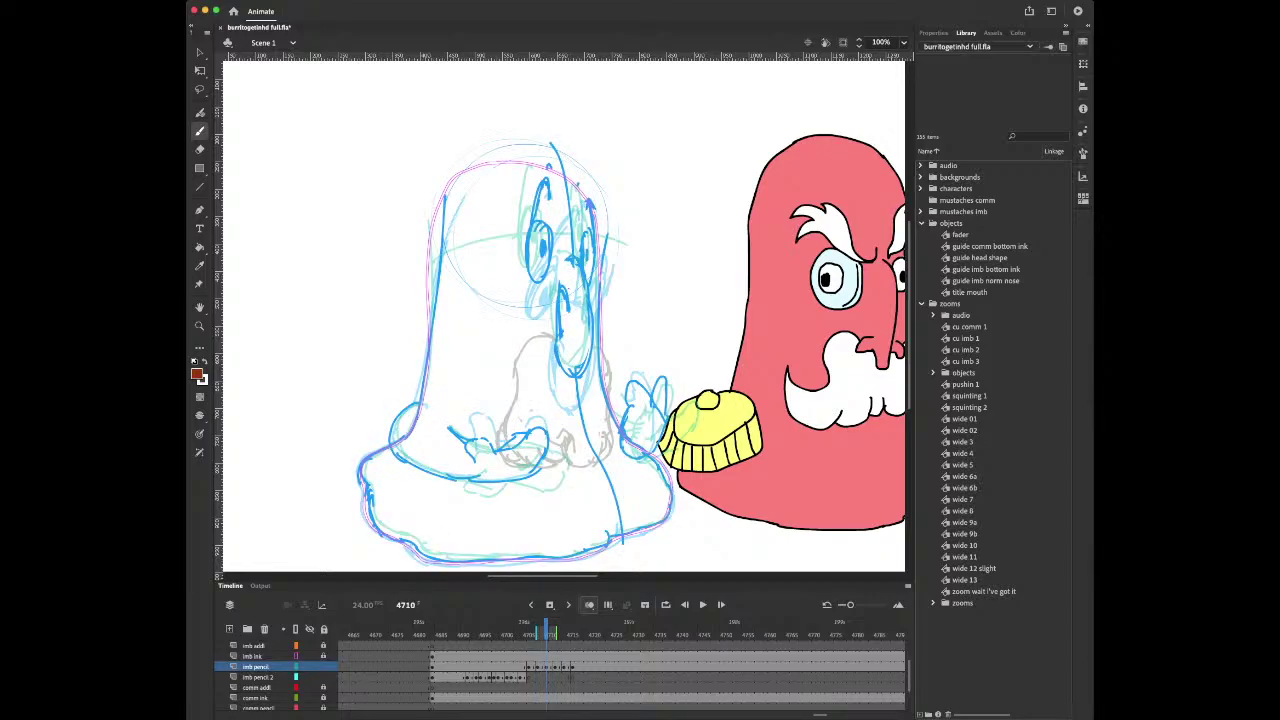
# Flip back and forth through the imb pencil frames up to 4716 to examine how the head and nose settle
pyautogui.press('.')
pyautogui.press('.')
pyautogui.press('.')
pyautogui.press('.')
pyautogui.press('.')
pyautogui.press(',')
pyautogui.press(',')
pyautogui.press(',')
pyautogui.press(',')
pyautogui.press(',')
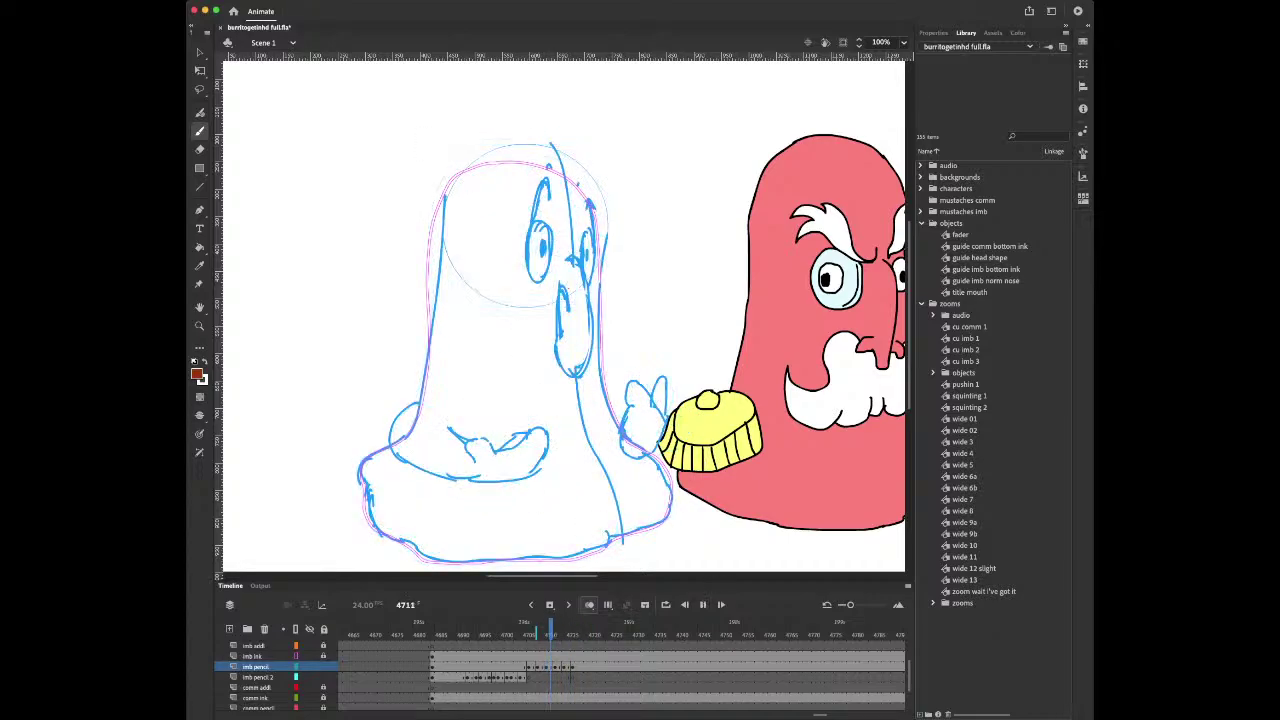
pyautogui.press('.')
pyautogui.press('.')
pyautogui.press('.')
pyautogui.press('.')
pyautogui.press('.')
pyautogui.press('.')
pyautogui.press('.')
pyautogui.press(',')
pyautogui.press(',')
pyautogui.press(',')
pyautogui.press(',')
pyautogui.press(',')
pyautogui.press('.')
pyautogui.press('.')
pyautogui.press('.')
pyautogui.press('.')
pyautogui.press('.')
pyautogui.press('.')
pyautogui.press(',')
pyautogui.press(',')
pyautogui.press(',')
pyautogui.press(',')
pyautogui.press(',')
pyautogui.press(',')
pyautogui.press(',')
pyautogui.press(',')
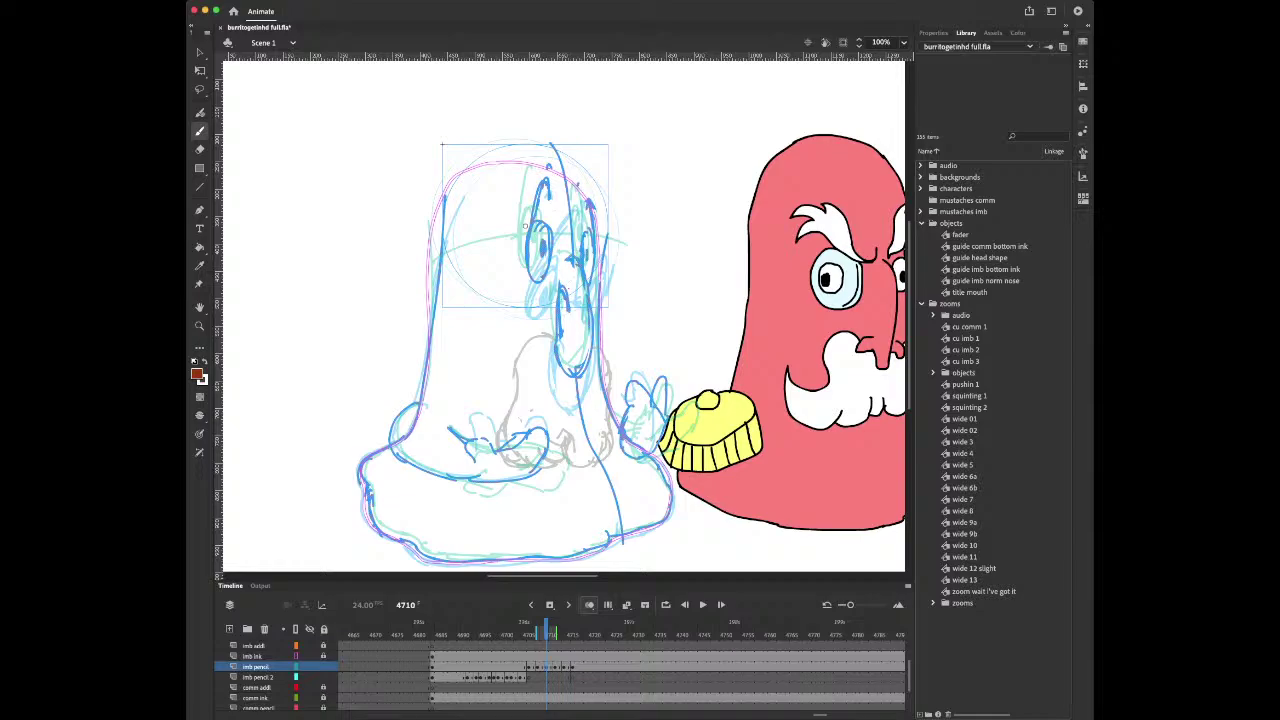
pyautogui.press('.')
pyautogui.press('.')
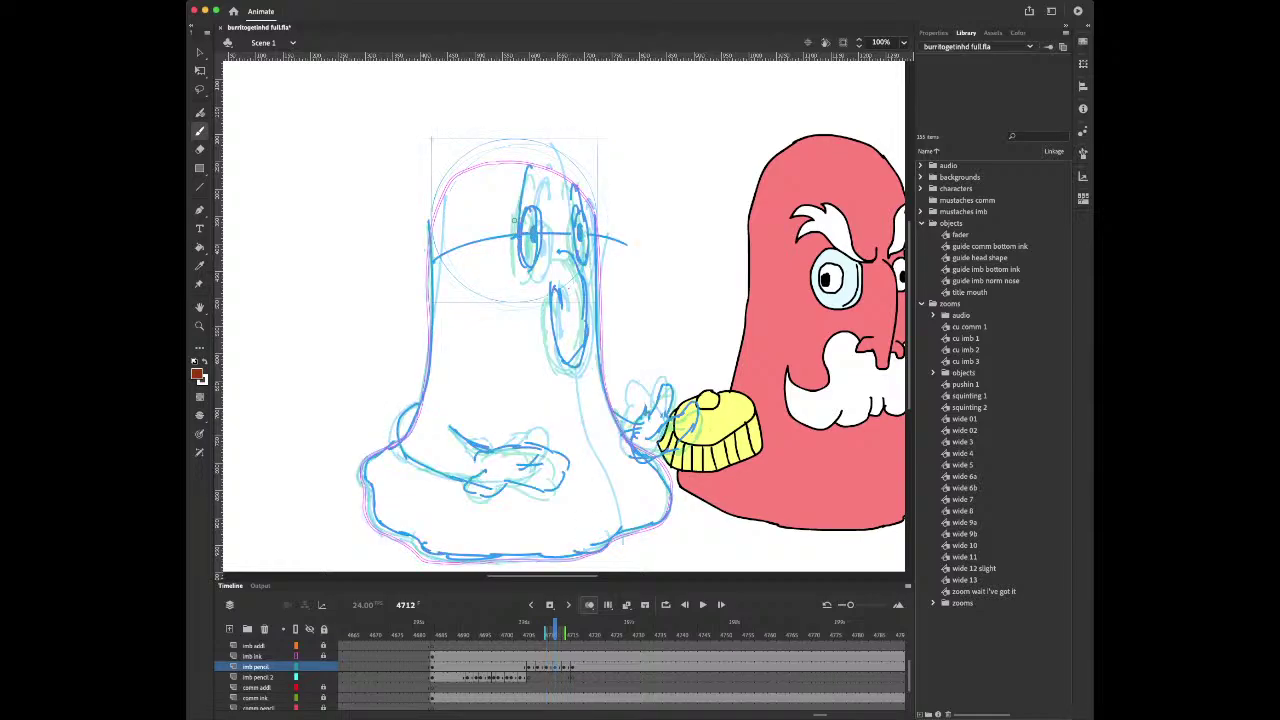
pyautogui.press('.')
pyautogui.press('.')
pyautogui.press('.')
pyautogui.press('.')
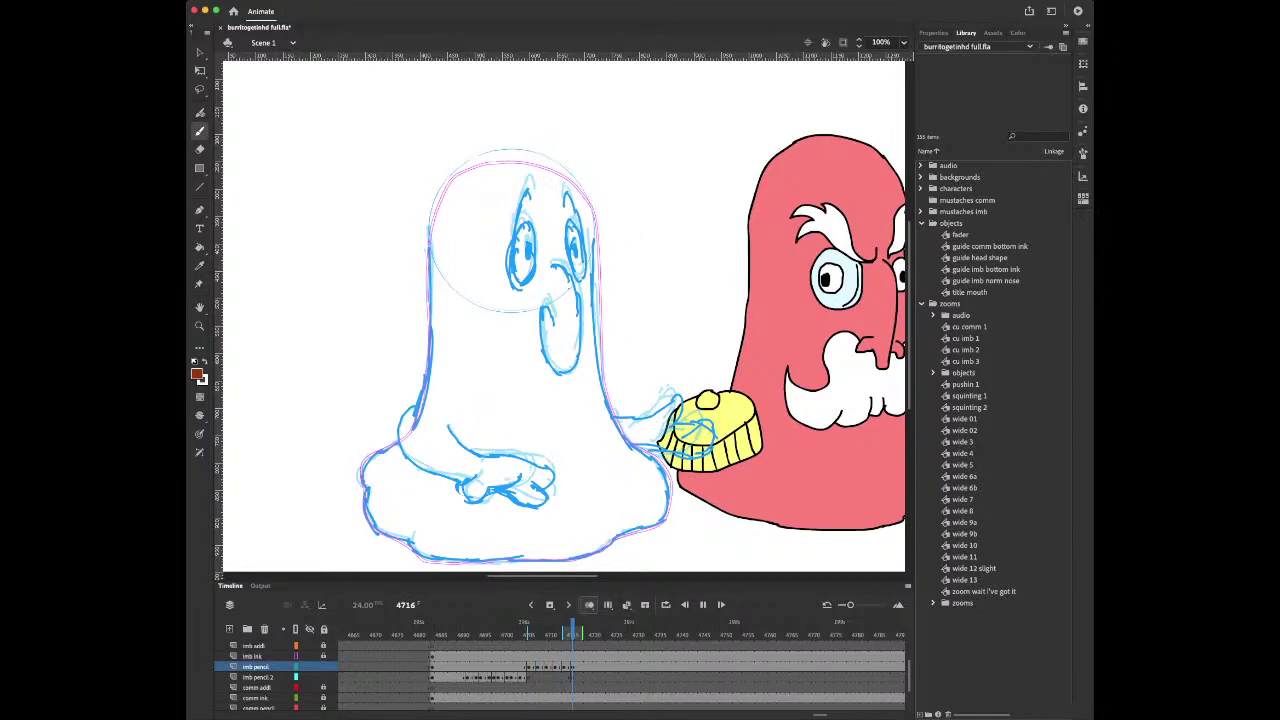
pyautogui.press(',')
pyautogui.press(',')
pyautogui.press(',')
pyautogui.press(',')
pyautogui.press(',')
pyautogui.press(',')
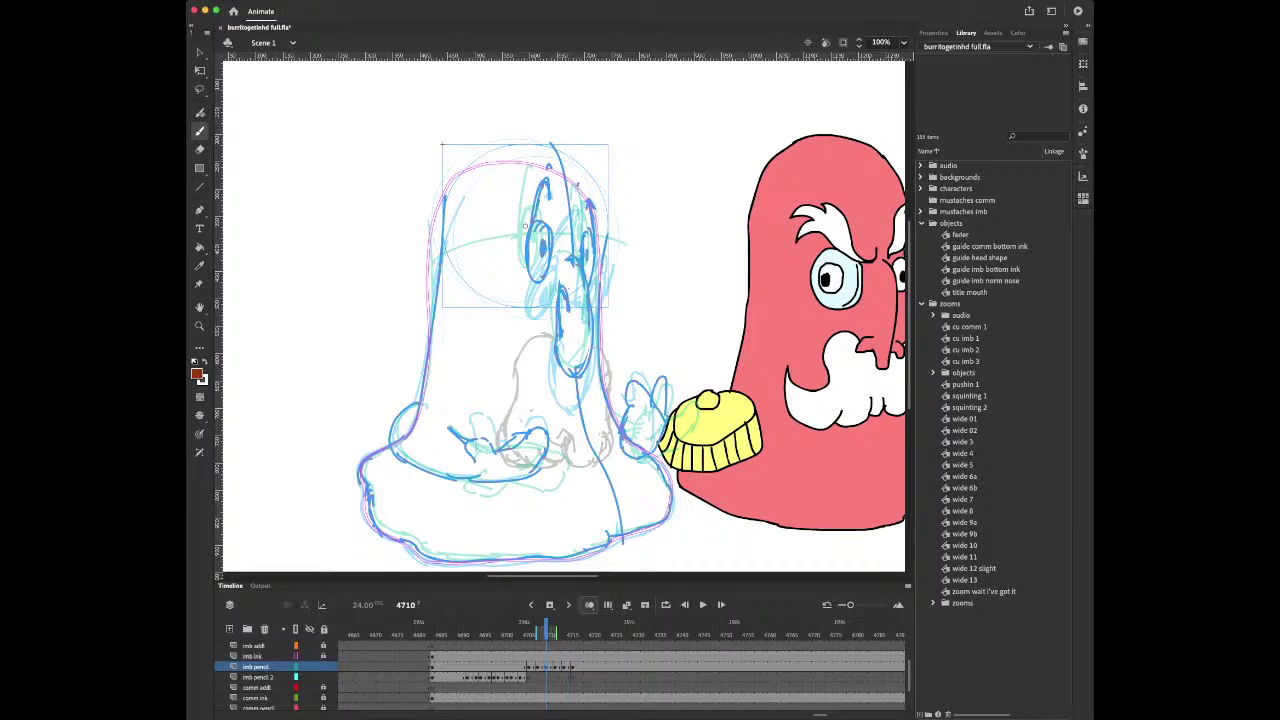
# Sketch the stretched dark red mustache outline at frame 4710, running down both sides of the raised nose
pyautogui.moveTo(552, 288)
pyautogui.mouseDown()
pyautogui.moveTo(518, 378)
pyautogui.moveTo(525, 437)
pyautogui.moveTo(577, 409)
pyautogui.moveTo(576, 390)
pyautogui.moveTo(602, 431)
pyautogui.mouseUp()
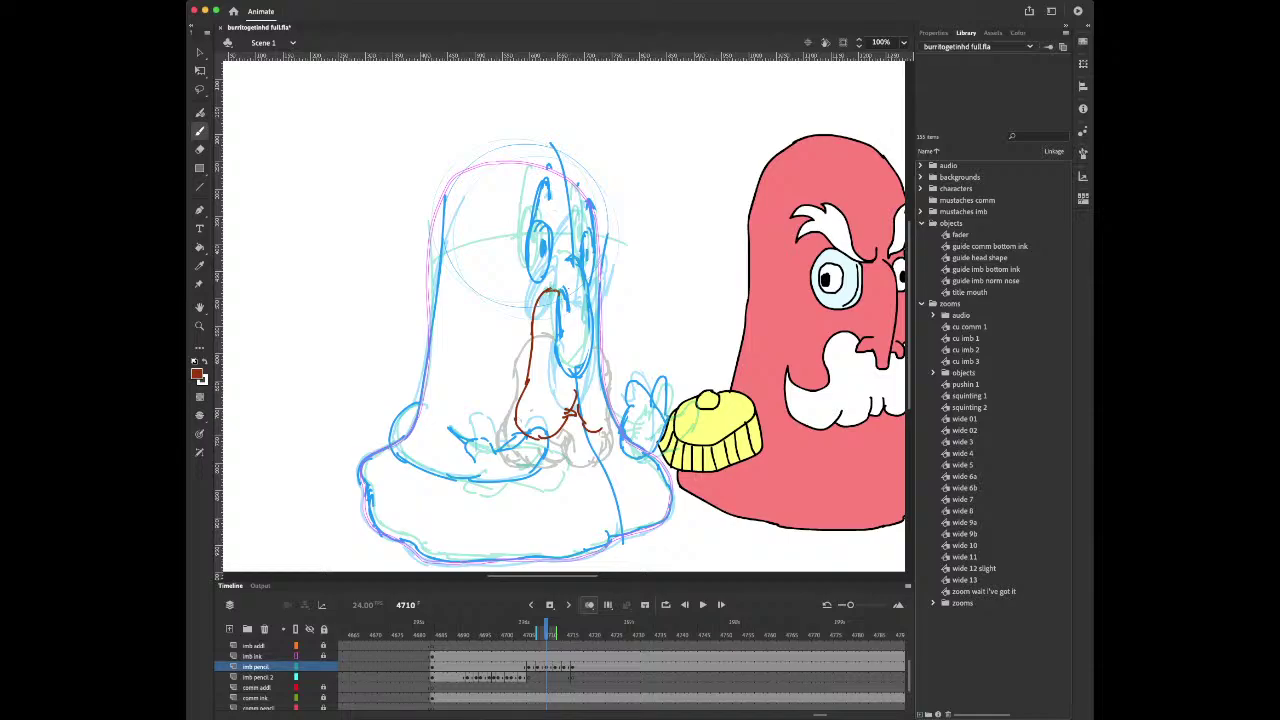
pyautogui.moveTo(588, 292)
pyautogui.mouseDown()
pyautogui.moveTo(601, 306)
pyautogui.moveTo(610, 428)
pyautogui.moveTo(575, 438)
pyautogui.moveTo(606, 443)
pyautogui.mouseUp()
pyautogui.moveTo(608, 390)
pyautogui.mouseDown()
pyautogui.moveTo(606, 442)
pyautogui.moveTo(566, 420)
pyautogui.moveTo(581, 396)
pyautogui.moveTo(584, 431)
pyautogui.moveTo(549, 437)
pyautogui.mouseUp()
pyautogui.press('e')
pyautogui.press('b')
pyautogui.press('e')
pyautogui.press('b')
# Erase and redraw the lower edge and right side of the frame 4710 mustache, shaping pointed tufts below the nose
pyautogui.moveTo(572, 408)
pyautogui.mouseDown()
pyautogui.moveTo(578, 432)
pyautogui.moveTo(567, 431)
pyautogui.moveTo(593, 441)
pyautogui.moveTo(557, 433)
pyautogui.moveTo(578, 427)
pyautogui.moveTo(562, 430)
pyautogui.moveTo(577, 406)
pyautogui.moveTo(594, 444)
pyautogui.moveTo(612, 394)
pyautogui.mouseUp()
pyautogui.press('e')
pyautogui.press('b')
pyautogui.press('e')
pyautogui.press('b')
pyautogui.moveTo(518, 421)
pyautogui.mouseDown()
pyautogui.moveTo(542, 438)
pyautogui.moveTo(578, 400)
pyautogui.moveTo(606, 438)
pyautogui.mouseUp()
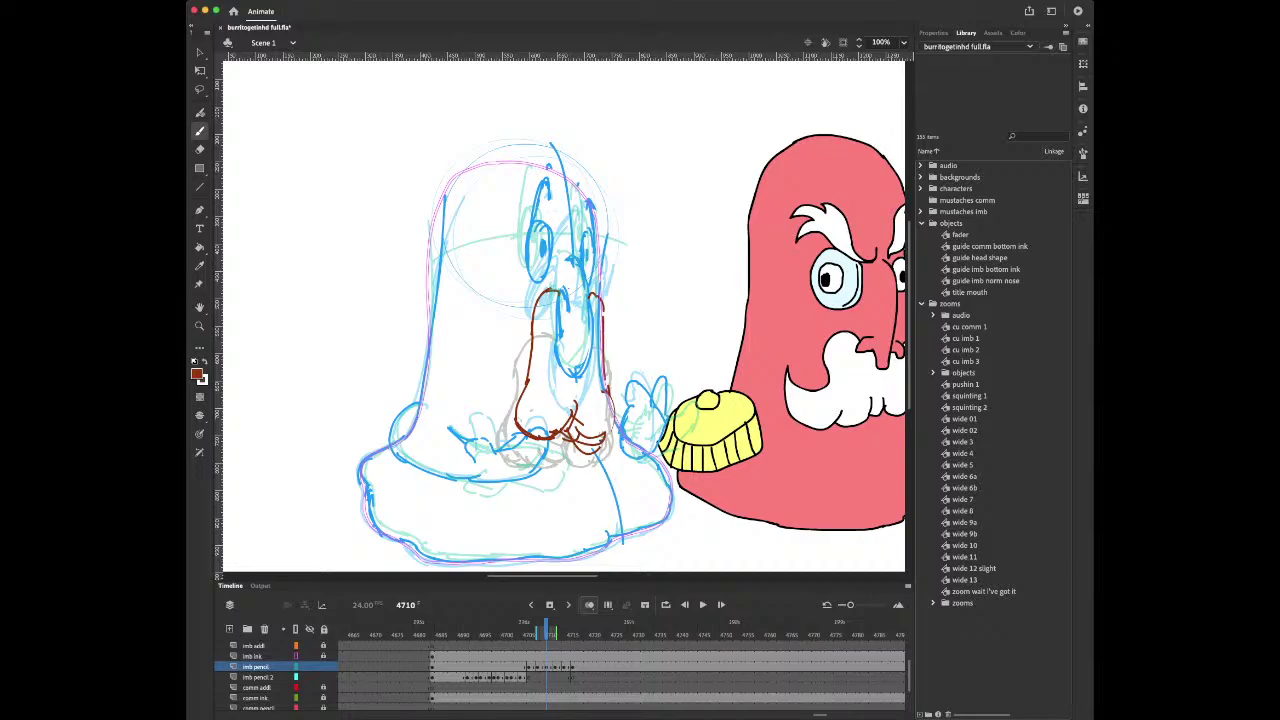
pyautogui.moveTo(602, 371)
pyautogui.mouseDown()
pyautogui.moveTo(607, 435)
pyautogui.moveTo(566, 441)
pyautogui.moveTo(600, 441)
pyautogui.moveTo(563, 442)
pyautogui.moveTo(576, 392)
pyautogui.mouseUp()
pyautogui.press('e')
pyautogui.press('b')
pyautogui.moveTo(556, 438)
pyautogui.mouseDown()
pyautogui.moveTo(570, 424)
pyautogui.moveTo(578, 445)
pyautogui.mouseUp()
pyautogui.moveTo(575, 417)
pyautogui.mouseDown()
pyautogui.moveTo(569, 443)
pyautogui.moveTo(587, 442)
pyautogui.mouseUp()
pyautogui.moveTo(580, 430)
pyautogui.mouseDown()
pyautogui.moveTo(583, 461)
pyautogui.moveTo(600, 443)
pyautogui.moveTo(604, 389)
pyautogui.mouseUp()
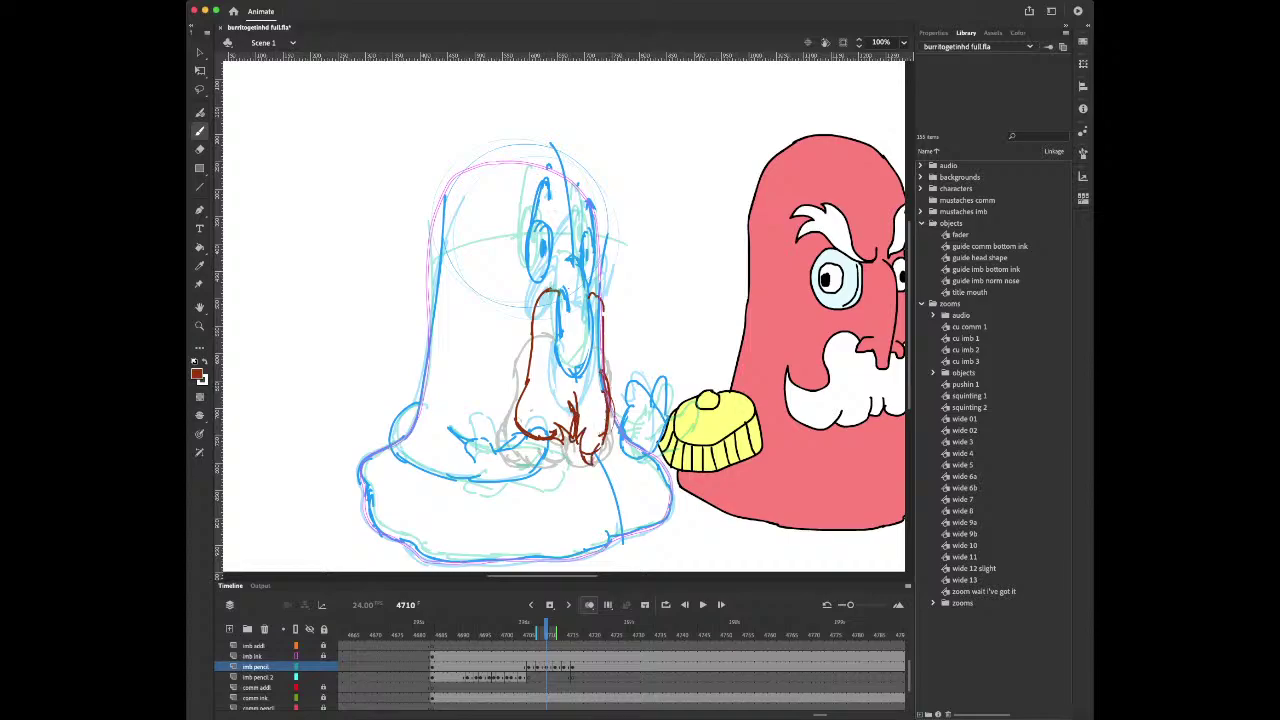
# Clean up the upper right end of the frame 4710 mustache beside the nose, checking it against frame 4709
pyautogui.press(',')
pyautogui.press('.')
pyautogui.press(',')
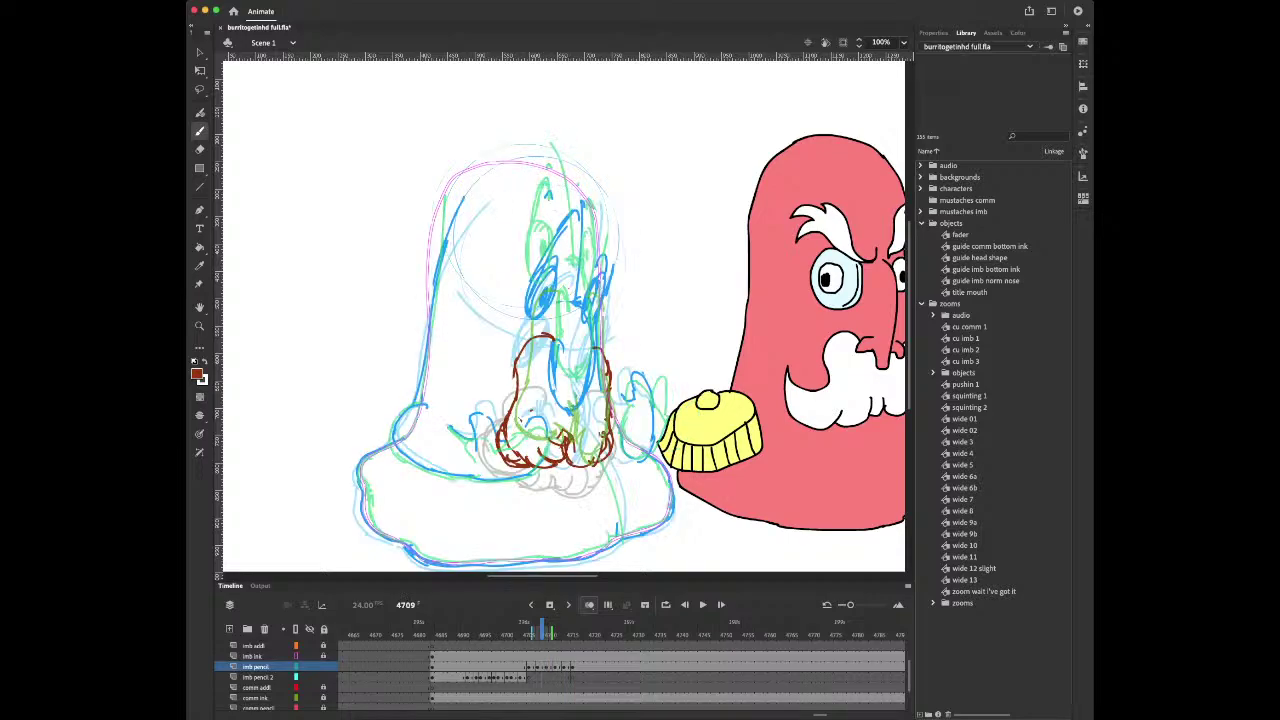
pyautogui.press('.')
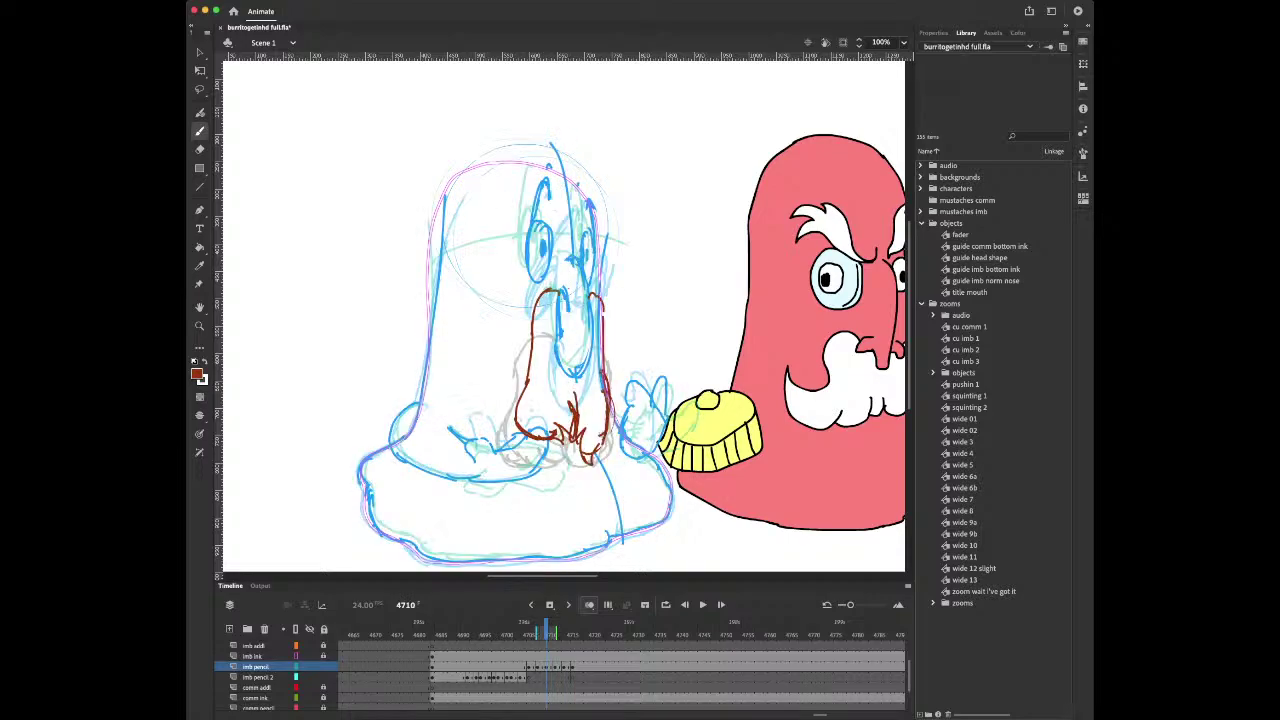
pyautogui.press('e')
pyautogui.moveTo(595, 294)
pyautogui.mouseDown()
pyautogui.moveTo(603, 332)
pyautogui.moveTo(587, 306)
pyautogui.mouseUp()
pyautogui.press('b')
# Flip between frames 4708 and 4711 to compare the stretched mustache with the preceding mustache drawing
pyautogui.press(',')
pyautogui.press('.')
pyautogui.press(',')
pyautogui.press(',')
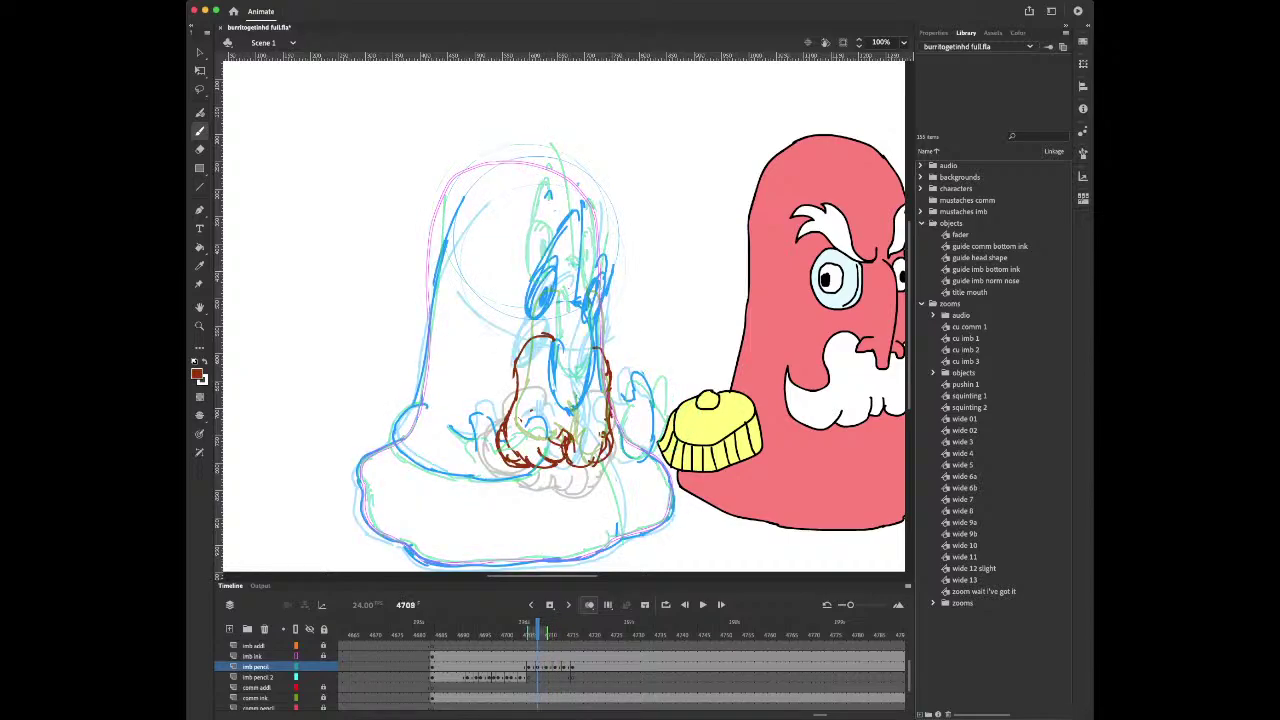
pyautogui.press('.')
pyautogui.press('.')
pyautogui.press(',')
pyautogui.press('.')
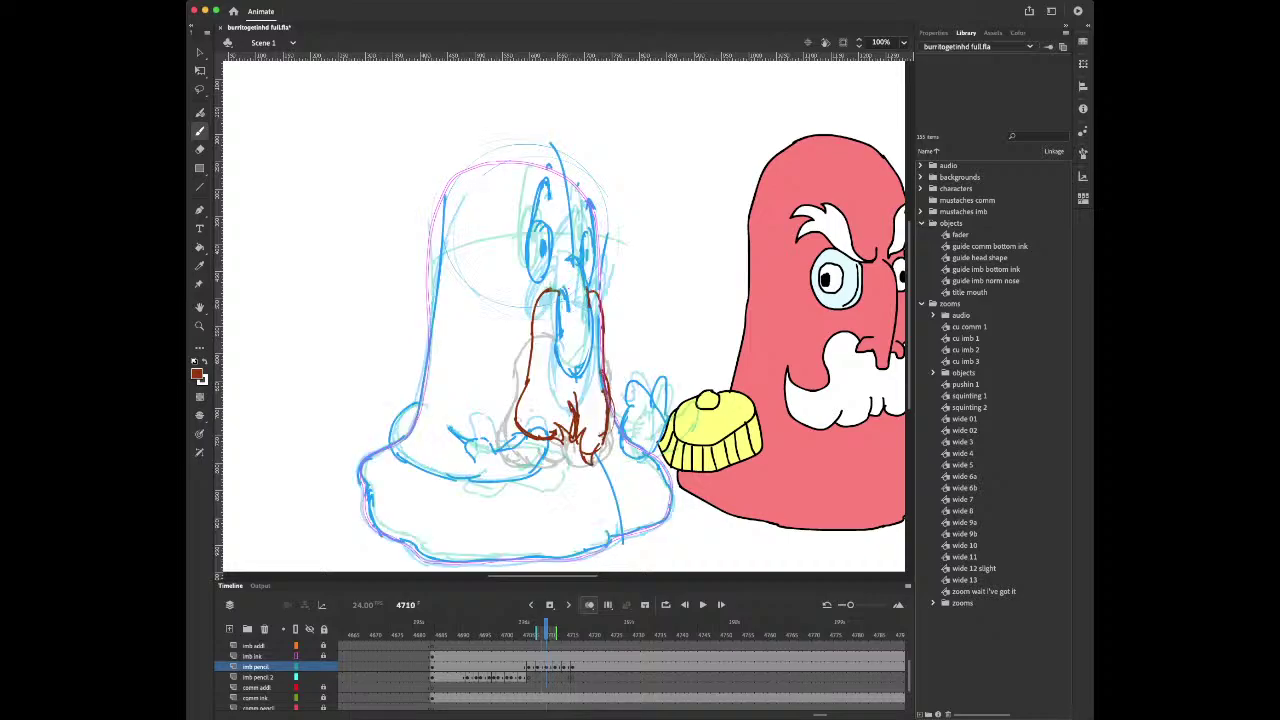
pyautogui.press(',')
pyautogui.press('.')
pyautogui.press('.')
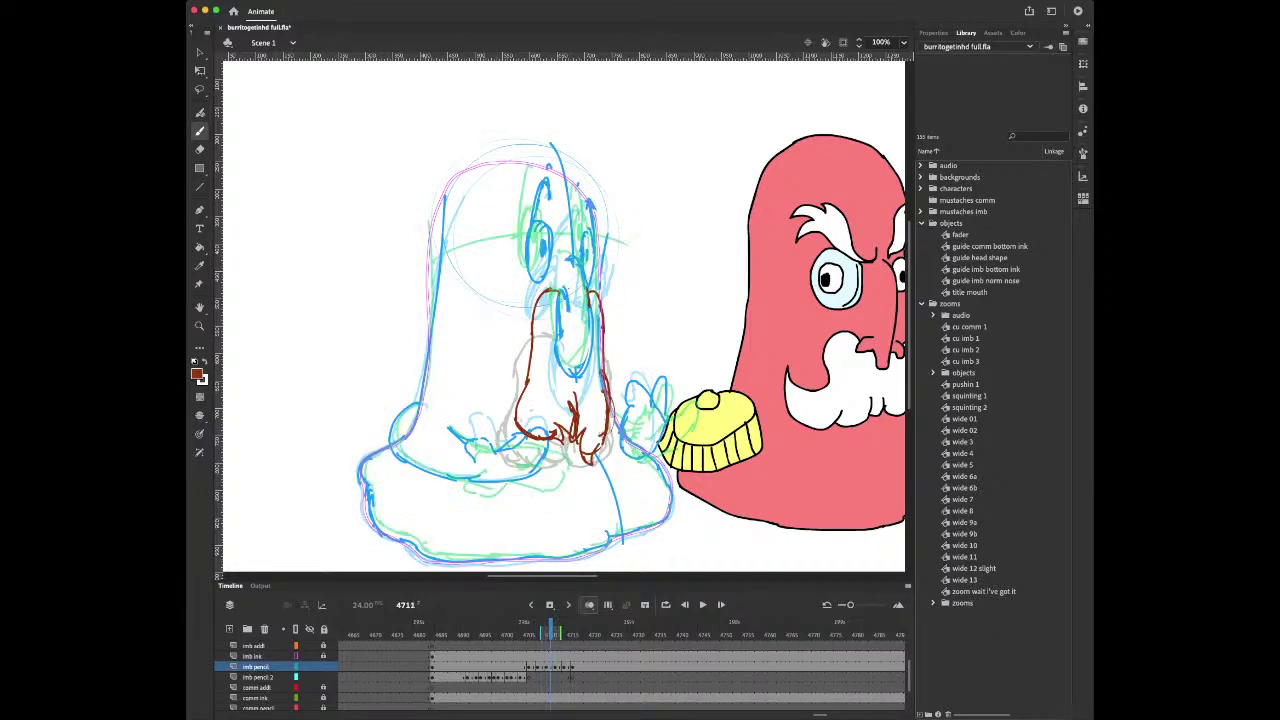
# Flip through frames 4712 to 4716 to examine the head poses that still need a mustache
pyautogui.press('.')
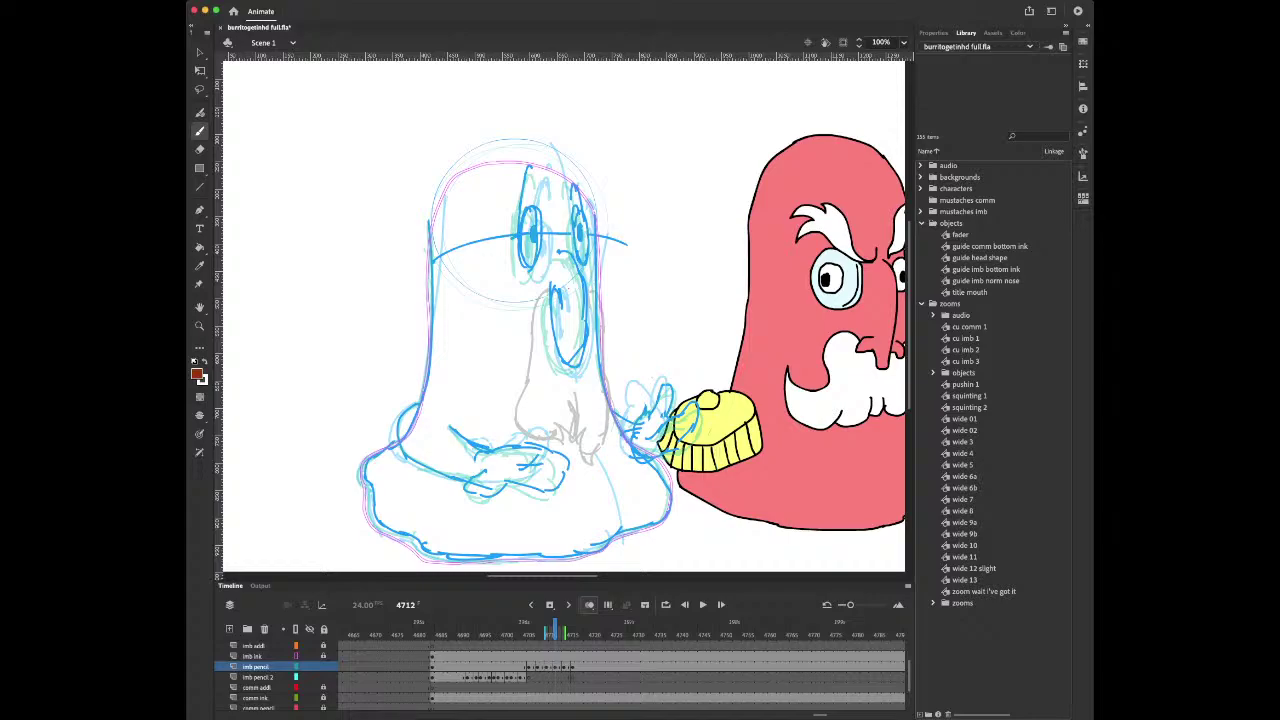
pyautogui.press('.')
pyautogui.press('.')
pyautogui.press('.')
pyautogui.press('.')
pyautogui.press(',')
pyautogui.press(',')
pyautogui.press(',')
pyautogui.press(',')
pyautogui.press('.')
pyautogui.press('.')
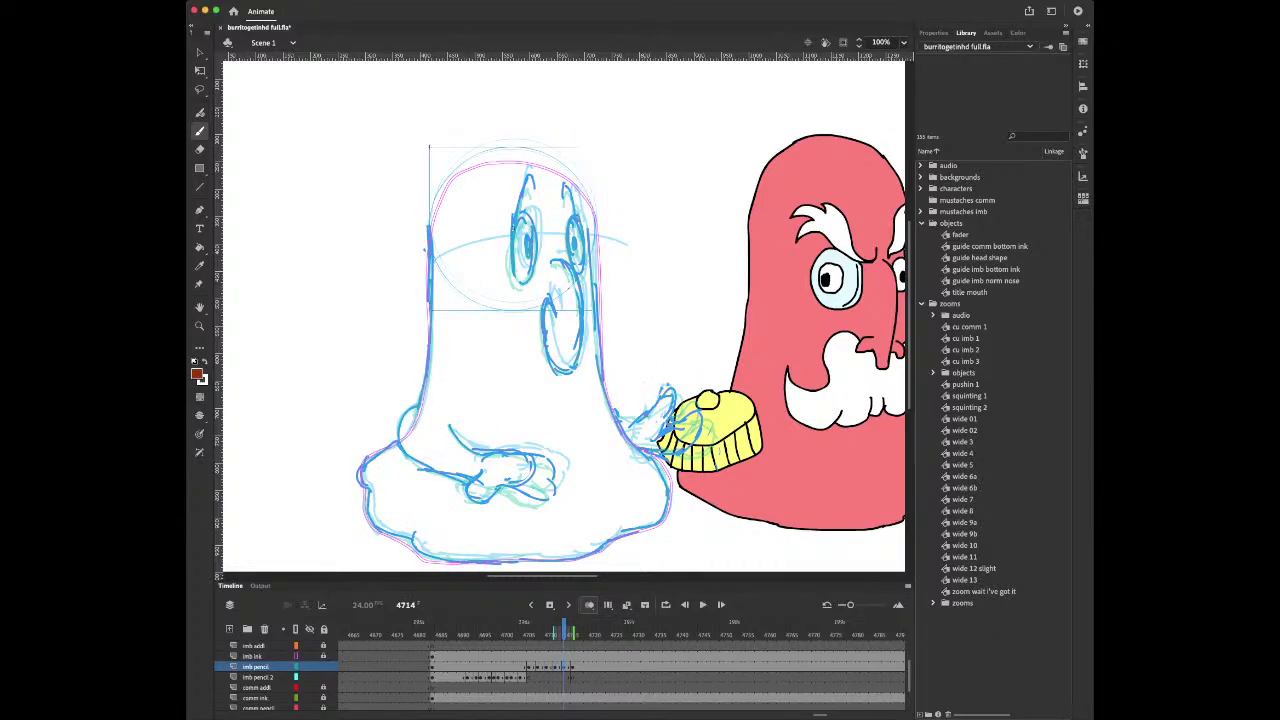
# Flip back and forth through the frames around 4712 to examine the head poses that need a mustache
pyautogui.press('.')
pyautogui.press('.')
pyautogui.press('.')
pyautogui.press('.')
pyautogui.press('.')
pyautogui.press('.')
pyautogui.press(',')
pyautogui.press(',')
pyautogui.press(',')
pyautogui.press(',')
pyautogui.press(',')
pyautogui.press(',')
pyautogui.press(',')
pyautogui.press(',')
pyautogui.press(',')
pyautogui.press('.')
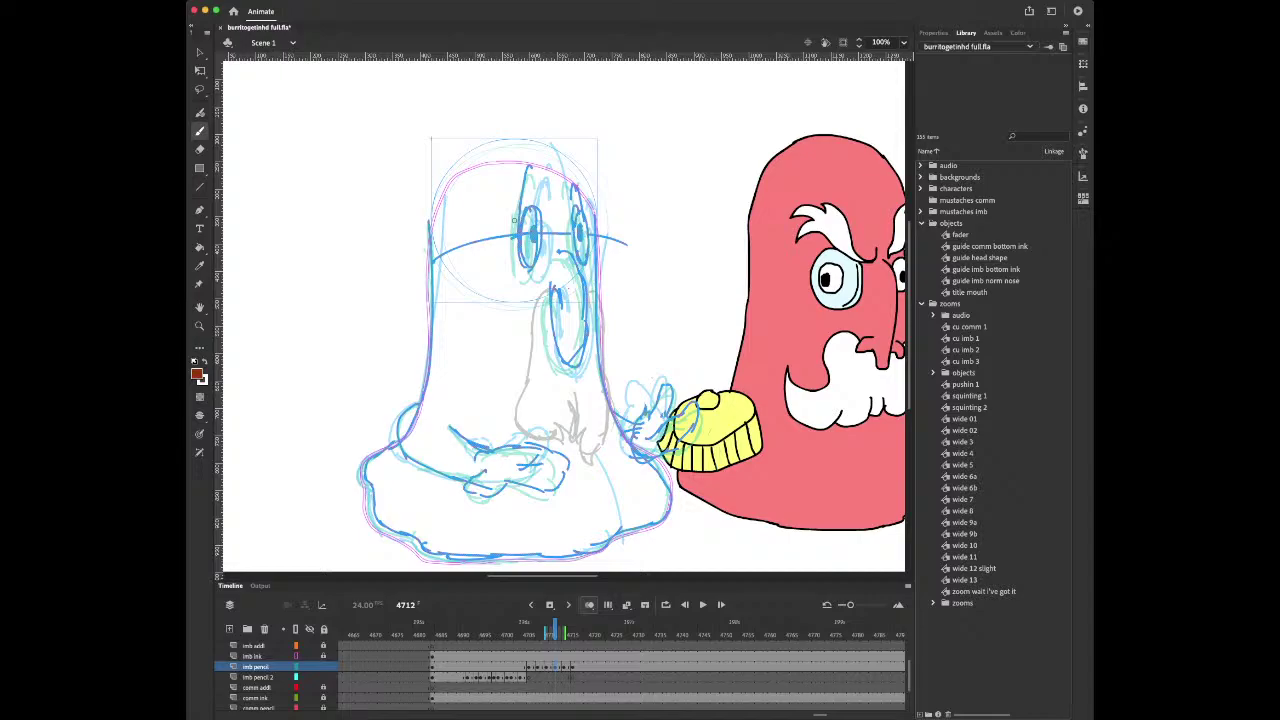
# Play the head-raising motion from about frame 4693 to review the mustache movement, then return to frame 4712
pyautogui.press('Return')
pyautogui.click(471, 635)
pyautogui.press('Return')
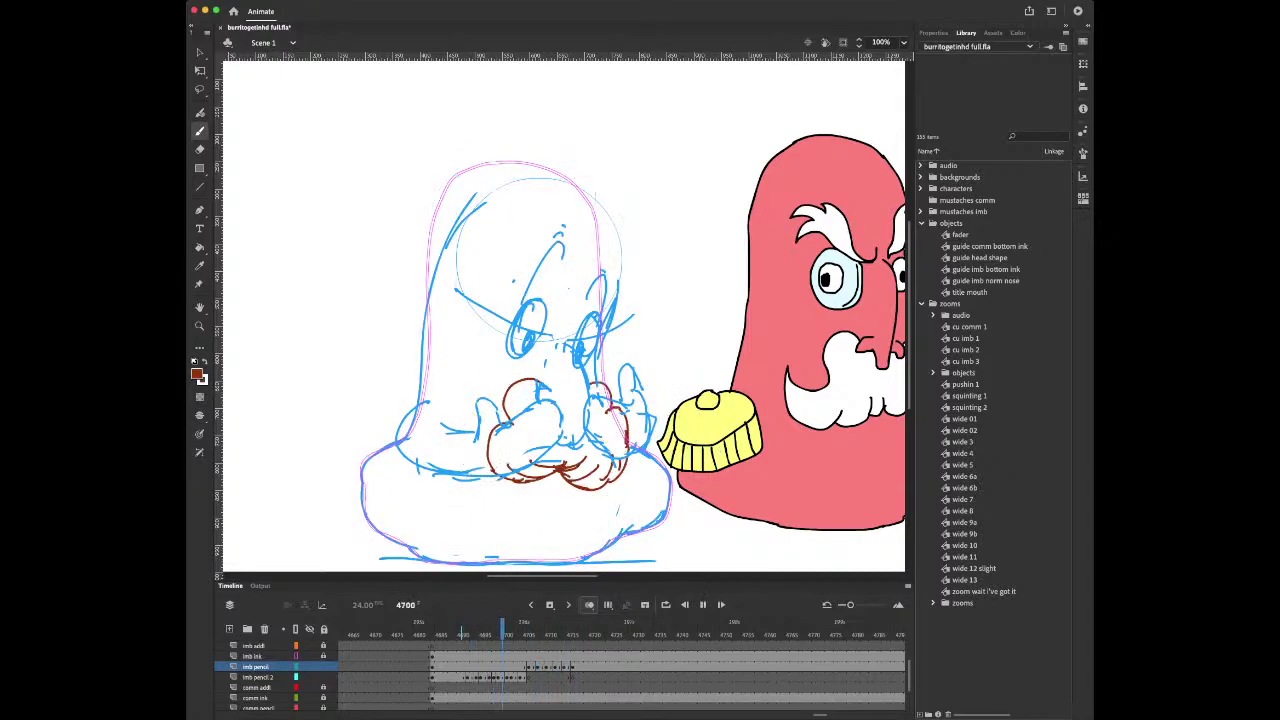
pyautogui.press('Return')
pyautogui.press(',')
pyautogui.press(',')
pyautogui.press(',')
pyautogui.press(',')
pyautogui.press(',')
pyautogui.press(',')
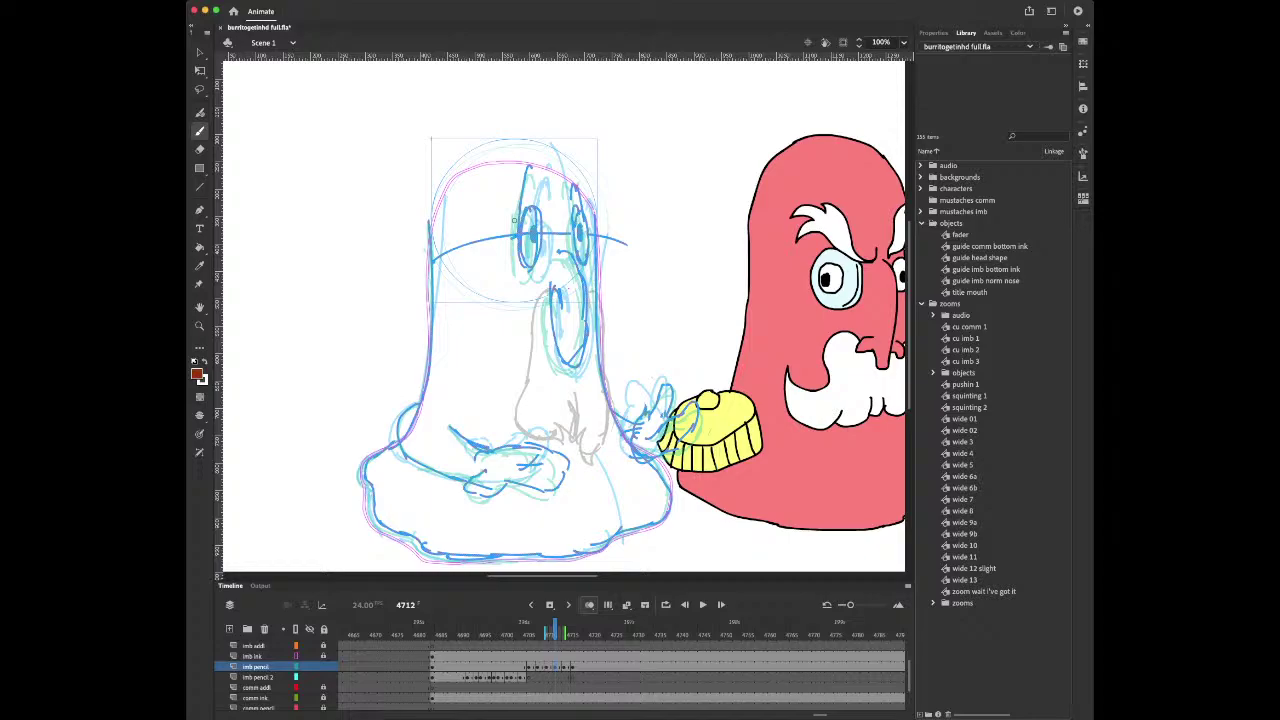
# Draw a wide mustache with upturned, flared ends and tufted hair strokes on frame 4712 beneath the left character's nose
pyautogui.moveTo(550, 288)
pyautogui.mouseDown()
pyautogui.moveTo(472, 333)
pyautogui.moveTo(445, 324)
pyautogui.moveTo(518, 400)
pyautogui.moveTo(630, 383)
pyautogui.moveTo(636, 345)
pyautogui.moveTo(625, 386)
pyautogui.mouseUp()
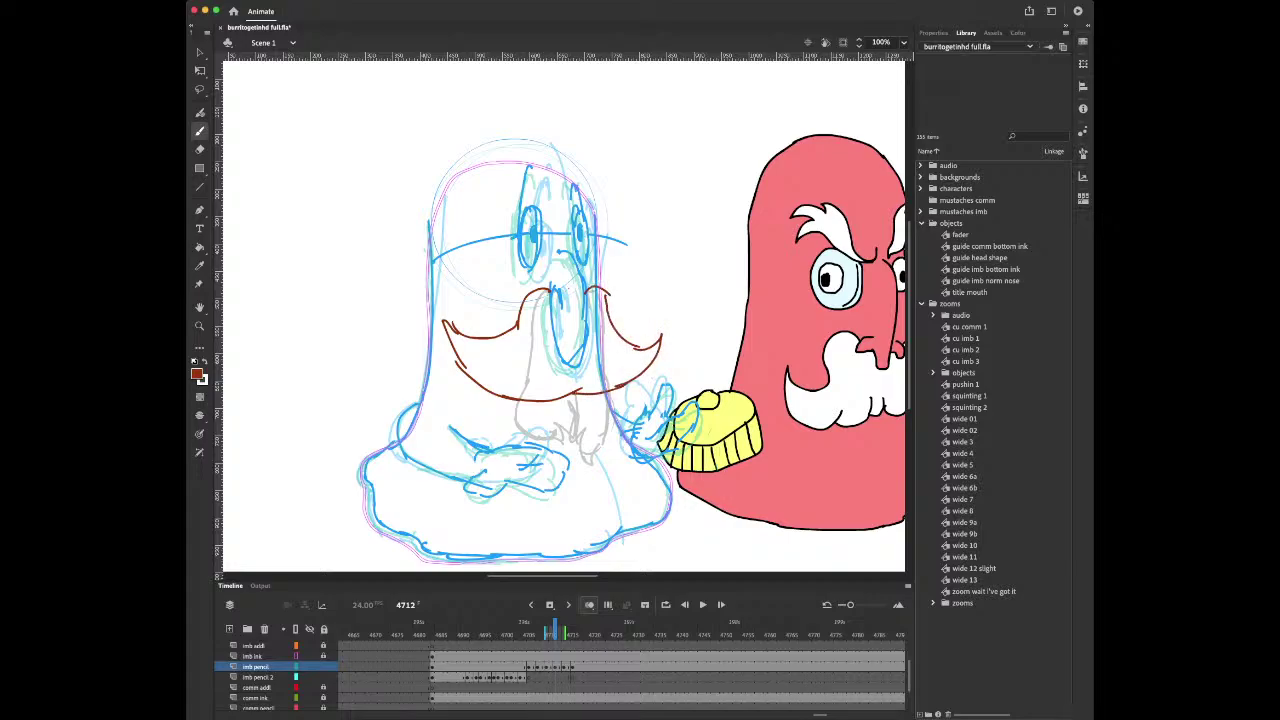
pyautogui.moveTo(446, 325)
pyautogui.mouseDown()
pyautogui.moveTo(490, 358)
pyautogui.moveTo(470, 366)
pyautogui.mouseUp()
pyautogui.moveTo(468, 365); pyautogui.dragTo(528, 392)
pyautogui.moveTo(516, 386)
pyautogui.mouseDown()
pyautogui.moveTo(530, 406)
pyautogui.moveTo(632, 390)
pyautogui.moveTo(666, 318)
pyautogui.mouseUp()
pyautogui.press('e')
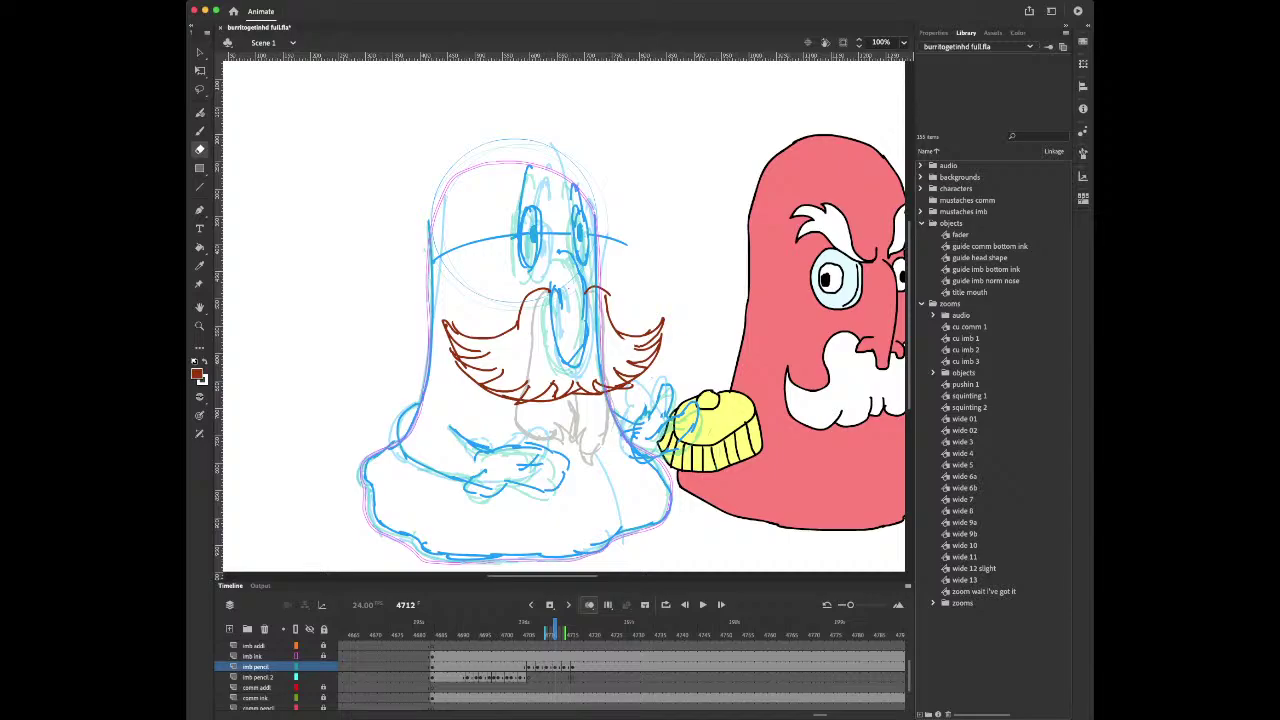
# Draw the frame 4714 mustache slightly lower than the onion-skinned 4712 drawing, with drooping sides and hair strokes along its lower edge
pyautogui.press('.')
pyautogui.press('.')
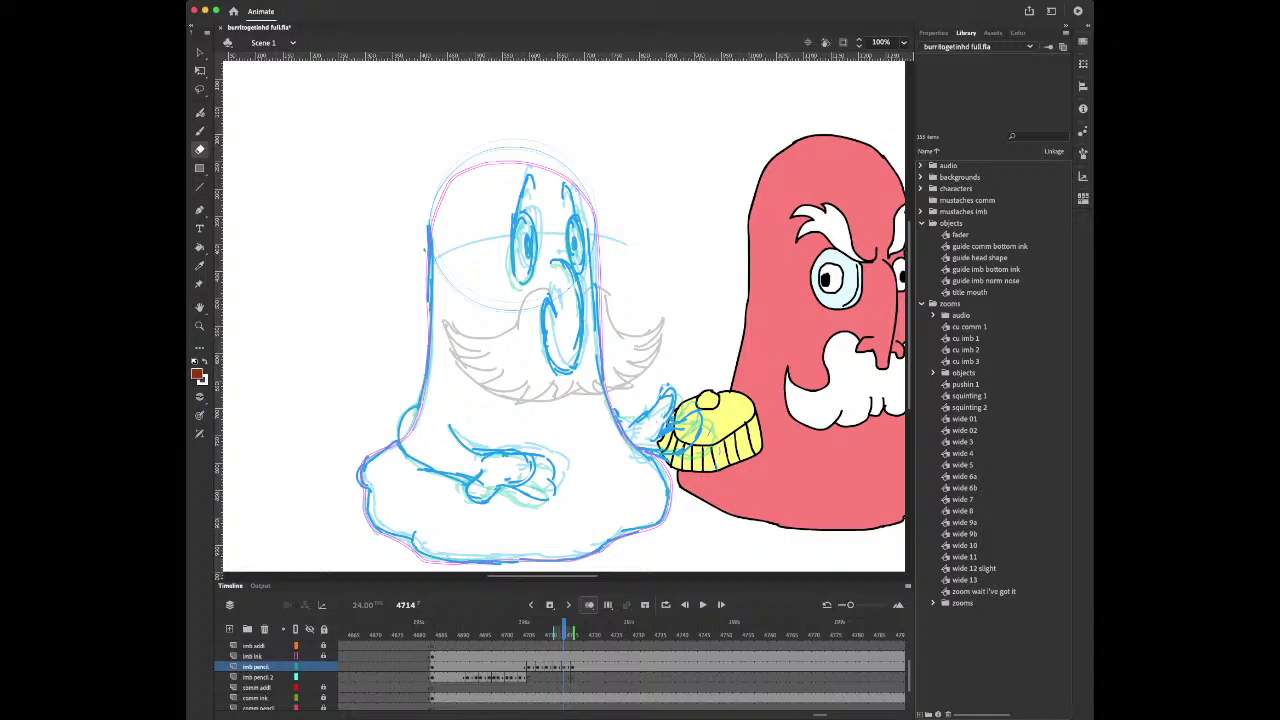
pyautogui.moveTo(429, 146); pyautogui.dragTo(576, 310)
pyautogui.press('b')
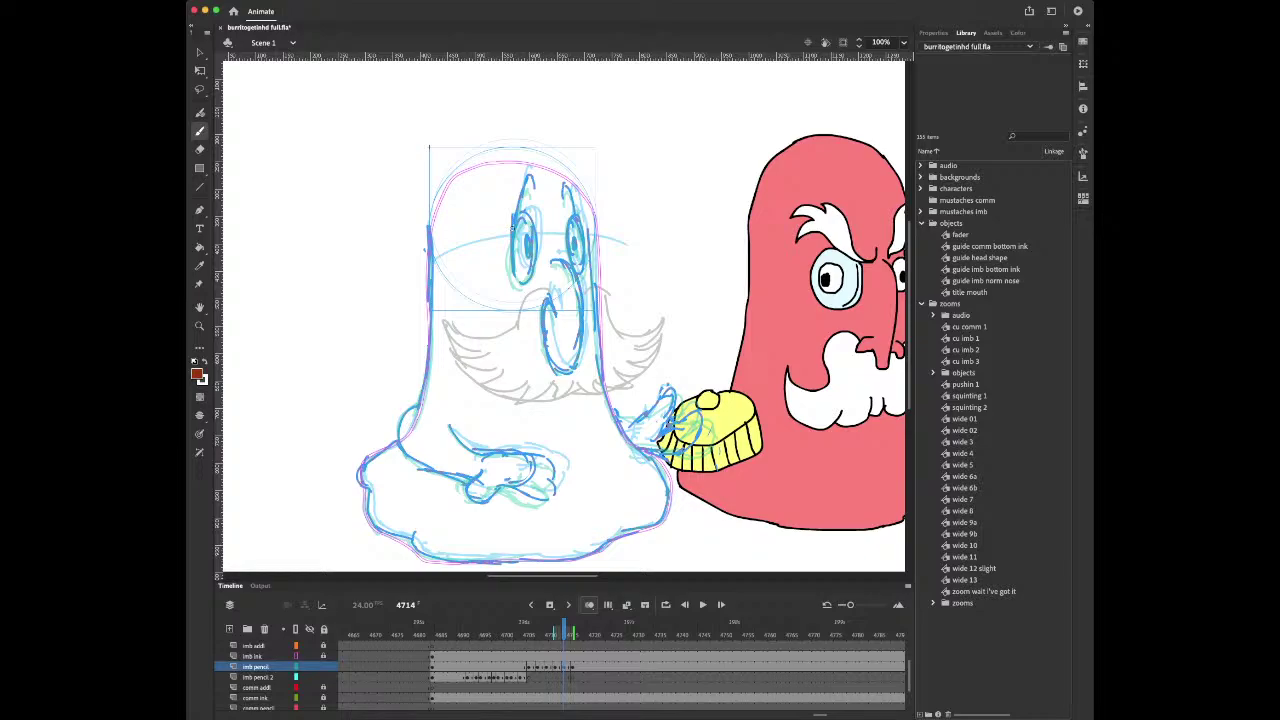
pyautogui.moveTo(545, 298)
pyautogui.mouseDown()
pyautogui.moveTo(508, 329)
pyautogui.moveTo(445, 346)
pyautogui.moveTo(457, 382)
pyautogui.moveTo(522, 409)
pyautogui.moveTo(600, 404)
pyautogui.mouseUp()
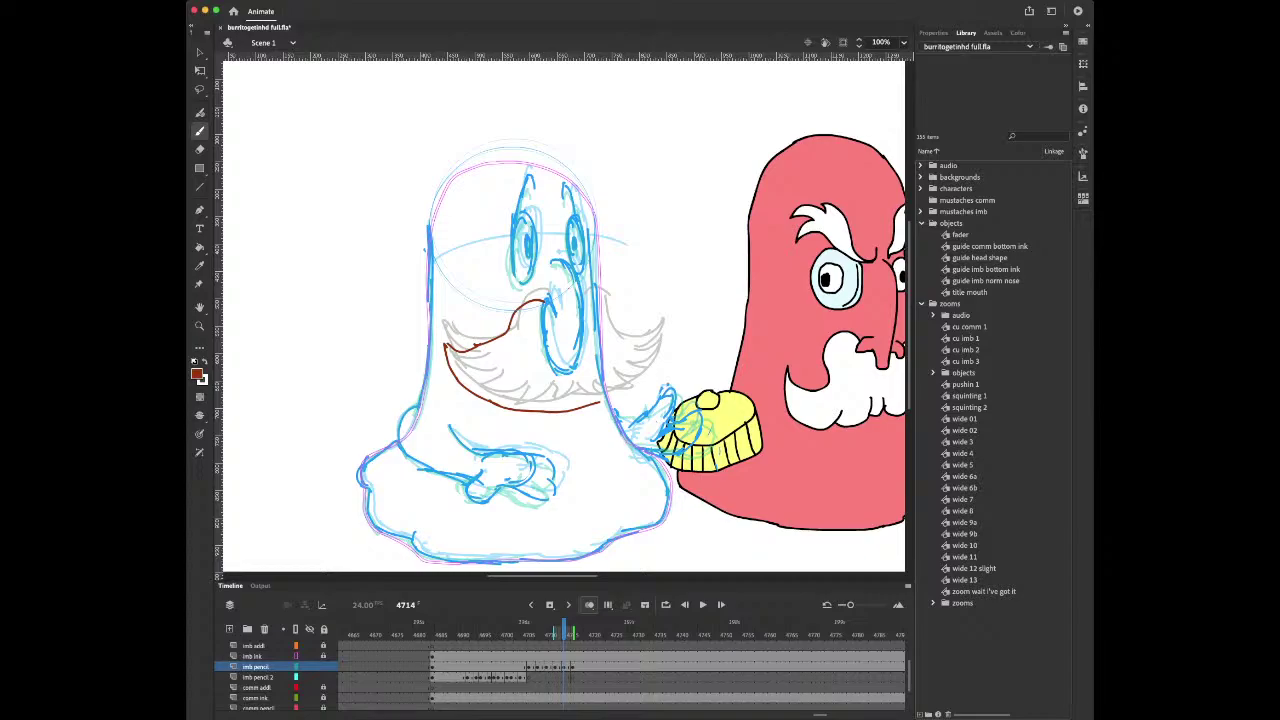
pyautogui.moveTo(582, 300)
pyautogui.mouseDown()
pyautogui.moveTo(592, 293)
pyautogui.moveTo(604, 322)
pyautogui.moveTo(656, 352)
pyautogui.moveTo(612, 383)
pyautogui.moveTo(636, 382)
pyautogui.moveTo(660, 352)
pyautogui.mouseUp()
pyautogui.moveTo(440, 350)
pyautogui.mouseDown()
pyautogui.moveTo(556, 410)
pyautogui.moveTo(638, 384)
pyautogui.moveTo(656, 354)
pyautogui.mouseUp()
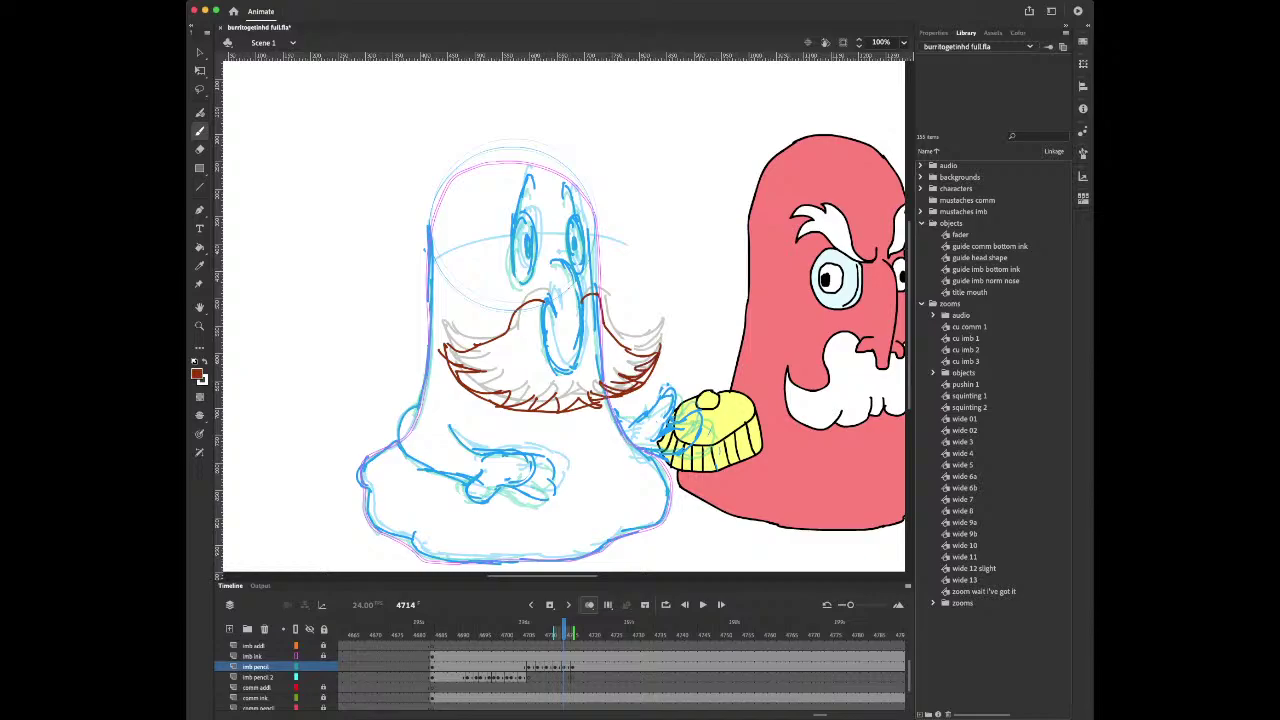
# Add a keyframe on the imb pencil 2 layer at frame 4716 and draw the lower, settled mustache with hair strokes
pyautogui.press('.')
pyautogui.press('.')
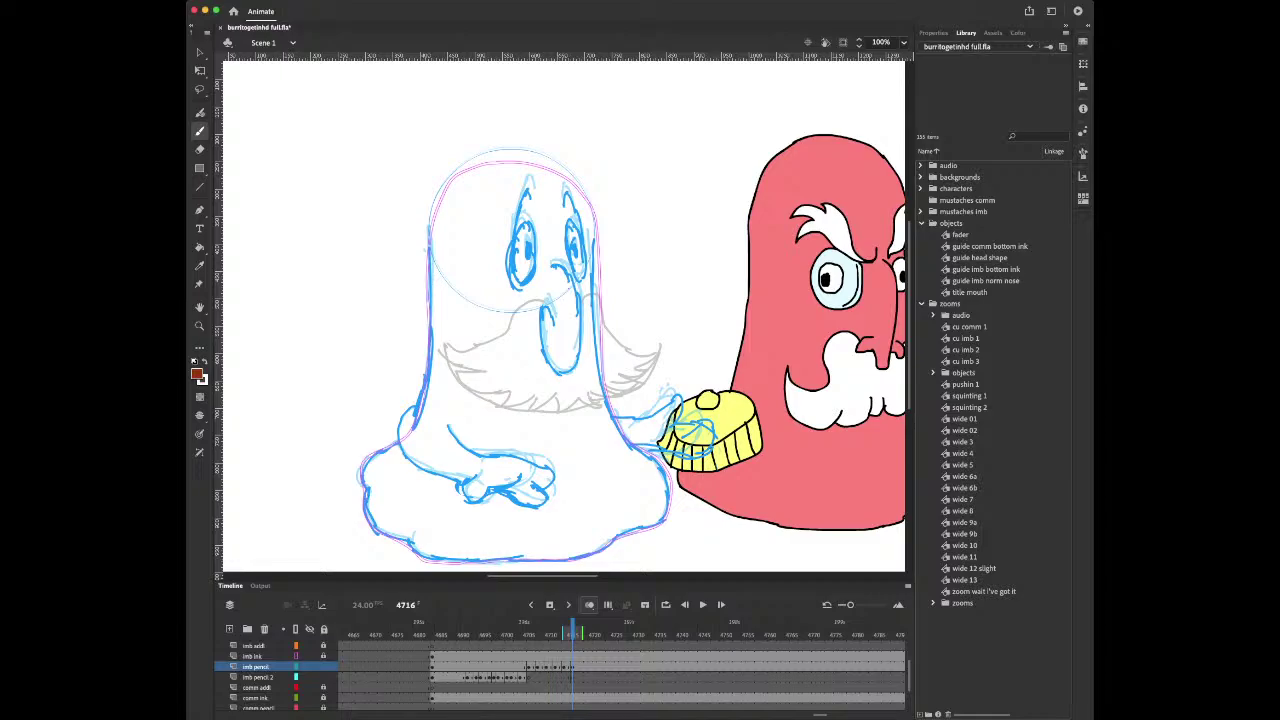
pyautogui.click(258, 677)
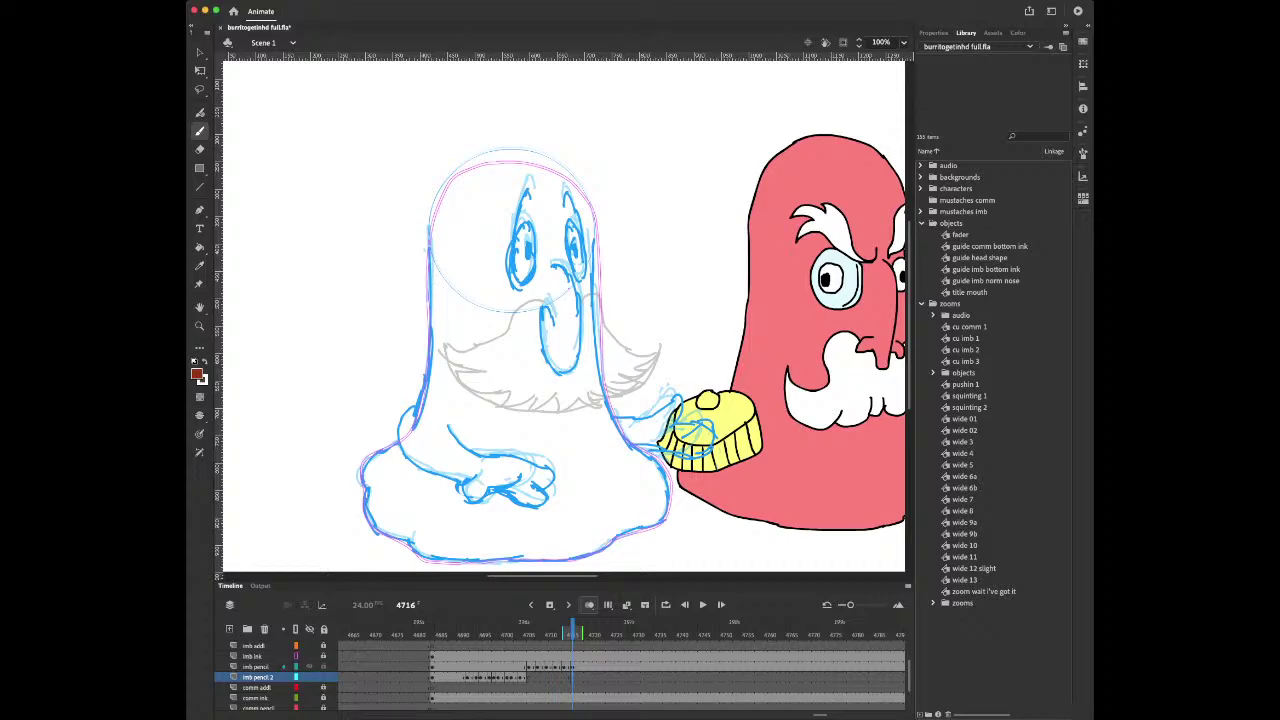
pyautogui.click(323, 667)
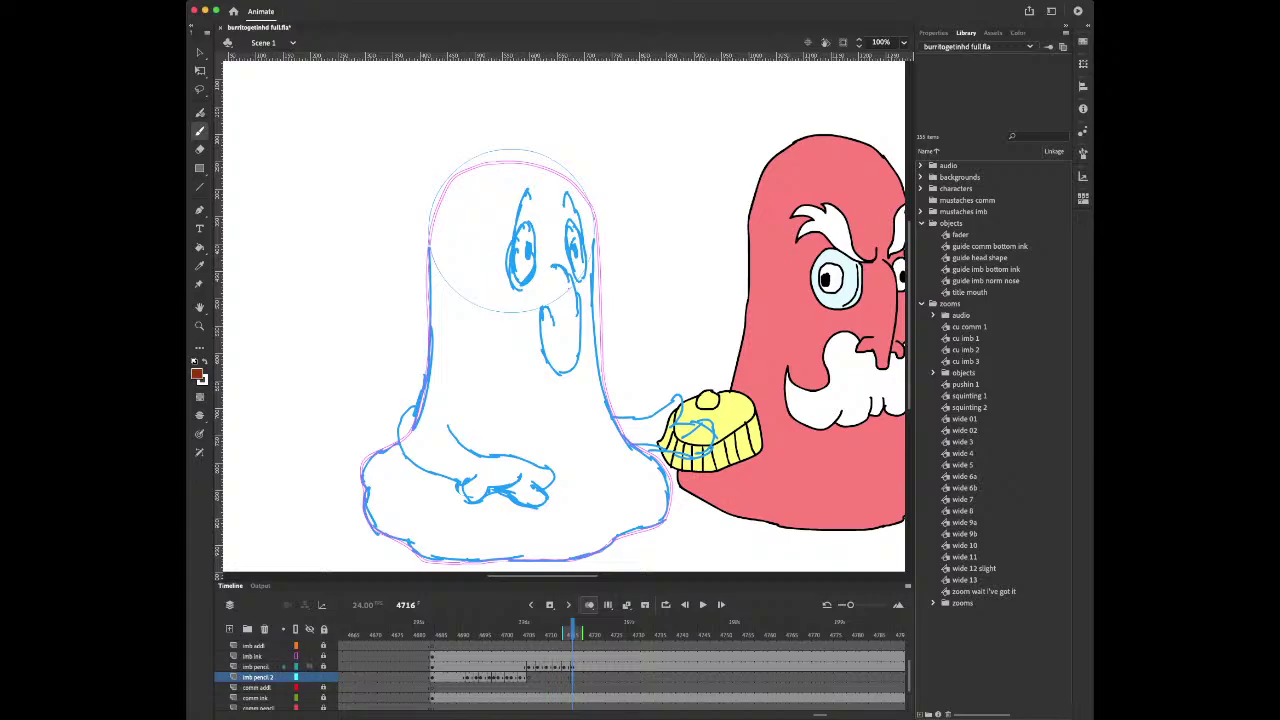
pyautogui.hotkey('alt', 'shift', 'o')
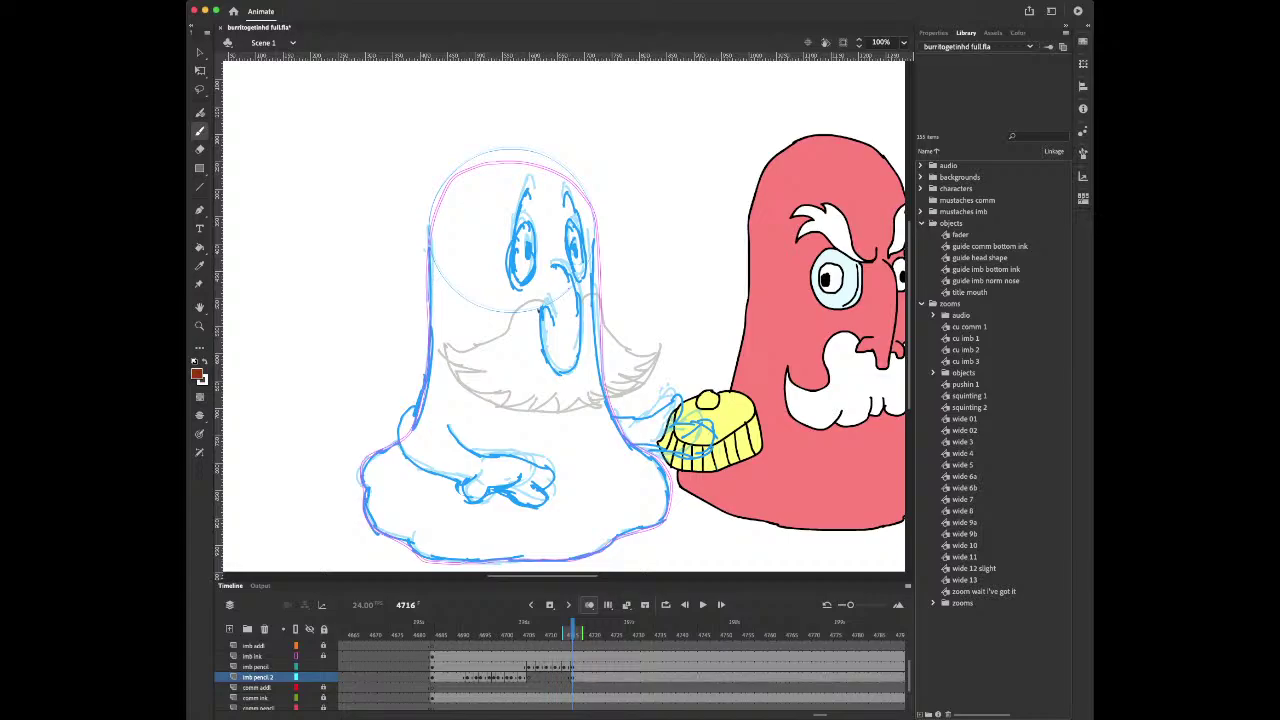
pyautogui.moveTo(538, 306)
pyautogui.mouseDown()
pyautogui.moveTo(512, 335)
pyautogui.moveTo(458, 367)
pyautogui.moveTo(464, 397)
pyautogui.moveTo(507, 418)
pyautogui.moveTo(624, 405)
pyautogui.mouseUp()
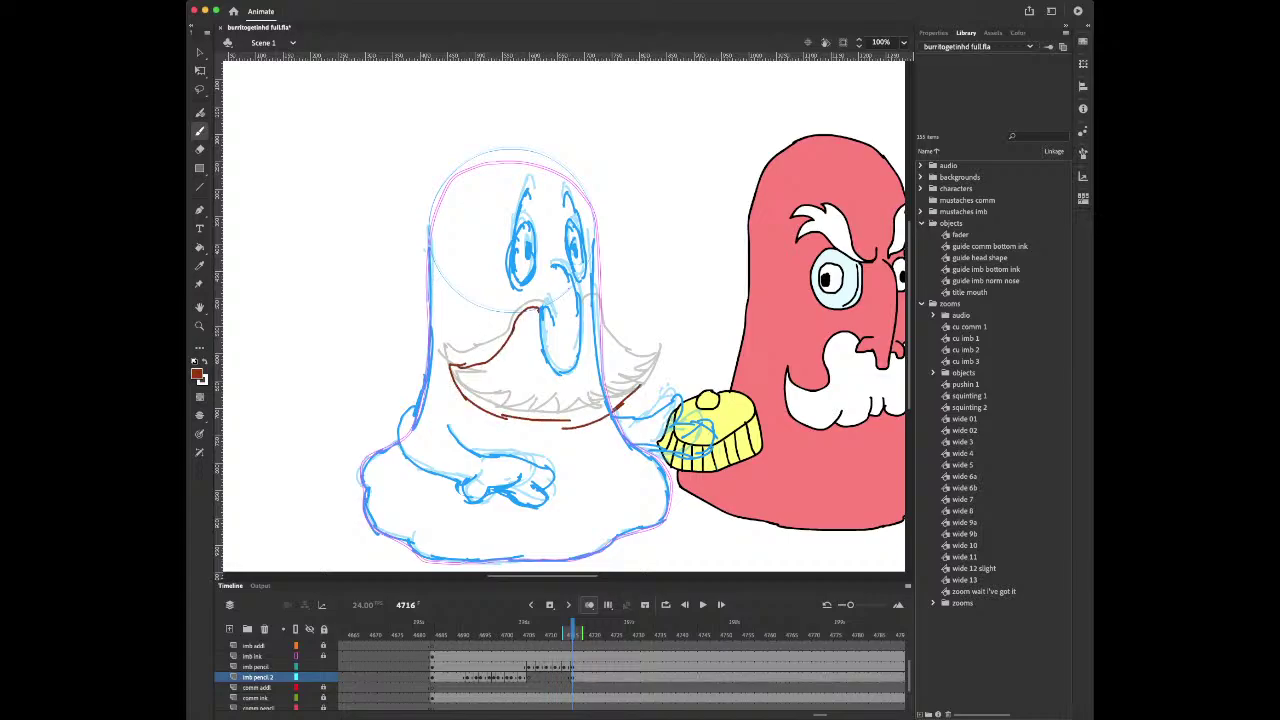
pyautogui.moveTo(545, 305)
pyautogui.mouseDown()
pyautogui.moveTo(598, 308)
pyautogui.moveTo(632, 368)
pyautogui.moveTo(630, 400)
pyautogui.mouseUp()
pyautogui.moveTo(531, 416); pyautogui.dragTo(613, 410)
pyautogui.moveTo(449, 365)
pyautogui.mouseDown()
pyautogui.moveTo(564, 420)
pyautogui.moveTo(653, 371)
pyautogui.mouseUp()
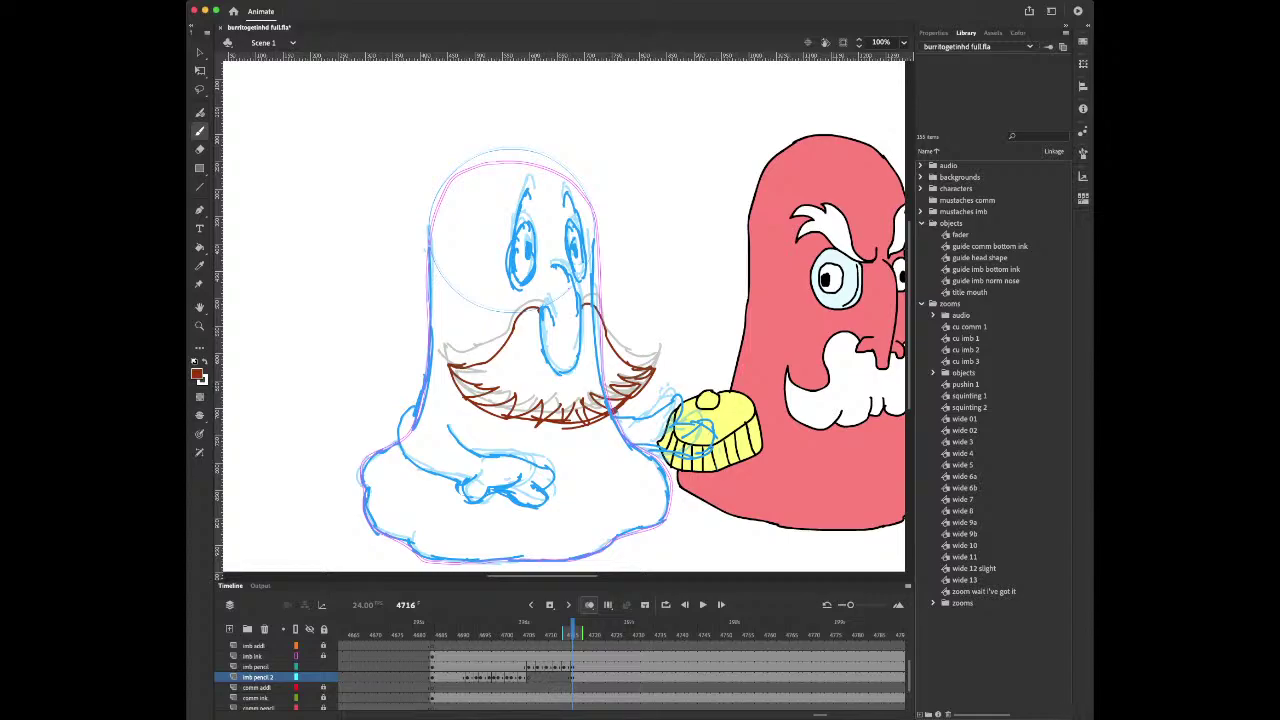
# Play back the head raise with the new mustache drawings, checking frames 4710 and 4711
pyautogui.press('Return')
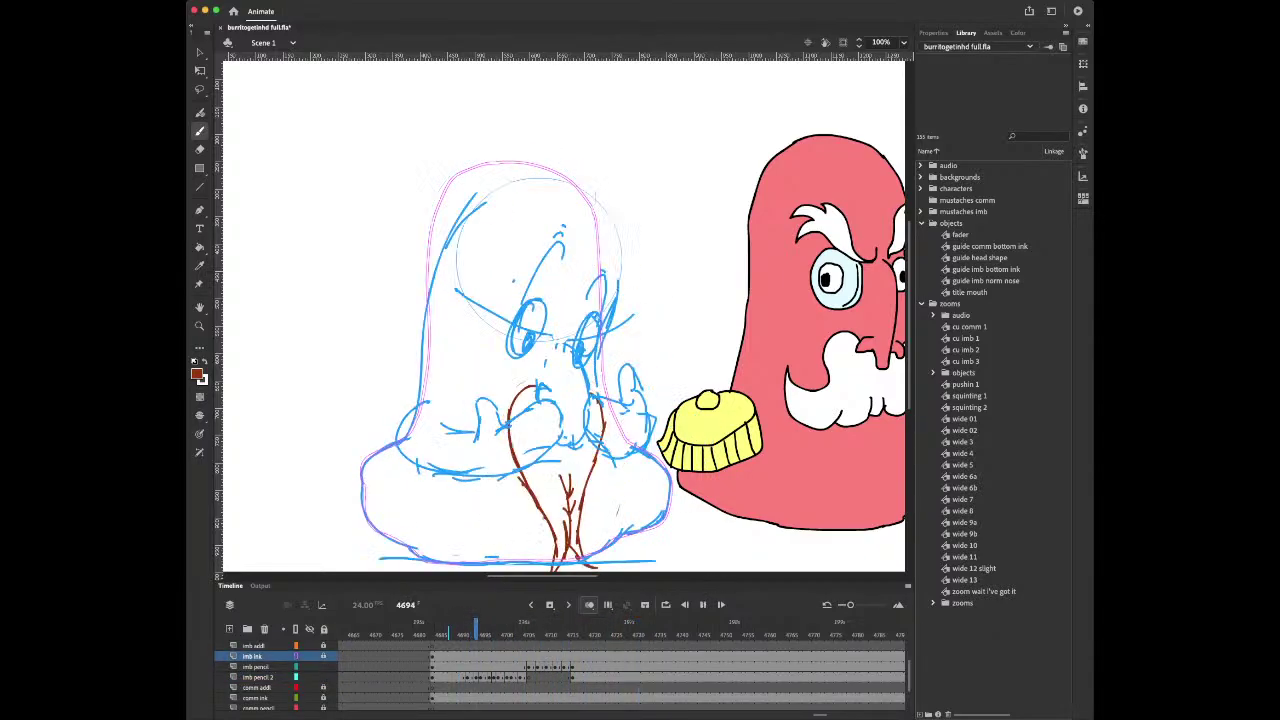
pyautogui.press('Return')
pyautogui.click(551, 677)
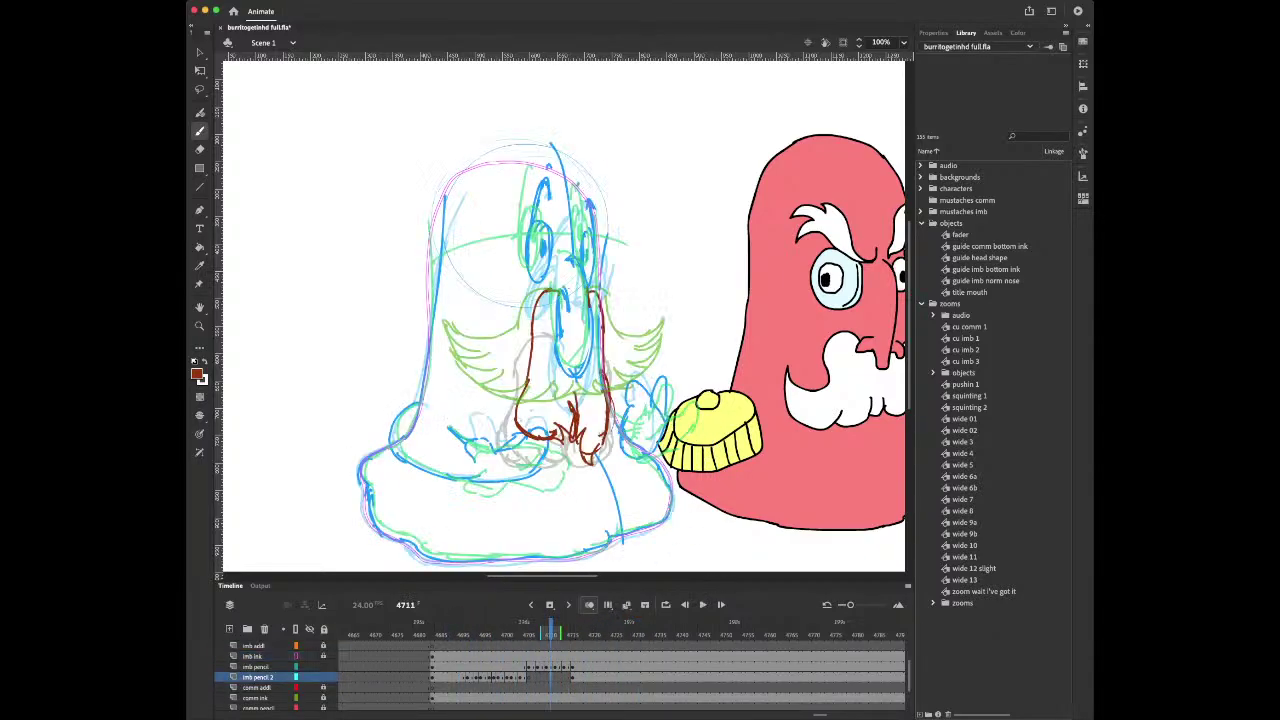
pyautogui.press('Return')
pyautogui.click(546, 677)
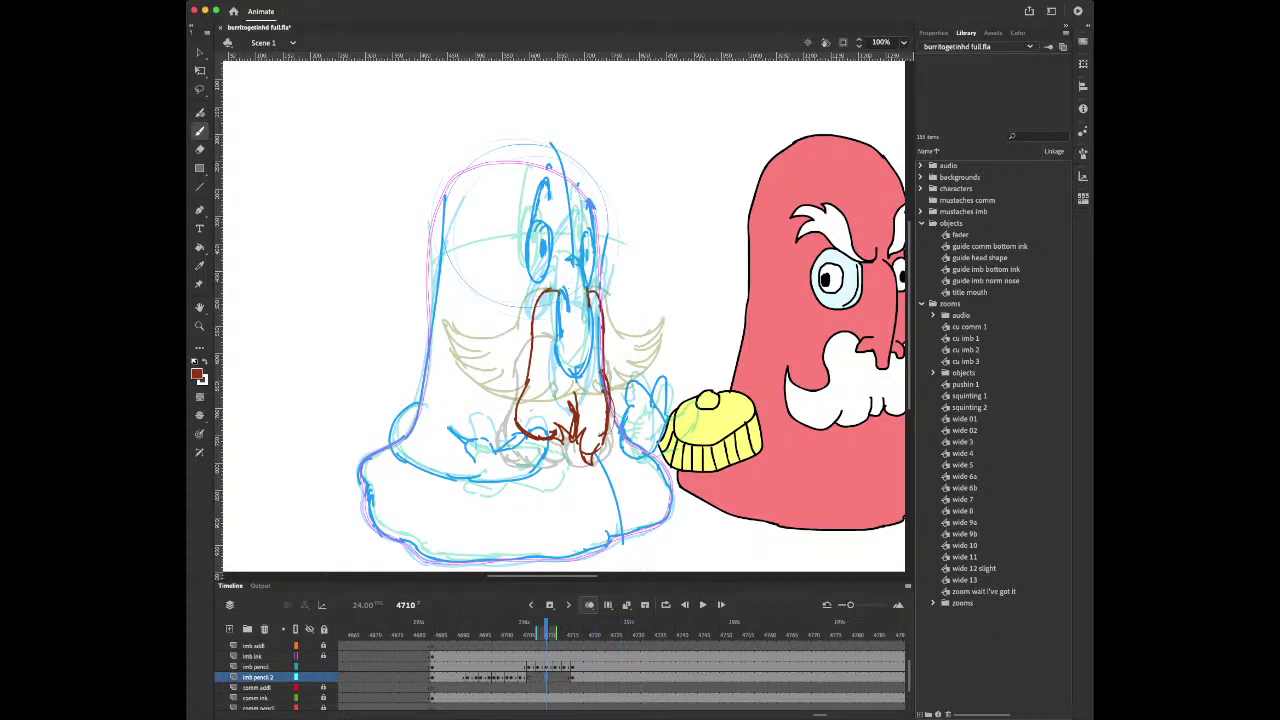
pyautogui.press('Return')
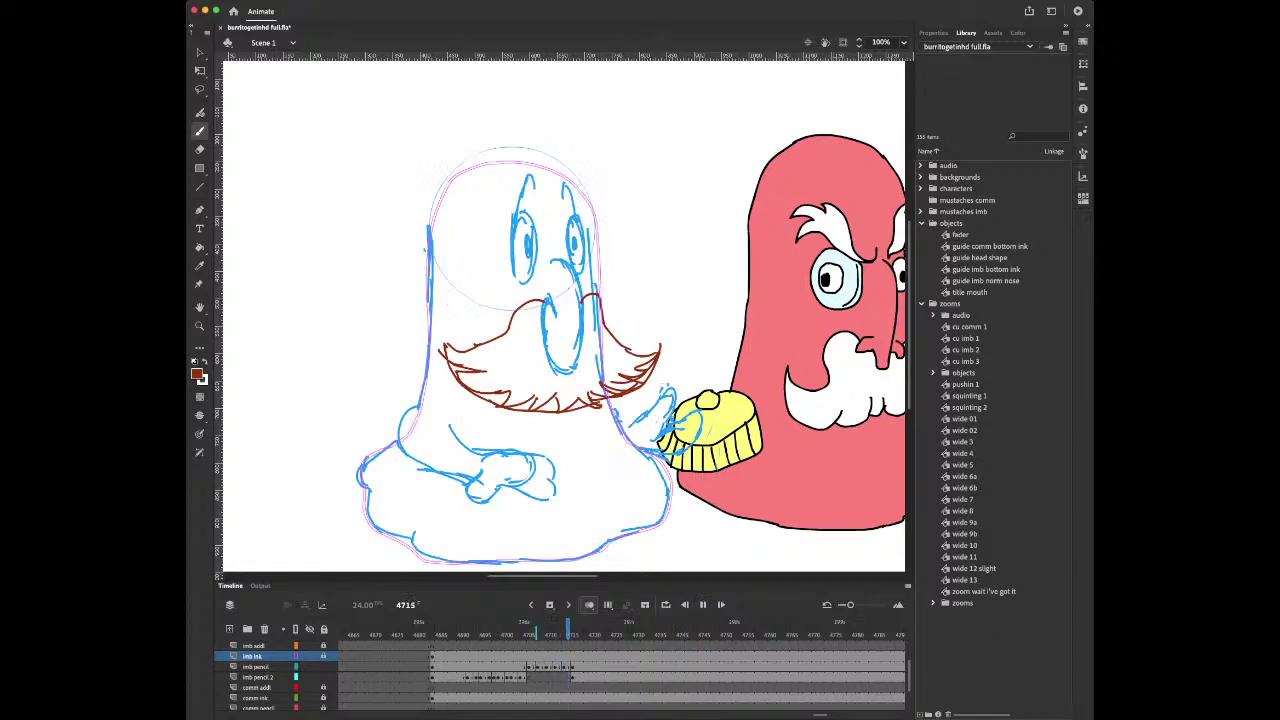
# Insert a blank keyframe at frame 4718 on the imb pencil 2 layer to end the frame 4716 mustache drawing
pyautogui.click(258, 677)
pyautogui.press(',')
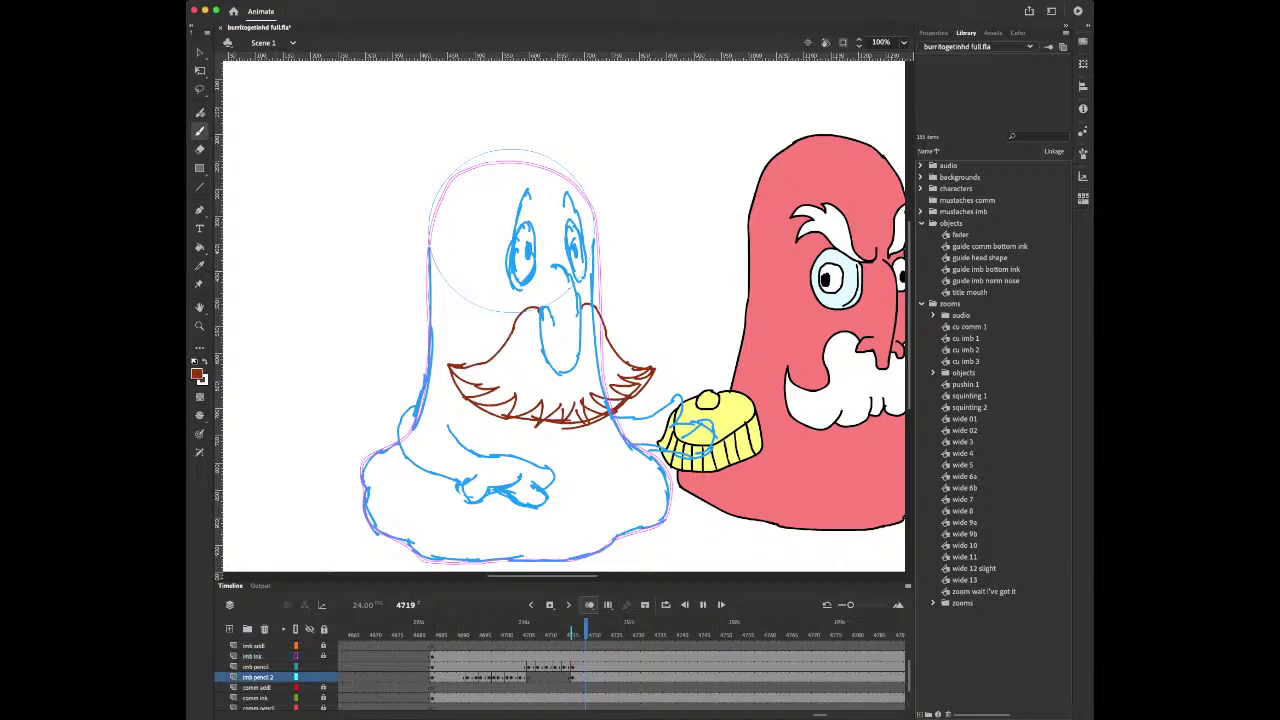
pyautogui.press('.')
pyautogui.press(',')
pyautogui.press('.')
pyautogui.press('.')
pyautogui.press('.')
pyautogui.press(',')
pyautogui.press(',')
pyautogui.press(',')
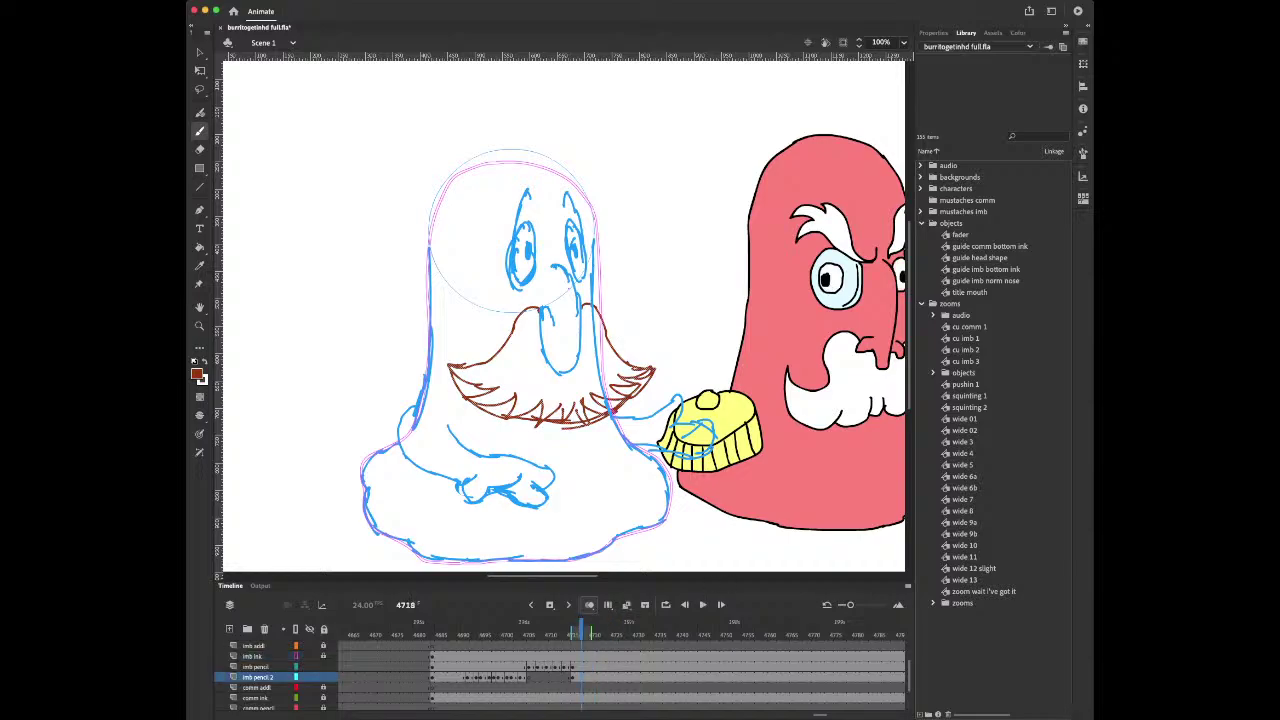
pyautogui.press('F7')
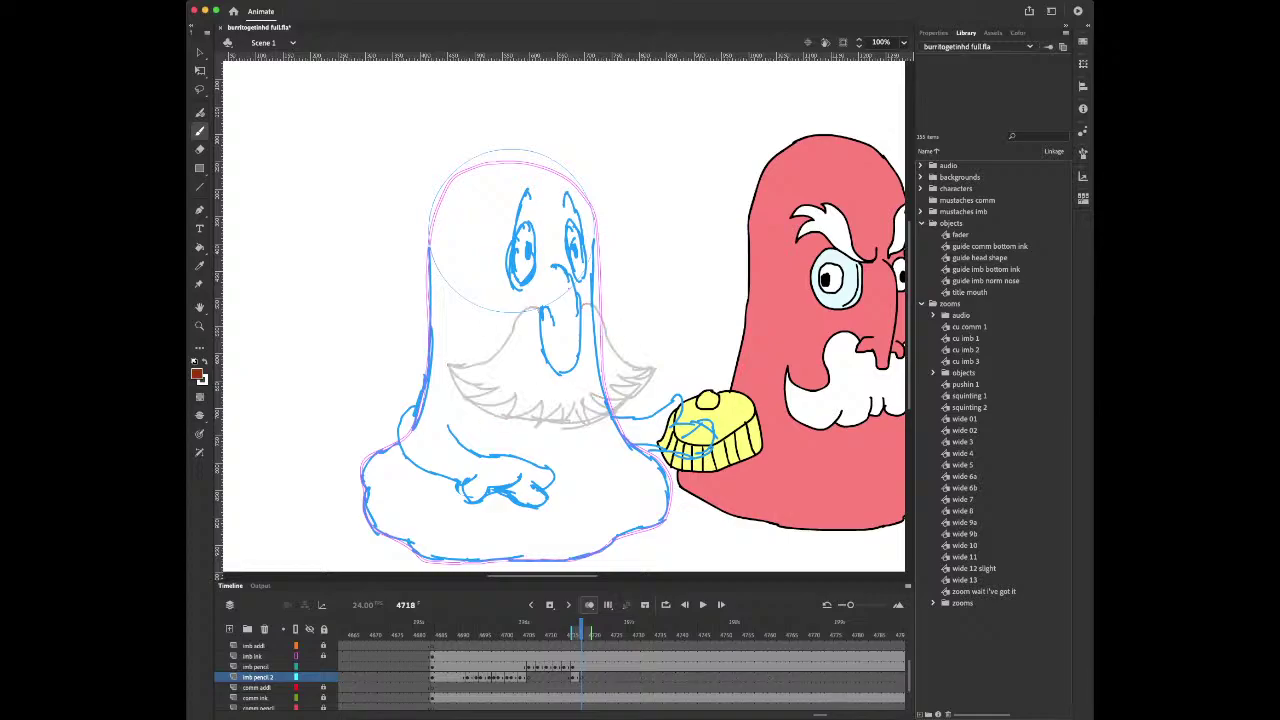
# Replay the head raise to review the mustache timing, then go to frame 4714 on the imb pencil layer
pyautogui.click(573, 667)
pyautogui.press('.')
pyautogui.press('.')
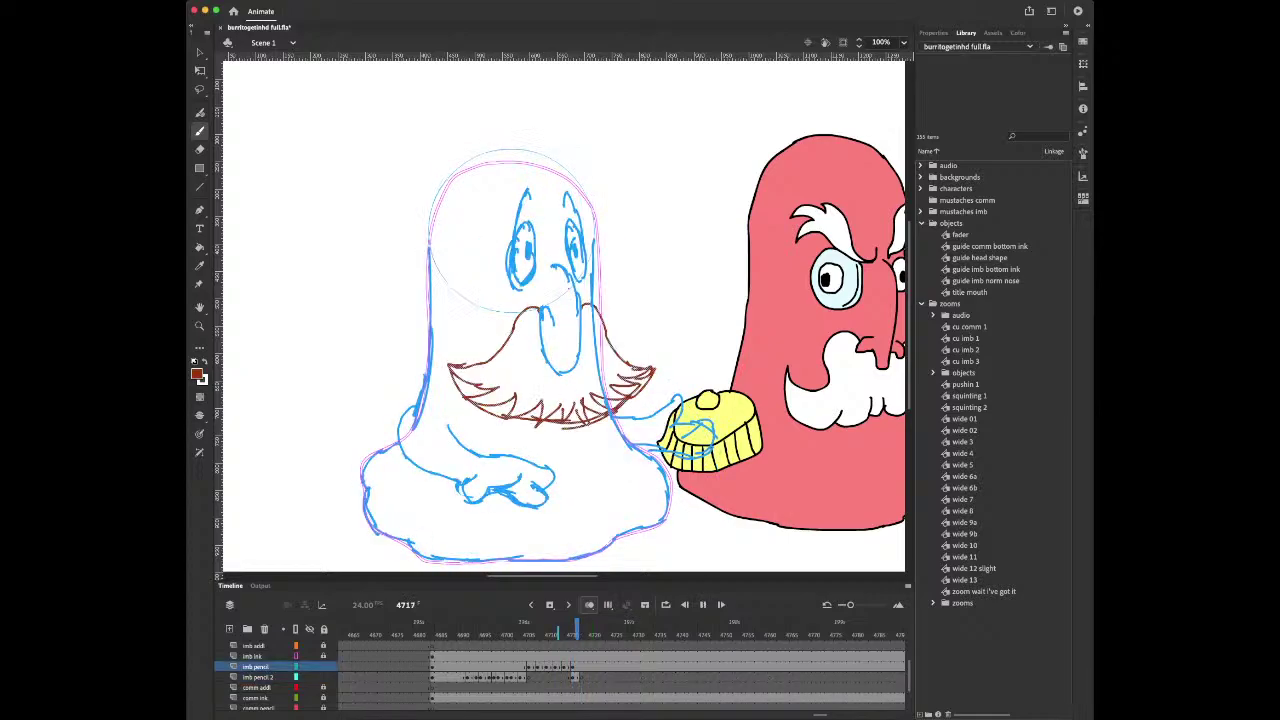
pyautogui.click(533, 667)
pyautogui.click(573, 667)
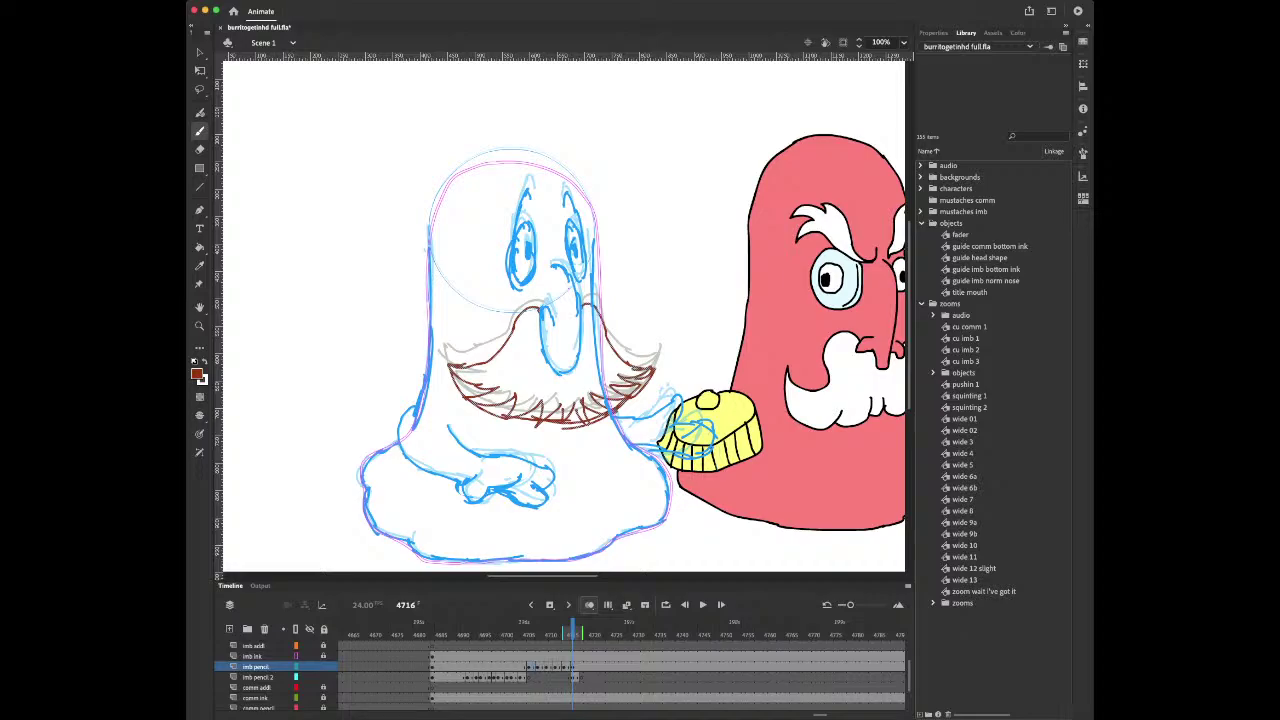
pyautogui.click(511, 657)
pyautogui.click(463, 667)
pyautogui.press('Return')
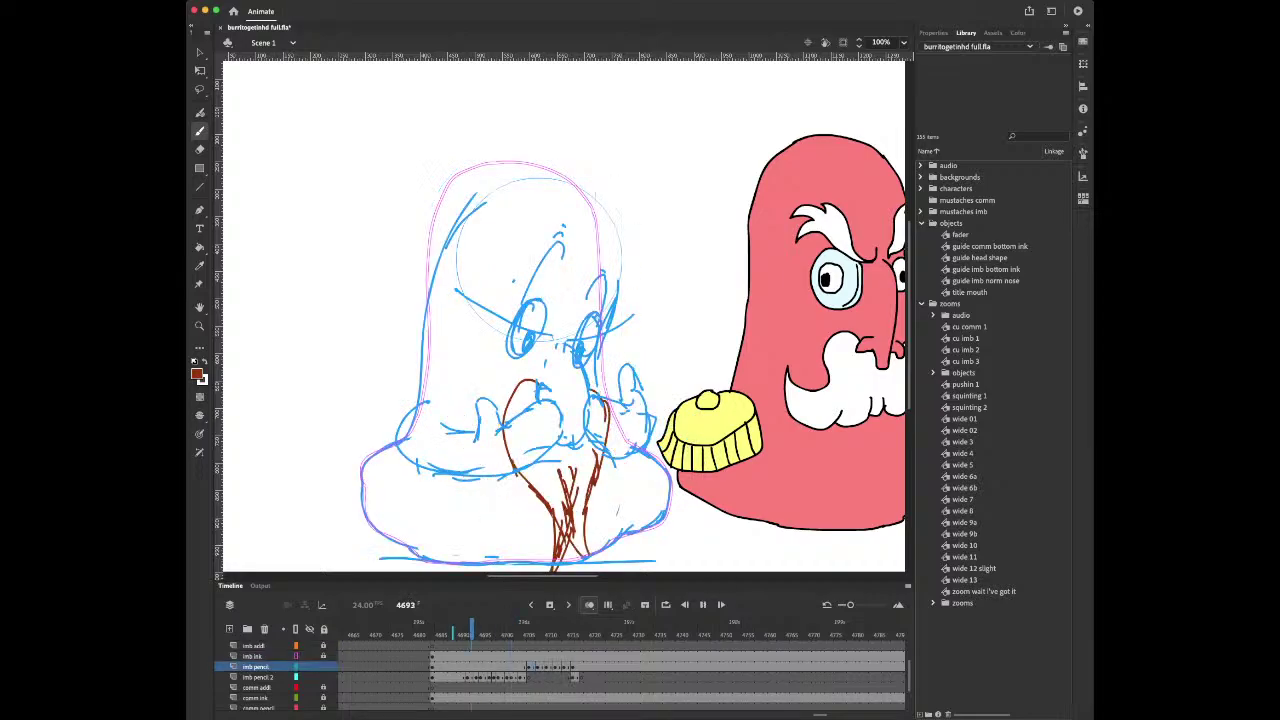
pyautogui.press('Return')
pyautogui.click(463, 667)
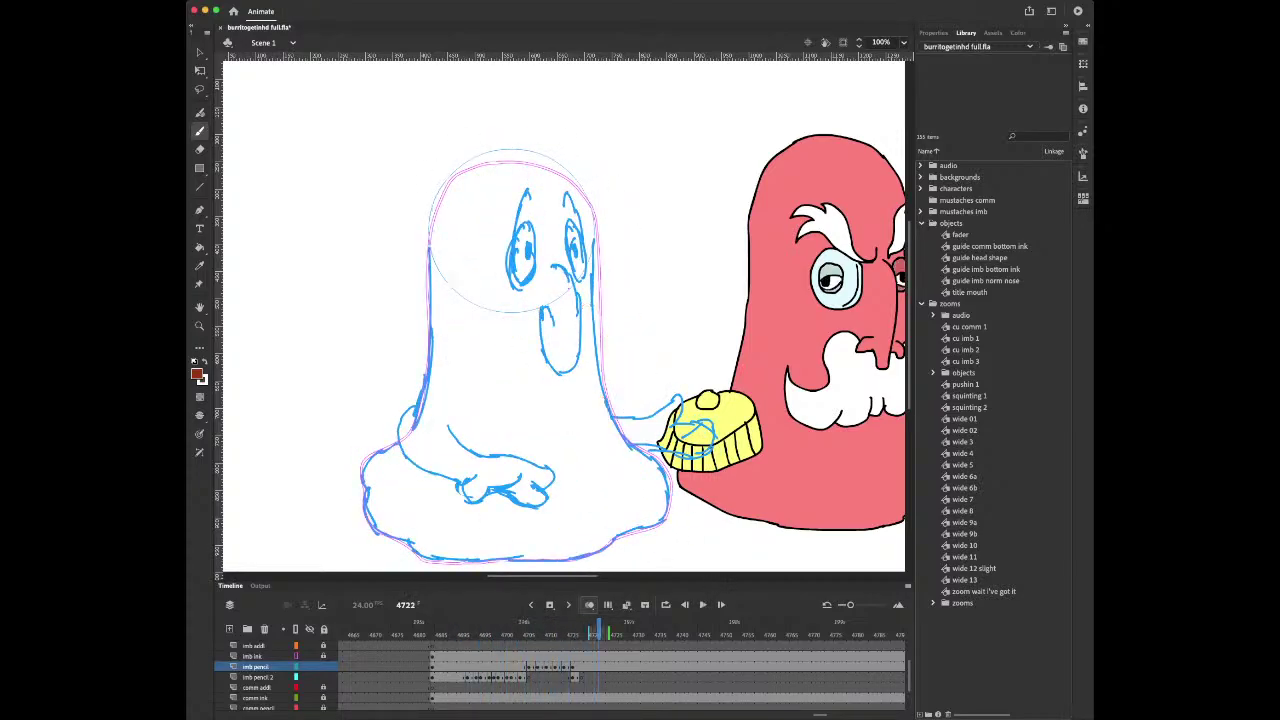
pyautogui.click(555, 677)
pyautogui.click(564, 677)
pyautogui.click(564, 667)
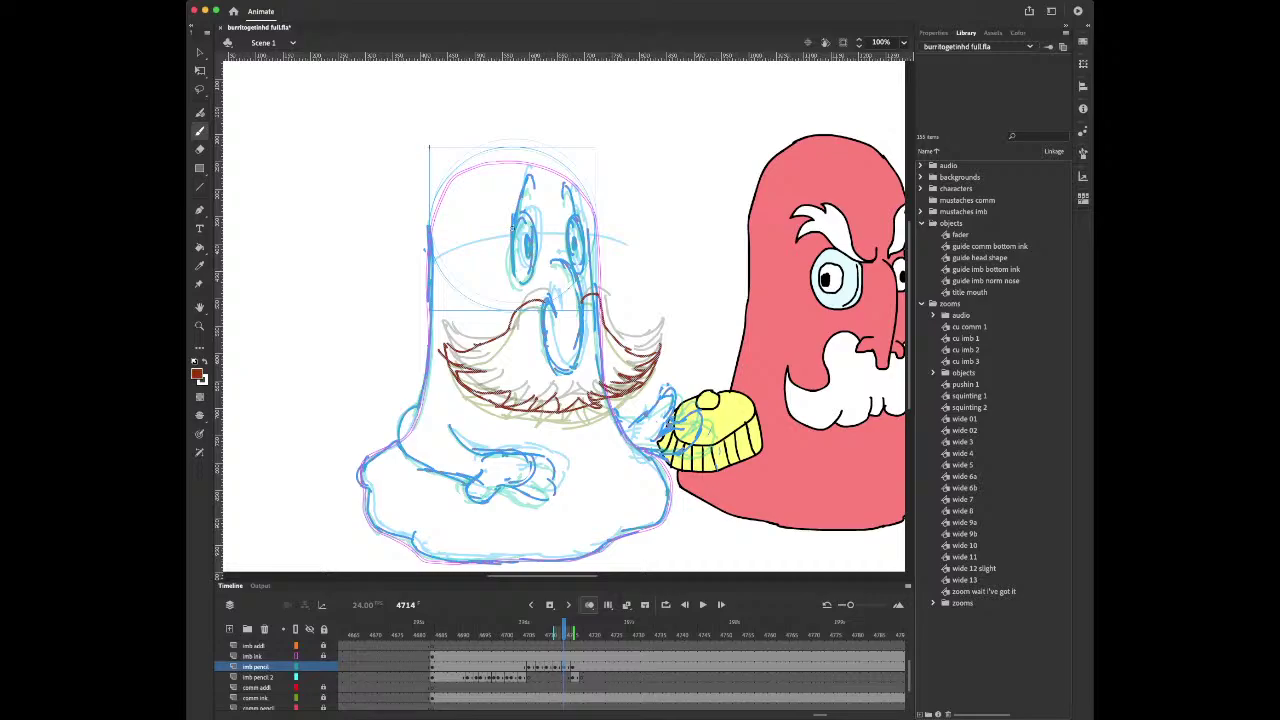
pyautogui.press('e')
pyautogui.moveTo(445, 342)
pyautogui.mouseDown()
pyautogui.moveTo(488, 398)
pyautogui.moveTo(572, 414)
pyautogui.moveTo(634, 384)
pyautogui.moveTo(660, 346)
pyautogui.mouseUp()
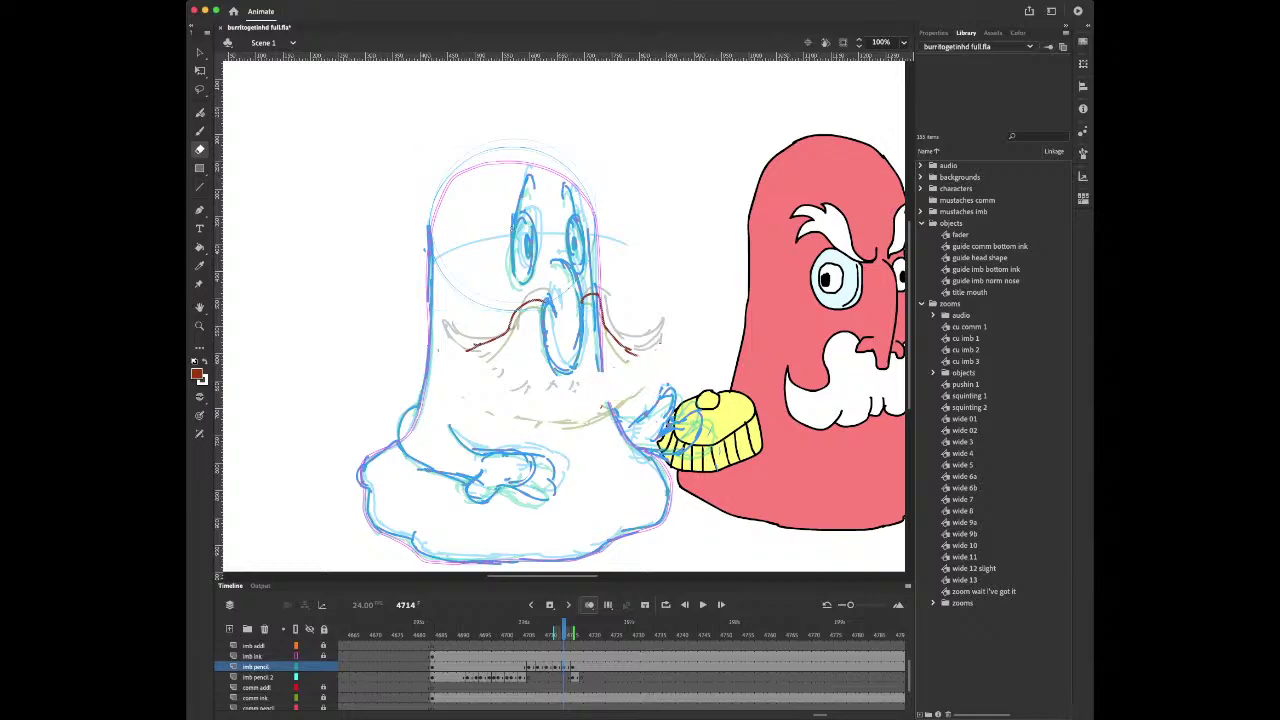
pyautogui.hotkey('ctrl', 'z')
pyautogui.press('b')
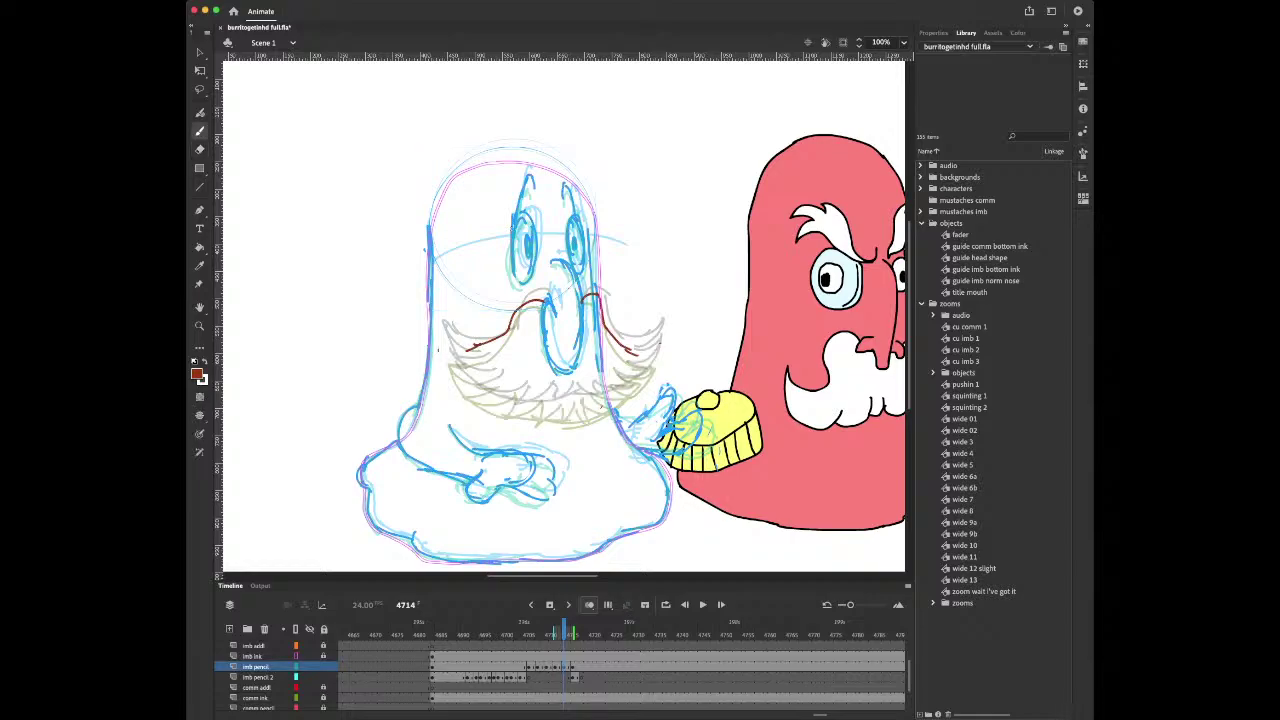
pyautogui.hotkey('ctrl', 'z')
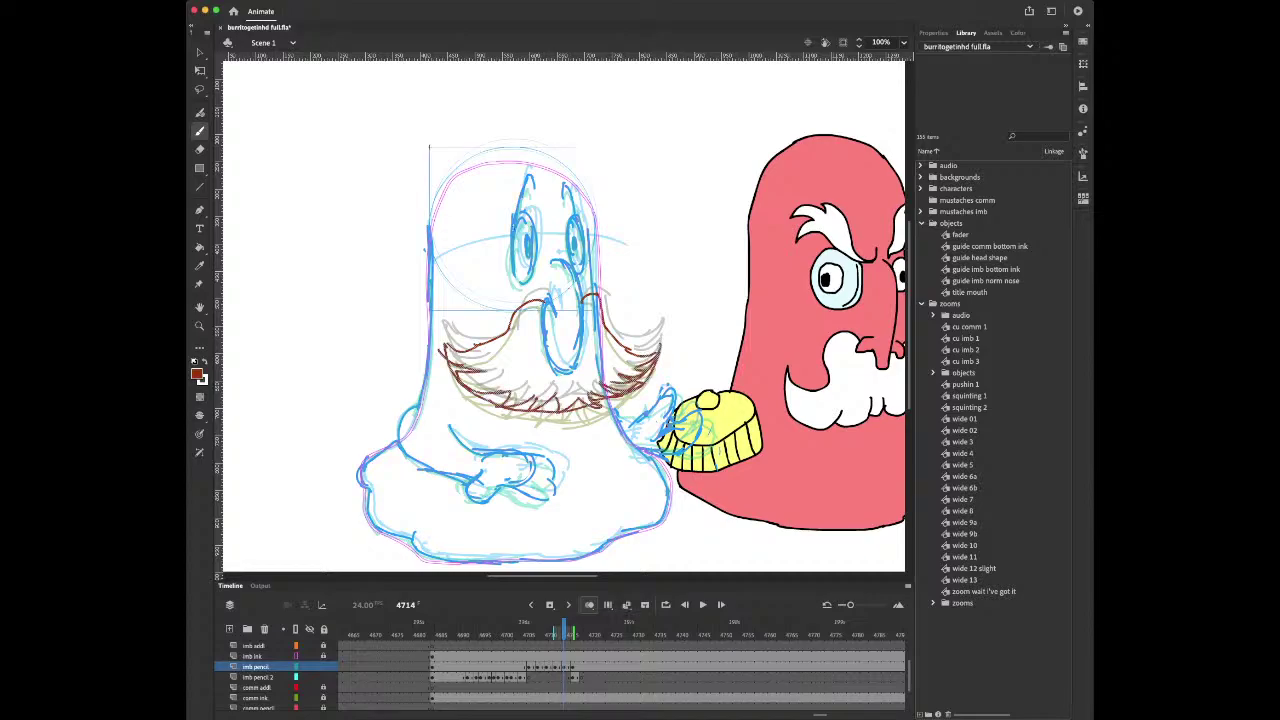
# Erase the side tips and lower edge of the frame 4714 mustache, keeping the upper curves beside the nose
pyautogui.press('e')
pyautogui.moveTo(616, 388)
pyautogui.mouseDown()
pyautogui.moveTo(657, 345)
pyautogui.moveTo(617, 355)
pyautogui.mouseUp()
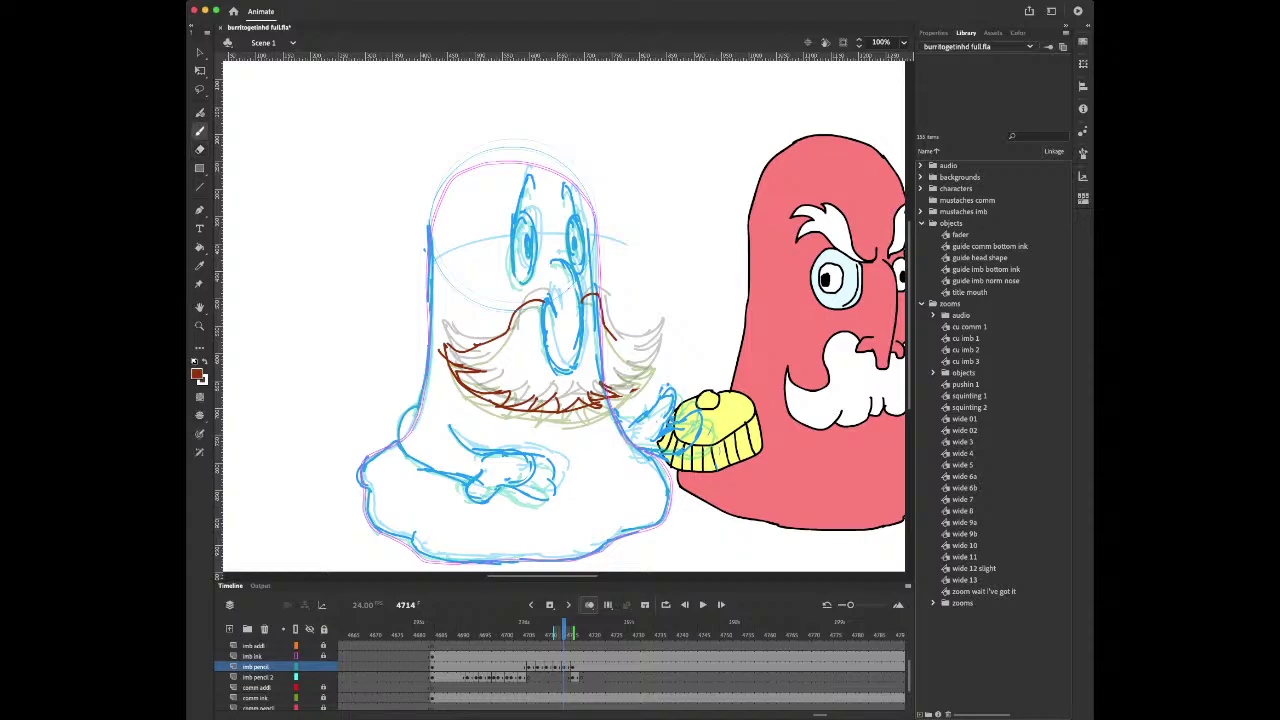
pyautogui.moveTo(442, 344)
pyautogui.mouseDown()
pyautogui.moveTo(476, 396)
pyautogui.moveTo(492, 386)
pyautogui.moveTo(512, 404)
pyautogui.moveTo(590, 400)
pyautogui.mouseUp()
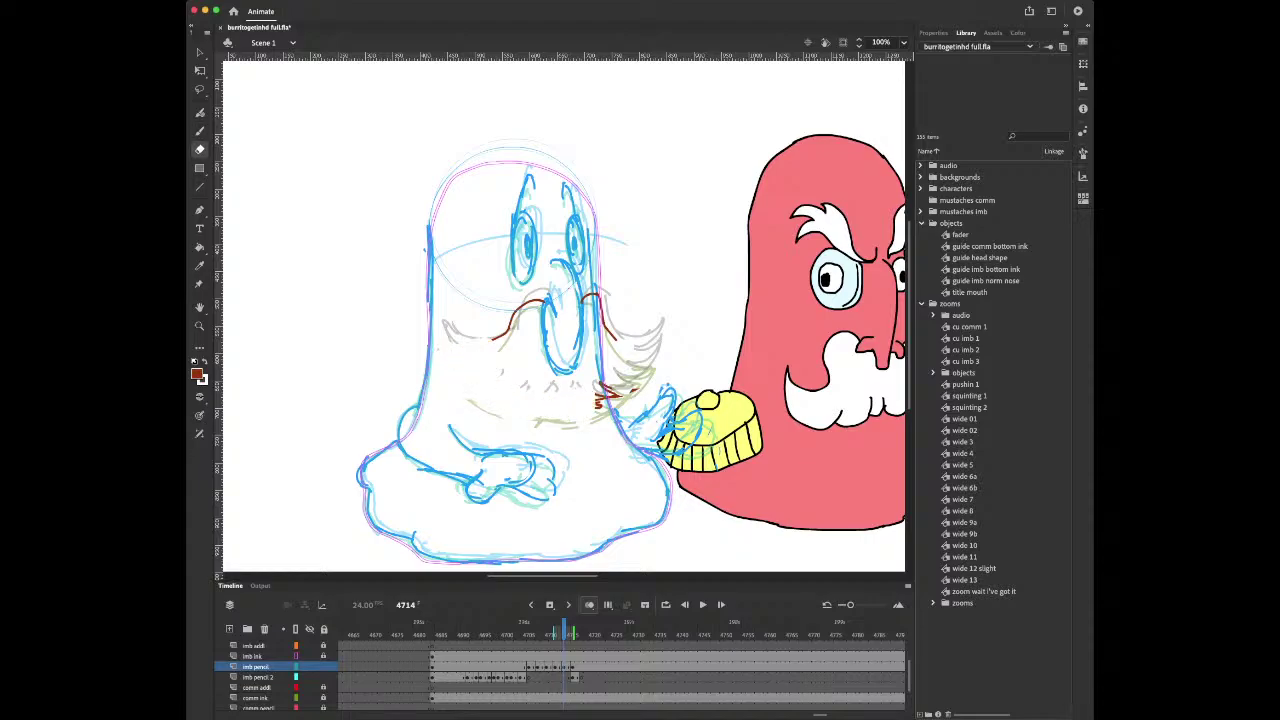
pyautogui.press('b')
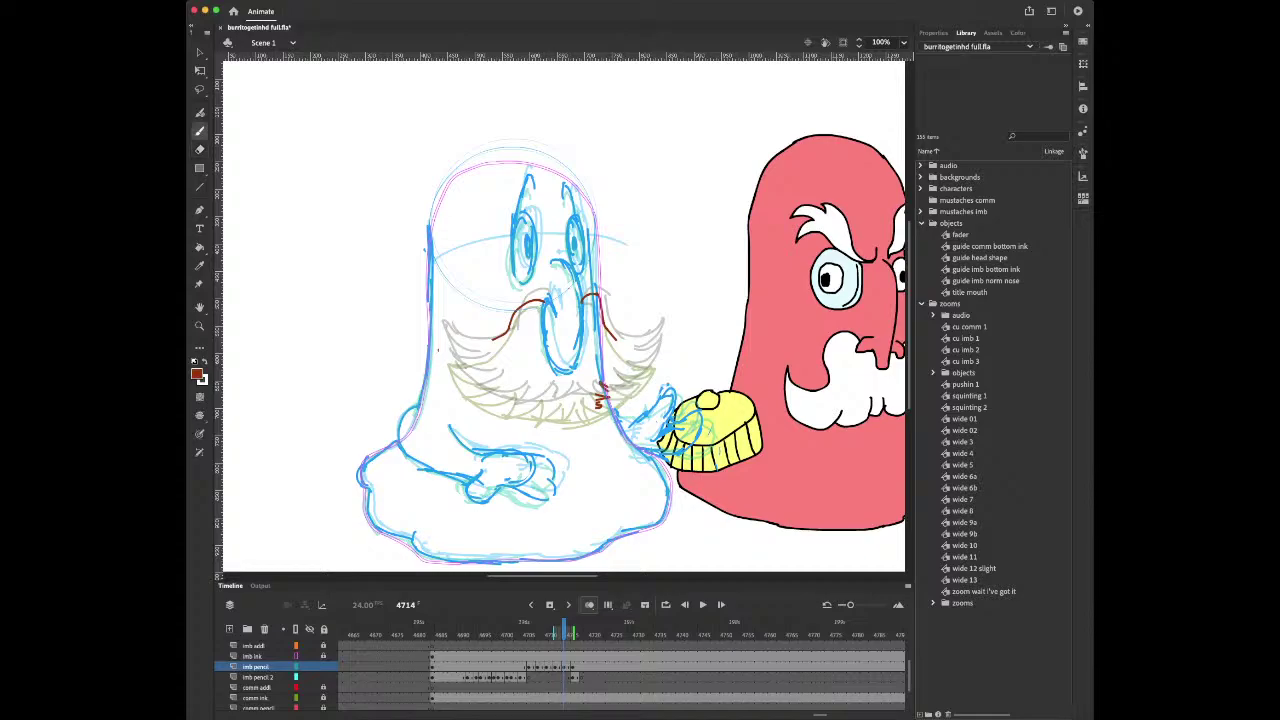
pyautogui.press('e')
pyautogui.moveTo(596, 394); pyautogui.dragTo(596, 424)
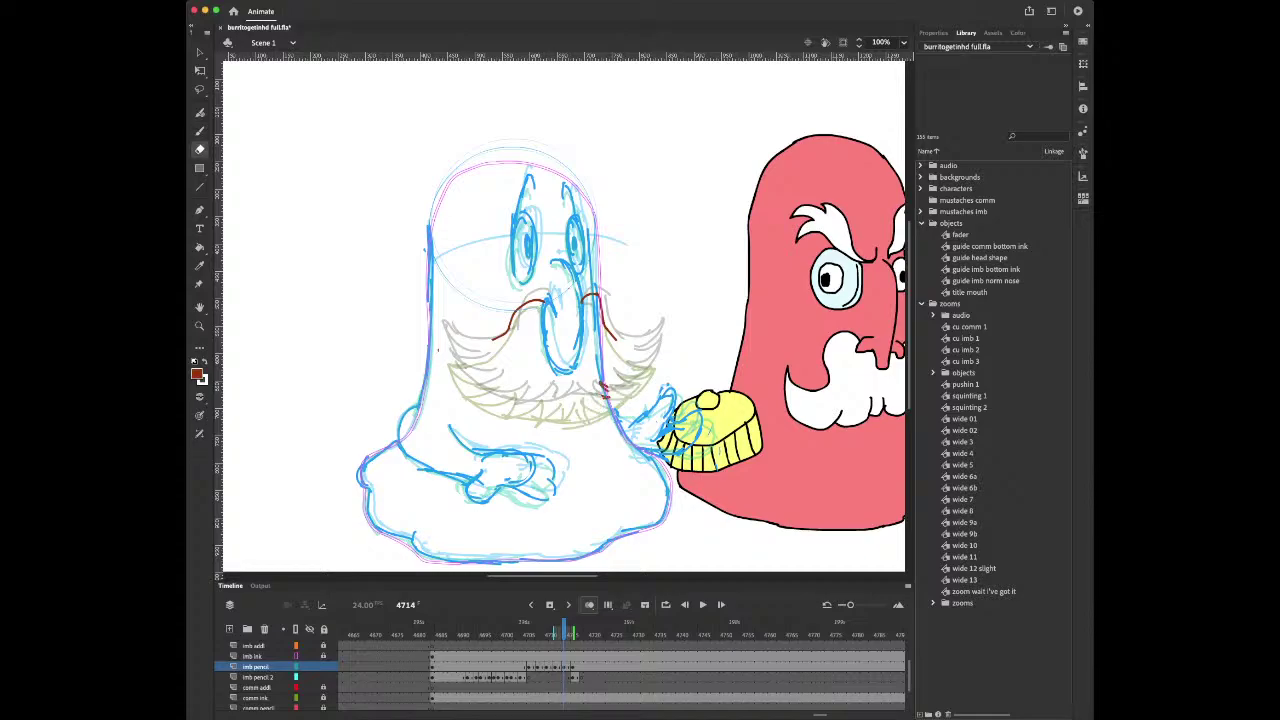
pyautogui.press('b')
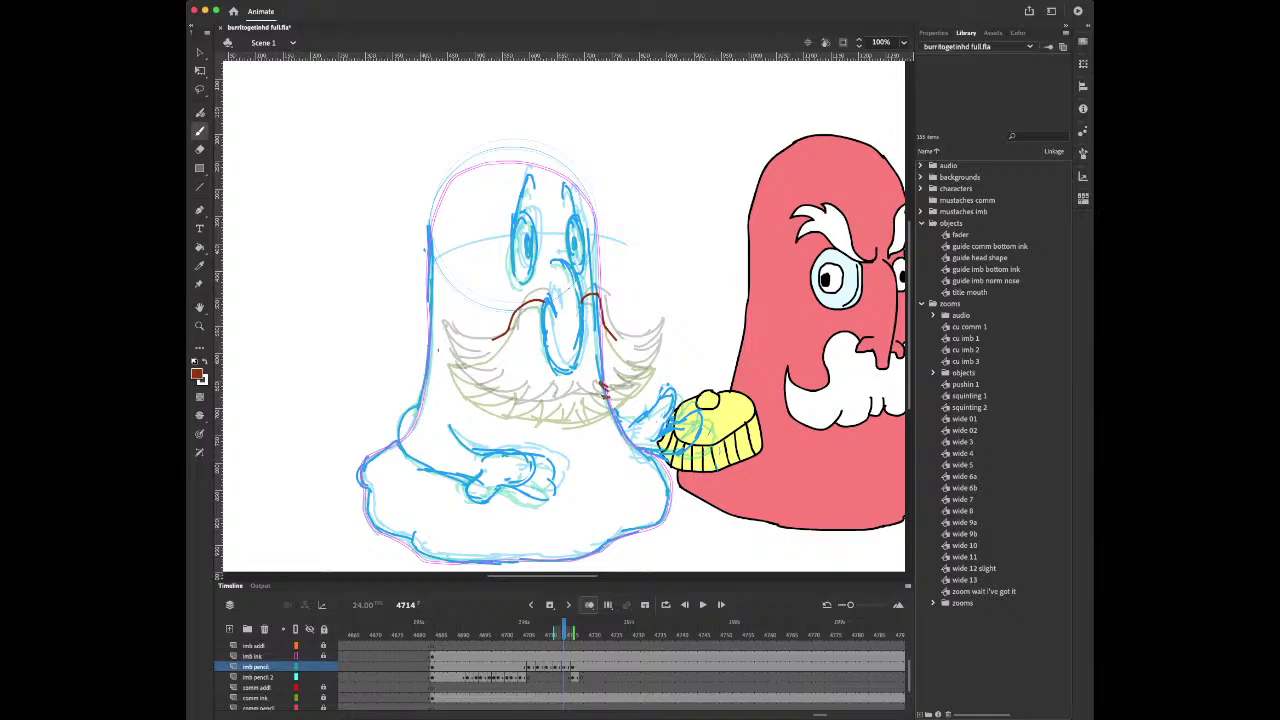
# Redraw the side tips and curved lower edge of the left character's frame 4714 mustache
pyautogui.press('e')
pyautogui.moveTo(494, 337)
pyautogui.mouseDown()
pyautogui.moveTo(507, 329)
pyautogui.moveTo(465, 363)
pyautogui.moveTo(450, 326)
pyautogui.moveTo(488, 392)
pyautogui.moveTo(592, 412)
pyautogui.moveTo(664, 318)
pyautogui.moveTo(606, 394)
pyautogui.mouseUp()
pyautogui.press('b')
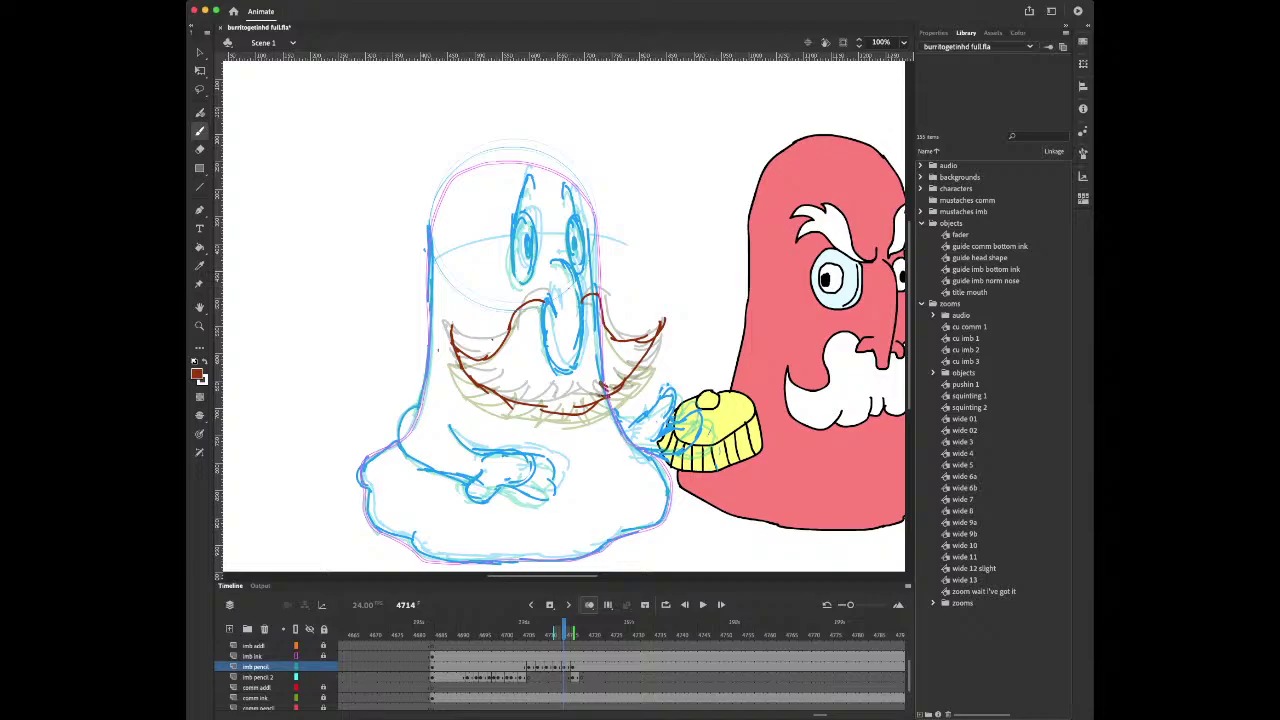
# Sketch hair strands inside the frame 4714 mustache, following the lower edge from the left tip to the right tip
pyautogui.moveTo(457, 341)
pyautogui.mouseDown()
pyautogui.moveTo(475, 361)
pyautogui.moveTo(461, 345)
pyautogui.mouseUp()
pyautogui.moveTo(451, 325)
pyautogui.mouseDown()
pyautogui.moveTo(467, 367)
pyautogui.moveTo(530, 396)
pyautogui.moveTo(518, 396)
pyautogui.mouseUp()
pyautogui.moveTo(518, 404); pyautogui.dragTo(552, 408)
pyautogui.moveTo(538, 382); pyautogui.dragTo(568, 408)
pyautogui.moveTo(570, 398); pyautogui.dragTo(594, 402)
pyautogui.moveTo(594, 358); pyautogui.dragTo(606, 390)
pyautogui.moveTo(606, 356)
pyautogui.mouseDown()
pyautogui.moveTo(622, 396)
pyautogui.moveTo(636, 368)
pyautogui.mouseUp()
pyautogui.moveTo(632, 326); pyautogui.dragTo(652, 352)
# Compare the mustache with frame 4713, and rework the right side and tip of the frame 4714 drawing
pyautogui.press(',')
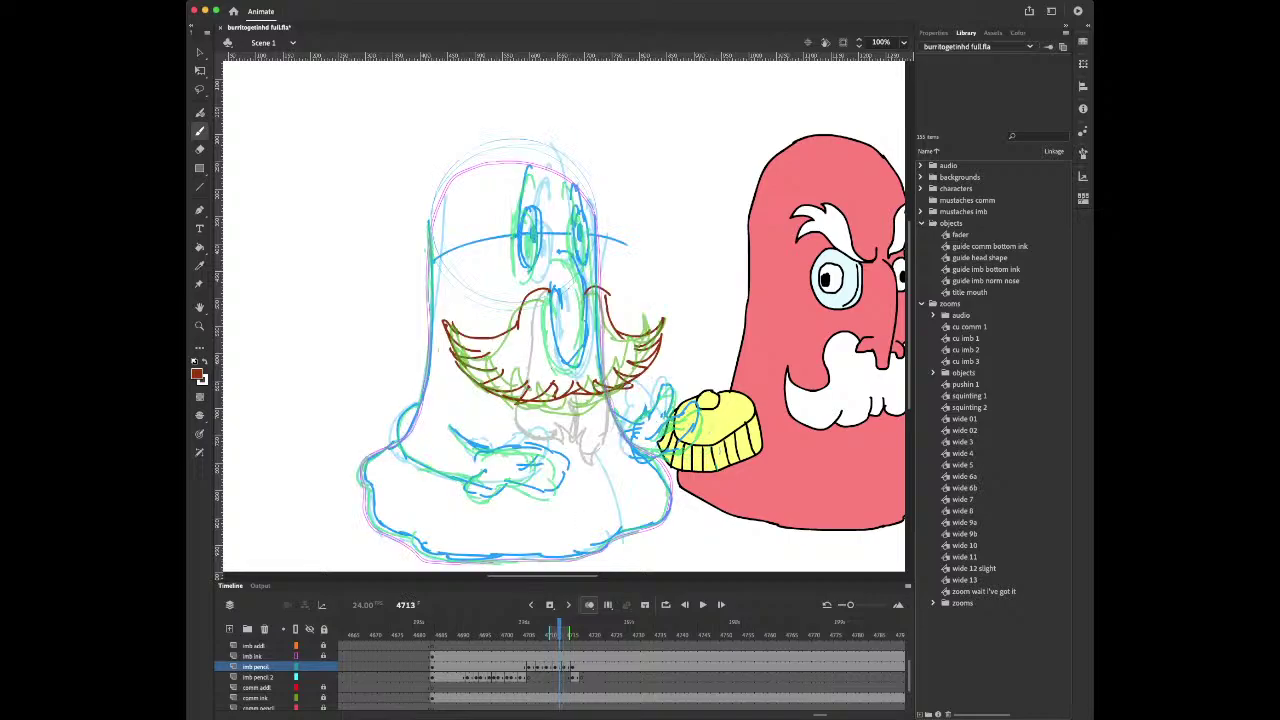
pyautogui.press('.')
pyautogui.press(',')
pyautogui.press('.')
pyautogui.press('e')
pyautogui.moveTo(646, 317)
pyautogui.mouseDown()
pyautogui.moveTo(632, 366)
pyautogui.moveTo(626, 338)
pyautogui.moveTo(611, 338)
pyautogui.moveTo(655, 332)
pyautogui.moveTo(620, 360)
pyautogui.moveTo(614, 388)
pyautogui.moveTo(645, 356)
pyautogui.mouseUp()
pyautogui.press('super+z')
pyautogui.press('b')
pyautogui.press(',')
pyautogui.press('.')
pyautogui.press('e')
pyautogui.moveTo(636, 350)
pyautogui.mouseDown()
pyautogui.moveTo(652, 346)
pyautogui.moveTo(620, 362)
pyautogui.moveTo(632, 362)
pyautogui.moveTo(604, 382)
pyautogui.moveTo(614, 390)
pyautogui.moveTo(614, 372)
pyautogui.mouseUp()
pyautogui.press('b')
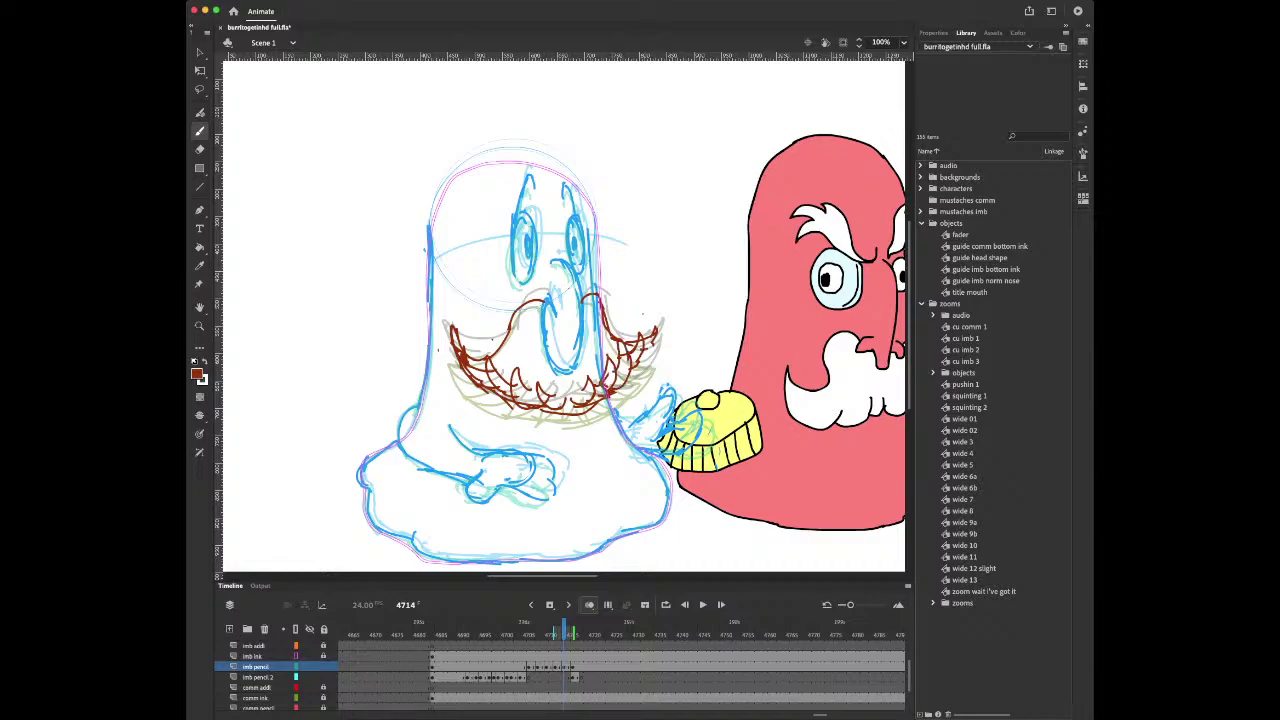
# Flip between frames 4713, 4714 and 4715 to examine how the mustache shape moves
pyautogui.press('.')
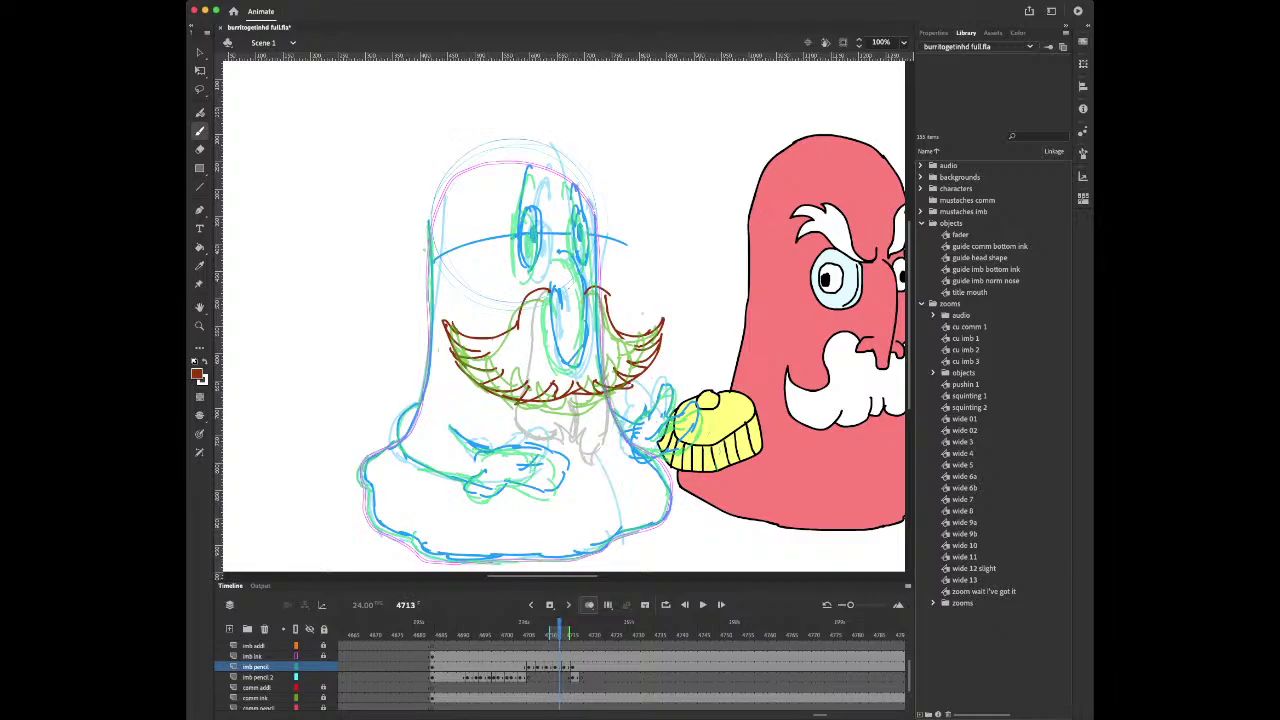
pyautogui.press('.')
pyautogui.press('.')
pyautogui.press('.')
pyautogui.press('e')
pyautogui.press('.')
pyautogui.press('.')
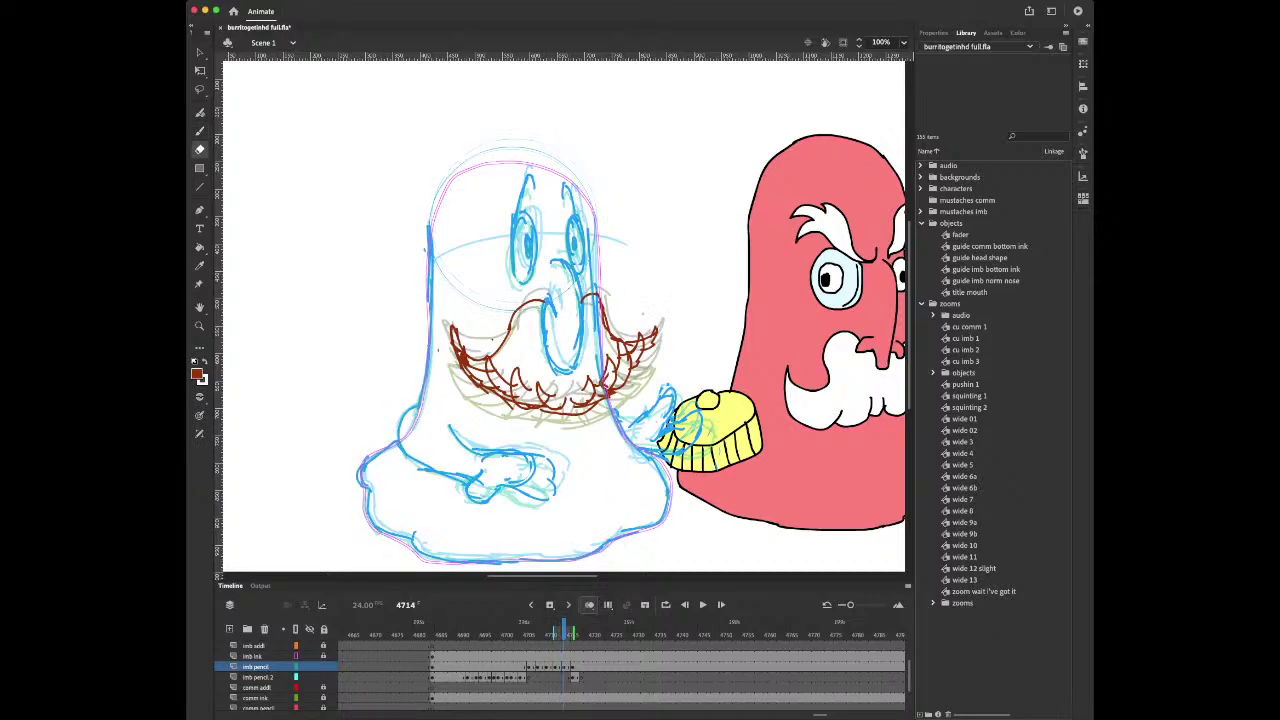
pyautogui.press('b')
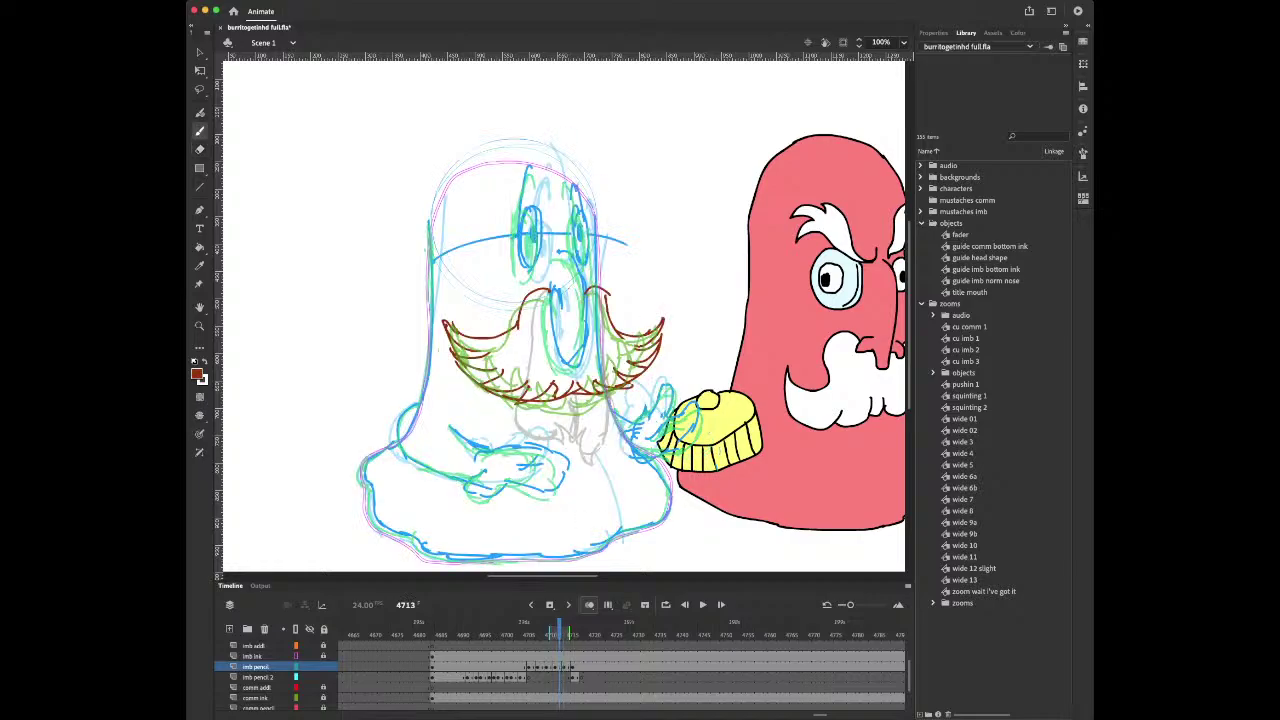
pyautogui.press('.')
pyautogui.press('.')
pyautogui.press('.')
pyautogui.press('.')
pyautogui.press('.')
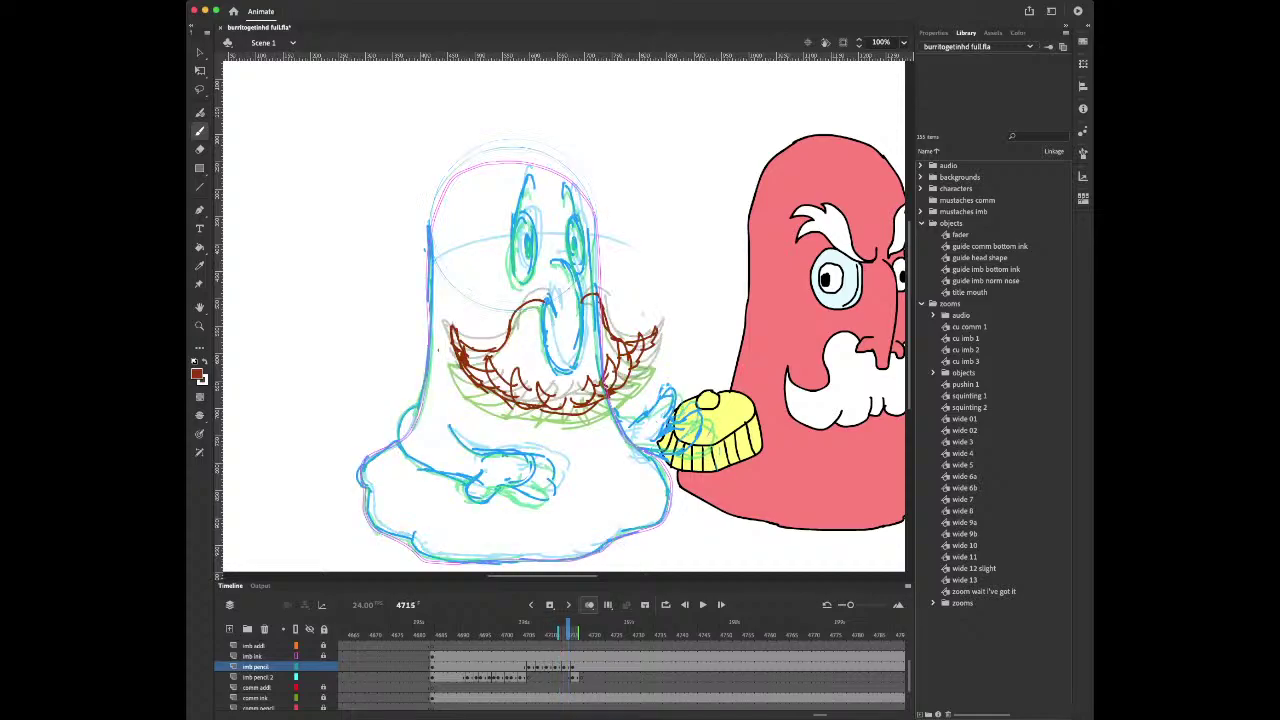
pyautogui.press('.')
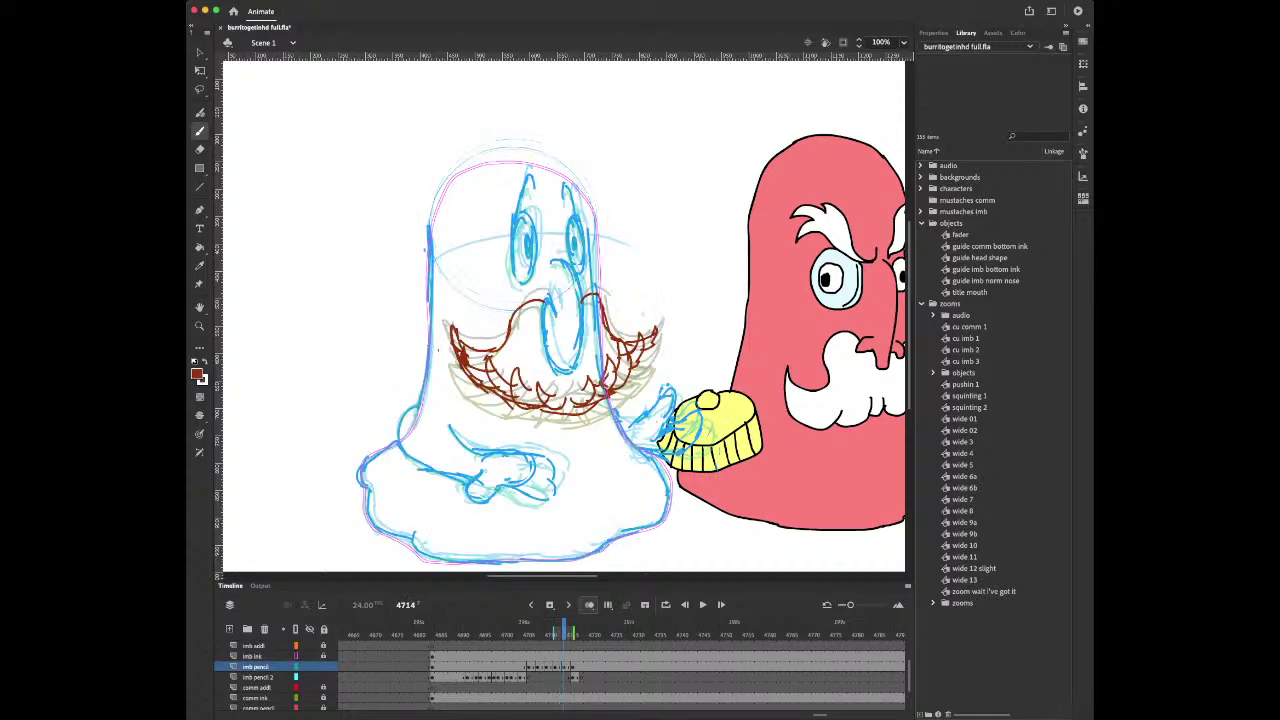
# Erase the lower edge and hair strands of the frame 4714 mustache, and redraw the lower edge slightly higher
pyautogui.press('e')
pyautogui.moveTo(483, 386)
pyautogui.mouseDown()
pyautogui.moveTo(564, 400)
pyautogui.moveTo(611, 390)
pyautogui.moveTo(610, 403)
pyautogui.moveTo(645, 352)
pyautogui.mouseUp()
pyautogui.moveTo(530, 388)
pyautogui.mouseDown()
pyautogui.moveTo(464, 364)
pyautogui.moveTo(551, 392)
pyautogui.moveTo(508, 405)
pyautogui.moveTo(549, 402)
pyautogui.mouseUp()
pyautogui.moveTo(587, 390); pyautogui.dragTo(627, 374)
pyautogui.hotkey('ctrl', 'z')
pyautogui.press('b')
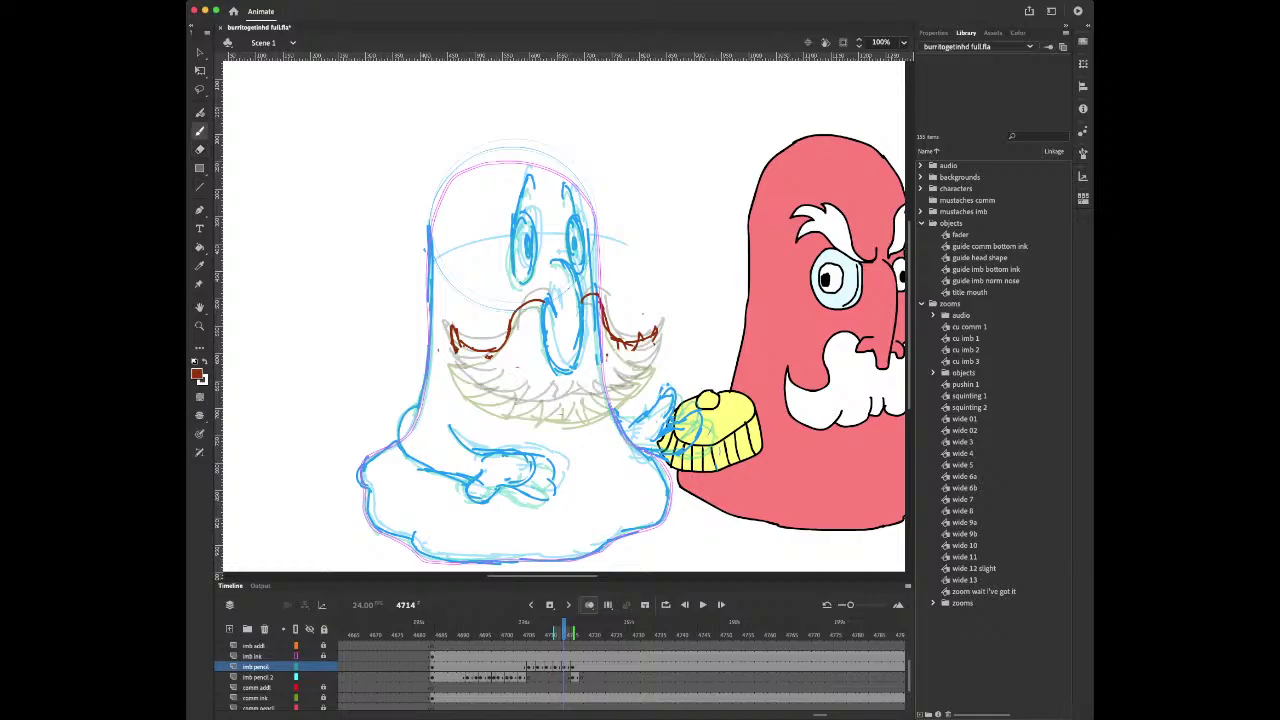
pyautogui.moveTo(458, 348)
pyautogui.mouseDown()
pyautogui.moveTo(470, 378)
pyautogui.moveTo(558, 402)
pyautogui.moveTo(626, 383)
pyautogui.moveTo(656, 338)
pyautogui.mouseUp()
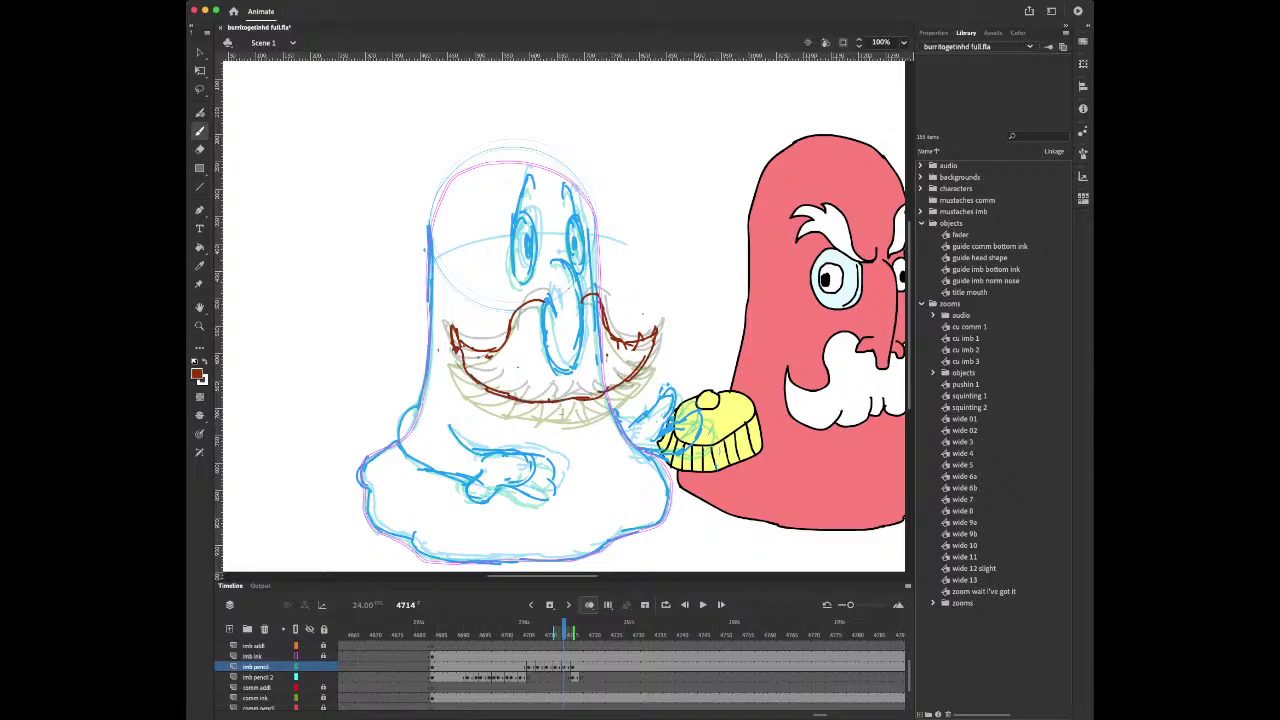
# Sketch upward-pointing hair strands along the redrawn lower edge of the frame 4714 mustache, from tip to tip
pyautogui.moveTo(461, 329)
pyautogui.mouseDown()
pyautogui.moveTo(471, 367)
pyautogui.moveTo(513, 397)
pyautogui.moveTo(545, 398)
pyautogui.mouseUp()
pyautogui.moveTo(546, 379); pyautogui.dragTo(580, 398)
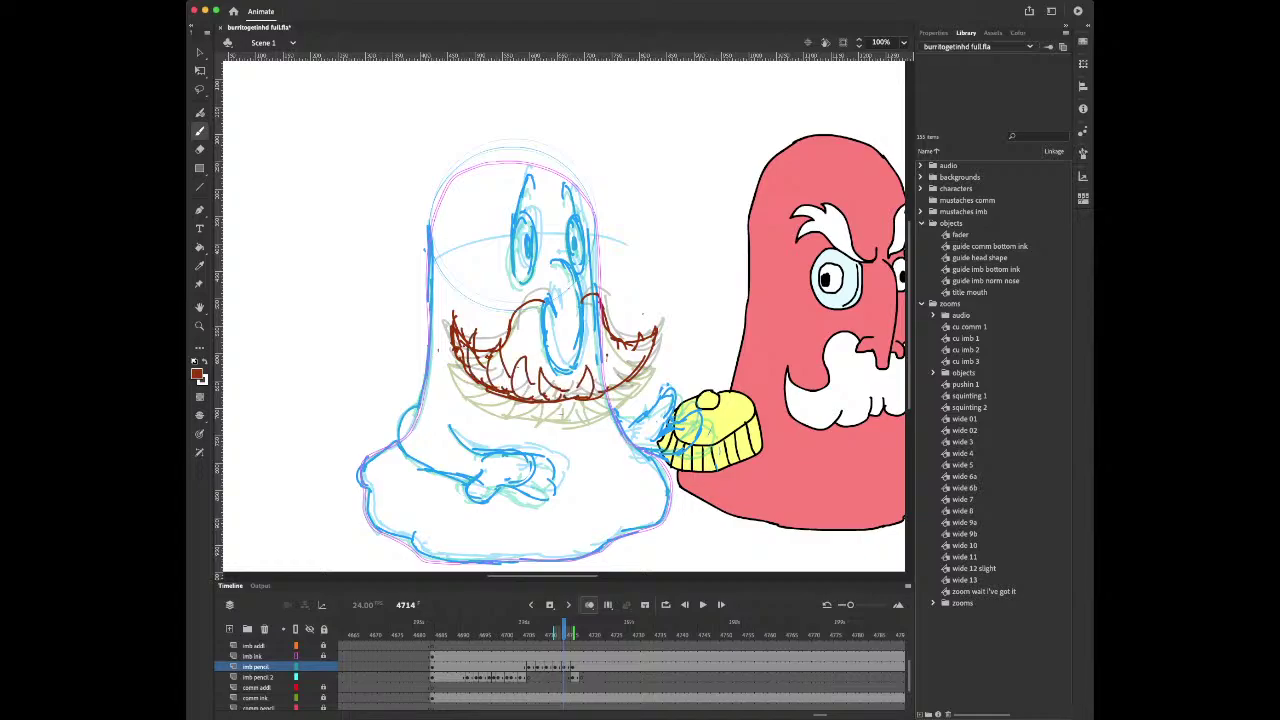
pyautogui.moveTo(614, 346); pyautogui.dragTo(606, 388)
pyautogui.moveTo(622, 338); pyautogui.dragTo(618, 372)
pyautogui.moveTo(634, 348); pyautogui.dragTo(628, 370)
pyautogui.moveTo(643, 326)
pyautogui.mouseDown()
pyautogui.moveTo(632, 363)
pyautogui.moveTo(643, 359)
pyautogui.mouseUp()
# Erase and redraw the frame 4714 mustache's upper curve to the right of the nose, comparing it with frame 4713
pyautogui.press(',')
pyautogui.press('.')
pyautogui.press(',')
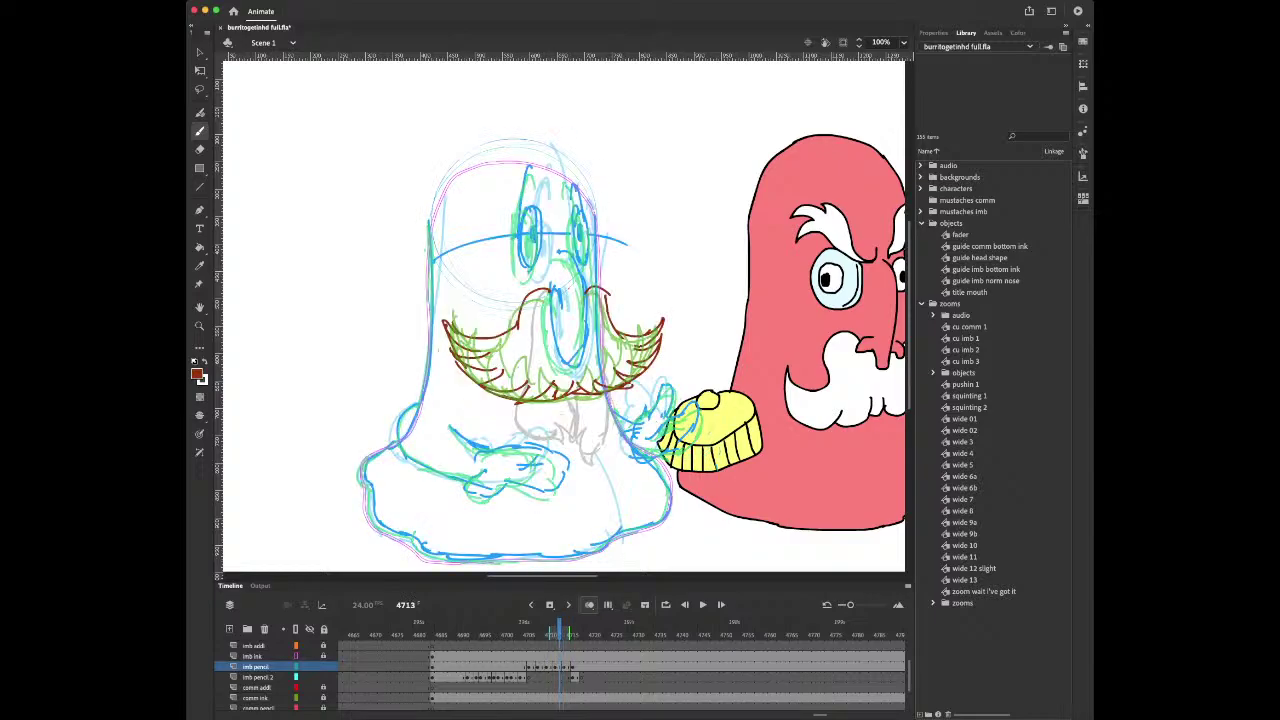
pyautogui.press('.')
pyautogui.press('e')
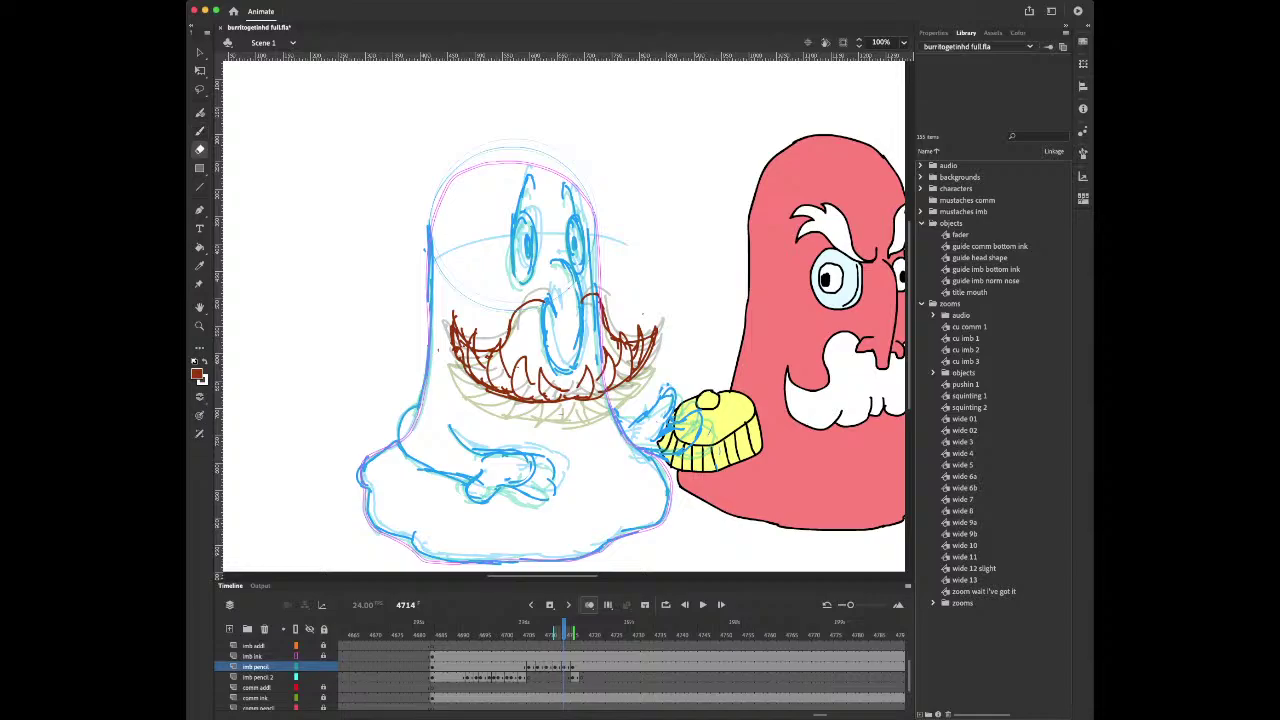
pyautogui.moveTo(592, 299); pyautogui.dragTo(611, 340)
pyautogui.press('b')
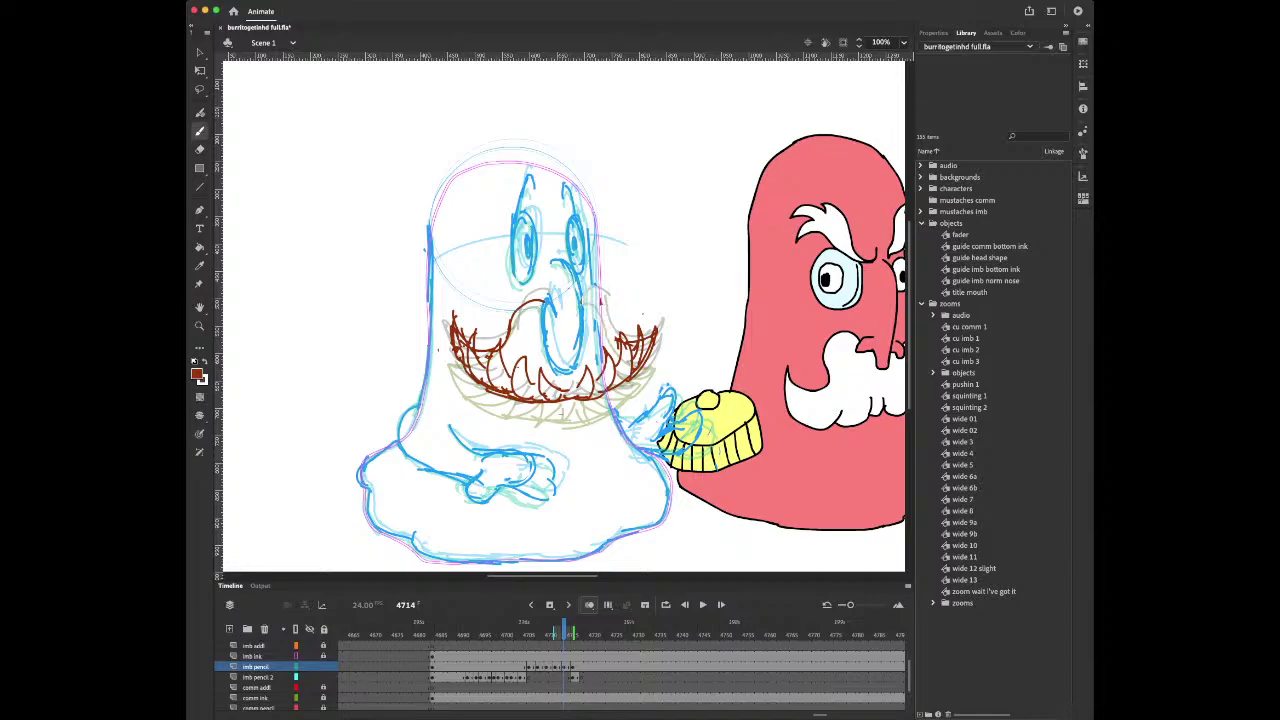
pyautogui.press(',')
pyautogui.press('.')
pyautogui.moveTo(582, 302)
pyautogui.mouseDown()
pyautogui.moveTo(593, 293)
pyautogui.moveTo(634, 338)
pyautogui.mouseUp()
# Erase and redraw the frame 4714 mustache's upper curve to the left of the nose, checking it against frame 4713
pyautogui.press('e')
pyautogui.moveTo(513, 314)
pyautogui.mouseDown()
pyautogui.moveTo(535, 299)
pyautogui.moveTo(498, 346)
pyautogui.moveTo(470, 342)
pyautogui.mouseUp()
pyautogui.press('b')
pyautogui.press(',')
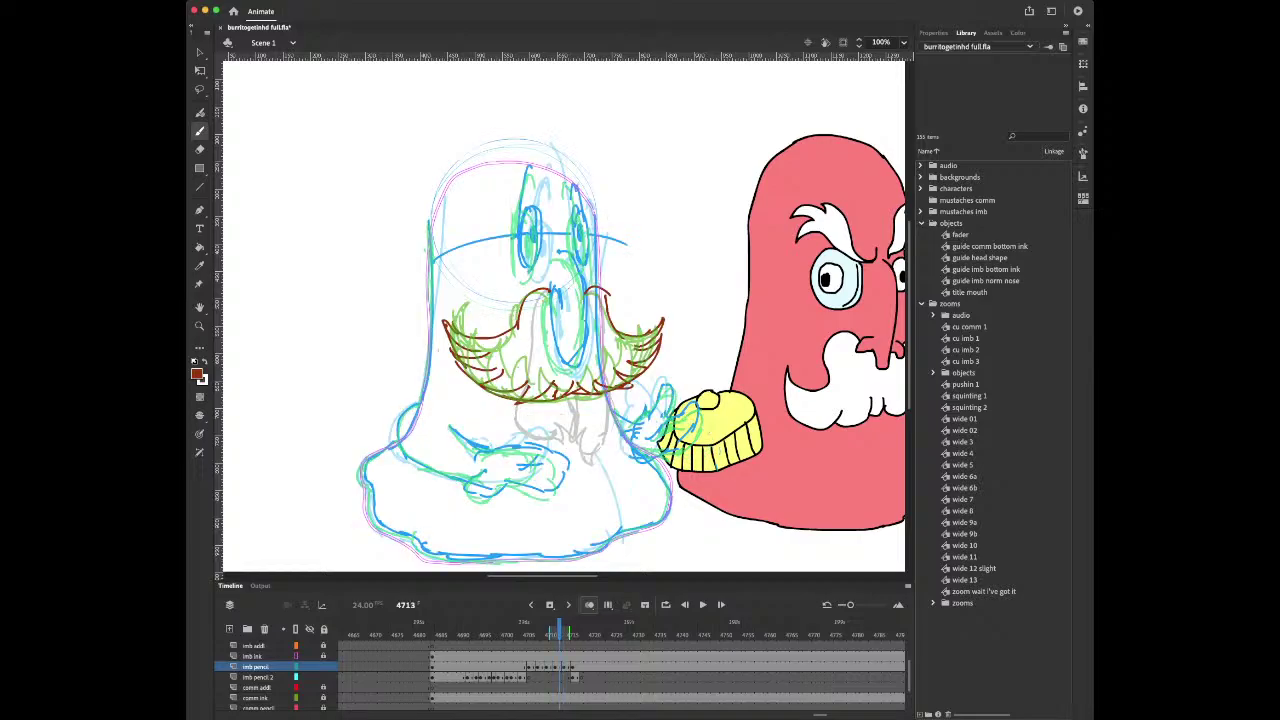
pyautogui.press('.')
pyautogui.press(',')
pyautogui.press('.')
# Trim the strands sticking up above the left tip of the frame 4714 mustache, flipping against frame 4713
pyautogui.press('e')
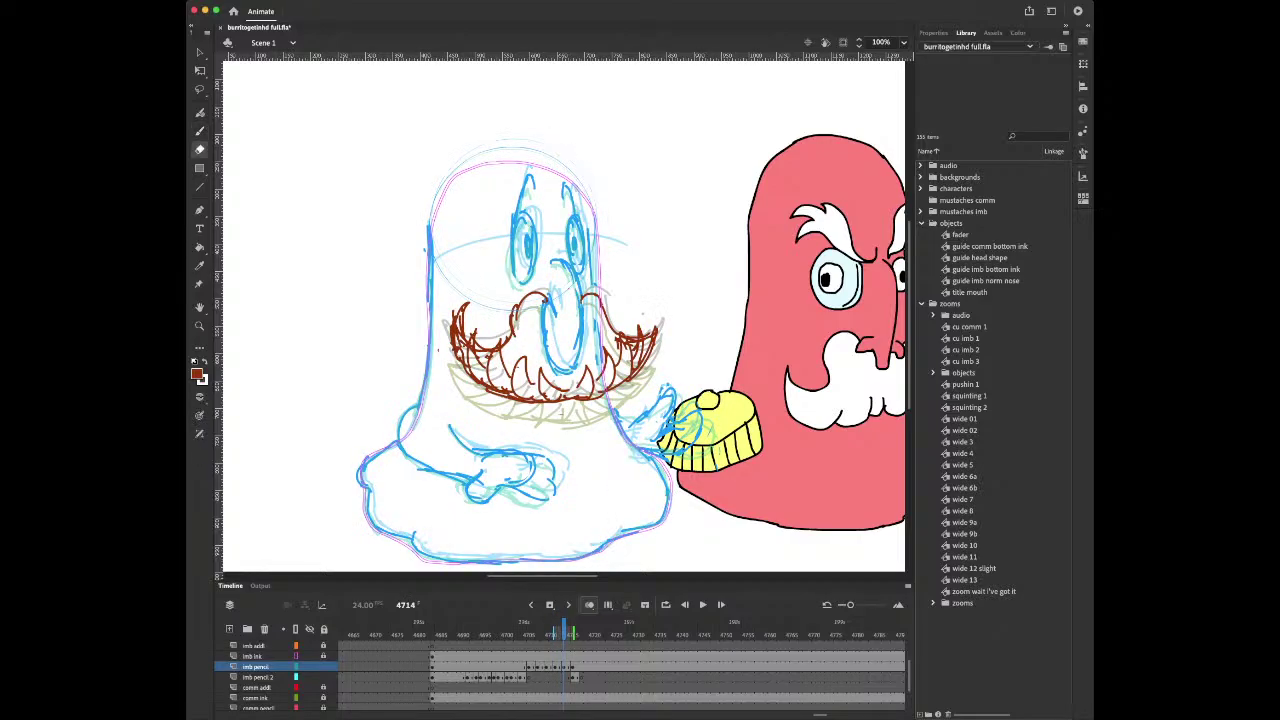
pyautogui.press(',')
pyautogui.press('.')
pyautogui.press(',')
pyautogui.press('b')
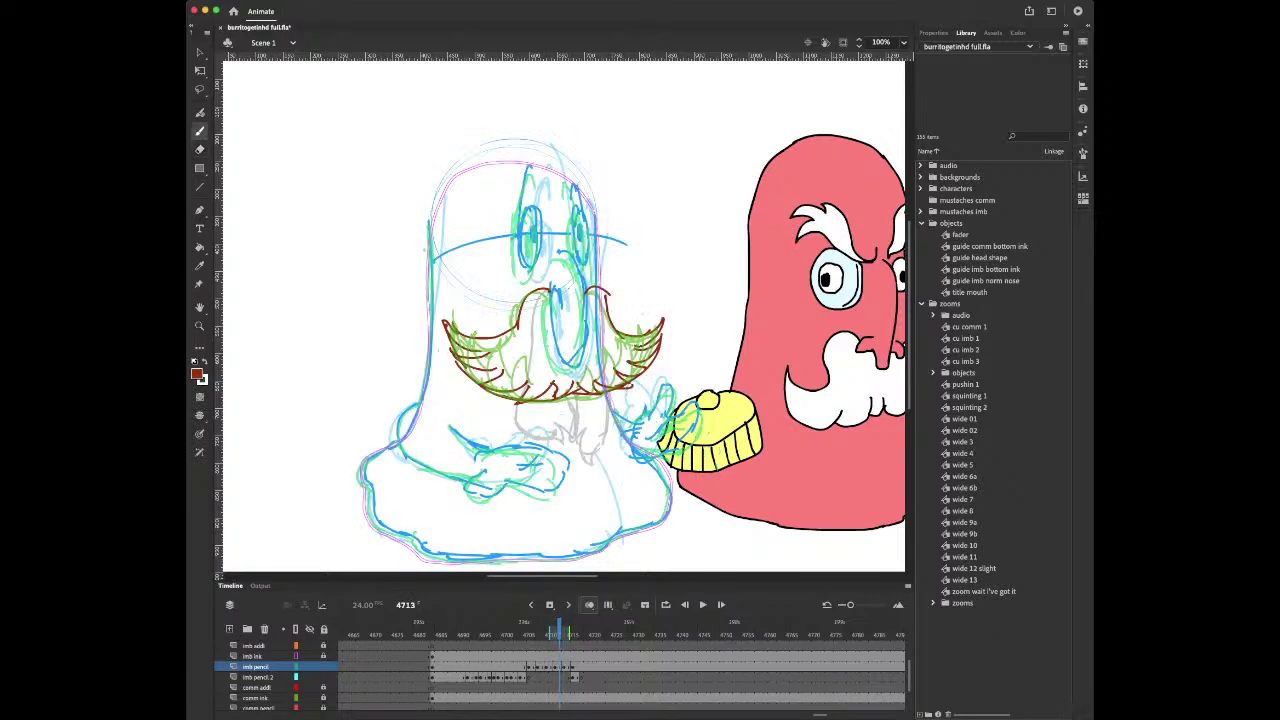
pyautogui.press('.')
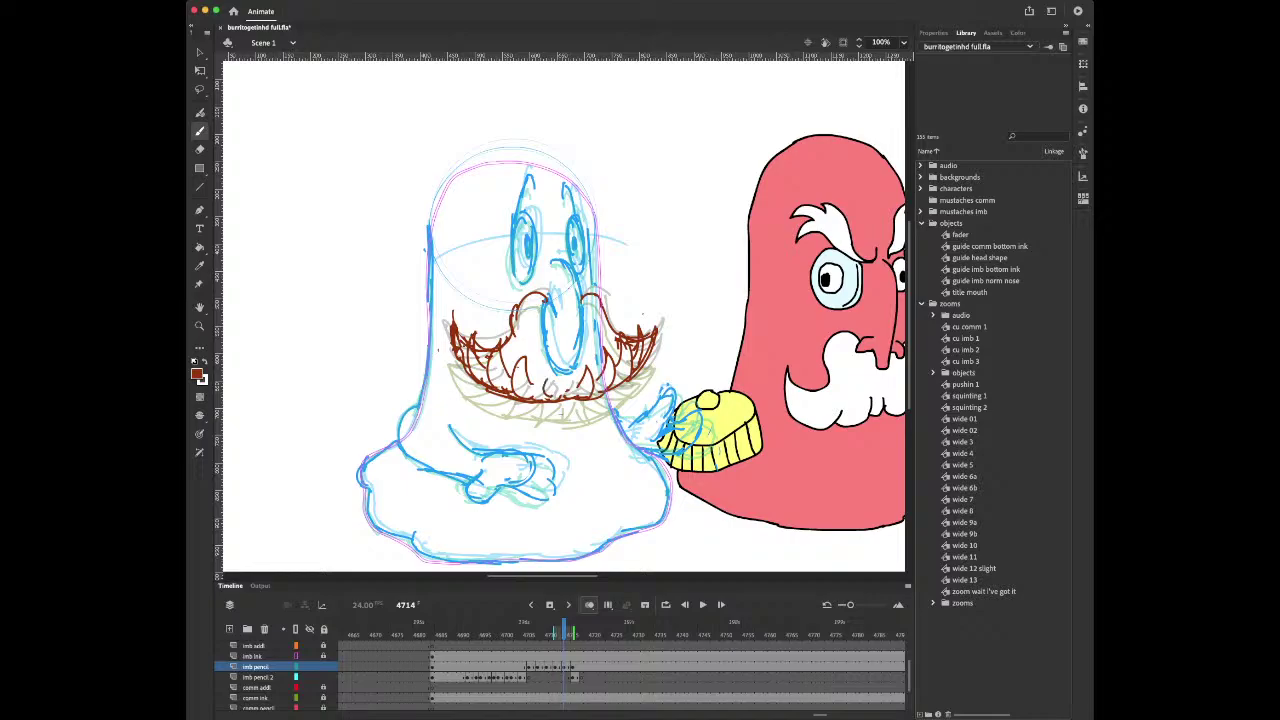
# Replace the hair strands in the left half of the frame 4714 mustache and compare the drawing with frame 4713
pyautogui.press('e')
pyautogui.moveTo(521, 358); pyautogui.dragTo(515, 393)
pyautogui.press('b')
pyautogui.moveTo(513, 384); pyautogui.dragTo(520, 392)
pyautogui.moveTo(513, 342); pyautogui.dragTo(509, 378)
pyautogui.moveTo(495, 354)
pyautogui.mouseDown()
pyautogui.moveTo(491, 385)
pyautogui.moveTo(482, 336)
pyautogui.mouseUp()
pyautogui.press('e')
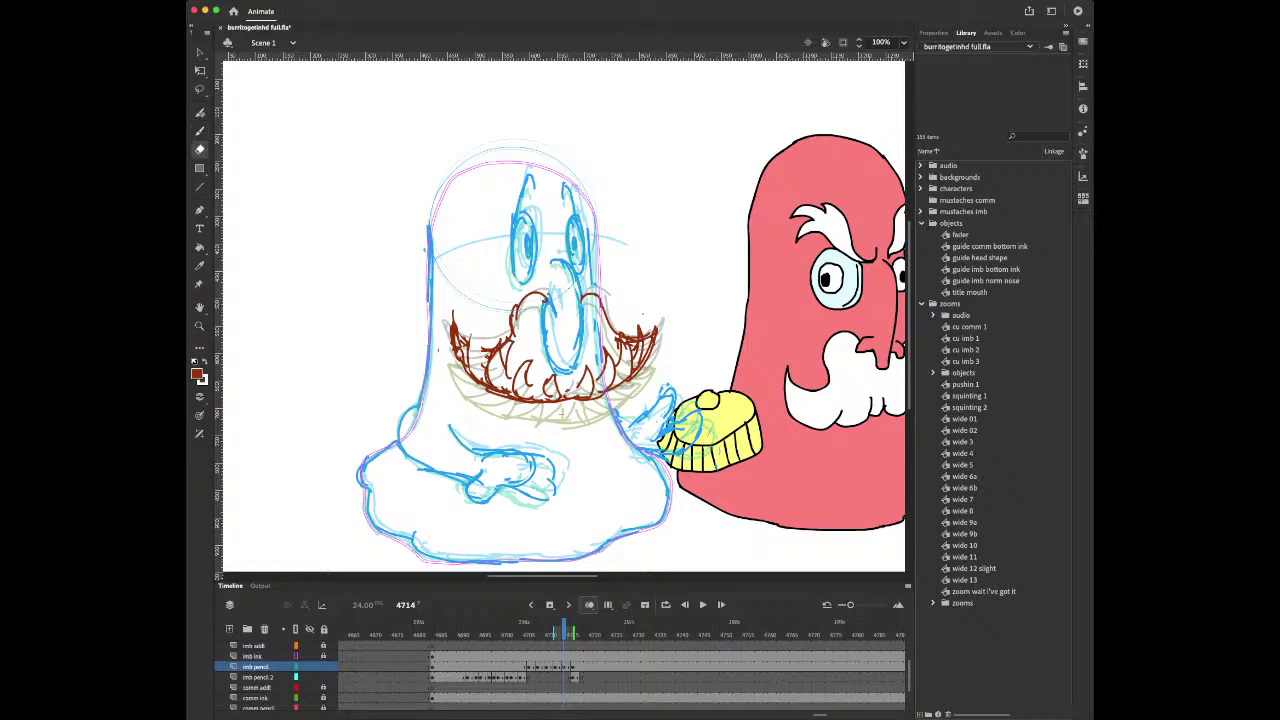
pyautogui.press('b')
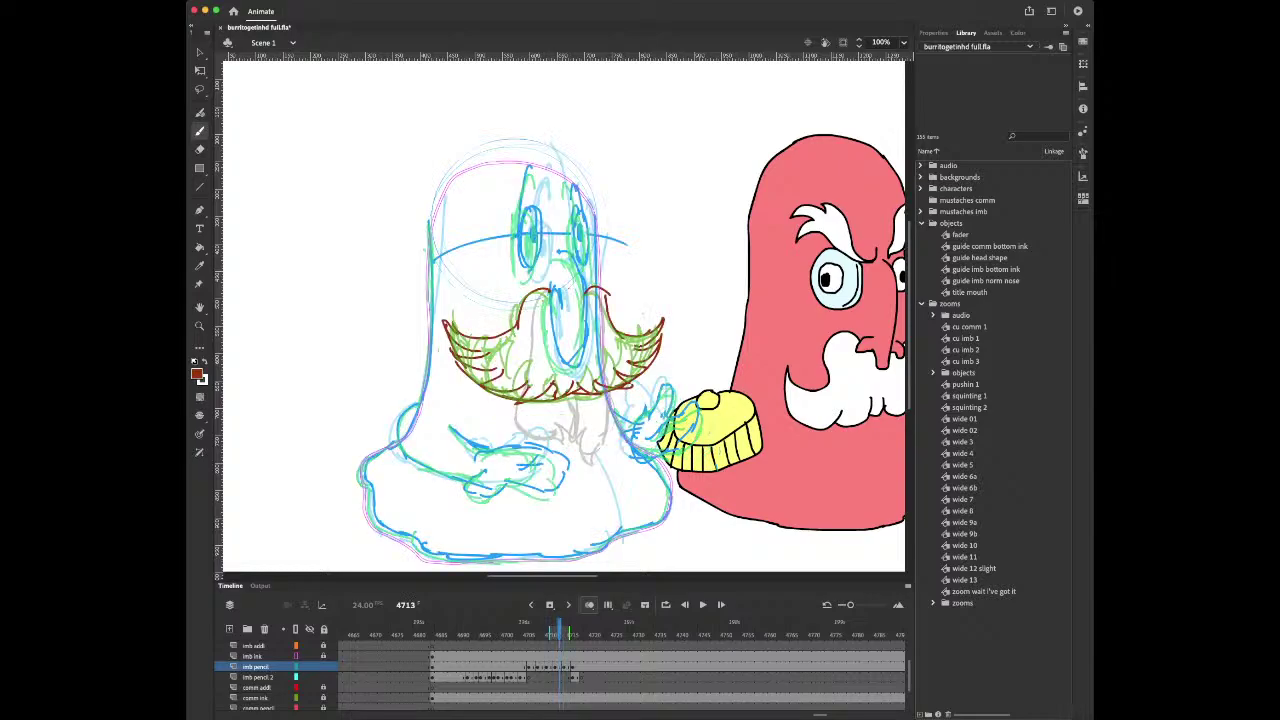
pyautogui.press('.')
# Erase the crowded strands on the right side of the frame 4714 mustache and redraw them up to the tip
pyautogui.press('e')
pyautogui.moveTo(604, 361); pyautogui.dragTo(655, 334)
pyautogui.moveTo(637, 337)
pyautogui.mouseDown()
pyautogui.moveTo(612, 355)
pyautogui.moveTo(660, 326)
pyautogui.moveTo(638, 332)
pyautogui.mouseUp()
pyautogui.press('b')
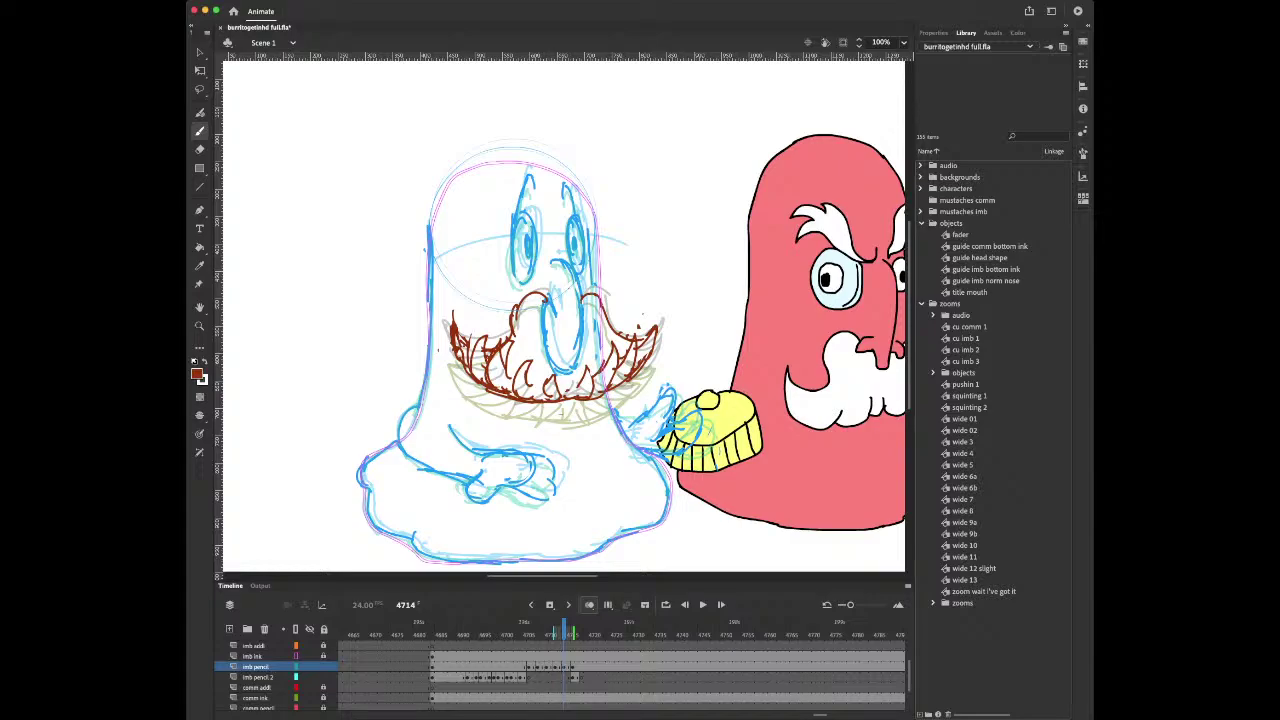
pyautogui.moveTo(820, 715); pyautogui.dragTo(345, 715)
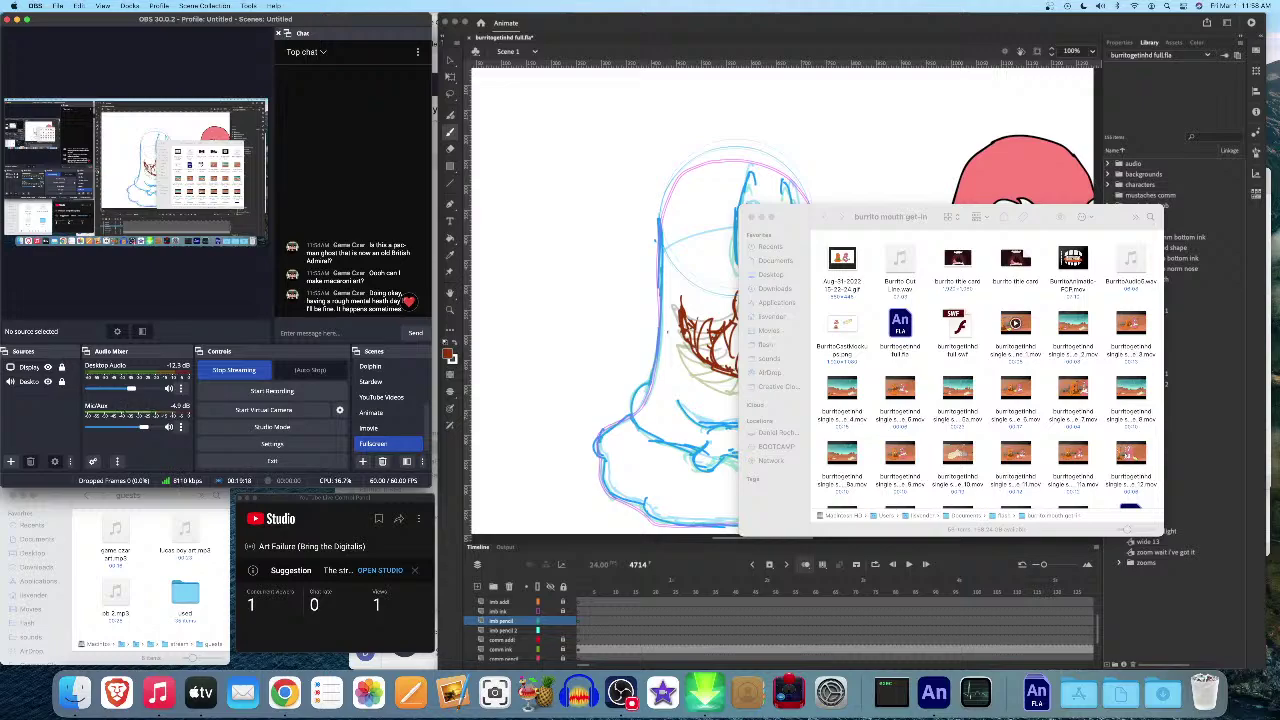
# Switch to the Finder window of the burrito mouth get-in folder and preview burritogetinhd single scene_1.mov
pyautogui.click(1016, 324)
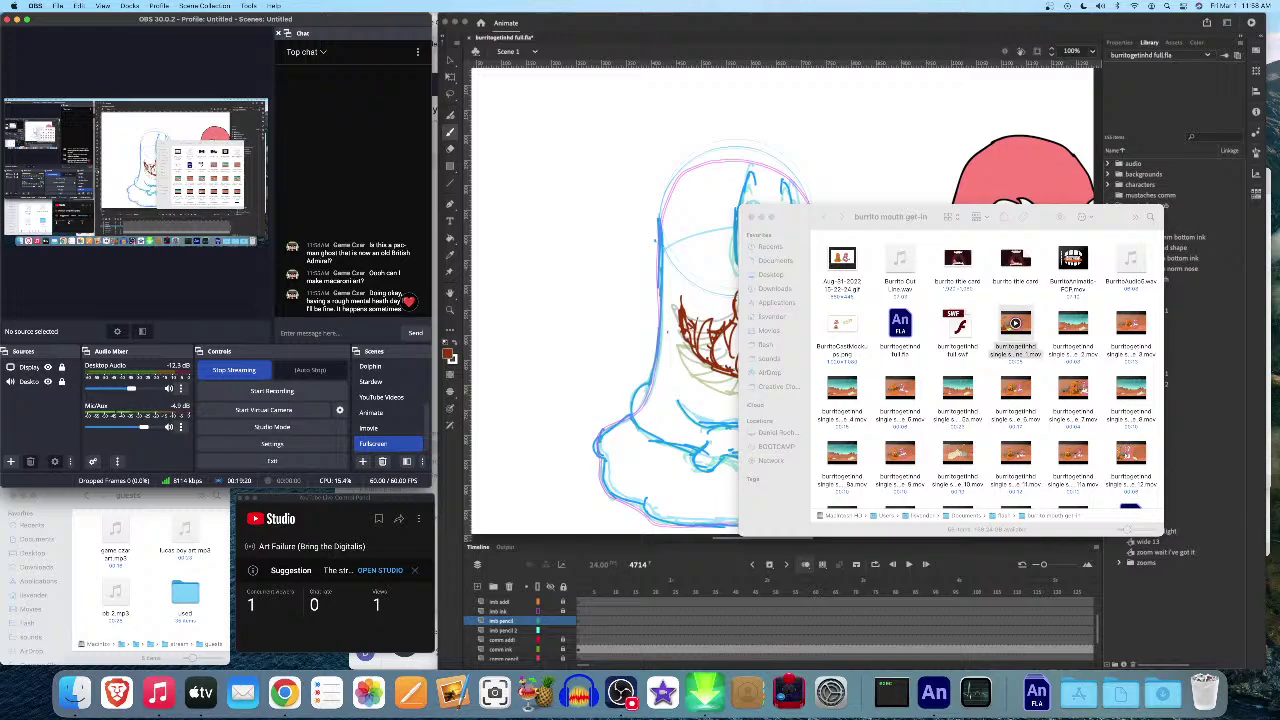
pyautogui.press('space')
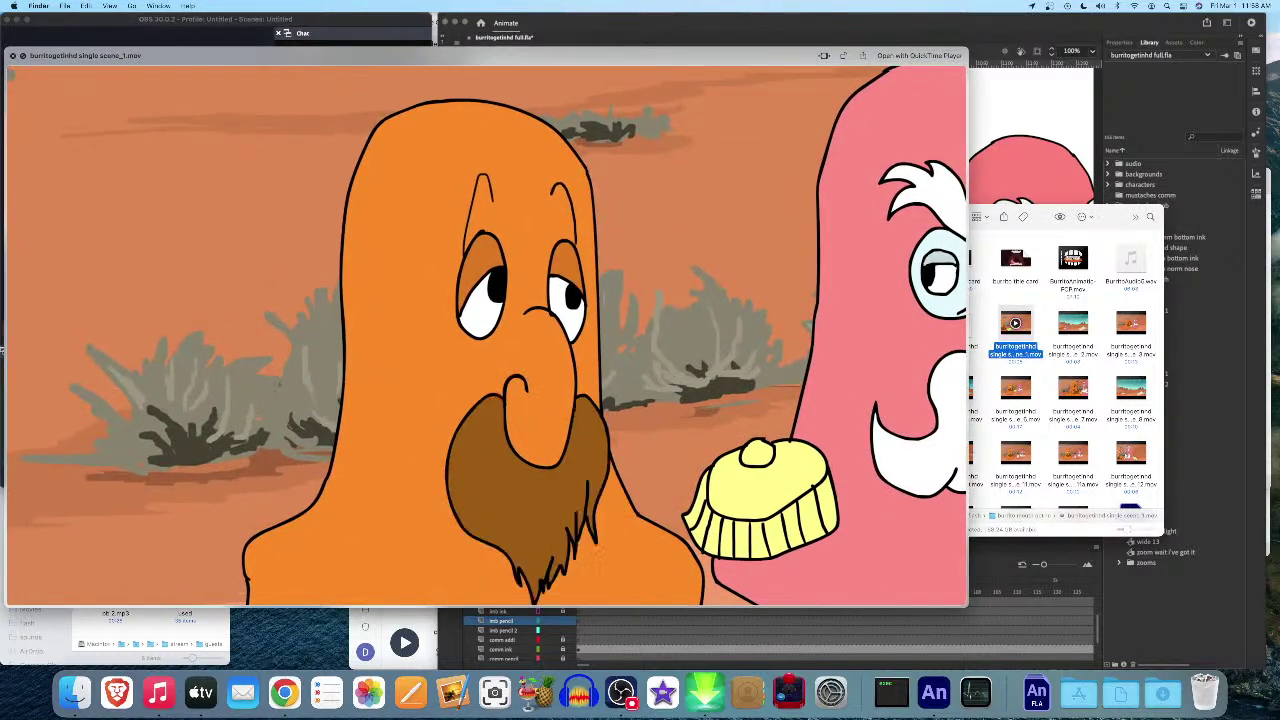
pyautogui.press('space')
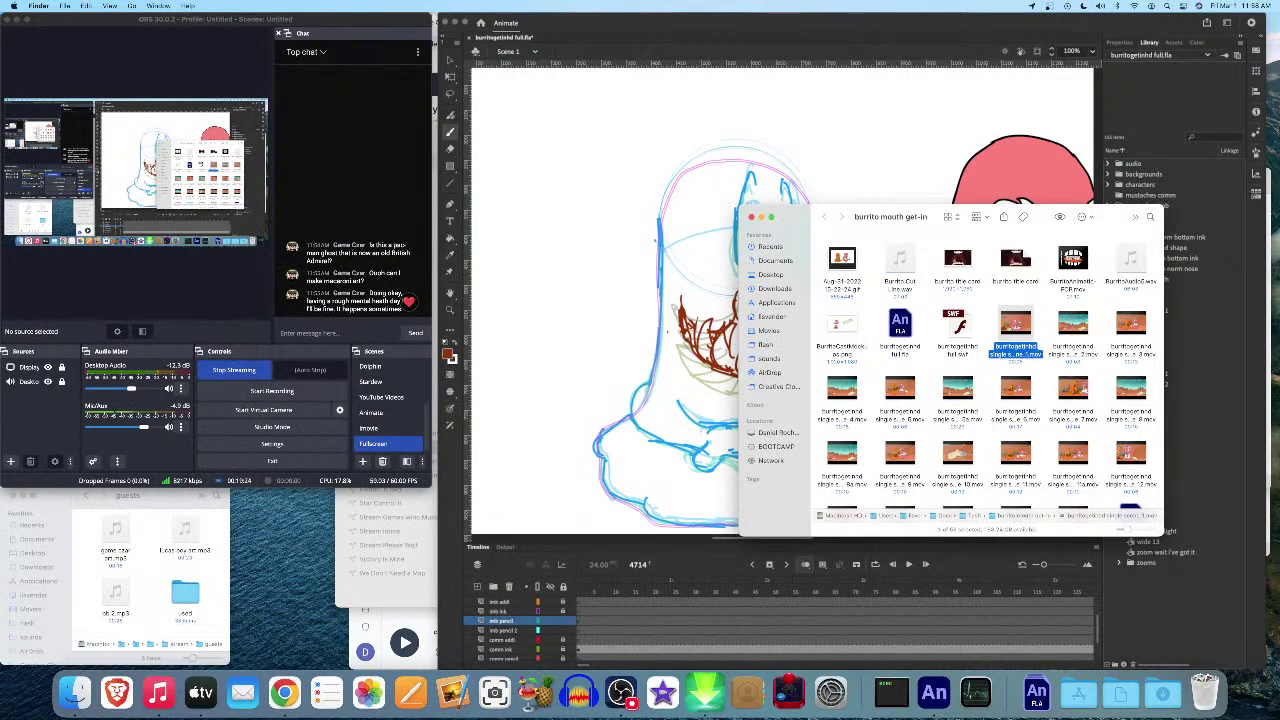
pyautogui.scroll(-3, 990, 380)
pyautogui.scroll(3, 990, 380)
pyautogui.press('space')
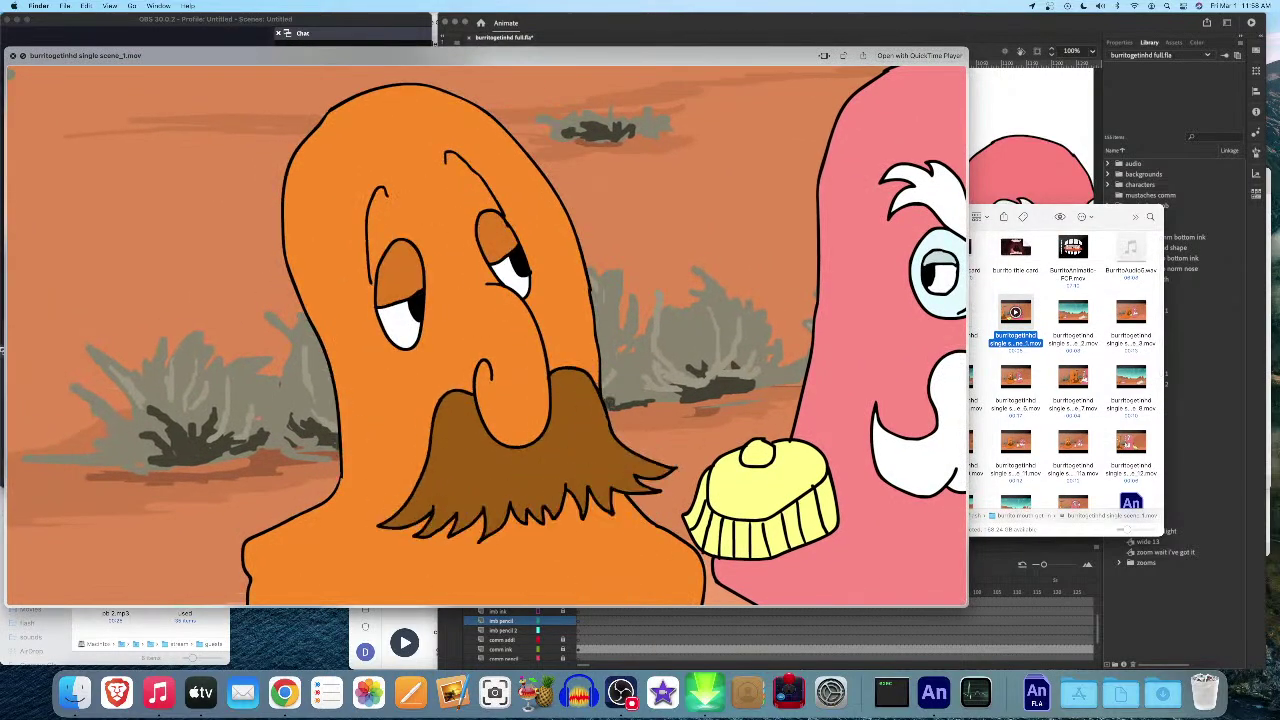
pyautogui.press('space')
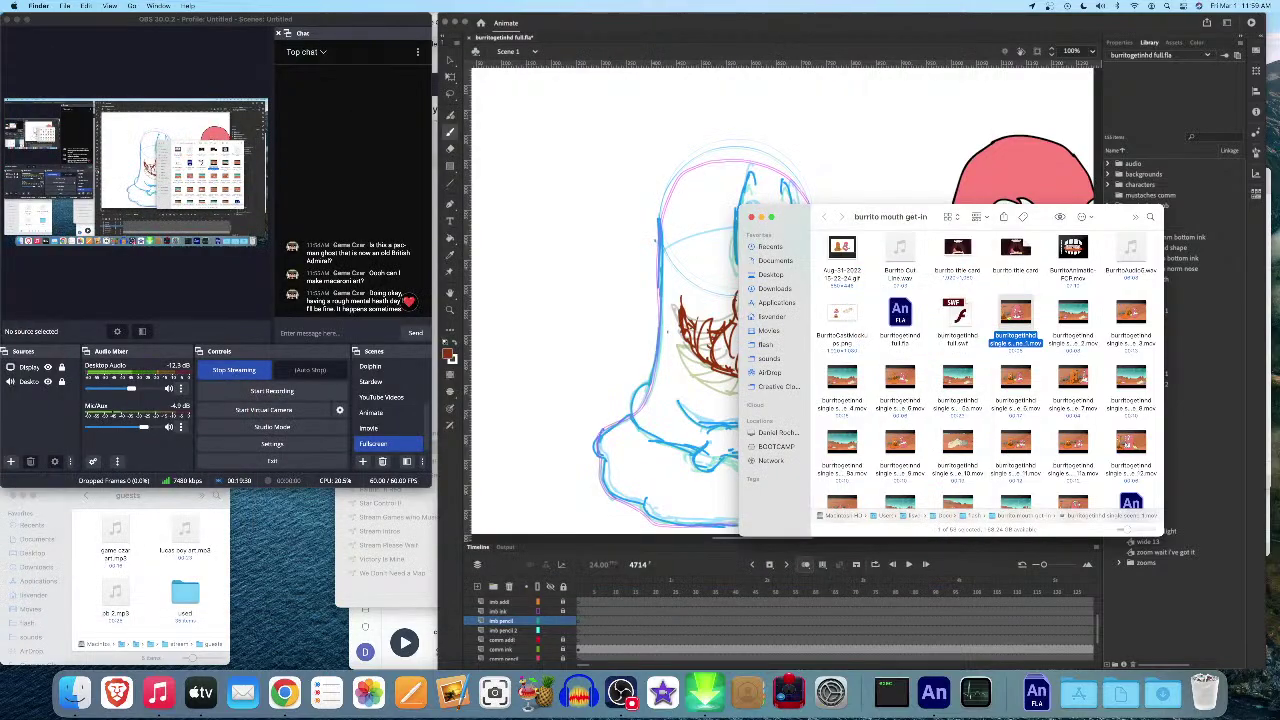
# Preview the video burritogetinhd single scene_2.mov, and close the preview
pyautogui.press('Right')
pyautogui.press('space')
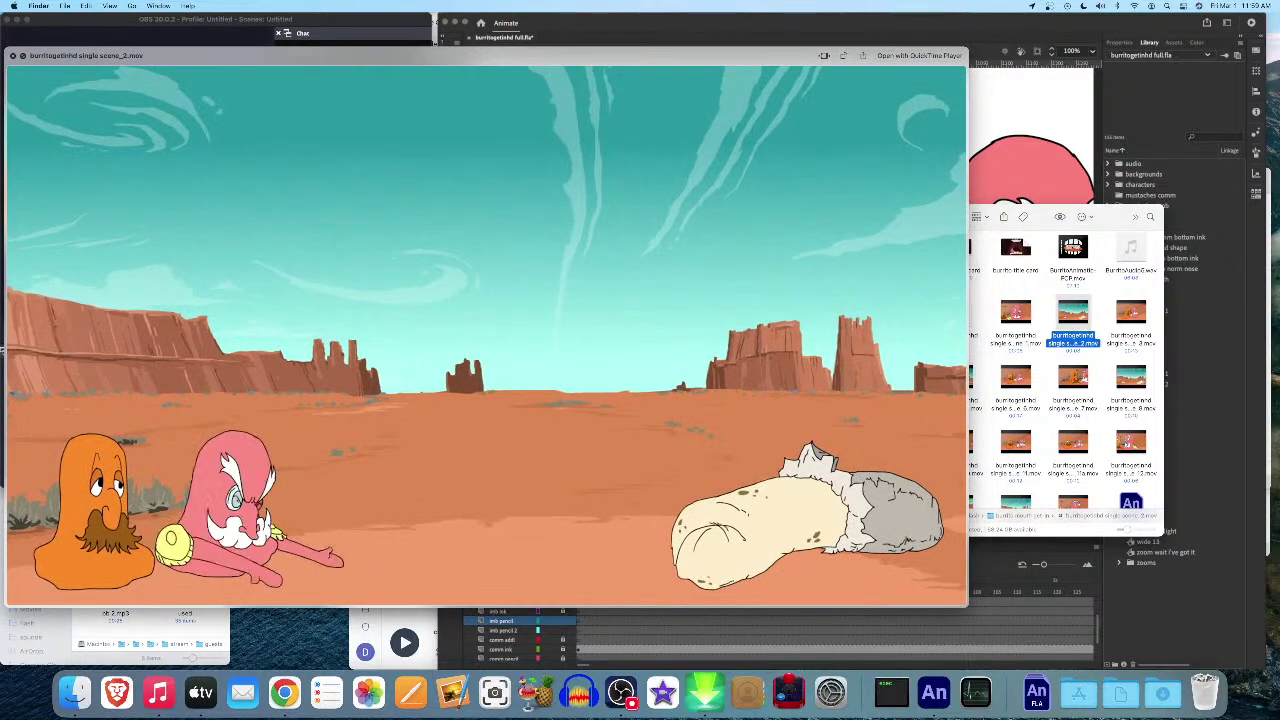
pyautogui.press('space')
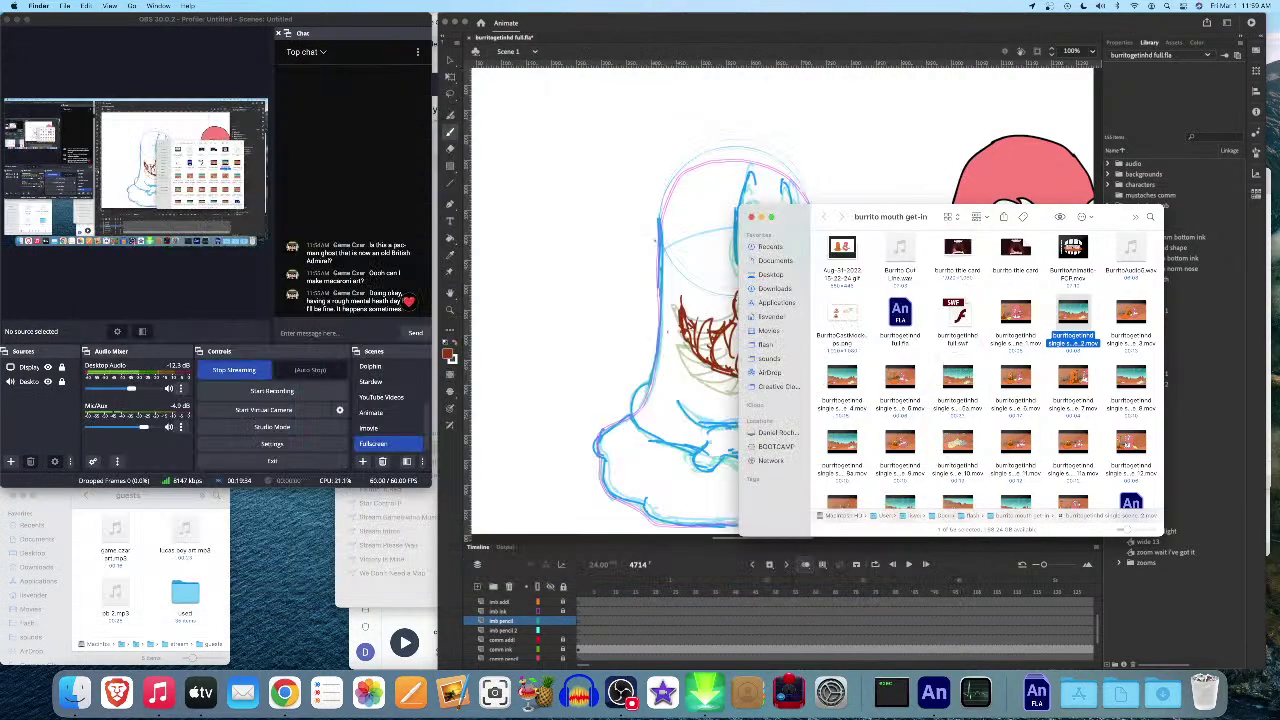
# Preview the video burritogetinhd single scene.mov from the burrito mouth get-in folder, and close the preview
pyautogui.scroll(-4, 990, 375)
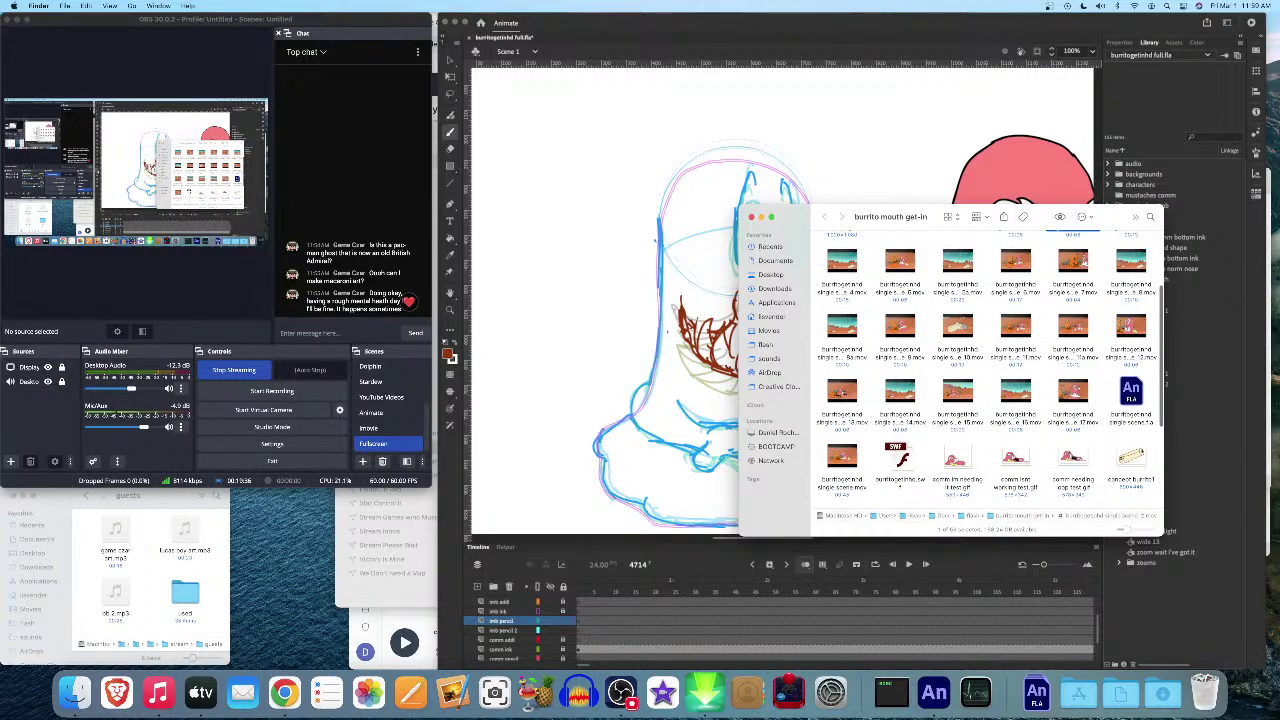
pyautogui.click(842, 456)
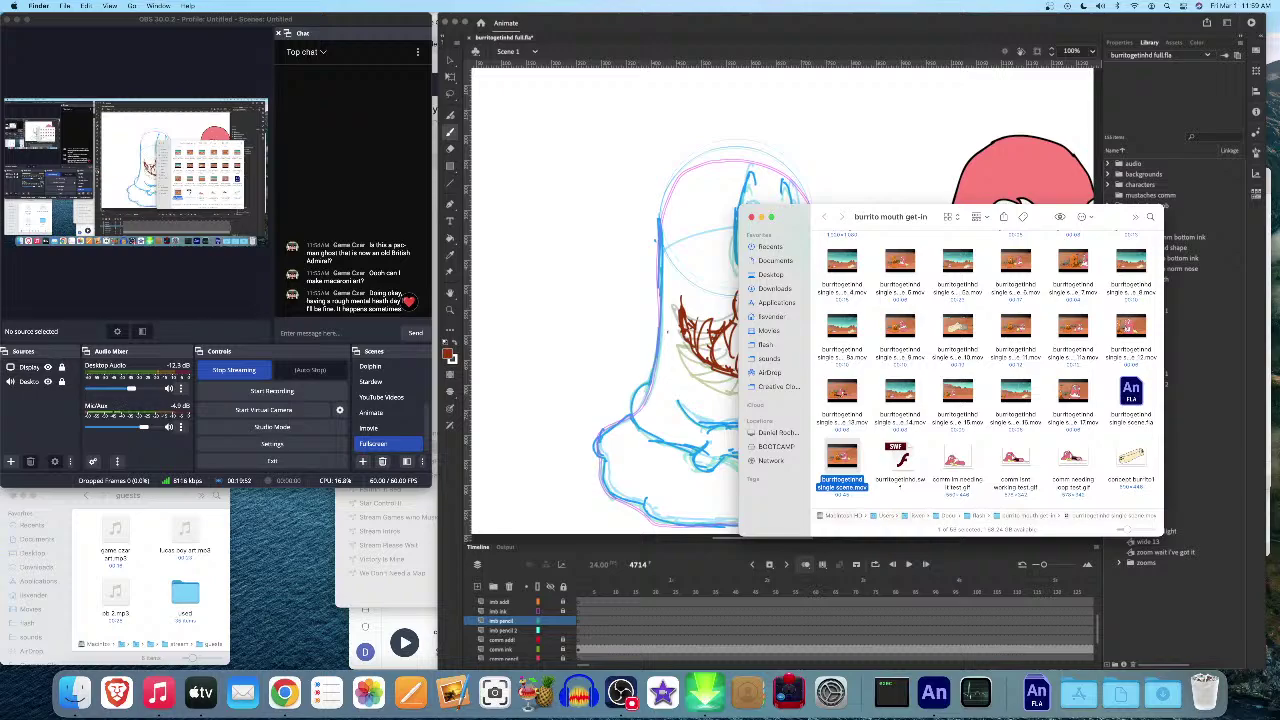
pyautogui.scroll(4, 986, 372)
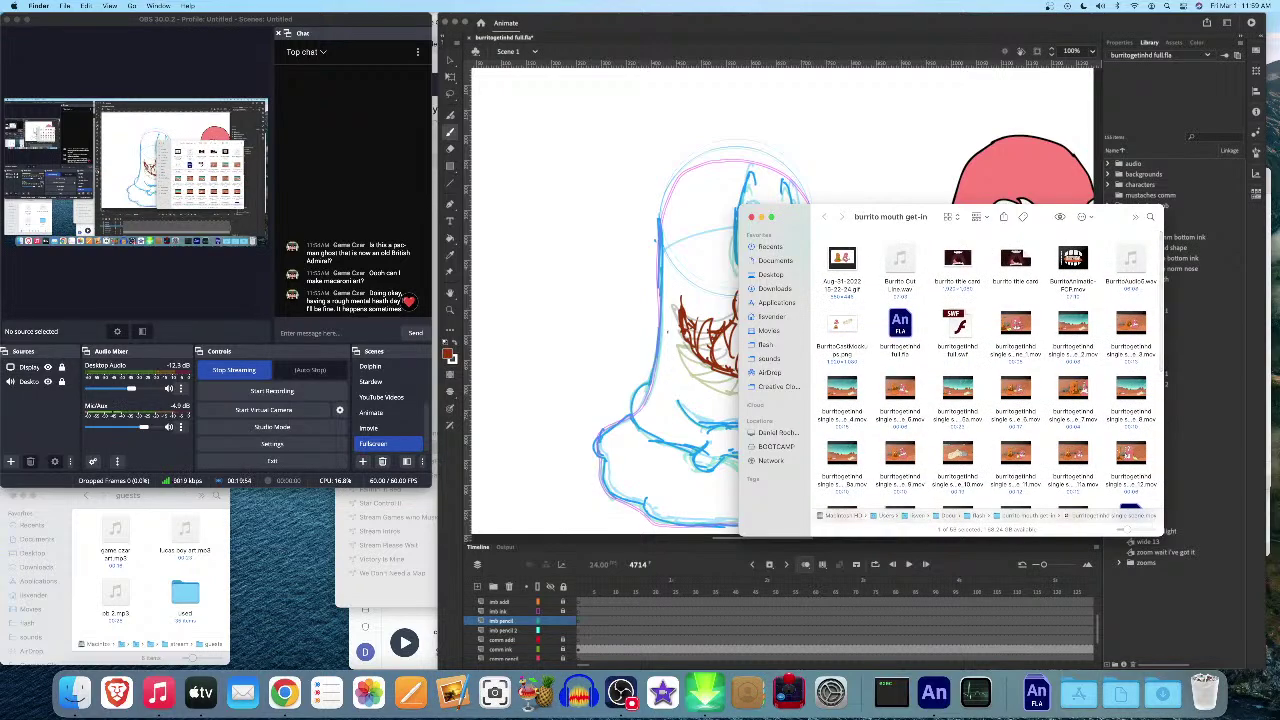
pyautogui.scroll(-2, 985, 370)
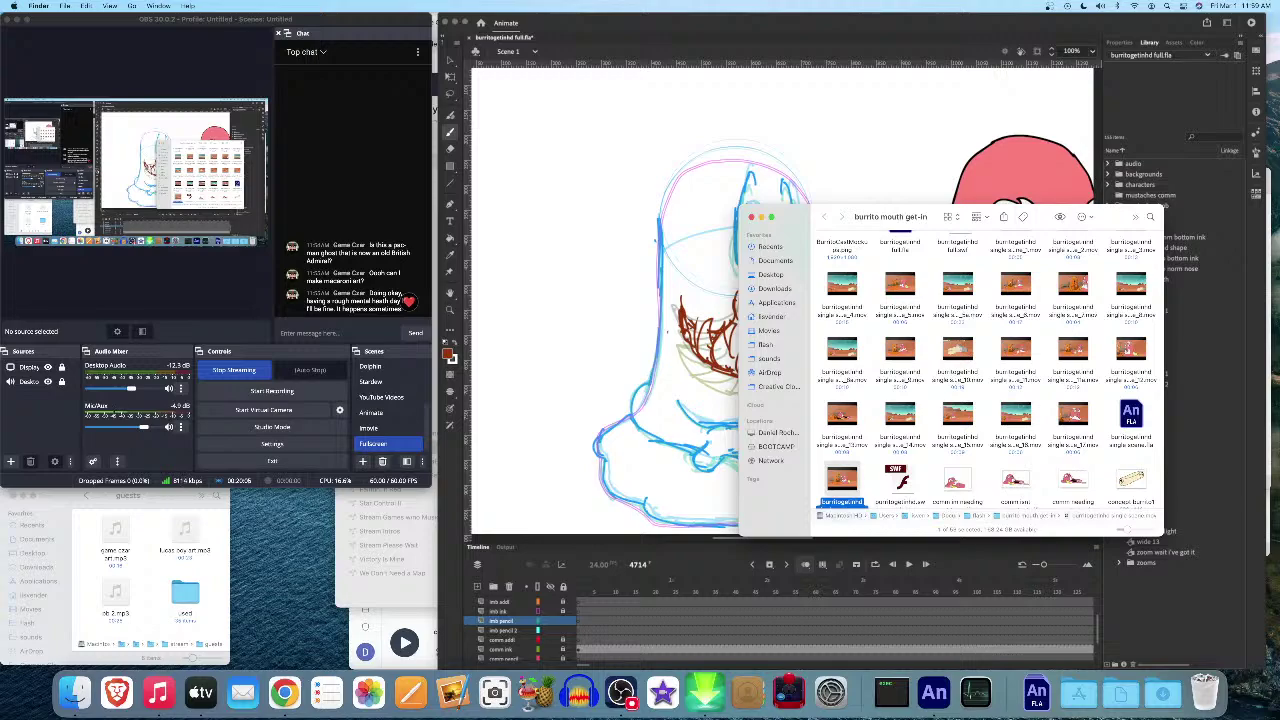
pyautogui.press('super+Tab')
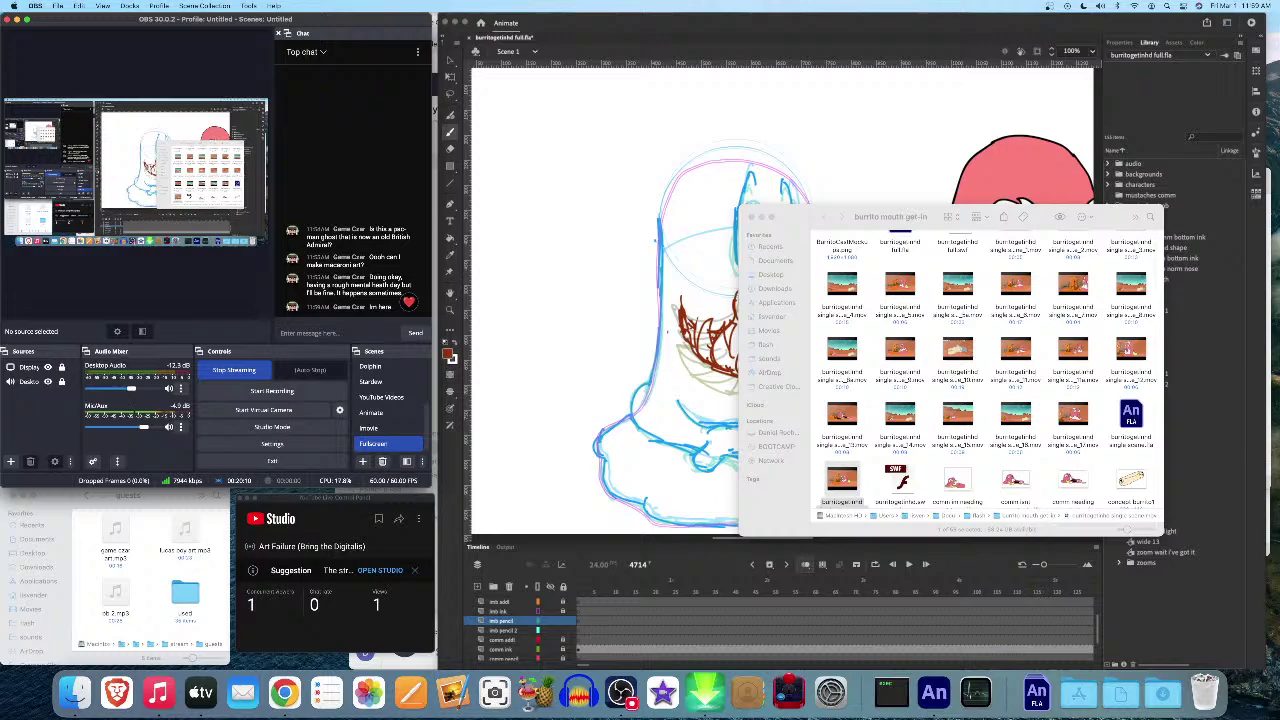
pyautogui.moveTo(842, 479)
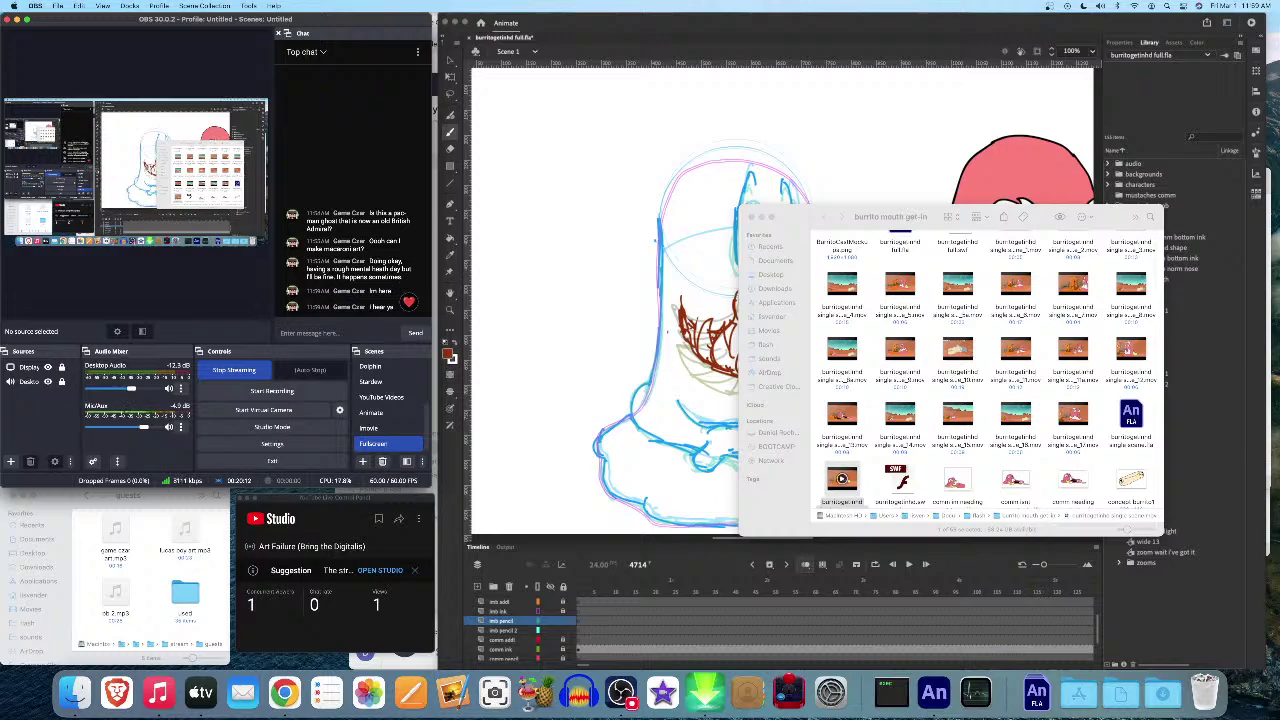
pyautogui.click(842, 479)
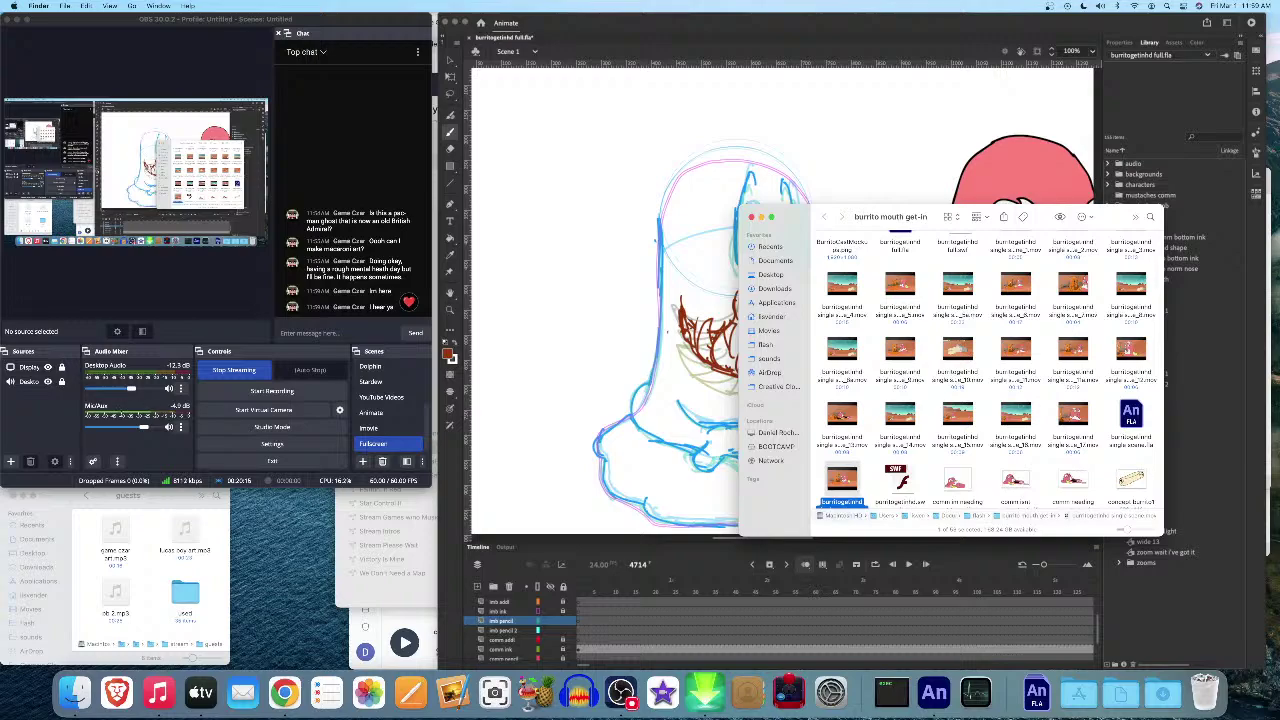
pyautogui.press('space')
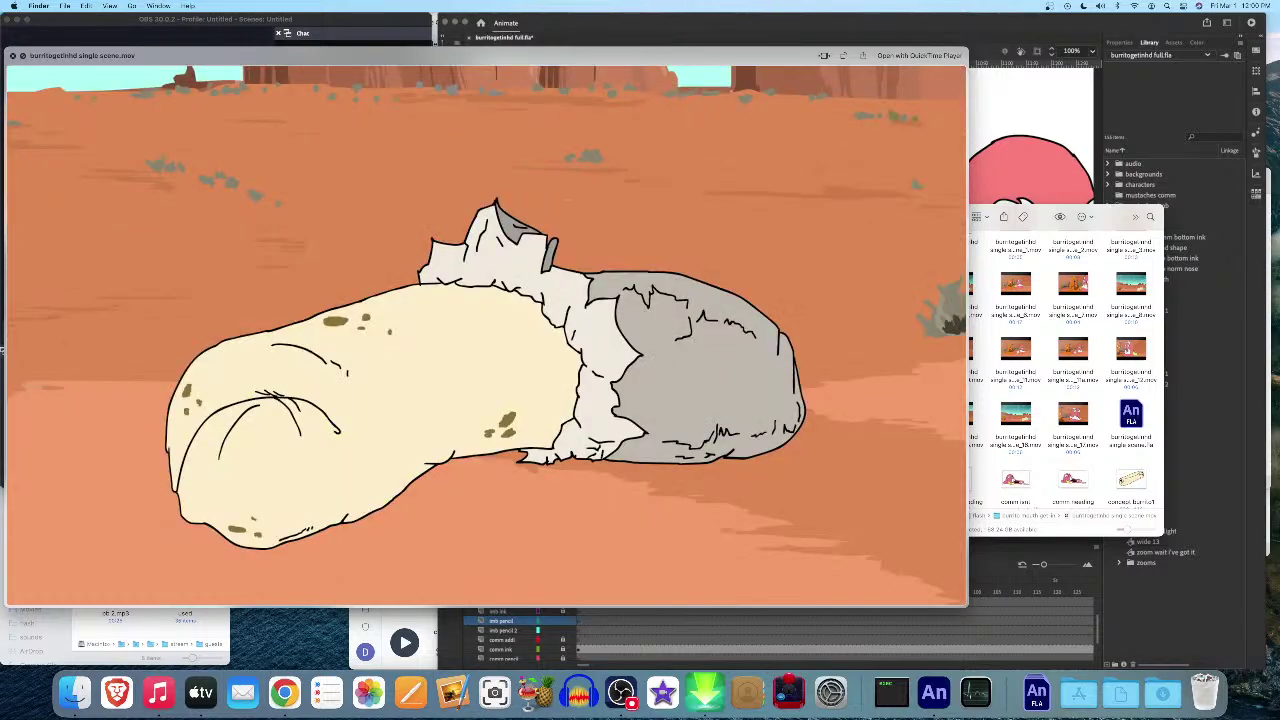
pyautogui.press('space')
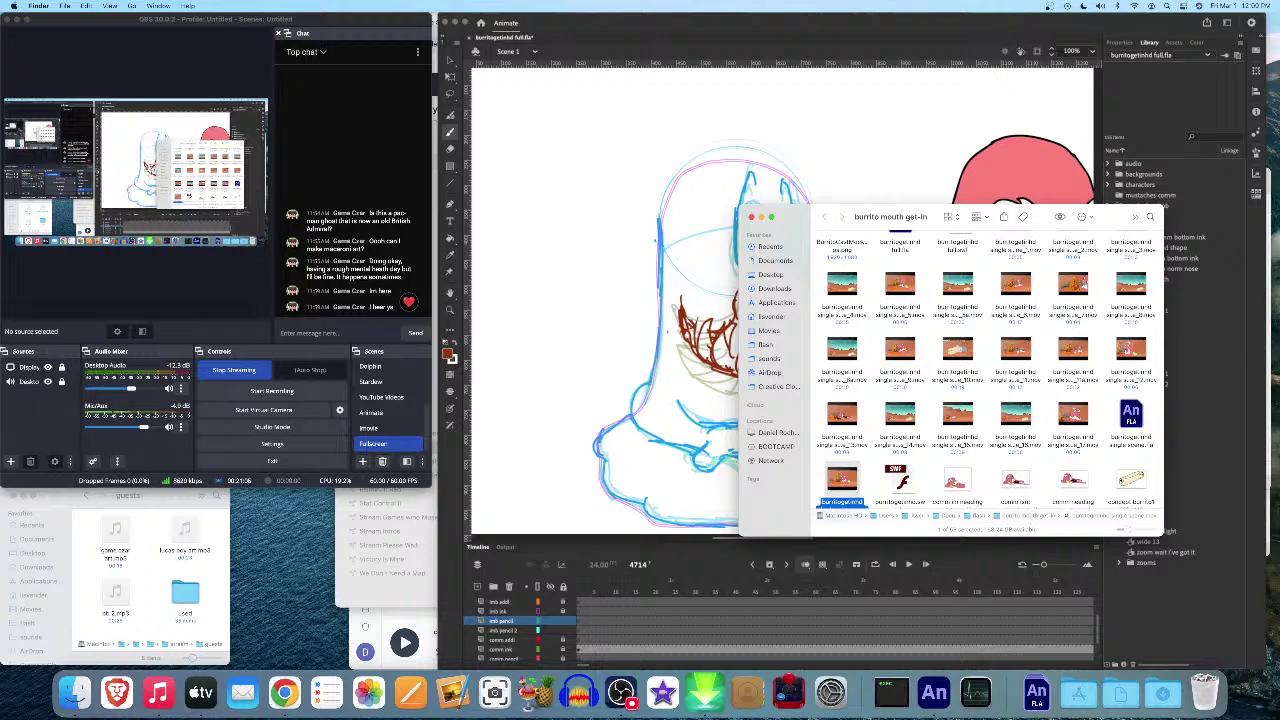
# Preview the scene videos burritogetinhd single scene_1.mov through scene_3.mov in sequence, and close the preview
pyautogui.click(169, 427)
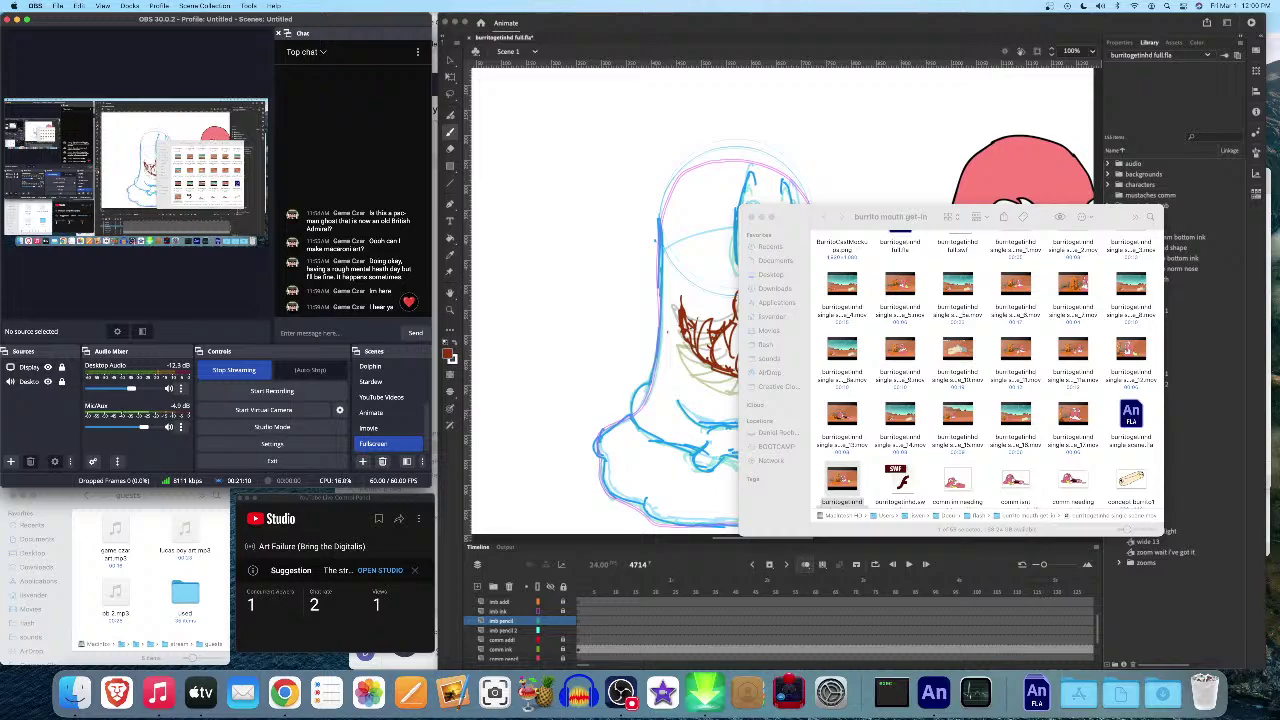
pyautogui.scroll(4, 1015, 323)
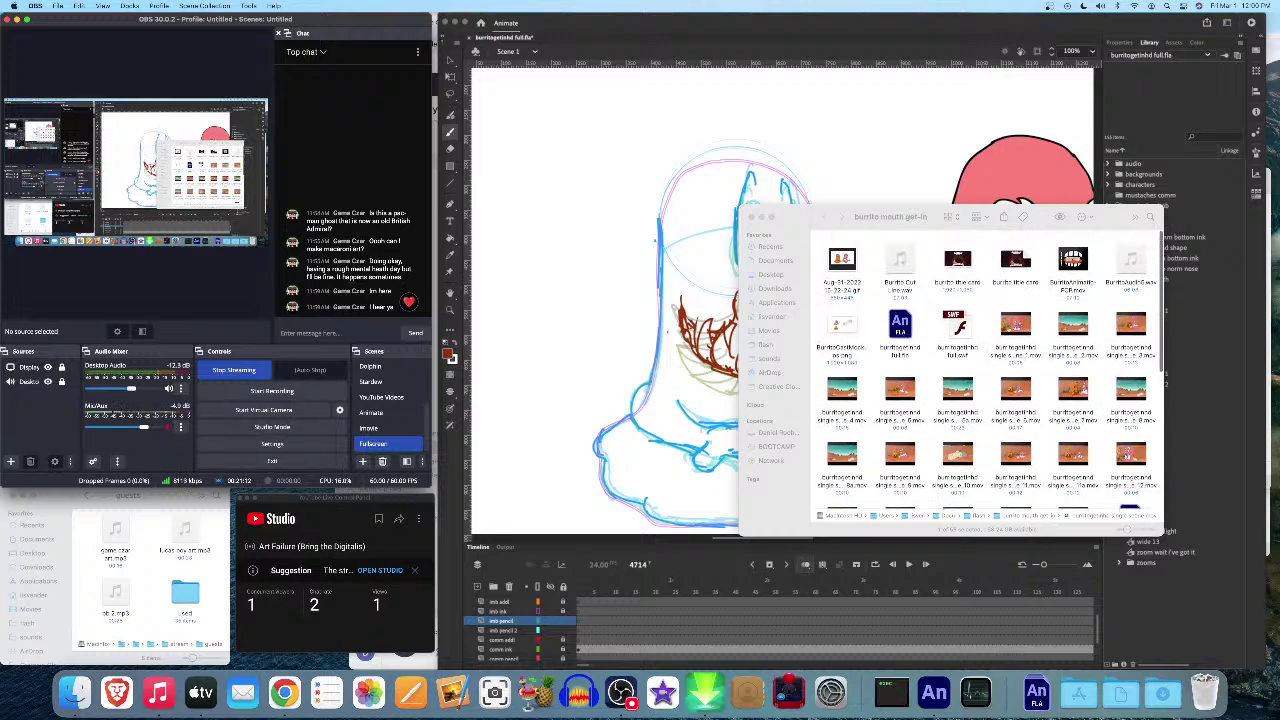
pyautogui.click(1015, 323)
pyautogui.press('space')
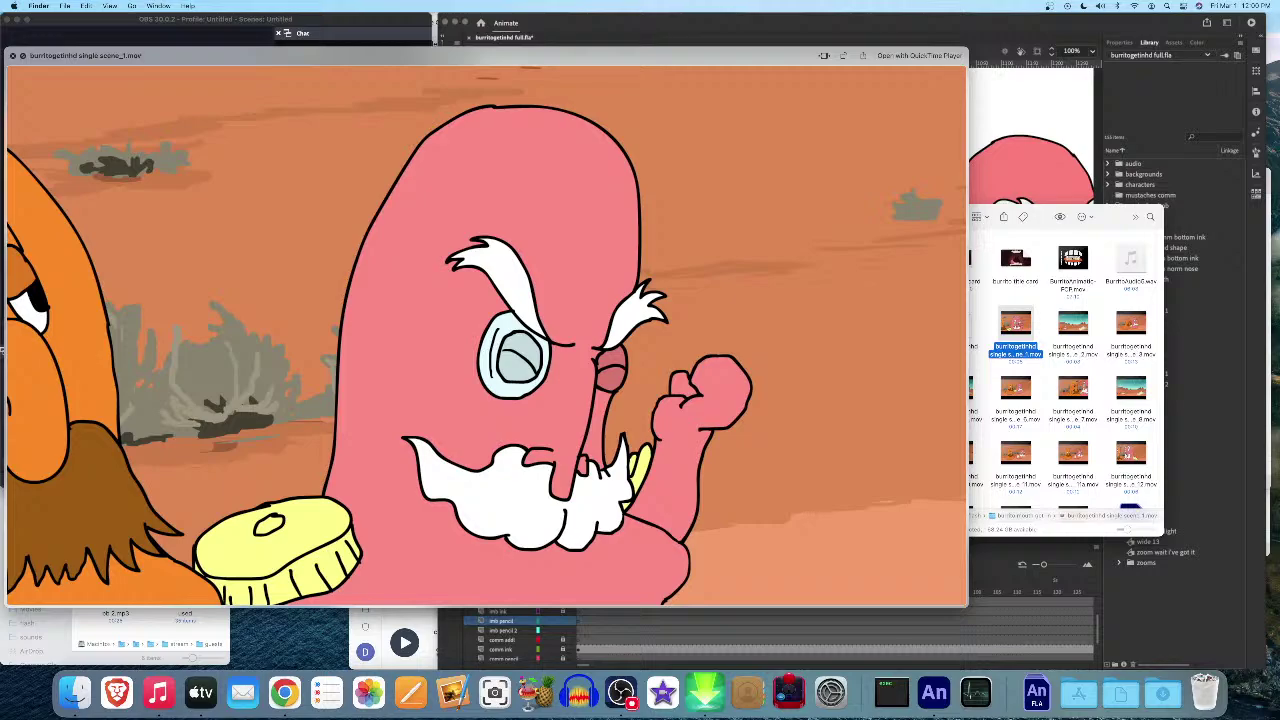
pyautogui.press('Right')
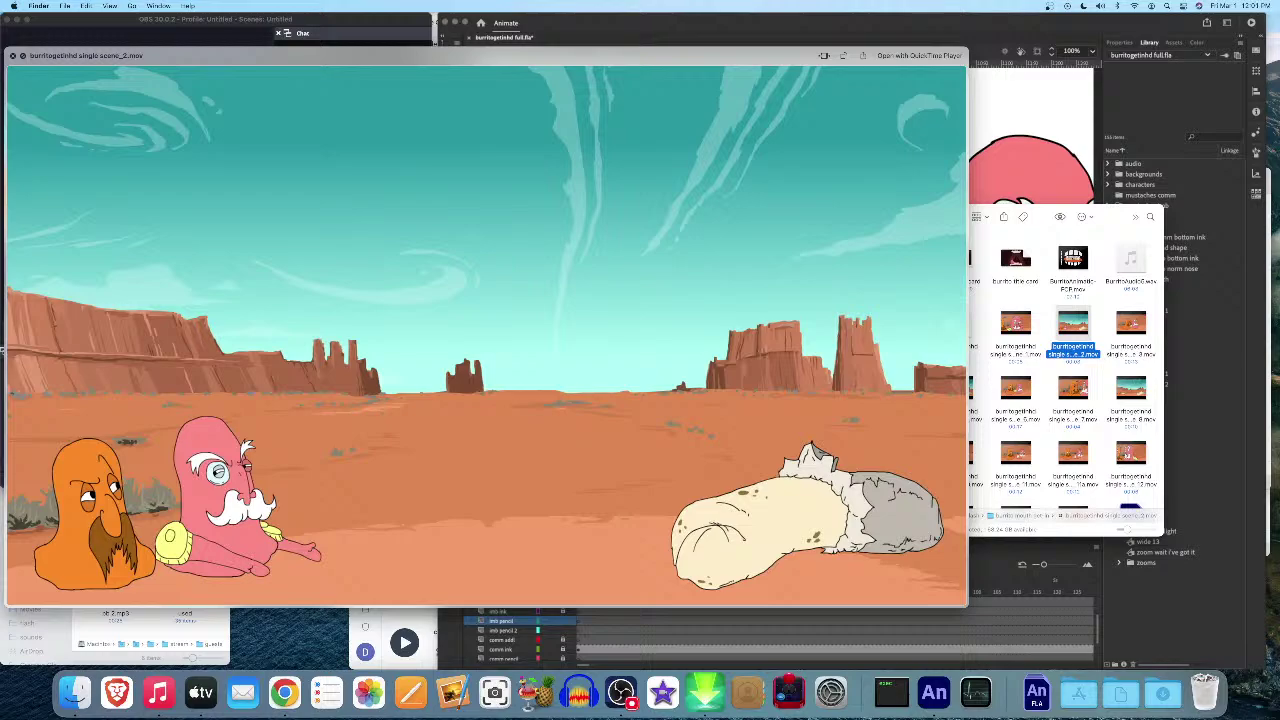
pyautogui.press('Right')
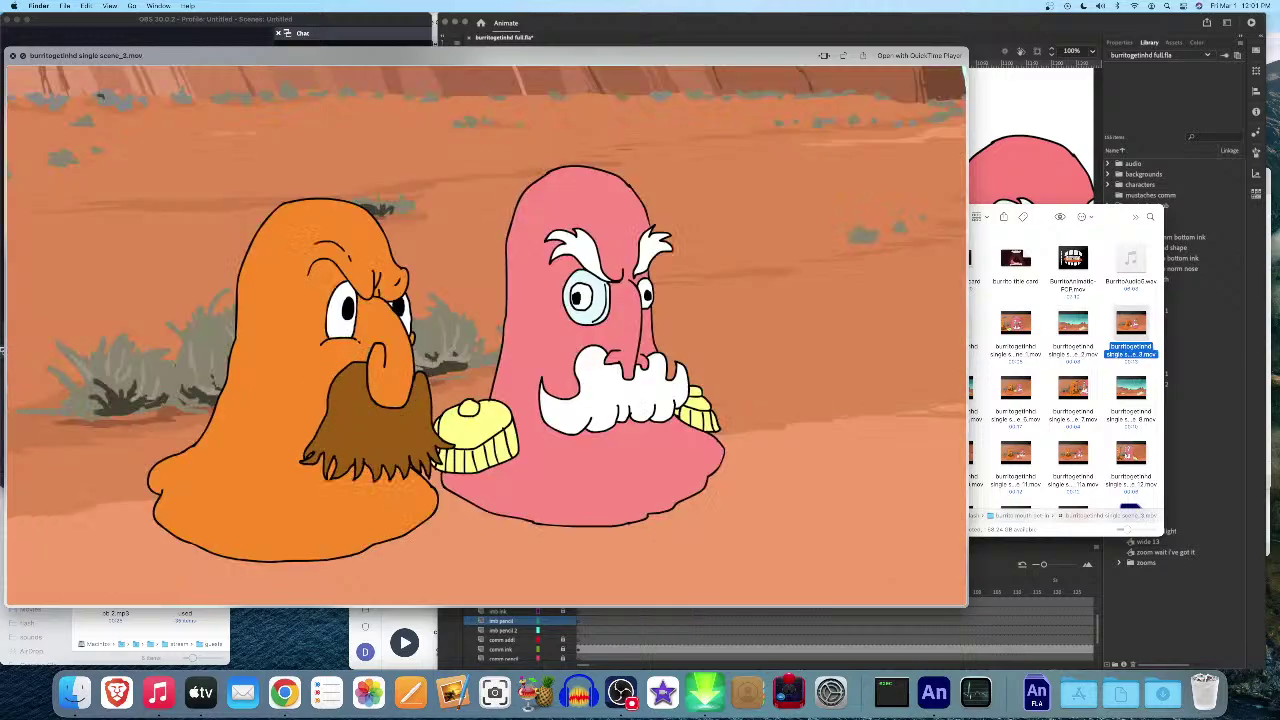
pyautogui.press('space')
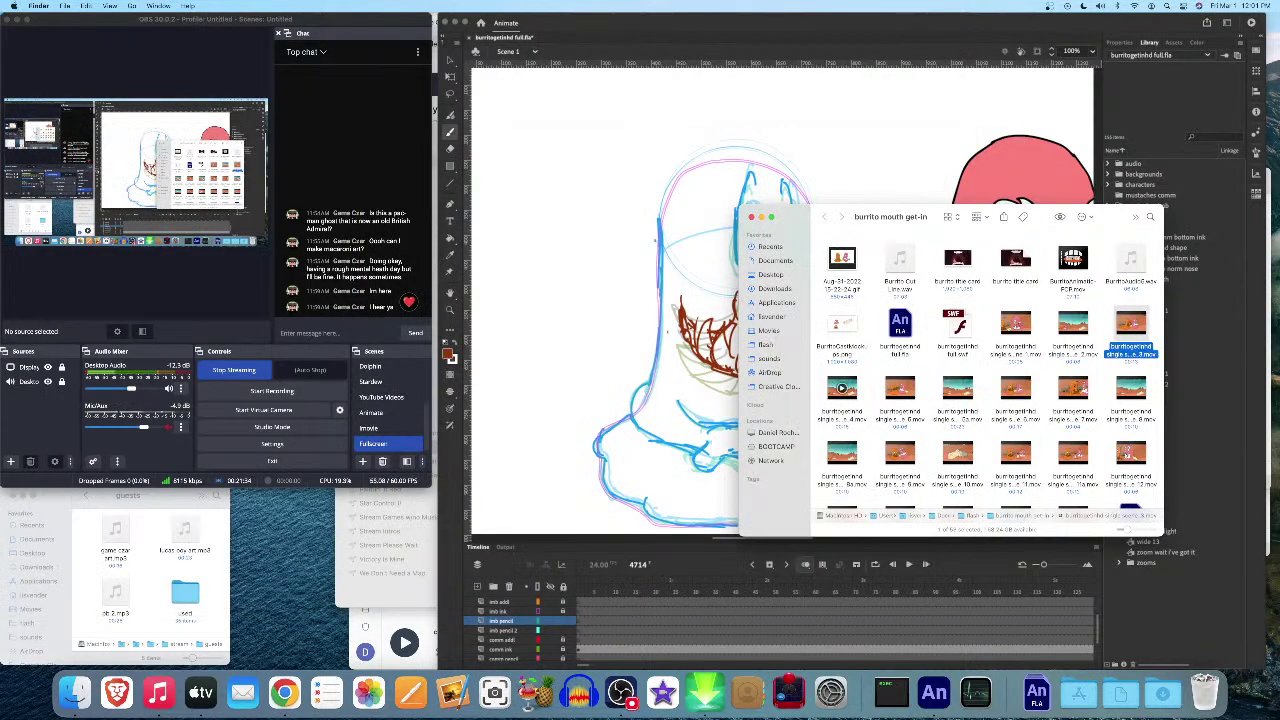
# Preview the scene videos burritogetinhd single scene_4.mov through scene_8.mov in sequence, and close the preview
pyautogui.press('Right')
pyautogui.press('space')
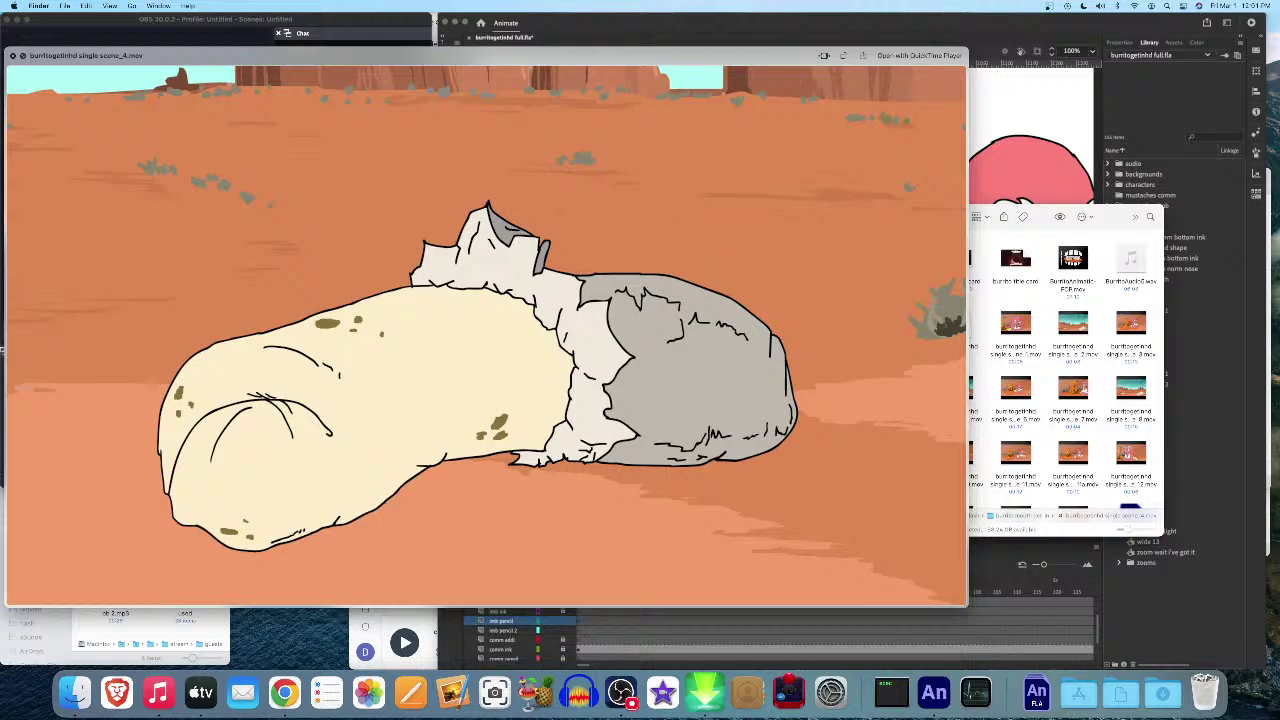
pyautogui.press('Right')
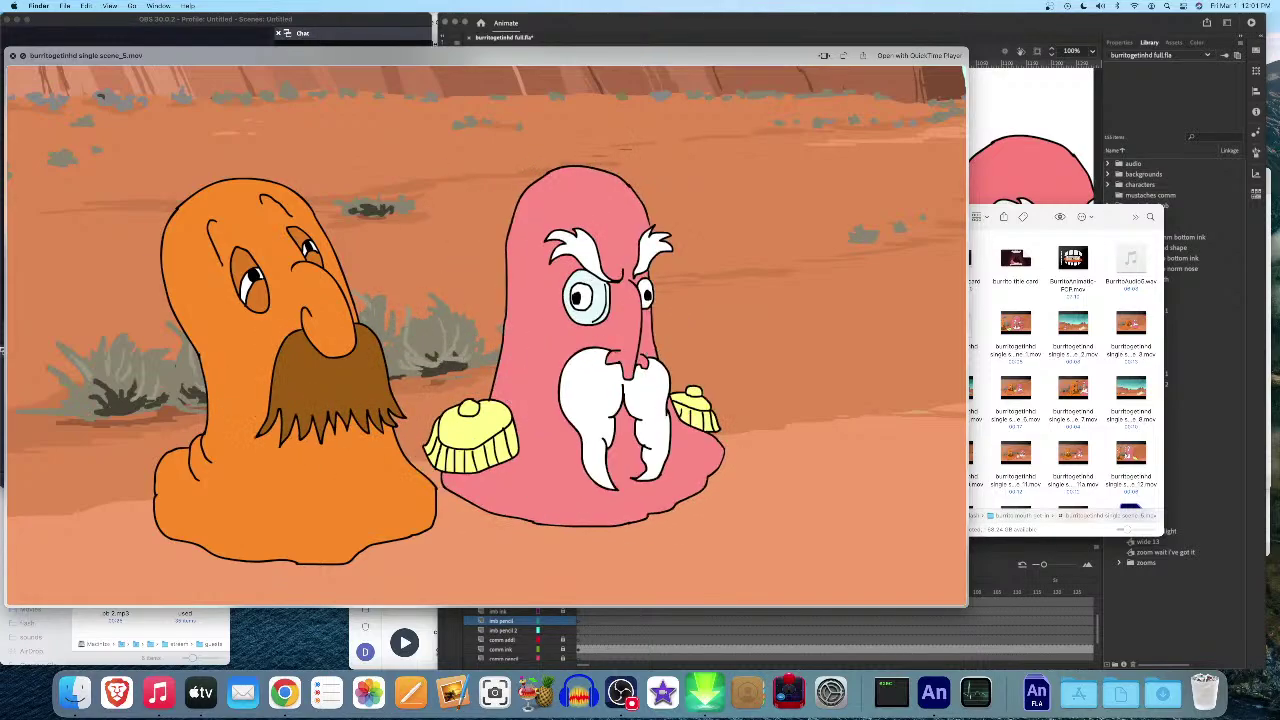
pyautogui.press('Right')
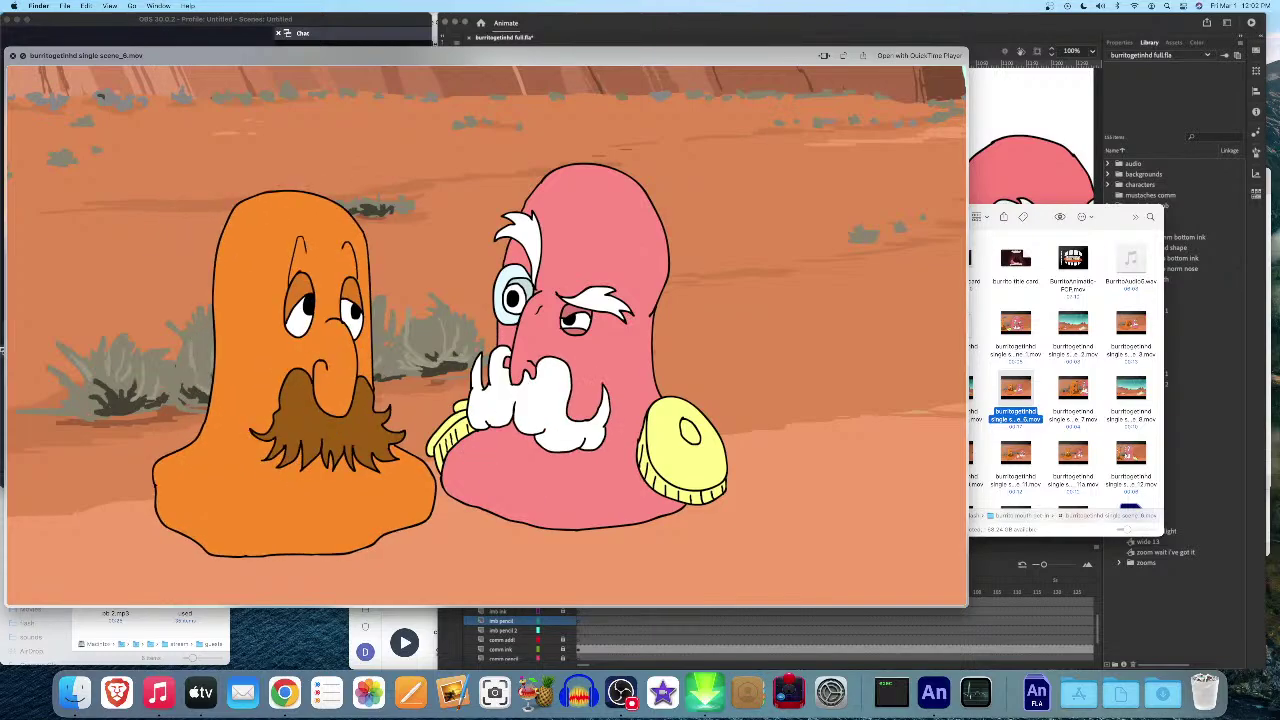
pyautogui.press('Right')
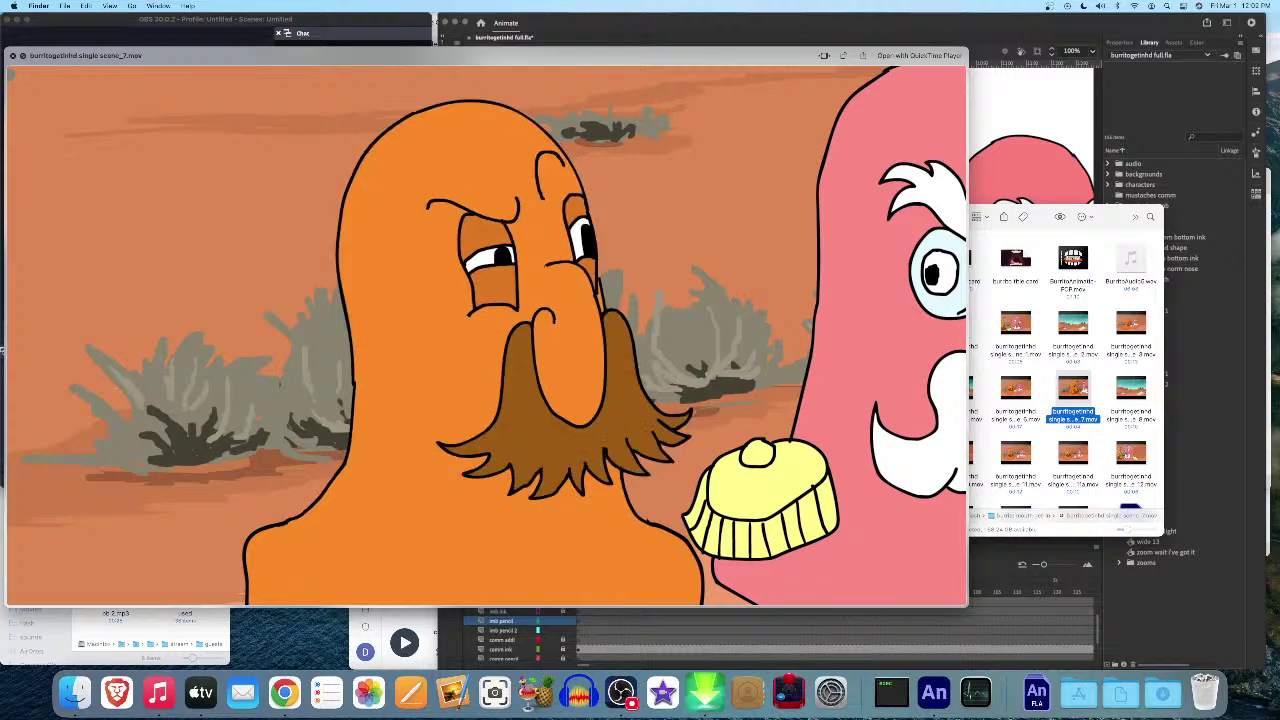
pyautogui.press('Right')
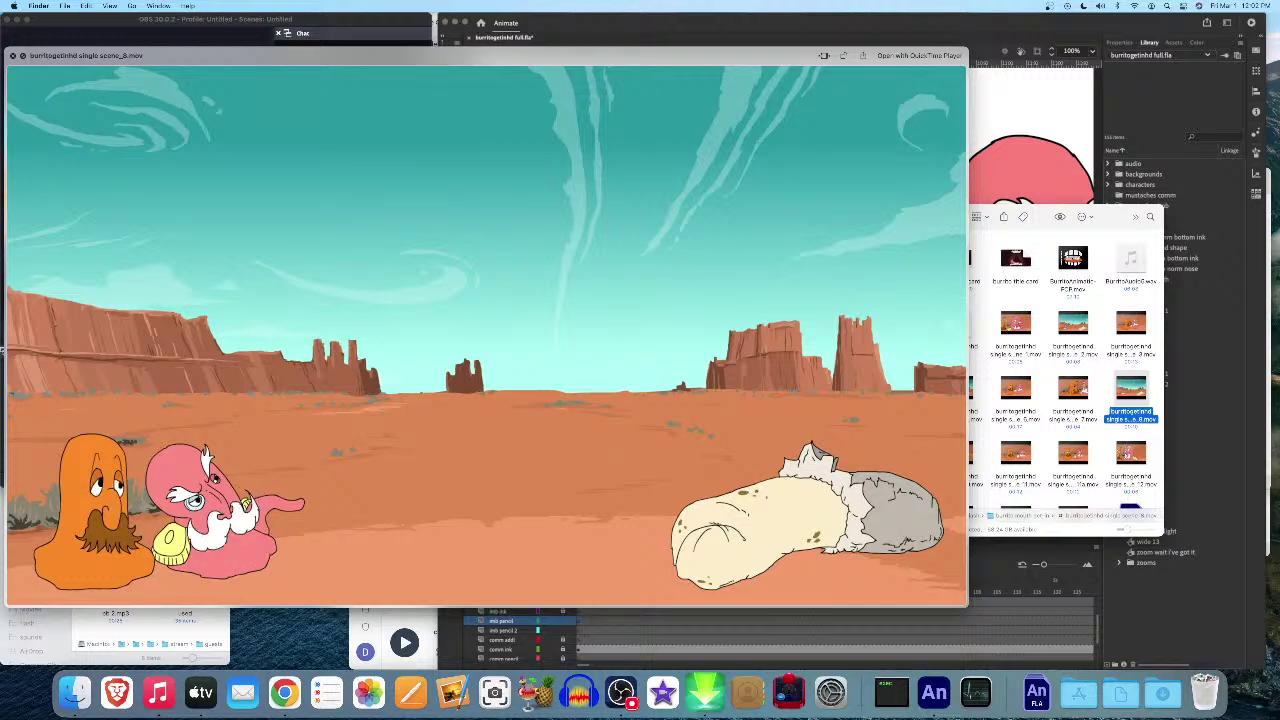
pyautogui.press('space')
# Preview the scene videos that follow scene_8, up to burritogetinhd single scene_12.mov and including scene_11a.mov, and close the preview
pyautogui.press('Right')
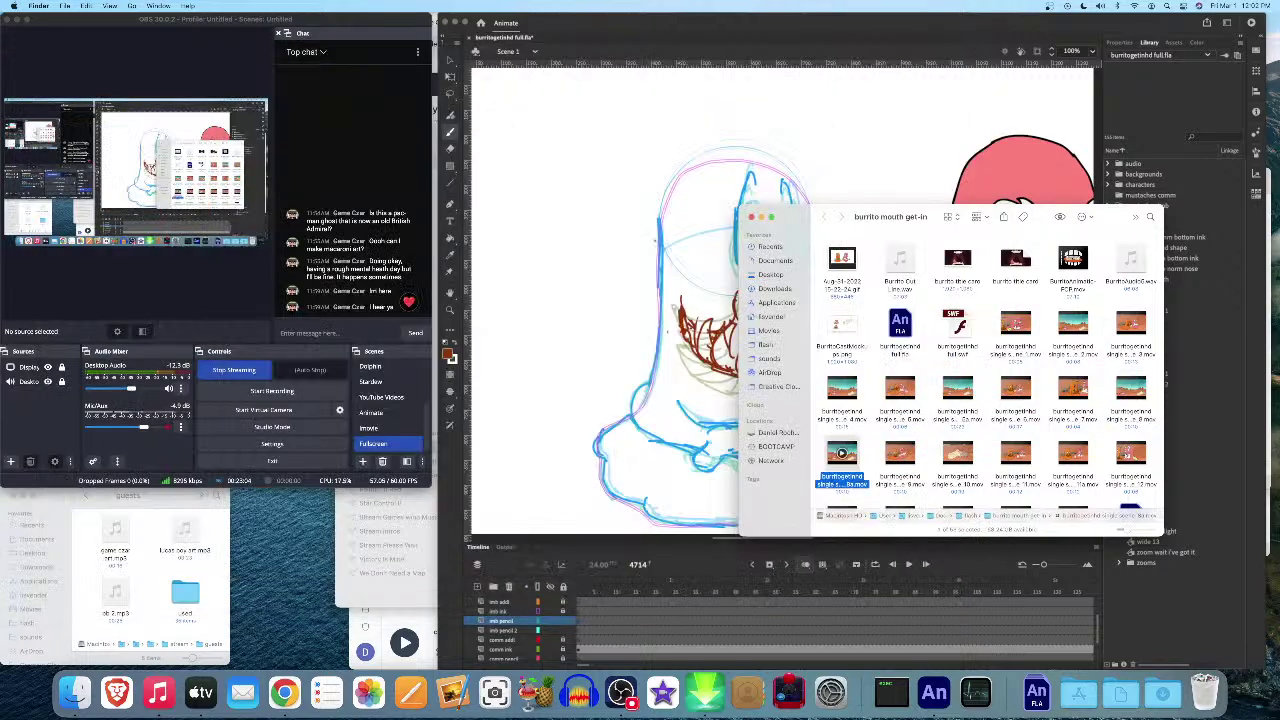
pyautogui.press('space')
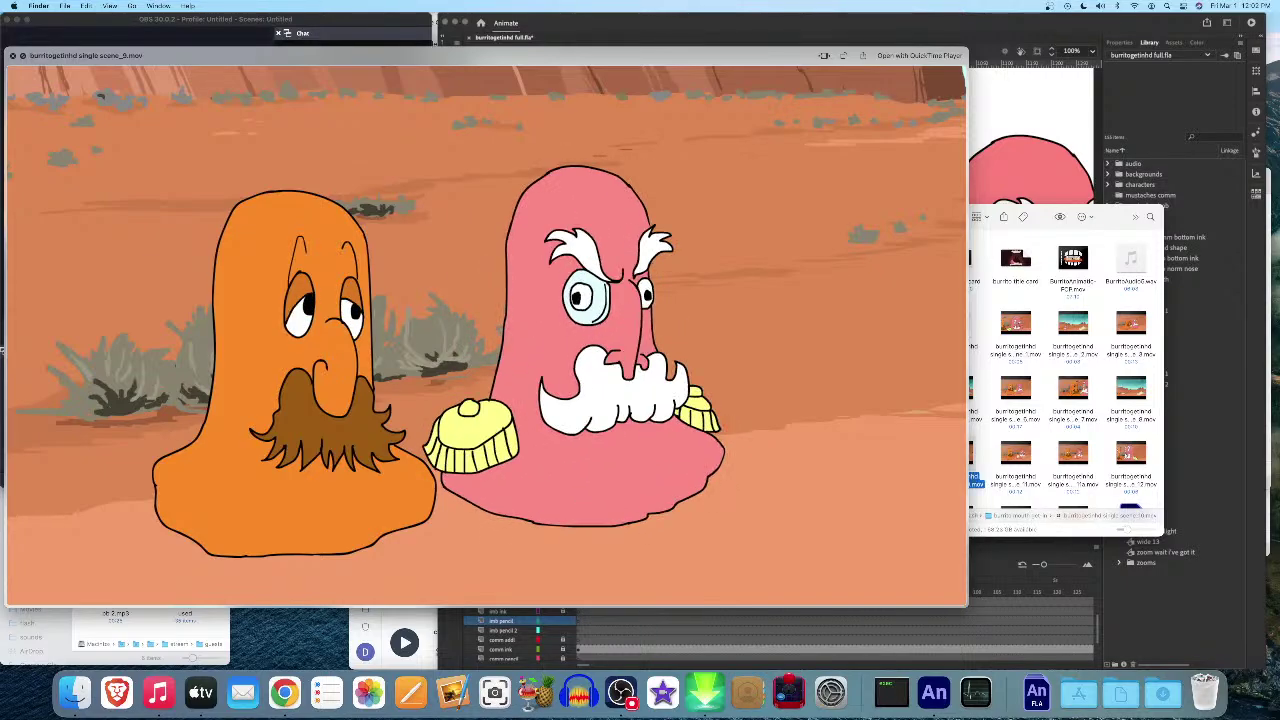
pyautogui.press('Right')
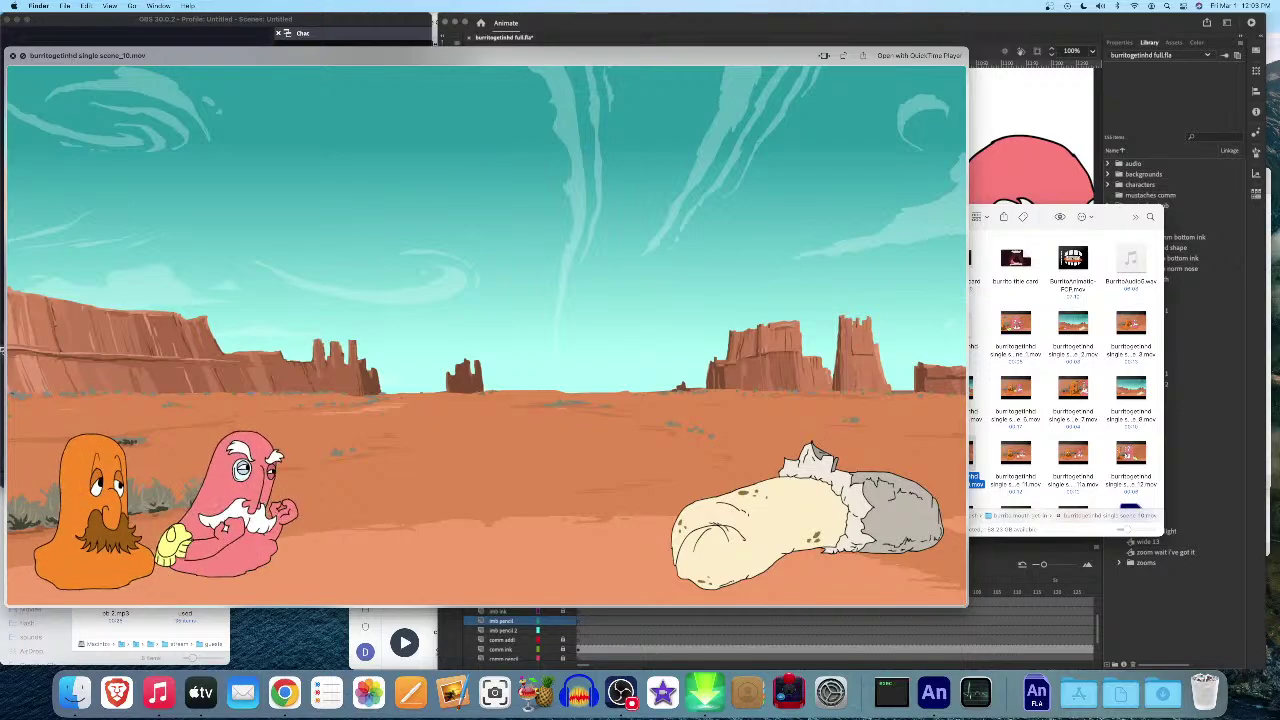
pyautogui.press('Right')
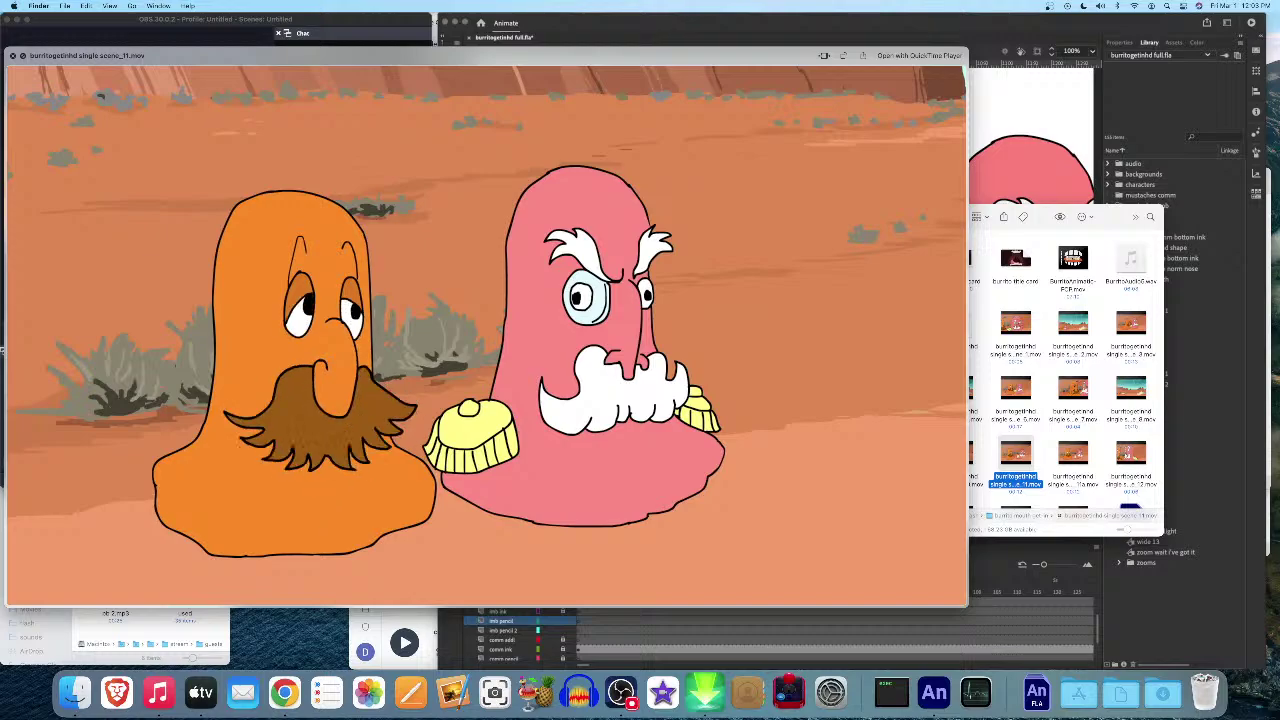
pyautogui.press('Right')
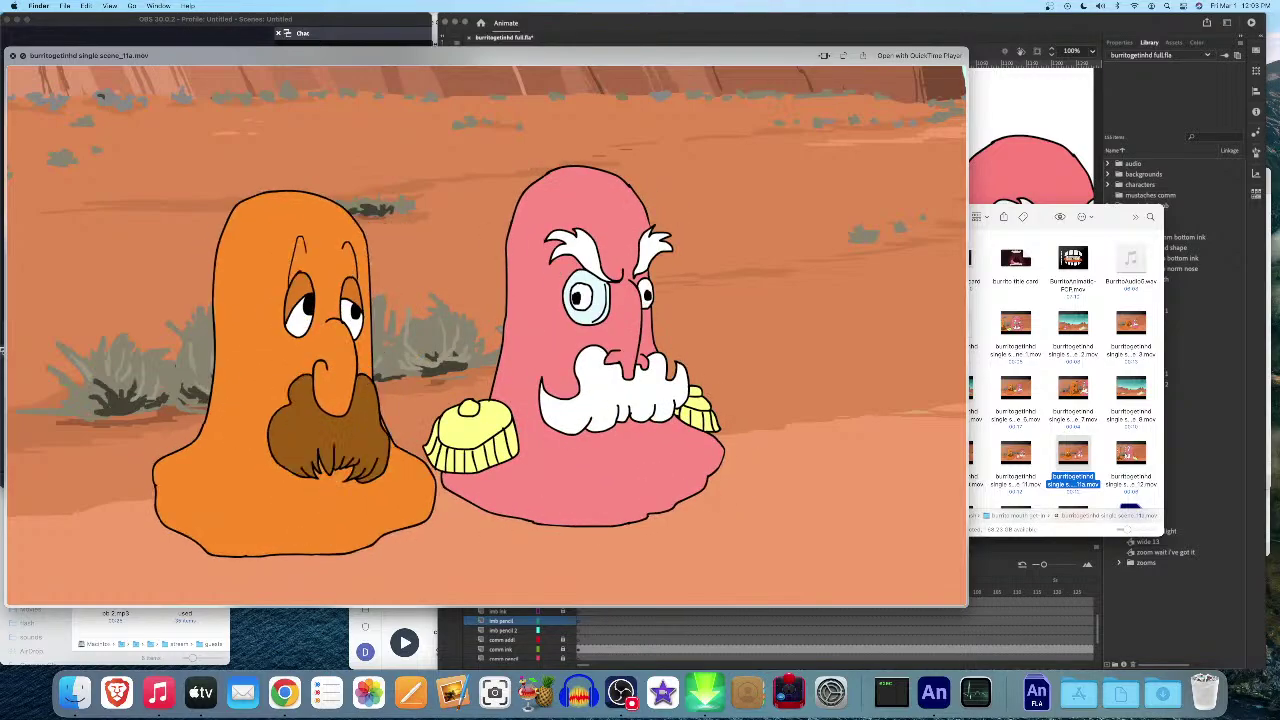
pyautogui.press('Right')
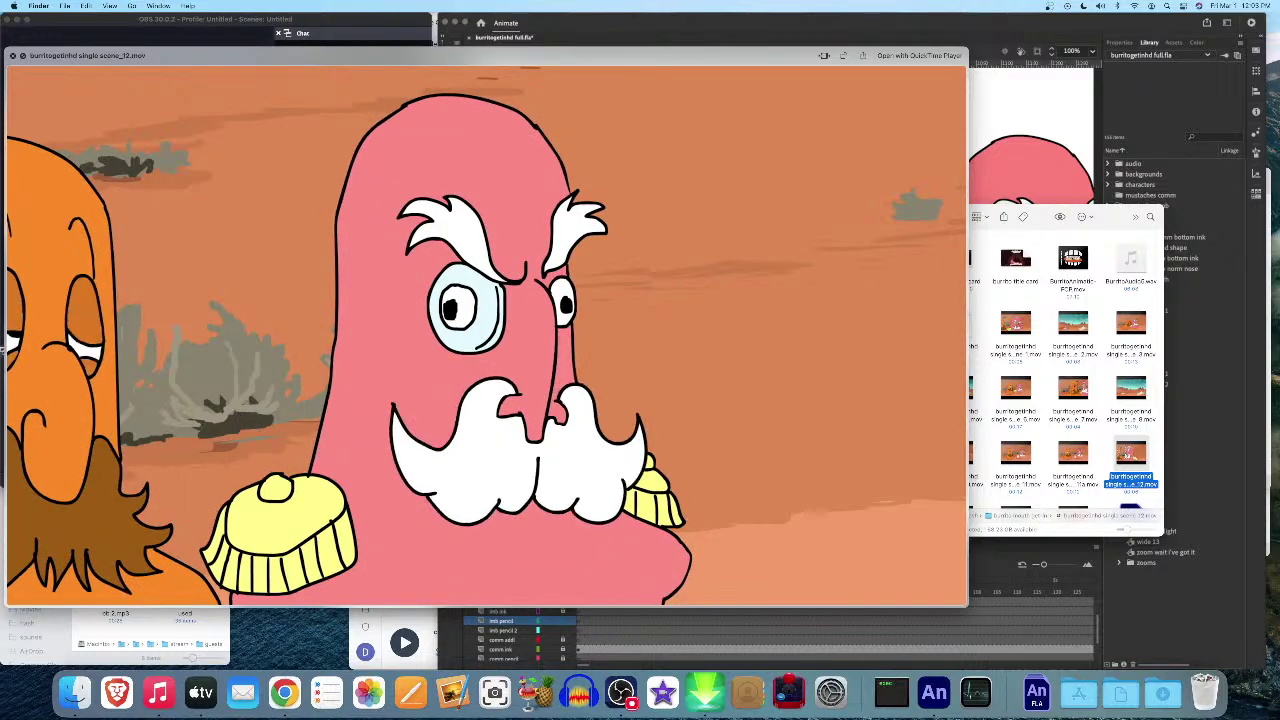
pyautogui.press('space')
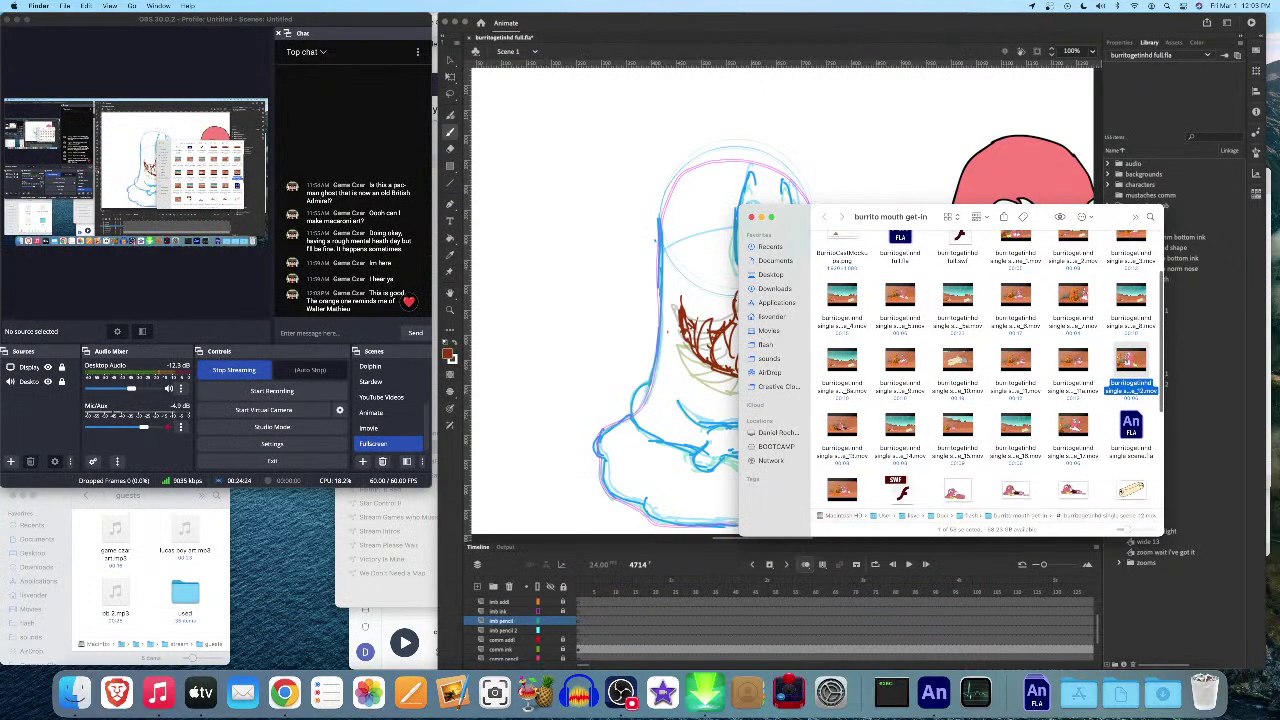
# Preview the scene videos burritogetinhd single scene_13.mov through scene_17.mov in sequence, and close the preview
pyautogui.press('Right')
pyautogui.press('space')
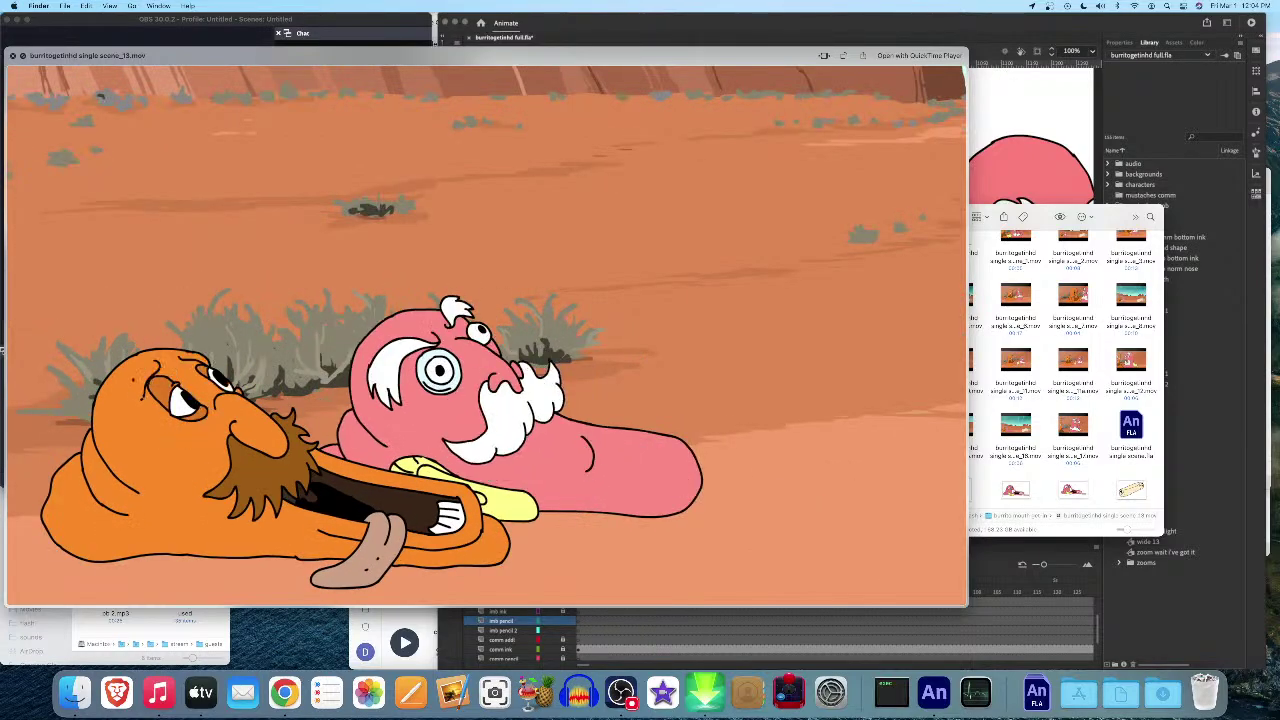
pyautogui.press('Right')
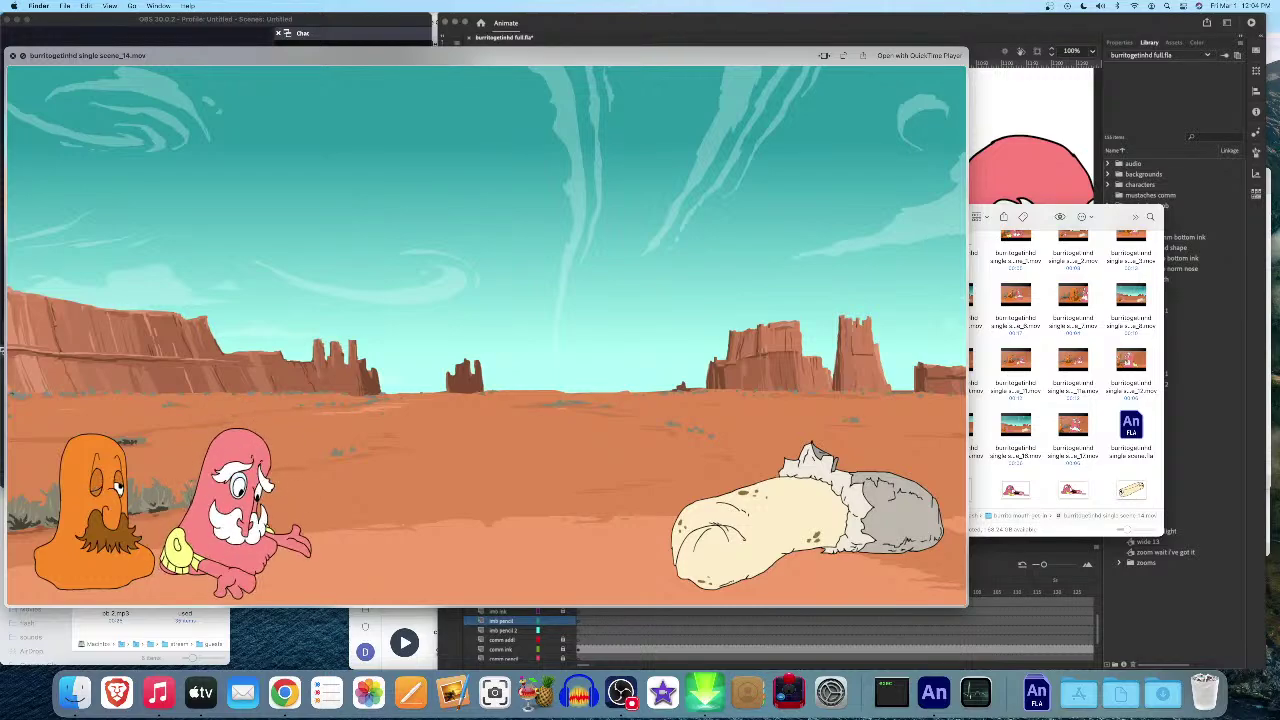
pyautogui.press('Right')
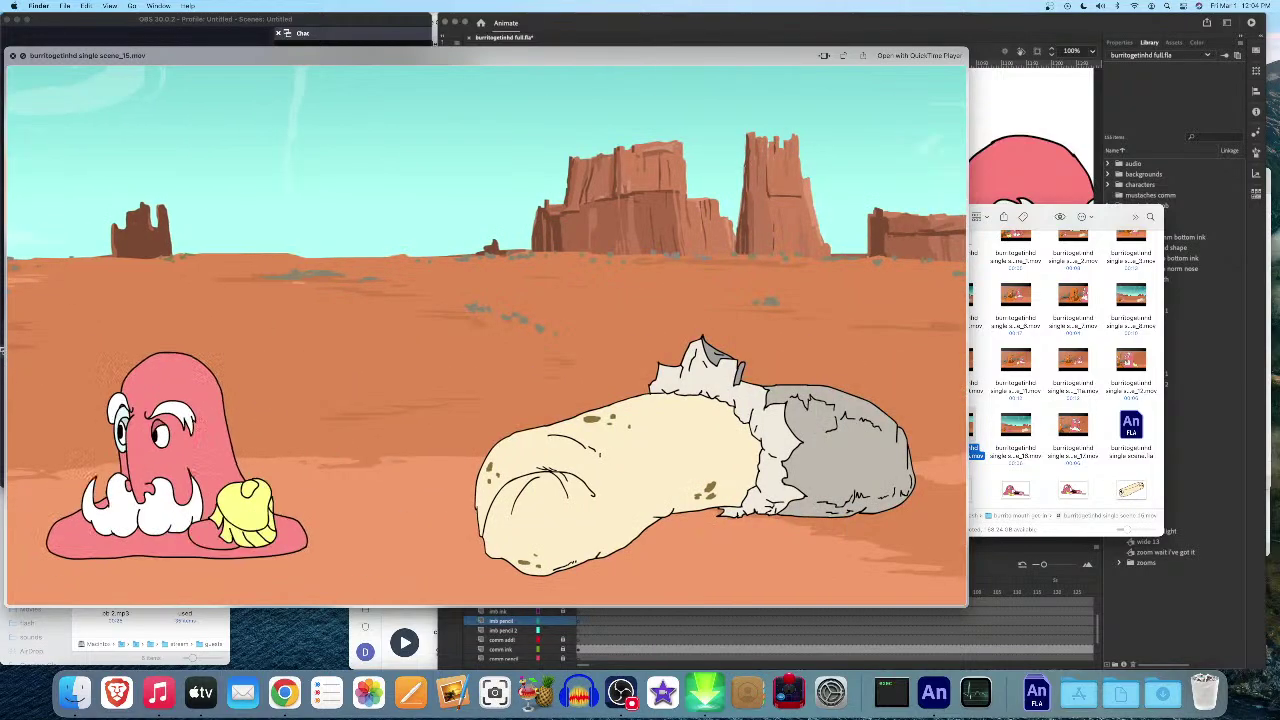
pyautogui.press('Right')
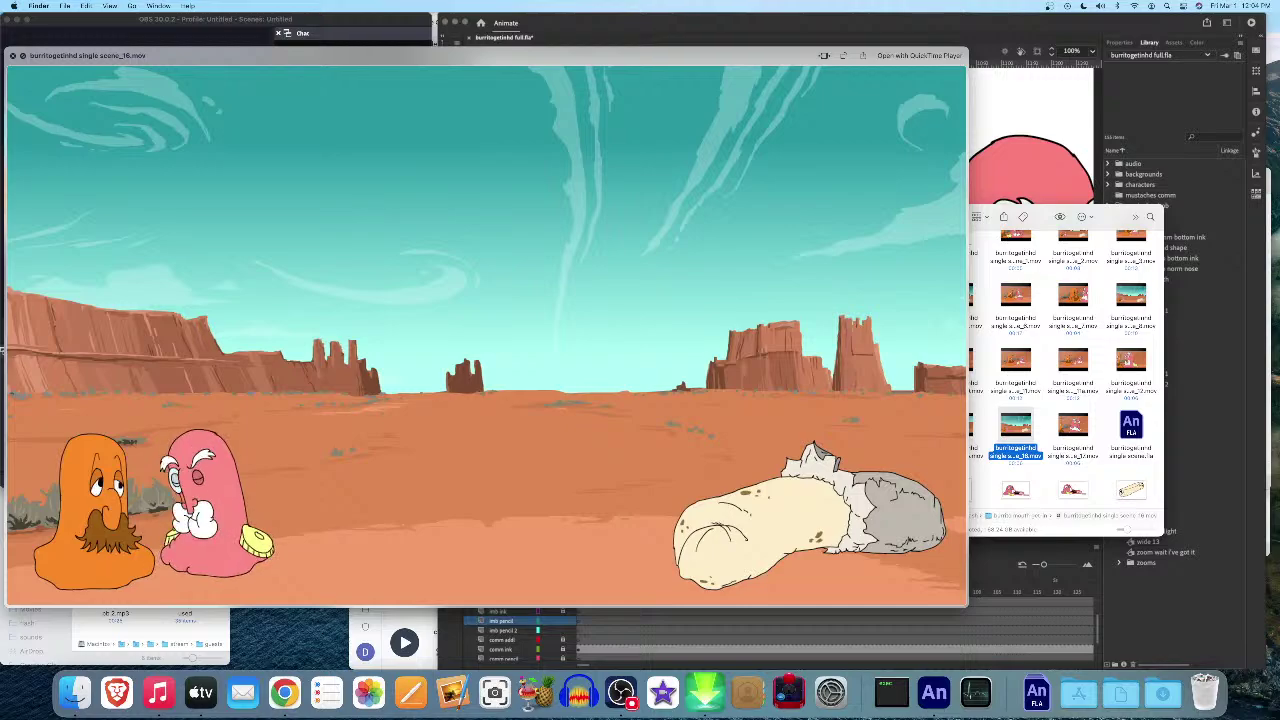
pyautogui.press('Right')
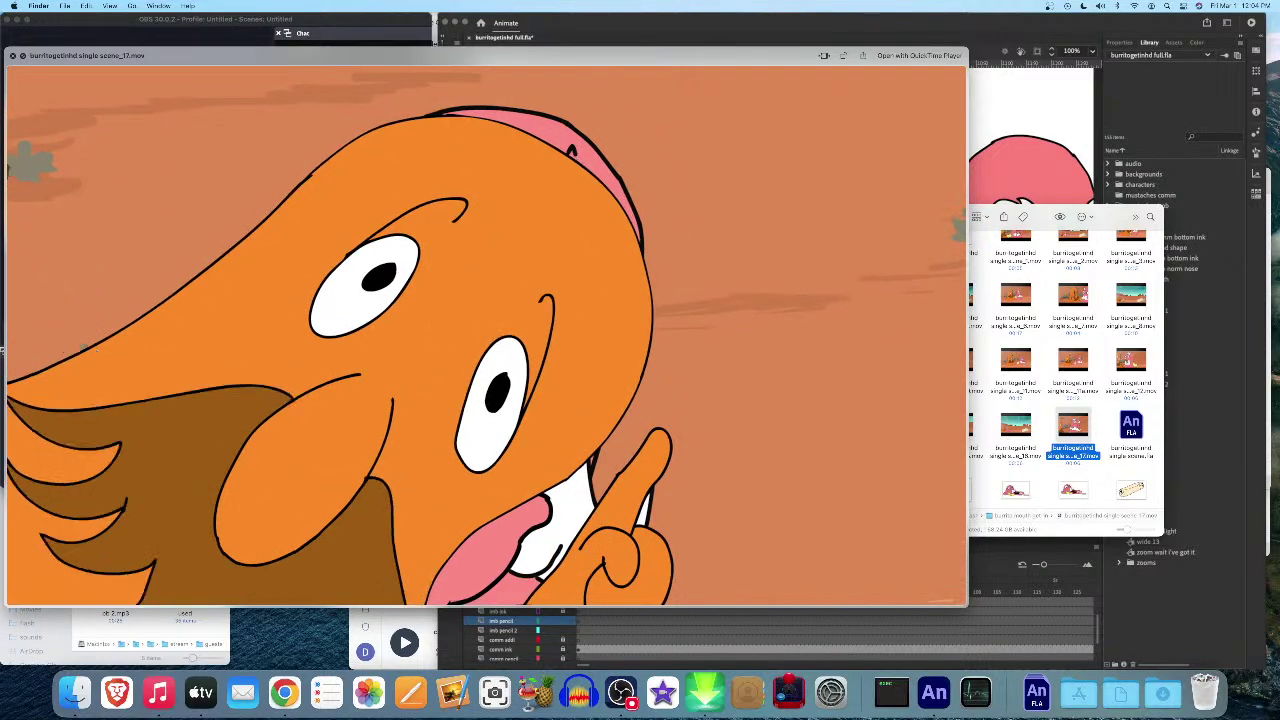
pyautogui.press('space')
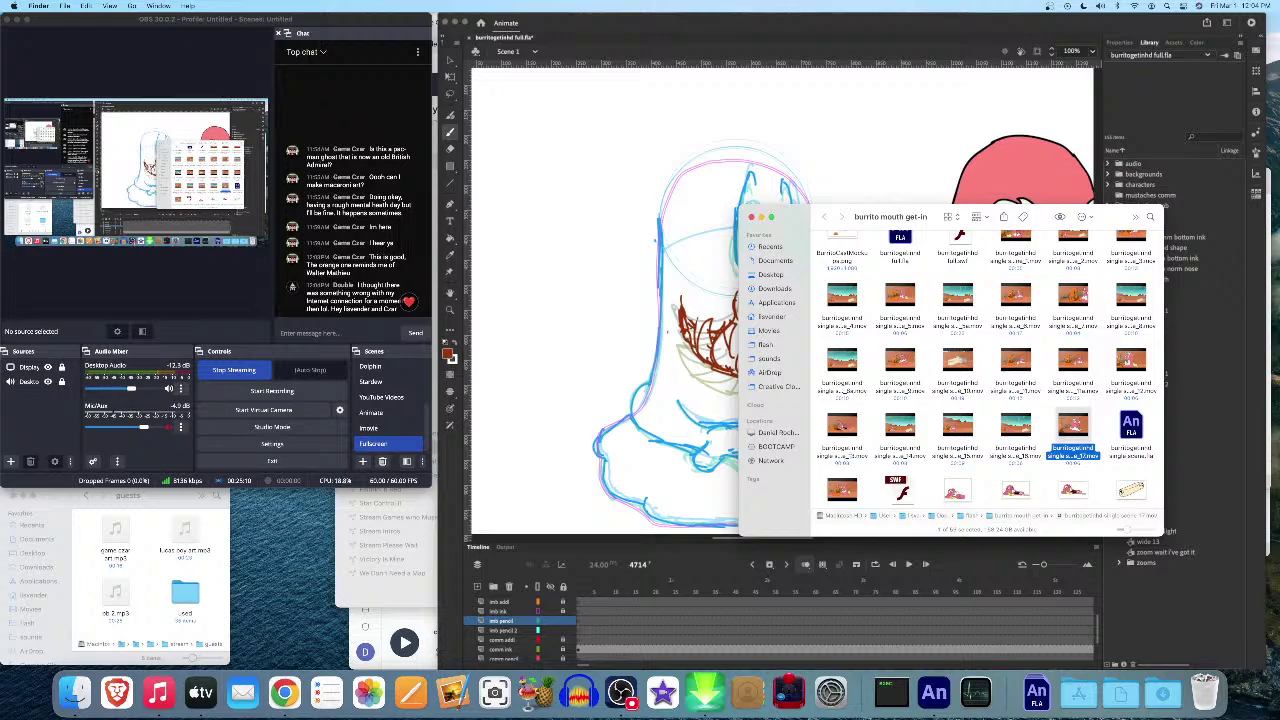
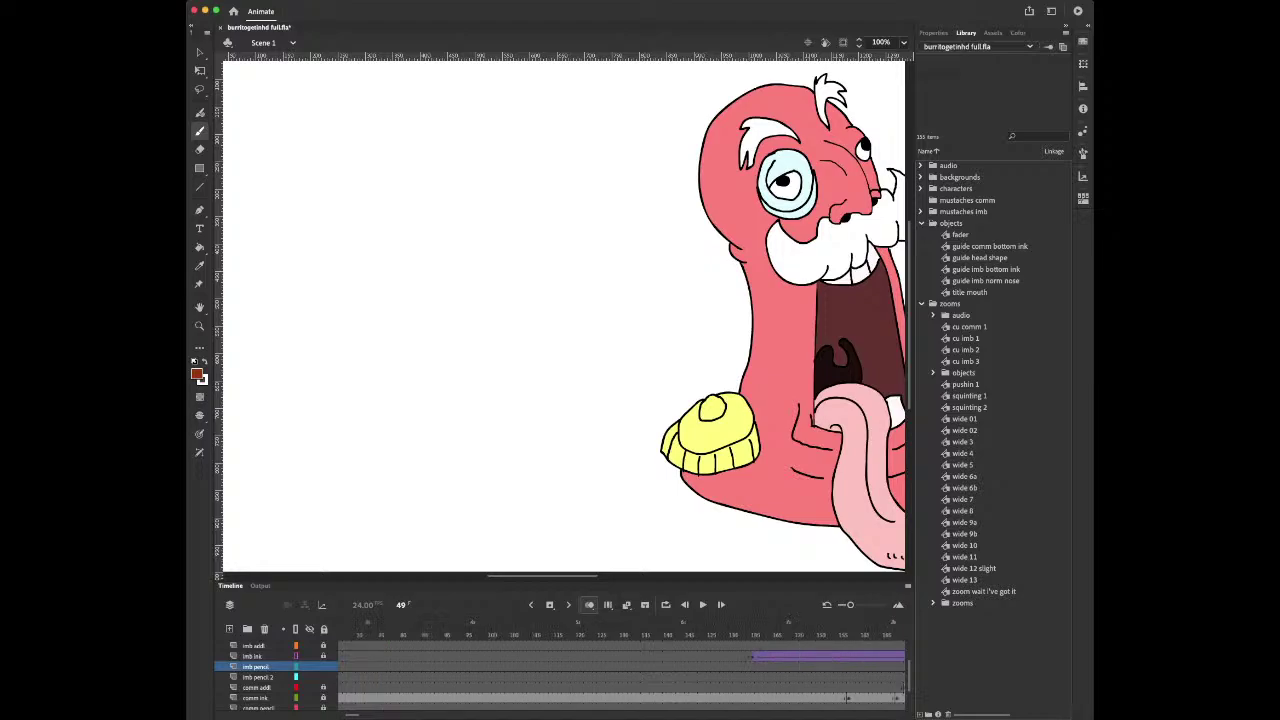
# Go to the left character's mustache drawings around frame 4701 on the imb pencil 2 layer and compare the neighbouring frames
pyautogui.moveTo(355, 715); pyautogui.dragTo(508, 715)
pyautogui.hscroll(20, 620, 665)
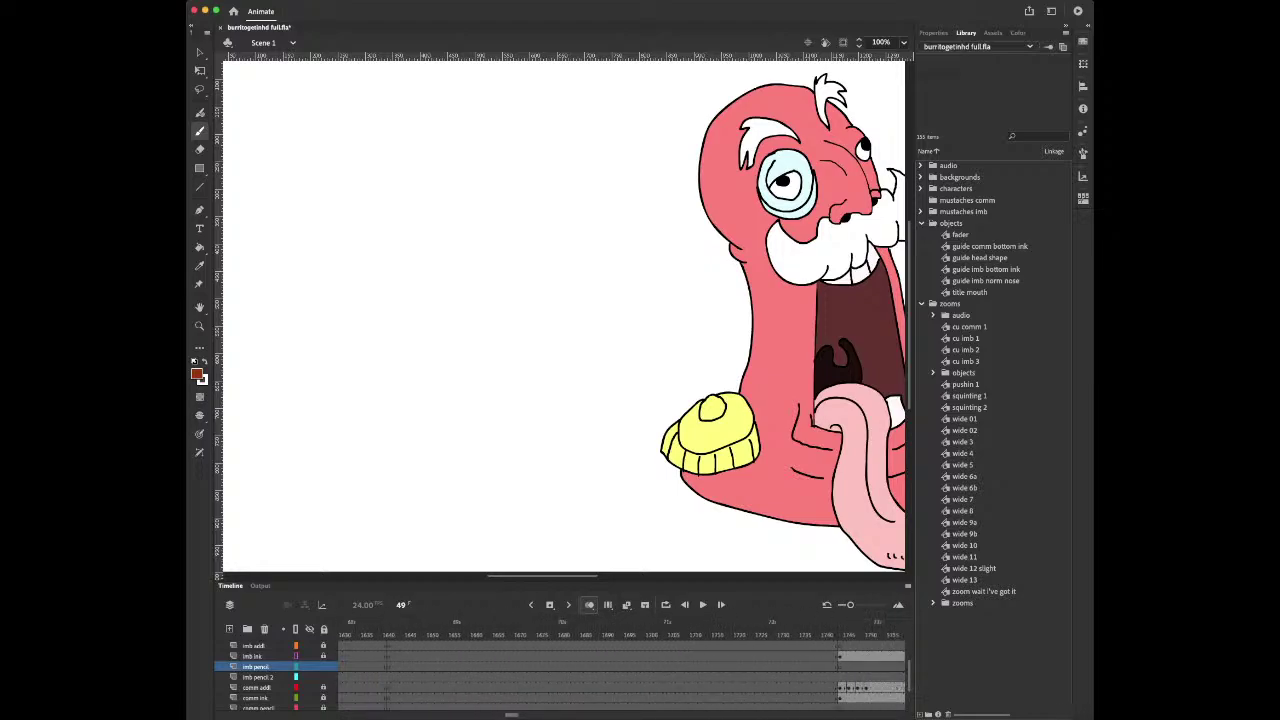
pyautogui.hscroll(20, 620, 665)
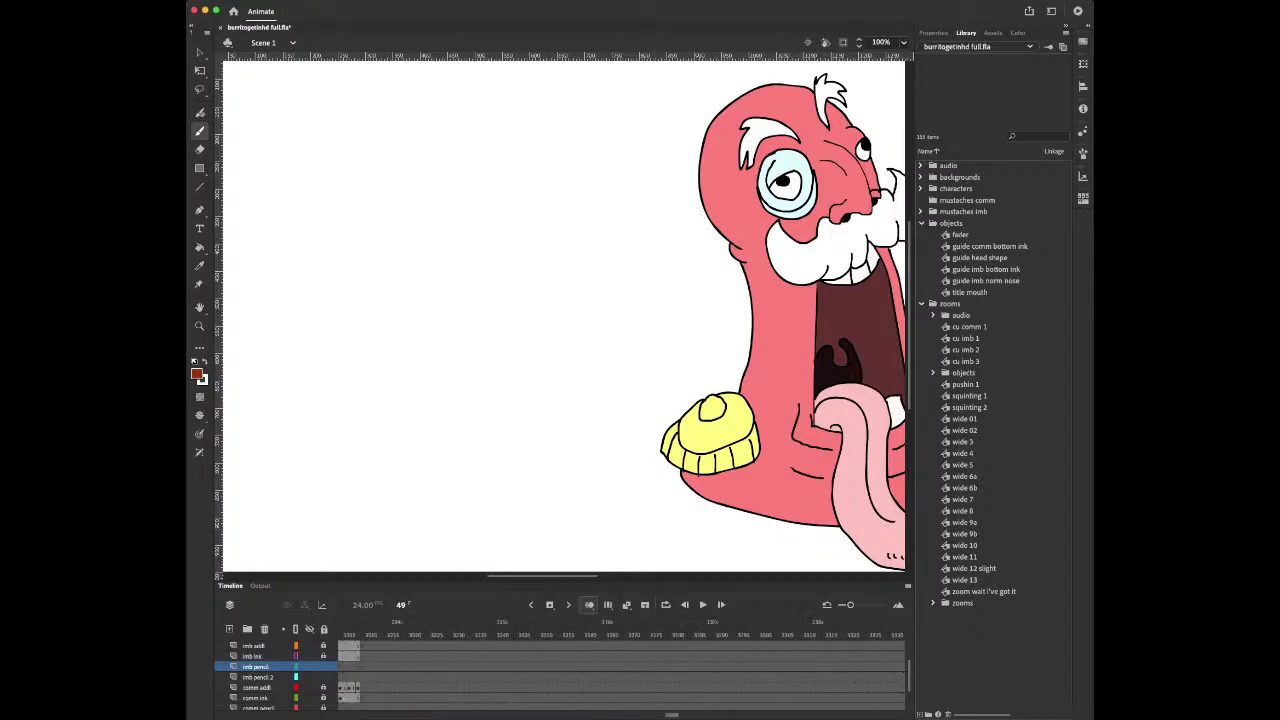
pyautogui.hscroll(15, 620, 665)
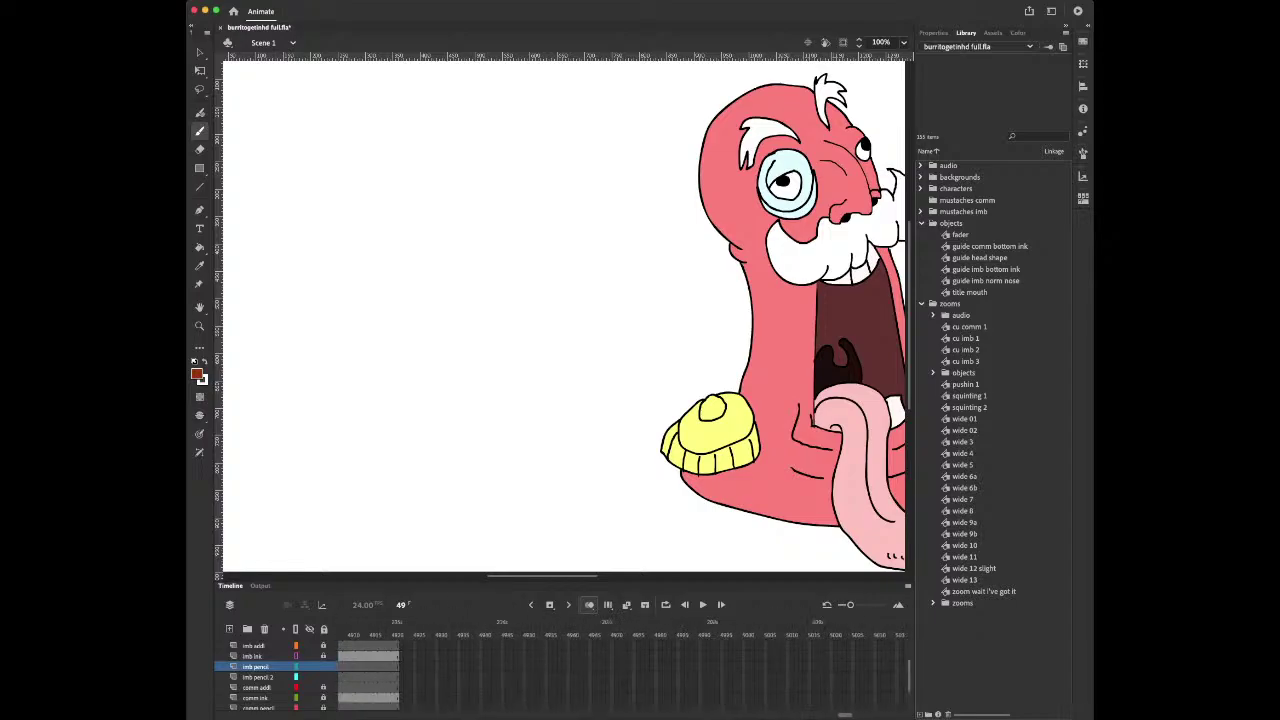
pyautogui.hscroll(-8, 620, 665)
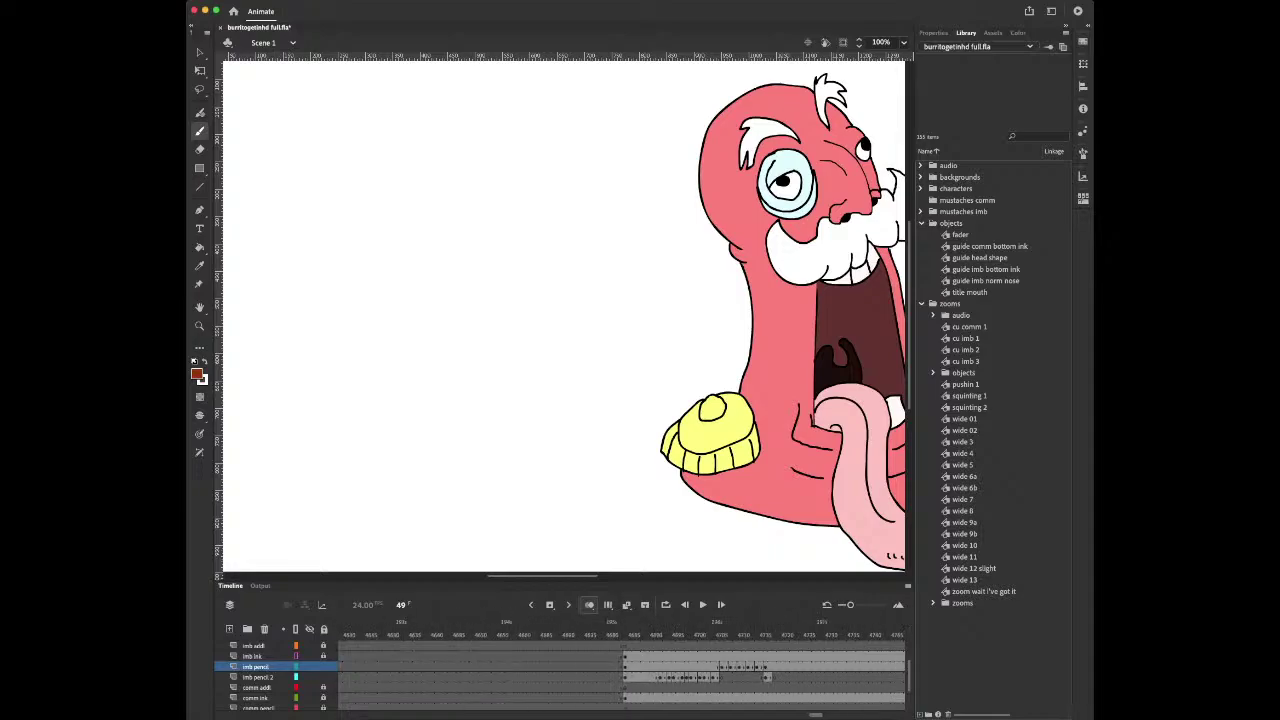
pyautogui.click(656, 635)
pyautogui.click(656, 678)
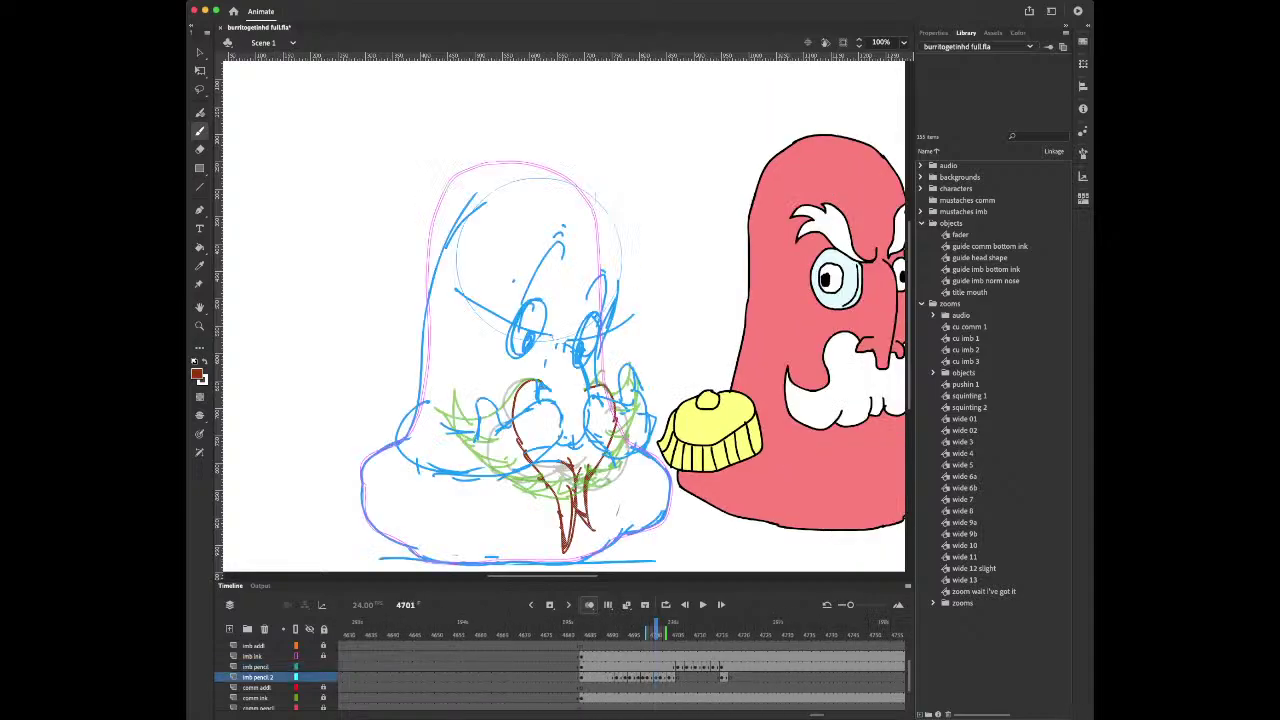
pyautogui.press('.')
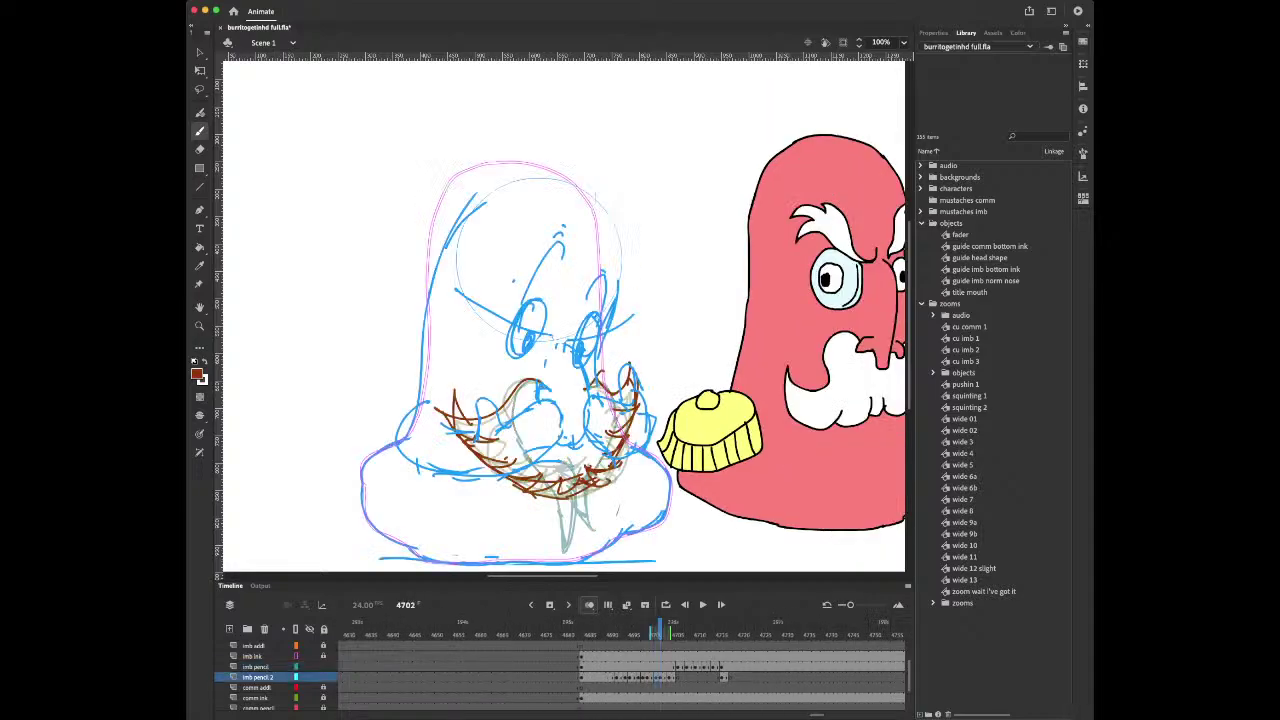
pyautogui.press(',')
pyautogui.press(',')
pyautogui.press(',')
pyautogui.press('.')
# Erase the rough dark-red mustache at frame 4716 on the imb pencil 2 layer
pyautogui.moveTo(651, 632); pyautogui.dragTo(723, 632)
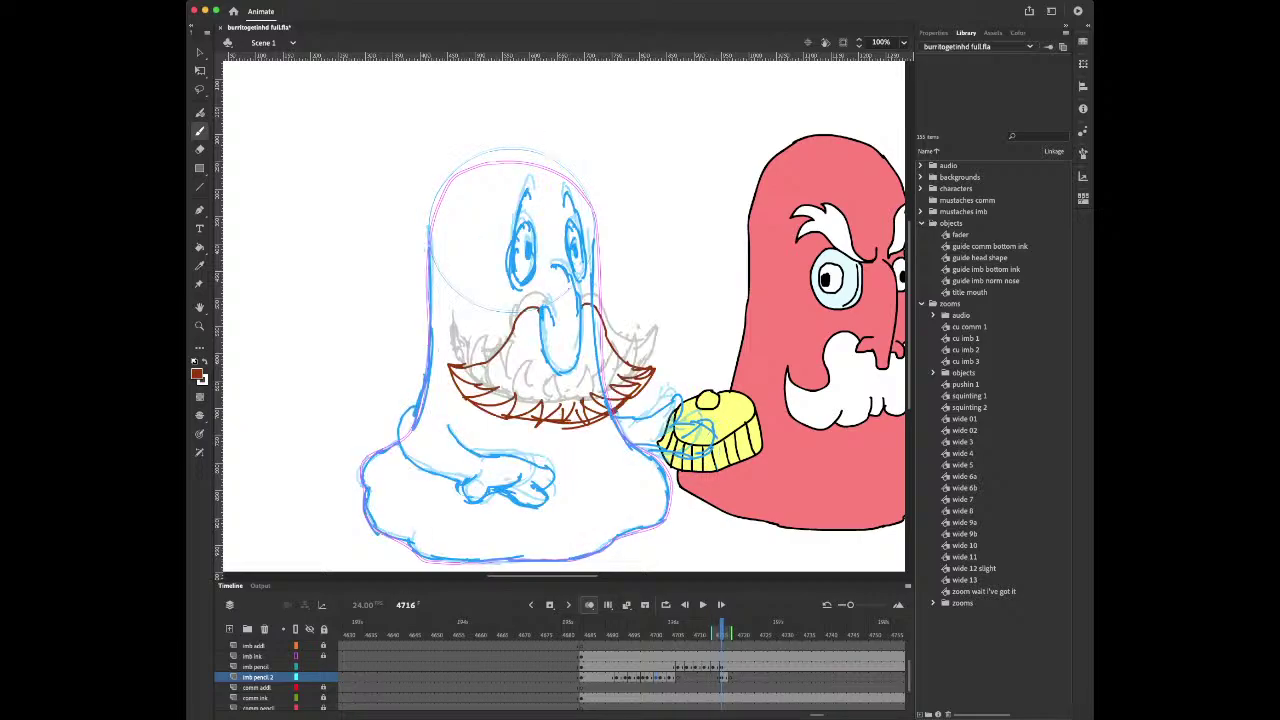
pyautogui.press('e')
pyautogui.moveTo(511, 318)
pyautogui.mouseDown()
pyautogui.moveTo(538, 308)
pyautogui.moveTo(488, 372)
pyautogui.moveTo(455, 385)
pyautogui.moveTo(495, 415)
pyautogui.moveTo(516, 402)
pyautogui.moveTo(580, 418)
pyautogui.moveTo(650, 366)
pyautogui.moveTo(610, 345)
pyautogui.moveTo(588, 292)
pyautogui.moveTo(586, 304)
pyautogui.mouseUp()
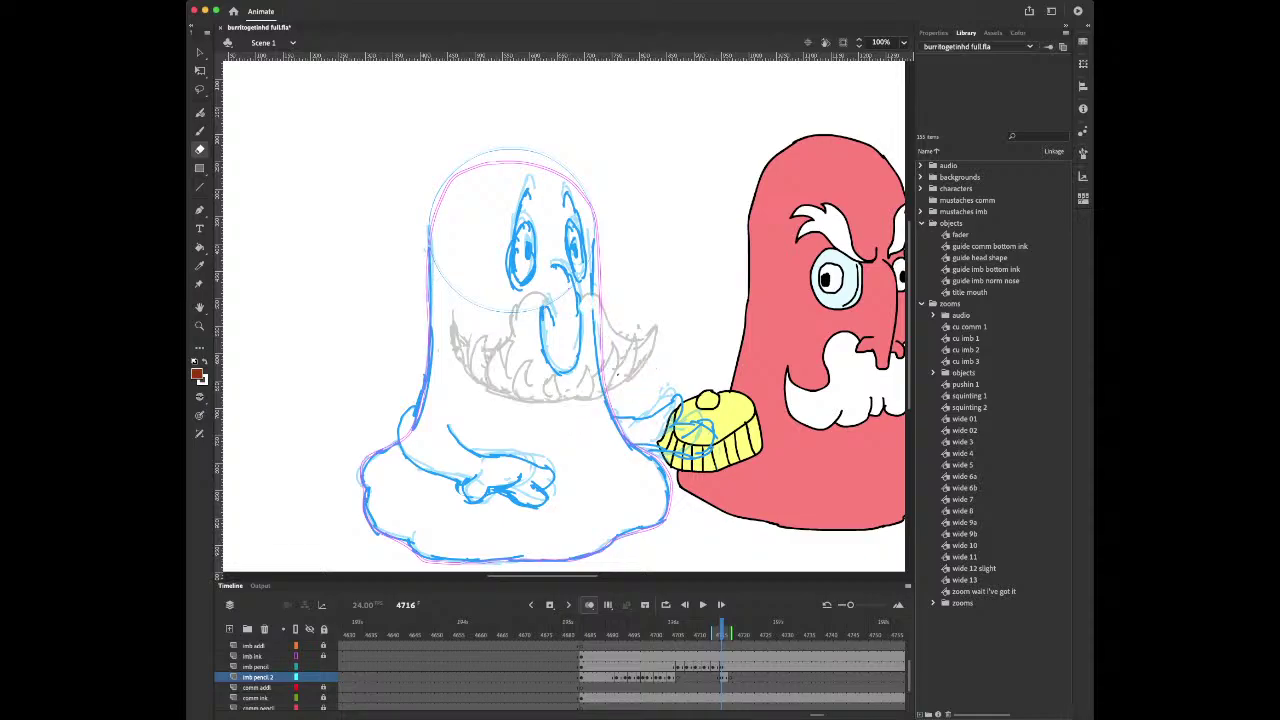
pyautogui.press('b')
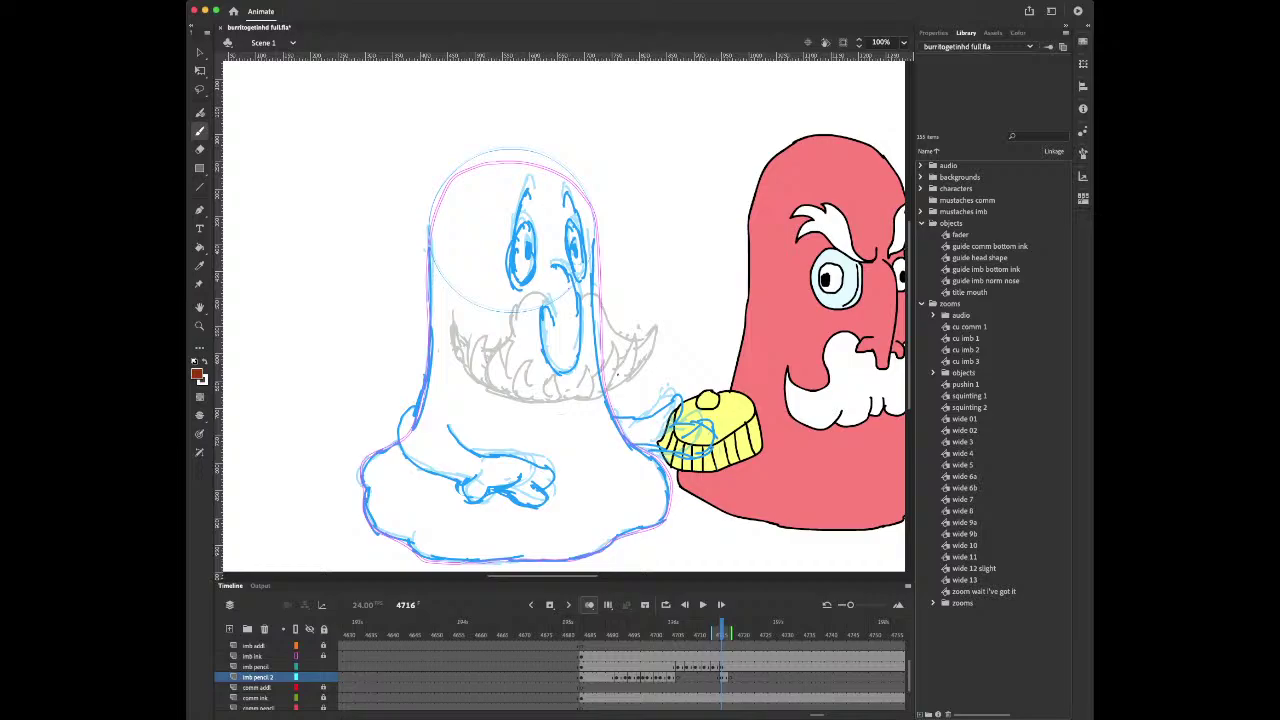
pyautogui.press('e')
# Brush a new mustache outline at frame 4716 on imb pencil 2, following the onion-skinned drawing with upturned tips
pyautogui.press('b')
pyautogui.moveTo(546, 304)
pyautogui.mouseDown()
pyautogui.moveTo(513, 319)
pyautogui.moveTo(515, 348)
pyautogui.moveTo(496, 357)
pyautogui.moveTo(461, 360)
pyautogui.moveTo(460, 326)
pyautogui.moveTo(513, 355)
pyautogui.moveTo(470, 373)
pyautogui.moveTo(490, 399)
pyautogui.moveTo(550, 406)
pyautogui.moveTo(638, 372)
pyautogui.mouseUp()
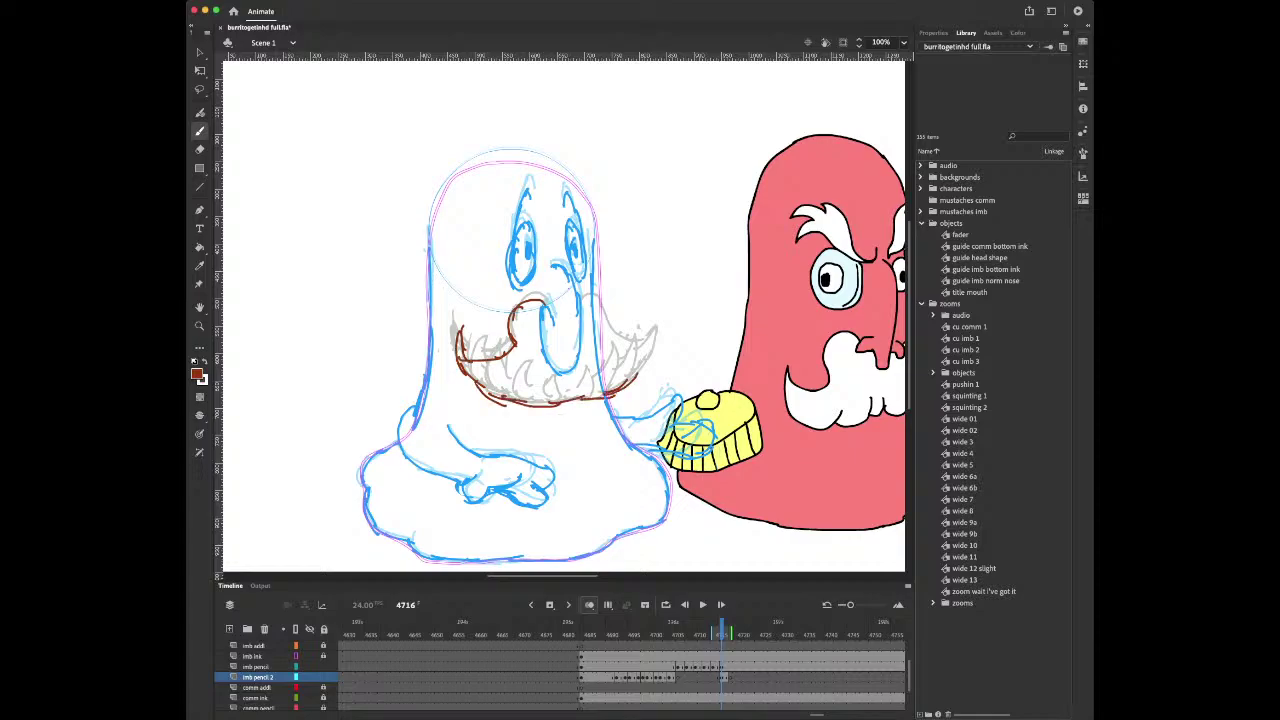
pyautogui.moveTo(580, 296)
pyautogui.mouseDown()
pyautogui.moveTo(643, 338)
pyautogui.moveTo(653, 330)
pyautogui.moveTo(636, 380)
pyautogui.mouseUp()
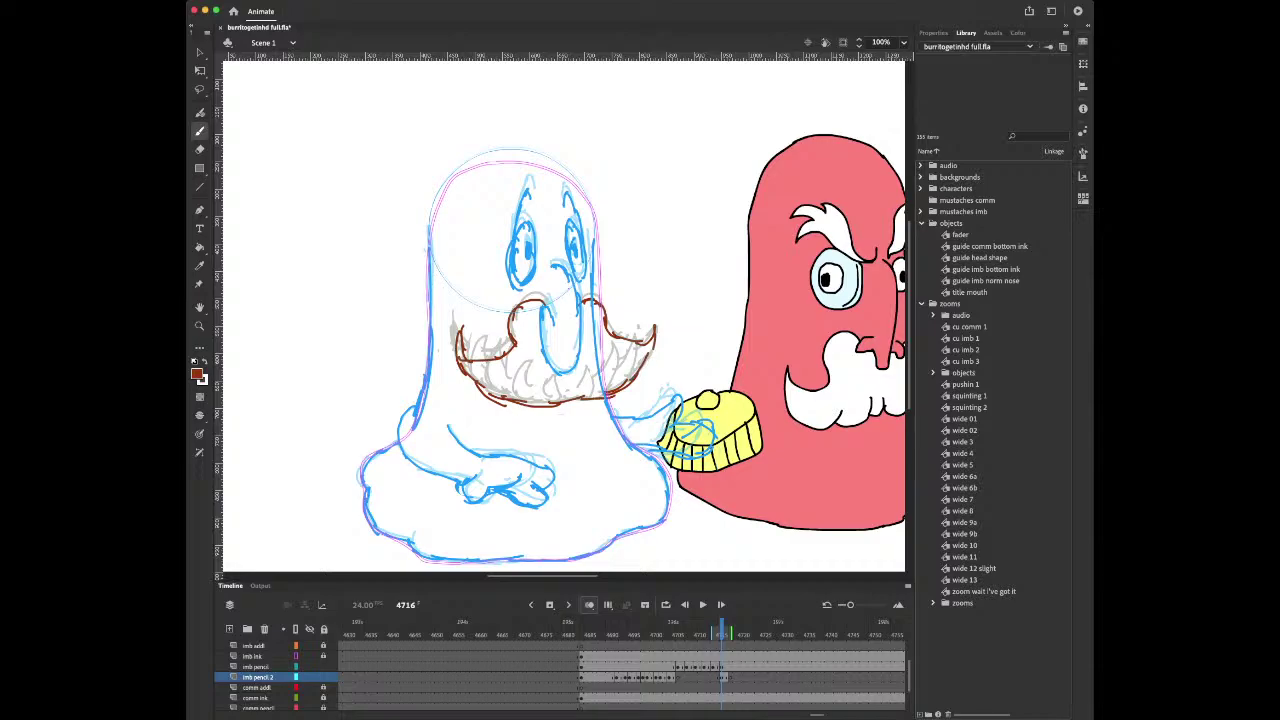
# Examine the mustache motion frame by frame between frames 4684 and 4718 on the two imb pencil layers
pyautogui.click(581, 688)
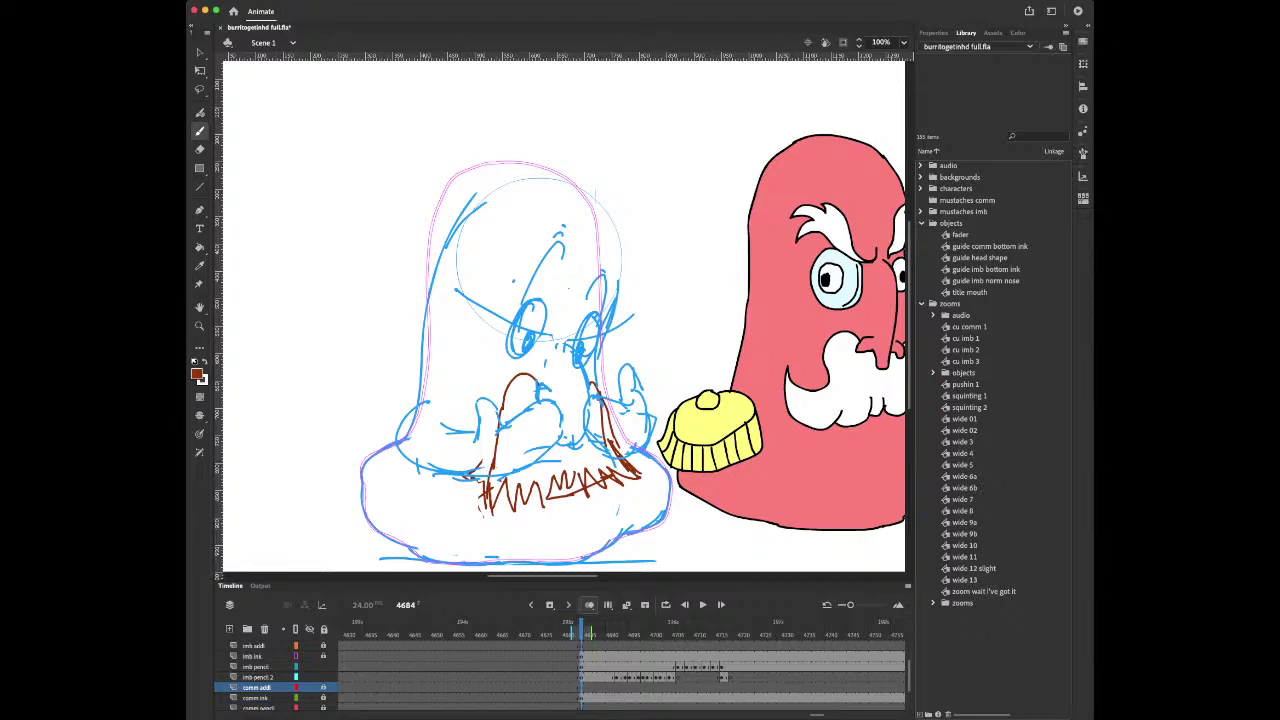
pyautogui.click(616, 678)
pyautogui.press('.')
pyautogui.press('.')
pyautogui.press('.')
pyautogui.press('.')
pyautogui.press('.')
pyautogui.press('.')
pyautogui.moveTo(643, 677); pyautogui.dragTo(730, 677)
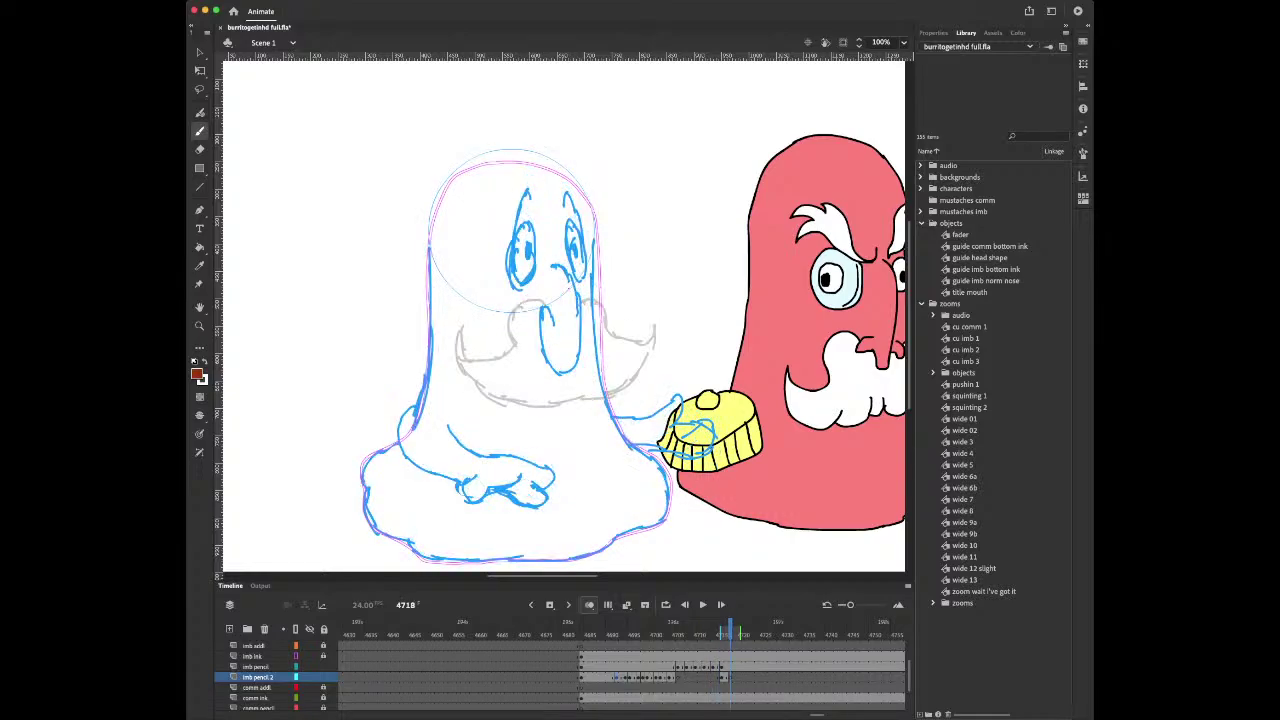
pyautogui.click(674, 667)
pyautogui.click(637, 667)
pyautogui.press('.')
pyautogui.press('.')
pyautogui.press('.')
pyautogui.press('.')
pyautogui.press('.')
pyautogui.press('.')
pyautogui.press('.')
pyautogui.press('.')
pyautogui.press('.')
pyautogui.press('.')
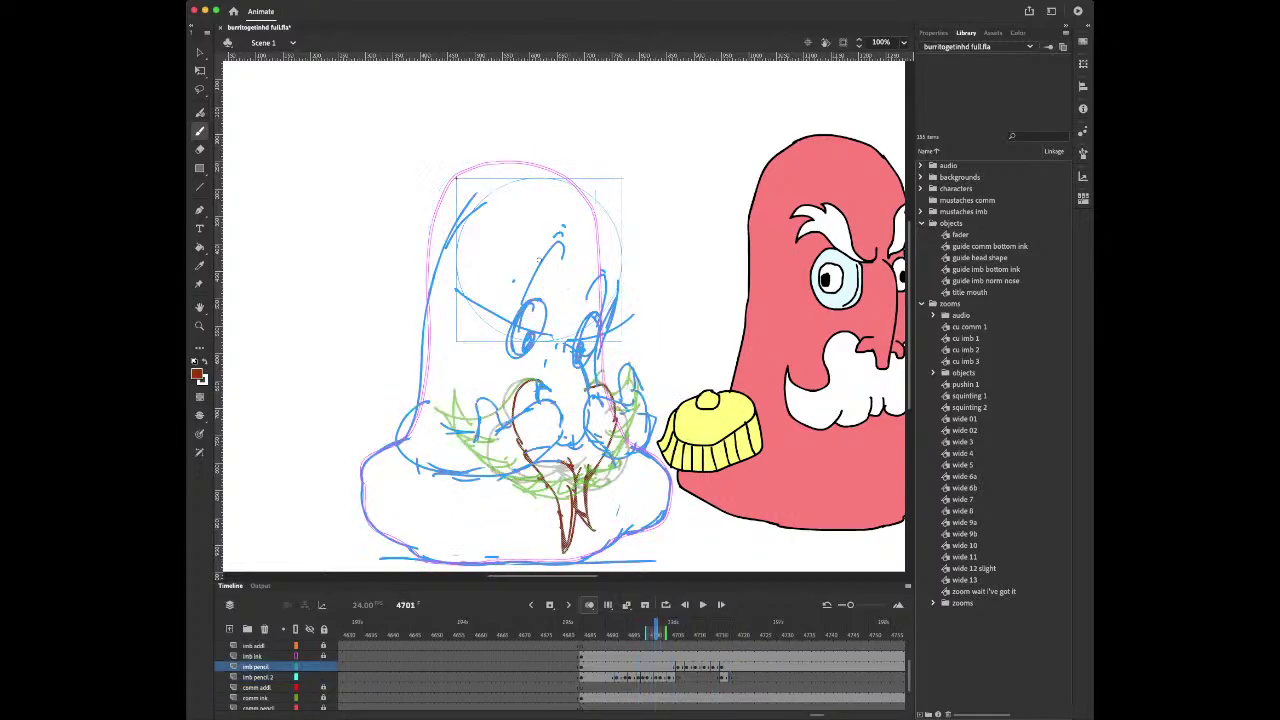
# Check the mustache at frames 4713 and 4714, and brush hair strands along its whole width at frame 4716 on imb pencil
pyautogui.moveTo(683, 666); pyautogui.dragTo(718, 666)
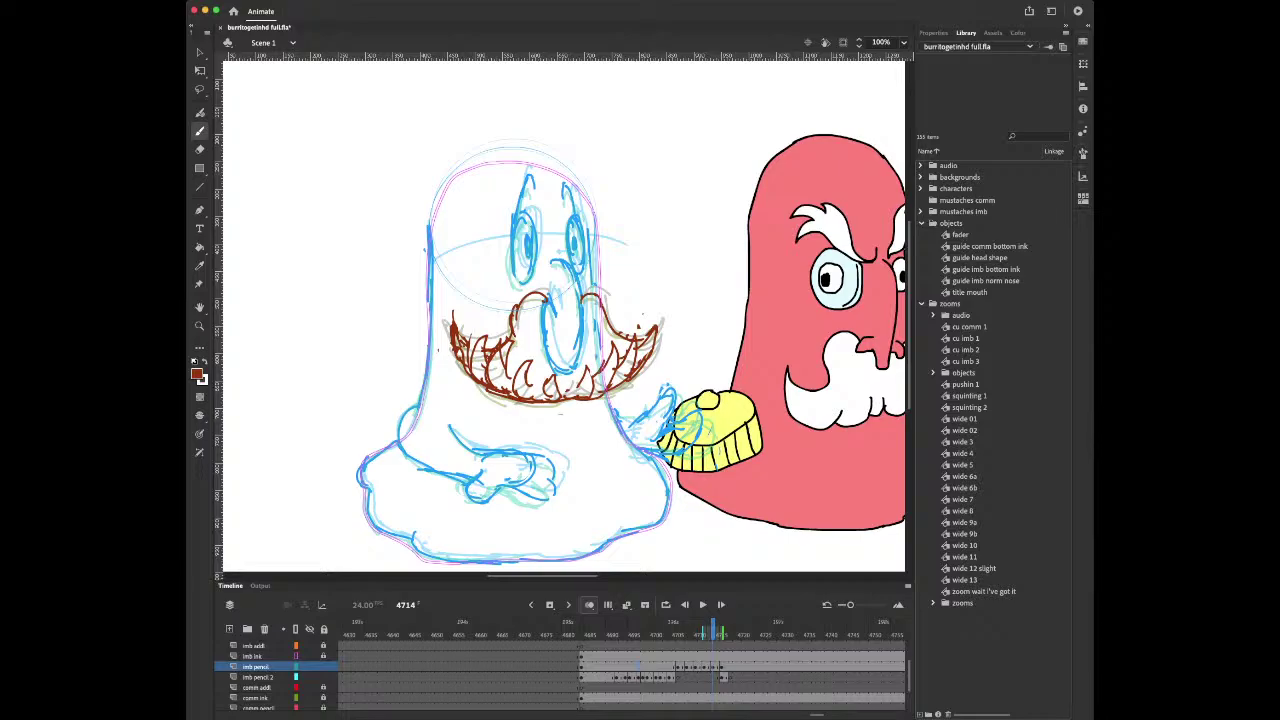
pyautogui.press(',')
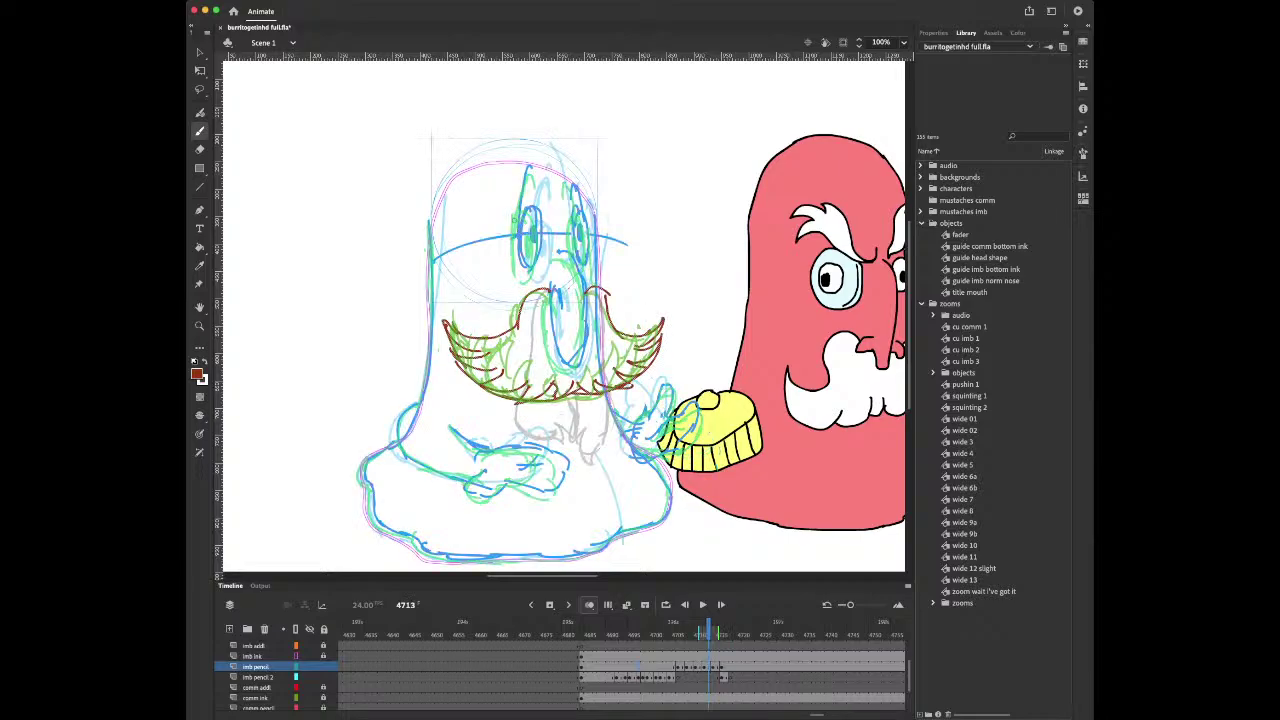
pyautogui.press('.')
pyautogui.press('.')
pyautogui.press('.')
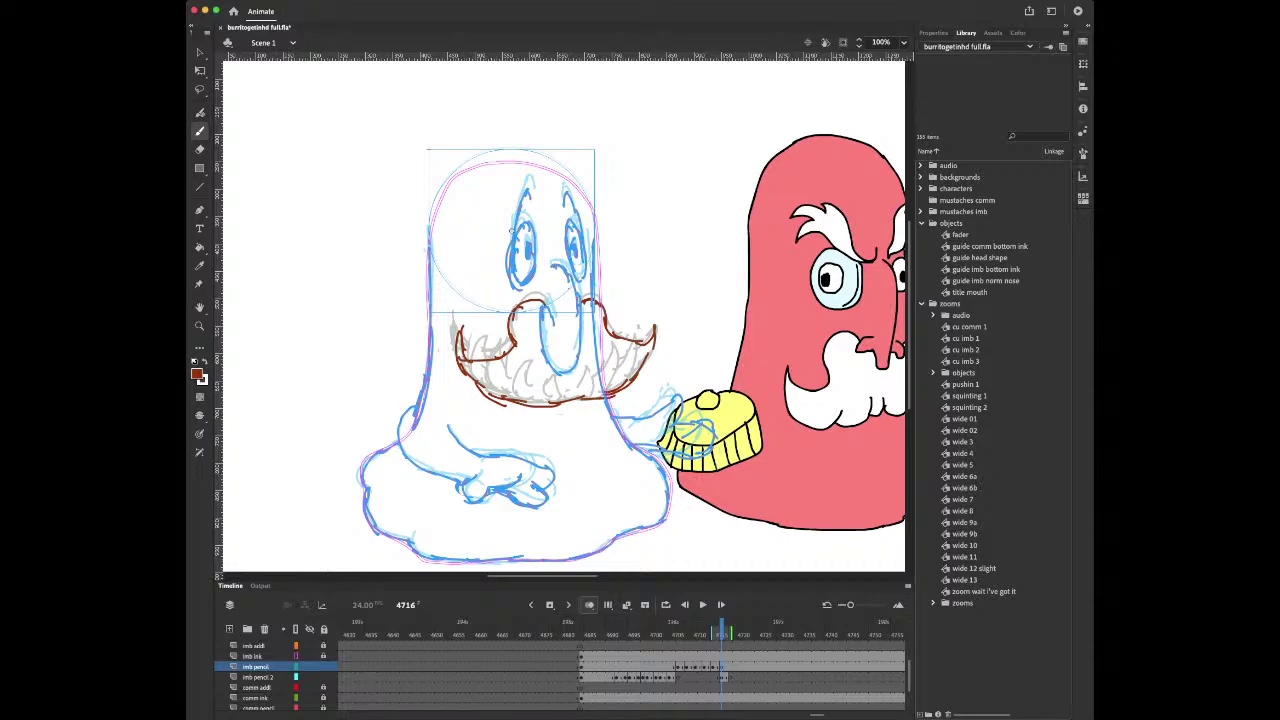
pyautogui.moveTo(456, 362)
pyautogui.mouseDown()
pyautogui.moveTo(460, 324)
pyautogui.moveTo(490, 396)
pyautogui.moveTo(530, 392)
pyautogui.mouseUp()
pyautogui.moveTo(527, 382); pyautogui.dragTo(552, 404)
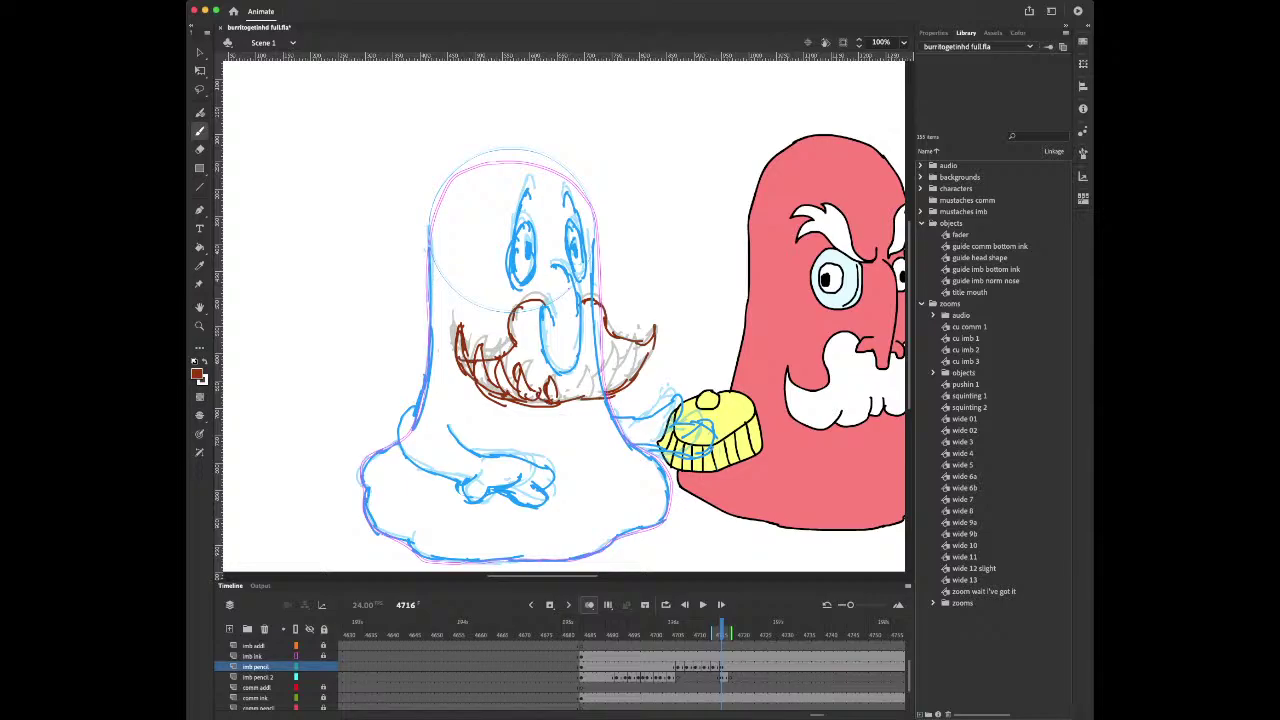
pyautogui.moveTo(558, 396); pyautogui.dragTo(582, 404)
pyautogui.moveTo(584, 390)
pyautogui.mouseDown()
pyautogui.moveTo(594, 402)
pyautogui.moveTo(582, 396)
pyautogui.moveTo(604, 392)
pyautogui.mouseUp()
pyautogui.moveTo(596, 370)
pyautogui.mouseDown()
pyautogui.moveTo(608, 390)
pyautogui.moveTo(608, 368)
pyautogui.mouseUp()
pyautogui.moveTo(610, 346); pyautogui.dragTo(618, 390)
pyautogui.moveTo(606, 370)
pyautogui.mouseDown()
pyautogui.moveTo(620, 402)
pyautogui.moveTo(624, 390)
pyautogui.mouseUp()
pyautogui.moveTo(620, 348)
pyautogui.mouseDown()
pyautogui.moveTo(626, 382)
pyautogui.moveTo(630, 354)
pyautogui.mouseUp()
pyautogui.moveTo(626, 342); pyautogui.dragTo(634, 378)
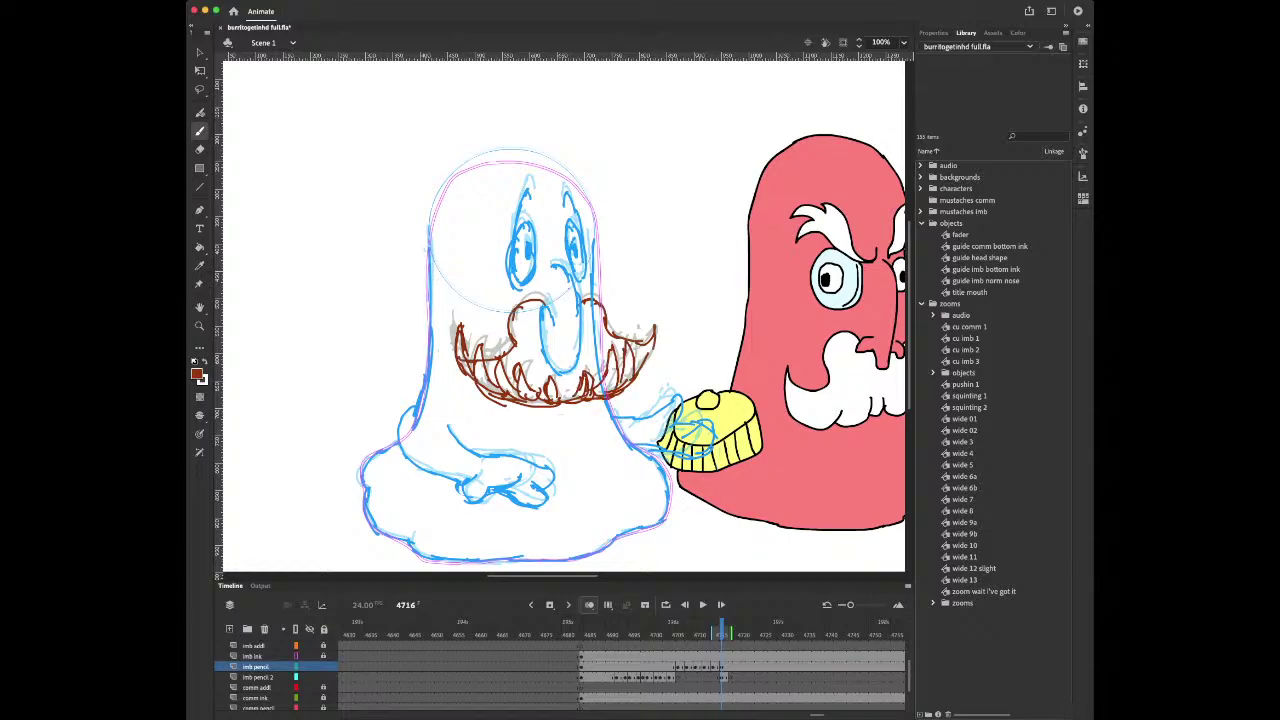
pyautogui.moveTo(608, 334); pyautogui.dragTo(646, 349)
pyautogui.moveTo(642, 326)
pyautogui.mouseDown()
pyautogui.moveTo(637, 350)
pyautogui.moveTo(647, 344)
pyautogui.mouseUp()
pyautogui.moveTo(647, 328); pyautogui.dragTo(643, 364)
# Step back through the mustache frames to 4706 and play the animation to check the mustache's movement
pyautogui.press(',')
pyautogui.press(',')
pyautogui.press(',')
pyautogui.press(',')
pyautogui.press(',')
pyautogui.press(',')
pyautogui.press(',')
pyautogui.press(',')
pyautogui.press(',')
pyautogui.press(',')
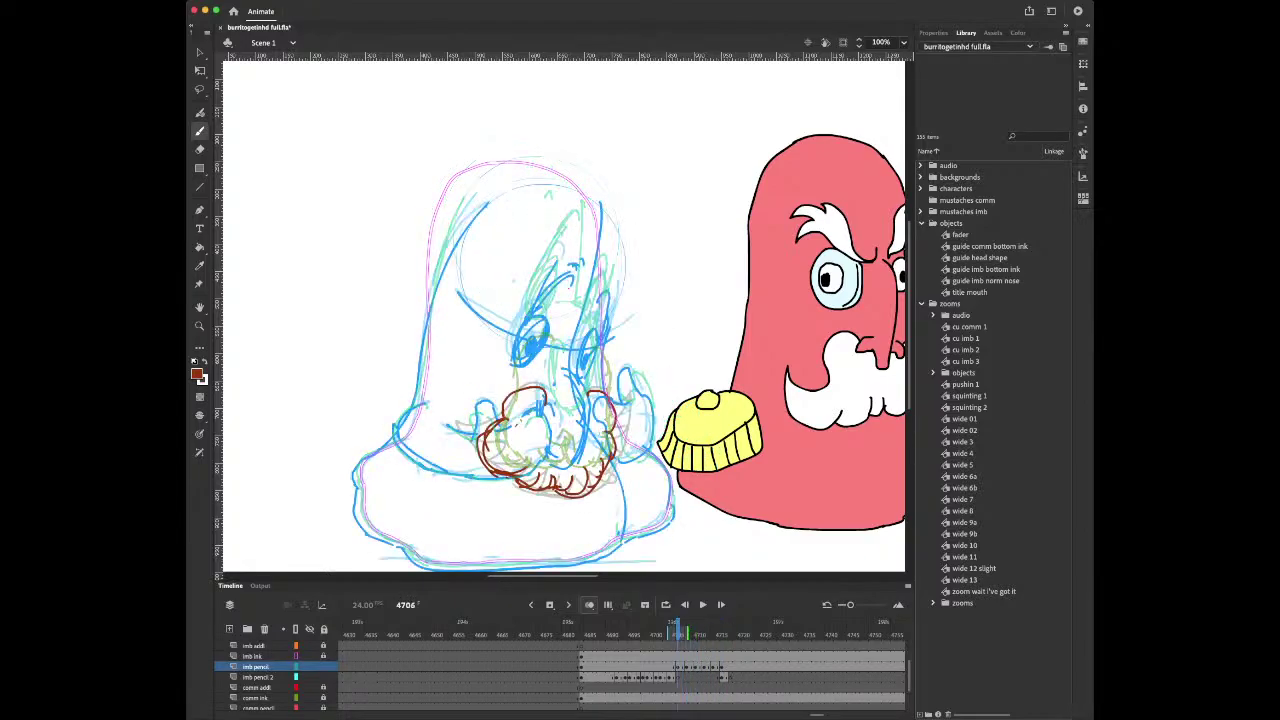
pyautogui.press('Return')
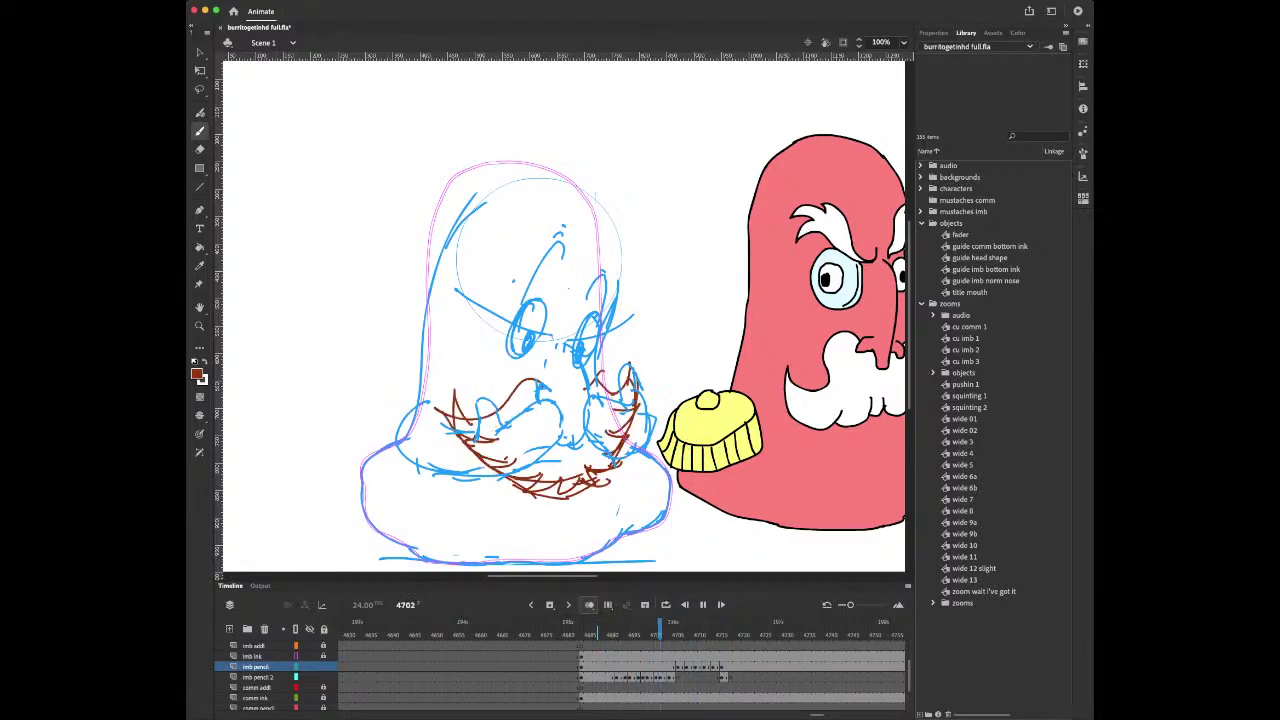
pyautogui.press('Return')
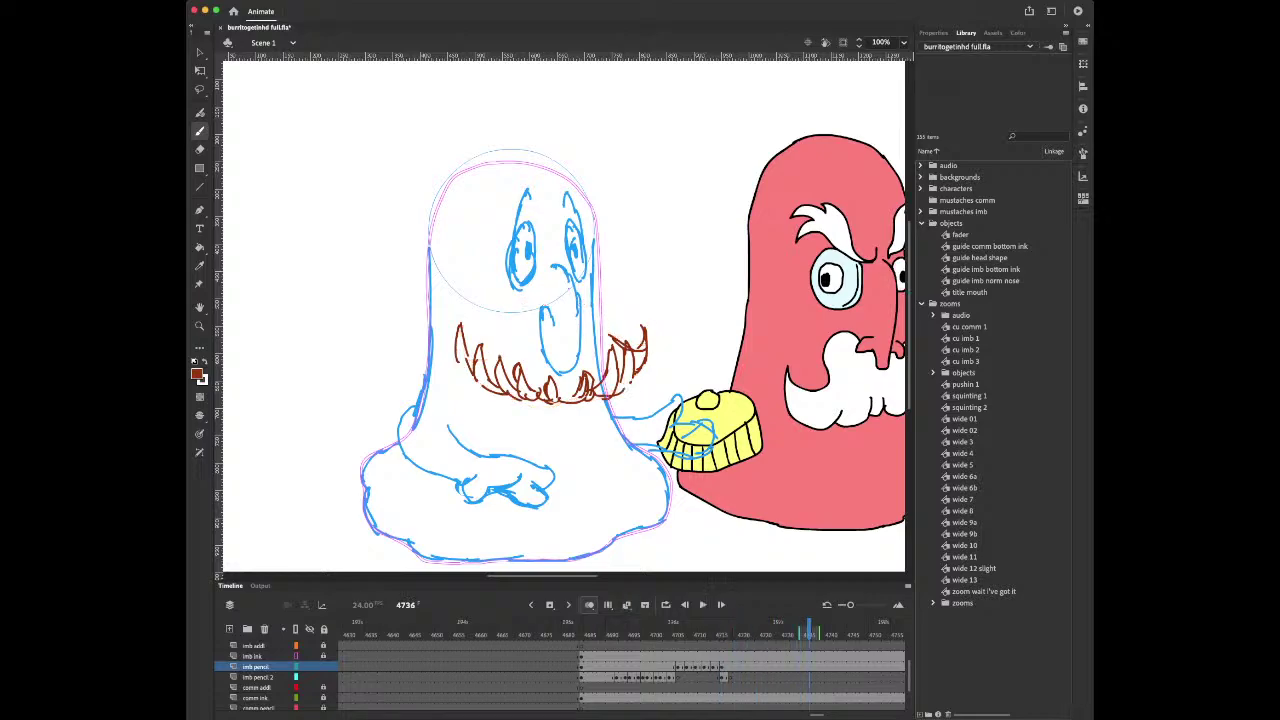
# Transfer the mustache's right-hand hair strands from imb pencil at frame 4718 to the same position on imb pencil 2
pyautogui.click(730, 635)
pyautogui.click(730, 677)
pyautogui.click(730, 667)
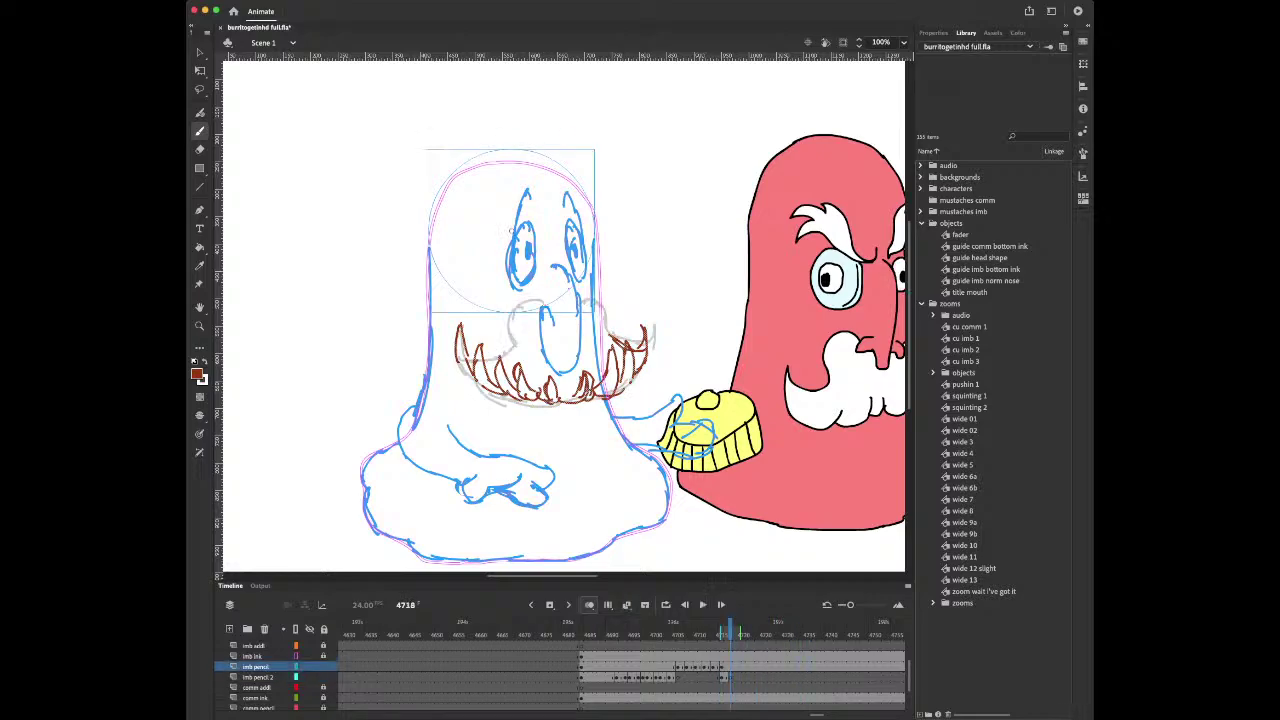
pyautogui.press('v')
pyautogui.click(682, 322)
pyautogui.click(644, 348)
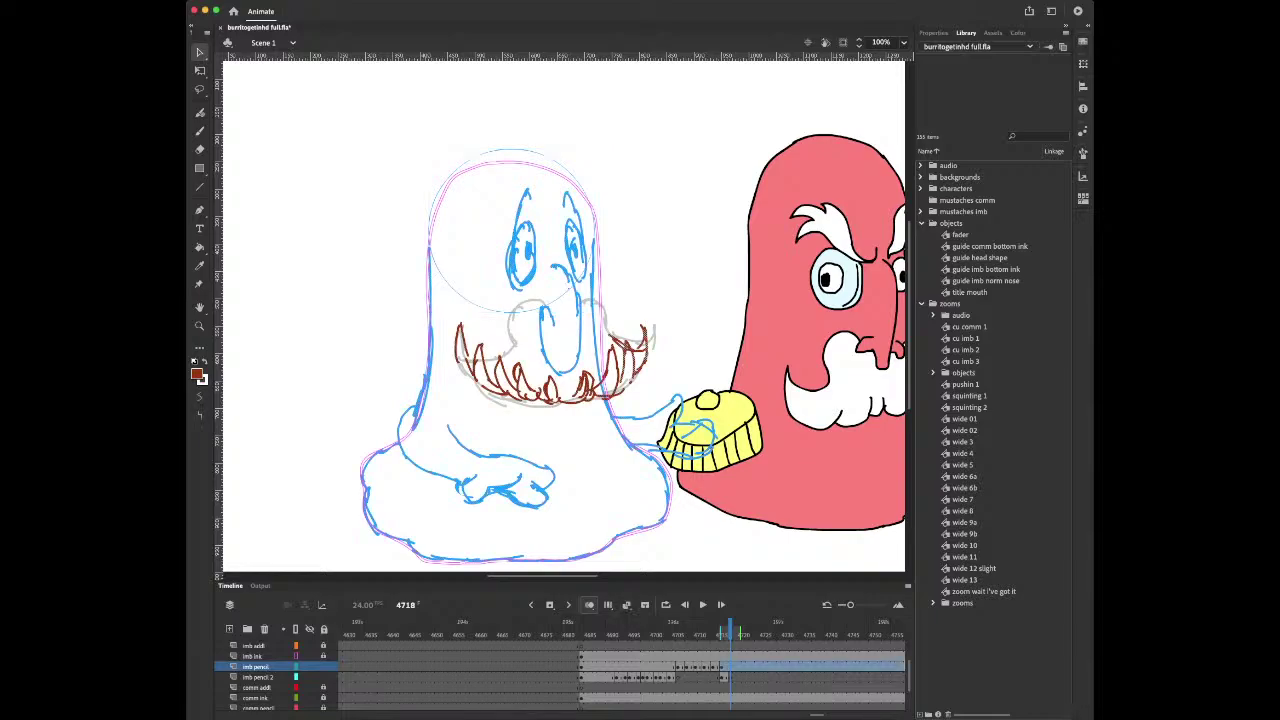
pyautogui.press('BackSpace')
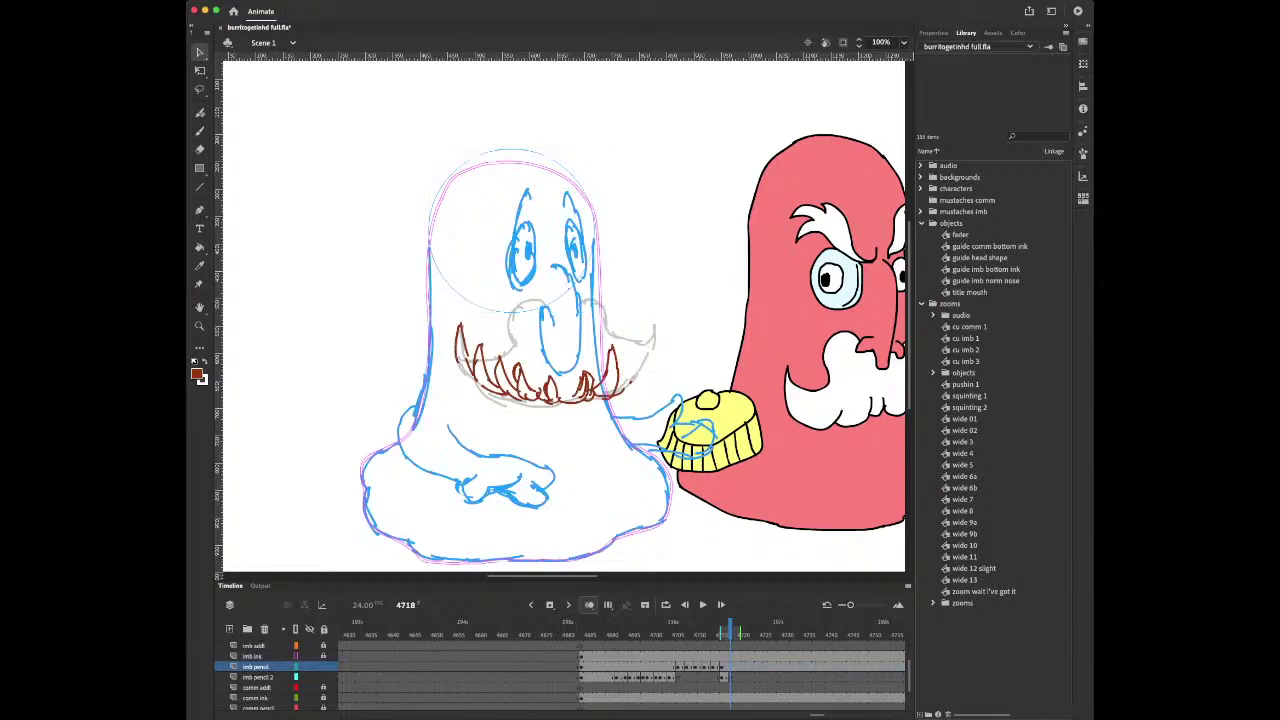
pyautogui.click(735, 677)
pyautogui.press('super+shift+v')
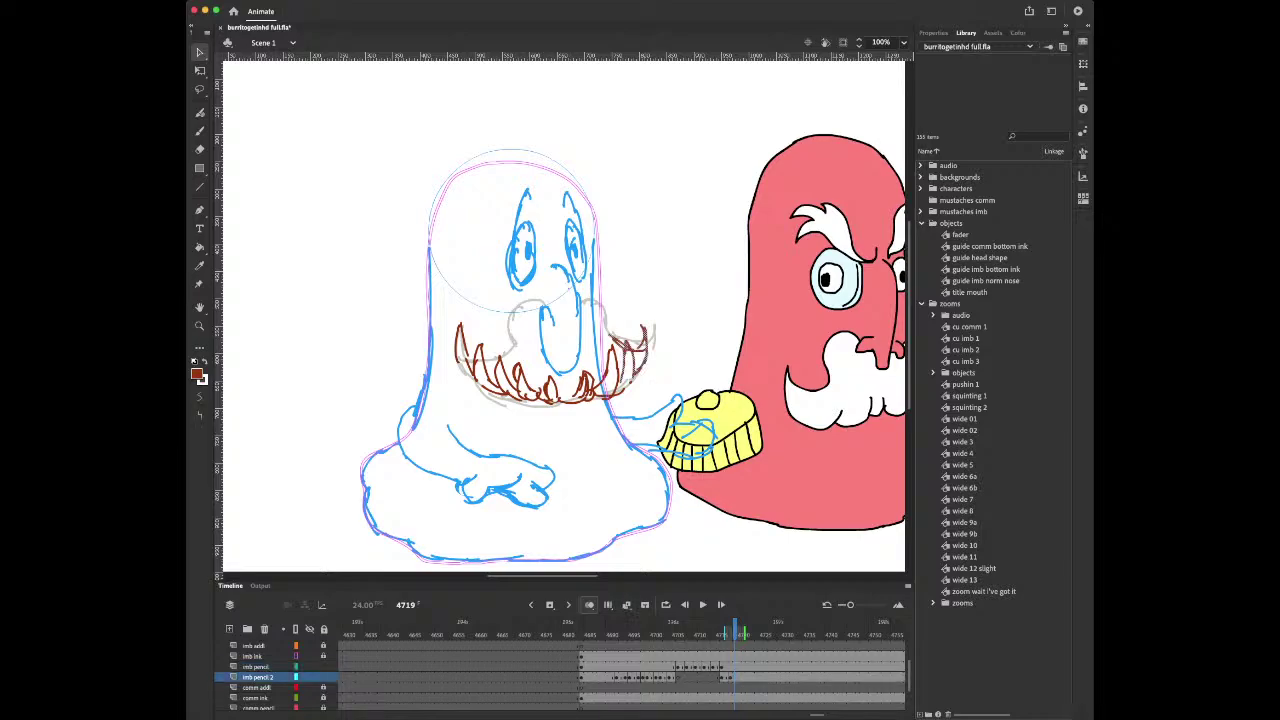
# Transfer the hair strands along the middle of the mustache at frame 4718 from imb pencil to imb pencil 2
pyautogui.click(730, 667)
pyautogui.click(731, 667)
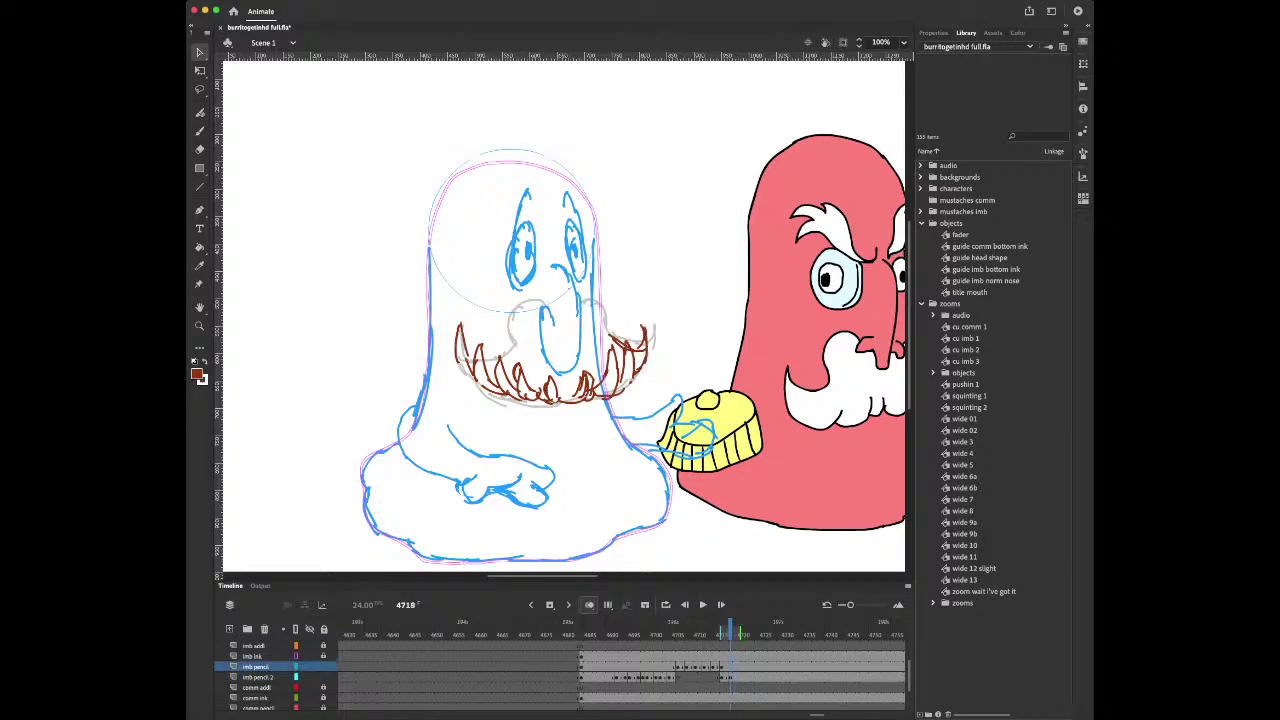
pyautogui.press('Delete')
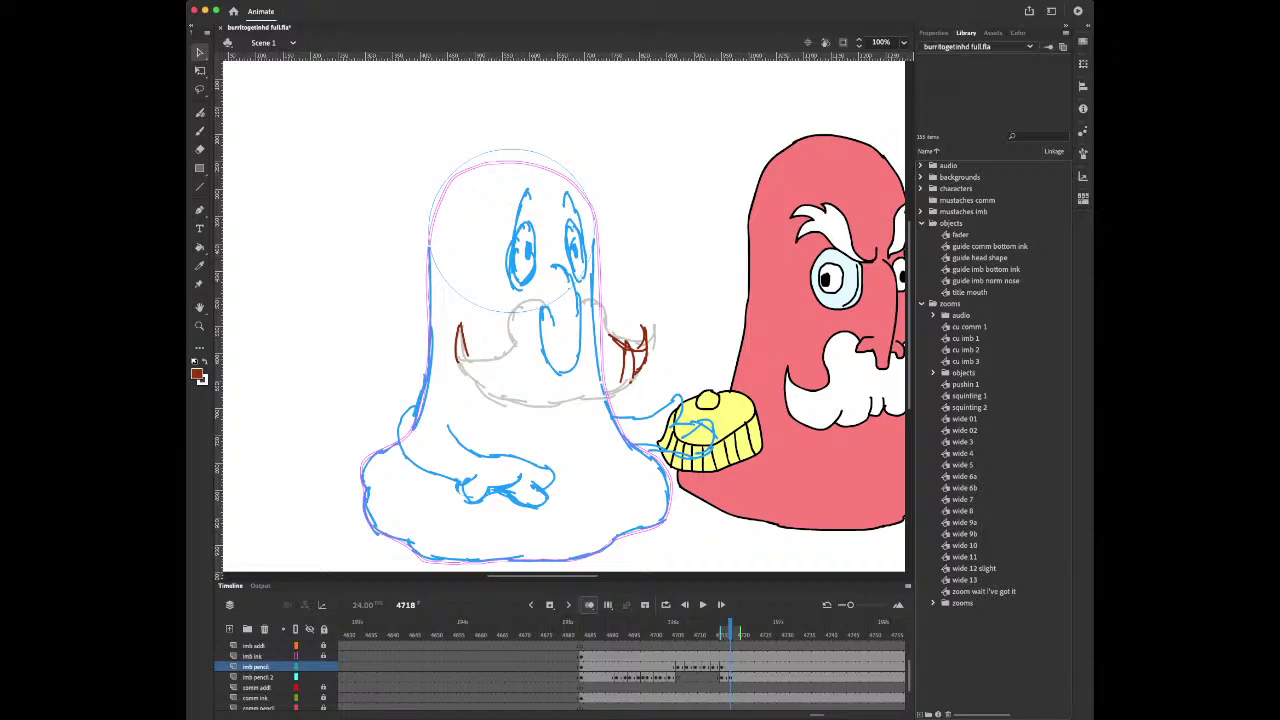
pyautogui.hotkey('ctrl', 'y')
pyautogui.hotkey('ctrl', 'y')
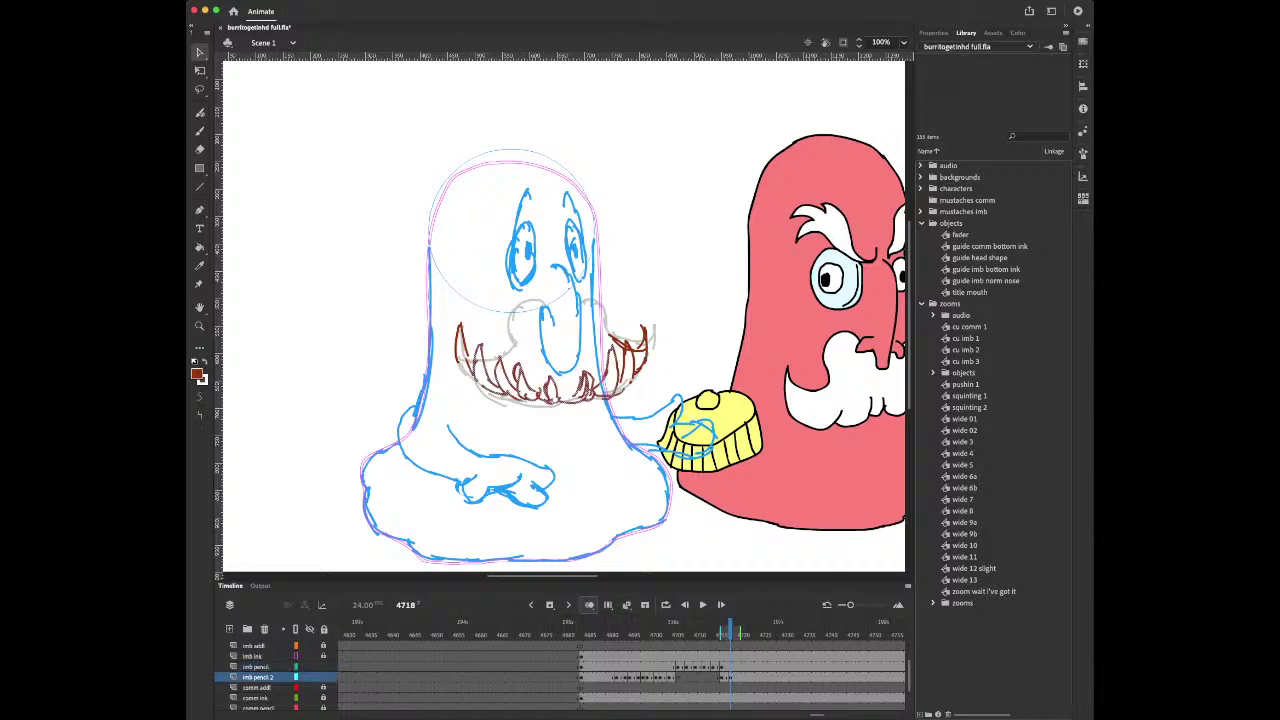
# Transfer the remaining left hair strand of the mustache from imb pencil to imb pencil 2 and return to frame 4718
pyautogui.click(257, 667)
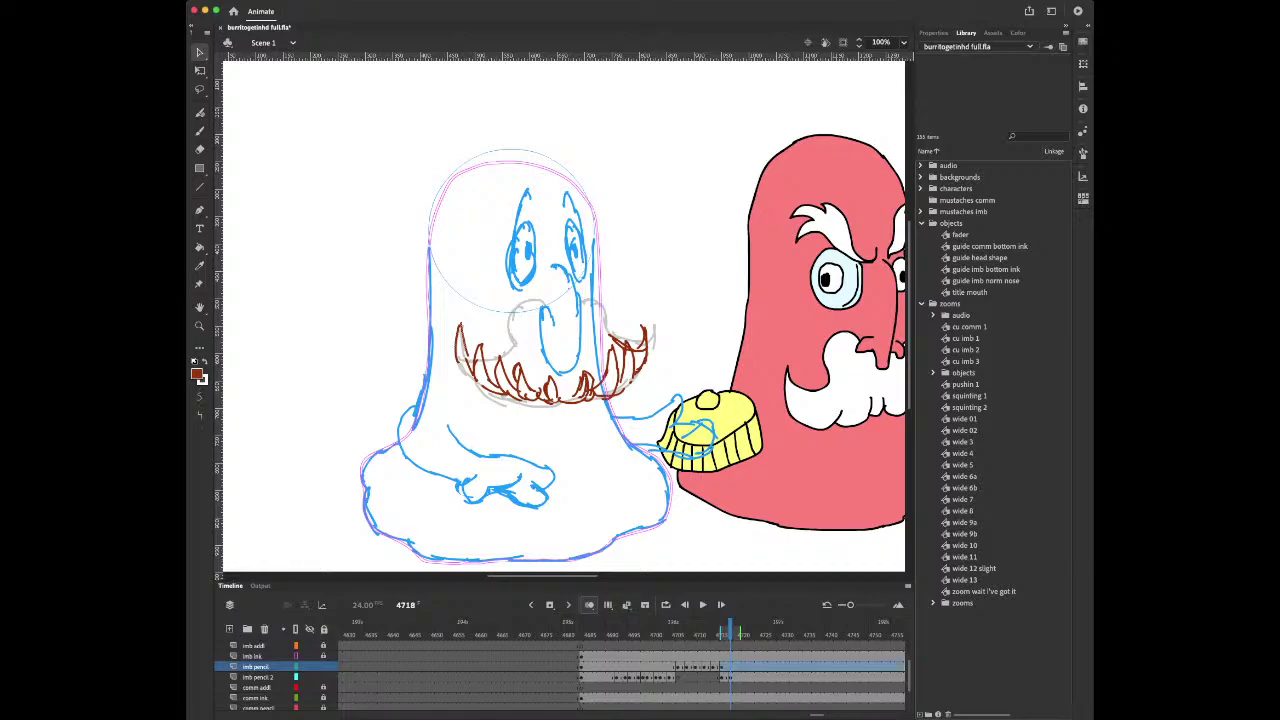
pyautogui.hotkey('ctrl', 'z')
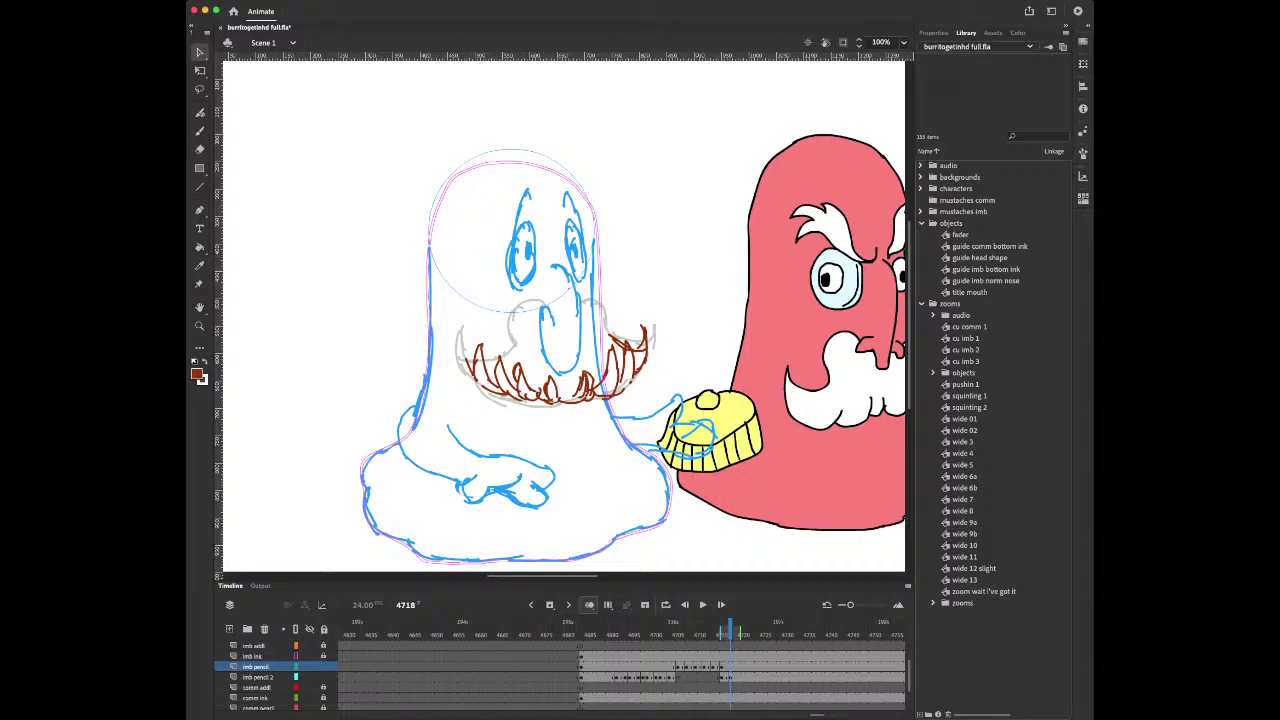
pyautogui.click(752, 678)
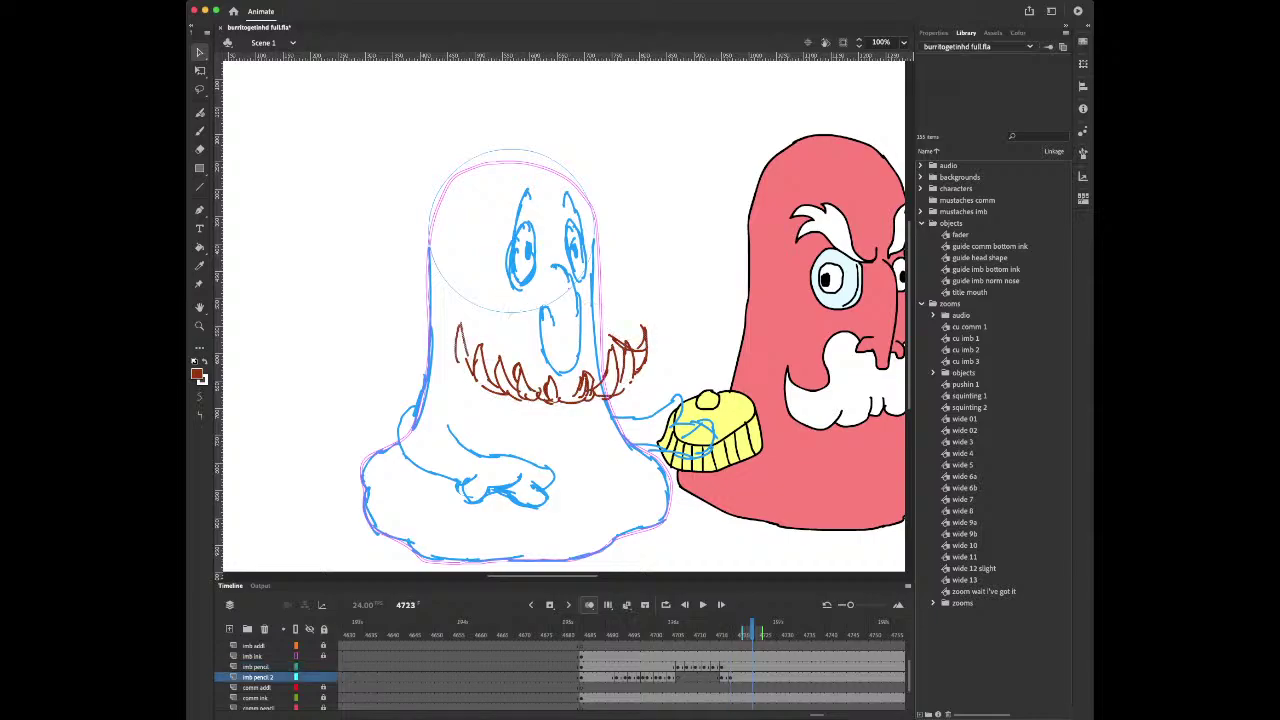
pyautogui.click(735, 667)
pyautogui.click(730, 678)
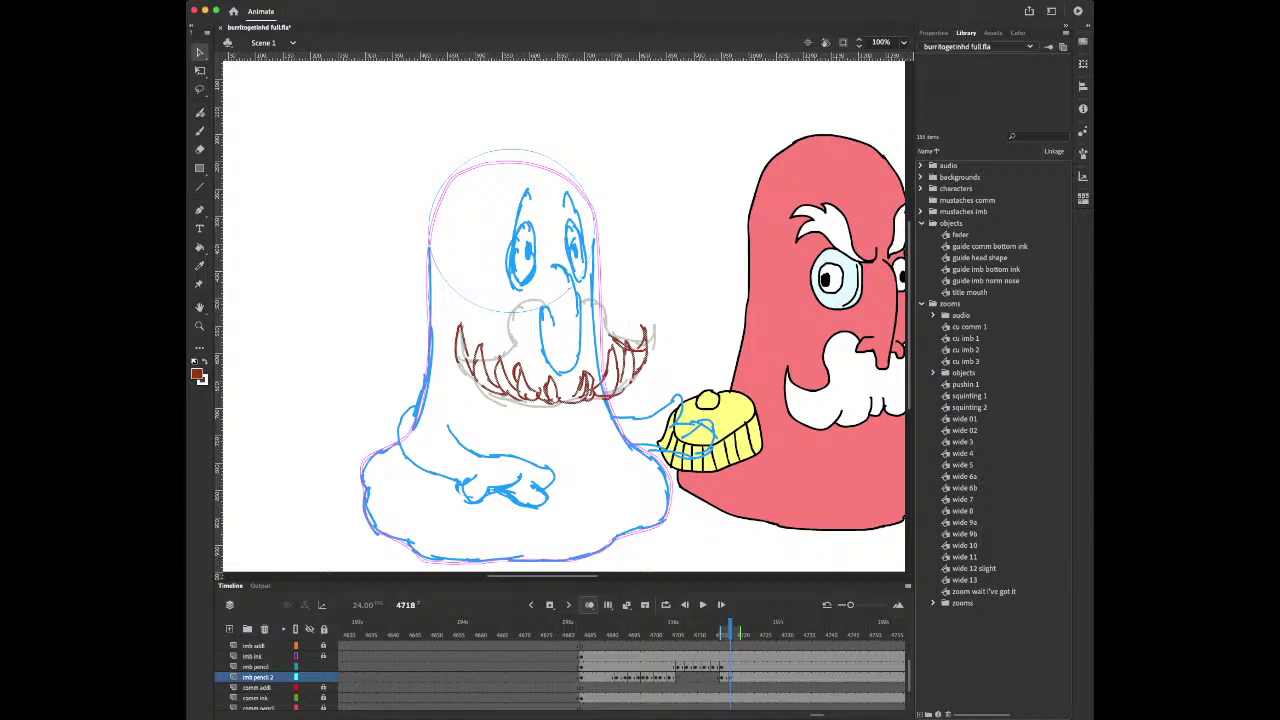
# Brush the mustache's upper outline around the nose at frame 4718 on imb pencil 2, and compare it with the frames back to 4715
pyautogui.press('b')
pyautogui.moveTo(462, 333)
pyautogui.mouseDown()
pyautogui.moveTo(503, 360)
pyautogui.moveTo(512, 314)
pyautogui.moveTo(596, 304)
pyautogui.moveTo(610, 332)
pyautogui.mouseUp()
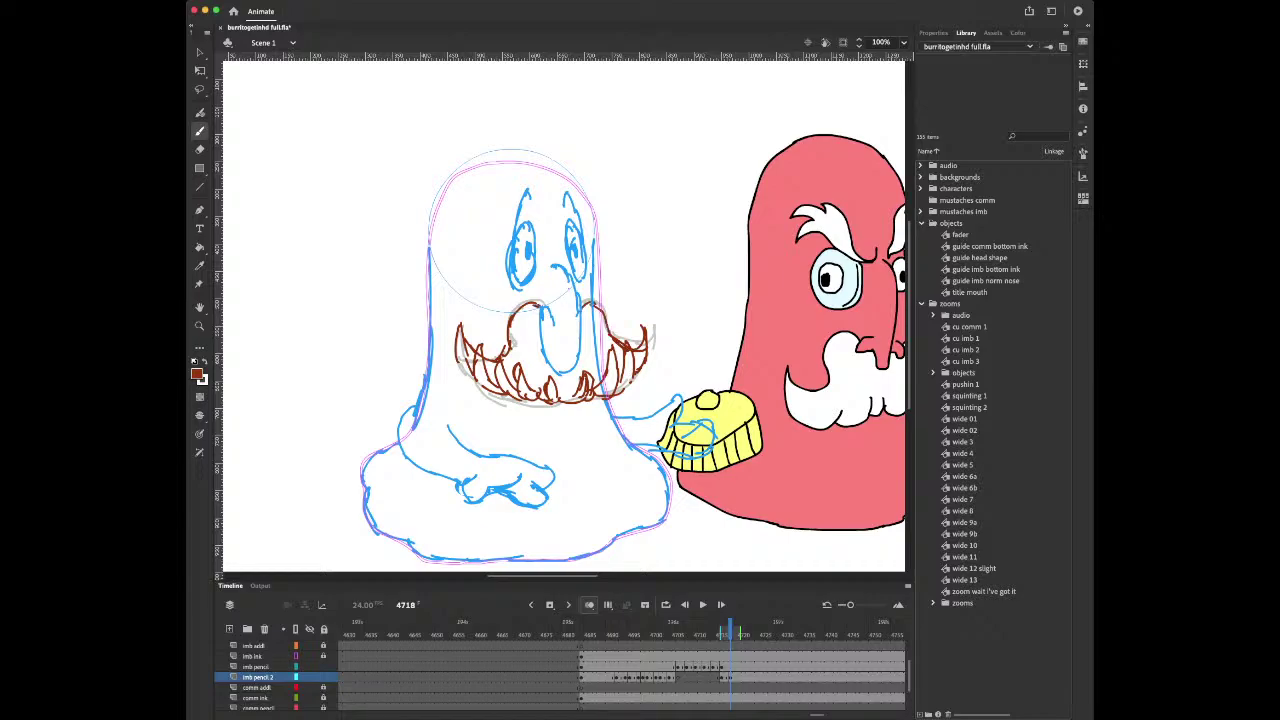
pyautogui.press(',')
pyautogui.press(',')
pyautogui.press(',')
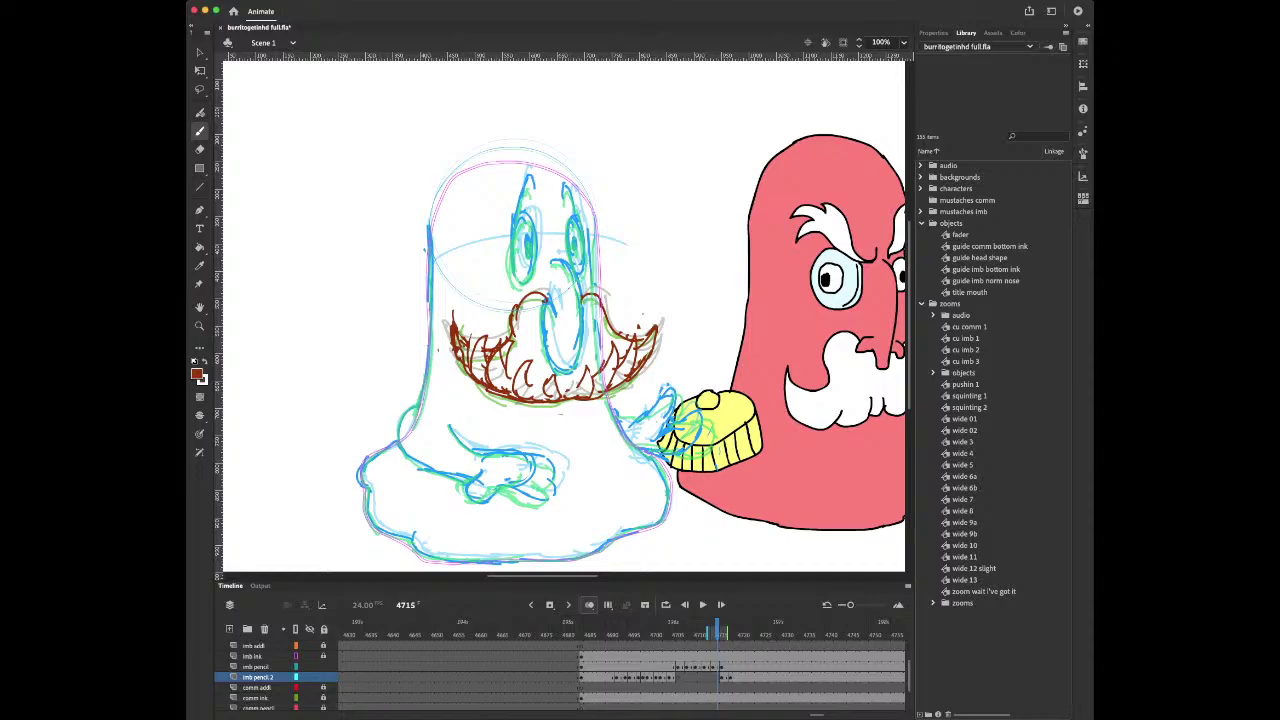
# Compare the mustache drawings by stepping back and forth between frames 4714 and 4718
pyautogui.press('.')
pyautogui.press(',')
pyautogui.press('.')
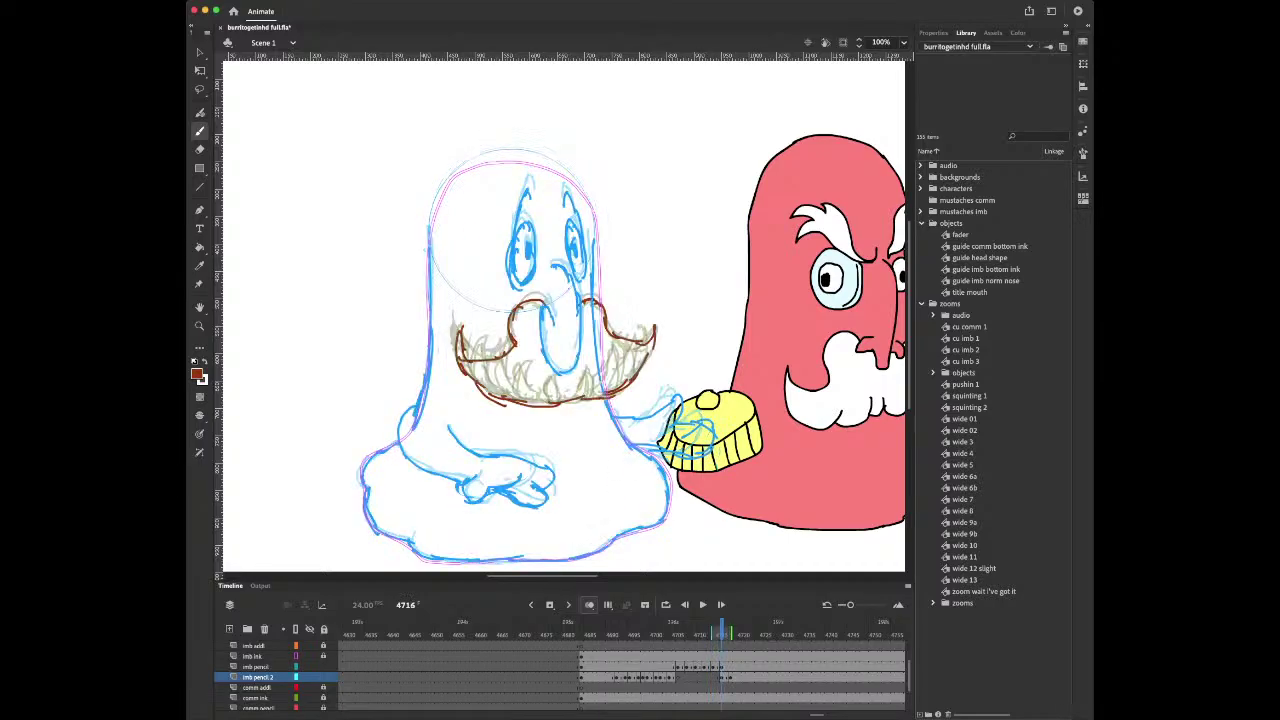
pyautogui.press('.')
pyautogui.press('.')
pyautogui.press(',')
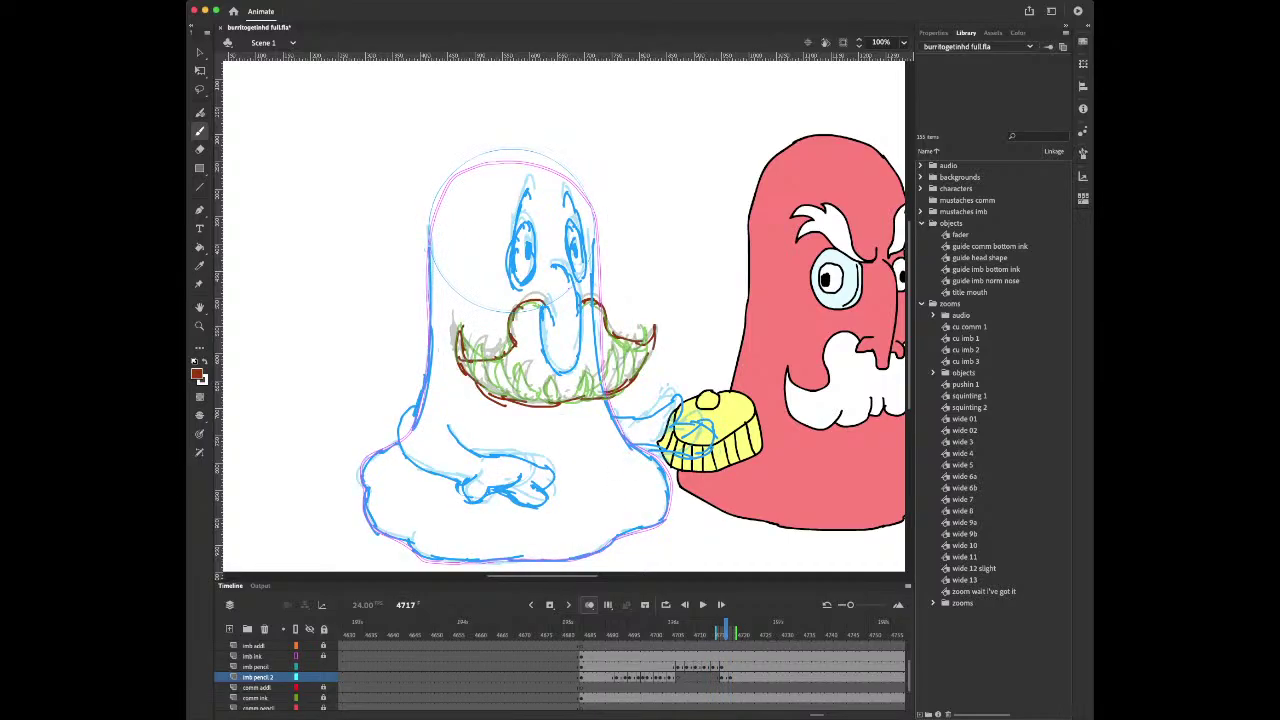
pyautogui.press(',')
pyautogui.press(',')
pyautogui.press('.')
pyautogui.press('.')
pyautogui.press(',')
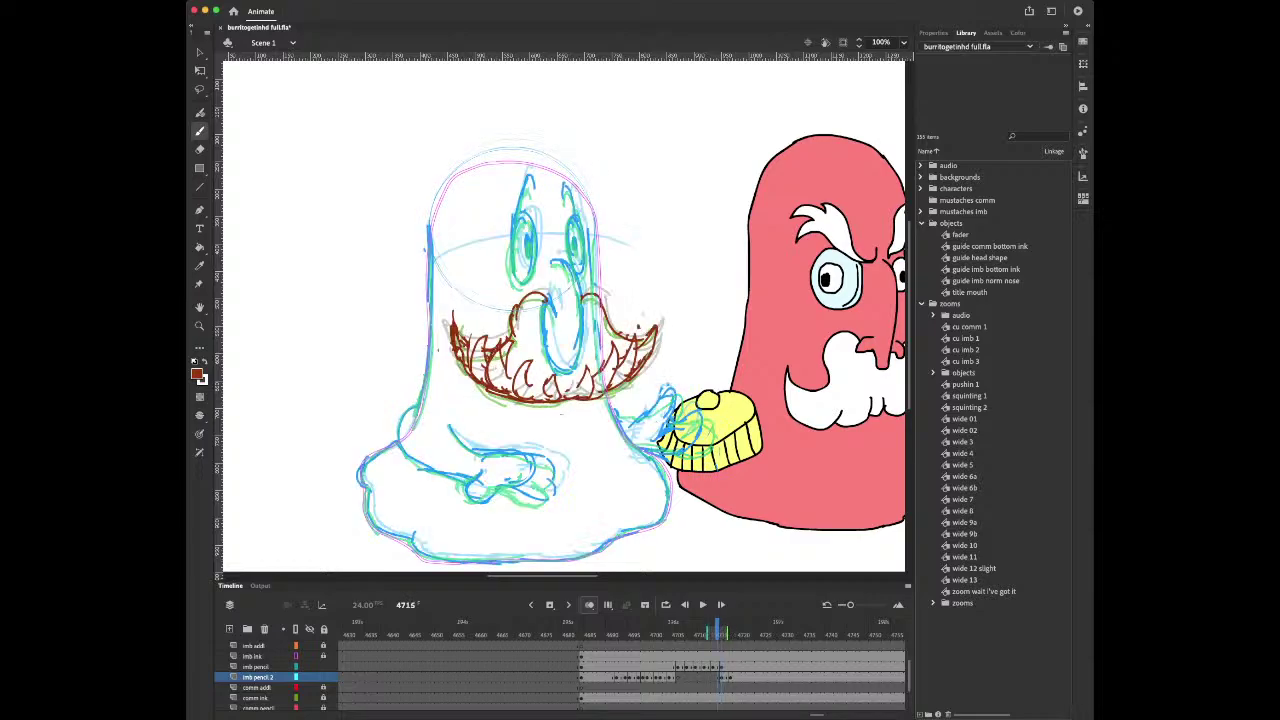
pyautogui.press('.')
pyautogui.press(',')
pyautogui.press(',')
pyautogui.press('super+Tab')
pyautogui.press('super+Tab')
pyautogui.press('.')
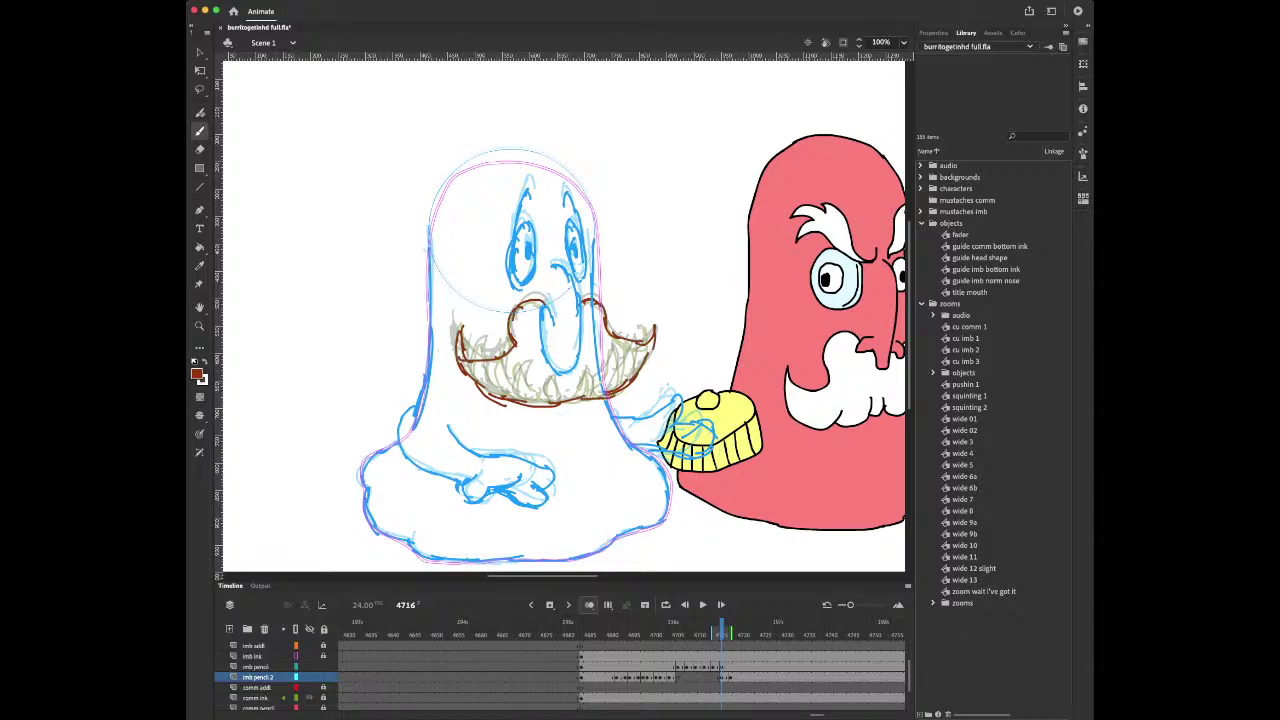
pyautogui.press(',')
pyautogui.press('.')
pyautogui.press('.')
pyautogui.press('.')
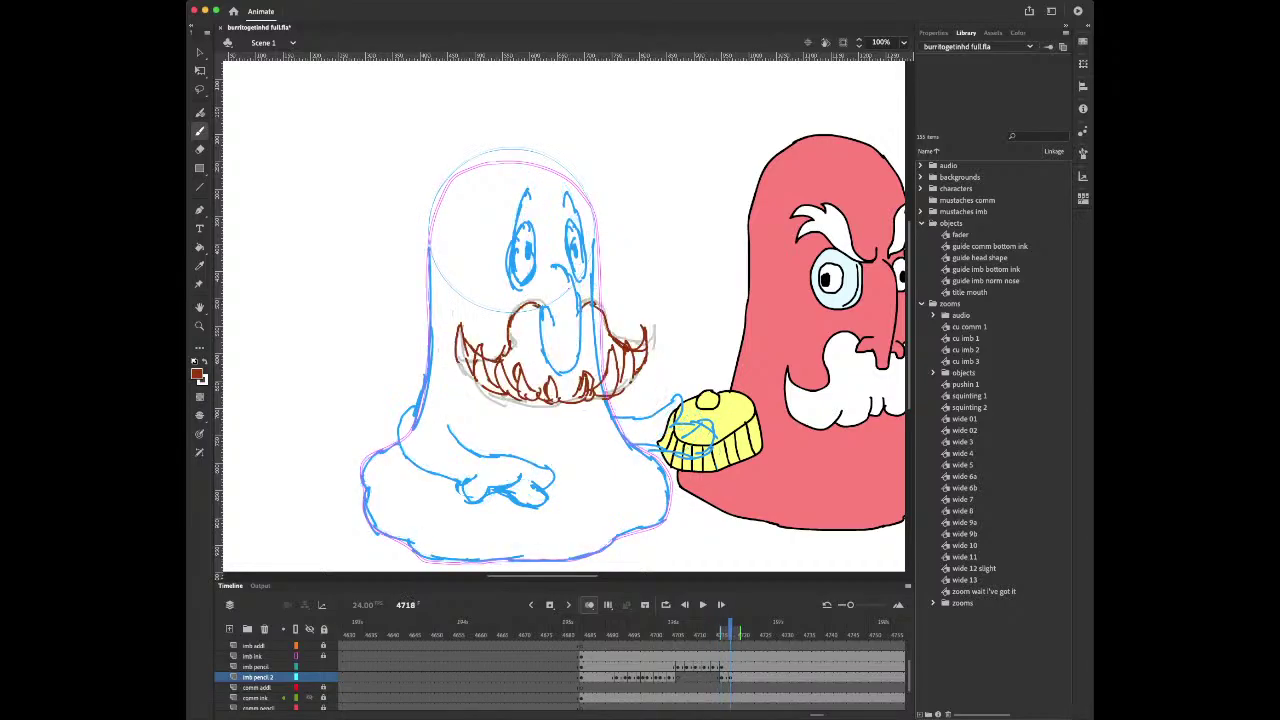
# Brush hair strands across the inside of the mustache at frame 4717 on imb pencil 2, from the left tip to the right side
pyautogui.press('e')
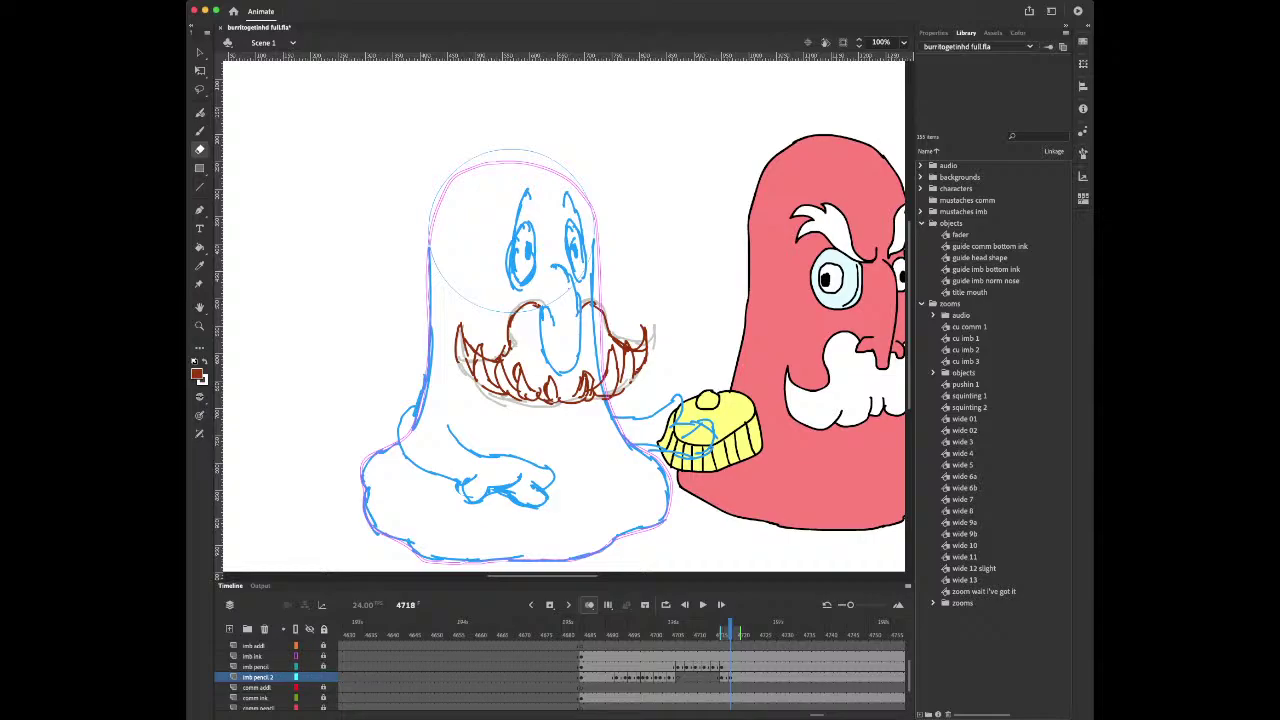
pyautogui.press(',')
pyautogui.press('b')
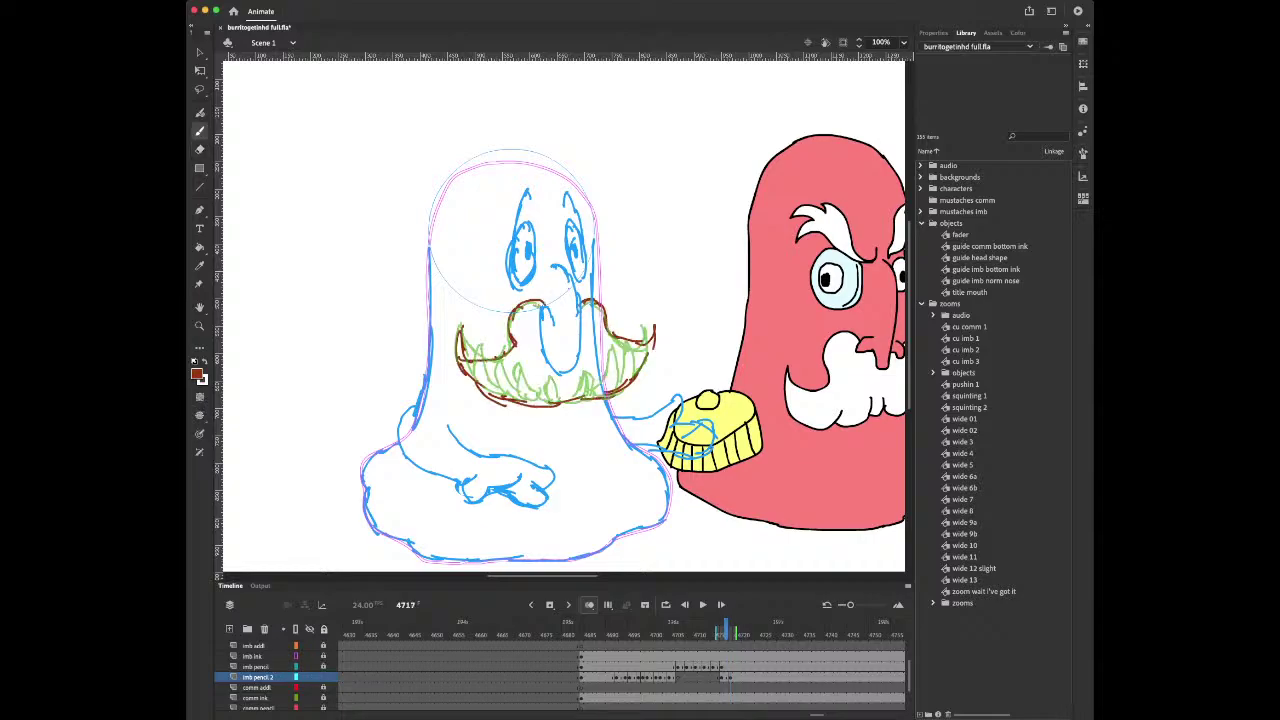
pyautogui.moveTo(461, 331)
pyautogui.mouseDown()
pyautogui.moveTo(458, 363)
pyautogui.moveTo(474, 358)
pyautogui.moveTo(486, 392)
pyautogui.moveTo(584, 400)
pyautogui.mouseUp()
pyautogui.moveTo(616, 350)
pyautogui.mouseDown()
pyautogui.moveTo(602, 390)
pyautogui.moveTo(638, 368)
pyautogui.mouseUp()
pyautogui.press(',')
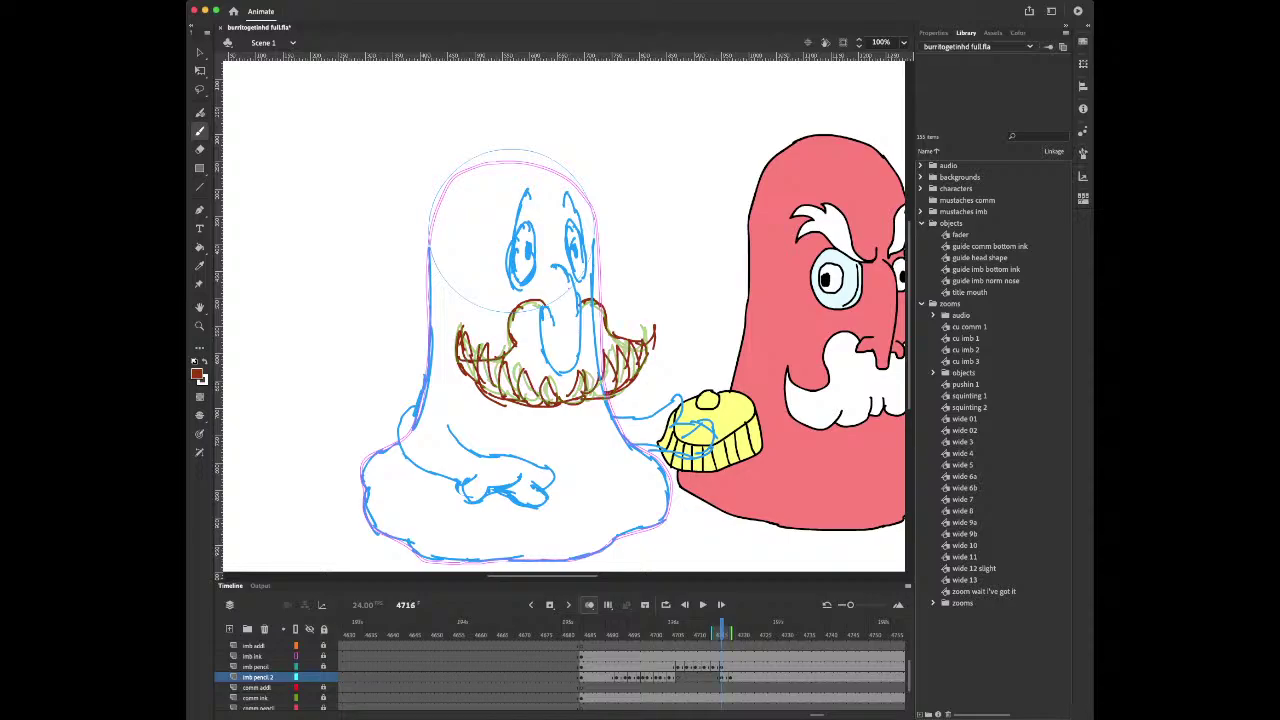
# Erase the mustache's tips and lower hair at frame 4718 and redraw them with a slightly lower bottom curve and new strands
pyautogui.press('.')
pyautogui.press('.')
pyautogui.press('e')
pyautogui.moveTo(462, 330)
pyautogui.mouseDown()
pyautogui.moveTo(476, 380)
pyautogui.moveTo(486, 356)
pyautogui.moveTo(556, 400)
pyautogui.moveTo(588, 380)
pyautogui.moveTo(605, 390)
pyautogui.moveTo(650, 338)
pyautogui.mouseUp()
pyautogui.press('b')
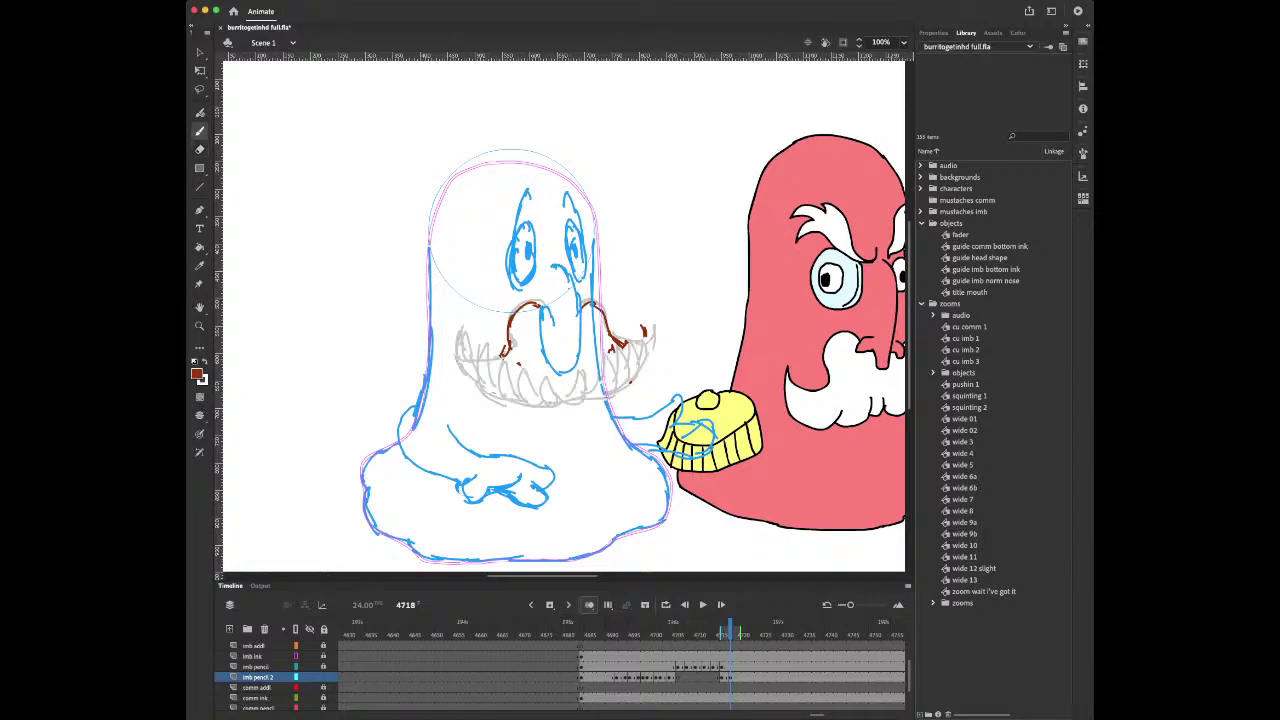
pyautogui.moveTo(474, 382)
pyautogui.mouseDown()
pyautogui.moveTo(496, 405)
pyautogui.moveTo(586, 414)
pyautogui.moveTo(640, 381)
pyautogui.moveTo(646, 341)
pyautogui.moveTo(646, 390)
pyautogui.moveTo(462, 348)
pyautogui.moveTo(472, 390)
pyautogui.moveTo(498, 366)
pyautogui.moveTo(508, 396)
pyautogui.moveTo(504, 380)
pyautogui.moveTo(552, 412)
pyautogui.moveTo(612, 368)
pyautogui.moveTo(626, 398)
pyautogui.moveTo(642, 372)
pyautogui.moveTo(636, 346)
pyautogui.mouseUp()
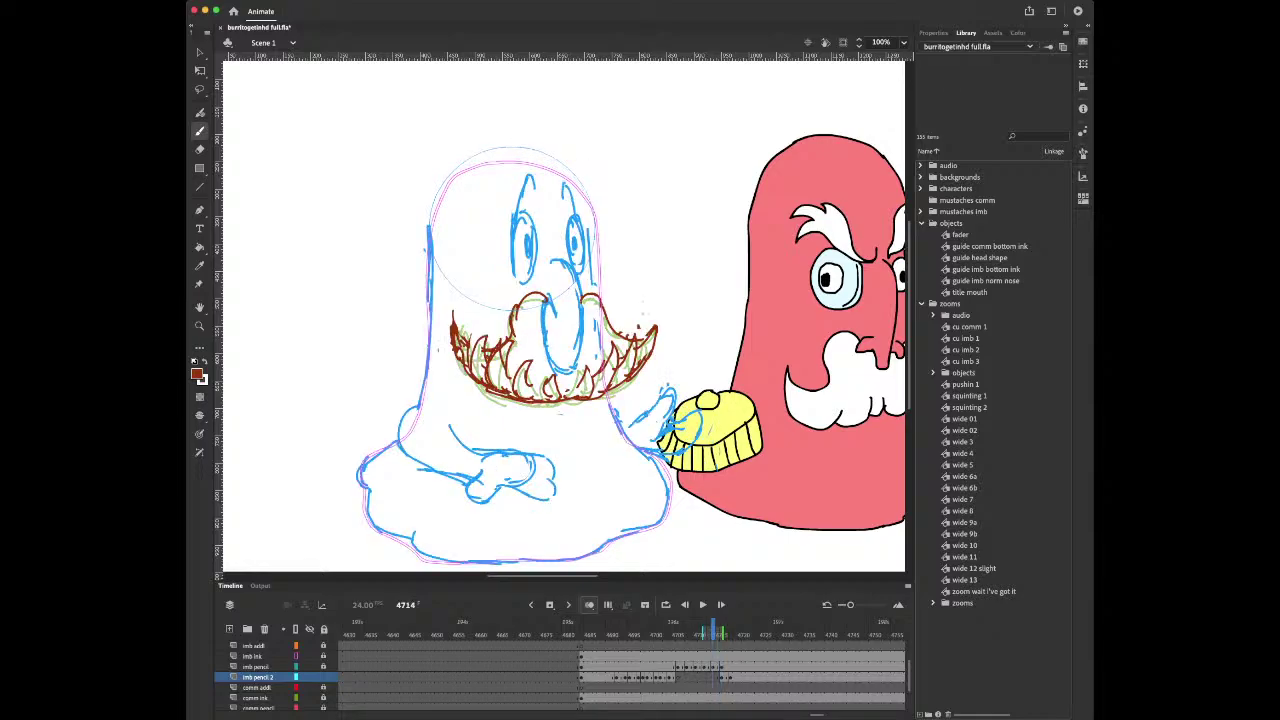
# Review the mustache motion frame by frame from around frame 4709 to 4716
pyautogui.press('.')
pyautogui.press('.')
pyautogui.press('.')
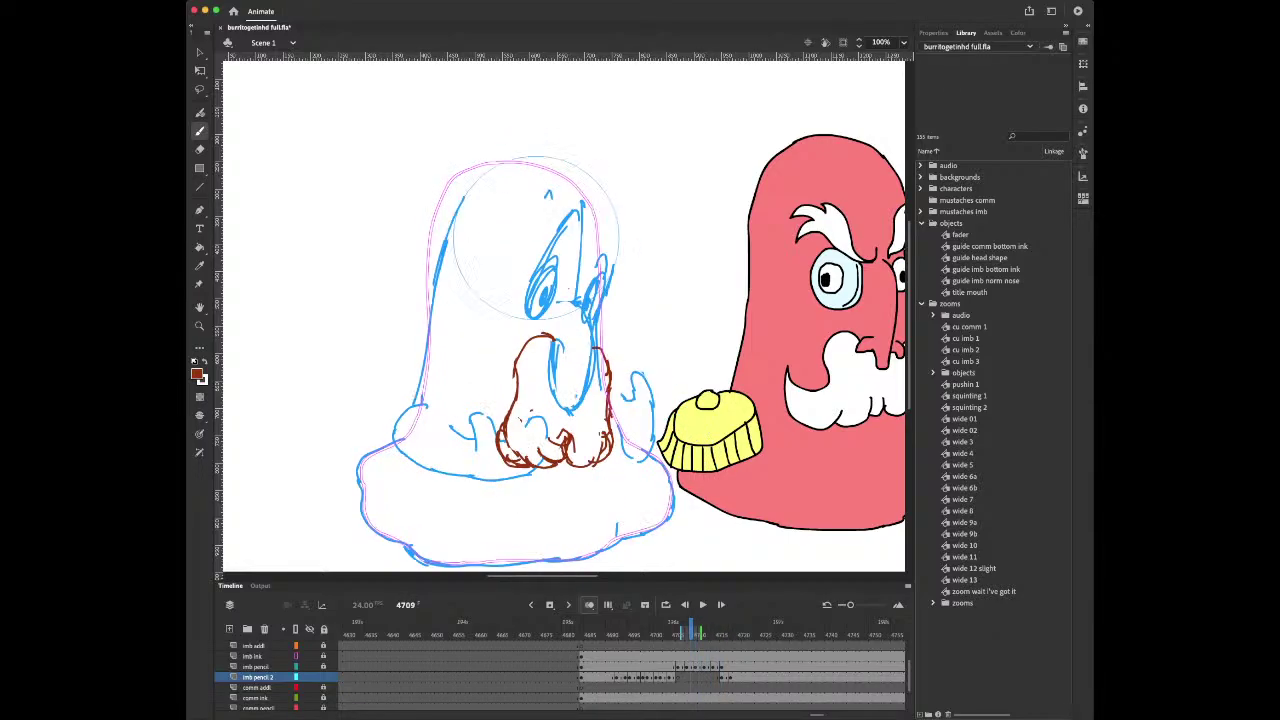
pyautogui.press('.')
pyautogui.press('.')
pyautogui.press('.')
pyautogui.press('.')
pyautogui.press('.')
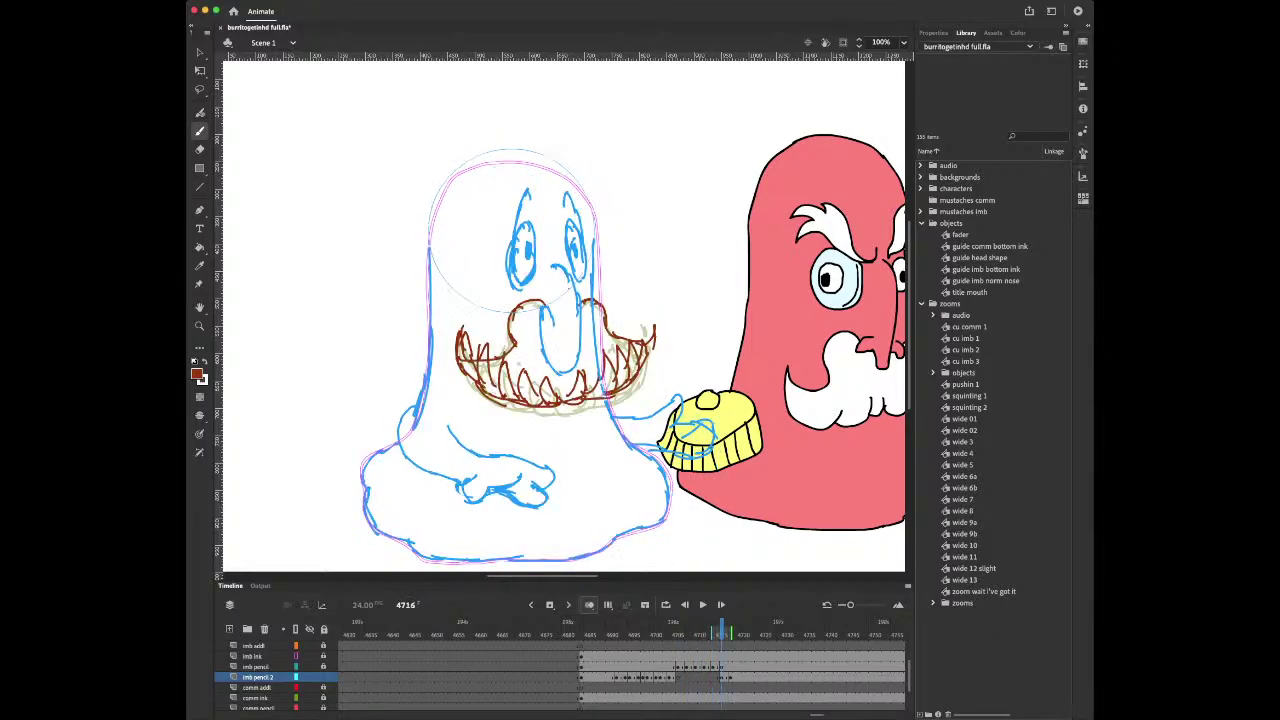
# Make frame 4720 on imb pencil 2 a keyframe, clear its copied mustache and brush a new outline with lower, drooping tips
pyautogui.press('.')
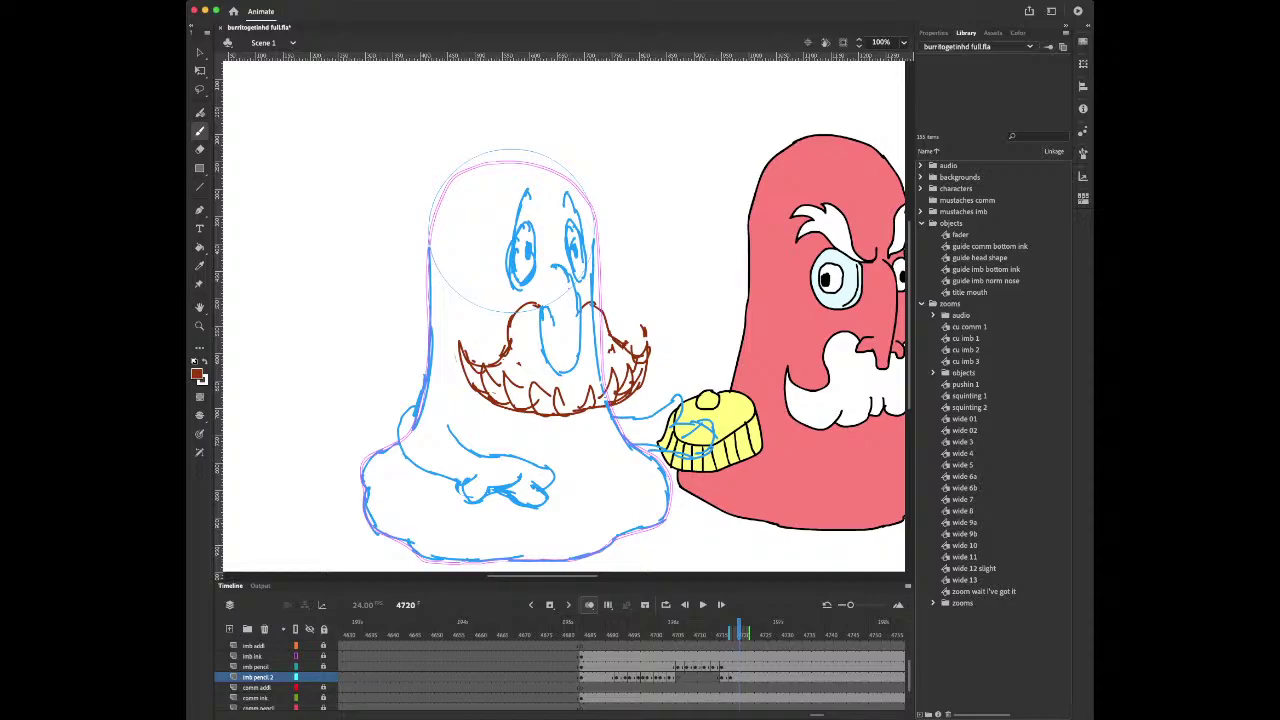
pyautogui.press('super+a')
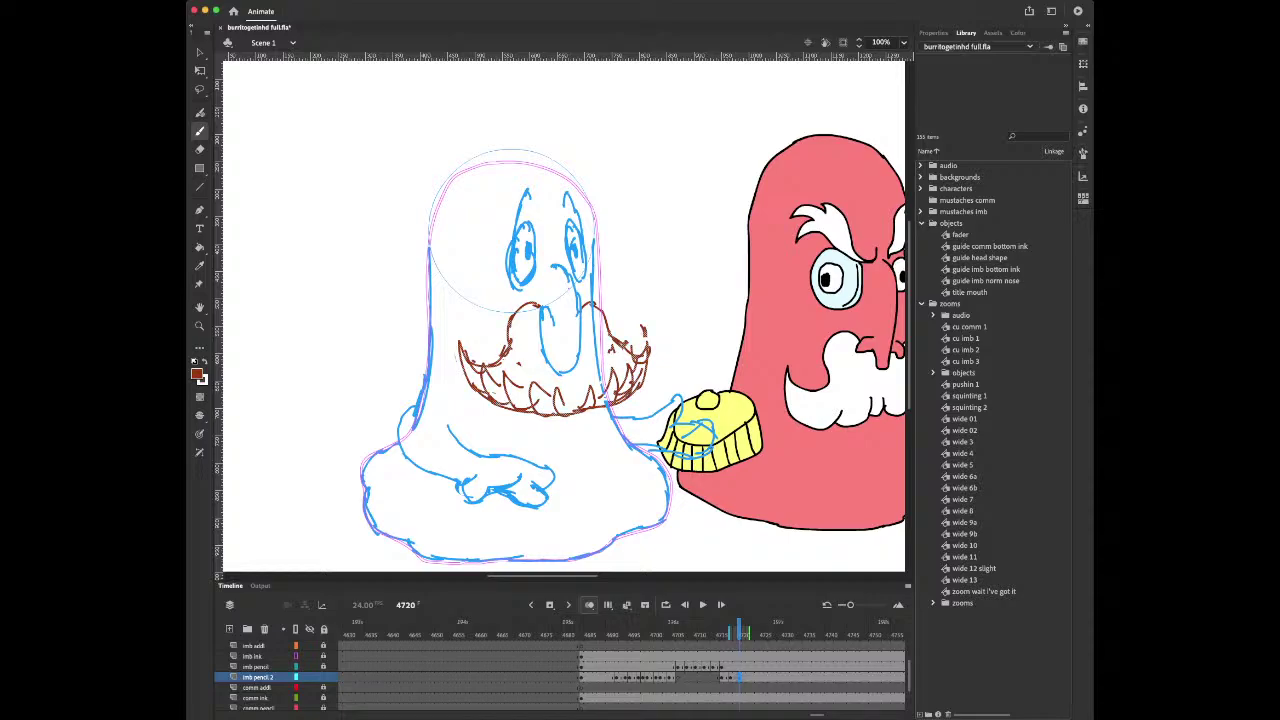
pyautogui.press('Delete')
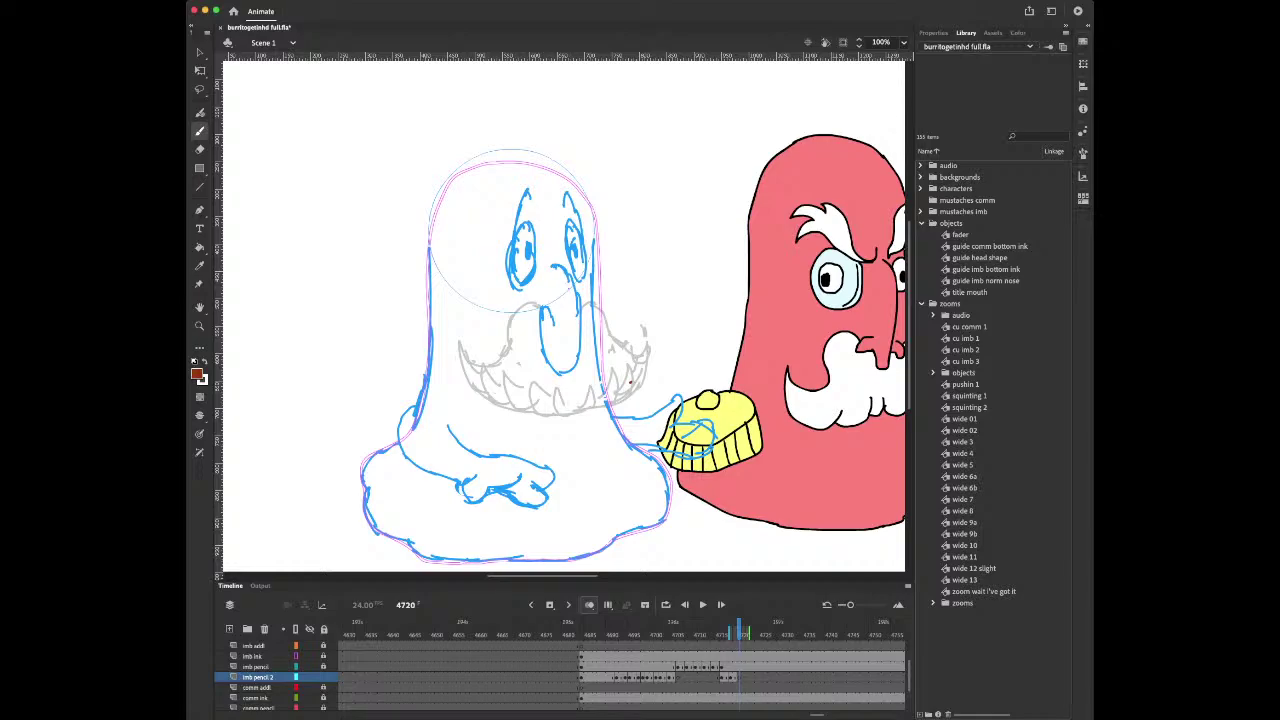
pyautogui.moveTo(540, 316)
pyautogui.mouseDown()
pyautogui.moveTo(507, 355)
pyautogui.moveTo(463, 381)
pyautogui.moveTo(503, 363)
pyautogui.moveTo(471, 368)
pyautogui.moveTo(509, 413)
pyautogui.moveTo(598, 418)
pyautogui.mouseUp()
pyautogui.moveTo(578, 306)
pyautogui.mouseDown()
pyautogui.moveTo(595, 312)
pyautogui.moveTo(614, 356)
pyautogui.moveTo(642, 360)
pyautogui.moveTo(632, 396)
pyautogui.moveTo(641, 368)
pyautogui.mouseUp()
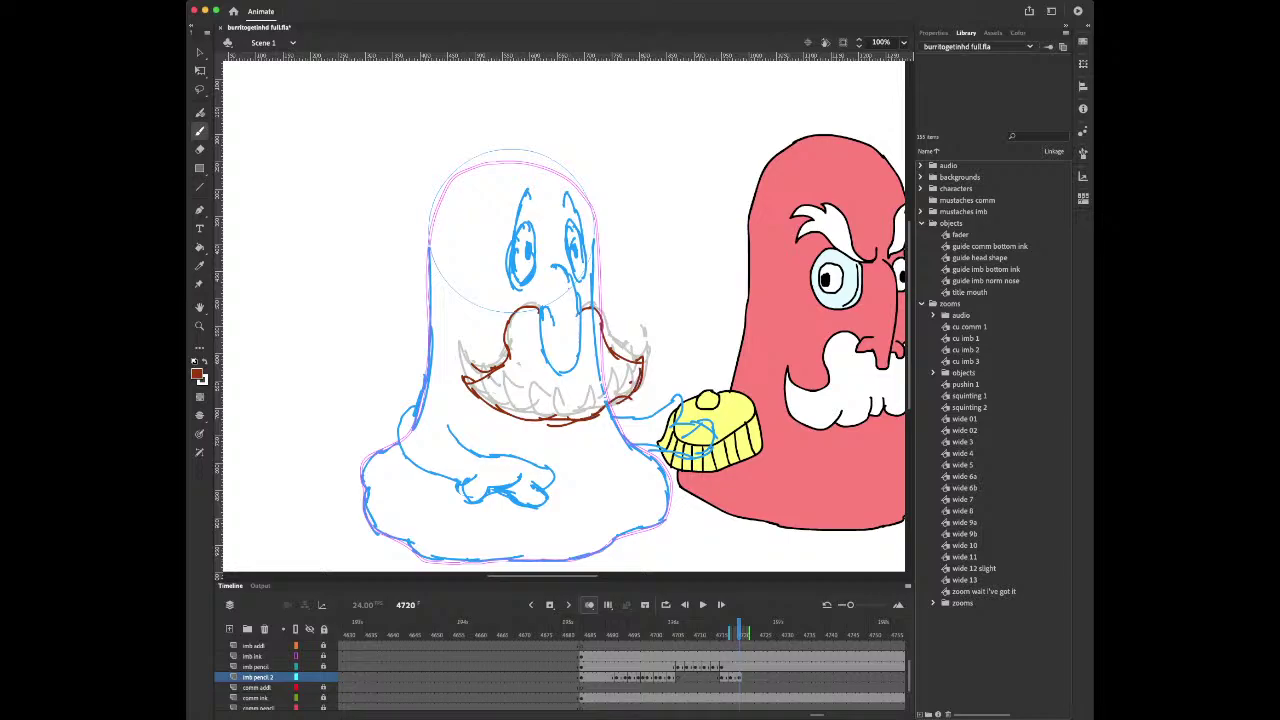
# Brush short hair strands along the tips and bottom edge of the mustache at frame 4720
pyautogui.moveTo(462, 358)
pyautogui.mouseDown()
pyautogui.moveTo(494, 399)
pyautogui.moveTo(478, 406)
pyautogui.moveTo(524, 402)
pyautogui.moveTo(536, 422)
pyautogui.moveTo(524, 418)
pyautogui.moveTo(554, 426)
pyautogui.moveTo(558, 414)
pyautogui.moveTo(566, 426)
pyautogui.moveTo(618, 407)
pyautogui.mouseUp()
pyautogui.moveTo(604, 395)
pyautogui.mouseDown()
pyautogui.moveTo(633, 402)
pyautogui.moveTo(619, 412)
pyautogui.mouseUp()
pyautogui.moveTo(611, 392)
pyautogui.mouseDown()
pyautogui.moveTo(631, 386)
pyautogui.moveTo(618, 393)
pyautogui.mouseUp()
pyautogui.moveTo(634, 393); pyautogui.dragTo(621, 402)
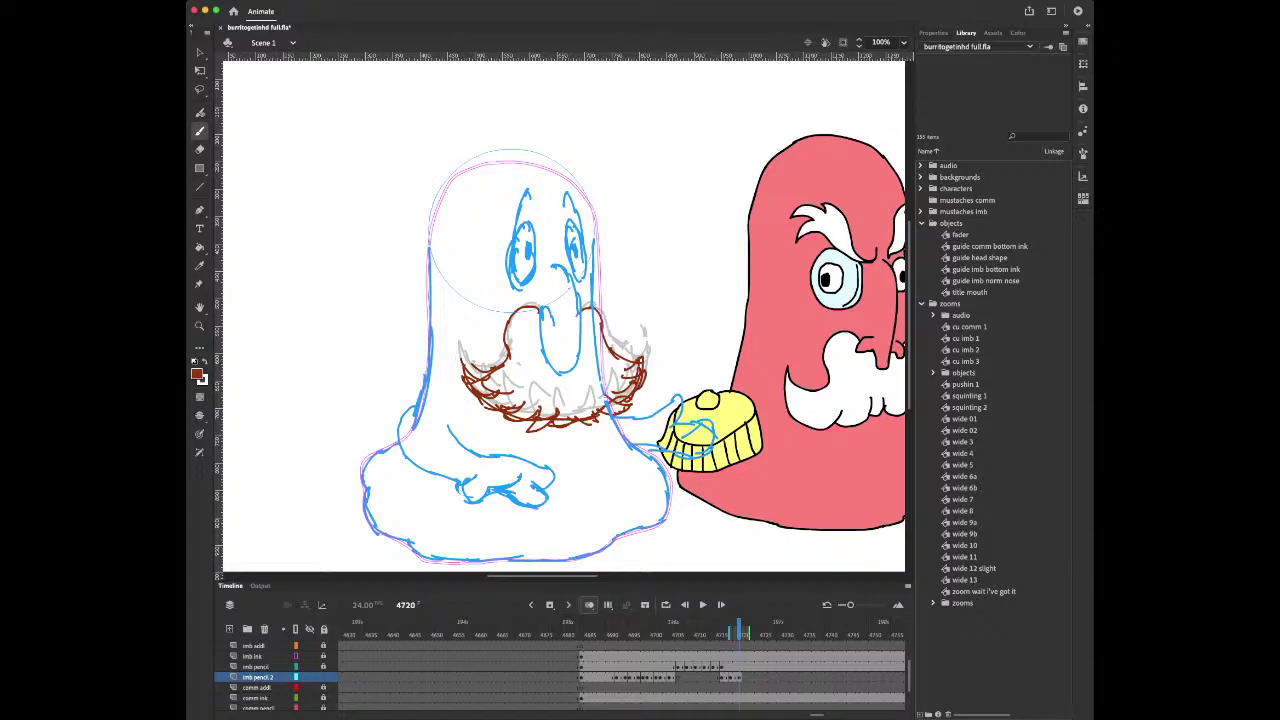
# Review the mustache animation by stepping backward from frame 4720 to around frame 4698
pyautogui.press(',')
pyautogui.press(',')
pyautogui.press(',')
pyautogui.press(',')
pyautogui.press(',')
pyautogui.press(',')
pyautogui.press(',')
pyautogui.press(',')
pyautogui.press(',')
pyautogui.press(',')
pyautogui.press(',')
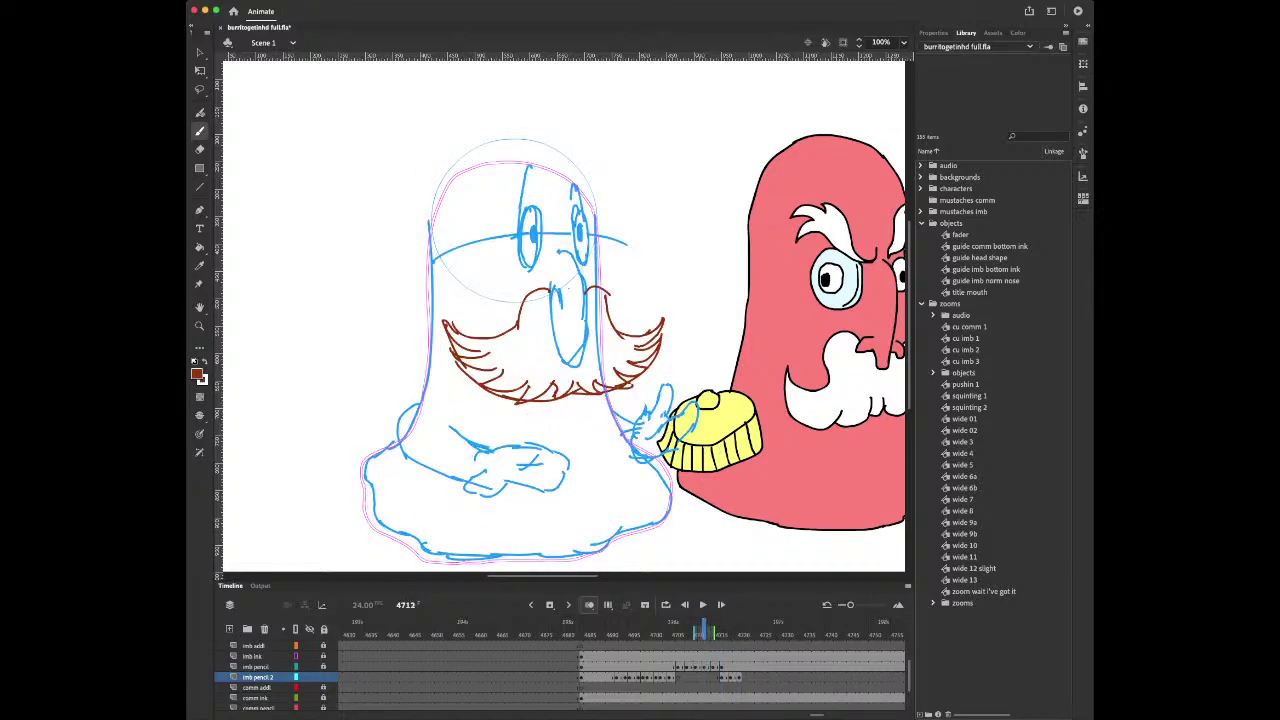
pyautogui.press(',')
pyautogui.press(',')
pyautogui.press(',')
pyautogui.press(',')
pyautogui.press(',')
pyautogui.press(',')
pyautogui.press(',')
pyautogui.press(',')
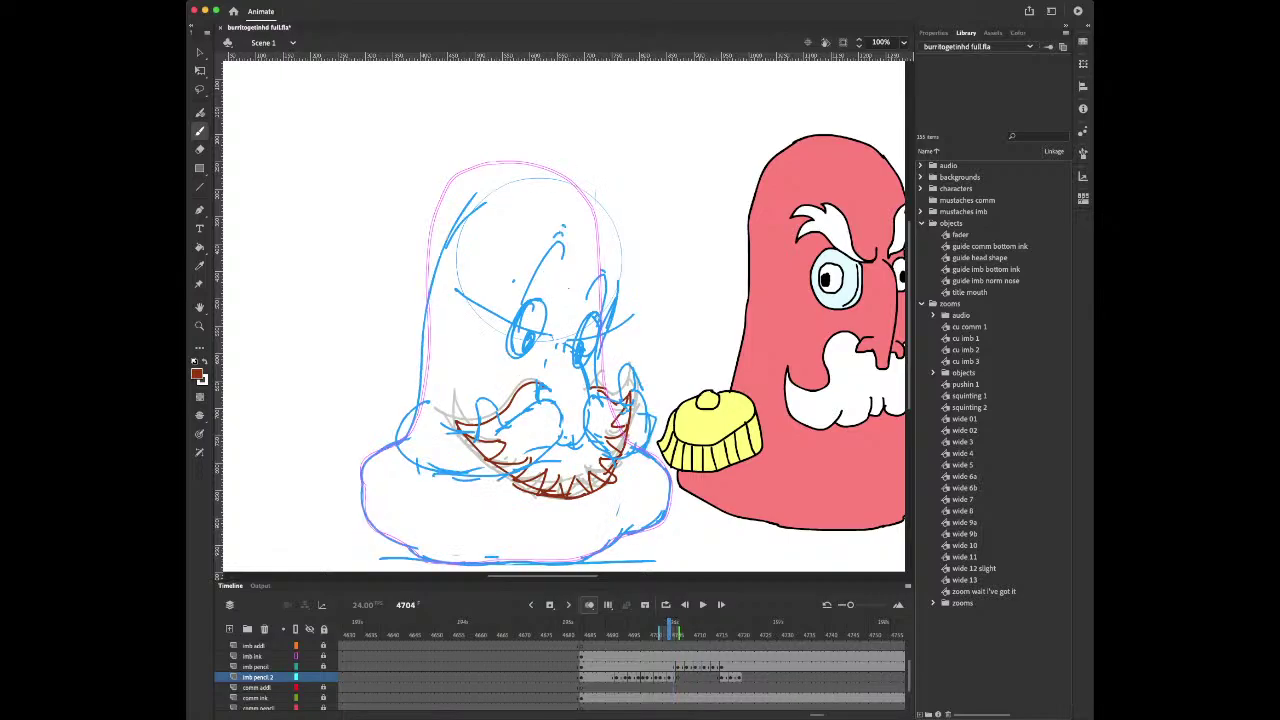
pyautogui.press(',')
pyautogui.press(',')
pyautogui.press(',')
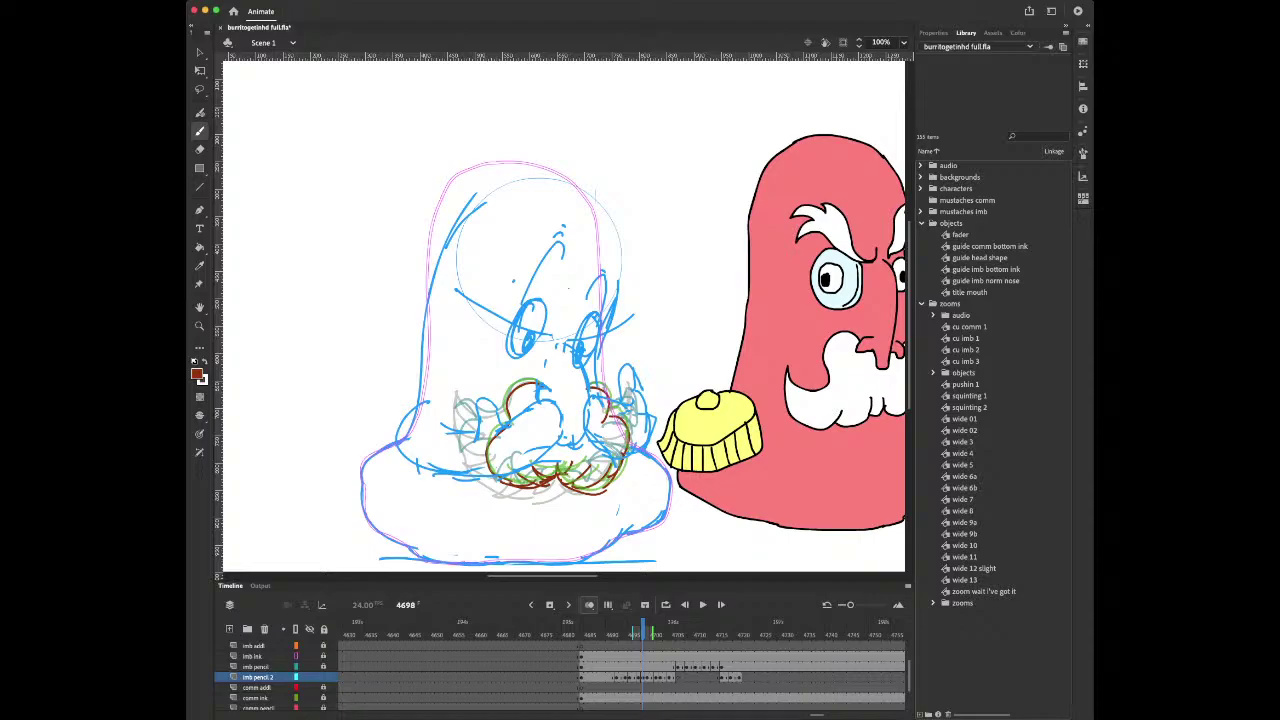
pyautogui.press('.')
pyautogui.press('.')
pyautogui.press('.')
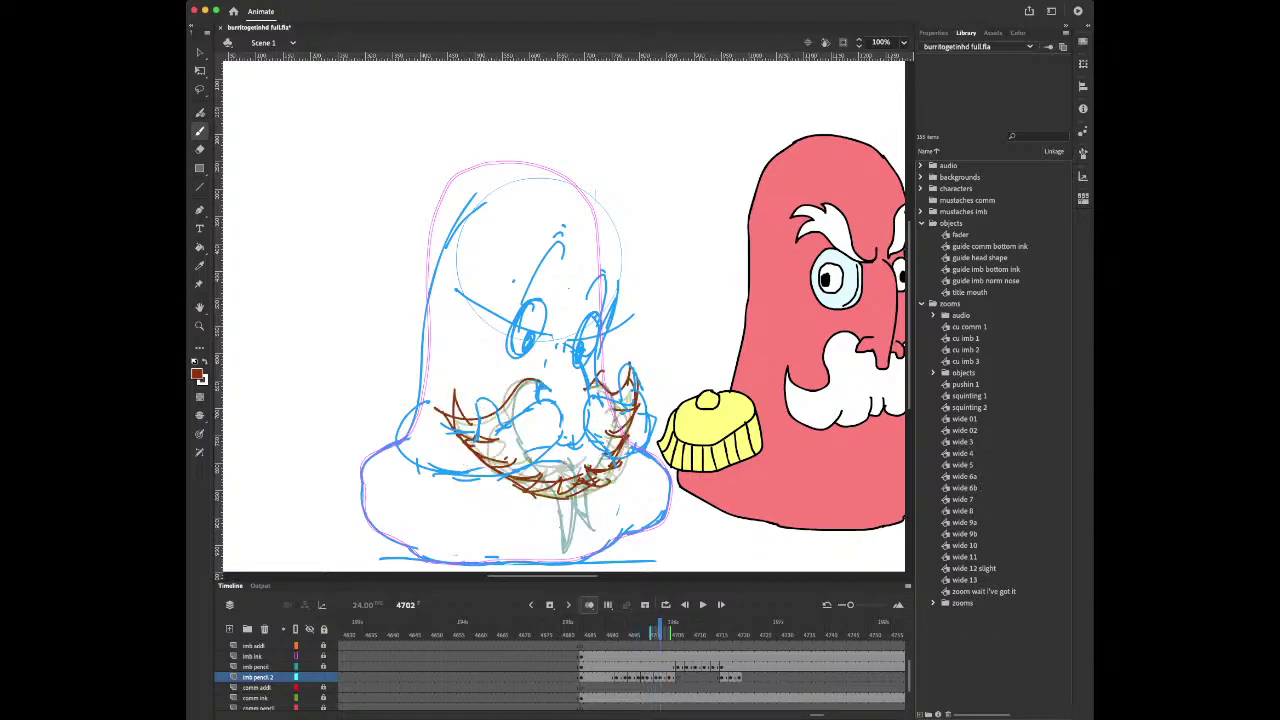
pyautogui.press(',')
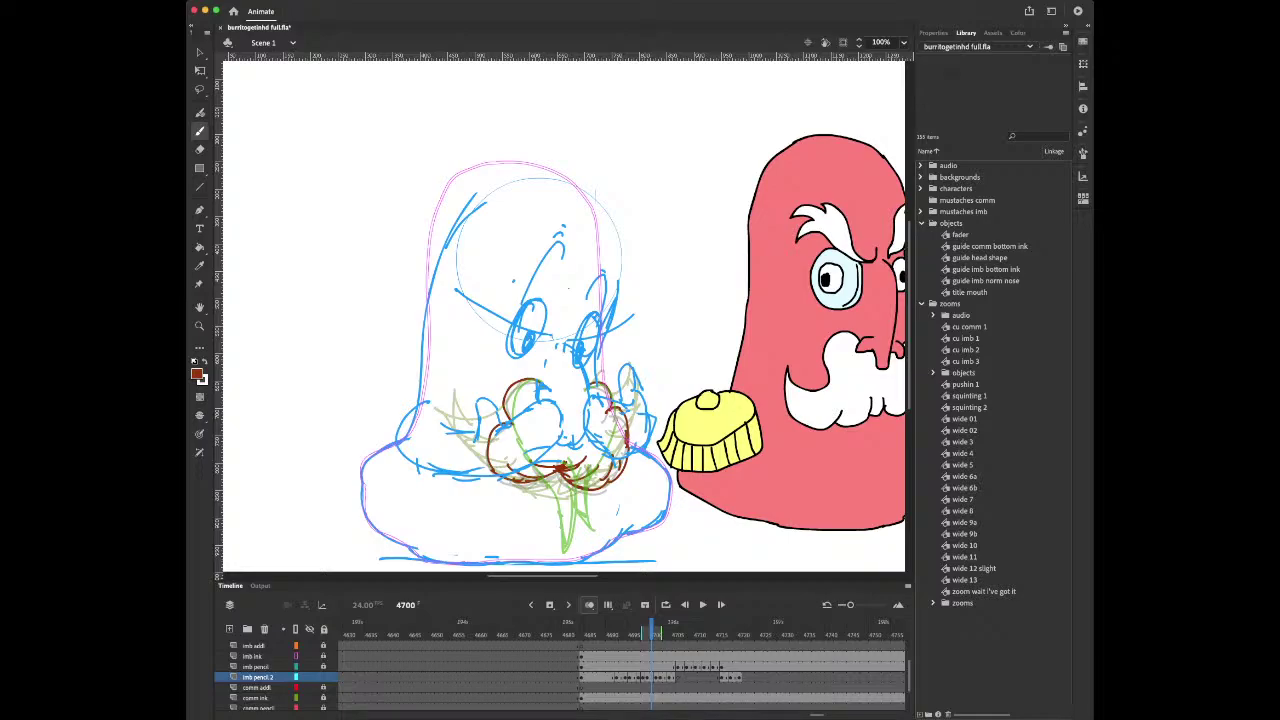
# Step forward through the mustache drawings from frame 4700 past 4714 to check the motion
pyautogui.press('.')
pyautogui.press('.')
pyautogui.press('.')
pyautogui.press('.')
pyautogui.press('.')
pyautogui.press('.')
pyautogui.press('.')
pyautogui.press('.')
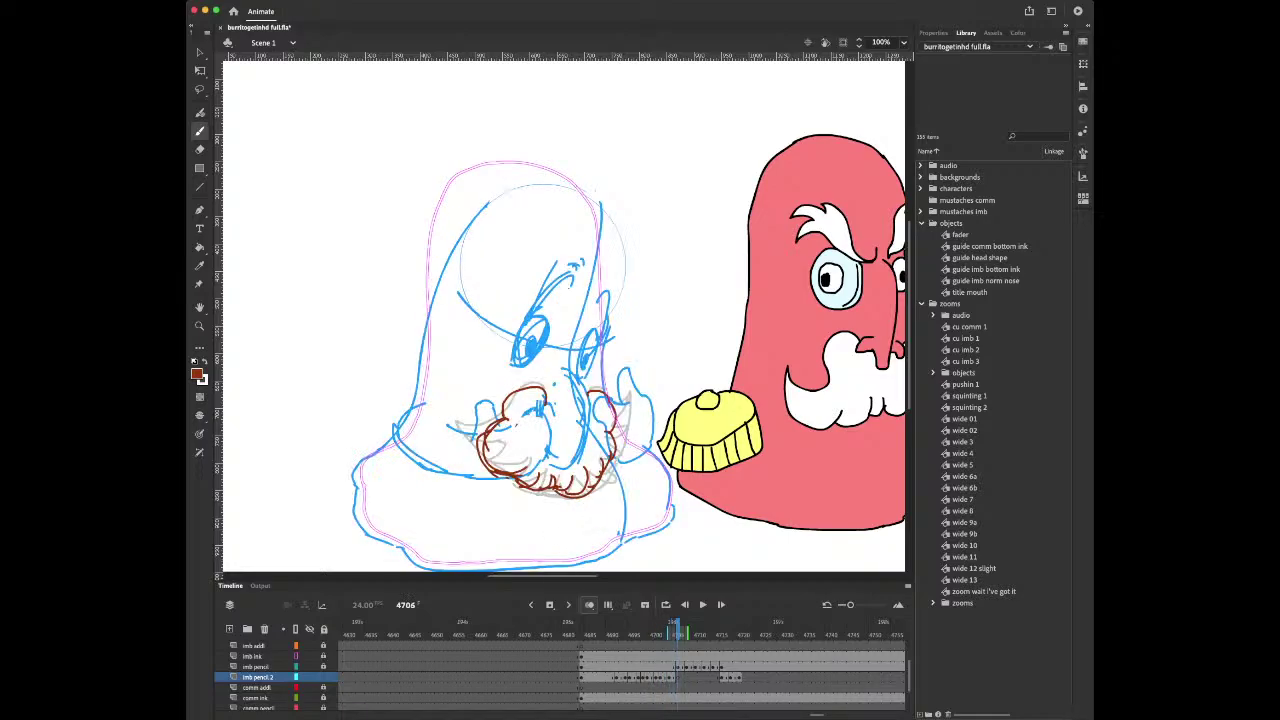
pyautogui.press('.')
pyautogui.press(',')
pyautogui.press(',')
pyautogui.press(',')
pyautogui.press('.')
pyautogui.press('.')
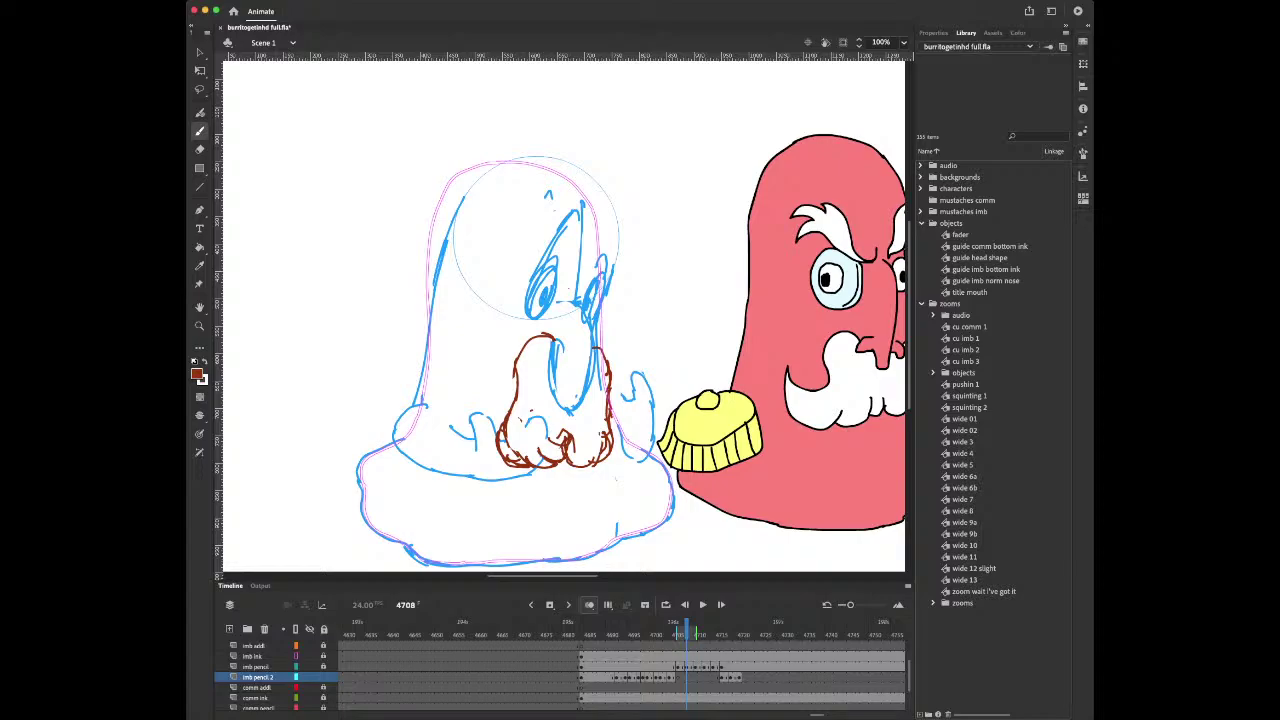
pyautogui.press('.')
pyautogui.press('.')
pyautogui.press('.')
pyautogui.press('.')
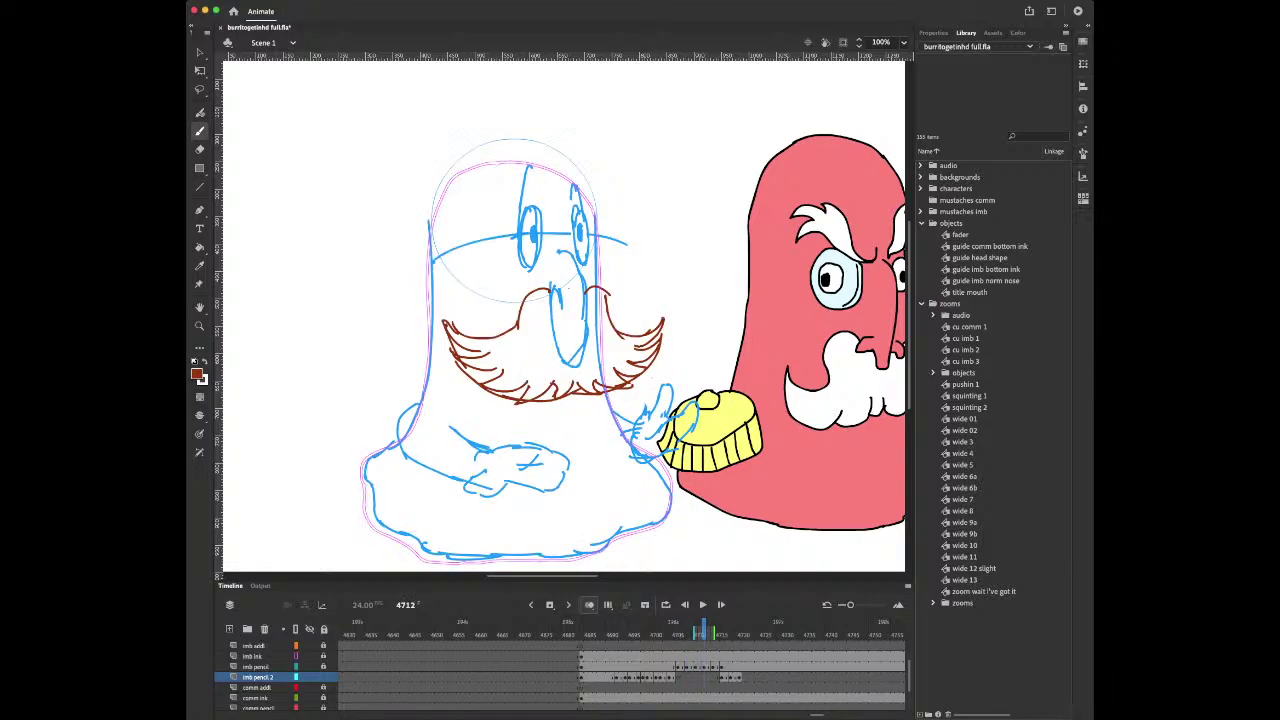
pyautogui.press('.')
pyautogui.press('.')
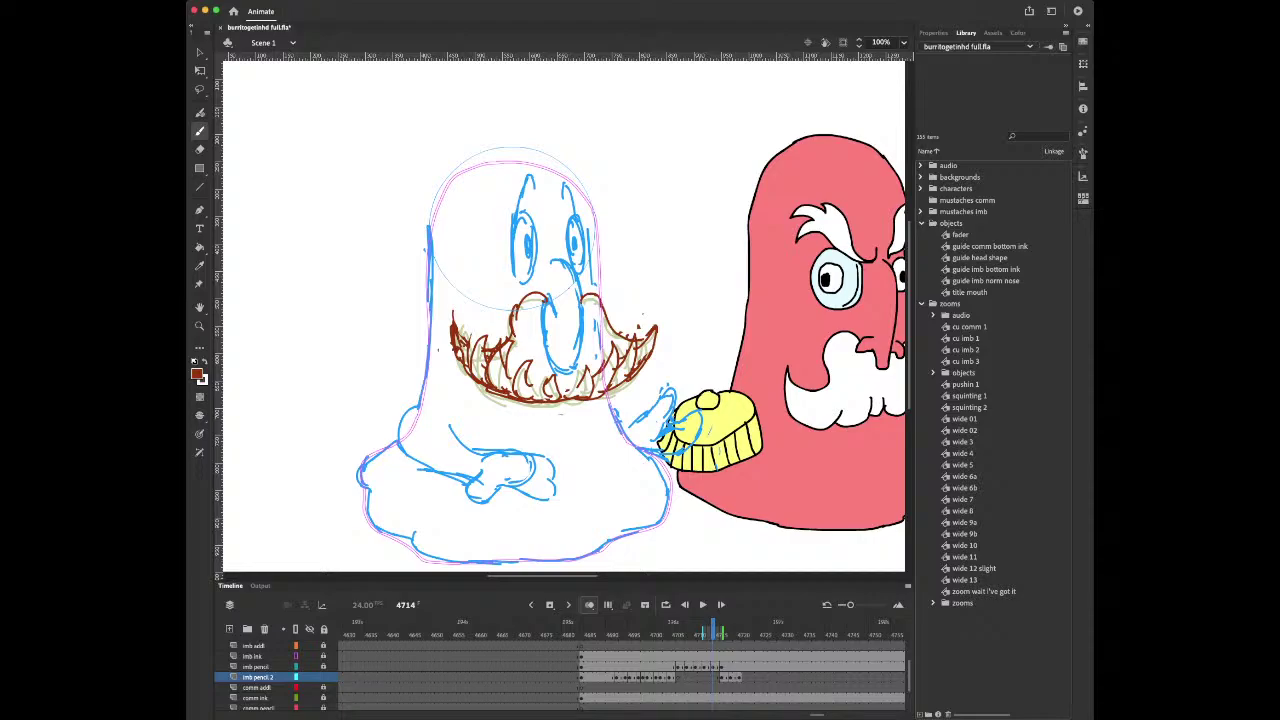
pyautogui.press(',')
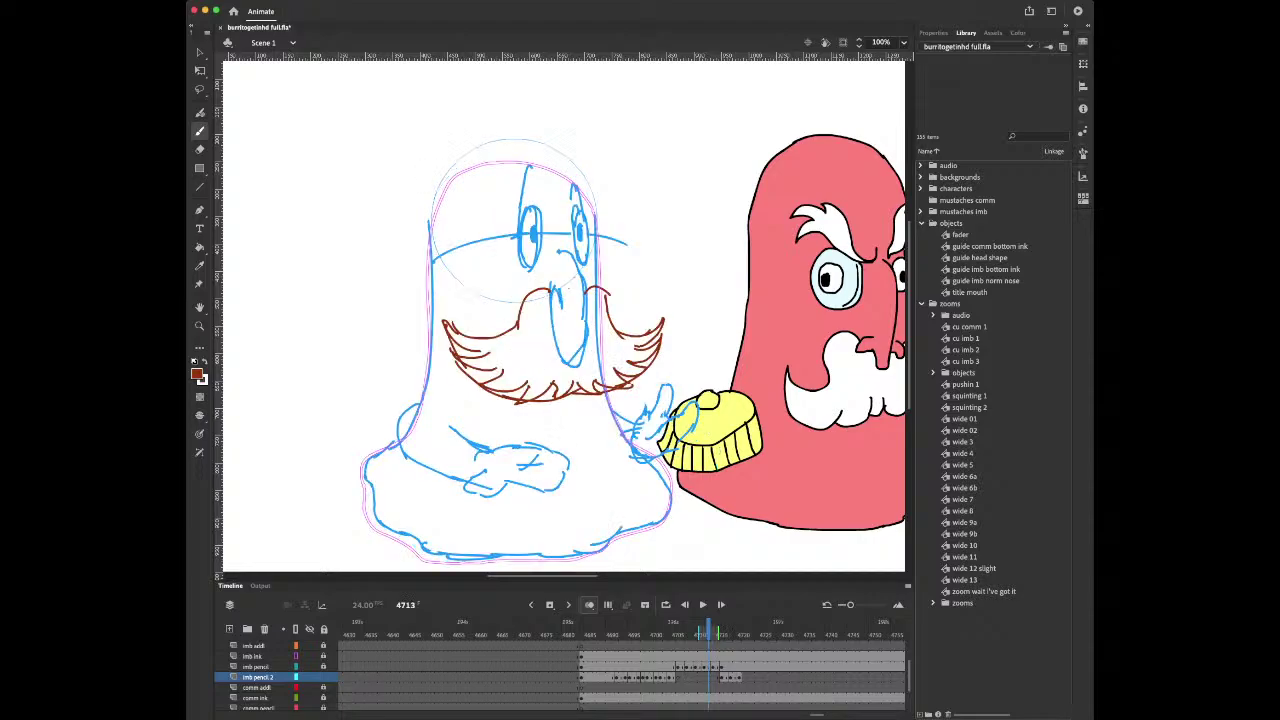
pyautogui.press('.')
pyautogui.press('.')
pyautogui.press('.')
pyautogui.press('.')
pyautogui.press('.')
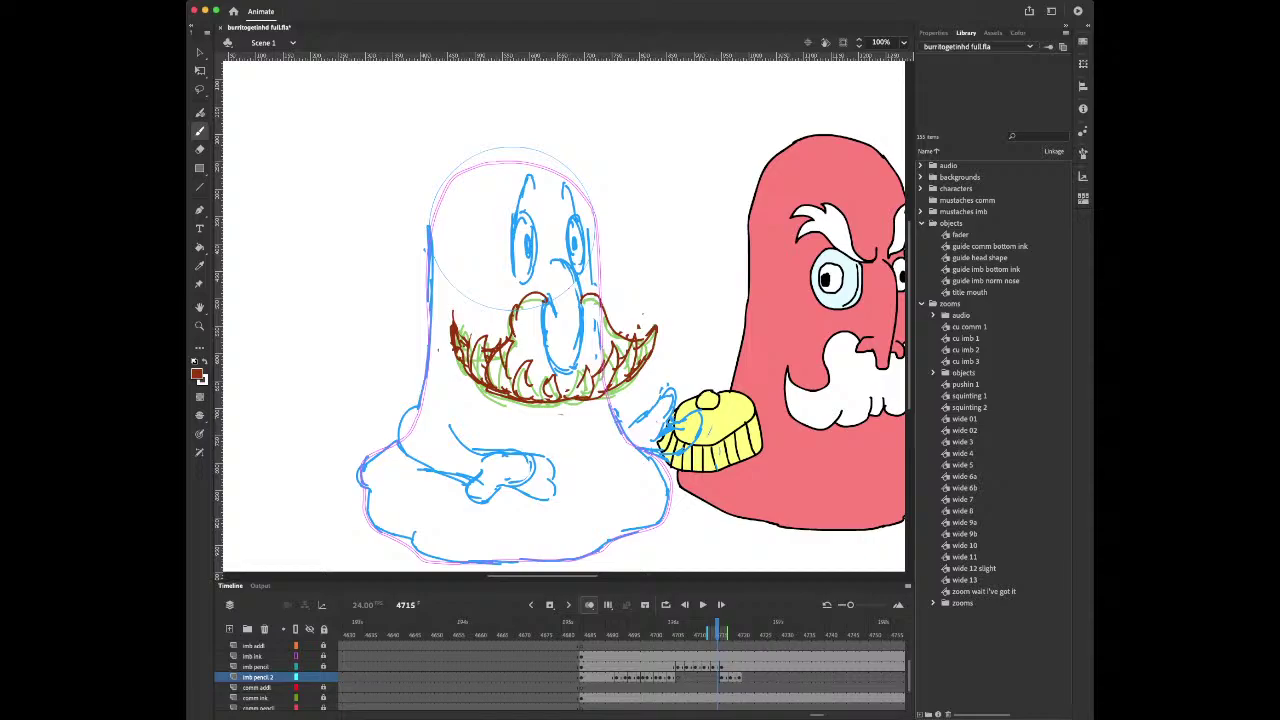
# Compare the mustache poses between frames 4710 and 4719, and play the animation through to frame 4734
pyautogui.press(',')
pyautogui.press(',')
pyautogui.press(',')
pyautogui.press(',')
pyautogui.press(',')
pyautogui.press(',')
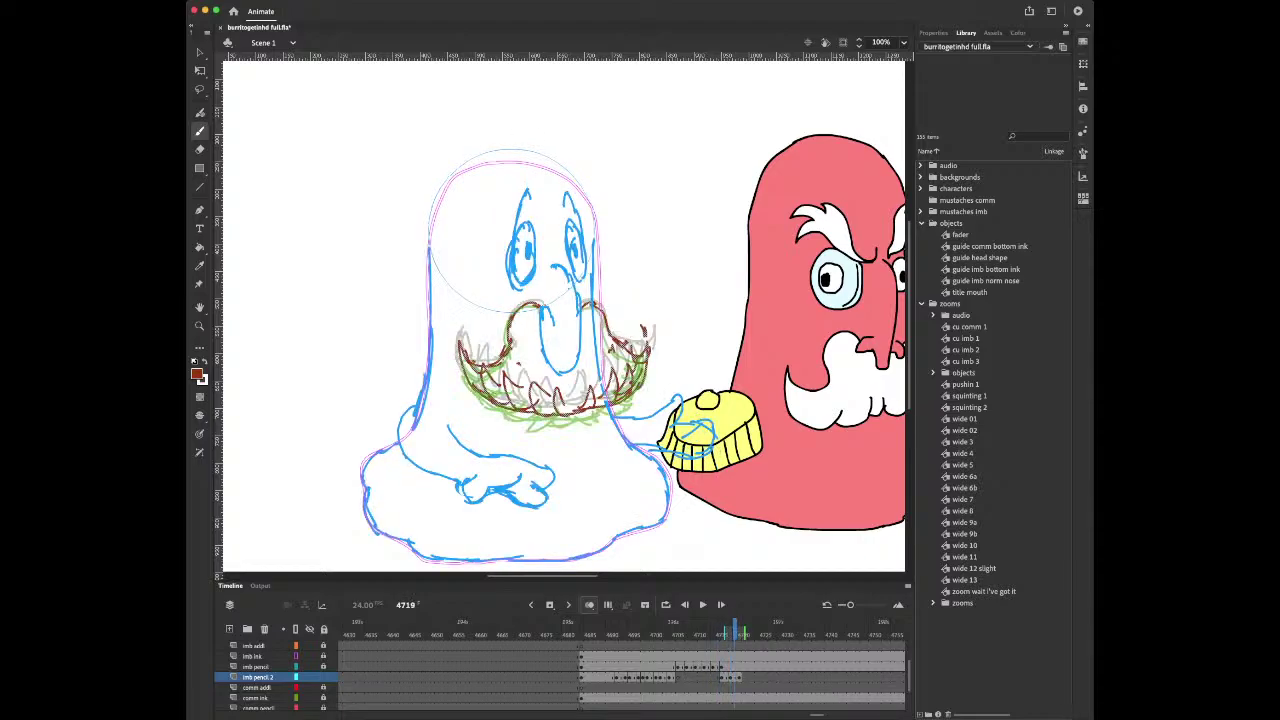
pyautogui.press(',')
pyautogui.press(',')
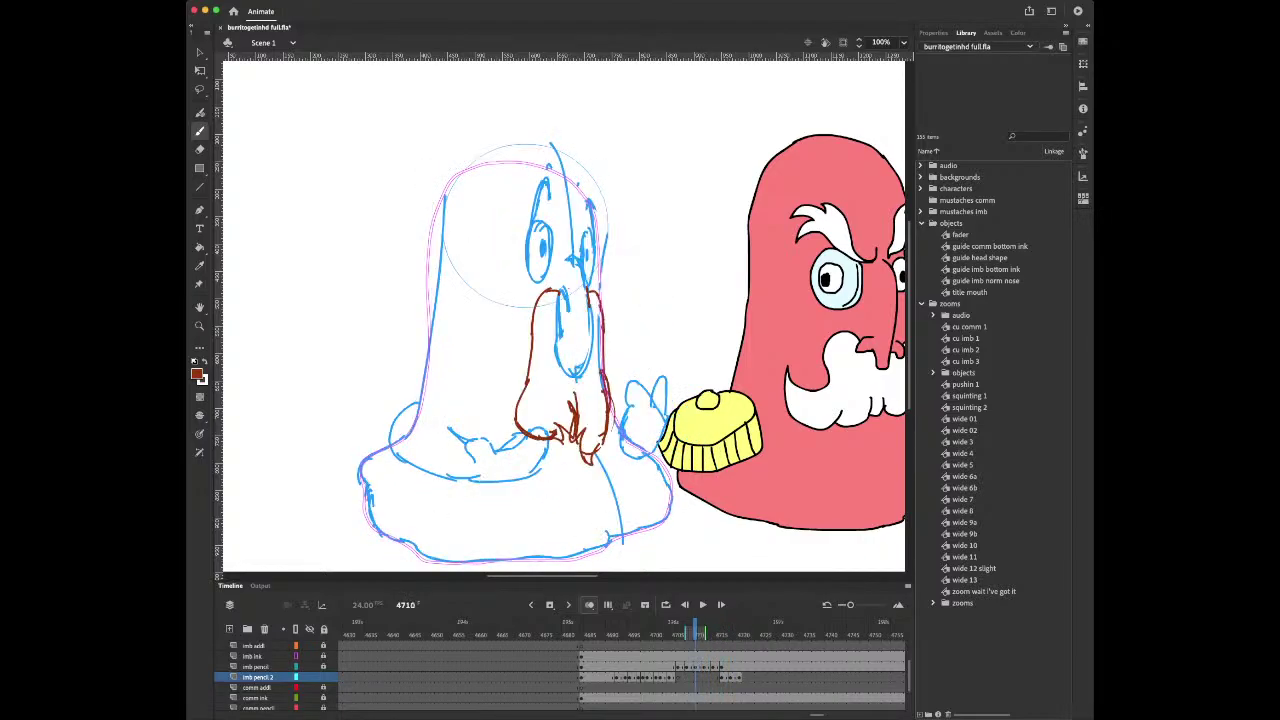
pyautogui.press('.')
pyautogui.press('.')
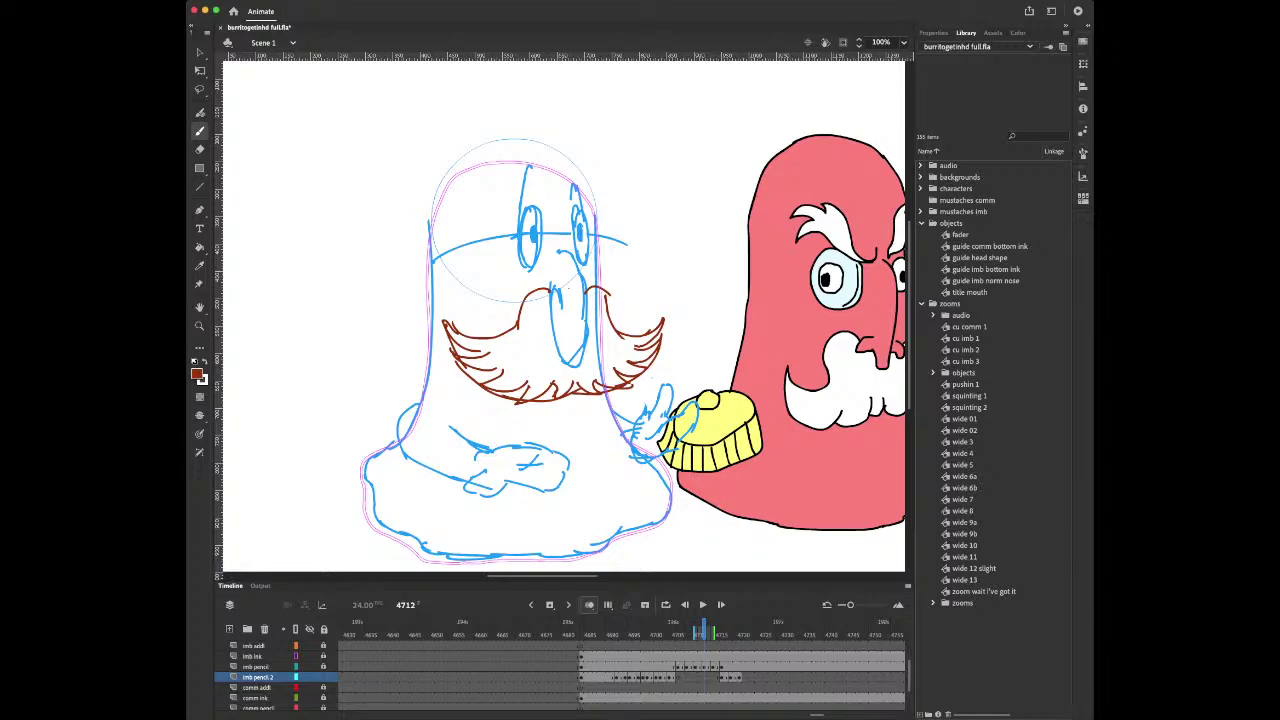
pyautogui.press('Return')
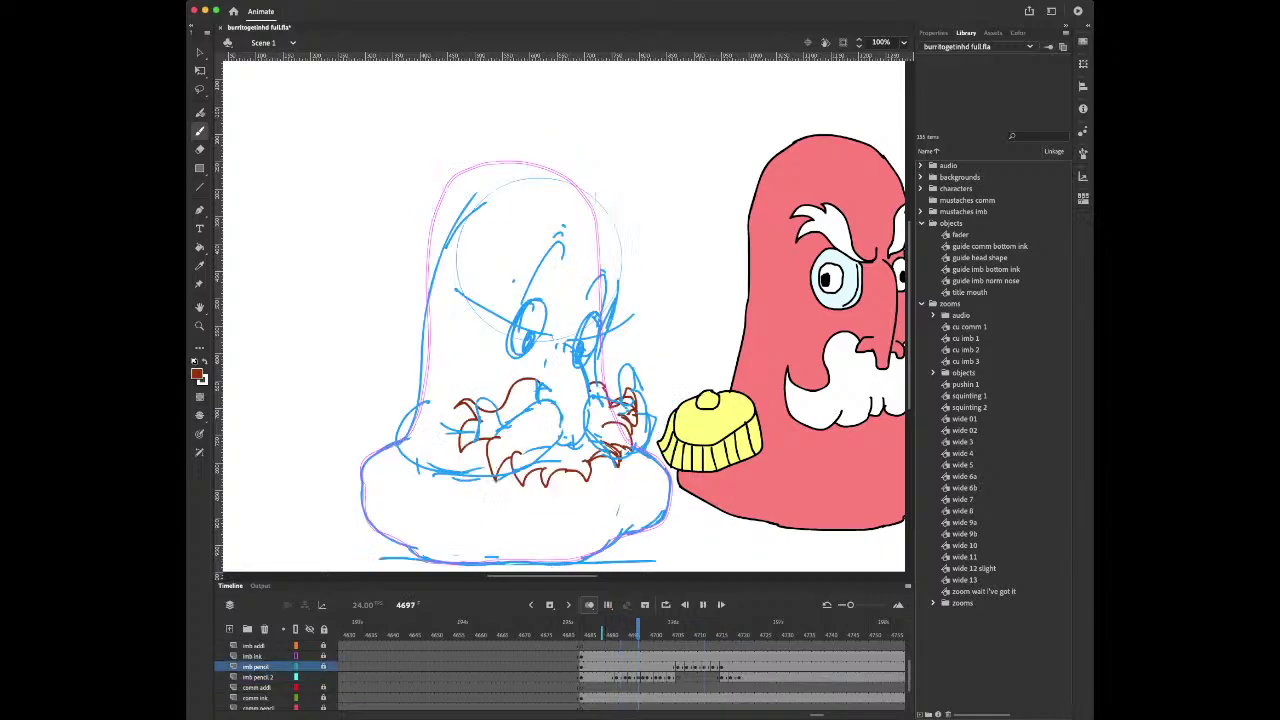
pyautogui.press('Return')
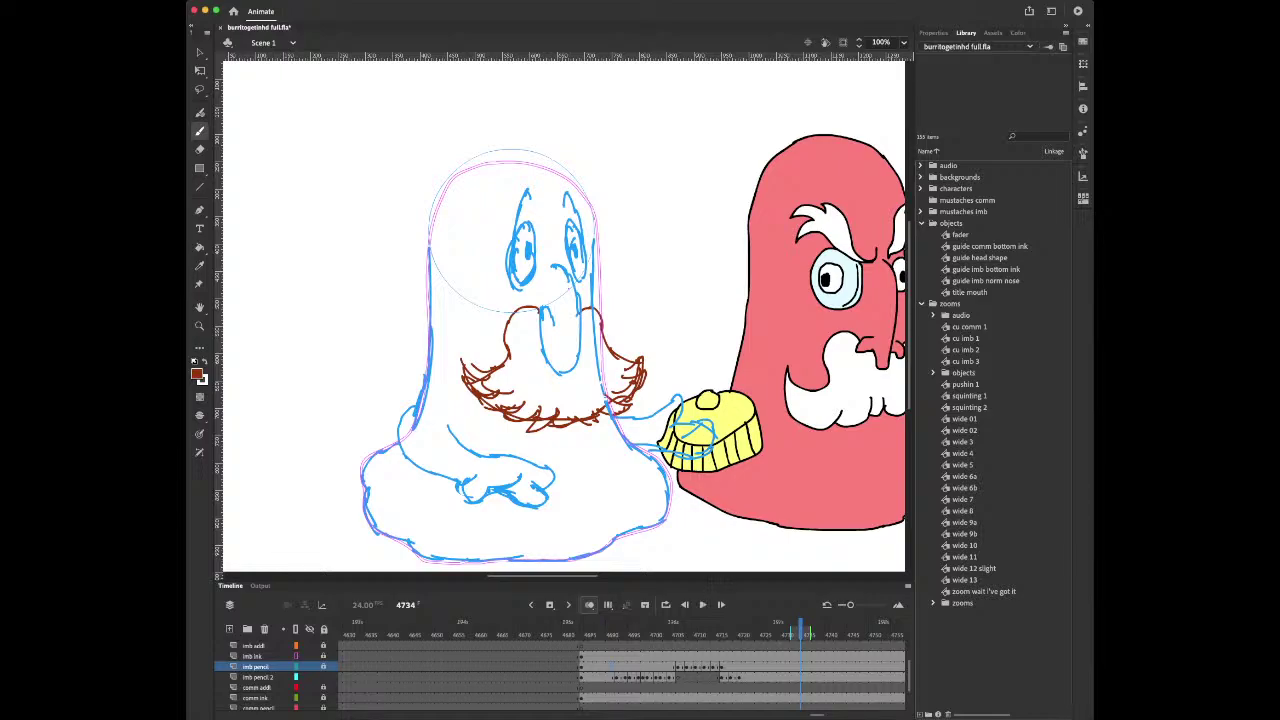
# Insert a keyframe at frame 4722 on imb pencil 2 and scrub back to frame 4717
pyautogui.click(743, 678)
pyautogui.press('.')
pyautogui.press('.')
pyautogui.press(',')
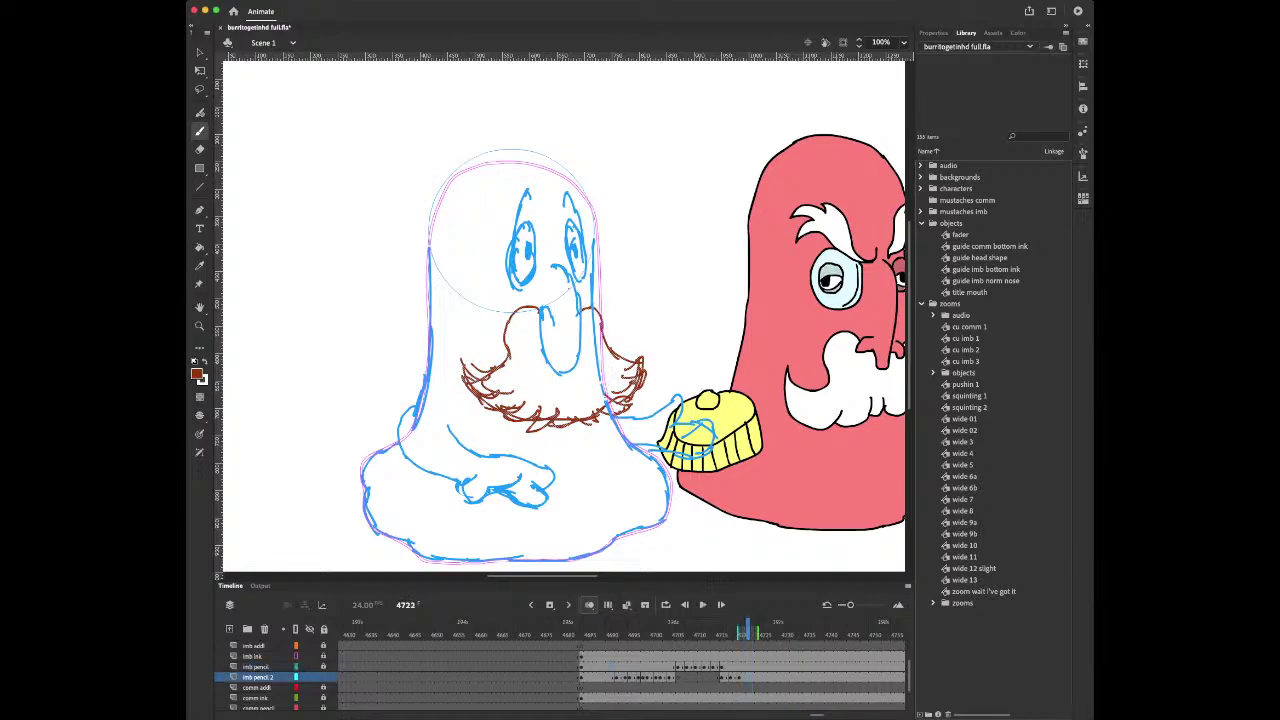
pyautogui.press('F6')
pyautogui.moveTo(748, 634)
pyautogui.mouseDown()
pyautogui.moveTo(726, 634)
pyautogui.moveTo(766, 634)
pyautogui.moveTo(726, 634)
pyautogui.mouseUp()
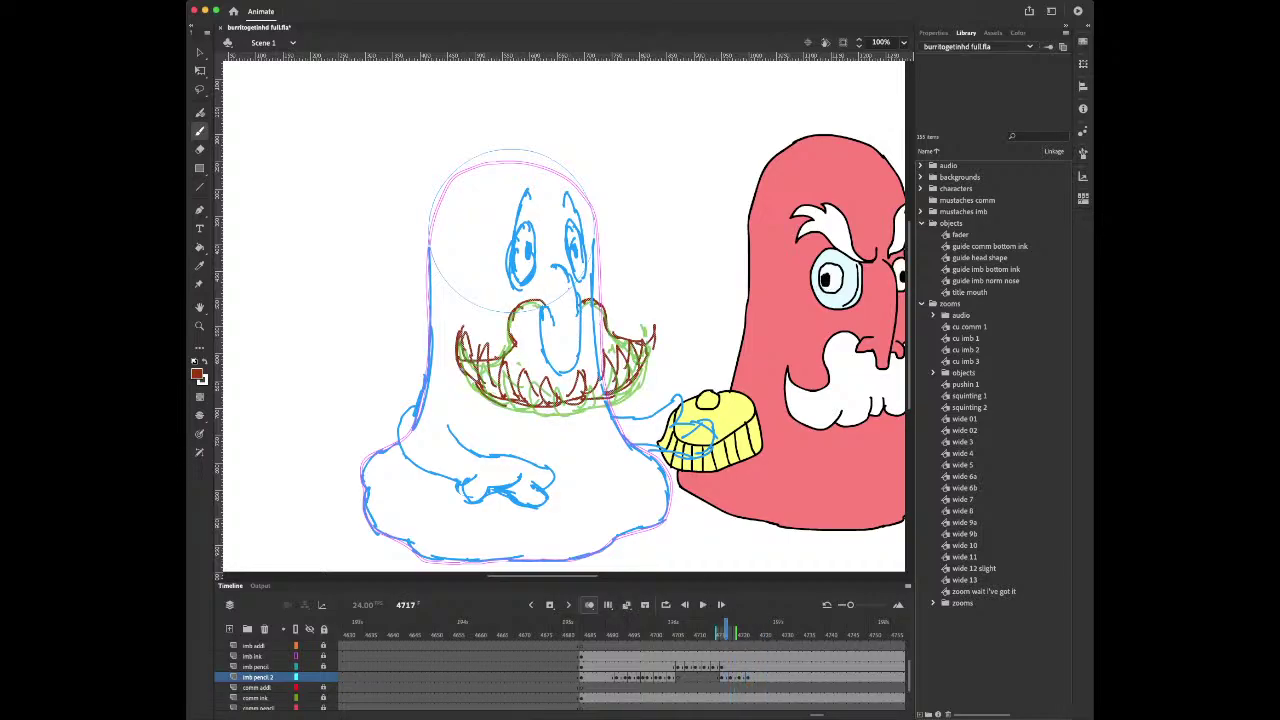
# Compare the mustache drawings at frames 4718 and 4720 and play back the animation leading up to them
pyautogui.click(730, 678)
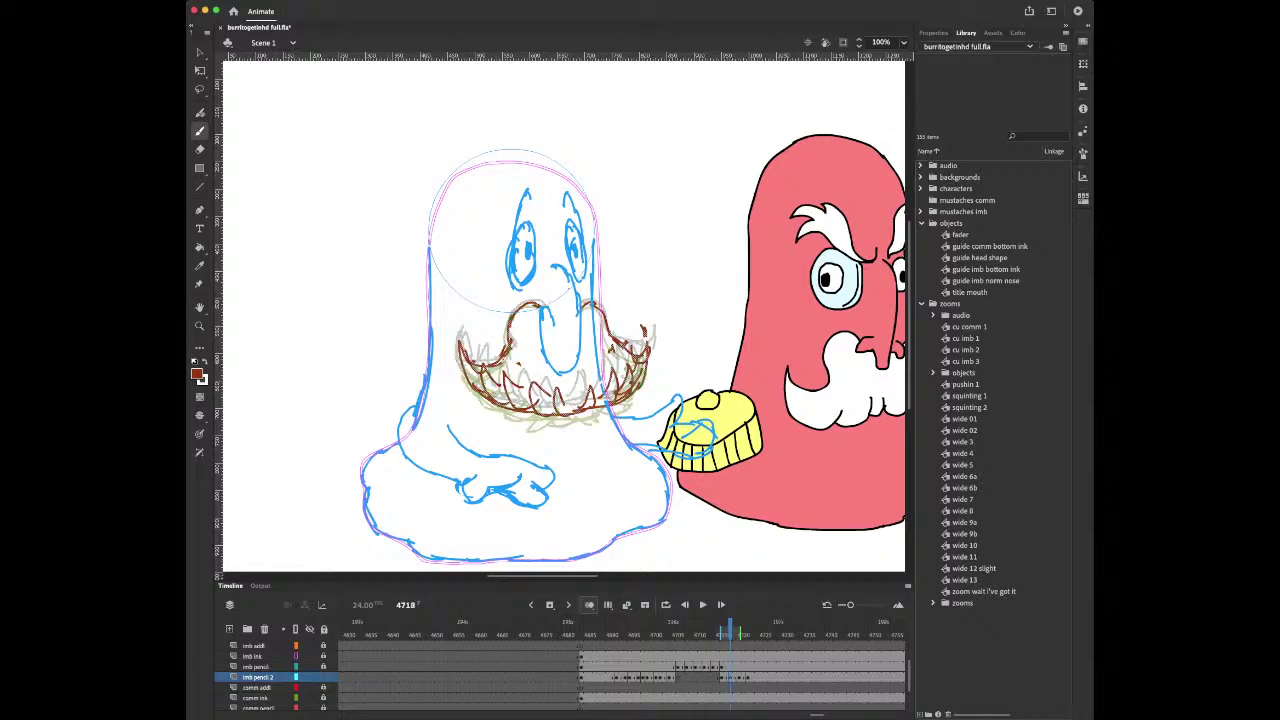
pyautogui.click(757, 678)
pyautogui.click(730, 678)
pyautogui.hscroll(3, 640, 665)
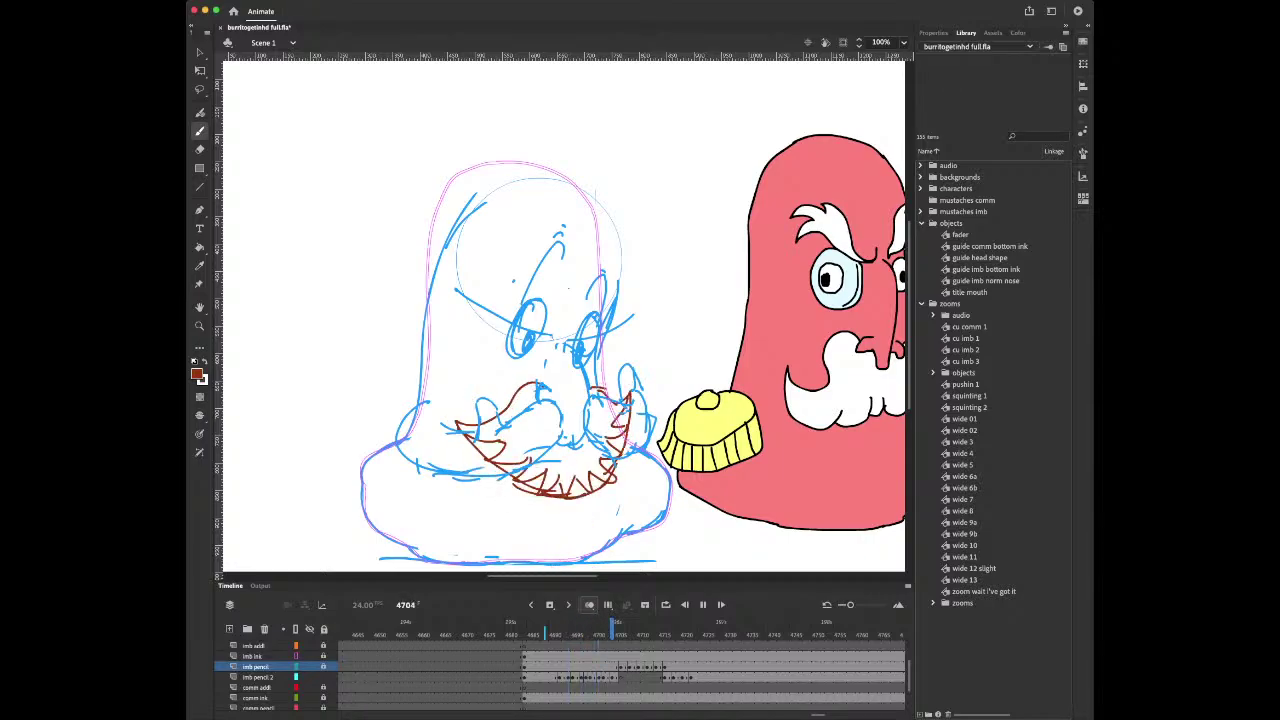
pyautogui.press('Return')
pyautogui.click(682, 667)
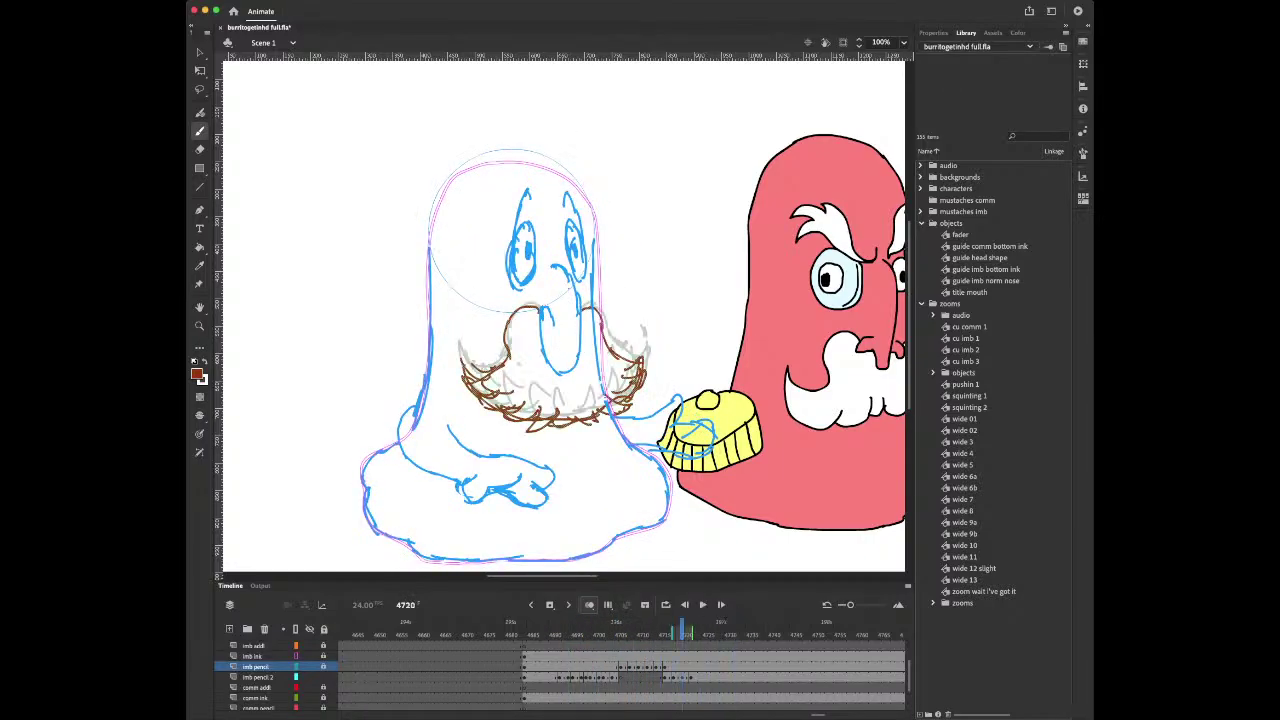
pyautogui.click(695, 678)
pyautogui.press(',')
pyautogui.press(',')
pyautogui.press(',')
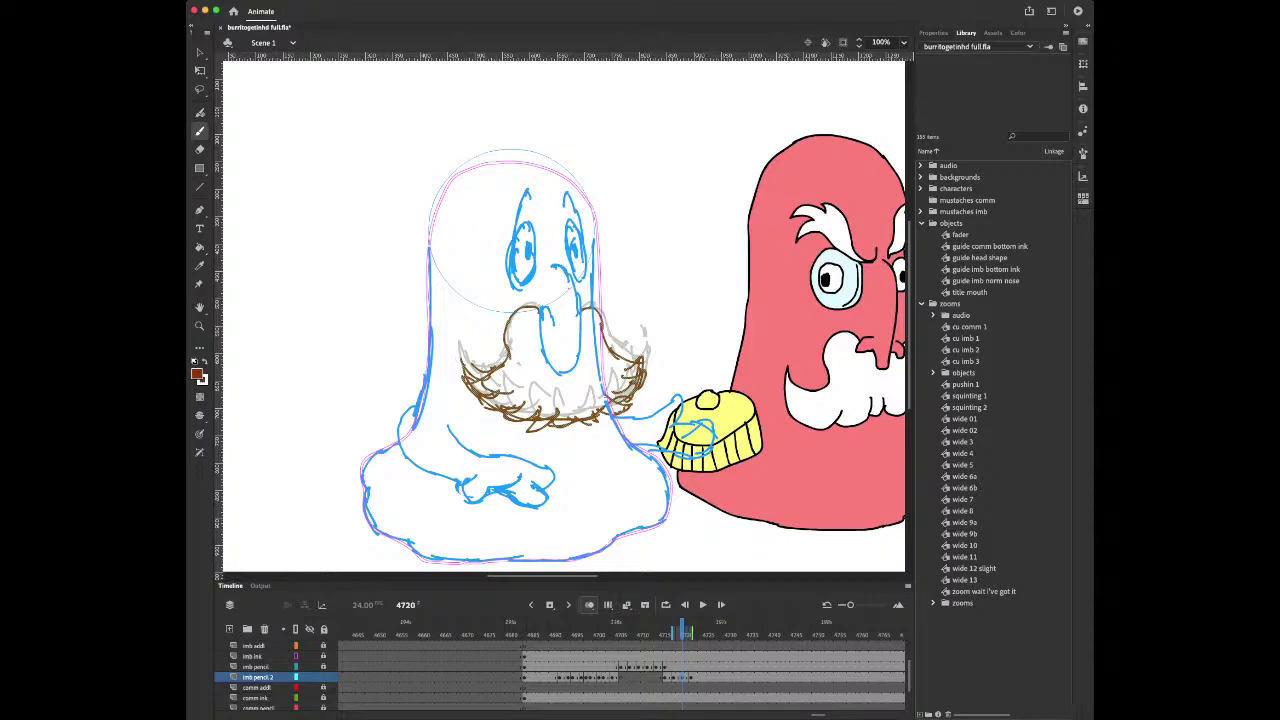
# Clear the mustache drawing at frame 4720 on imb pencil 2 and check the neighbouring frames up to 4722
pyautogui.press('.')
pyautogui.press('.')
pyautogui.press('.')
pyautogui.press('.')
pyautogui.press(',')
pyautogui.press(',')
pyautogui.press(',')
pyautogui.press(',')
pyautogui.press('.')
pyautogui.press('.')
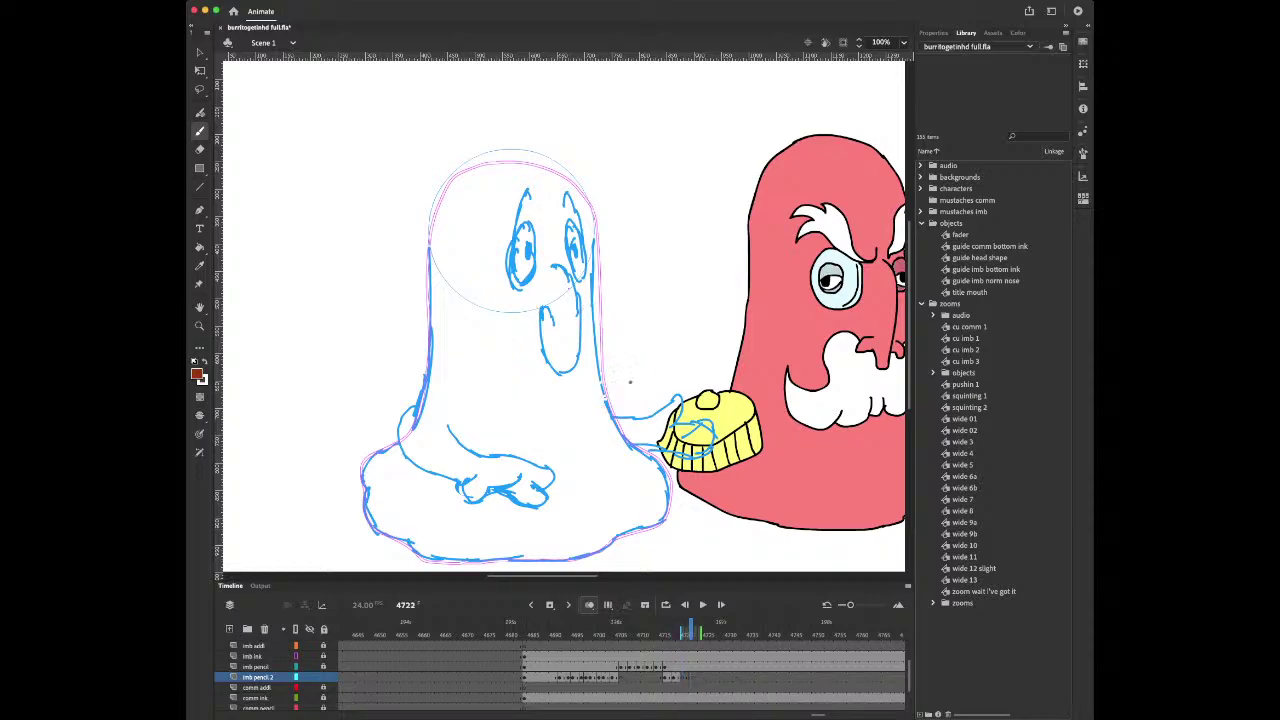
pyautogui.press(',')
pyautogui.press(',')
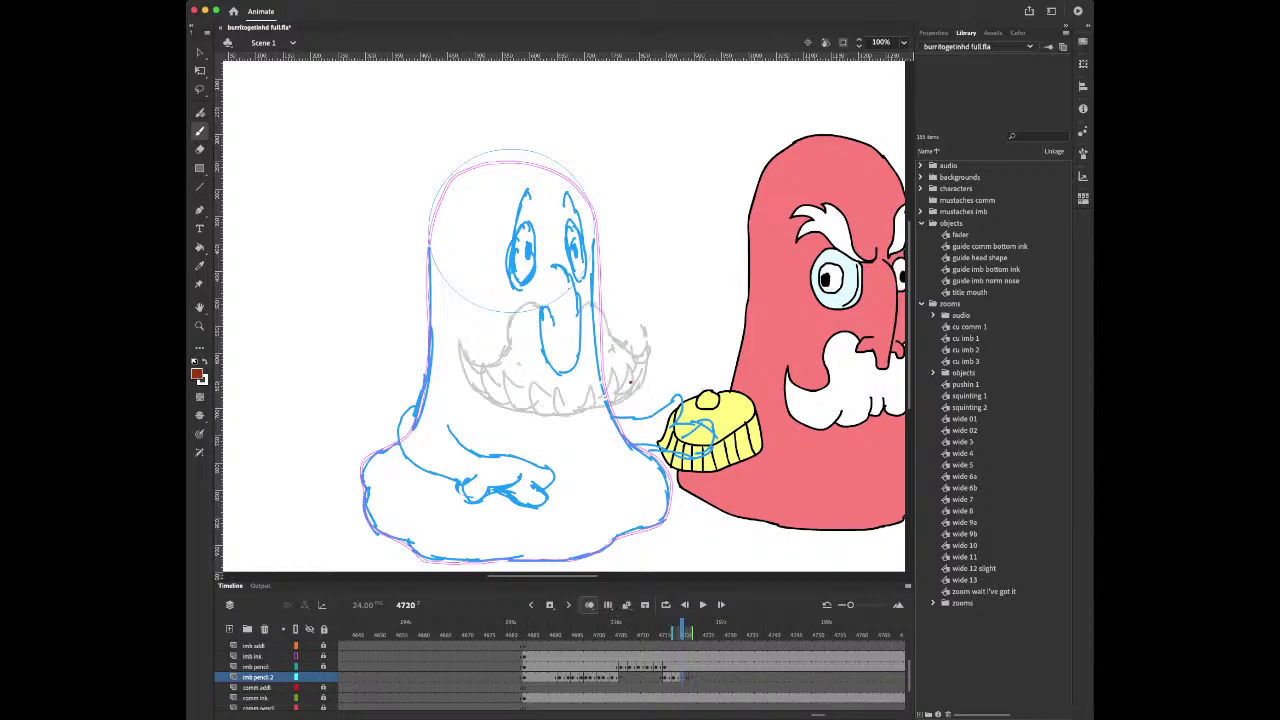
# Play back the mustache animation and insert a blank keyframe at frame 4720 on the imb pencil 2 layer
pyautogui.press('Return')
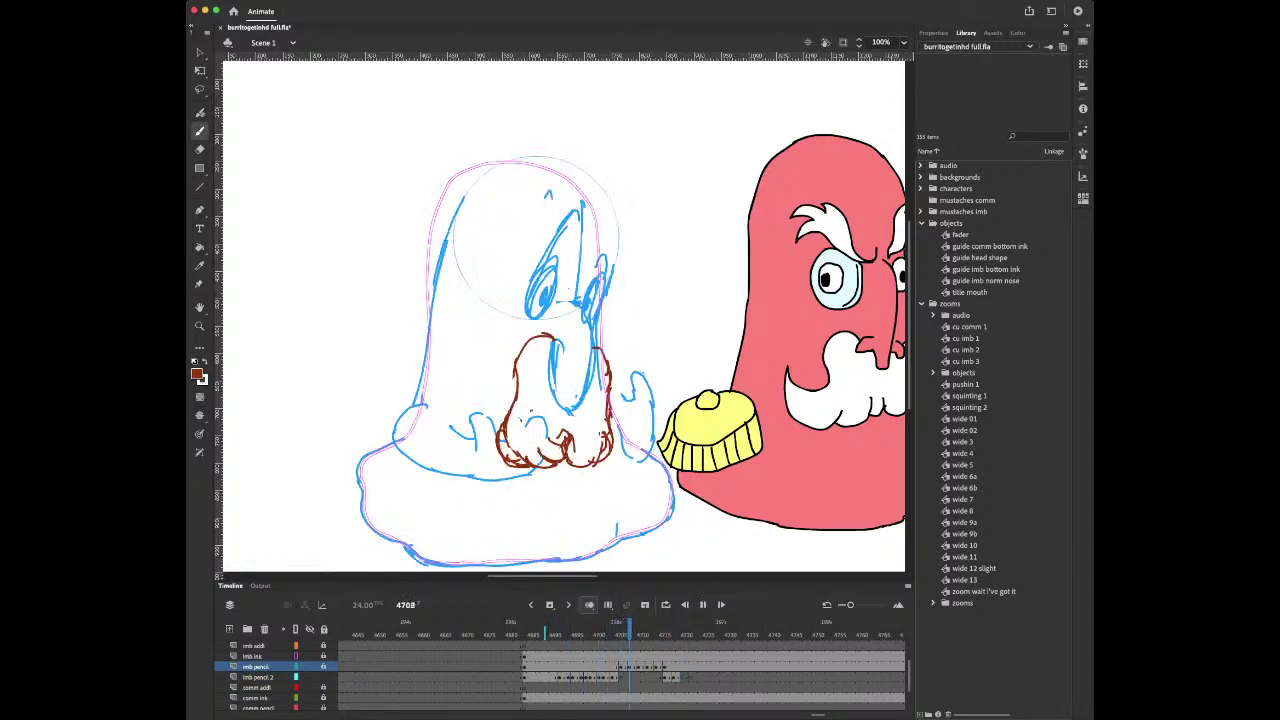
pyautogui.press('Return')
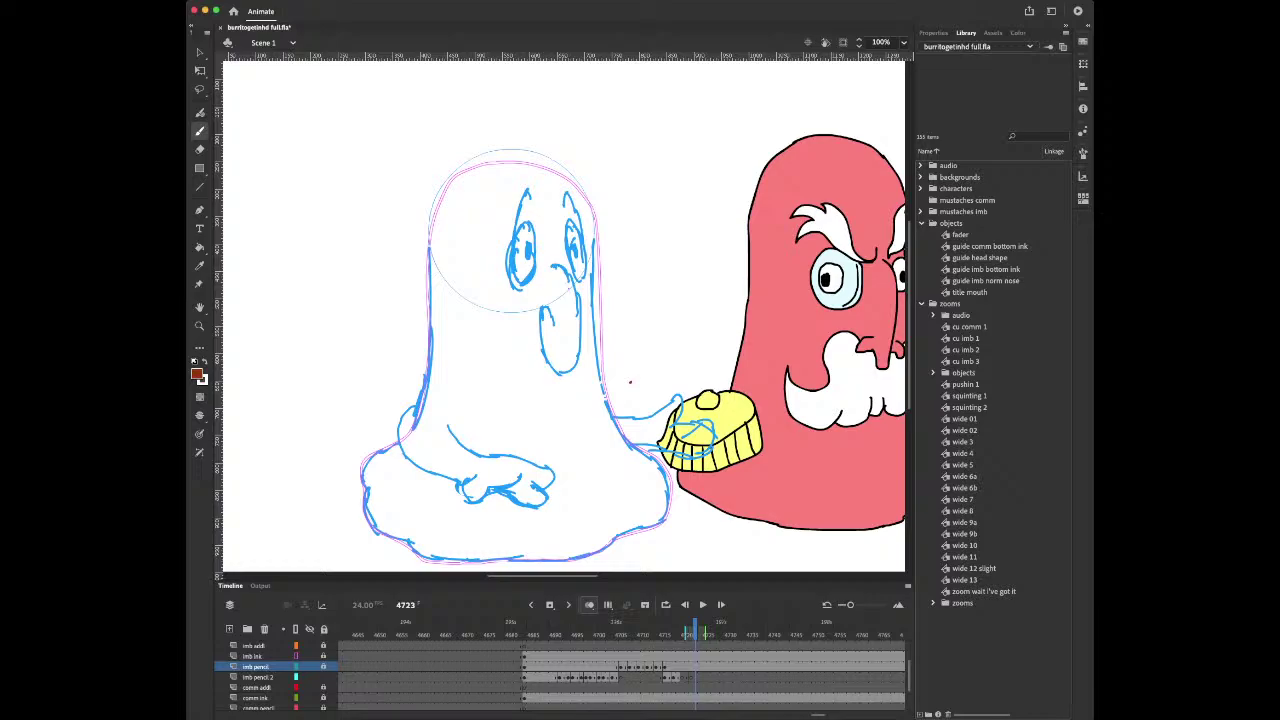
pyautogui.press(',')
pyautogui.press(',')
pyautogui.press(',')
pyautogui.press('Down')
pyautogui.press('F7')
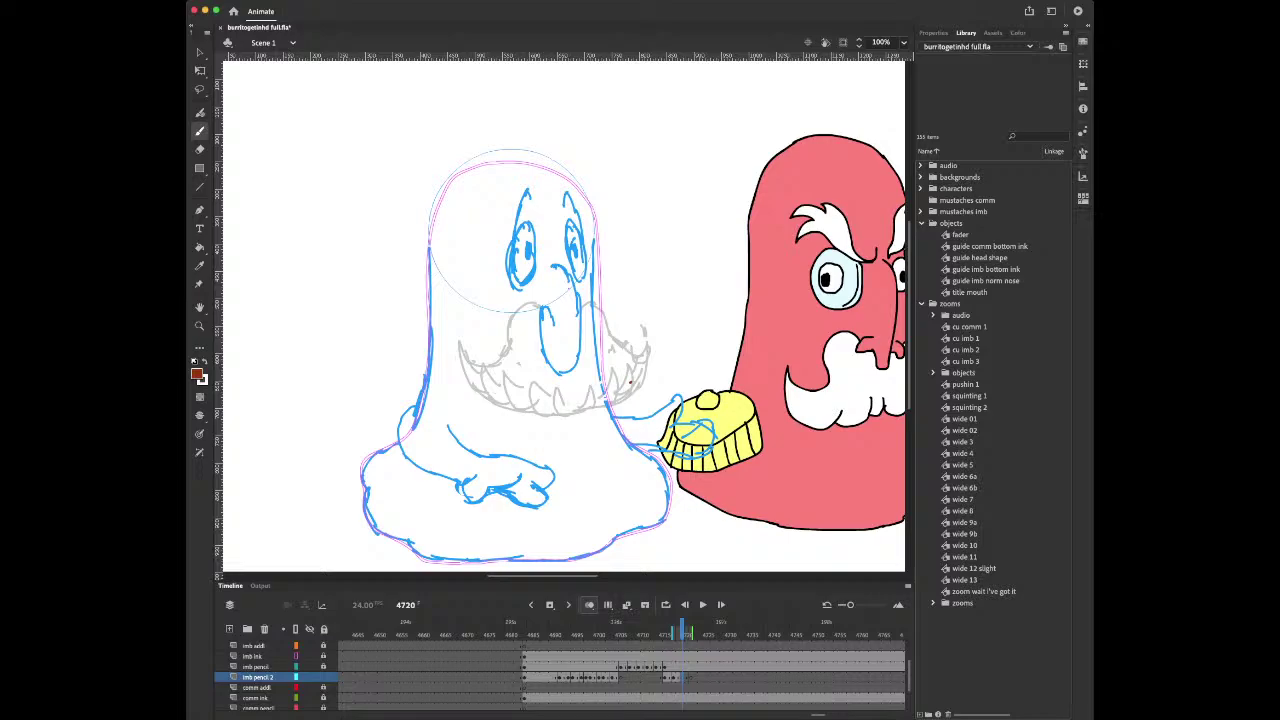
# Rough in the mustache outline at frame 4720 with a shallow lower curve and pointed tips flaring outward to both sides
pyautogui.moveTo(540, 310)
pyautogui.mouseDown()
pyautogui.moveTo(506, 330)
pyautogui.moveTo(502, 350)
pyautogui.moveTo(442, 362)
pyautogui.moveTo(574, 406)
pyautogui.moveTo(620, 396)
pyautogui.mouseUp()
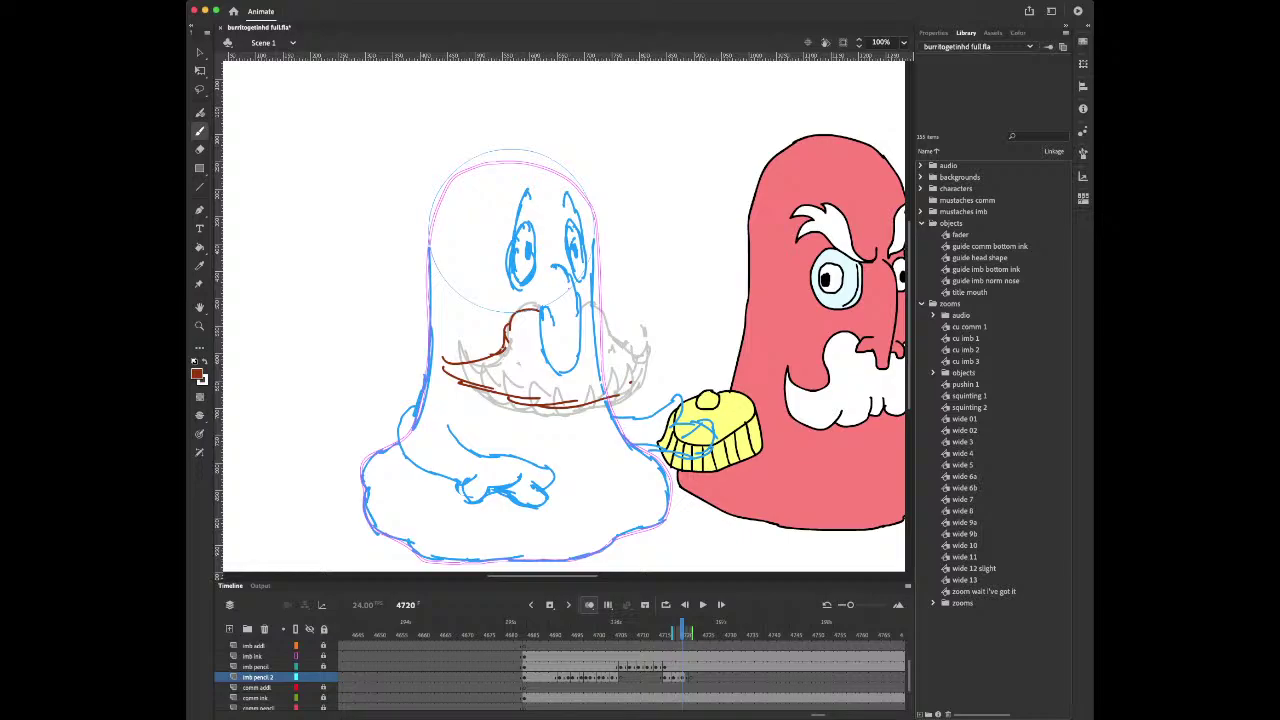
pyautogui.moveTo(434, 356)
pyautogui.mouseDown()
pyautogui.moveTo(544, 401)
pyautogui.moveTo(534, 396)
pyautogui.moveTo(646, 385)
pyautogui.mouseUp()
pyautogui.moveTo(580, 316); pyautogui.dragTo(672, 360)
pyautogui.moveTo(606, 399)
pyautogui.mouseDown()
pyautogui.moveTo(668, 359)
pyautogui.moveTo(635, 385)
pyautogui.mouseUp()
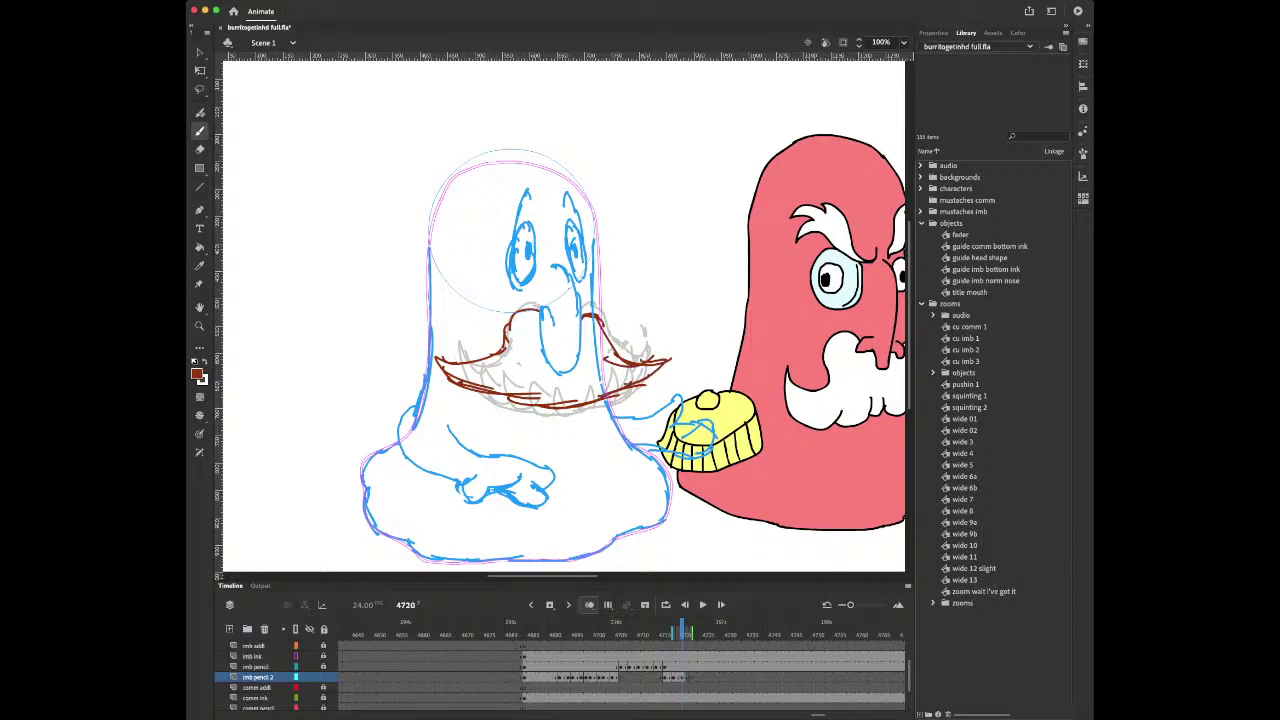
pyautogui.moveTo(432, 358); pyautogui.dragTo(464, 363)
pyautogui.press('e')
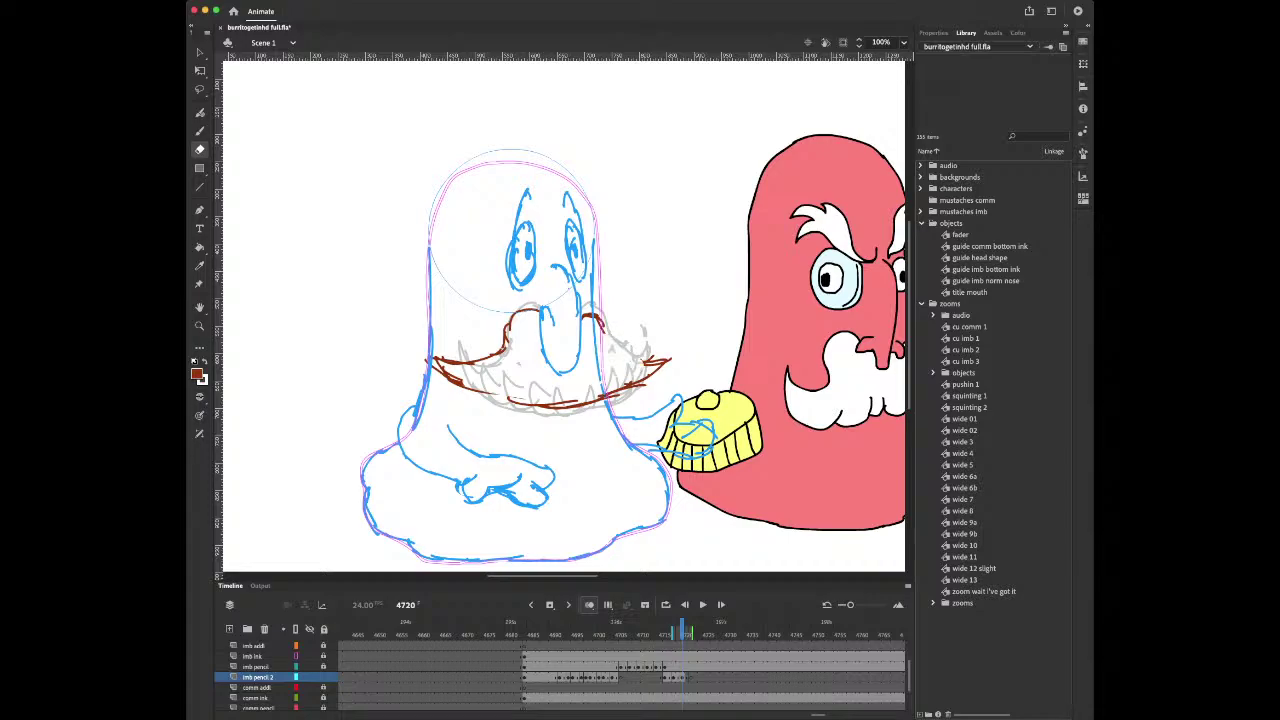
# Redraw the mustache's curve beside the nose at frame 4720 and add hair strokes along its lower edge and tips
pyautogui.press('b')
pyautogui.moveTo(584, 306)
pyautogui.mouseDown()
pyautogui.moveTo(612, 352)
pyautogui.moveTo(648, 364)
pyautogui.moveTo(664, 354)
pyautogui.mouseUp()
pyautogui.moveTo(534, 312)
pyautogui.mouseDown()
pyautogui.moveTo(496, 358)
pyautogui.moveTo(422, 364)
pyautogui.moveTo(552, 405)
pyautogui.moveTo(662, 362)
pyautogui.moveTo(626, 350)
pyautogui.mouseUp()
pyautogui.press('e')
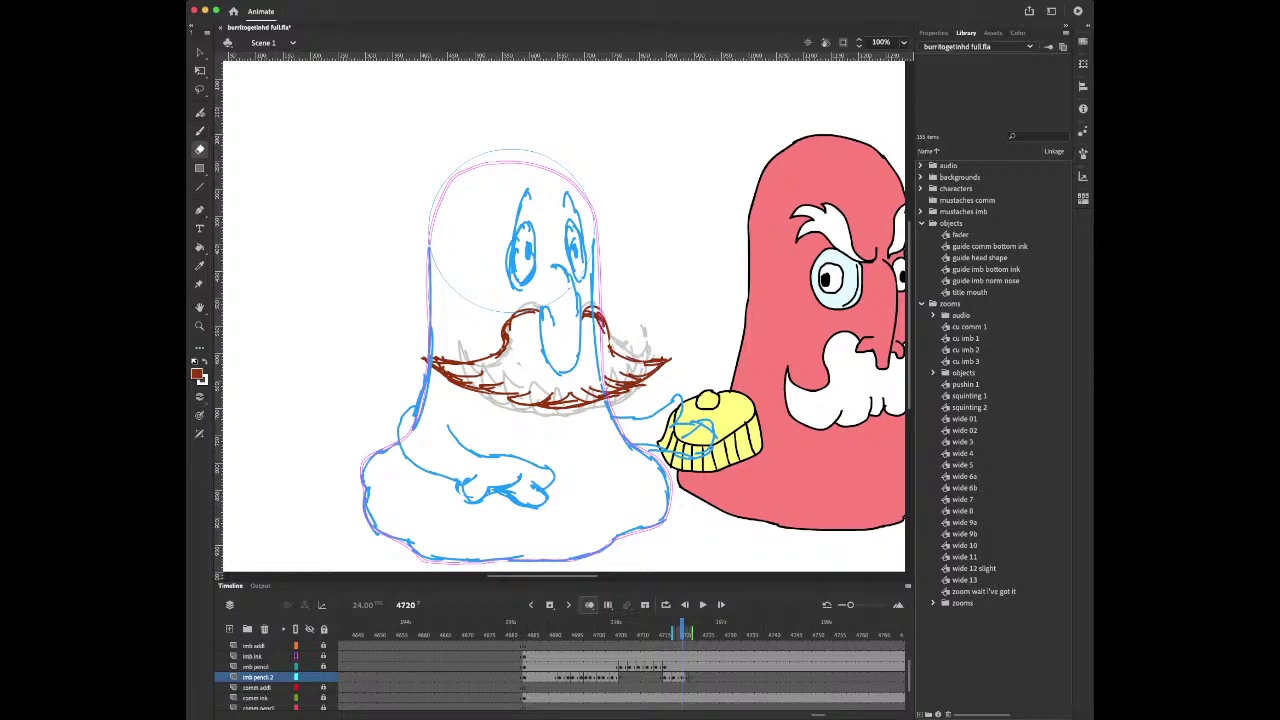
pyautogui.press('b')
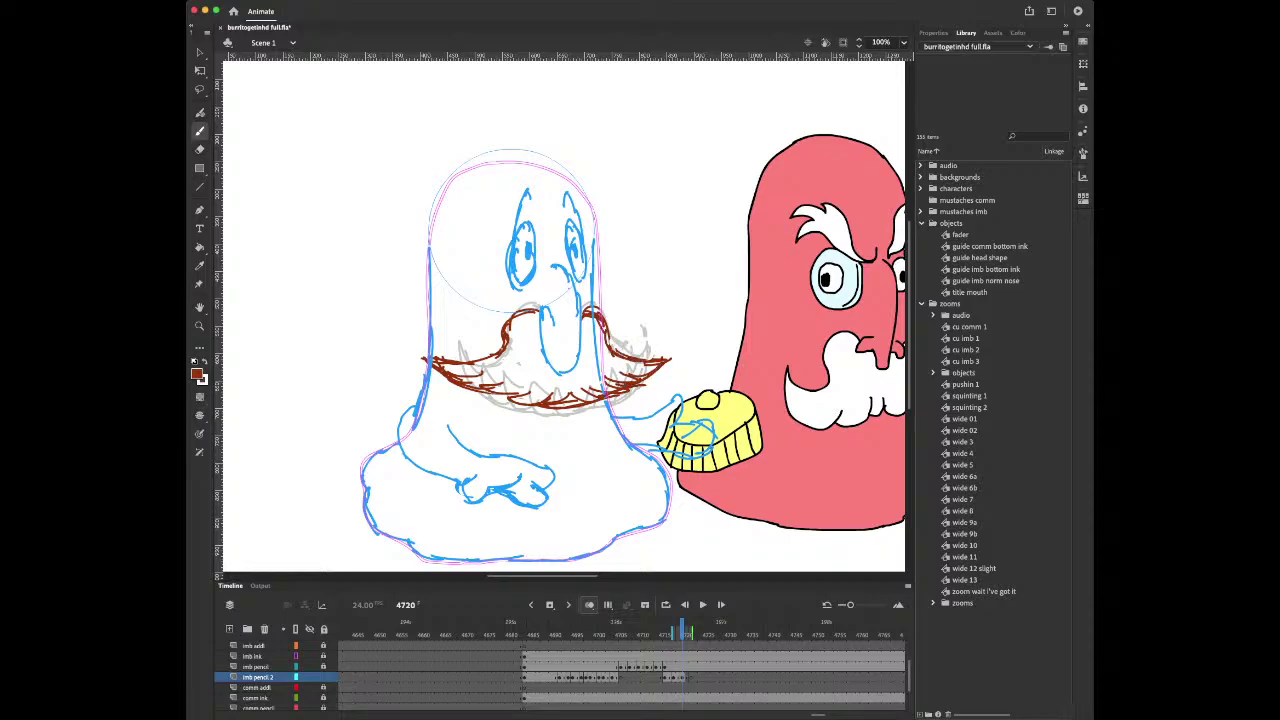
# Flip back and forth between frames 4715 and 4721 to check how the mustache moves into the flared pose
pyautogui.press(',')
pyautogui.press(',')
pyautogui.press('.')
pyautogui.press('.')
pyautogui.press(',')
pyautogui.press(',')
pyautogui.press(',')
pyautogui.press(',')
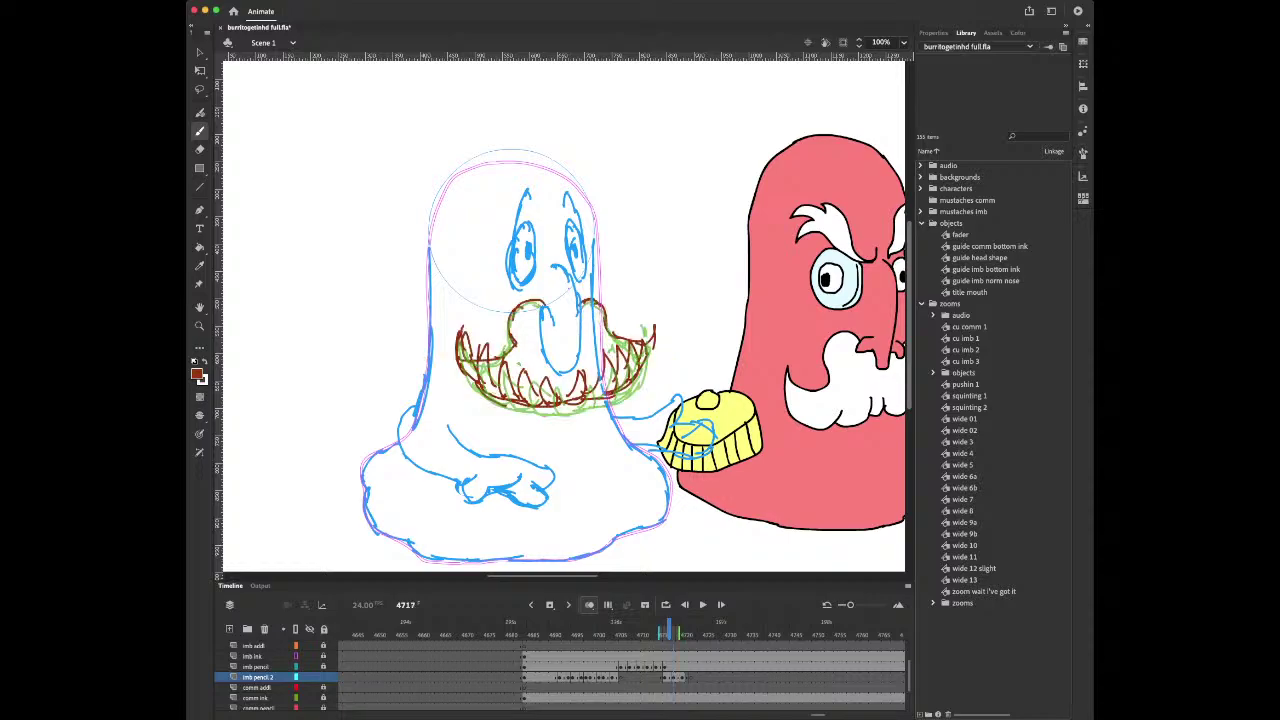
pyautogui.press('.')
pyautogui.press(',')
pyautogui.press(',')
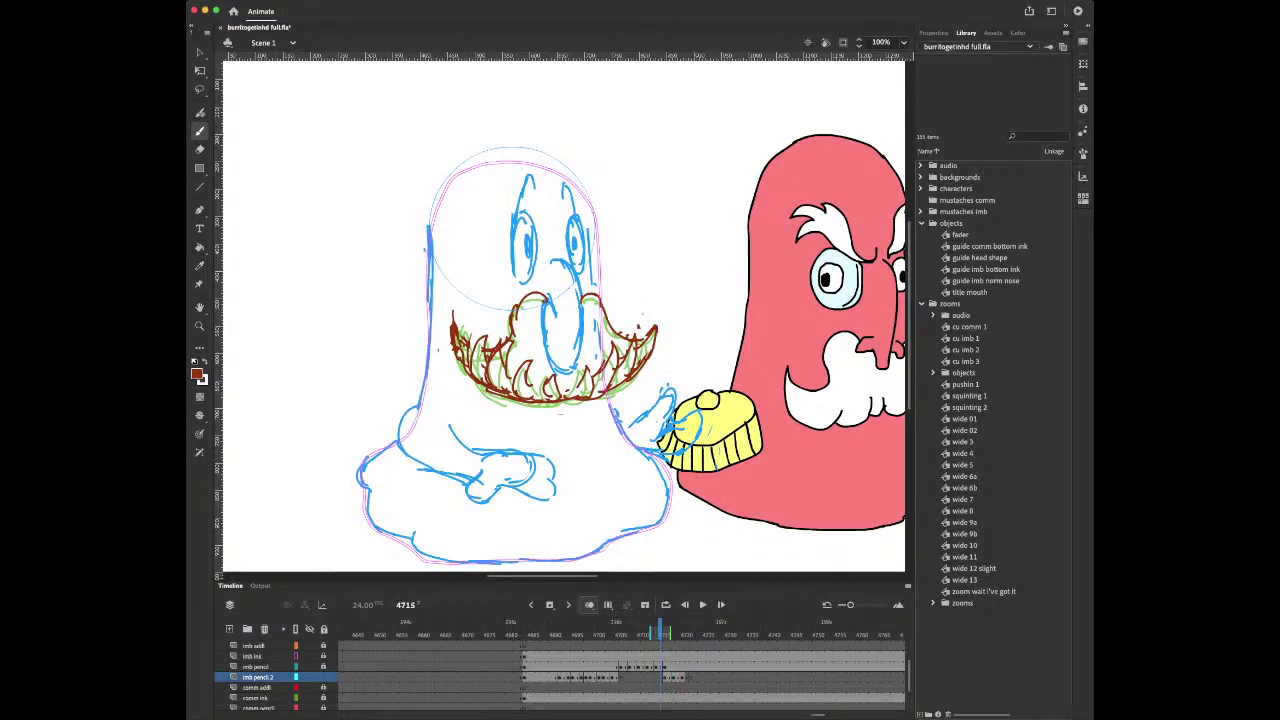
pyautogui.press('.')
pyautogui.press('.')
pyautogui.press('.')
pyautogui.press('.')
pyautogui.press('.')
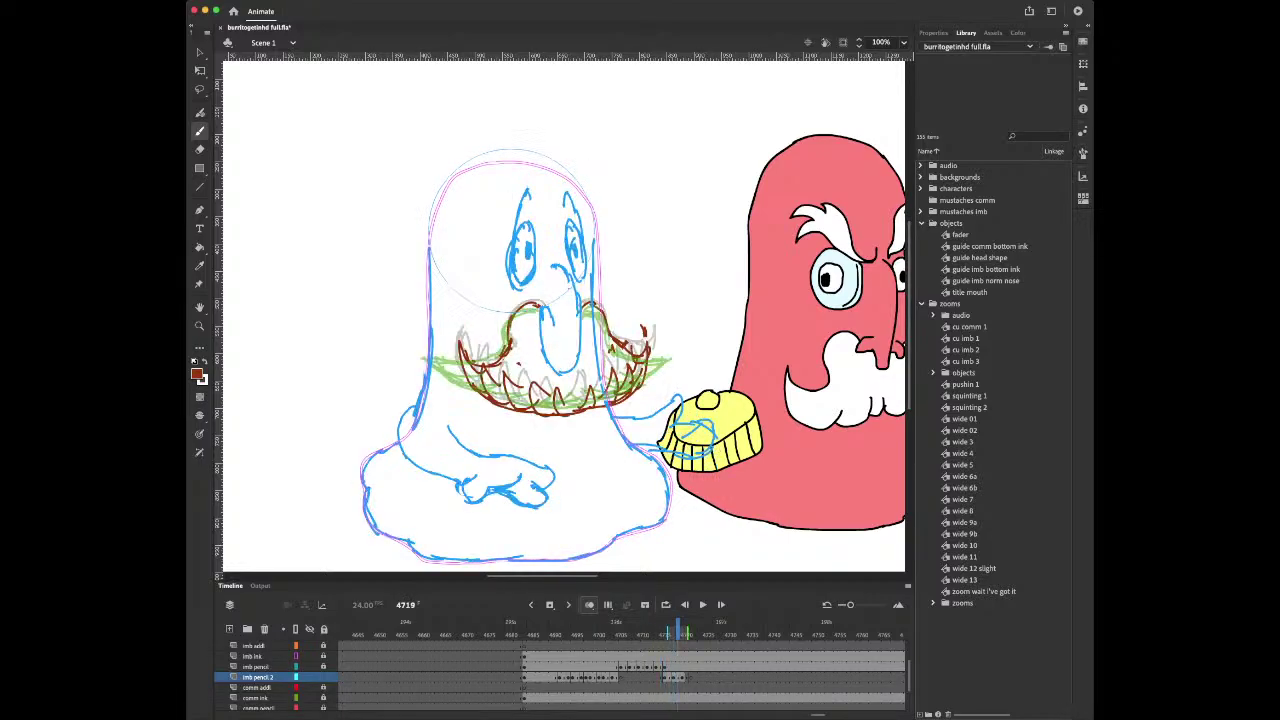
pyautogui.press('.')
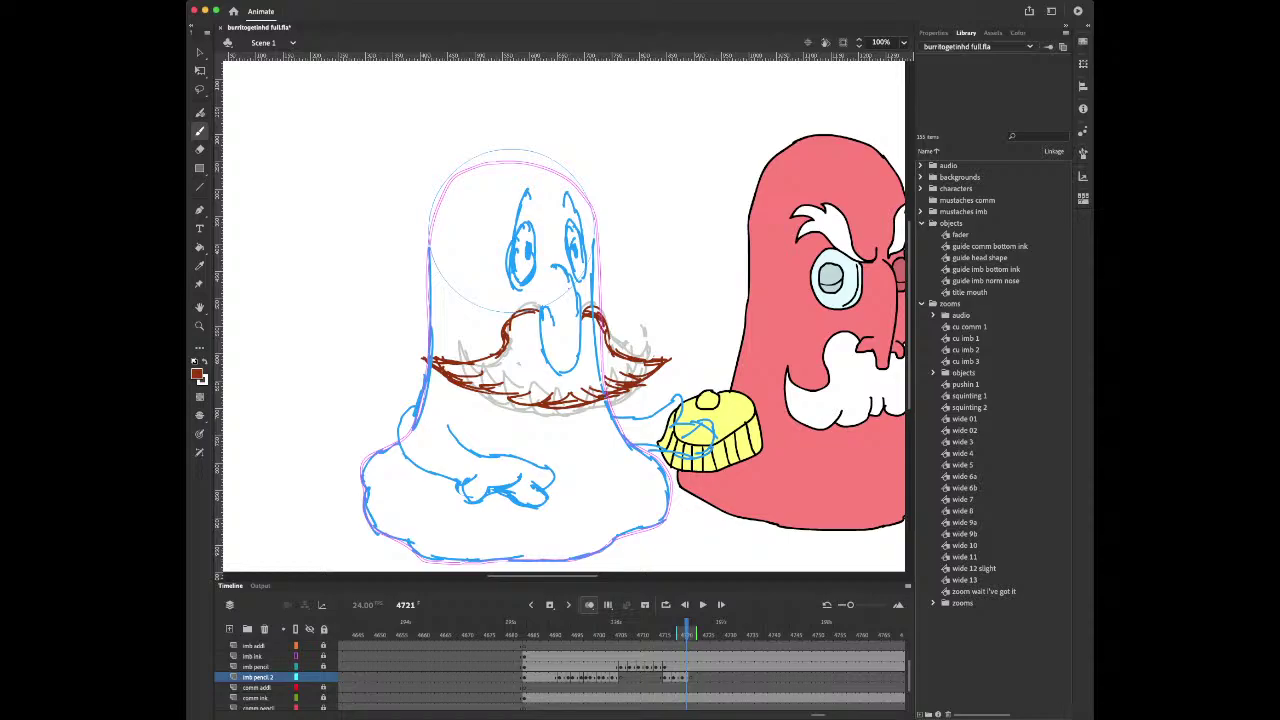
# Step through the empty mustache frames from 4722 to 4728 and back to judge the timing of the next drawings
pyautogui.press('.')
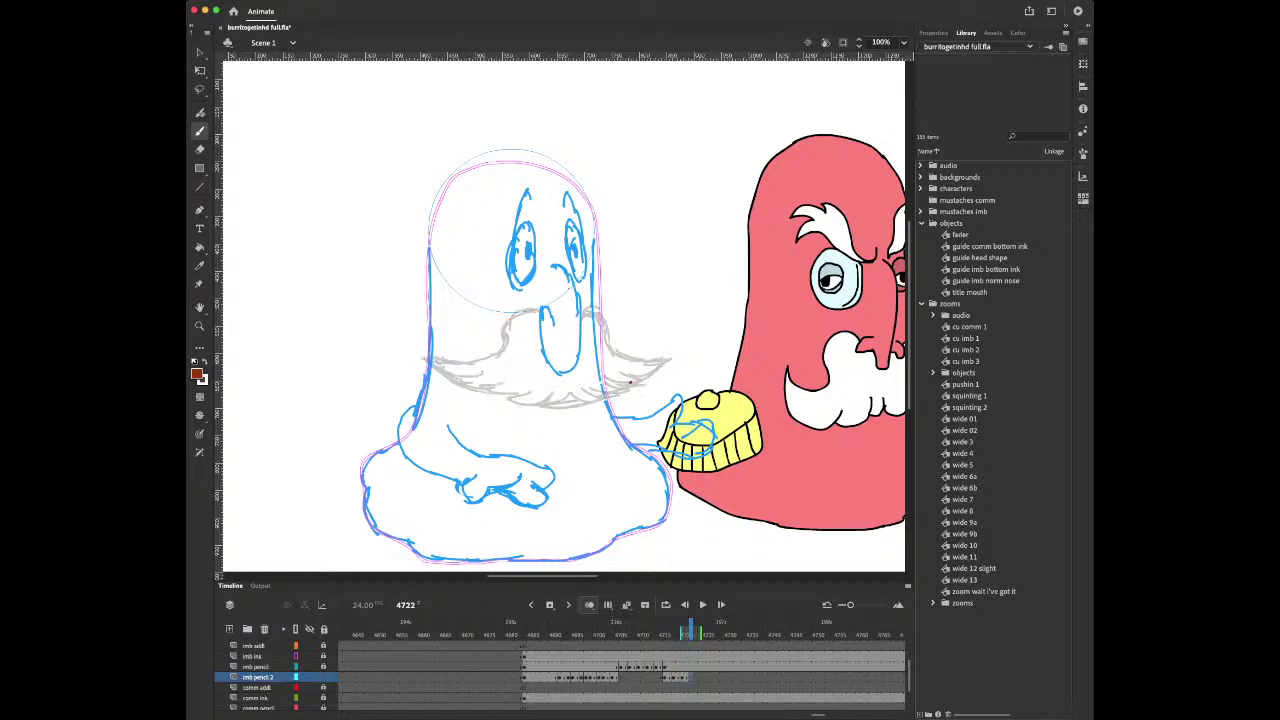
pyautogui.press('.')
pyautogui.press('.')
pyautogui.press('.')
pyautogui.press('.')
pyautogui.press('.')
pyautogui.press('.')
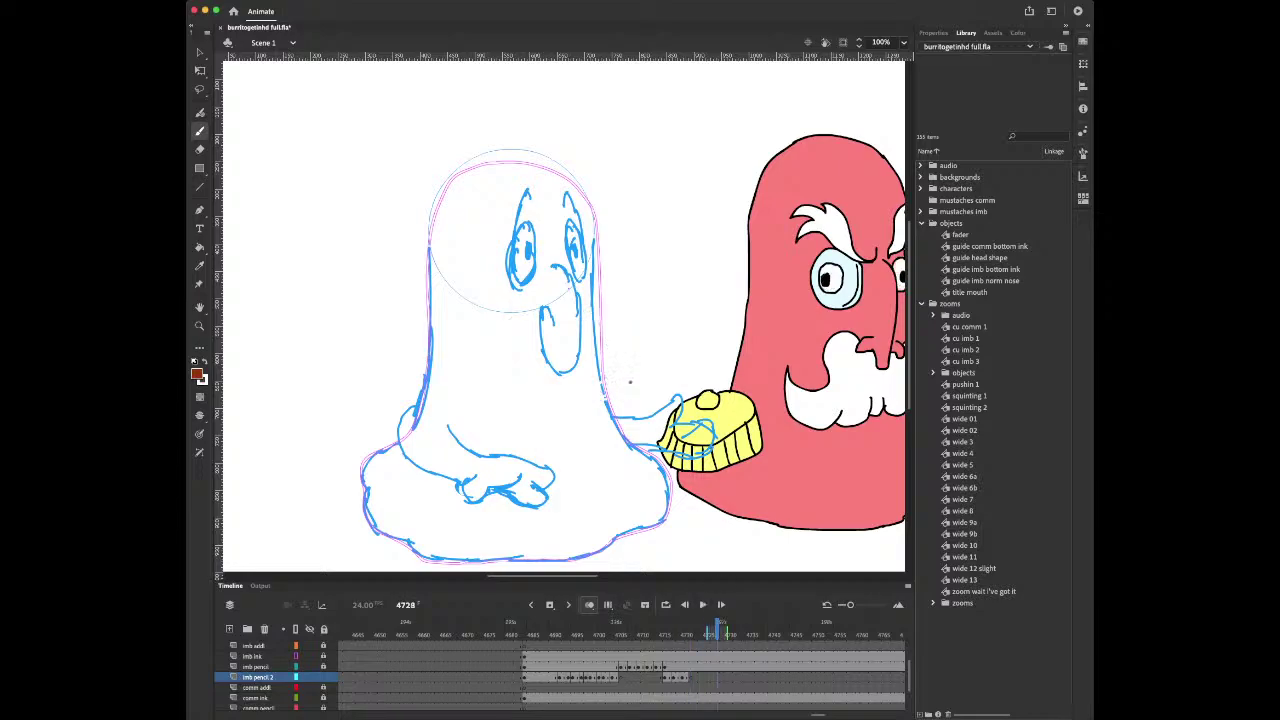
pyautogui.press(',')
pyautogui.press(',')
pyautogui.press(',')
pyautogui.press(',')
pyautogui.press(',')
pyautogui.press(',')
pyautogui.press('.')
pyautogui.press('.')
pyautogui.press('.')
pyautogui.press('.')
pyautogui.press(',')
pyautogui.press(',')
pyautogui.press(',')
pyautogui.press(',')
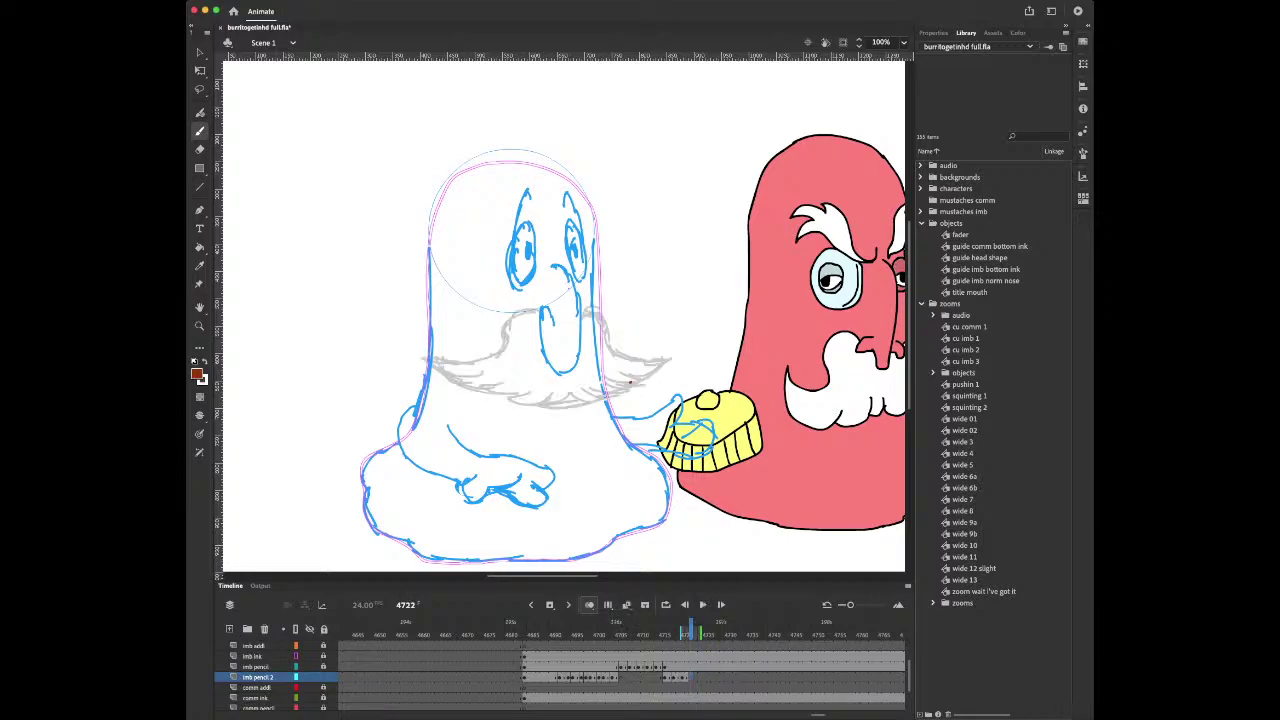
# Compare the flared mustache at frame 4721 with the frames around it and play the animation through frame 4717
pyautogui.press(',')
pyautogui.press(',')
pyautogui.press('.')
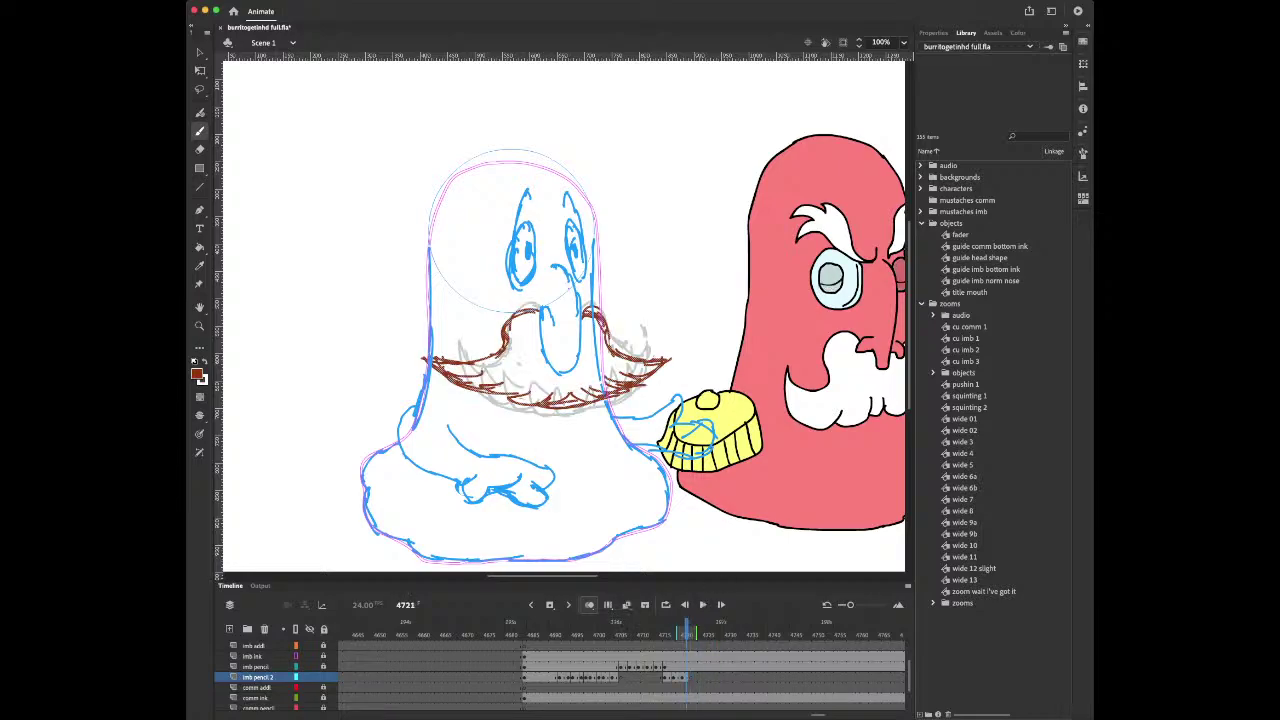
pyautogui.press('.')
pyautogui.press(',')
pyautogui.press(',')
pyautogui.press('.')
pyautogui.press('.')
pyautogui.press('.')
pyautogui.press('.')
pyautogui.press('.')
pyautogui.press('.')
pyautogui.press('.')
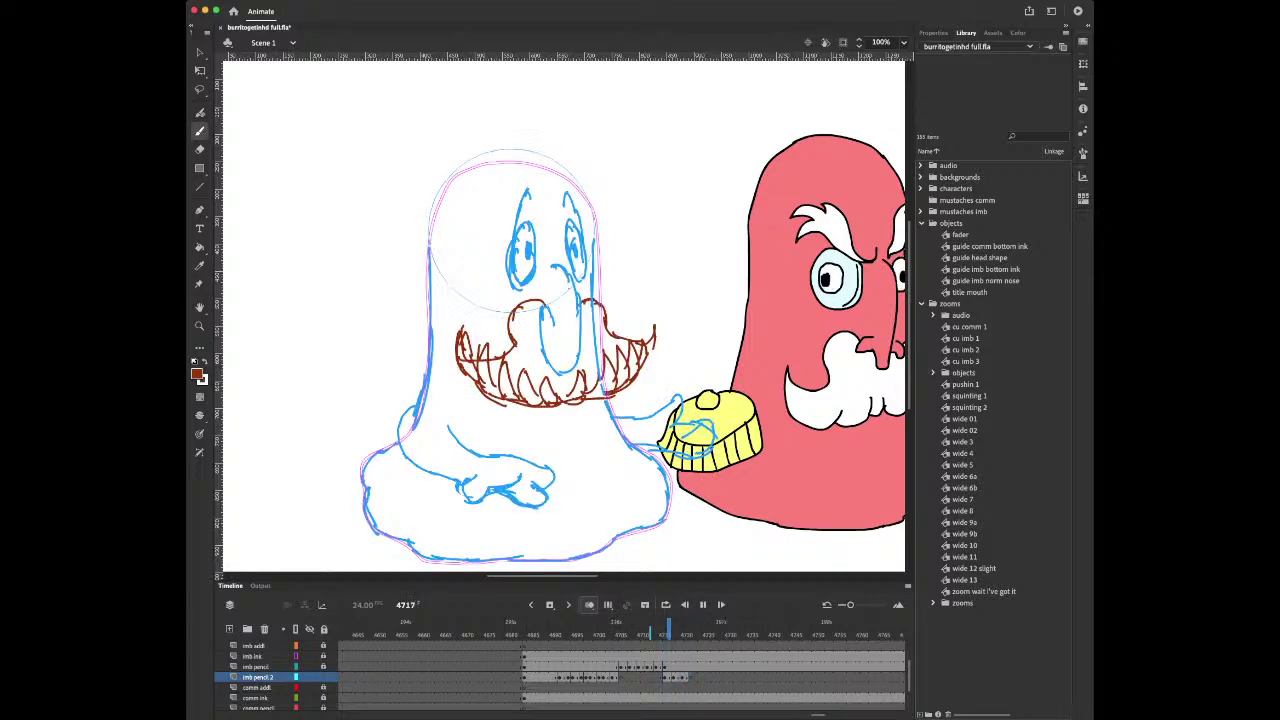
# Review the mustache motion again from frame 4719 forward to frame 4728
pyautogui.press(',')
pyautogui.press(',')
pyautogui.press(',')
pyautogui.press(',')
pyautogui.press(',')
pyautogui.press(',')
pyautogui.press(',')
pyautogui.press(',')
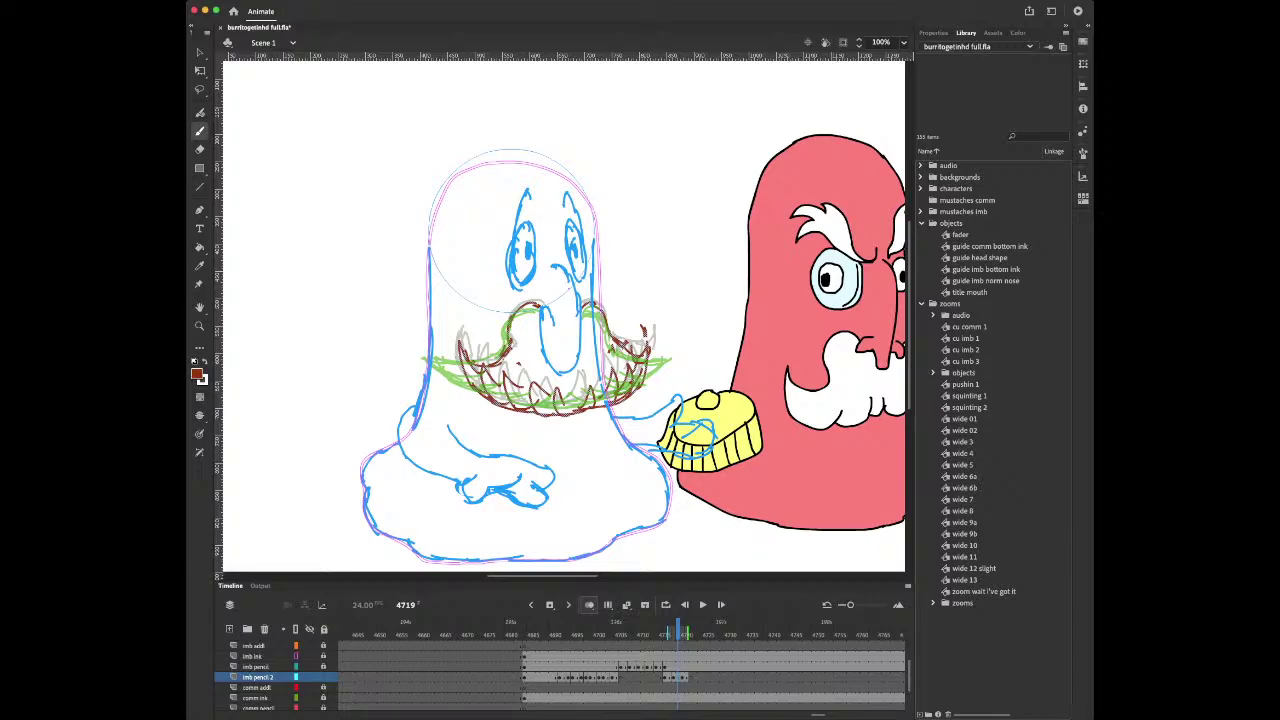
pyautogui.press('.')
pyautogui.press('.')
pyautogui.press('.')
pyautogui.press('.')
pyautogui.press('.')
pyautogui.press('.')
pyautogui.press('.')
pyautogui.press('.')
pyautogui.press('.')
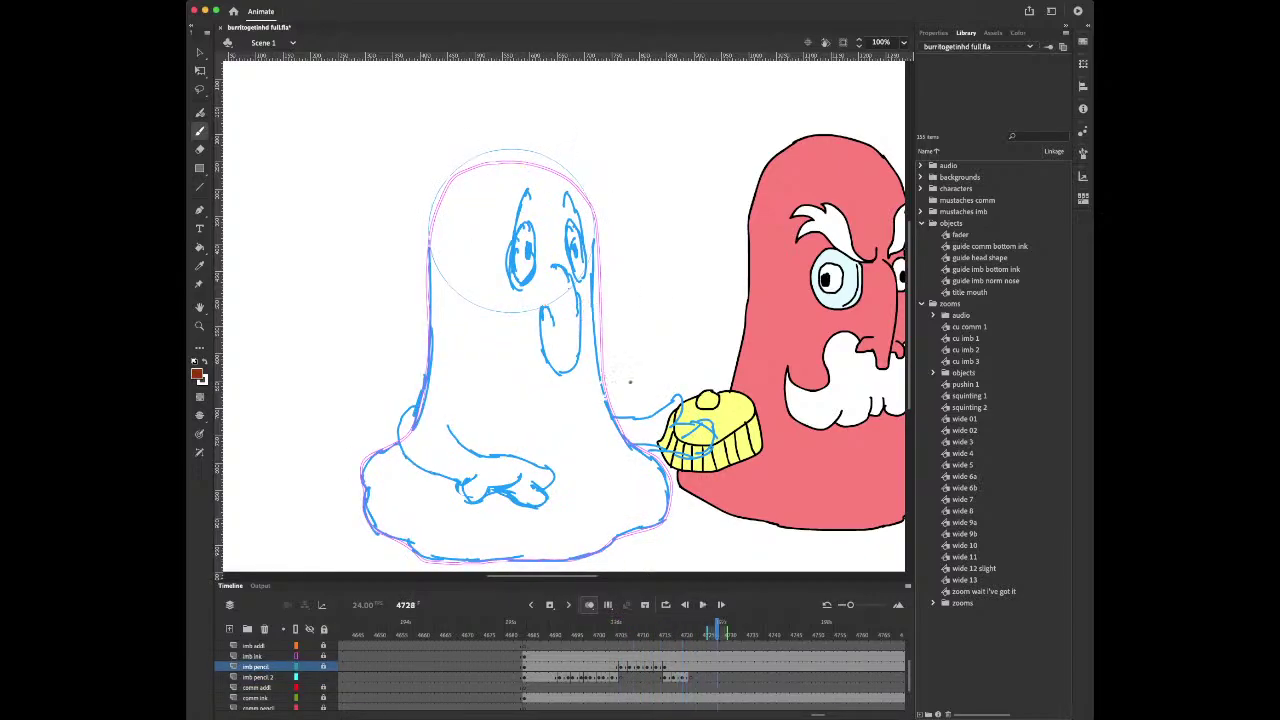
# Step back to the flared mustache at frame 4720 and compare it with the empty frame 4722
pyautogui.press(',')
pyautogui.press(',')
pyautogui.press(',')
pyautogui.press(',')
pyautogui.press(',')
pyautogui.press(',')
pyautogui.press(',')
pyautogui.press(',')
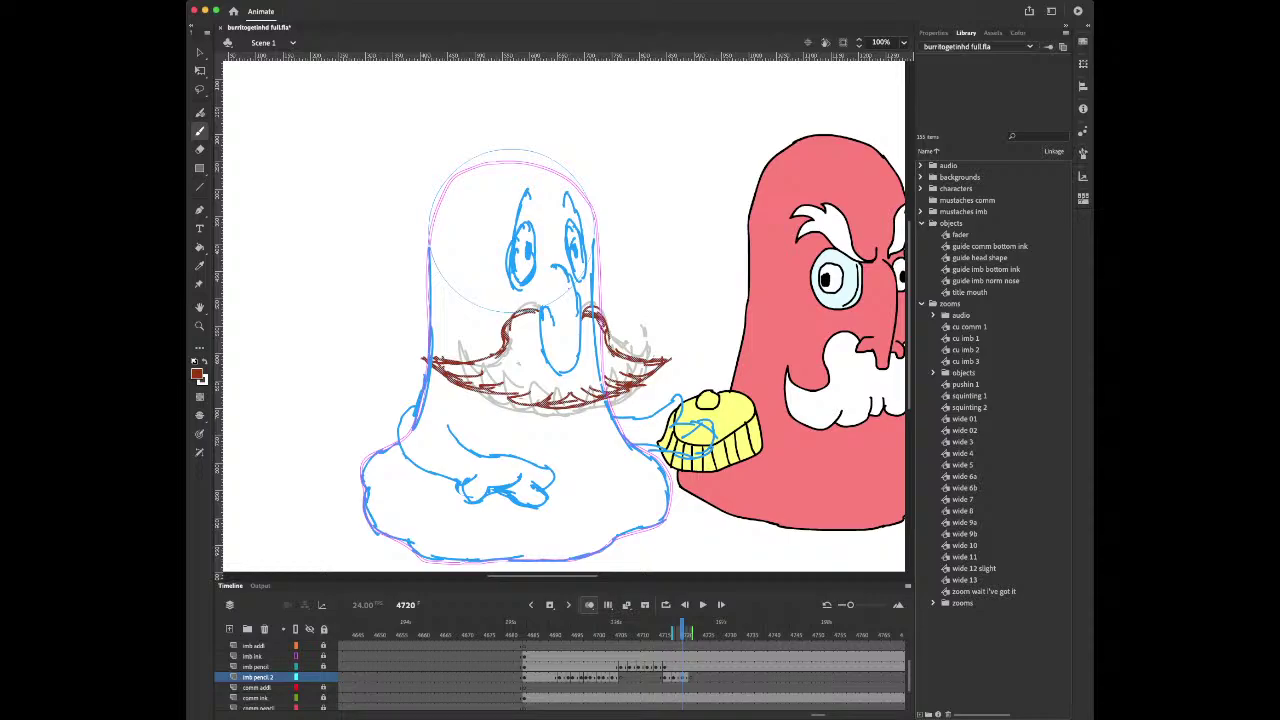
pyautogui.press('.')
pyautogui.press('.')
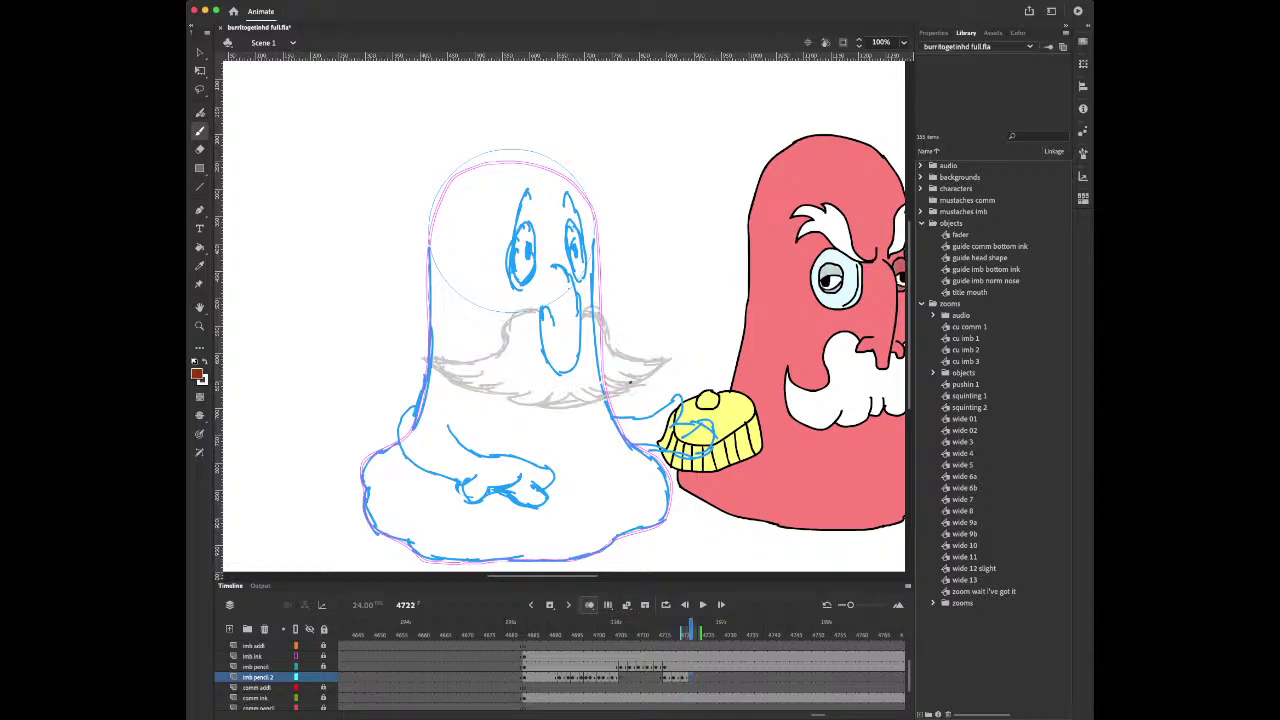
# Add blank keyframes after the flared mustache pose on imb pencil 2 and move to frame 4723
pyautogui.press('.')
pyautogui.press('.')
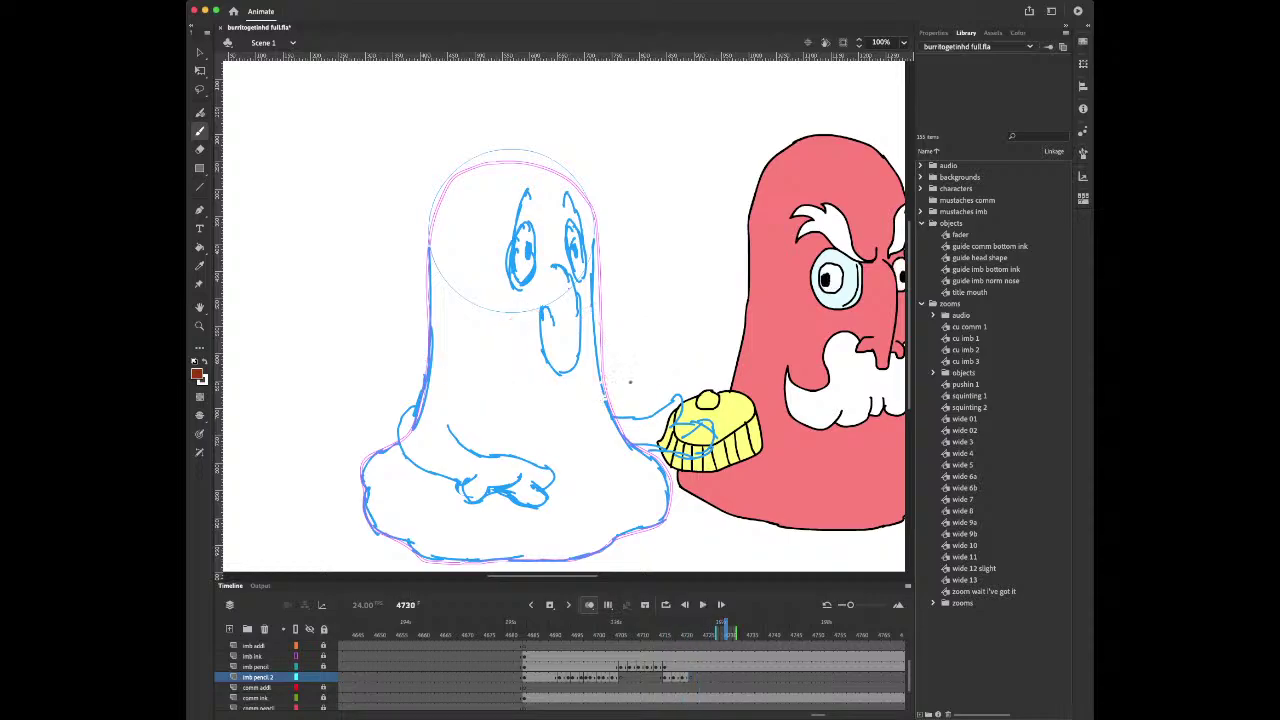
pyautogui.press('.')
pyautogui.press('.')
pyautogui.press(',')
pyautogui.press(',')
pyautogui.press('.')
pyautogui.press('.')
pyautogui.press(',')
pyautogui.press(',')
pyautogui.press(',')
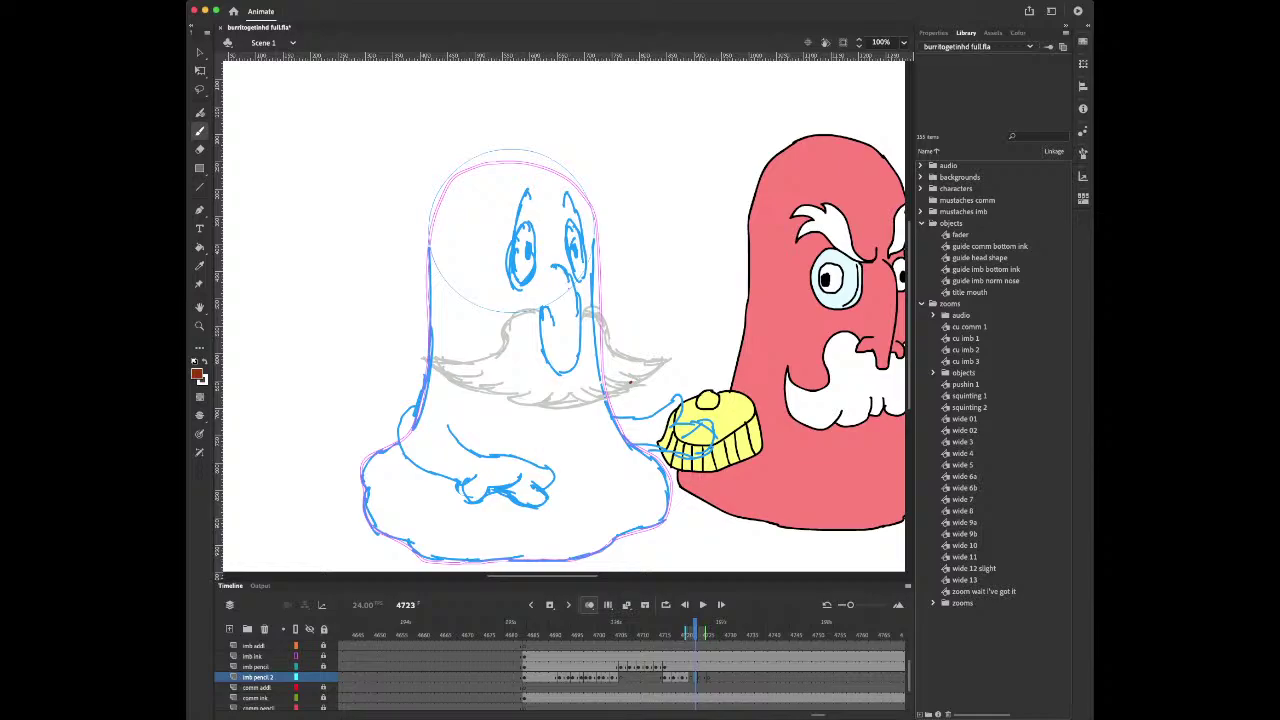
# Rough in the mustache at frame 4723 slightly below the previous pose, with a curved lower edge and short hair strokes
pyautogui.moveTo(540, 312)
pyautogui.mouseDown()
pyautogui.moveTo(514, 316)
pyautogui.moveTo(502, 352)
pyautogui.moveTo(442, 371)
pyautogui.mouseUp()
pyautogui.press('super+z')
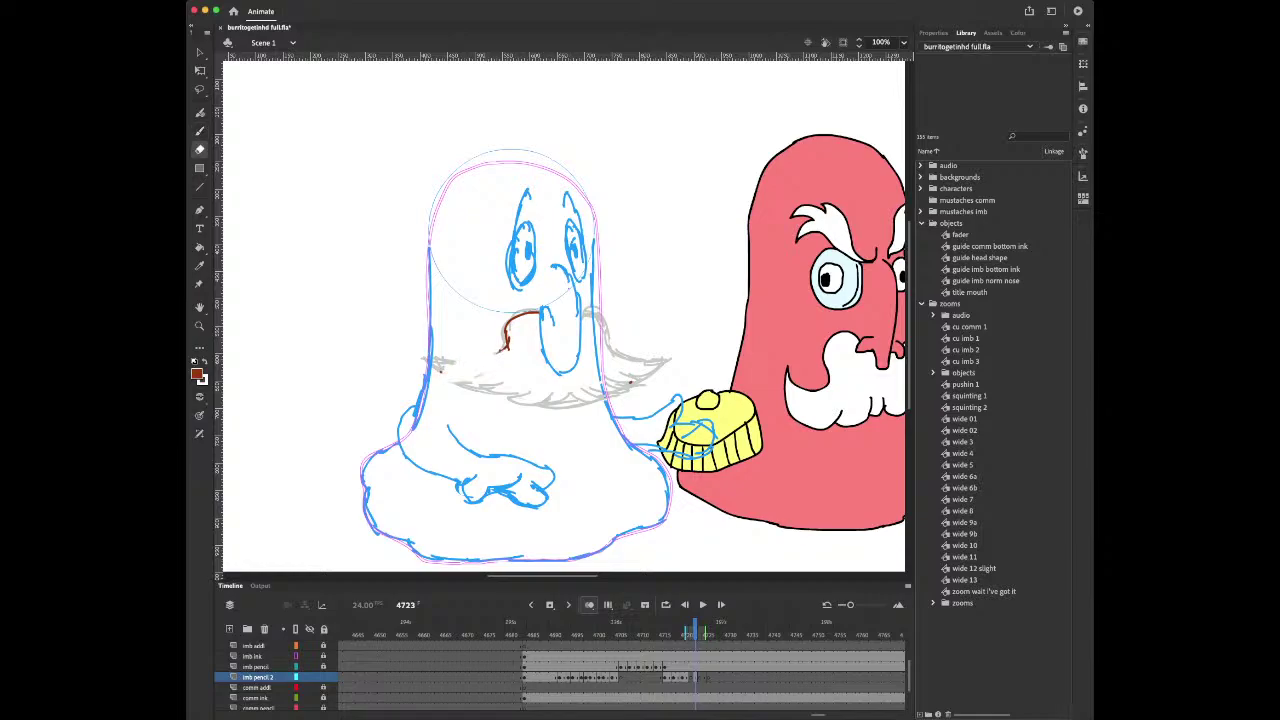
pyautogui.moveTo(500, 352)
pyautogui.mouseDown()
pyautogui.moveTo(442, 372)
pyautogui.moveTo(498, 402)
pyautogui.moveTo(570, 414)
pyautogui.moveTo(618, 404)
pyautogui.moveTo(664, 370)
pyautogui.mouseUp()
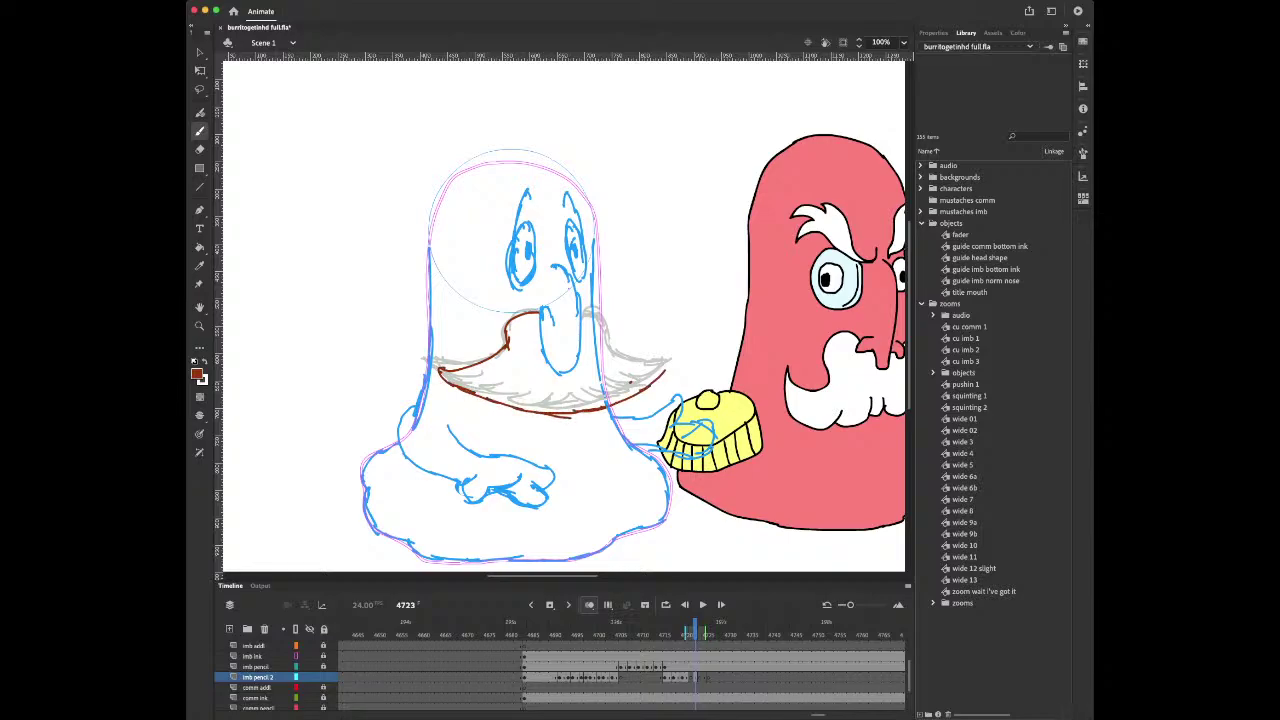
pyautogui.moveTo(582, 314)
pyautogui.mouseDown()
pyautogui.moveTo(602, 344)
pyautogui.moveTo(666, 376)
pyautogui.mouseUp()
pyautogui.moveTo(436, 373)
pyautogui.mouseDown()
pyautogui.moveTo(496, 387)
pyautogui.moveTo(661, 362)
pyautogui.moveTo(596, 392)
pyautogui.moveTo(496, 397)
pyautogui.moveTo(620, 396)
pyautogui.mouseUp()
pyautogui.moveTo(598, 406); pyautogui.dragTo(662, 371)
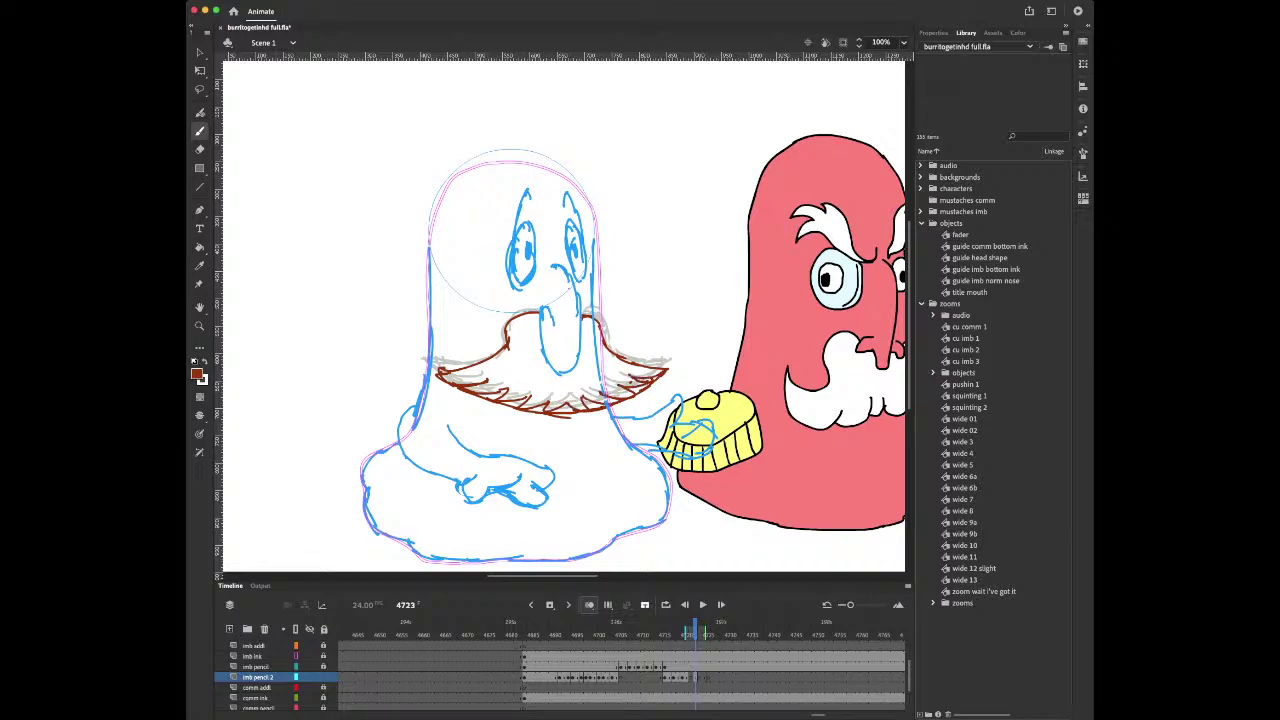
# Sketch the mustache outline at frame 4724 lower and narrower than the previous drawing, sloping down from both sides of the nose
pyautogui.press('.')
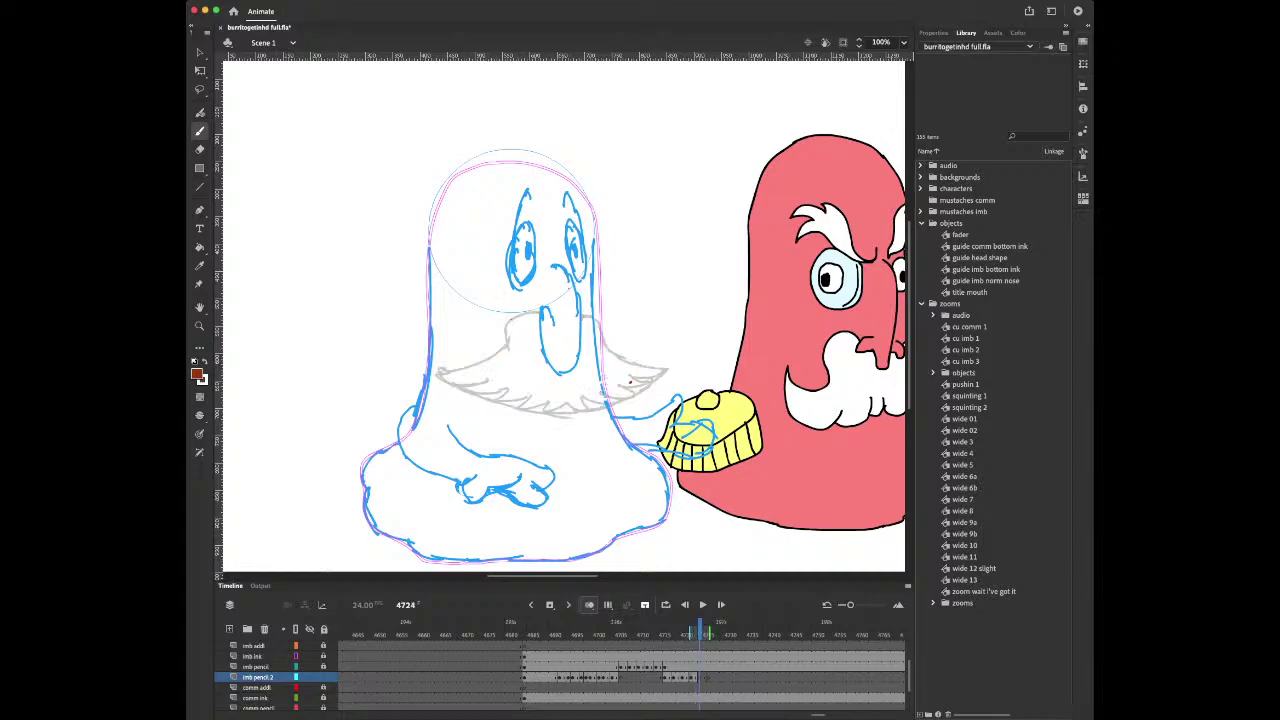
pyautogui.press(',')
pyautogui.press('.')
pyautogui.moveTo(540, 312)
pyautogui.mouseDown()
pyautogui.moveTo(479, 378)
pyautogui.moveTo(456, 384)
pyautogui.moveTo(532, 429)
pyautogui.moveTo(620, 404)
pyautogui.mouseUp()
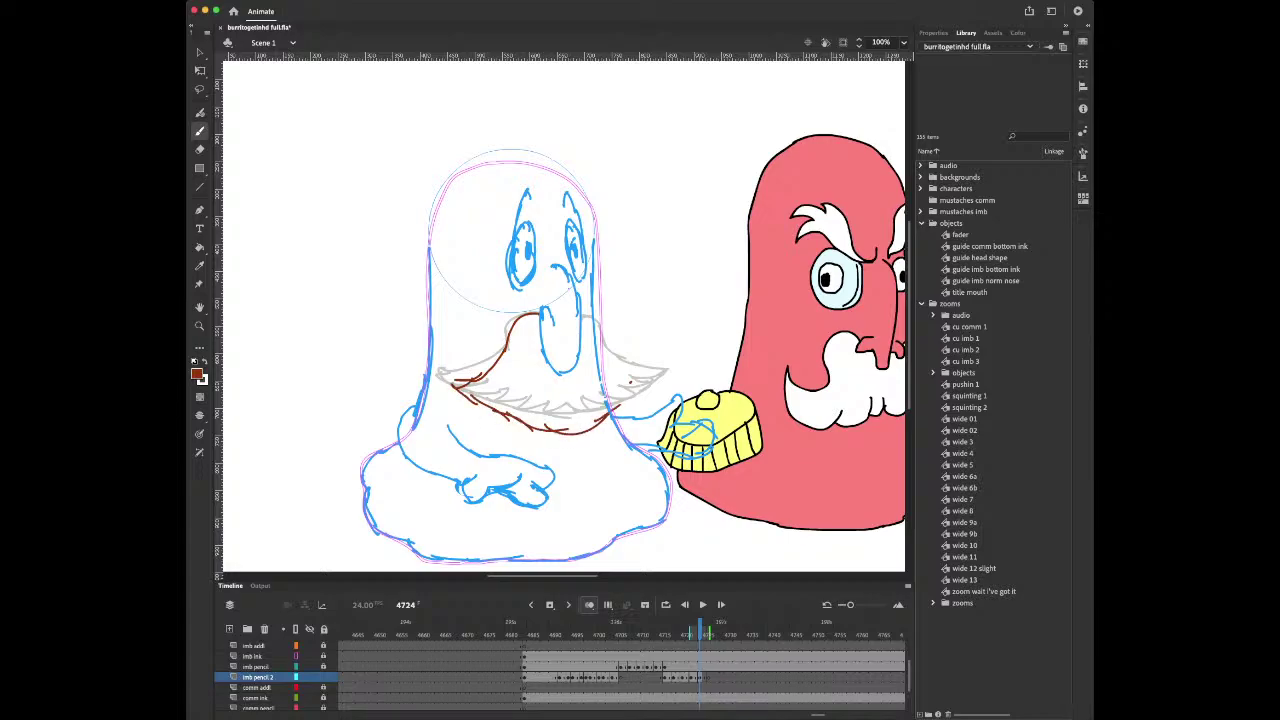
pyautogui.moveTo(580, 316)
pyautogui.mouseDown()
pyautogui.moveTo(645, 396)
pyautogui.moveTo(610, 414)
pyautogui.mouseUp()
pyautogui.moveTo(460, 386)
pyautogui.mouseDown()
pyautogui.moveTo(484, 378)
pyautogui.moveTo(462, 387)
pyautogui.mouseUp()
# Refine the mustache tips at frame 4724 and add hair tufts along the lower edge
pyautogui.moveTo(447, 368)
pyautogui.mouseDown()
pyautogui.moveTo(494, 400)
pyautogui.moveTo(482, 380)
pyautogui.moveTo(460, 396)
pyautogui.moveTo(444, 372)
pyautogui.moveTo(530, 420)
pyautogui.moveTo(558, 426)
pyautogui.moveTo(560, 410)
pyautogui.moveTo(584, 432)
pyautogui.moveTo(558, 408)
pyautogui.moveTo(566, 430)
pyautogui.moveTo(590, 430)
pyautogui.moveTo(640, 388)
pyautogui.mouseUp()
pyautogui.press('e')
pyautogui.press('b')
pyautogui.press('e')
pyautogui.press('b')
pyautogui.moveTo(628, 390); pyautogui.dragTo(650, 378)
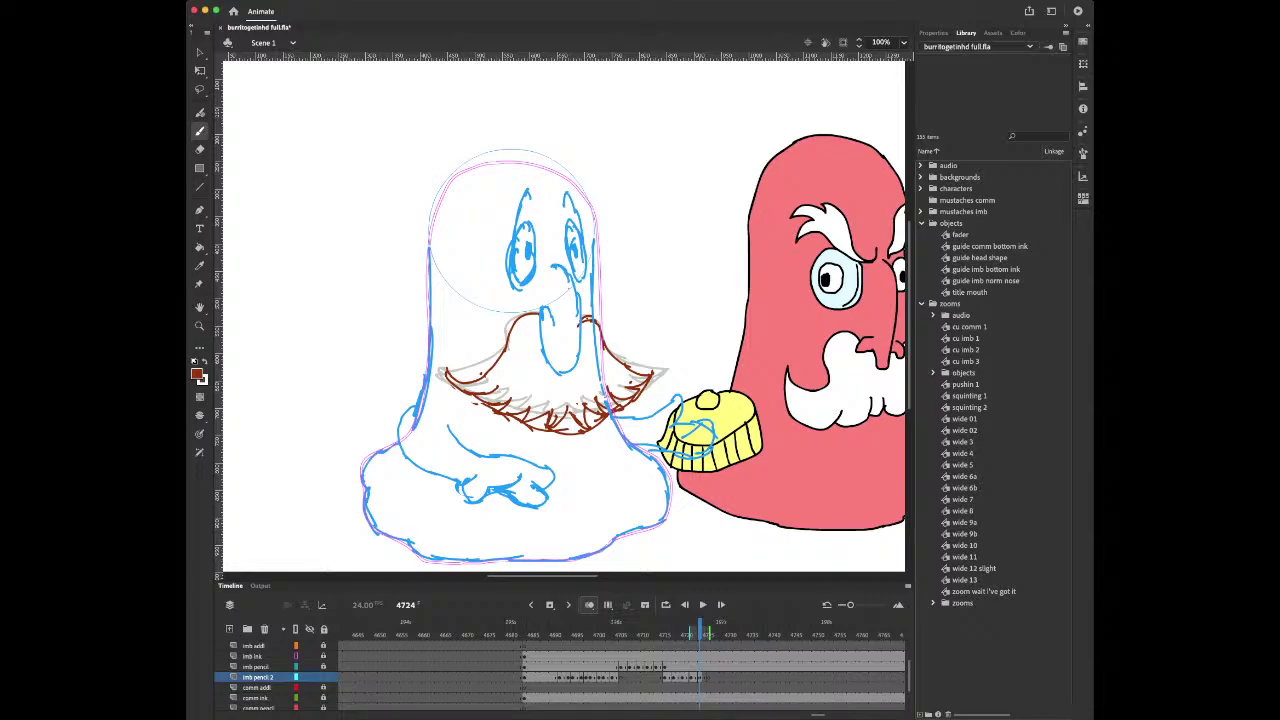
# Erase the stray strokes under the mustache's curved lower edge at frame 4724 to leave only the hair tufts
pyautogui.press('e')
pyautogui.press('.')
pyautogui.moveTo(558, 433); pyautogui.dragTo(574, 433)
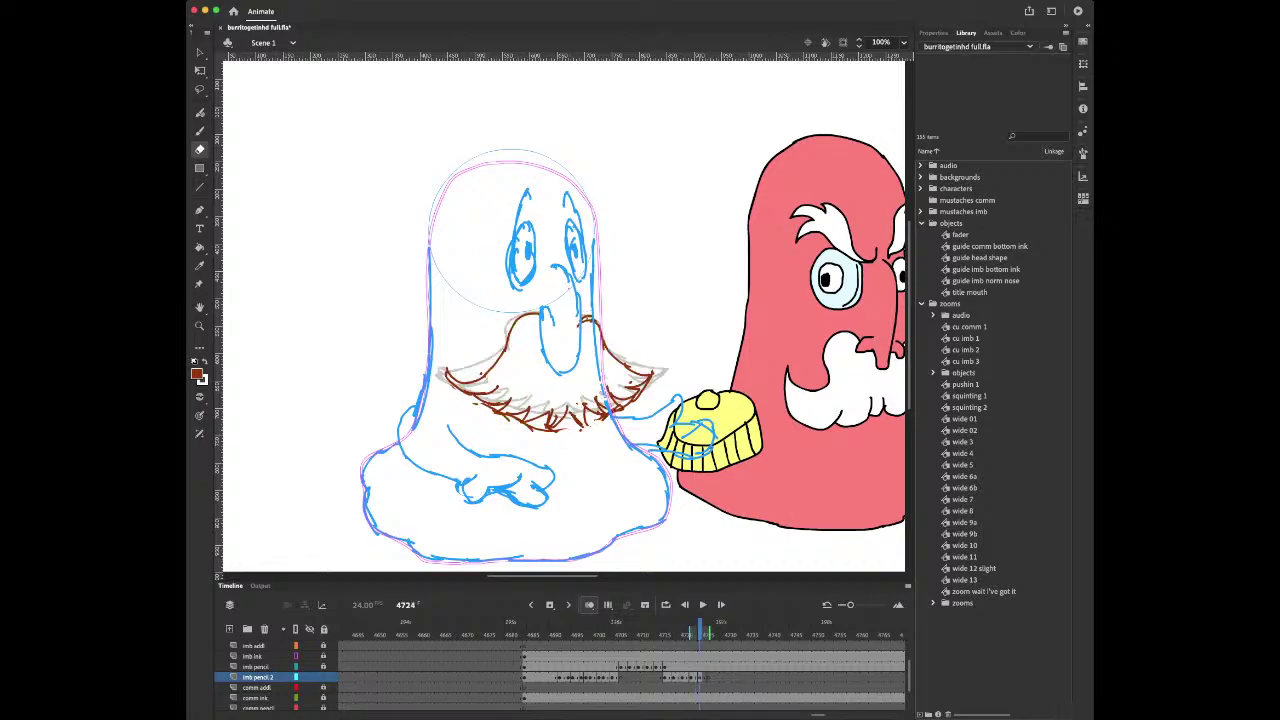
pyautogui.press('b')
pyautogui.press('.')
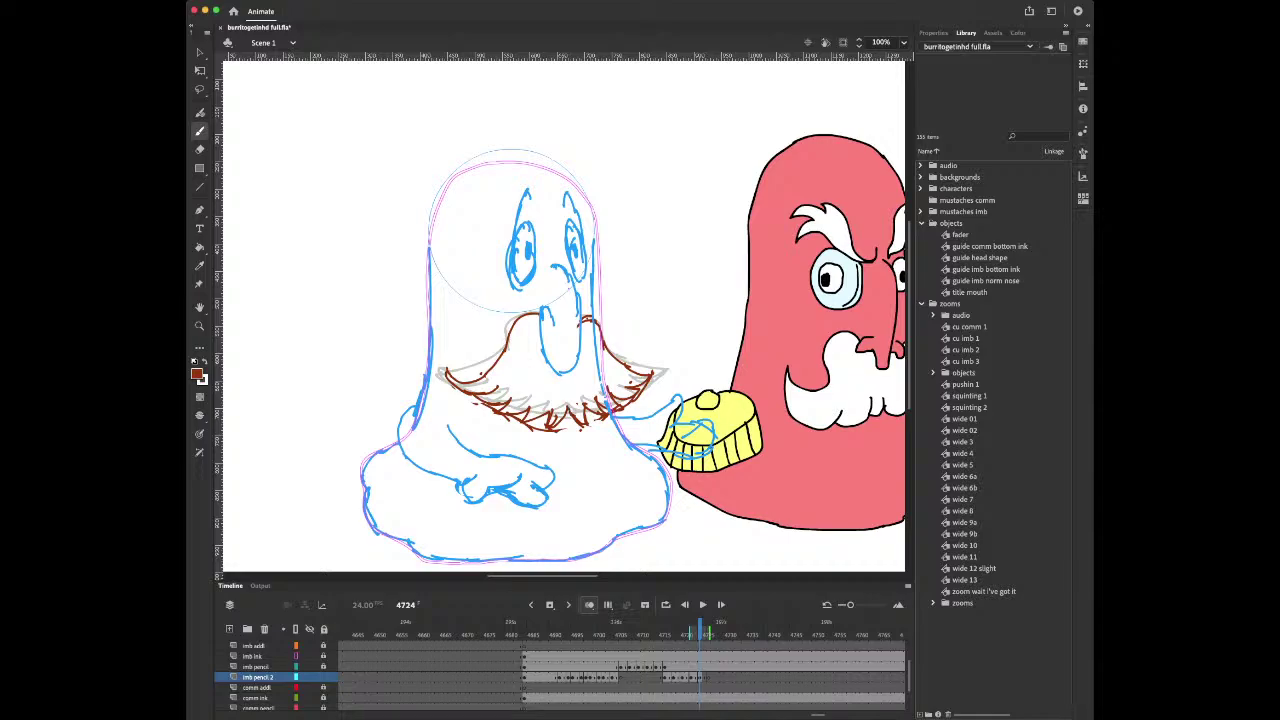
pyautogui.press(',')
pyautogui.press('e')
# Scrub back from frame 4726 to 4717 and play the mustache motion from frame 4713 to review its timing
pyautogui.press('.')
pyautogui.press('.')
pyautogui.click(256, 666)
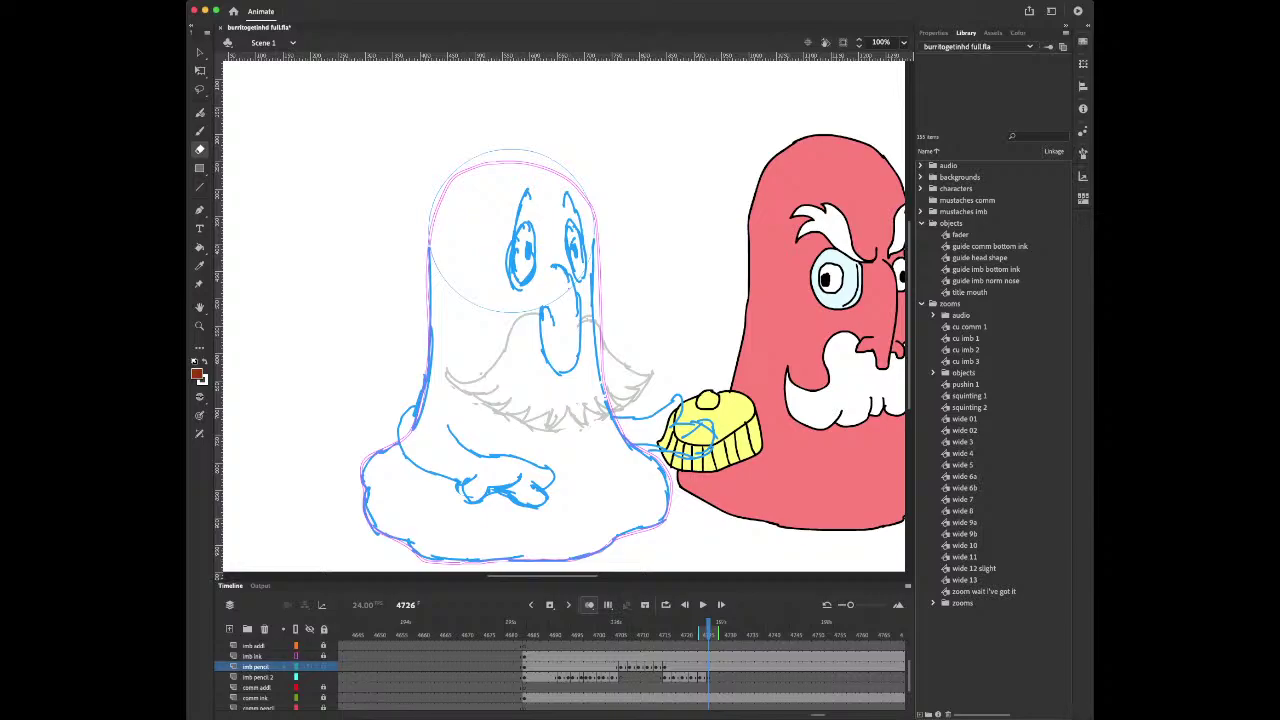
pyautogui.click(700, 677)
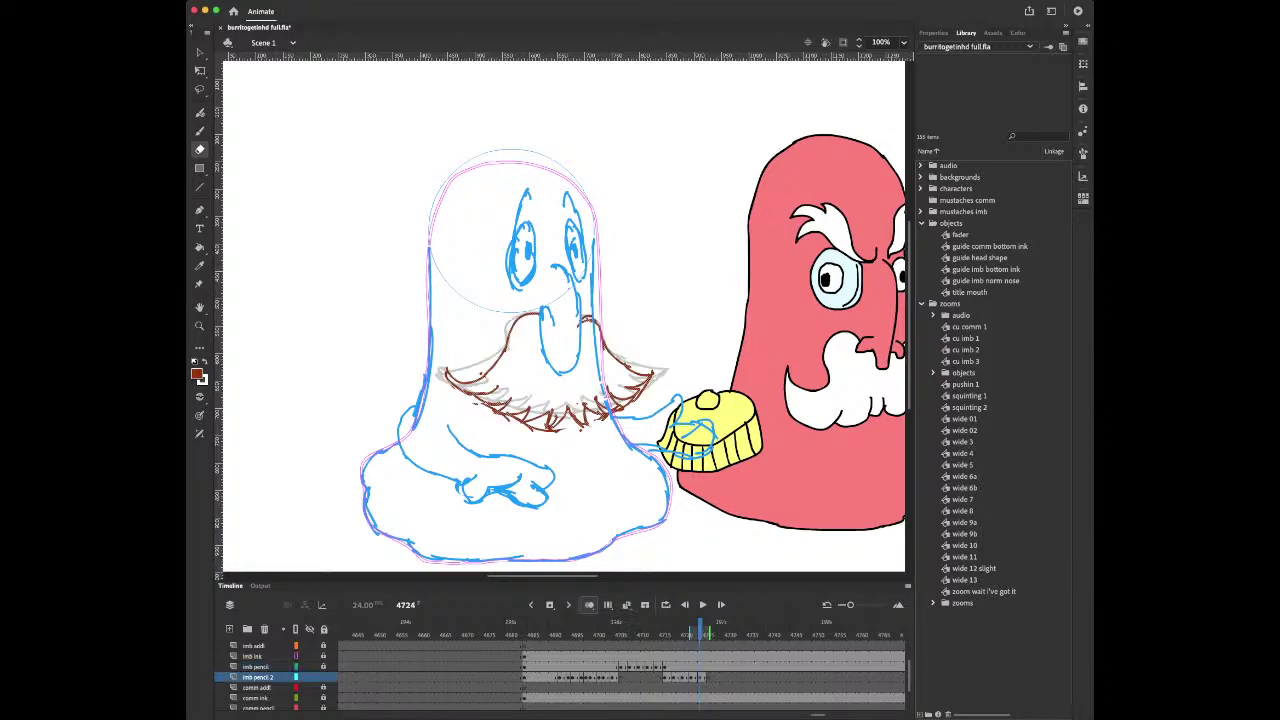
pyautogui.moveTo(700, 635); pyautogui.dragTo(669, 635)
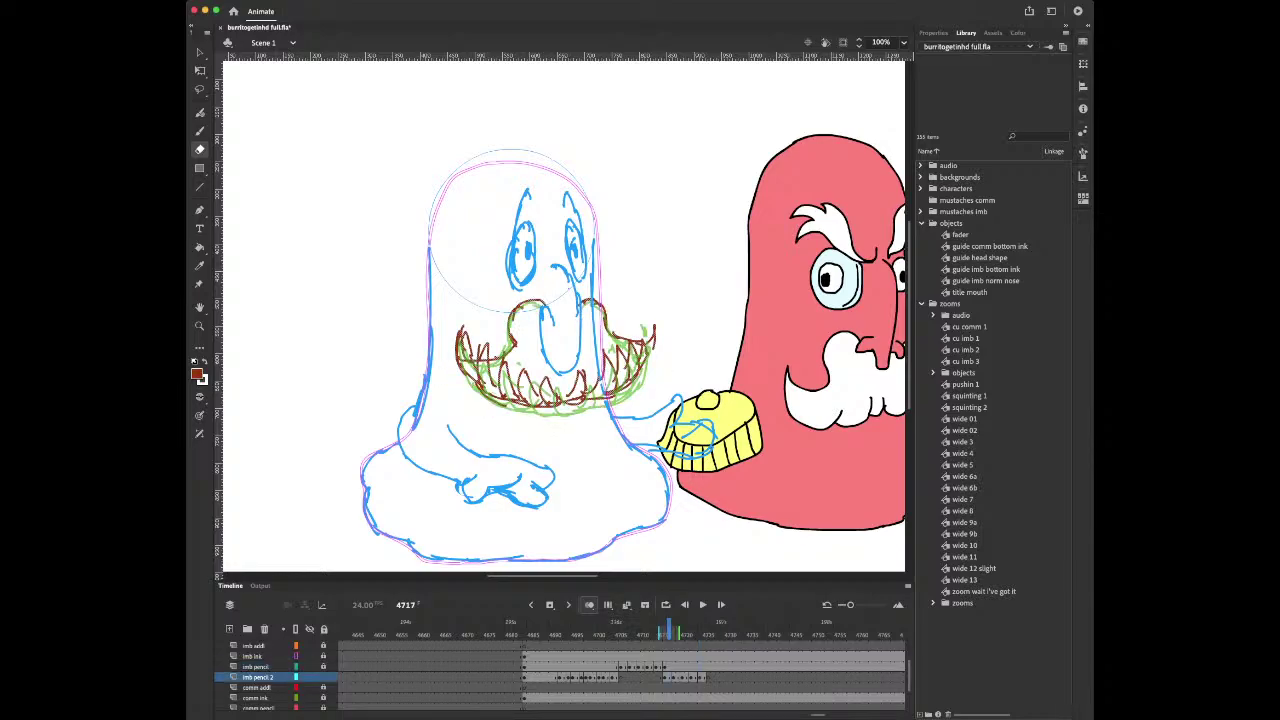
pyautogui.click(651, 667)
pyautogui.press('Return')
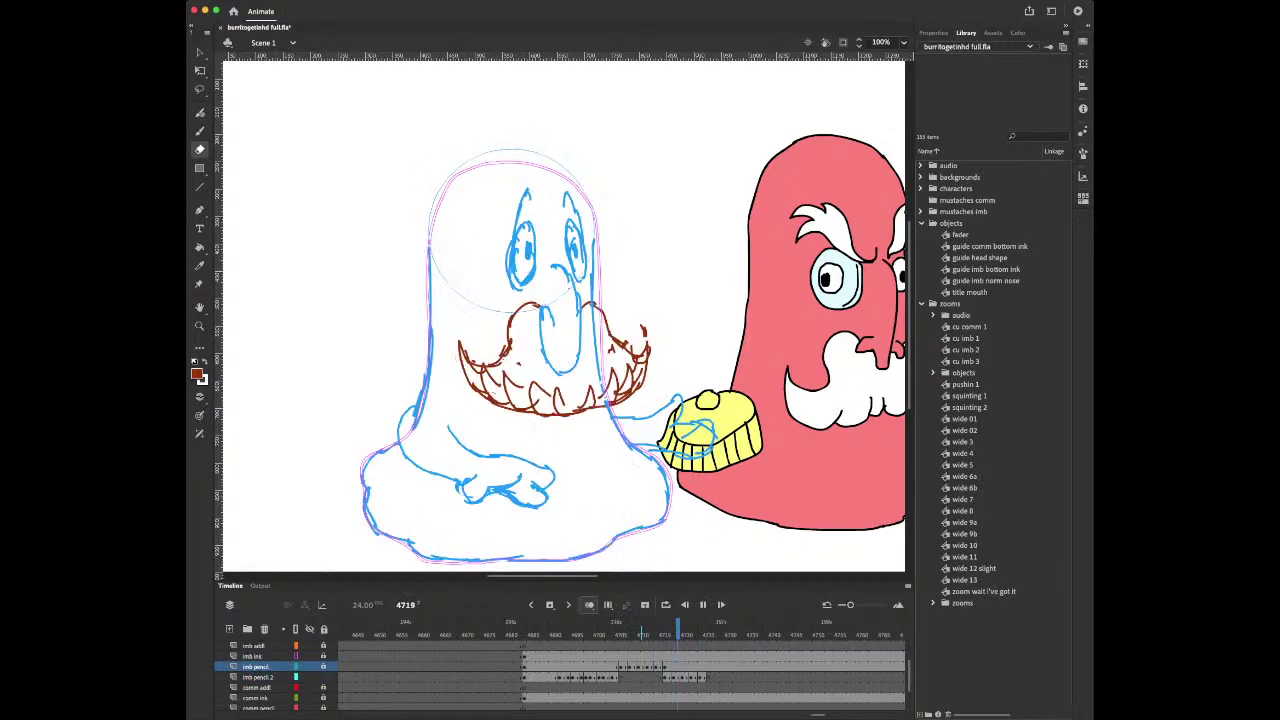
pyautogui.press('Return')
pyautogui.click(682, 635)
pyautogui.press('Return')
pyautogui.press('Return')
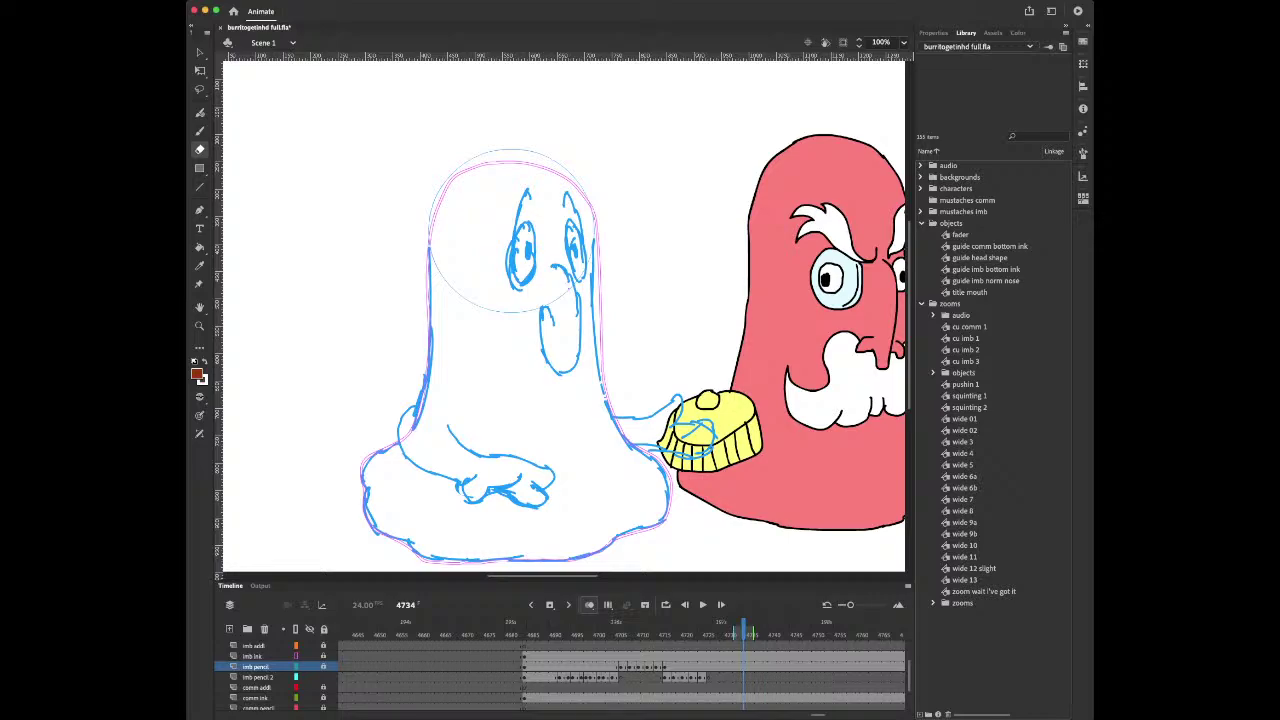
# Compare the mustache drawings on imb pencil 2 from frame 4724 back to the pose at frame 4713
pyautogui.press('super+Tab')
pyautogui.click(690, 678)
pyautogui.click(700, 678)
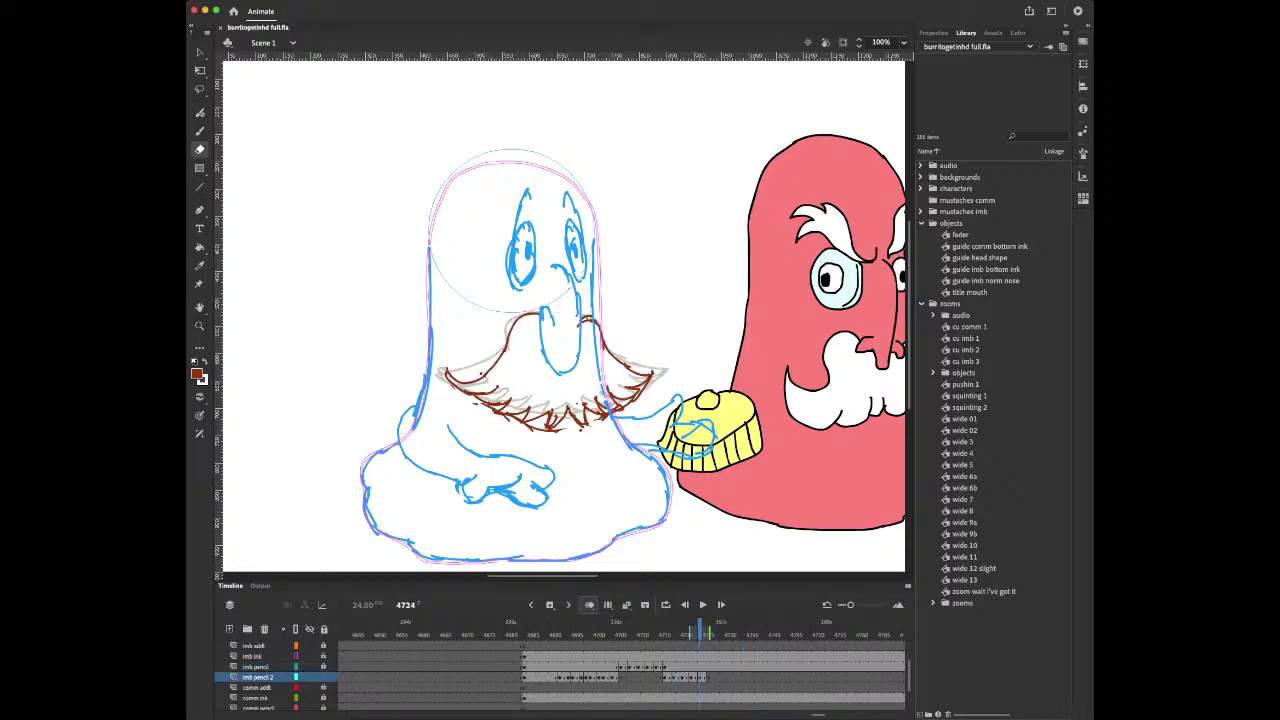
pyautogui.click(673, 678)
pyautogui.press(',')
pyautogui.press(',')
pyautogui.press(',')
pyautogui.press(',')
pyautogui.press(',')
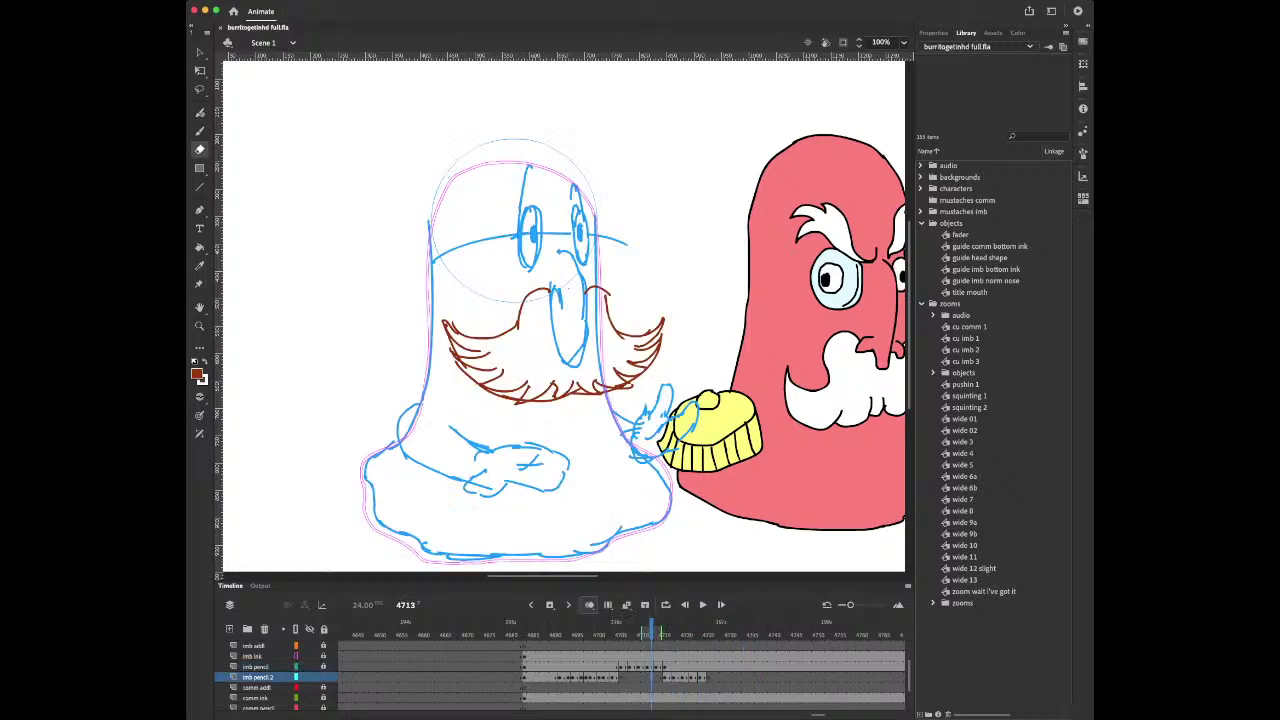
pyautogui.press('super+Tab')
pyautogui.press('super+Tab')
# Check the poses at frames 4710 and 4693, and play the whole mustache animation from frame 4685
pyautogui.click(638, 646)
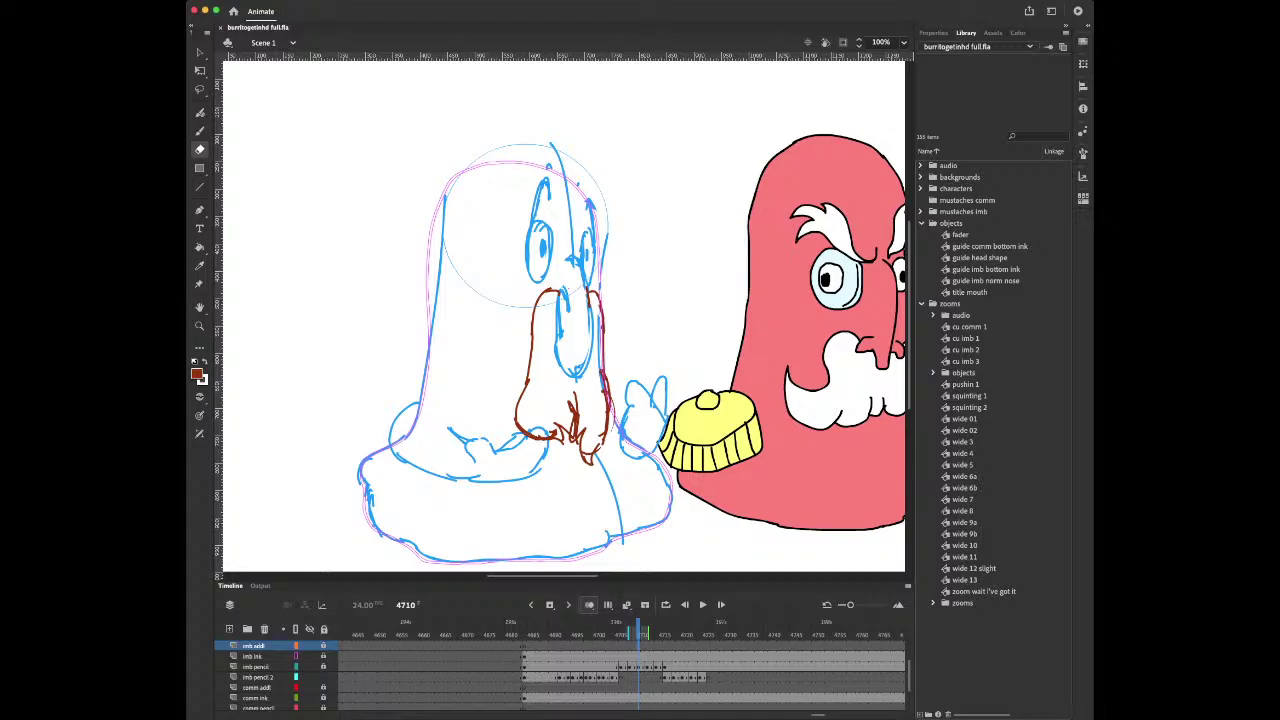
pyautogui.click(577, 667)
pyautogui.click(564, 656)
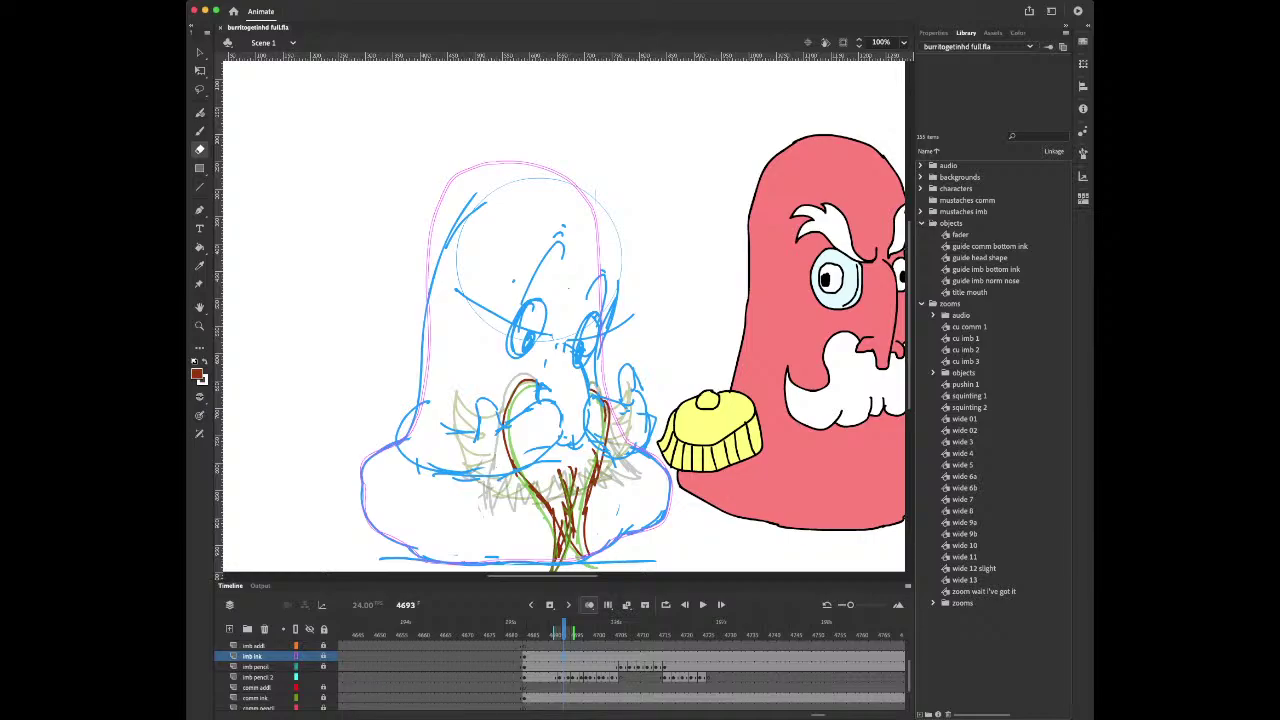
pyautogui.click(529, 646)
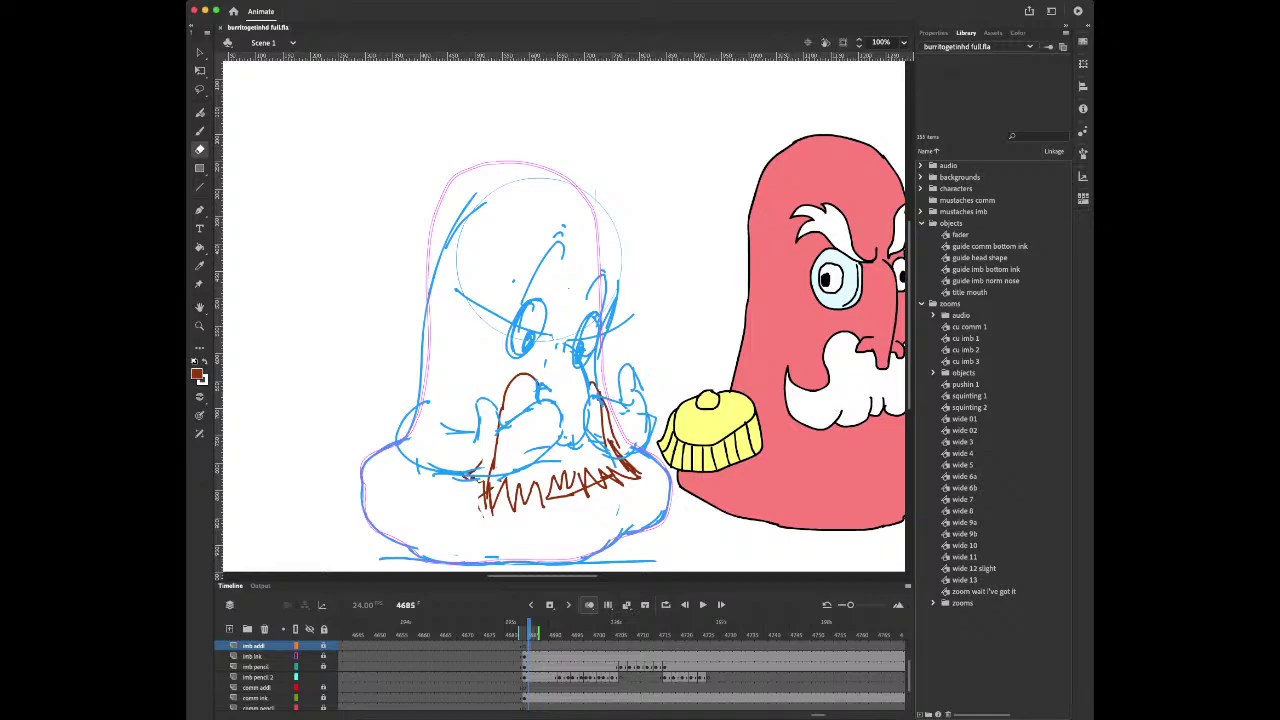
pyautogui.press('Return')
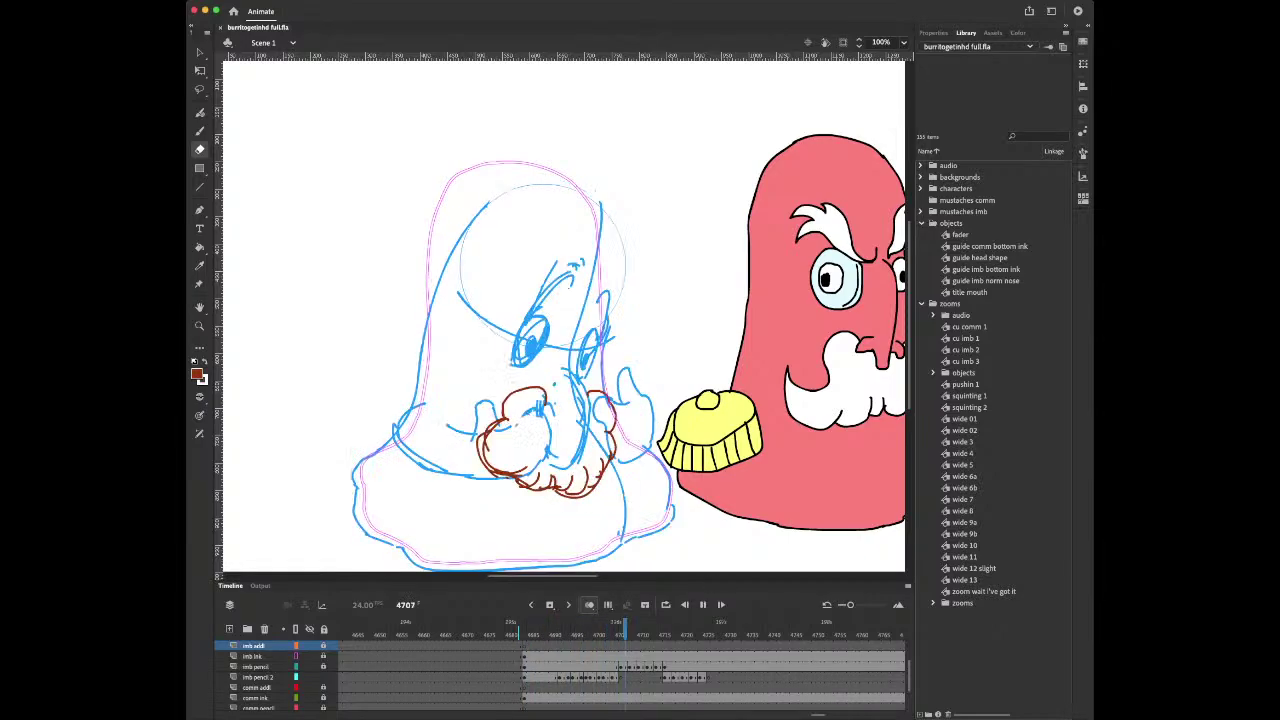
pyautogui.press('Return')
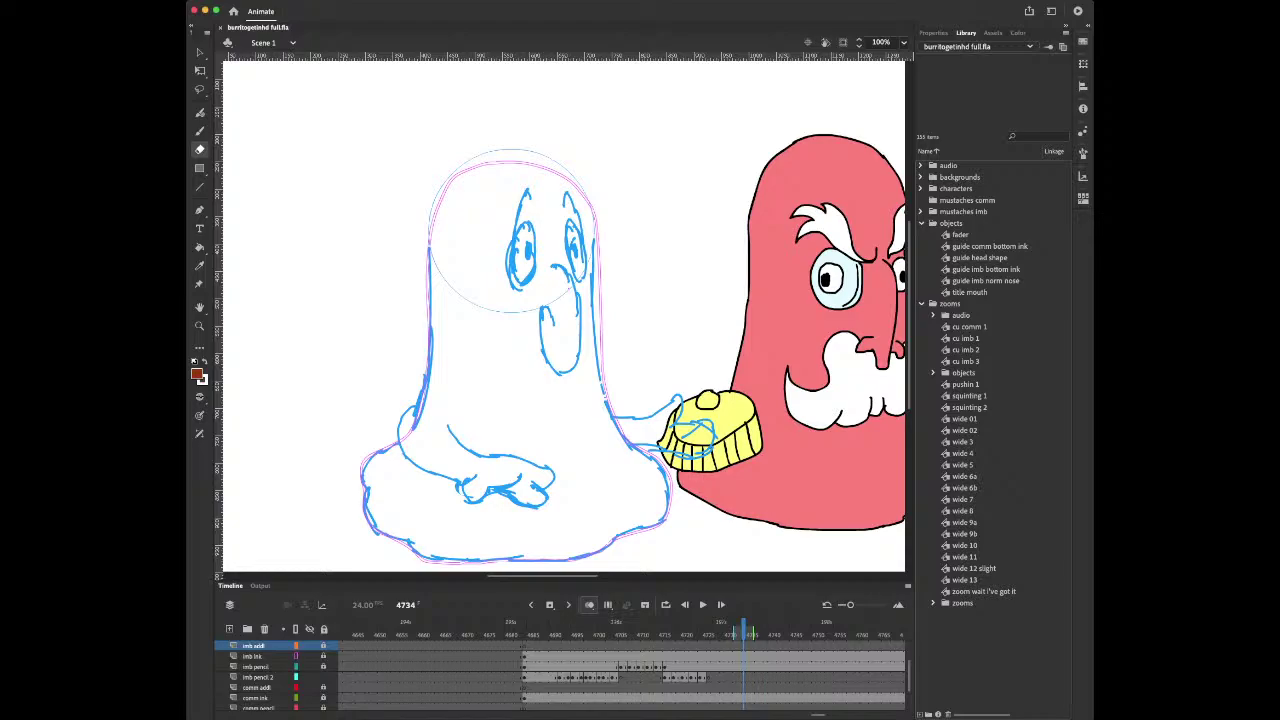
# Examine the rough animation from frame 4687 to frame 4729, checking how the mustache moves around frame 4718
pyautogui.click(538, 667)
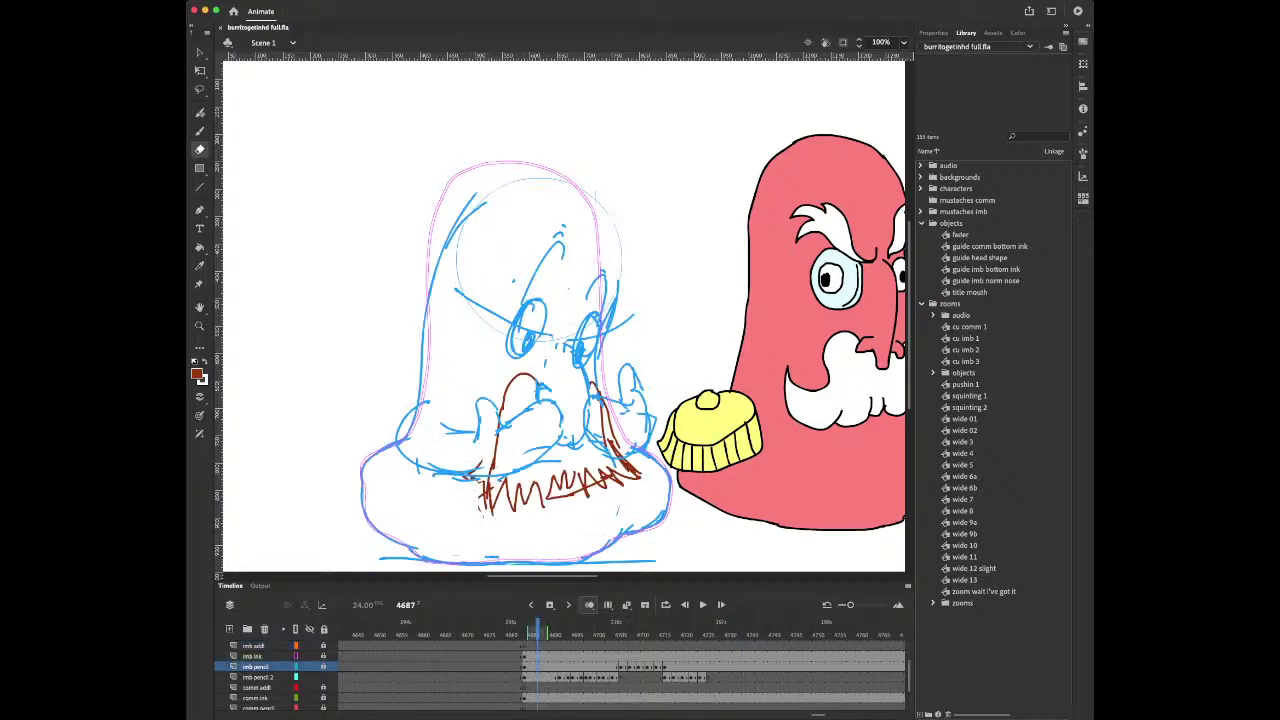
pyautogui.hscroll(4, 620, 668)
pyautogui.hscroll(-3, 620, 668)
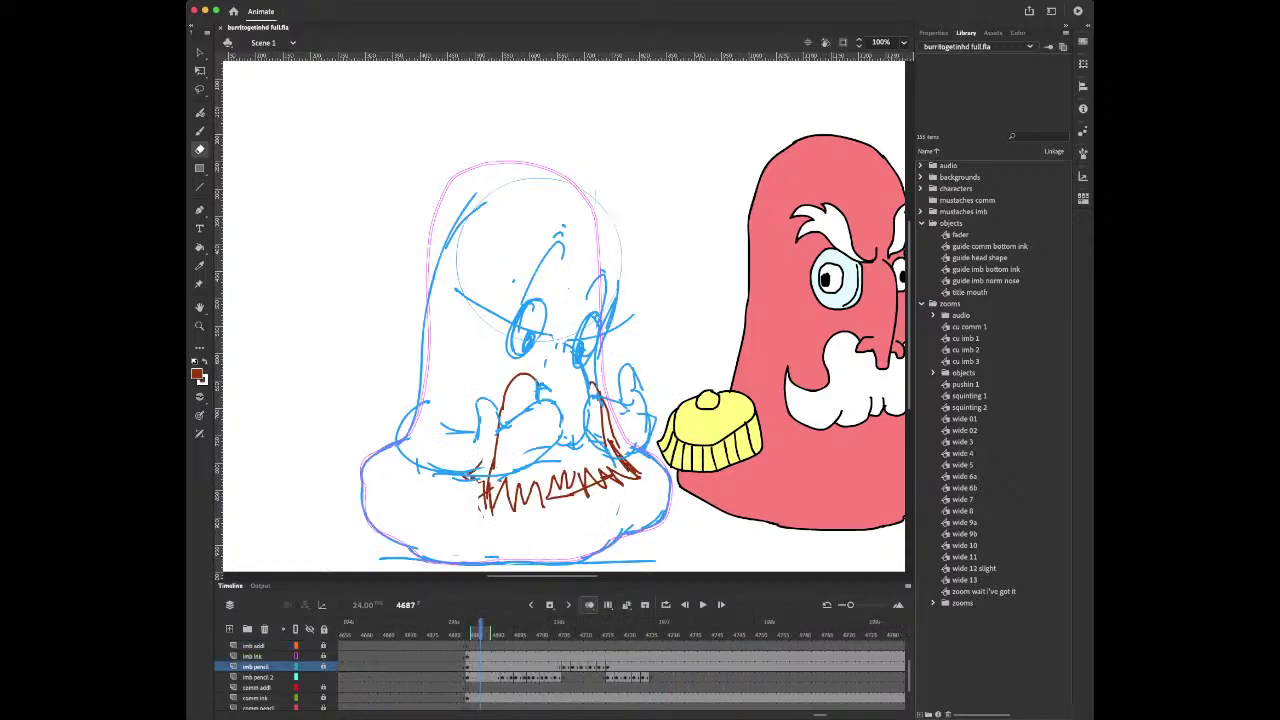
pyautogui.hscroll(3, 620, 665)
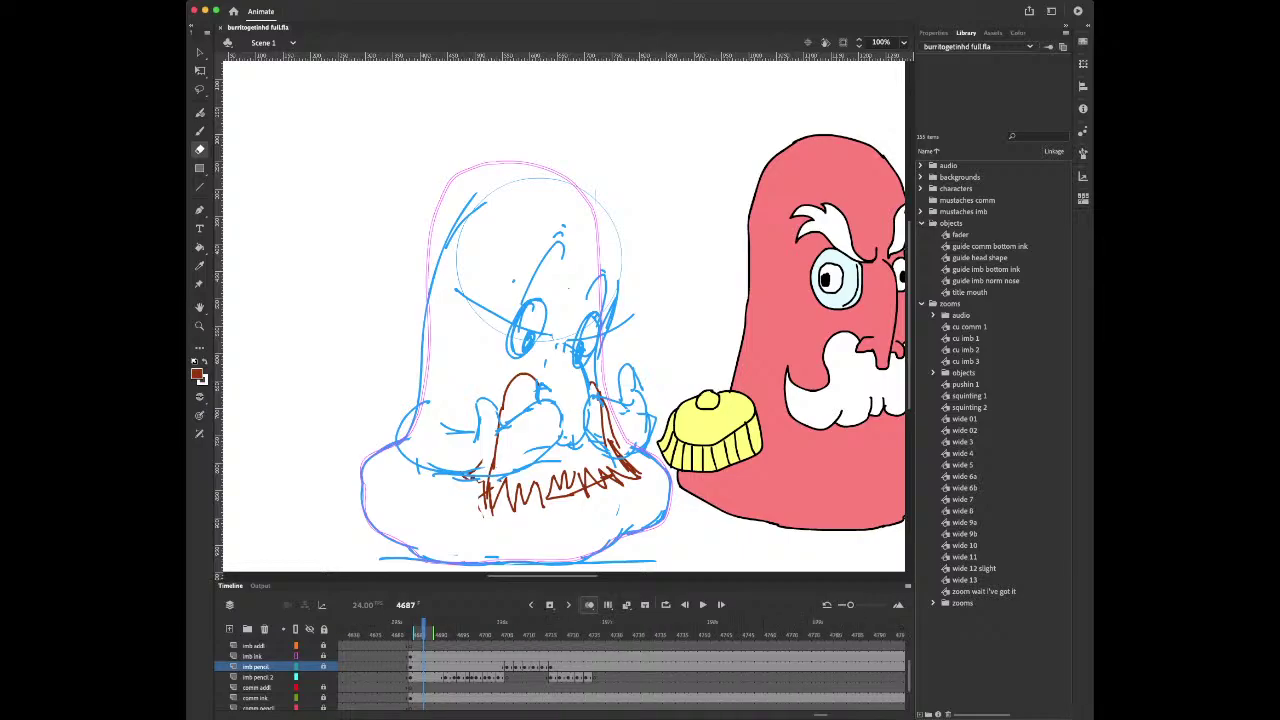
pyautogui.click(502, 634)
pyautogui.moveTo(503, 634)
pyautogui.mouseDown()
pyautogui.moveTo(566, 634)
pyautogui.moveTo(522, 634)
pyautogui.moveTo(550, 634)
pyautogui.mouseUp()
pyautogui.press('.')
pyautogui.press('.')
pyautogui.press('.')
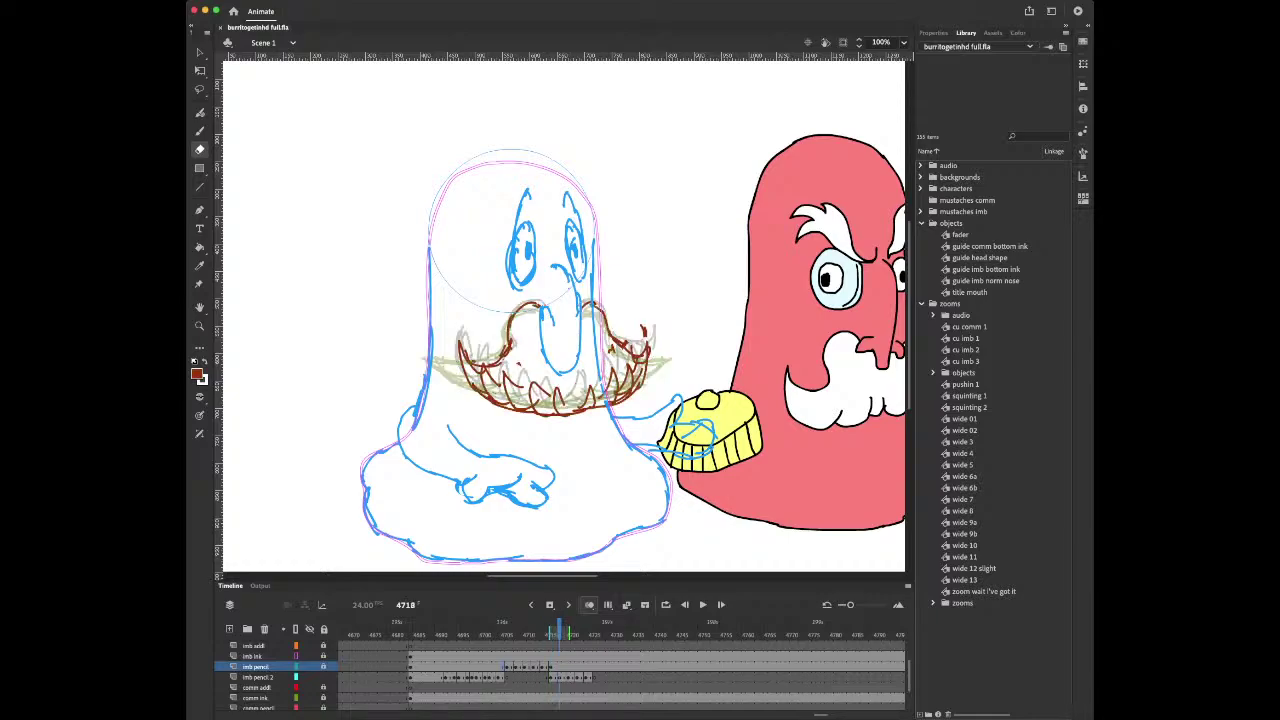
pyautogui.press(',')
pyautogui.press(',')
pyautogui.press(',')
pyautogui.moveTo(550, 634)
pyautogui.mouseDown()
pyautogui.moveTo(521, 634)
pyautogui.moveTo(607, 634)
pyautogui.mouseUp()
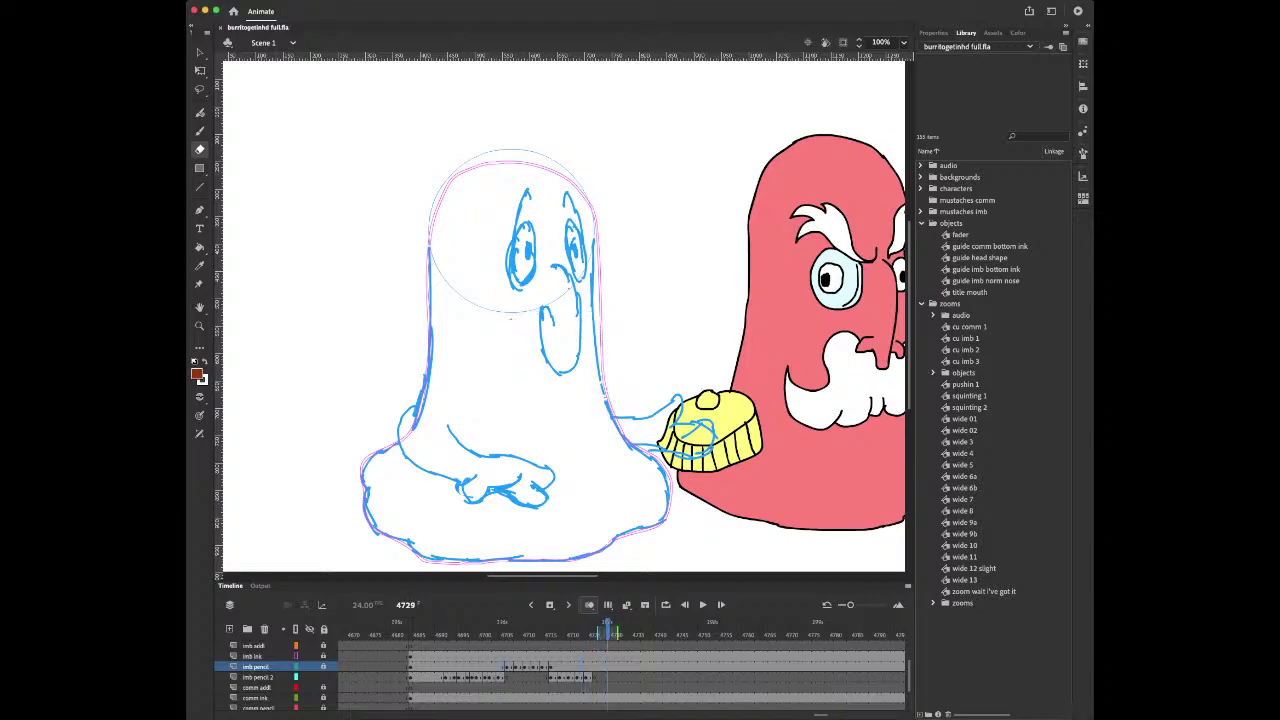
# Nudge the mustache drawing at frame 4720 on imb pencil 2 slightly upward and play back the motion
pyautogui.click(564, 677)
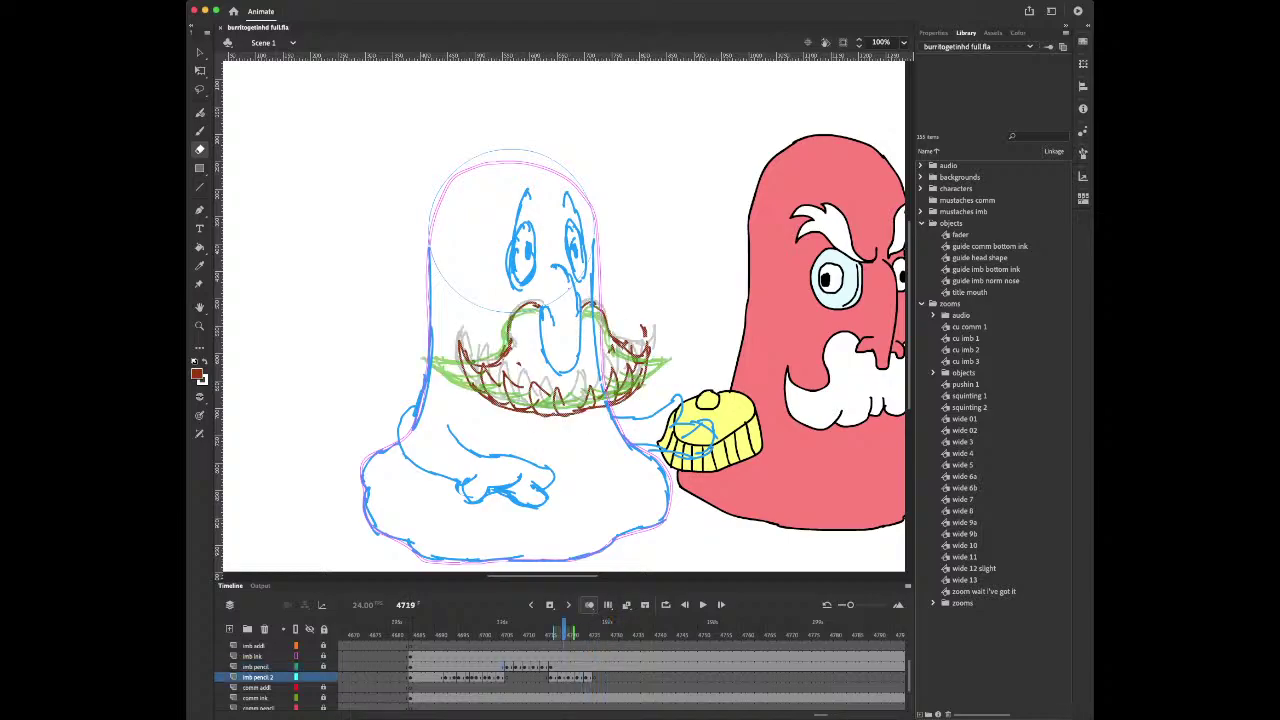
pyautogui.press('.')
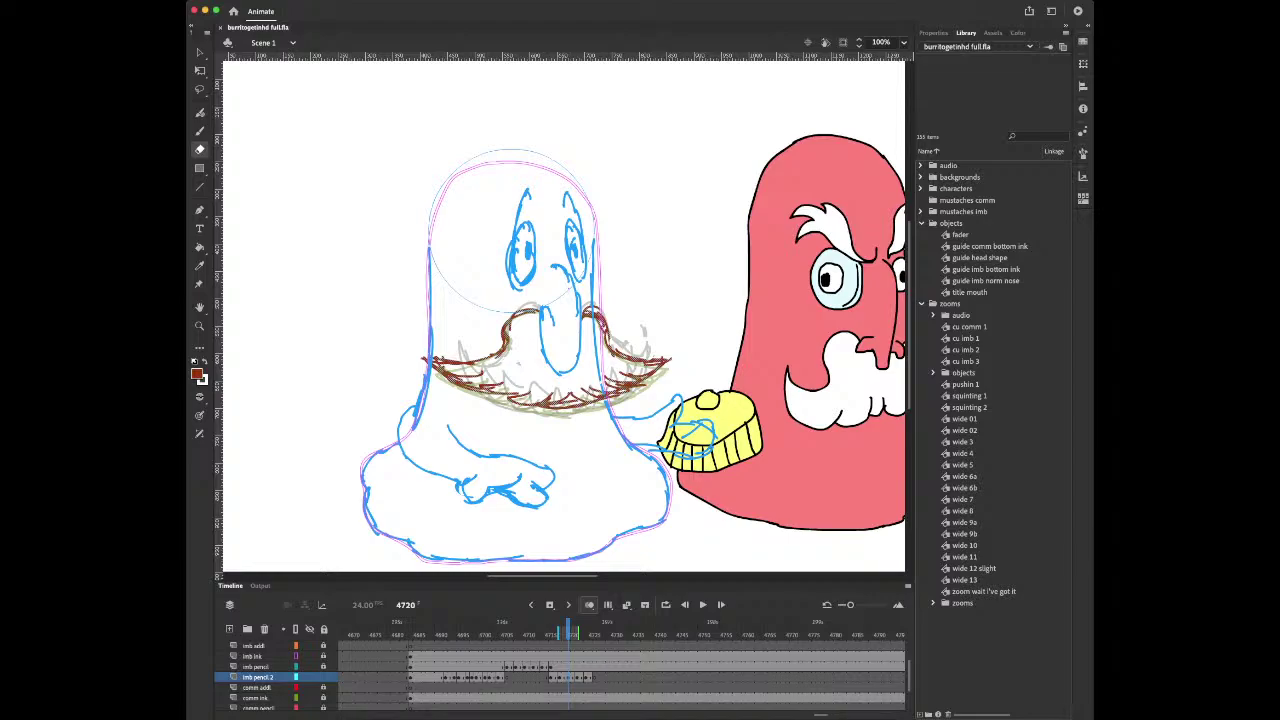
pyautogui.press('Up')
pyautogui.press('Up')
pyautogui.press('Up')
pyautogui.press('Up')
pyautogui.press('Up')
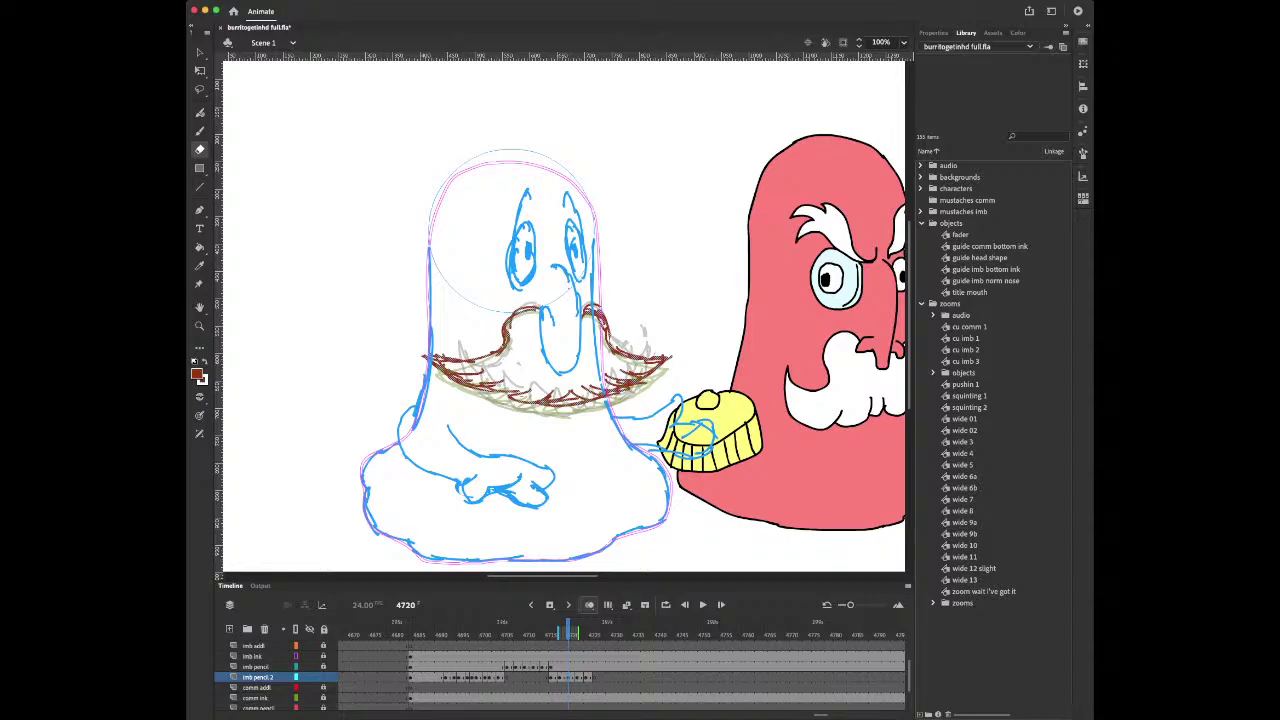
pyautogui.click(557, 687)
pyautogui.press('Return')
pyautogui.press('Return')
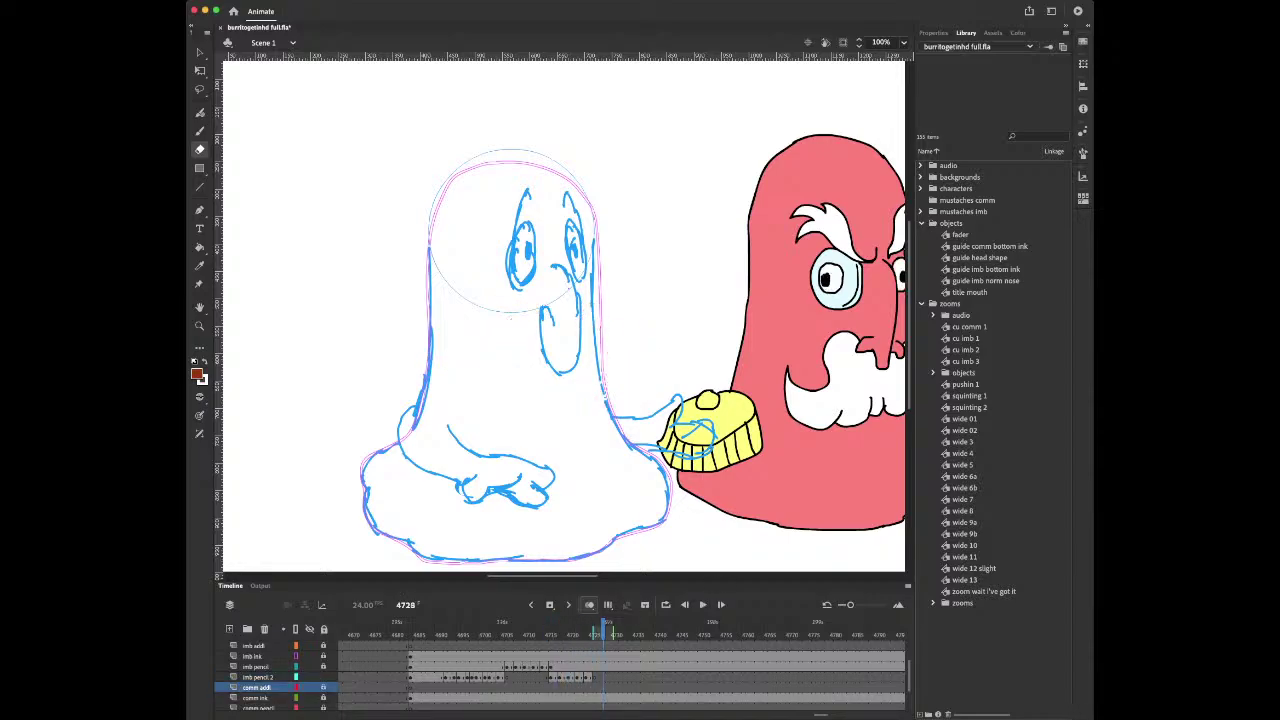
# Try deleting the mustache drawing at frame 4722 on imb pencil 2 and undo the deletion
pyautogui.click(584, 687)
pyautogui.click(576, 677)
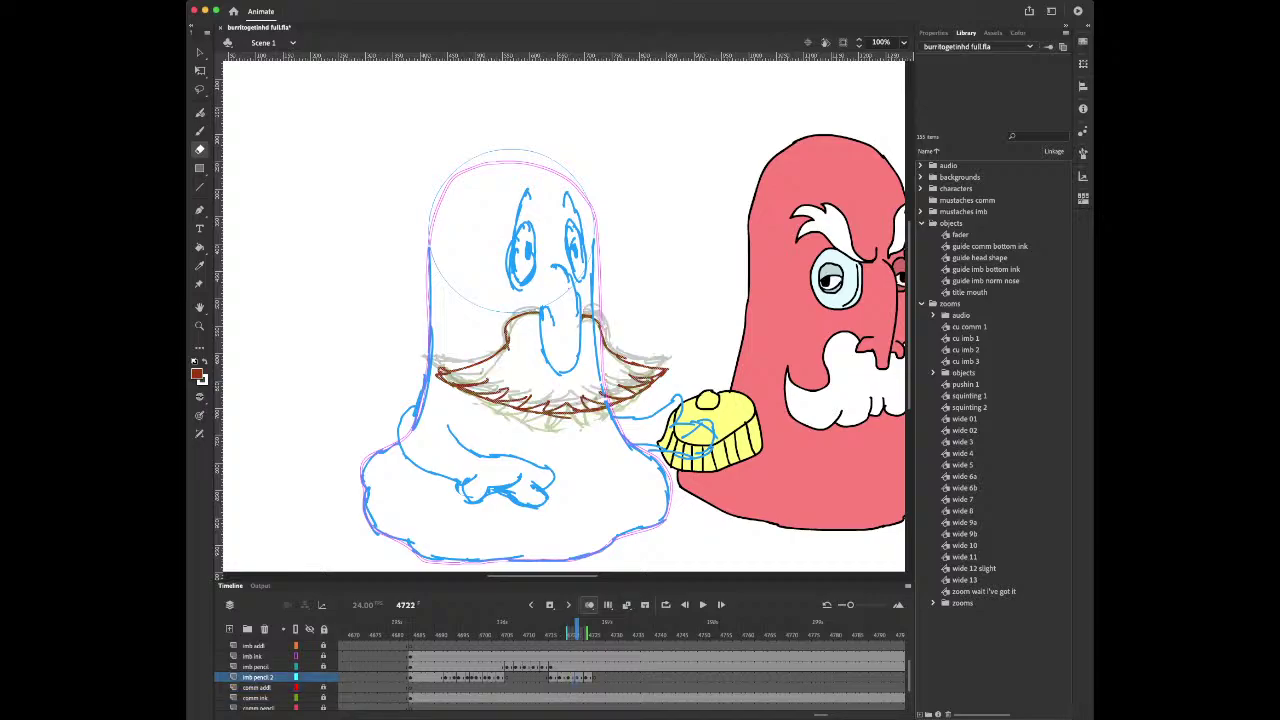
pyautogui.press('Delete')
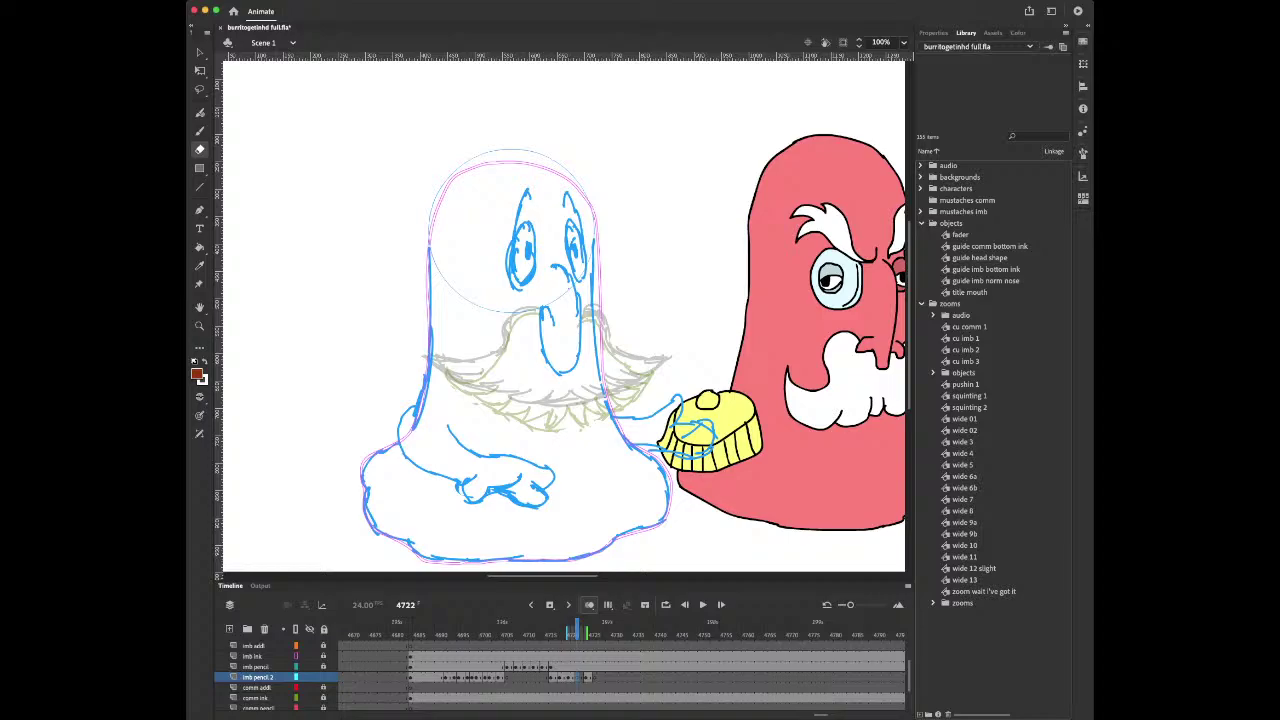
pyautogui.press('super+z')
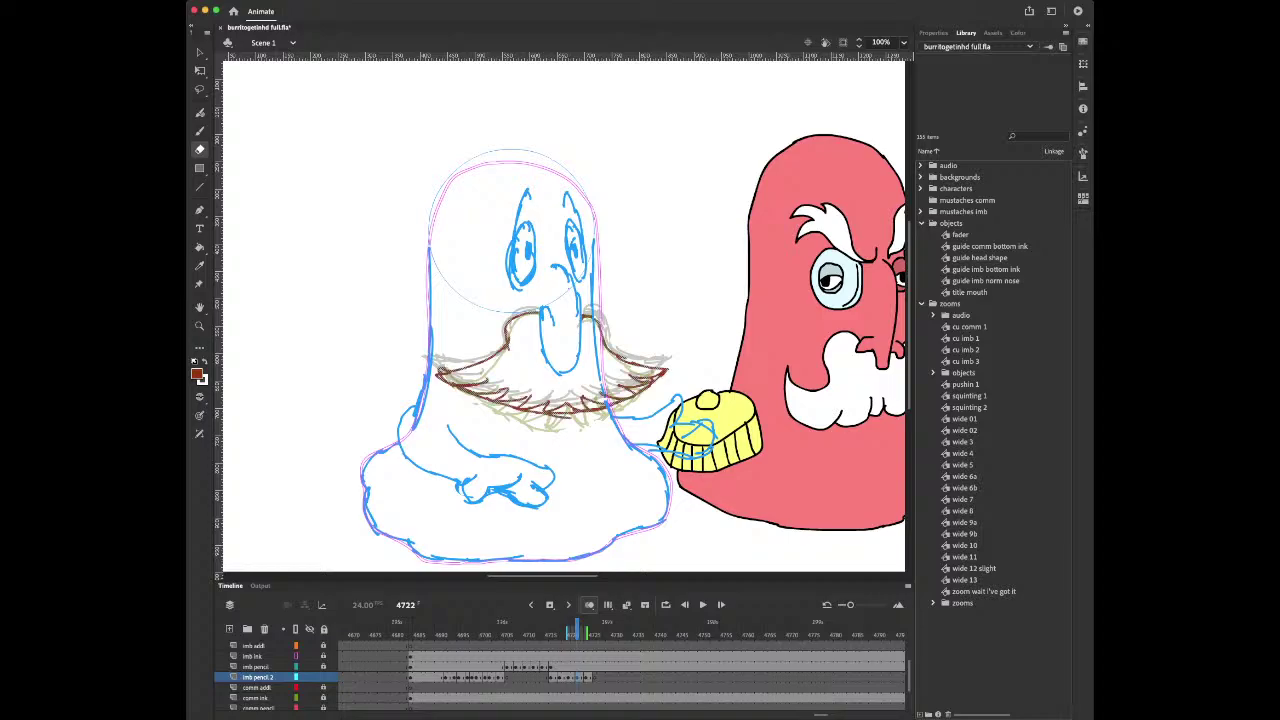
# Delete the mustache drawing at frame 4724 on imb pencil 2
pyautogui.press('.')
pyautogui.press('.')
pyautogui.press('Delete')
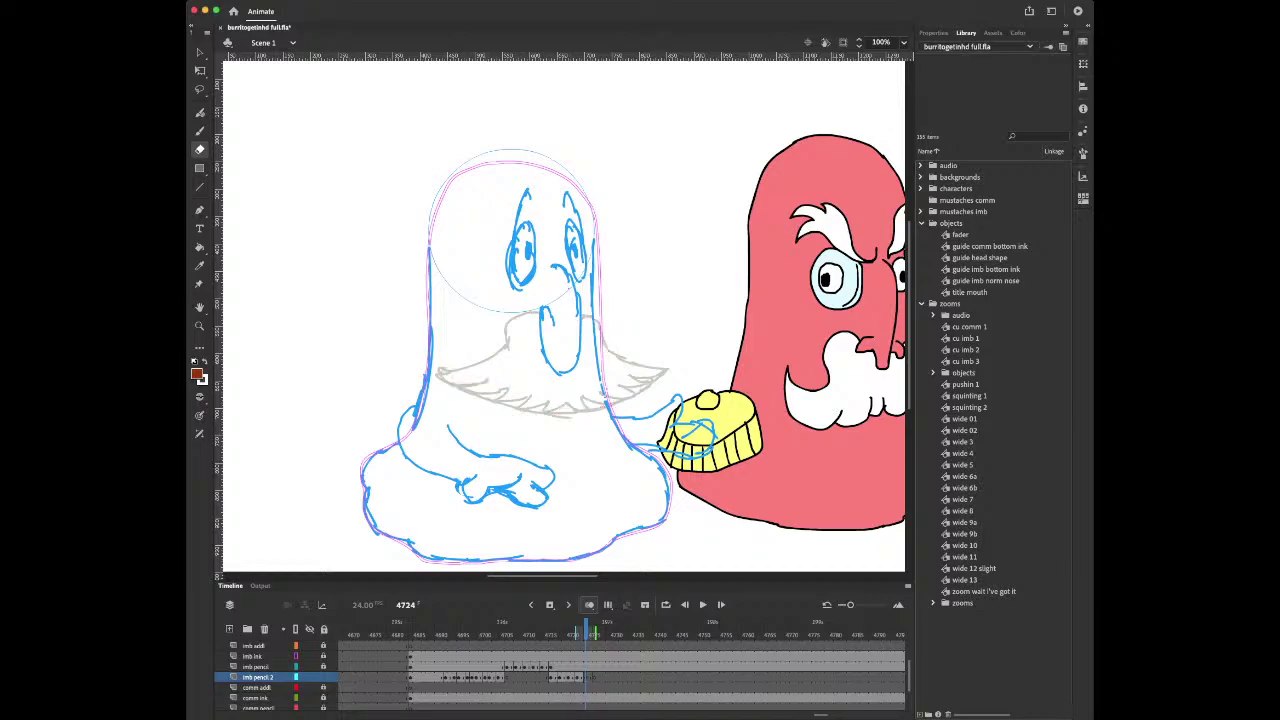
# Step through the frames after 4724 and back to frame 4710 to examine how the mustache settles
pyautogui.press('.')
pyautogui.press('.')
pyautogui.press('.')
pyautogui.press('.')
pyautogui.press('.')
pyautogui.press('.')
pyautogui.press(',')
pyautogui.press(',')
pyautogui.press(',')
pyautogui.press(',')
pyautogui.press(',')
pyautogui.press(',')
pyautogui.press(',')
pyautogui.press(',')
pyautogui.press(',')
pyautogui.press(',')
pyautogui.press(',')
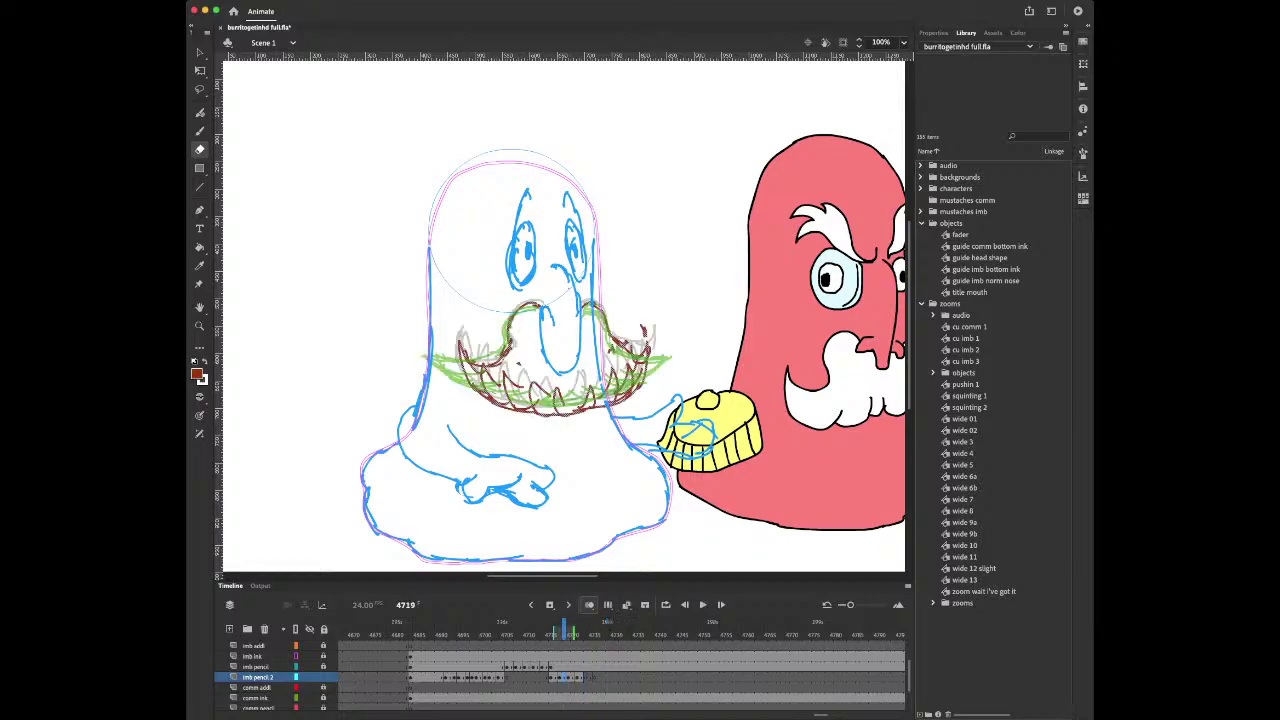
pyautogui.press(',')
pyautogui.press(',')
pyautogui.press(',')
pyautogui.press(',')
pyautogui.press(',')
pyautogui.press(',')
pyautogui.press(',')
pyautogui.press(',')
pyautogui.press(',')
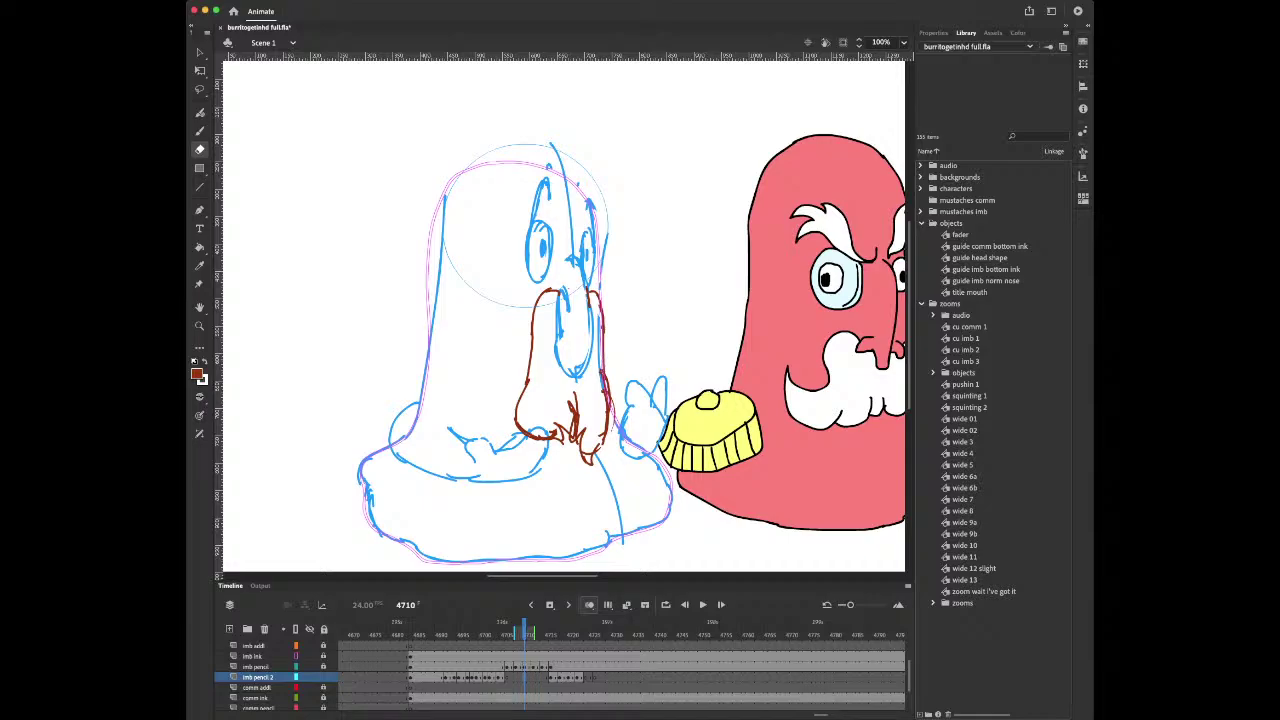
# Step forward from frame 4710 and delete the mustache drawing at frame 4722 on imb pencil 2
pyautogui.press('.')
pyautogui.press('.')
pyautogui.press('.')
pyautogui.press('.')
pyautogui.press('.')
pyautogui.press('.')
pyautogui.press('.')
pyautogui.press('.')
pyautogui.press('.')
pyautogui.press('.')
pyautogui.press('.')
pyautogui.press('.')
pyautogui.press('Delete')
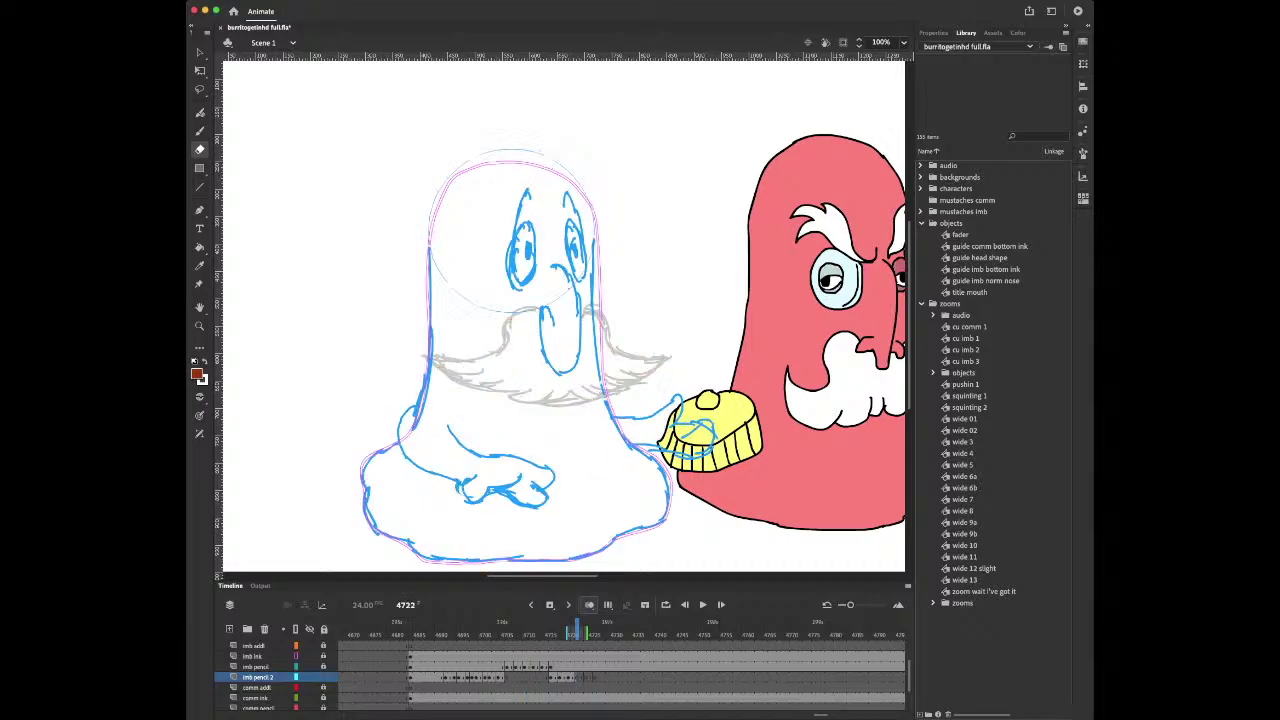
# Play back the motion from frame 4713 and delete the mustache drawing at frame 4720 on imb pencil 2
pyautogui.click(537, 667)
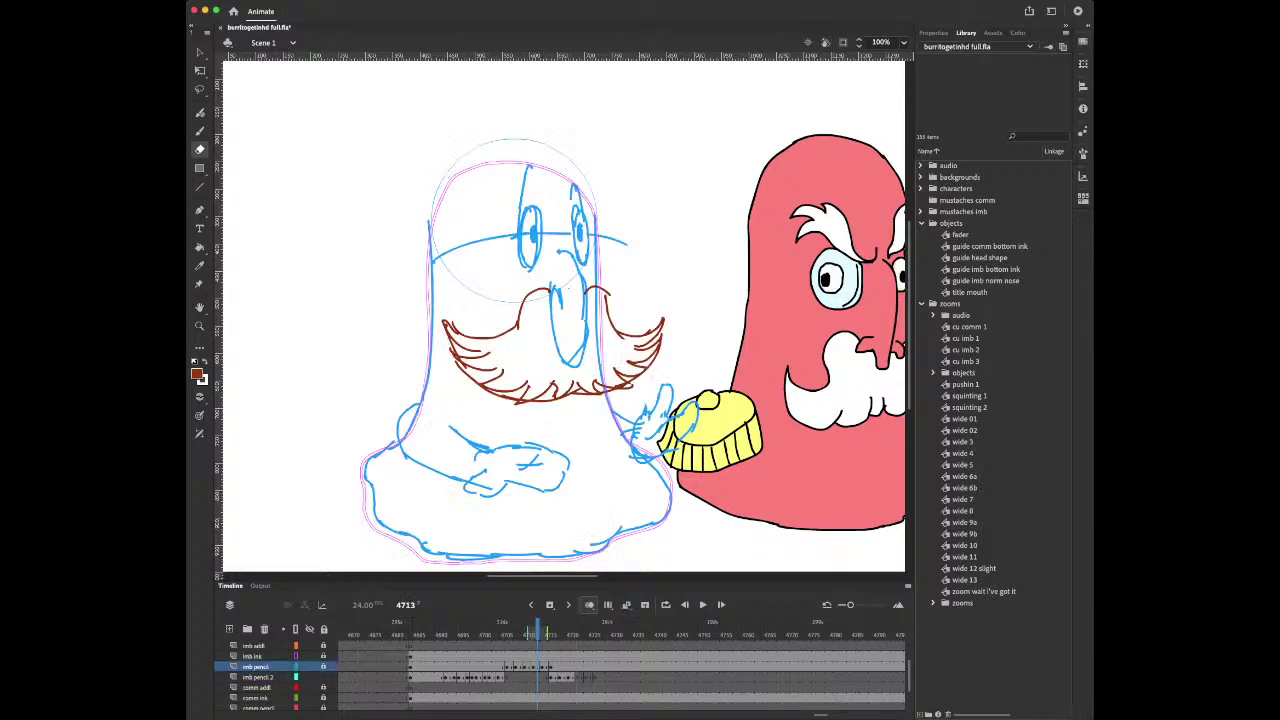
pyautogui.press('Return')
pyautogui.press('Return')
pyautogui.click(568, 635)
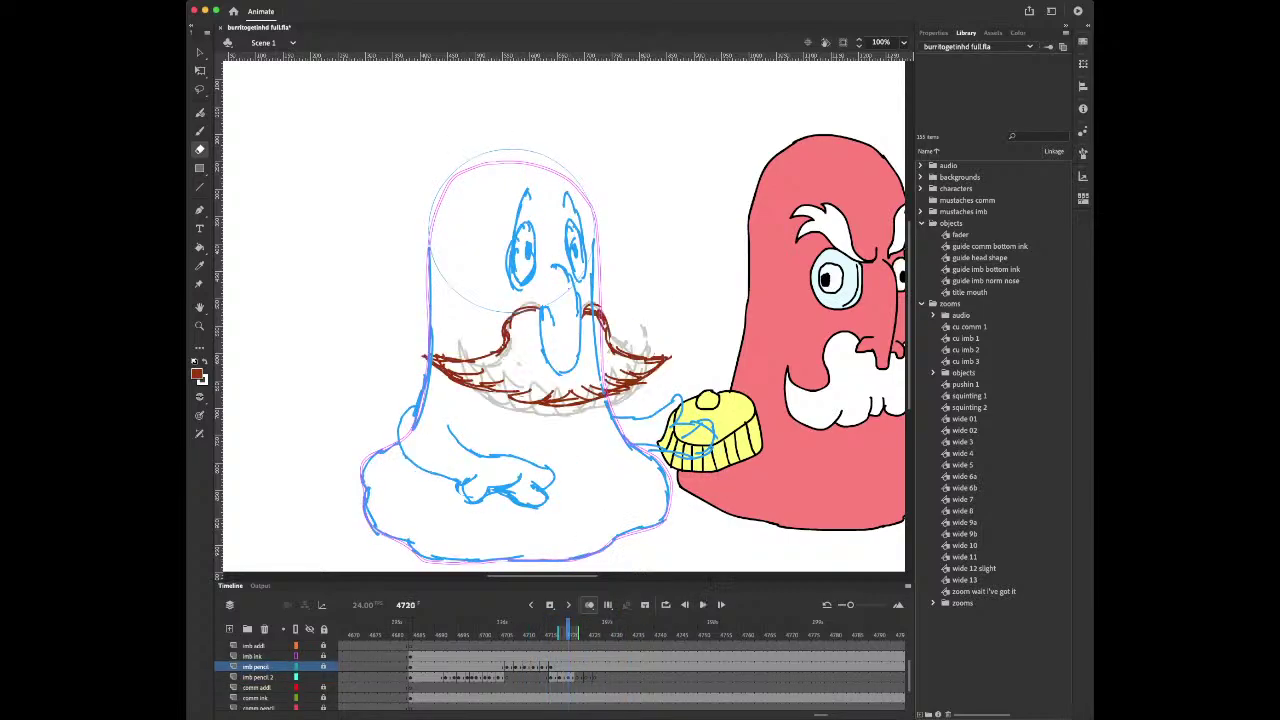
pyautogui.click(569, 678)
pyautogui.click(559, 678)
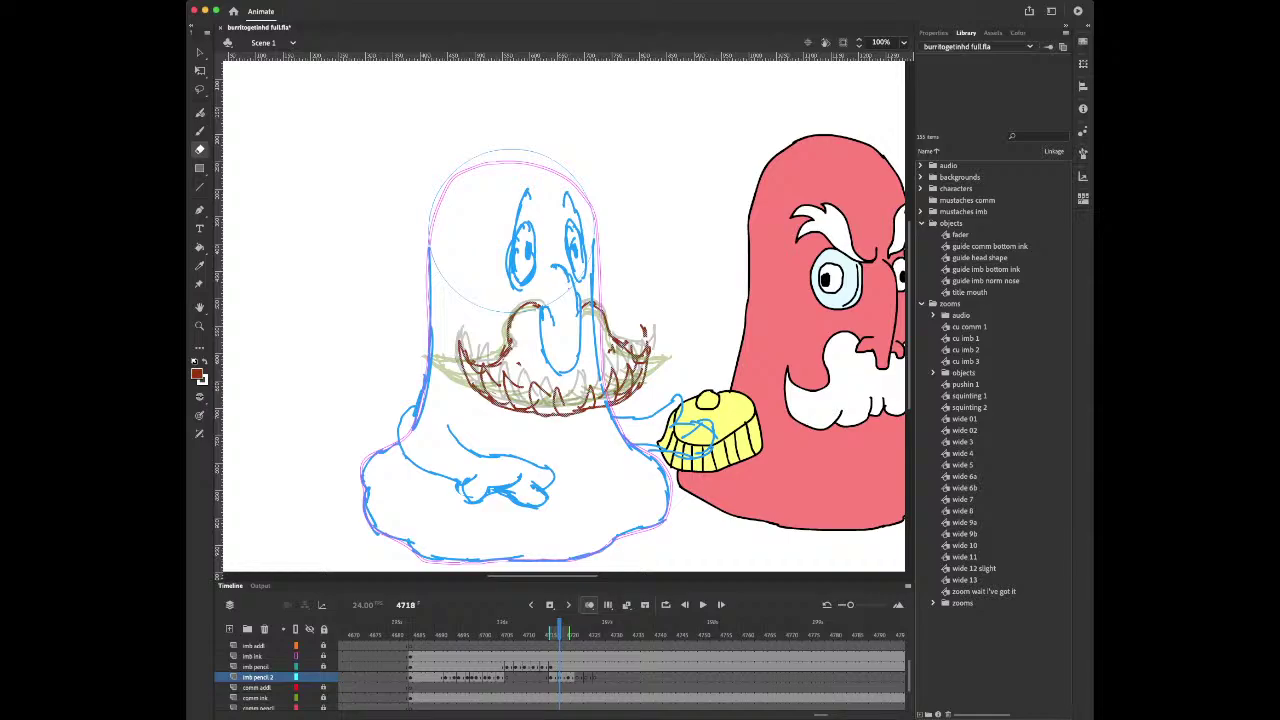
pyautogui.press('.')
pyautogui.press('.')
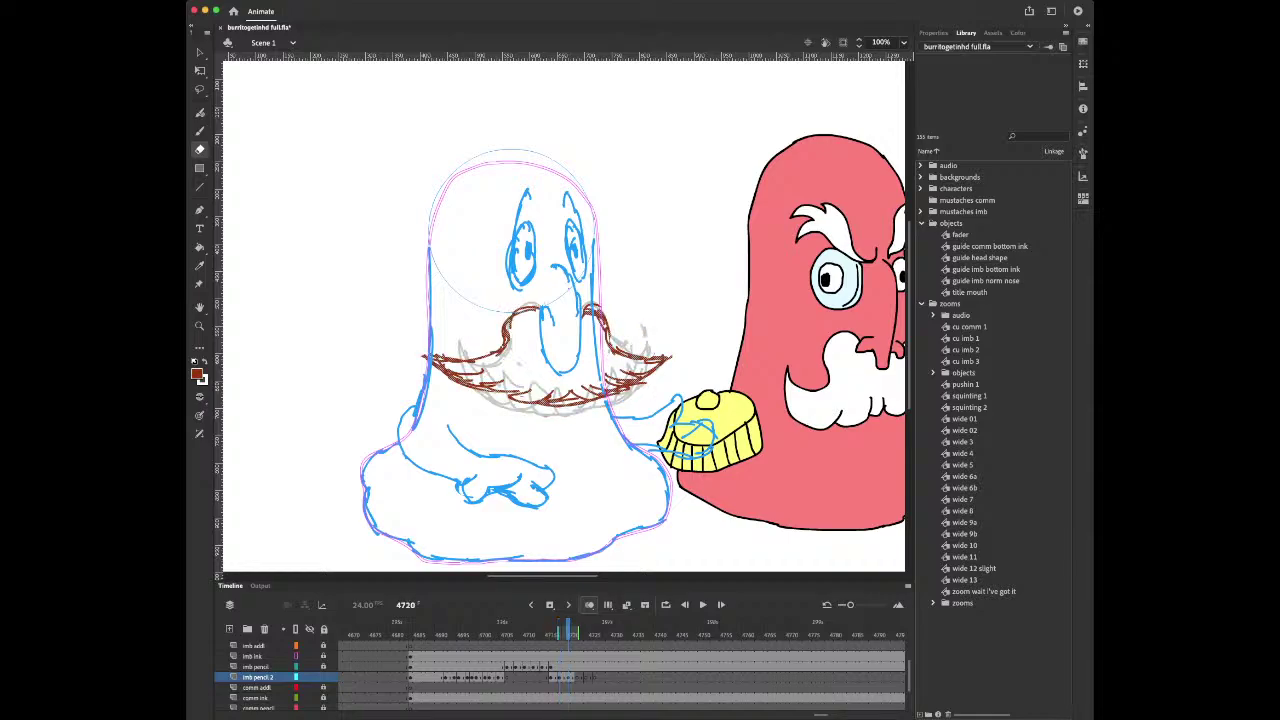
pyautogui.press('Delete')
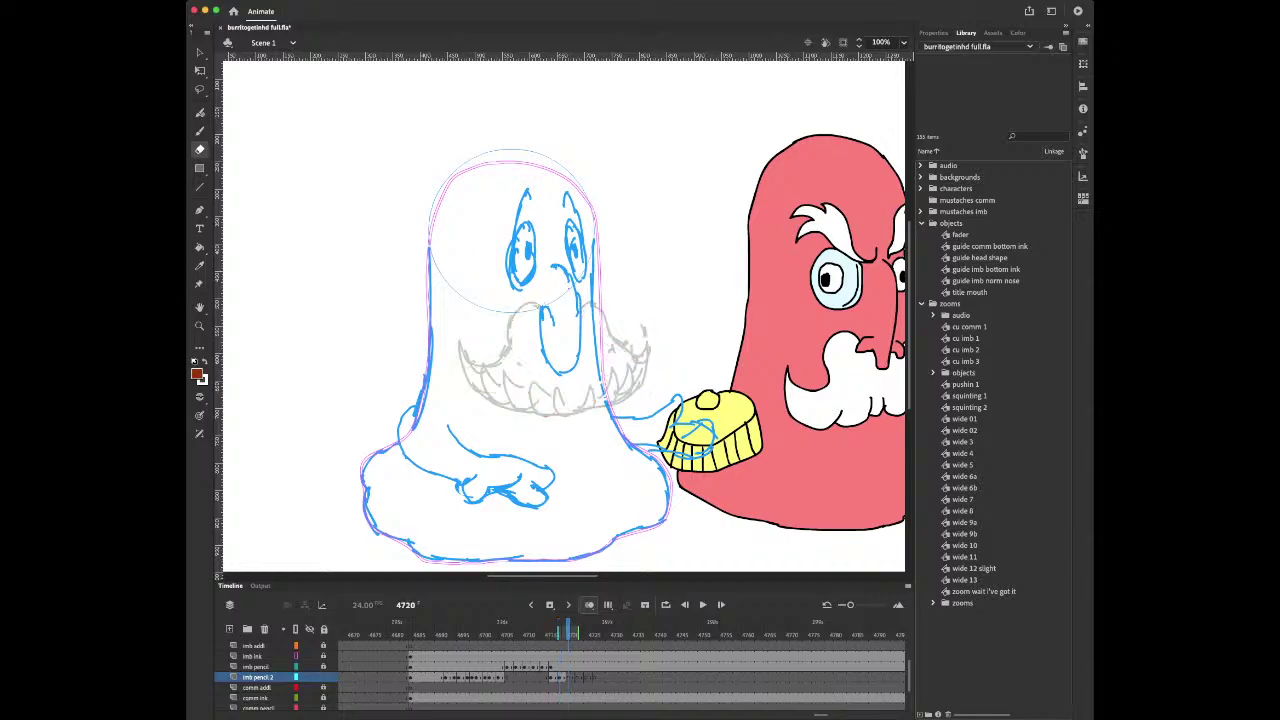
# Step back and forth between frames 4715 and 4719 to compare the neighbouring mustache drawings on imb pencil 2
pyautogui.press(',')
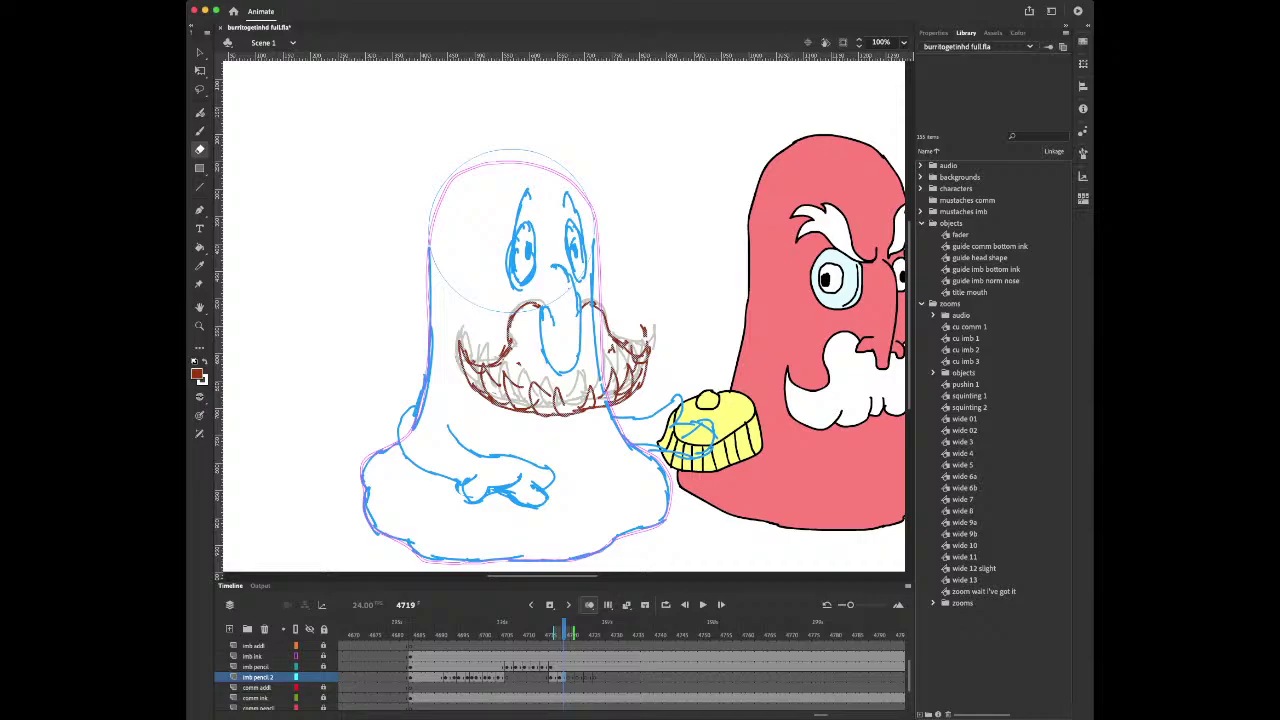
pyautogui.press(',')
pyautogui.press(',')
pyautogui.press(',')
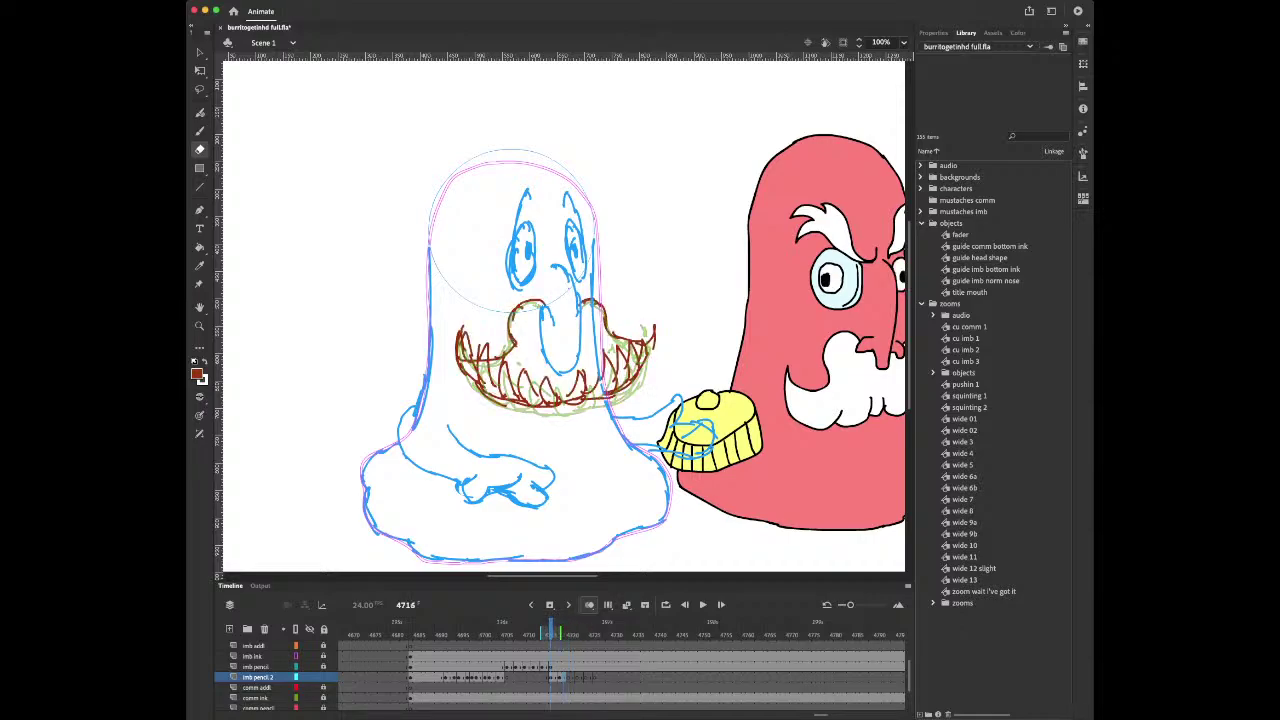
pyautogui.press('.')
pyautogui.press('.')
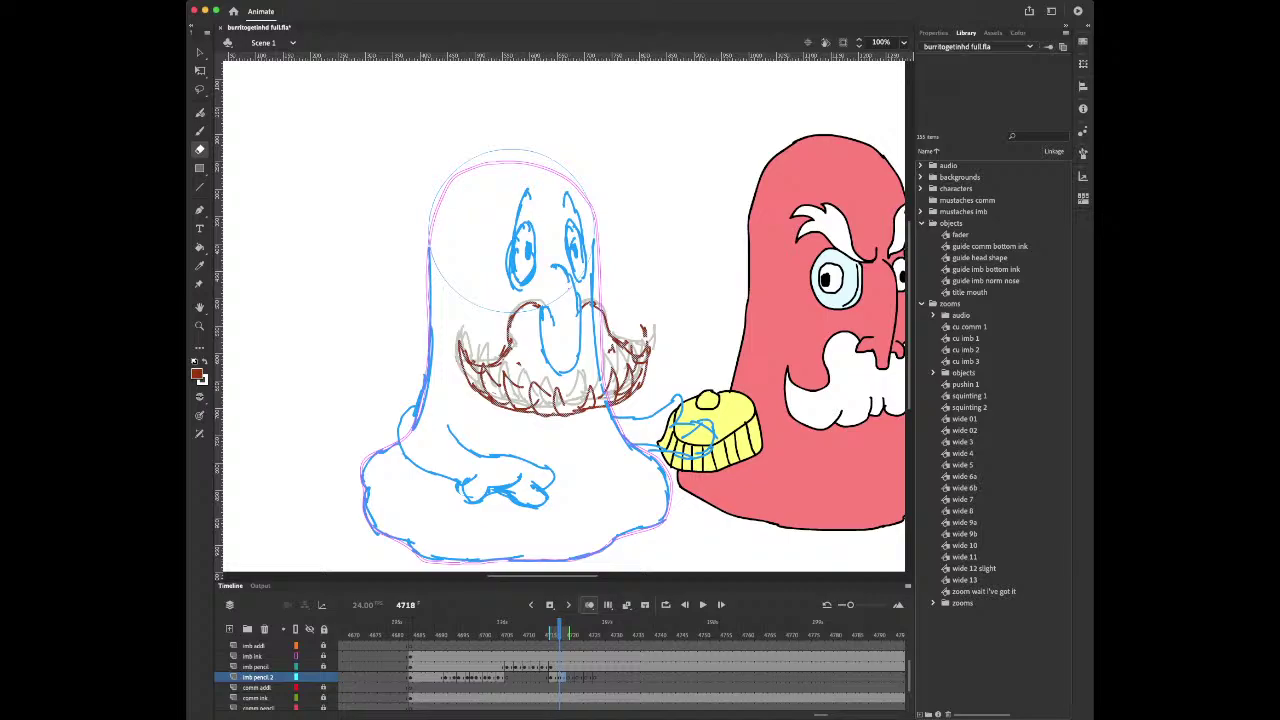
pyautogui.press(',')
pyautogui.press(',')
pyautogui.press(',')
pyautogui.press('.')
pyautogui.press('.')
pyautogui.press('.')
pyautogui.press(',')
pyautogui.press(',')
pyautogui.press('.')
pyautogui.press('.')
pyautogui.press(',')
pyautogui.press(',')
pyautogui.press('.')
pyautogui.press('.')
pyautogui.press(',')
pyautogui.press('.')
# Erase the hairy lower part of the mustache at frame 4718, keeping the upper contours beside the nose
pyautogui.moveTo(645, 335)
pyautogui.mouseDown()
pyautogui.moveTo(639, 379)
pyautogui.moveTo(621, 392)
pyautogui.moveTo(611, 372)
pyautogui.moveTo(583, 396)
pyautogui.moveTo(475, 364)
pyautogui.moveTo(485, 384)
pyautogui.moveTo(540, 399)
pyautogui.moveTo(515, 374)
pyautogui.moveTo(588, 388)
pyautogui.mouseUp()
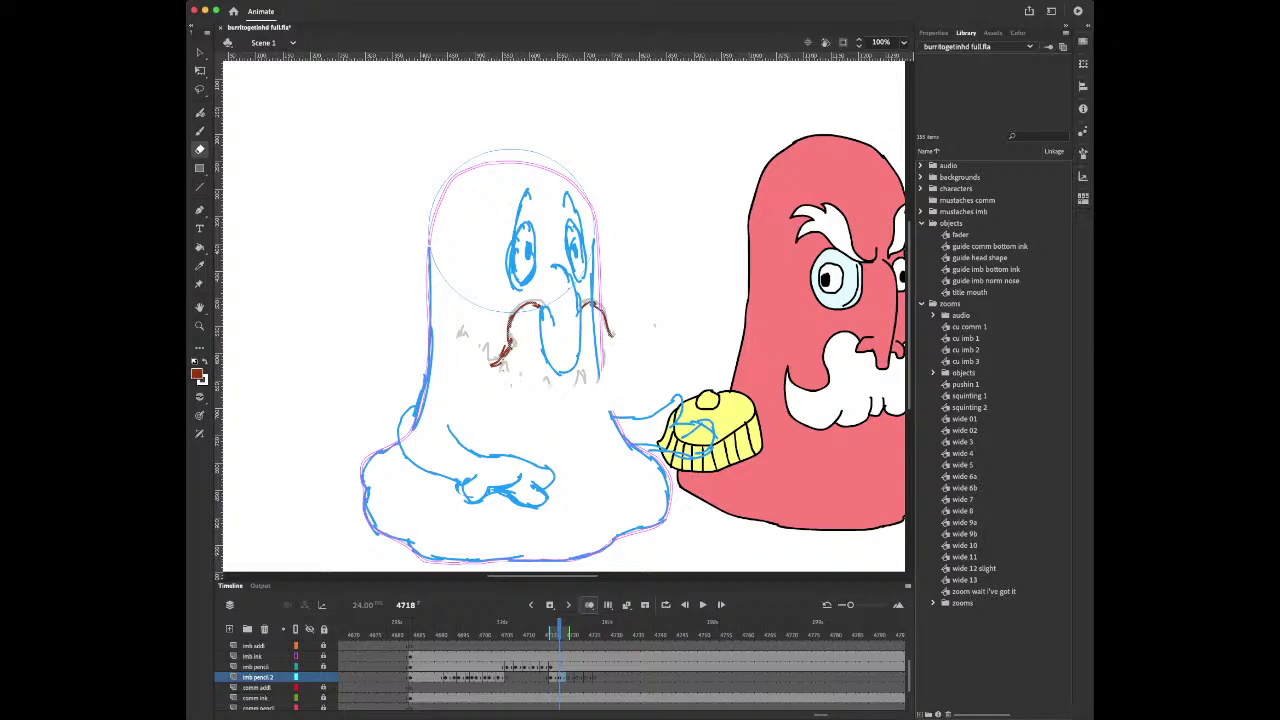
pyautogui.press('b')
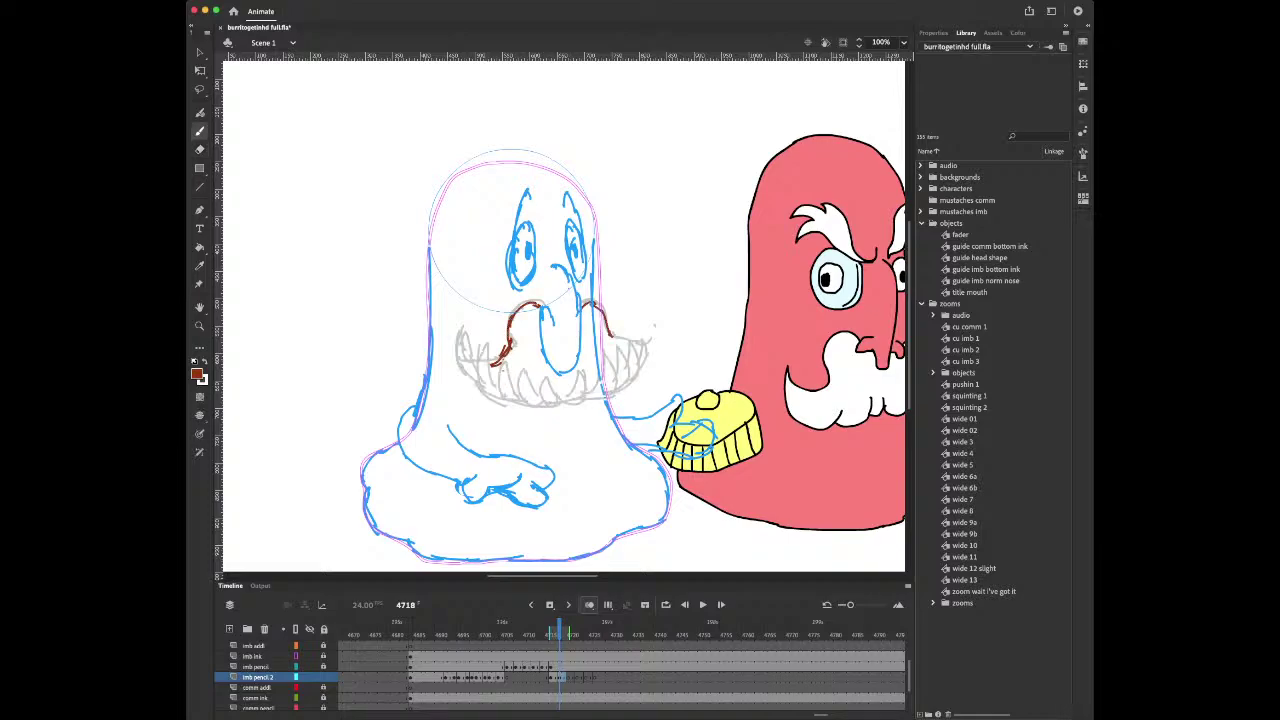
pyautogui.press('e')
# Redraw the mustache at frame 4718 with a narrower, lower-hanging fringe of pointed hairs and clean up its bottom edge
pyautogui.press('b')
pyautogui.moveTo(510, 352)
pyautogui.mouseDown()
pyautogui.moveTo(474, 404)
pyautogui.moveTo(514, 424)
pyautogui.moveTo(586, 437)
pyautogui.moveTo(622, 398)
pyautogui.mouseUp()
pyautogui.moveTo(608, 352)
pyautogui.mouseDown()
pyautogui.moveTo(603, 322)
pyautogui.moveTo(604, 345)
pyautogui.moveTo(634, 370)
pyautogui.moveTo(615, 415)
pyautogui.mouseUp()
pyautogui.moveTo(475, 360); pyautogui.dragTo(507, 423)
pyautogui.moveTo(515, 389)
pyautogui.mouseDown()
pyautogui.moveTo(525, 413)
pyautogui.moveTo(510, 416)
pyautogui.moveTo(546, 421)
pyautogui.moveTo(538, 434)
pyautogui.moveTo(580, 430)
pyautogui.mouseUp()
pyautogui.moveTo(578, 400)
pyautogui.mouseDown()
pyautogui.moveTo(606, 432)
pyautogui.moveTo(628, 392)
pyautogui.mouseUp()
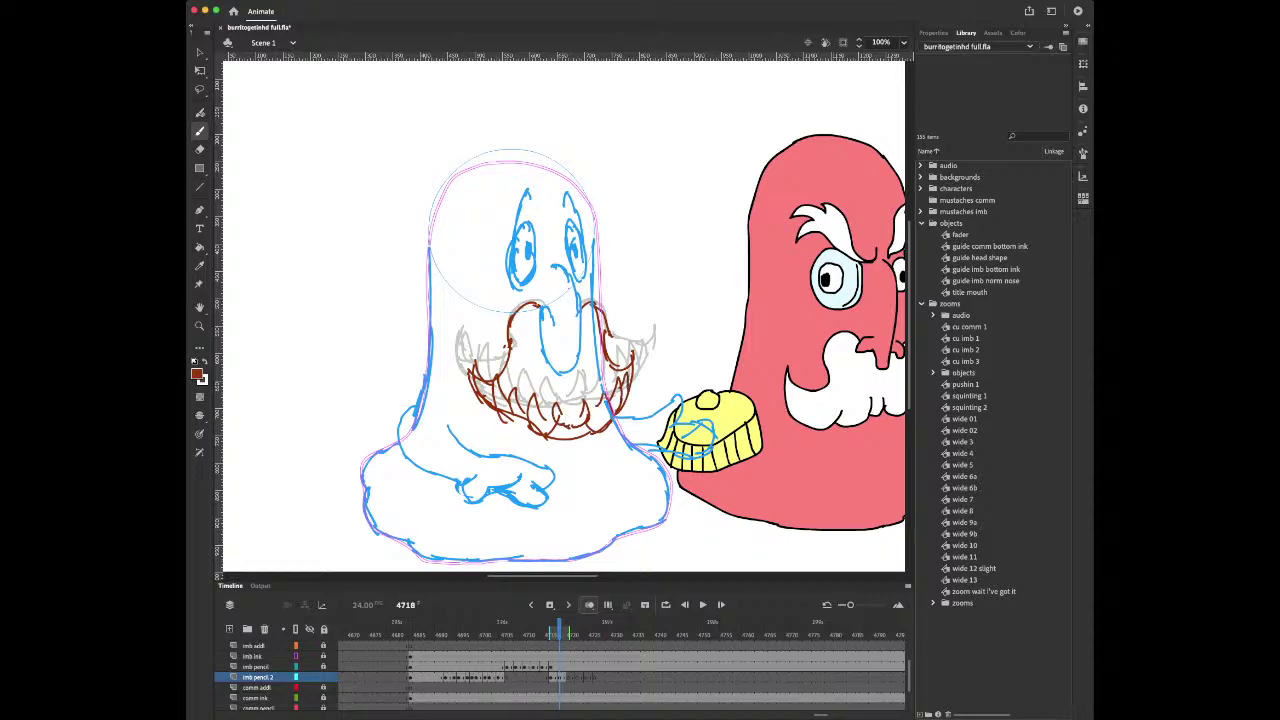
pyautogui.press('.')
pyautogui.press('e')
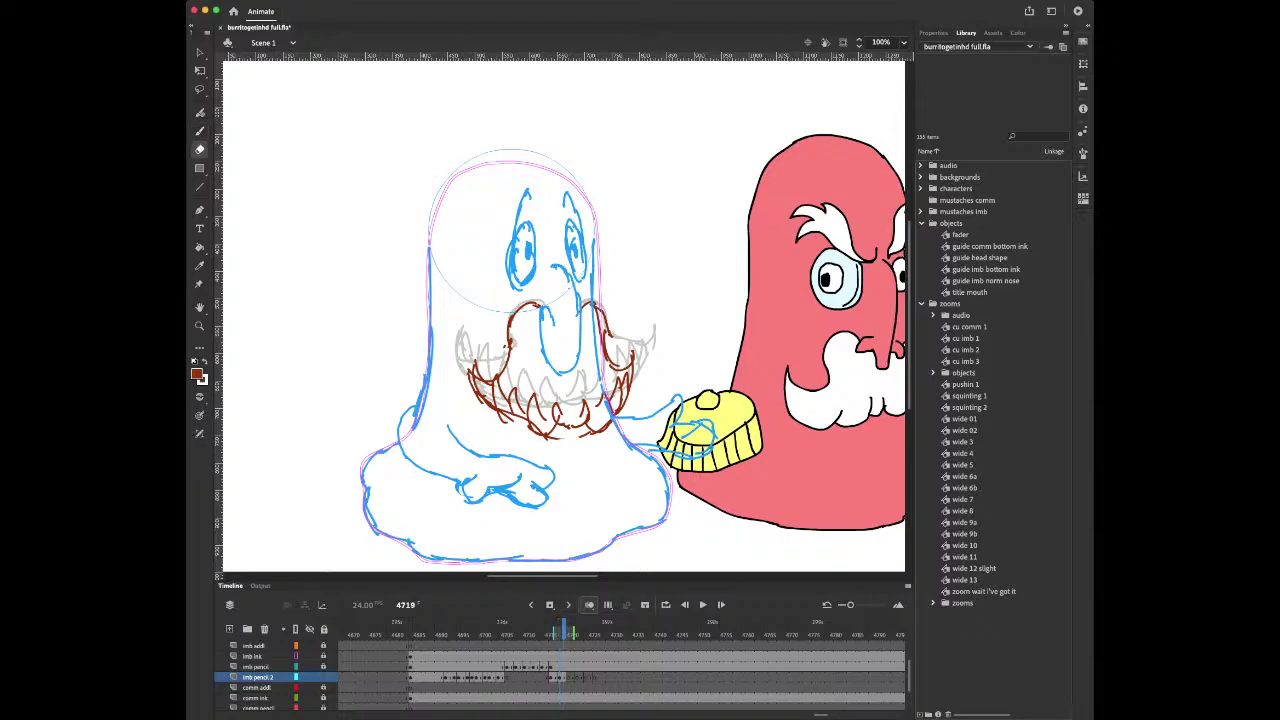
pyautogui.press('b')
# Draw a wide, flared mustache outline with tips spread out to both sides at frame 4720 on imb pencil 2
pyautogui.press('.')
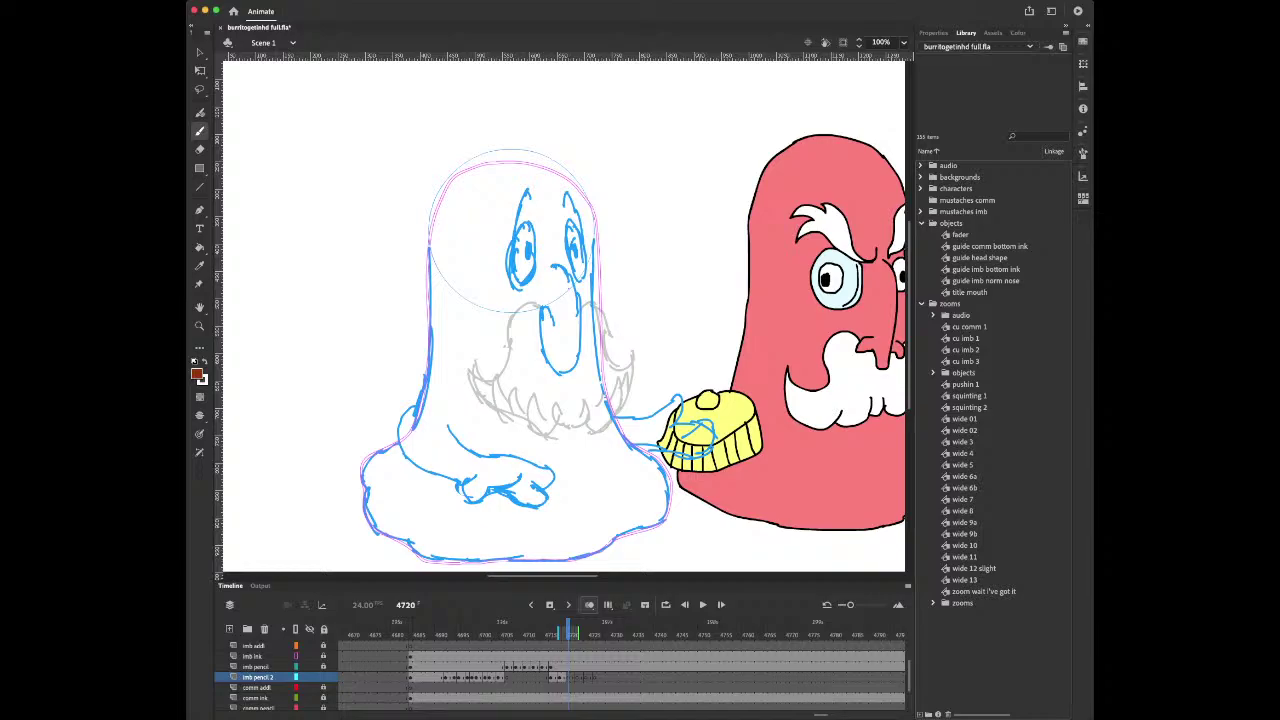
pyautogui.click(570, 667)
pyautogui.click(600, 667)
pyautogui.click(570, 677)
pyautogui.click(594, 677)
pyautogui.click(570, 677)
pyautogui.moveTo(541, 308)
pyautogui.mouseDown()
pyautogui.moveTo(514, 315)
pyautogui.moveTo(508, 331)
pyautogui.moveTo(539, 318)
pyautogui.moveTo(510, 336)
pyautogui.moveTo(517, 311)
pyautogui.moveTo(490, 364)
pyautogui.moveTo(404, 385)
pyautogui.moveTo(488, 384)
pyautogui.moveTo(534, 410)
pyautogui.moveTo(614, 404)
pyautogui.moveTo(640, 390)
pyautogui.moveTo(600, 310)
pyautogui.moveTo(640, 364)
pyautogui.moveTo(676, 356)
pyautogui.moveTo(618, 398)
pyautogui.moveTo(659, 374)
pyautogui.mouseUp()
pyautogui.press('e')
pyautogui.press('b')
pyautogui.moveTo(624, 364)
pyautogui.mouseDown()
pyautogui.moveTo(665, 371)
pyautogui.moveTo(623, 399)
pyautogui.mouseUp()
pyautogui.moveTo(462, 378)
pyautogui.mouseDown()
pyautogui.moveTo(407, 373)
pyautogui.moveTo(415, 383)
pyautogui.mouseUp()
pyautogui.moveTo(431, 388); pyautogui.dragTo(454, 393)
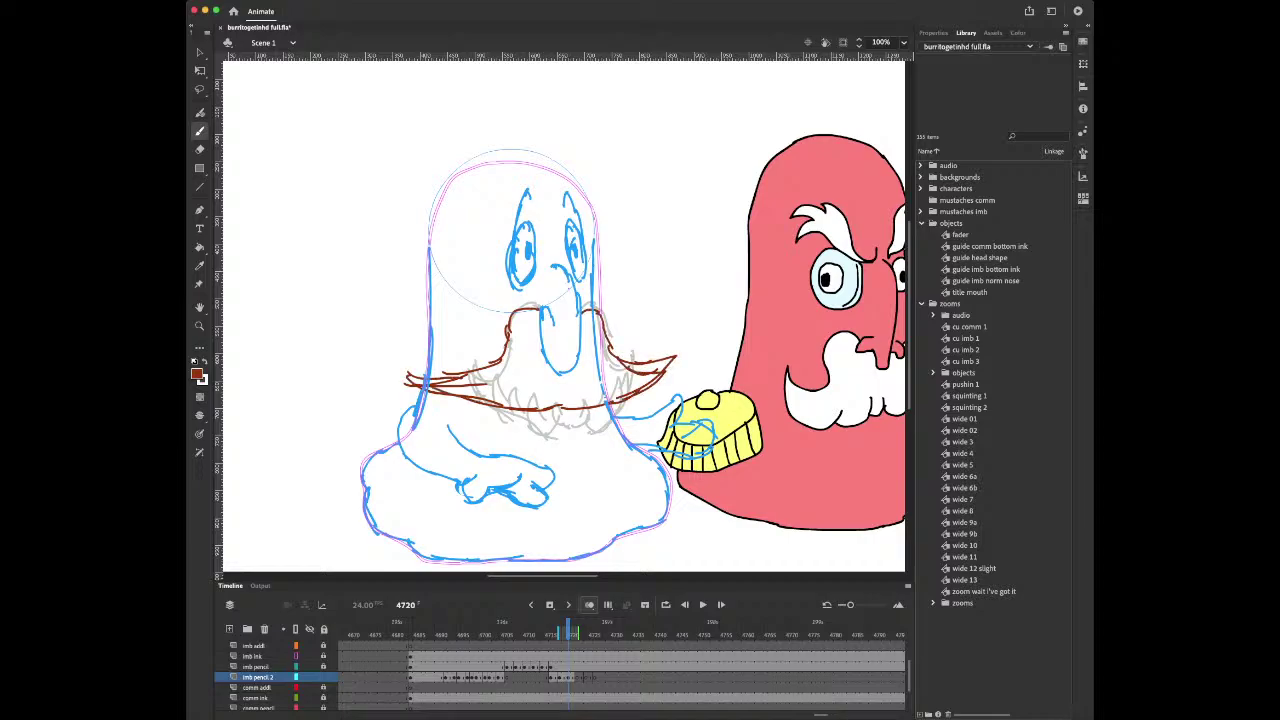
# Shorten the mustache's tip nearest the red character and reshape its opposite tip at frame 4720
pyautogui.press('e')
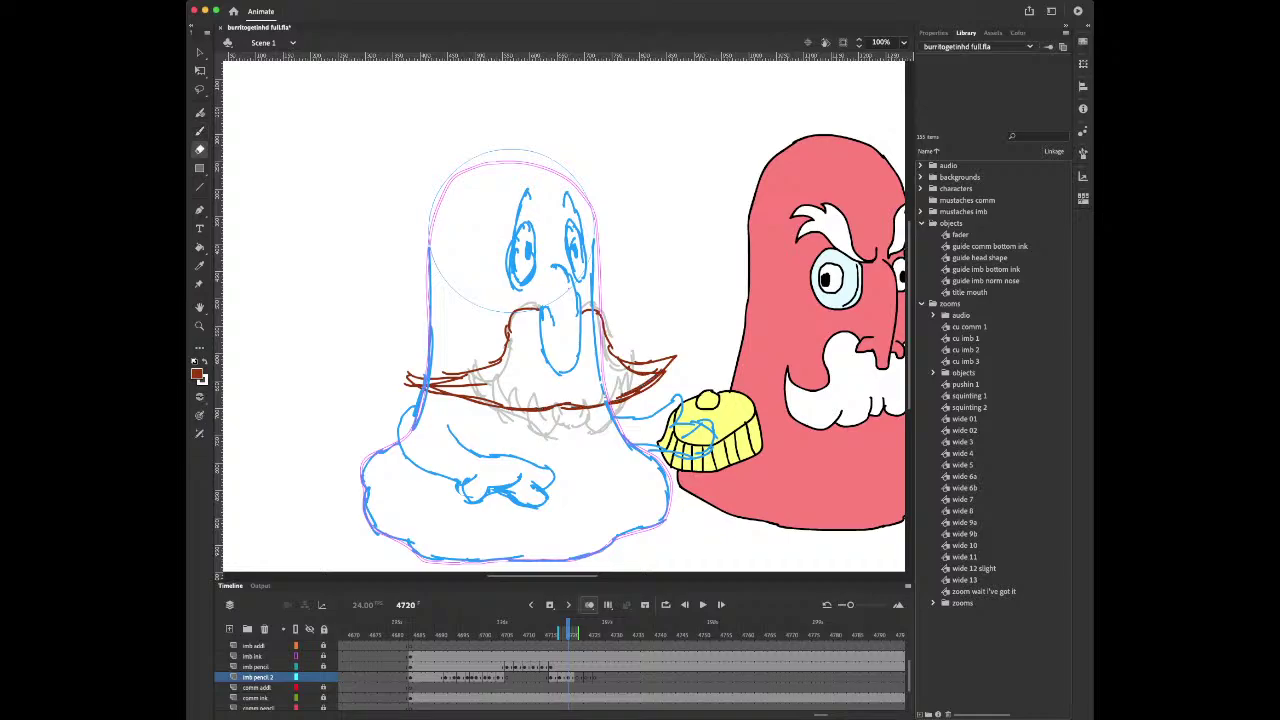
pyautogui.moveTo(664, 370)
pyautogui.mouseDown()
pyautogui.moveTo(620, 380)
pyautogui.moveTo(666, 366)
pyautogui.mouseUp()
pyautogui.press('b')
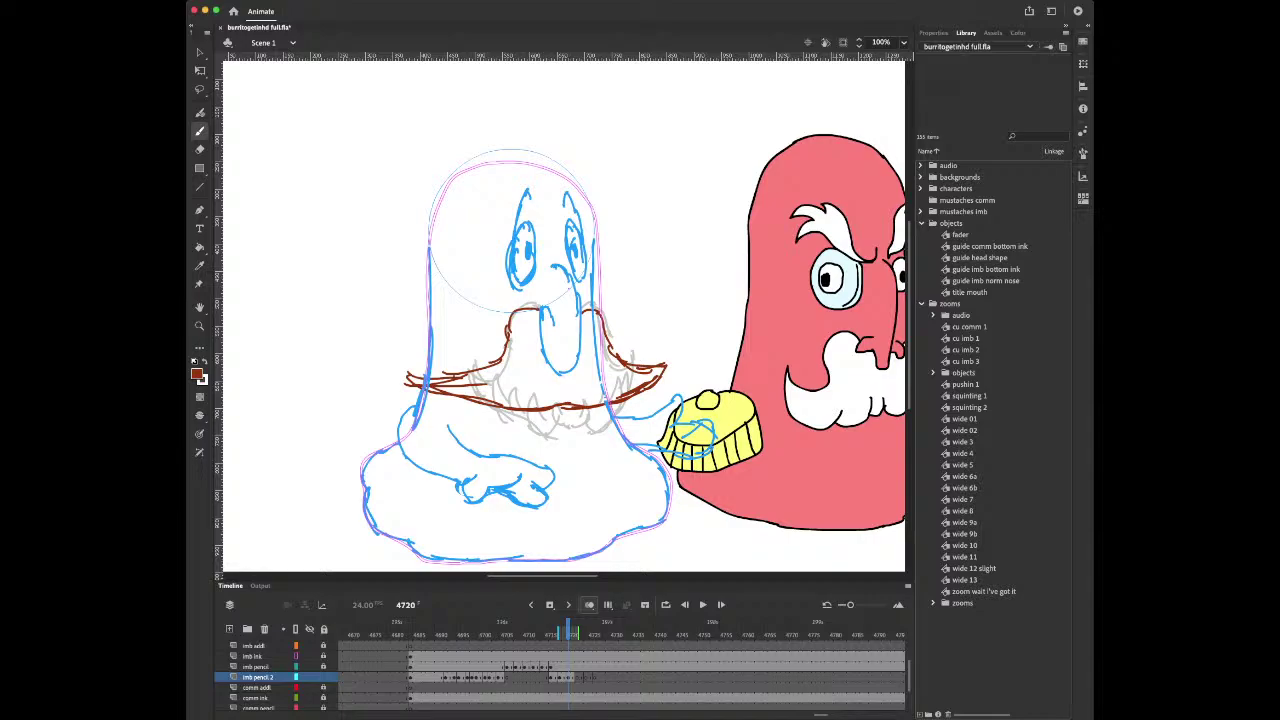
pyautogui.press('e')
pyautogui.moveTo(430, 388)
pyautogui.mouseDown()
pyautogui.moveTo(486, 388)
pyautogui.moveTo(404, 370)
pyautogui.mouseUp()
pyautogui.press('b')
pyautogui.moveTo(404, 372); pyautogui.dragTo(441, 396)
# Draw a slightly narrower mustache outline at frame 4722, following the onion-skinned drawing from frame 4720
pyautogui.press('.')
pyautogui.press('.')
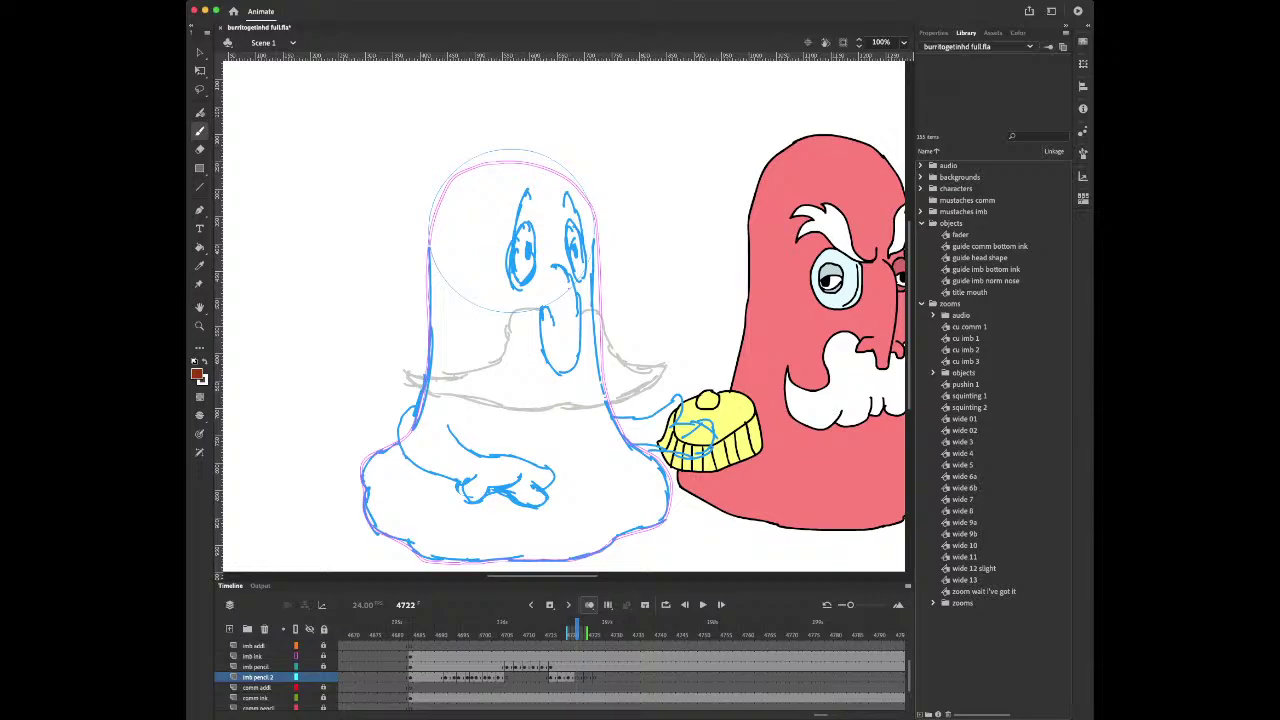
pyautogui.press('Return')
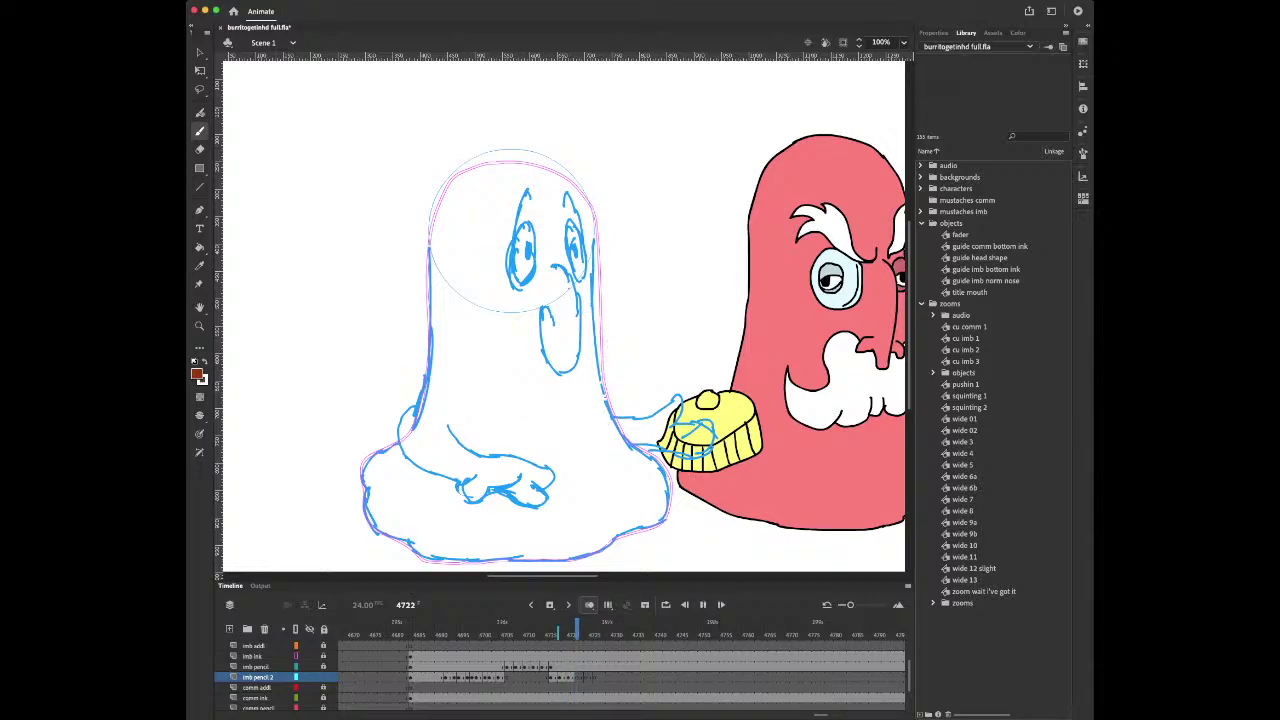
pyautogui.press('Return')
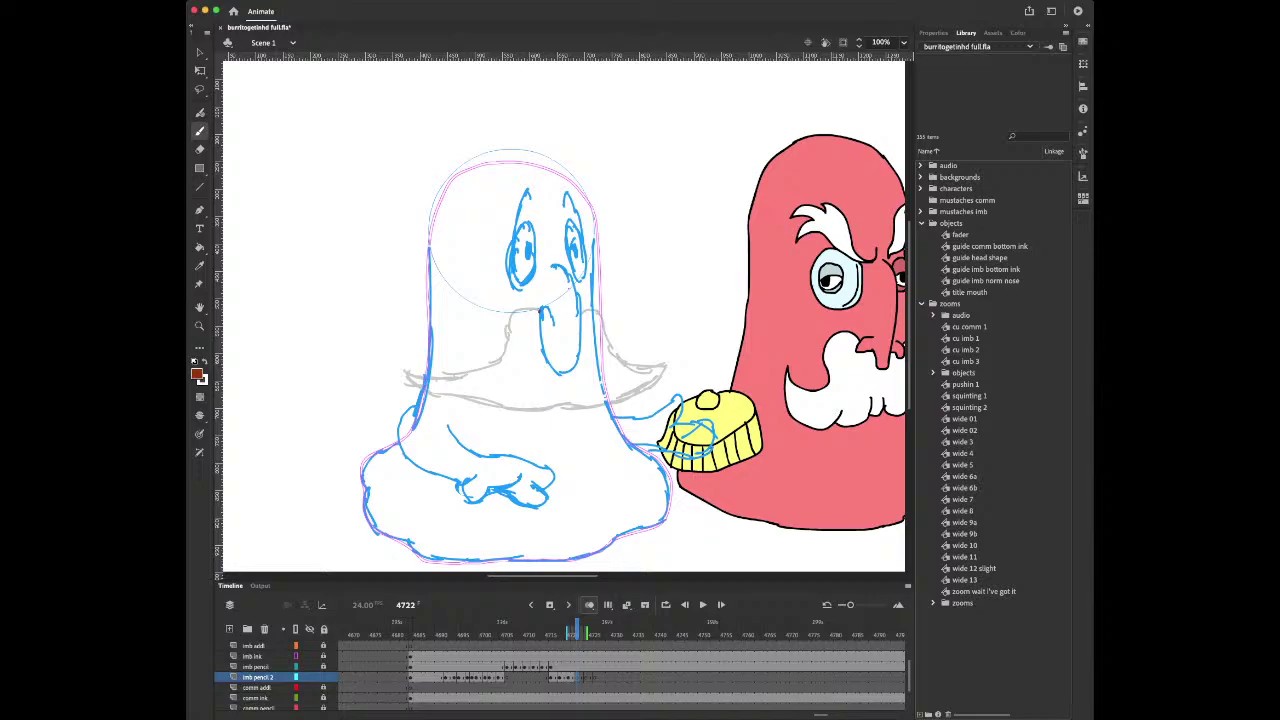
pyautogui.moveTo(540, 310)
pyautogui.mouseDown()
pyautogui.moveTo(509, 333)
pyautogui.moveTo(497, 367)
pyautogui.moveTo(425, 379)
pyautogui.moveTo(500, 401)
pyautogui.moveTo(630, 398)
pyautogui.mouseUp()
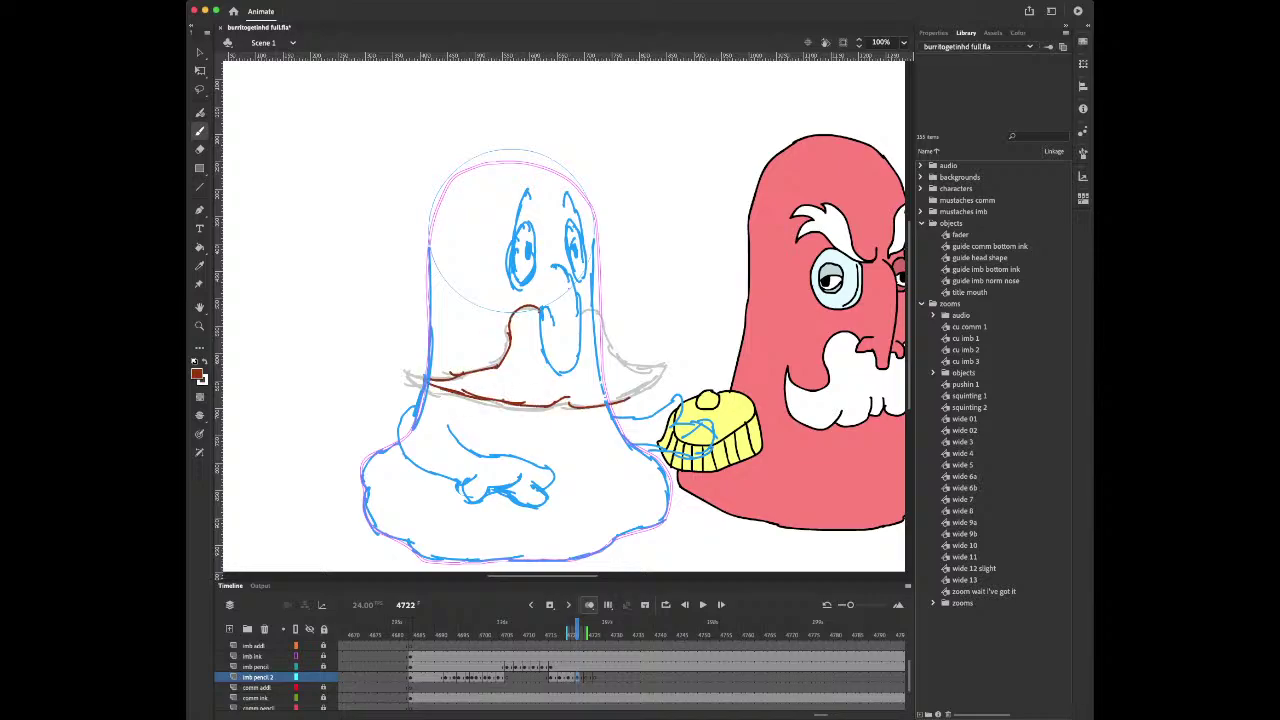
pyautogui.moveTo(580, 308)
pyautogui.mouseDown()
pyautogui.moveTo(610, 360)
pyautogui.moveTo(648, 374)
pyautogui.moveTo(616, 396)
pyautogui.moveTo(645, 388)
pyautogui.mouseUp()
# Draw the mustache outline at frame 4724 with its tips pulled further in and a lower, rounded bottom edge
pyautogui.press('.')
pyautogui.press('.')
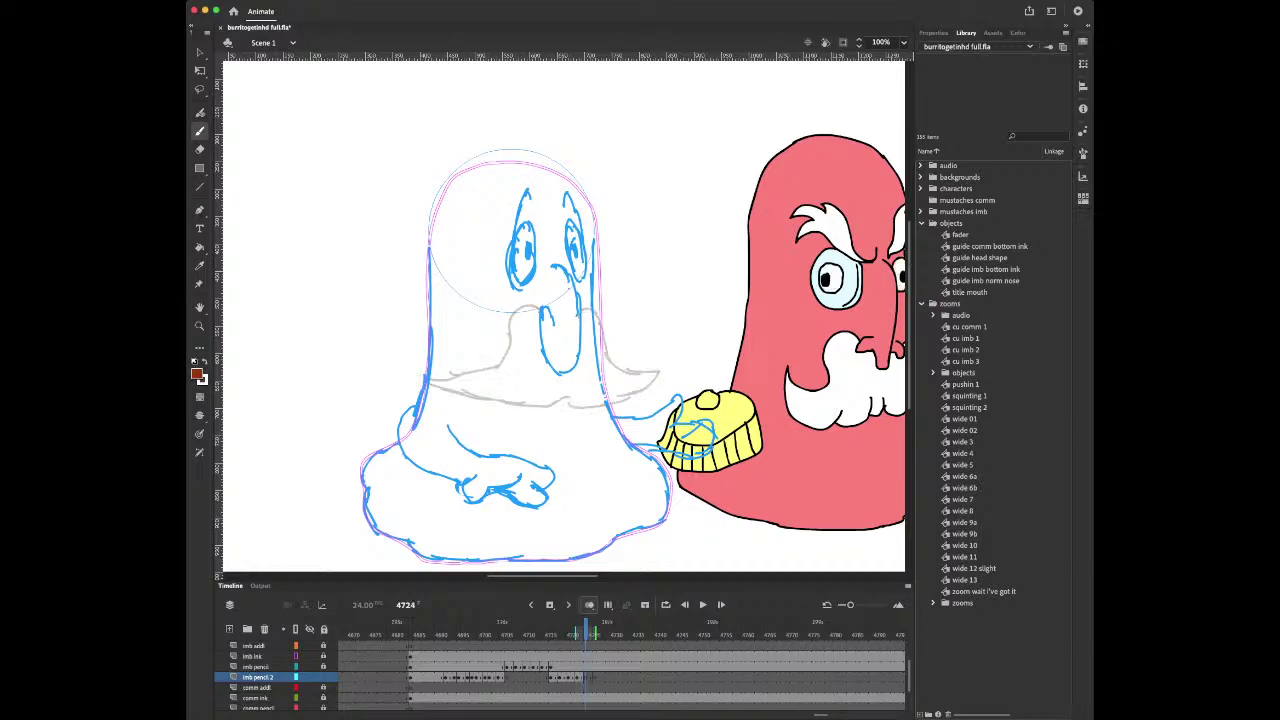
pyautogui.moveTo(538, 312)
pyautogui.mouseDown()
pyautogui.moveTo(510, 316)
pyautogui.moveTo(506, 356)
pyautogui.moveTo(452, 378)
pyautogui.moveTo(476, 398)
pyautogui.moveTo(540, 410)
pyautogui.moveTo(614, 398)
pyautogui.mouseUp()
pyautogui.moveTo(590, 304)
pyautogui.mouseDown()
pyautogui.moveTo(608, 368)
pyautogui.moveTo(642, 396)
pyautogui.moveTo(604, 416)
pyautogui.mouseUp()
pyautogui.moveTo(490, 400)
pyautogui.mouseDown()
pyautogui.moveTo(590, 416)
pyautogui.moveTo(640, 390)
pyautogui.mouseUp()
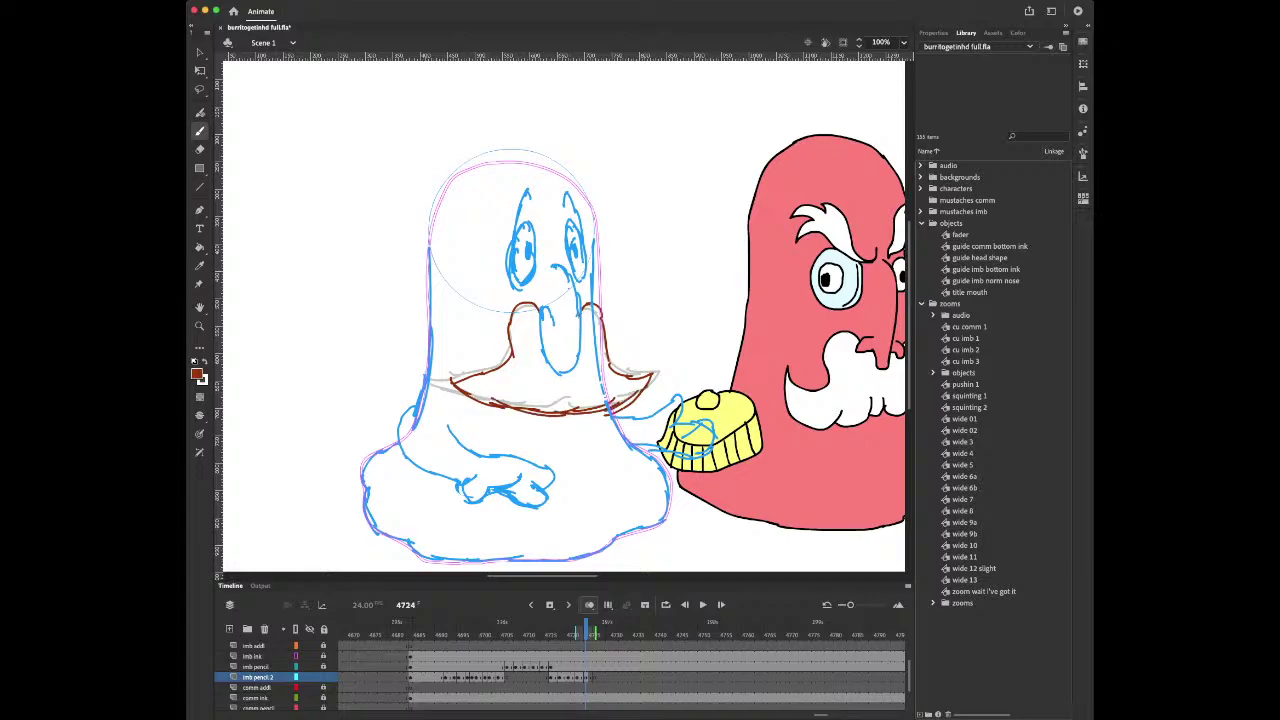
# Flip back through the new drawings and smooth the bottom edge of the mustache outline held at frame 4723
pyautogui.press(',')
pyautogui.press(',')
pyautogui.press(',')
pyautogui.press(',')
pyautogui.press(',')
pyautogui.press('.')
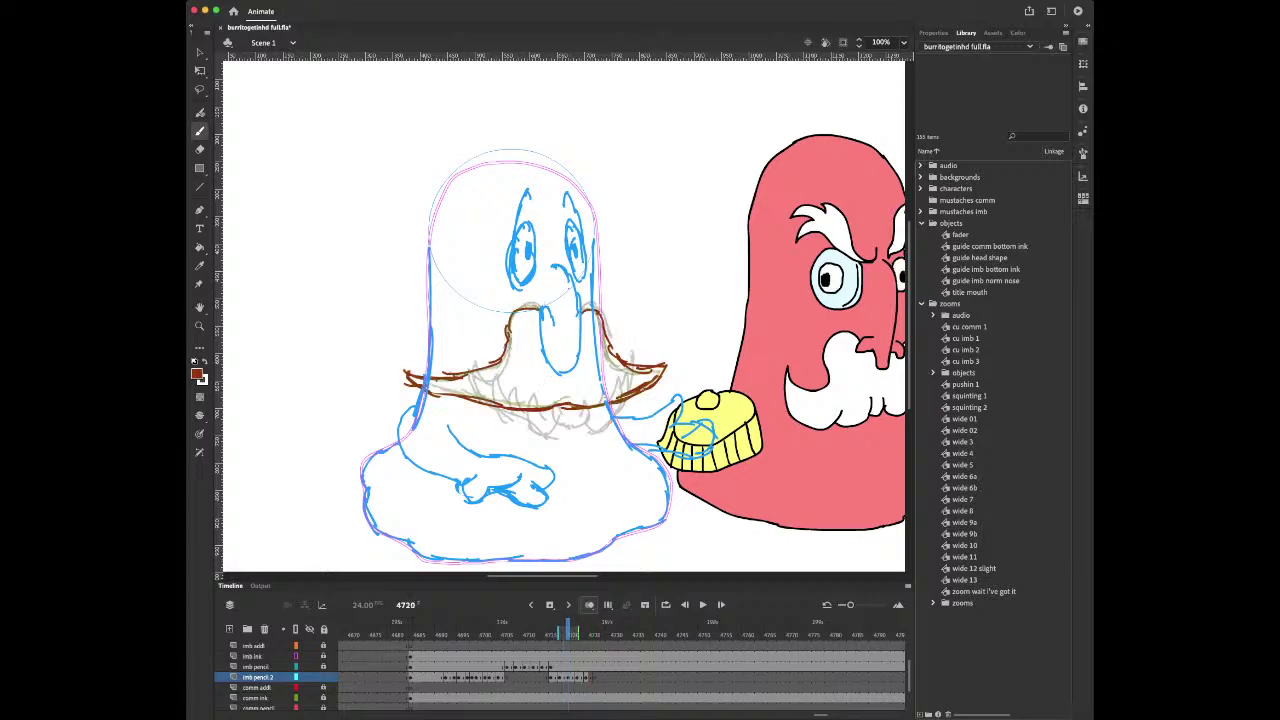
pyautogui.press('.')
pyautogui.press('.')
pyautogui.press('.')
pyautogui.press('e')
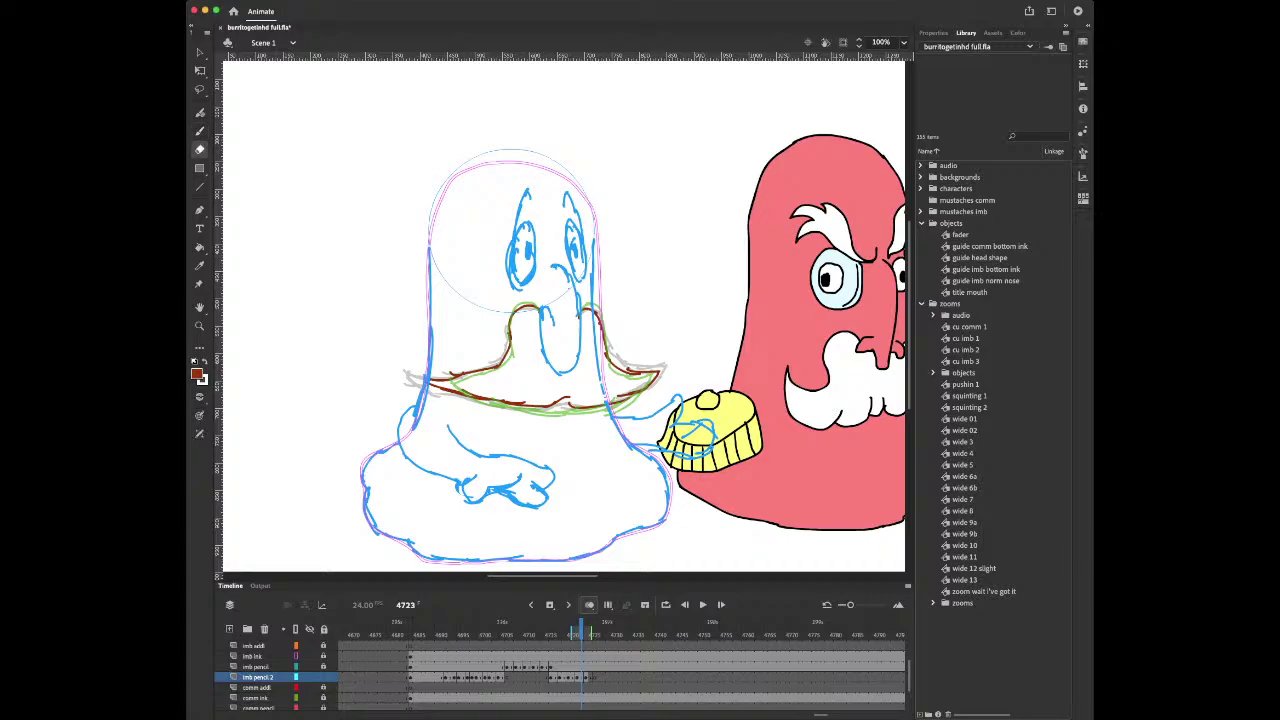
pyautogui.press('b')
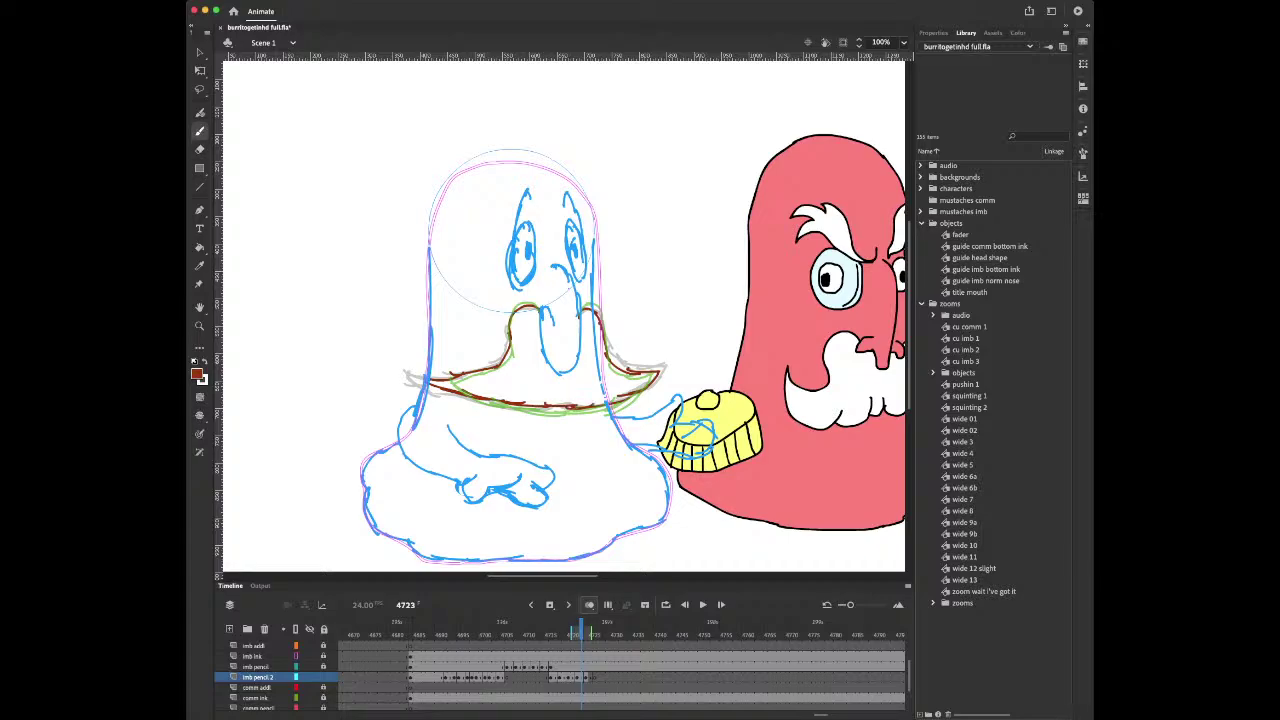
# Step through frames 4719 to 4727 to examine how the mustache outline flares and settles
pyautogui.press(',')
pyautogui.press(',')
pyautogui.press(',')
pyautogui.press(',')
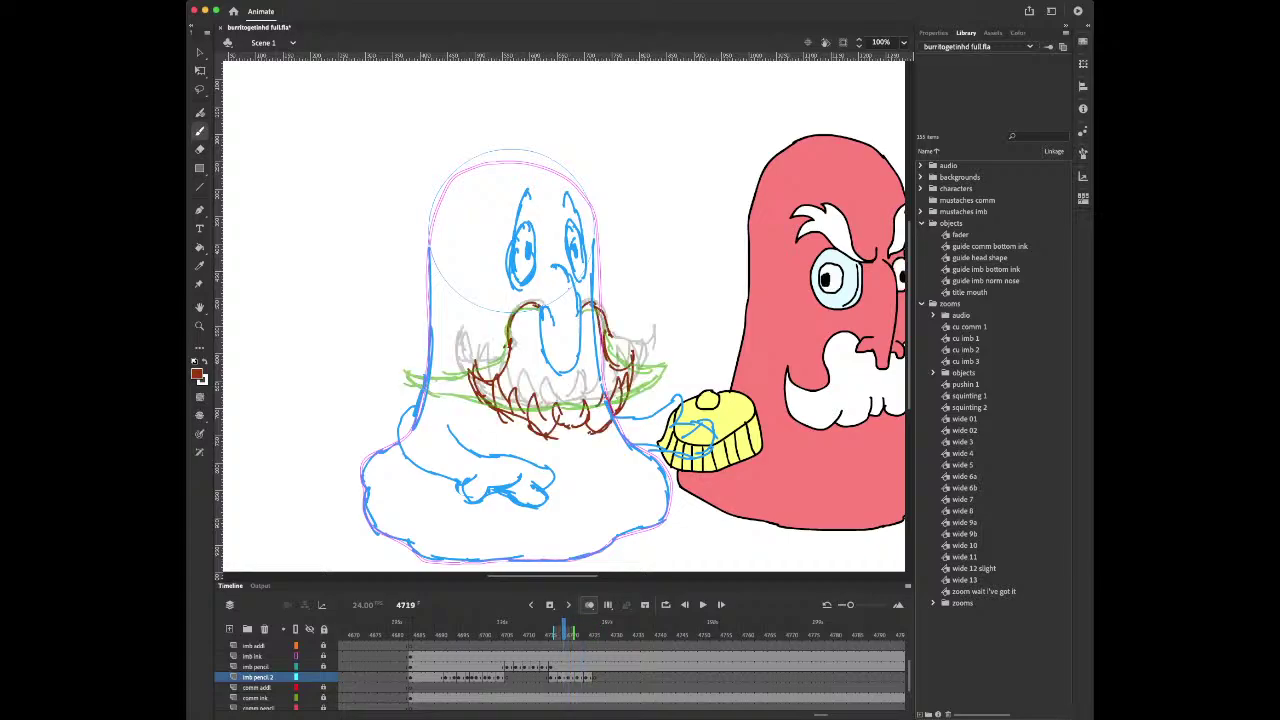
pyautogui.press('.')
pyautogui.press('.')
pyautogui.press('.')
pyautogui.press('.')
pyautogui.press('.')
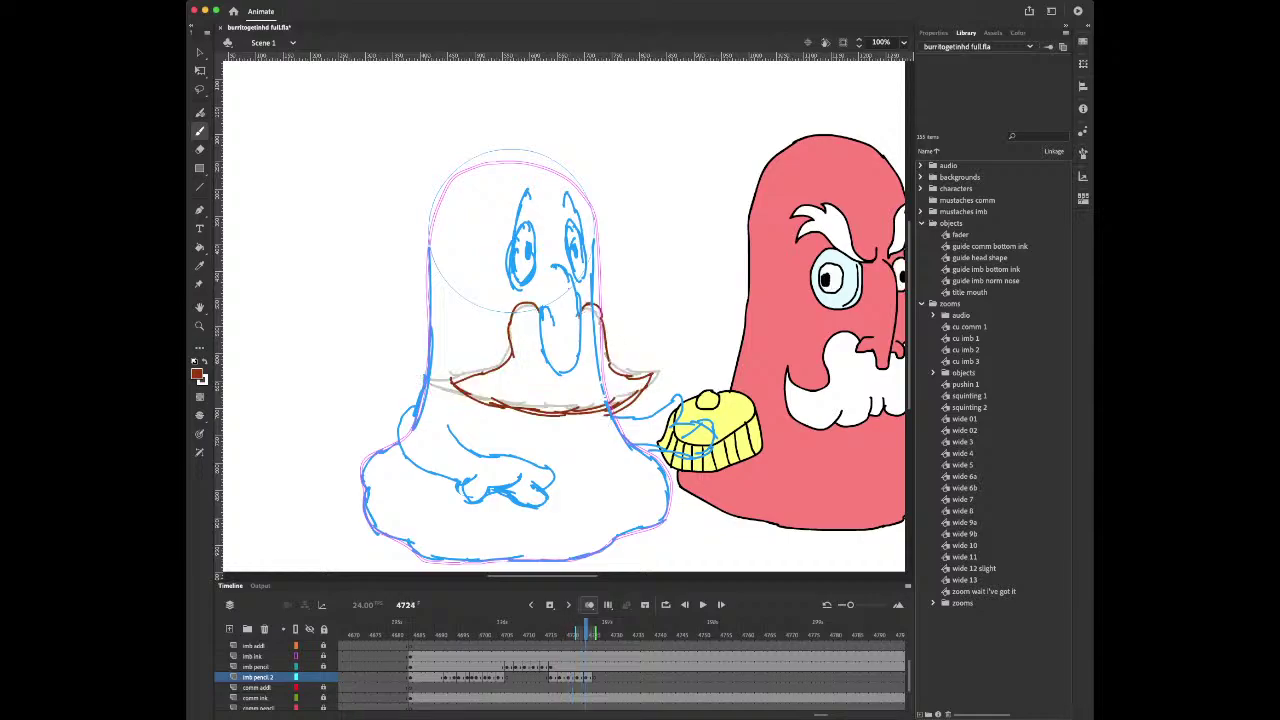
pyautogui.press('.')
pyautogui.press('.')
pyautogui.press('.')
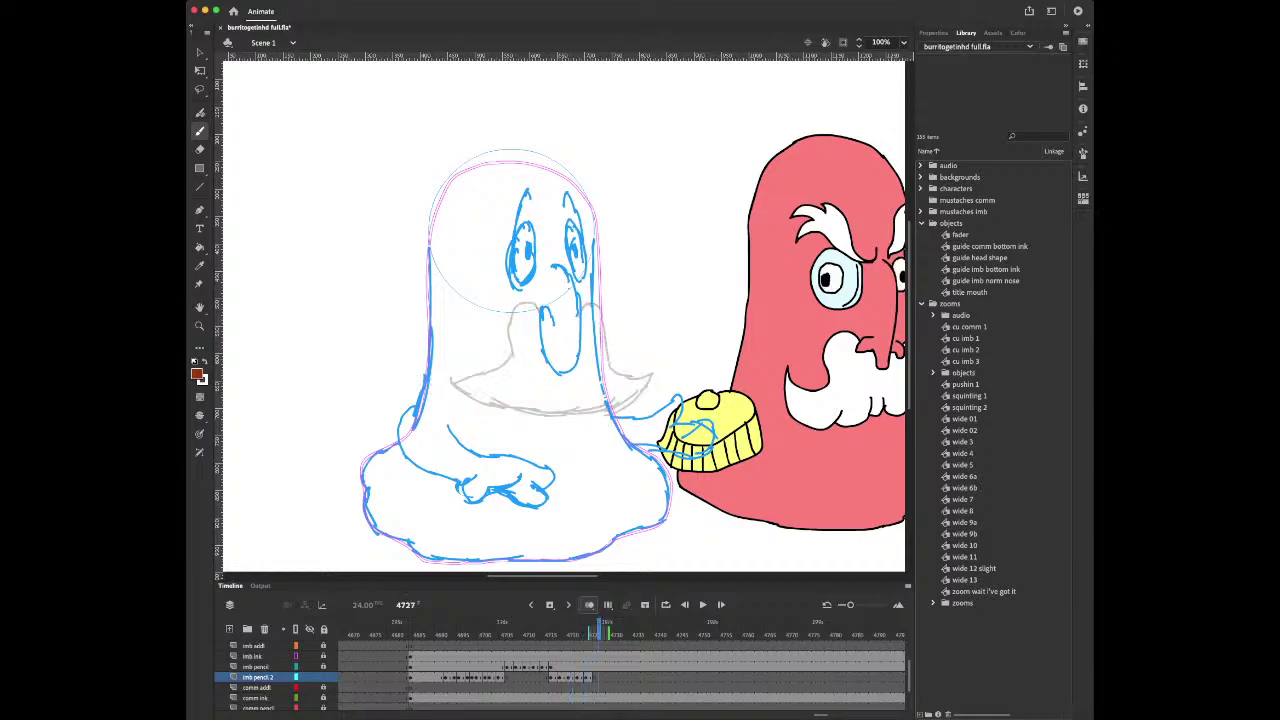
pyautogui.press(',')
pyautogui.press(',')
pyautogui.press(',')
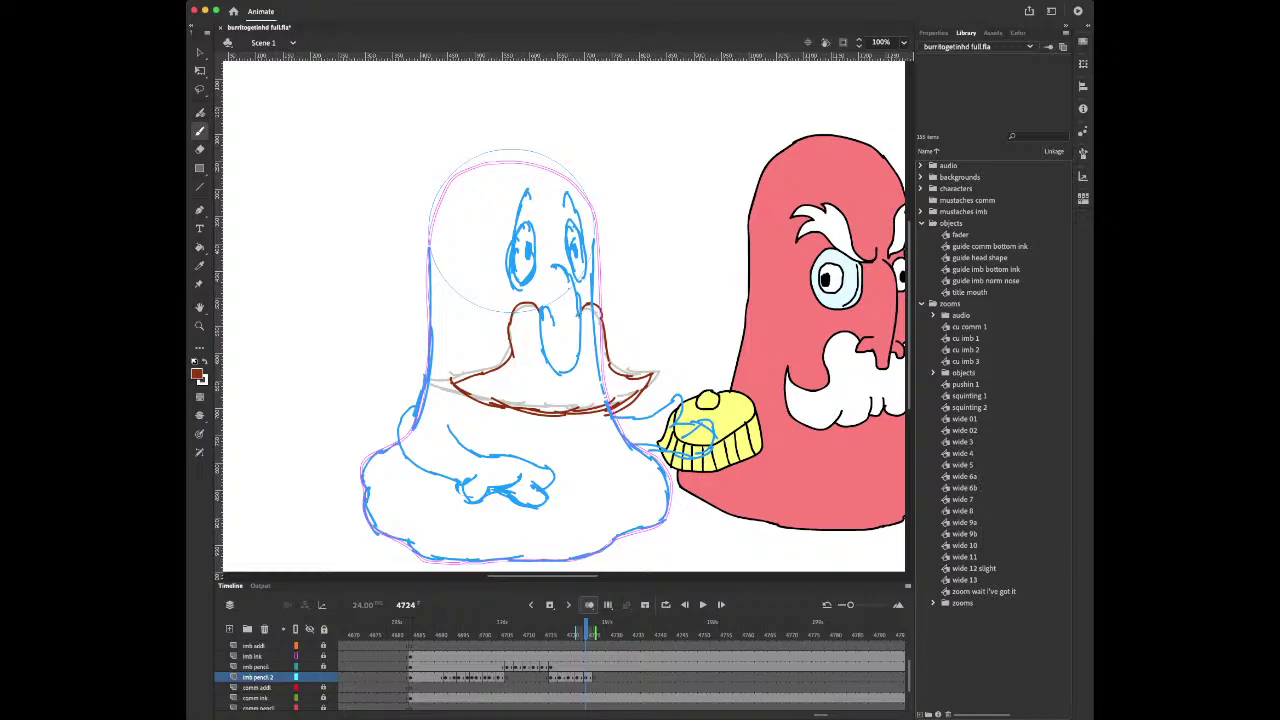
# Play back the mustache animation from about frame 4698 through the new settle drawings
pyautogui.click(471, 656)
pyautogui.press('Return')
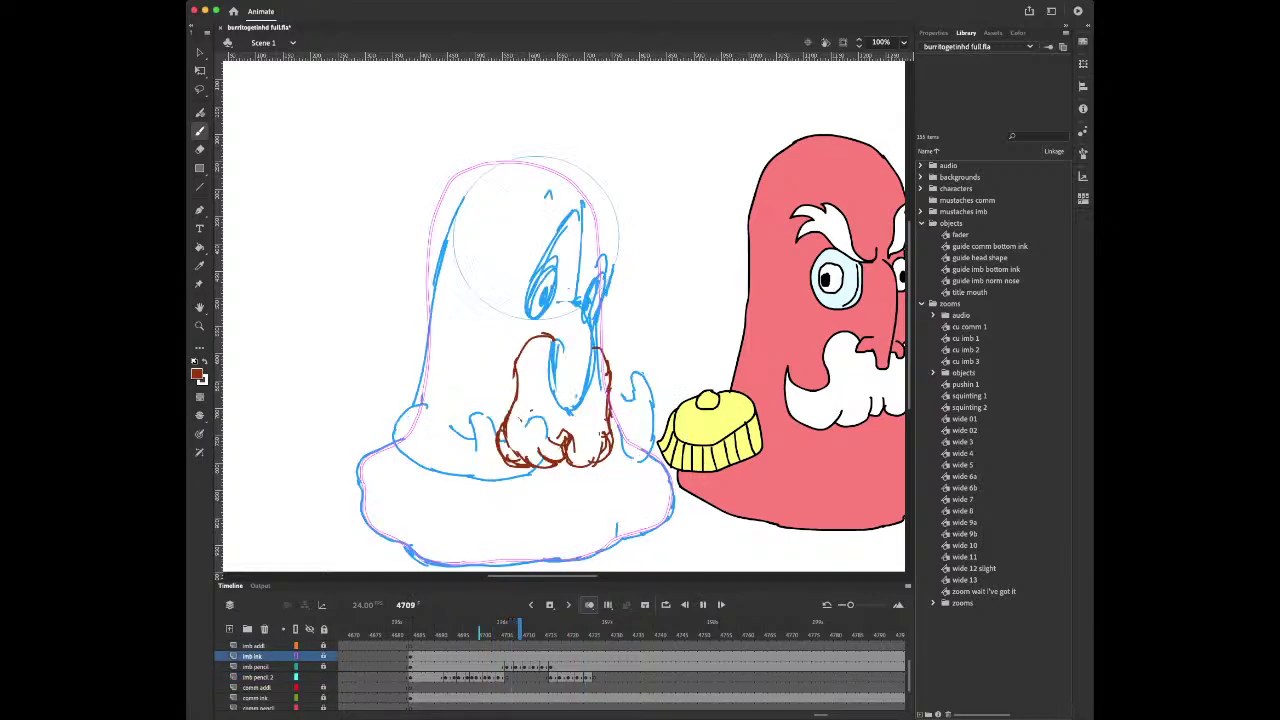
pyautogui.press('Return')
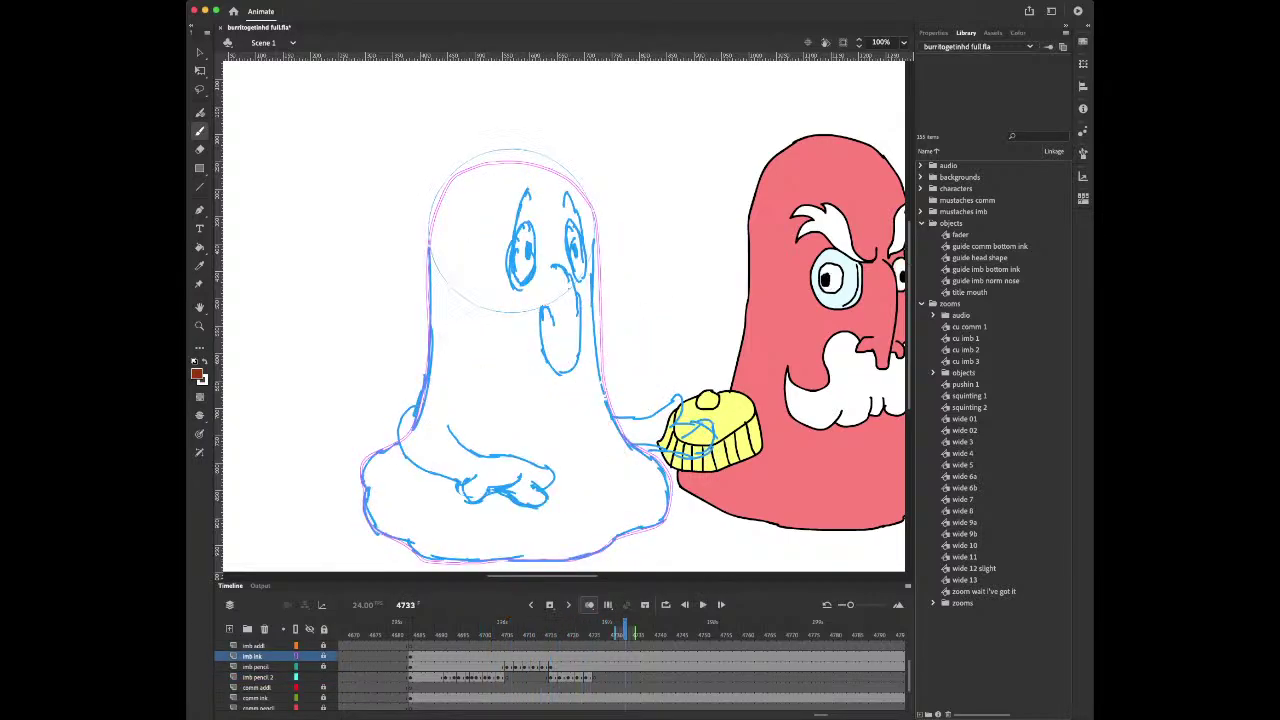
# Add rough hair strokes along the bottom and tips of the flared mustache held at frame 4721
pyautogui.click(590, 678)
pyautogui.press('.')
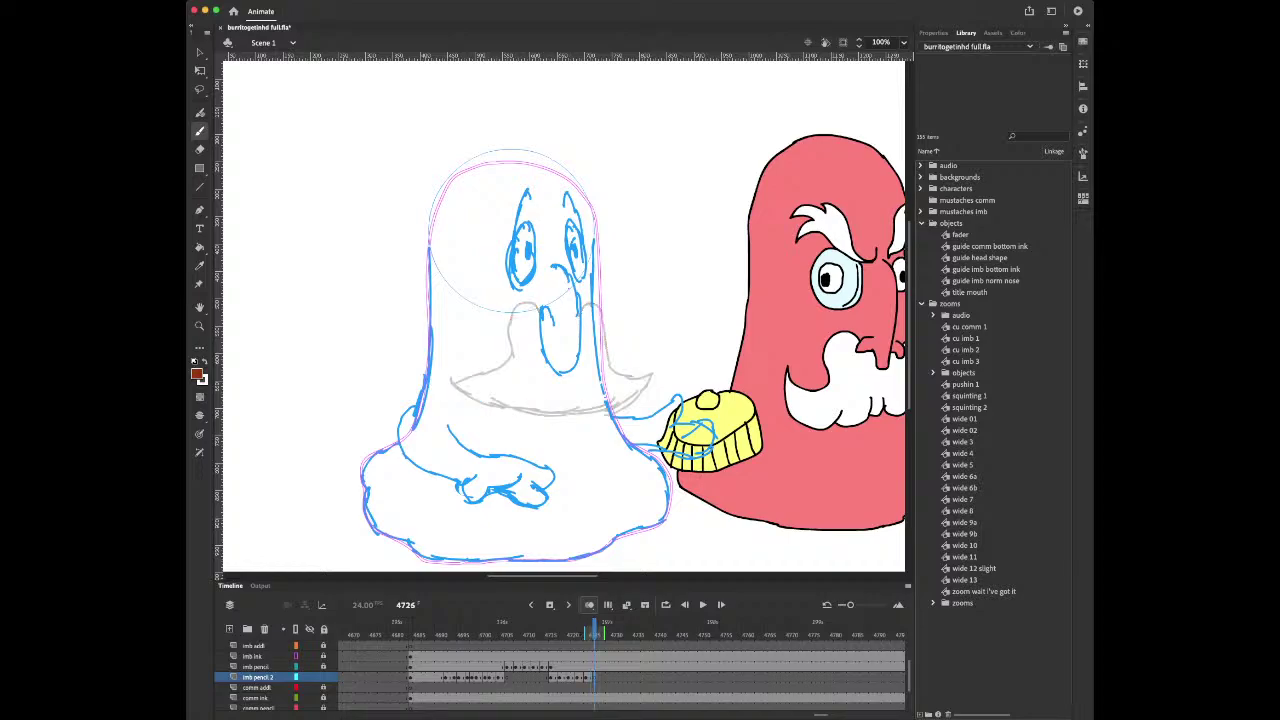
pyautogui.press(',')
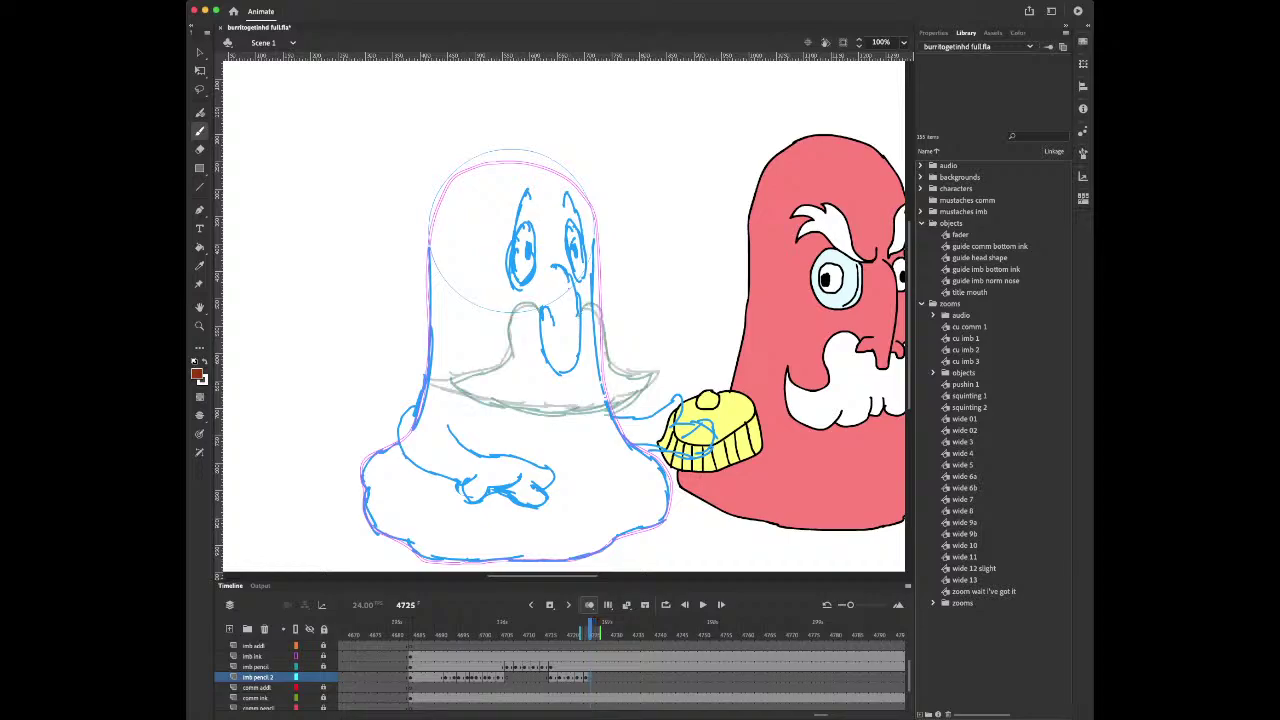
pyautogui.press(',')
pyautogui.press(',')
pyautogui.press(',')
pyautogui.press(',')
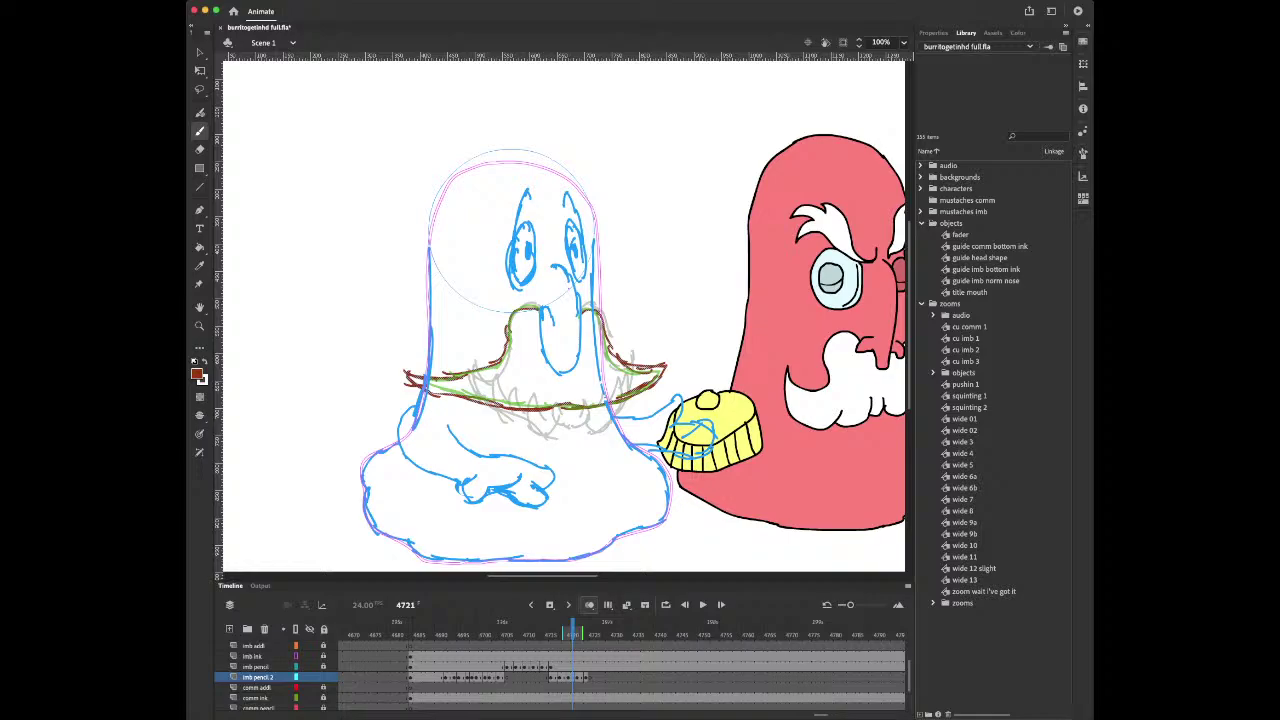
pyautogui.moveTo(404, 376)
pyautogui.mouseDown()
pyautogui.moveTo(455, 376)
pyautogui.moveTo(456, 395)
pyautogui.moveTo(497, 381)
pyautogui.mouseUp()
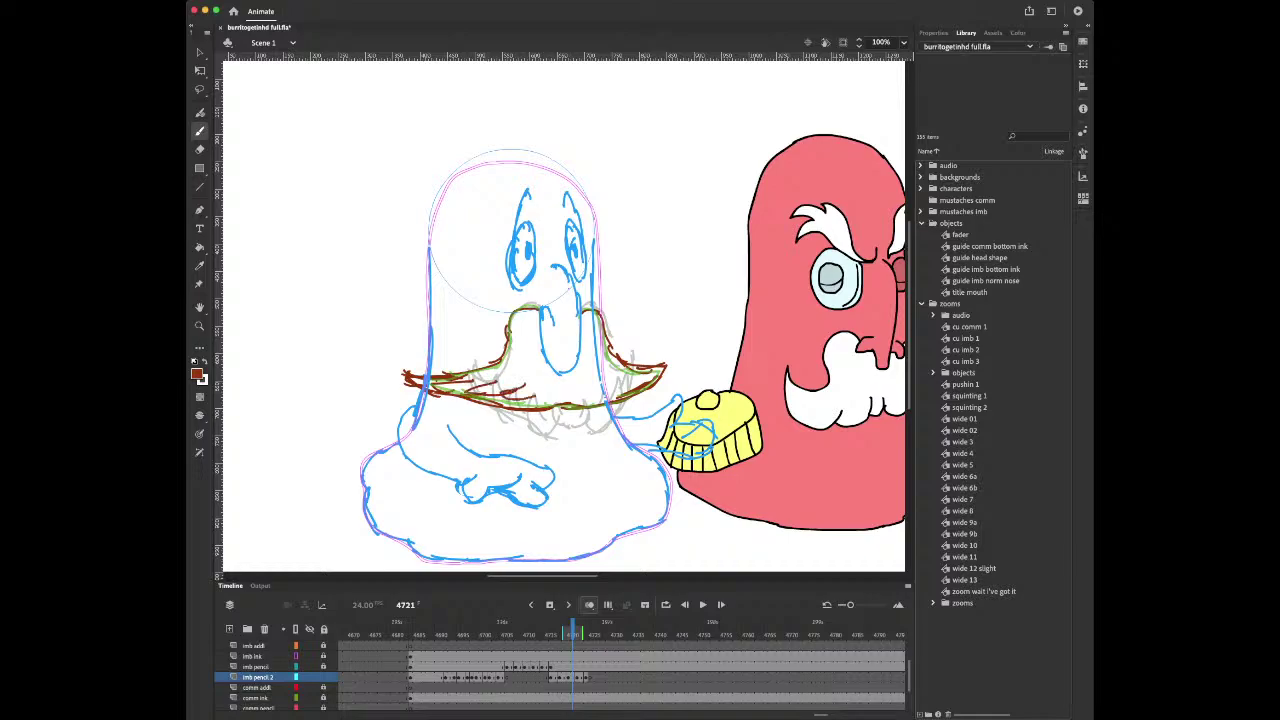
pyautogui.press('e')
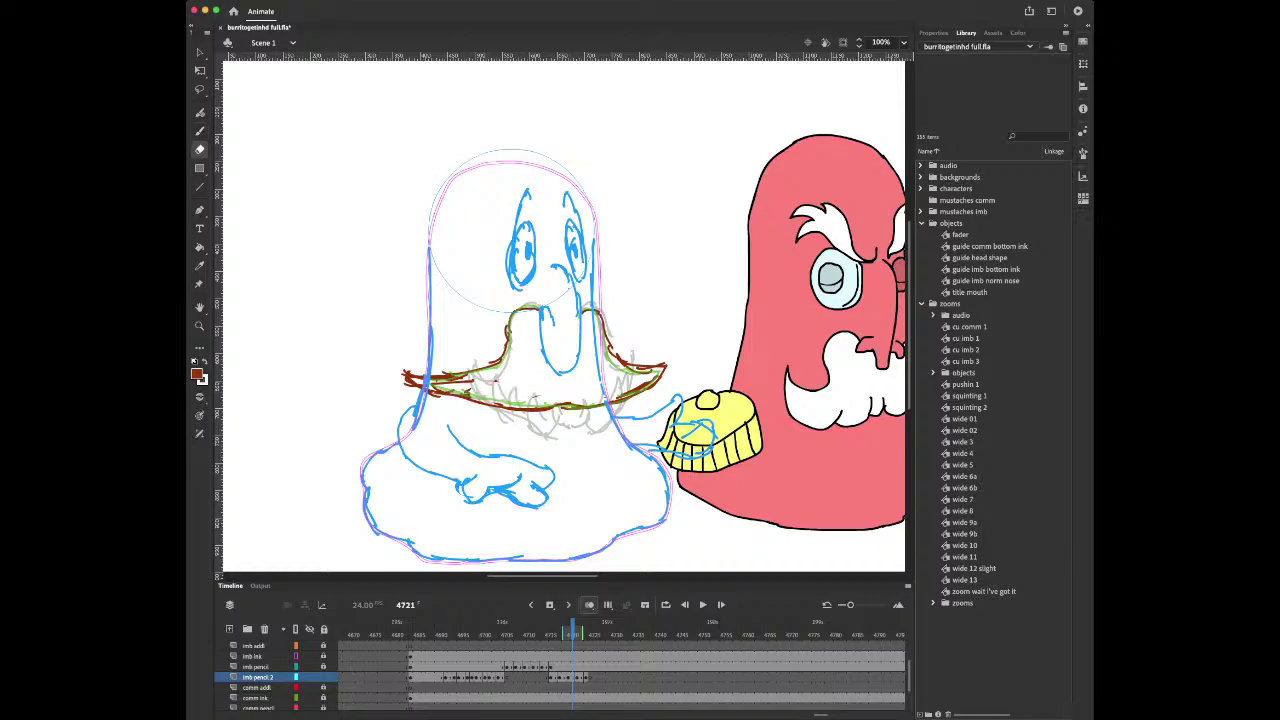
pyautogui.press('b')
pyautogui.moveTo(516, 393); pyautogui.dragTo(493, 404)
pyautogui.moveTo(514, 403); pyautogui.dragTo(567, 395)
pyautogui.moveTo(564, 405); pyautogui.dragTo(622, 390)
pyautogui.moveTo(604, 391); pyautogui.dragTo(660, 371)
# Add rough hair strokes from tip to tip along the mustache's lower edge at frame 4722
pyautogui.press('.')
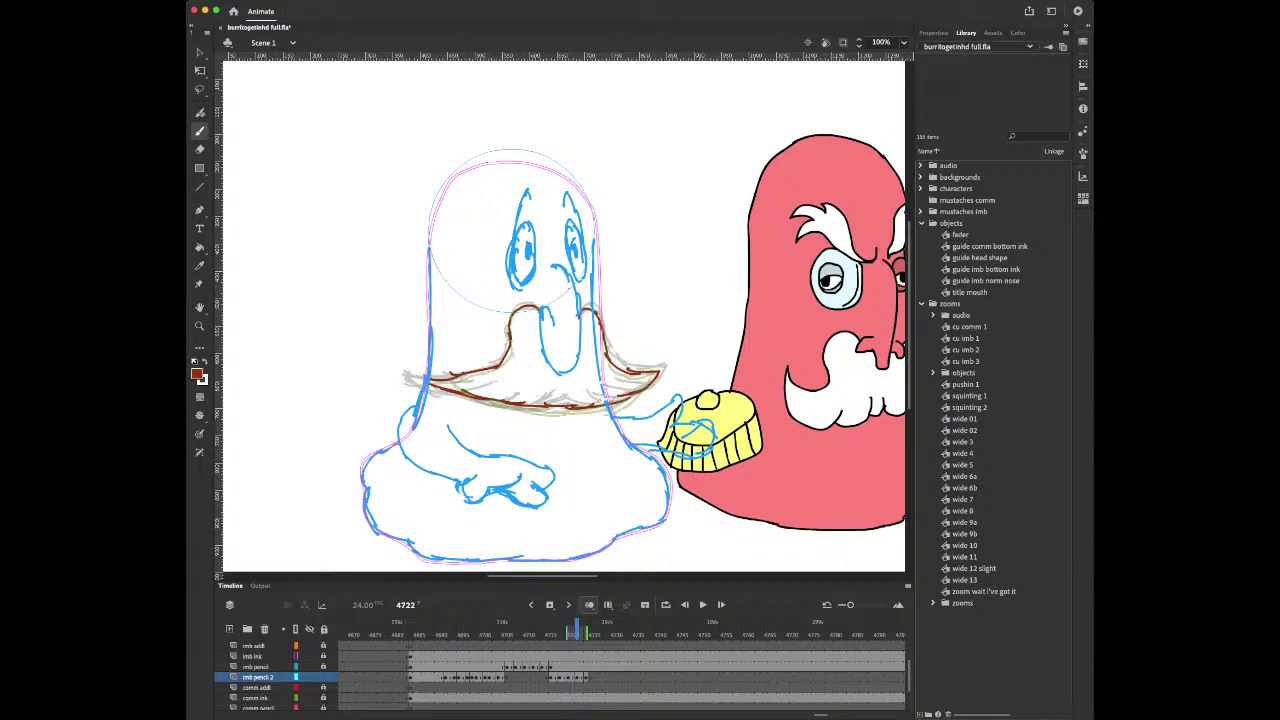
pyautogui.moveTo(434, 382); pyautogui.dragTo(468, 386)
pyautogui.moveTo(438, 386)
pyautogui.mouseDown()
pyautogui.moveTo(470, 398)
pyautogui.moveTo(494, 382)
pyautogui.mouseUp()
pyautogui.moveTo(482, 402); pyautogui.dragTo(518, 392)
pyautogui.moveTo(517, 403); pyautogui.dragTo(539, 392)
pyautogui.moveTo(538, 406); pyautogui.dragTo(588, 396)
pyautogui.moveTo(578, 406)
pyautogui.mouseDown()
pyautogui.moveTo(629, 400)
pyautogui.moveTo(660, 374)
pyautogui.mouseUp()
# Add jagged hair strokes along the lower edge of the mustache outline at frame 4724
pyautogui.press('.')
pyautogui.press('.')
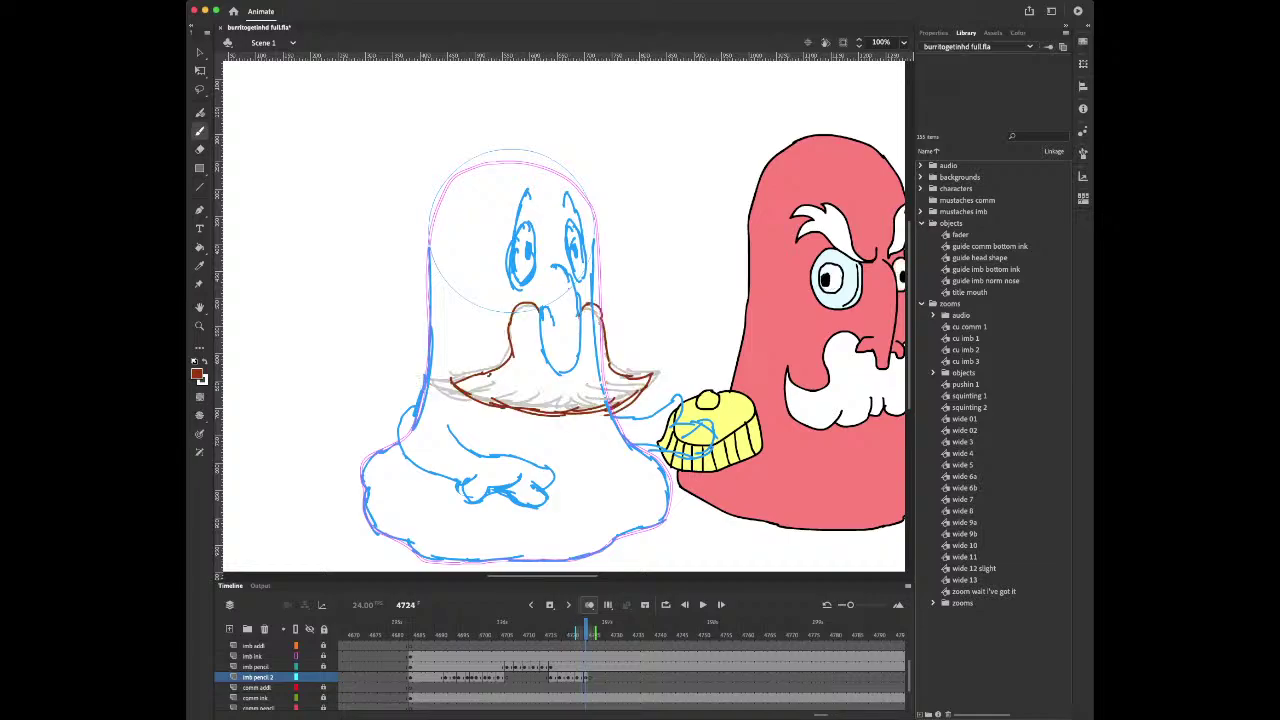
pyautogui.moveTo(490, 370)
pyautogui.mouseDown()
pyautogui.moveTo(456, 380)
pyautogui.moveTo(492, 396)
pyautogui.moveTo(472, 394)
pyautogui.moveTo(468, 408)
pyautogui.mouseUp()
pyautogui.moveTo(470, 396); pyautogui.dragTo(506, 411)
pyautogui.moveTo(507, 411)
pyautogui.mouseDown()
pyautogui.moveTo(543, 398)
pyautogui.moveTo(536, 418)
pyautogui.mouseUp()
pyautogui.moveTo(537, 418); pyautogui.dragTo(588, 404)
pyautogui.moveTo(582, 394)
pyautogui.mouseDown()
pyautogui.moveTo(587, 411)
pyautogui.moveTo(570, 410)
pyautogui.moveTo(606, 414)
pyautogui.moveTo(646, 384)
pyautogui.mouseUp()
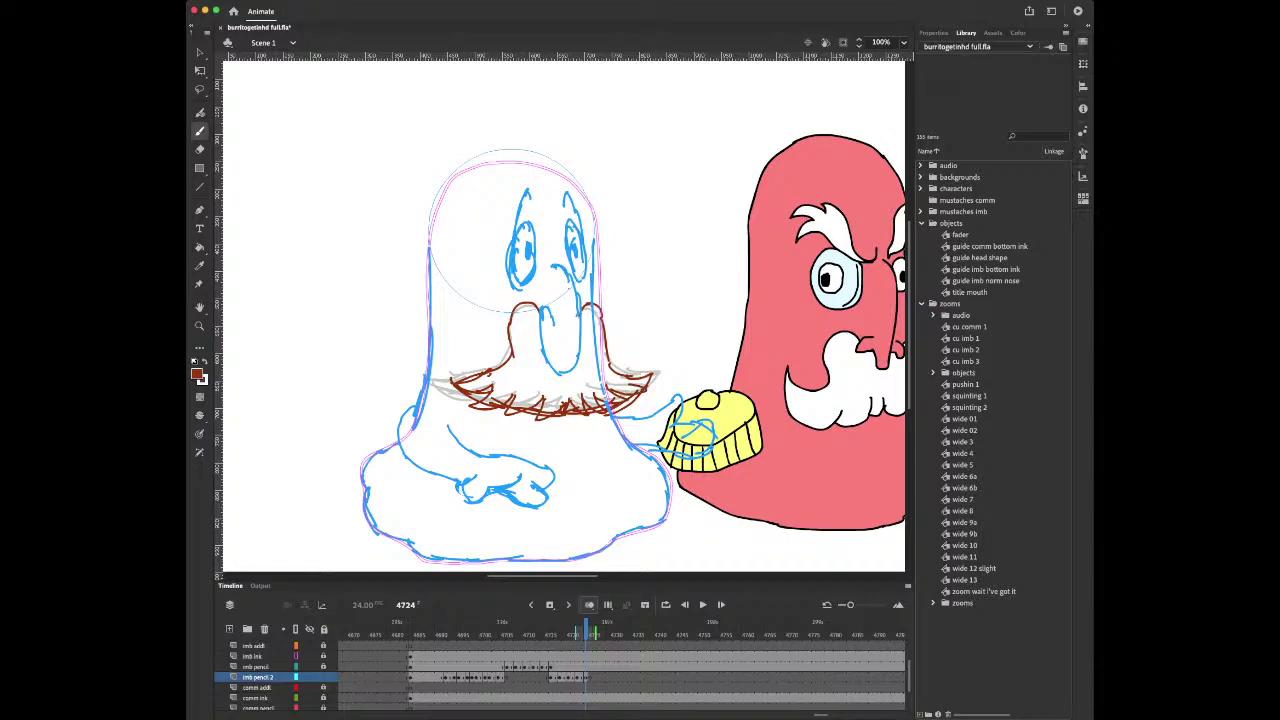
# Flip back and forth between the mustache drawings from frame 4721 to 4724 to check the new hair strokes
pyautogui.press(',')
pyautogui.press(',')
pyautogui.press(',')
pyautogui.press(',')
pyautogui.press(',')
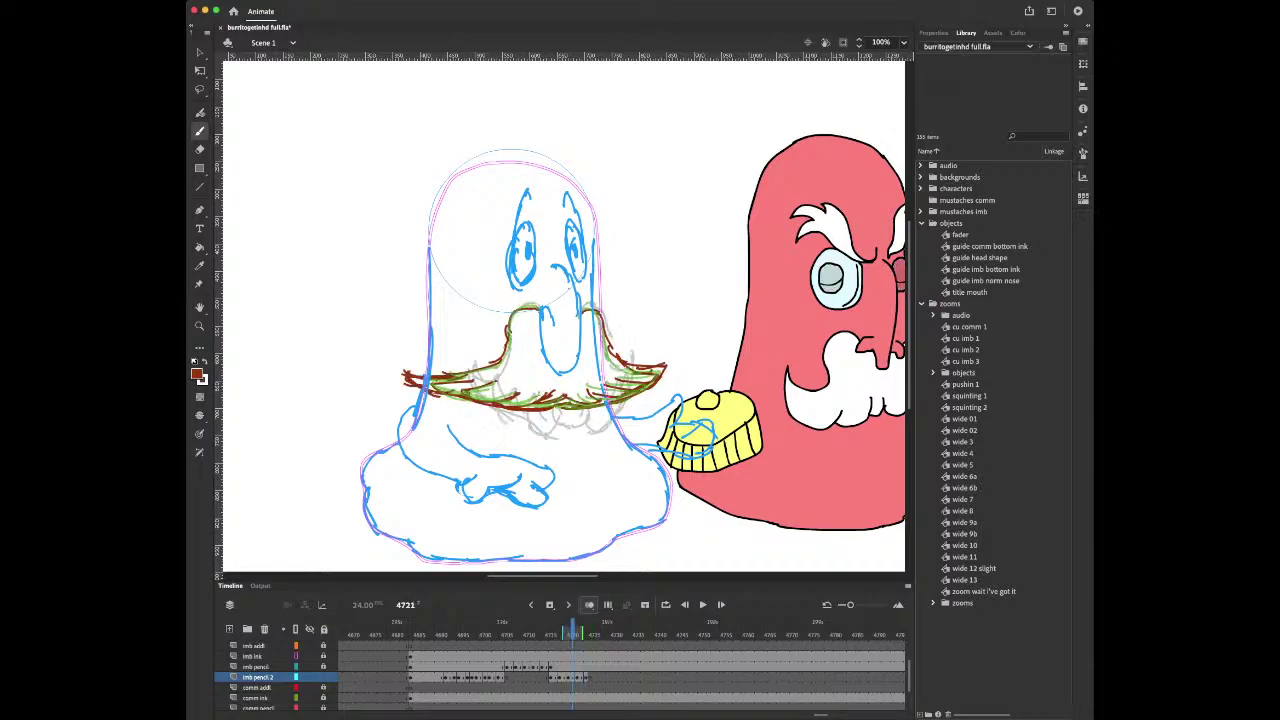
pyautogui.press('.')
pyautogui.press('.')
pyautogui.press('.')
pyautogui.press('.')
pyautogui.press('.')
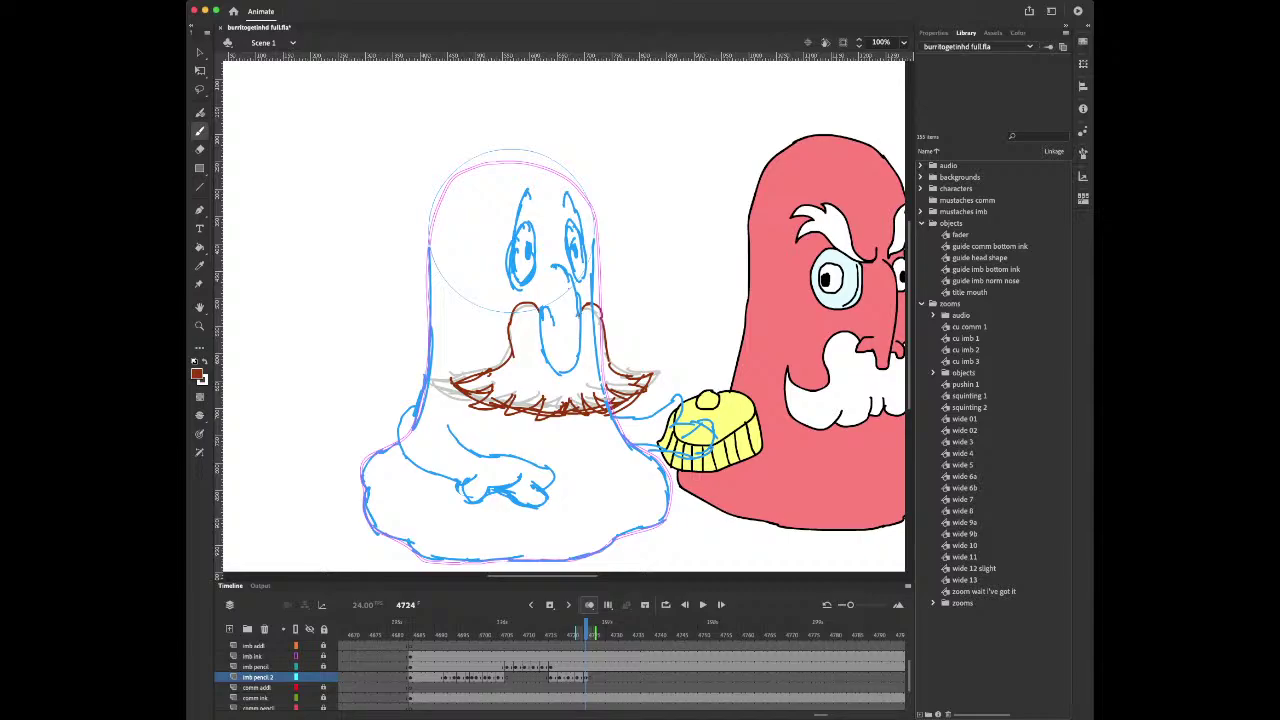
# Play back the mustache settle animation twice and return to frame 4725, just after the last drawing
pyautogui.press('Return')
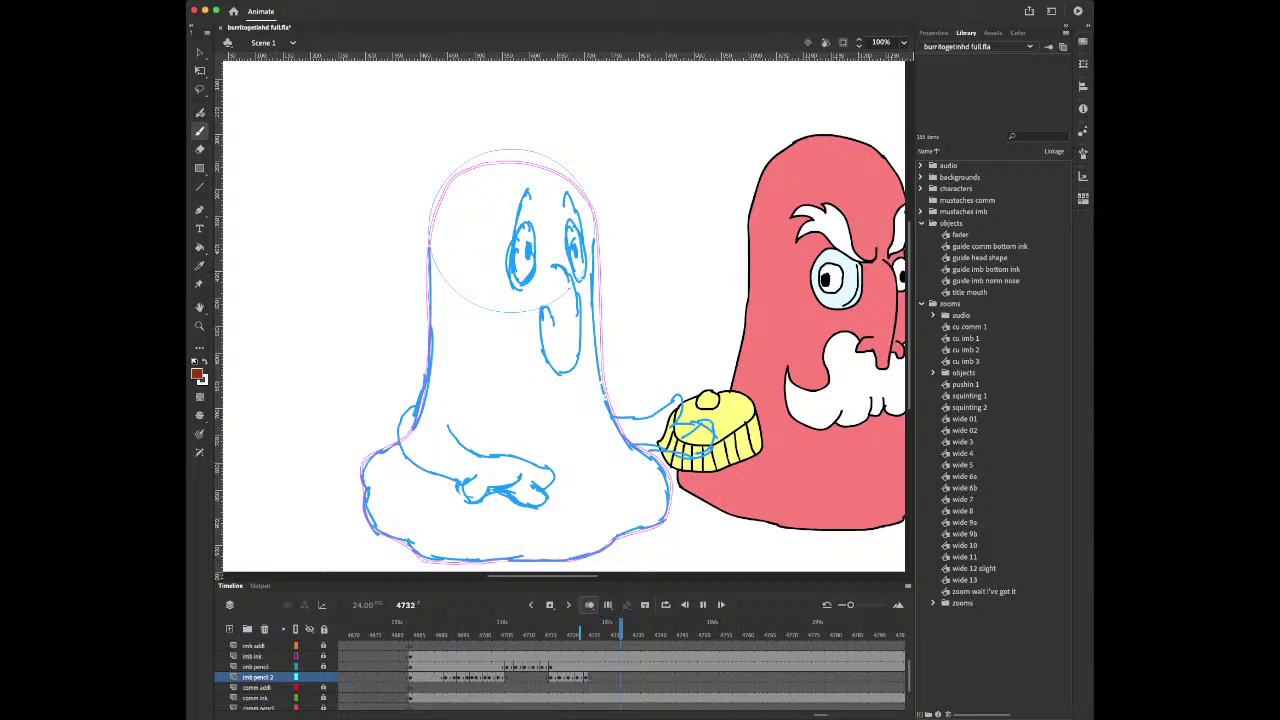
pyautogui.press('Return')
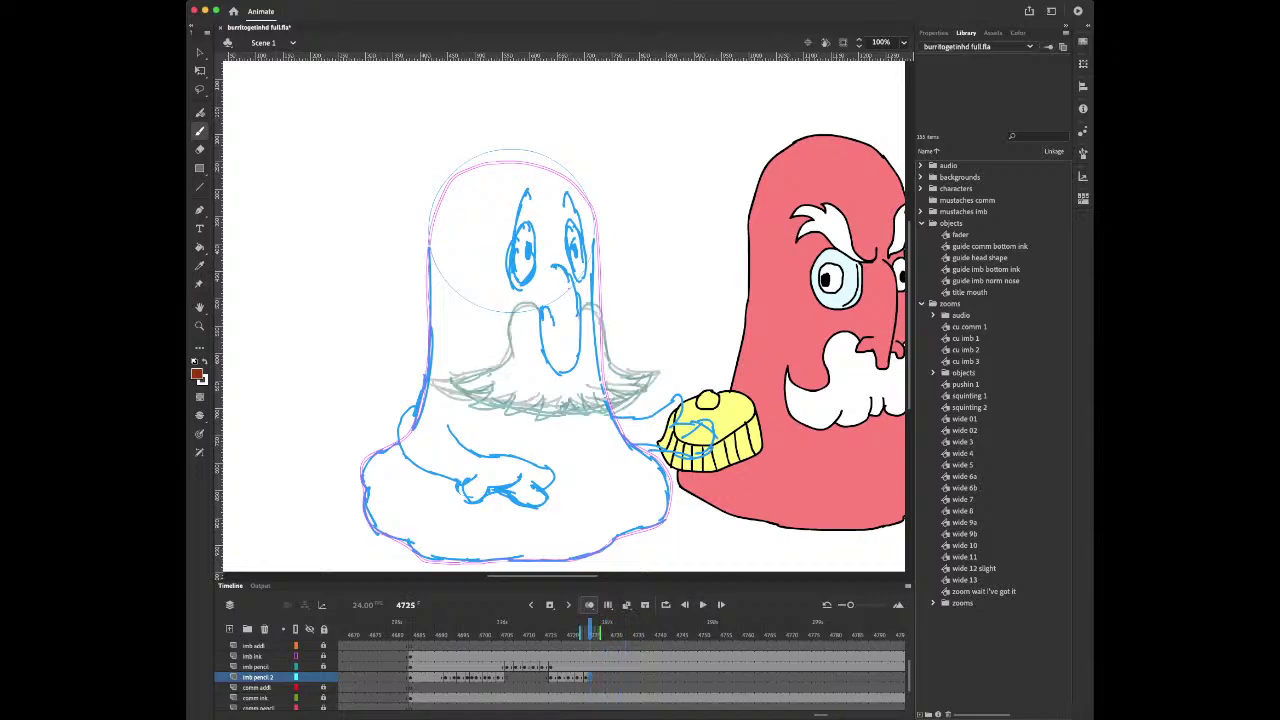
pyautogui.press('Return')
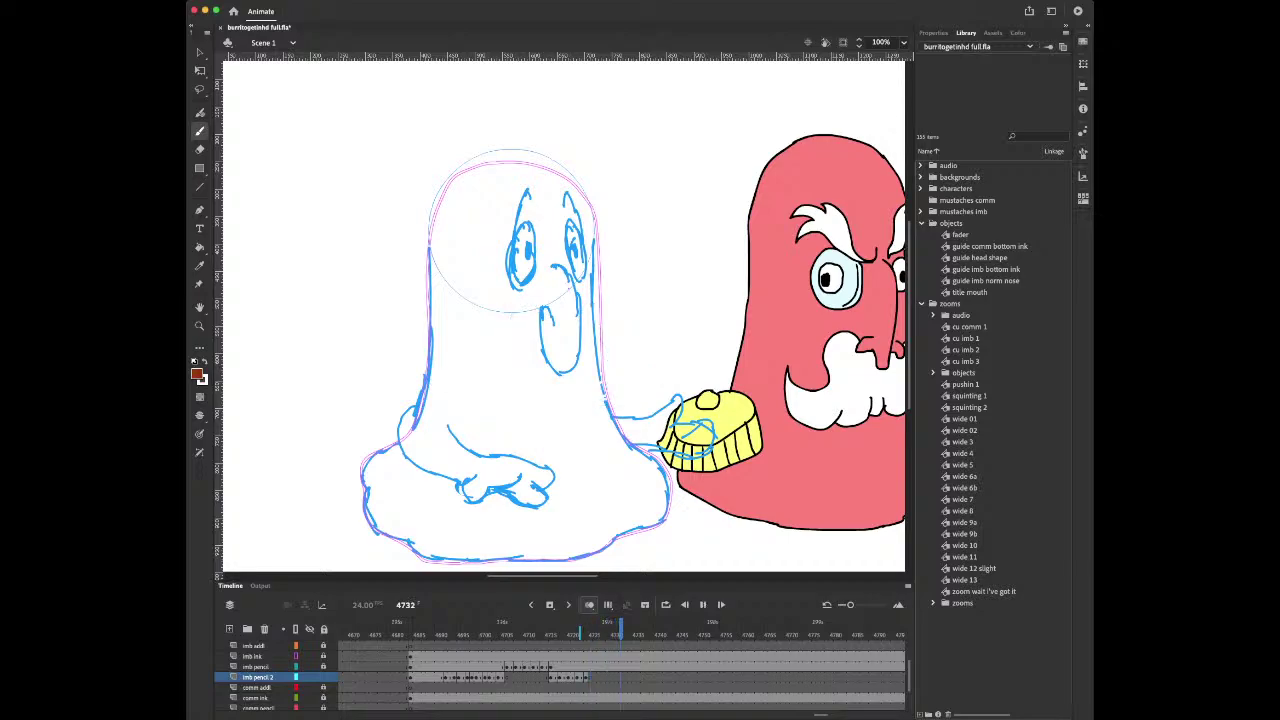
pyautogui.press('Return')
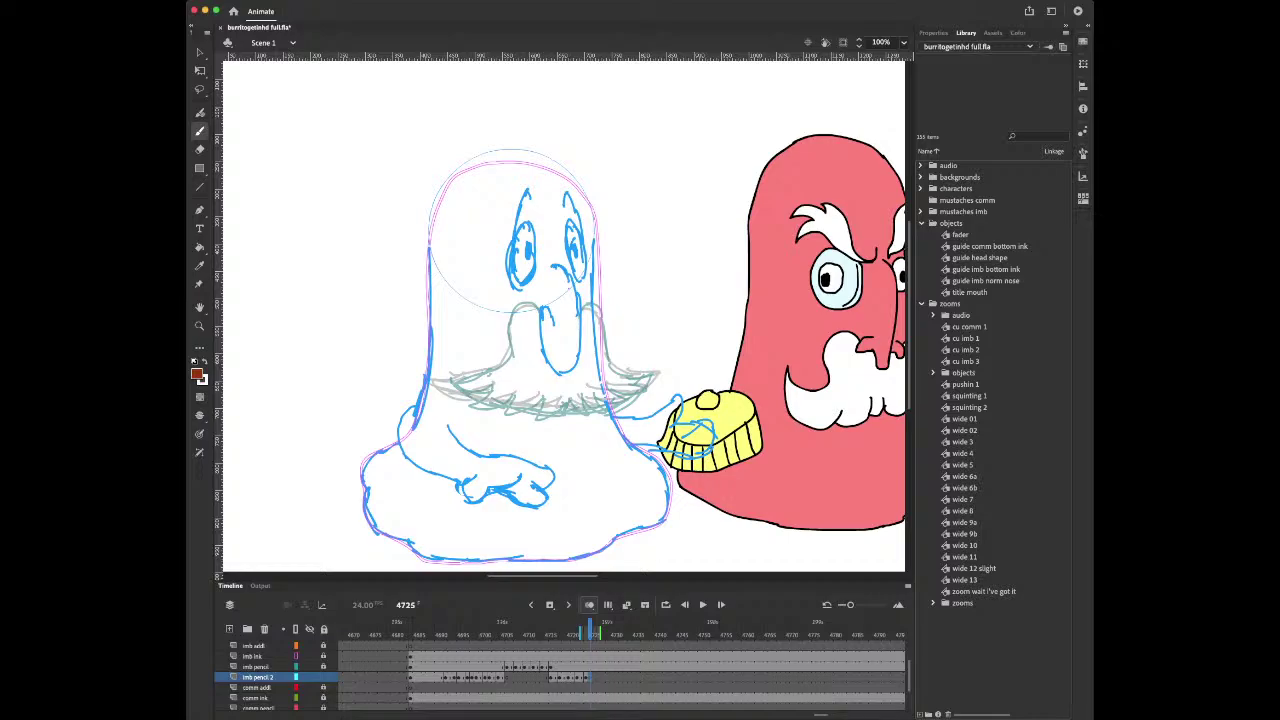
pyautogui.press('.')
pyautogui.press('.')
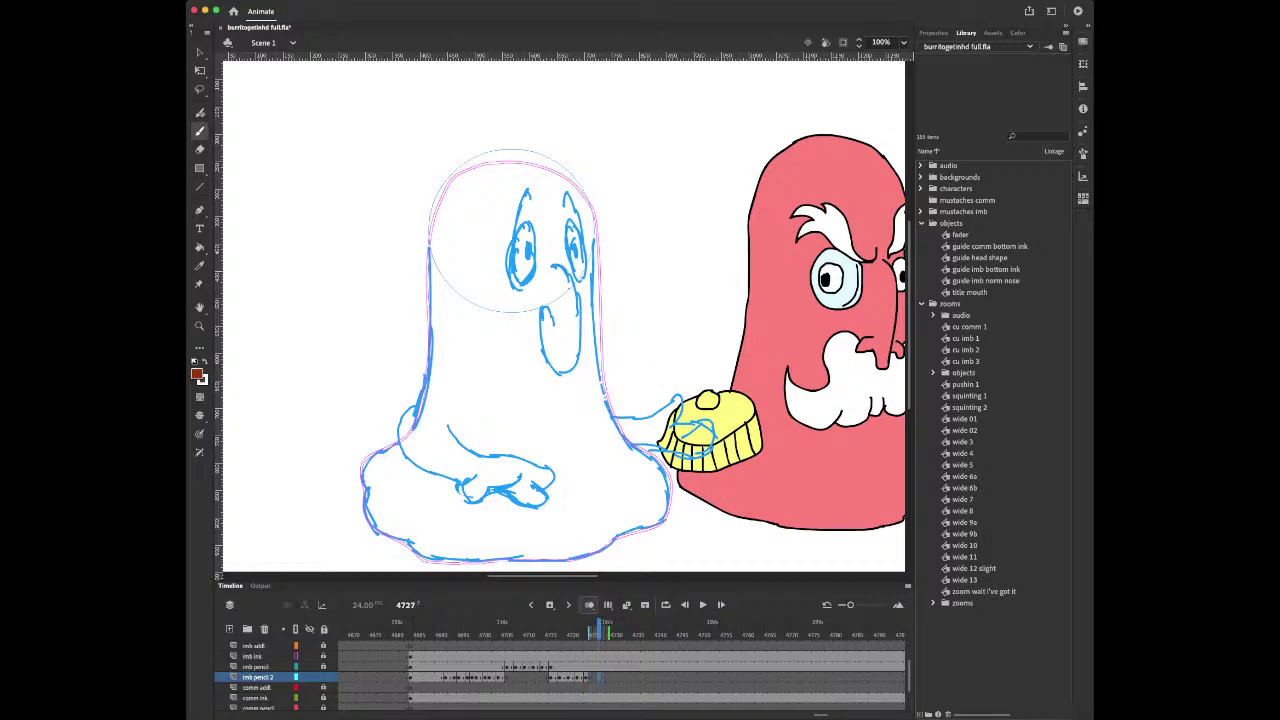
pyautogui.press(',')
pyautogui.press(',')
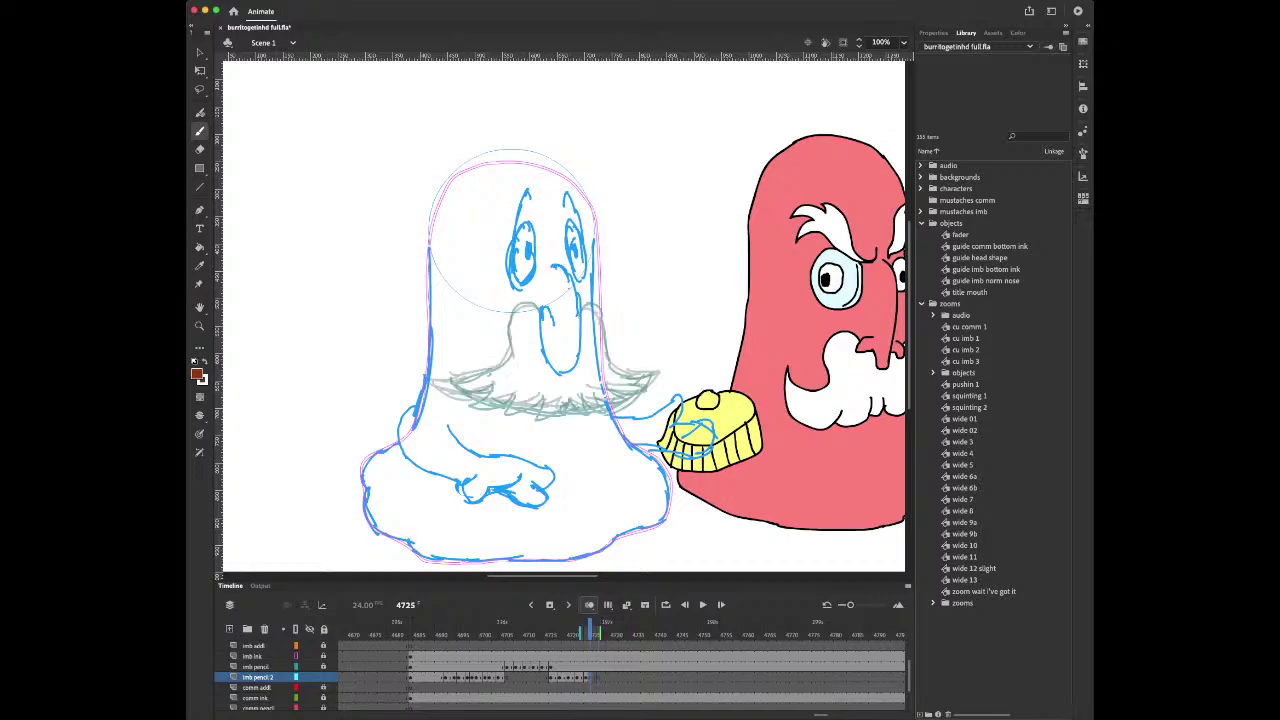
pyautogui.hscroll(4, 620, 665)
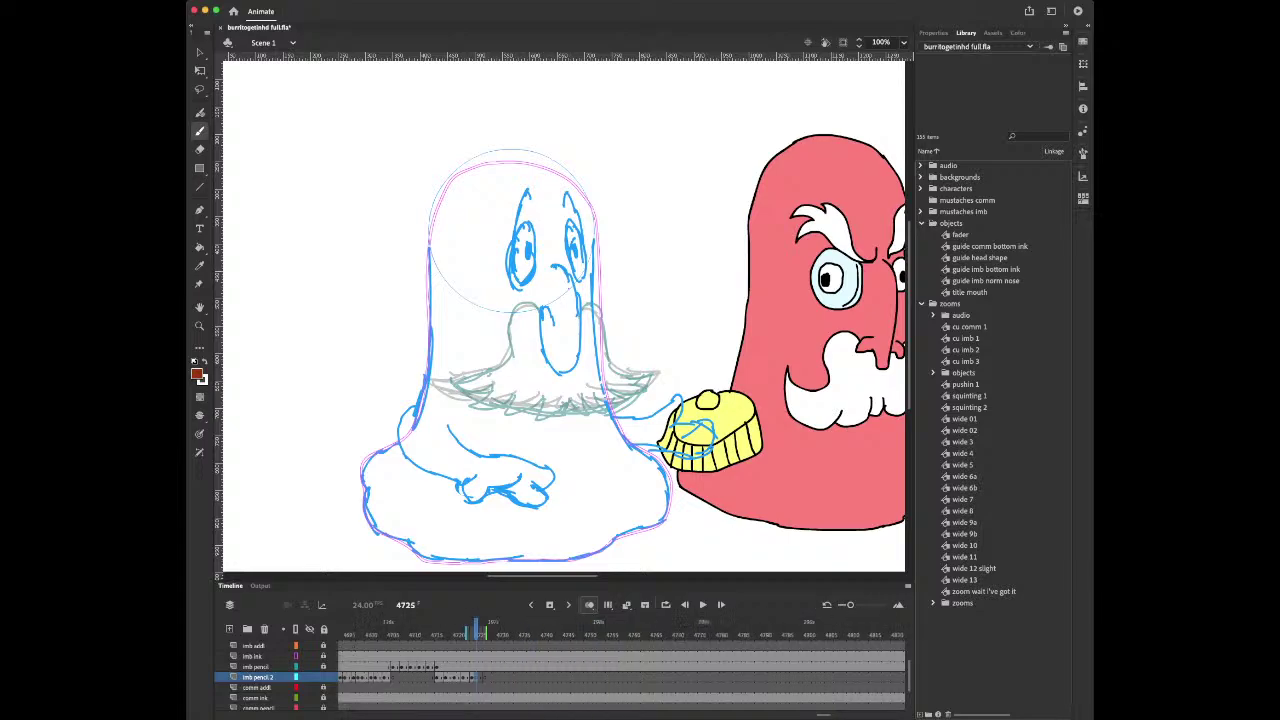
pyautogui.hscroll(-2, 620, 665)
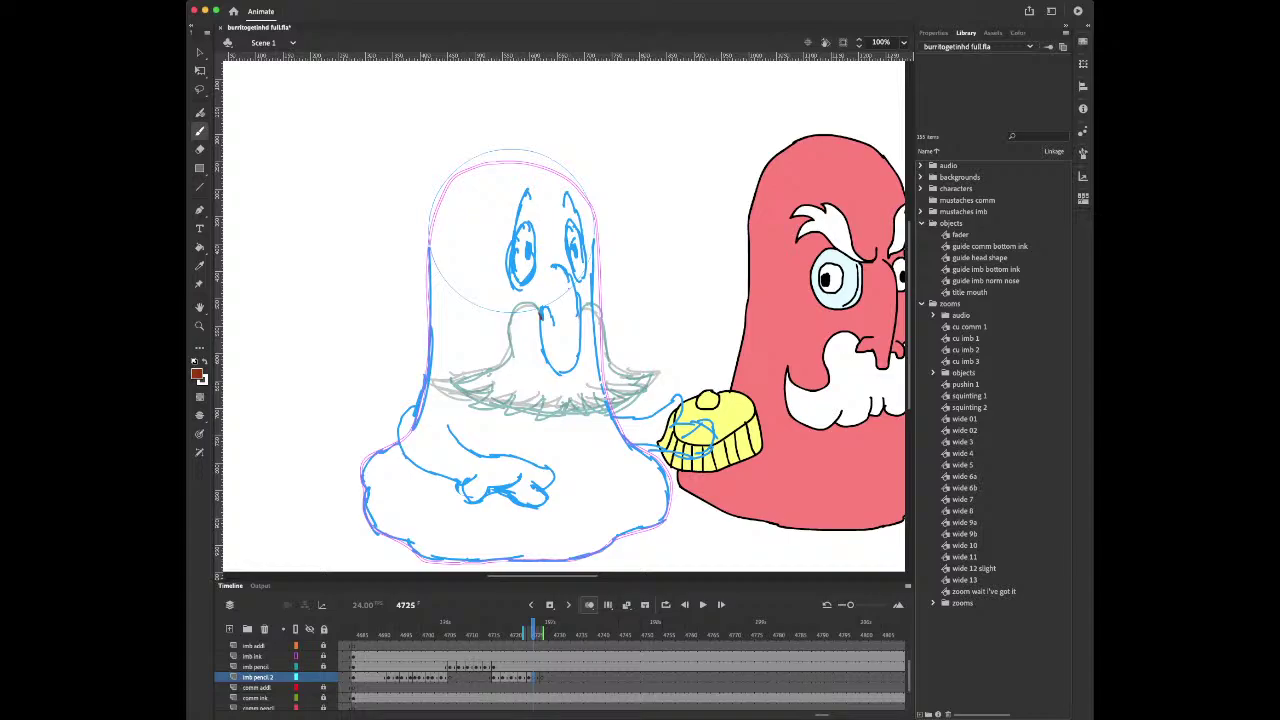
# Draw a long drooping dark red mustache below the nose on frame 4725 of the imb pencil 2 layer, erasing its overlong tip
pyautogui.moveTo(540, 315)
pyautogui.mouseDown()
pyautogui.moveTo(528, 423)
pyautogui.moveTo(554, 500)
pyautogui.moveTo(536, 470)
pyautogui.moveTo(549, 542)
pyautogui.moveTo(566, 438)
pyautogui.moveTo(580, 510)
pyautogui.moveTo(586, 310)
pyautogui.mouseUp()
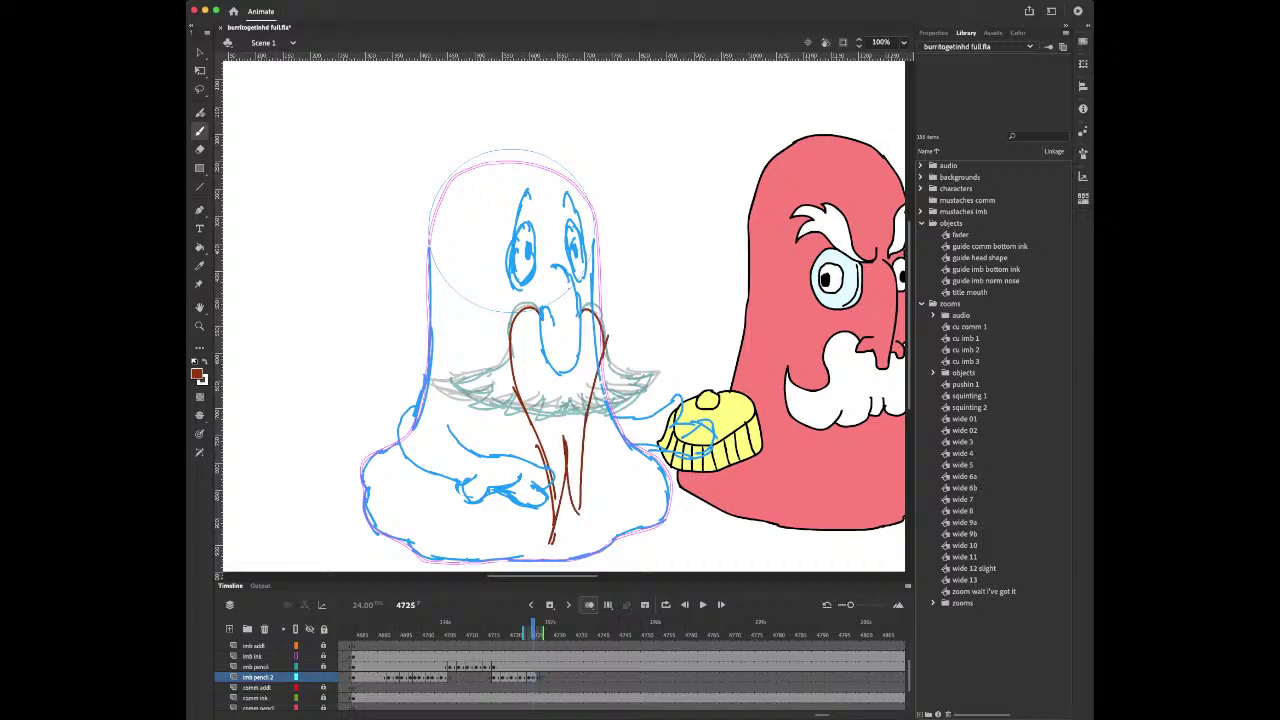
pyautogui.moveTo(553, 528)
pyautogui.mouseDown()
pyautogui.moveTo(566, 412)
pyautogui.moveTo(563, 479)
pyautogui.mouseUp()
pyautogui.moveTo(557, 400); pyautogui.dragTo(565, 428)
pyautogui.moveTo(570, 510); pyautogui.dragTo(576, 491)
pyautogui.press('e')
pyautogui.moveTo(552, 544); pyautogui.dragTo(552, 532)
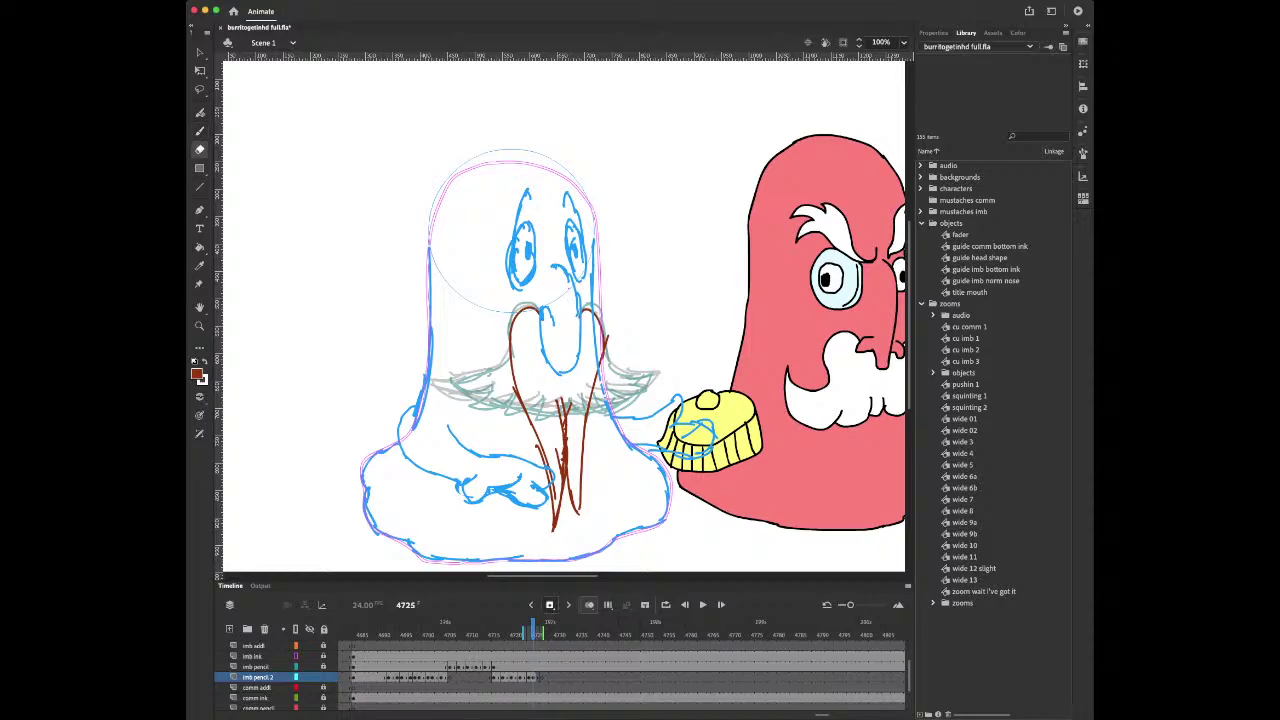
# On frame 4727 of imb pencil 2, draw the drooping mustache again with slightly wider sides, shorter tips and hair strokes in the middle
pyautogui.click(538, 667)
pyautogui.click(542, 678)
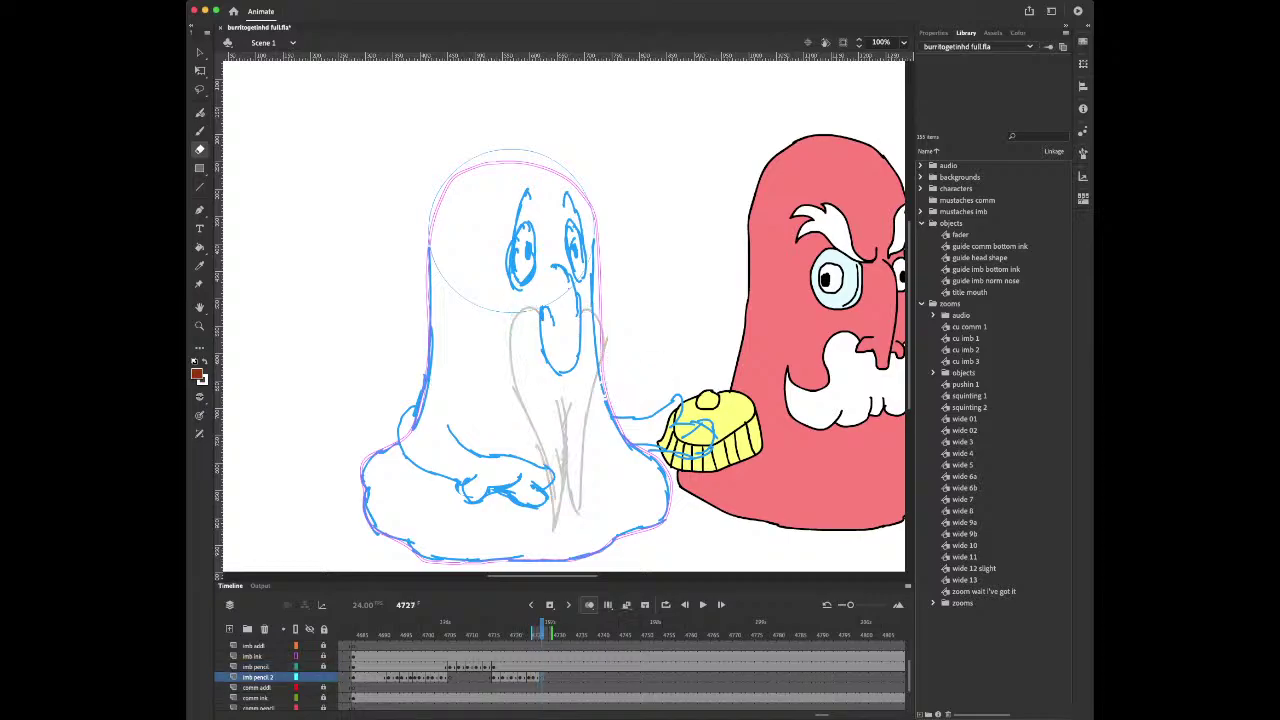
pyautogui.press('.')
pyautogui.press('.')
pyautogui.press('.')
pyautogui.press('.')
pyautogui.press(',')
pyautogui.press(',')
pyautogui.press(',')
pyautogui.press(',')
pyautogui.press('b')
pyautogui.moveTo(538, 303)
pyautogui.mouseDown()
pyautogui.moveTo(504, 368)
pyautogui.moveTo(547, 498)
pyautogui.moveTo(557, 483)
pyautogui.moveTo(551, 507)
pyautogui.moveTo(567, 407)
pyautogui.mouseUp()
pyautogui.moveTo(562, 397)
pyautogui.mouseDown()
pyautogui.moveTo(570, 496)
pyautogui.moveTo(604, 340)
pyautogui.moveTo(590, 307)
pyautogui.mouseUp()
pyautogui.moveTo(551, 414)
pyautogui.mouseDown()
pyautogui.moveTo(559, 480)
pyautogui.moveTo(565, 417)
pyautogui.mouseUp()
pyautogui.moveTo(578, 389); pyautogui.dragTo(563, 460)
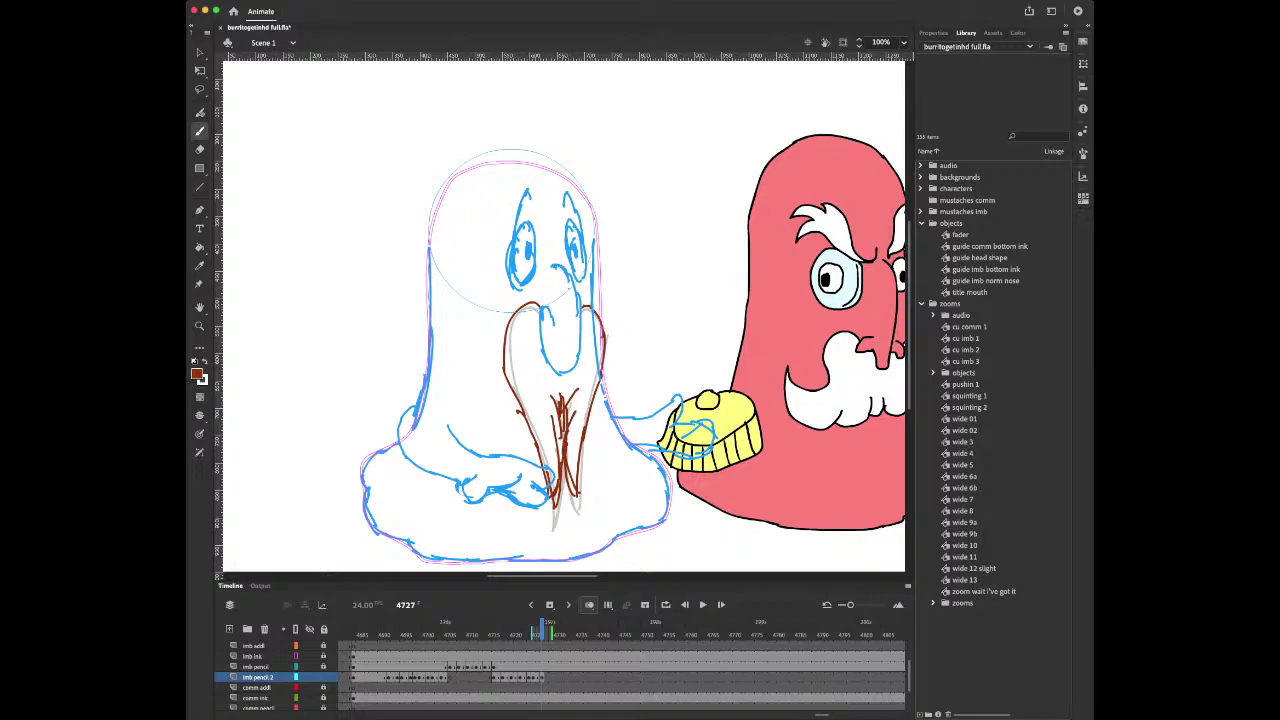
# Insert a blank keyframe at frame 4729 on the imb pencil 2 layer
pyautogui.press('super+Tab')
pyautogui.press('super+Tab')
pyautogui.press('.')
pyautogui.press('.')
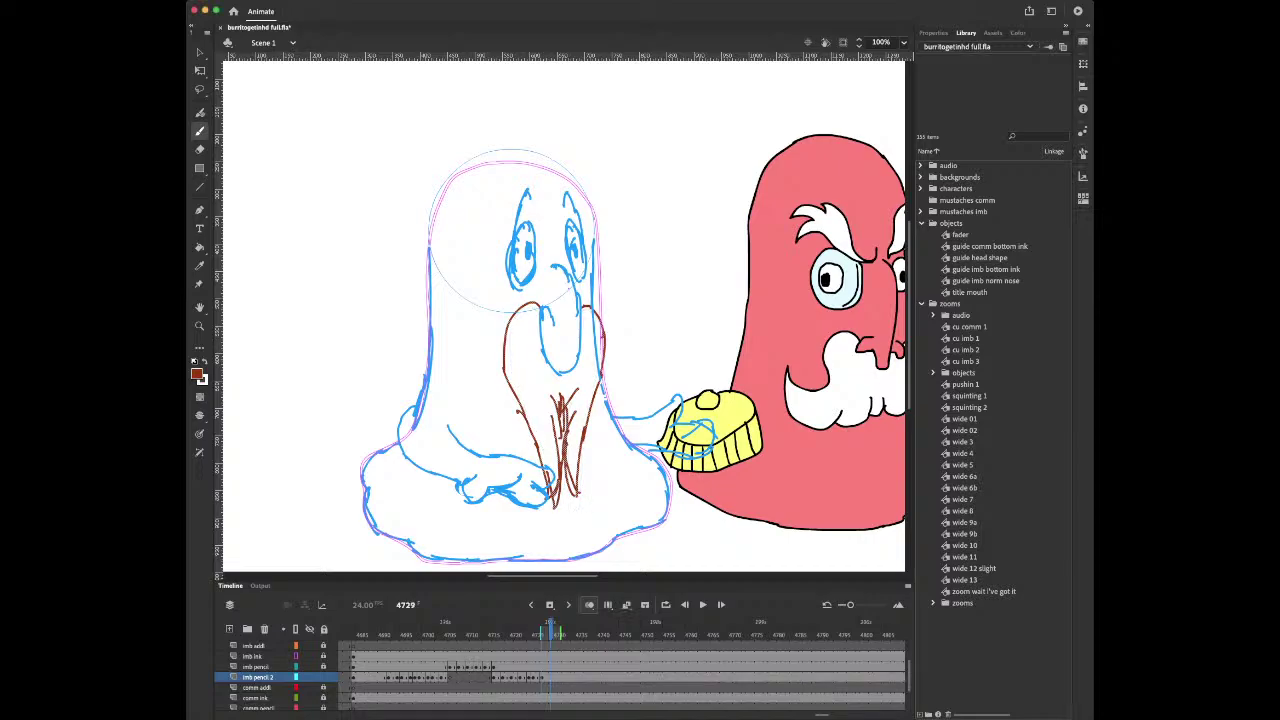
pyautogui.press('F7')
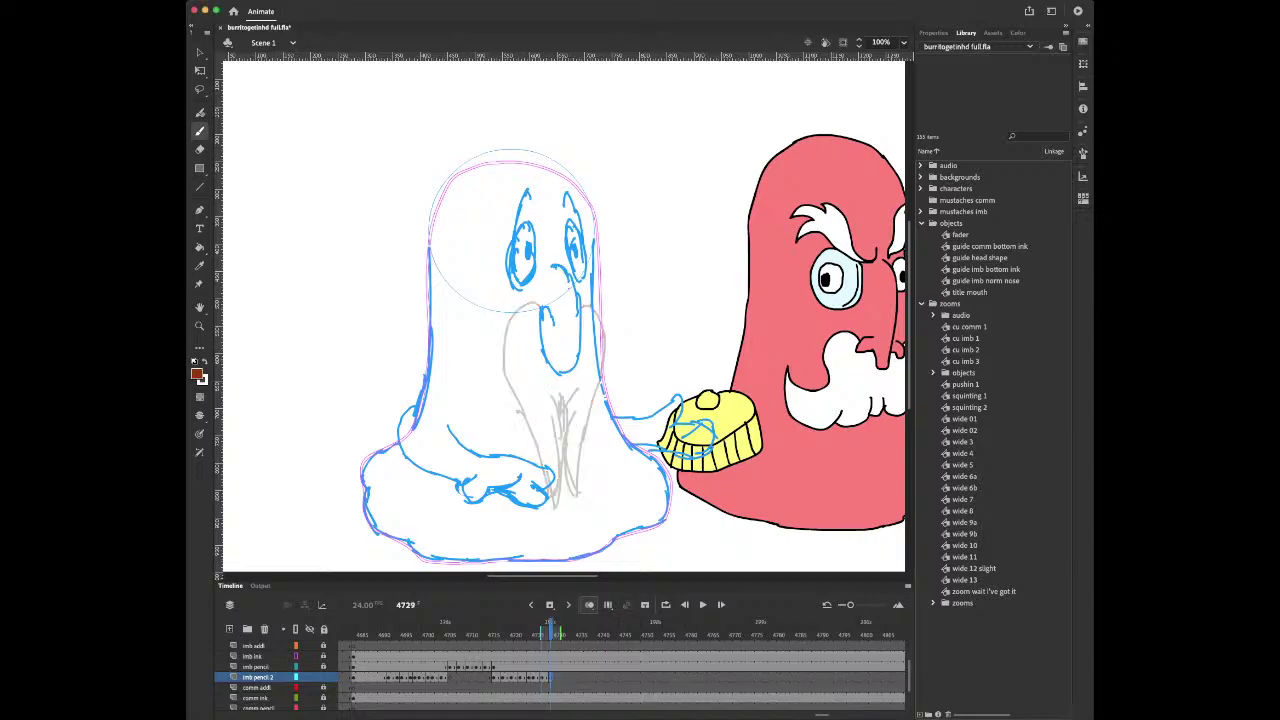
# Flip through the frames around 4729 and play back the mustache animation to check its motion
pyautogui.press(',')
pyautogui.press('.')
pyautogui.press(',')
pyautogui.press('.')
pyautogui.press(',')
pyautogui.press('.')
pyautogui.press('.')
pyautogui.press('.')
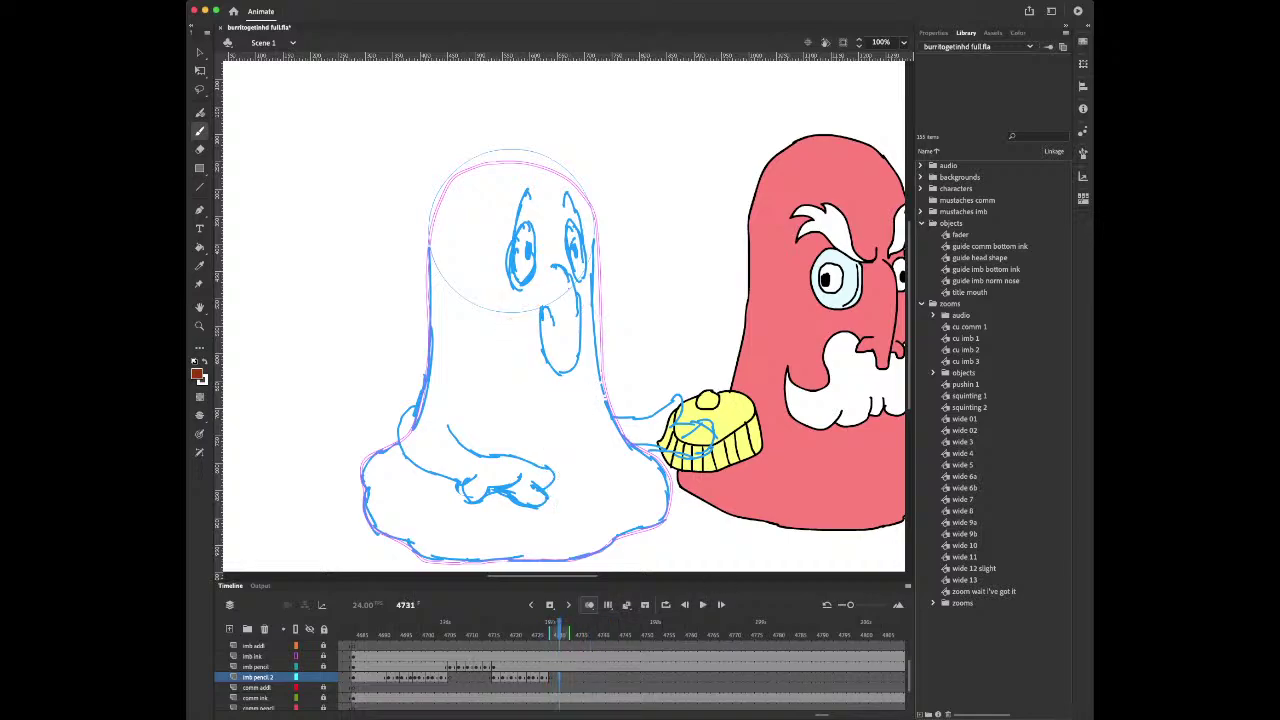
pyautogui.press(',')
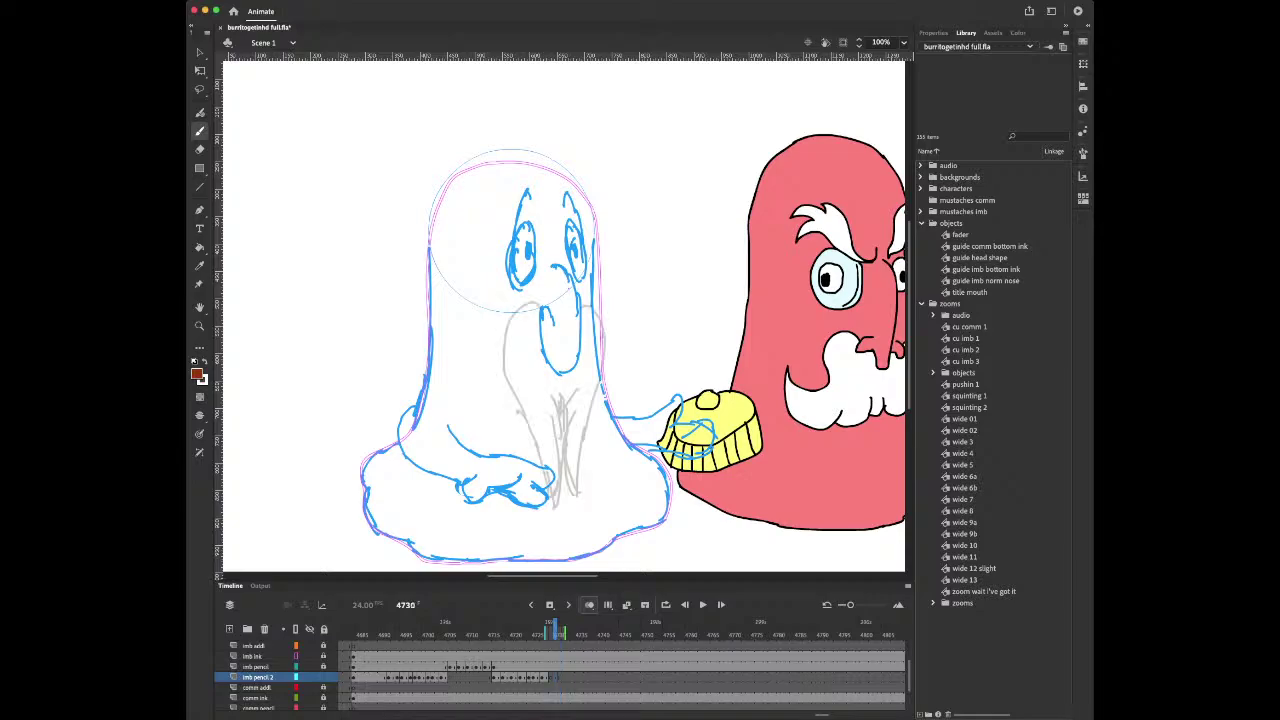
pyautogui.click(450, 667)
pyautogui.press('Return')
pyautogui.press('Return')
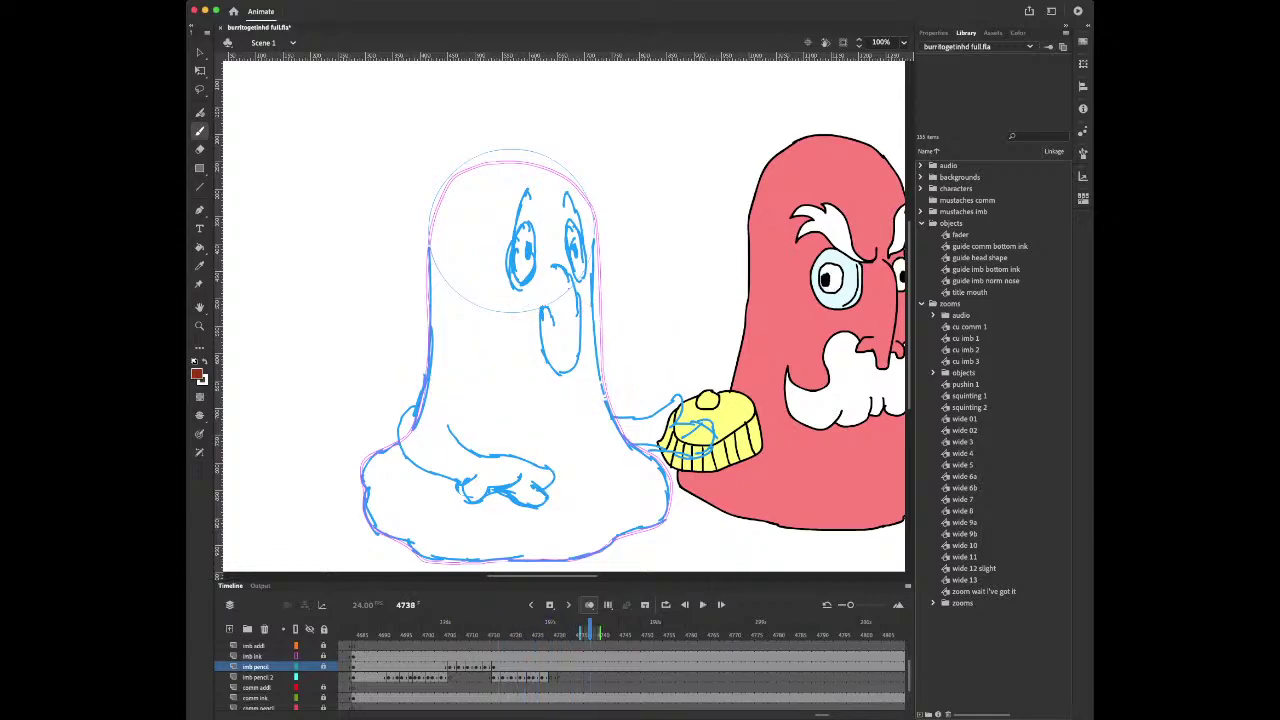
pyautogui.click(450, 667)
pyautogui.press('Return')
pyautogui.press('Return')
pyautogui.click(409, 657)
pyautogui.press('Return')
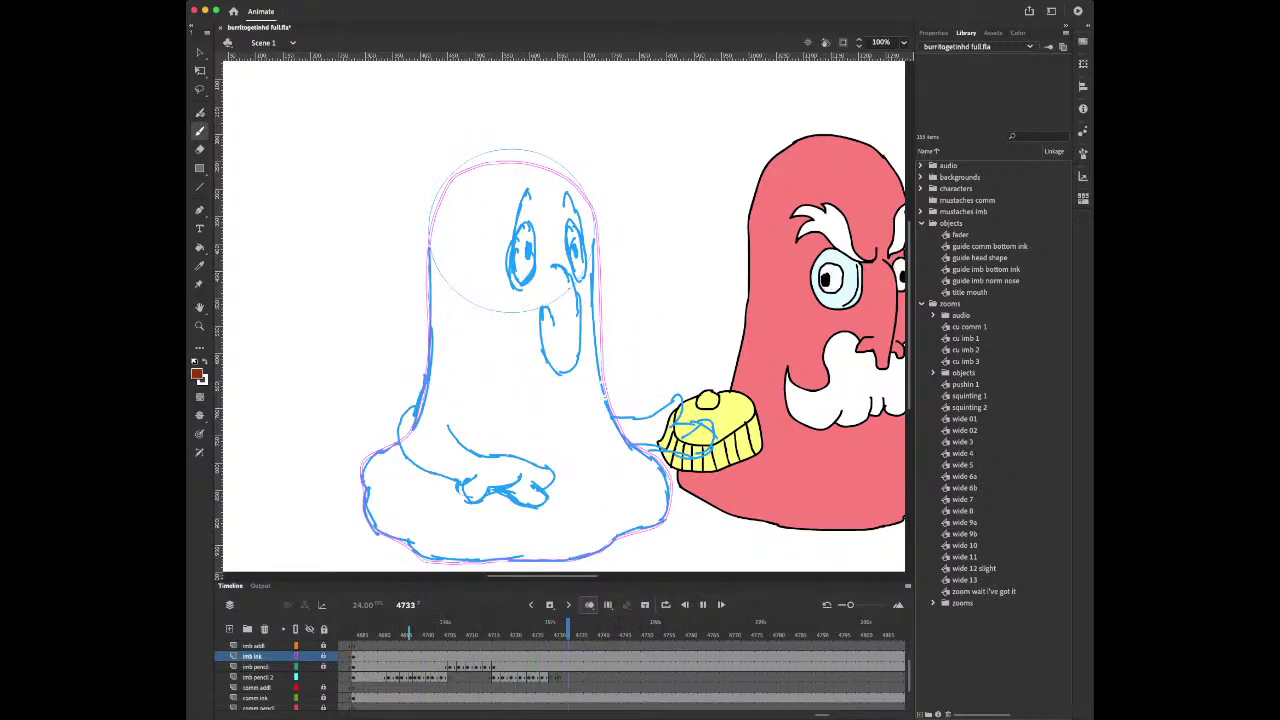
pyautogui.press('Return')
# Step through frames 4726 to 4732 on imb pencil 2 to compare the drooping mustache drawings and their timing
pyautogui.click(550, 678)
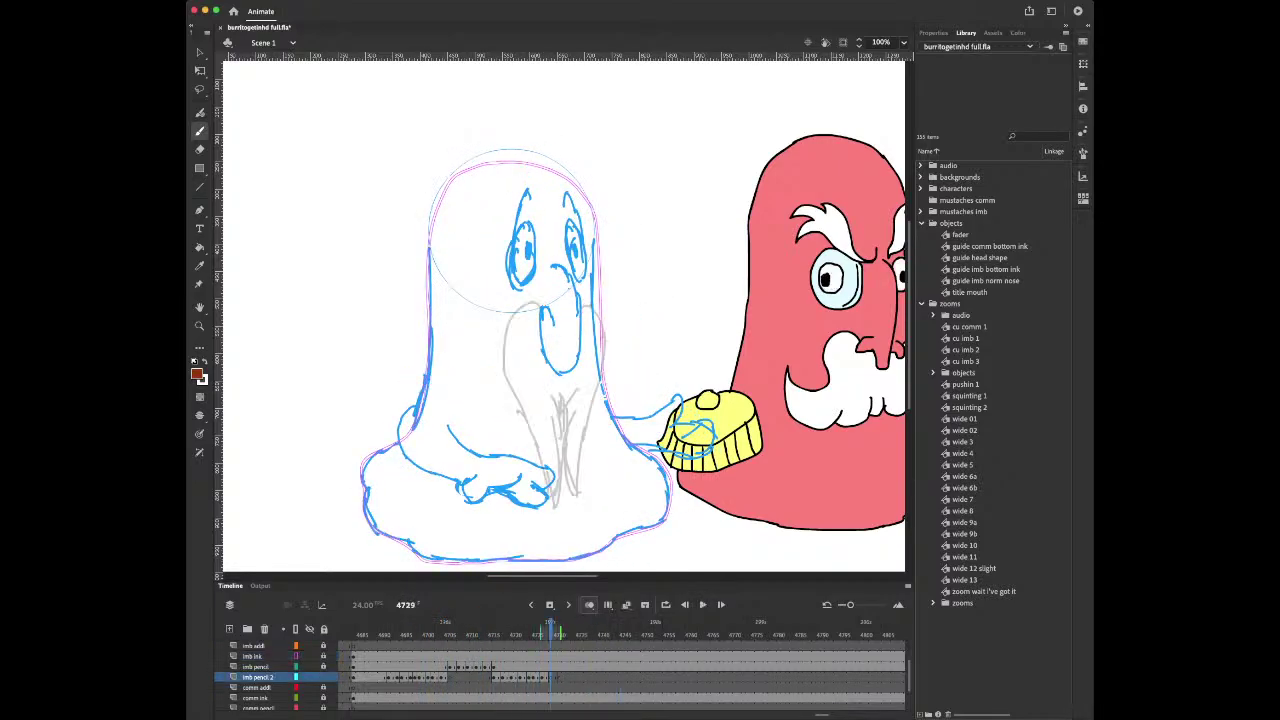
pyautogui.moveTo(550, 634)
pyautogui.mouseDown()
pyautogui.moveTo(590, 634)
pyautogui.moveTo(560, 634)
pyautogui.mouseUp()
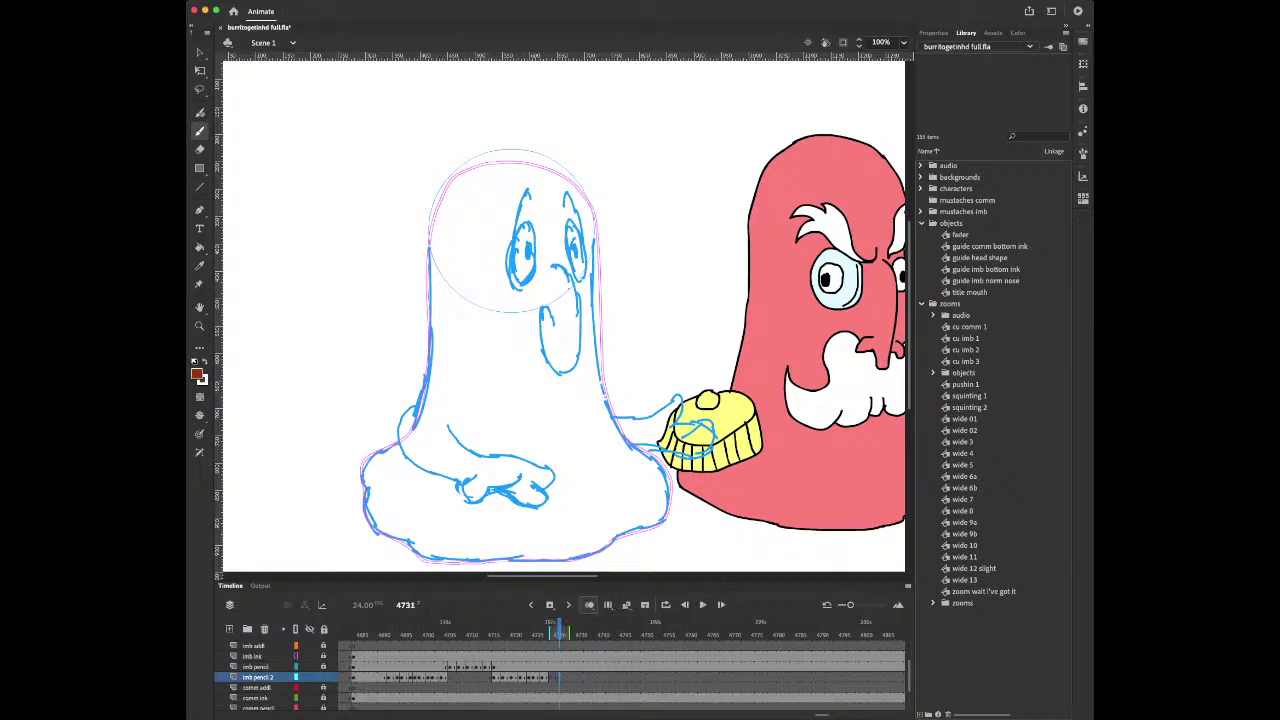
pyautogui.press(',')
pyautogui.press(',')
pyautogui.press('.')
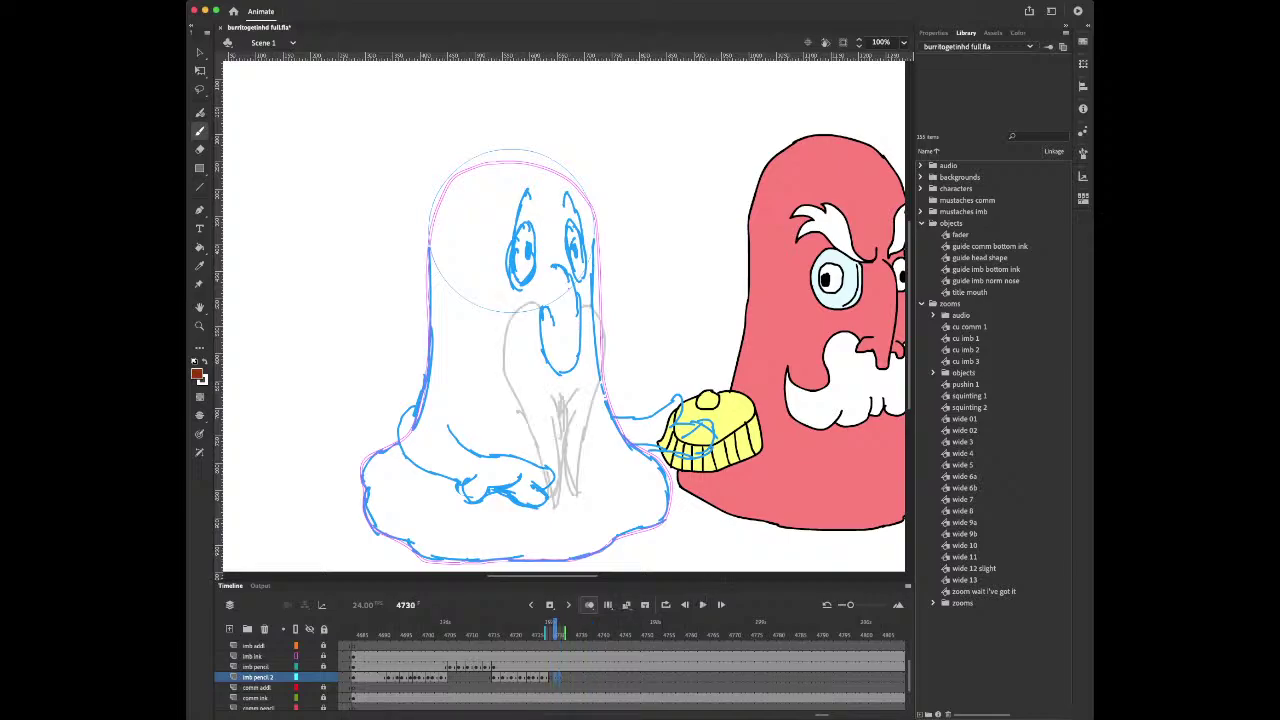
pyautogui.press('.')
pyautogui.press('.')
pyautogui.press(',')
pyautogui.press(',')
pyautogui.press('.')
pyautogui.press('.')
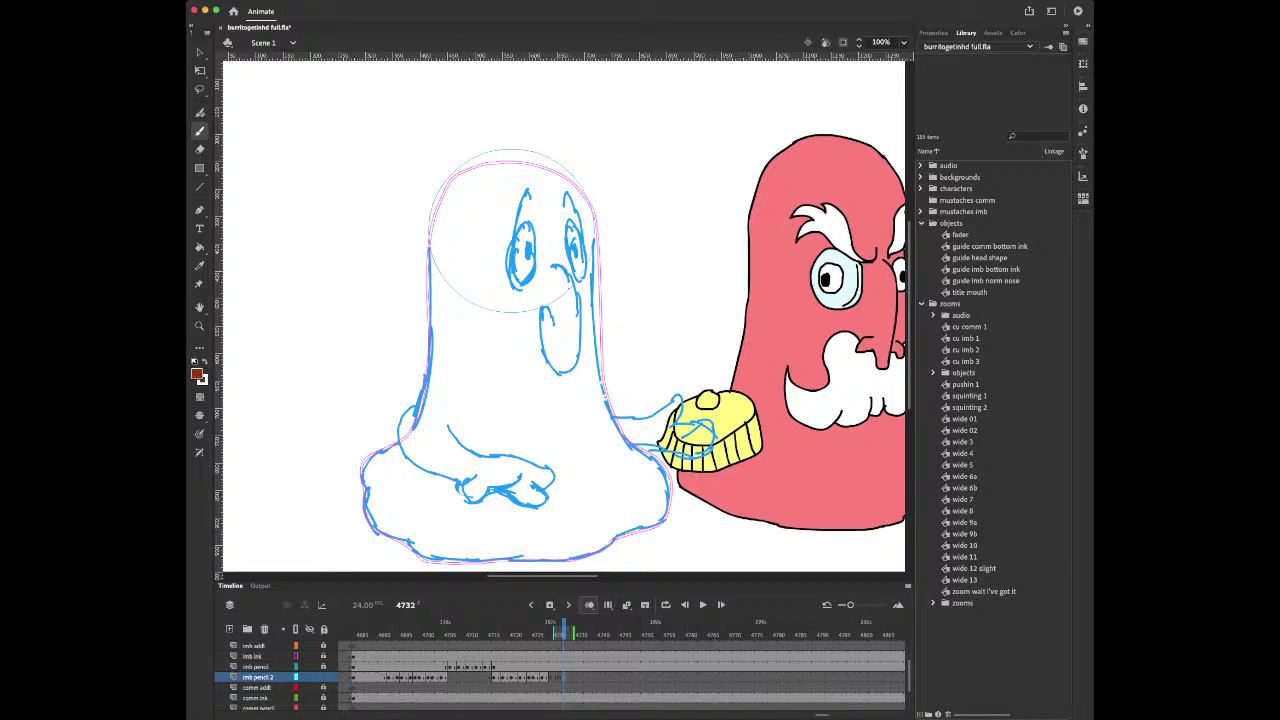
pyautogui.click(586, 677)
pyautogui.click(559, 677)
pyautogui.press(',')
pyautogui.press(',')
pyautogui.press(',')
pyautogui.press(',')
pyautogui.press(',')
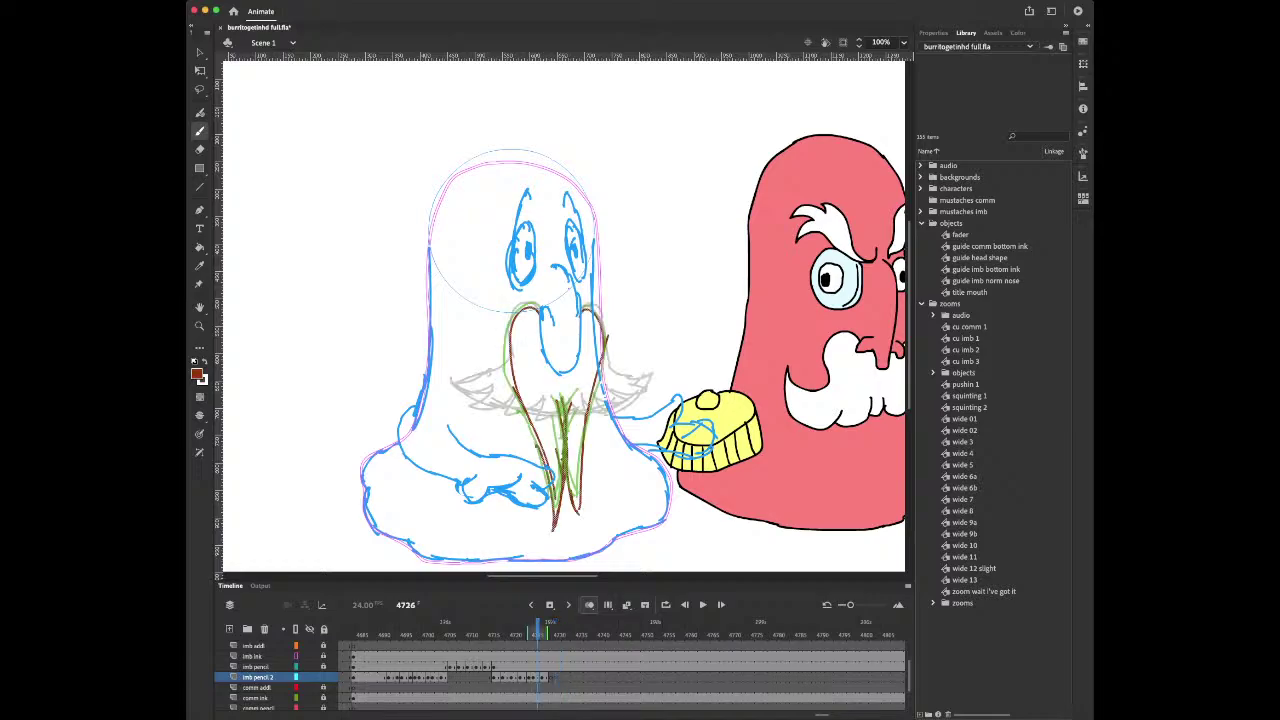
pyautogui.press('.')
pyautogui.press('.')
pyautogui.press('.')
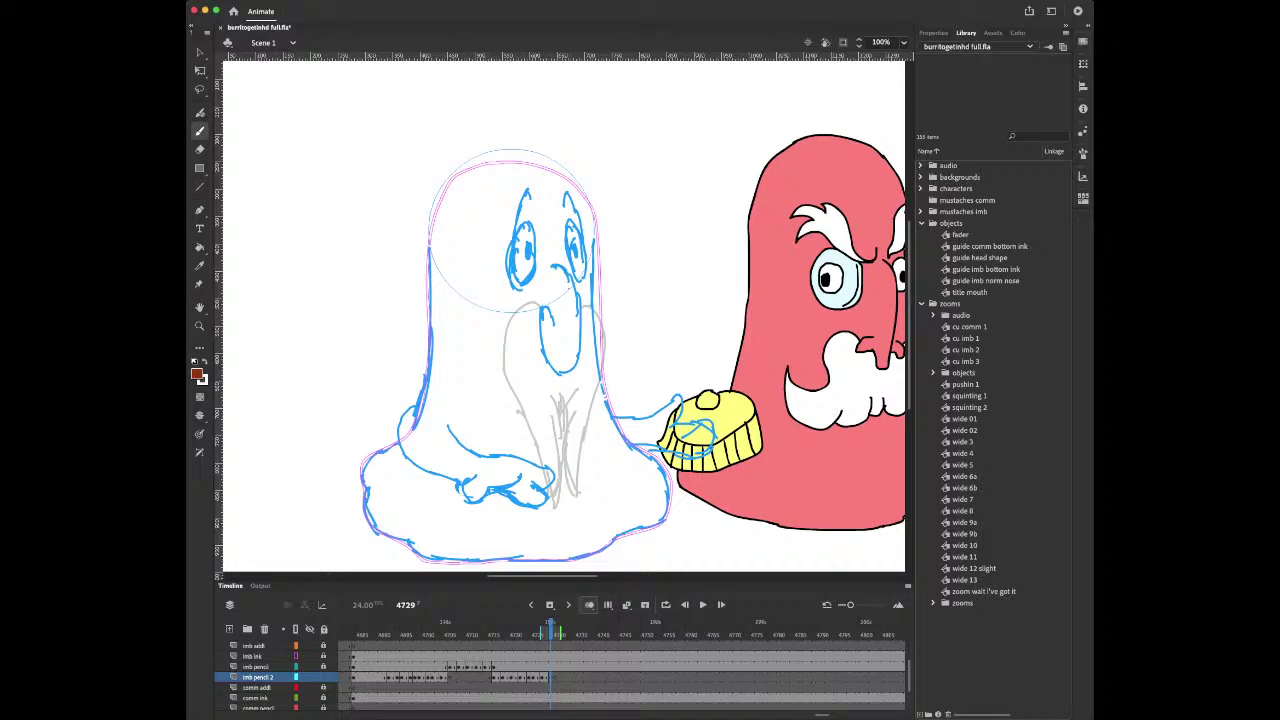
pyautogui.scroll(3, 622, 677)
pyautogui.scroll(-4, 622, 677)
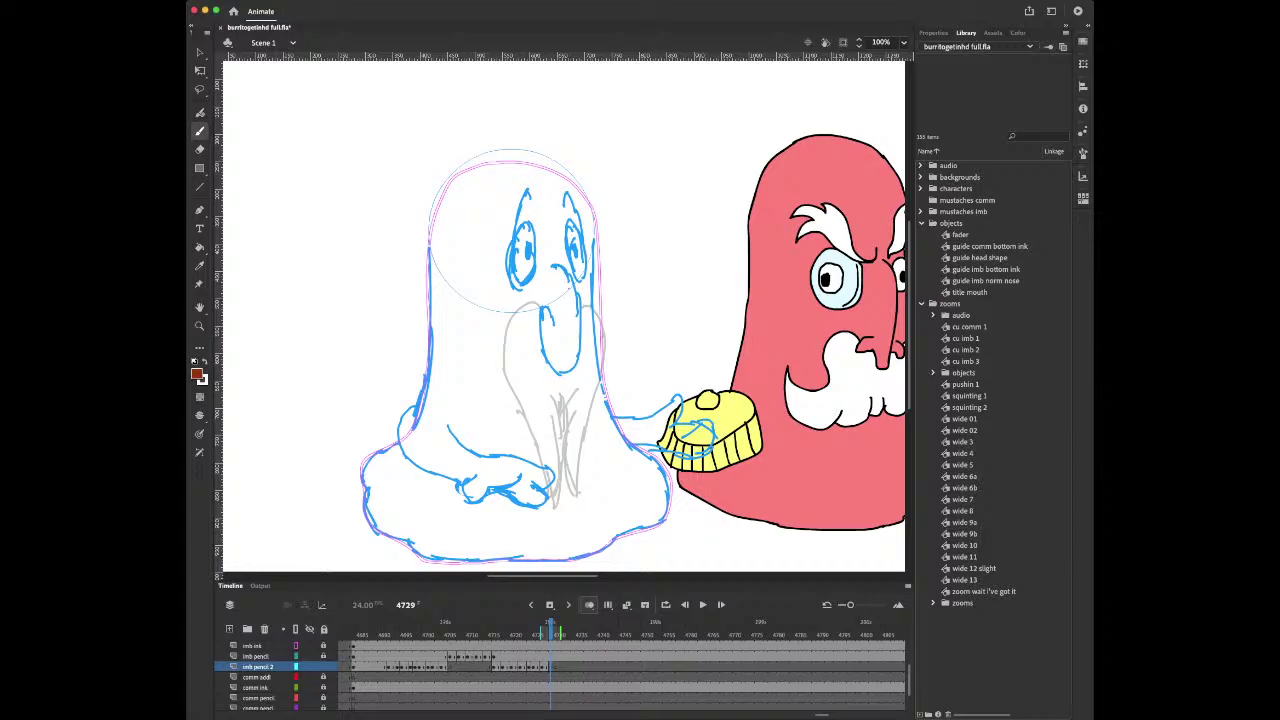
# Review the earlier mustache drawings around frames 4694 to 4701 and play the animation from there
pyautogui.click(415, 635)
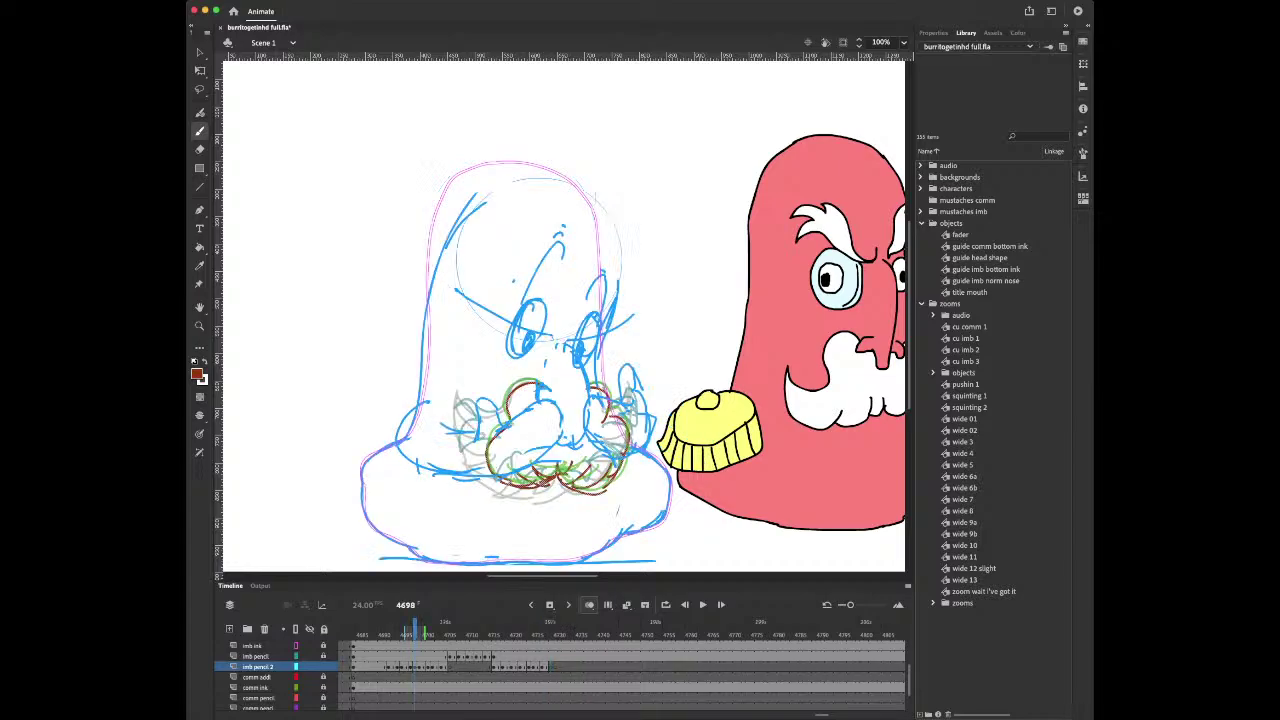
pyautogui.press('.')
pyautogui.press('.')
pyautogui.press('.')
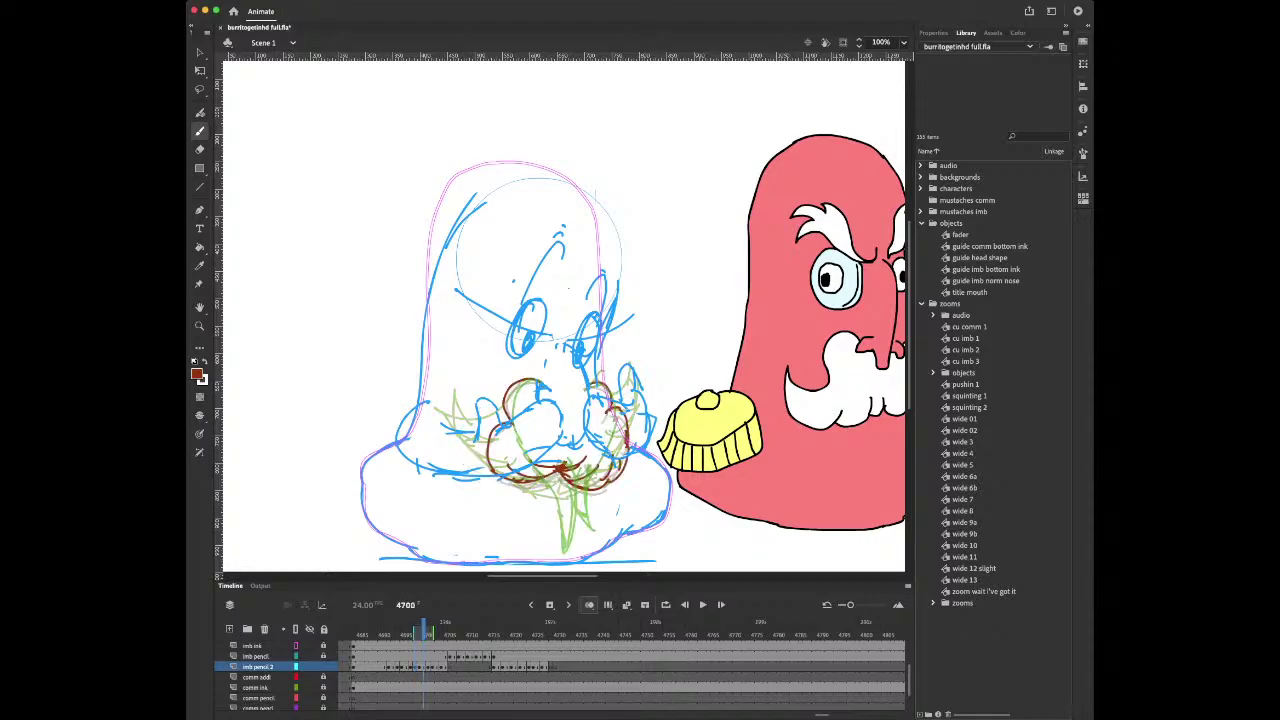
pyautogui.press(',')
pyautogui.press(',')
pyautogui.press(',')
pyautogui.press(',')
pyautogui.press(',')
pyautogui.press(',')
pyautogui.press('Return')
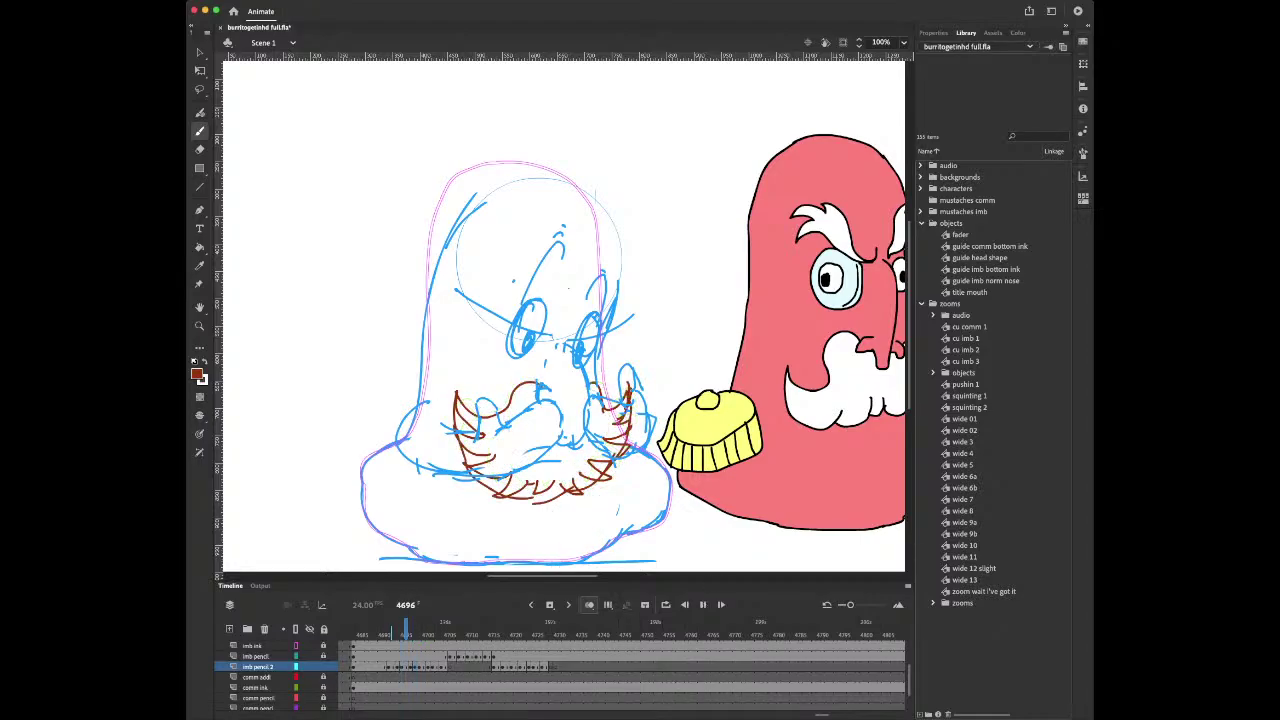
pyautogui.press('Return')
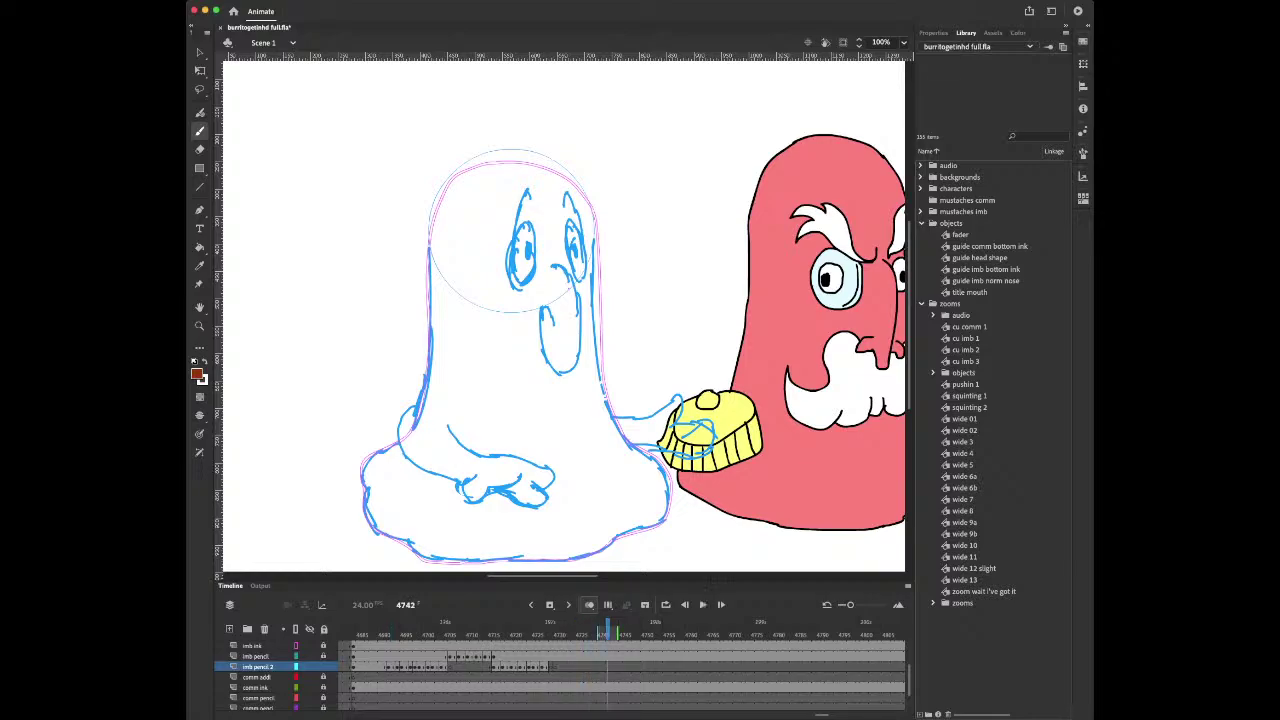
# Remove frame 4730 from the imb pencil 2 layer and return to the blank keyframe at 4729
pyautogui.click(555, 667)
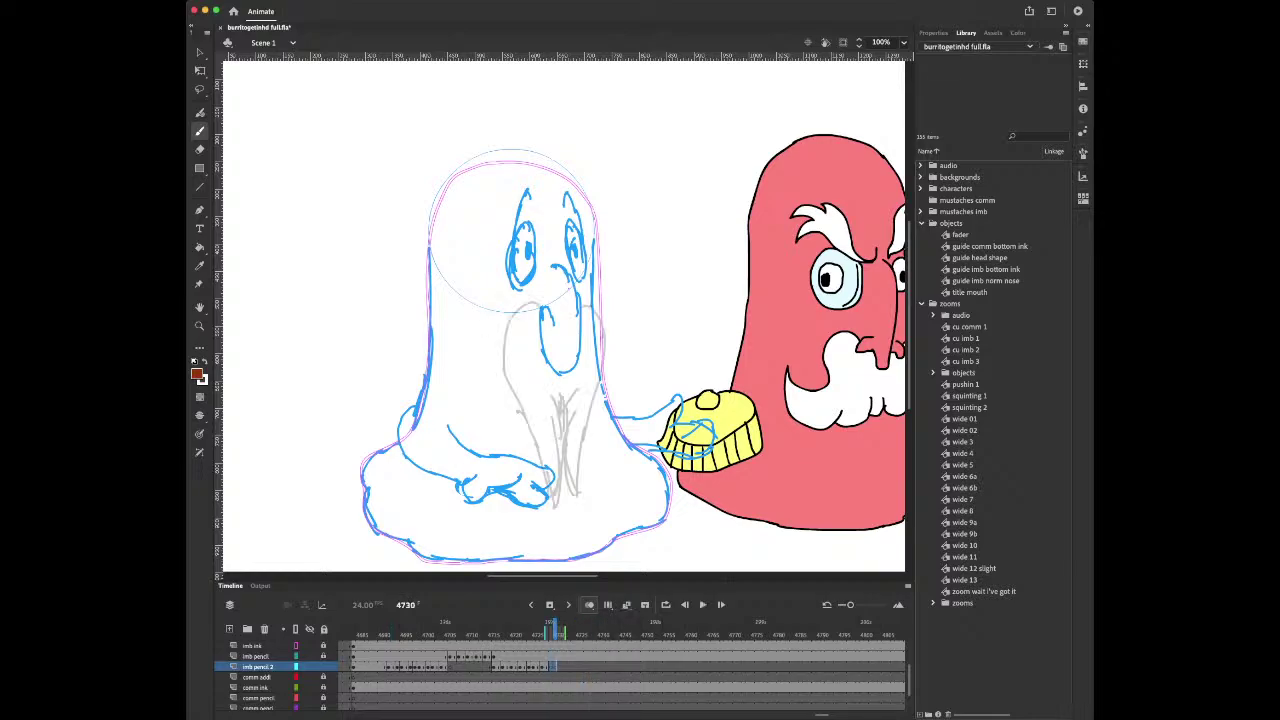
pyautogui.hotkey('shift', 'F5')
pyautogui.press(',')
pyautogui.press(',')
pyautogui.press('.')
pyautogui.press(',')
pyautogui.press(',')
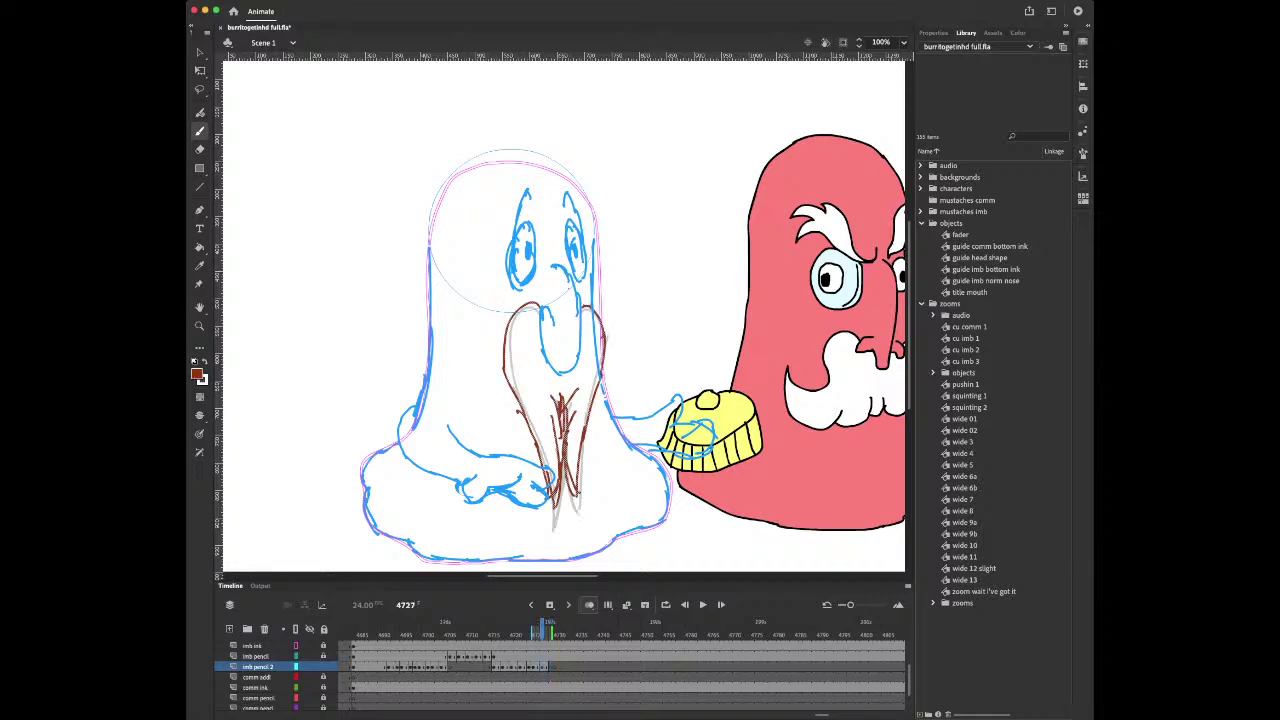
pyautogui.press('.')
pyautogui.press('.')
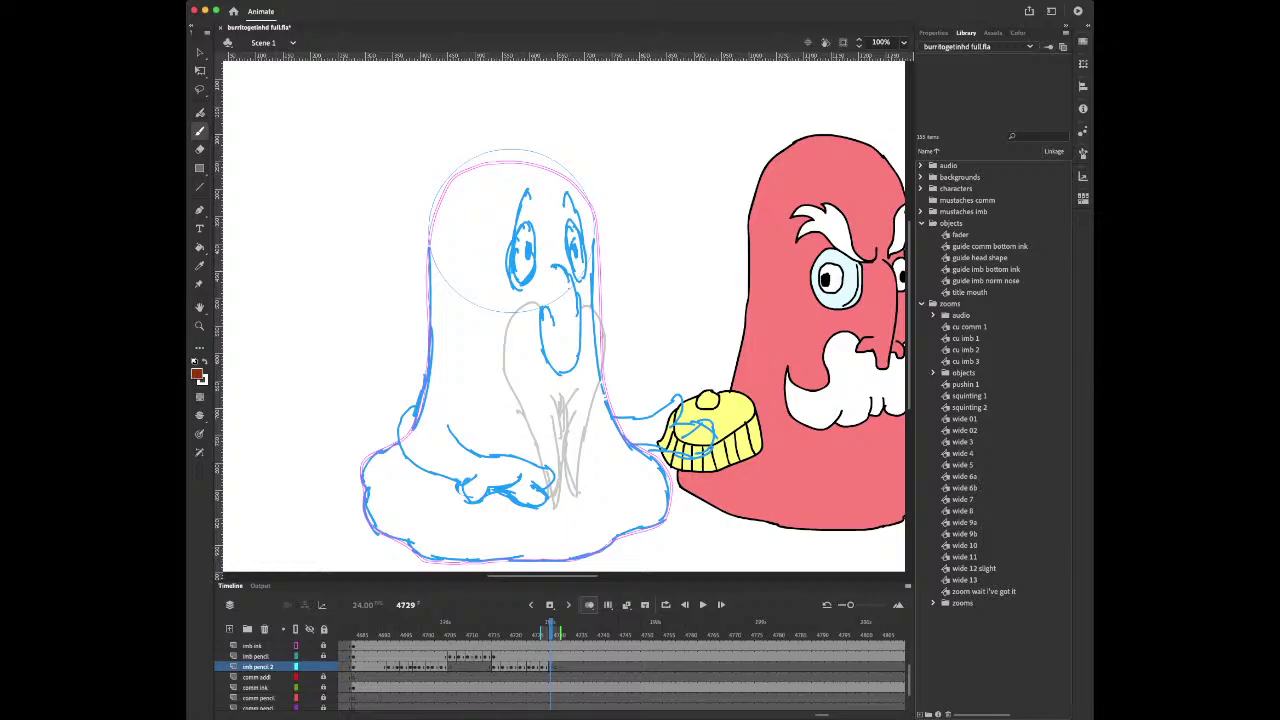
# Draw a wide, flared mustache with pointed corners and a curved lower edge on frame 4729
pyautogui.moveTo(538, 313)
pyautogui.mouseDown()
pyautogui.moveTo(446, 446)
pyautogui.moveTo(502, 460)
pyautogui.moveTo(568, 442)
pyautogui.moveTo(650, 450)
pyautogui.mouseUp()
pyautogui.moveTo(582, 316)
pyautogui.mouseDown()
pyautogui.moveTo(656, 440)
pyautogui.moveTo(640, 442)
pyautogui.mouseUp()
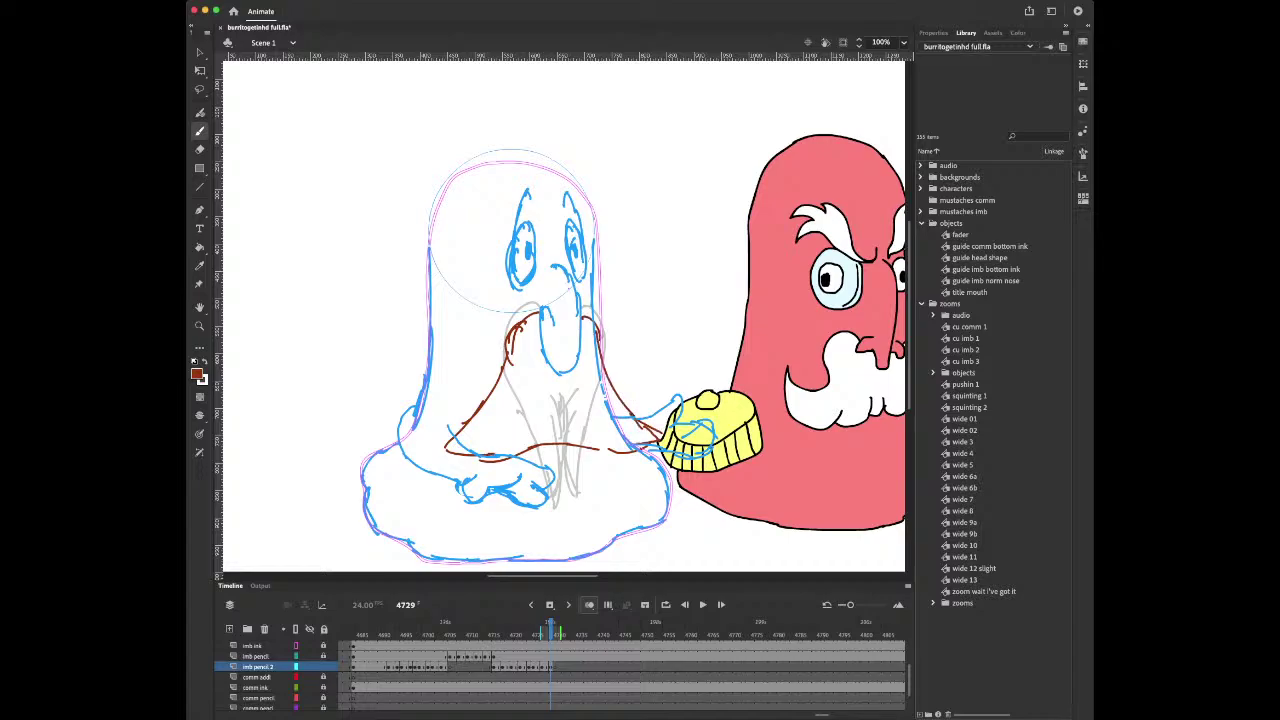
pyautogui.moveTo(488, 452); pyautogui.dragTo(656, 446)
pyautogui.press('e')
pyautogui.press('b')
# Draw the flared mustache slightly narrower and higher on frame 4730, following the onion-skinned drawing of the previous frame
pyautogui.press('.')
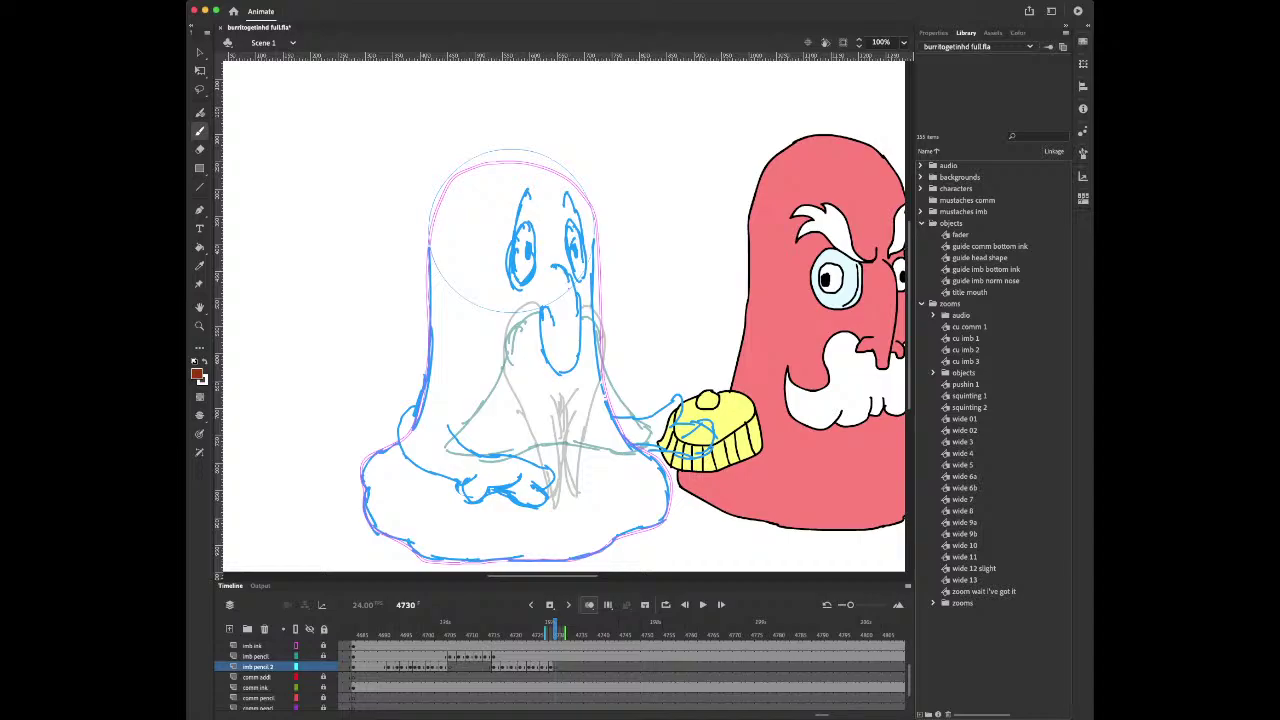
pyautogui.press('.')
pyautogui.press(',')
pyautogui.press(',')
pyautogui.press('.')
pyautogui.moveTo(539, 306)
pyautogui.mouseDown()
pyautogui.moveTo(461, 444)
pyautogui.moveTo(553, 435)
pyautogui.moveTo(650, 440)
pyautogui.mouseUp()
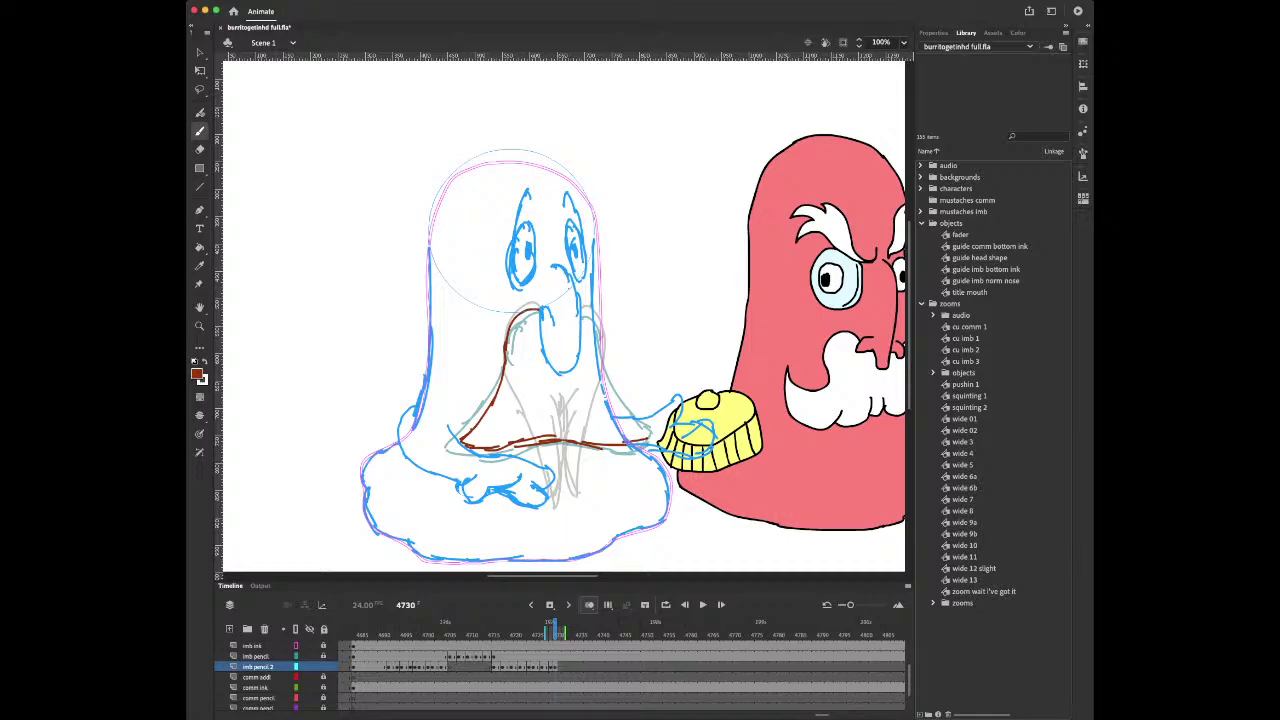
pyautogui.press(',')
pyautogui.press('.')
pyautogui.moveTo(580, 310)
pyautogui.mouseDown()
pyautogui.moveTo(602, 334)
pyautogui.moveTo(606, 400)
pyautogui.moveTo(649, 434)
pyautogui.mouseUp()
pyautogui.press(',')
pyautogui.press('.')
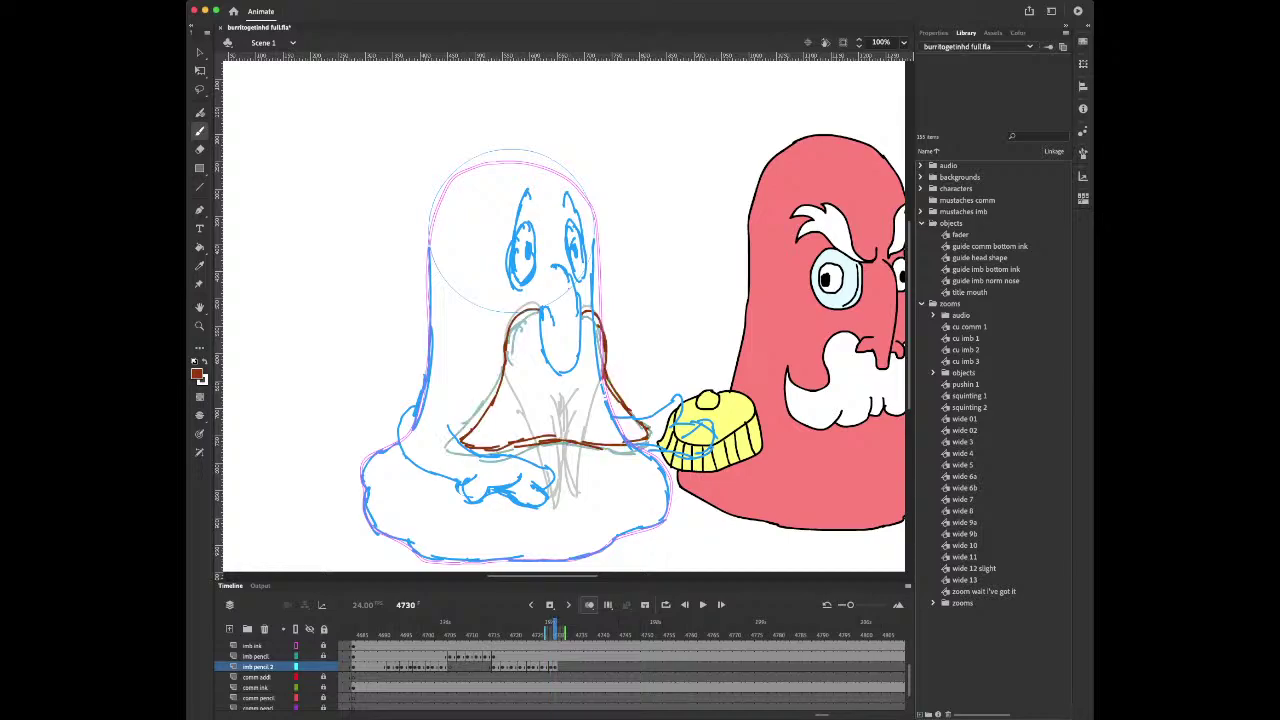
# Insert a blank keyframe at frame 4732 on the imb pencil 2 layer
pyautogui.press('.')
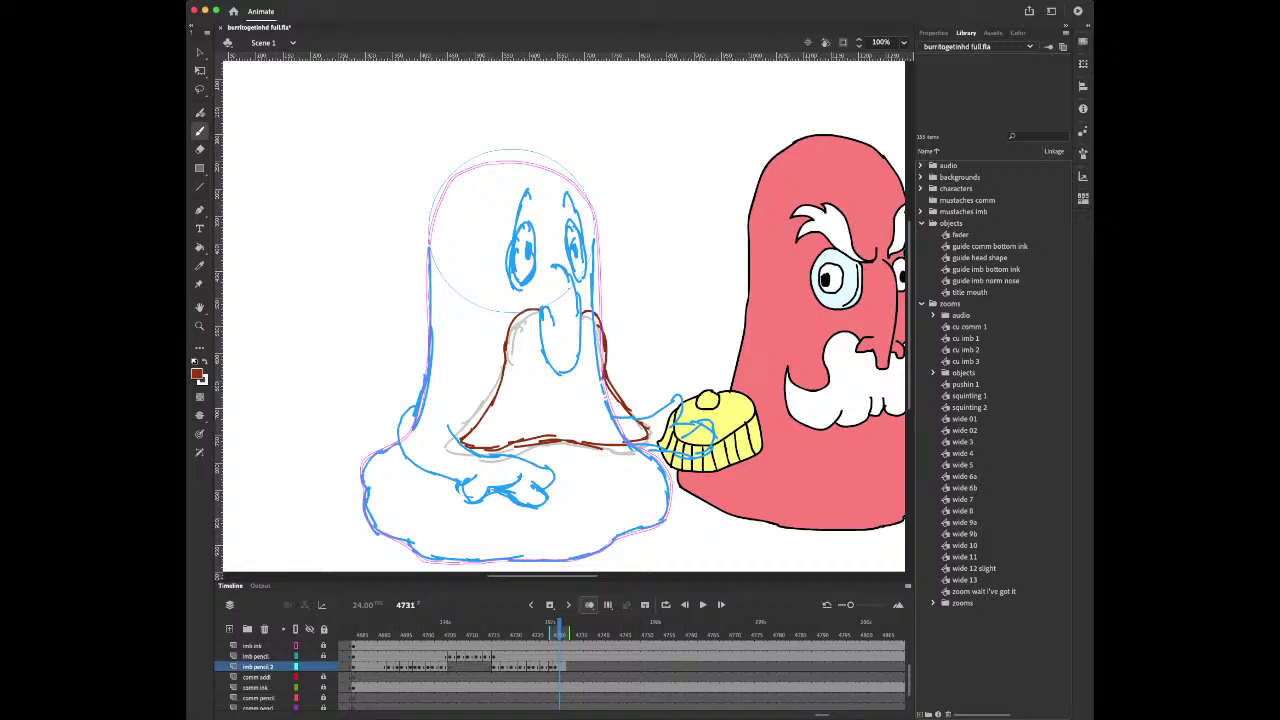
pyautogui.press('.')
pyautogui.press('F7')
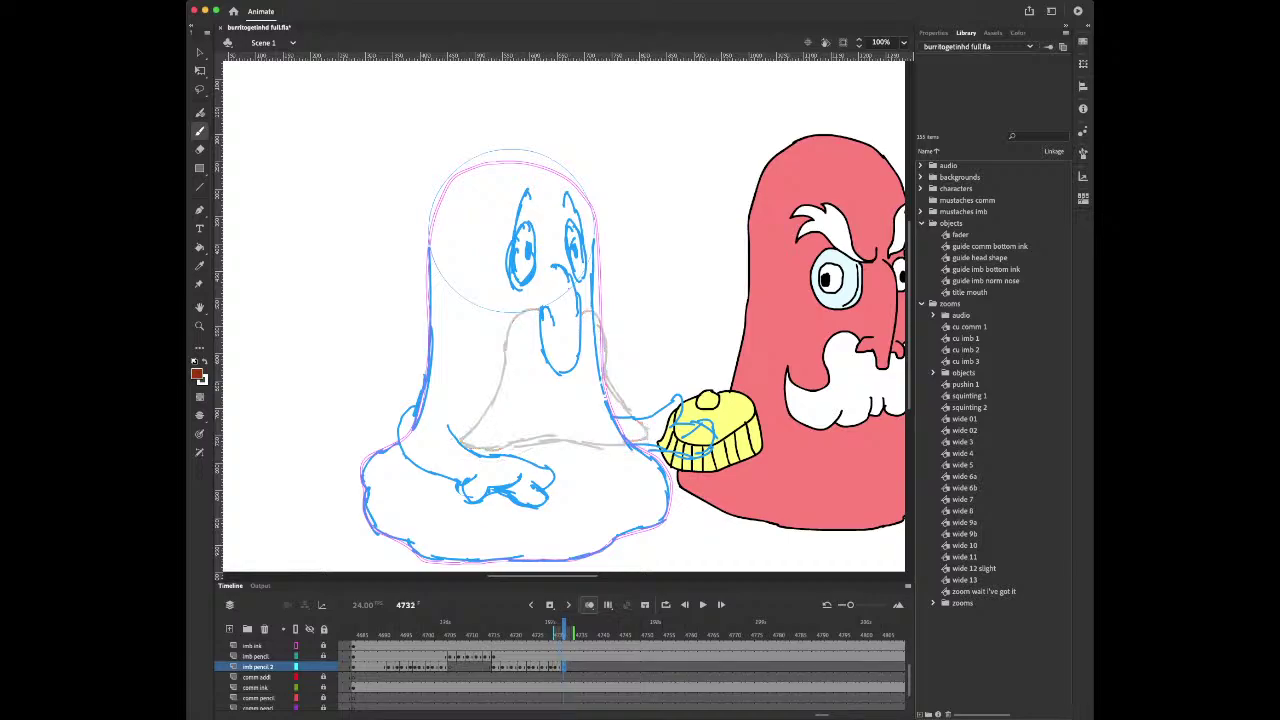
# Flip back and forth through the frames around 4732 and play the animation to judge the mustache's motion
pyautogui.press('.')
pyautogui.press('.')
pyautogui.press('.')
pyautogui.press('.')
pyautogui.press(',')
pyautogui.press(',')
pyautogui.press(',')
pyautogui.press('.')
pyautogui.press('.')
pyautogui.press('.')
pyautogui.press('.')
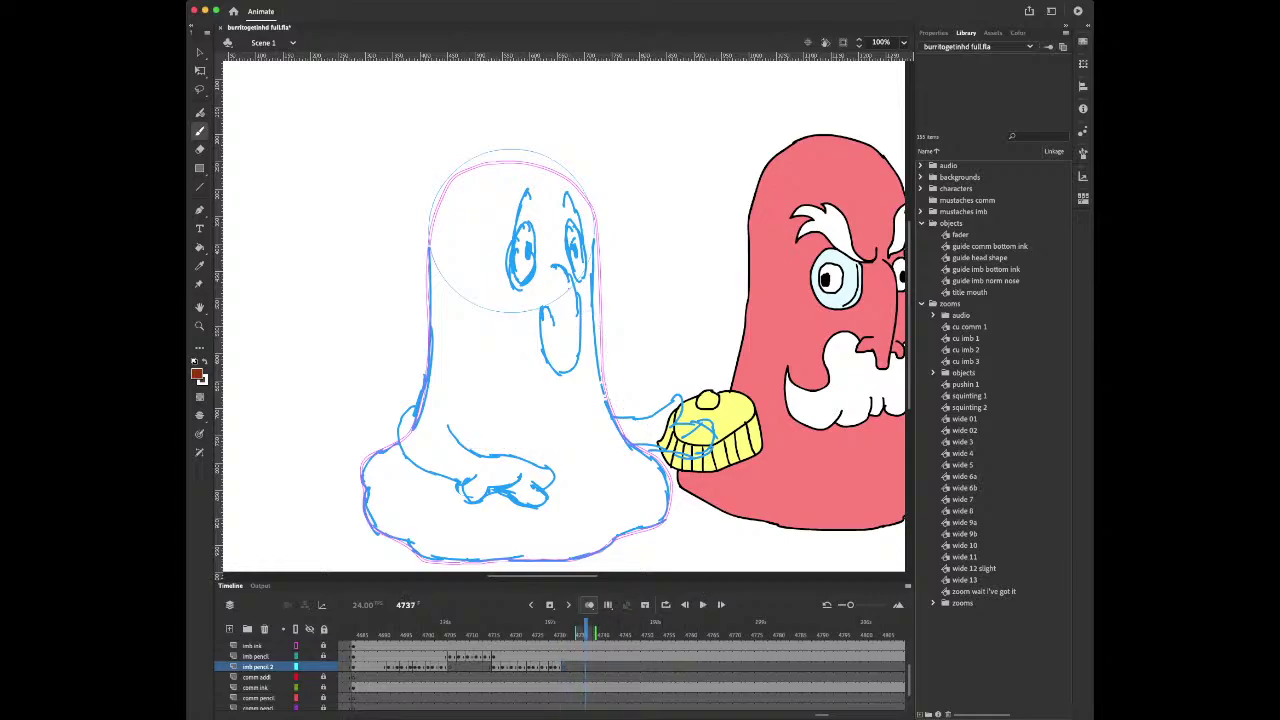
pyautogui.press(',')
pyautogui.press(',')
pyautogui.press(',')
pyautogui.press(',')
pyautogui.press(',')
pyautogui.press(',')
pyautogui.press(',')
pyautogui.press(',')
pyautogui.press('Return')
# On frame 4732, draw the flared mustache again with narrower corners and a higher lower edge than on frame 4730
pyautogui.click(573, 634)
pyautogui.press(',')
pyautogui.press(',')
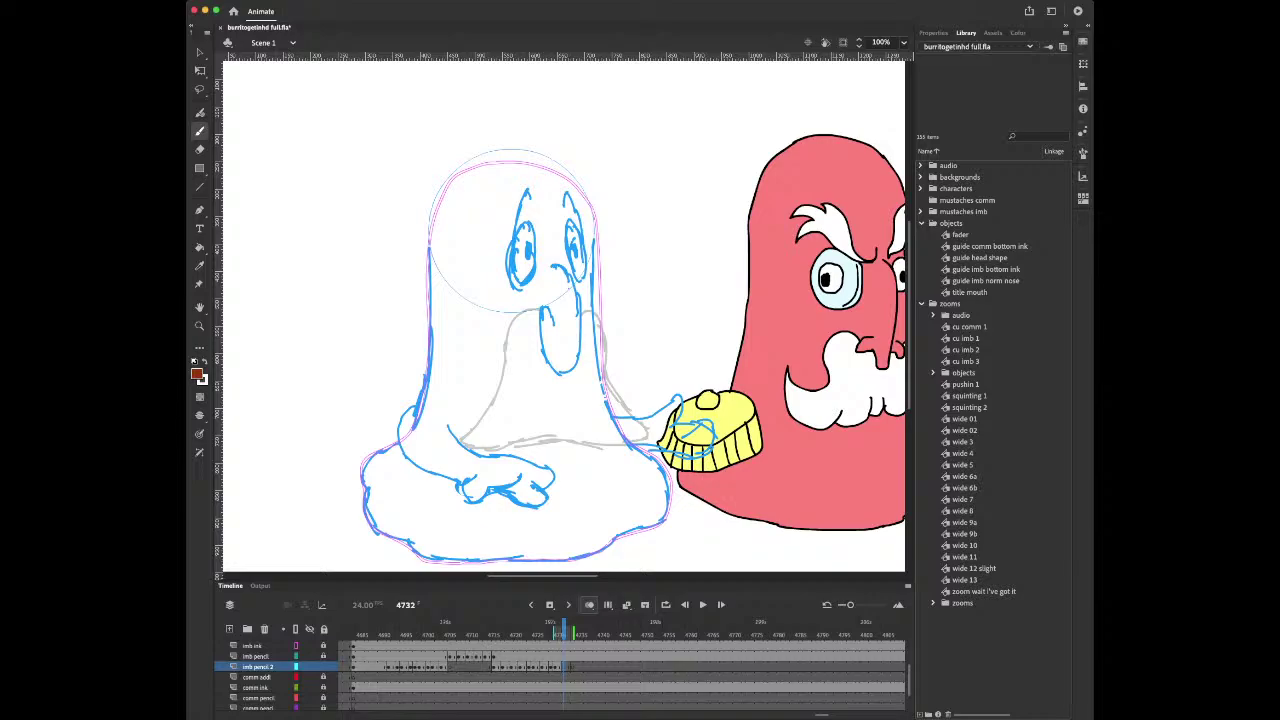
pyautogui.moveTo(538, 304)
pyautogui.mouseDown()
pyautogui.moveTo(505, 344)
pyautogui.moveTo(500, 402)
pyautogui.moveTo(475, 434)
pyautogui.moveTo(623, 431)
pyautogui.moveTo(638, 434)
pyautogui.mouseUp()
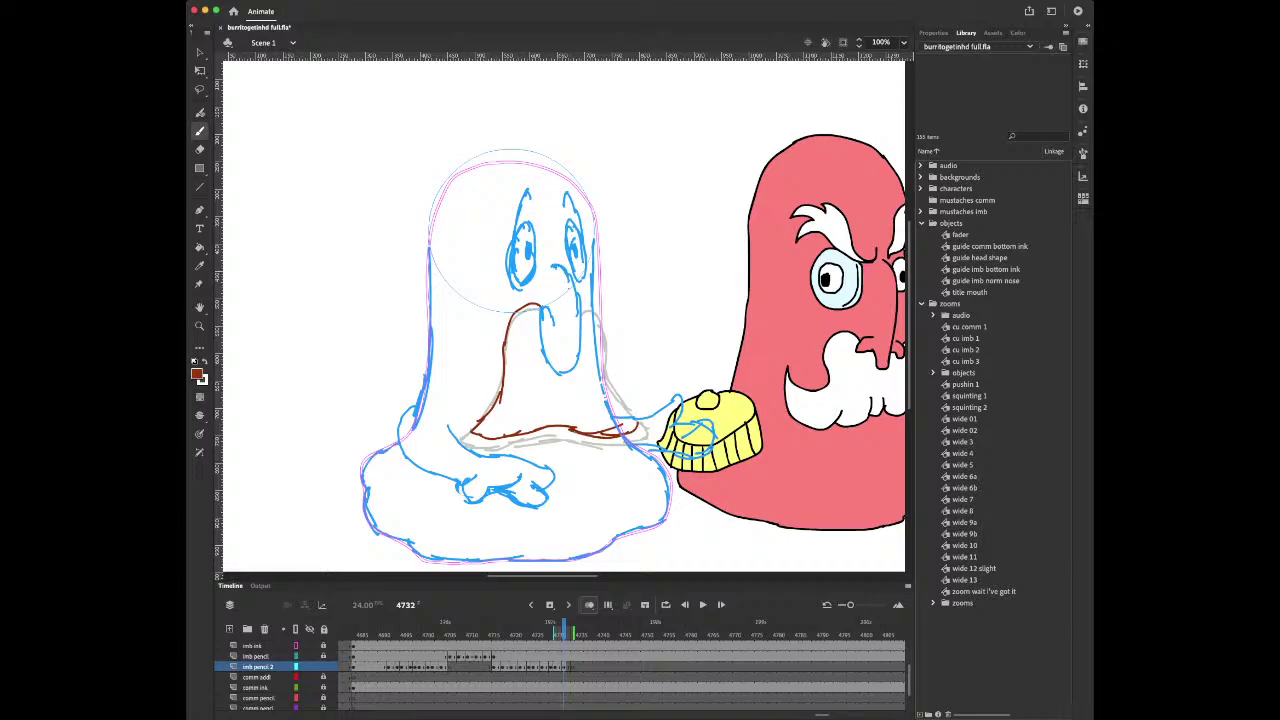
pyautogui.moveTo(578, 306)
pyautogui.mouseDown()
pyautogui.moveTo(594, 312)
pyautogui.moveTo(618, 412)
pyautogui.moveTo(638, 426)
pyautogui.mouseUp()
# Flip back through the new mustache drawings to frame 4726 and play the whole mustache transformation
pyautogui.press(',')
pyautogui.press(',')
pyautogui.press(',')
pyautogui.press(',')
pyautogui.press(',')
pyautogui.press(',')
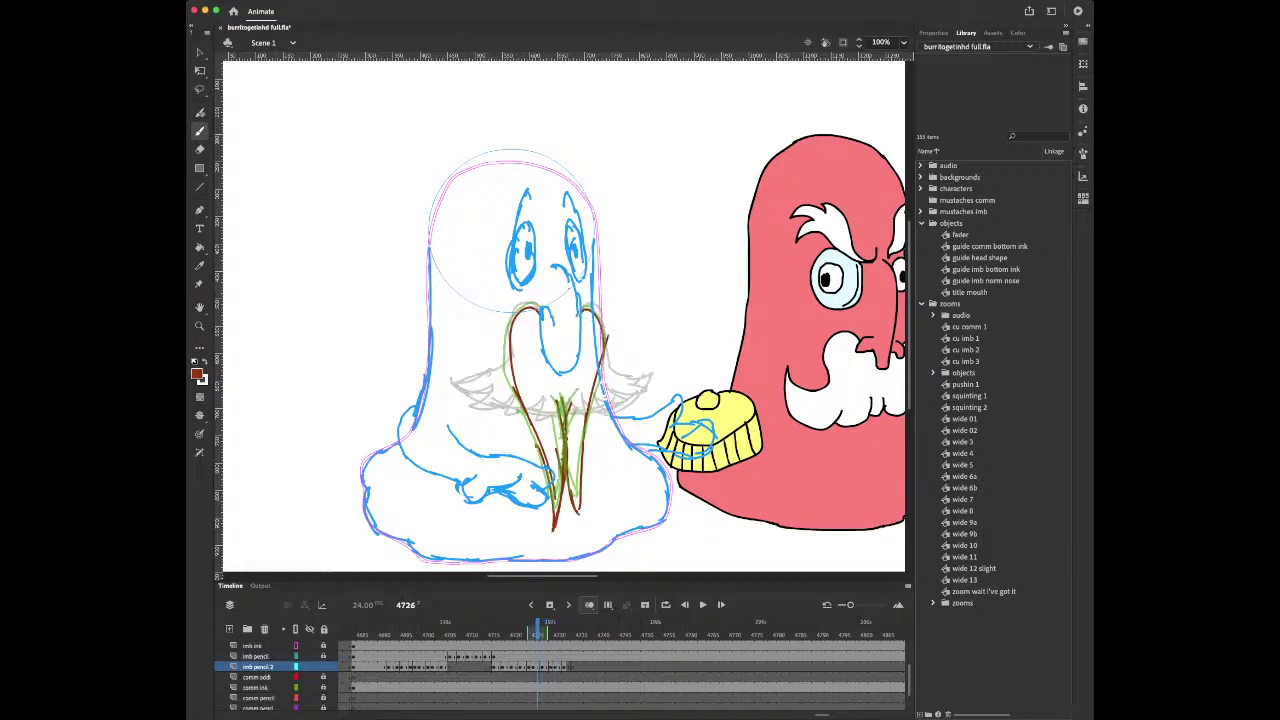
pyautogui.click(474, 656)
pyautogui.press('Return')
pyautogui.press('Return')
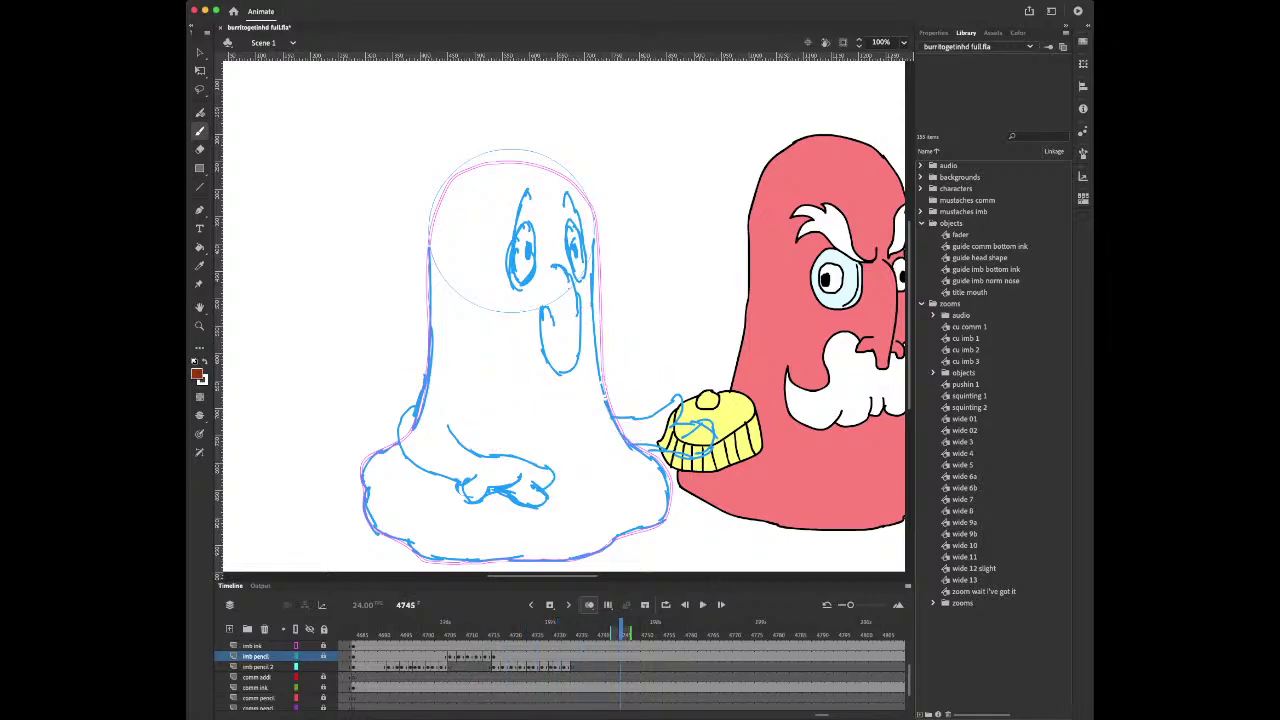
# Play the mustache animation on the imb pencil 2 layer from around frame 4729 and return to frame 4717
pyautogui.click(551, 667)
pyautogui.press('Return')
pyautogui.press('Return')
pyautogui.click(498, 656)
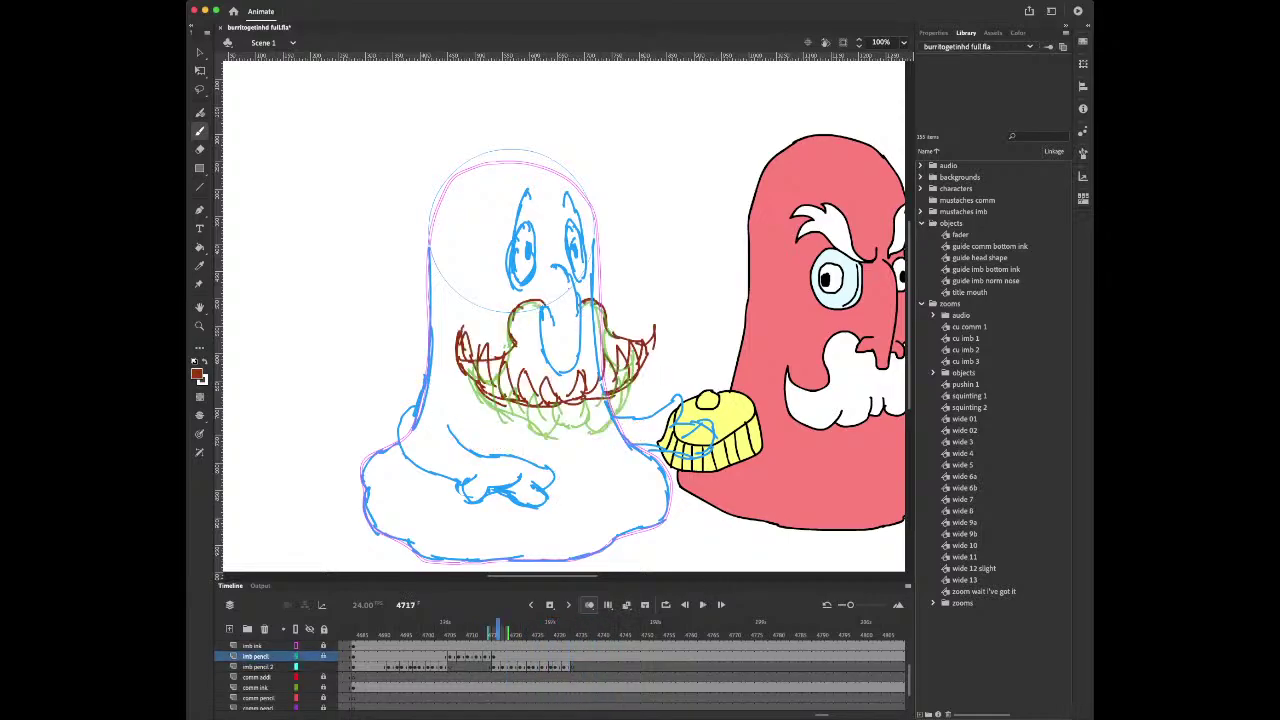
# On frame 4729 of imb pencil 2, add jagged bristle strokes along the flared mustache's lower edge
pyautogui.click(542, 667)
pyautogui.press('.')
pyautogui.press('.')
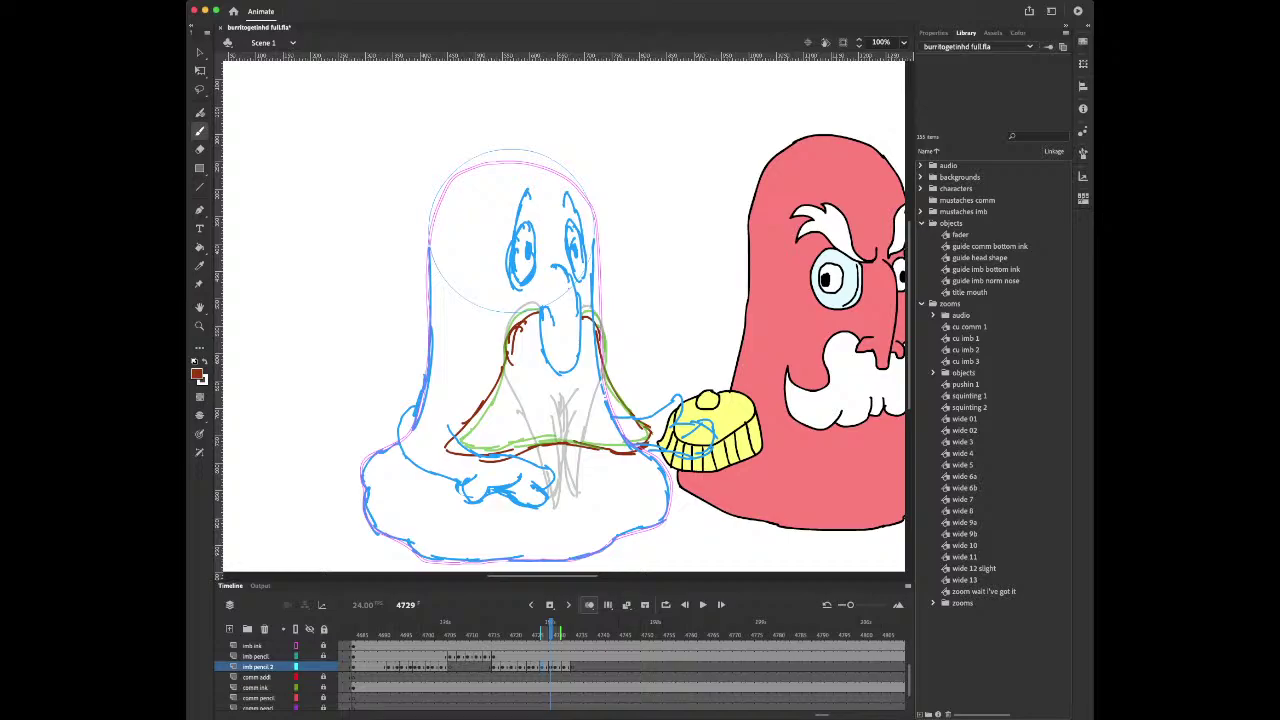
pyautogui.moveTo(448, 447)
pyautogui.mouseDown()
pyautogui.moveTo(477, 431)
pyautogui.moveTo(469, 457)
pyautogui.moveTo(498, 460)
pyautogui.mouseUp()
pyautogui.moveTo(522, 418); pyautogui.dragTo(508, 456)
pyautogui.moveTo(536, 416)
pyautogui.mouseDown()
pyautogui.moveTo(520, 458)
pyautogui.moveTo(532, 446)
pyautogui.mouseUp()
pyautogui.moveTo(552, 426)
pyautogui.mouseDown()
pyautogui.moveTo(540, 452)
pyautogui.moveTo(549, 434)
pyautogui.moveTo(576, 440)
pyautogui.mouseUp()
pyautogui.moveTo(600, 428)
pyautogui.mouseDown()
pyautogui.moveTo(592, 450)
pyautogui.moveTo(608, 452)
pyautogui.mouseUp()
pyautogui.moveTo(626, 430)
pyautogui.mouseDown()
pyautogui.moveTo(620, 458)
pyautogui.moveTo(632, 442)
pyautogui.mouseUp()
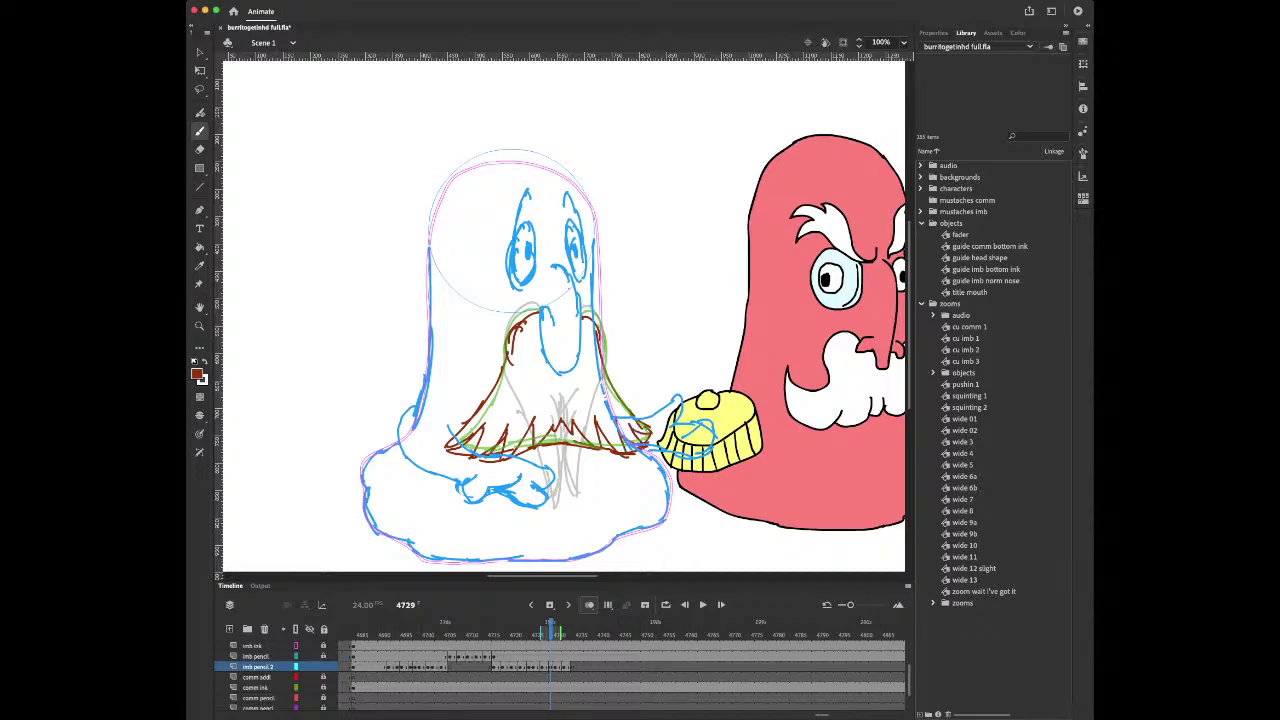
# On frame 4730, add matching bristle strokes along the whole lower edge of the mustache
pyautogui.press('.')
pyautogui.moveTo(470, 416)
pyautogui.mouseDown()
pyautogui.moveTo(480, 448)
pyautogui.moveTo(538, 450)
pyautogui.moveTo(534, 438)
pyautogui.moveTo(553, 436)
pyautogui.mouseUp()
pyautogui.moveTo(556, 421); pyautogui.dragTo(620, 446)
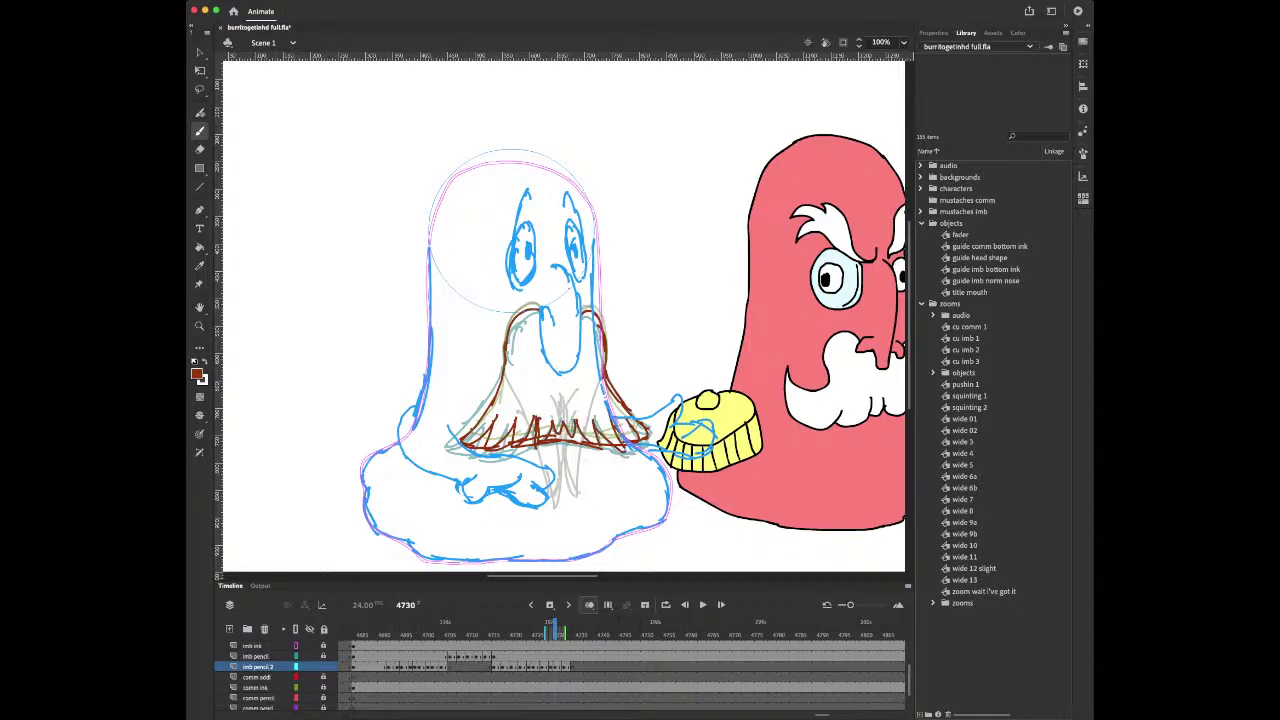
# Add bristle strokes along the mustache's lower edge on frame 4732 and flip frames to compare it with the previous drawings
pyautogui.press('.')
pyautogui.press('.')
pyautogui.moveTo(472, 408)
pyautogui.mouseDown()
pyautogui.moveTo(506, 438)
pyautogui.moveTo(520, 412)
pyautogui.moveTo(606, 406)
pyautogui.moveTo(626, 428)
pyautogui.mouseUp()
pyautogui.moveTo(606, 417); pyautogui.dragTo(632, 427)
pyautogui.press(',')
pyautogui.press(',')
pyautogui.press('.')
pyautogui.press('.')
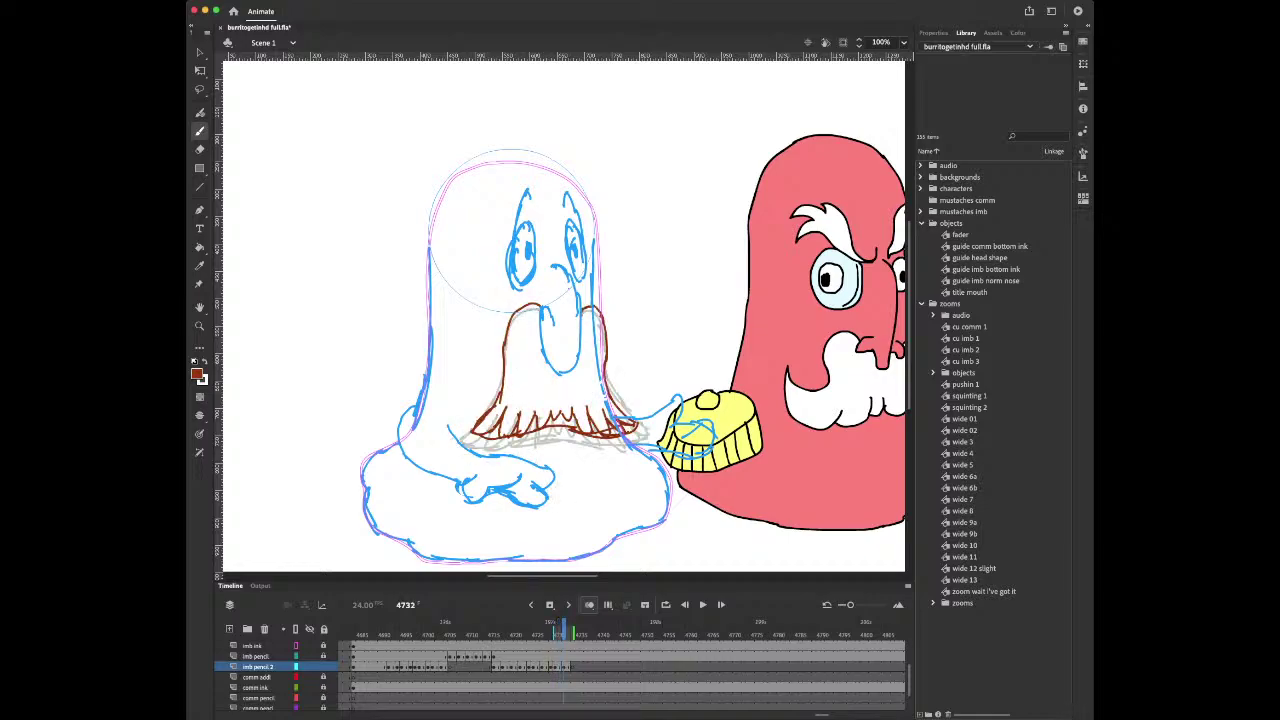
# Insert a blank keyframe at frame 4734 on the imb pencil 2 layer
pyautogui.press('.')
pyautogui.press('.')
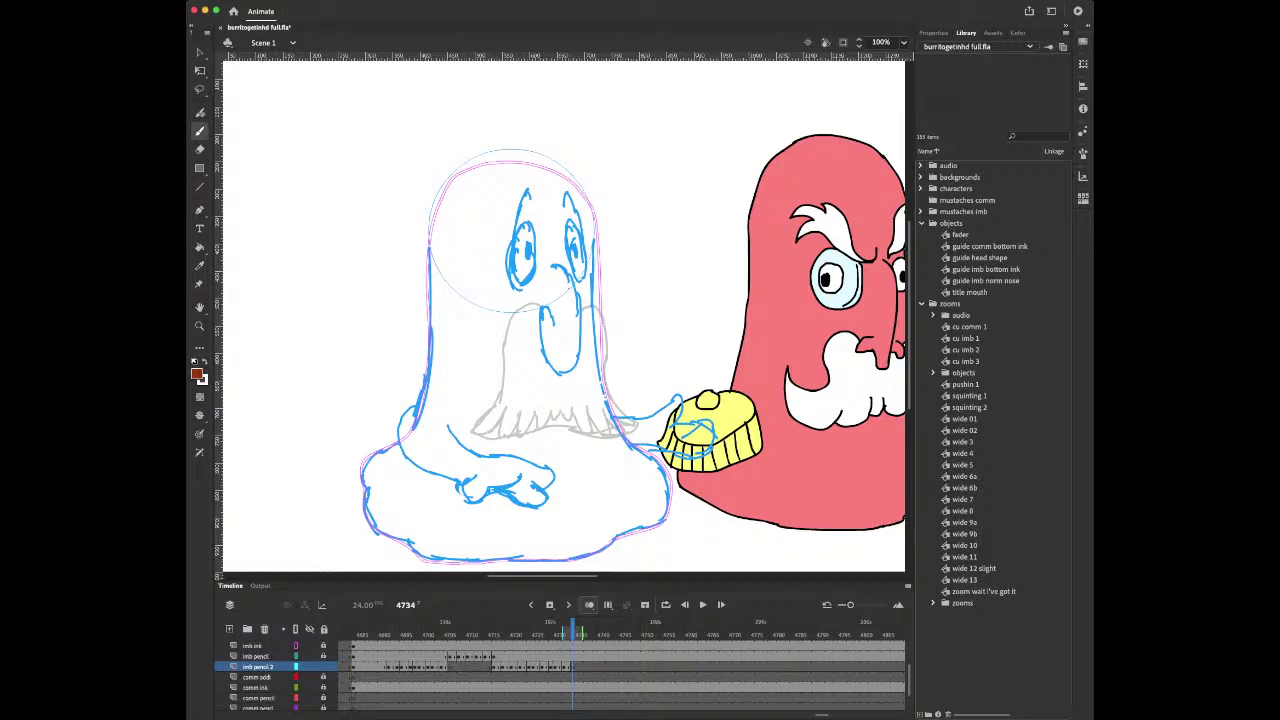
pyautogui.press('F7')
pyautogui.press('.')
pyautogui.press('.')
pyautogui.press('.')
pyautogui.press('.')
pyautogui.press('.')
pyautogui.press('.')
pyautogui.press(',')
pyautogui.press(',')
pyautogui.press(',')
pyautogui.press(',')
pyautogui.press(',')
pyautogui.press(',')
# On frame 4734, draw the mustache squashed into rounded, puffed lobes, with crease lines gathered at the lower center
pyautogui.moveTo(542, 308)
pyautogui.mouseDown()
pyautogui.moveTo(499, 335)
pyautogui.moveTo(502, 358)
pyautogui.mouseUp()
pyautogui.moveTo(502, 358)
pyautogui.mouseDown()
pyautogui.moveTo(491, 401)
pyautogui.moveTo(534, 415)
pyautogui.moveTo(486, 392)
pyautogui.moveTo(531, 416)
pyautogui.moveTo(496, 404)
pyautogui.moveTo(561, 397)
pyautogui.mouseUp()
pyautogui.moveTo(549, 397)
pyautogui.mouseDown()
pyautogui.moveTo(602, 416)
pyautogui.moveTo(605, 368)
pyautogui.mouseUp()
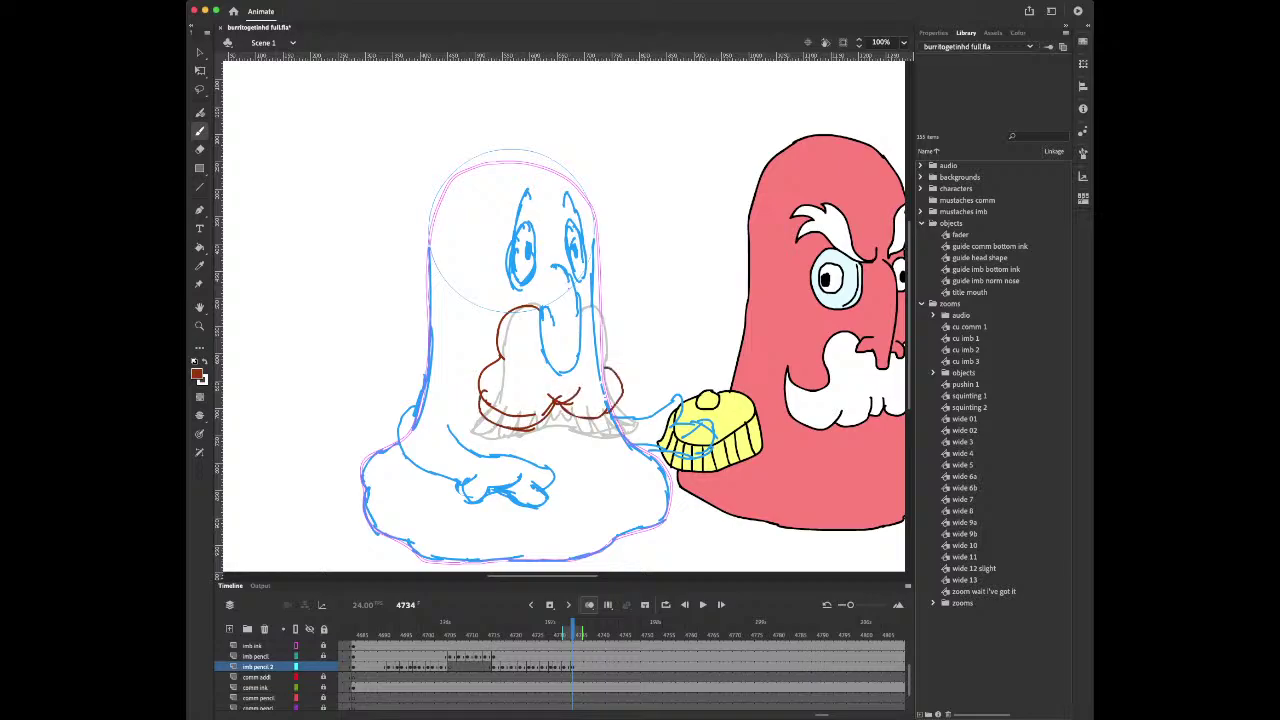
pyautogui.moveTo(580, 306)
pyautogui.mouseDown()
pyautogui.moveTo(606, 334)
pyautogui.moveTo(606, 370)
pyautogui.mouseUp()
pyautogui.press('e')
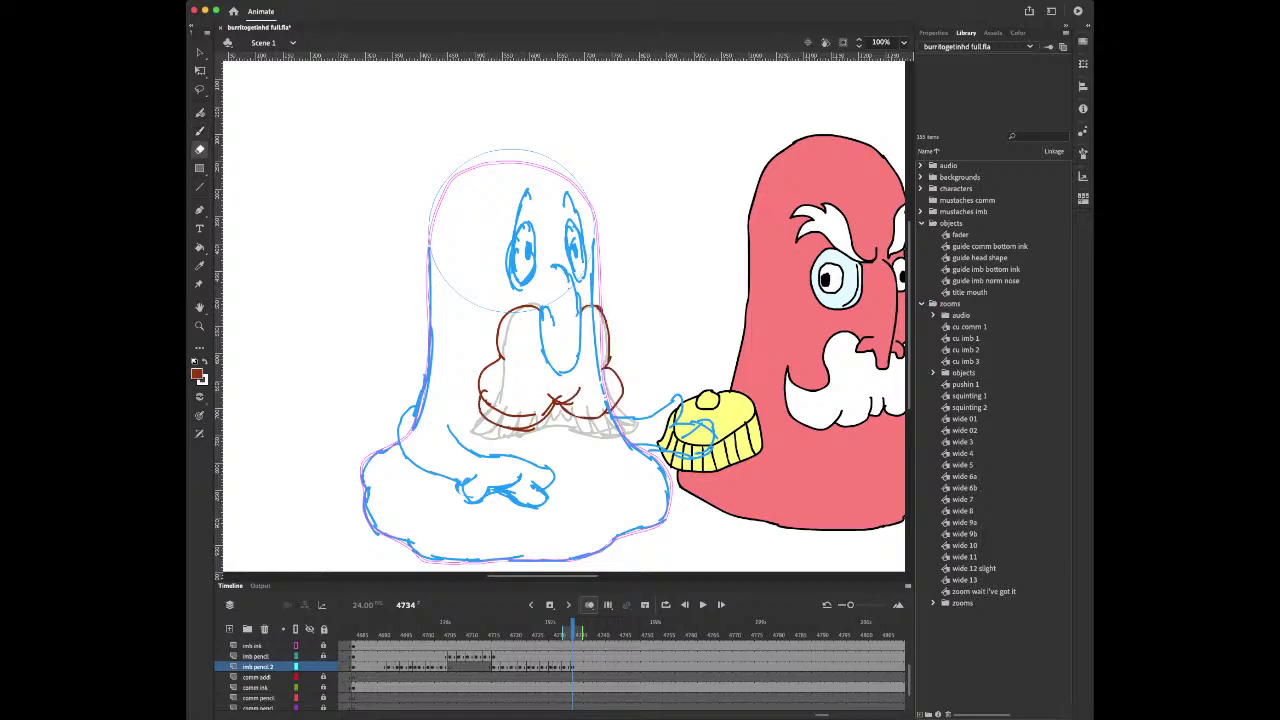
pyautogui.moveTo(476, 410)
pyautogui.mouseDown()
pyautogui.moveTo(488, 426)
pyautogui.moveTo(550, 428)
pyautogui.moveTo(552, 402)
pyautogui.mouseUp()
pyautogui.press('b')
pyautogui.moveTo(531, 388); pyautogui.dragTo(561, 401)
pyautogui.moveTo(579, 406); pyautogui.dragTo(567, 404)
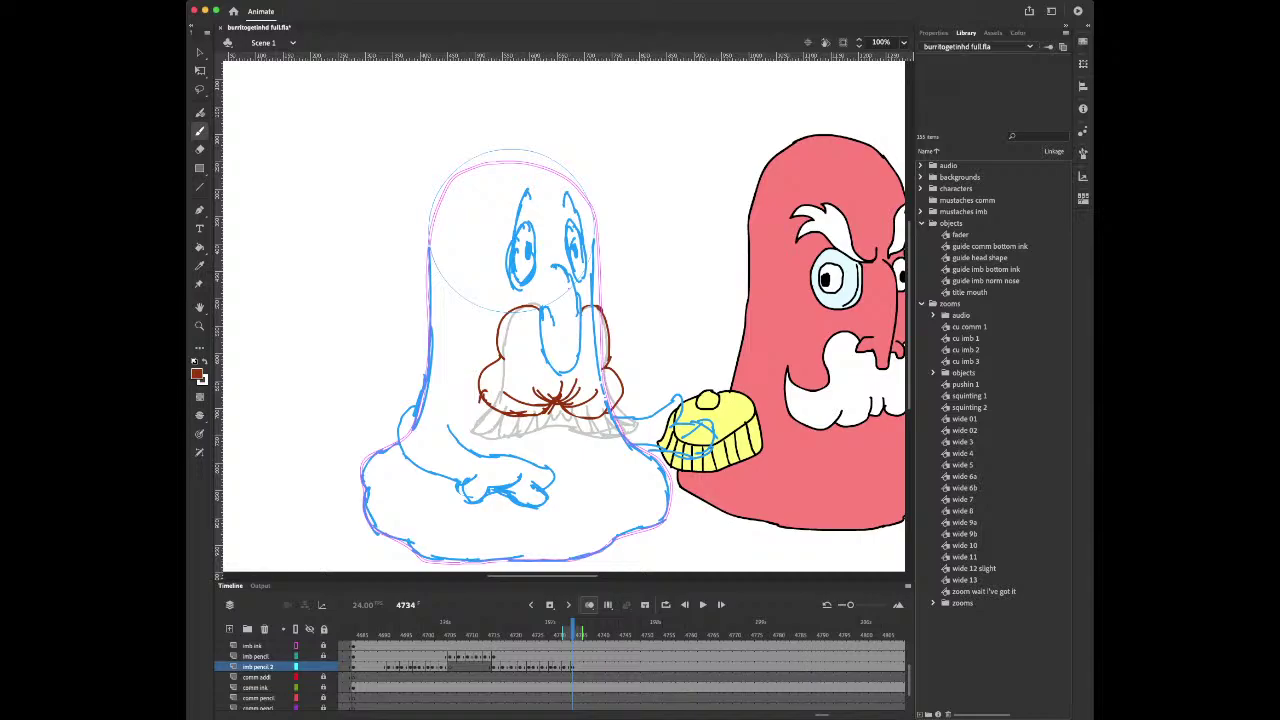
# Insert a blank keyframe at frame 4736 on the imb pencil 2 layer, right after the puffed mustache drawing
pyautogui.press('.')
pyautogui.press('.')
pyautogui.press('.')
pyautogui.press('.')
pyautogui.press('.')
pyautogui.press('.')
pyautogui.press('.')
pyautogui.press('.')
pyautogui.press('.')
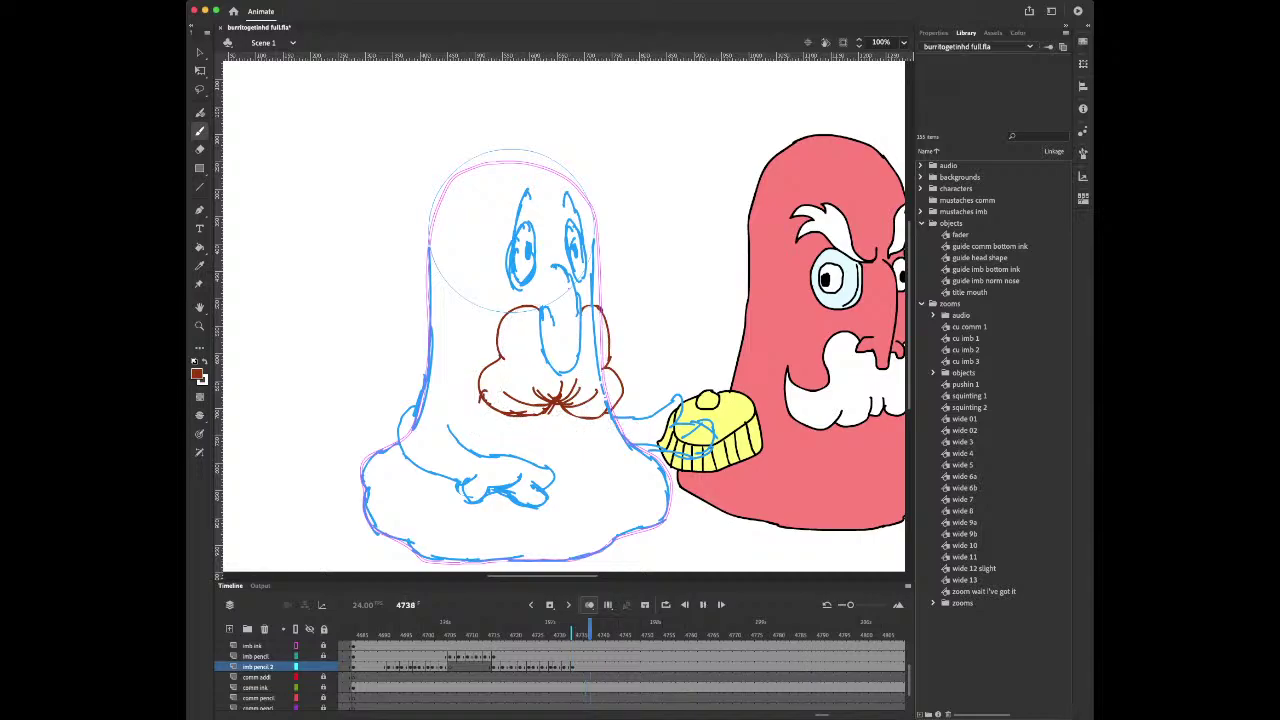
pyautogui.press(',')
pyautogui.press(',')
pyautogui.press(',')
pyautogui.press(',')
pyautogui.press(',')
pyautogui.press(',')
pyautogui.press(',')
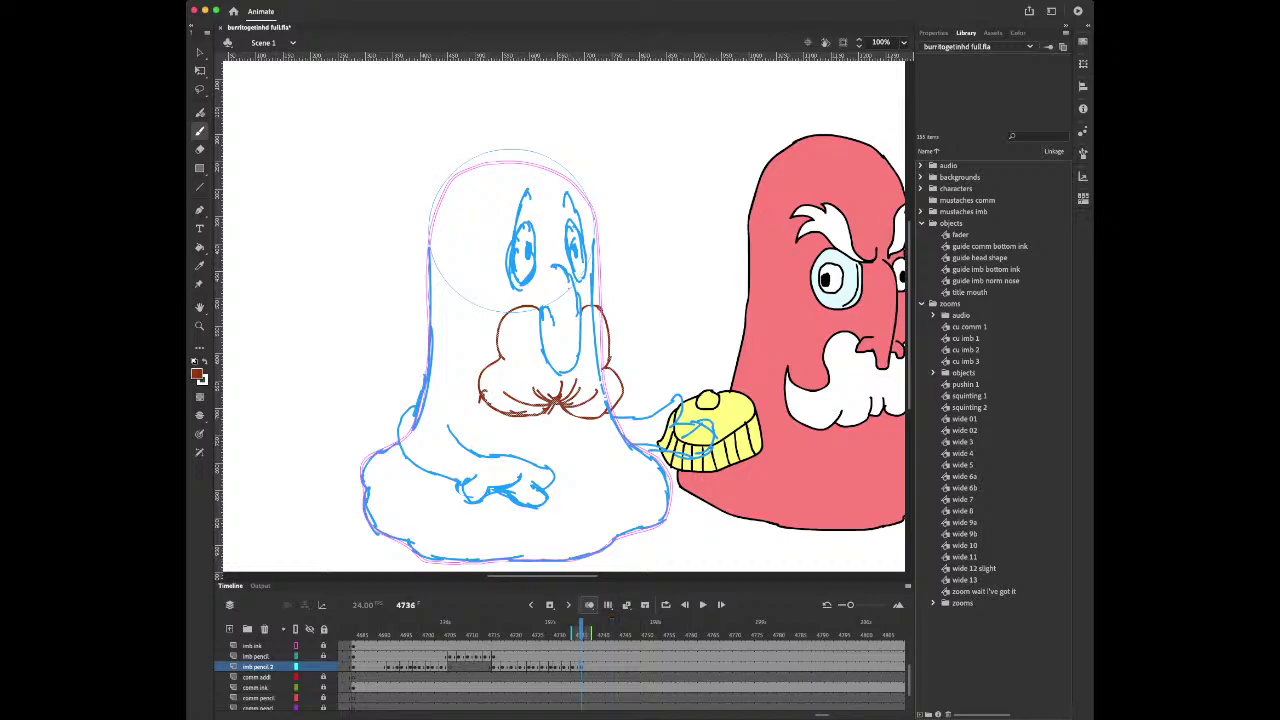
pyautogui.press('F7')
# Play past the puffed mustache, then flip between frames 4732 and 4736 to judge the squash
pyautogui.press('.')
pyautogui.press('.')
pyautogui.press('Return')
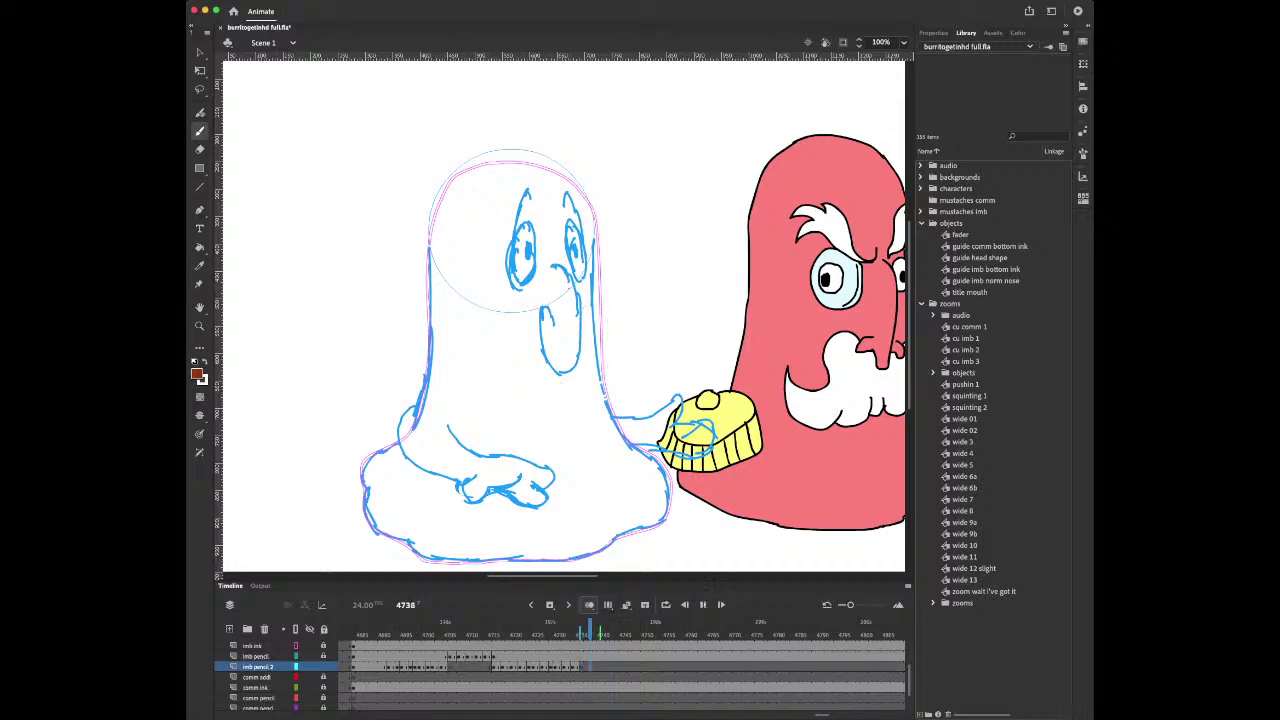
pyautogui.press('Escape')
pyautogui.press(',')
pyautogui.press(',')
pyautogui.press(',')
pyautogui.press(',')
pyautogui.press(',')
pyautogui.press(',')
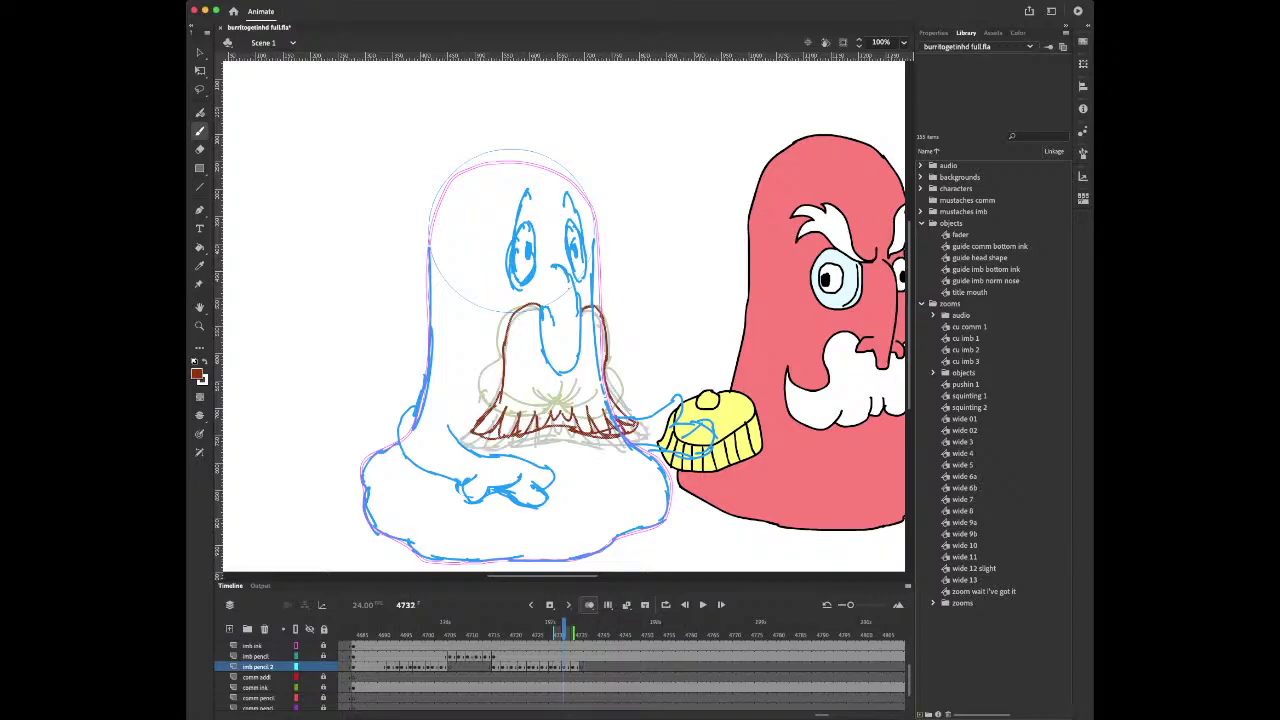
pyautogui.press('.')
pyautogui.press('.')
pyautogui.press('.')
pyautogui.press('.')
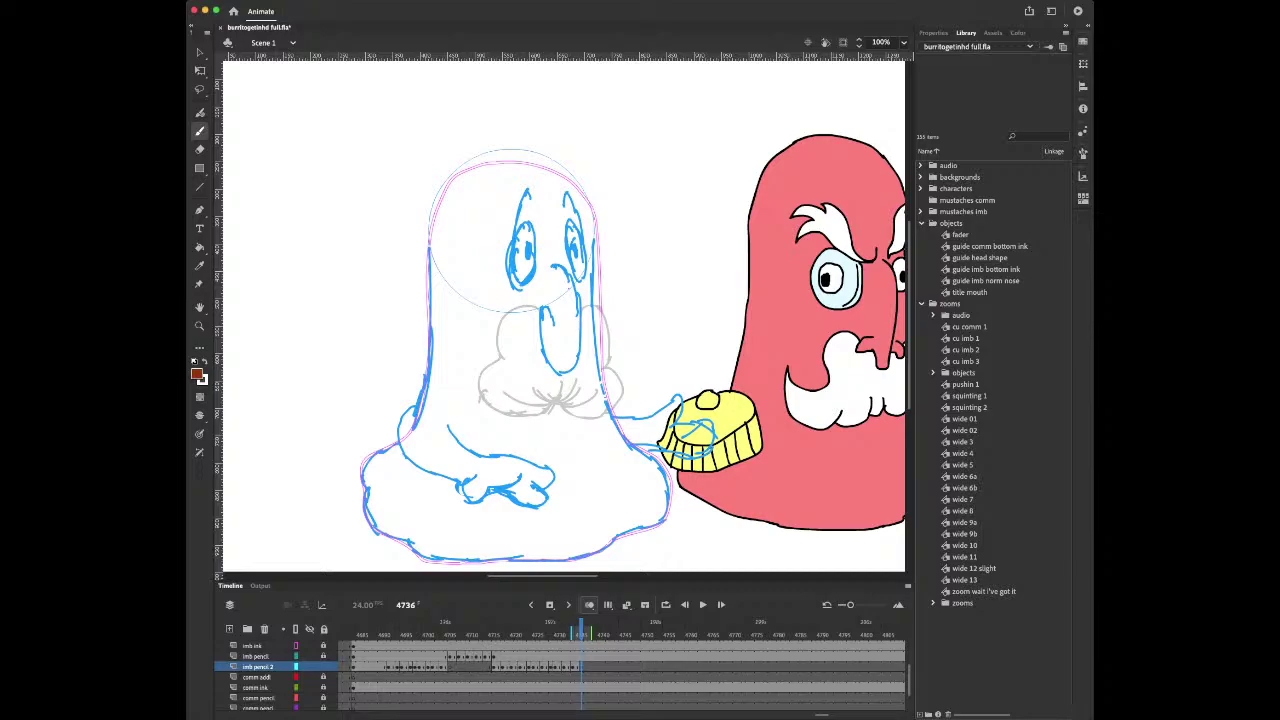
# Flip back through the flared mustache drawings to around frame 4728 and forward again to frame 4736
pyautogui.press(',')
pyautogui.press(',')
pyautogui.press(',')
pyautogui.press(',')
pyautogui.press(',')
pyautogui.press(',')
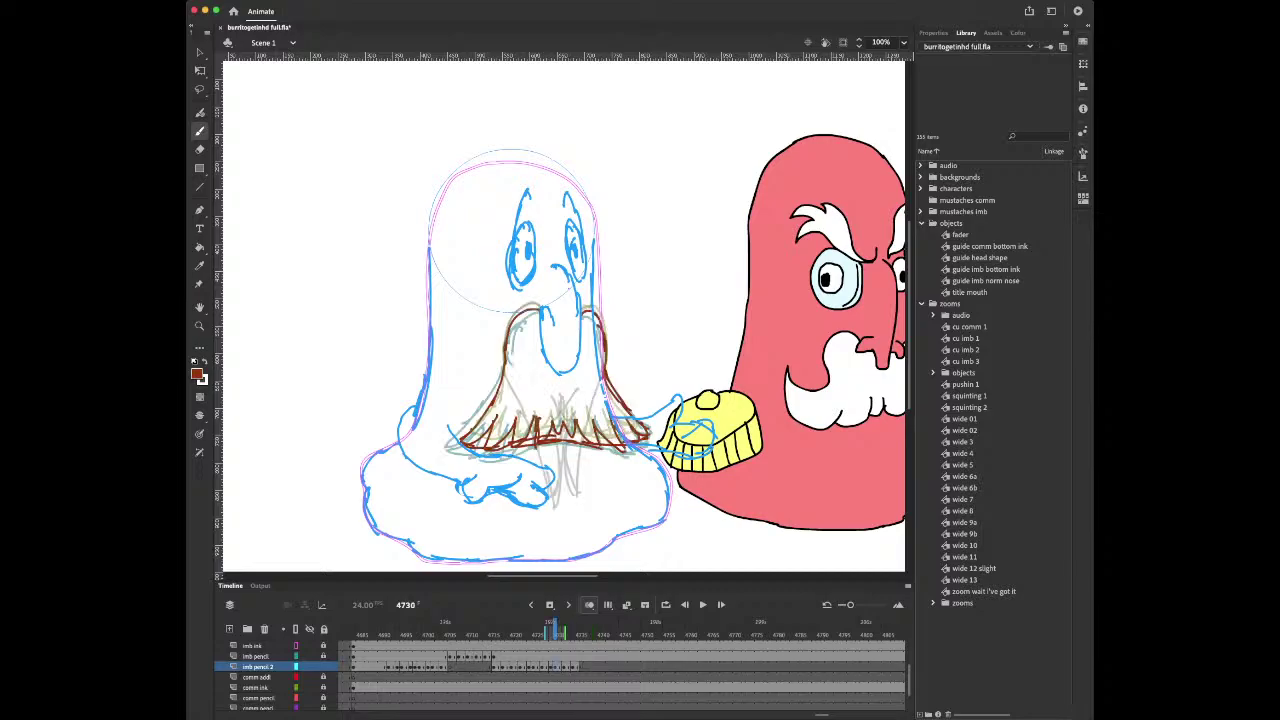
pyautogui.press(',')
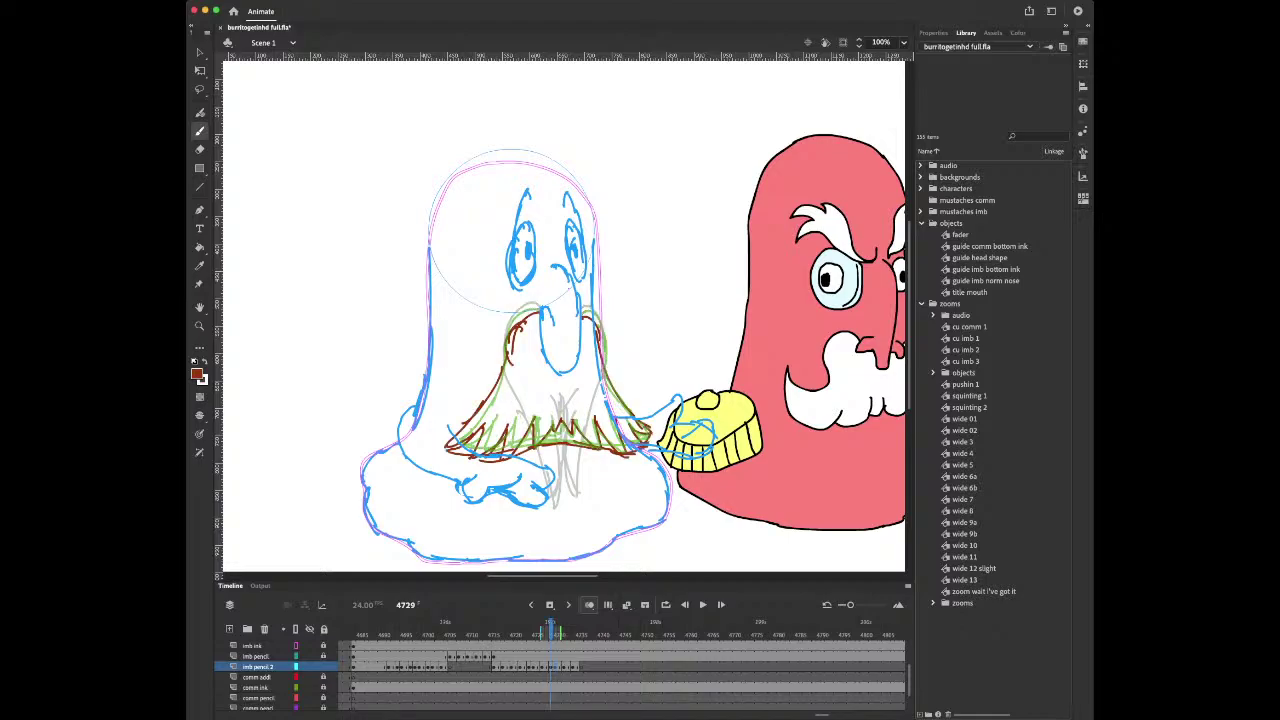
pyautogui.press(',')
pyautogui.press('.')
pyautogui.press('.')
pyautogui.press('.')
pyautogui.press('.')
pyautogui.press('.')
pyautogui.press('.')
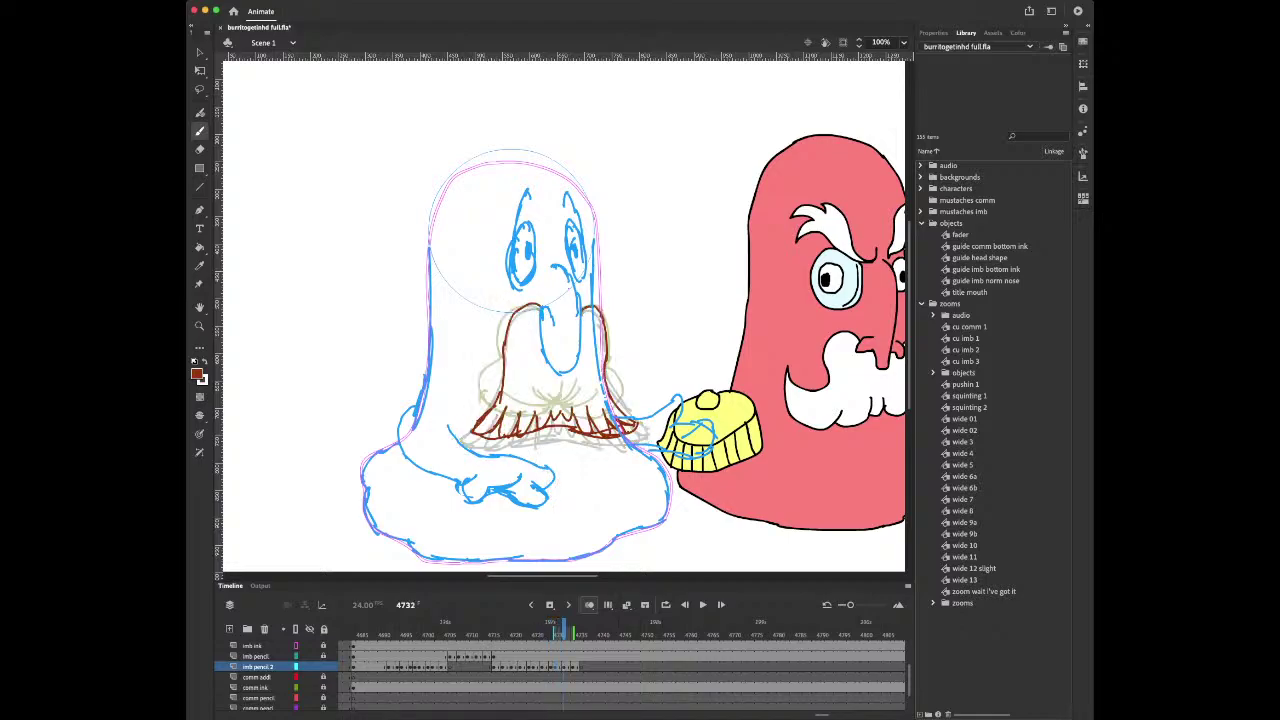
pyautogui.press('.')
pyautogui.press('.')
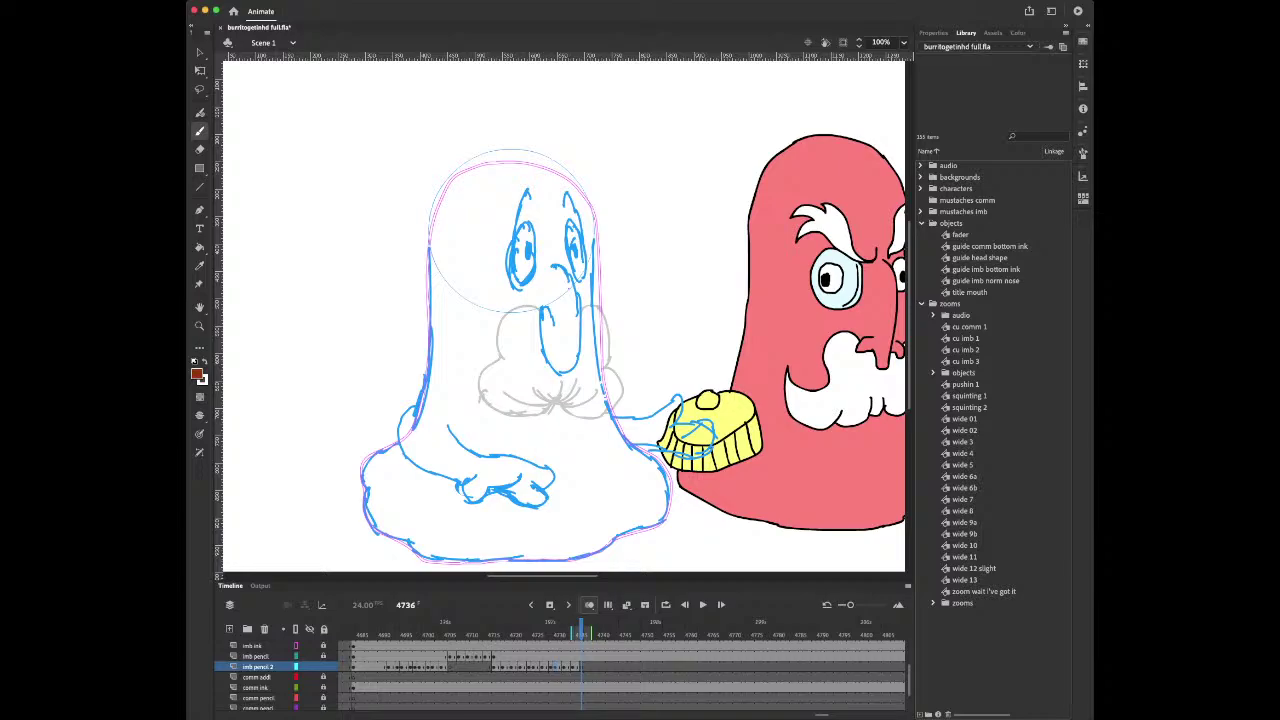
# On frame 4736, draw the mustache bursting outward with wide pointed corners and jagged bristles along its lower edge
pyautogui.moveTo(541, 311)
pyautogui.mouseDown()
pyautogui.moveTo(446, 404)
pyautogui.moveTo(503, 443)
pyautogui.moveTo(652, 418)
pyautogui.mouseUp()
pyautogui.moveTo(585, 313)
pyautogui.mouseDown()
pyautogui.moveTo(645, 390)
pyautogui.moveTo(580, 425)
pyautogui.moveTo(626, 424)
pyautogui.mouseUp()
pyautogui.moveTo(436, 414)
pyautogui.mouseDown()
pyautogui.moveTo(494, 404)
pyautogui.moveTo(508, 426)
pyautogui.moveTo(528, 408)
pyautogui.moveTo(544, 432)
pyautogui.moveTo(556, 408)
pyautogui.moveTo(606, 428)
pyautogui.moveTo(620, 410)
pyautogui.mouseUp()
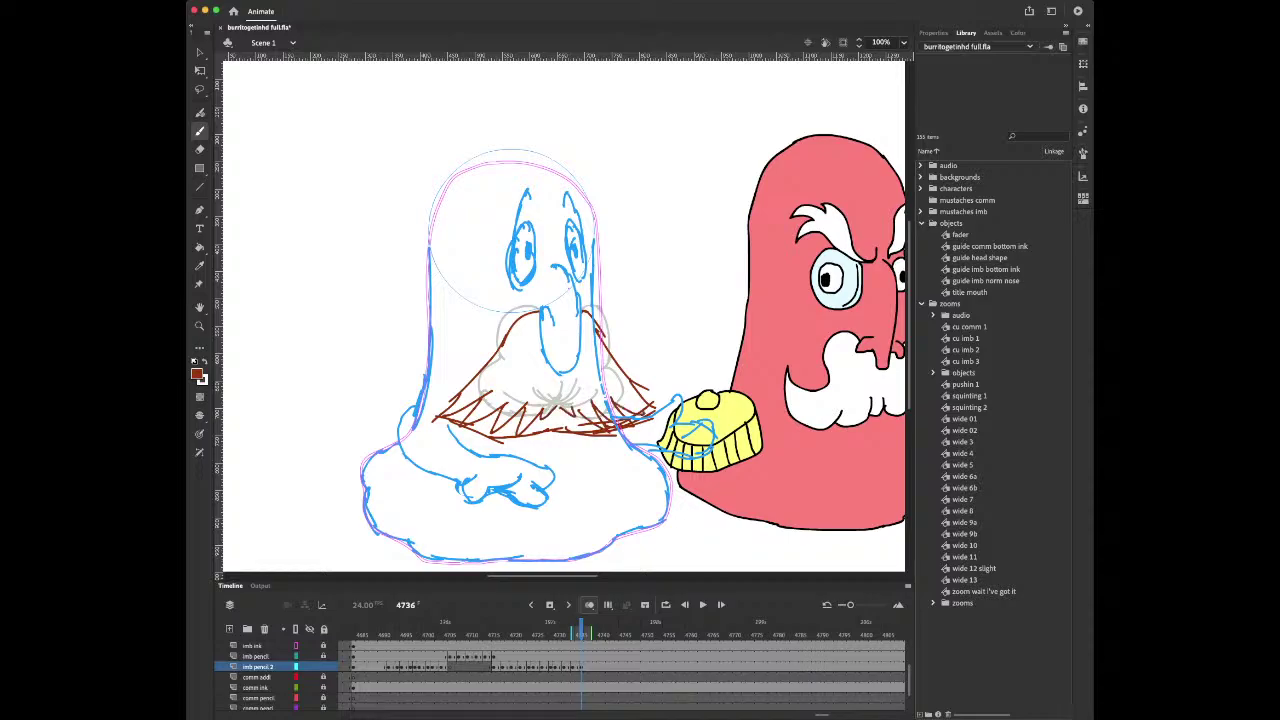
# Touch up the wide mustache's far side and erase its lower contour between the bristles to leave loose spikes
pyautogui.press('e')
pyautogui.press('b')
pyautogui.moveTo(622, 378)
pyautogui.mouseDown()
pyautogui.moveTo(648, 402)
pyautogui.moveTo(629, 381)
pyautogui.mouseUp()
pyautogui.press('e')
pyautogui.moveTo(446, 414)
pyautogui.mouseDown()
pyautogui.moveTo(512, 440)
pyautogui.moveTo(650, 420)
pyautogui.mouseUp()
pyautogui.press('b')
# Insert blank keyframes on the imb pencil 2 layer at frame 4738 and on every second frame through 4744
pyautogui.press('.')
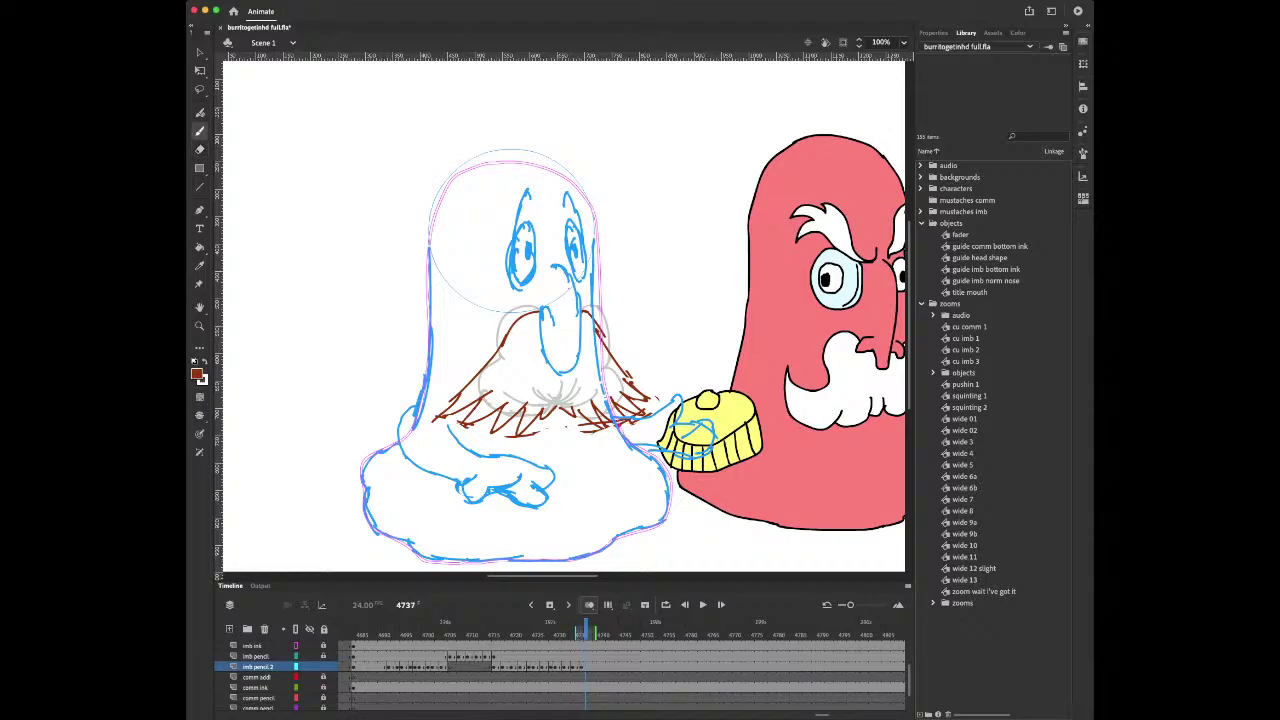
pyautogui.press('.')
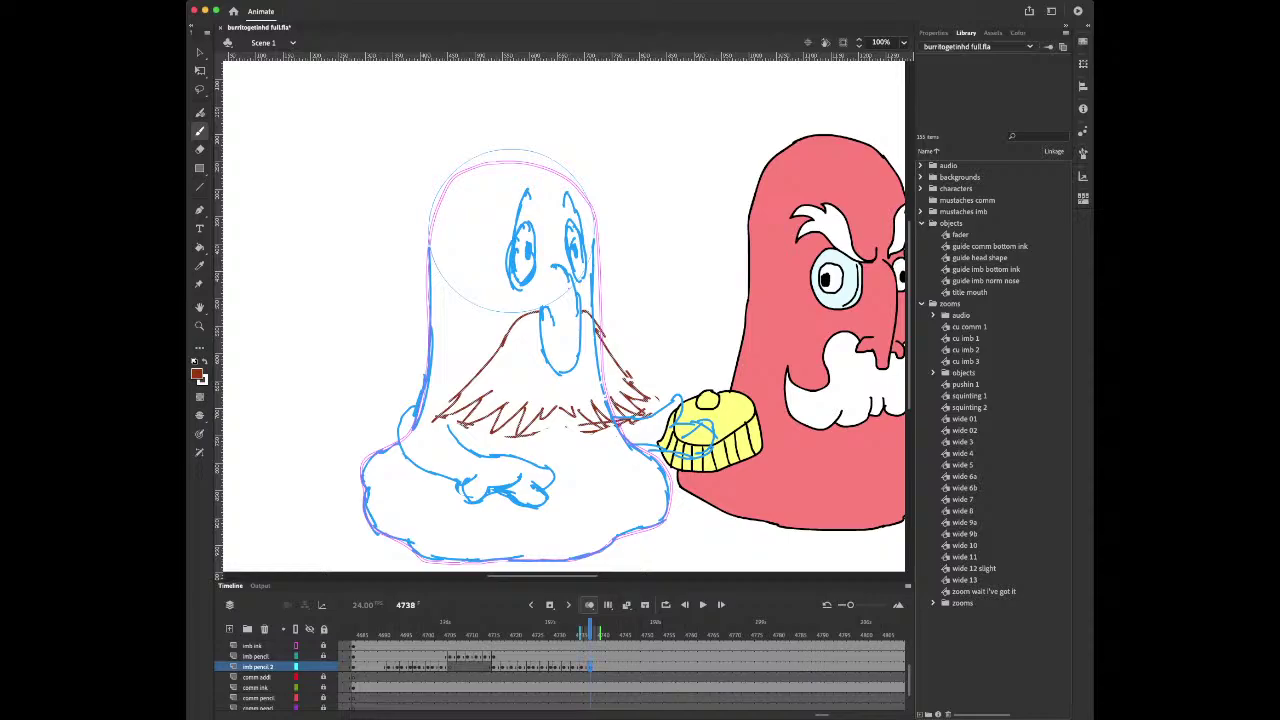
pyautogui.press('F7')
pyautogui.press('.')
pyautogui.press('.')
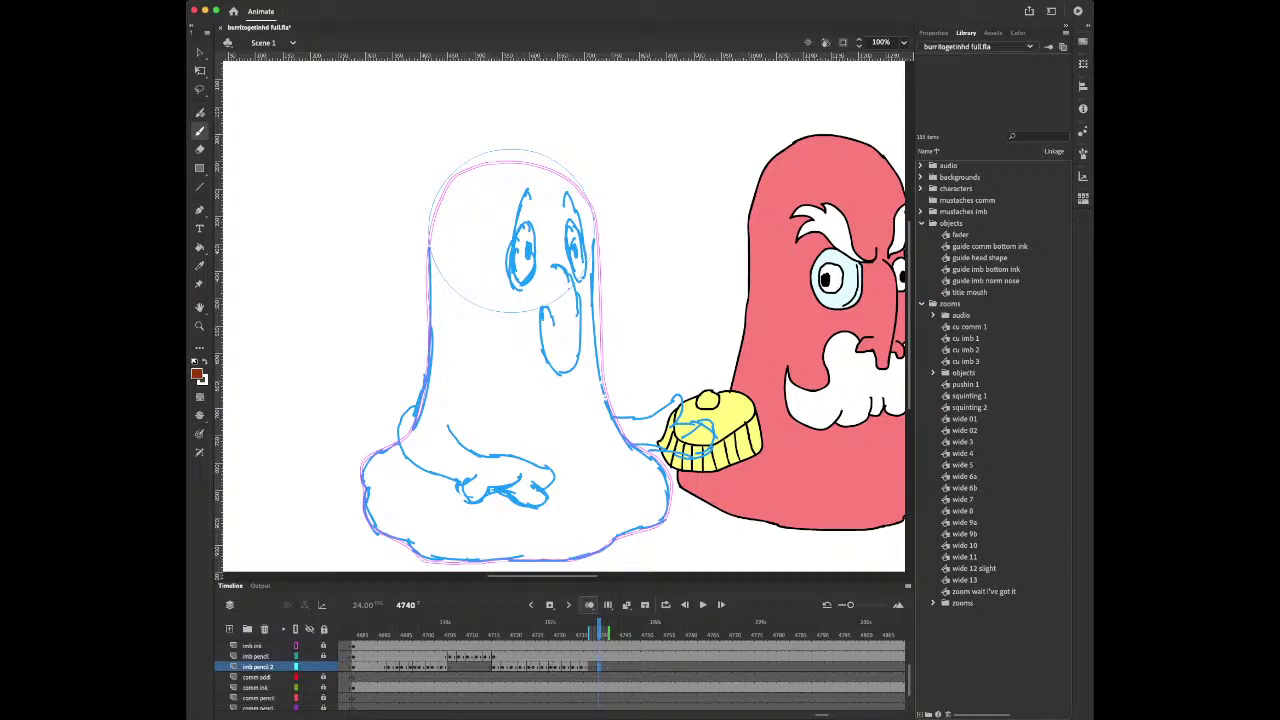
pyautogui.press('.')
pyautogui.press('.')
pyautogui.press('.')
pyautogui.press('.')
pyautogui.press(',')
pyautogui.press(',')
pyautogui.press(',')
pyautogui.press(',')
pyautogui.press(',')
pyautogui.press(',')
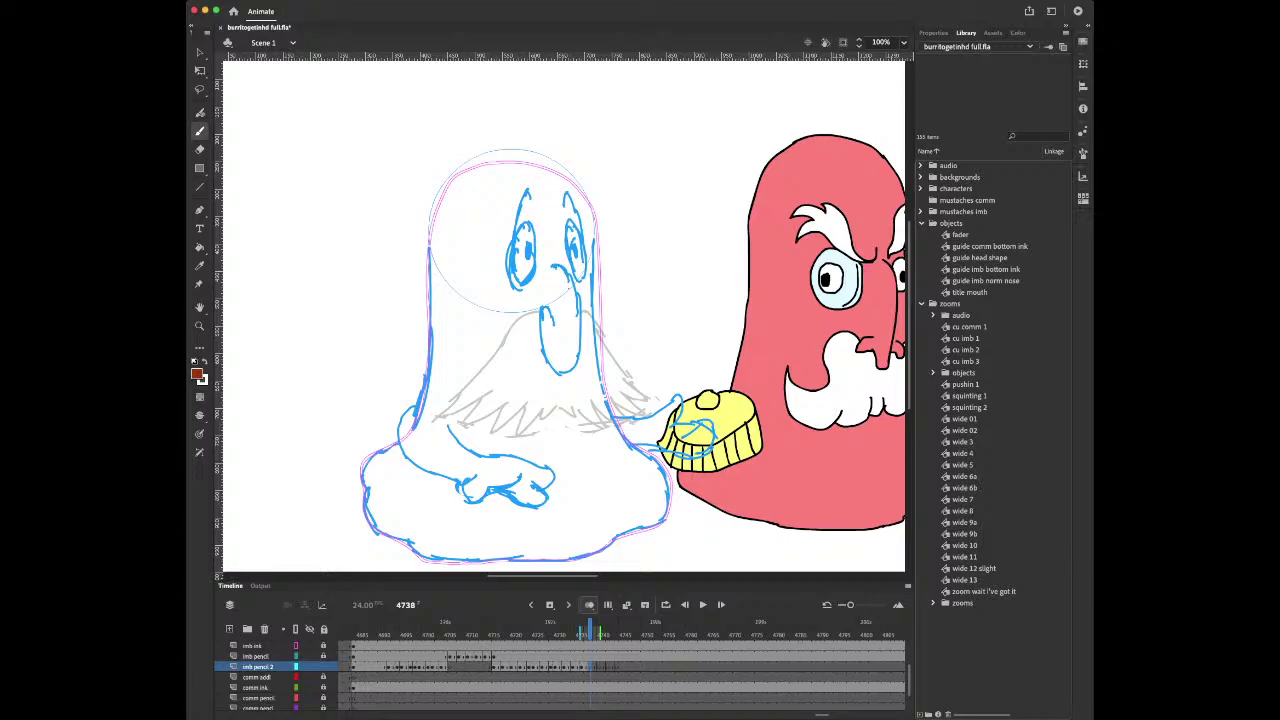
# On frame 4738, draw the flared mustache slightly narrower than on frame 4736, with a closed, bristled lower edge
pyautogui.moveTo(538, 310)
pyautogui.mouseDown()
pyautogui.moveTo(507, 326)
pyautogui.moveTo(451, 410)
pyautogui.moveTo(503, 425)
pyautogui.moveTo(652, 398)
pyautogui.mouseUp()
pyautogui.moveTo(578, 311); pyautogui.dragTo(650, 406)
pyautogui.moveTo(450, 412)
pyautogui.mouseDown()
pyautogui.moveTo(576, 402)
pyautogui.moveTo(598, 416)
pyautogui.moveTo(644, 398)
pyautogui.mouseUp()
# On frame 4740, draw the mustache with more curved sides, slightly raised corners and bristles along the lower edge
pyautogui.press('.')
pyautogui.press('.')
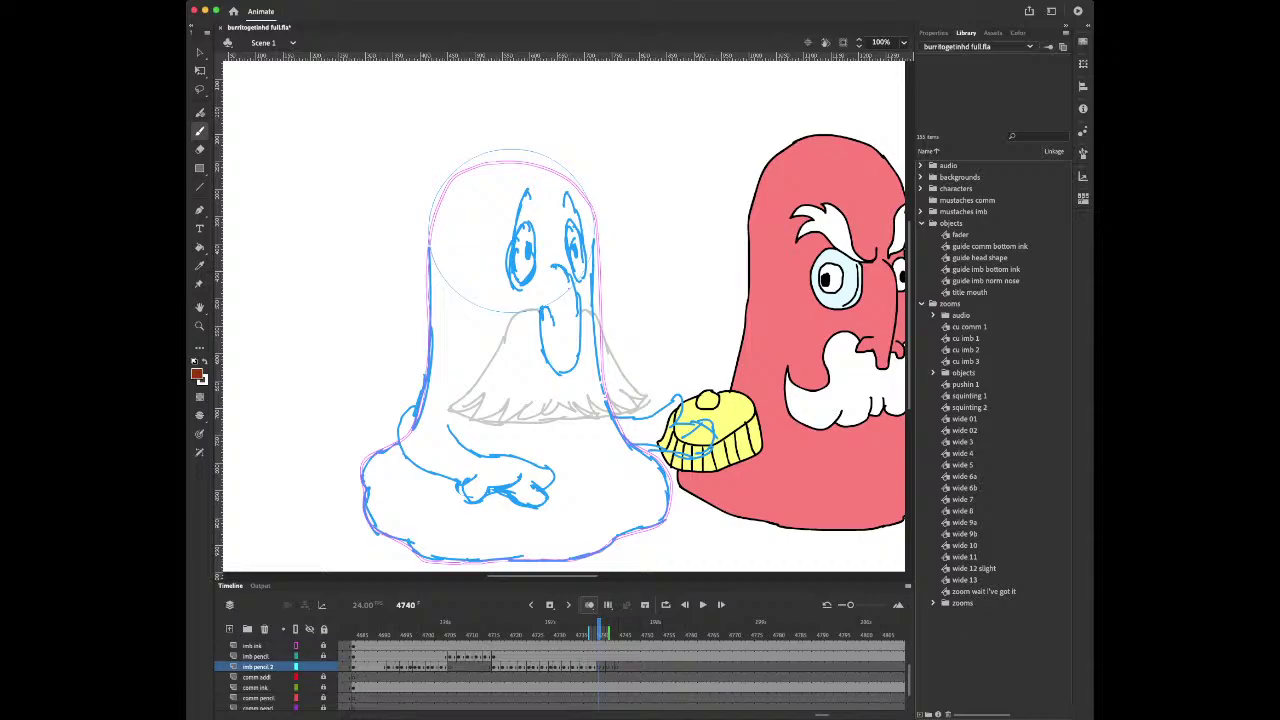
pyautogui.moveTo(540, 308)
pyautogui.mouseDown()
pyautogui.moveTo(506, 332)
pyautogui.moveTo(480, 388)
pyautogui.moveTo(454, 400)
pyautogui.moveTo(520, 414)
pyautogui.moveTo(644, 400)
pyautogui.mouseUp()
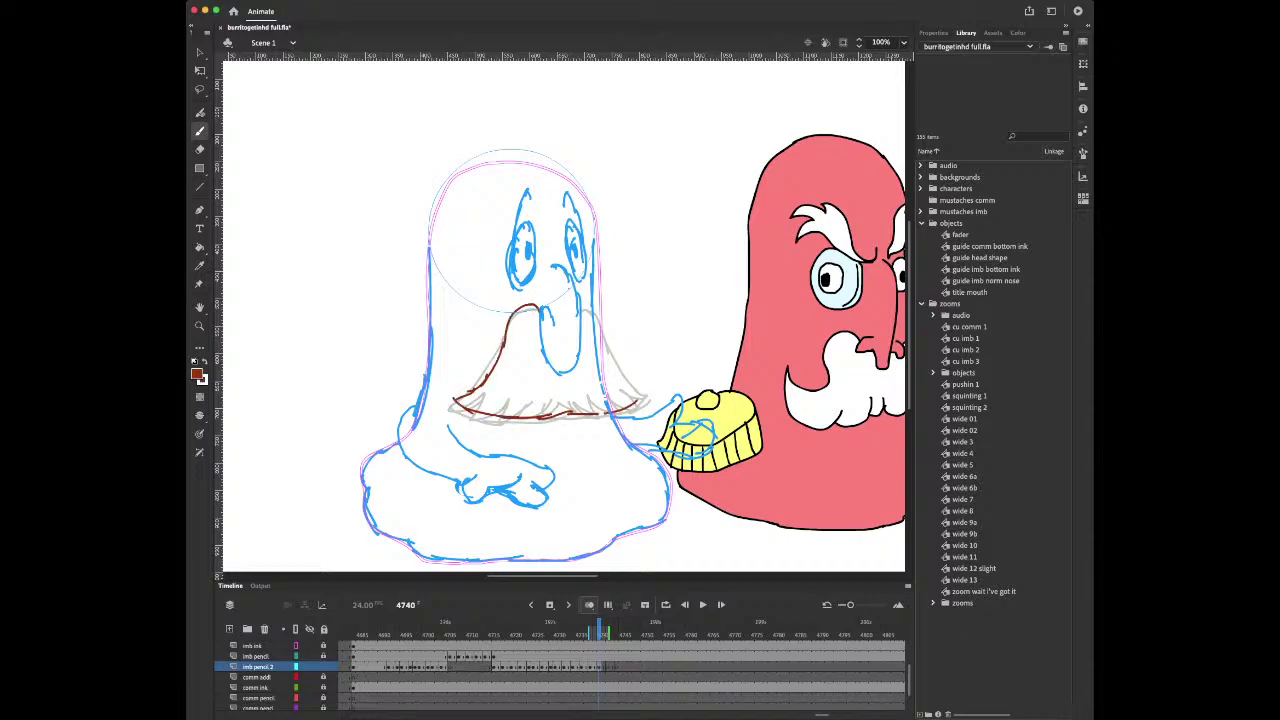
pyautogui.moveTo(580, 302); pyautogui.dragTo(628, 384)
pyautogui.moveTo(596, 306)
pyautogui.mouseDown()
pyautogui.moveTo(625, 386)
pyautogui.moveTo(642, 386)
pyautogui.moveTo(636, 406)
pyautogui.mouseUp()
pyautogui.press('e')
pyautogui.press('b')
pyautogui.moveTo(470, 394)
pyautogui.mouseDown()
pyautogui.moveTo(450, 391)
pyautogui.moveTo(482, 408)
pyautogui.moveTo(604, 404)
pyautogui.moveTo(642, 380)
pyautogui.mouseUp()
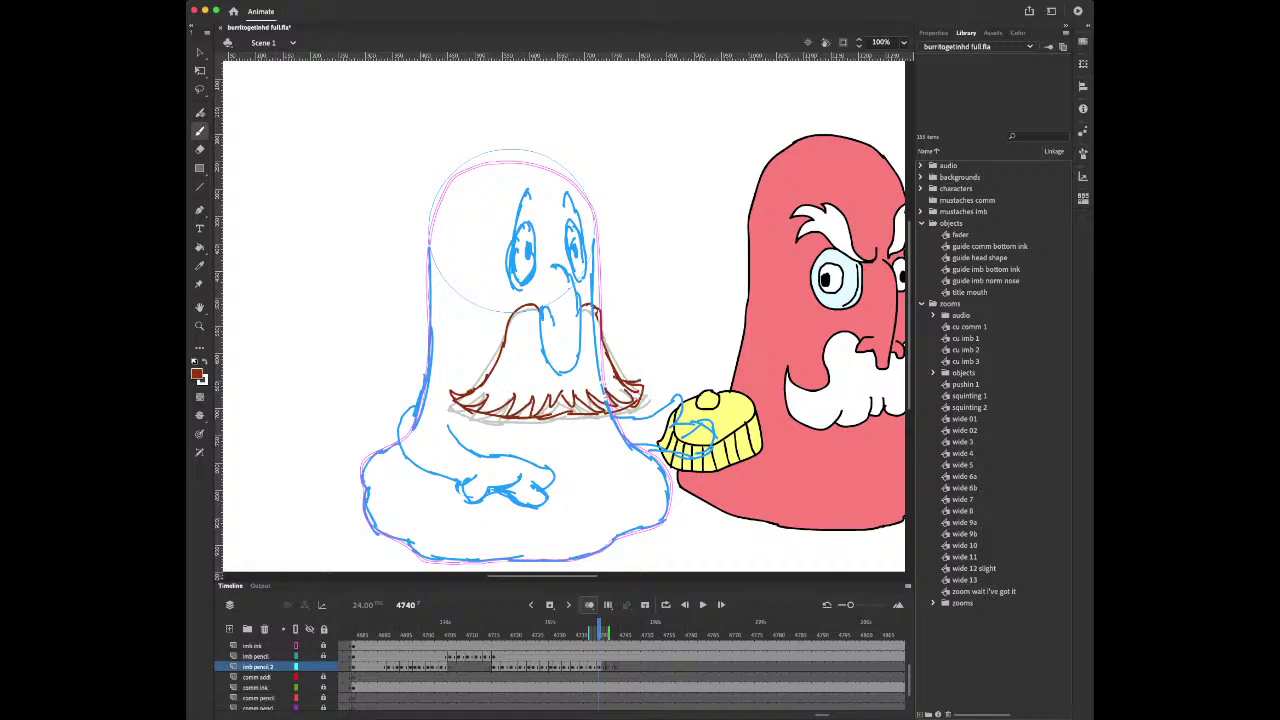
# On frame 4742, draw the bristled mustache with upturned corners and a higher lower edge, erasing and redrawing the stray lines
pyautogui.press('.')
pyautogui.press('.')
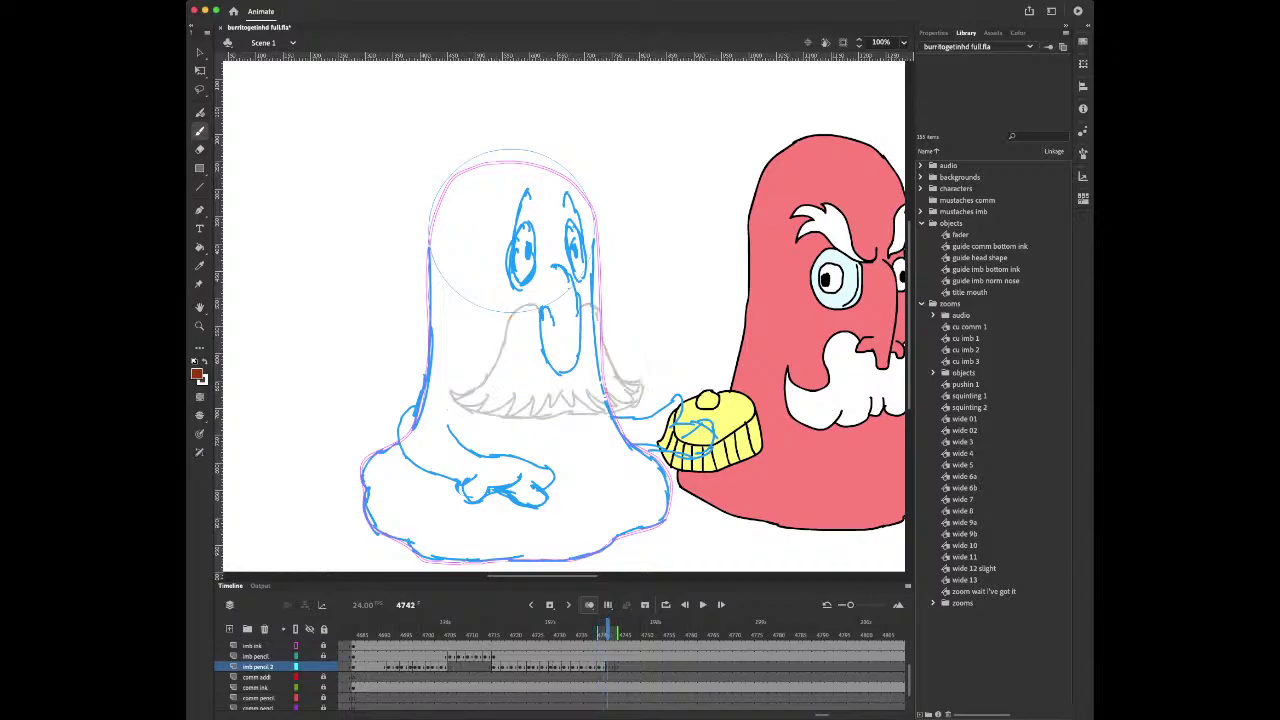
pyautogui.moveTo(540, 302)
pyautogui.mouseDown()
pyautogui.moveTo(524, 301)
pyautogui.moveTo(457, 389)
pyautogui.moveTo(468, 388)
pyautogui.mouseUp()
pyautogui.moveTo(490, 410)
pyautogui.mouseDown()
pyautogui.moveTo(630, 405)
pyautogui.moveTo(615, 398)
pyautogui.mouseUp()
pyautogui.press('e')
pyautogui.moveTo(456, 386)
pyautogui.mouseDown()
pyautogui.moveTo(475, 408)
pyautogui.moveTo(574, 414)
pyautogui.moveTo(630, 400)
pyautogui.mouseUp()
pyautogui.press('b')
pyautogui.moveTo(494, 366); pyautogui.dragTo(452, 388)
pyautogui.moveTo(580, 302)
pyautogui.mouseDown()
pyautogui.moveTo(596, 302)
pyautogui.moveTo(638, 384)
pyautogui.mouseUp()
pyautogui.moveTo(452, 384)
pyautogui.mouseDown()
pyautogui.moveTo(484, 410)
pyautogui.moveTo(518, 414)
pyautogui.moveTo(628, 404)
pyautogui.moveTo(640, 384)
pyautogui.mouseUp()
pyautogui.moveTo(450, 378)
pyautogui.mouseDown()
pyautogui.moveTo(528, 410)
pyautogui.moveTo(534, 392)
pyautogui.moveTo(560, 404)
pyautogui.moveTo(586, 392)
pyautogui.moveTo(600, 406)
pyautogui.moveTo(637, 385)
pyautogui.mouseUp()
# On frame 4744, draw the settled mustache with upturned bristled corners and a lower edge slightly above the previous drawing's
pyautogui.press(',')
pyautogui.press('.')
pyautogui.press('.')
pyautogui.press('.')
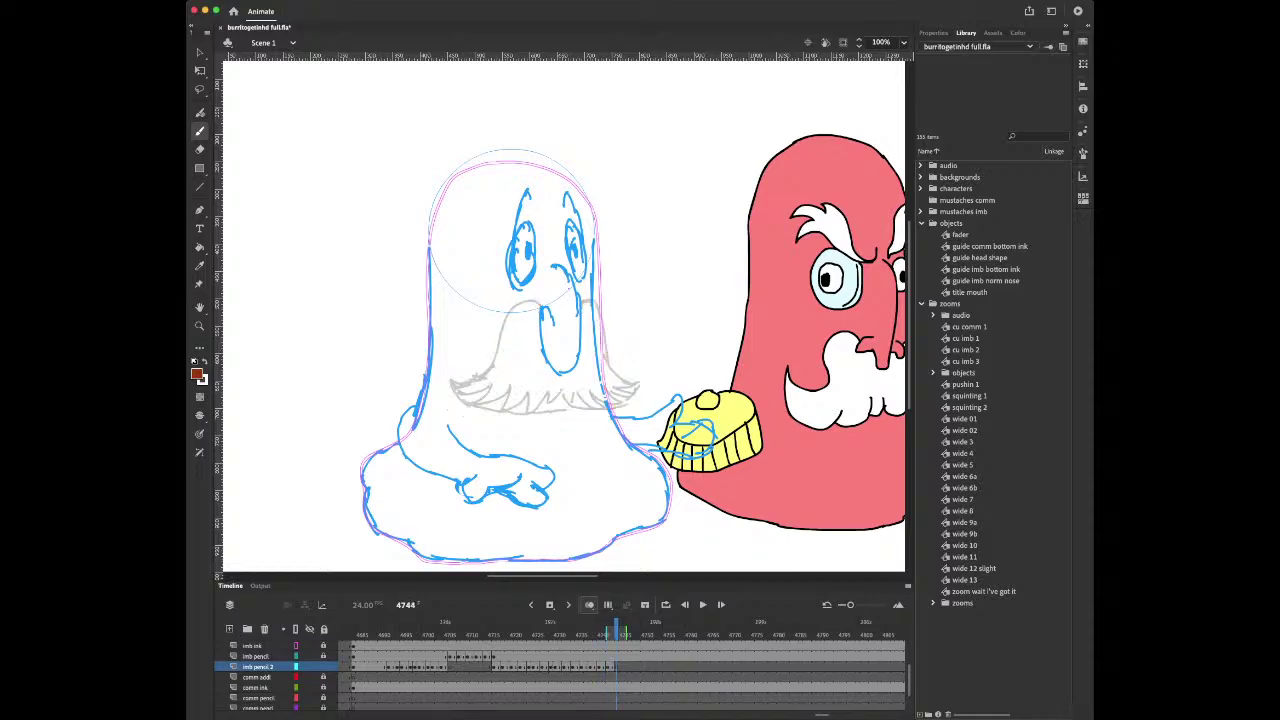
pyautogui.moveTo(538, 302)
pyautogui.mouseDown()
pyautogui.moveTo(503, 312)
pyautogui.moveTo(478, 376)
pyautogui.moveTo(458, 382)
pyautogui.moveTo(500, 406)
pyautogui.moveTo(638, 378)
pyautogui.mouseUp()
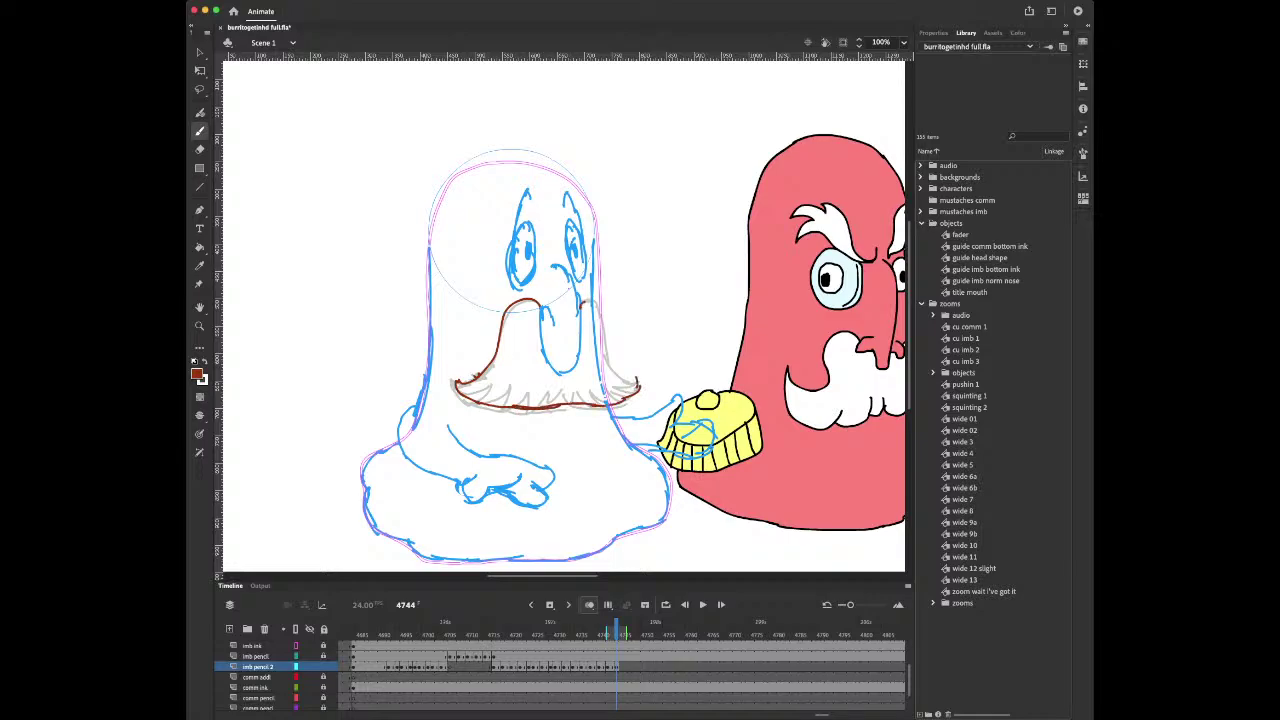
pyautogui.moveTo(578, 300)
pyautogui.mouseDown()
pyautogui.moveTo(602, 330)
pyautogui.moveTo(604, 362)
pyautogui.moveTo(640, 386)
pyautogui.mouseUp()
pyautogui.moveTo(453, 380)
pyautogui.mouseDown()
pyautogui.moveTo(487, 391)
pyautogui.moveTo(484, 402)
pyautogui.moveTo(509, 387)
pyautogui.moveTo(540, 406)
pyautogui.moveTo(548, 390)
pyautogui.moveTo(604, 404)
pyautogui.moveTo(634, 378)
pyautogui.mouseUp()
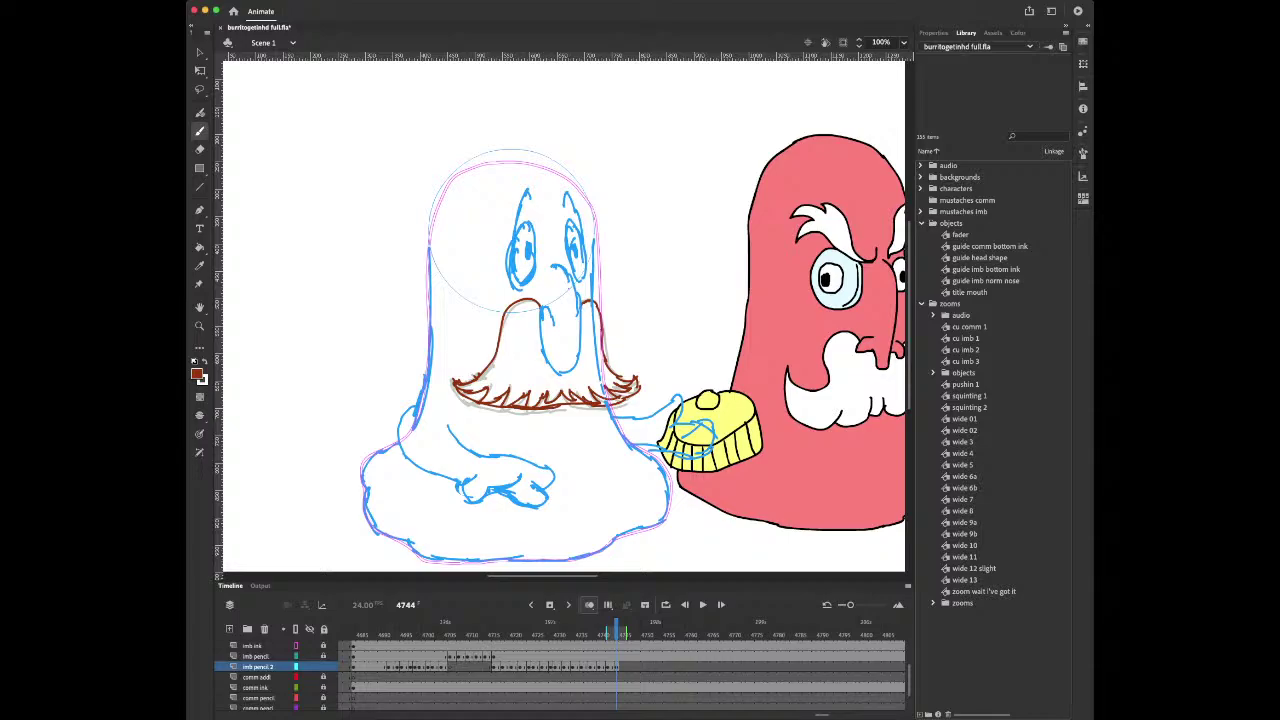
# Play the complete mustache transformation and return to its last drawing at frame 4744
pyautogui.press('Return')
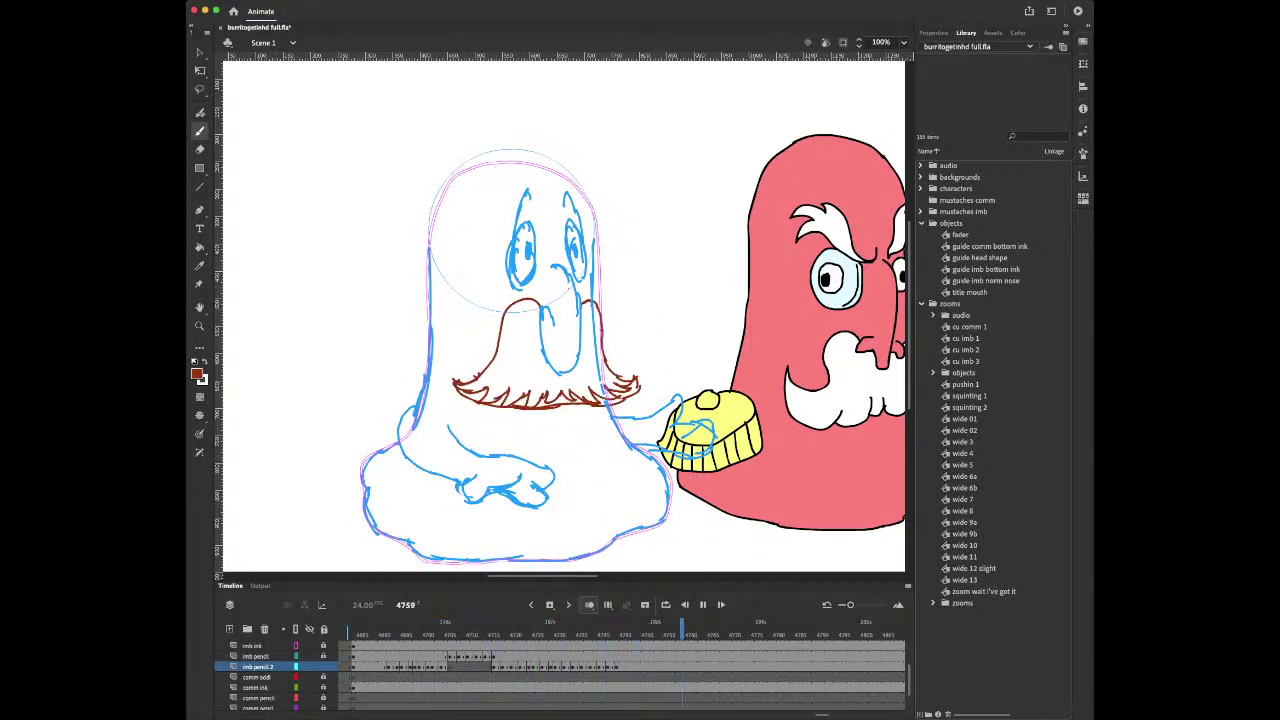
pyautogui.press('Return')
pyautogui.press('Return')
pyautogui.press('Return')
pyautogui.click(616, 657)
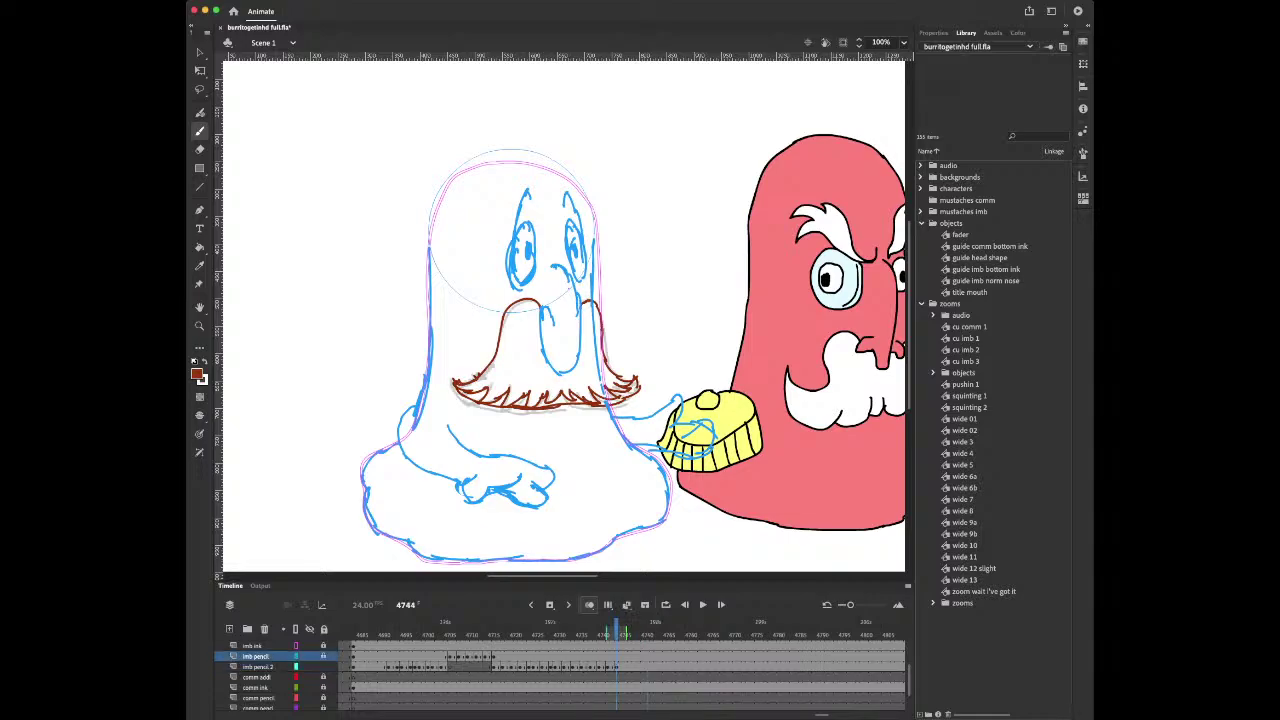
# Go to frame 4692 and look over the timeline before and after the mustache keyframes
pyautogui.click(388, 634)
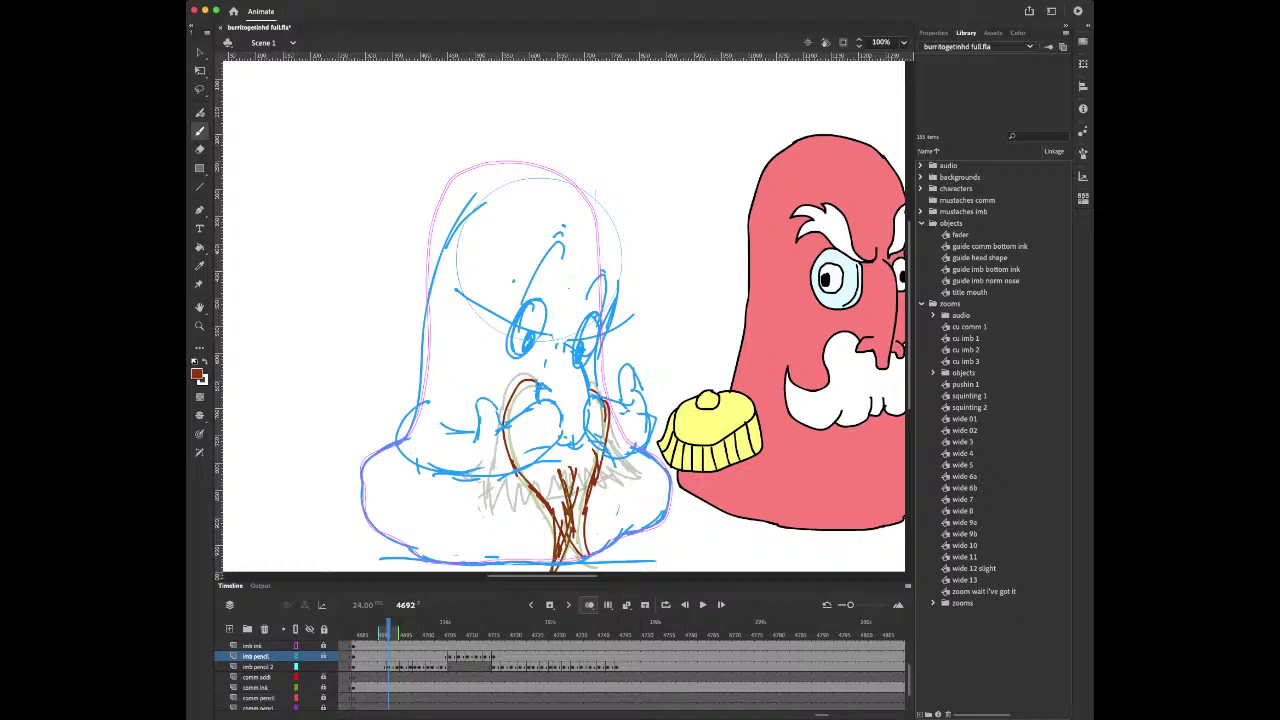
pyautogui.hscroll(-5, 620, 672)
pyautogui.hscroll(6, 620, 672)
pyautogui.scroll(1, 620, 672)
pyautogui.hscroll(-4, 620, 672)
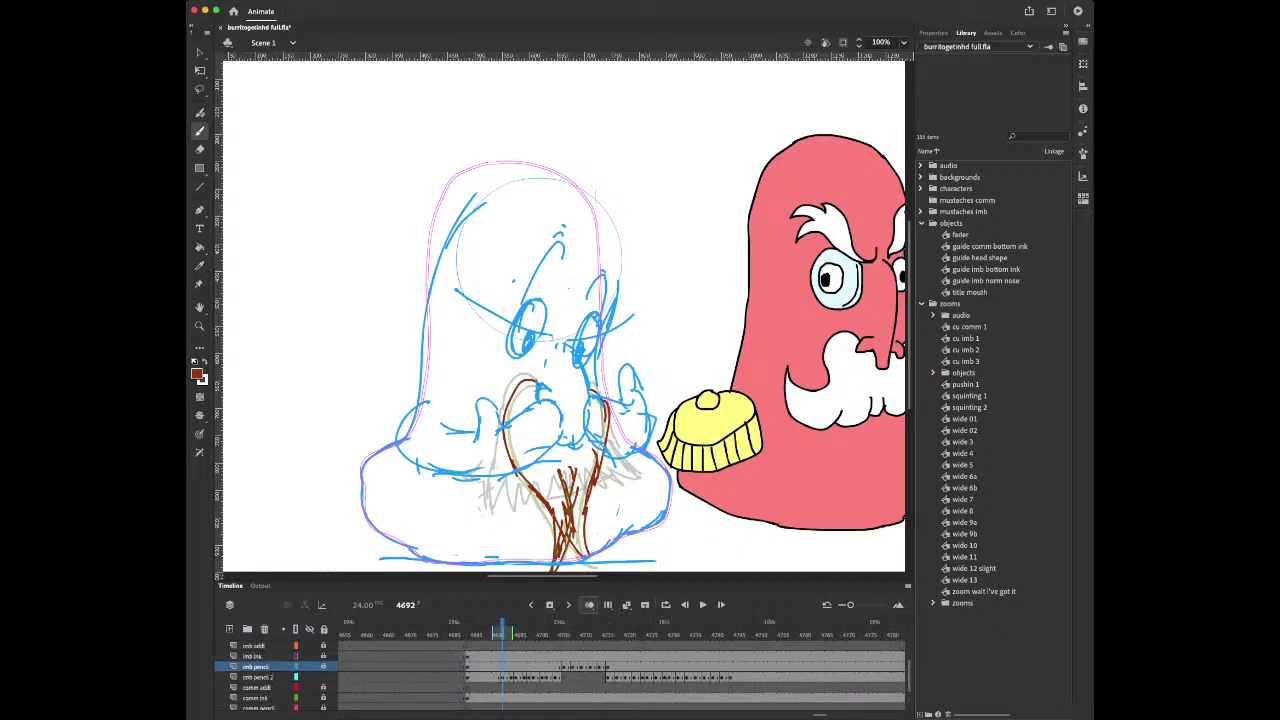
pyautogui.hscroll(8, 620, 665)
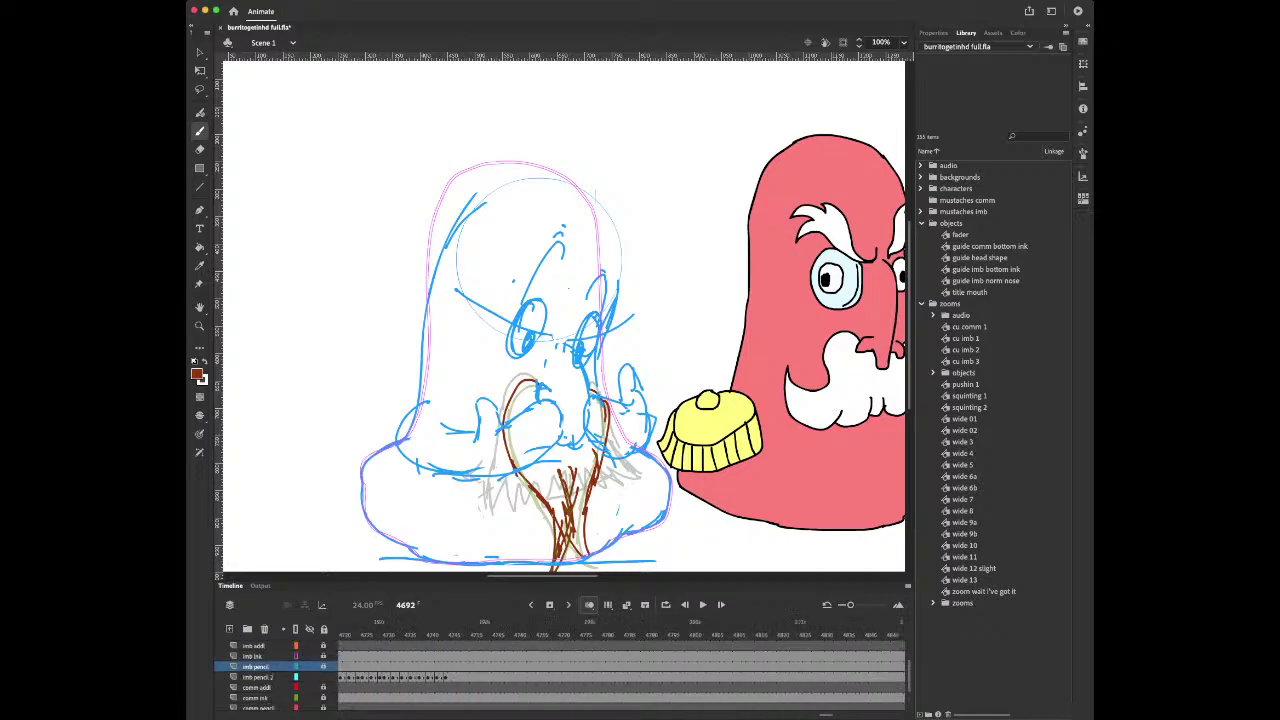
# Play the mustache transformation from just before its first keyframe and on past the last mustache drawing
pyautogui.press('super+Tab')
pyautogui.hscroll(-4, 620, 665)
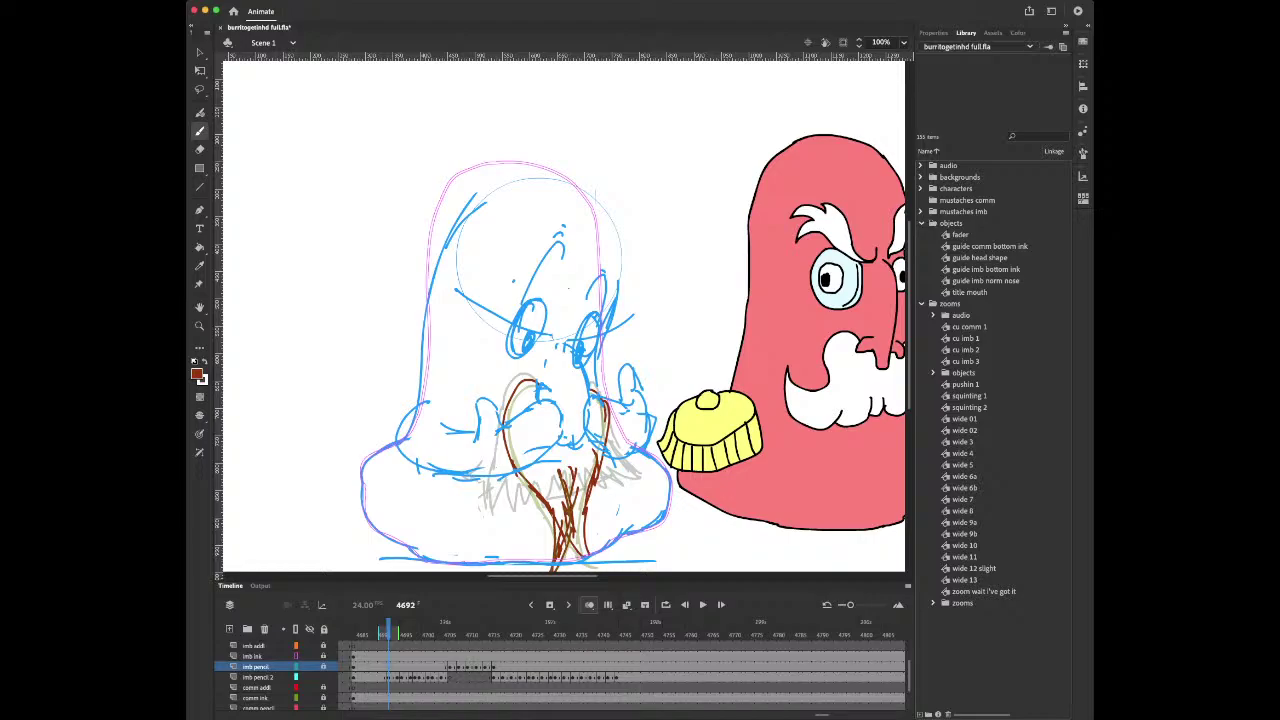
pyautogui.click(366, 657)
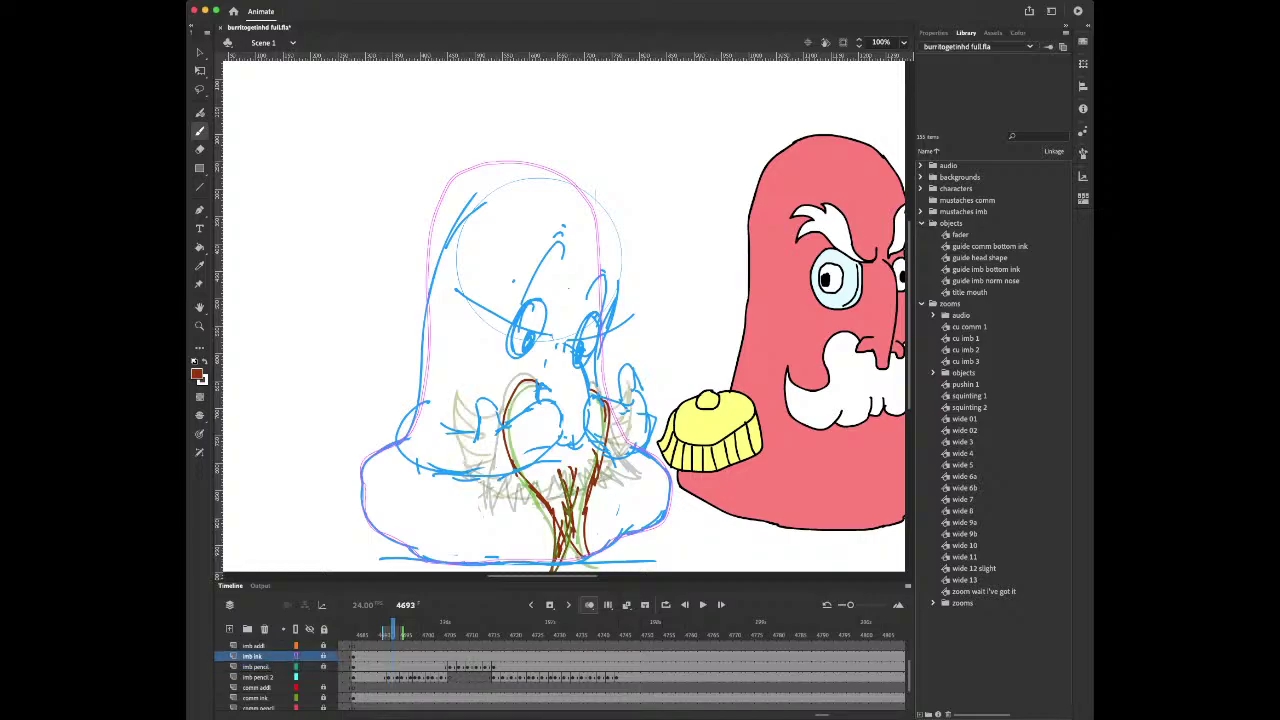
pyautogui.press('Return')
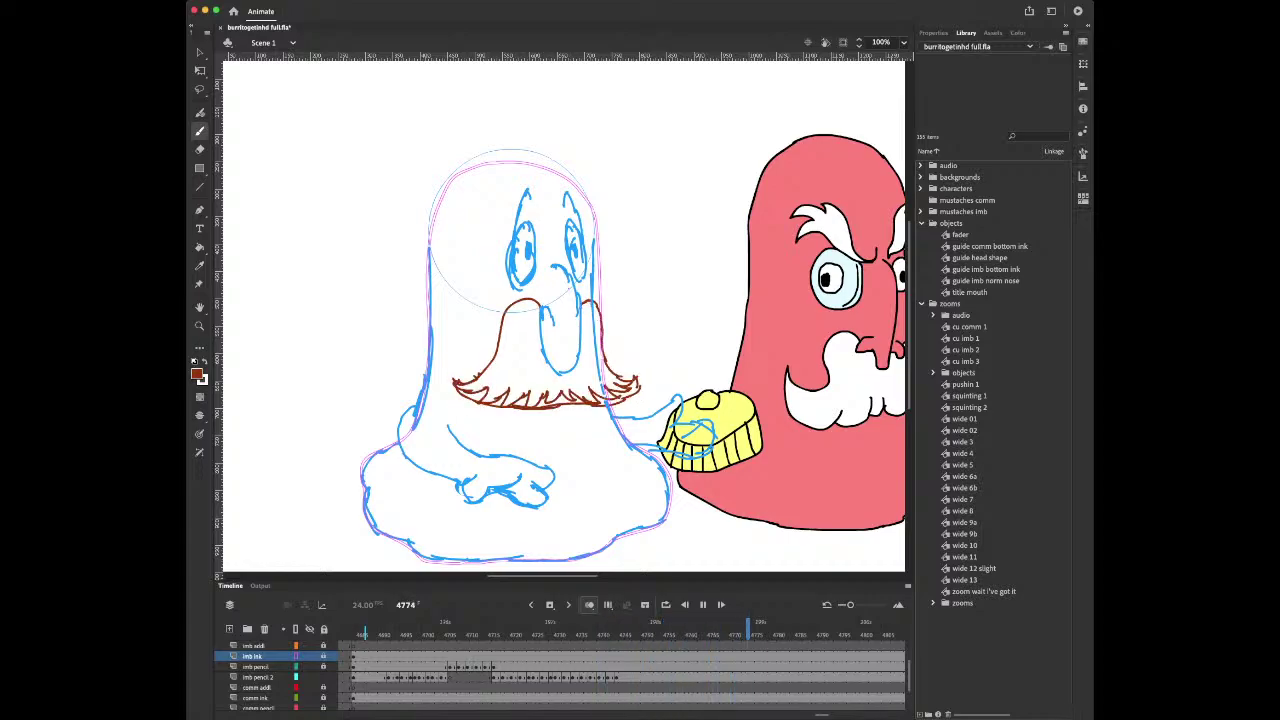
pyautogui.press('Return')
# Replay the hold after the last mustache drawing and stop the playhead at frame 4750
pyautogui.scroll(4, 620, 677)
pyautogui.scroll(-3, 620, 677)
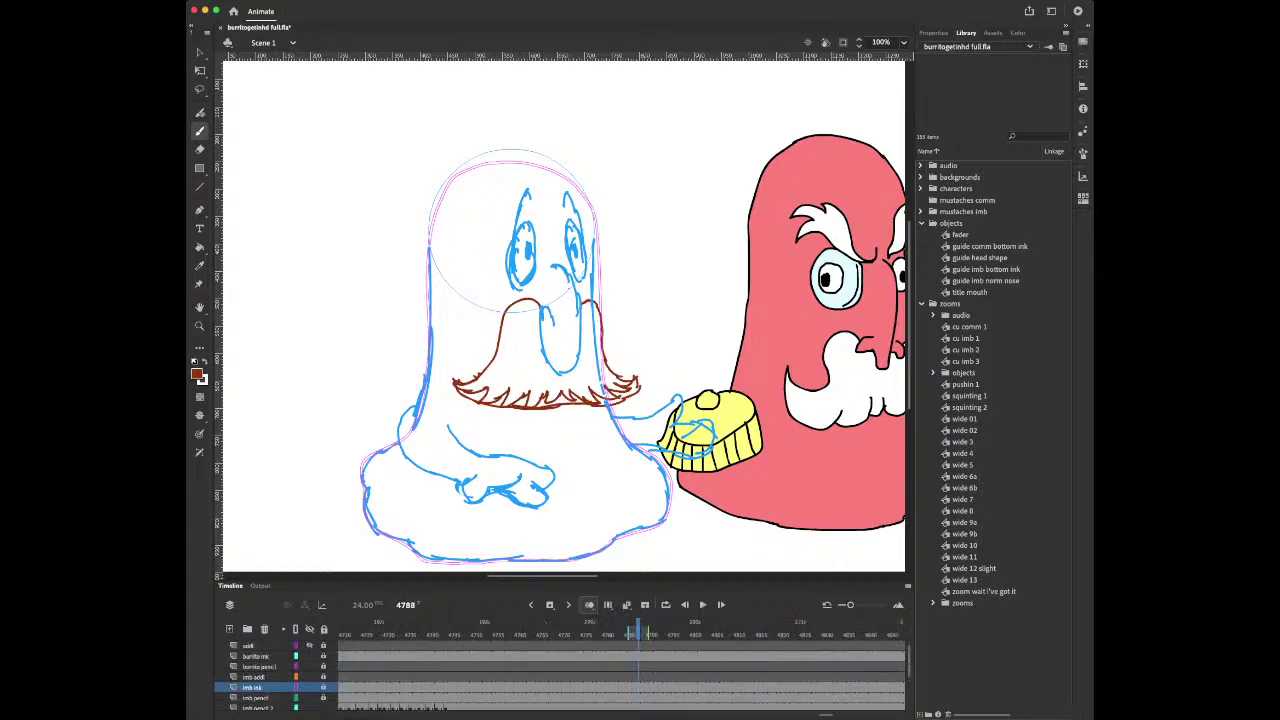
pyautogui.scroll(2, 620, 677)
pyautogui.click(437, 656)
pyautogui.press('Return')
pyautogui.press('Return')
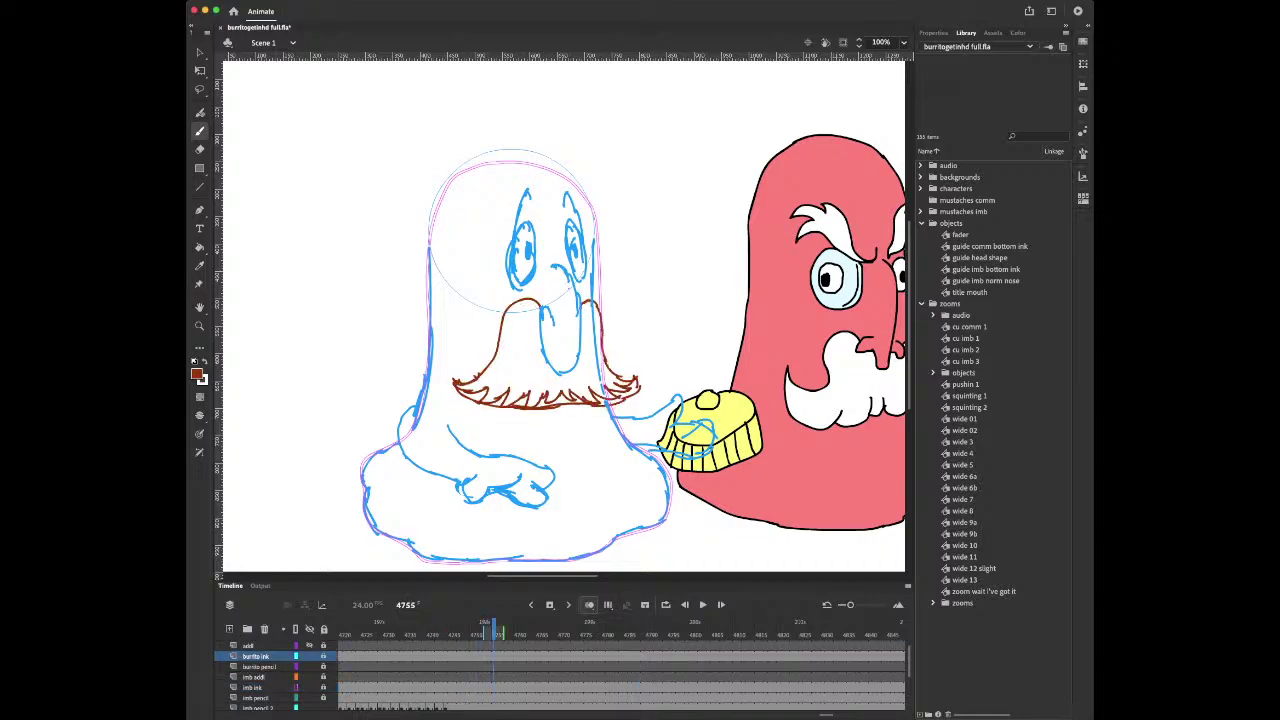
pyautogui.press('Return')
pyautogui.moveTo(493, 630); pyautogui.dragTo(462, 635)
pyautogui.press('Return')
pyautogui.scroll(-3, 560, 675)
# Insert a blank keyframe at frame 4750 on the comm ink layer, ending the red character's artwork there
pyautogui.click(472, 677)
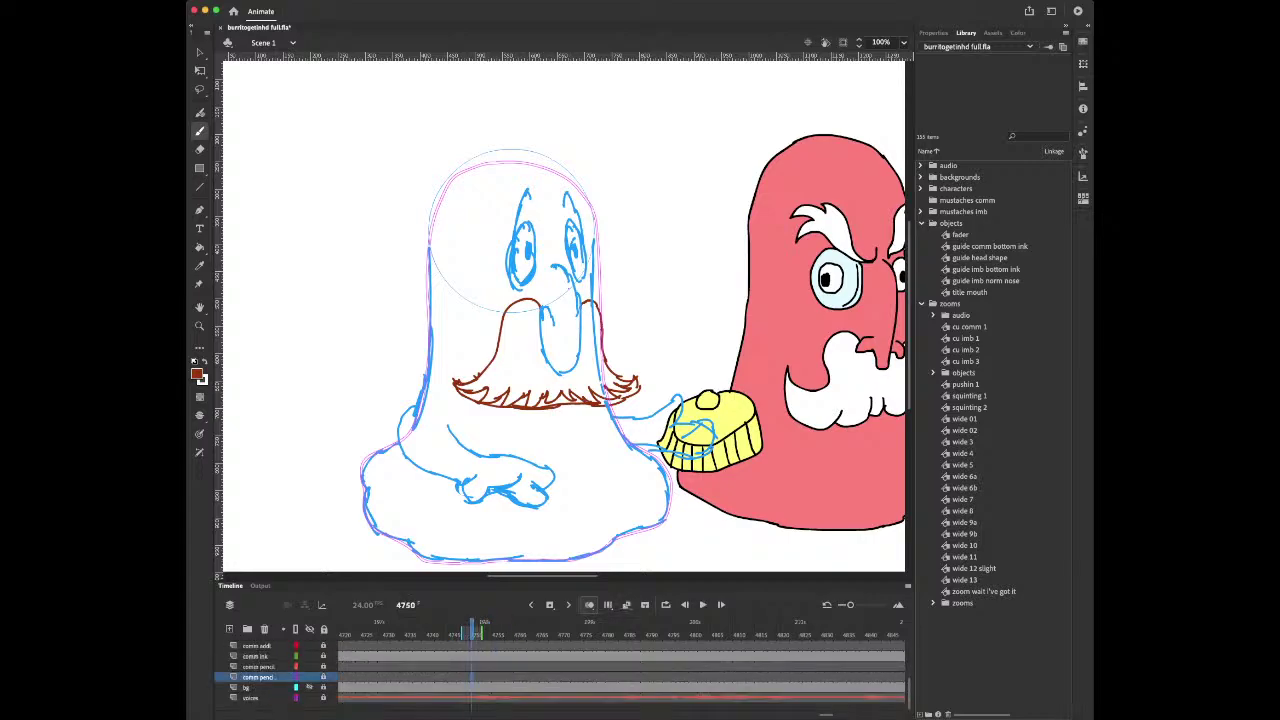
pyautogui.scroll(3, 560, 675)
pyautogui.scroll(1, 560, 675)
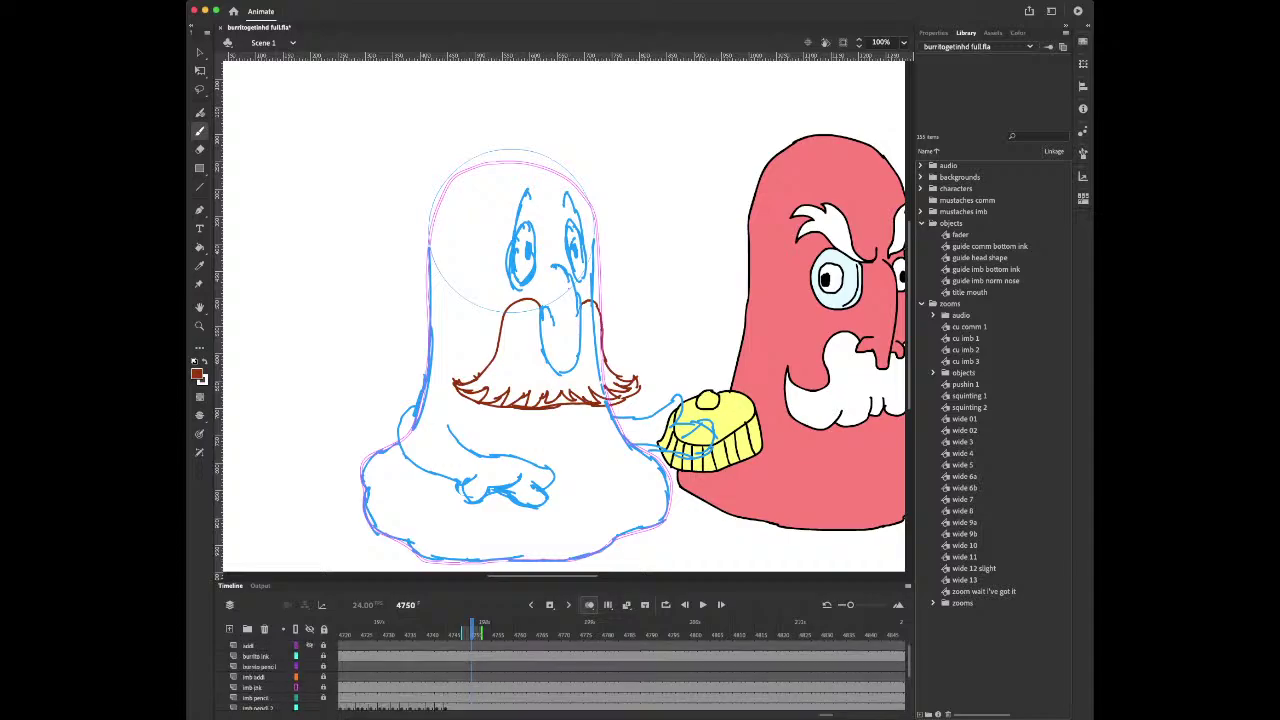
pyautogui.scroll(-2, 560, 675)
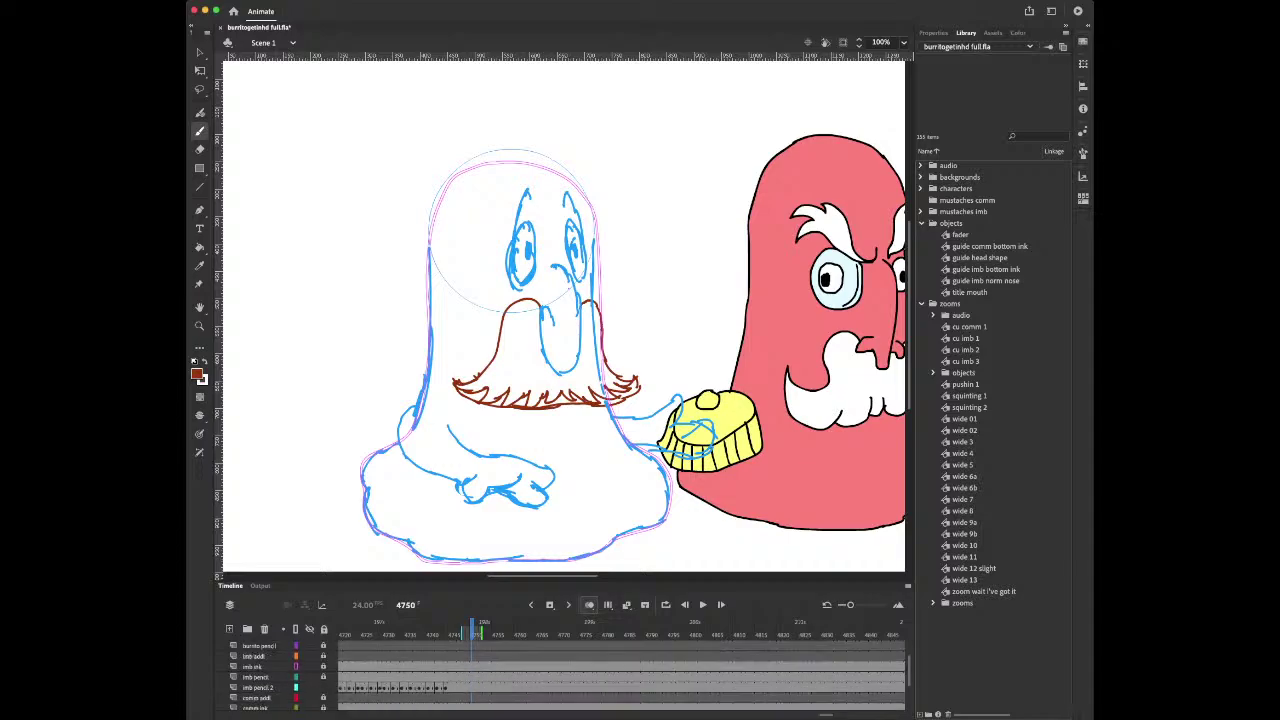
pyautogui.scroll(2, 560, 675)
pyautogui.scroll(-6, 560, 675)
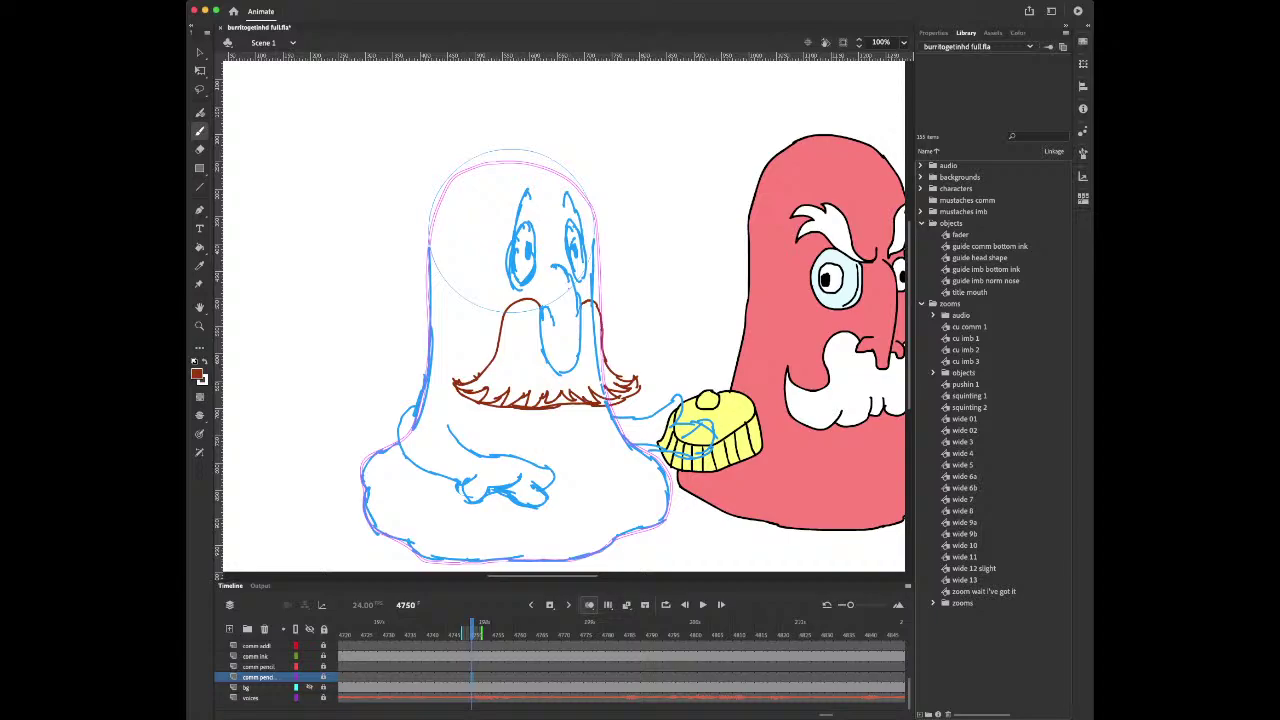
pyautogui.click(256, 656)
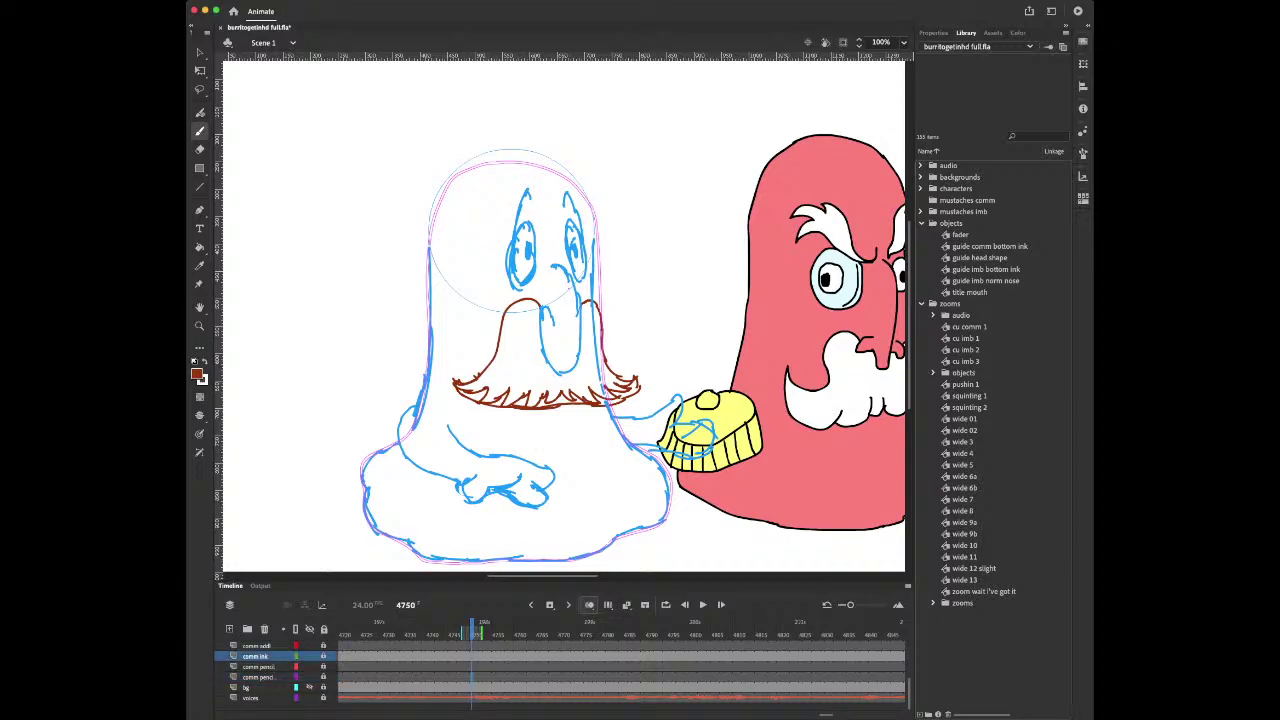
pyautogui.click(471, 657)
pyautogui.press('F7')
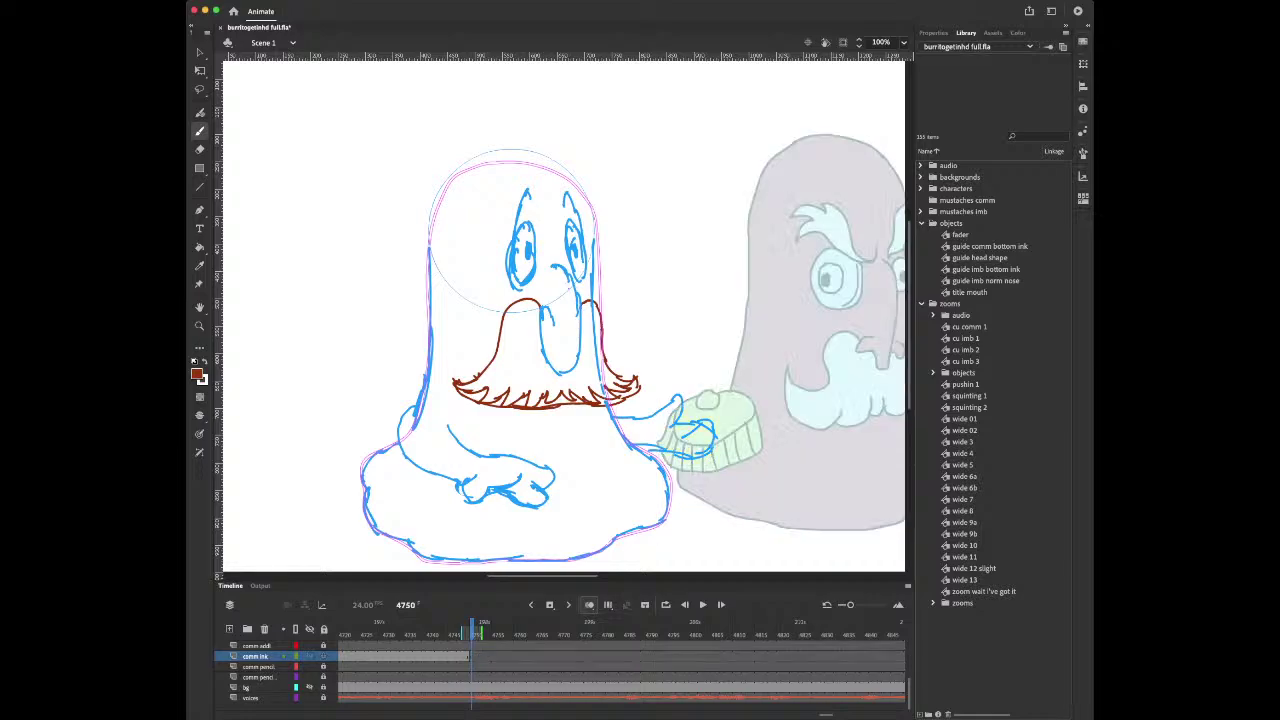
pyautogui.click(259, 677)
pyautogui.click(259, 667)
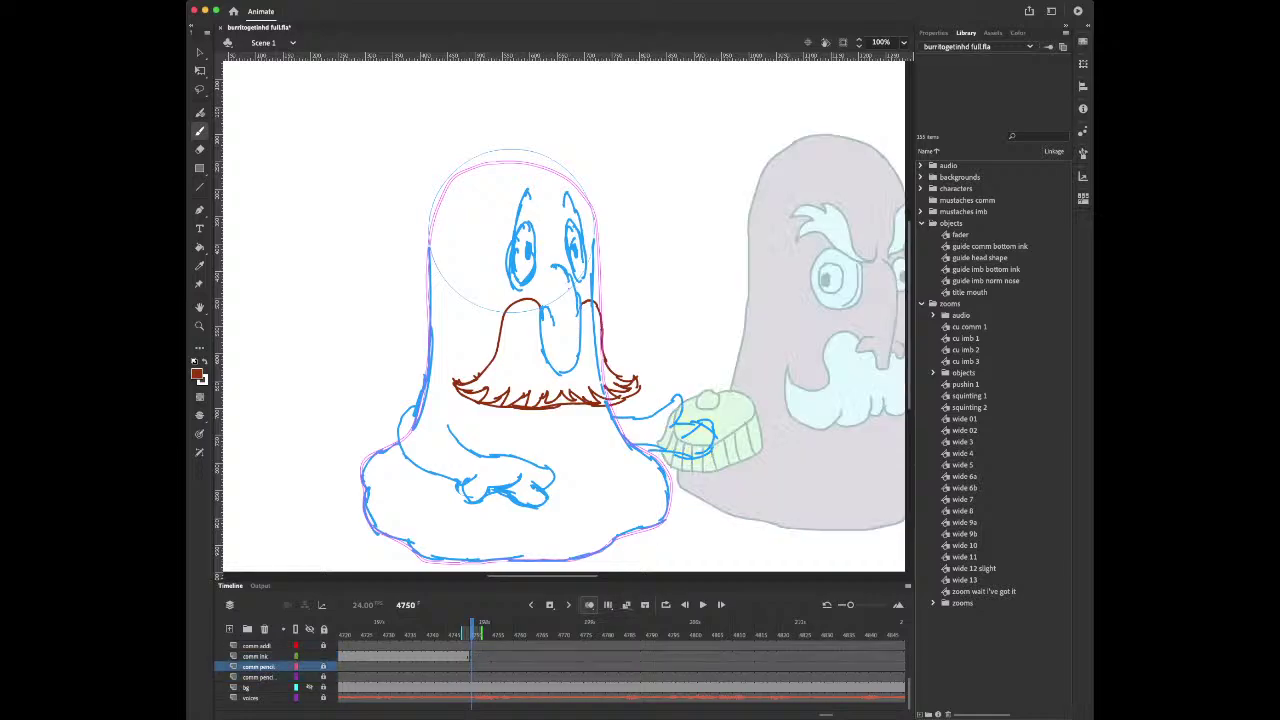
# Go to frame 4692 on the imb pencil layer, check the drawings up to frame 4695 and return to 4692
pyautogui.scroll(2, 560, 675)
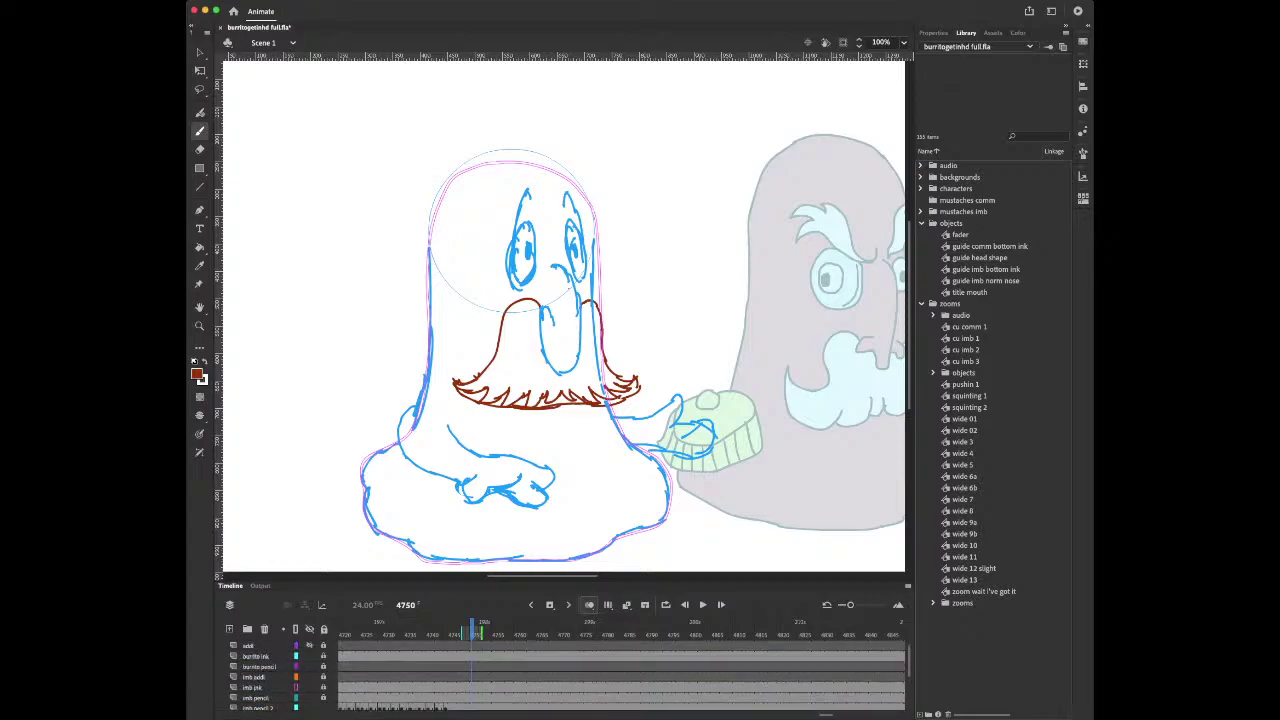
pyautogui.hscroll(-4, 620, 665)
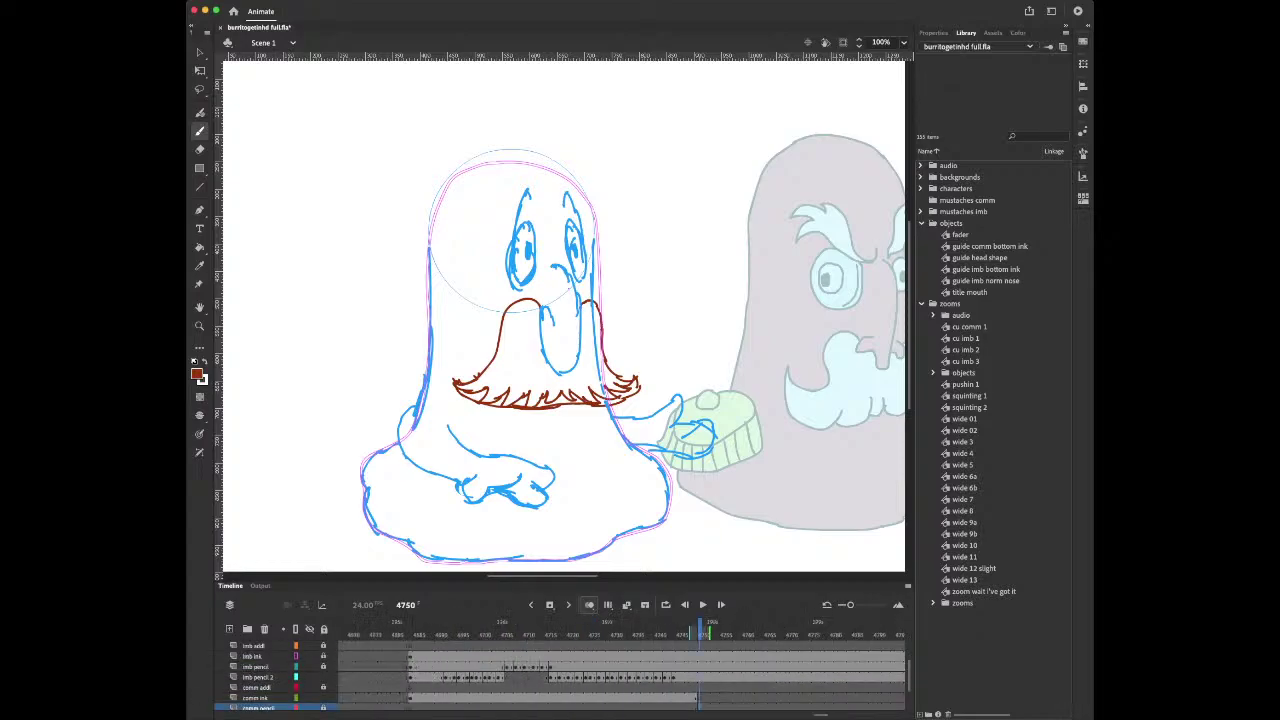
pyautogui.hscroll(-2, 620, 665)
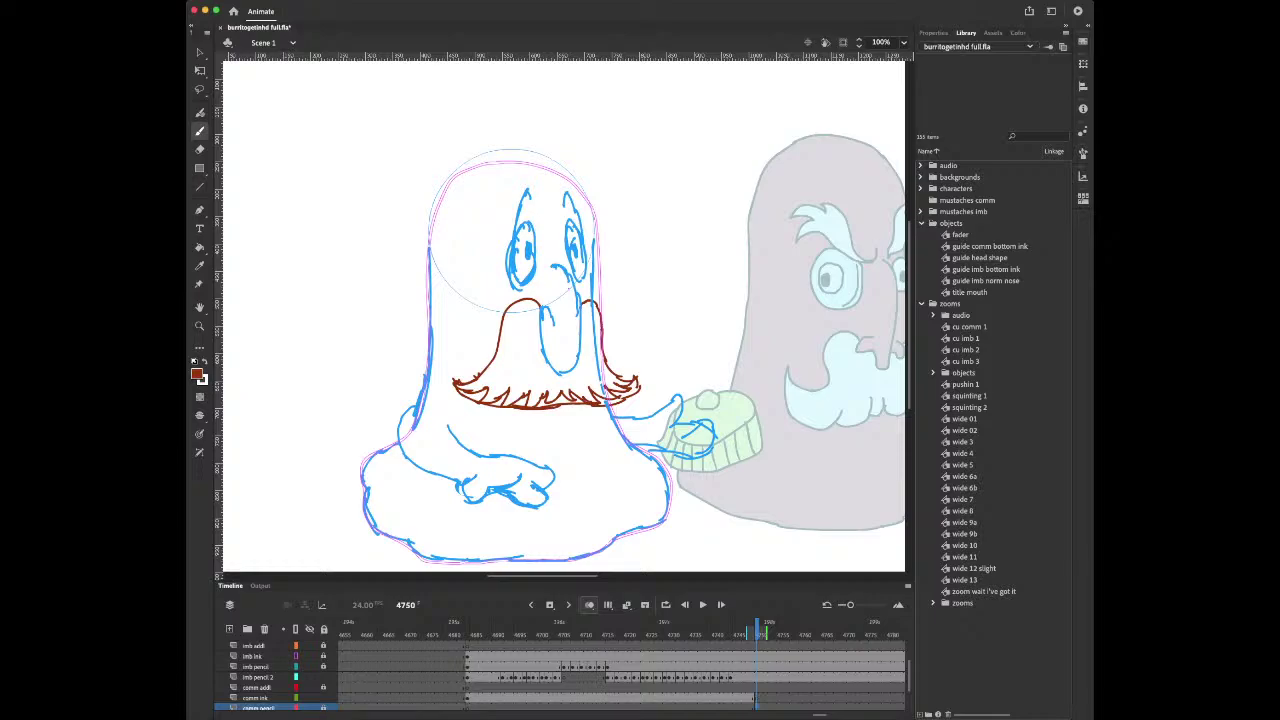
pyautogui.click(503, 667)
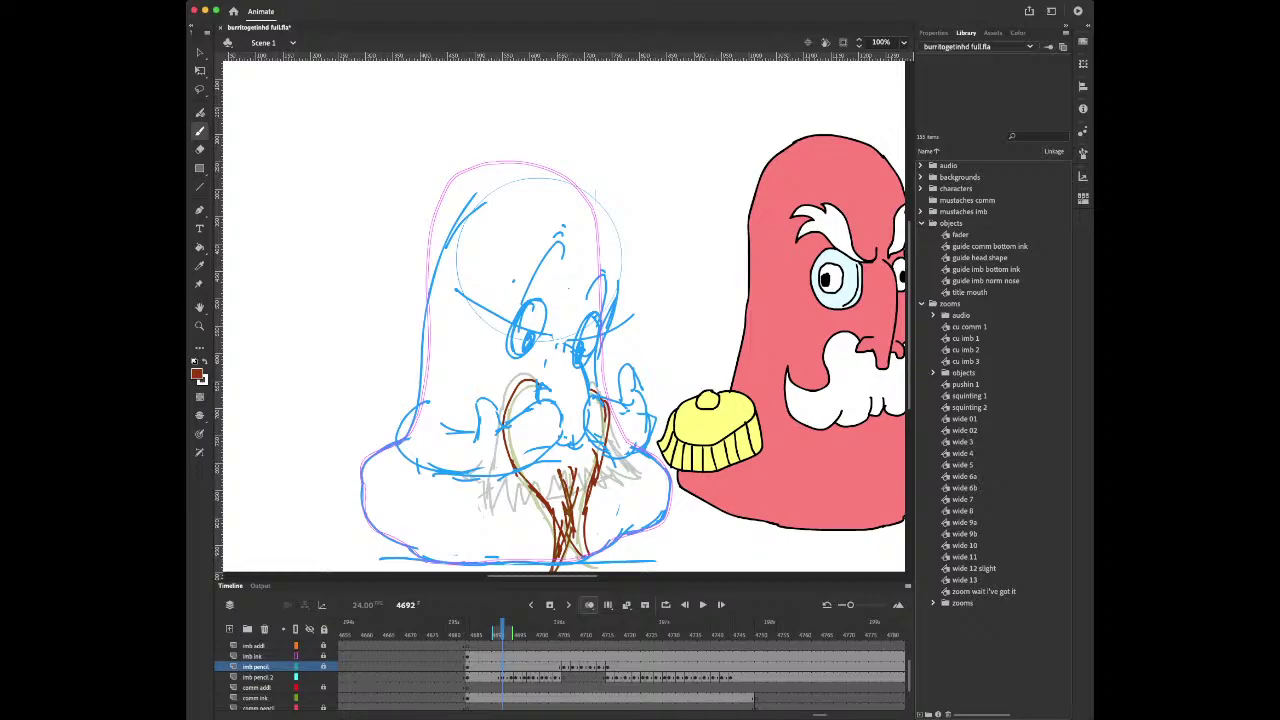
pyautogui.press('.')
pyautogui.press('.')
pyautogui.press('.')
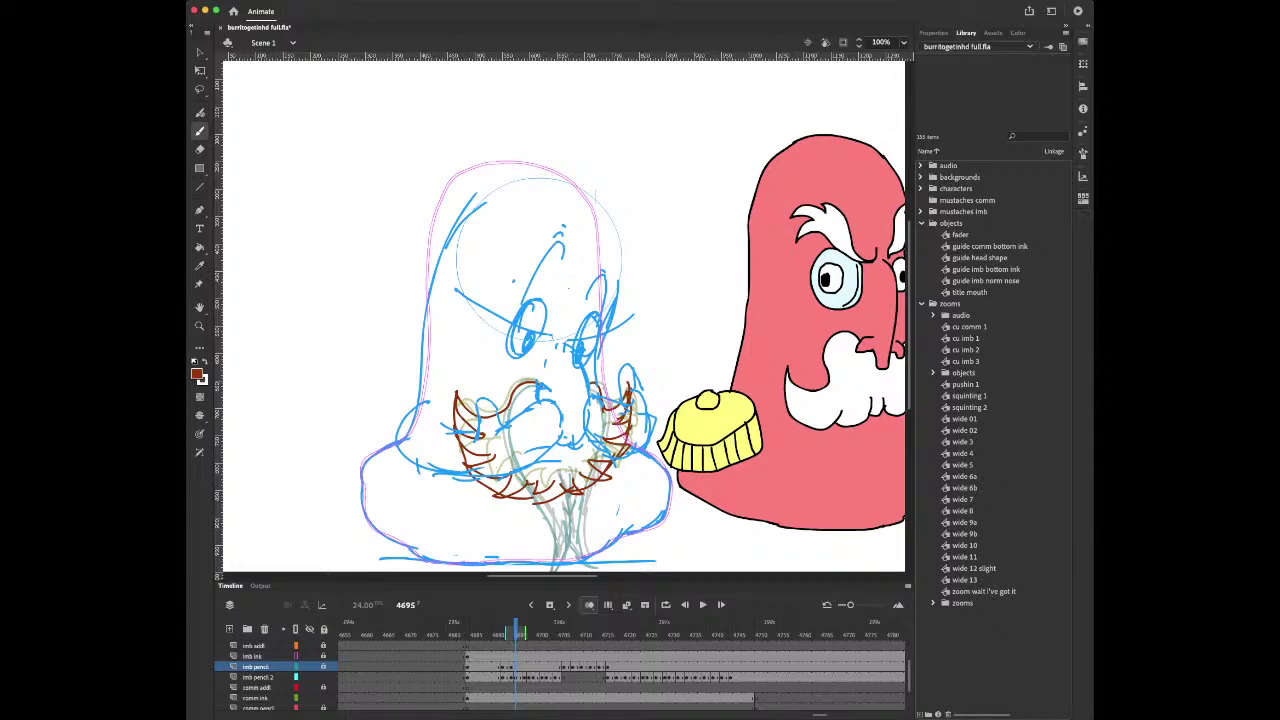
pyautogui.press(',')
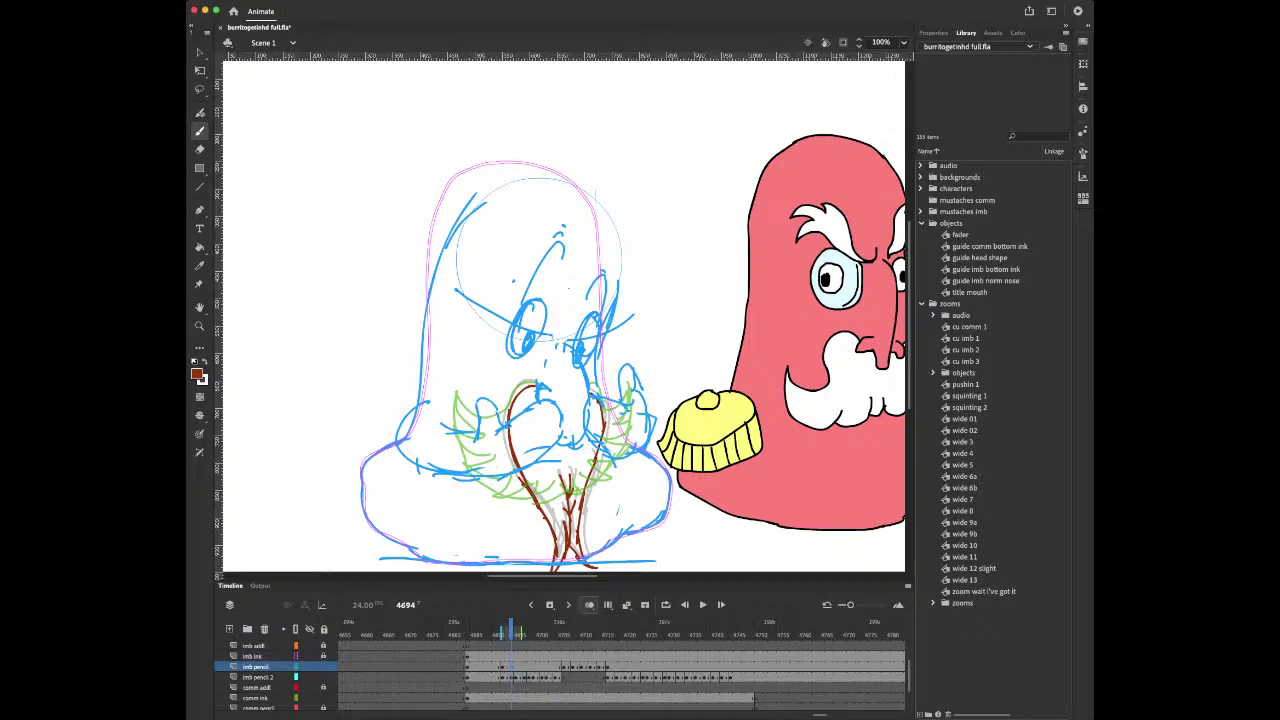
pyautogui.press(',')
pyautogui.press(',')
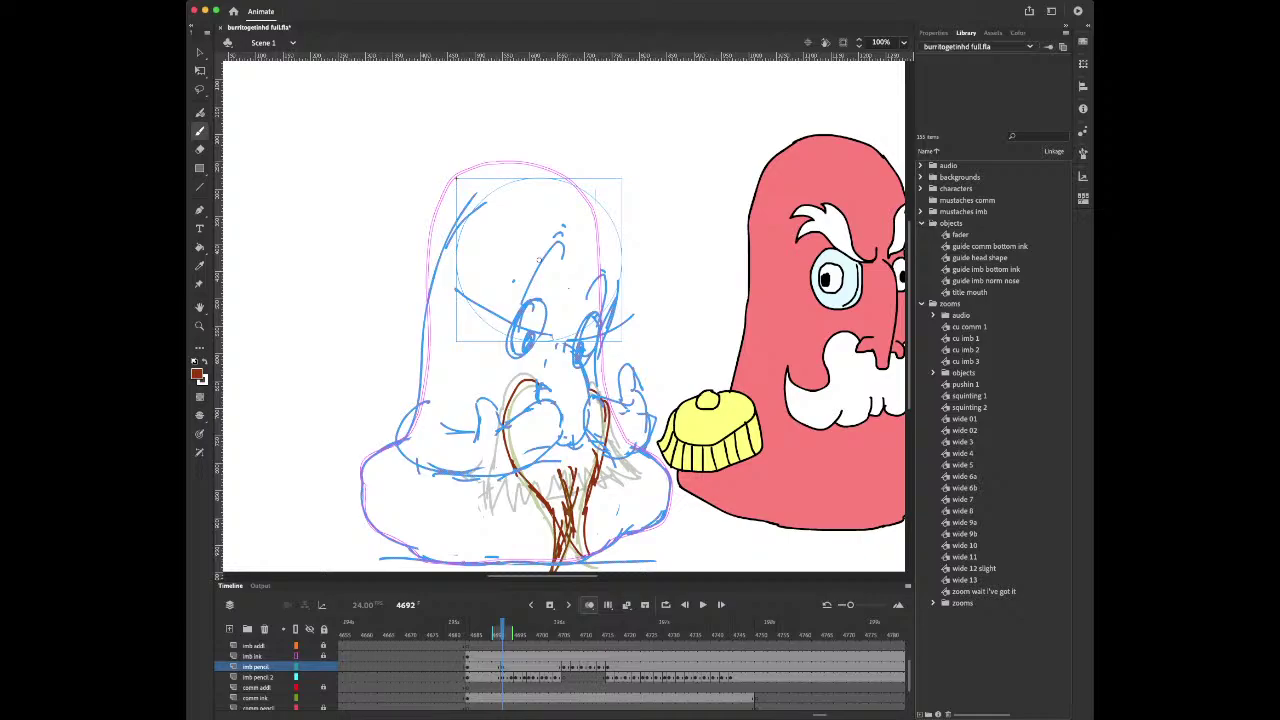
# Lock the imb pencil layer and compare the imb ink body outline with the sketch between frames 4690 and 4692
pyautogui.click(323, 667)
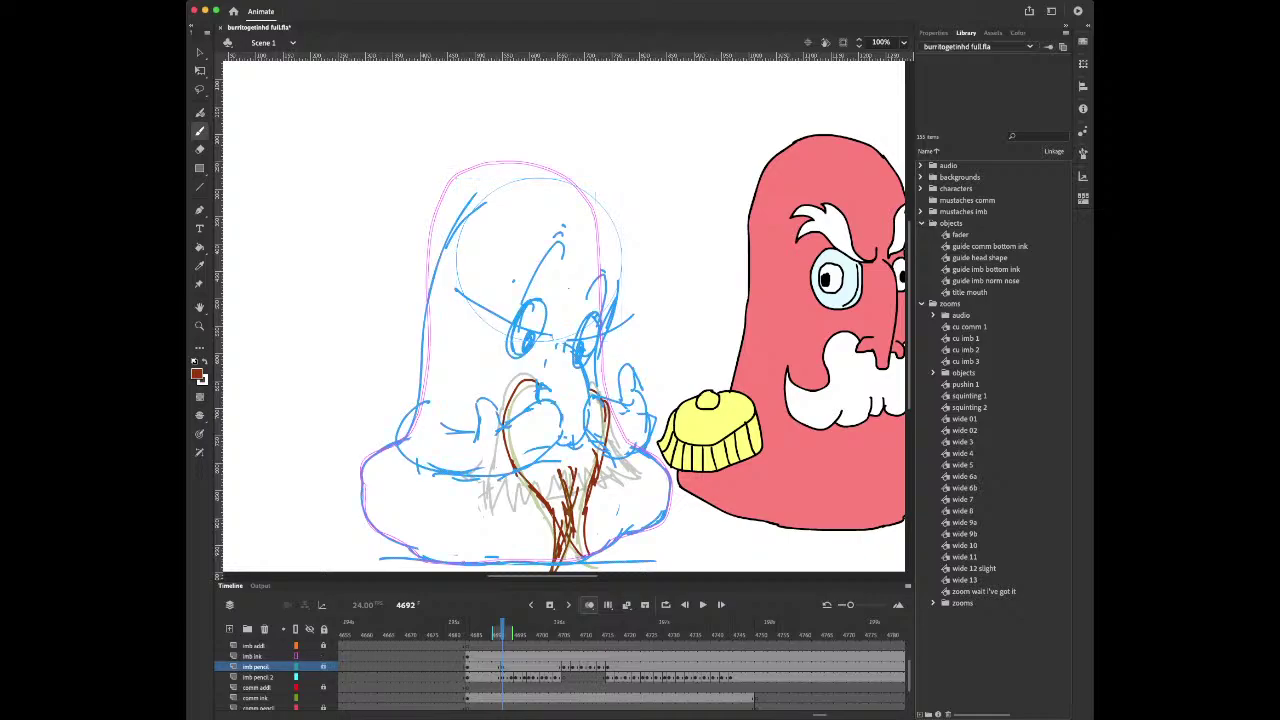
pyautogui.click(253, 657)
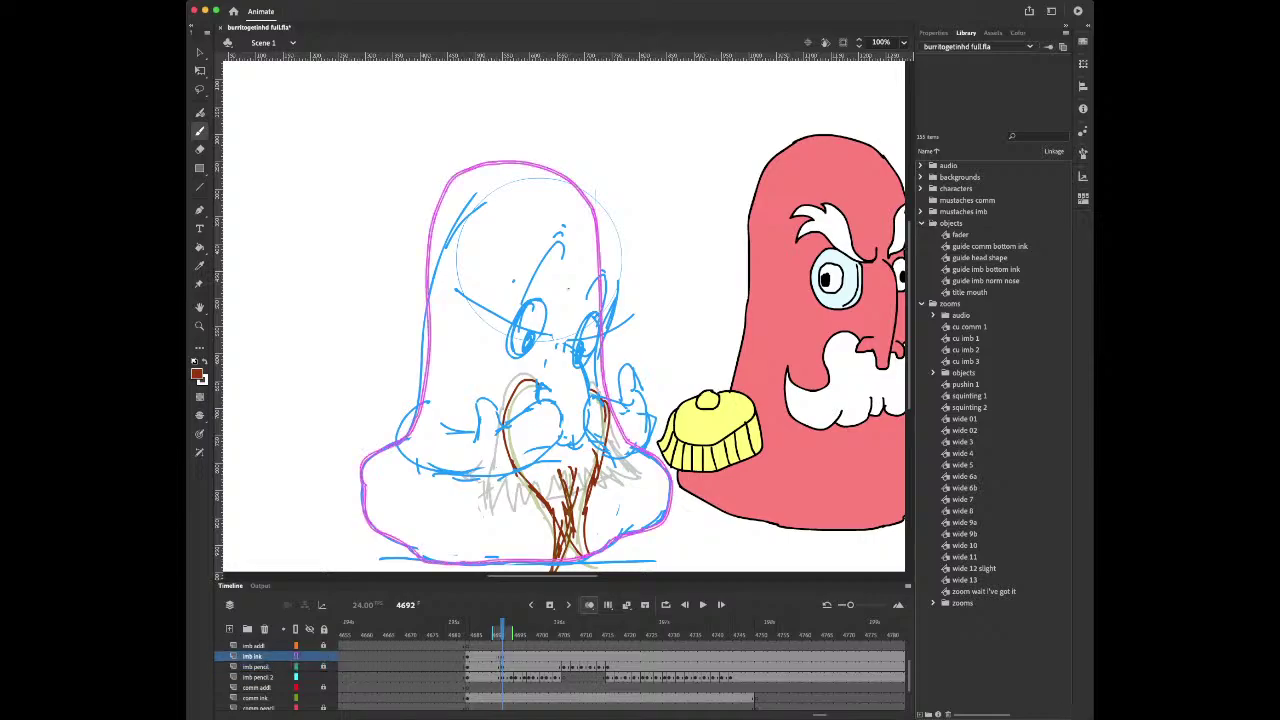
pyautogui.press(',')
pyautogui.press(',')
pyautogui.click(255, 667)
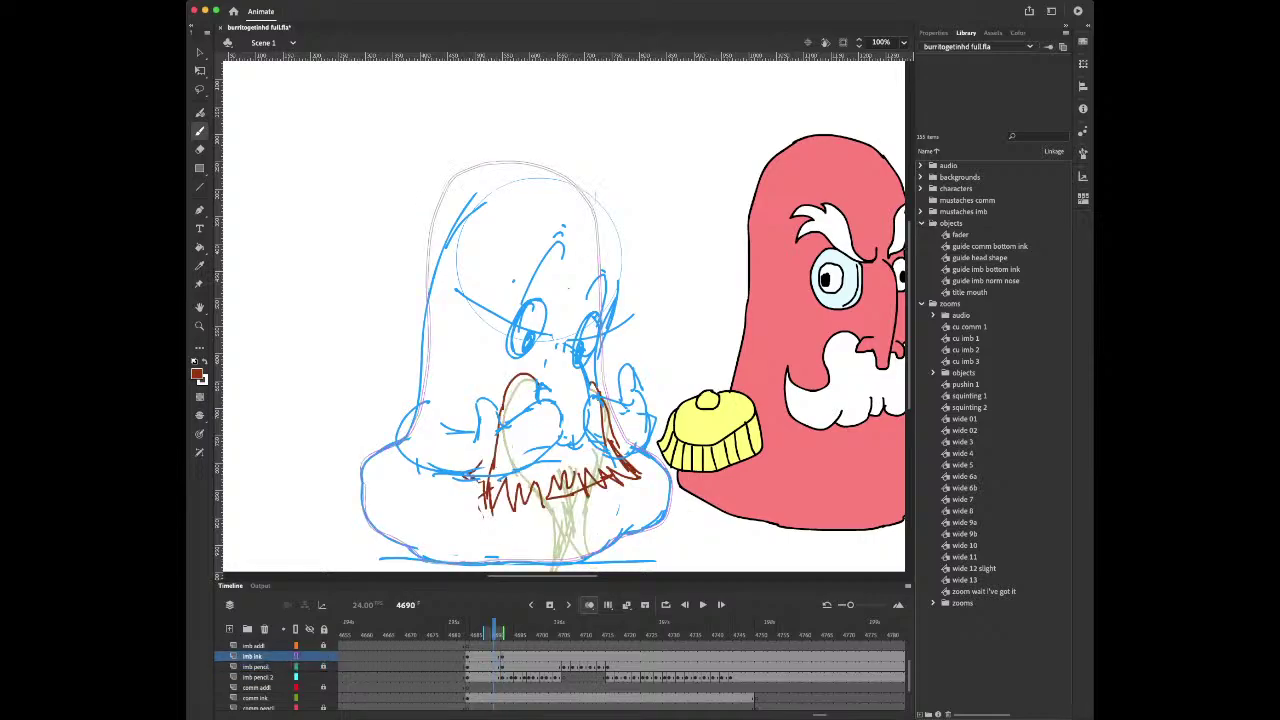
pyautogui.press('.')
pyautogui.press('.')
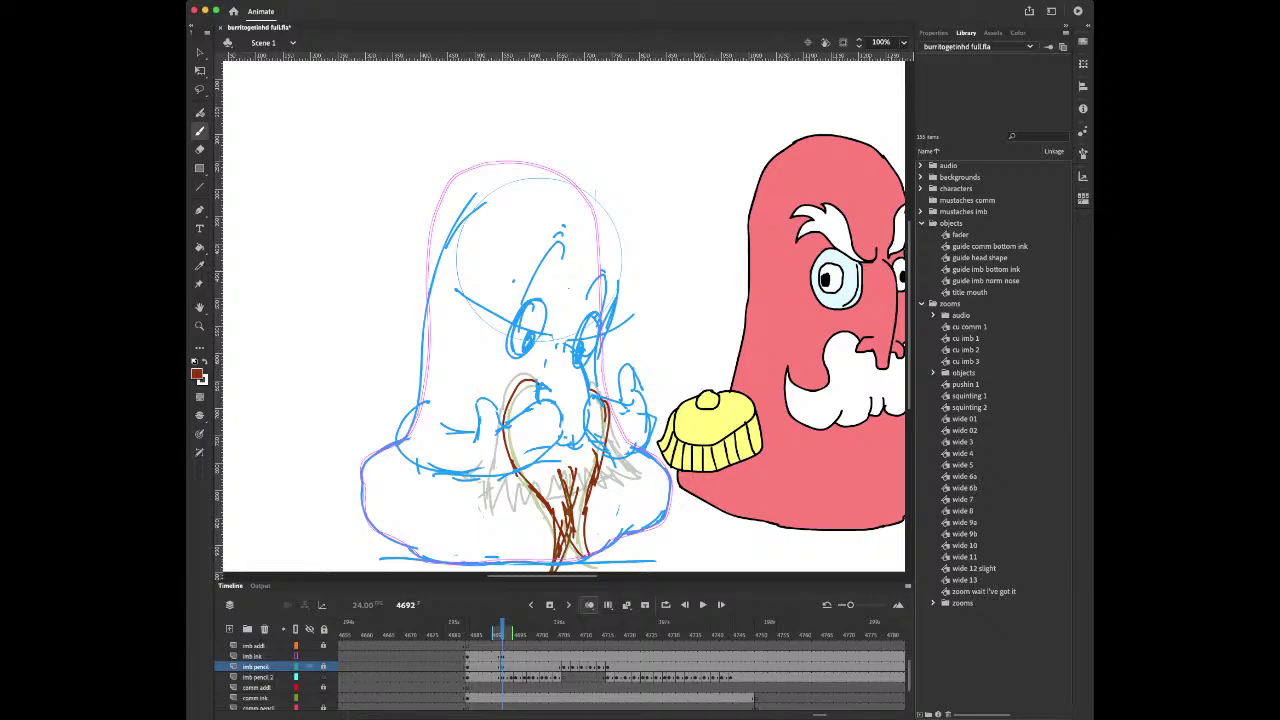
# Keep the imb pencil layer locked at frame 4692 and display the imb ink layer's artwork in full instead of as outlines
pyautogui.press('.')
pyautogui.press(',')
pyautogui.press('Escape')
pyautogui.click(538, 259)
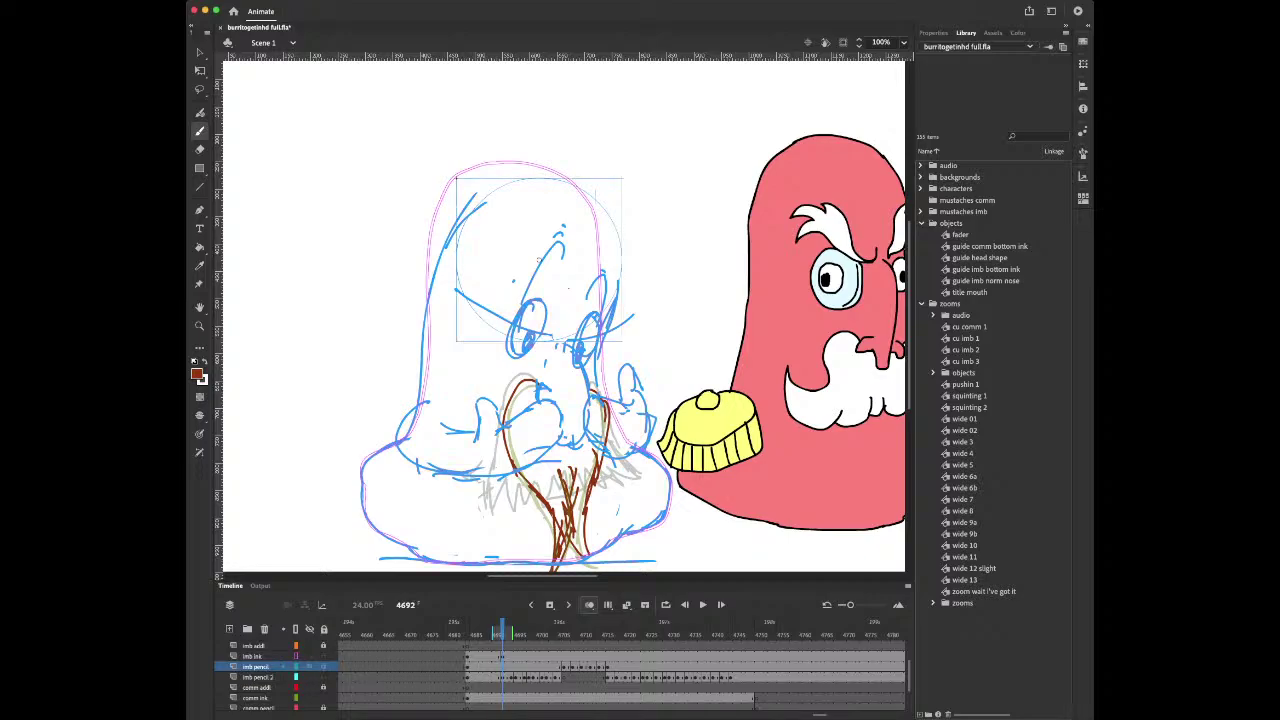
pyautogui.click(323, 667)
pyautogui.click(296, 656)
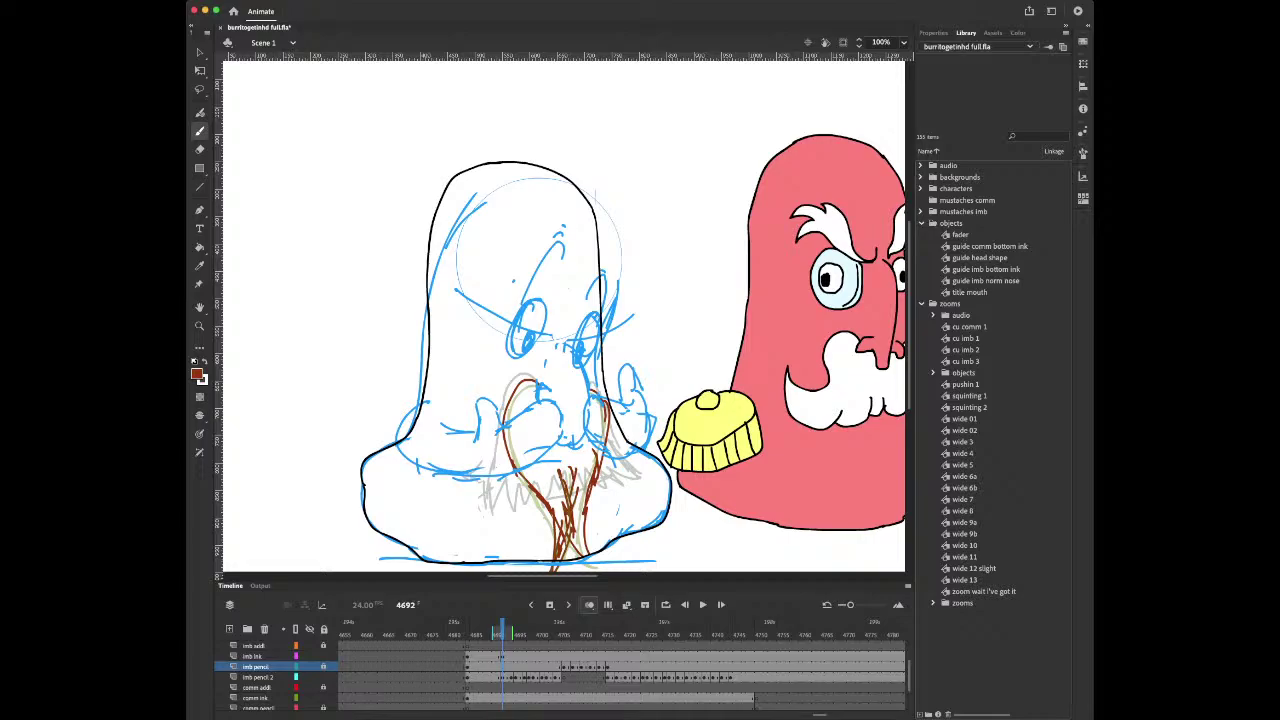
pyautogui.click(253, 656)
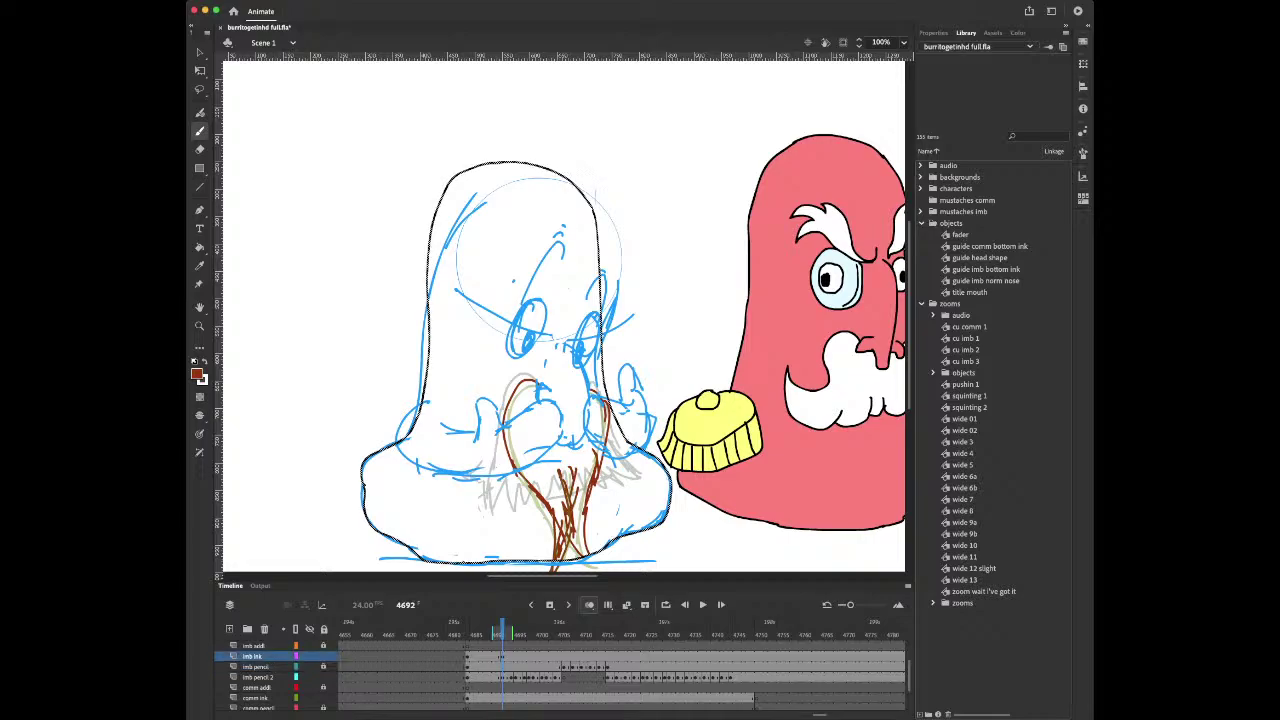
# Check the imb ink body frame by frame back to frame 4685 and forward again to frame 4692
pyautogui.press(',')
pyautogui.press(',')
pyautogui.press(',')
pyautogui.press(',')
pyautogui.press(',')
pyautogui.press(',')
pyautogui.press(',')
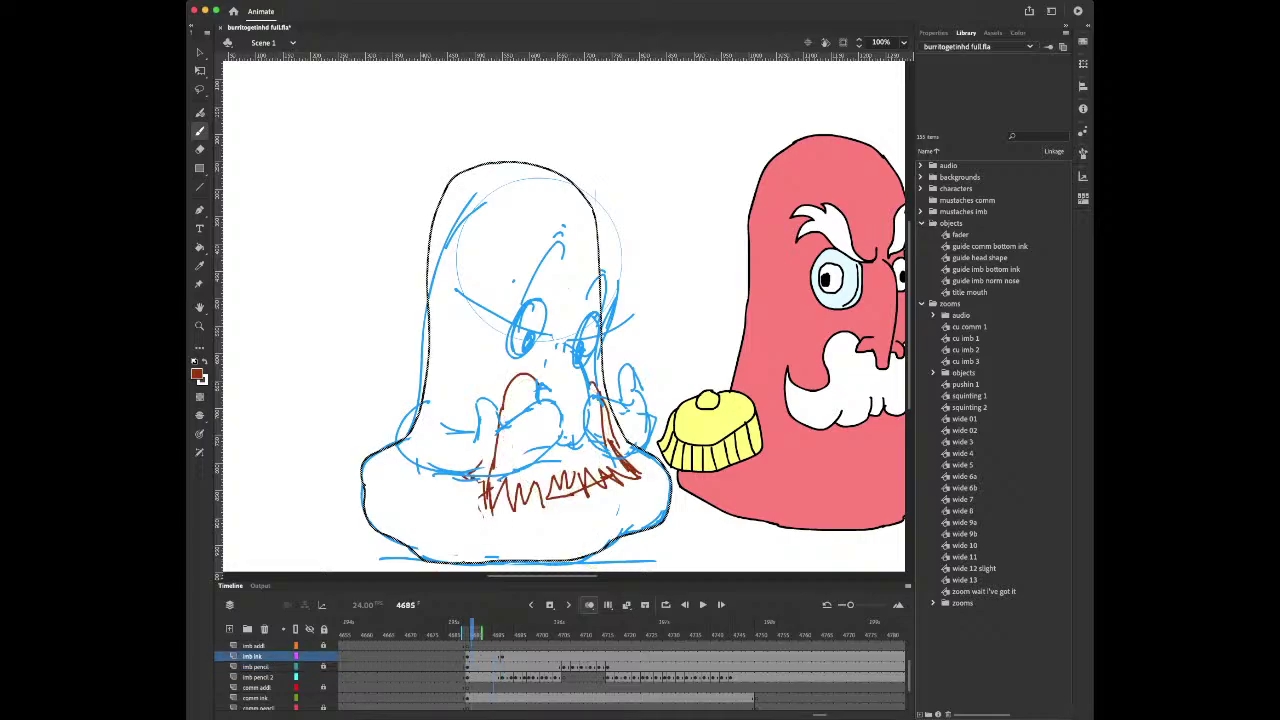
pyautogui.press('.')
pyautogui.press('.')
pyautogui.press('.')
pyautogui.press('.')
pyautogui.press('.')
pyautogui.press('.')
pyautogui.press('.')
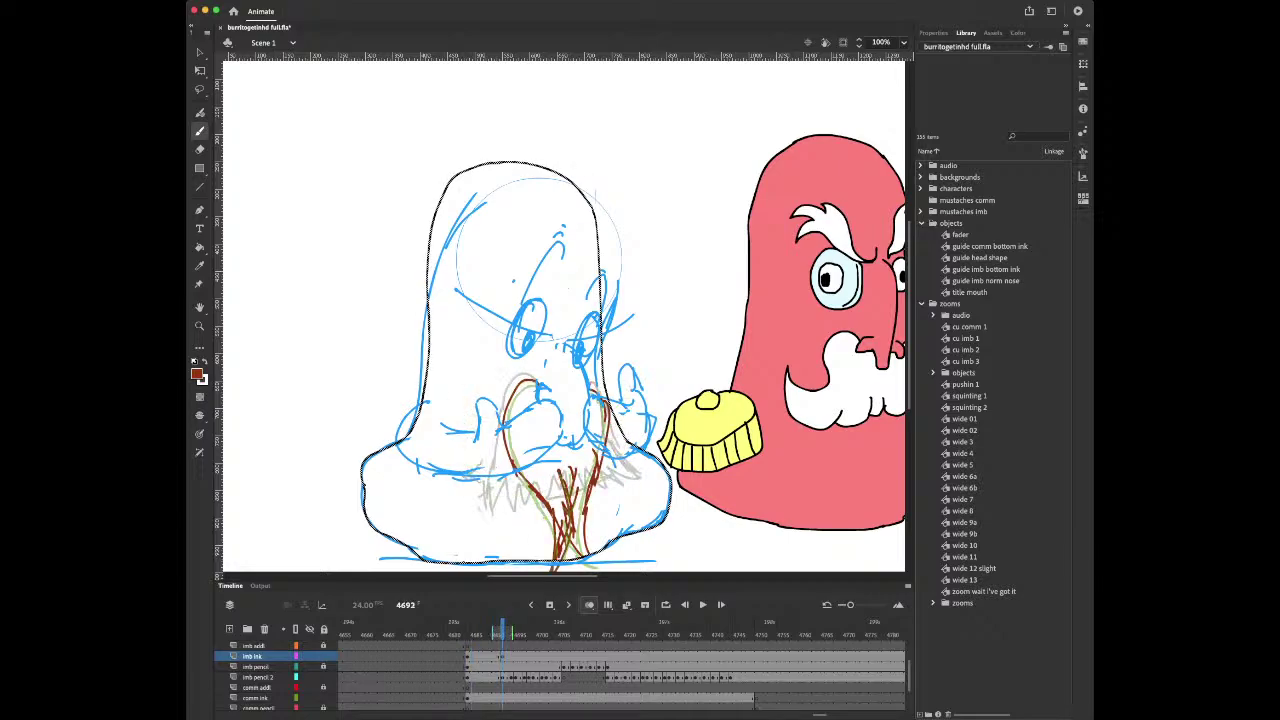
# Lasso and delete the inked head and upper body outline on frame 4692, keeping only the base
pyautogui.press('Escape')
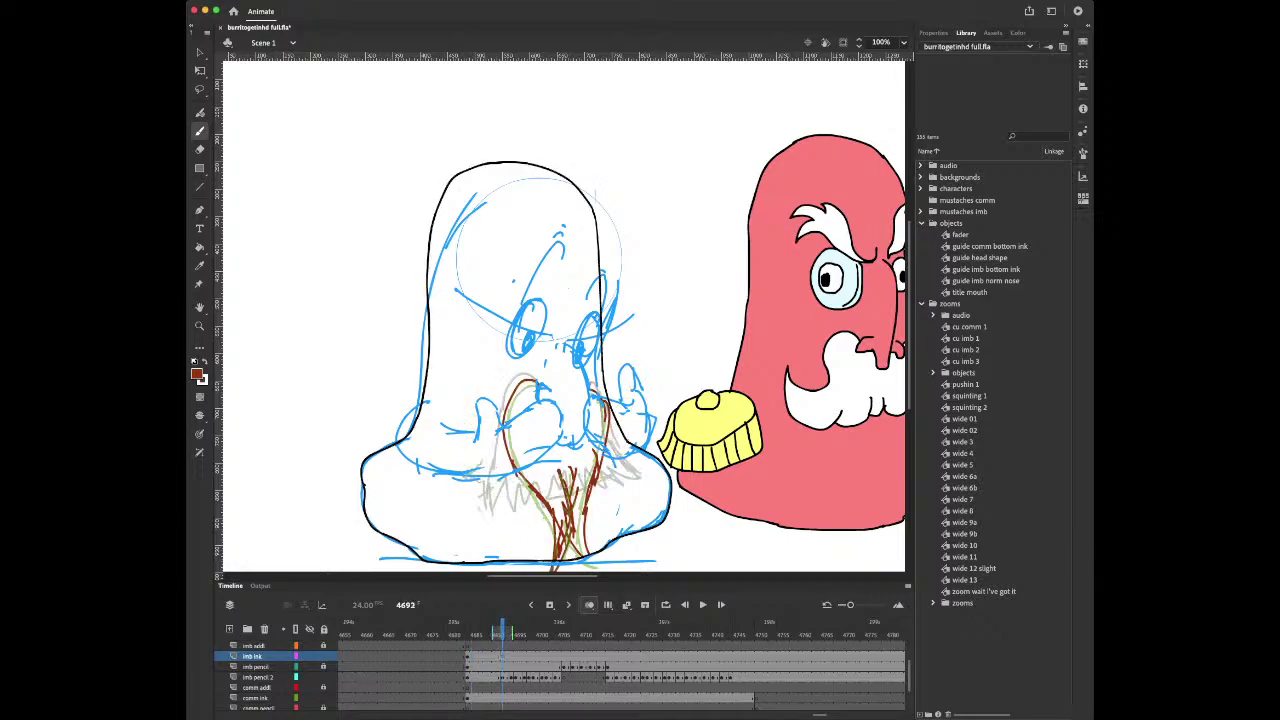
pyautogui.press('v')
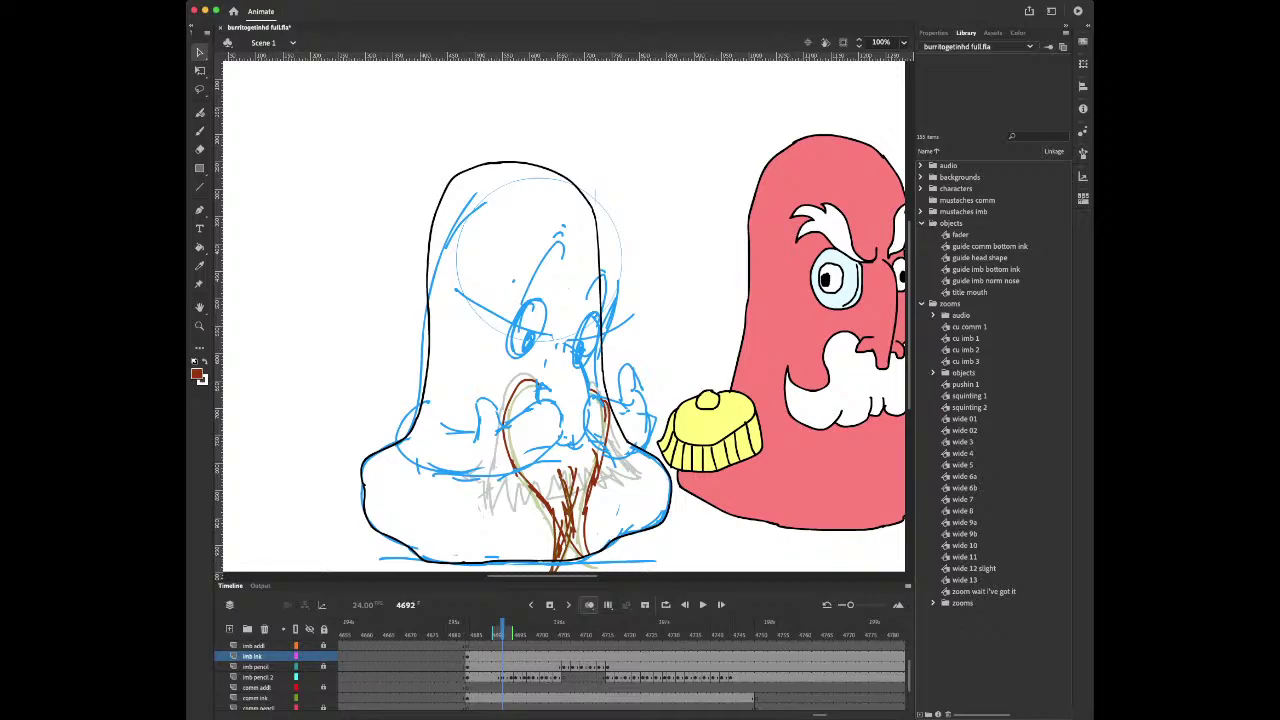
pyautogui.press('l')
pyautogui.moveTo(500, 113); pyautogui.dragTo(375, 406)
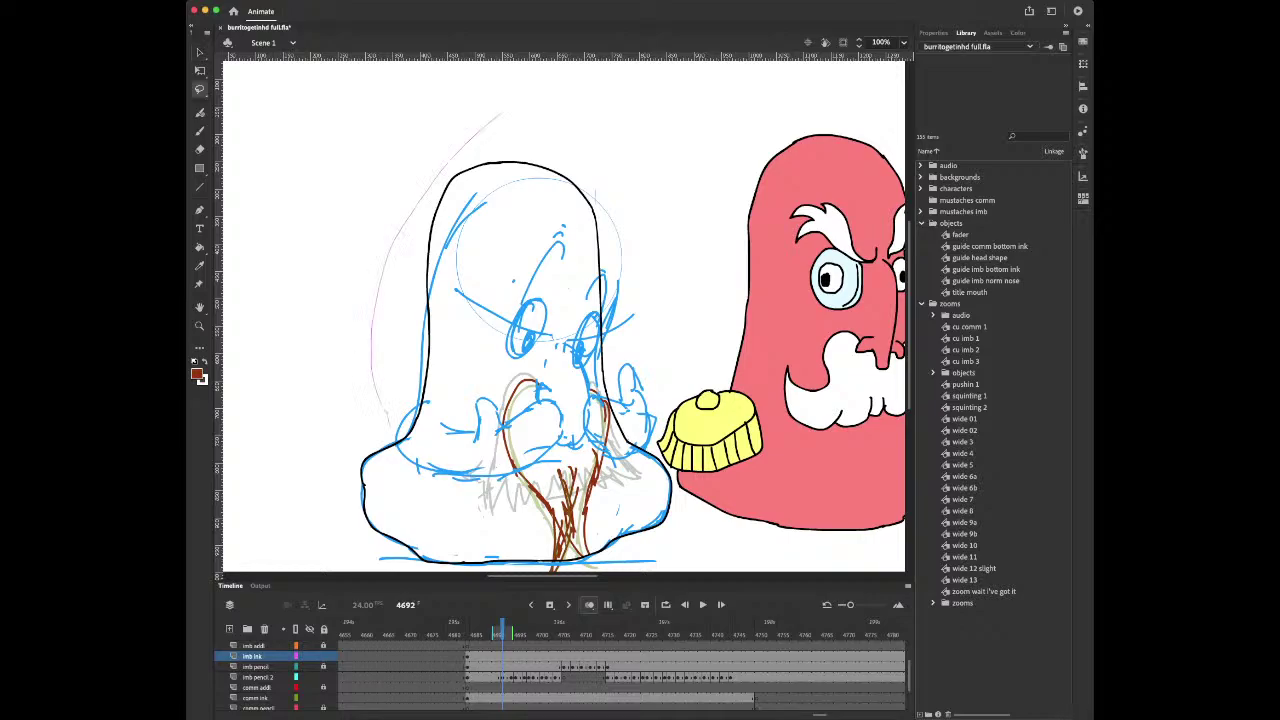
pyautogui.moveTo(446, 475); pyautogui.dragTo(556, 480)
pyautogui.moveTo(620, 455)
pyautogui.mouseDown()
pyautogui.moveTo(645, 235)
pyautogui.moveTo(470, 135)
pyautogui.mouseUp()
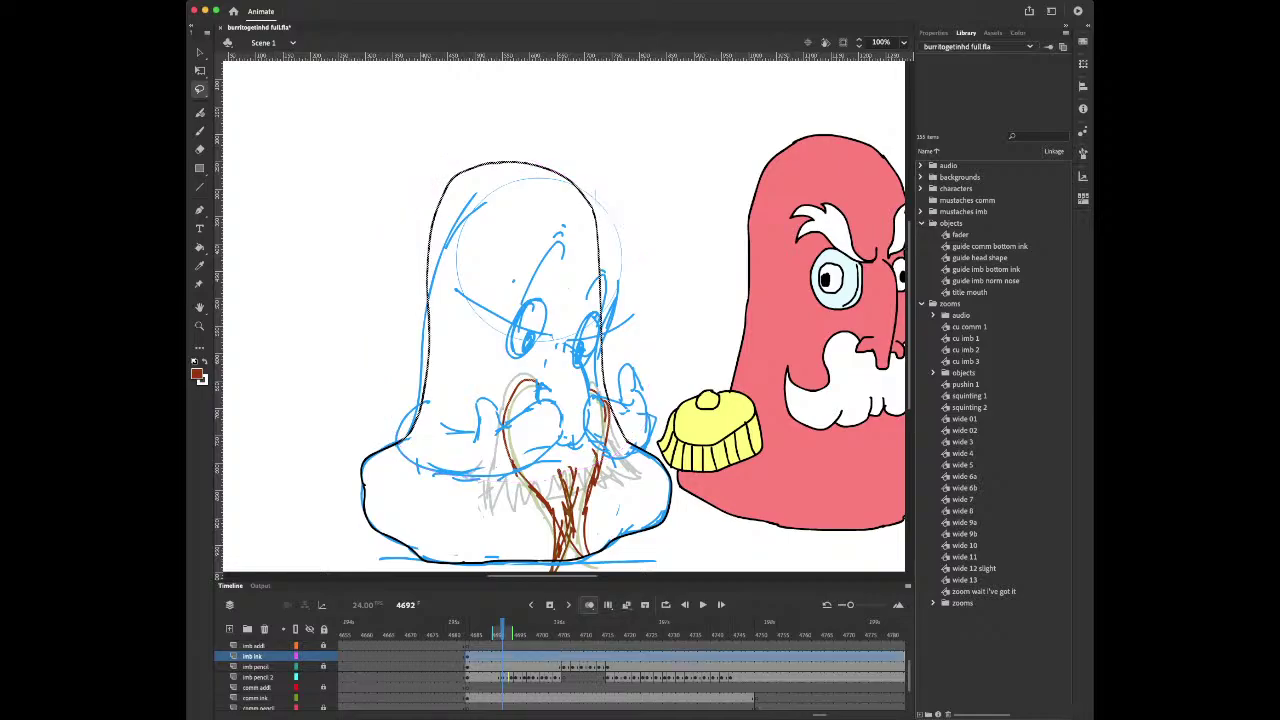
pyautogui.press('Delete')
# Erase the excess end of the inked base outline below the raised hand and switch to the Brush tool
pyautogui.press('v')
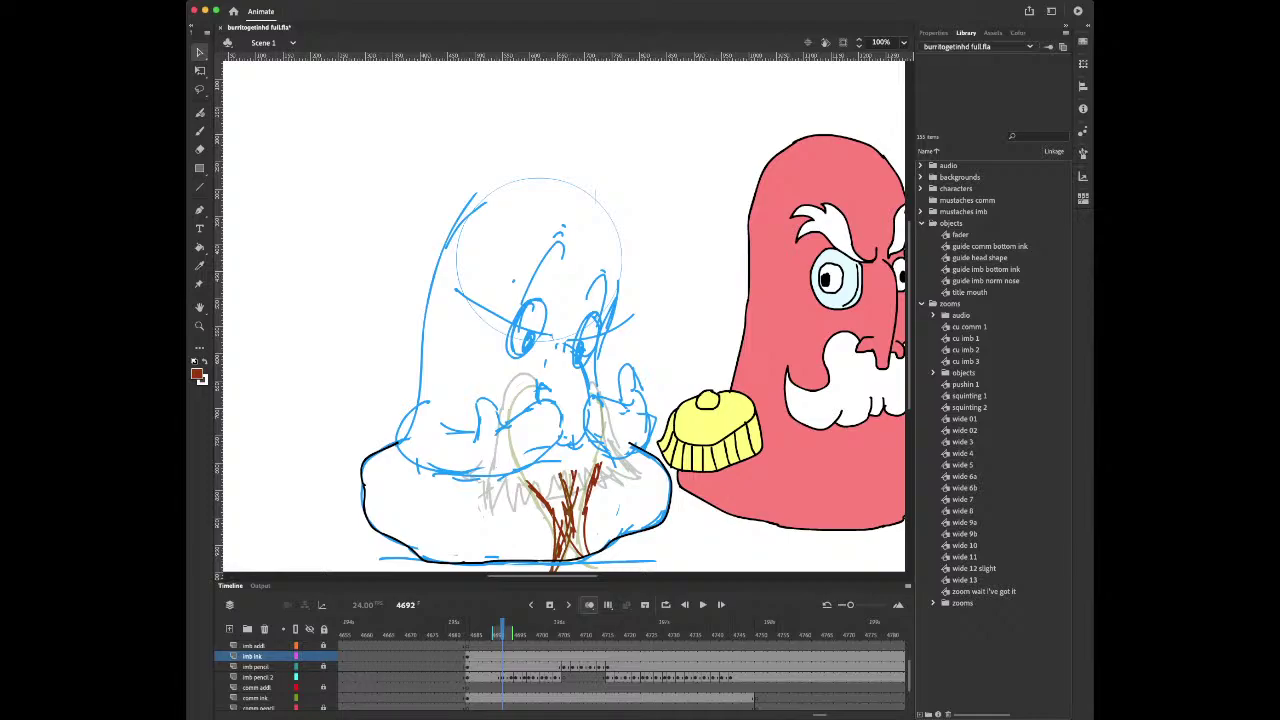
pyautogui.press('e')
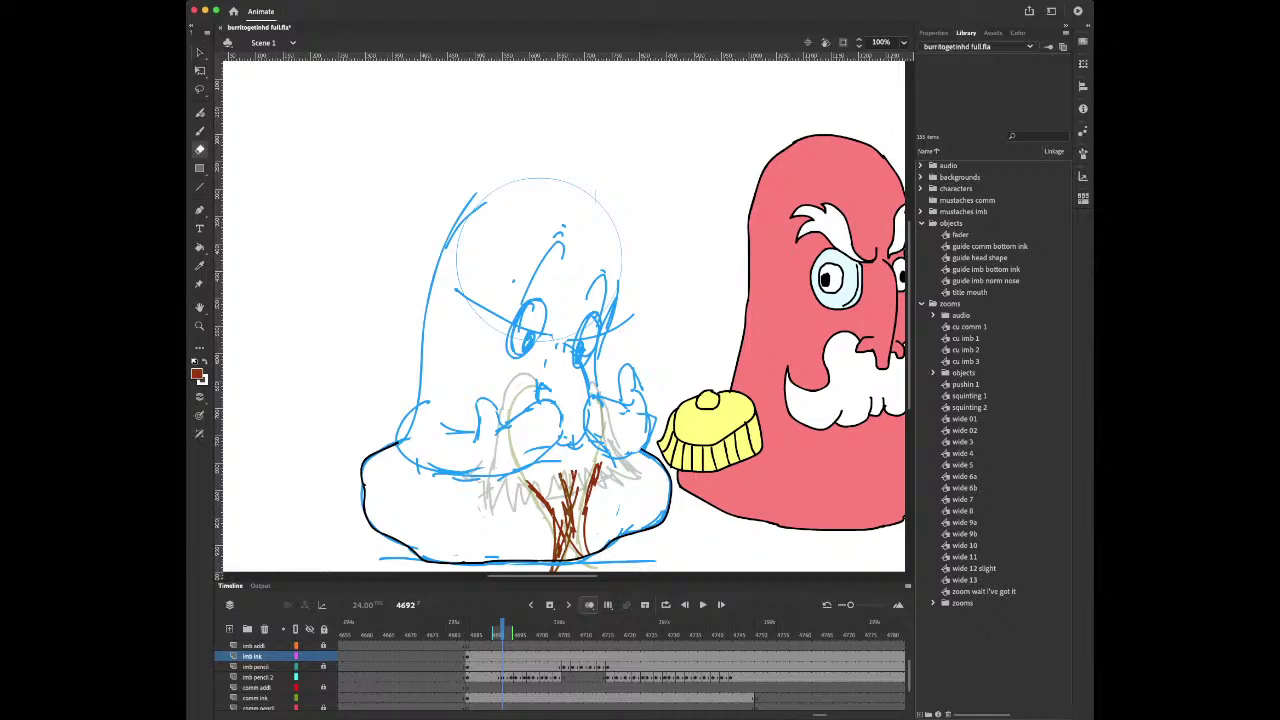
pyautogui.press('b')
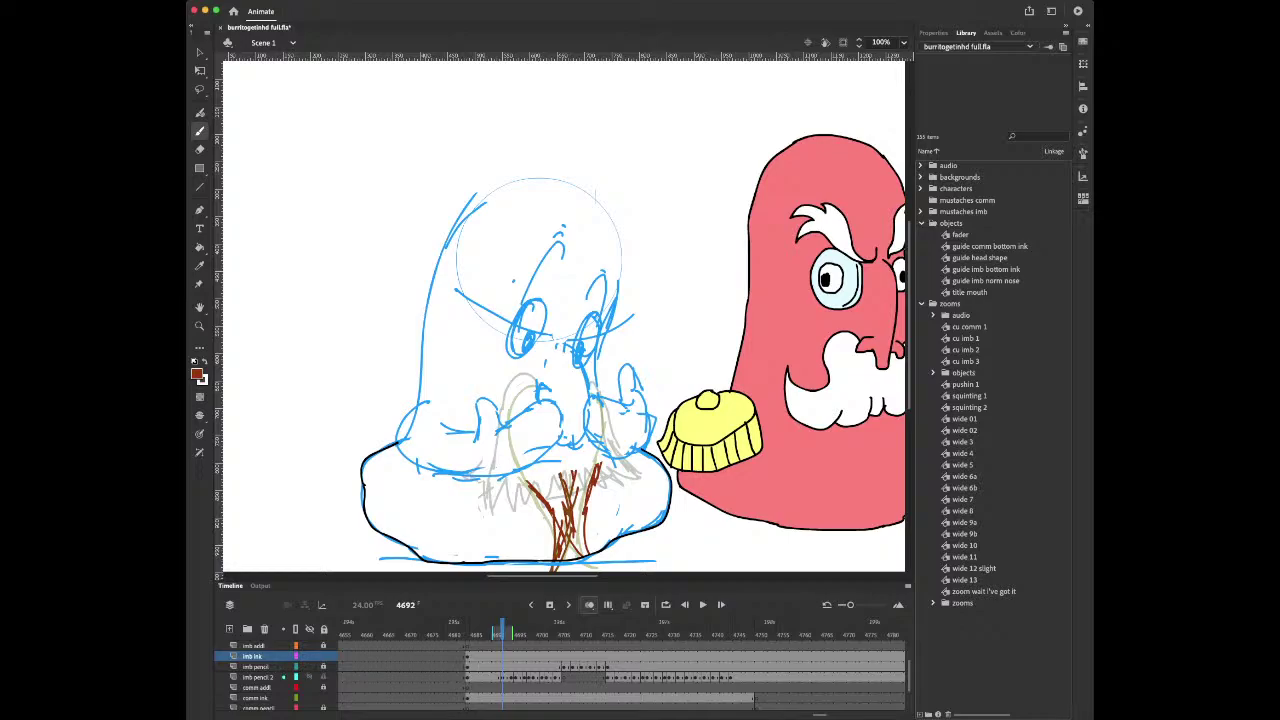
# Undo the deletion that also cut the mustache sketch and lock the imb pencil 2 layer
pyautogui.click(323, 677)
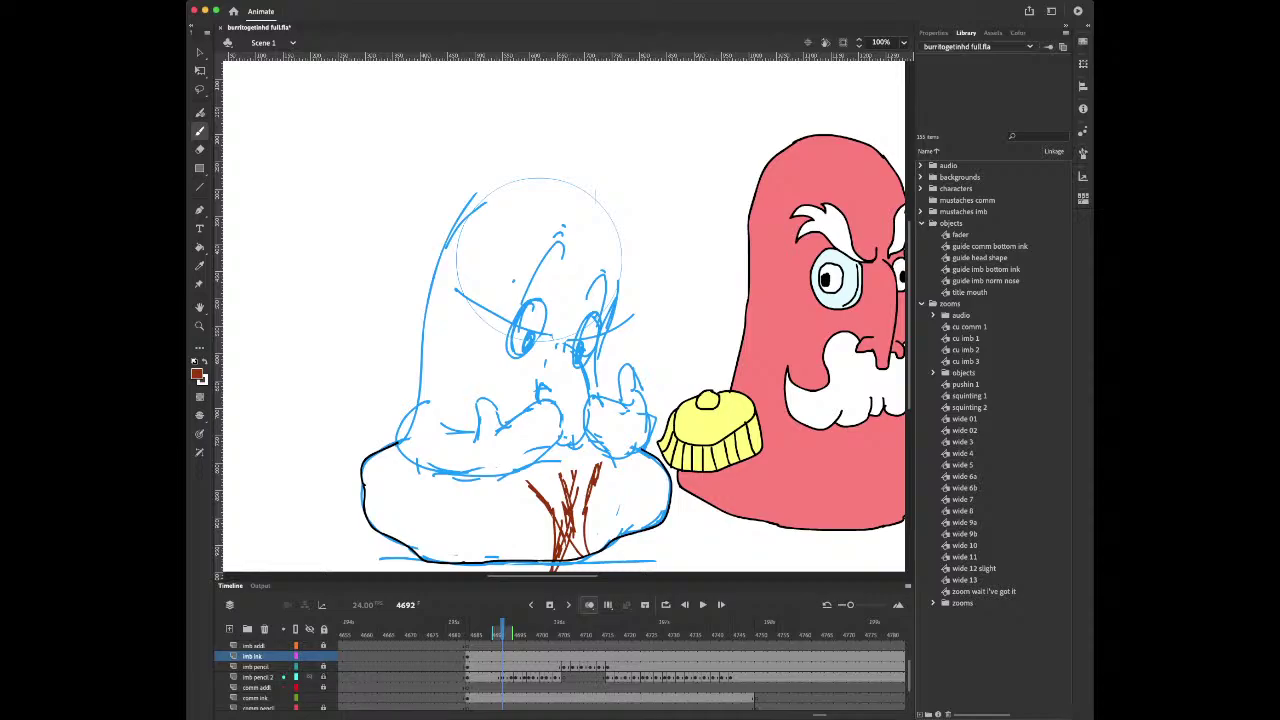
pyautogui.click(323, 667)
pyautogui.click(323, 667)
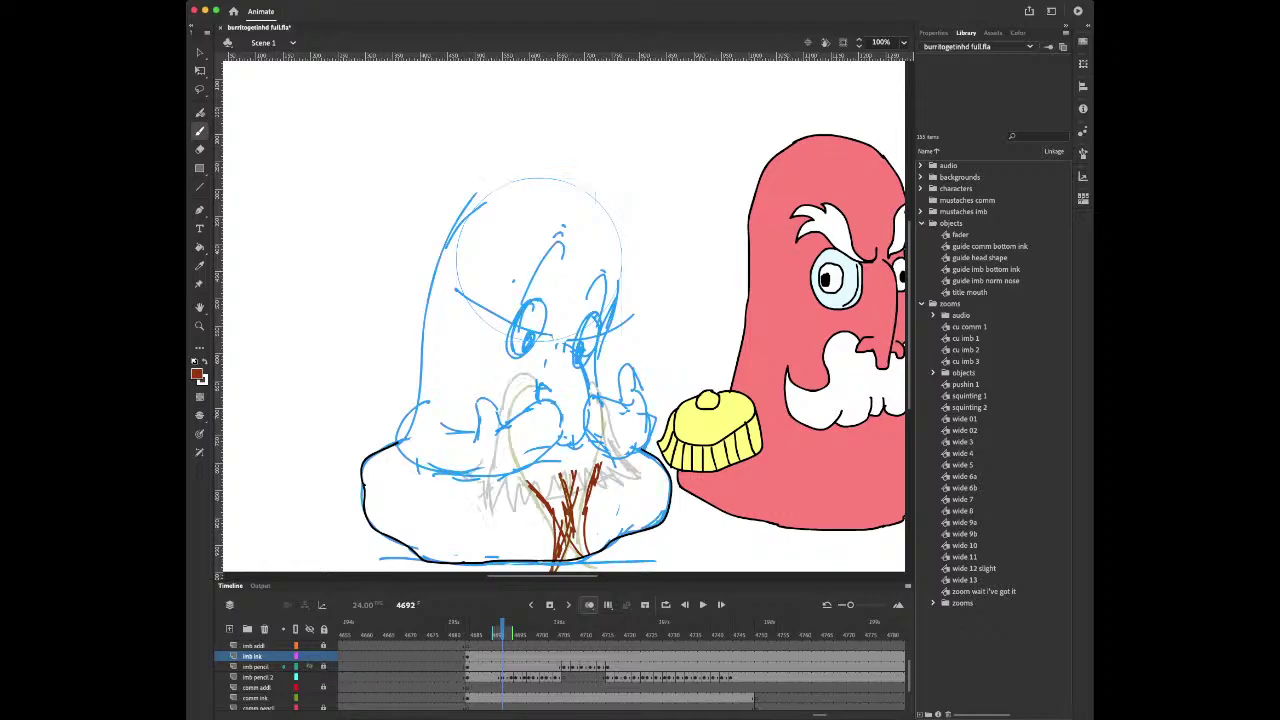
pyautogui.press('super+z')
pyautogui.press('super+z')
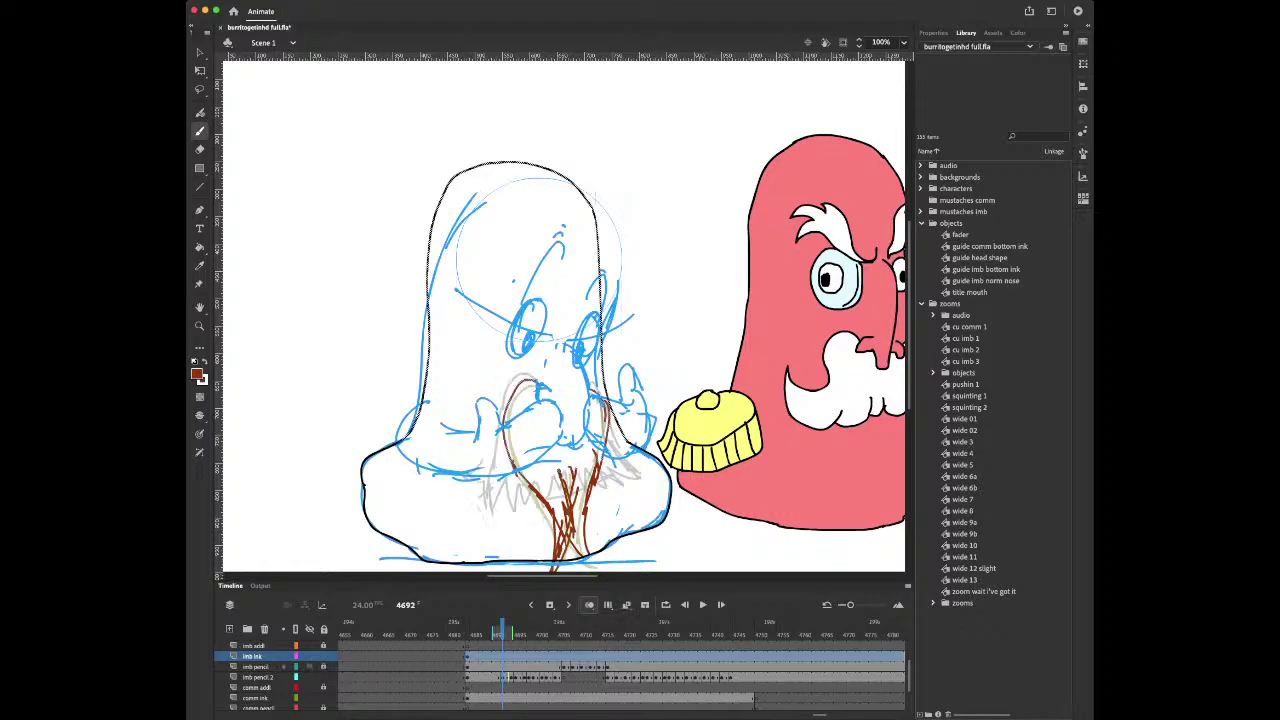
pyautogui.click(323, 677)
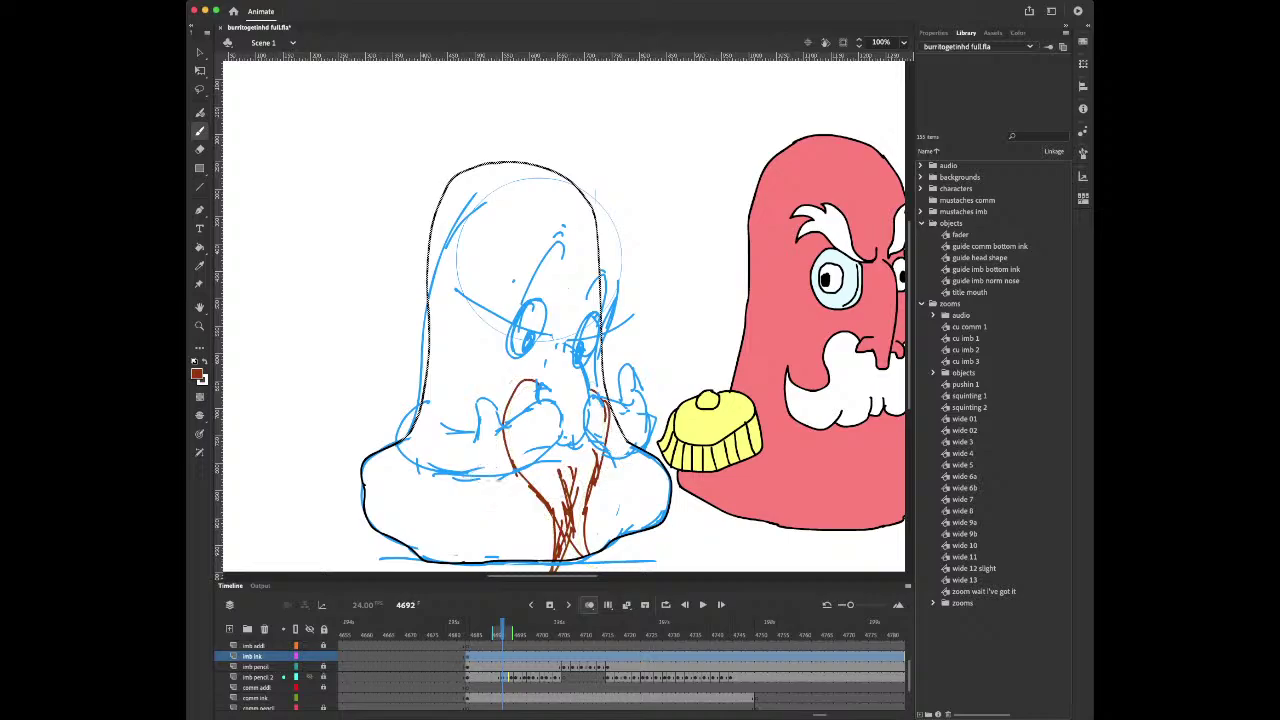
# Lasso and delete the inked head and upper body outline on the imb ink layer at frame 4692
pyautogui.press('l')
pyautogui.moveTo(447, 145)
pyautogui.mouseDown()
pyautogui.moveTo(383, 330)
pyautogui.moveTo(410, 412)
pyautogui.moveTo(466, 468)
pyautogui.moveTo(592, 450)
pyautogui.moveTo(634, 392)
pyautogui.moveTo(612, 170)
pyautogui.moveTo(414, 150)
pyautogui.moveTo(415, 190)
pyautogui.mouseUp()
pyautogui.press('Delete')
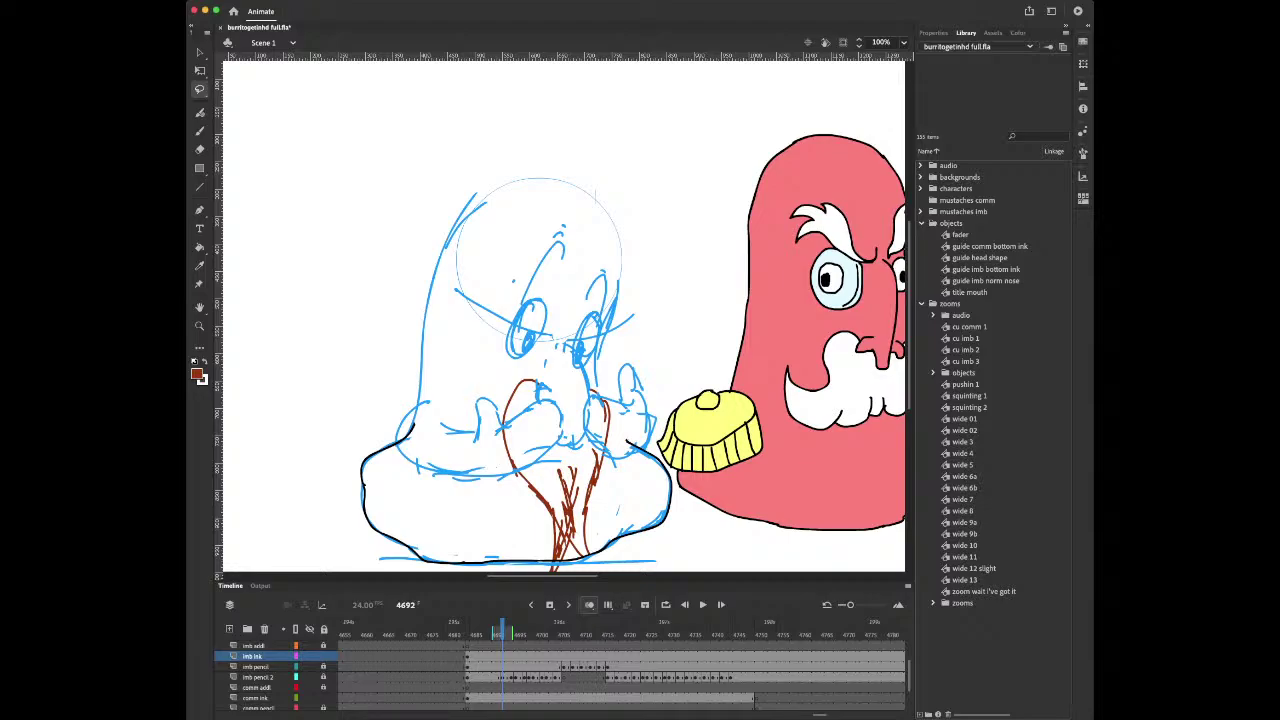
# Set the brush fill color to black and go to the imb addl layer's keyframe at frame 4684
pyautogui.press('super+Tab')
pyautogui.press('super+Tab')
pyautogui.press('super+Tab')
pyautogui.press('b')
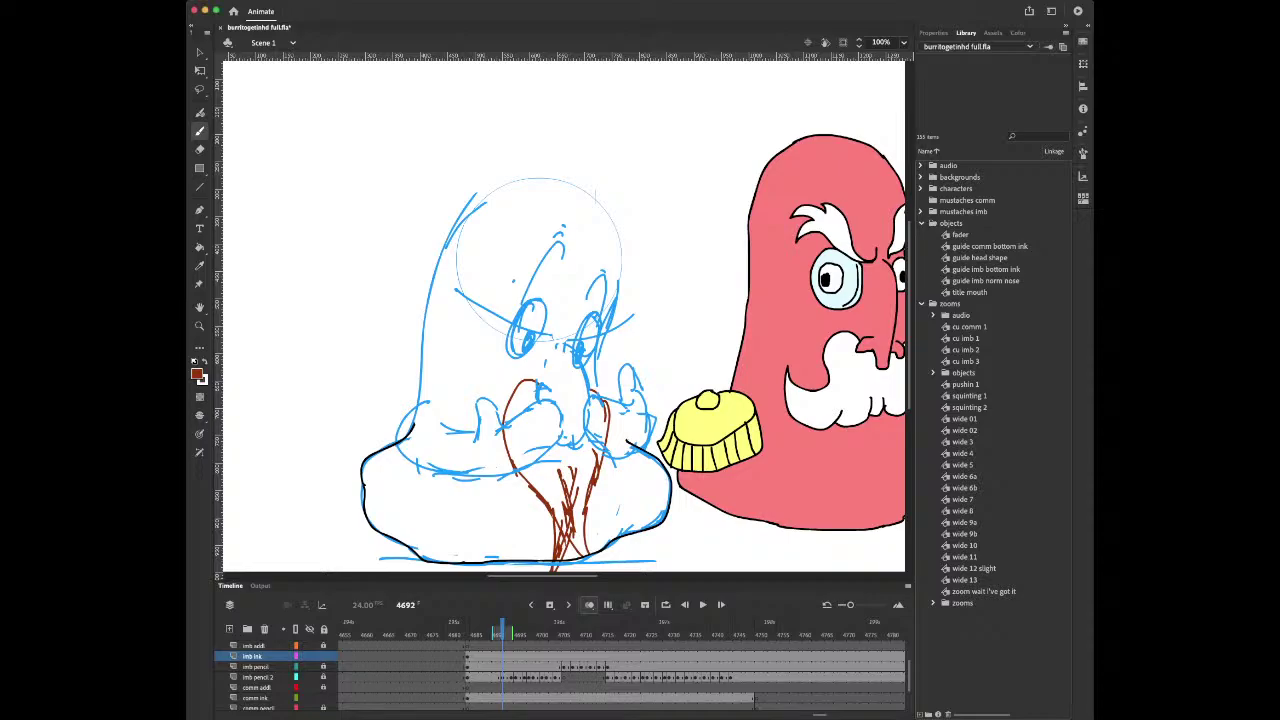
pyautogui.press('x')
pyautogui.press('x')
pyautogui.click(254, 646)
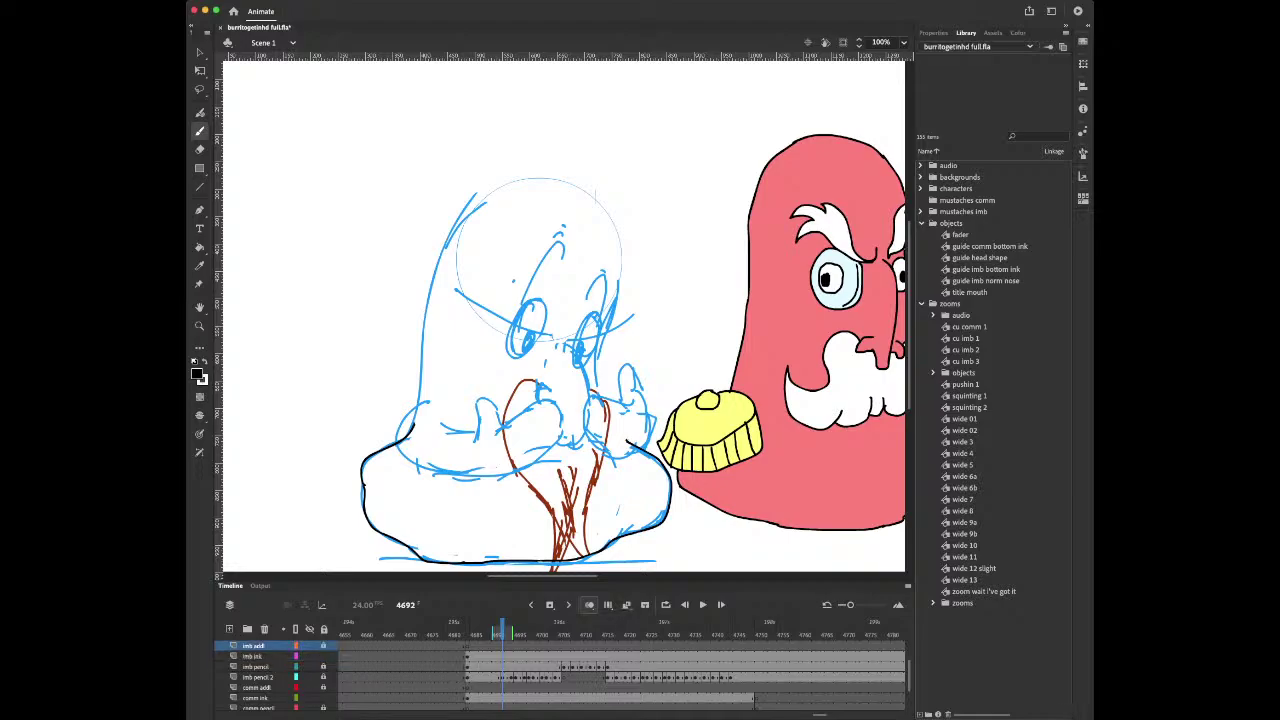
pyautogui.hotkey('alt', ',')
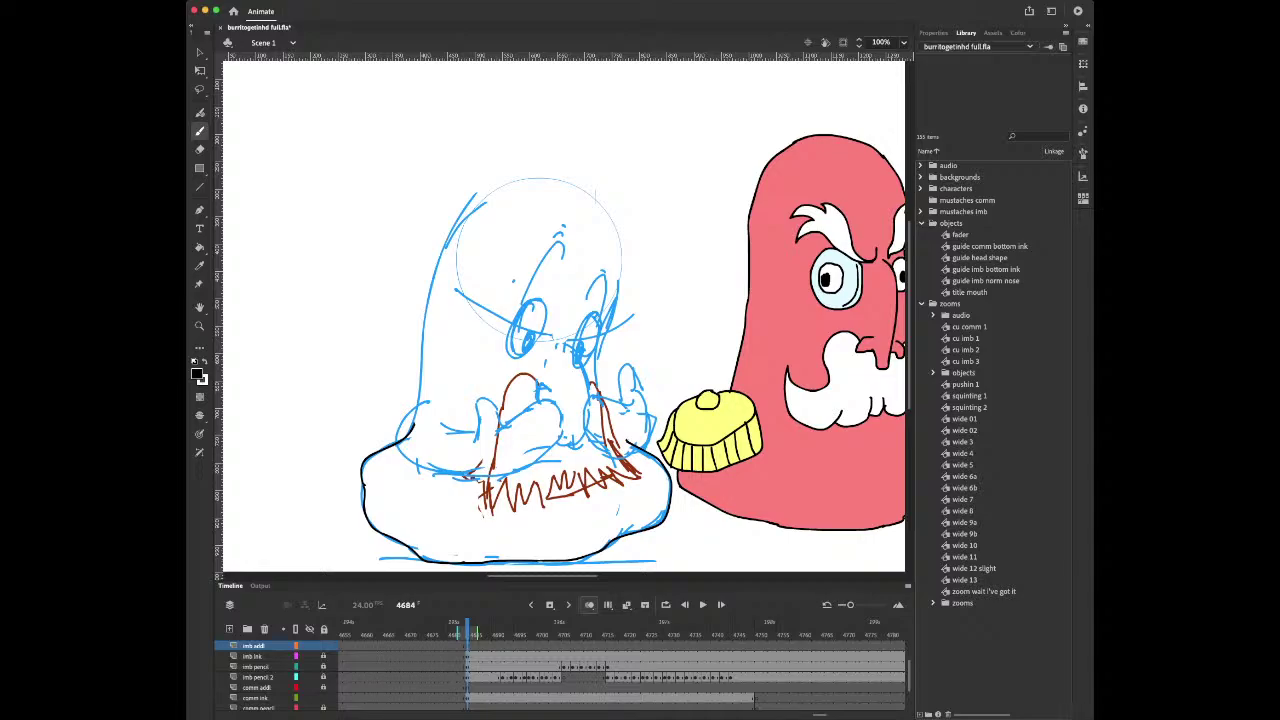
pyautogui.press('e')
pyautogui.moveTo(414, 425); pyautogui.dragTo(401, 442)
pyautogui.press('super+z')
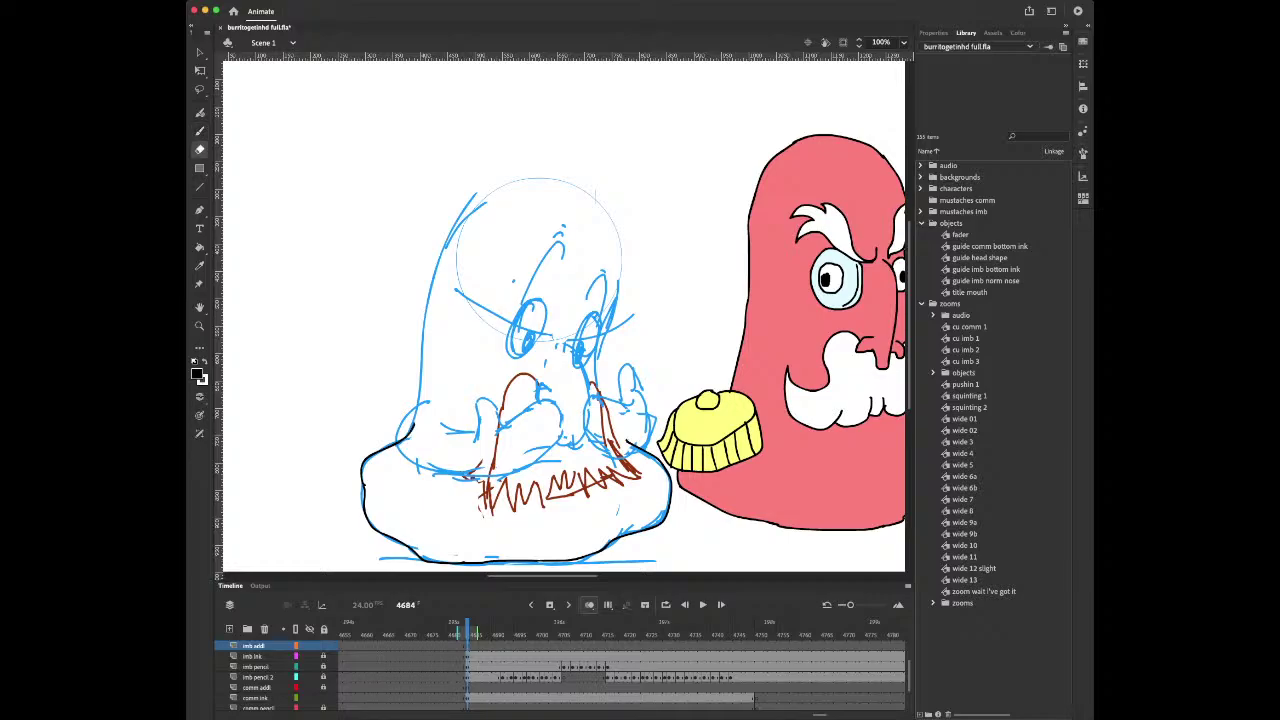
# Unlock the imb ink layer at frame 4684 and erase the excess upper end of the base outline inside the left arm
pyautogui.press('b')
pyautogui.click(480, 667)
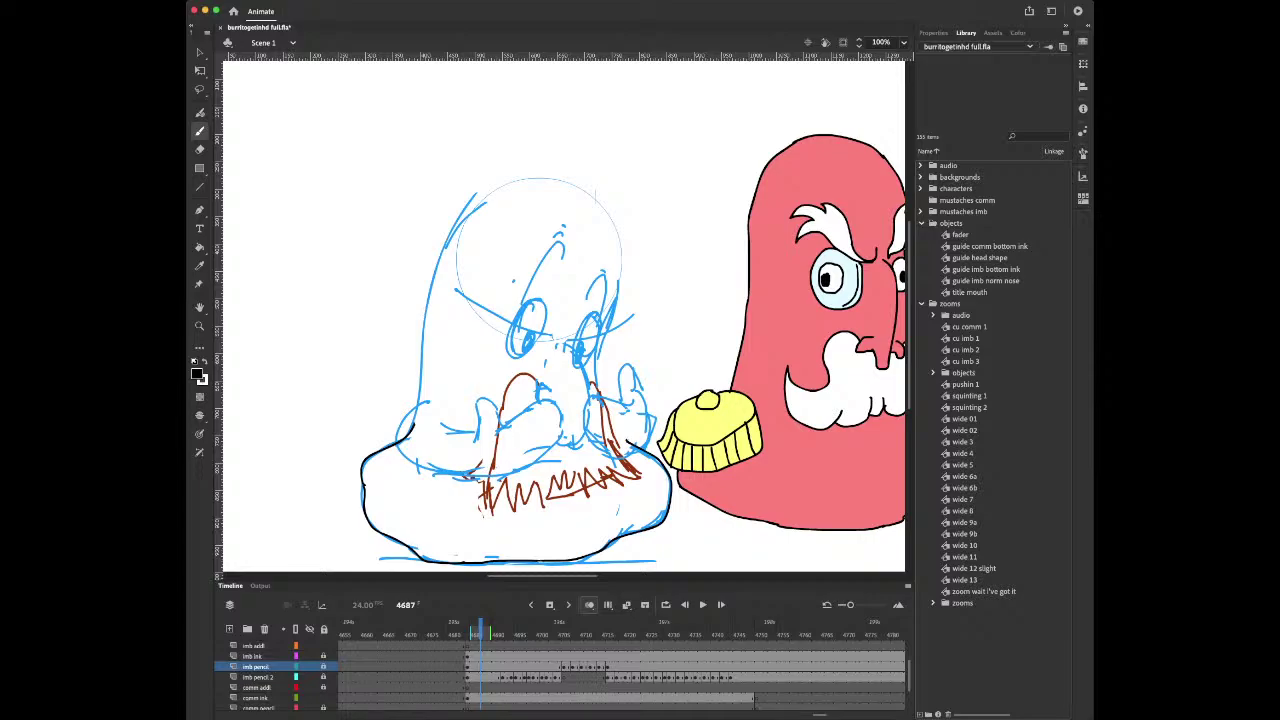
pyautogui.click(467, 657)
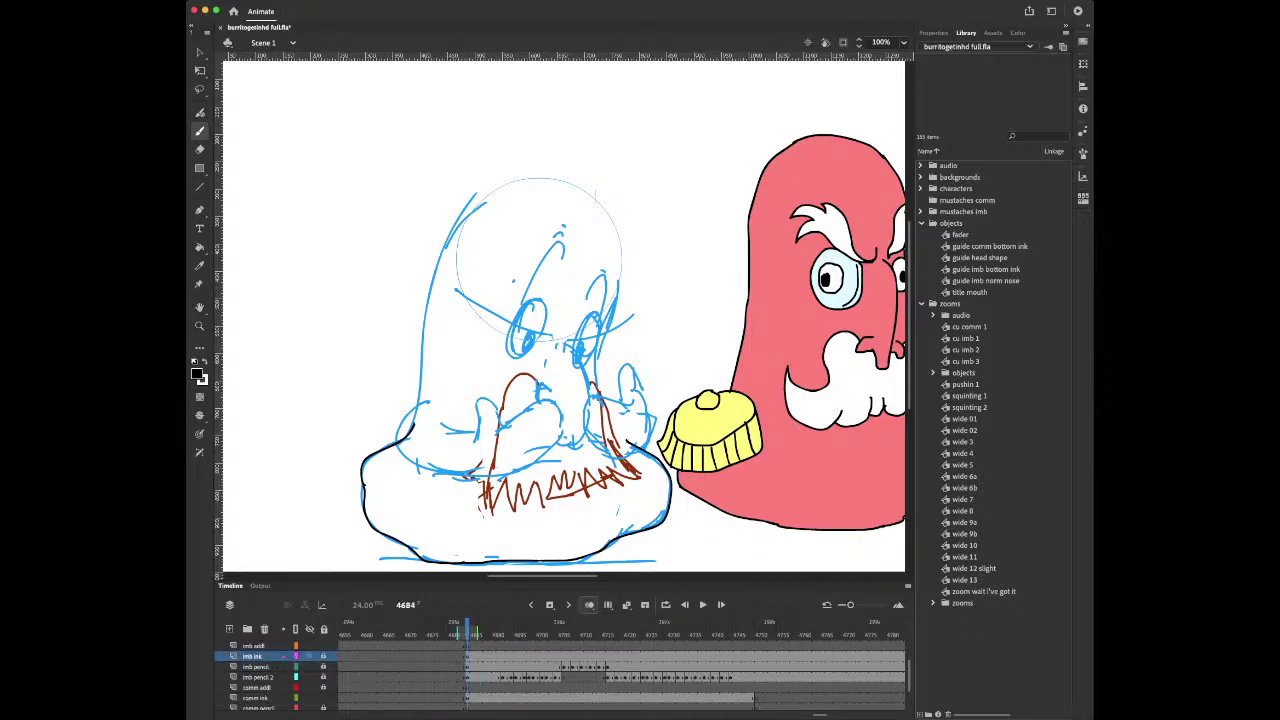
pyautogui.press('super+b')
pyautogui.press('e')
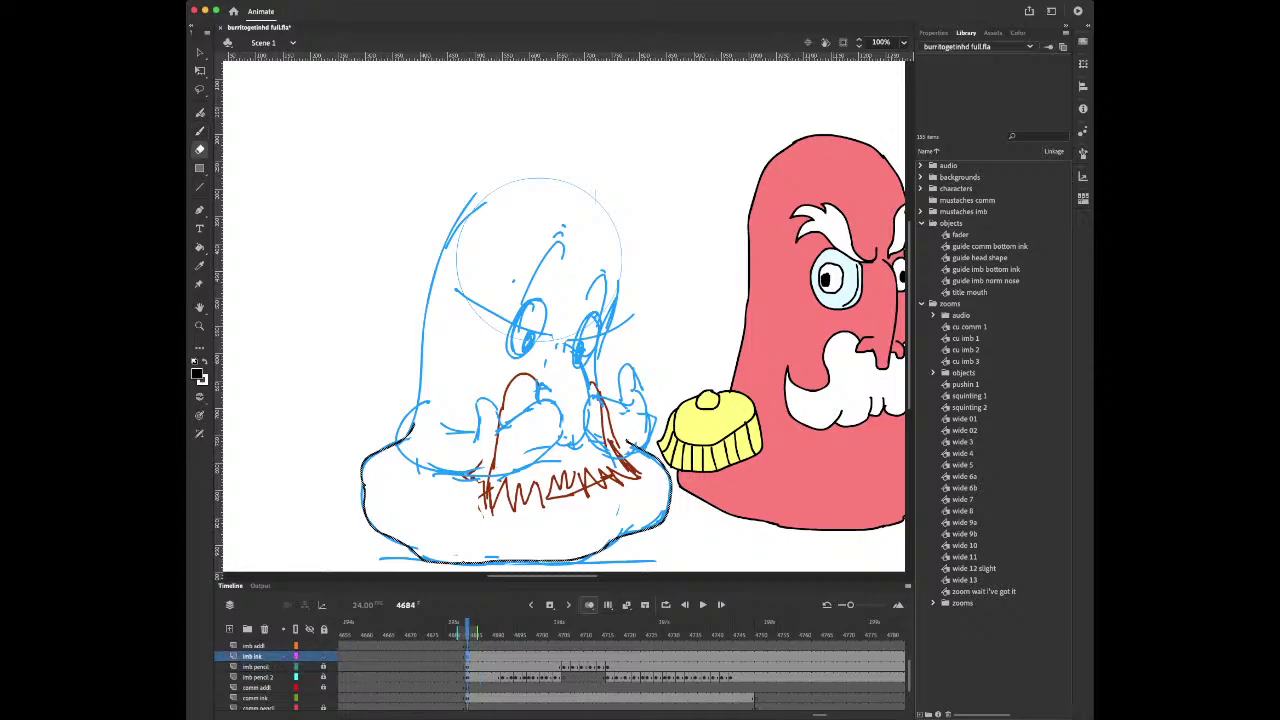
pyautogui.press('Escape')
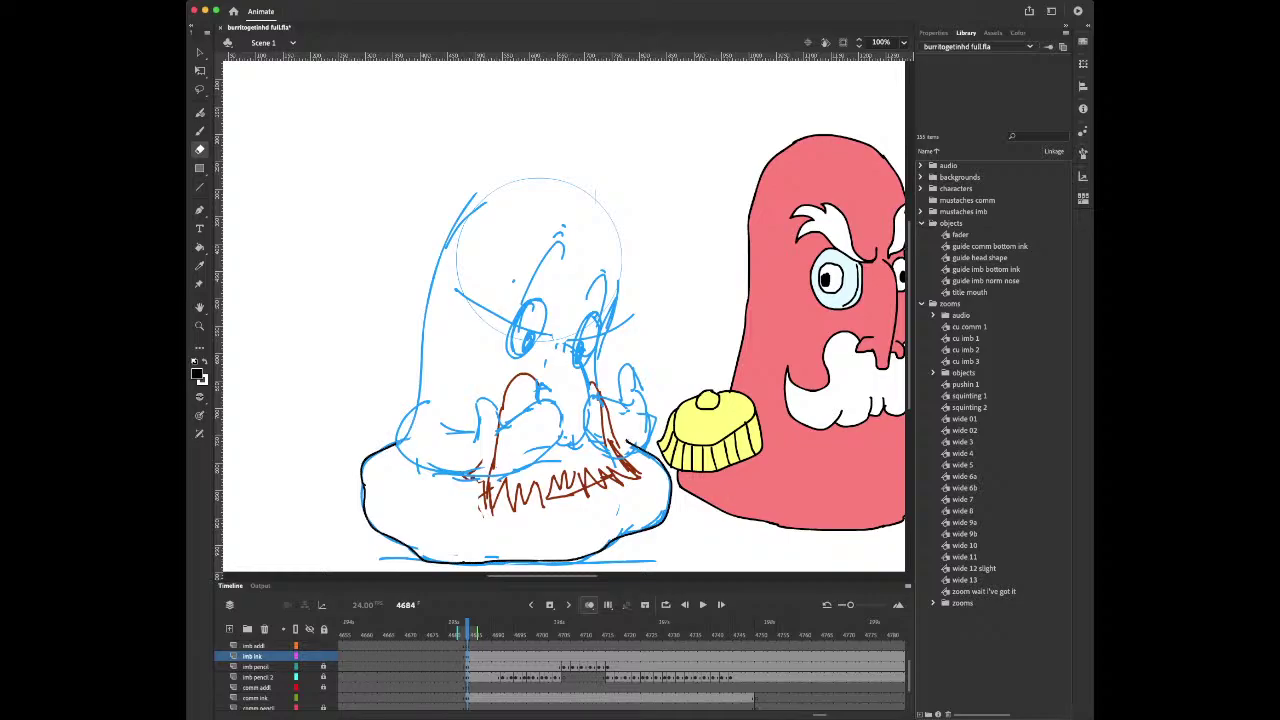
# Ink the left arm's shoulder curve and the thumb and fingers of its hand over the blue sketch
pyautogui.press('b')
pyautogui.moveTo(414, 406); pyautogui.dragTo(395, 440)
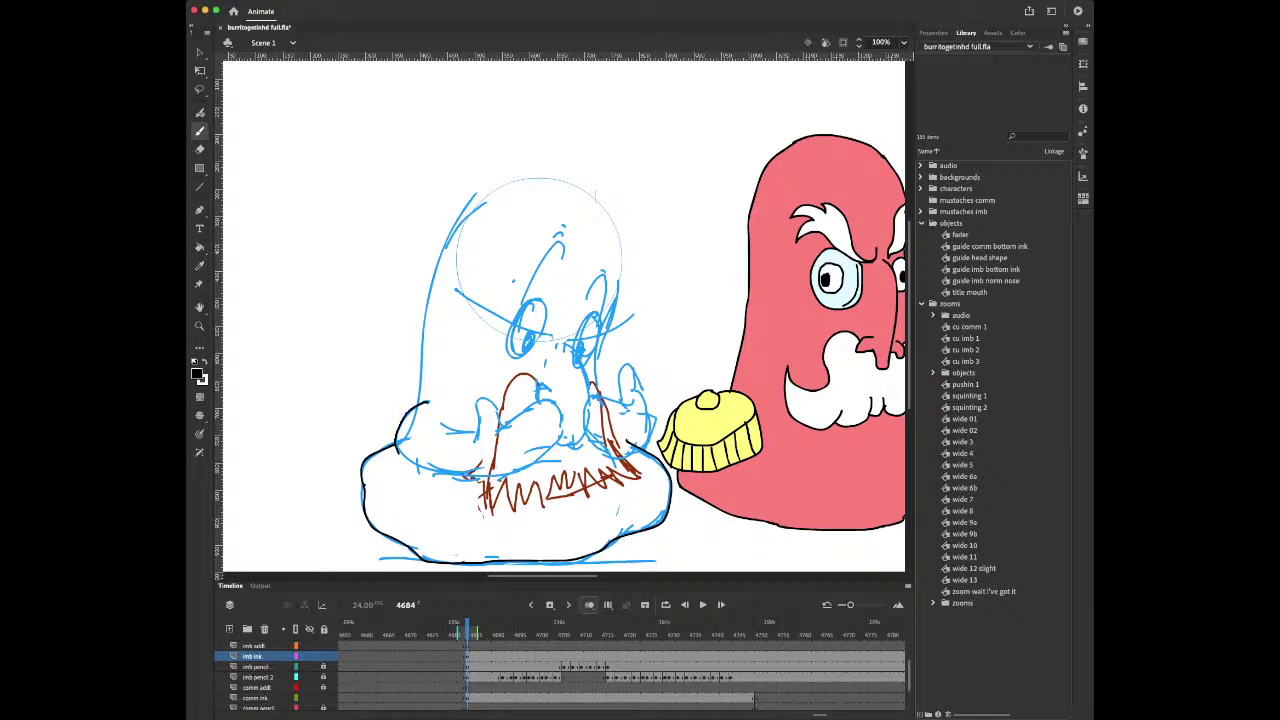
pyautogui.moveTo(478, 440); pyautogui.dragTo(476, 403)
pyautogui.moveTo(501, 427); pyautogui.dragTo(521, 414)
pyautogui.moveTo(540, 402); pyautogui.dragTo(551, 392)
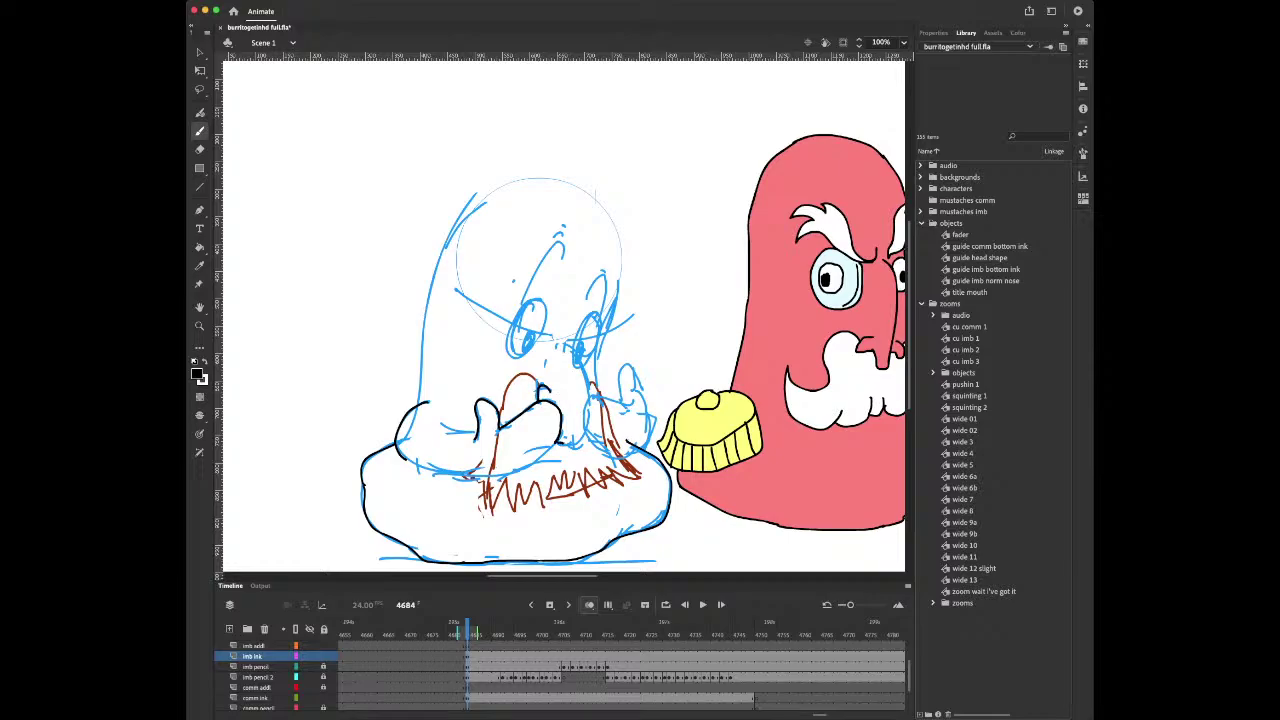
# Ink the short chest line between the hands and the outline of the raised right hand with its upright thumb
pyautogui.moveTo(561, 443)
pyautogui.mouseDown()
pyautogui.moveTo(578, 443)
pyautogui.moveTo(594, 399)
pyautogui.moveTo(586, 434)
pyautogui.moveTo(604, 455)
pyautogui.moveTo(641, 449)
pyautogui.moveTo(632, 368)
pyautogui.moveTo(618, 388)
pyautogui.mouseUp()
pyautogui.press('e')
pyautogui.press('b')
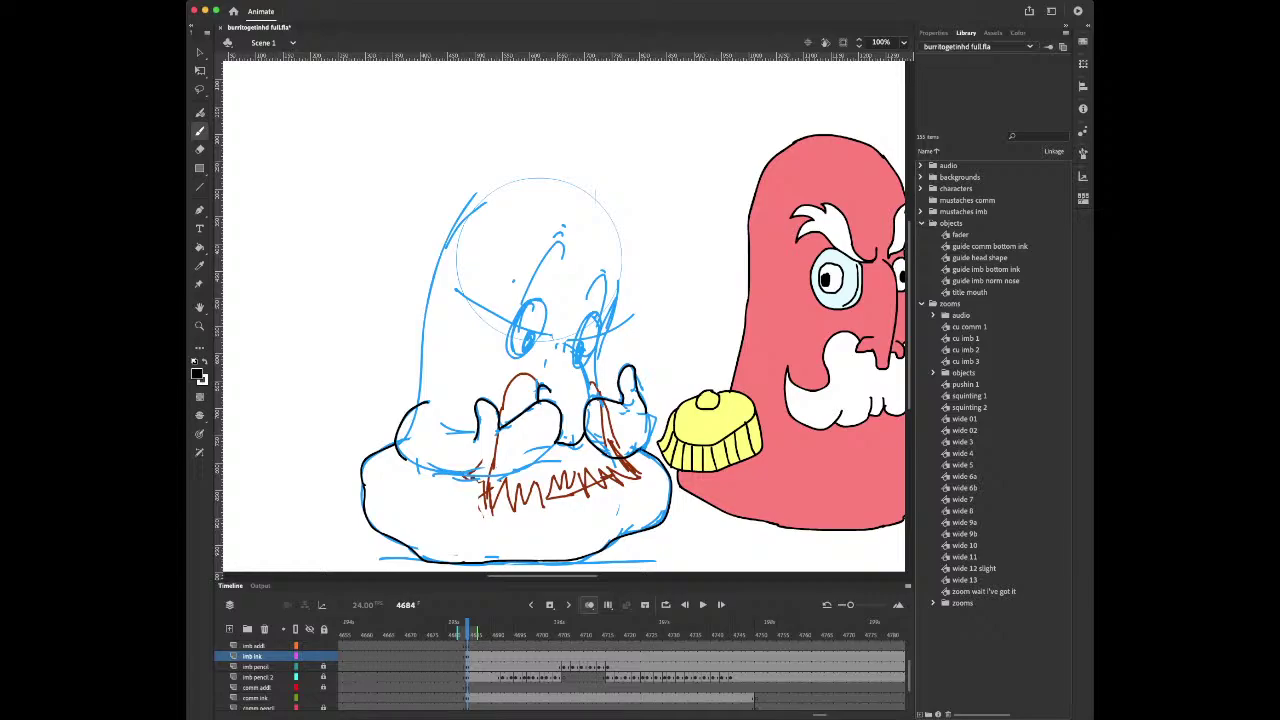
pyautogui.moveTo(646, 441); pyautogui.dragTo(646, 409)
# Clean up and complete the left arm's underside outline, and ink the short line inside the arm at the wrist
pyautogui.press('e')
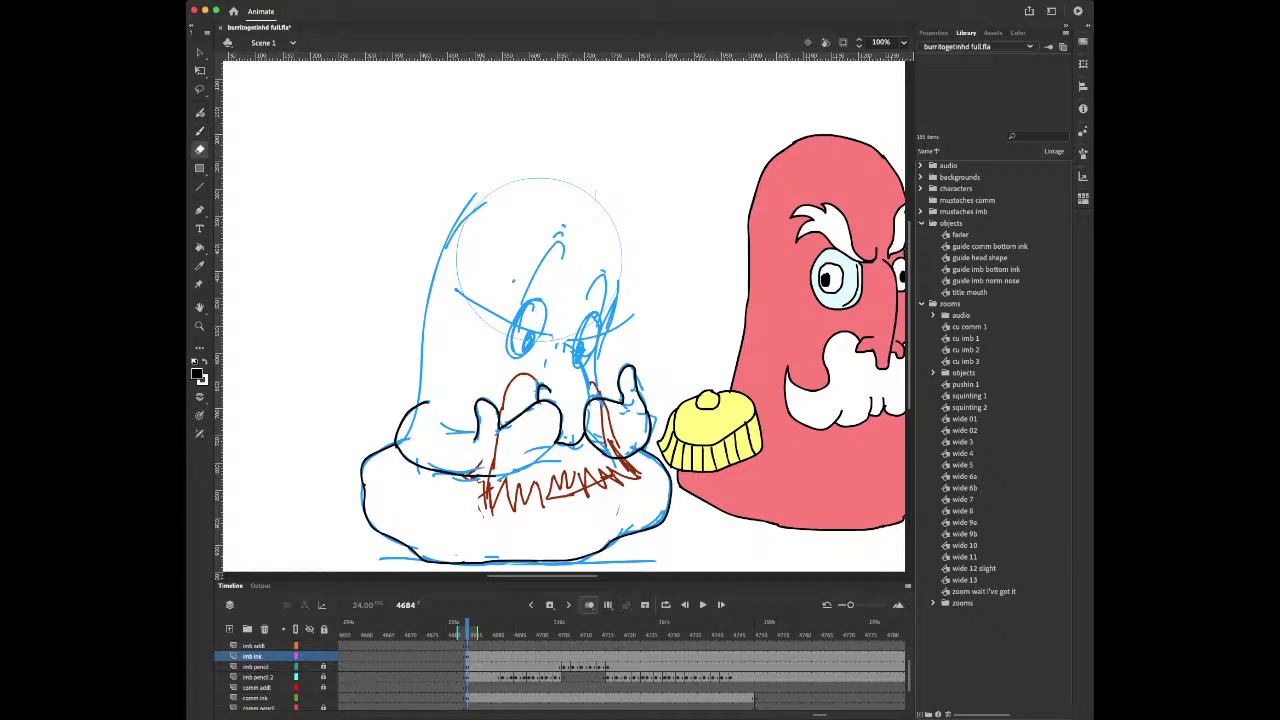
pyautogui.click(486, 476)
pyautogui.click(432, 469)
pyautogui.press('b')
pyautogui.moveTo(398, 452)
pyautogui.mouseDown()
pyautogui.moveTo(496, 477)
pyautogui.moveTo(554, 446)
pyautogui.mouseUp()
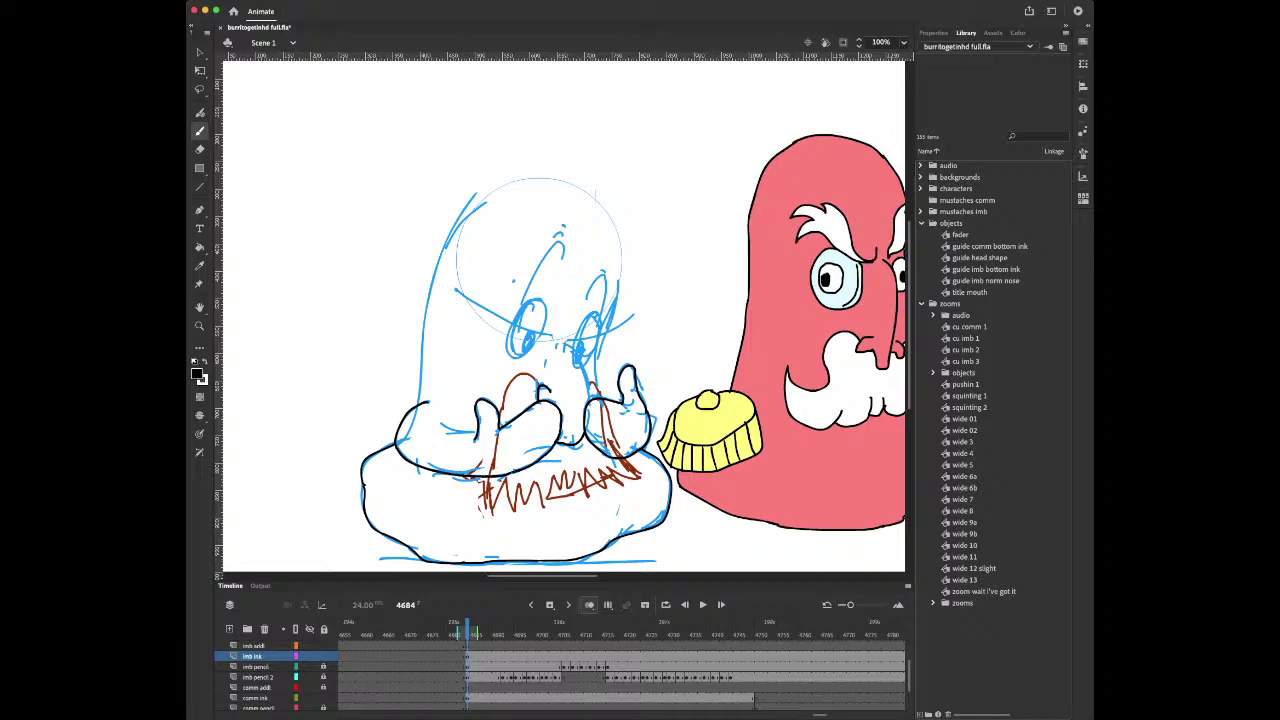
pyautogui.moveTo(441, 423); pyautogui.dragTo(475, 436)
# Paste the inked artwork in place on the imb addl layer at frame 4686
pyautogui.press('.')
pyautogui.press('.')
pyautogui.press('.')
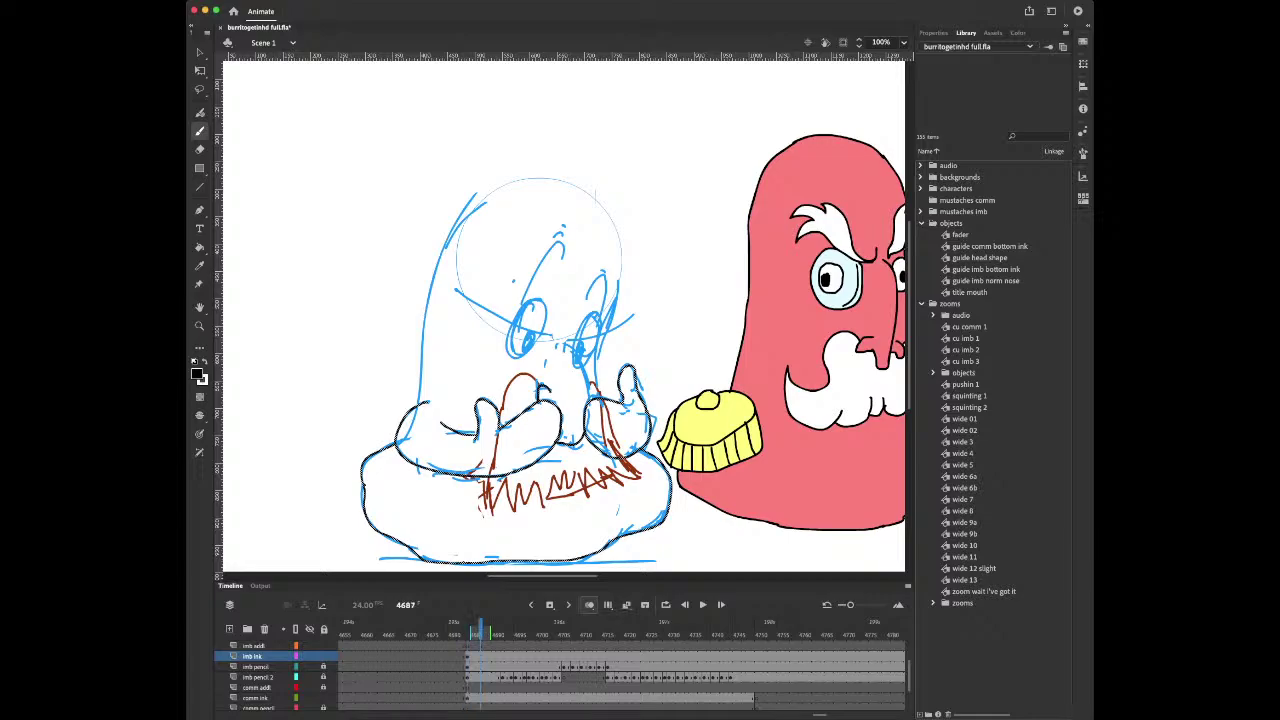
pyautogui.press(',')
pyautogui.click(254, 646)
pyautogui.press('super+shift+v')
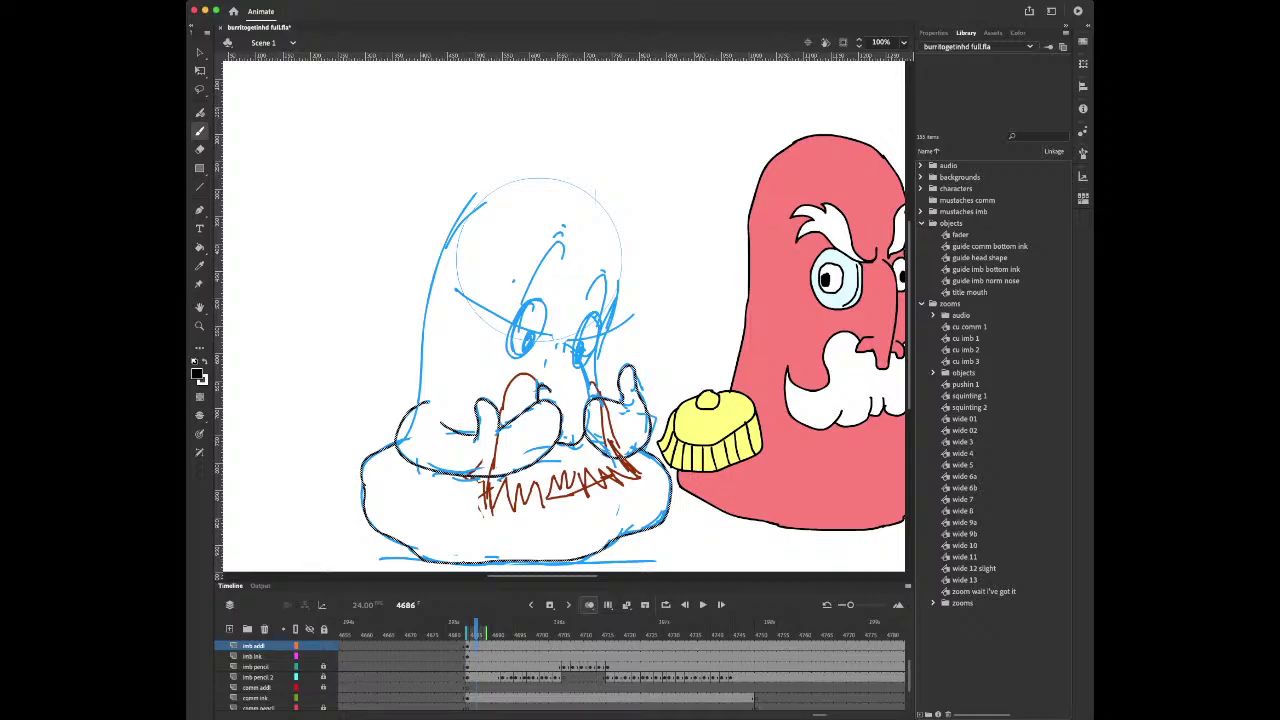
# Leave only the inked arms and hands on the imb addl layer, without the base outline, and hide the imb ink layer
pyautogui.press('v')
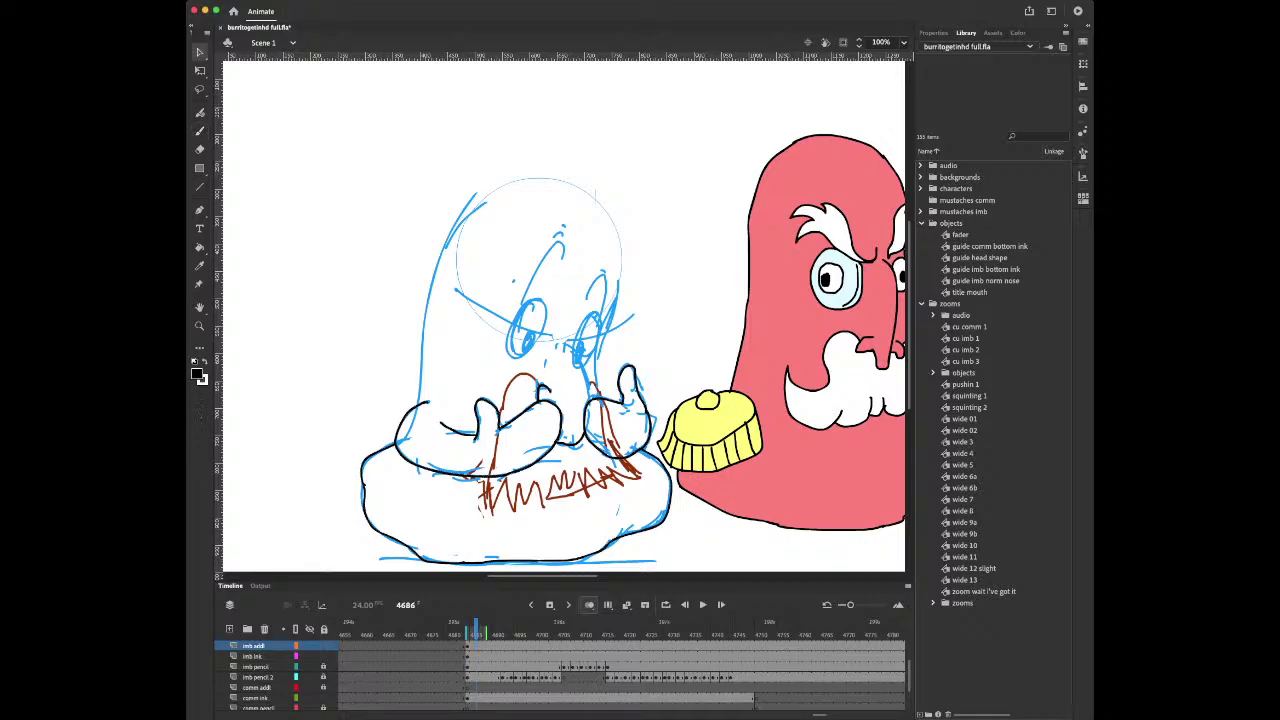
pyautogui.press('e')
pyautogui.press('v')
pyautogui.doubleClick(520, 562)
pyautogui.press('Escape')
pyautogui.click(309, 656)
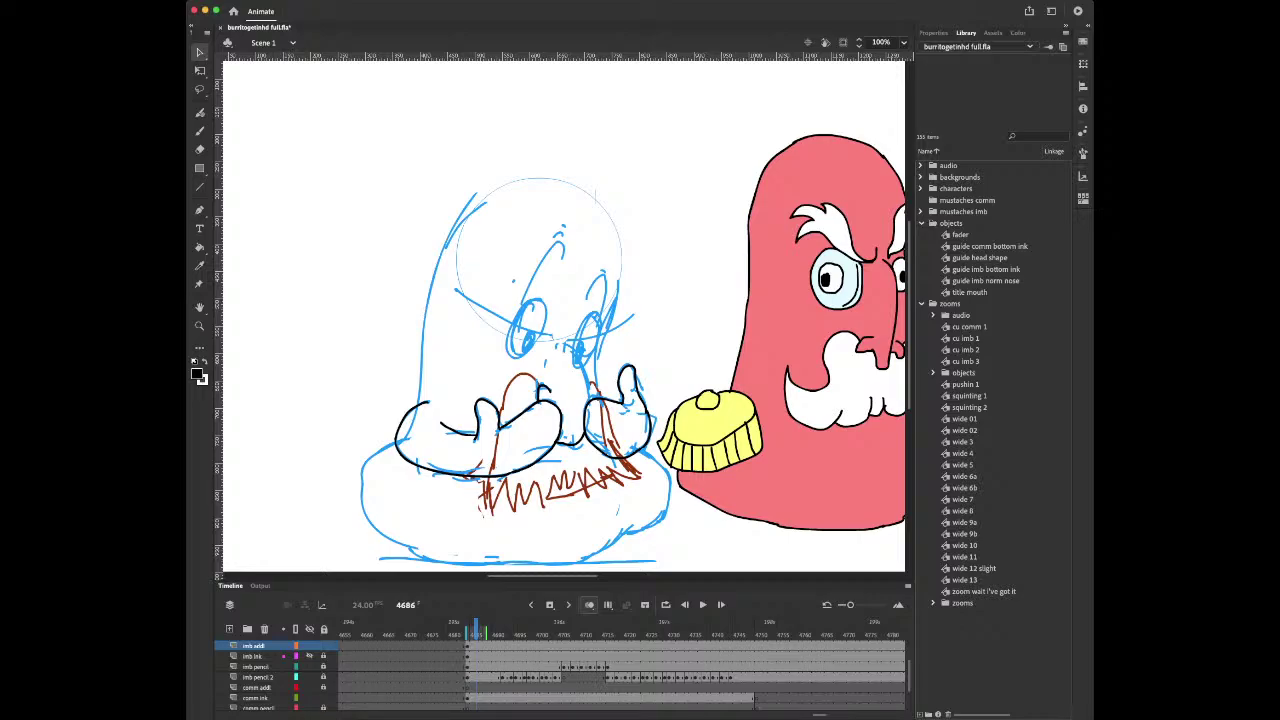
pyautogui.click(309, 656)
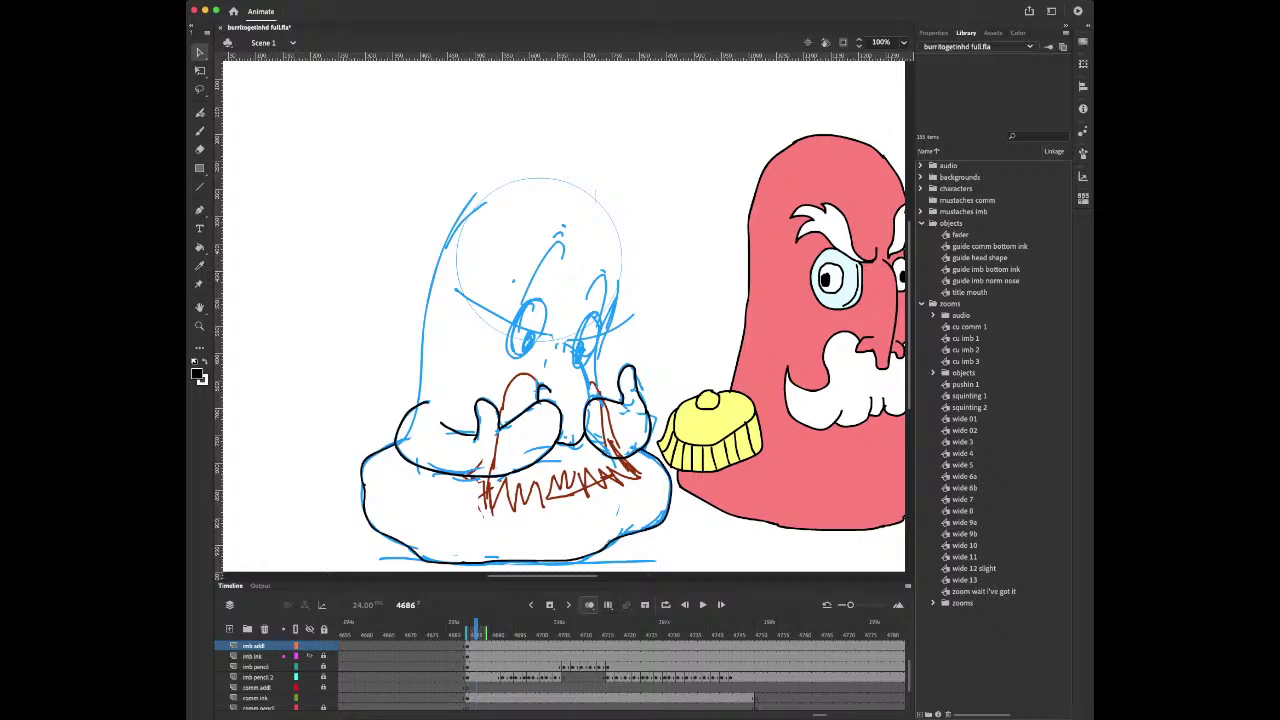
pyautogui.press('super+z')
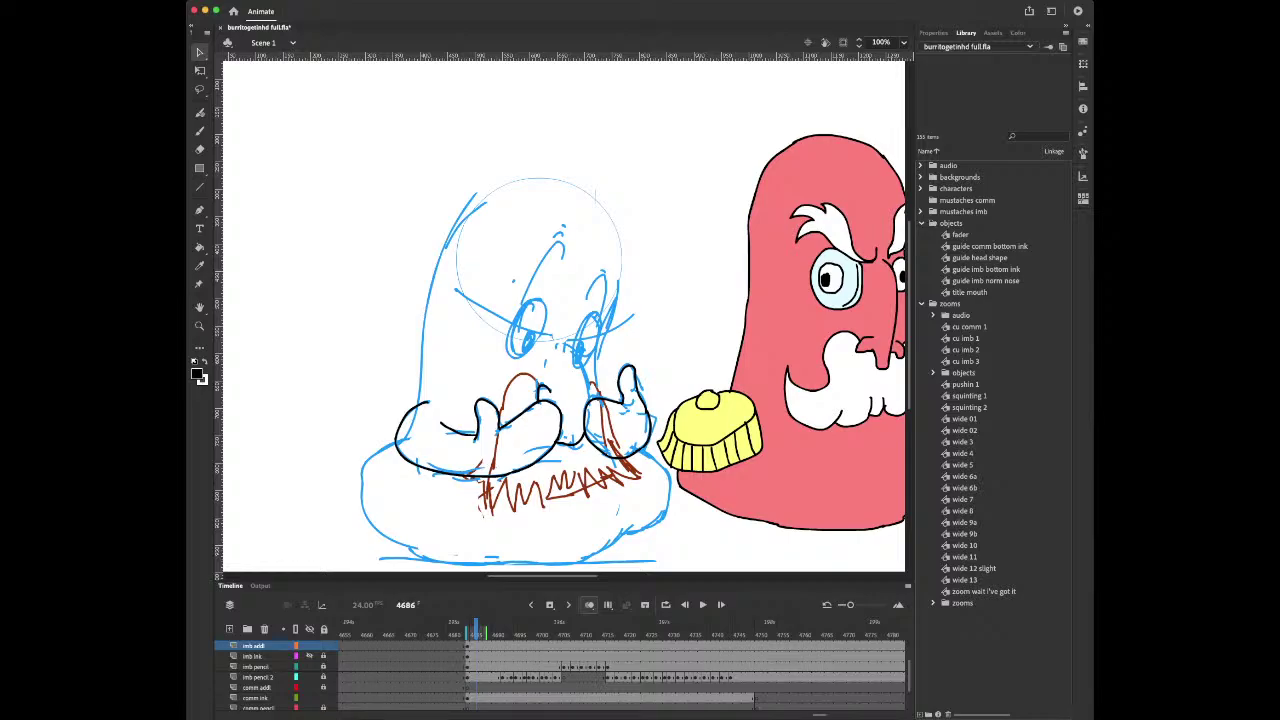
# Examine the mustache sketches against the inked arms frame by frame from 4686 to 4703, rechecking frames 4698 to 4703
pyautogui.press('.')
pyautogui.press('.')
pyautogui.press('.')
pyautogui.press('.')
pyautogui.press('.')
pyautogui.press('.')
pyautogui.press('.')
pyautogui.press('.')
pyautogui.press('.')
pyautogui.press('.')
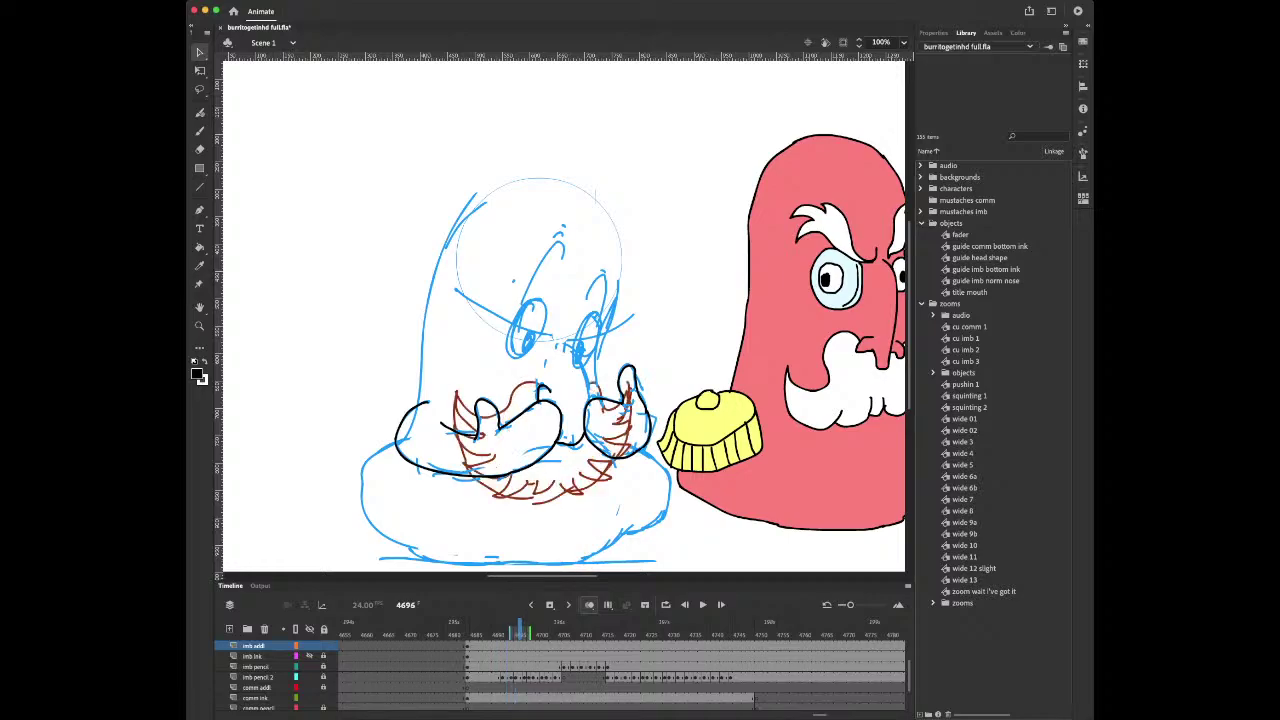
pyautogui.press('.')
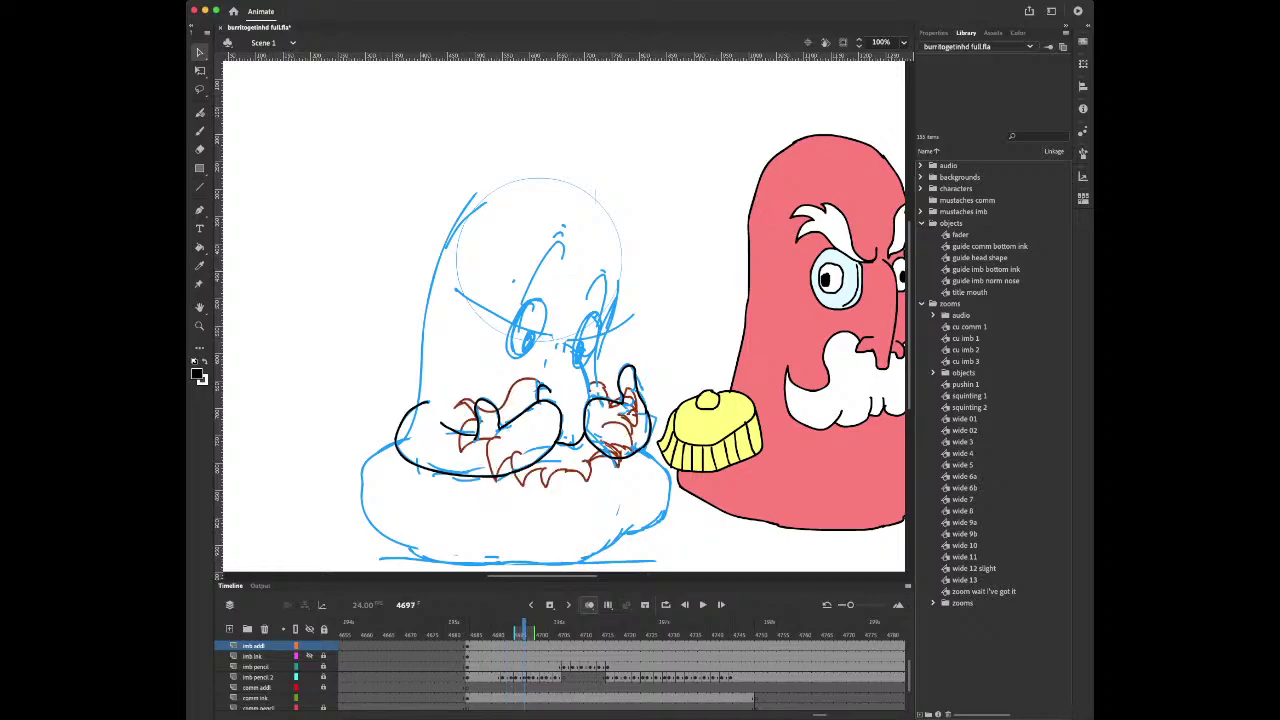
pyautogui.press('.')
pyautogui.press('.')
pyautogui.press('.')
pyautogui.press('.')
pyautogui.press('.')
pyautogui.press('.')
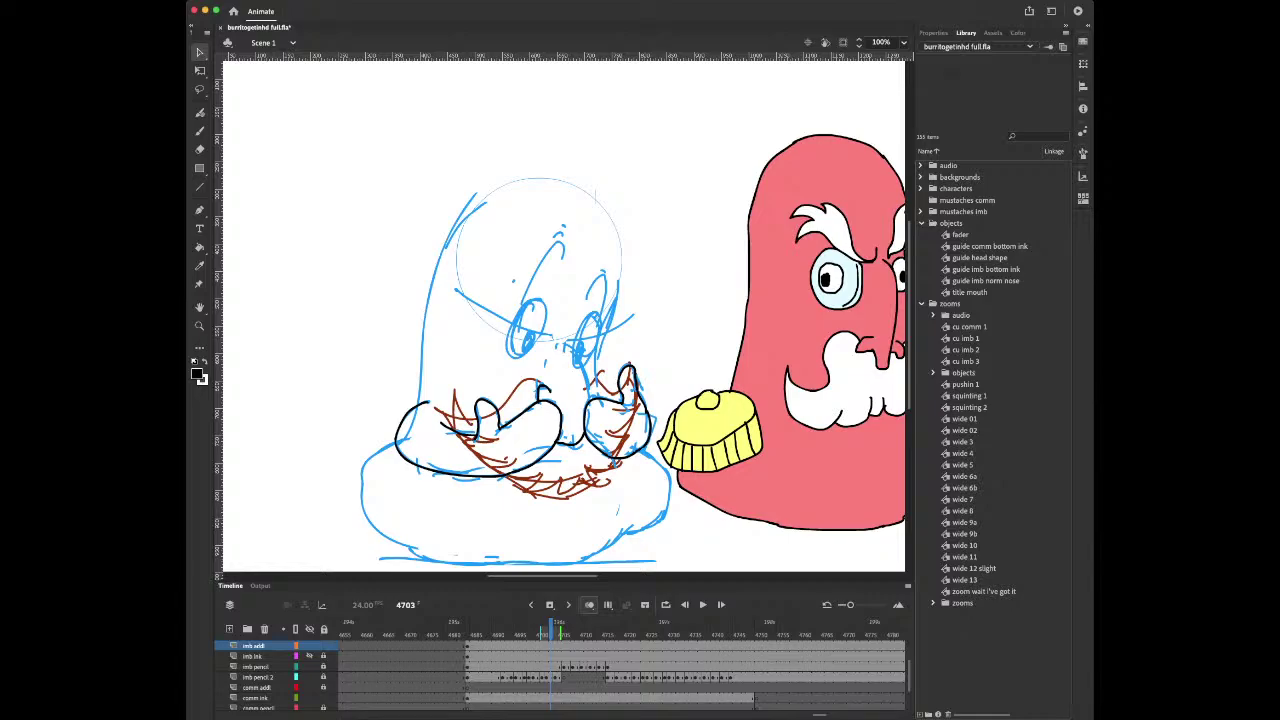
pyautogui.press(',')
pyautogui.press(',')
pyautogui.press(',')
pyautogui.press(',')
pyautogui.press('.')
pyautogui.press('.')
pyautogui.press('.')
pyautogui.press('.')
pyautogui.press(',')
pyautogui.press(',')
pyautogui.press(',')
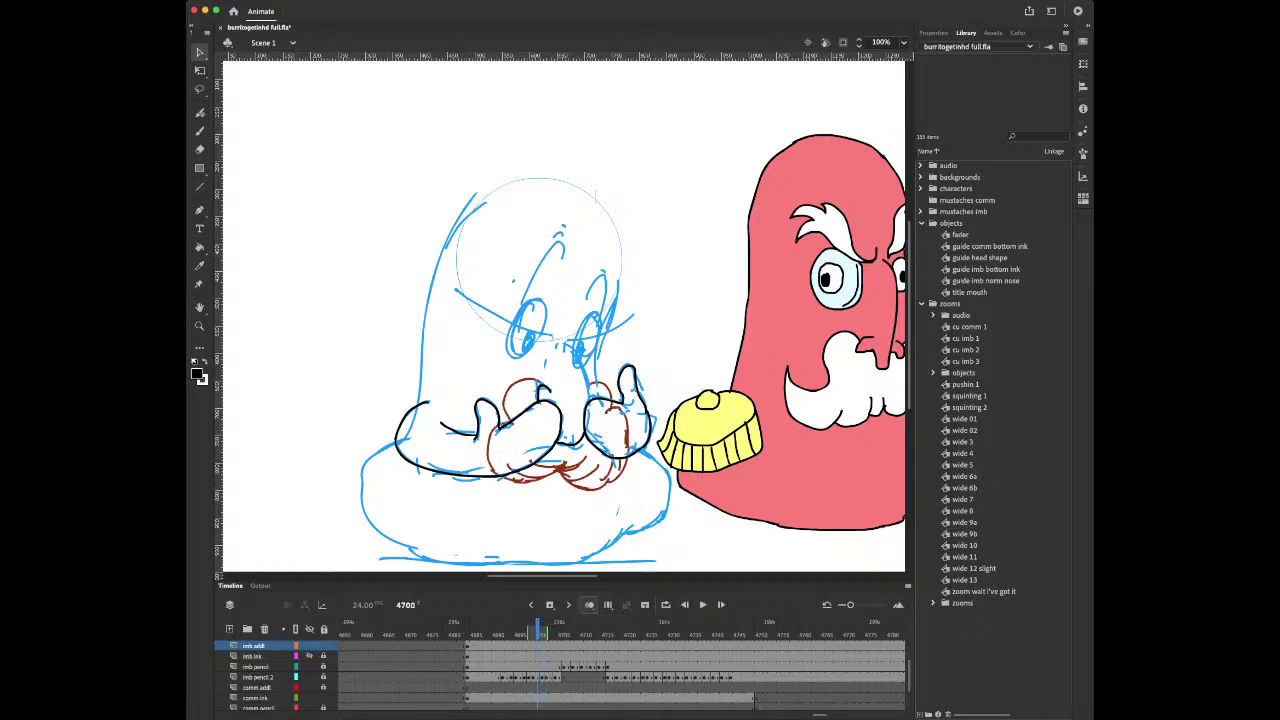
pyautogui.press(',')
pyautogui.press(',')
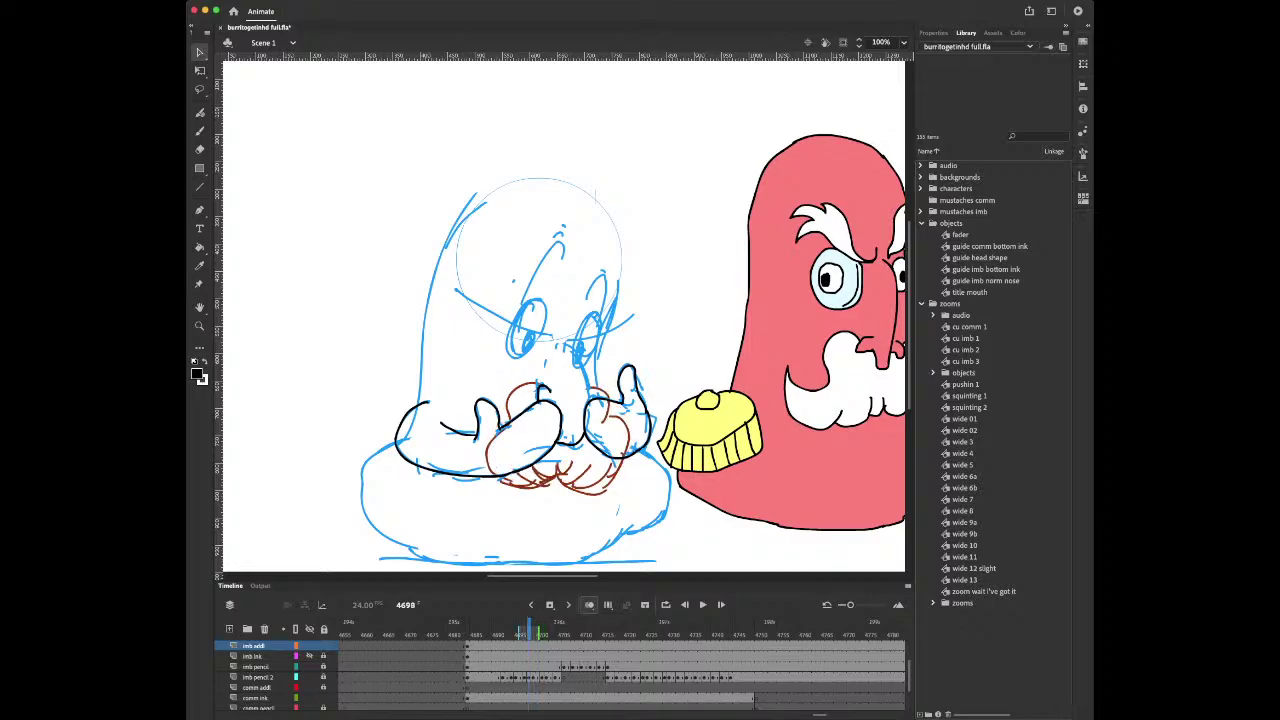
pyautogui.press('.')
pyautogui.press('.')
pyautogui.press(',')
pyautogui.press(',')
# Show and unlock the imb ink layer and go to its frame 4688
pyautogui.click(502, 656)
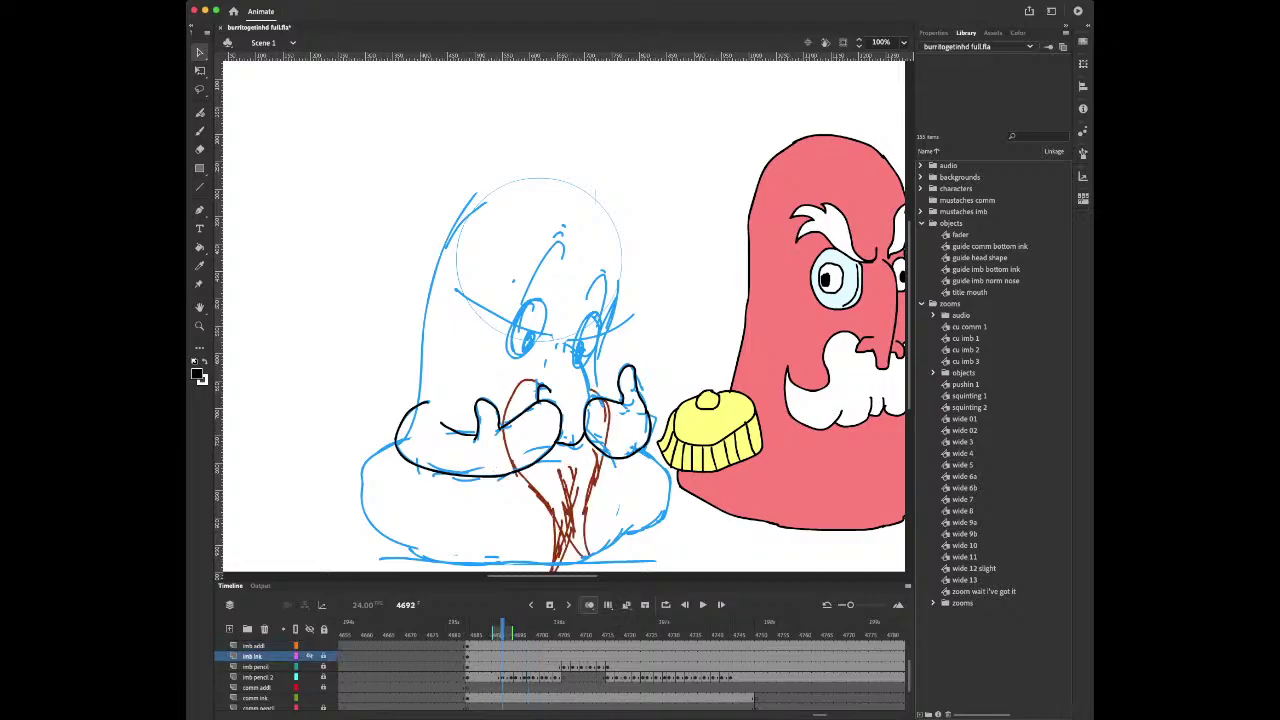
pyautogui.click(309, 656)
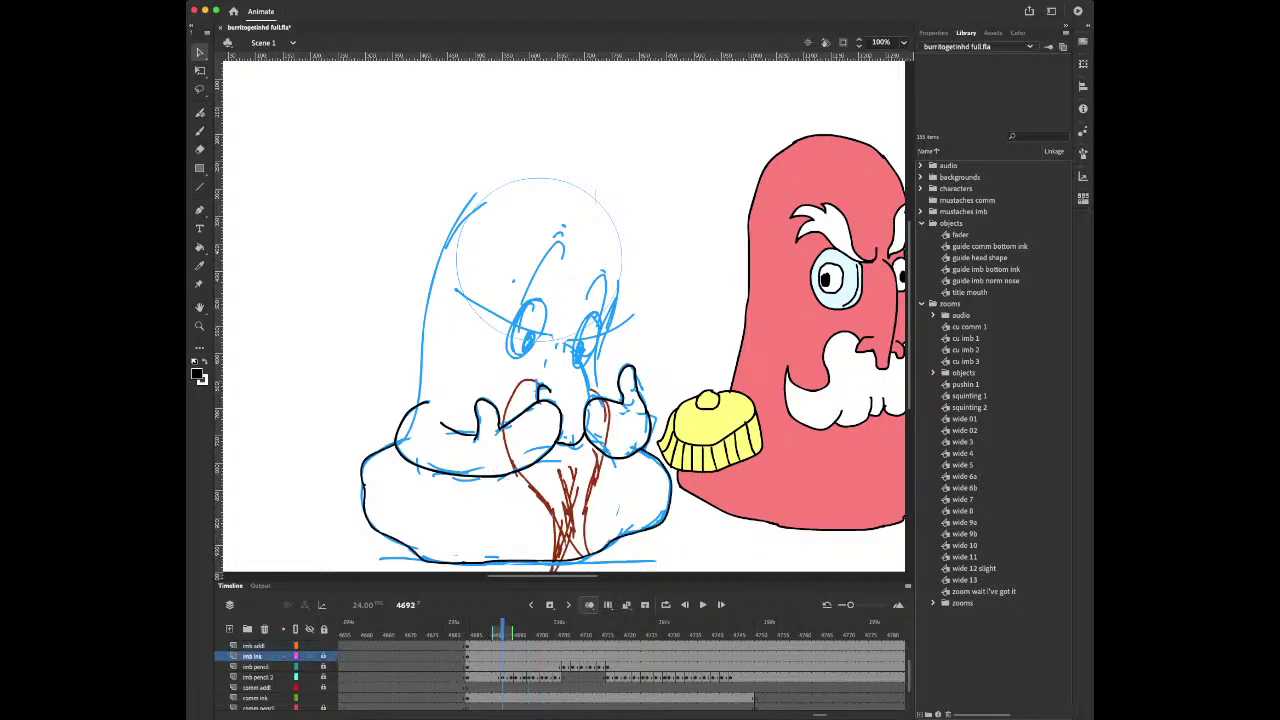
pyautogui.press('b')
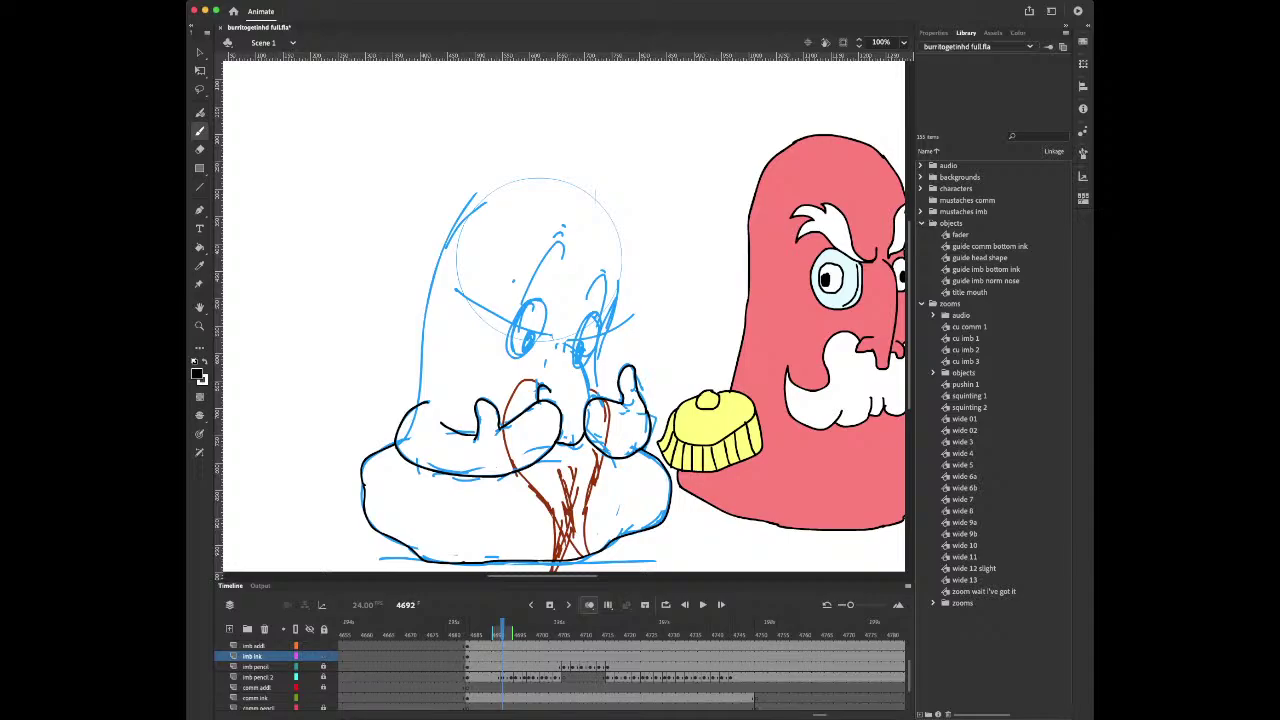
pyautogui.click(485, 656)
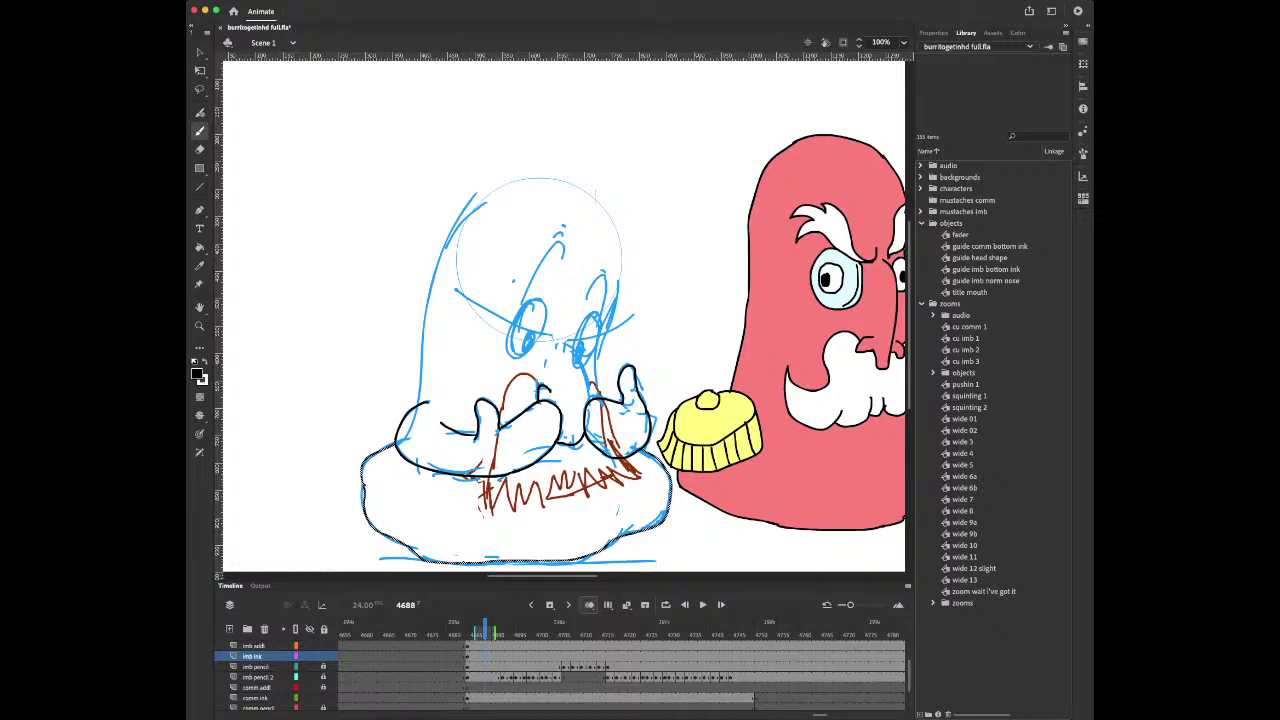
# Ink the nose line from between the sketched eyes down to the raised hand, and select the inked artwork on imb ink
pyautogui.moveTo(577, 355); pyautogui.dragTo(589, 398)
pyautogui.click(589, 605)
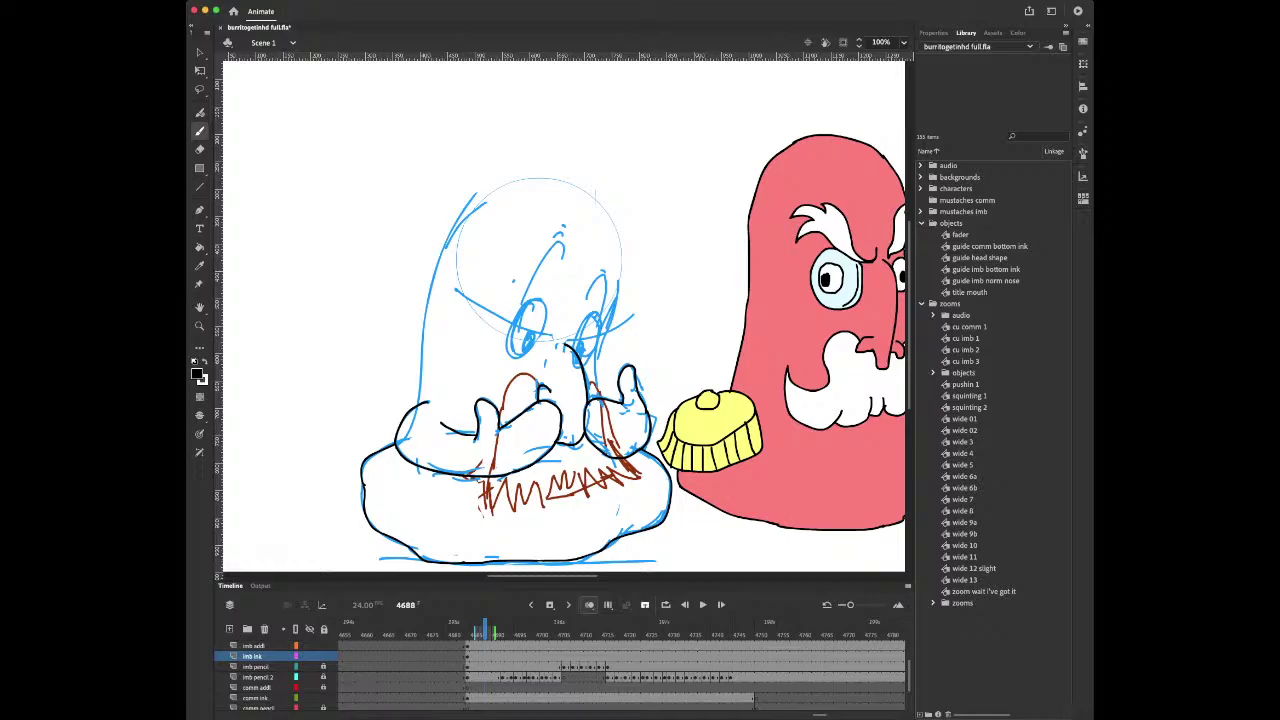
pyautogui.press('v')
pyautogui.click(577, 354)
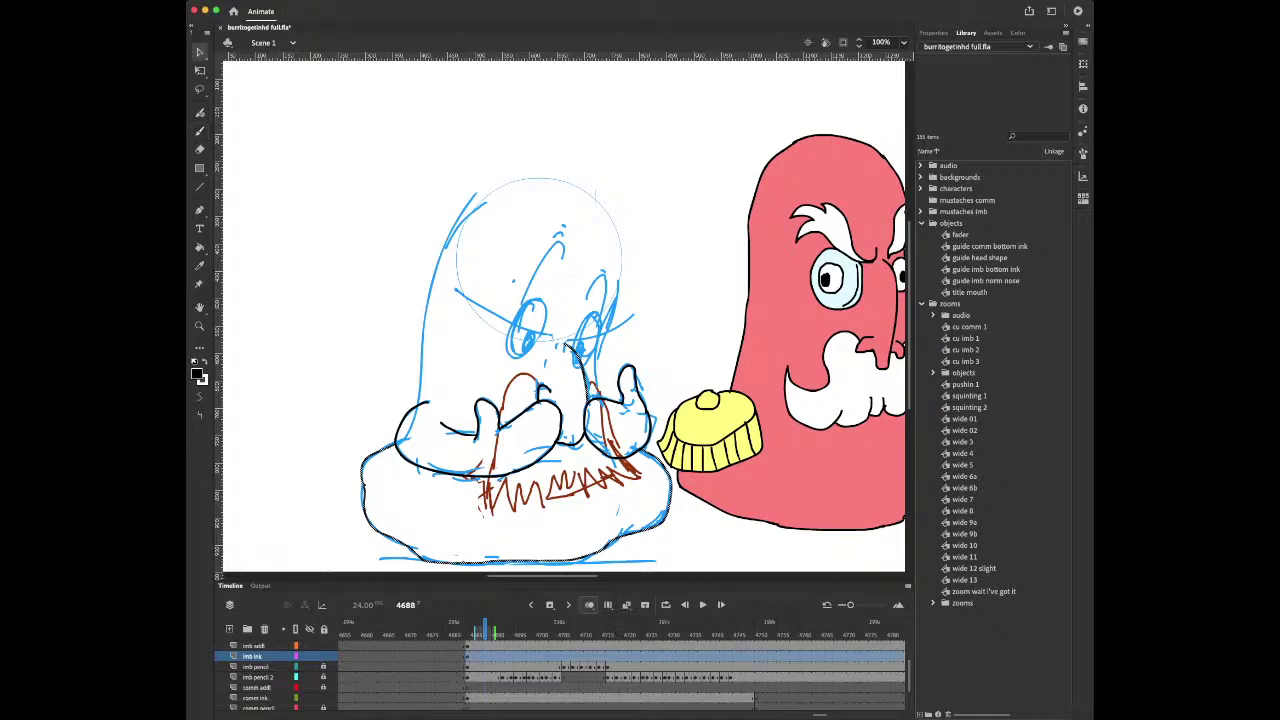
# Put the selected artwork on the imb addl layer with imb ink hidden and locked, and delete the base outline there
pyautogui.moveTo(494, 646); pyautogui.dragTo(494, 677)
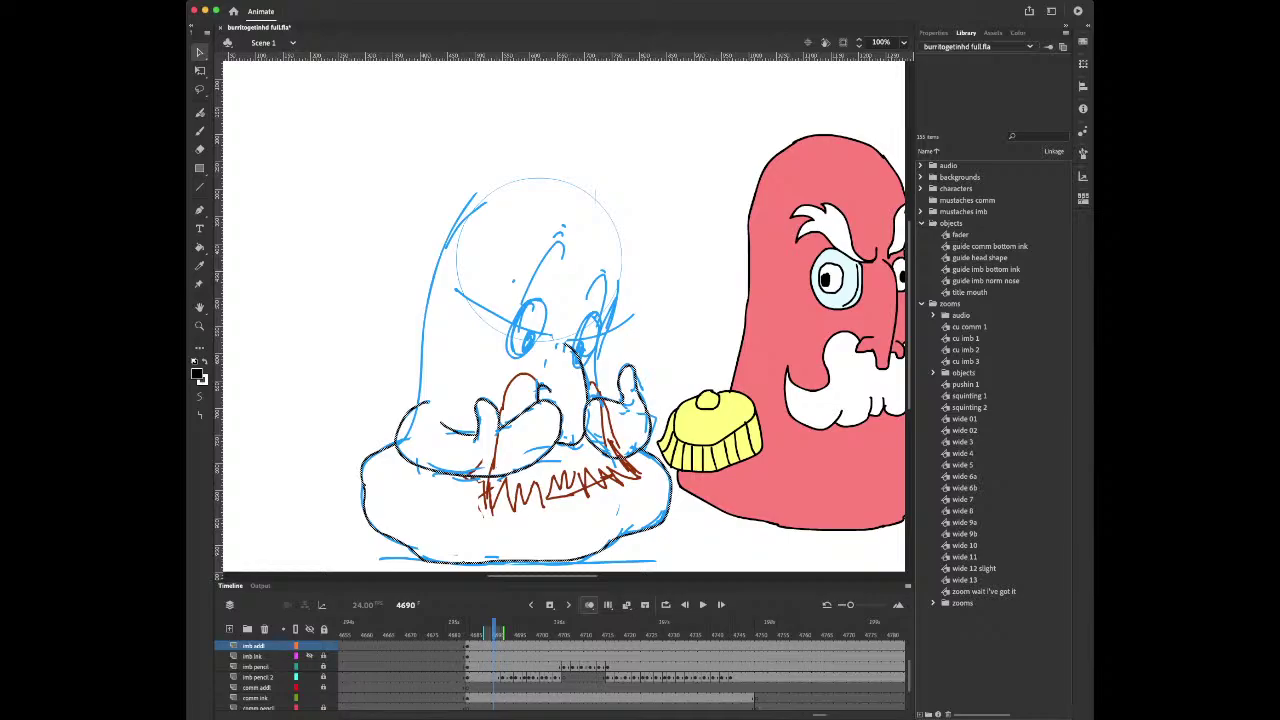
pyautogui.press('Escape')
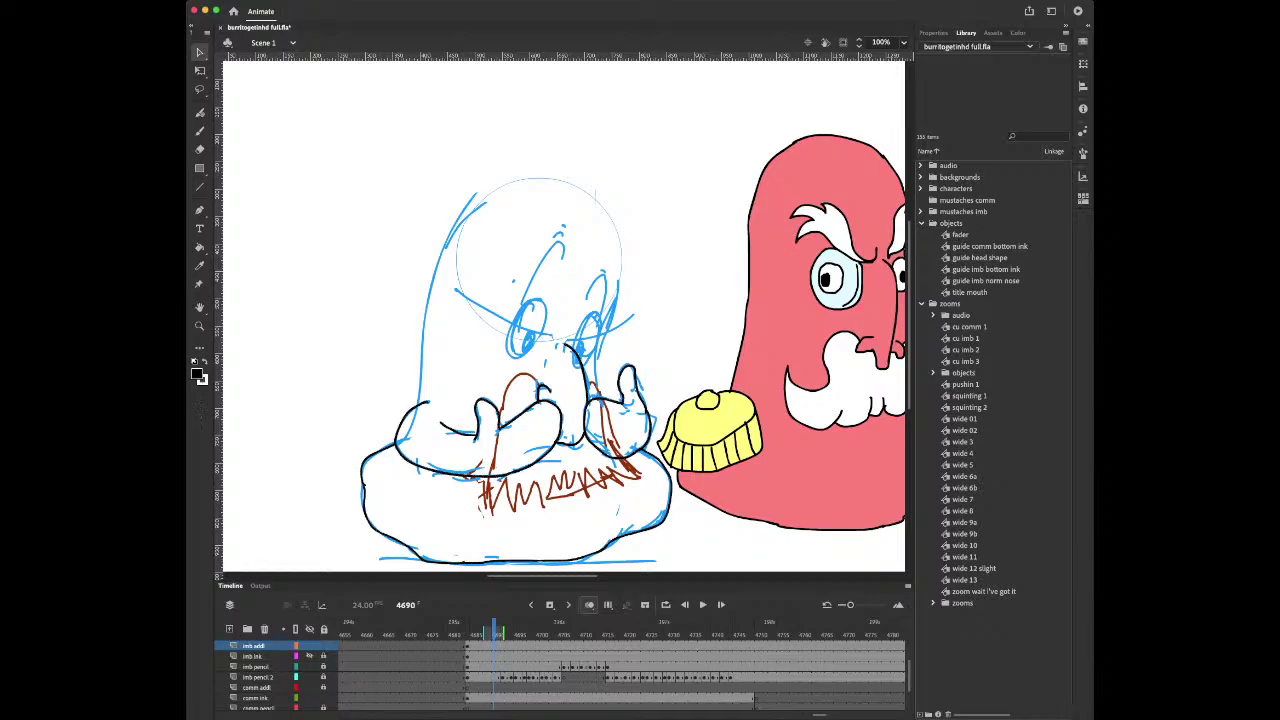
pyautogui.press('e')
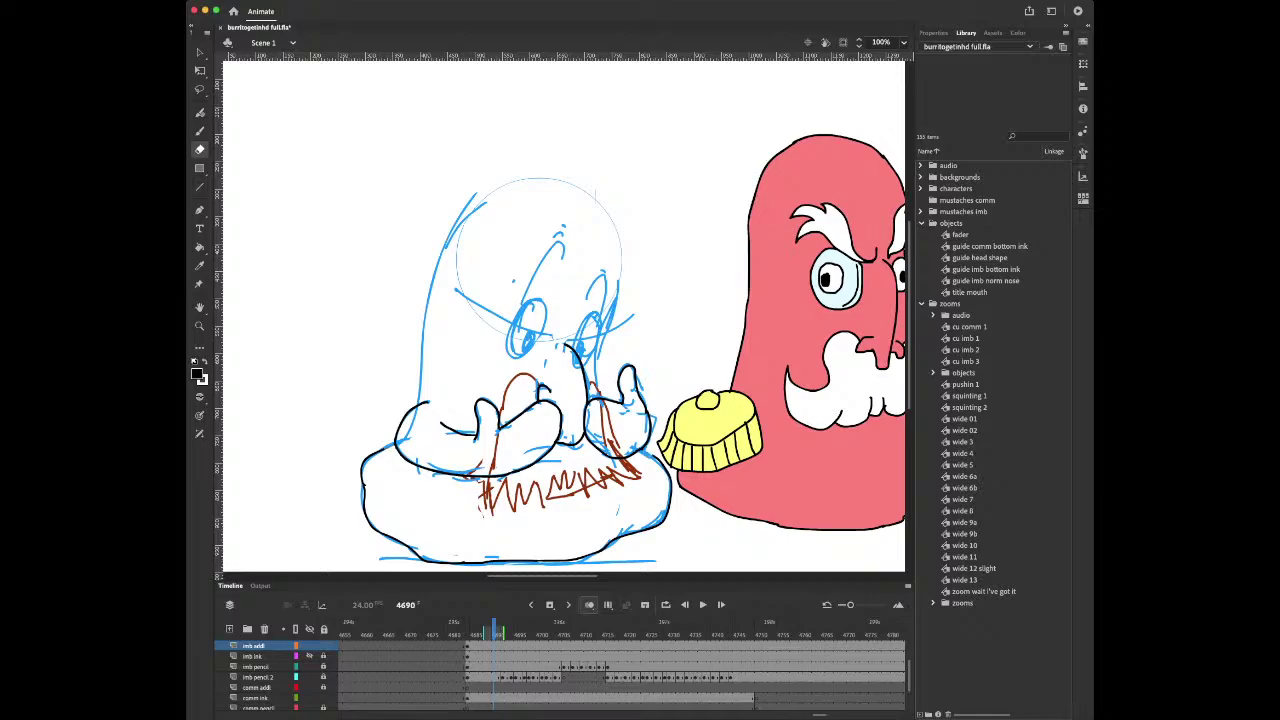
pyautogui.press('v')
pyautogui.click(668, 478)
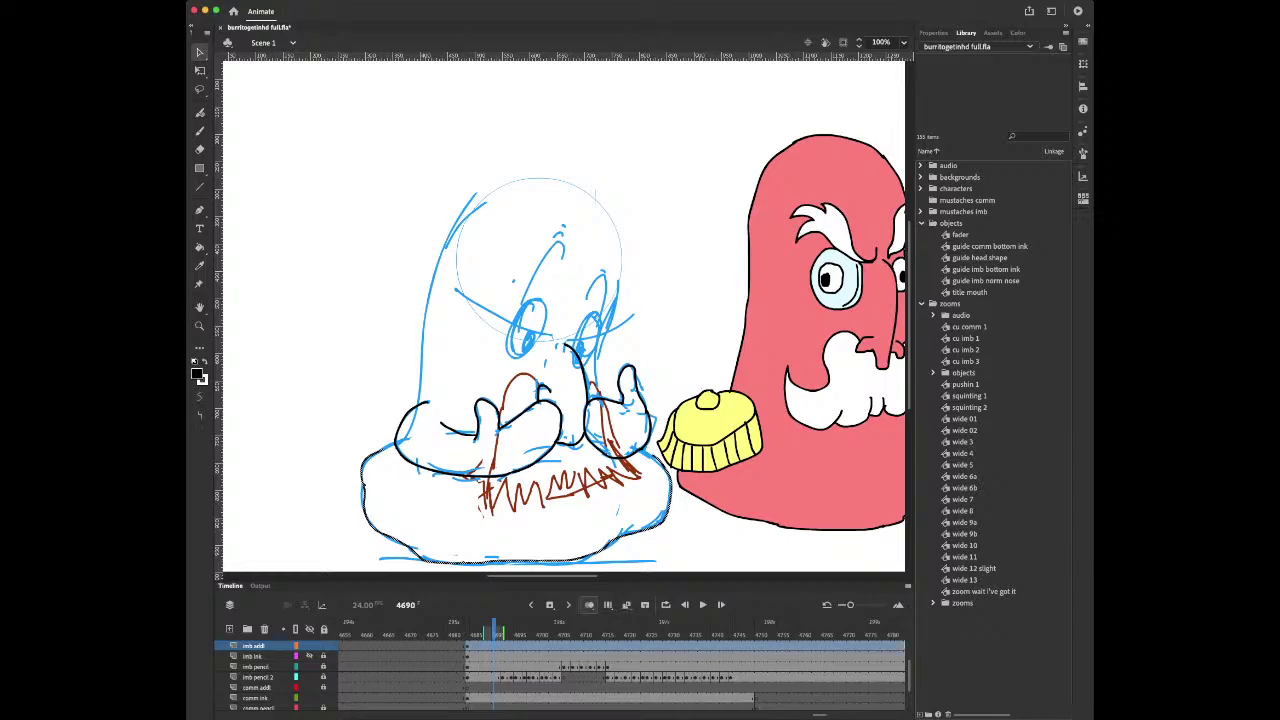
pyautogui.press('Delete')
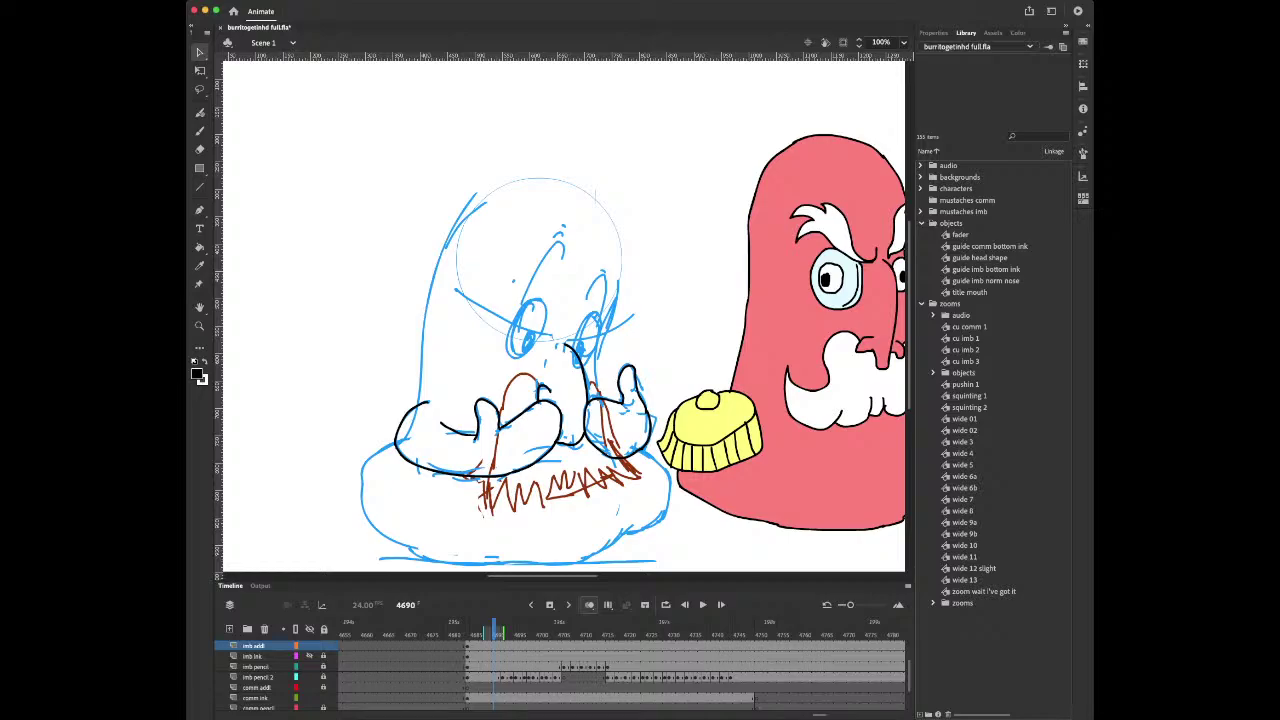
# Show the bg layer at frame 4683 and sample the orange body color as the fill color
pyautogui.press('i')
pyautogui.press(',')
pyautogui.press(',')
pyautogui.press(',')
pyautogui.press(',')
pyautogui.press(',')
pyautogui.press(',')
pyautogui.press(',')
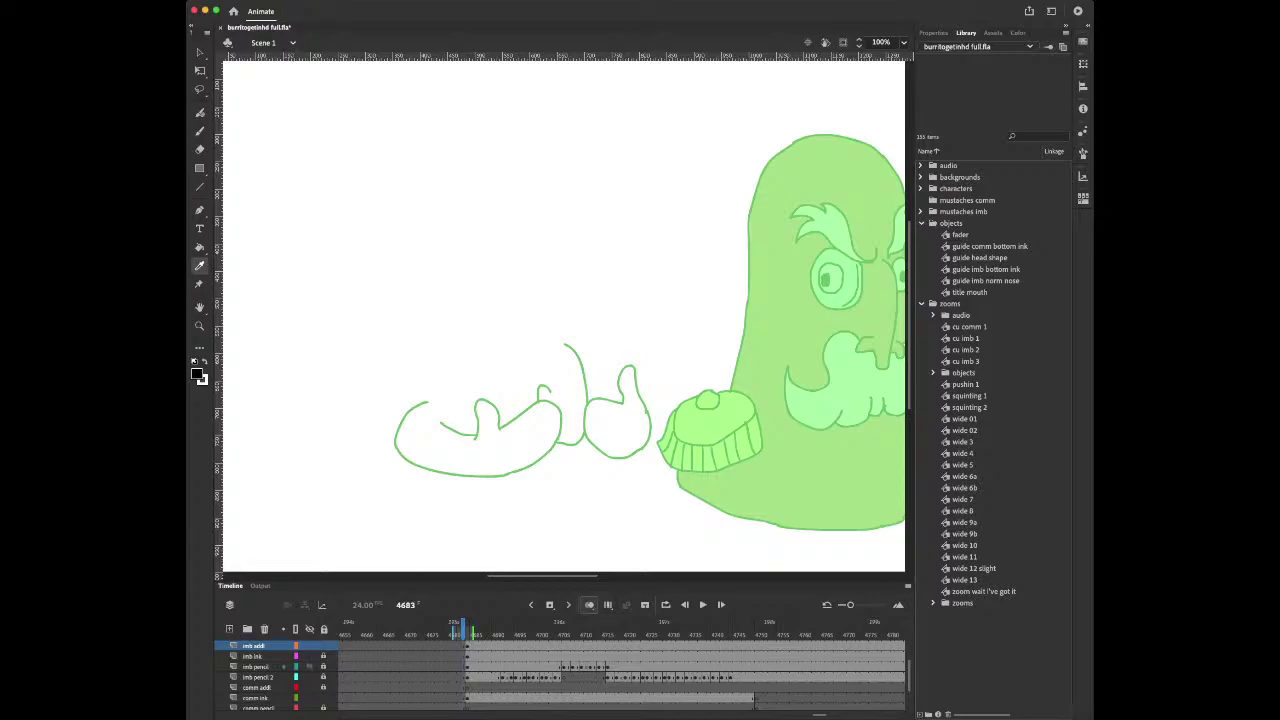
pyautogui.scroll(-2, 560, 675)
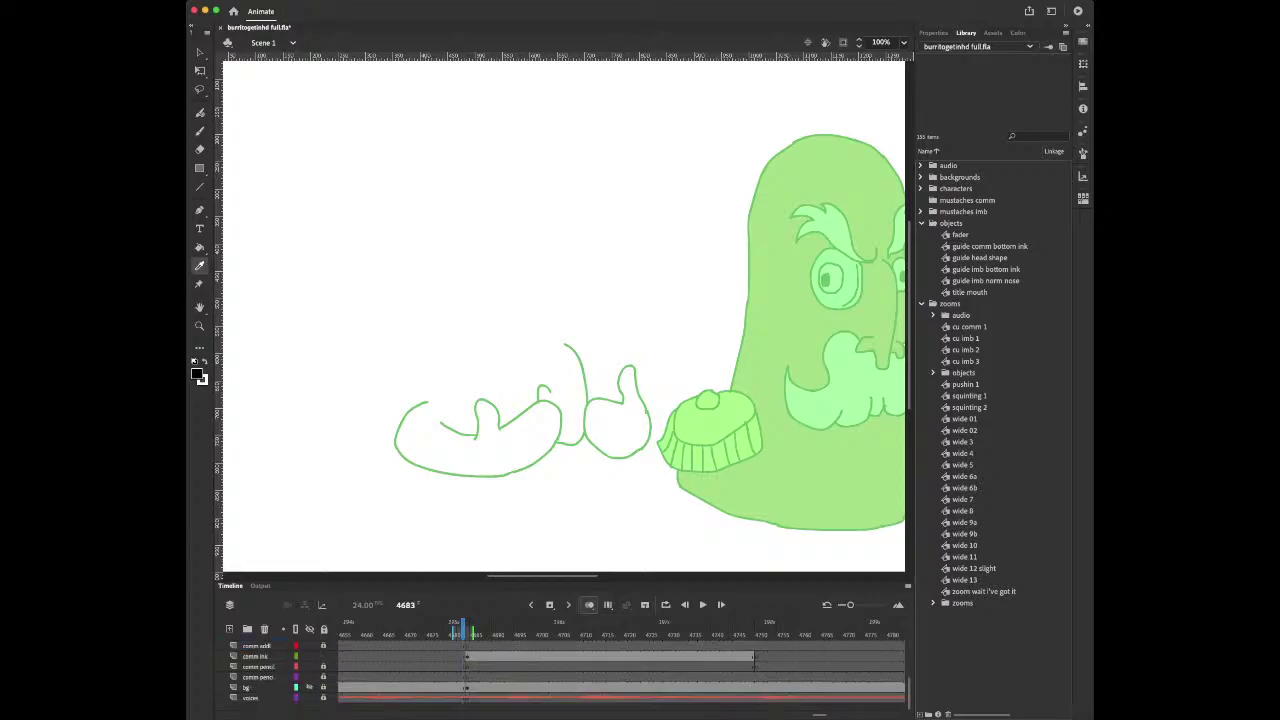
pyautogui.click(309, 687)
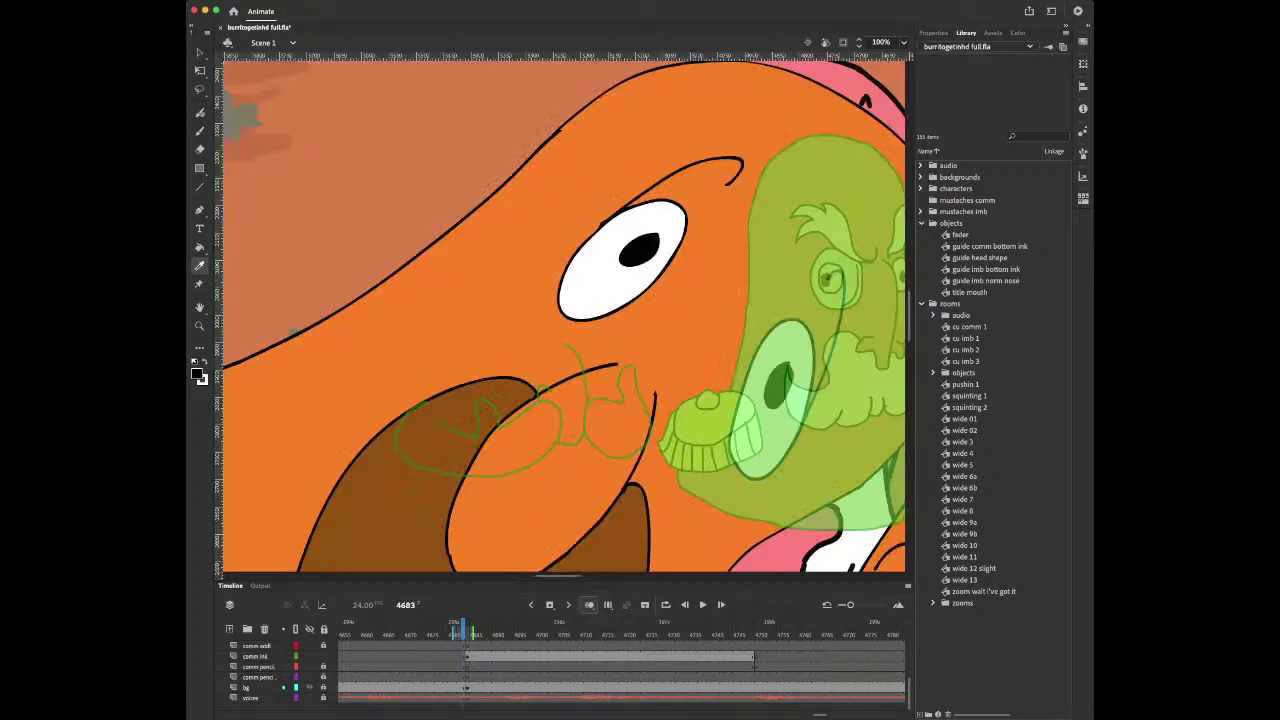
pyautogui.click(500, 315)
# Return to frame 4686 on the imb addl layer and hide the bg layer
pyautogui.press('.')
pyautogui.press('.')
pyautogui.scroll(4, 560, 675)
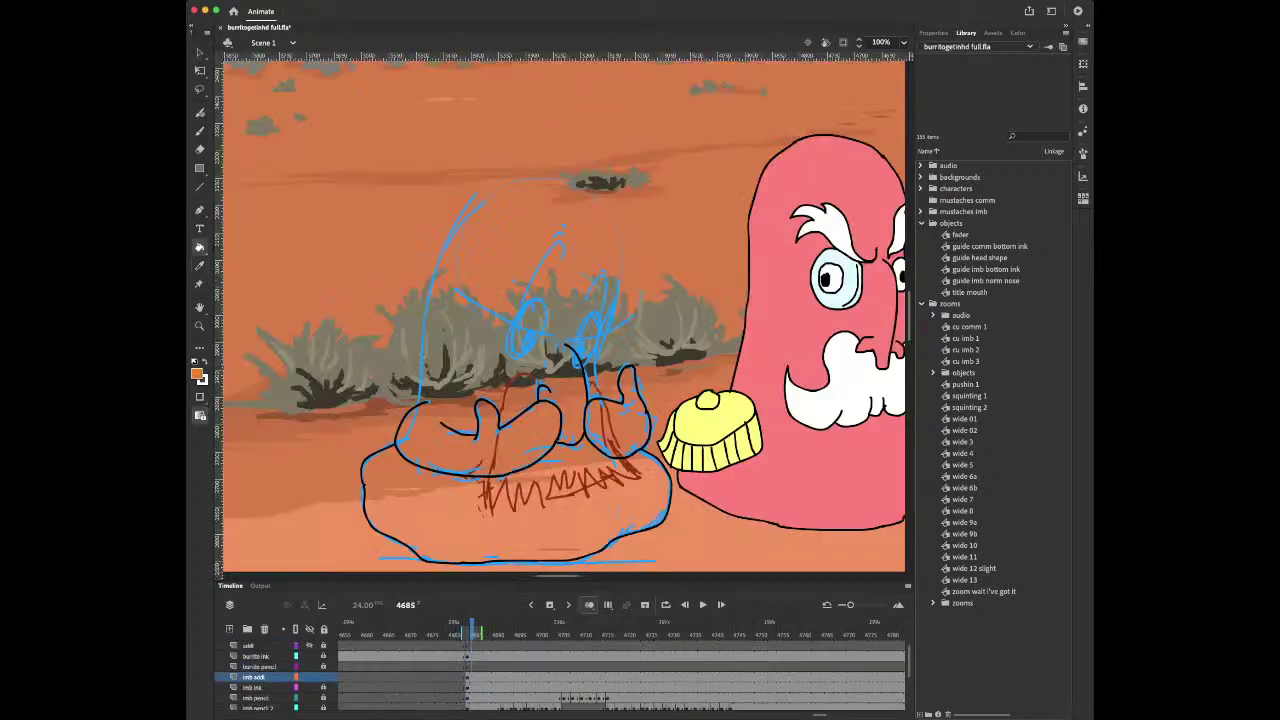
pyautogui.scroll(-2, 560, 675)
pyautogui.press('.')
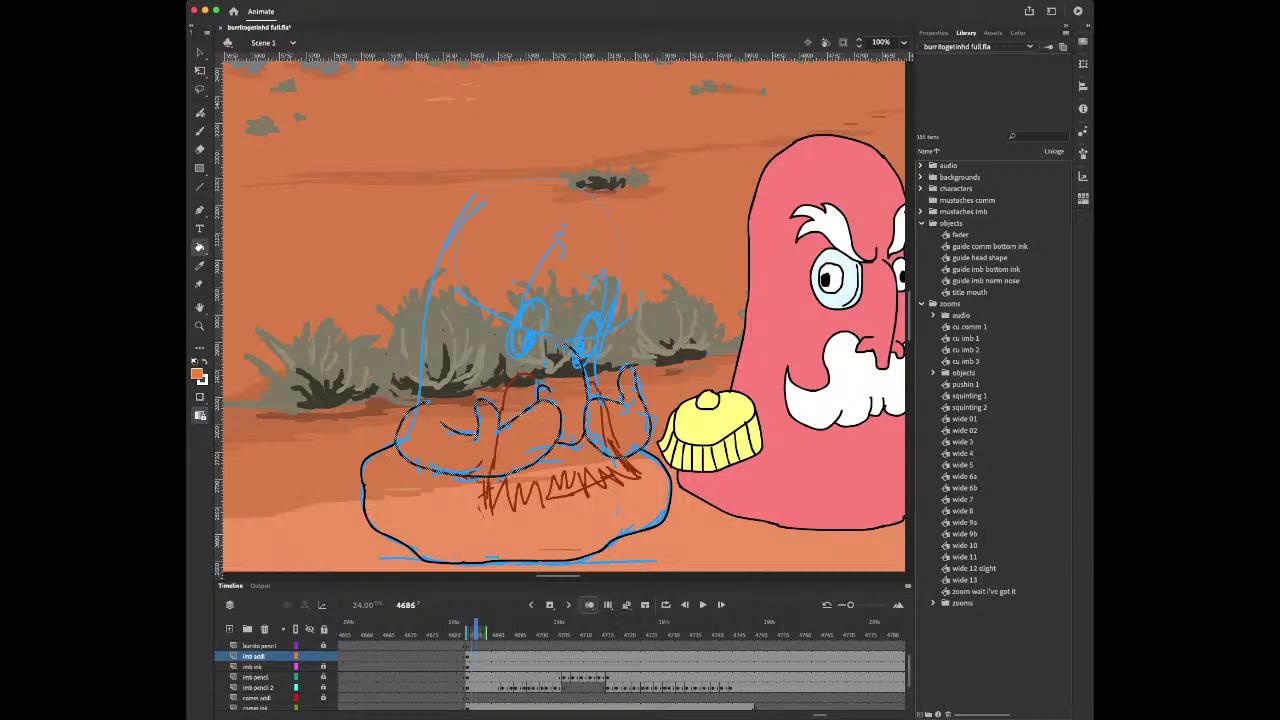
pyautogui.scroll(-3, 560, 677)
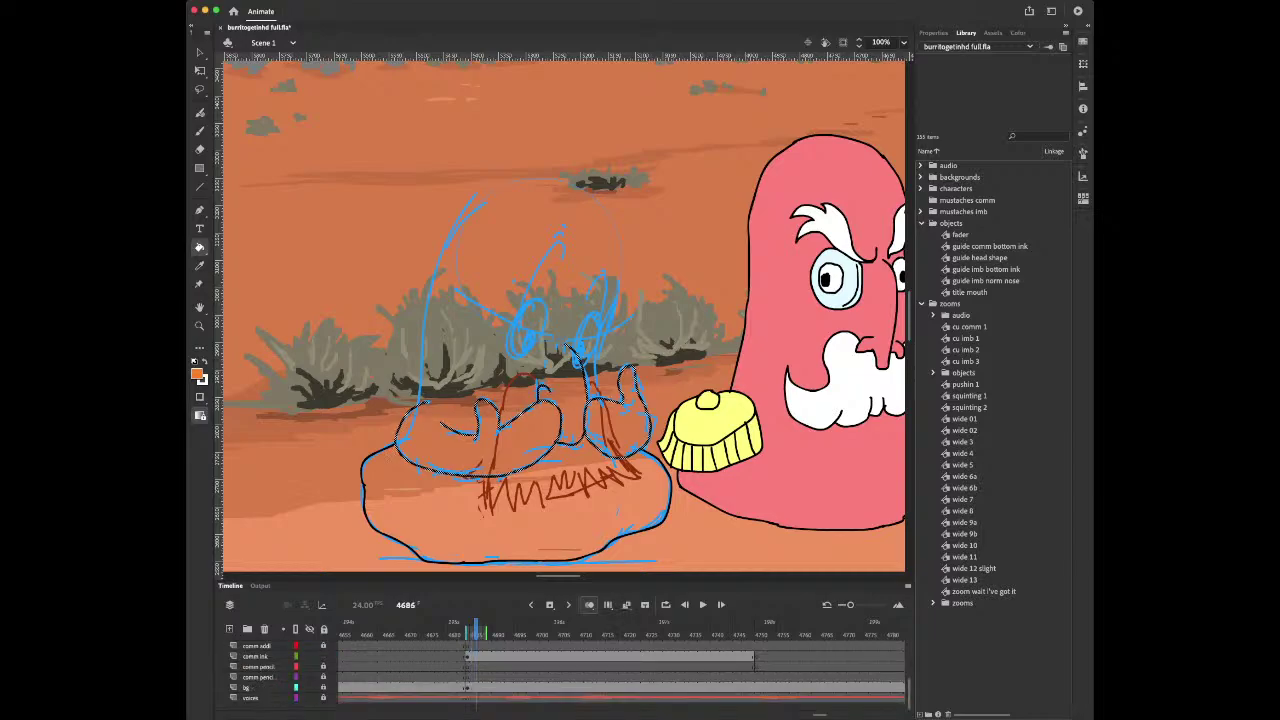
pyautogui.click(309, 687)
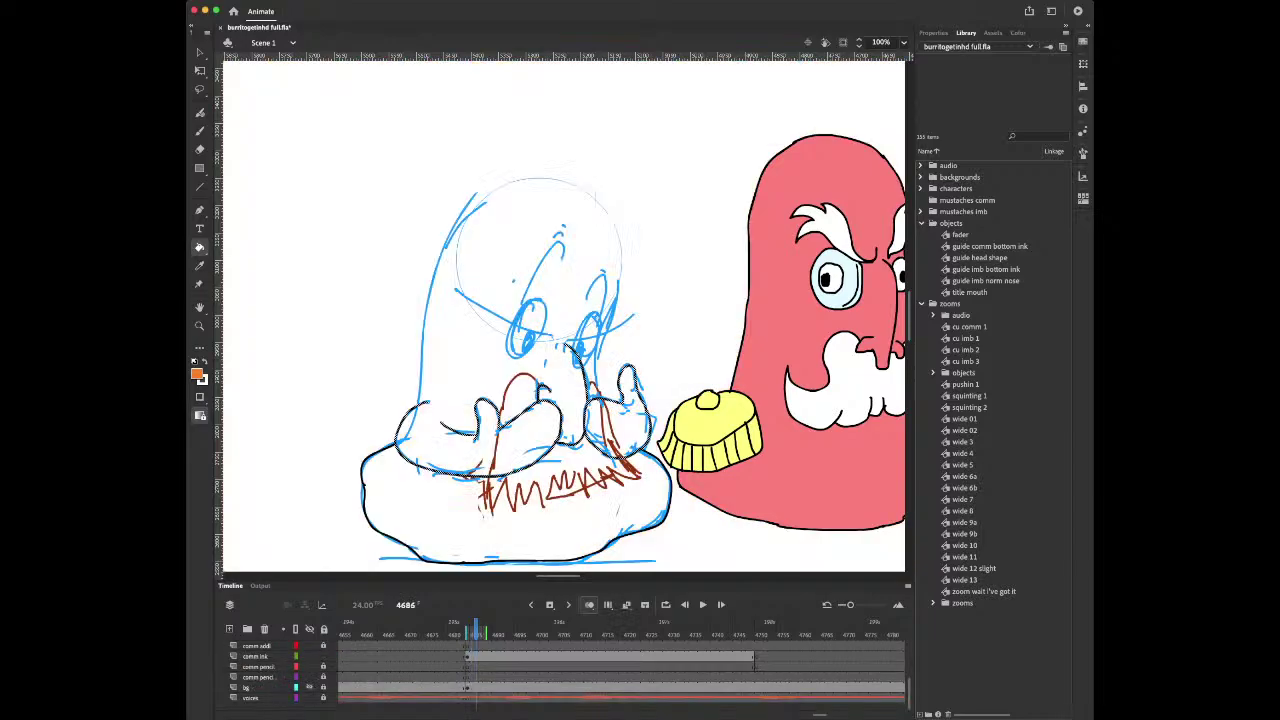
# Close the left arm's open end with an orange brush stroke and fill the arm and hand with orange
pyautogui.press('b')
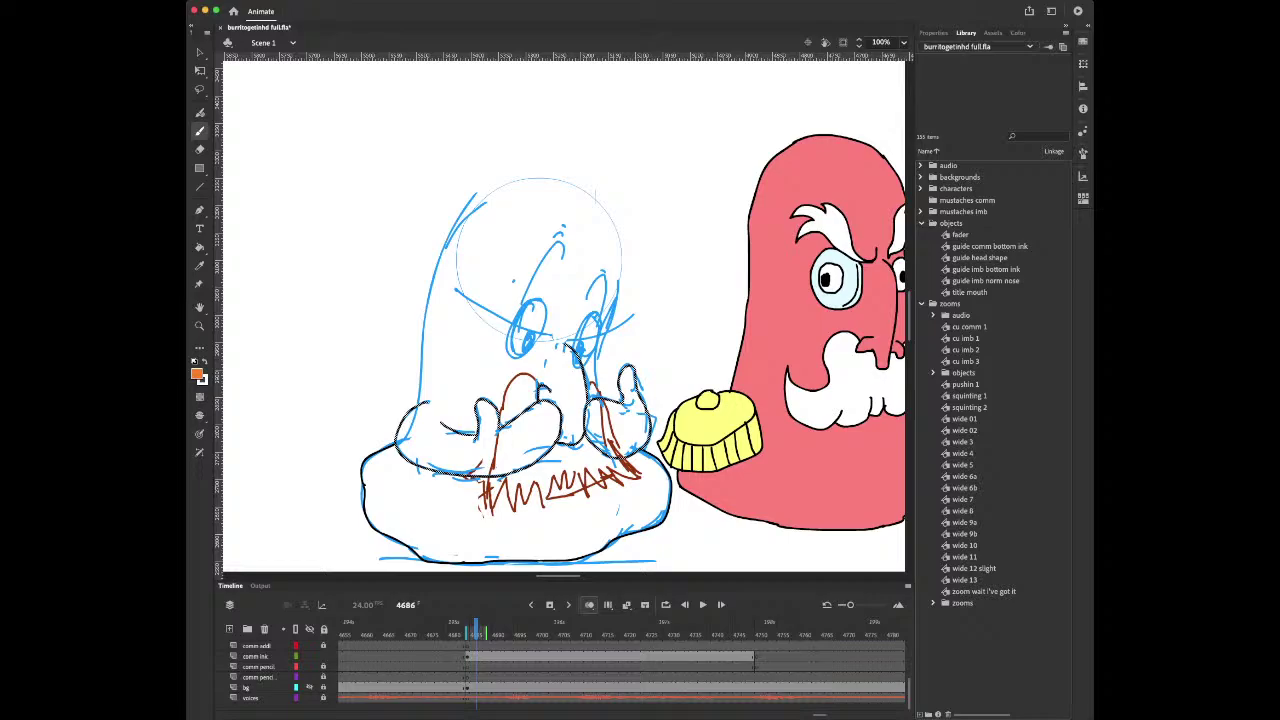
pyautogui.moveTo(439, 418); pyautogui.dragTo(417, 438)
pyautogui.press('Escape')
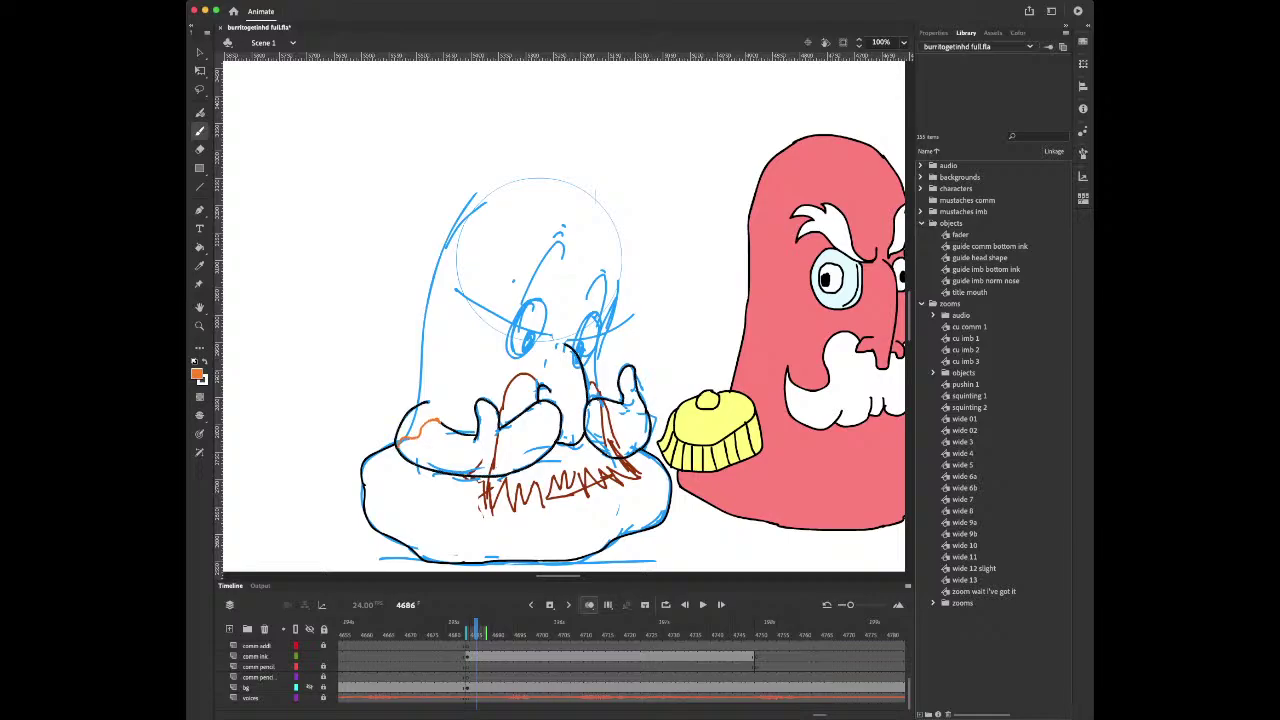
pyautogui.press('k')
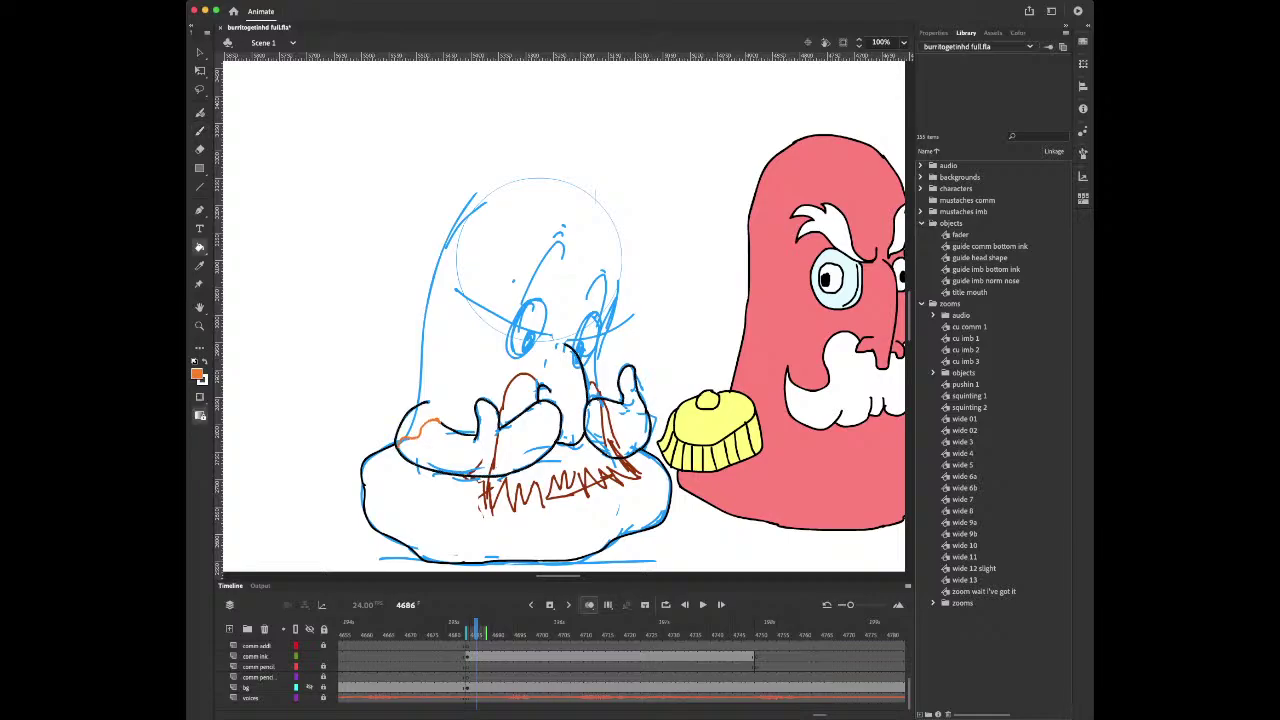
pyautogui.click(450, 450)
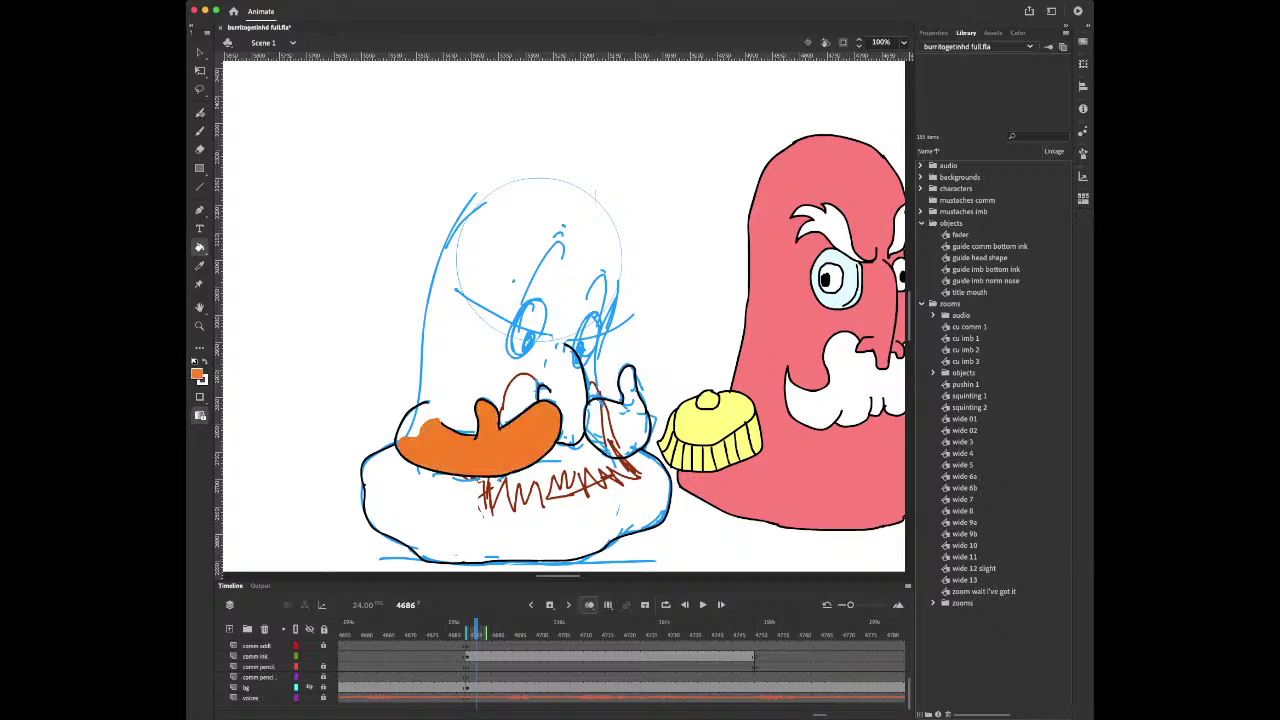
# Fill the raised right hand with the same orange and hide the imb ink layer
pyautogui.press('b')
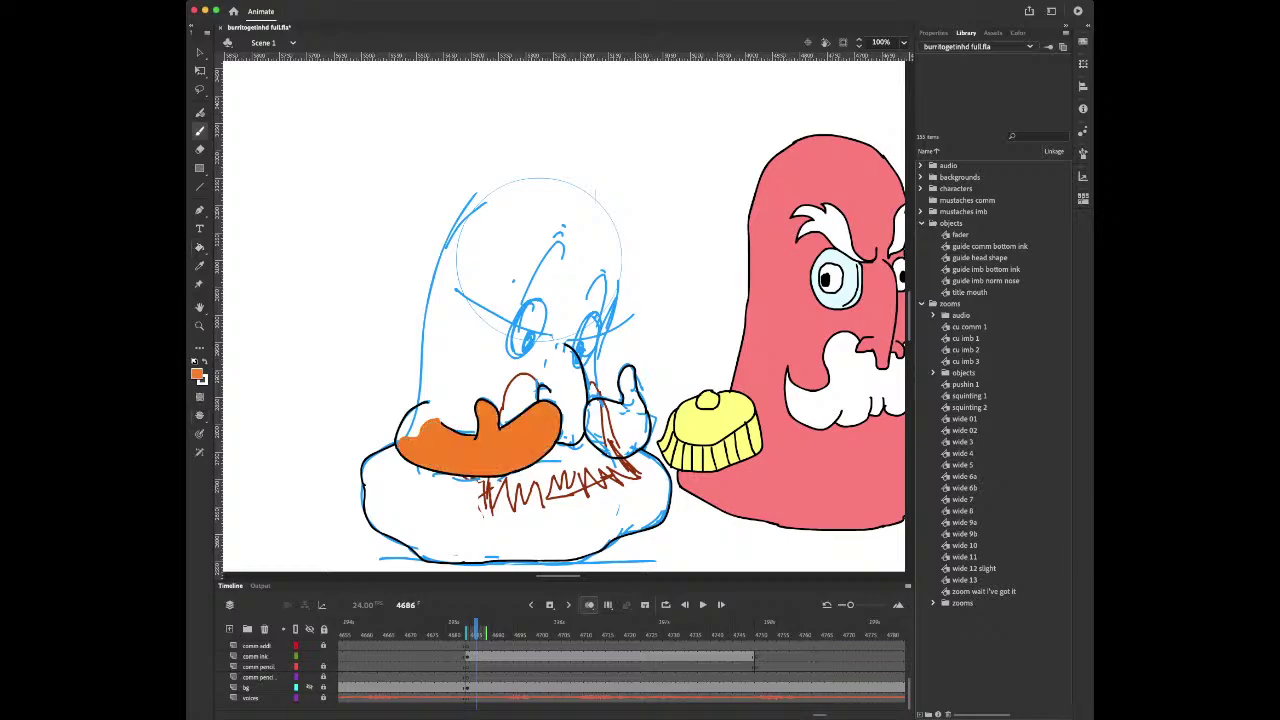
pyautogui.press('k')
pyautogui.click(612, 420)
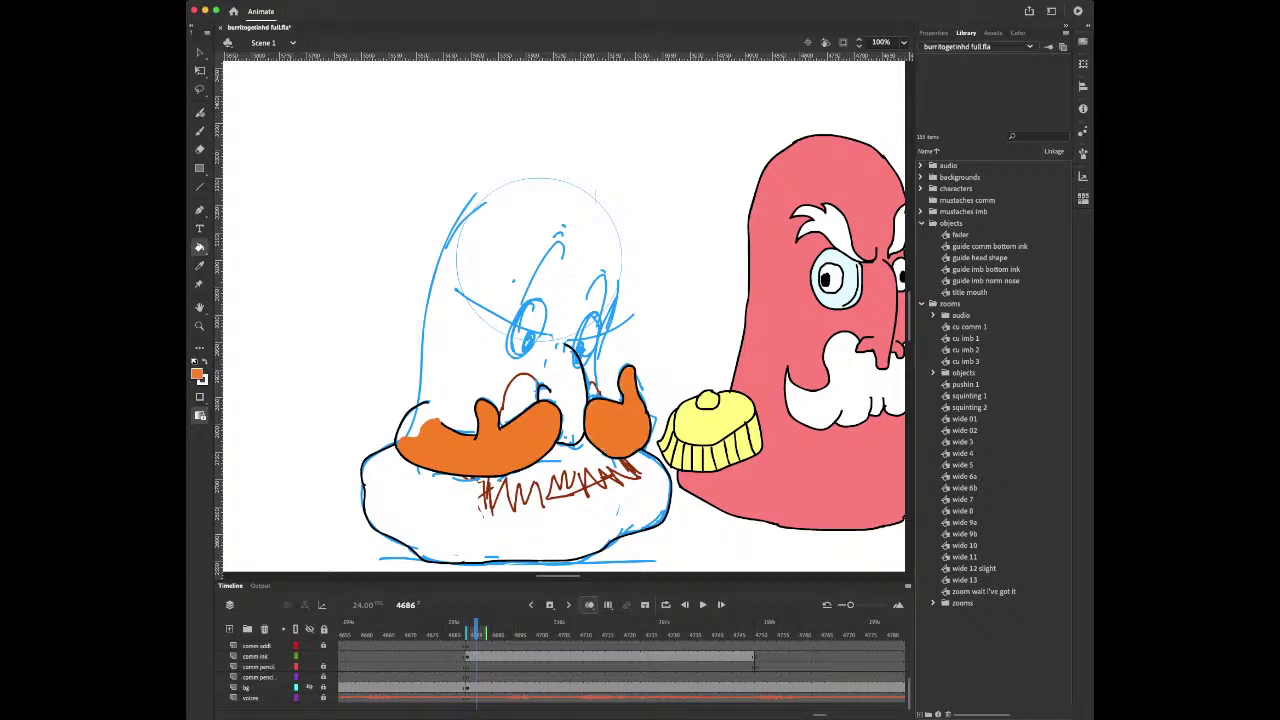
pyautogui.scroll(7, 560, 672)
pyautogui.scroll(-1, 560, 672)
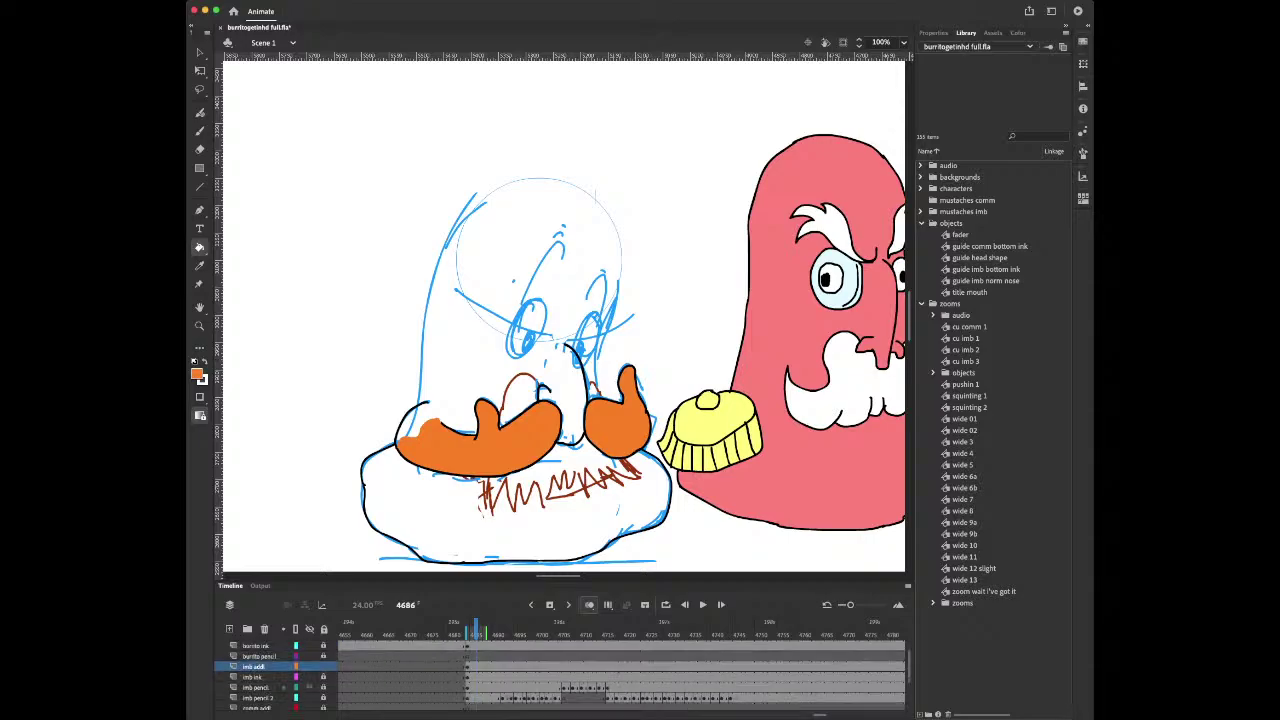
pyautogui.click(310, 677)
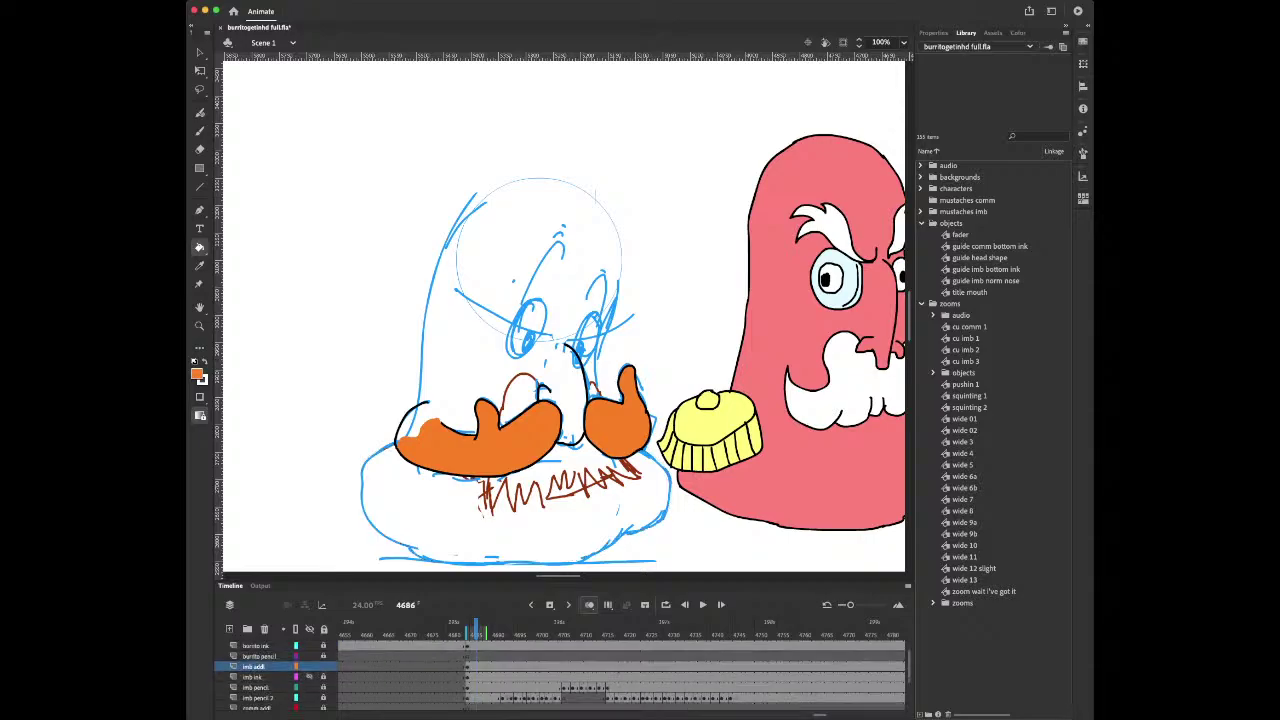
# Insert keyframes on imb addl matching the mustache sketch changes from frame 4692 on, and clear the artwork from frame 4706 onward
pyautogui.press('i')
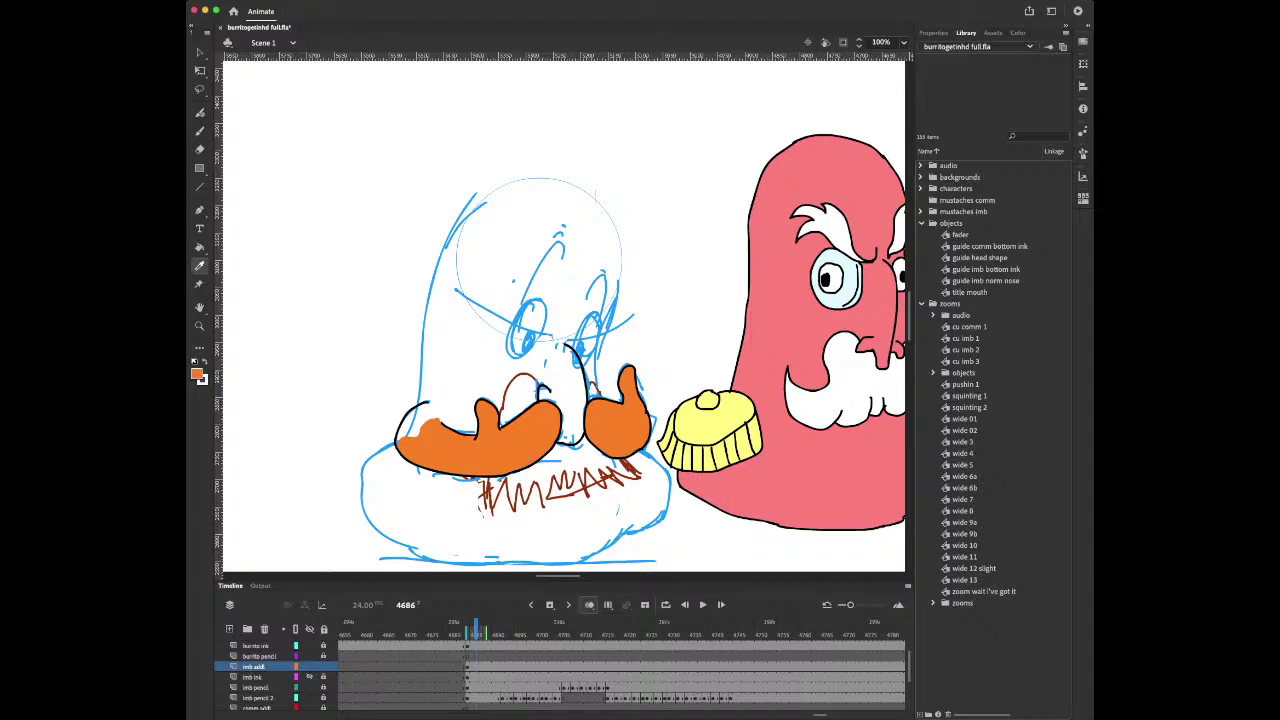
pyautogui.press('.')
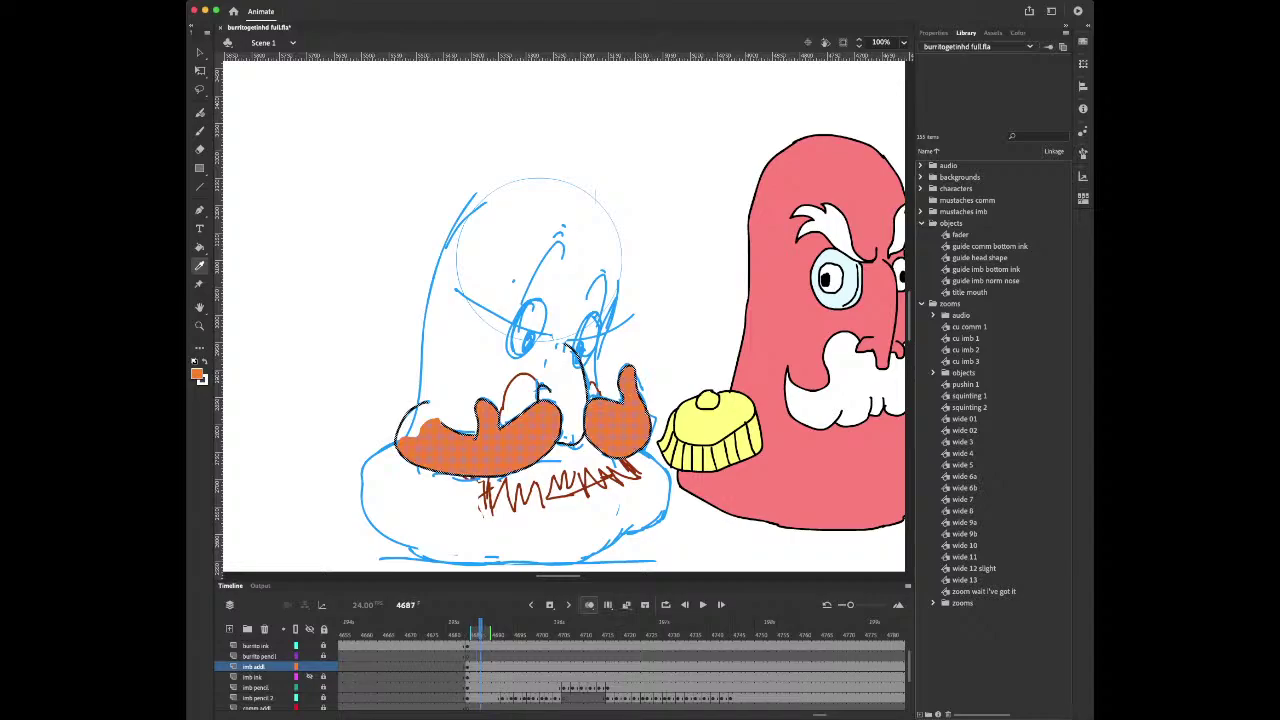
pyautogui.press('.')
pyautogui.press('.')
pyautogui.press('.')
pyautogui.press('.')
pyautogui.press('.')
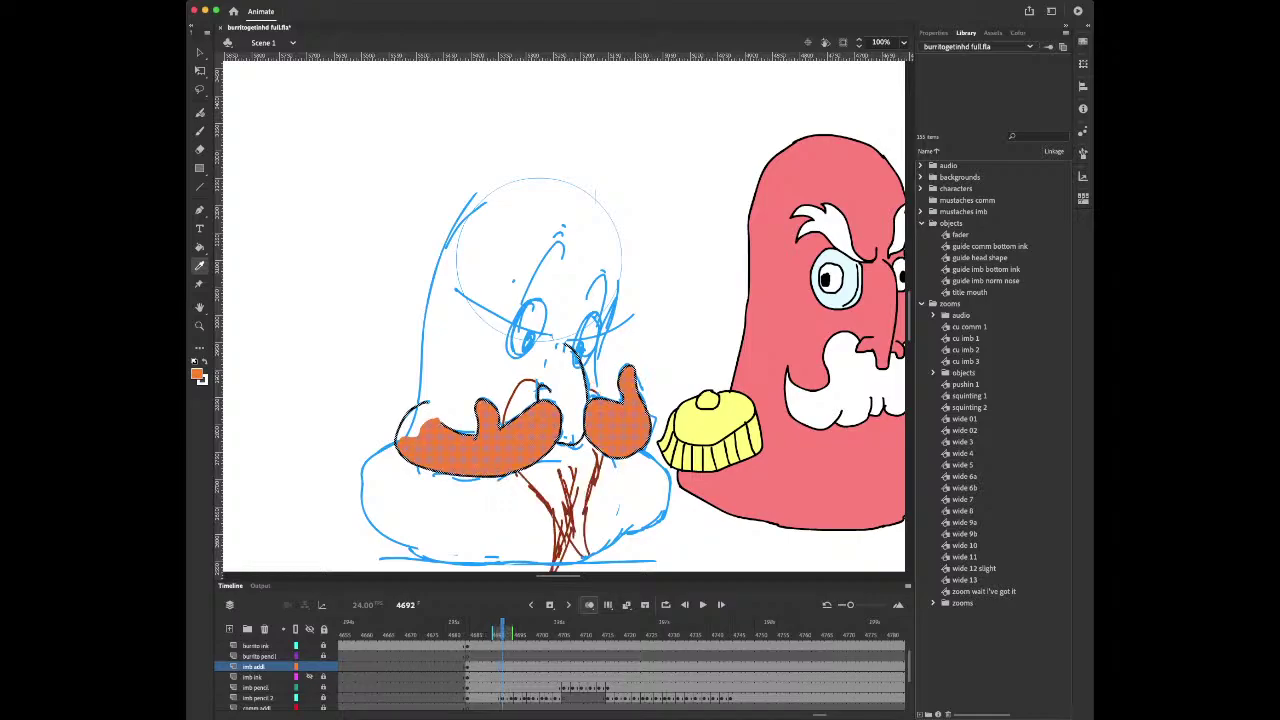
pyautogui.press('.')
pyautogui.press('.')
pyautogui.press('.')
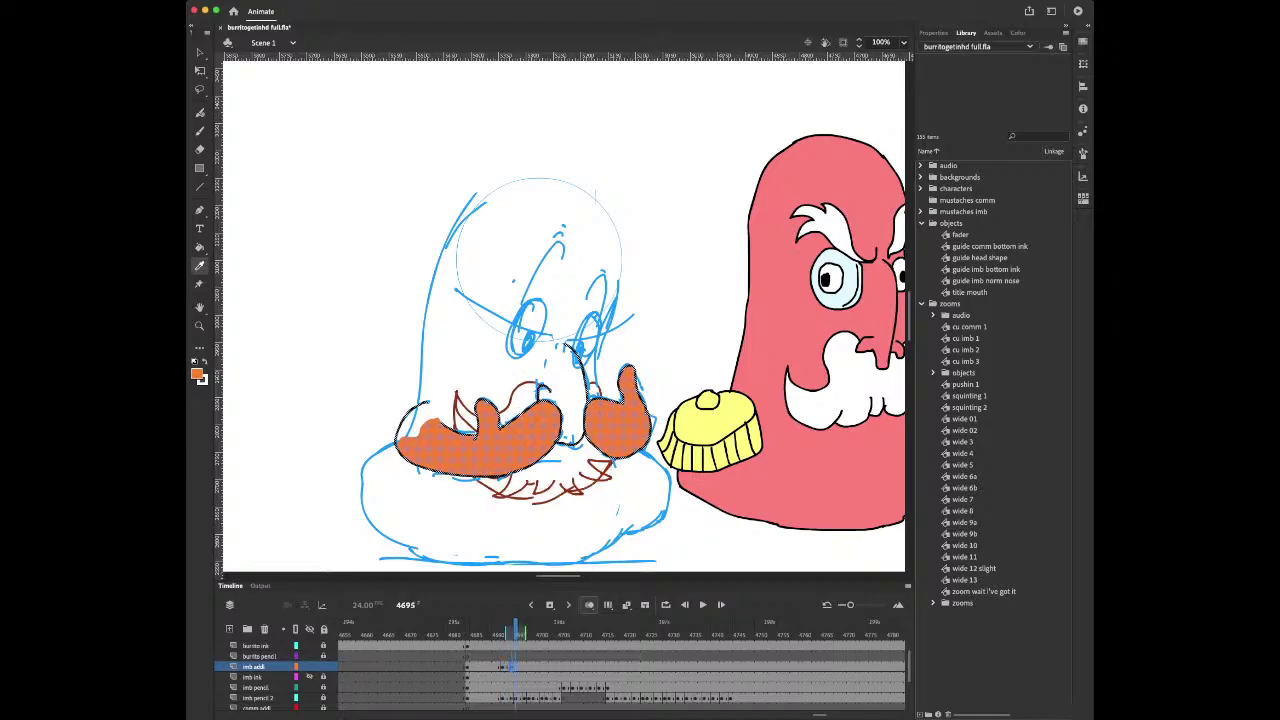
pyautogui.press('.')
pyautogui.press('.')
pyautogui.press('.')
pyautogui.press('.')
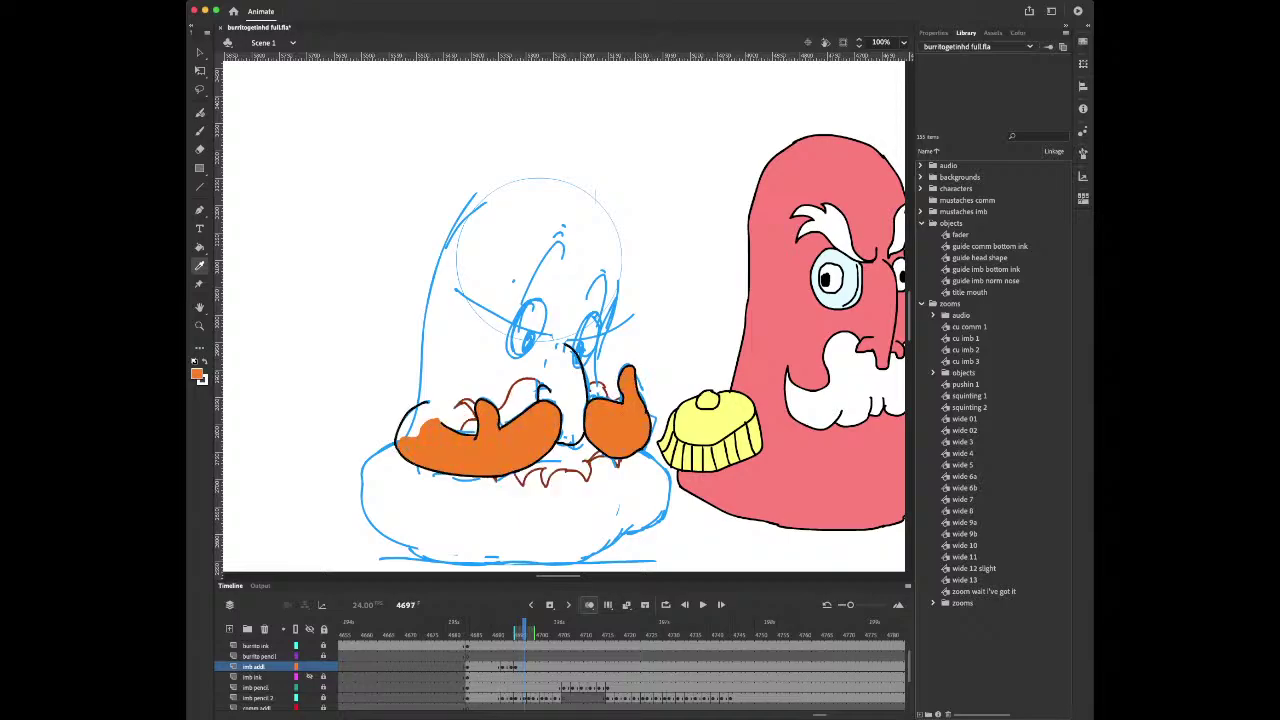
pyautogui.press('F6')
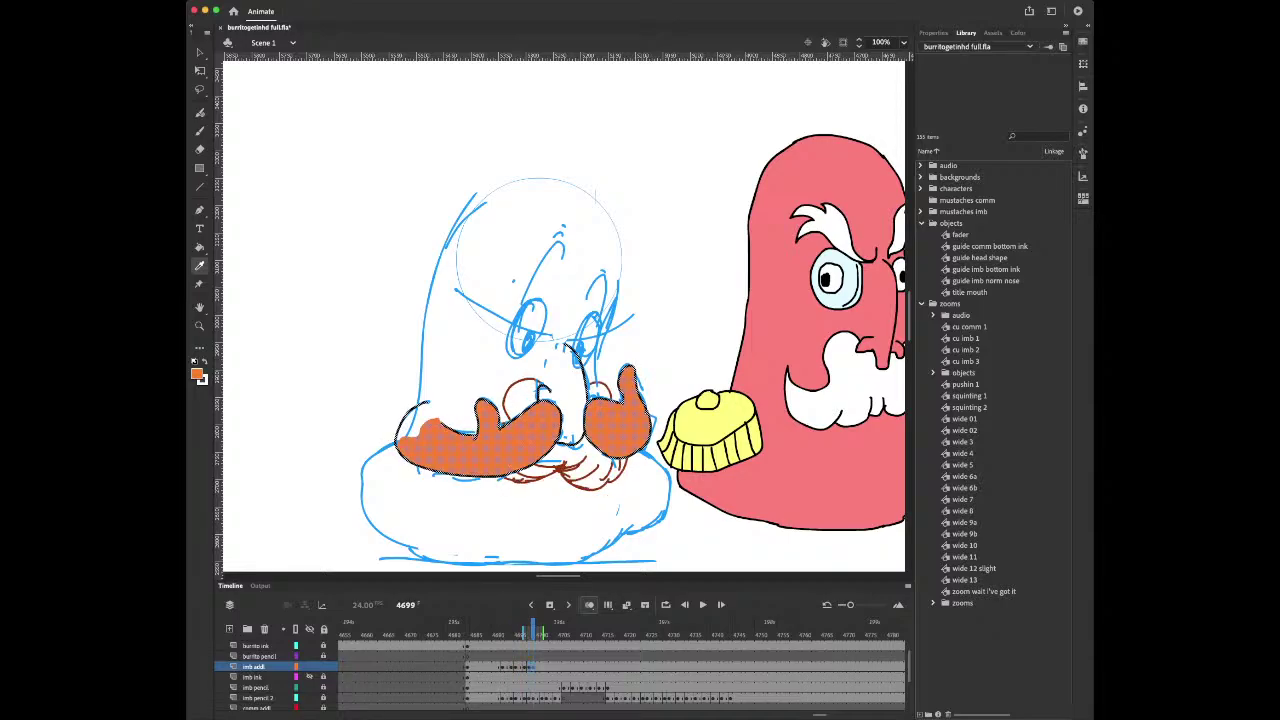
pyautogui.press('.')
pyautogui.press('.')
pyautogui.press('.')
pyautogui.press('.')
pyautogui.press('.')
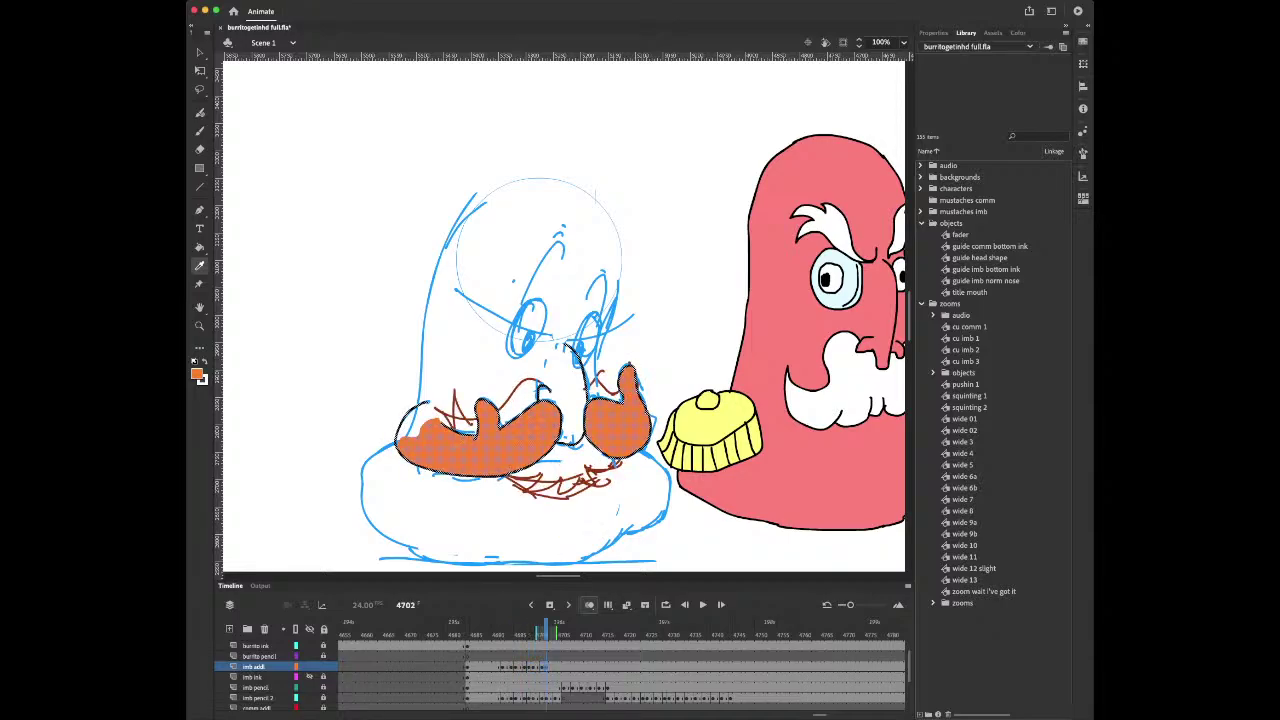
pyautogui.press('F6')
pyautogui.press('.')
pyautogui.press('.')
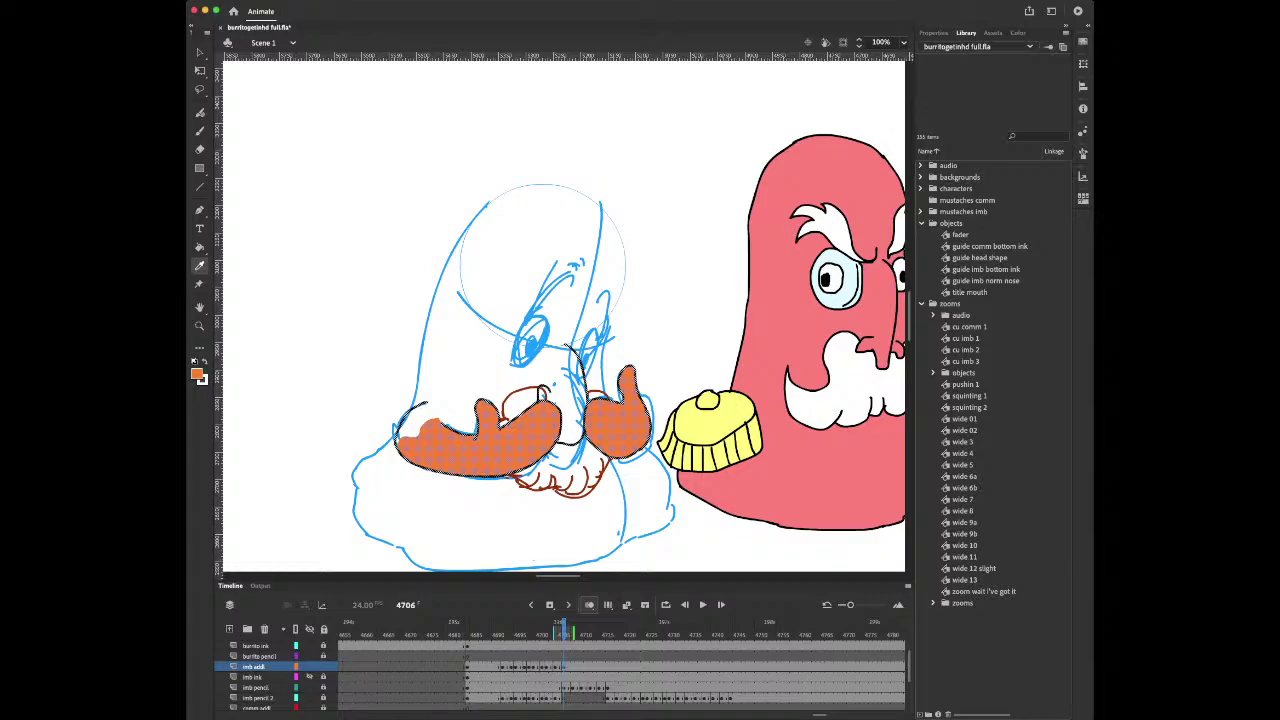
pyautogui.press('Delete')
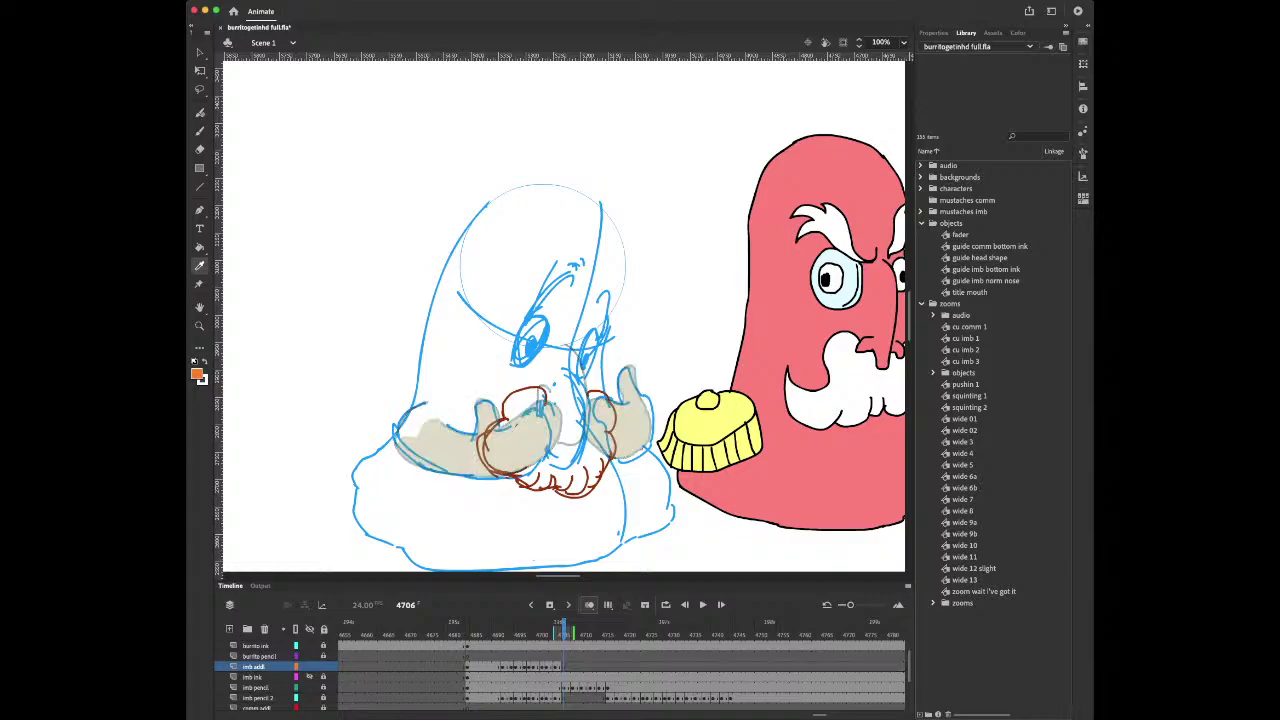
# Insert a blank keyframe on imb addl at about frame 4716 and check the mustache sketches through frame 4739
pyautogui.click(607, 624)
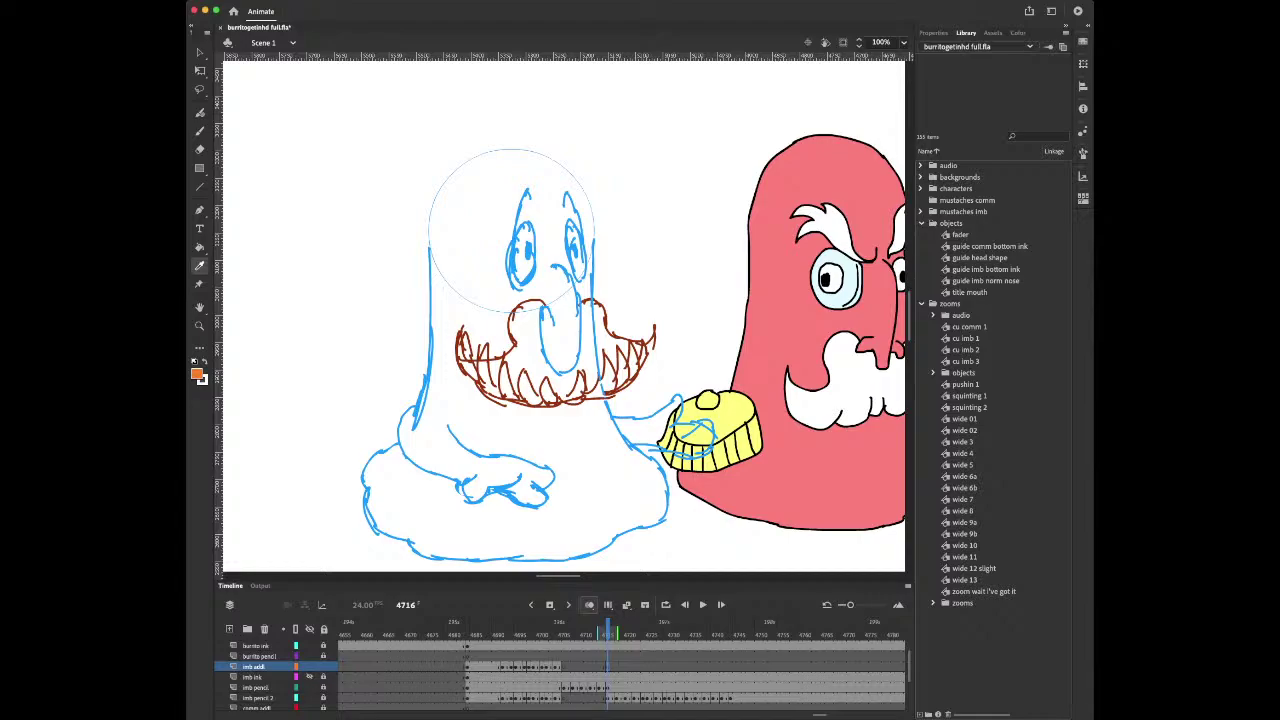
pyautogui.press('.')
pyautogui.press('.')
pyautogui.press('.')
pyautogui.press('.')
pyautogui.press('.')
pyautogui.press('.')
pyautogui.press('.')
pyautogui.press('.')
pyautogui.press('.')
pyautogui.press('.')
pyautogui.press('.')
pyautogui.press('.')
pyautogui.press('.')
pyautogui.press('.')
pyautogui.press('.')
pyautogui.press('.')
pyautogui.press('.')
pyautogui.press('.')
pyautogui.press('.')
pyautogui.press('.')
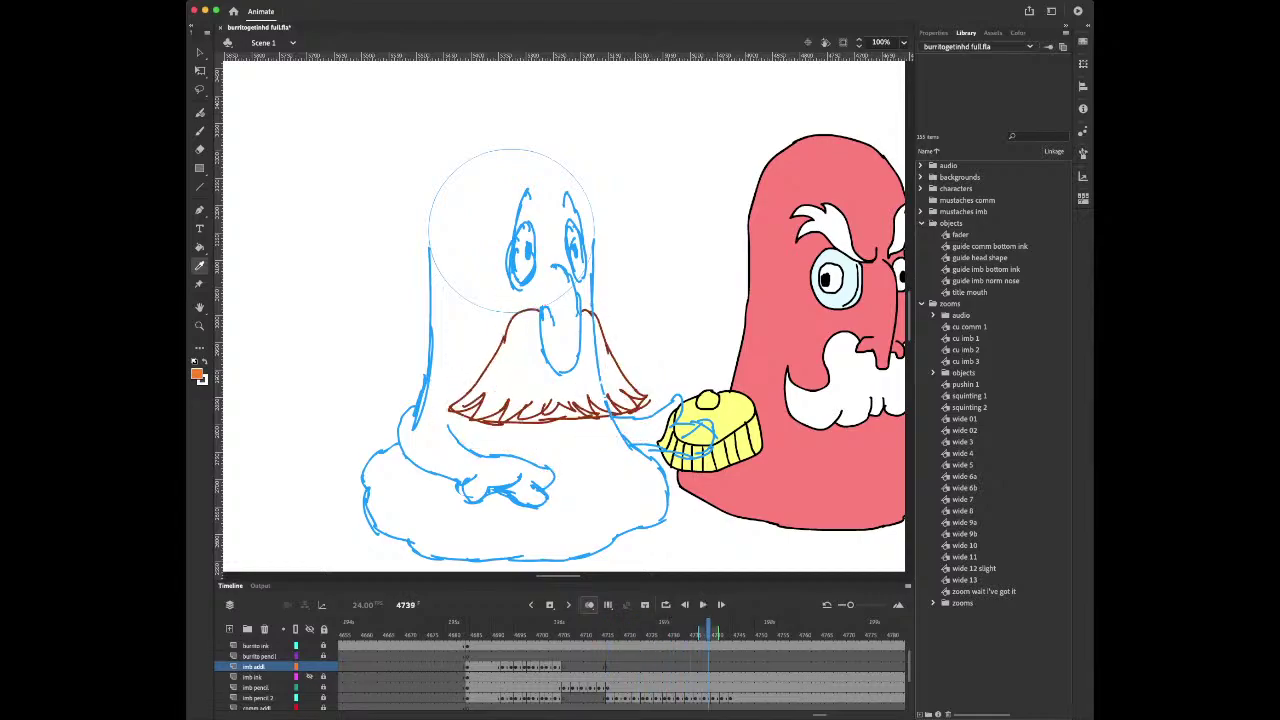
# Go back to frame 4693 on the imb addl layer and turn off onion skinning
pyautogui.moveTo(708, 635); pyautogui.dragTo(507, 635)
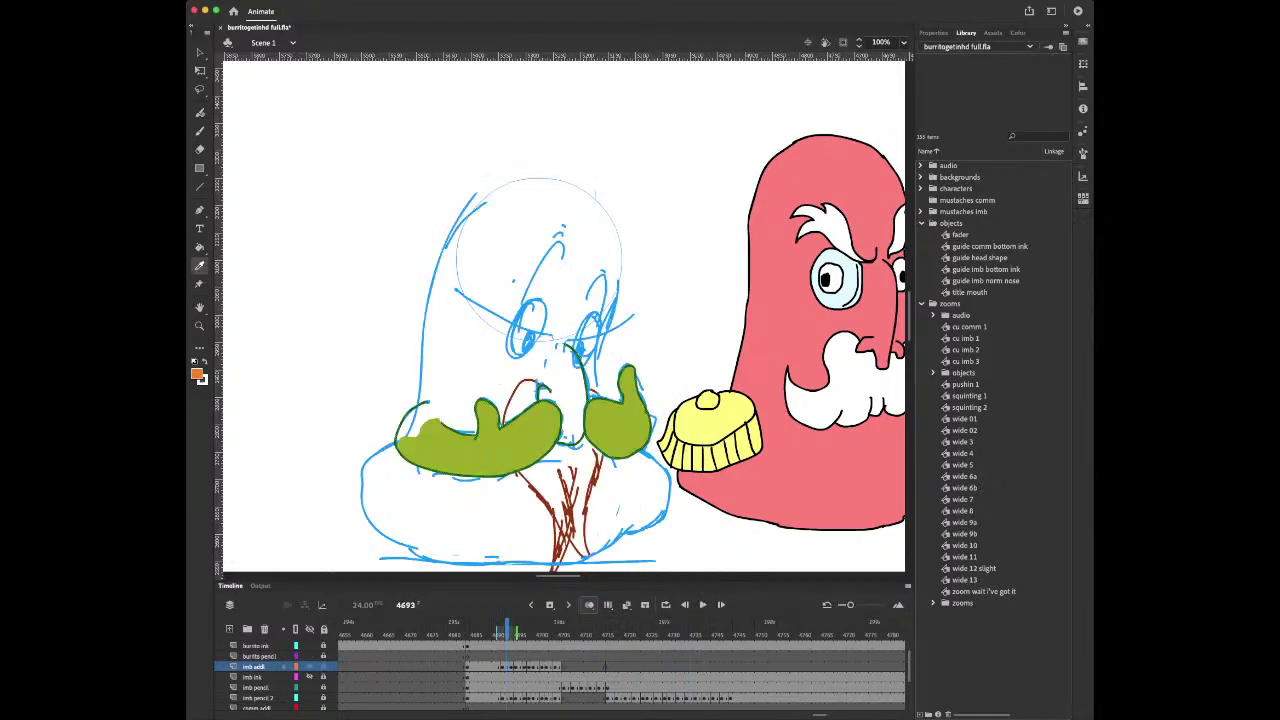
pyautogui.click(589, 605)
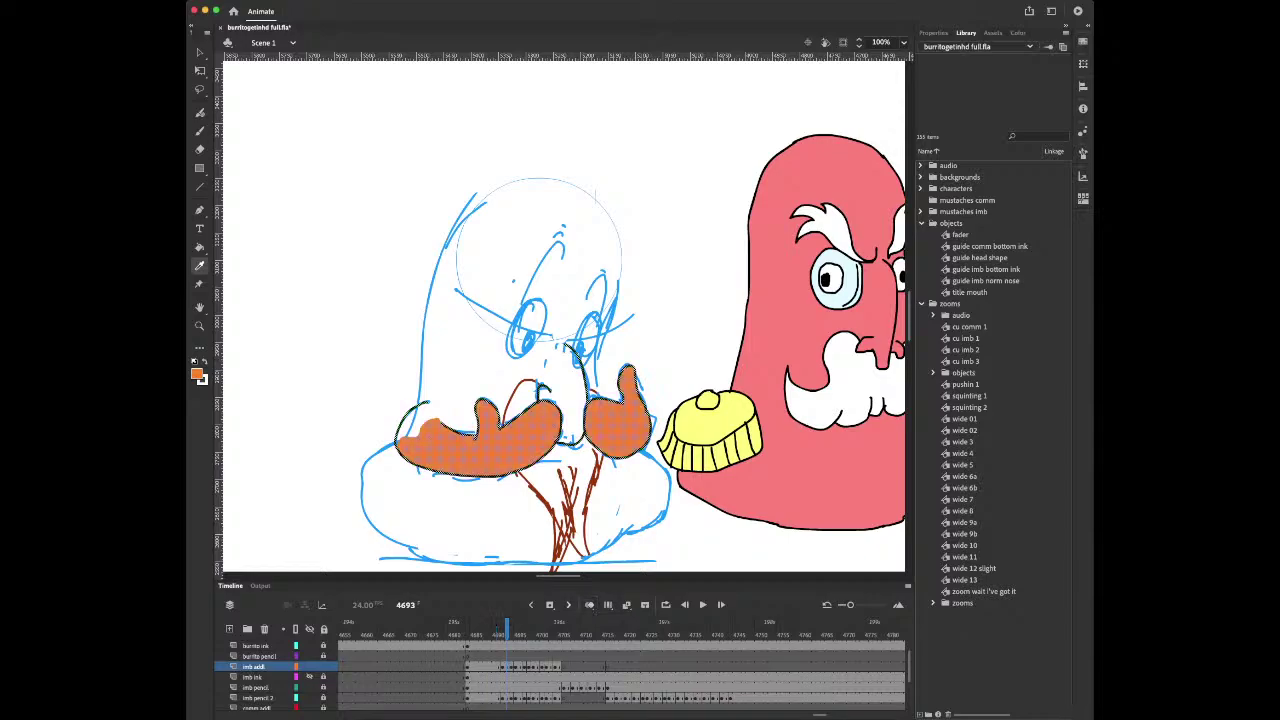
# Show the imb ink layer, insert a keyframe on it at frame 4706 and clear its artwork from there
pyautogui.click(563, 677)
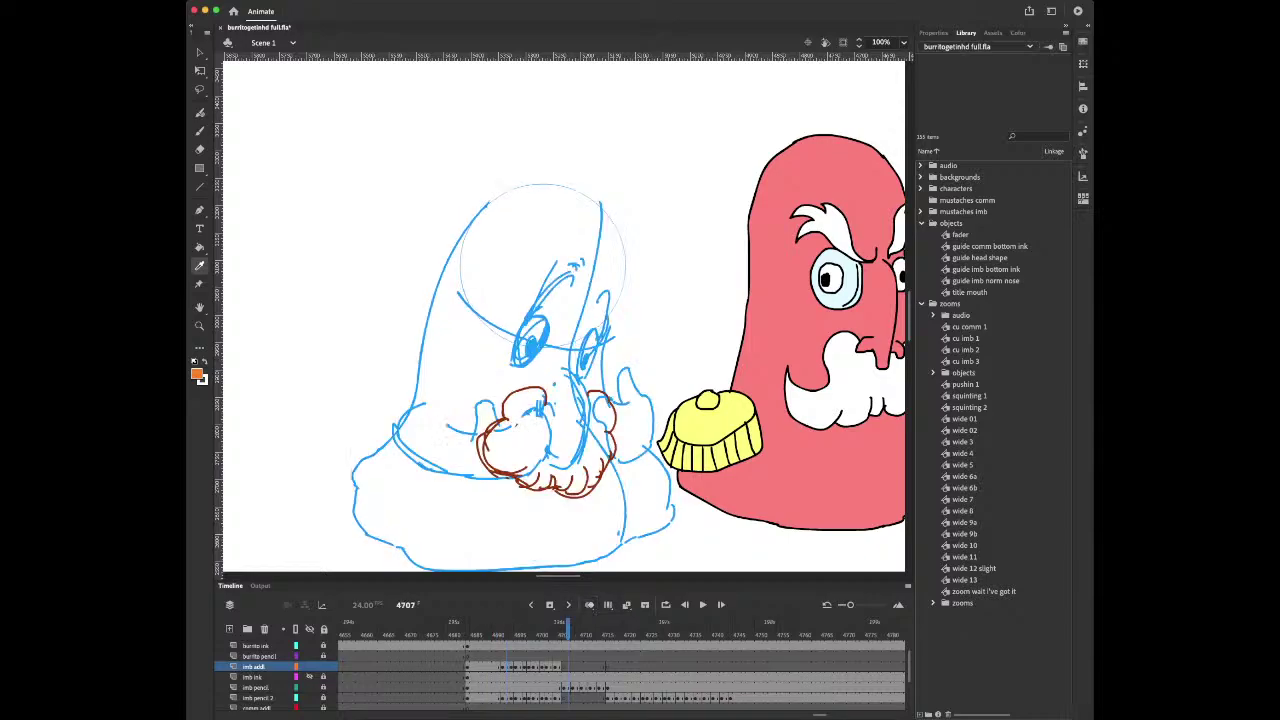
pyautogui.press(',')
pyautogui.press('.')
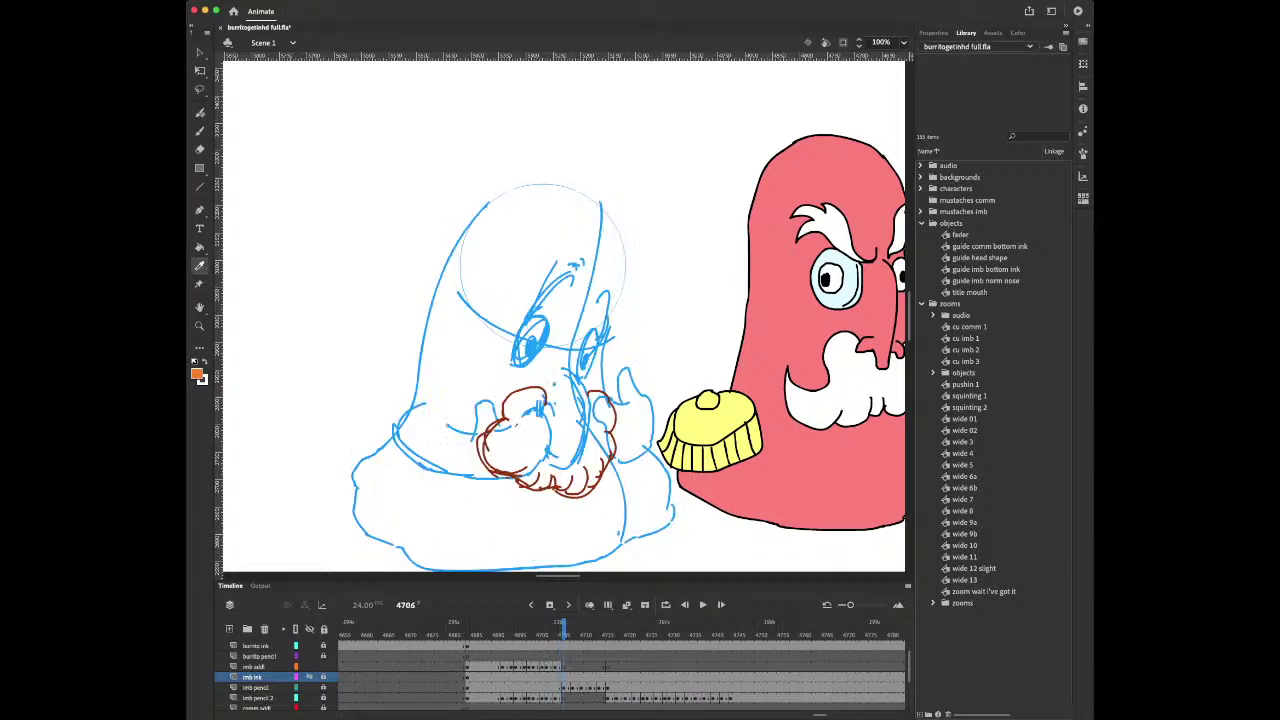
pyautogui.click(309, 677)
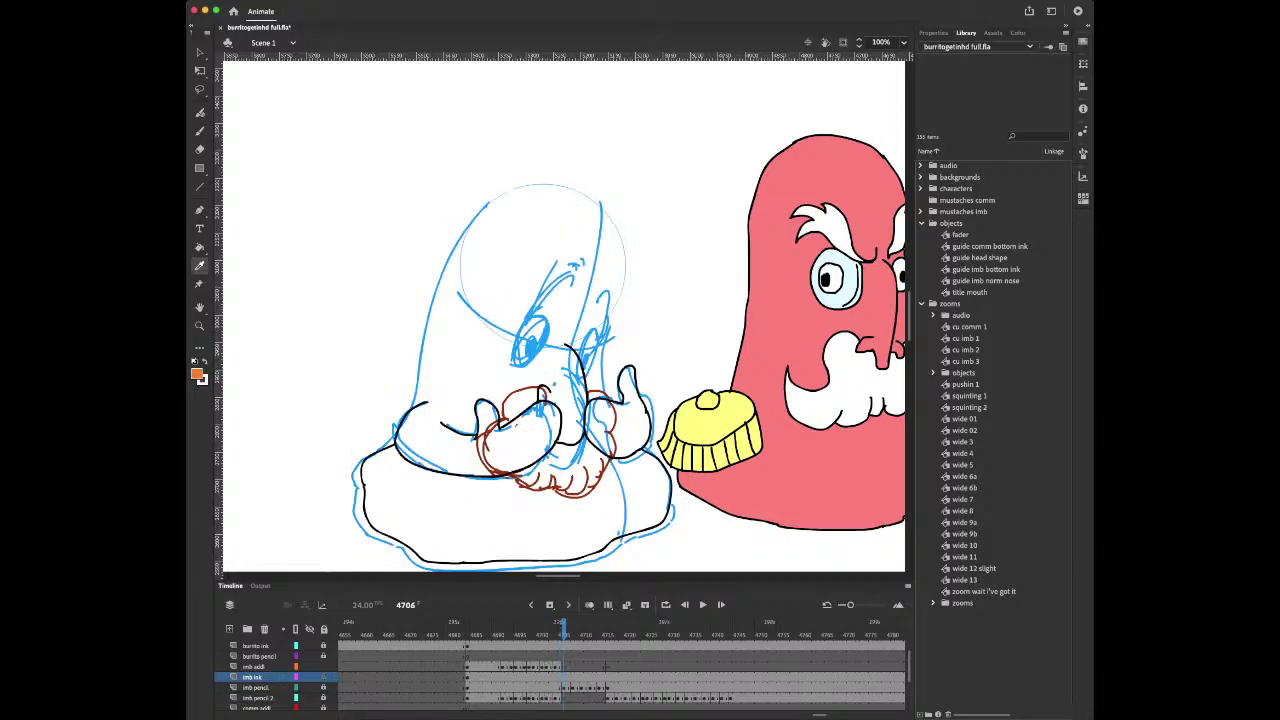
pyautogui.press('super+a')
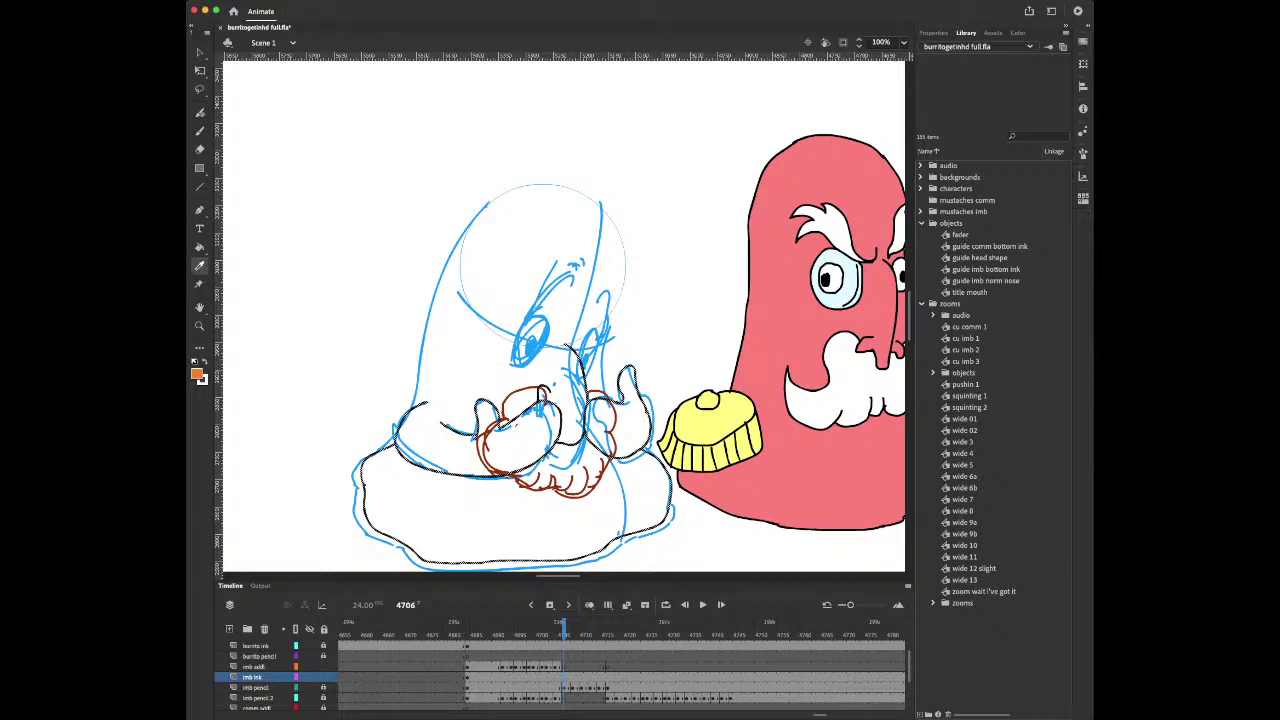
pyautogui.press('F6')
pyautogui.press('Delete')
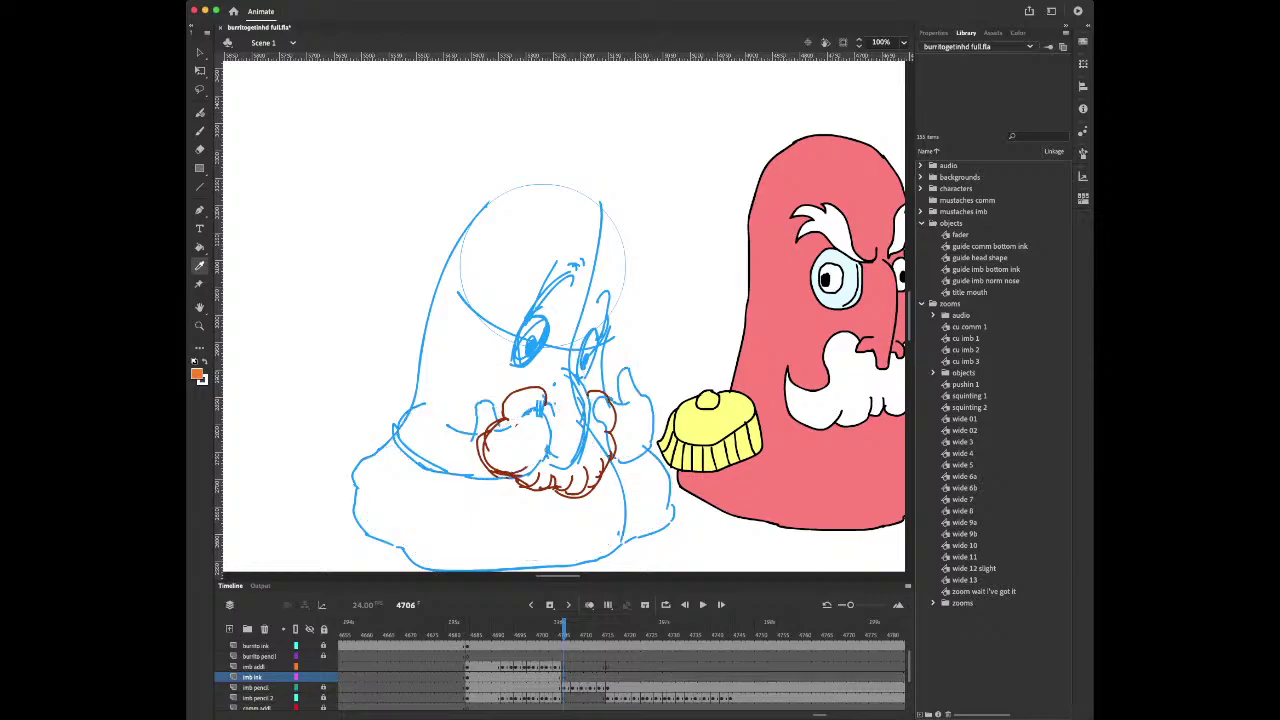
# Insert blank keyframes on imb ink matching the sketch changes after frame 4706 through frame 4716
pyautogui.press('.')
pyautogui.press('.')
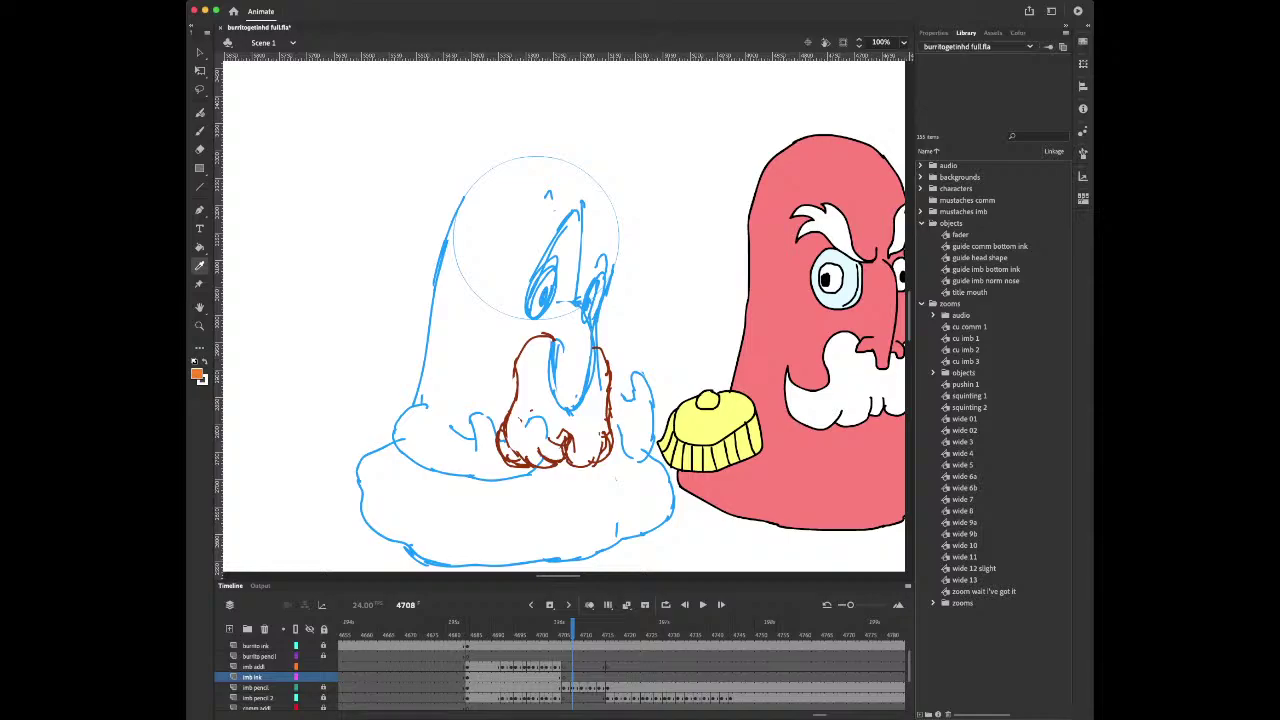
pyautogui.press('.')
pyautogui.press('.')
pyautogui.press('.')
pyautogui.press('.')
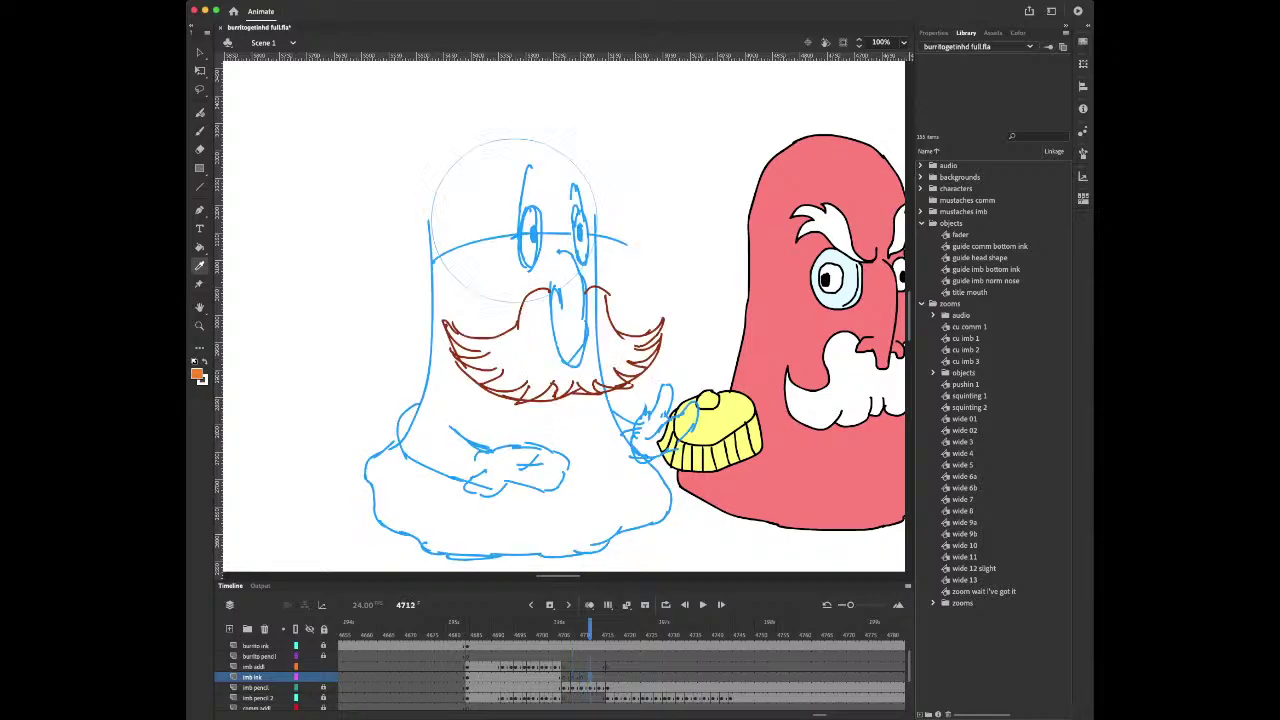
pyautogui.press('.')
pyautogui.press('.')
pyautogui.press('.')
pyautogui.press('.')
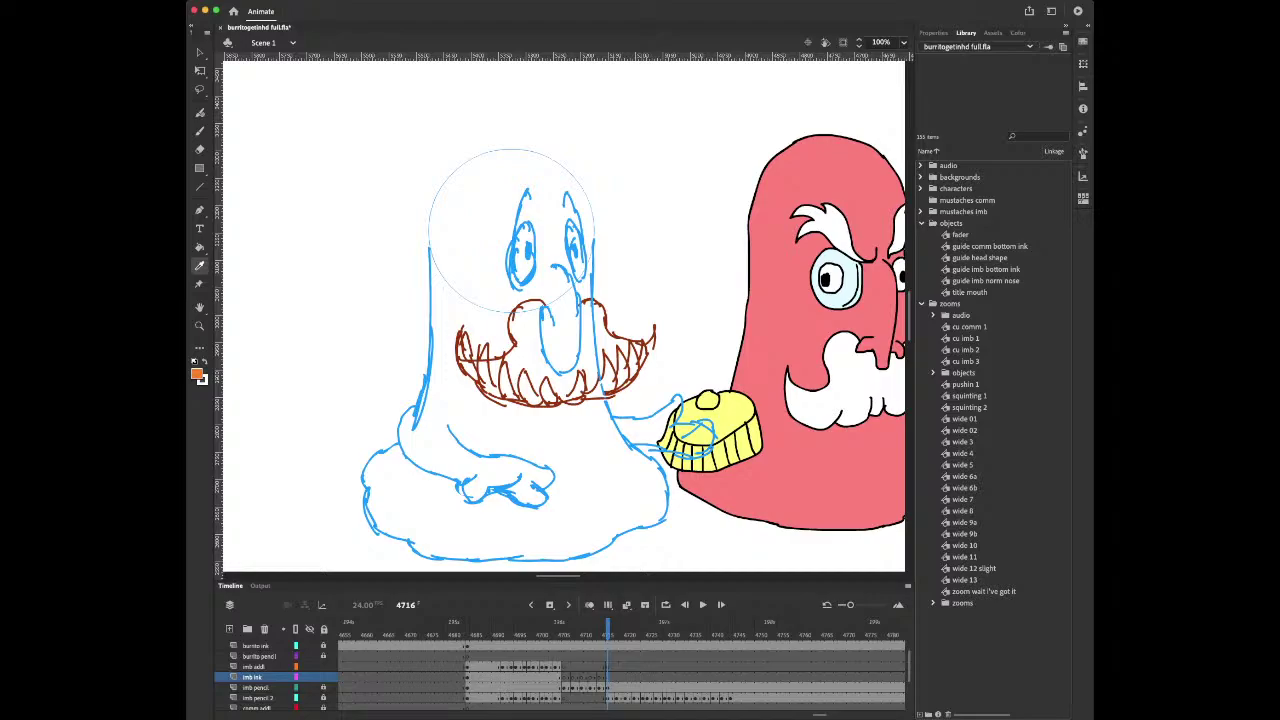
pyautogui.press('.')
pyautogui.press('.')
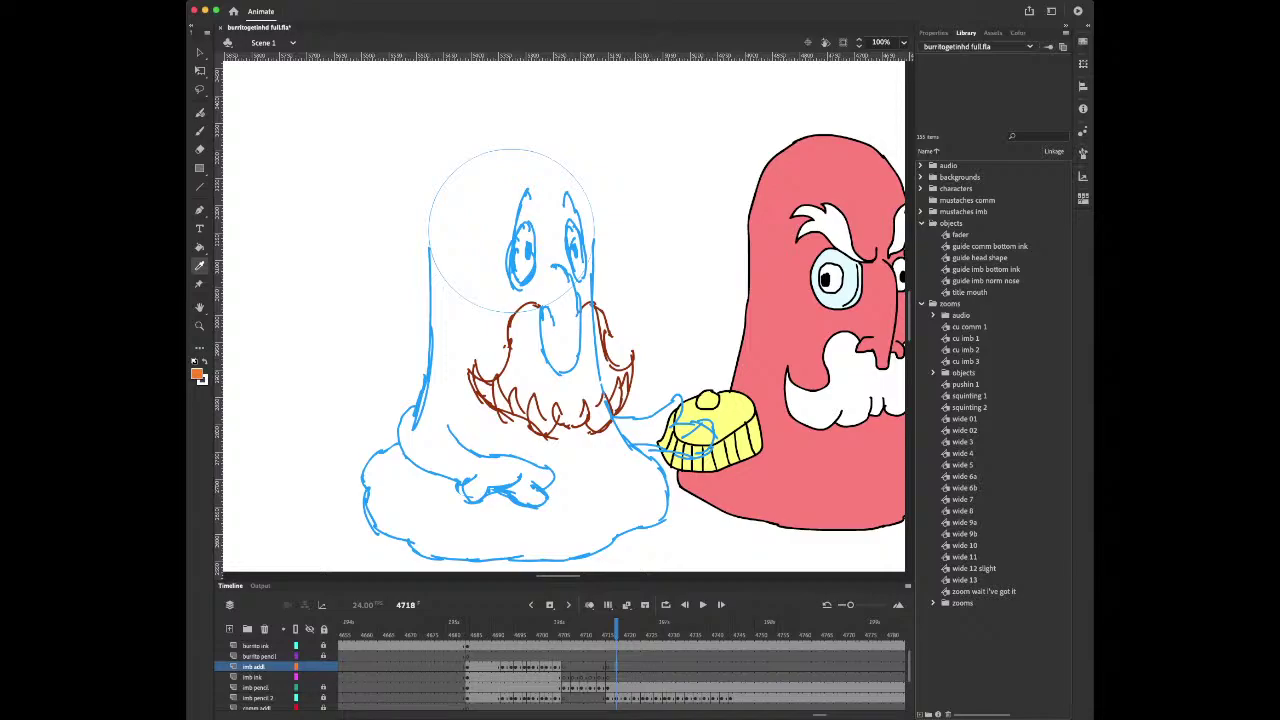
# At frame 4692 on imb addl, hide imb ink and outline the hanging mustache in black over its sketch with the brush
pyautogui.click(502, 667)
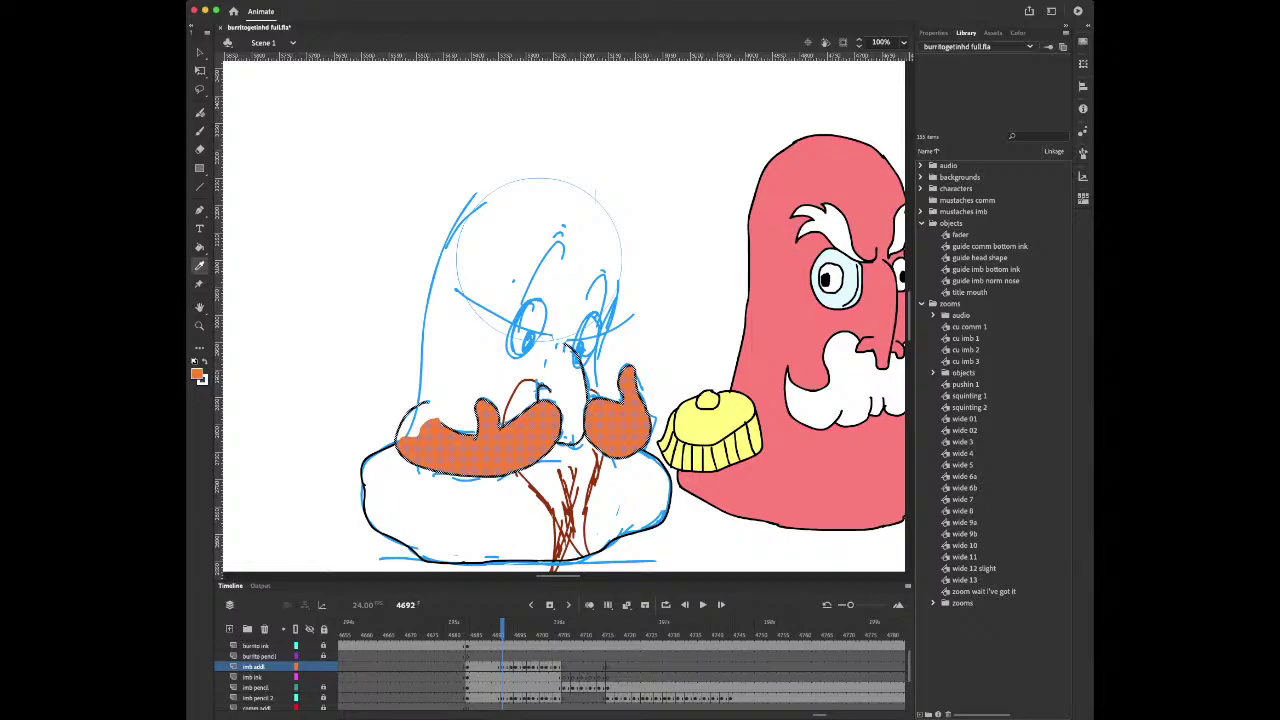
pyautogui.press('v')
pyautogui.press('Escape')
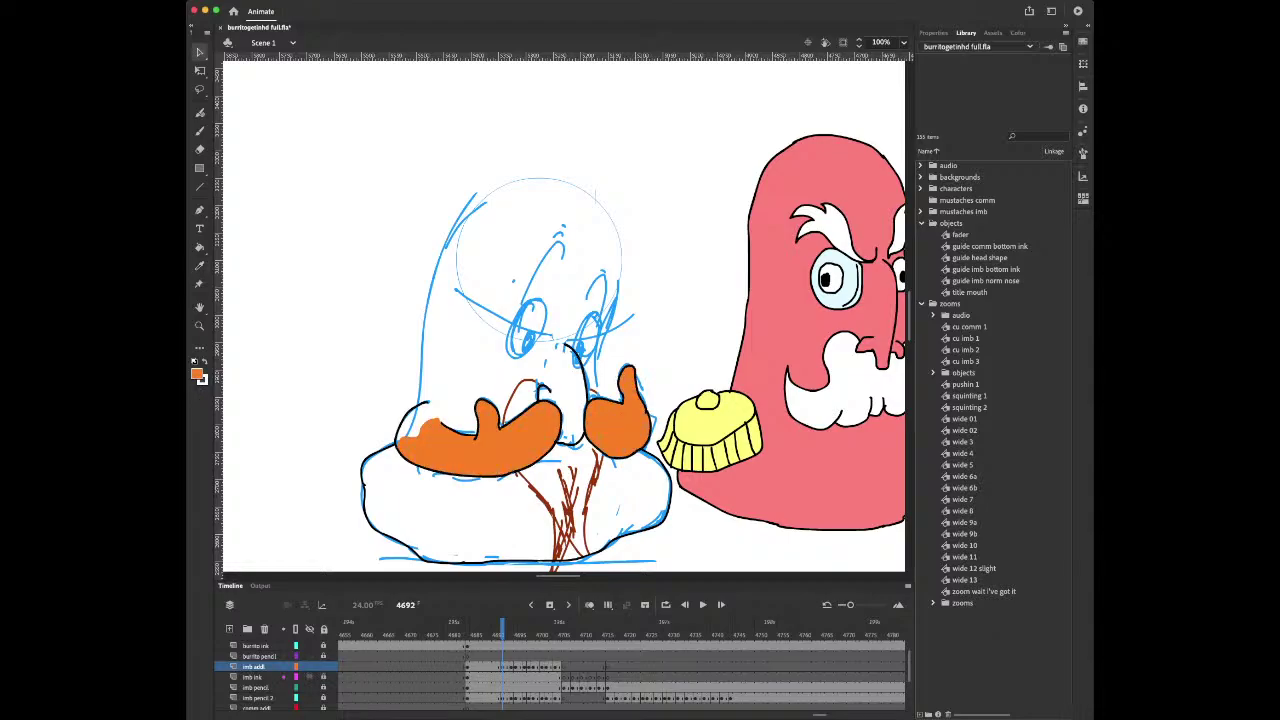
pyautogui.click(309, 677)
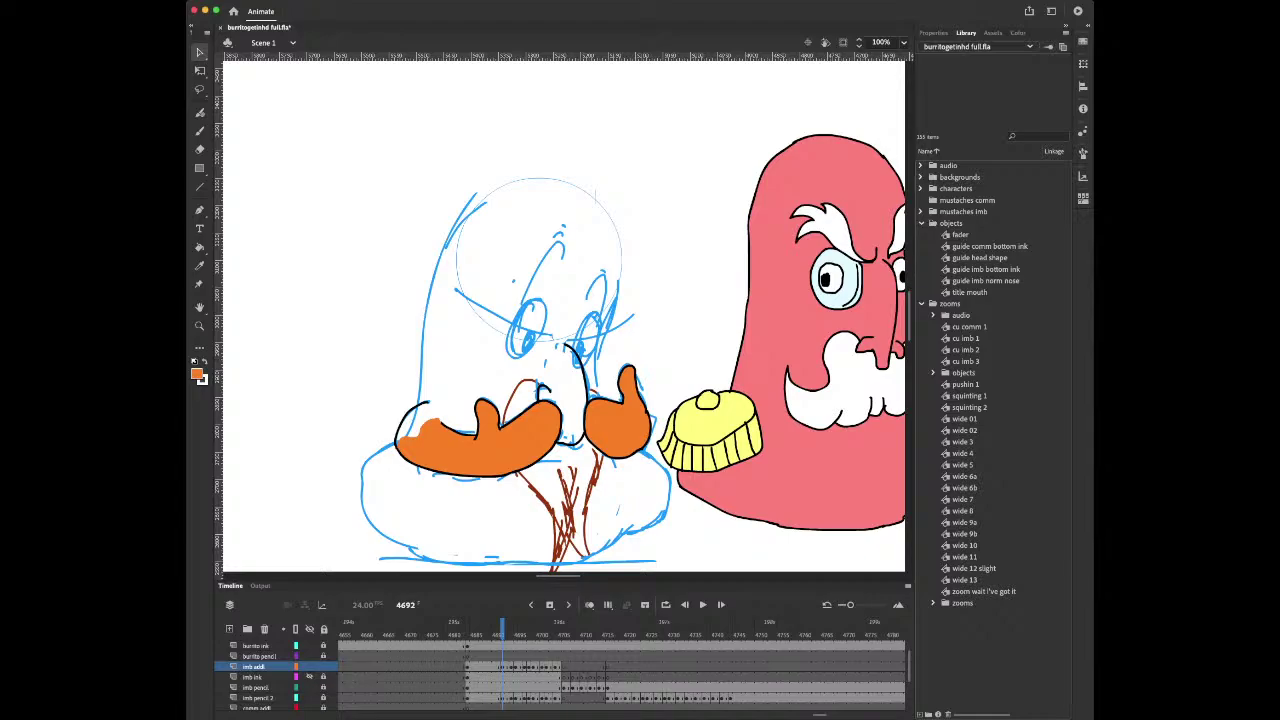
pyautogui.press('b')
pyautogui.press('d')
pyautogui.press('x')
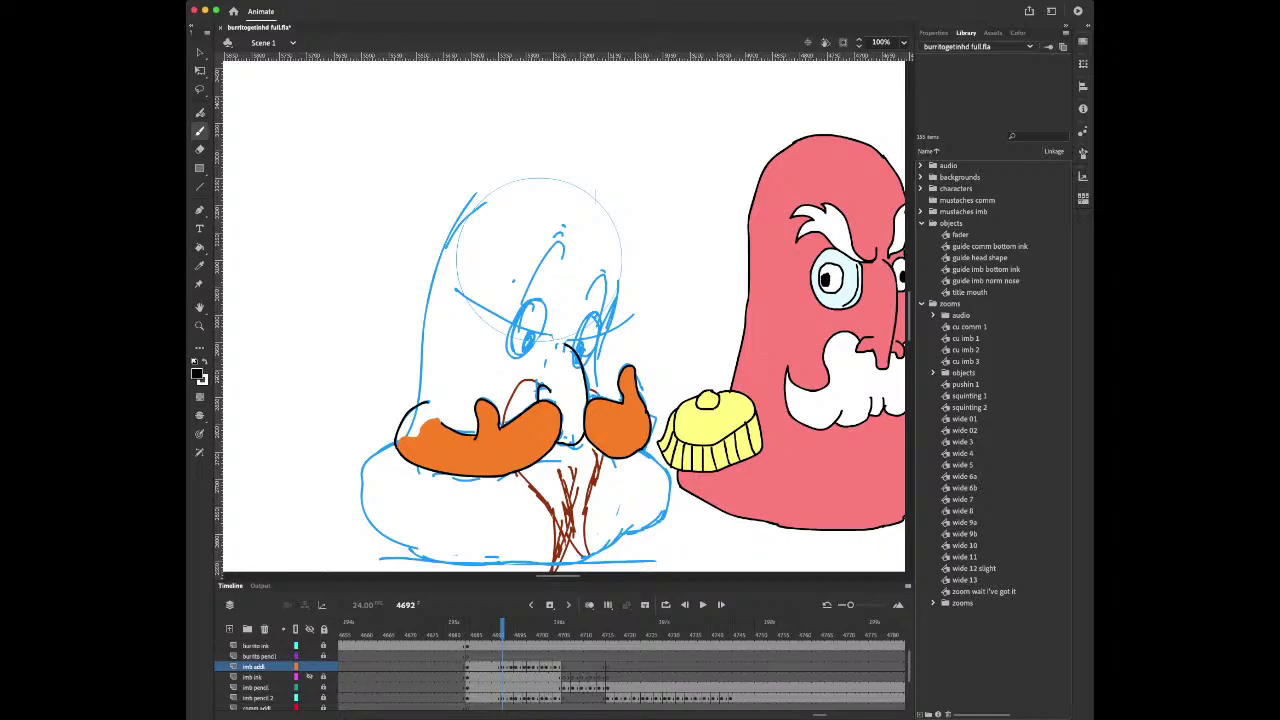
pyautogui.scroll(-2, 563, 315)
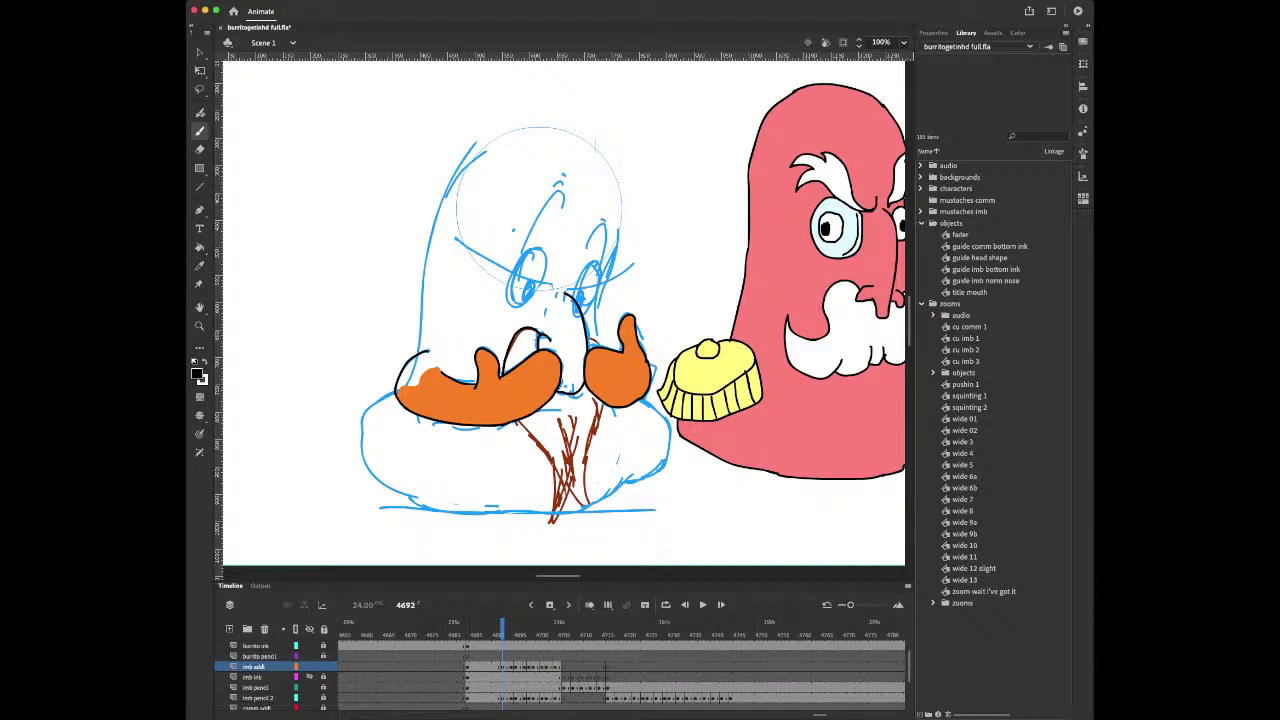
pyautogui.moveTo(518, 424)
pyautogui.mouseDown()
pyautogui.moveTo(556, 477)
pyautogui.moveTo(553, 520)
pyautogui.moveTo(570, 458)
pyautogui.moveTo(564, 414)
pyautogui.moveTo(573, 459)
pyautogui.mouseUp()
pyautogui.moveTo(572, 512)
pyautogui.mouseDown()
pyautogui.moveTo(588, 502)
pyautogui.moveTo(598, 408)
pyautogui.mouseUp()
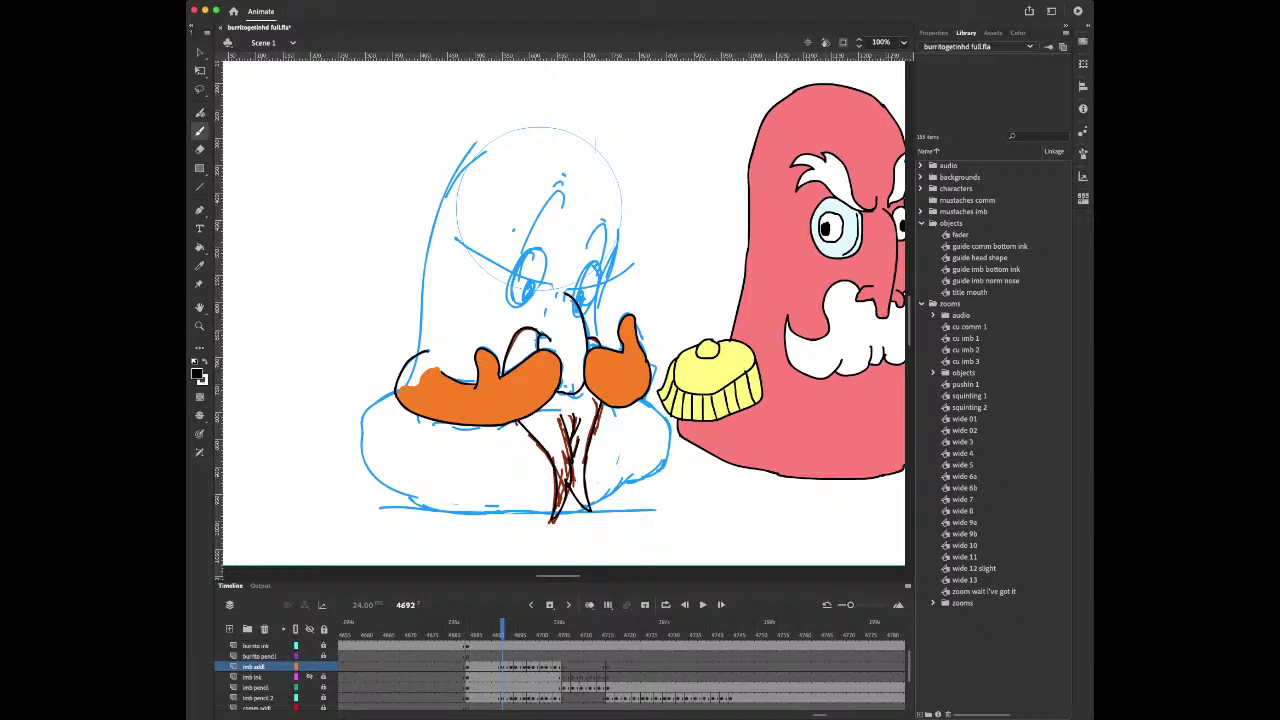
# Sample the brown of the close-up mustache at frame 4682 and fill the inked mustache at frame 4692 with it
pyautogui.click(459, 688)
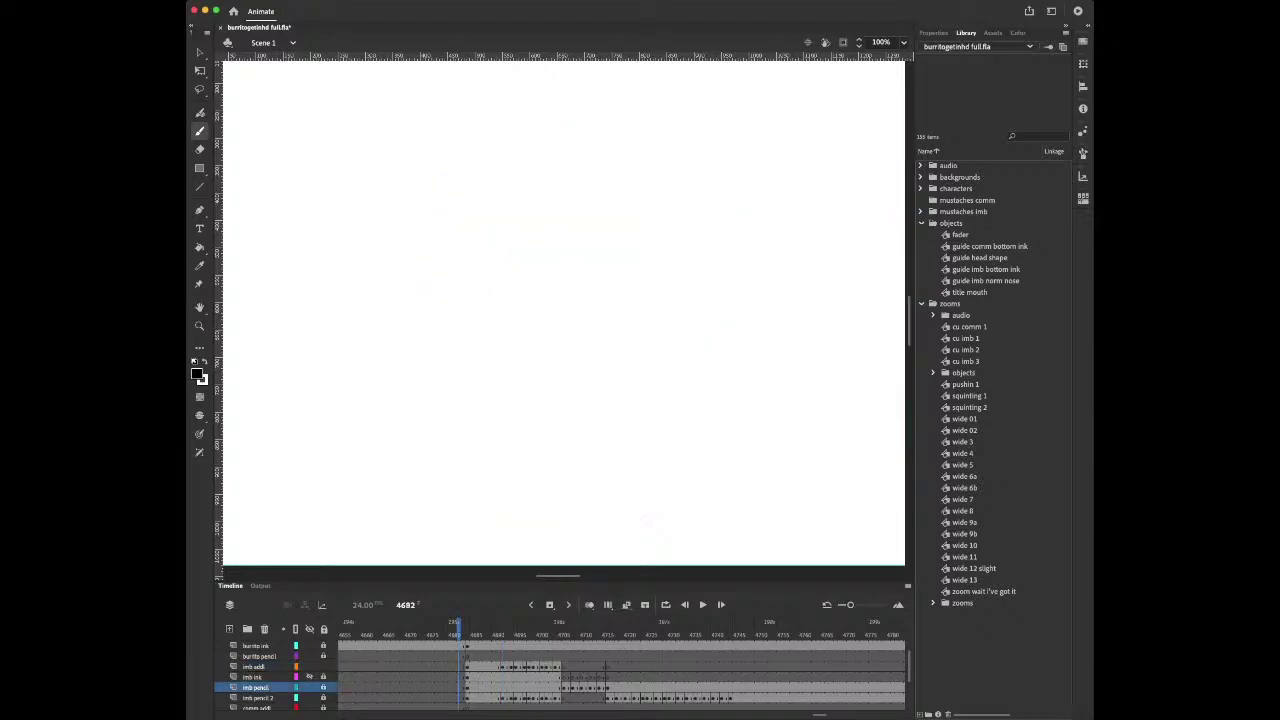
pyautogui.scroll(-3, 620, 675)
pyautogui.click(309, 687)
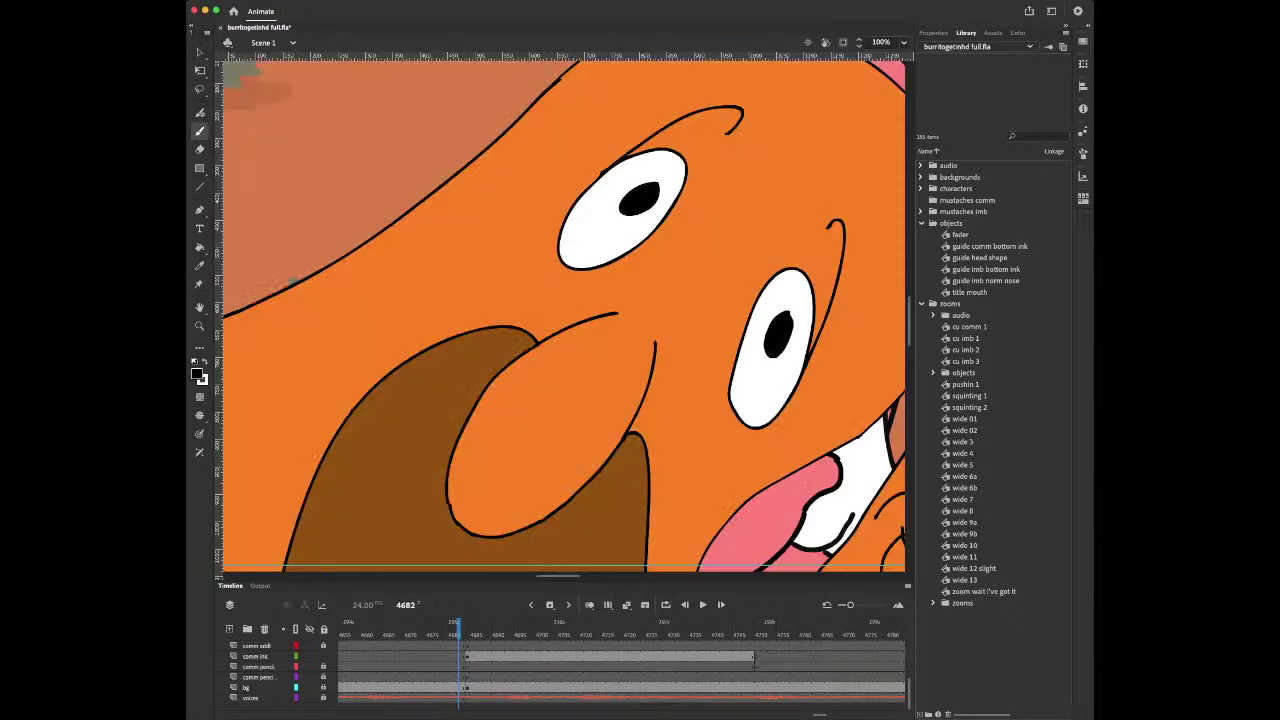
pyautogui.press('i')
pyautogui.click(400, 440)
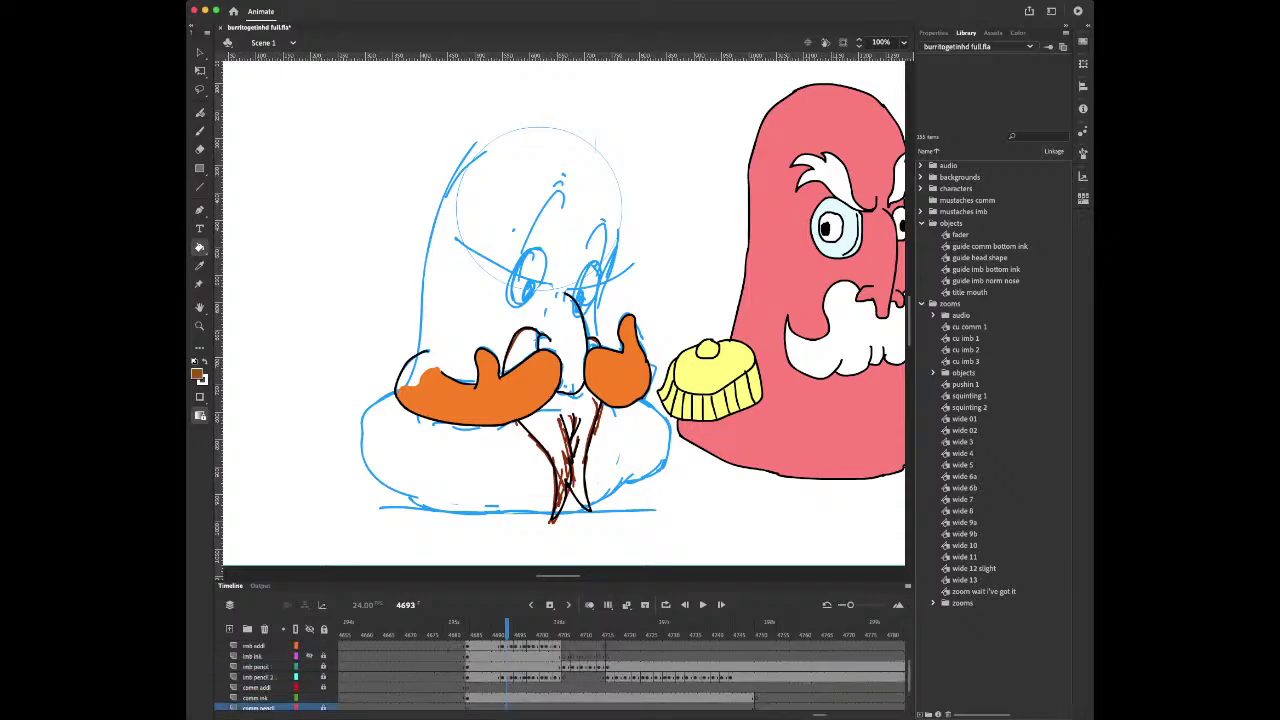
pyautogui.click(494, 646)
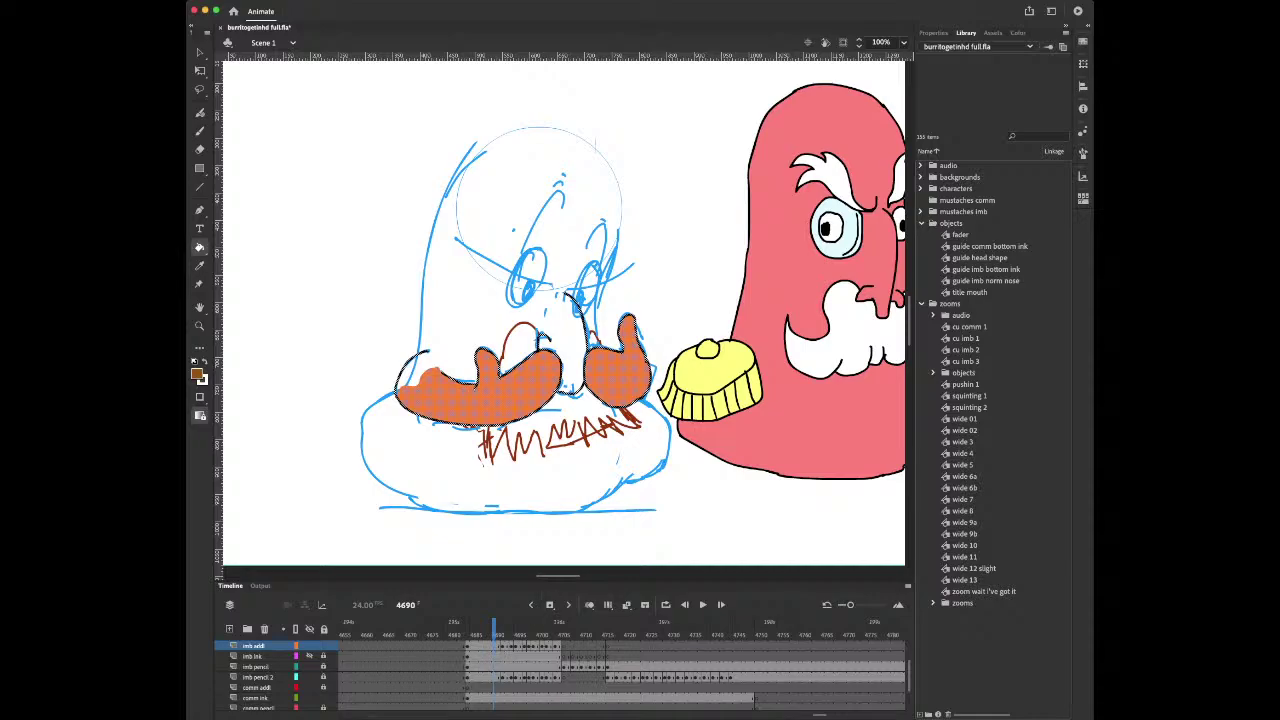
pyautogui.press('.')
pyautogui.press('.')
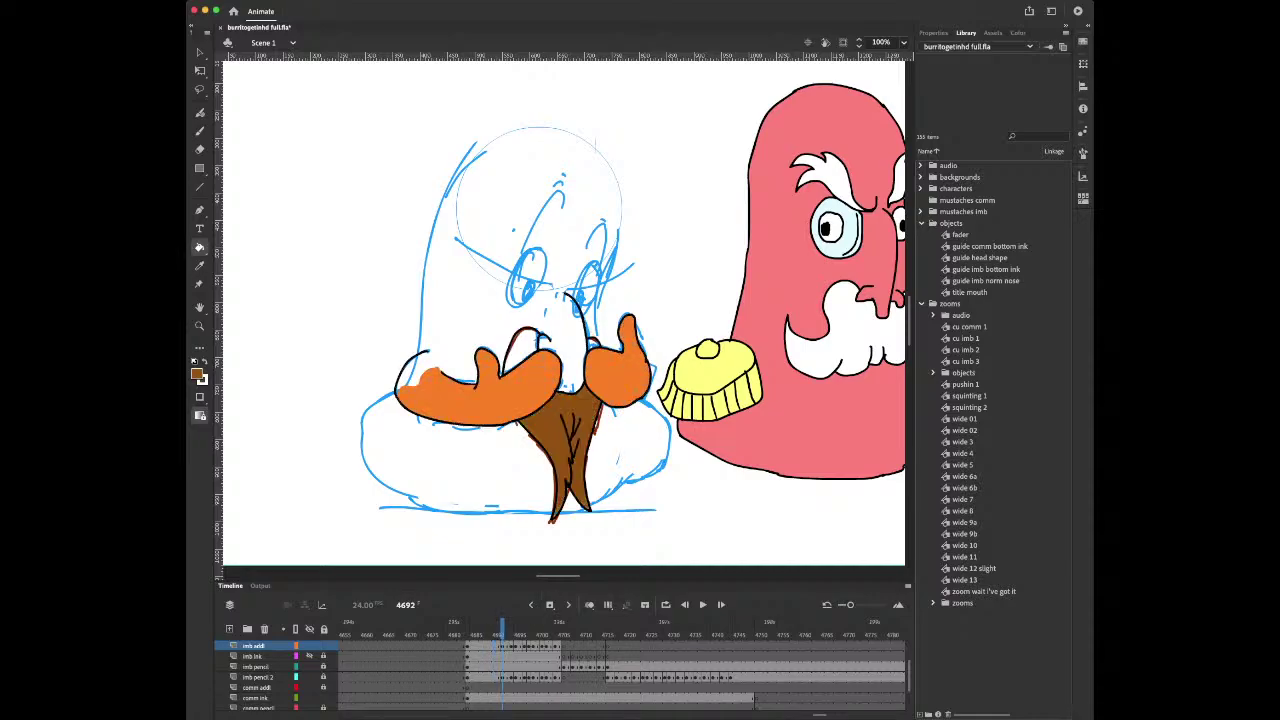
pyautogui.click(521, 348)
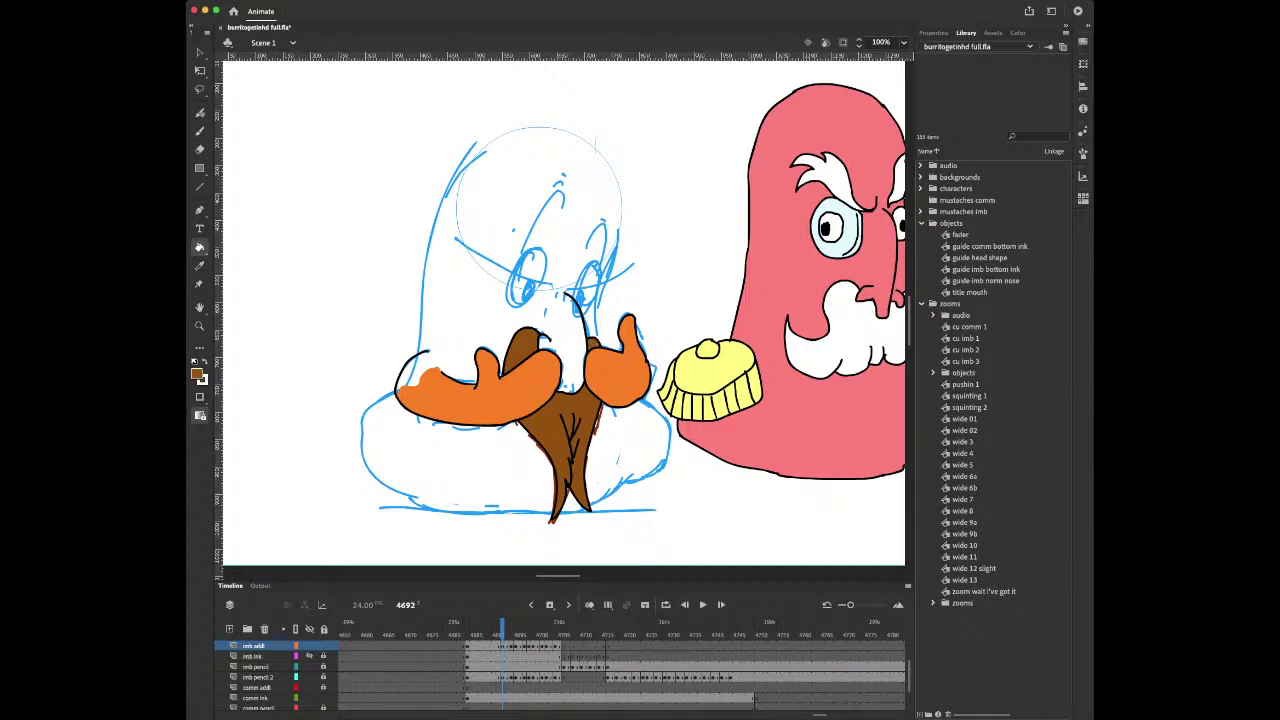
# Sample the black outline colour and ink the jagged mustache over its sketch at frame 4691 on imb addl
pyautogui.press('i')
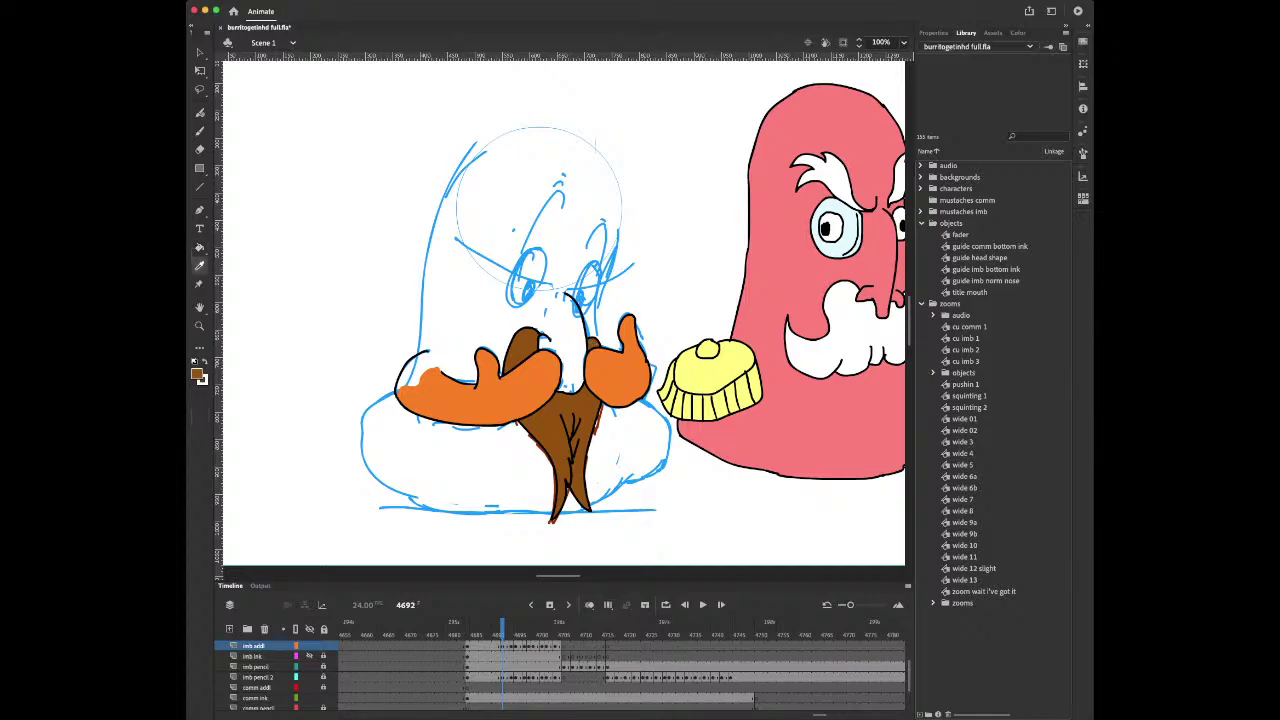
pyautogui.click(543, 337)
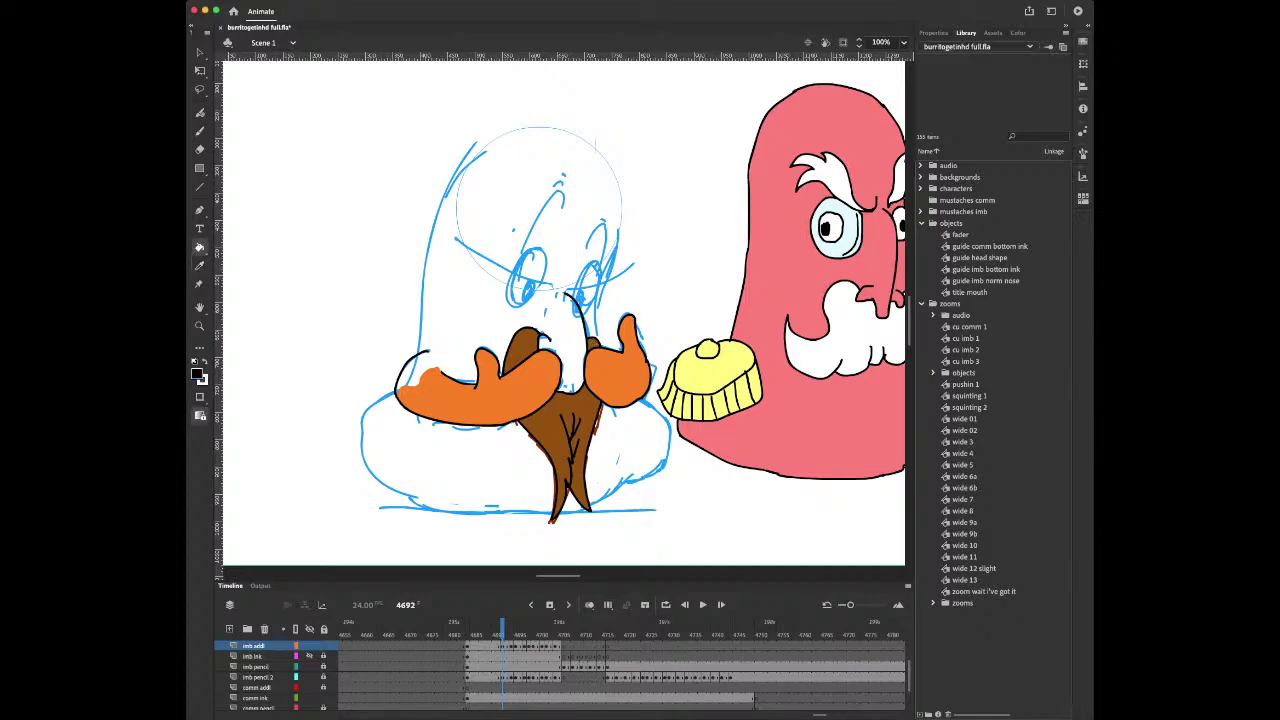
pyautogui.press(',')
pyautogui.press('i')
pyautogui.press('b')
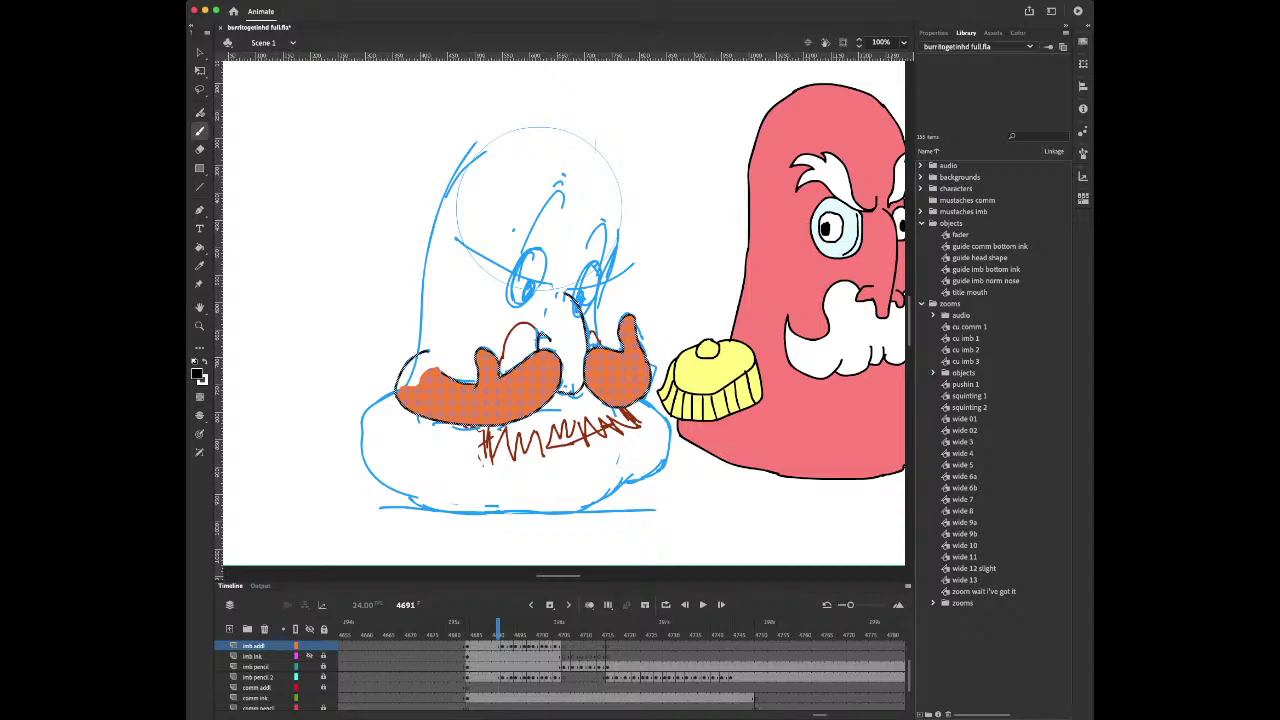
pyautogui.press('v')
pyautogui.press('Escape')
pyautogui.press('b')
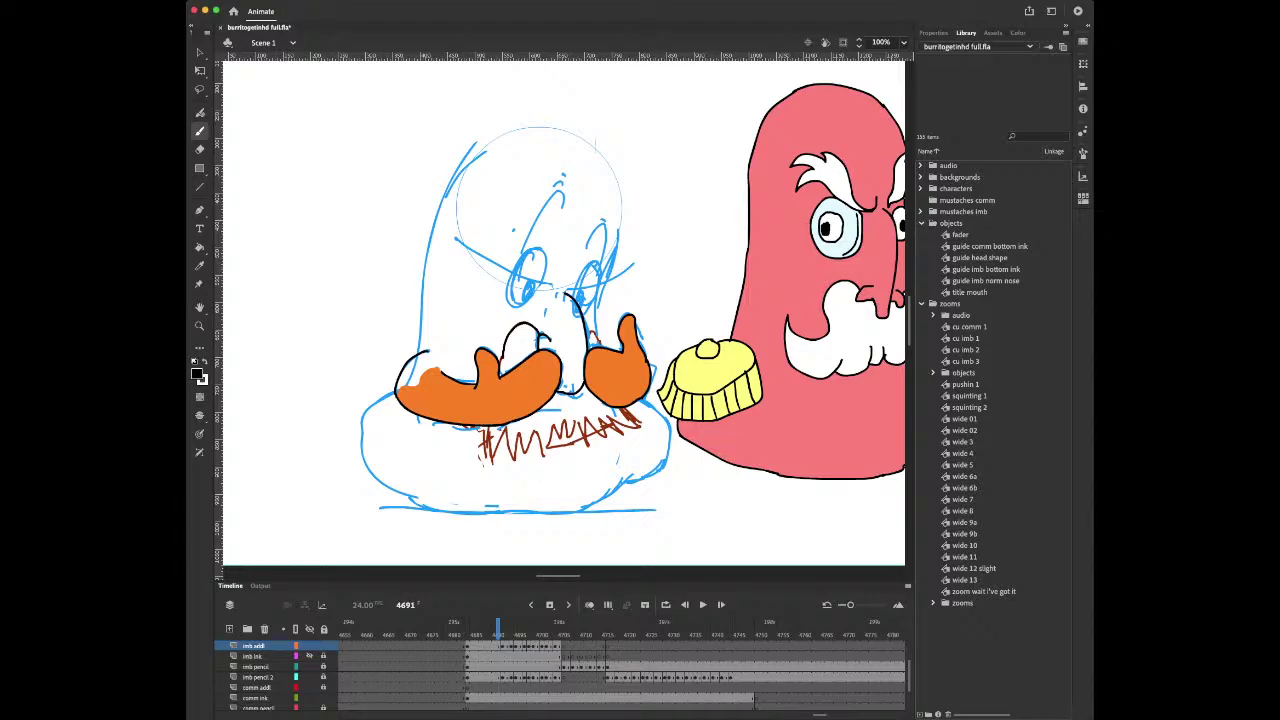
pyautogui.moveTo(503, 357); pyautogui.dragTo(517, 325)
pyautogui.moveTo(488, 428)
pyautogui.mouseDown()
pyautogui.moveTo(490, 450)
pyautogui.moveTo(503, 429)
pyautogui.moveTo(514, 461)
pyautogui.moveTo(522, 431)
pyautogui.moveTo(530, 444)
pyautogui.moveTo(566, 414)
pyautogui.moveTo(567, 434)
pyautogui.moveTo(590, 419)
pyautogui.moveTo(606, 436)
pyautogui.moveTo(638, 414)
pyautogui.mouseUp()
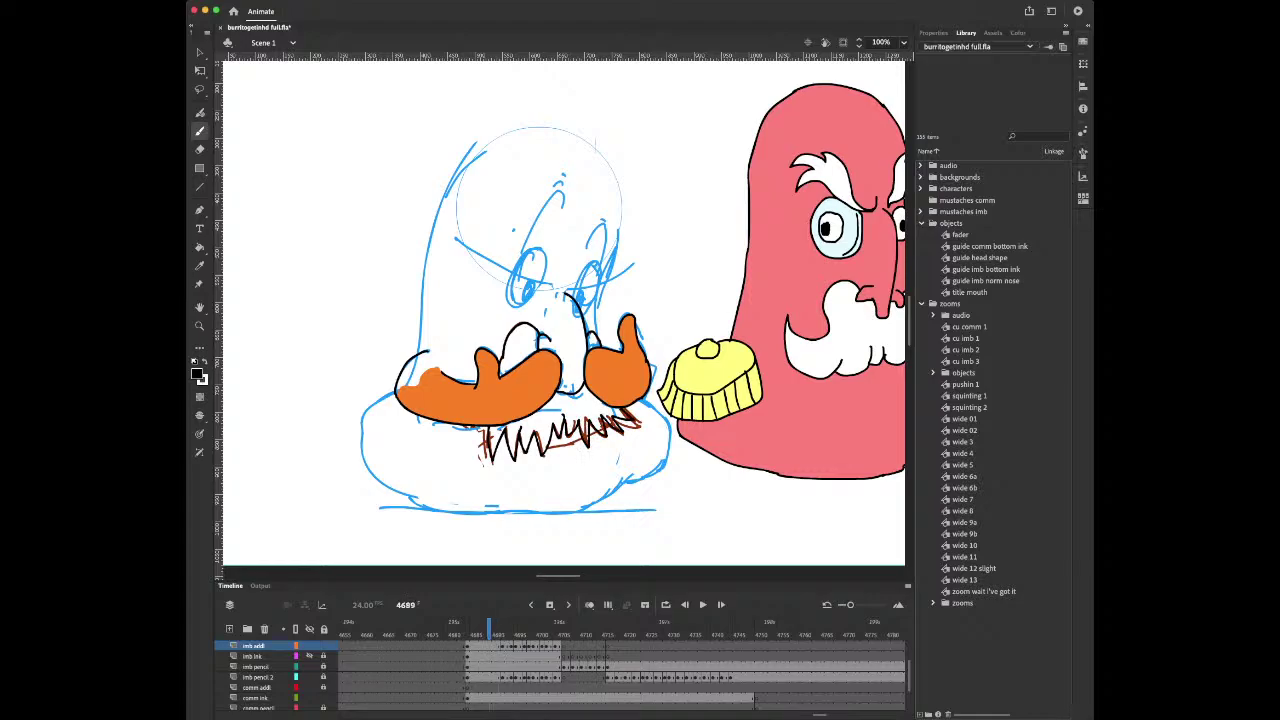
# Sample the brown from the finished mustache at frame 4693 and fill all parts of the jagged mustache at frame 4691
pyautogui.press('.')
pyautogui.press('.')
pyautogui.press('.')
pyautogui.press('.')
pyautogui.press('.')
pyautogui.press('.')
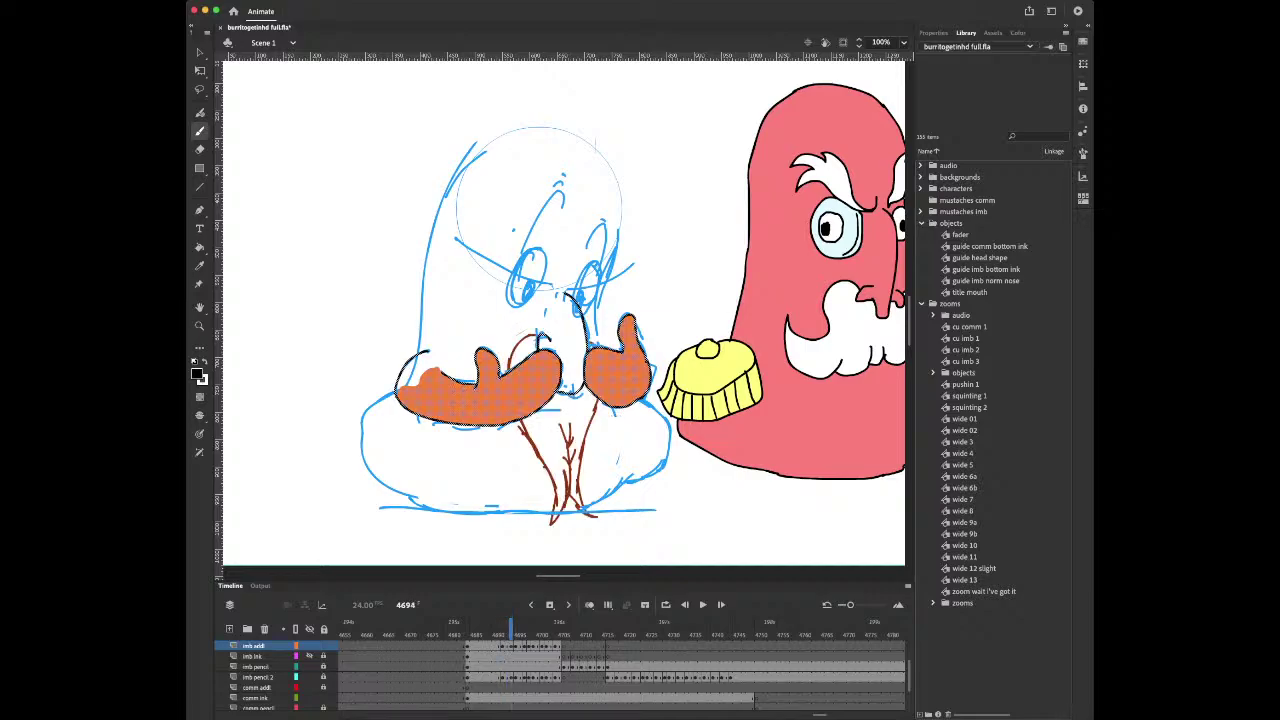
pyautogui.press('i')
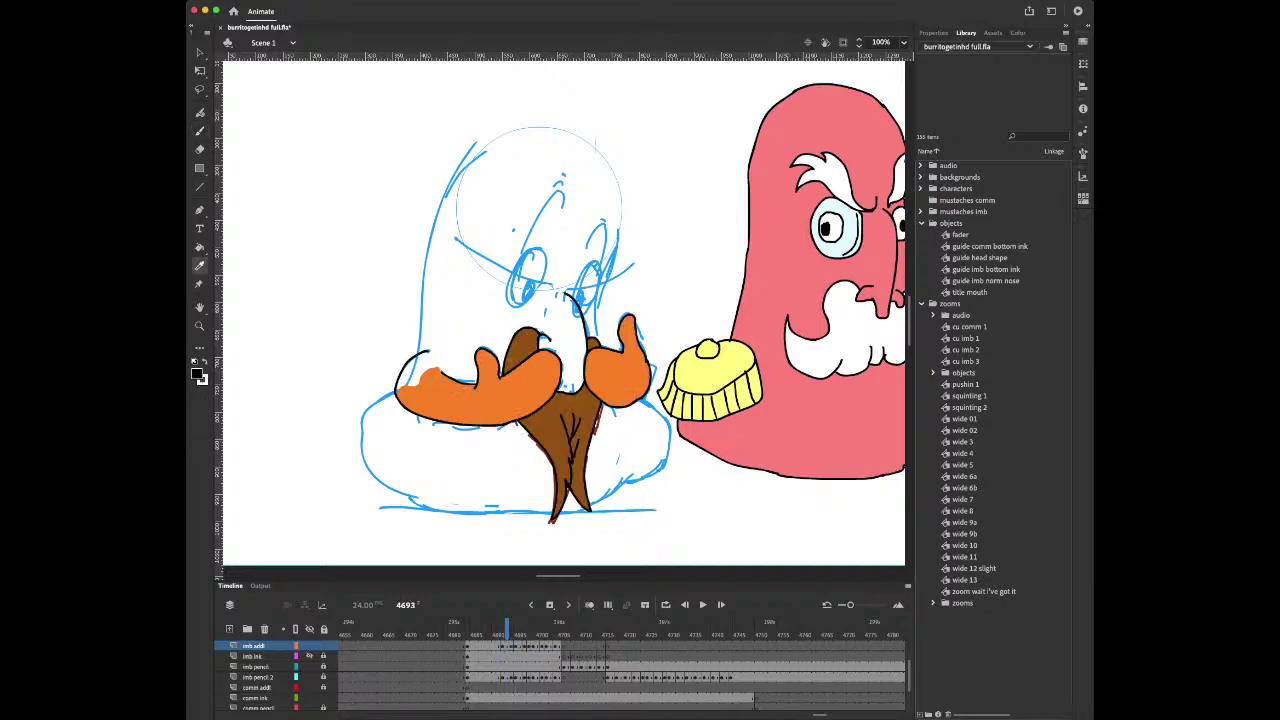
pyautogui.click(562, 418)
pyautogui.press('.')
pyautogui.press(',')
pyautogui.press(',')
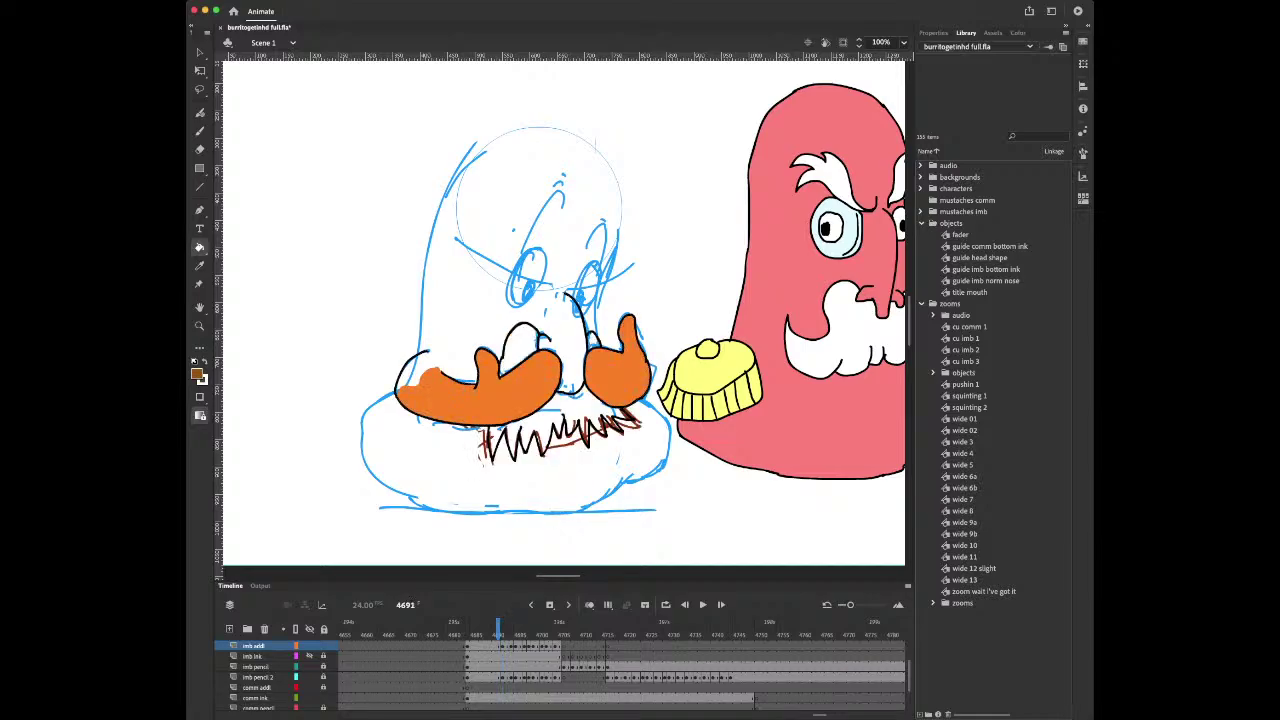
pyautogui.click(521, 348)
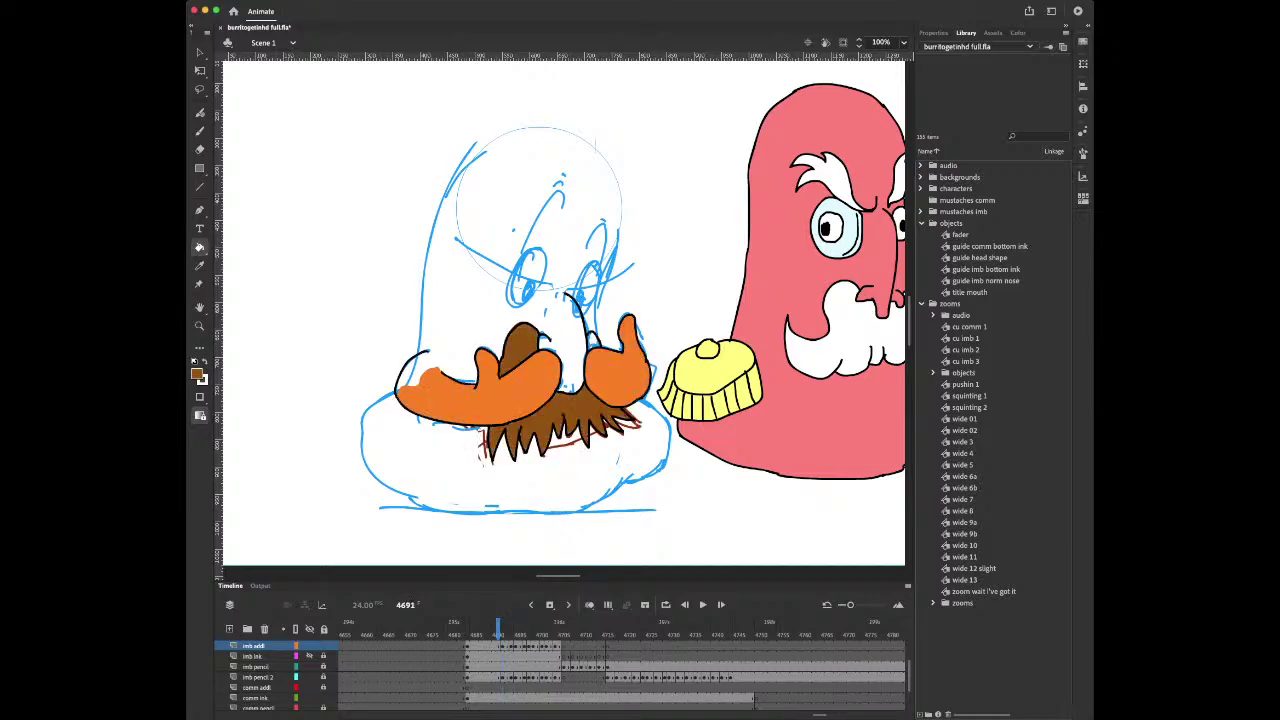
pyautogui.click(593, 341)
# Sample the black outline colour and ink the hanging mustache over its sketch at frame 4694 on imb addl
pyautogui.press('i')
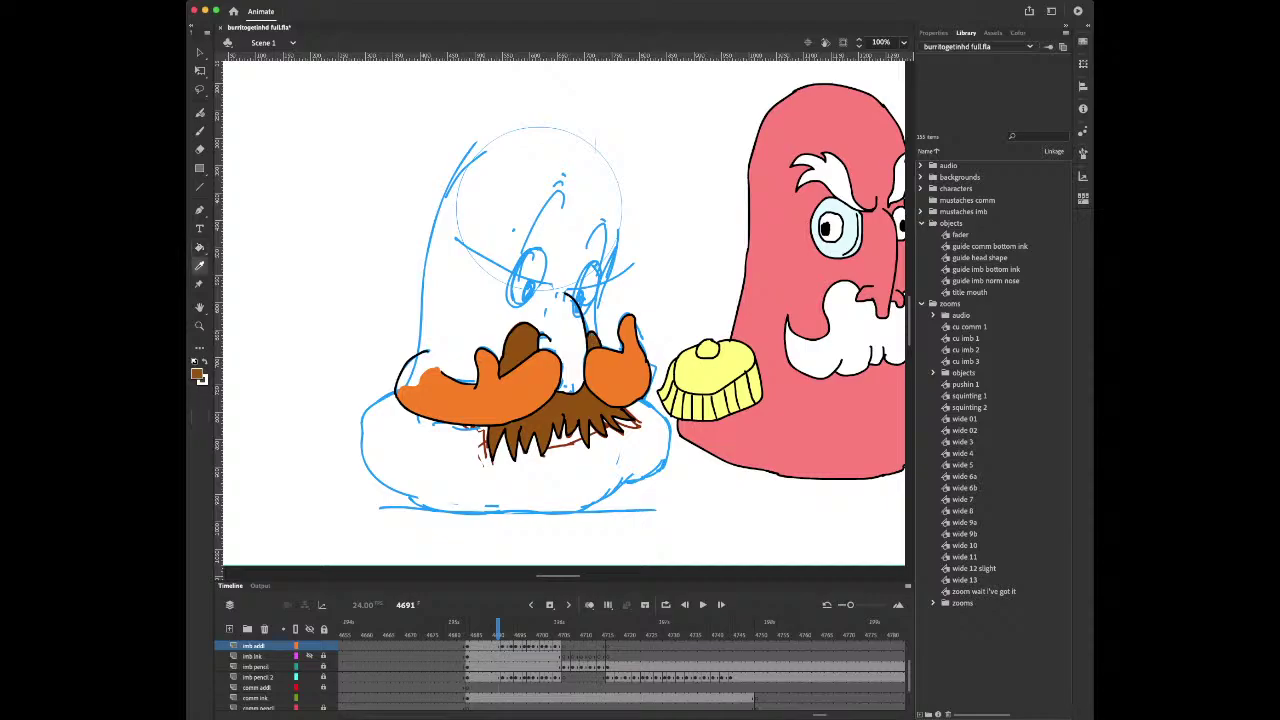
pyautogui.click(552, 402)
pyautogui.press('.')
pyautogui.press('.')
pyautogui.press('.')
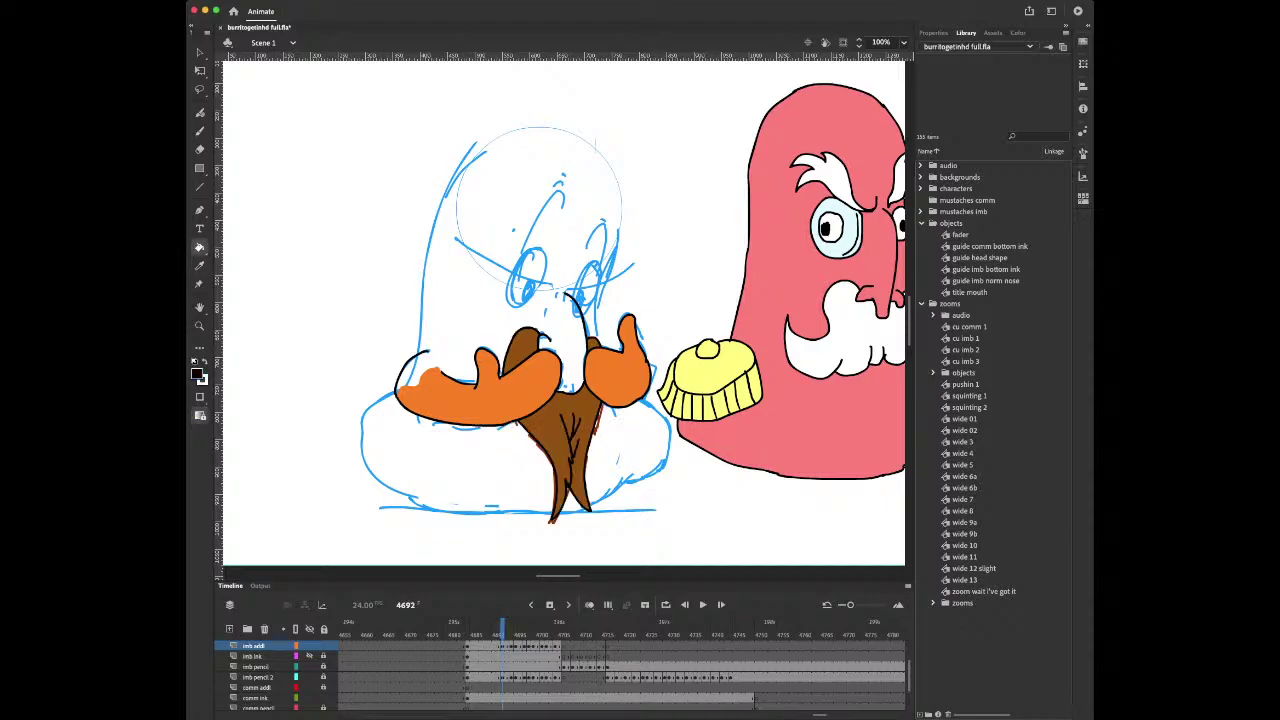
pyautogui.press('b')
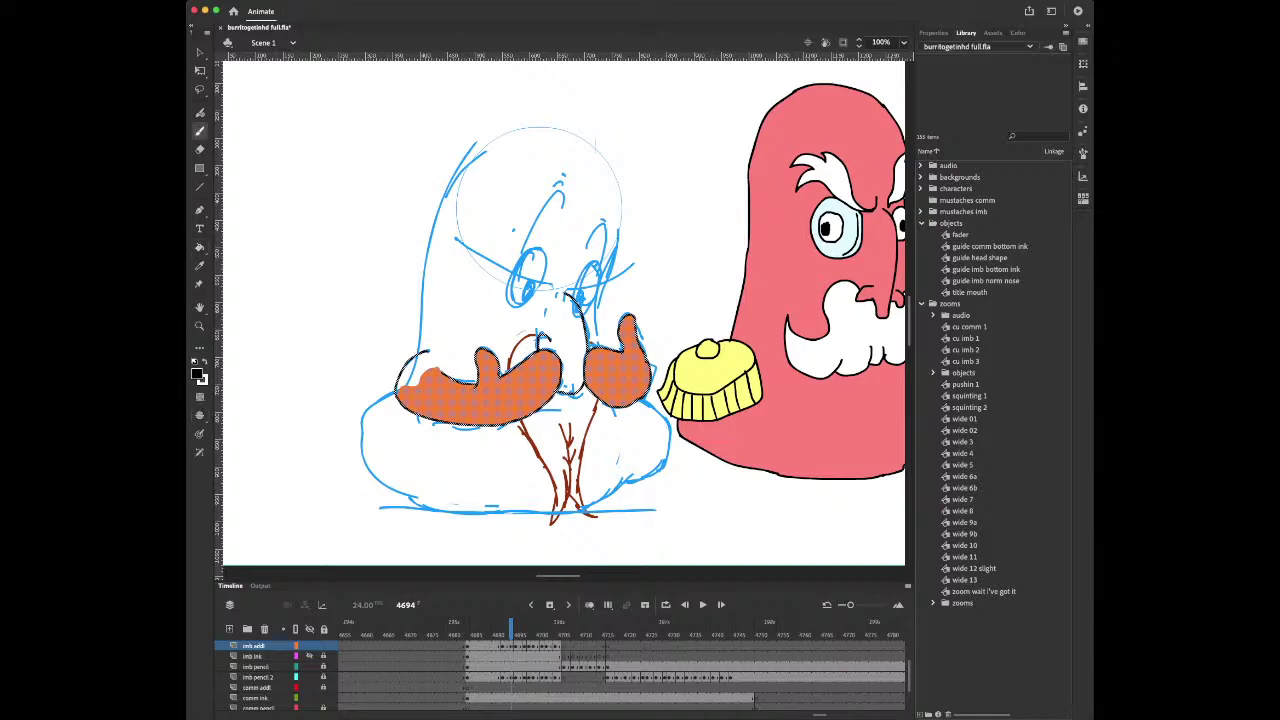
pyautogui.press('super+shift+a')
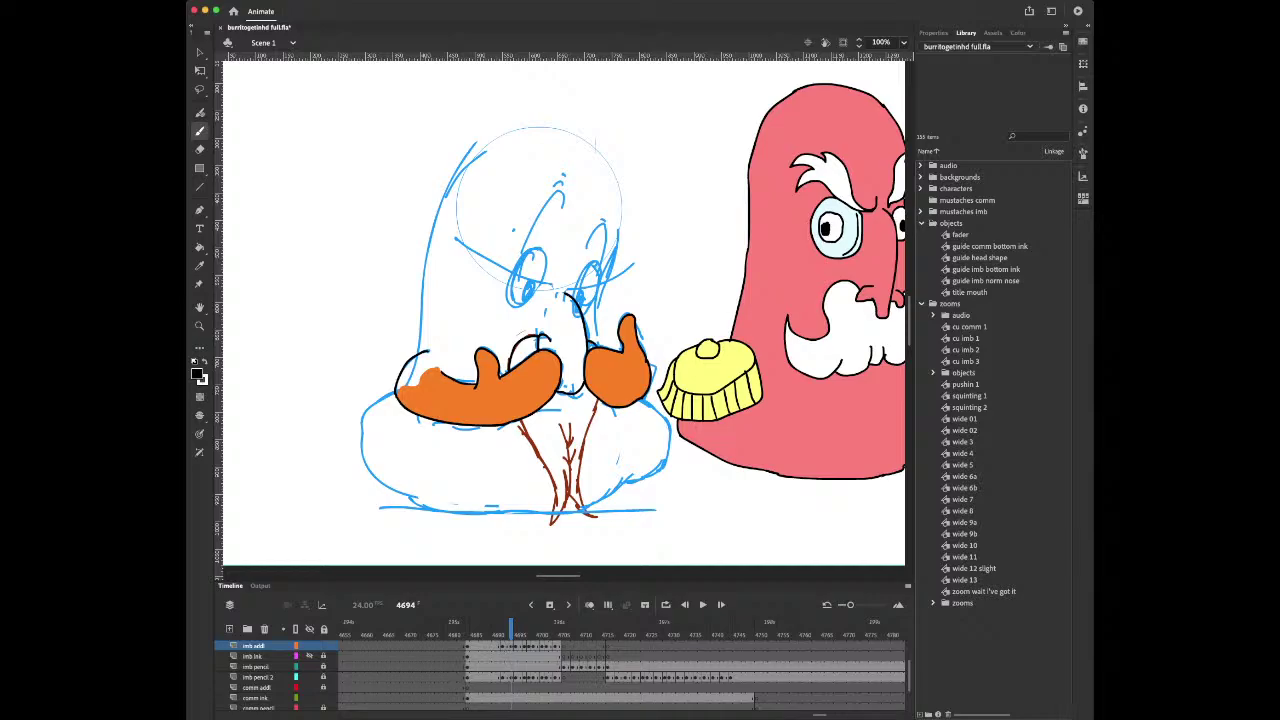
pyautogui.moveTo(522, 428)
pyautogui.mouseDown()
pyautogui.moveTo(554, 492)
pyautogui.moveTo(552, 520)
pyautogui.moveTo(566, 498)
pyautogui.moveTo(558, 418)
pyautogui.moveTo(568, 441)
pyautogui.moveTo(578, 423)
pyautogui.moveTo(577, 439)
pyautogui.mouseUp()
pyautogui.moveTo(568, 491)
pyautogui.mouseDown()
pyautogui.moveTo(577, 507)
pyautogui.moveTo(597, 401)
pyautogui.mouseUp()
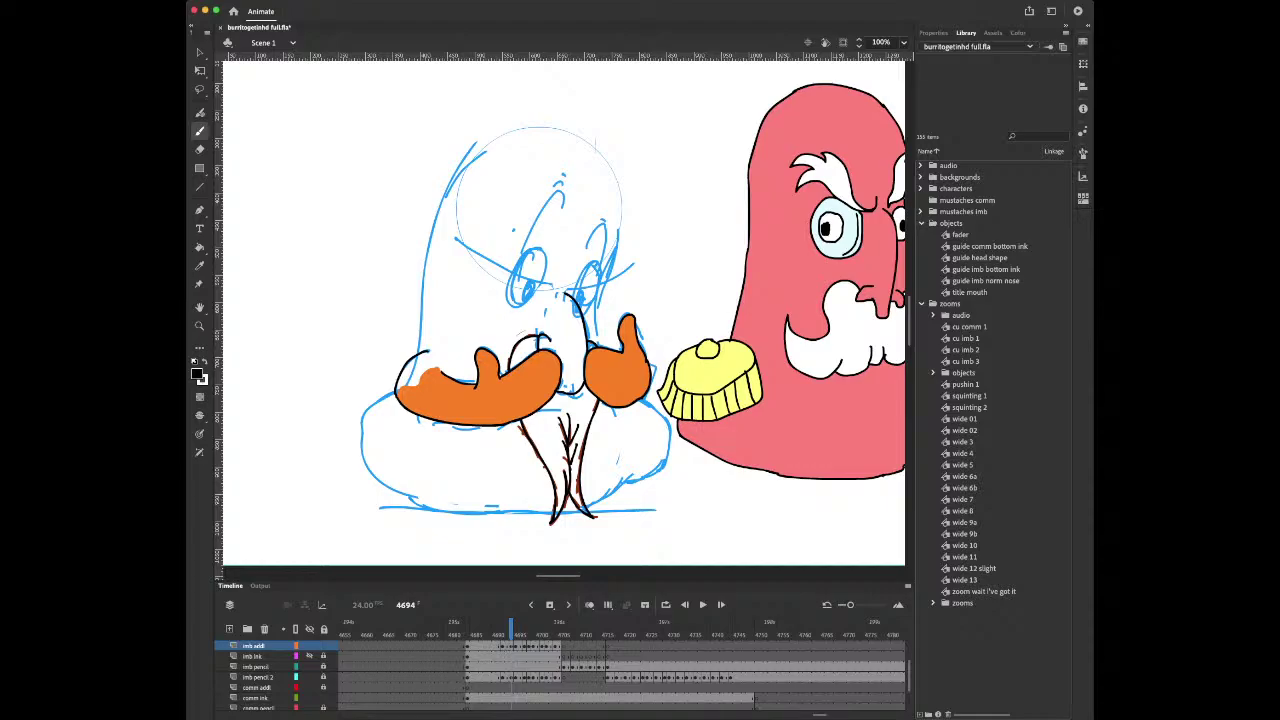
# Ink the jagged mustache in black over its sketch at frame 4695 on imb addl, including the parts above the hands
pyautogui.press('.')
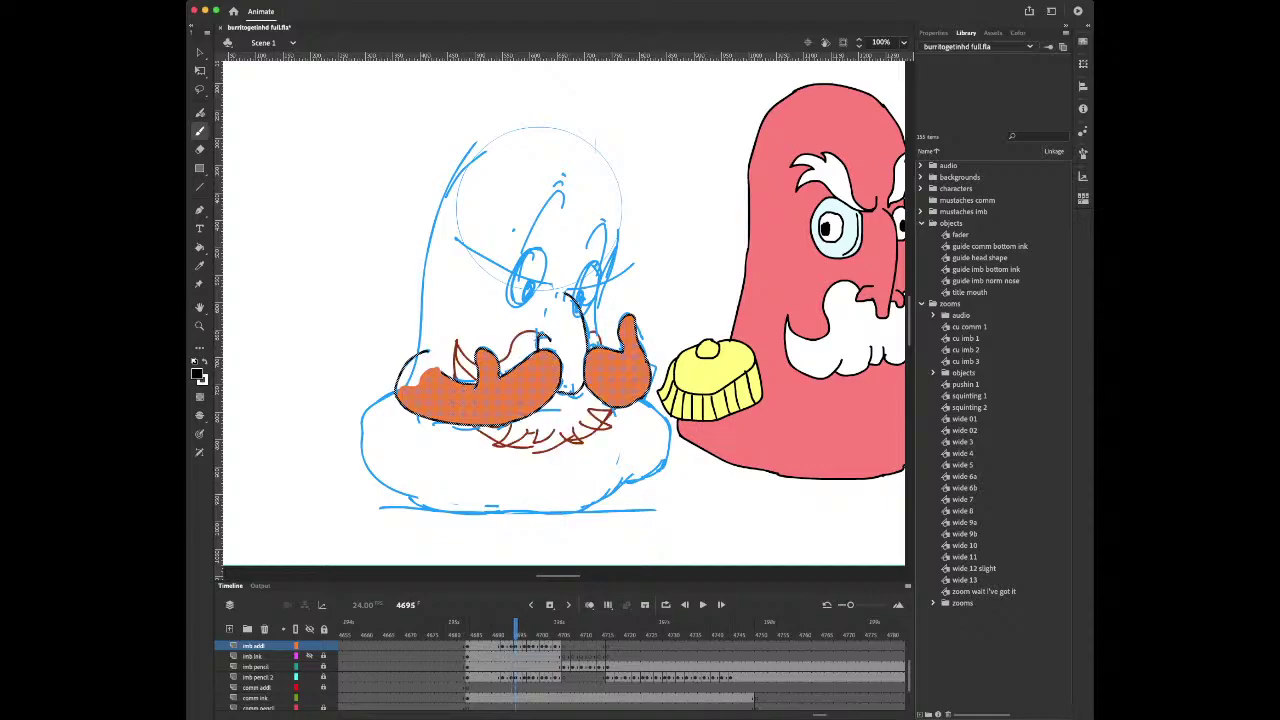
pyautogui.moveTo(593, 338)
pyautogui.mouseDown()
pyautogui.moveTo(601, 329)
pyautogui.moveTo(514, 341)
pyautogui.moveTo(506, 355)
pyautogui.mouseUp()
pyautogui.press('Escape')
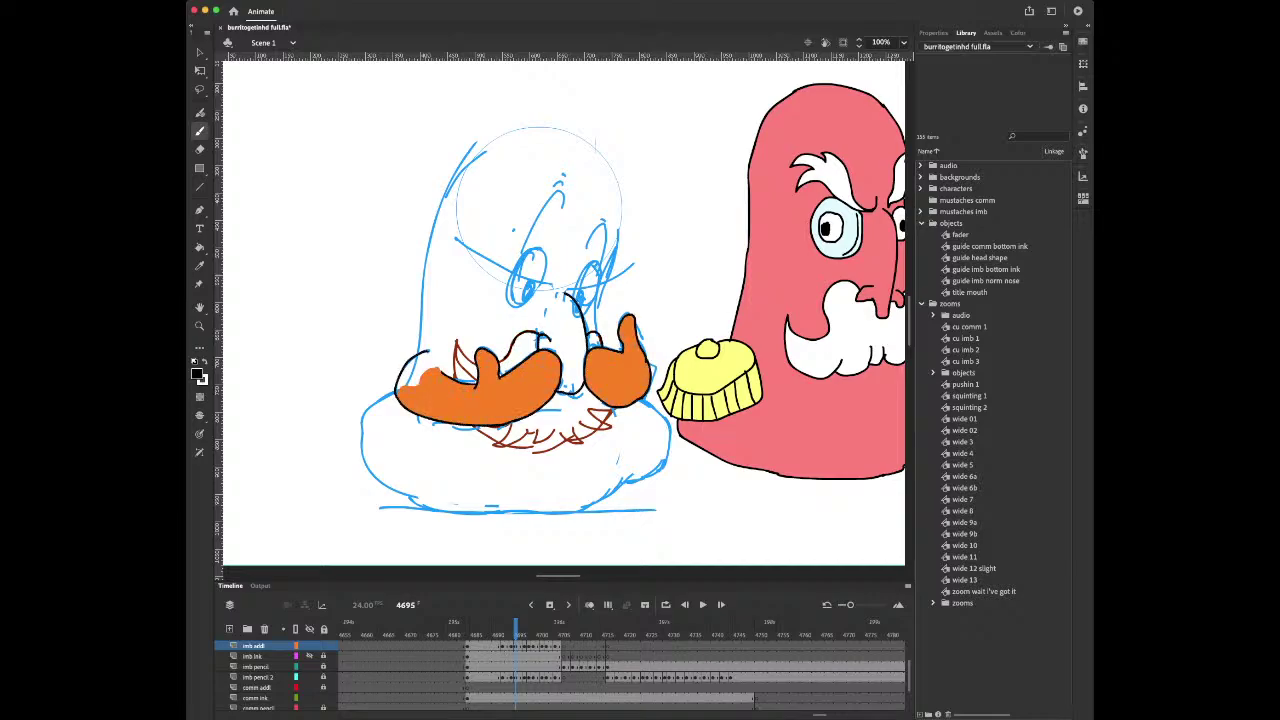
pyautogui.moveTo(478, 367)
pyautogui.mouseDown()
pyautogui.moveTo(457, 342)
pyautogui.moveTo(474, 381)
pyautogui.mouseUp()
pyautogui.moveTo(478, 428)
pyautogui.mouseDown()
pyautogui.moveTo(532, 444)
pyautogui.moveTo(580, 424)
pyautogui.moveTo(550, 426)
pyautogui.moveTo(608, 426)
pyautogui.moveTo(616, 408)
pyautogui.mouseUp()
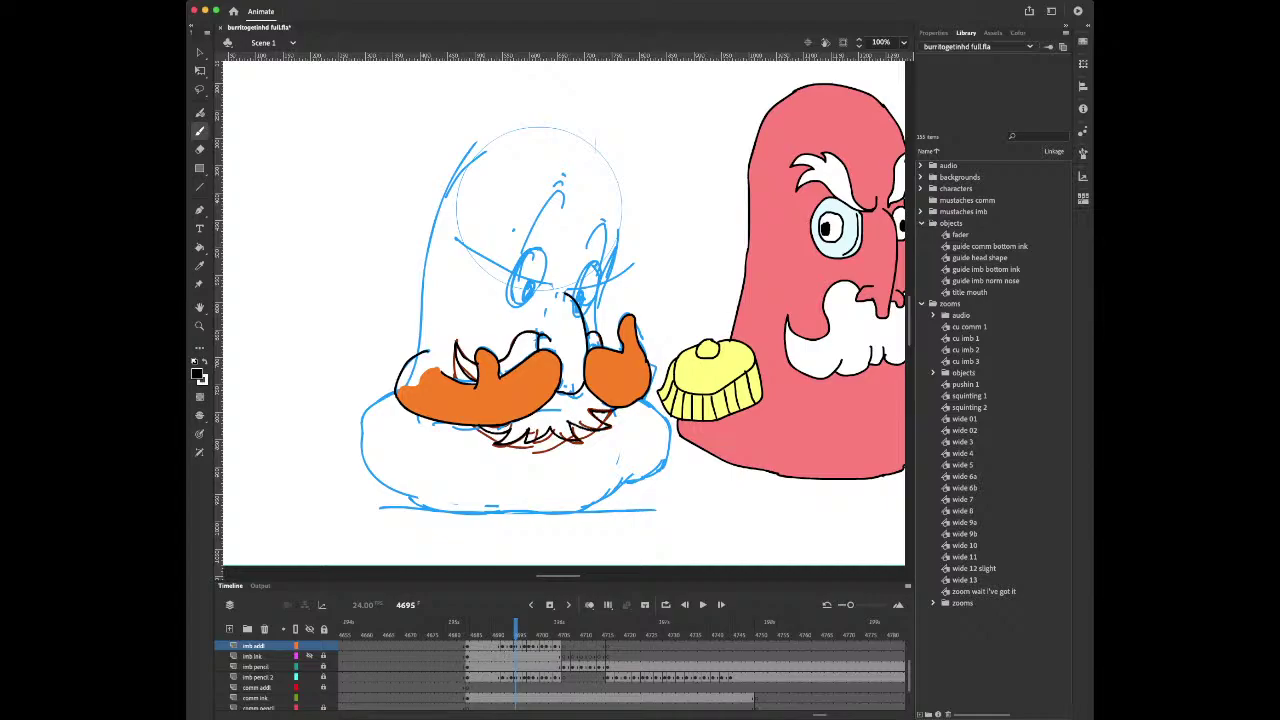
# Ink the curled mustache in black over its sketch at frame 4697, above and below the hands
pyautogui.press('.')
pyautogui.press('.')
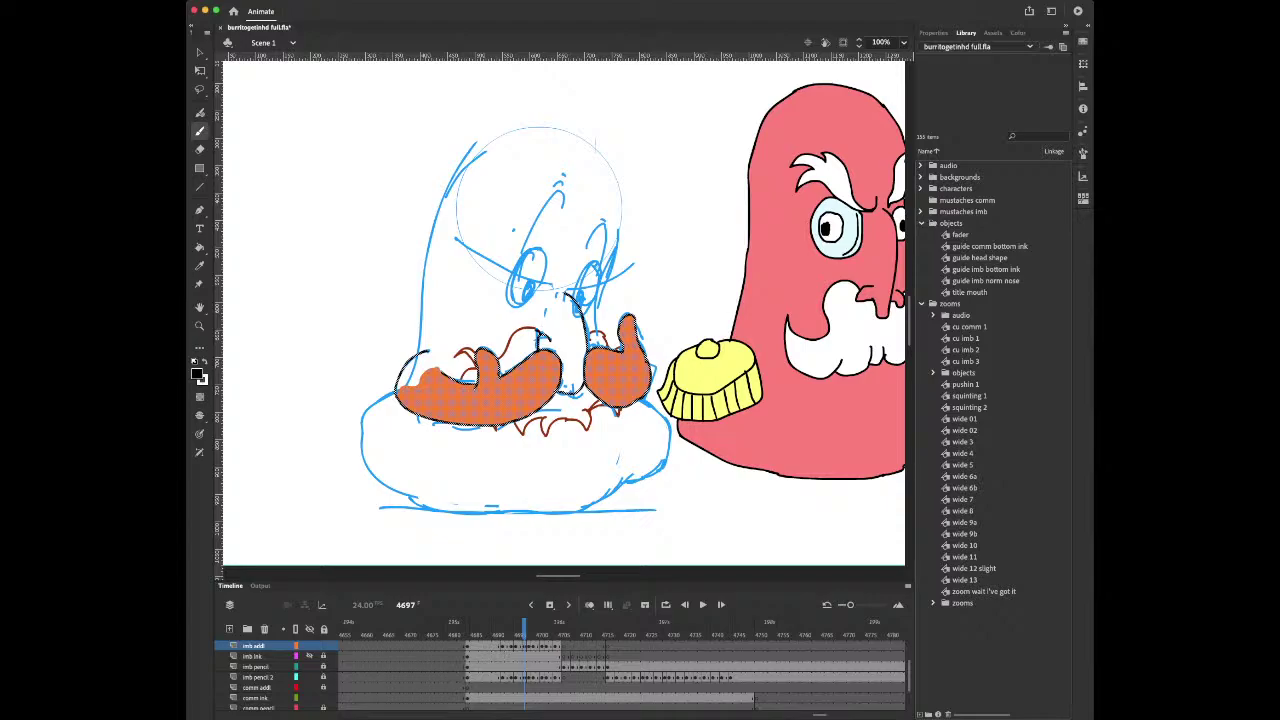
pyautogui.moveTo(512, 338)
pyautogui.mouseDown()
pyautogui.moveTo(528, 328)
pyautogui.moveTo(454, 354)
pyautogui.moveTo(472, 362)
pyautogui.moveTo(461, 377)
pyautogui.mouseUp()
pyautogui.press('Escape')
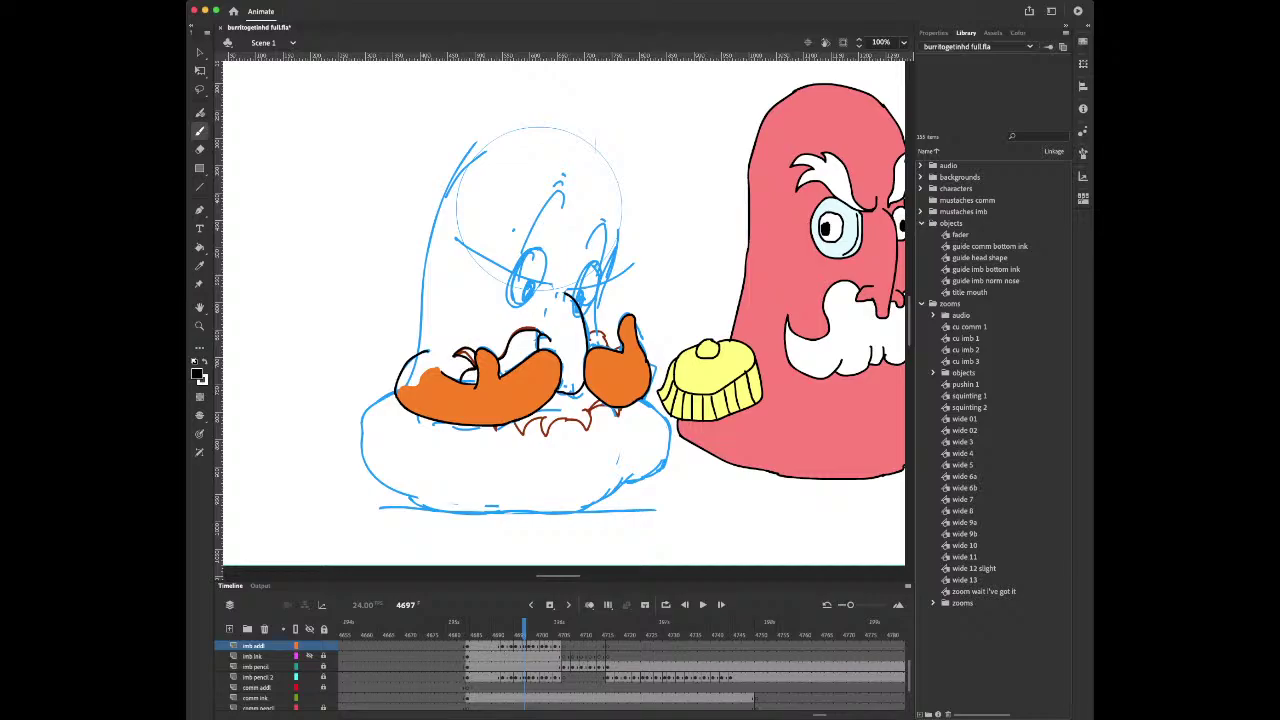
pyautogui.moveTo(498, 426)
pyautogui.mouseDown()
pyautogui.moveTo(540, 418)
pyautogui.moveTo(550, 436)
pyautogui.moveTo(583, 407)
pyautogui.mouseUp()
pyautogui.moveTo(587, 337); pyautogui.dragTo(607, 345)
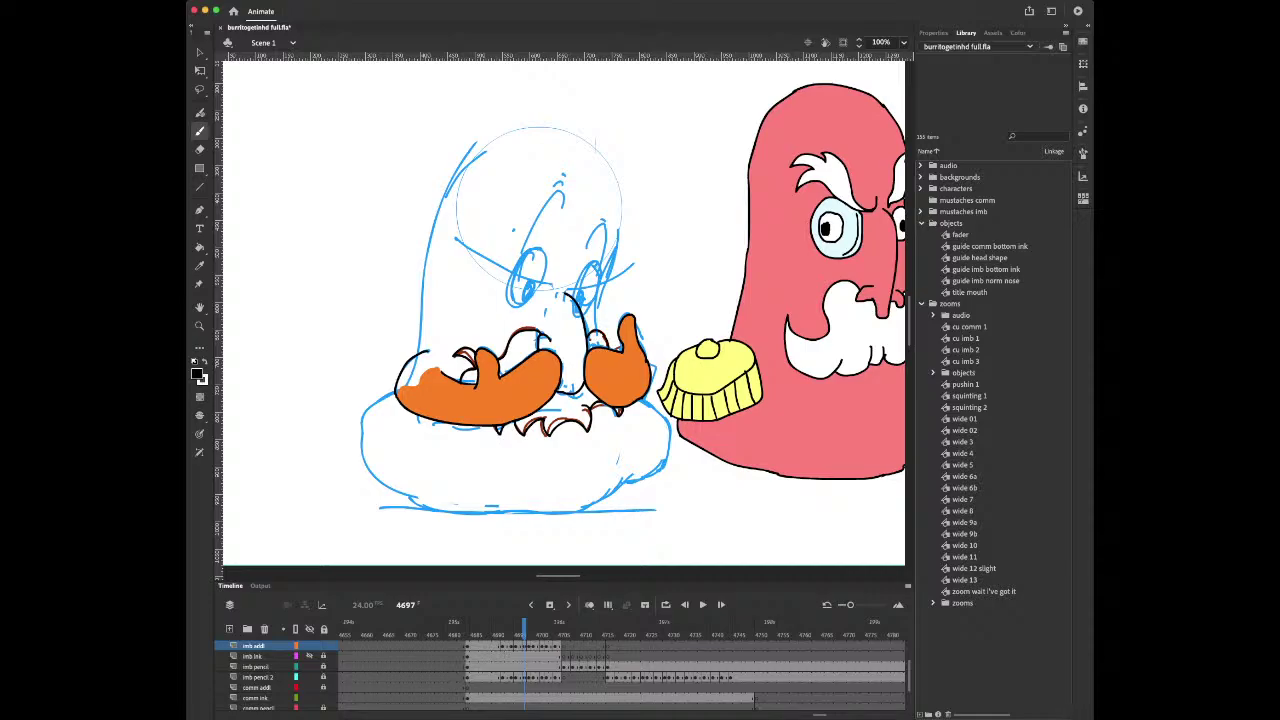
# Ink the rounded, tufted mustache over its sketch at frame 4698 on imb addl
pyautogui.press('.')
pyautogui.press('.')
pyautogui.press(',')
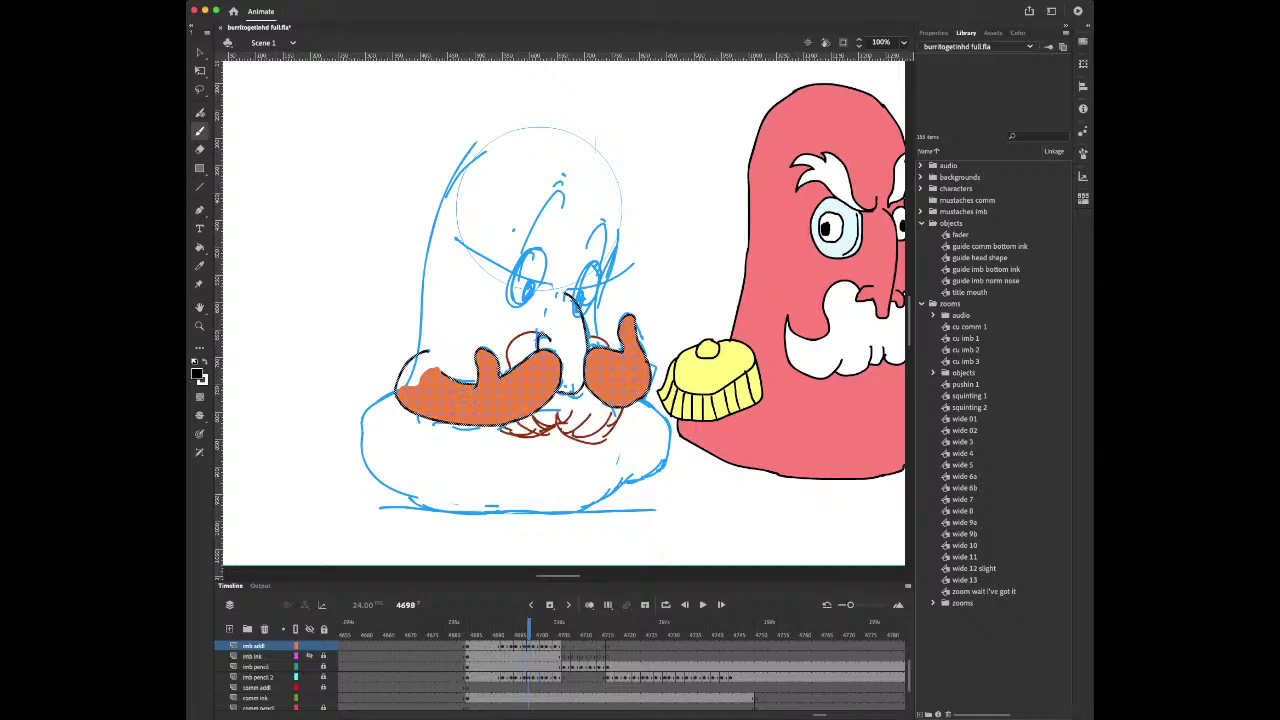
pyautogui.press(',')
pyautogui.press('.')
pyautogui.moveTo(537, 333)
pyautogui.mouseDown()
pyautogui.moveTo(512, 342)
pyautogui.moveTo(508, 361)
pyautogui.mouseUp()
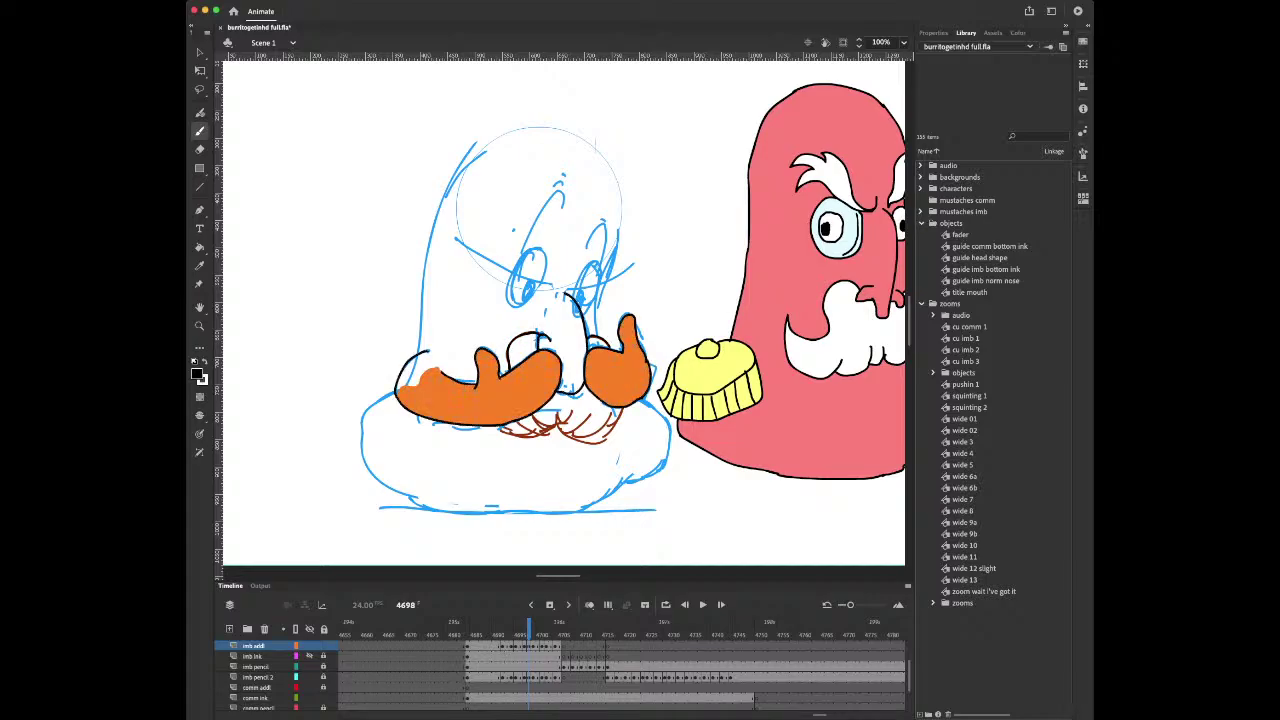
pyautogui.moveTo(499, 428)
pyautogui.mouseDown()
pyautogui.moveTo(532, 437)
pyautogui.moveTo(558, 410)
pyautogui.moveTo(603, 425)
pyautogui.mouseUp()
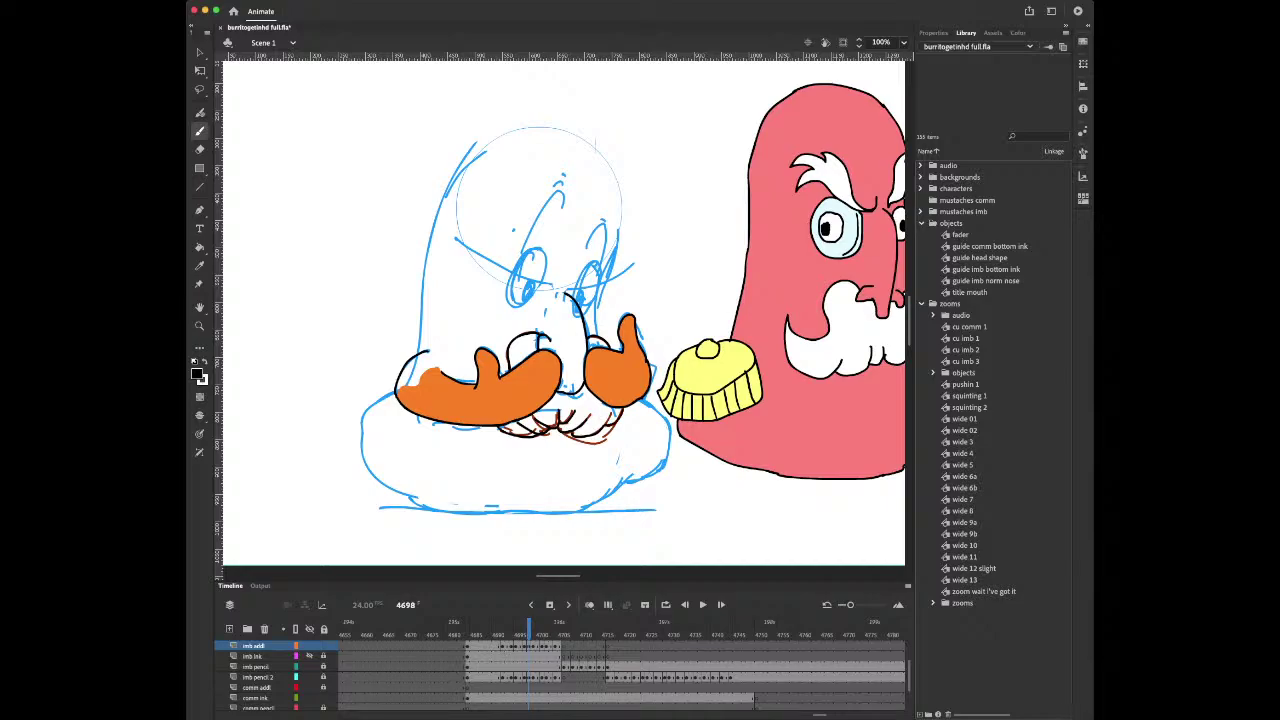
pyautogui.moveTo(607, 425); pyautogui.dragTo(625, 409)
# Ink the mustache's upper arcs and overlapping lower tufts over the sketch at frame 4699
pyautogui.press('.')
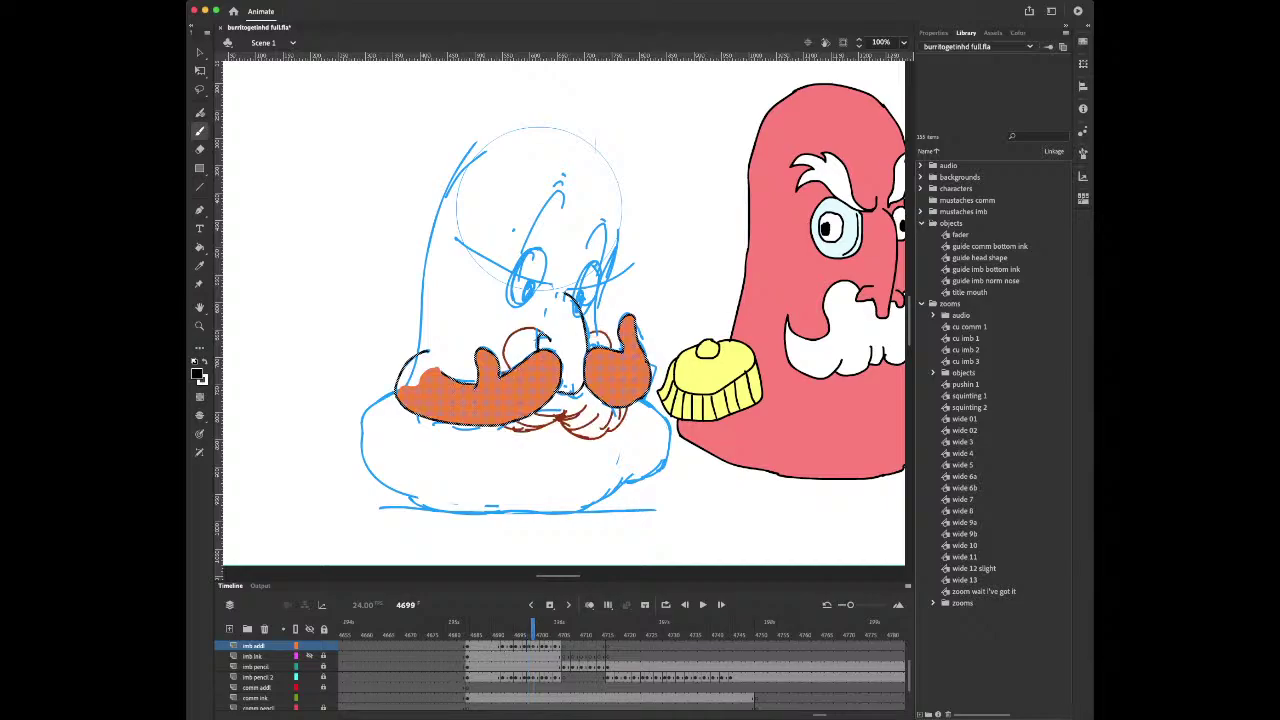
pyautogui.moveTo(536, 326); pyautogui.dragTo(505, 358)
pyautogui.press('Escape')
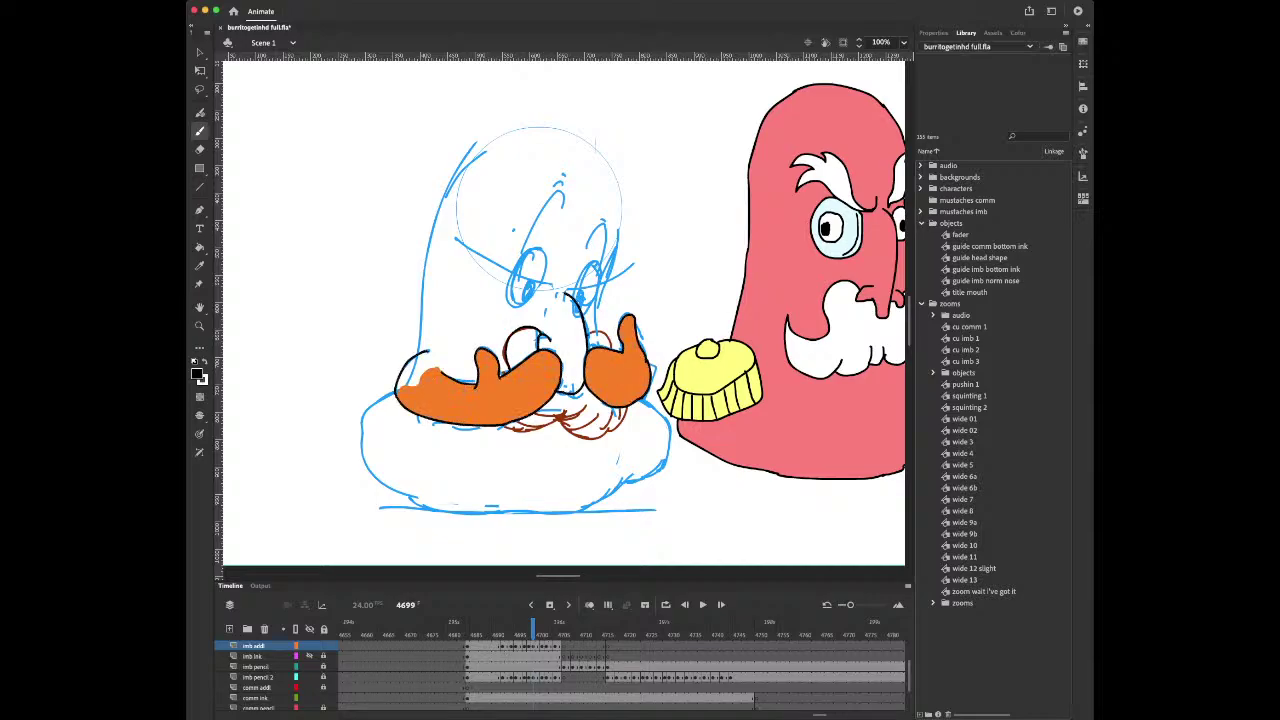
pyautogui.moveTo(608, 337); pyautogui.dragTo(612, 349)
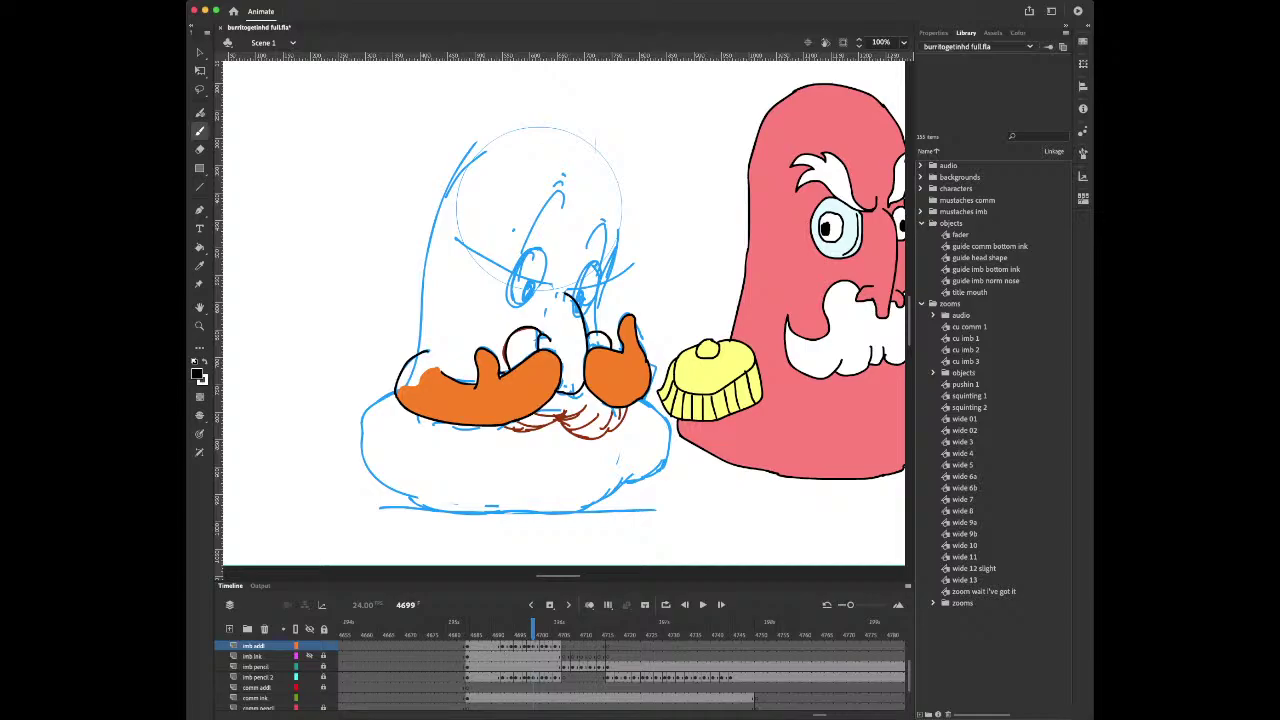
pyautogui.moveTo(505, 427)
pyautogui.mouseDown()
pyautogui.moveTo(585, 409)
pyautogui.moveTo(601, 436)
pyautogui.moveTo(625, 415)
pyautogui.mouseUp()
# Ink the long, pointed hanging mustache over its sketch at frame 4701 on imb addl
pyautogui.press('.')
pyautogui.press('.')
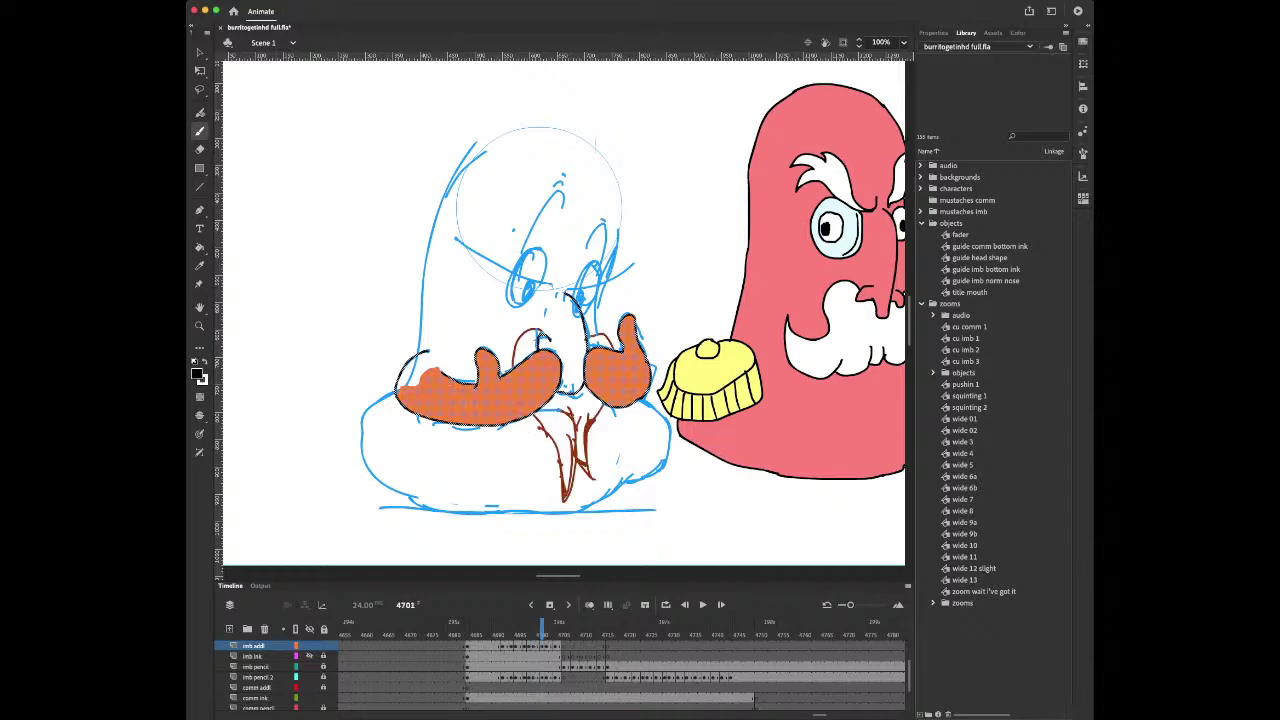
pyautogui.moveTo(539, 332)
pyautogui.mouseDown()
pyautogui.moveTo(520, 337)
pyautogui.moveTo(514, 366)
pyautogui.mouseUp()
pyautogui.moveTo(532, 412)
pyautogui.mouseDown()
pyautogui.moveTo(565, 496)
pyautogui.moveTo(570, 417)
pyautogui.moveTo(595, 483)
pyautogui.moveTo(587, 425)
pyautogui.moveTo(603, 405)
pyautogui.mouseUp()
pyautogui.moveTo(590, 336); pyautogui.dragTo(602, 330)
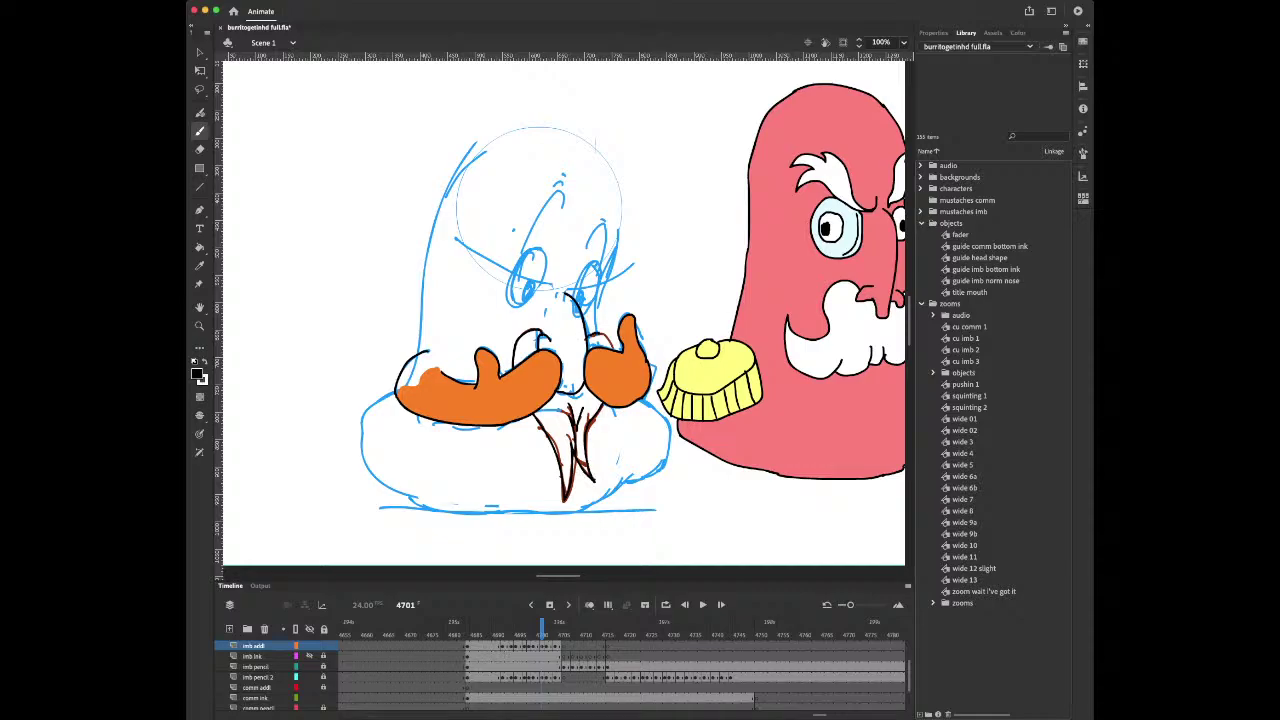
# Ink the spiky mustache over its sketch at frame 4702, including the spikes by the thumb and the jagged lower edge
pyautogui.press('.')
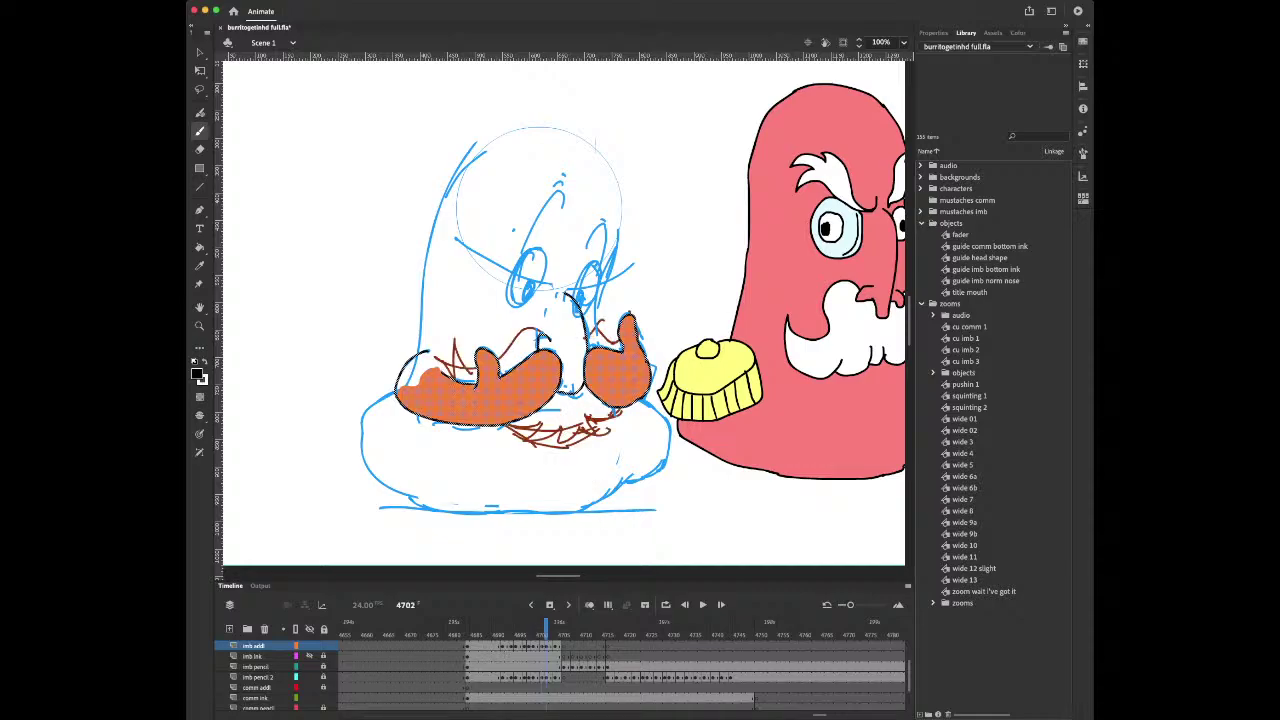
pyautogui.moveTo(588, 336)
pyautogui.mouseDown()
pyautogui.moveTo(611, 343)
pyautogui.moveTo(520, 329)
pyautogui.moveTo(502, 354)
pyautogui.moveTo(455, 360)
pyautogui.moveTo(461, 380)
pyautogui.mouseUp()
pyautogui.press('Escape')
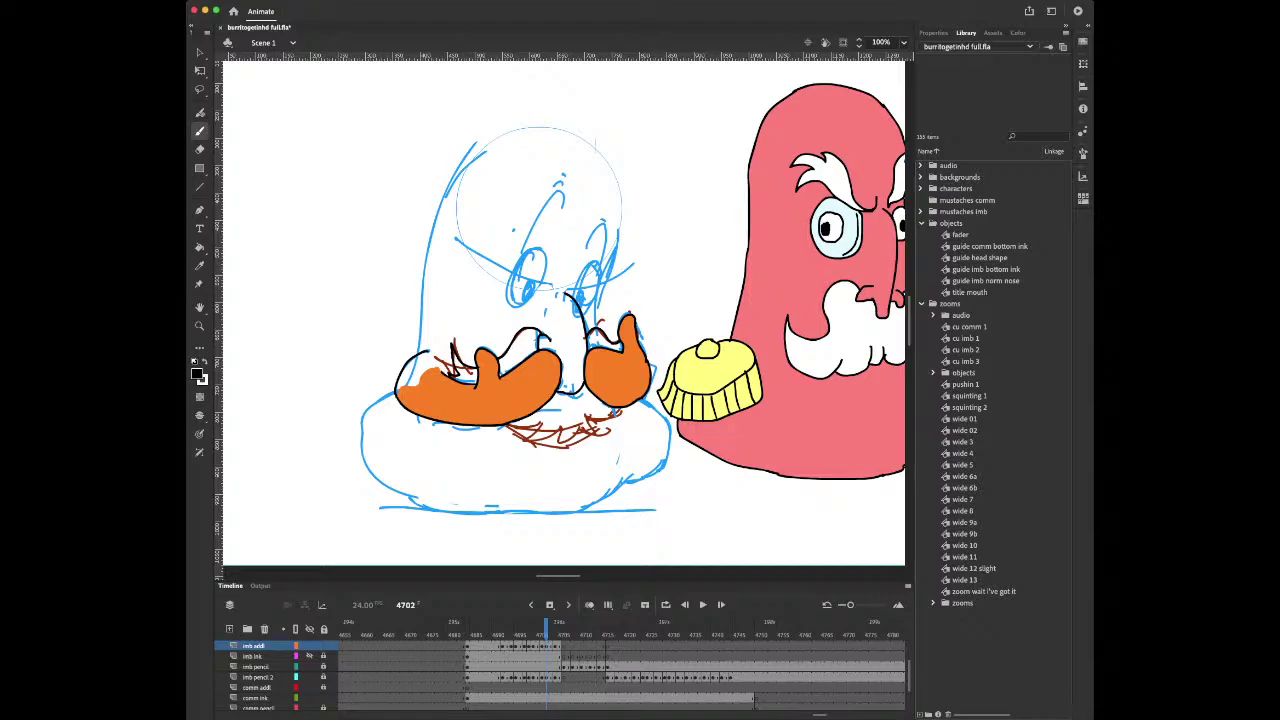
pyautogui.moveTo(508, 425); pyautogui.dragTo(574, 436)
pyautogui.moveTo(598, 418)
pyautogui.mouseDown()
pyautogui.moveTo(586, 438)
pyautogui.moveTo(528, 442)
pyautogui.mouseUp()
pyautogui.moveTo(564, 432); pyautogui.dragTo(540, 442)
pyautogui.moveTo(606, 414); pyautogui.dragTo(586, 422)
# Ink the mustache with the row of pointed lower tufts over its sketch at frame 4704
pyautogui.press('.')
pyautogui.press('.')
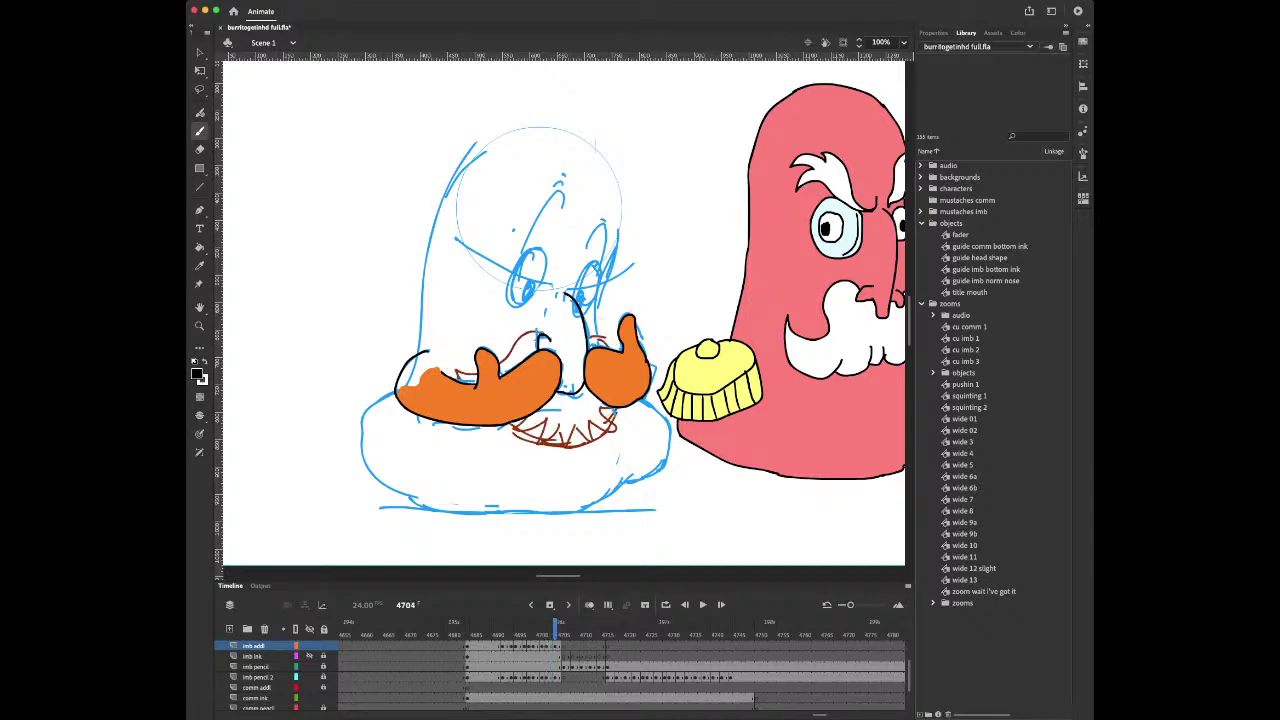
pyautogui.moveTo(588, 338)
pyautogui.mouseDown()
pyautogui.moveTo(607, 345)
pyautogui.moveTo(523, 336)
pyautogui.moveTo(463, 381)
pyautogui.mouseUp()
pyautogui.moveTo(510, 418)
pyautogui.mouseDown()
pyautogui.moveTo(560, 426)
pyautogui.moveTo(572, 446)
pyautogui.moveTo(592, 442)
pyautogui.moveTo(602, 412)
pyautogui.mouseUp()
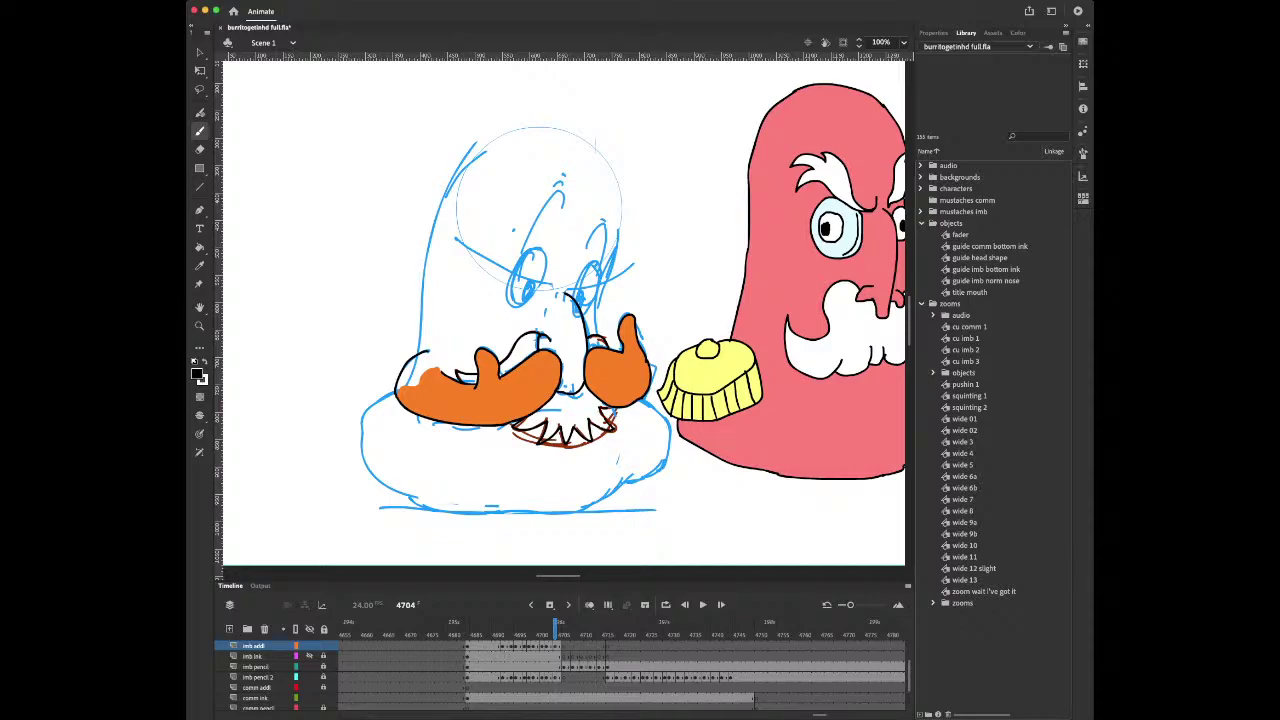
# Return to frame 4693 and sample the brown of the finished hanging mustache
pyautogui.press('.')
pyautogui.press('.')
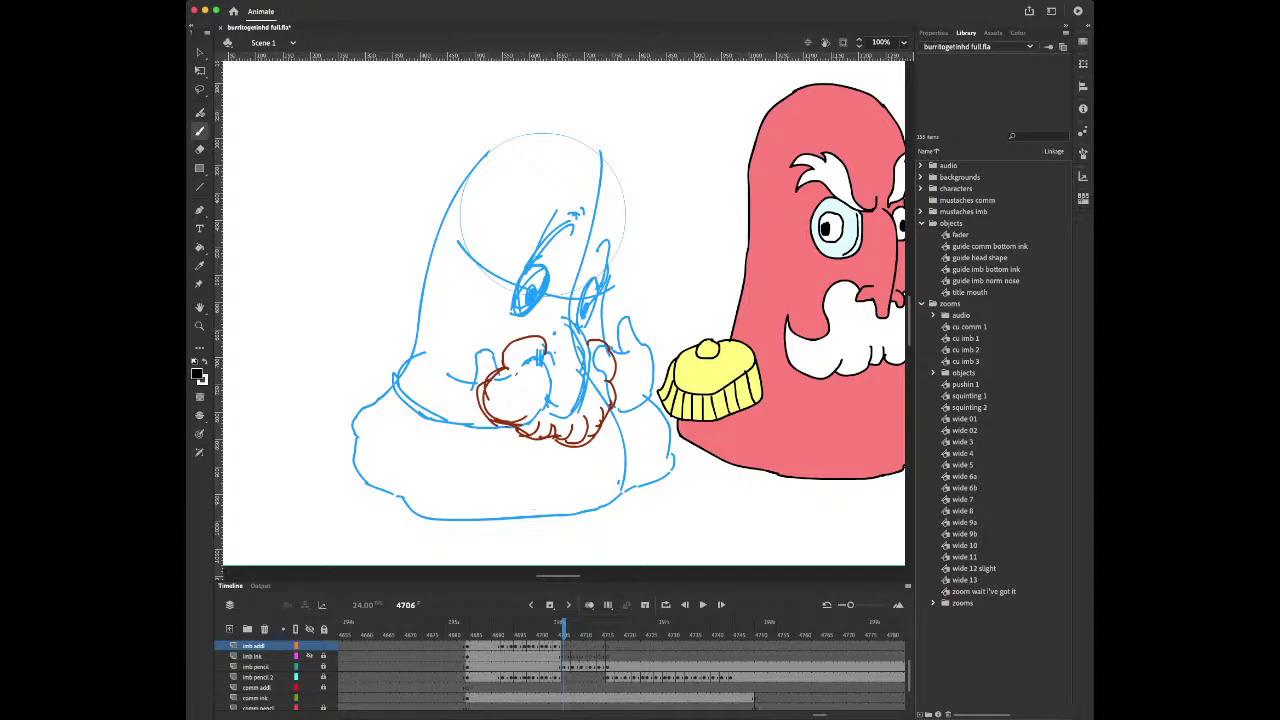
pyautogui.press(',')
pyautogui.press(',')
pyautogui.press(',')
pyautogui.press(',')
pyautogui.press(',')
pyautogui.press(',')
pyautogui.press(',')
pyautogui.press(',')
pyautogui.press(',')
pyautogui.press(',')
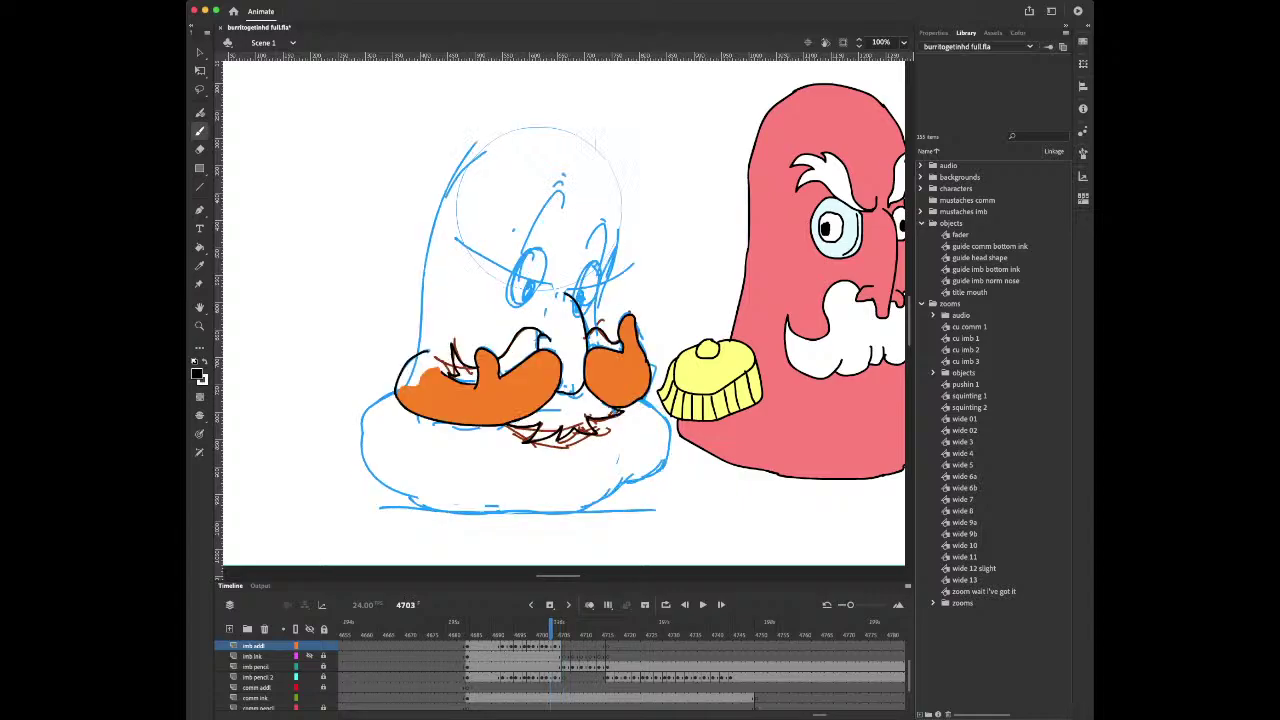
pyautogui.press(',')
pyautogui.press(',')
pyautogui.press(',')
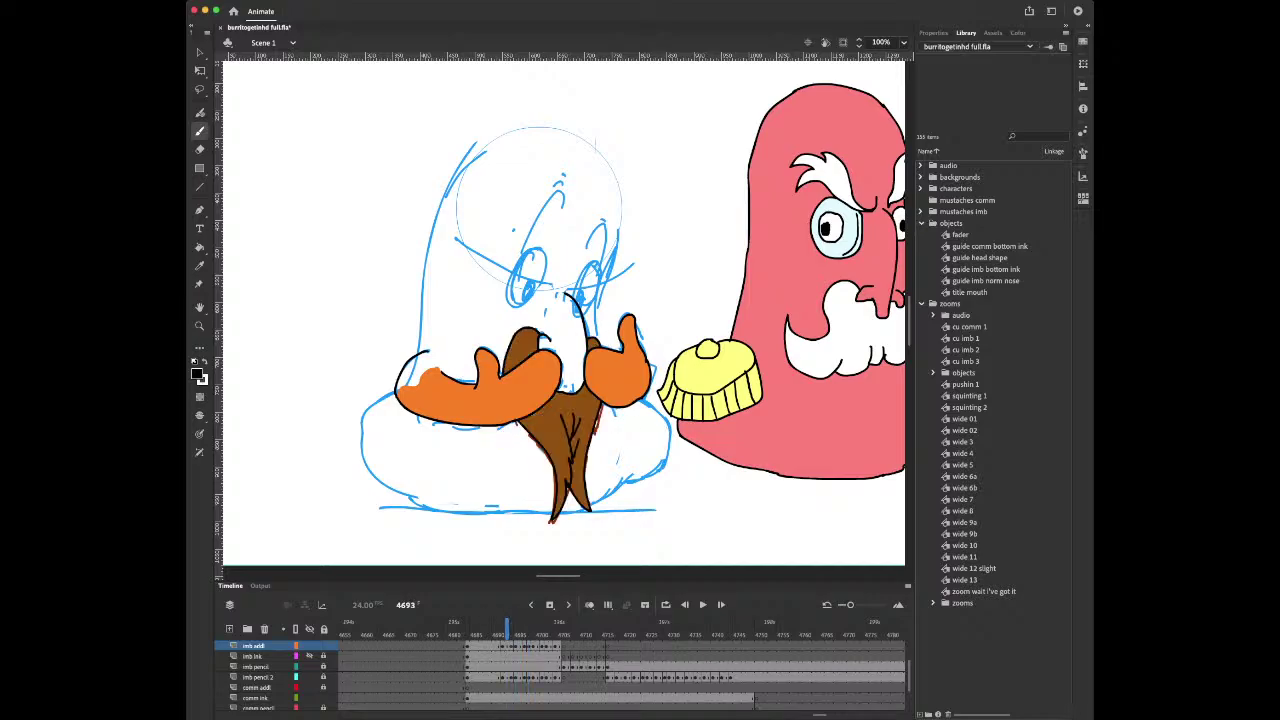
pyautogui.press('i')
pyautogui.click(560, 418)
# Fill the upper and lower parts of the hanging mustache at frame 4694 with the sampled brown
pyautogui.press('.')
pyautogui.press('.')
pyautogui.press(',')
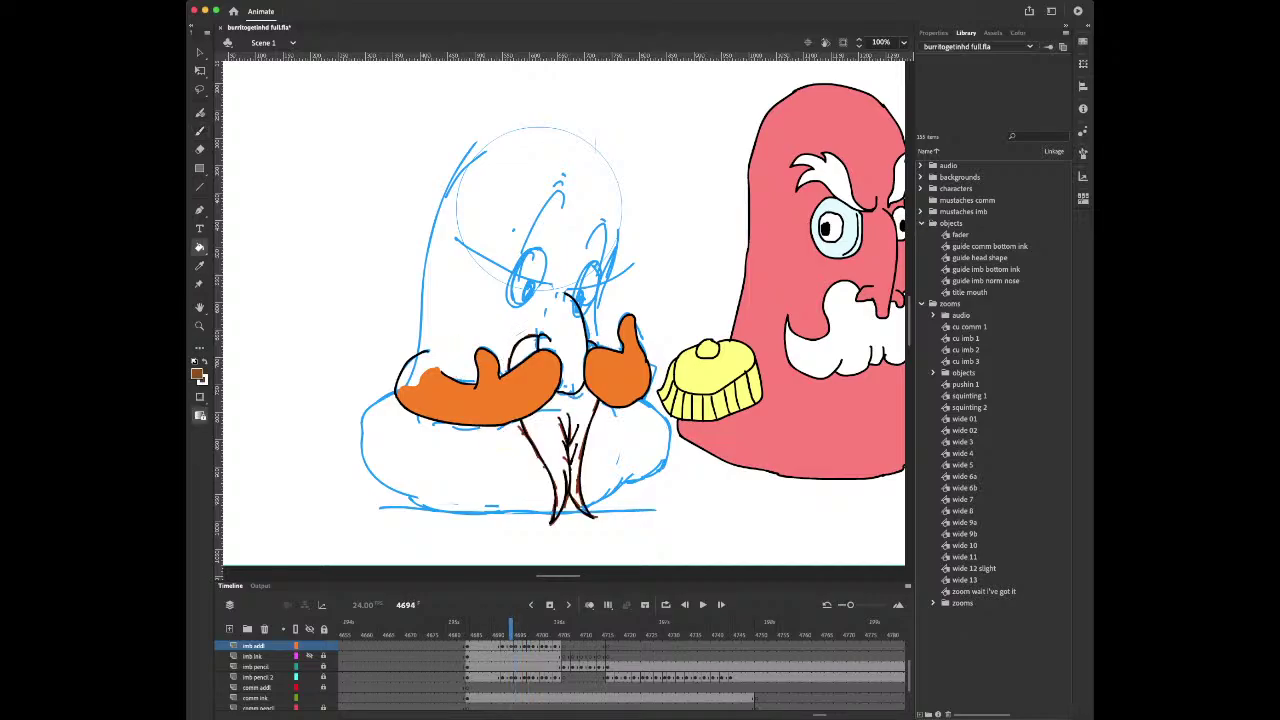
pyautogui.click(560, 420)
pyautogui.press(',')
pyautogui.press('.')
pyautogui.click(524, 354)
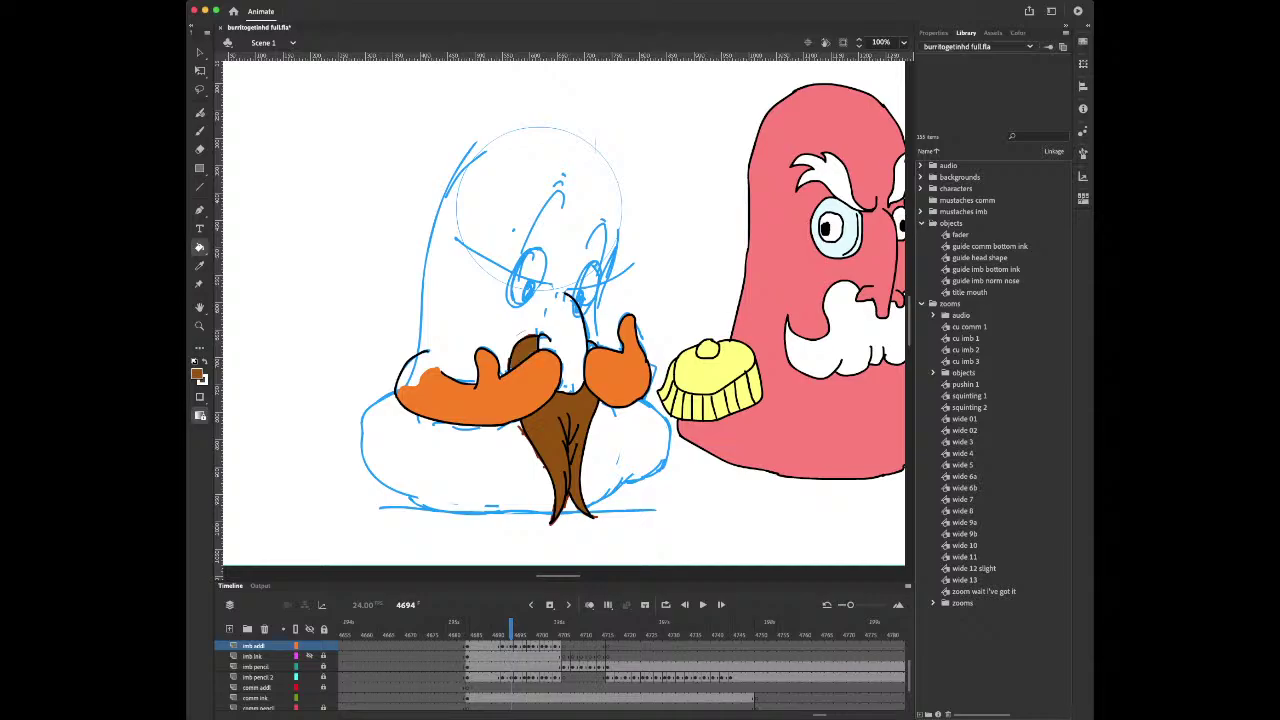
# Fill the remaining upper parts of the jagged mustache at frame 4696 with brown, on both sides of the nose
pyautogui.press('.')
pyautogui.press('.')
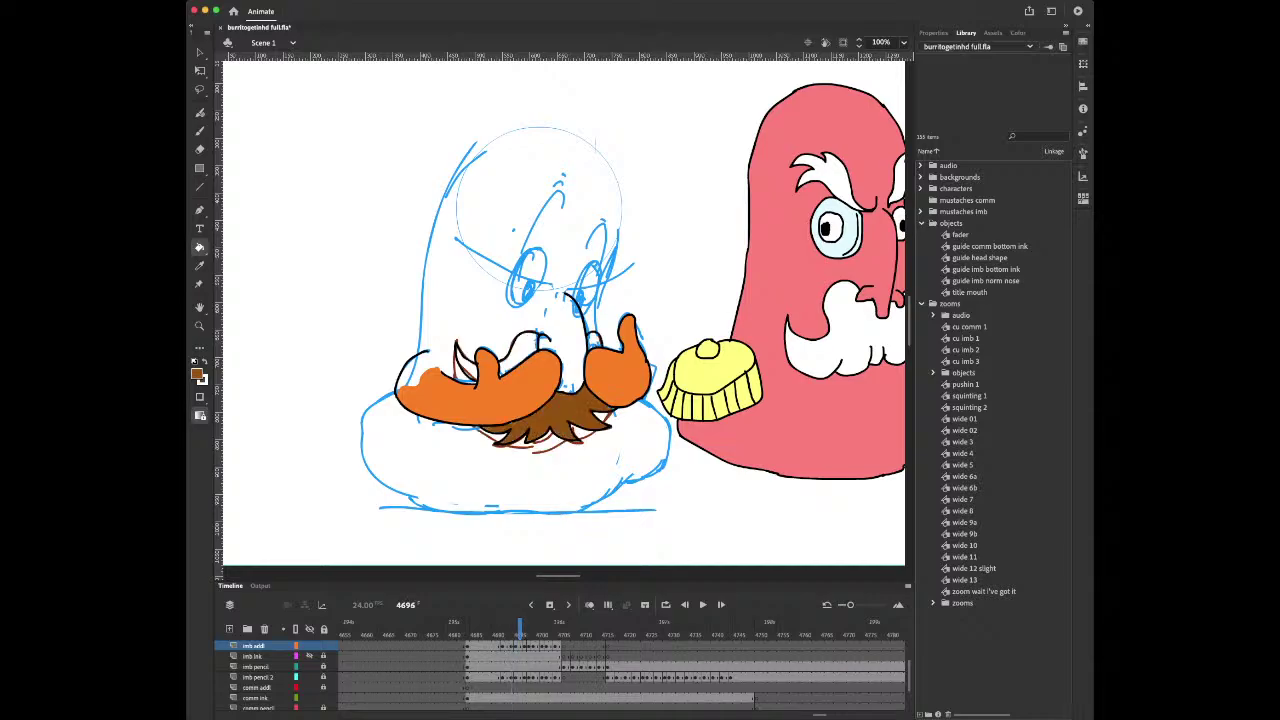
pyautogui.click(466, 362)
pyautogui.click(522, 352)
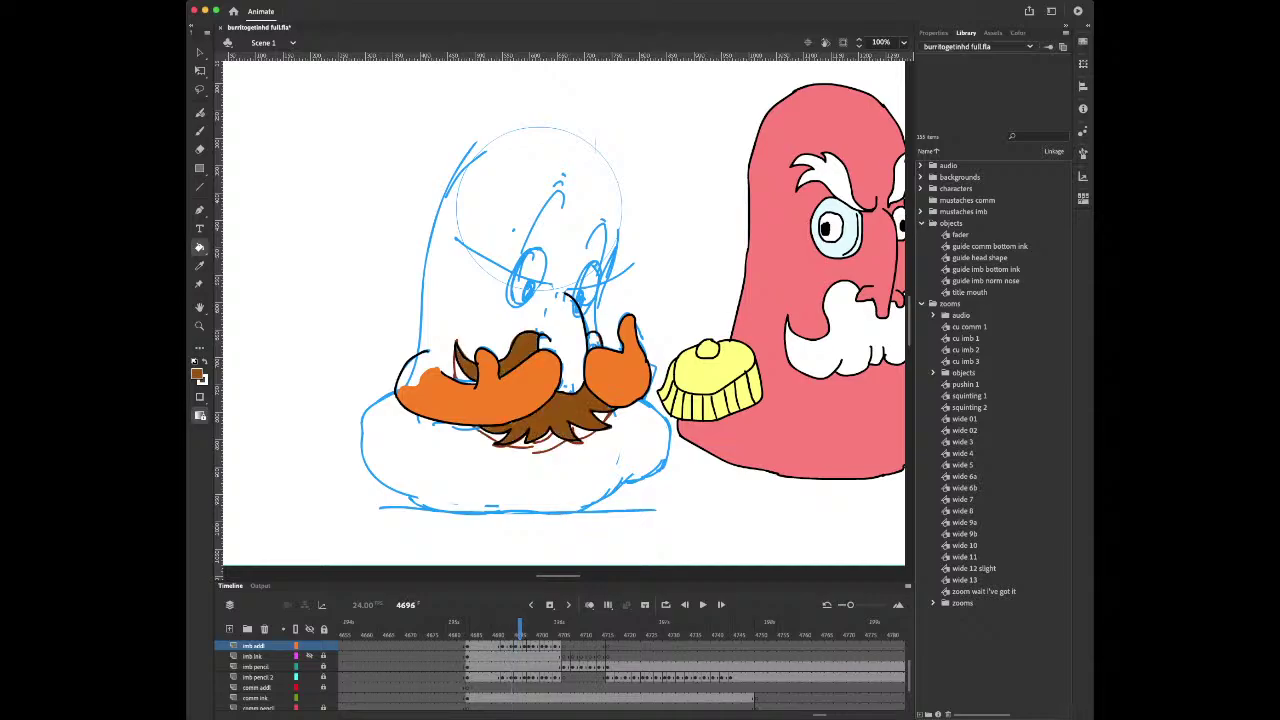
pyautogui.click(595, 341)
# Fill the curled mustache at frame 4697 with brown below the hands, beside the thumb and left of the nose
pyautogui.press('.')
pyautogui.click(564, 411)
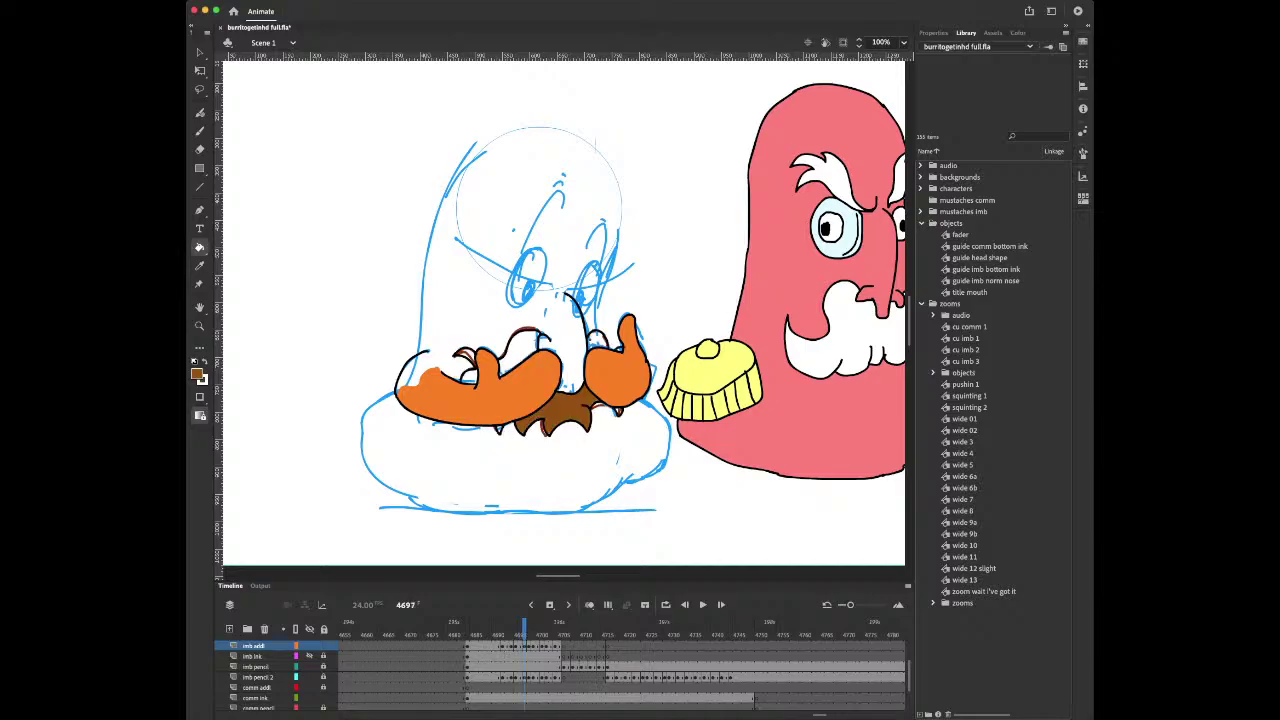
pyautogui.click(468, 377)
pyautogui.click(521, 347)
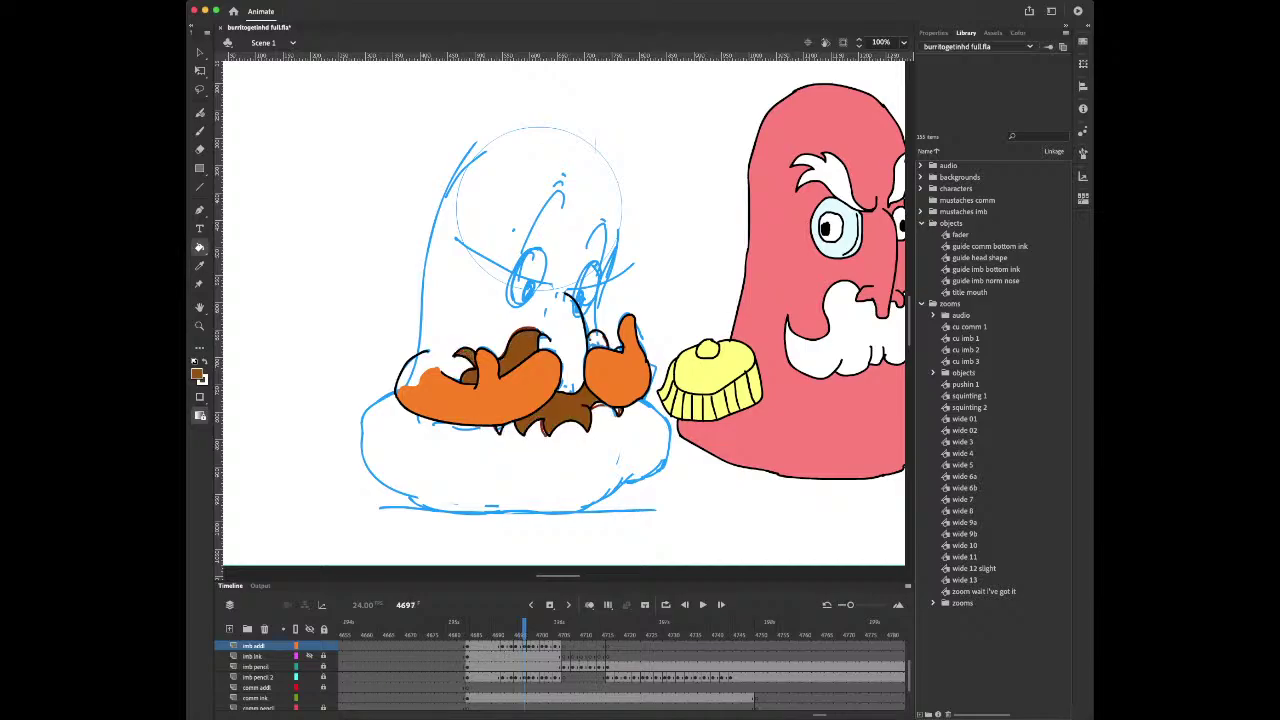
# Fill the two upper parts of the mustache beside the nose at frame 4698 with brown
pyautogui.press('.')
pyautogui.click(522, 350)
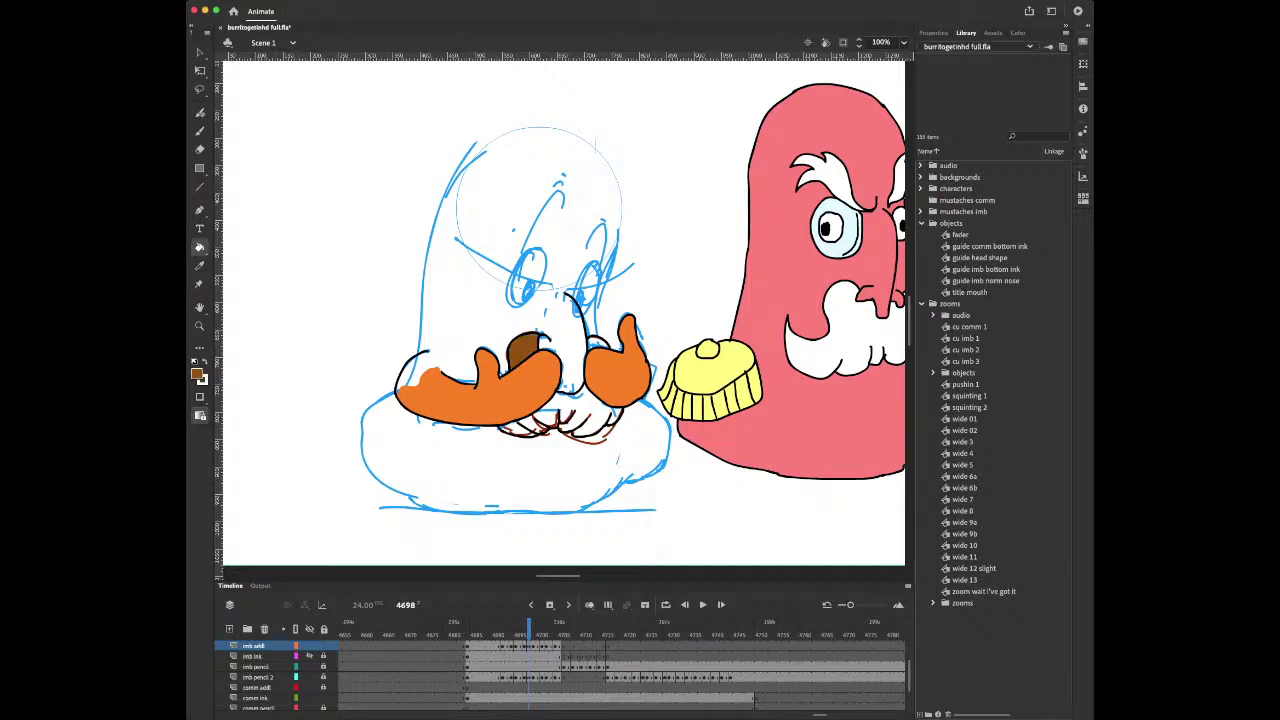
pyautogui.click(598, 344)
# Fill the lower tufts of the mustache at frame 4698 with the brown sampled from its upper part
pyautogui.press('z')
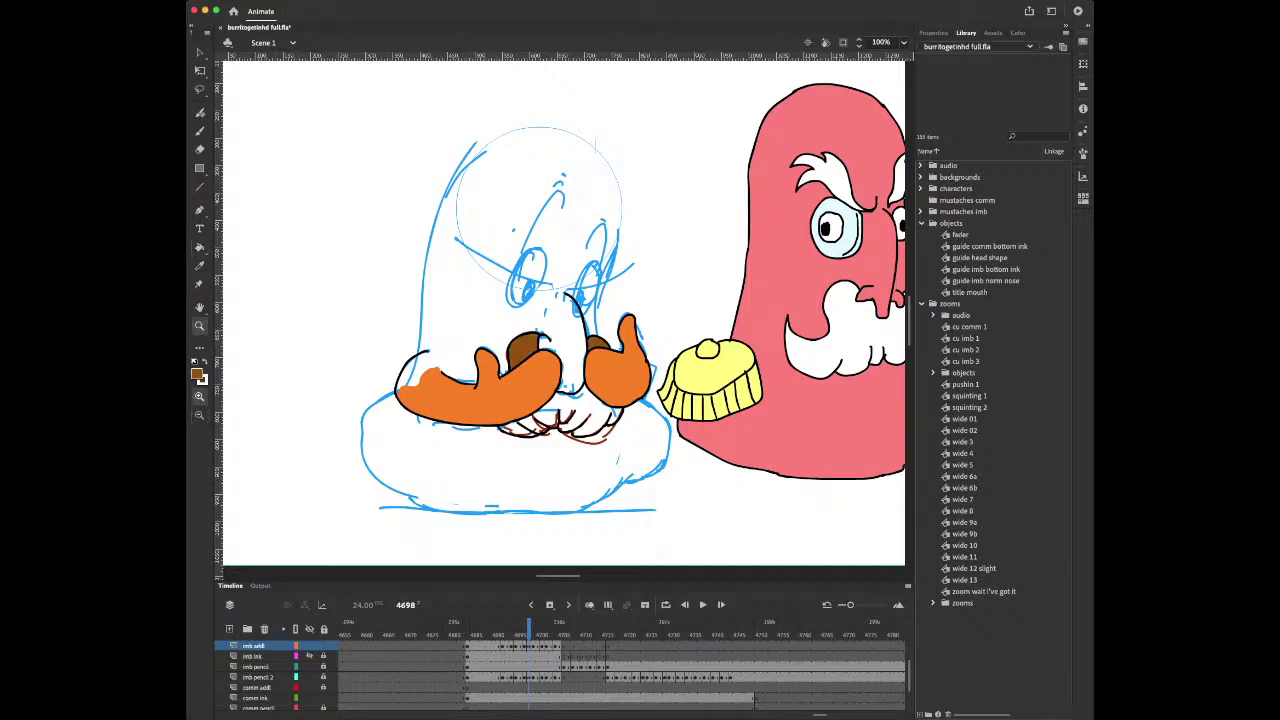
pyautogui.moveTo(446, 378); pyautogui.dragTo(656, 468)
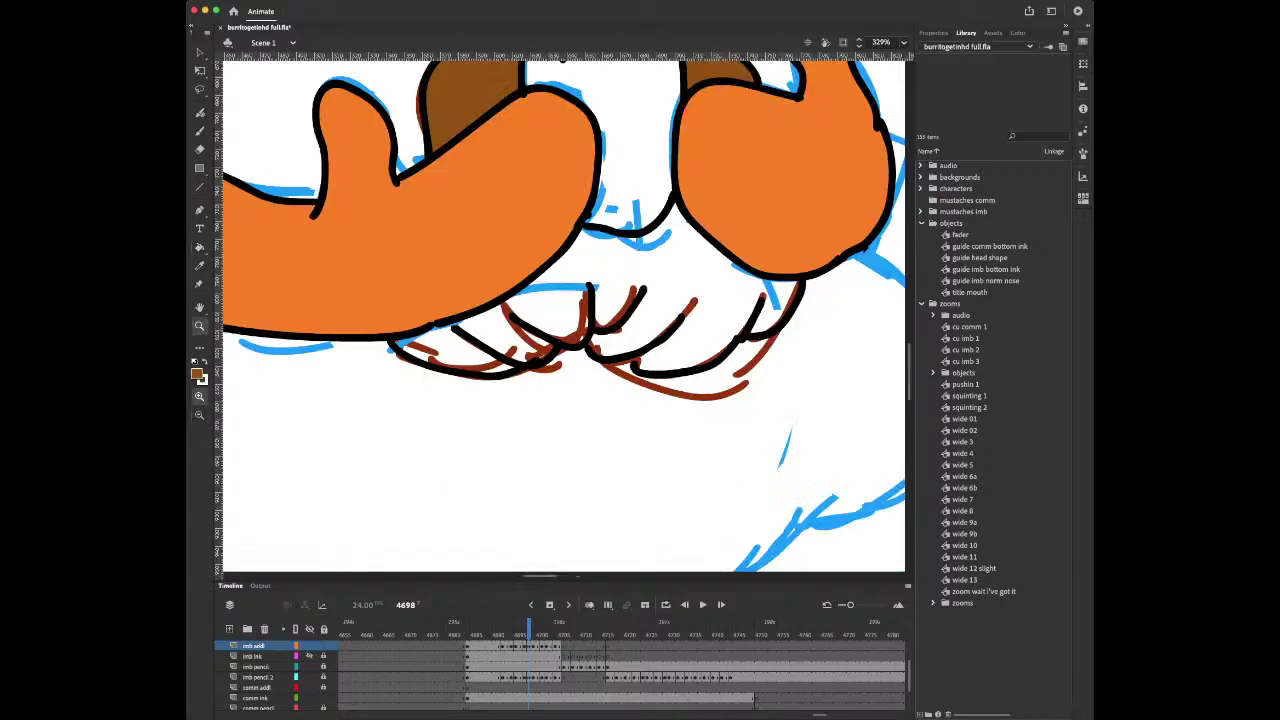
pyautogui.press('i')
pyautogui.click(591, 305)
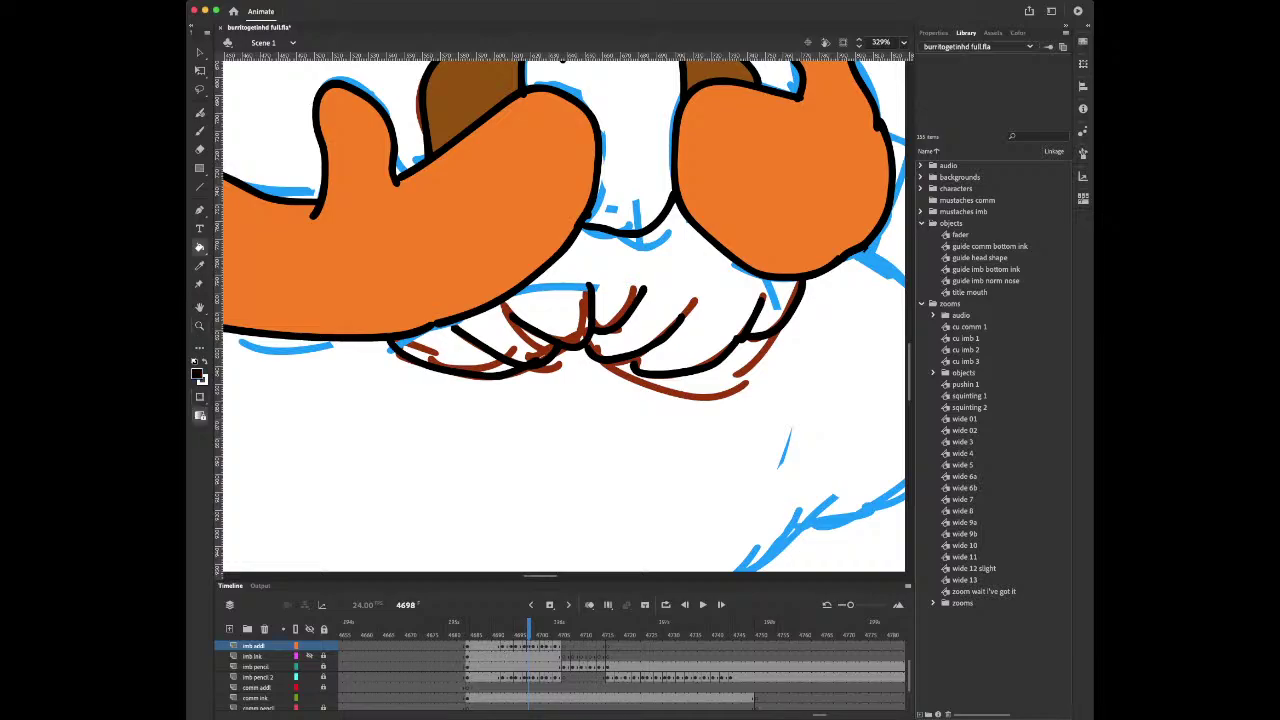
pyautogui.press('n')
pyautogui.press('b')
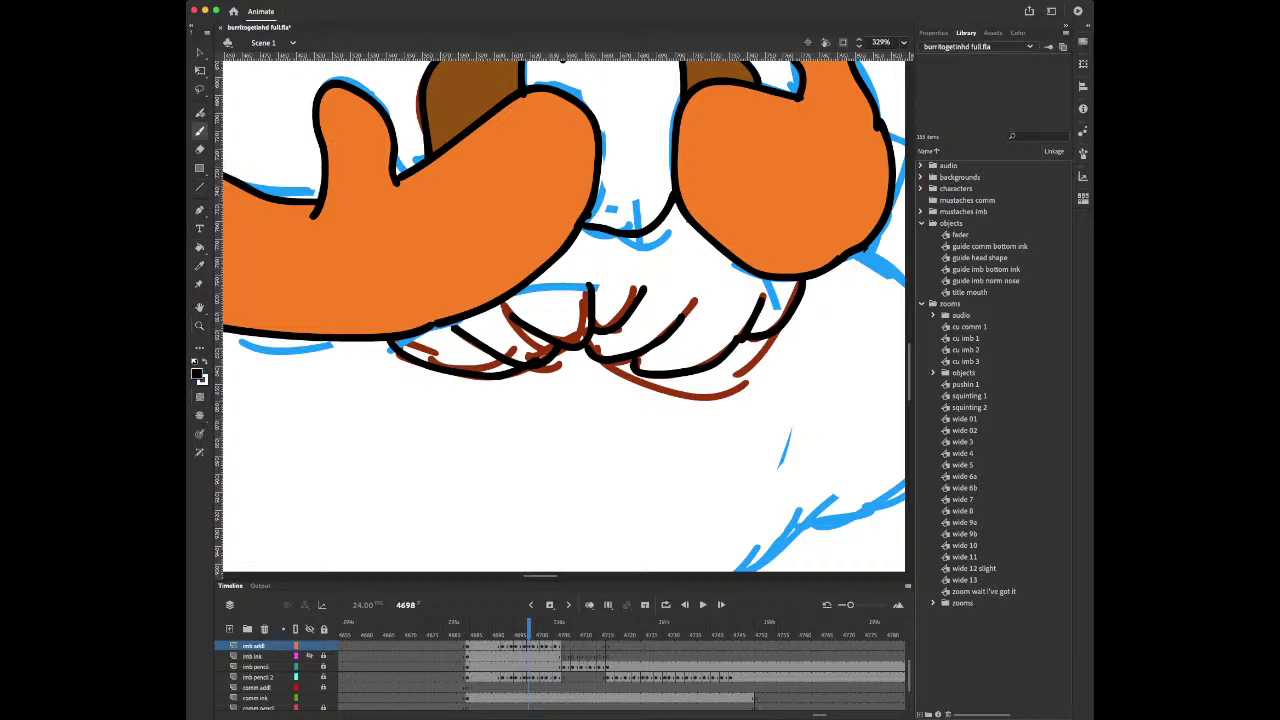
pyautogui.press('i')
pyautogui.click(472, 108)
pyautogui.click(636, 268)
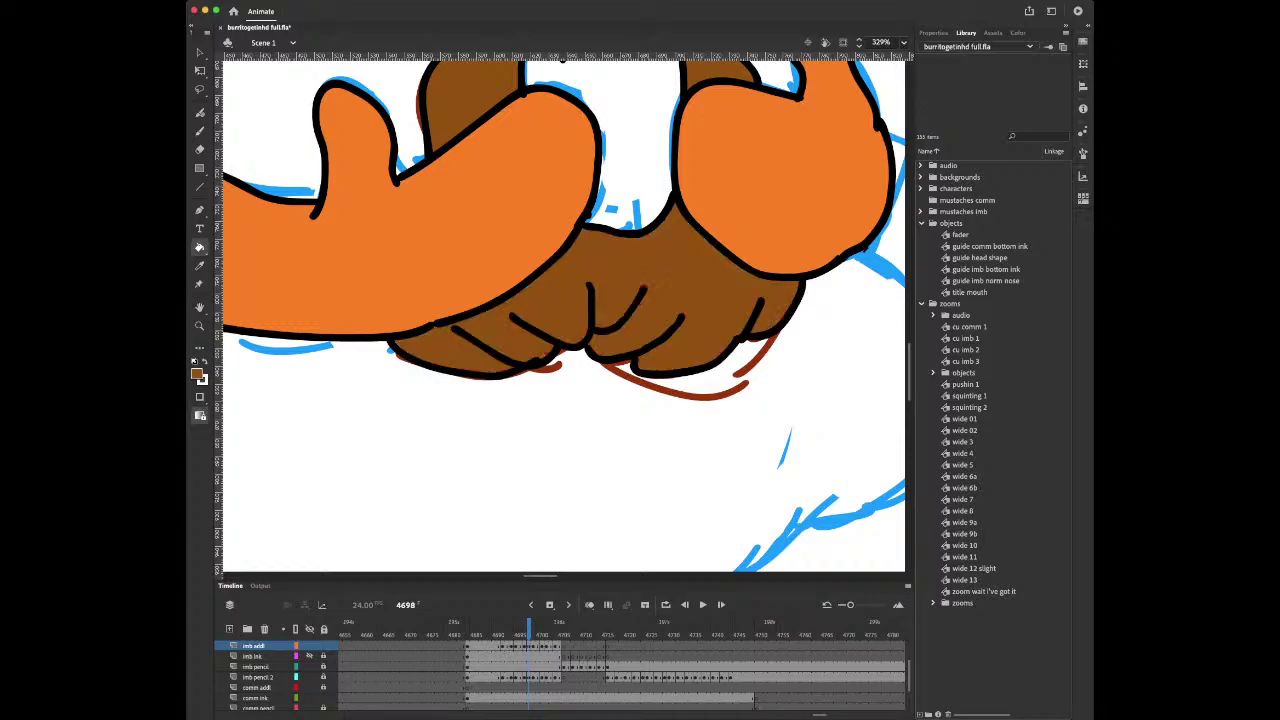
# Fill the two upper parts of the mustache beside the nose at frame 4699 with the brown sampled from frame 4698
pyautogui.press('.')
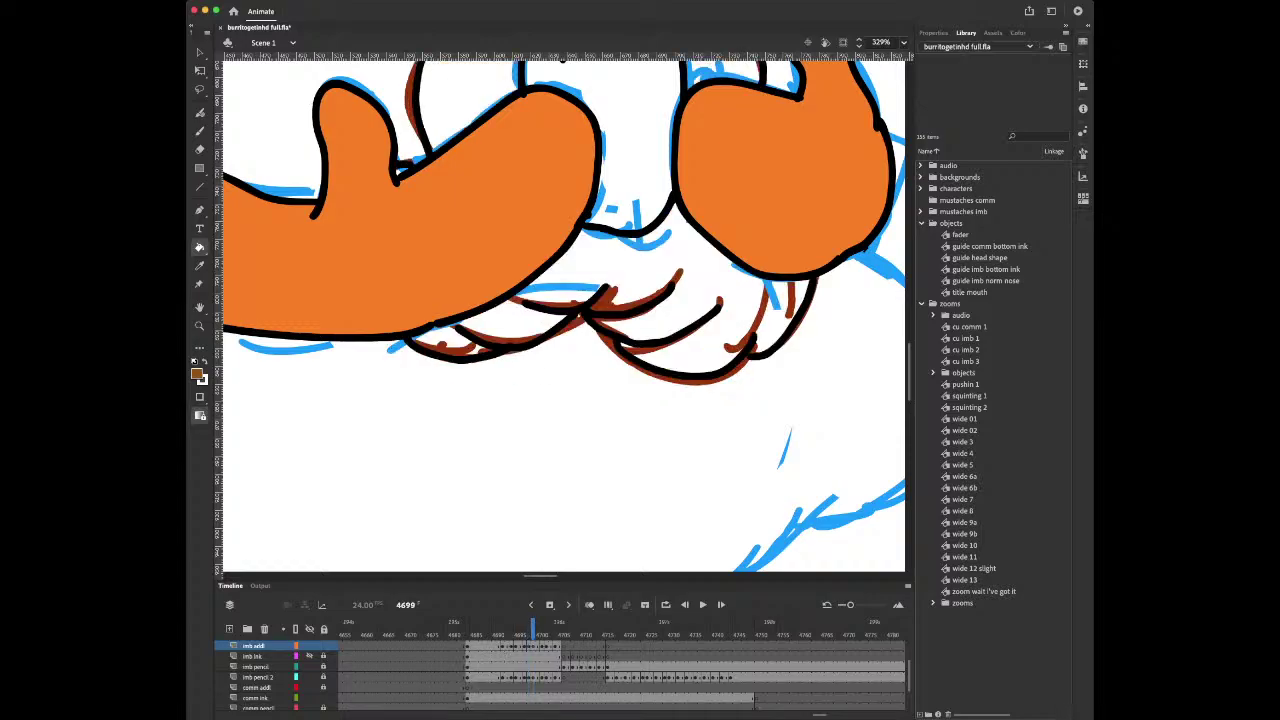
pyautogui.press('i')
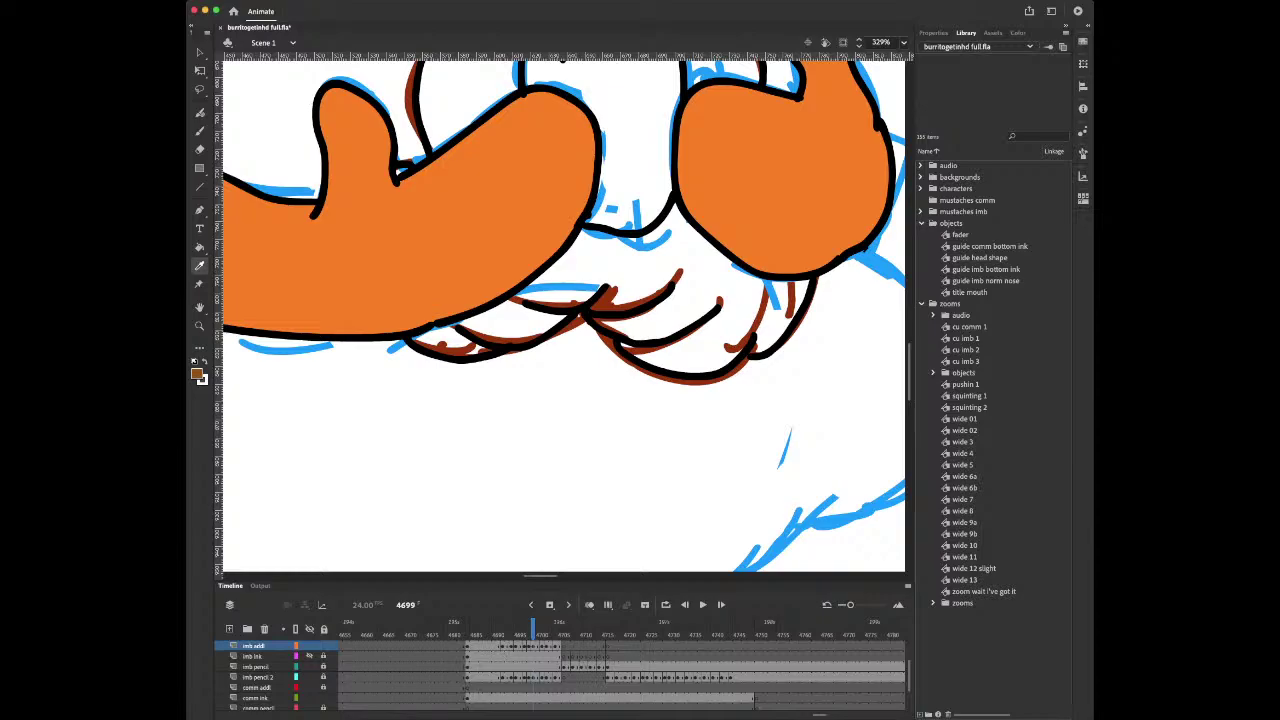
pyautogui.press(',')
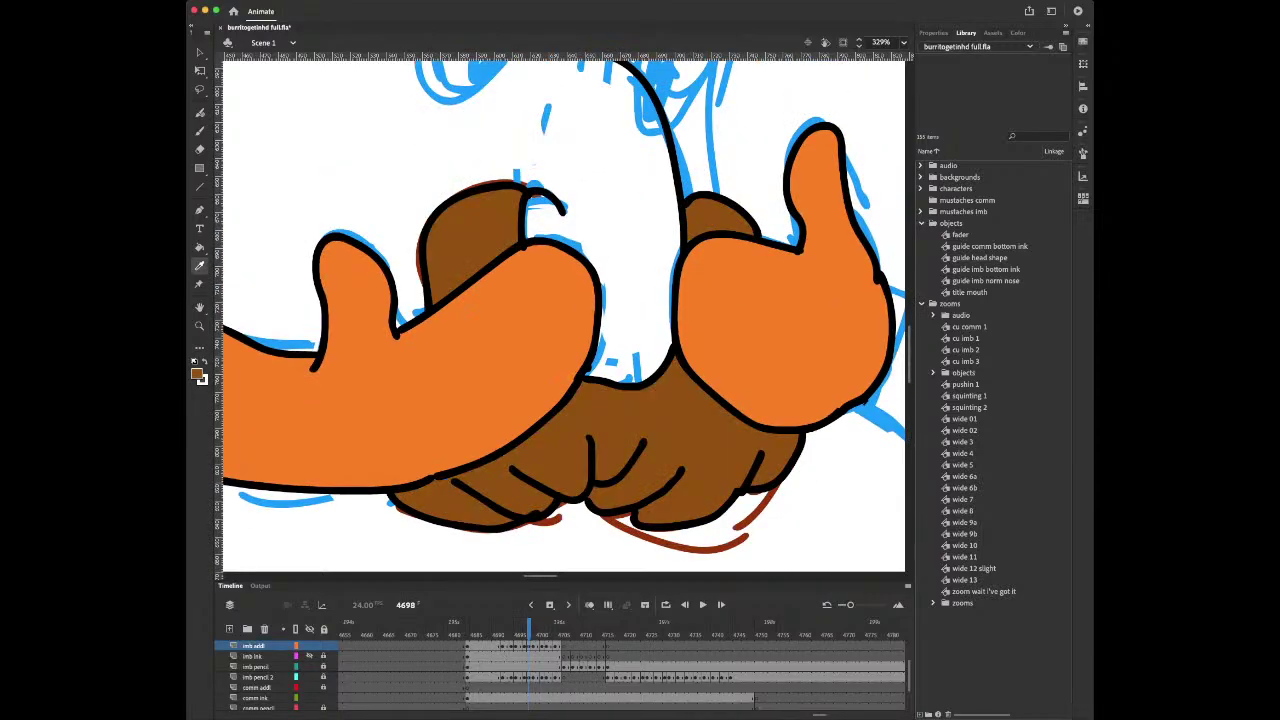
pyautogui.click(470, 235)
pyautogui.press('.')
pyautogui.click(470, 230)
pyautogui.click(720, 212)
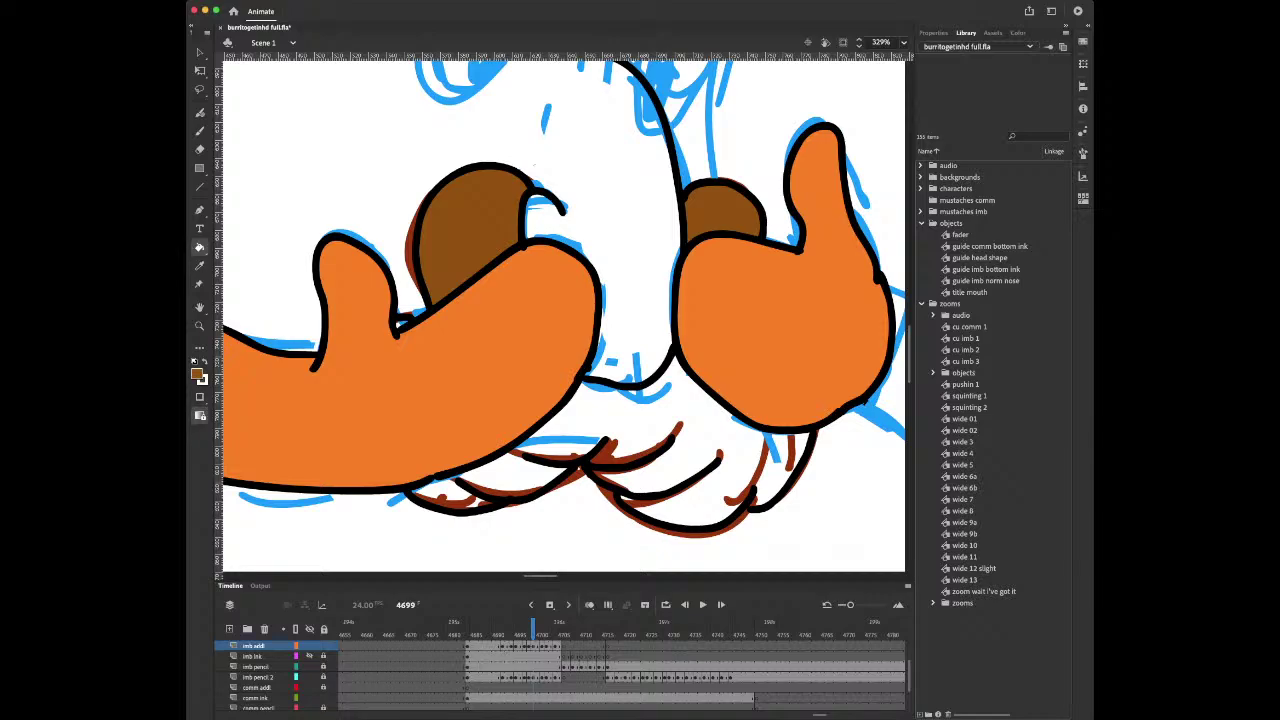
# Fill the lower mustache below the hands at frame 4699 with the brown sampled from its upper part
pyautogui.press('i')
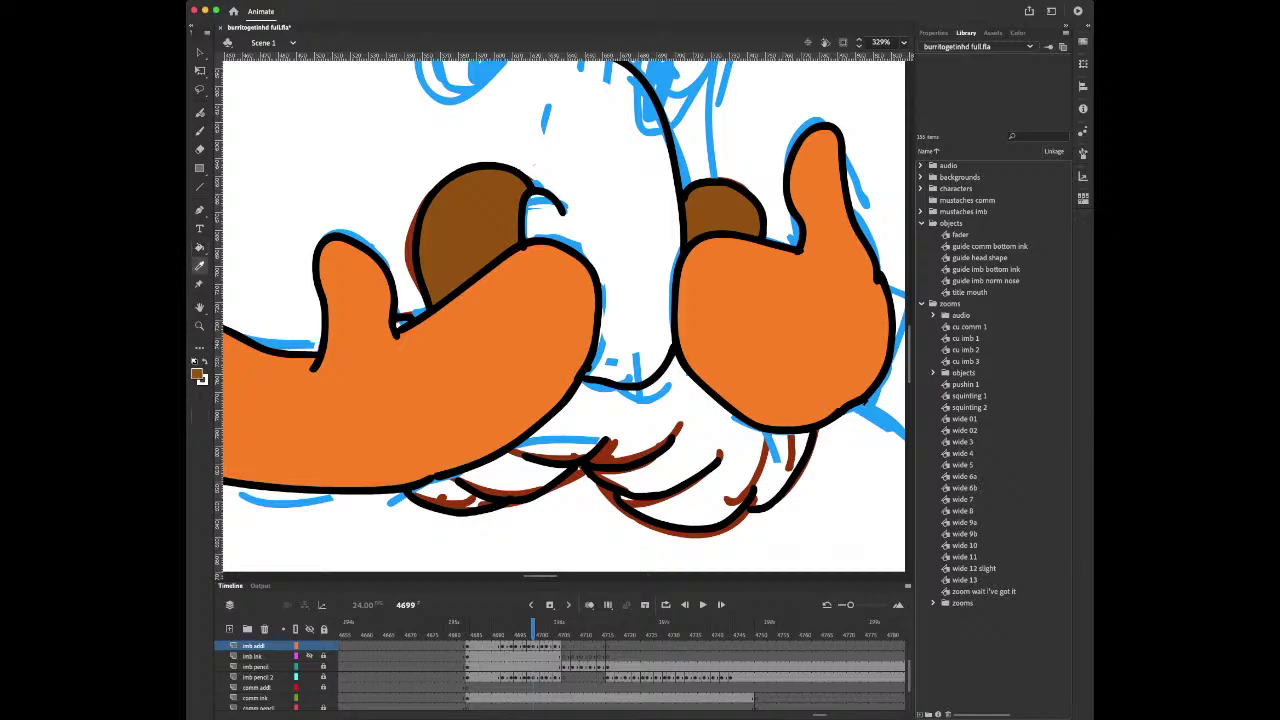
pyautogui.click(599, 300)
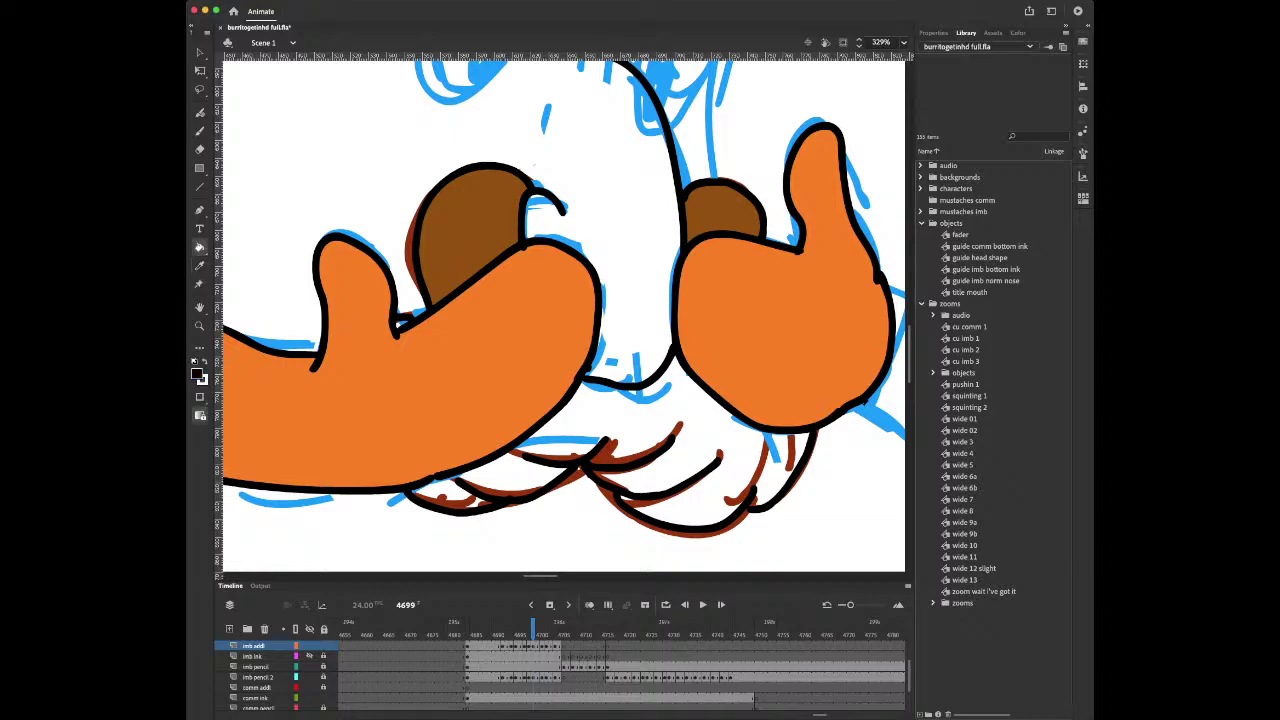
pyautogui.press('b')
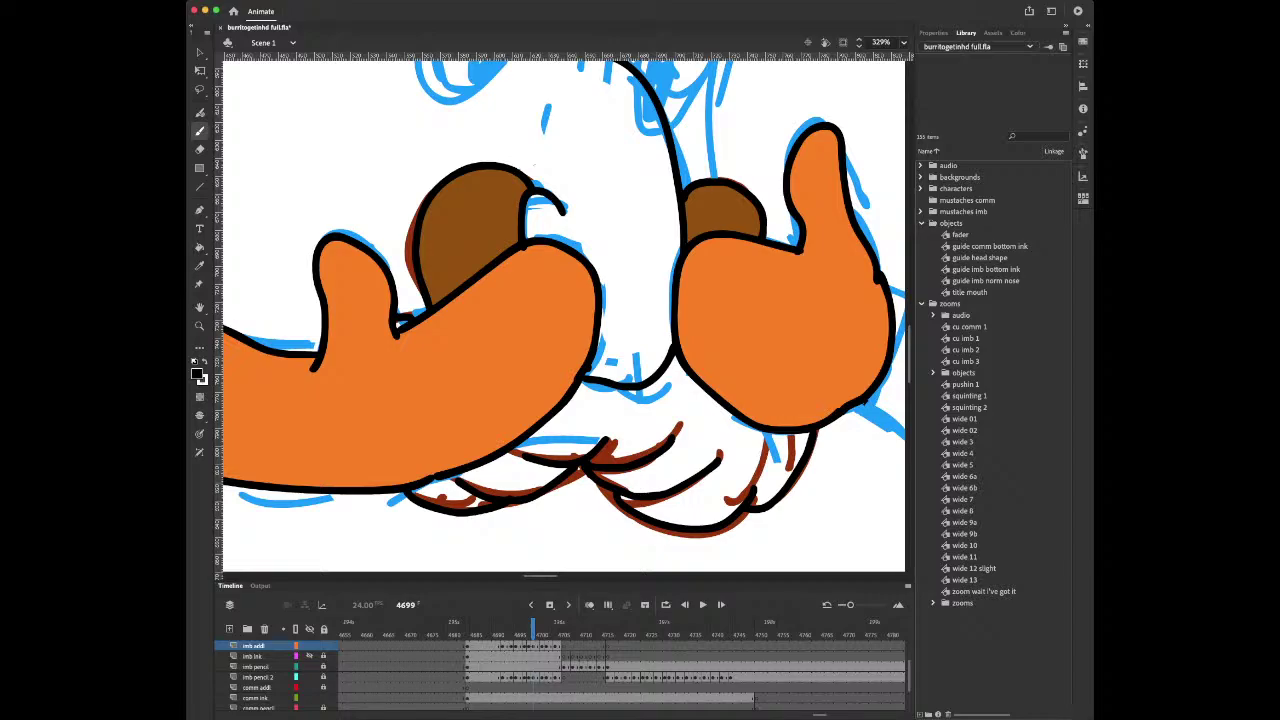
pyautogui.press('i')
pyautogui.click(725, 214)
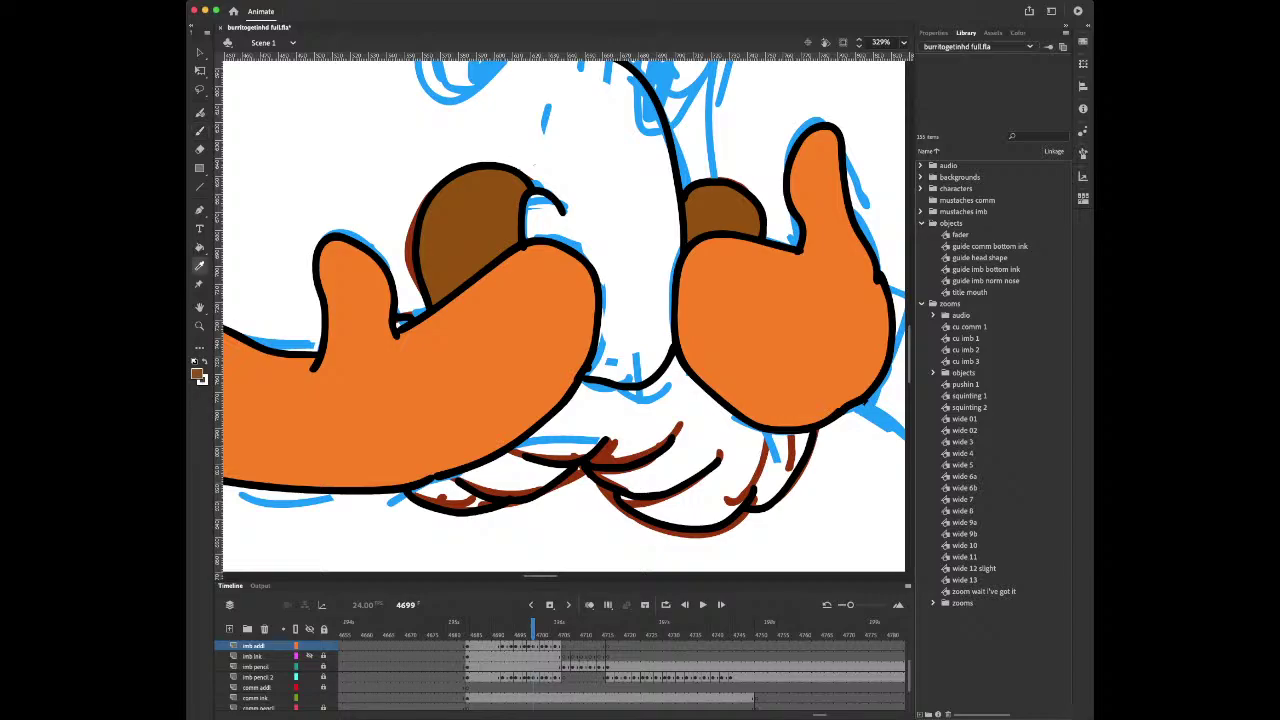
pyautogui.click(640, 425)
# Fill the long pointed mustache at frame 4701 with brown below the hands and on both sides of the nose
pyautogui.press('.')
pyautogui.press('.')
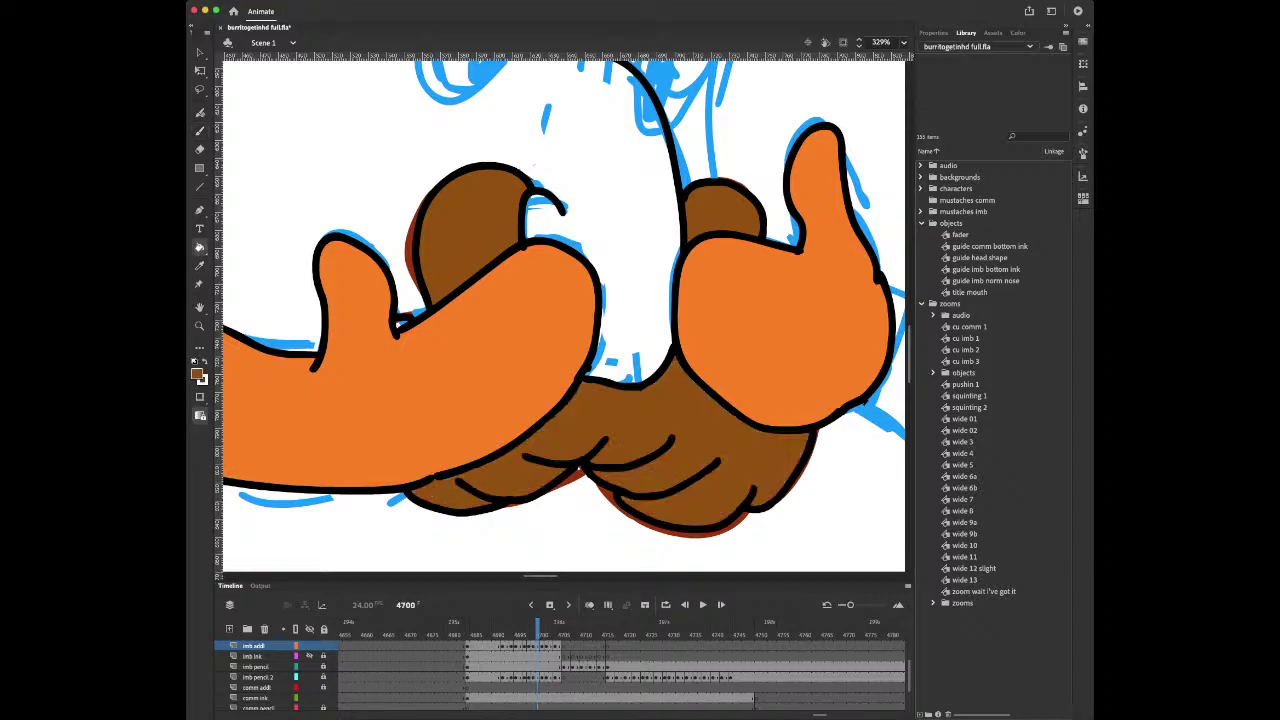
pyautogui.click(640, 410)
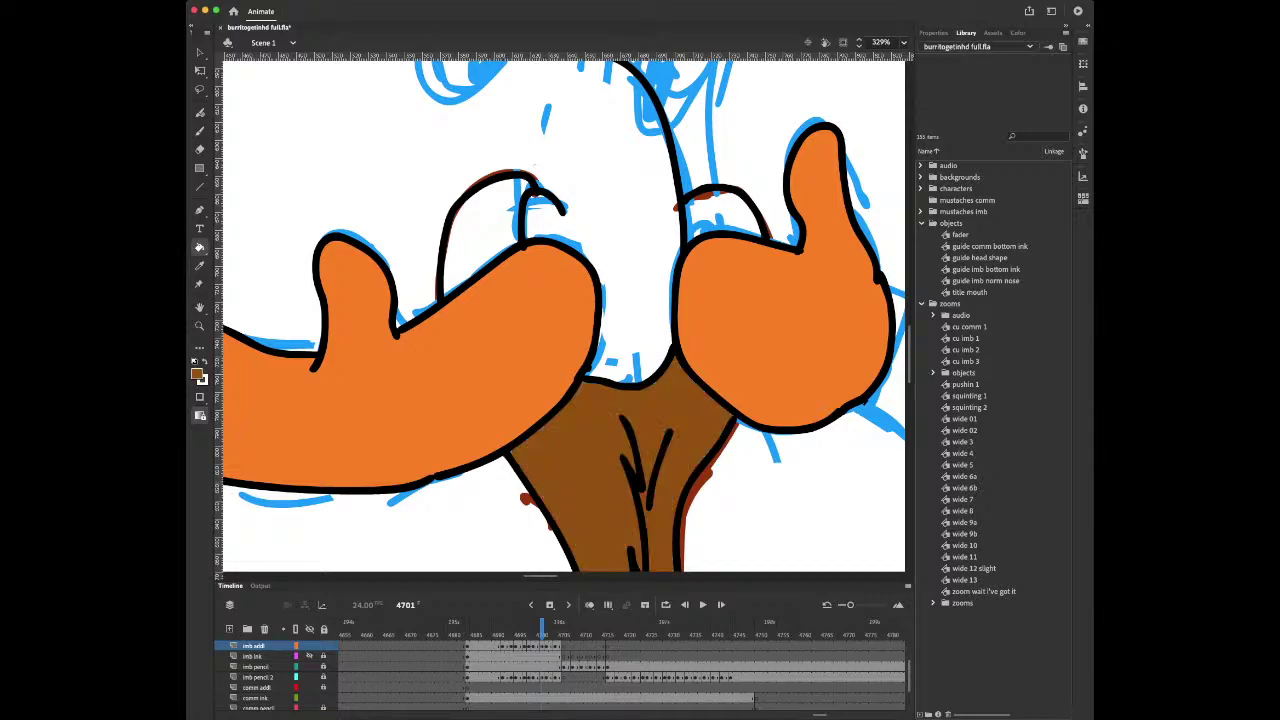
pyautogui.click(484, 232)
pyautogui.click(724, 214)
pyautogui.scroll(-10, 724, 214)
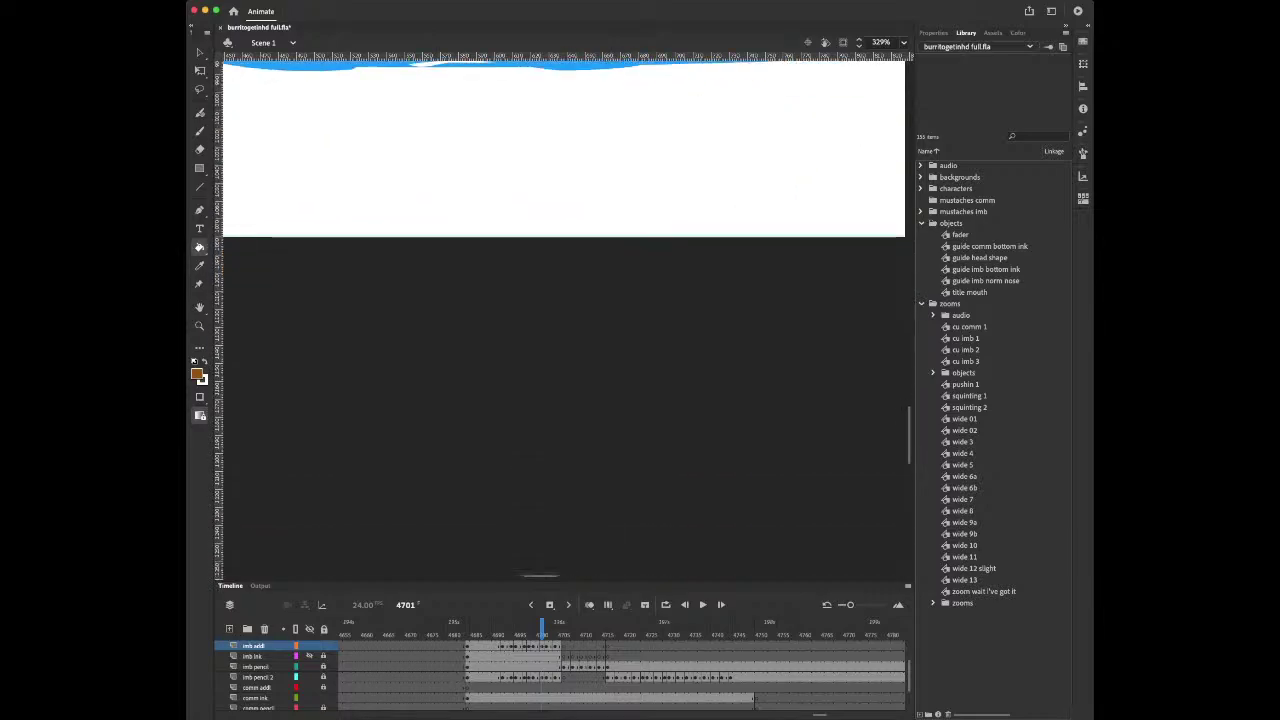
pyautogui.scroll(8, 724, 214)
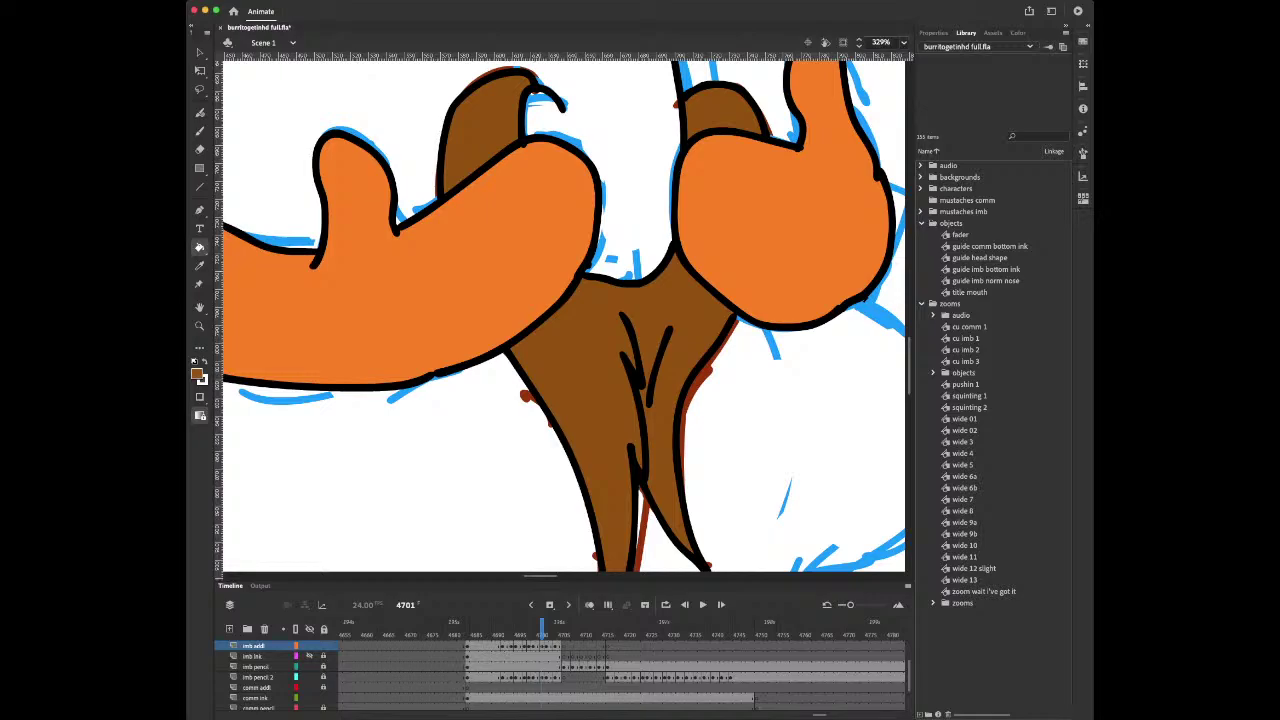
# Fill the jagged mustache at frame 4702 with brown left of the nose, beside the thumb and below the hands
pyautogui.press('super+minus')
pyautogui.press('super+minus')
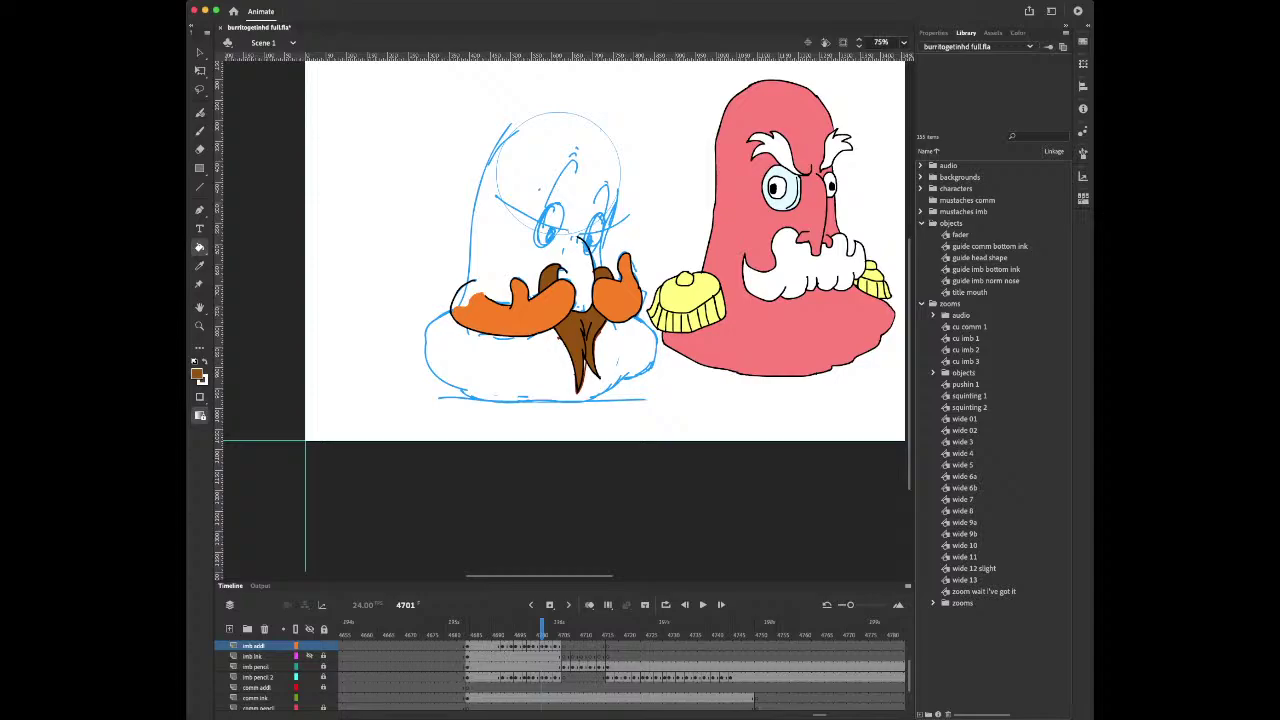
pyautogui.press('super+equal')
pyautogui.scroll(5, 564, 316)
pyautogui.press('.')
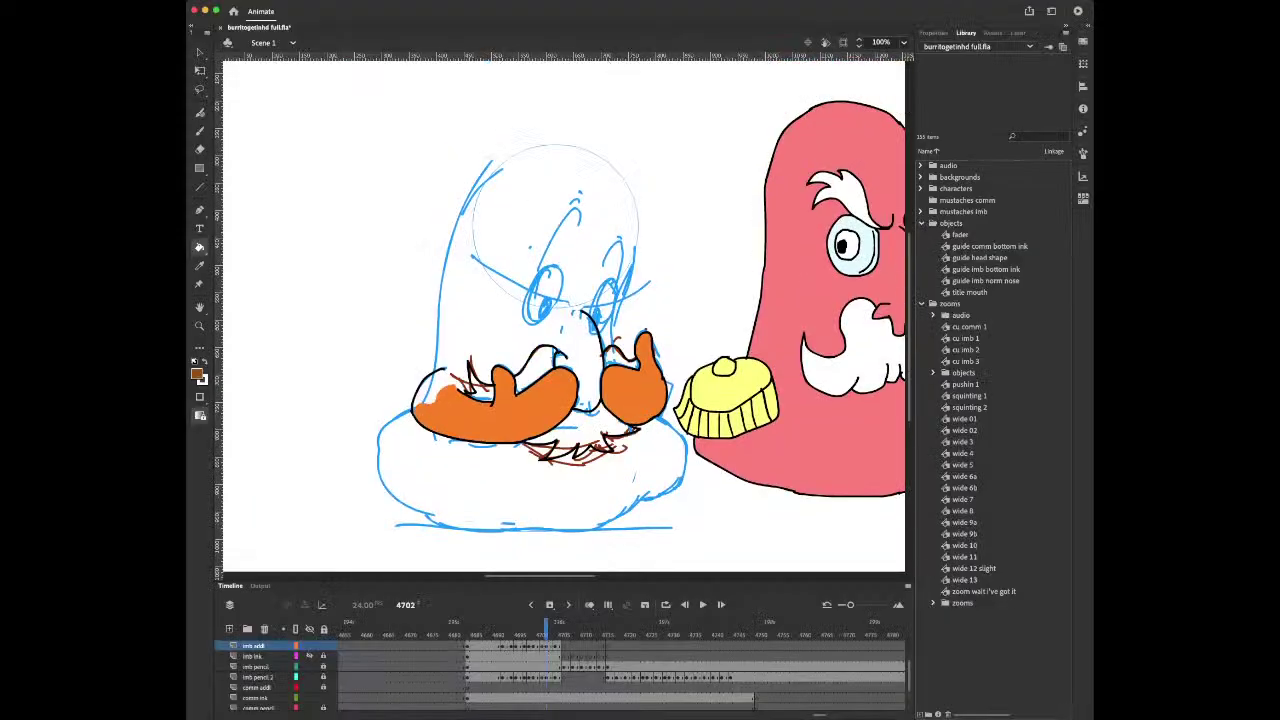
pyautogui.click(539, 368)
pyautogui.click(482, 388)
pyautogui.click(580, 438)
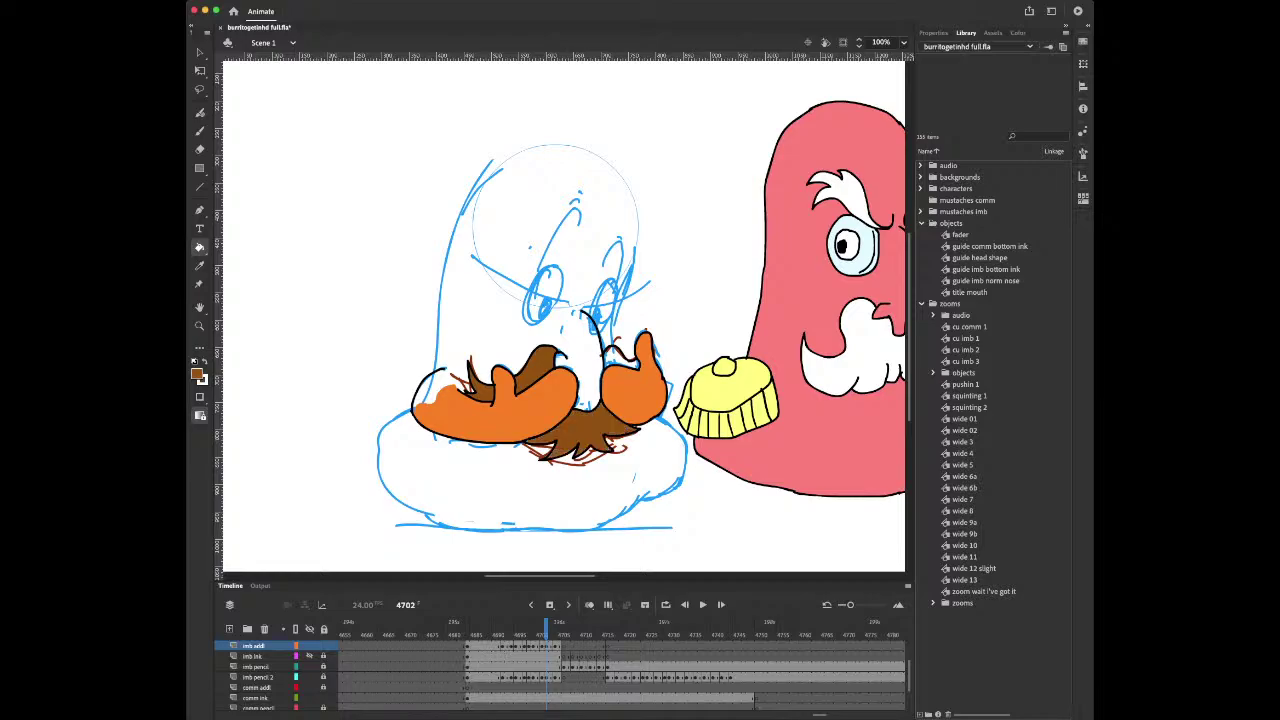
# Fill the spiky mustache at frame 4704 with brown below the hands, left of the nose and beside the thumb
pyautogui.press('.')
pyautogui.press('.')
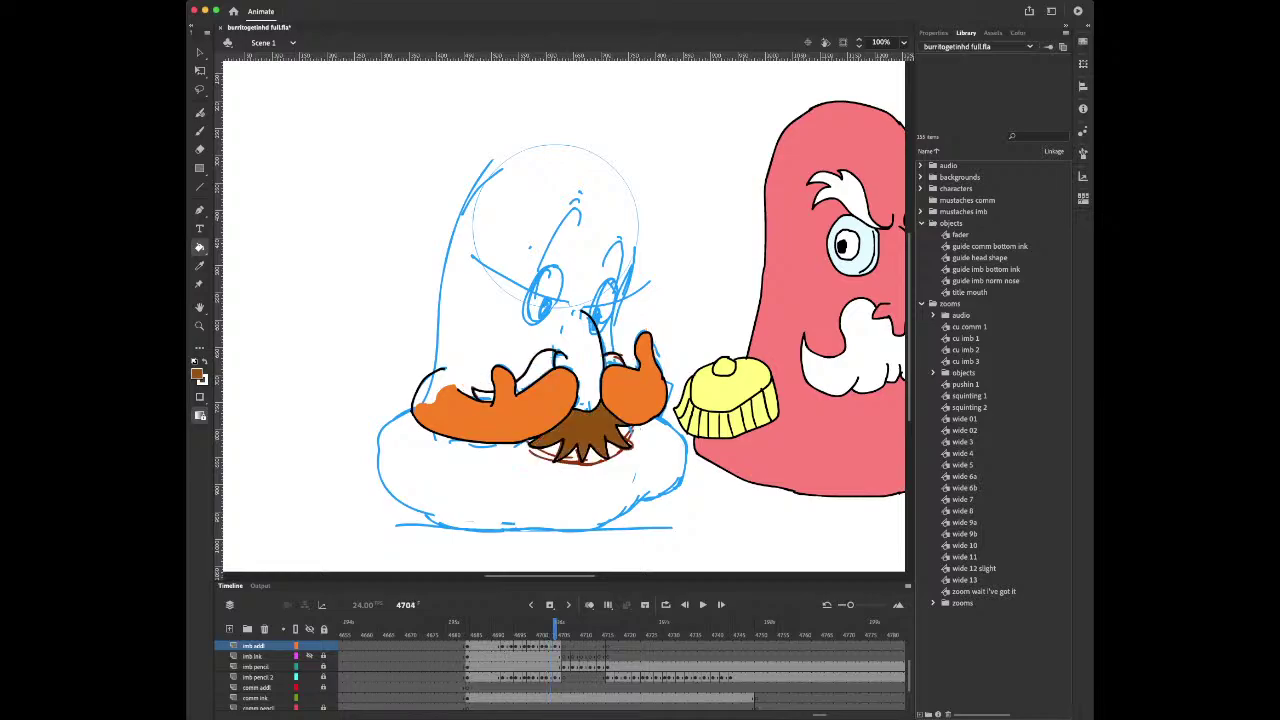
pyautogui.click(535, 368)
pyautogui.click(483, 396)
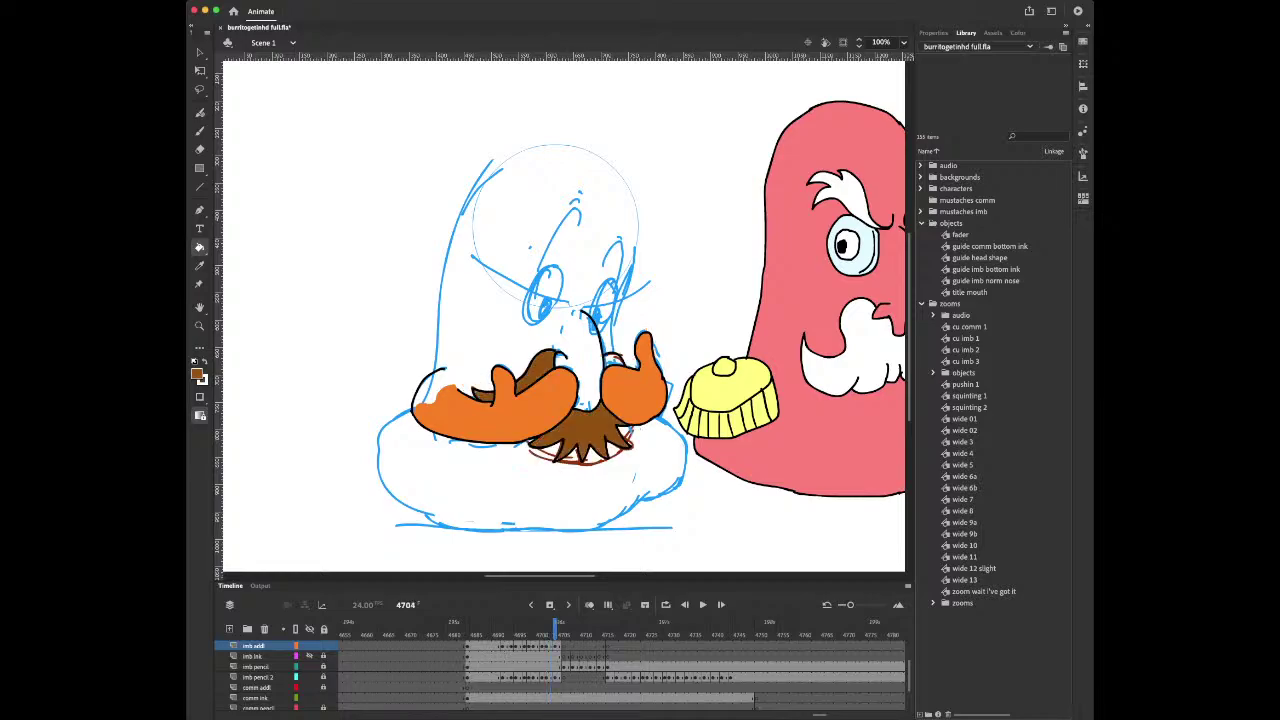
# Fill the remaining mustache part right of the nose at frame 4702 with brown and check the frames back to 4697
pyautogui.press('.')
pyautogui.press('.')
pyautogui.press(',')
pyautogui.press(',')
pyautogui.press(',')
pyautogui.press(',')
pyautogui.press(',')
pyautogui.press(',')
pyautogui.press(',')
pyautogui.press(',')
pyautogui.press(',')
pyautogui.press(',')
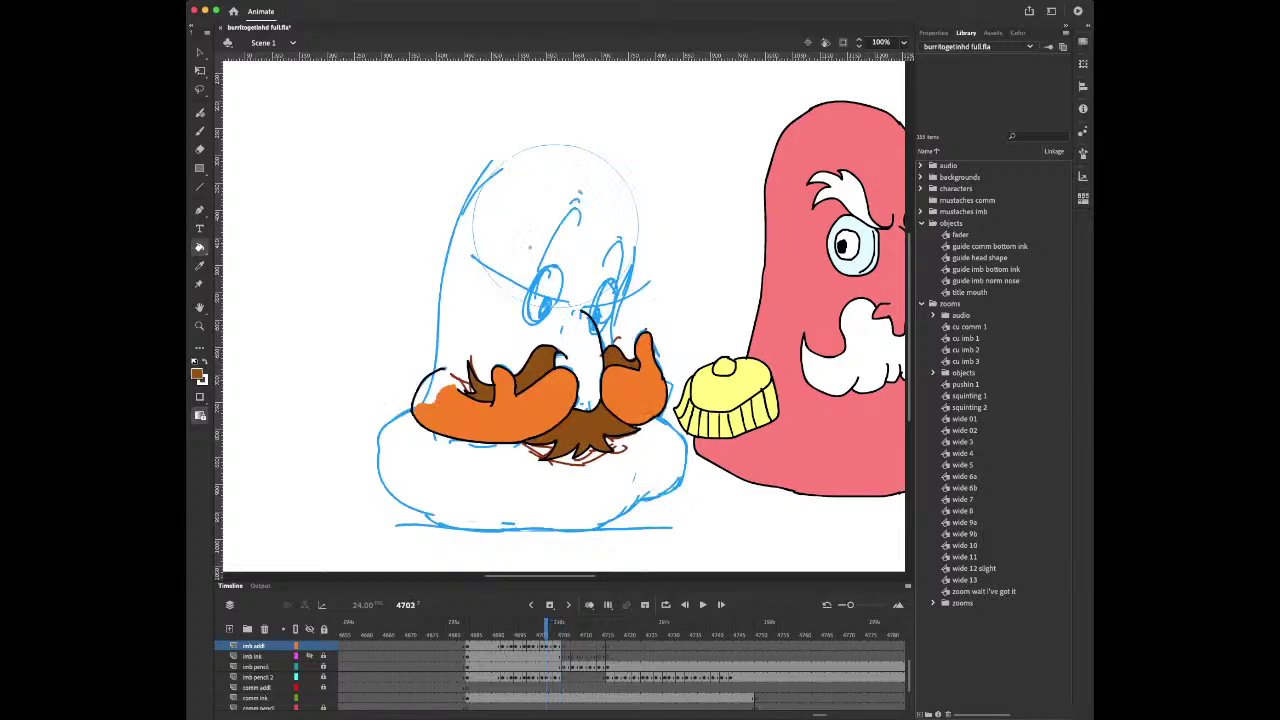
pyautogui.press('.')
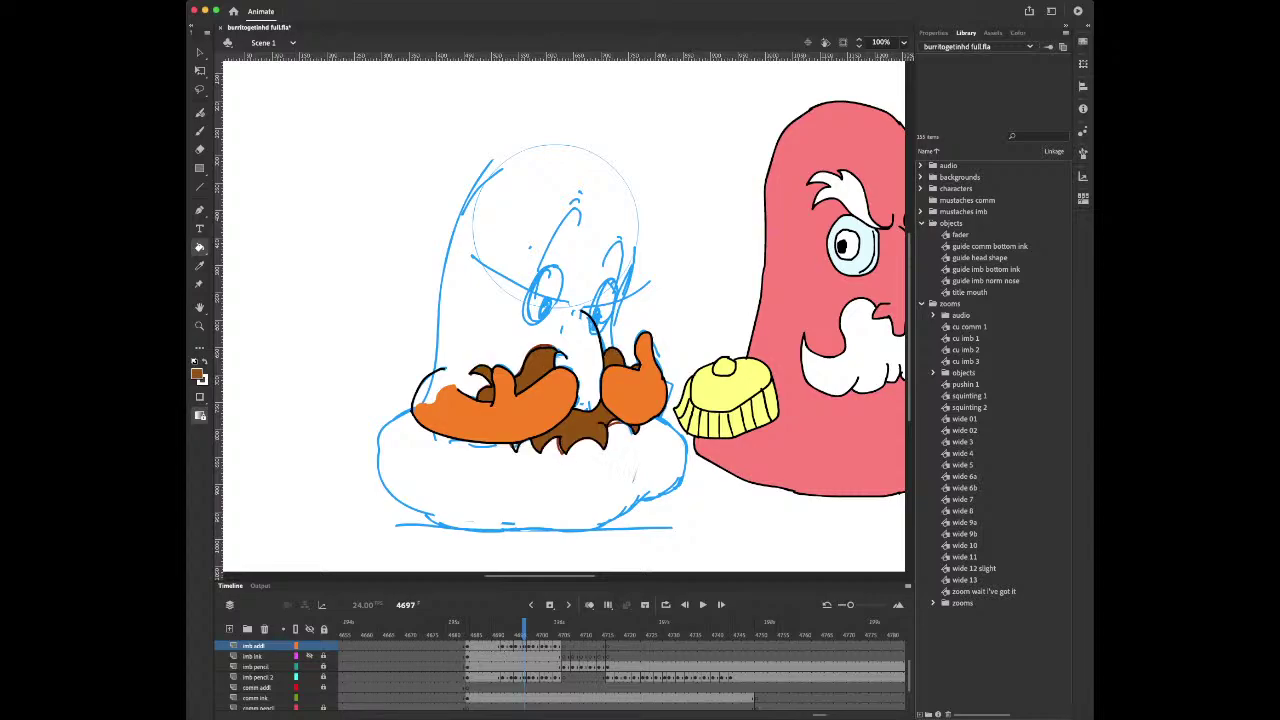
pyautogui.click(516, 447)
pyautogui.hotkey('ctrl', 'z')
pyautogui.press(',')
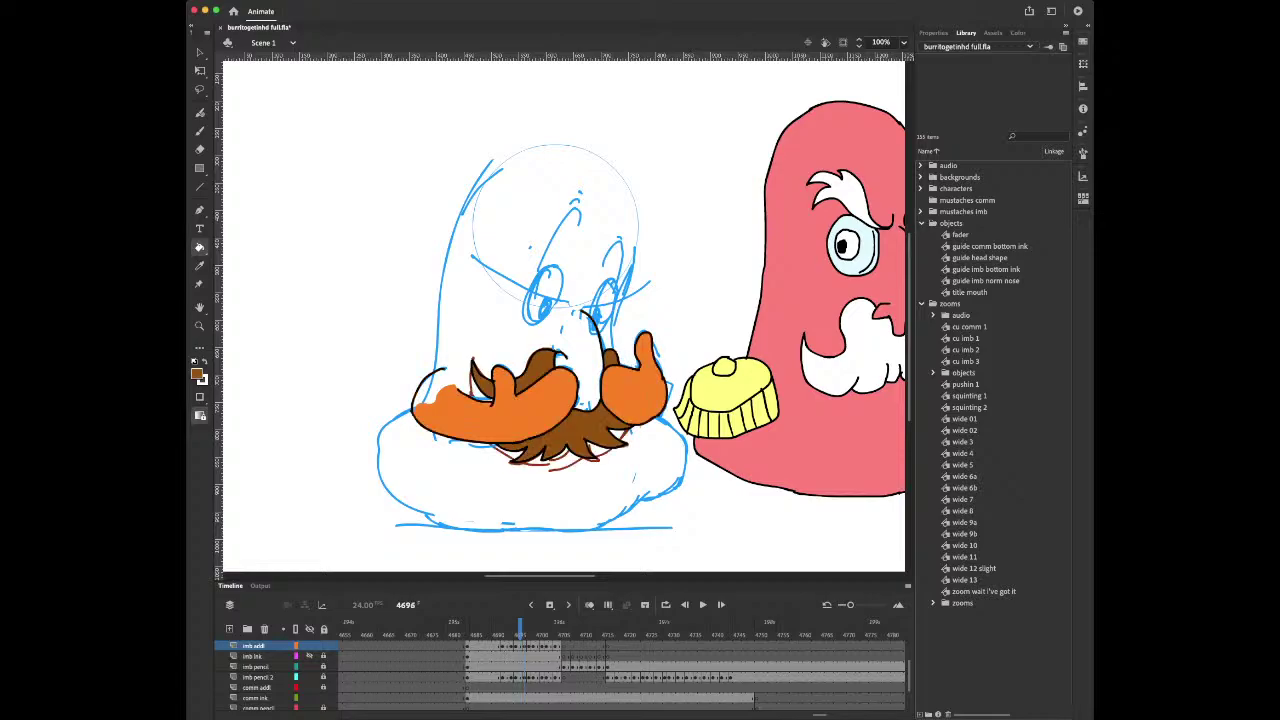
pyautogui.press(',')
pyautogui.press('i')
pyautogui.click(480, 415)
pyautogui.press('b')
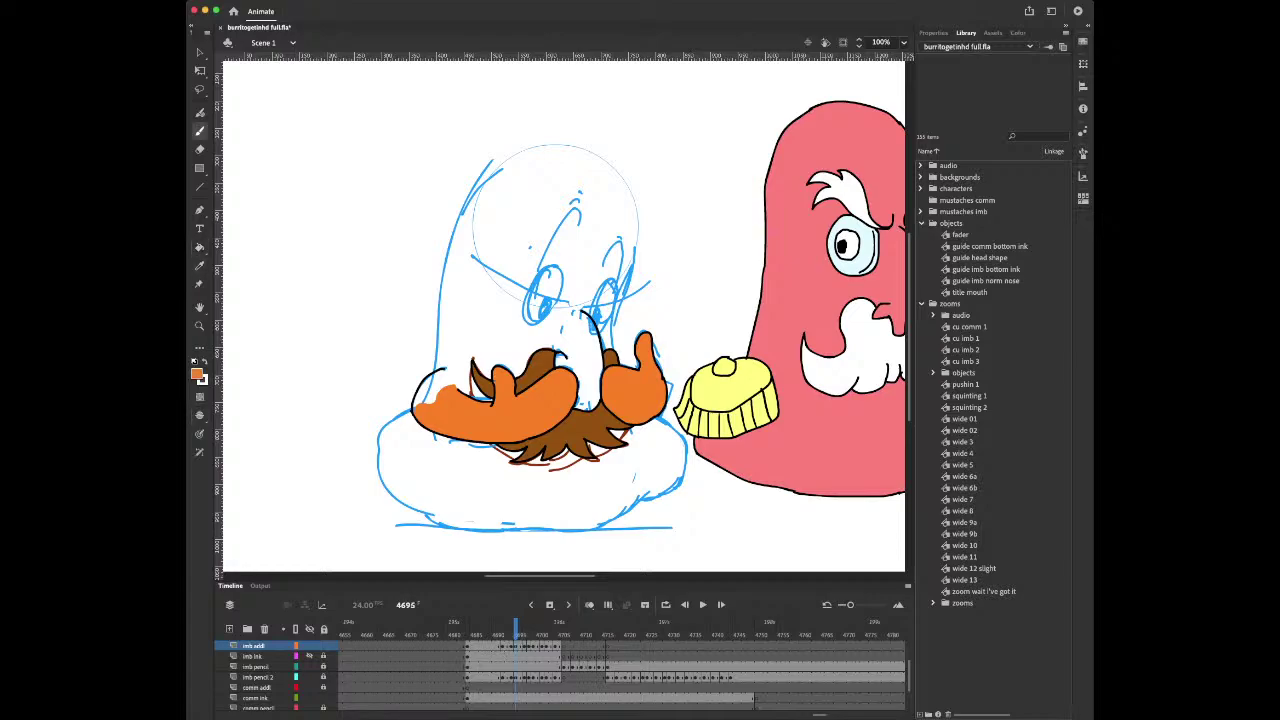
# Show the imb ink layer and select it at frame 4688
pyautogui.press(',')
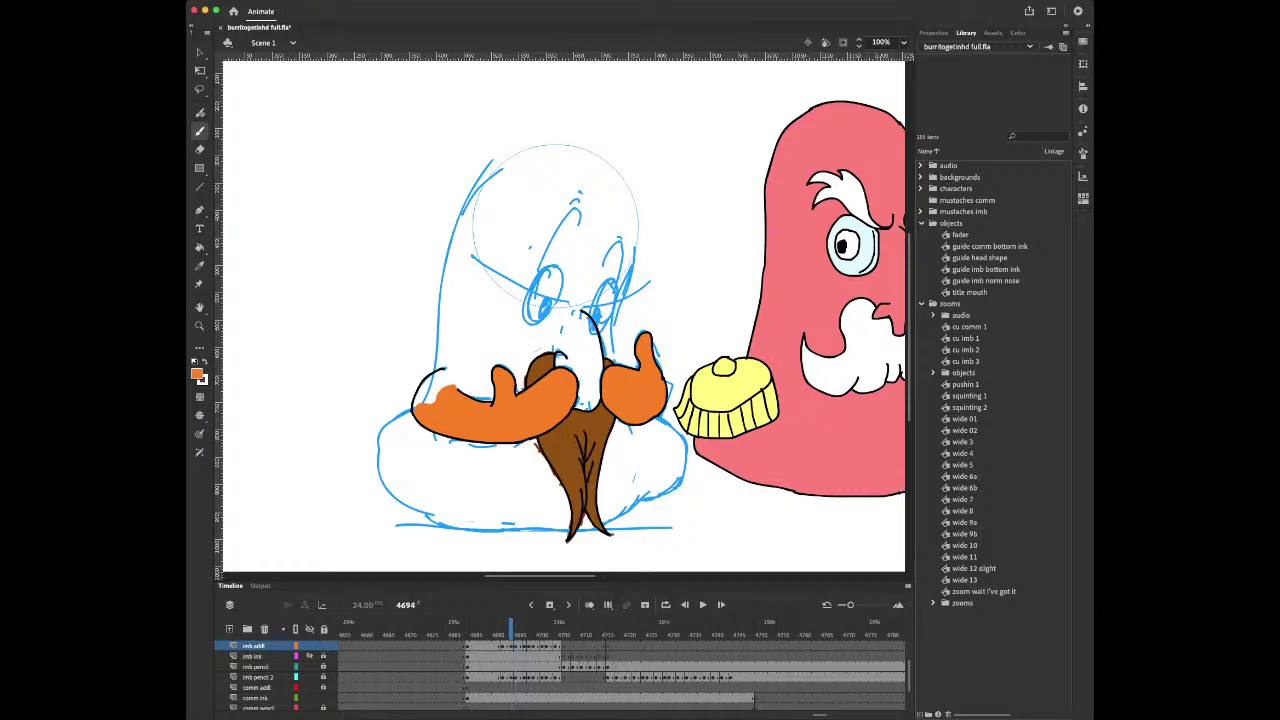
pyautogui.press(',')
pyautogui.press(',')
pyautogui.press(',')
pyautogui.press(',')
pyautogui.press(',')
pyautogui.press(',')
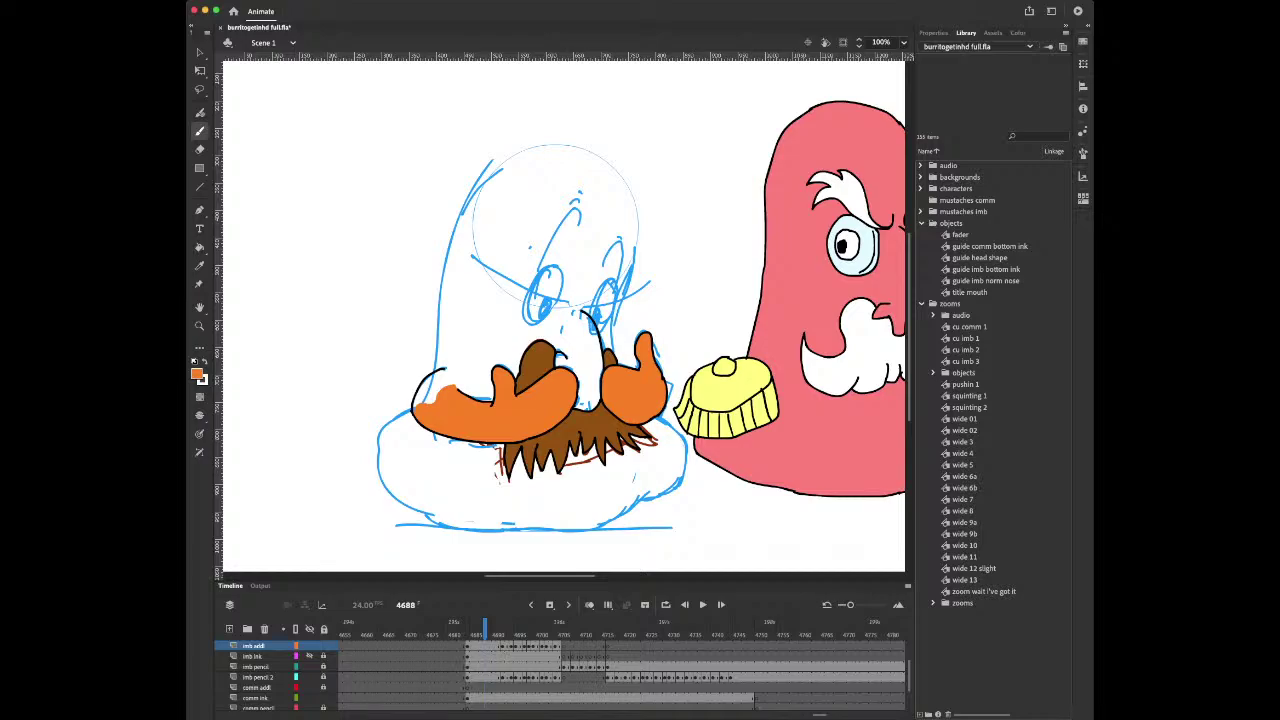
pyautogui.click(476, 677)
pyautogui.click(472, 677)
pyautogui.click(472, 667)
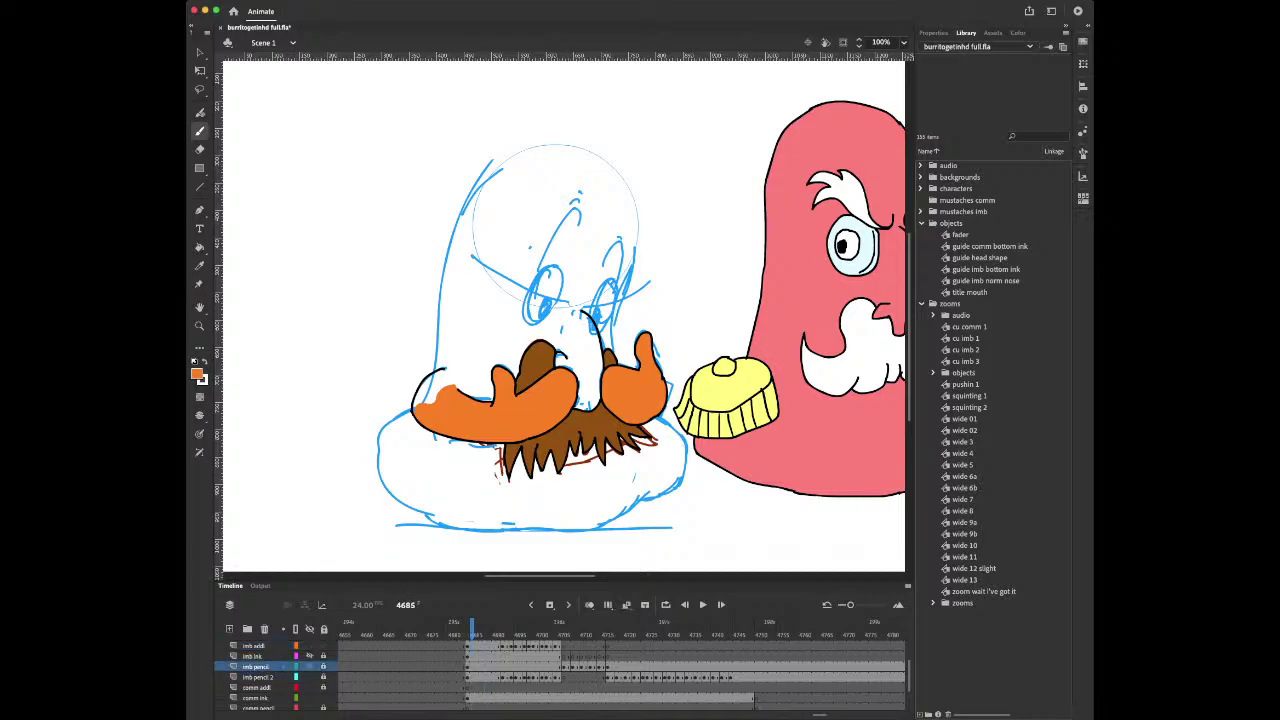
pyautogui.click(309, 656)
pyautogui.click(485, 656)
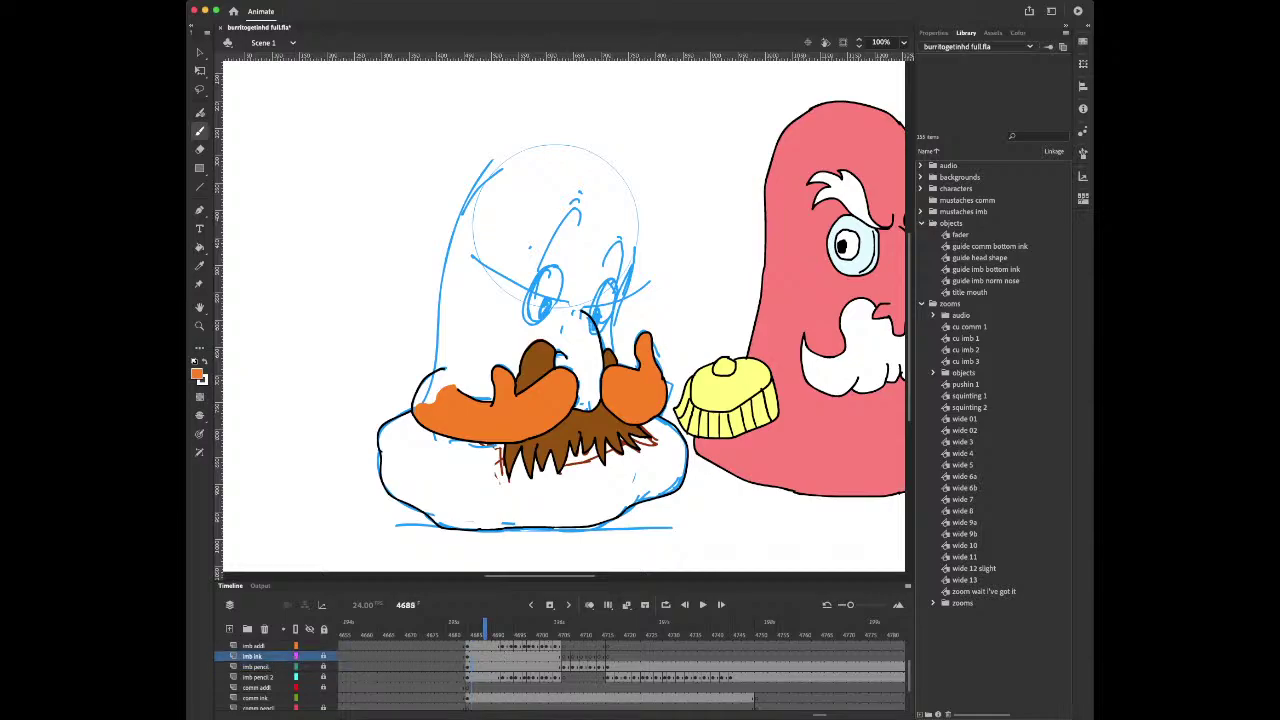
# Sample the black ink color for the Brush and hide the imb addl layer
pyautogui.press('v')
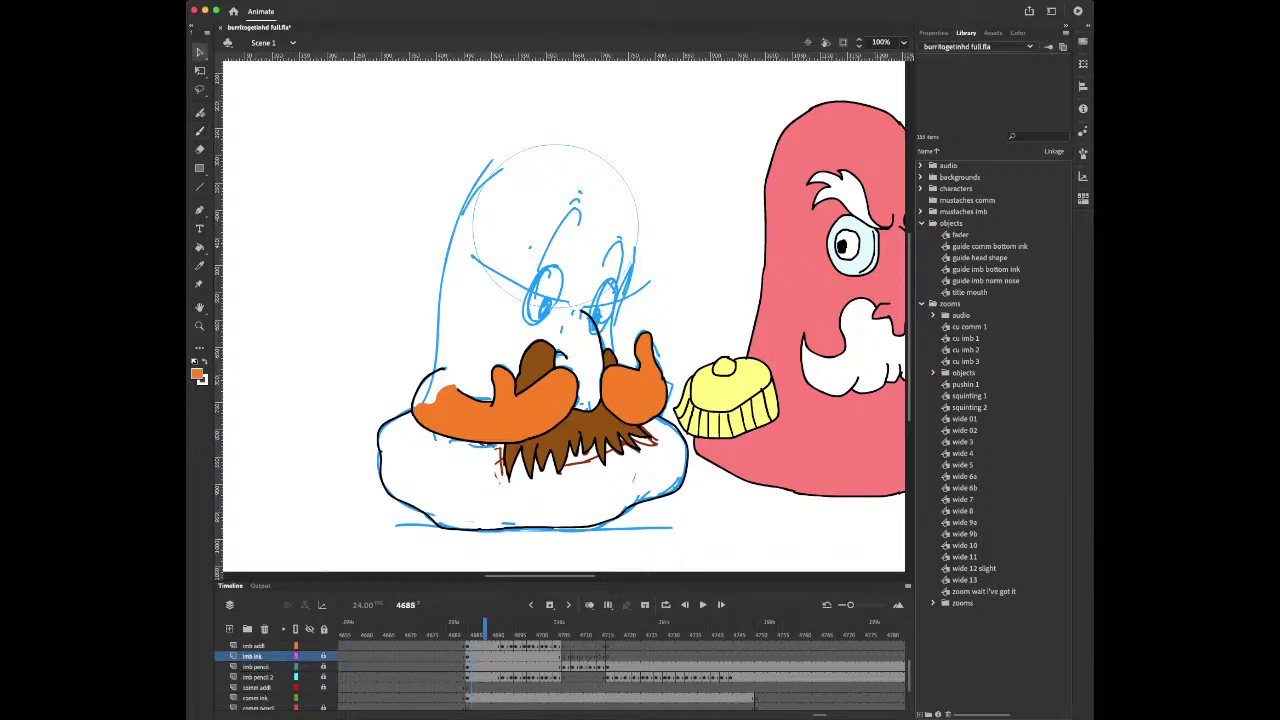
pyautogui.press('b')
pyautogui.press('i')
pyautogui.press('k')
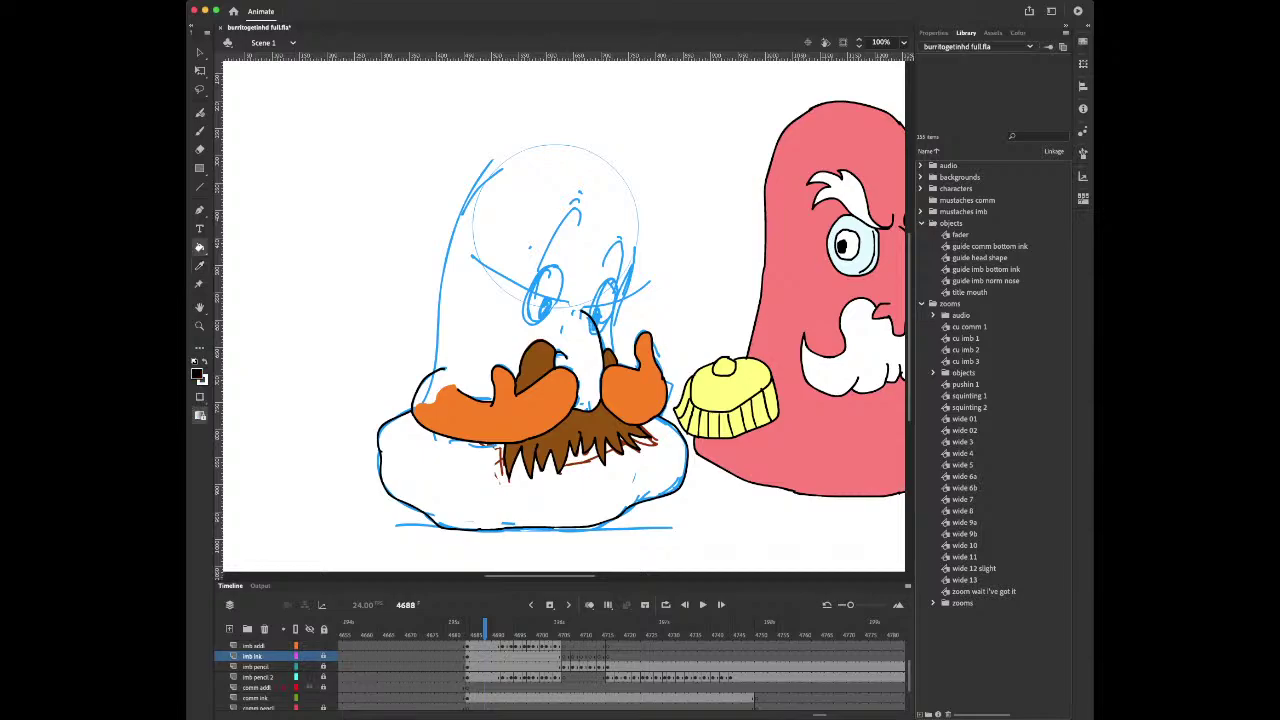
pyautogui.press('super+z')
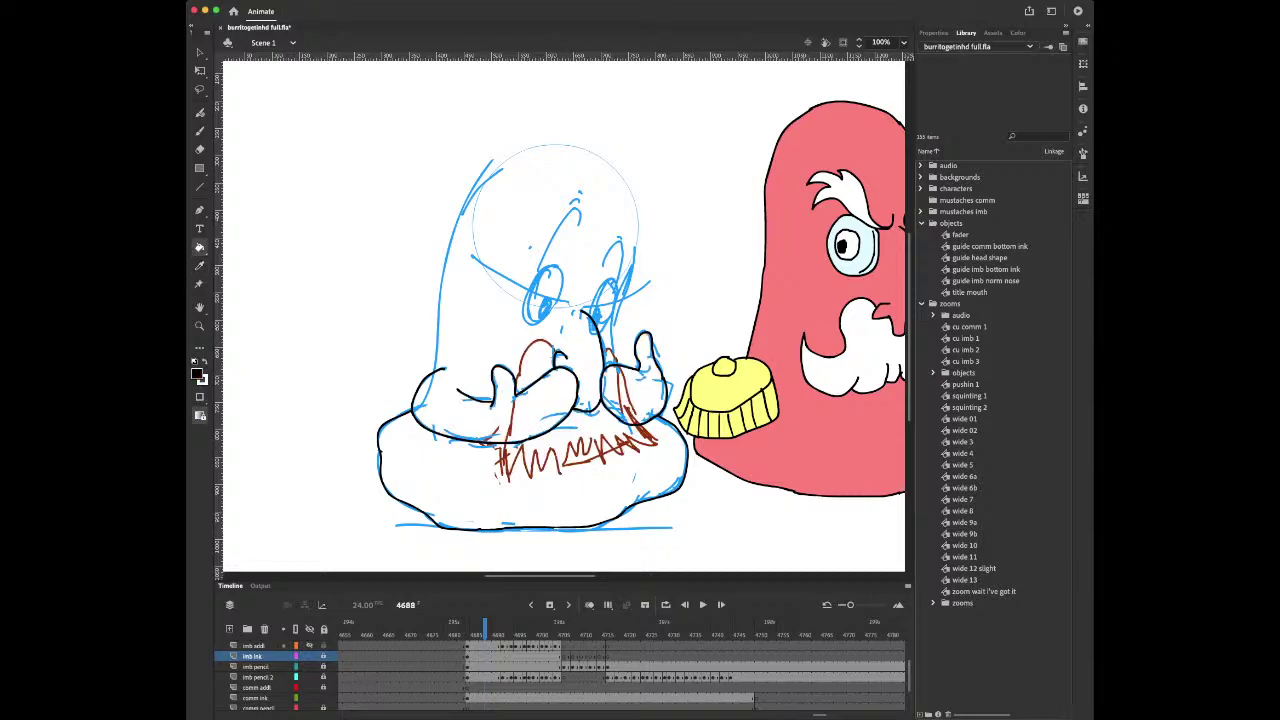
pyautogui.hotkey('ctrl', 'y')
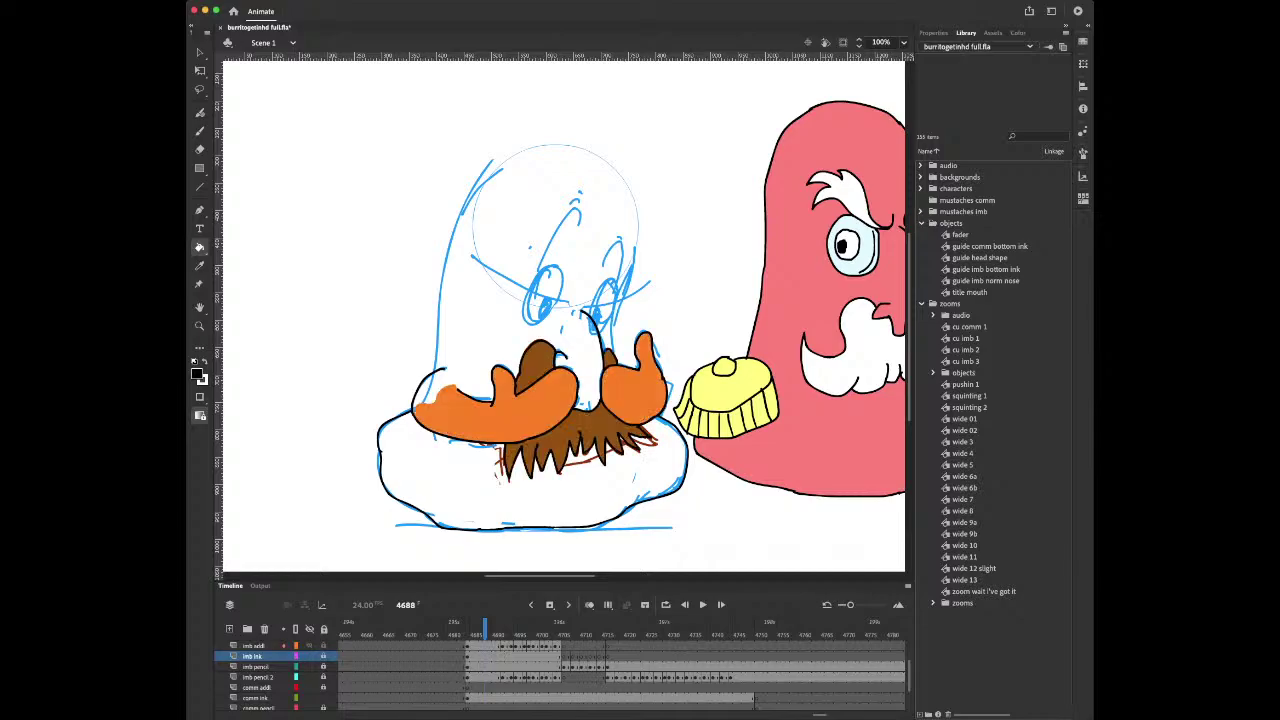
pyautogui.hotkey('ctrl', 'z')
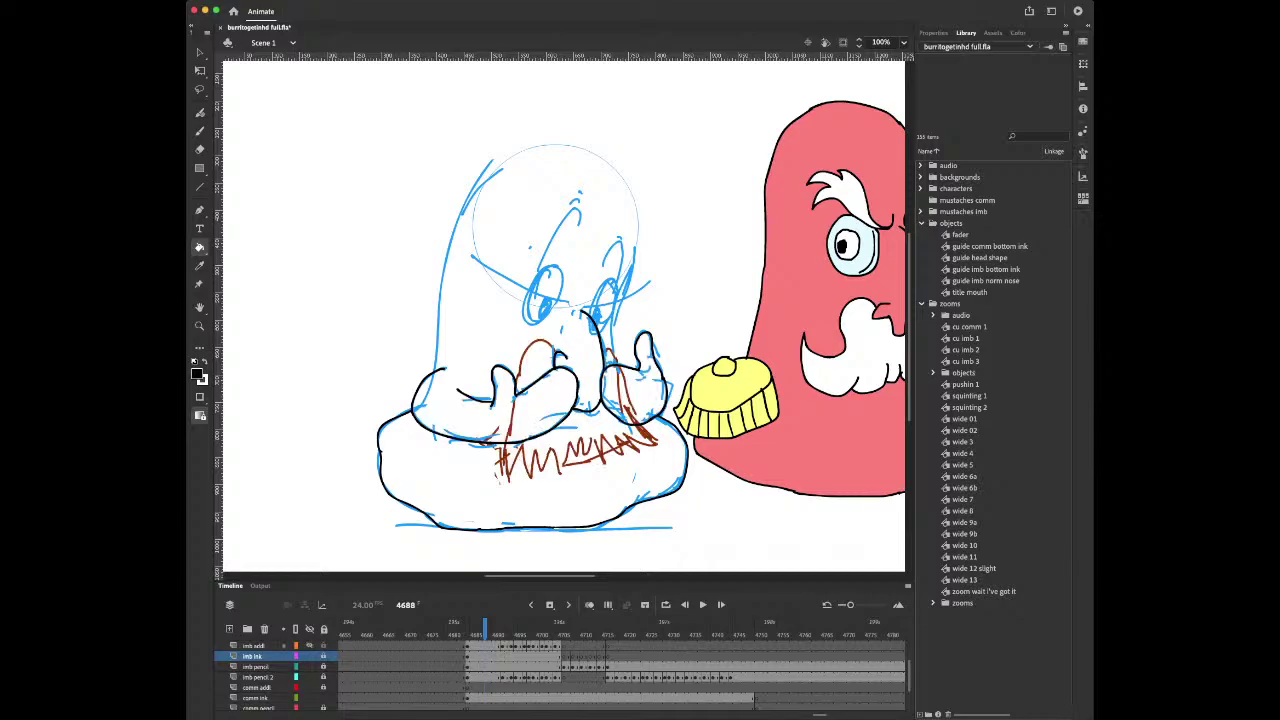
pyautogui.press('b')
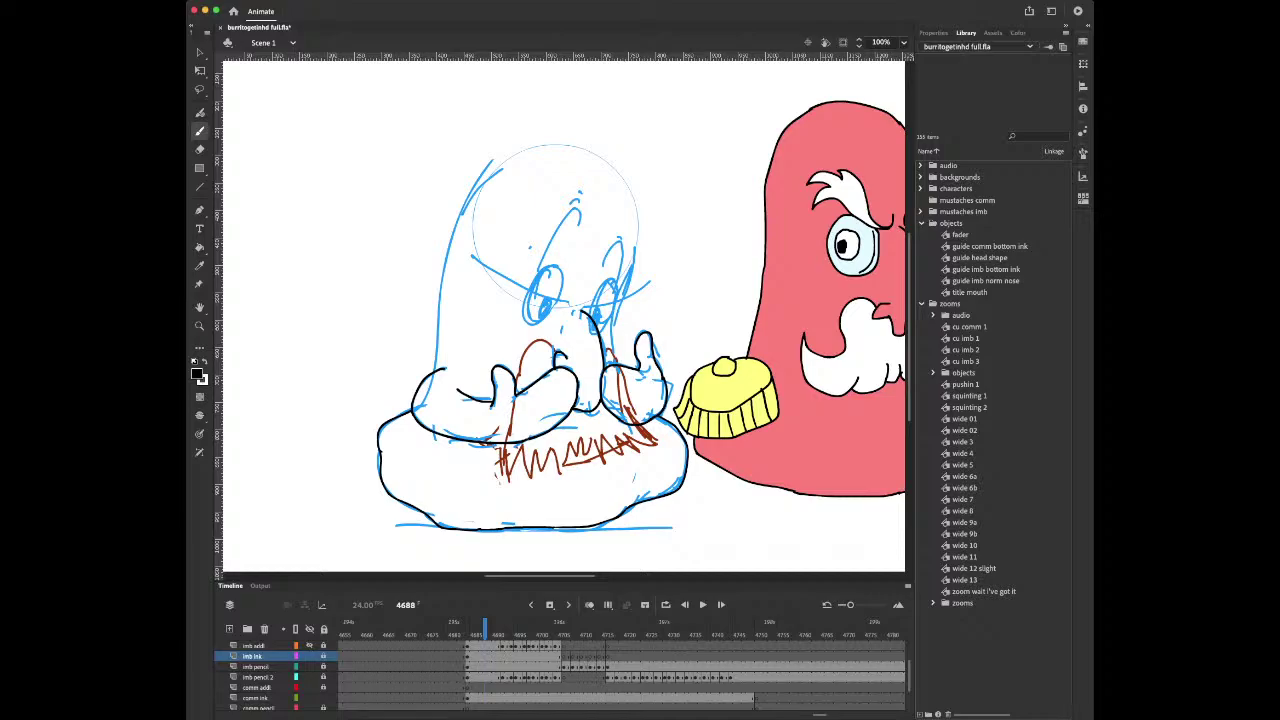
# Ink the left character's head outline in black over the sketch at frame 4686, from the crown down both sides
pyautogui.press(',')
pyautogui.press(',')
pyautogui.press('h')
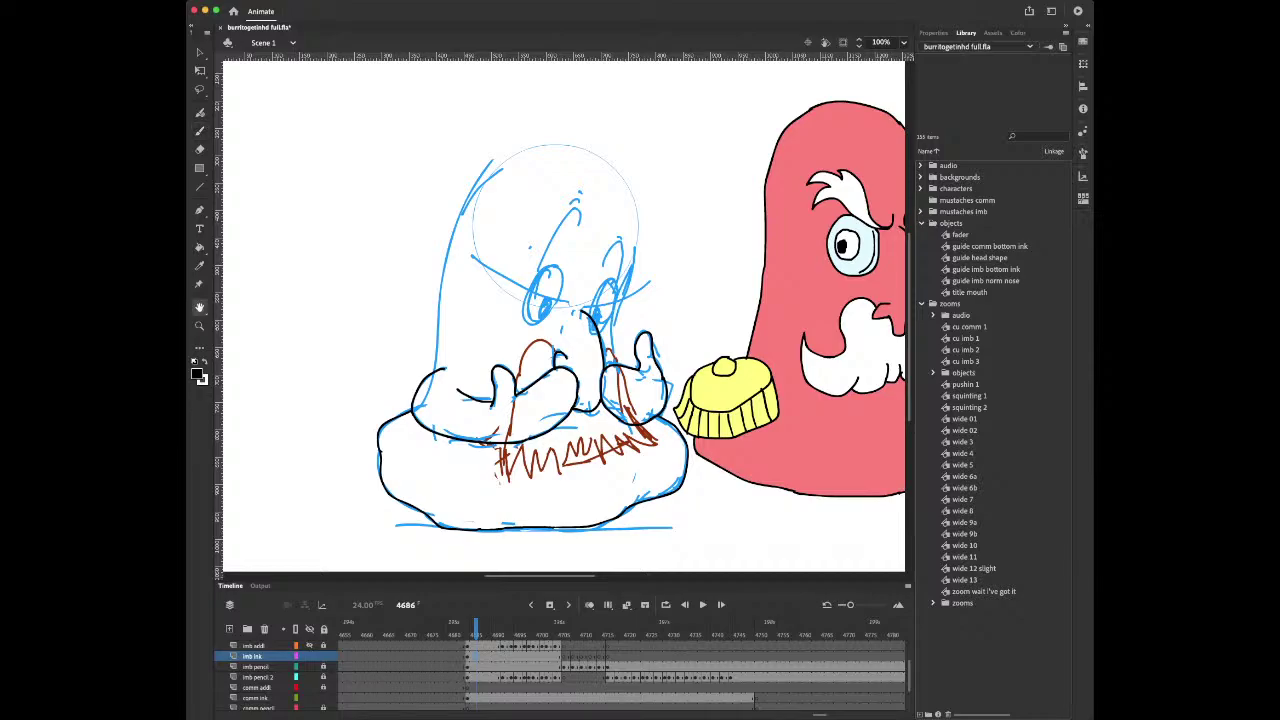
pyautogui.moveTo(612, 161); pyautogui.dragTo(522, 271)
pyautogui.press('b')
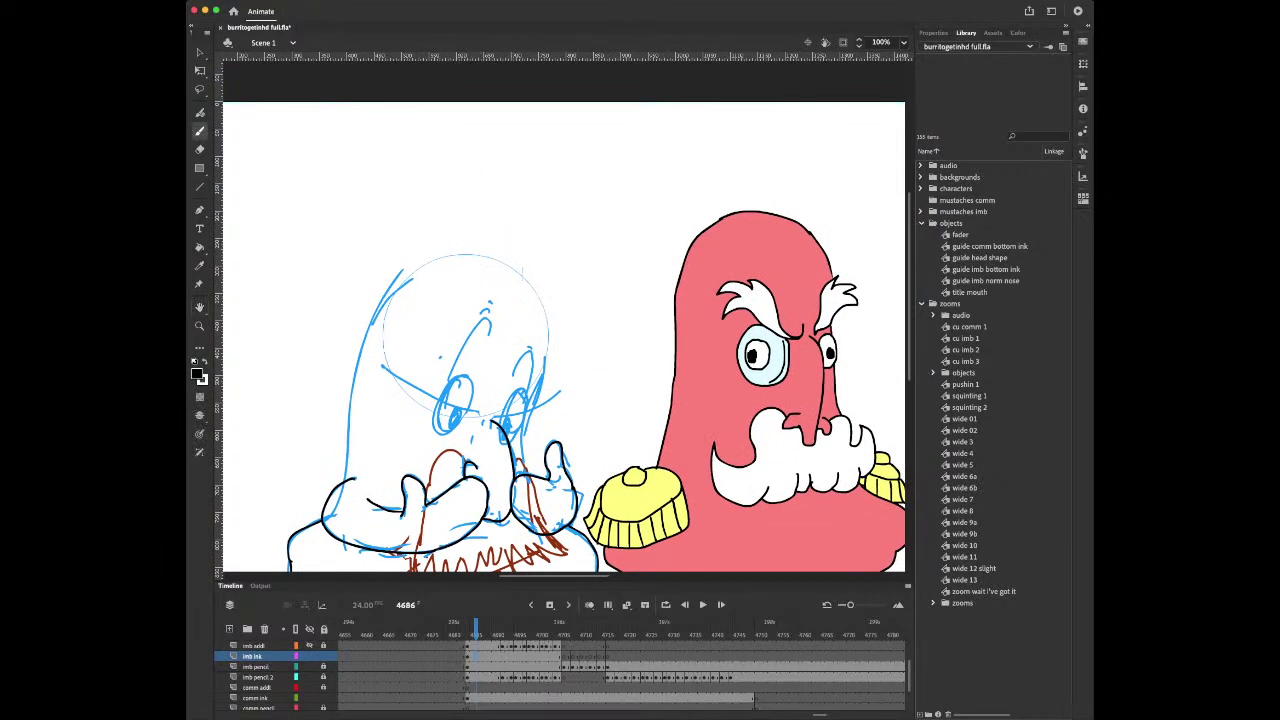
pyautogui.moveTo(476, 254)
pyautogui.mouseDown()
pyautogui.moveTo(511, 266)
pyautogui.moveTo(540, 302)
pyautogui.moveTo(538, 392)
pyautogui.mouseUp()
pyautogui.moveTo(525, 473); pyautogui.dragTo(536, 390)
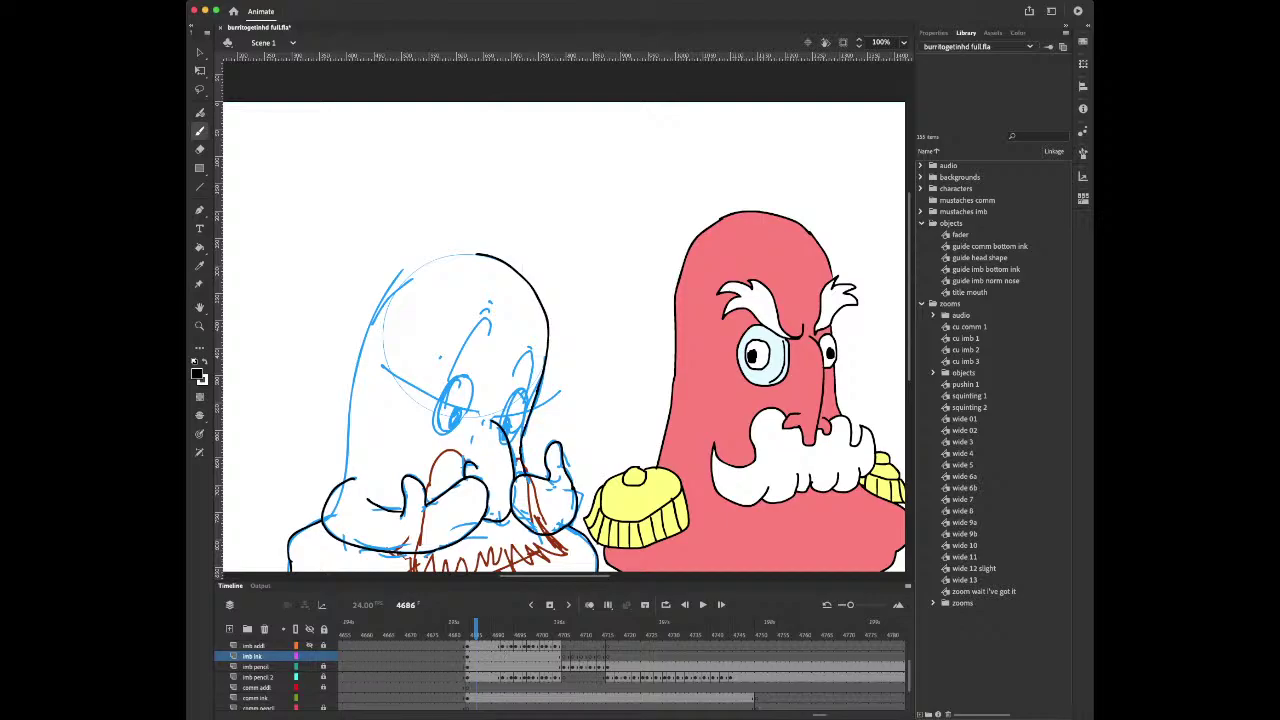
pyautogui.moveTo(477, 254)
pyautogui.mouseDown()
pyautogui.moveTo(423, 264)
pyautogui.moveTo(381, 305)
pyautogui.moveTo(357, 357)
pyautogui.moveTo(345, 476)
pyautogui.mouseUp()
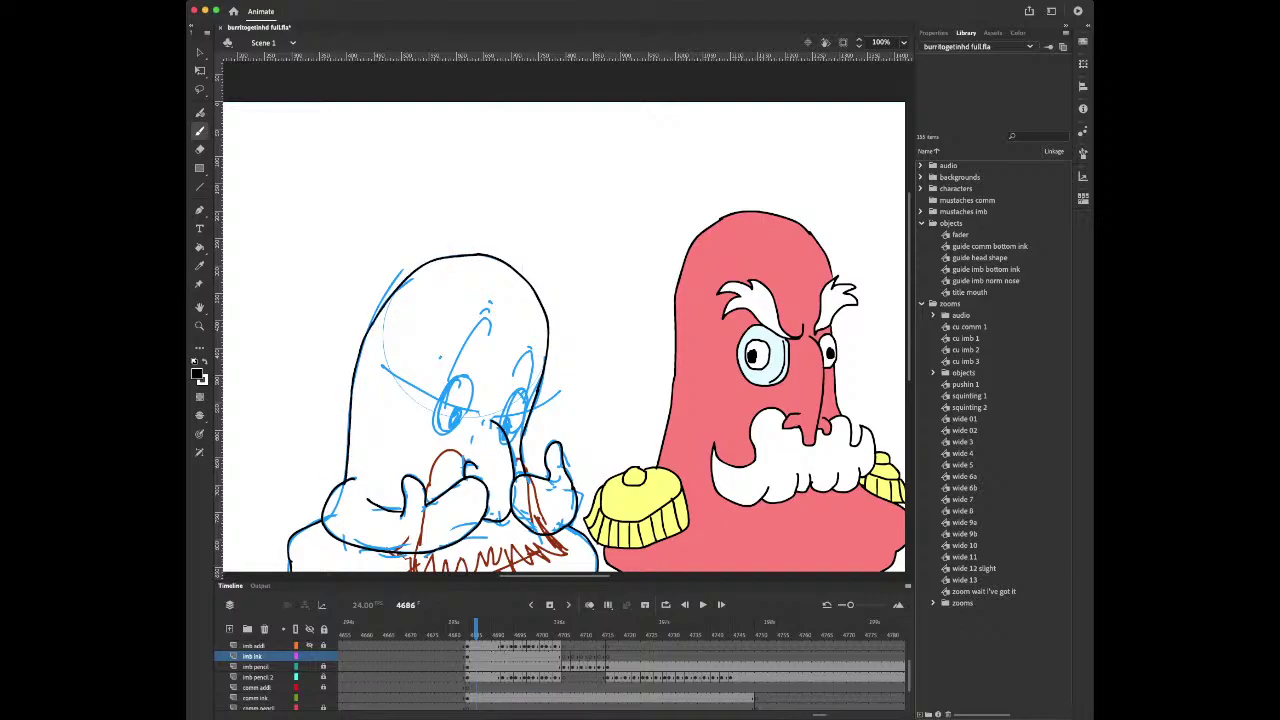
# Erase the stray ink at the arm's left end and ink the left character's eyes, pupils and brow lines in black at frame 4686
pyautogui.press('e')
pyautogui.moveTo(340, 499); pyautogui.dragTo(343, 486)
pyautogui.press('b')
pyautogui.moveTo(493, 334)
pyautogui.mouseDown()
pyautogui.moveTo(488, 322)
pyautogui.moveTo(437, 410)
pyautogui.moveTo(433, 425)
pyautogui.moveTo(455, 428)
pyautogui.moveTo(471, 383)
pyautogui.moveTo(450, 384)
pyautogui.moveTo(451, 428)
pyautogui.mouseUp()
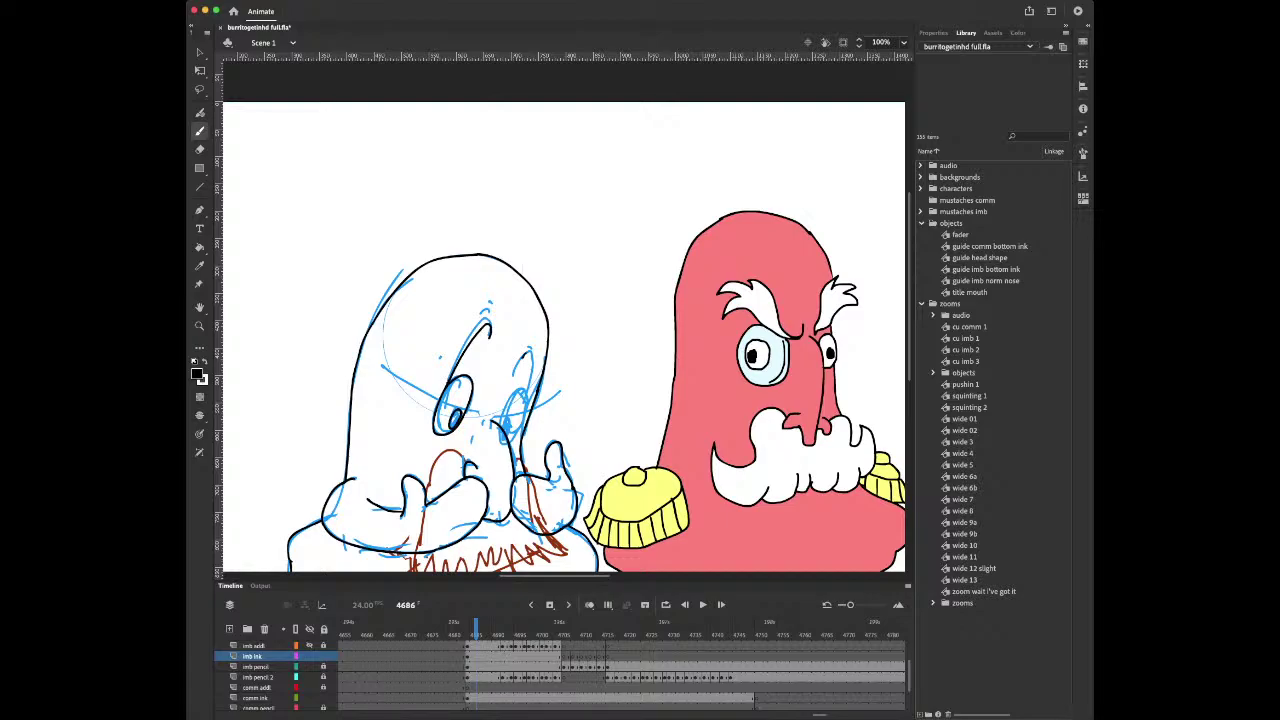
pyautogui.moveTo(527, 352)
pyautogui.mouseDown()
pyautogui.moveTo(522, 424)
pyautogui.moveTo(512, 440)
pyautogui.moveTo(514, 391)
pyautogui.moveTo(526, 399)
pyautogui.moveTo(508, 437)
pyautogui.mouseUp()
pyautogui.moveTo(481, 321); pyautogui.dragTo(491, 321)
# Fill both pupils of the left character with black, then sample white and fill the eyes with it
pyautogui.press('space')
pyautogui.moveTo(560, 420); pyautogui.dragTo(568, 340)
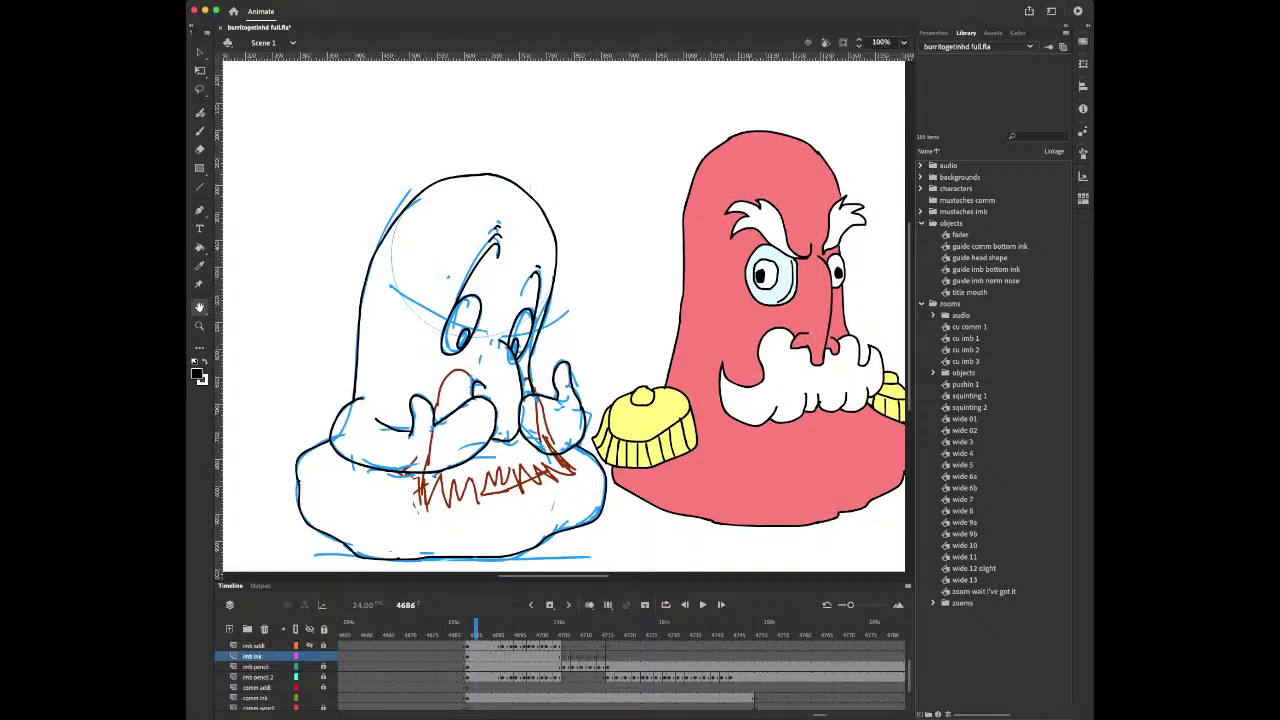
pyautogui.press('k')
pyautogui.moveTo(464, 332); pyautogui.dragTo(461, 346)
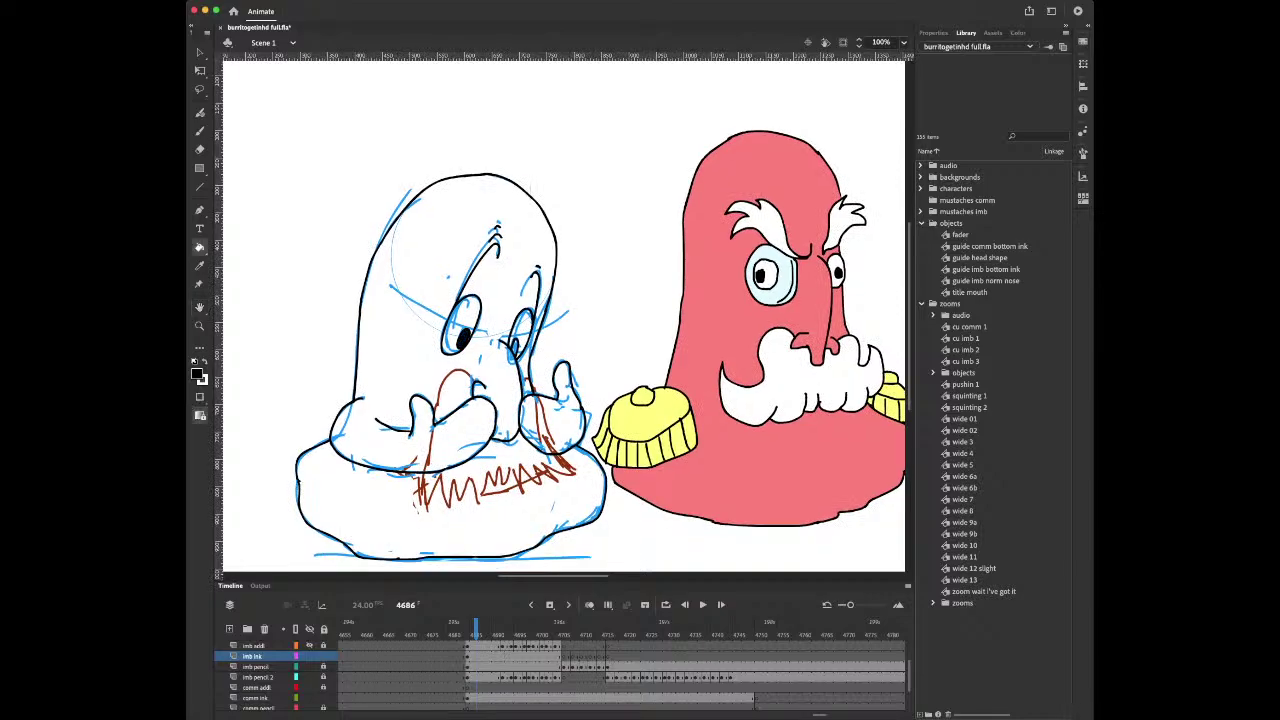
pyautogui.click(515, 346)
pyautogui.press('i')
pyautogui.click(780, 380)
pyautogui.click(522, 326)
pyautogui.click(462, 315)
# Show the imb addl layer, sample the orange color, and fill the left character's head and body with it on imb ink at frame 4689
pyautogui.press(',')
pyautogui.press(',')
pyautogui.press('.')
pyautogui.press('.')
pyautogui.press('.')
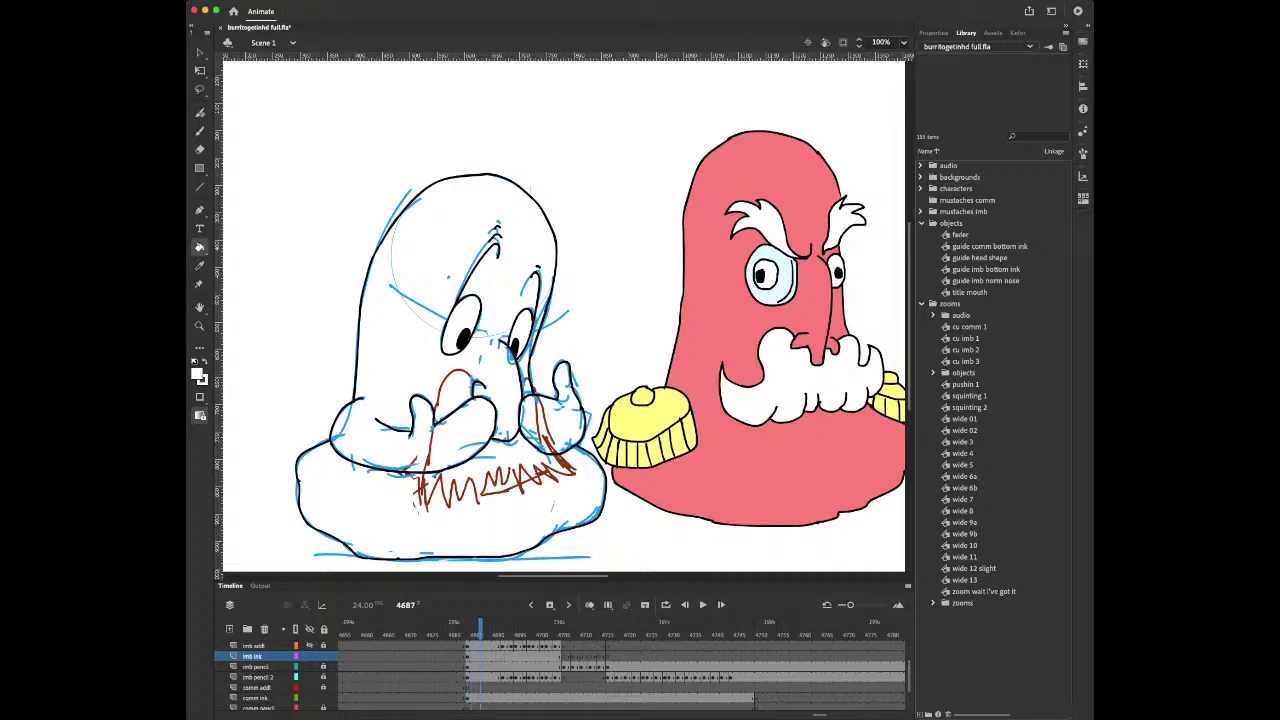
pyautogui.press('.')
pyautogui.press('.')
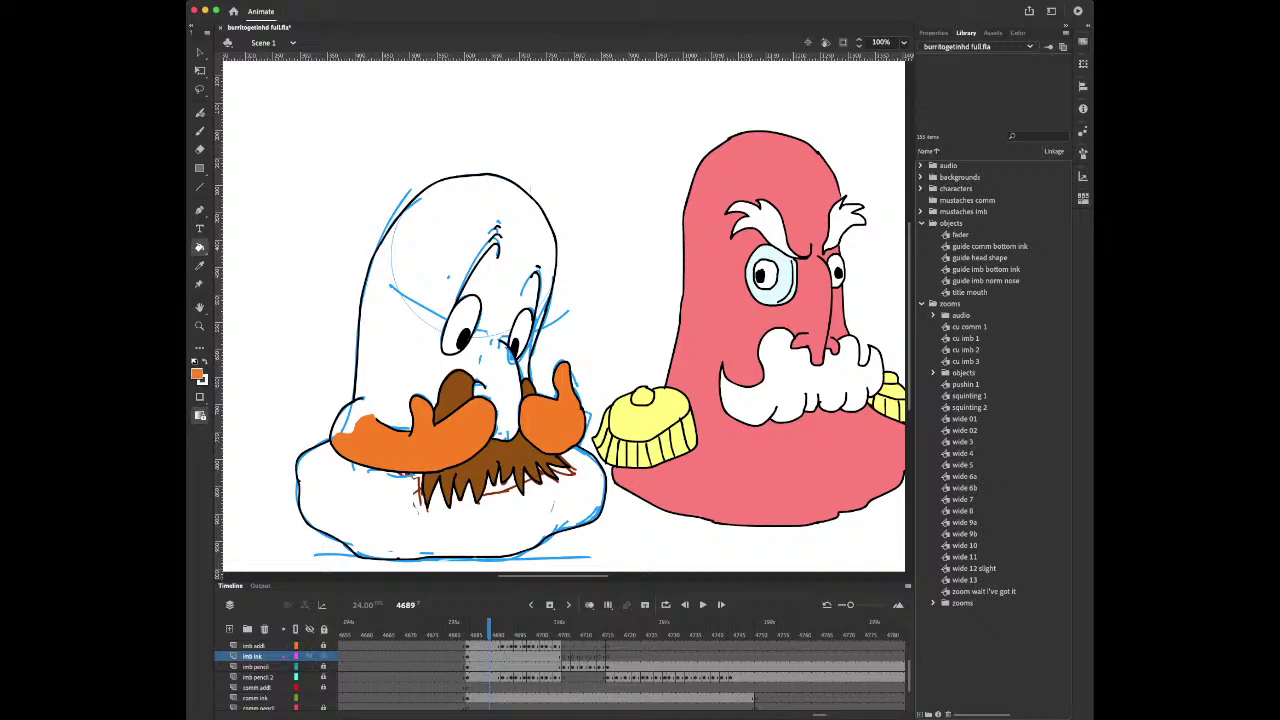
pyautogui.click(252, 656)
pyautogui.click(440, 240)
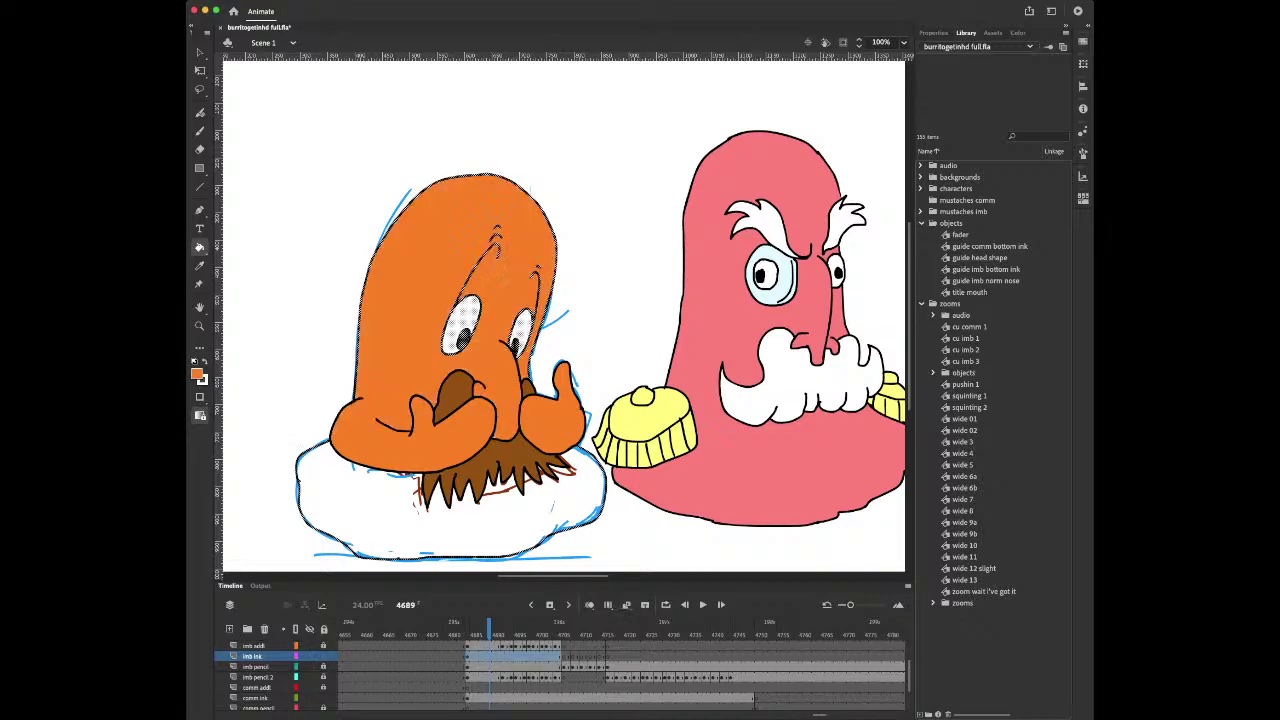
pyautogui.click(528, 522)
# Step through the colored frames from 4689 to 4700 to check the fills, and clear the selection
pyautogui.press('.')
pyautogui.press('.')
pyautogui.press('.')
pyautogui.press('.')
pyautogui.press('.')
pyautogui.press('.')
pyautogui.press('.')
pyautogui.press('.')
pyautogui.press('.')
pyautogui.press('.')
pyautogui.press('.')
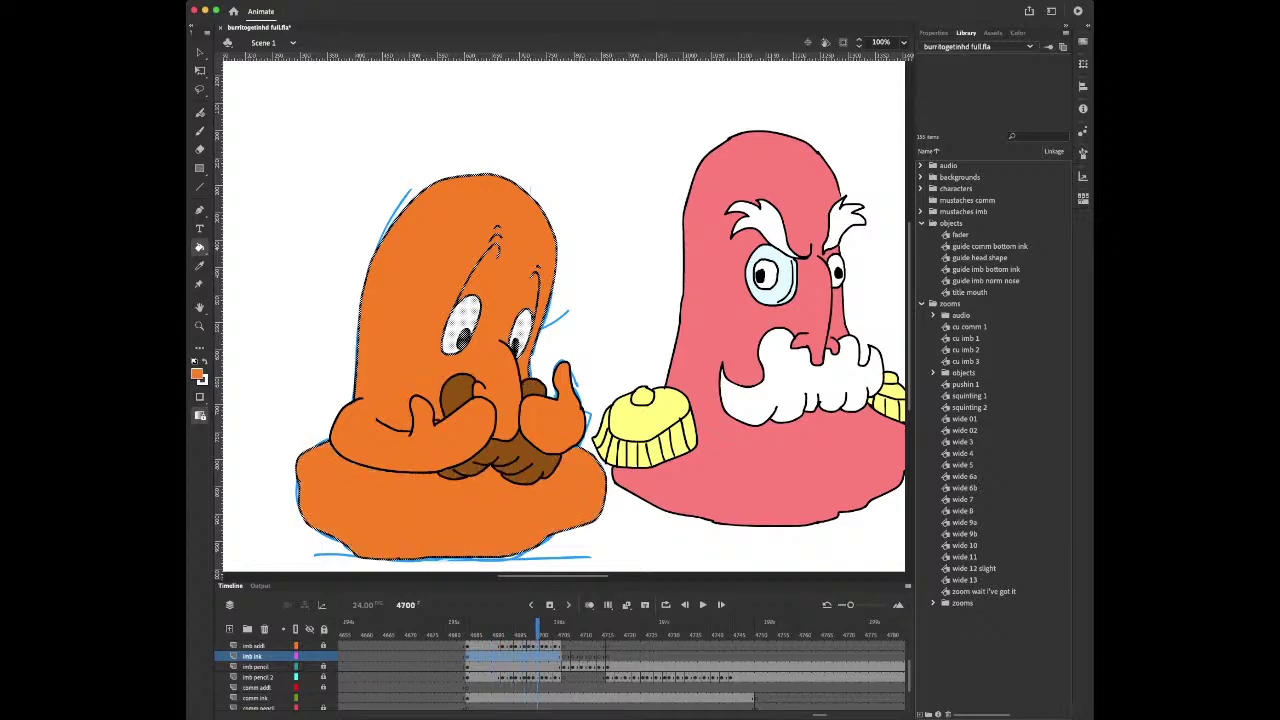
pyautogui.press('v')
pyautogui.press('Escape')
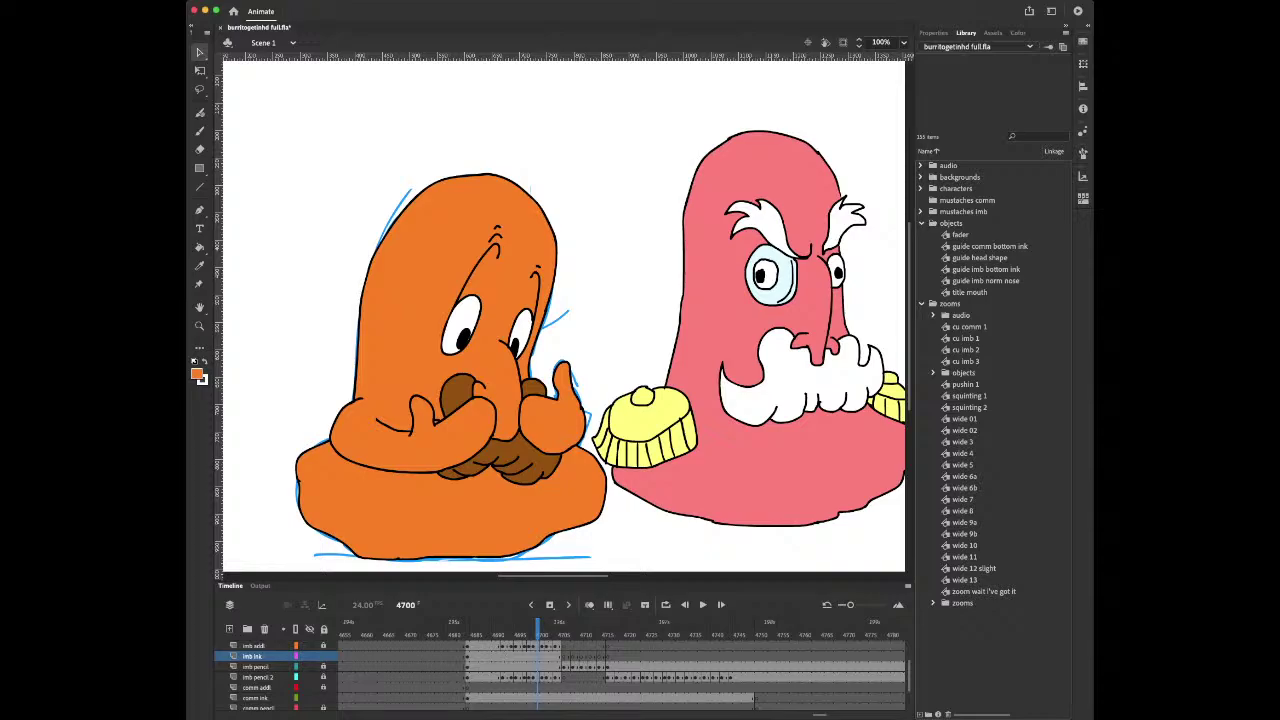
# Play the animation from the start of the imb addl drawings, then check the imb ink frames up to 4699
pyautogui.click(473, 646)
pyautogui.press('Return')
pyautogui.press('Return')
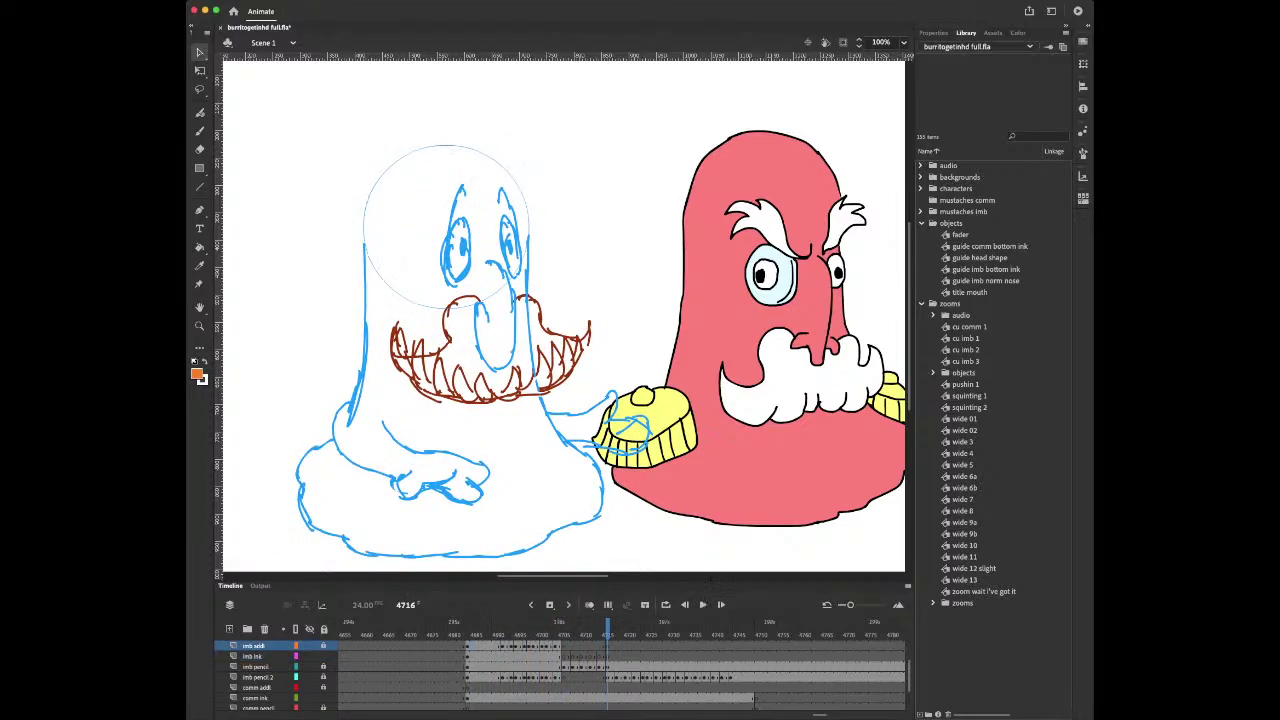
pyautogui.click(507, 657)
pyautogui.press('.')
pyautogui.press('.')
pyautogui.press('.')
pyautogui.press('.')
pyautogui.press('.')
pyautogui.press('.')
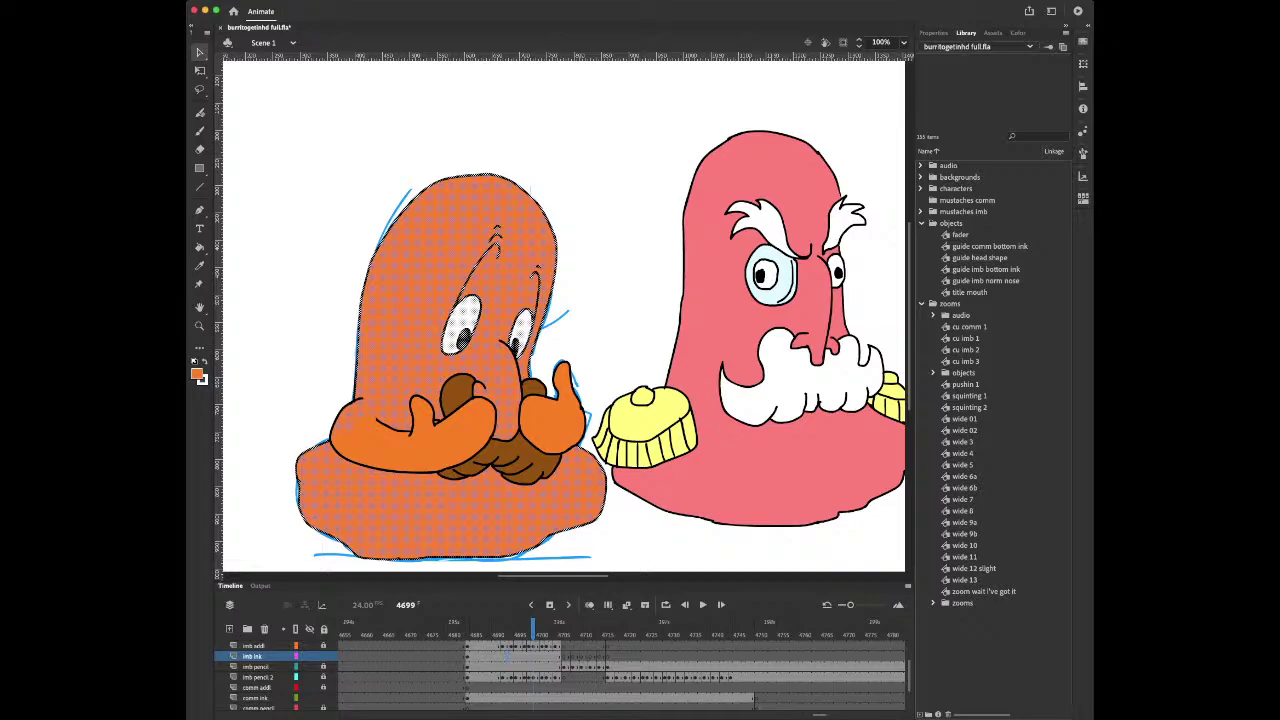
pyautogui.press('Escape')
# Sample the mustache's brown on the imb addl layer at frame 4699, undo the last action and clear the selection
pyautogui.press('k')
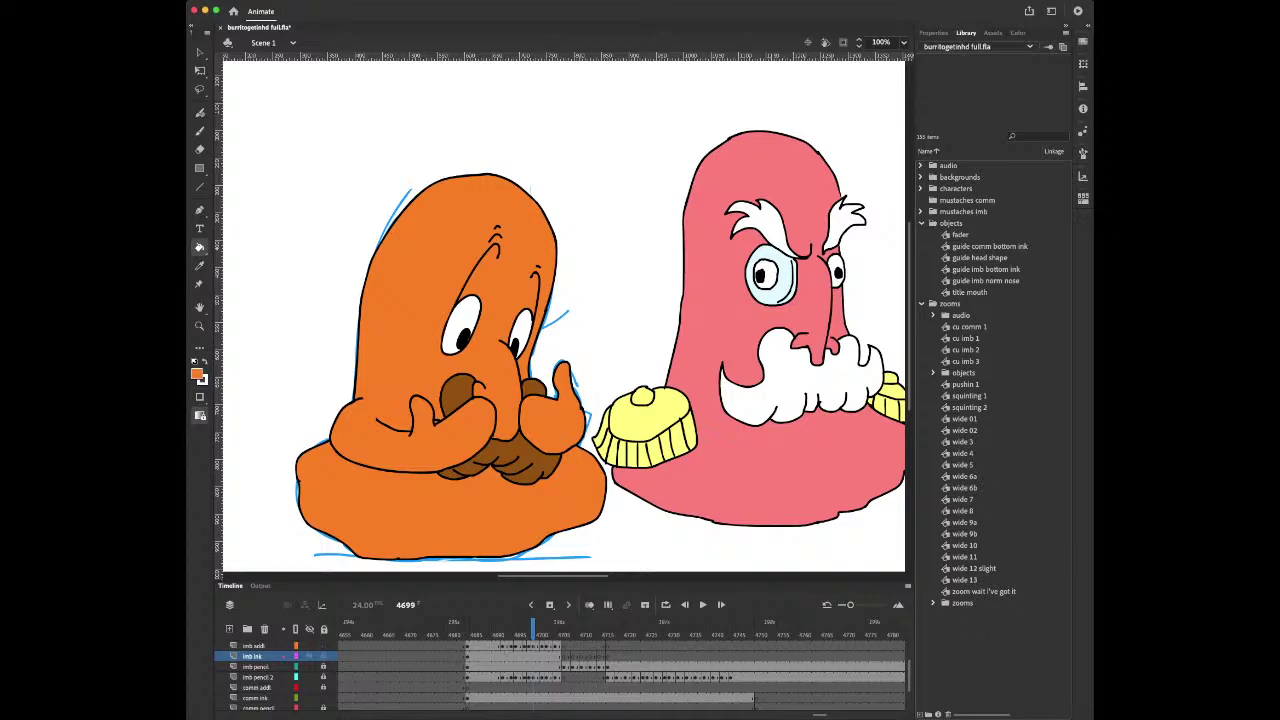
pyautogui.click(254, 646)
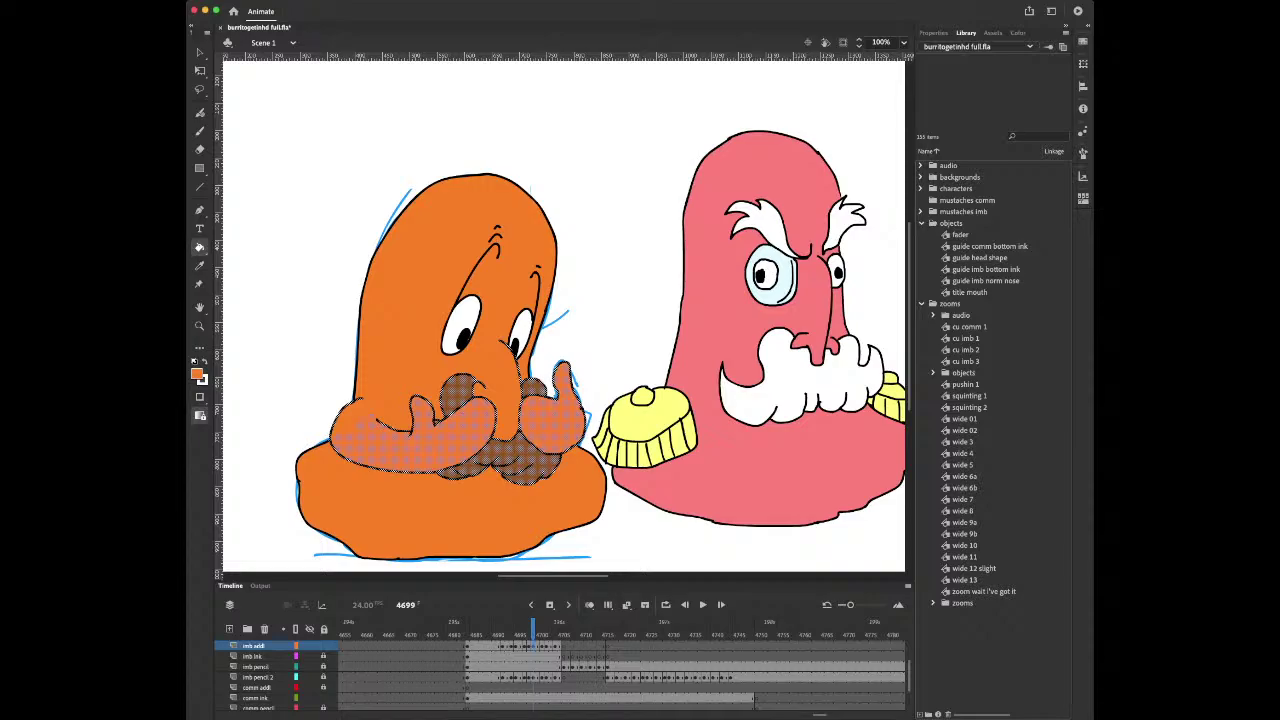
pyautogui.press('i')
pyautogui.click(480, 460)
pyautogui.hotkey('ctrl', 'z')
pyautogui.press('v')
pyautogui.press('Escape')
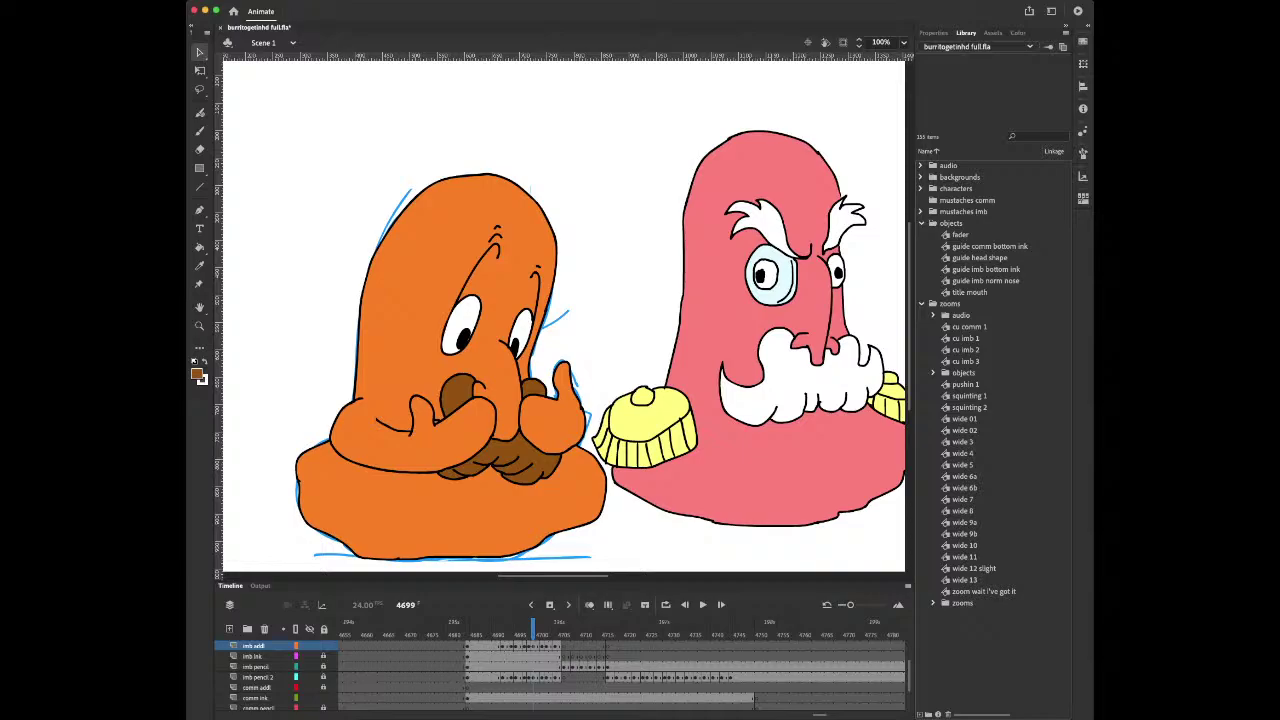
# Play the animation through the mustache frames and select the imb ink layer at frame 4706
pyautogui.press('k')
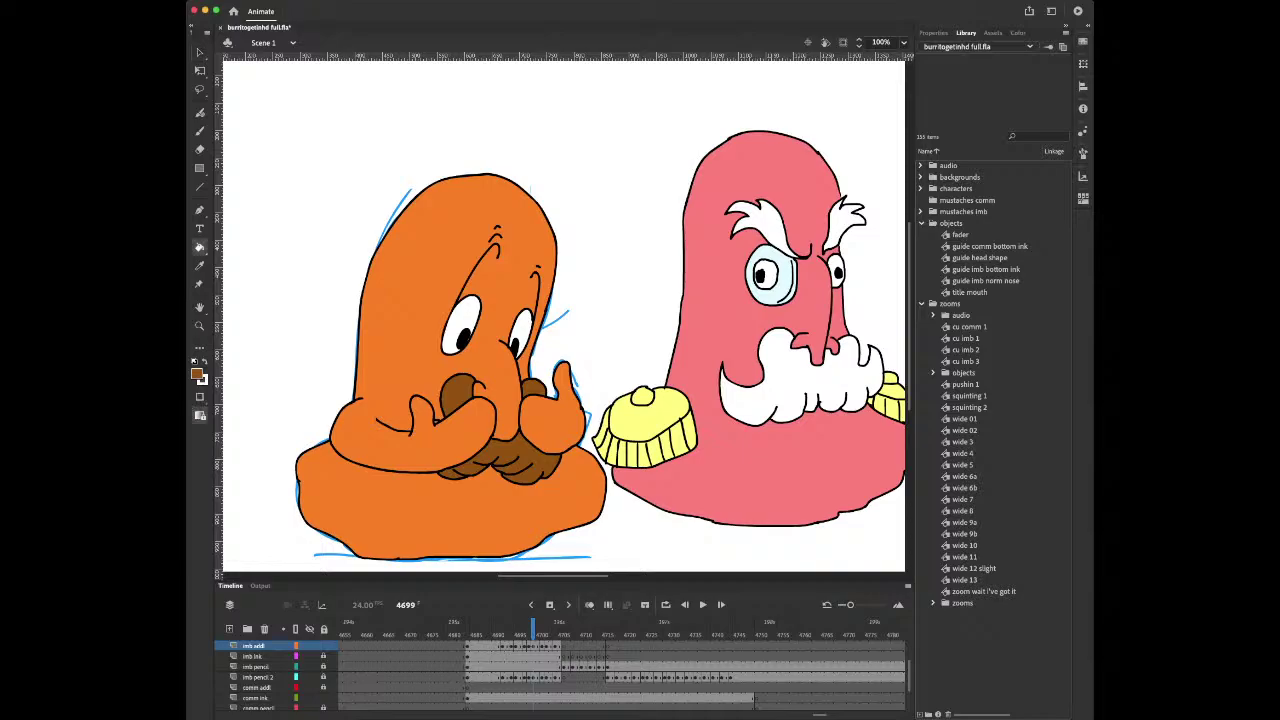
pyautogui.press('Return')
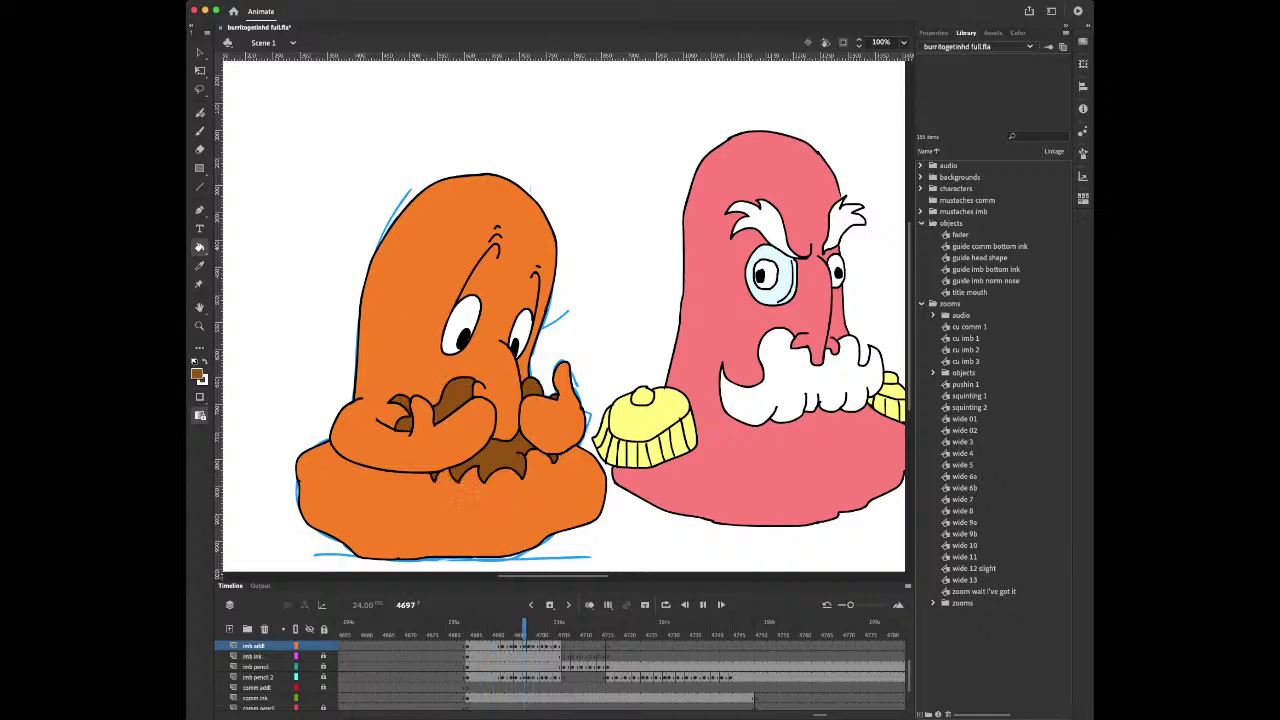
pyautogui.press('Return')
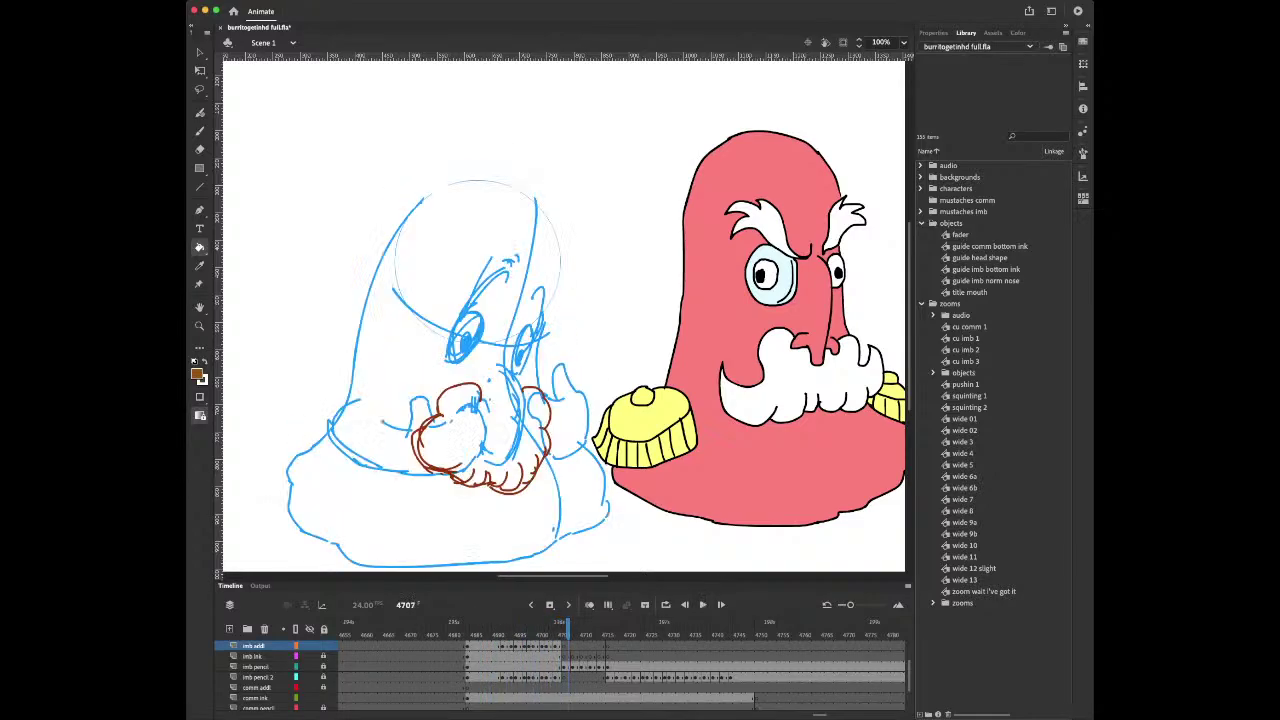
pyautogui.click(564, 657)
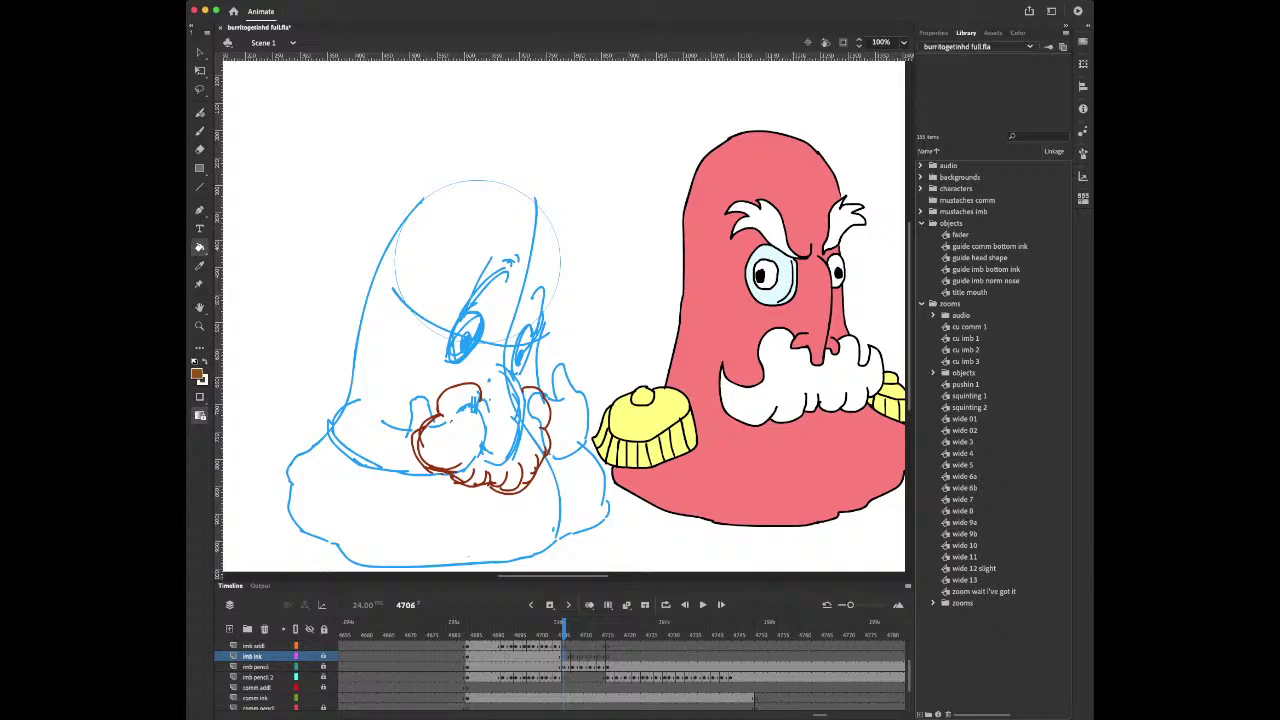
# Examine the left character's rough sketches frame by frame from 4706 to about 4714 and back, twice
pyautogui.press('super+Tab')
pyautogui.press('super+Tab')
pyautogui.press('.')
pyautogui.press('.')
pyautogui.press('.')
pyautogui.press('.')
pyautogui.press('.')
pyautogui.press('.')
pyautogui.press('.')
pyautogui.press('.')
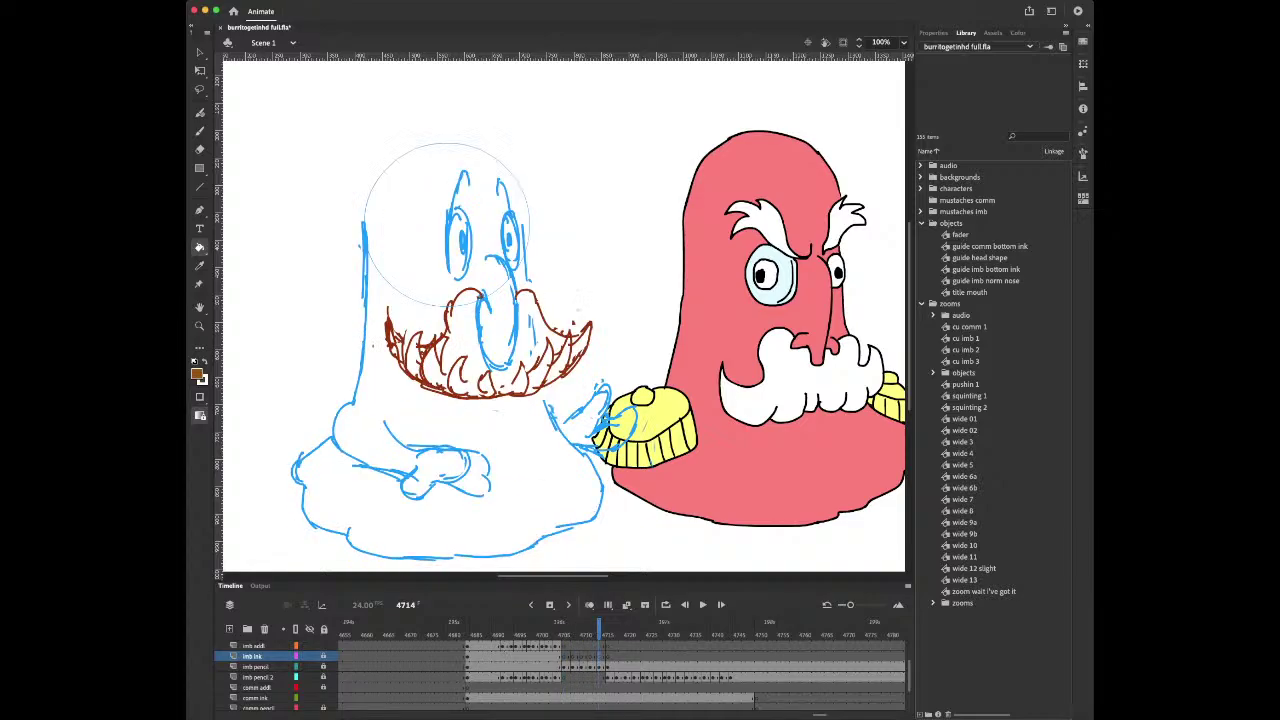
pyautogui.press(',')
pyautogui.press(',')
pyautogui.press(',')
pyautogui.press(',')
pyautogui.press(',')
pyautogui.press(',')
pyautogui.press(',')
pyautogui.press(',')
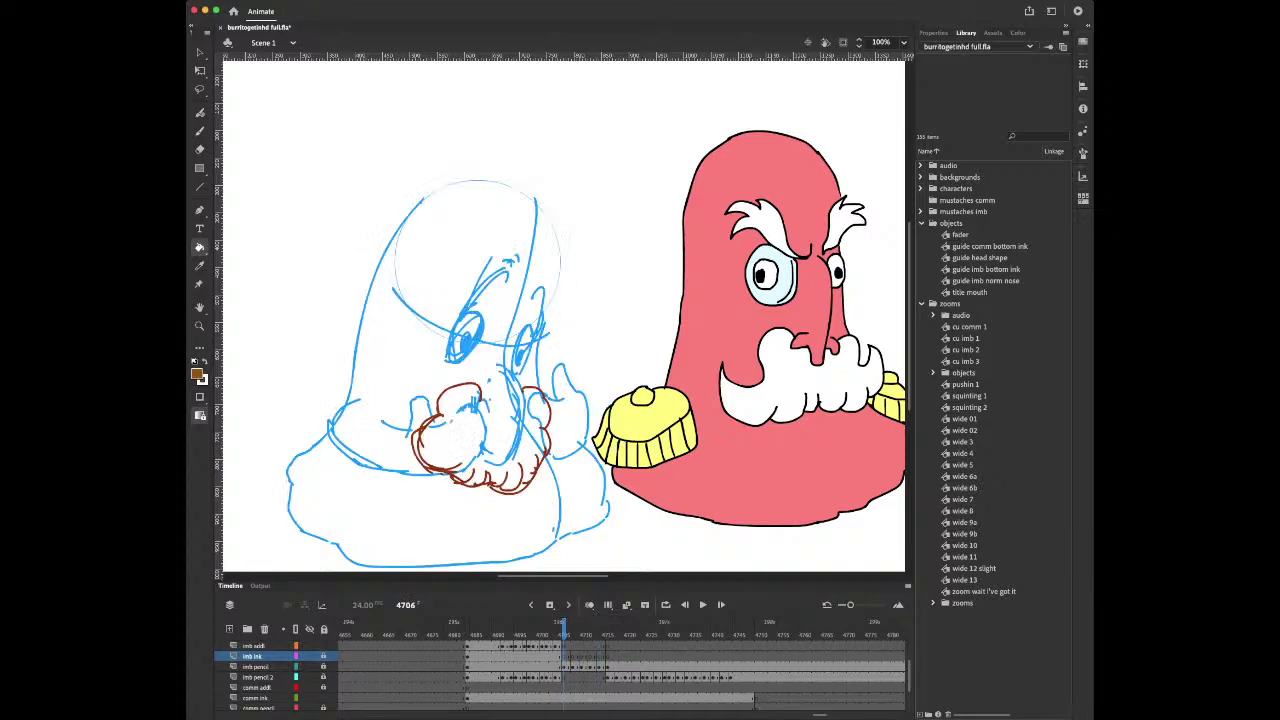
pyautogui.press('b')
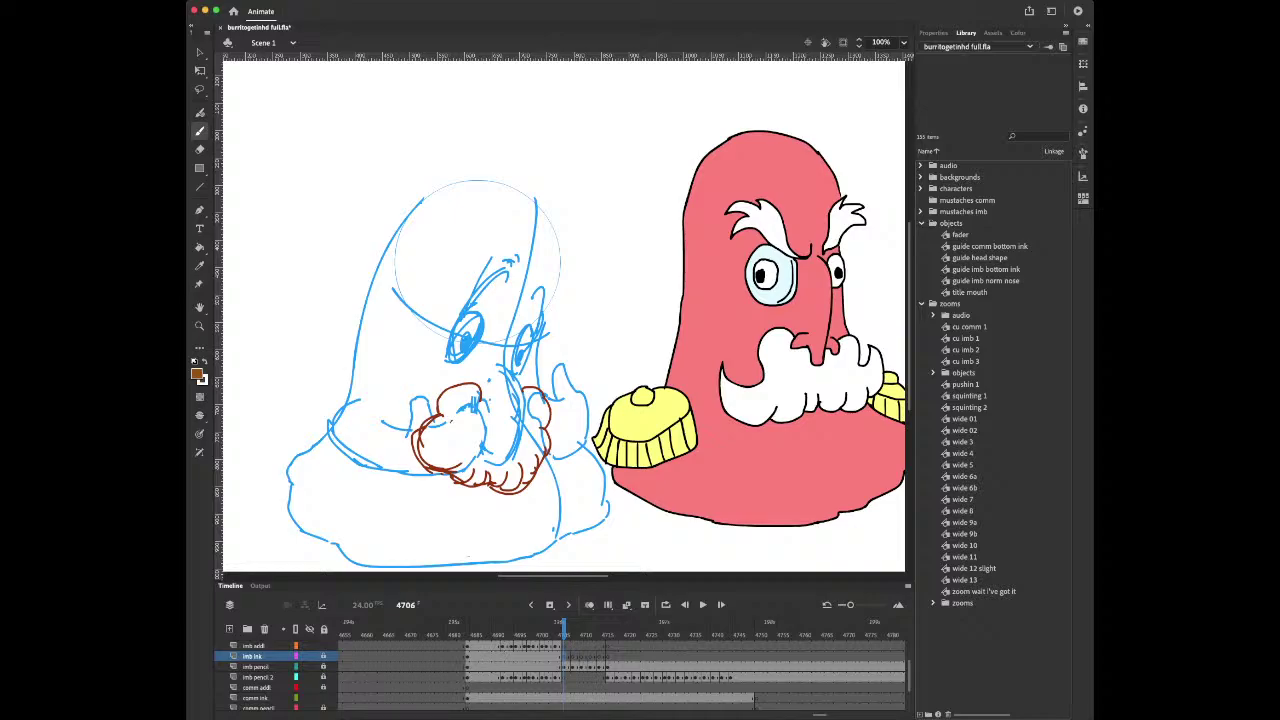
pyautogui.press('.')
pyautogui.press('.')
pyautogui.press('.')
pyautogui.press('.')
pyautogui.press('.')
pyautogui.press('.')
pyautogui.press('.')
pyautogui.press('.')
pyautogui.press('.')
pyautogui.press('.')
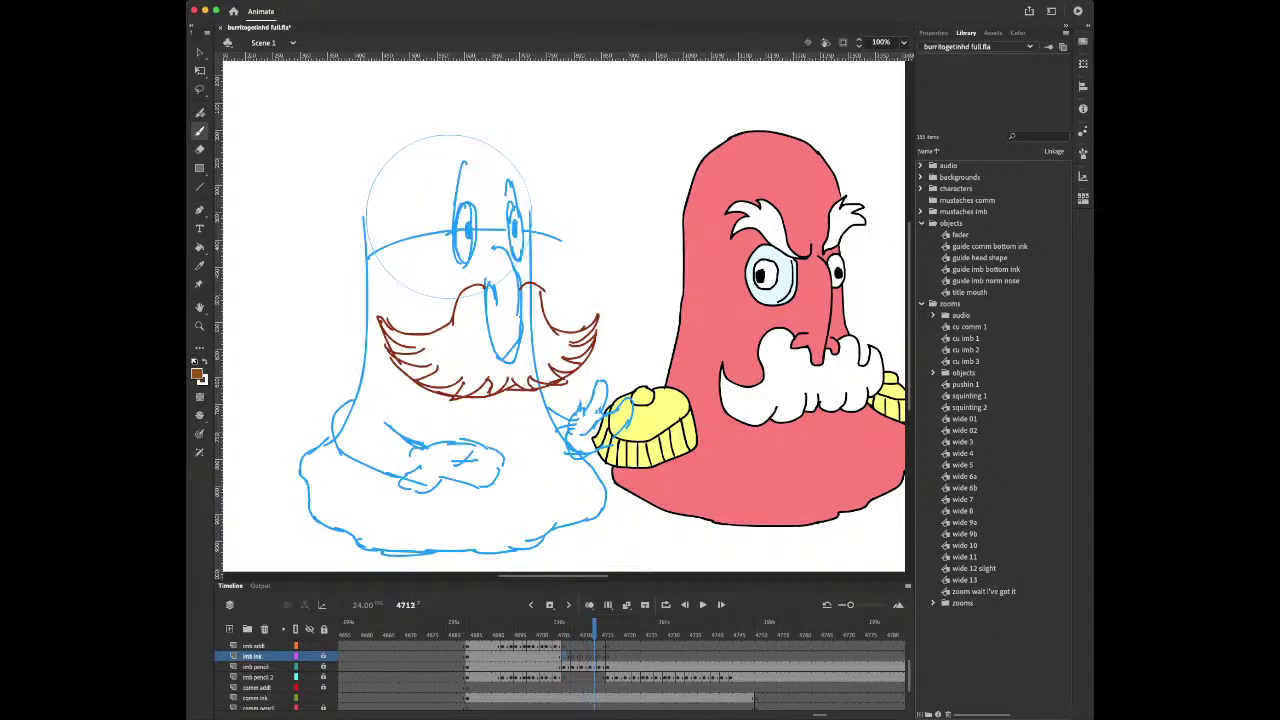
pyautogui.press(',')
pyautogui.press(',')
pyautogui.press(',')
pyautogui.press(',')
pyautogui.press(',')
pyautogui.press(',')
pyautogui.press(',')
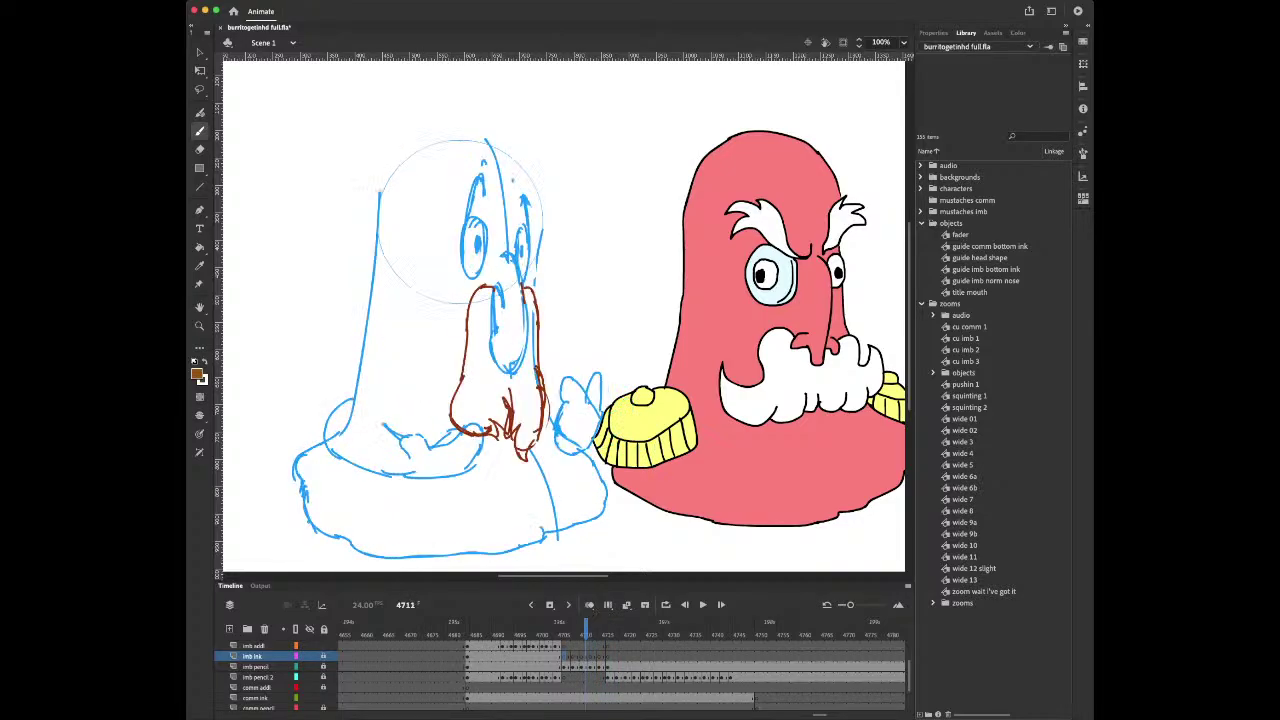
pyautogui.press(',')
pyautogui.press(',')
pyautogui.press(',')
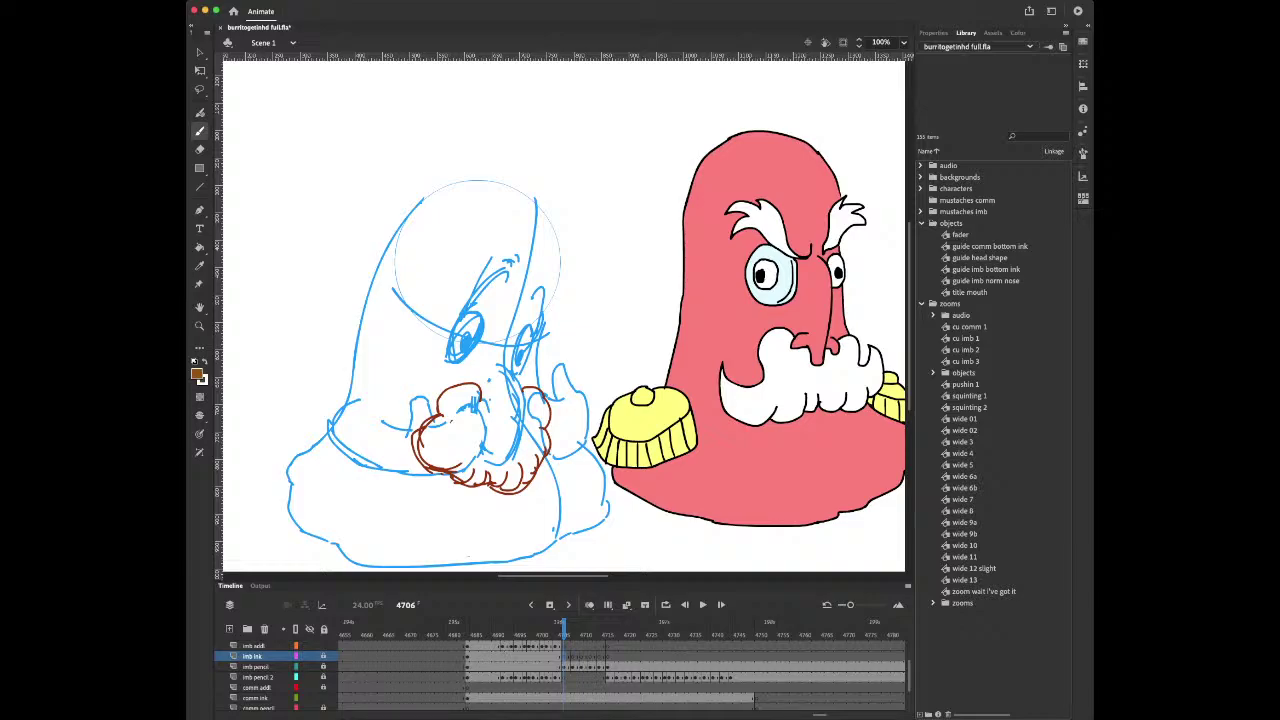
# Reset the fill color to black for inking
pyautogui.click(194, 361)
pyautogui.click(205, 361)
# Try to erase the red mustache sketch lines that overlap the left character's hand at frame 4706
pyautogui.press('e')
pyautogui.moveTo(421, 447)
pyautogui.mouseDown()
pyautogui.moveTo(429, 423)
pyautogui.moveTo(438, 470)
pyautogui.moveTo(458, 472)
pyautogui.mouseUp()
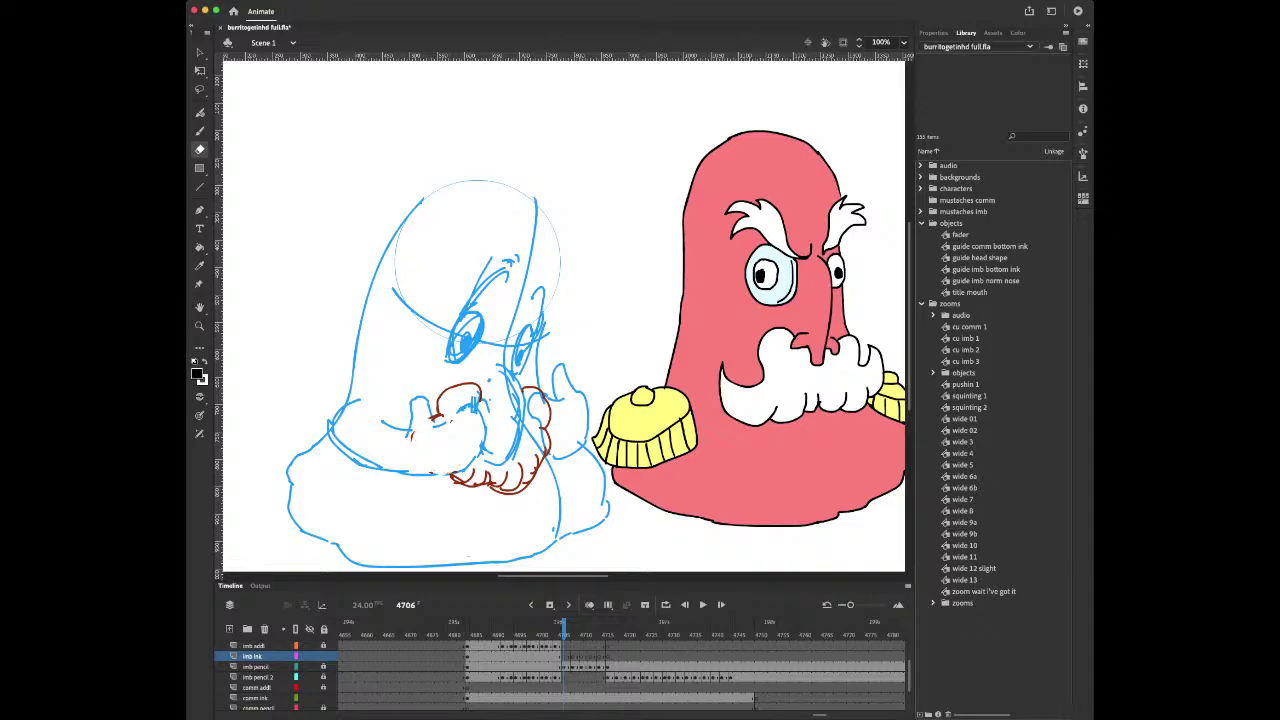
pyautogui.press('super+z')
pyautogui.press('super+z')
# Ink both of the left character's hands in black on the imb ink layer at frame 4706, comparing with frame 4705
pyautogui.click(568, 667)
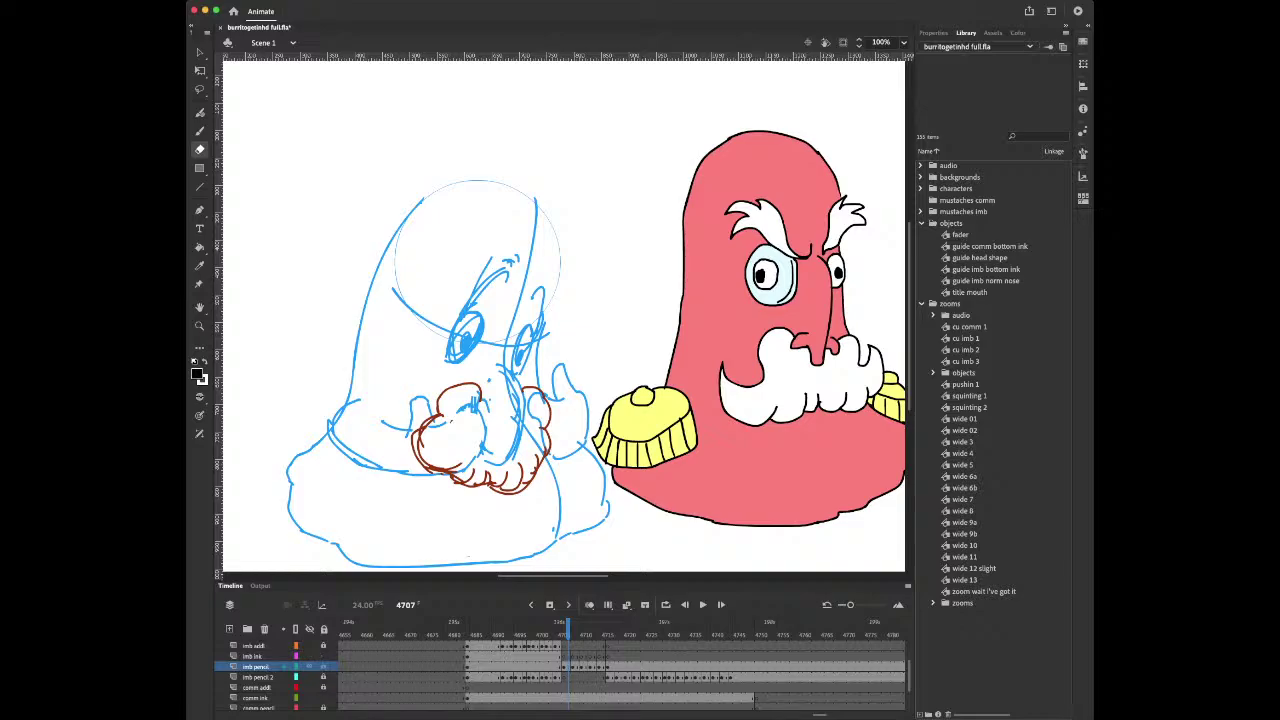
pyautogui.click(253, 657)
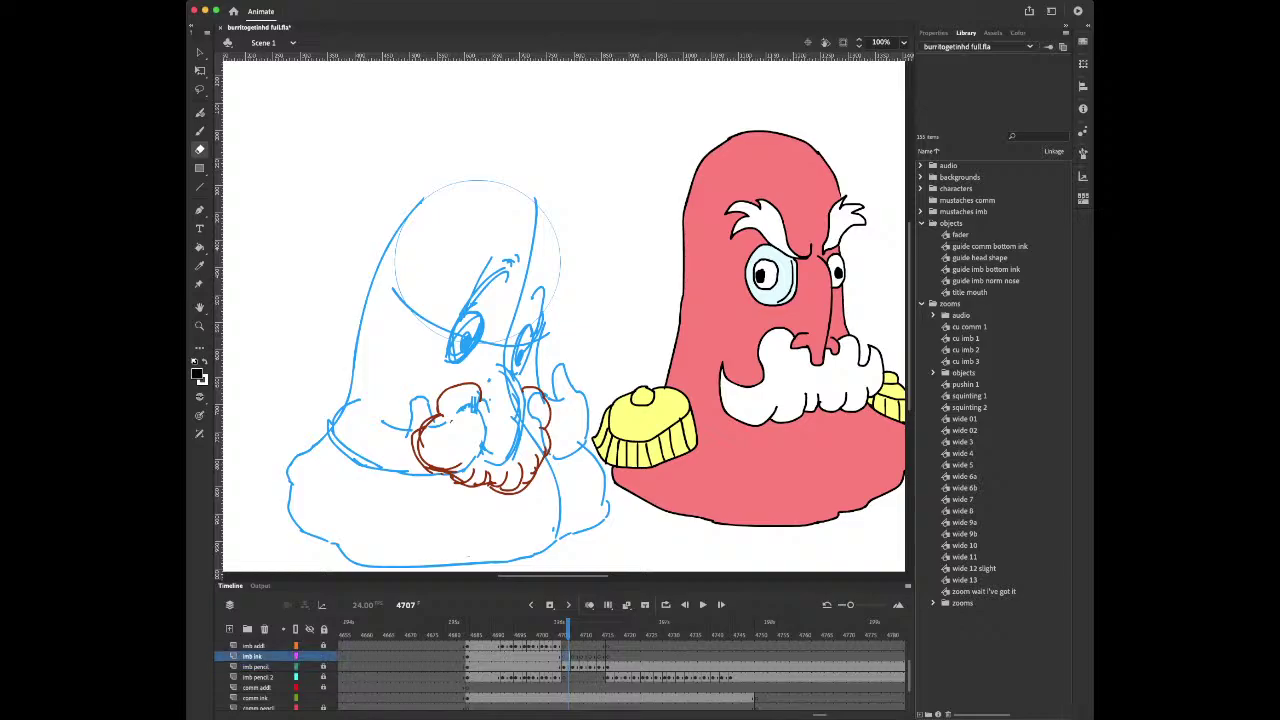
pyautogui.press('b')
pyautogui.press(',')
pyautogui.press(',')
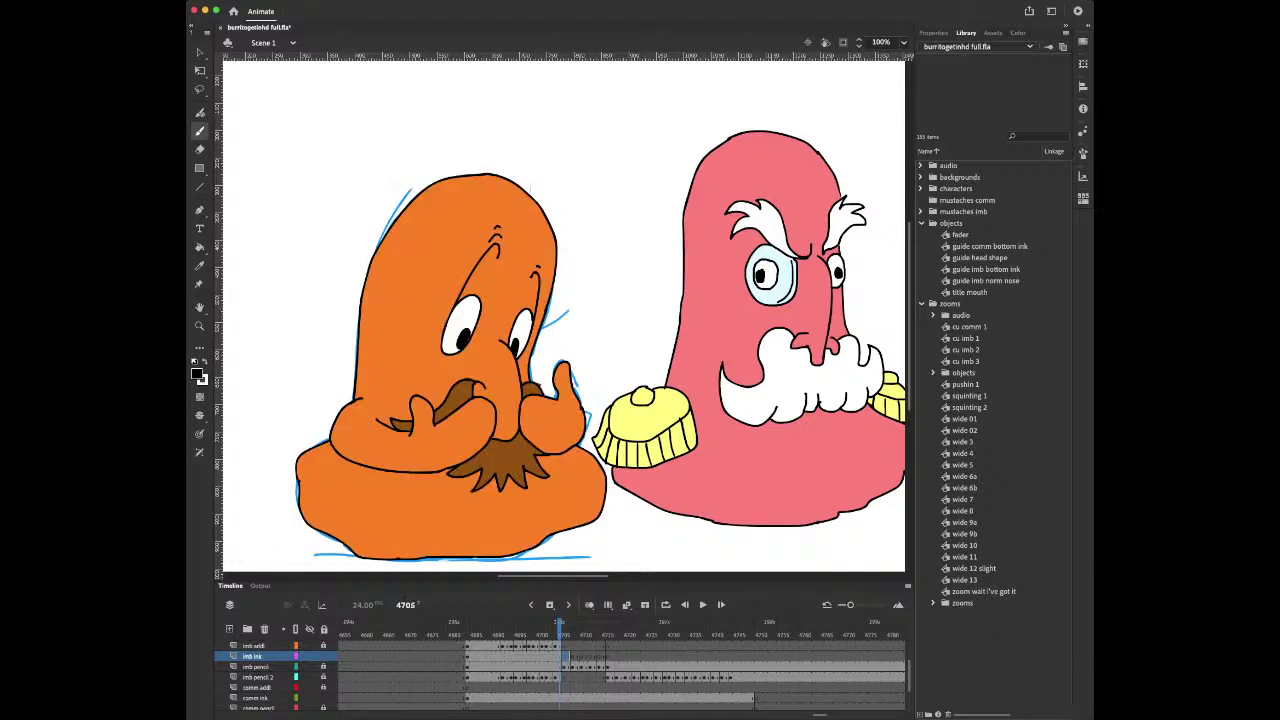
pyautogui.press('.')
pyautogui.press('.')
pyautogui.press(',')
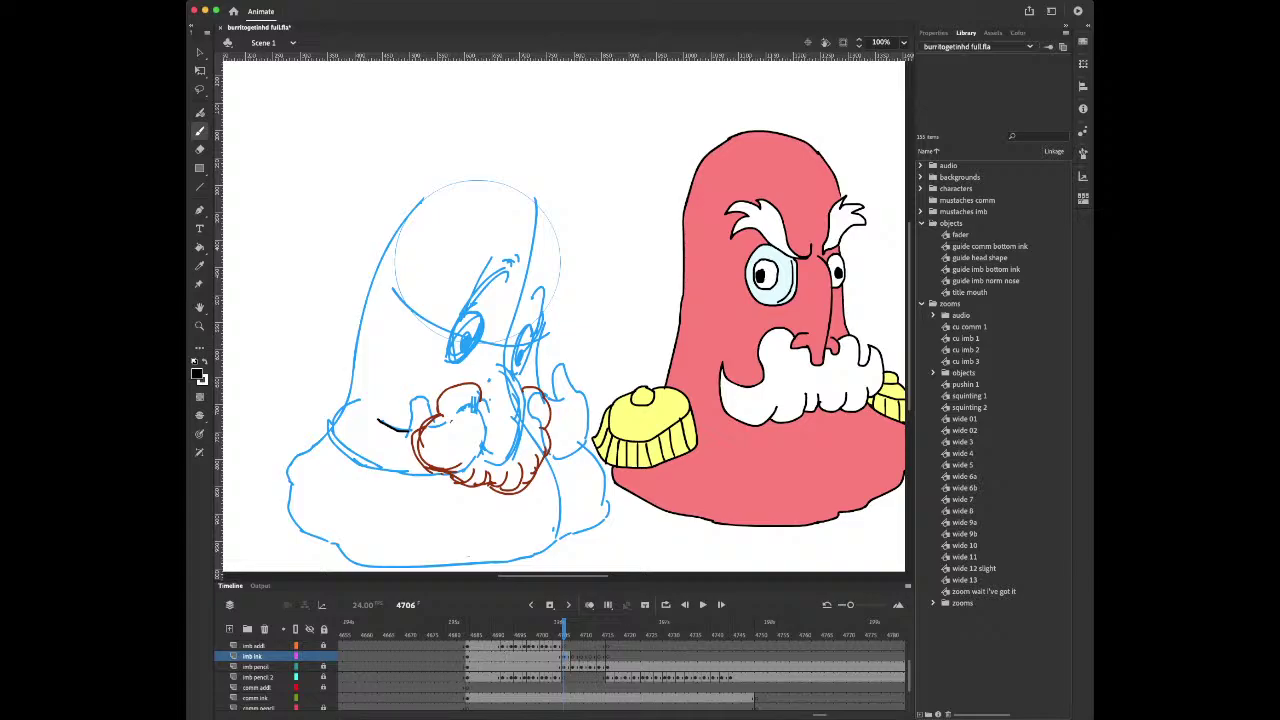
pyautogui.moveTo(408, 434)
pyautogui.mouseDown()
pyautogui.moveTo(414, 398)
pyautogui.moveTo(436, 424)
pyautogui.moveTo(476, 406)
pyautogui.moveTo(462, 466)
pyautogui.mouseUp()
pyautogui.press(',')
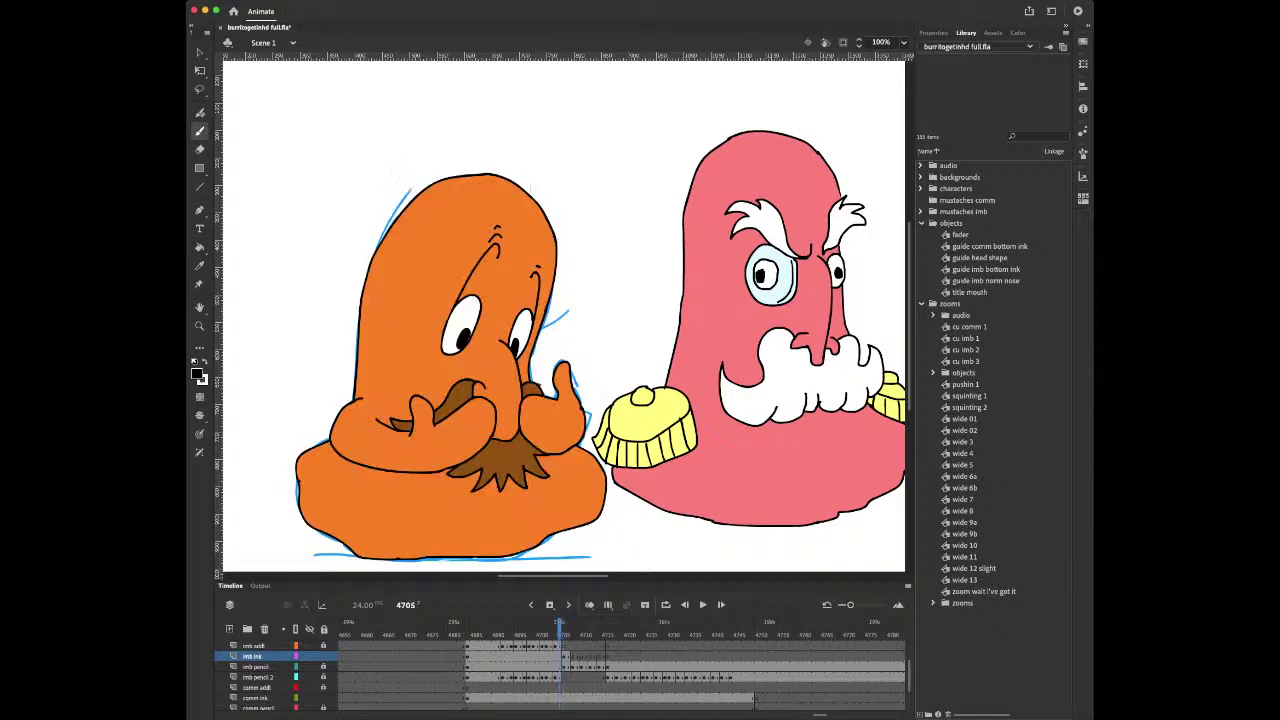
pyautogui.press('.')
pyautogui.moveTo(582, 394)
pyautogui.mouseDown()
pyautogui.moveTo(558, 362)
pyautogui.moveTo(553, 392)
pyautogui.moveTo(529, 406)
pyautogui.moveTo(543, 452)
pyautogui.moveTo(577, 452)
pyautogui.moveTo(586, 413)
pyautogui.mouseUp()
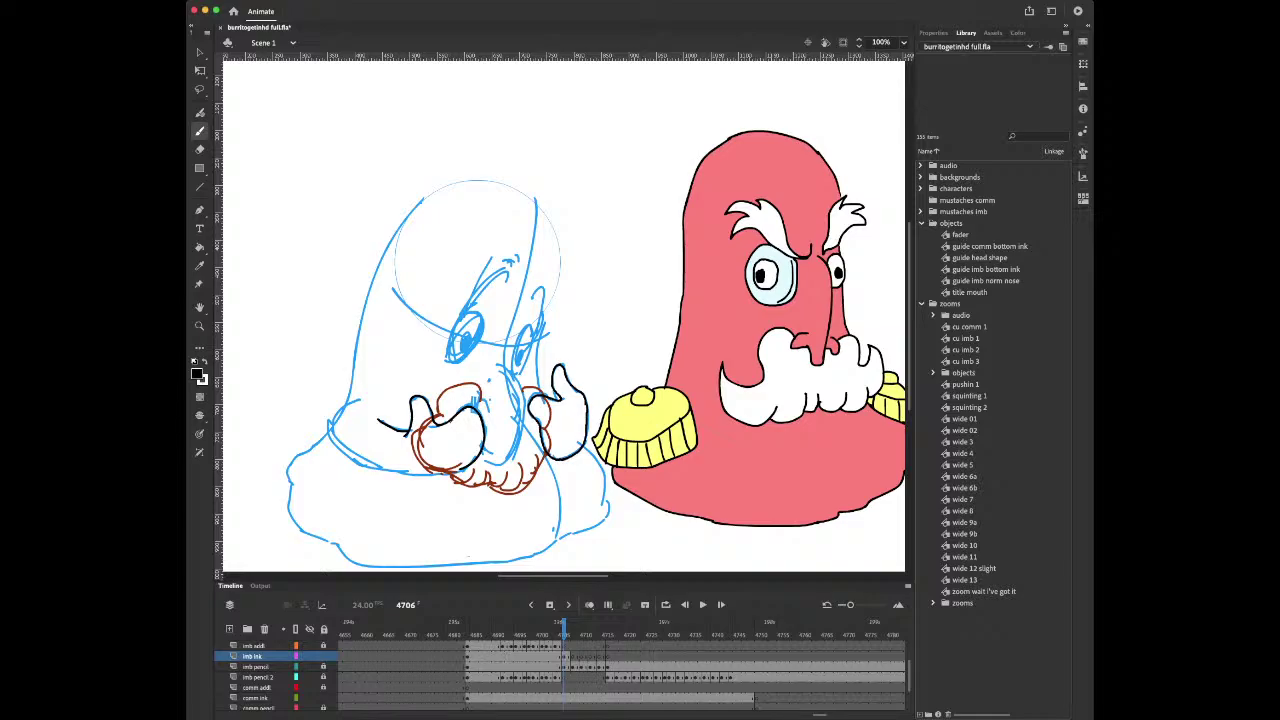
# Ink the left character's bent arm outline at frame 4706 and clean up where it meets the hand, comparing with neighboring frames
pyautogui.press(',')
pyautogui.press('.')
pyautogui.moveTo(360, 397)
pyautogui.mouseDown()
pyautogui.moveTo(332, 425)
pyautogui.moveTo(338, 450)
pyautogui.moveTo(446, 470)
pyautogui.mouseUp()
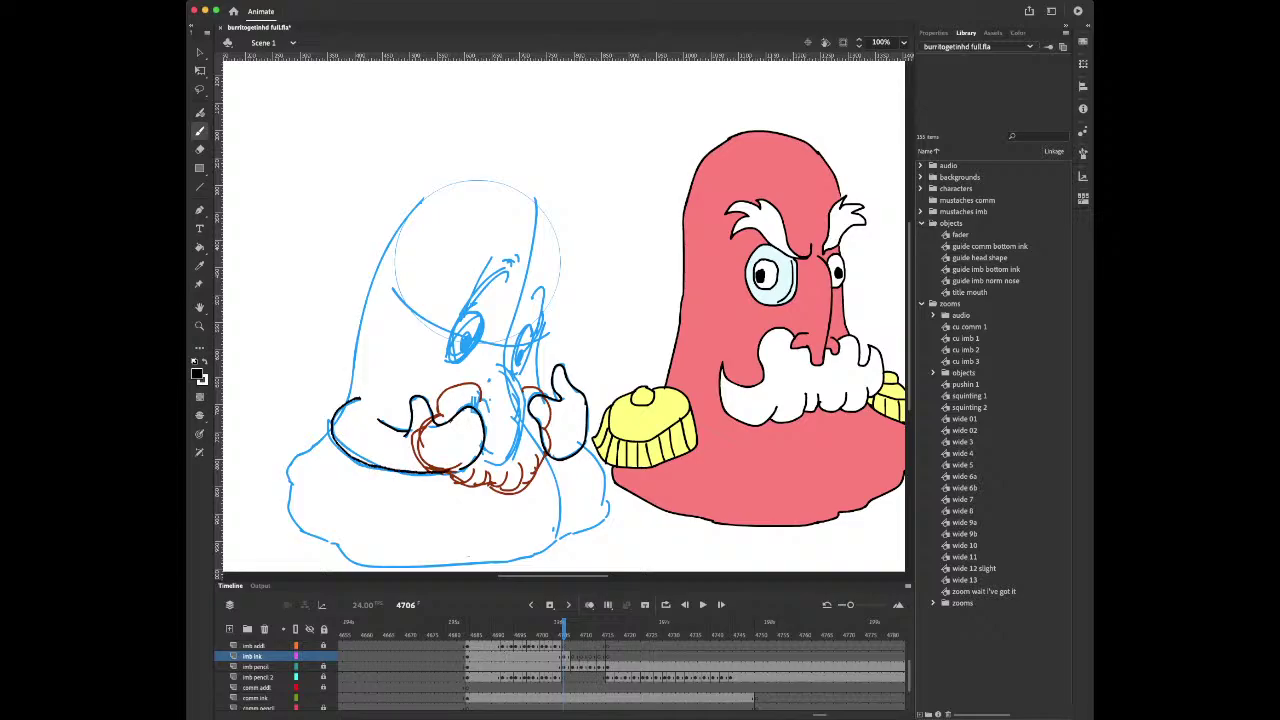
pyautogui.press('.')
pyautogui.press(',')
pyautogui.press('e')
pyautogui.moveTo(432, 472); pyautogui.dragTo(456, 467)
pyautogui.press('b')
pyautogui.press('.')
pyautogui.press(',')
pyautogui.press(',')
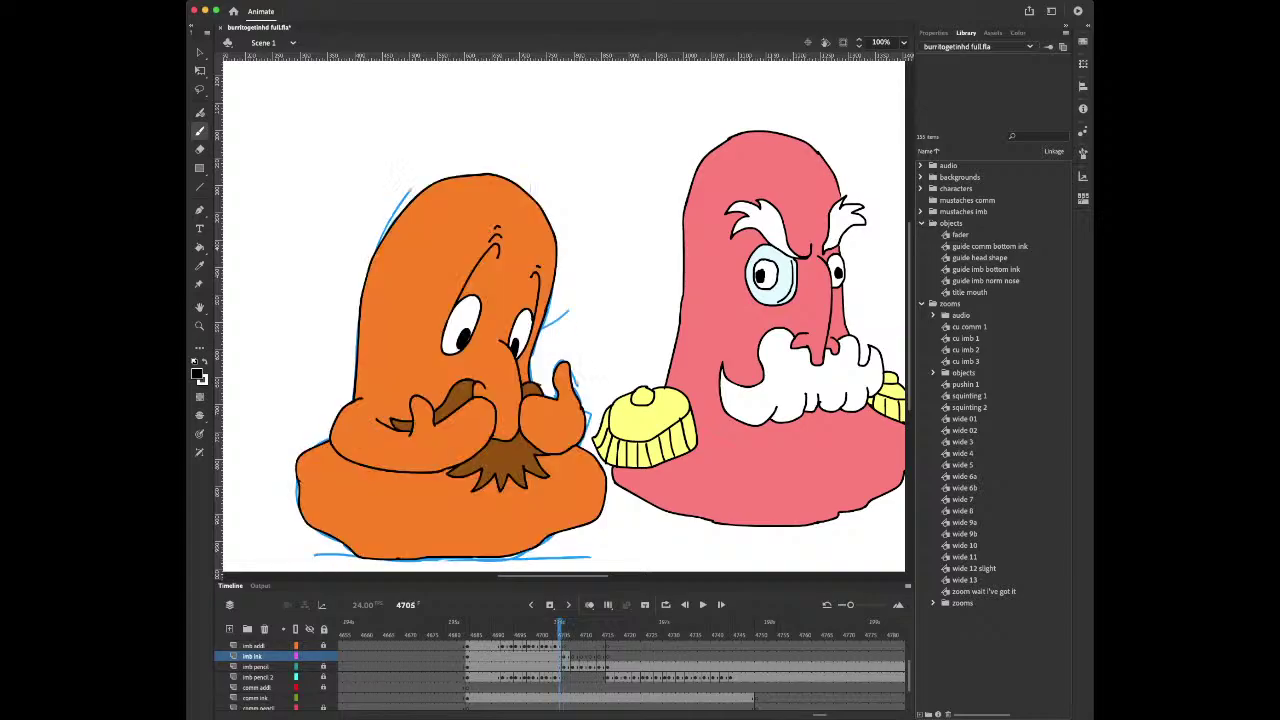
pyautogui.press('.')
pyautogui.press(',')
pyautogui.press('.')
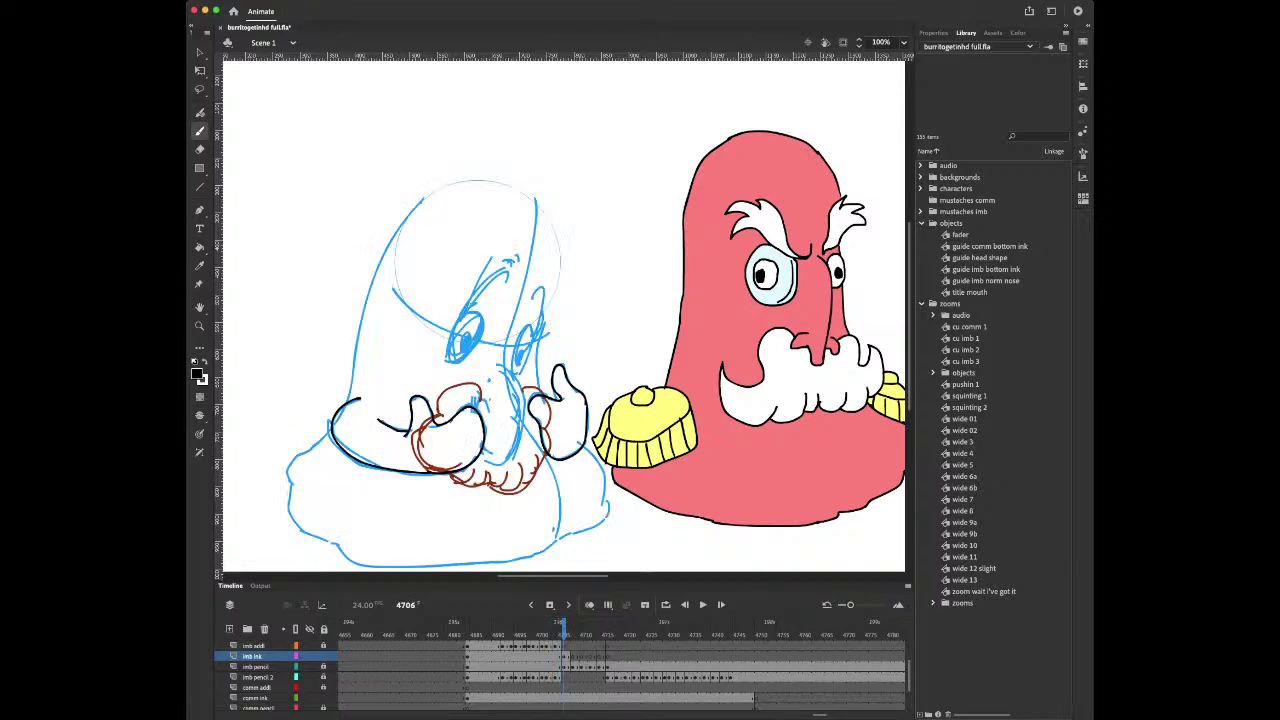
# Ink the left character's nose in black at frame 4706 on the imb ink layer, comparing with frame 4705
pyautogui.press(',')
pyautogui.press('.')
pyautogui.press(',')
pyautogui.press('.')
pyautogui.moveTo(483, 462)
pyautogui.mouseDown()
pyautogui.moveTo(512, 434)
pyautogui.moveTo(514, 366)
pyautogui.mouseUp()
pyautogui.press(',')
pyautogui.press('.')
pyautogui.press(',')
pyautogui.press('.')
pyautogui.press(',')
pyautogui.press('.')
pyautogui.press(',')
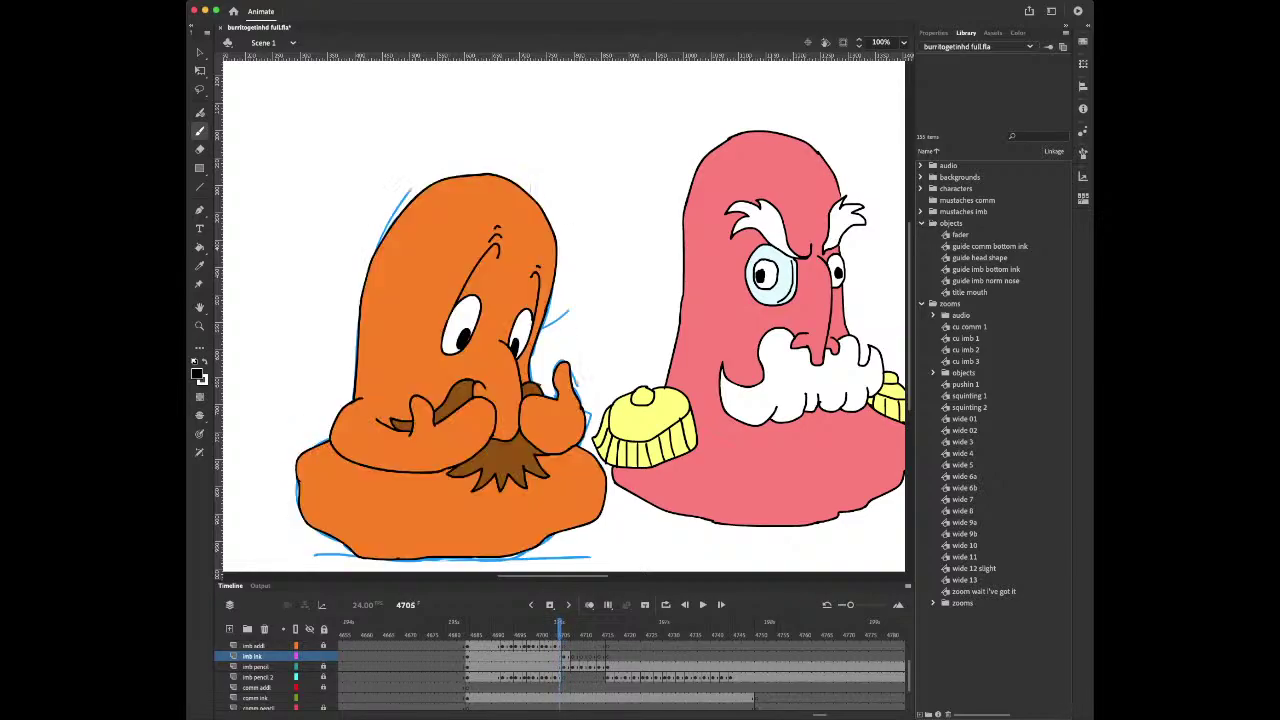
pyautogui.press('.')
pyautogui.press(',')
pyautogui.press('.')
# Ink the left character's mustache outline around the hands and nose at frame 4706, following the red sketch
pyautogui.press('e')
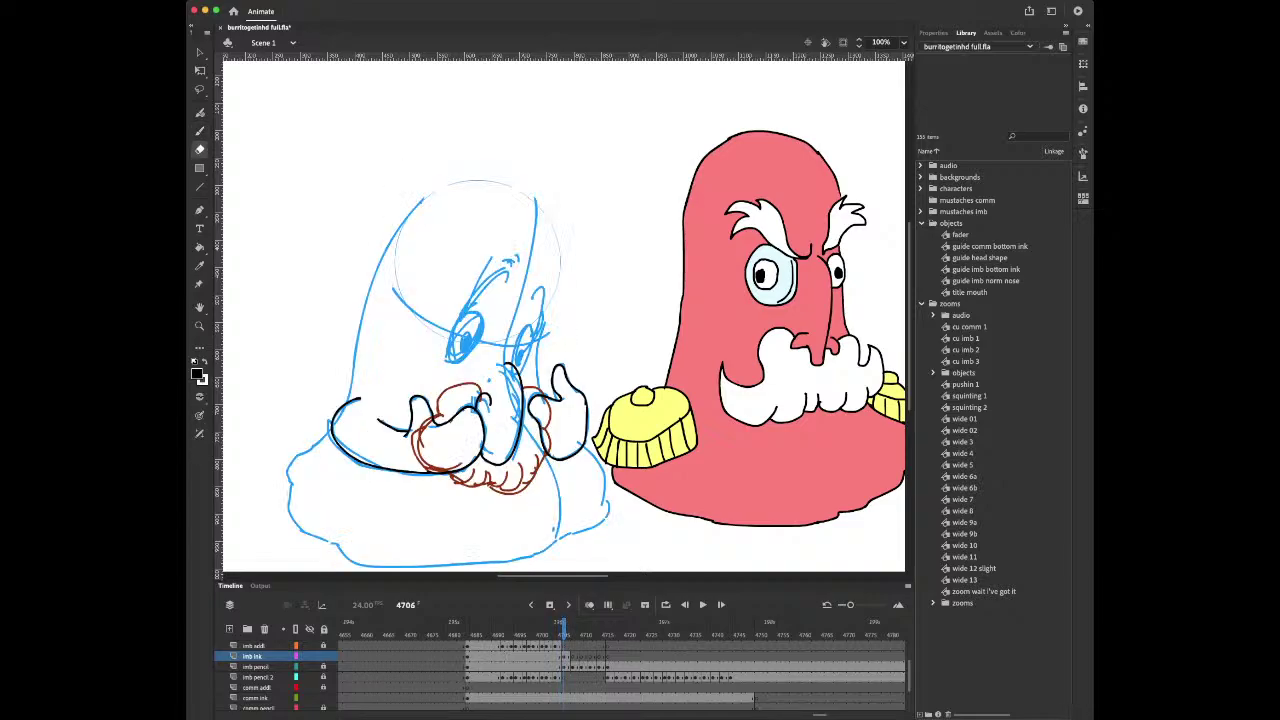
pyautogui.press('b')
pyautogui.press(',')
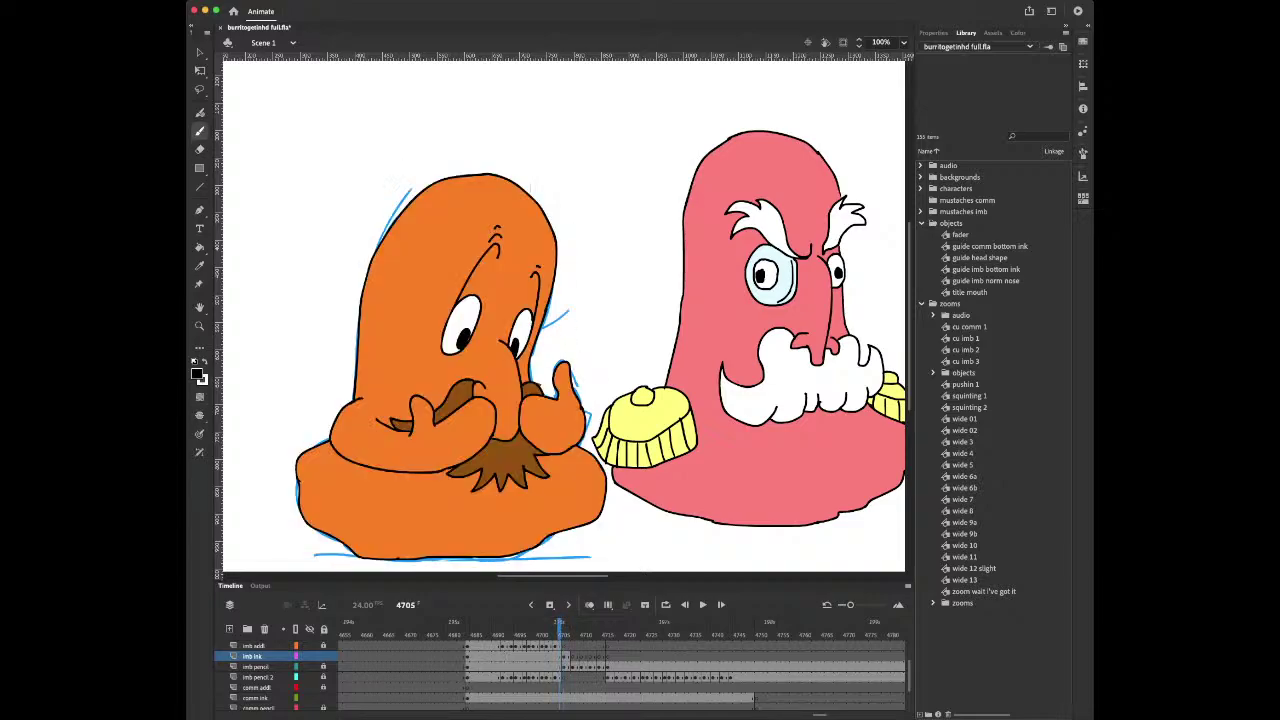
pyautogui.press('.')
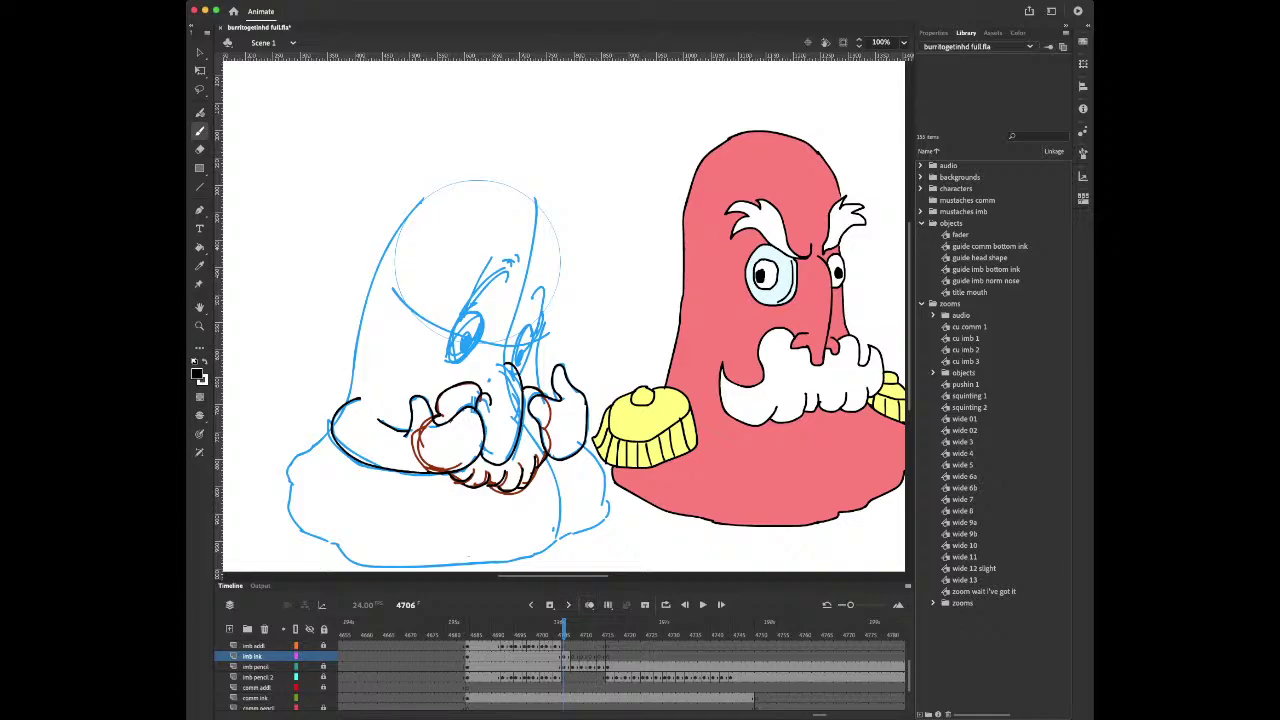
# Ink the left character's eyes, brow lines and small forehead wrinkle at frame 4706
pyautogui.moveTo(504, 271)
pyautogui.mouseDown()
pyautogui.moveTo(450, 358)
pyautogui.moveTo(478, 340)
pyautogui.moveTo(484, 316)
pyautogui.moveTo(466, 308)
pyautogui.moveTo(460, 356)
pyautogui.moveTo(514, 346)
pyautogui.moveTo(526, 323)
pyautogui.moveTo(531, 358)
pyautogui.moveTo(517, 369)
pyautogui.mouseUp()
pyautogui.moveTo(535, 297); pyautogui.dragTo(533, 335)
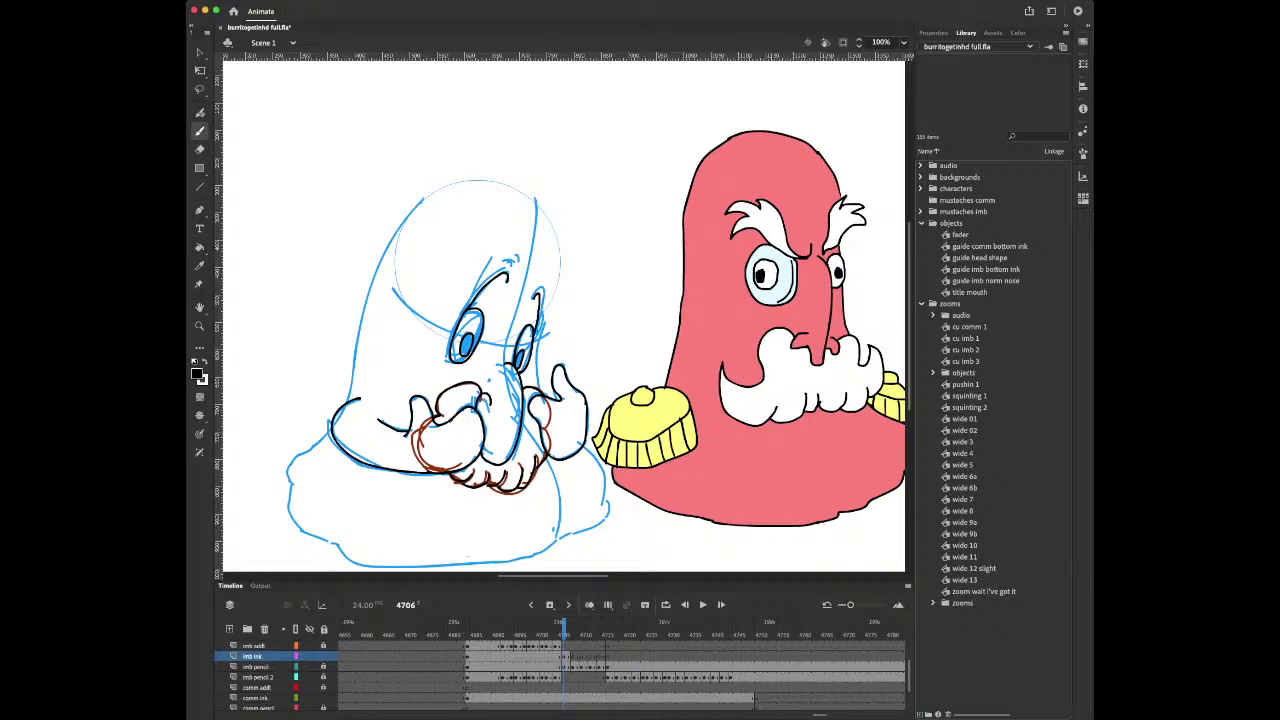
pyautogui.moveTo(505, 266); pyautogui.dragTo(513, 261)
# Ink the left character's head outline at frame 4706, from the cheek over the crown and down the back
pyautogui.moveTo(537, 384); pyautogui.dragTo(556, 289)
pyautogui.moveTo(451, 184)
pyautogui.mouseDown()
pyautogui.moveTo(412, 212)
pyautogui.moveTo(374, 292)
pyautogui.moveTo(405, 218)
pyautogui.moveTo(388, 246)
pyautogui.moveTo(347, 398)
pyautogui.mouseUp()
pyautogui.press('e')
pyautogui.press('b')
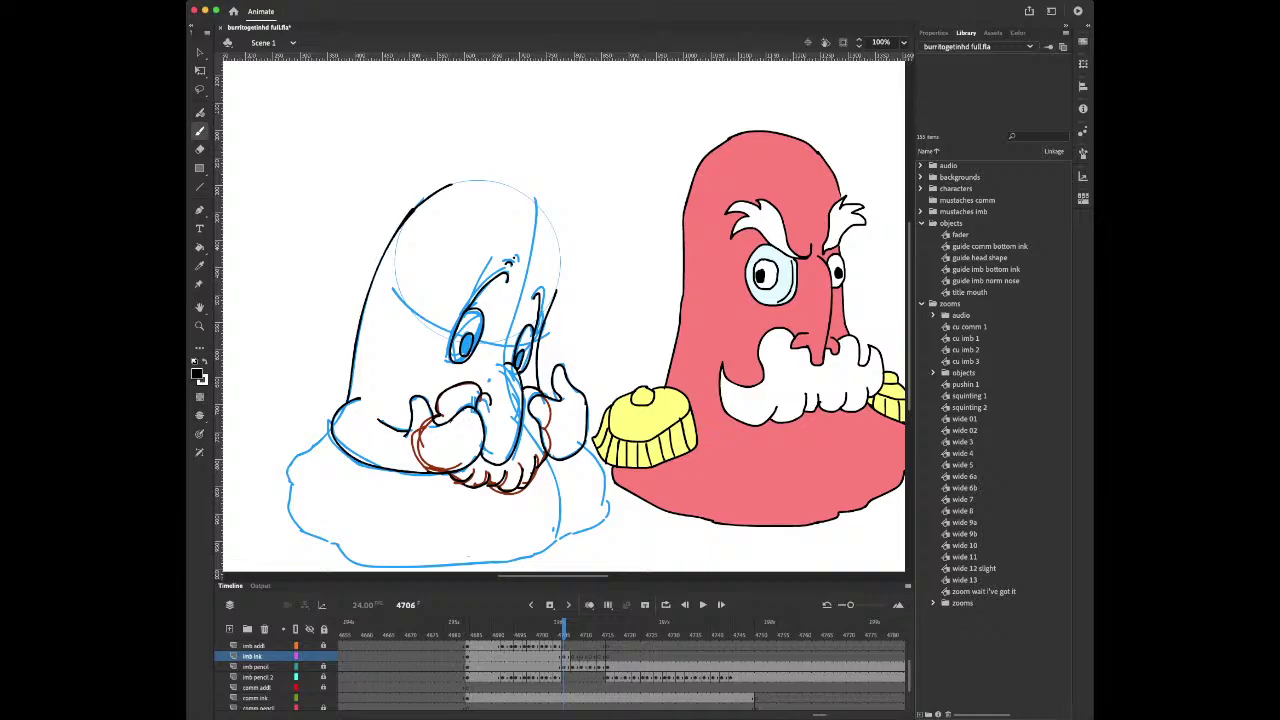
pyautogui.press('e')
pyautogui.press('b')
pyautogui.moveTo(450, 183)
pyautogui.mouseDown()
pyautogui.moveTo(506, 186)
pyautogui.moveTo(536, 205)
pyautogui.moveTo(559, 262)
pyautogui.moveTo(557, 243)
pyautogui.mouseUp()
# Ink the outline of the left character's wide base at frame 4706
pyautogui.moveTo(332, 430)
pyautogui.mouseDown()
pyautogui.moveTo(291, 466)
pyautogui.moveTo(289, 492)
pyautogui.moveTo(304, 534)
pyautogui.moveTo(340, 550)
pyautogui.mouseUp()
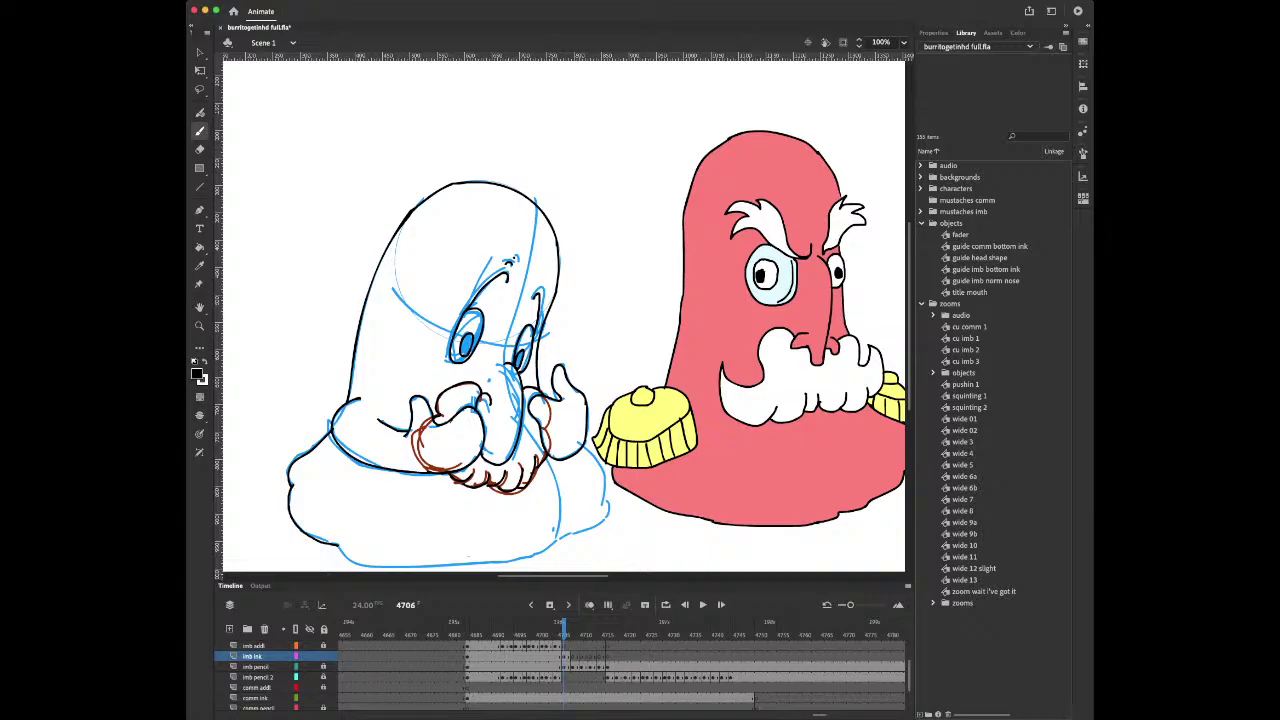
pyautogui.press('space')
pyautogui.moveTo(468, 556); pyautogui.dragTo(457, 456)
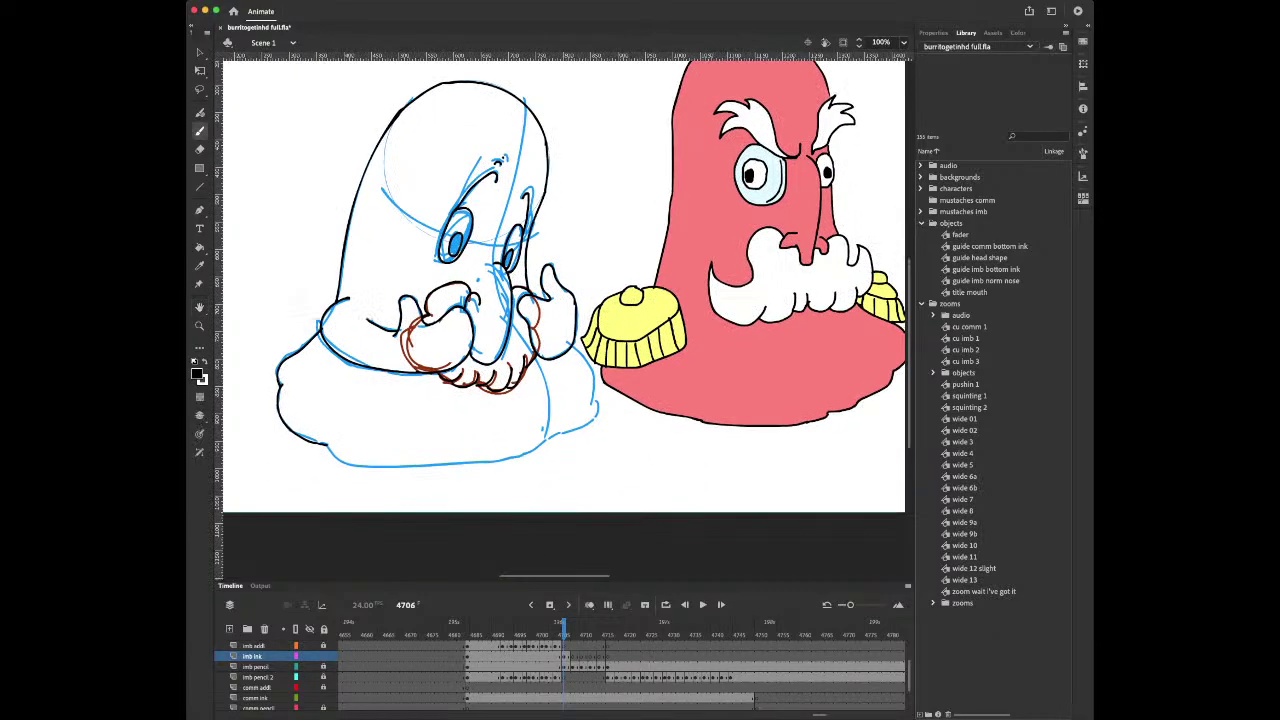
pyautogui.moveTo(572, 346); pyautogui.dragTo(594, 406)
pyautogui.moveTo(328, 444)
pyautogui.mouseDown()
pyautogui.moveTo(344, 464)
pyautogui.moveTo(502, 460)
pyautogui.moveTo(598, 416)
pyautogui.mouseUp()
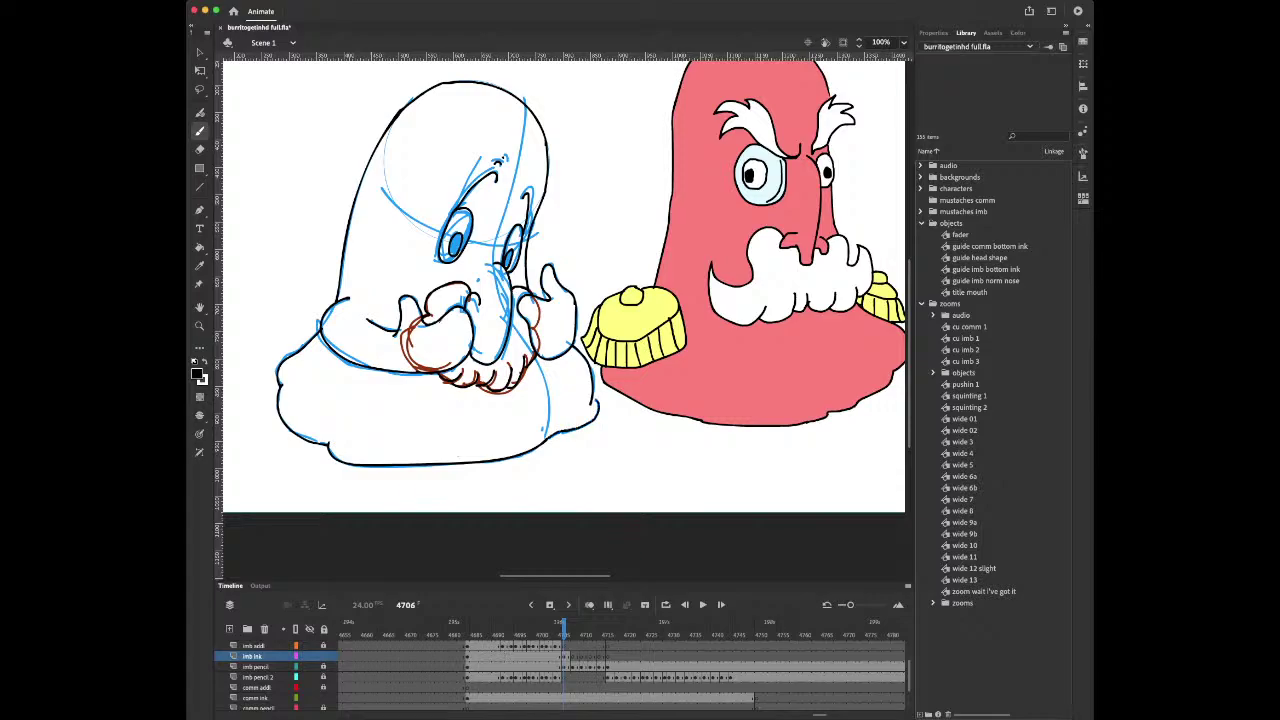
# Ink the top of the left character's hand on the bent arm at frame 4708, comparing with the previous drawing
pyautogui.press('.')
pyautogui.press('.')
pyautogui.press(',')
pyautogui.press('.')
pyautogui.press(',')
pyautogui.press('.')
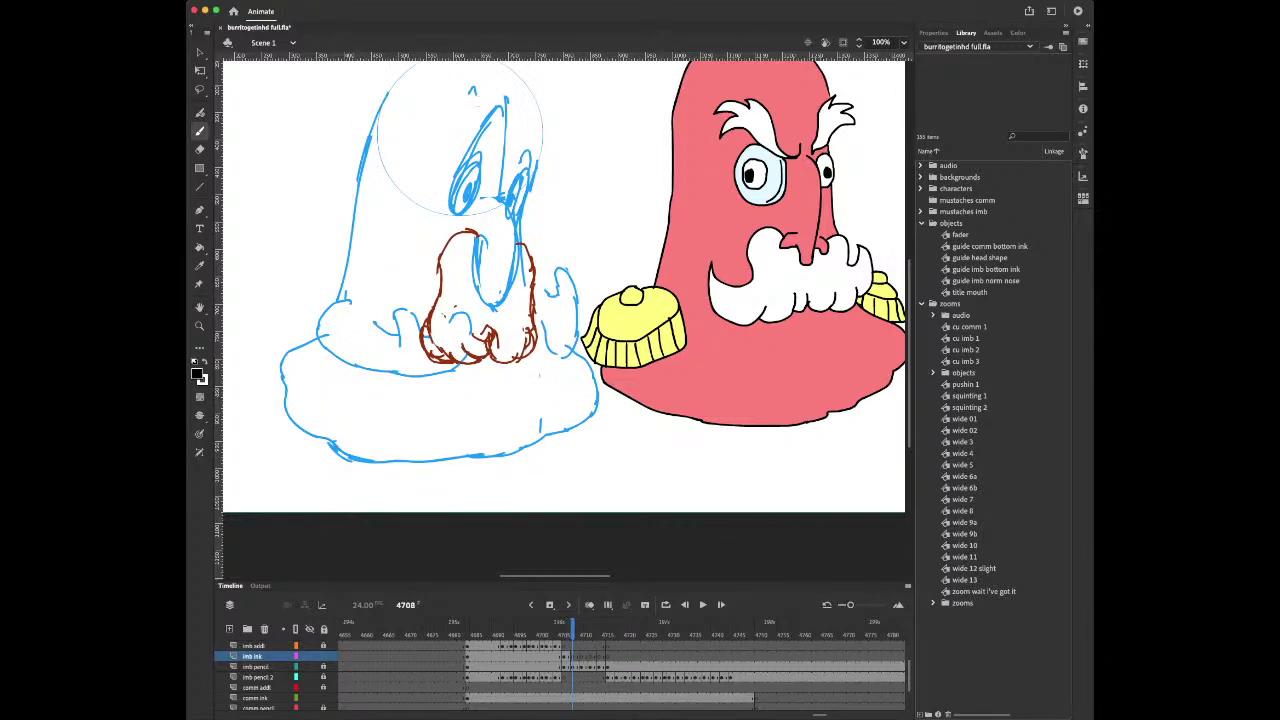
pyautogui.press(',')
pyautogui.press('.')
pyautogui.press(',')
pyautogui.press('.')
pyautogui.moveTo(396, 312)
pyautogui.mouseDown()
pyautogui.moveTo(440, 336)
pyautogui.moveTo(468, 316)
pyautogui.mouseUp()
pyautogui.press(',')
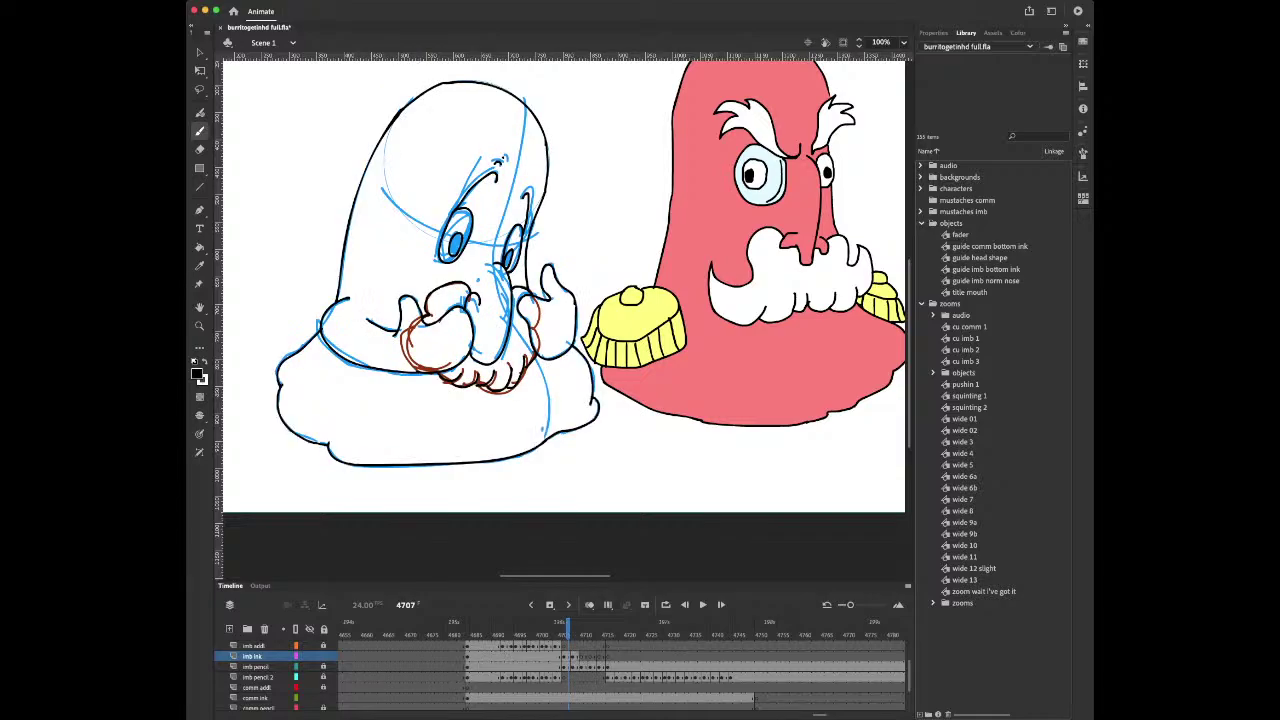
# Ink the left character's raised hand with the thumb up at frame 4708, checking it against the previous drawing
pyautogui.press('.')
pyautogui.moveTo(555, 292)
pyautogui.mouseDown()
pyautogui.moveTo(540, 289)
pyautogui.moveTo(534, 312)
pyautogui.moveTo(553, 356)
pyautogui.moveTo(577, 338)
pyautogui.moveTo(558, 265)
pyautogui.moveTo(556, 290)
pyautogui.mouseUp()
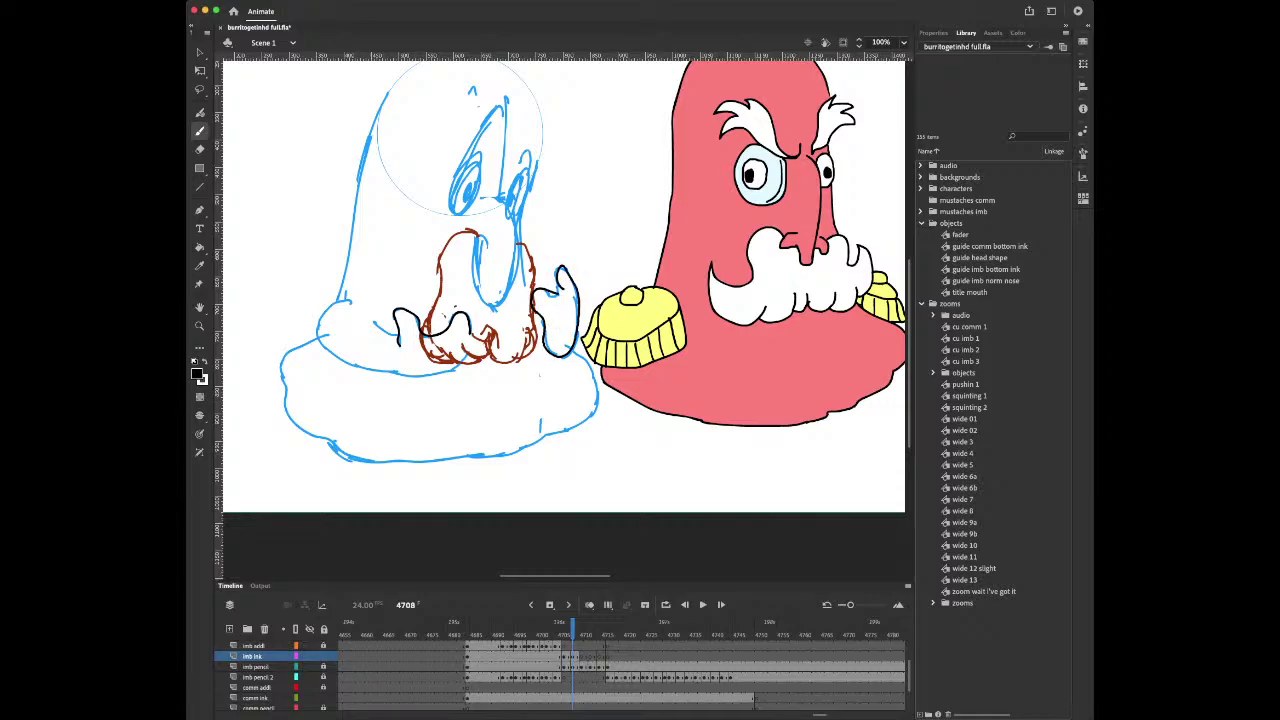
pyautogui.press(',')
pyautogui.press('.')
pyautogui.press(',')
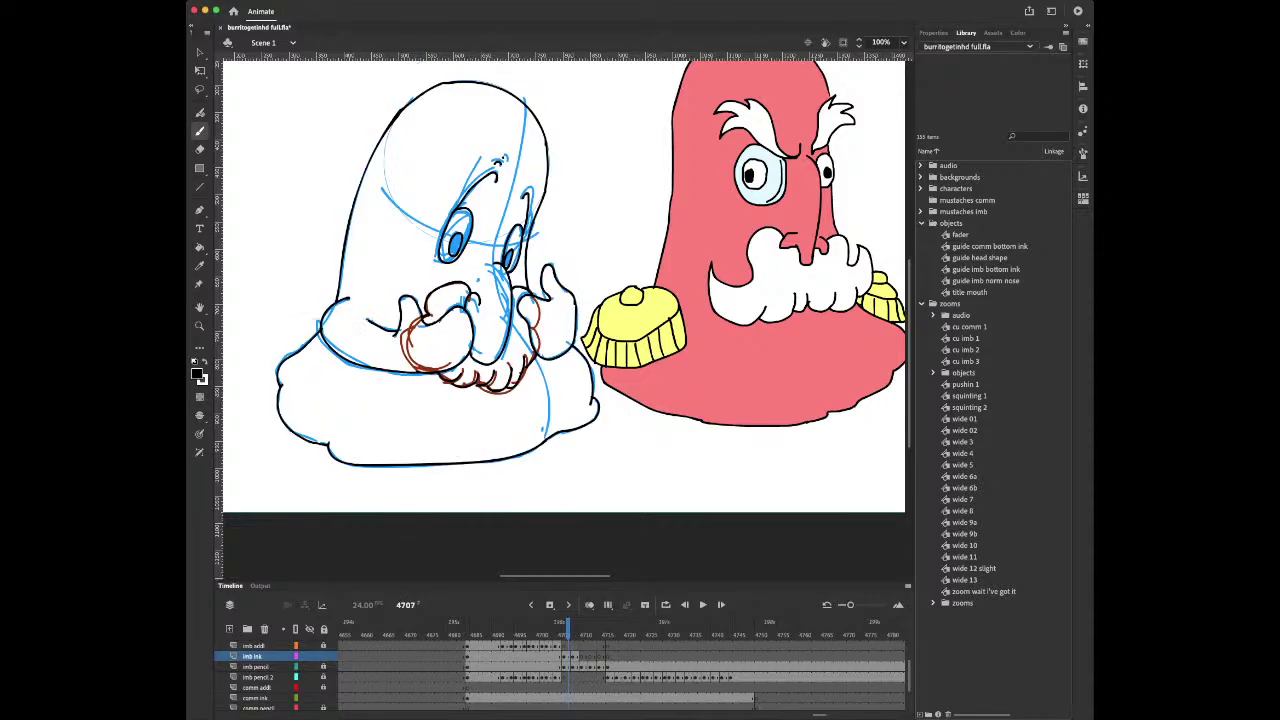
pyautogui.press('.')
pyautogui.press(',')
pyautogui.press('.')
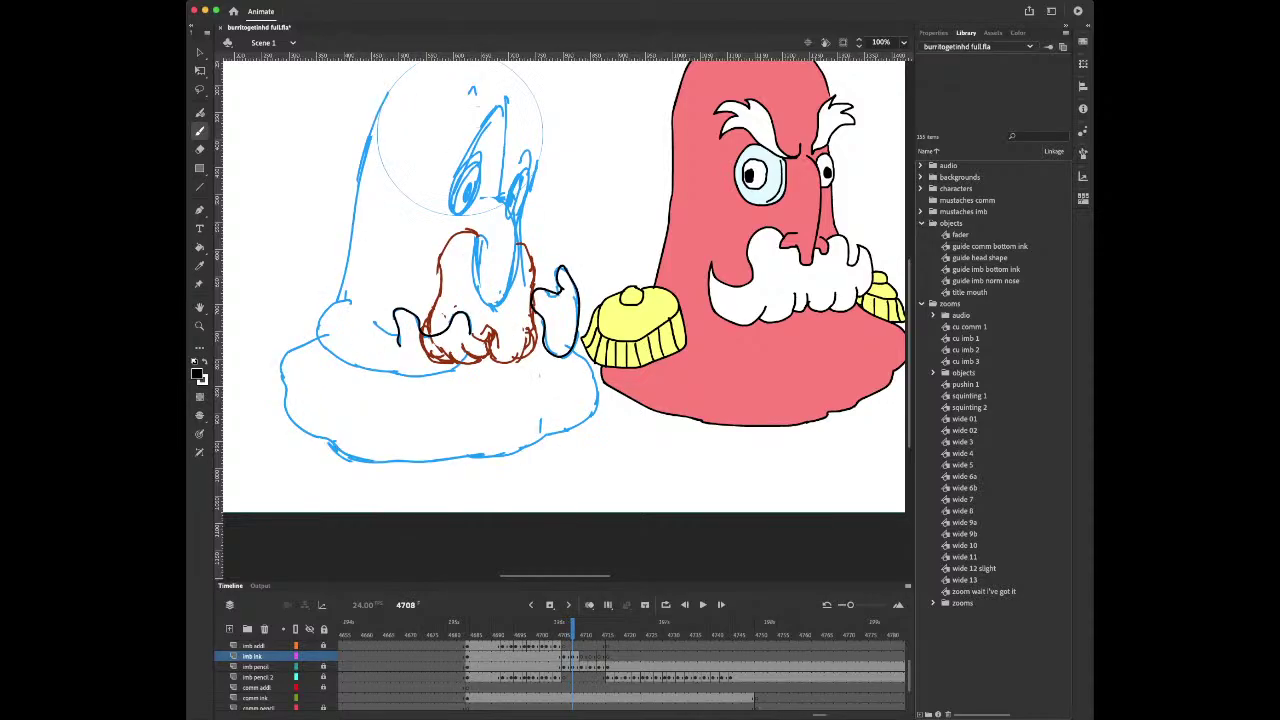
# Ink the left character's long nose and nostril at frame 4708, comparing with frame 4707
pyautogui.moveTo(488, 236)
pyautogui.mouseDown()
pyautogui.moveTo(474, 247)
pyautogui.moveTo(476, 298)
pyautogui.moveTo(500, 303)
pyautogui.moveTo(514, 204)
pyautogui.mouseUp()
pyautogui.press(',')
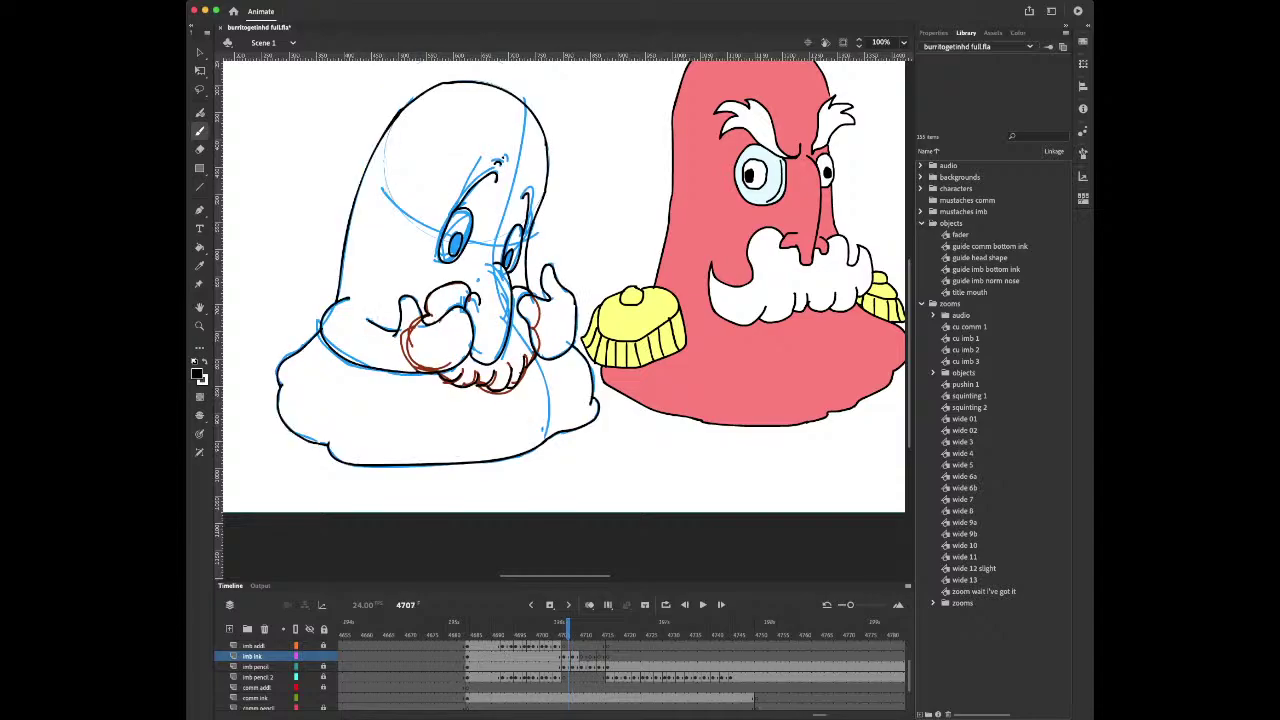
pyautogui.press('.')
pyautogui.press(',')
pyautogui.press('.')
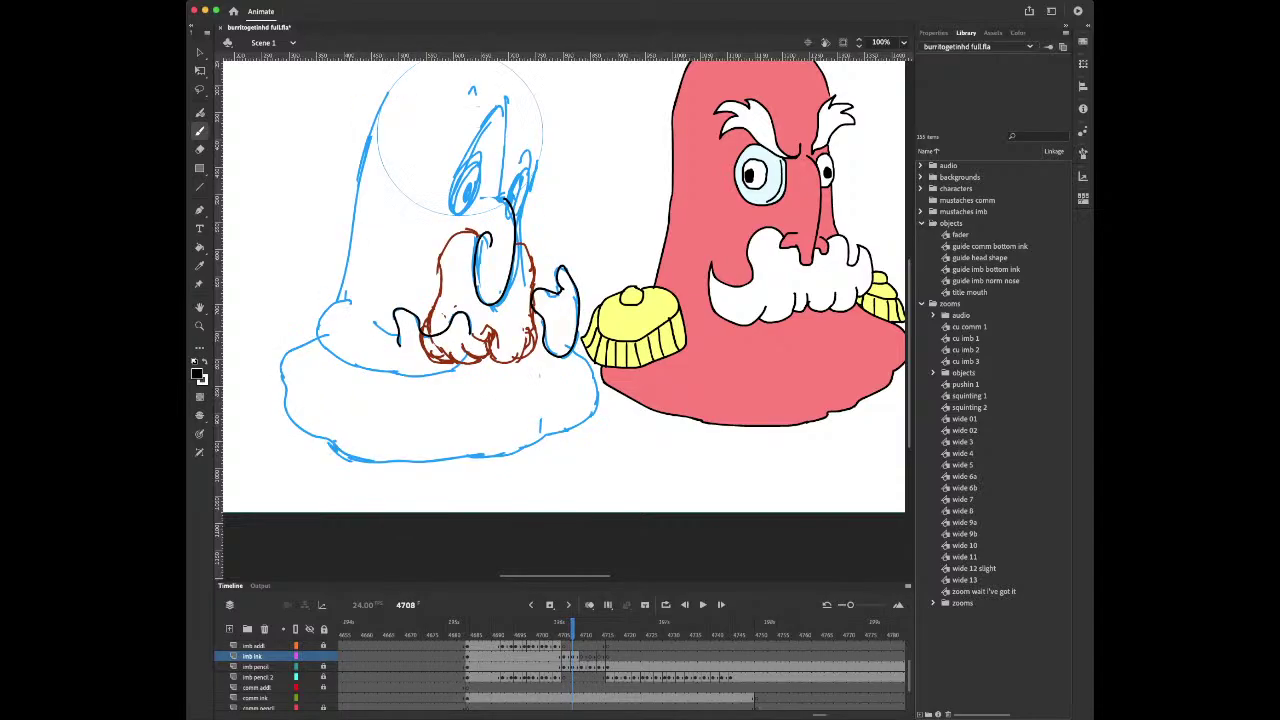
pyautogui.press(',')
pyautogui.press('.')
pyautogui.press(',')
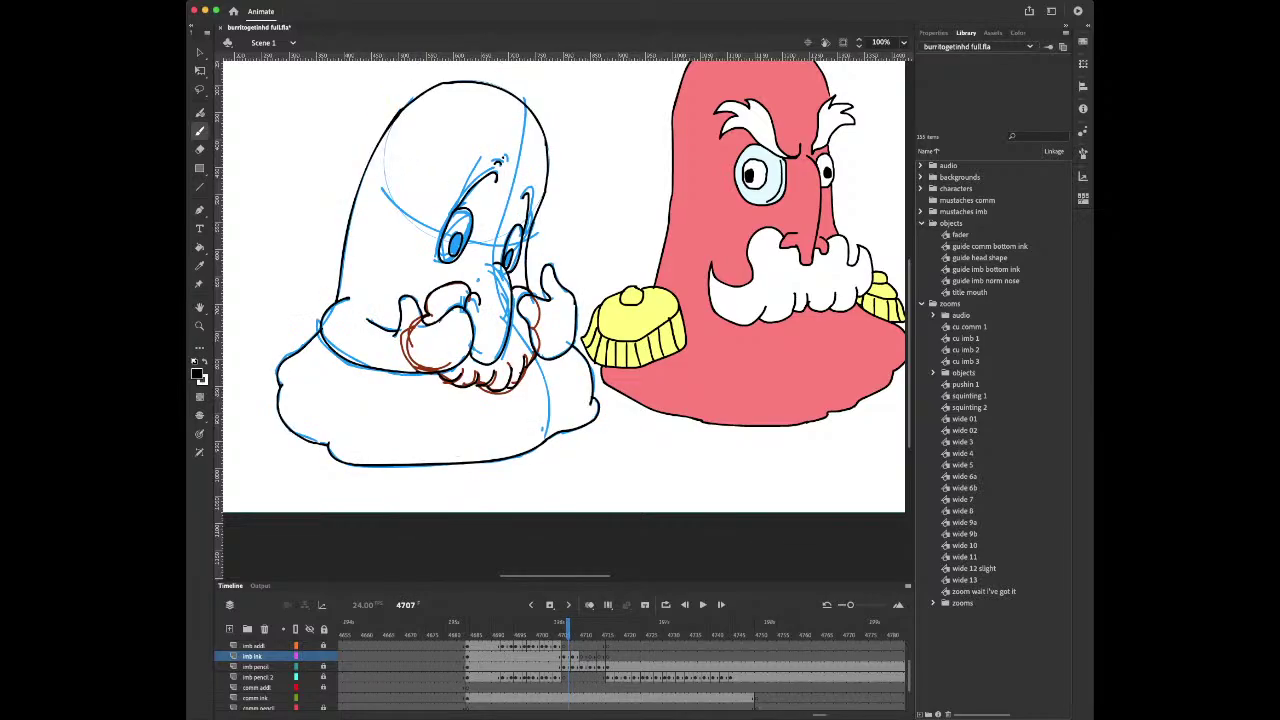
pyautogui.press('.')
# Ink the bent arm's outer outline from the shoulder around to the hand at frame 4708
pyautogui.moveTo(346, 298)
pyautogui.mouseDown()
pyautogui.moveTo(320, 346)
pyautogui.moveTo(334, 356)
pyautogui.moveTo(428, 375)
pyautogui.mouseUp()
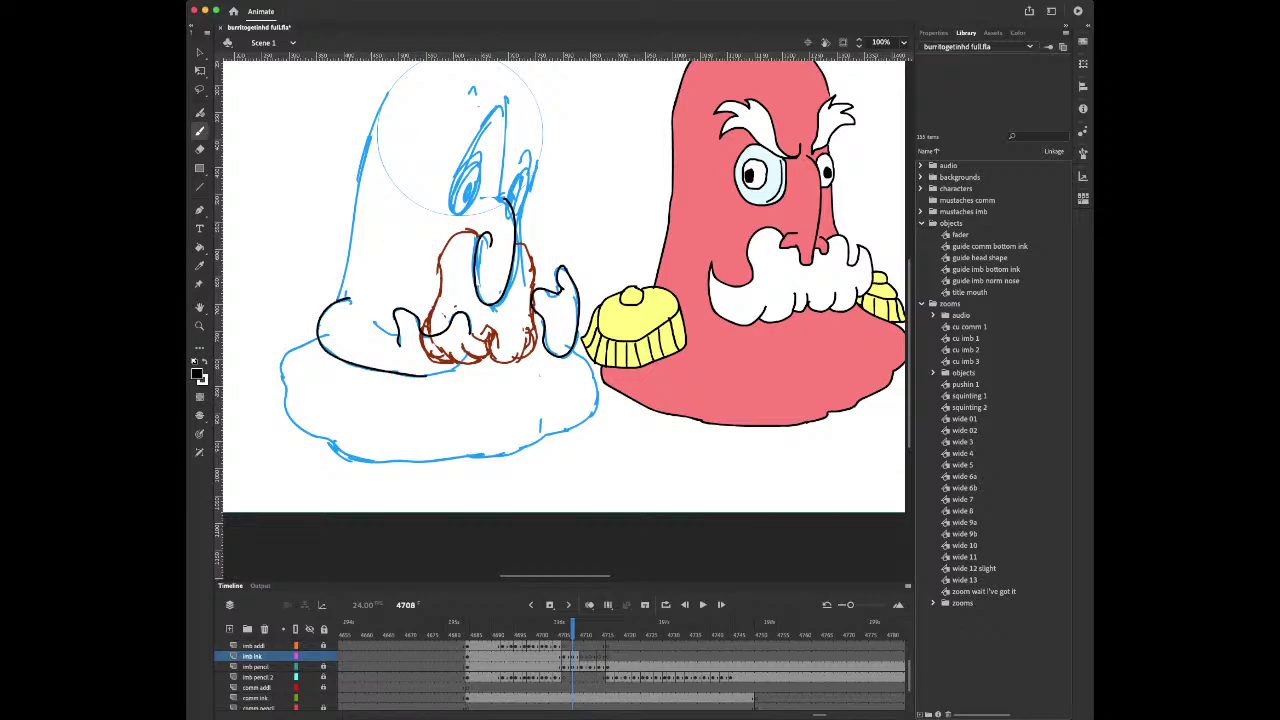
pyautogui.moveTo(469, 335); pyautogui.dragTo(435, 374)
pyautogui.press(',')
pyautogui.press('.')
pyautogui.press(',')
pyautogui.press('.')
# Ink the short inner line of the bent arm beside the thumb at frame 4708, comparing with the earlier frames
pyautogui.moveTo(370, 322); pyautogui.dragTo(393, 336)
pyautogui.press(',')
pyautogui.press('.')
pyautogui.press(',')
pyautogui.press('.')
pyautogui.press(',')
pyautogui.press('.')
pyautogui.press(',')
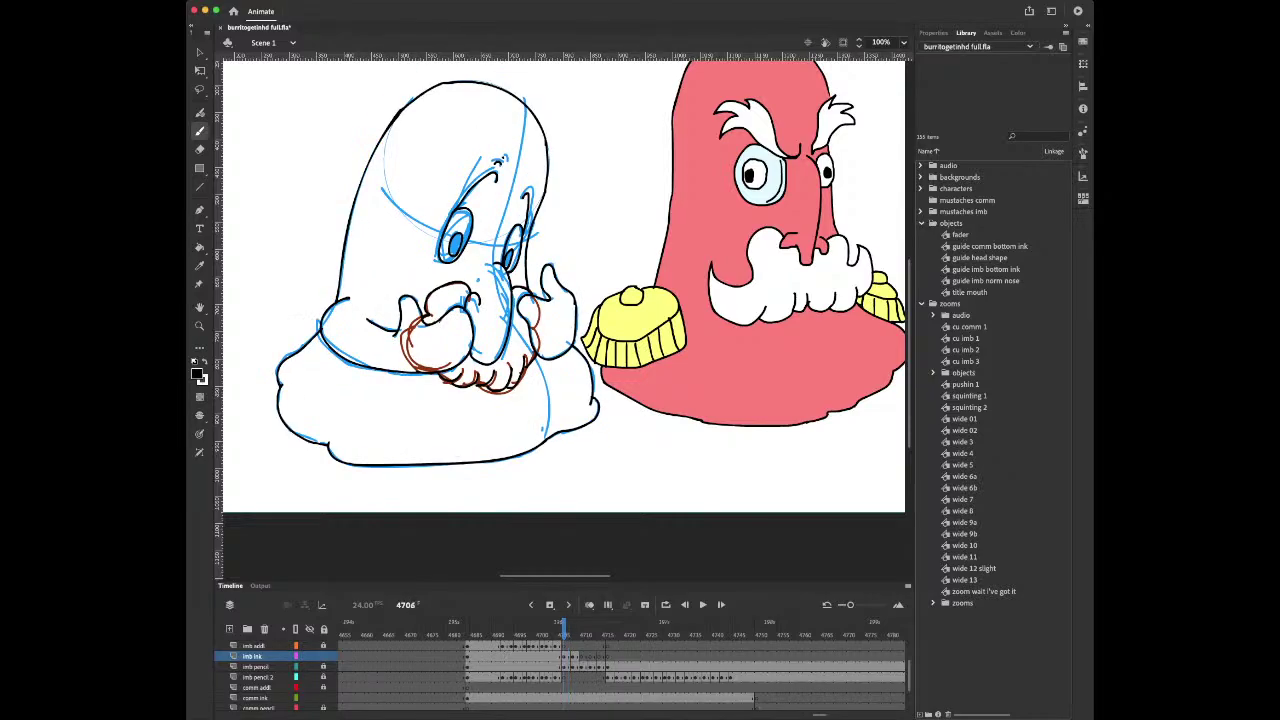
pyautogui.press('.')
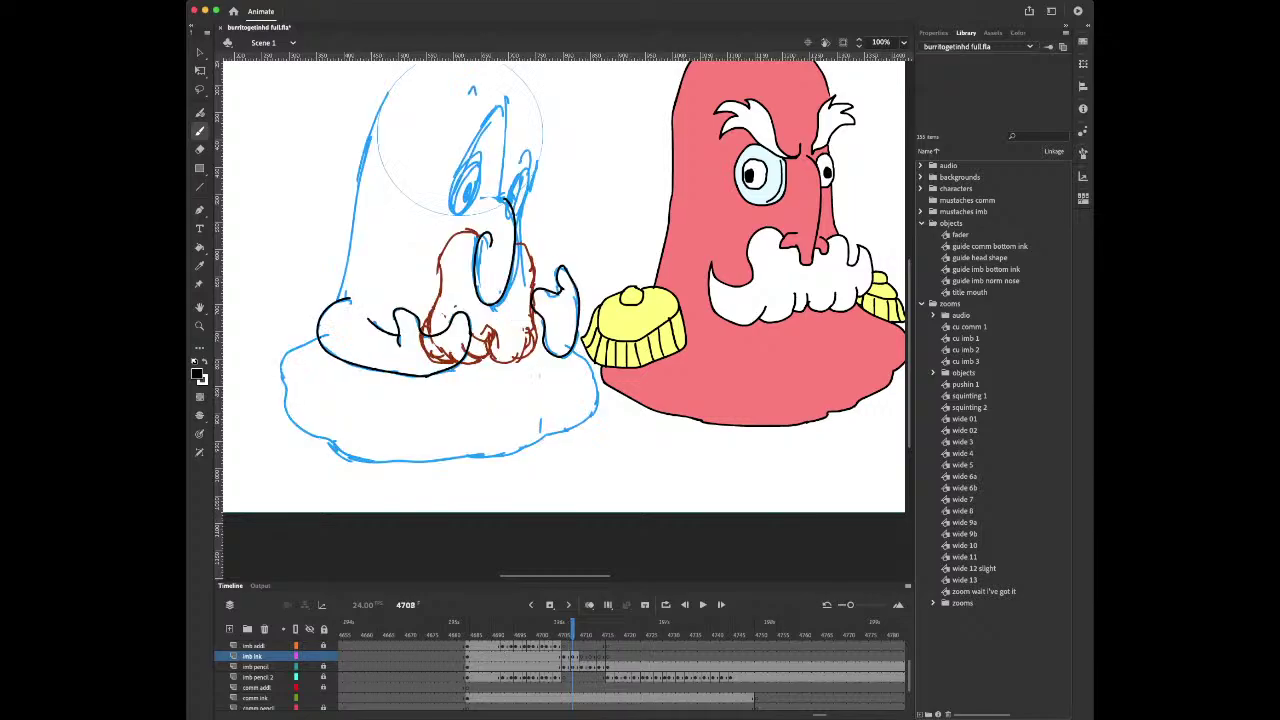
# Ink the outline of the left character's wide base at frame 4708
pyautogui.moveTo(320, 337)
pyautogui.mouseDown()
pyautogui.moveTo(281, 355)
pyautogui.moveTo(282, 382)
pyautogui.moveTo(293, 362)
pyautogui.moveTo(289, 399)
pyautogui.moveTo(303, 431)
pyautogui.moveTo(346, 457)
pyautogui.moveTo(532, 445)
pyautogui.mouseUp()
pyautogui.press(',')
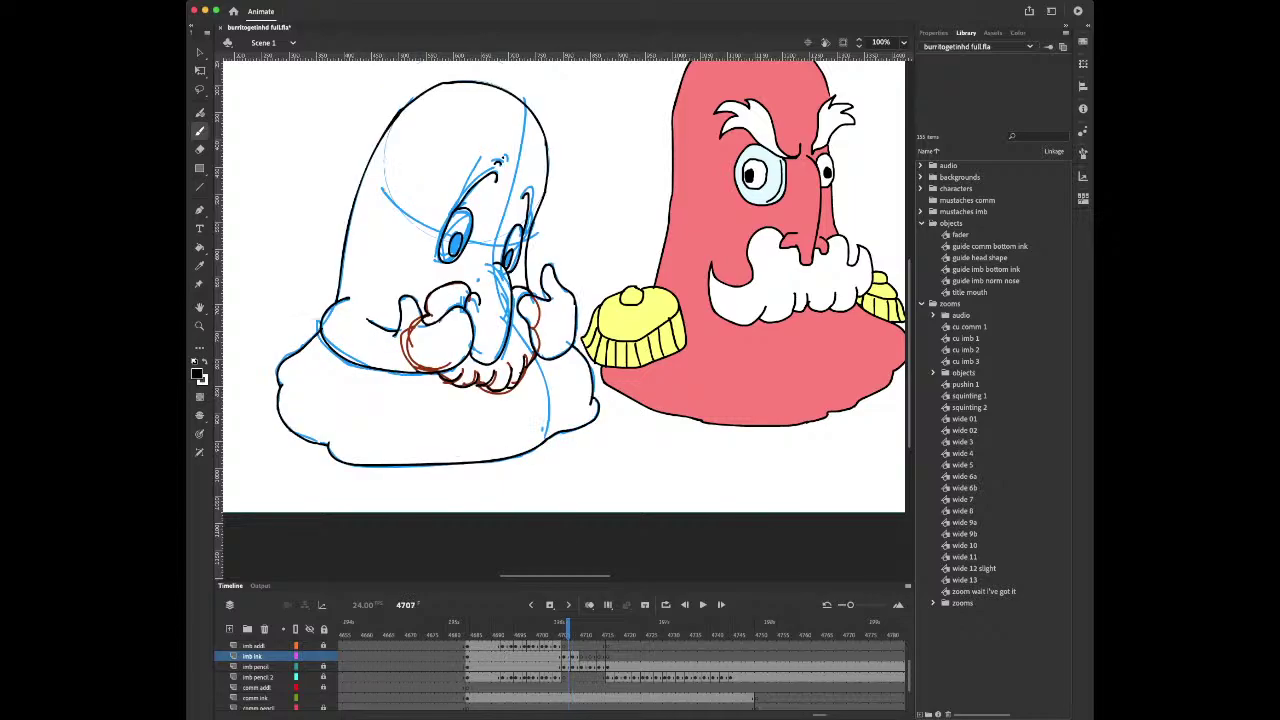
pyautogui.press('.')
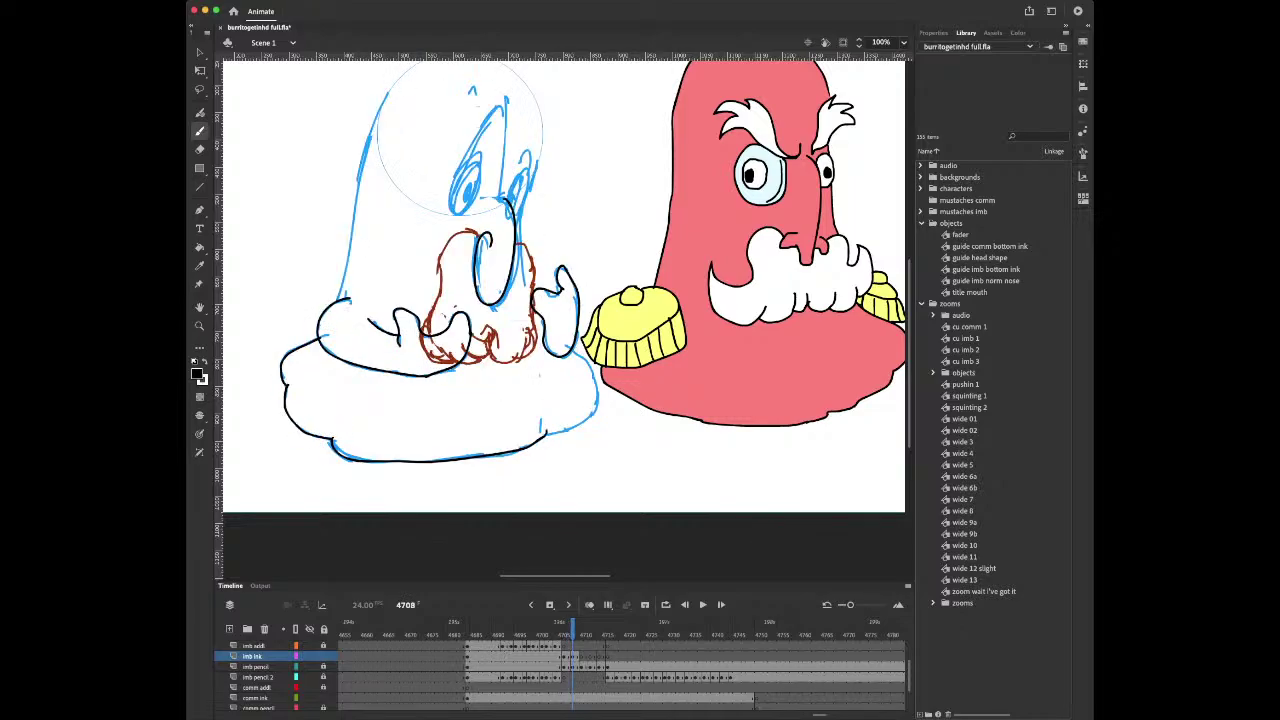
pyautogui.moveTo(546, 433); pyautogui.dragTo(560, 428)
# Ink the mustache's outer edge beside the nose and its lower middle curls at frame 4708
pyautogui.moveTo(482, 233)
pyautogui.mouseDown()
pyautogui.moveTo(461, 231)
pyautogui.moveTo(440, 255)
pyautogui.moveTo(434, 308)
pyautogui.mouseUp()
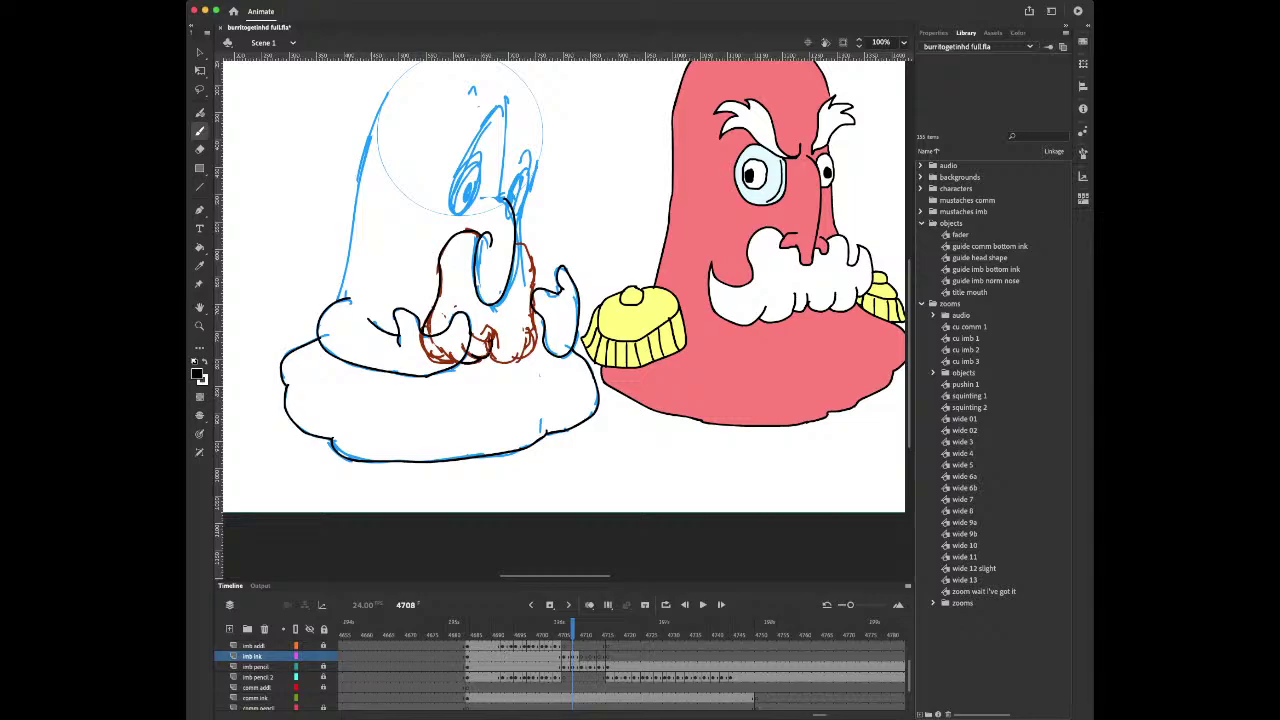
pyautogui.moveTo(488, 328); pyautogui.dragTo(484, 357)
pyautogui.press('space')
pyautogui.moveTo(505, 200); pyautogui.dragTo(454, 352)
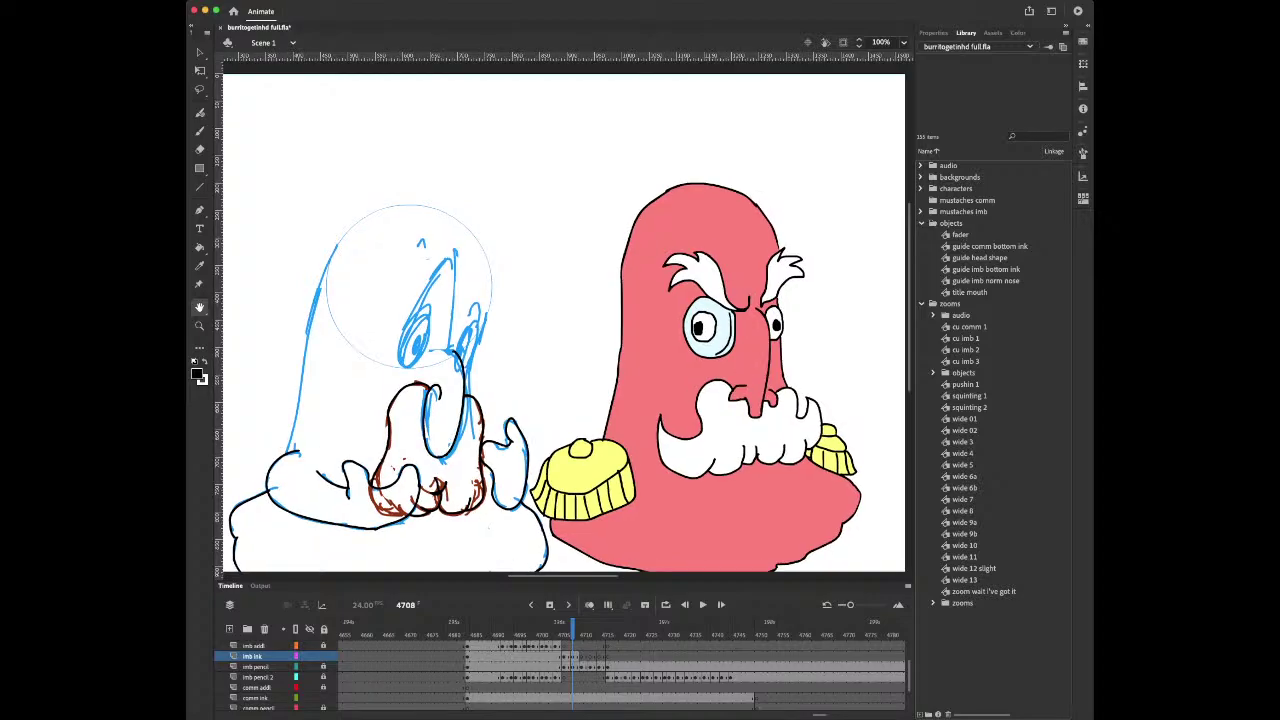
# Try to ink the left character's nearer eye and brow line at frame 4708, comparing with the preceding frames
pyautogui.press(',')
pyautogui.press(',')
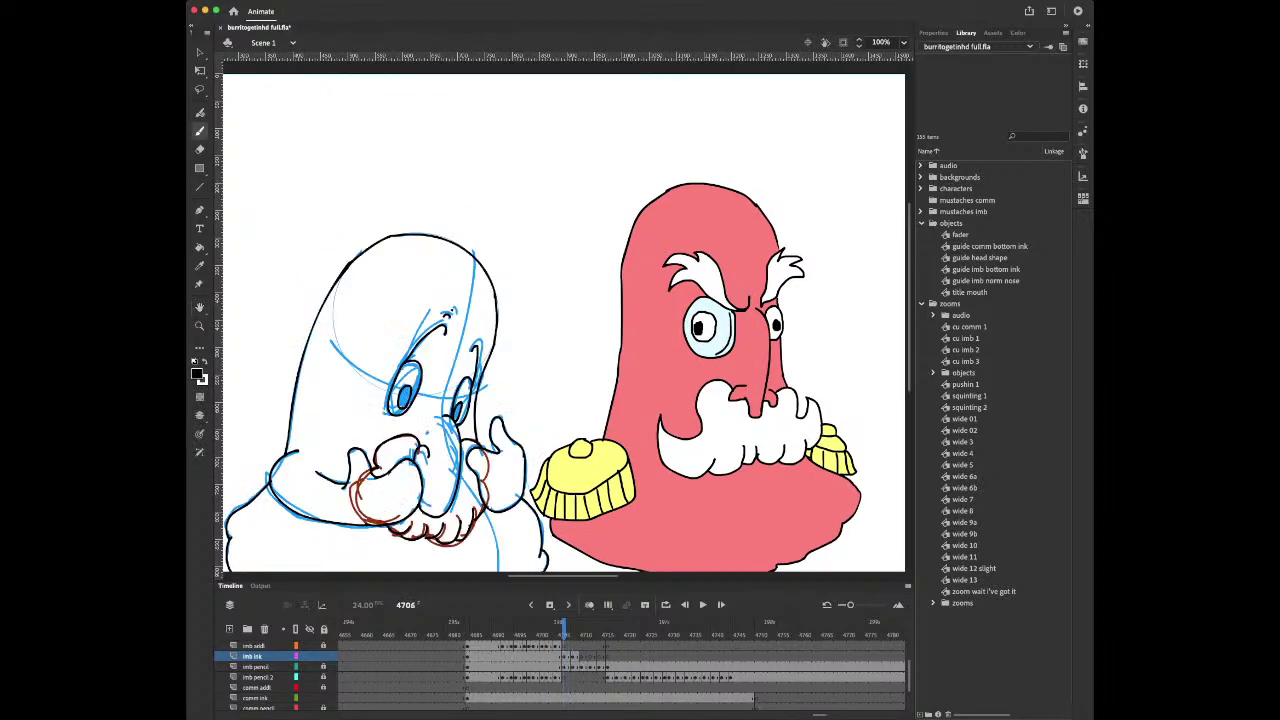
pyautogui.press('.')
pyautogui.press('.')
pyautogui.moveTo(453, 280)
pyautogui.mouseDown()
pyautogui.moveTo(451, 261)
pyautogui.moveTo(422, 295)
pyautogui.moveTo(399, 364)
pyautogui.moveTo(422, 342)
pyautogui.moveTo(428, 310)
pyautogui.moveTo(412, 310)
pyautogui.mouseUp()
pyautogui.press('super+z')
pyautogui.press('super+z')
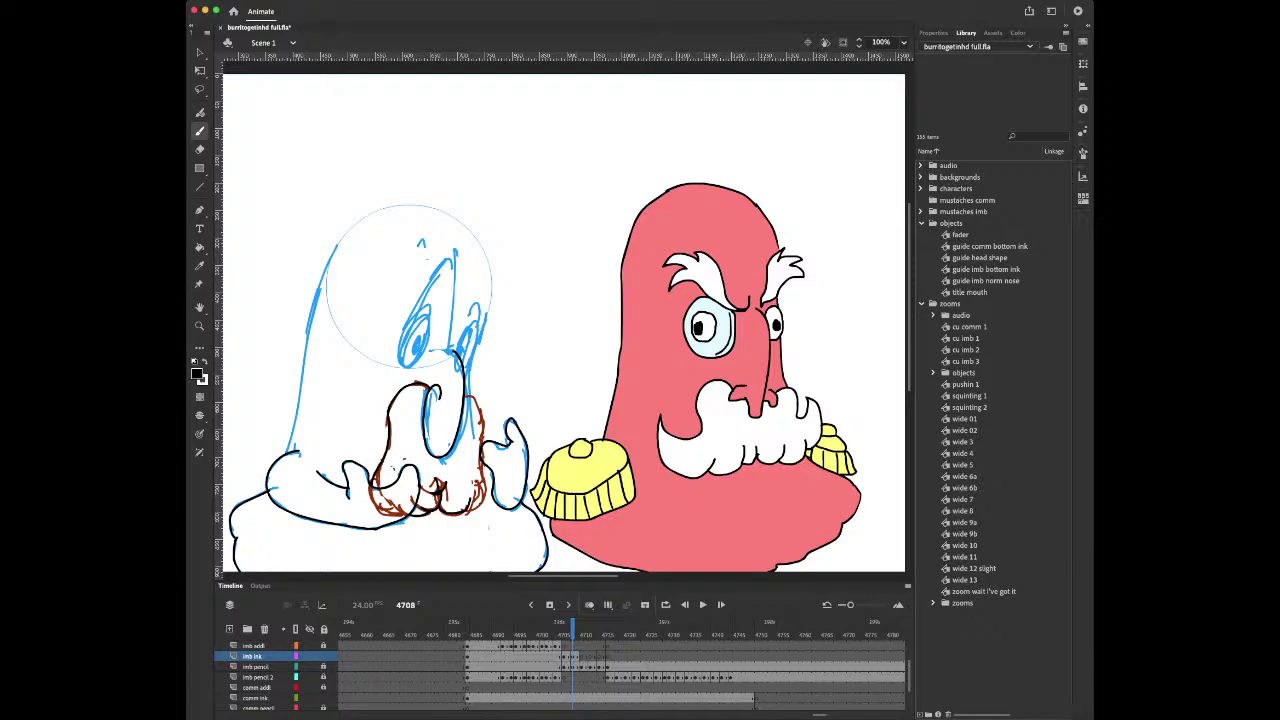
pyautogui.moveTo(449, 264)
pyautogui.mouseDown()
pyautogui.moveTo(423, 292)
pyautogui.moveTo(400, 360)
pyautogui.moveTo(429, 320)
pyautogui.moveTo(410, 306)
pyautogui.mouseUp()
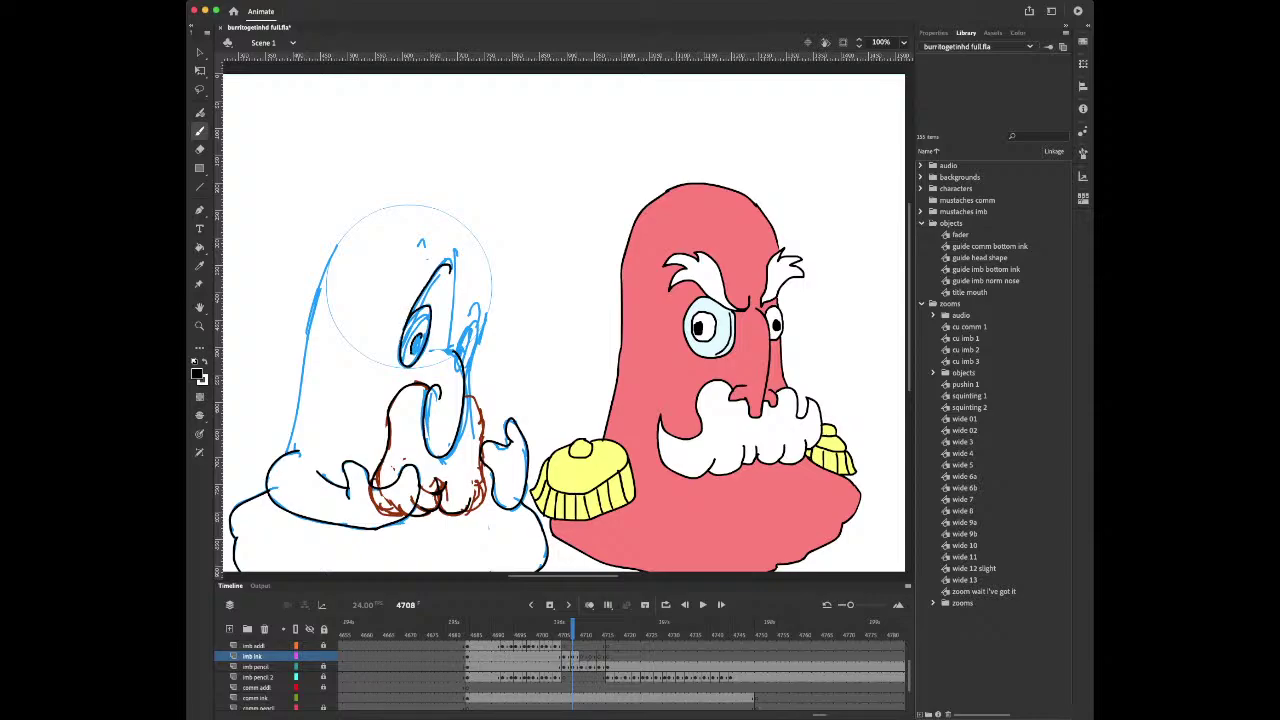
pyautogui.press(',')
pyautogui.press(',')
pyautogui.press('.')
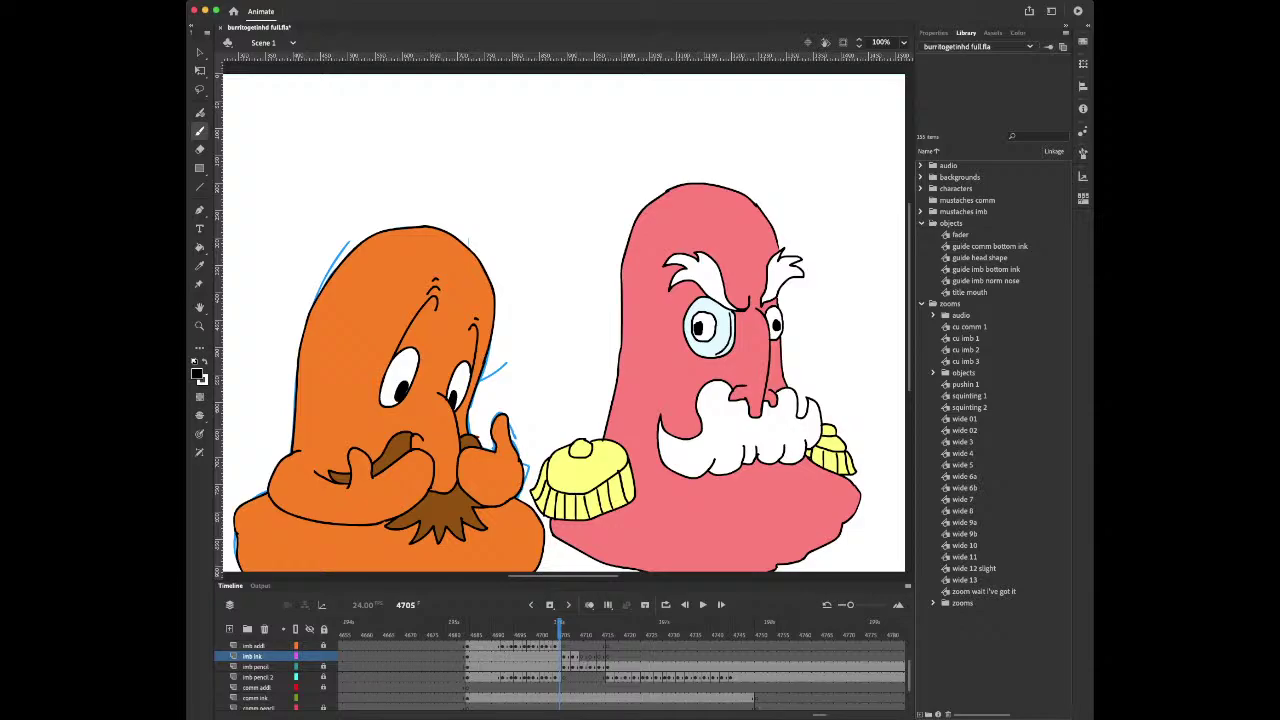
pyautogui.press('.')
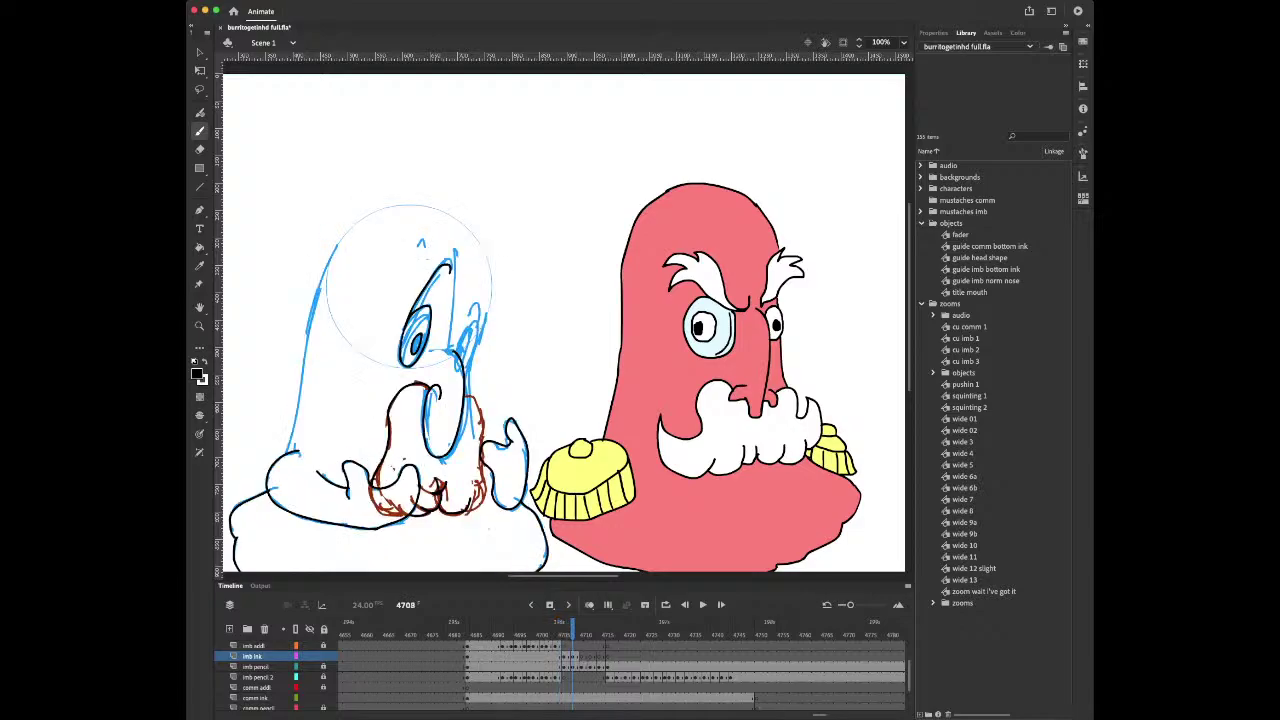
pyautogui.press('super+z')
pyautogui.press('super+z')
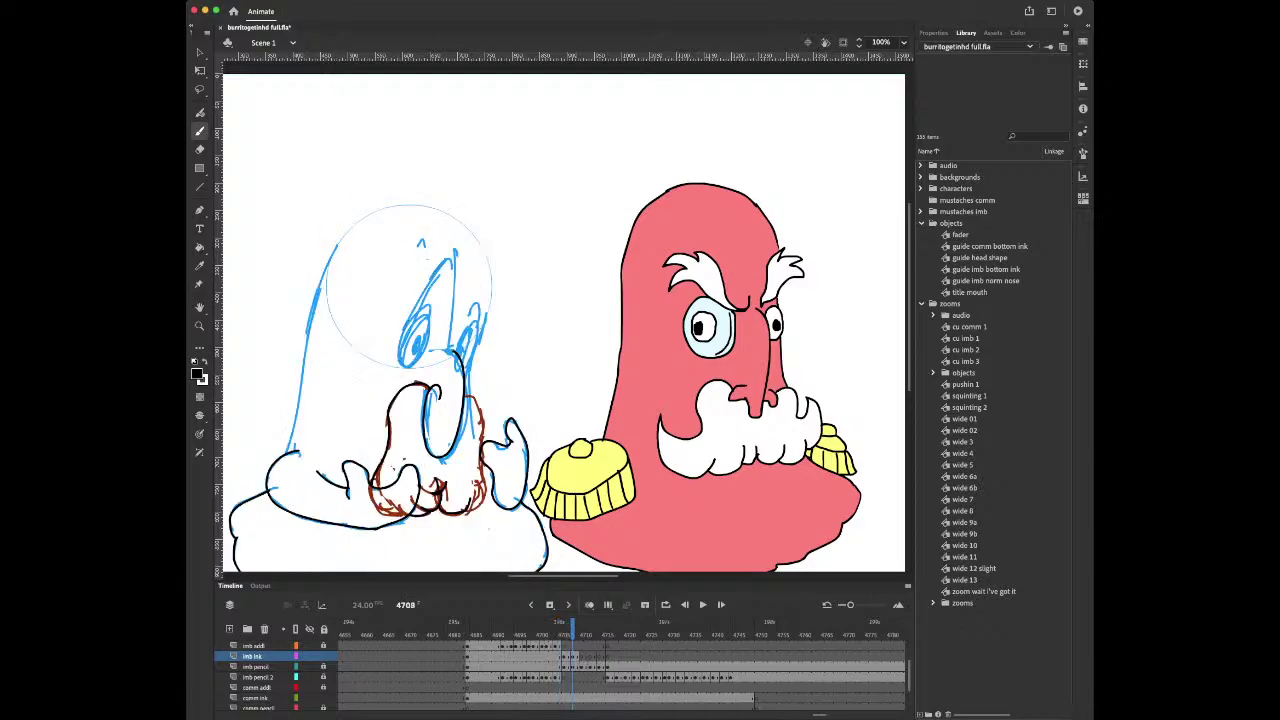
# Ink both of the left character's eyes and brow lines at frame 4708, comparing with neighboring frames
pyautogui.moveTo(450, 261)
pyautogui.mouseDown()
pyautogui.moveTo(399, 358)
pyautogui.moveTo(412, 368)
pyautogui.moveTo(430, 330)
pyautogui.moveTo(421, 309)
pyautogui.moveTo(408, 322)
pyautogui.moveTo(412, 356)
pyautogui.moveTo(421, 334)
pyautogui.moveTo(475, 330)
pyautogui.moveTo(464, 366)
pyautogui.moveTo(456, 352)
pyautogui.mouseUp()
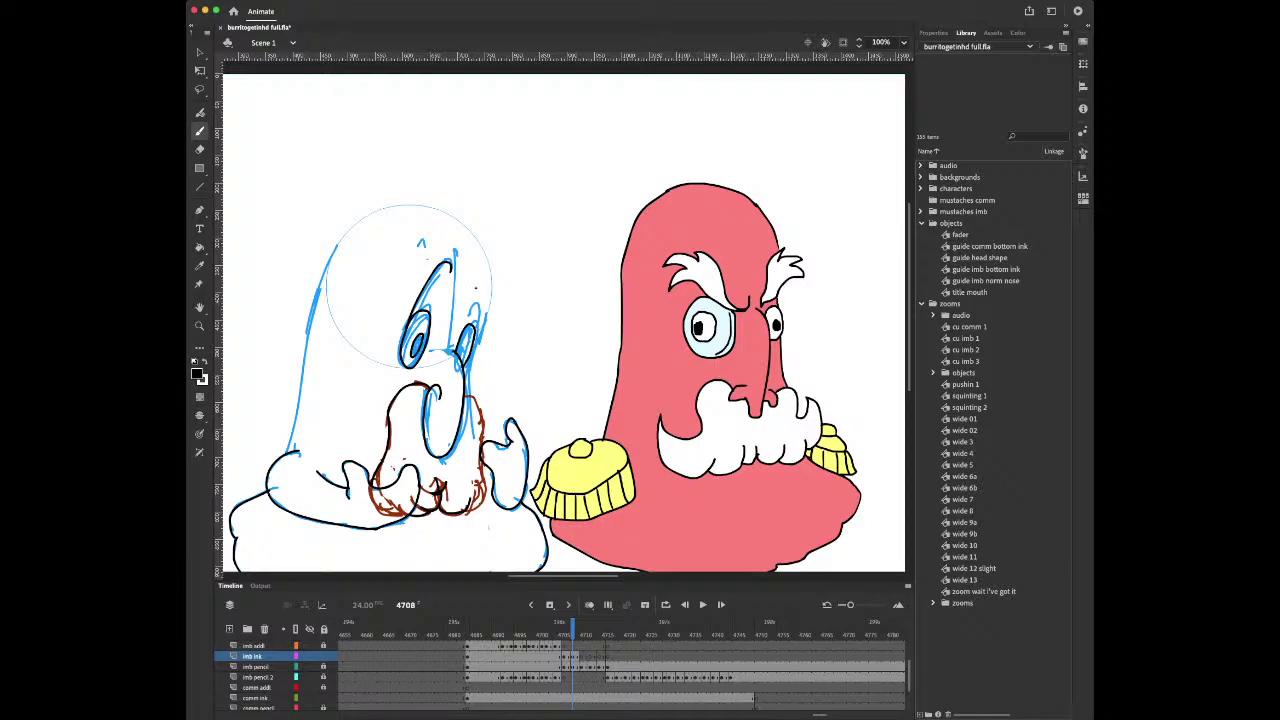
pyautogui.moveTo(475, 286)
pyautogui.mouseDown()
pyautogui.moveTo(479, 332)
pyautogui.moveTo(459, 359)
pyautogui.mouseUp()
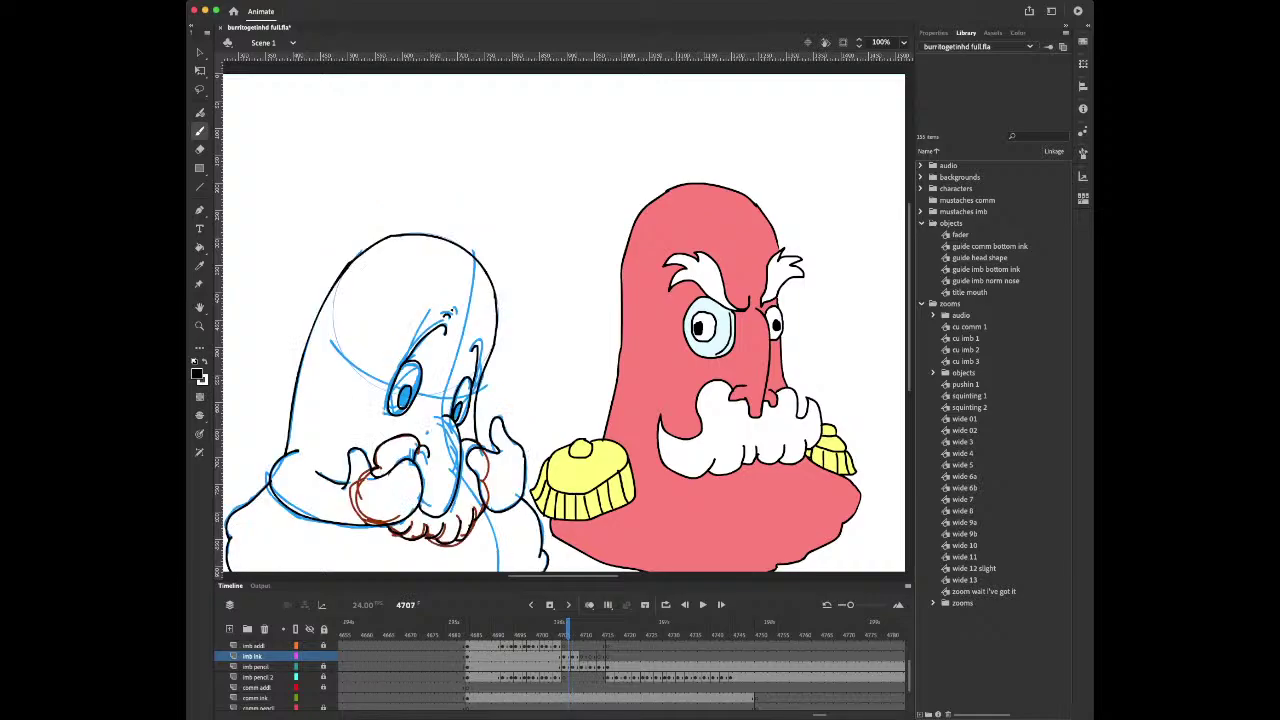
pyautogui.press('.')
pyautogui.press('.')
pyautogui.press('.')
pyautogui.press('.')
pyautogui.press(',')
pyautogui.press(',')
pyautogui.press(',')
pyautogui.press('.')
pyautogui.press('.')
pyautogui.press('.')
pyautogui.press('.')
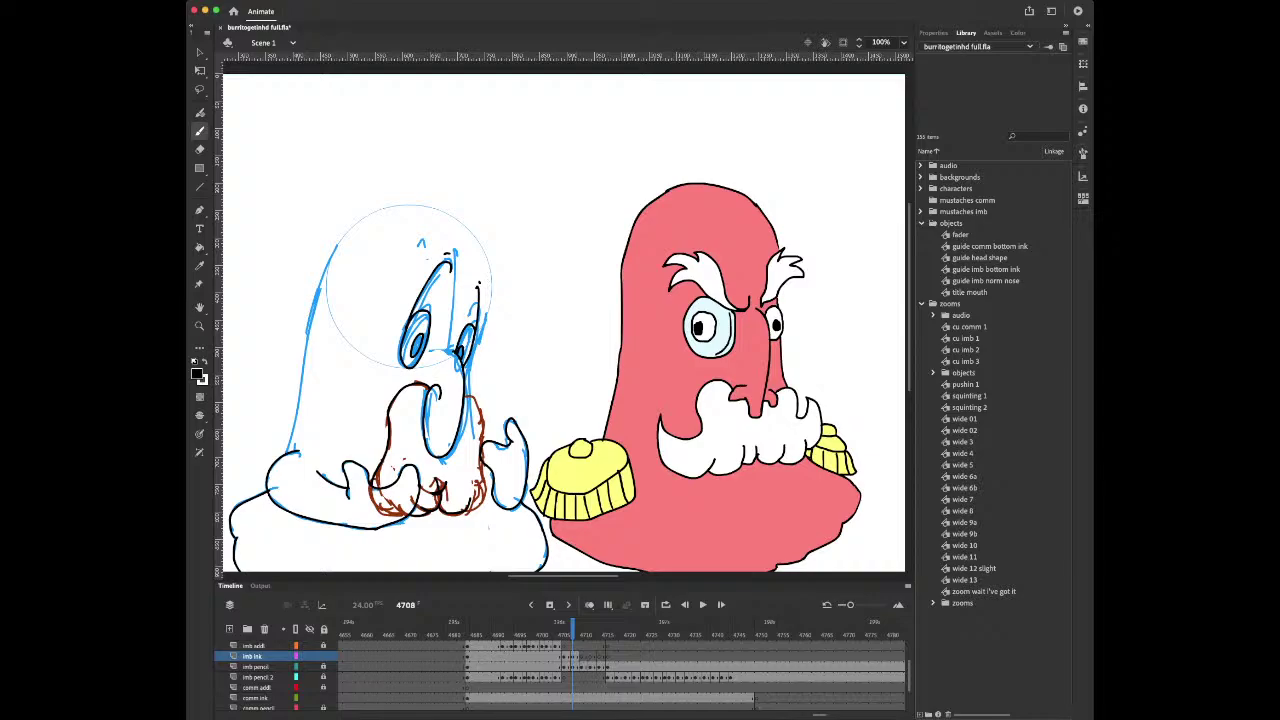
# Ink the back of the left character's head from the crown down to the shoulder at frame 4708
pyautogui.moveTo(379, 211)
pyautogui.mouseDown()
pyautogui.moveTo(331, 254)
pyautogui.moveTo(289, 451)
pyautogui.mouseUp()
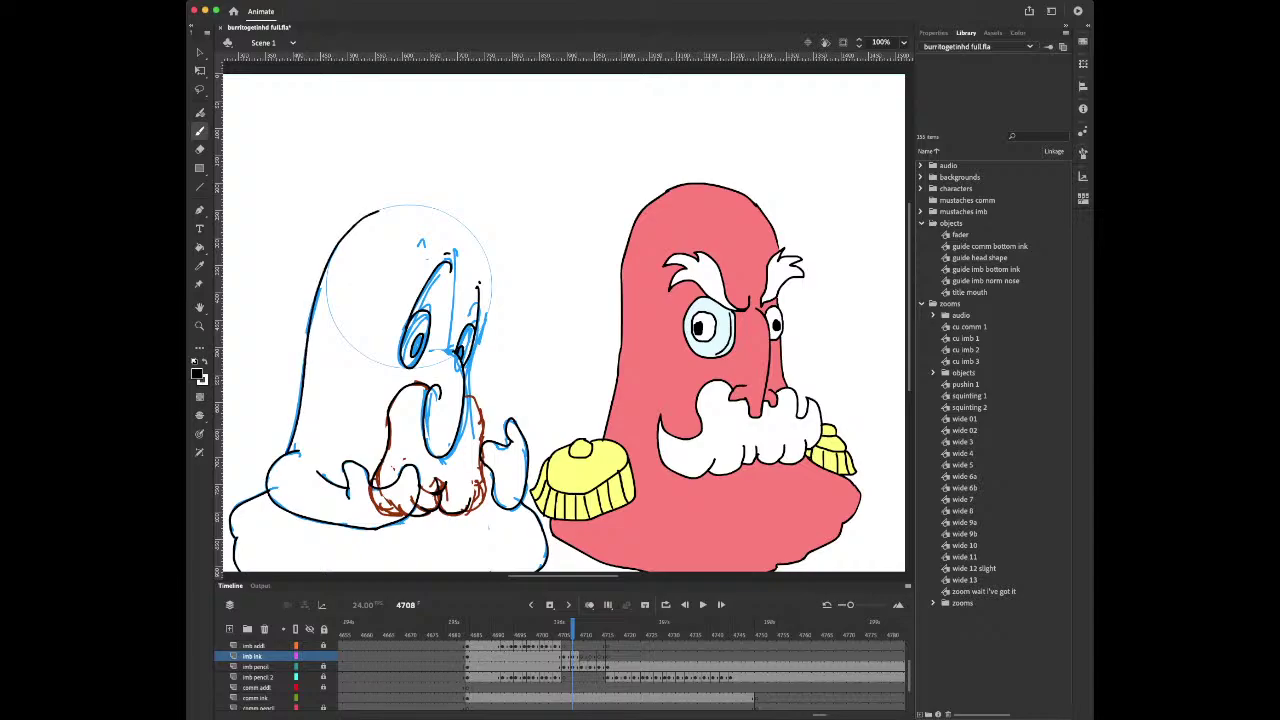
# Ink the head's dome and its side beside the nose, plus the moustache's outer edge, over the sketch at frame 4708
pyautogui.moveTo(380, 210)
pyautogui.mouseDown()
pyautogui.moveTo(416, 203)
pyautogui.moveTo(466, 228)
pyautogui.moveTo(486, 258)
pyautogui.moveTo(490, 308)
pyautogui.mouseUp()
pyautogui.moveTo(469, 392); pyautogui.dragTo(487, 306)
pyautogui.press(',')
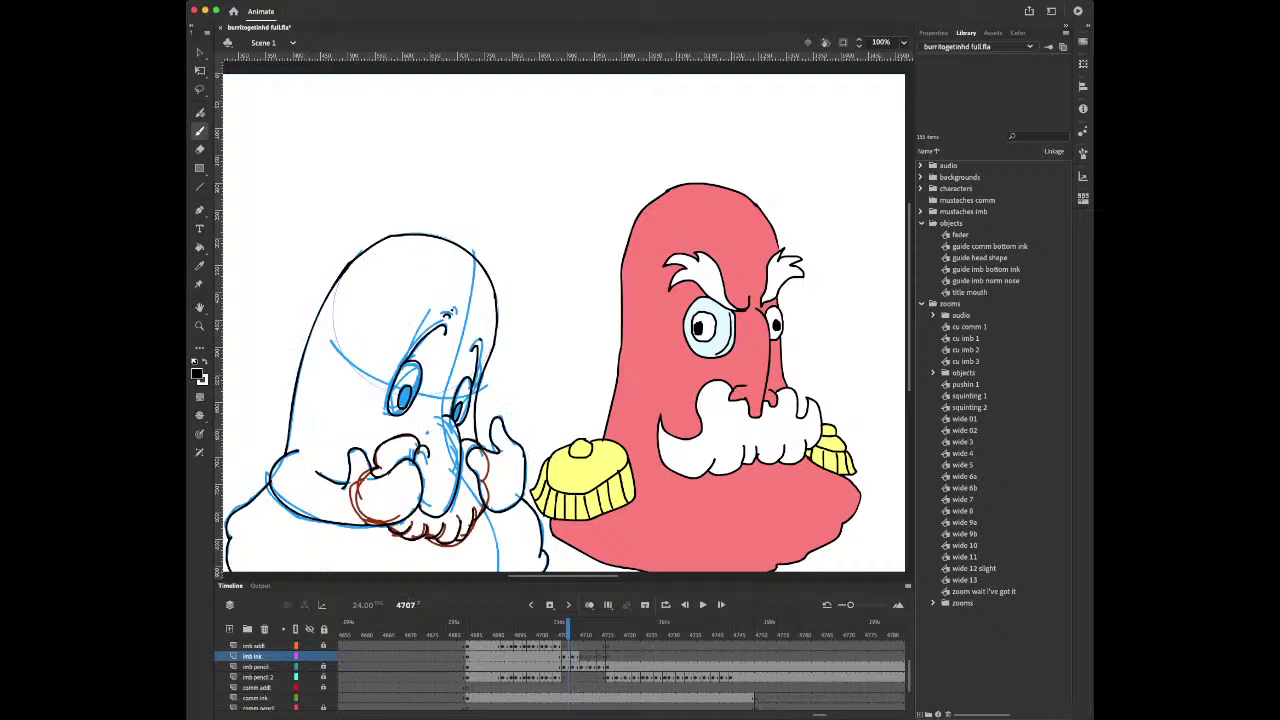
pyautogui.press('.')
pyautogui.press('.')
pyautogui.press('.')
pyautogui.press(',')
pyautogui.press(',')
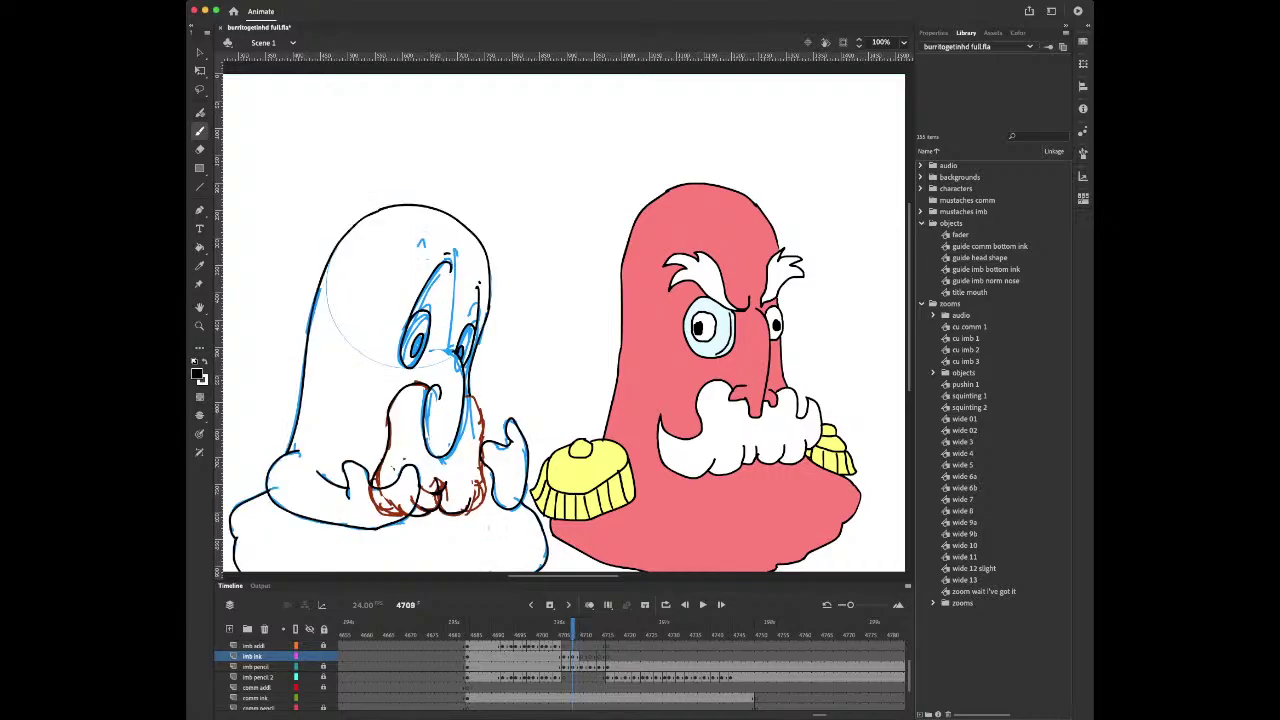
pyautogui.press(',')
pyautogui.press('.')
pyautogui.moveTo(471, 397); pyautogui.dragTo(484, 441)
# Compare the inked pose at frames 4708–4709 with the rough sketches from frame 4710 onward
pyautogui.press('.')
pyautogui.press(',')
pyautogui.press('.')
pyautogui.press('.')
pyautogui.press(',')
pyautogui.press('.')
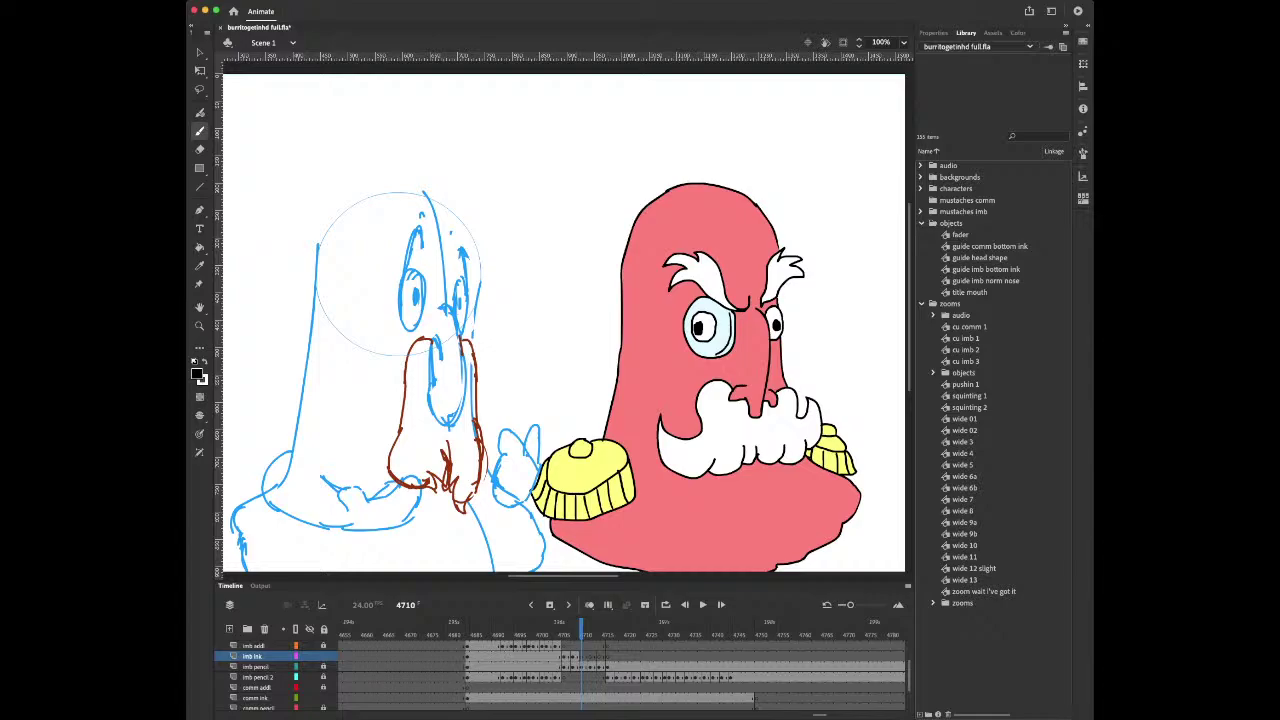
pyautogui.press('.')
pyautogui.press(',')
pyautogui.press('.')
pyautogui.press('.')
pyautogui.press(',')
pyautogui.press(',')
pyautogui.press(',')
pyautogui.press('.')
pyautogui.press(',')
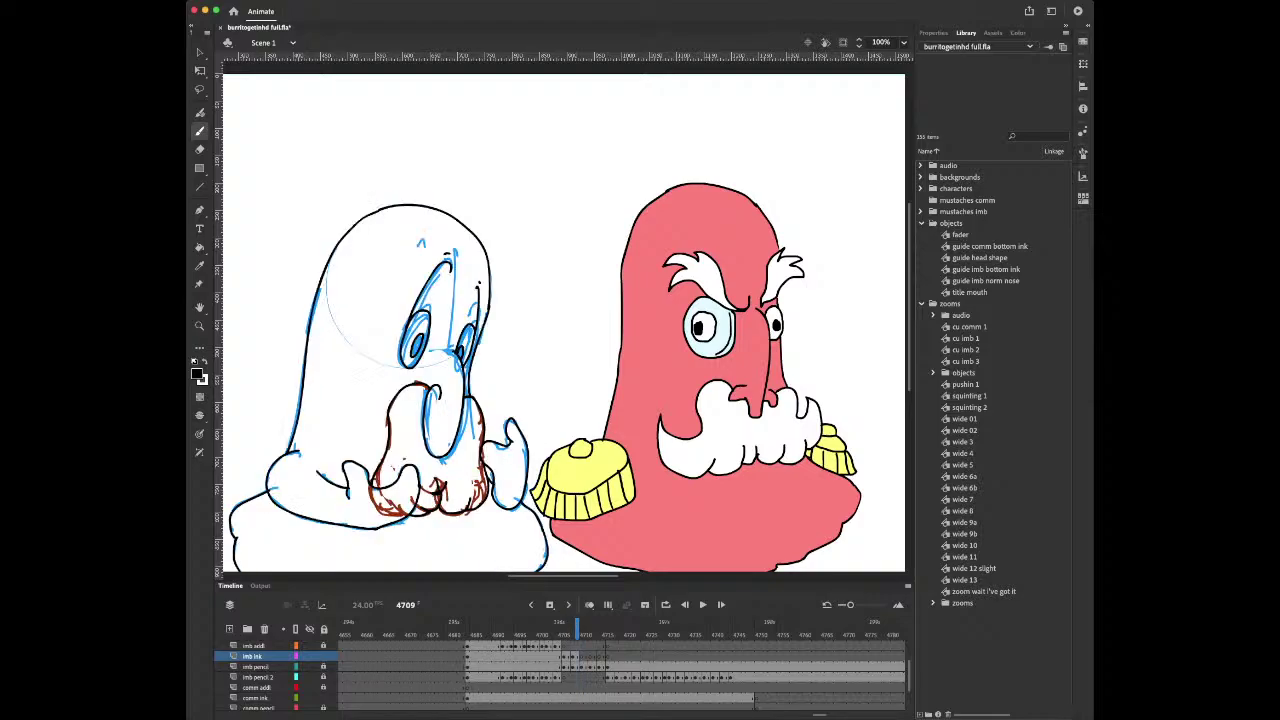
pyautogui.press('.')
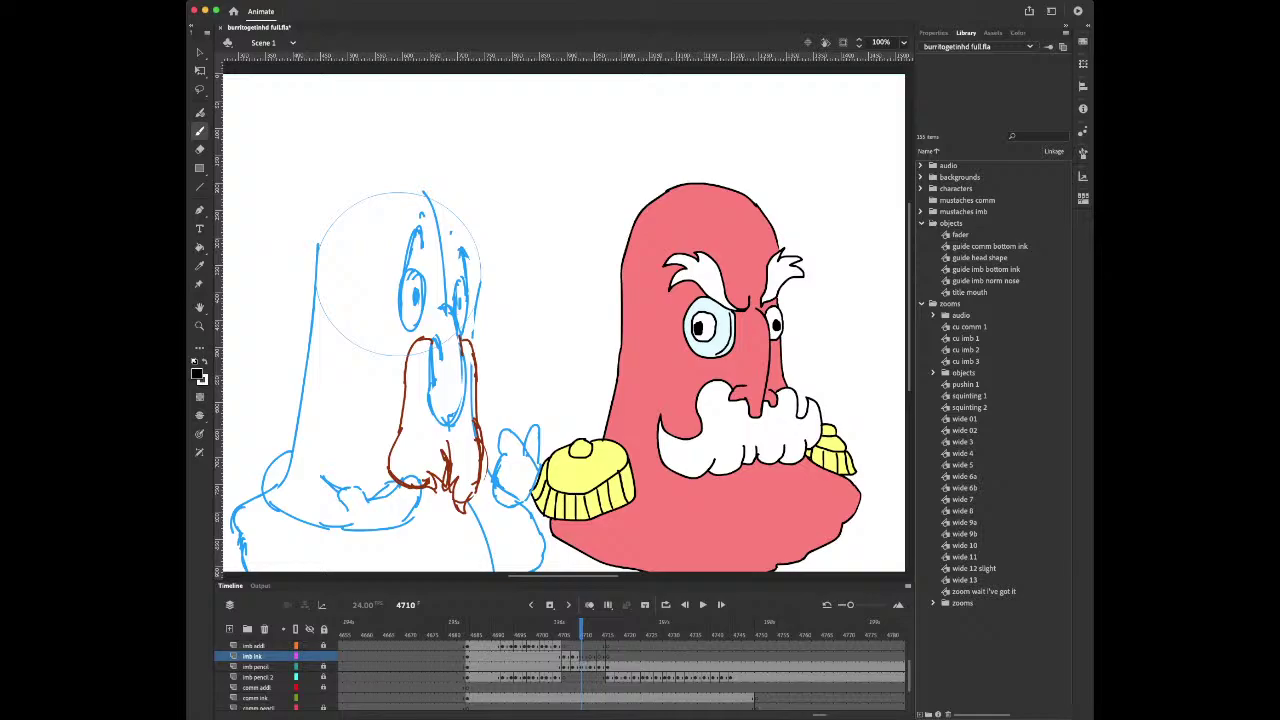
# Ink the hand resting across the body on the imb ink layer at frame 4710, checking it against the previous drawing
pyautogui.press('space')
pyautogui.moveTo(560, 350); pyautogui.dragTo(593, 279)
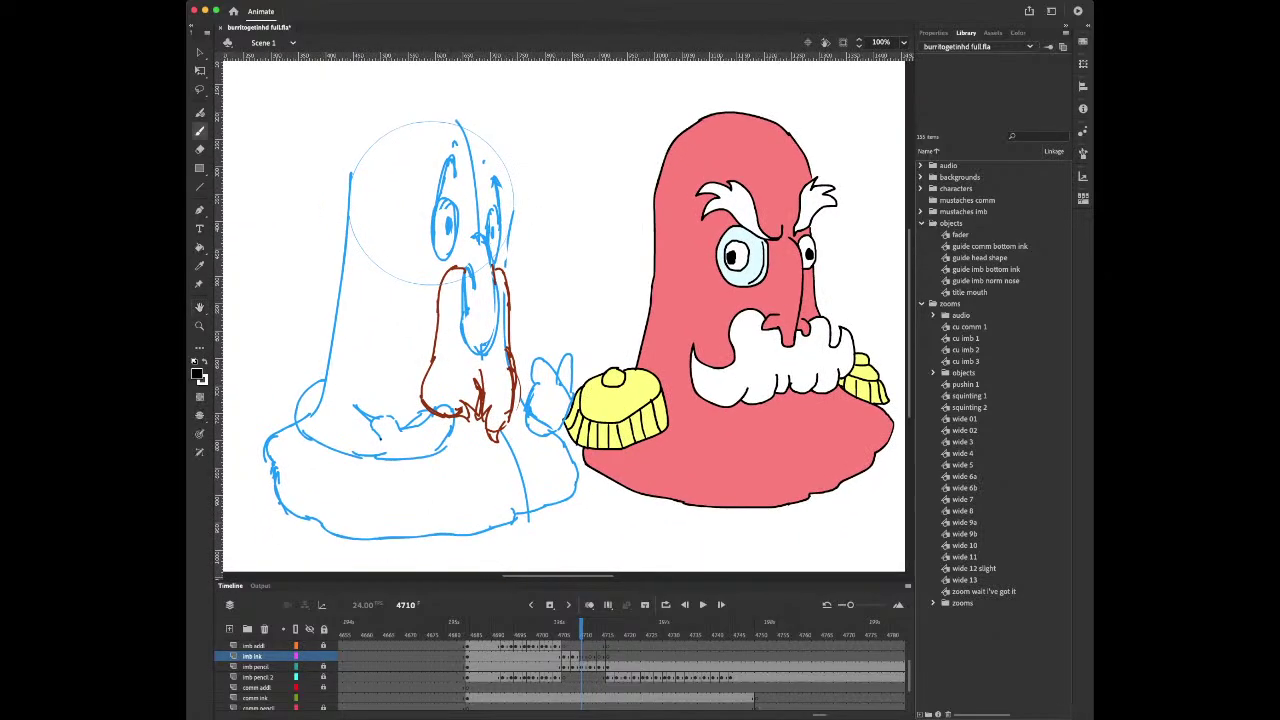
pyautogui.moveTo(369, 428)
pyautogui.mouseDown()
pyautogui.moveTo(436, 410)
pyautogui.moveTo(452, 418)
pyautogui.moveTo(442, 446)
pyautogui.mouseUp()
pyautogui.press(',')
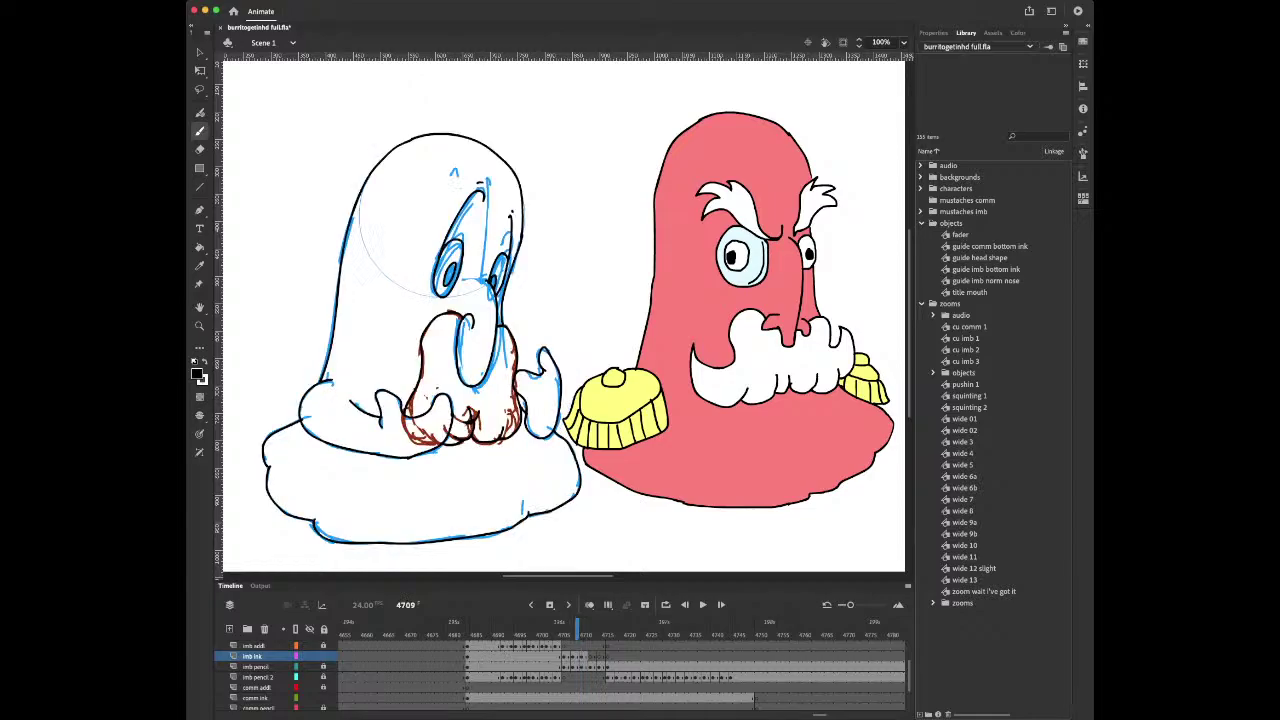
pyautogui.press('.')
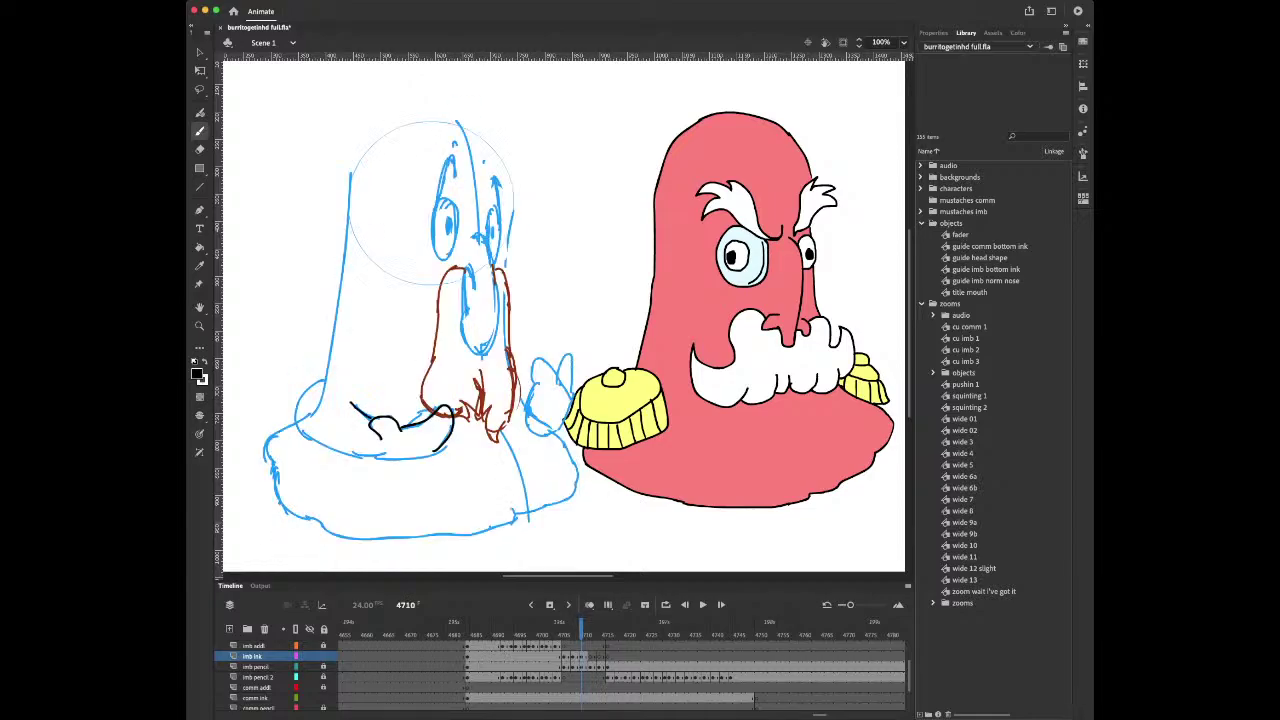
pyautogui.press(',')
pyautogui.press('.')
# Ink the outer curve of the resting arm from the shoulder down to the hand at frame 4710
pyautogui.moveTo(328, 381)
pyautogui.mouseDown()
pyautogui.moveTo(300, 402)
pyautogui.moveTo(318, 442)
pyautogui.moveTo(406, 462)
pyautogui.moveTo(381, 461)
pyautogui.moveTo(424, 451)
pyautogui.mouseUp()
pyautogui.press('e')
pyautogui.press('b')
pyautogui.hotkey('ctrl', 'z')
pyautogui.press(',')
pyautogui.press('.')
pyautogui.moveTo(363, 458); pyautogui.dragTo(440, 447)
pyautogui.press('e')
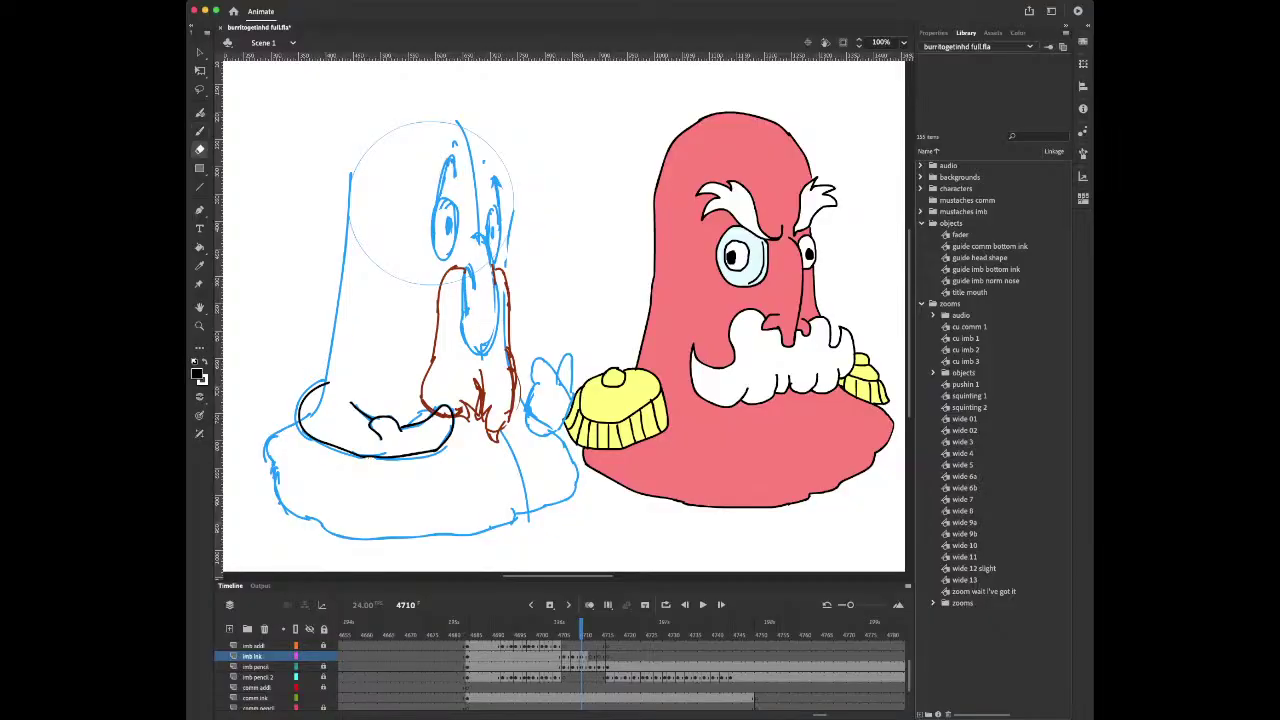
pyautogui.press(',')
pyautogui.press('b')
pyautogui.press('.')
pyautogui.press(',')
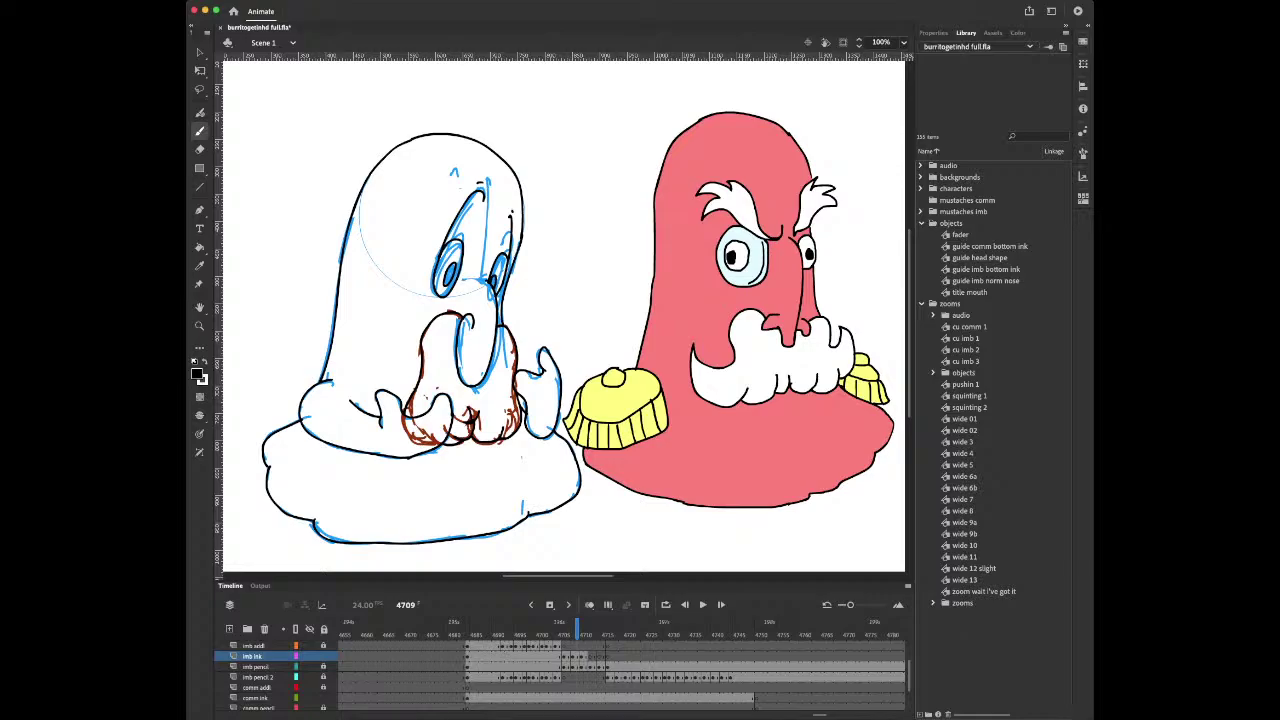
pyautogui.press('.')
# Erase the middle of the resting arm's lower edge and re-ink it as a smooth curve into the hand
pyautogui.press('e')
pyautogui.moveTo(378, 457); pyautogui.dragTo(435, 452)
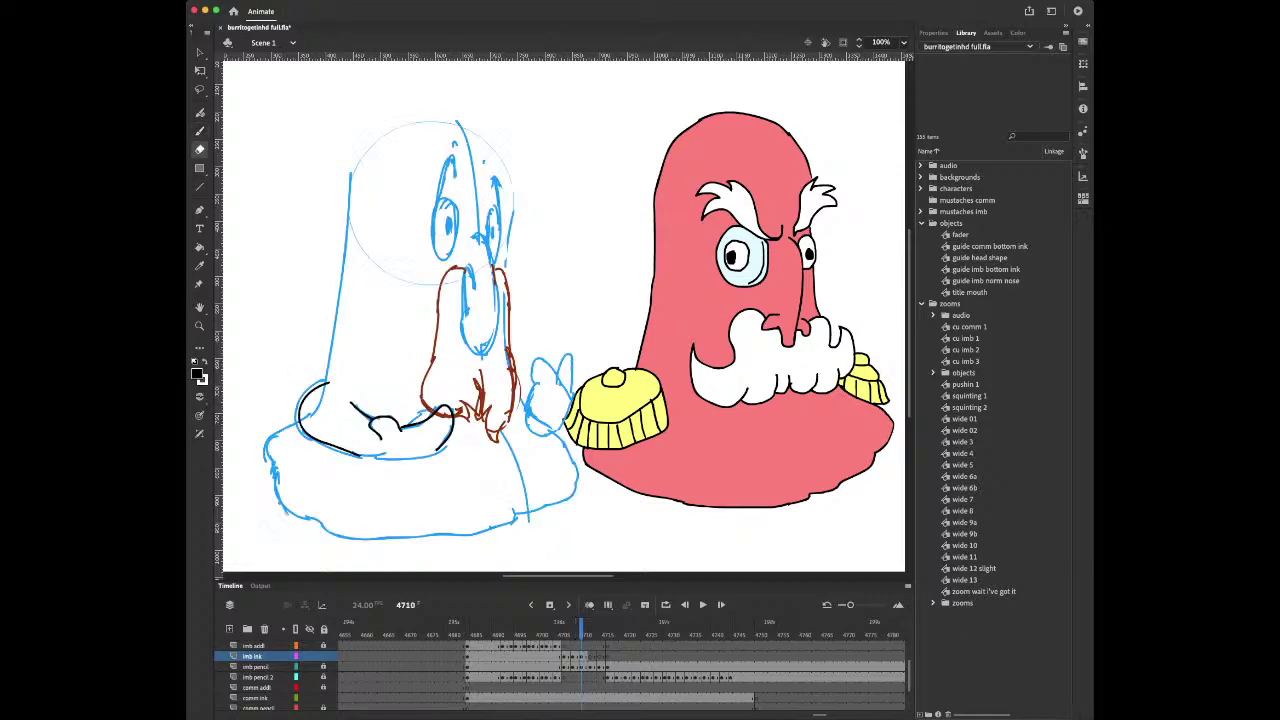
pyautogui.press('b')
pyautogui.moveTo(358, 455); pyautogui.dragTo(433, 454)
pyautogui.press('.')
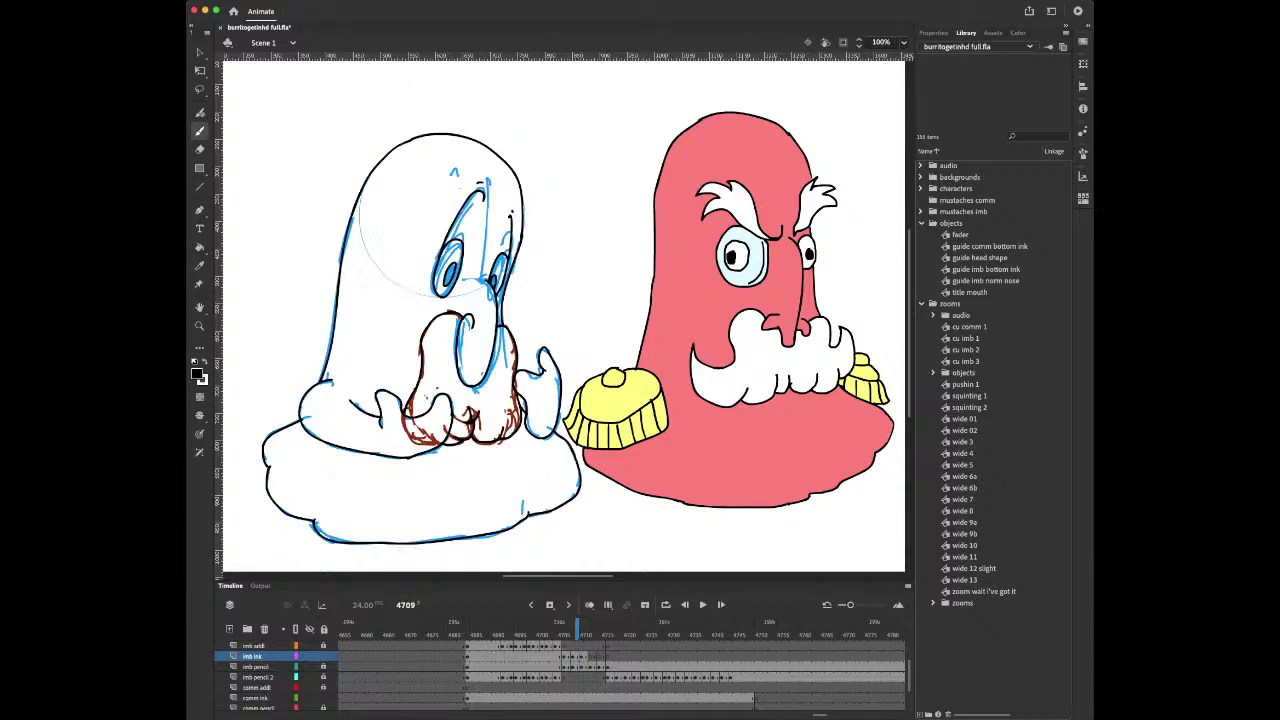
pyautogui.press(',')
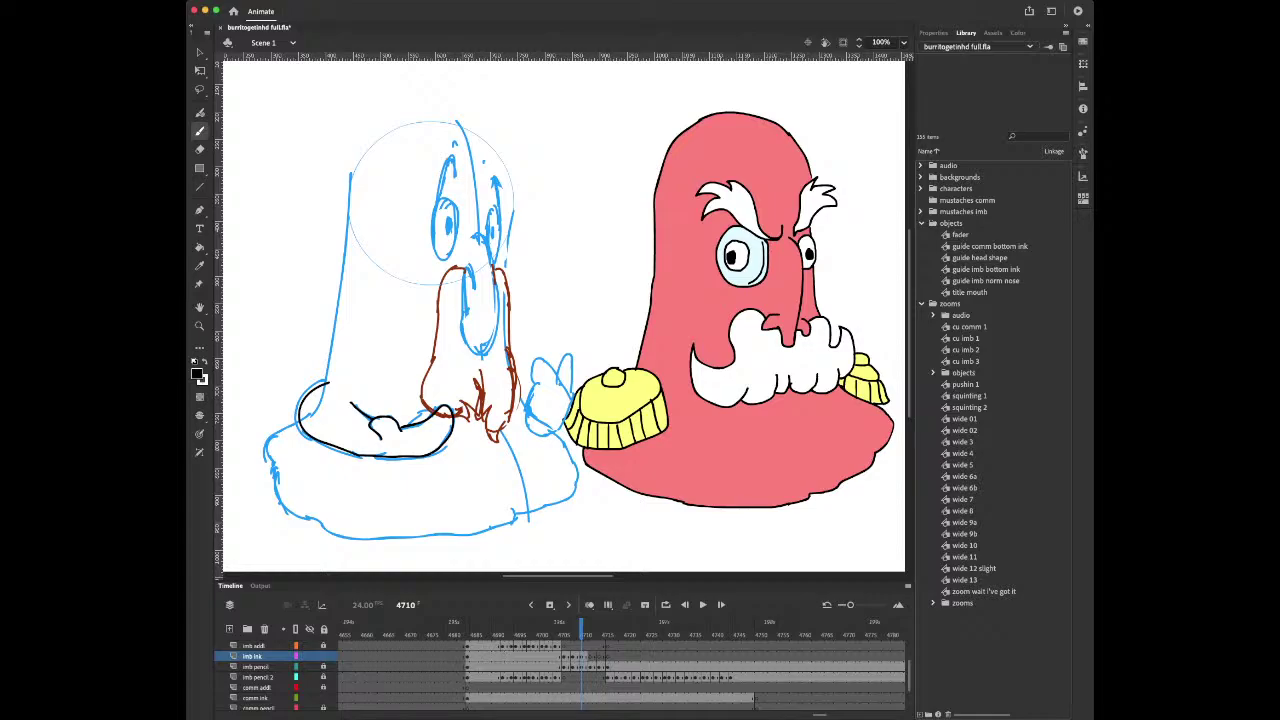
# Ink the brow lines, the large eye with its pupil, the far eye's outline and the long nose at frame 4710
pyautogui.moveTo(452, 157)
pyautogui.mouseDown()
pyautogui.moveTo(432, 250)
pyautogui.moveTo(446, 259)
pyautogui.moveTo(452, 236)
pyautogui.moveTo(454, 206)
pyautogui.moveTo(438, 199)
pyautogui.moveTo(446, 230)
pyautogui.moveTo(448, 214)
pyautogui.moveTo(501, 236)
pyautogui.moveTo(495, 312)
pyautogui.mouseUp()
pyautogui.moveTo(470, 264)
pyautogui.mouseDown()
pyautogui.moveTo(463, 340)
pyautogui.moveTo(474, 351)
pyautogui.moveTo(494, 332)
pyautogui.mouseUp()
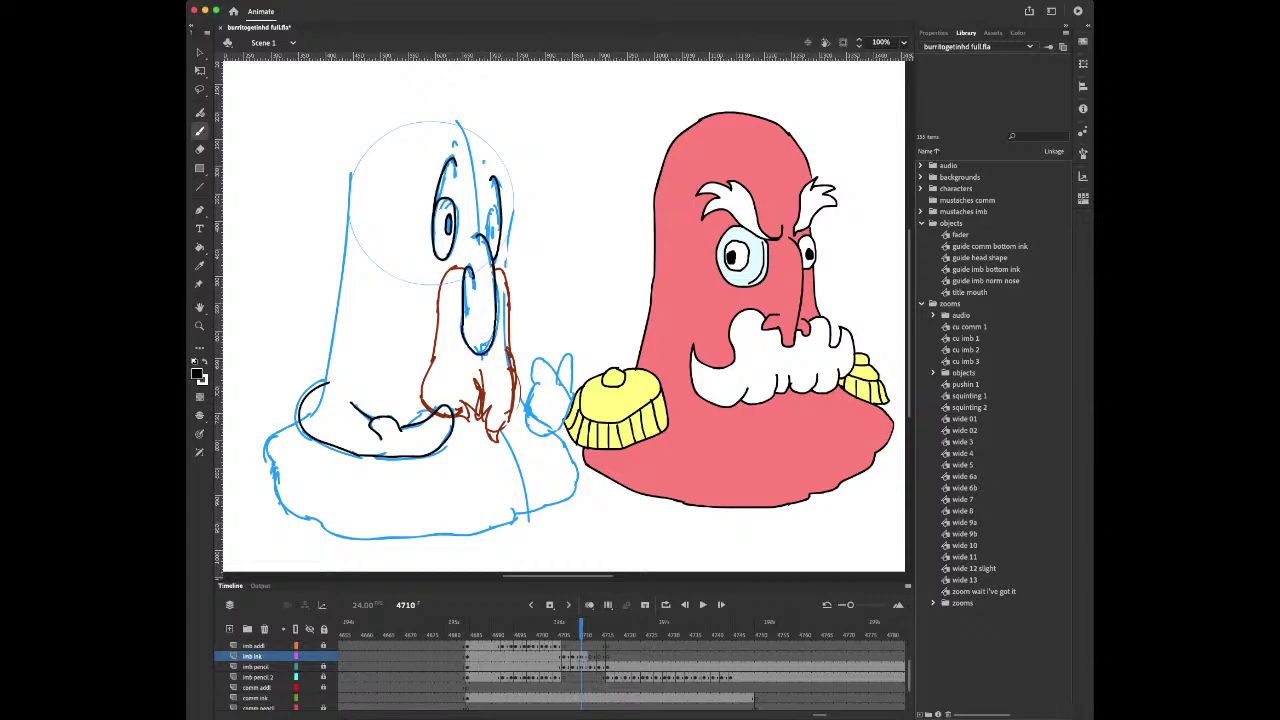
pyautogui.press(',')
pyautogui.press('.')
# Ink the drooping moustache over the red sketch, including its jagged tips and both outer edges, redrawing the far-side edge
pyautogui.moveTo(460, 267); pyautogui.dragTo(421, 390)
pyautogui.moveTo(476, 418); pyautogui.dragTo(479, 368)
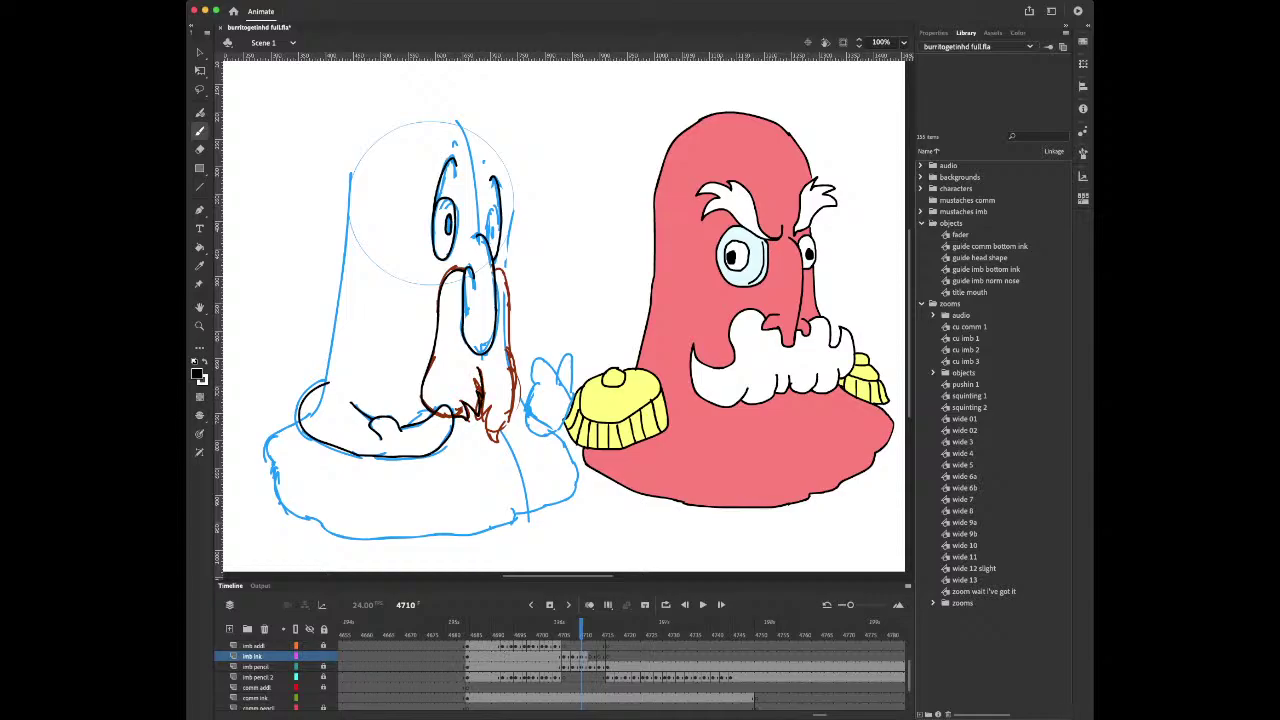
pyautogui.moveTo(475, 416)
pyautogui.mouseDown()
pyautogui.moveTo(494, 445)
pyautogui.moveTo(512, 410)
pyautogui.moveTo(508, 322)
pyautogui.mouseUp()
pyautogui.moveTo(502, 267); pyautogui.dragTo(510, 320)
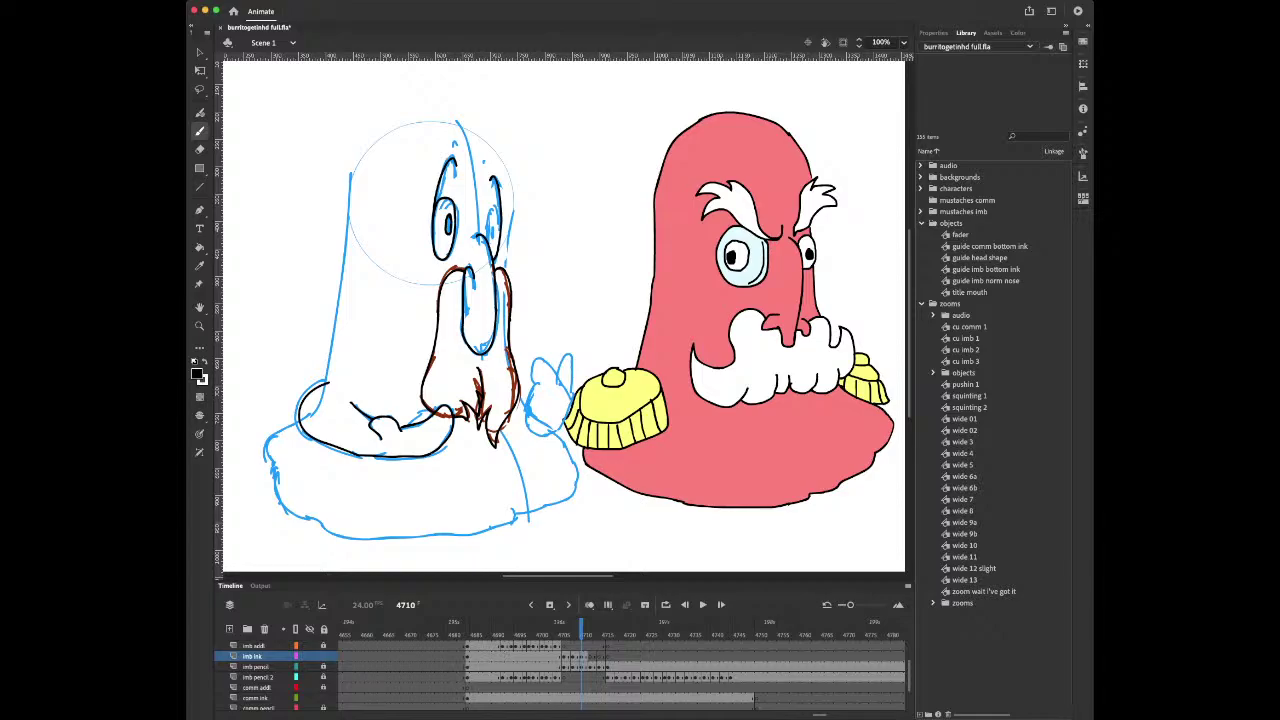
pyautogui.press('super+z')
pyautogui.moveTo(497, 268); pyautogui.dragTo(510, 316)
# Ink the far eye's inner details and pupil, redrawing the first stroke
pyautogui.moveTo(493, 225)
pyautogui.mouseDown()
pyautogui.moveTo(494, 240)
pyautogui.moveTo(493, 226)
pyautogui.mouseUp()
pyautogui.press('super+z')
pyautogui.moveTo(492, 238); pyautogui.dragTo(494, 226)
# Ink the raised hand with its fingers over the blue sketch at frame 4710
pyautogui.press(',')
pyautogui.press('.')
pyautogui.press(',')
pyautogui.press('.')
pyautogui.moveTo(542, 382)
pyautogui.mouseDown()
pyautogui.moveTo(526, 428)
pyautogui.moveTo(549, 439)
pyautogui.moveTo(572, 414)
pyautogui.moveTo(568, 353)
pyautogui.moveTo(559, 378)
pyautogui.moveTo(546, 363)
pyautogui.moveTo(529, 378)
pyautogui.mouseUp()
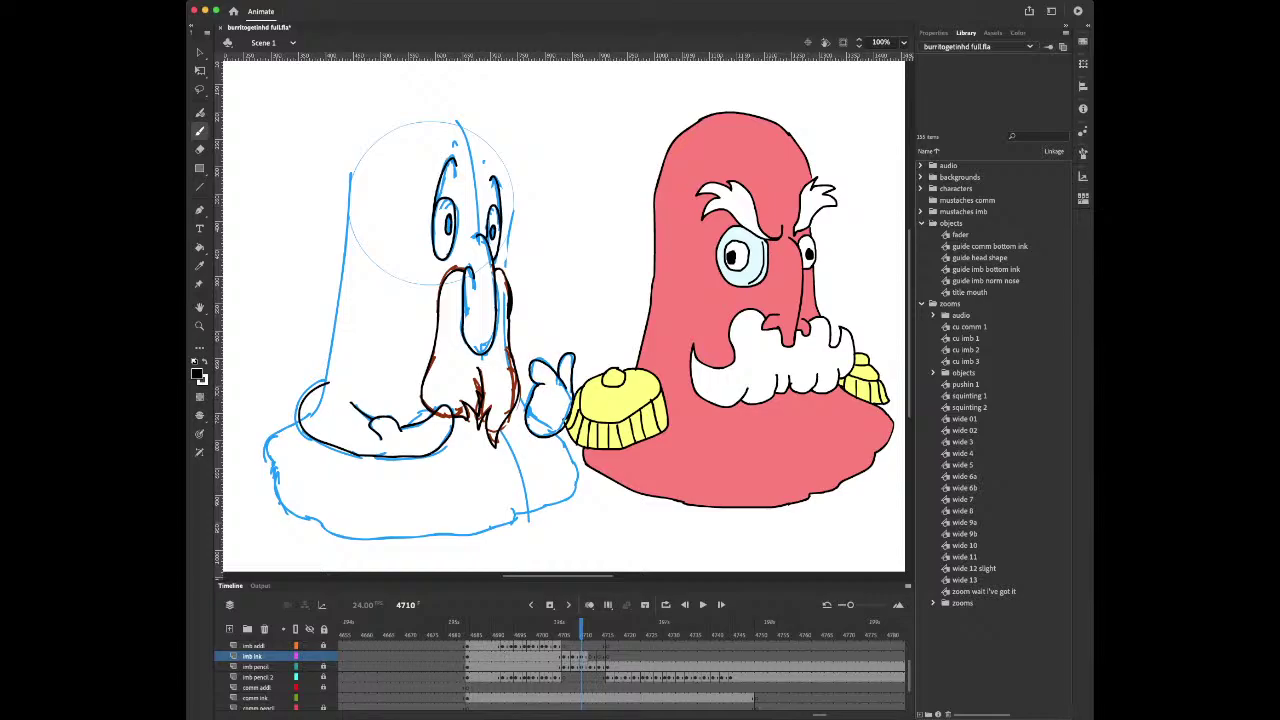
# Ink the wavy outline of the character's wide base, cleaning up stray ends with the eraser
pyautogui.moveTo(298, 425)
pyautogui.mouseDown()
pyautogui.moveTo(266, 449)
pyautogui.moveTo(284, 507)
pyautogui.moveTo(319, 519)
pyautogui.moveTo(277, 502)
pyautogui.moveTo(342, 536)
pyautogui.moveTo(482, 533)
pyautogui.moveTo(421, 537)
pyautogui.moveTo(486, 531)
pyautogui.moveTo(451, 532)
pyautogui.moveTo(574, 491)
pyautogui.mouseUp()
pyautogui.press('e')
pyautogui.press('b')
pyautogui.press('e')
pyautogui.press('b')
pyautogui.press('e')
pyautogui.hotkey('ctrl', 'z')
pyautogui.press('b')
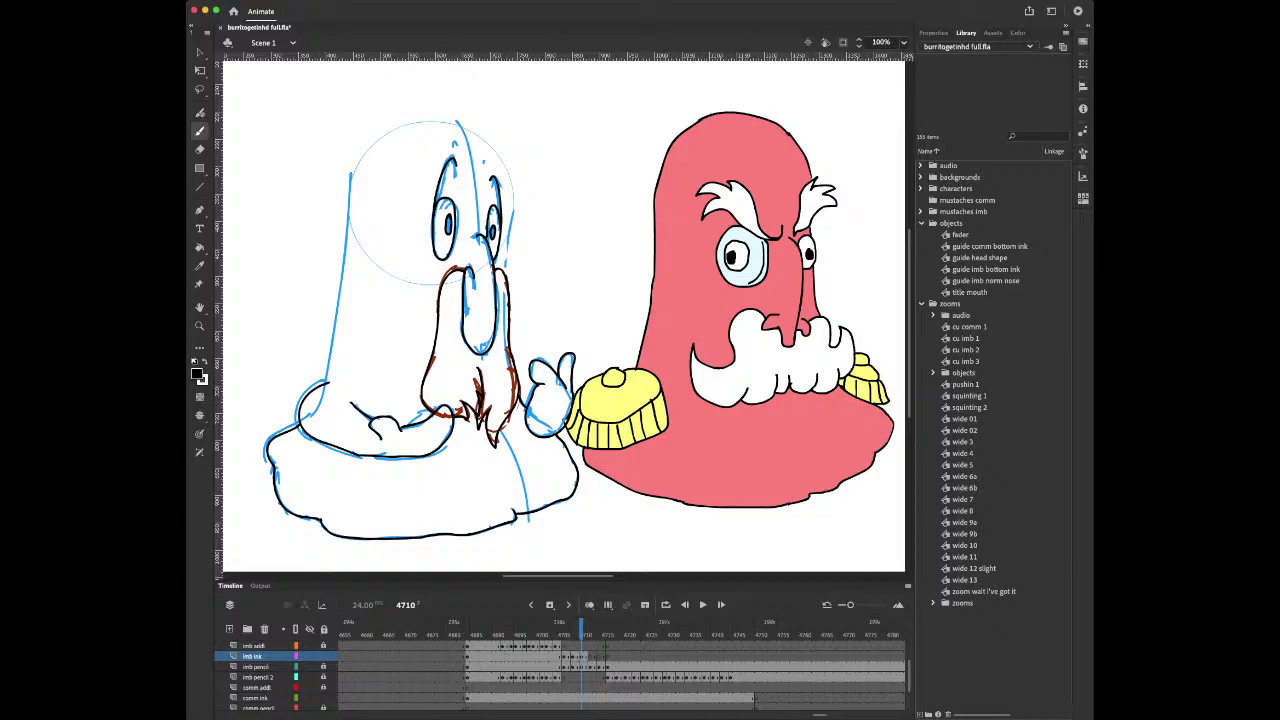
# Undo the trial stroke on the head's top, and ink the two long sides of the head
pyautogui.moveTo(401, 130); pyautogui.dragTo(395, 130)
pyautogui.press('super+z')
pyautogui.moveTo(353, 176); pyautogui.dragTo(327, 382)
pyautogui.moveTo(504, 276)
pyautogui.mouseDown()
pyautogui.moveTo(514, 200)
pyautogui.moveTo(465, 334)
pyautogui.moveTo(480, 376)
pyautogui.mouseUp()
# Ink the rounded top of the head, joining it to both side lines at frame 4710
pyautogui.press('space')
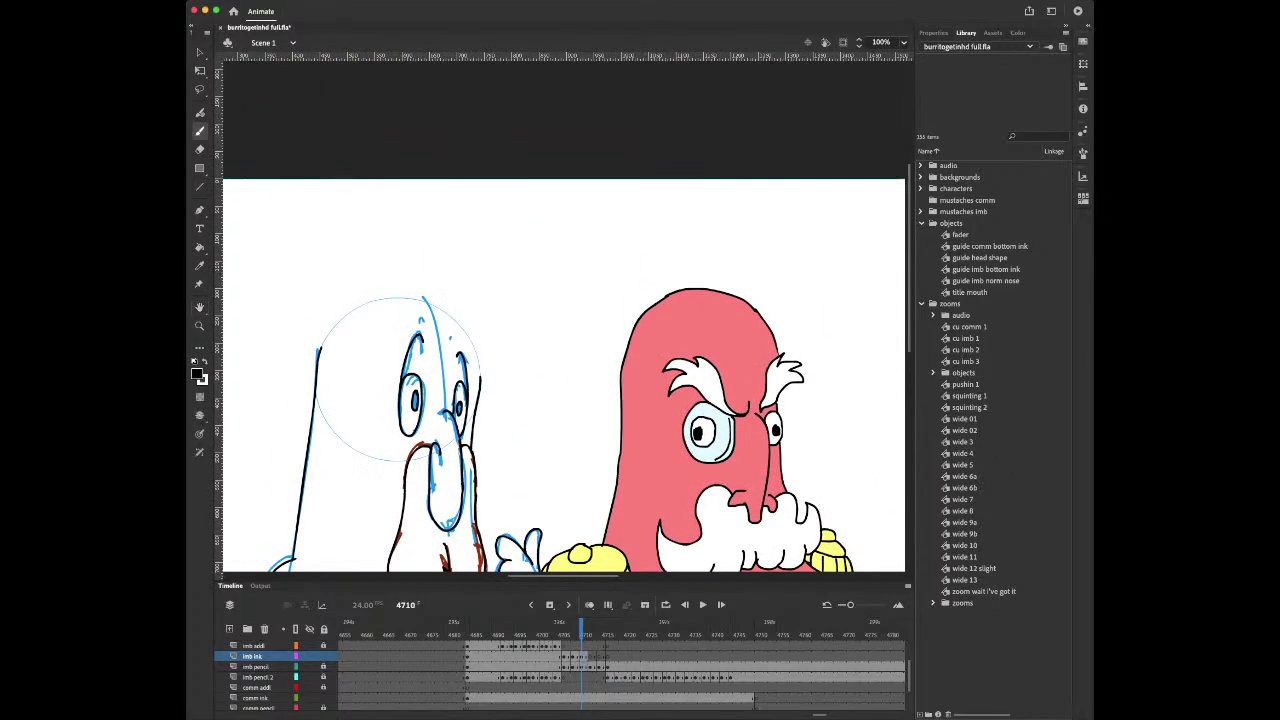
pyautogui.moveTo(408, 298)
pyautogui.mouseDown()
pyautogui.moveTo(452, 318)
pyautogui.moveTo(481, 372)
pyautogui.mouseUp()
pyautogui.moveTo(320, 350)
pyautogui.mouseDown()
pyautogui.moveTo(354, 308)
pyautogui.moveTo(394, 297)
pyautogui.mouseUp()
pyautogui.press('e')
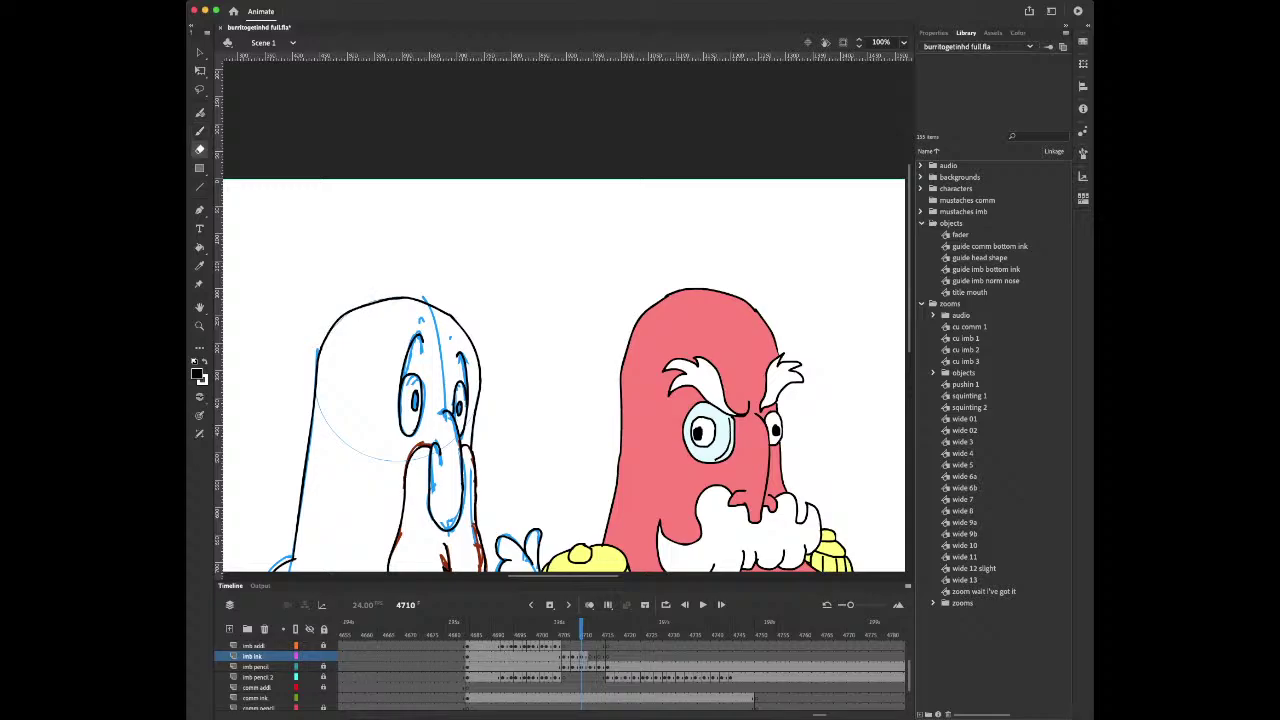
pyautogui.press('b')
# Advance to frame 4712 and ink the hand resting on the belly over the blue sketch
pyautogui.press('space')
pyautogui.moveTo(560, 420); pyautogui.dragTo(508, 265)
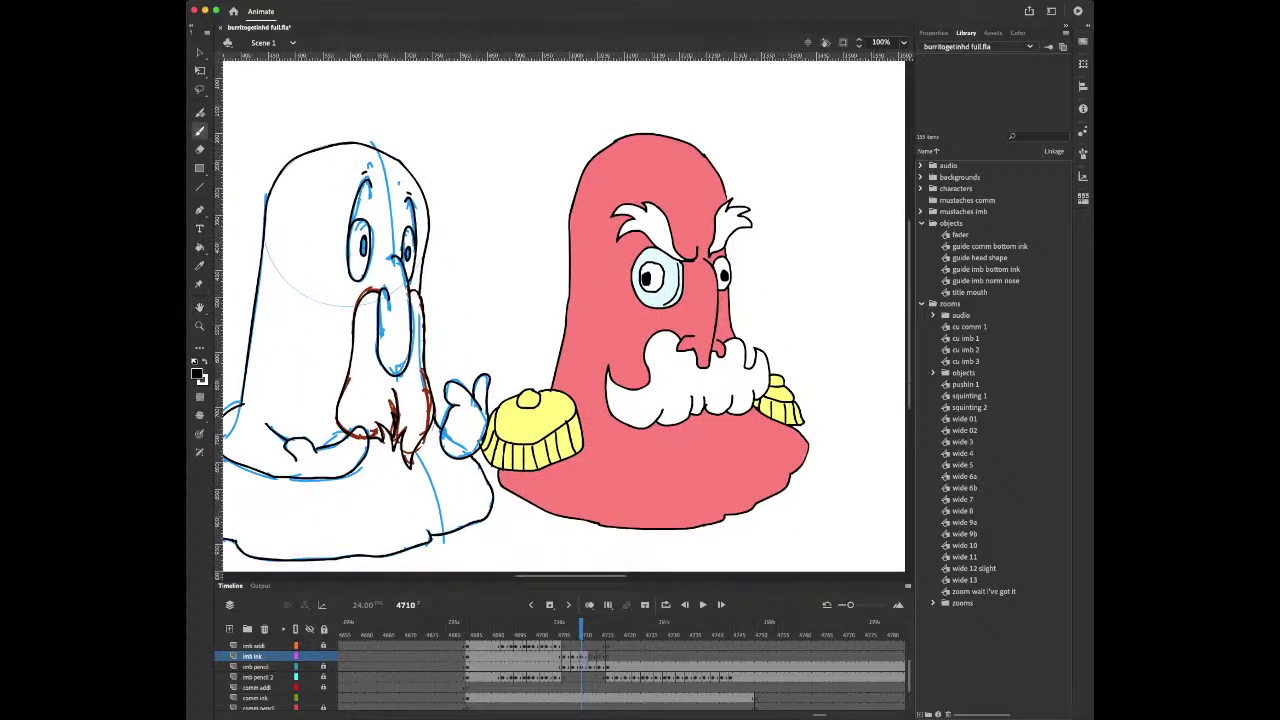
pyautogui.press('.')
pyautogui.press('.')
pyautogui.press(',')
pyautogui.press('.')
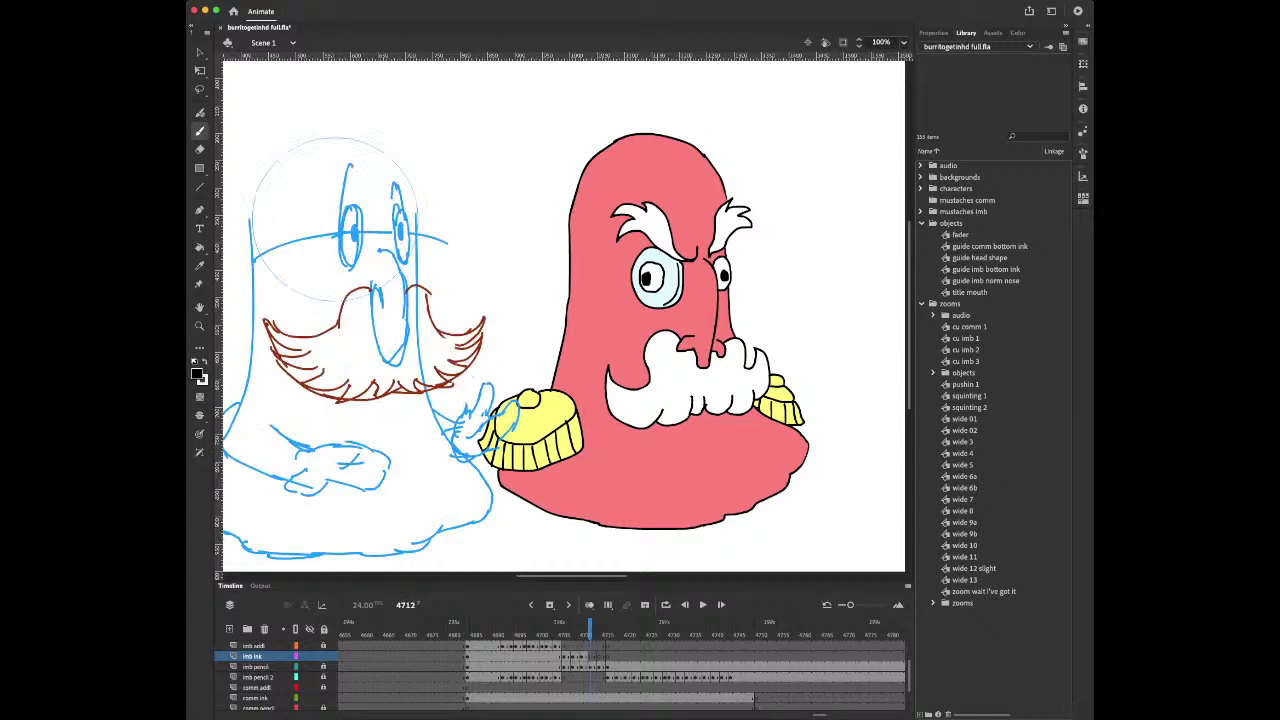
pyautogui.press('space')
pyautogui.moveTo(540, 350)
pyautogui.mouseDown()
pyautogui.moveTo(625, 318)
pyautogui.moveTo(642, 331)
pyautogui.moveTo(683, 318)
pyautogui.mouseUp()
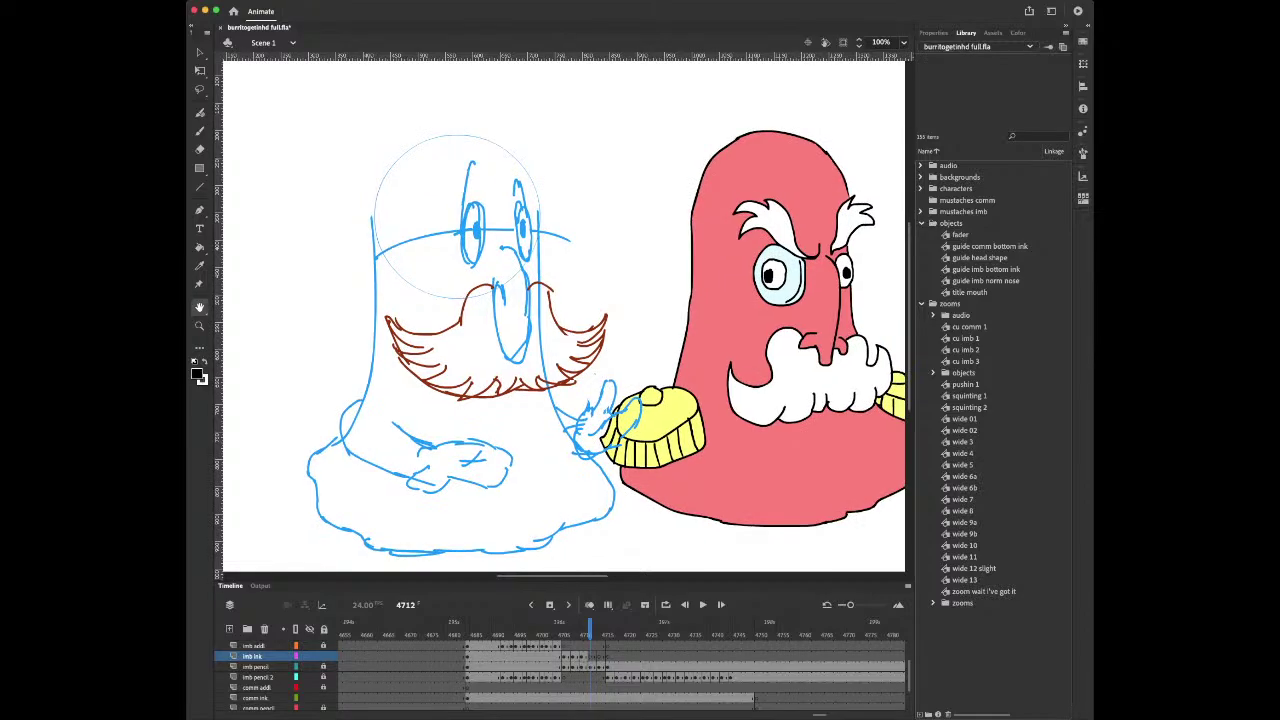
pyautogui.press('b')
pyautogui.moveTo(430, 466)
pyautogui.mouseDown()
pyautogui.moveTo(410, 480)
pyautogui.moveTo(425, 494)
pyautogui.moveTo(450, 485)
pyautogui.moveTo(463, 457)
pyautogui.moveTo(430, 447)
pyautogui.moveTo(458, 438)
pyautogui.moveTo(492, 444)
pyautogui.moveTo(511, 467)
pyautogui.moveTo(470, 485)
pyautogui.moveTo(497, 493)
pyautogui.moveTo(507, 474)
pyautogui.mouseUp()
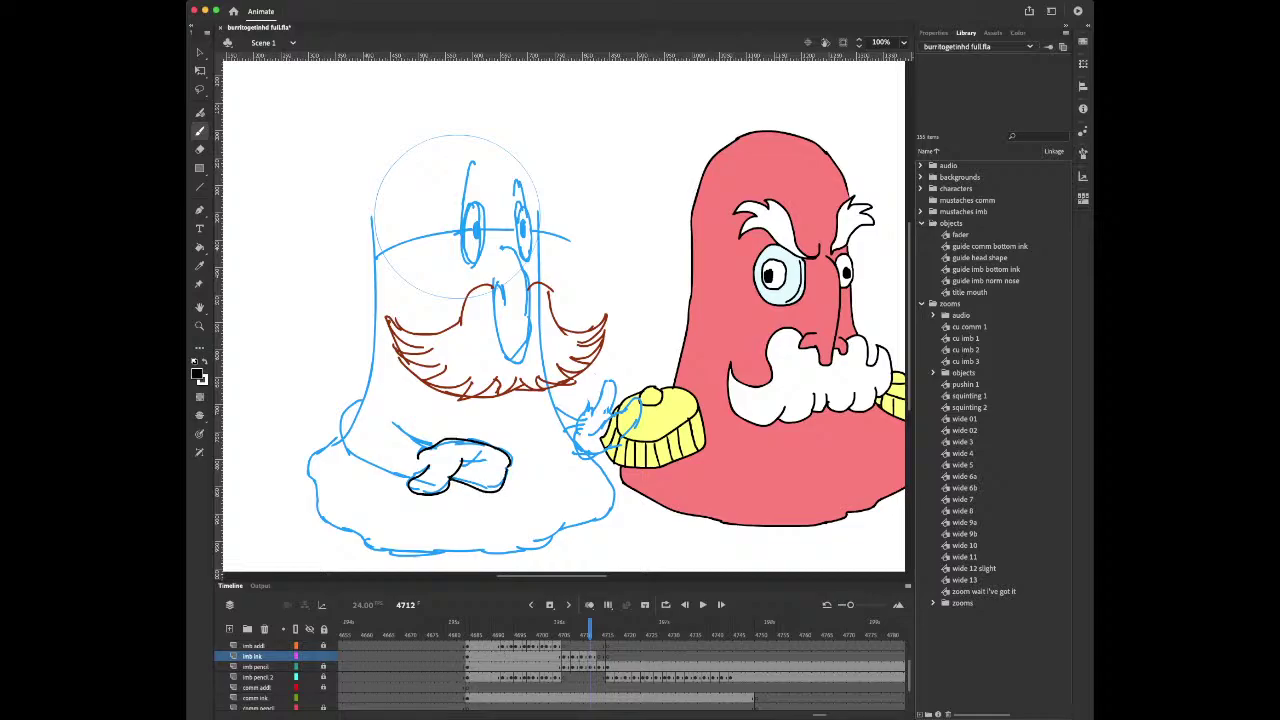
# Ink the resting arm's outer and inner lines, and the raised hand with its forearm at frame 4712
pyautogui.moveTo(362, 399)
pyautogui.mouseDown()
pyautogui.moveTo(342, 422)
pyautogui.moveTo(351, 455)
pyautogui.moveTo(405, 475)
pyautogui.mouseUp()
pyautogui.moveTo(391, 421); pyautogui.dragTo(431, 447)
pyautogui.moveTo(578, 423)
pyautogui.mouseDown()
pyautogui.moveTo(603, 383)
pyautogui.moveTo(616, 410)
pyautogui.moveTo(595, 456)
pyautogui.moveTo(614, 450)
pyautogui.moveTo(637, 416)
pyautogui.moveTo(630, 403)
pyautogui.moveTo(594, 435)
pyautogui.mouseUp()
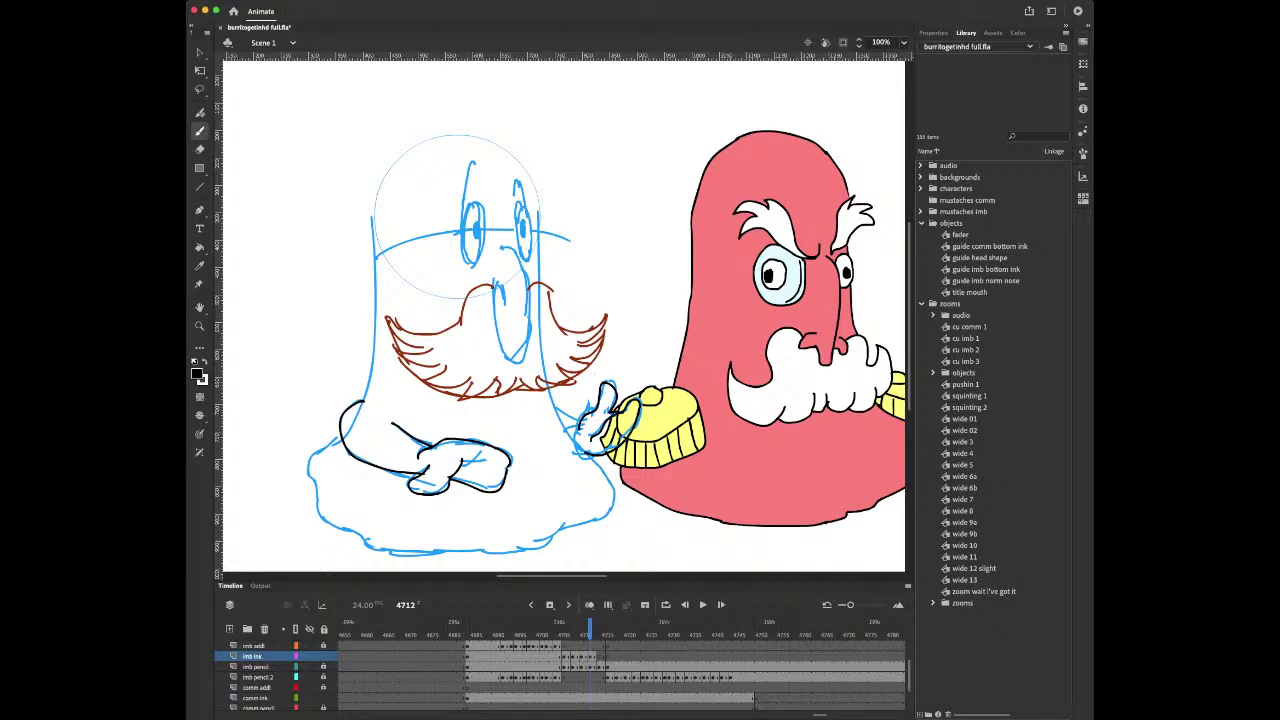
pyautogui.moveTo(555, 407); pyautogui.dragTo(579, 421)
# Ink the long nose and the wide, jagged moustache over the sketch at frame 4712
pyautogui.moveTo(505, 298)
pyautogui.mouseDown()
pyautogui.moveTo(500, 284)
pyautogui.moveTo(491, 306)
pyautogui.moveTo(510, 364)
pyautogui.moveTo(530, 304)
pyautogui.moveTo(512, 248)
pyautogui.moveTo(452, 328)
pyautogui.moveTo(406, 334)
pyautogui.moveTo(390, 314)
pyautogui.moveTo(462, 390)
pyautogui.moveTo(544, 378)
pyautogui.mouseUp()
pyautogui.moveTo(528, 281)
pyautogui.mouseDown()
pyautogui.moveTo(564, 332)
pyautogui.moveTo(606, 320)
pyautogui.moveTo(584, 342)
pyautogui.mouseUp()
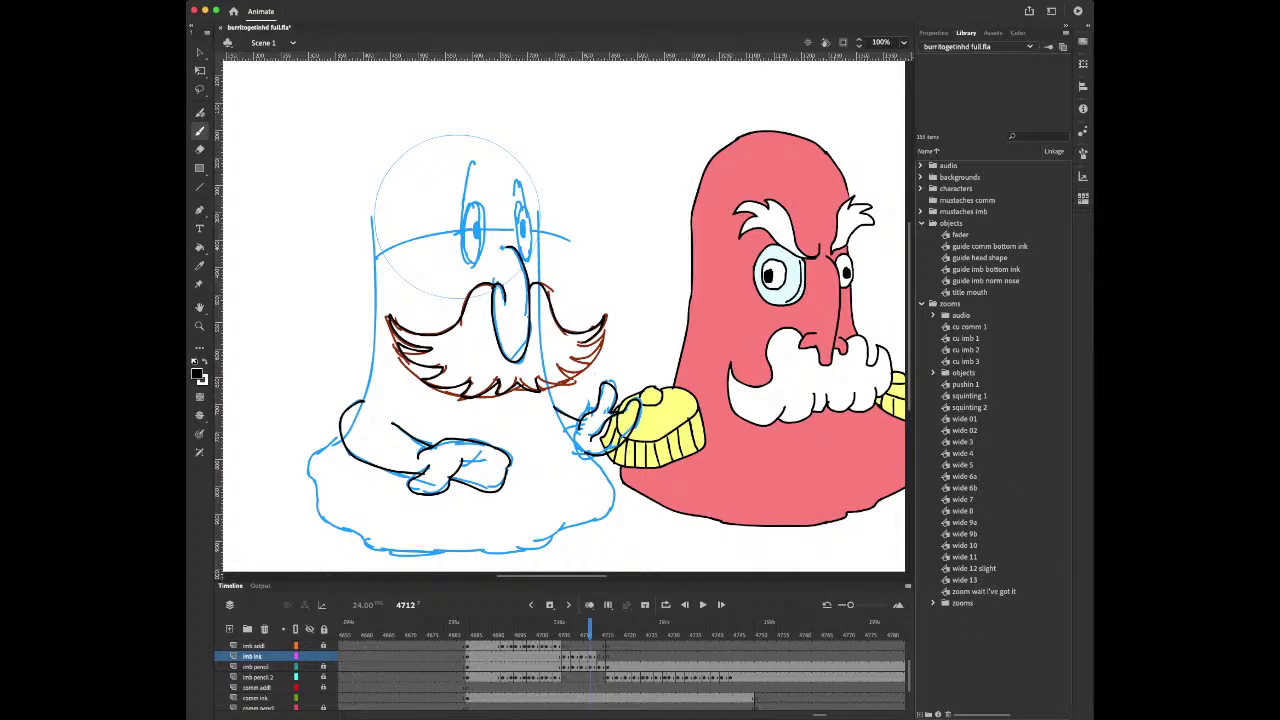
pyautogui.moveTo(538, 384)
pyautogui.mouseDown()
pyautogui.moveTo(590, 364)
pyautogui.moveTo(582, 356)
pyautogui.moveTo(602, 338)
pyautogui.moveTo(583, 342)
pyautogui.mouseUp()
# Ink the wavy outline of the character's base at frame 4712, checking it against the previous drawing
pyautogui.moveTo(342, 436)
pyautogui.mouseDown()
pyautogui.moveTo(314, 456)
pyautogui.moveTo(320, 512)
pyautogui.moveTo(386, 551)
pyautogui.mouseUp()
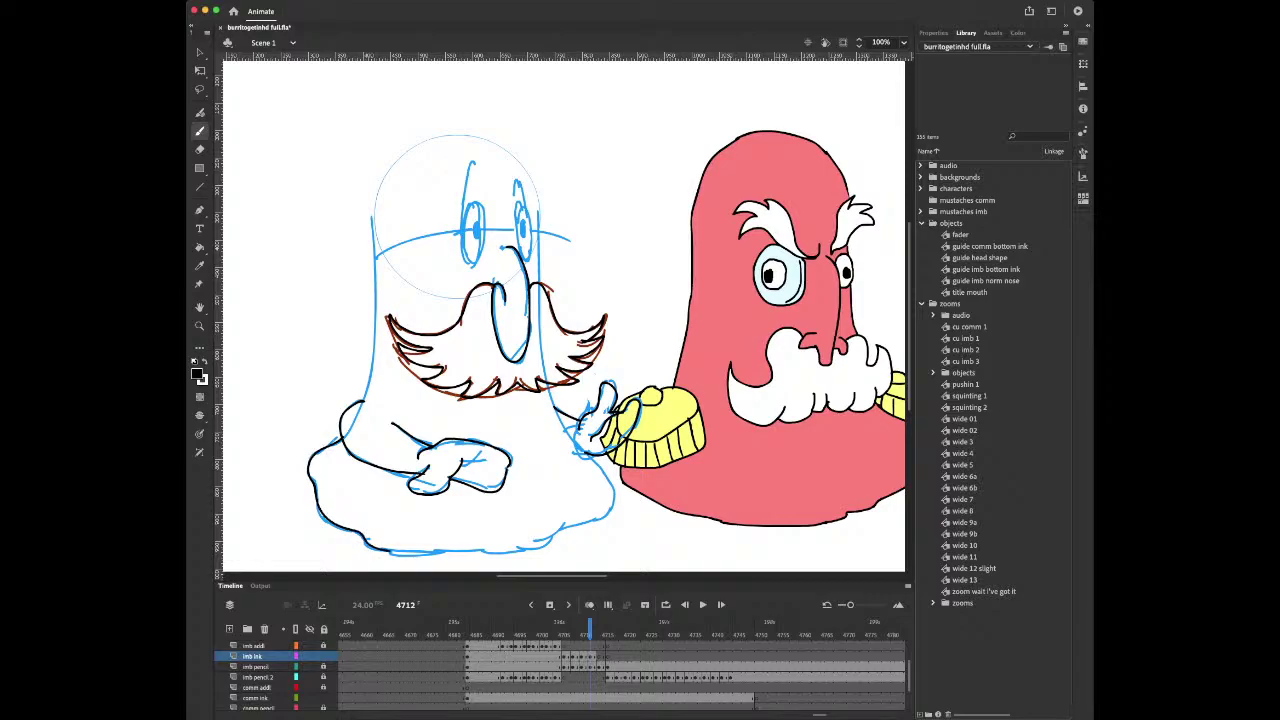
pyautogui.moveTo(552, 404); pyautogui.dragTo(610, 486)
pyautogui.moveTo(390, 551)
pyautogui.mouseDown()
pyautogui.moveTo(544, 550)
pyautogui.moveTo(563, 524)
pyautogui.moveTo(600, 519)
pyautogui.mouseUp()
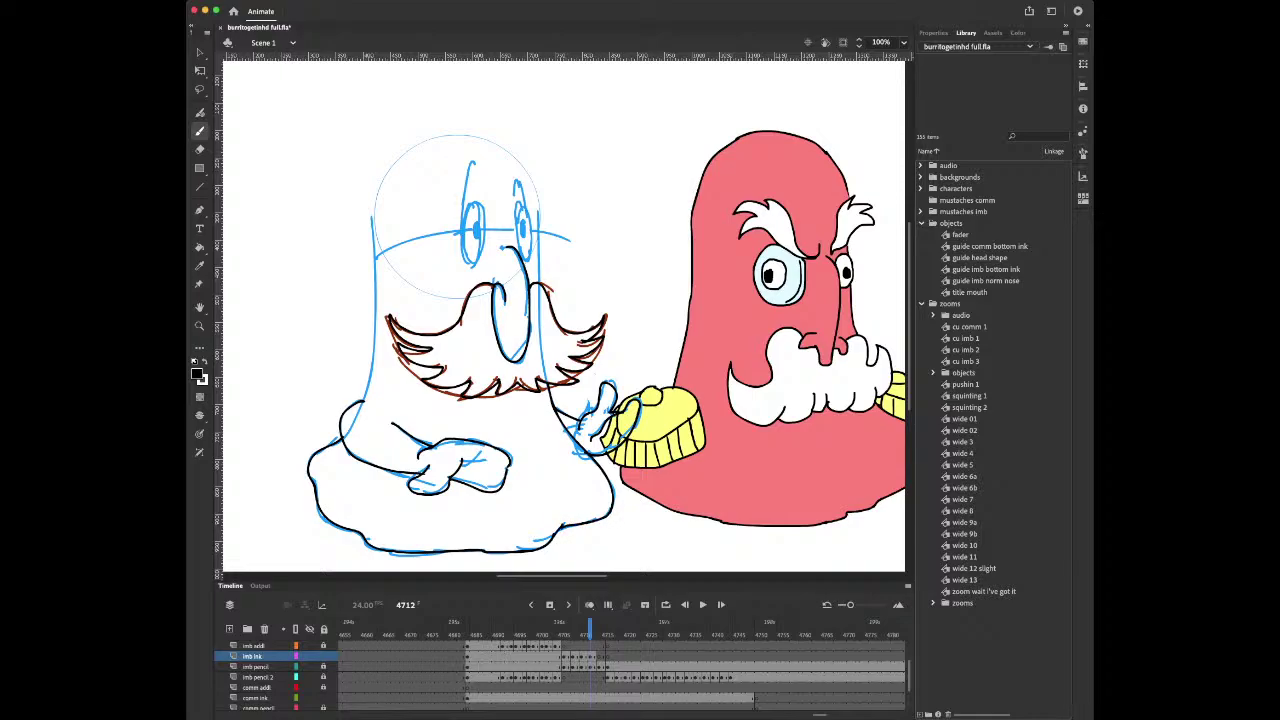
pyautogui.press(',')
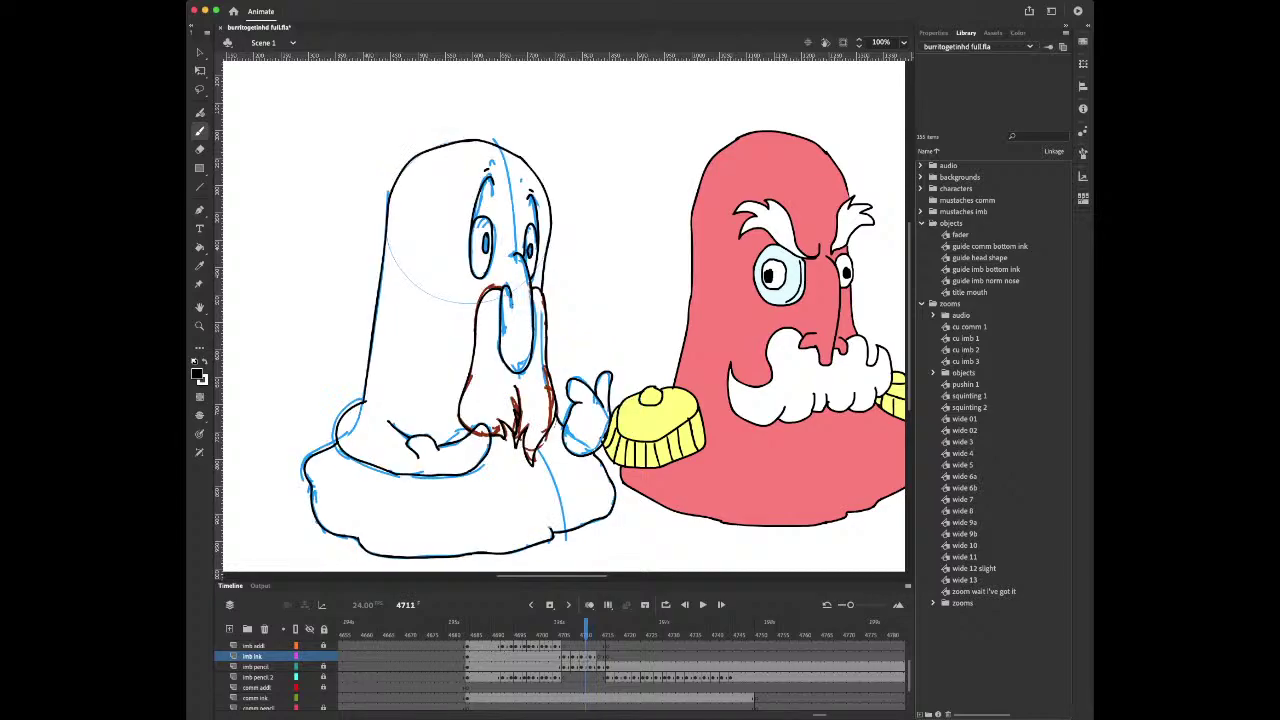
pyautogui.press('.')
pyautogui.press(',')
pyautogui.press('.')
pyautogui.press(',')
pyautogui.press('.')
pyautogui.press(',')
pyautogui.press('e')
pyautogui.press('.')
pyautogui.moveTo(560, 528)
pyautogui.mouseDown()
pyautogui.moveTo(532, 551)
pyautogui.moveTo(503, 551)
pyautogui.mouseUp()
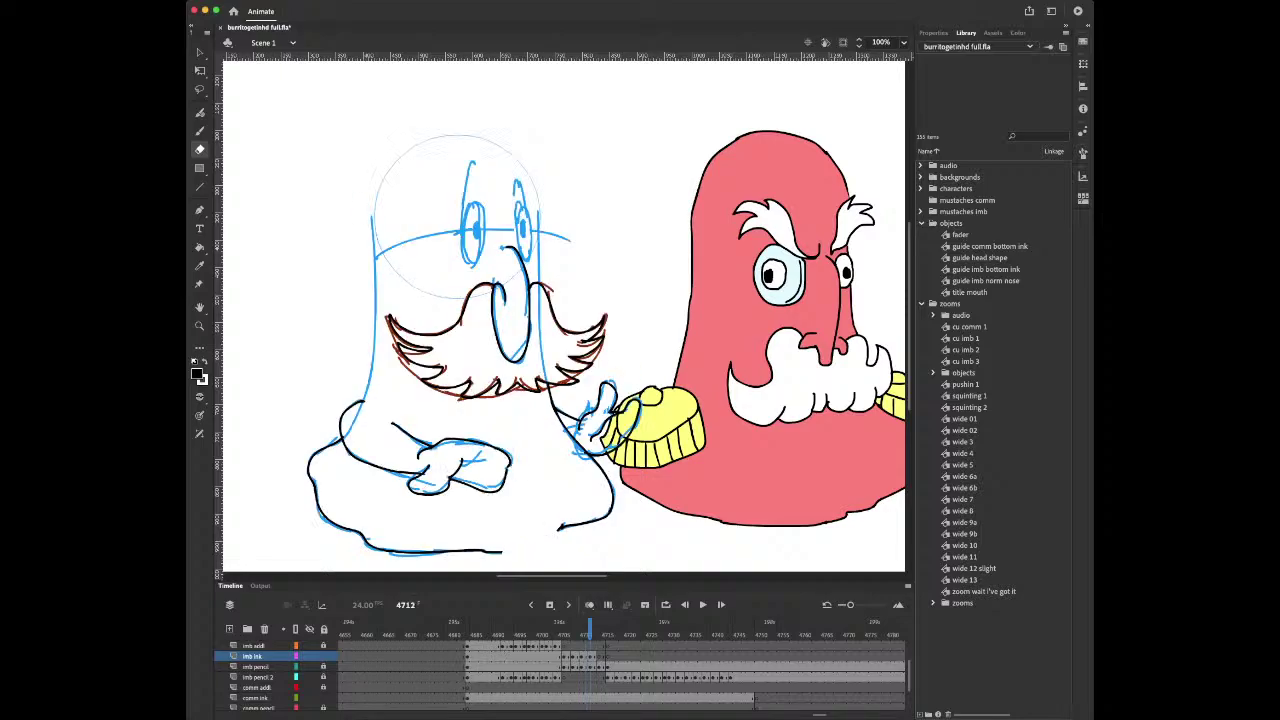
pyautogui.hotkey('ctrl', 'z')
pyautogui.press('b')
pyautogui.press(',')
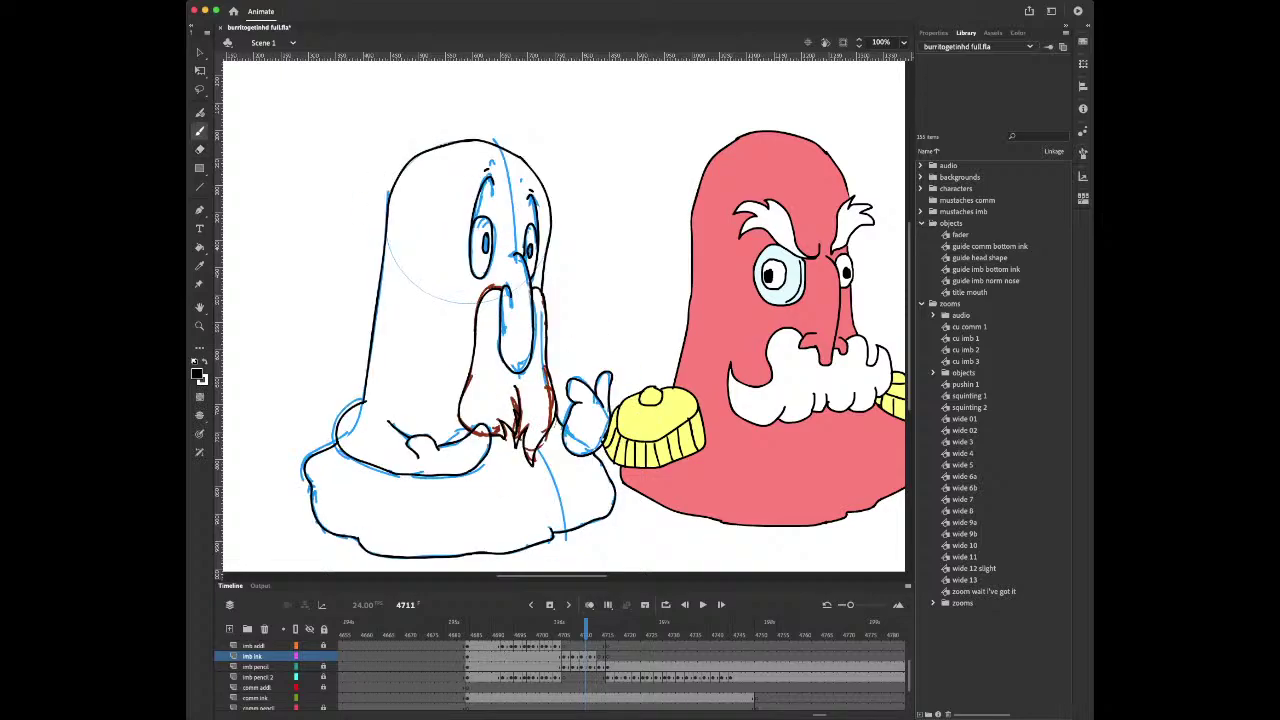
pyautogui.press('.')
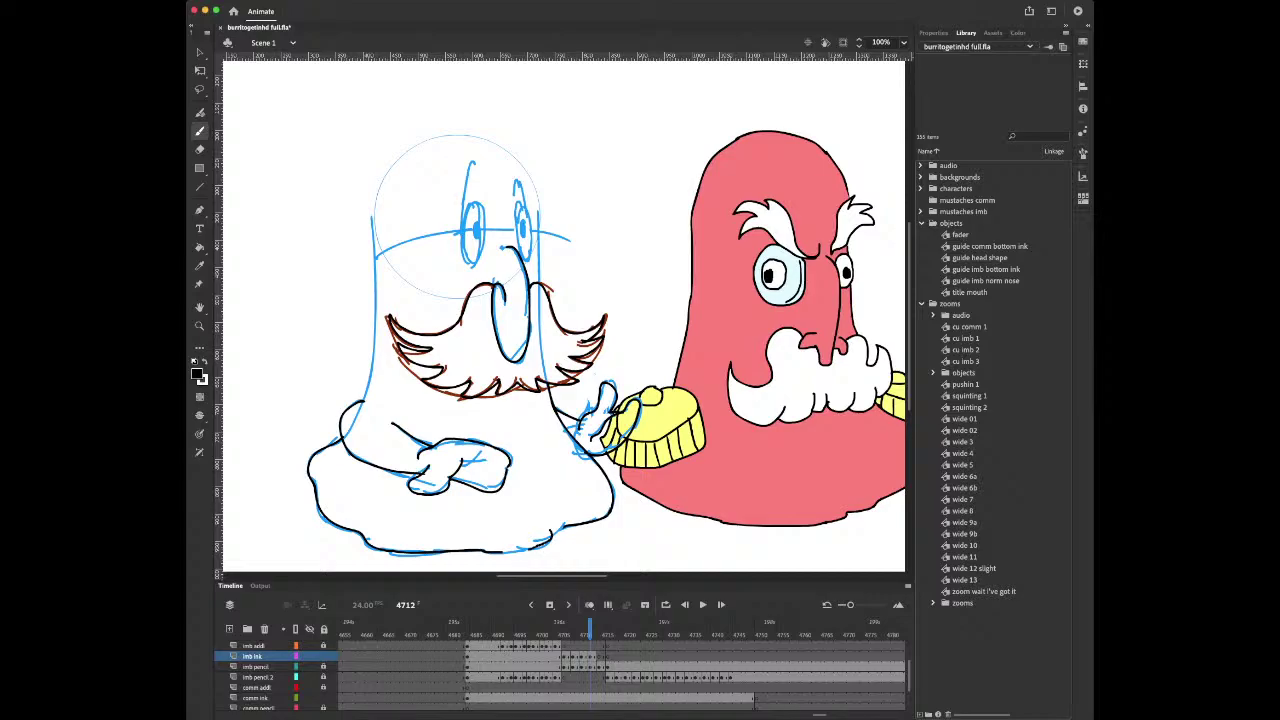
# Rework the base's bottom edge below the raised hand, re-inking it as a cleaner curve at frame 4712
pyautogui.press('e')
pyautogui.moveTo(538, 550); pyautogui.dragTo(480, 550)
pyautogui.hotkey('ctrl', 'z')
pyautogui.press('b')
pyautogui.press(',')
pyautogui.press('.')
pyautogui.press(',')
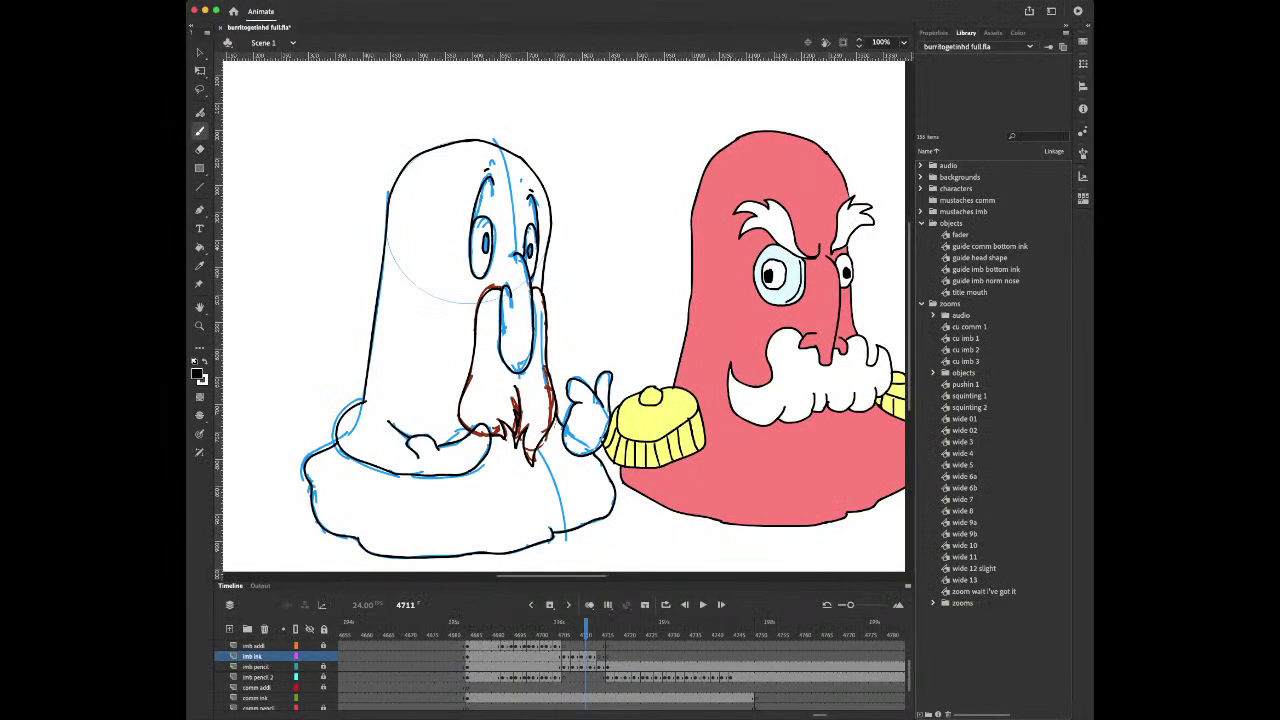
pyautogui.press('.')
pyautogui.moveTo(481, 551); pyautogui.dragTo(551, 537)
pyautogui.press(',')
pyautogui.press('.')
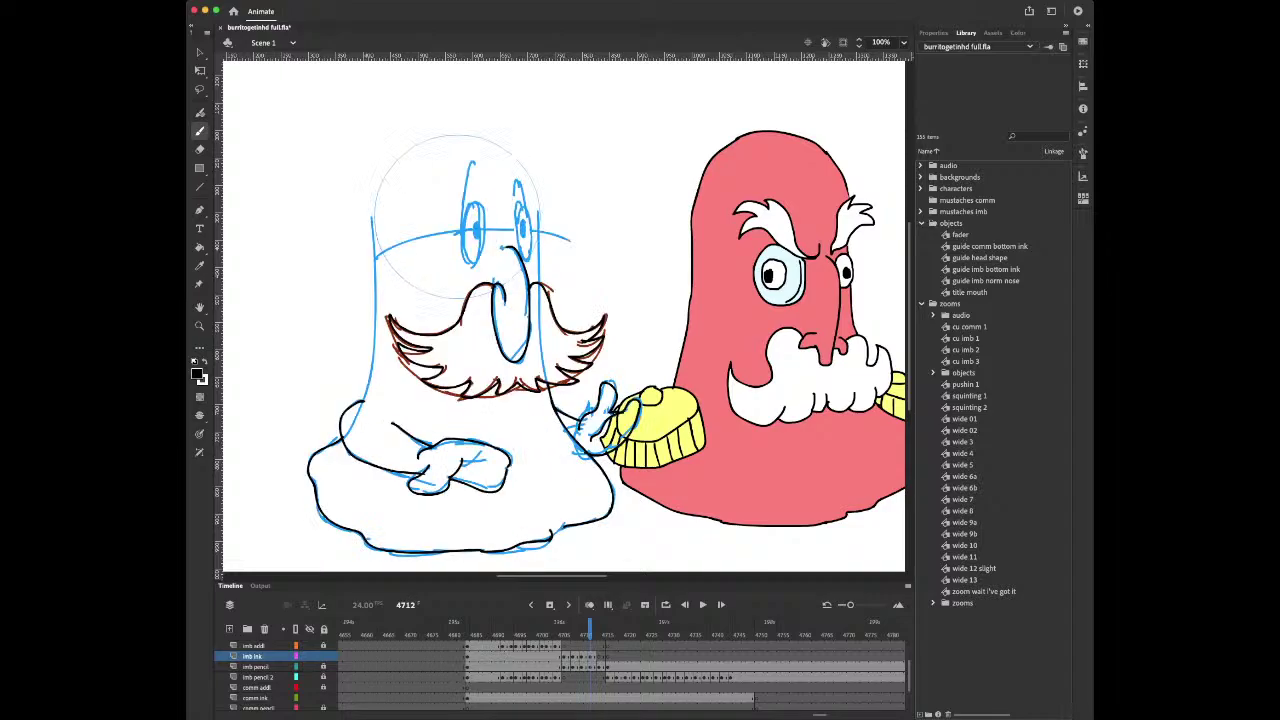
# Compare the reworked base outline at frame 4712 with the drawing at frame 4711
pyautogui.press(',')
pyautogui.press('.')
pyautogui.press(',')
pyautogui.press('.')
pyautogui.press('e')
pyautogui.press('b')
pyautogui.press(',')
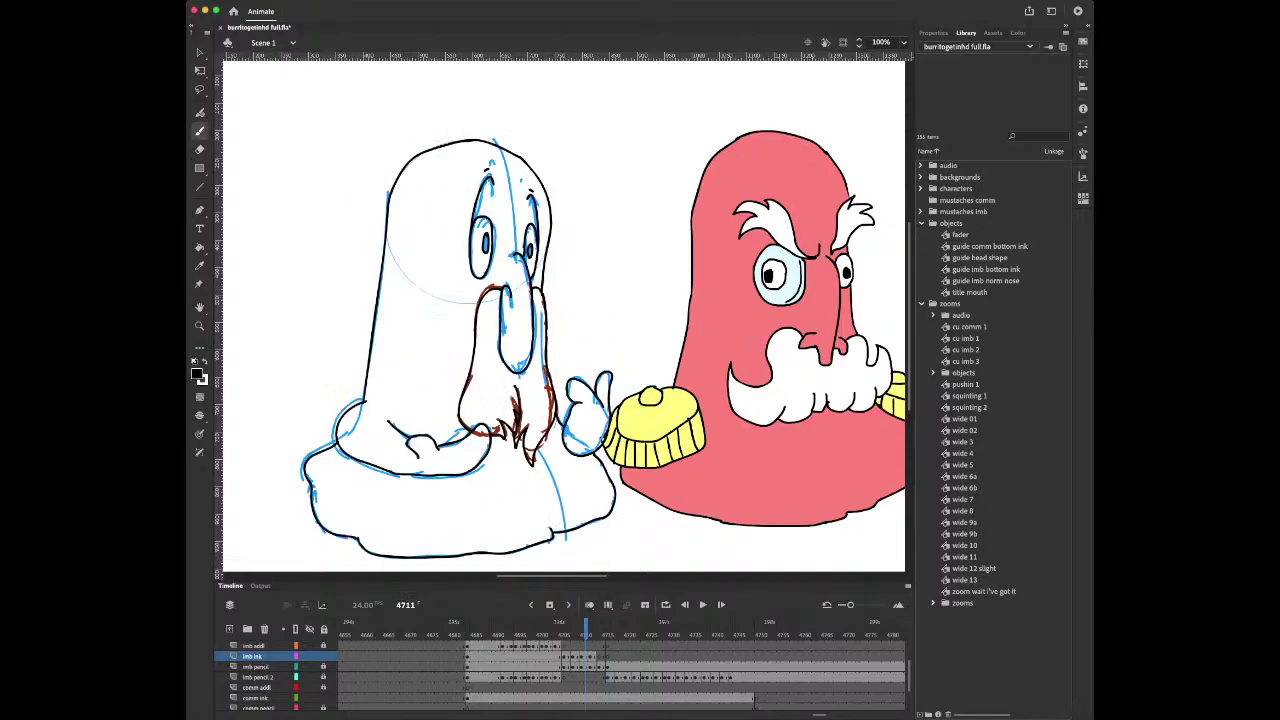
# Flip between frames 4711 and 4712 to examine how the character's arms, moustache and body move
pyautogui.press('.')
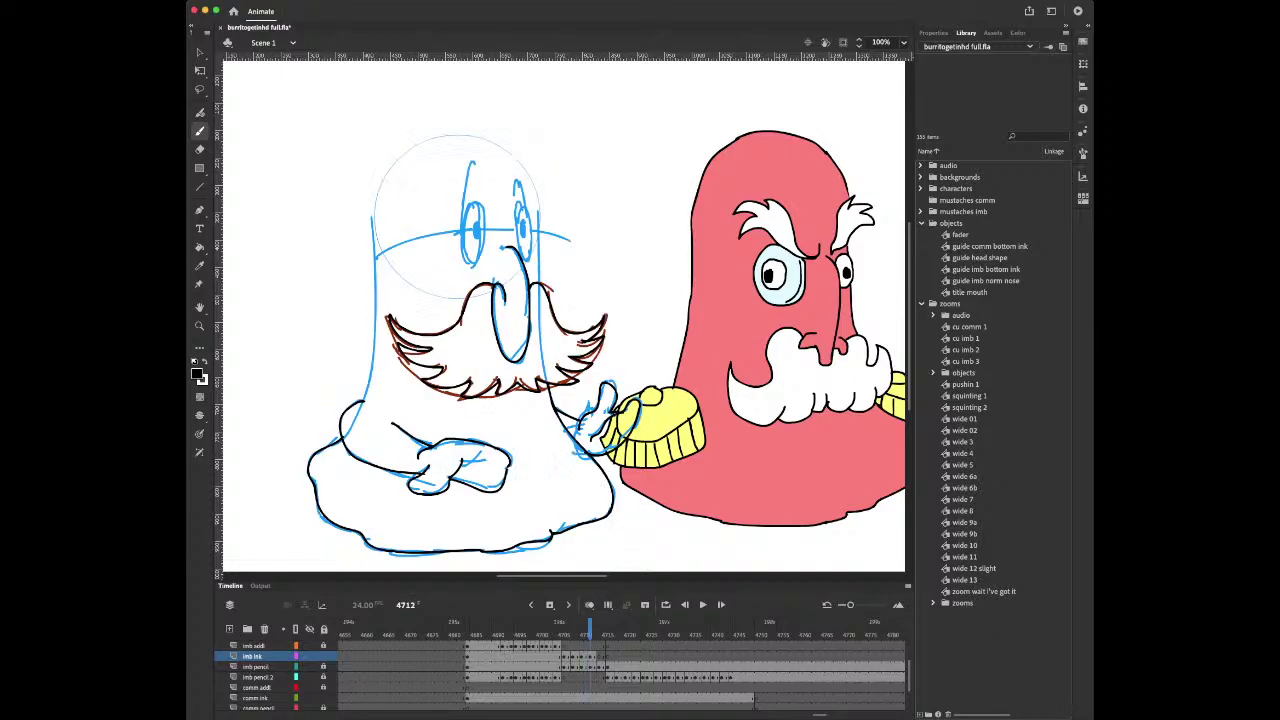
pyautogui.press(',')
pyautogui.press('.')
pyautogui.press(',')
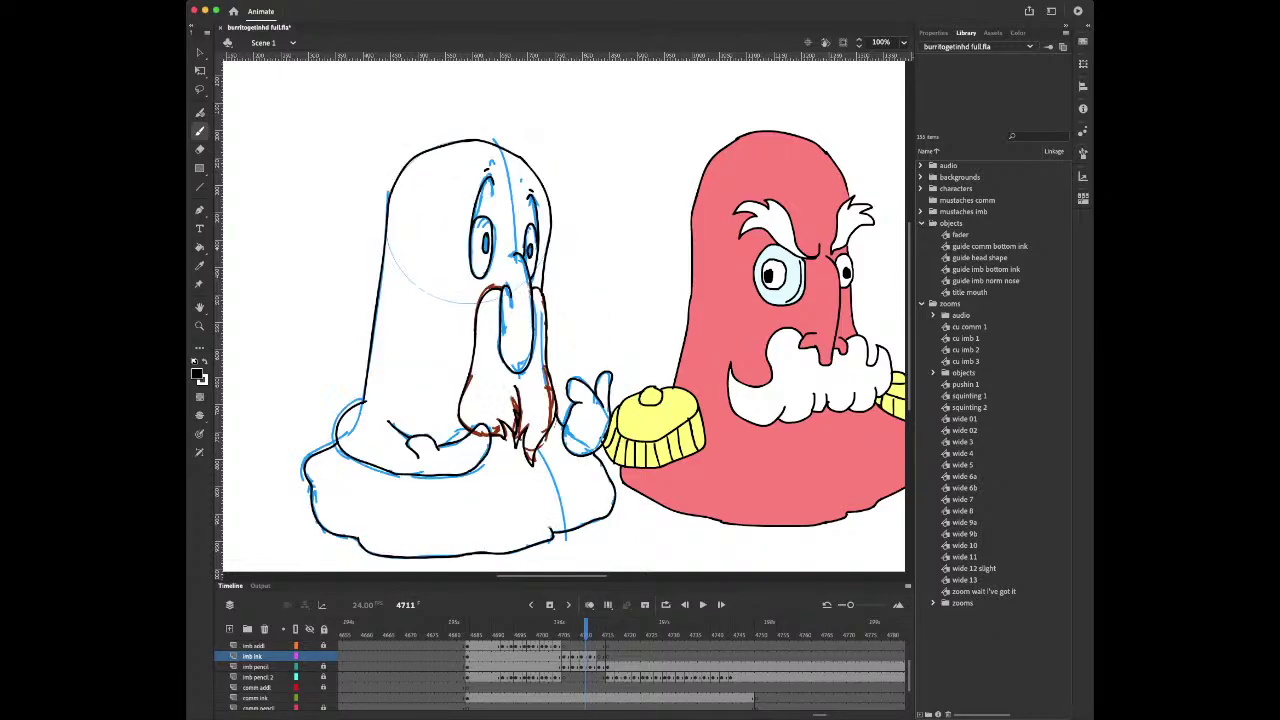
pyautogui.press('.')
pyautogui.press(',')
pyautogui.press('.')
pyautogui.press('.')
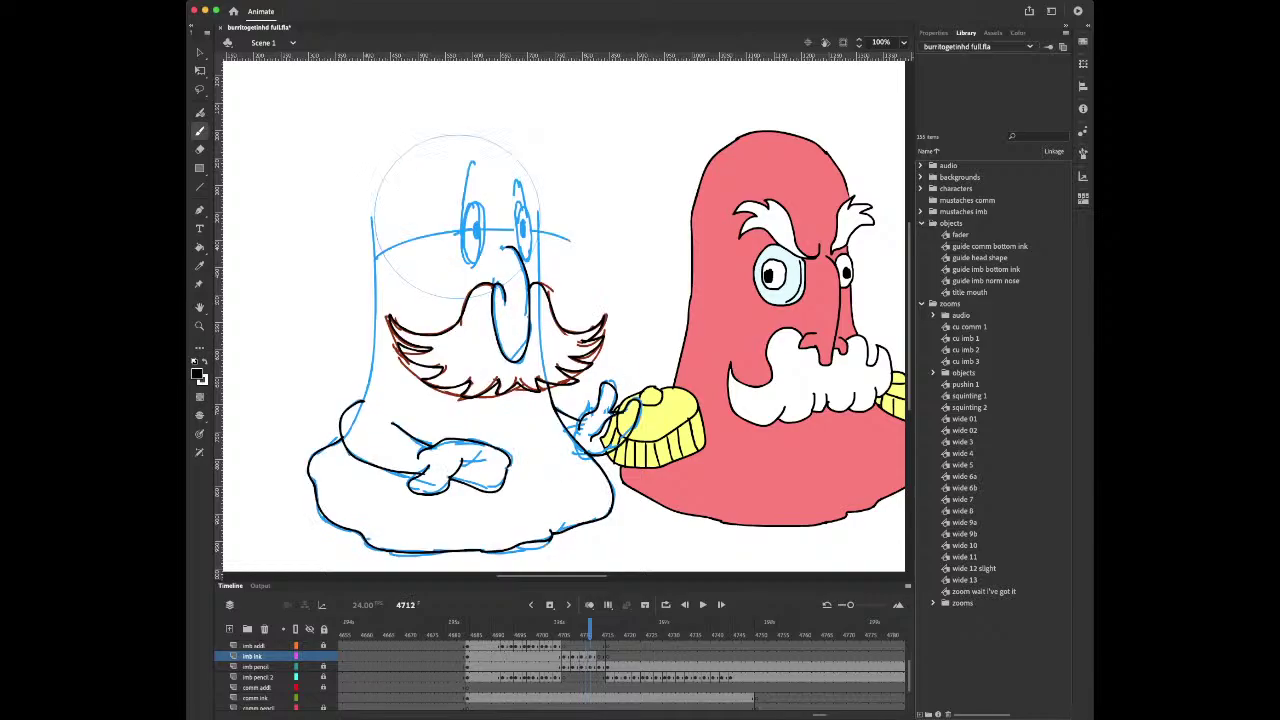
pyautogui.press('.')
pyautogui.press('.')
pyautogui.press(',')
pyautogui.press('.')
pyautogui.press(',')
pyautogui.press('.')
pyautogui.press(',')
pyautogui.press('.')
pyautogui.press(',')
pyautogui.press('.')
pyautogui.press(',')
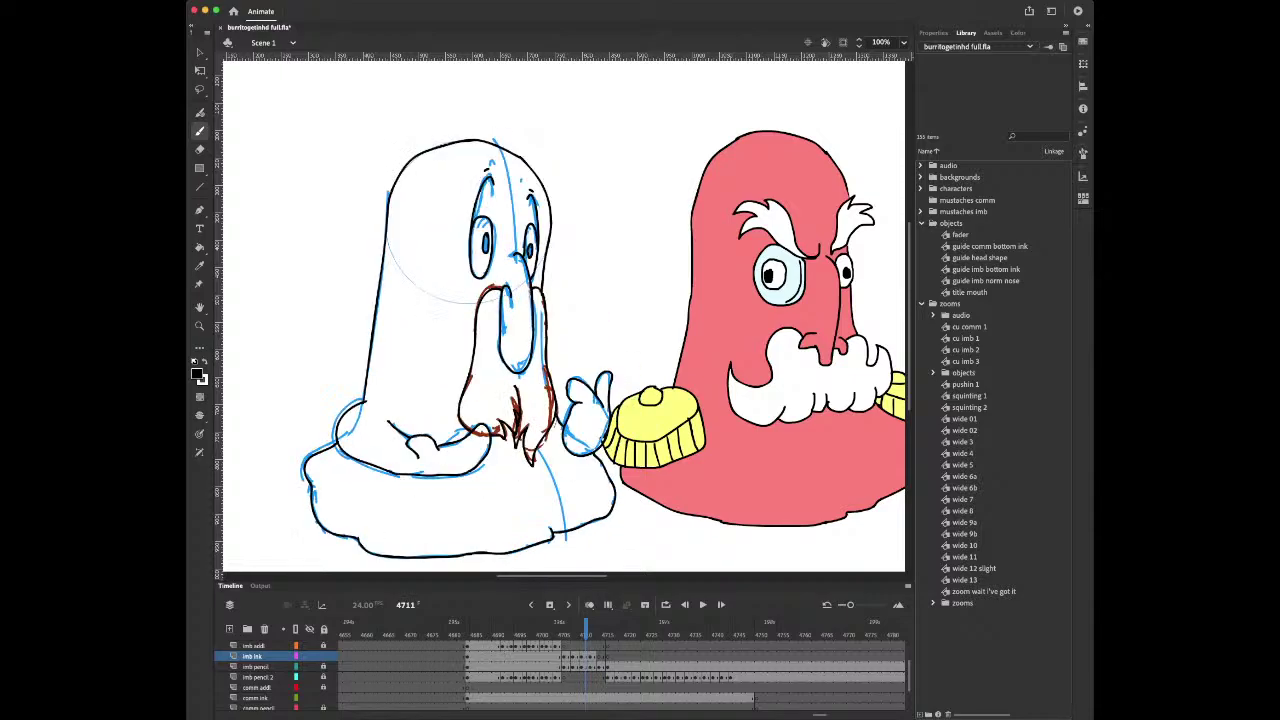
# Ink both eyes with their pupils and the curved brow lines above them at frame 4712
pyautogui.press('.')
pyautogui.moveTo(476, 167)
pyautogui.mouseDown()
pyautogui.moveTo(461, 258)
pyautogui.moveTo(482, 242)
pyautogui.moveTo(482, 216)
pyautogui.moveTo(460, 238)
pyautogui.moveTo(480, 236)
pyautogui.moveTo(475, 220)
pyautogui.mouseUp()
pyautogui.moveTo(514, 178)
pyautogui.mouseDown()
pyautogui.moveTo(530, 234)
pyautogui.moveTo(530, 254)
pyautogui.moveTo(516, 256)
pyautogui.moveTo(520, 205)
pyautogui.mouseUp()
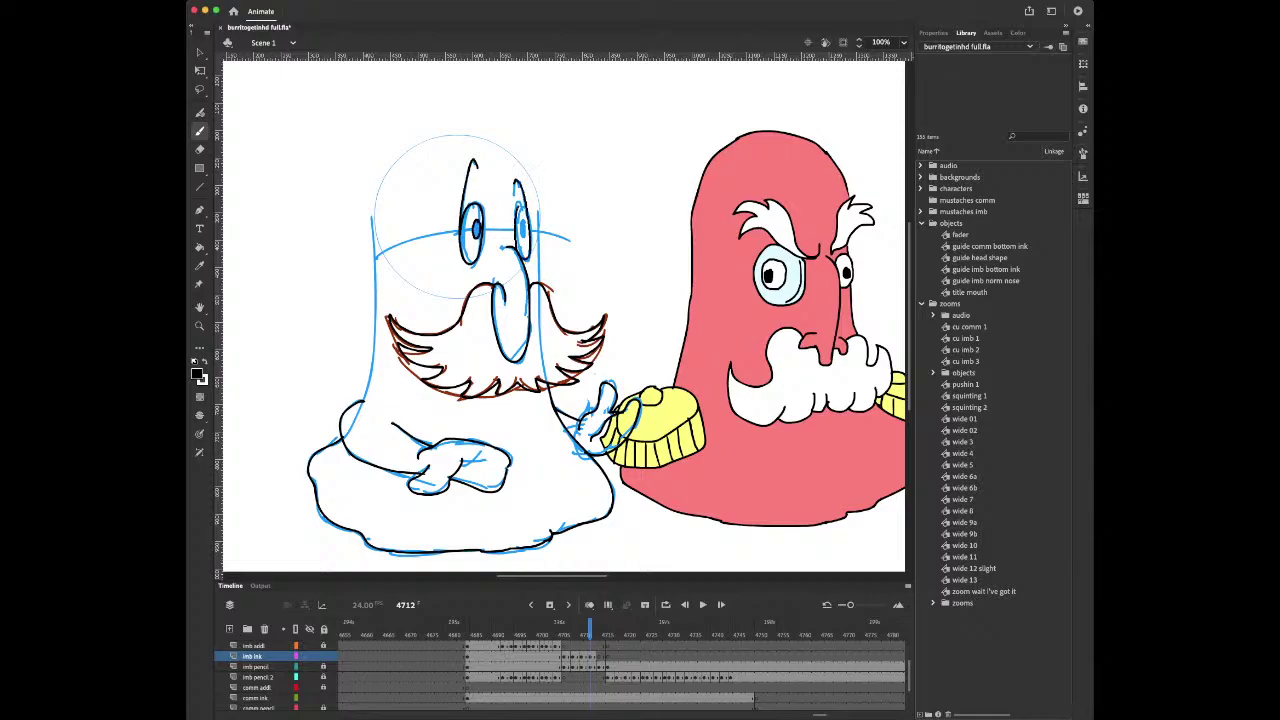
pyautogui.press('super+z')
pyautogui.moveTo(515, 180)
pyautogui.mouseDown()
pyautogui.moveTo(531, 252)
pyautogui.moveTo(519, 202)
pyautogui.moveTo(521, 235)
pyautogui.moveTo(522, 219)
pyautogui.mouseUp()
# Ink both sides of the body and the rounded top of the head at frame 4712
pyautogui.press('space')
pyautogui.moveTo(530, 250); pyautogui.dragTo(512, 284)
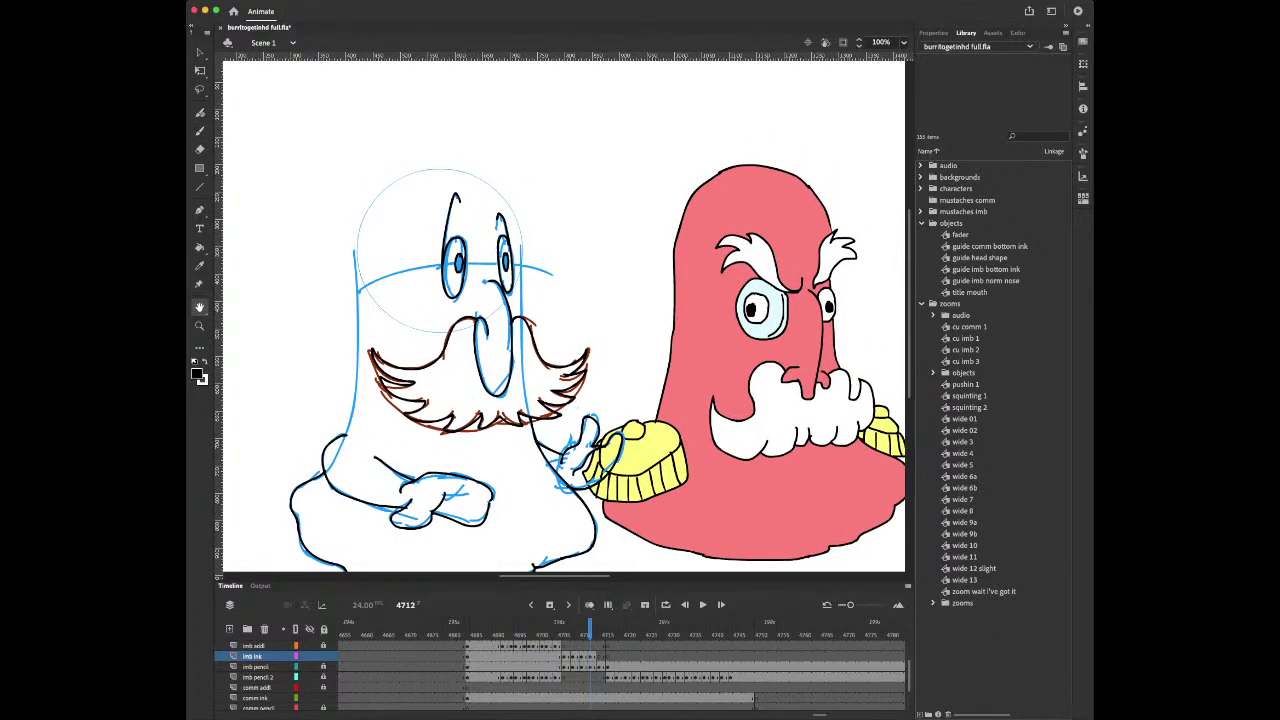
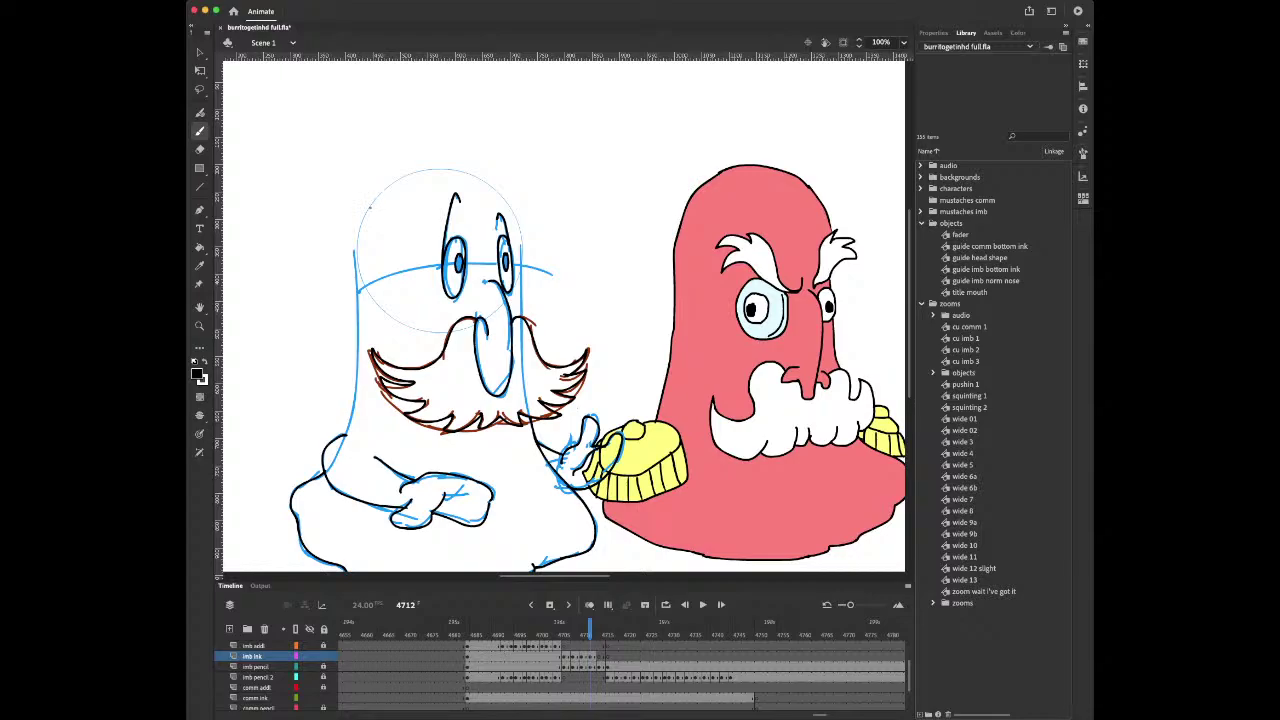
pyautogui.moveTo(370, 207); pyautogui.dragTo(343, 438)
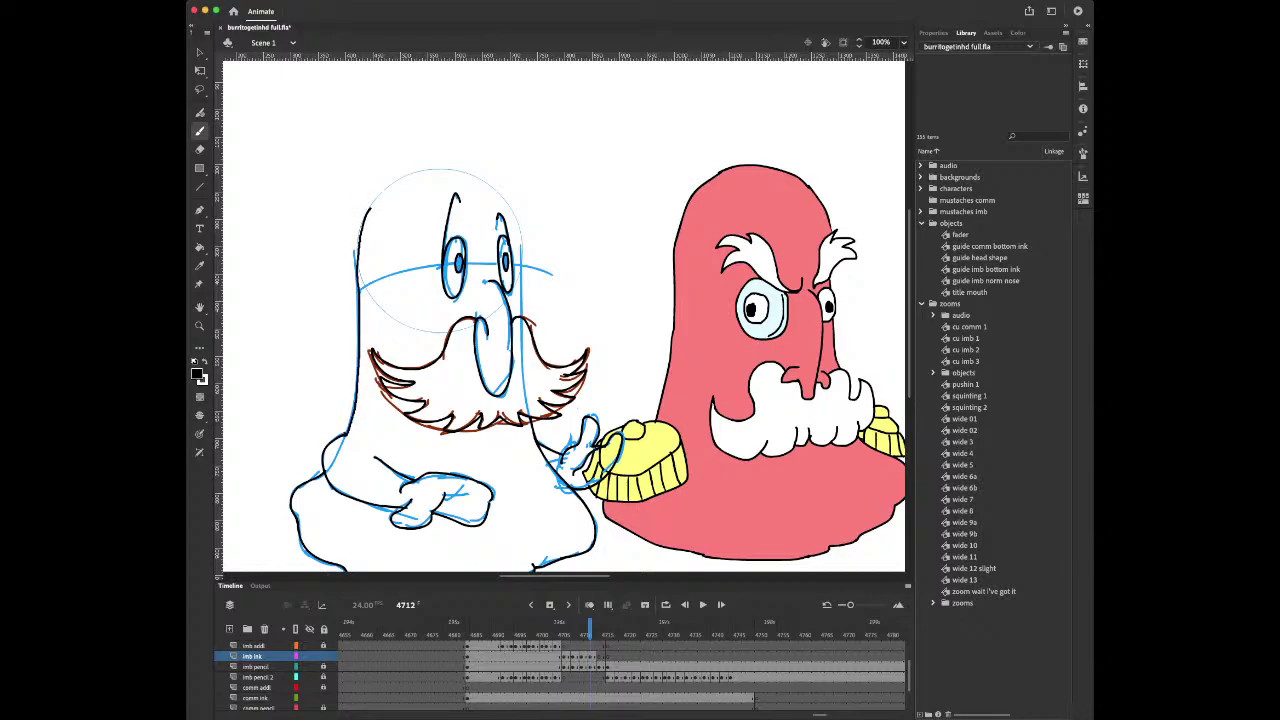
pyautogui.press('e')
pyautogui.press('b')
pyautogui.moveTo(468, 173)
pyautogui.mouseDown()
pyautogui.moveTo(520, 230)
pyautogui.moveTo(522, 296)
pyautogui.mouseUp()
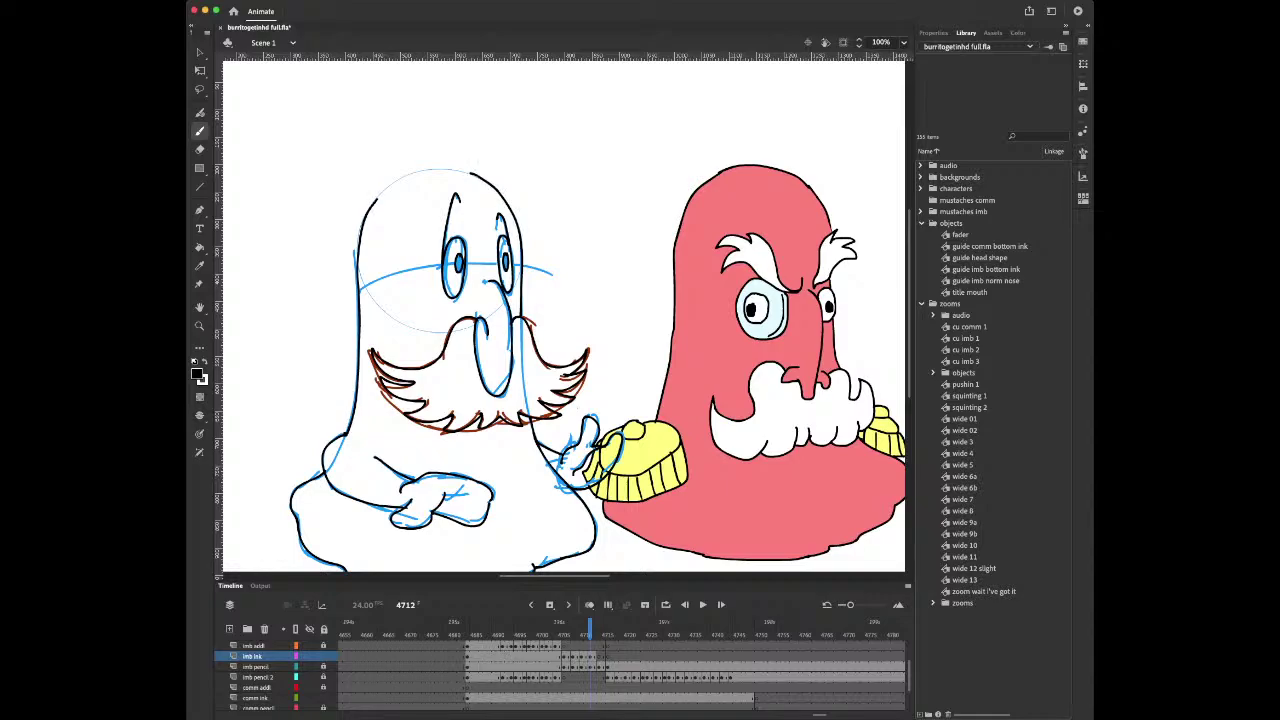
pyautogui.moveTo(376, 198)
pyautogui.mouseDown()
pyautogui.moveTo(424, 170)
pyautogui.moveTo(470, 171)
pyautogui.mouseUp()
# Go to frame 4714 and ink the long, looping nose over the sketch, comparing it with the previous drawing
pyautogui.press('.')
pyautogui.press('.')
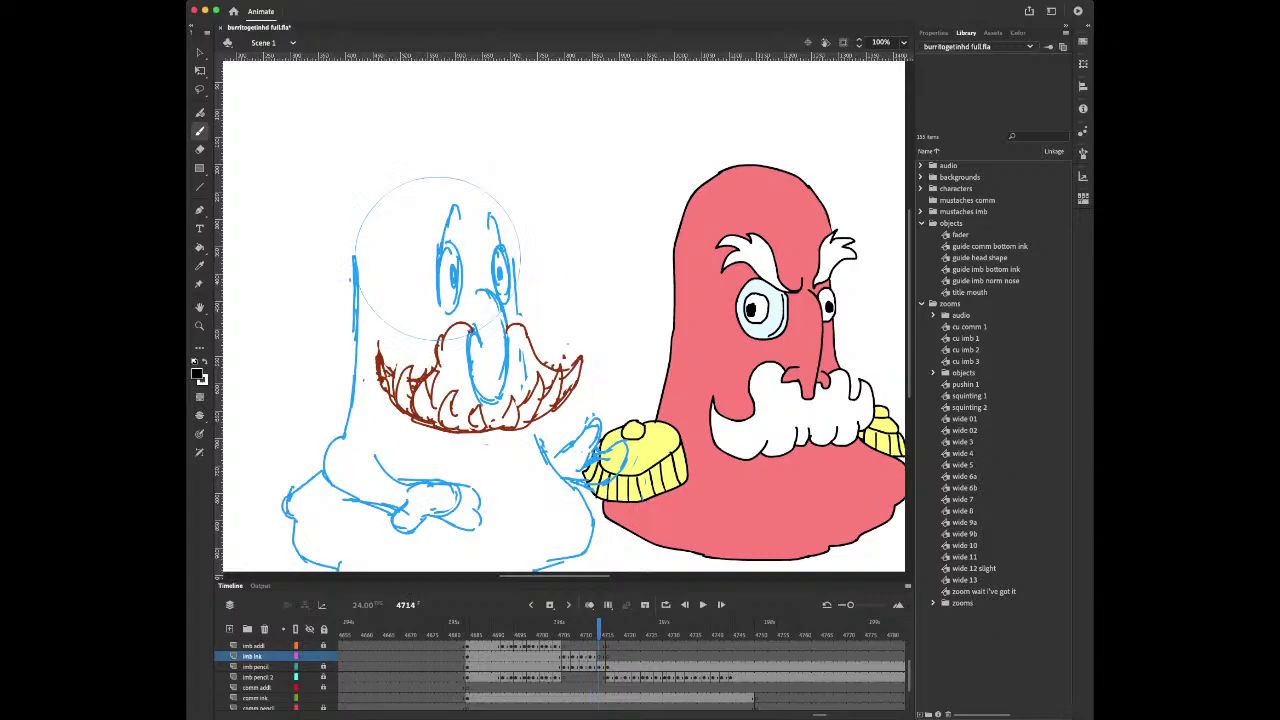
pyautogui.press('.')
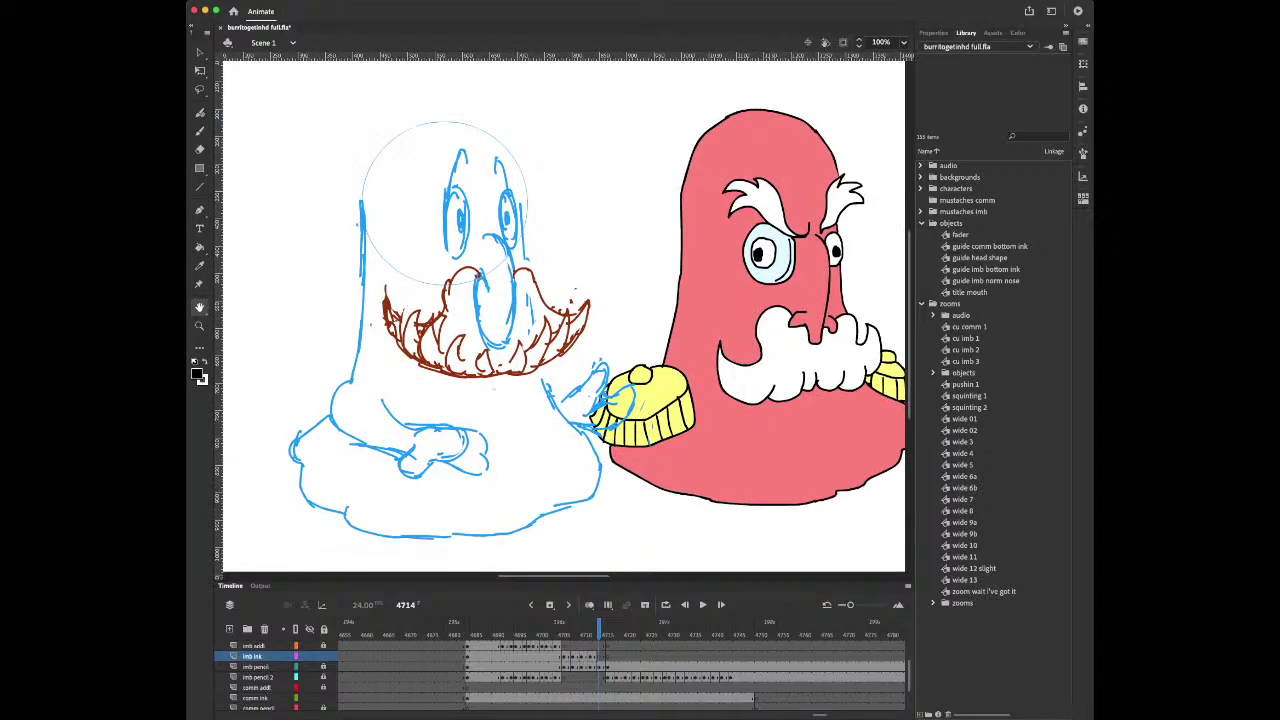
pyautogui.press(',')
pyautogui.press(',')
pyautogui.press('.')
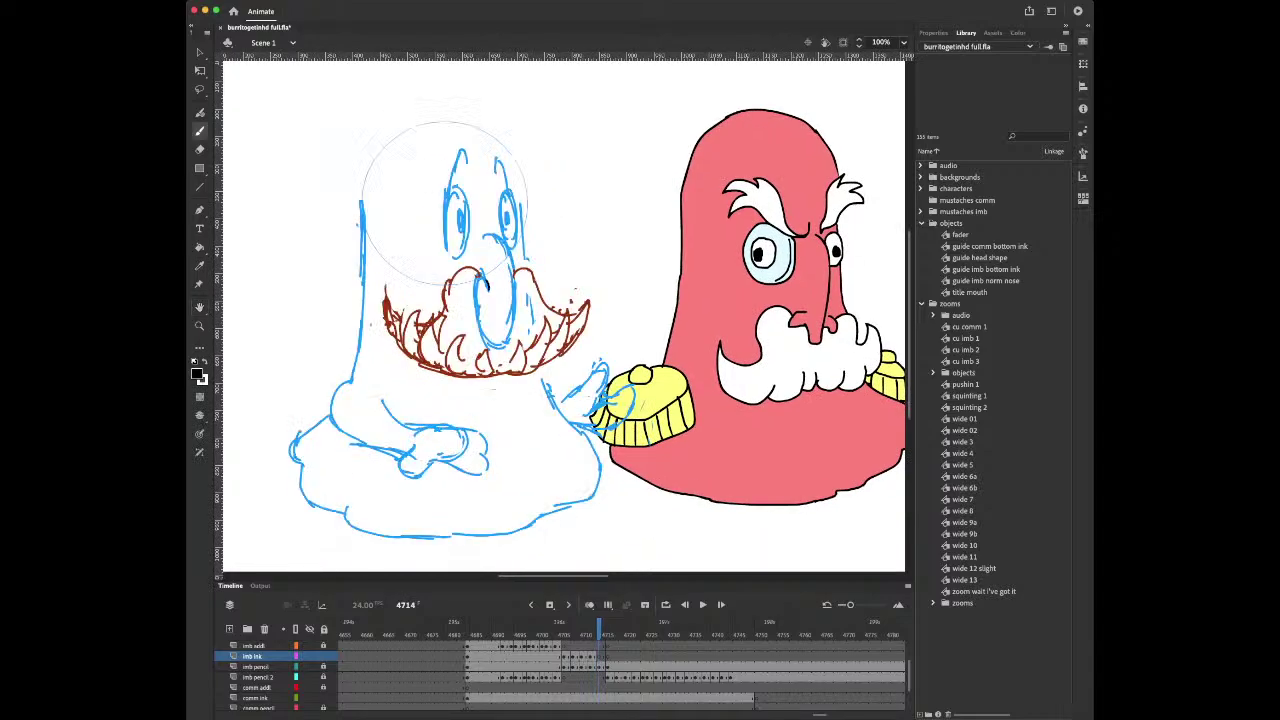
pyautogui.moveTo(482, 278)
pyautogui.mouseDown()
pyautogui.moveTo(478, 332)
pyautogui.moveTo(496, 348)
pyautogui.moveTo(514, 292)
pyautogui.moveTo(504, 242)
pyautogui.mouseUp()
pyautogui.press(',')
pyautogui.press('.')
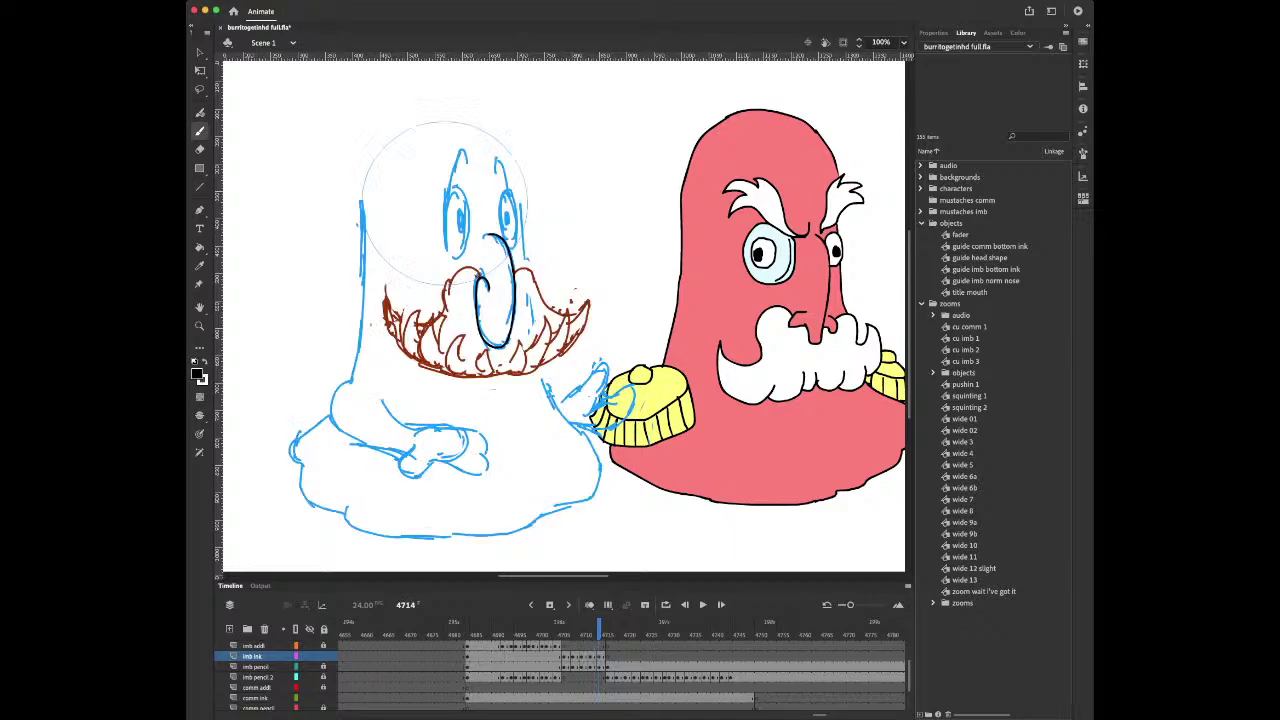
# Ink the resting hand's thumb and finger outline at frame 4714, checking it against frame 4713
pyautogui.moveTo(410, 446)
pyautogui.mouseDown()
pyautogui.moveTo(410, 479)
pyautogui.moveTo(447, 454)
pyautogui.mouseUp()
pyautogui.press('z')
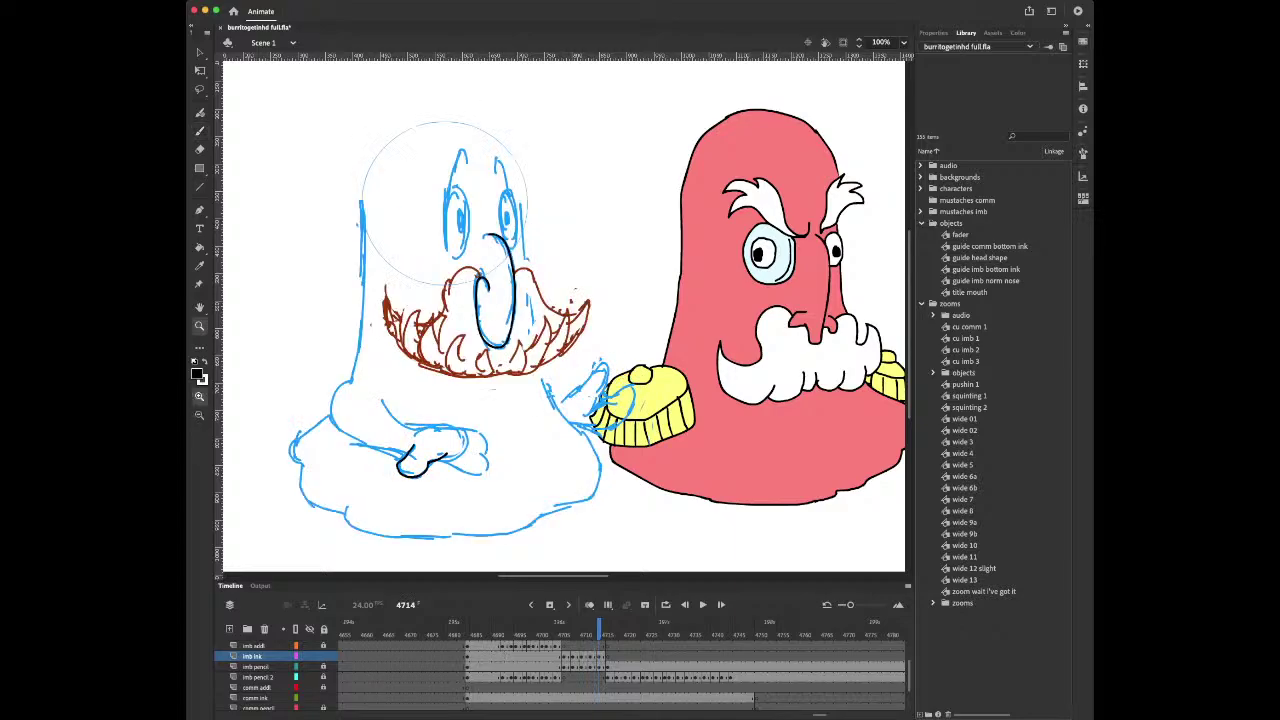
pyautogui.press('.')
pyautogui.press(',')
pyautogui.press('b')
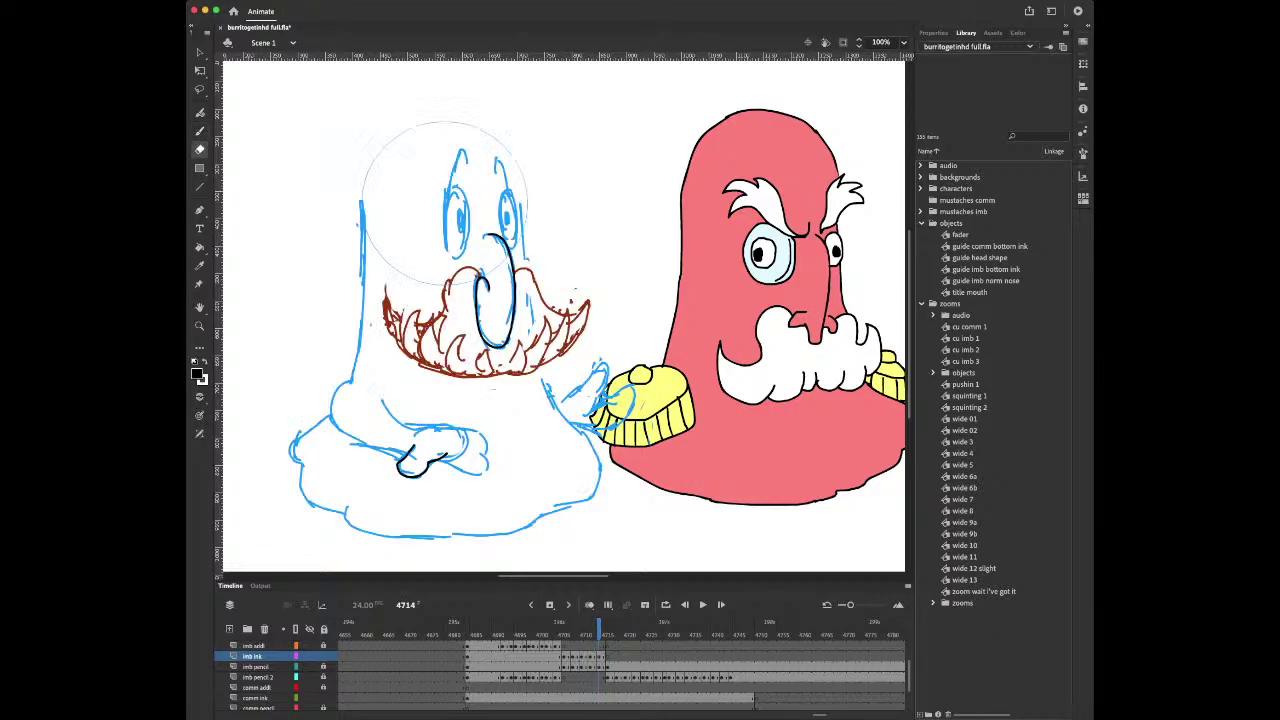
pyautogui.press('.')
pyautogui.press(',')
pyautogui.moveTo(438, 460)
pyautogui.mouseDown()
pyautogui.moveTo(484, 470)
pyautogui.moveTo(489, 446)
pyautogui.moveTo(474, 428)
pyautogui.moveTo(418, 430)
pyautogui.mouseUp()
pyautogui.press(',')
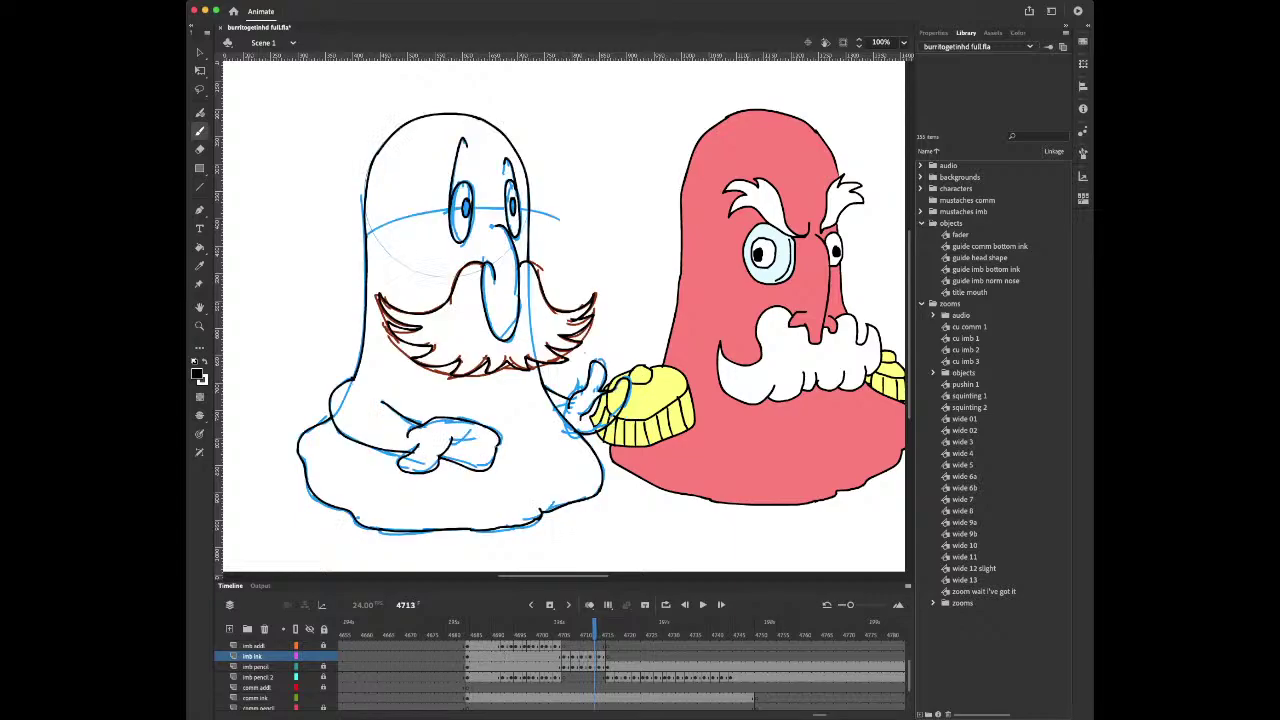
pyautogui.press('.')
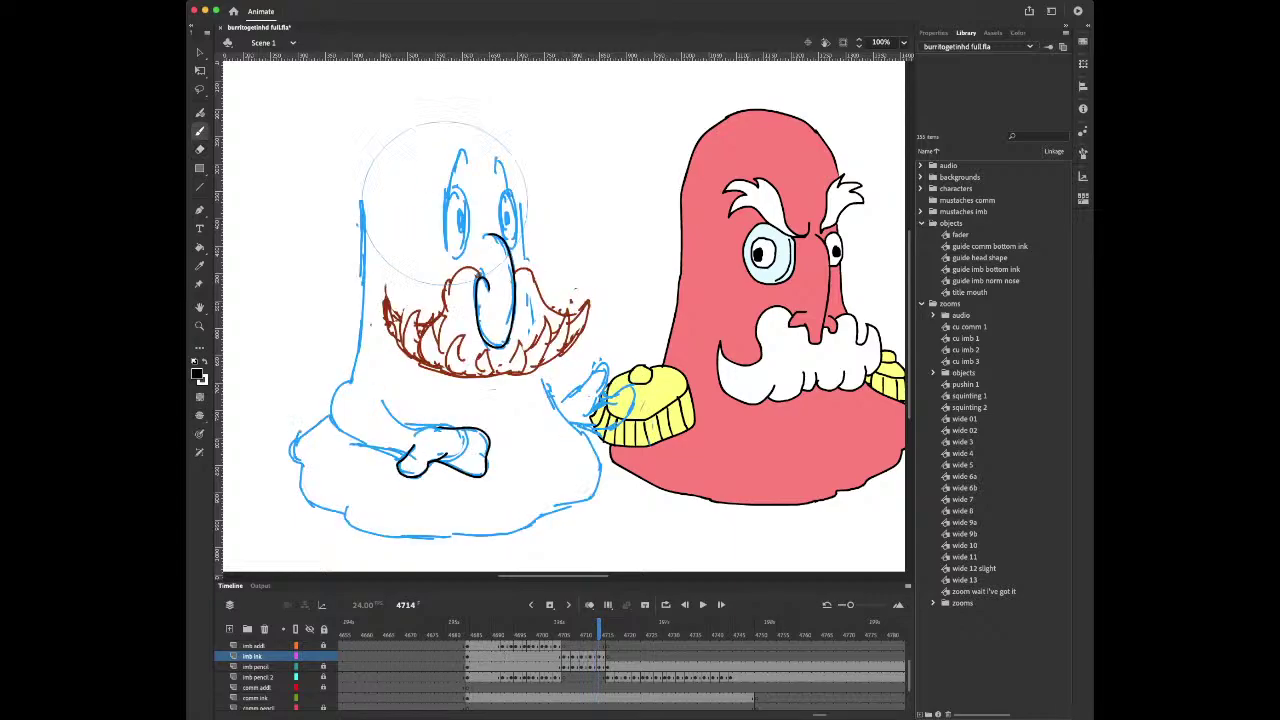
# Ink the upper line of the resting forearm at frame 4714, comparing it with frame 4713
pyautogui.press(',')
pyautogui.press('.')
pyautogui.moveTo(382, 401); pyautogui.dragTo(440, 431)
pyautogui.press(',')
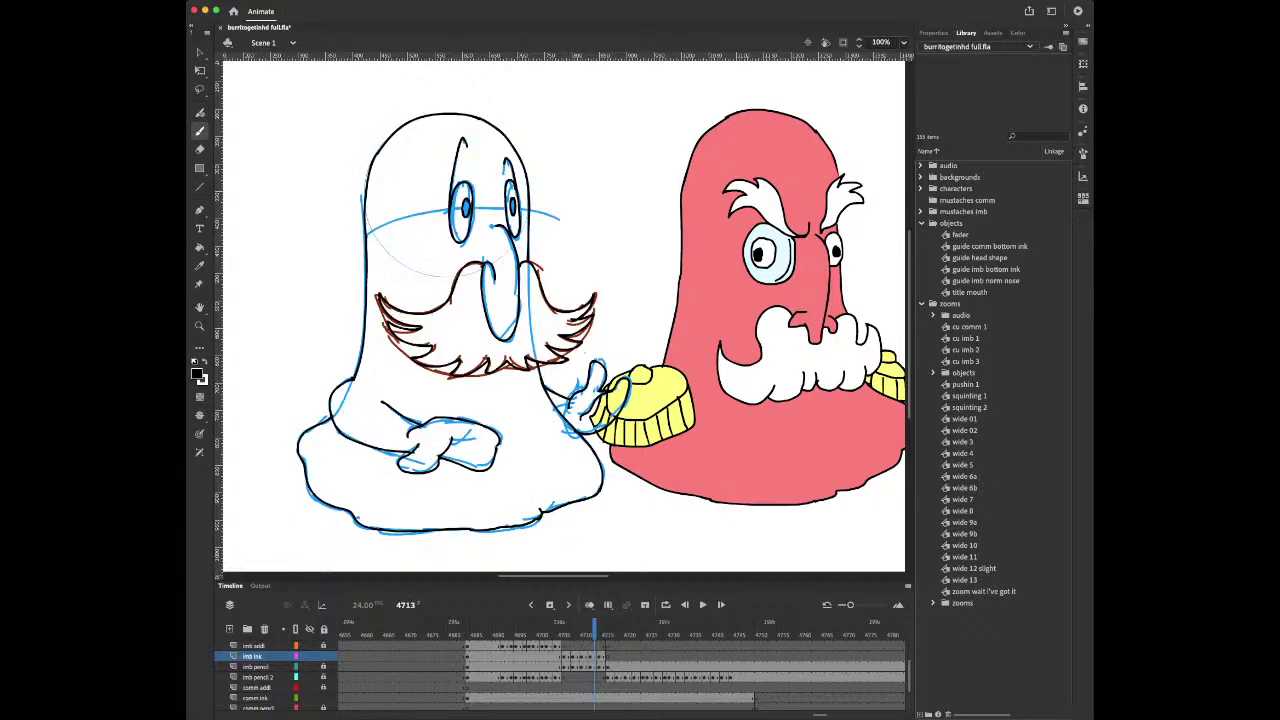
pyautogui.press('.')
pyautogui.press(',')
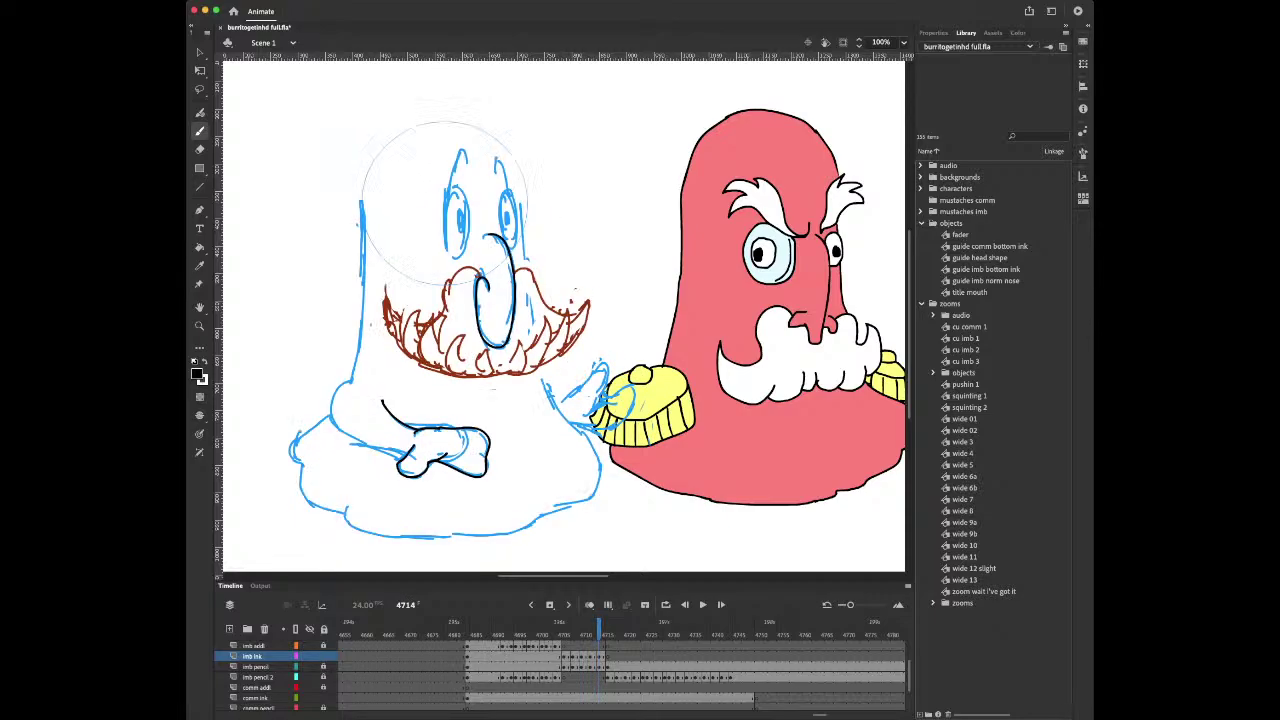
# Erase the fingertip end of the resting hand at frame 4714 and redraw it slightly longer
pyautogui.press('.')
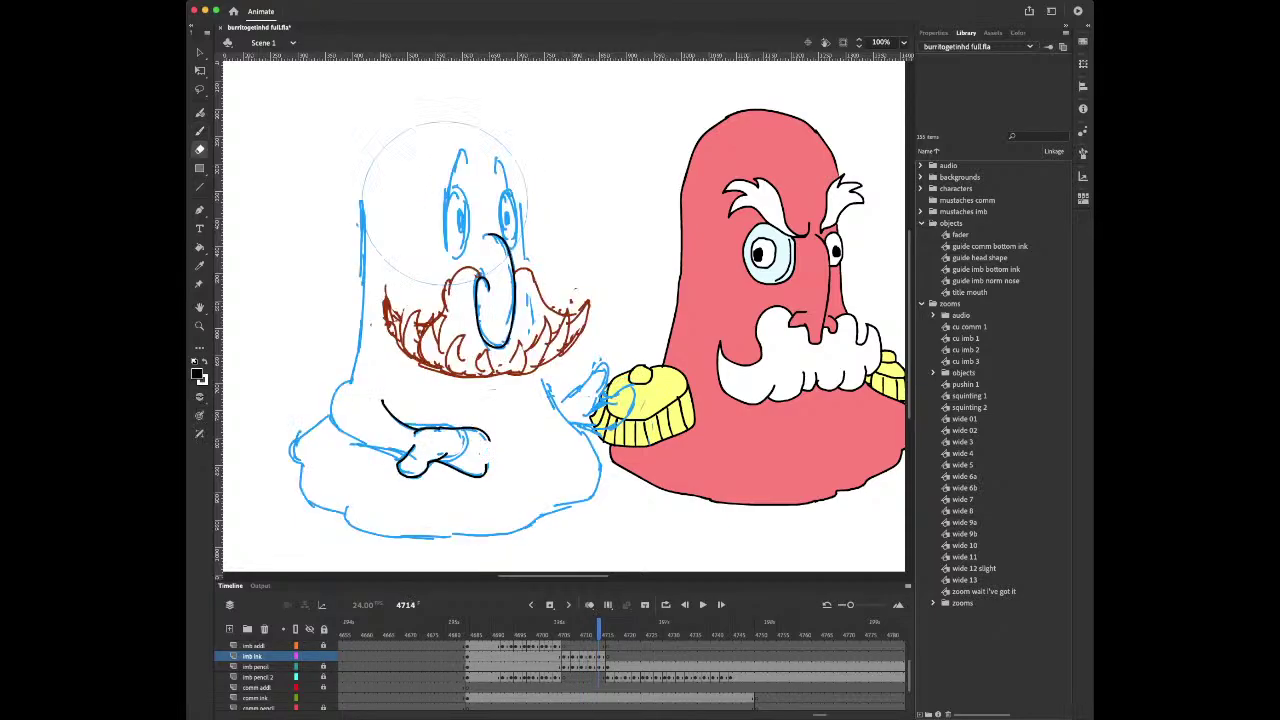
pyautogui.press(',')
pyautogui.press('.')
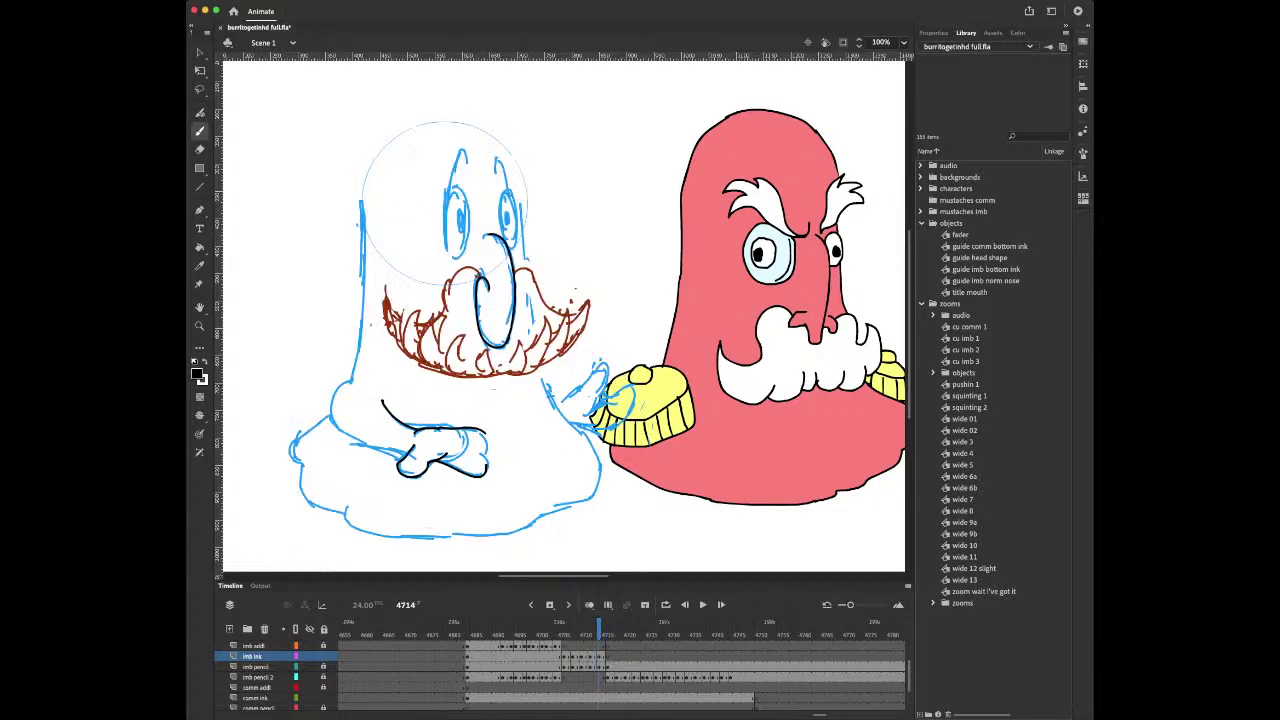
pyautogui.press(',')
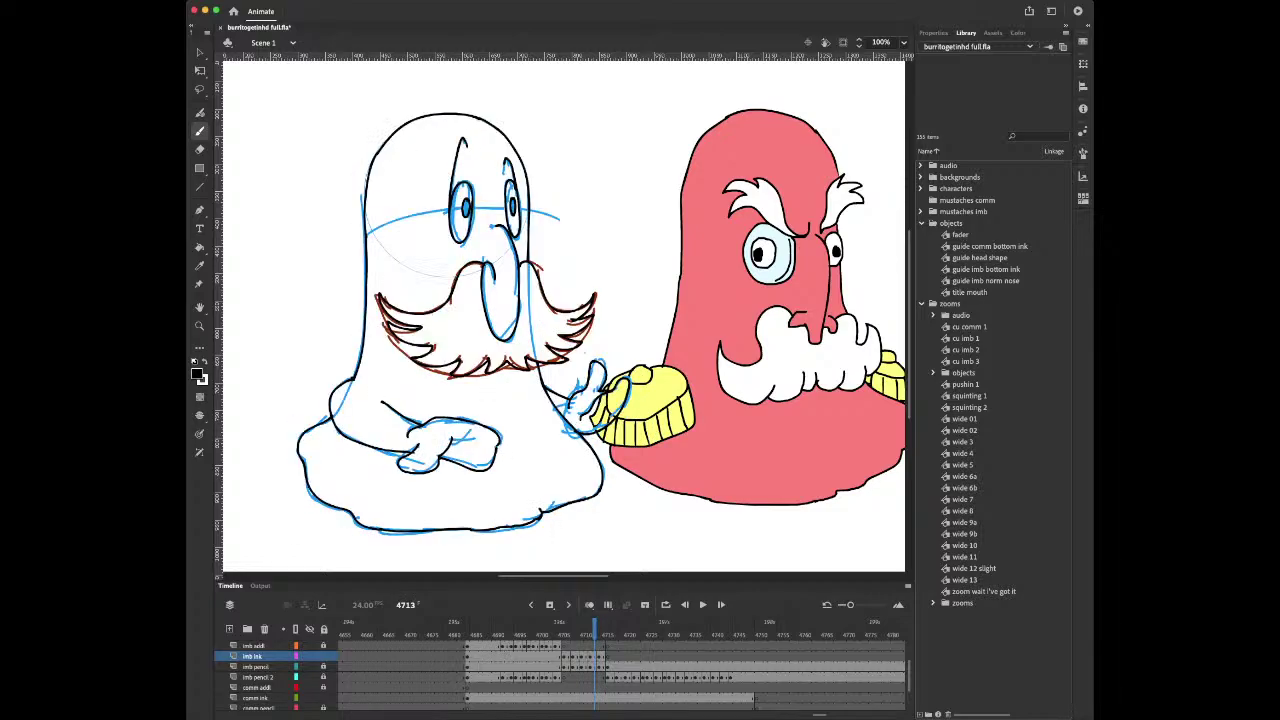
pyautogui.press('.')
pyautogui.press(',')
pyautogui.press('.')
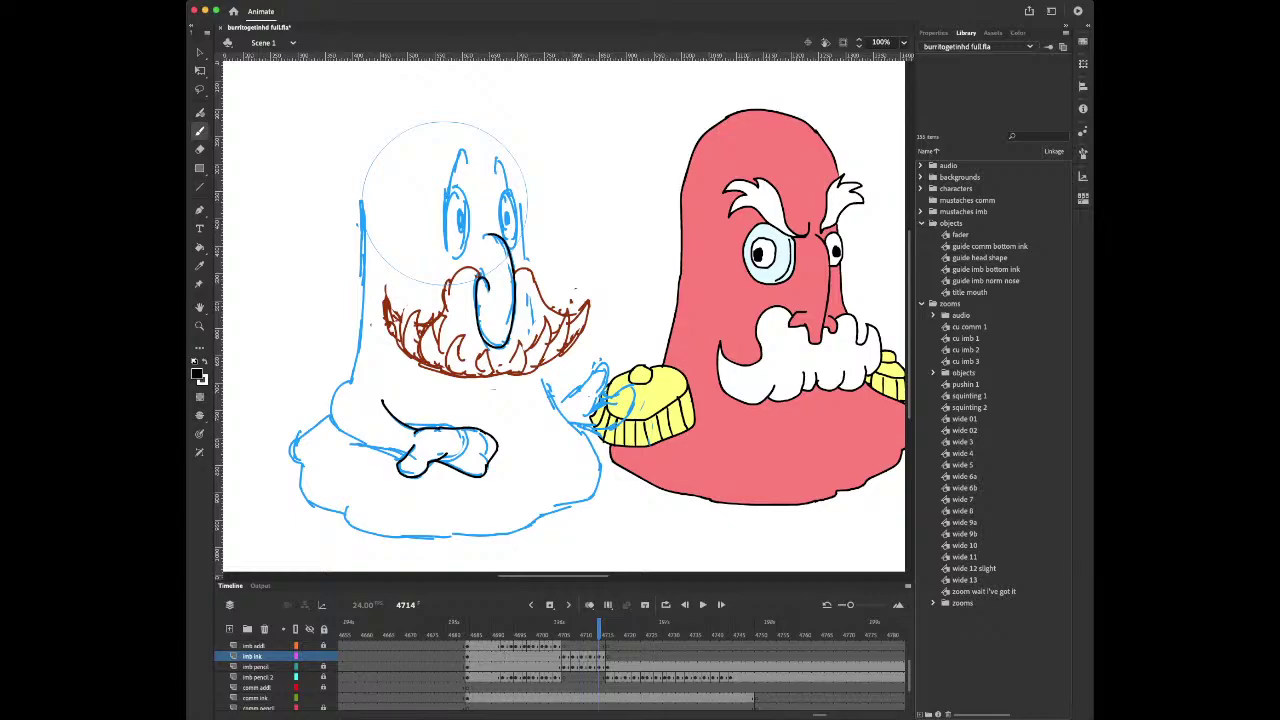
# Try to ink the shoulder and lower line of the resting arm at frame 4714, comparing it with frame 4713
pyautogui.moveTo(350, 380)
pyautogui.mouseDown()
pyautogui.moveTo(328, 415)
pyautogui.moveTo(354, 440)
pyautogui.moveTo(404, 454)
pyautogui.mouseUp()
pyautogui.press(',')
pyautogui.press('.')
pyautogui.press(',')
pyautogui.press('.')
pyautogui.press(',')
pyautogui.press('.')
pyautogui.press(',')
pyautogui.press('.')
pyautogui.press('super+z')
# Ink the resting arm's shoulder curve and lower line down to the hand at frame 4714
pyautogui.press(',')
pyautogui.press(',')
pyautogui.press('.')
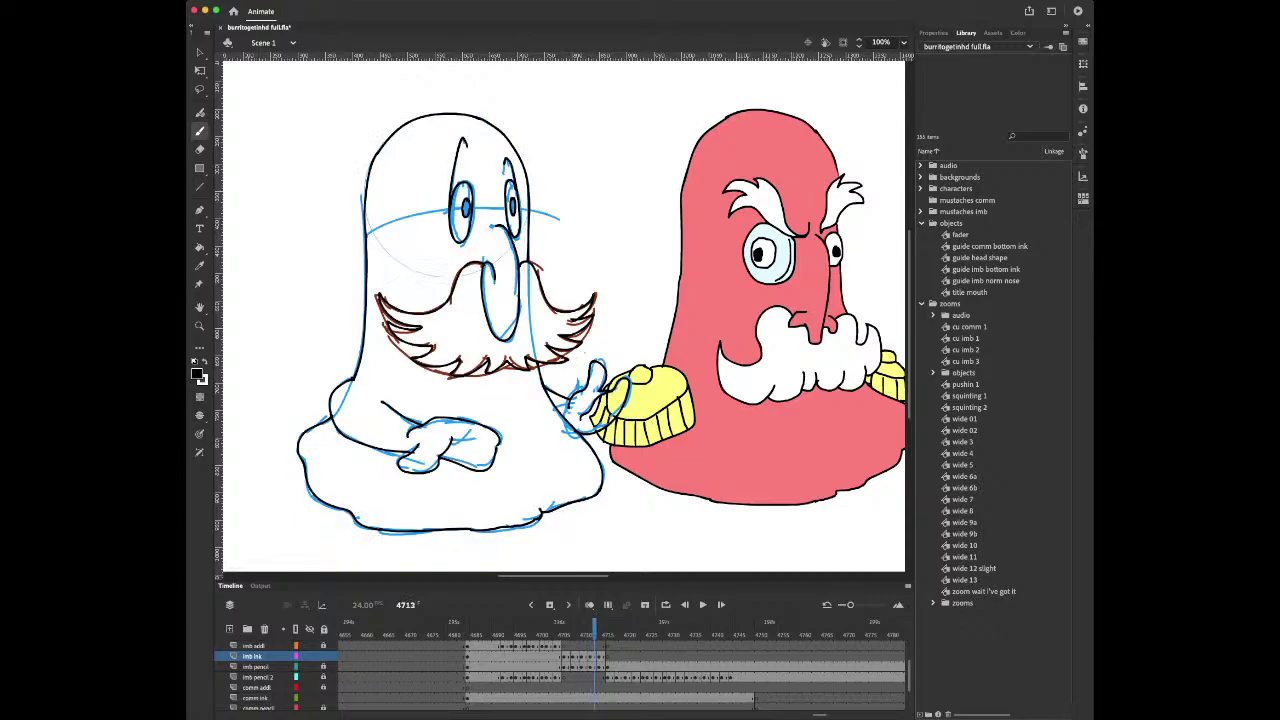
pyautogui.press('.')
pyautogui.moveTo(354, 380)
pyautogui.mouseDown()
pyautogui.moveTo(334, 397)
pyautogui.moveTo(331, 426)
pyautogui.moveTo(395, 456)
pyautogui.mouseUp()
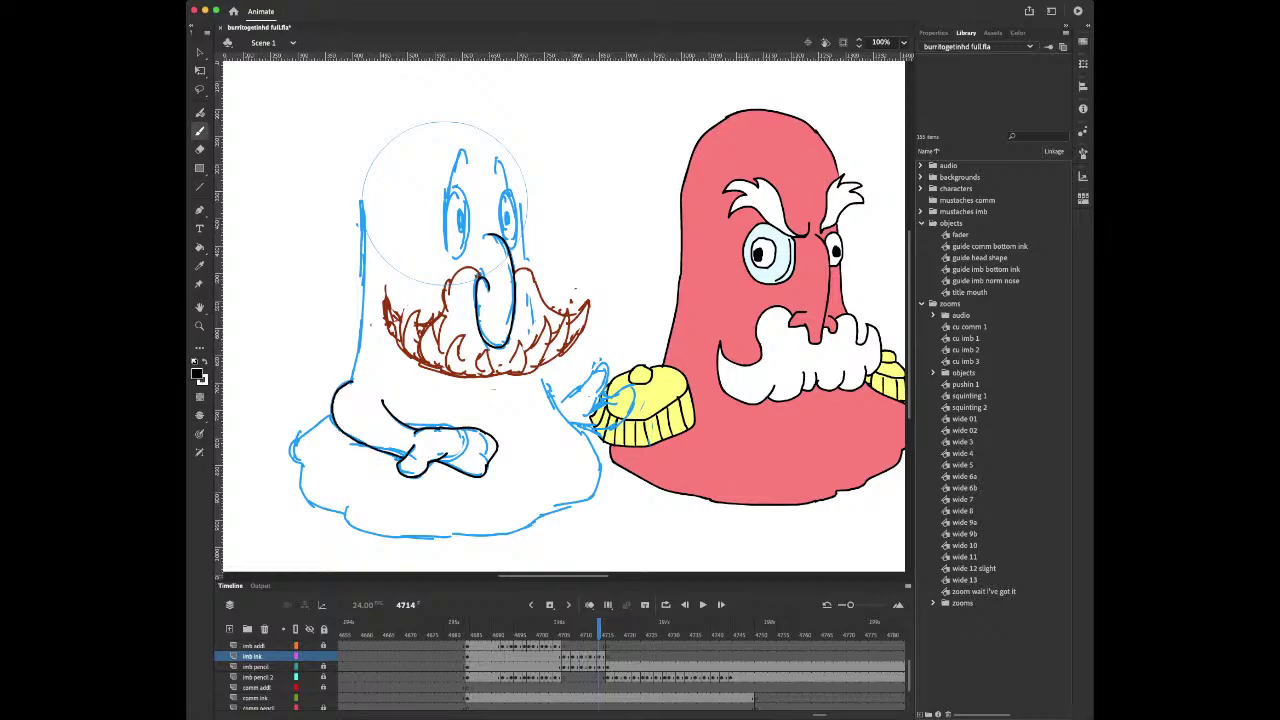
# Compare the inked resting arm at frame 4714 with the drawing at frame 4713
pyautogui.press(',')
pyautogui.press('.')
pyautogui.press(',')
pyautogui.press('.')
pyautogui.press(',')
pyautogui.press('.')
pyautogui.press(',')
pyautogui.press('.')
pyautogui.press(',')
pyautogui.press('.')
# Ink the raised hand and its arm lines at frame 4714, comparing them with the neighbouring frames
pyautogui.moveTo(549, 389)
pyautogui.mouseDown()
pyautogui.moveTo(567, 397)
pyautogui.moveTo(600, 368)
pyautogui.moveTo(600, 397)
pyautogui.mouseUp()
pyautogui.moveTo(617, 388)
pyautogui.mouseDown()
pyautogui.moveTo(633, 403)
pyautogui.moveTo(616, 427)
pyautogui.moveTo(570, 424)
pyautogui.mouseUp()
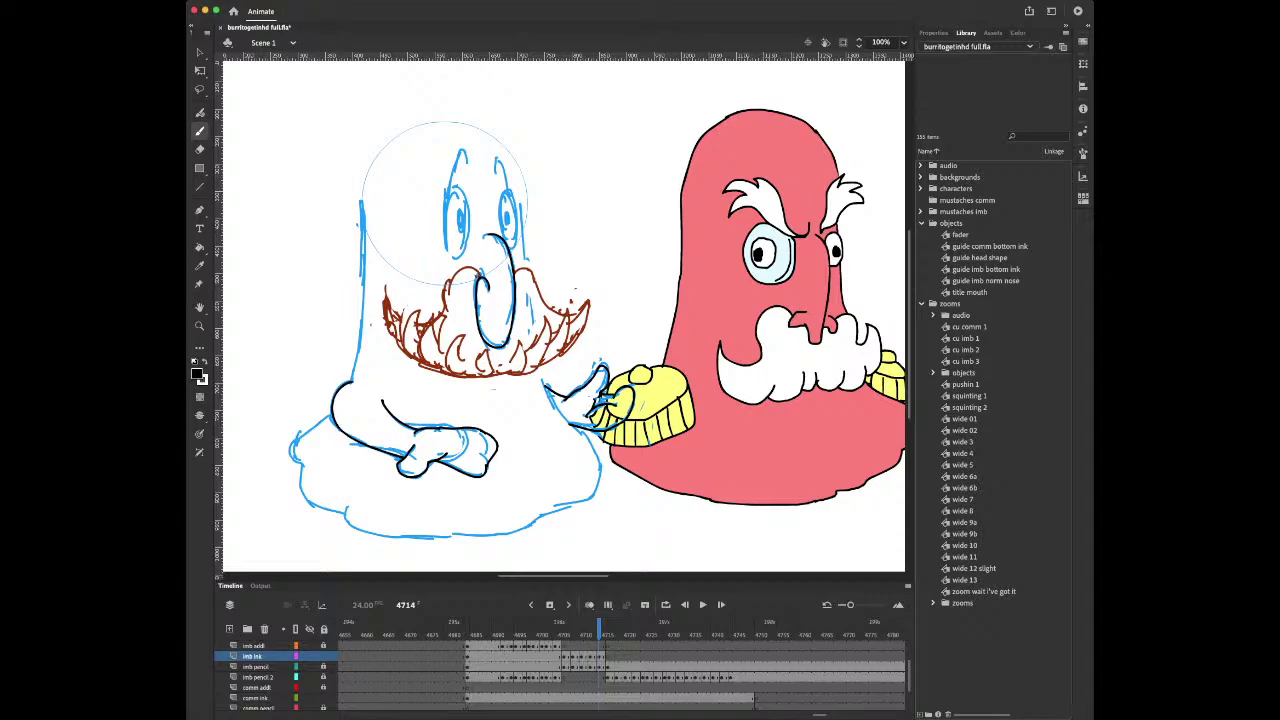
pyautogui.press(',')
pyautogui.press(',')
pyautogui.press('.')
pyautogui.press('.')
pyautogui.press('.')
pyautogui.press(',')
# Ink the two outer sides of the character's base at frame 4714
pyautogui.moveTo(596, 446); pyautogui.dragTo(594, 497)
pyautogui.moveTo(331, 414)
pyautogui.mouseDown()
pyautogui.moveTo(291, 450)
pyautogui.moveTo(302, 494)
pyautogui.moveTo(348, 514)
pyautogui.mouseUp()
pyautogui.press(',')
pyautogui.press('.')
pyautogui.press(',')
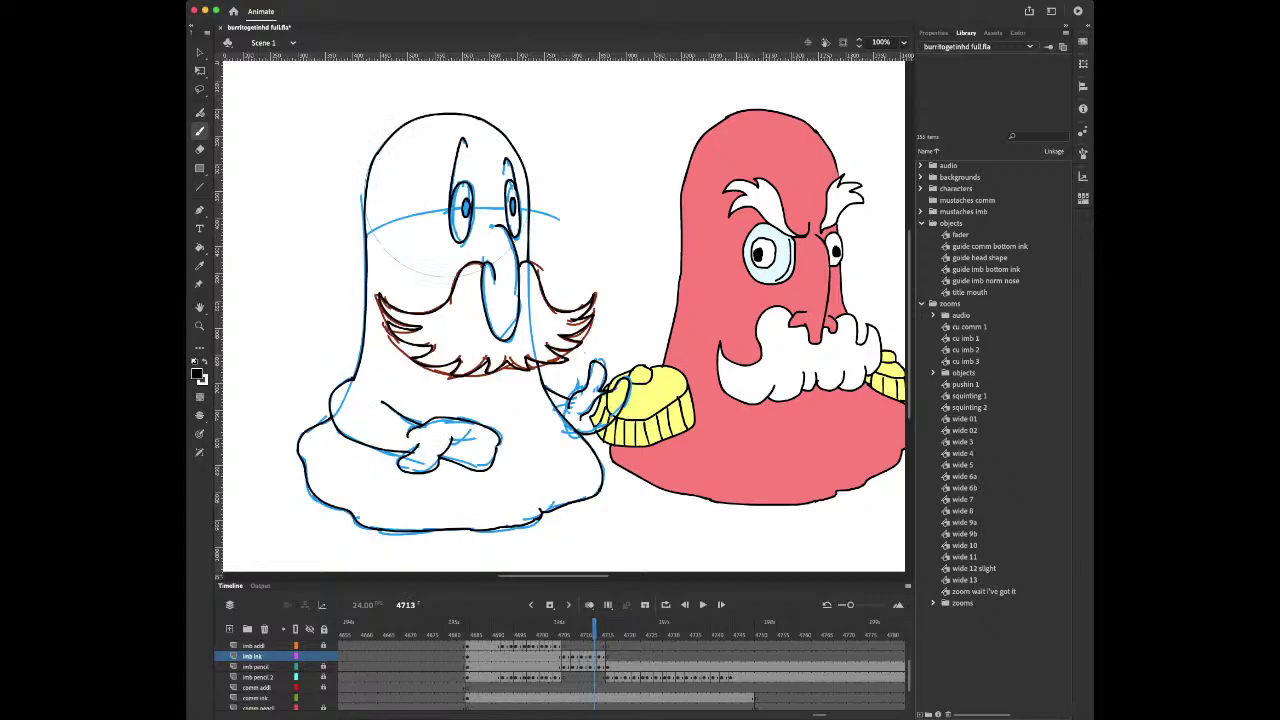
# Compare the inked sides of the base at frame 4714 with the neighbouring frames
pyautogui.press('.')
pyautogui.press(',')
pyautogui.press('.')
pyautogui.press(',')
pyautogui.press('.')
pyautogui.press('.')
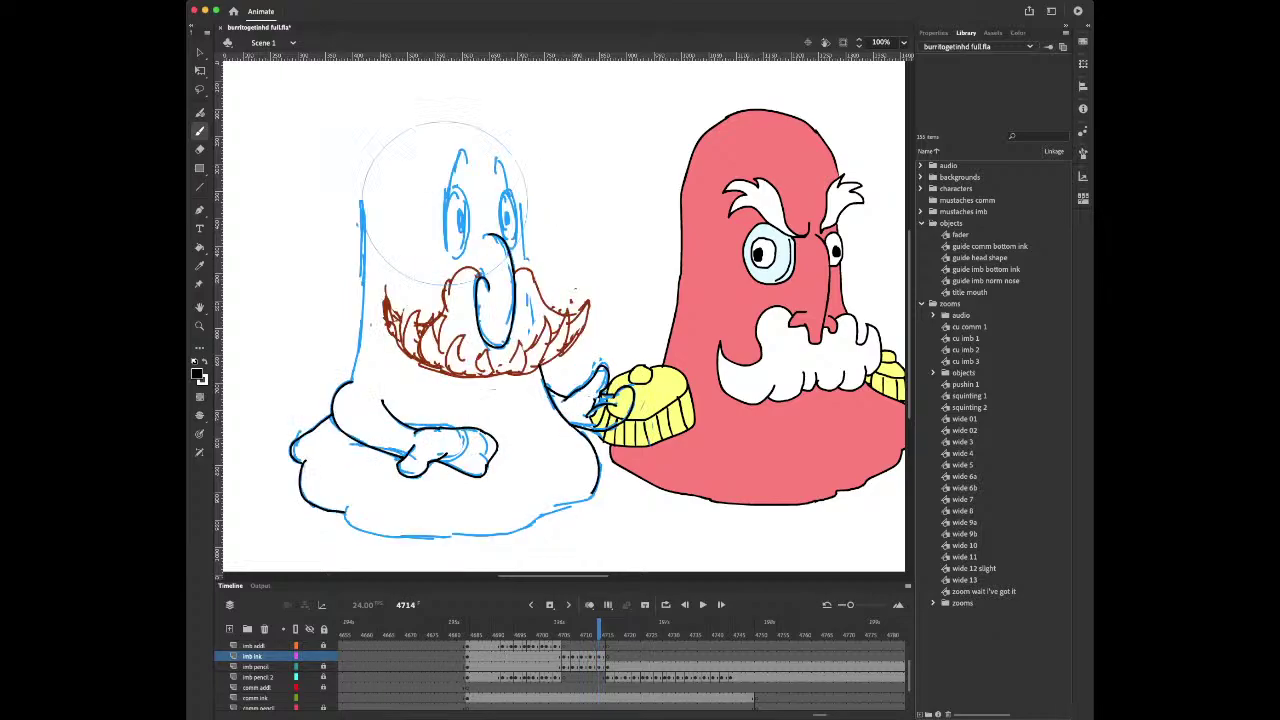
pyautogui.press('.')
pyautogui.press(',')
pyautogui.press(',')
pyautogui.press(',')
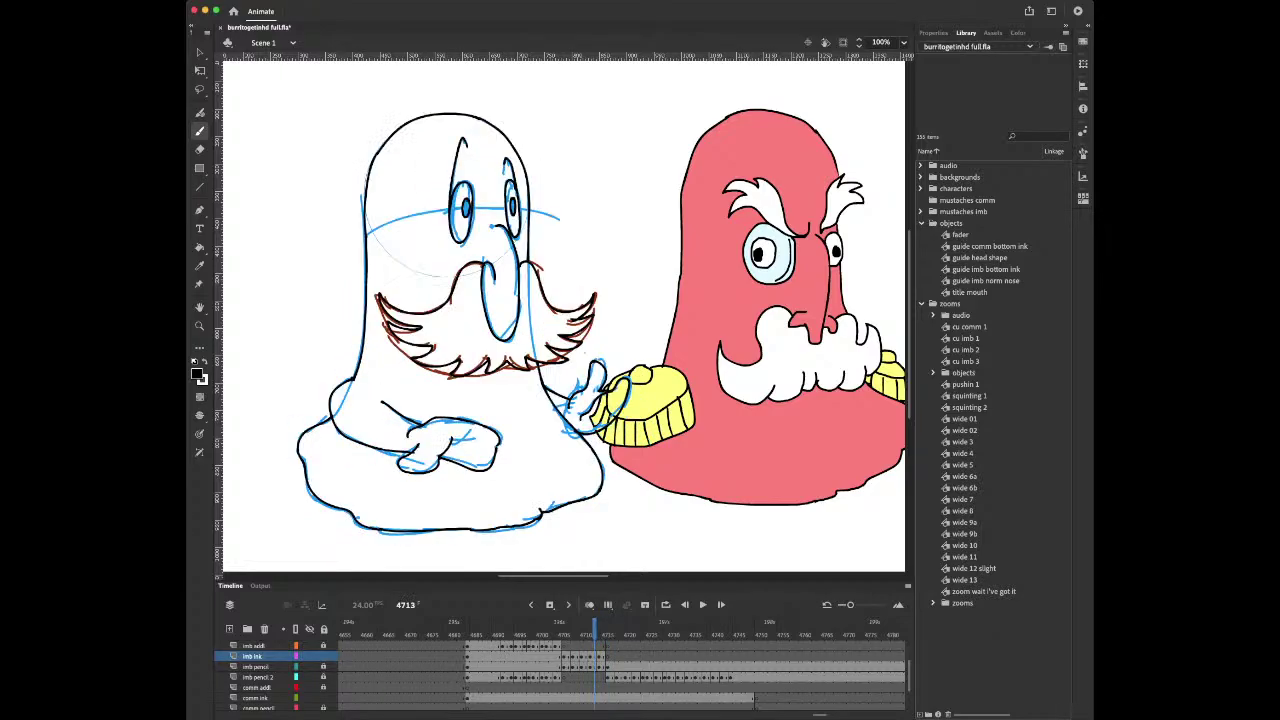
pyautogui.press('.')
pyautogui.press('.')
pyautogui.press(',')
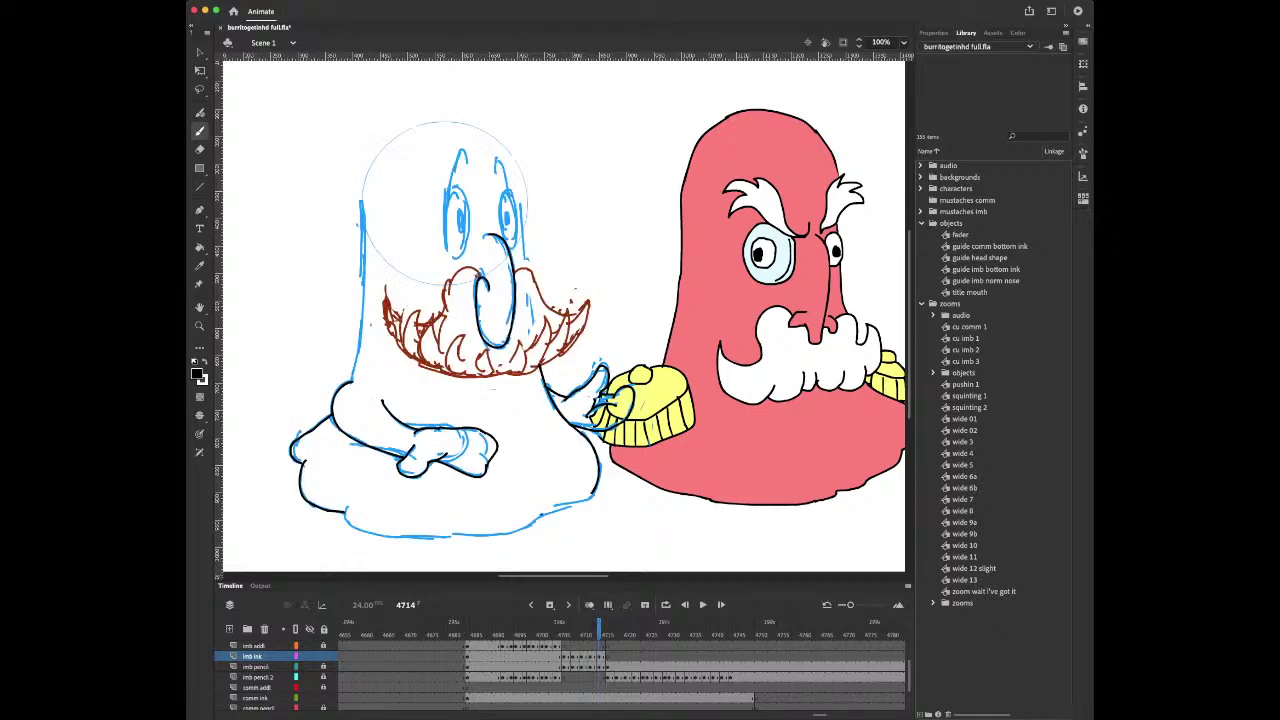
# Ink the base's wavy bottom edge at frame 4714 and check it against frame 4713
pyautogui.moveTo(542, 515); pyautogui.dragTo(532, 525)
pyautogui.moveTo(341, 506)
pyautogui.mouseDown()
pyautogui.moveTo(361, 531)
pyautogui.moveTo(401, 538)
pyautogui.moveTo(526, 526)
pyautogui.mouseUp()
pyautogui.press(',')
pyautogui.press('.')
pyautogui.press(',')
pyautogui.press('.')
# Erase the base's side below the raised hand at frame 4714, then redraw it wider and join it to the bottom edge
pyautogui.press('e')
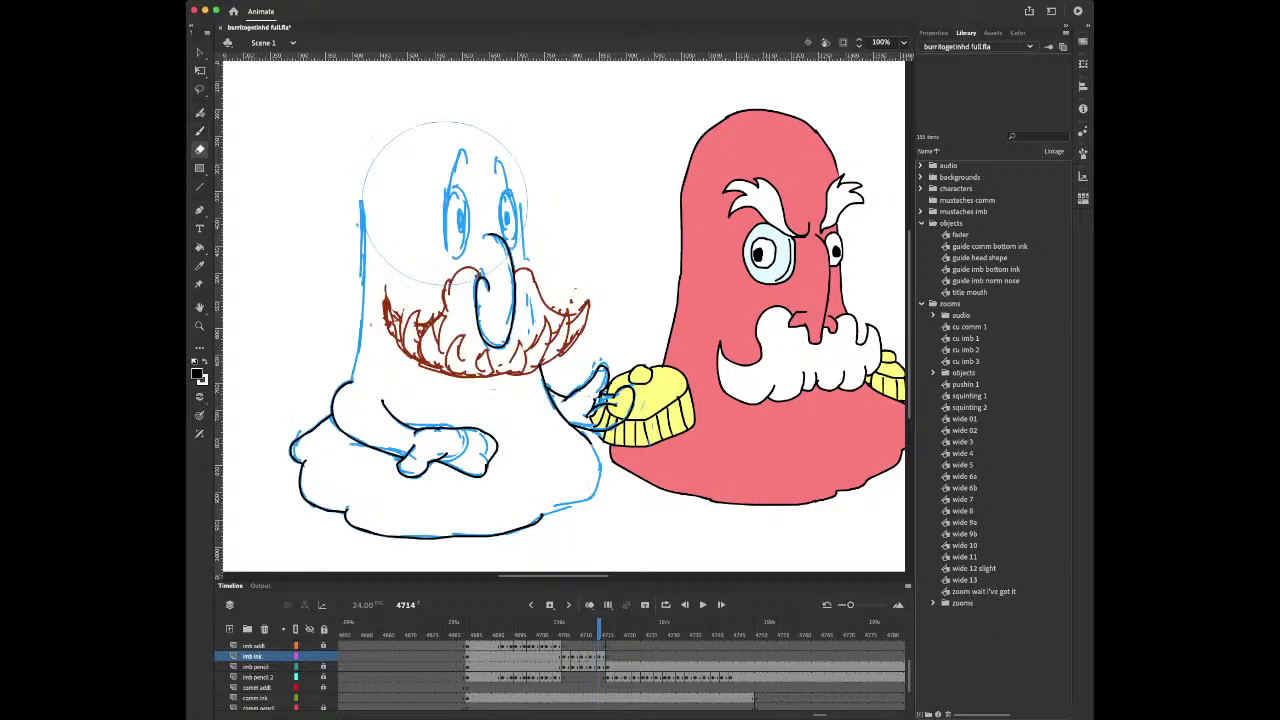
pyautogui.press(',')
pyautogui.press('b')
pyautogui.press('.')
pyautogui.moveTo(600, 496); pyautogui.dragTo(597, 448)
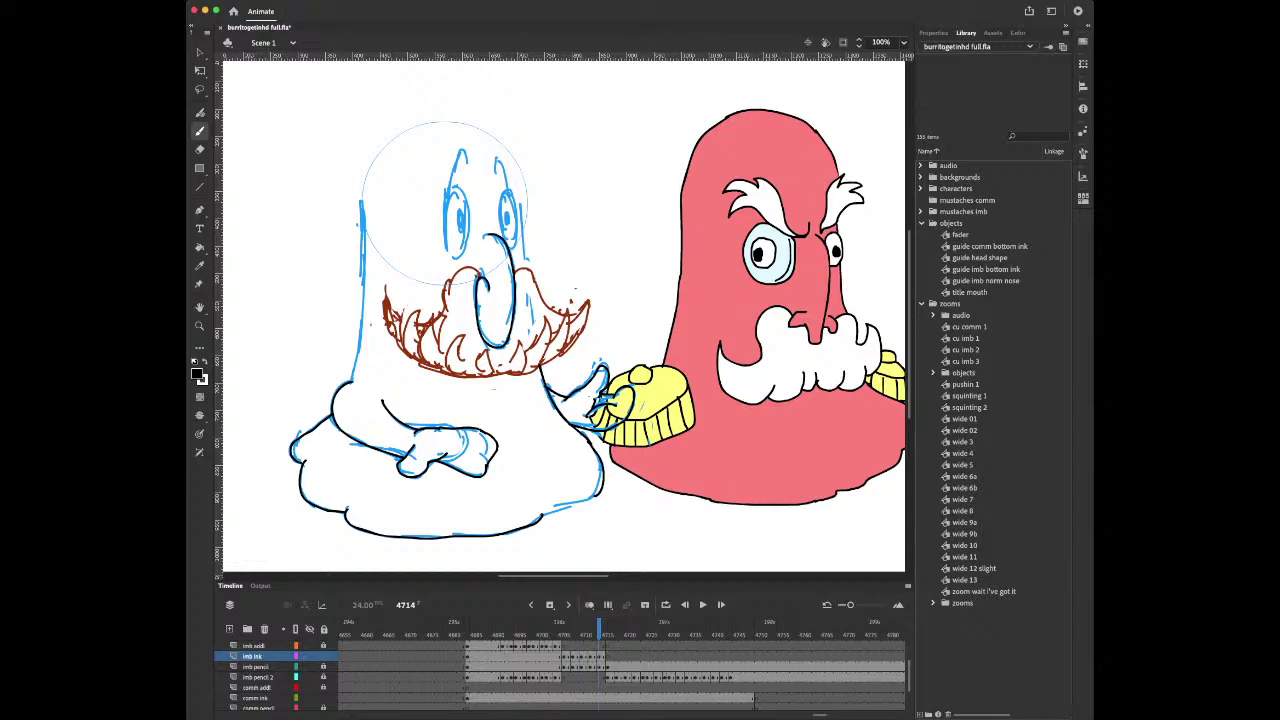
pyautogui.moveTo(543, 516); pyautogui.dragTo(580, 502)
pyautogui.press(',')
pyautogui.press('.')
pyautogui.press('e')
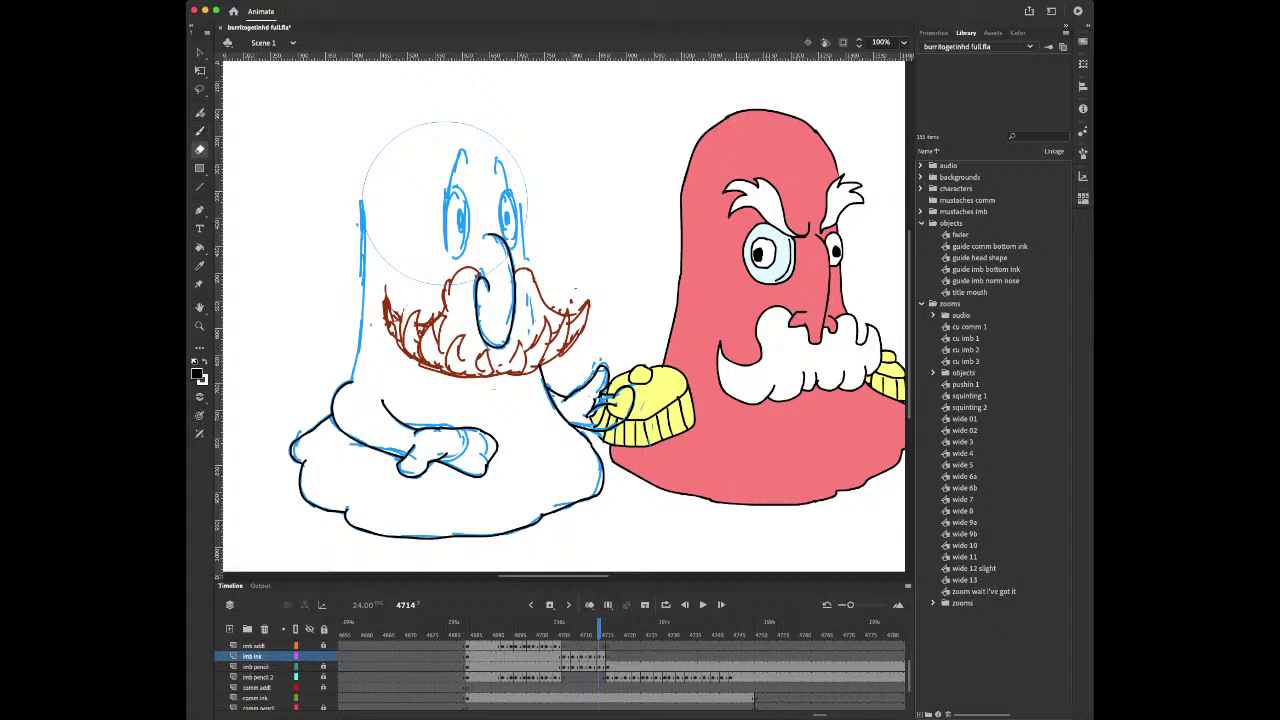
pyautogui.press('b')
# Ink the larger eye with its pupil and brow line at frame 4714, comparing it with frame 4713
pyautogui.press(',')
pyautogui.press('.')
pyautogui.press('.')
pyautogui.press(',')
pyautogui.moveTo(460, 156)
pyautogui.mouseDown()
pyautogui.moveTo(446, 246)
pyautogui.moveTo(460, 255)
pyautogui.moveTo(463, 194)
pyautogui.moveTo(446, 207)
pyautogui.moveTo(446, 195)
pyautogui.moveTo(458, 227)
pyautogui.moveTo(463, 210)
pyautogui.mouseUp()
pyautogui.press(',')
pyautogui.press('.')
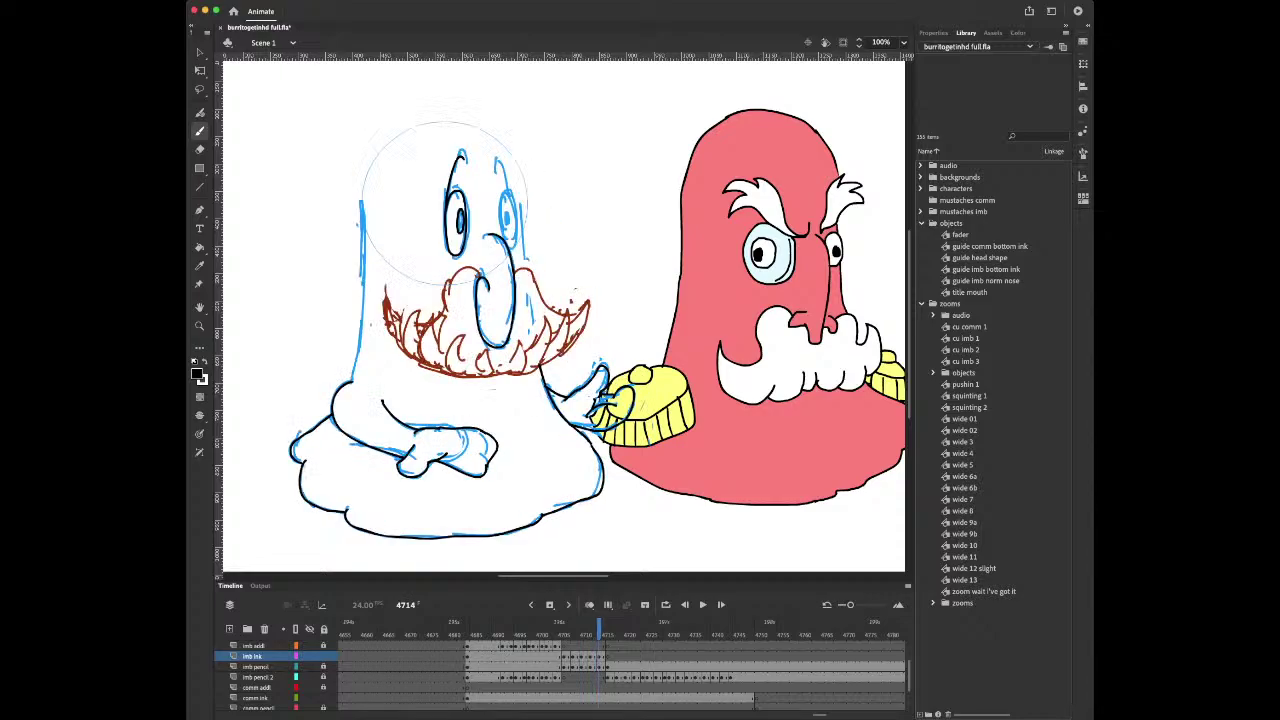
pyautogui.press(',')
pyautogui.press('.')
pyautogui.press(',')
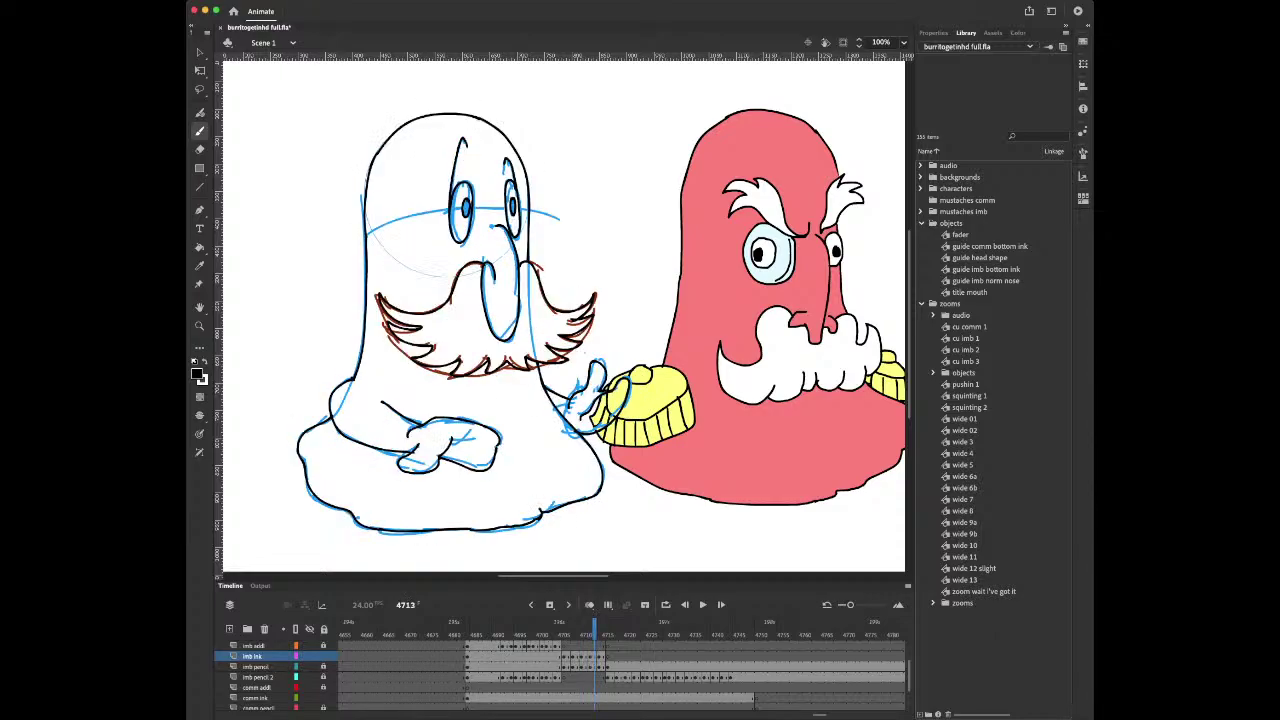
# Add small tick marks above the larger eye's brow line at frame 4713, checking them against frame 4711
pyautogui.moveTo(458, 139); pyautogui.dragTo(464, 137)
pyautogui.press(',')
pyautogui.press(',')
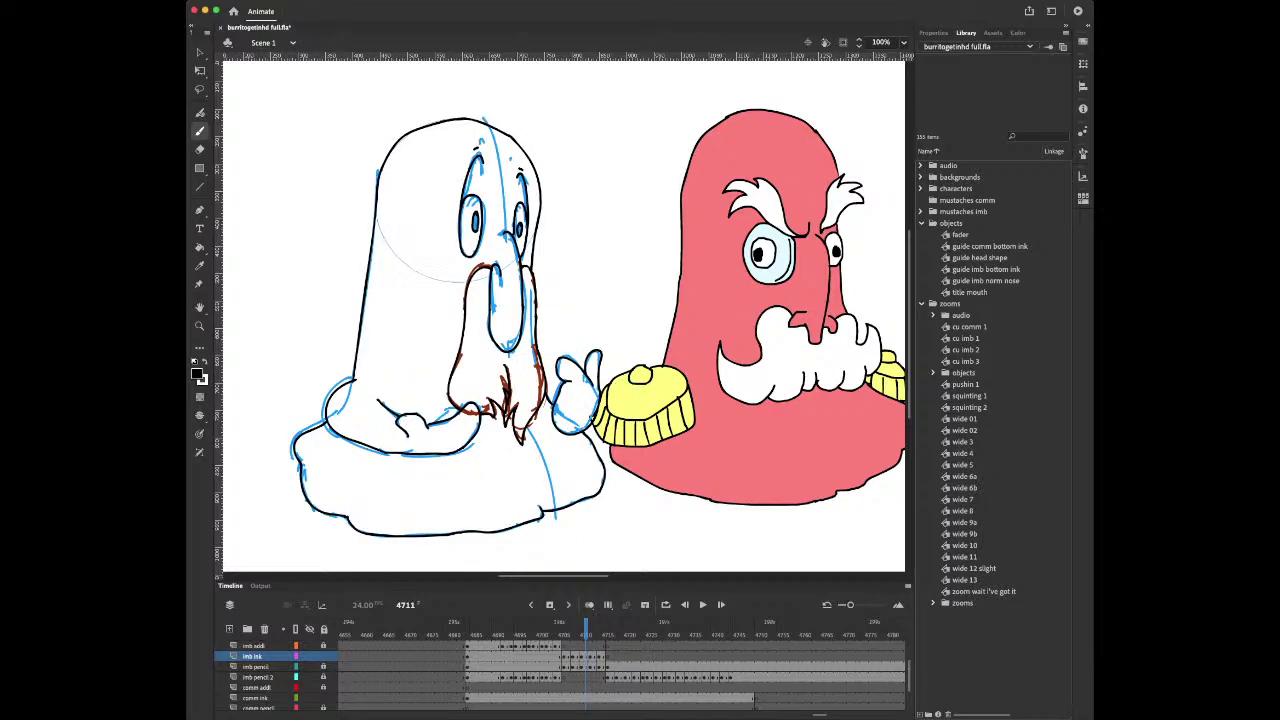
pyautogui.press('.')
pyautogui.press('.')
pyautogui.press('.')
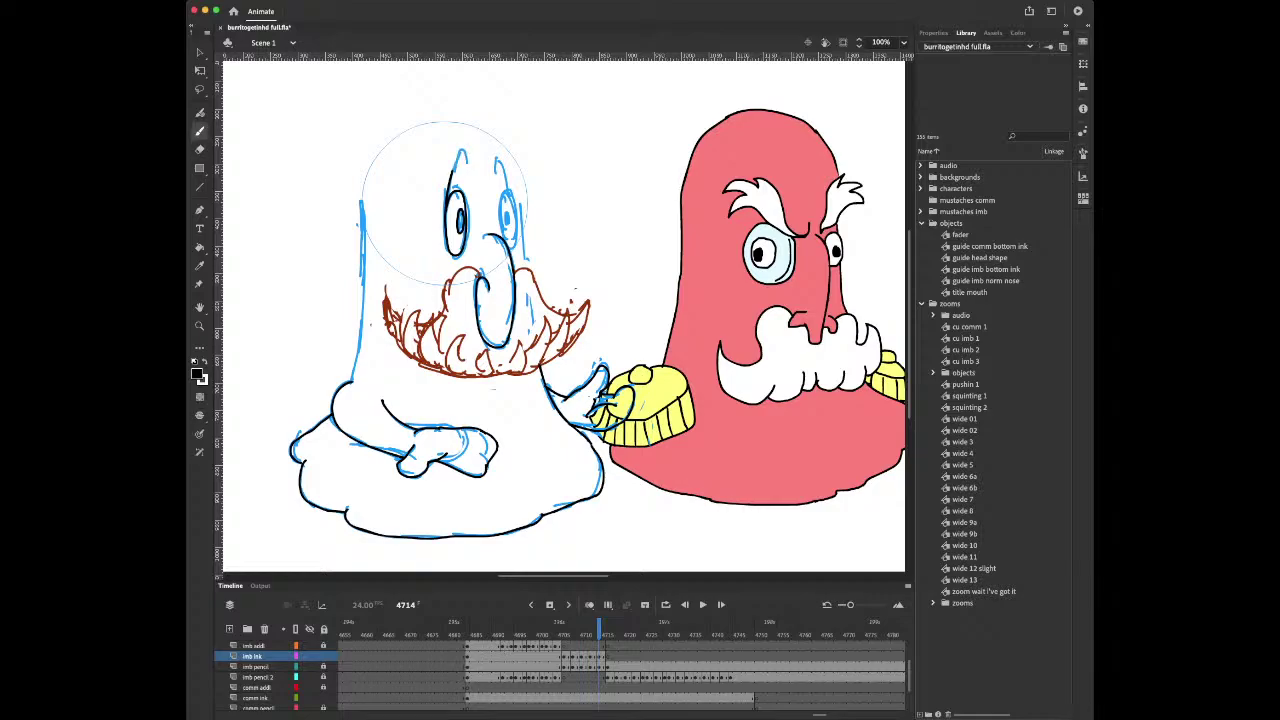
# Finish the larger eye's brow line at frame 4714 and add small tick marks above it, comparing it with frame 4713
pyautogui.moveTo(453, 171); pyautogui.dragTo(462, 148)
pyautogui.press(',')
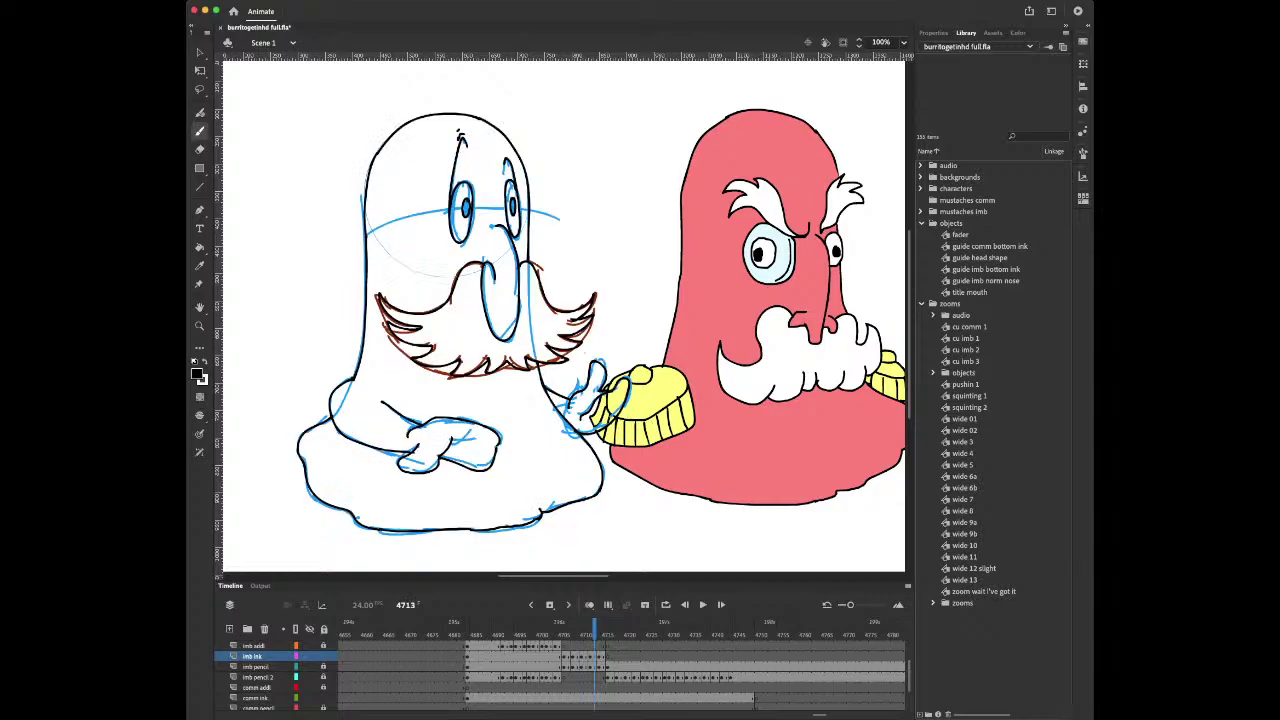
pyautogui.press('.')
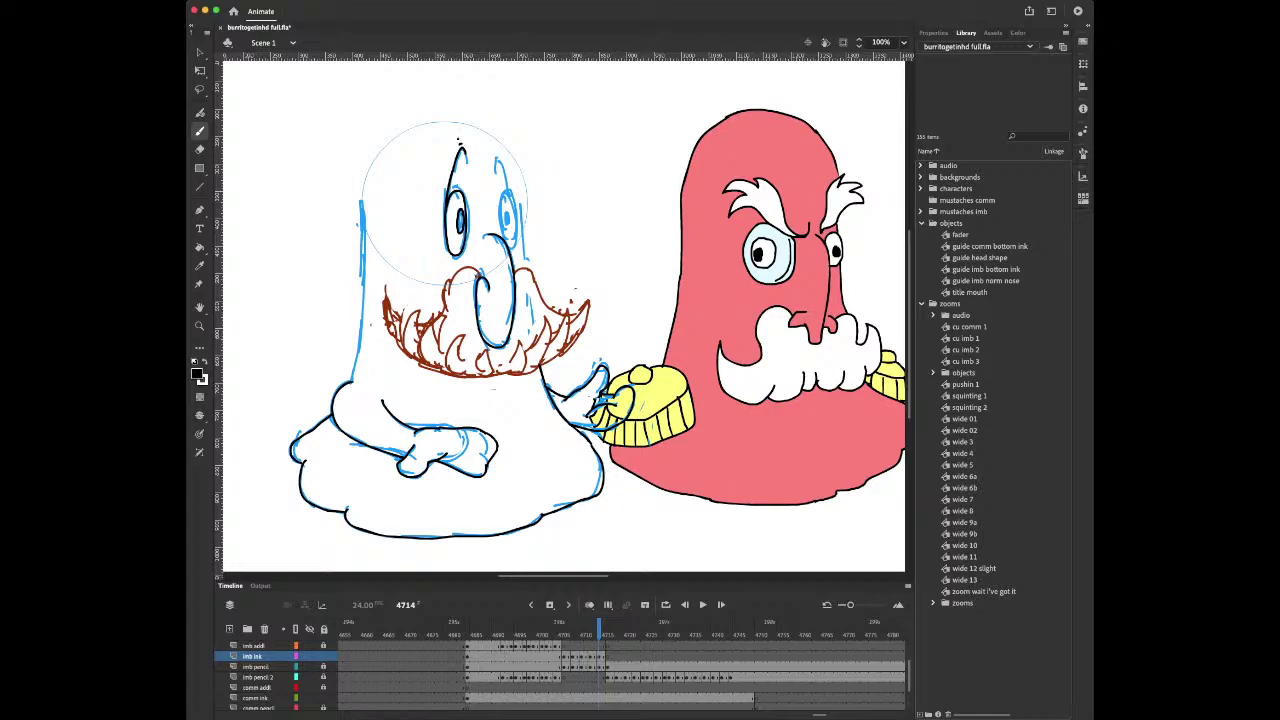
pyautogui.press(',')
pyautogui.press('.')
pyautogui.press(',')
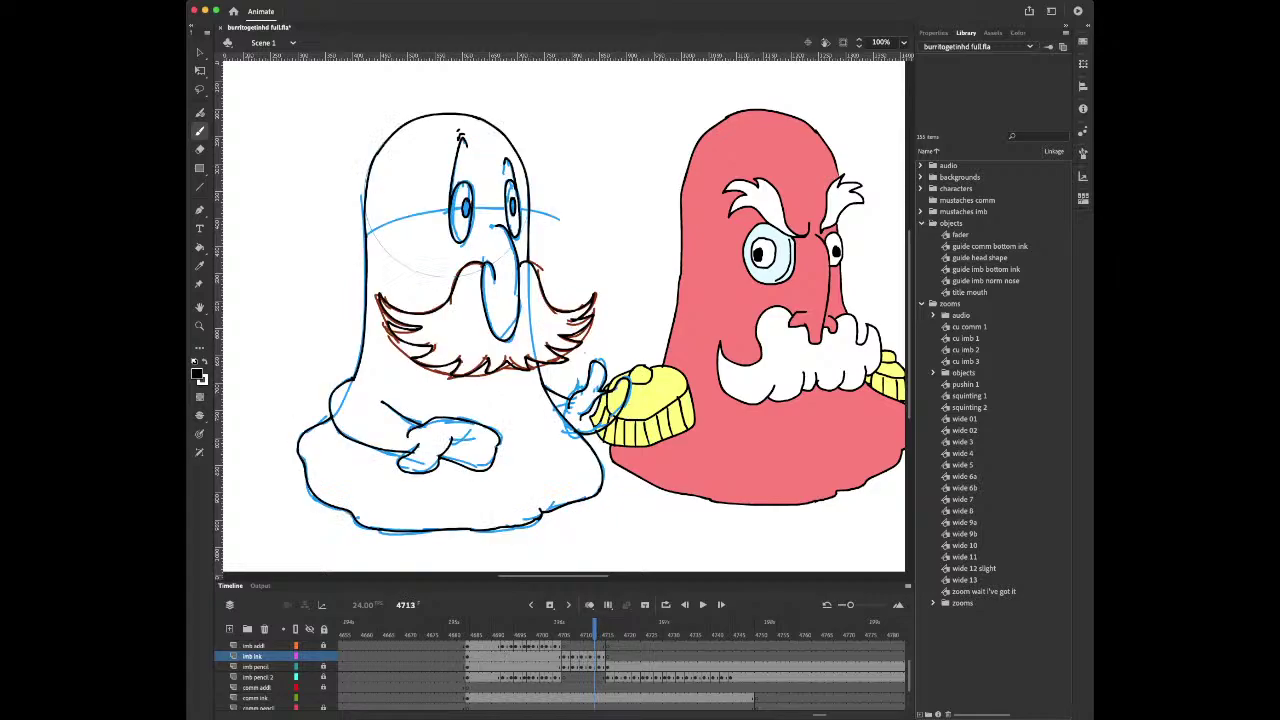
# Ink the smaller eye with its pupil and brow line at frame 4714, checking it against the neighbouring frames
pyautogui.press('.')
pyautogui.press(',')
pyautogui.press('.')
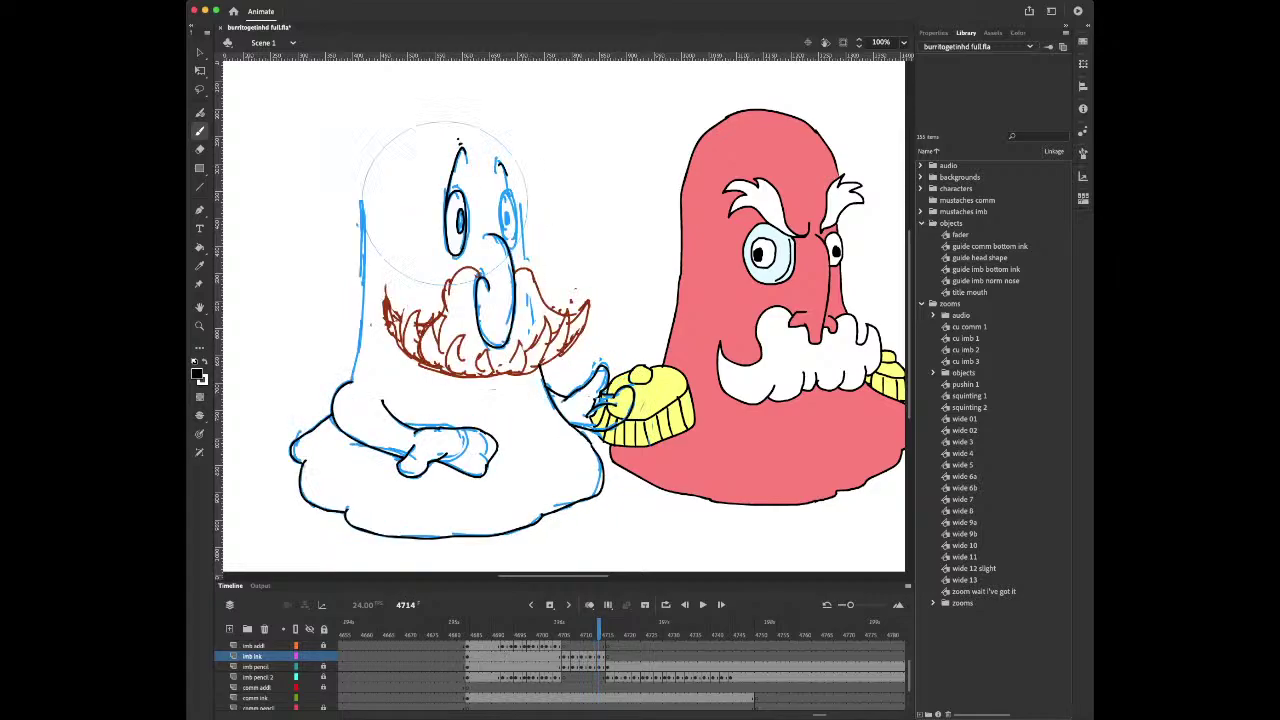
pyautogui.press('e')
pyautogui.press('b')
pyautogui.press(',')
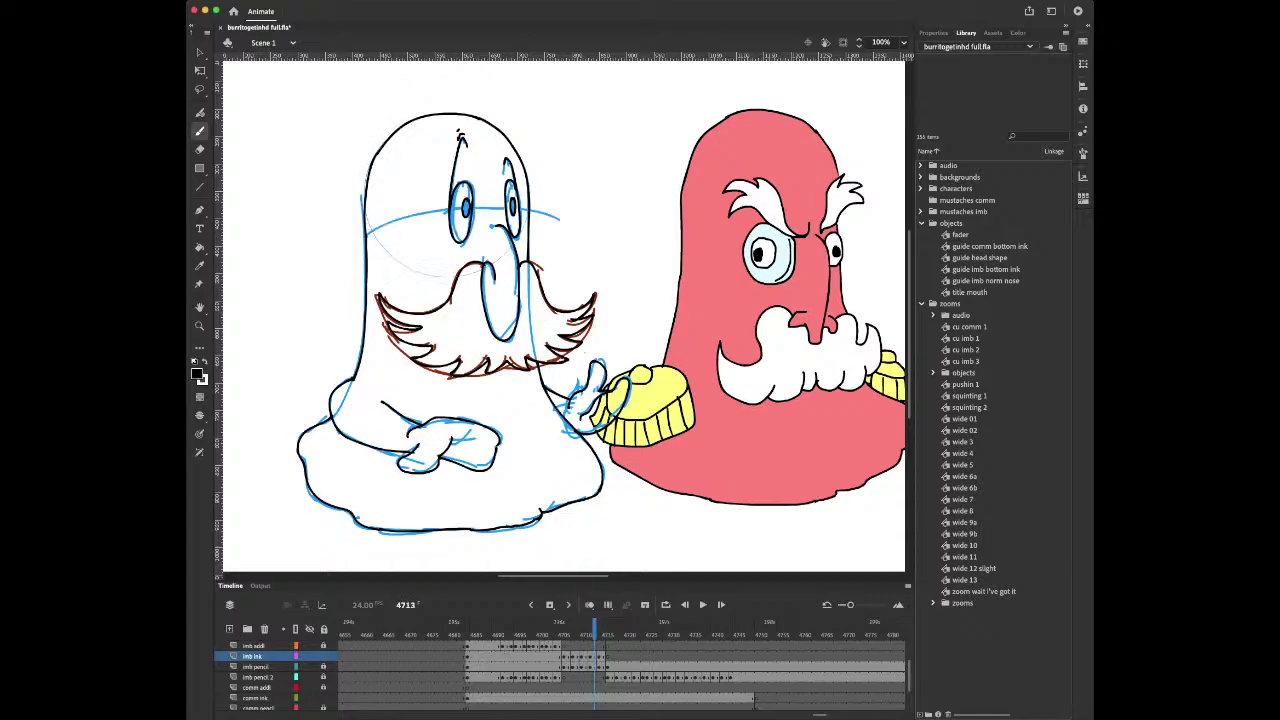
pyautogui.press('.')
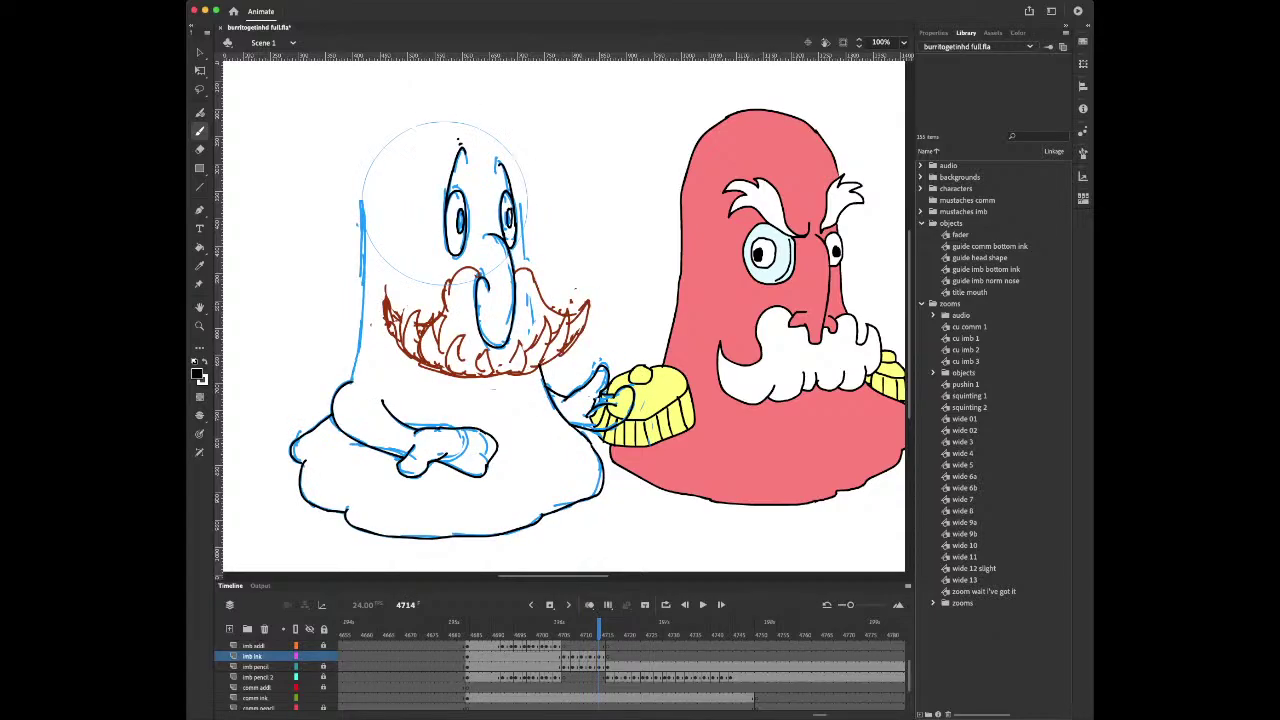
pyautogui.press('.')
pyautogui.press(',')
pyautogui.press('super+z')
# Erase the smaller eye's pupil at frame 4712 and redraw it, using frame 4711 for comparison
pyautogui.press(',')
pyautogui.press('.')
pyautogui.press(',')
pyautogui.press(',')
pyautogui.press(',')
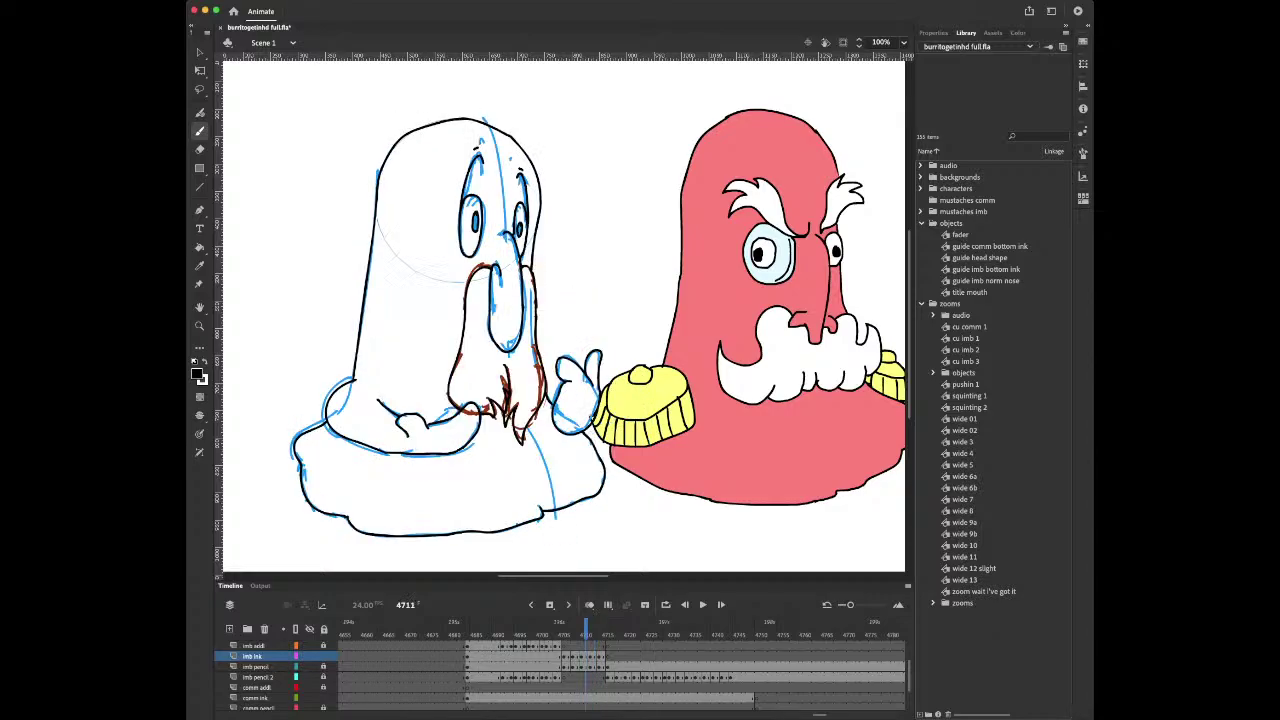
pyautogui.press('.')
pyautogui.press('e')
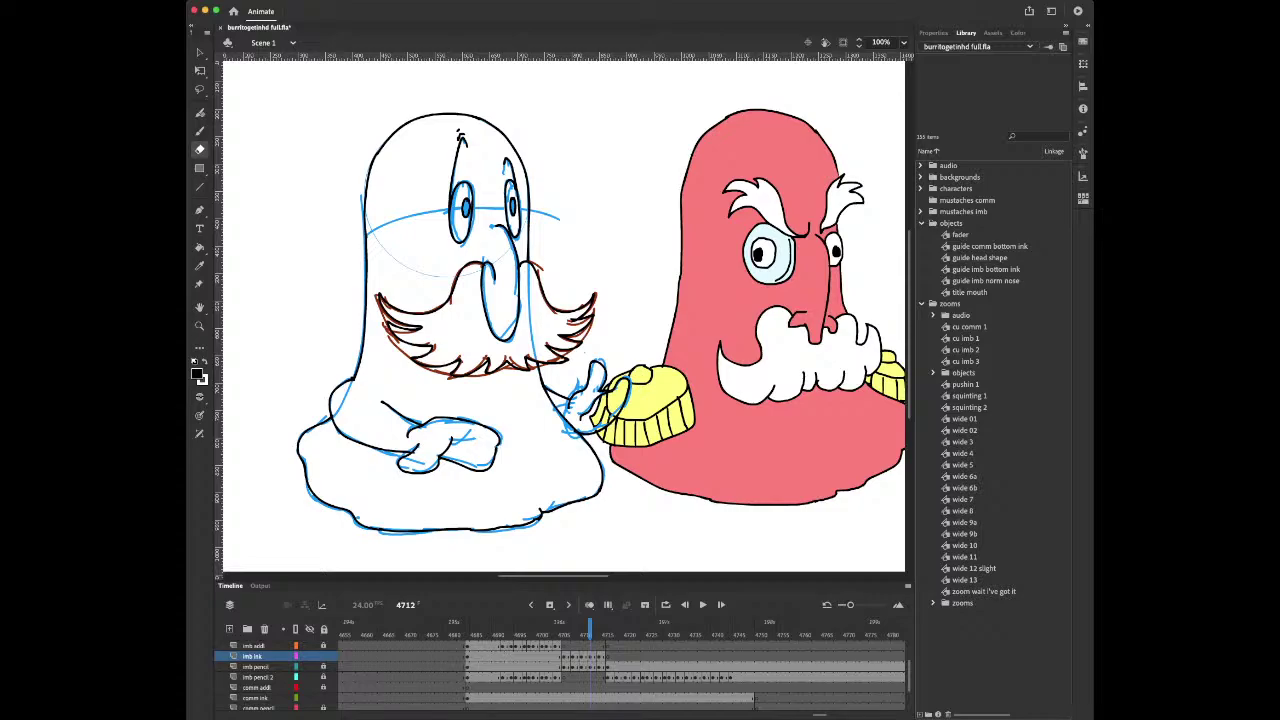
pyautogui.moveTo(515, 212); pyautogui.dragTo(513, 201)
pyautogui.press('b')
pyautogui.press('e')
pyautogui.press('b')
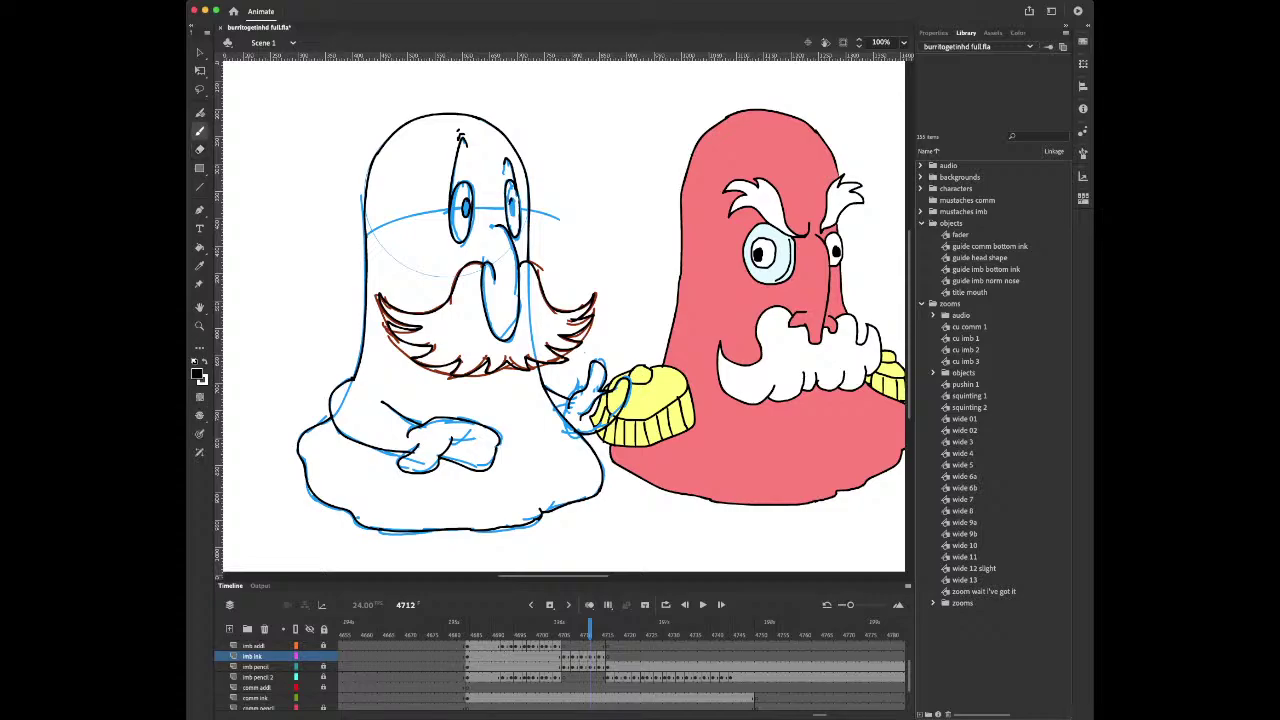
pyautogui.moveTo(512, 198); pyautogui.dragTo(511, 212)
# Compare the inked eyes and brow lines across frames 4711 to 4714
pyautogui.press(',')
pyautogui.press('.')
pyautogui.press('.')
pyautogui.press(',')
pyautogui.press(',')
pyautogui.press('.')
pyautogui.press('.')
pyautogui.press(',')
pyautogui.press(',')
pyautogui.press('.')
pyautogui.press('.')
pyautogui.press('.')
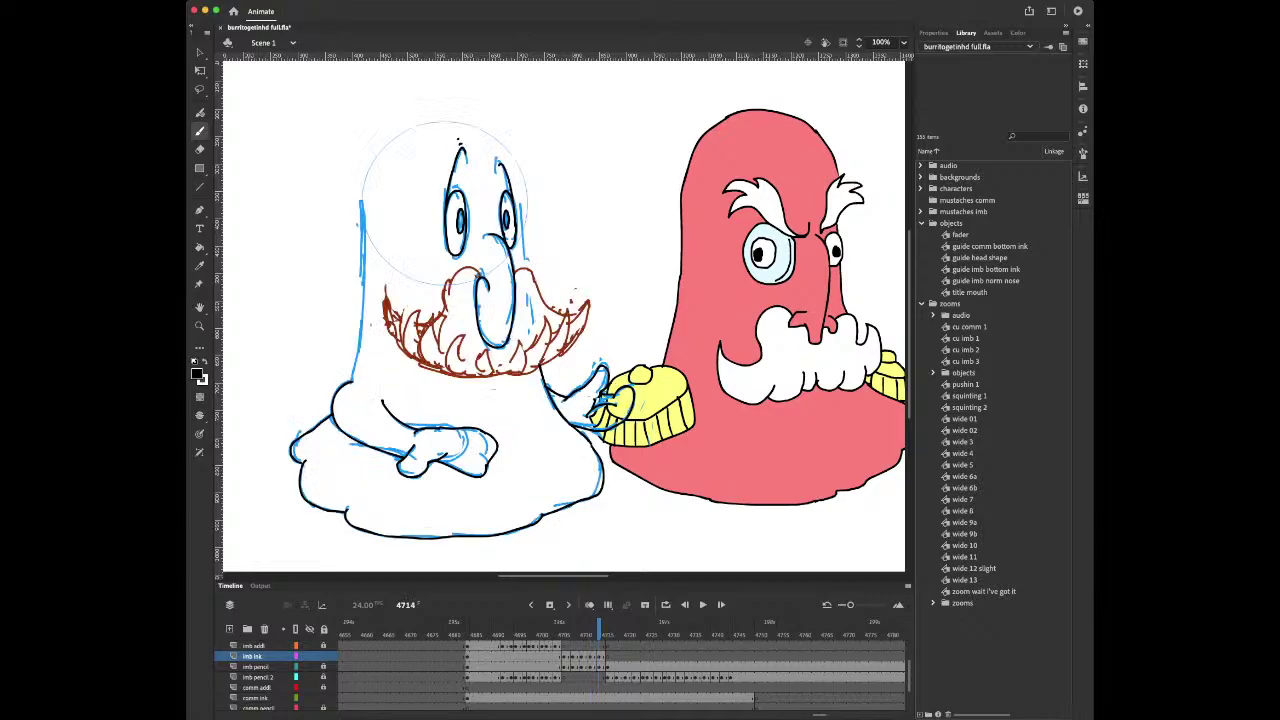
pyautogui.press(',')
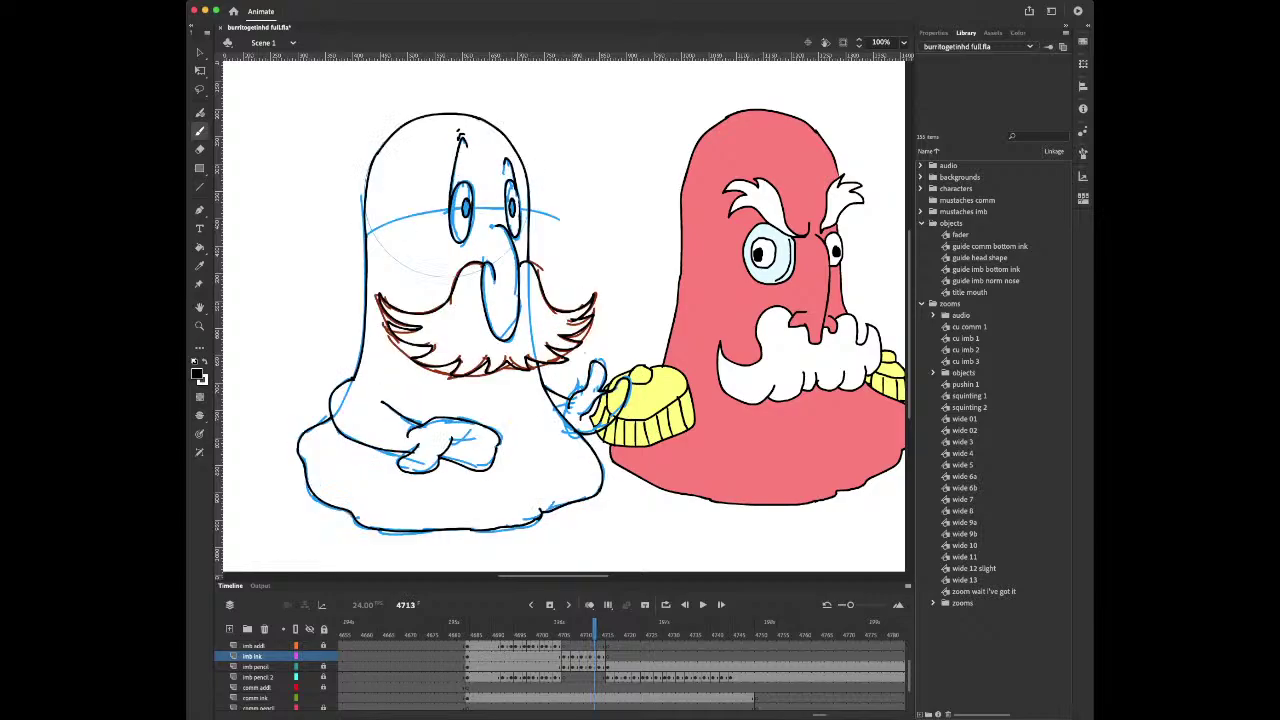
pyautogui.press('.')
pyautogui.press(',')
pyautogui.press('.')
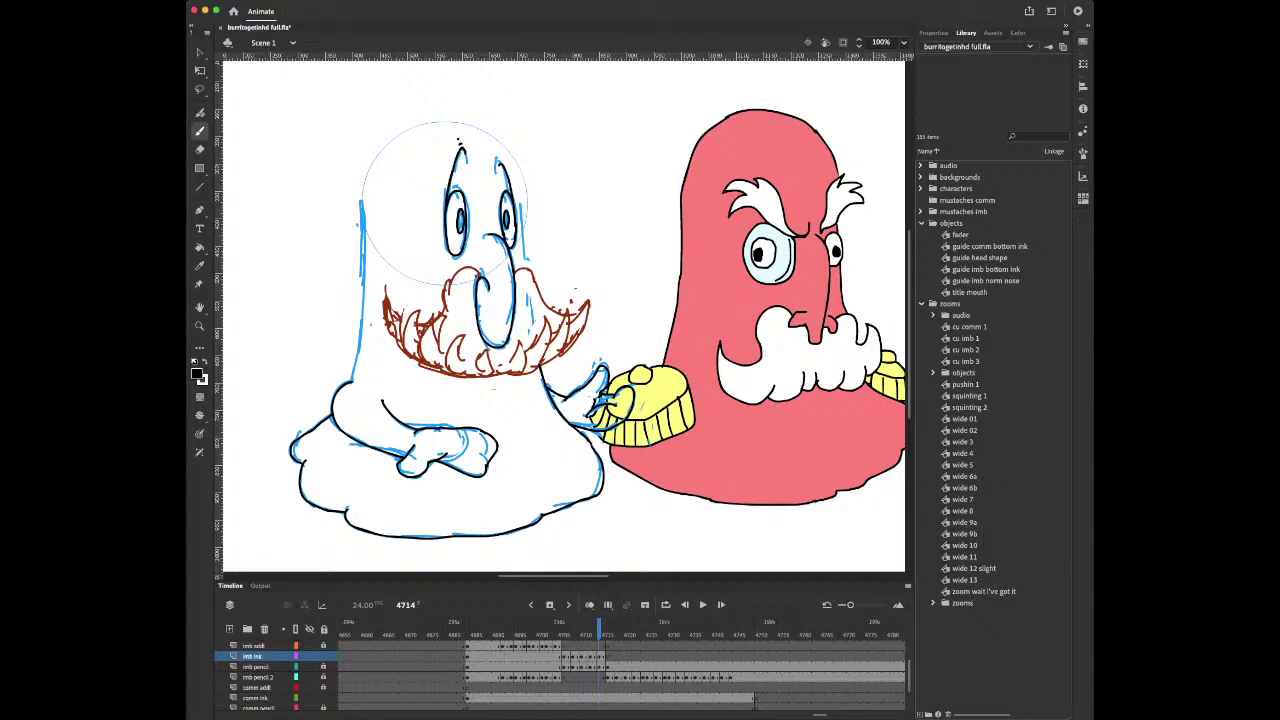
pyautogui.press(',')
pyautogui.press('.')
# Ink the moustache's outline and curved spikes at frame 4714 over the red sketch
pyautogui.moveTo(494, 371)
pyautogui.mouseDown()
pyautogui.moveTo(447, 356)
pyautogui.moveTo(462, 334)
pyautogui.mouseUp()
pyautogui.moveTo(462, 334)
pyautogui.mouseDown()
pyautogui.moveTo(464, 370)
pyautogui.moveTo(434, 365)
pyautogui.moveTo(426, 322)
pyautogui.moveTo(438, 360)
pyautogui.moveTo(408, 358)
pyautogui.moveTo(414, 310)
pyautogui.moveTo(419, 342)
pyautogui.moveTo(388, 296)
pyautogui.moveTo(416, 324)
pyautogui.moveTo(440, 321)
pyautogui.moveTo(467, 268)
pyautogui.moveTo(536, 282)
pyautogui.moveTo(562, 316)
pyautogui.mouseUp()
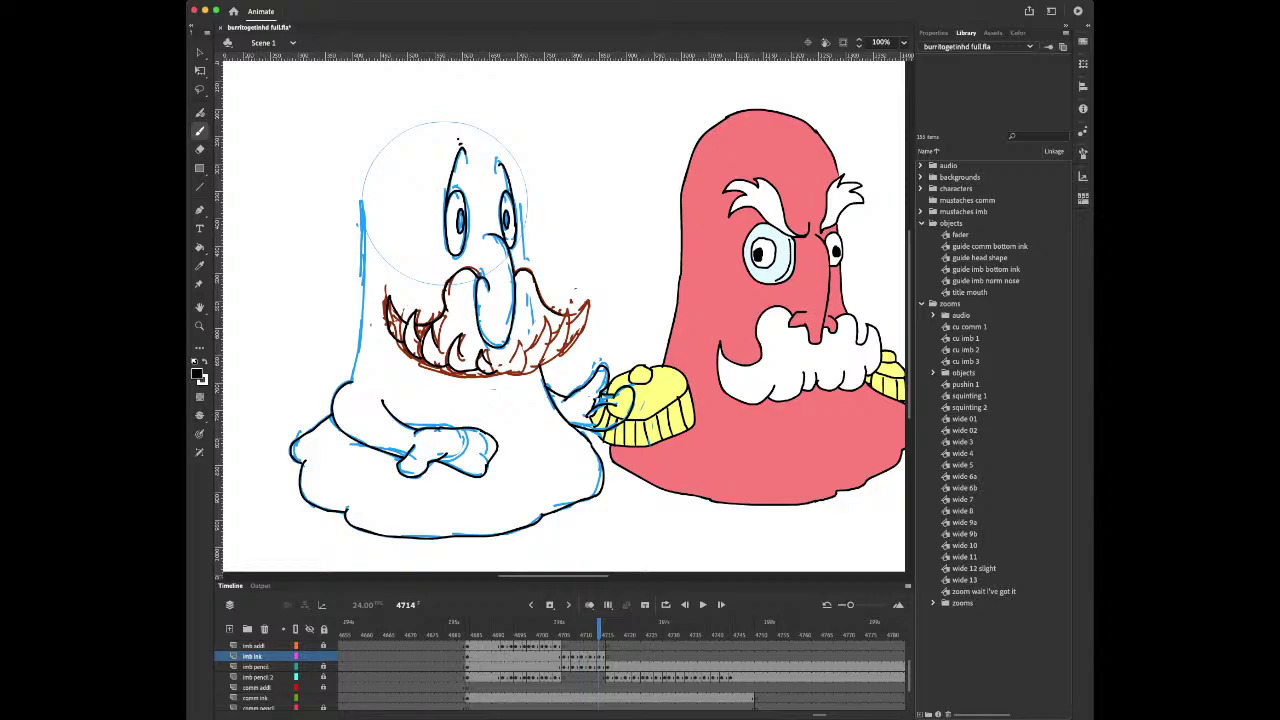
pyautogui.moveTo(504, 373)
pyautogui.mouseDown()
pyautogui.moveTo(585, 310)
pyautogui.moveTo(568, 319)
pyautogui.mouseUp()
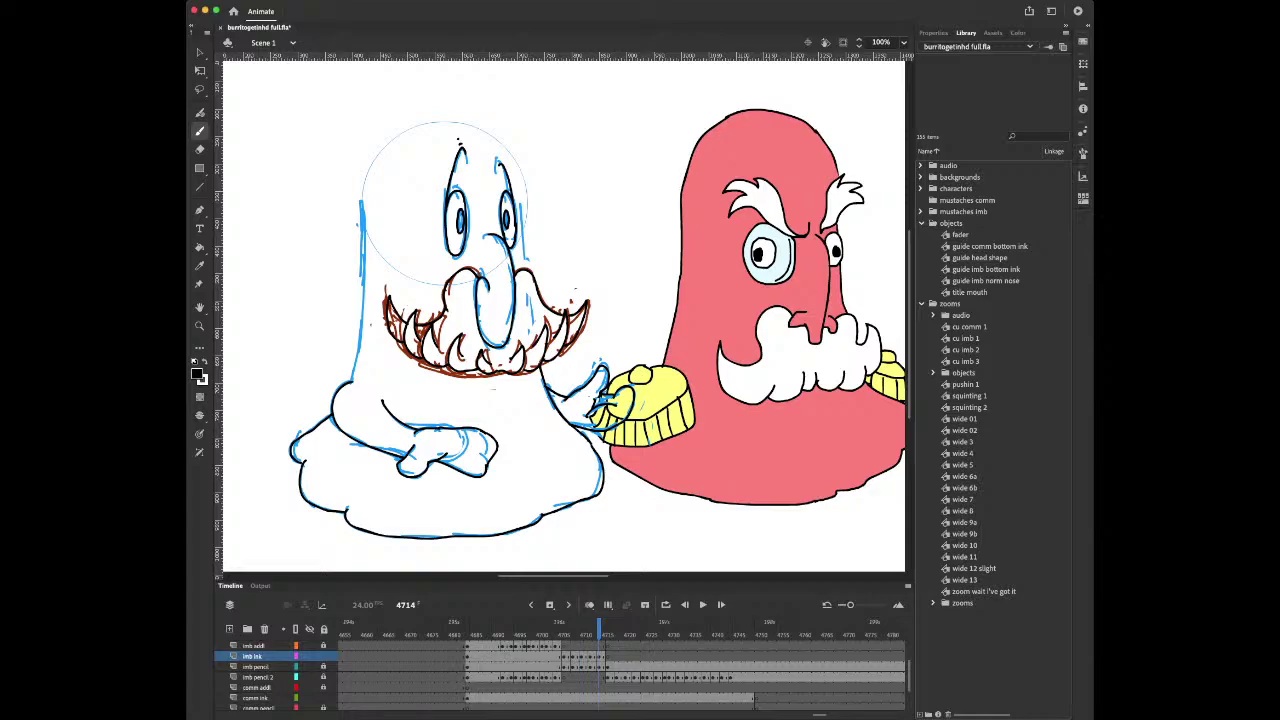
# Ink both sides of the character's upper body at frame 4714 and compare them with frame 4713
pyautogui.moveTo(527, 192); pyautogui.dragTo(524, 262)
pyautogui.press('super+z')
pyautogui.moveTo(527, 202); pyautogui.dragTo(524, 266)
pyautogui.moveTo(366, 176); pyautogui.dragTo(354, 380)
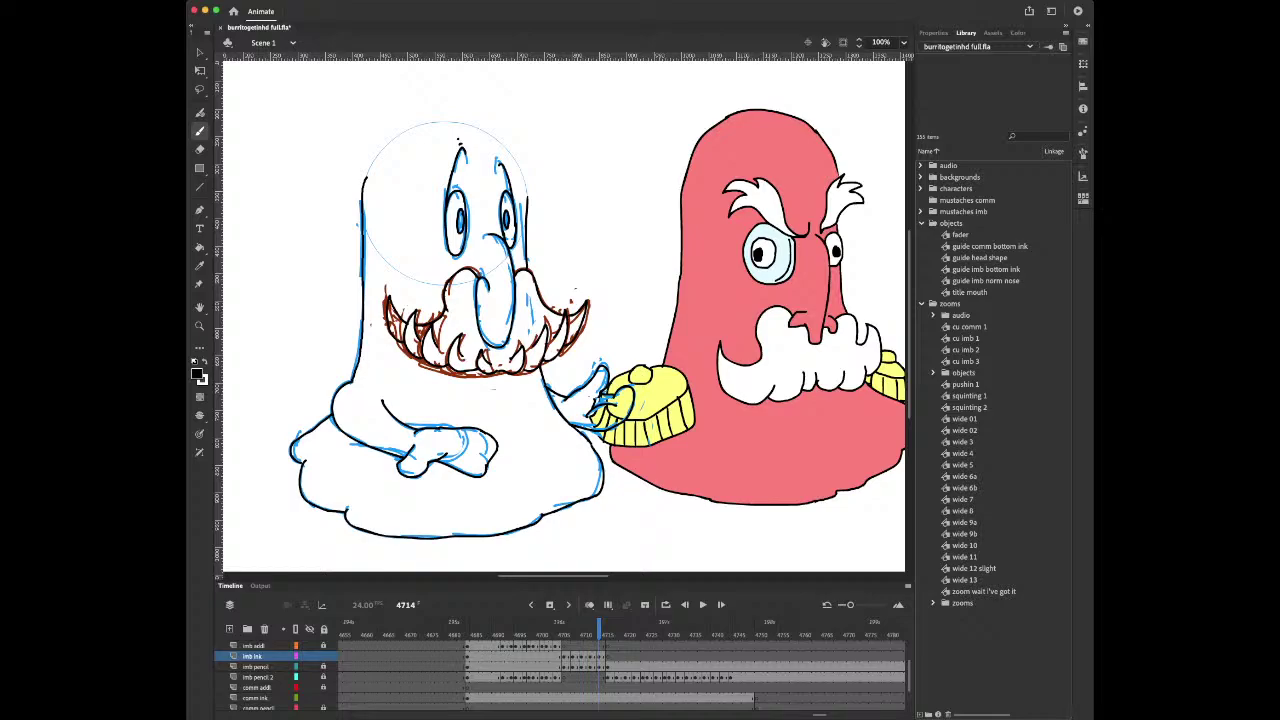
pyautogui.press(',')
pyautogui.press(',')
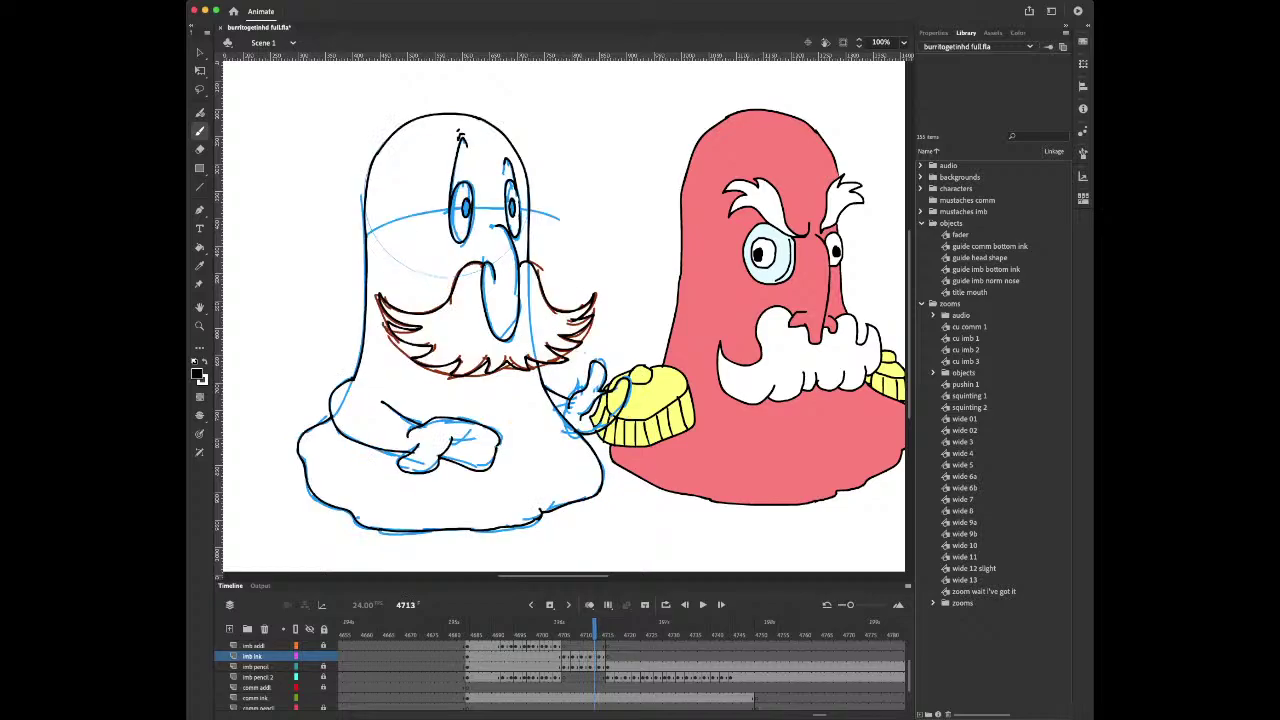
pyautogui.press('.')
pyautogui.press('.')
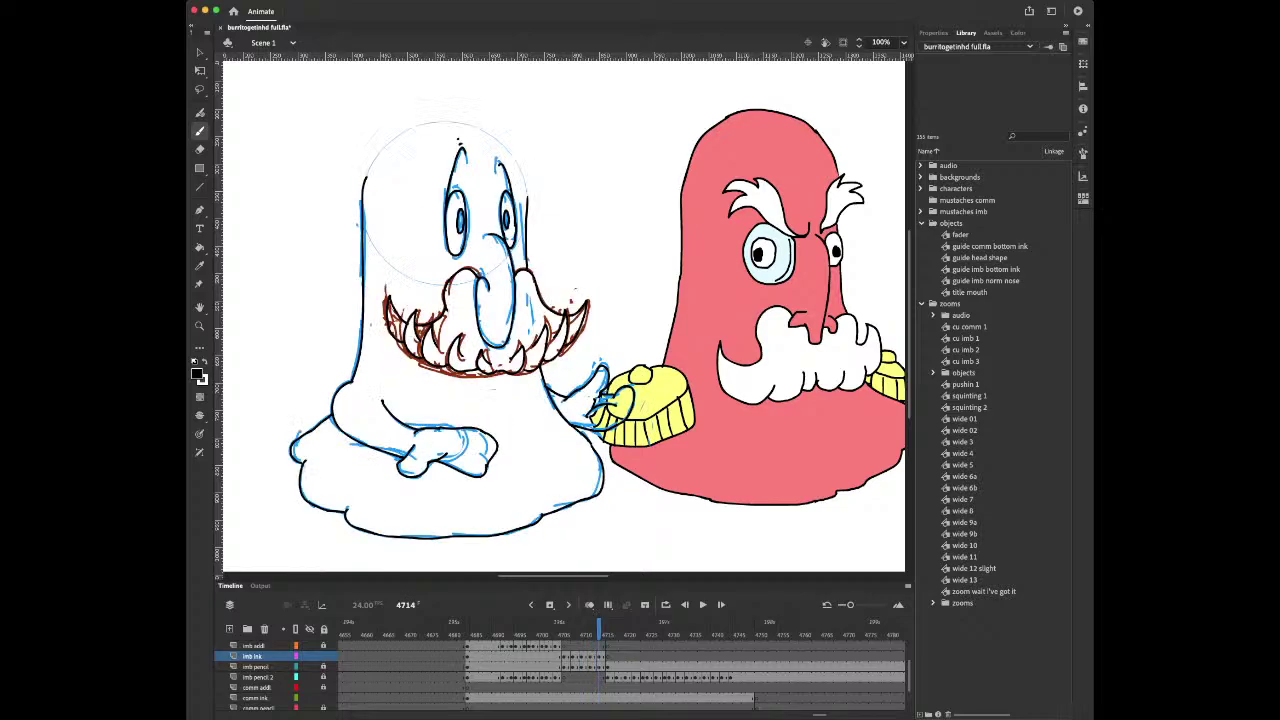
# Ink the domed top of the head at frame 4714 along the circle guide, joining both sides of the body
pyautogui.press('space')
pyautogui.moveTo(480, 240); pyautogui.dragTo(419, 405)
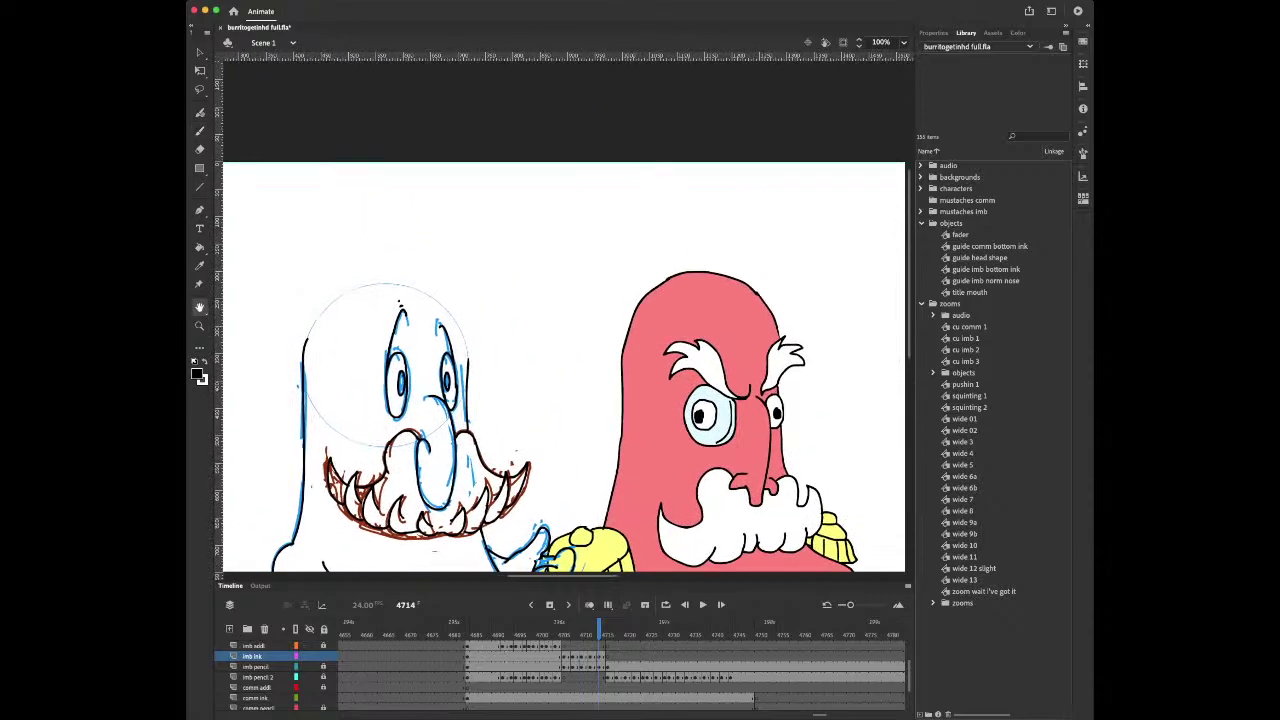
pyautogui.moveTo(305, 342)
pyautogui.mouseDown()
pyautogui.moveTo(330, 301)
pyautogui.moveTo(392, 284)
pyautogui.moveTo(406, 288)
pyautogui.moveTo(343, 288)
pyautogui.moveTo(421, 294)
pyautogui.moveTo(465, 360)
pyautogui.mouseUp()
pyautogui.press('e')
pyautogui.press('b')
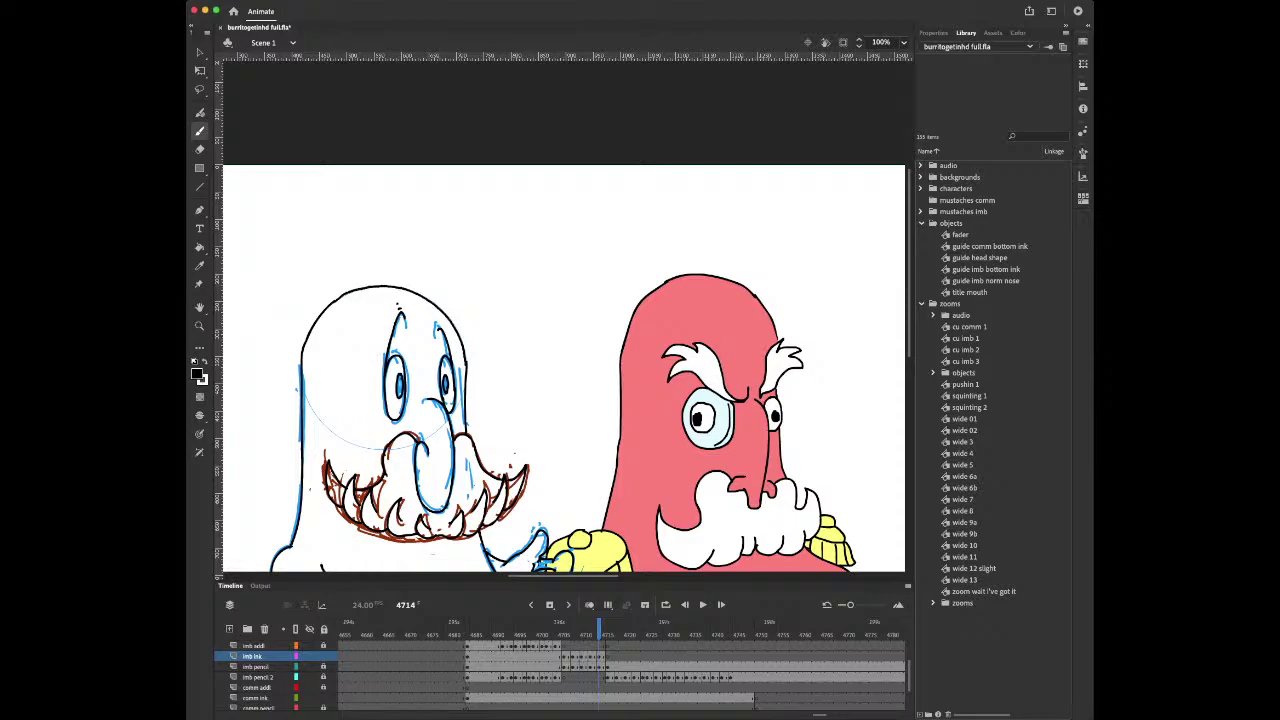
pyautogui.press('e')
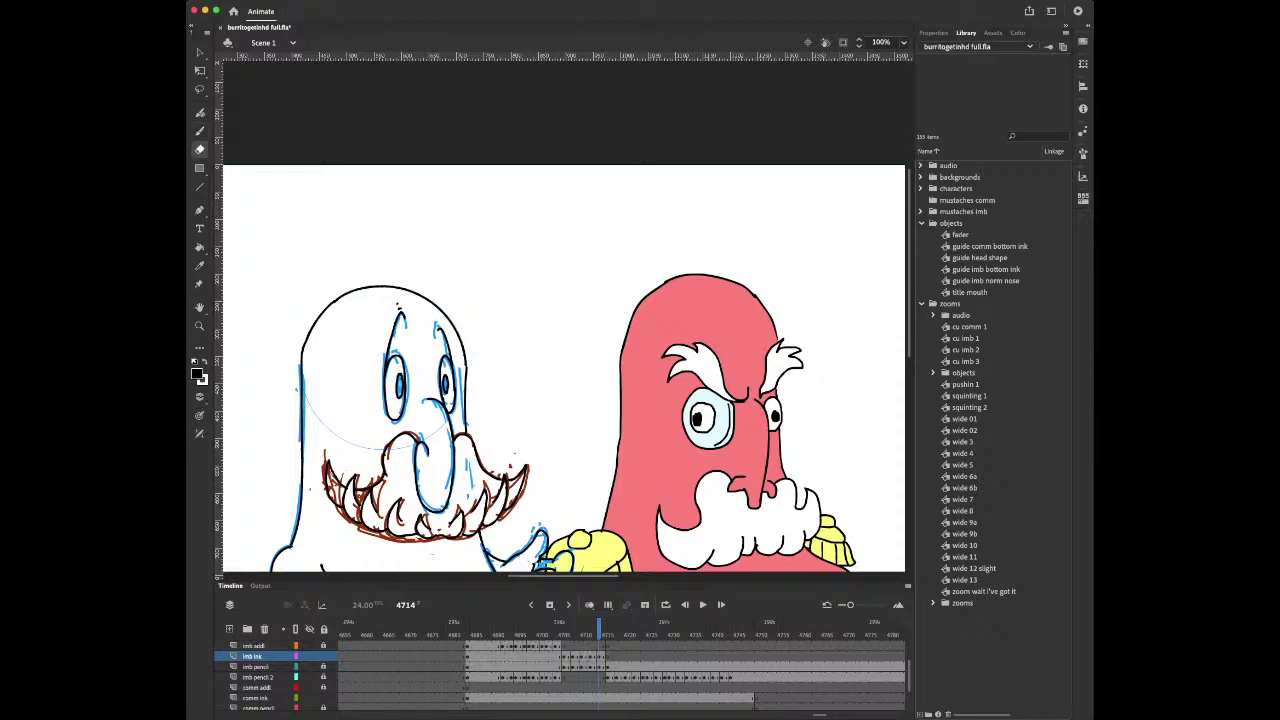
pyautogui.press('space')
pyautogui.moveTo(540, 430); pyautogui.dragTo(543, 291)
pyautogui.press('b')
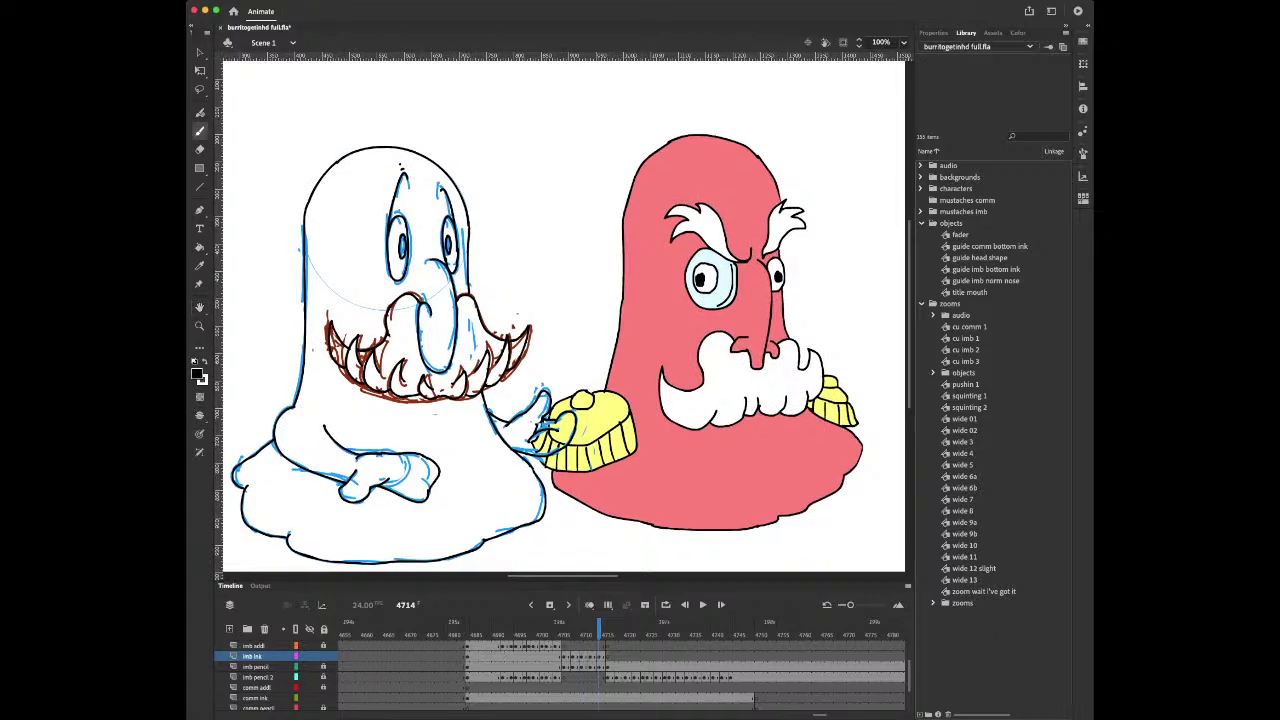
# Ink the hand resting across the body at frame 4716, comparing it with the previous drawing
pyautogui.press('.')
pyautogui.press('.')
pyautogui.press(',')
pyautogui.press('.')
pyautogui.press(',')
pyautogui.press('.')
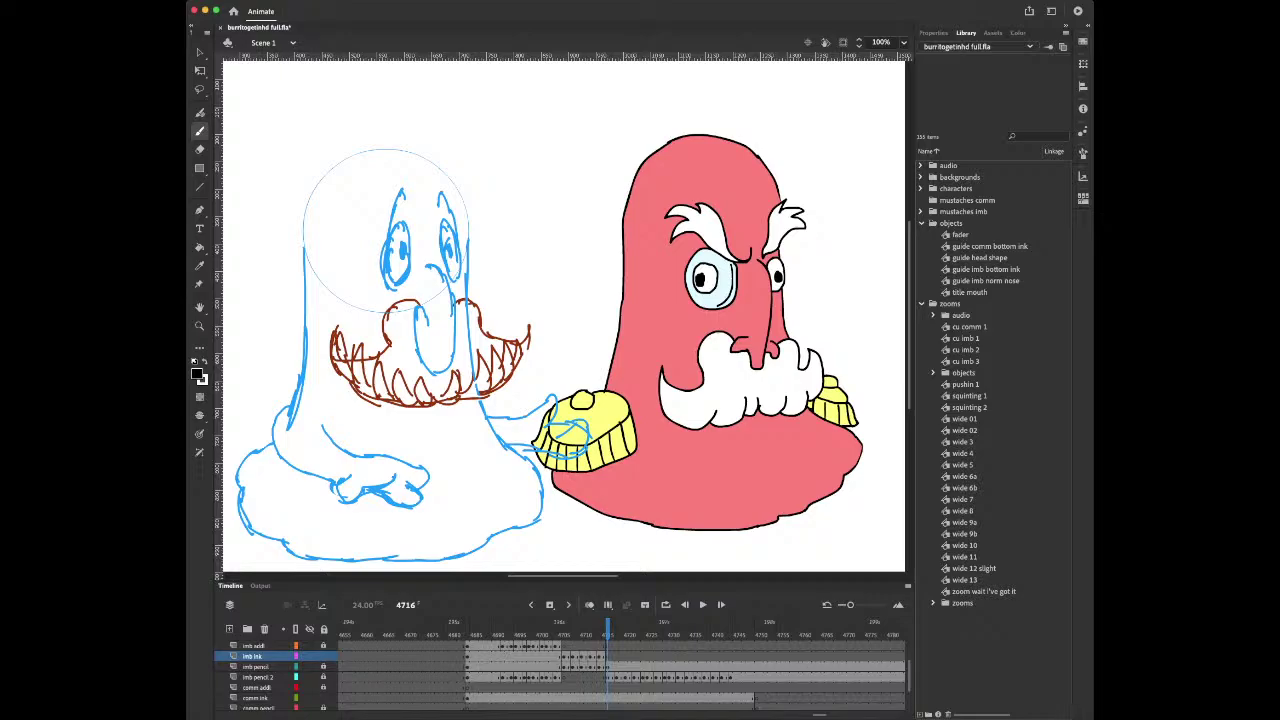
pyautogui.moveTo(348, 477)
pyautogui.mouseDown()
pyautogui.moveTo(331, 500)
pyautogui.moveTo(358, 502)
pyautogui.moveTo(386, 481)
pyautogui.moveTo(394, 503)
pyautogui.moveTo(423, 499)
pyautogui.moveTo(434, 474)
pyautogui.moveTo(364, 457)
pyautogui.moveTo(385, 458)
pyautogui.mouseUp()
pyautogui.press('e')
pyautogui.press('b')
pyautogui.press(',')
pyautogui.press('.')
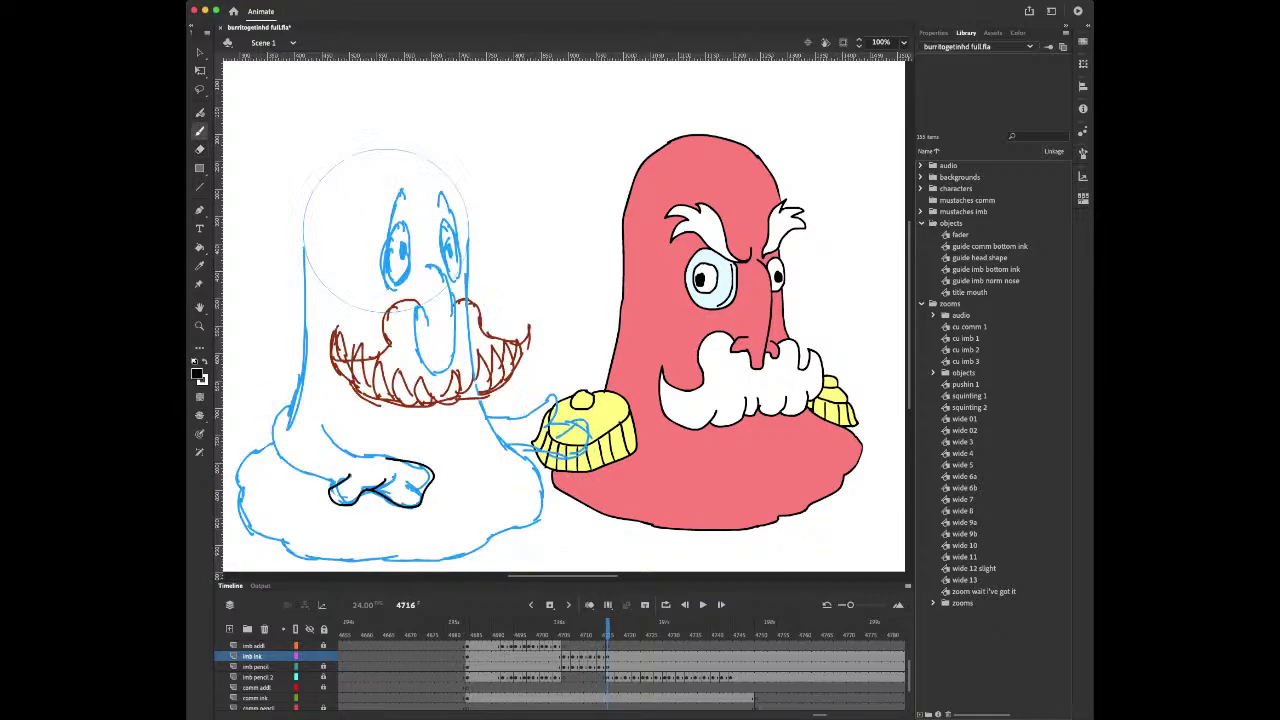
# Ink the upper and outer lines of the folded arm at frame 4716, joining them to the resting hand
pyautogui.moveTo(322, 428)
pyautogui.mouseDown()
pyautogui.moveTo(344, 452)
pyautogui.moveTo(384, 457)
pyautogui.mouseUp()
pyautogui.press('.')
pyautogui.press(',')
pyautogui.moveTo(295, 407)
pyautogui.mouseDown()
pyautogui.moveTo(279, 418)
pyautogui.moveTo(274, 459)
pyautogui.moveTo(340, 482)
pyautogui.mouseUp()
# Compare the inked folded arm at frame 4716 with the neighbouring frames
pyautogui.press('.')
pyautogui.press(',')
pyautogui.press('.')
pyautogui.press(',')
pyautogui.press('.')
pyautogui.press(',')
pyautogui.press('.')
pyautogui.press(',')
pyautogui.press('.')
pyautogui.press(',')
pyautogui.press('.')
pyautogui.press(',')
# Ink the outstretched arm and hand beside the red character at frame 4716, checking them against frame 4715
pyautogui.moveTo(484, 414)
pyautogui.mouseDown()
pyautogui.moveTo(528, 421)
pyautogui.moveTo(556, 397)
pyautogui.mouseUp()
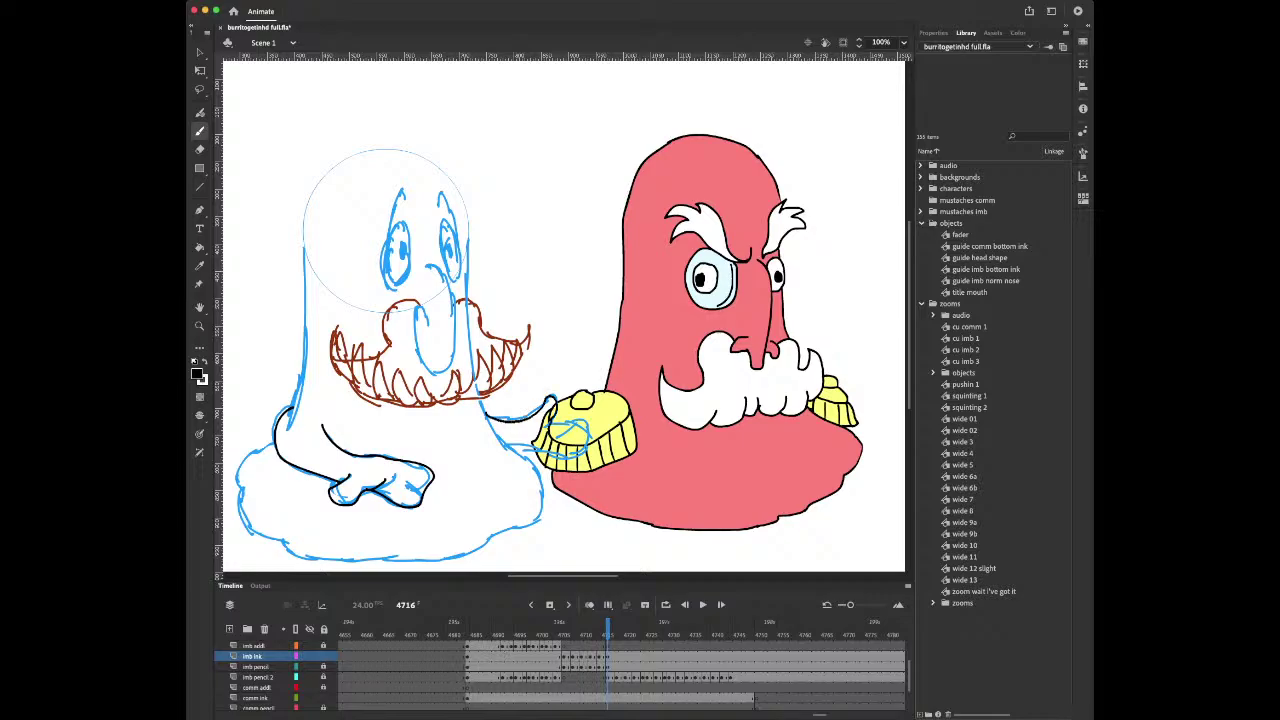
pyautogui.press('.')
pyautogui.press(',')
pyautogui.press('.')
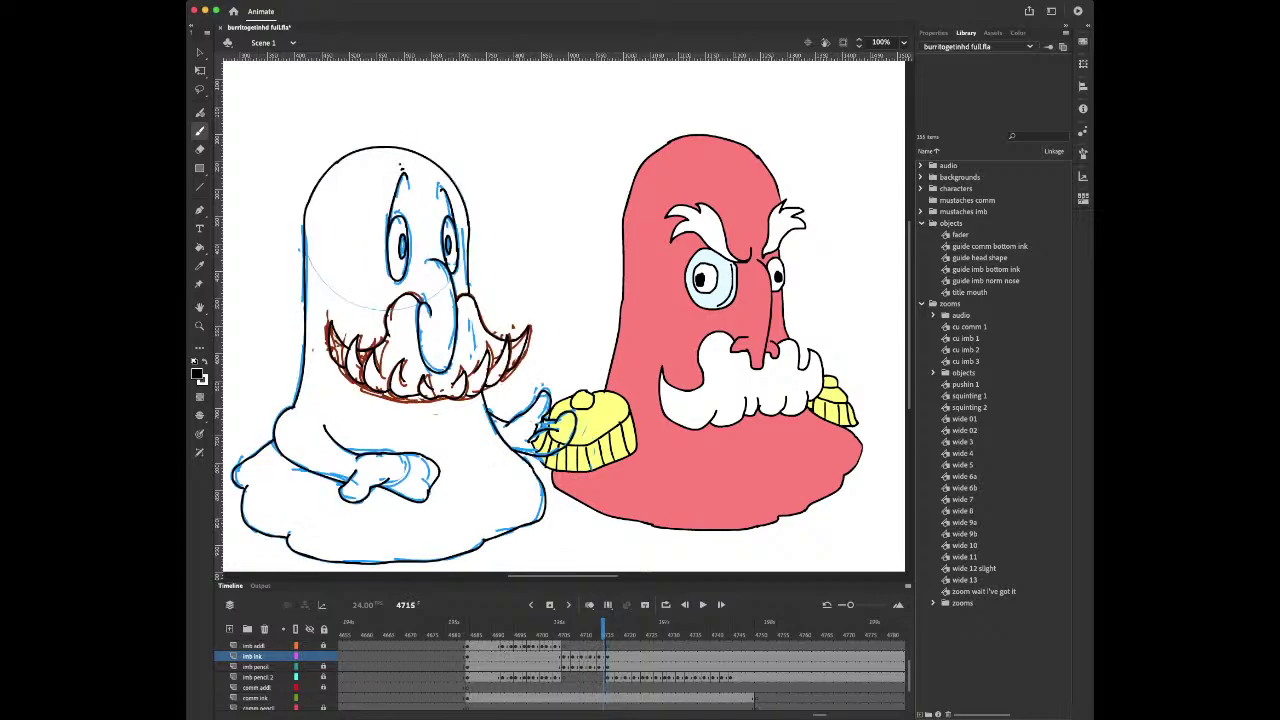
pyautogui.press(',')
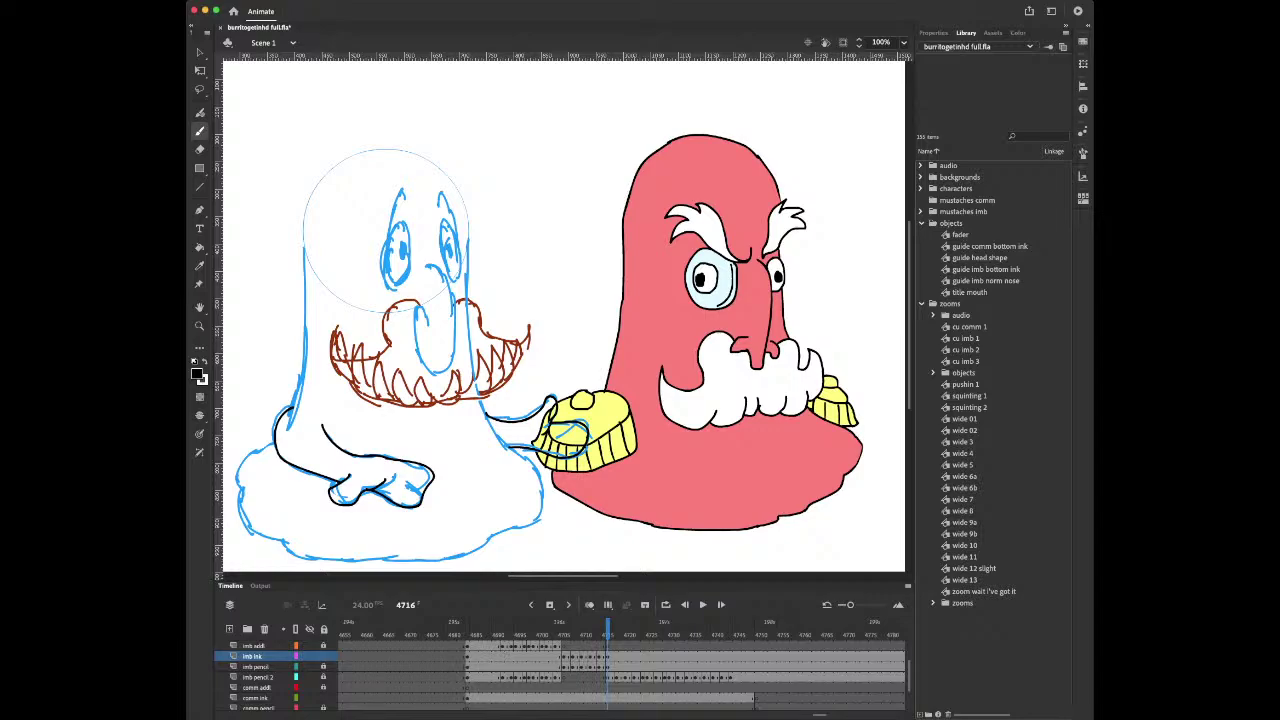
pyautogui.press('z')
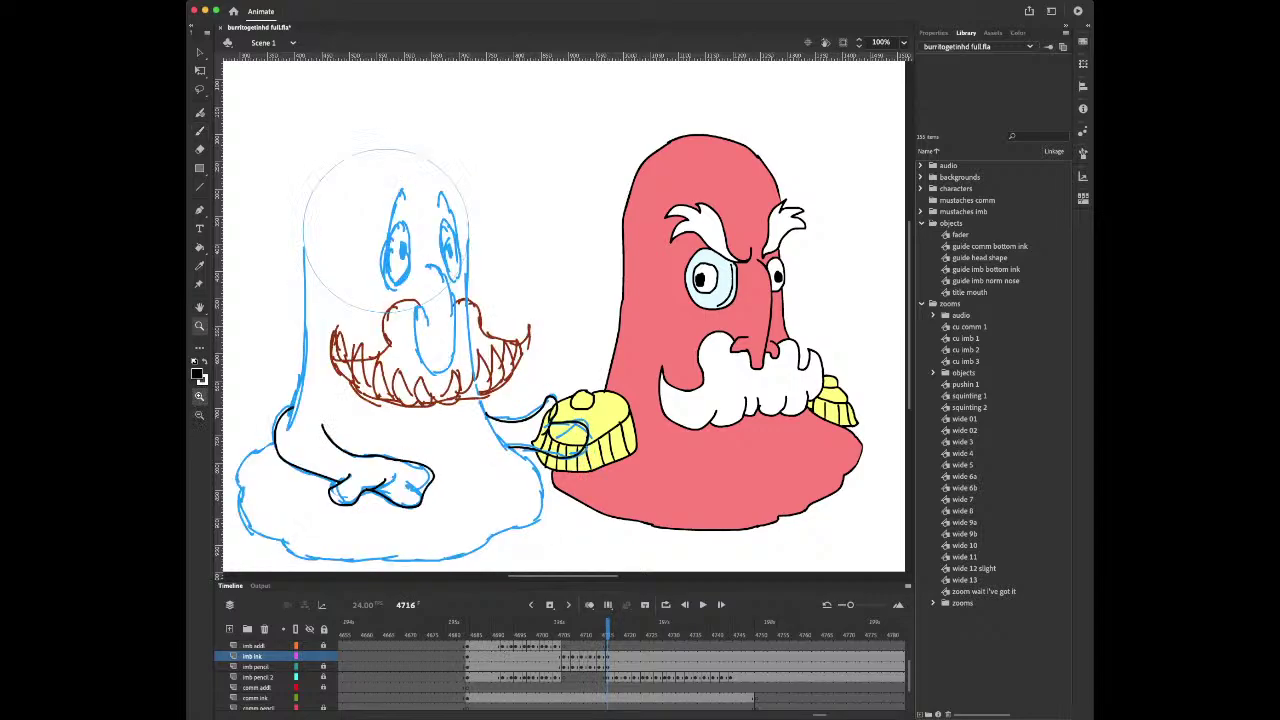
pyautogui.press('b')
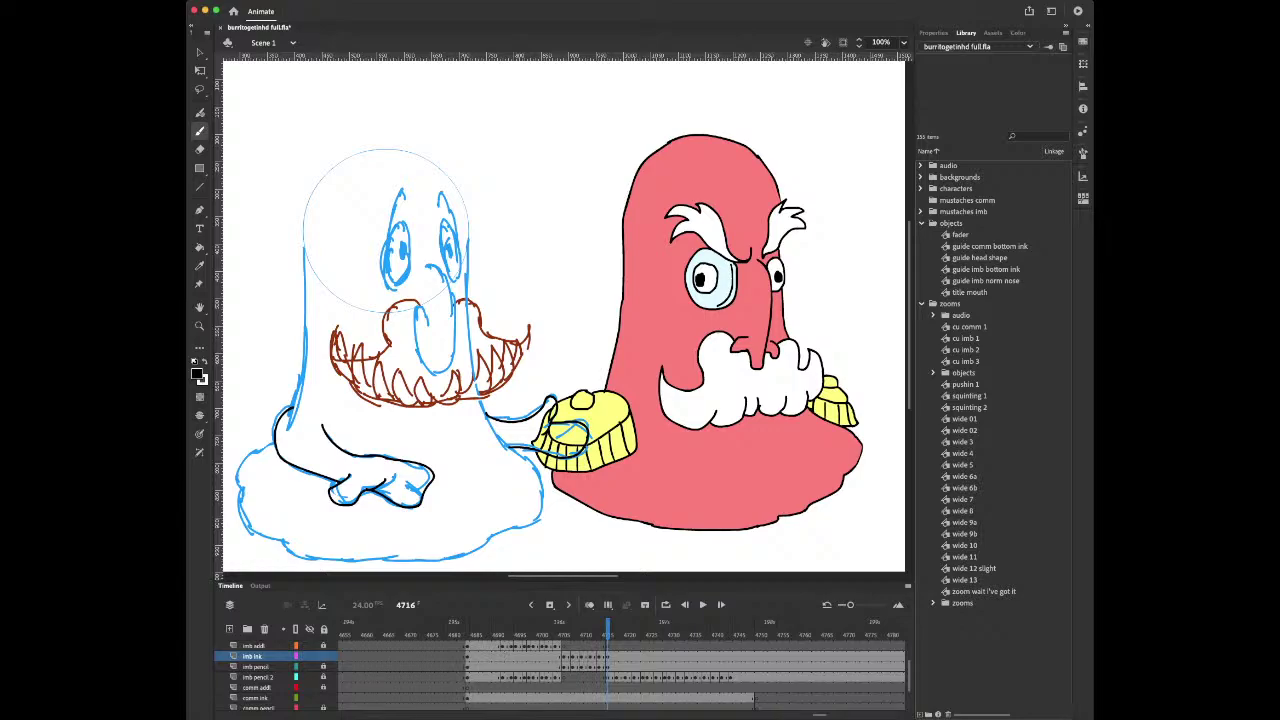
# Ink the moustache's outline and spikes and the long nose at frame 4716, comparing them with frame 4715
pyautogui.moveTo(432, 396)
pyautogui.mouseDown()
pyautogui.moveTo(424, 375)
pyautogui.moveTo(416, 399)
pyautogui.moveTo(442, 404)
pyautogui.moveTo(458, 371)
pyautogui.moveTo(445, 391)
pyautogui.moveTo(478, 398)
pyautogui.moveTo(484, 352)
pyautogui.moveTo(473, 381)
pyautogui.moveTo(504, 392)
pyautogui.moveTo(496, 344)
pyautogui.moveTo(502, 388)
pyautogui.moveTo(508, 340)
pyautogui.moveTo(504, 384)
pyautogui.mouseUp()
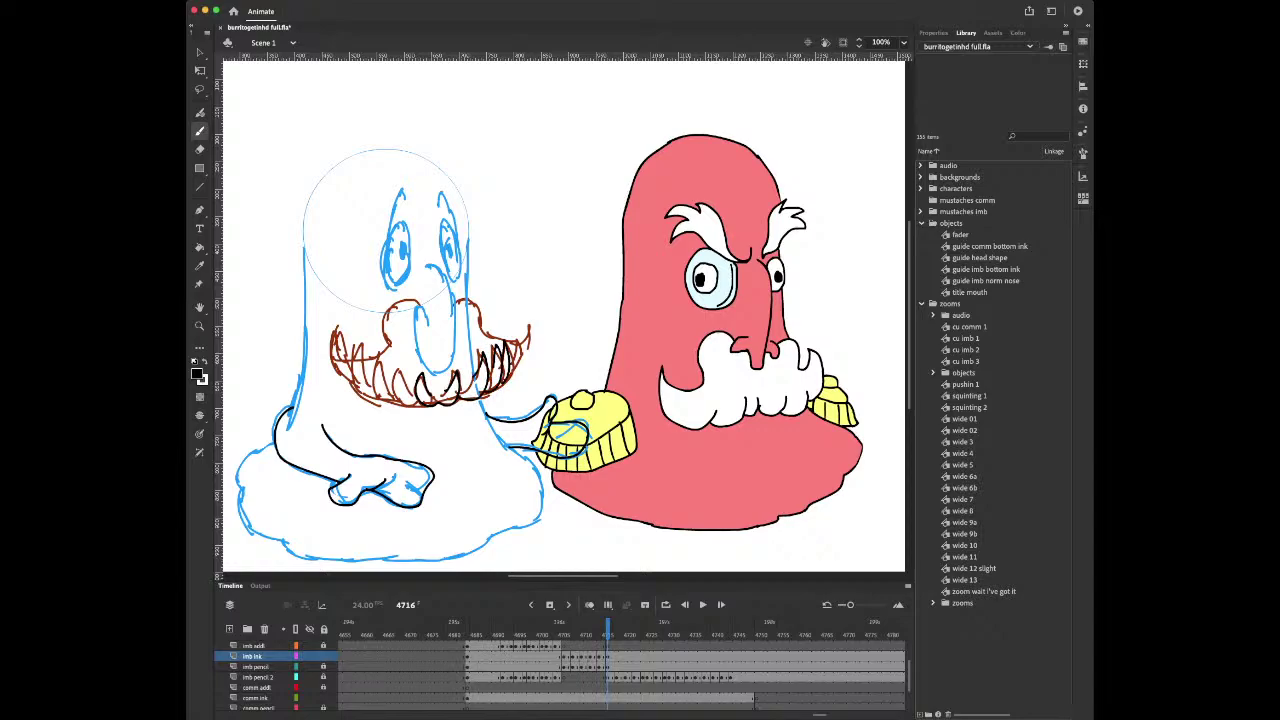
pyautogui.moveTo(454, 302)
pyautogui.mouseDown()
pyautogui.moveTo(470, 300)
pyautogui.moveTo(492, 342)
pyautogui.moveTo(516, 340)
pyautogui.moveTo(516, 364)
pyautogui.mouseUp()
pyautogui.moveTo(430, 318)
pyautogui.mouseDown()
pyautogui.moveTo(420, 307)
pyautogui.moveTo(426, 368)
pyautogui.moveTo(450, 362)
pyautogui.moveTo(448, 282)
pyautogui.moveTo(383, 351)
pyautogui.mouseUp()
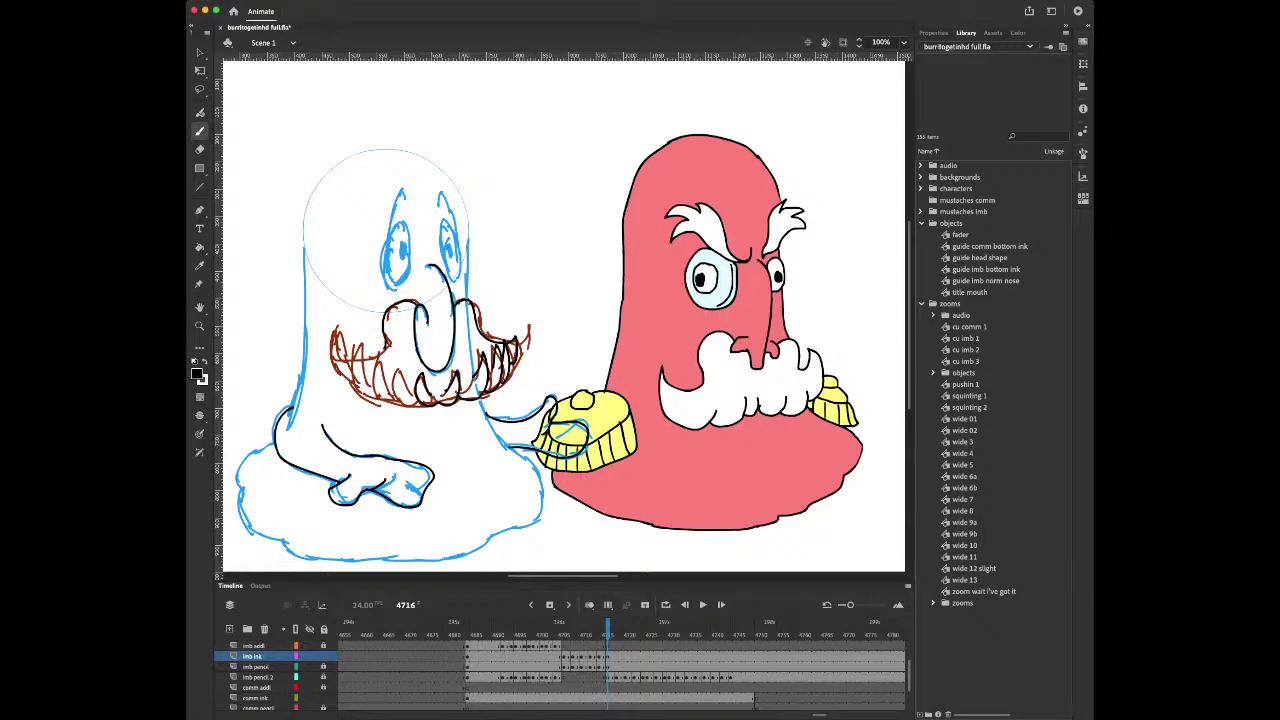
pyautogui.moveTo(413, 396)
pyautogui.mouseDown()
pyautogui.moveTo(400, 373)
pyautogui.moveTo(393, 391)
pyautogui.moveTo(415, 405)
pyautogui.mouseUp()
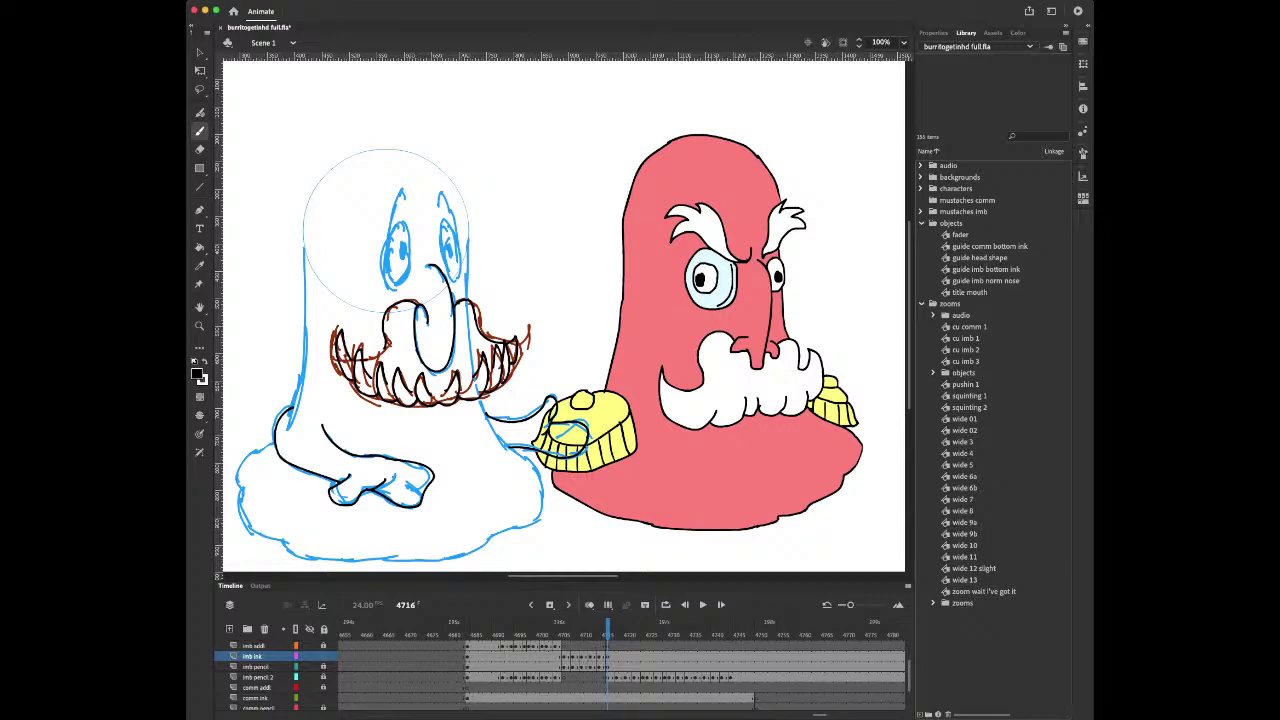
pyautogui.press(',')
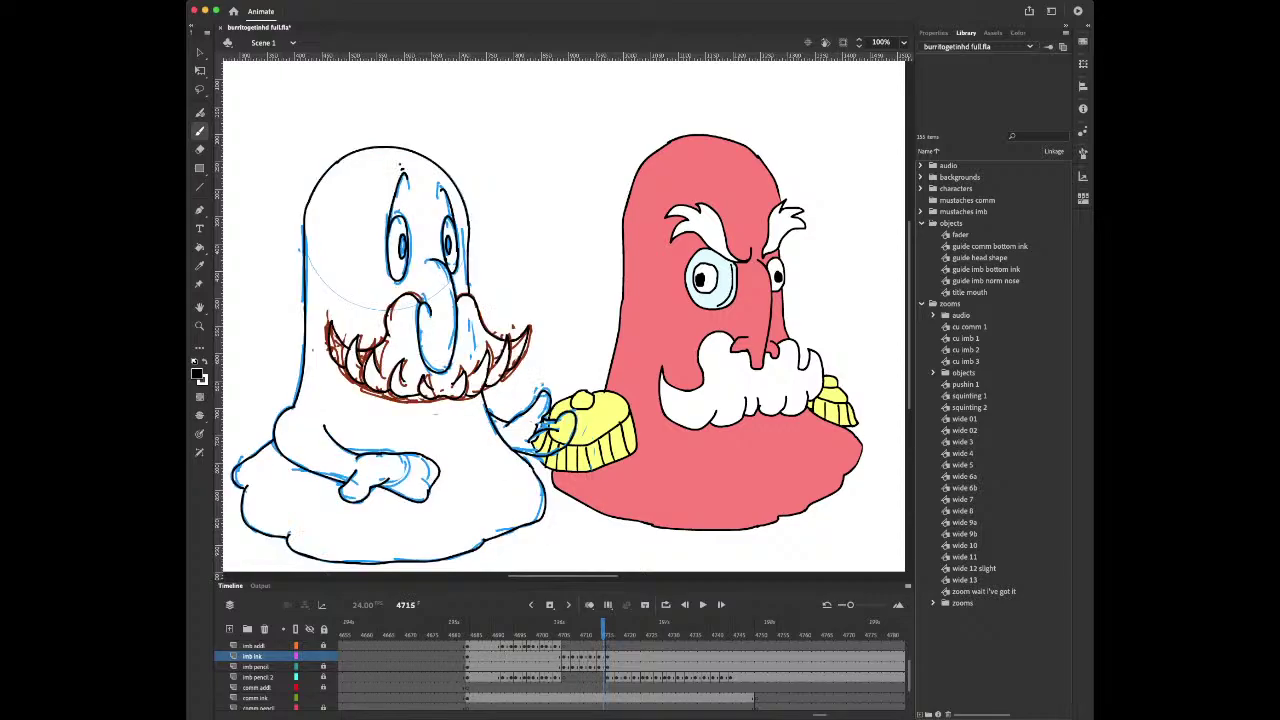
pyautogui.press('.')
pyautogui.press(',')
pyautogui.press('.')
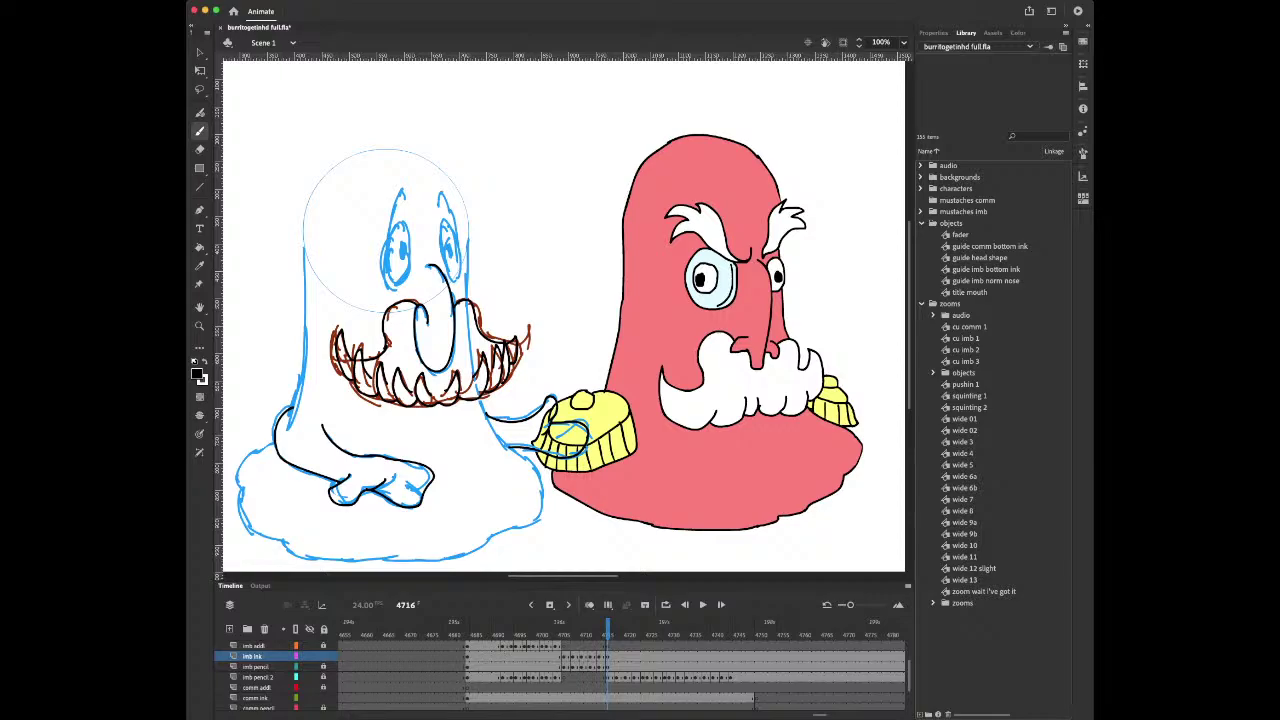
# Compare frame 4716 with its neighbours and remove the moustache's ink there, keeping the inked nose
pyautogui.press('.')
pyautogui.press('.')
pyautogui.press(',')
pyautogui.press(',')
pyautogui.press(',')
pyautogui.press('.')
pyautogui.press('.')
pyautogui.press('e')
pyautogui.moveTo(412, 300)
pyautogui.mouseDown()
pyautogui.moveTo(396, 308)
pyautogui.moveTo(376, 372)
pyautogui.moveTo(336, 336)
pyautogui.moveTo(371, 393)
pyautogui.moveTo(443, 398)
pyautogui.moveTo(486, 378)
pyautogui.moveTo(492, 345)
pyautogui.moveTo(482, 360)
pyautogui.moveTo(520, 385)
pyautogui.moveTo(478, 398)
pyautogui.mouseUp()
pyautogui.hotkey('ctrl', 'z')
pyautogui.hotkey('ctrl', 'z')
pyautogui.hotkey('ctrl', 'z')
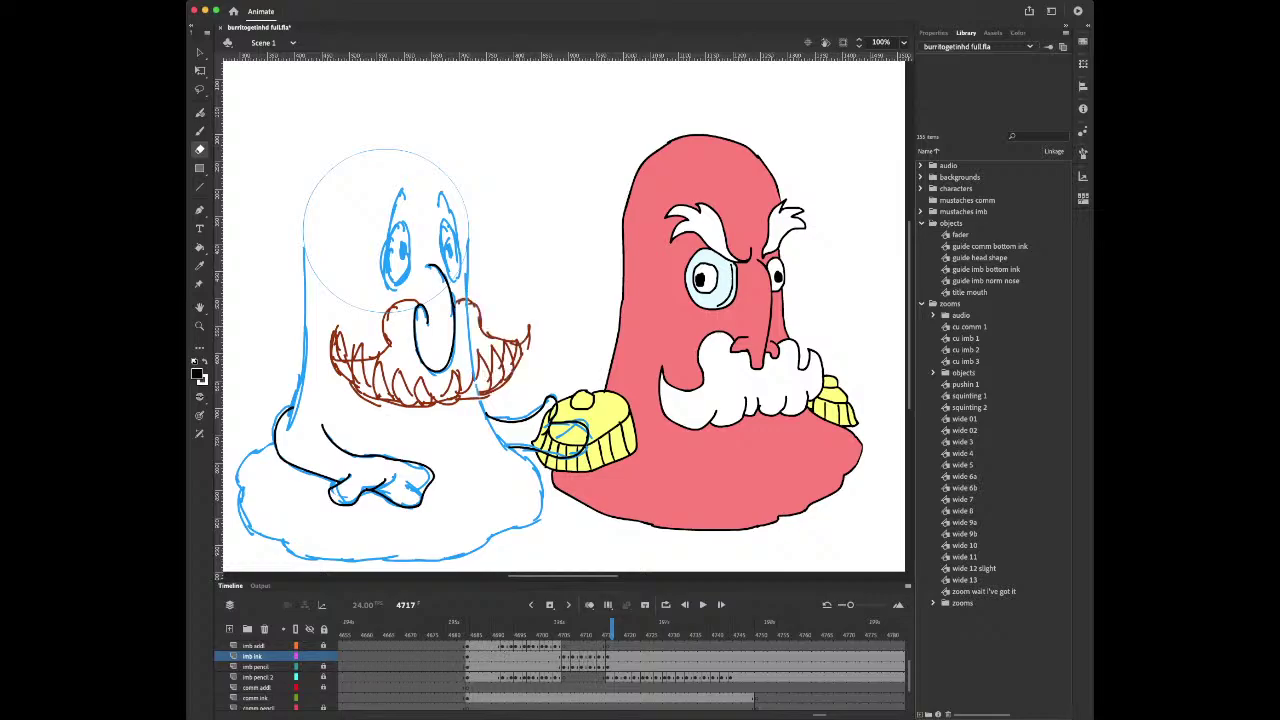
# Ink the back of the head and body at frame 4716, from the forehead curve down to the folded arm's shoulder
pyautogui.press('b')
pyautogui.press('.')
pyautogui.press('.')
pyautogui.press('.')
pyautogui.press('.')
pyautogui.press('.')
pyautogui.press('.')
pyautogui.press('.')
pyautogui.press('.')
pyautogui.press('.')
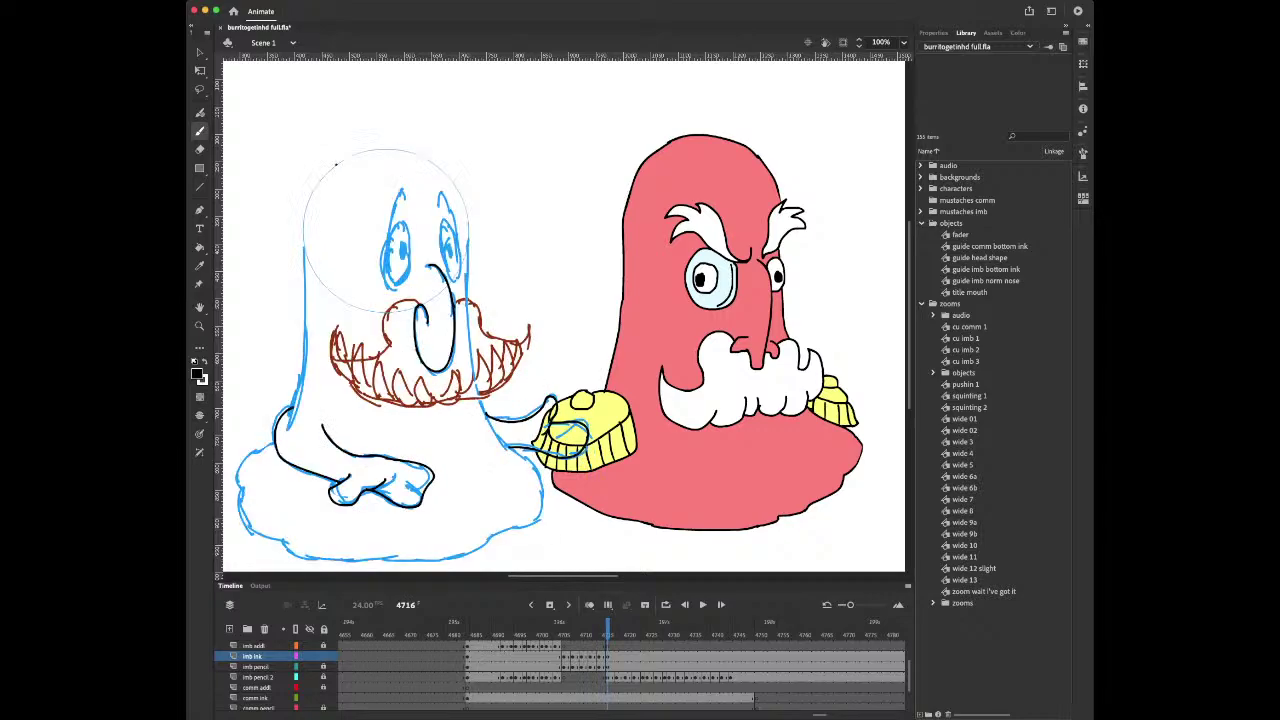
pyautogui.moveTo(336, 163)
pyautogui.mouseDown()
pyautogui.moveTo(313, 190)
pyautogui.moveTo(304, 238)
pyautogui.moveTo(296, 399)
pyautogui.mouseUp()
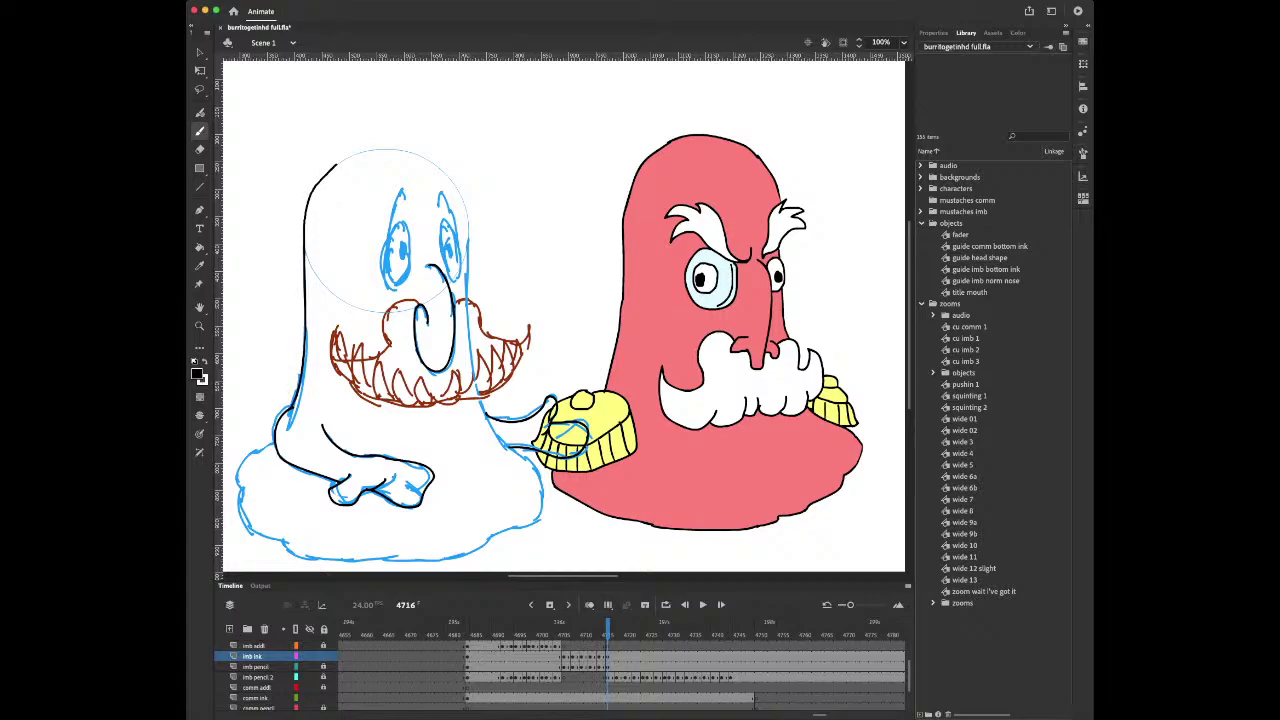
# Ink the face-side contour at frame 4716, from the forehead past the nose down to the outstretched arm
pyautogui.moveTo(459, 190); pyautogui.dragTo(466, 303)
pyautogui.press('super+z')
pyautogui.moveTo(451, 178)
pyautogui.mouseDown()
pyautogui.moveTo(466, 228)
pyautogui.moveTo(468, 368)
pyautogui.mouseUp()
pyautogui.press('e')
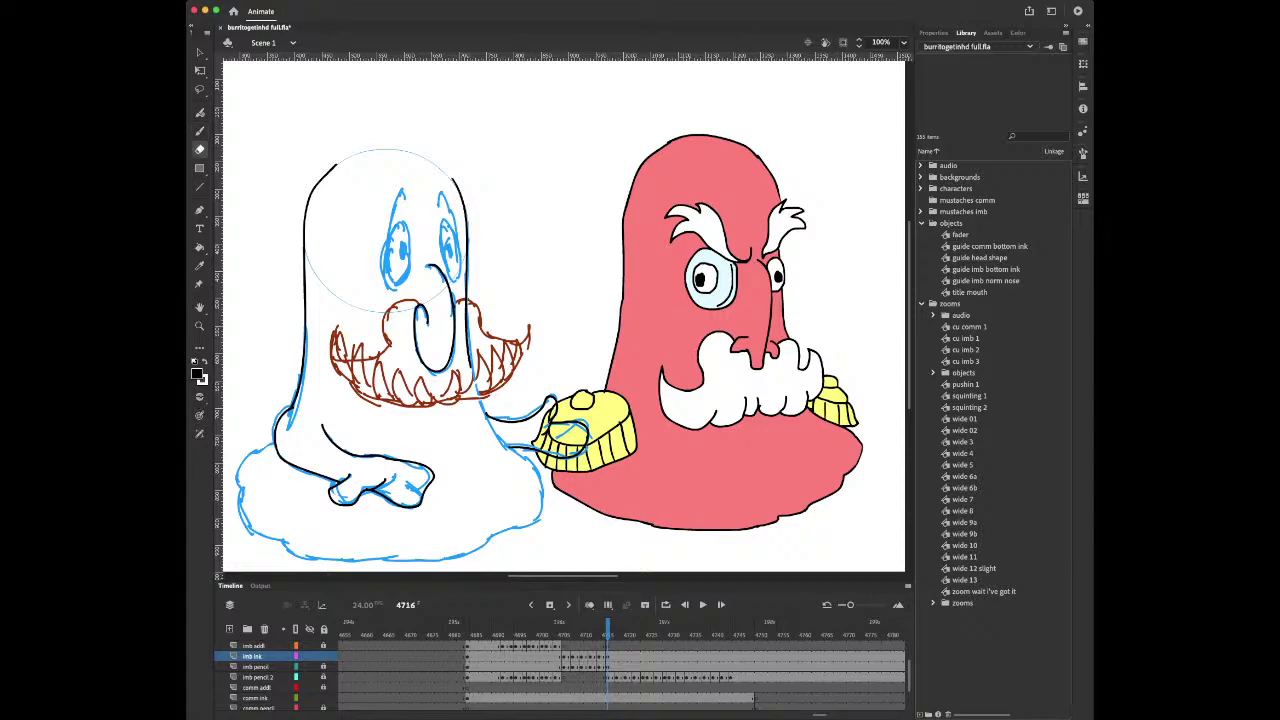
pyautogui.press('b')
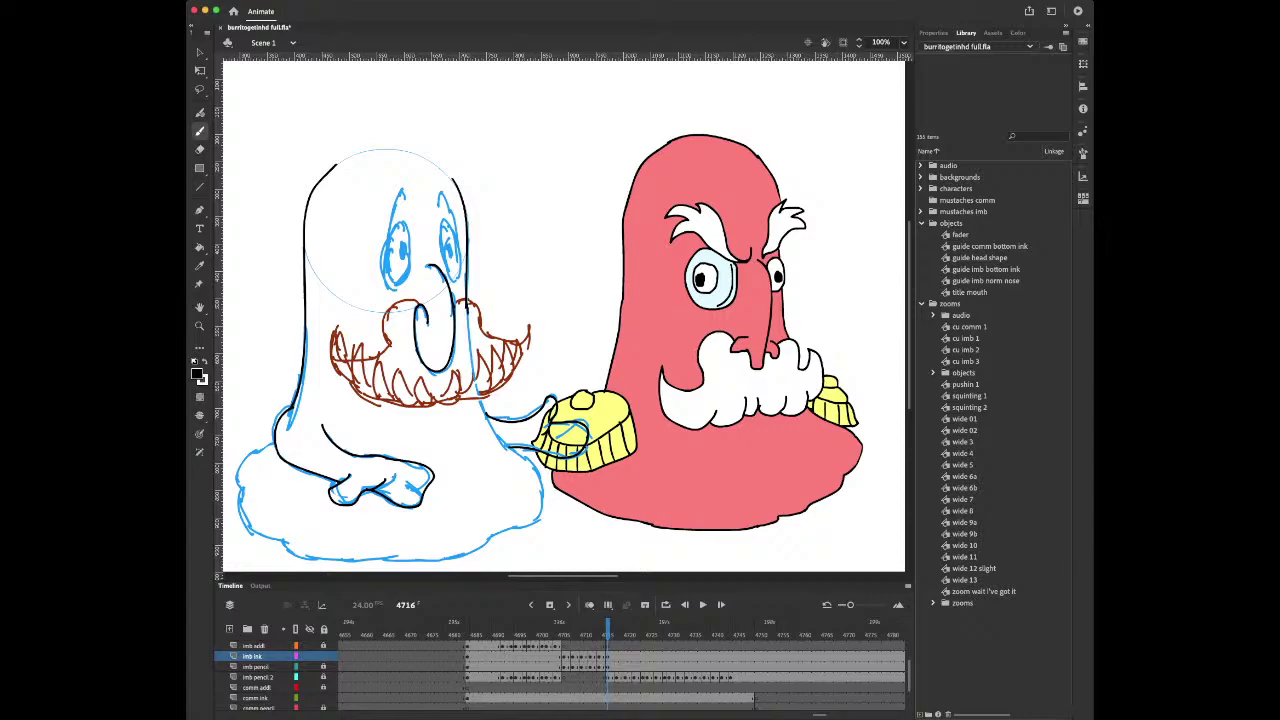
pyautogui.press('super+z')
pyautogui.moveTo(466, 314); pyautogui.dragTo(502, 441)
pyautogui.press('e')
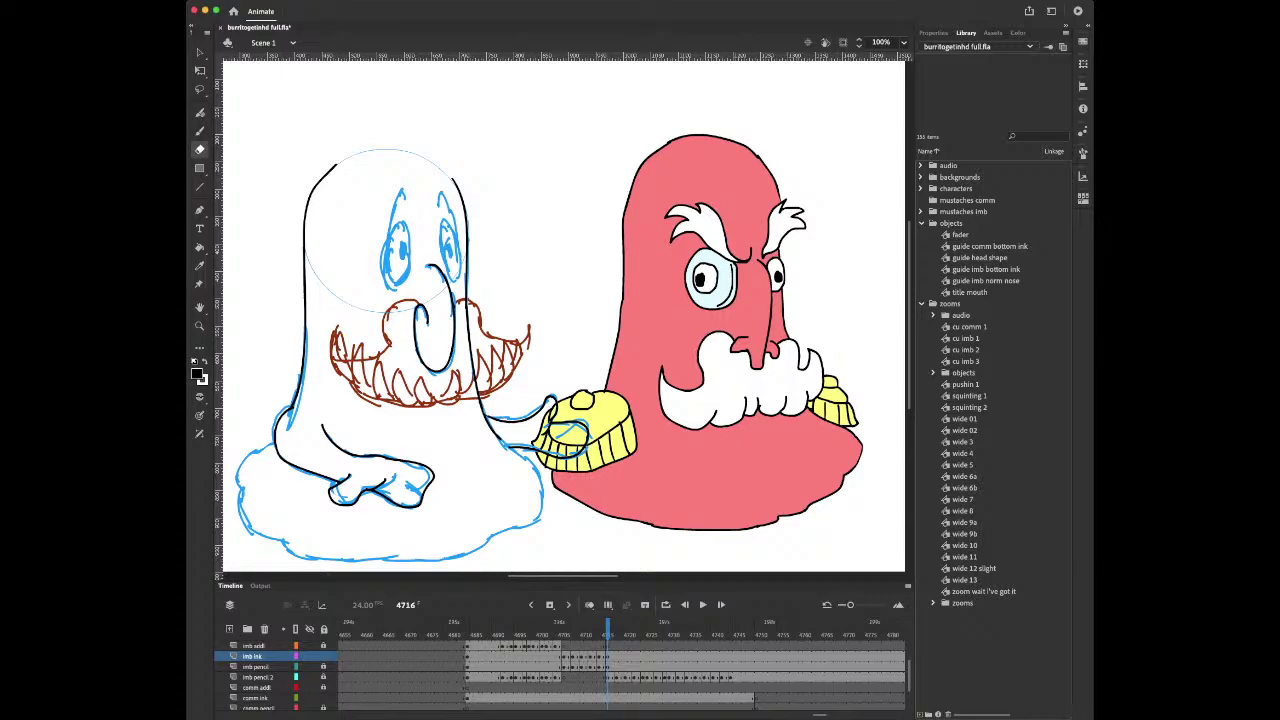
pyautogui.press('b')
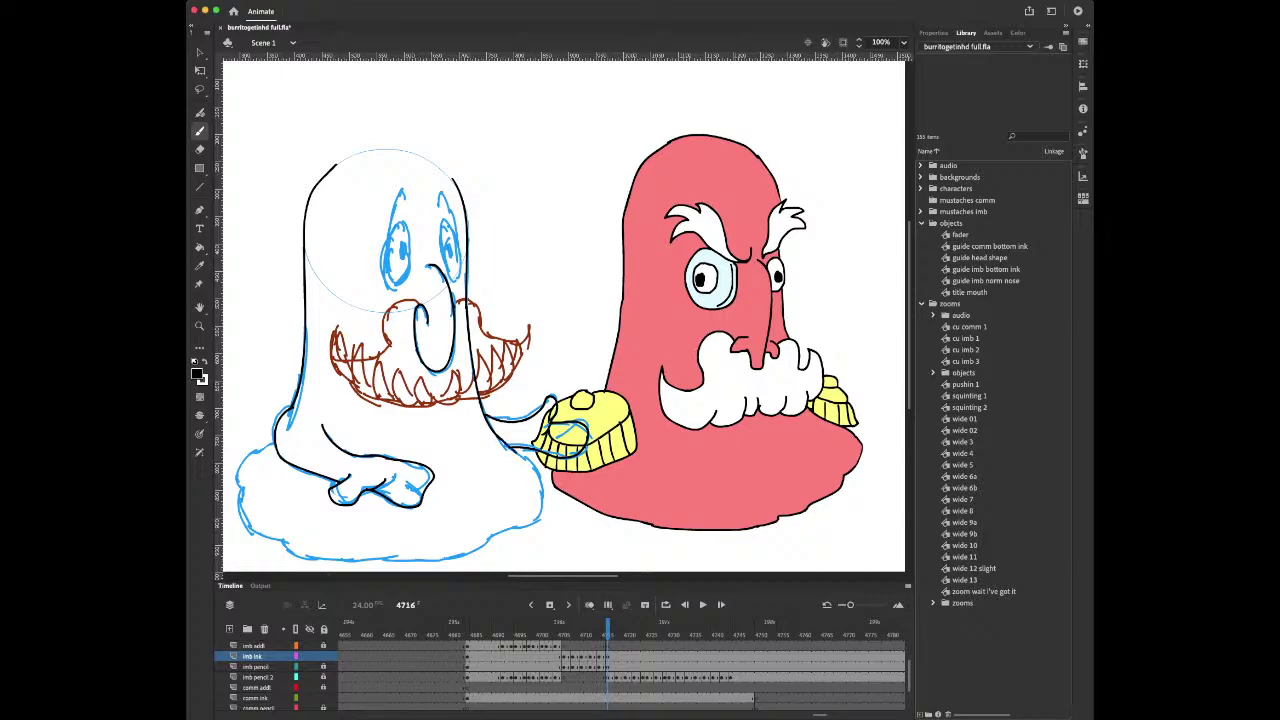
# Ink the base's side bulges and bottom edge at frame 4716
pyautogui.moveTo(536, 466); pyautogui.dragTo(538, 520)
pyautogui.press('space')
pyautogui.moveTo(538, 518); pyautogui.dragTo(589, 430)
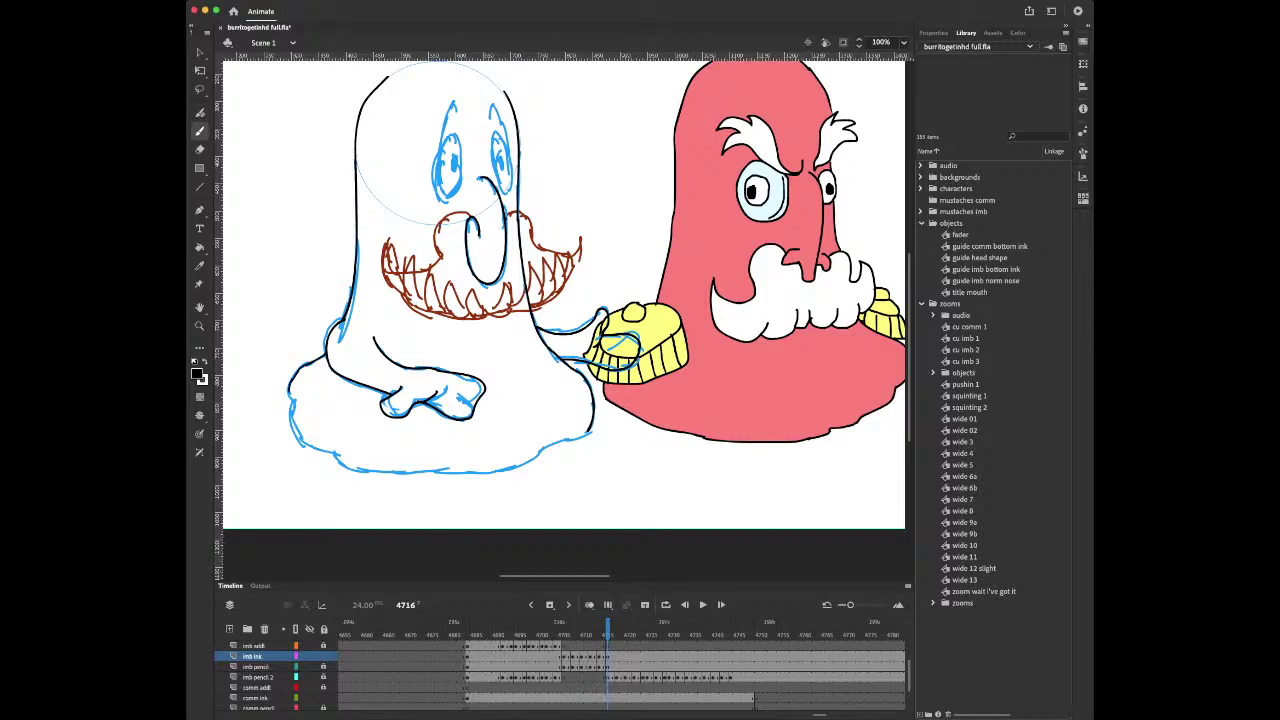
pyautogui.moveTo(291, 402); pyautogui.dragTo(322, 356)
pyautogui.moveTo(290, 402)
pyautogui.mouseDown()
pyautogui.moveTo(301, 444)
pyautogui.moveTo(350, 465)
pyautogui.moveTo(481, 474)
pyautogui.mouseUp()
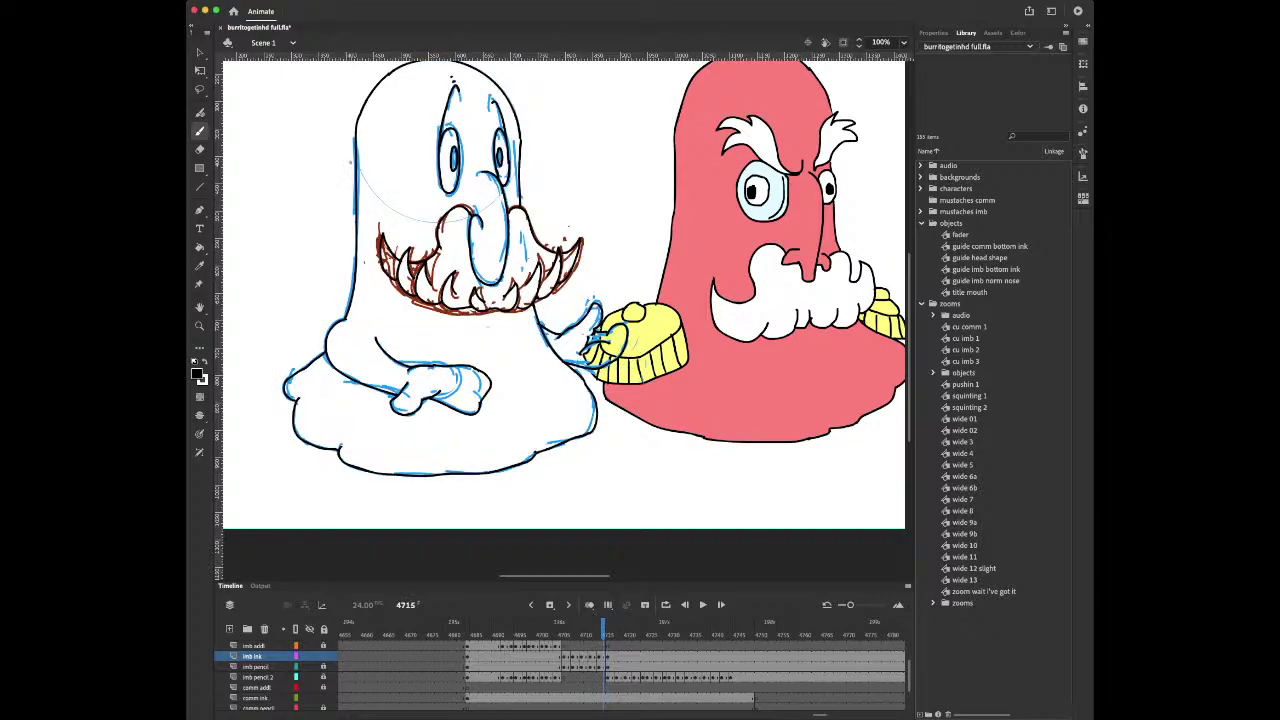
# Compare the base's inked outline with frame 4715 and tidy its lower edge at frame 4716
pyautogui.press('.')
pyautogui.moveTo(534, 459)
pyautogui.mouseDown()
pyautogui.moveTo(488, 472)
pyautogui.moveTo(541, 452)
pyautogui.mouseUp()
pyautogui.press('.')
pyautogui.press('e')
pyautogui.press('b')
pyautogui.press('e')
pyautogui.press('b')
pyautogui.press(',')
pyautogui.press('.')
pyautogui.press(',')
pyautogui.press('.')
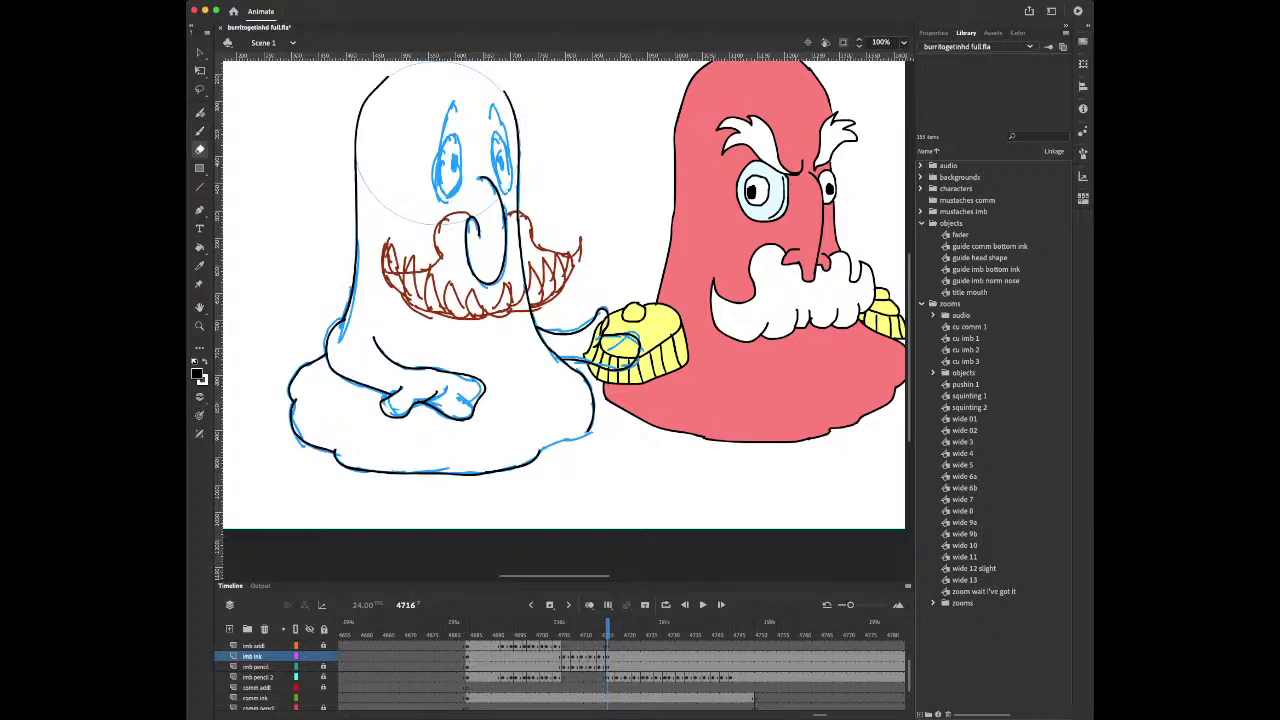
pyautogui.press(',')
pyautogui.press('.')
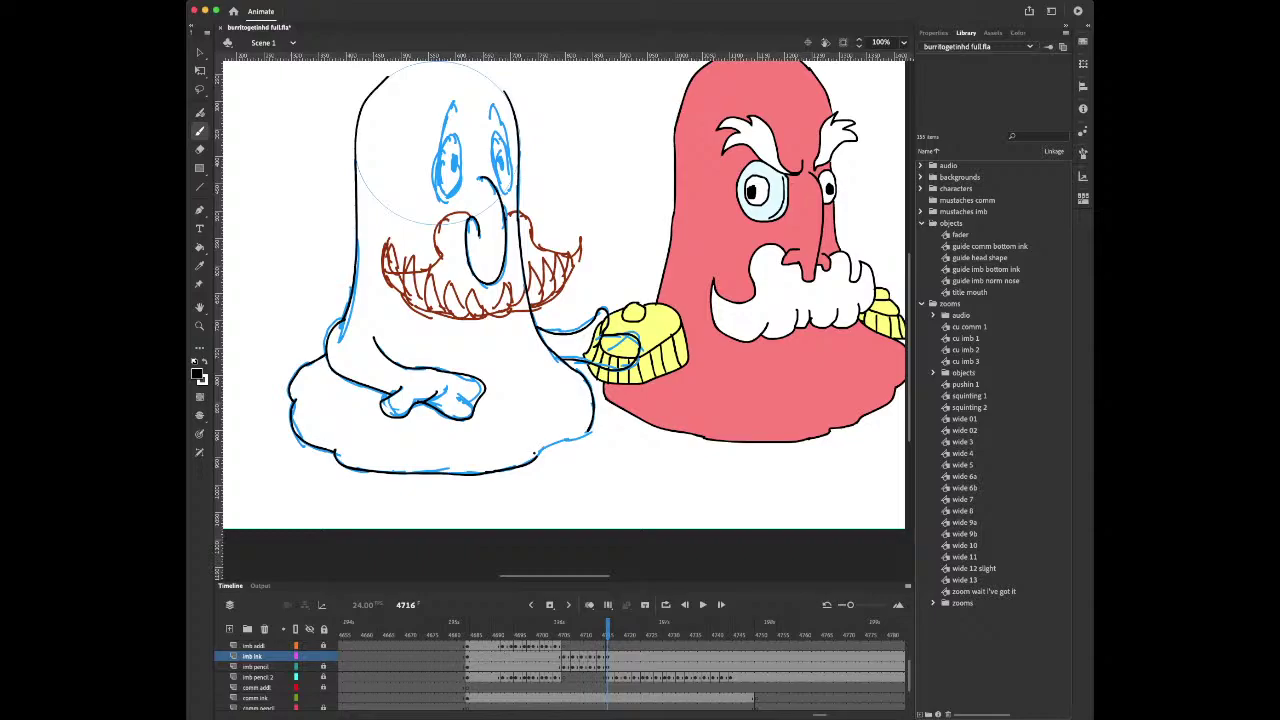
# Ink the missing stretch between the base's bottom edge and the side below the outstretched arm, matching frame 4715
pyautogui.press(',')
pyautogui.press('.')
pyautogui.press(',')
pyautogui.press('.')
pyautogui.press(',')
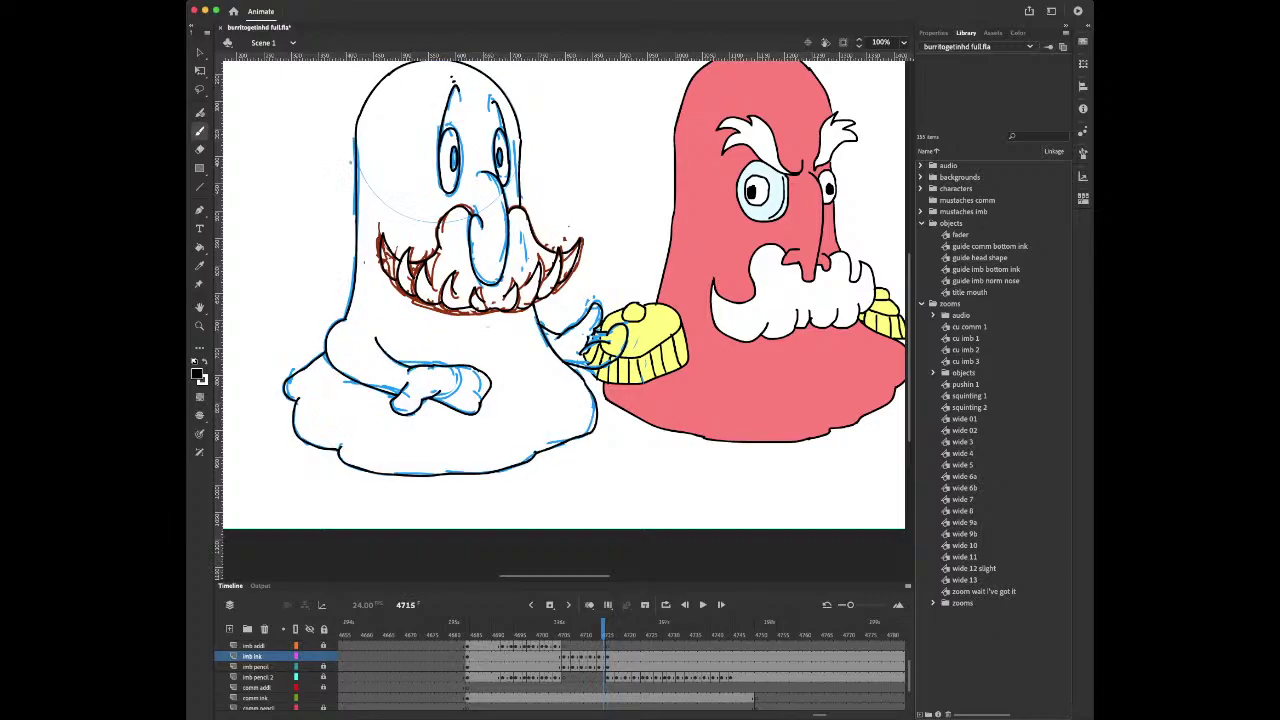
pyautogui.press('.')
pyautogui.press(',')
pyautogui.press('.')
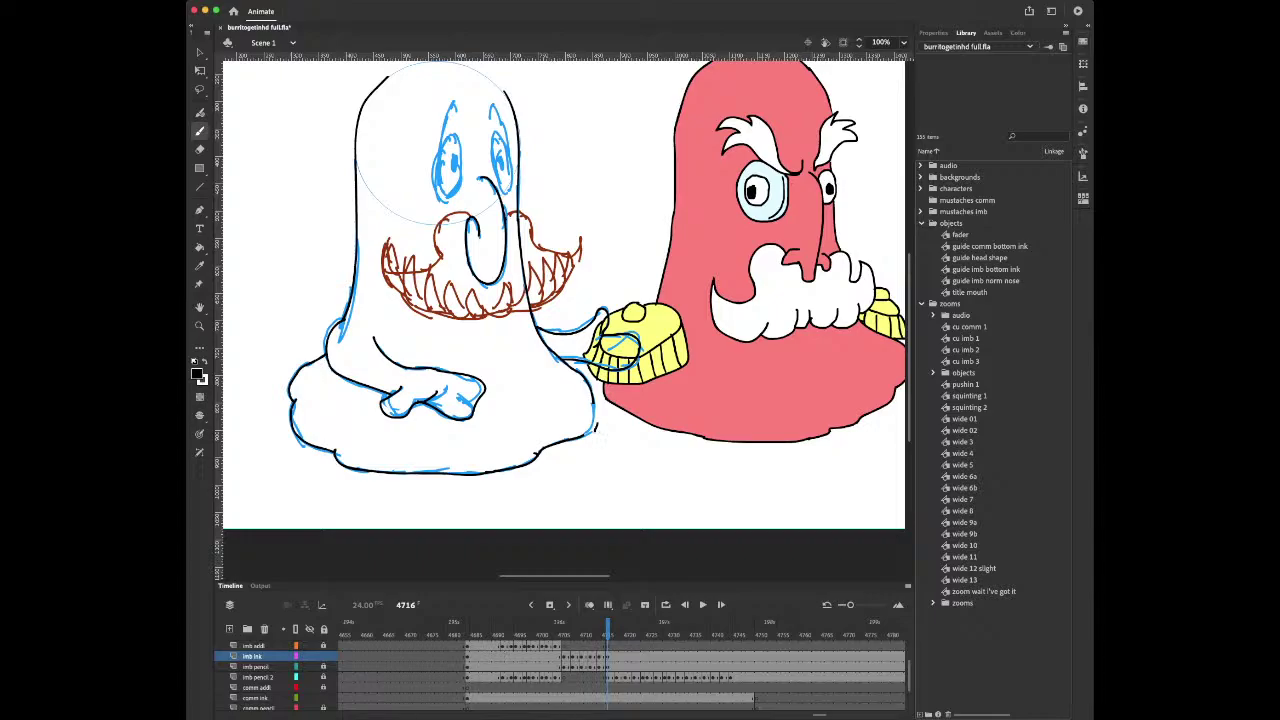
pyautogui.moveTo(597, 425); pyautogui.dragTo(592, 393)
pyautogui.press('e')
pyautogui.press('b')
pyautogui.press('.')
pyautogui.press(',')
# Ink the larger eye and the tall brow line above it at frame 4716, checking them against frame 4715
pyautogui.press('space')
pyautogui.moveTo(470, 170); pyautogui.dragTo(452, 261)
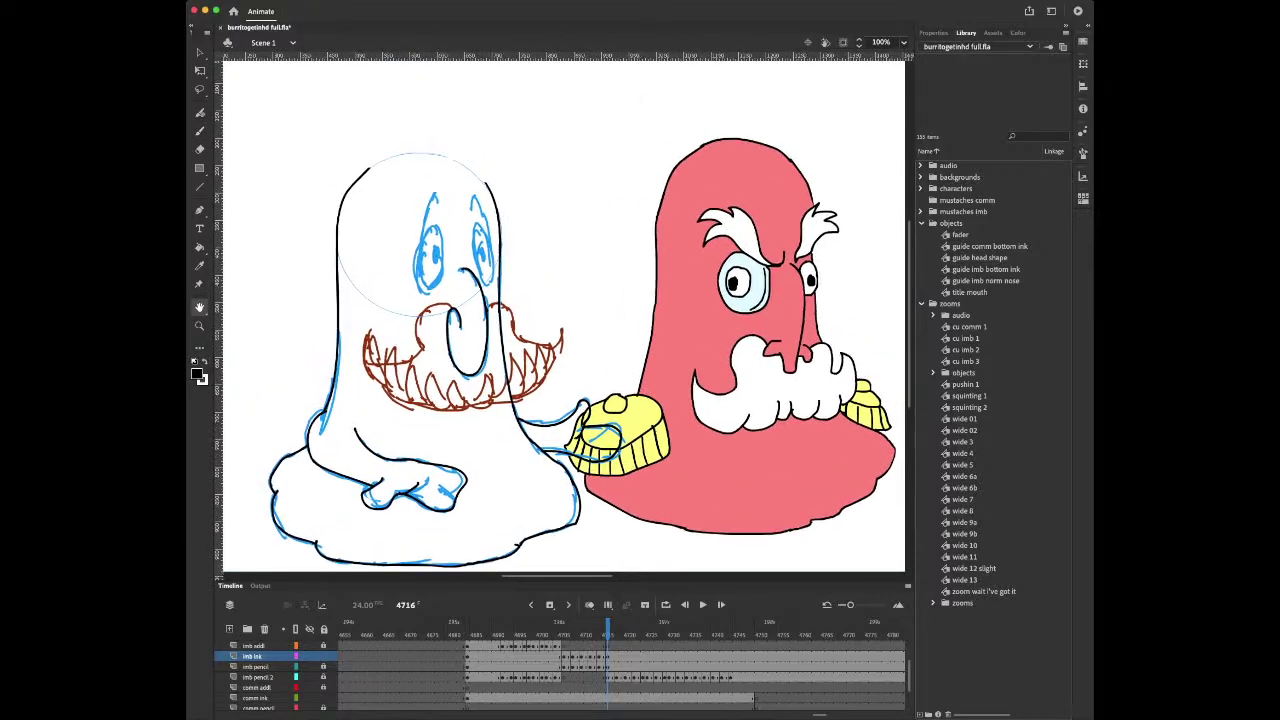
pyautogui.press(',')
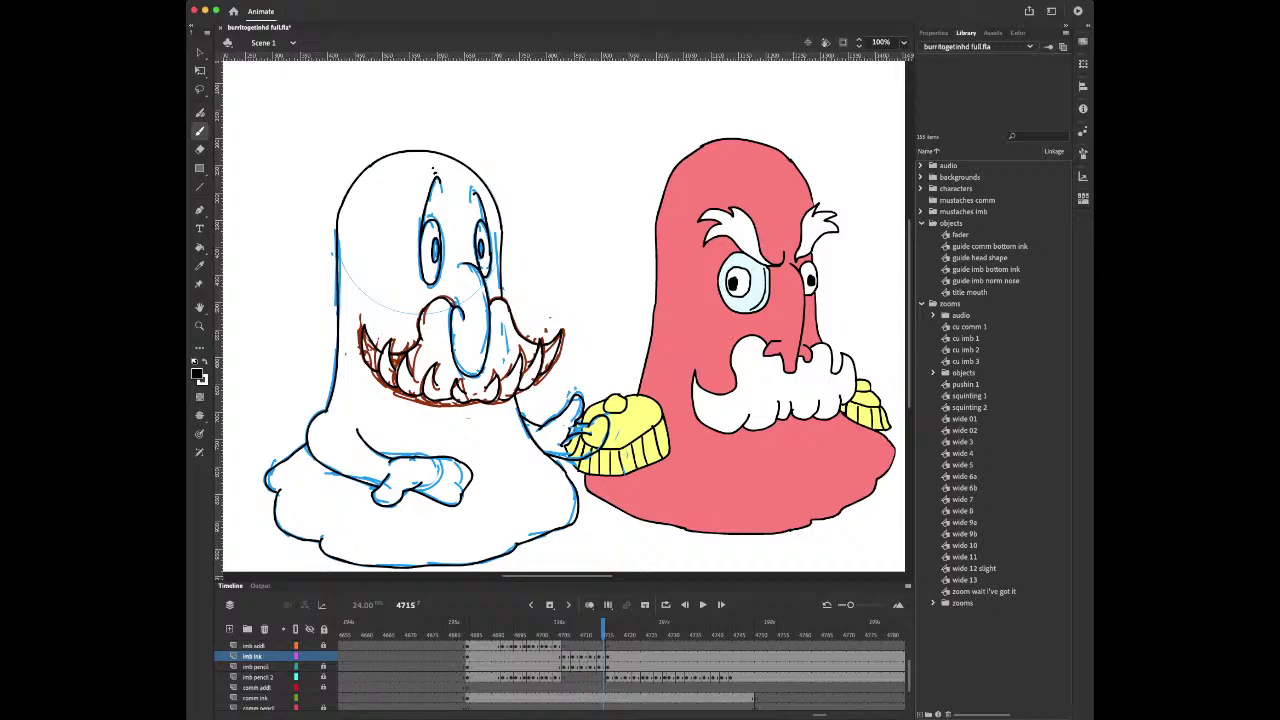
pyautogui.press('.')
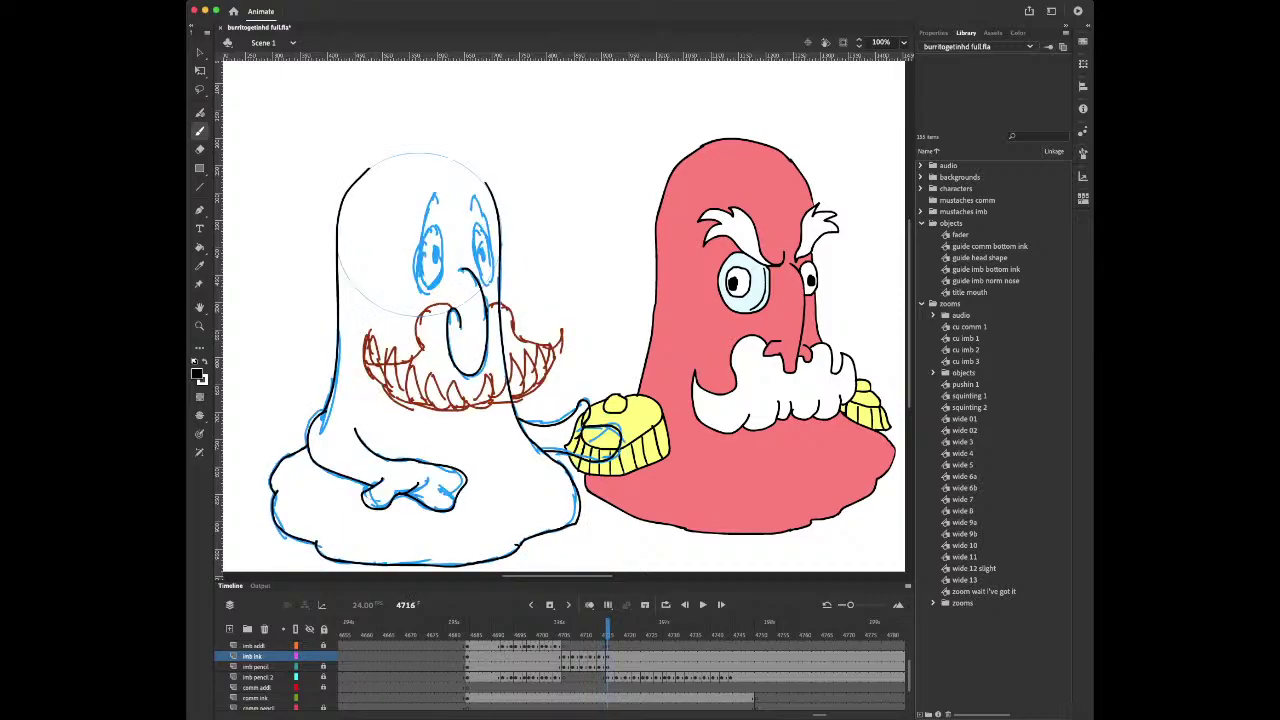
pyautogui.moveTo(436, 186)
pyautogui.mouseDown()
pyautogui.moveTo(422, 288)
pyautogui.moveTo(438, 280)
pyautogui.moveTo(435, 227)
pyautogui.moveTo(421, 249)
pyautogui.mouseUp()
pyautogui.press(',')
pyautogui.press('.')
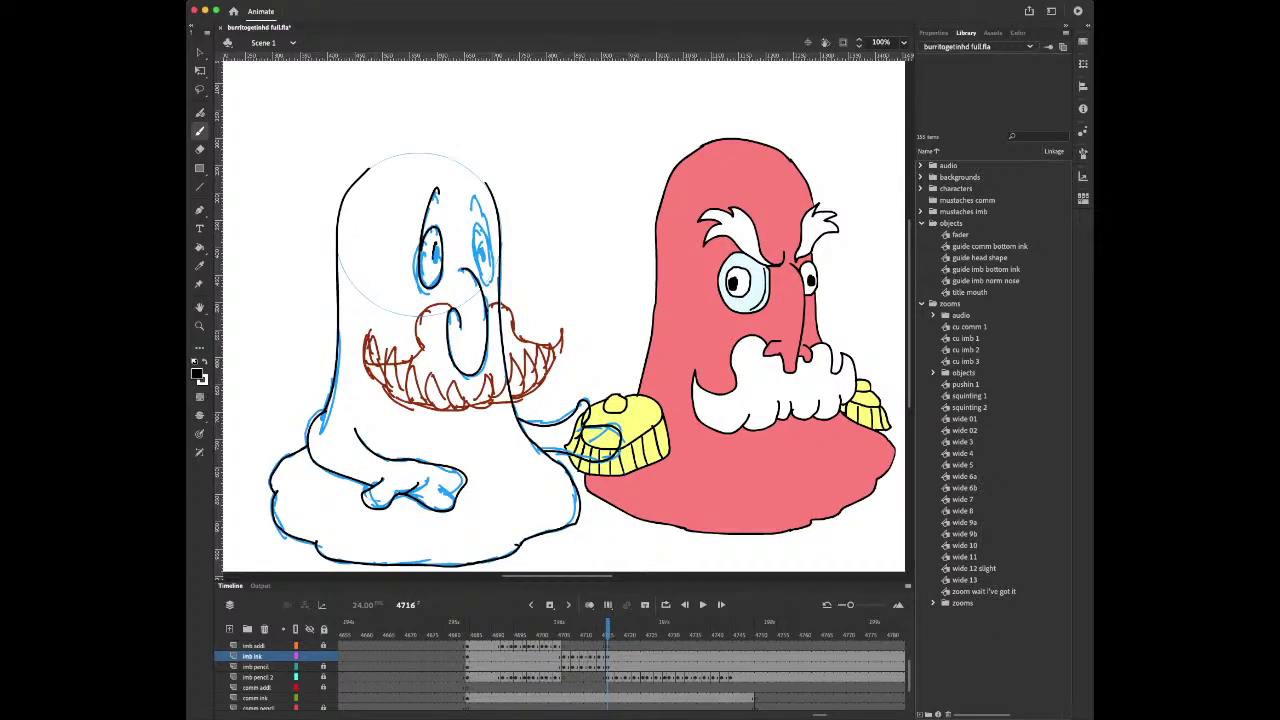
pyautogui.press(',')
pyautogui.press('.')
# Ink the second eye with its brow line and outline the pupils at frame 4716, comparing with frame 4715
pyautogui.moveTo(478, 218)
pyautogui.mouseDown()
pyautogui.moveTo(483, 285)
pyautogui.moveTo(482, 214)
pyautogui.moveTo(489, 247)
pyautogui.mouseUp()
pyautogui.press(',')
pyautogui.press('.')
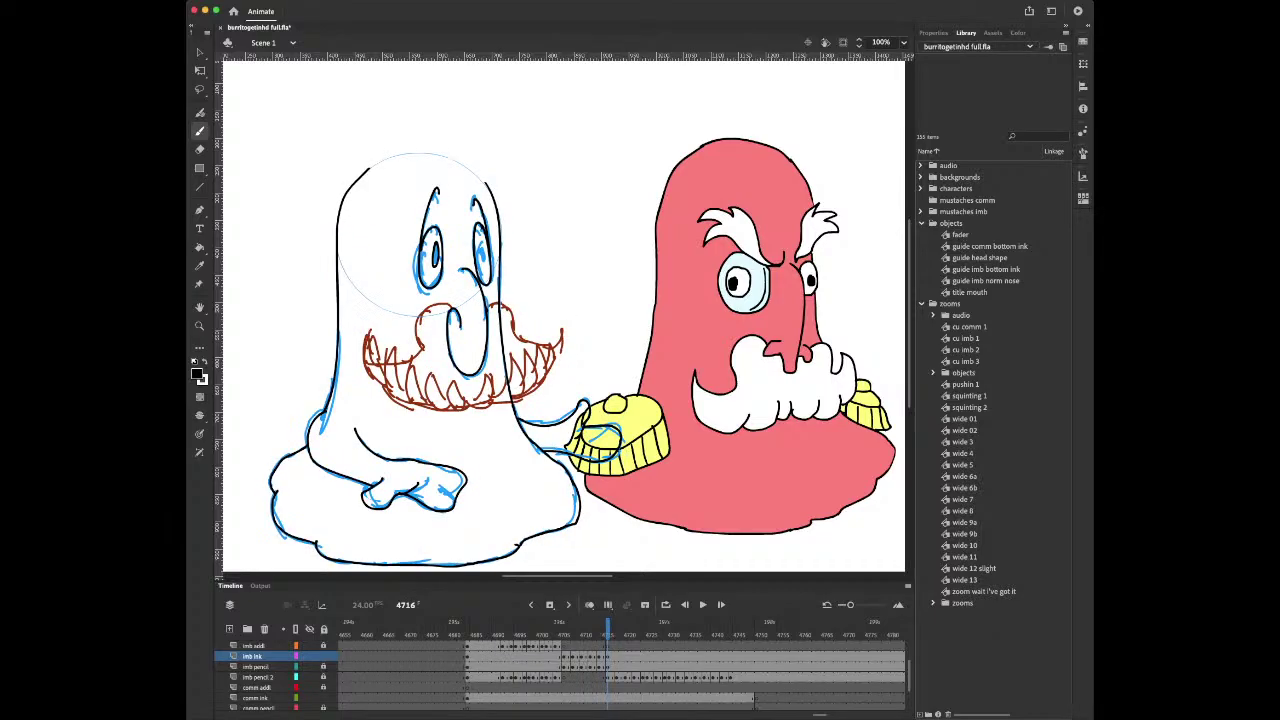
pyautogui.press(',')
pyautogui.press('.')
pyautogui.moveTo(480, 230); pyautogui.dragTo(464, 327)
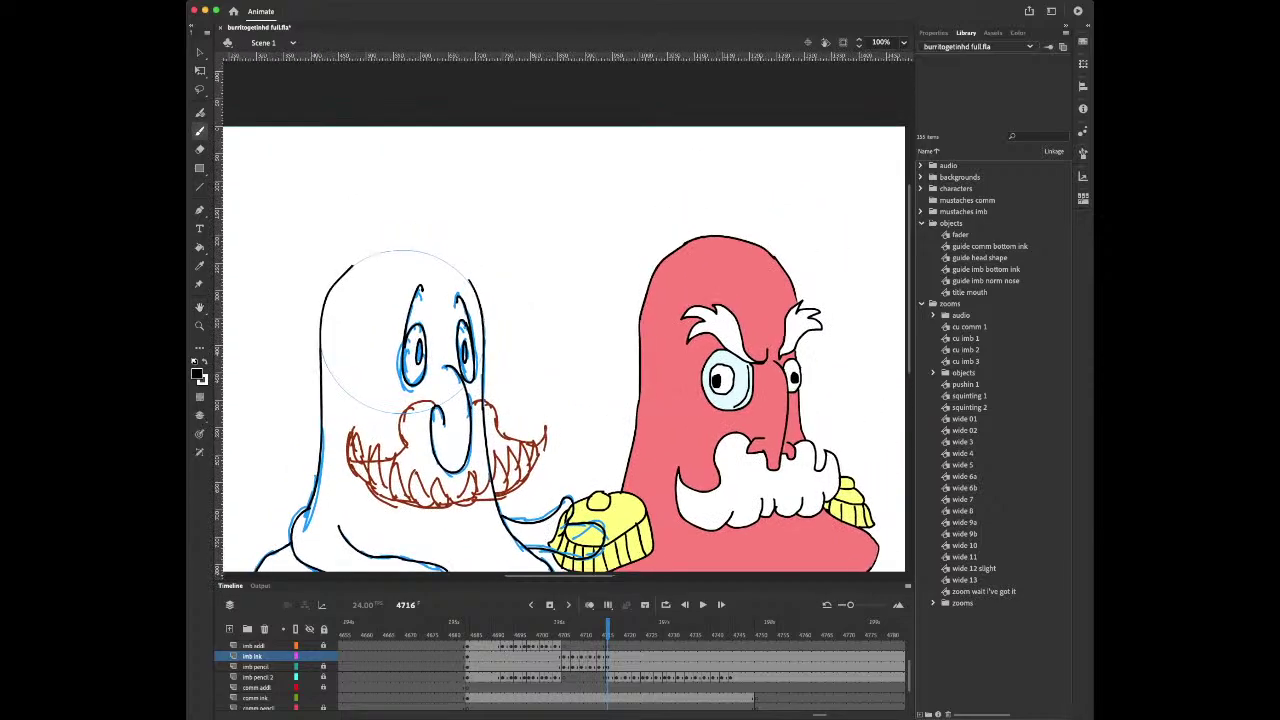
# Ink the crown of the head at frame 4716 and clean up its join with the face-side contour
pyautogui.moveTo(368, 256)
pyautogui.mouseDown()
pyautogui.moveTo(426, 252)
pyautogui.moveTo(471, 284)
pyautogui.mouseUp()
pyautogui.press('space')
pyautogui.moveTo(500, 380); pyautogui.dragTo(497, 278)
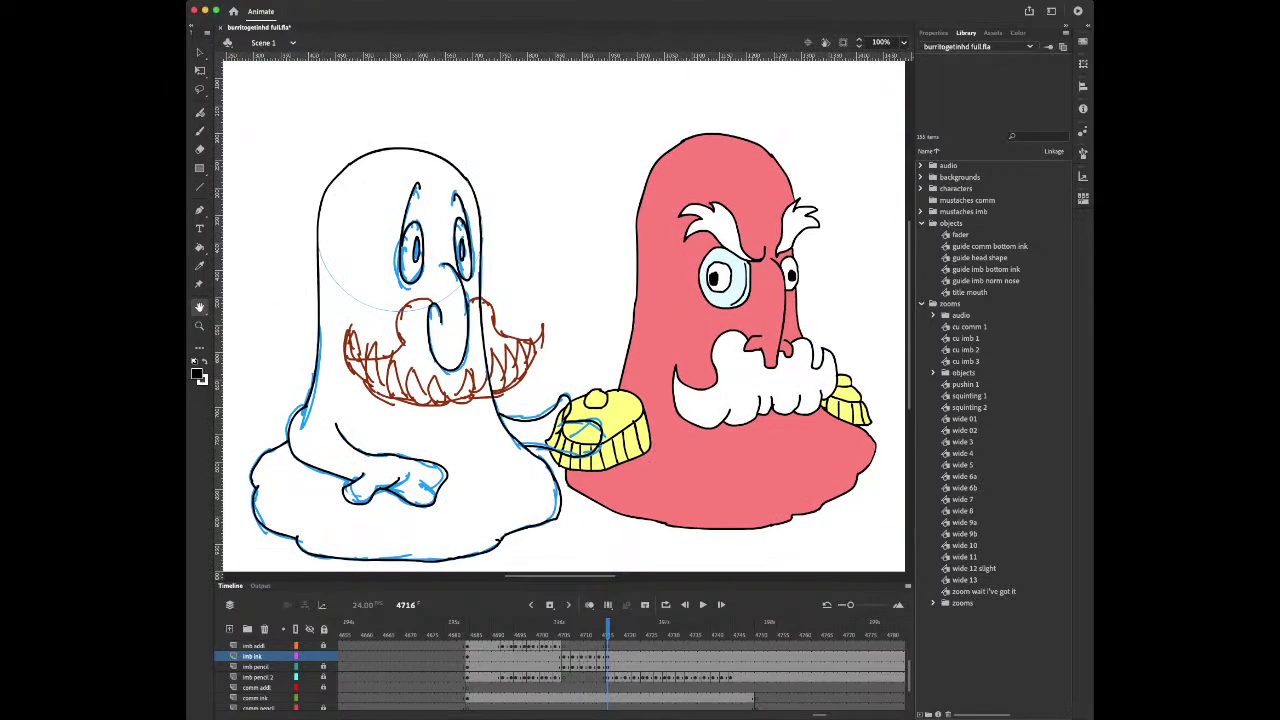
pyautogui.press('e')
pyautogui.press('b')
pyautogui.press('e')
pyautogui.click(467, 180)
pyautogui.press('b')
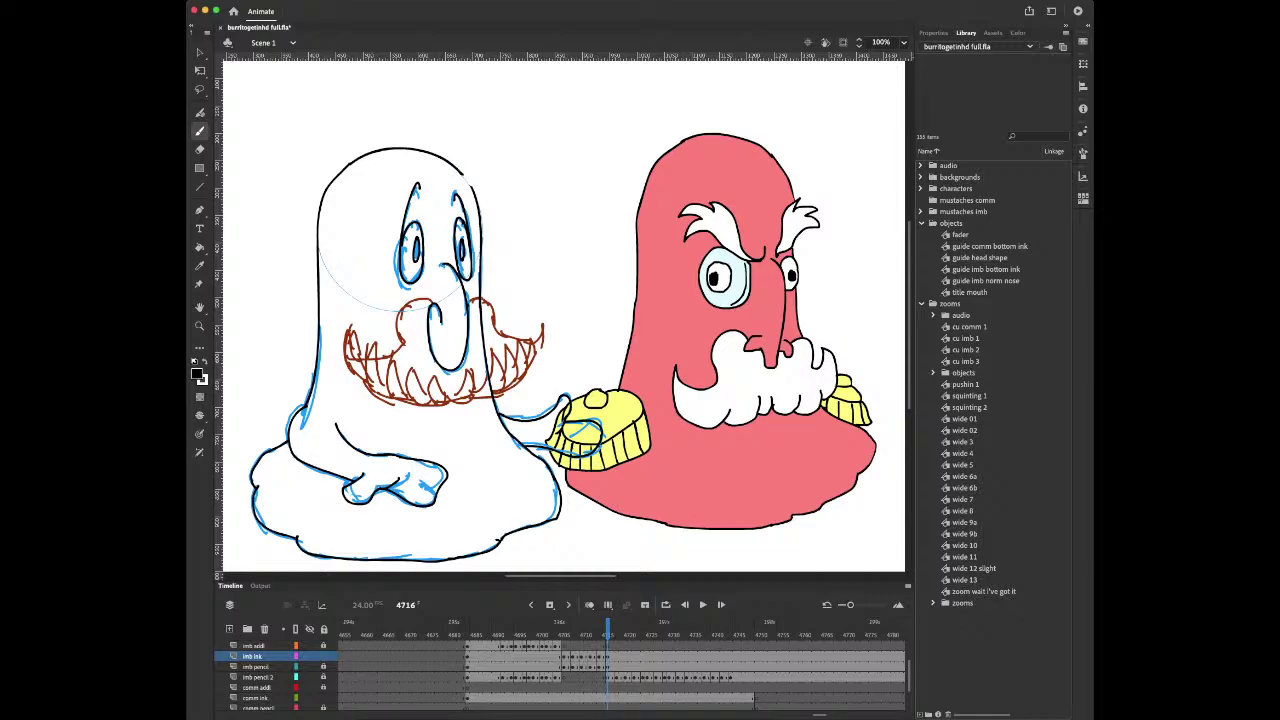
pyautogui.moveTo(465, 177); pyautogui.dragTo(474, 190)
# Review the inked drawings from frame 4716 back to frame 4706, examining the eyes and pupils
pyautogui.press(',')
pyautogui.press(',')
pyautogui.press(',')
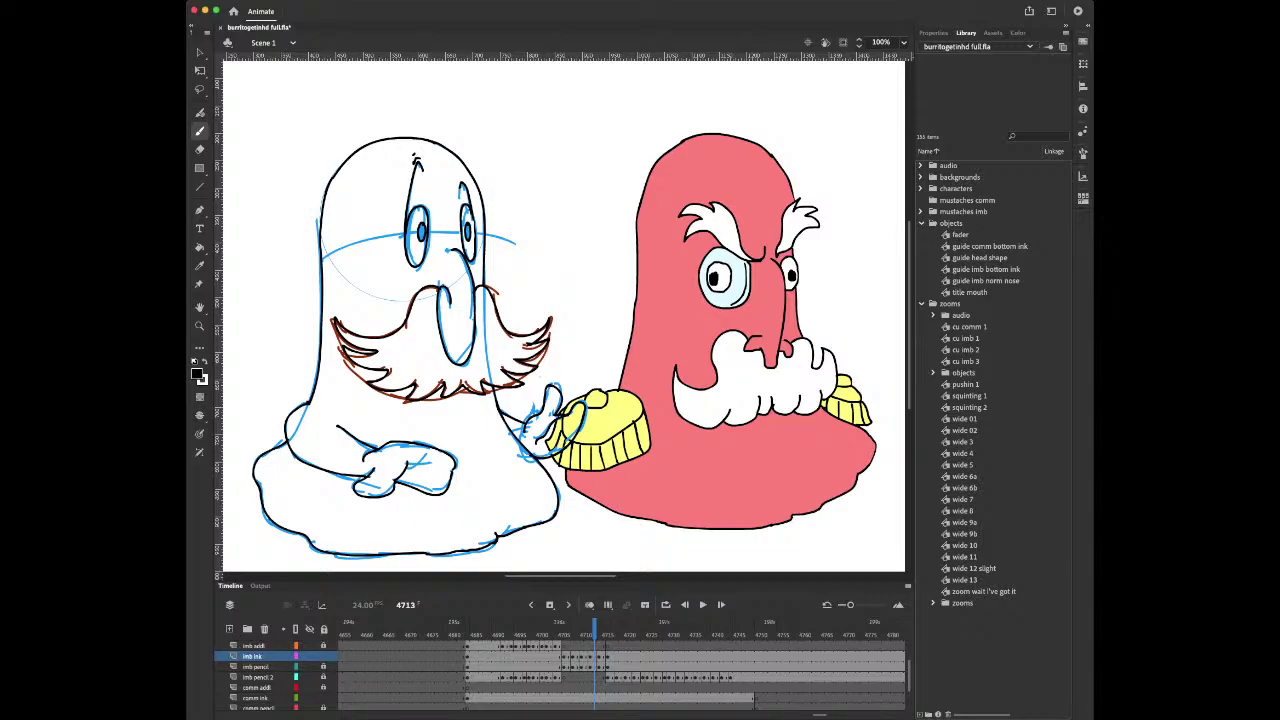
pyautogui.press(',')
pyautogui.press(',')
pyautogui.press(',')
pyautogui.press(',')
pyautogui.press(',')
pyautogui.press(',')
pyautogui.press(',')
pyautogui.press(',')
pyautogui.press(',')
pyautogui.press(',')
pyautogui.press('.')
pyautogui.press('.')
pyautogui.press('.')
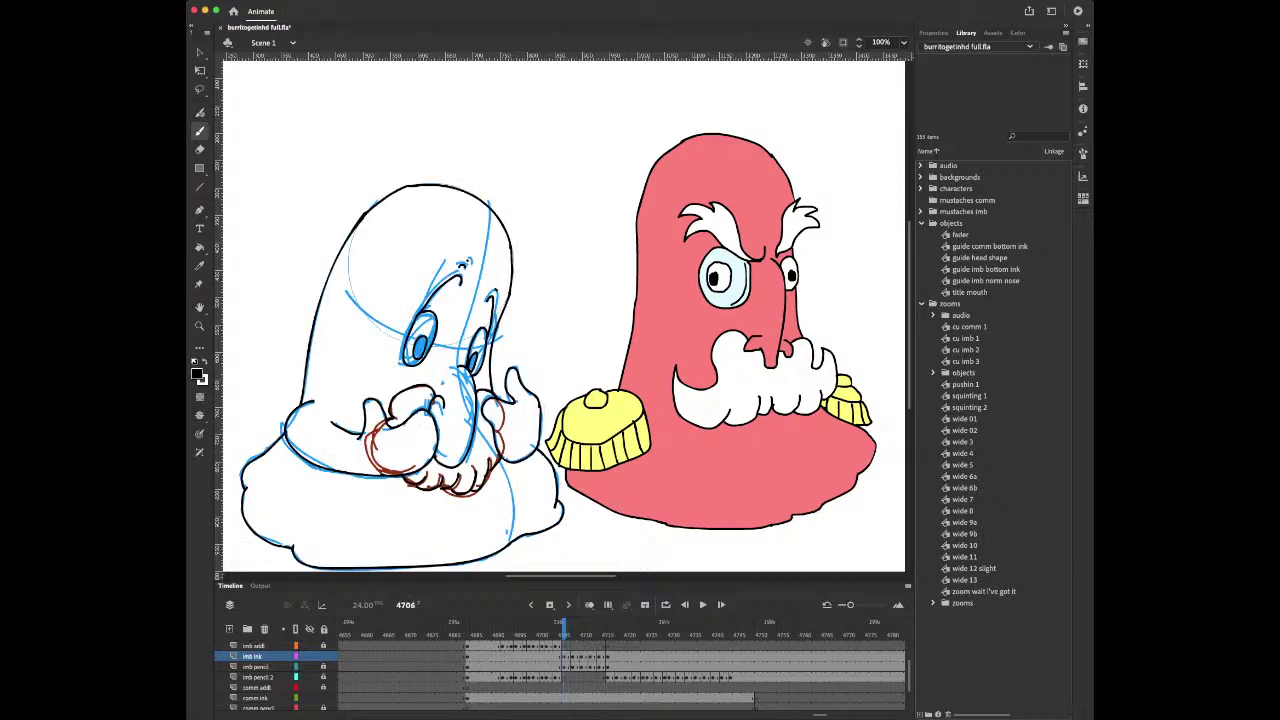
pyautogui.press(',')
pyautogui.press('.')
pyautogui.press('.')
pyautogui.press(',')
pyautogui.press(',')
pyautogui.press('.')
# Fill the character's pupils with black at frames 4706 and 4708
pyautogui.press('i')
pyautogui.click(415, 350)
pyautogui.click(420, 347)
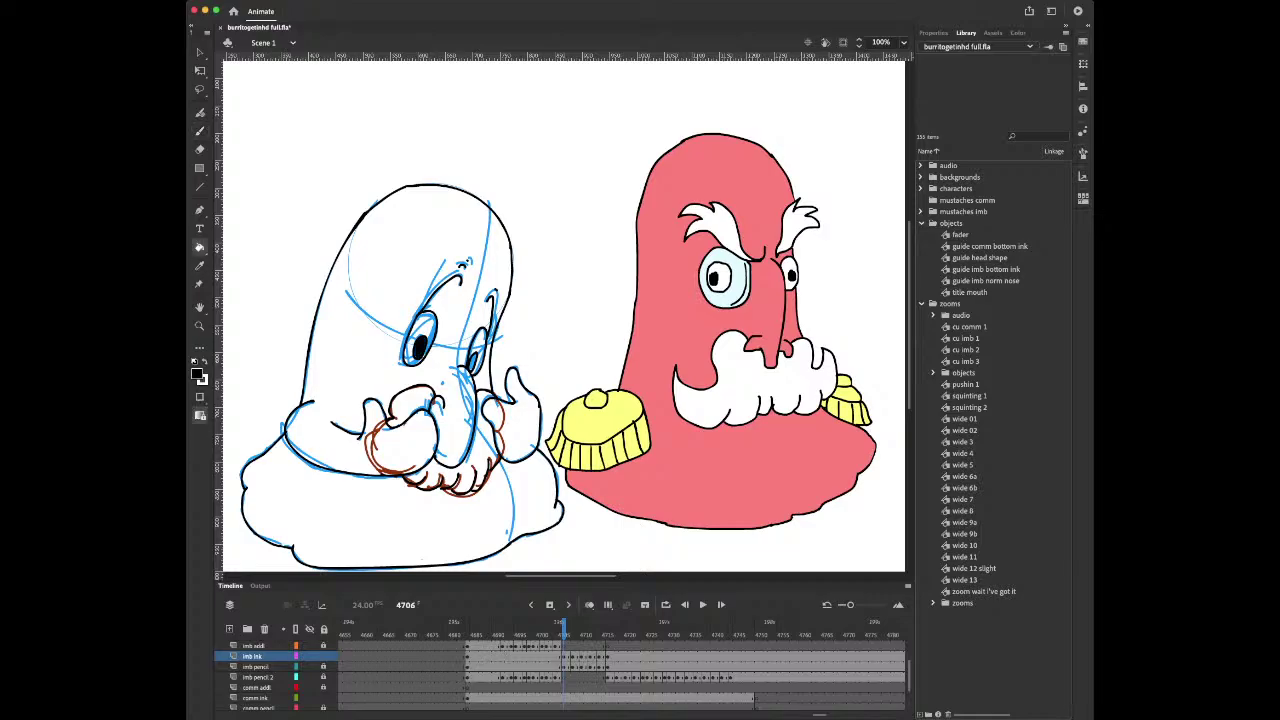
pyautogui.press('.')
pyautogui.press('.')
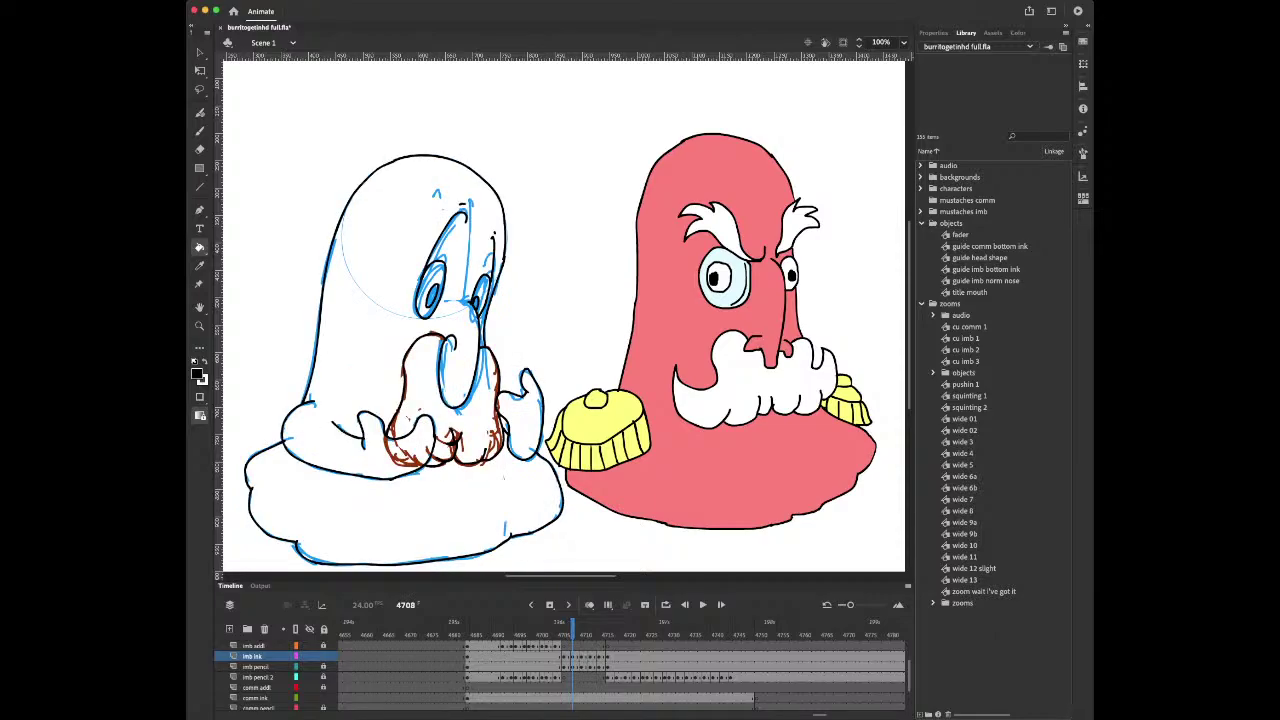
pyautogui.click(433, 296)
pyautogui.press('.')
pyautogui.press('.')
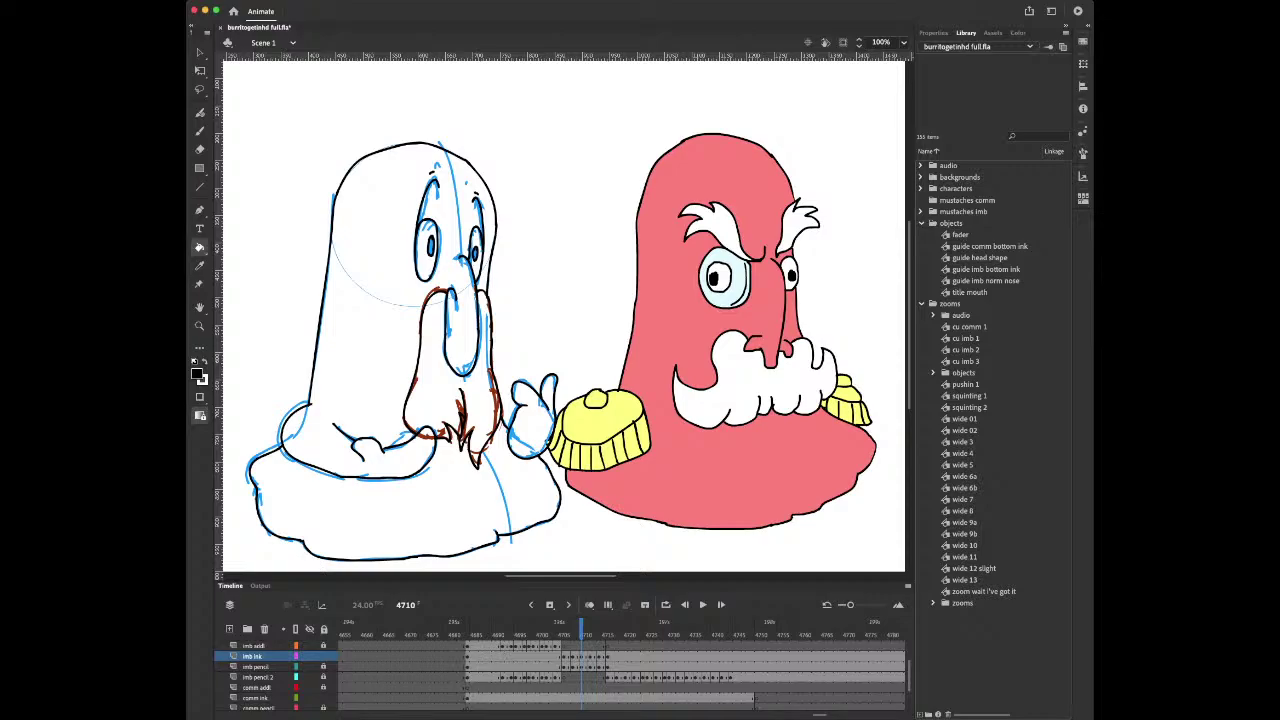
# Fill the character's pupils with black at frames 4710, 4712, 4714 and 4716
pyautogui.click(431, 247)
pyautogui.press('.')
pyautogui.press('.')
pyautogui.click(422, 232)
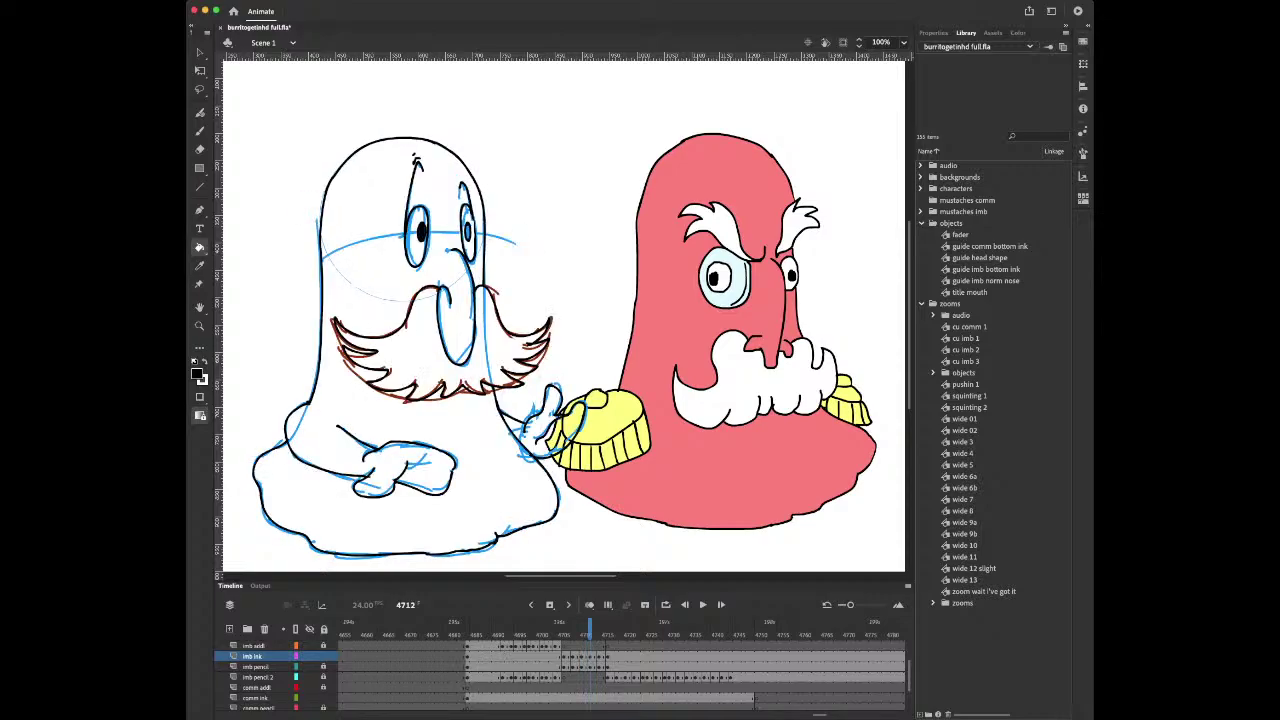
pyautogui.press('.')
pyautogui.press('.')
pyautogui.click(462, 244)
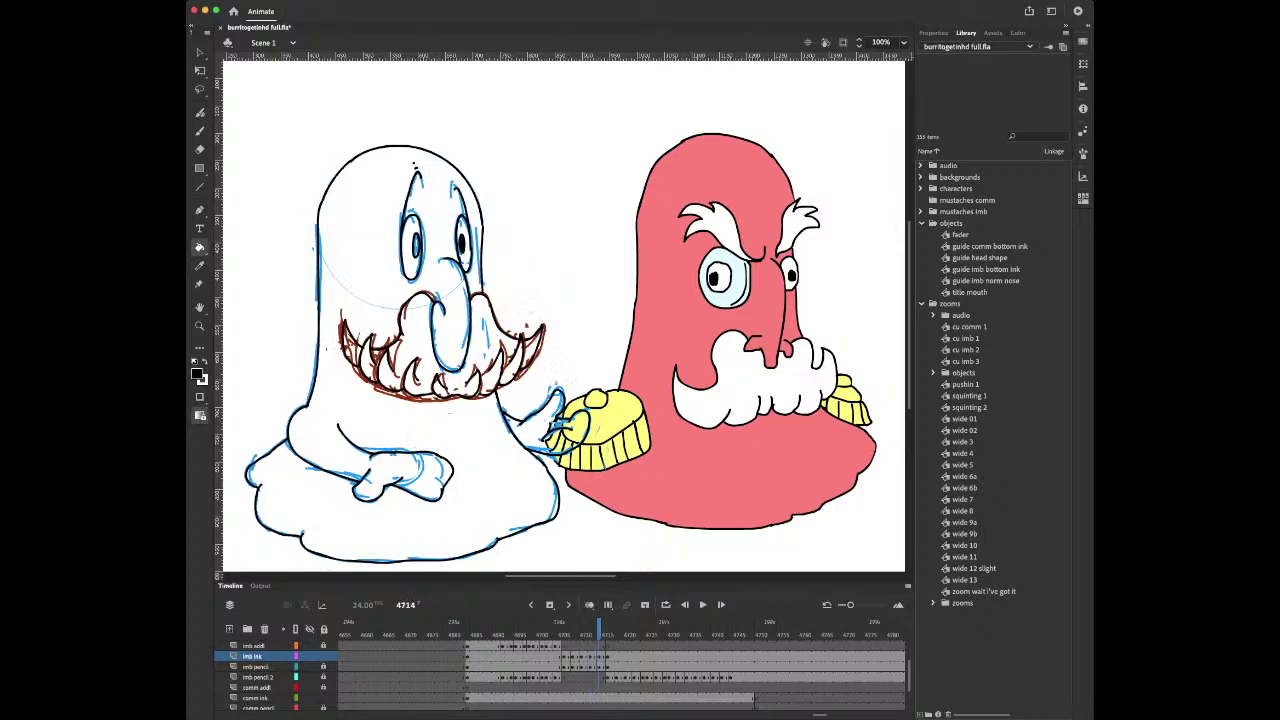
pyautogui.press('.')
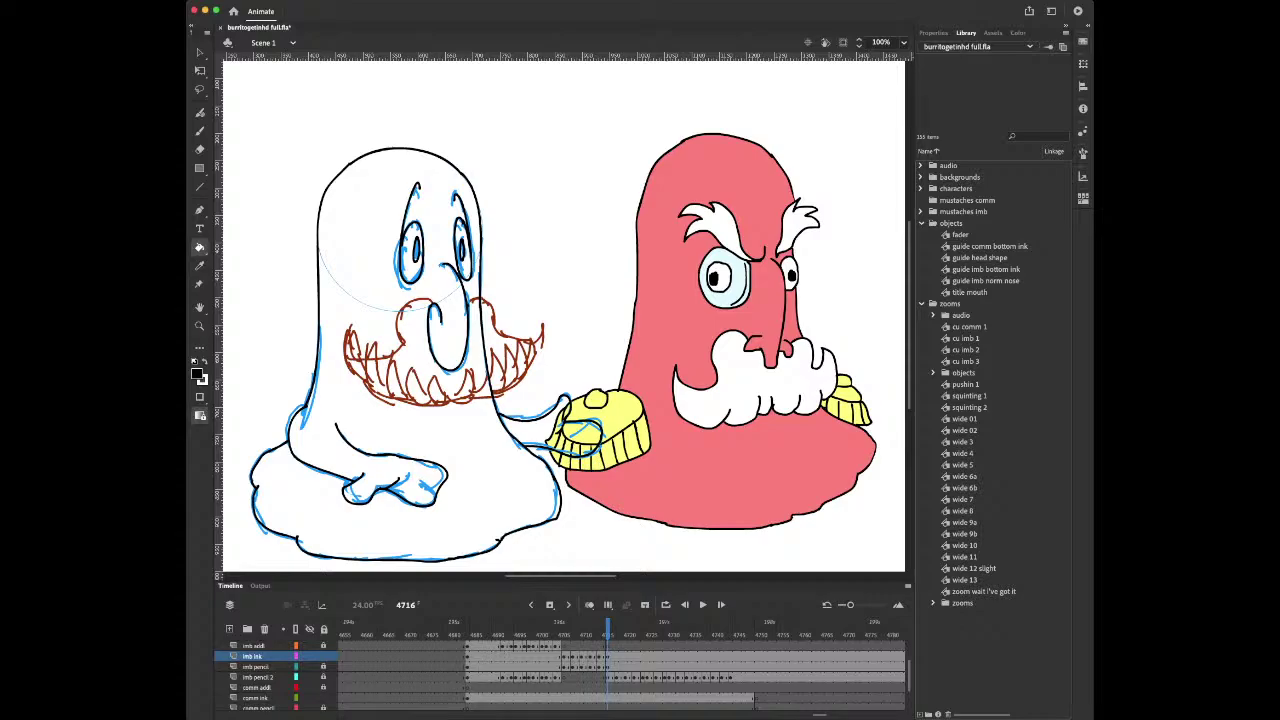
pyautogui.click(416, 250)
pyautogui.click(462, 251)
# Look through the frames around 4716 and the earlier inked ones to check the black pupils
pyautogui.press('.')
pyautogui.press('.')
pyautogui.press('.')
pyautogui.press('.')
pyautogui.press(',')
pyautogui.press(',')
pyautogui.press(',')
pyautogui.press(',')
pyautogui.press(',')
pyautogui.press(',')
pyautogui.press(',')
pyautogui.press(',')
pyautogui.press(',')
pyautogui.press(',')
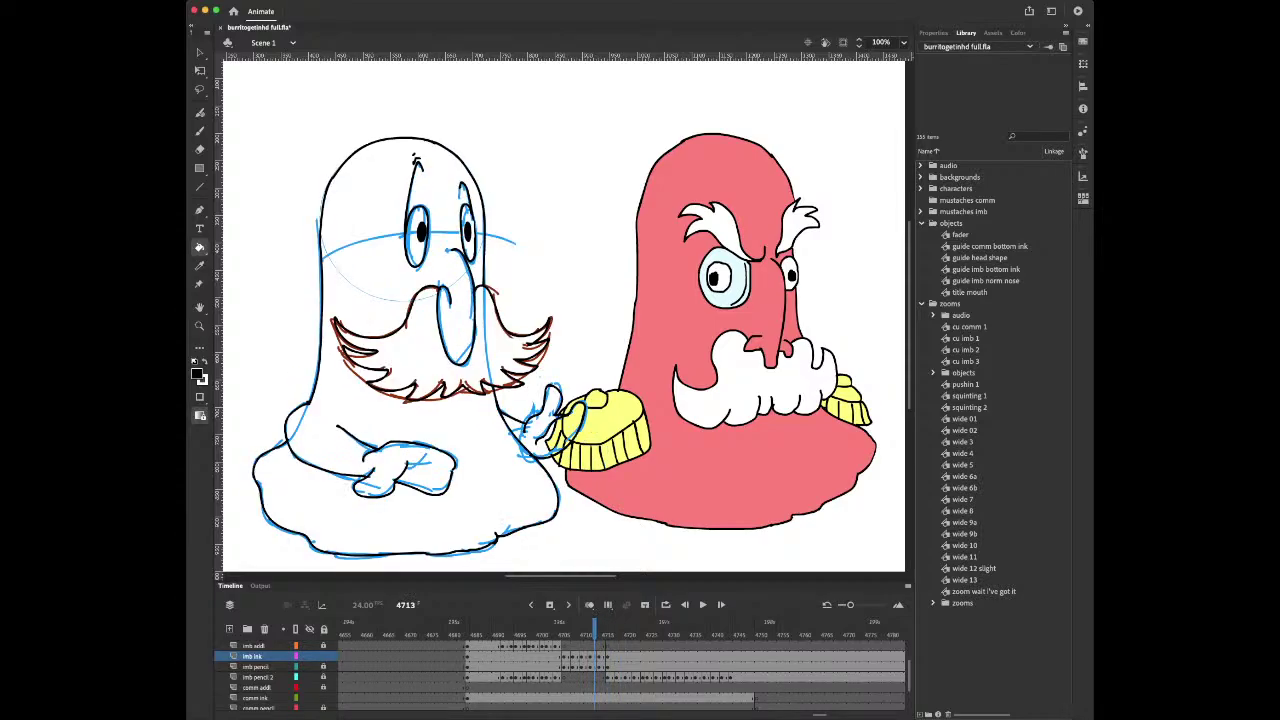
# Fill the areas around the pupils with white at frames 4710, 4712, 4714 and 4716, and check them back to frame 4710
pyautogui.click(424, 257)
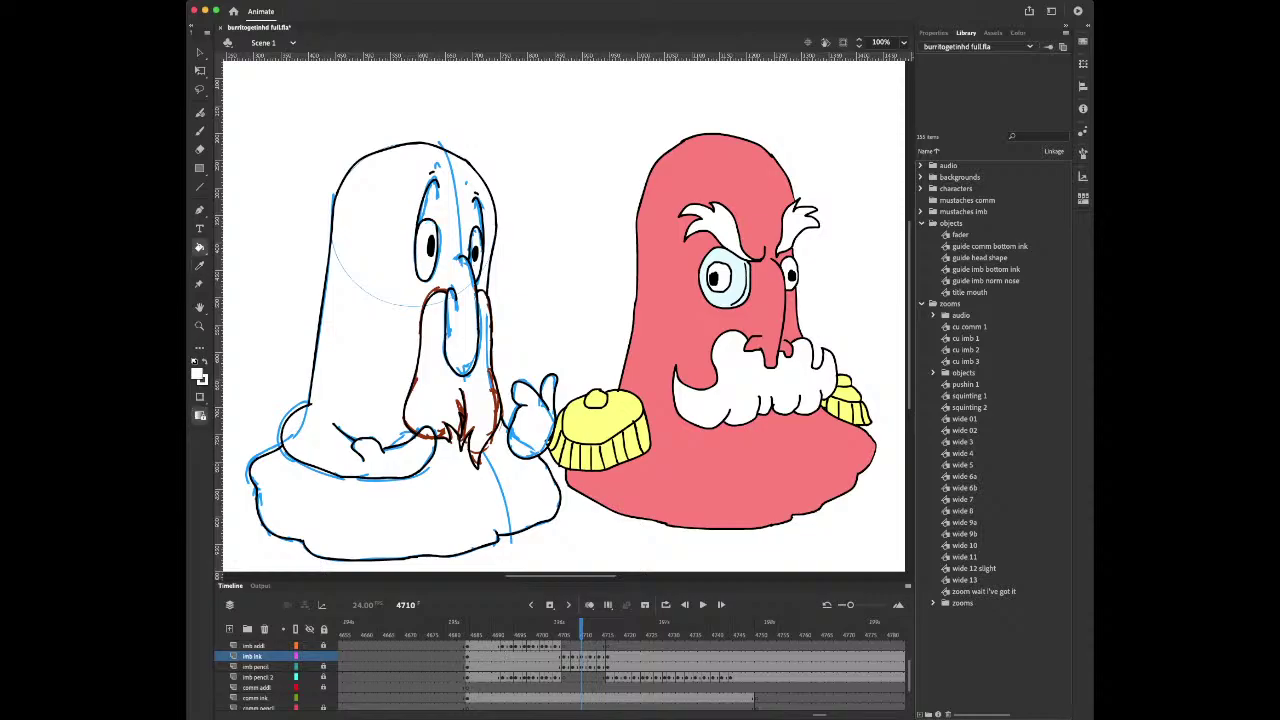
pyautogui.press('.')
pyautogui.press('.')
pyautogui.press('.')
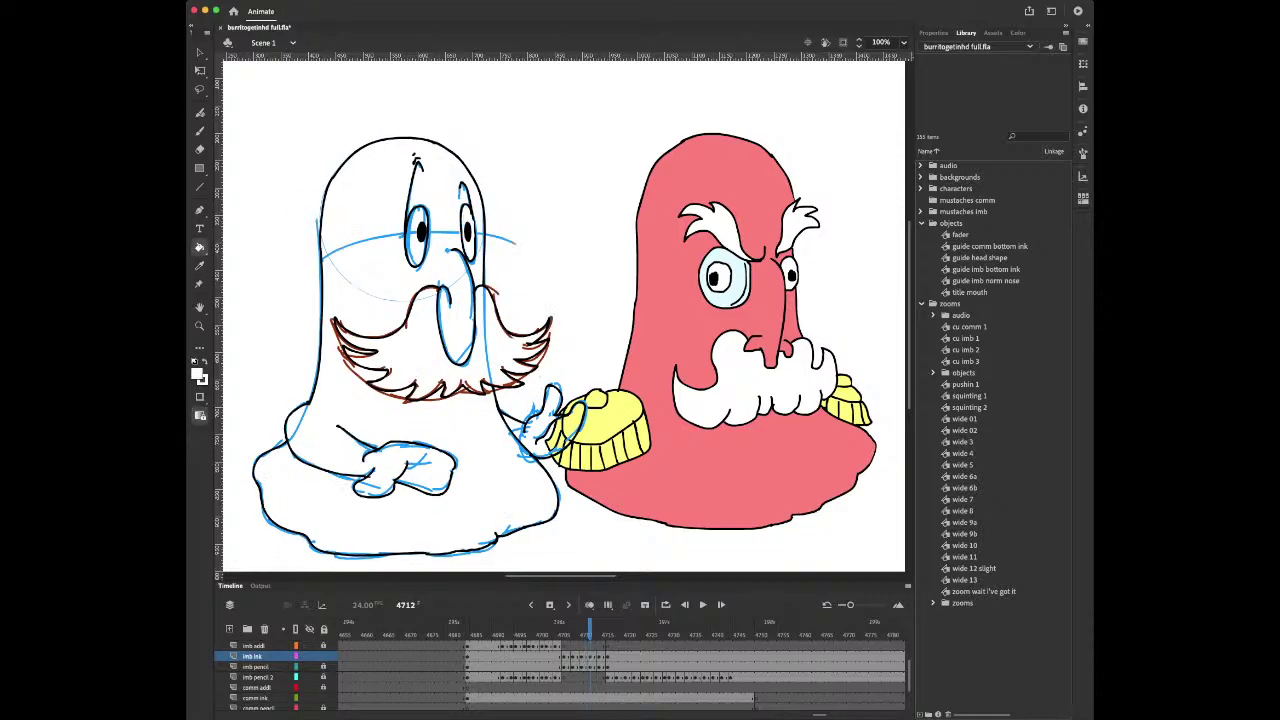
pyautogui.press('.')
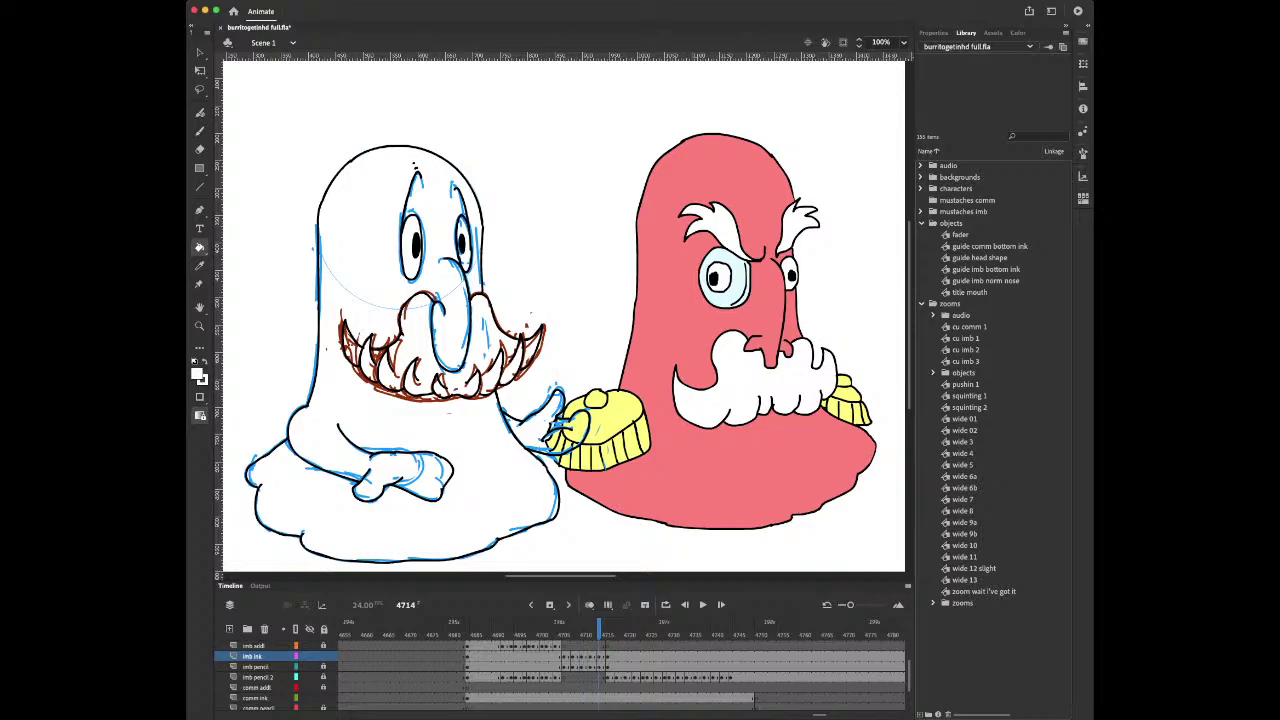
pyautogui.press('.')
pyautogui.press('.')
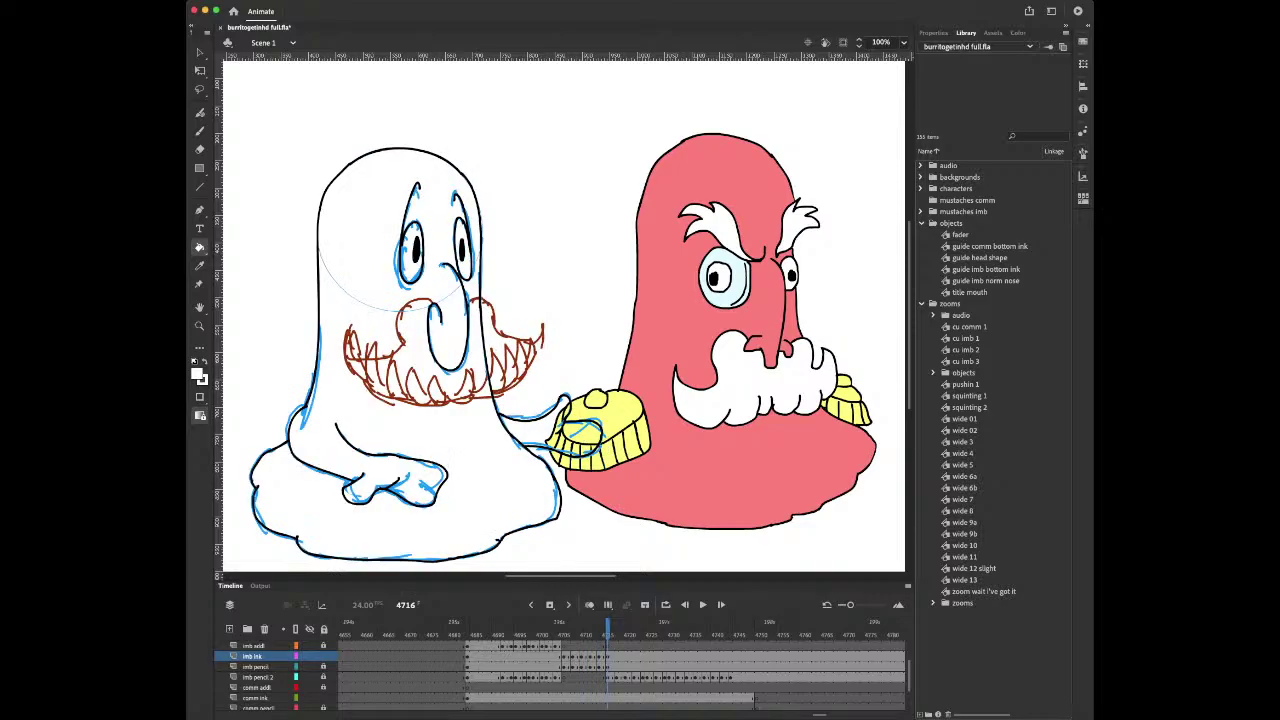
pyautogui.press(',')
pyautogui.press(',')
pyautogui.press(',')
pyautogui.press(',')
pyautogui.press(',')
pyautogui.press(',')
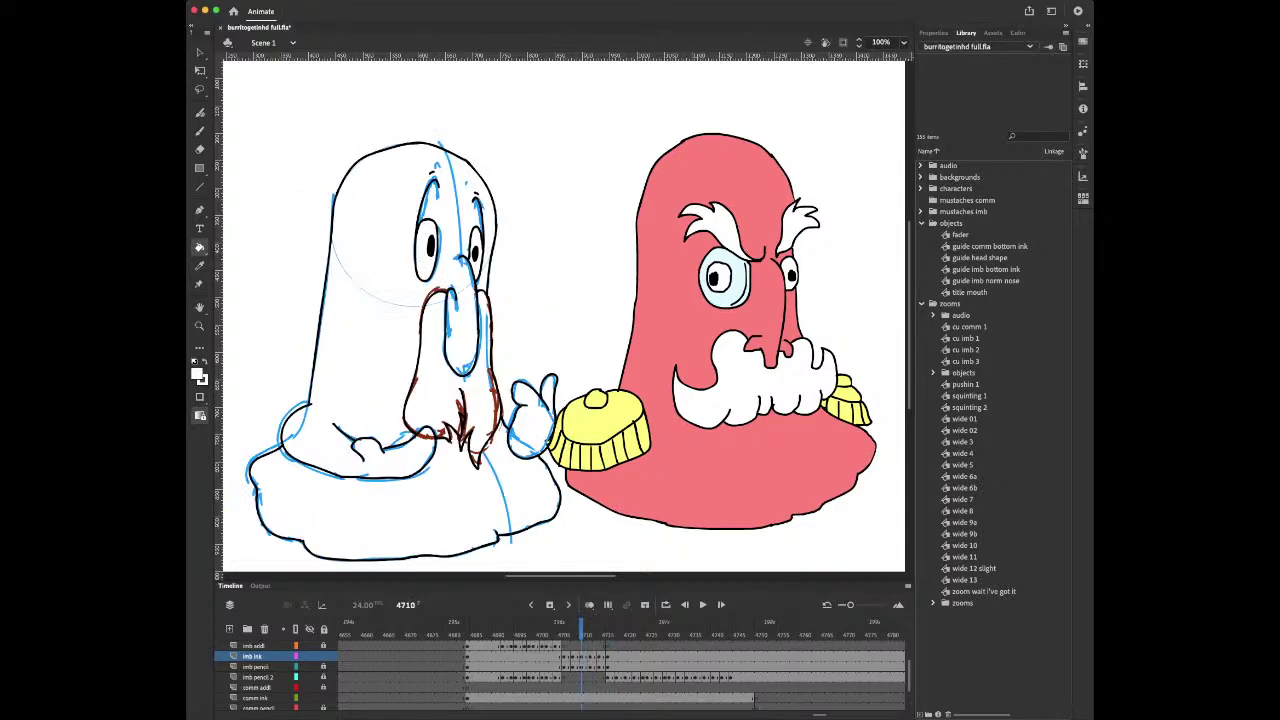
# Fill the moustached character's head, body and hands at frame 4706 with the orange sampled from the previous coloured frame
pyautogui.press(',')
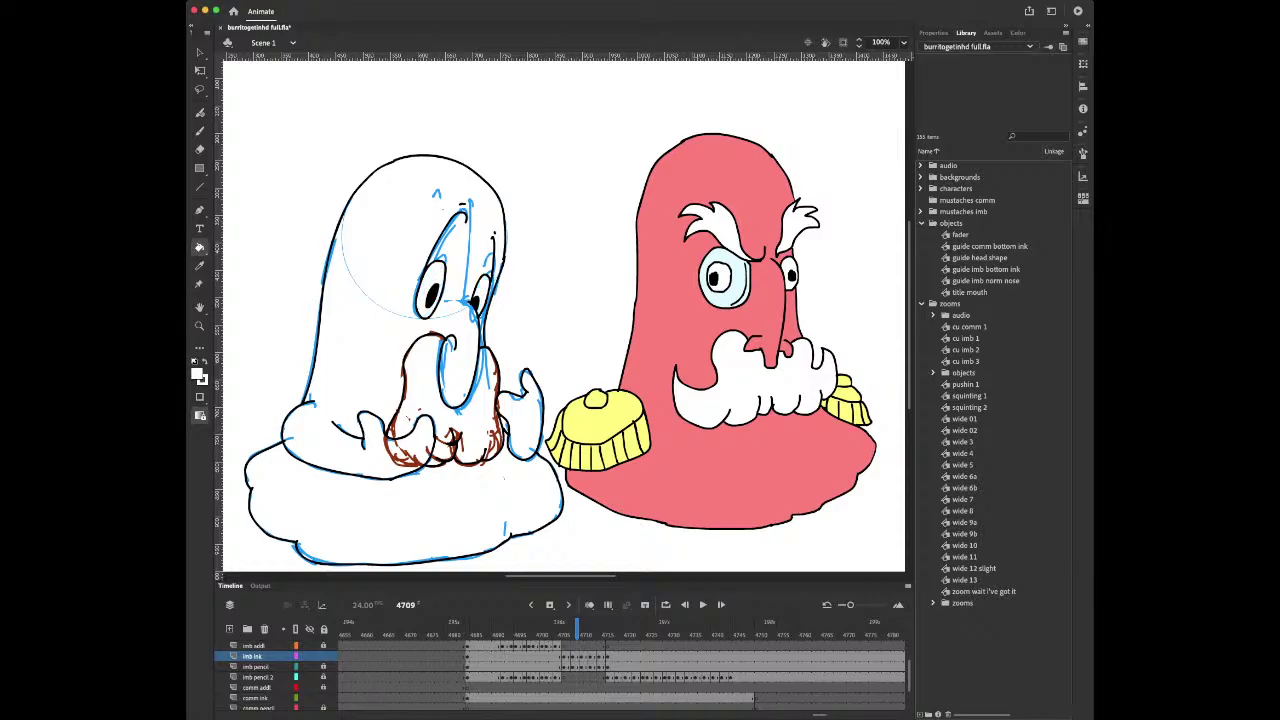
pyautogui.press(',')
pyautogui.press(',')
pyautogui.press(',')
pyautogui.press(',')
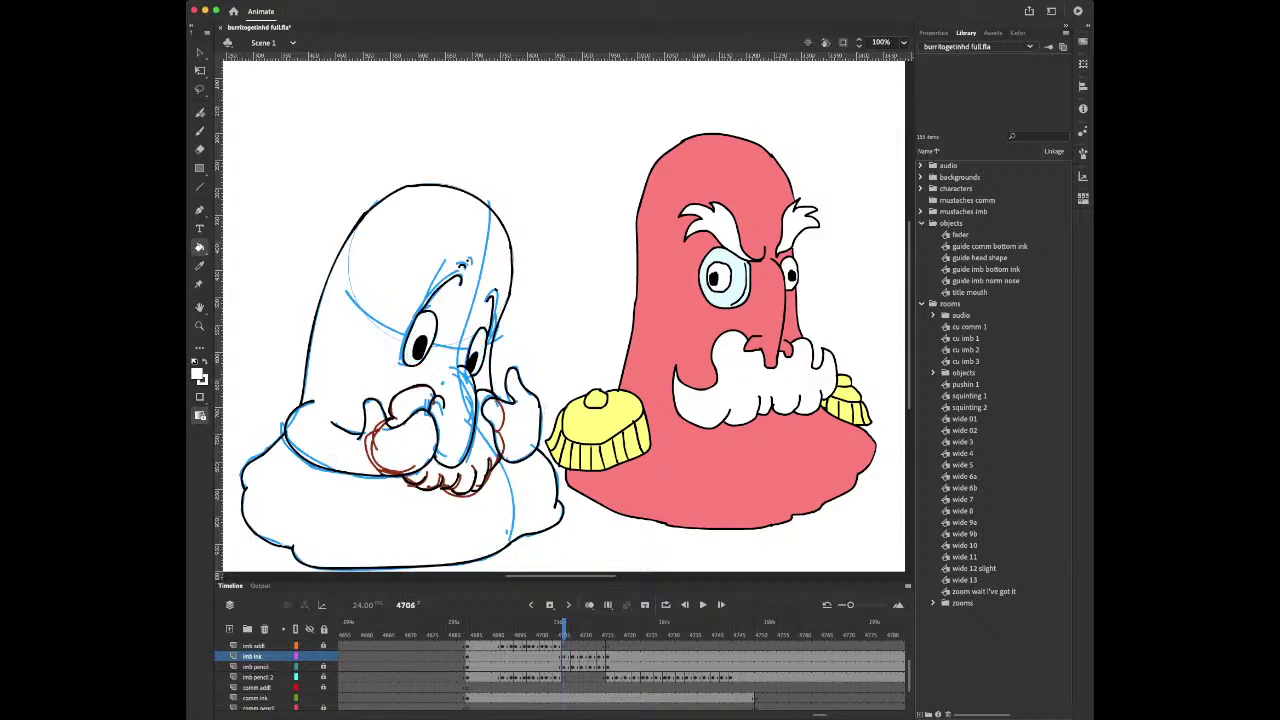
pyautogui.press('i')
pyautogui.click(375, 300)
pyautogui.press('.')
pyautogui.press('.')
pyautogui.click(375, 300)
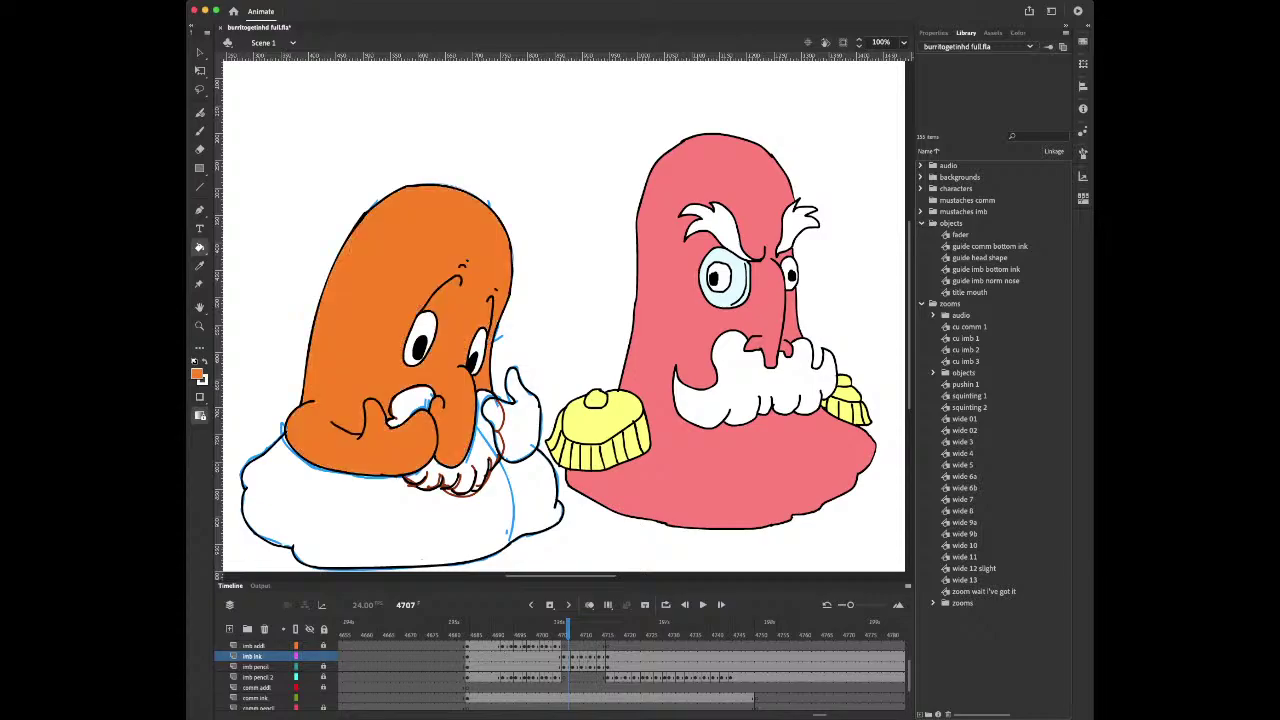
pyautogui.click(512, 405)
pyautogui.click(400, 525)
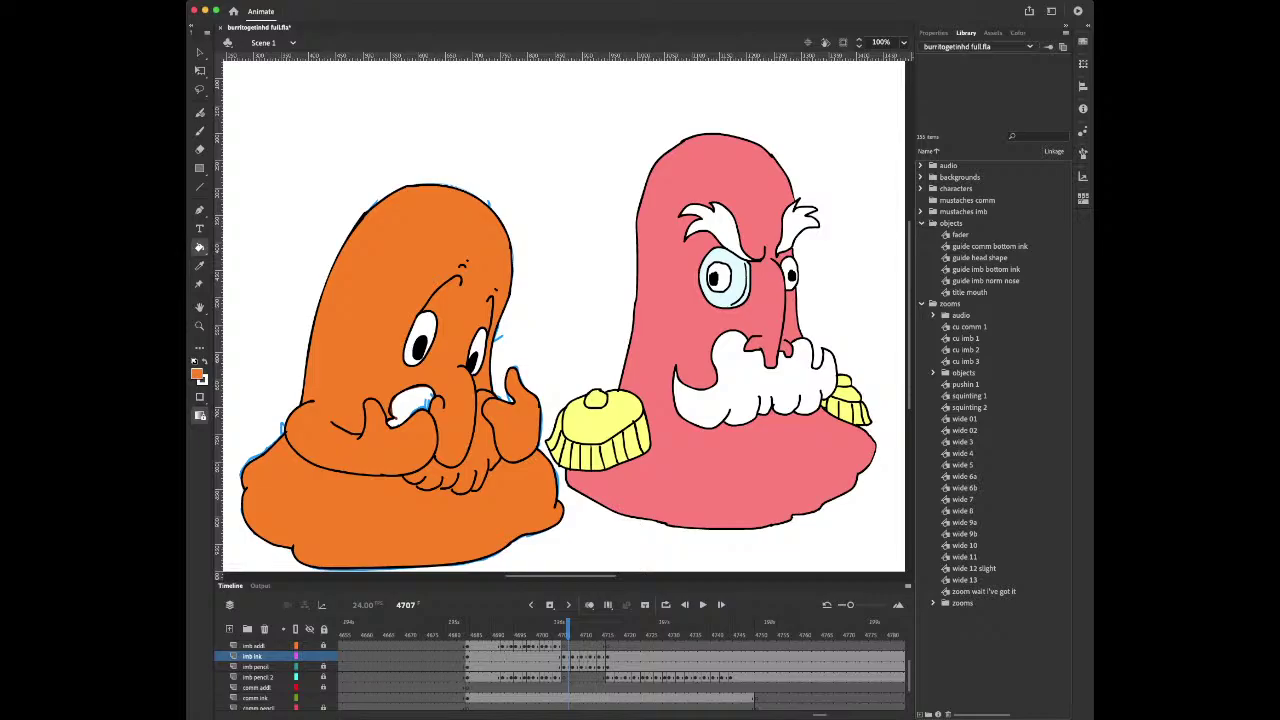
# Close the gap in the lower moustache outline at frame 4706 with a short black brush stroke
pyautogui.press('z')
pyautogui.moveTo(358, 396); pyautogui.dragTo(554, 470)
pyautogui.press('i')
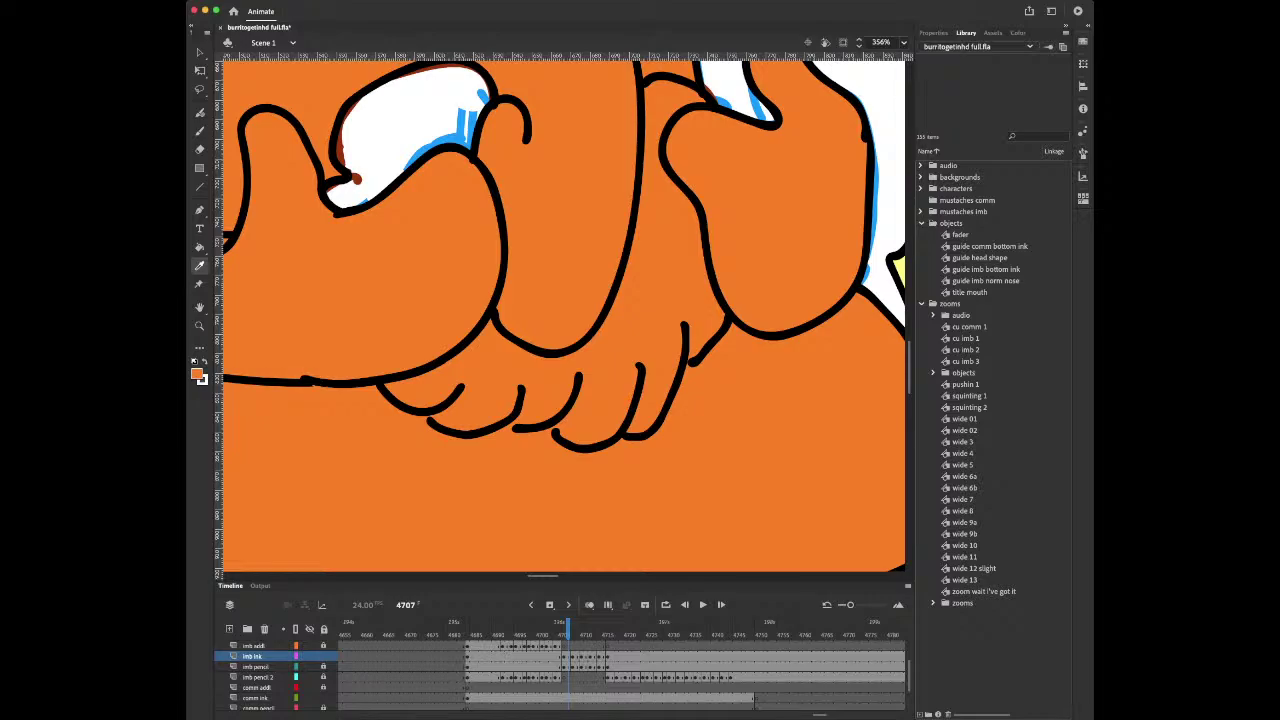
pyautogui.click(585, 449)
pyautogui.press('b')
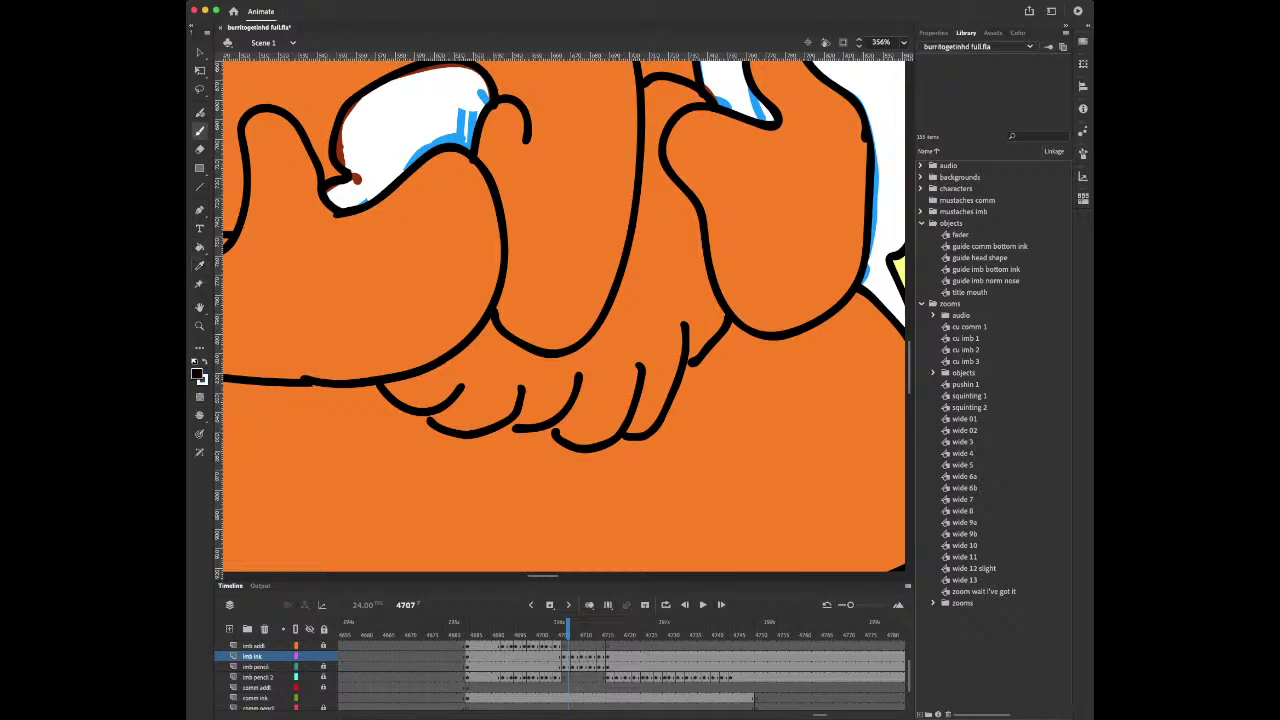
pyautogui.moveTo(503, 426); pyautogui.dragTo(511, 430)
pyautogui.press('i')
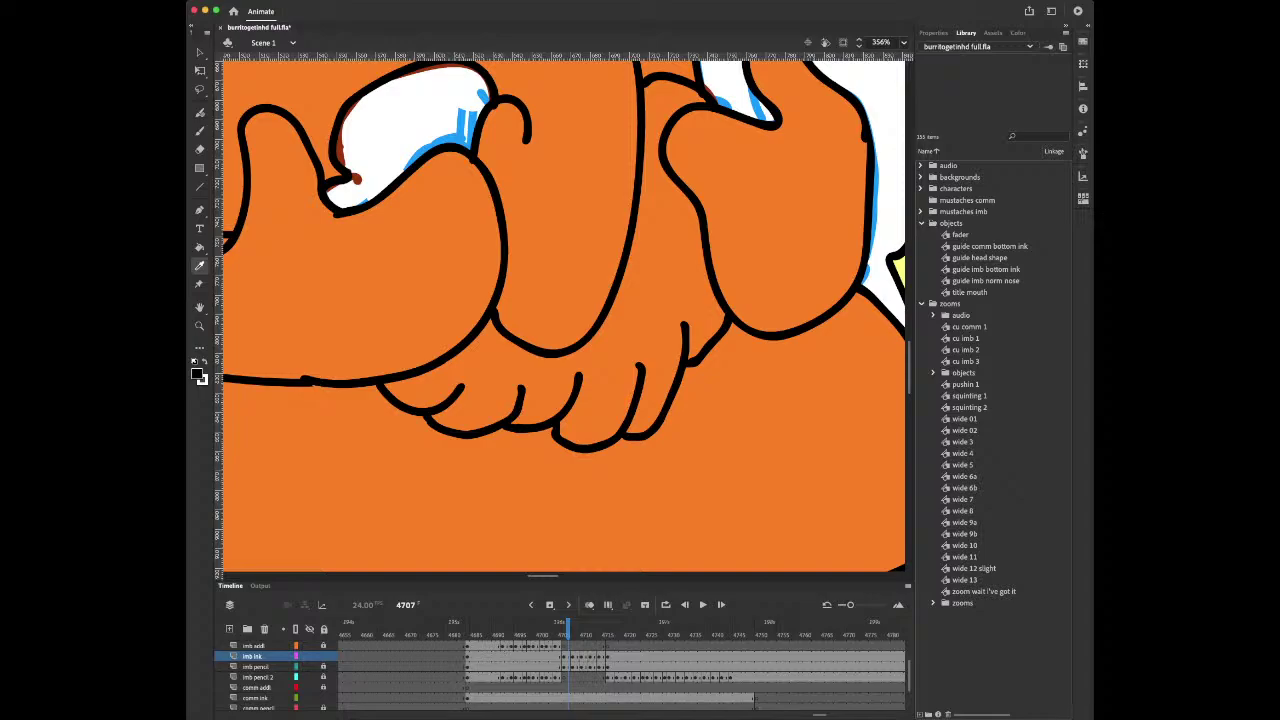
# Fill all the moustache areas at frame 4706 with the brown sampled from the moustache at frame 4705
pyautogui.press(',')
pyautogui.press(',')
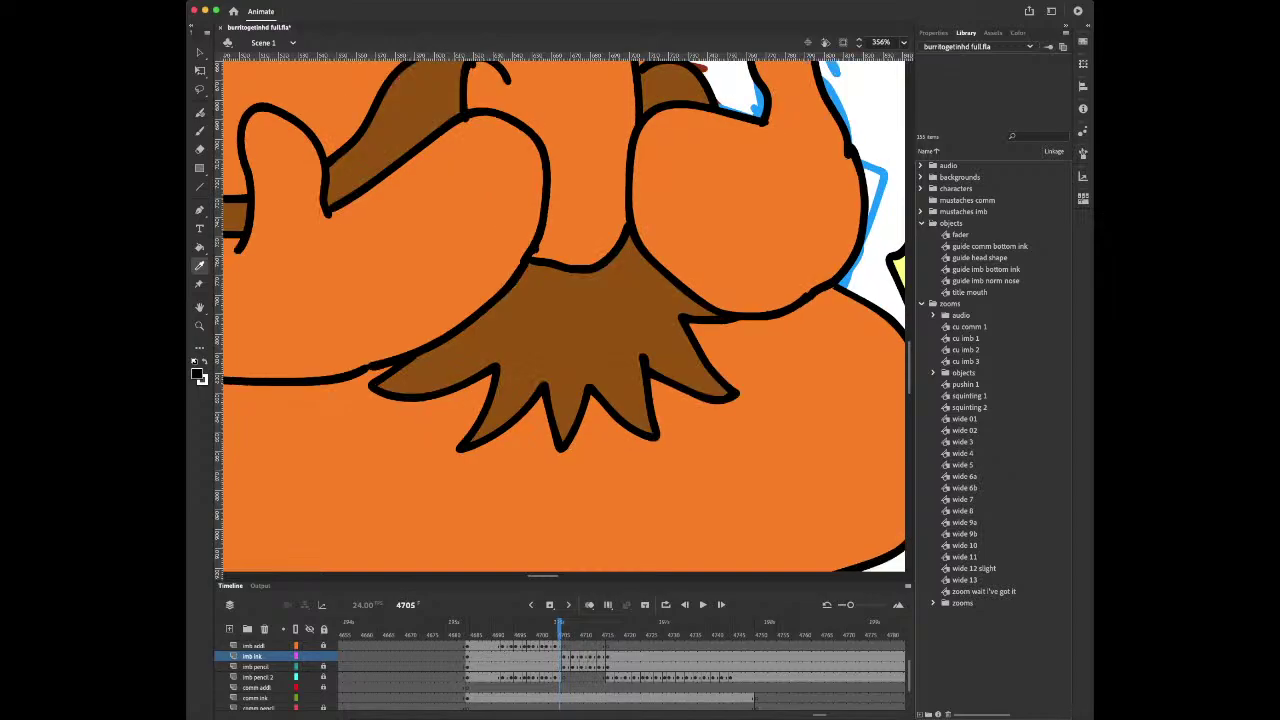
pyautogui.click(450, 210)
pyautogui.press('.')
pyautogui.click(405, 130)
pyautogui.press(',')
pyautogui.press('i')
pyautogui.press('k')
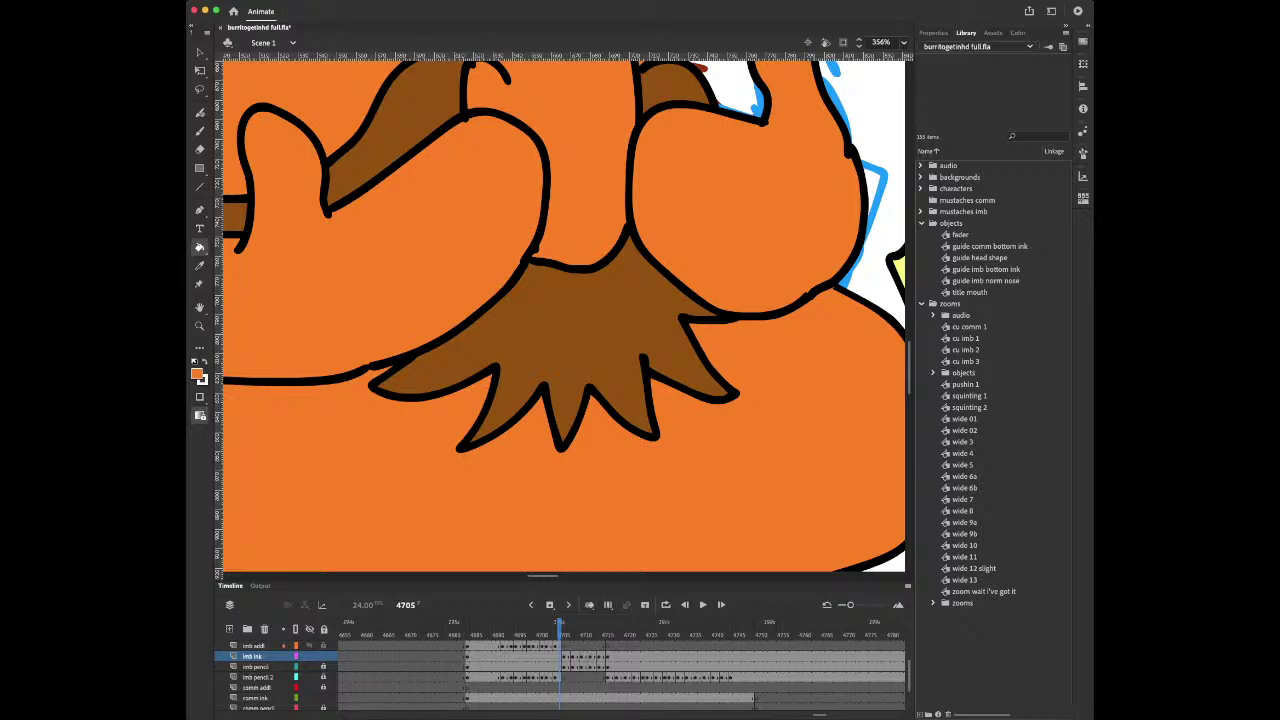
pyautogui.press('i')
pyautogui.click(420, 115)
pyautogui.press('.')
pyautogui.click(410, 130)
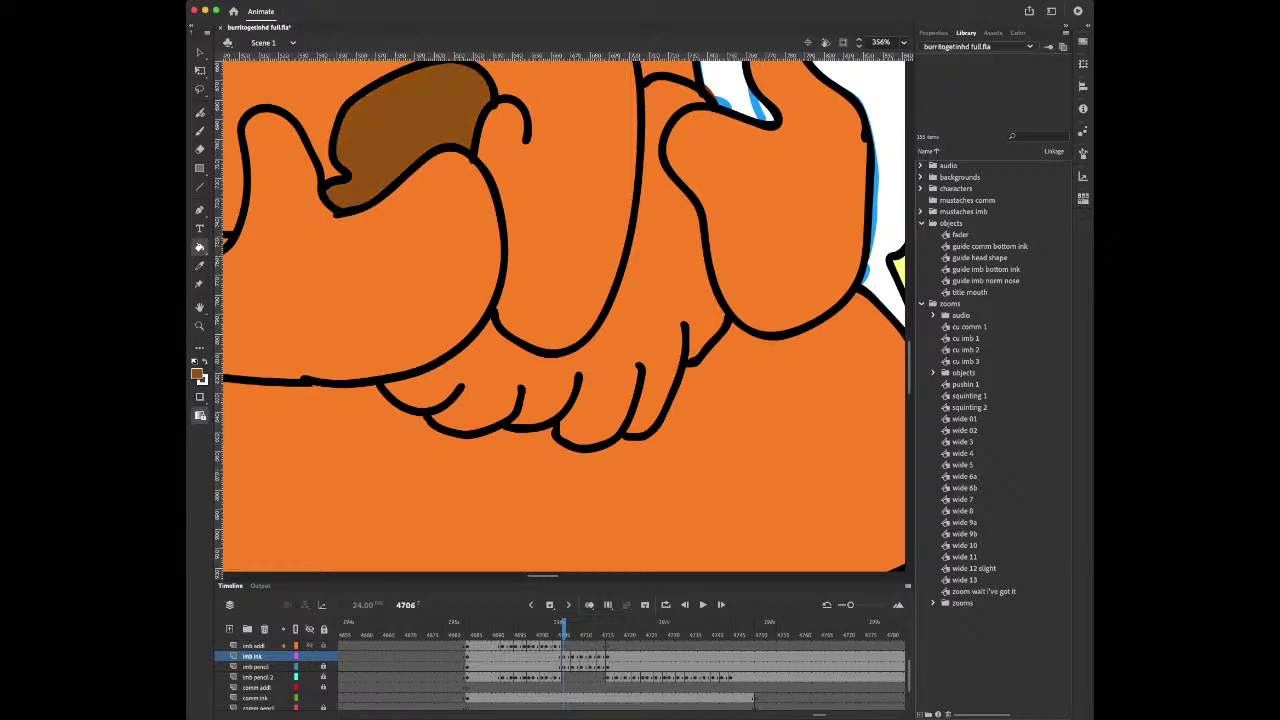
pyautogui.click(635, 320)
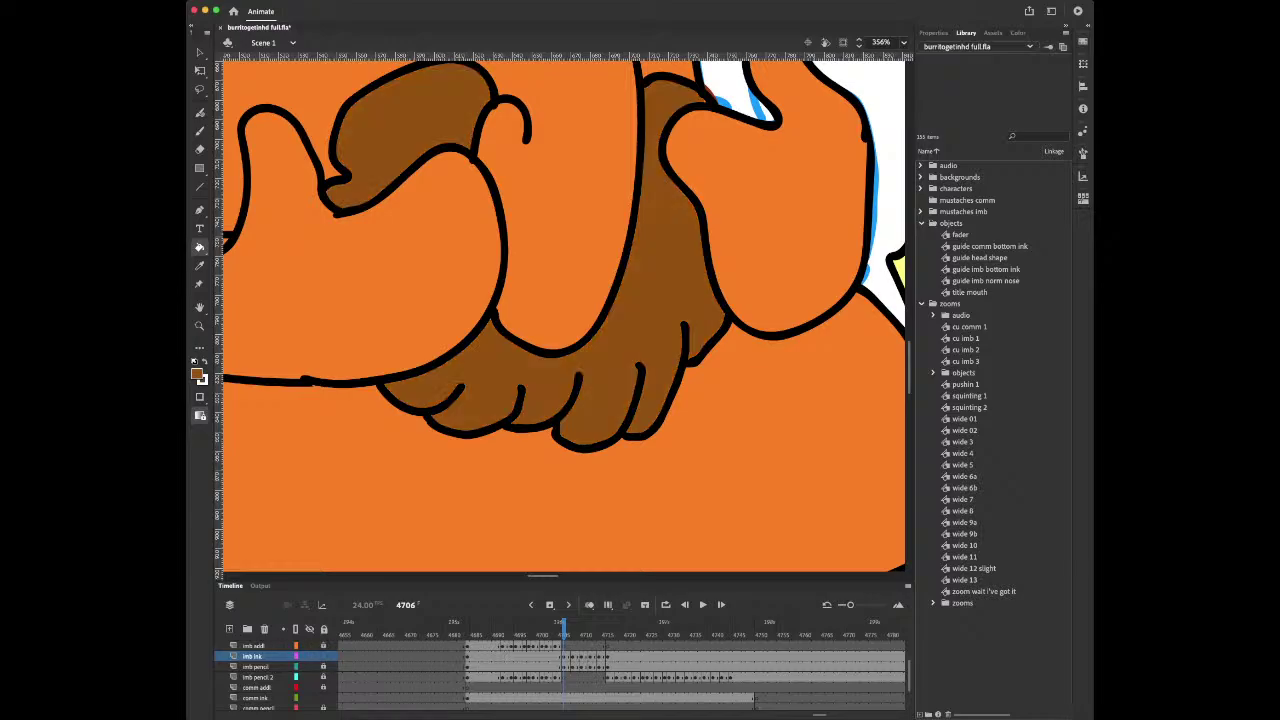
# Fill the moustache with brown and the character's head, body and hands with orange at frame 4708
pyautogui.press('super+1')
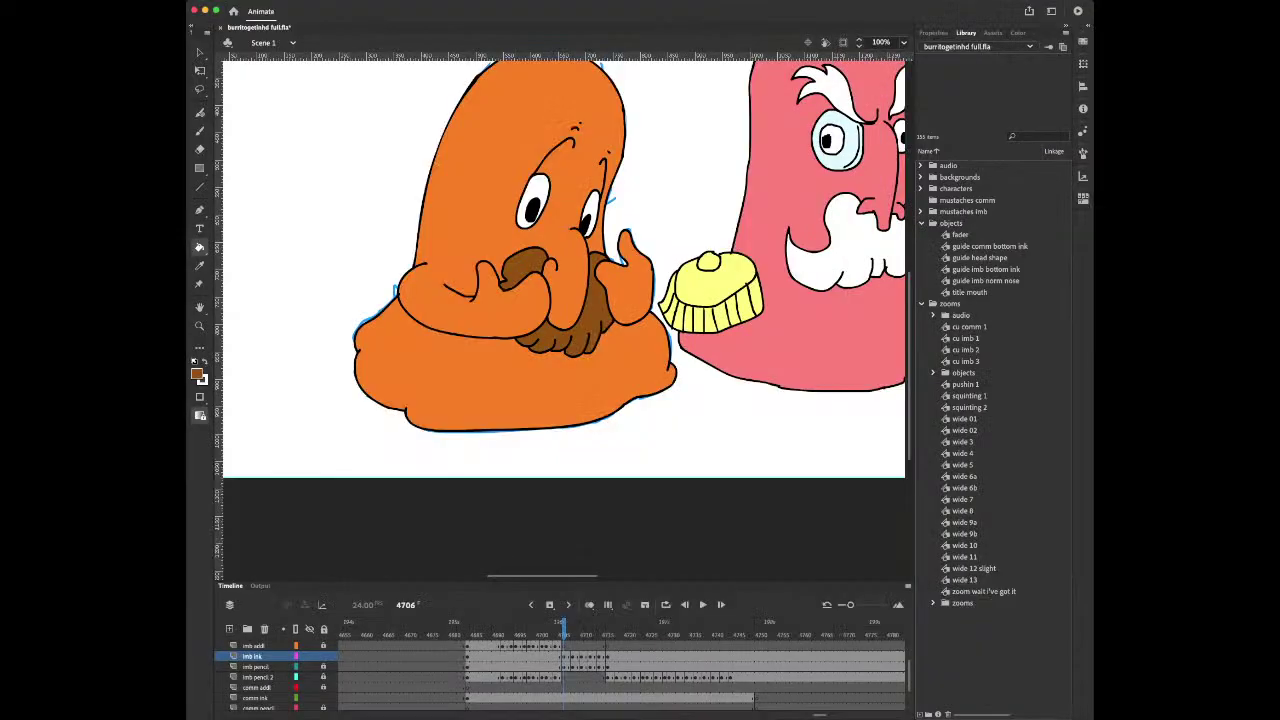
pyautogui.scroll(8, 563, 316)
pyautogui.scroll(-8, 563, 316)
pyautogui.press('.')
pyautogui.press('.')
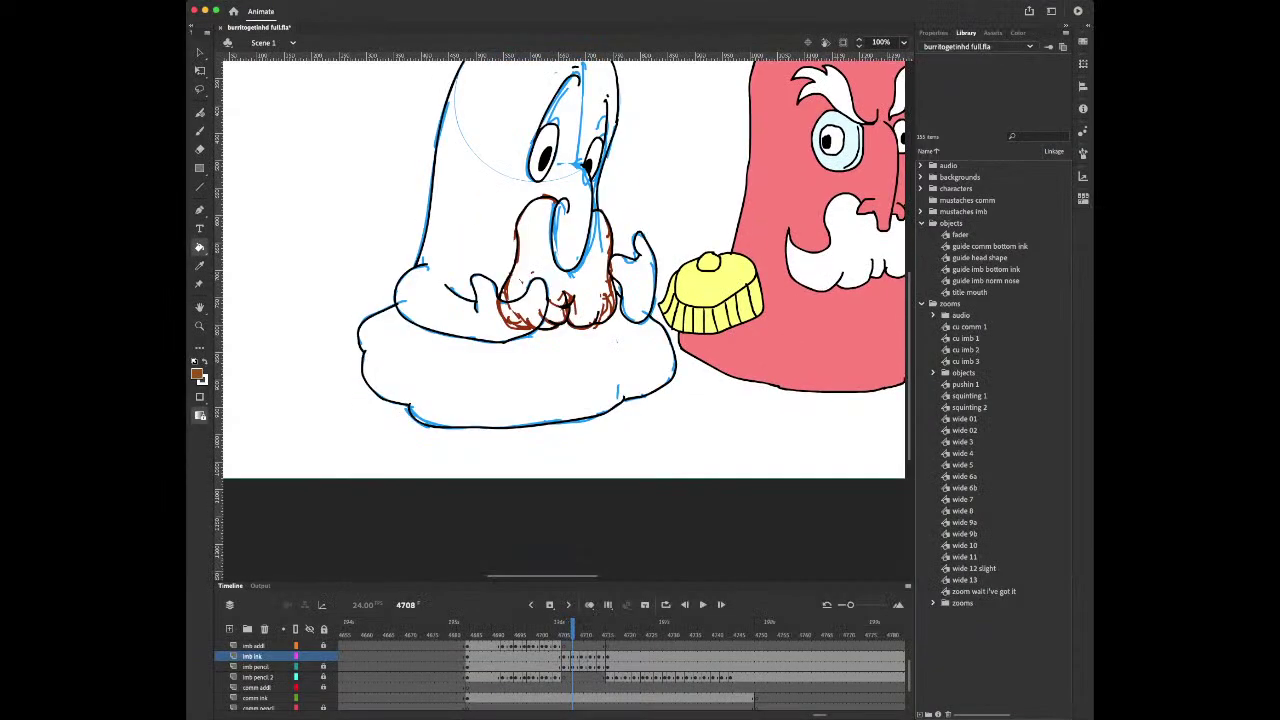
pyautogui.press(',')
pyautogui.press('i')
pyautogui.click(480, 230)
pyautogui.press('.')
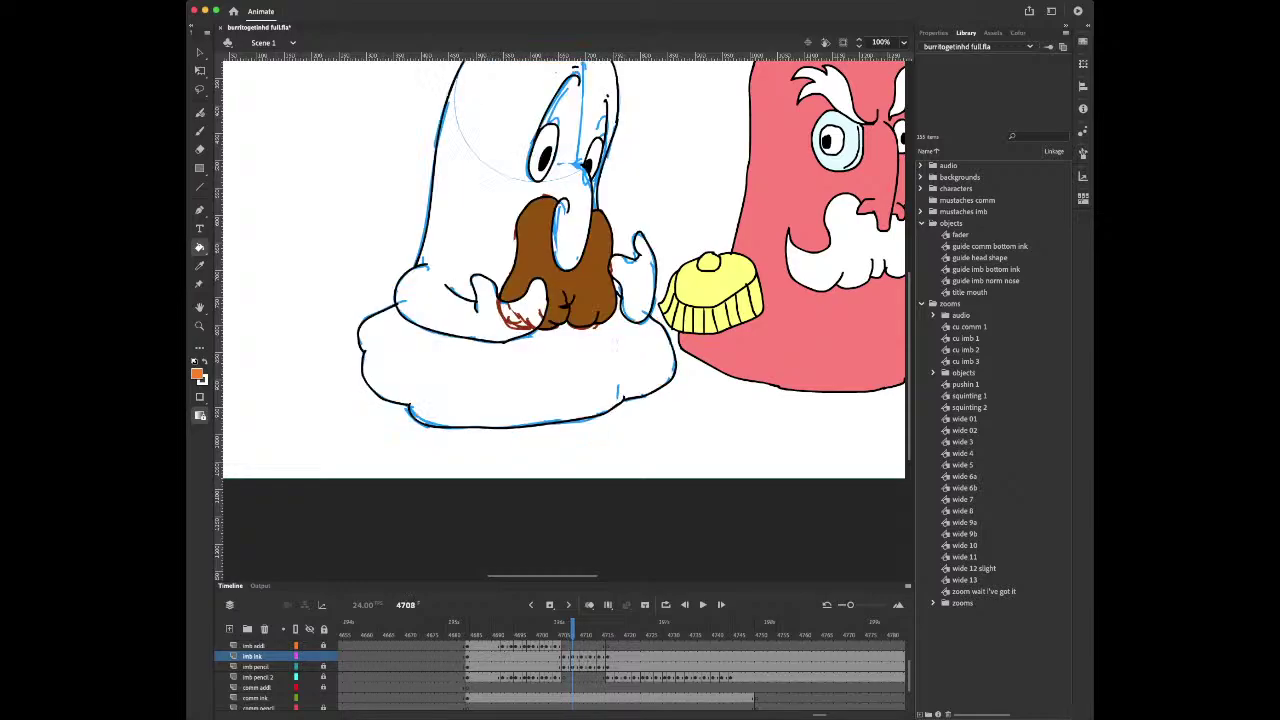
pyautogui.click(480, 230)
pyautogui.click(500, 375)
pyautogui.click(638, 287)
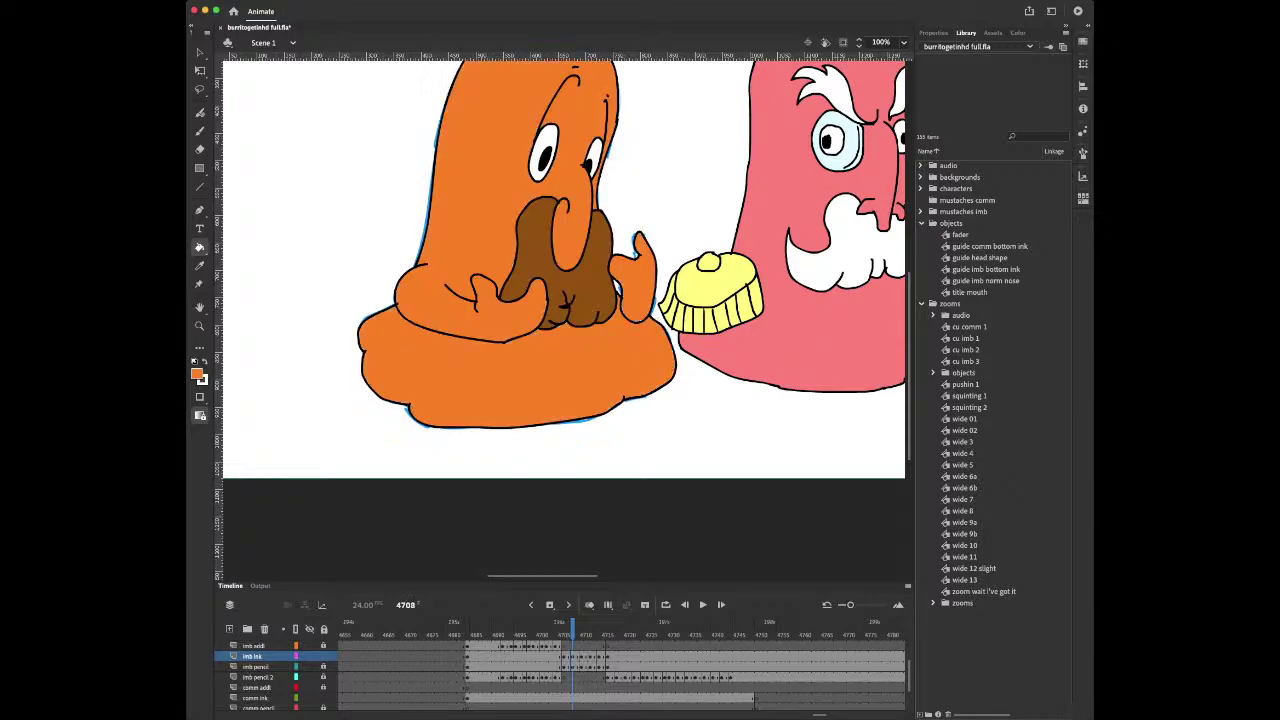
# Fill the character's head, body and hands with orange and the moustache with brown at frame 4710
pyautogui.press('.')
pyautogui.press('.')
pyautogui.press(',')
pyautogui.press('.')
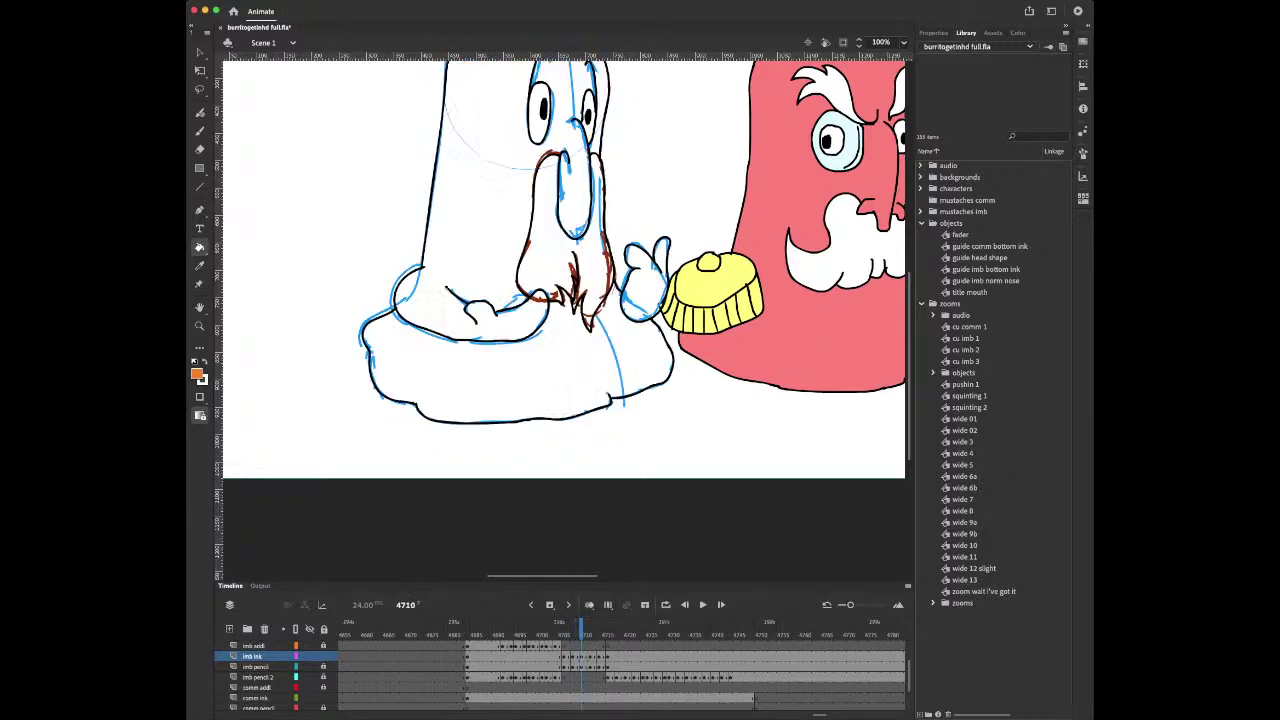
pyautogui.click(500, 380)
pyautogui.click(480, 248)
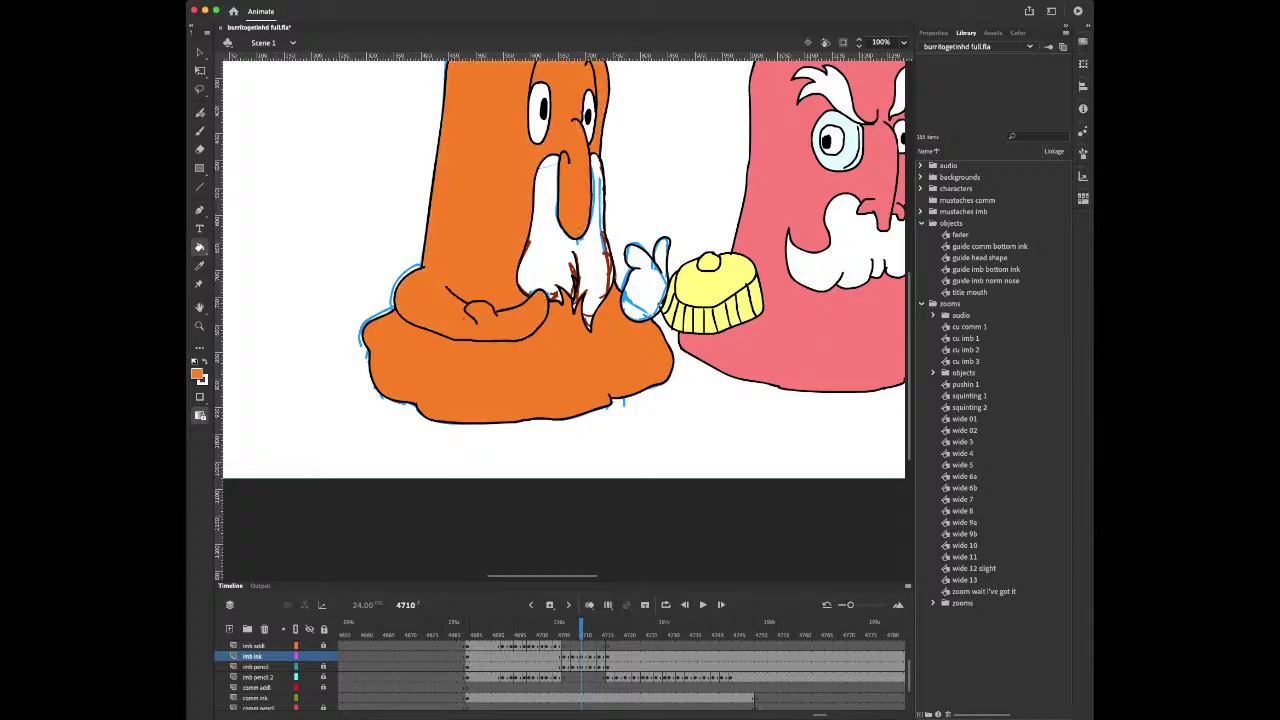
pyautogui.click(646, 292)
pyautogui.press(',')
pyautogui.press('i')
pyautogui.click(550, 258)
pyautogui.press('.')
pyautogui.click(551, 252)
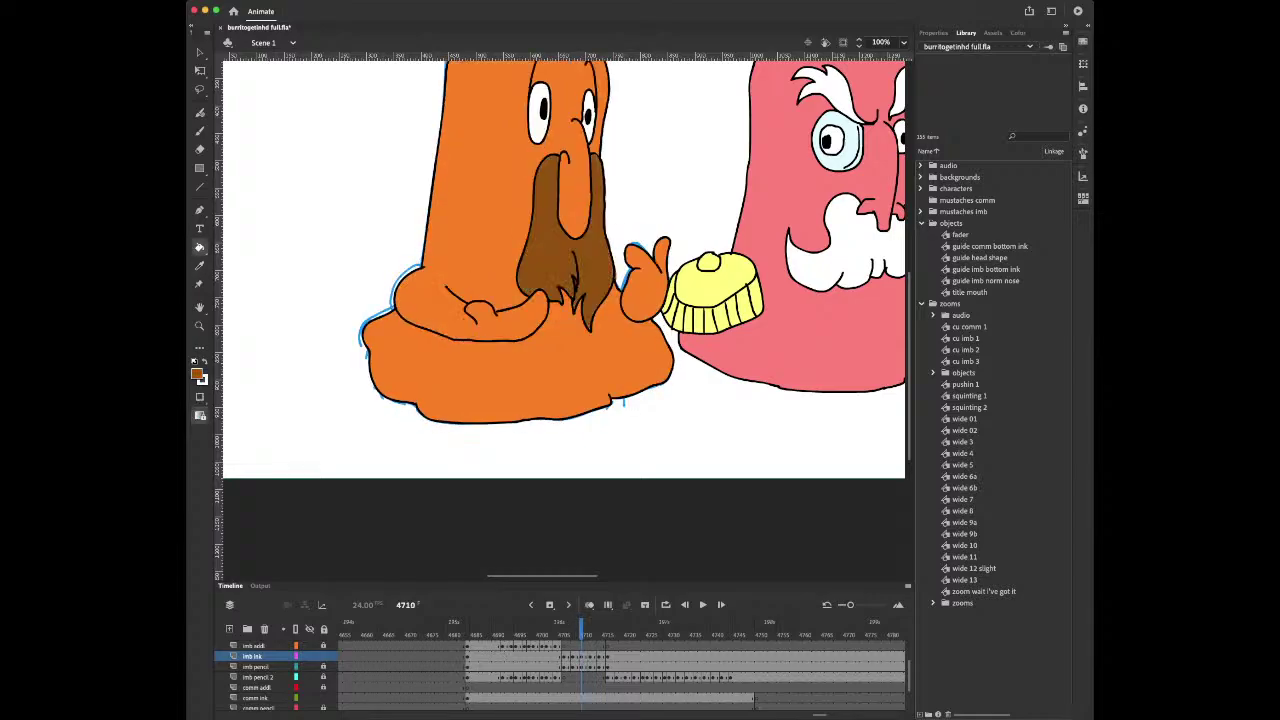
# Fill the moustache with brown and the character's body and raised hand with orange at frame 4712
pyautogui.press('.')
pyautogui.press('.')
pyautogui.click(546, 236)
pyautogui.press(',')
pyautogui.press('i')
pyautogui.click(492, 236)
pyautogui.press('.')
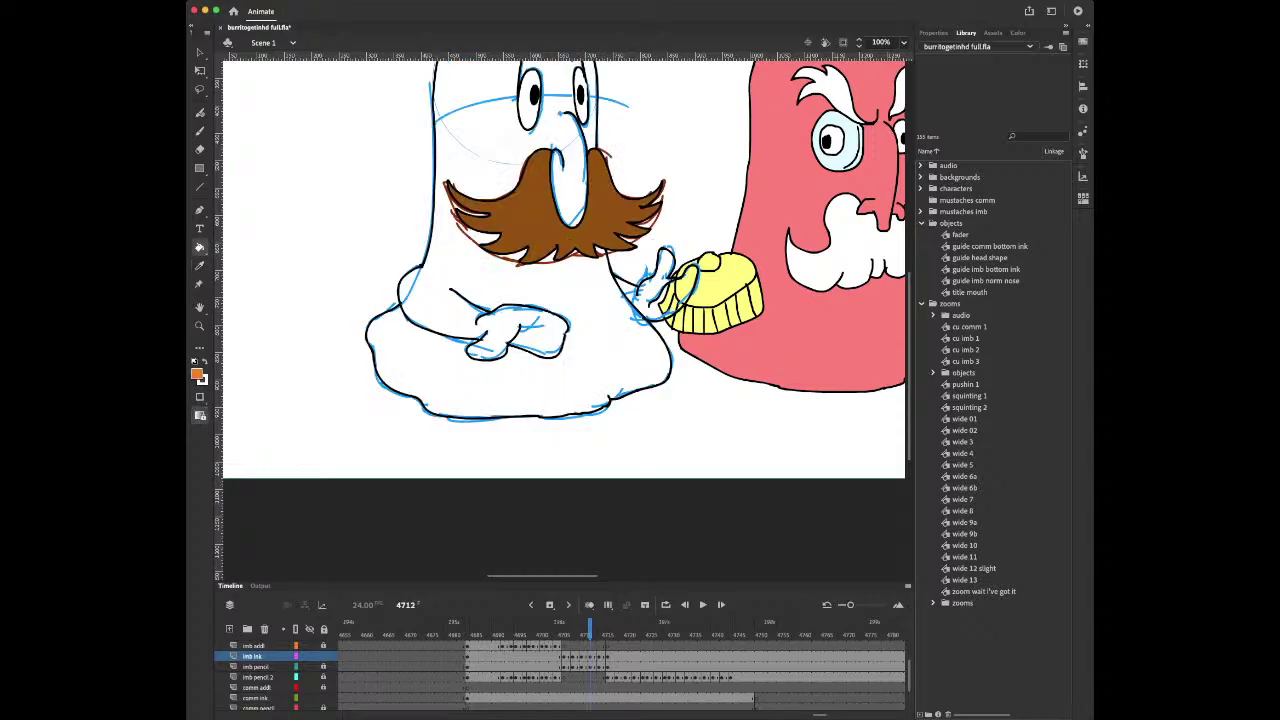
pyautogui.click(540, 284)
pyautogui.click(662, 290)
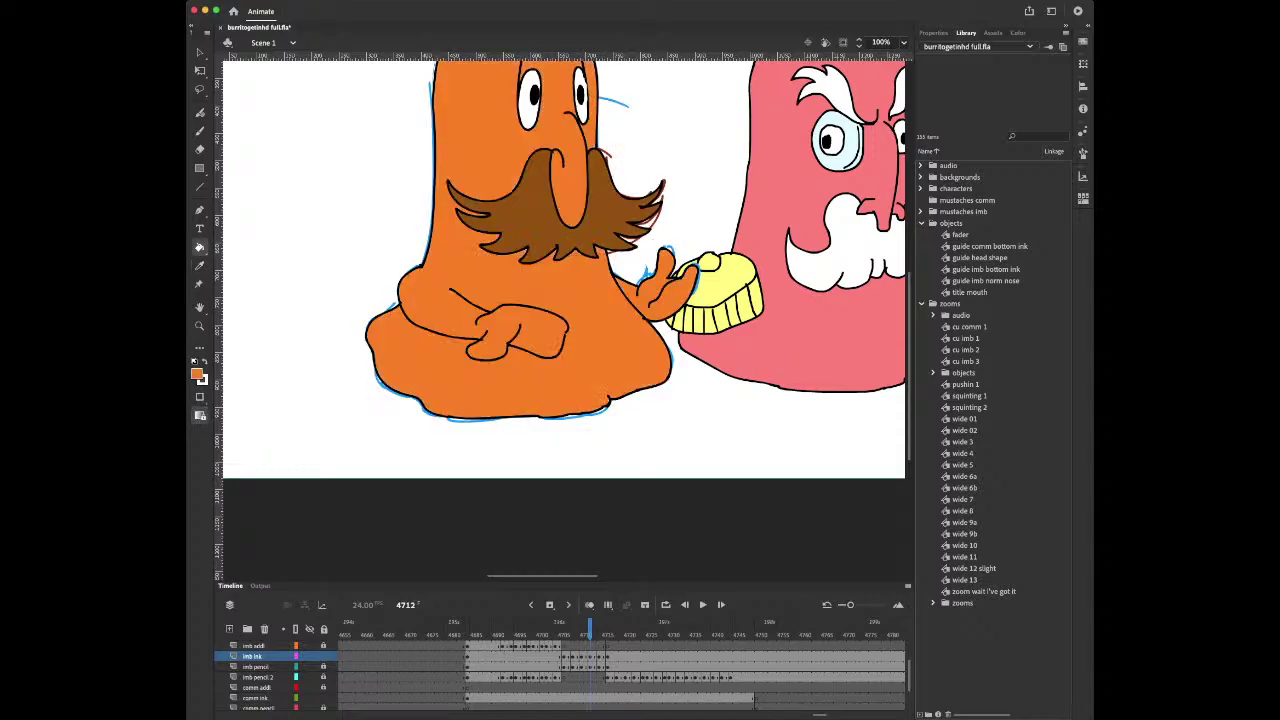
# Fill the moustache's leftmost tufts at frame 4714 with the brown sampled from the previous drawing
pyautogui.scroll(2, 560, 300)
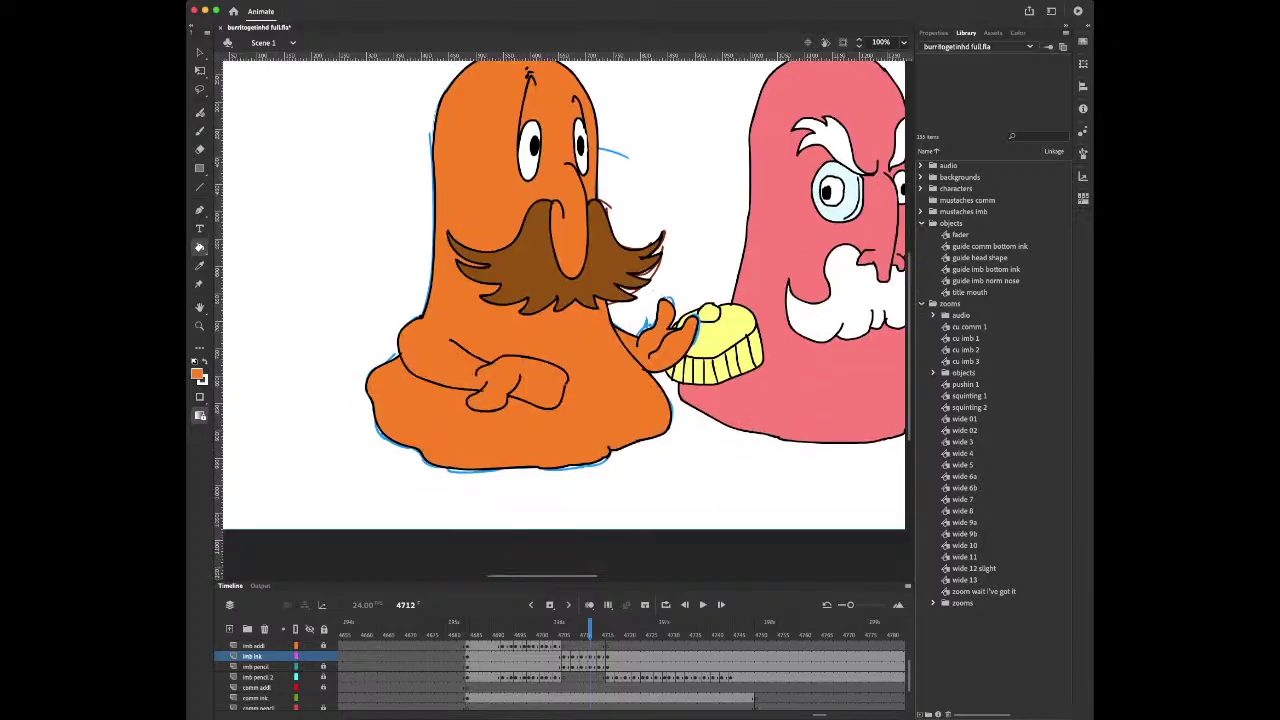
pyautogui.press('.')
pyautogui.press('.')
pyautogui.press(',')
pyautogui.press('i')
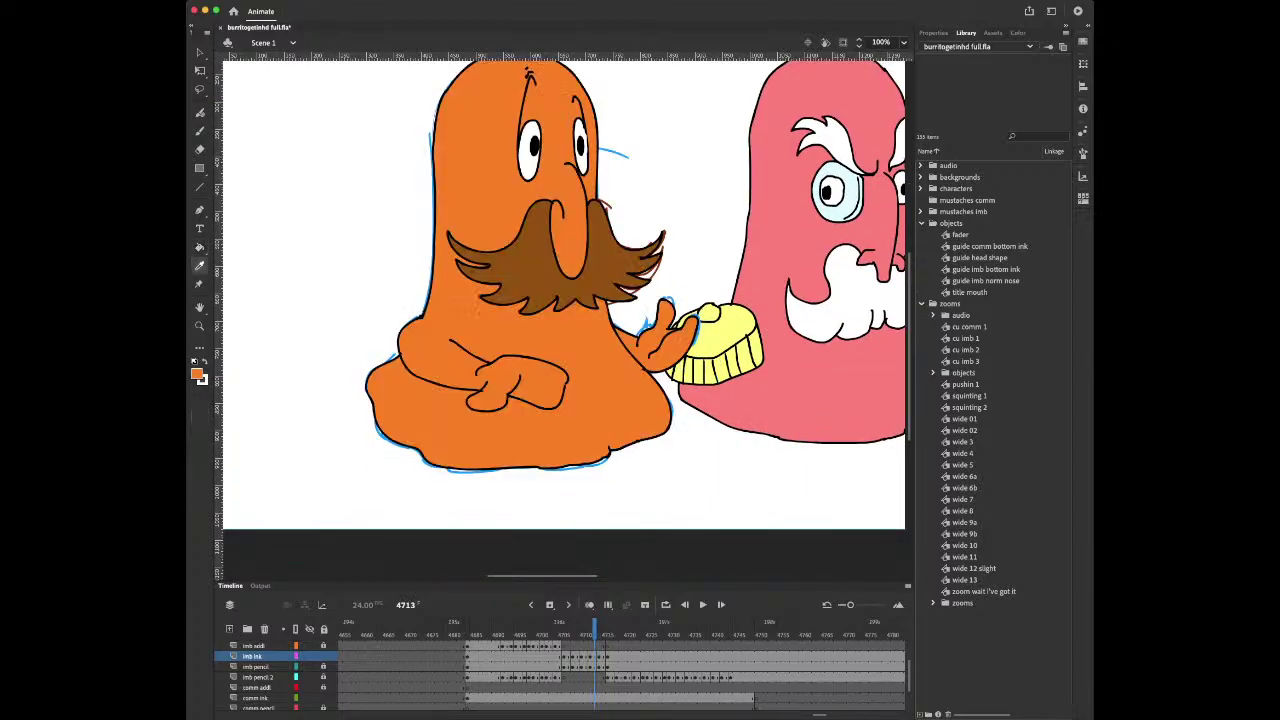
pyautogui.click(534, 264)
pyautogui.press('.')
pyautogui.click(484, 279)
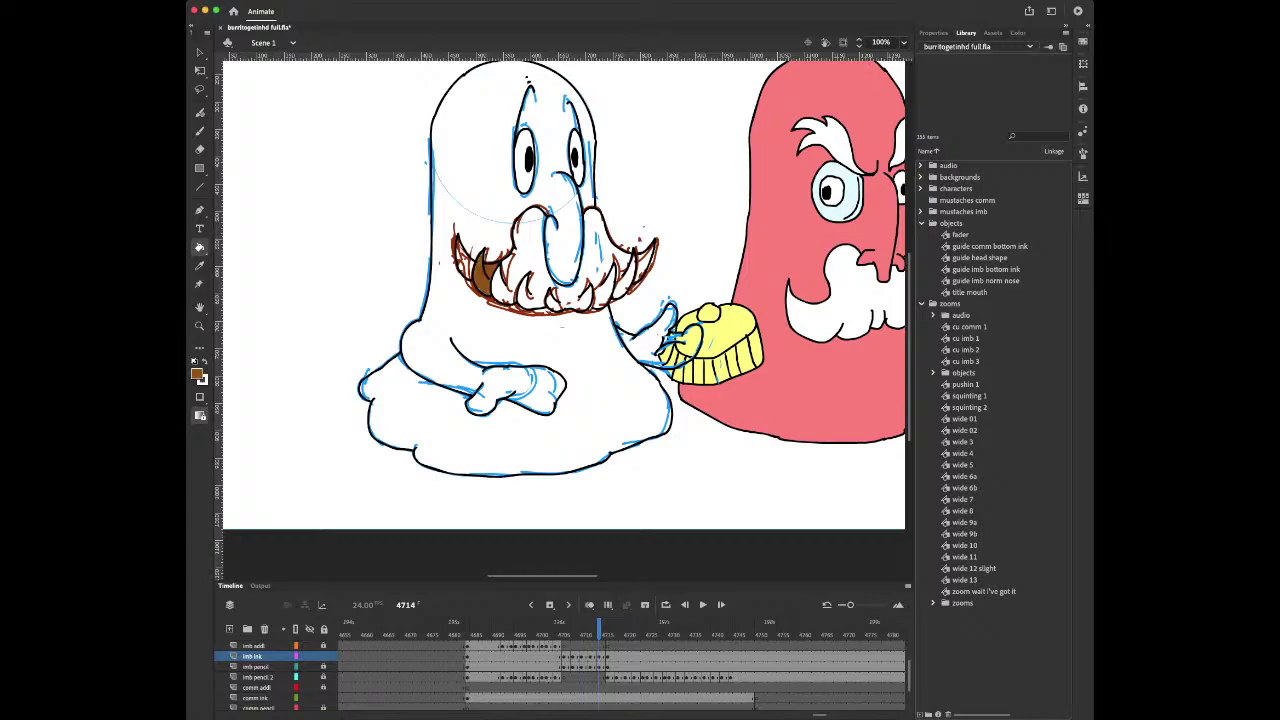
pyautogui.click(465, 264)
# Close the gap in the moustache's lower outline right of the nose with black at frame 4714, and pick the brown fill colour again
pyautogui.press('z')
pyautogui.moveTo(484, 240); pyautogui.dragTo(648, 322)
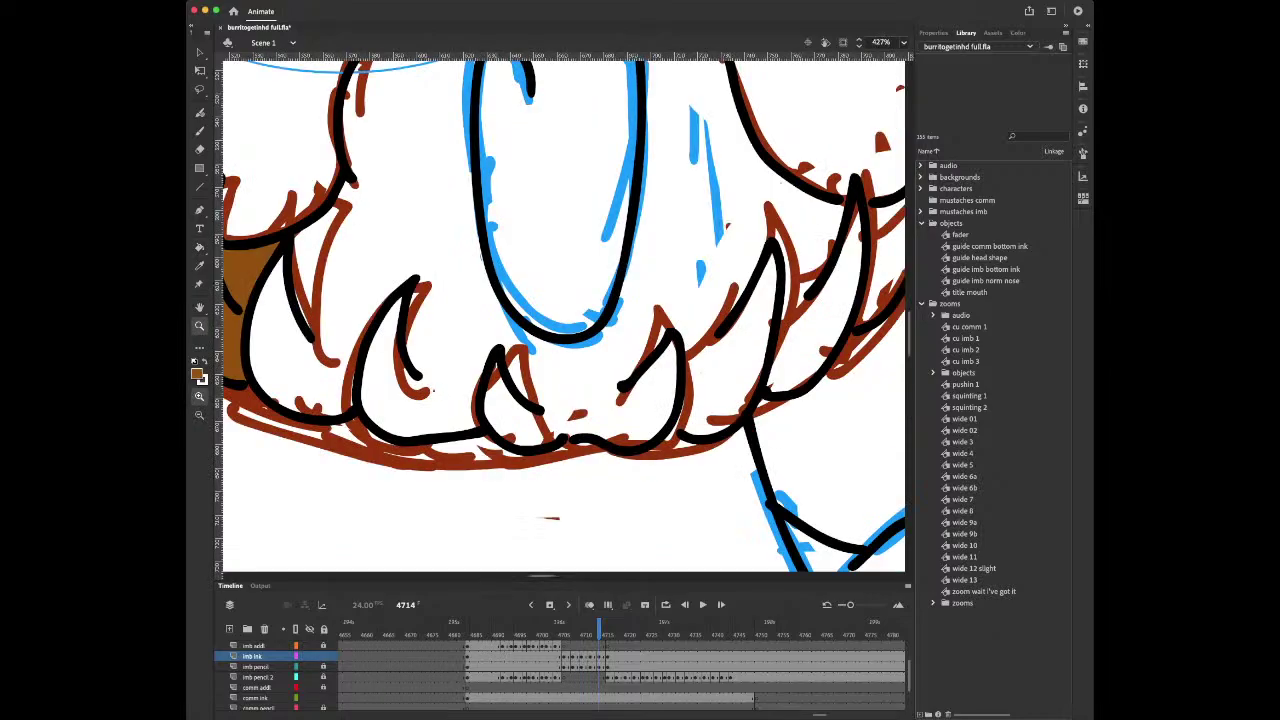
pyautogui.press('i')
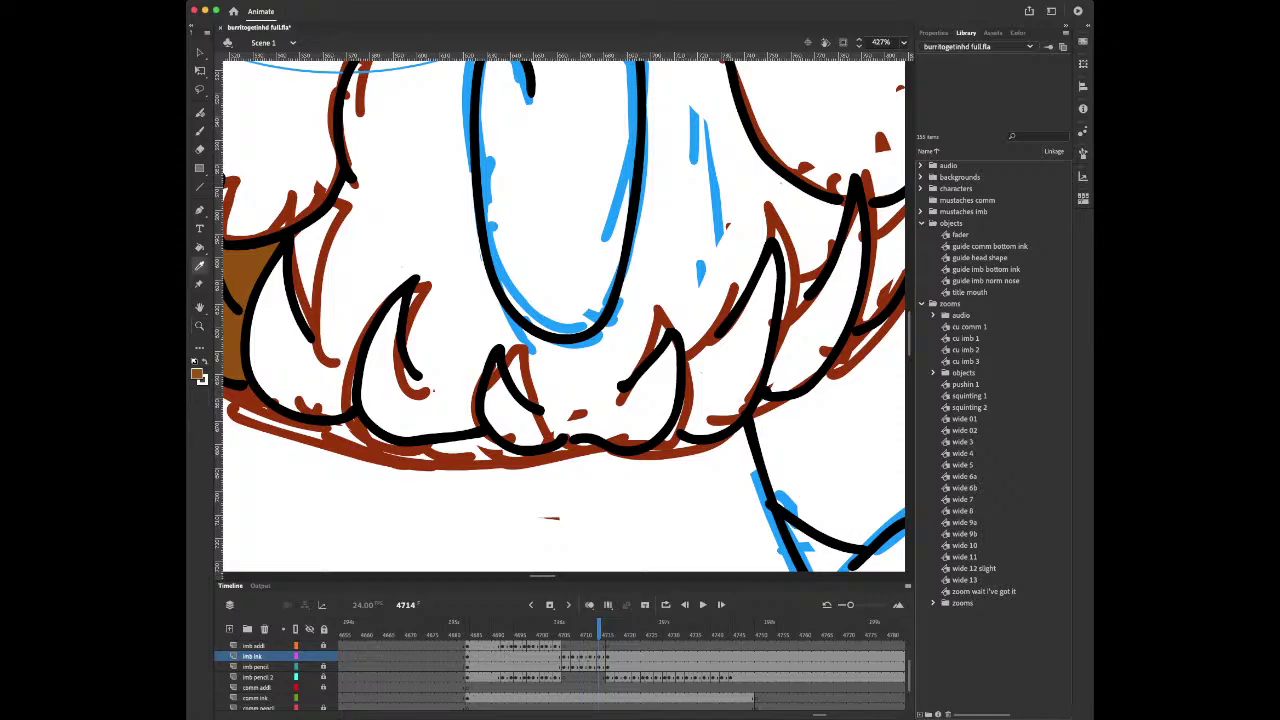
pyautogui.click(672, 342)
pyautogui.press('b')
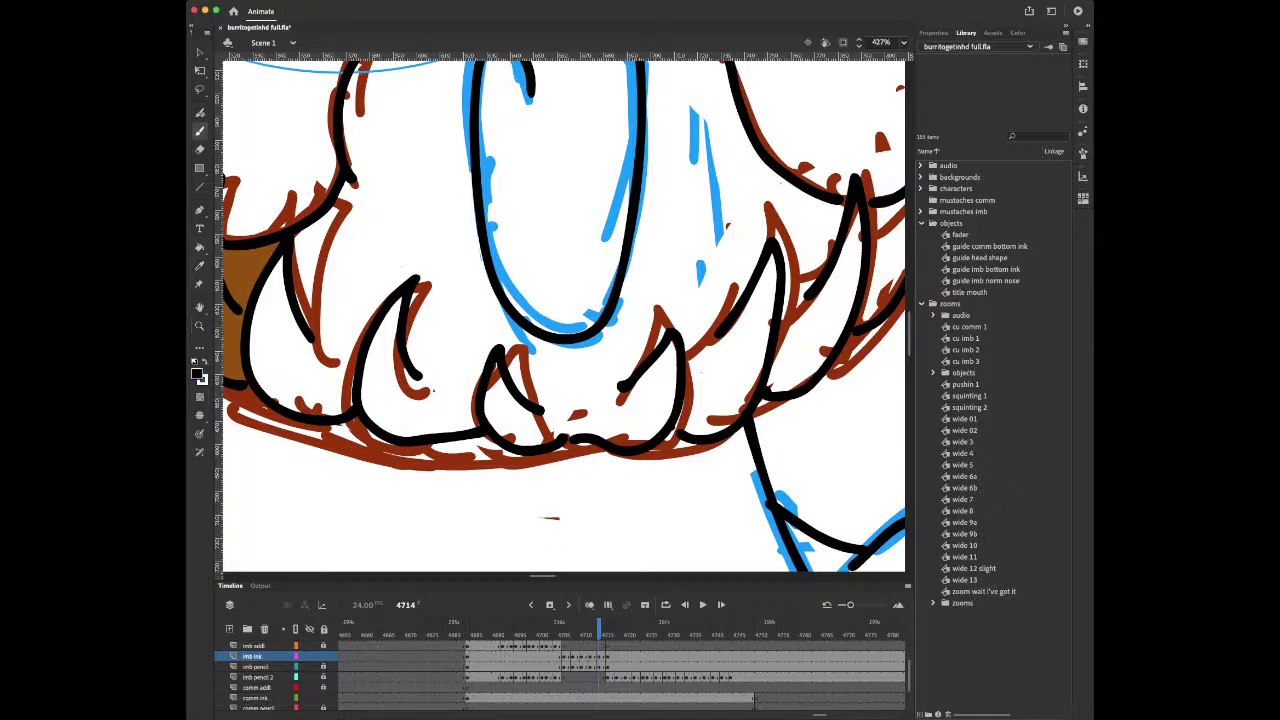
pyautogui.moveTo(674, 431); pyautogui.dragTo(684, 435)
pyautogui.press('i')
pyautogui.click(245, 272)
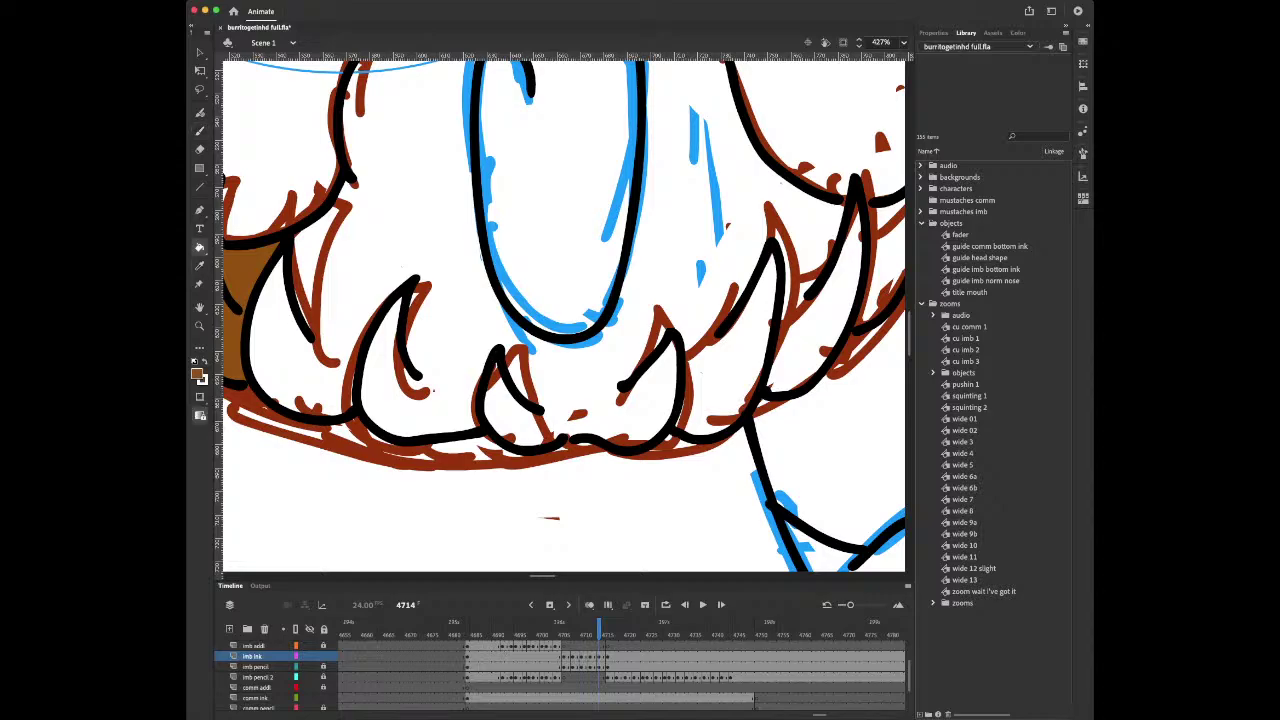
# Close the gap in the moustache's upper right outline with black at frame 4714, and resample the brown fill colour
pyautogui.scroll(3, 563, 315)
pyautogui.hscroll(3, 563, 315)
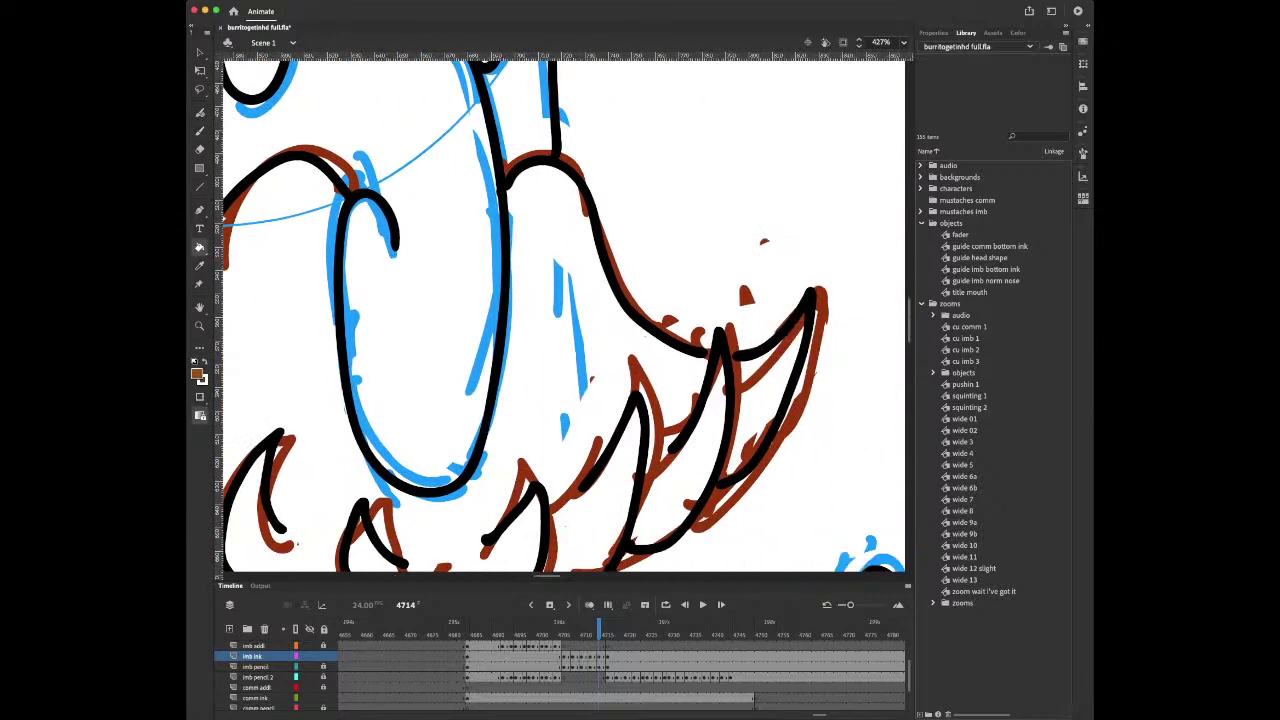
pyautogui.press('i')
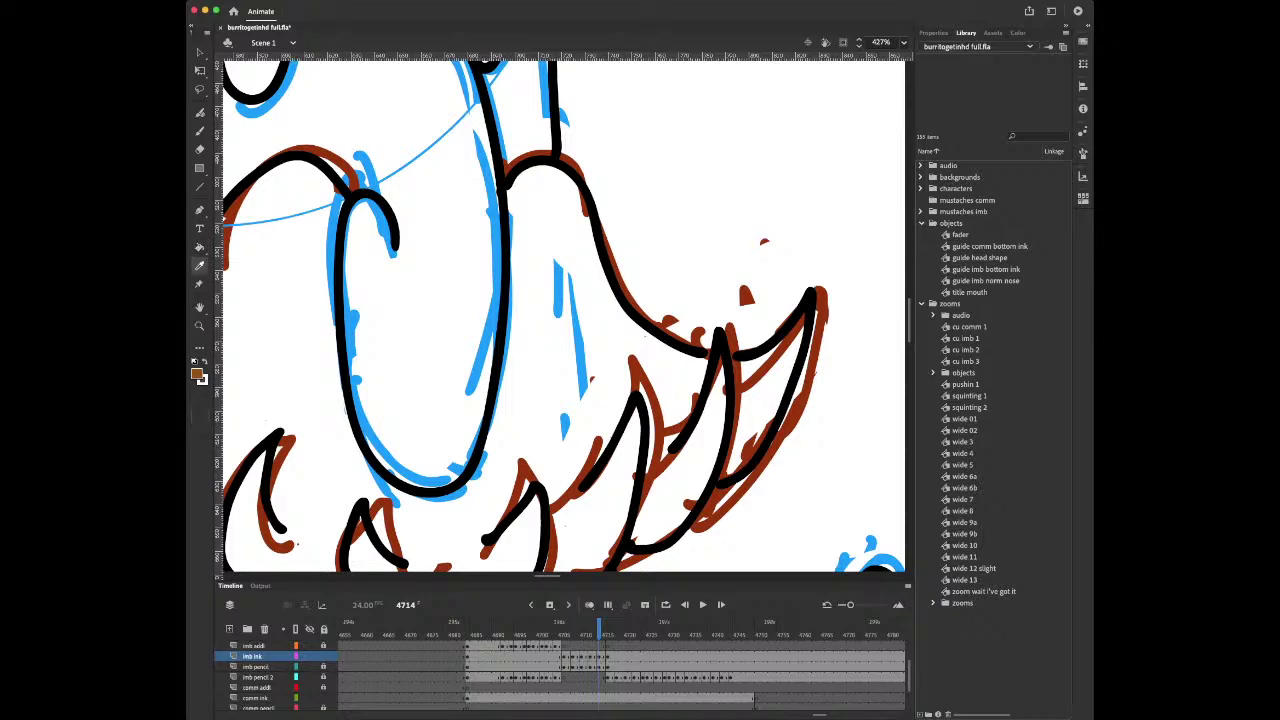
pyautogui.click(602, 248)
pyautogui.press('b')
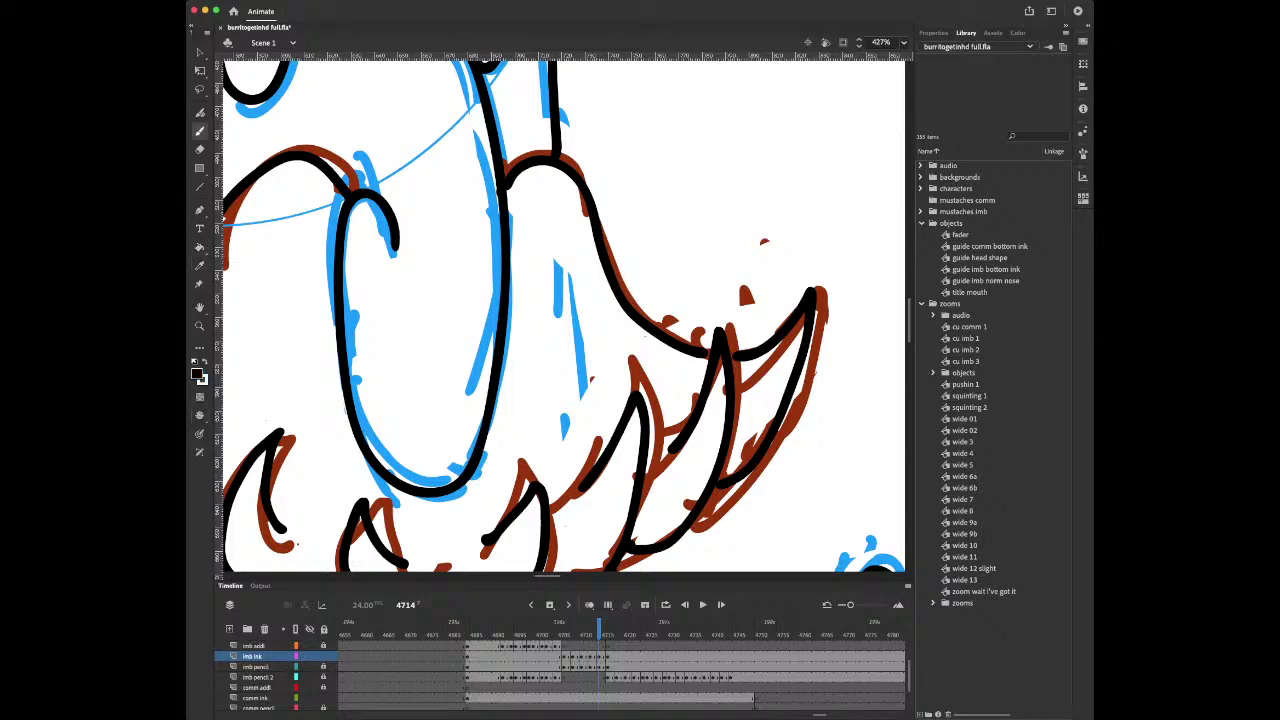
pyautogui.moveTo(701, 352); pyautogui.dragTo(709, 354)
pyautogui.hscroll(-4, 564, 316)
pyautogui.hscroll(1, 564, 316)
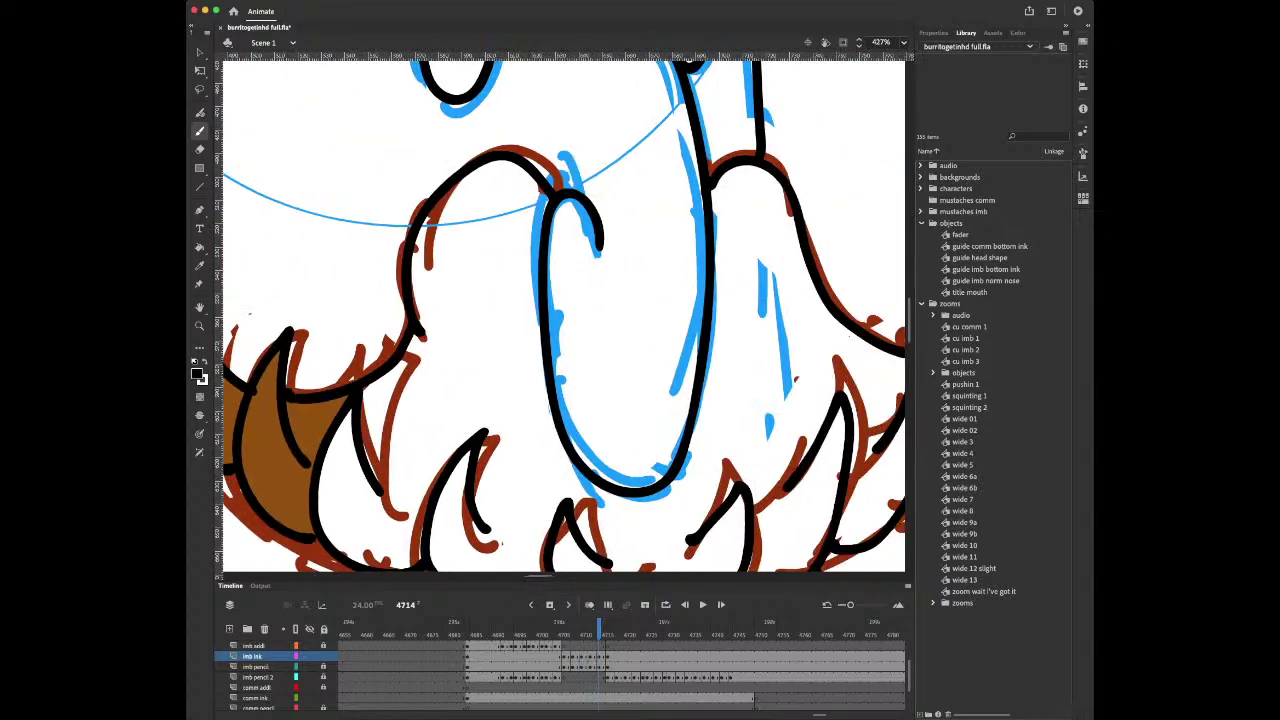
pyautogui.press('i')
pyautogui.click(272, 450)
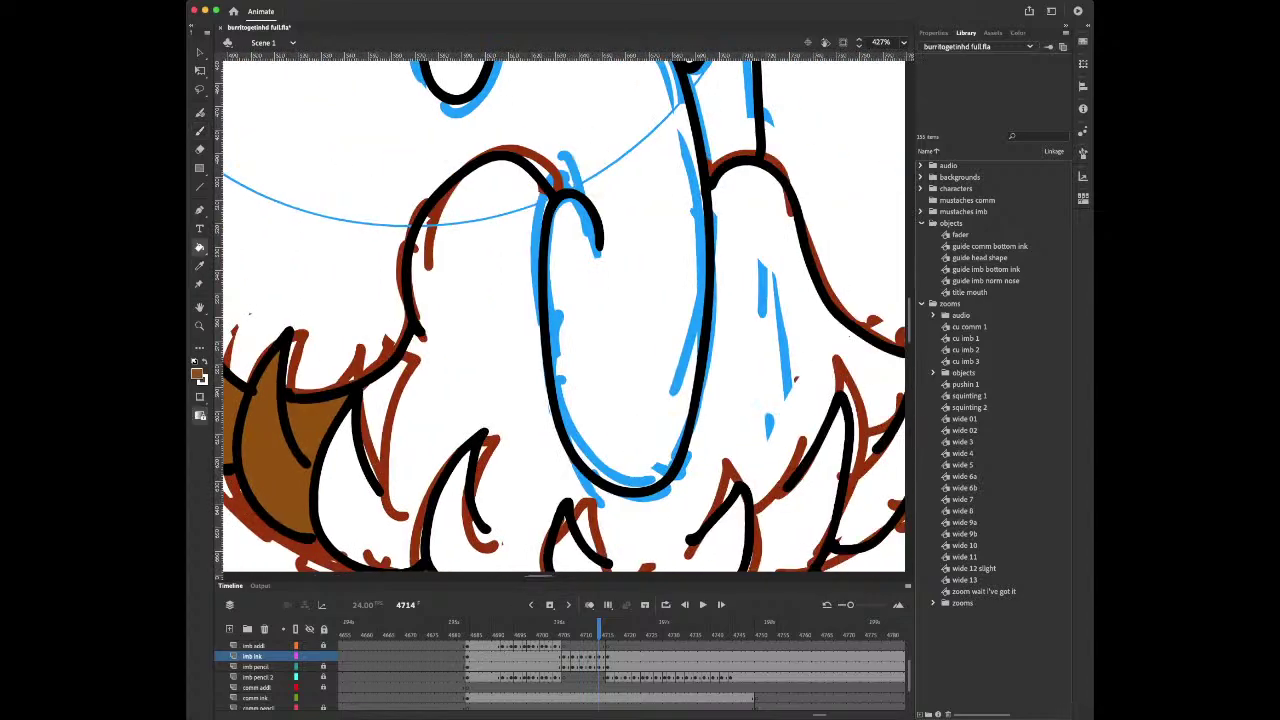
# Close the gap in the moustache's bottom outline below the nose with a black brush stroke at frame 4714
pyautogui.scroll(-5, 550, 416)
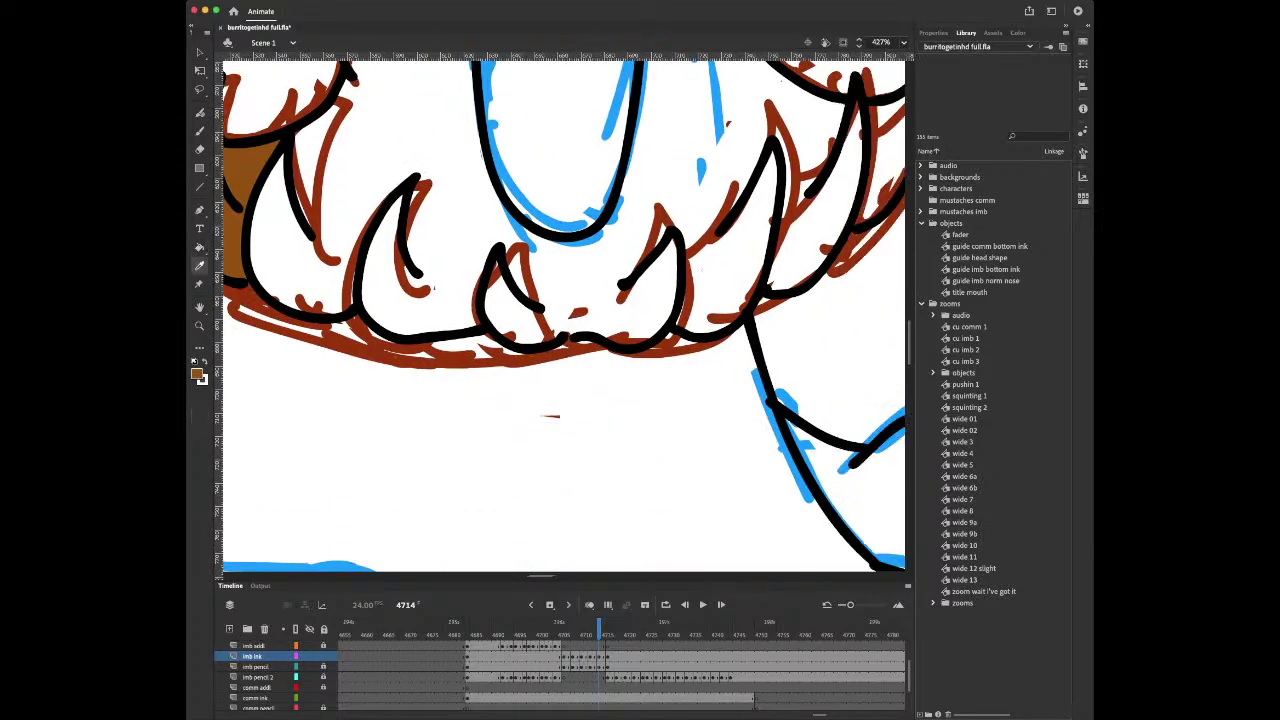
pyautogui.press('b')
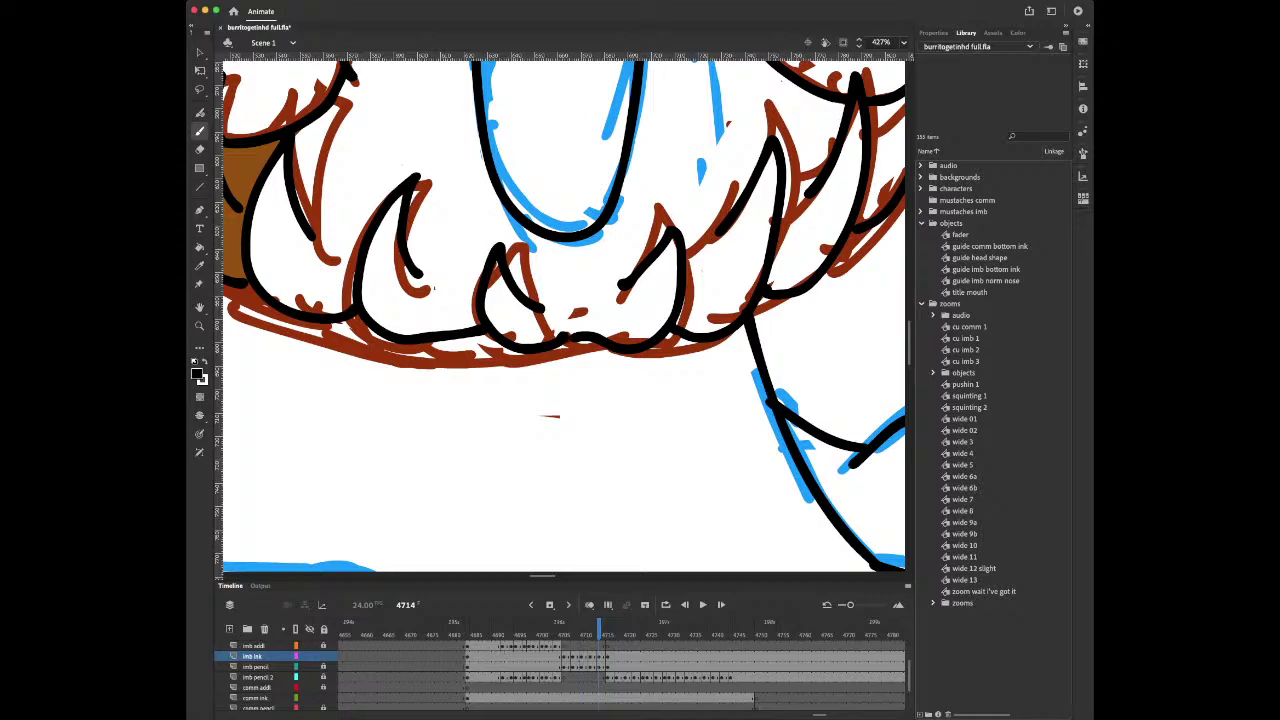
pyautogui.press('i')
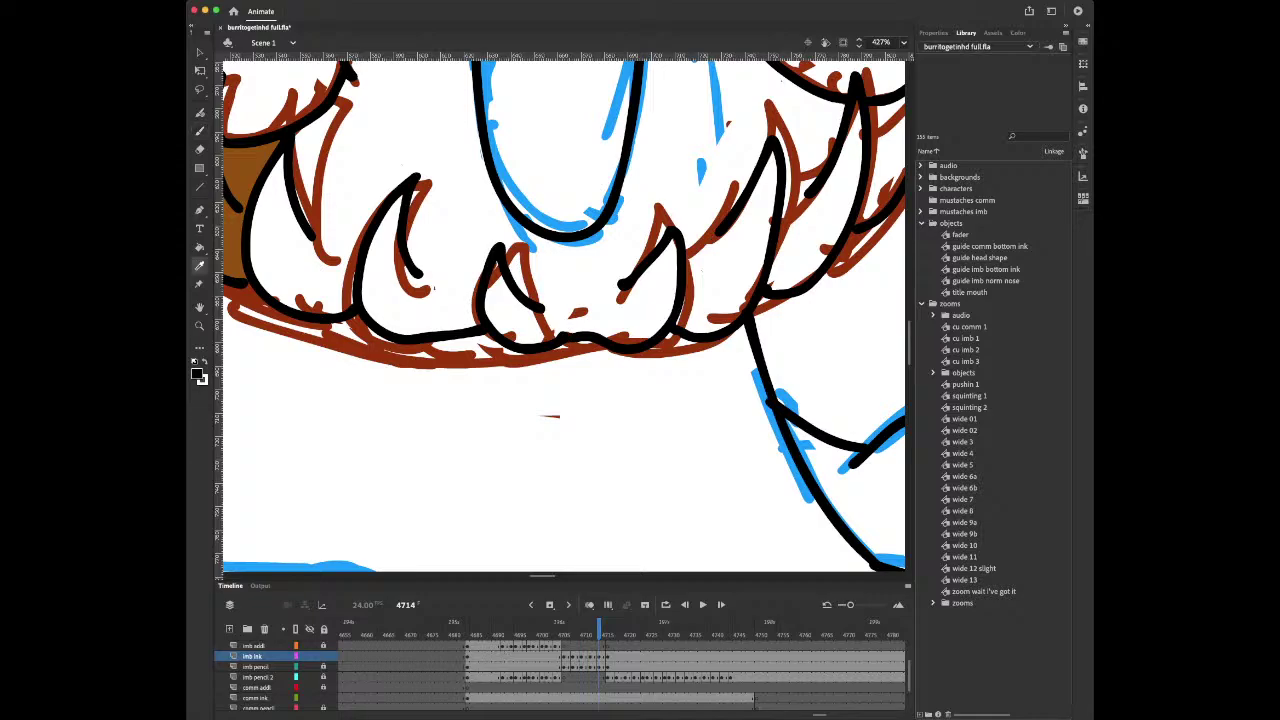
# Fill the moustache's main area around the nose at frame 4714 with the brown sampled from its filled part
pyautogui.click(236, 232)
pyautogui.click(345, 210)
pyautogui.scroll(10, 564, 316)
pyautogui.scroll(-3, 564, 316)
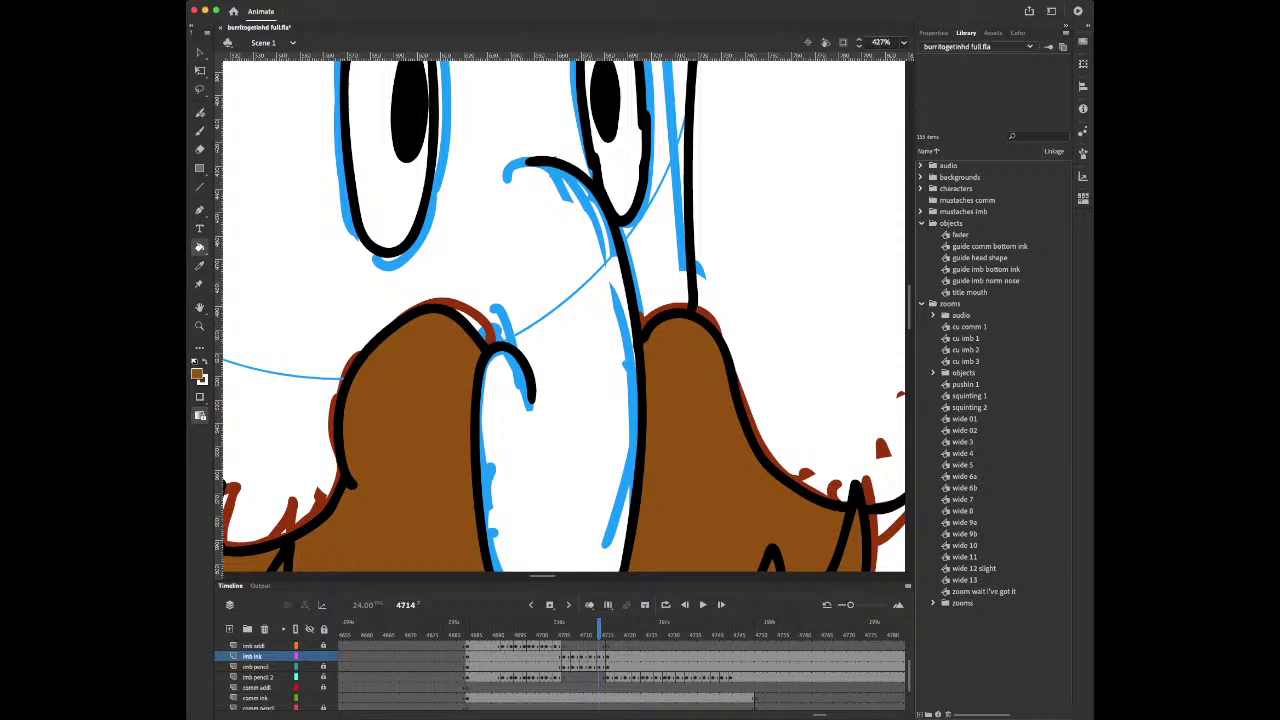
# Fill the moustache's remaining white tuft at its right tip with the sampled brown at frame 4714
pyautogui.press('super+1')
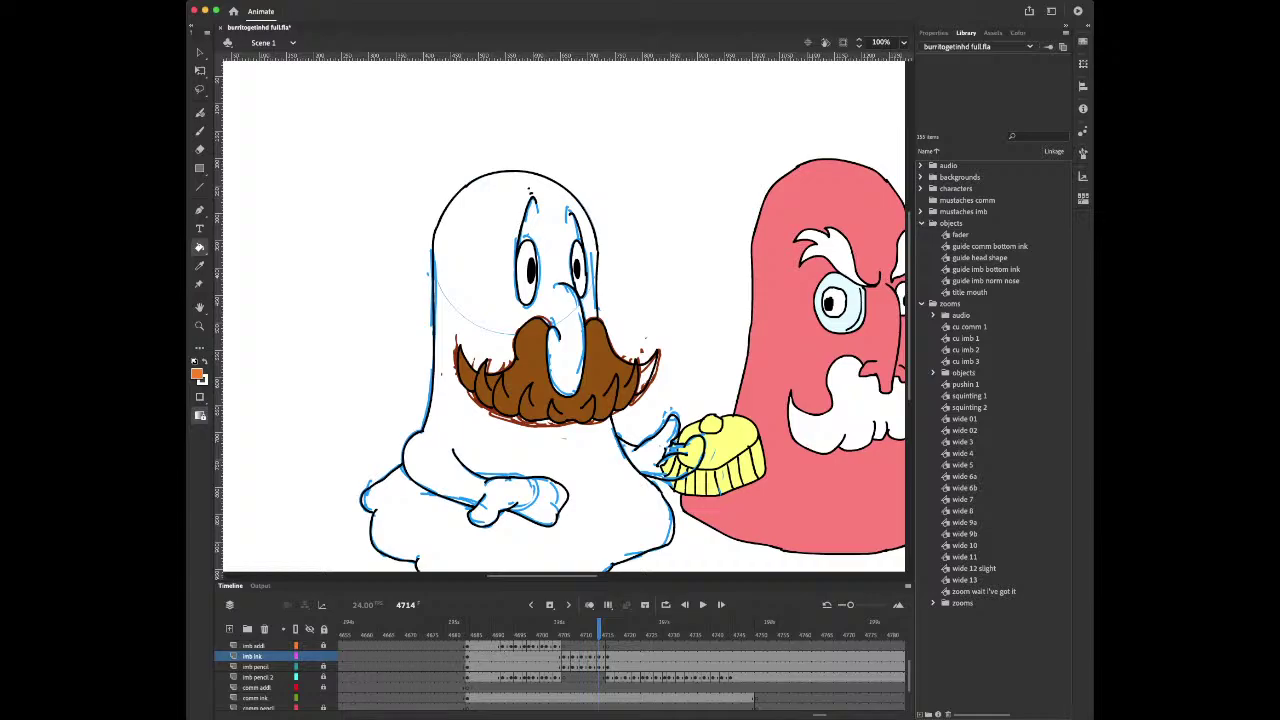
pyautogui.scroll(-5, 564, 316)
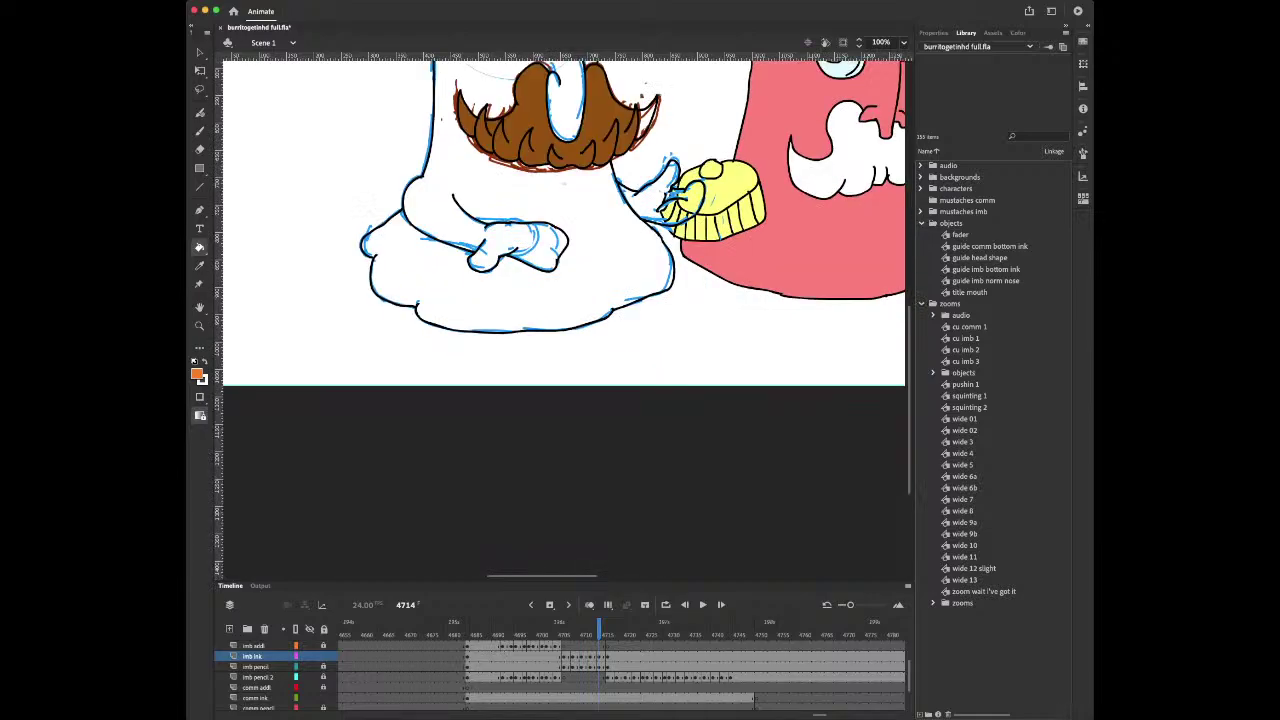
pyautogui.scroll(4, 564, 316)
pyautogui.press('i')
pyautogui.click(528, 315)
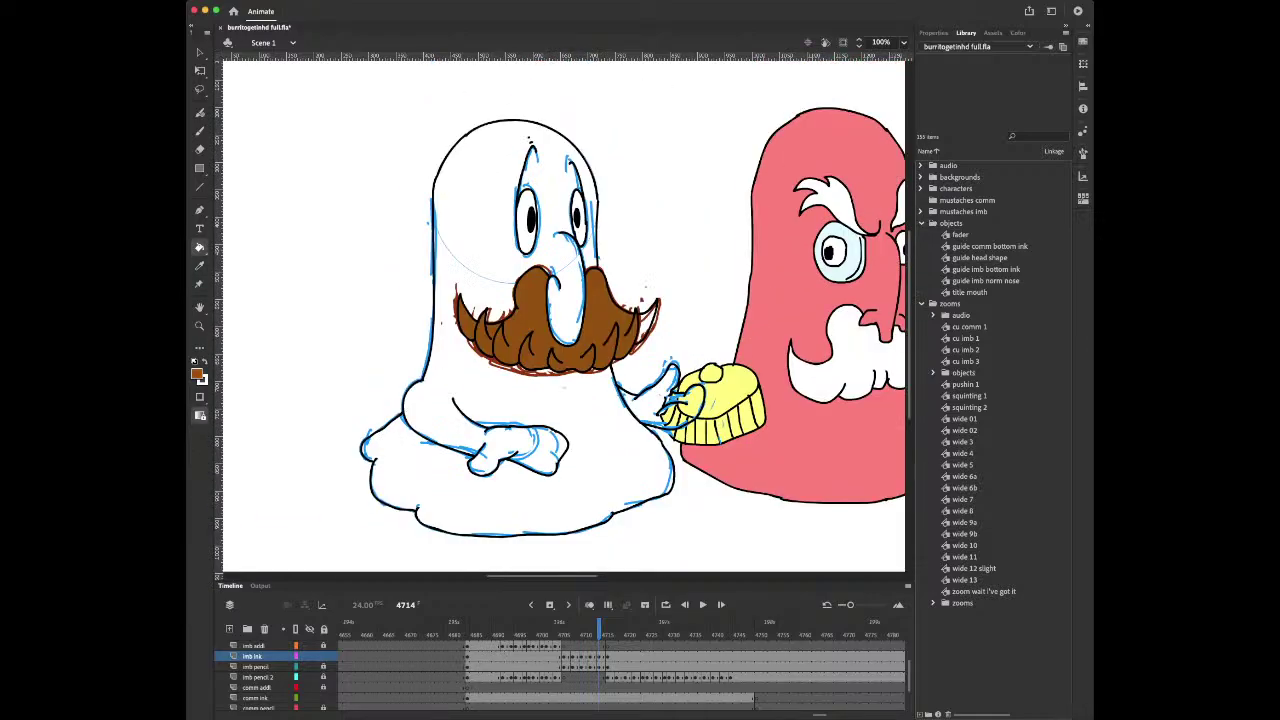
pyautogui.press('i')
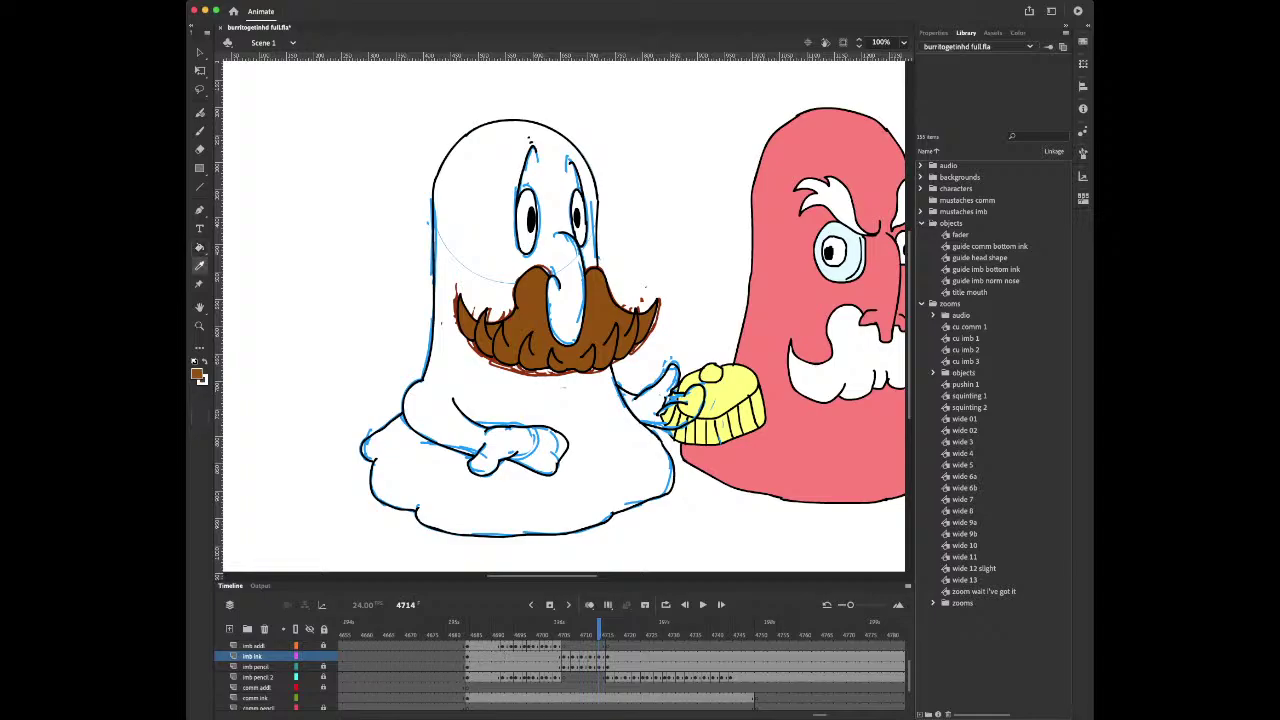
# Fill the hand raised beside the yellow cake at frame 4714 with the orange sampled from the previous drawing
pyautogui.press('k')
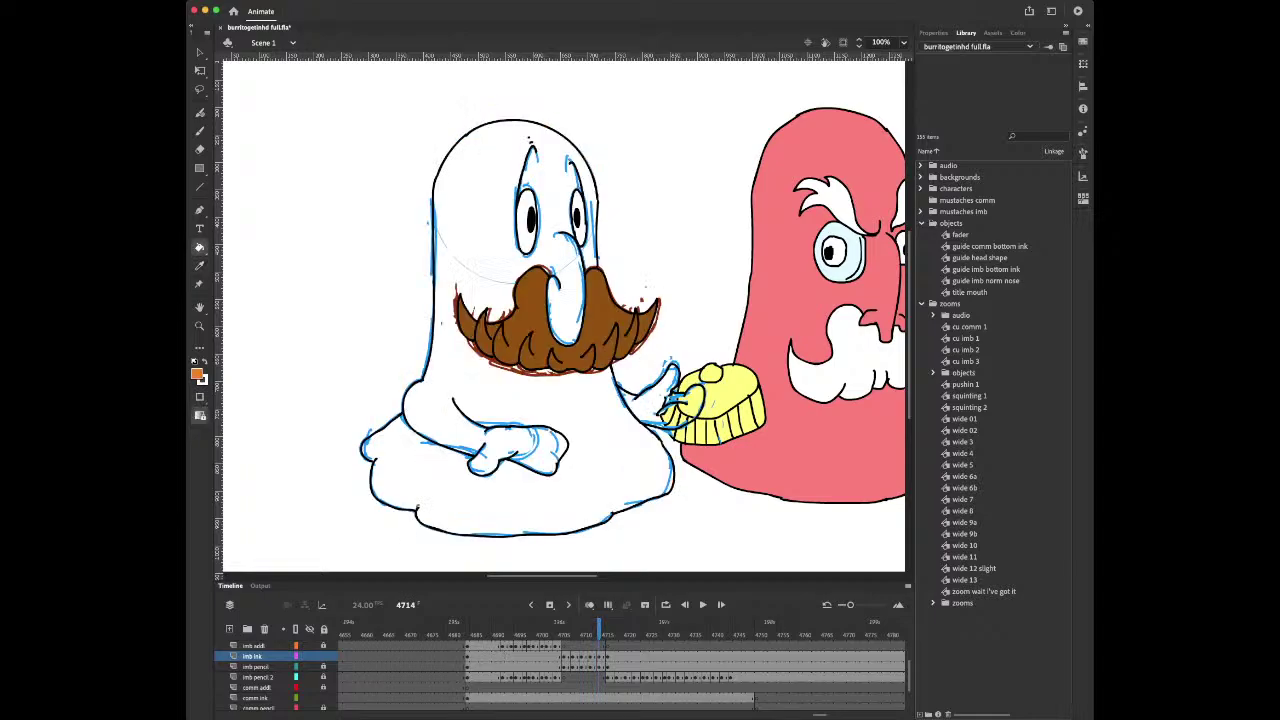
pyautogui.press('i')
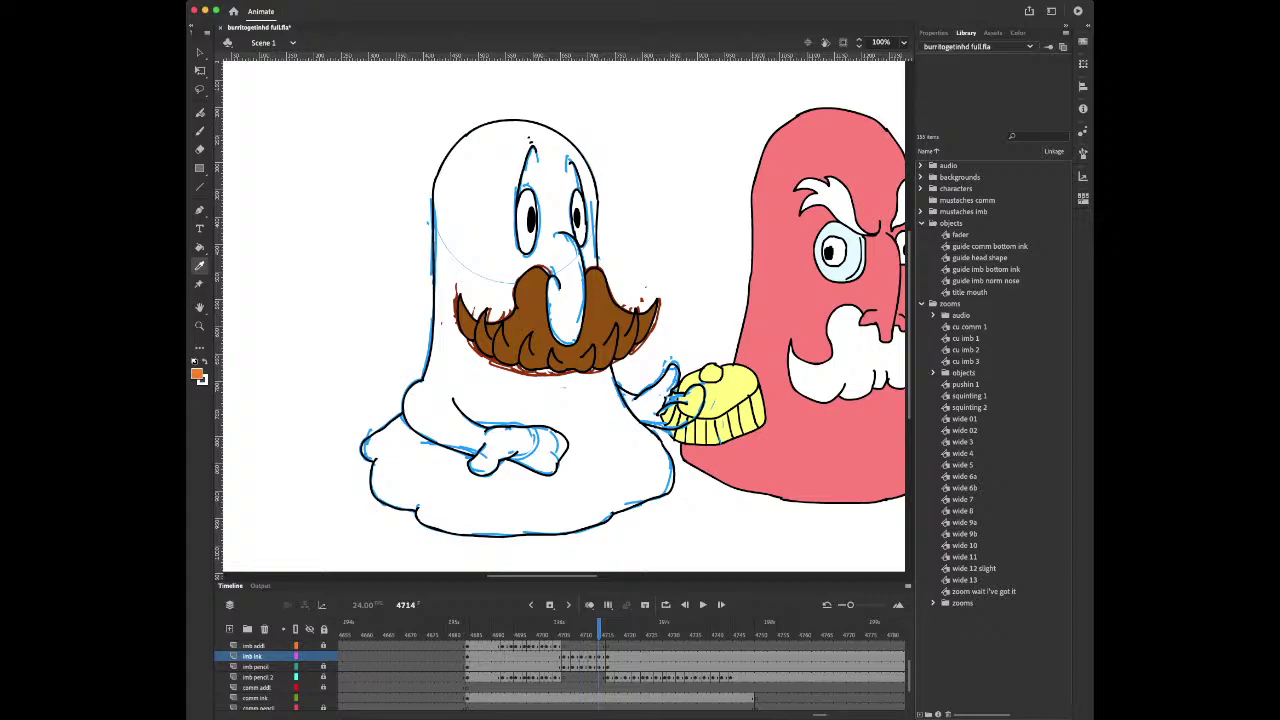
pyautogui.press('z')
pyautogui.moveTo(328, 336); pyautogui.dragTo(776, 552)
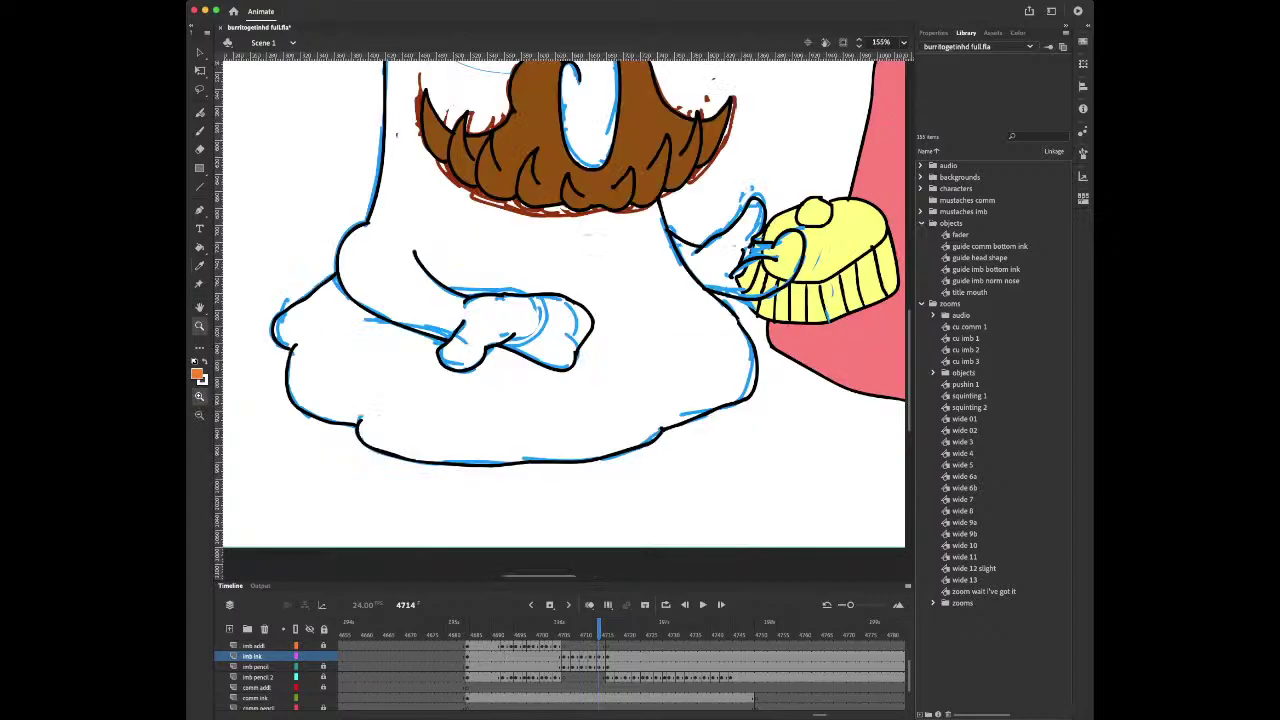
pyautogui.scroll(4, 560, 316)
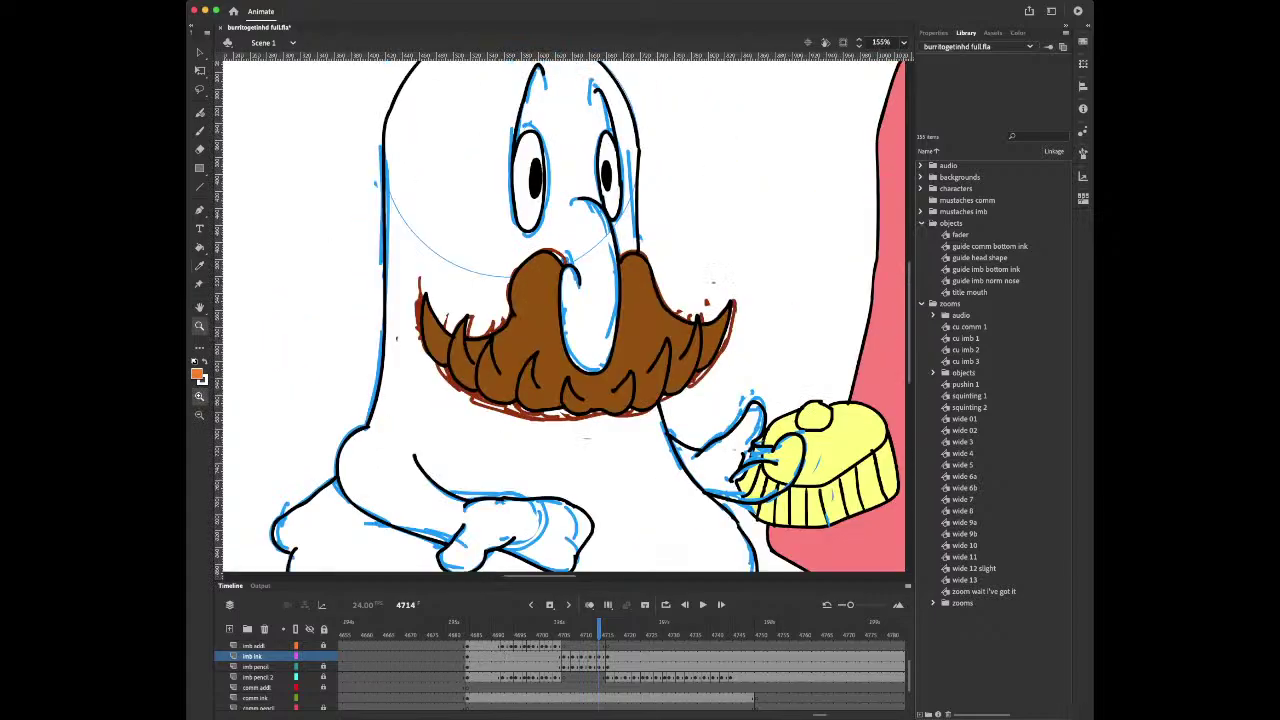
pyautogui.scroll(8, 560, 316)
pyautogui.scroll(-6, 560, 316)
pyautogui.scroll(-4, 560, 316)
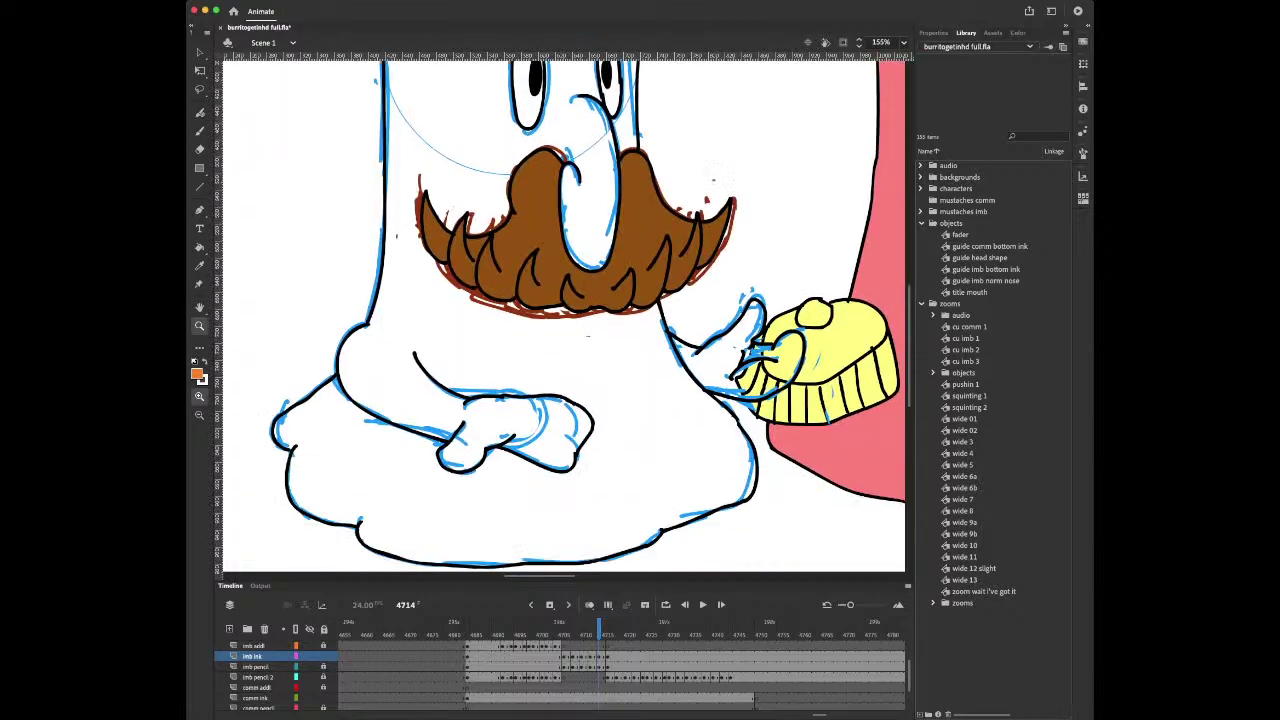
pyautogui.scroll(5, 560, 316)
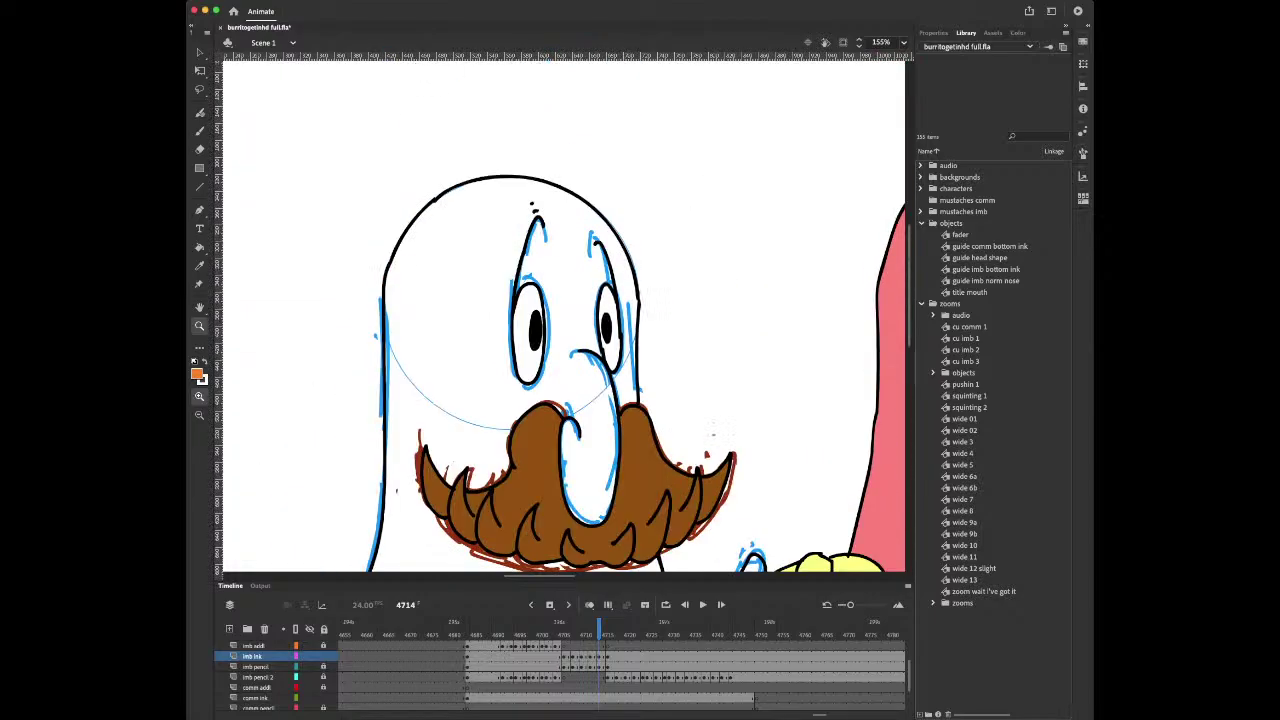
pyautogui.scroll(-4, 560, 316)
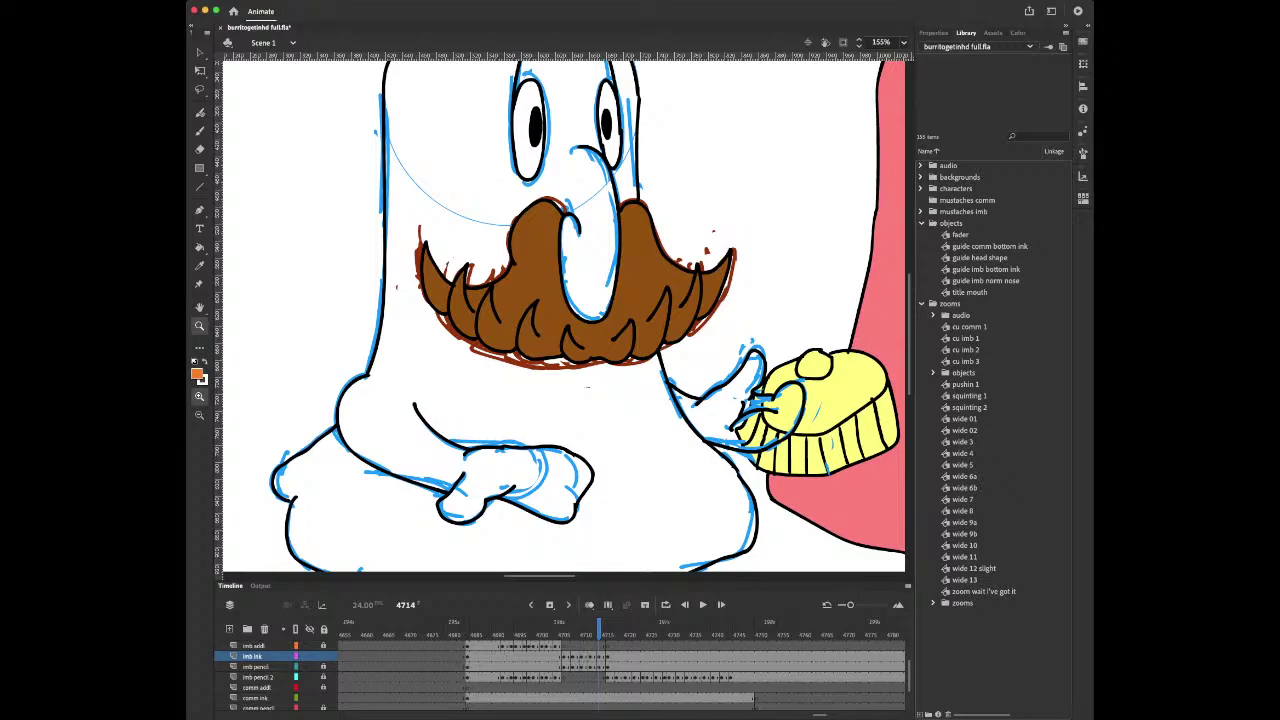
pyautogui.press('p')
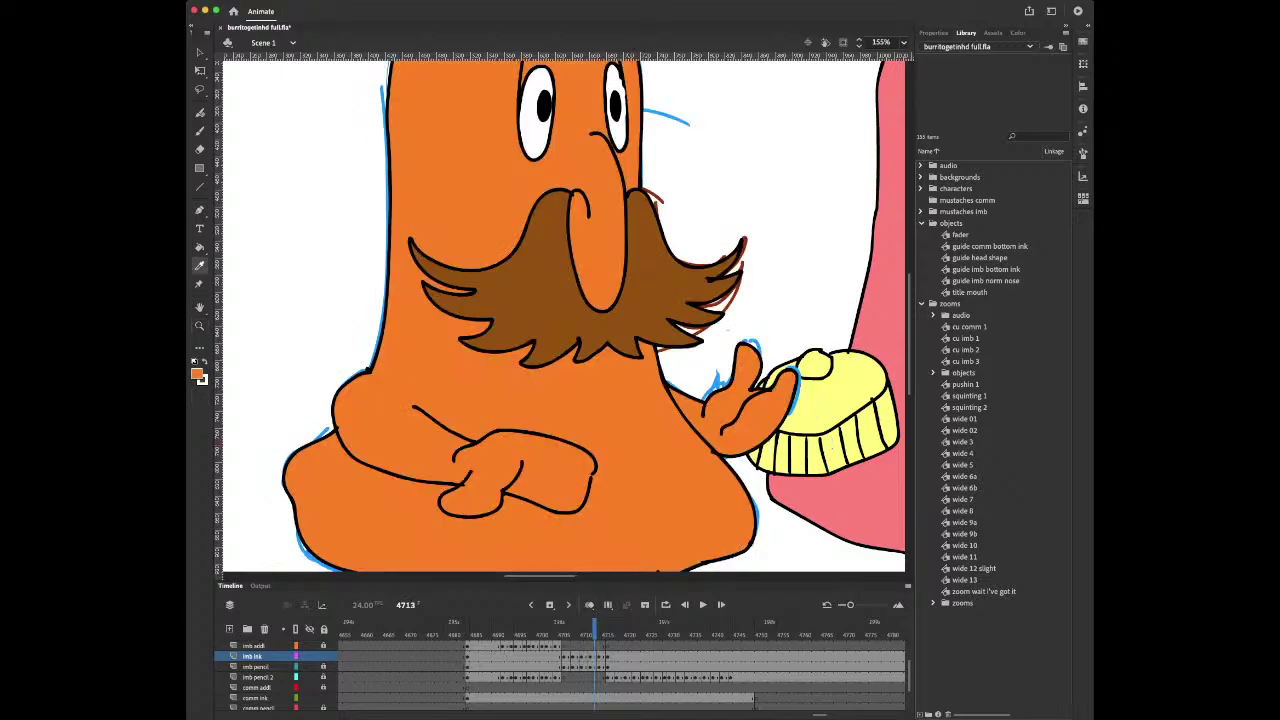
pyautogui.press('k')
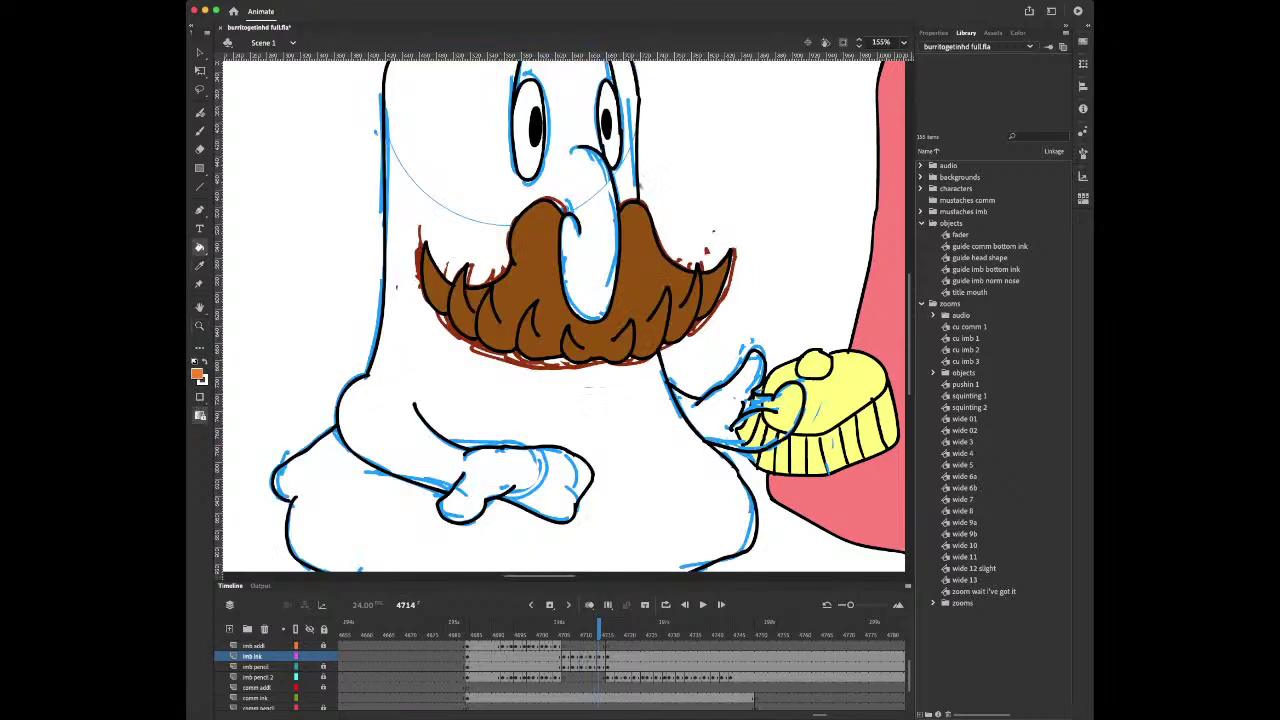
pyautogui.click(738, 408)
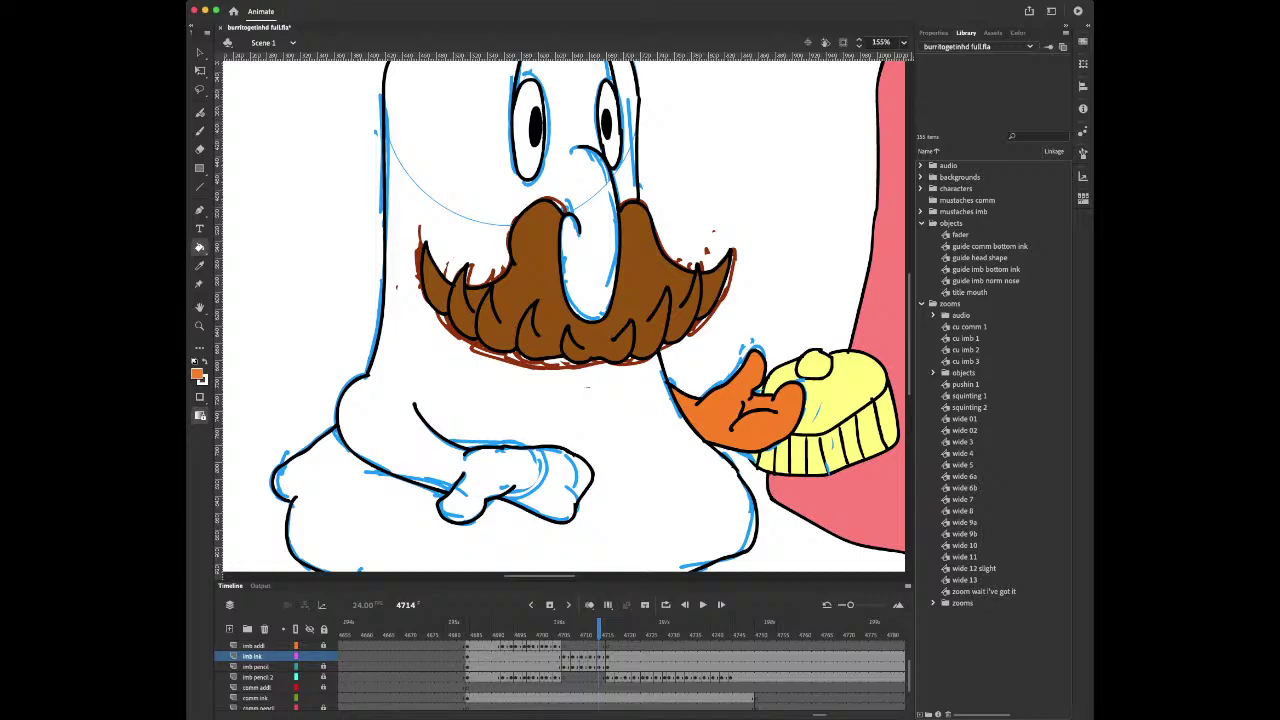
# Fill the character's head, nose, body and folded arm at frame 4714 with the orange sampled from the raised hand
pyautogui.scroll(-1, 560, 316)
pyautogui.press('i')
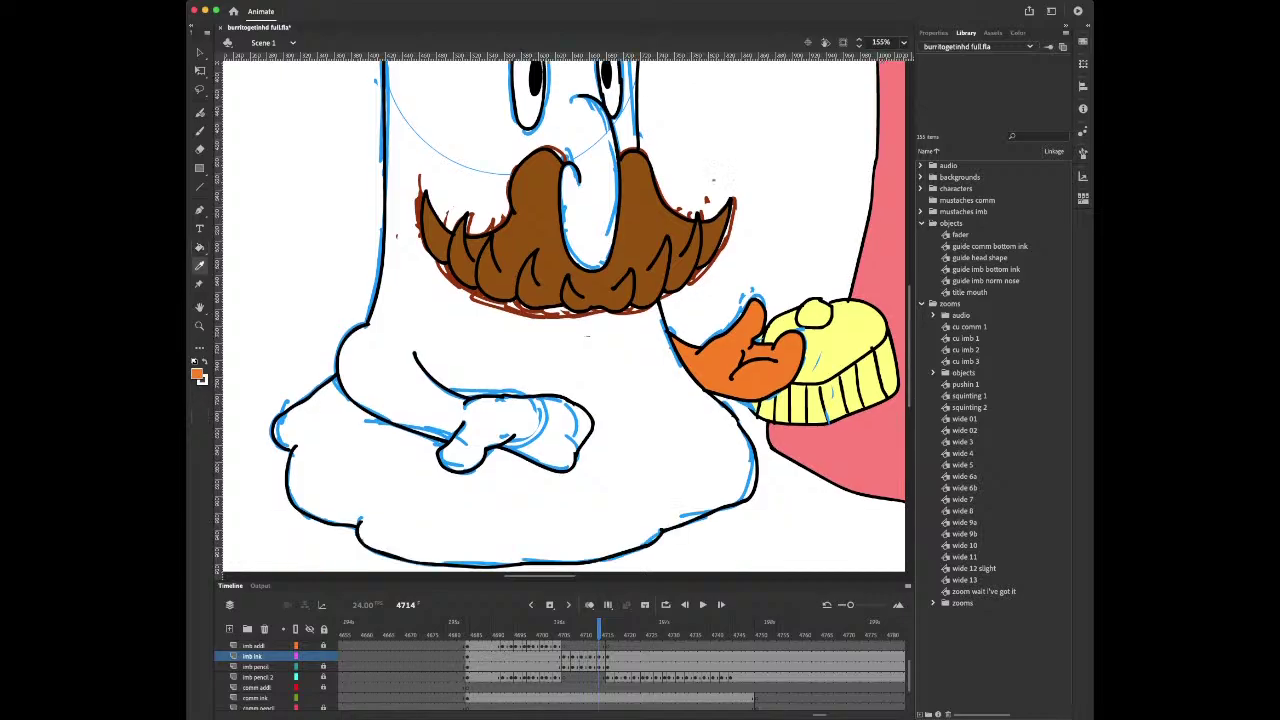
pyautogui.click(750, 361)
pyautogui.press('b')
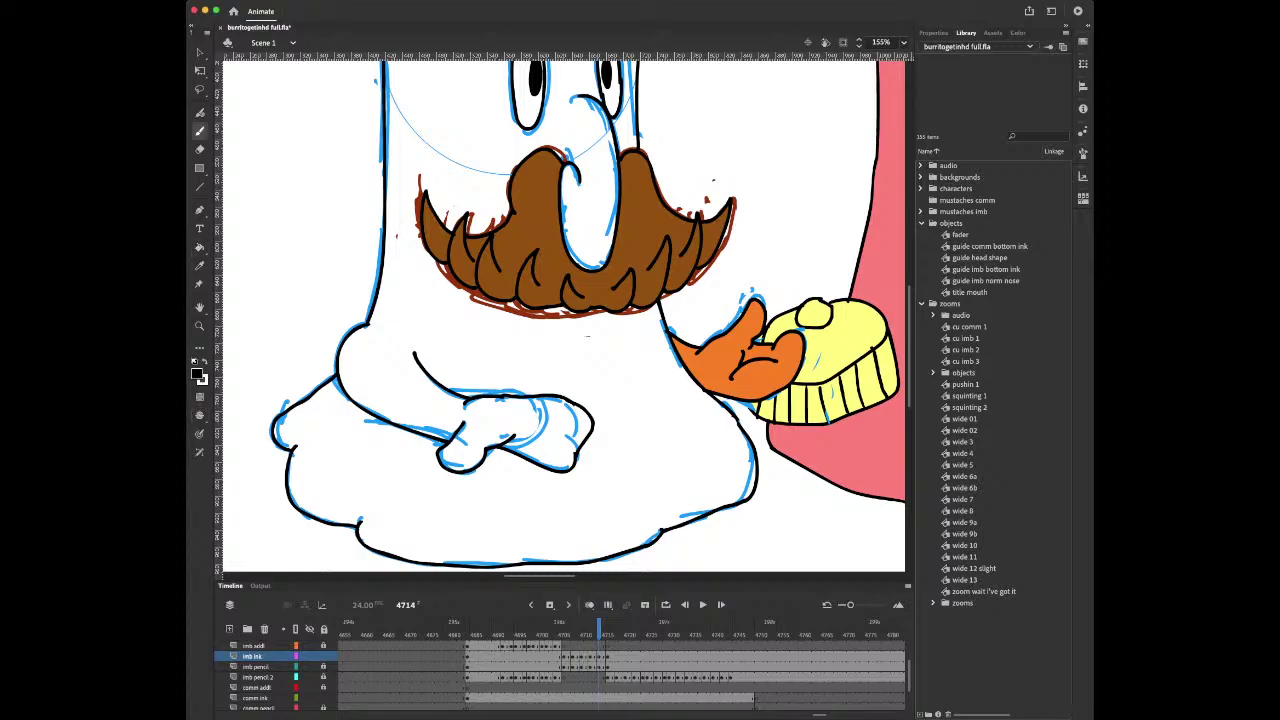
pyautogui.press('i')
pyautogui.click(735, 378)
pyautogui.click(640, 400)
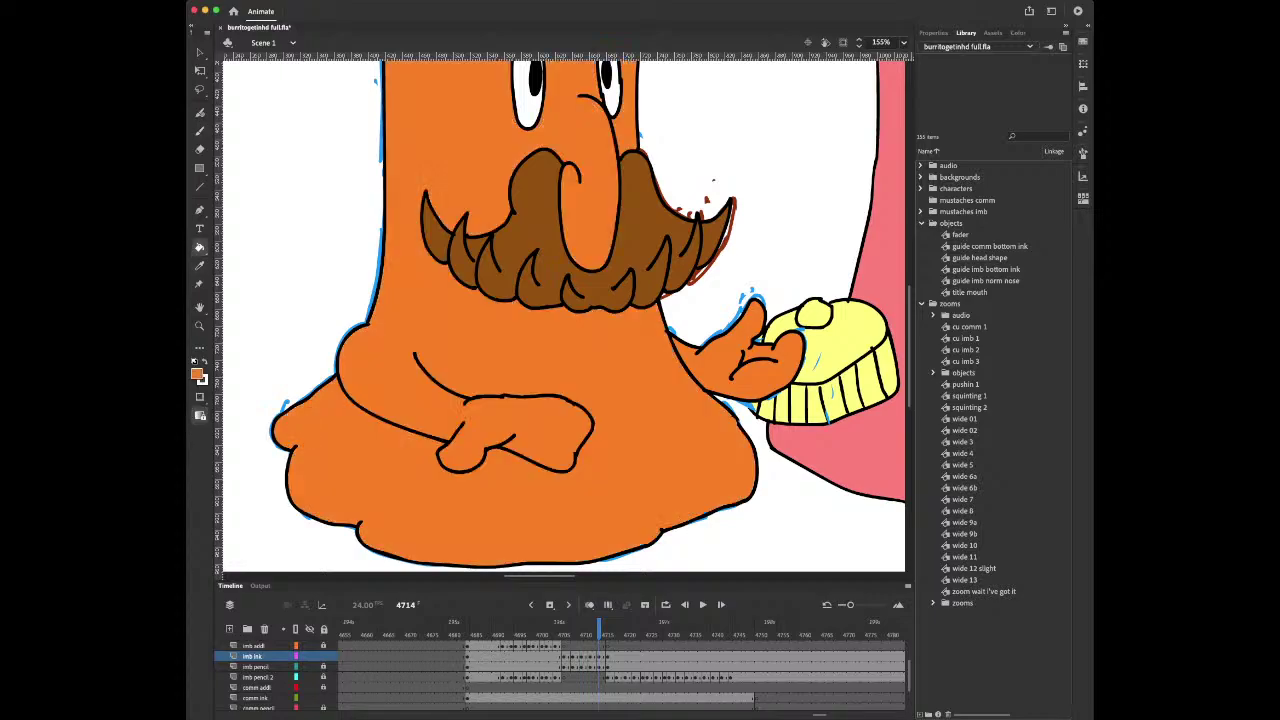
pyautogui.scroll(10, 600, 340)
pyautogui.scroll(-5, 560, 350)
# Fill the character's body, head and hand over the yellow cake with orange at frame 4716
pyautogui.press('.')
pyautogui.press('.')
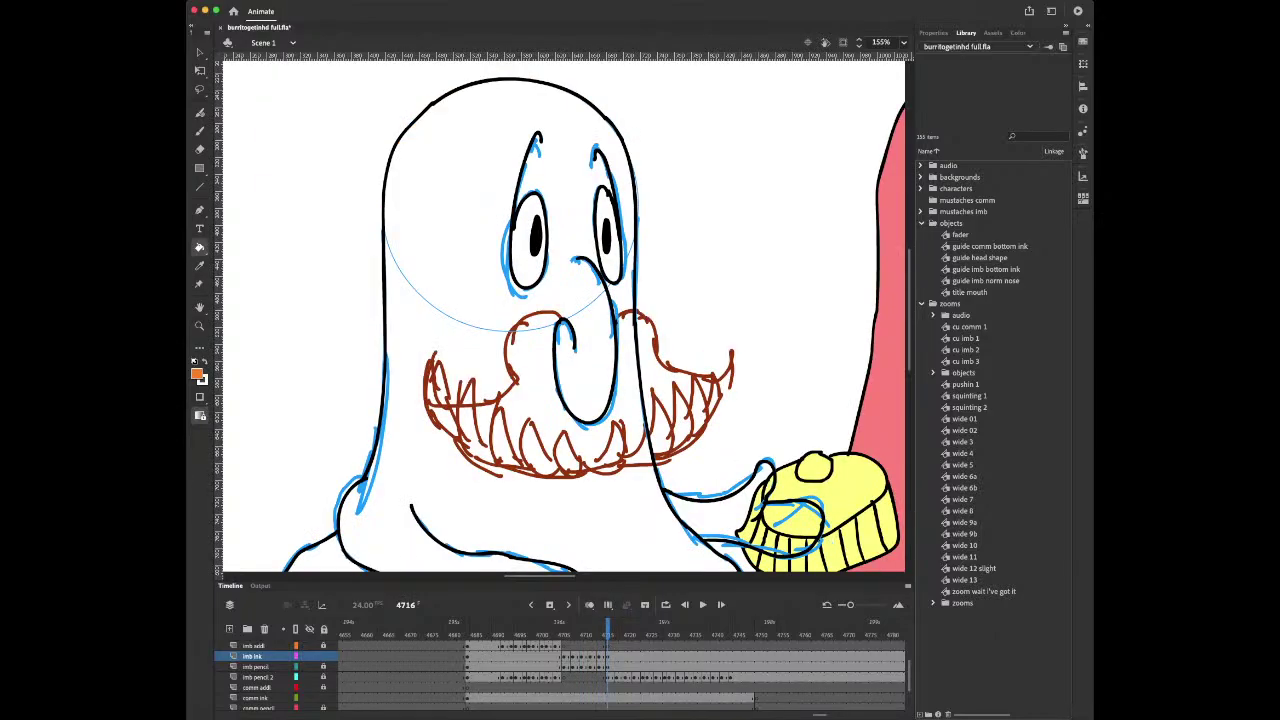
pyautogui.scroll(-2, 560, 350)
pyautogui.press('.')
pyautogui.press('.')
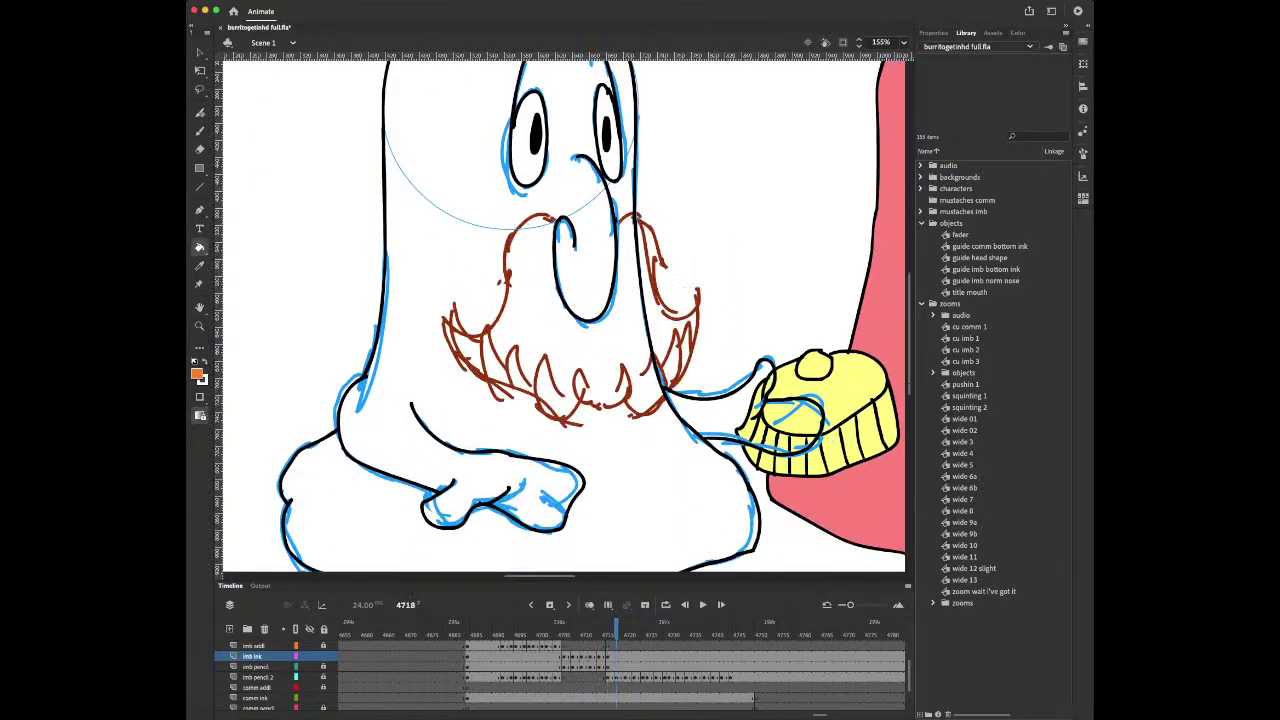
pyautogui.press(',')
pyautogui.press(',')
pyautogui.press(',')
pyautogui.press('.')
pyautogui.click(600, 405)
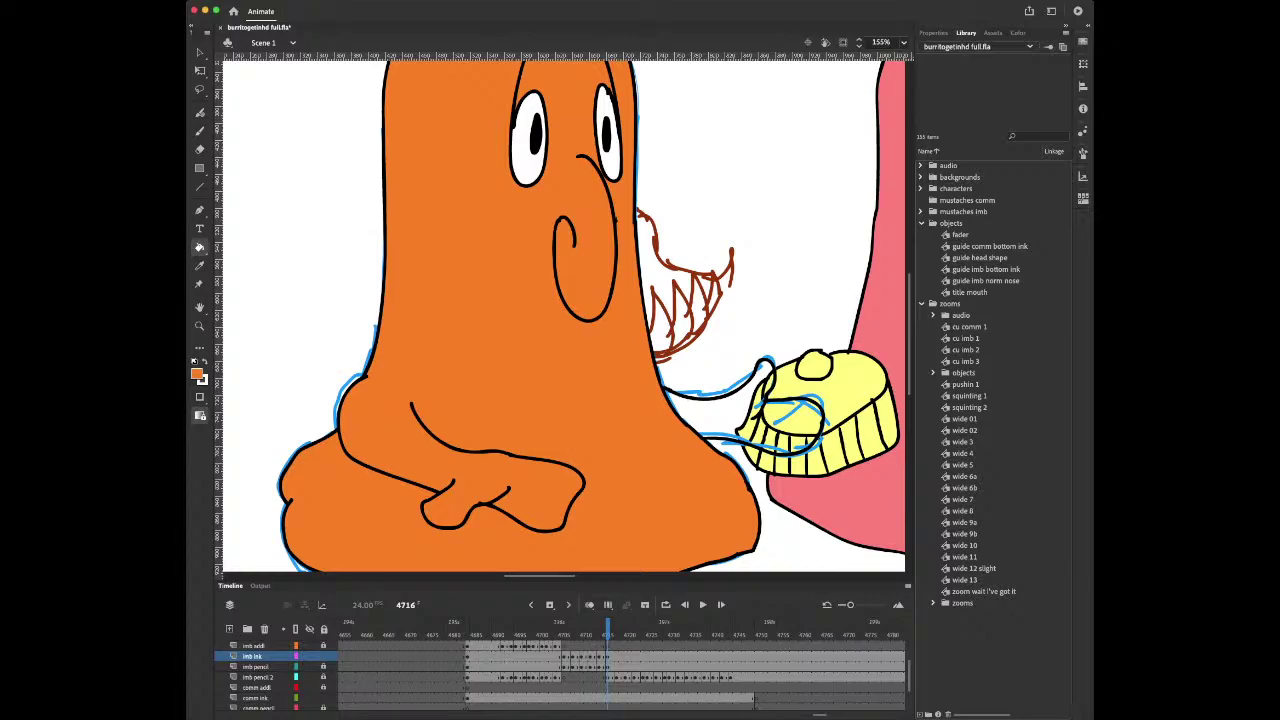
pyautogui.click(728, 418)
pyautogui.scroll(4, 560, 315)
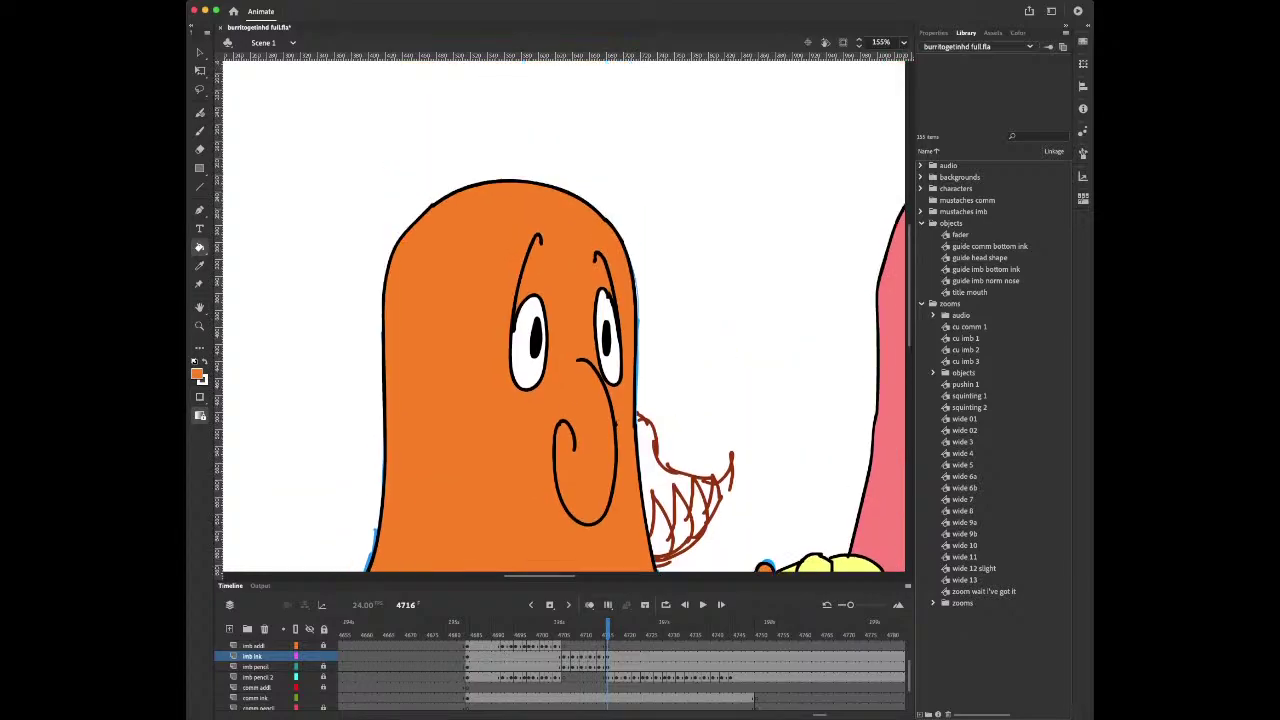
# Copy the nose outline from the imb ink layer and paste it in place on the imb addl layer
pyautogui.press('b')
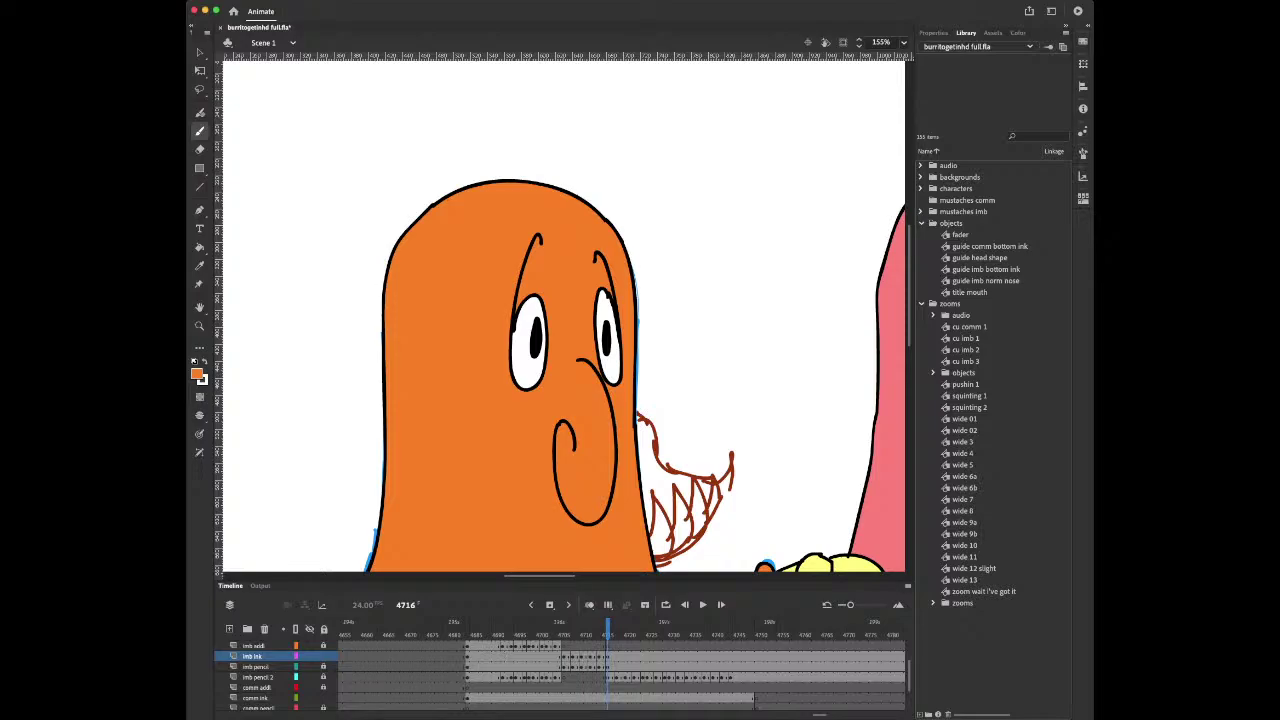
pyautogui.press('v')
pyautogui.click(616, 450)
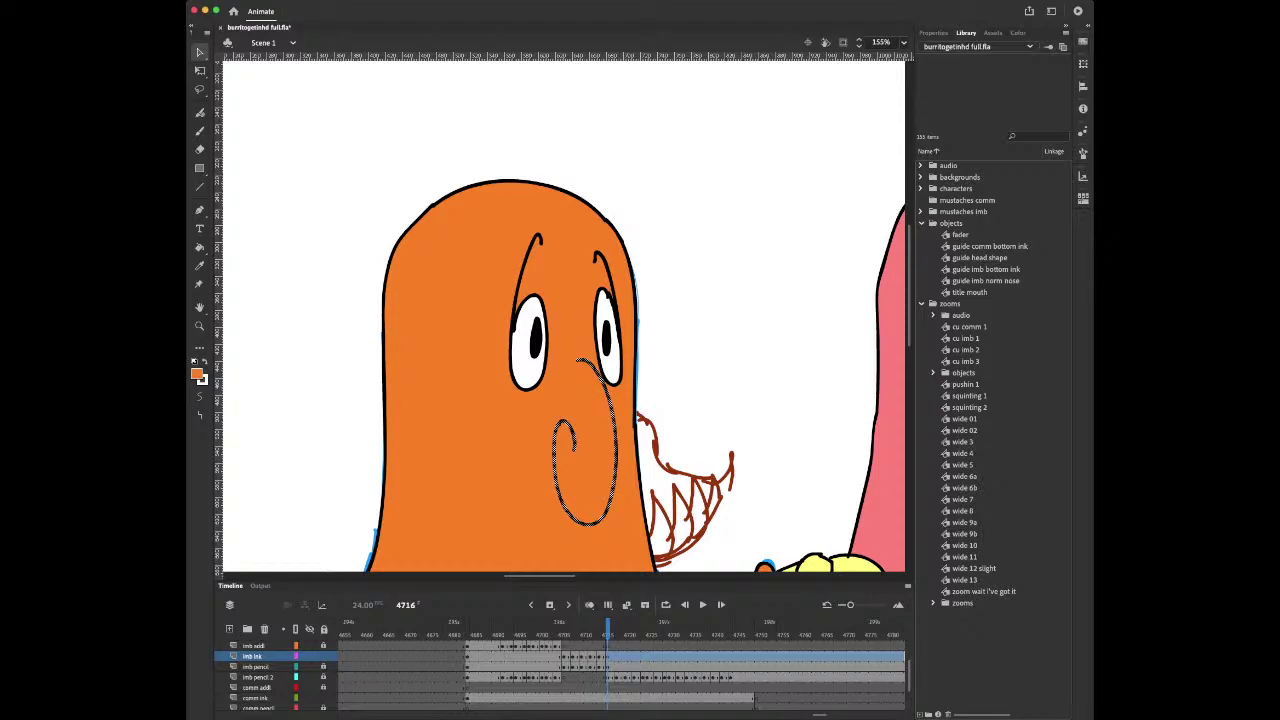
pyautogui.click(254, 646)
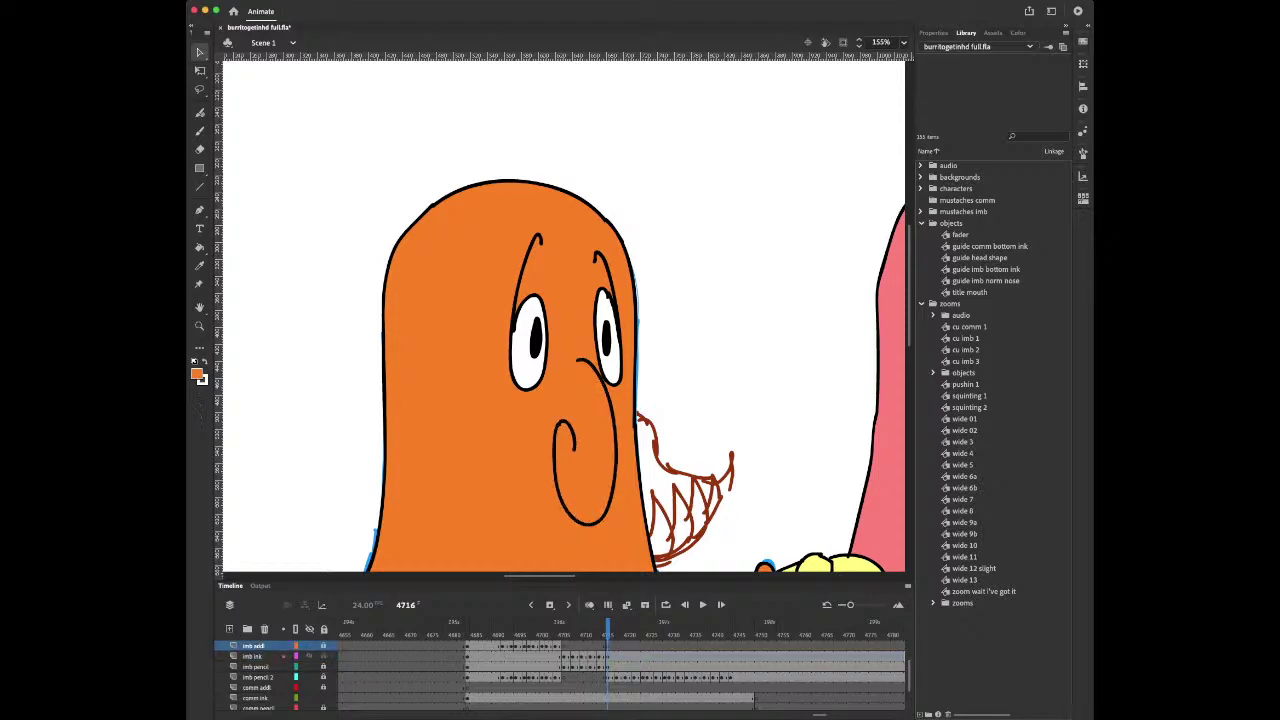
pyautogui.press('Return')
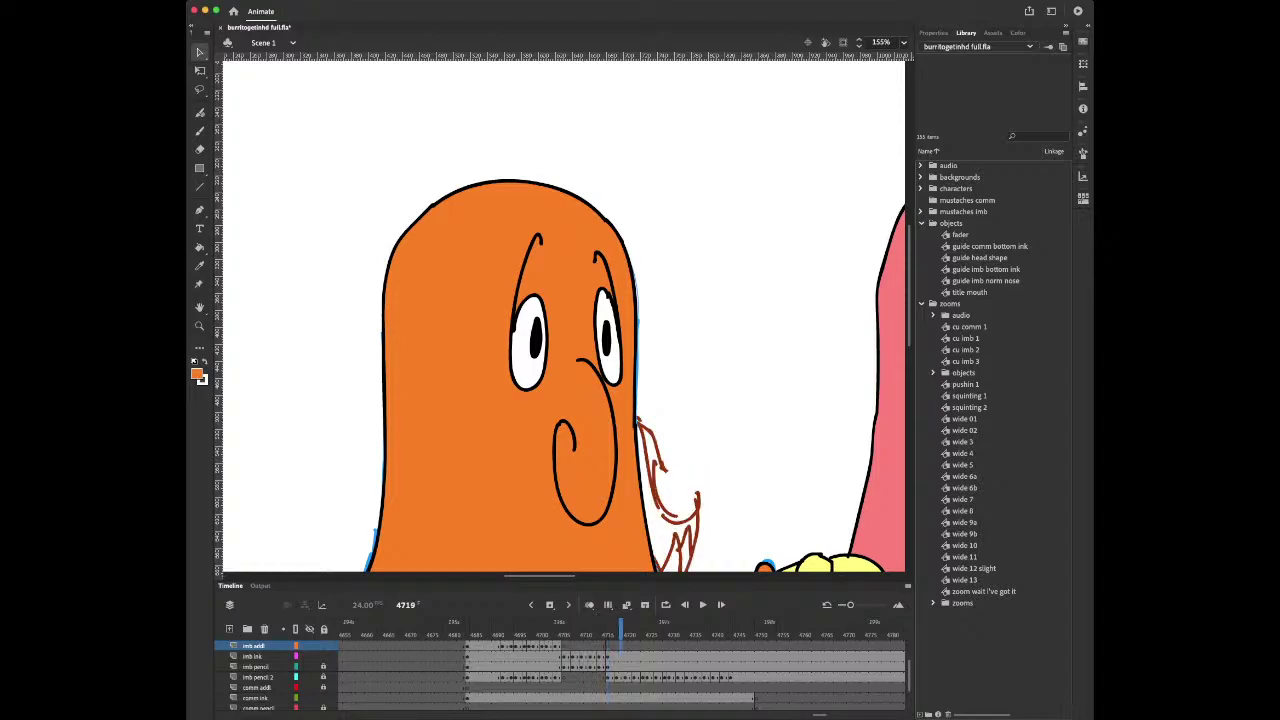
pyautogui.press('super+shift+v')
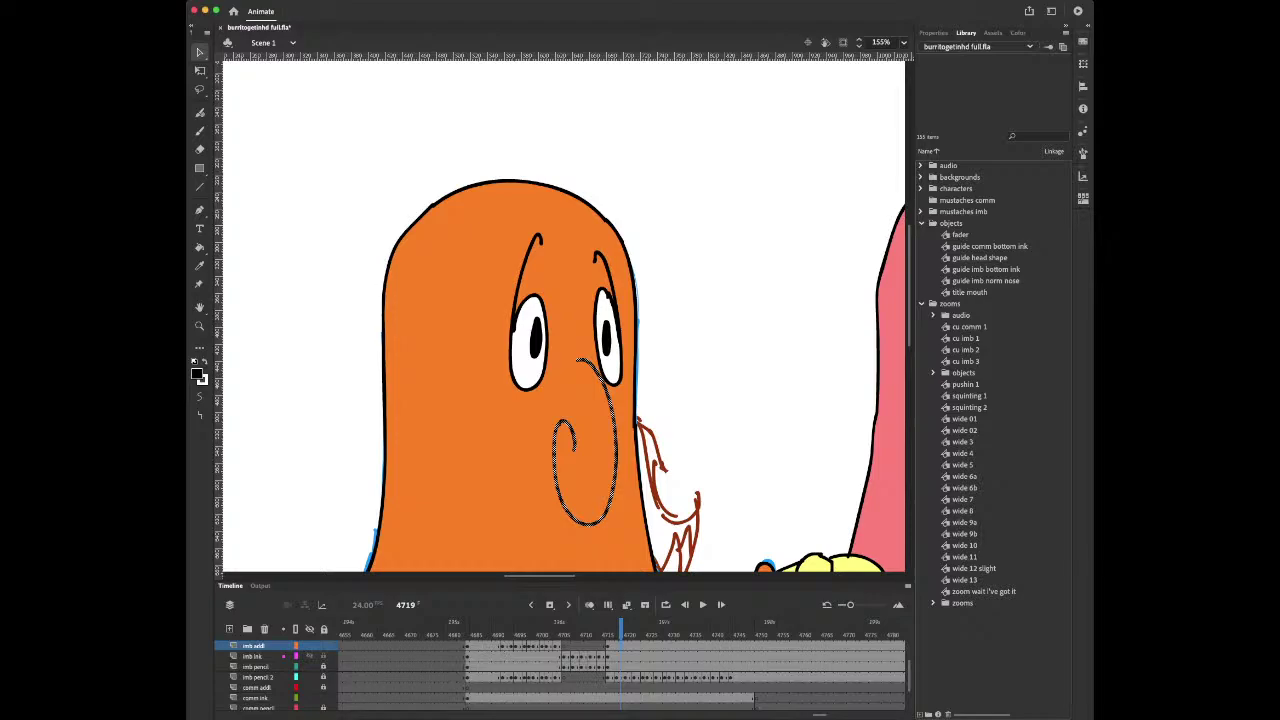
# Hide and lock the imb ink layer, leaving the copied nose over the pencil sketch
pyautogui.click(253, 656)
pyautogui.press('Delete')
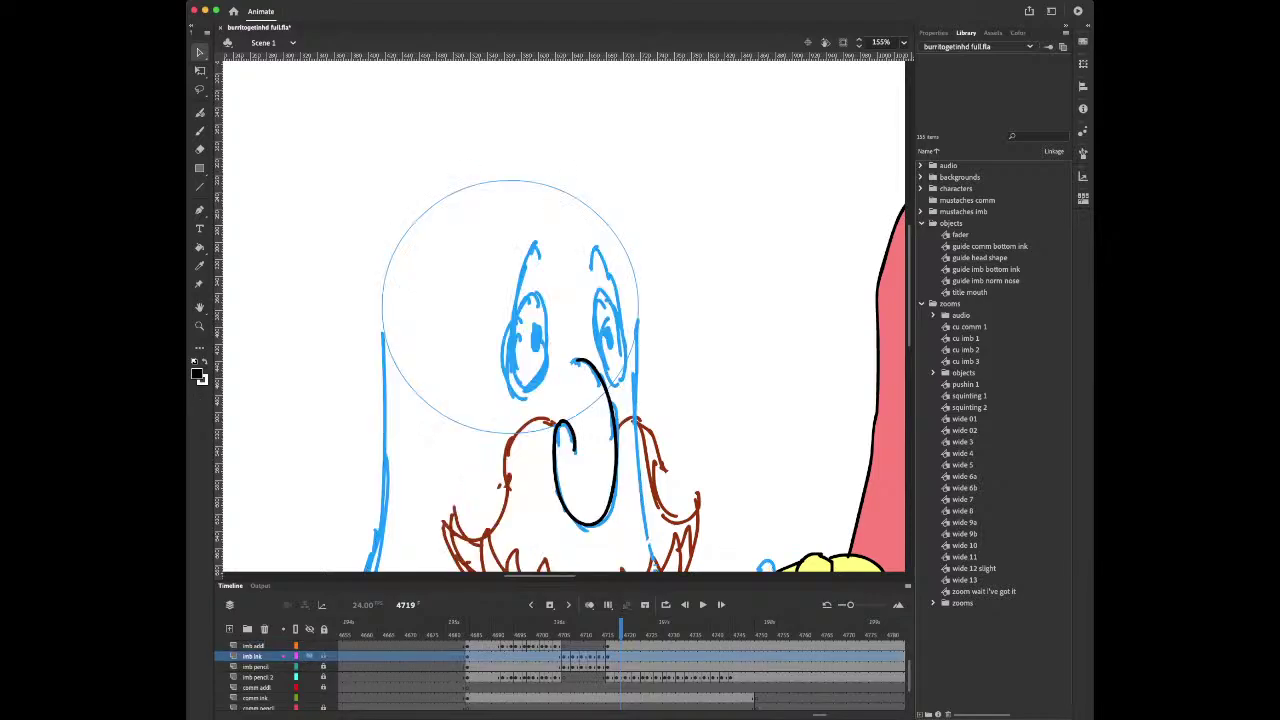
pyautogui.hotkey('ctrl', 'z')
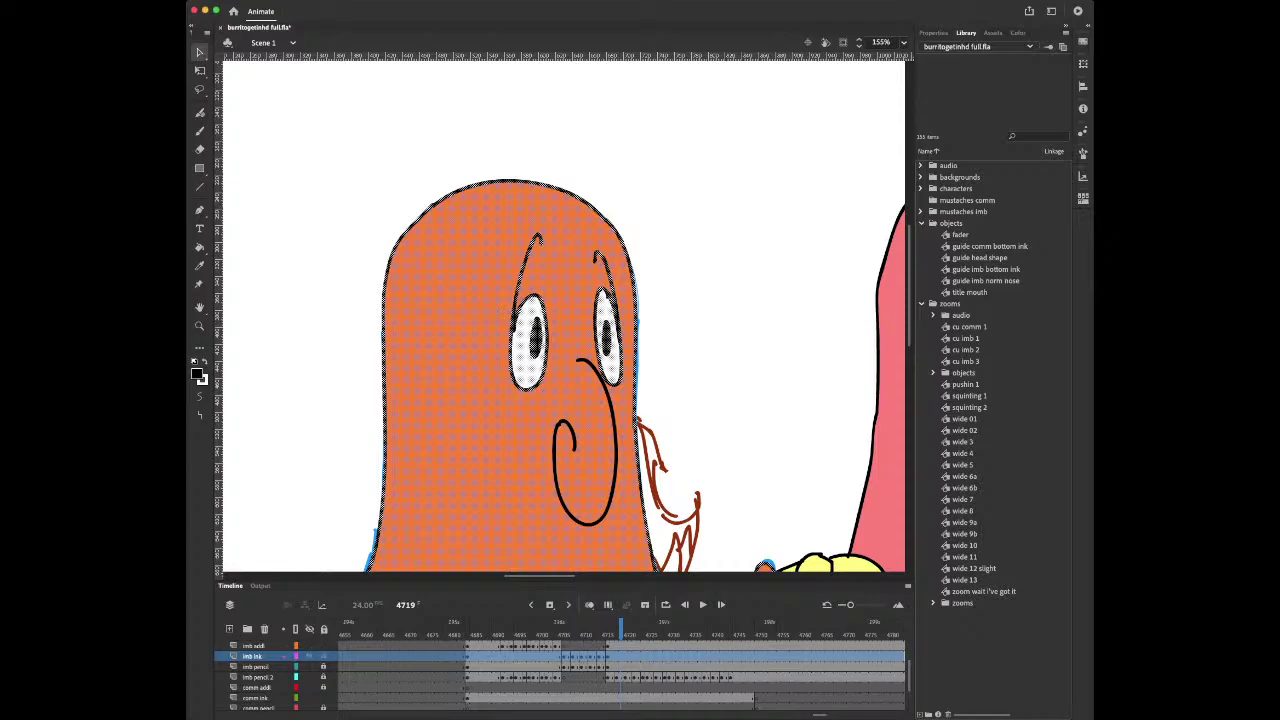
pyautogui.press('Delete')
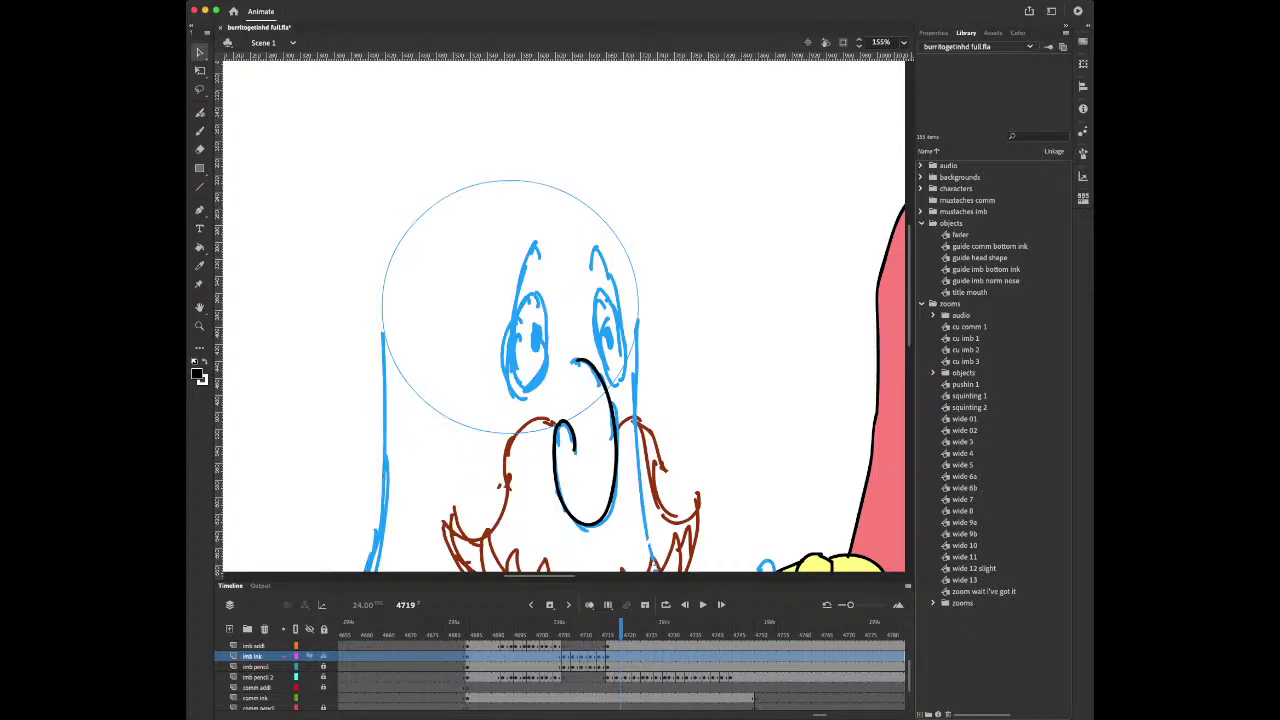
pyautogui.scroll(-3, 563, 315)
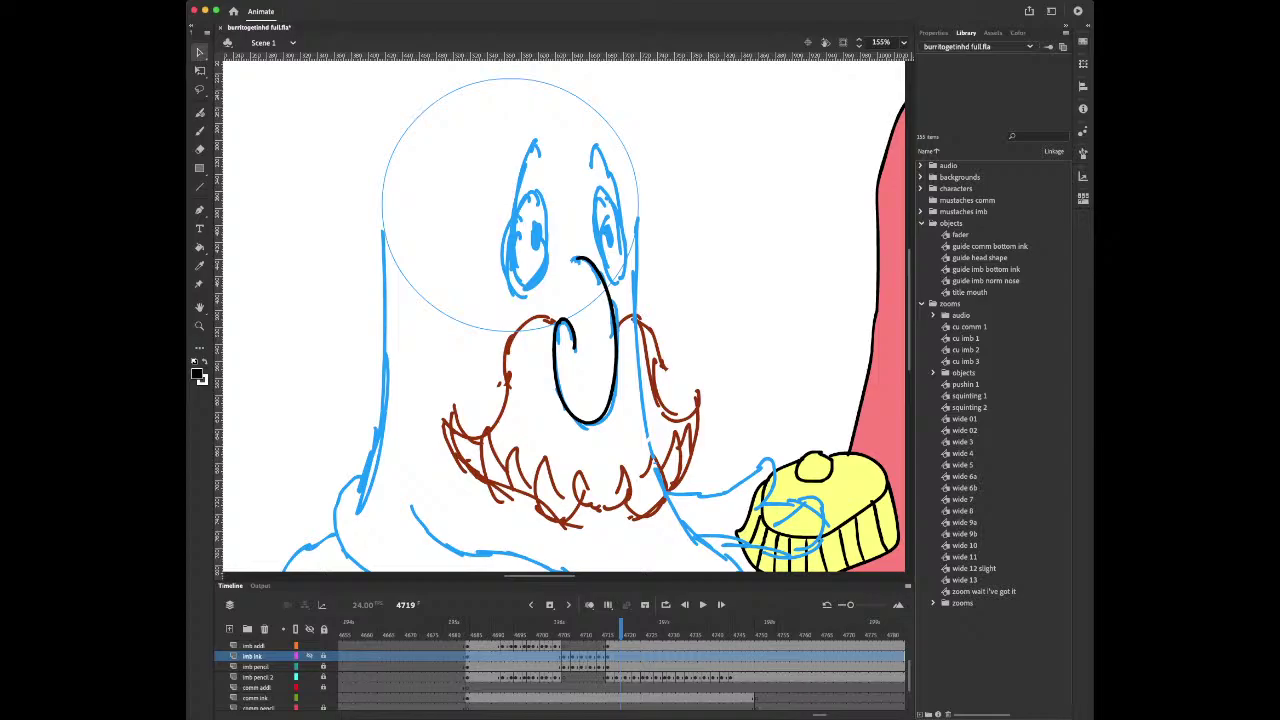
# Add keyframes on the imb addl layer to match the moustache sketches from frame 4718 to frame 4744
pyautogui.click(904, 43)
pyautogui.click(920, 120)
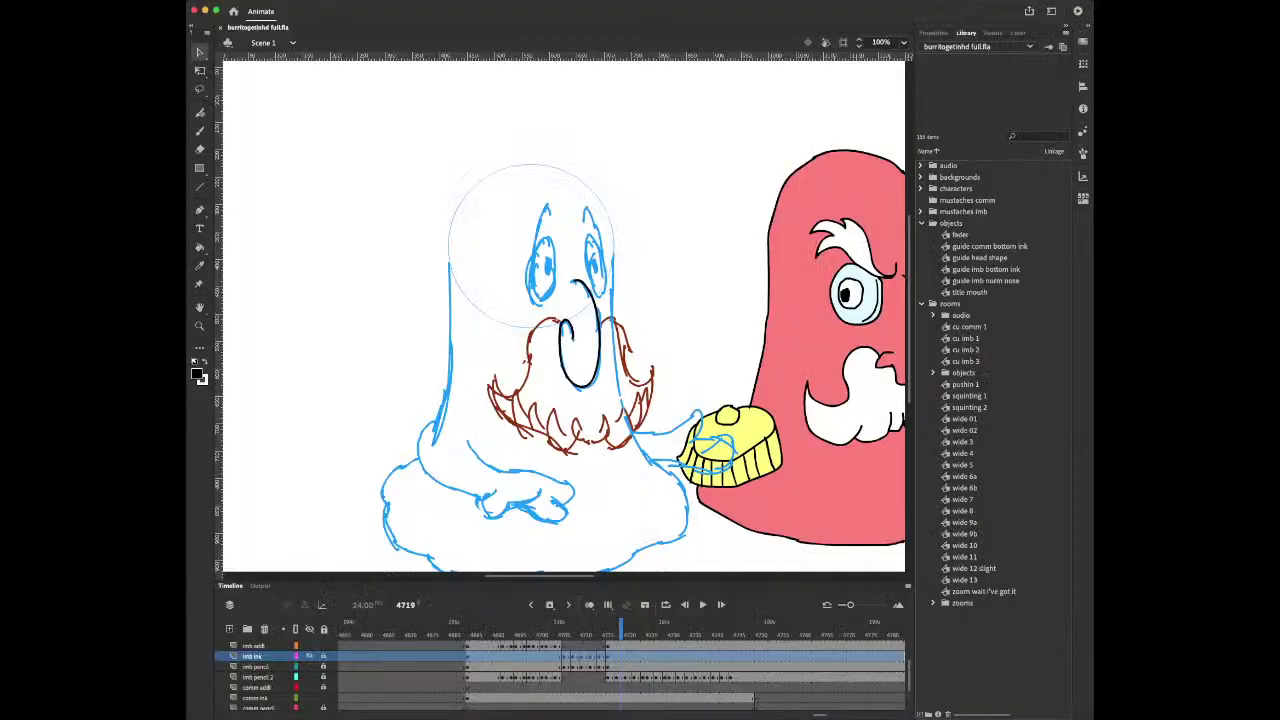
pyautogui.click(616, 646)
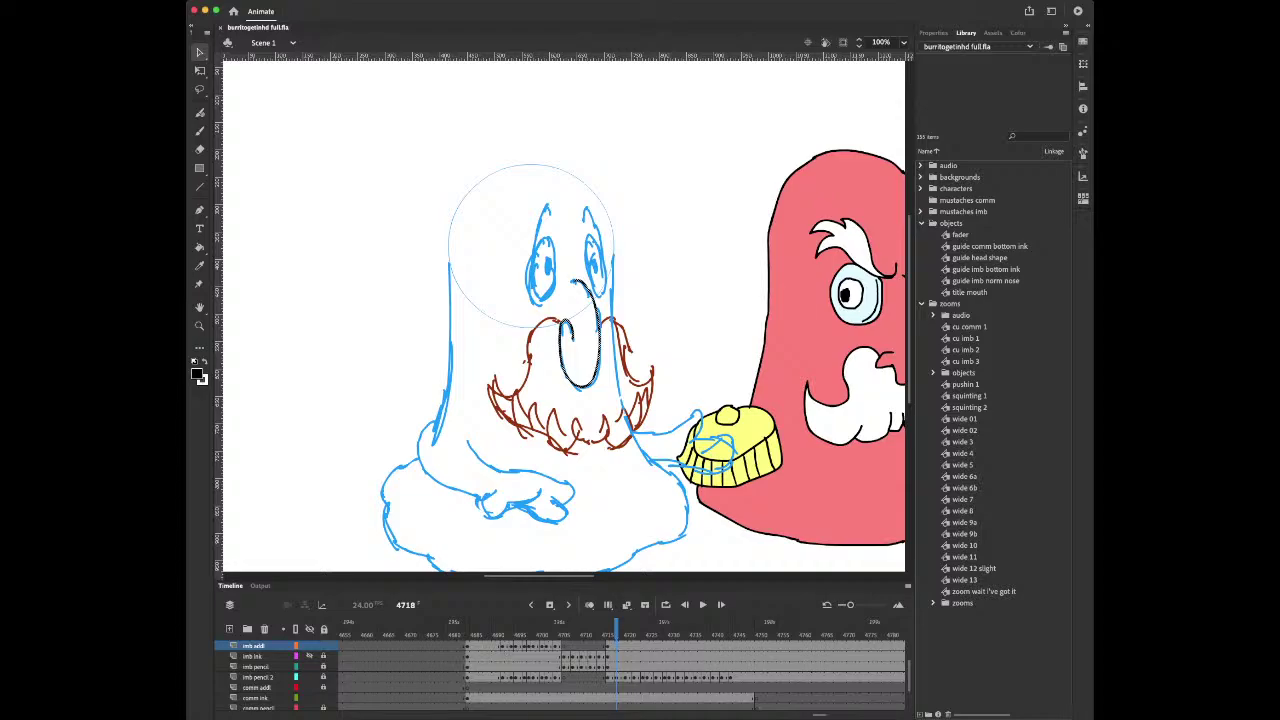
pyautogui.press('.')
pyautogui.press('.')
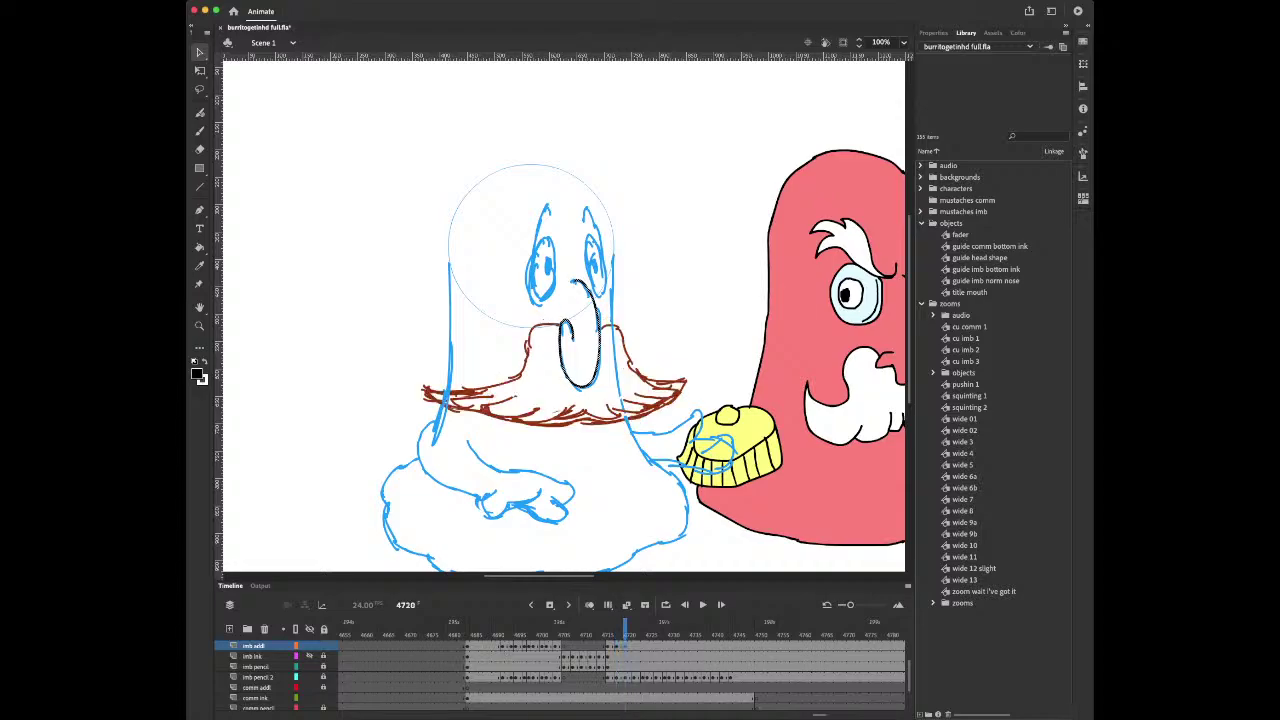
pyautogui.press('.')
pyautogui.press('.')
pyautogui.press('.')
pyautogui.press('.')
pyautogui.press('.')
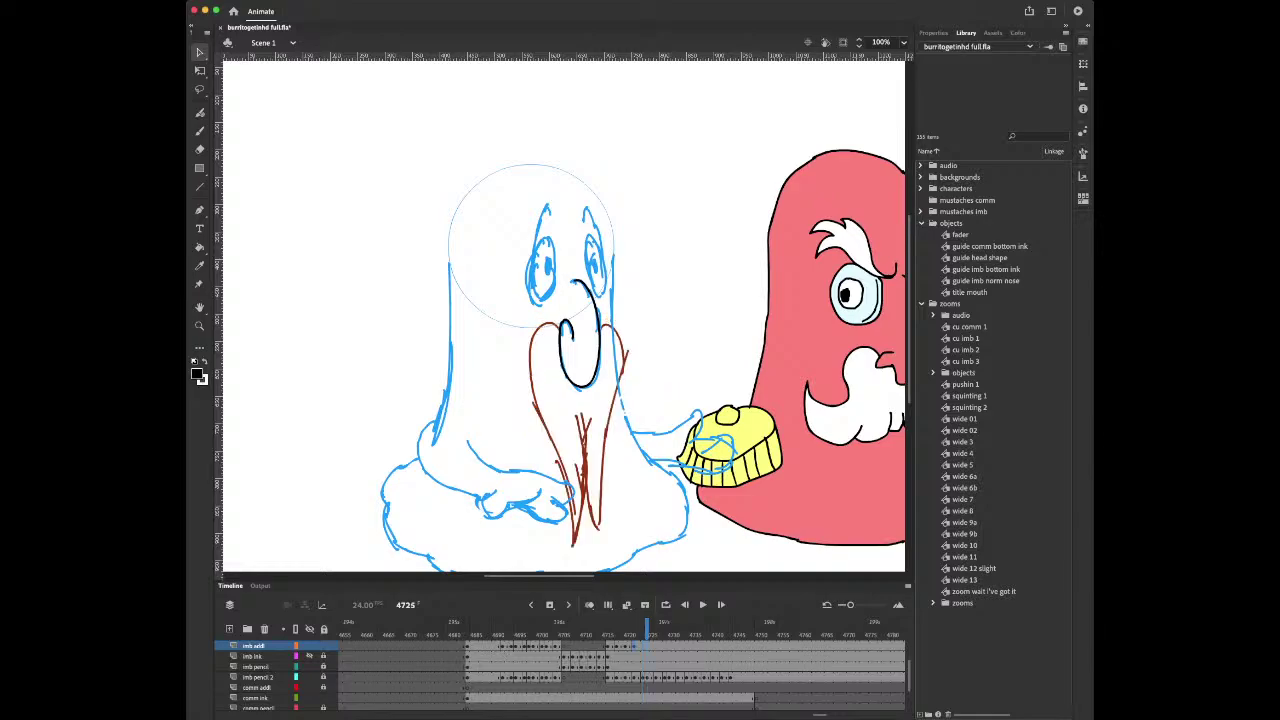
pyautogui.press('.')
pyautogui.press('.')
pyautogui.press('.')
pyautogui.press('.')
pyautogui.press('.')
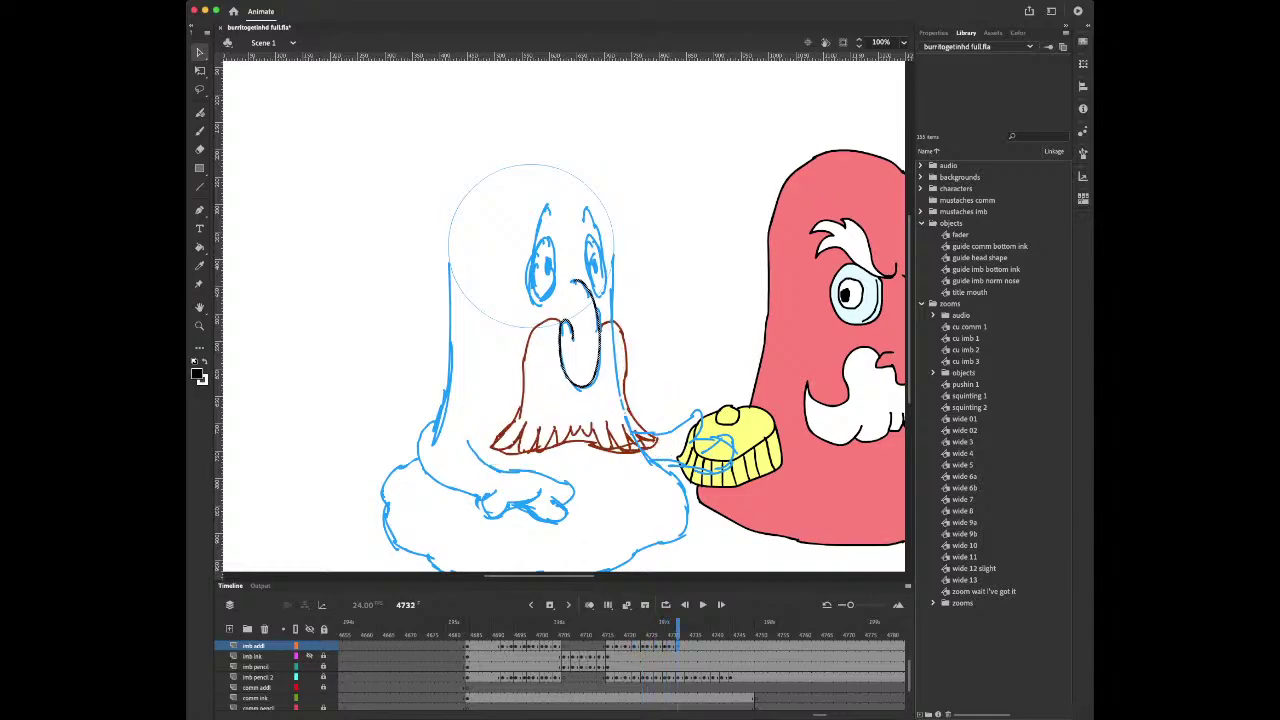
pyautogui.press('.')
pyautogui.press('.')
pyautogui.press('.')
pyautogui.press('.')
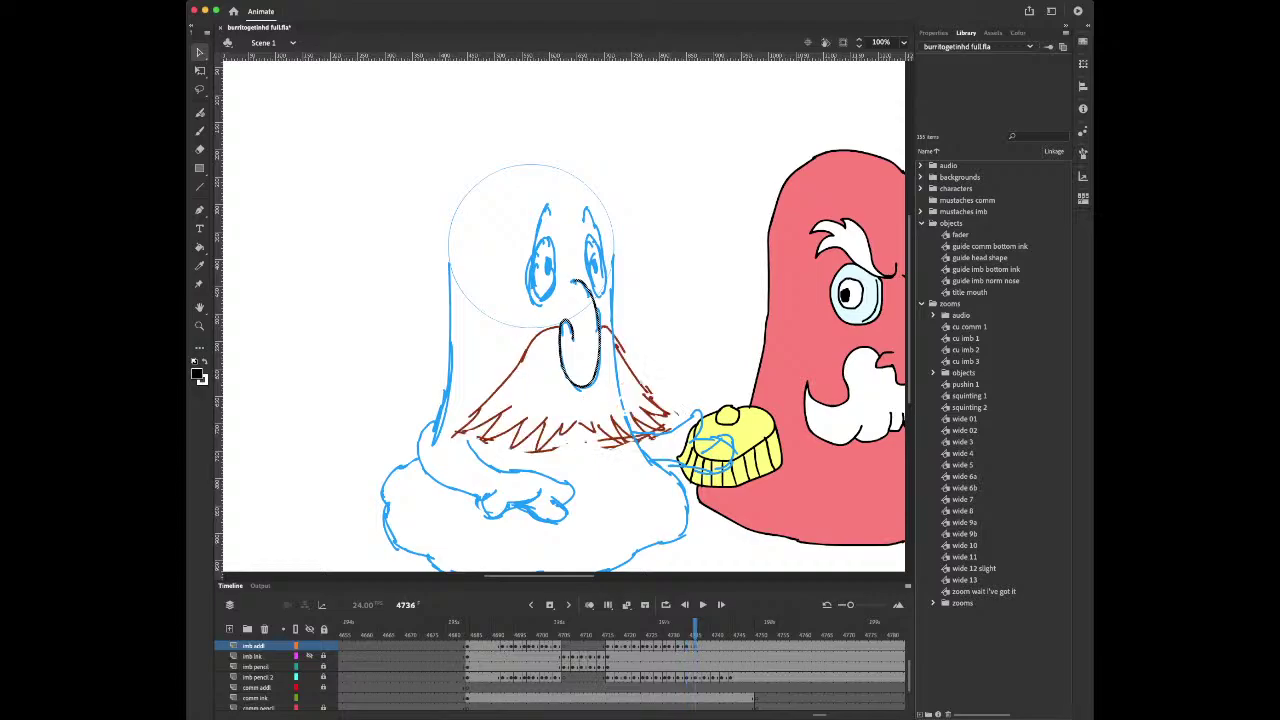
pyautogui.press('.')
pyautogui.press('.')
pyautogui.press('.')
pyautogui.press(',')
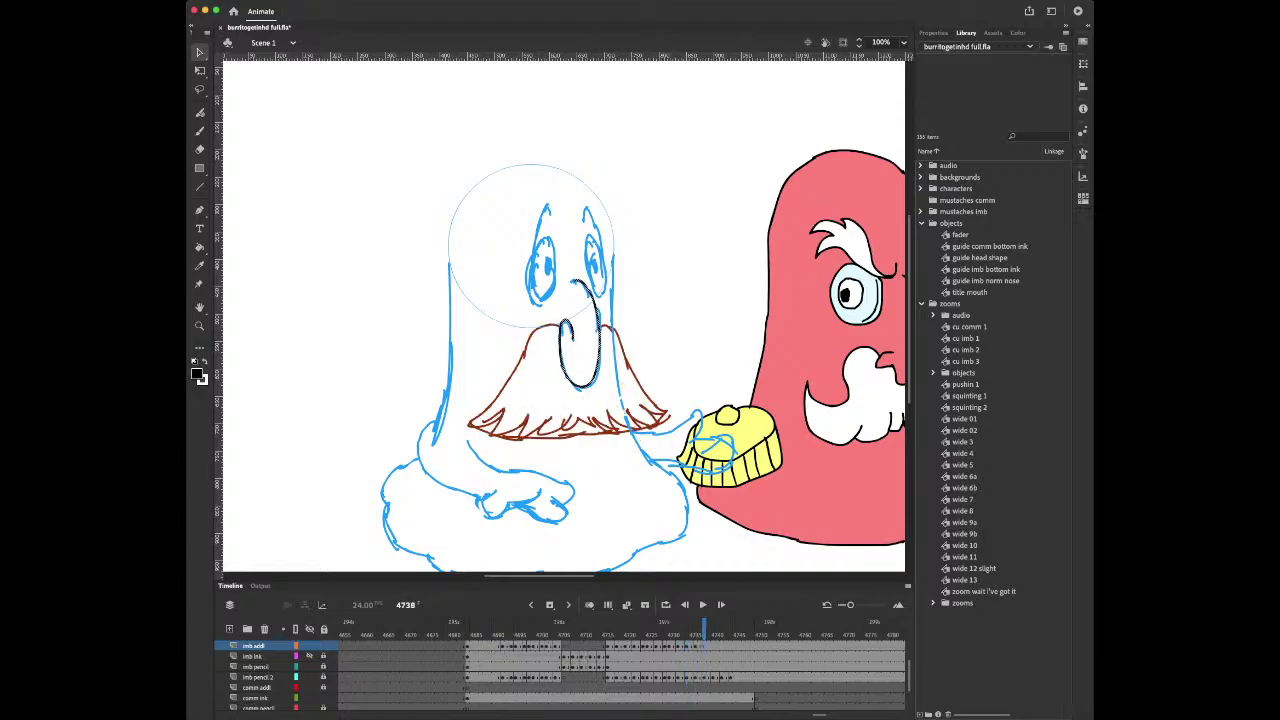
pyautogui.press('.')
pyautogui.press('.')
pyautogui.press('.')
pyautogui.press('.')
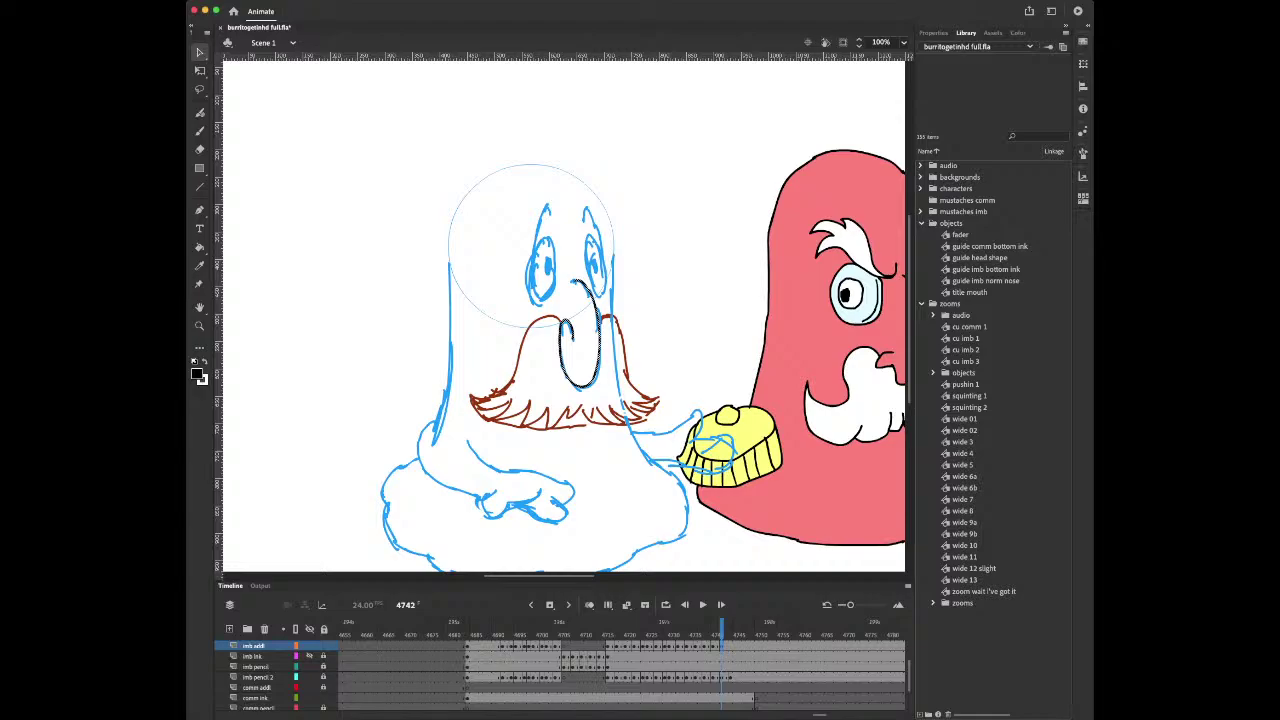
pyautogui.press('.')
pyautogui.press('.')
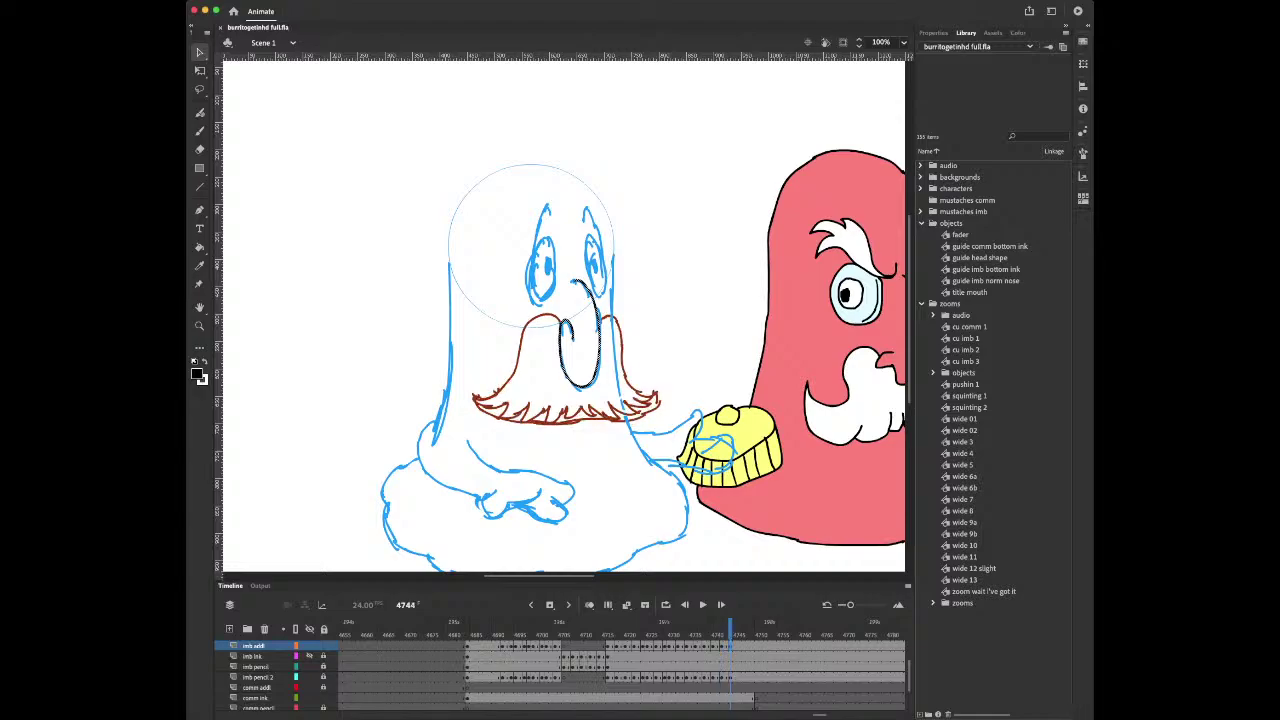
# Ink the bottom tufts and the pointed left tip of the moustache in black at frame 4717
pyautogui.click(612, 635)
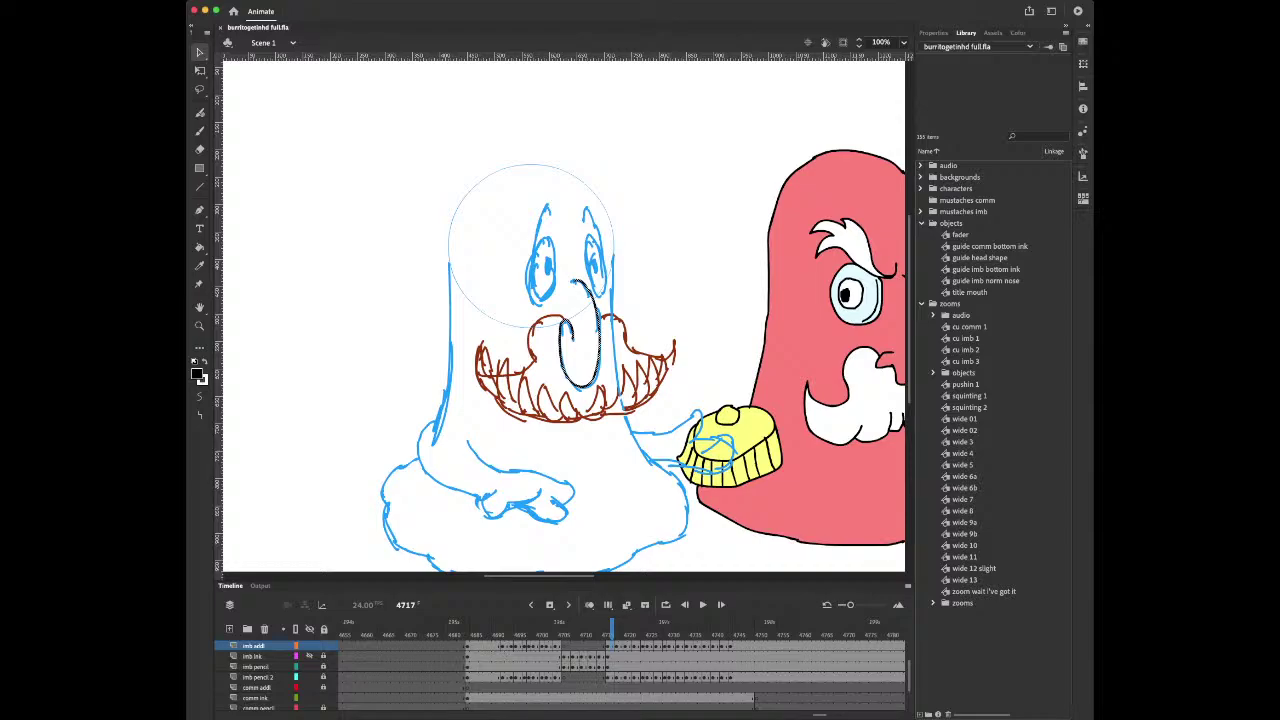
pyautogui.press('b')
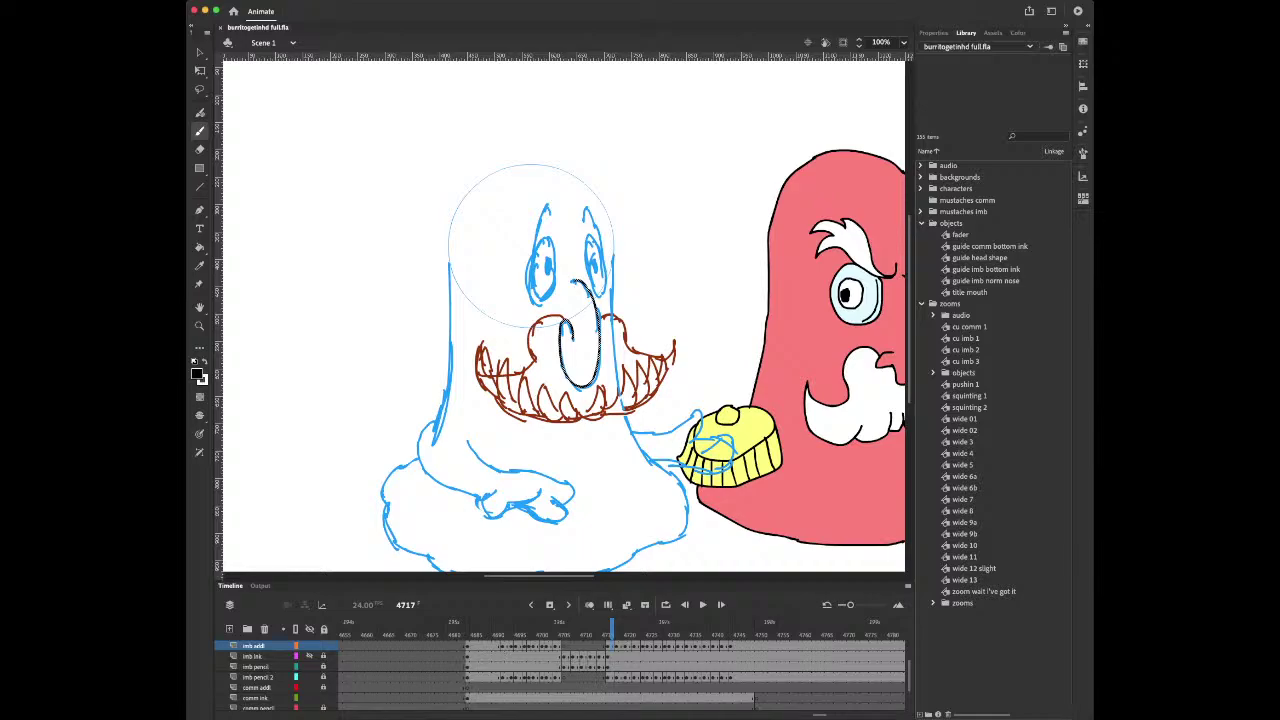
pyautogui.moveTo(576, 408)
pyautogui.mouseDown()
pyautogui.moveTo(566, 391)
pyautogui.moveTo(560, 407)
pyautogui.moveTo(582, 421)
pyautogui.moveTo(599, 418)
pyautogui.moveTo(606, 393)
pyautogui.moveTo(591, 409)
pyautogui.mouseUp()
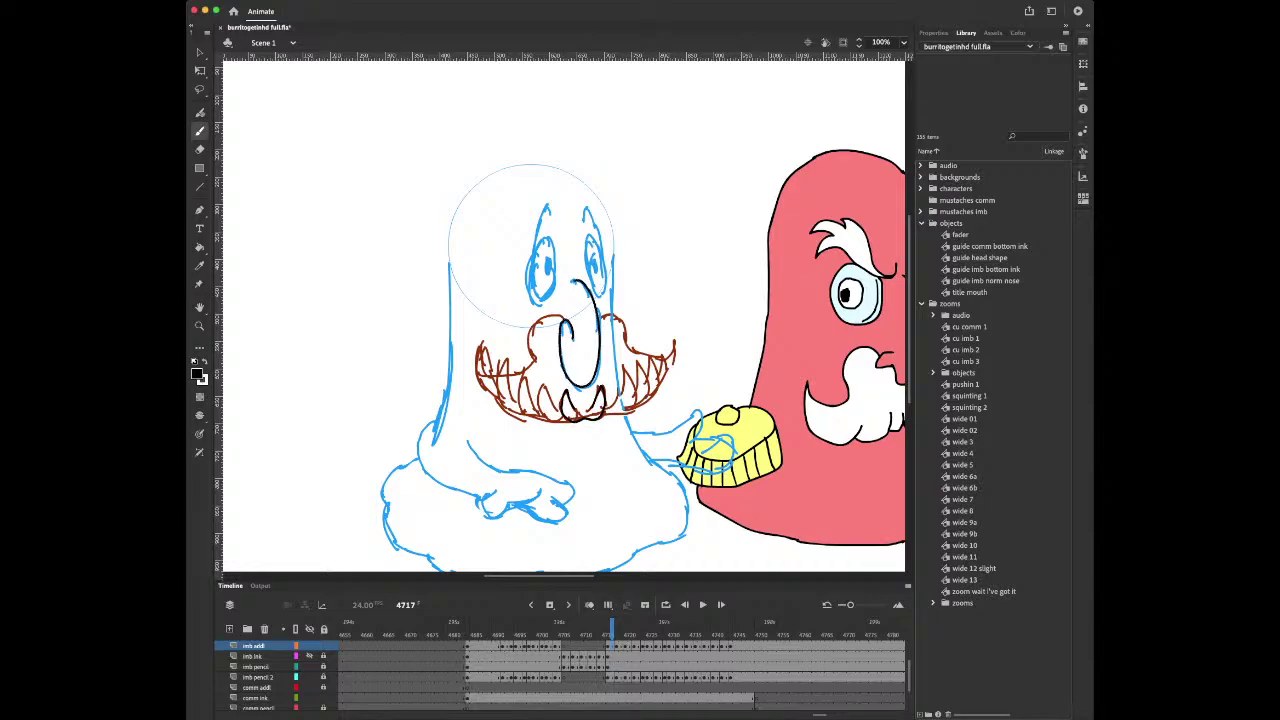
pyautogui.moveTo(542, 383)
pyautogui.mouseDown()
pyautogui.moveTo(540, 418)
pyautogui.moveTo(557, 421)
pyautogui.moveTo(522, 394)
pyautogui.moveTo(533, 416)
pyautogui.mouseUp()
pyautogui.moveTo(510, 364)
pyautogui.mouseDown()
pyautogui.moveTo(500, 386)
pyautogui.moveTo(516, 412)
pyautogui.mouseUp()
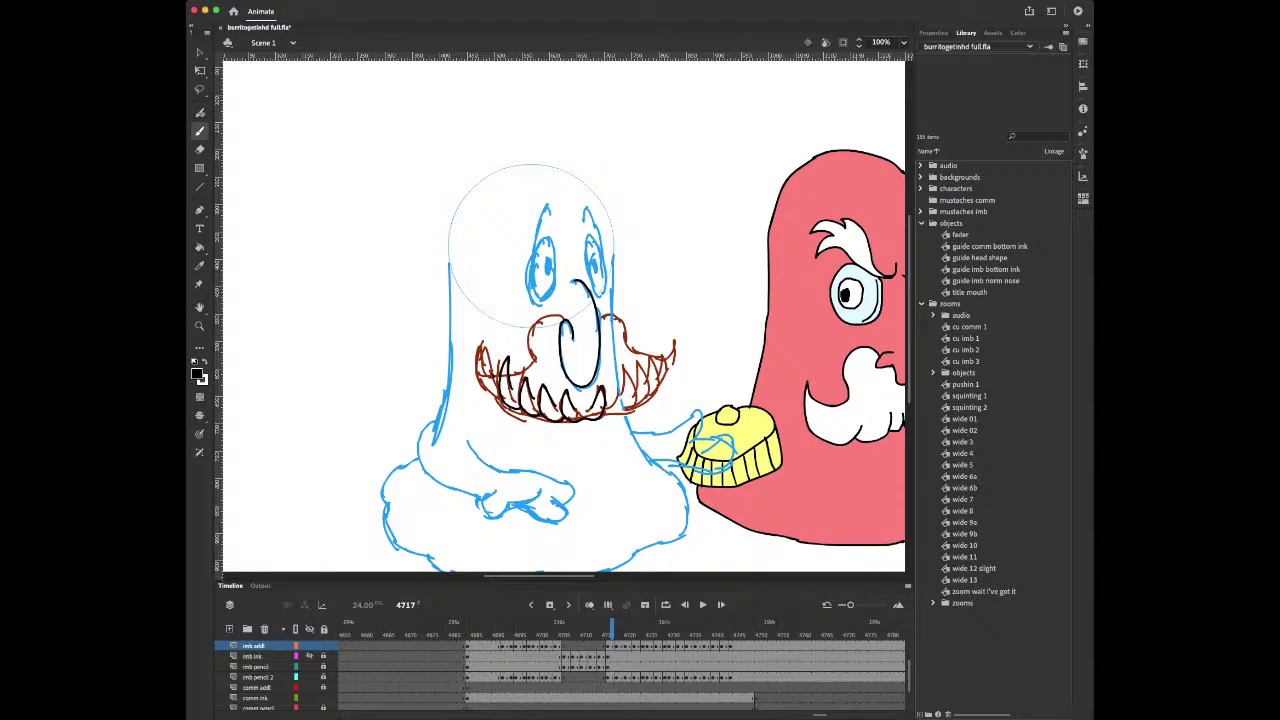
pyautogui.moveTo(490, 347); pyautogui.dragTo(480, 381)
pyautogui.moveTo(481, 380); pyautogui.dragTo(494, 393)
pyautogui.moveTo(478, 343); pyautogui.dragTo(487, 367)
# Ink the moustache's upper contours beside the nose and its right-hand tufts at frame 4717
pyautogui.moveTo(560, 314)
pyautogui.mouseDown()
pyautogui.moveTo(543, 318)
pyautogui.moveTo(536, 362)
pyautogui.mouseUp()
pyautogui.press('super+z')
pyautogui.moveTo(560, 314)
pyautogui.mouseDown()
pyautogui.moveTo(529, 336)
pyautogui.moveTo(513, 376)
pyautogui.mouseUp()
pyautogui.moveTo(606, 313); pyautogui.dragTo(650, 357)
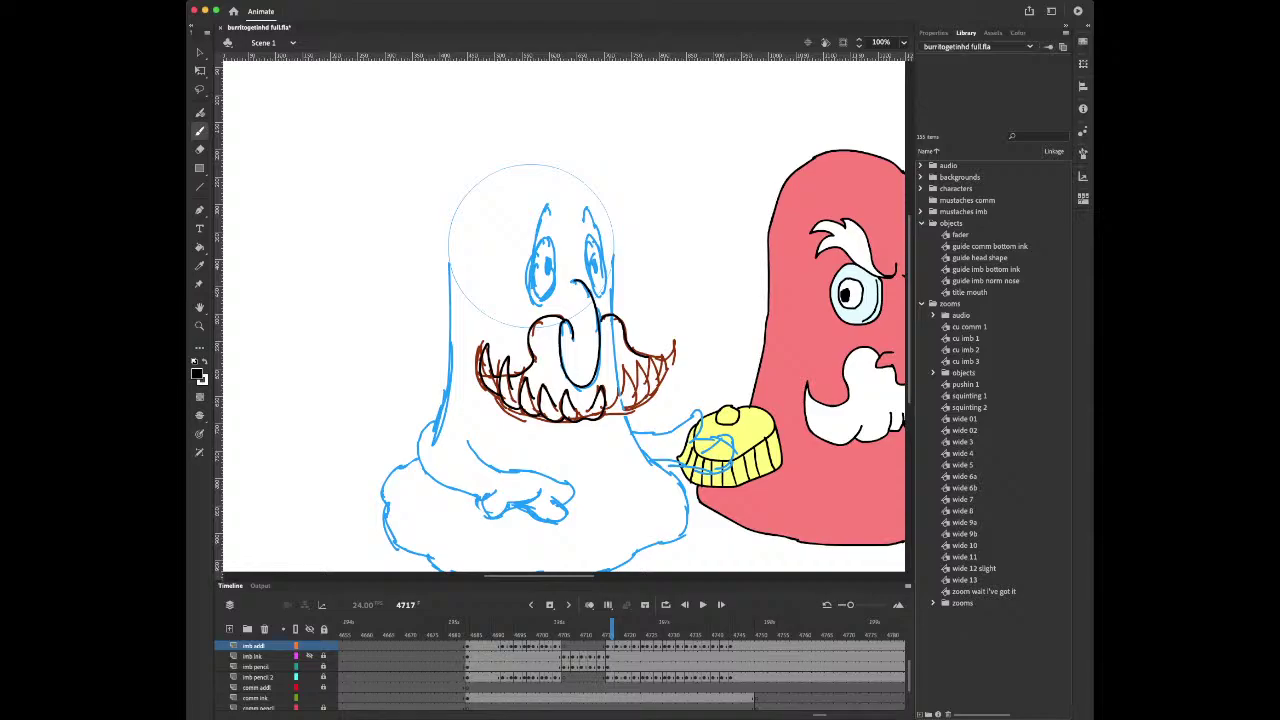
pyautogui.moveTo(606, 412)
pyautogui.mouseDown()
pyautogui.moveTo(633, 407)
pyautogui.moveTo(628, 369)
pyautogui.moveTo(619, 394)
pyautogui.moveTo(667, 351)
pyautogui.moveTo(657, 368)
pyautogui.mouseUp()
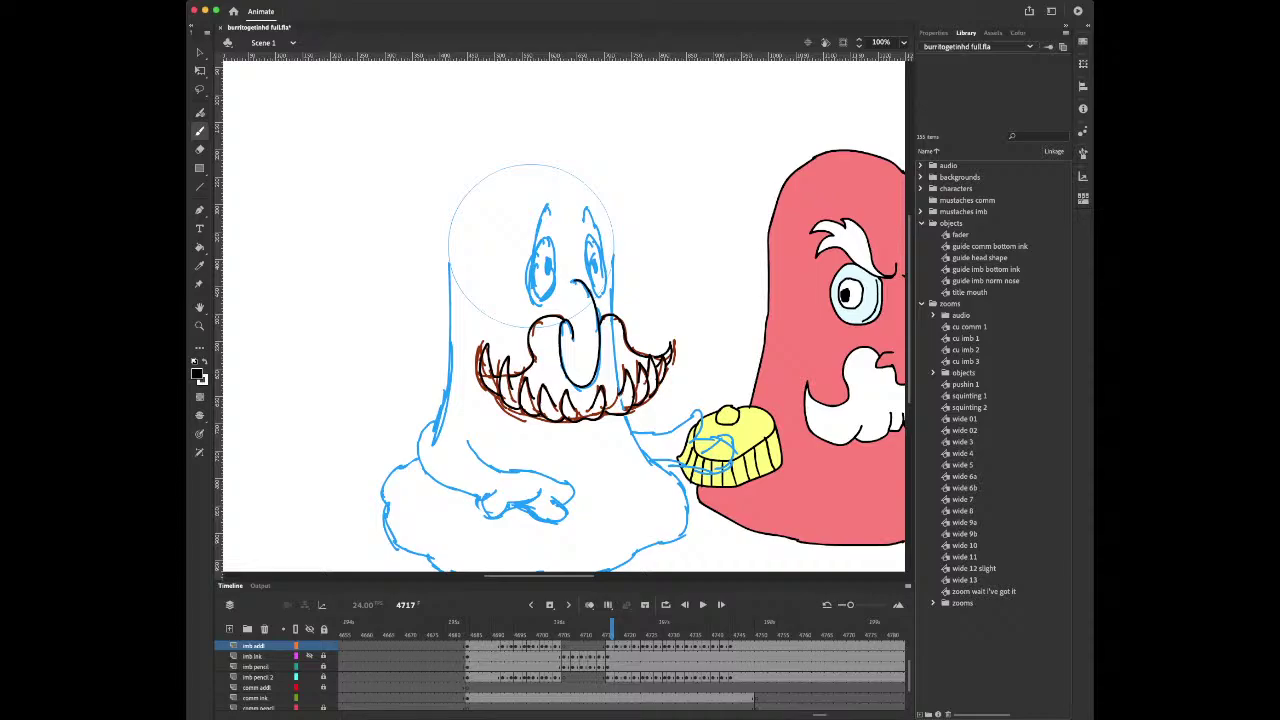
# Ink the complete drooping moustache in black over the brown sketch at frame 4718, including its pointed tufts
pyautogui.press('.')
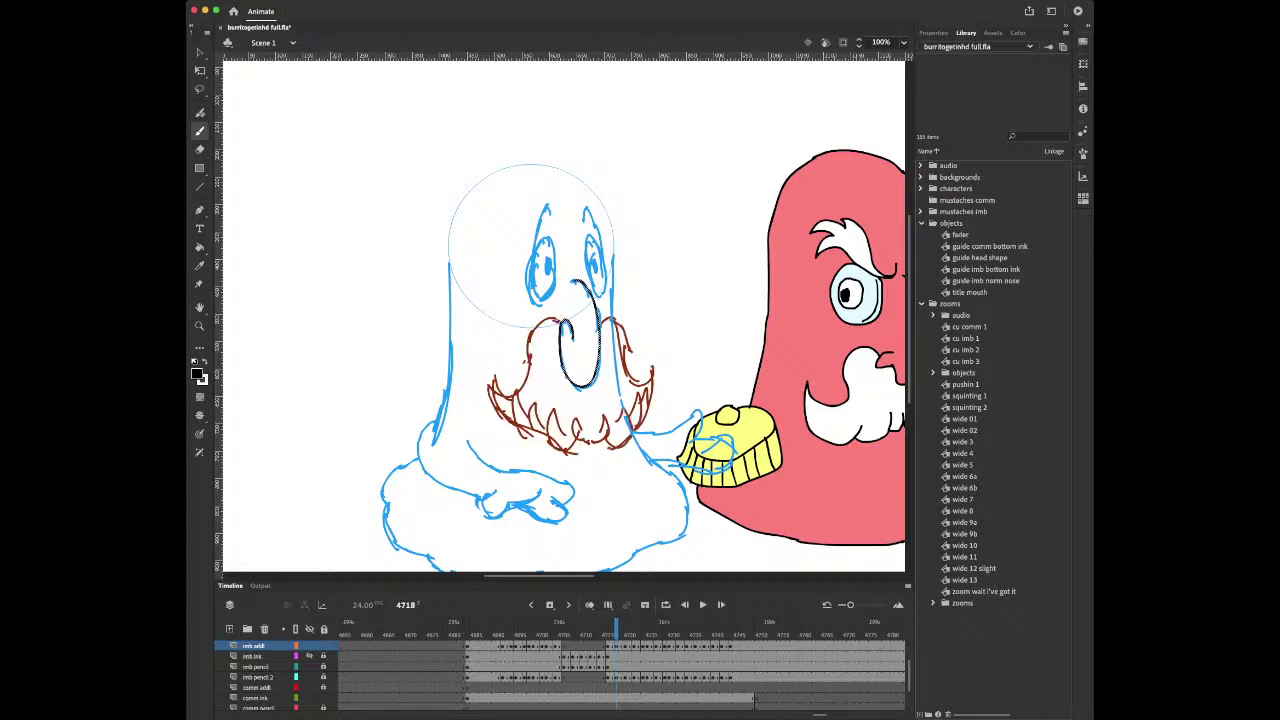
pyautogui.moveTo(582, 402)
pyautogui.mouseDown()
pyautogui.moveTo(577, 440)
pyautogui.moveTo(603, 404)
pyautogui.moveTo(595, 427)
pyautogui.moveTo(562, 426)
pyautogui.moveTo(554, 446)
pyautogui.moveTo(579, 437)
pyautogui.mouseUp()
pyautogui.moveTo(537, 399)
pyautogui.mouseDown()
pyautogui.moveTo(538, 440)
pyautogui.moveTo(532, 420)
pyautogui.mouseUp()
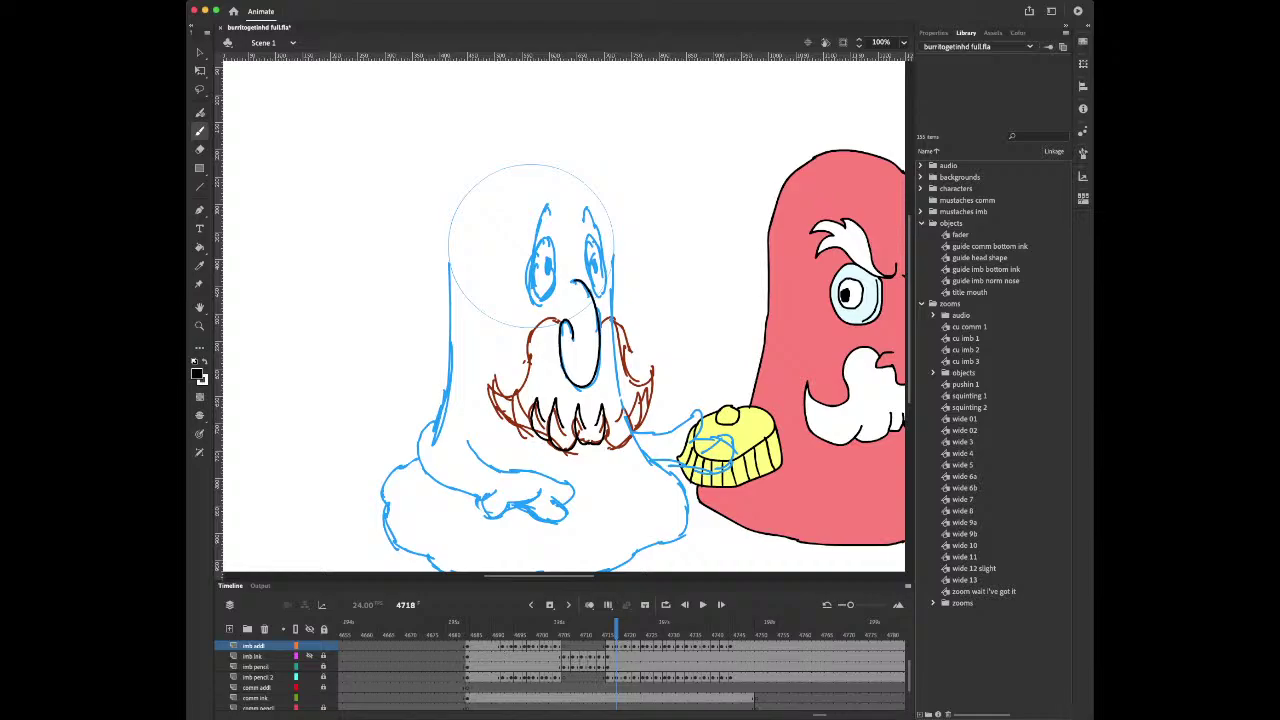
pyautogui.moveTo(524, 382); pyautogui.dragTo(516, 410)
pyautogui.moveTo(514, 380); pyautogui.dragTo(526, 434)
pyautogui.moveTo(560, 320)
pyautogui.mouseDown()
pyautogui.moveTo(530, 344)
pyautogui.moveTo(512, 398)
pyautogui.mouseUp()
pyautogui.moveTo(490, 377); pyautogui.dragTo(516, 421)
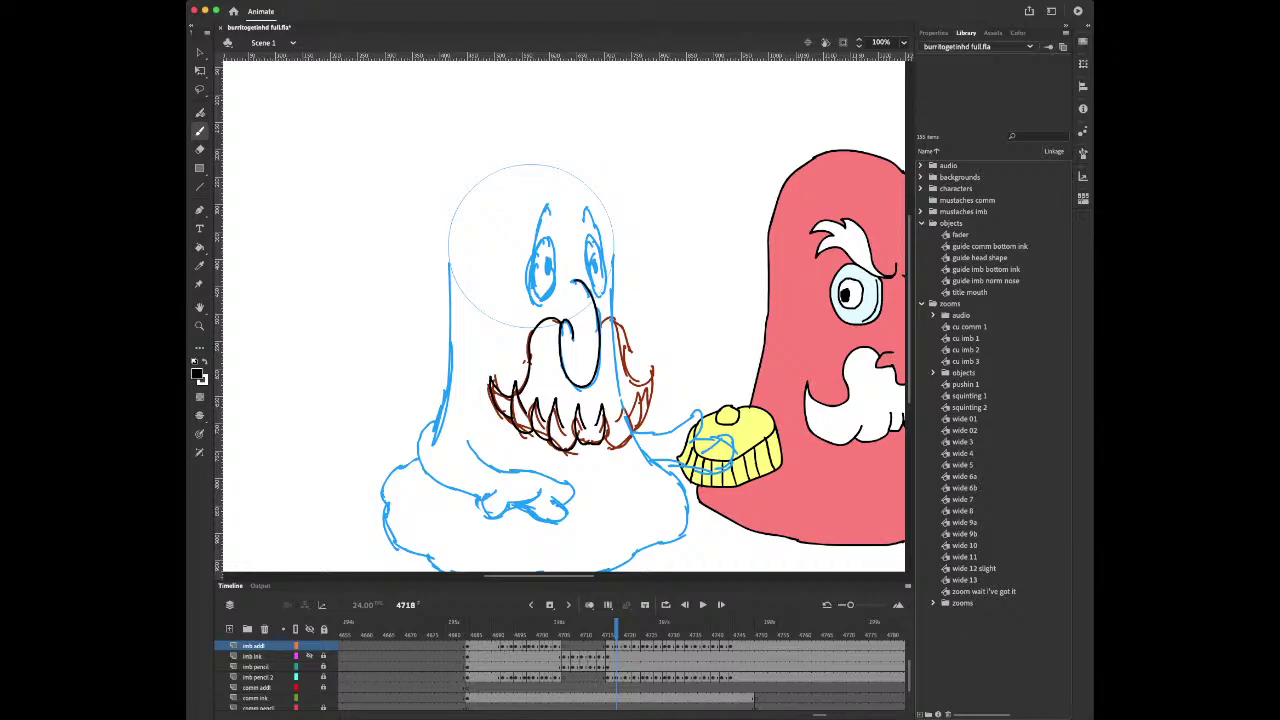
pyautogui.moveTo(600, 318)
pyautogui.mouseDown()
pyautogui.moveTo(618, 322)
pyautogui.moveTo(628, 374)
pyautogui.moveTo(652, 384)
pyautogui.moveTo(650, 368)
pyautogui.mouseUp()
pyautogui.moveTo(608, 443); pyautogui.dragTo(652, 387)
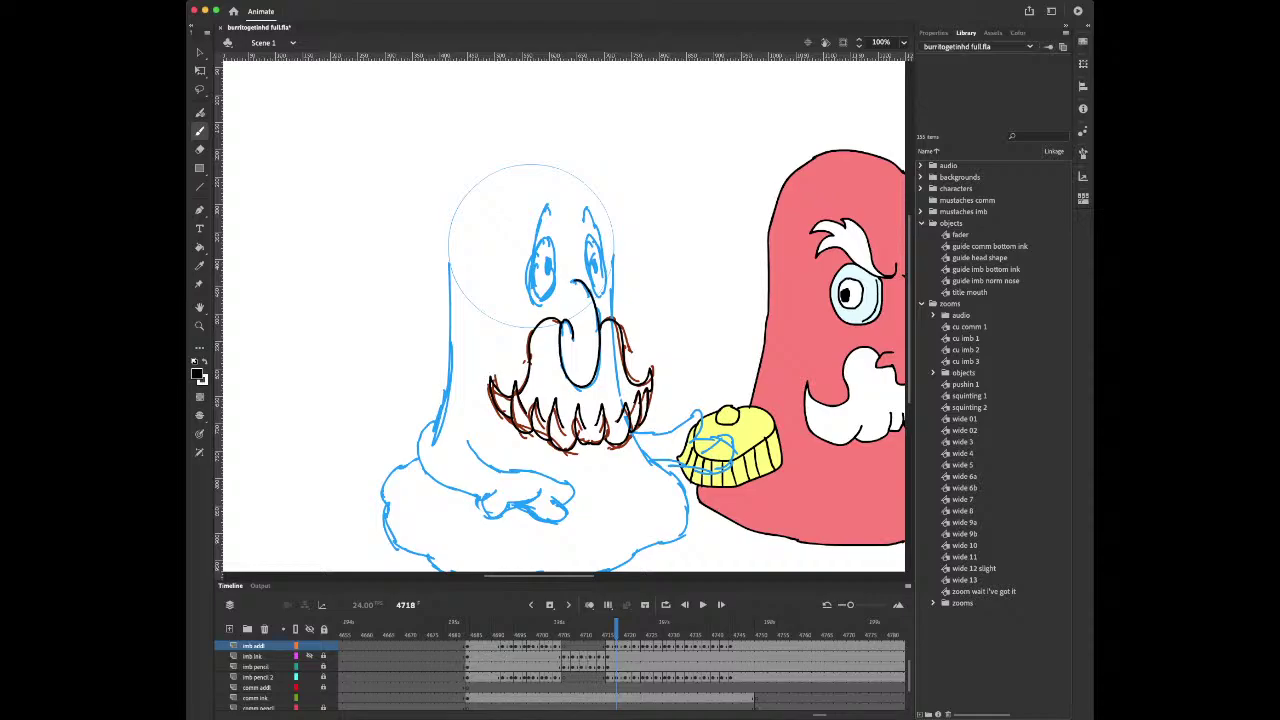
# Ink the wide, flared moustache over the sketch at frame 4720, with both upper contours and the bottom fringe
pyautogui.press('.')
pyautogui.press('.')
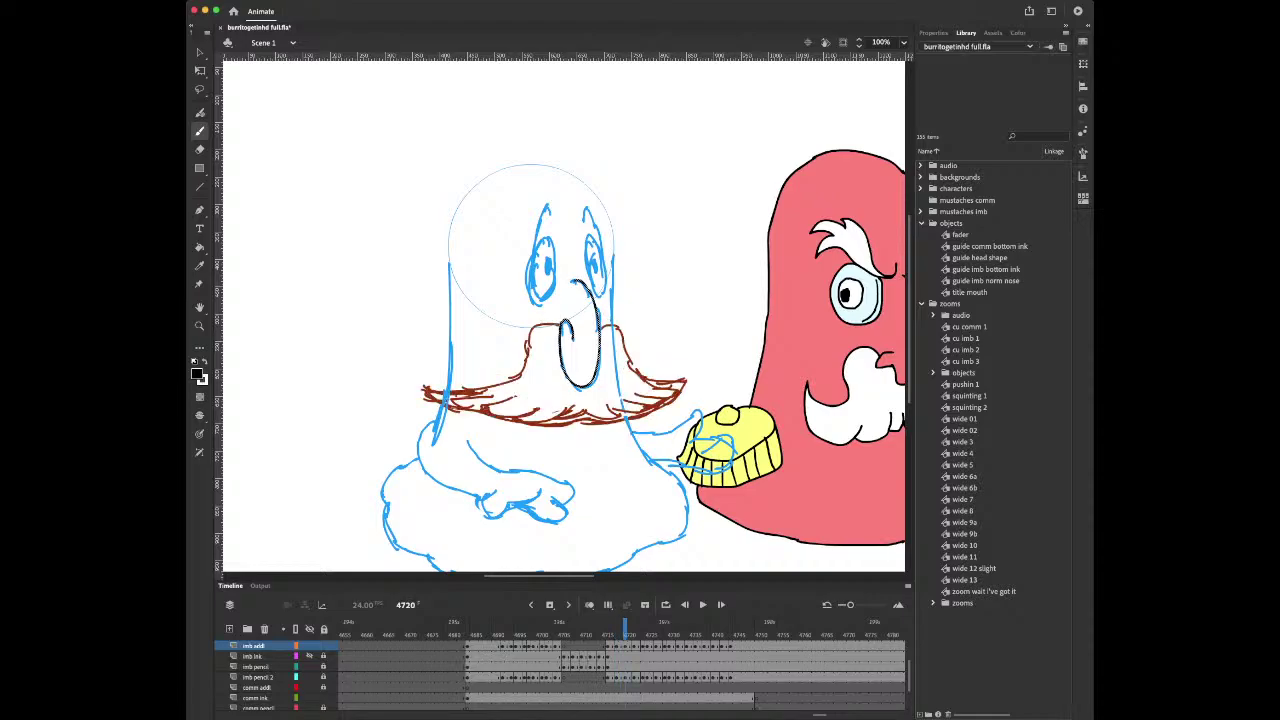
pyautogui.moveTo(558, 323)
pyautogui.mouseDown()
pyautogui.moveTo(537, 326)
pyautogui.moveTo(497, 389)
pyautogui.moveTo(433, 392)
pyautogui.moveTo(551, 425)
pyautogui.moveTo(616, 406)
pyautogui.mouseUp()
pyautogui.moveTo(610, 326)
pyautogui.mouseDown()
pyautogui.moveTo(623, 362)
pyautogui.moveTo(676, 383)
pyautogui.moveTo(649, 410)
pyautogui.moveTo(667, 399)
pyautogui.mouseUp()
pyautogui.moveTo(638, 399)
pyautogui.mouseDown()
pyautogui.moveTo(677, 393)
pyautogui.moveTo(655, 391)
pyautogui.mouseUp()
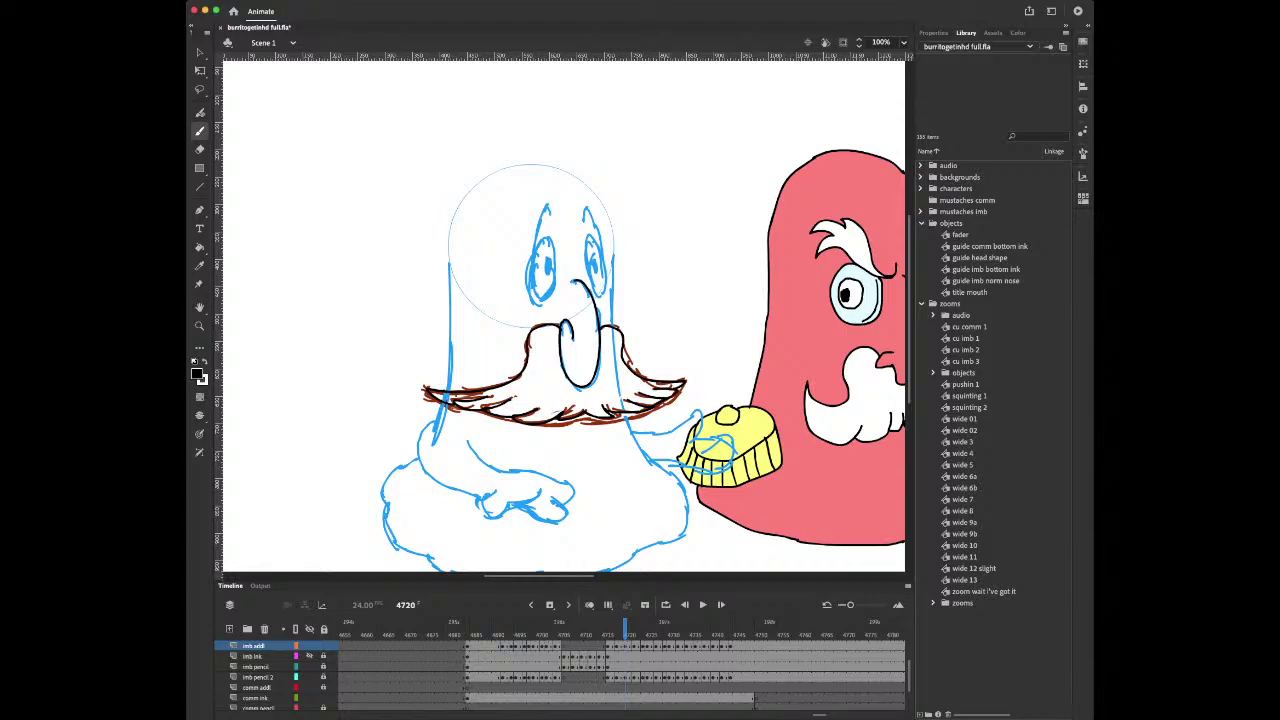
# Ink the upper contours of the flared moustache on both sides of the nose at frame 4722
pyautogui.press('.')
pyautogui.press('.')
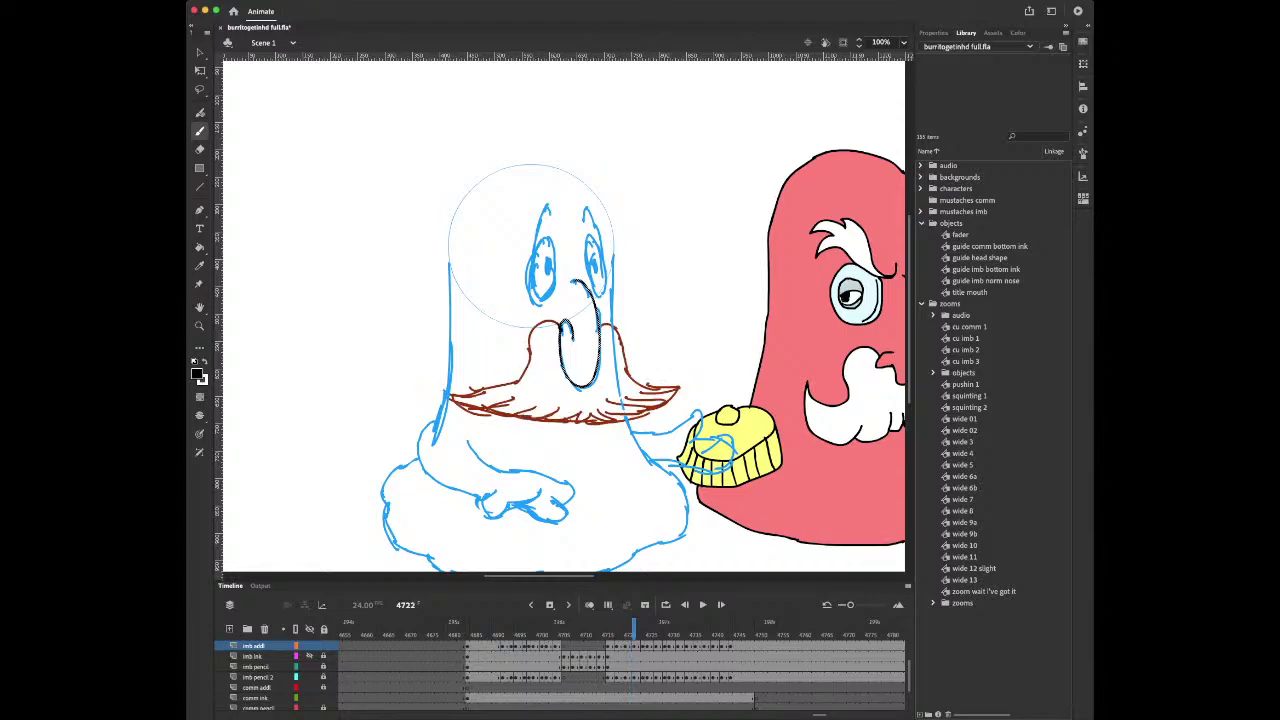
pyautogui.moveTo(558, 322)
pyautogui.mouseDown()
pyautogui.moveTo(490, 392)
pyautogui.moveTo(450, 392)
pyautogui.moveTo(462, 408)
pyautogui.mouseUp()
pyautogui.moveTo(599, 308)
pyautogui.mouseDown()
pyautogui.moveTo(561, 356)
pyautogui.moveTo(545, 321)
pyautogui.moveTo(505, 385)
pyautogui.moveTo(451, 394)
pyautogui.moveTo(562, 372)
pyautogui.mouseUp()
pyautogui.hotkey('ctrl', 'z')
pyautogui.hotkey('ctrl', 'z')
pyautogui.moveTo(599, 322)
pyautogui.mouseDown()
pyautogui.moveTo(619, 336)
pyautogui.moveTo(631, 377)
pyautogui.moveTo(676, 390)
pyautogui.mouseUp()
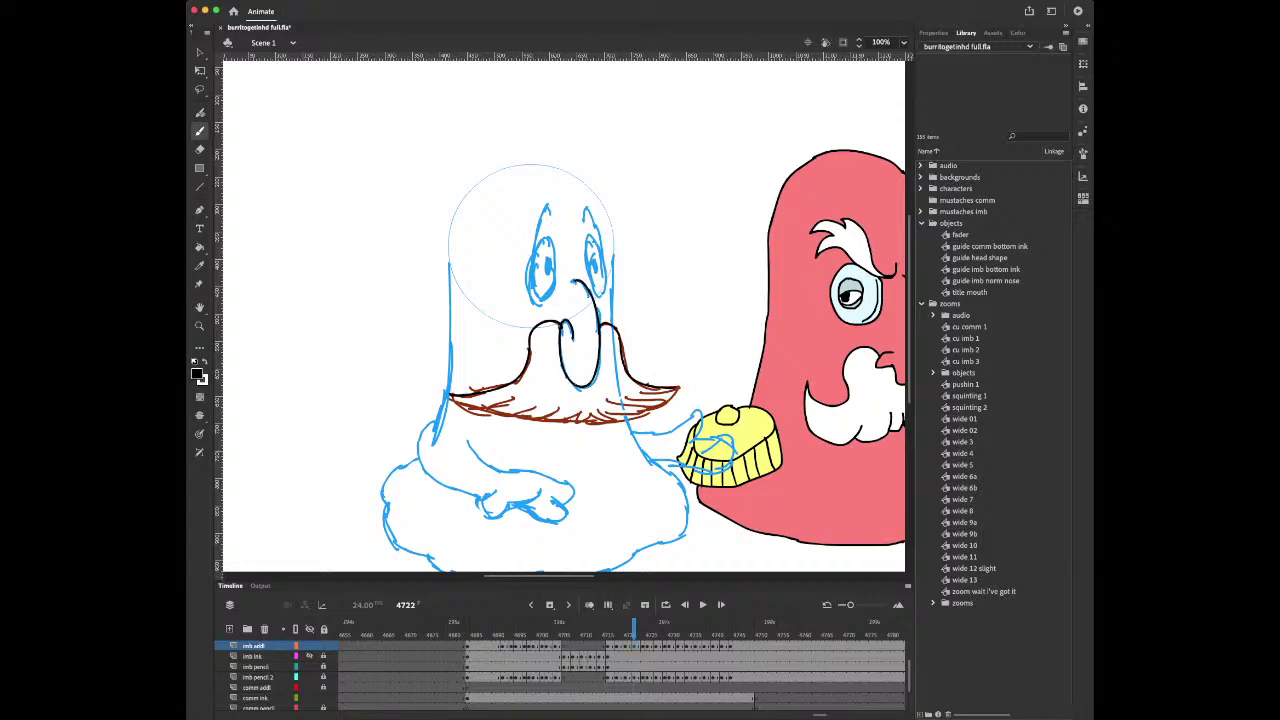
# Ink the tufted bottom edge of the moustache from the left tip to the right tip at frame 4722
pyautogui.moveTo(452, 397)
pyautogui.mouseDown()
pyautogui.moveTo(495, 406)
pyautogui.moveTo(512, 395)
pyautogui.mouseUp()
pyautogui.moveTo(480, 406)
pyautogui.mouseDown()
pyautogui.moveTo(590, 420)
pyautogui.moveTo(671, 402)
pyautogui.mouseUp()
pyautogui.moveTo(634, 402)
pyautogui.mouseDown()
pyautogui.moveTo(671, 402)
pyautogui.moveTo(678, 389)
pyautogui.mouseUp()
pyautogui.moveTo(648, 399); pyautogui.dragTo(680, 392)
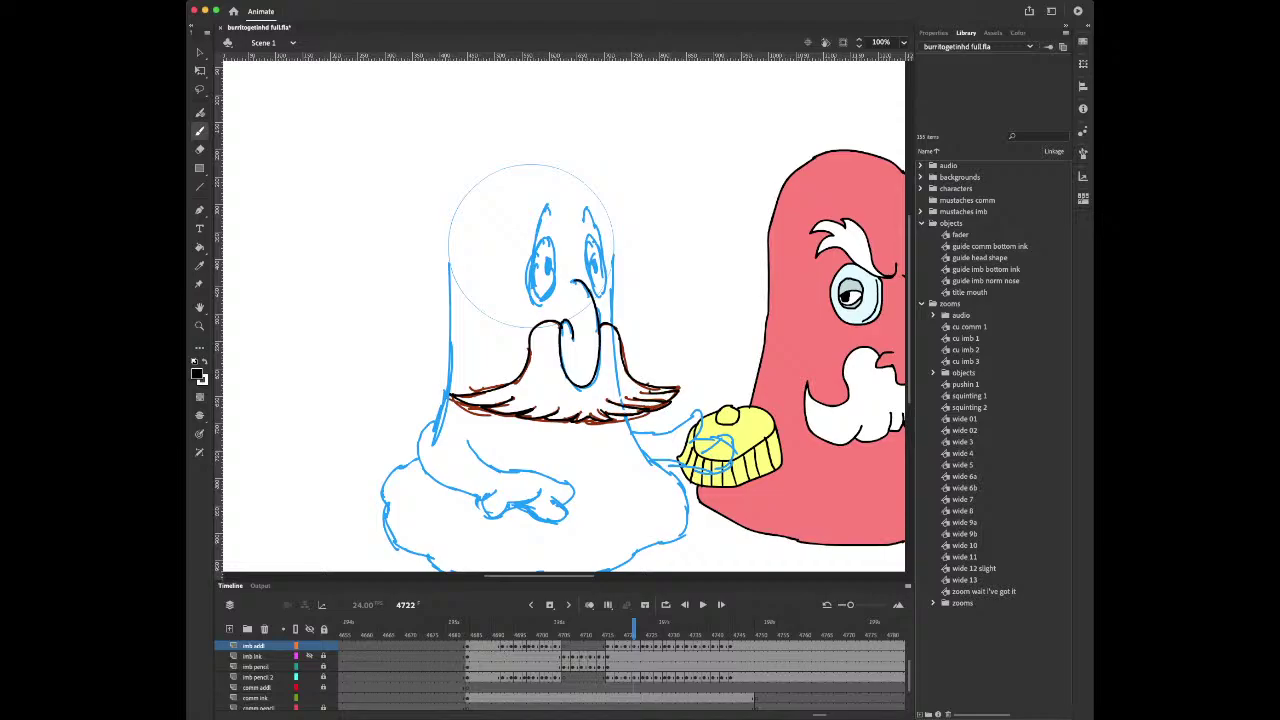
# Ink the moustache's contours and jagged bottom fringe at frame 4724, comparing it with the sketch on the following frame
pyautogui.press('.')
pyautogui.press('.')
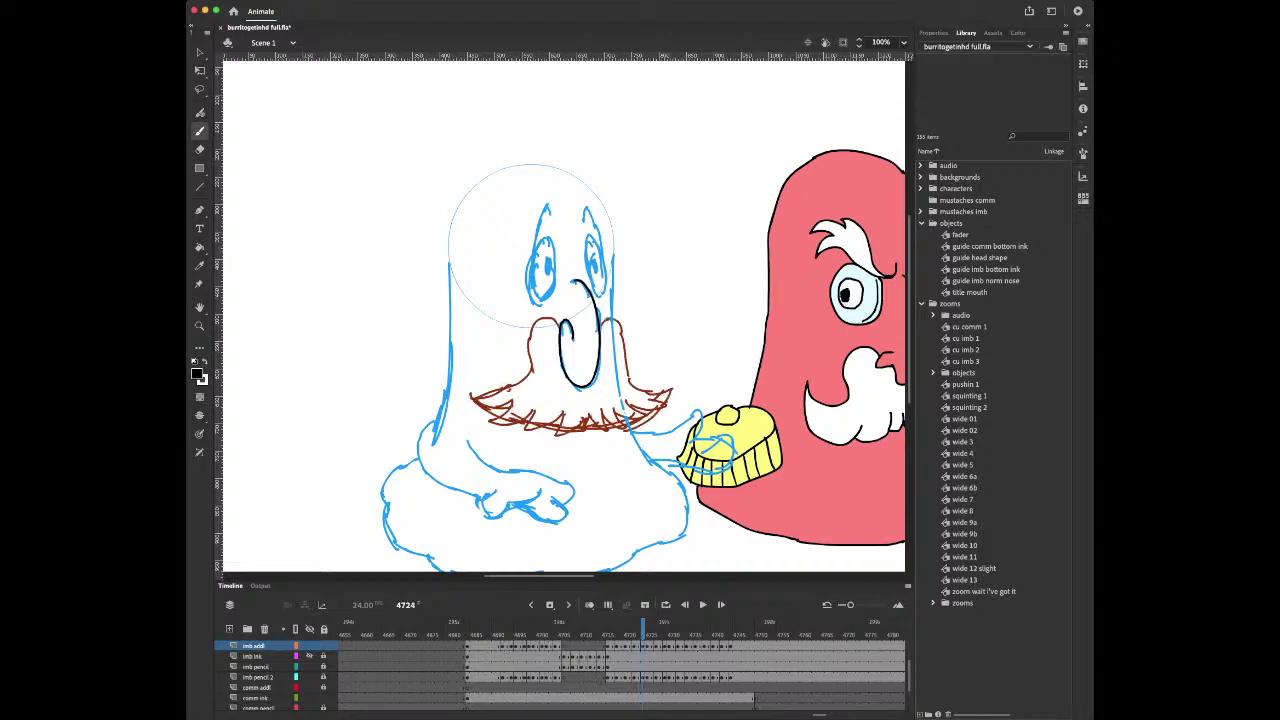
pyautogui.moveTo(556, 318)
pyautogui.mouseDown()
pyautogui.moveTo(530, 338)
pyautogui.moveTo(508, 392)
pyautogui.moveTo(478, 404)
pyautogui.moveTo(534, 426)
pyautogui.moveTo(564, 432)
pyautogui.moveTo(588, 417)
pyautogui.moveTo(607, 430)
pyautogui.mouseUp()
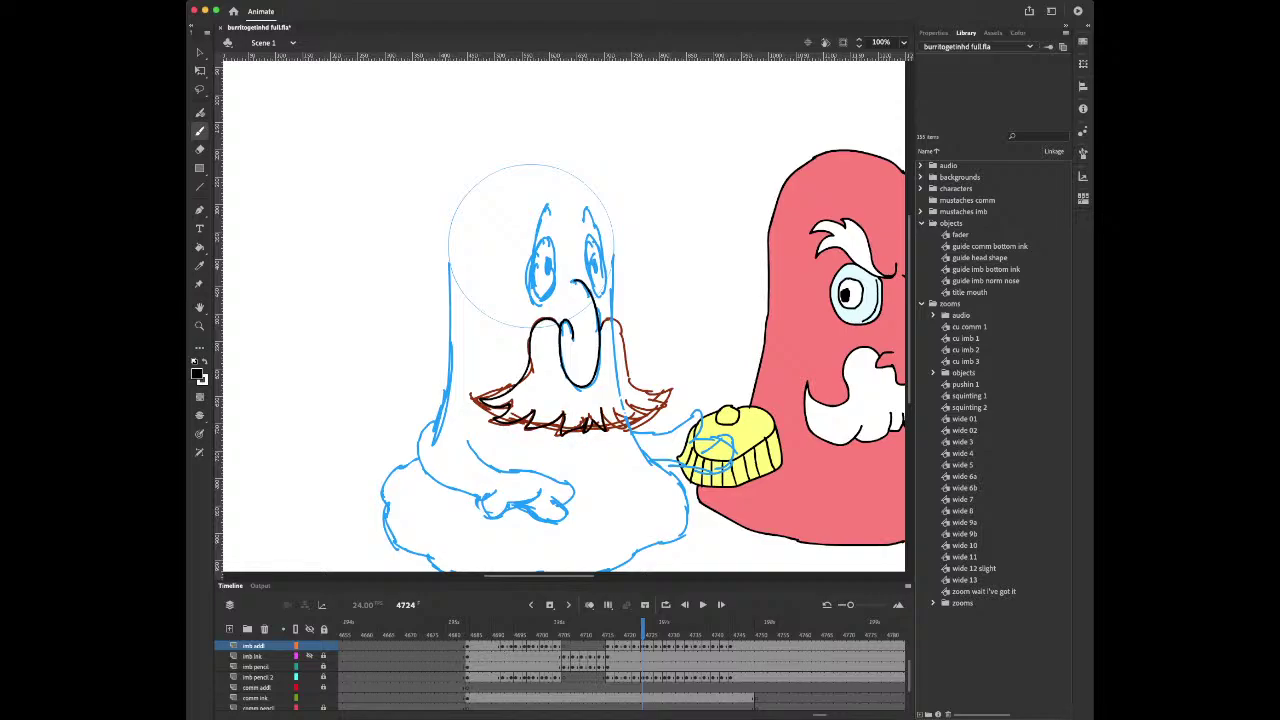
pyautogui.moveTo(603, 318)
pyautogui.mouseDown()
pyautogui.moveTo(642, 390)
pyautogui.moveTo(666, 400)
pyautogui.moveTo(624, 428)
pyautogui.moveTo(664, 400)
pyautogui.mouseUp()
pyautogui.press('.')
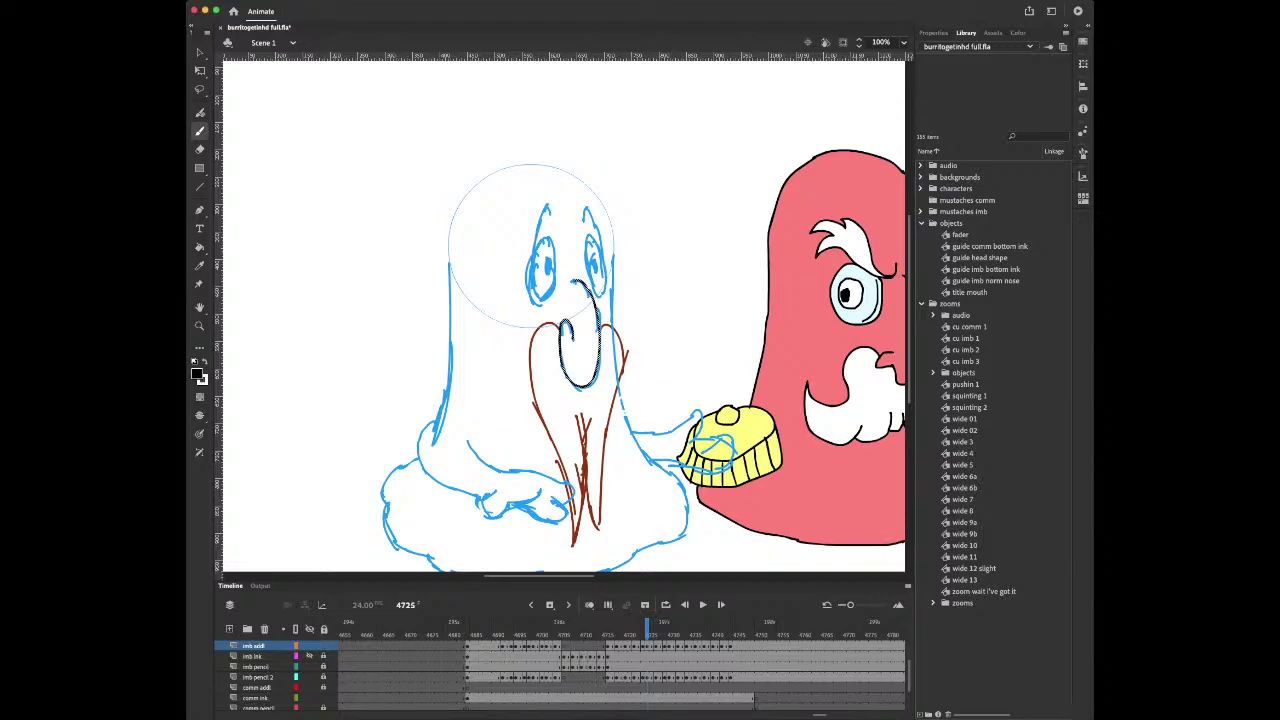
pyautogui.press(',')
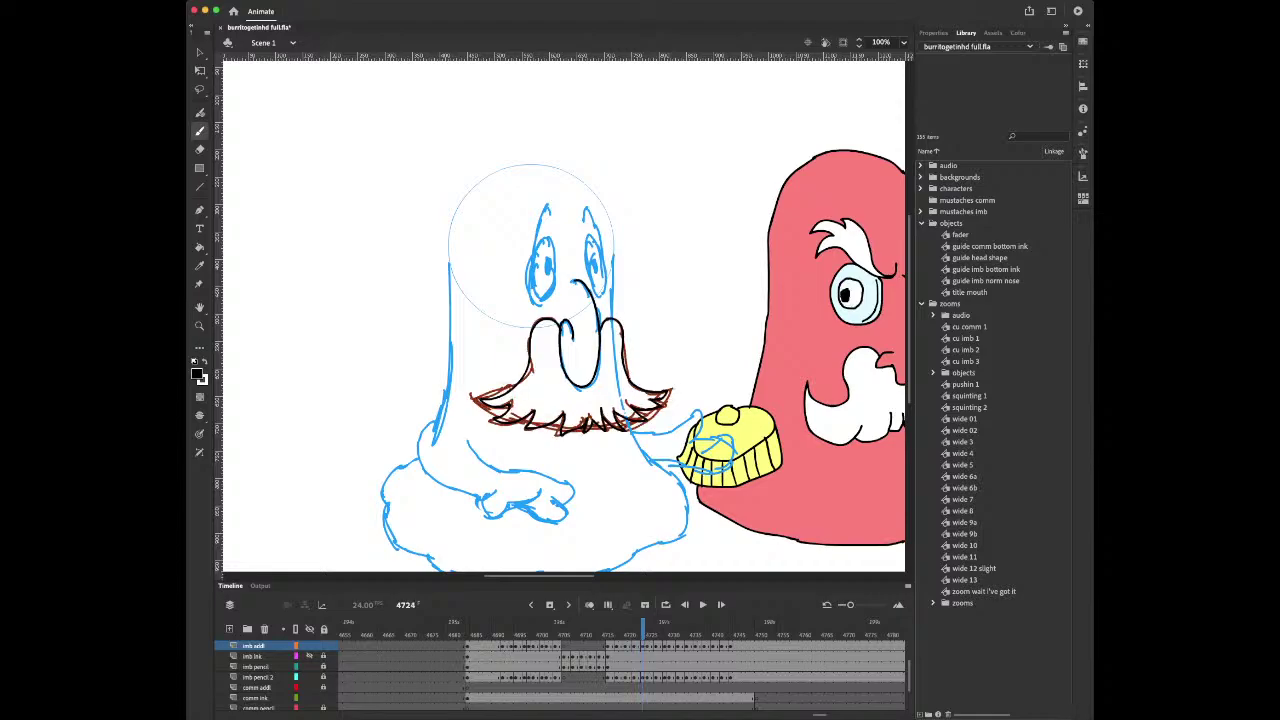
# Show and unlock the imb ink layer at frame 4728
pyautogui.press('.')
pyautogui.press('.')
pyautogui.press('.')
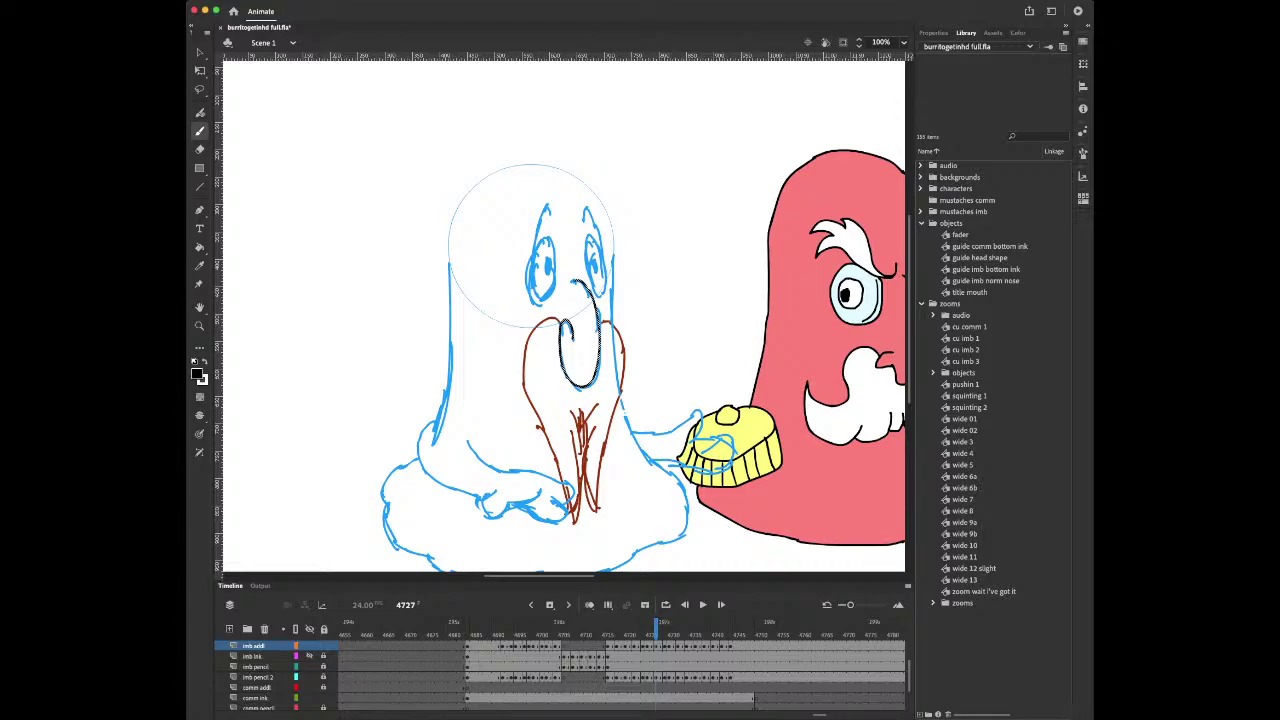
pyautogui.click(660, 657)
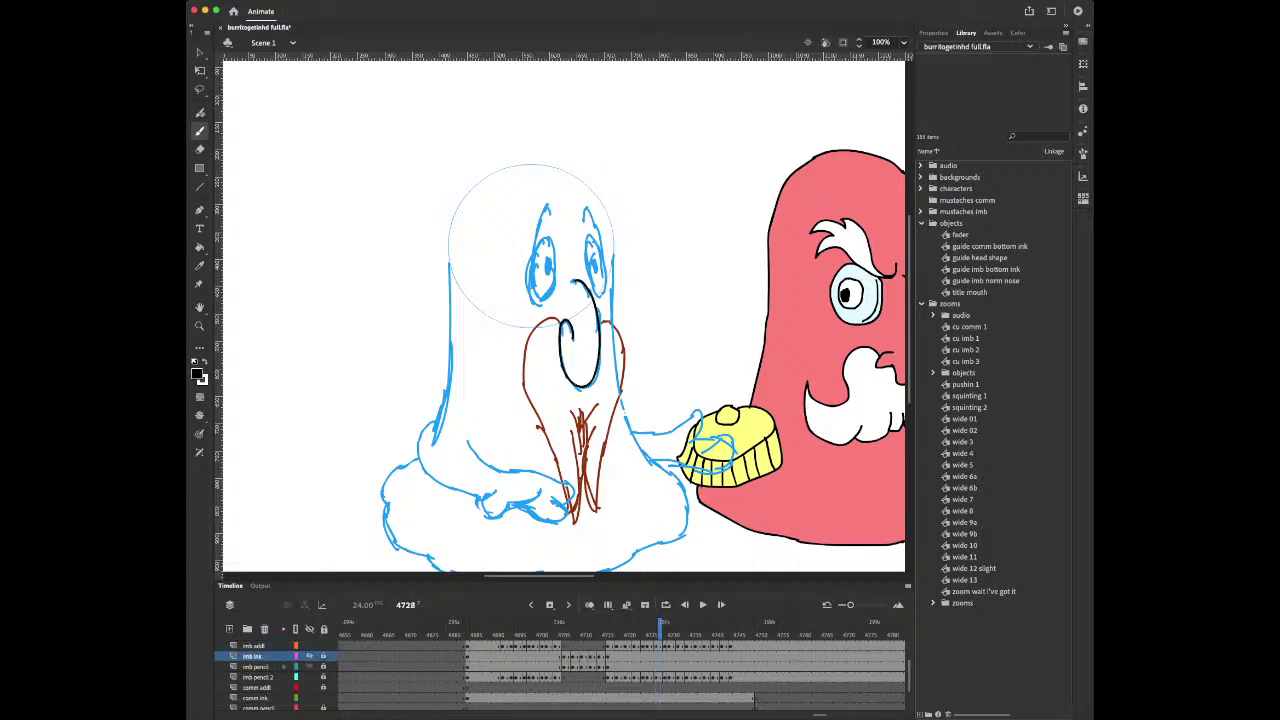
pyautogui.click(309, 656)
pyautogui.click(323, 656)
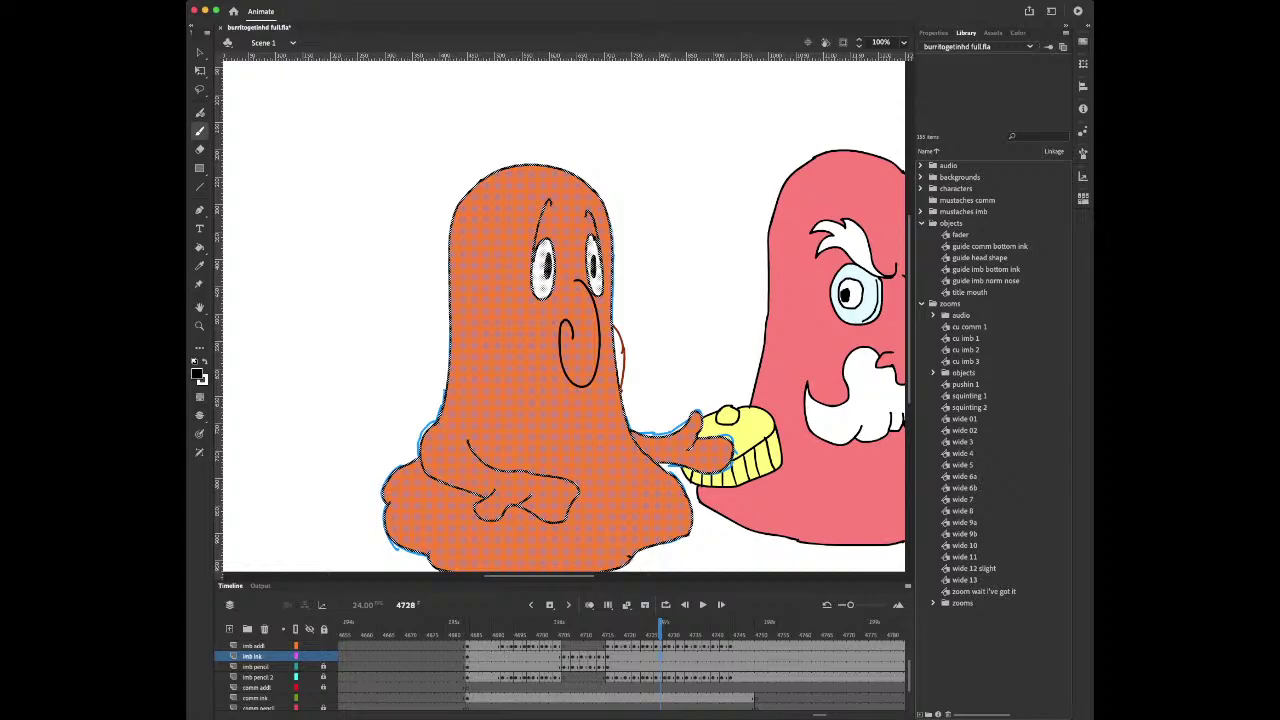
# Copy the fingertip area of the lower hand from imb ink and paste it in place on imb addl, hiding imb ink
pyautogui.press('v')
pyautogui.press('Escape')
pyautogui.press('l')
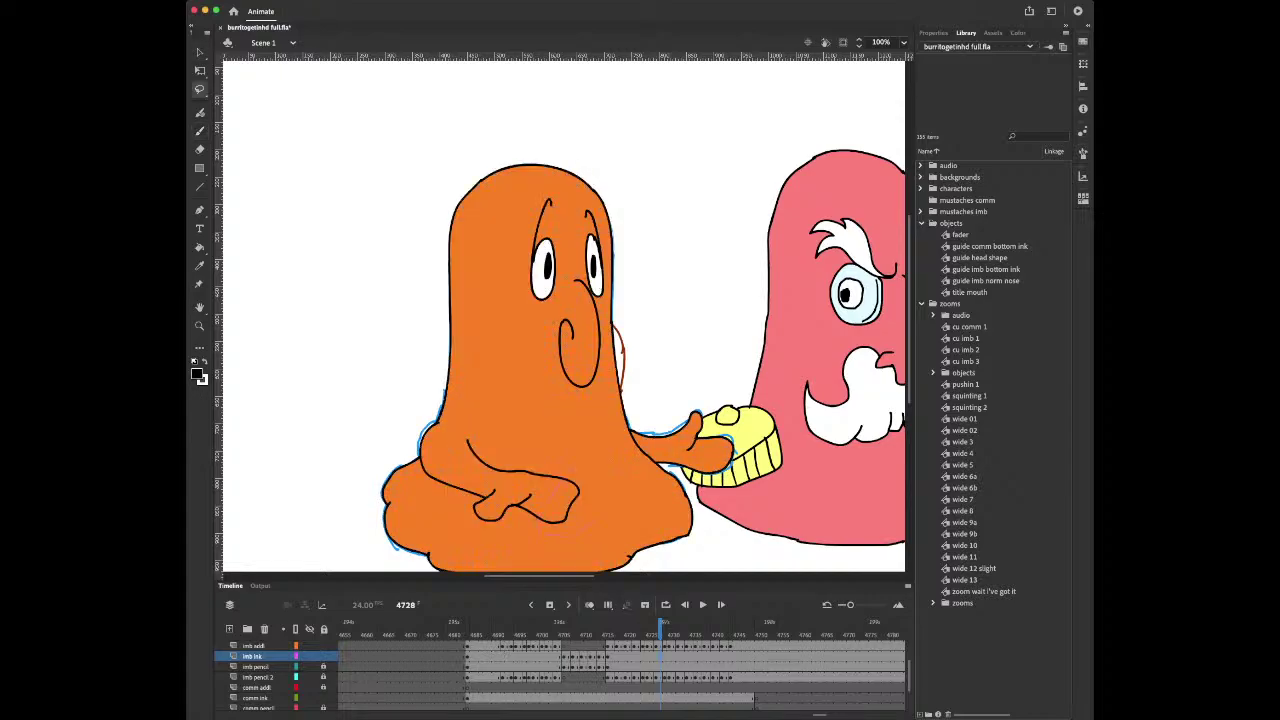
pyautogui.moveTo(578, 482); pyautogui.dragTo(572, 490)
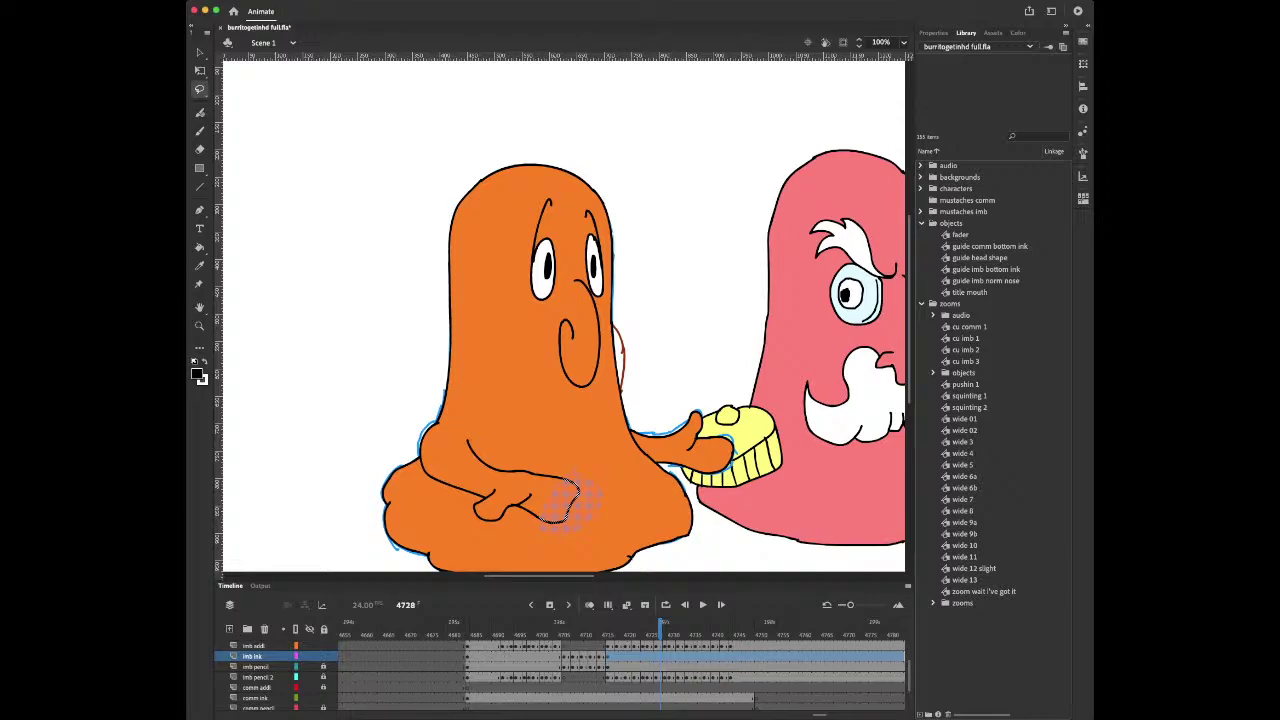
pyautogui.click(599, 341)
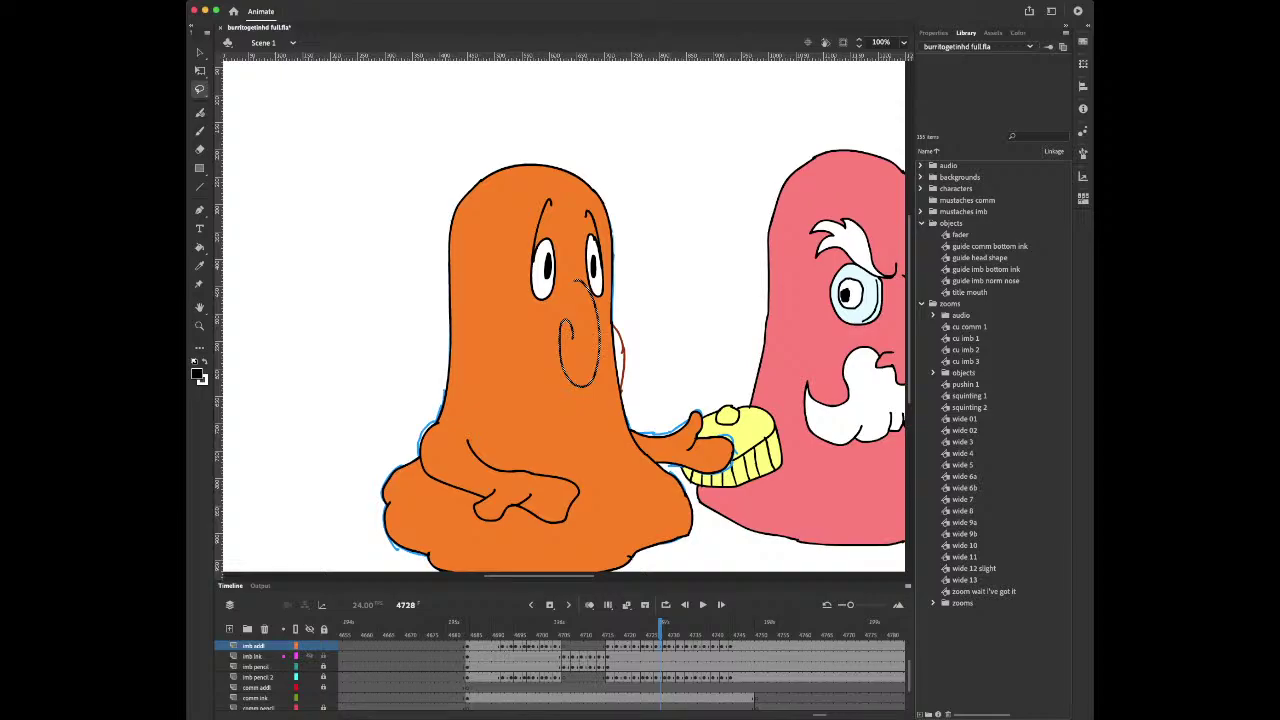
pyautogui.click(309, 656)
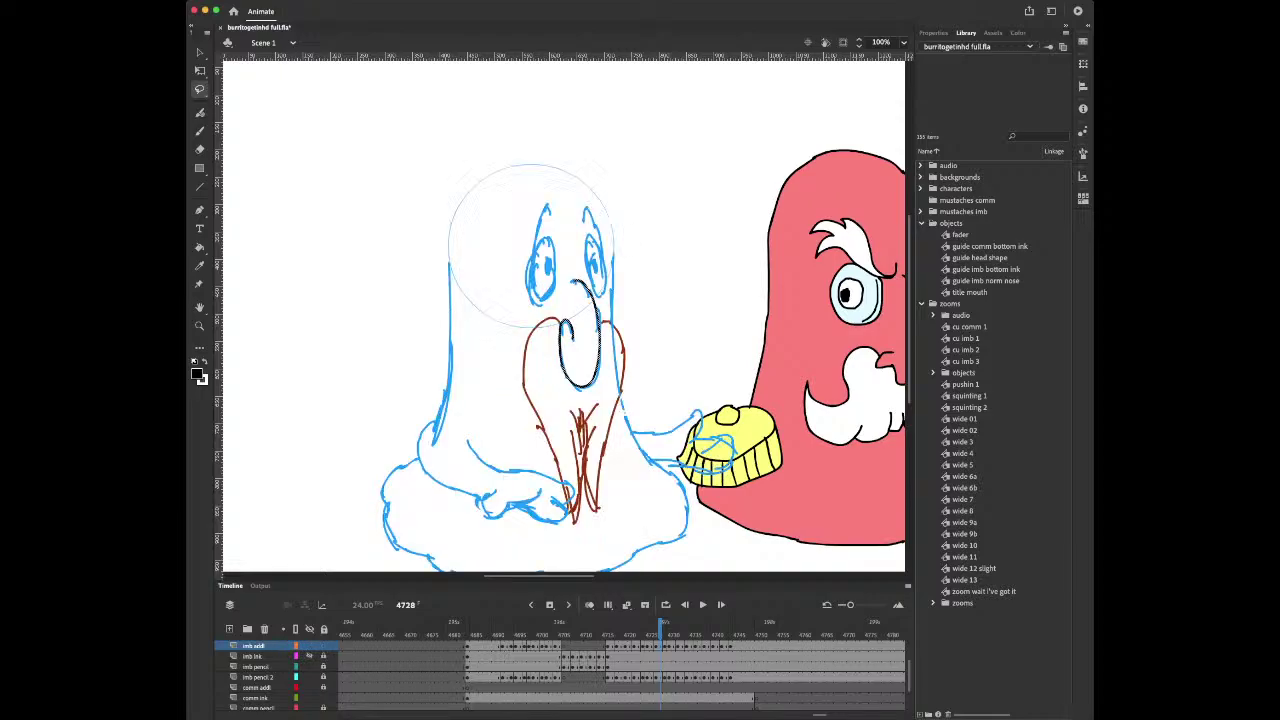
pyautogui.press('super+shift+v')
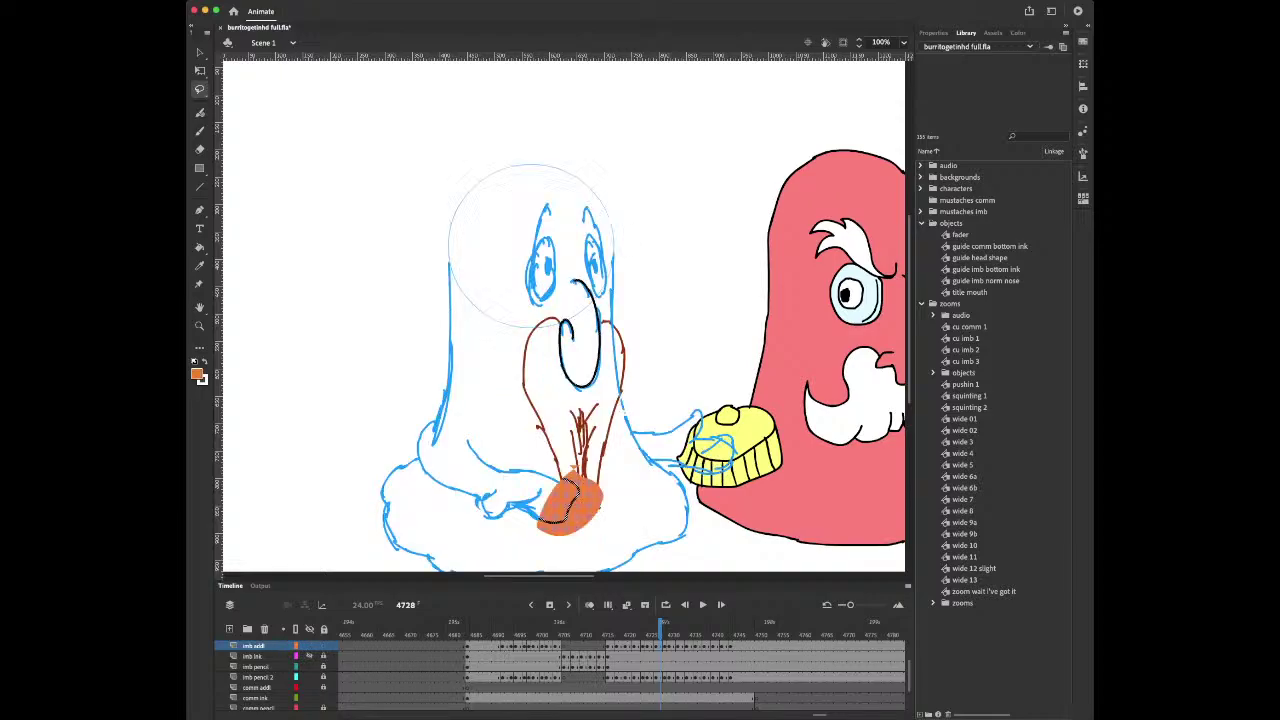
# Delete the orange fill outside the pasted fingertips' outline at frame 4728
pyautogui.press('v')
pyautogui.press('Escape')
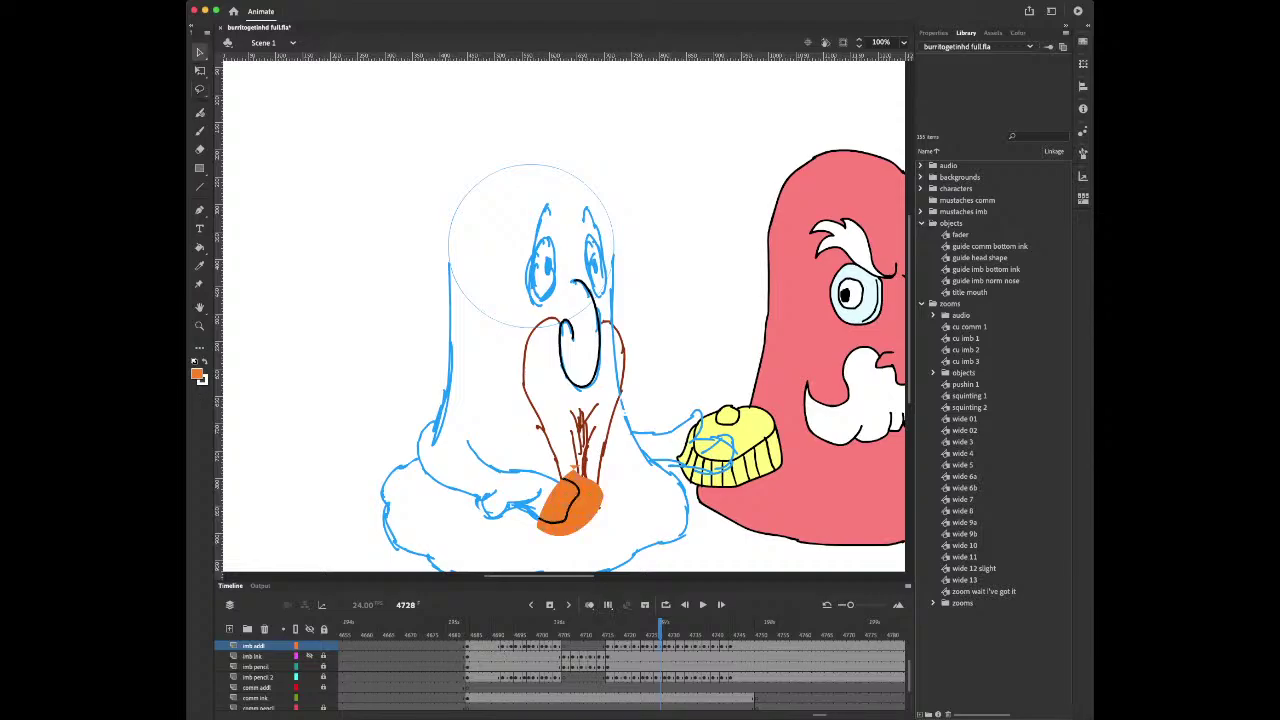
pyautogui.click(587, 504)
pyautogui.press('BackSpace')
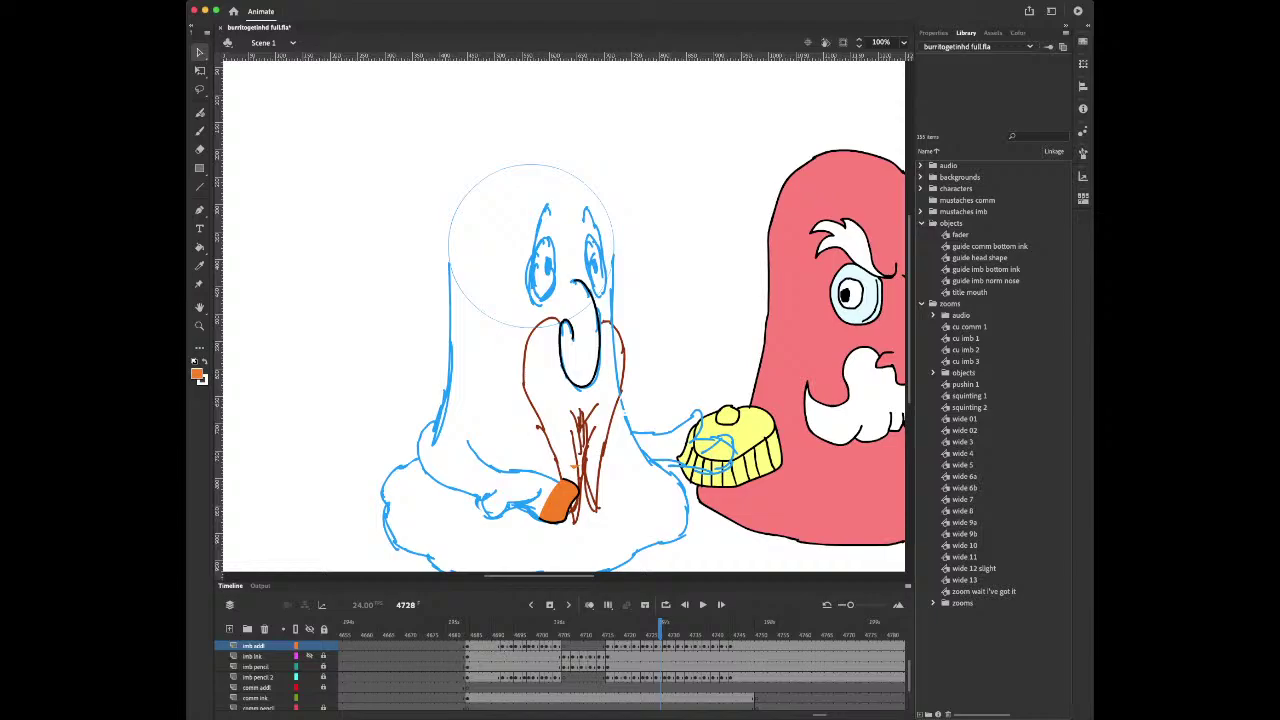
# Restore the black drawing colour and erase the stray orange speck above the fingertips
pyautogui.click(194, 362)
pyautogui.click(205, 362)
pyautogui.press('b')
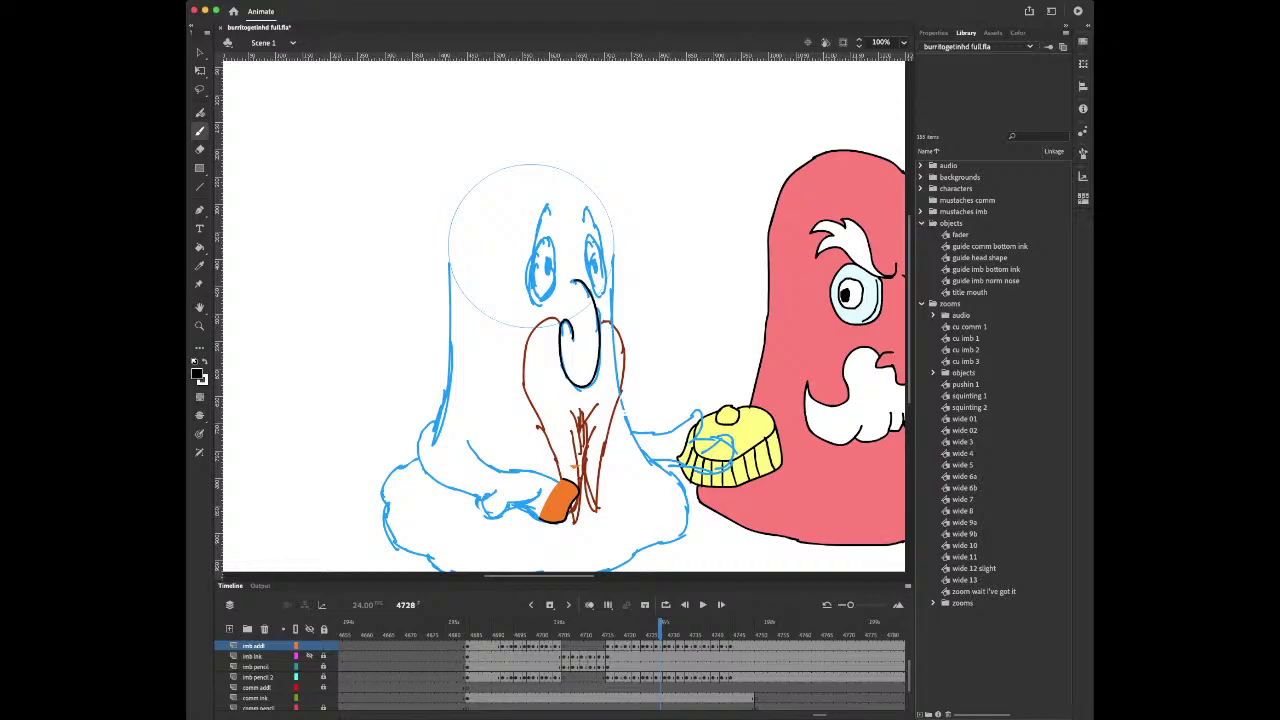
pyautogui.press('e')
pyautogui.click(575, 466)
pyautogui.press('b')
pyautogui.moveTo(550, 316)
pyautogui.mouseDown()
pyautogui.moveTo(524, 352)
pyautogui.moveTo(557, 458)
pyautogui.mouseUp()
pyautogui.press('super+z')
pyautogui.moveTo(558, 318)
pyautogui.mouseDown()
pyautogui.moveTo(532, 334)
pyautogui.moveTo(525, 367)
pyautogui.moveTo(551, 451)
pyautogui.mouseUp()
pyautogui.press('e')
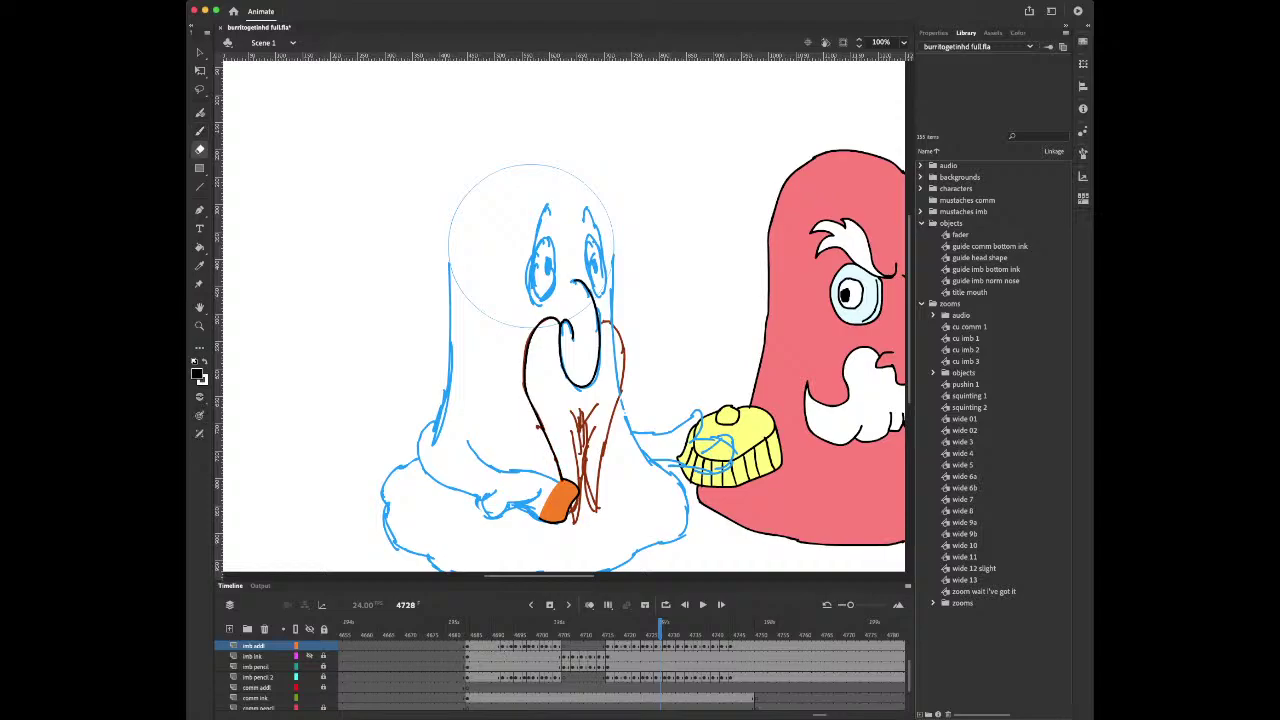
# Ink the drooping moustache's outer contours, pointed tips and inner hair strokes over the pencil sketch at frame 4728
pyautogui.press('b')
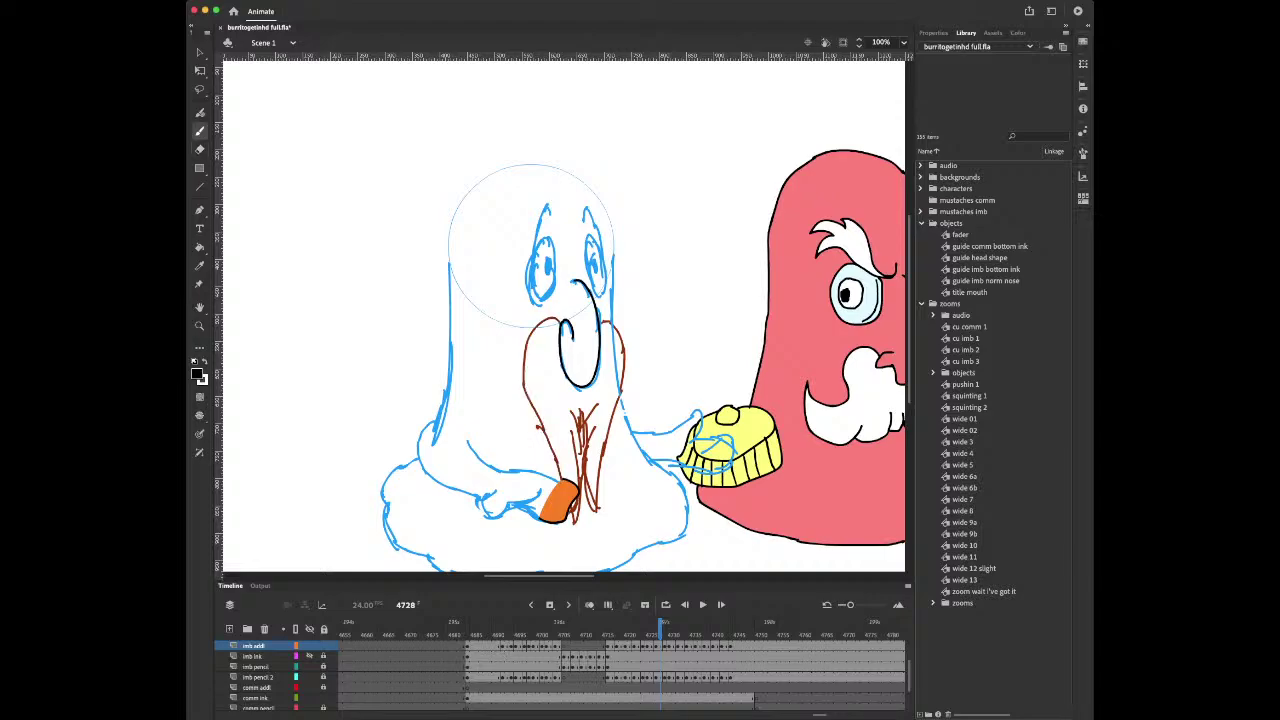
pyautogui.moveTo(539, 323)
pyautogui.mouseDown()
pyautogui.moveTo(524, 384)
pyautogui.moveTo(556, 462)
pyautogui.mouseUp()
pyautogui.moveTo(575, 523)
pyautogui.mouseDown()
pyautogui.moveTo(580, 453)
pyautogui.moveTo(578, 480)
pyautogui.mouseUp()
pyautogui.moveTo(584, 420); pyautogui.dragTo(578, 470)
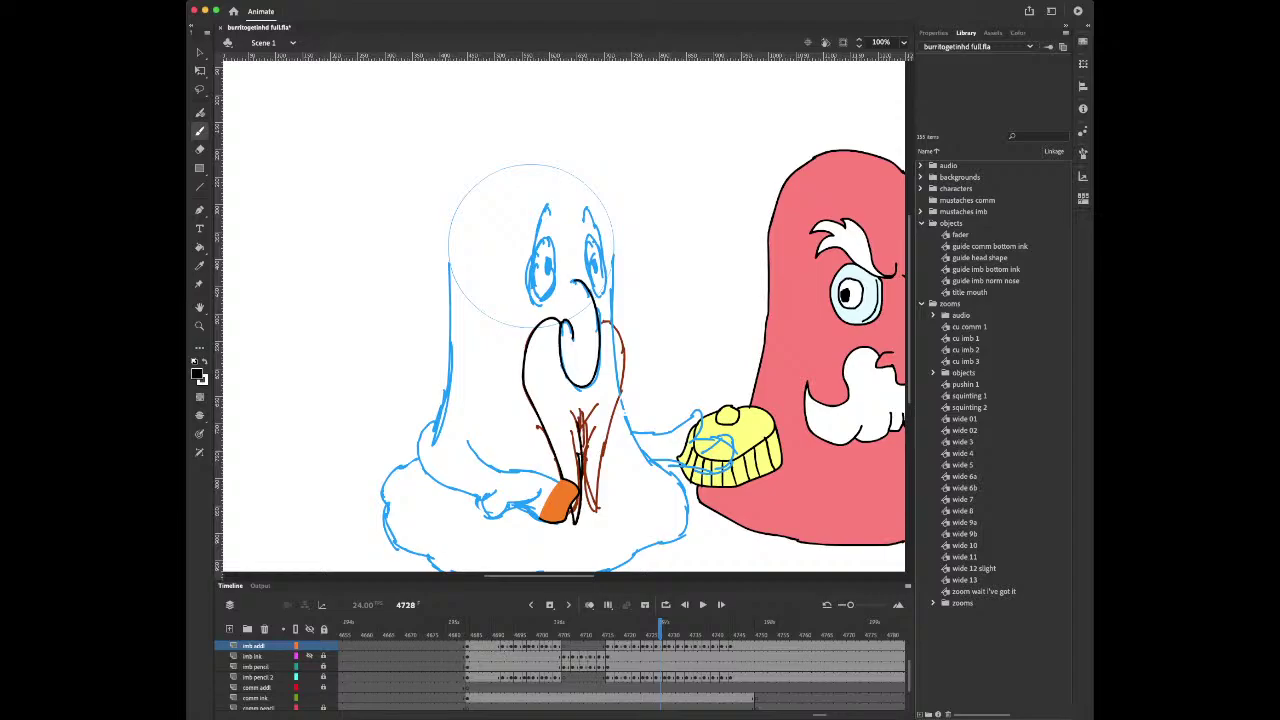
pyautogui.moveTo(580, 403); pyautogui.dragTo(578, 453)
pyautogui.moveTo(592, 401)
pyautogui.mouseDown()
pyautogui.moveTo(590, 510)
pyautogui.moveTo(622, 366)
pyautogui.moveTo(613, 325)
pyautogui.mouseUp()
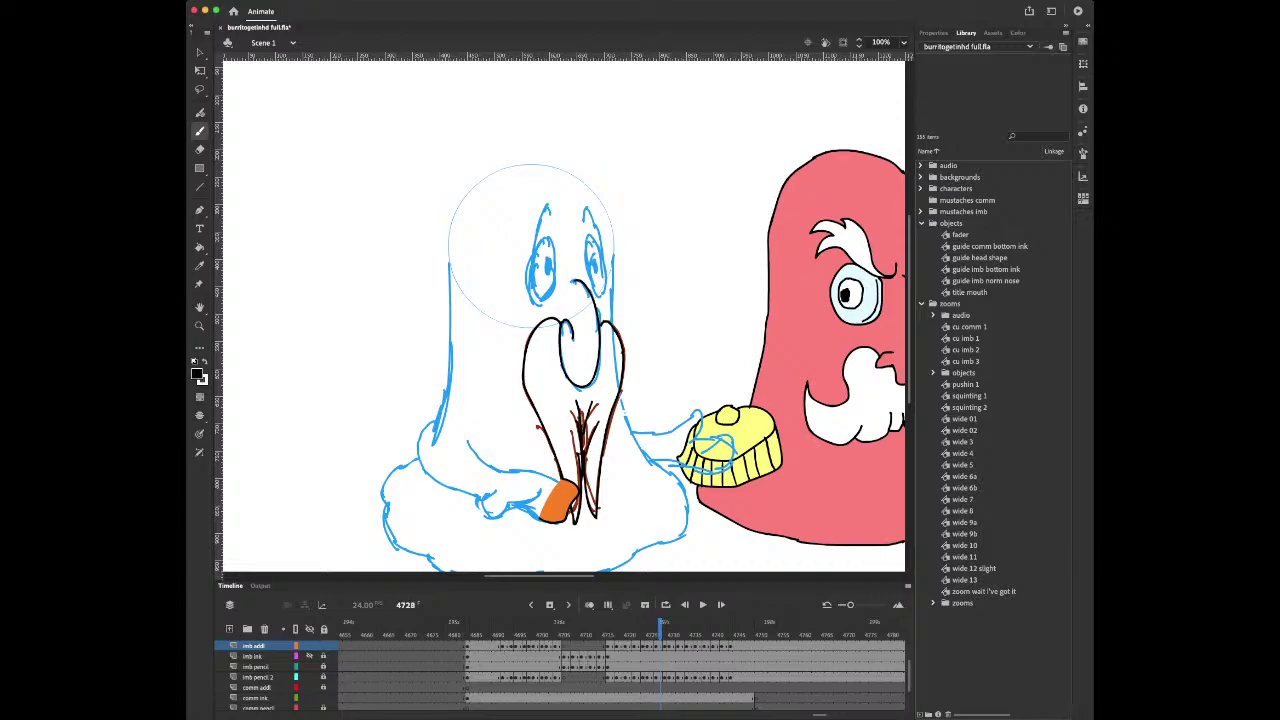
# At frame 4729, copy the forearm's upper line area from imb ink and paste it in place on imb addl, hiding imb ink
pyautogui.click(664, 622)
pyautogui.moveTo(664, 622)
pyautogui.mouseDown()
pyautogui.moveTo(725, 622)
pyautogui.moveTo(665, 622)
pyautogui.mouseUp()
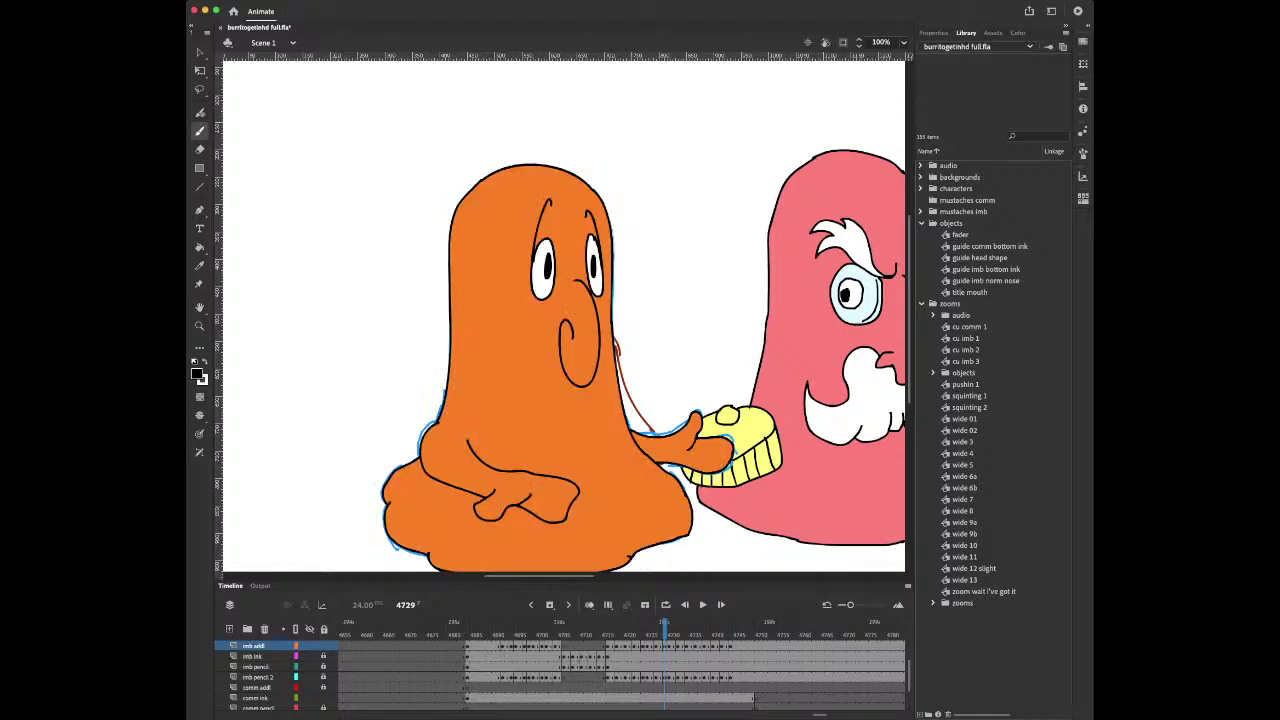
pyautogui.press('l')
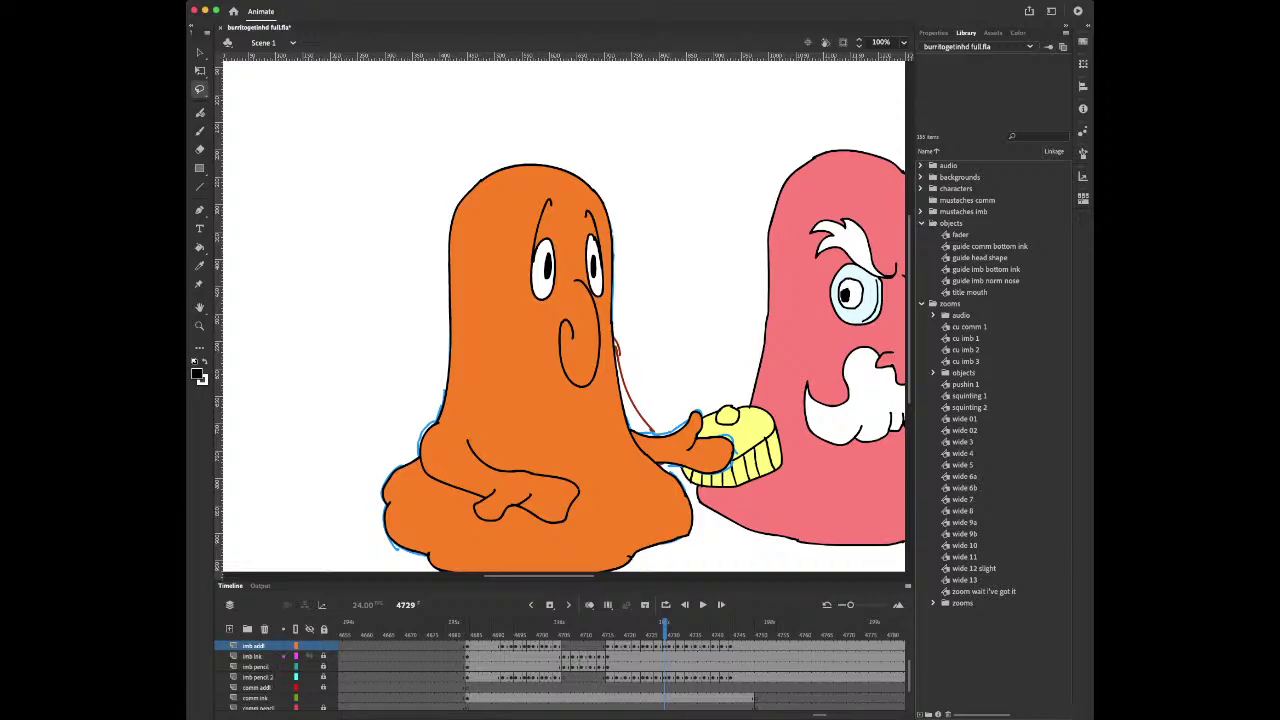
pyautogui.click(253, 656)
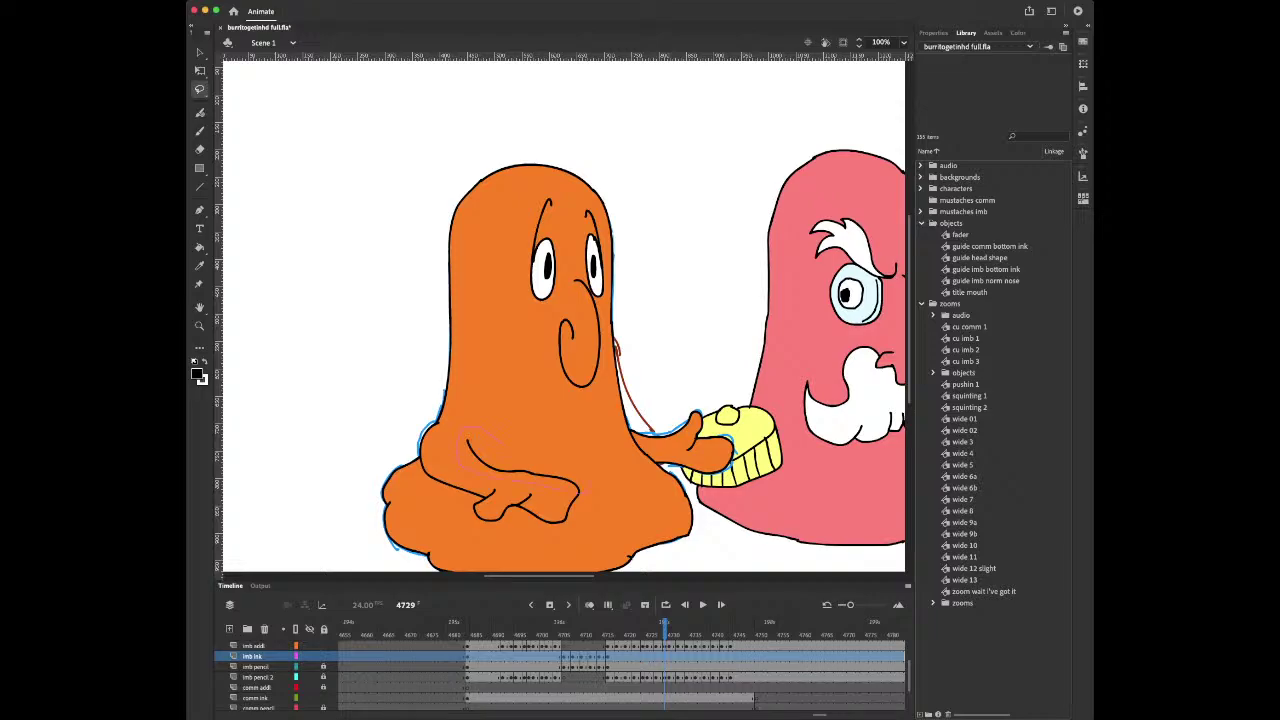
pyautogui.moveTo(577, 466); pyautogui.dragTo(587, 486)
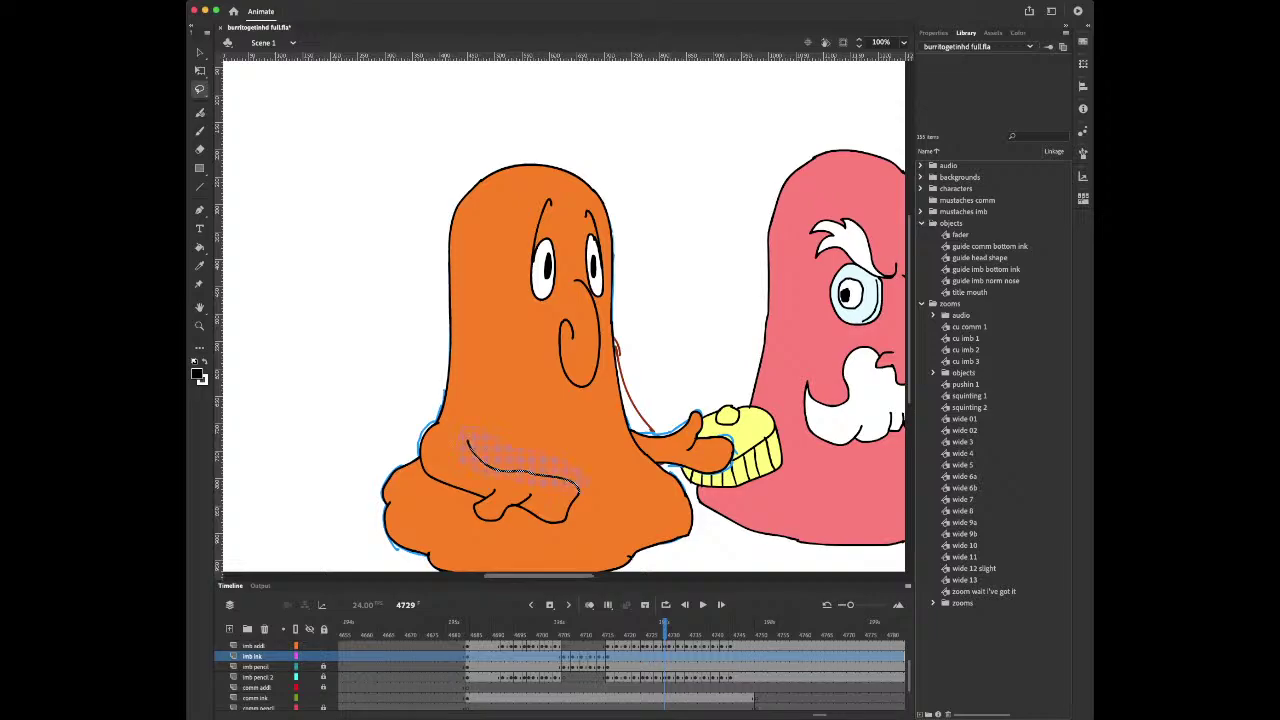
pyautogui.click(253, 646)
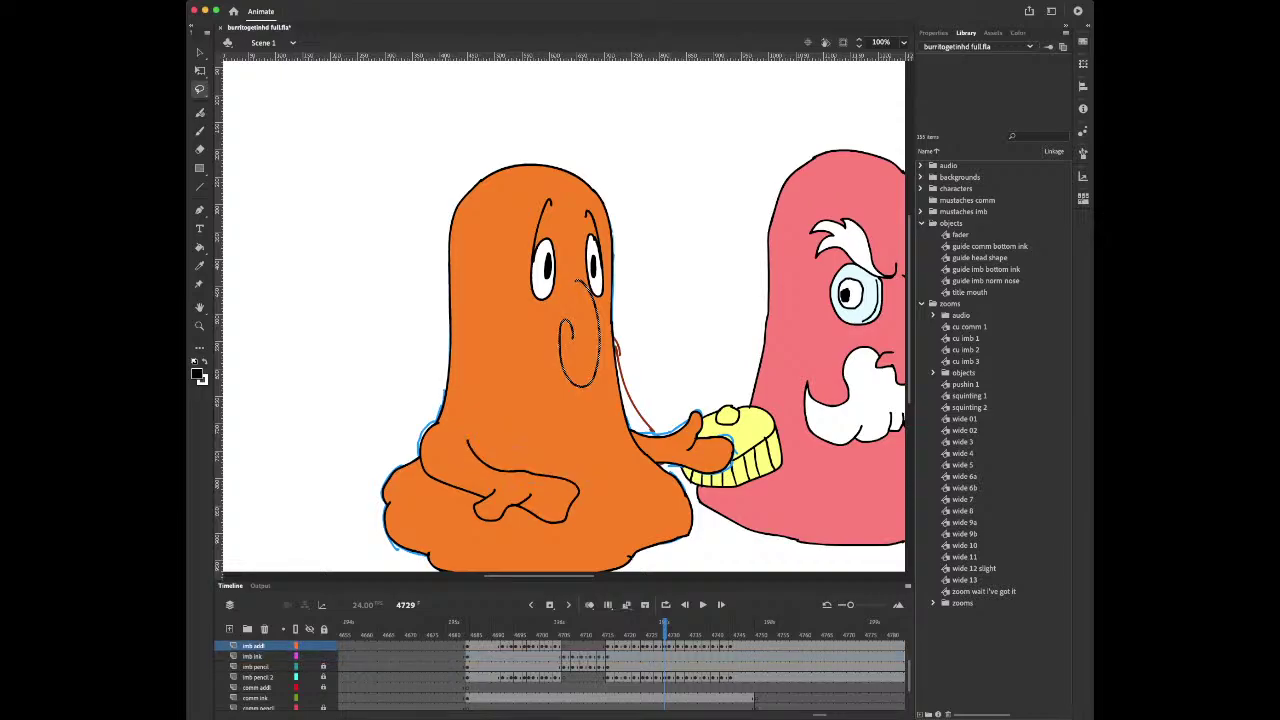
pyautogui.click(309, 656)
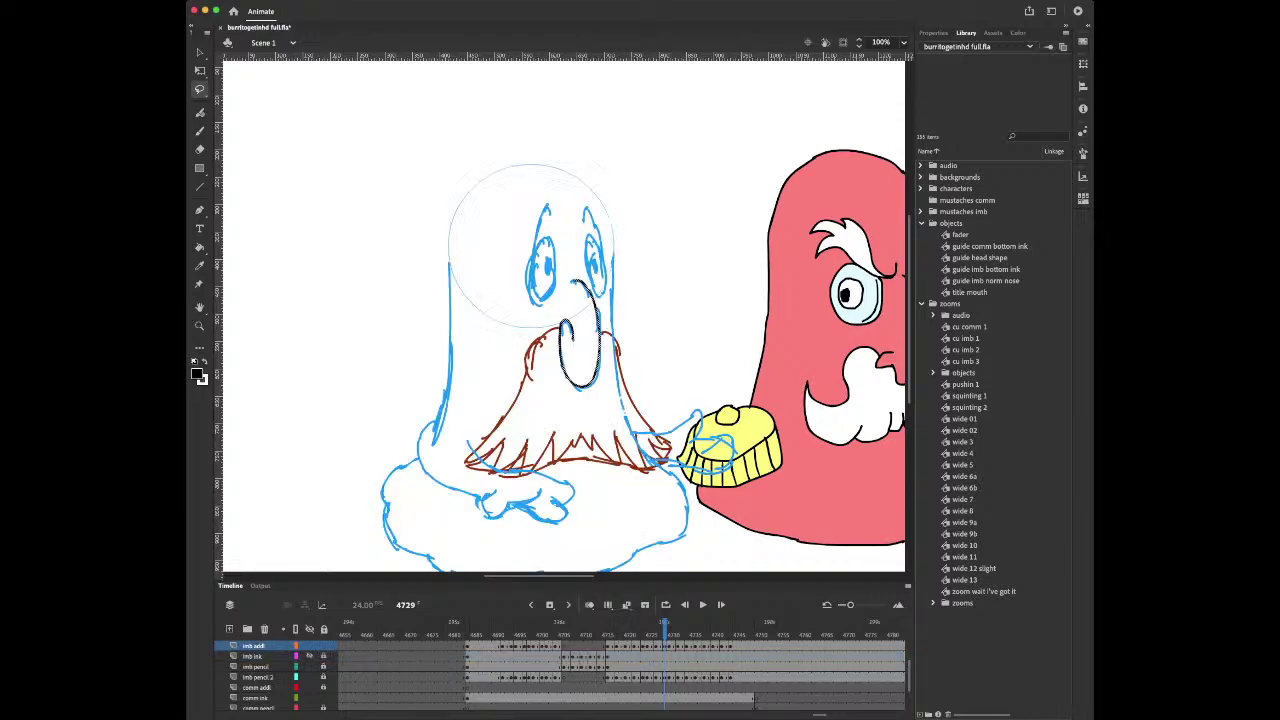
pyautogui.press('super+shift+v')
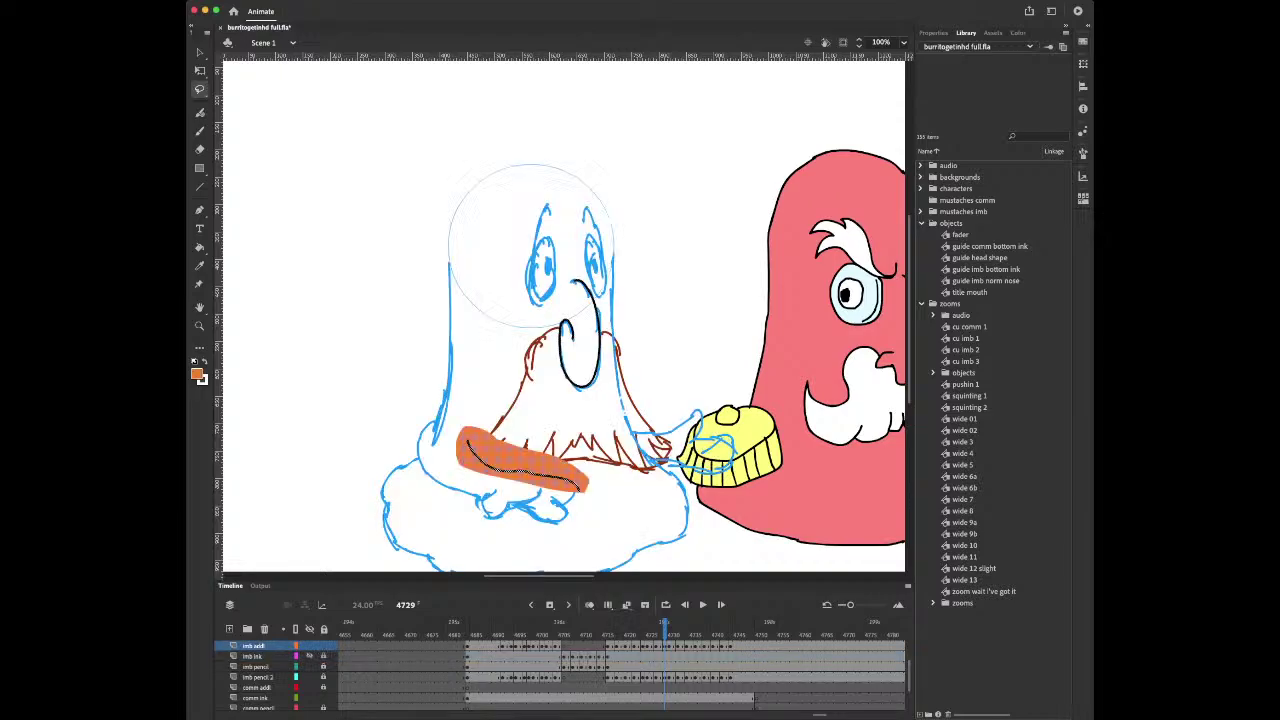
# Delete the orange fill around the pasted forearm line, keeping only the black line
pyautogui.press('v')
pyautogui.press('super+shift+a')
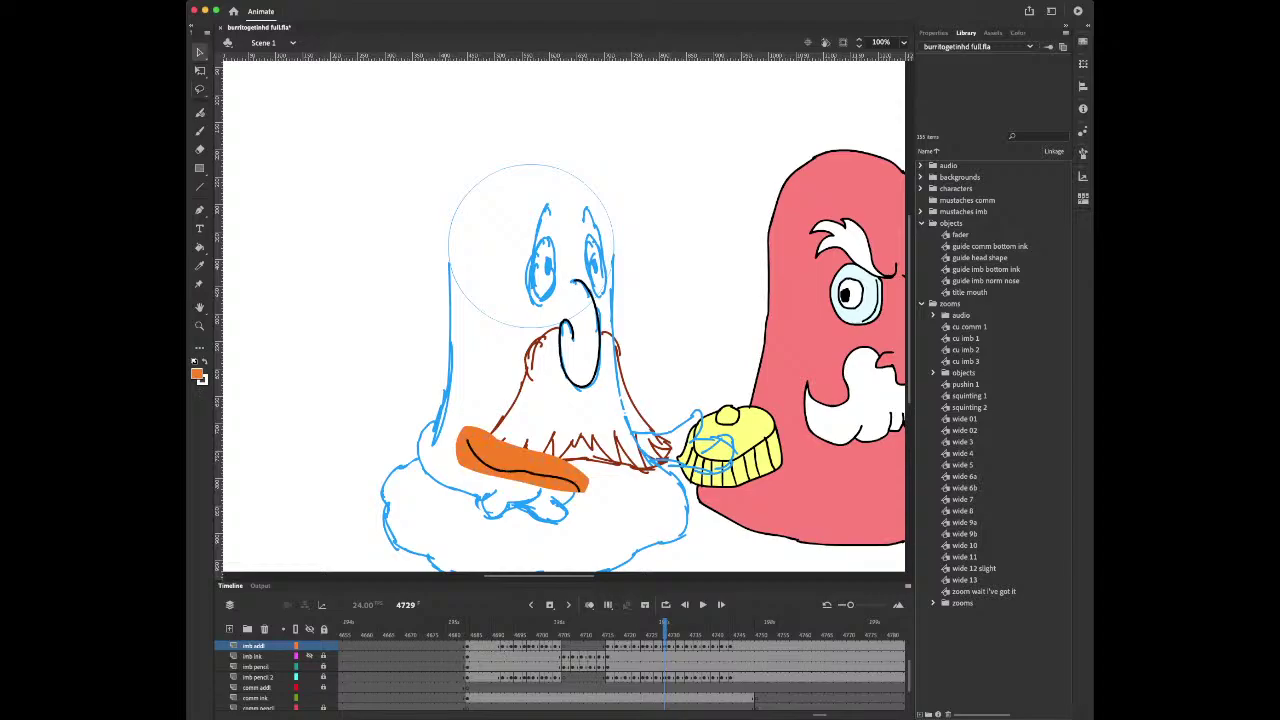
pyautogui.press('Delete')
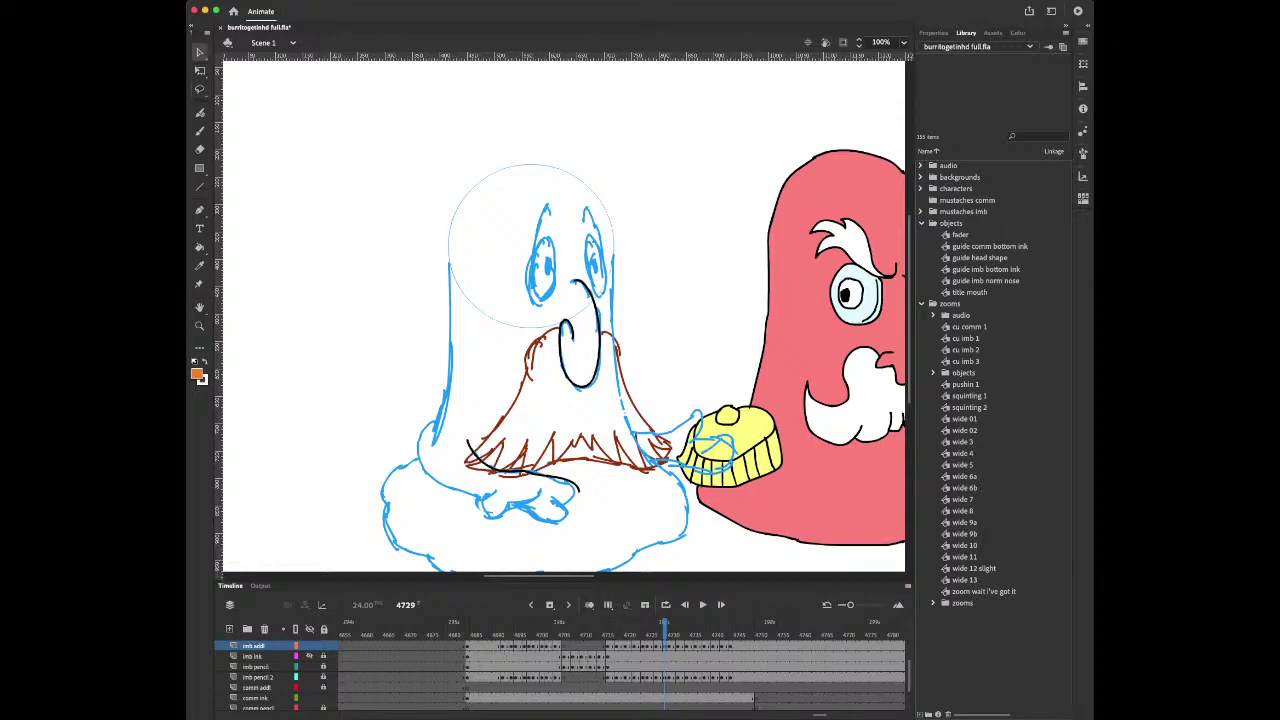
# Go back to frame 4727 and delete the orange fill inside the pasted fingertips
pyautogui.press(',')
pyautogui.press(',')
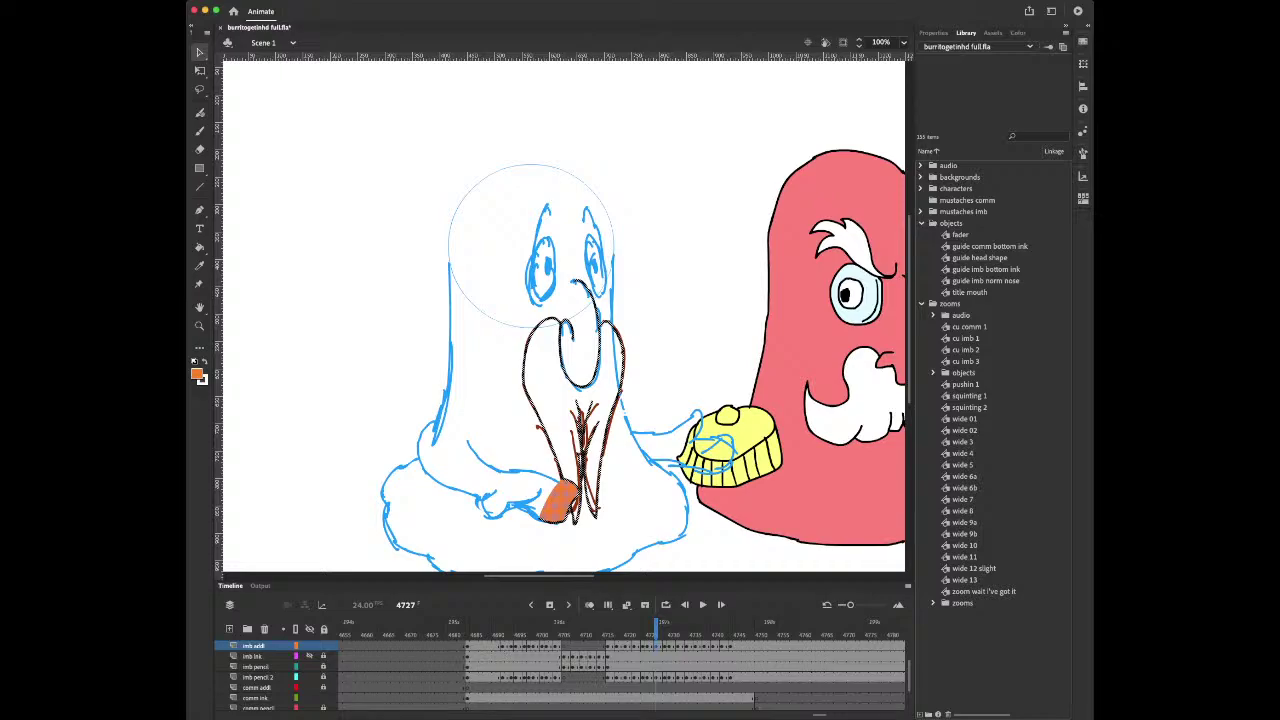
pyautogui.press('super+shift+a')
pyautogui.click(558, 502)
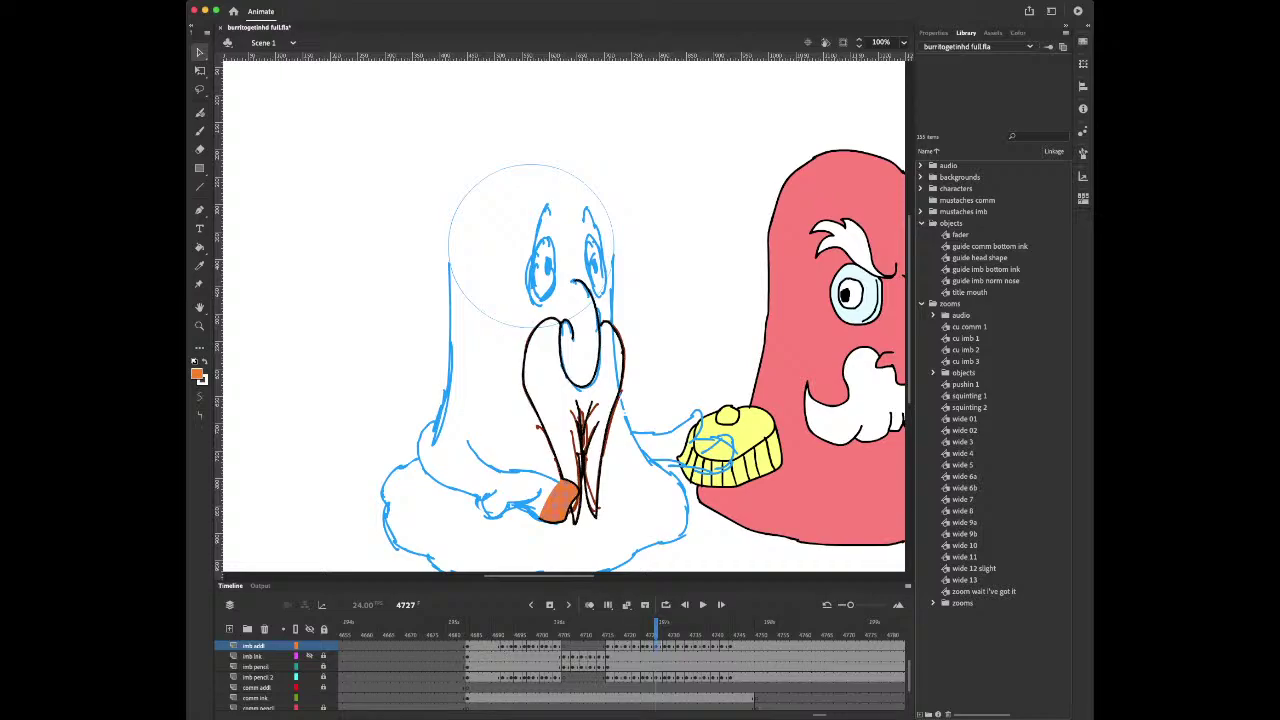
pyautogui.press('Delete')
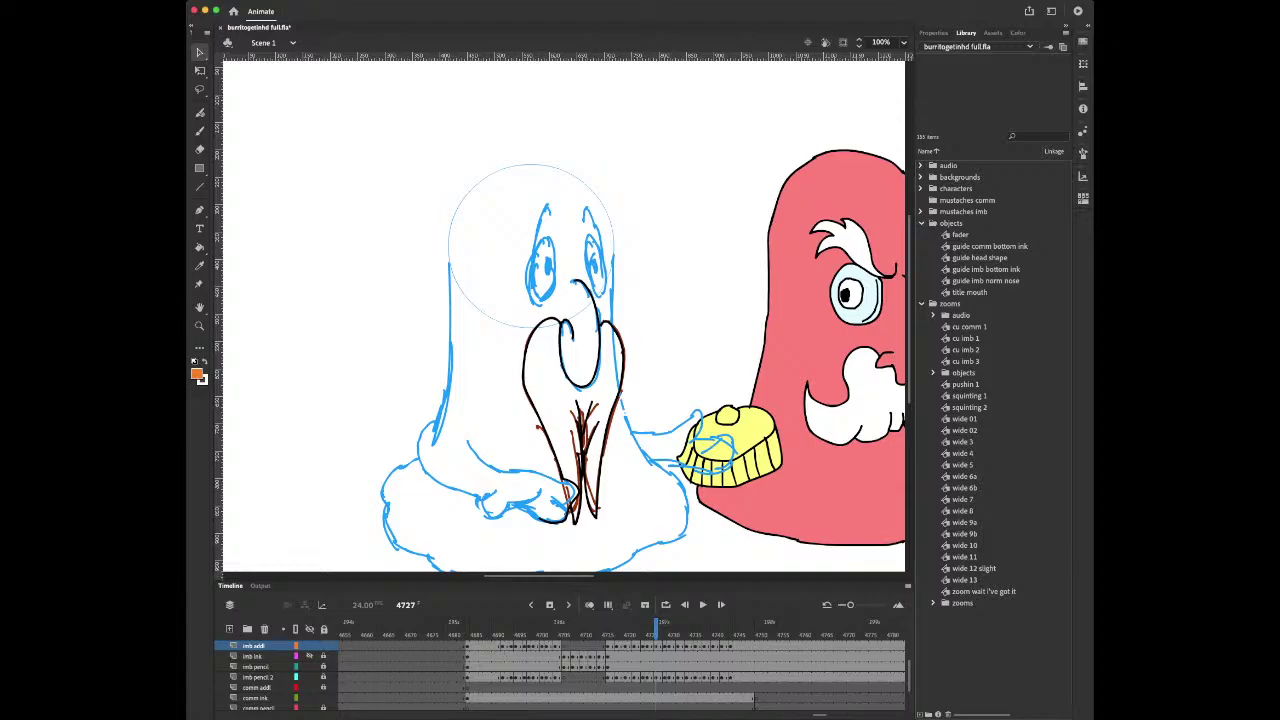
# Flip back and forth between frames 4722 and 4729 to compare the inked moustache drawings with the pencil sketches
pyautogui.press('.')
pyautogui.press('.')
pyautogui.press(',')
pyautogui.press(',')
pyautogui.press(',')
pyautogui.press('.')
pyautogui.press('.')
pyautogui.press('.')
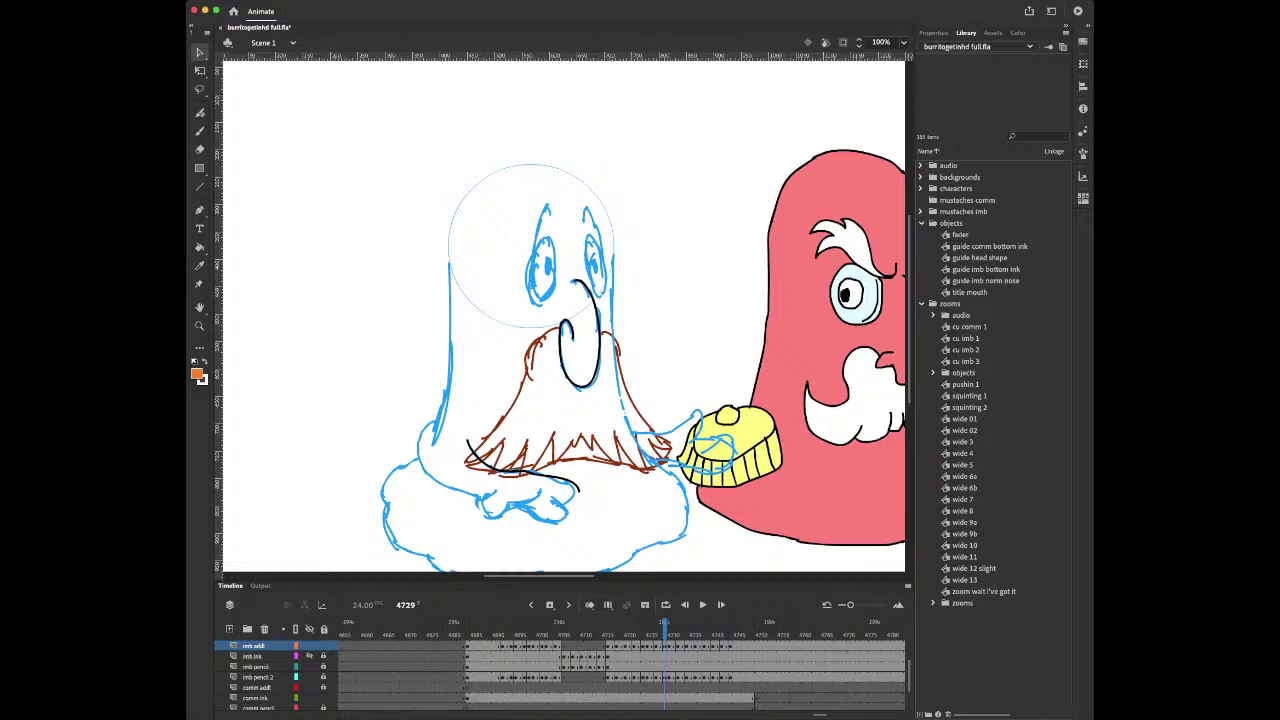
pyautogui.press(',')
pyautogui.press(',')
pyautogui.press(',')
pyautogui.press(',')
pyautogui.press(',')
pyautogui.press(',')
pyautogui.press(',')
pyautogui.press(',')
pyautogui.press(',')
pyautogui.press(',')
pyautogui.press(',')
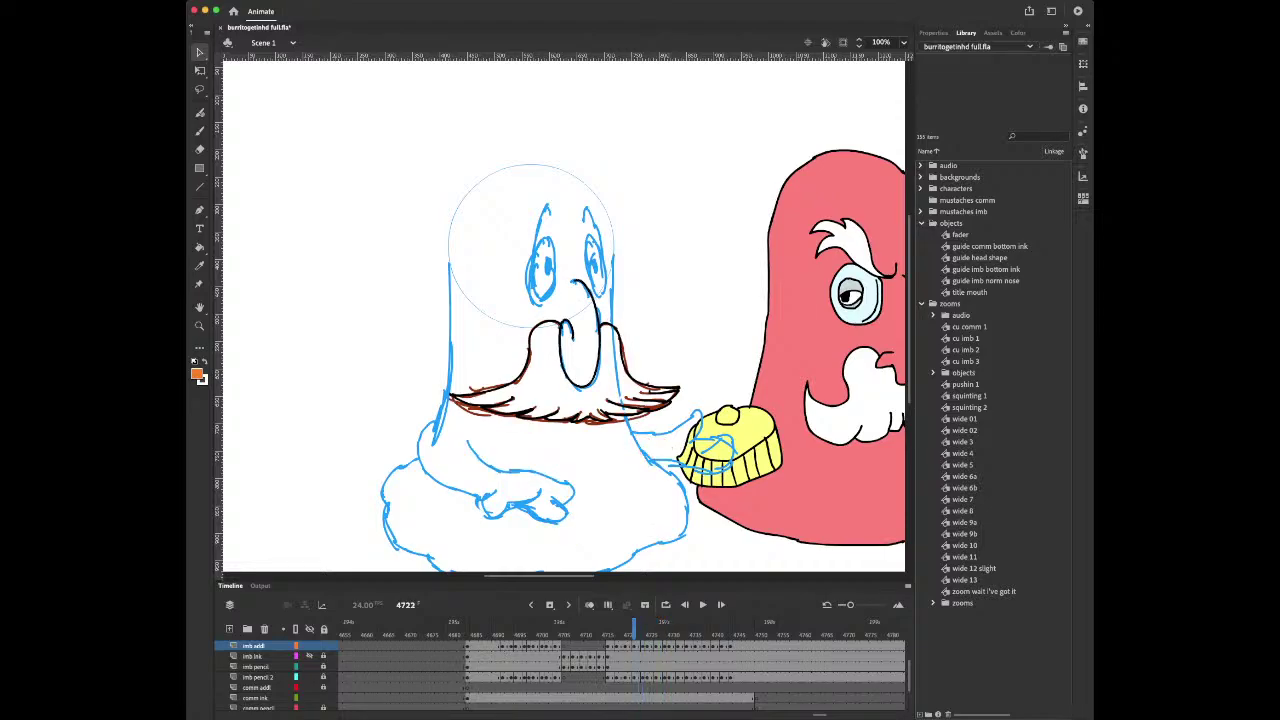
pyautogui.press('.')
pyautogui.press('.')
pyautogui.press('.')
pyautogui.press('.')
pyautogui.press('.')
pyautogui.press('.')
pyautogui.press('.')
pyautogui.press('.')
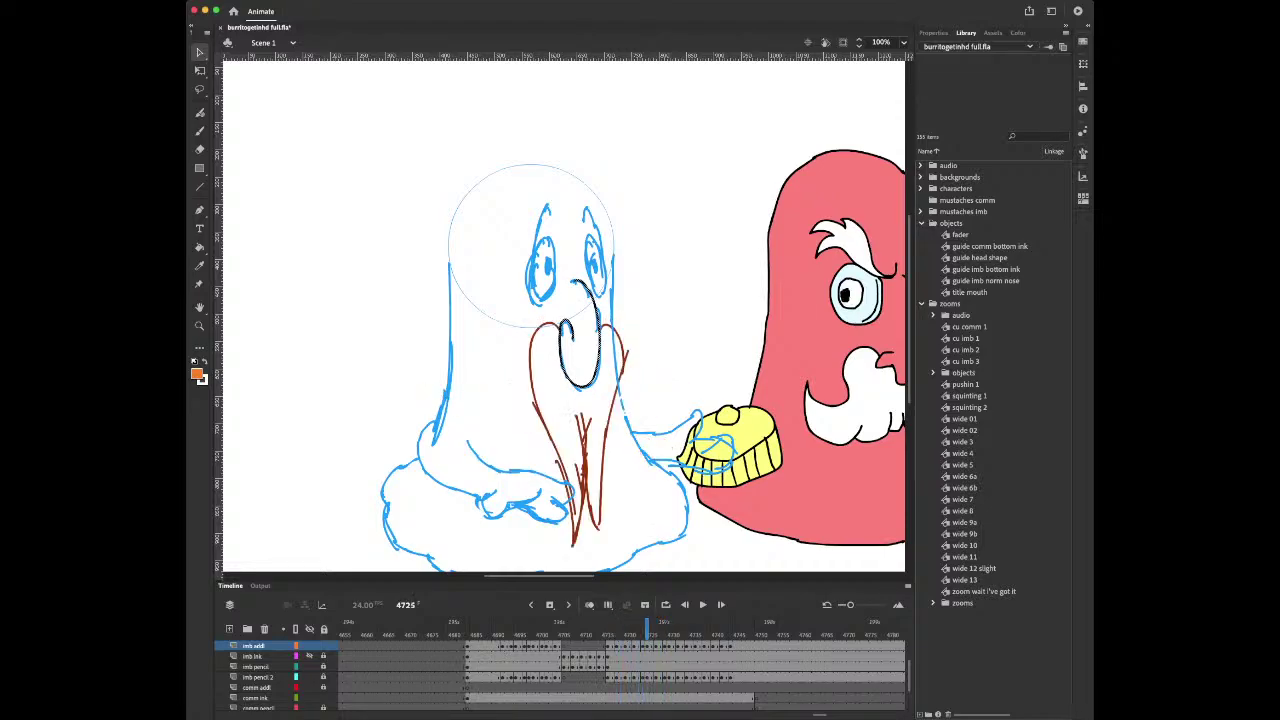
pyautogui.press(',')
pyautogui.press(',')
pyautogui.press(',')
pyautogui.press('.')
pyautogui.press('.')
pyautogui.press('.')
pyautogui.press('.')
pyautogui.press(',')
pyautogui.press(',')
pyautogui.press('.')
pyautogui.press('.')
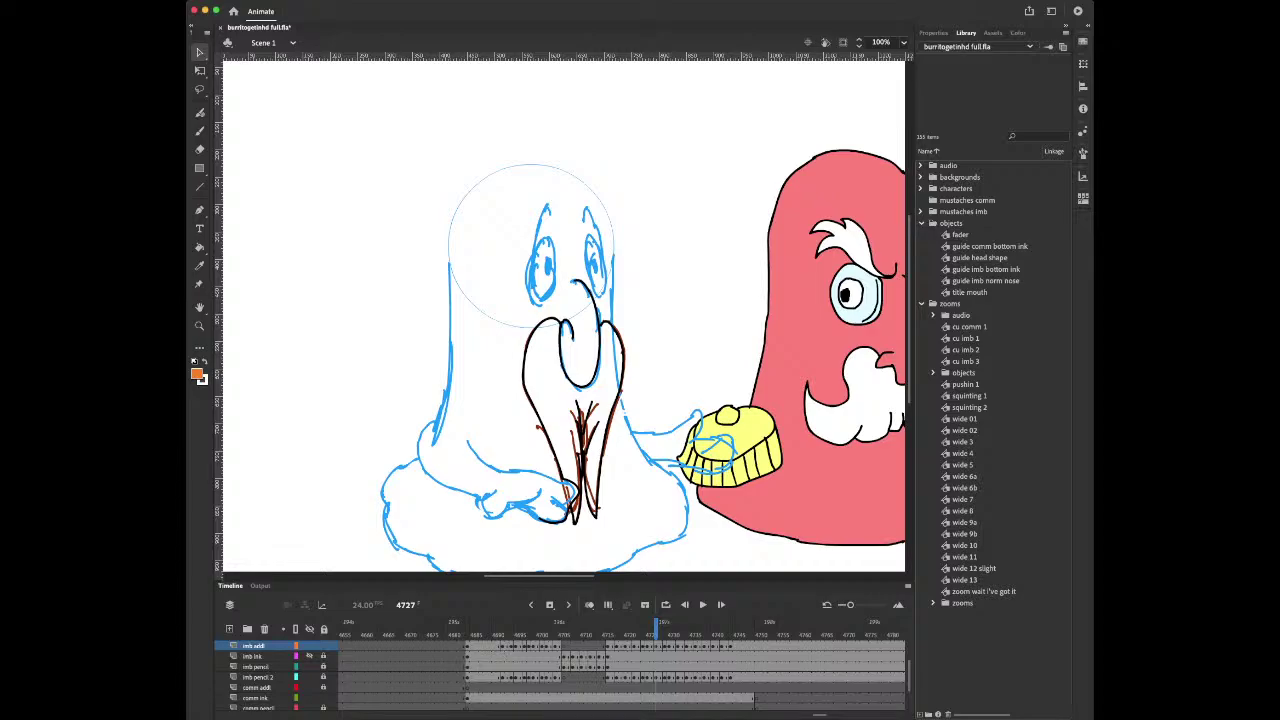
pyautogui.press(',')
pyautogui.press('.')
# Copy the moustache and fingertip ink from frame 4727 and paste it in place at frame 4725
pyautogui.click(582, 450)
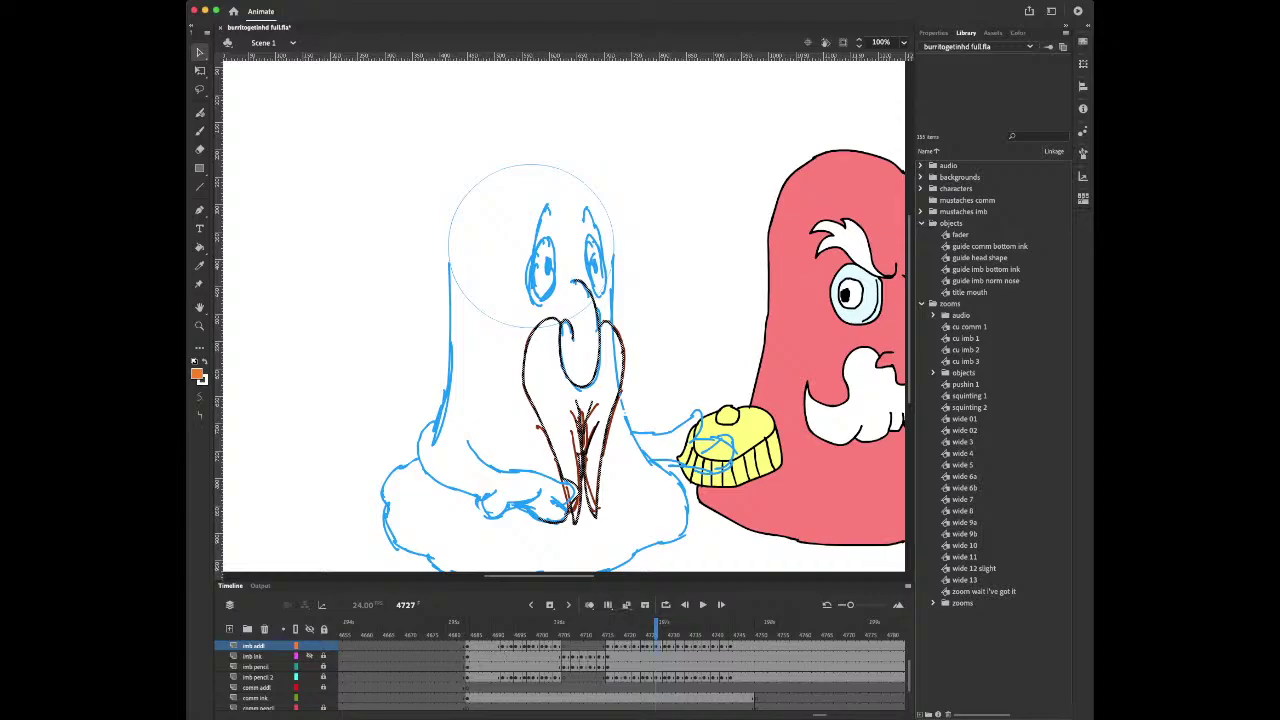
pyautogui.press(',')
pyautogui.press(',')
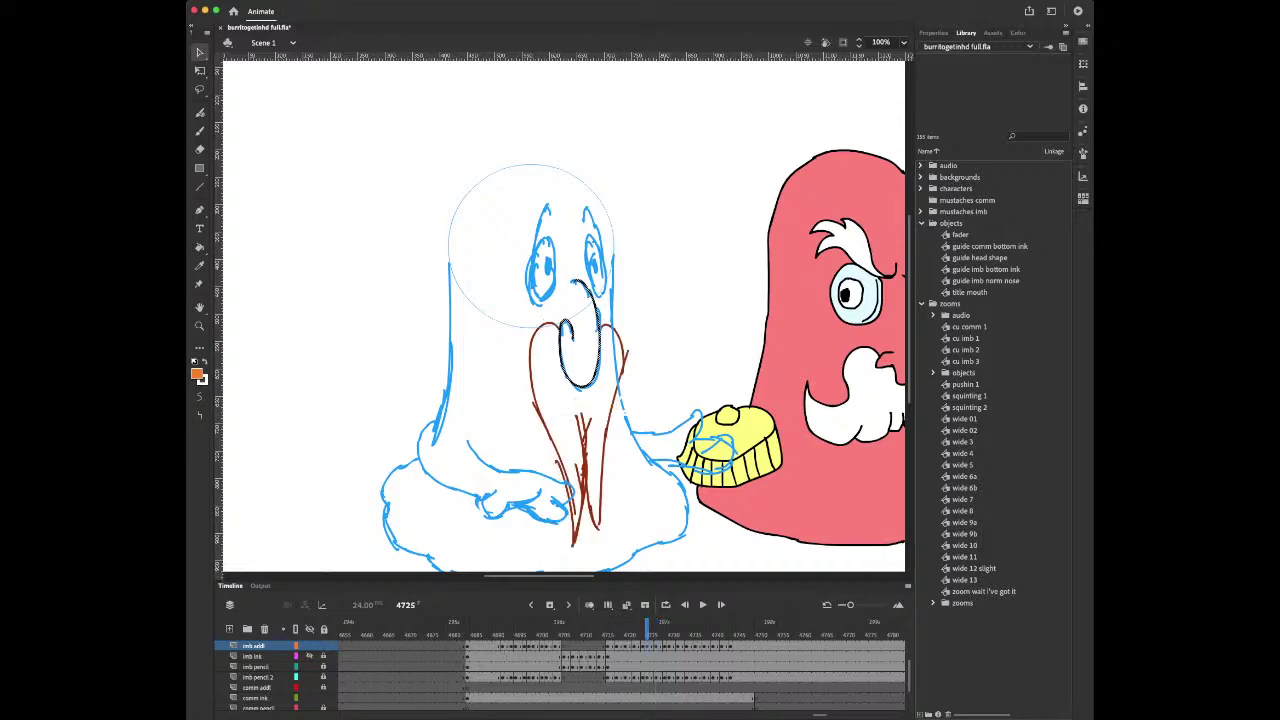
pyautogui.press('Escape')
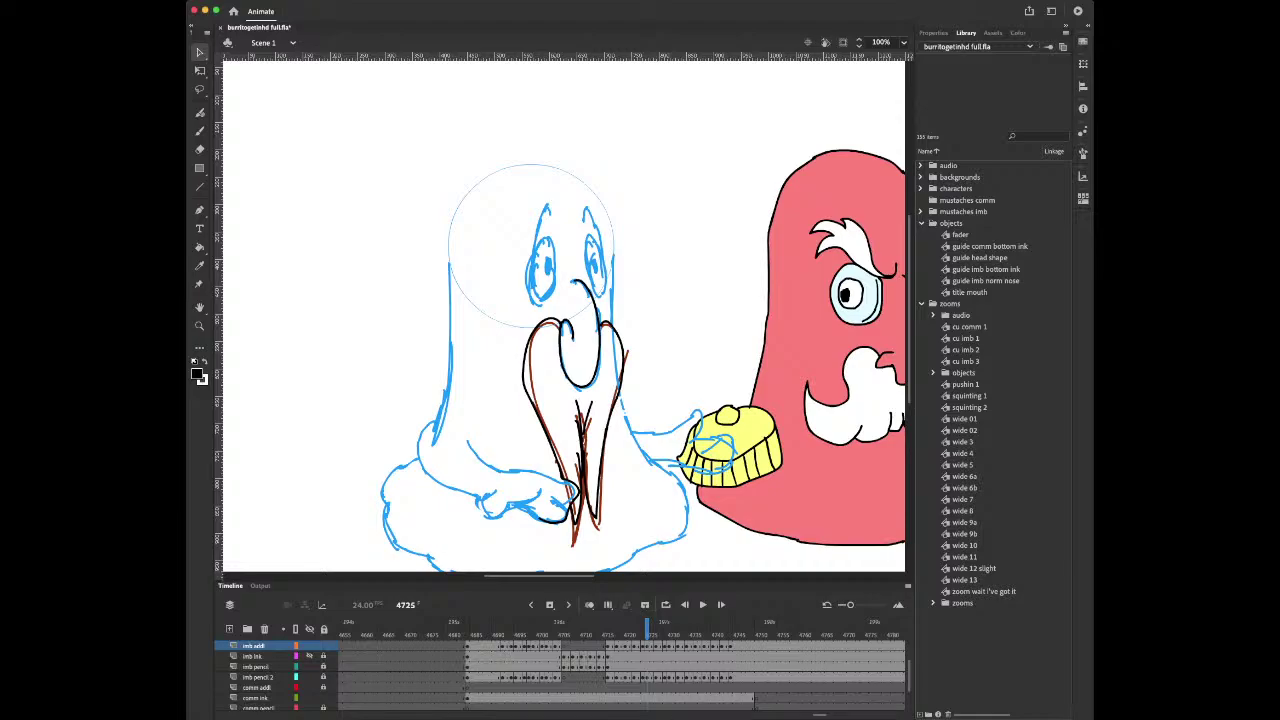
# Erase parts of the pasted moustache ink beside the nose and at its tip near the fingertips at frame 4725
pyautogui.press('e')
pyautogui.moveTo(552, 319); pyautogui.dragTo(611, 324)
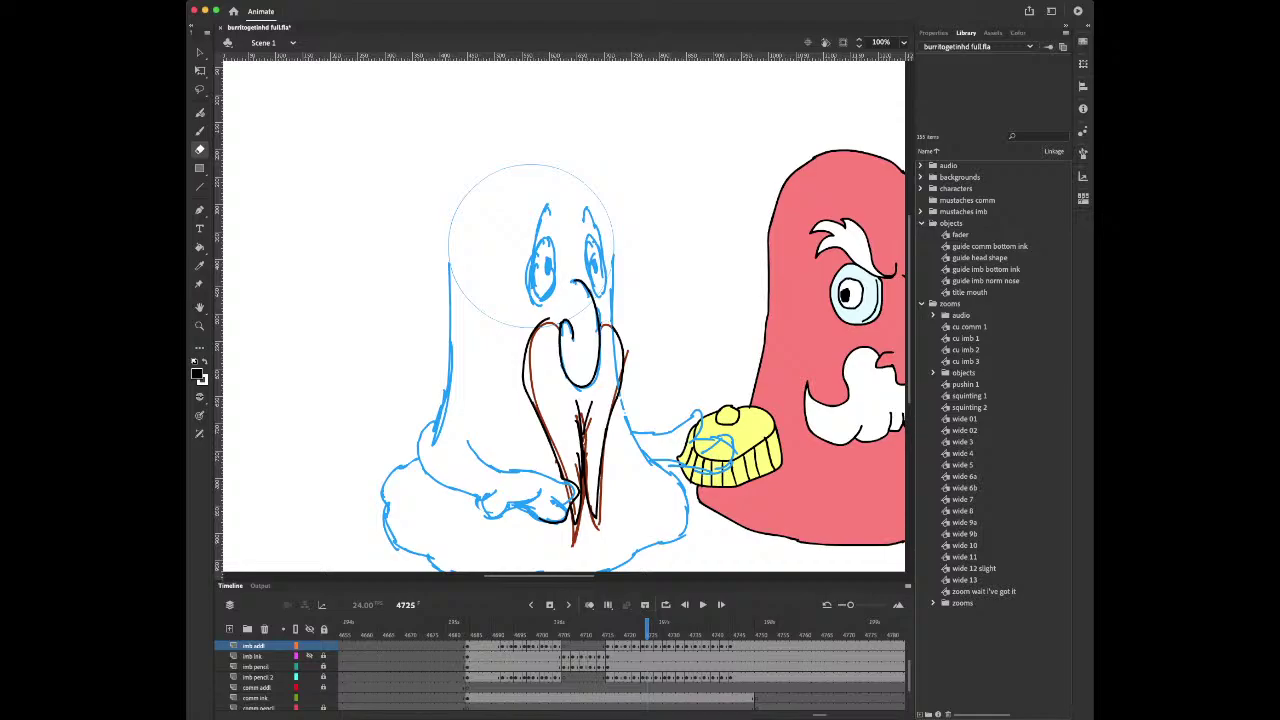
pyautogui.moveTo(559, 468); pyautogui.dragTo(578, 524)
pyautogui.press('super+z')
pyautogui.press('v')
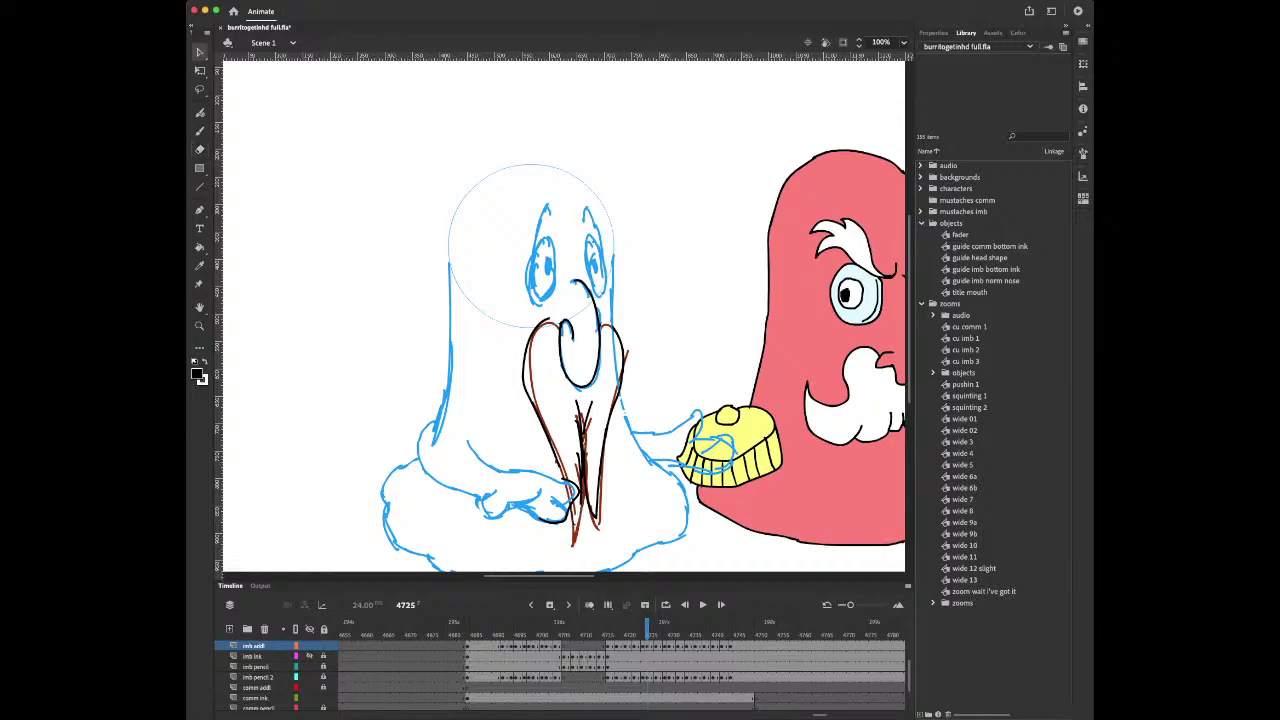
pyautogui.click(579, 490)
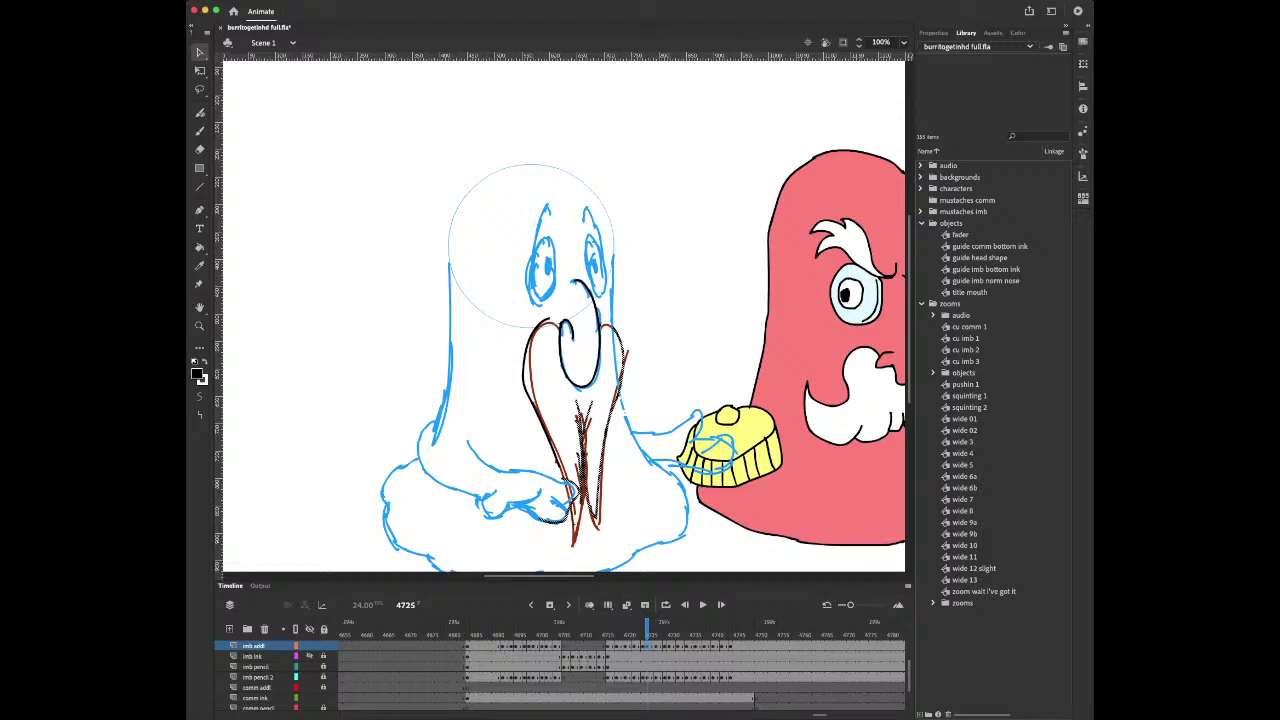
pyautogui.press('Escape')
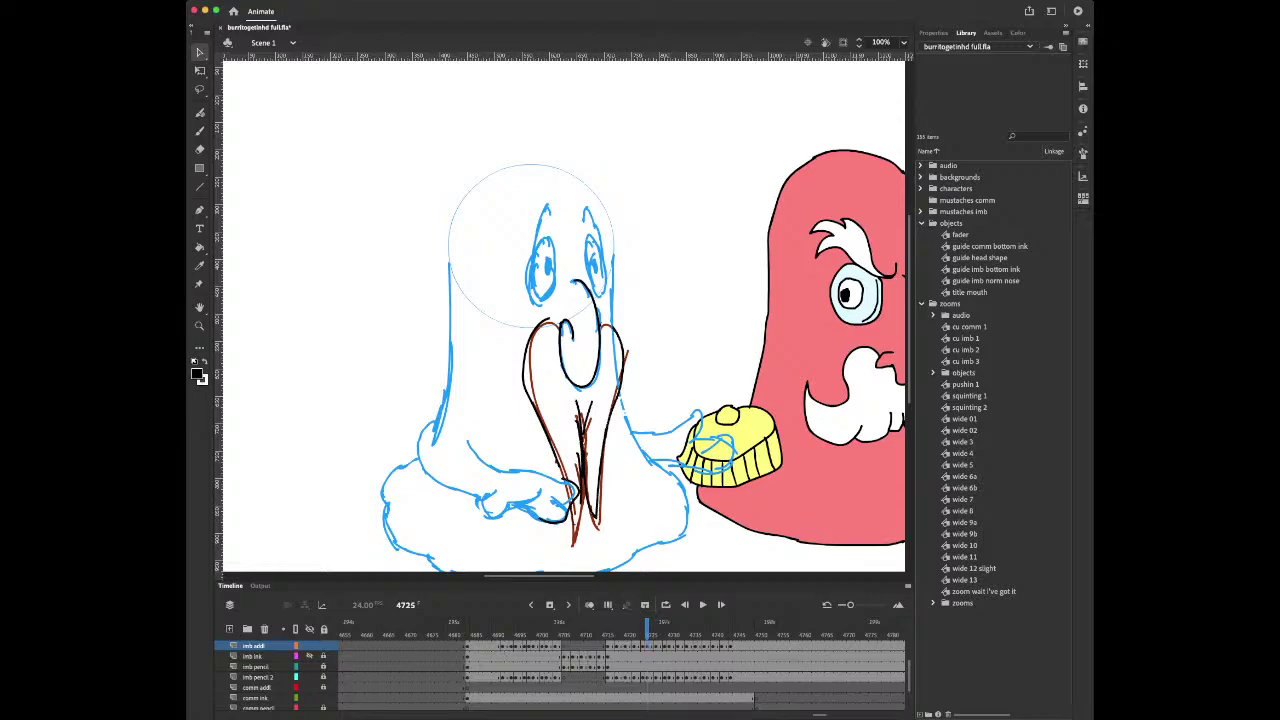
# Delete the pasted ink line along the moustache's outer left edge at frame 4725 and erase part of its middle lines
pyautogui.click(533, 404)
pyautogui.press('Delete')
pyautogui.press('e')
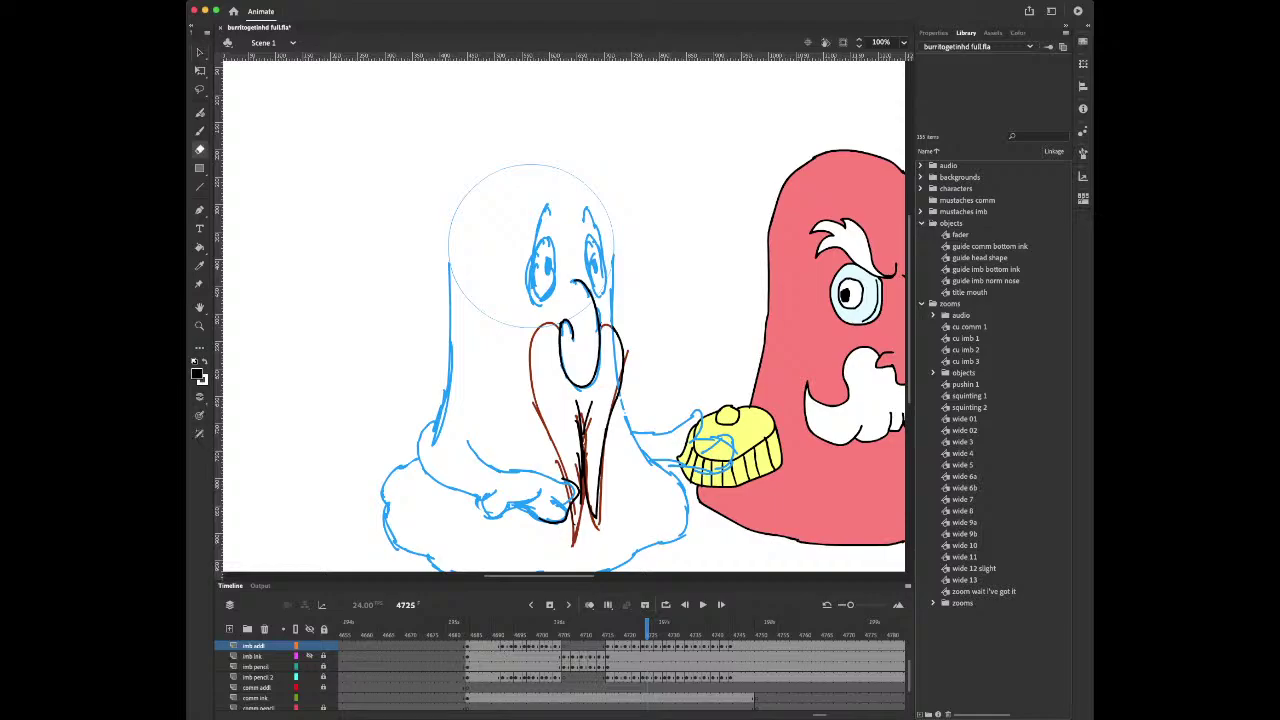
pyautogui.moveTo(584, 510); pyautogui.dragTo(582, 458)
pyautogui.hotkey('ctrl', 'z')
pyautogui.press('v')
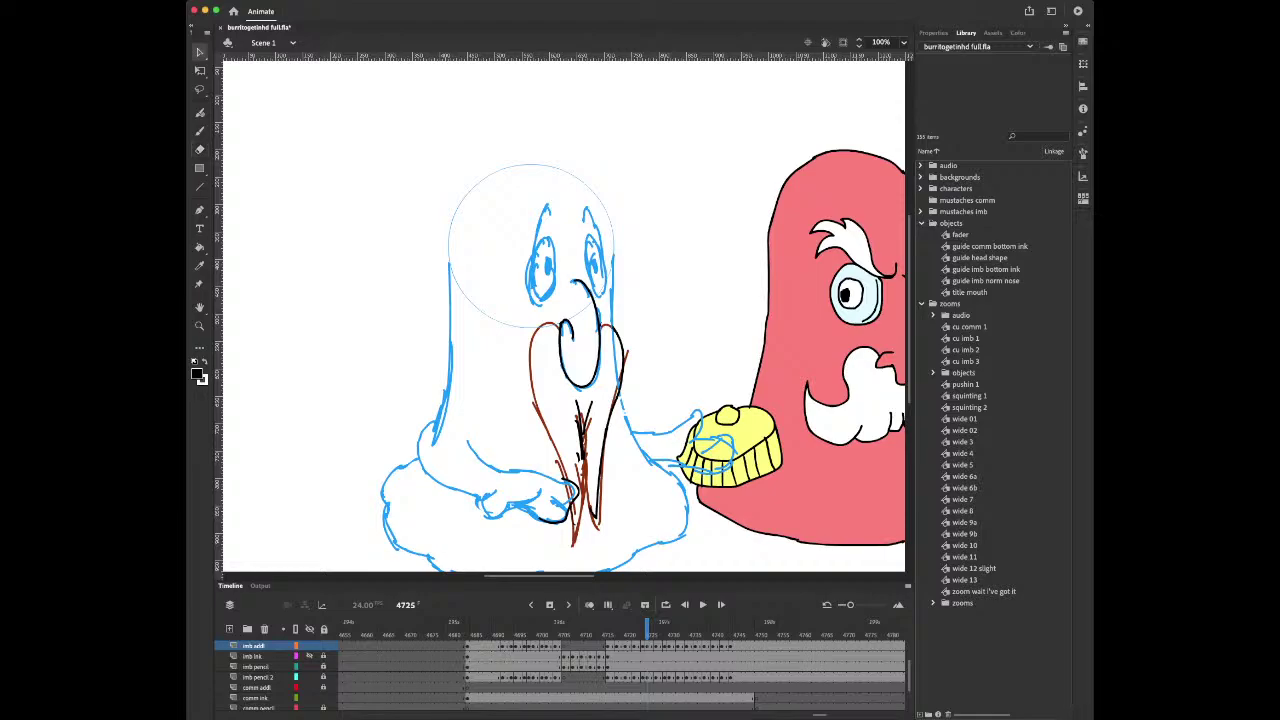
# Remove the remaining pasted moustache ink at frame 4725, keeping the nose and fingertip lines and the red sketch
pyautogui.hotkey('ctrl', 'z')
pyautogui.hotkey('ctrl', 'z')
pyautogui.hotkey('ctrl', 'z')
pyautogui.hotkey('ctrl', 'z')
pyautogui.hotkey('ctrl', 'z')
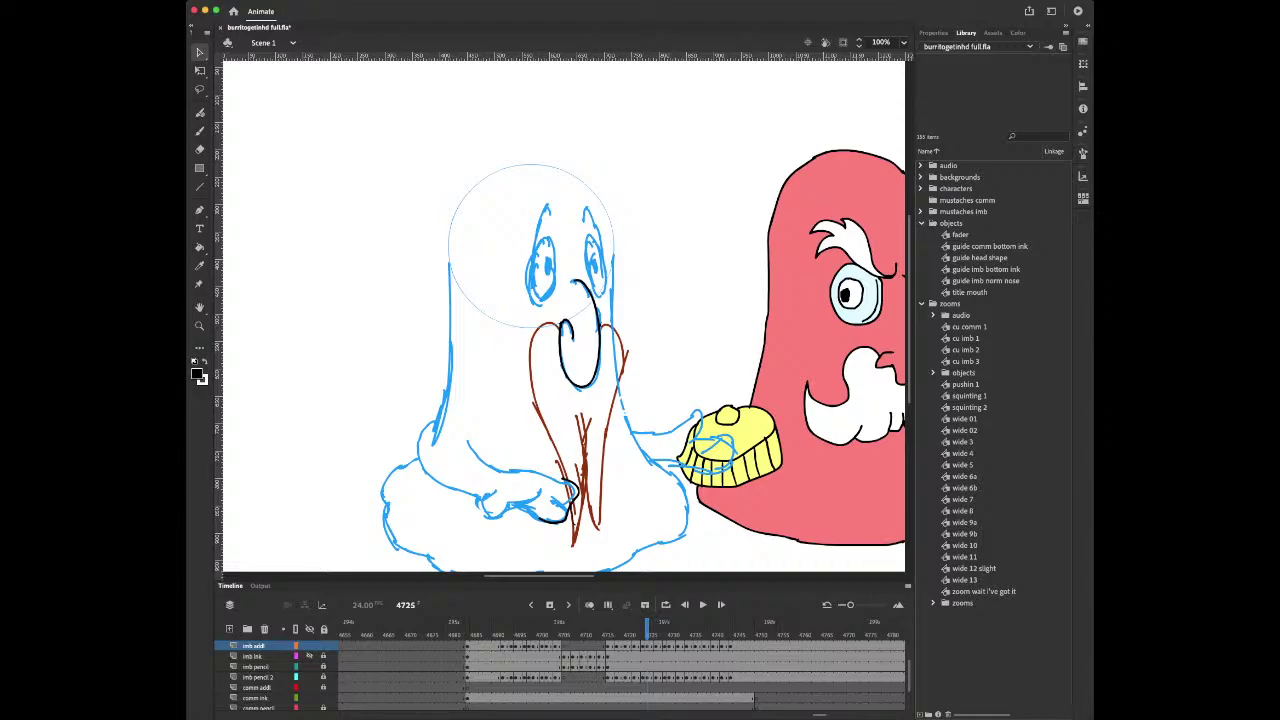
pyautogui.hotkey('ctrl', 'z')
pyautogui.hotkey('ctrl', 'z')
pyautogui.press('super+z')
pyautogui.hotkey('ctrl', 'shift', 'z')
pyautogui.press('e')
pyautogui.moveTo(577, 532); pyautogui.dragTo(572, 512)
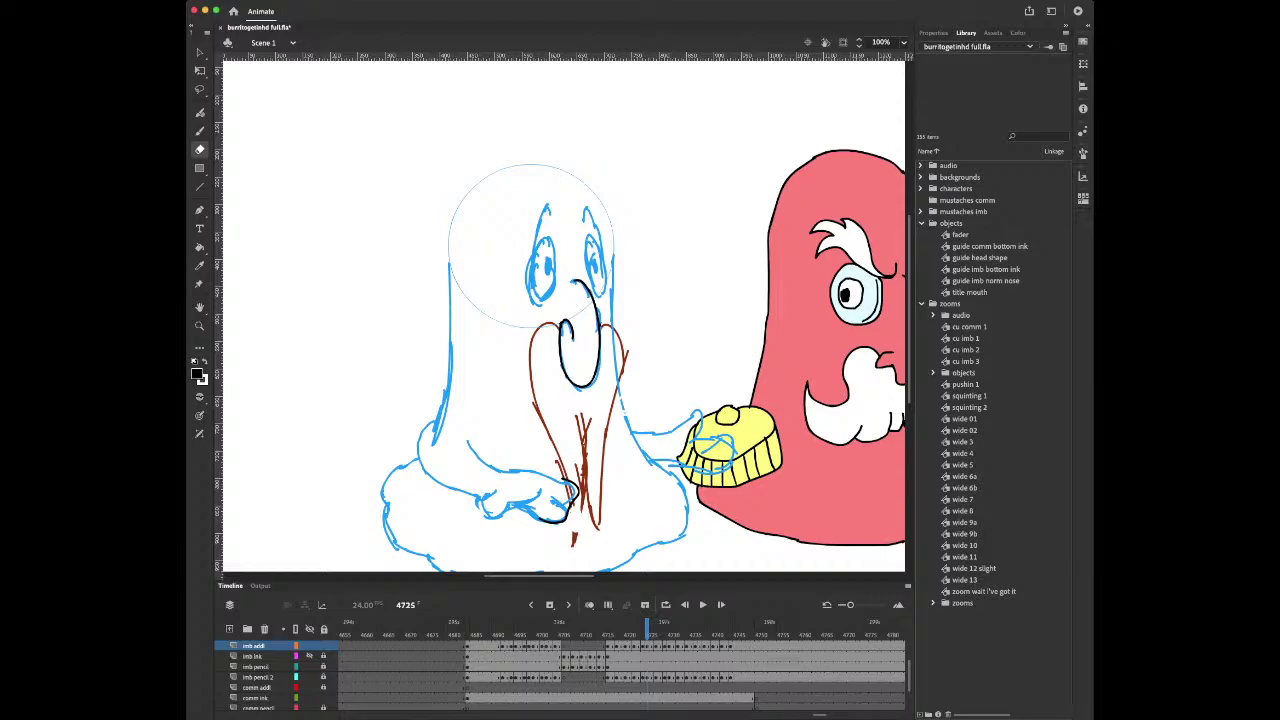
pyautogui.hotkey('ctrl', 'z')
# Ink both sides and the pointed inner tips of the moustache in black over the red sketch at frame 4725
pyautogui.press('b')
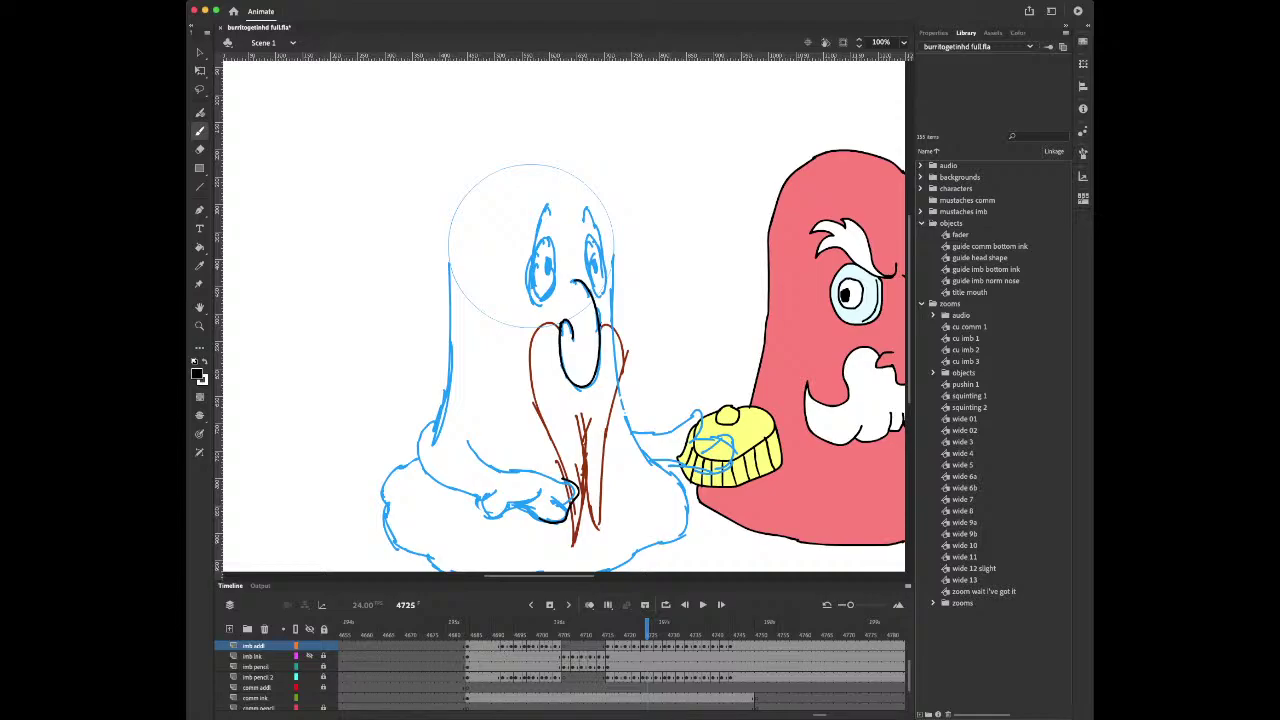
pyautogui.moveTo(532, 338)
pyautogui.mouseDown()
pyautogui.moveTo(533, 395)
pyautogui.moveTo(557, 456)
pyautogui.mouseUp()
pyautogui.moveTo(569, 507)
pyautogui.mouseDown()
pyautogui.moveTo(574, 544)
pyautogui.moveTo(587, 490)
pyautogui.moveTo(578, 541)
pyautogui.moveTo(576, 412)
pyautogui.moveTo(593, 422)
pyautogui.mouseUp()
pyautogui.press('e')
pyautogui.press('b')
pyautogui.moveTo(585, 470)
pyautogui.mouseDown()
pyautogui.moveTo(596, 528)
pyautogui.moveTo(623, 373)
pyautogui.mouseUp()
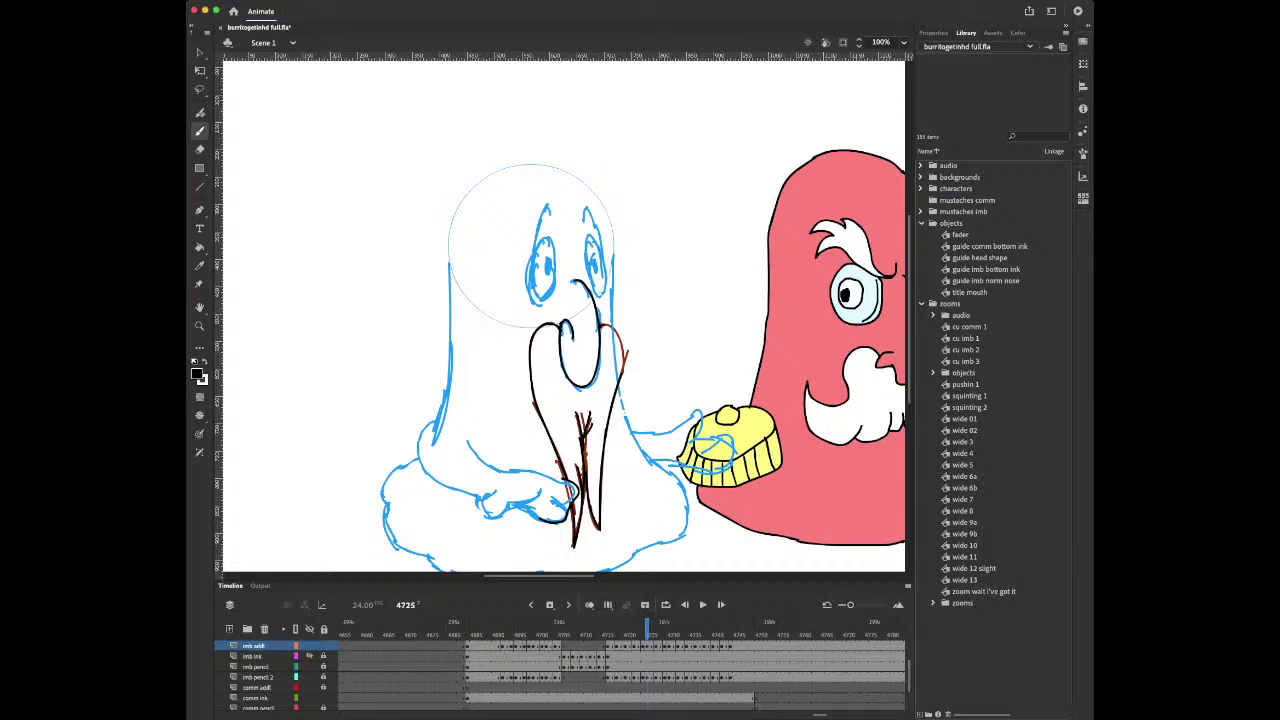
pyautogui.moveTo(621, 356)
pyautogui.mouseDown()
pyautogui.moveTo(627, 342)
pyautogui.moveTo(623, 370)
pyautogui.mouseUp()
pyautogui.hscroll(3, 564, 317)
pyautogui.hscroll(-1, 564, 317)
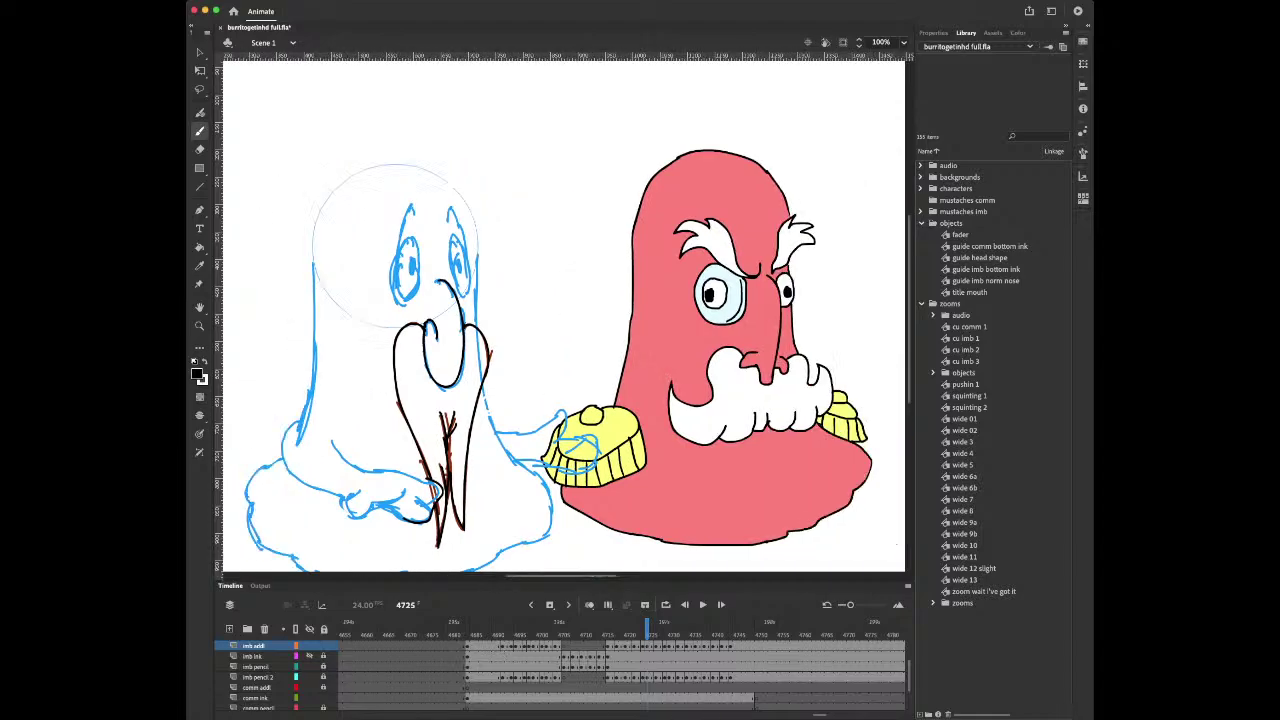
pyautogui.scroll(-1, 564, 317)
pyautogui.hscroll(-1, 564, 317)
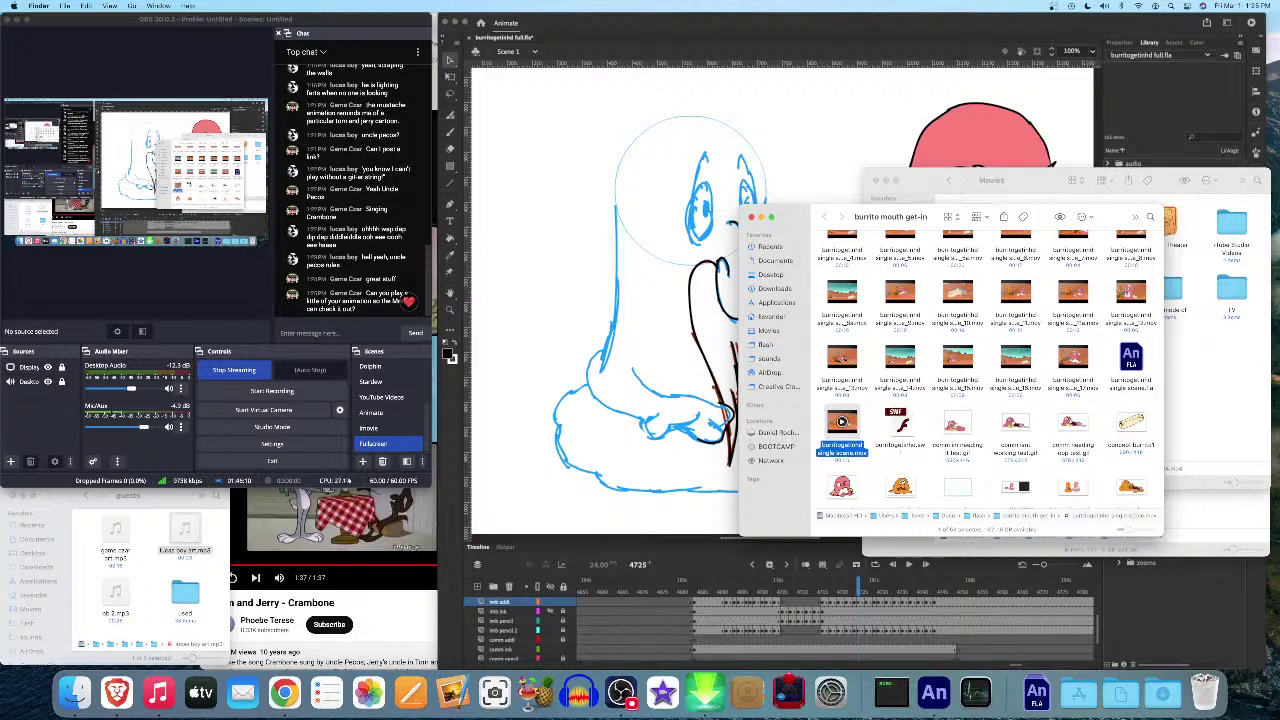
# Preview the rendered clips from burritogetinhd single scene.mov through scene_3.mov in Finder's burrito mouth get-in folder
pyautogui.press('space')
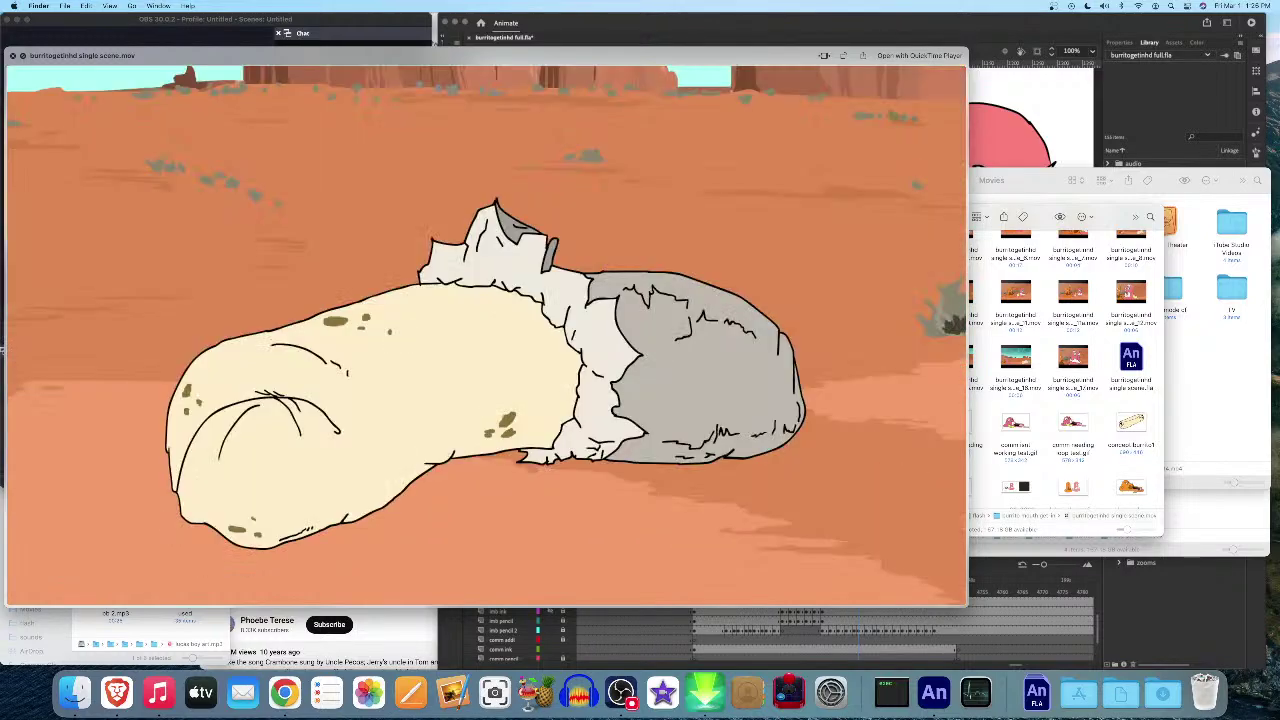
pyautogui.scroll(4, 1066, 370)
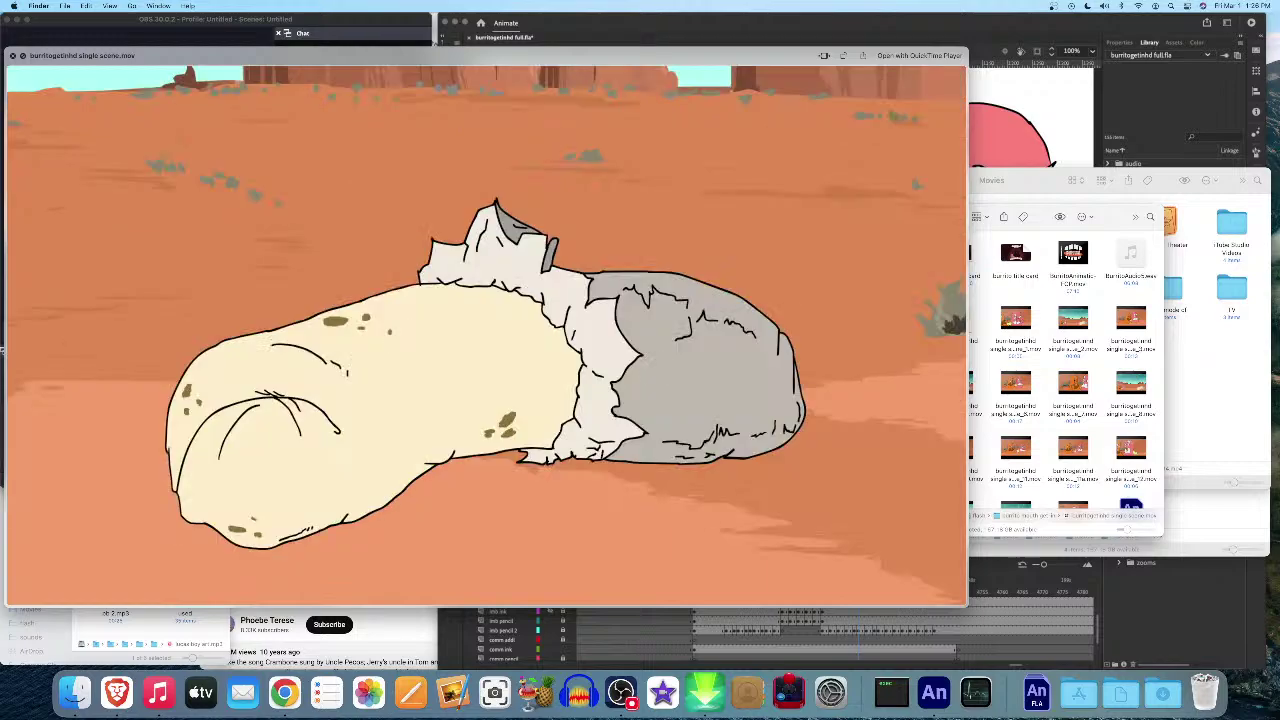
pyautogui.press('Right')
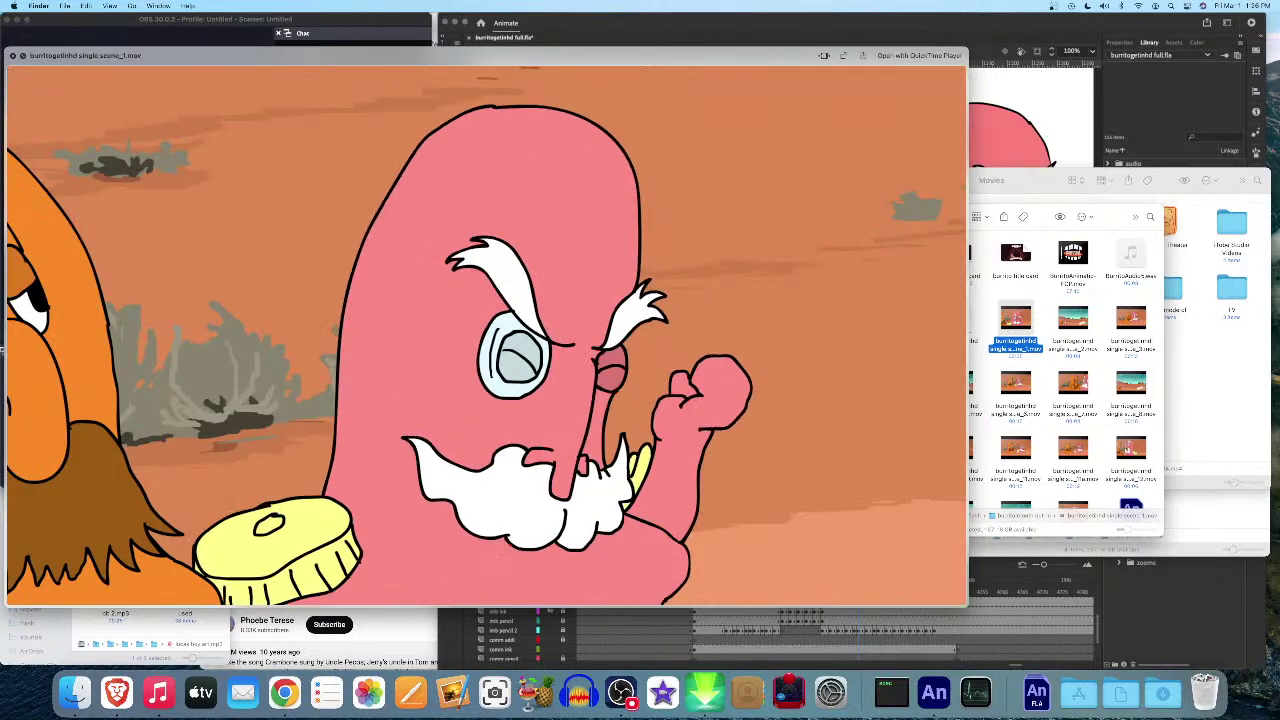
pyautogui.press('Right')
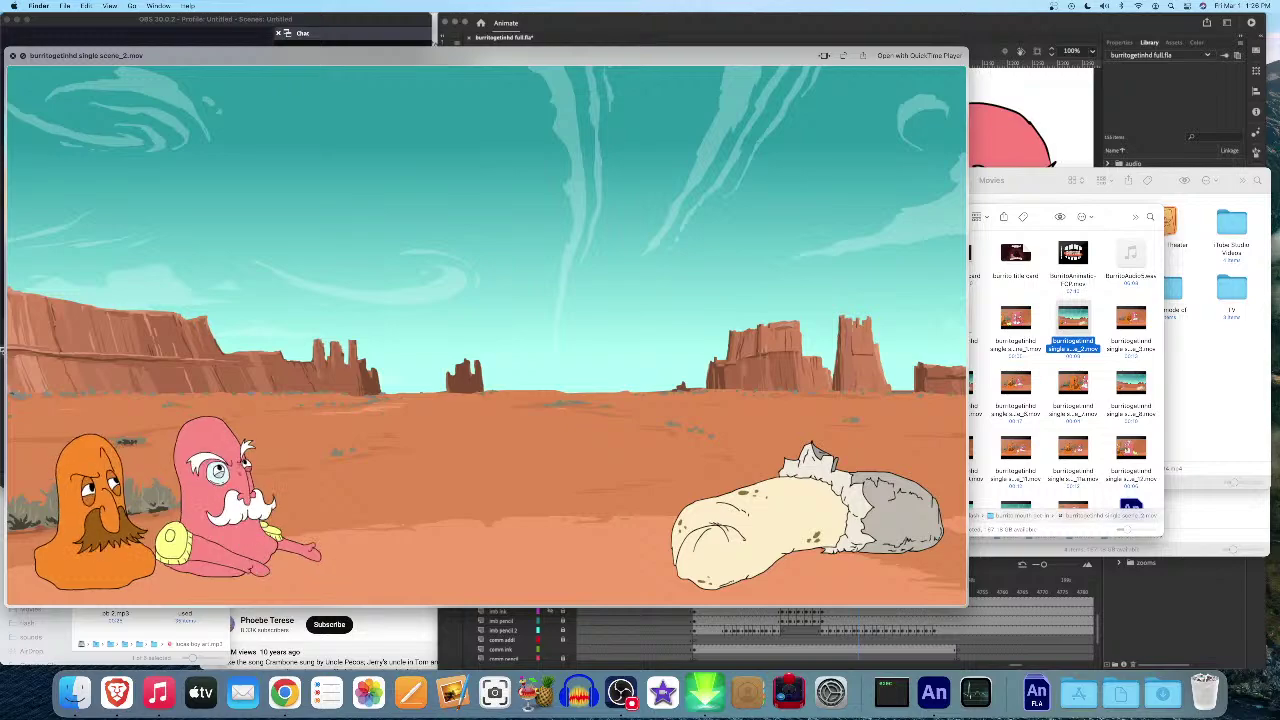
pyautogui.press('Right')
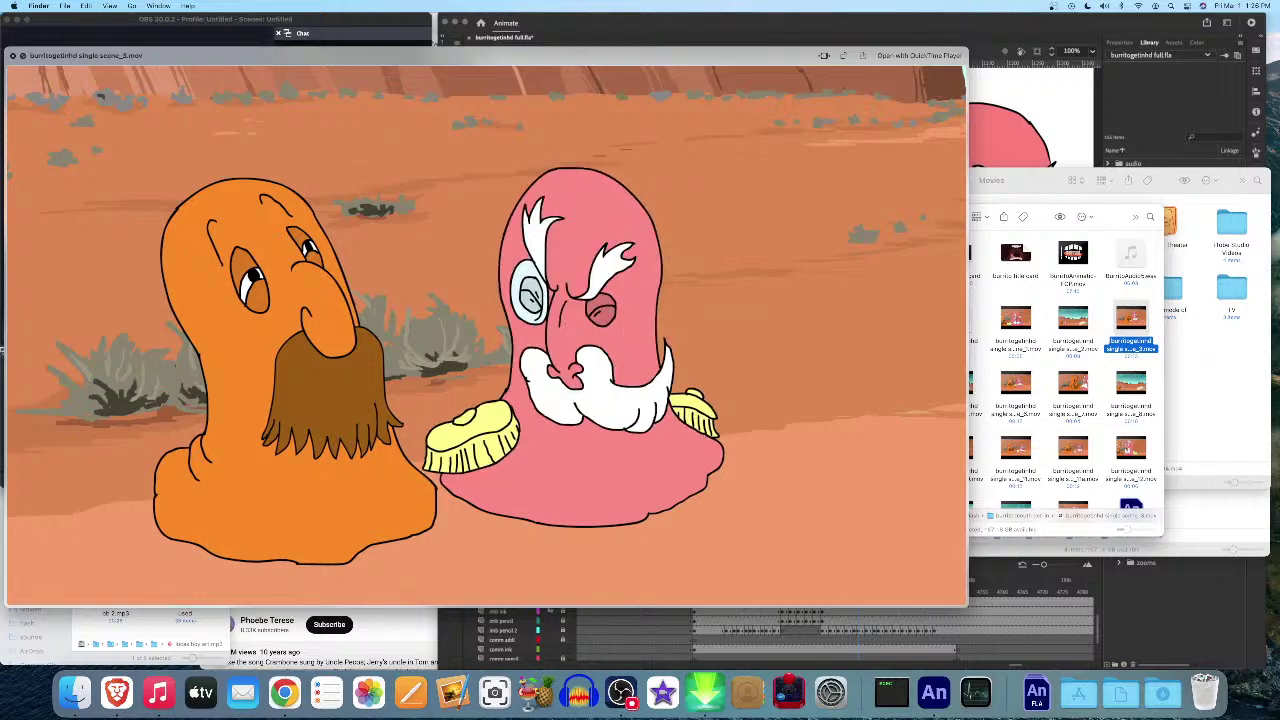
pyautogui.press('space')
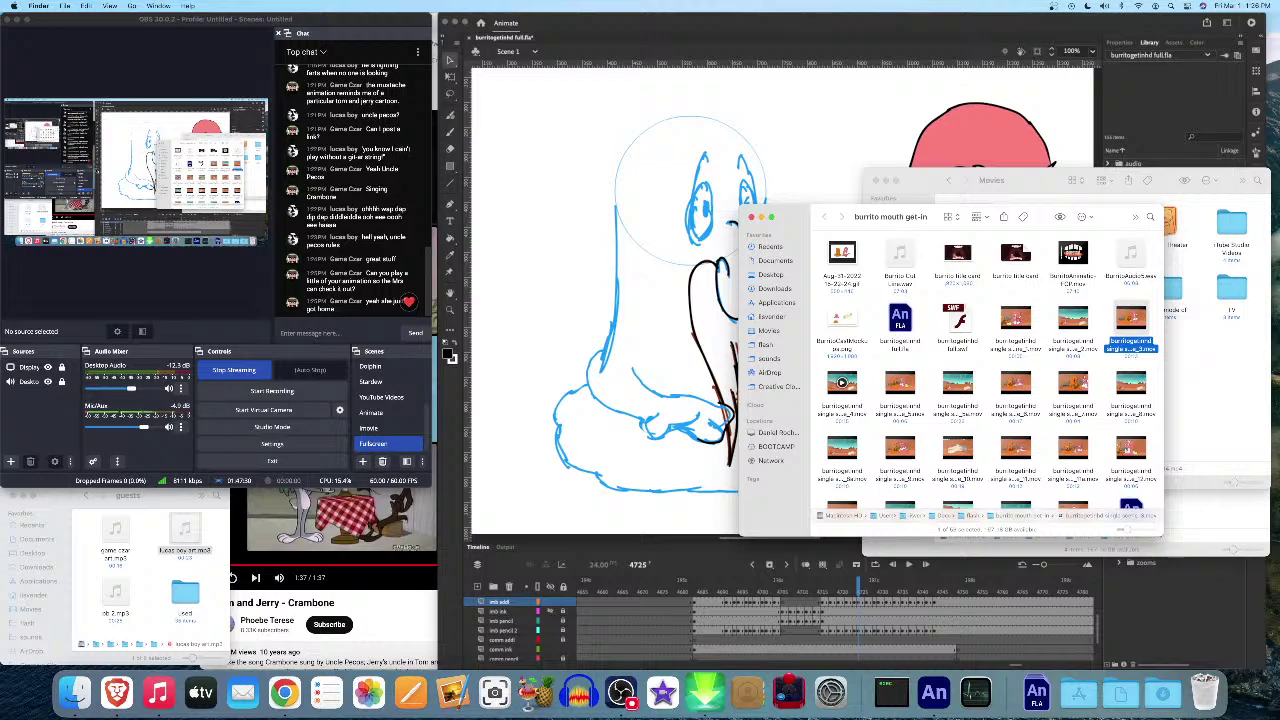
# Preview the rendered clips from burritogetinhd single scene_4.mov through scene_8.mov, including scene_5a.mov
pyautogui.click(841, 382)
pyautogui.press('space')
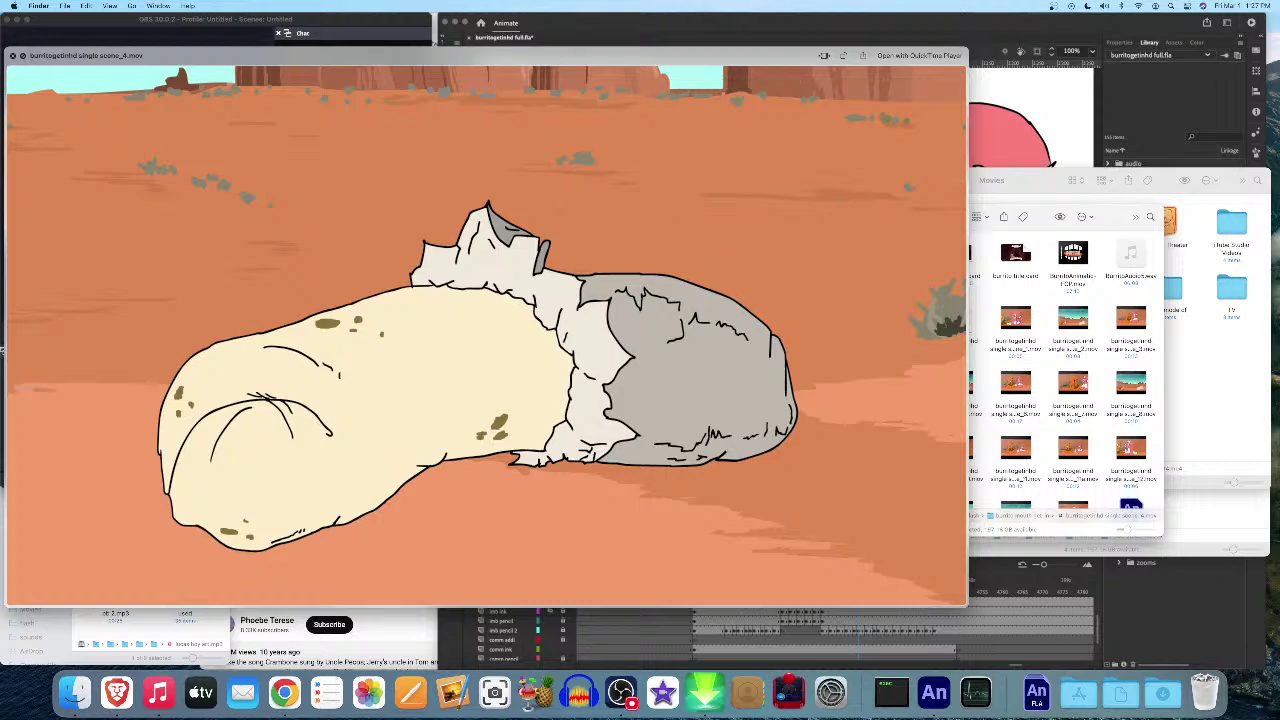
pyautogui.press('Right')
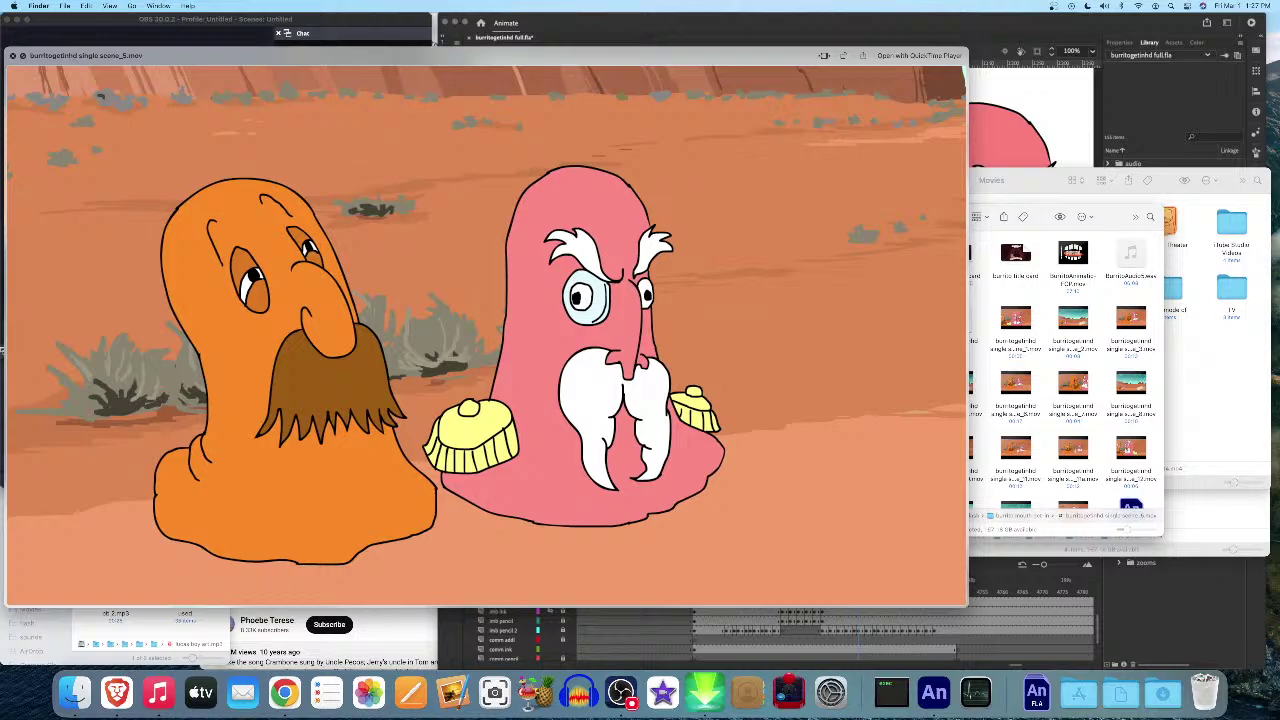
pyautogui.press('space')
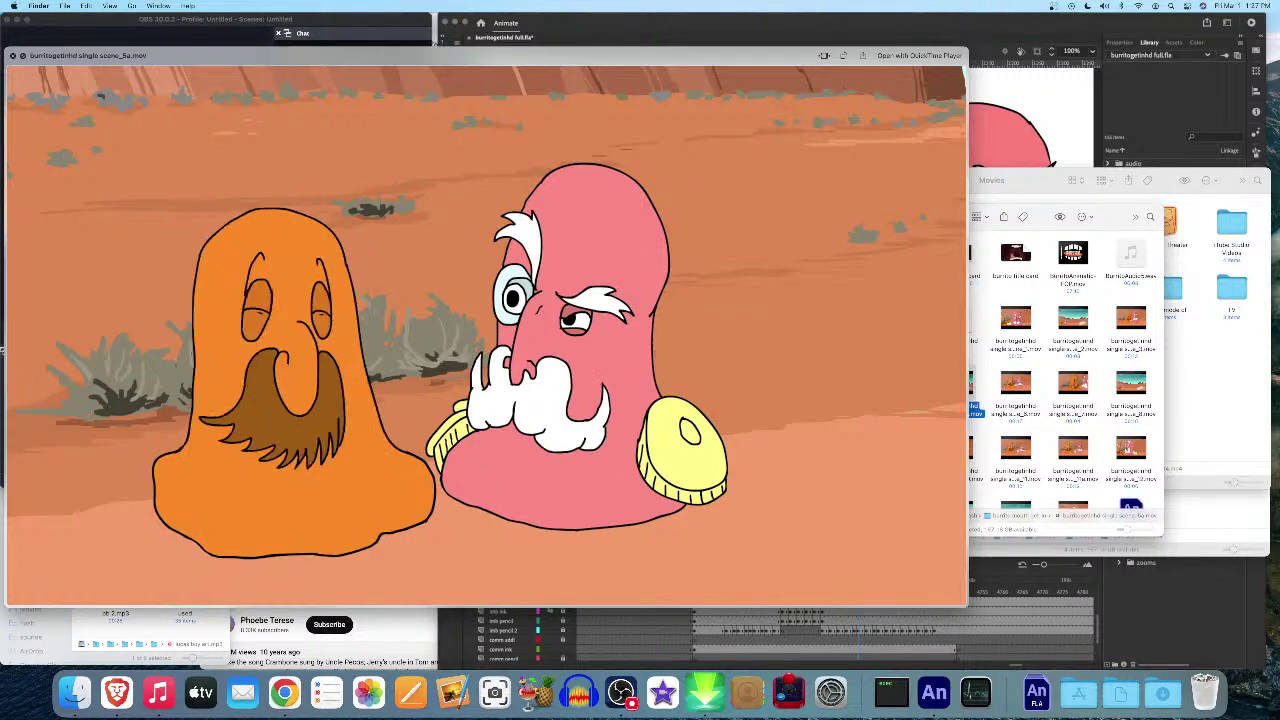
pyautogui.press('Right')
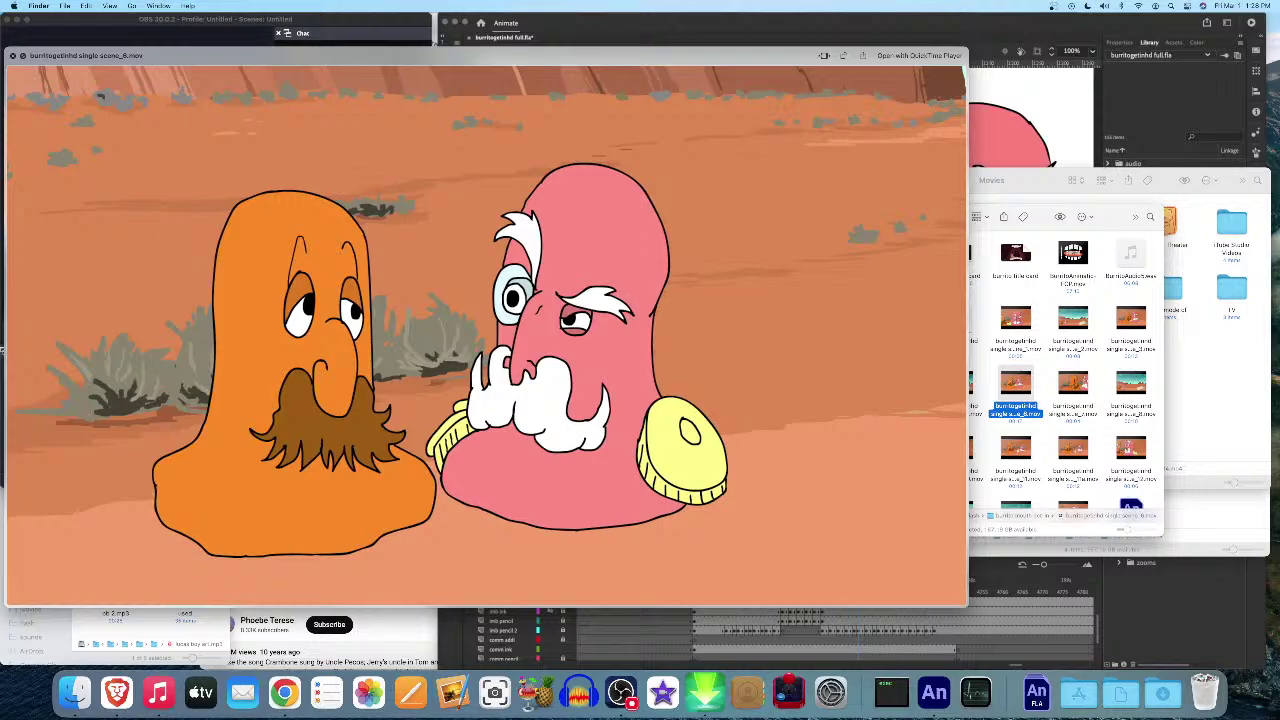
pyautogui.press('Right')
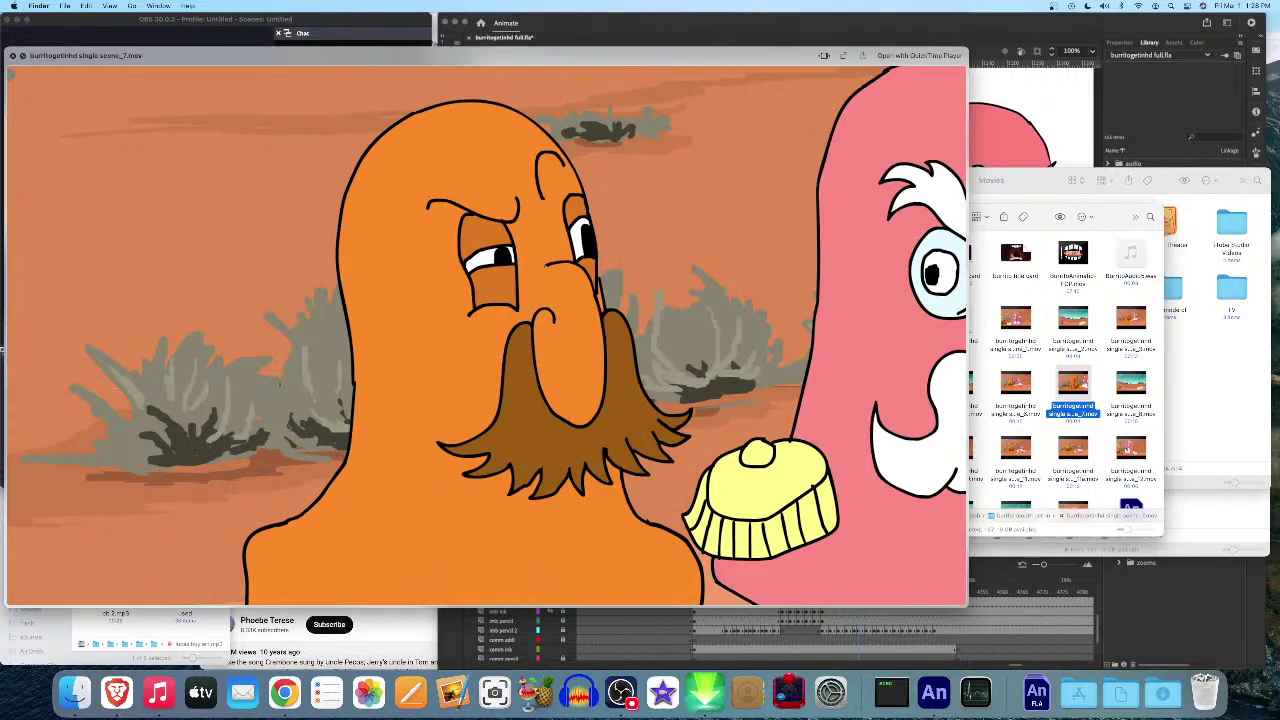
pyautogui.press('Right')
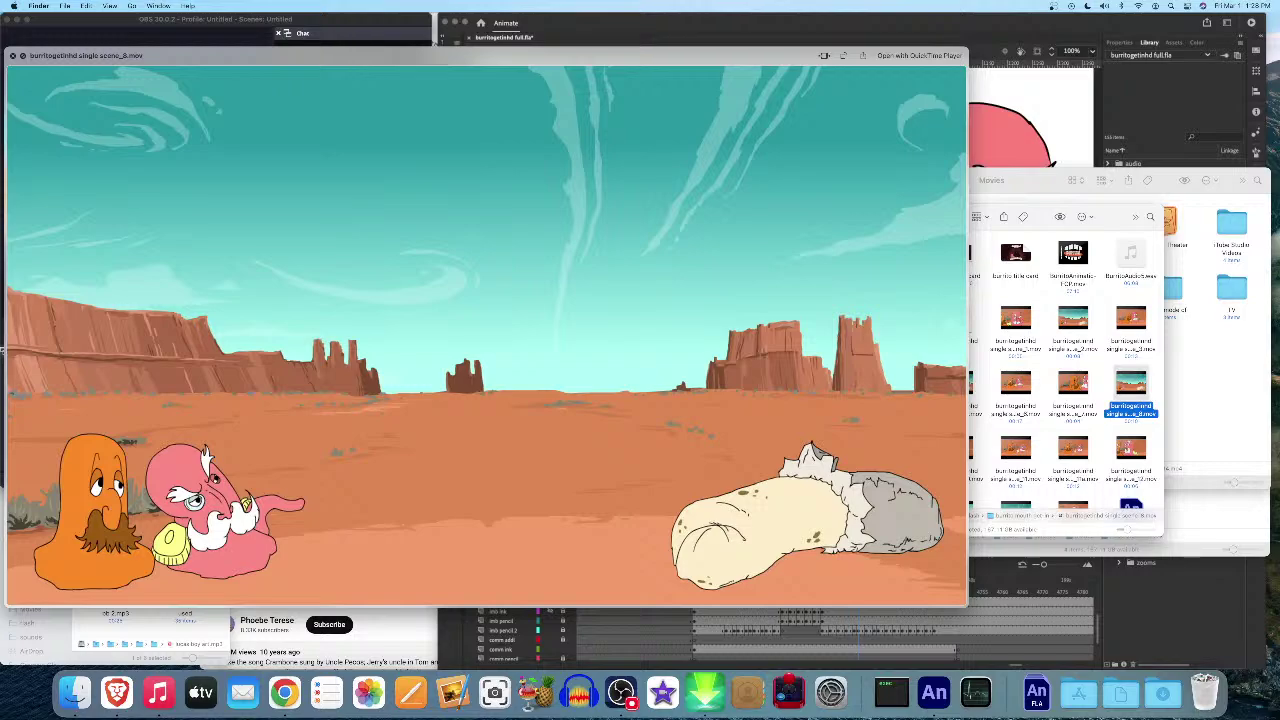
pyautogui.press('space')
# Preview the rendered clips from burritogetinhd single scene_8a.mov through scene_11a.mov
pyautogui.click(842, 448)
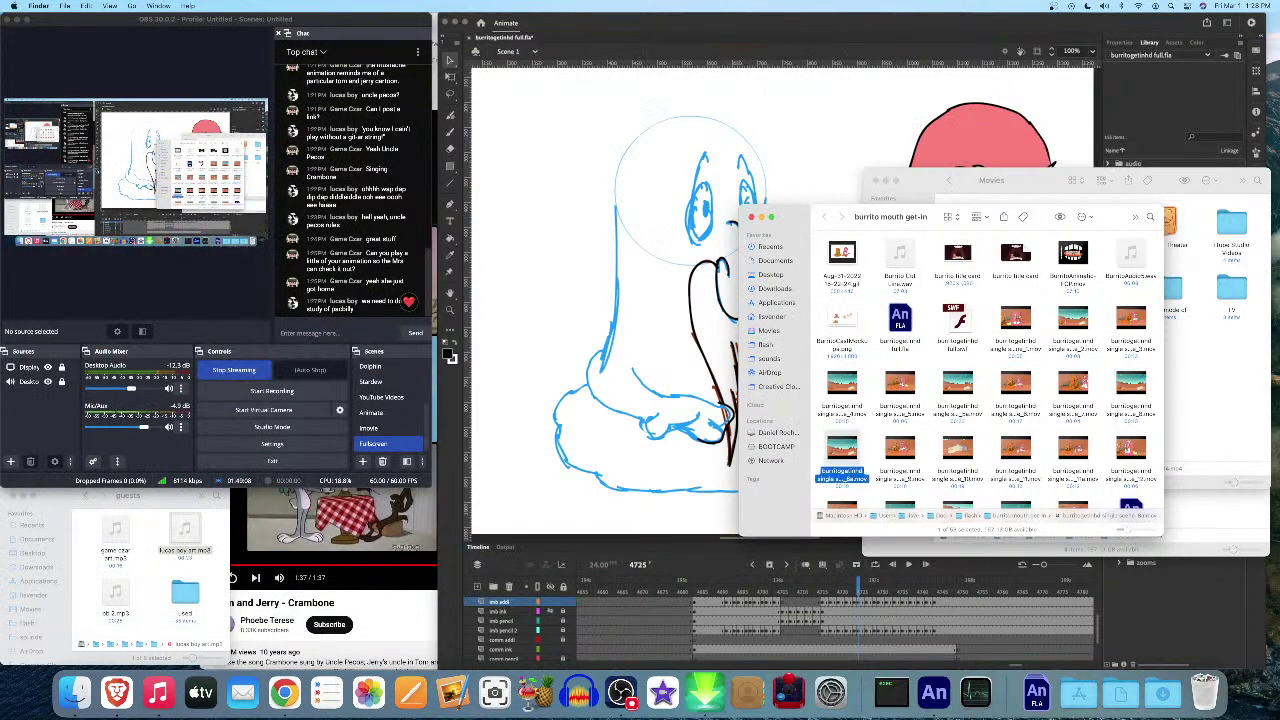
pyautogui.press('space')
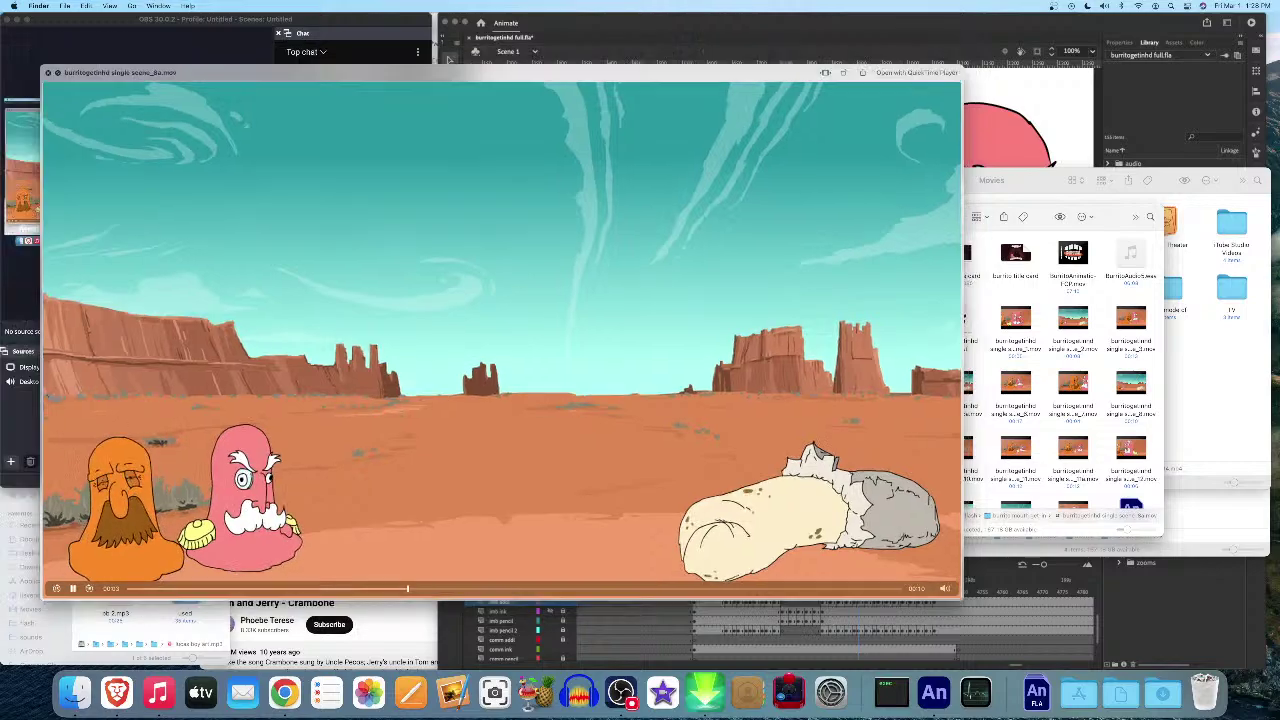
pyautogui.press('space')
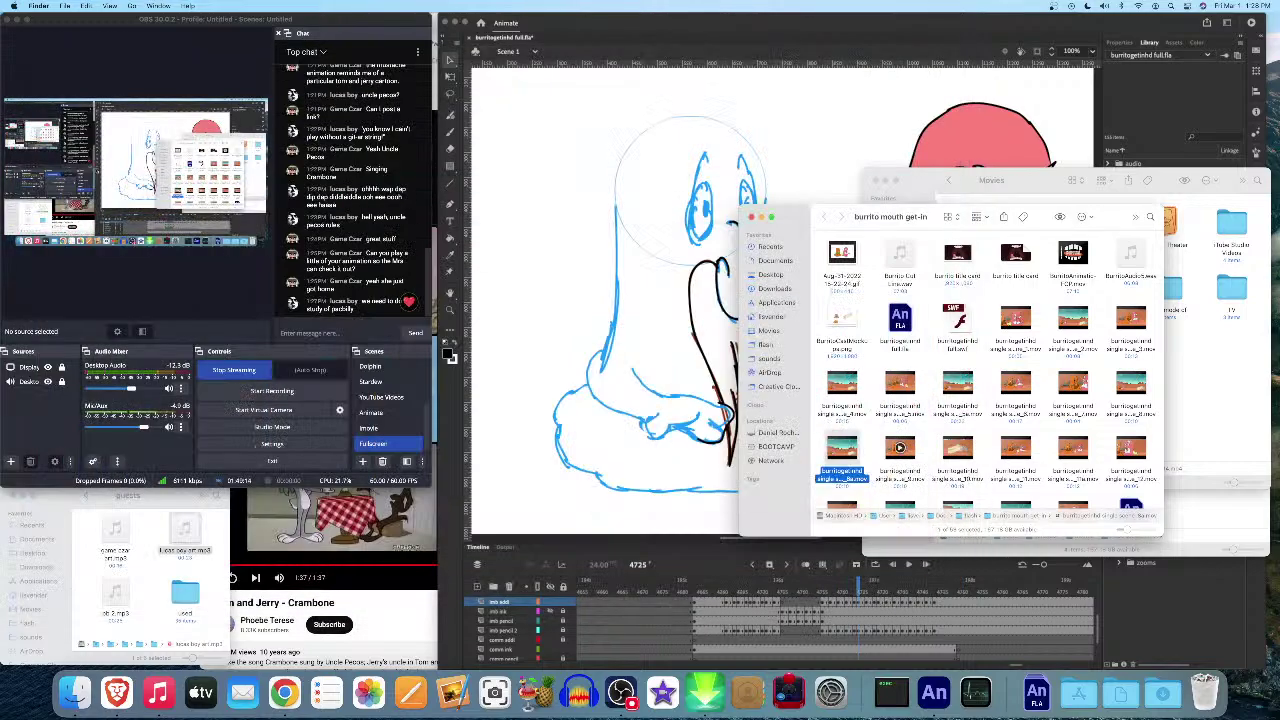
pyautogui.click(899, 447)
pyautogui.press('space')
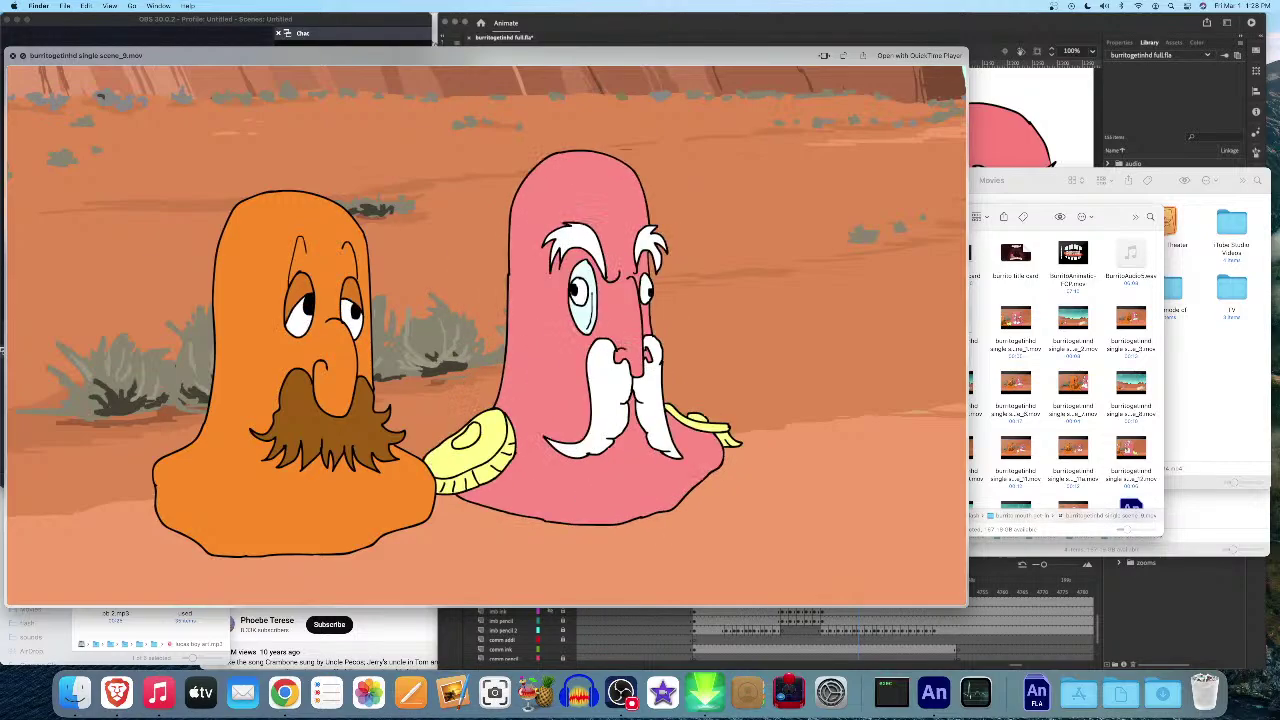
pyautogui.press('Right')
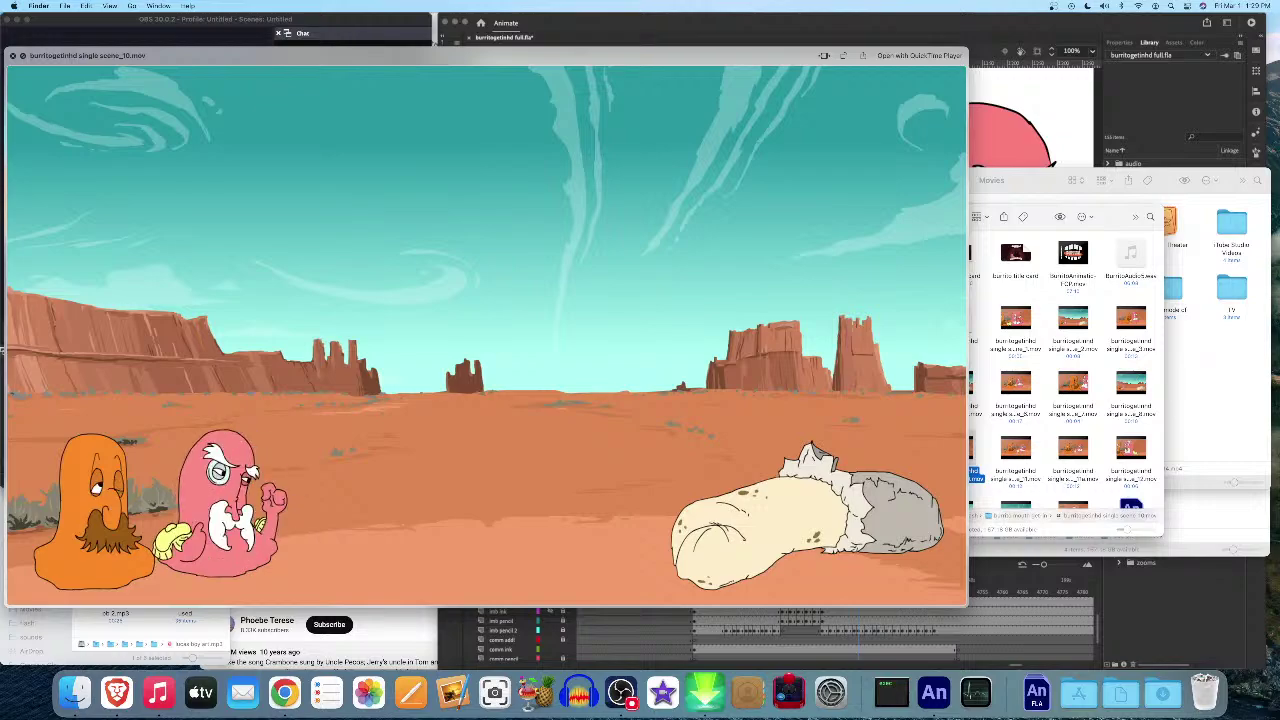
pyautogui.press('Right')
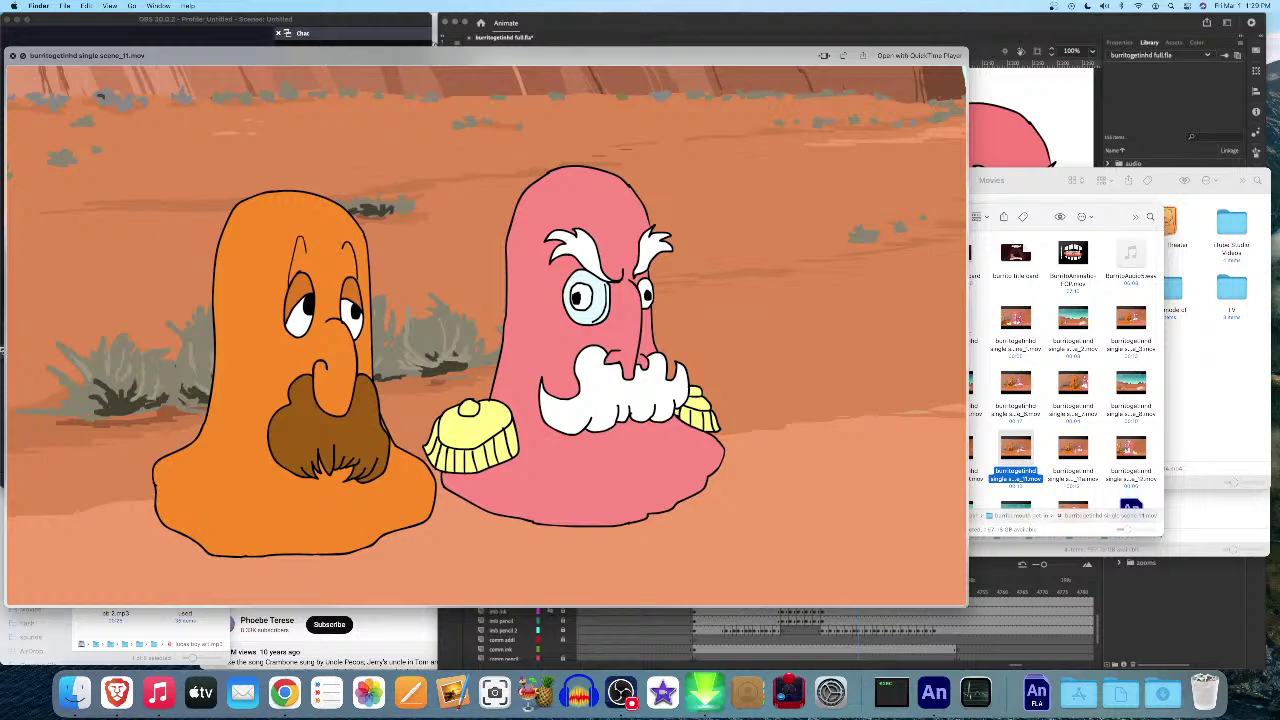
pyautogui.press('Right')
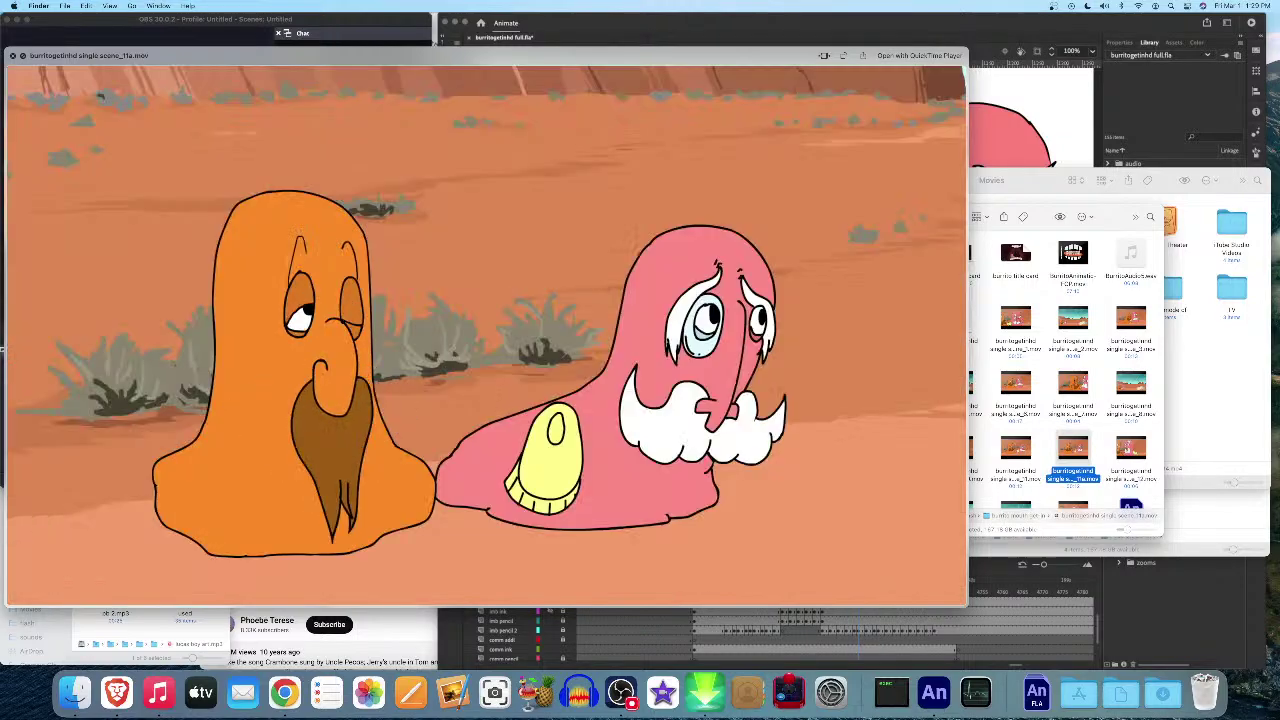
pyautogui.press('space')
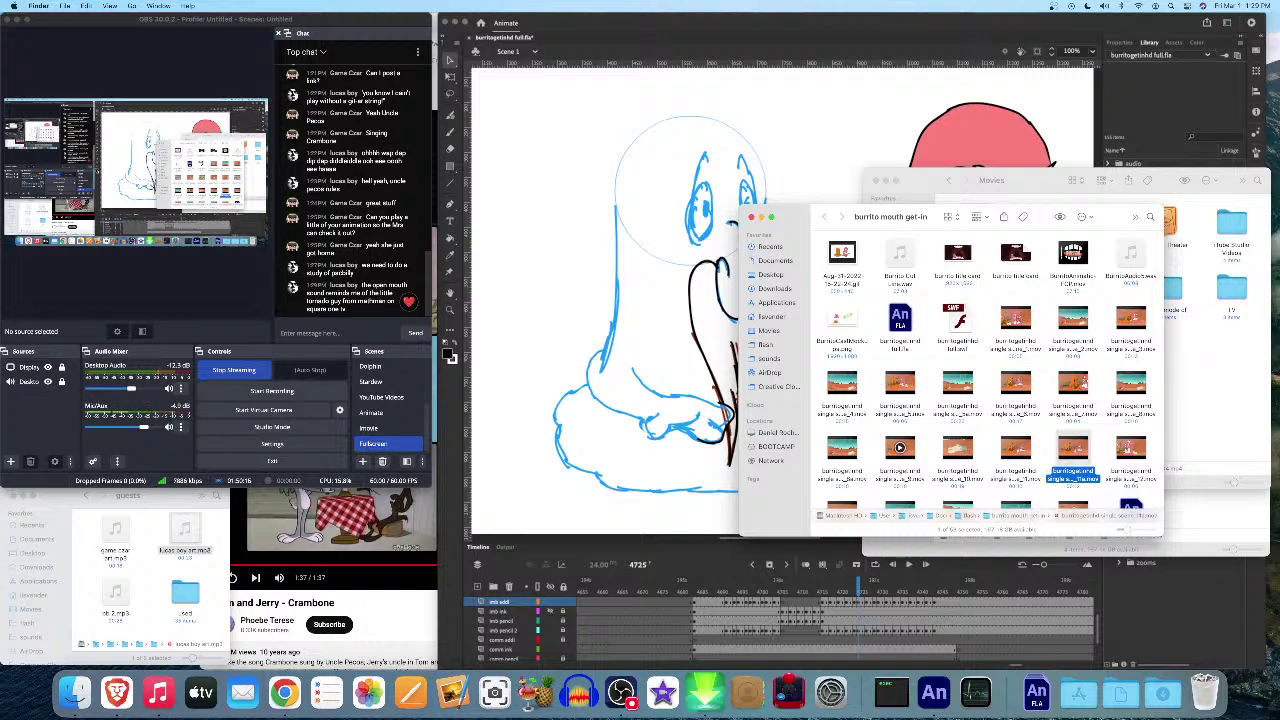
# Preview the rendered clips from burritogetinhd single scene_12.mov through scene_17.mov
pyautogui.press('Right')
pyautogui.press('space')
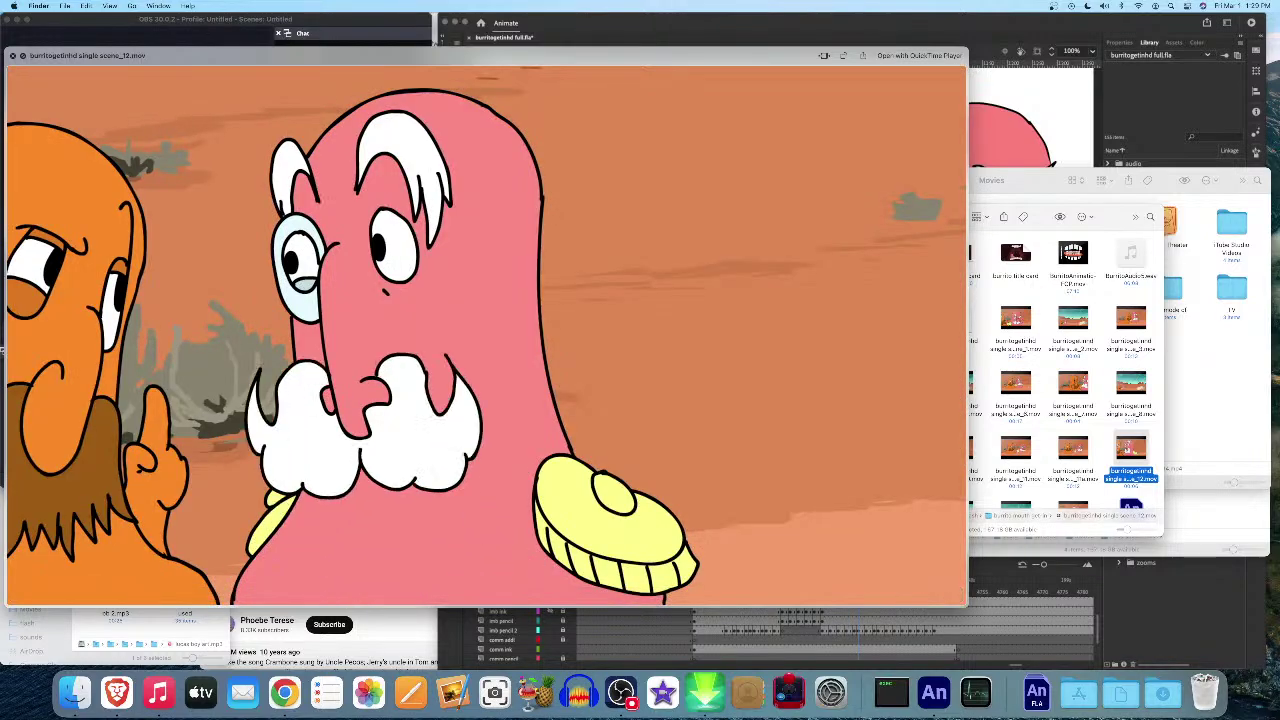
pyautogui.press('space')
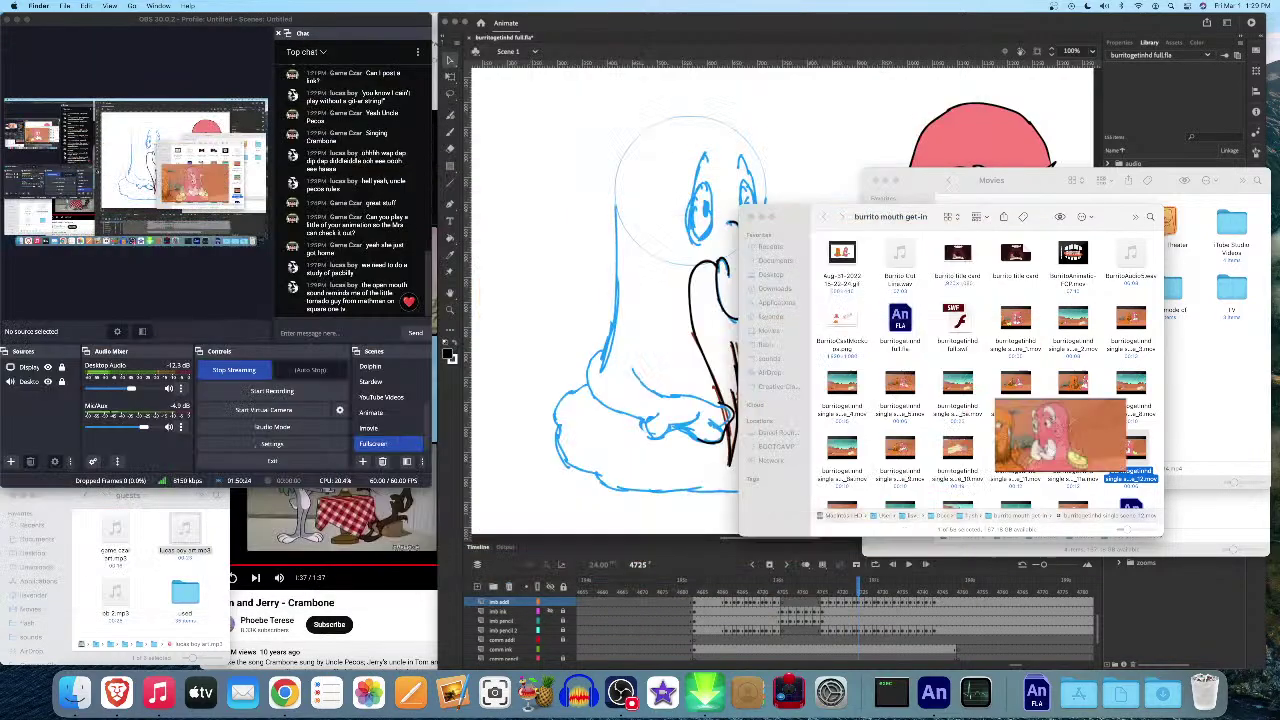
pyautogui.press('Right')
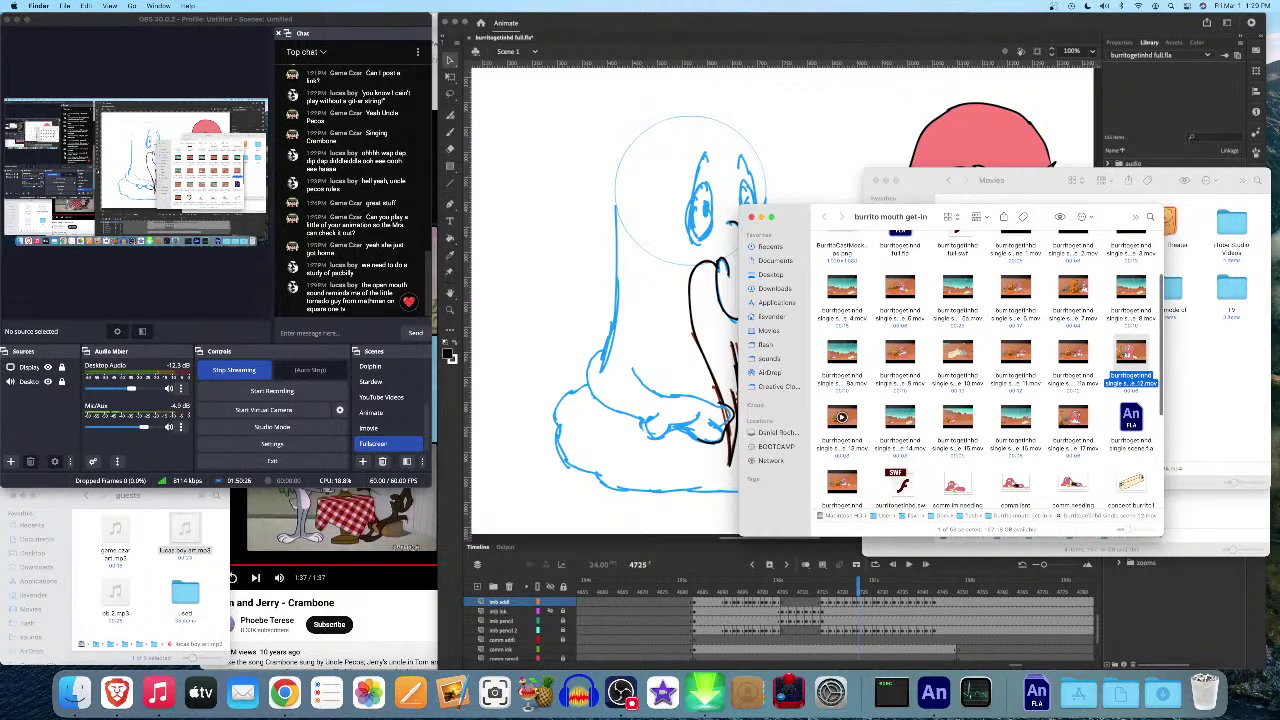
pyautogui.press('space')
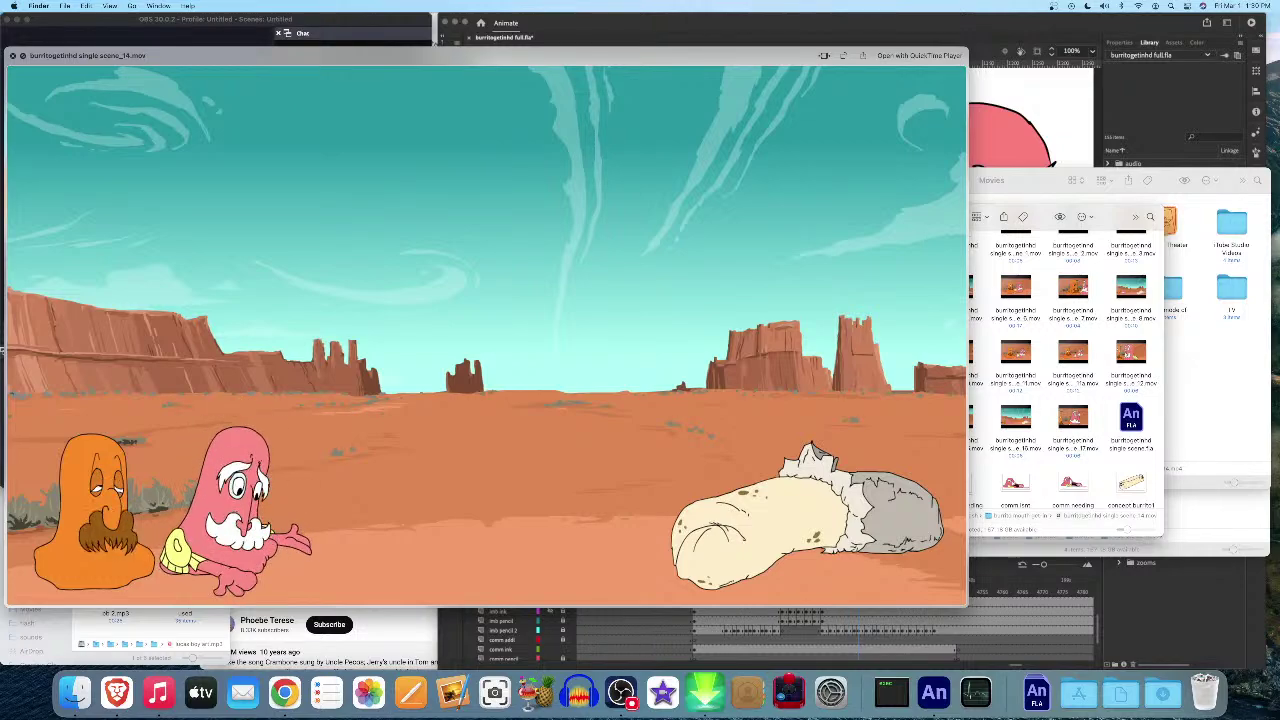
pyautogui.press('Right')
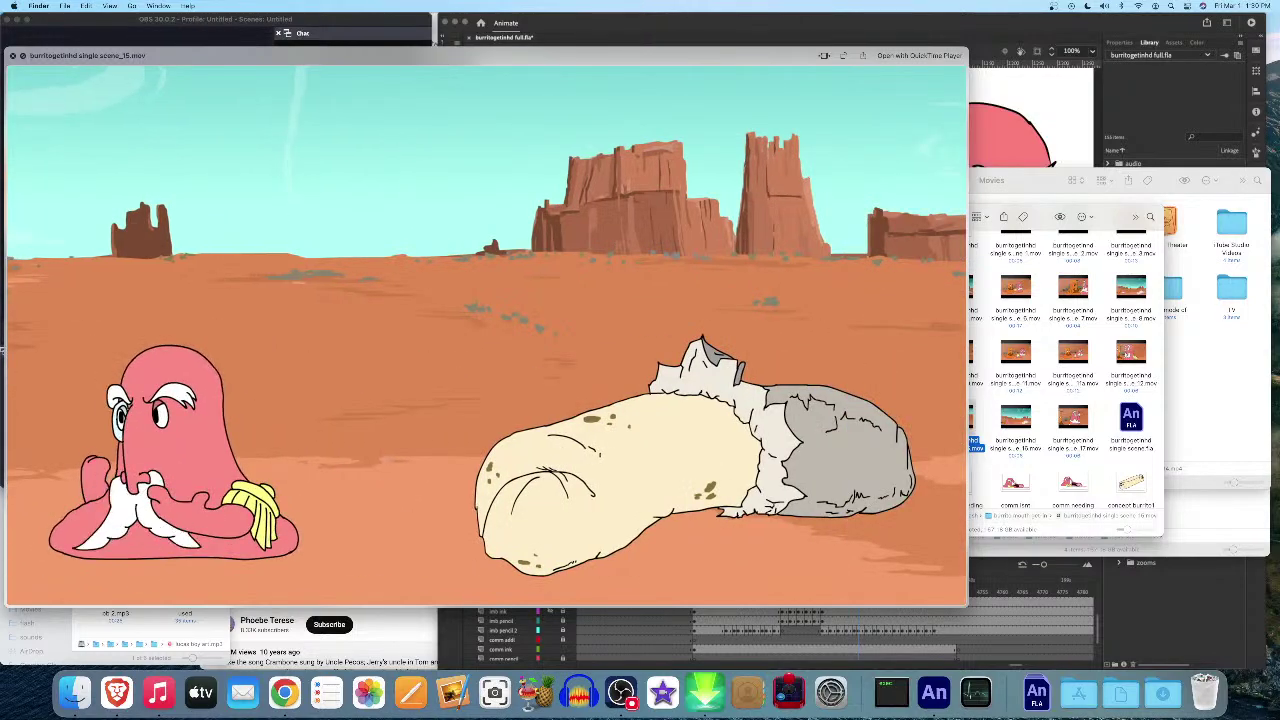
pyautogui.press('Right')
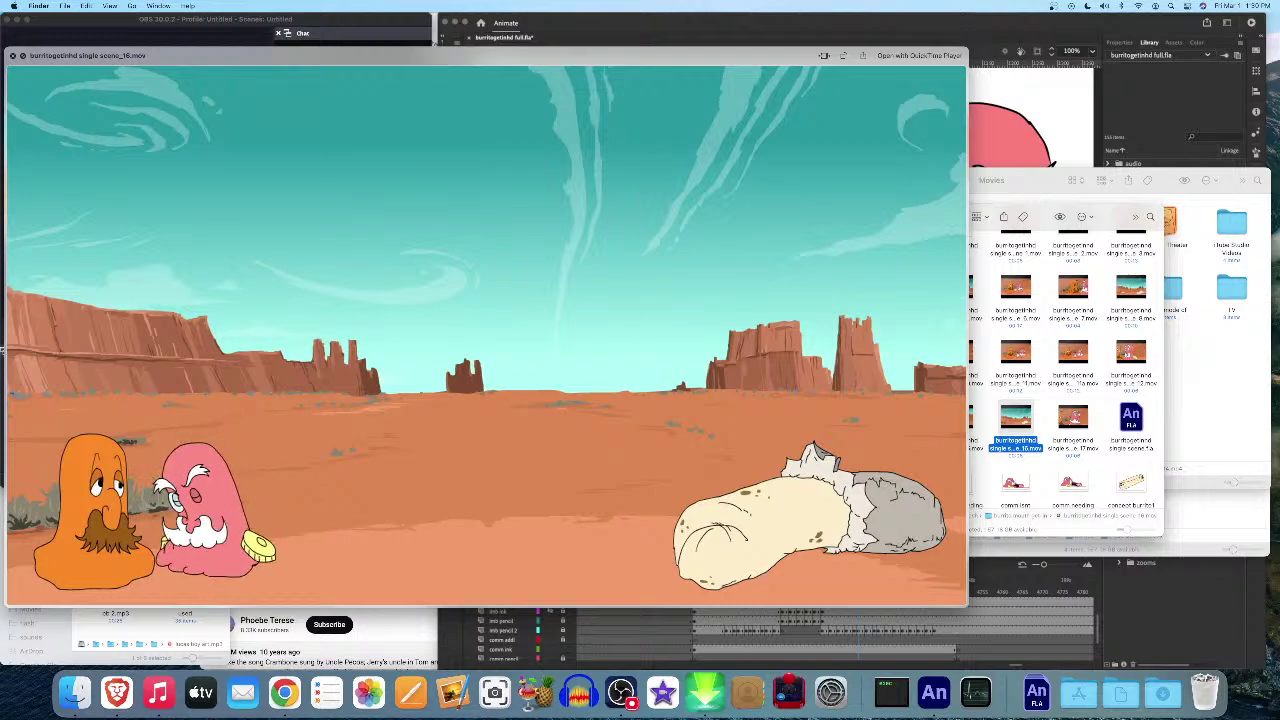
pyautogui.press('Right')
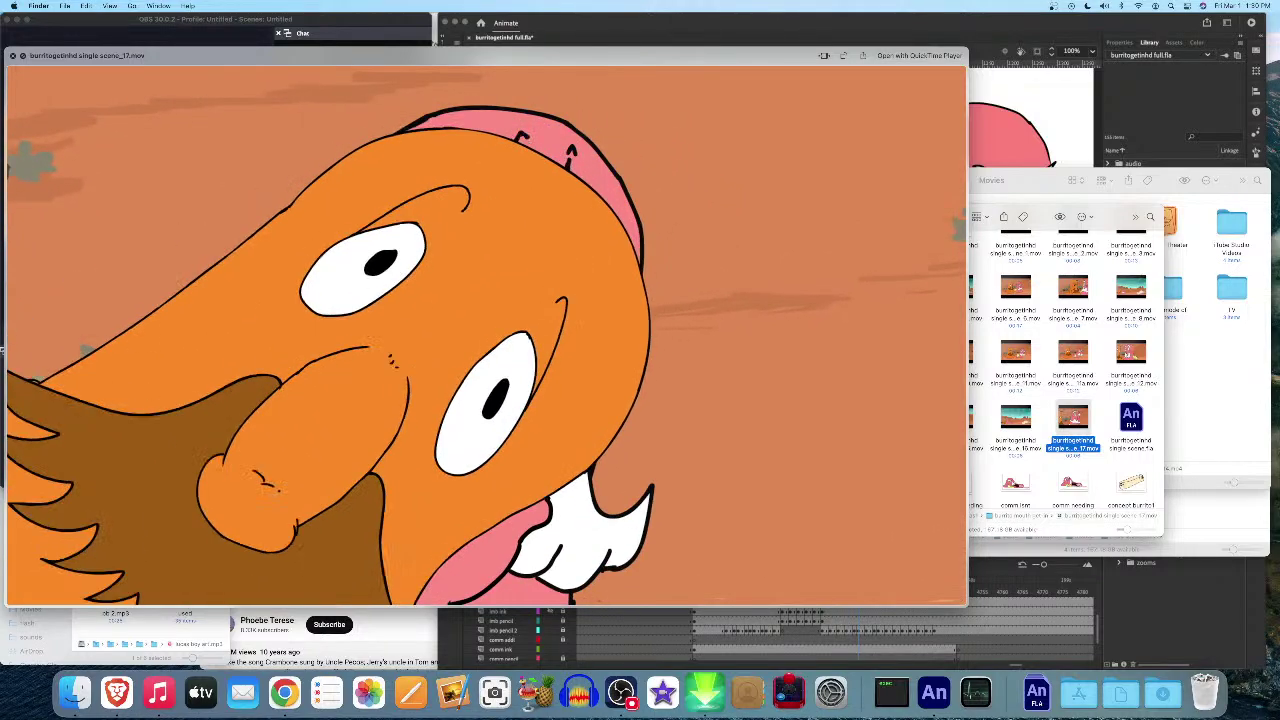
# Close the clip preview and switch the OBS stream to the Animate scene
pyautogui.press('space')
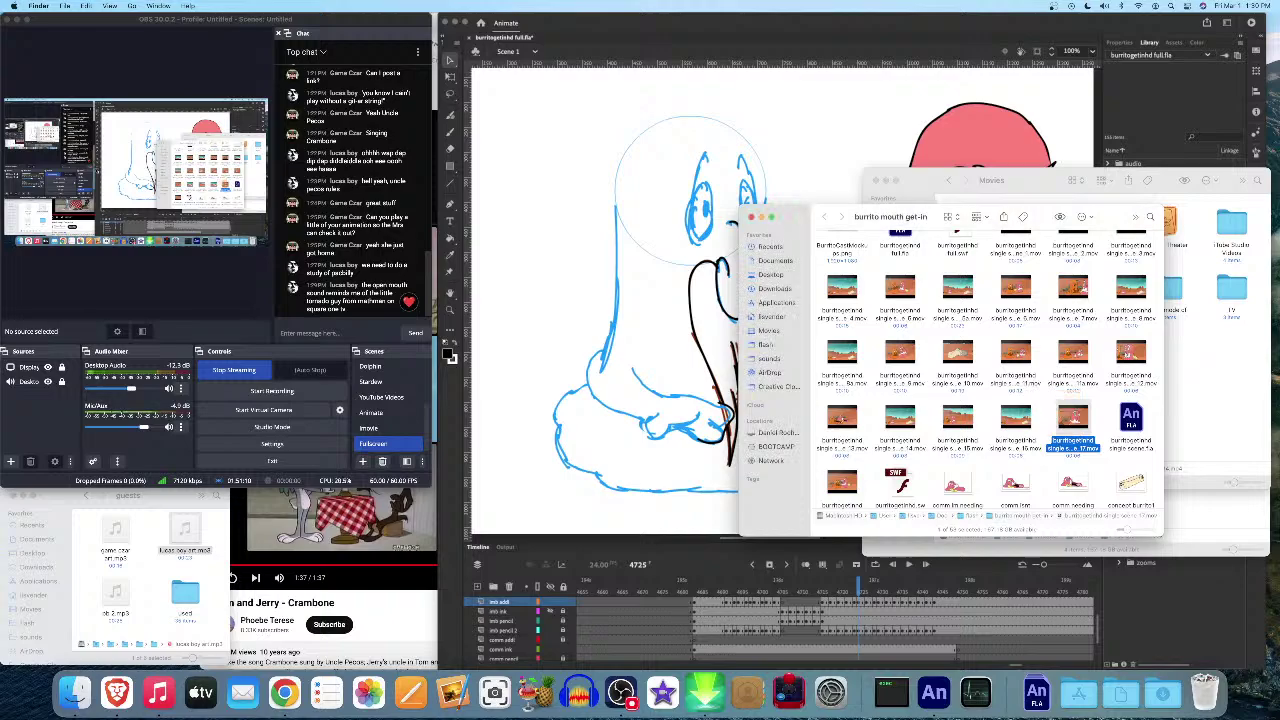
pyautogui.scroll(-2, 985, 370)
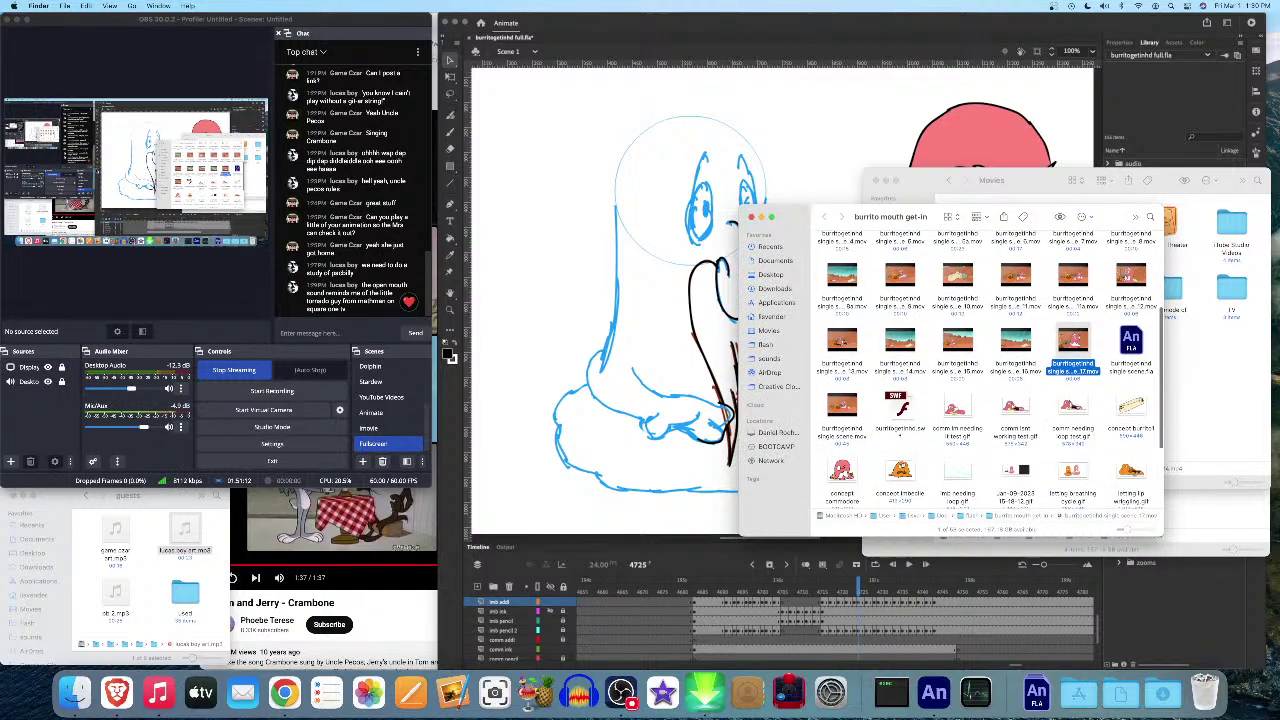
pyautogui.click(335, 333)
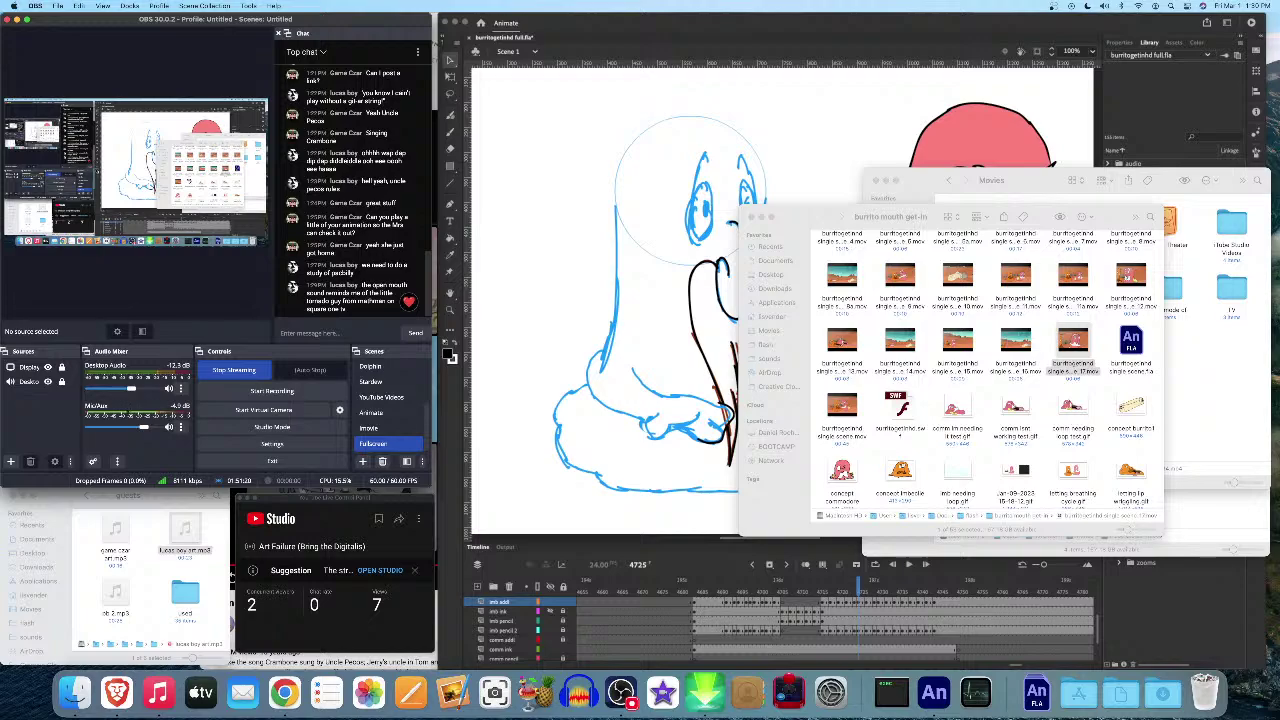
pyautogui.press('F2')
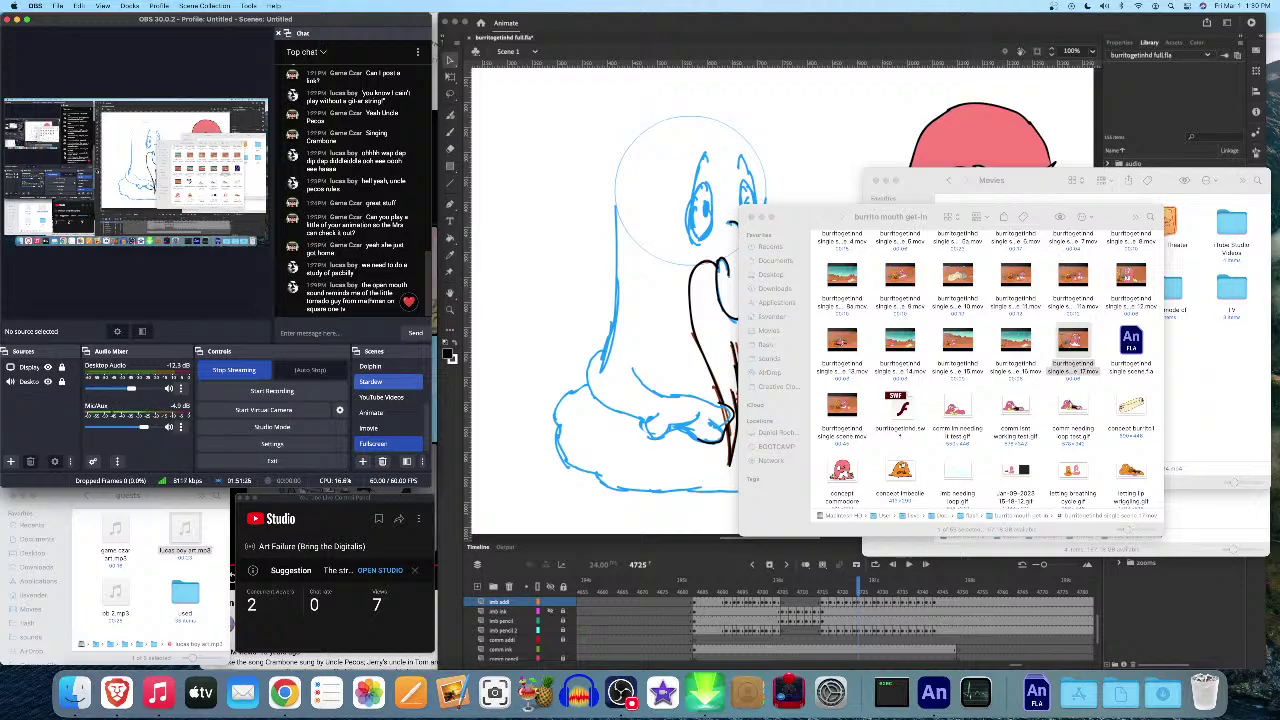
pyautogui.scroll(3, 388, 383)
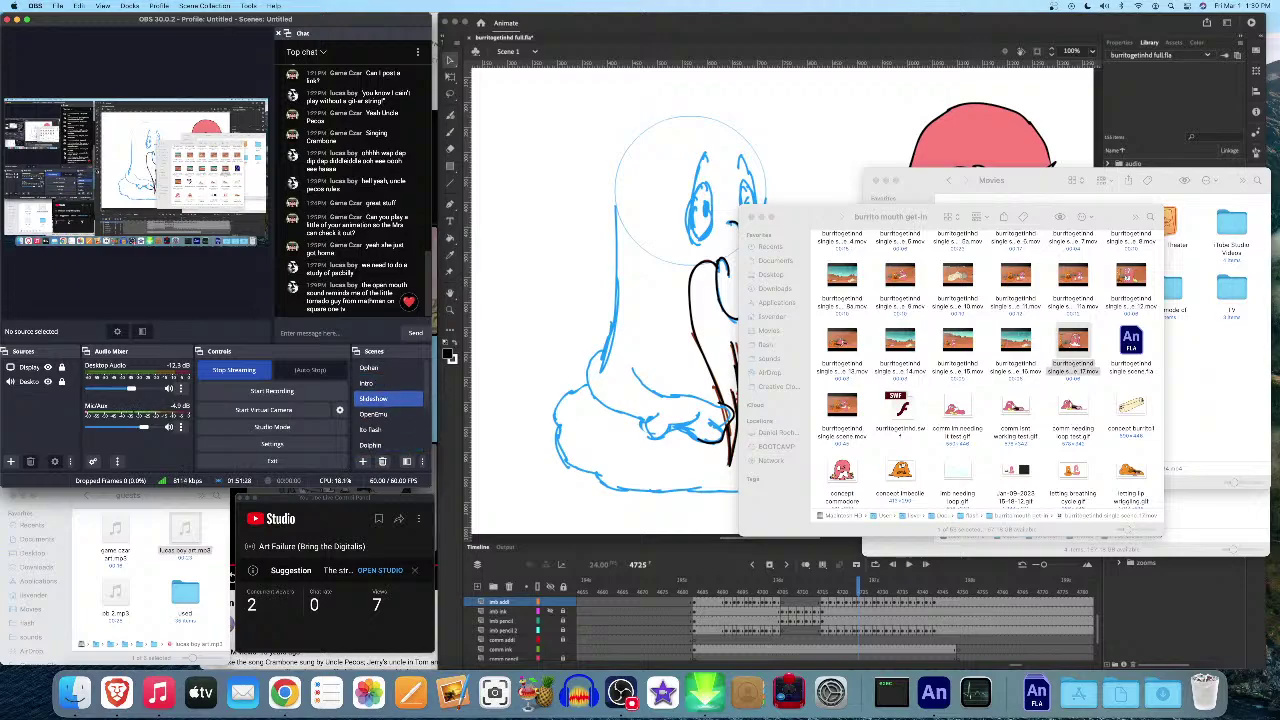
pyautogui.scroll(-3, 388, 431)
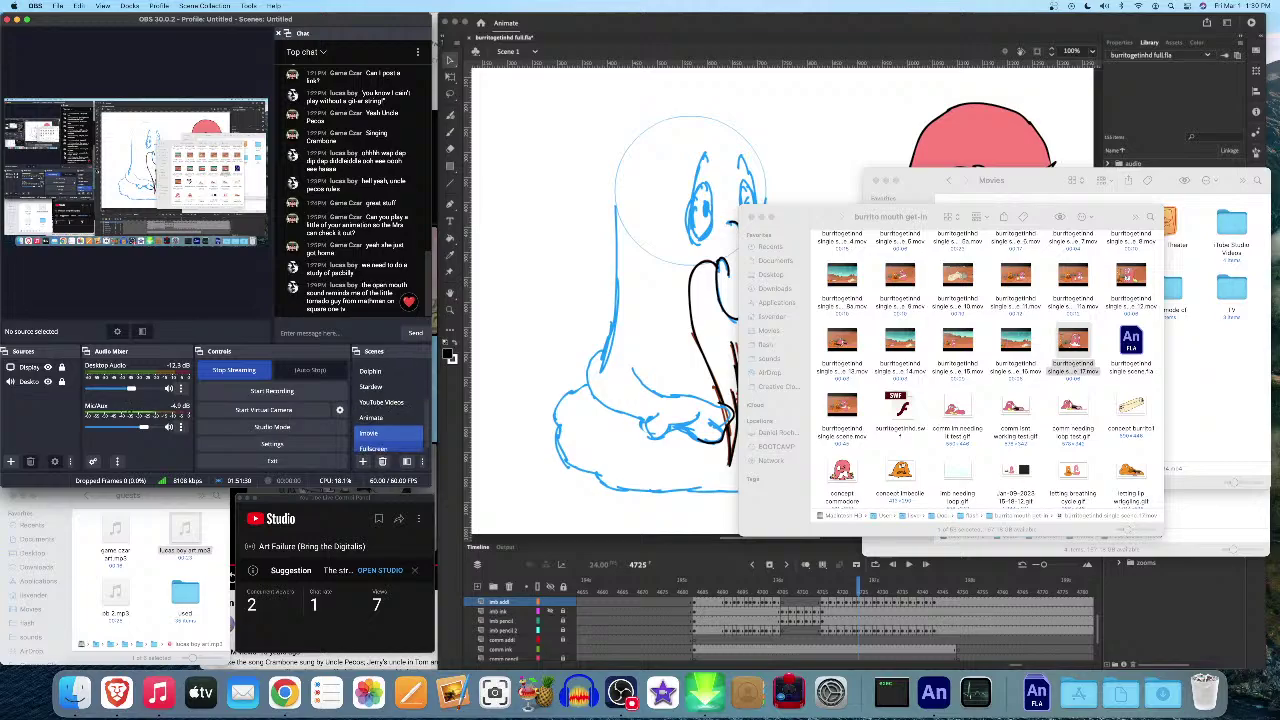
pyautogui.click(388, 418)
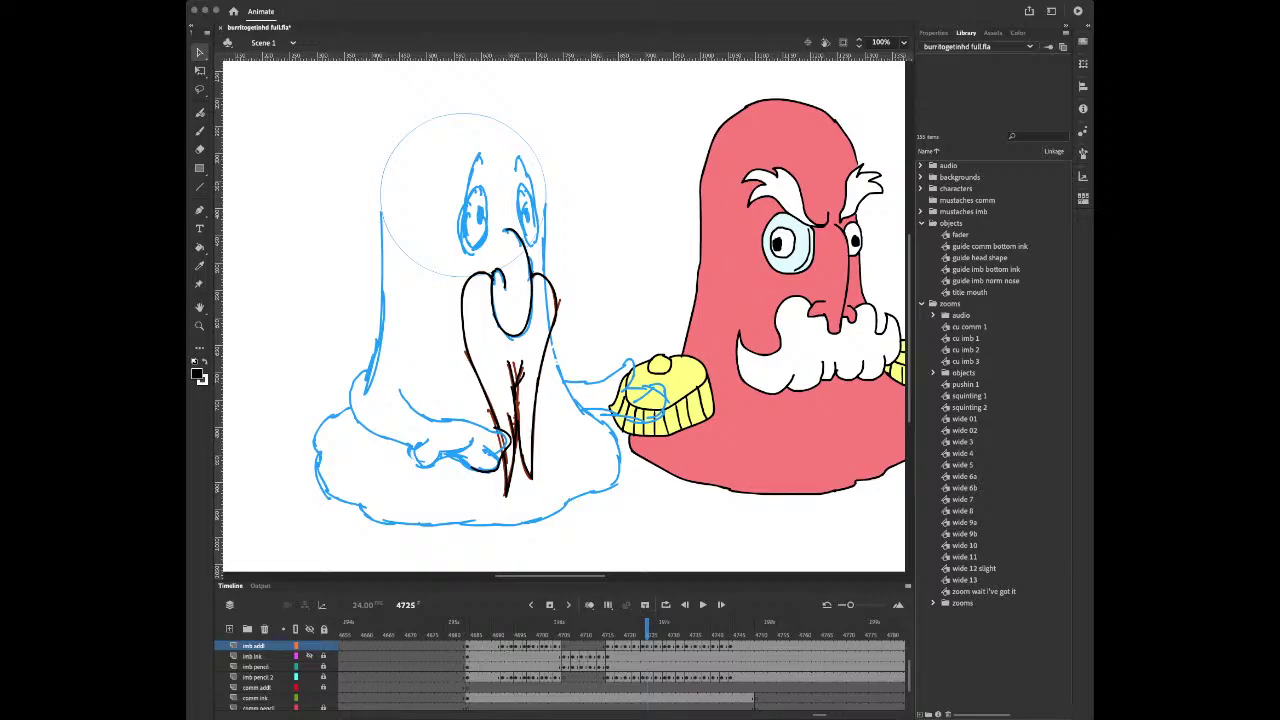
# Return to Animate and examine the moustache drawings frame by frame between frames 4718 and 4732 on imb addl
pyautogui.press('super+Tab')
pyautogui.press('b')
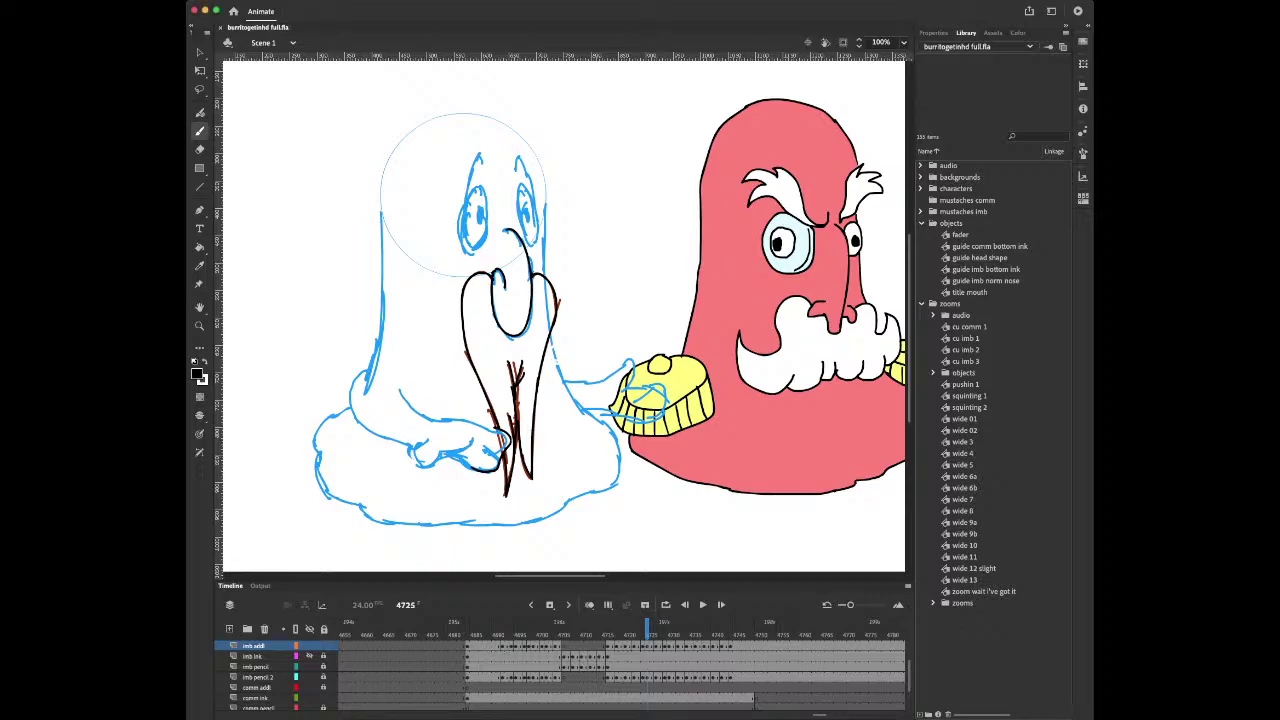
pyautogui.click(617, 646)
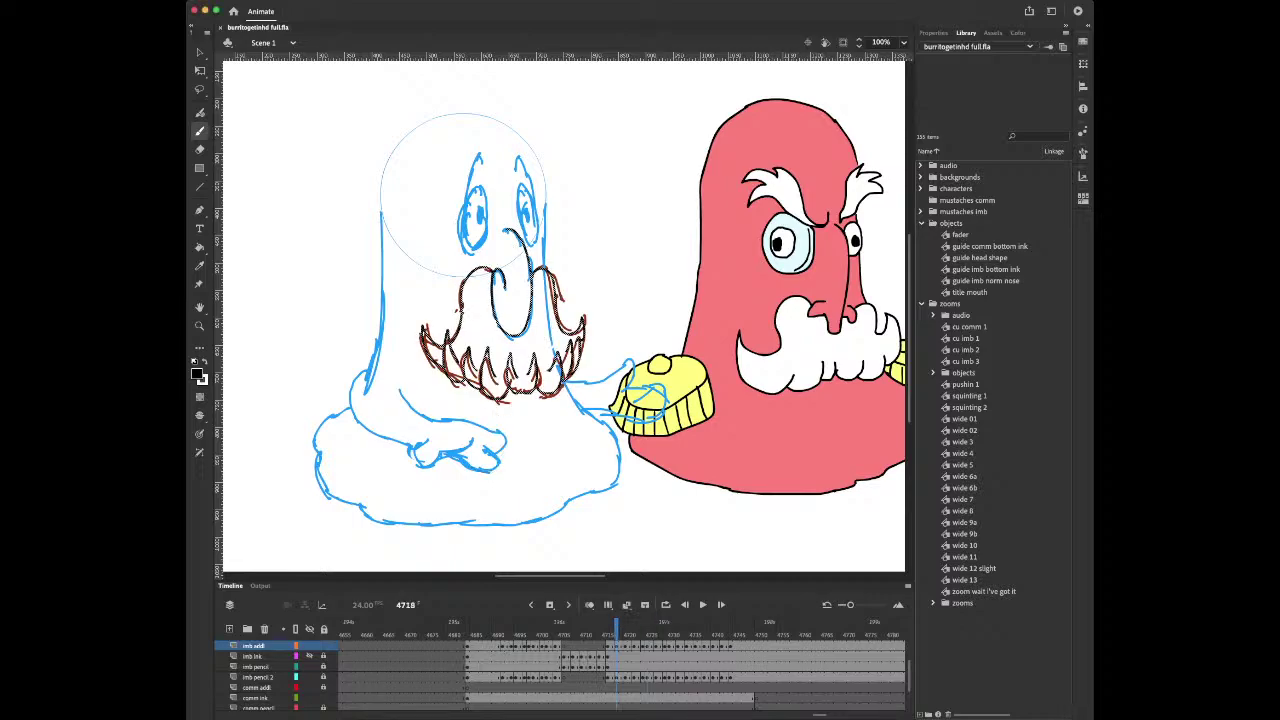
pyautogui.press('.')
pyautogui.press('.')
pyautogui.press('.')
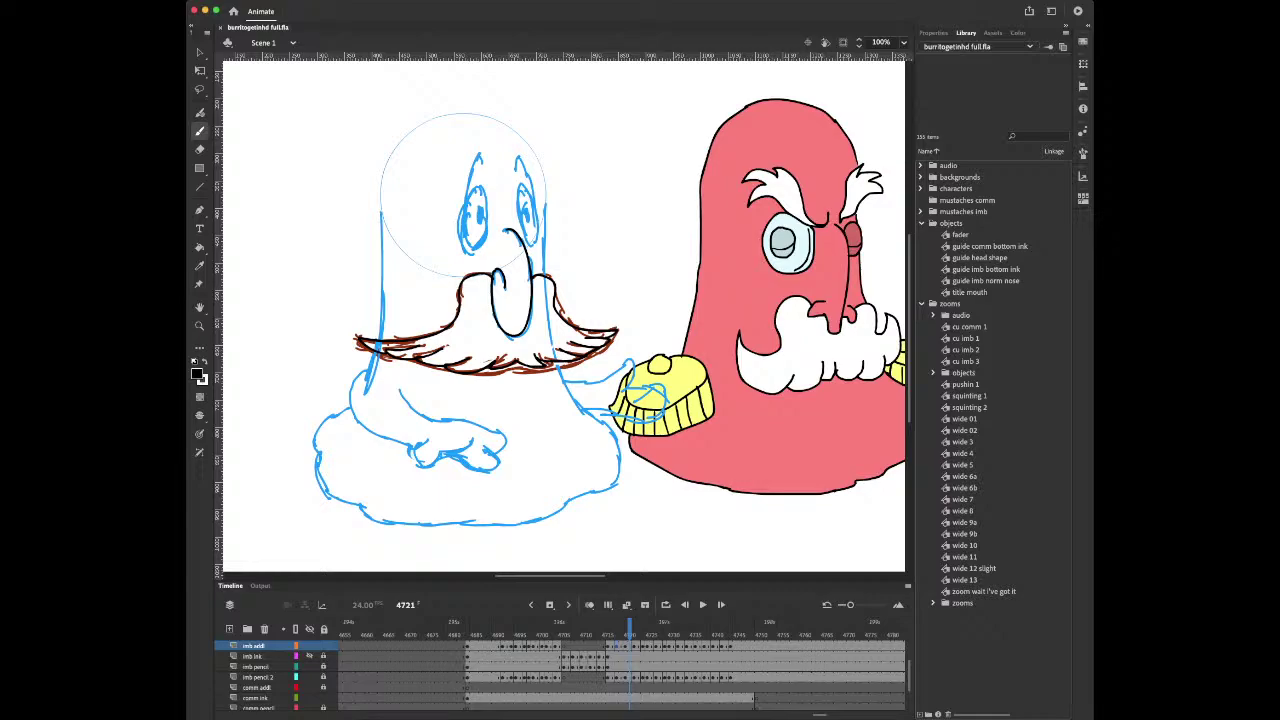
pyautogui.press('.')
pyautogui.press('.')
pyautogui.press('.')
pyautogui.press('.')
pyautogui.press('.')
pyautogui.press('.')
pyautogui.press('.')
pyautogui.press('.')
pyautogui.press('.')
pyautogui.press('.')
pyautogui.press('.')
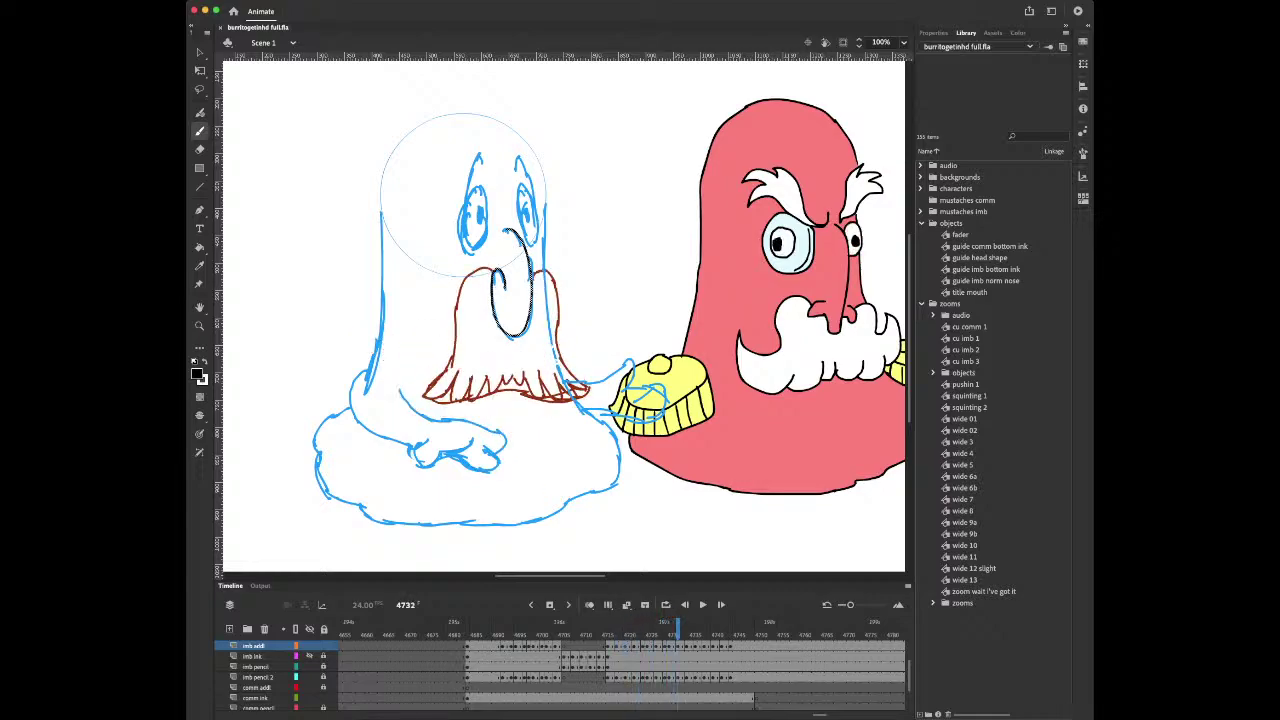
pyautogui.press(',')
pyautogui.press(',')
pyautogui.press(',')
pyautogui.press(',')
pyautogui.press(',')
pyautogui.press(',')
pyautogui.press(',')
pyautogui.press(',')
pyautogui.press(',')
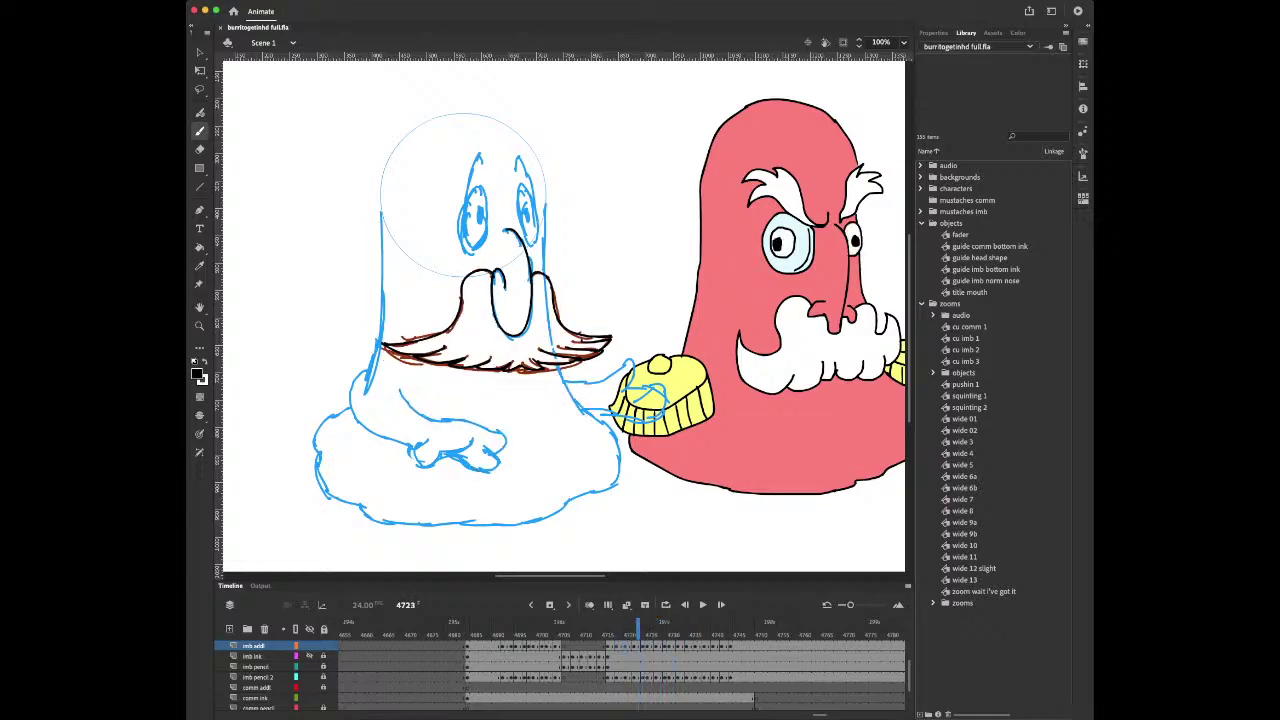
pyautogui.press(',')
pyautogui.press(',')
pyautogui.press(',')
pyautogui.press(',')
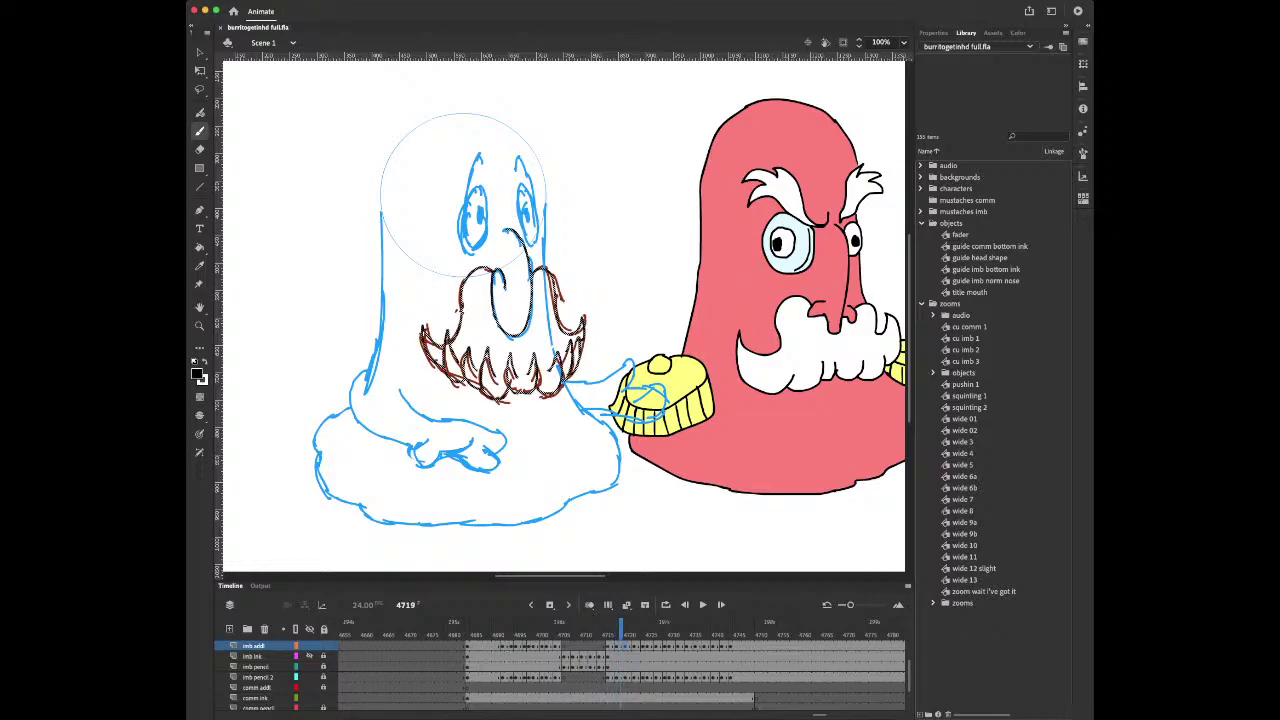
pyautogui.press('.')
pyautogui.press('.')
pyautogui.press('.')
pyautogui.press('.')
pyautogui.press('.')
pyautogui.press('.')
pyautogui.press('.')
pyautogui.press('.')
pyautogui.press('.')
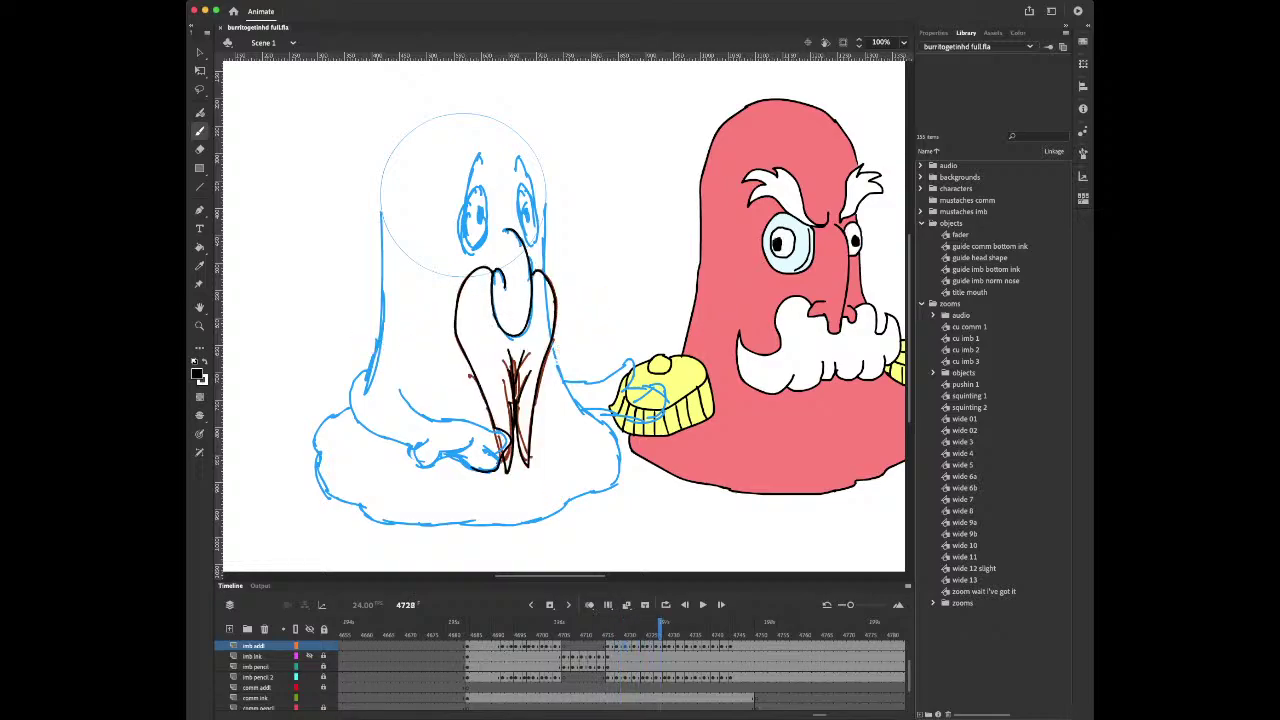
pyautogui.press('.')
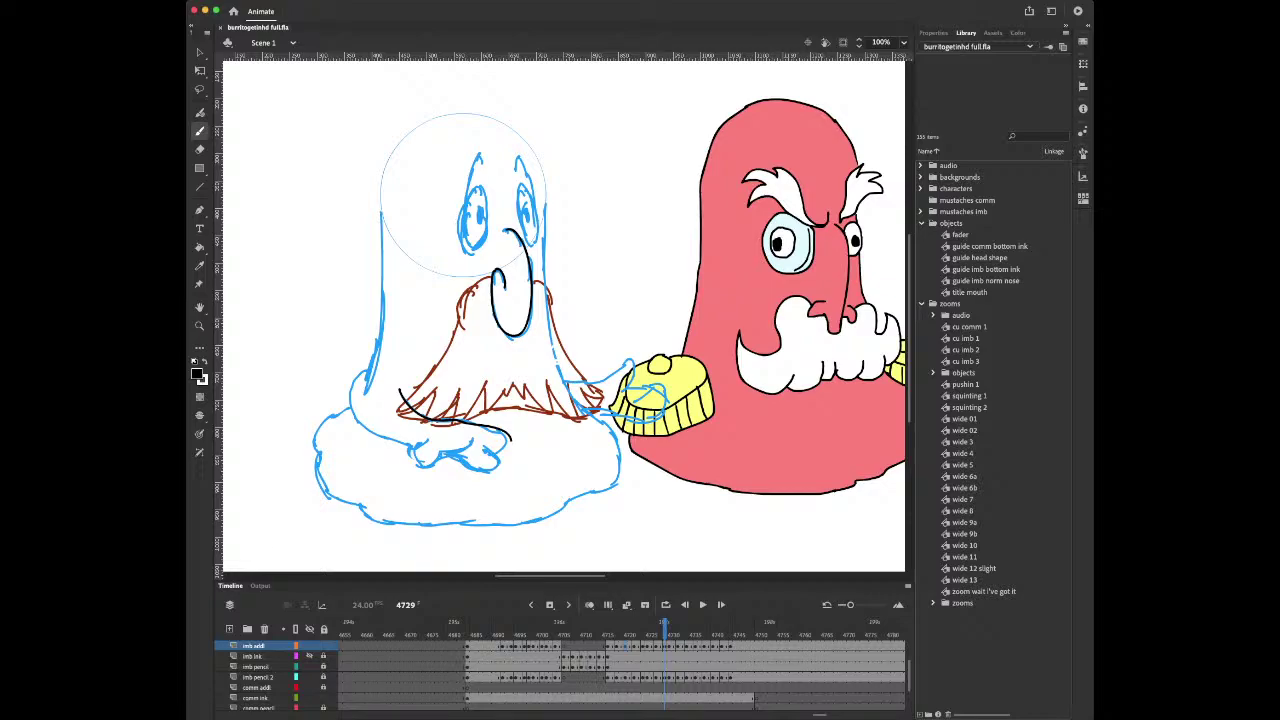
# Review the inked moustache motion frame by frame from frame 4716, ending on the uninked frame 4729
pyautogui.click(608, 646)
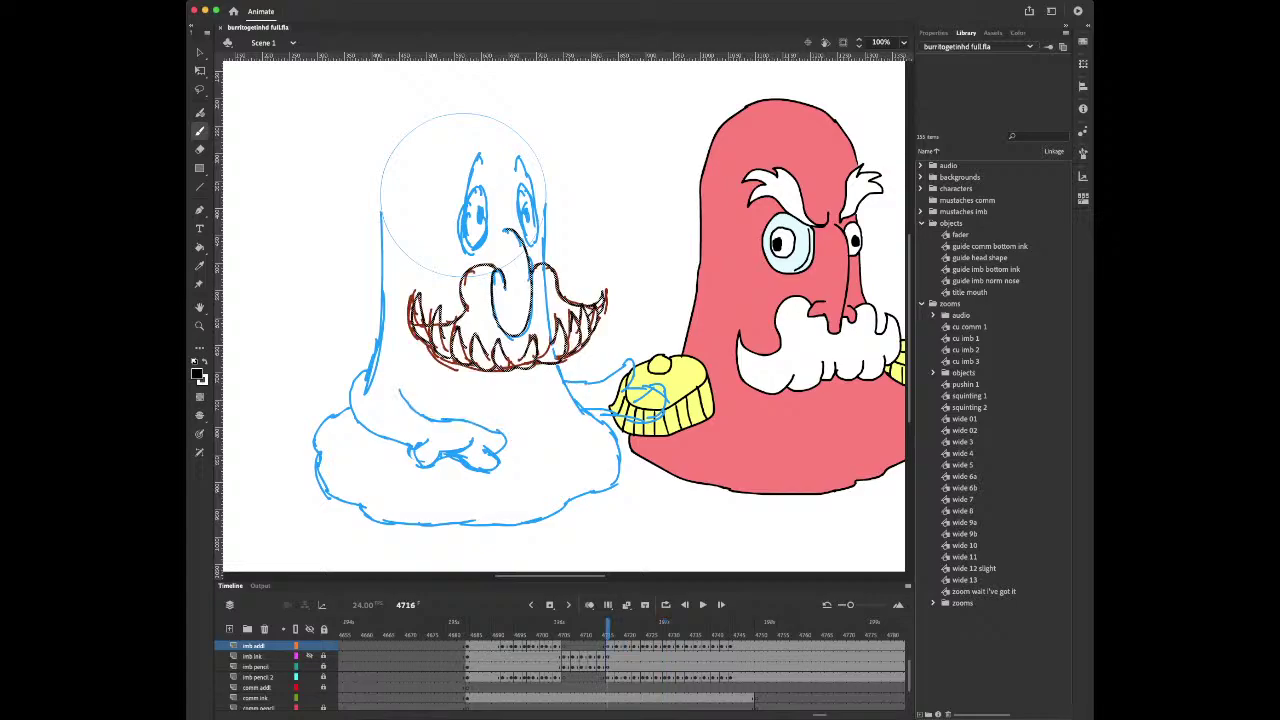
pyautogui.press('v')
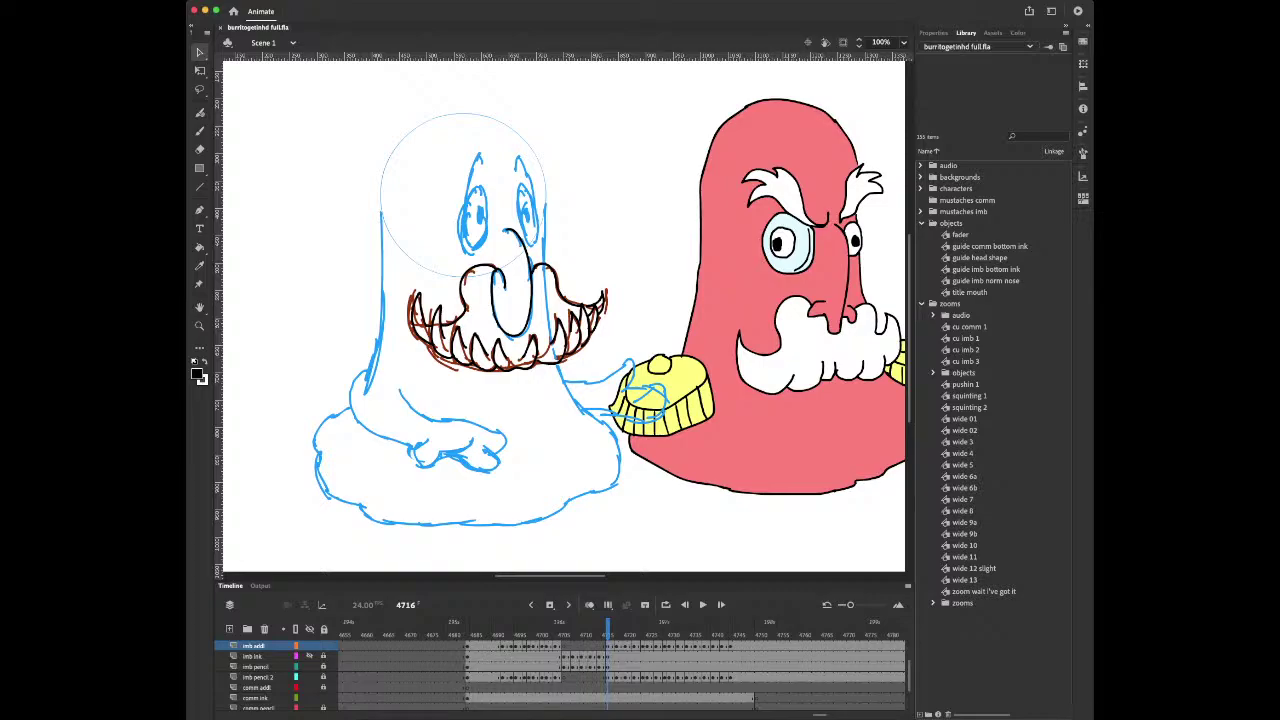
pyautogui.press('.')
pyautogui.press('.')
pyautogui.press('.')
pyautogui.press('.')
pyautogui.press('.')
pyautogui.press('.')
pyautogui.press('.')
pyautogui.press('.')
pyautogui.press('.')
pyautogui.press('.')
pyautogui.press('.')
pyautogui.press('.')
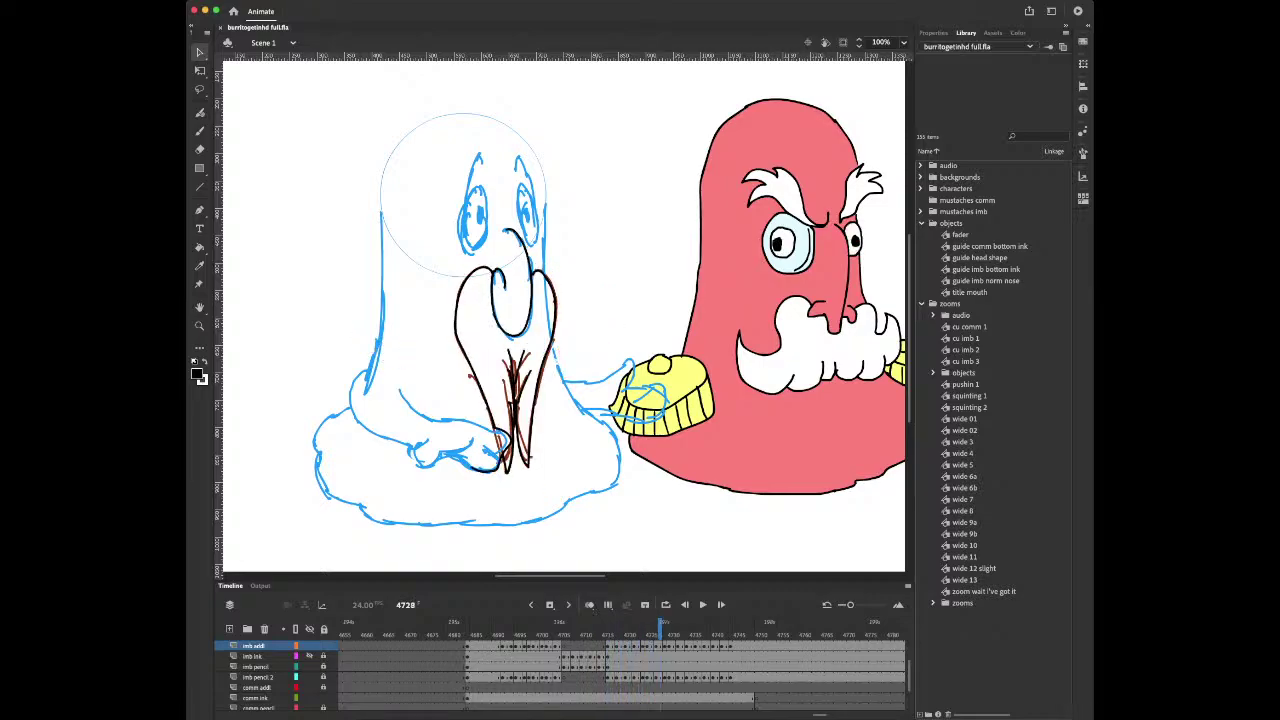
pyautogui.press('.')
pyautogui.press('.')
pyautogui.press(',')
pyautogui.press(',')
pyautogui.press(',')
pyautogui.press('.')
pyautogui.press('.')
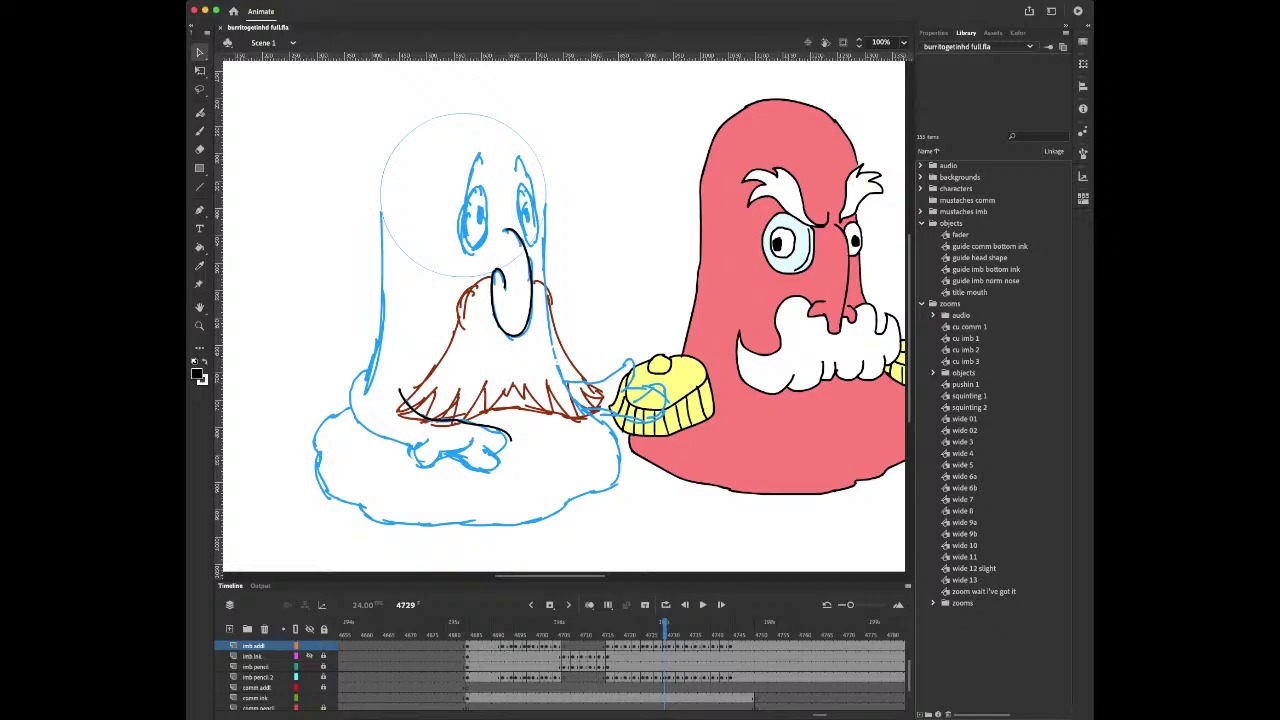
# Ink the left edge and left fringe points of the moustache in black over the red sketch at frame 4729
pyautogui.press('super+Tab')
pyautogui.press('super+Tab')
pyautogui.press('b')
pyautogui.press('super+z')
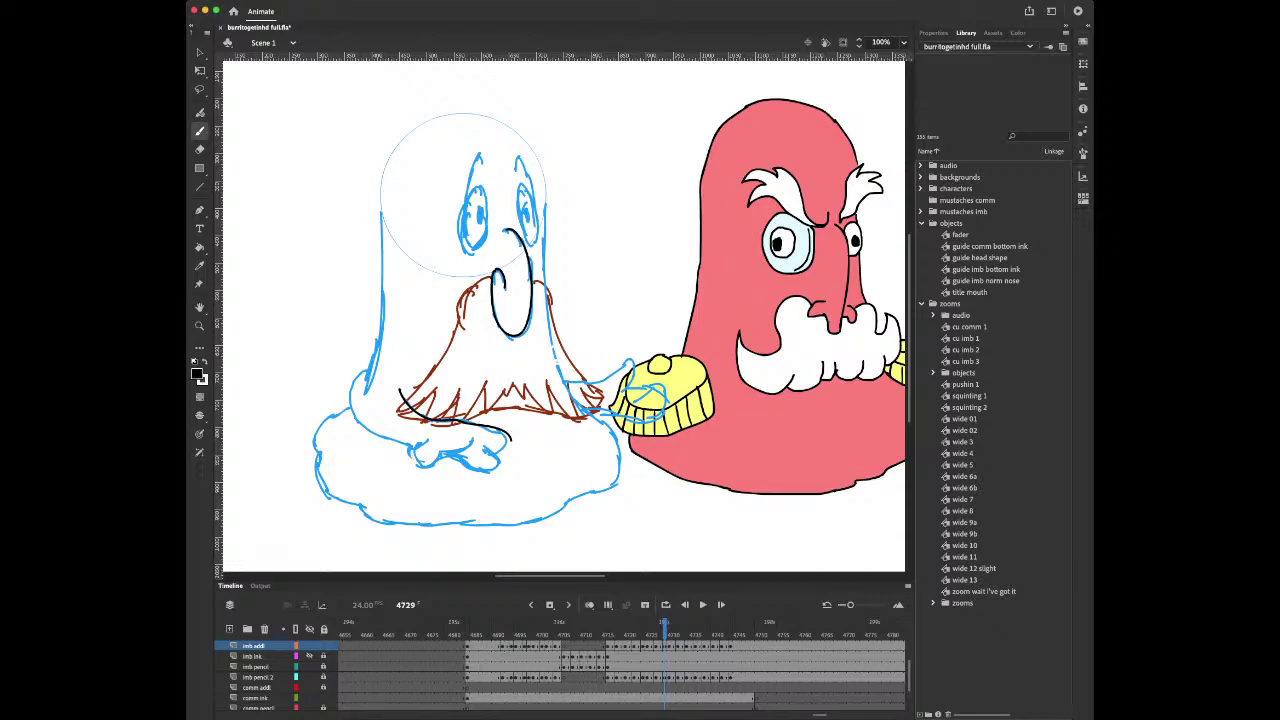
pyautogui.moveTo(488, 273); pyautogui.dragTo(412, 405)
pyautogui.press('super+z')
pyautogui.moveTo(490, 277)
pyautogui.mouseDown()
pyautogui.moveTo(412, 396)
pyautogui.moveTo(437, 389)
pyautogui.moveTo(426, 417)
pyautogui.moveTo(451, 410)
pyautogui.moveTo(448, 424)
pyautogui.moveTo(502, 400)
pyautogui.mouseUp()
pyautogui.moveTo(514, 386); pyautogui.dragTo(500, 414)
pyautogui.moveTo(486, 386); pyautogui.dragTo(470, 418)
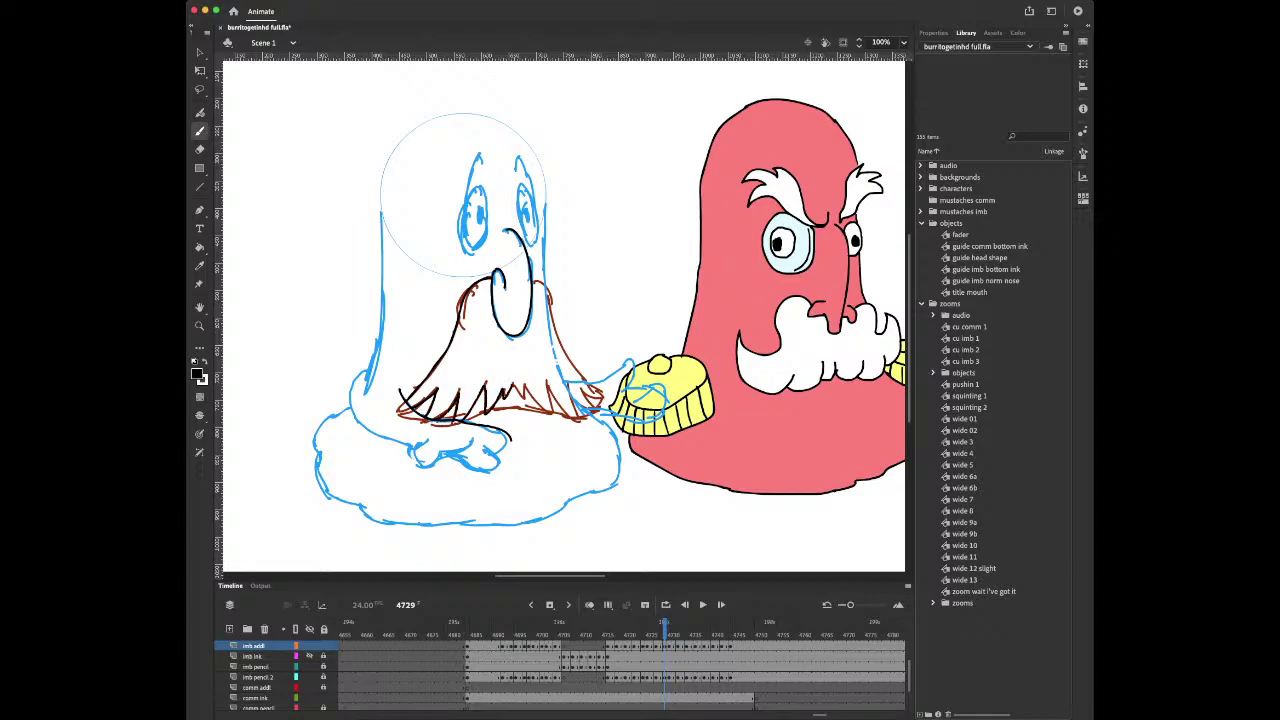
# Complete the moustache ink at frame 4729 with the middle fringe points, right edge and right-hand fringe
pyautogui.moveTo(520, 383); pyautogui.dragTo(508, 396)
pyautogui.moveTo(527, 390); pyautogui.dragTo(519, 404)
pyautogui.moveTo(533, 279)
pyautogui.mouseDown()
pyautogui.moveTo(548, 326)
pyautogui.moveTo(600, 394)
pyautogui.mouseUp()
pyautogui.moveTo(528, 390); pyautogui.dragTo(555, 417)
pyautogui.moveTo(555, 414)
pyautogui.mouseDown()
pyautogui.moveTo(546, 385)
pyautogui.moveTo(579, 423)
pyautogui.moveTo(568, 384)
pyautogui.moveTo(576, 416)
pyautogui.moveTo(584, 402)
pyautogui.mouseUp()
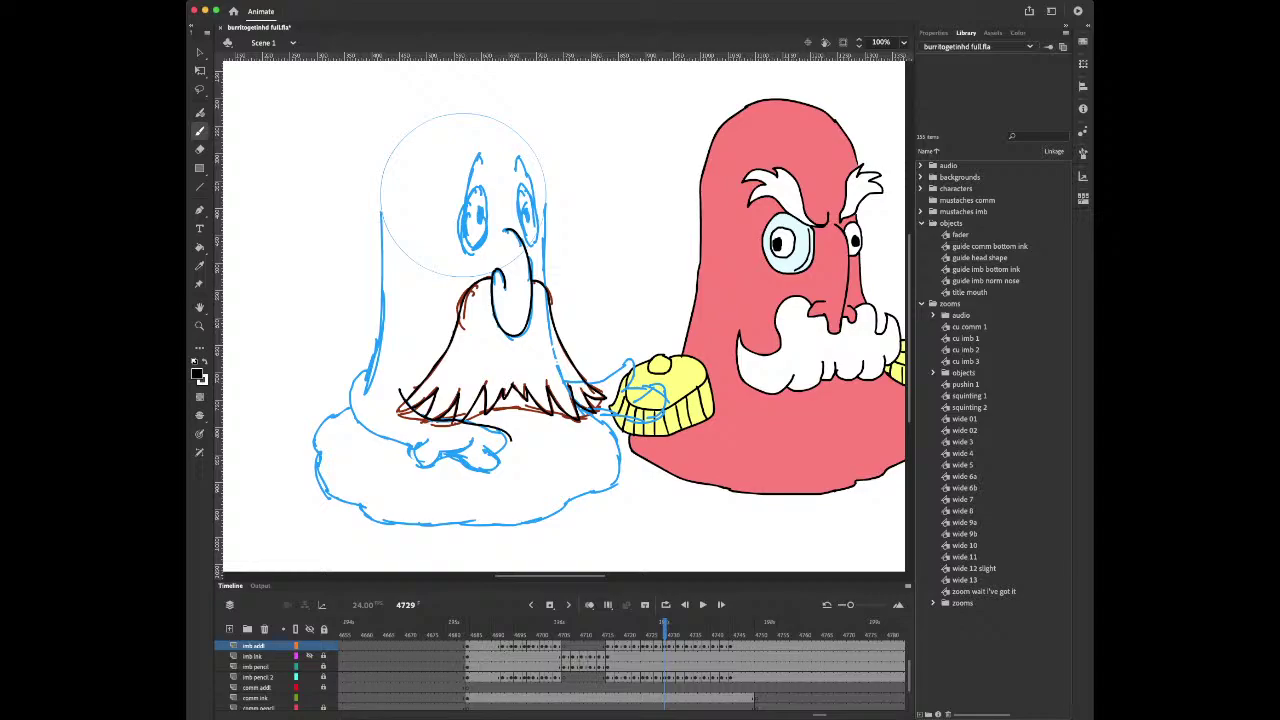
# Ink the moustache's two sides and jagged fringe in black over the red sketch at frame 4730
pyautogui.press('.')
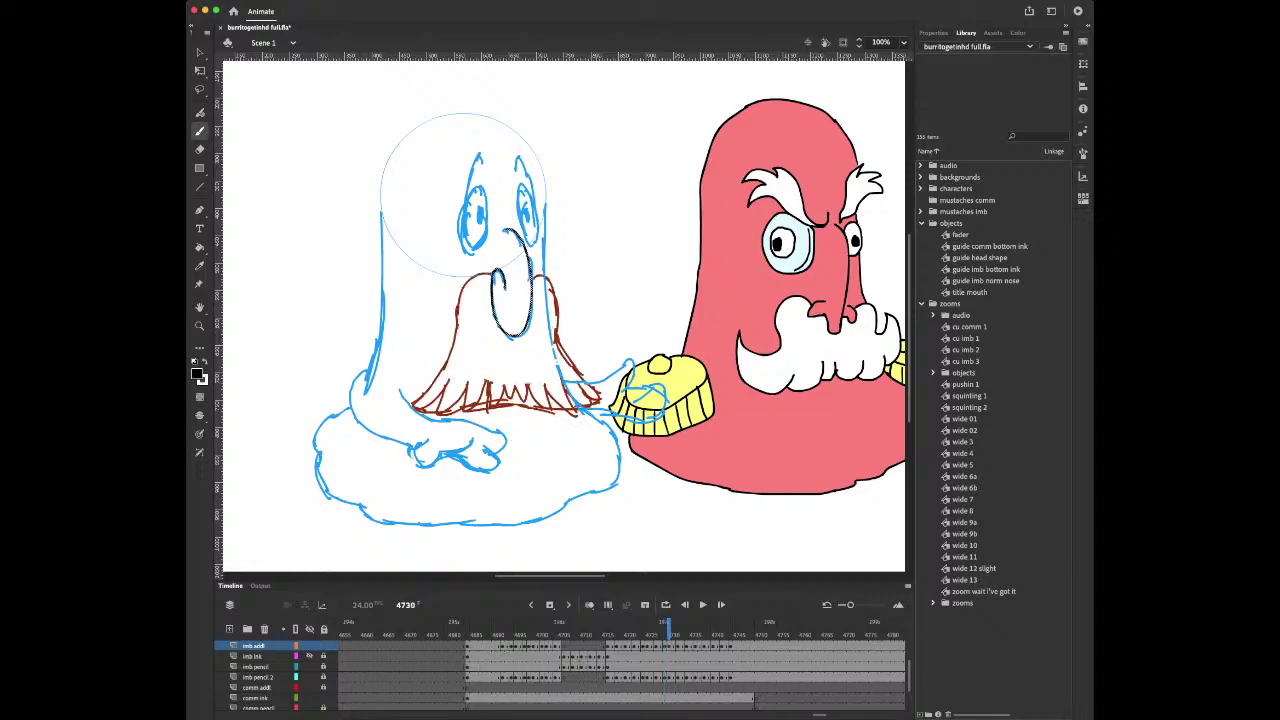
pyautogui.moveTo(482, 275)
pyautogui.mouseDown()
pyautogui.moveTo(414, 404)
pyautogui.moveTo(457, 308)
pyautogui.mouseUp()
pyautogui.press('e')
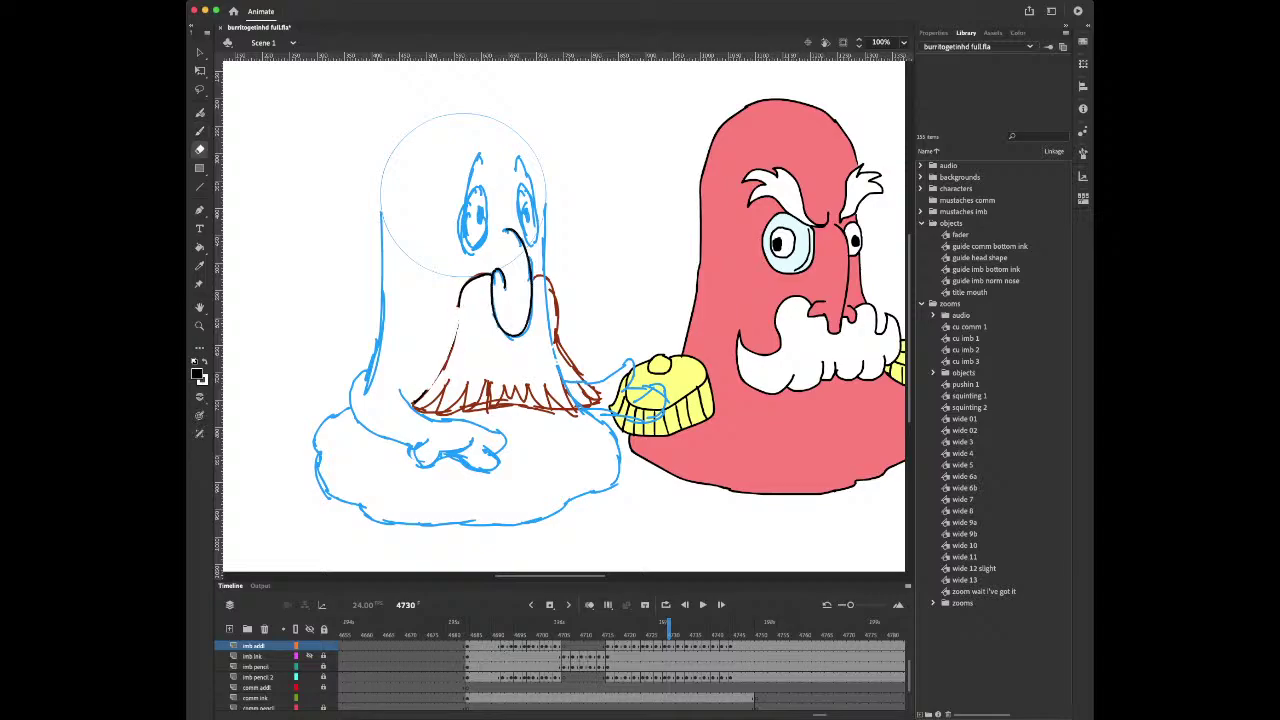
pyautogui.press('b')
pyautogui.moveTo(424, 394); pyautogui.dragTo(458, 322)
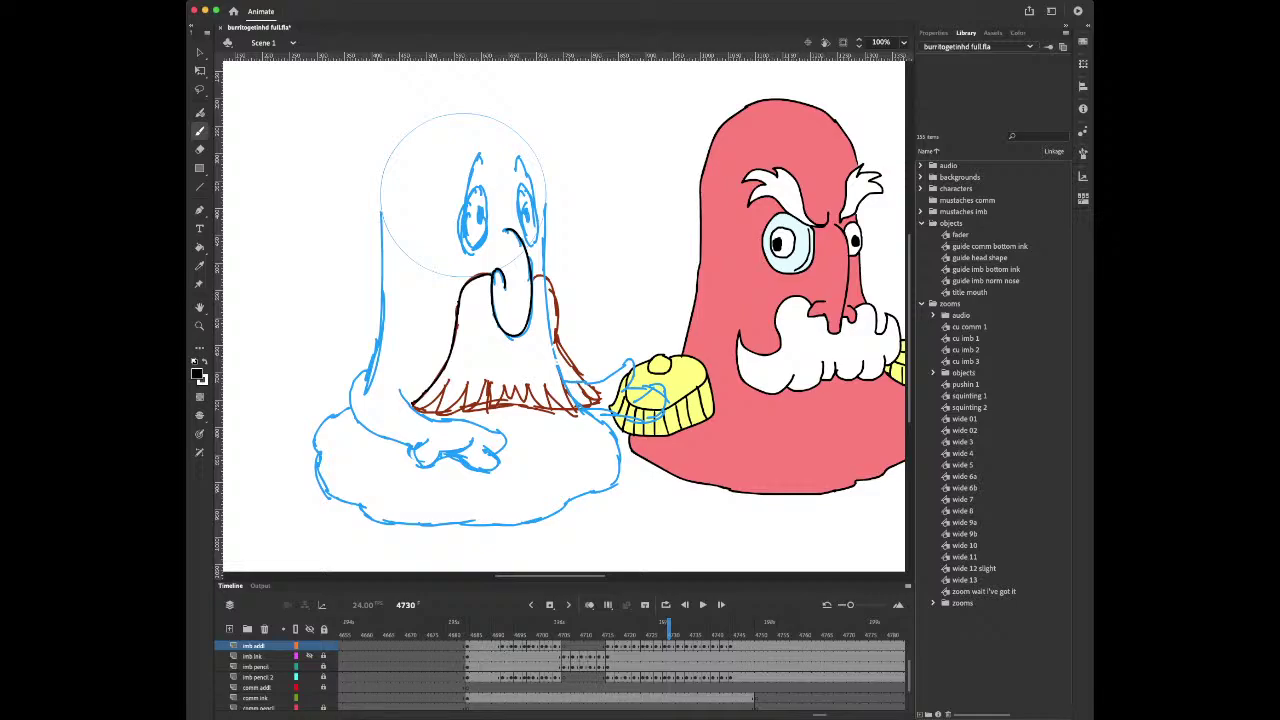
pyautogui.moveTo(414, 406)
pyautogui.mouseDown()
pyautogui.moveTo(441, 389)
pyautogui.moveTo(438, 409)
pyautogui.moveTo(466, 406)
pyautogui.moveTo(488, 382)
pyautogui.moveTo(500, 406)
pyautogui.moveTo(504, 386)
pyautogui.moveTo(527, 396)
pyautogui.mouseUp()
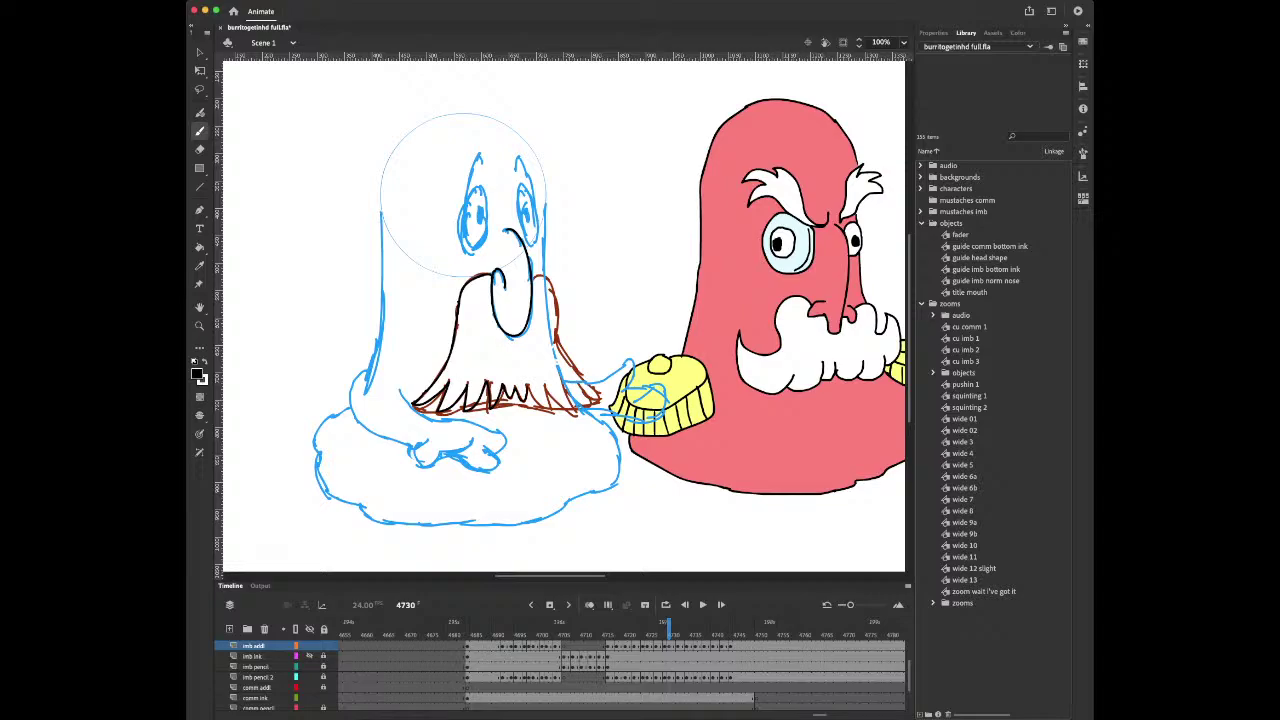
pyautogui.moveTo(536, 276)
pyautogui.mouseDown()
pyautogui.moveTo(572, 374)
pyautogui.moveTo(600, 396)
pyautogui.moveTo(544, 410)
pyautogui.moveTo(598, 403)
pyautogui.mouseUp()
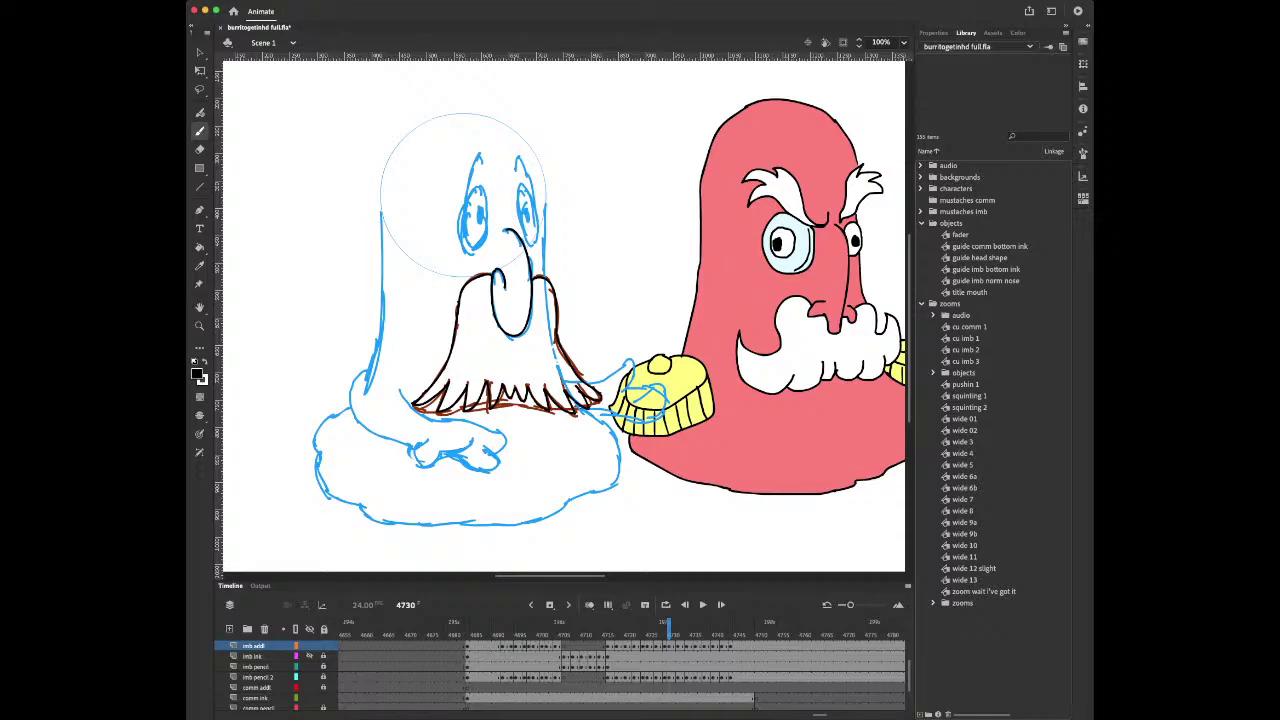
# Ink the moustache outline and zigzag lower fringe in black at frame 4732
pyautogui.press('.')
pyautogui.press('.')
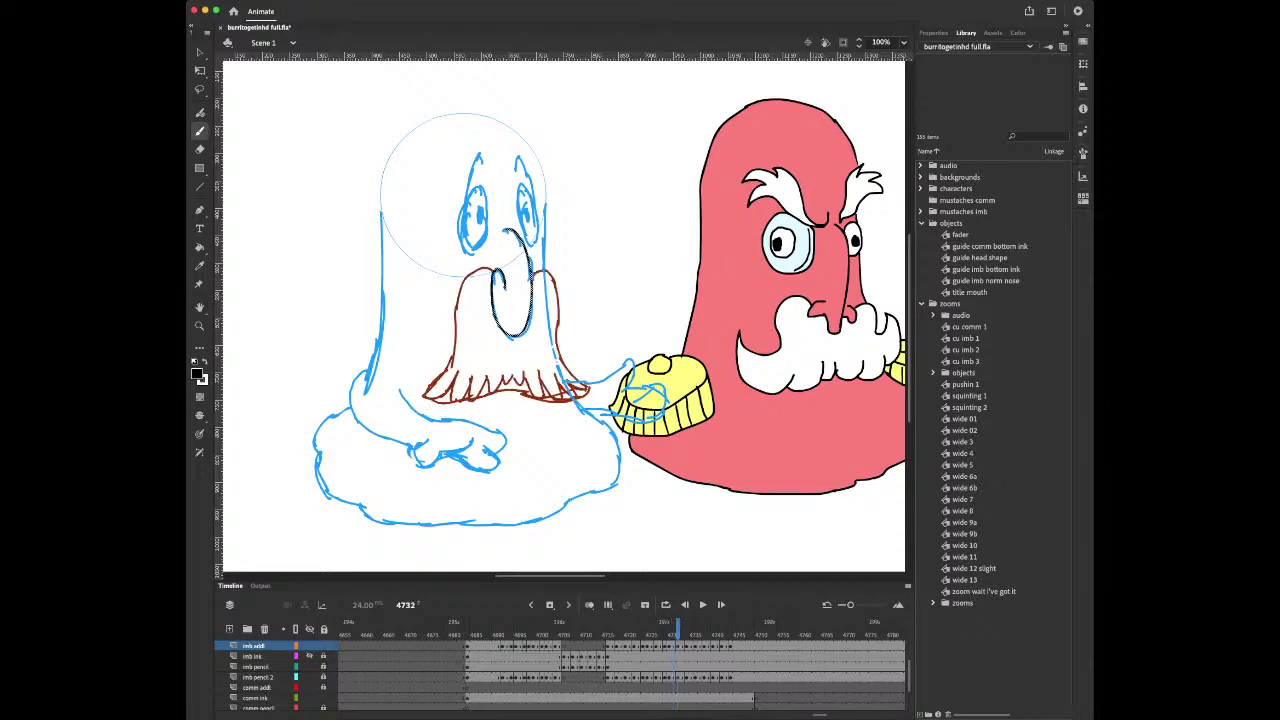
pyautogui.moveTo(472, 270)
pyautogui.mouseDown()
pyautogui.moveTo(450, 364)
pyautogui.moveTo(425, 394)
pyautogui.moveTo(446, 396)
pyautogui.moveTo(456, 378)
pyautogui.moveTo(473, 404)
pyautogui.mouseUp()
pyautogui.moveTo(478, 380)
pyautogui.mouseDown()
pyautogui.moveTo(486, 400)
pyautogui.moveTo(507, 377)
pyautogui.moveTo(540, 402)
pyautogui.moveTo(562, 376)
pyautogui.moveTo(577, 398)
pyautogui.mouseUp()
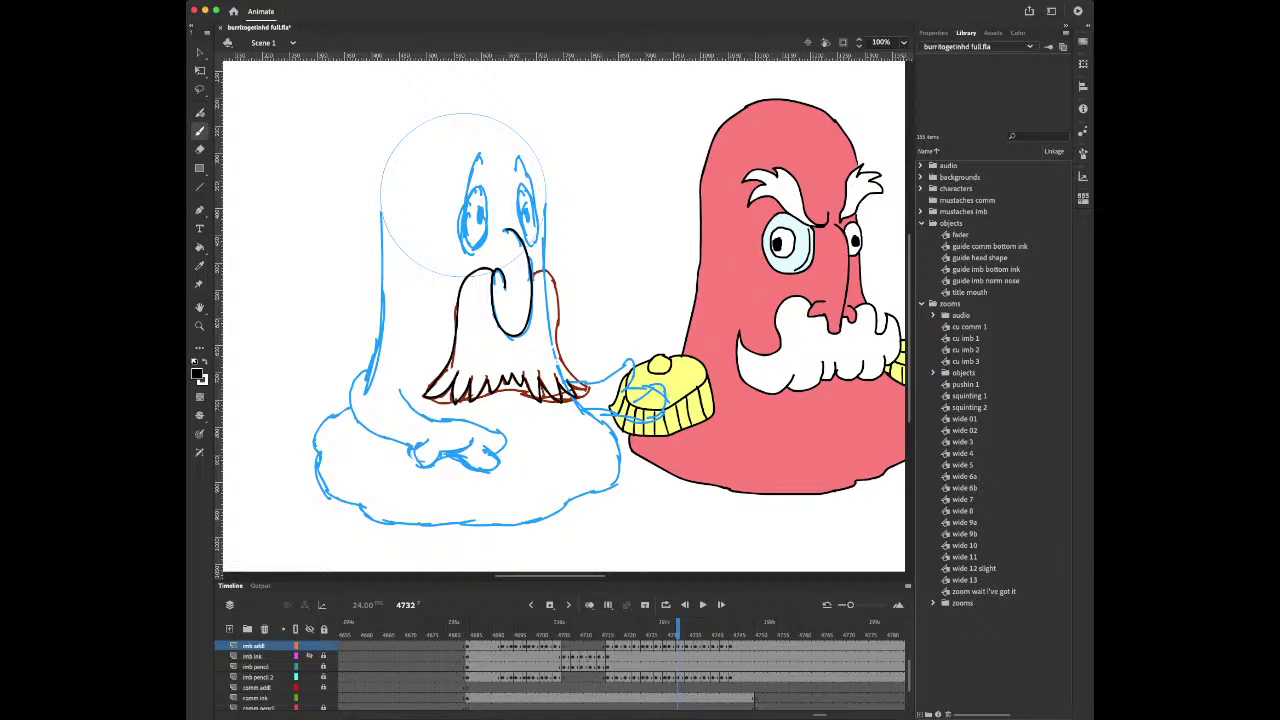
pyautogui.moveTo(532, 270)
pyautogui.mouseDown()
pyautogui.moveTo(556, 294)
pyautogui.moveTo(586, 388)
pyautogui.mouseUp()
# Ink the rounded, pinched moustache with its central creases in black at frame 4734
pyautogui.press('.')
pyautogui.press('.')
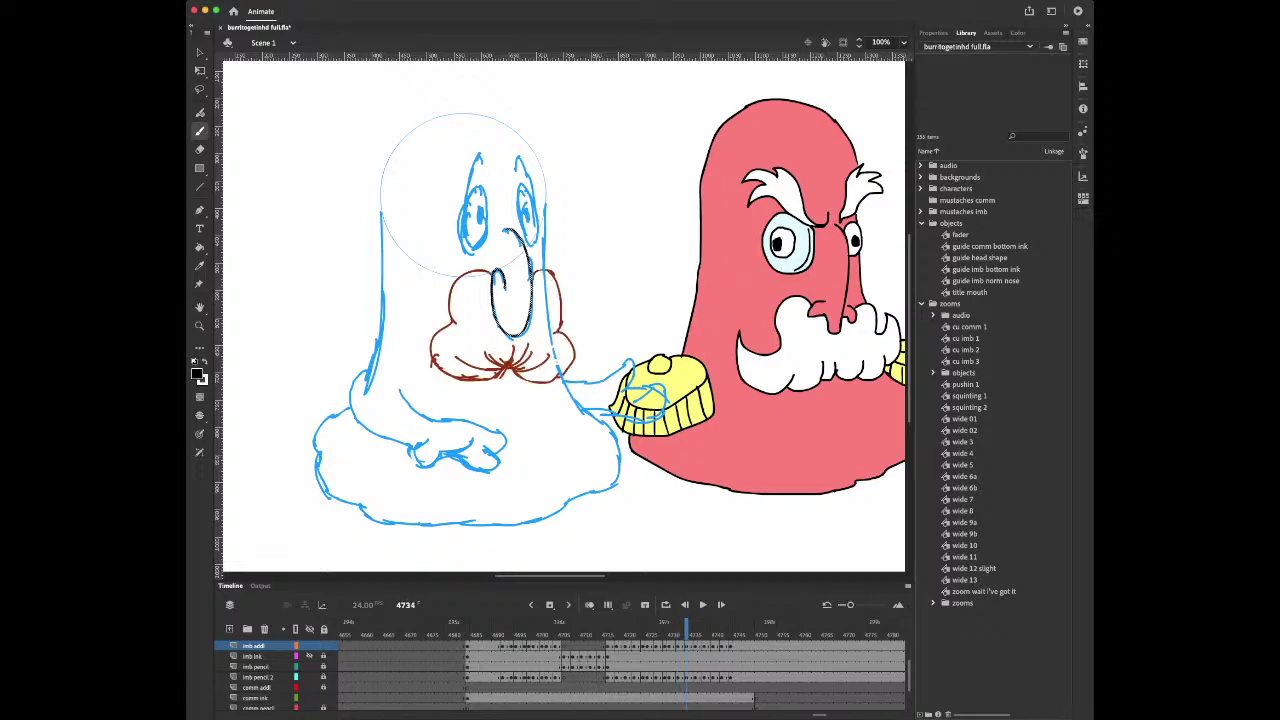
pyautogui.moveTo(490, 271)
pyautogui.mouseDown()
pyautogui.moveTo(458, 278)
pyautogui.moveTo(453, 324)
pyautogui.mouseUp()
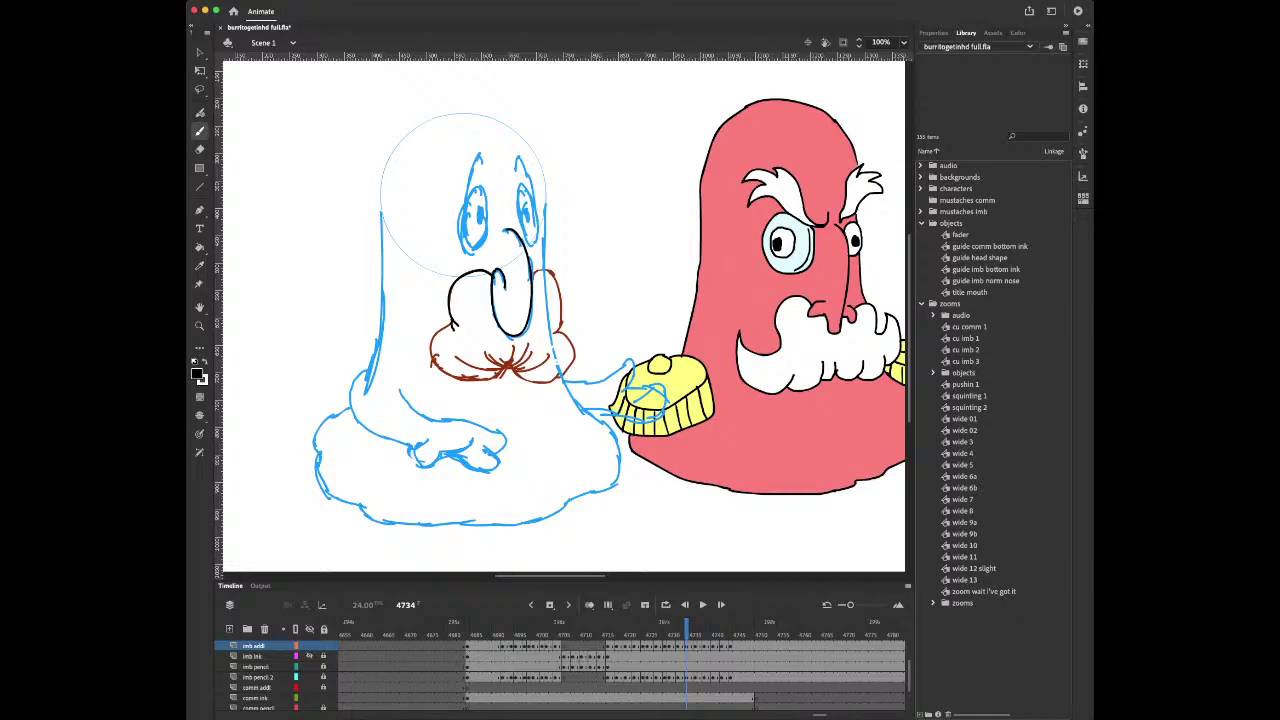
pyautogui.moveTo(454, 322)
pyautogui.mouseDown()
pyautogui.moveTo(430, 355)
pyautogui.moveTo(446, 376)
pyautogui.moveTo(487, 382)
pyautogui.mouseUp()
pyautogui.moveTo(513, 367)
pyautogui.mouseDown()
pyautogui.moveTo(529, 345)
pyautogui.moveTo(527, 371)
pyautogui.moveTo(548, 355)
pyautogui.moveTo(527, 381)
pyautogui.moveTo(551, 382)
pyautogui.moveTo(573, 341)
pyautogui.moveTo(560, 332)
pyautogui.moveTo(560, 292)
pyautogui.moveTo(533, 275)
pyautogui.mouseUp()
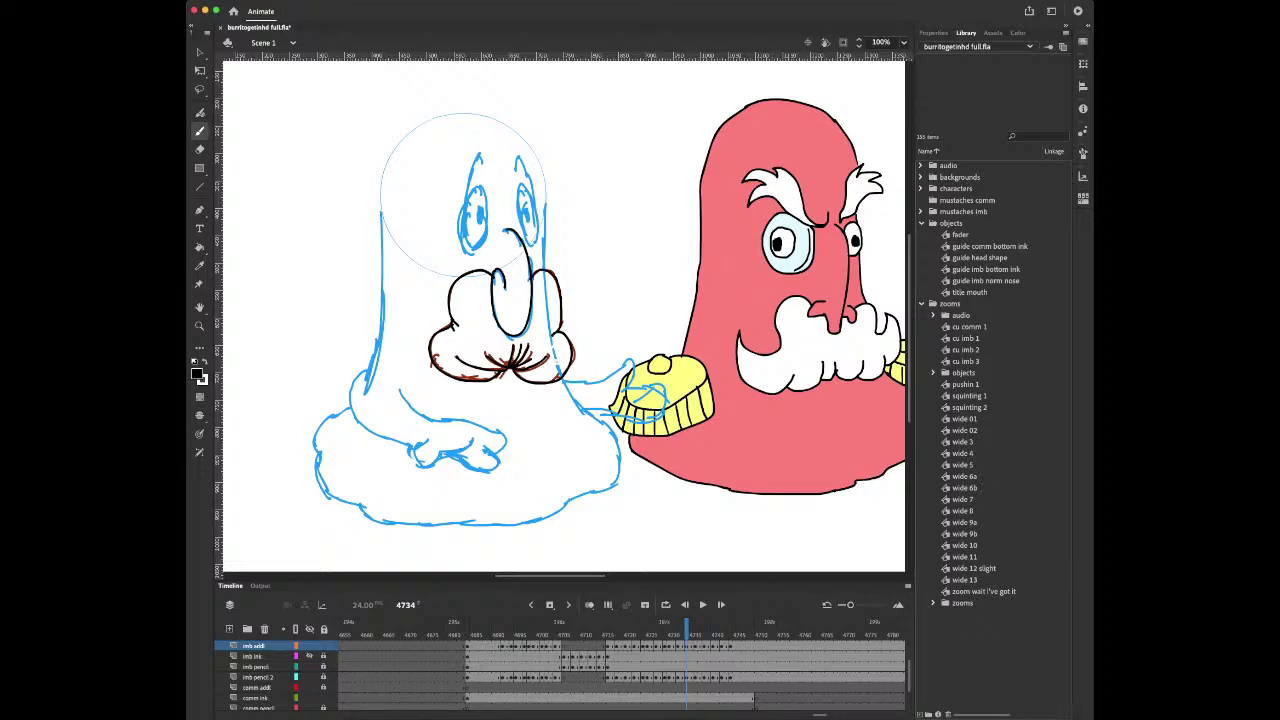
# Ink the flared moustache's left edge and its jagged fringe up to the middle at frame 4736
pyautogui.press('.')
pyautogui.press('.')
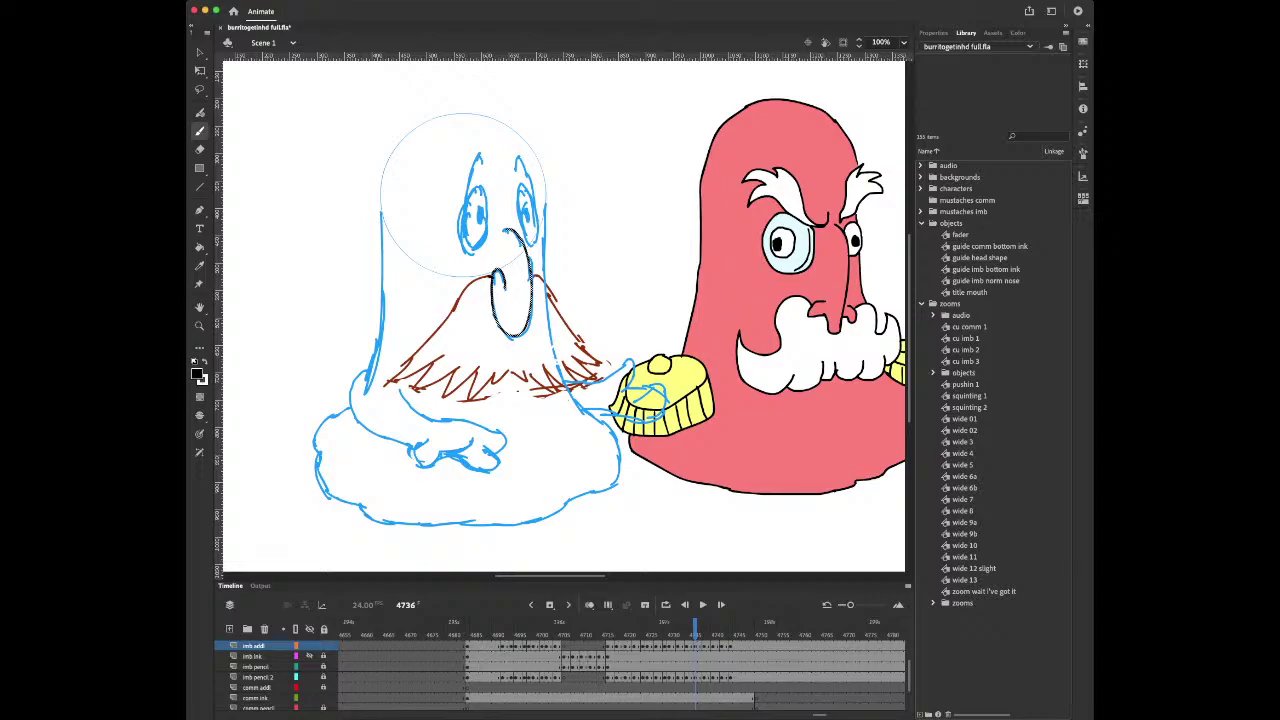
pyautogui.moveTo(488, 276)
pyautogui.mouseDown()
pyautogui.moveTo(392, 380)
pyautogui.moveTo(404, 380)
pyautogui.mouseUp()
pyautogui.press('e')
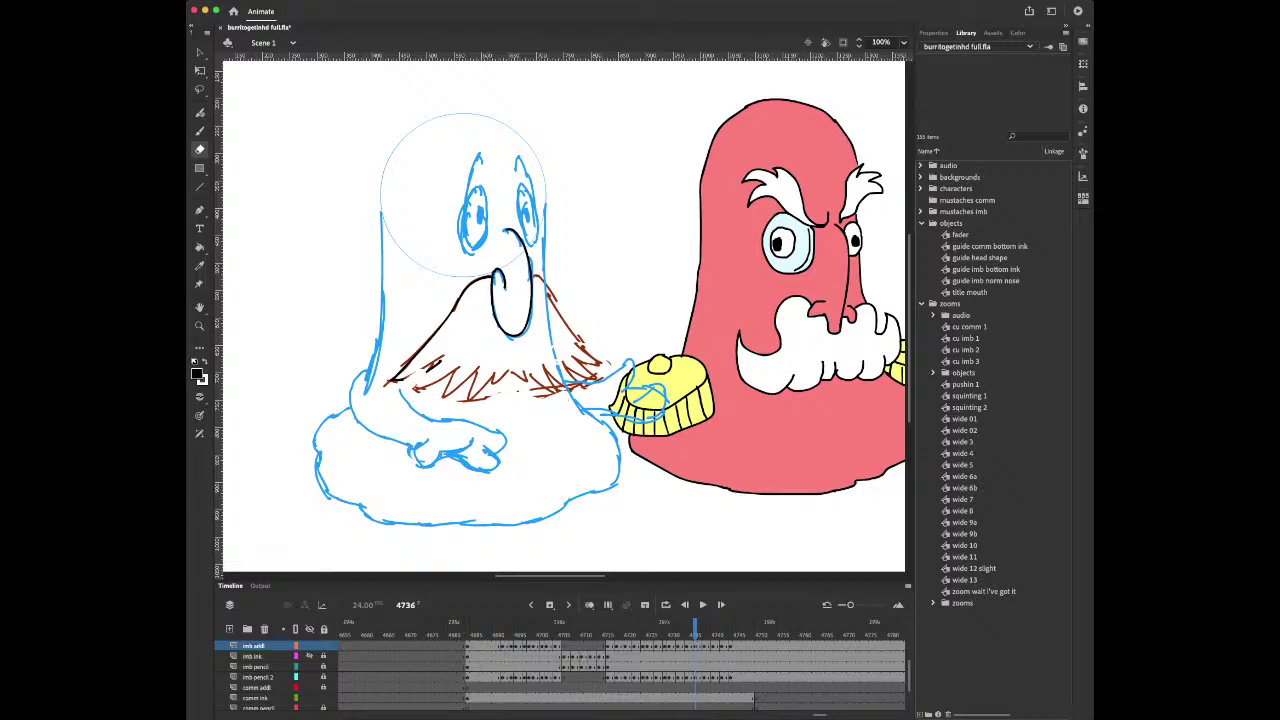
pyautogui.press('b')
pyautogui.moveTo(404, 382)
pyautogui.mouseDown()
pyautogui.moveTo(432, 362)
pyautogui.moveTo(442, 378)
pyautogui.mouseUp()
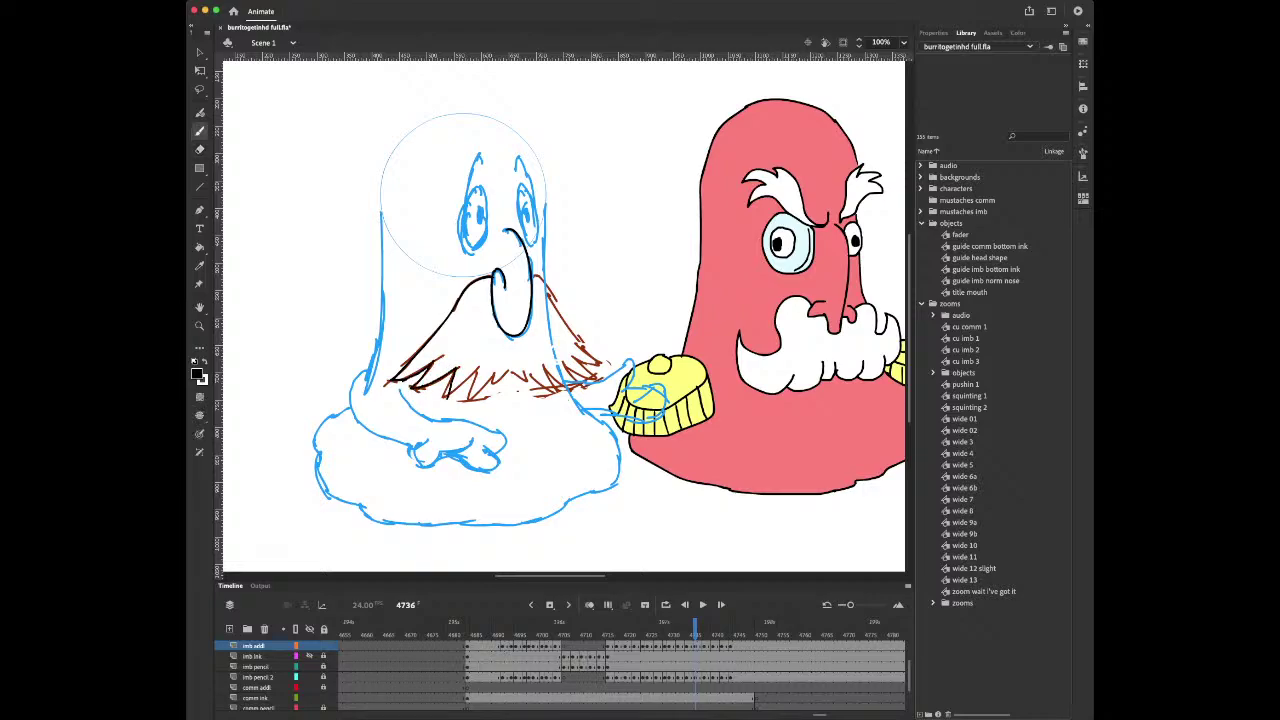
pyautogui.press('e')
pyautogui.press('b')
pyautogui.moveTo(454, 374)
pyautogui.mouseDown()
pyautogui.moveTo(445, 396)
pyautogui.moveTo(474, 374)
pyautogui.moveTo(470, 394)
pyautogui.moveTo(495, 372)
pyautogui.moveTo(530, 369)
pyautogui.mouseUp()
pyautogui.moveTo(491, 386); pyautogui.dragTo(511, 373)
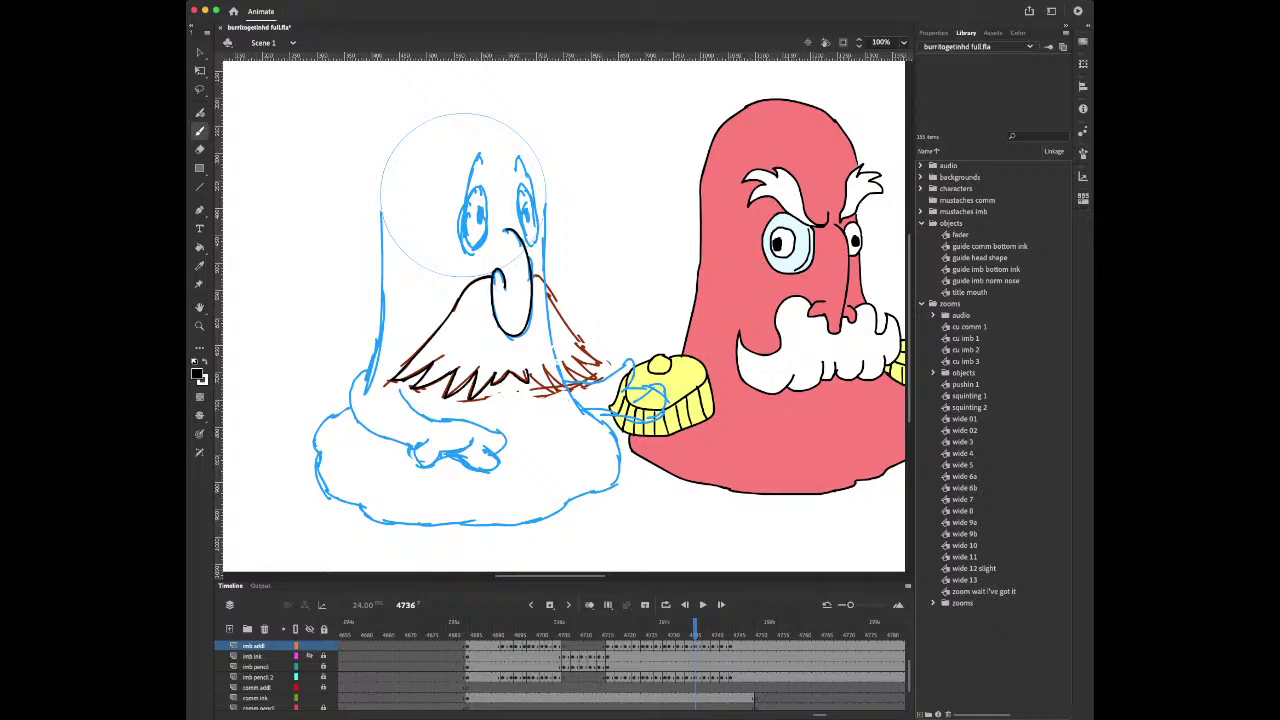
# Ink the remaining far side and ragged lower edge of the mustache over the red sketch on frame 4736
pyautogui.moveTo(538, 278); pyautogui.dragTo(598, 362)
pyautogui.moveTo(536, 393); pyautogui.dragTo(590, 366)
pyautogui.moveTo(589, 382); pyautogui.dragTo(594, 358)
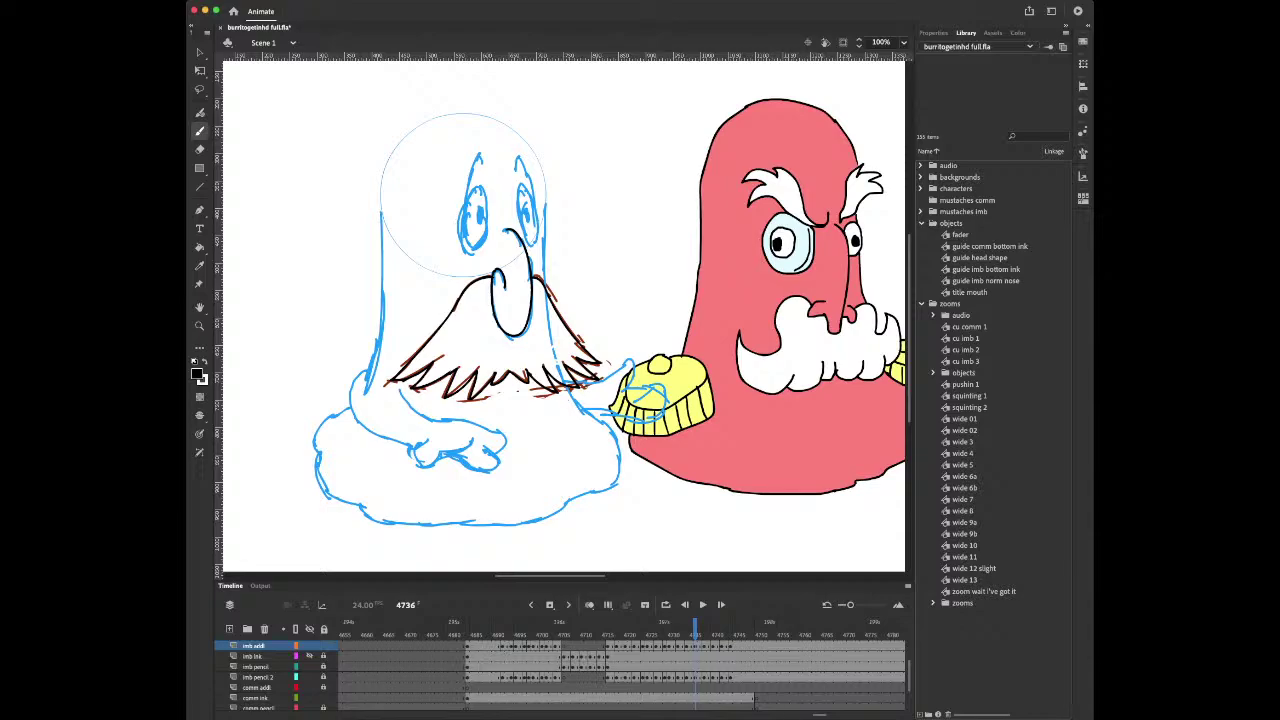
# Ink the whole mustache outline over the red sketch on frame 4738 of the imb addl layer
pyautogui.press('.')
pyautogui.press('.')
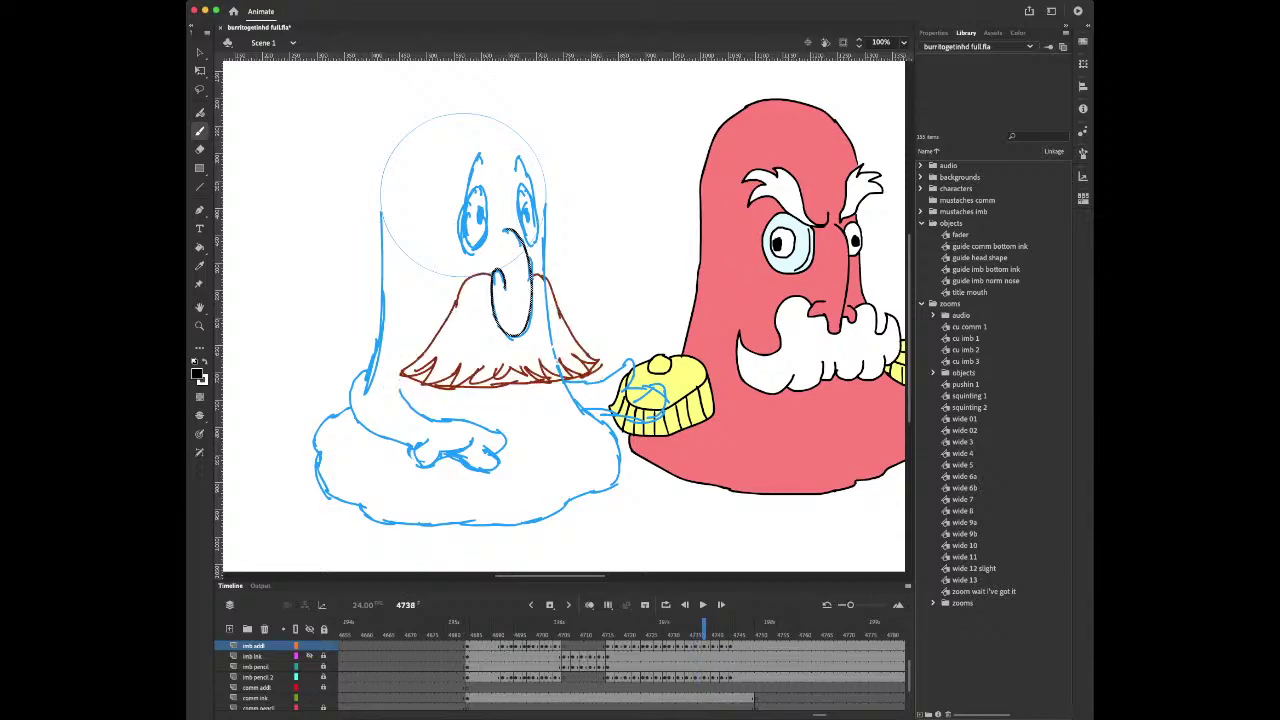
pyautogui.moveTo(488, 272)
pyautogui.mouseDown()
pyautogui.moveTo(466, 280)
pyautogui.moveTo(403, 377)
pyautogui.moveTo(434, 361)
pyautogui.moveTo(421, 383)
pyautogui.mouseUp()
pyautogui.moveTo(421, 383)
pyautogui.mouseDown()
pyautogui.moveTo(459, 364)
pyautogui.moveTo(449, 385)
pyautogui.moveTo(479, 368)
pyautogui.moveTo(538, 381)
pyautogui.moveTo(540, 362)
pyautogui.mouseUp()
pyautogui.press('e')
pyautogui.press('b')
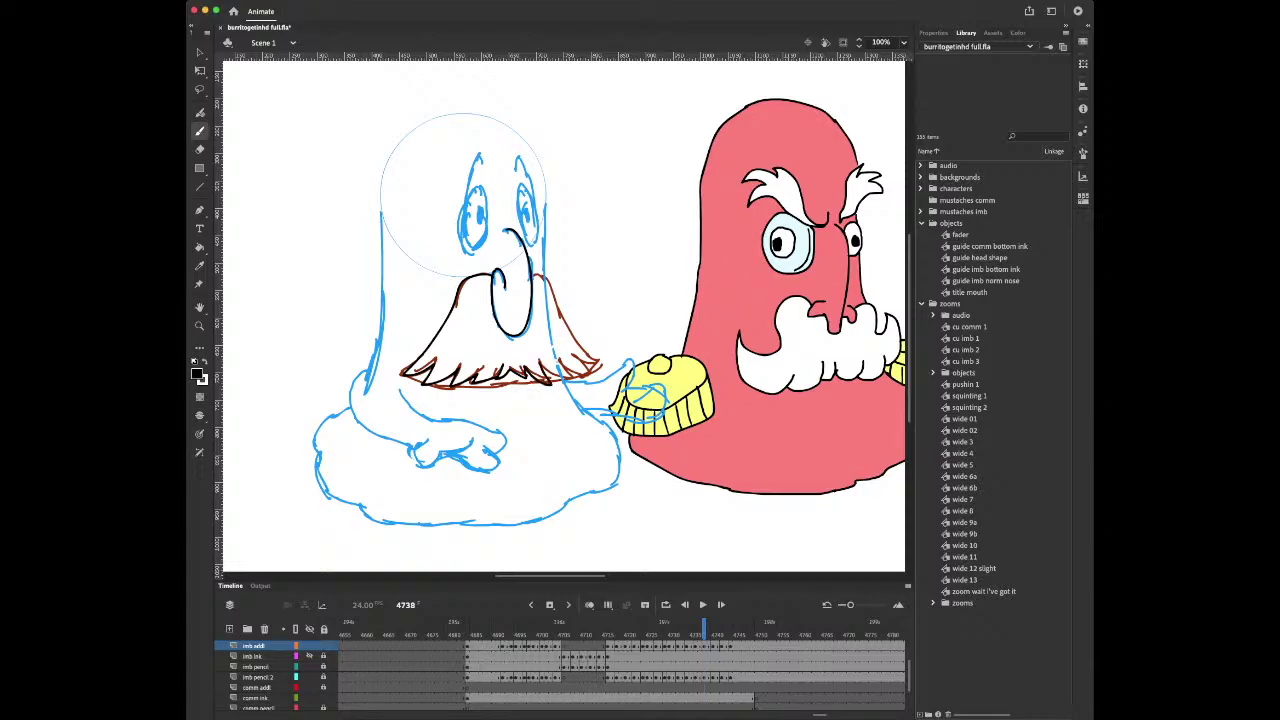
pyautogui.moveTo(532, 272)
pyautogui.mouseDown()
pyautogui.moveTo(592, 360)
pyautogui.moveTo(570, 384)
pyautogui.moveTo(595, 365)
pyautogui.mouseUp()
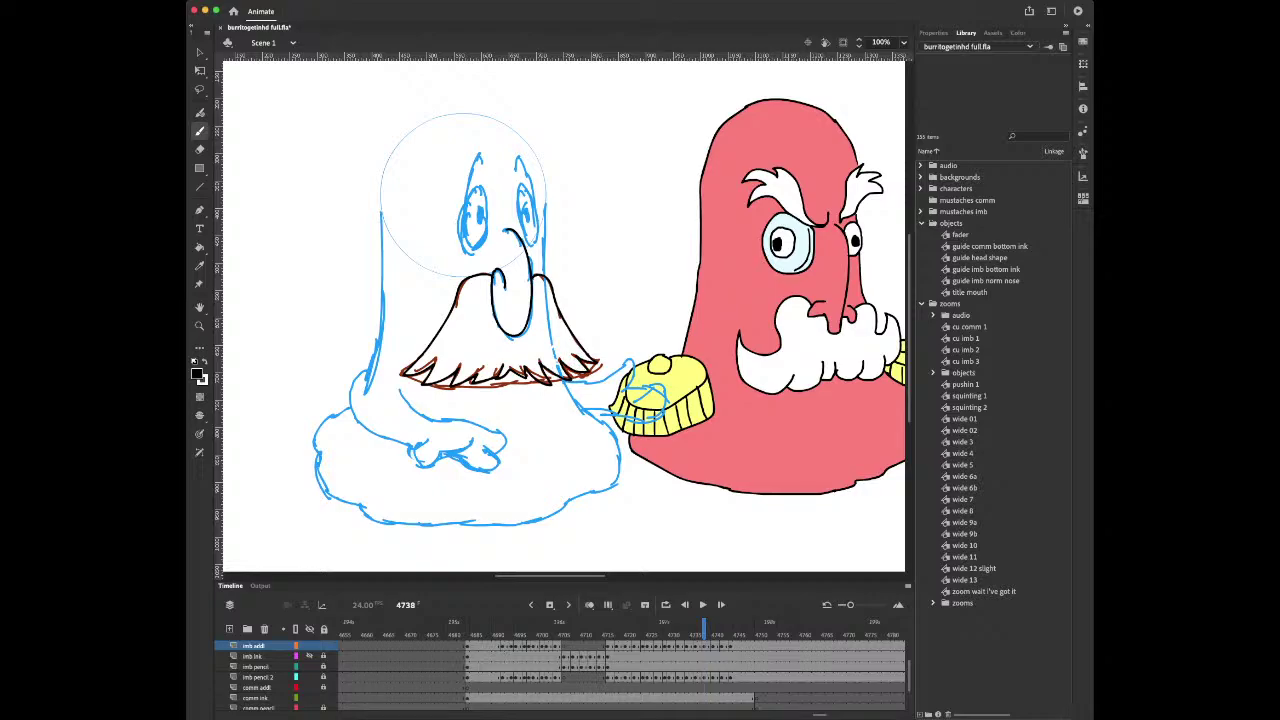
# Ink both sides and the jagged lower edge of the mustache over the sketch on frame 4740
pyautogui.press('.')
pyautogui.press('.')
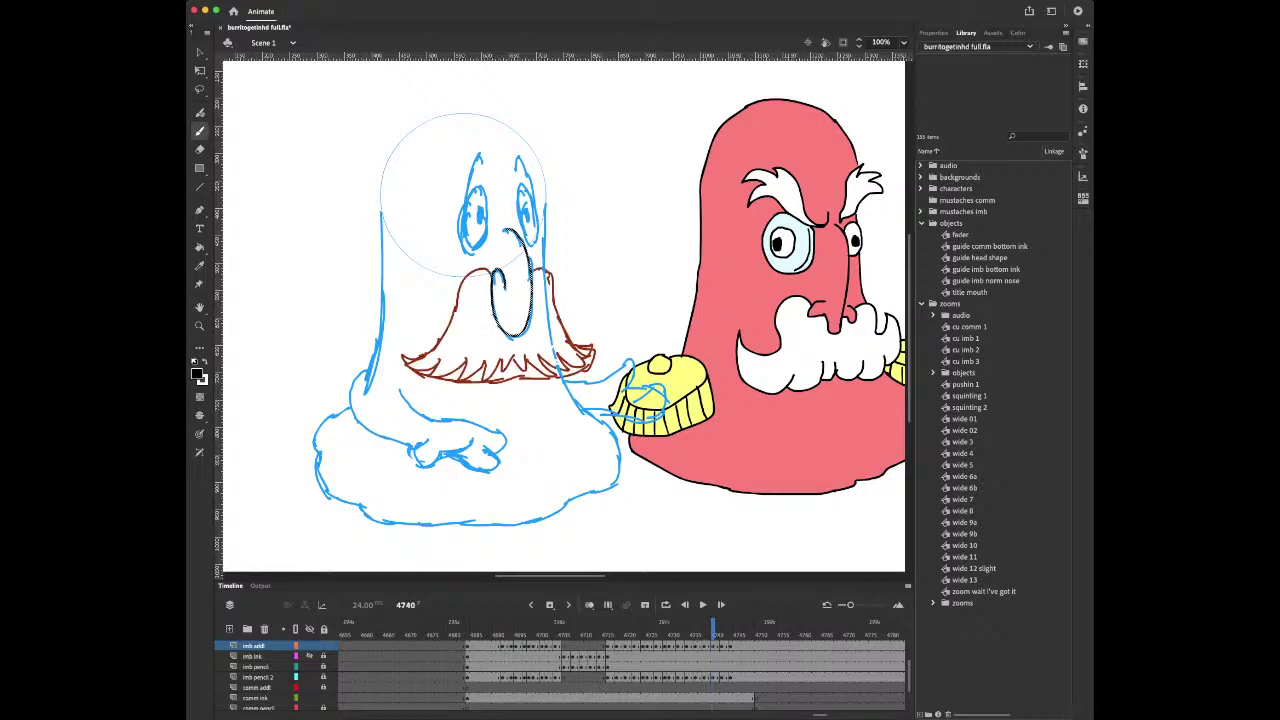
pyautogui.moveTo(492, 272)
pyautogui.mouseDown()
pyautogui.moveTo(407, 363)
pyautogui.moveTo(438, 360)
pyautogui.moveTo(427, 375)
pyautogui.mouseUp()
pyautogui.press('super+z')
pyautogui.moveTo(476, 268)
pyautogui.mouseDown()
pyautogui.moveTo(424, 358)
pyautogui.moveTo(406, 364)
pyautogui.moveTo(452, 376)
pyautogui.moveTo(464, 362)
pyautogui.moveTo(462, 376)
pyautogui.moveTo(486, 360)
pyautogui.moveTo(482, 382)
pyautogui.moveTo(524, 356)
pyautogui.moveTo(528, 372)
pyautogui.mouseUp()
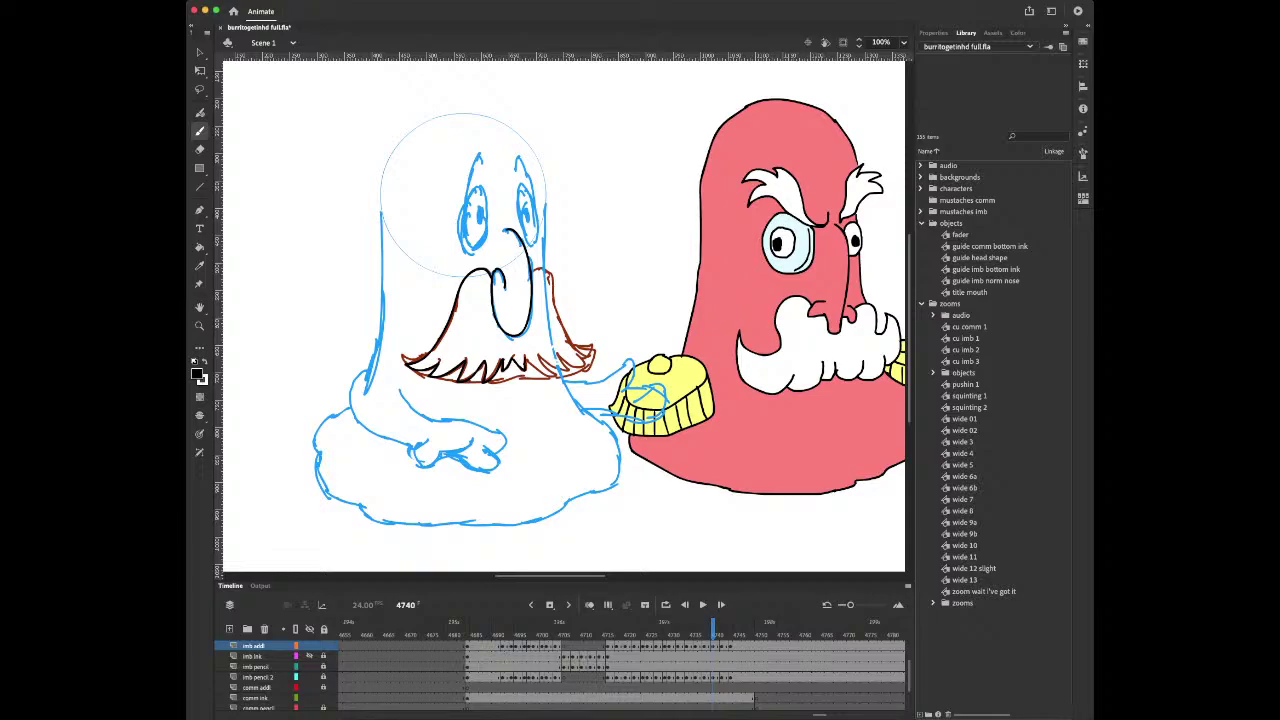
pyautogui.moveTo(552, 288)
pyautogui.mouseDown()
pyautogui.moveTo(564, 332)
pyautogui.moveTo(590, 350)
pyautogui.moveTo(544, 360)
pyautogui.moveTo(588, 353)
pyautogui.mouseUp()
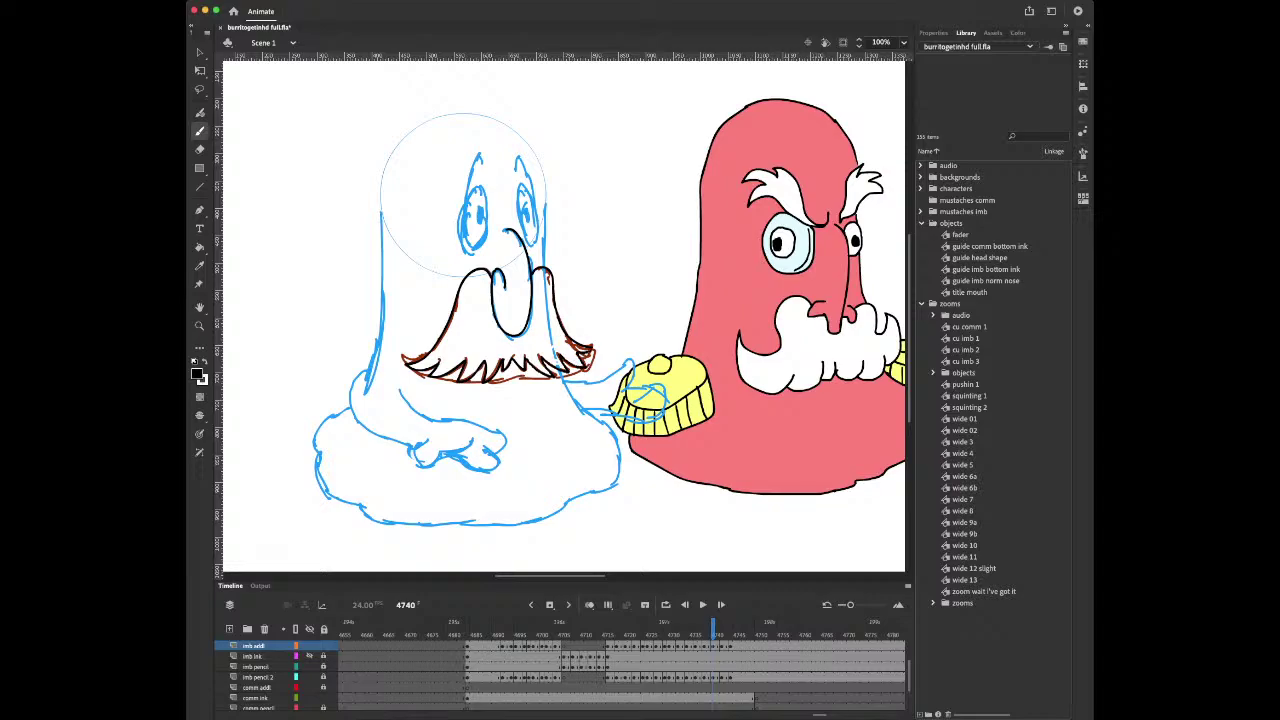
# Ink the mustache outline with its pointed hair tips over the sketch on frame 4742
pyautogui.press('.')
pyautogui.press('.')
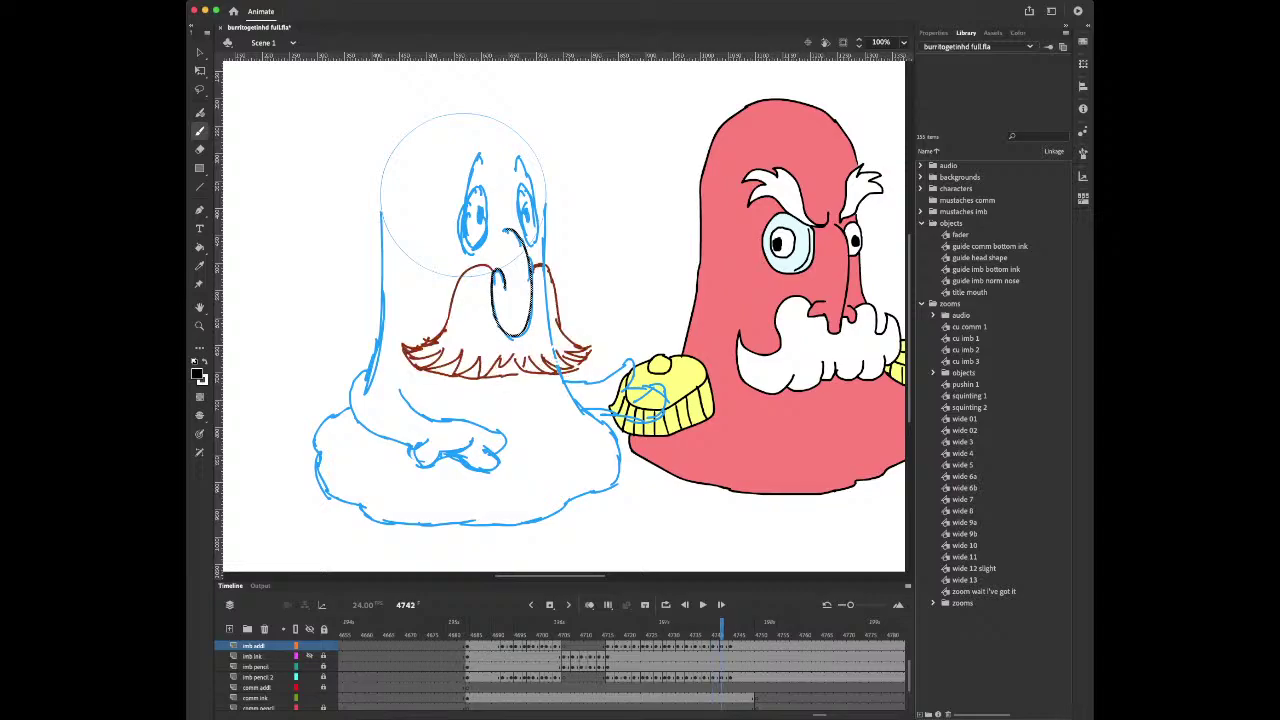
pyautogui.moveTo(495, 268)
pyautogui.mouseDown()
pyautogui.moveTo(463, 272)
pyautogui.moveTo(443, 327)
pyautogui.moveTo(406, 355)
pyautogui.moveTo(440, 352)
pyautogui.moveTo(424, 370)
pyautogui.moveTo(454, 362)
pyautogui.moveTo(485, 378)
pyautogui.moveTo(508, 360)
pyautogui.moveTo(548, 374)
pyautogui.moveTo(586, 352)
pyautogui.mouseUp()
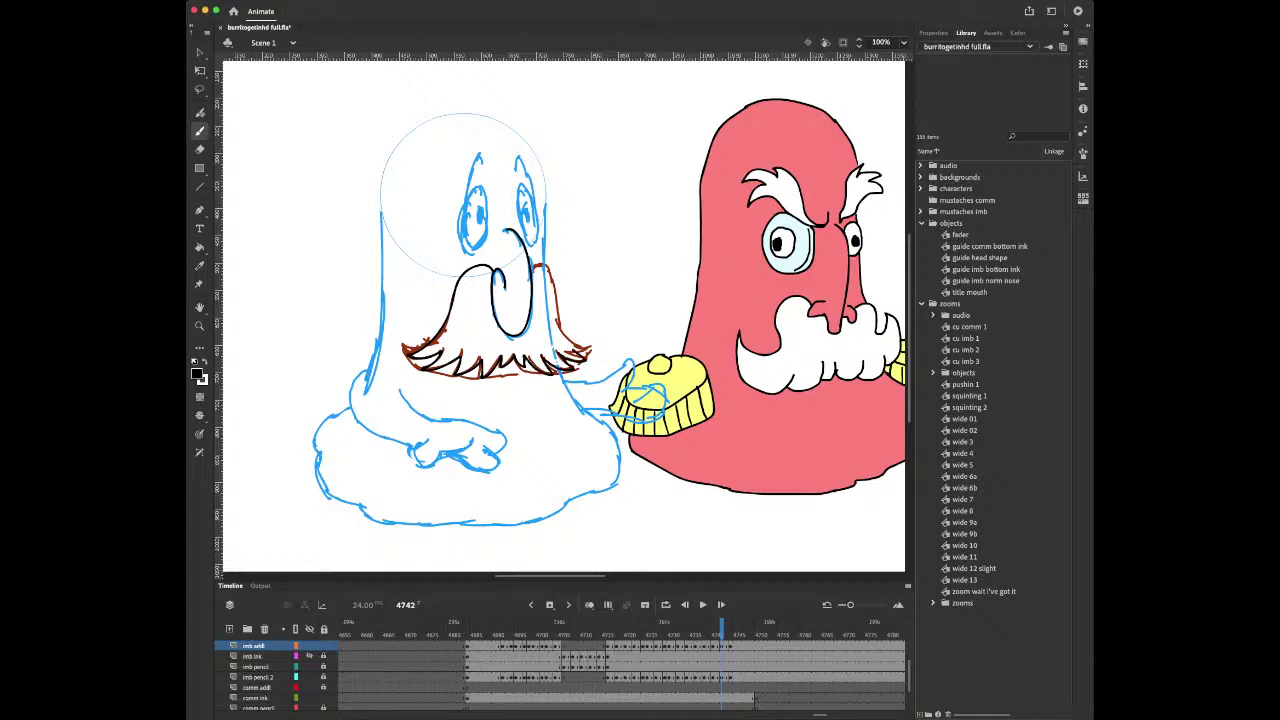
pyautogui.moveTo(555, 290)
pyautogui.mouseDown()
pyautogui.moveTo(566, 332)
pyautogui.moveTo(592, 354)
pyautogui.mouseUp()
# Ink the mustache outline and its curled hair tips over the sketch on frame 4744
pyautogui.press('.')
pyautogui.press('.')
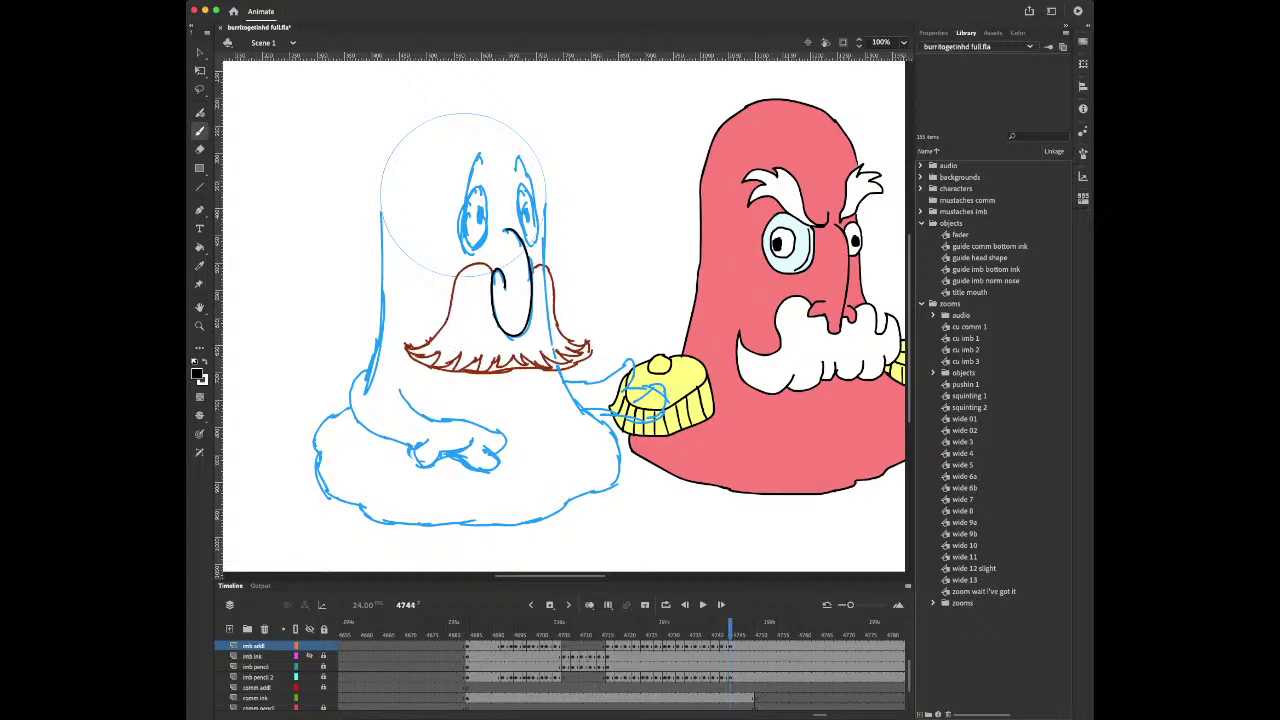
pyautogui.moveTo(490, 263)
pyautogui.mouseDown()
pyautogui.moveTo(405, 350)
pyautogui.moveTo(448, 366)
pyautogui.moveTo(494, 367)
pyautogui.moveTo(499, 354)
pyautogui.moveTo(529, 364)
pyautogui.mouseUp()
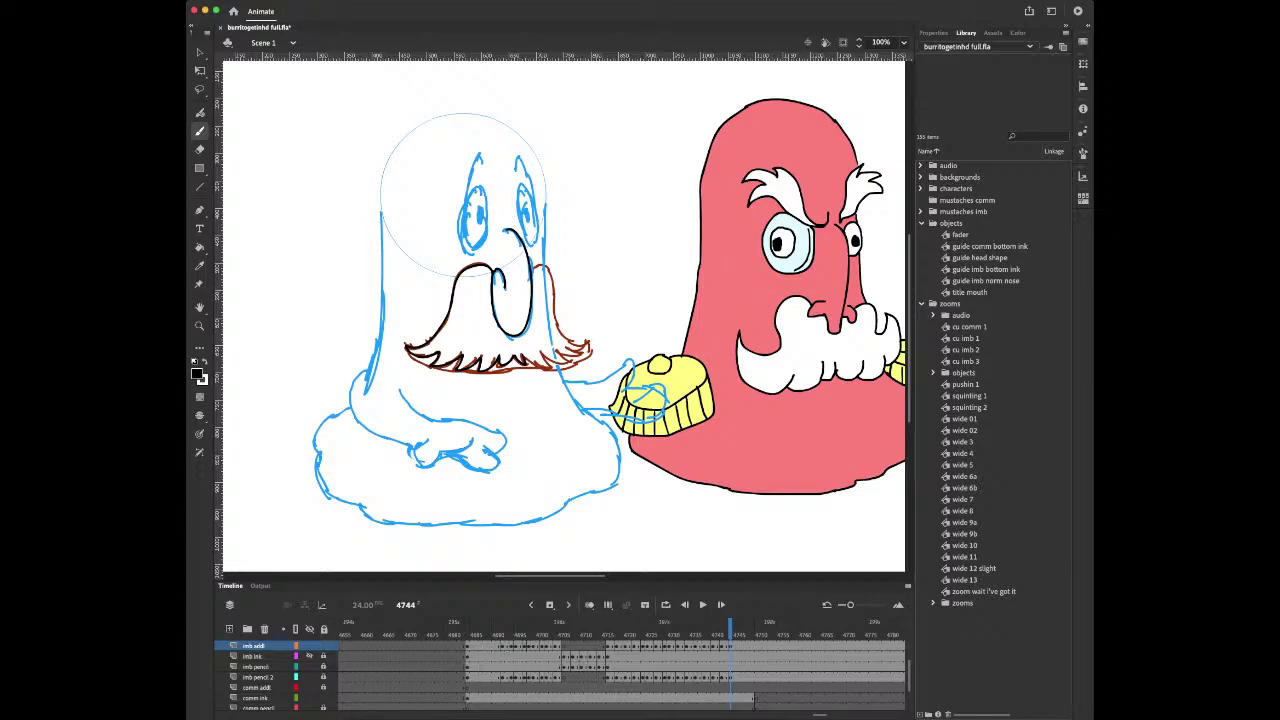
pyautogui.moveTo(532, 262); pyautogui.dragTo(586, 347)
pyautogui.moveTo(551, 274)
pyautogui.mouseDown()
pyautogui.moveTo(567, 337)
pyautogui.moveTo(585, 346)
pyautogui.moveTo(555, 371)
pyautogui.moveTo(541, 352)
pyautogui.mouseUp()
pyautogui.moveTo(541, 352); pyautogui.dragTo(572, 365)
pyautogui.moveTo(572, 365)
pyautogui.mouseDown()
pyautogui.moveTo(560, 354)
pyautogui.moveTo(584, 358)
pyautogui.moveTo(573, 350)
pyautogui.moveTo(588, 346)
pyautogui.mouseUp()
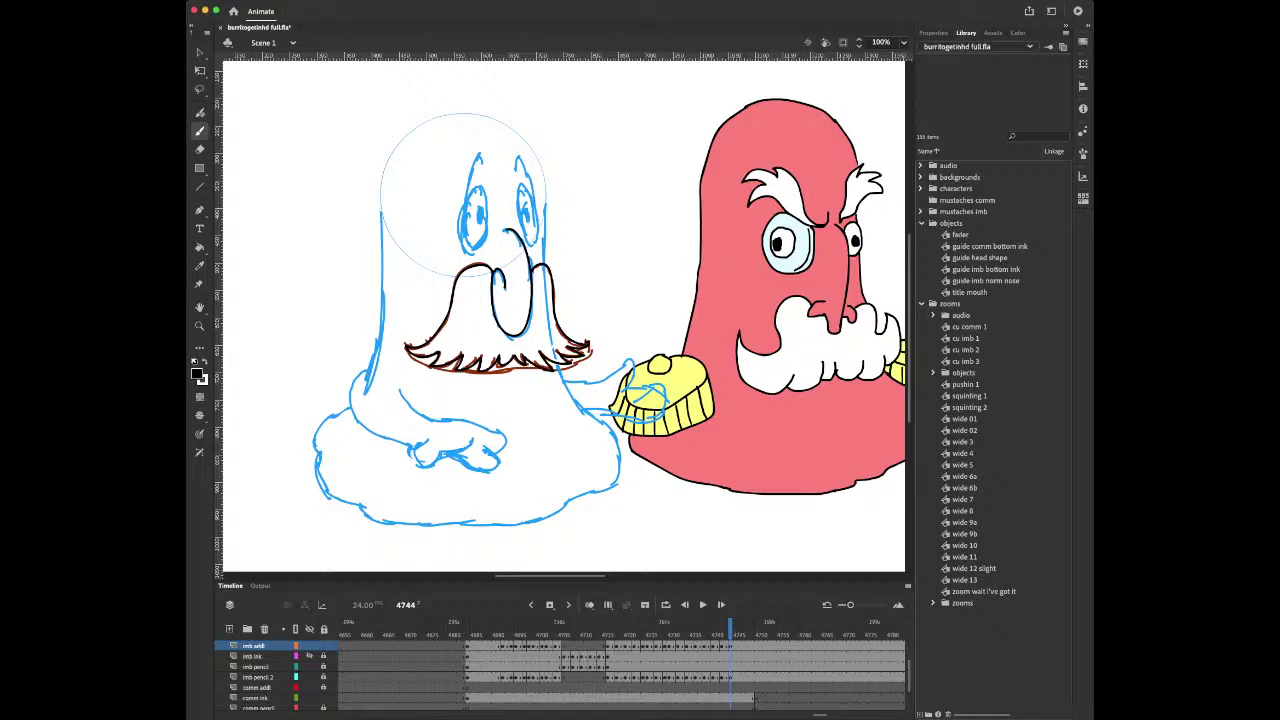
pyautogui.press('e')
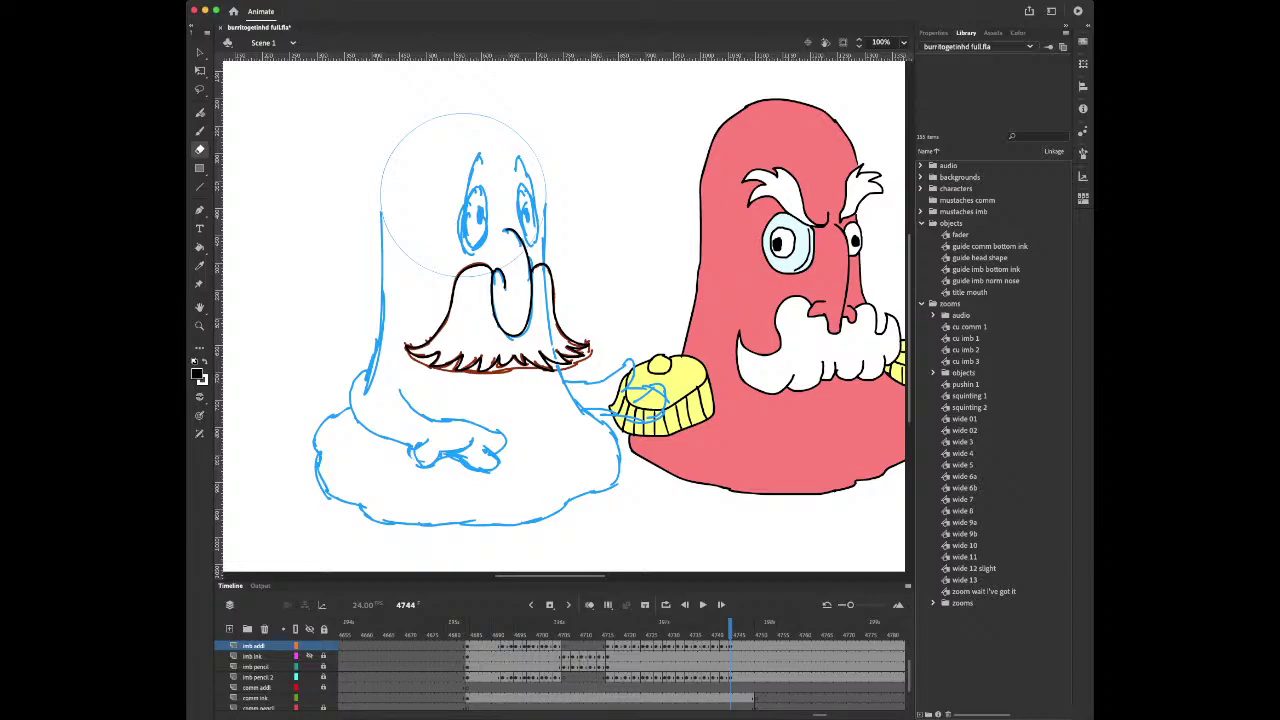
# Review the mustache animation frame by frame from 4744 back to 4709, then return to frame 4716
pyautogui.press(',')
pyautogui.press('.')
pyautogui.press('.')
pyautogui.press('.')
pyautogui.press(',')
pyautogui.press(',')
pyautogui.press(',')
pyautogui.press(',')
pyautogui.press(',')
pyautogui.press(',')
pyautogui.press(',')
pyautogui.press(',')
pyautogui.press(',')
pyautogui.press(',')
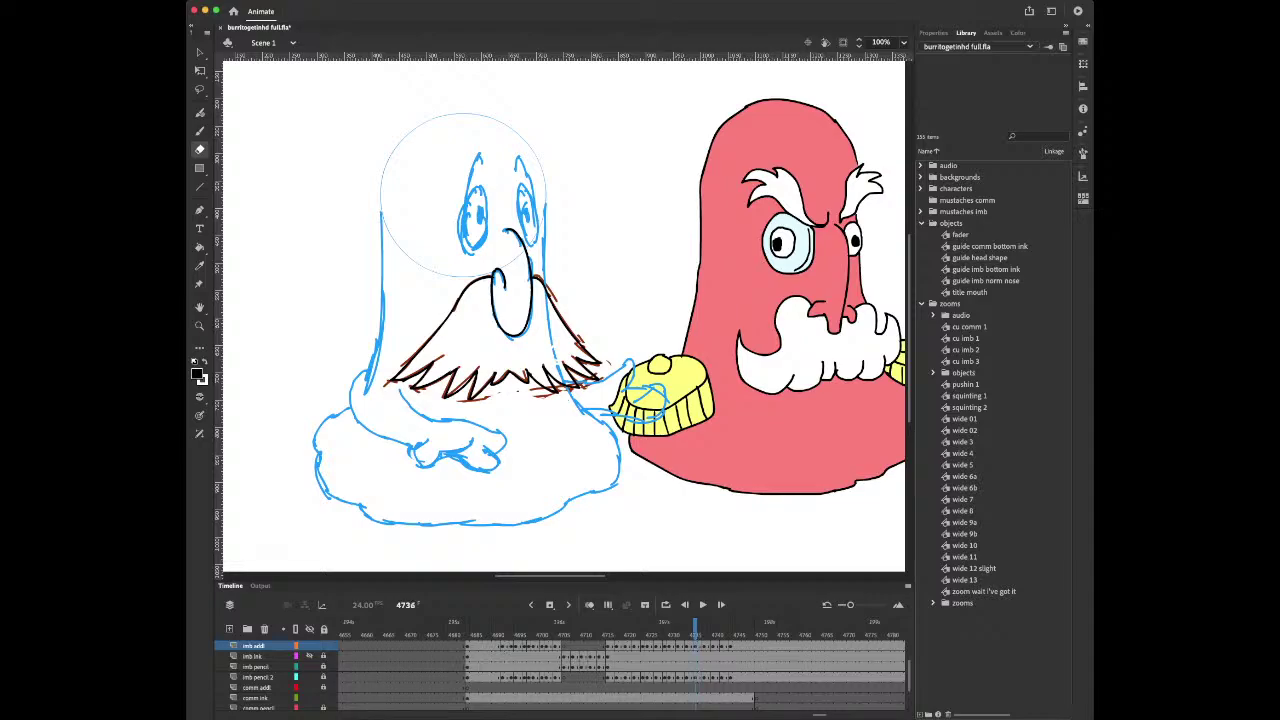
pyautogui.press(',')
pyautogui.press(',')
pyautogui.press(',')
pyautogui.press(',')
pyautogui.press(',')
pyautogui.press(',')
pyautogui.press(',')
pyautogui.press(',')
pyautogui.press(',')
pyautogui.press(',')
pyautogui.press(',')
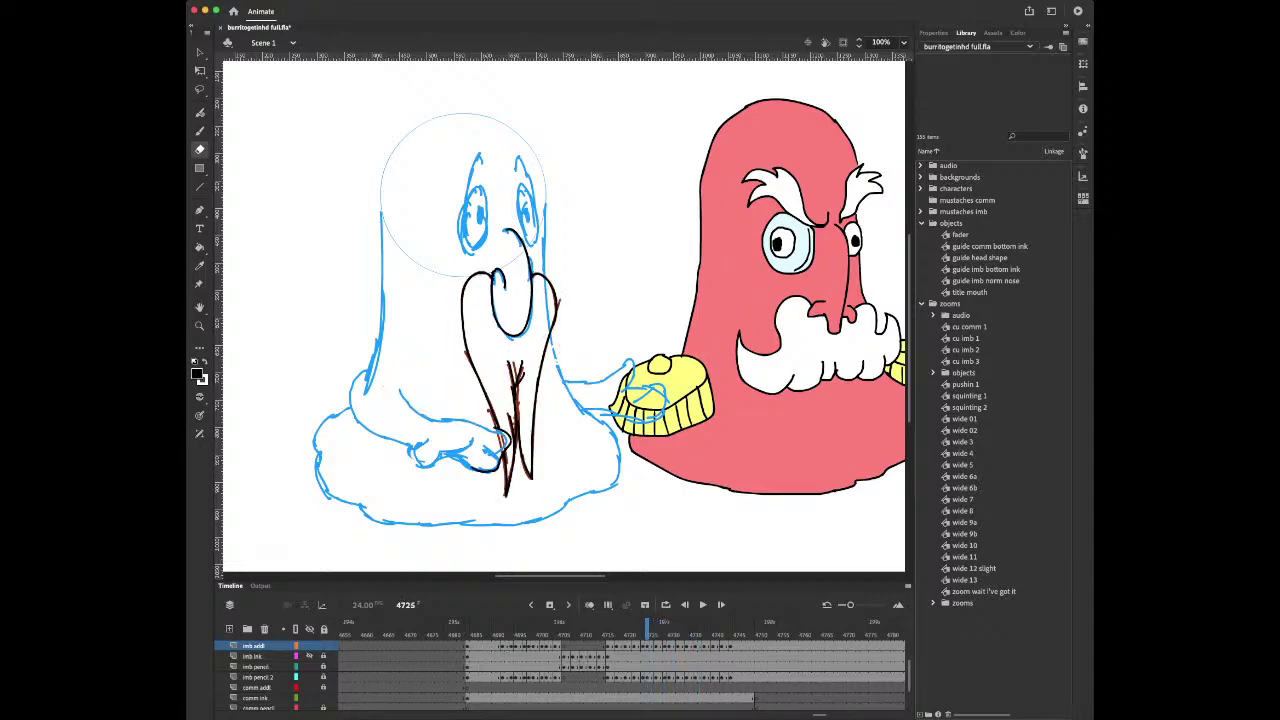
pyautogui.press(',')
pyautogui.press(',')
pyautogui.press(',')
pyautogui.press(',')
pyautogui.press(',')
pyautogui.press(',')
pyautogui.press(',')
pyautogui.press(',')
pyautogui.press(',')
pyautogui.press(',')
pyautogui.press(',')
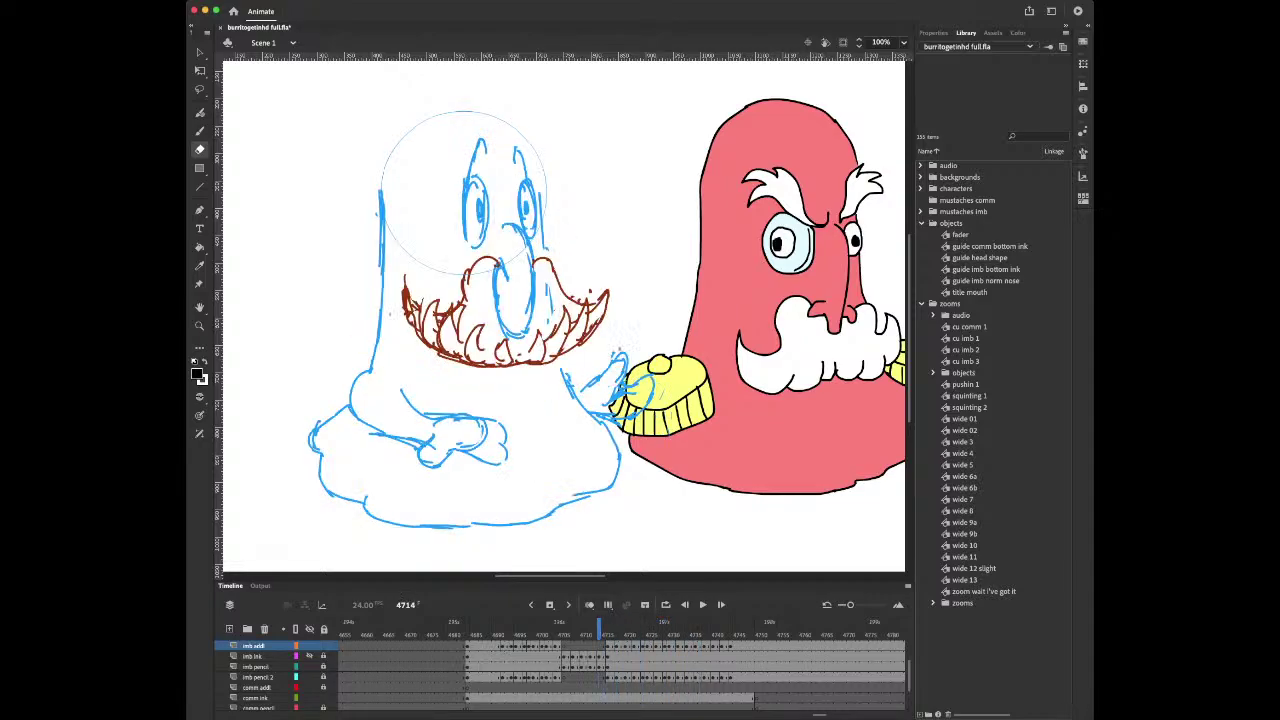
pyautogui.press(',')
pyautogui.press(',')
pyautogui.press(',')
pyautogui.press(',')
pyautogui.press(',')
pyautogui.press(',')
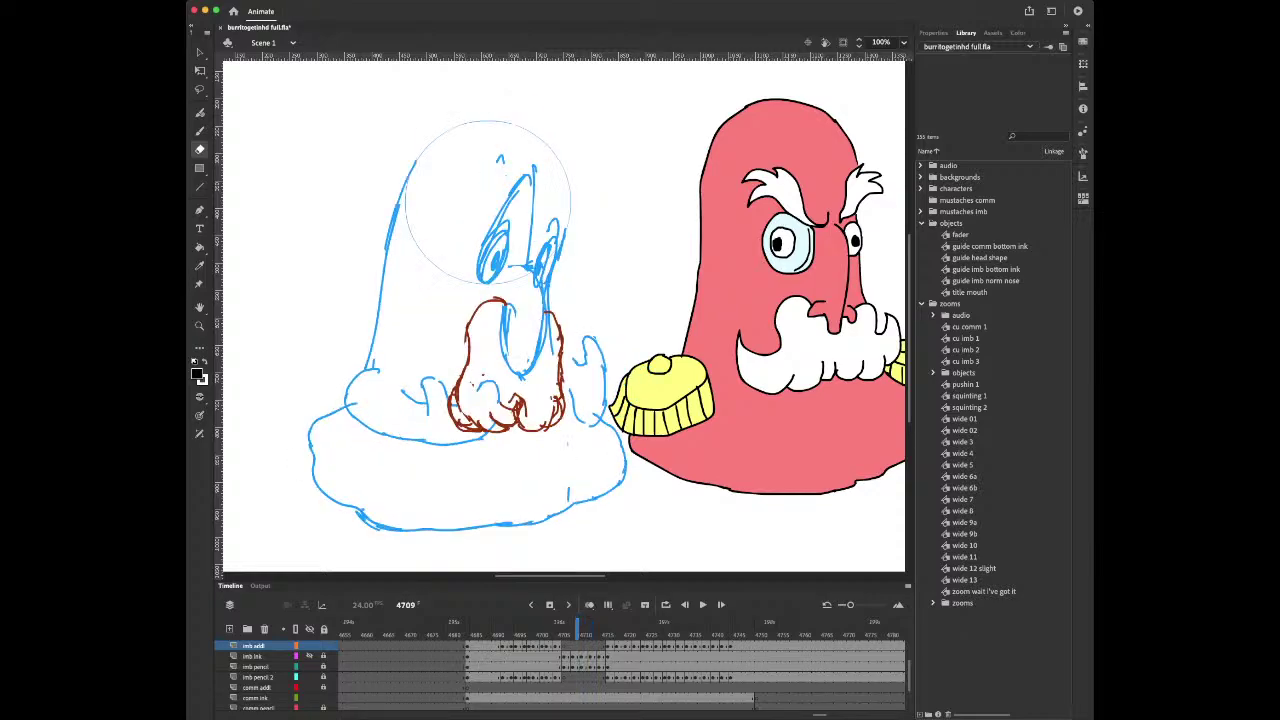
pyautogui.press('.')
pyautogui.press('.')
pyautogui.press('.')
pyautogui.press('.')
pyautogui.press('.')
pyautogui.press('.')
pyautogui.press('.')
pyautogui.press('.')
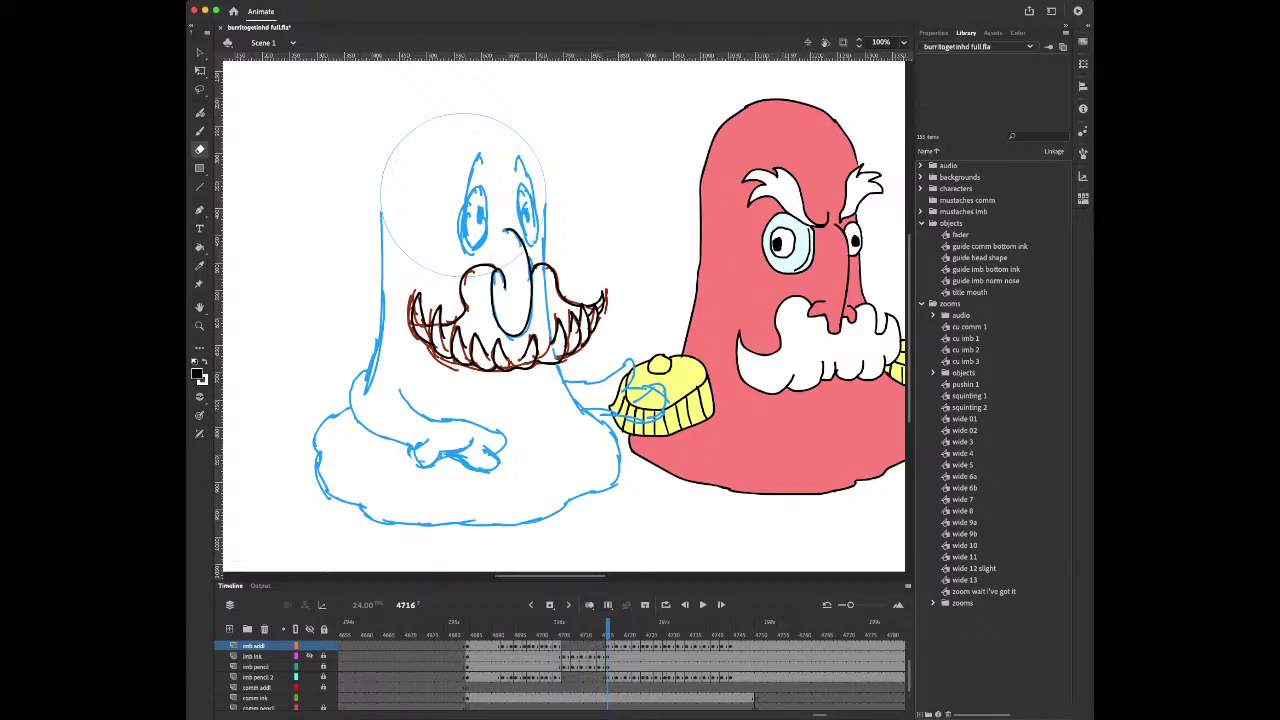
pyautogui.press('super+a')
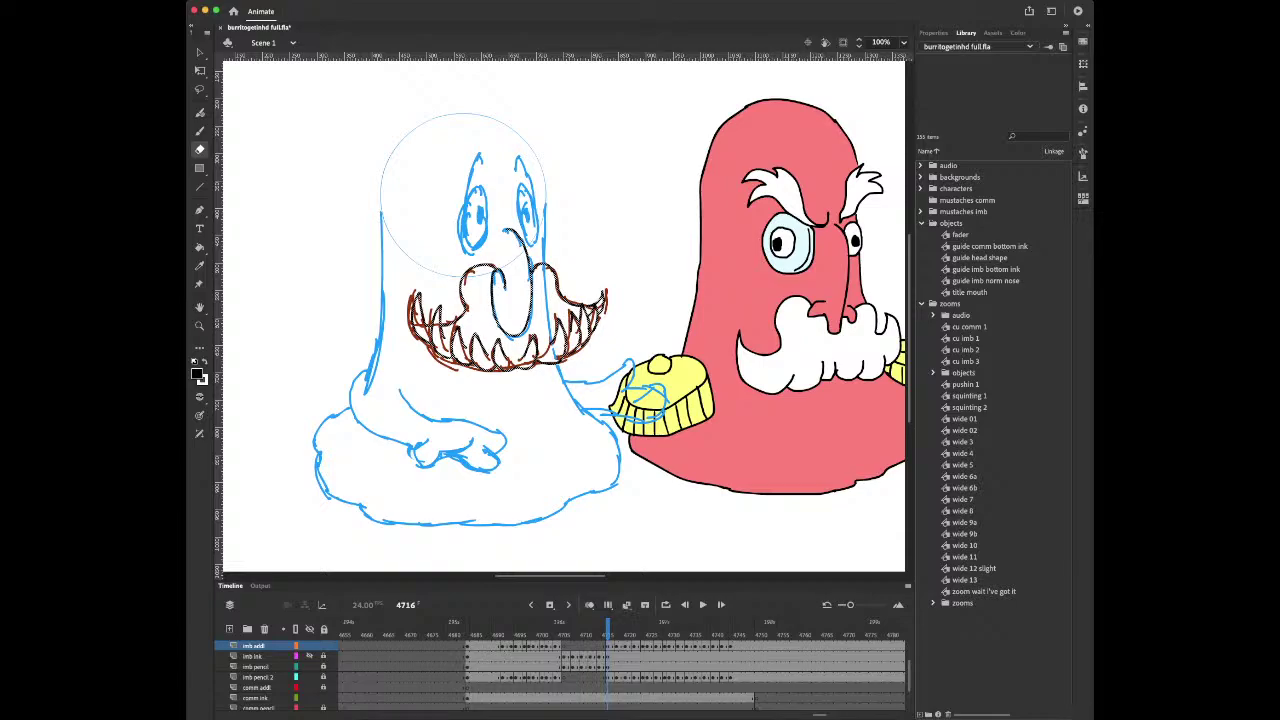
pyautogui.press('v')
pyautogui.press('super+shift+a')
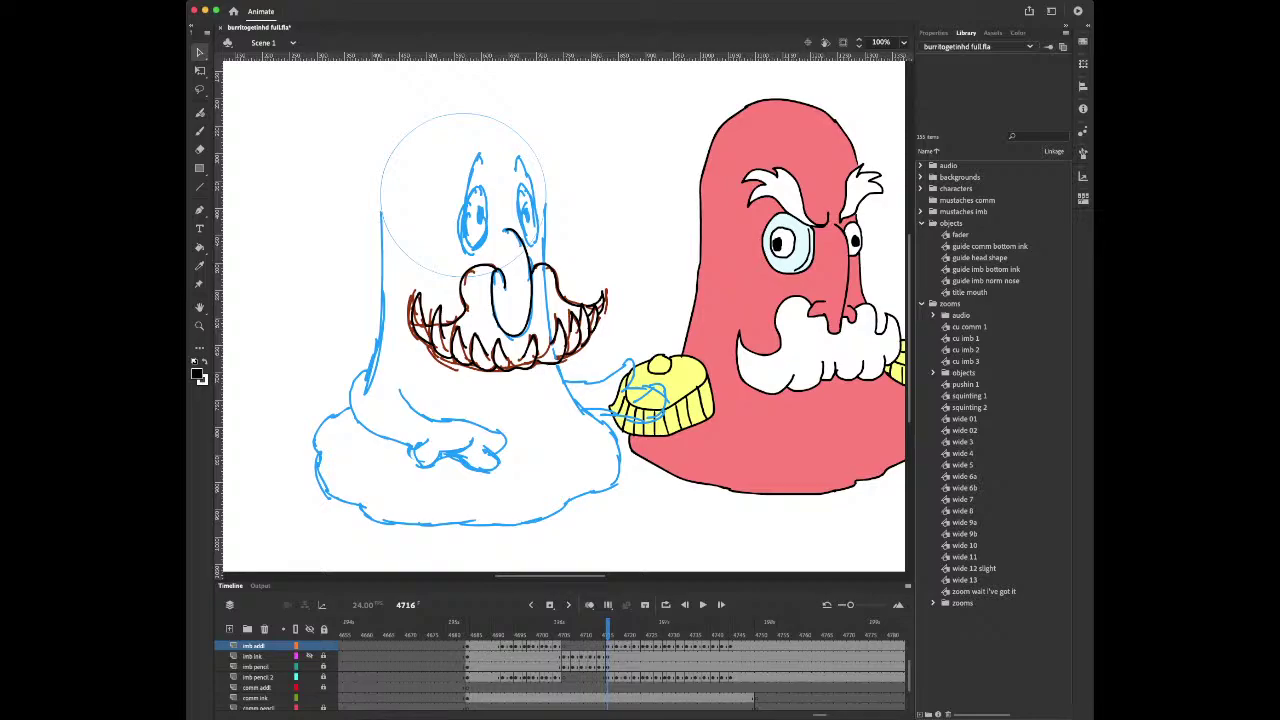
# Reveal the imb ink layer, sample the mustache's brown fill on frame 4714, and hide the layer again at frame 4716
pyautogui.click(599, 656)
pyautogui.press('.')
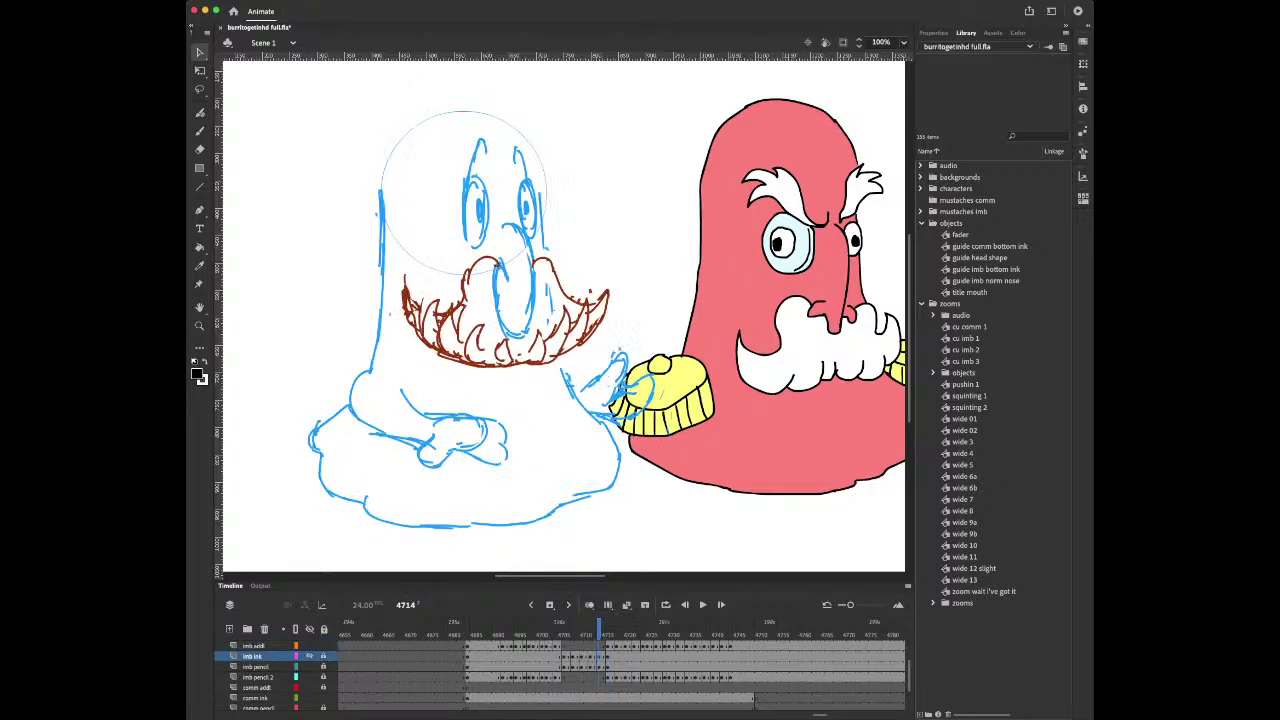
pyautogui.click(309, 656)
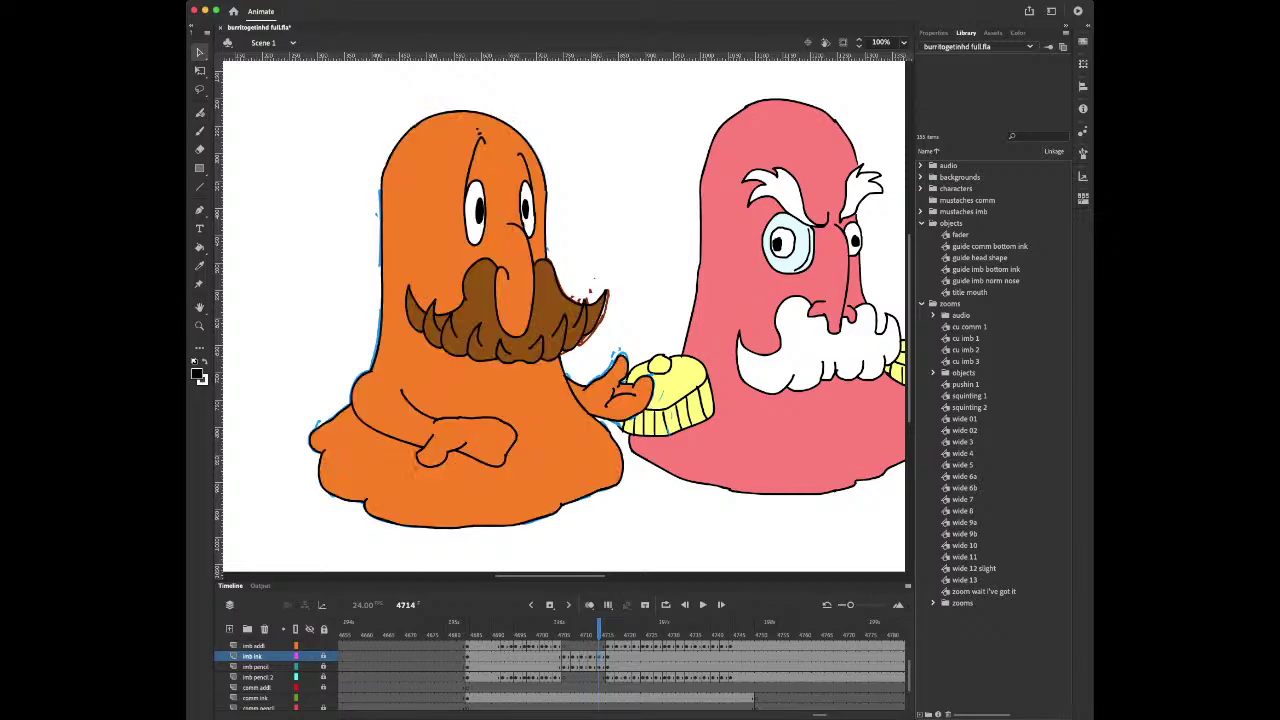
pyautogui.press('i')
pyautogui.click(478, 303)
pyautogui.press('.')
pyautogui.press('.')
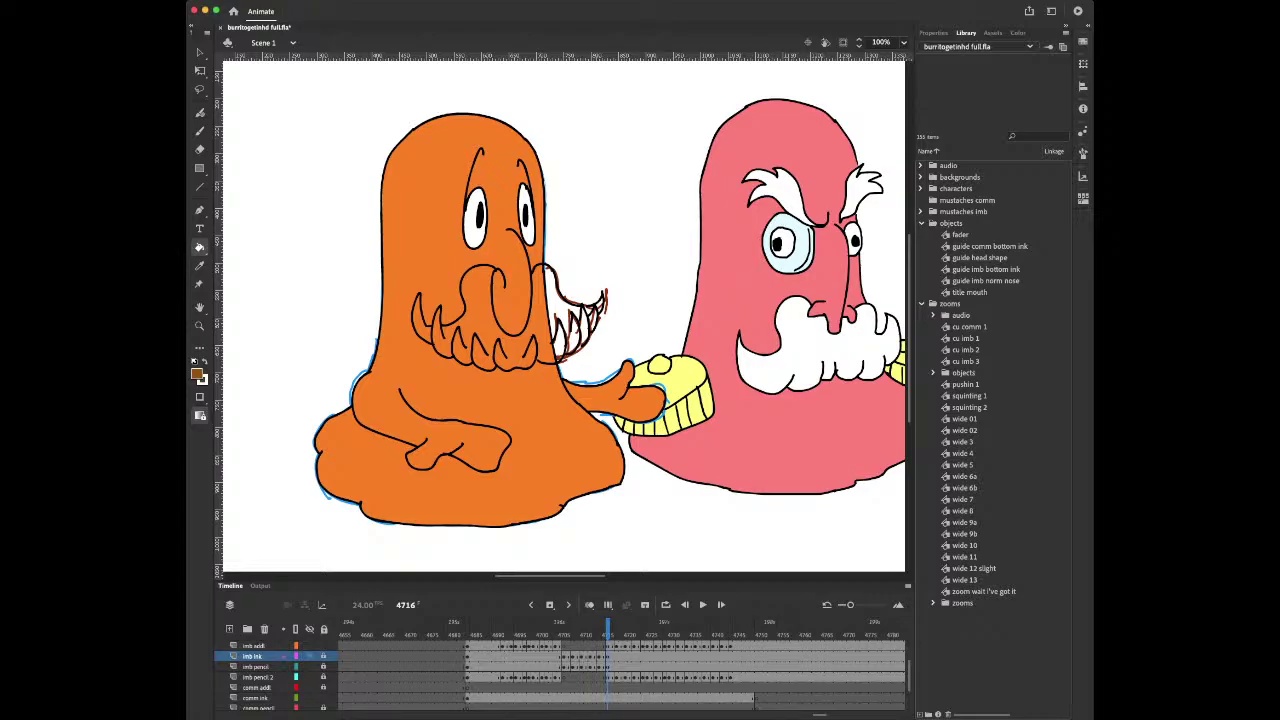
pyautogui.click(309, 656)
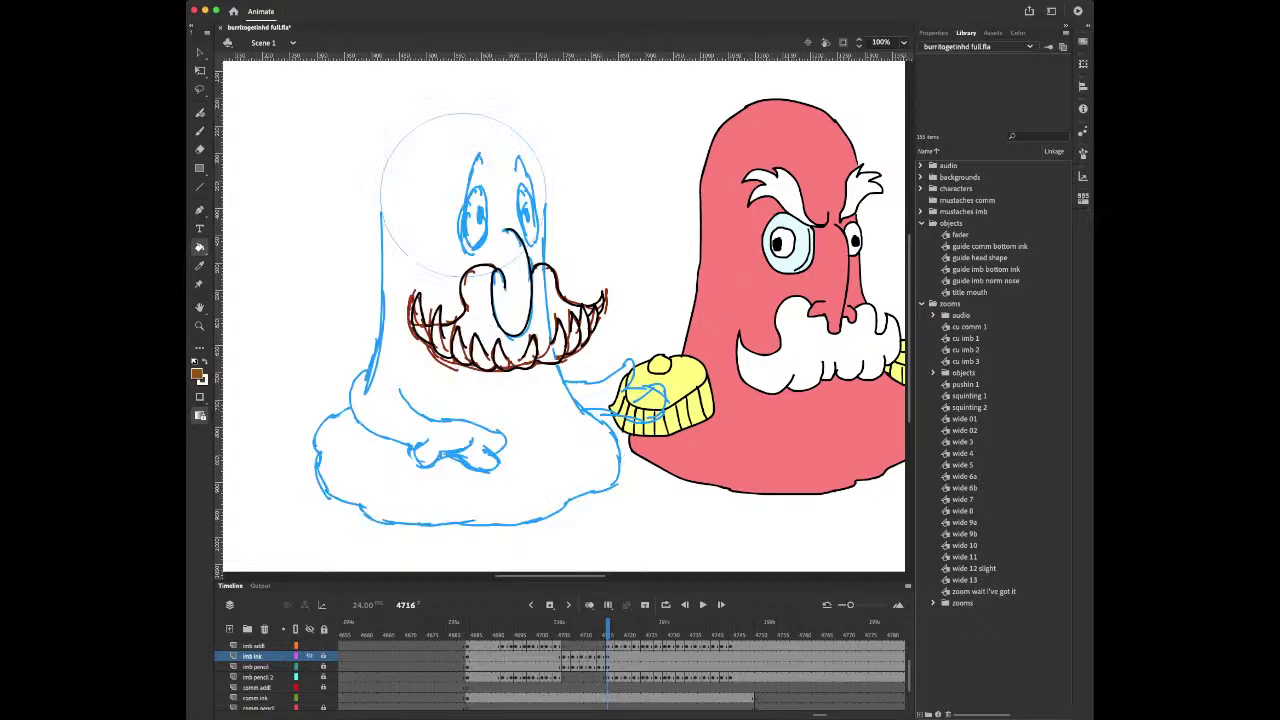
# Fill the inked mustache on the imb addl layer with the sampled brown, frame by frame from 4716 to 4729
pyautogui.click(254, 646)
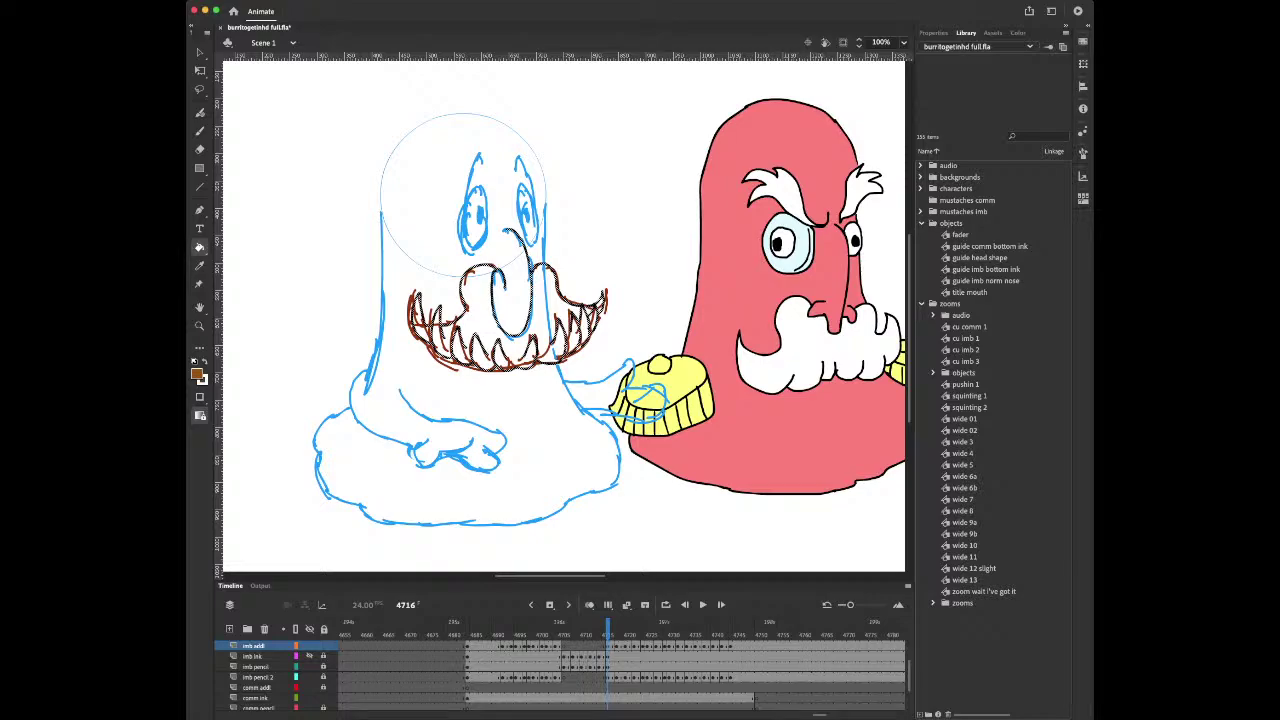
pyautogui.press('.')
pyautogui.press('.')
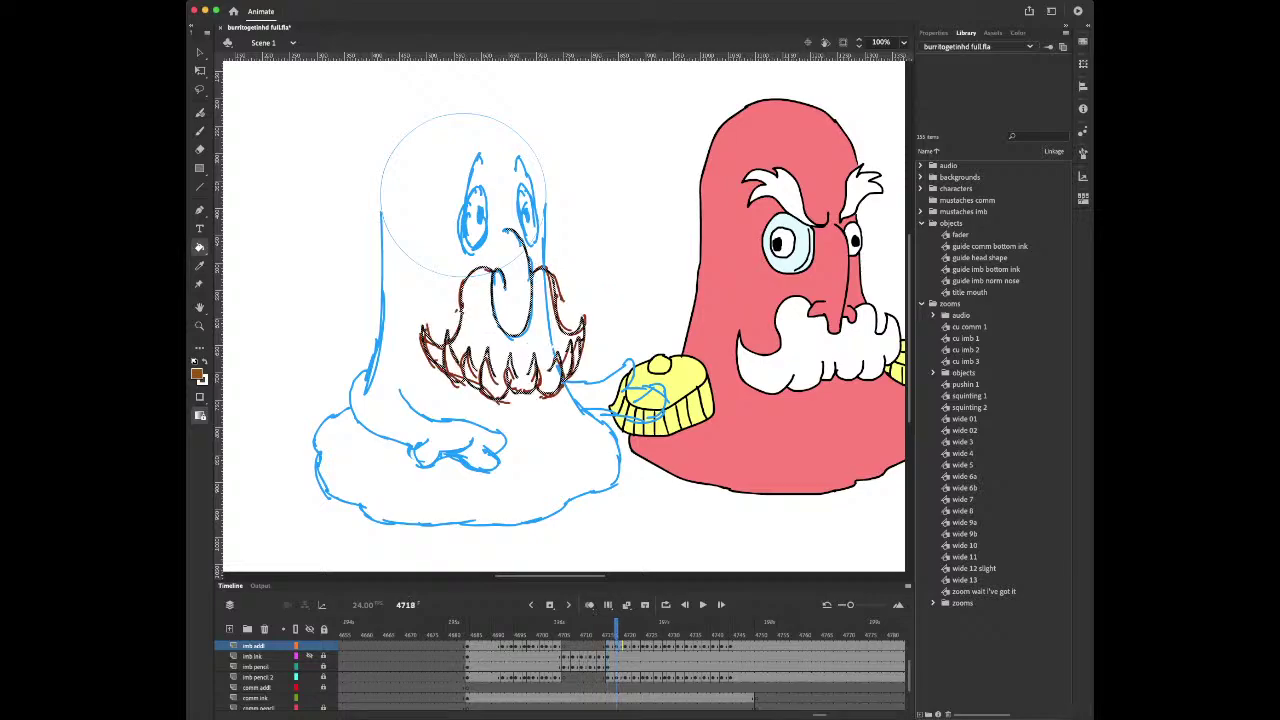
pyautogui.press('.')
pyautogui.press('.')
pyautogui.press('.')
pyautogui.press('.')
pyautogui.press('.')
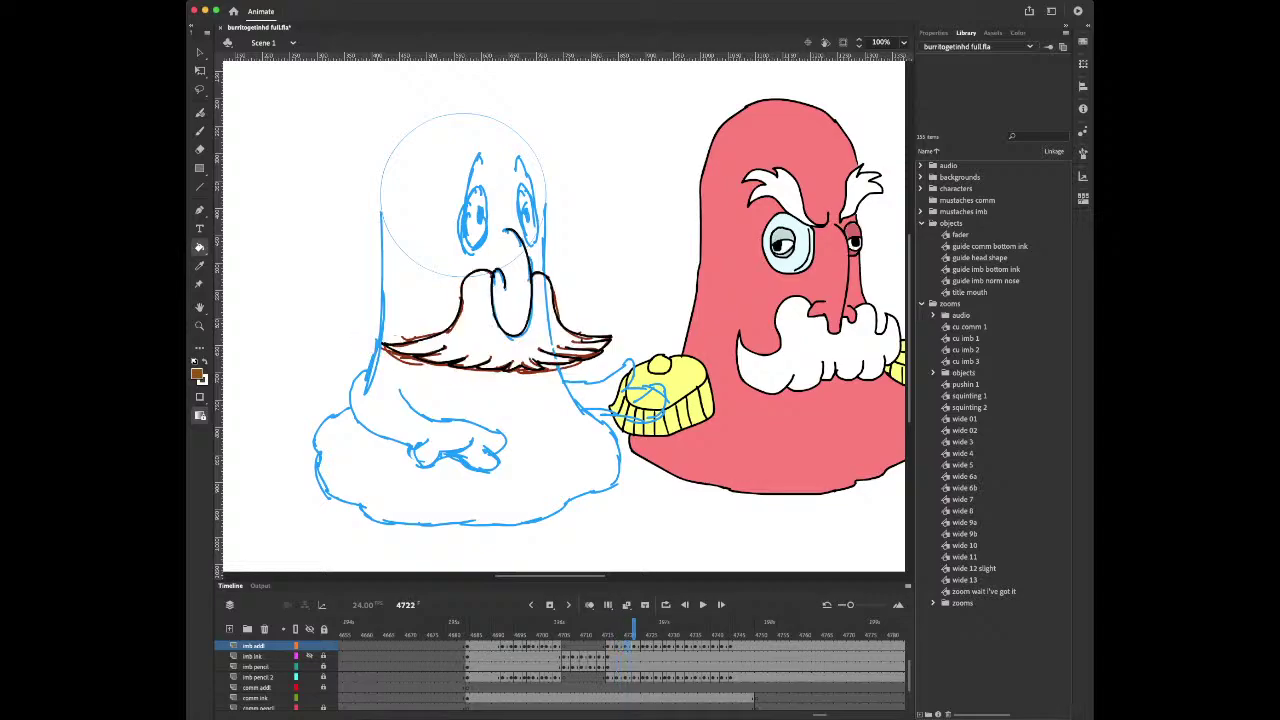
pyautogui.press('.')
pyautogui.press('.')
pyautogui.press('.')
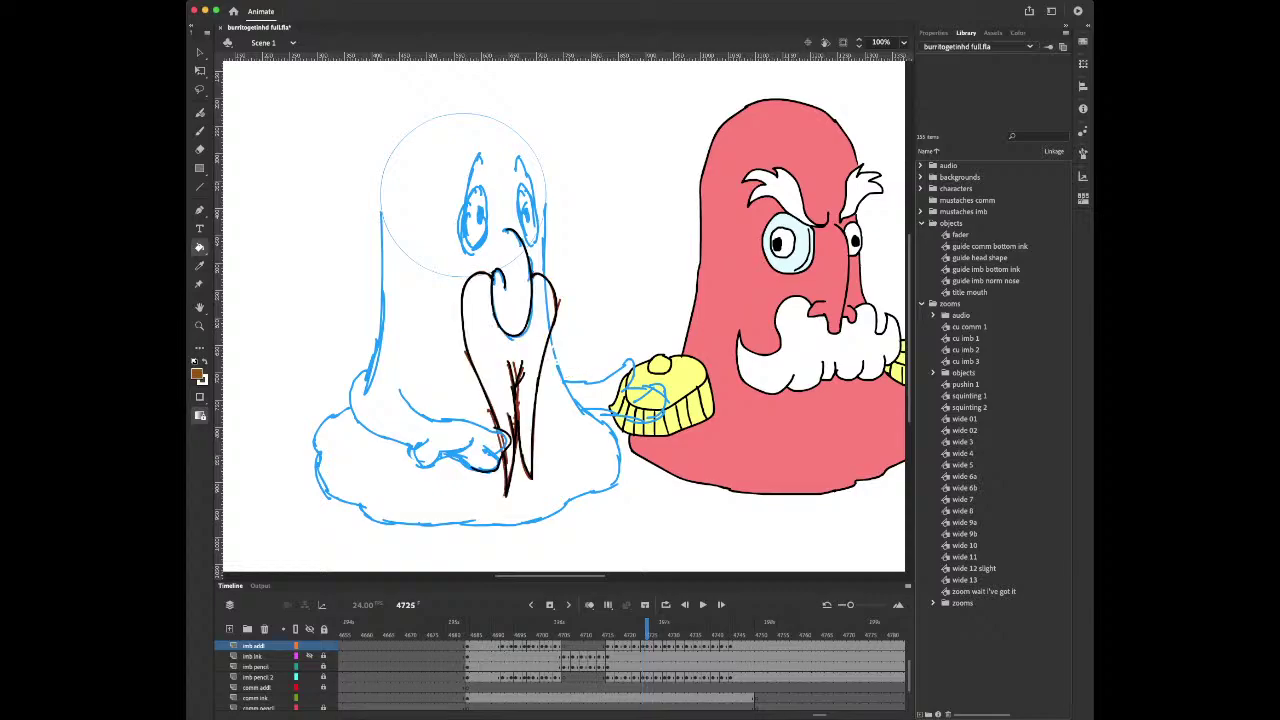
pyautogui.press('.')
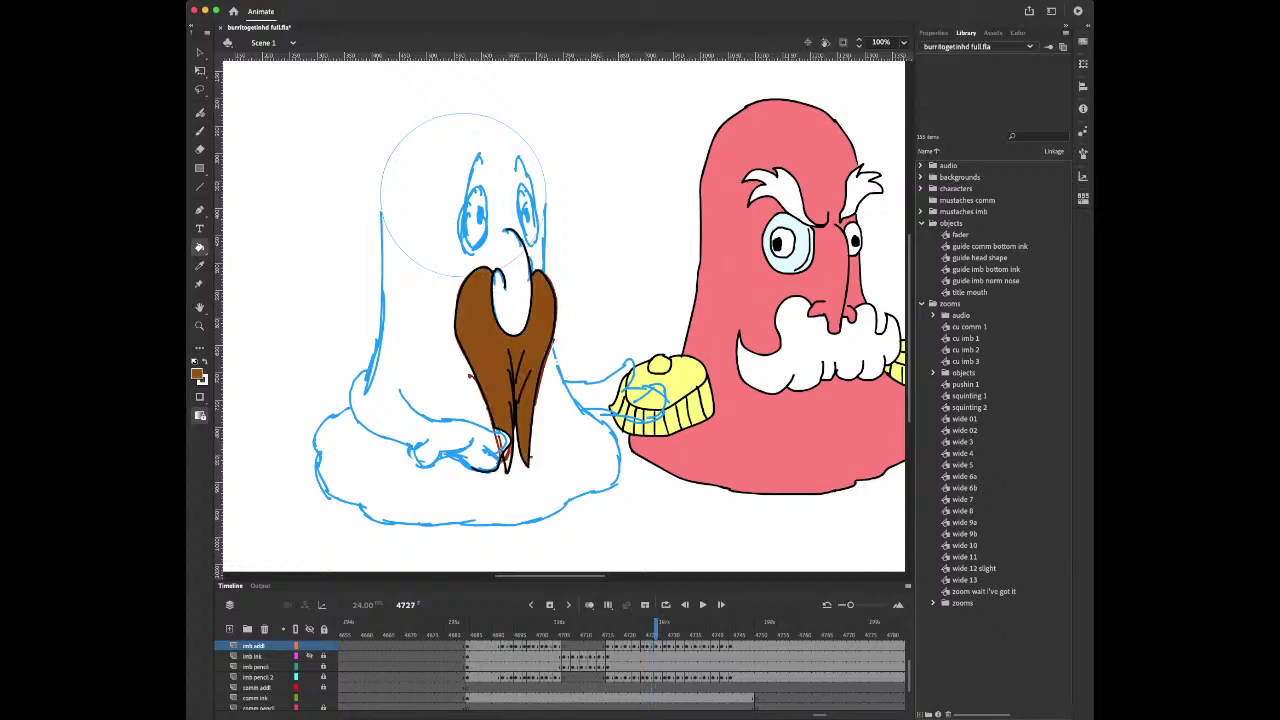
pyautogui.press('.')
pyautogui.press('.')
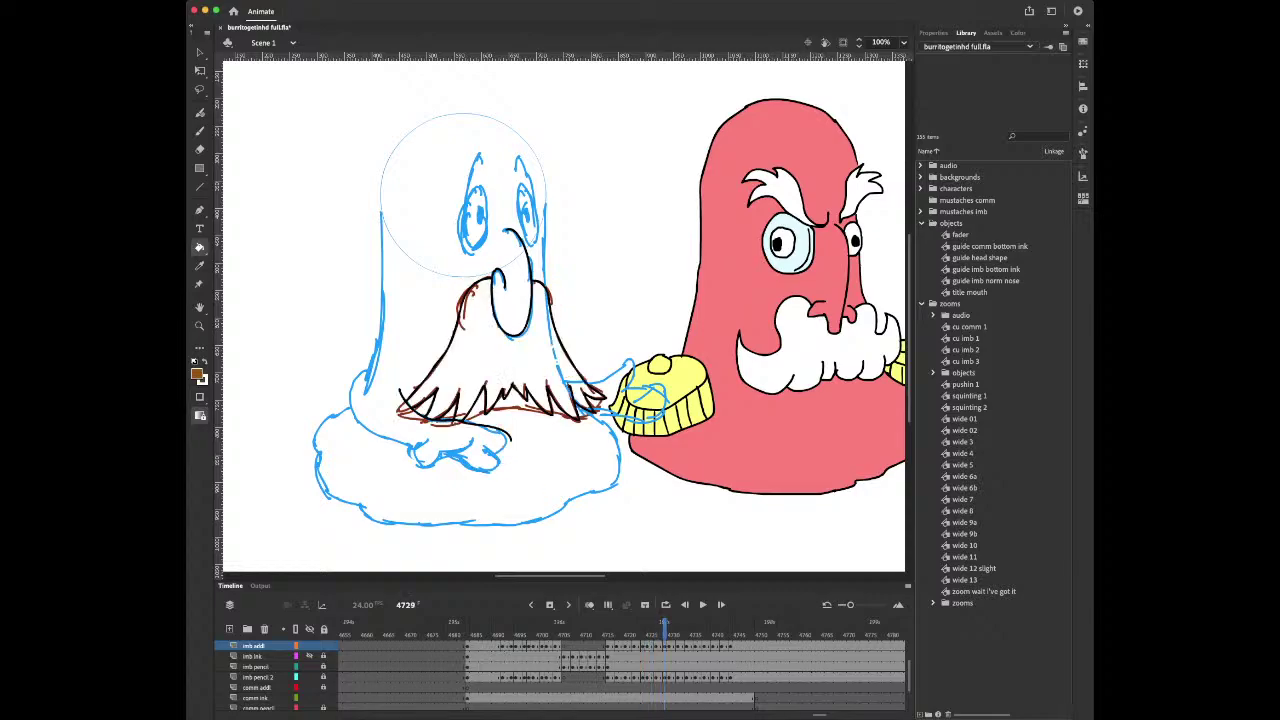
pyautogui.press('.')
pyautogui.press('.')
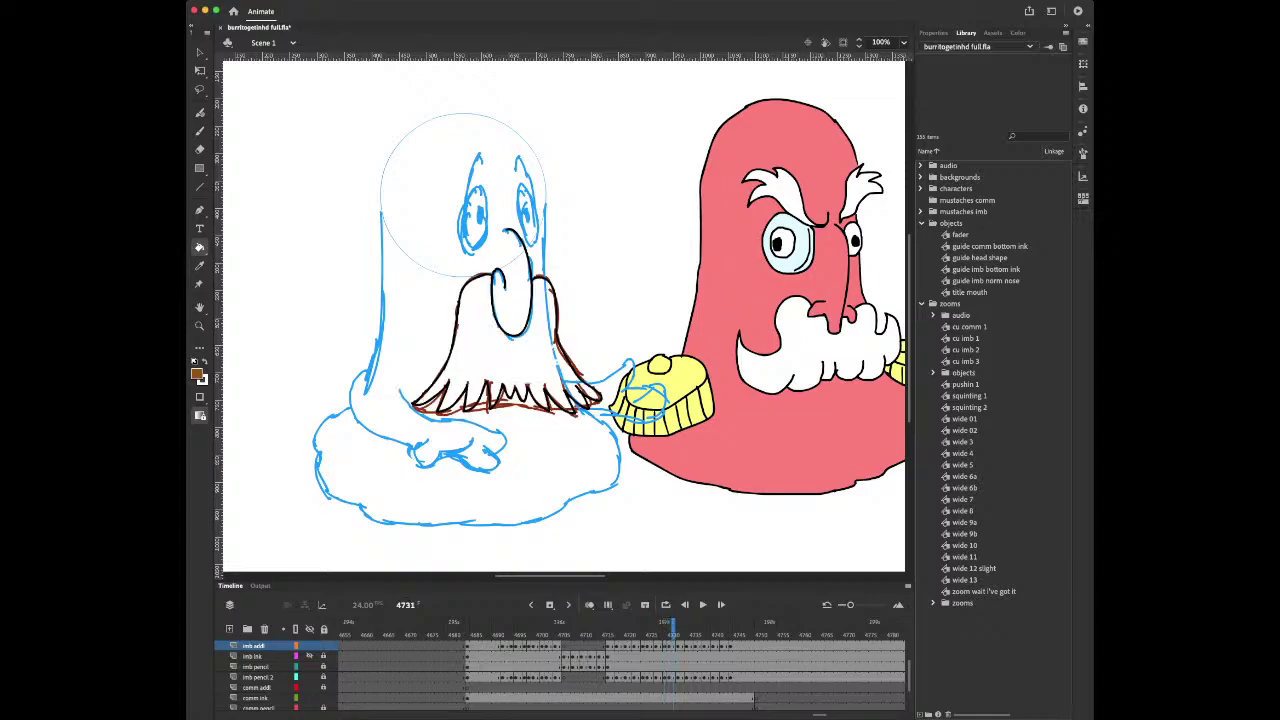
# Fill the inked mustache with brown on frames 4731 and 4732, working in close-up on the mustache
pyautogui.press('.')
pyautogui.press(',')
pyautogui.press('z')
pyautogui.moveTo(402, 224); pyautogui.dragTo(628, 476)
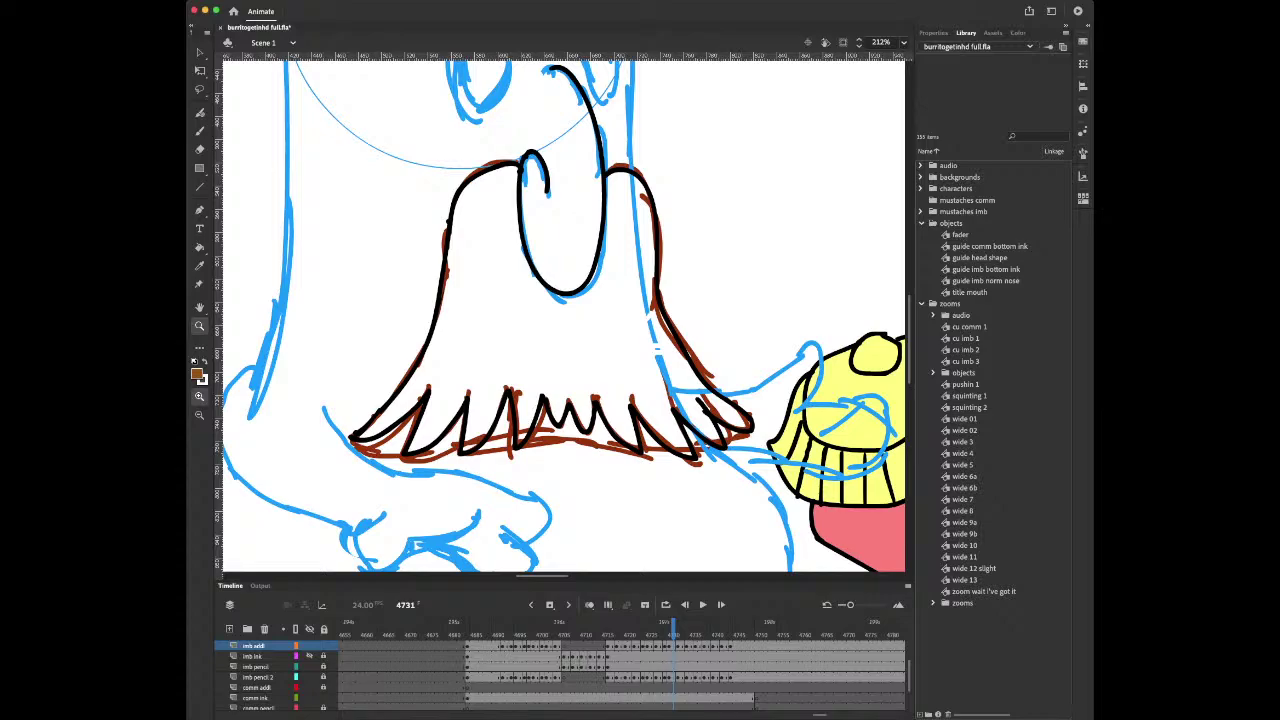
pyautogui.press(',')
pyautogui.press('.')
pyautogui.press('.')
pyautogui.press('i')
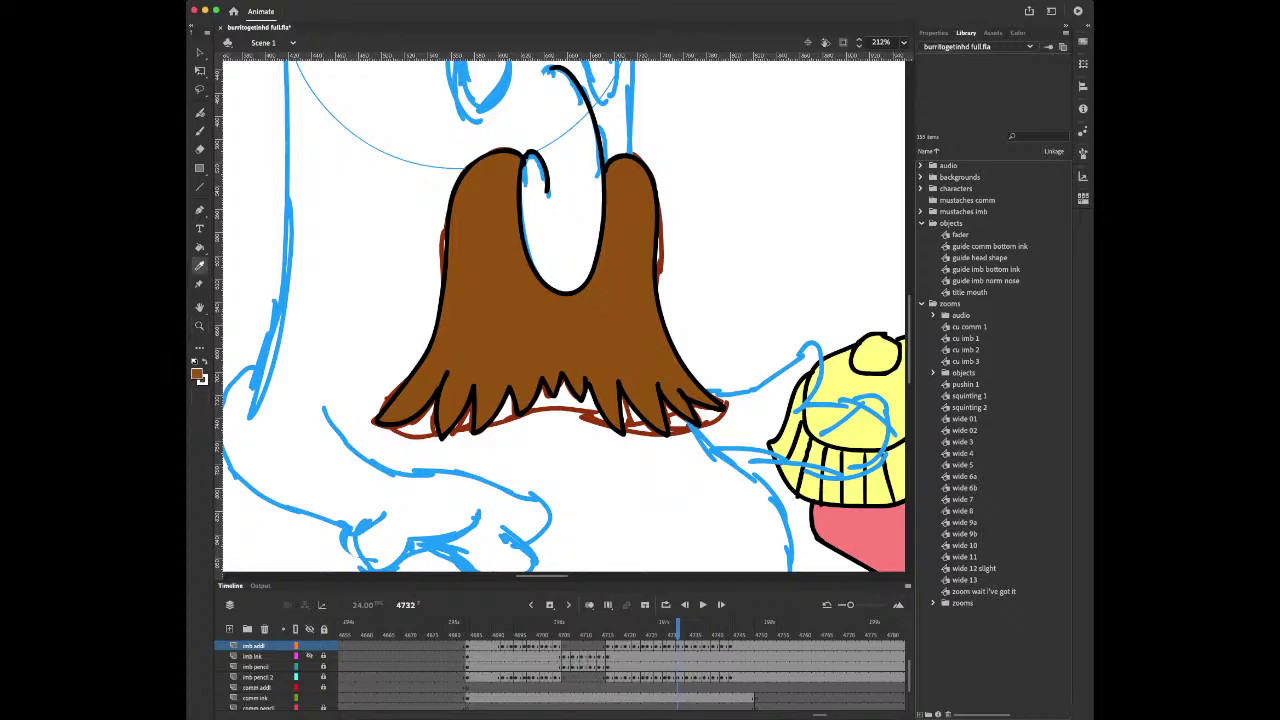
pyautogui.press('k')
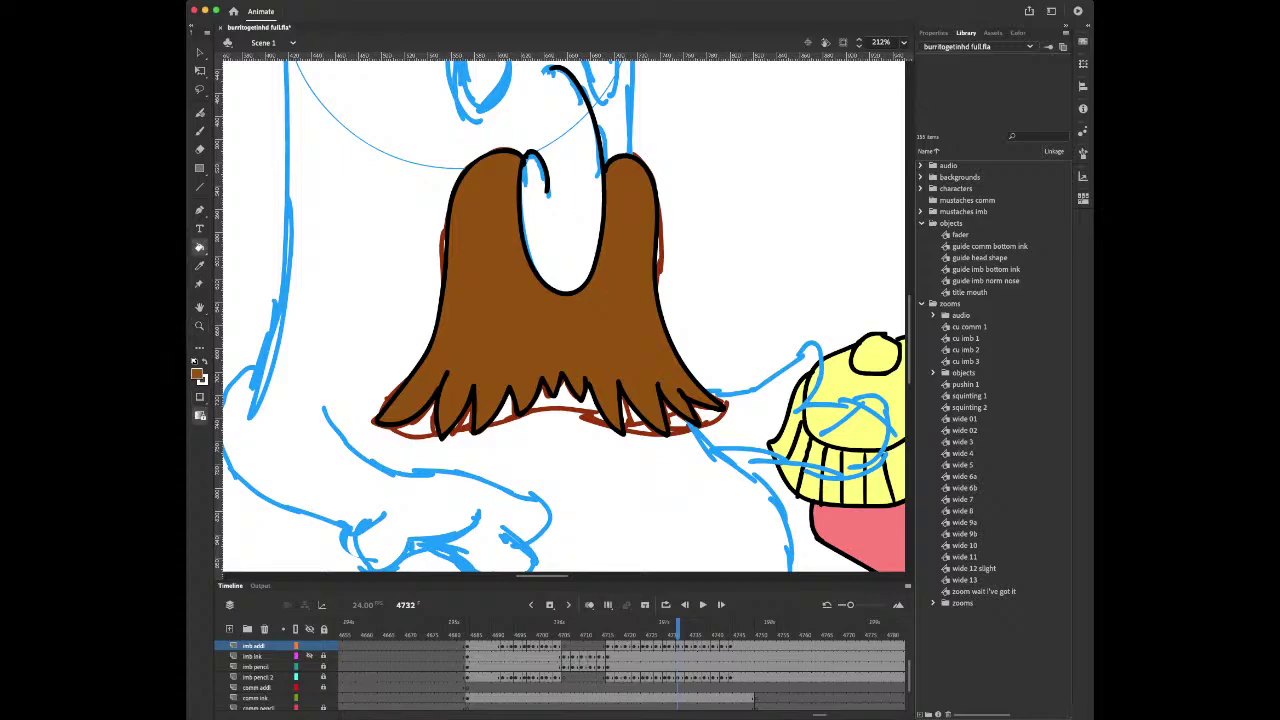
# Continue filling the inked mustache drawings with brown up to frame 4736
pyautogui.press('.')
pyautogui.press('.')
pyautogui.press('.')
pyautogui.press('.')
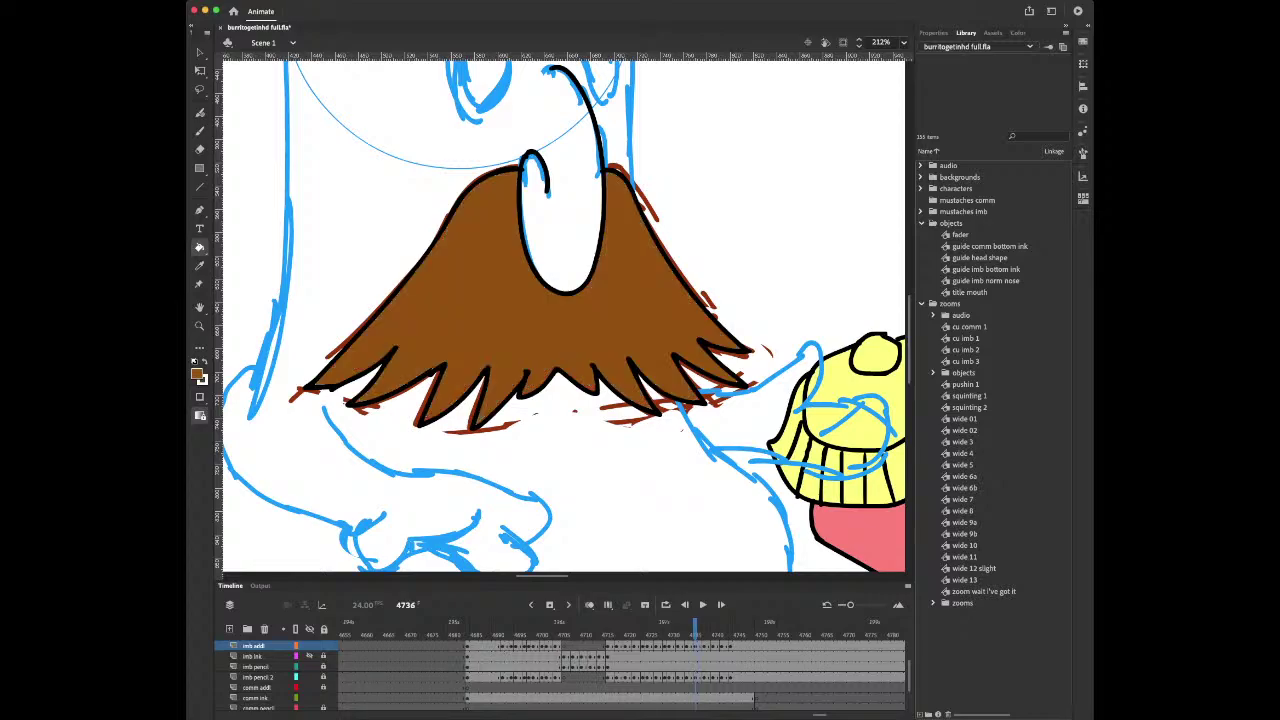
# Fill the remaining inked mustache drawings on the imb addl layer with brown, from frame 4738 through 4745
pyautogui.press(',')
pyautogui.press(',')
pyautogui.press('.')
pyautogui.press('.')
pyautogui.press('.')
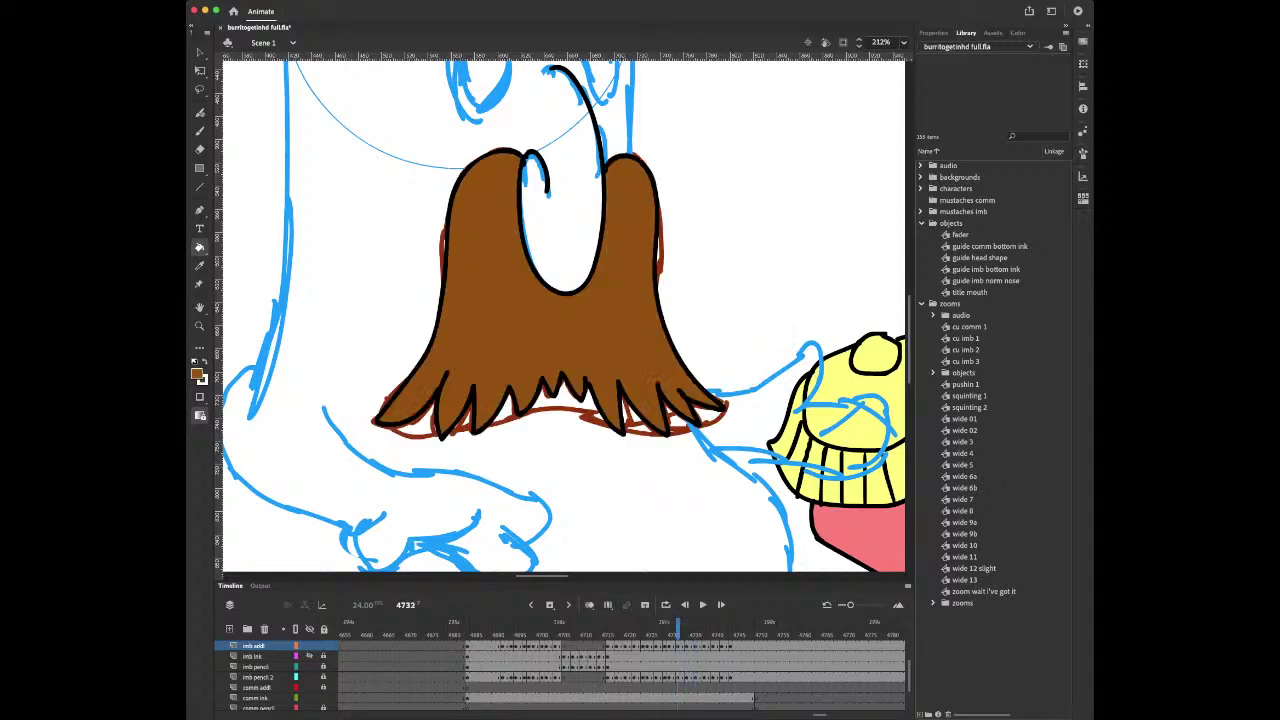
pyautogui.press('.')
pyautogui.press('.')
pyautogui.press('.')
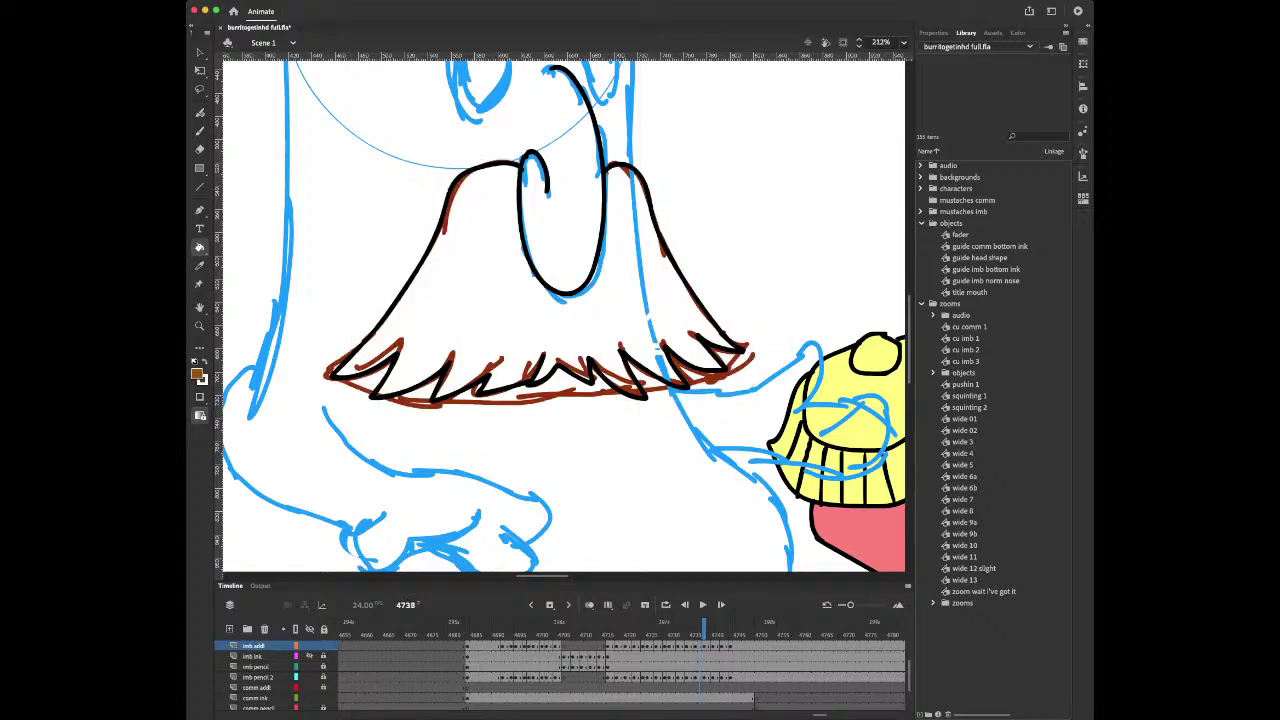
pyautogui.press('.')
pyautogui.press('.')
pyautogui.press('.')
pyautogui.press('.')
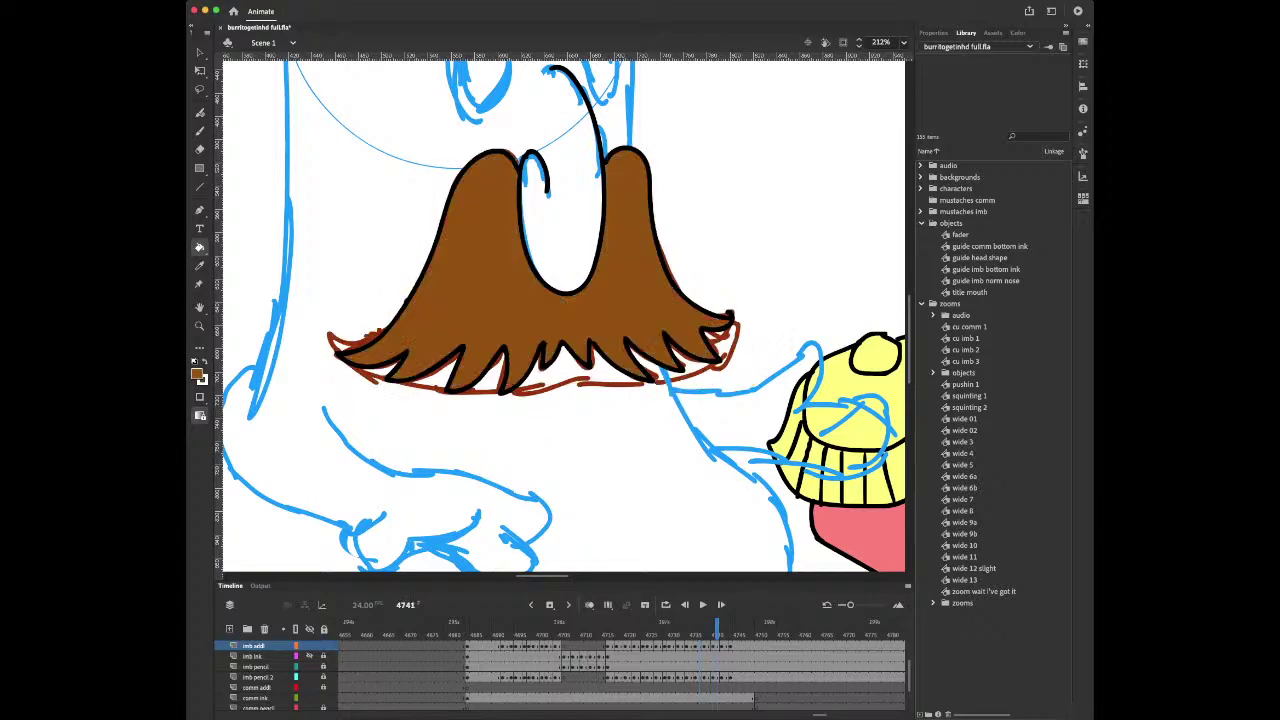
pyautogui.press(',')
pyautogui.press(',')
pyautogui.press(',')
pyautogui.press(',')
pyautogui.press(',')
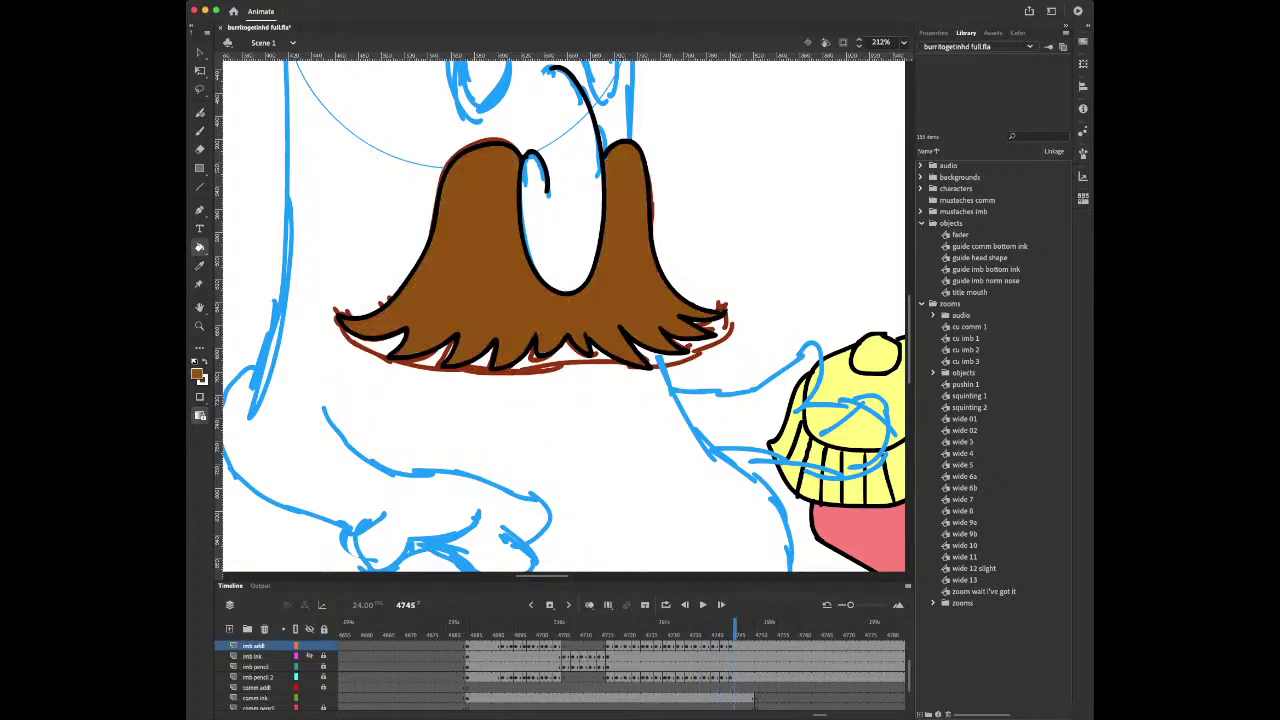
# Step back through the mustache frames from 4745 to 4715 to check for drawings that still lack a fill
pyautogui.press(',')
pyautogui.press(',')
pyautogui.press(',')
pyautogui.press(',')
pyautogui.press(',')
pyautogui.press(',')
pyautogui.press(',')
pyautogui.press(',')
pyautogui.press(',')
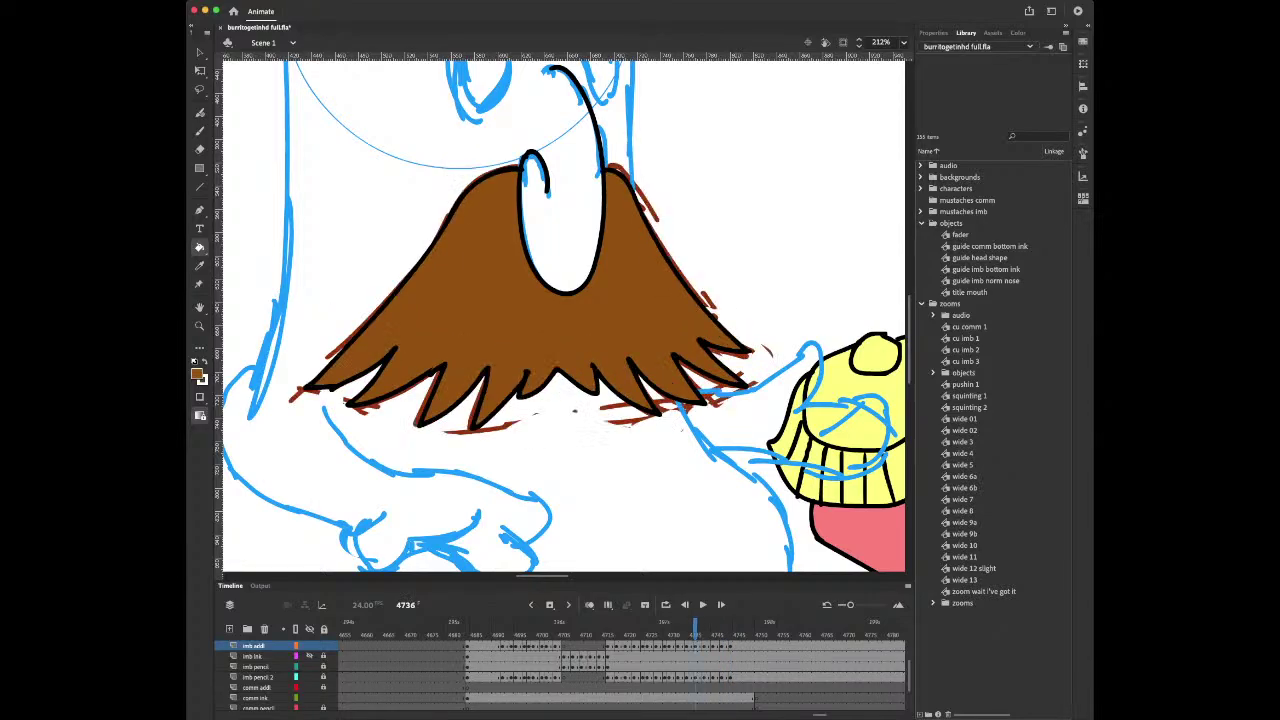
pyautogui.press('.')
pyautogui.press('.')
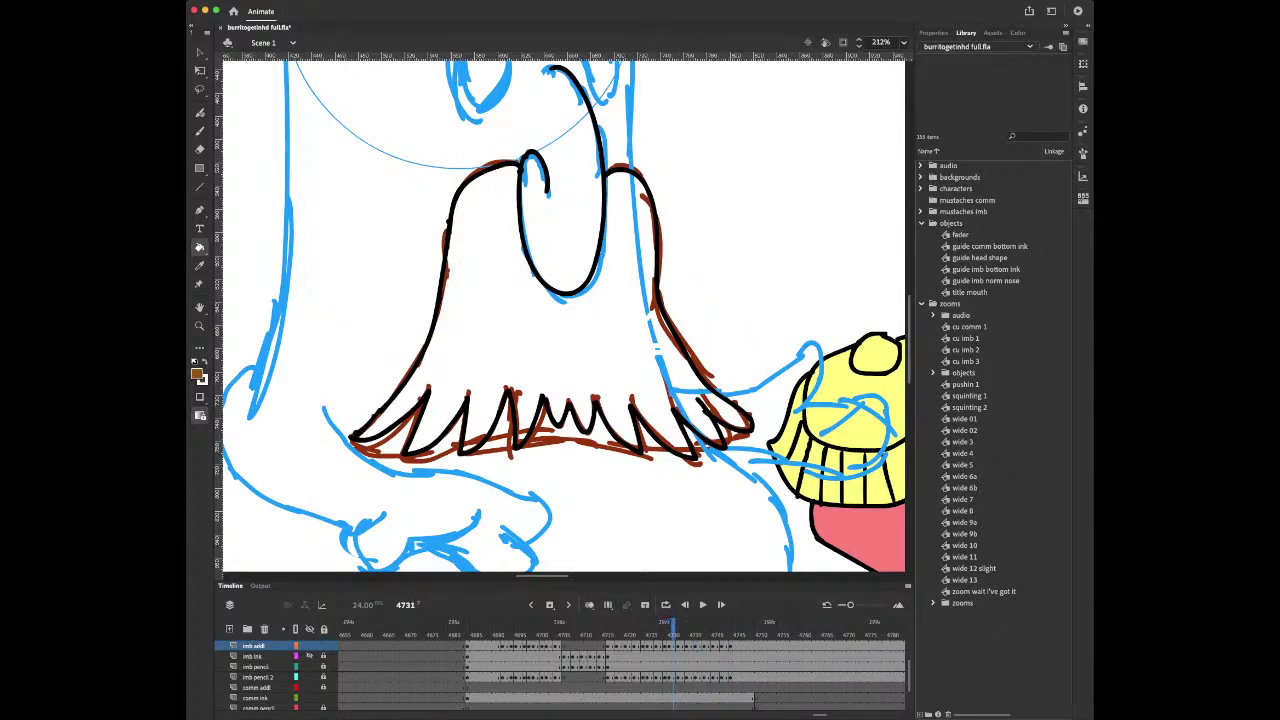
pyautogui.press(',')
pyautogui.press(',')
pyautogui.press(',')
pyautogui.press(',')
pyautogui.press(',')
pyautogui.press(',')
pyautogui.press(',')
pyautogui.press(',')
pyautogui.press(',')
pyautogui.press(',')
pyautogui.press(',')
pyautogui.press(',')
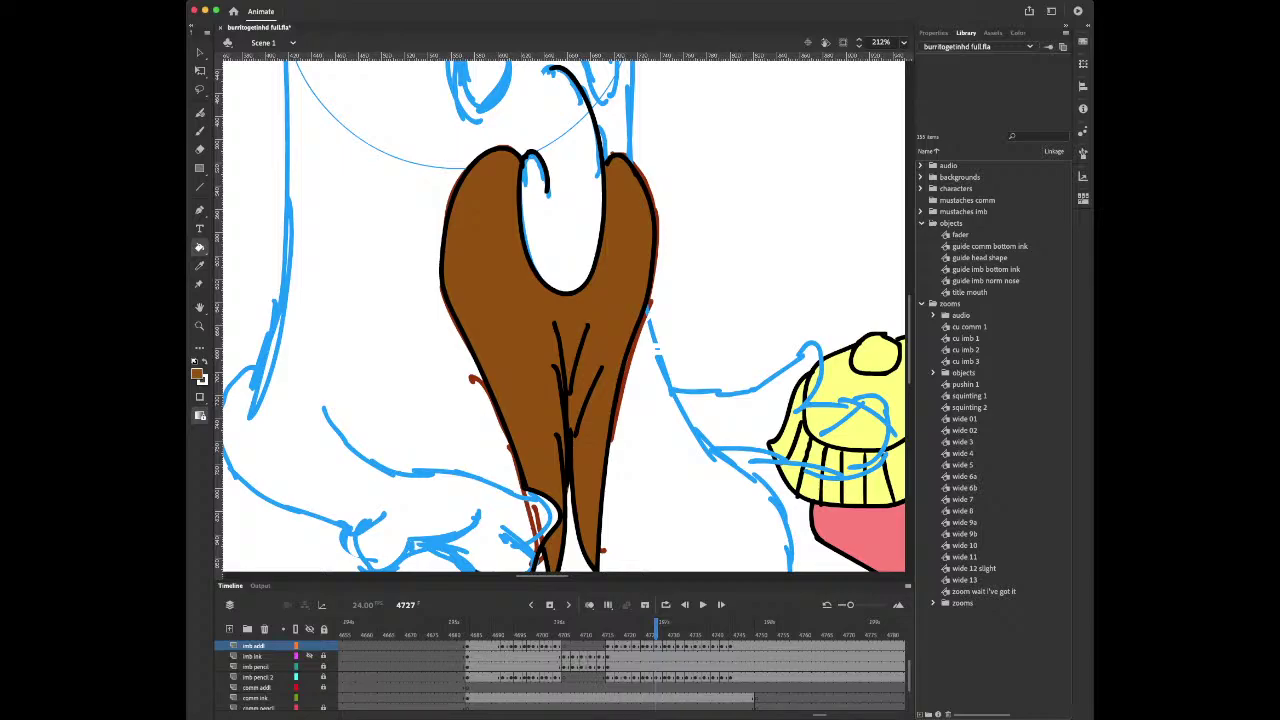
pyautogui.press(',')
pyautogui.press(',')
pyautogui.press(',')
pyautogui.press(',')
pyautogui.press(',')
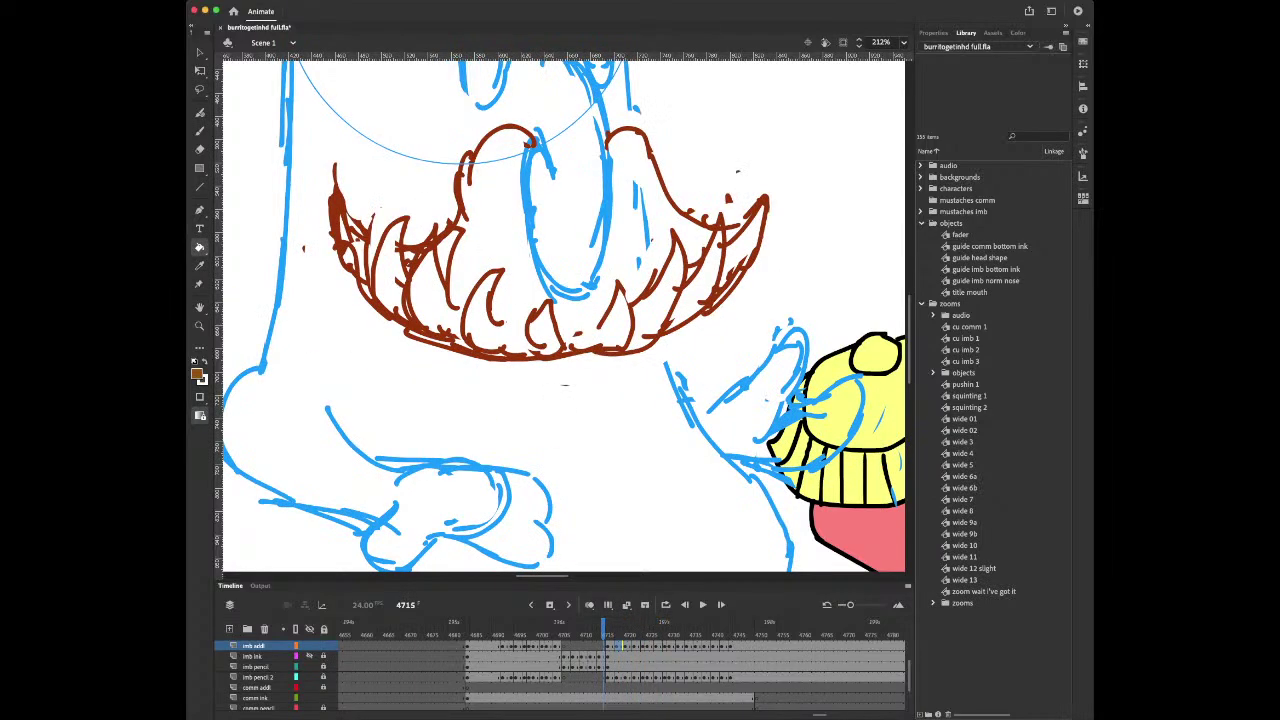
# Hide the imb pencil 2 layer and touch up the mustache outline on frame 4717 with a brush in the sampled black ink
pyautogui.press('.')
pyautogui.press('.')
pyautogui.press('z')
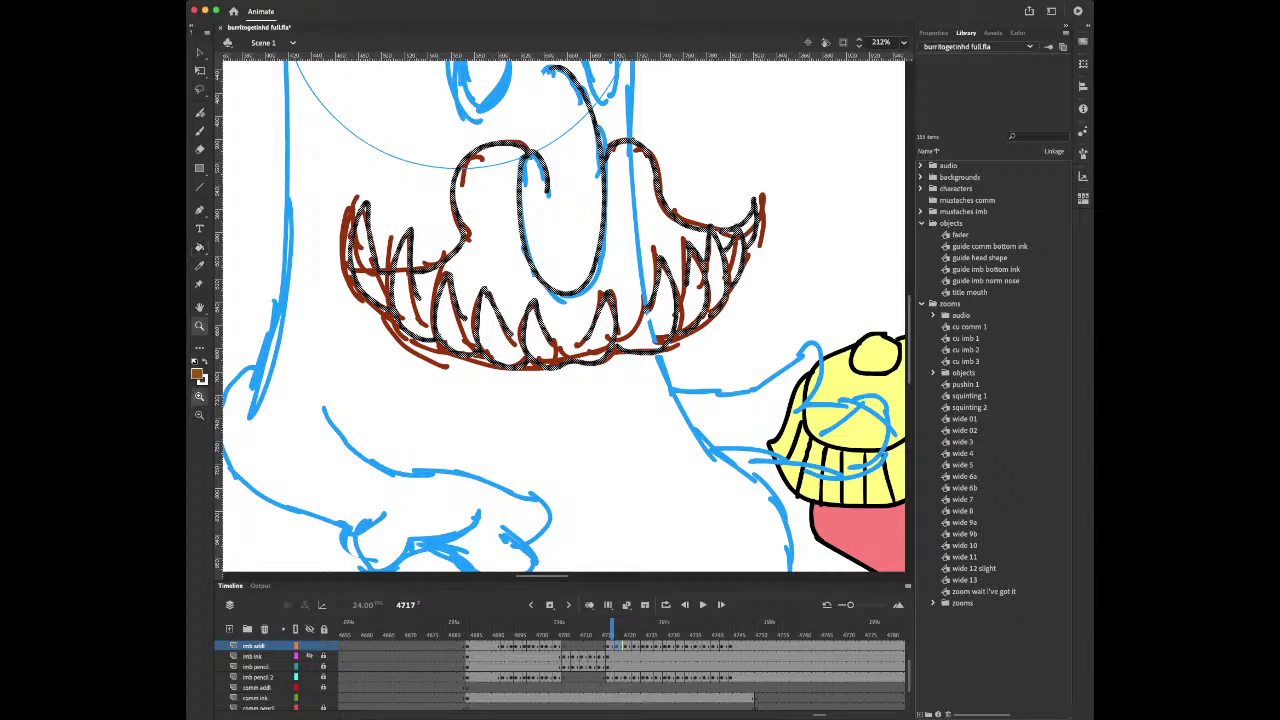
pyautogui.press('v')
pyautogui.press('Escape')
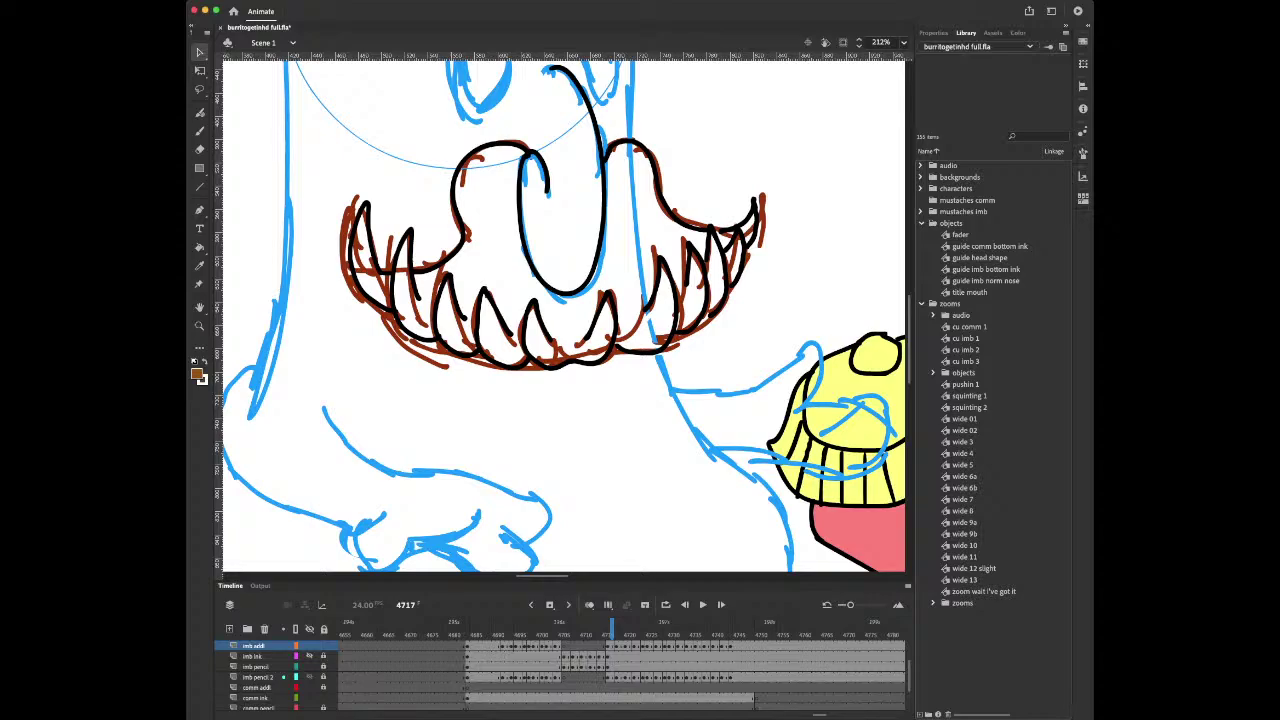
pyautogui.click(309, 677)
pyautogui.press('i')
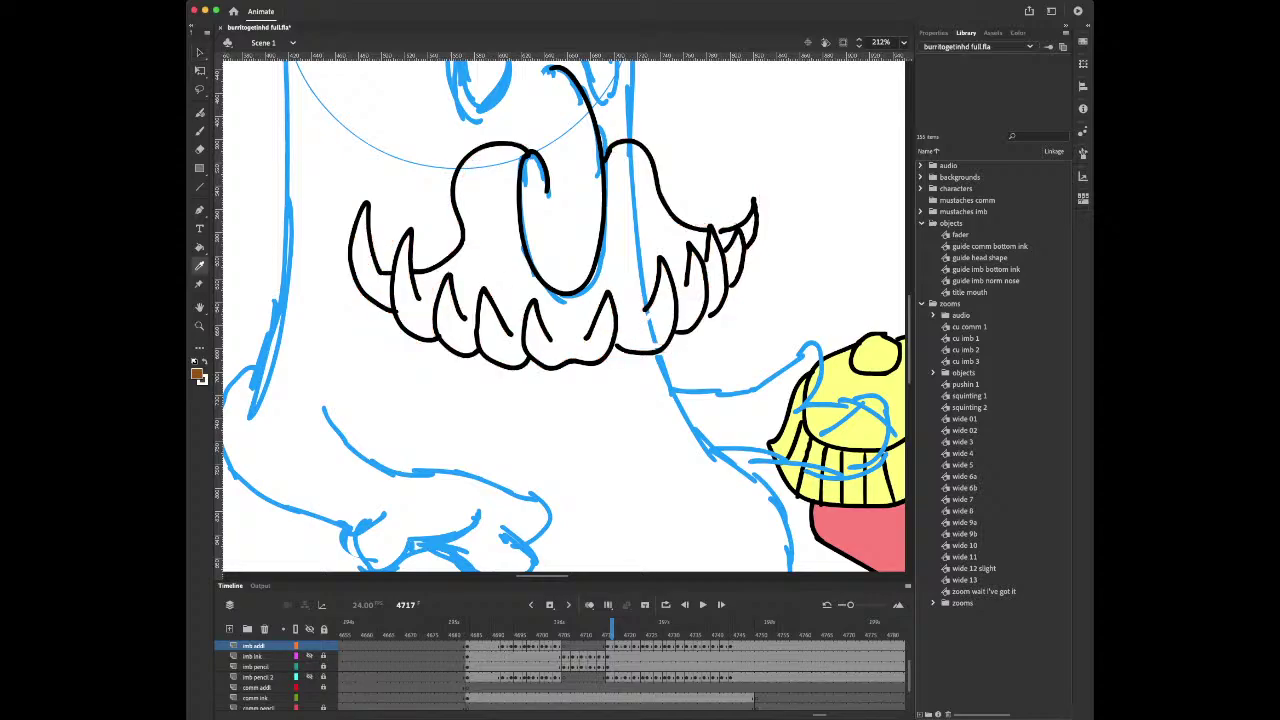
pyautogui.click(604, 210)
pyautogui.press('b')
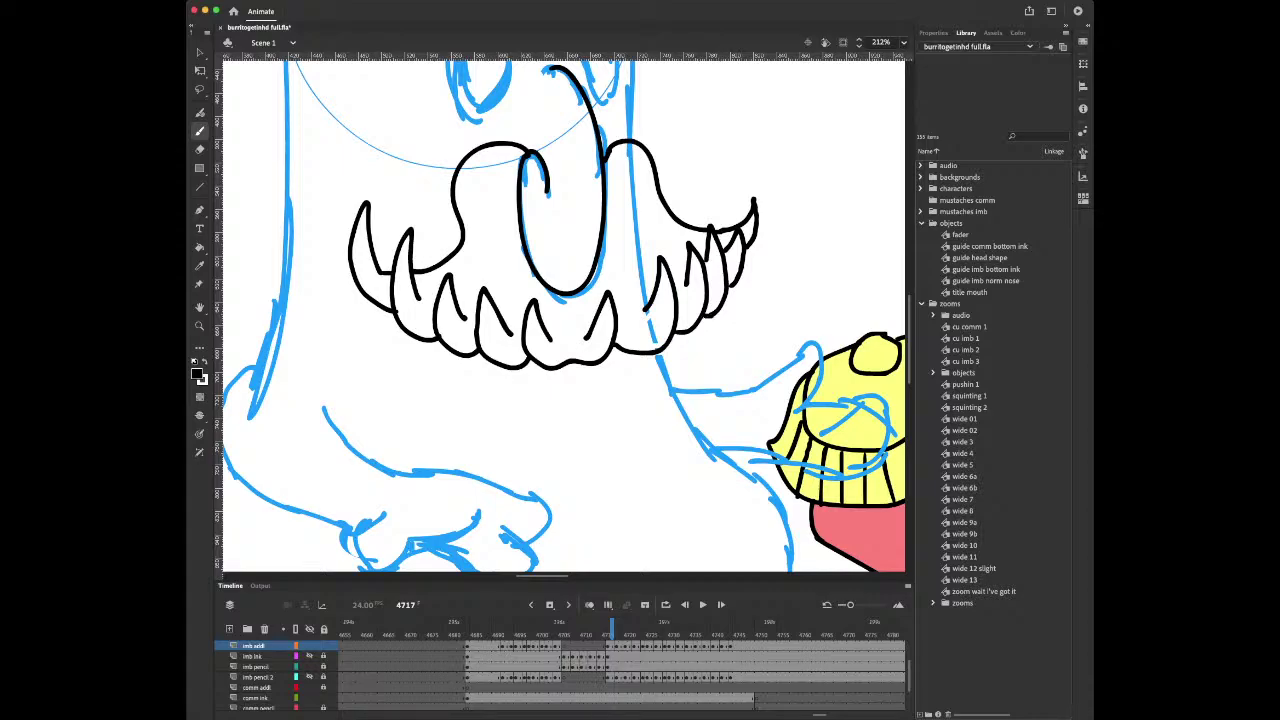
# Sample the brown mustache fill on frame 4721 for the Paint Bucket
pyautogui.press(',')
pyautogui.press(',')
pyautogui.press('i')
pyautogui.press('.')
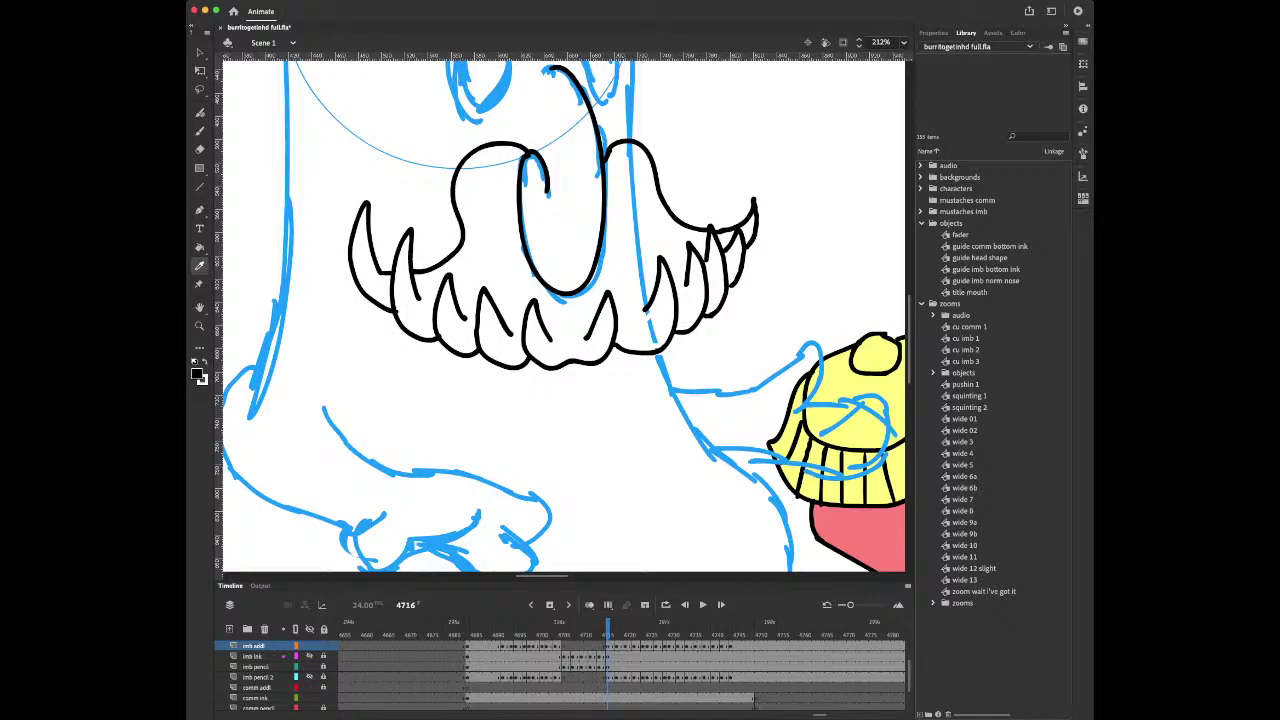
pyautogui.press(',')
pyautogui.press(',')
pyautogui.press(',')
pyautogui.press(',')
pyautogui.press('.')
pyautogui.press('.')
pyautogui.press('.')
pyautogui.press('.')
pyautogui.press('.')
pyautogui.press('.')
pyautogui.press('.')
pyautogui.press('.')
pyautogui.press('.')
pyautogui.press('v')
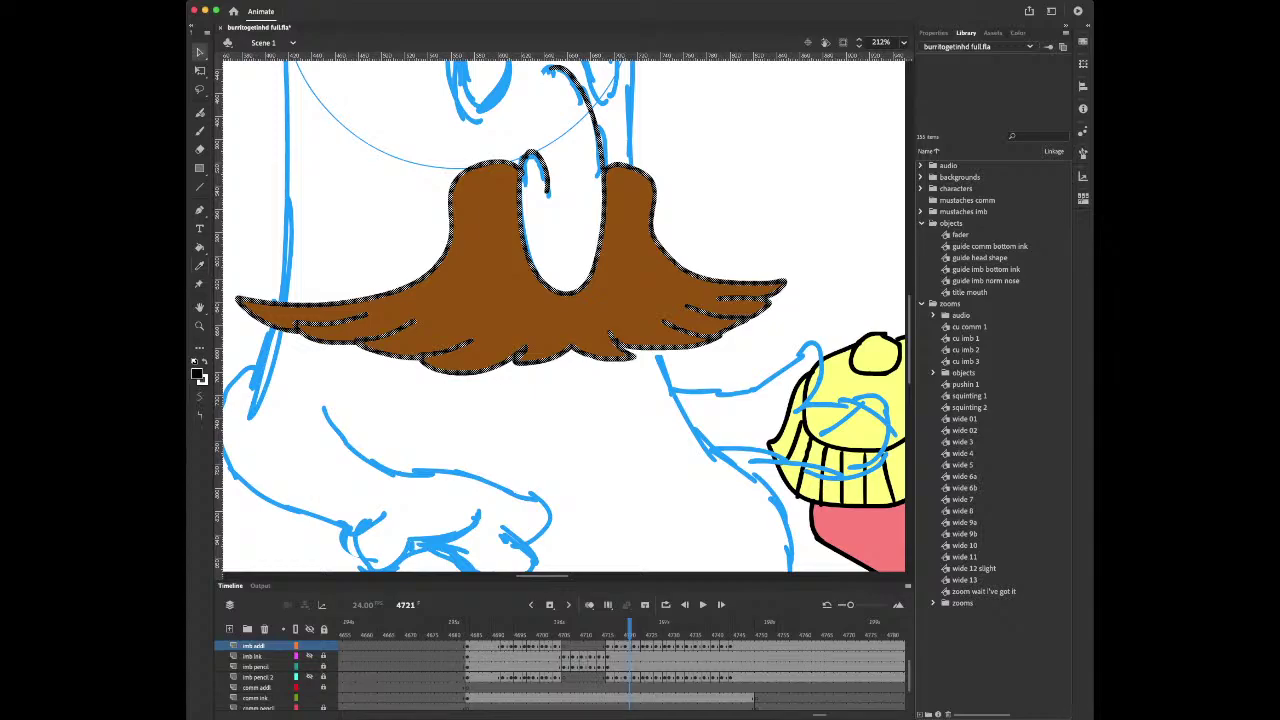
pyautogui.click(720, 170)
pyautogui.press('i')
pyautogui.click(562, 222)
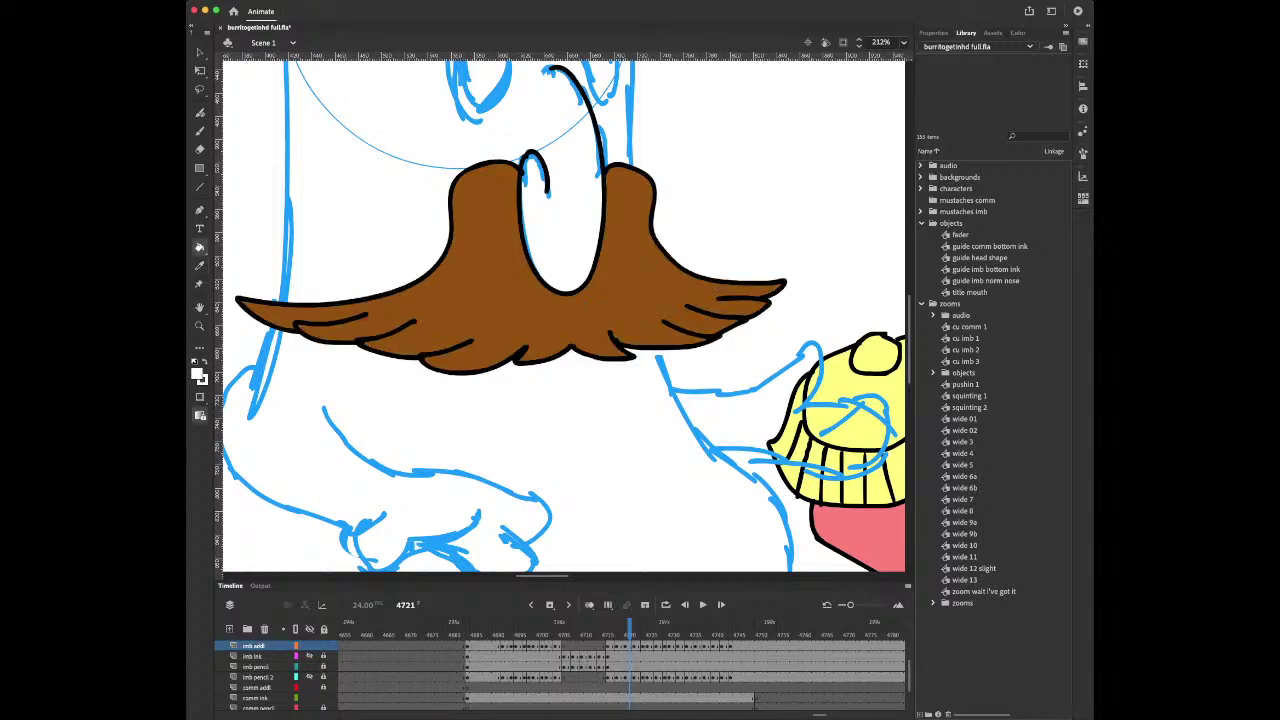
pyautogui.press('i')
pyautogui.click(490, 262)
# Fill the mustache drawing at frames 4716 and 4717 with brown, including the separate curl tips on both sides
pyautogui.press(',')
pyautogui.press(',')
pyautogui.press(',')
pyautogui.press(',')
pyautogui.click(495, 276)
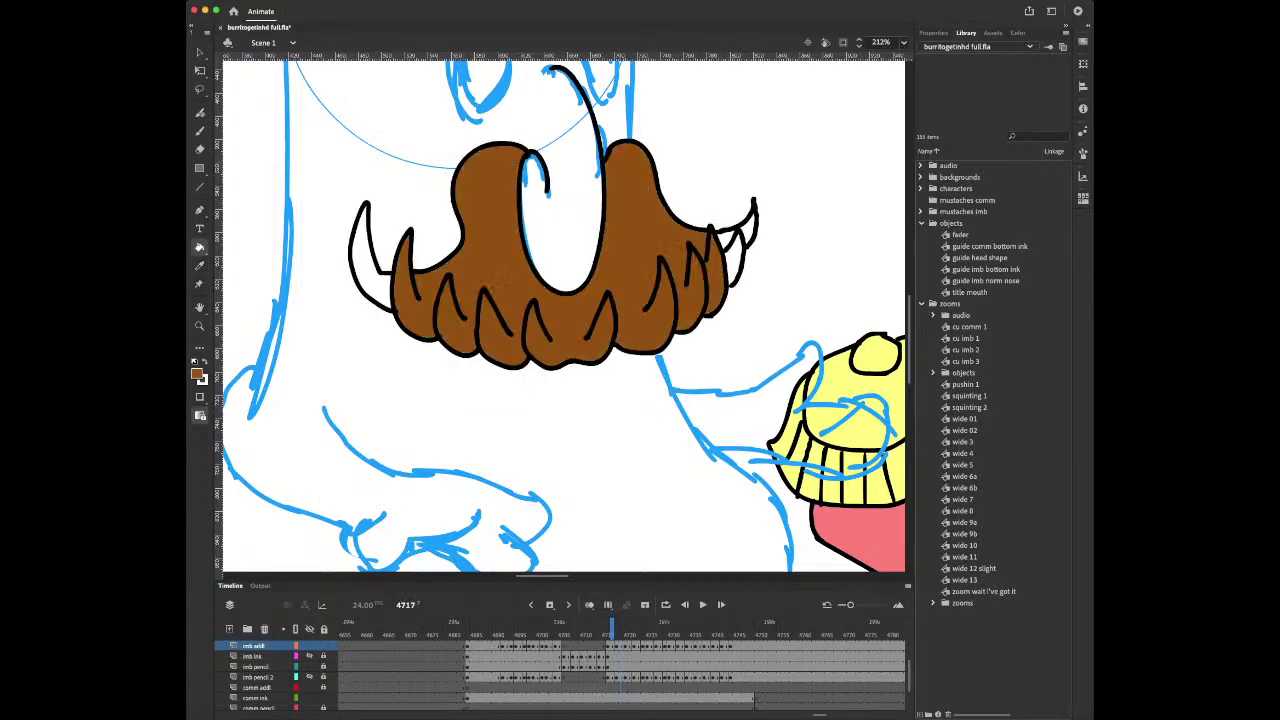
pyautogui.press(',')
pyautogui.click(370, 276)
pyautogui.click(736, 262)
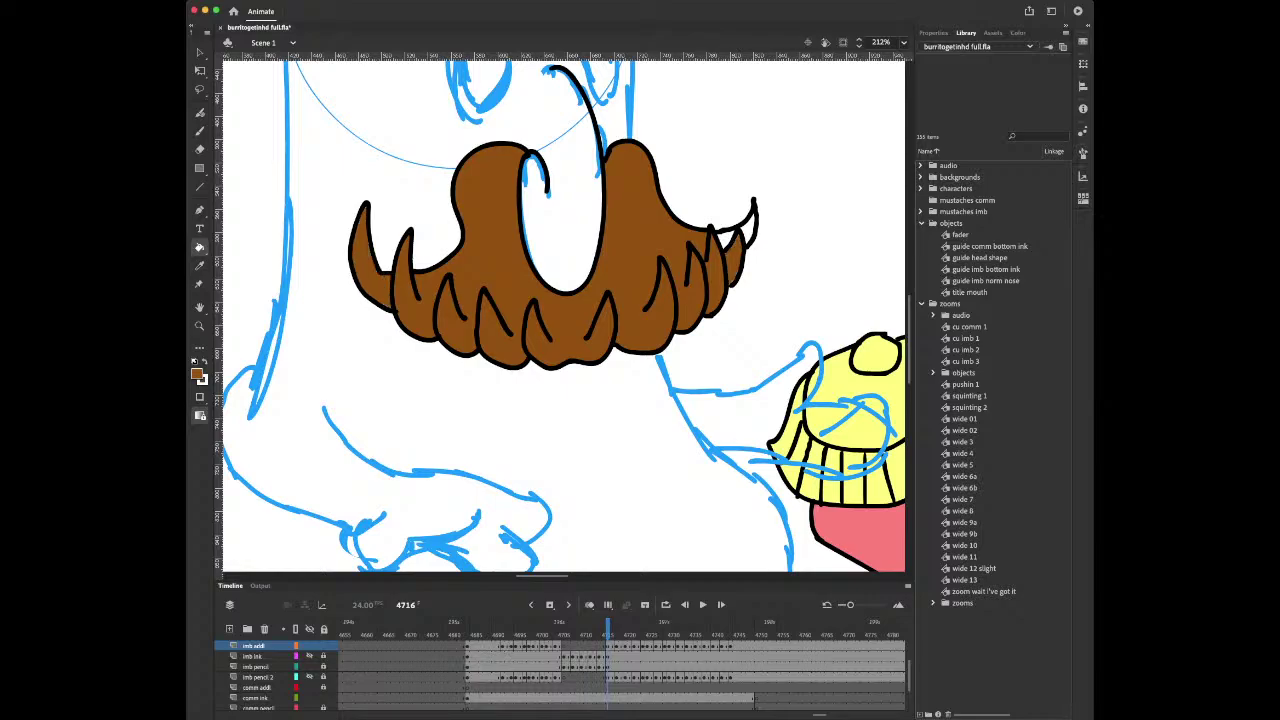
pyautogui.click(749, 229)
pyautogui.click(727, 238)
# Touch up the mustache outline on frame 4718 with a brush in the sampled black ink
pyautogui.press(',')
pyautogui.press('.')
pyautogui.press('.')
pyautogui.press('.')
pyautogui.press('v')
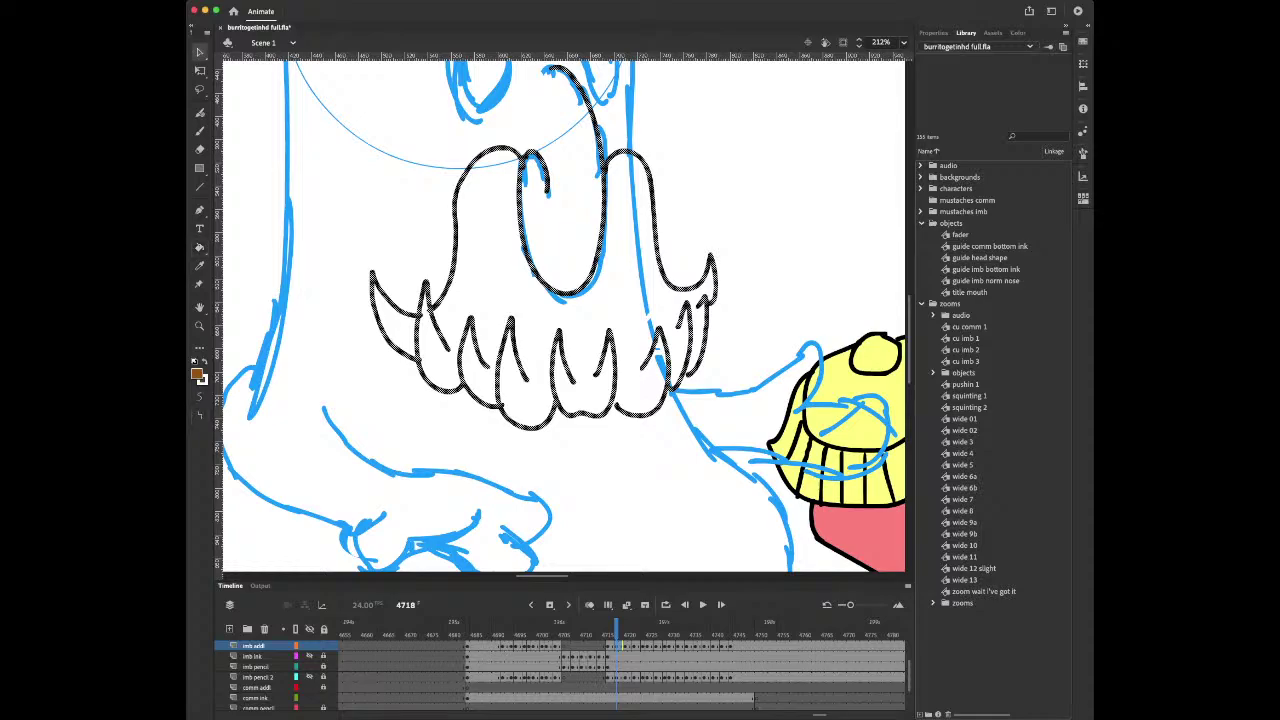
pyautogui.press('Escape')
pyautogui.press('i')
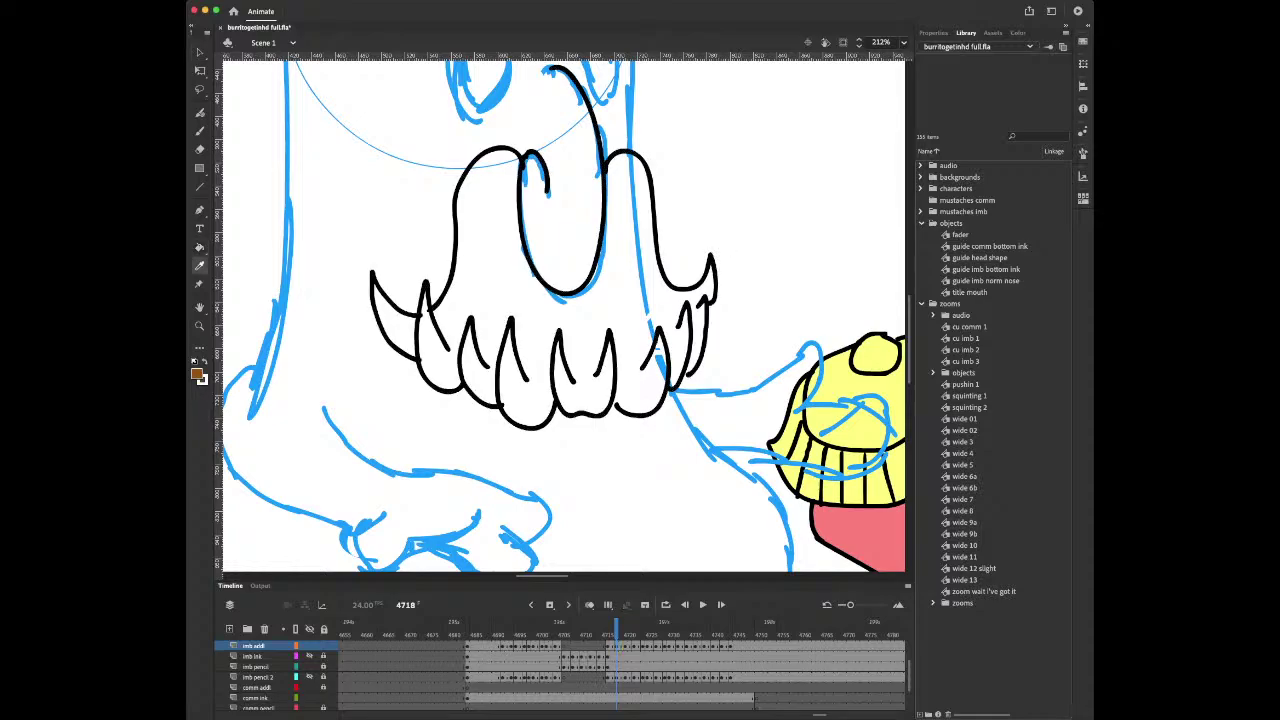
pyautogui.click(657, 346)
pyautogui.press('b')
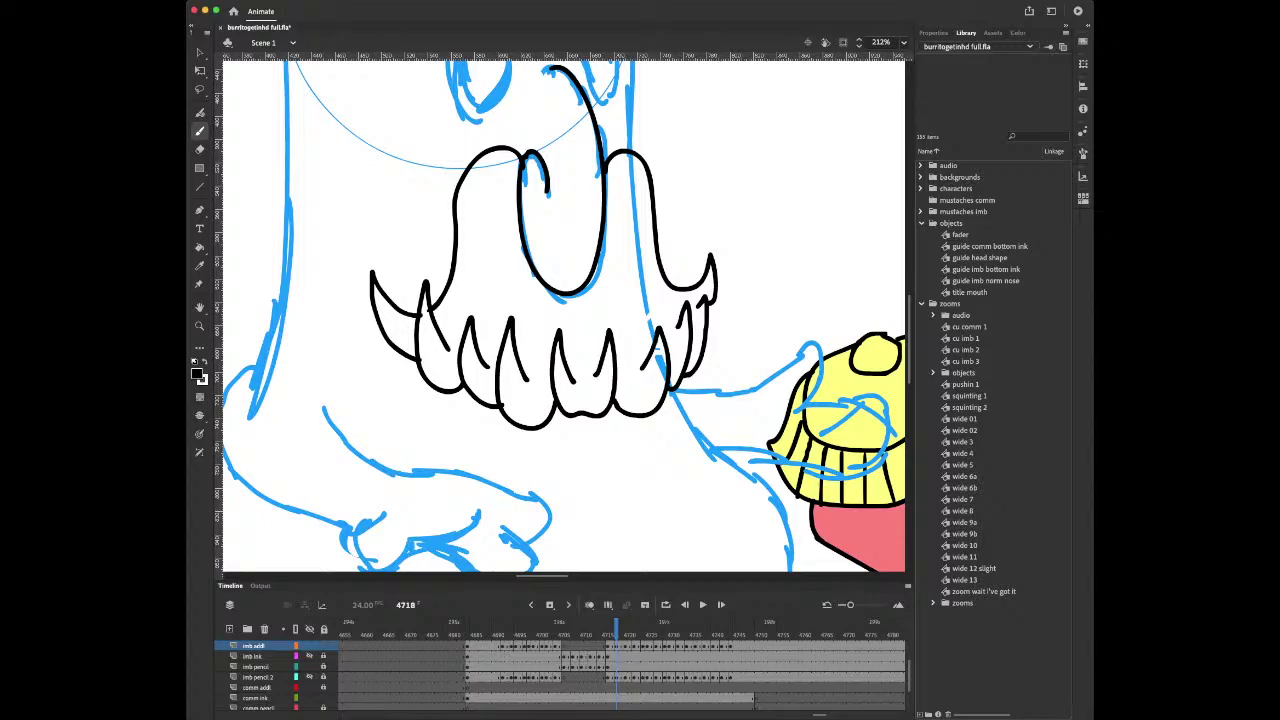
# Sample the brown from the preceding frame and fill the mustache on frame 4718, including its separate outer curl
pyautogui.press(',')
pyautogui.press('i')
pyautogui.click(655, 336)
pyautogui.press('.')
pyautogui.click(650, 322)
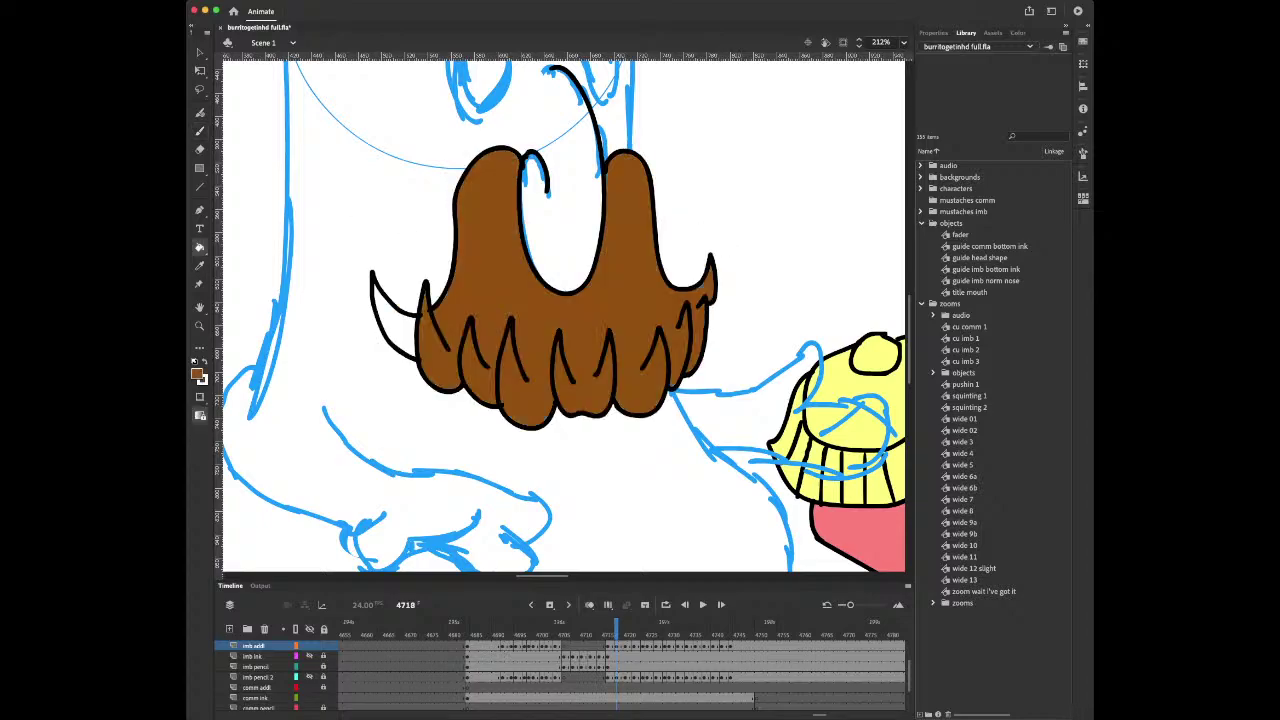
pyautogui.click(397, 325)
pyautogui.press('b')
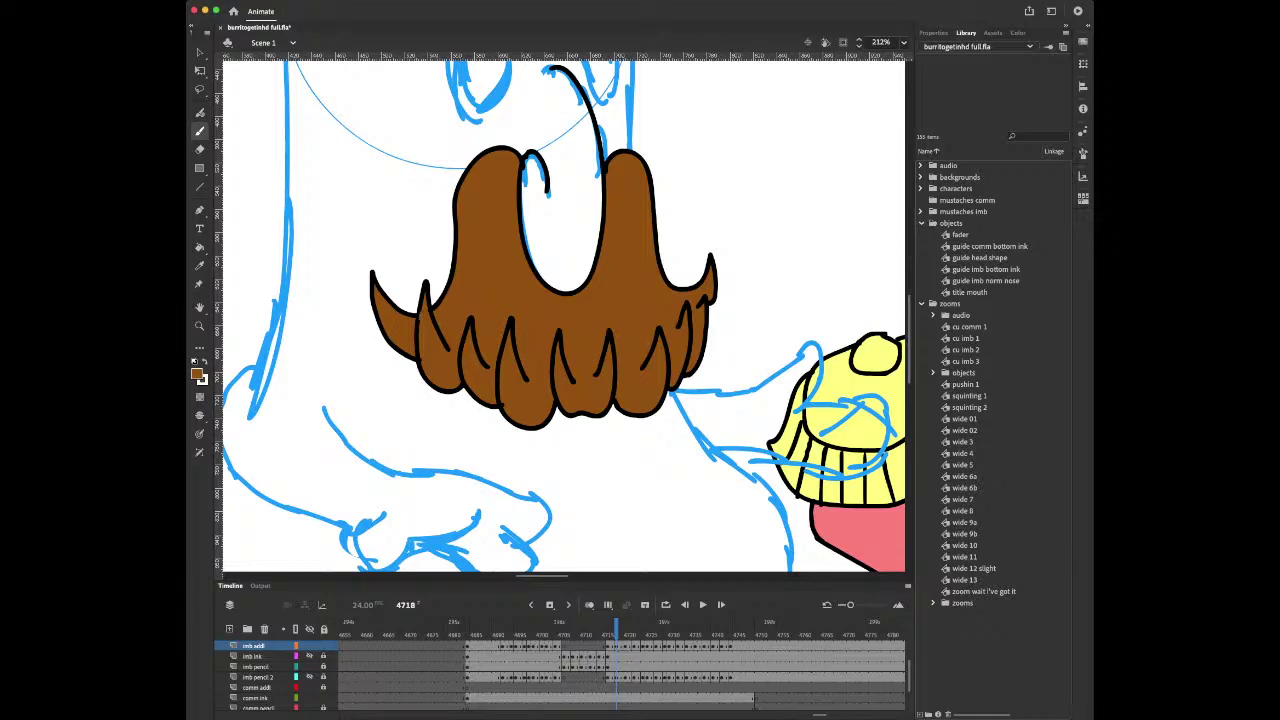
# Step back and forth through the mustache frames from 4718 to 4729 to review the filled drawings
pyautogui.press('.')
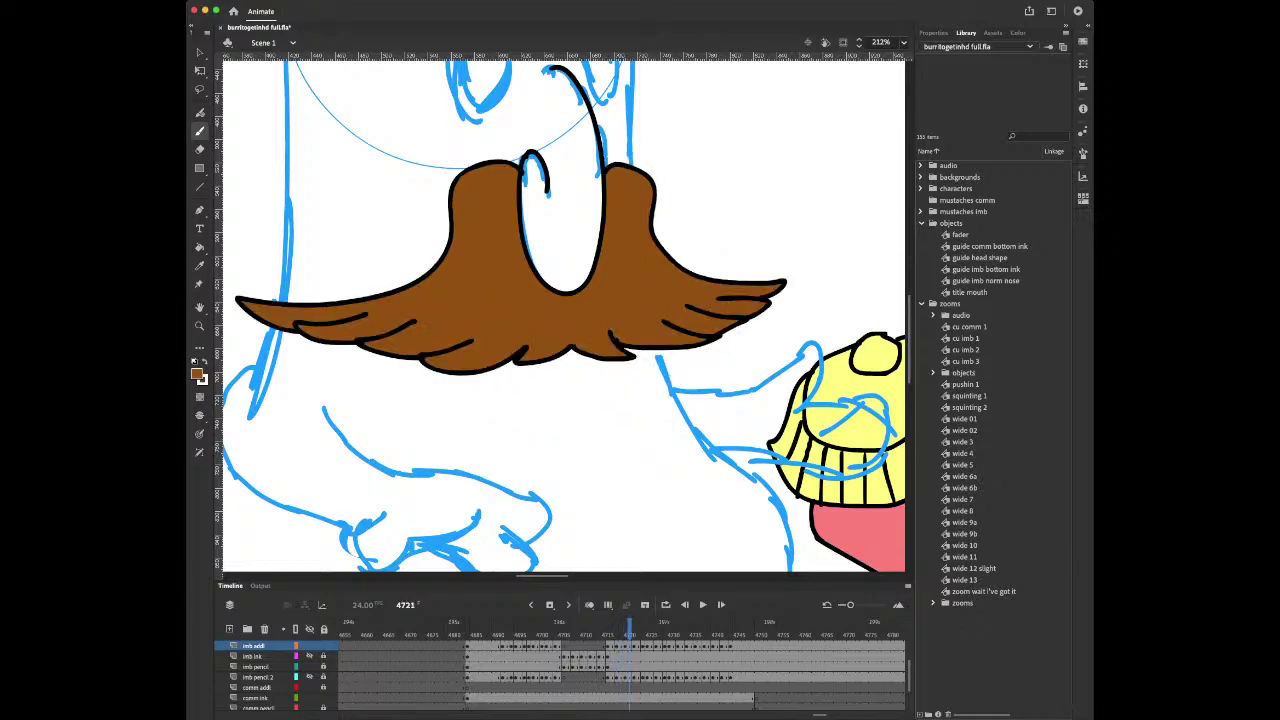
pyautogui.press('.')
pyautogui.press('.')
pyautogui.press('.')
pyautogui.press('.')
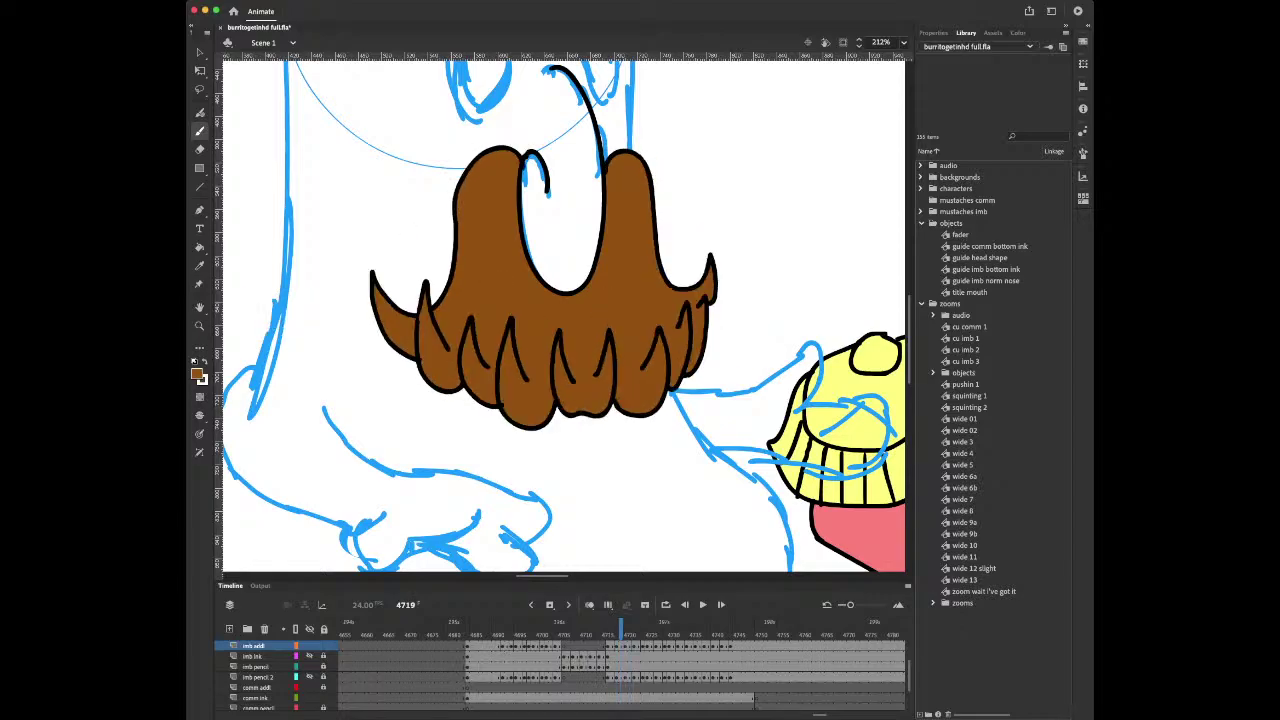
pyautogui.press(',')
pyautogui.press(',')
pyautogui.press(',')
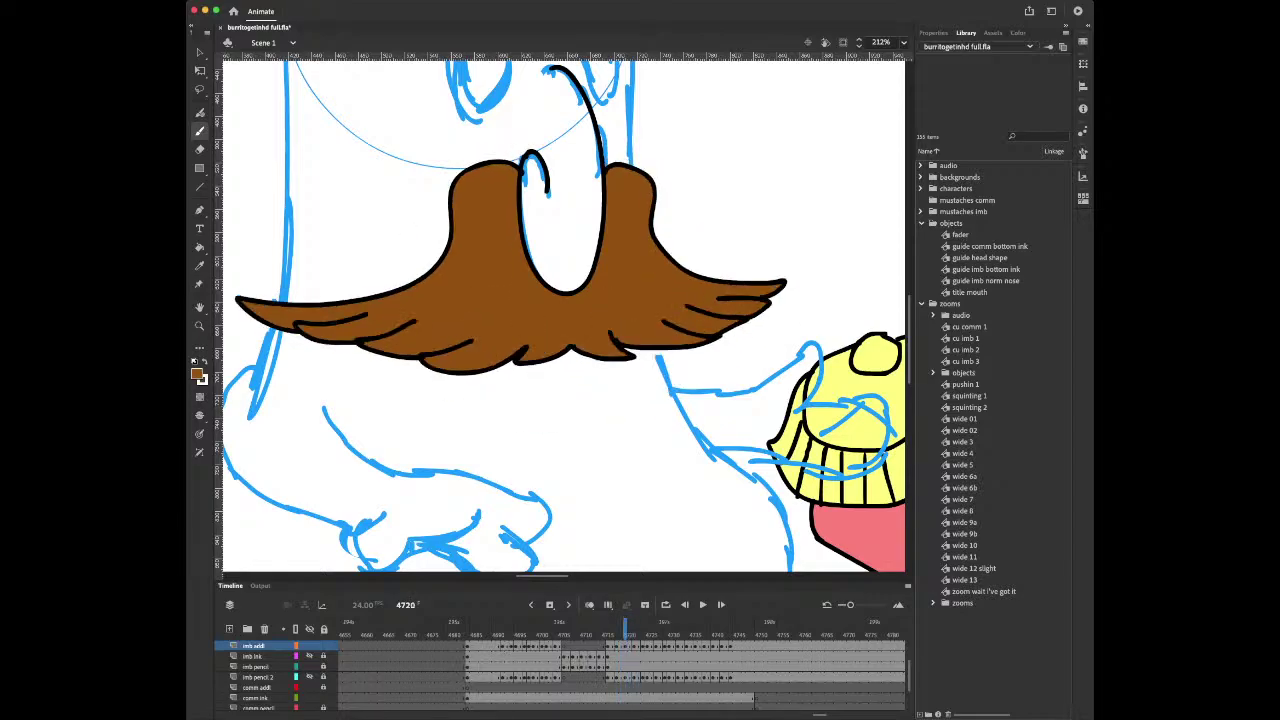
pyautogui.press('.')
pyautogui.press('.')
pyautogui.press('.')
pyautogui.press('.')
pyautogui.press('.')
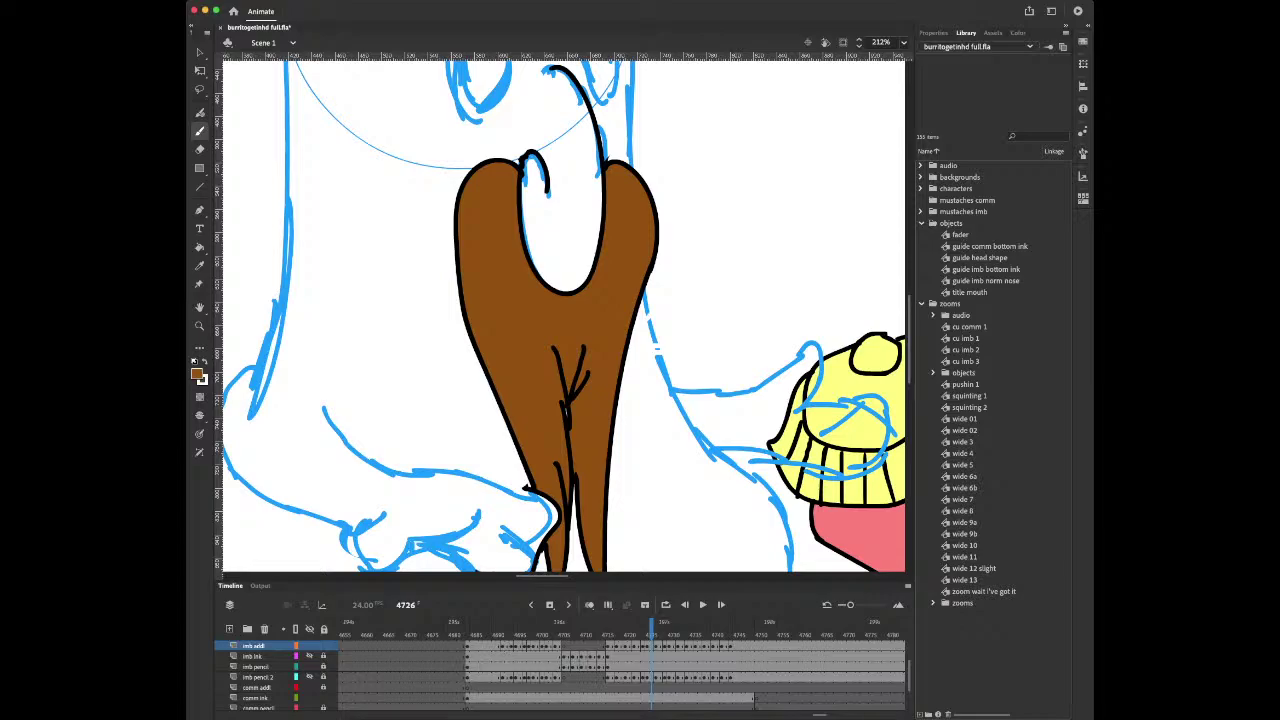
pyautogui.press(',')
pyautogui.press('.')
pyautogui.press('.')
pyautogui.press('.')
pyautogui.press('.')
pyautogui.press('.')
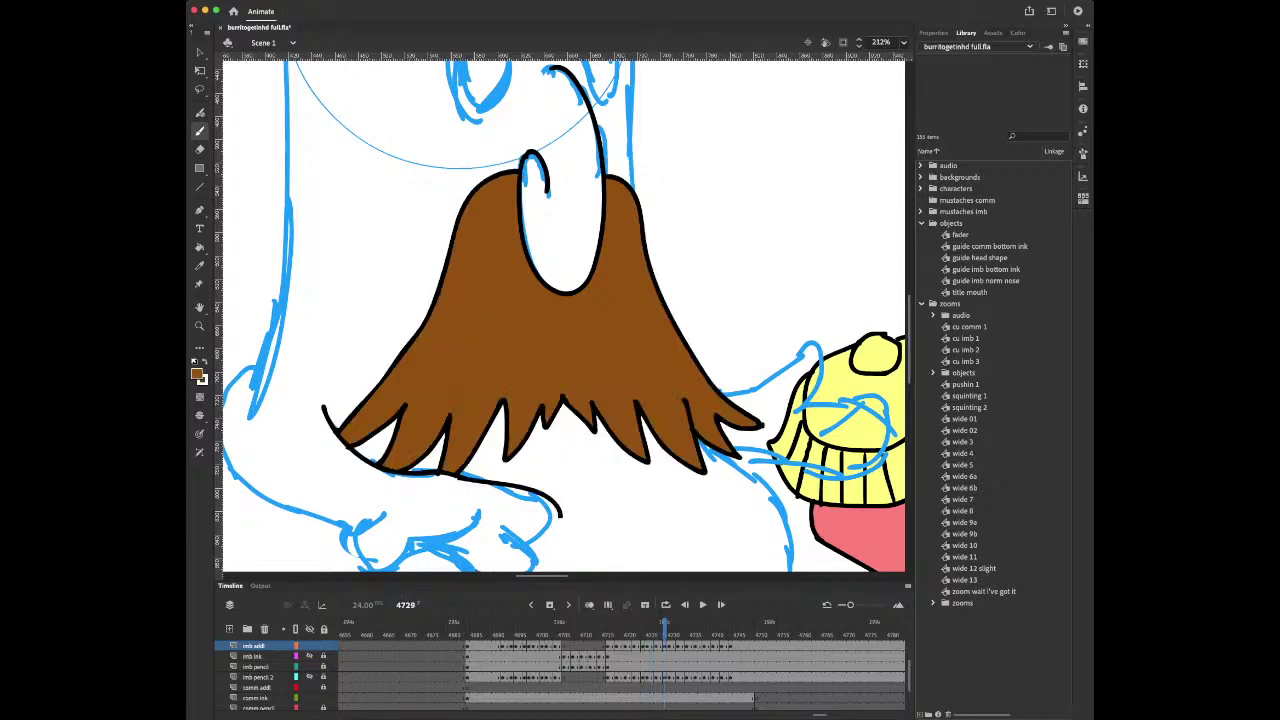
# Clean up the mustache outline on frame 4730 and touch it up with a brush in the sampled black ink
pyautogui.press('.')
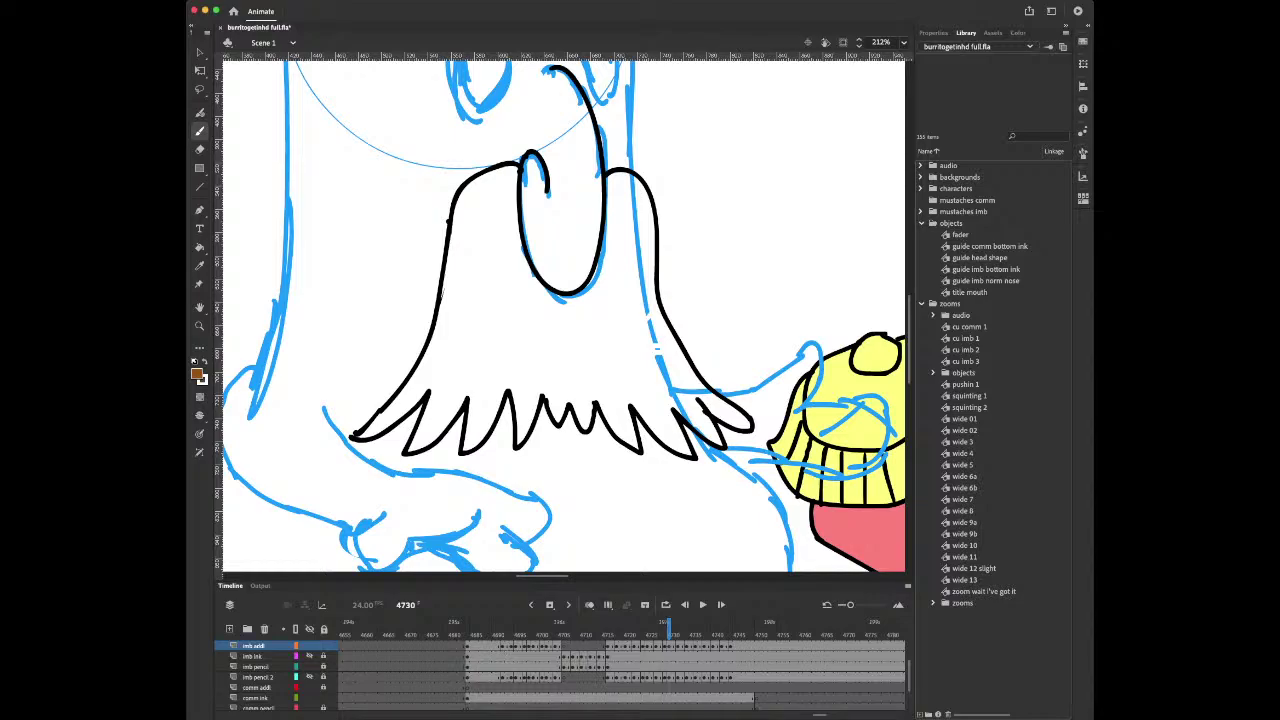
pyautogui.press('e')
pyautogui.press('i')
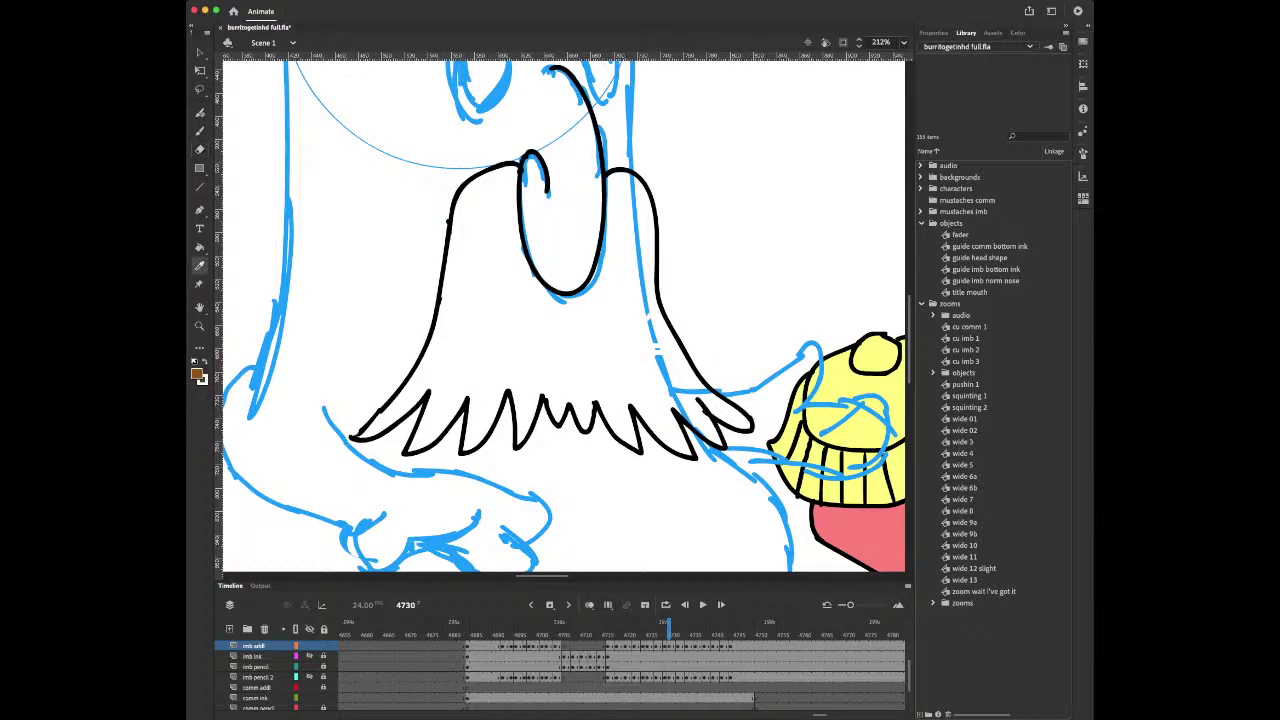
pyautogui.click(355, 438)
pyautogui.press('b')
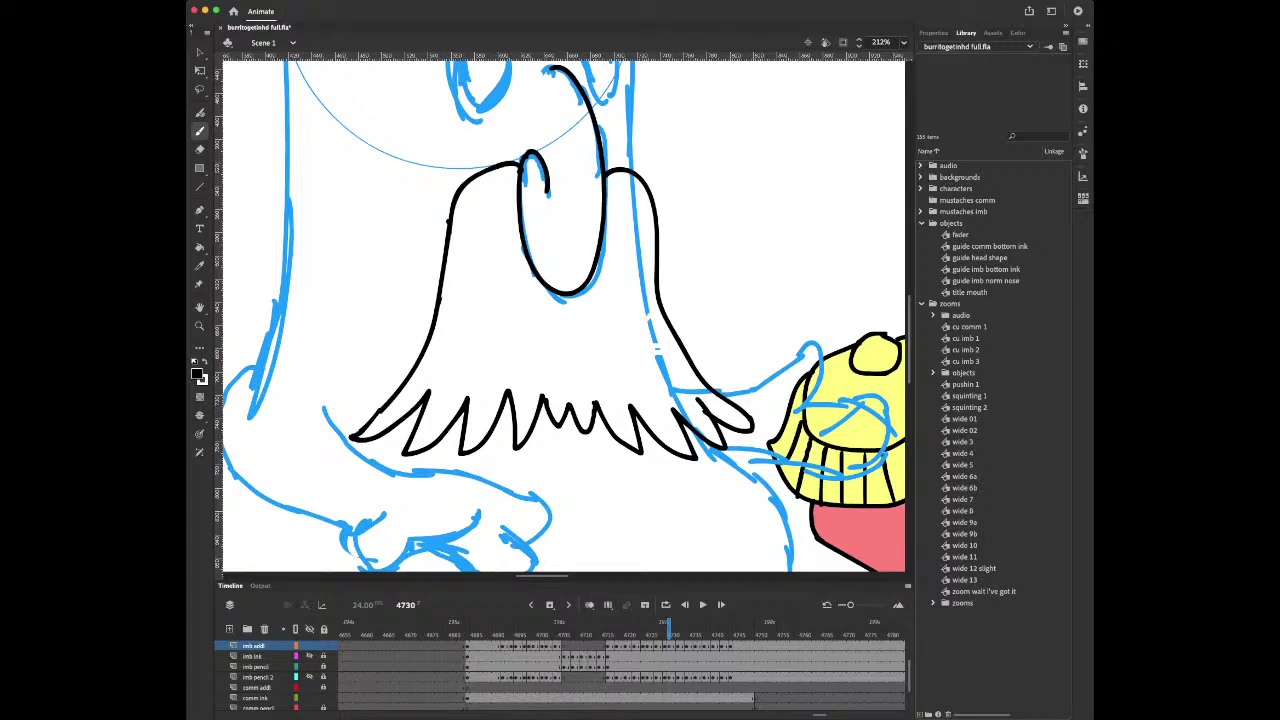
# Sample the mustache's brown on frame 4729 and fill the mustache on frame 4730
pyautogui.press(',')
pyautogui.press('i')
pyautogui.click(545, 345)
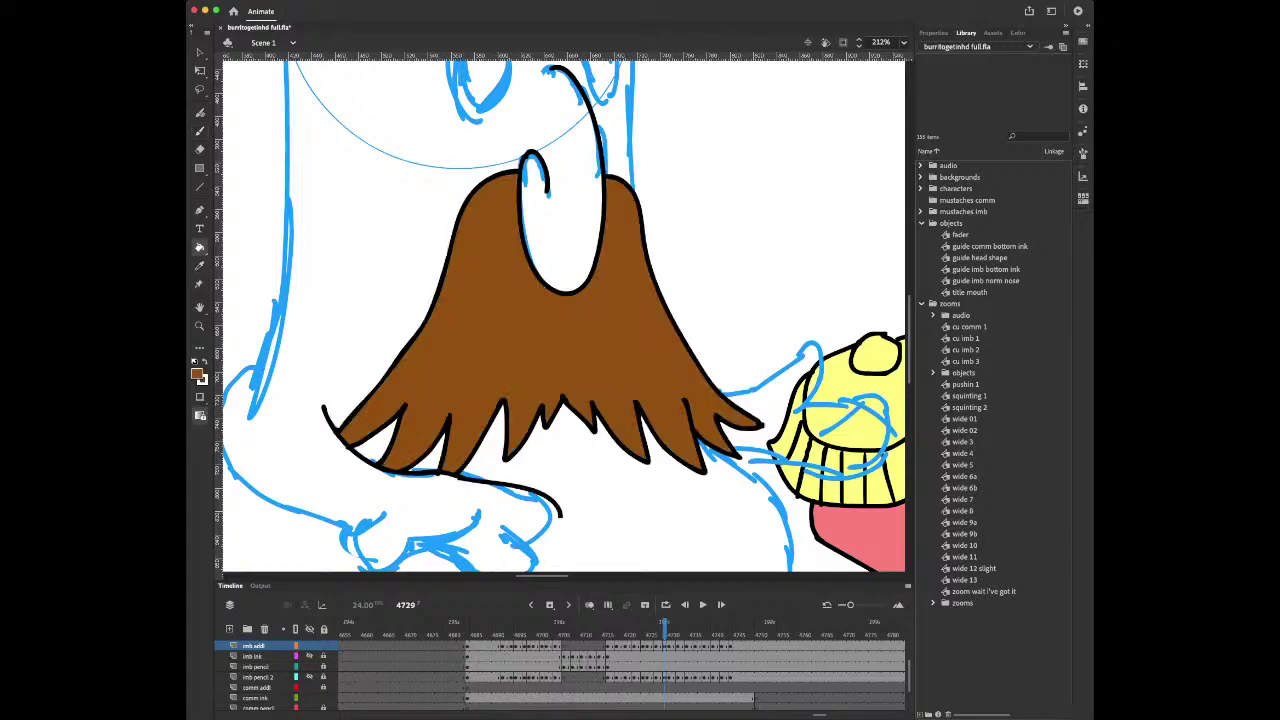
pyautogui.press('.')
pyautogui.click(545, 345)
# Step forward through the remaining mustache frames up to 4748 to check that every drawing is filled
pyautogui.press('.')
pyautogui.press('.')
pyautogui.press('.')
pyautogui.press('.')
pyautogui.press('.')
pyautogui.press('.')
pyautogui.press('.')
pyautogui.press('.')
pyautogui.press('.')
pyautogui.press('.')
pyautogui.press('.')
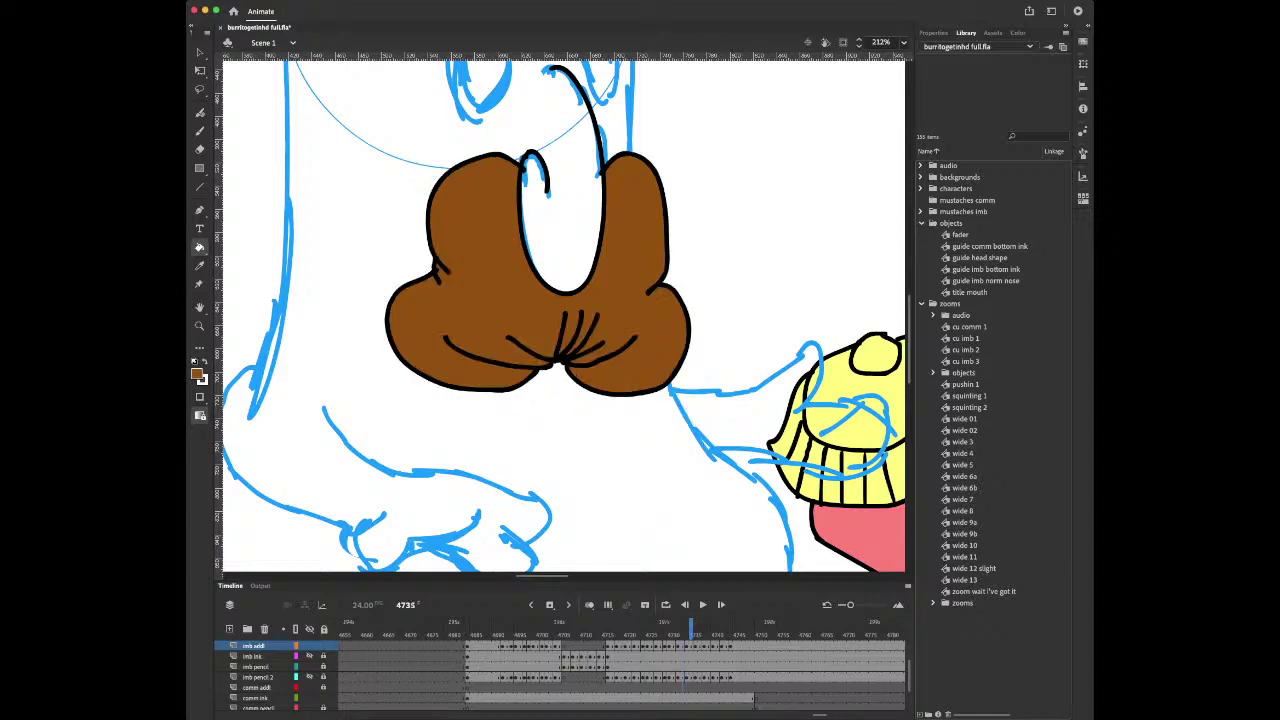
pyautogui.press('.')
pyautogui.press('.')
pyautogui.press('.')
pyautogui.press('.')
pyautogui.press('.')
pyautogui.press('.')
pyautogui.press('.')
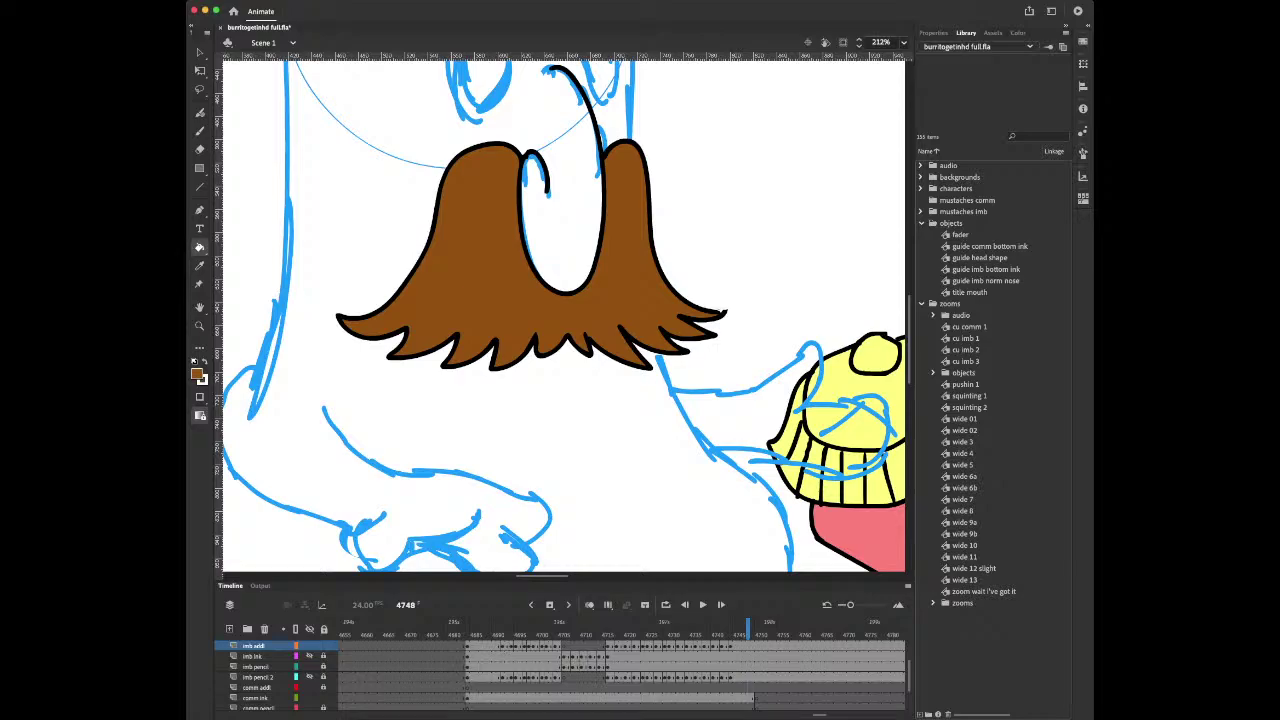
# Zoom out to show both characters in full and play back the mustache animation
pyautogui.press('super+minus')
pyautogui.press('super+minus')
pyautogui.press('super+minus')
pyautogui.click(603, 657)
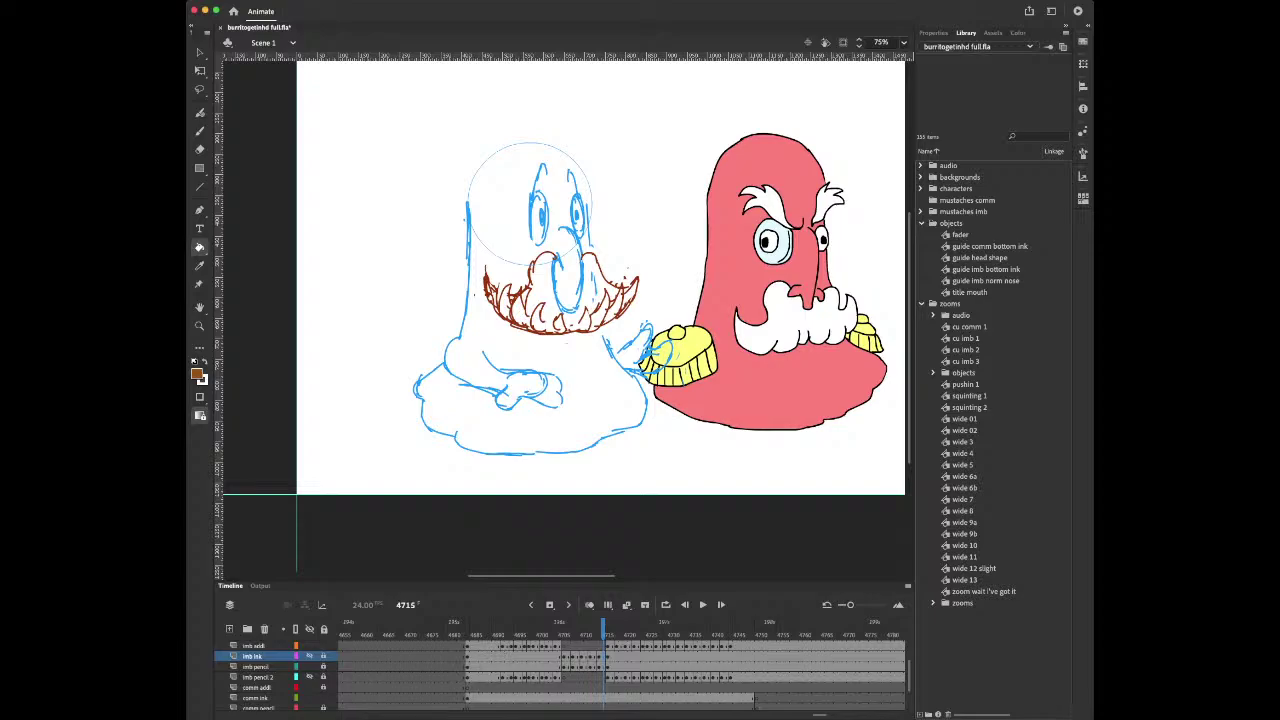
pyautogui.press('Return')
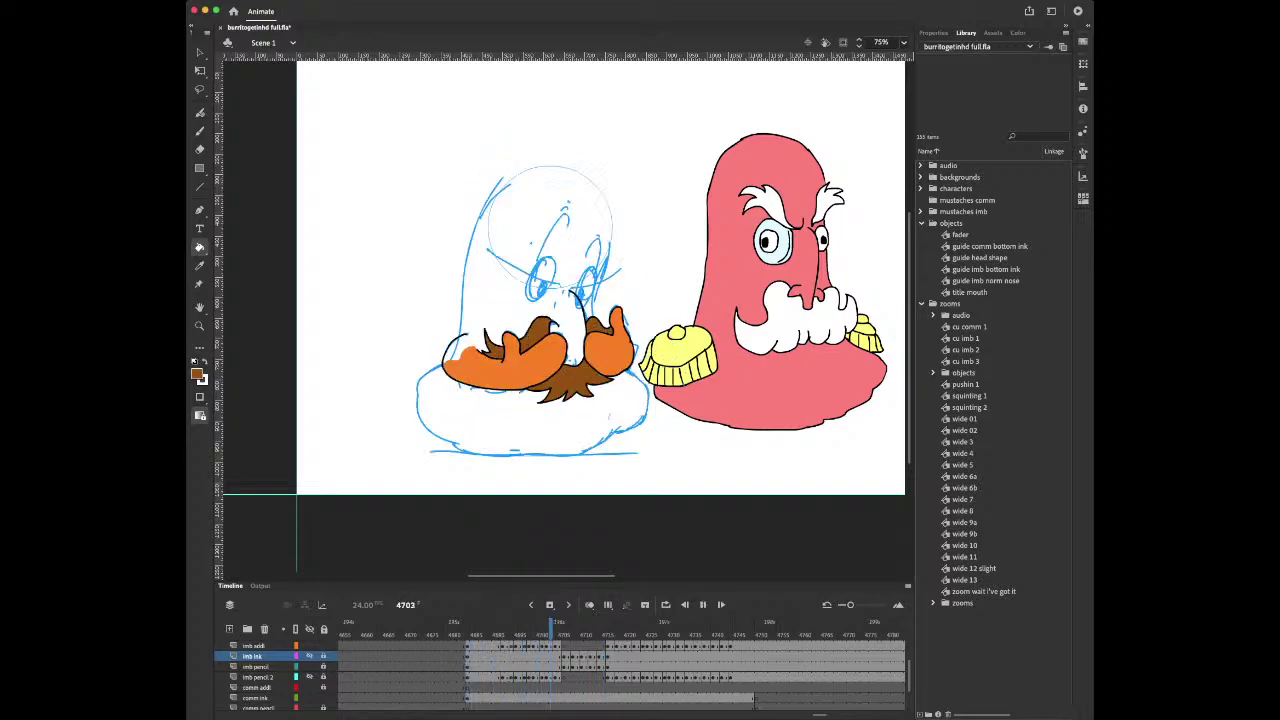
# Play back the mustache animation several times from the start of the shot to review its motion
pyautogui.press('Return')
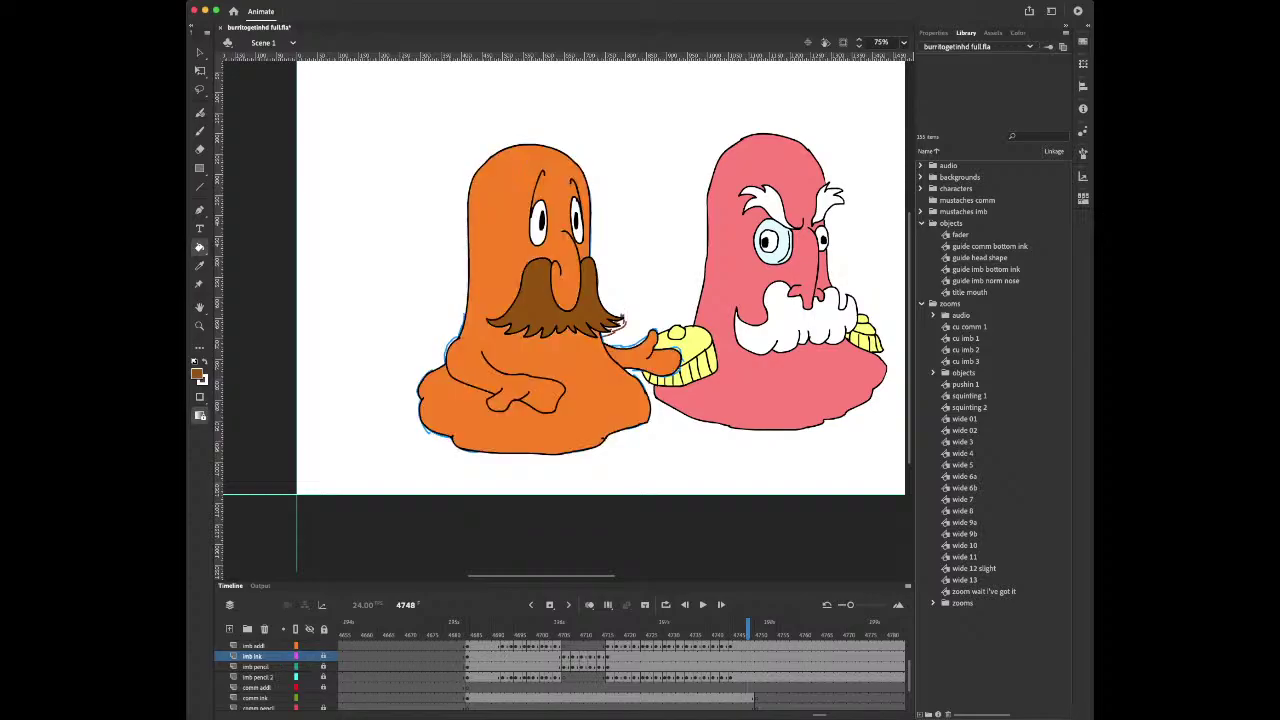
pyautogui.click(463, 629)
pyautogui.press('Return')
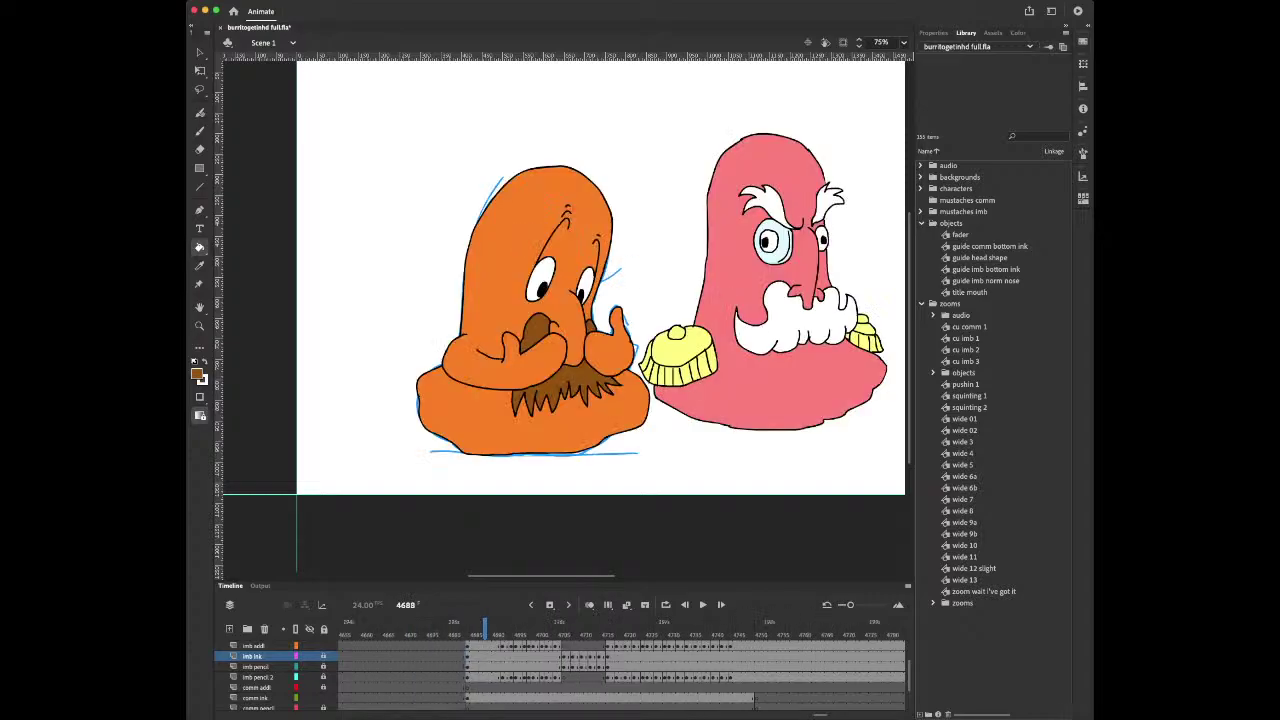
pyautogui.press(',')
pyautogui.press(',')
pyautogui.press('Return')
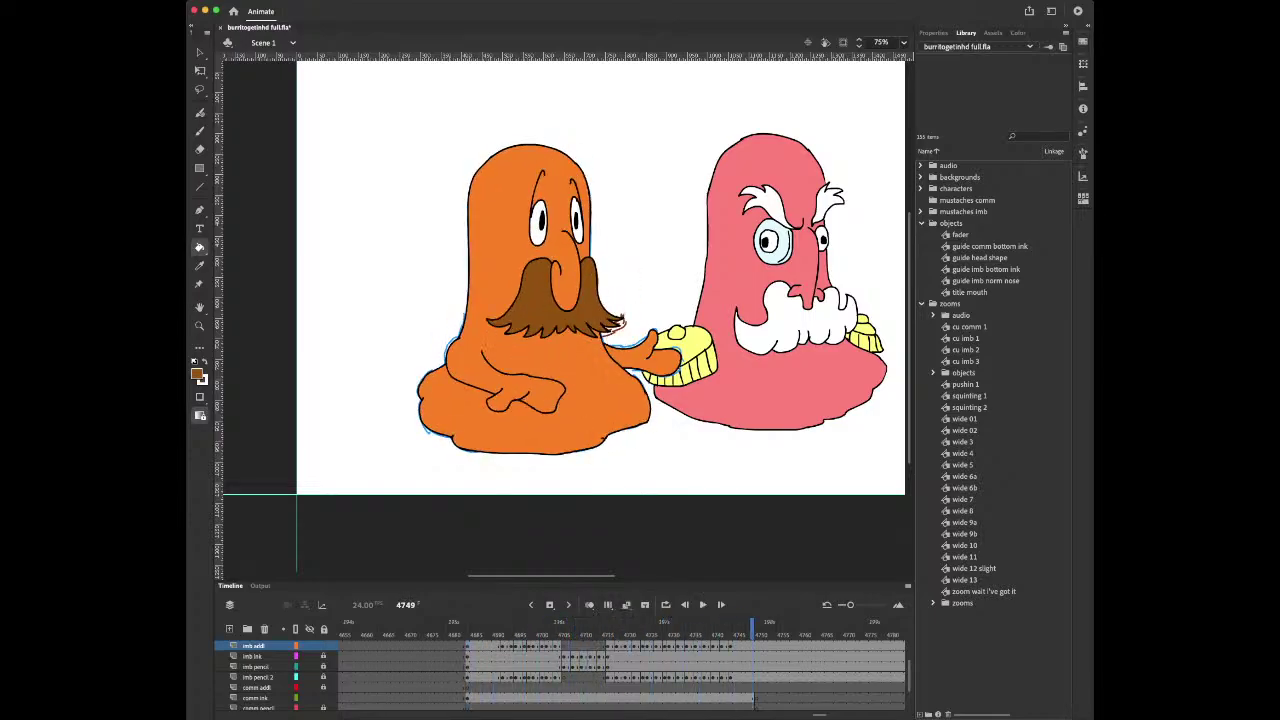
pyautogui.press('Return')
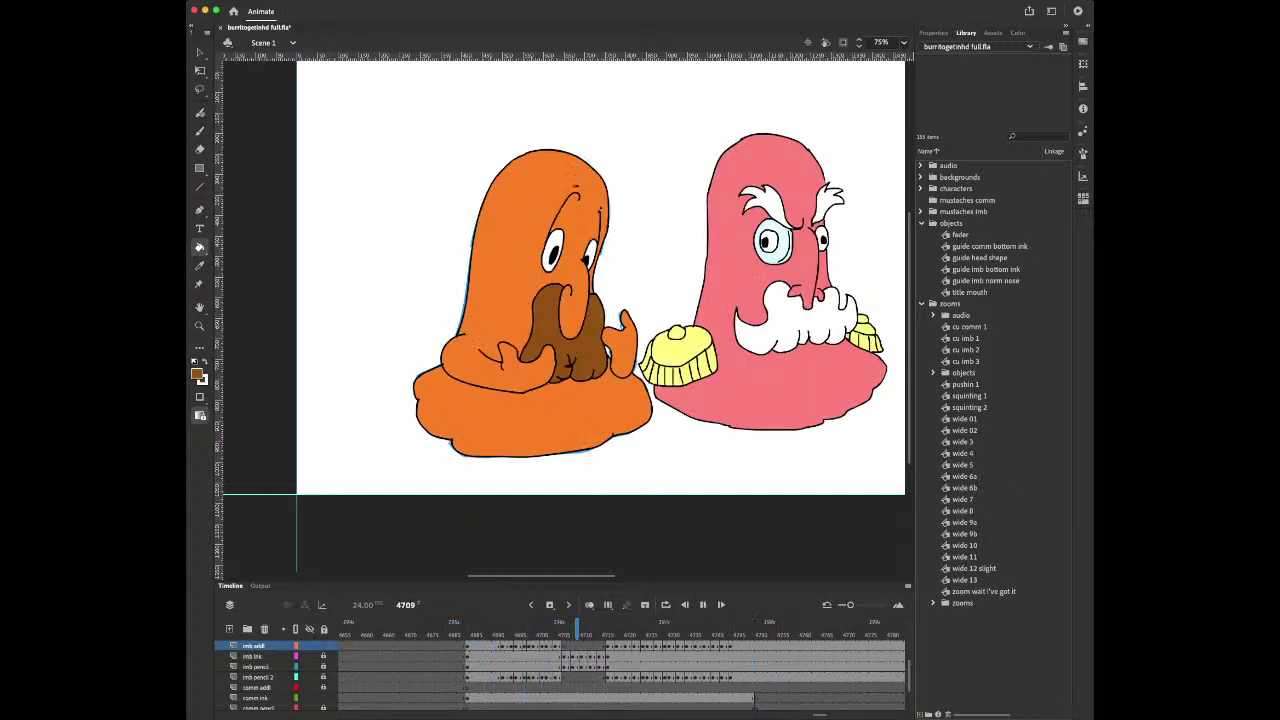
pyautogui.press('Return')
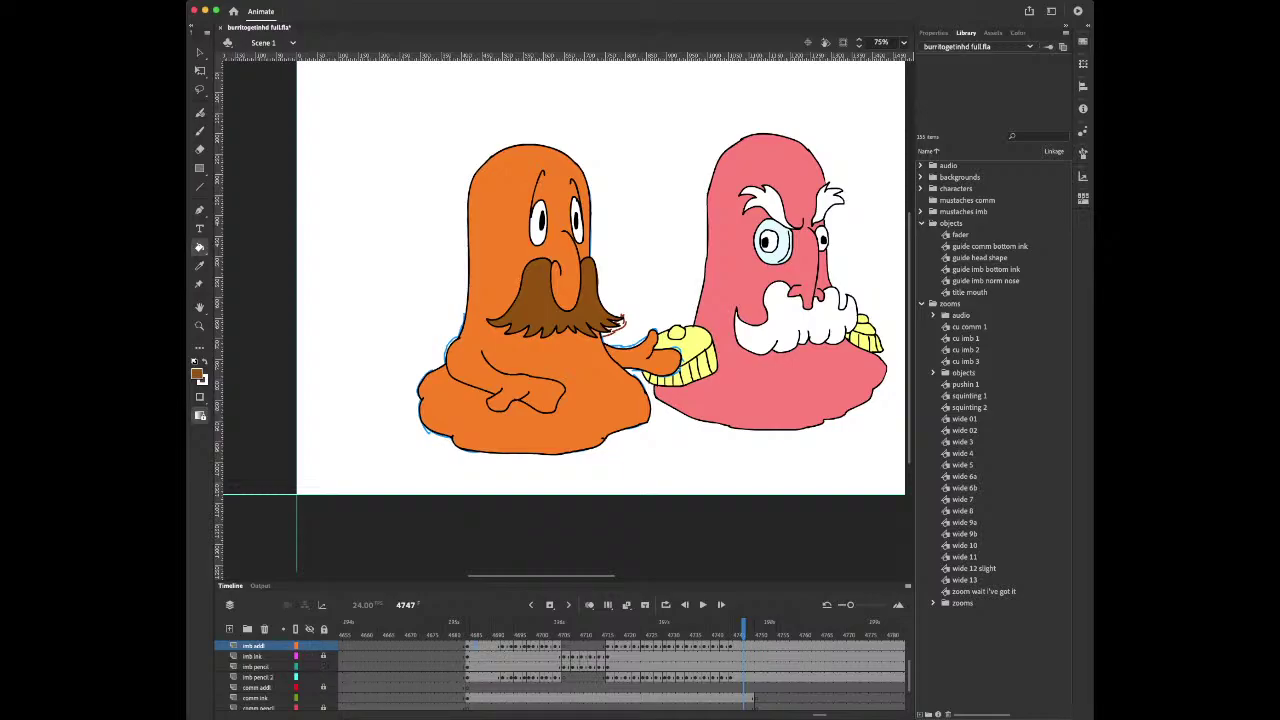
# Remove the rough sketch frames 4684 to 4744 from the imb pencil and imb pencil 2 layers
pyautogui.moveTo(468, 677); pyautogui.dragTo(730, 667)
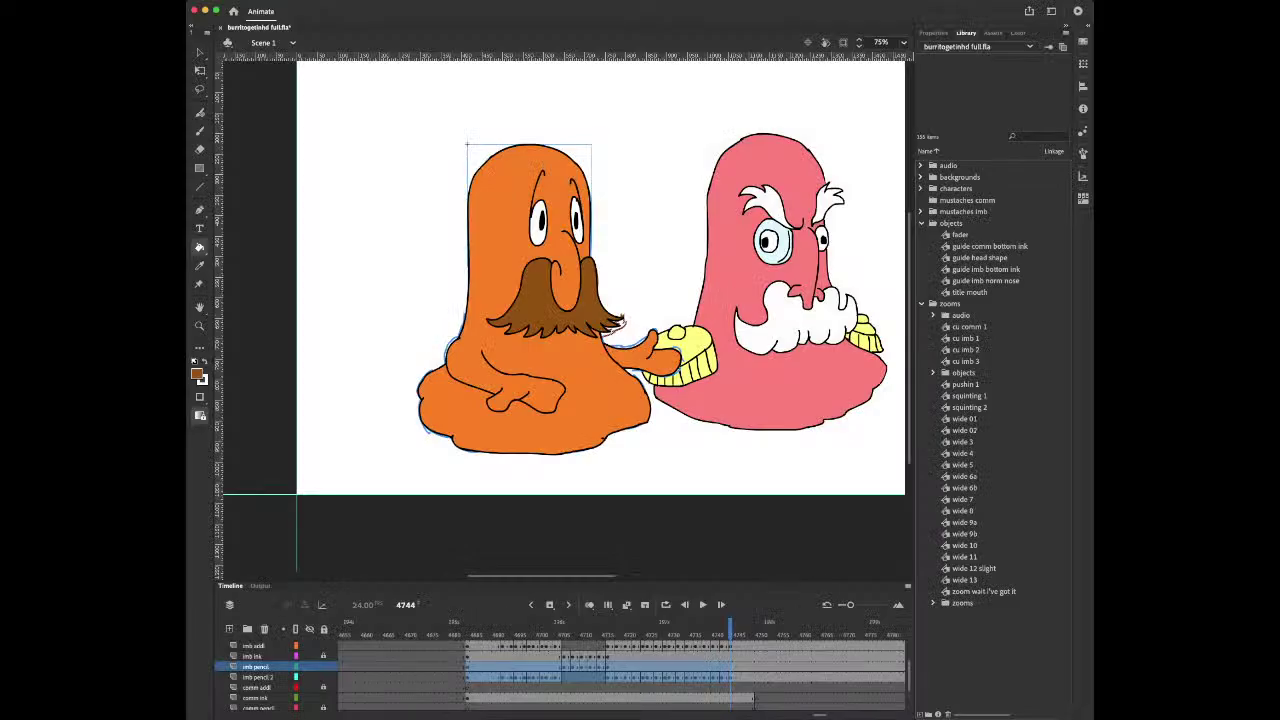
pyautogui.hotkey('shift', 'F5')
pyautogui.hscroll(2, 620, 665)
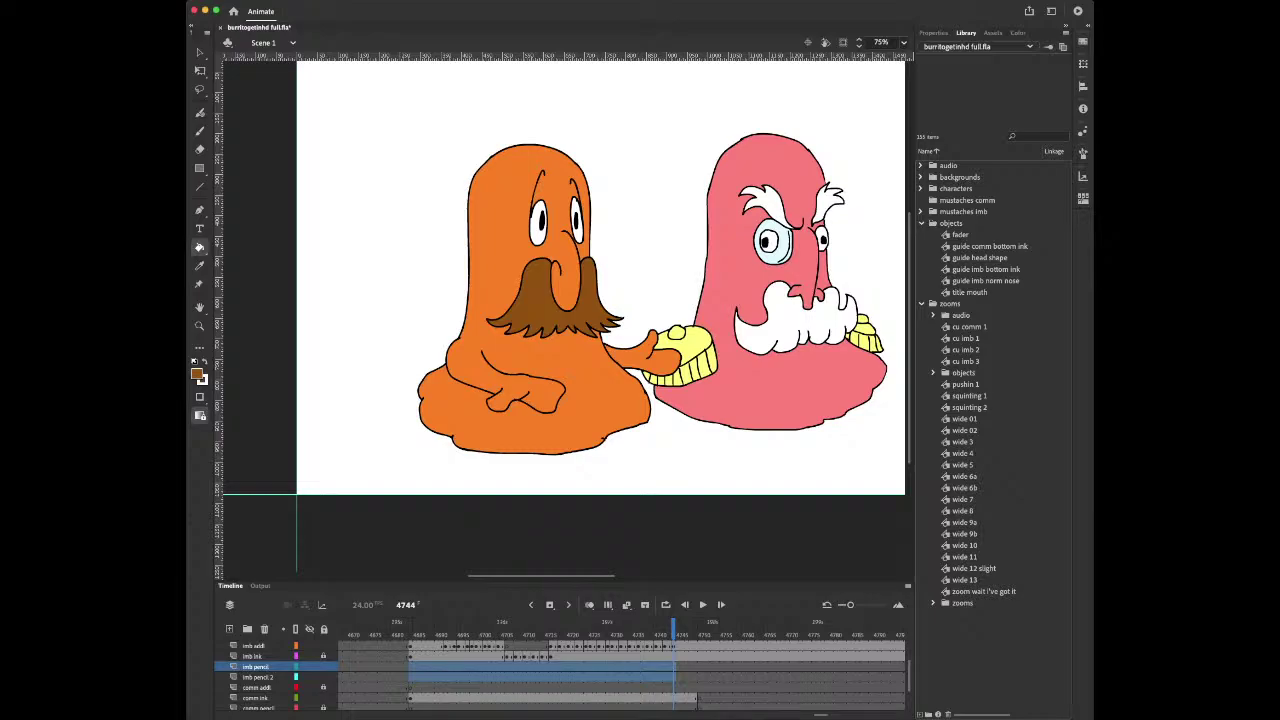
pyautogui.click(375, 677)
pyautogui.scroll(1, 560, 670)
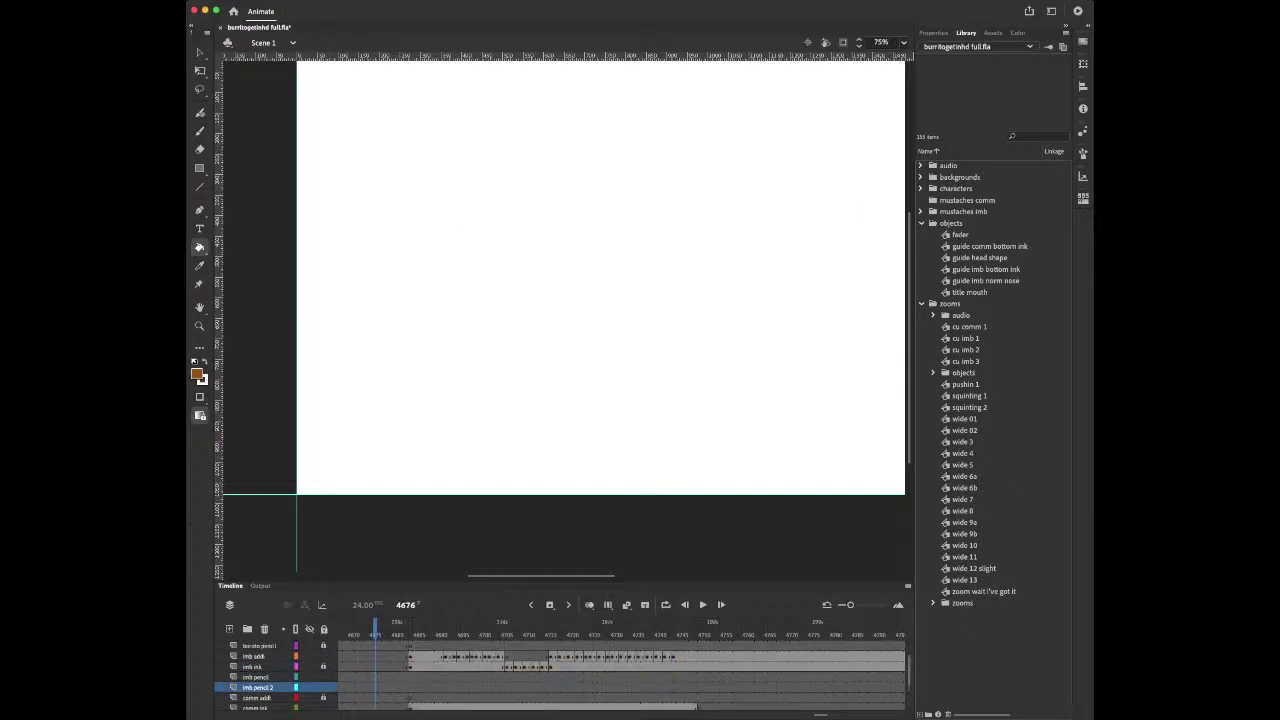
# Sample the character's orange skin colour from the first drawing of the shot, frame 4684
pyautogui.click(410, 657)
pyautogui.hscroll(2, 412, 660)
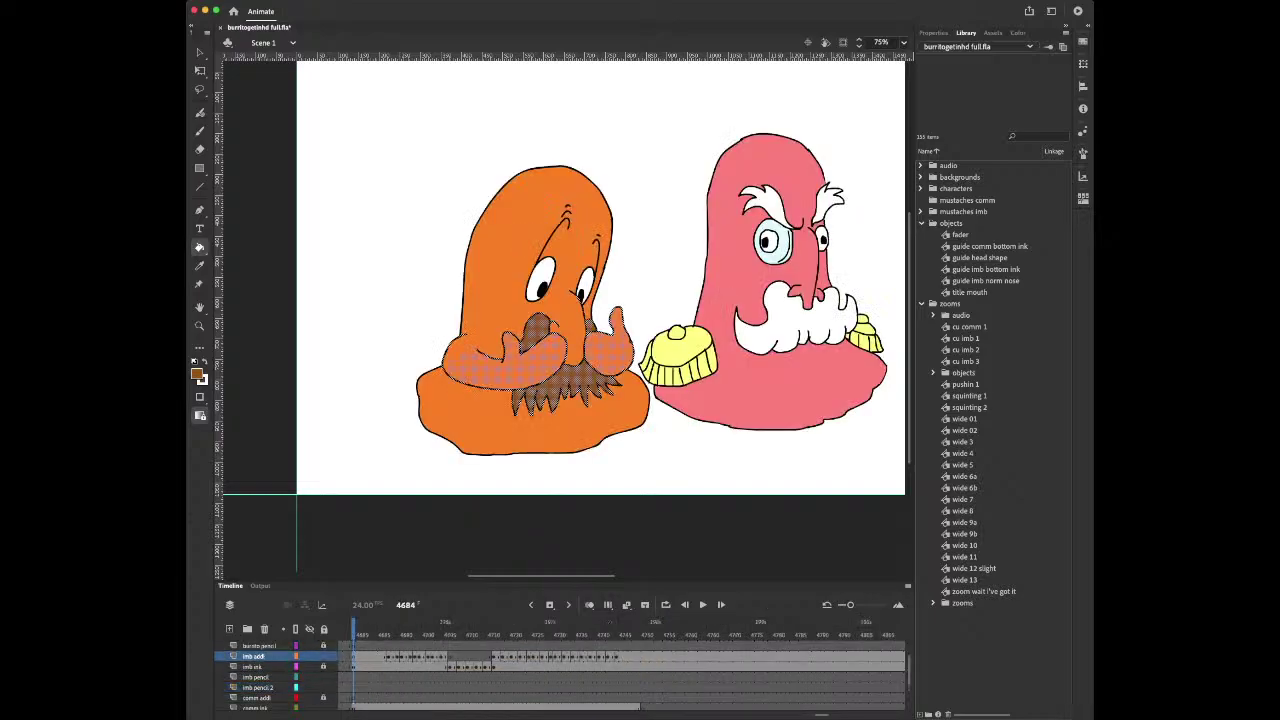
pyautogui.press('i')
pyautogui.click(371, 677)
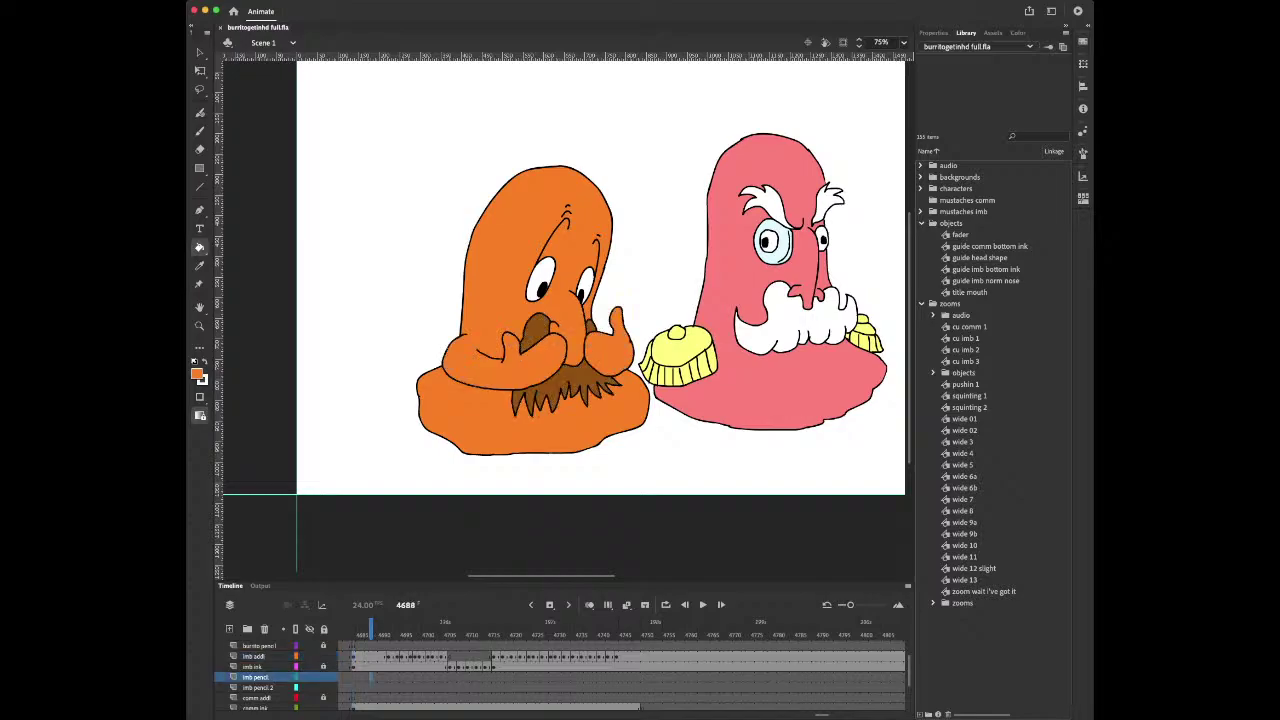
# Play back the shot without the sketches and step from frame 4701 to 4711 to look for unfilled areas
pyautogui.click(346, 657)
pyautogui.press('Return')
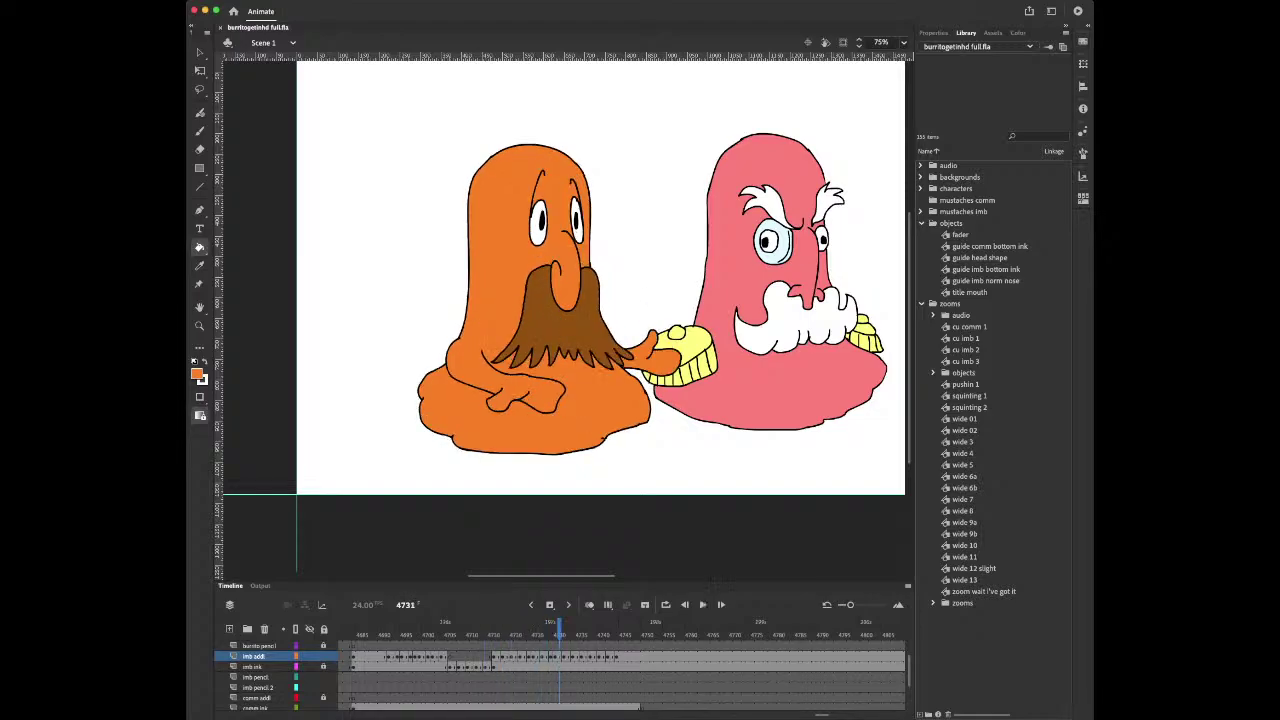
pyautogui.click(428, 657)
pyautogui.press('.')
pyautogui.press('.')
pyautogui.press('.')
pyautogui.press('.')
pyautogui.press('.')
pyautogui.press('.')
pyautogui.press('.')
pyautogui.press('.')
pyautogui.press('.')
pyautogui.press('.')
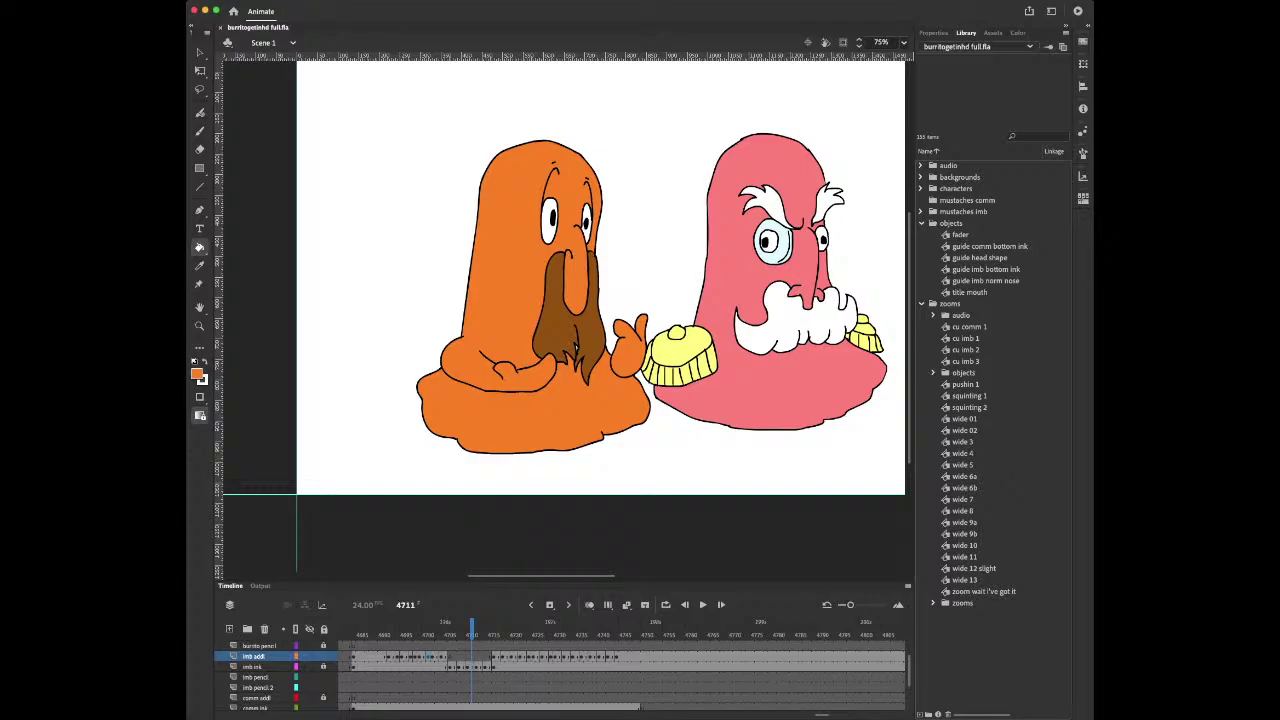
# Fill the small white gap between the mustache strands with the character's orange on frame 4710 of the imb ink layer
pyautogui.press('i')
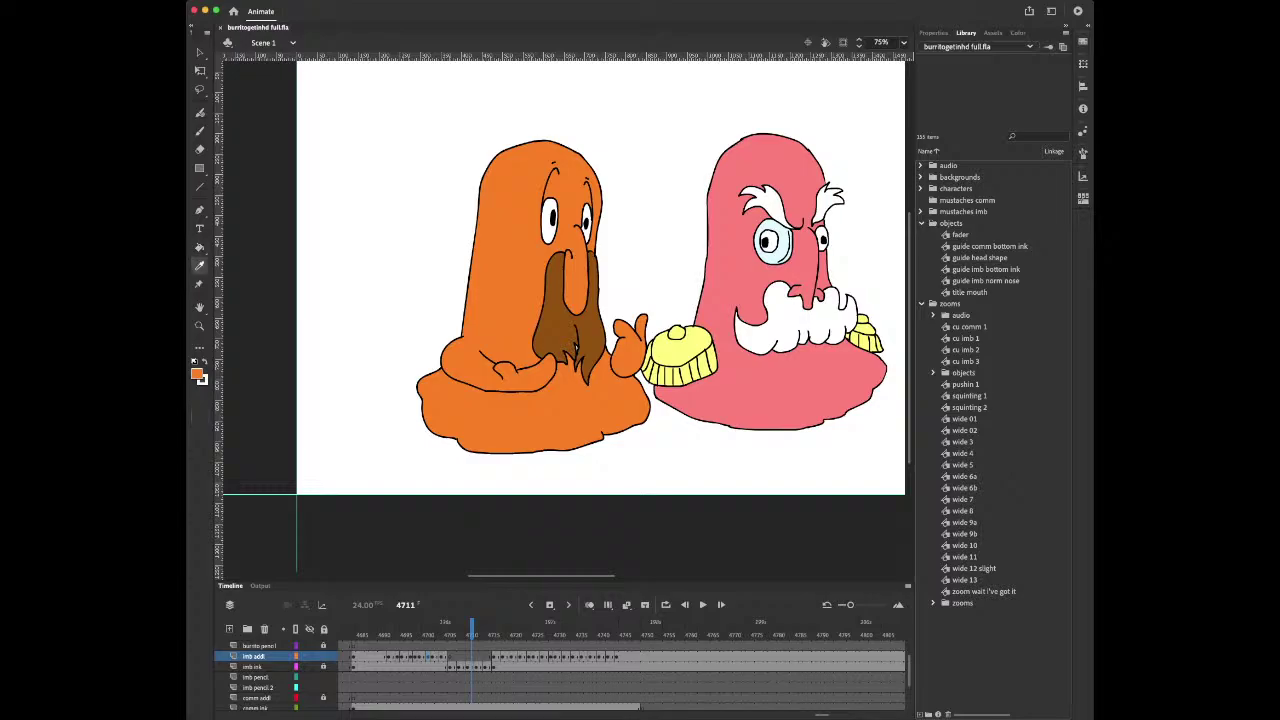
pyautogui.press('k')
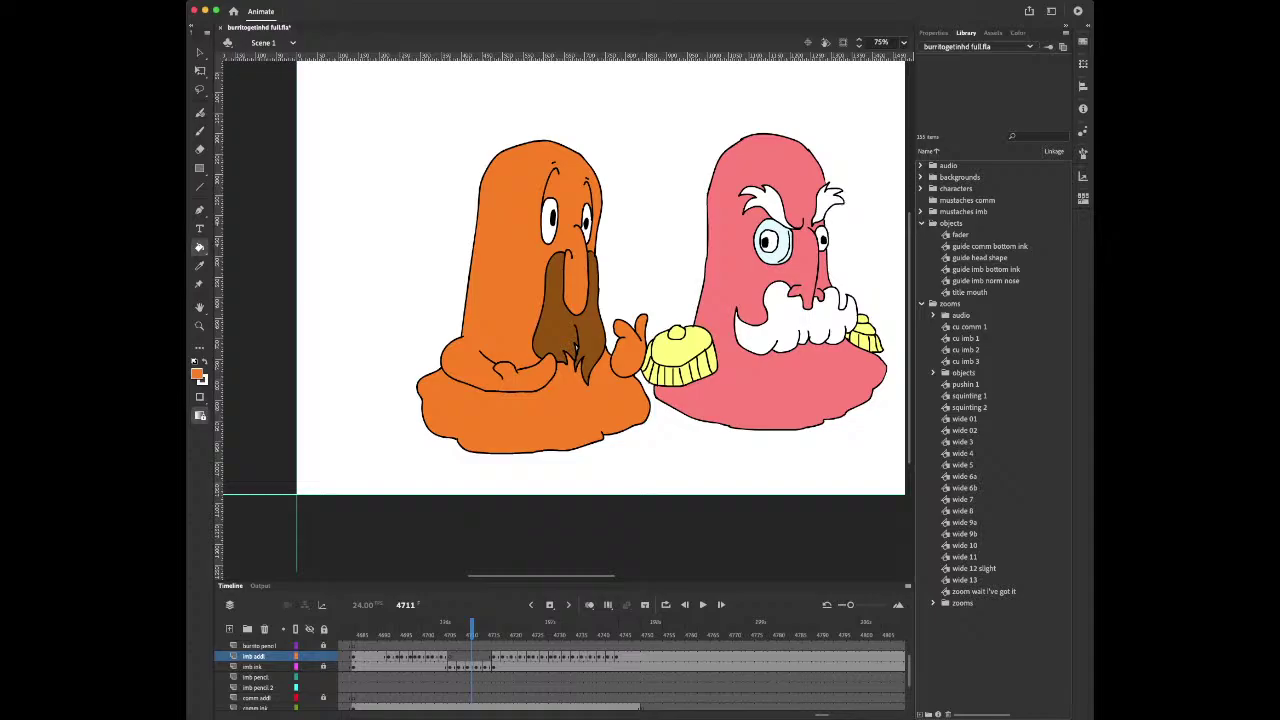
pyautogui.press('z')
pyautogui.moveTo(528, 304); pyautogui.dragTo(638, 394)
pyautogui.press('k')
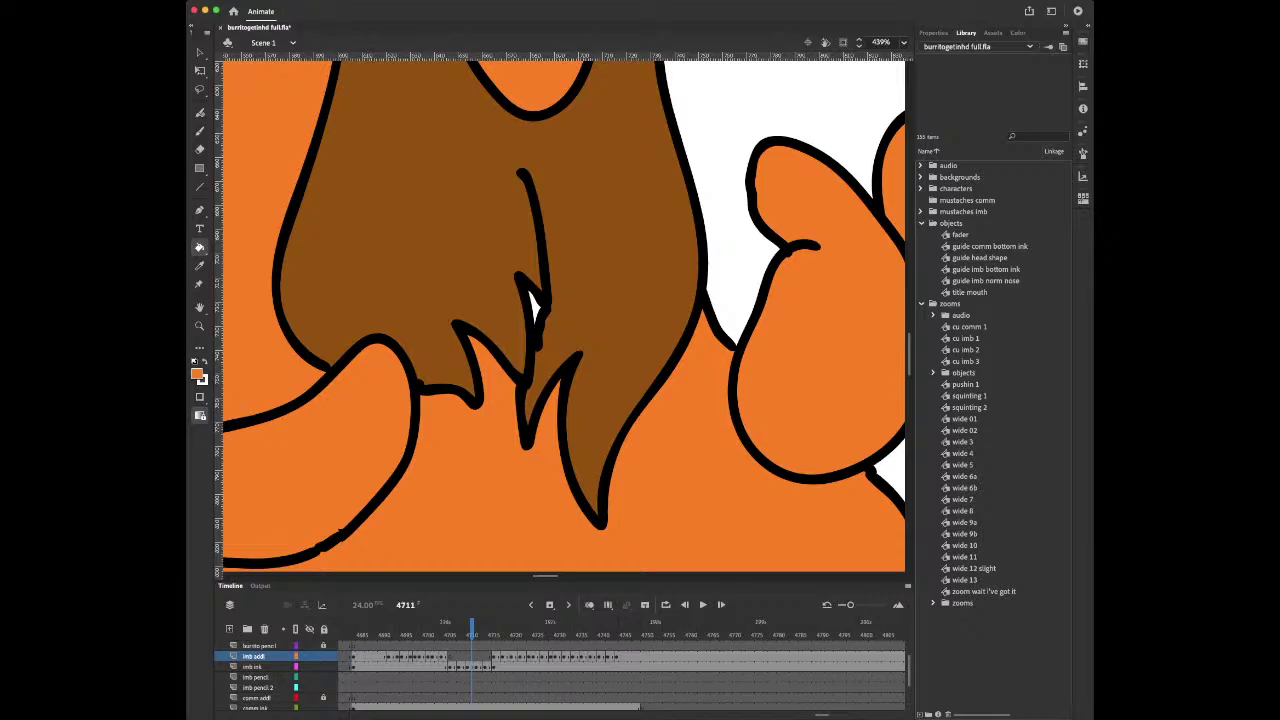
pyautogui.click(468, 667)
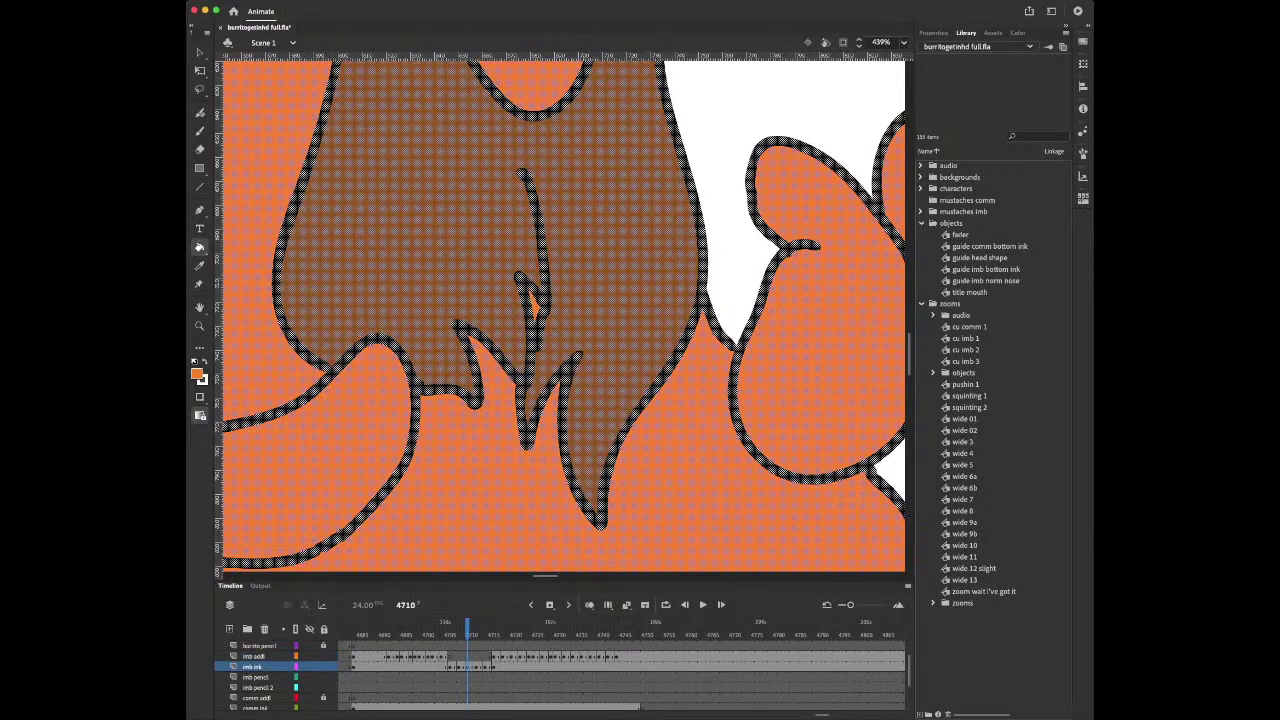
pyautogui.press('v')
pyautogui.press('Escape')
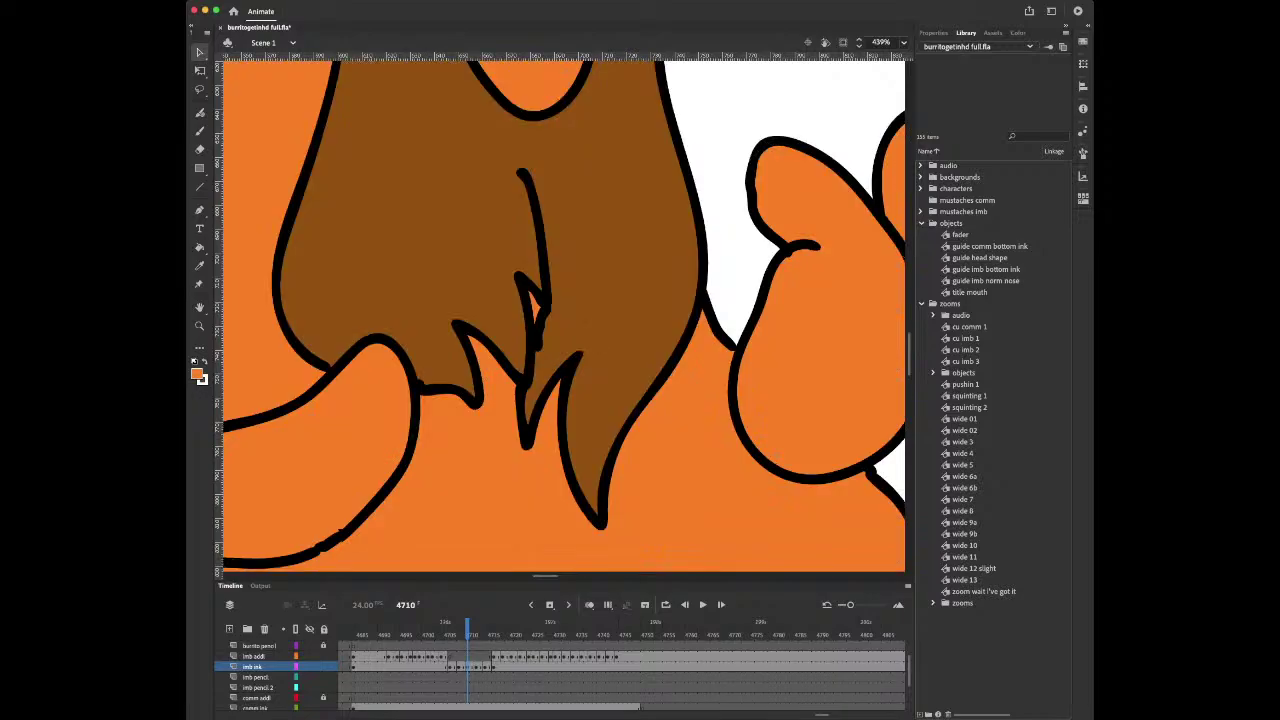
# Play back the animation at 100% zoom with the orange character framed in full
pyautogui.press('super+1')
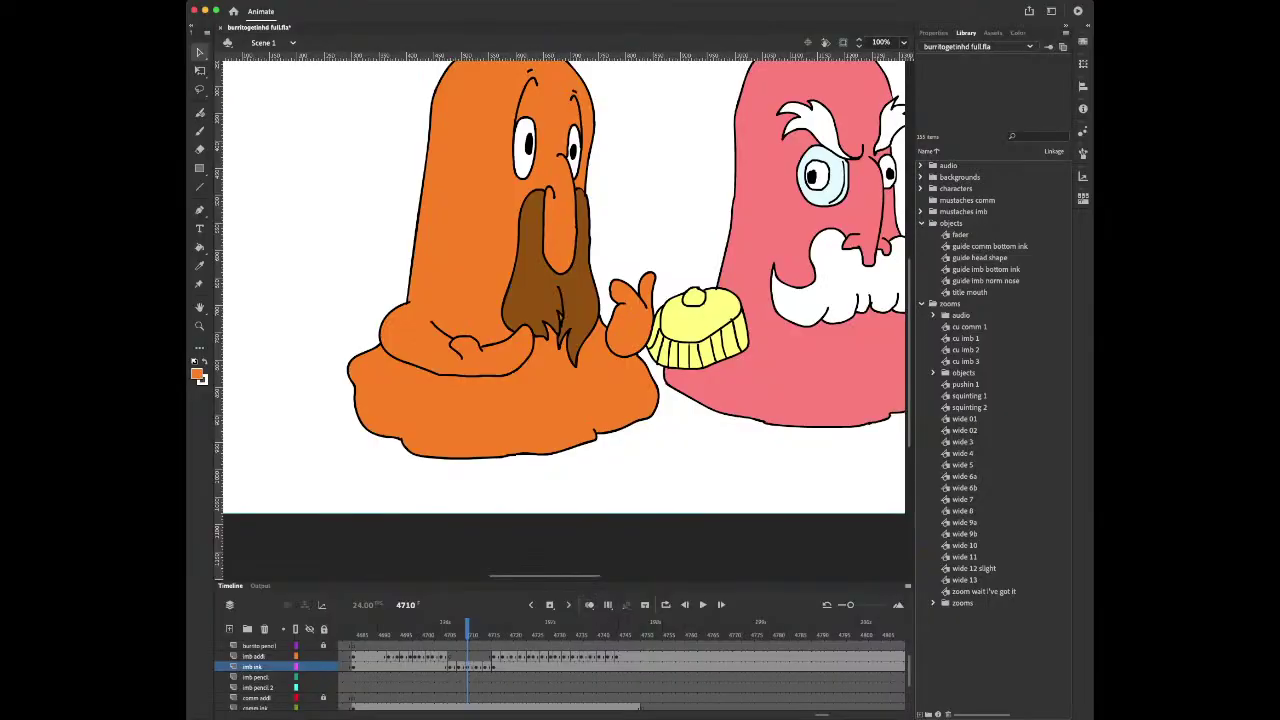
pyautogui.scroll(5, 564, 316)
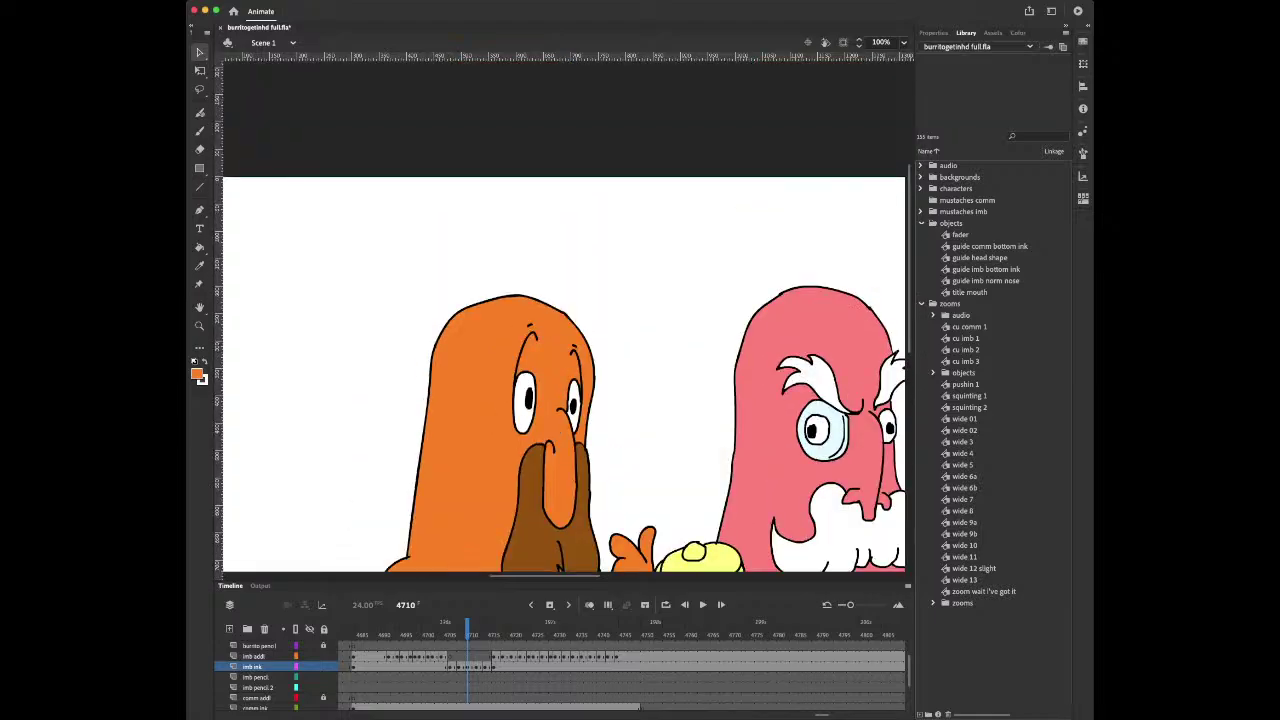
pyautogui.scroll(-3, 564, 316)
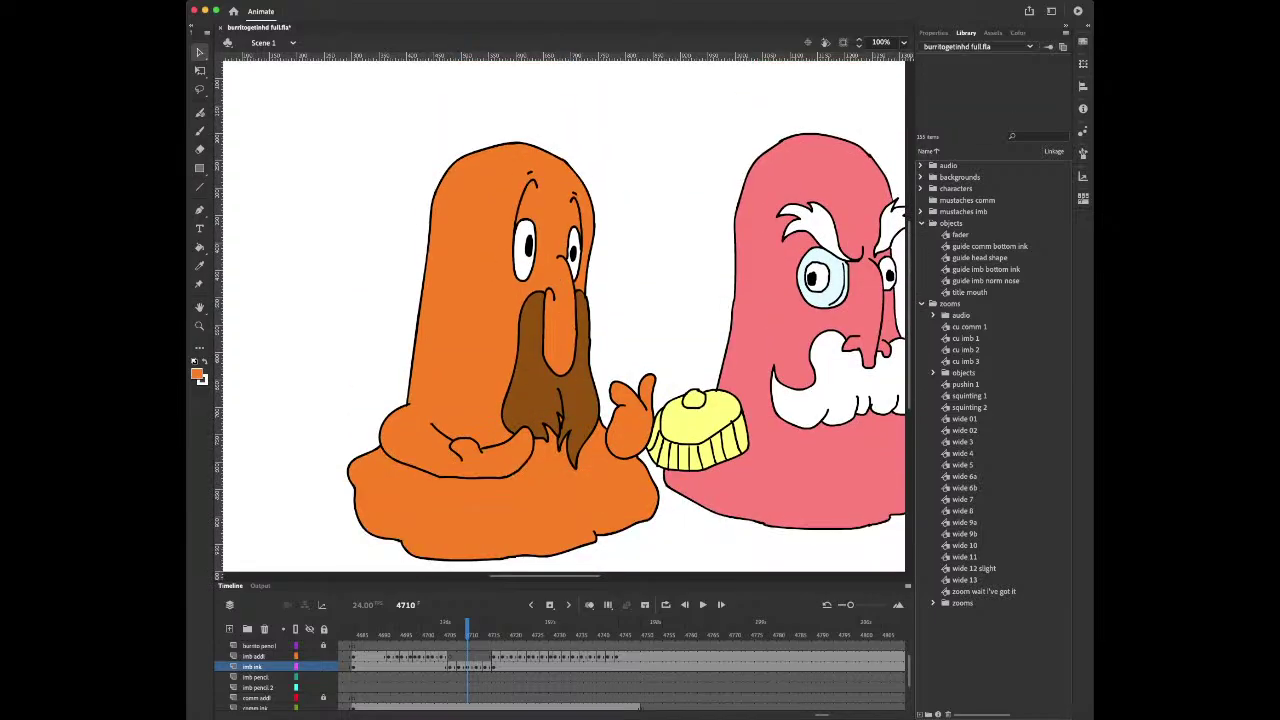
pyautogui.press('Return')
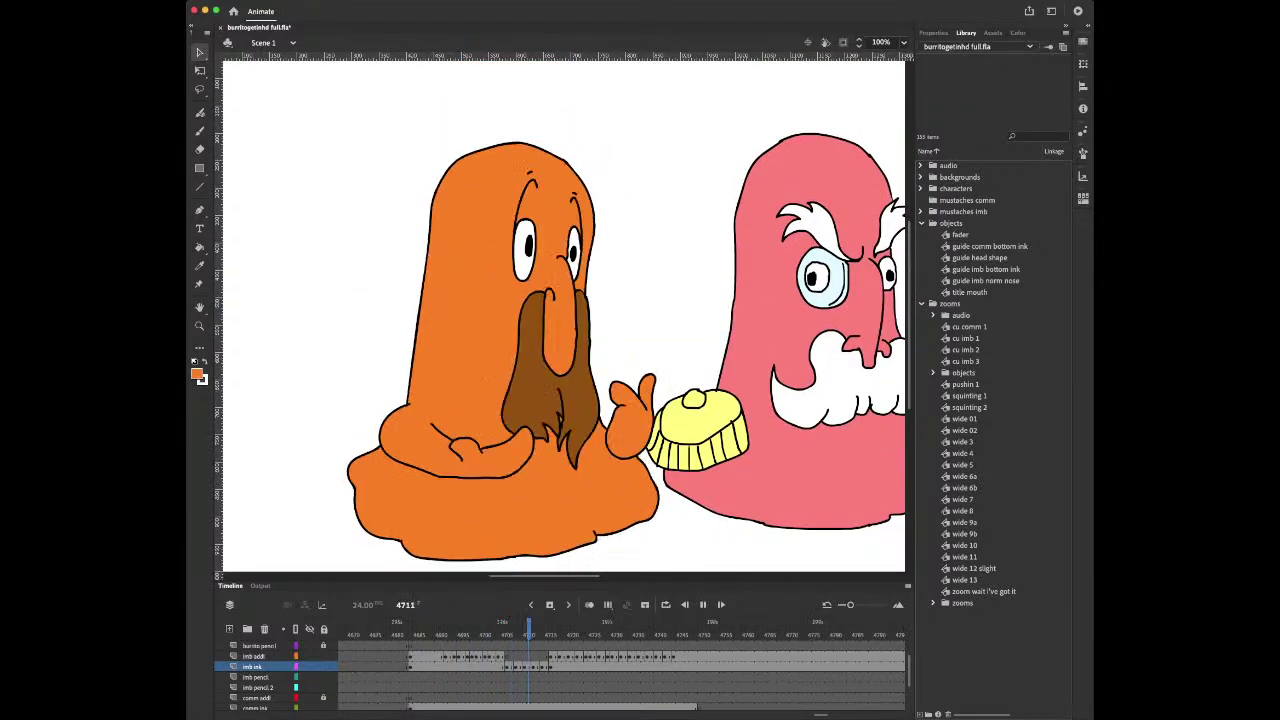
pyautogui.press('Return')
# Step through the drawings from frame 4712 to 4725 and back to 4718 to check the mustache fills and lines
pyautogui.press(',')
pyautogui.press('.')
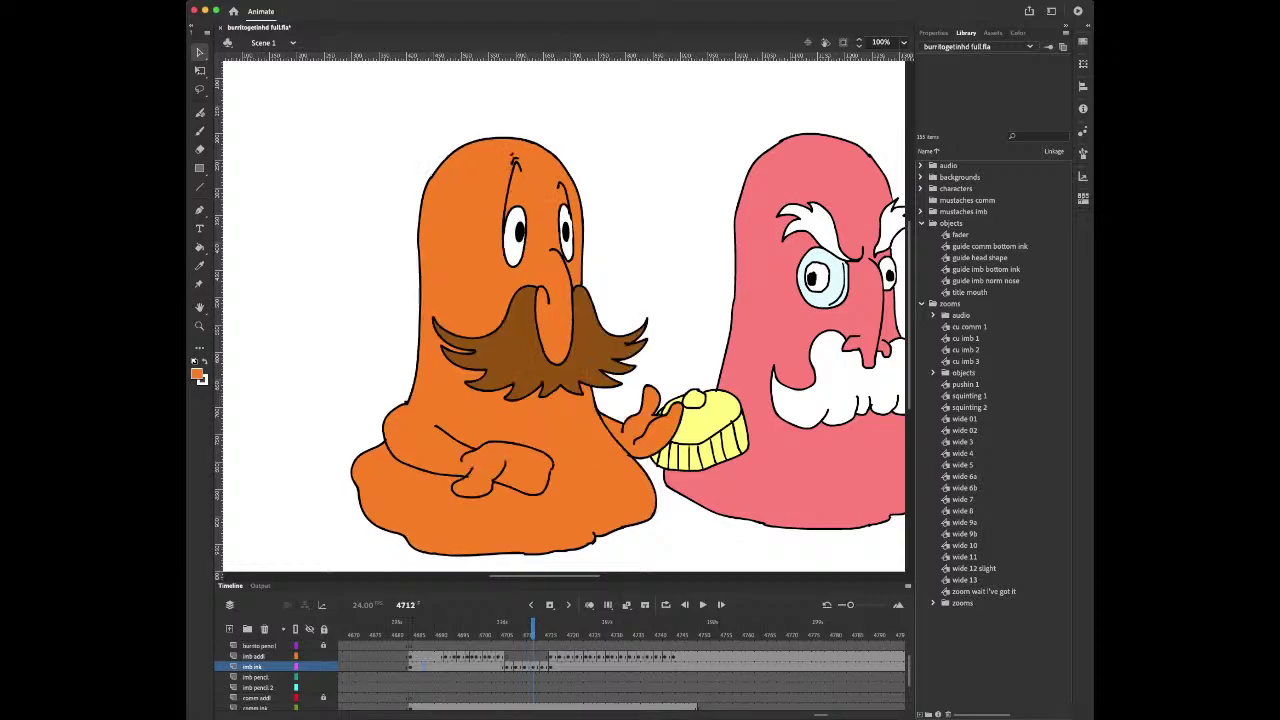
pyautogui.press('.')
pyautogui.press('.')
pyautogui.press('.')
pyautogui.press('.')
pyautogui.press('.')
pyautogui.press('.')
pyautogui.press('.')
pyautogui.press('.')
pyautogui.press('.')
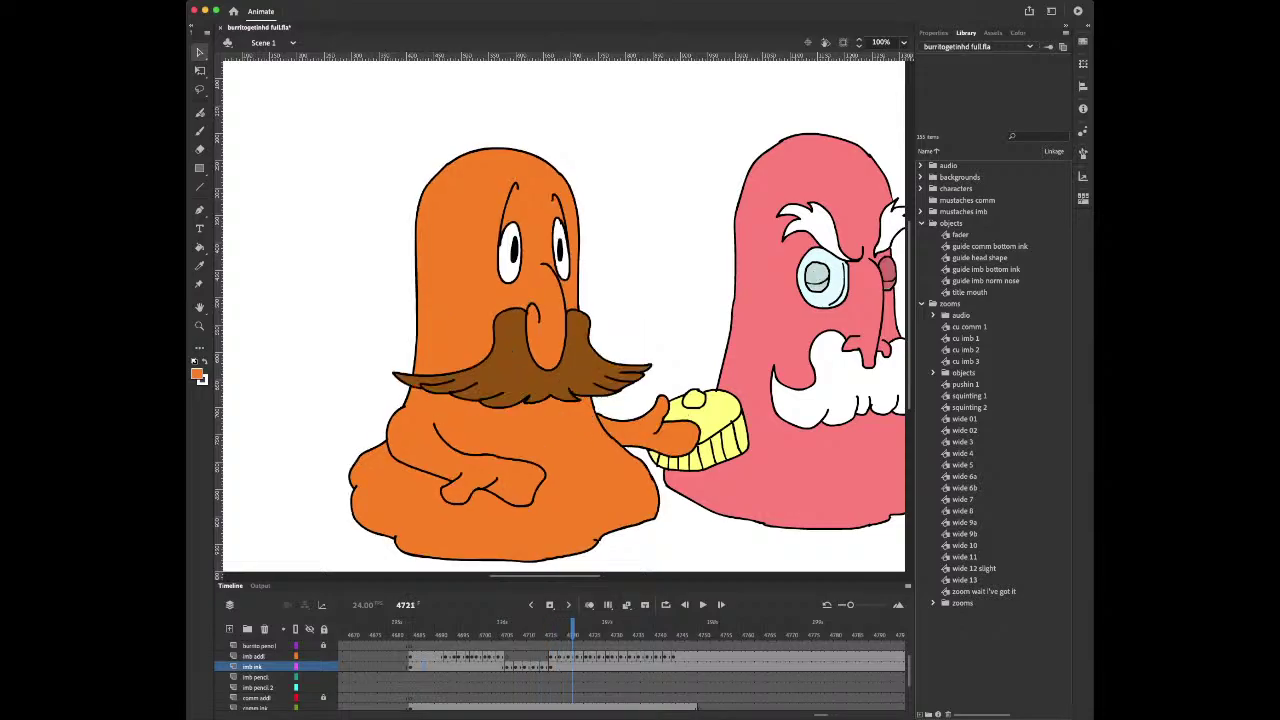
pyautogui.press('.')
pyautogui.press('.')
pyautogui.press('.')
pyautogui.press('.')
pyautogui.press(',')
pyautogui.press(',')
pyautogui.press(',')
pyautogui.press(',')
pyautogui.press(',')
pyautogui.press(',')
pyautogui.press(',')
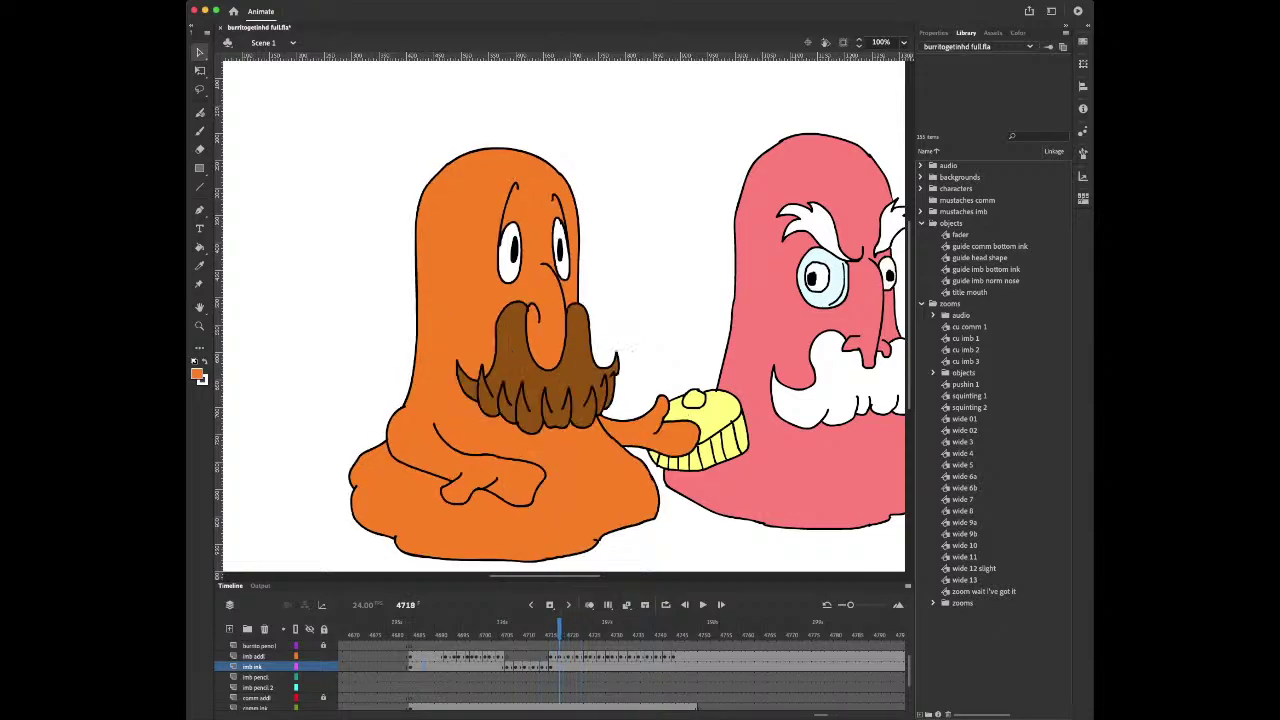
# With the Brush tool active, inspect the imb addl mustache drawings one by one from frame 4719 to 4732
pyautogui.press('k')
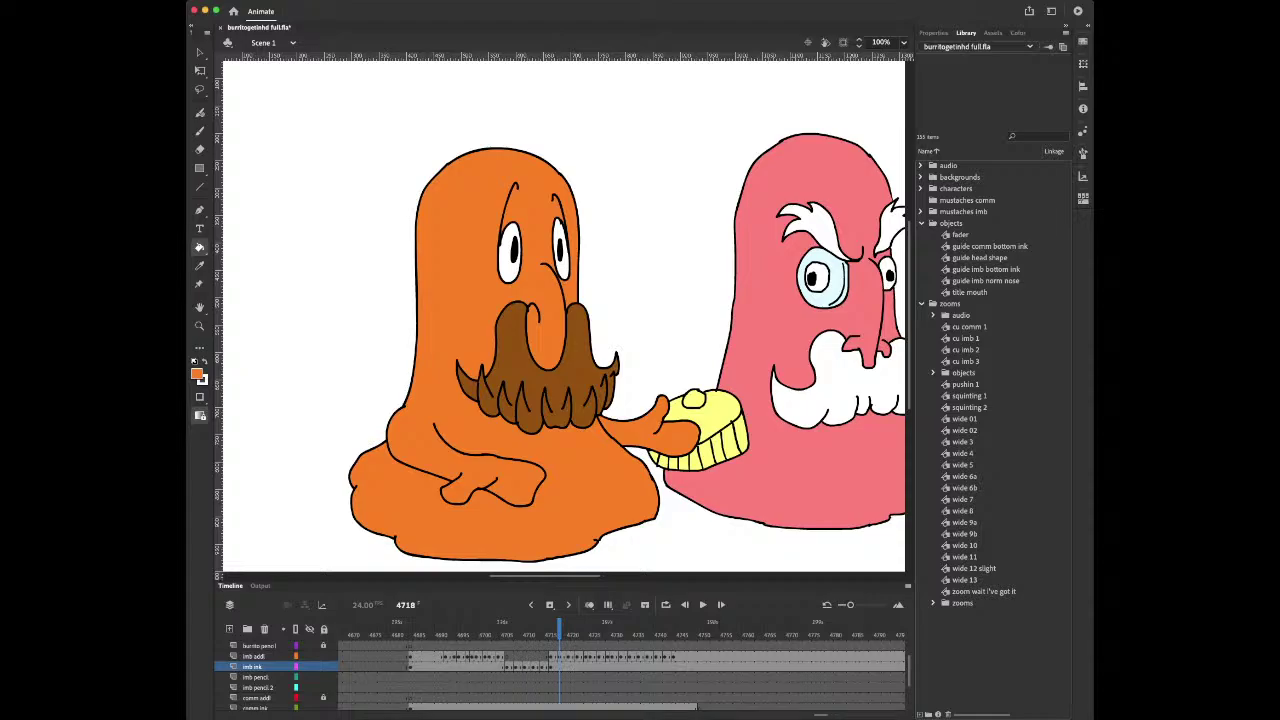
pyautogui.press('b')
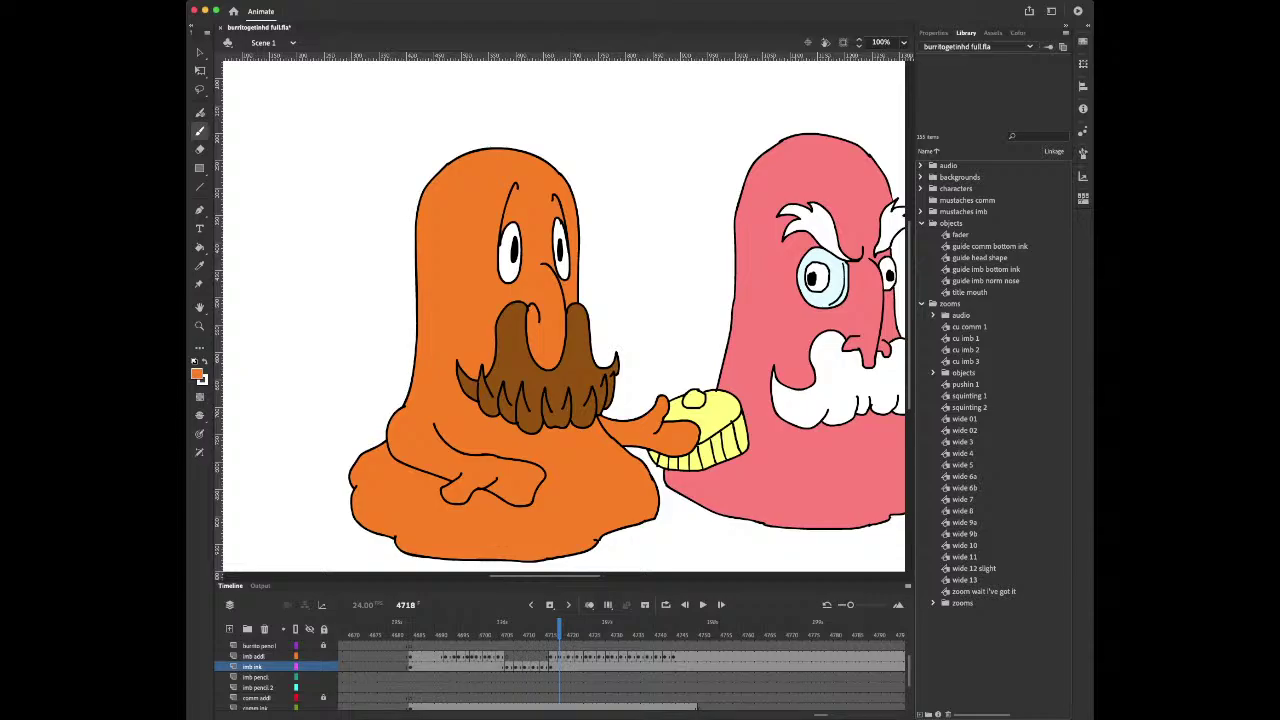
pyautogui.click(564, 657)
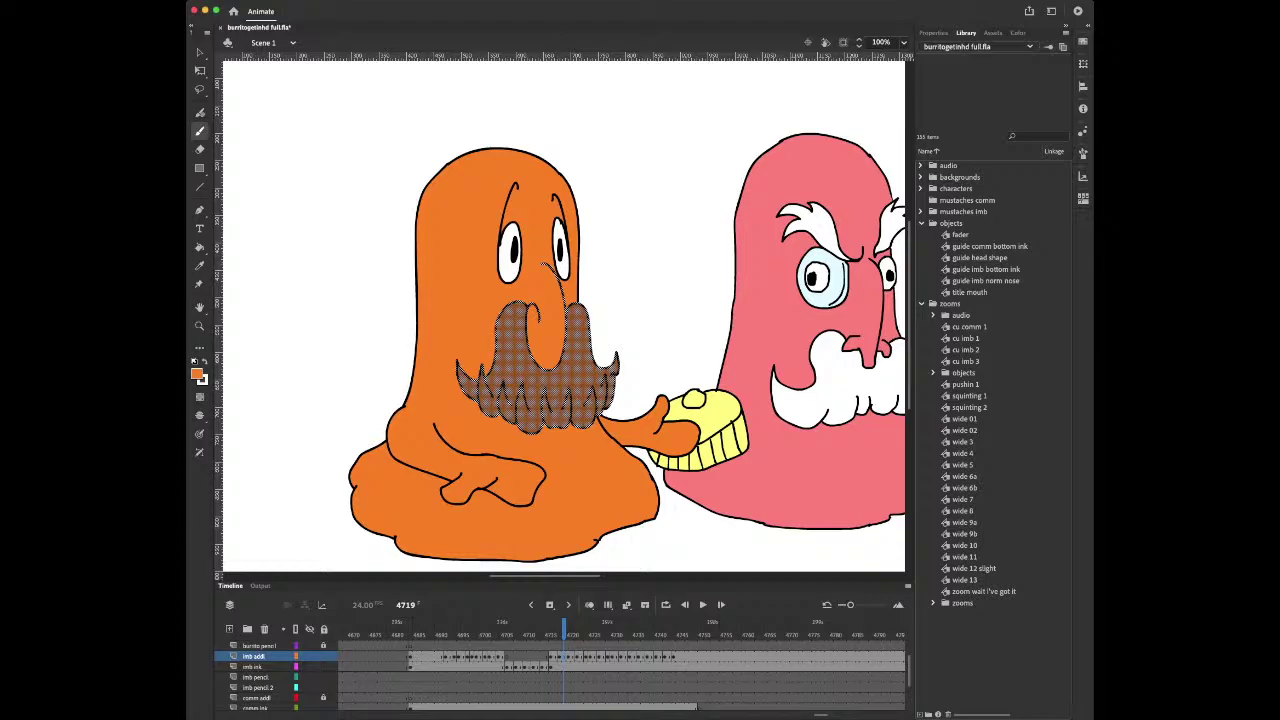
pyautogui.press('Escape')
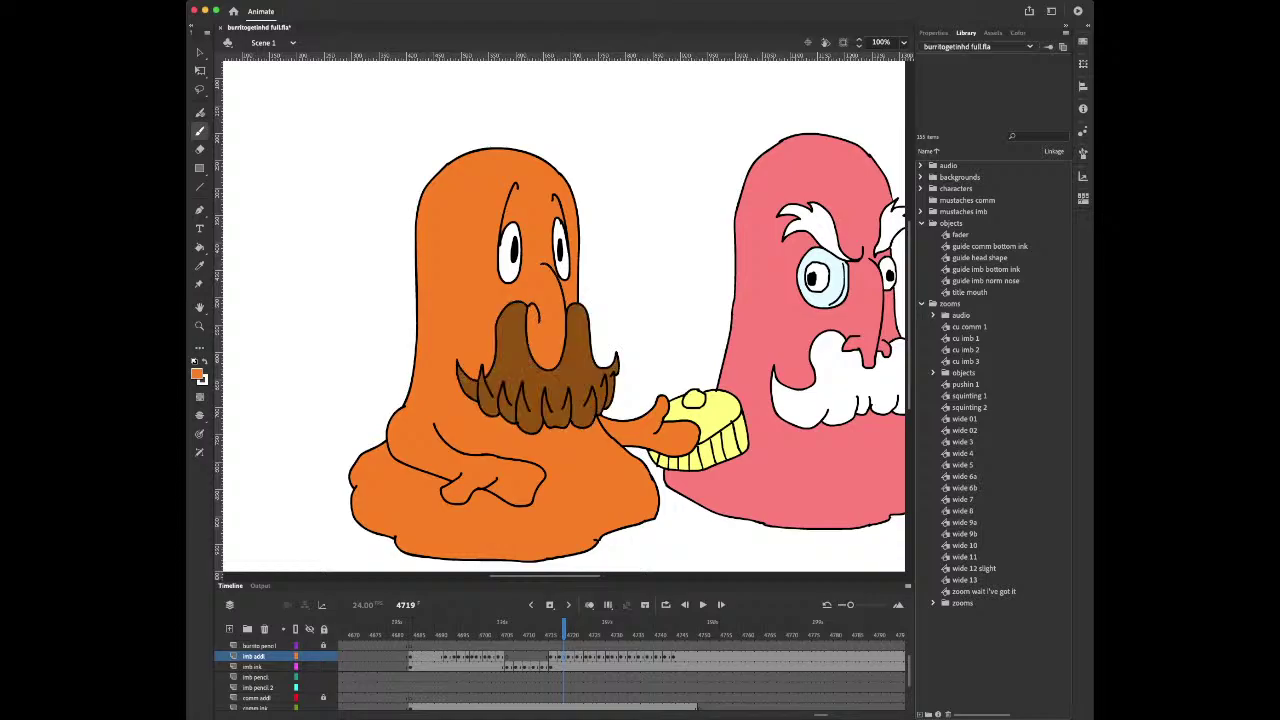
pyautogui.press('.')
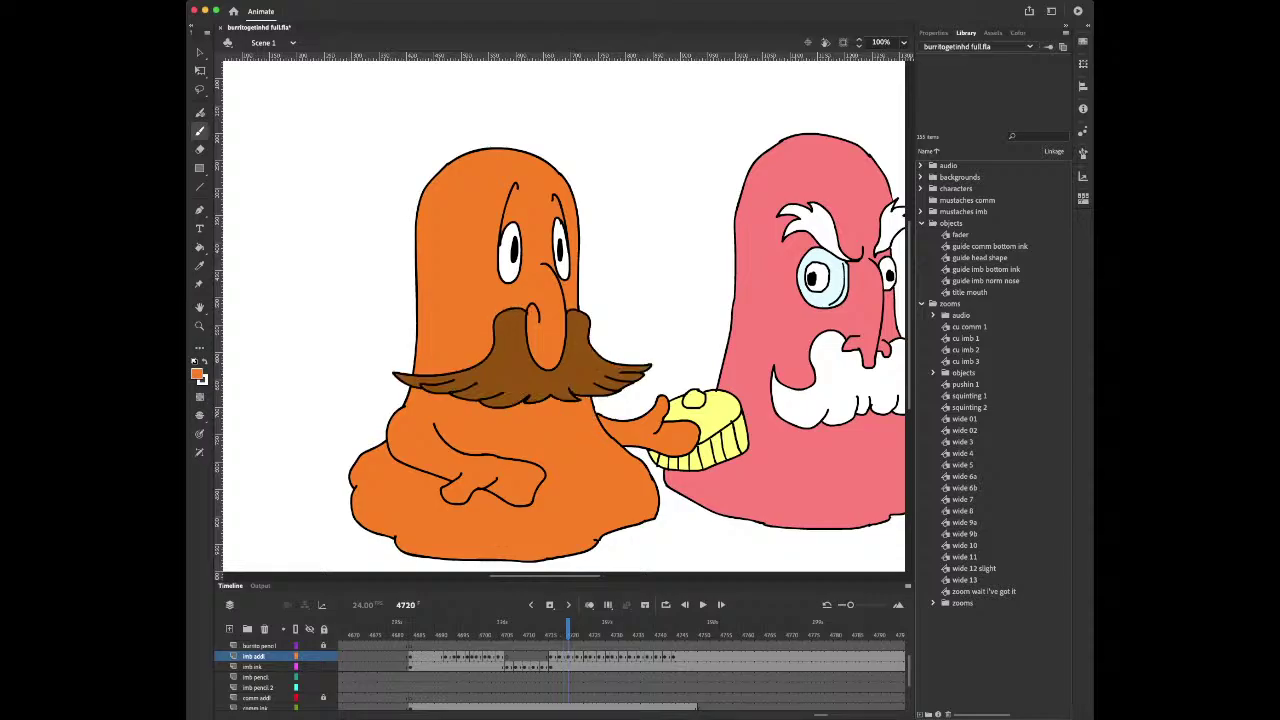
pyautogui.press('.')
pyautogui.press('.')
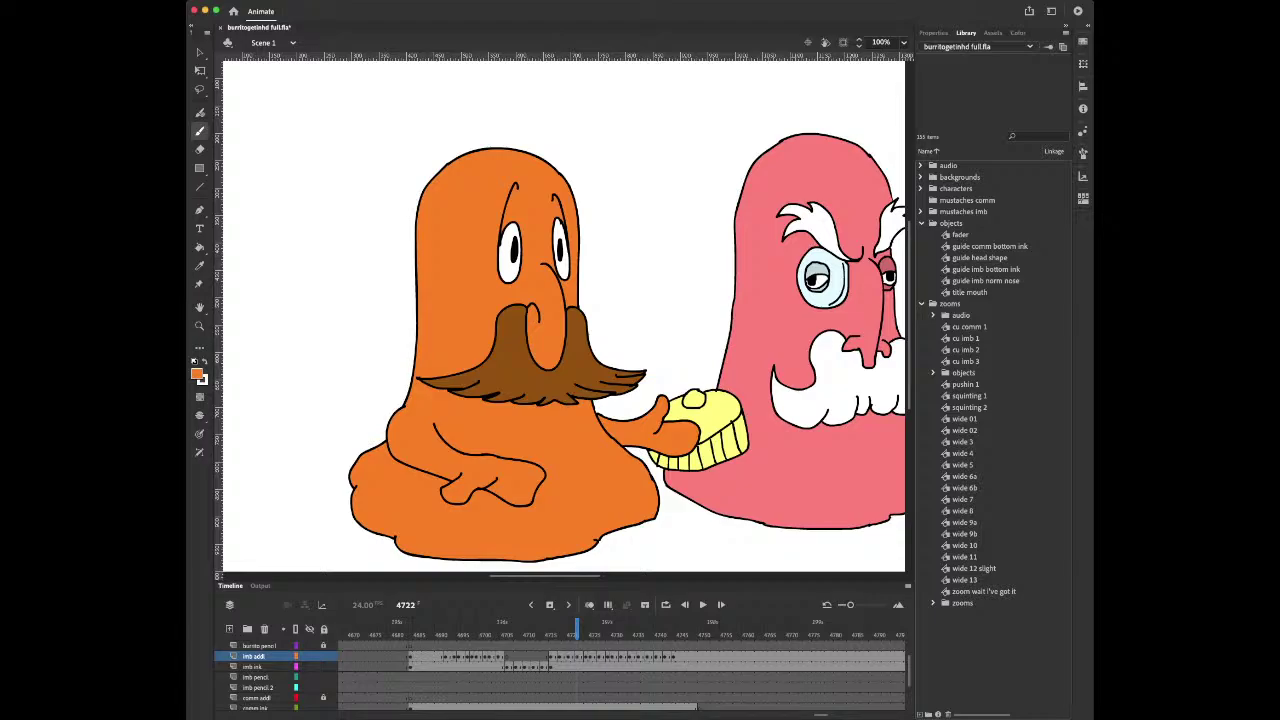
pyautogui.press('.')
pyautogui.press('.')
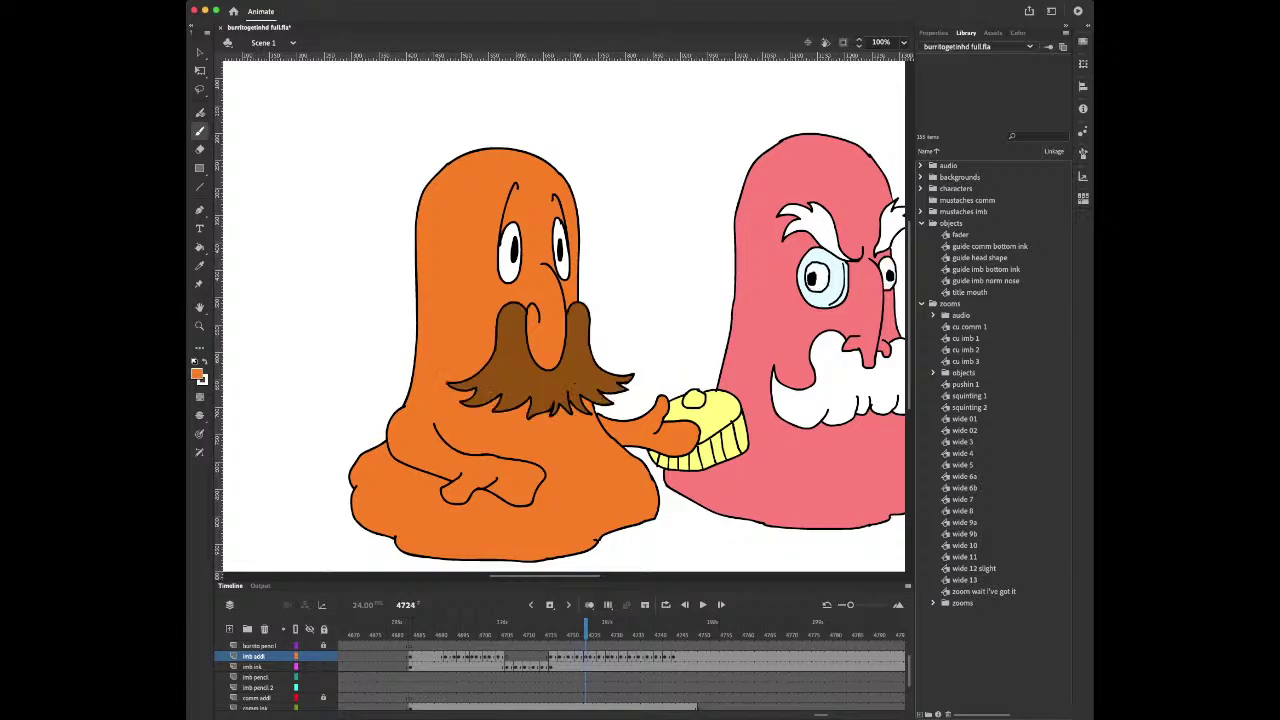
pyautogui.press('.')
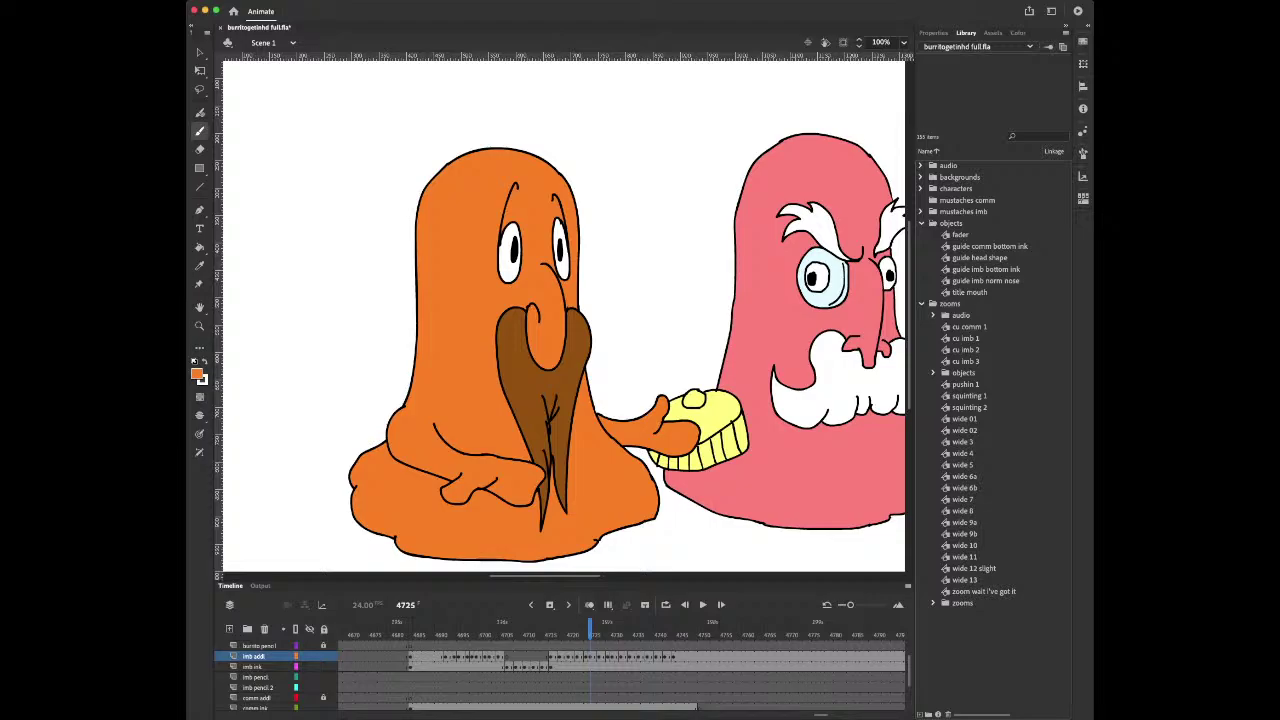
pyautogui.press('.')
pyautogui.press('.')
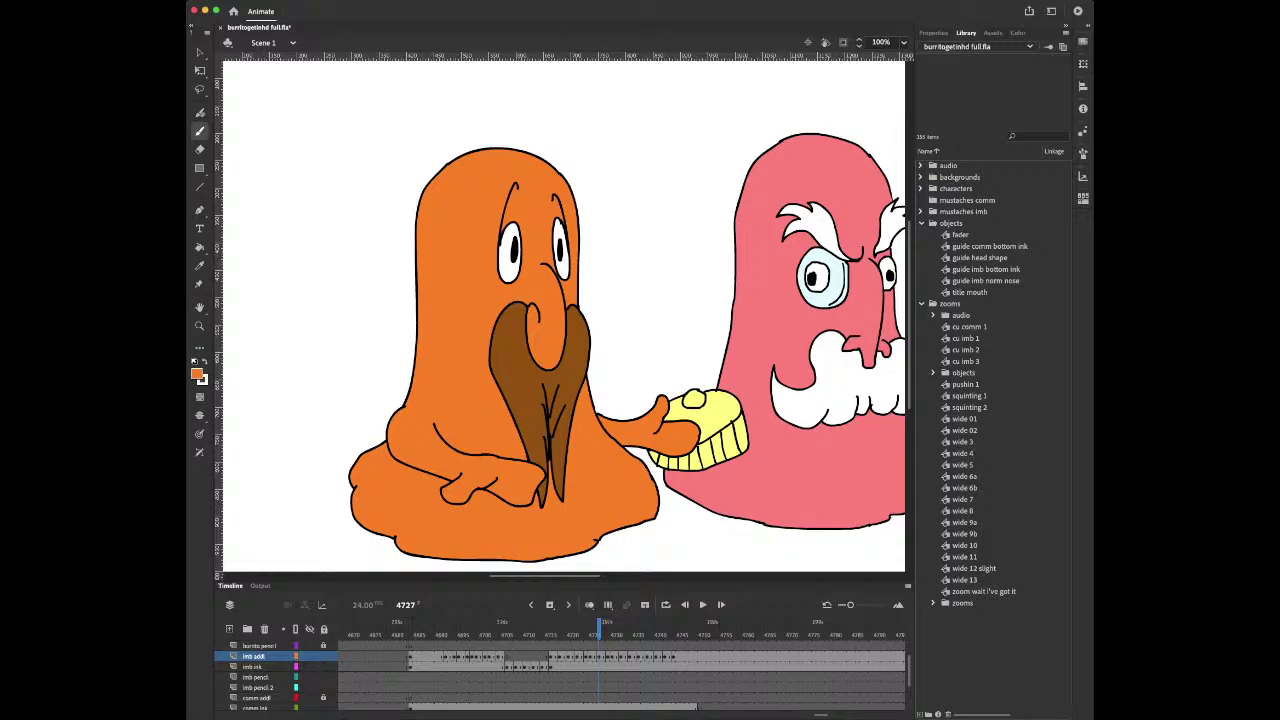
pyautogui.press('.')
pyautogui.press('.')
pyautogui.press('.')
pyautogui.press('.')
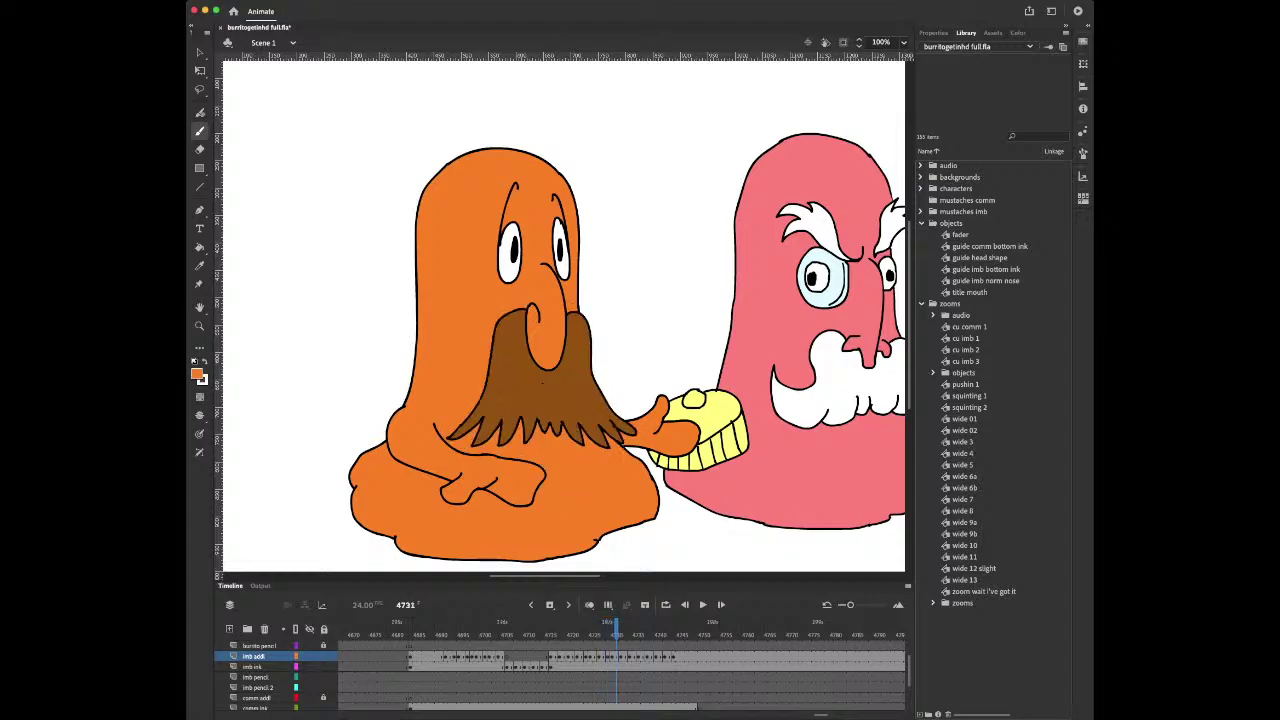
pyautogui.press('.')
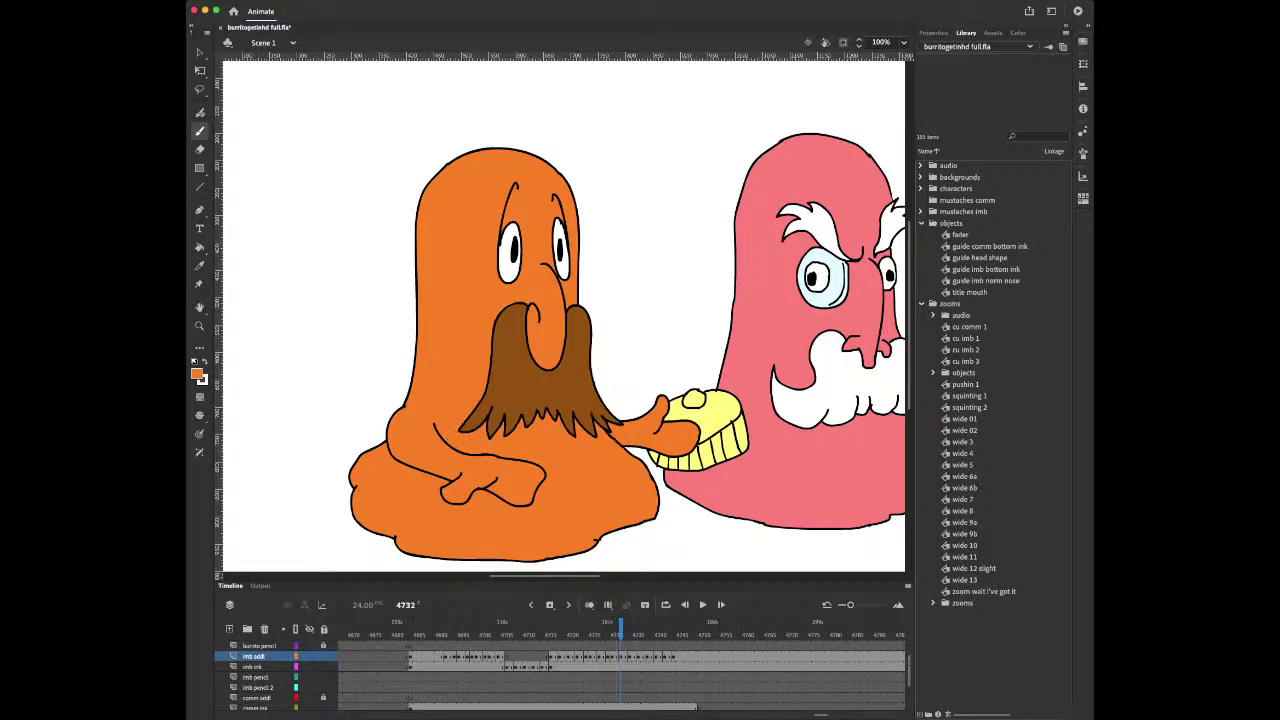
# Step through the remaining imb addl mustache drawings up to frame 4745 to check their fills and lines
pyautogui.press('.')
pyautogui.press('.')
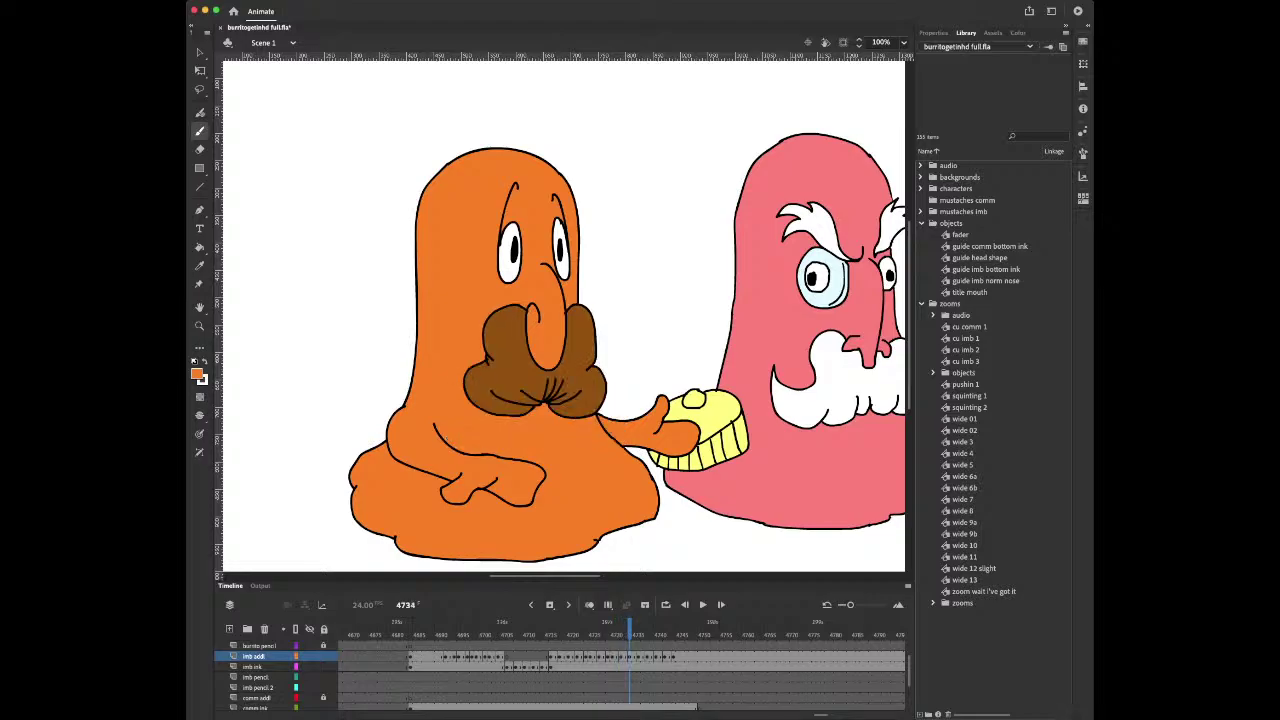
pyautogui.press('.')
pyautogui.press('.')
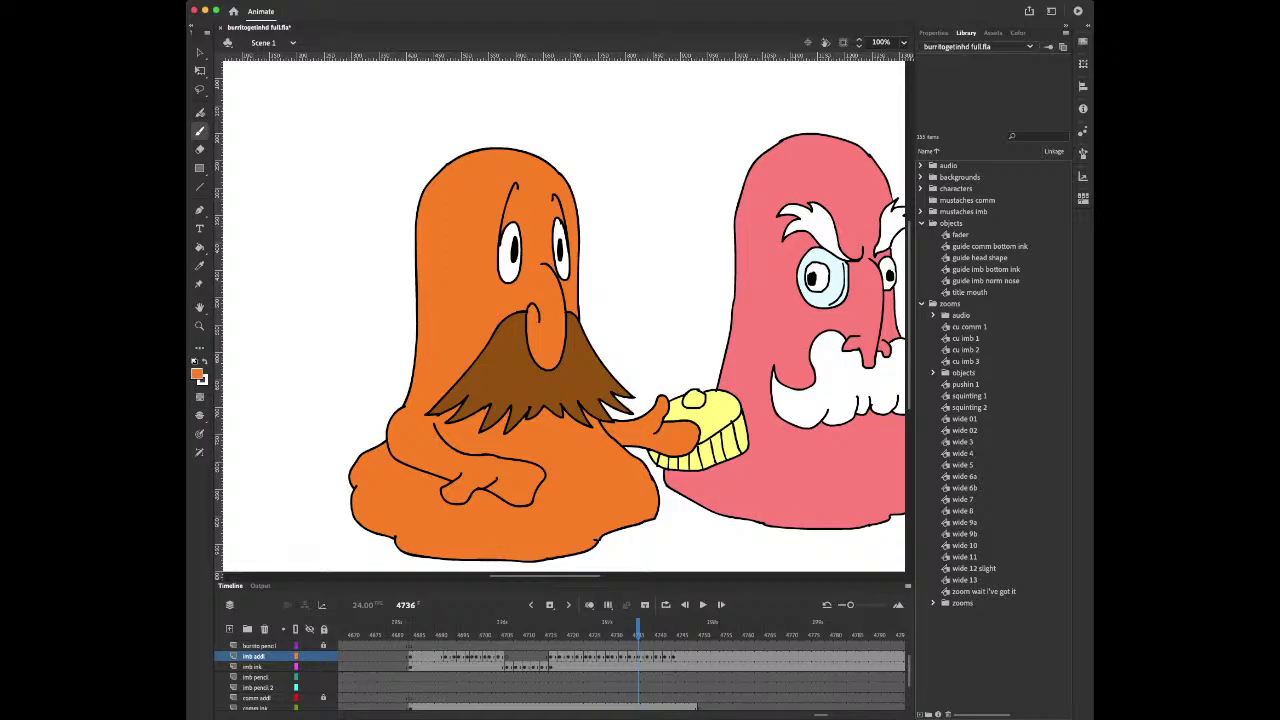
pyautogui.press('.')
pyautogui.press('.')
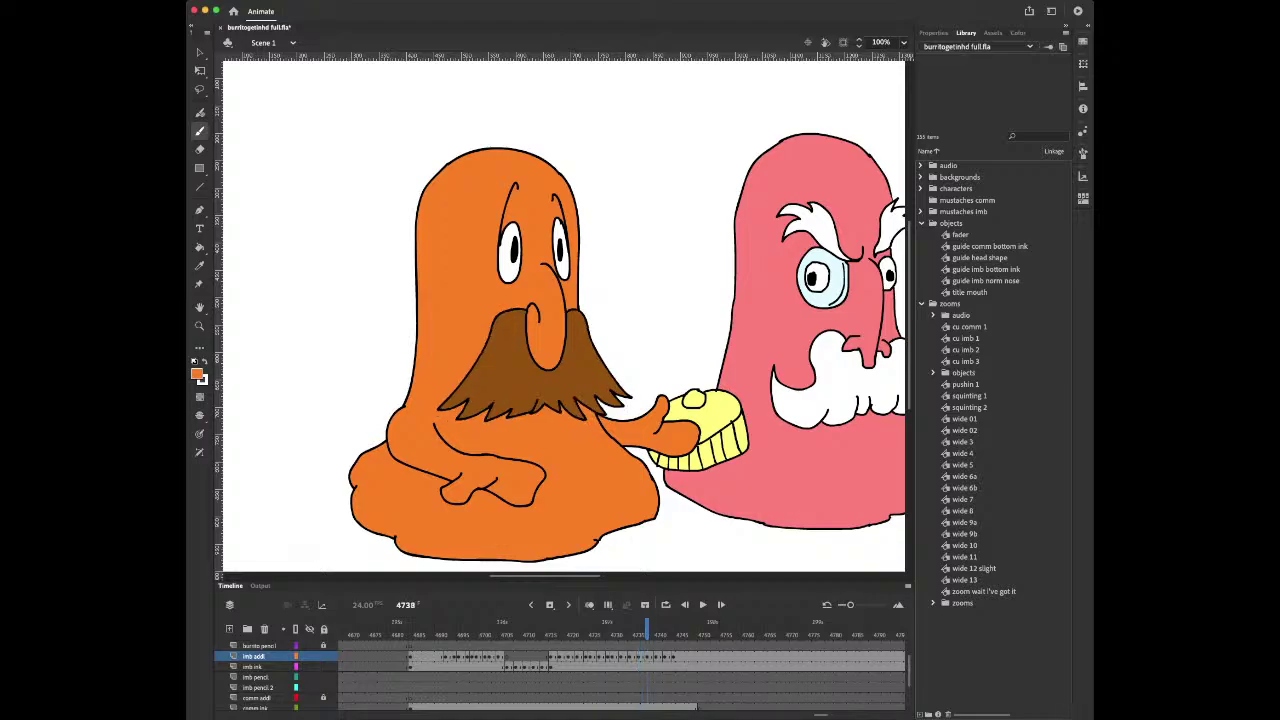
pyautogui.press('.')
pyautogui.press('.')
pyautogui.press('.')
pyautogui.press('.')
pyautogui.press('.')
pyautogui.press('.')
pyautogui.press('.')
pyautogui.press('.')
pyautogui.press('.')
pyautogui.press('.')
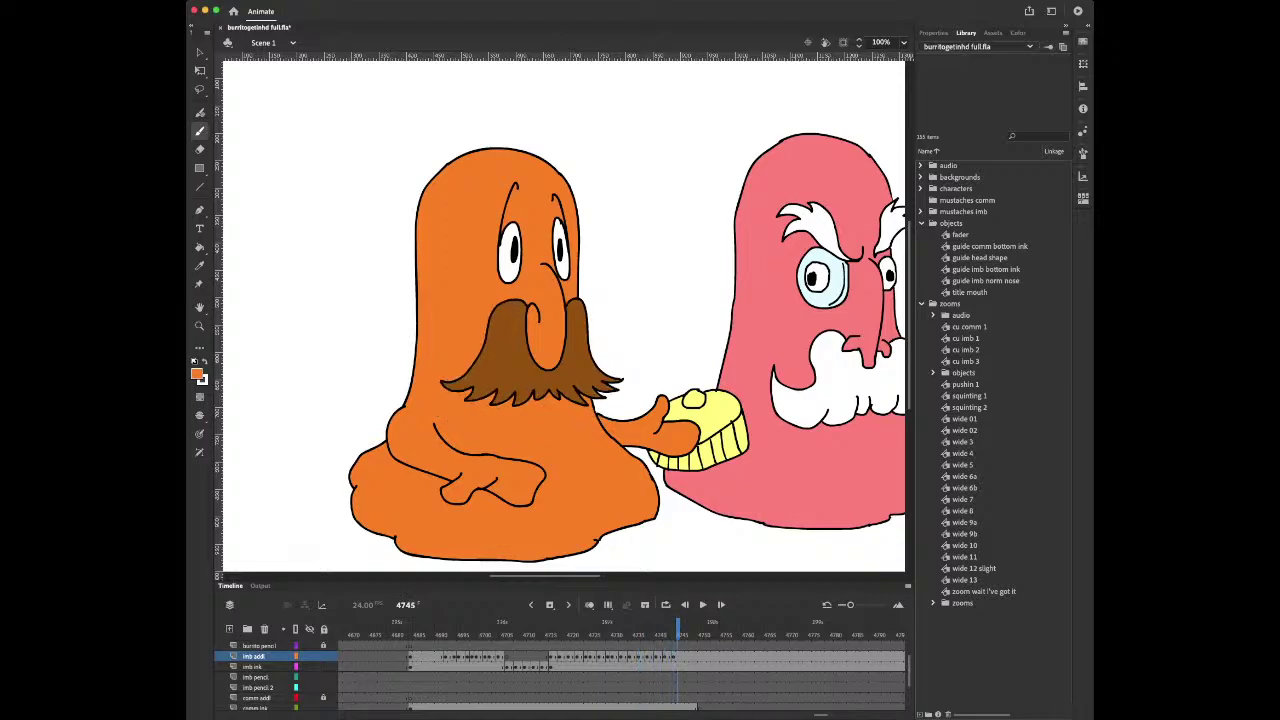
pyautogui.press(',')
# Play back the mustache animation at 100% zoom and again at 50% with both characters on the stage in view
pyautogui.press('Return')
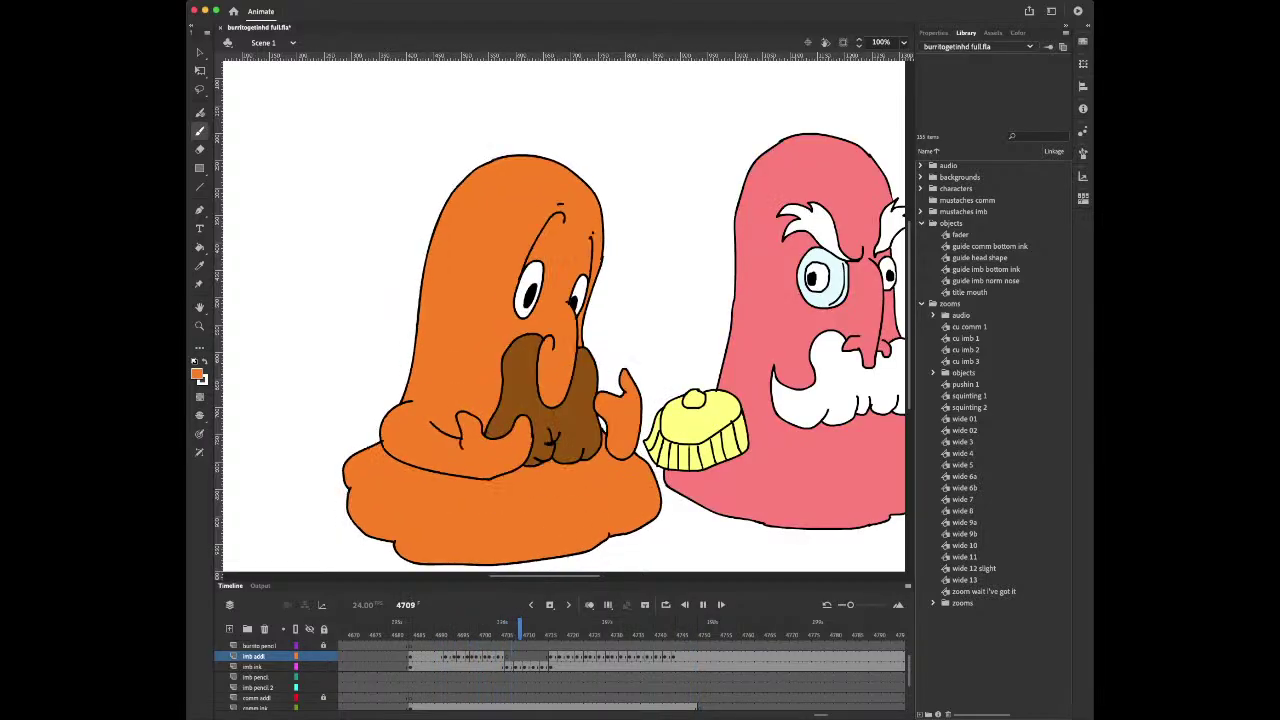
pyautogui.press('Return')
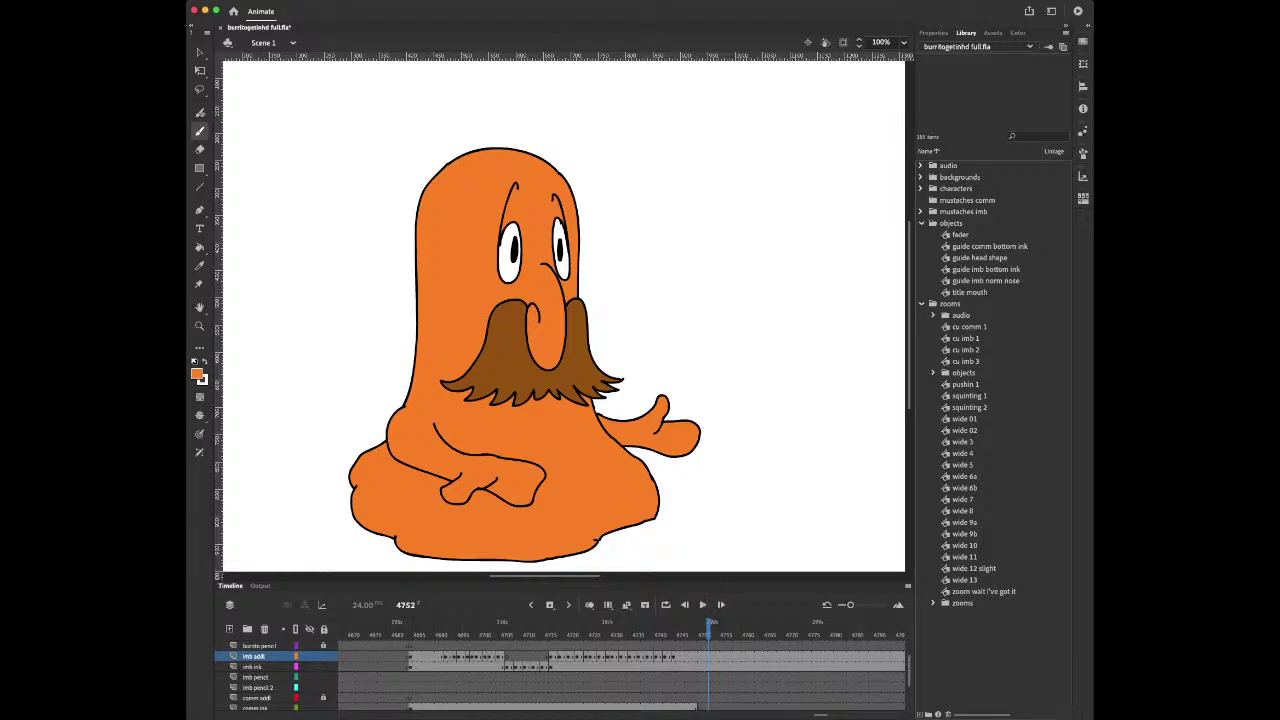
pyautogui.press('super+minus')
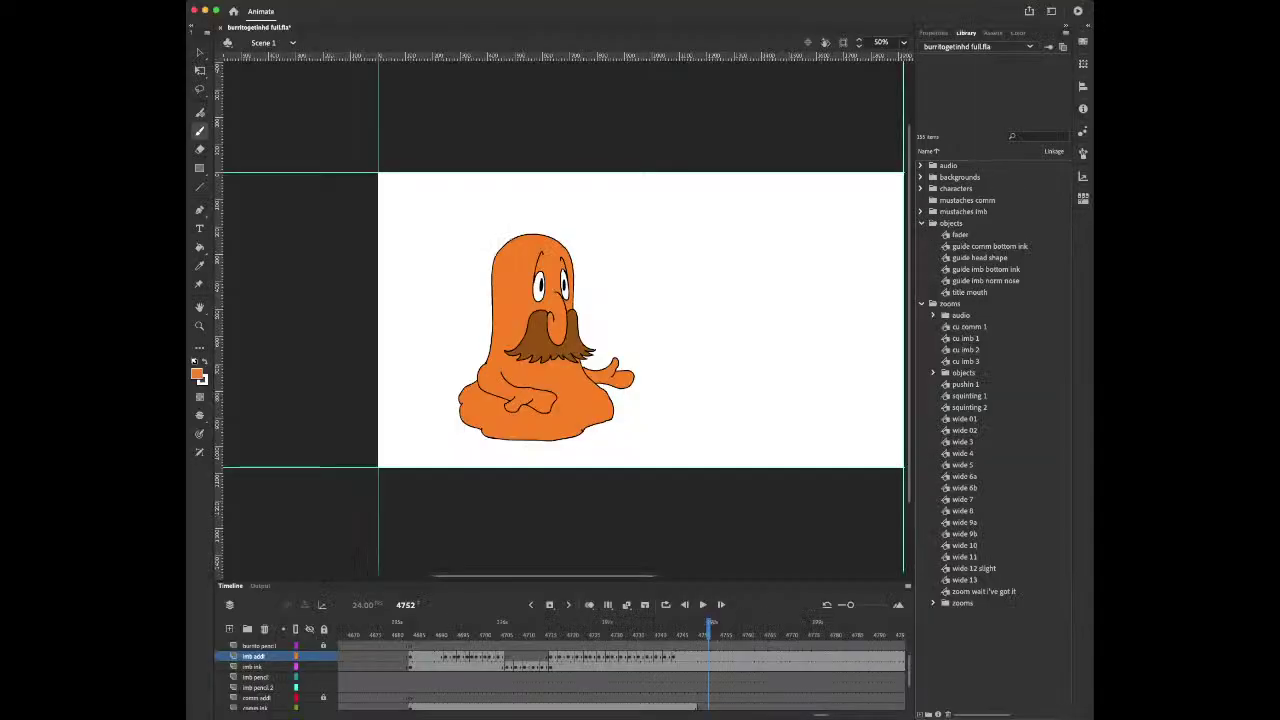
pyautogui.press('Return')
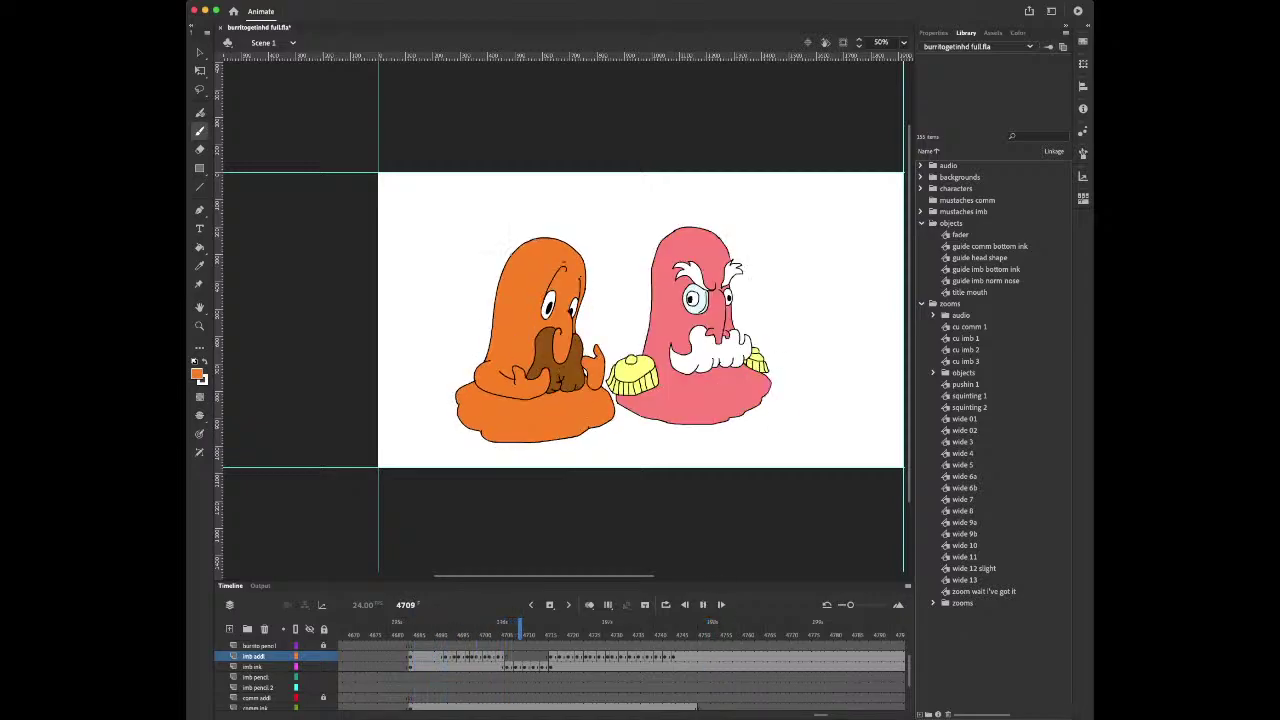
pyautogui.press('Return')
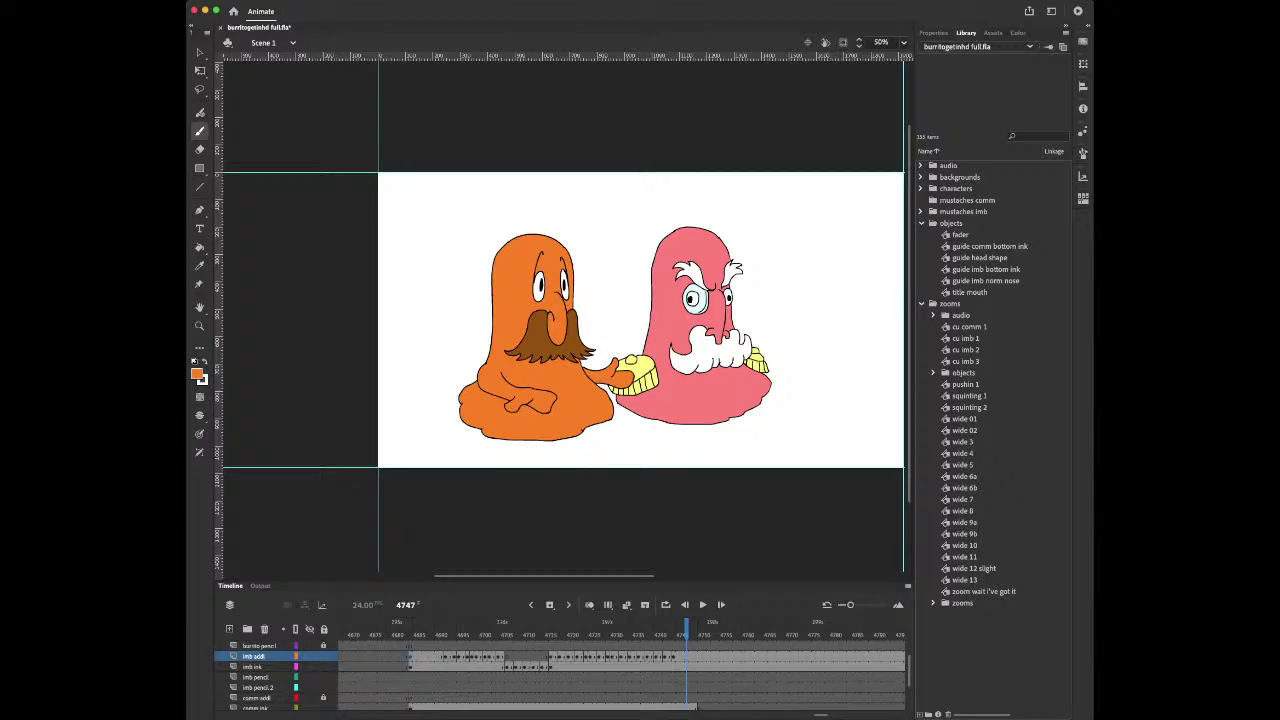
pyautogui.press('Return')
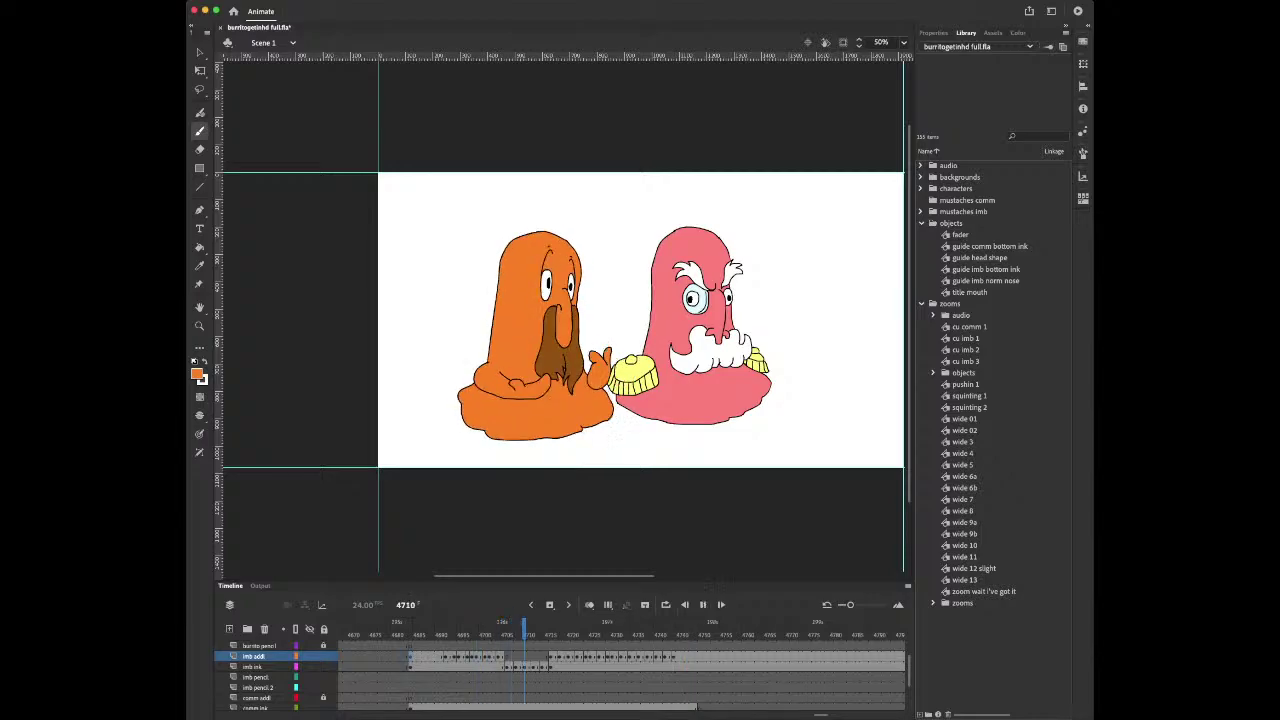
pyautogui.press('Return')
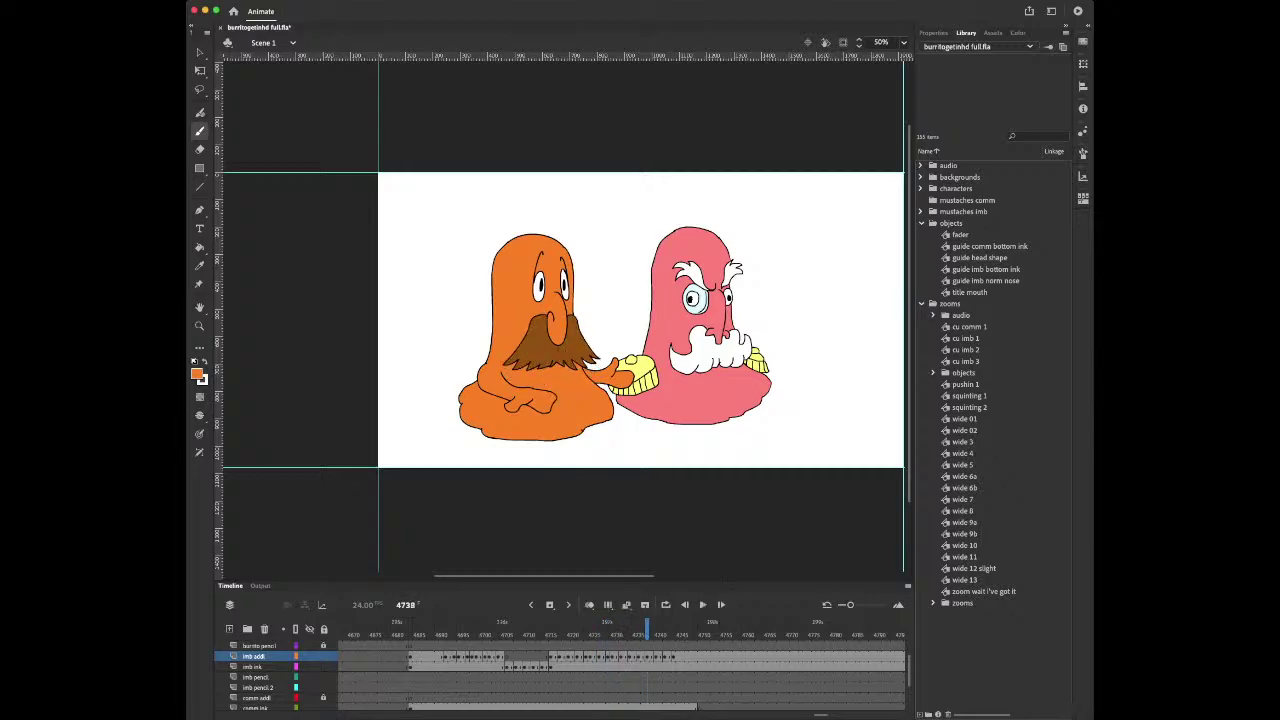
# Go to frame 4691 and select the burrito pencil layer
pyautogui.click(453, 635)
pyautogui.click(441, 635)
pyautogui.click(260, 646)
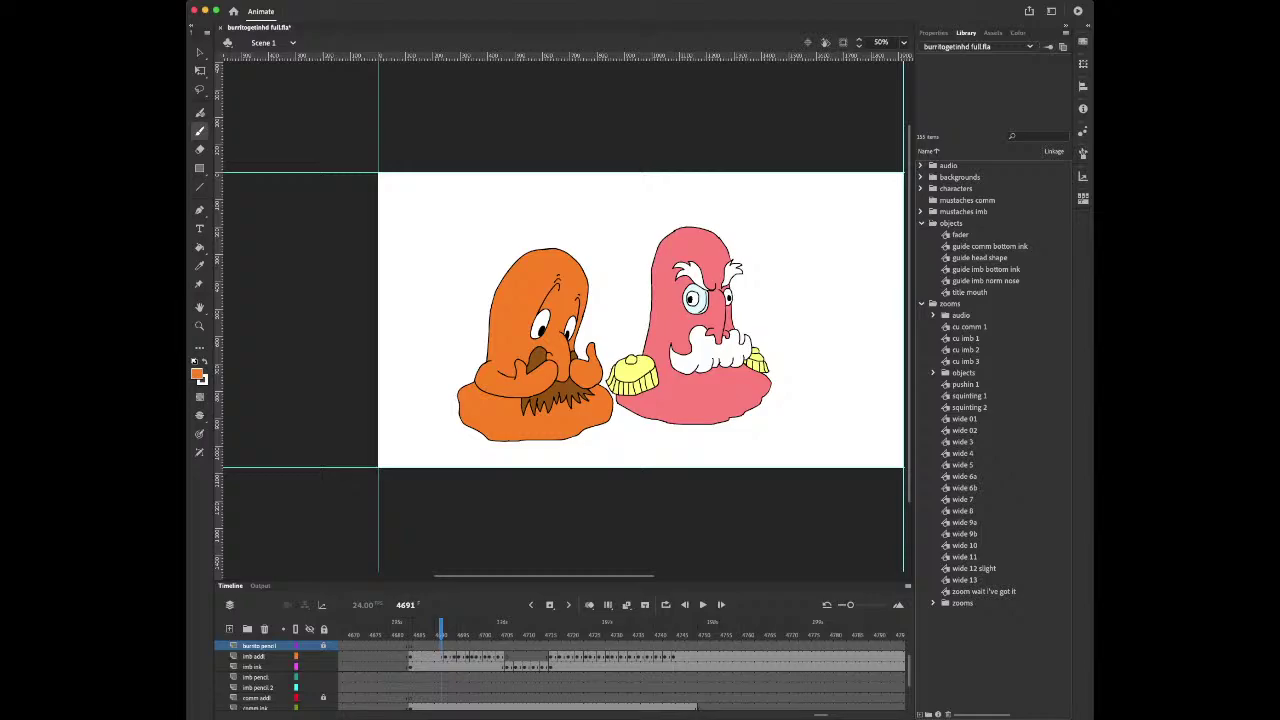
# Switch to the OpenEmu library and browse the full game collection for Batman: The Video Game
pyautogui.press('super+Tab')
pyautogui.press('super+w')
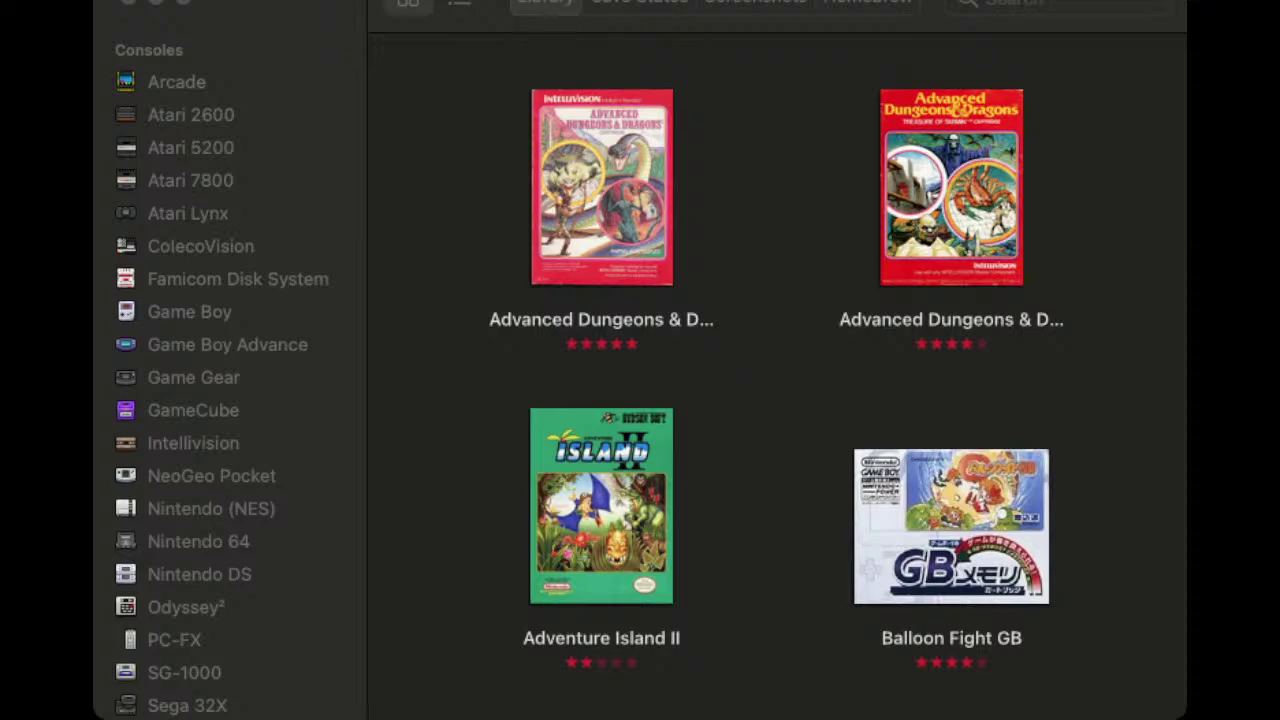
pyautogui.press('super+Tab')
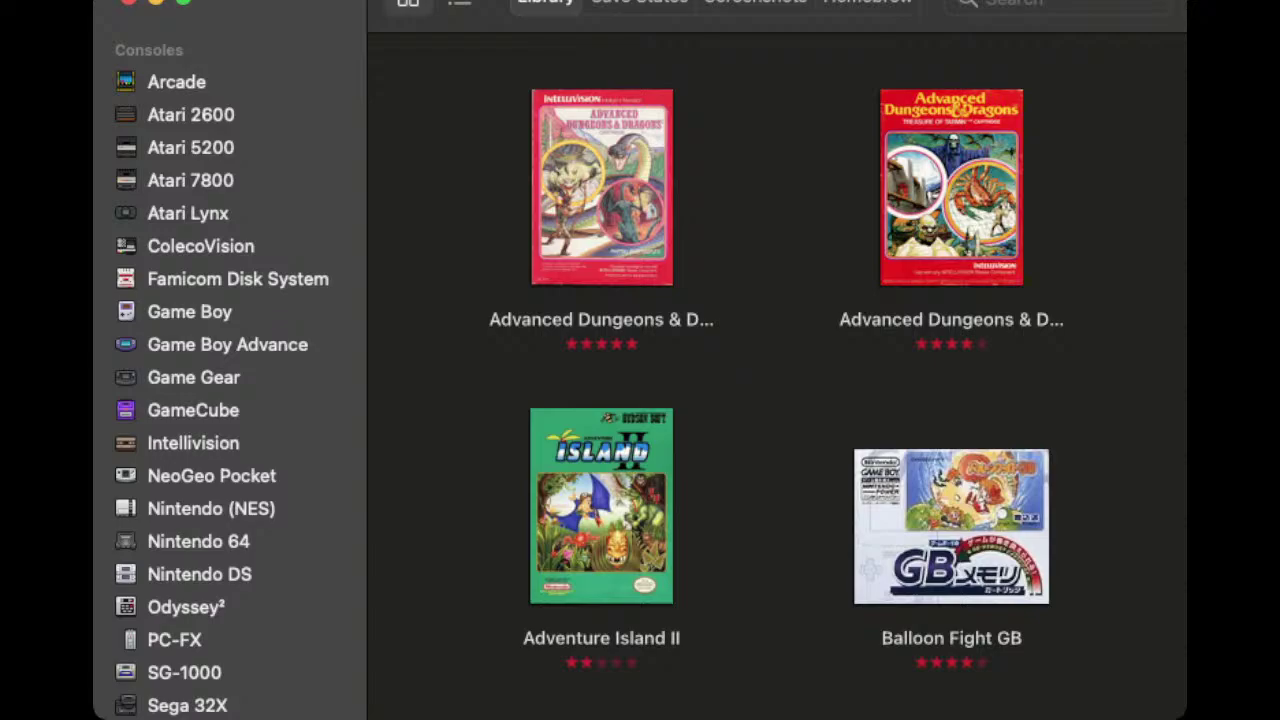
pyautogui.scroll(-10, 776, 376)
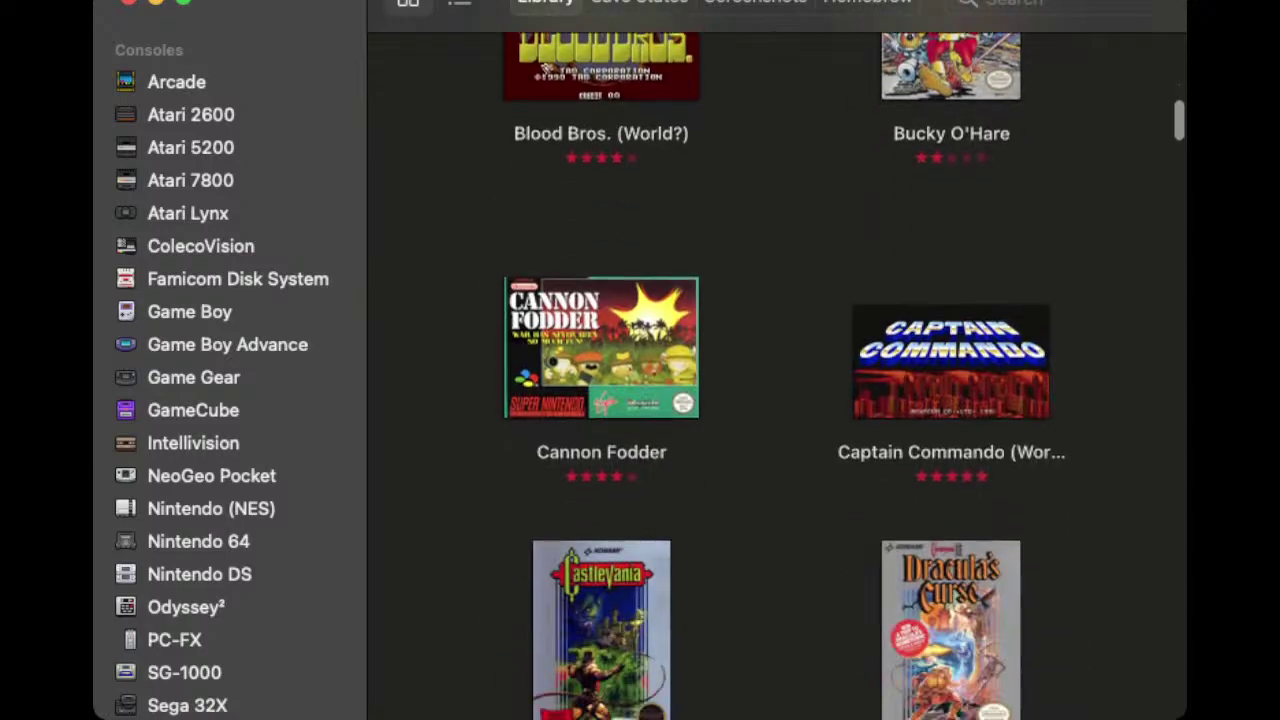
pyautogui.scroll(-3, 776, 376)
pyautogui.scroll(-2, 776, 376)
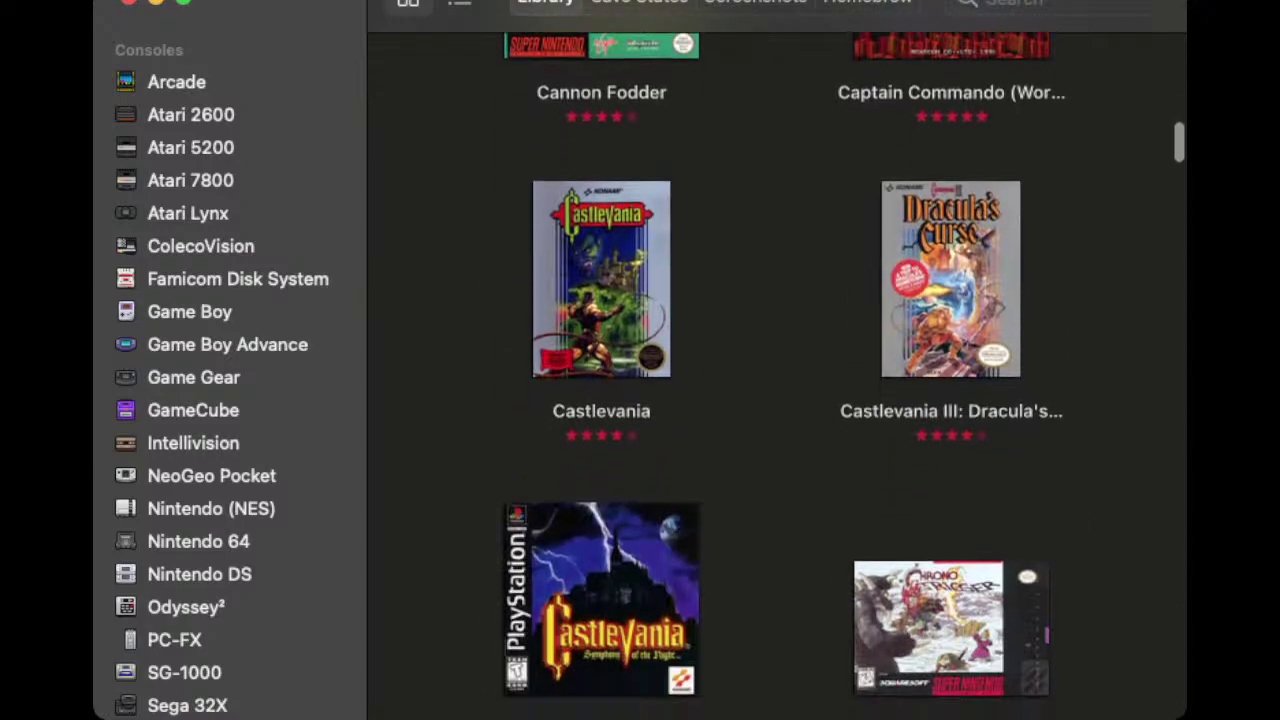
pyautogui.scroll(-12, 776, 376)
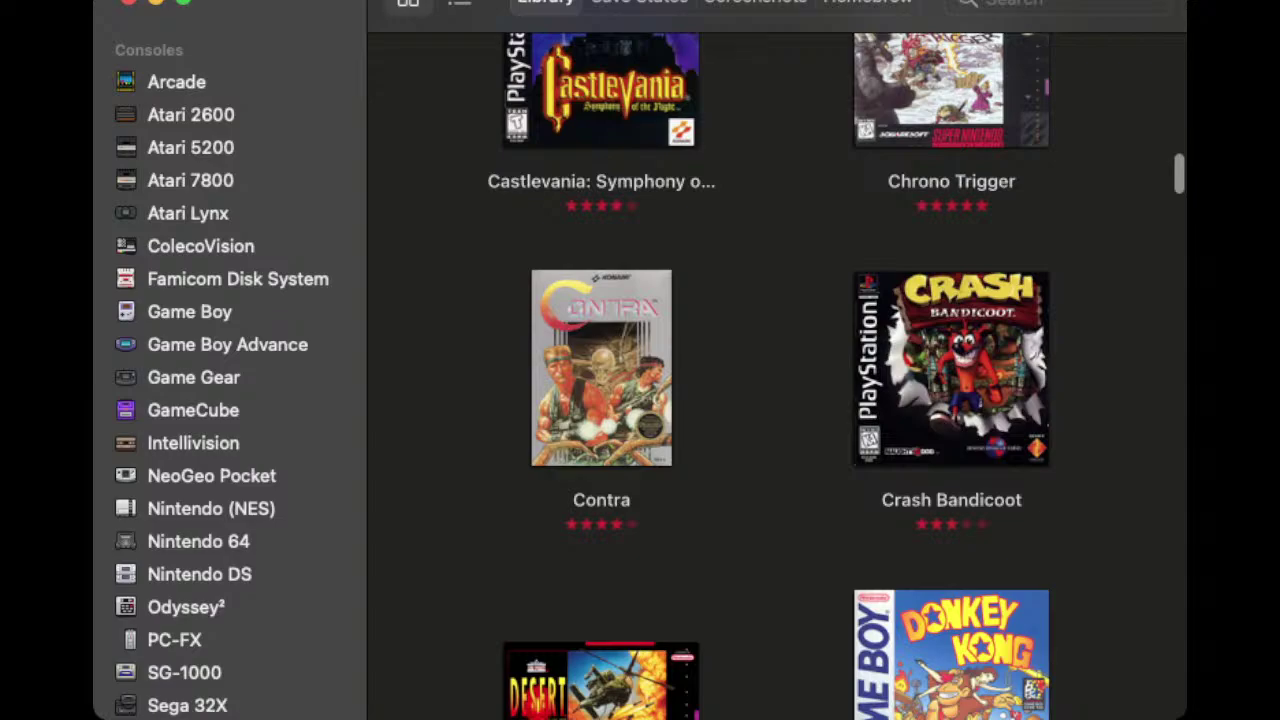
pyautogui.scroll(-6, 776, 376)
pyautogui.scroll(-3, 776, 376)
pyautogui.scroll(4, 776, 376)
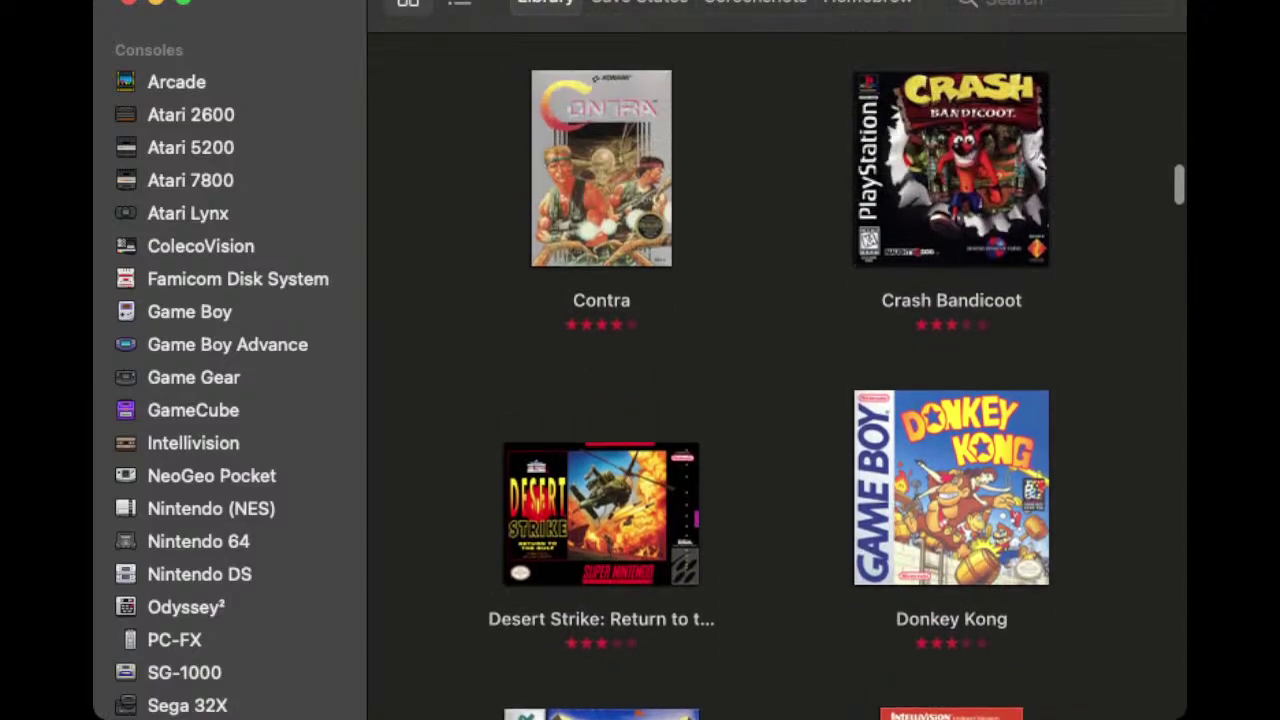
pyautogui.scroll(-18, 776, 376)
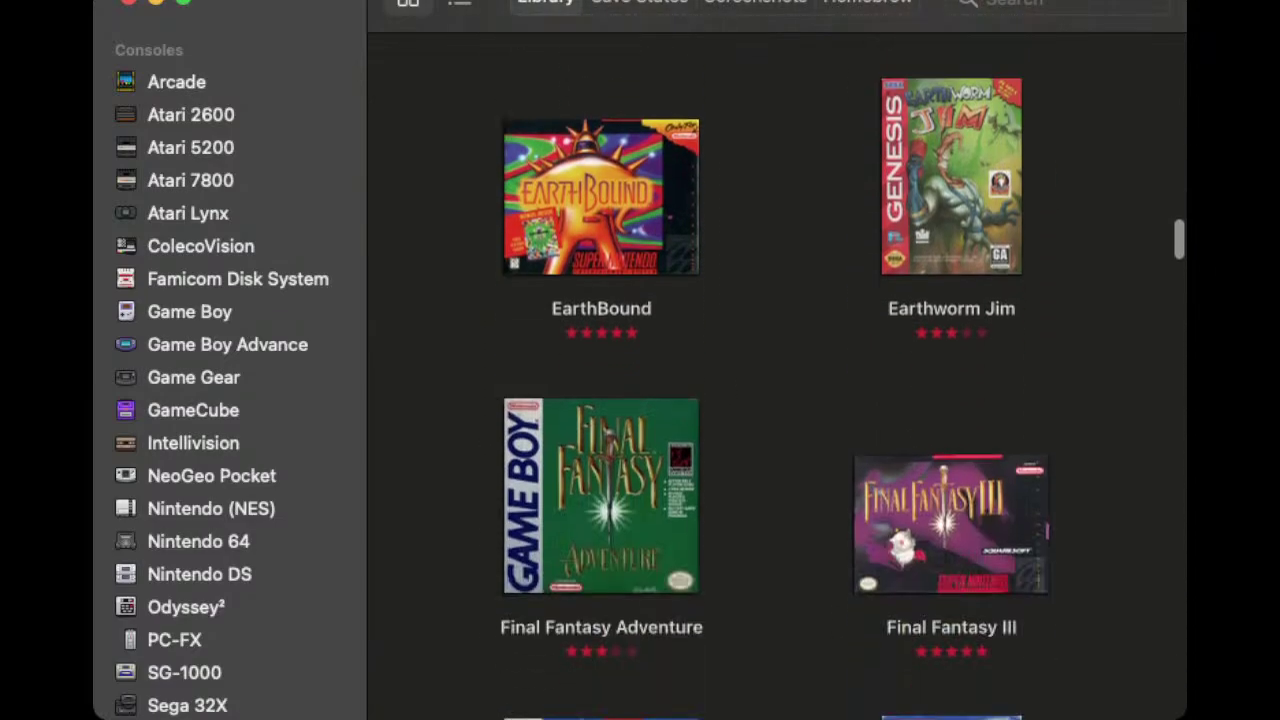
pyautogui.scroll(-20, 776, 376)
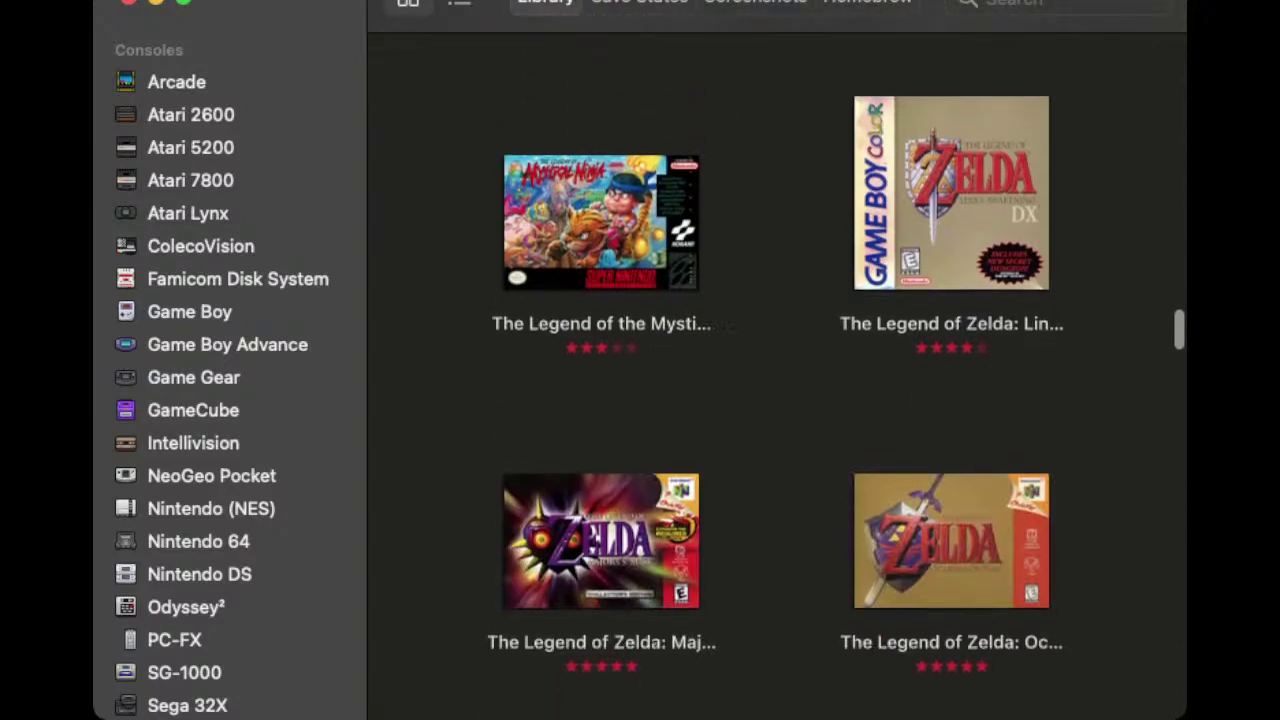
pyautogui.scroll(-20, 776, 376)
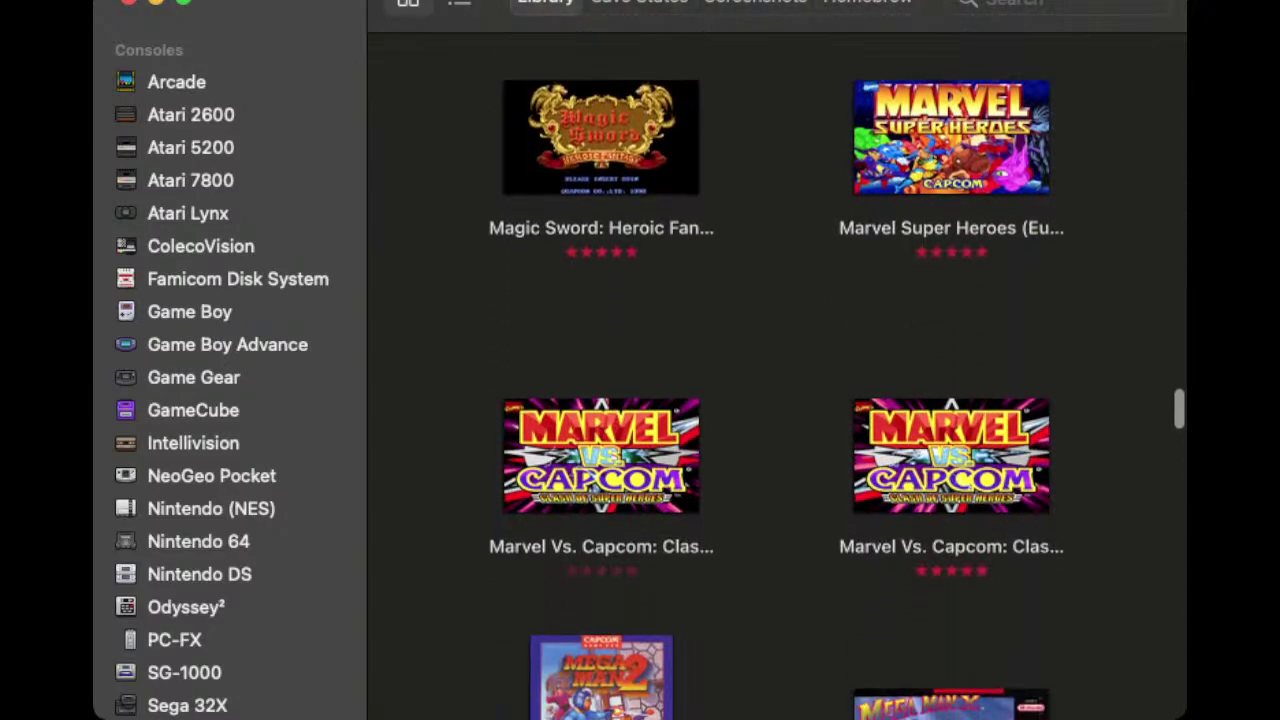
pyautogui.scroll(-20, 776, 376)
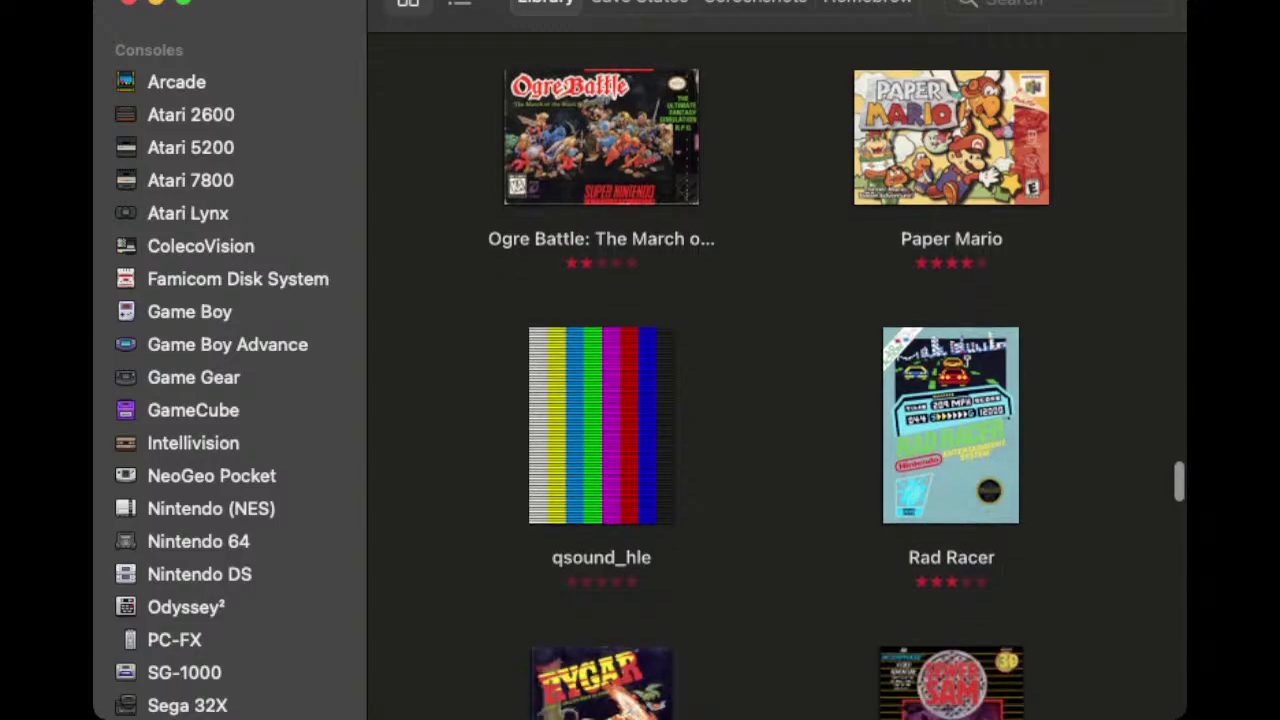
pyautogui.scroll(-15, 776, 376)
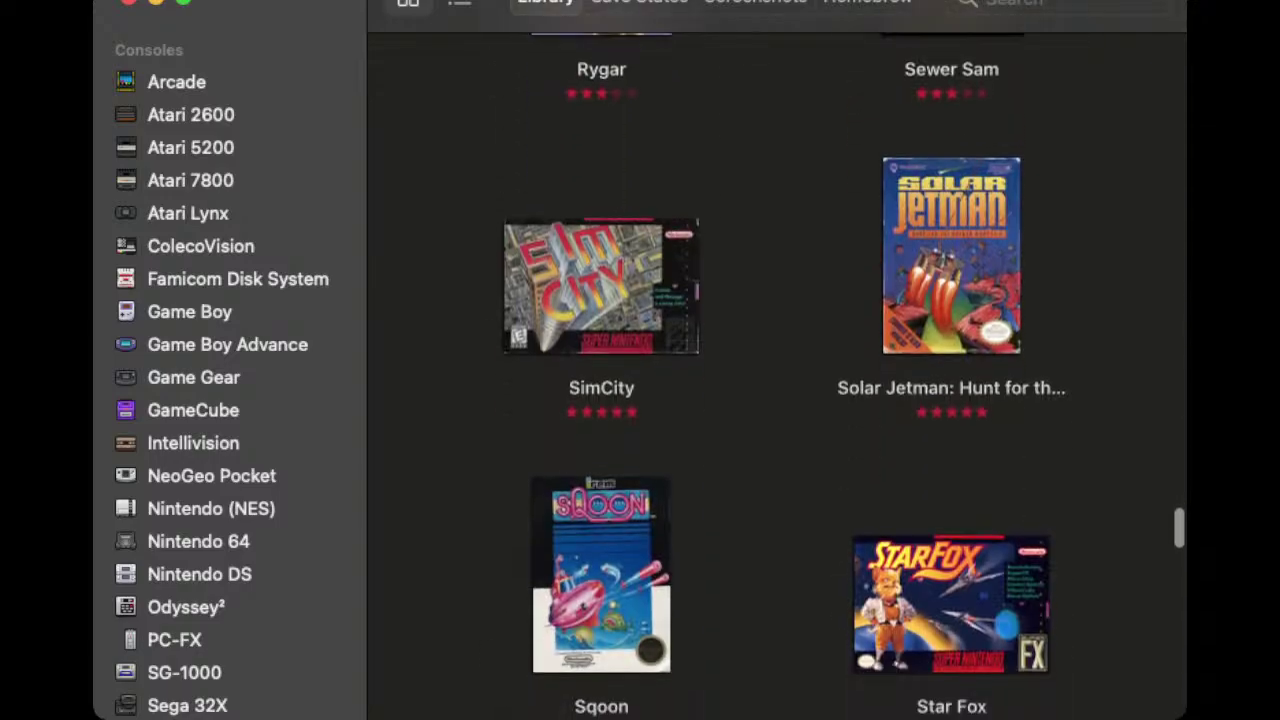
pyautogui.scroll(-18, 776, 376)
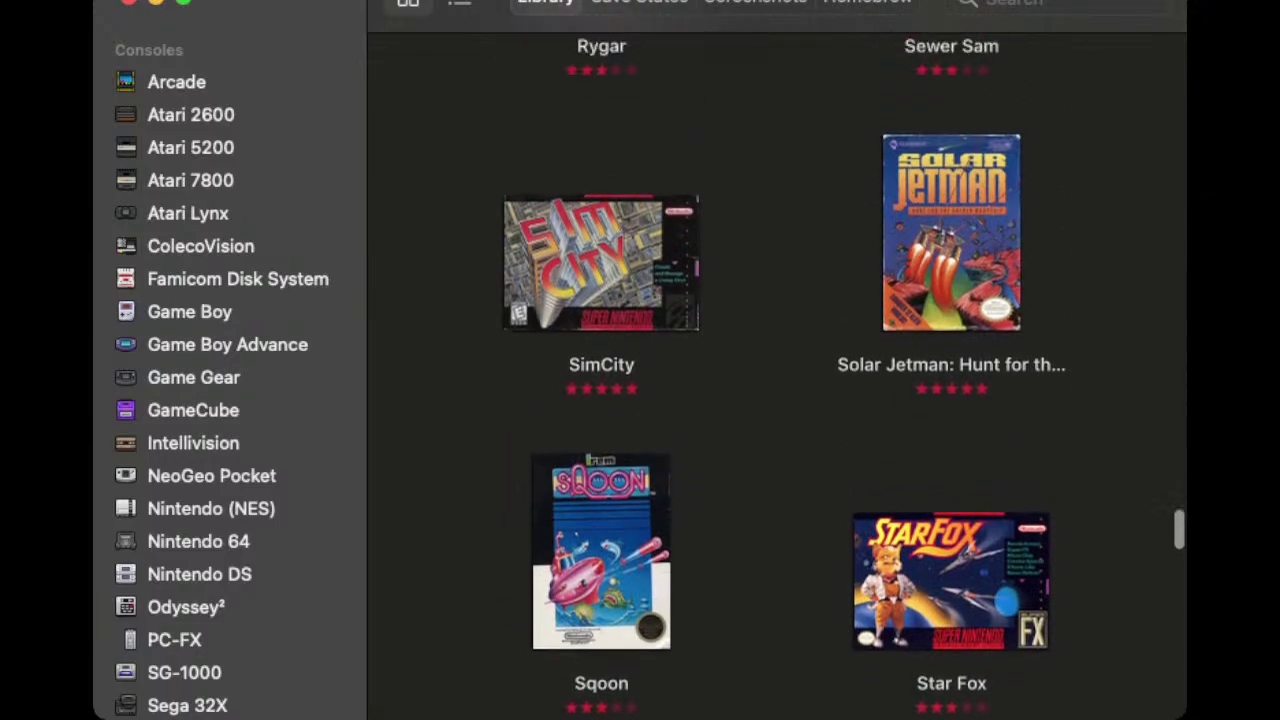
pyautogui.scroll(20, 776, 376)
pyautogui.scroll(-12, 776, 376)
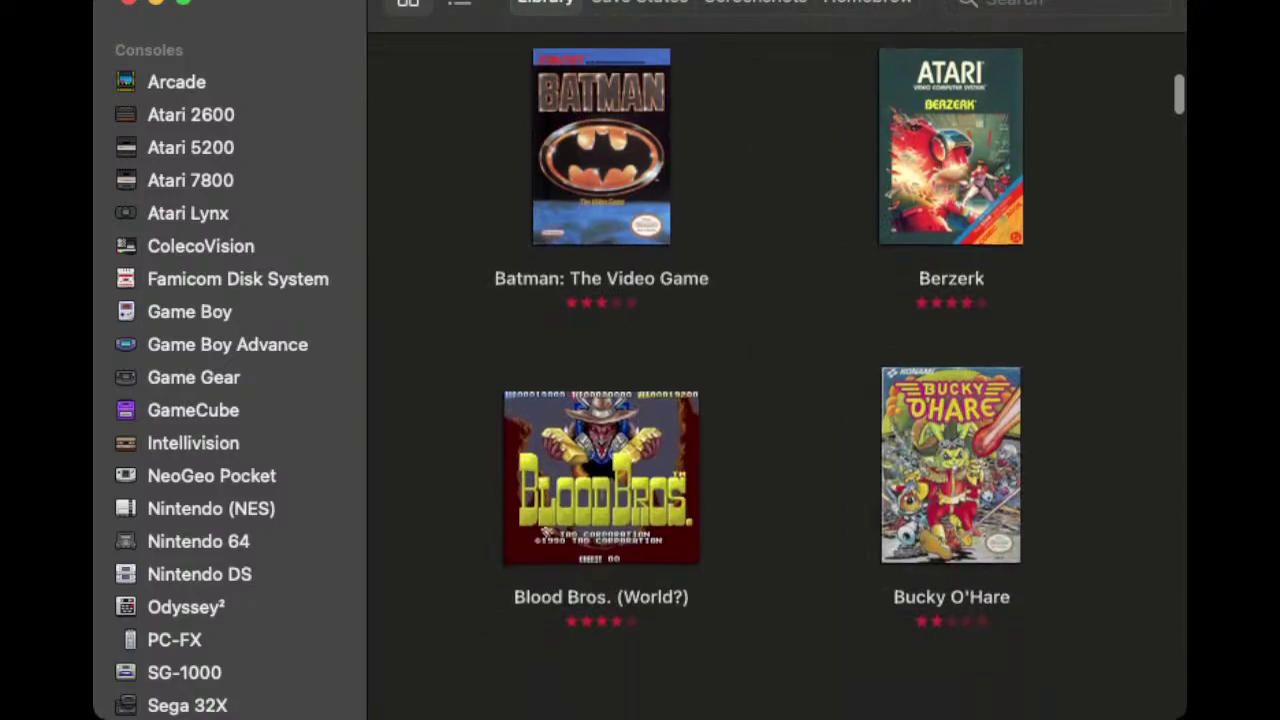
pyautogui.scroll(2, 776, 376)
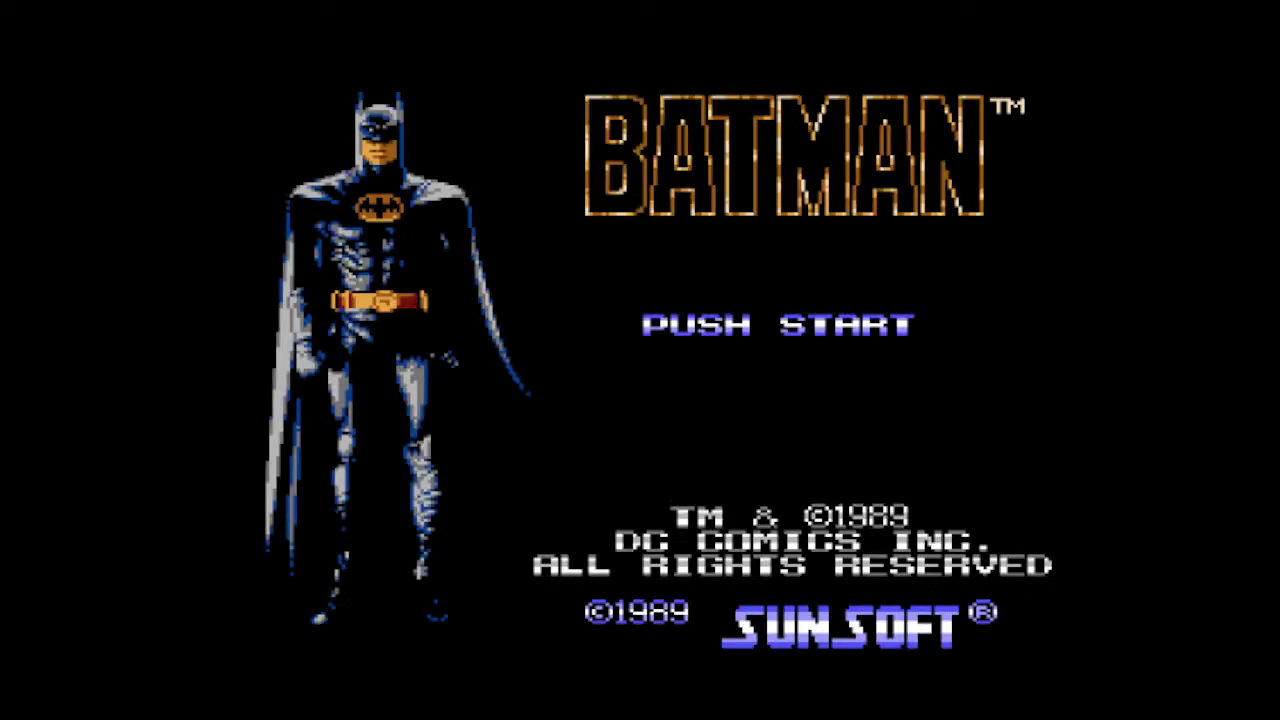
pyautogui.press('Return')
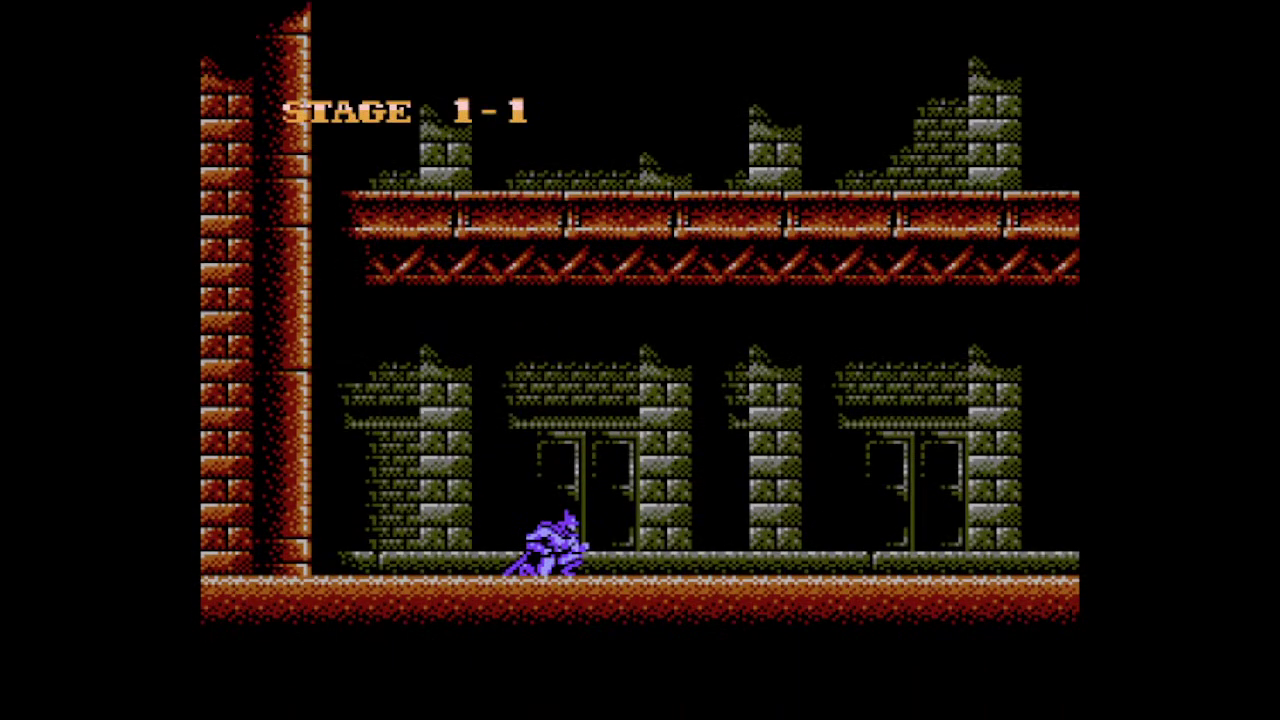
pyautogui.press('Left')
pyautogui.press('Right')
pyautogui.press('x')
pyautogui.press('Right')
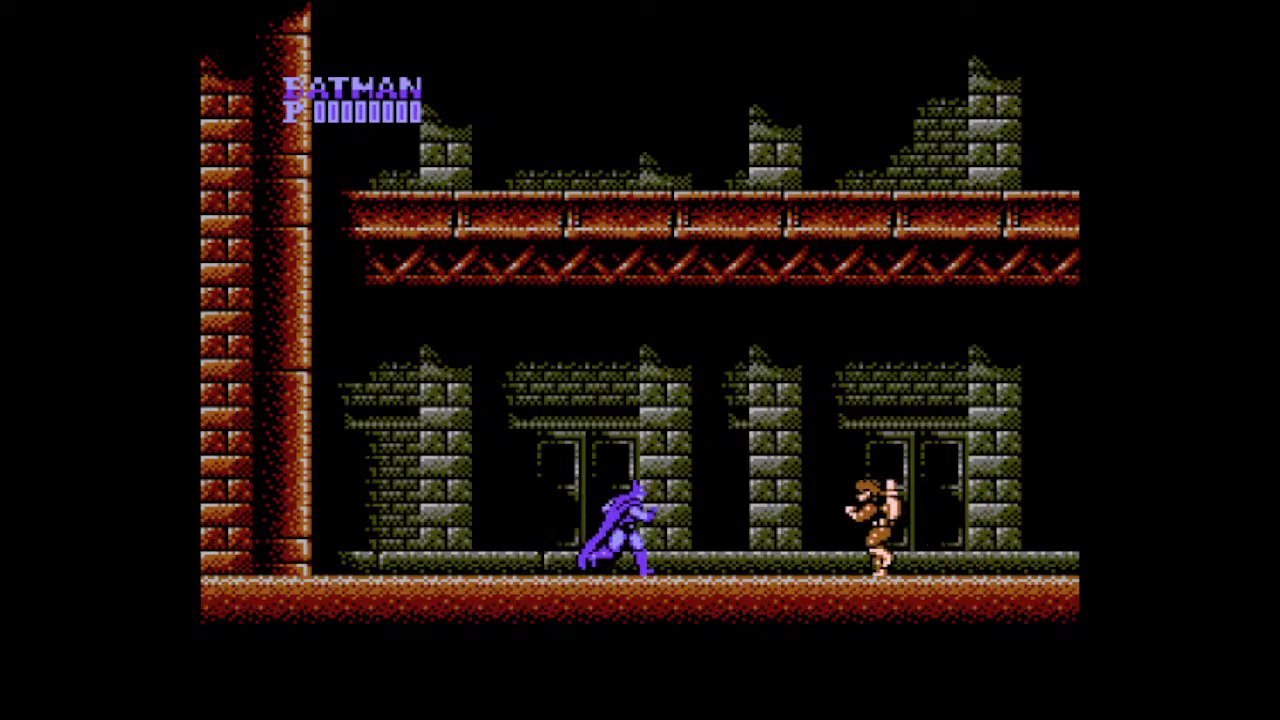
pyautogui.press('z')
pyautogui.press('Right')
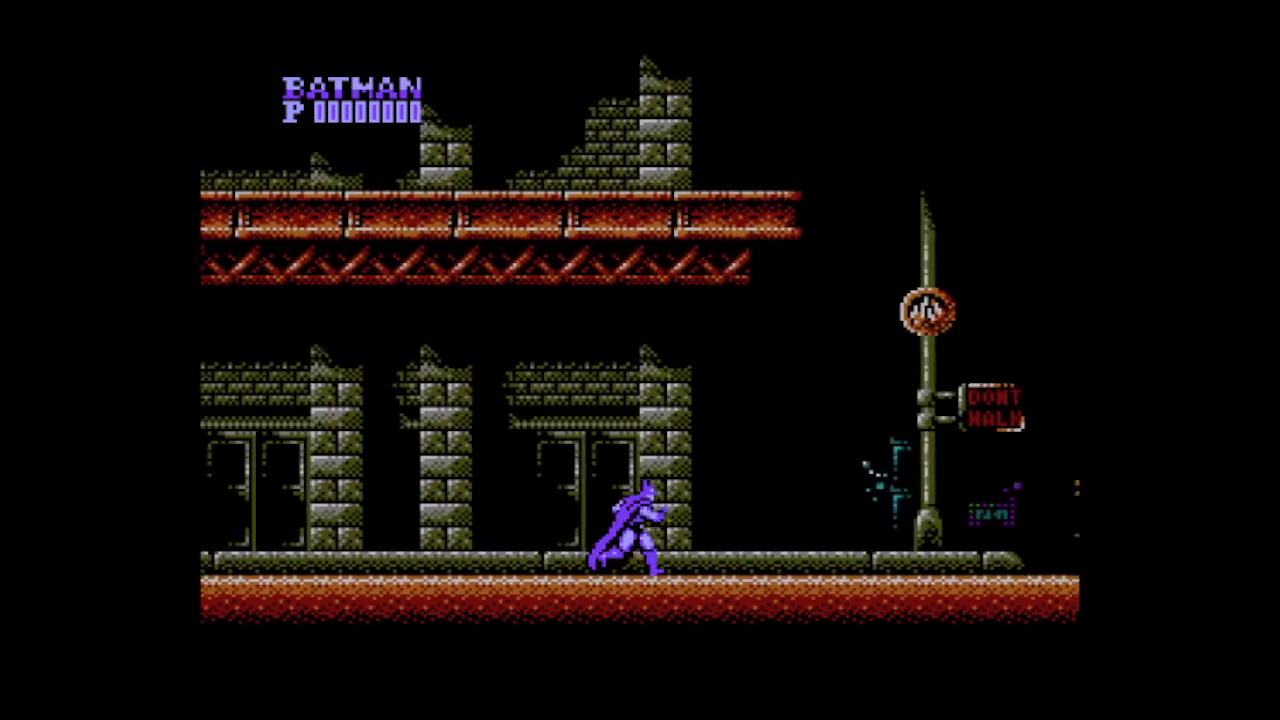
pyautogui.press('z')
pyautogui.press('Right')
pyautogui.press('Down')
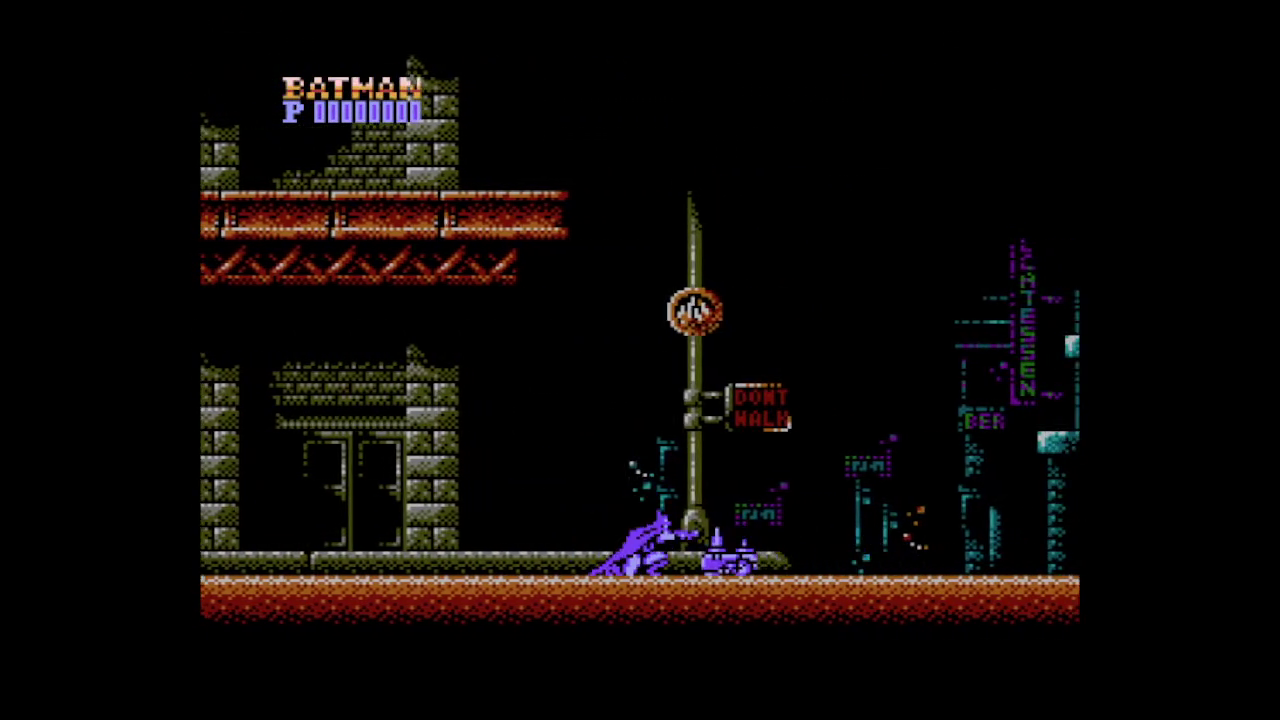
pyautogui.press('Right')
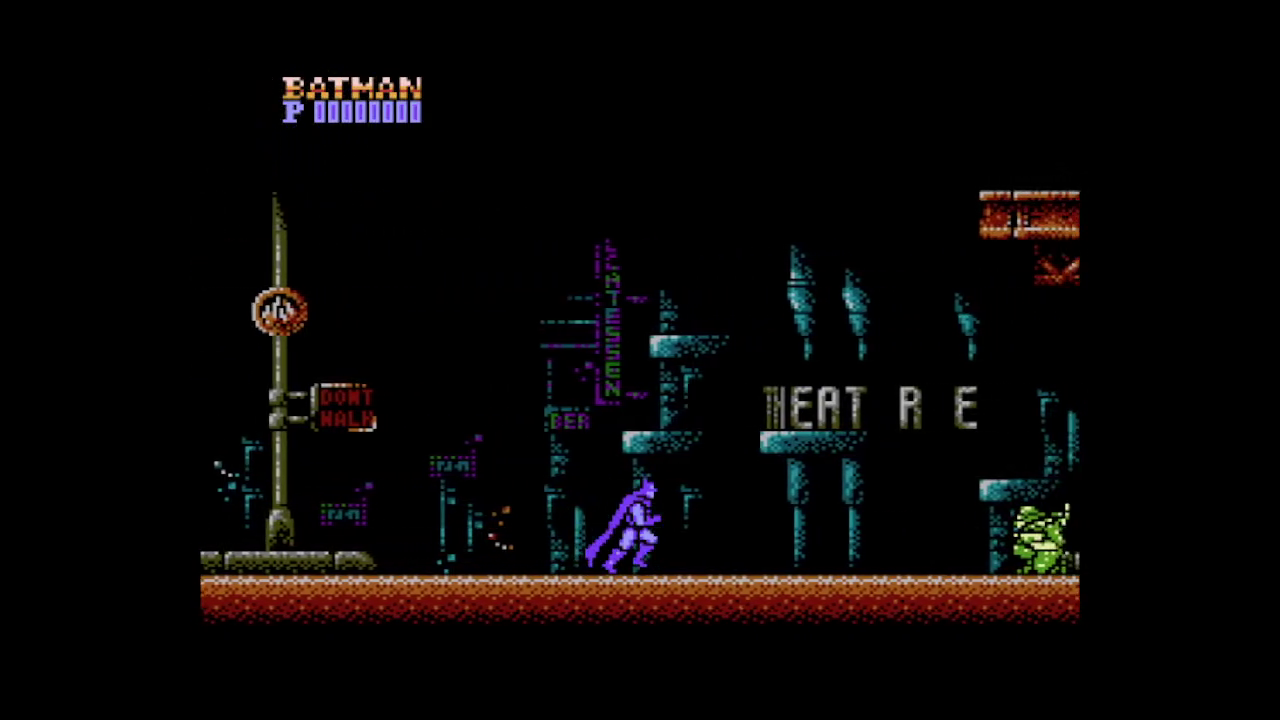
pyautogui.press('Right')
pyautogui.press('z')
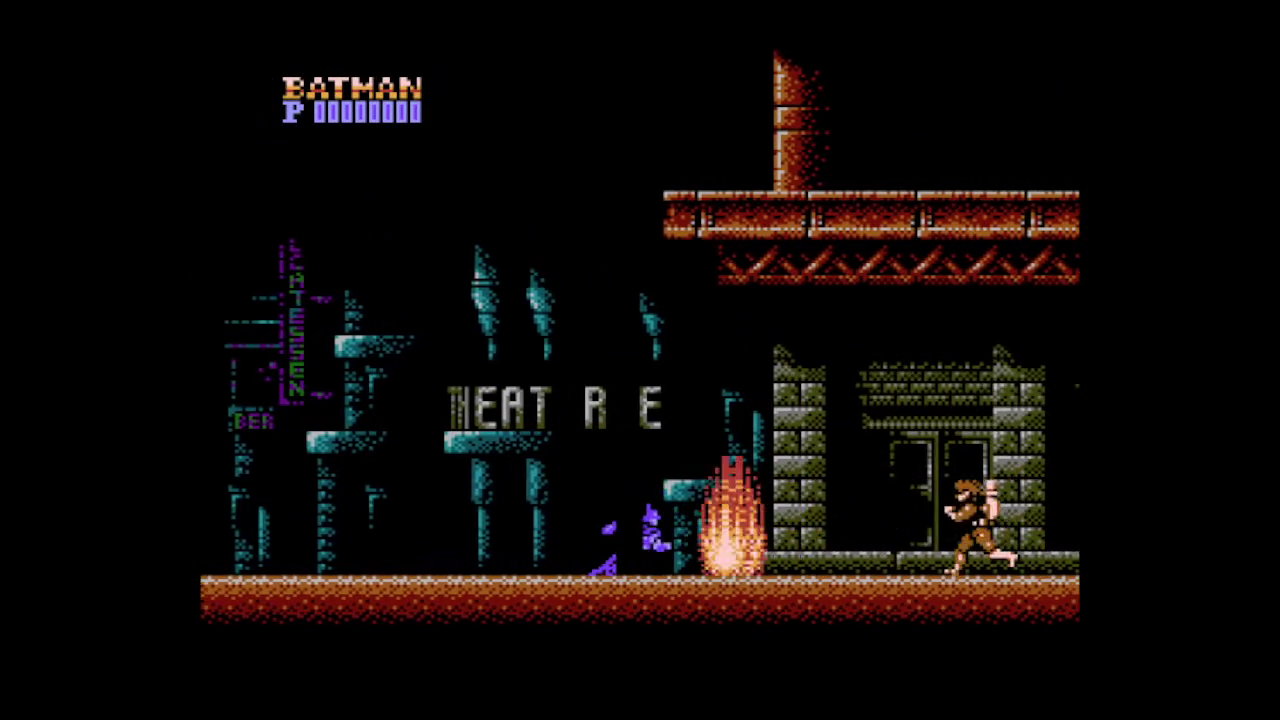
pyautogui.press('Right')
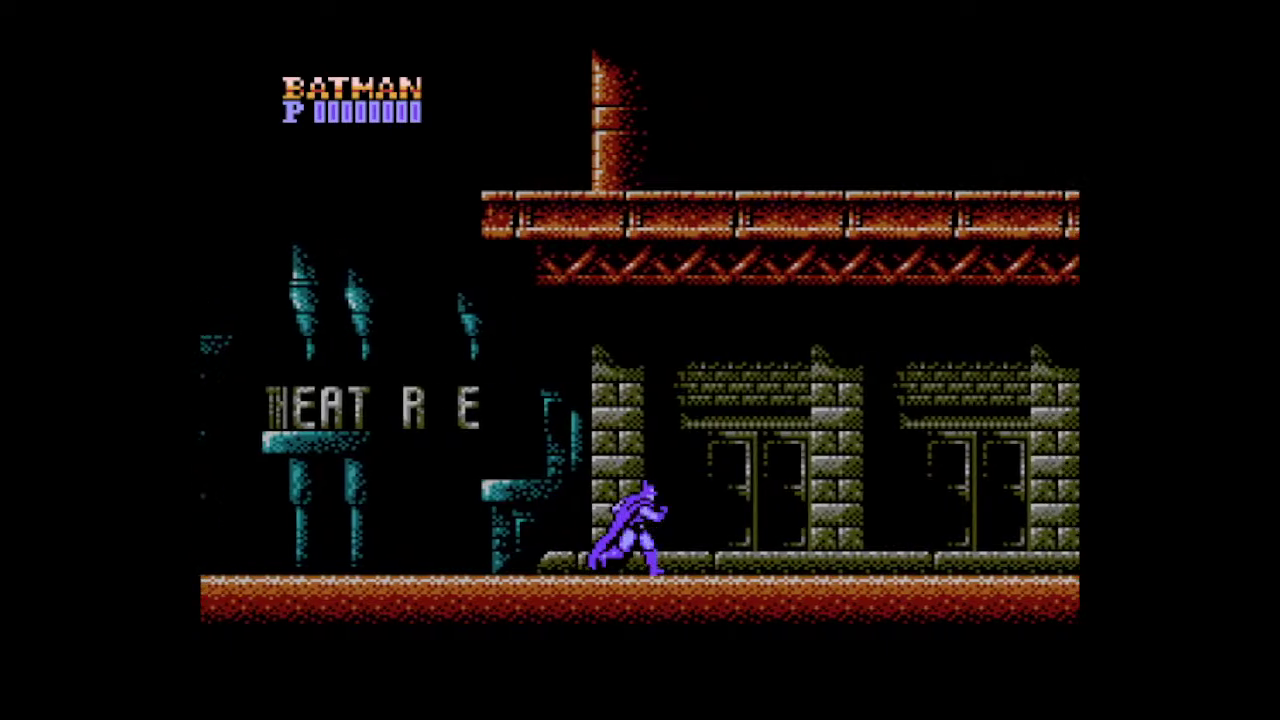
pyautogui.press('Right')
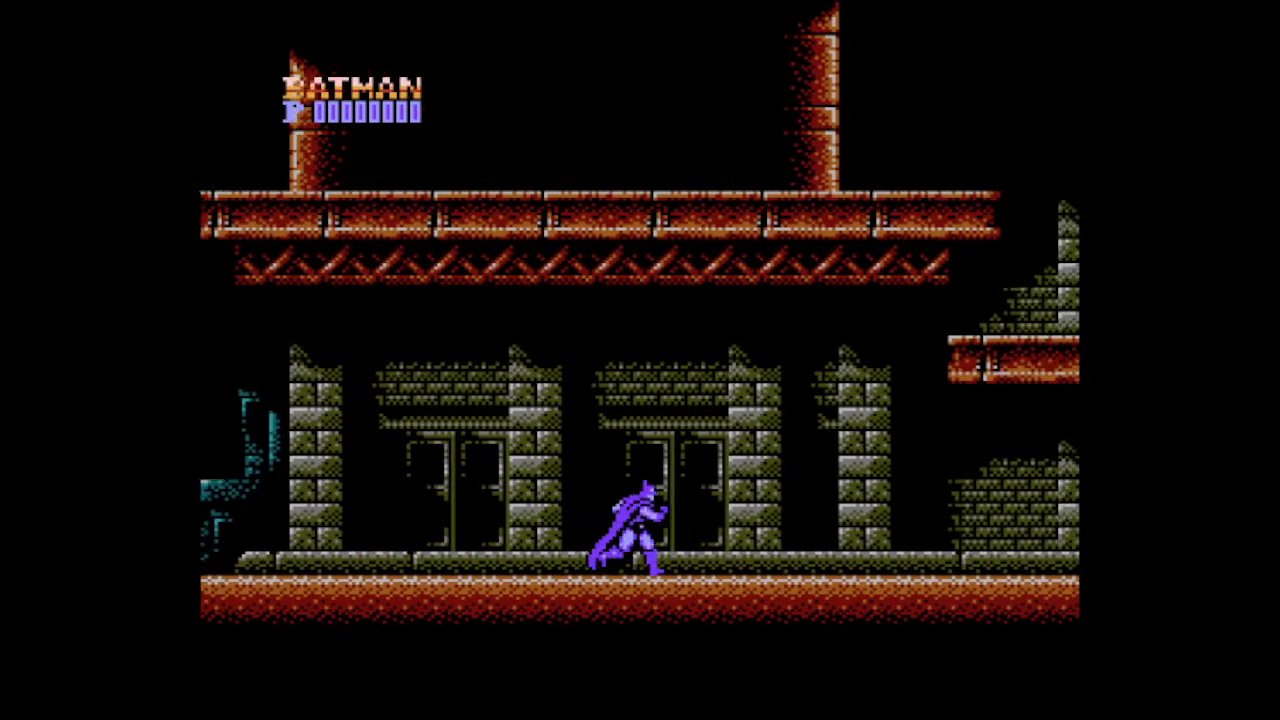
pyautogui.press('Right')
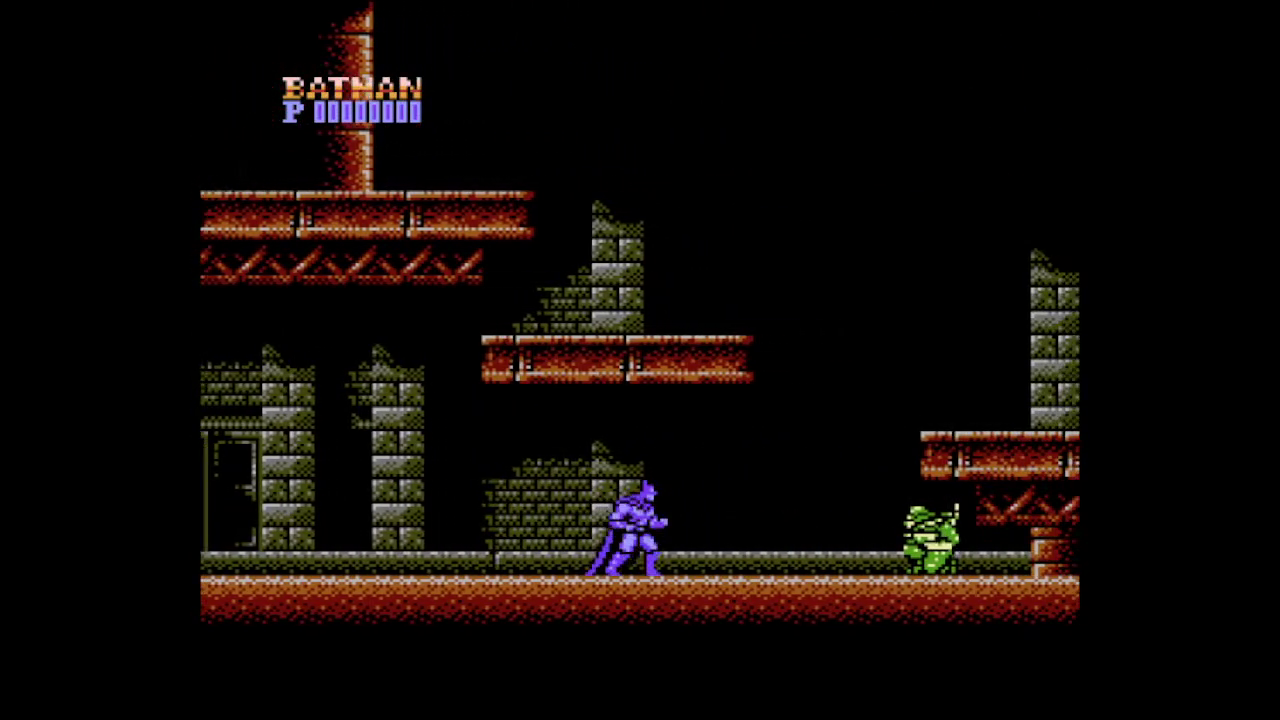
pyautogui.press('z')
pyautogui.press('Right')
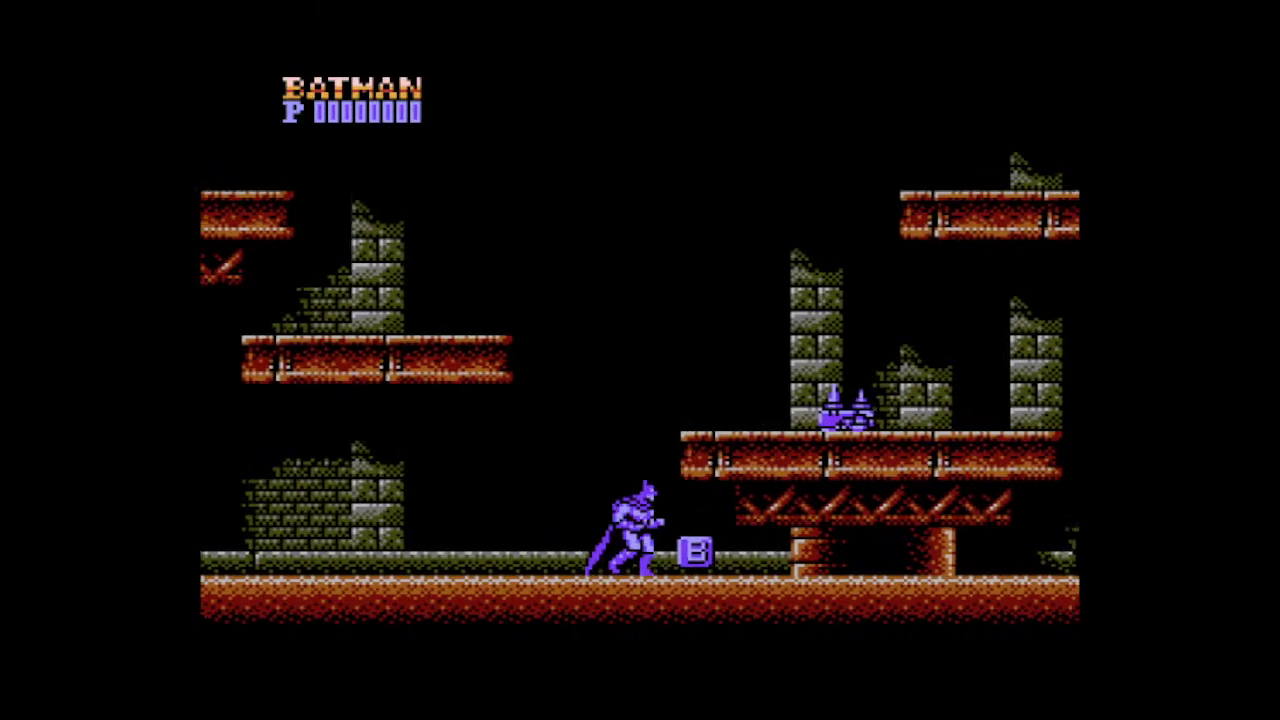
pyautogui.press('z')
pyautogui.press('x')
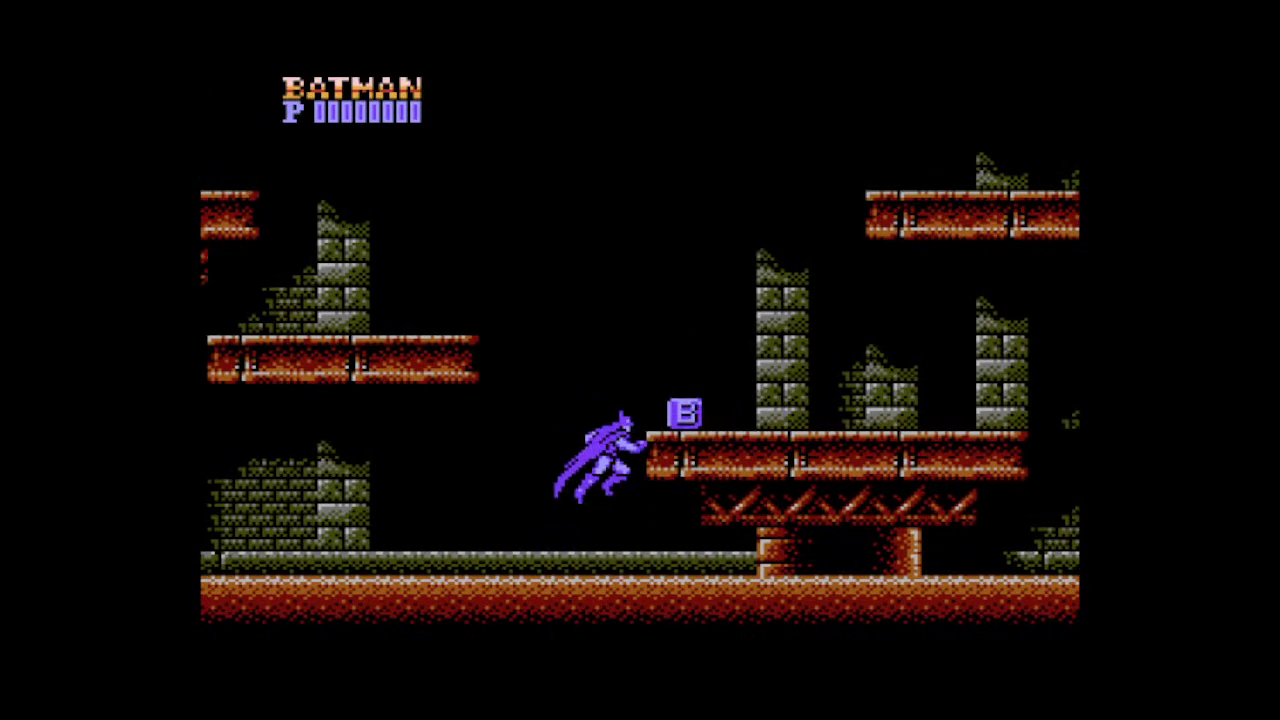
pyautogui.press('Right')
pyautogui.press('Right')
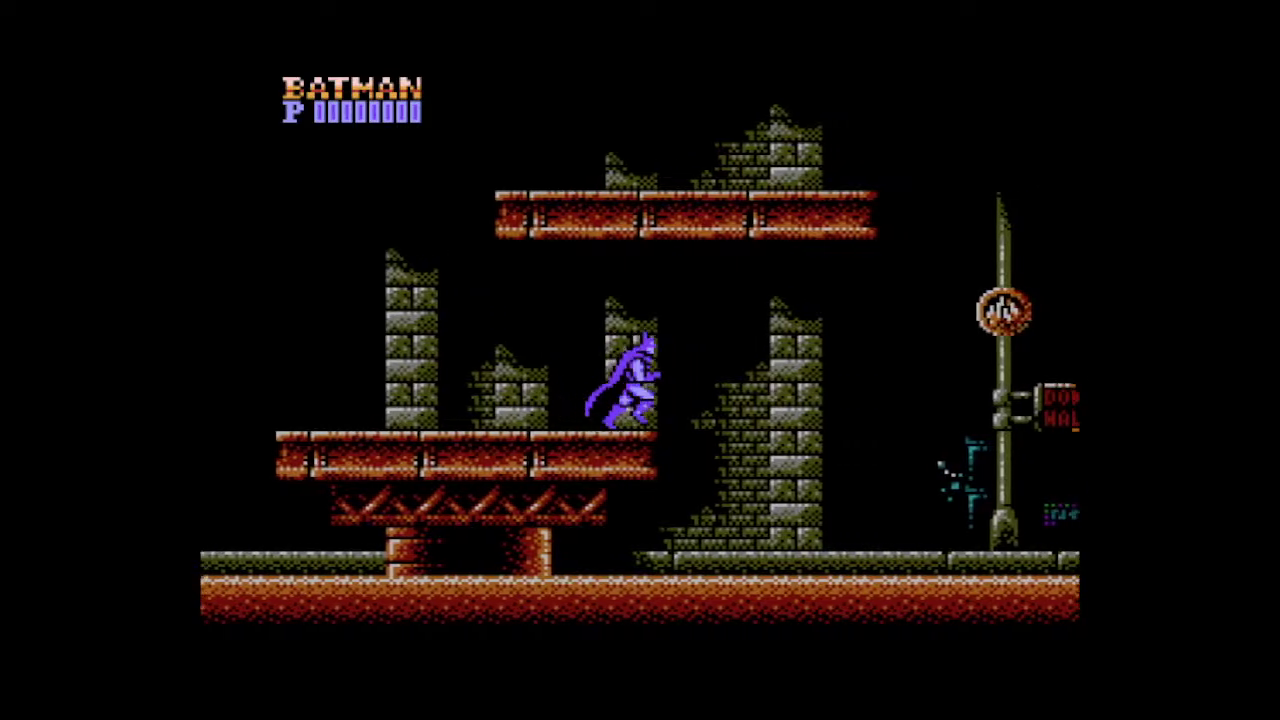
pyautogui.press('Right')
pyautogui.press('Down')
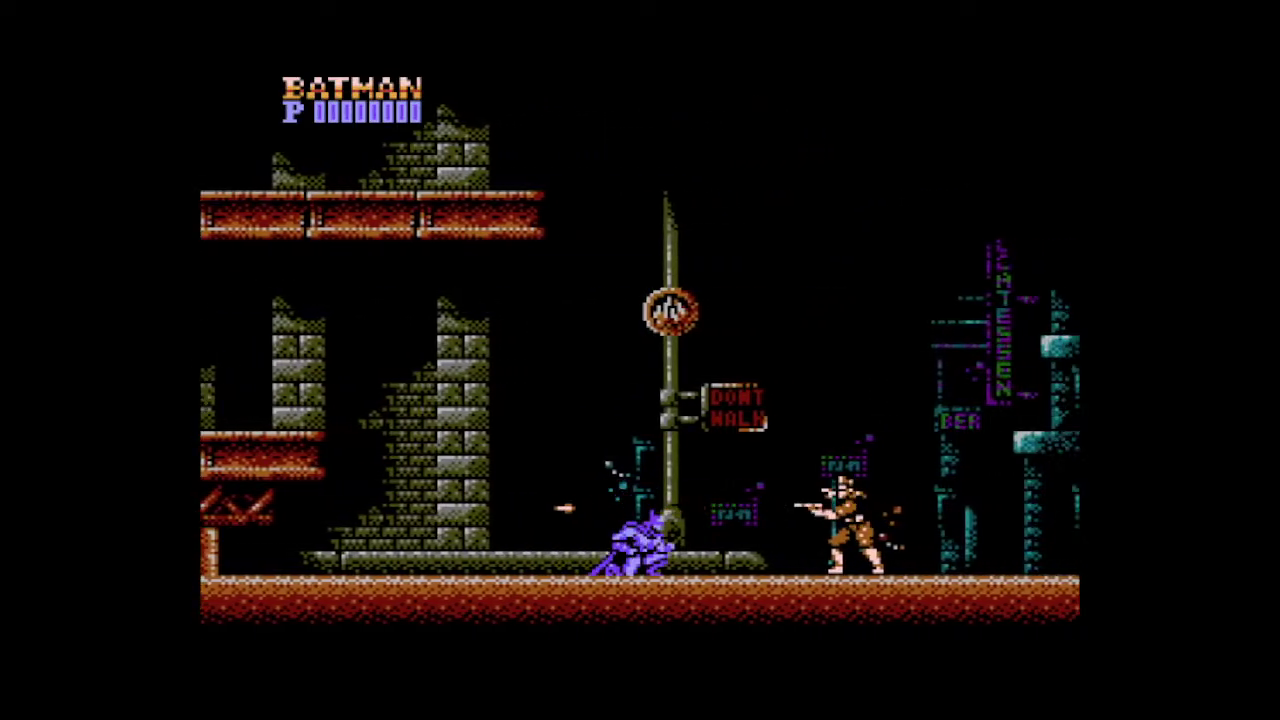
pyautogui.press('Right')
pyautogui.press('Down')
pyautogui.press('Right')
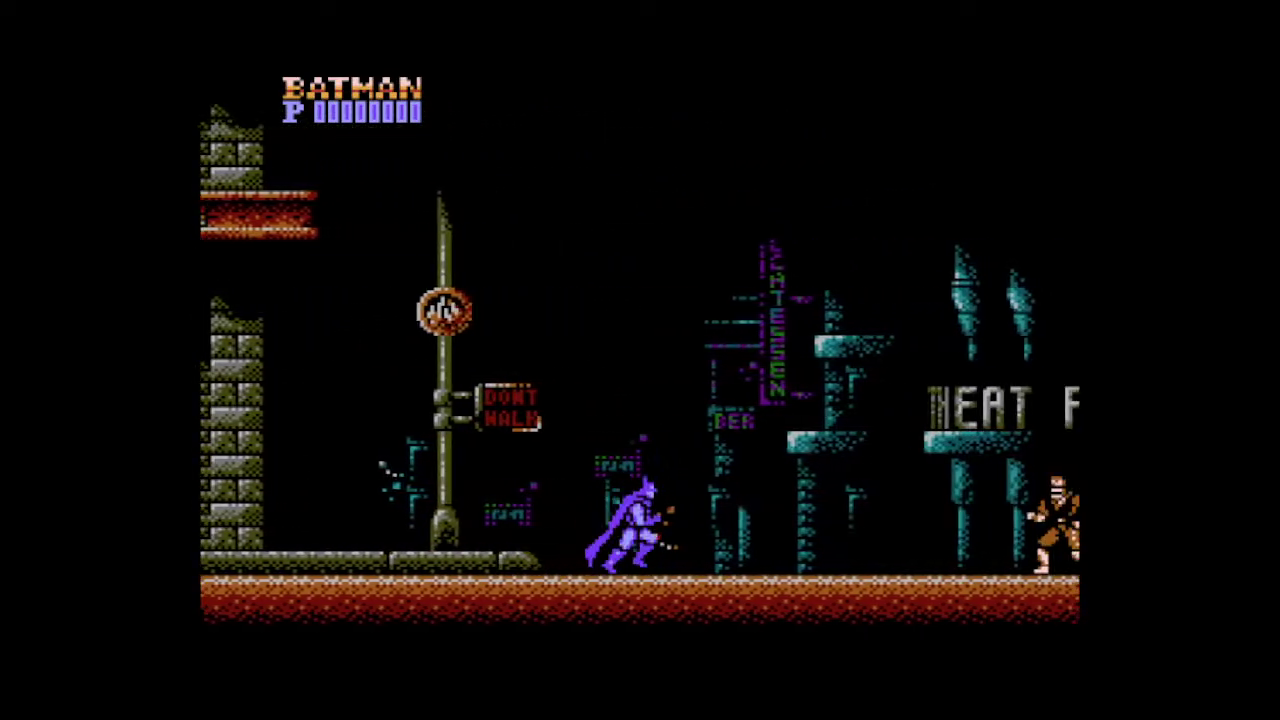
pyautogui.press('Down')
pyautogui.press('Right')
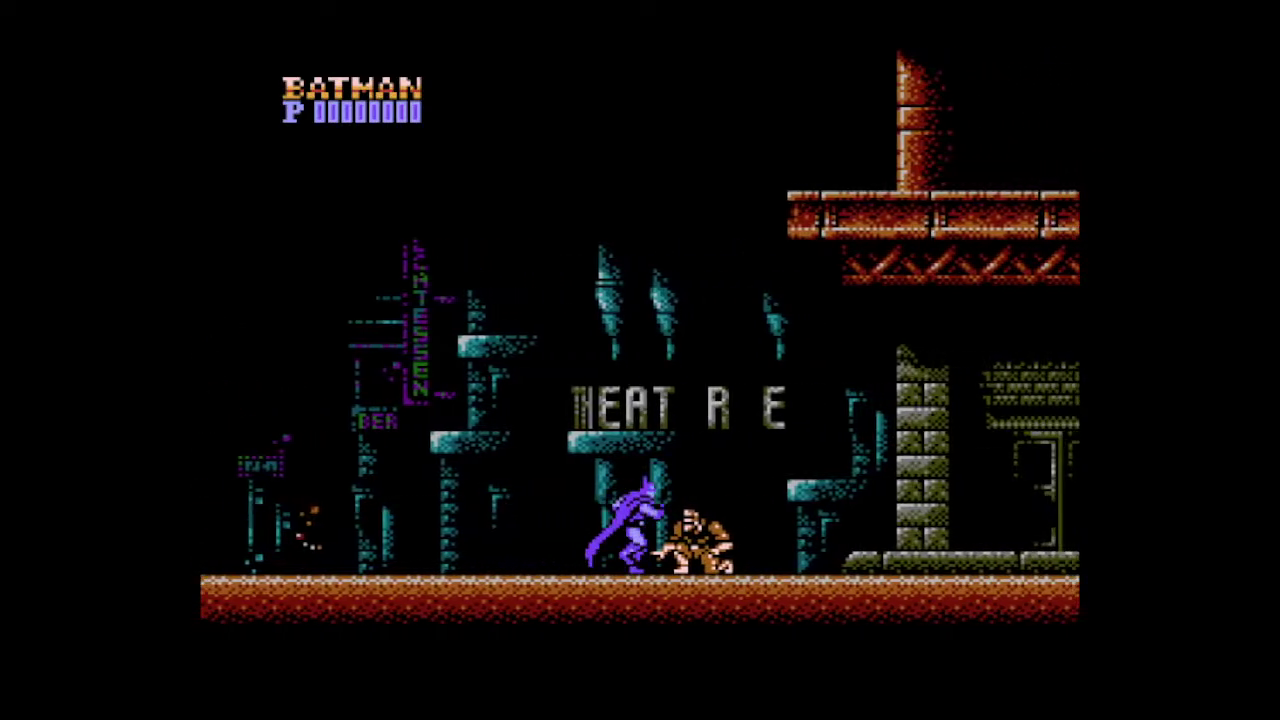
pyautogui.press('Right')
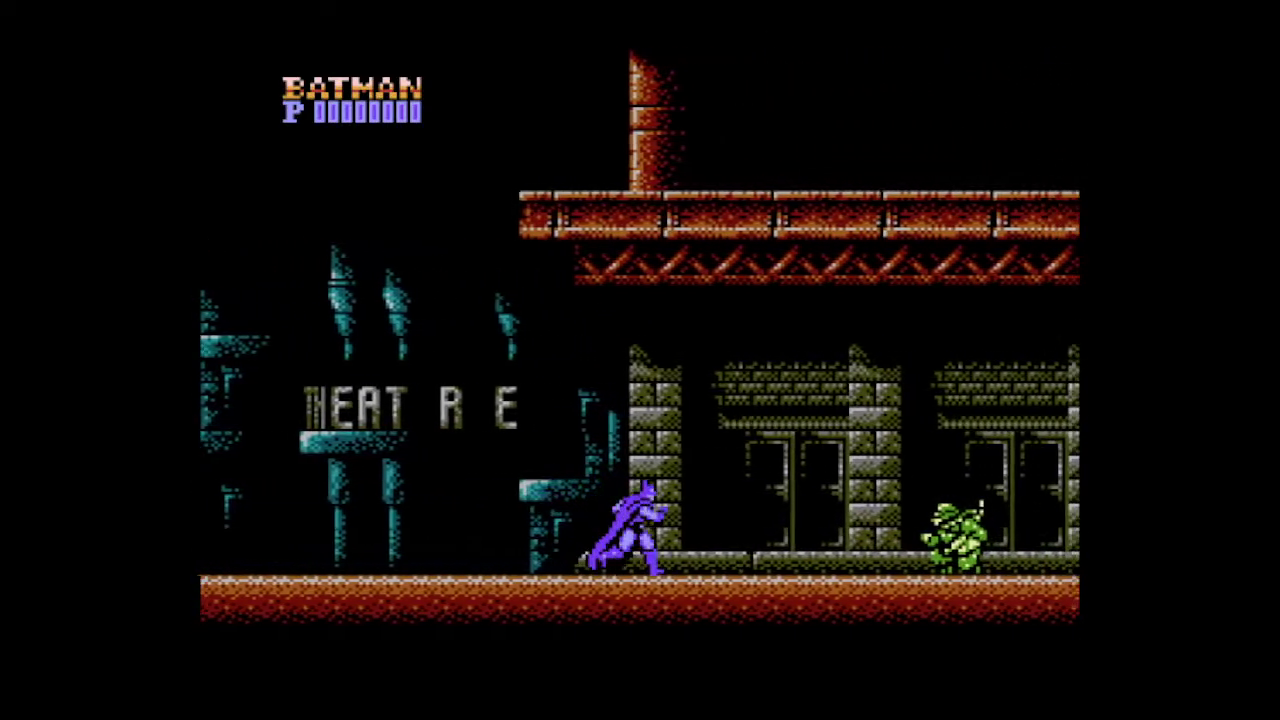
pyautogui.press('Down')
pyautogui.press('Right')
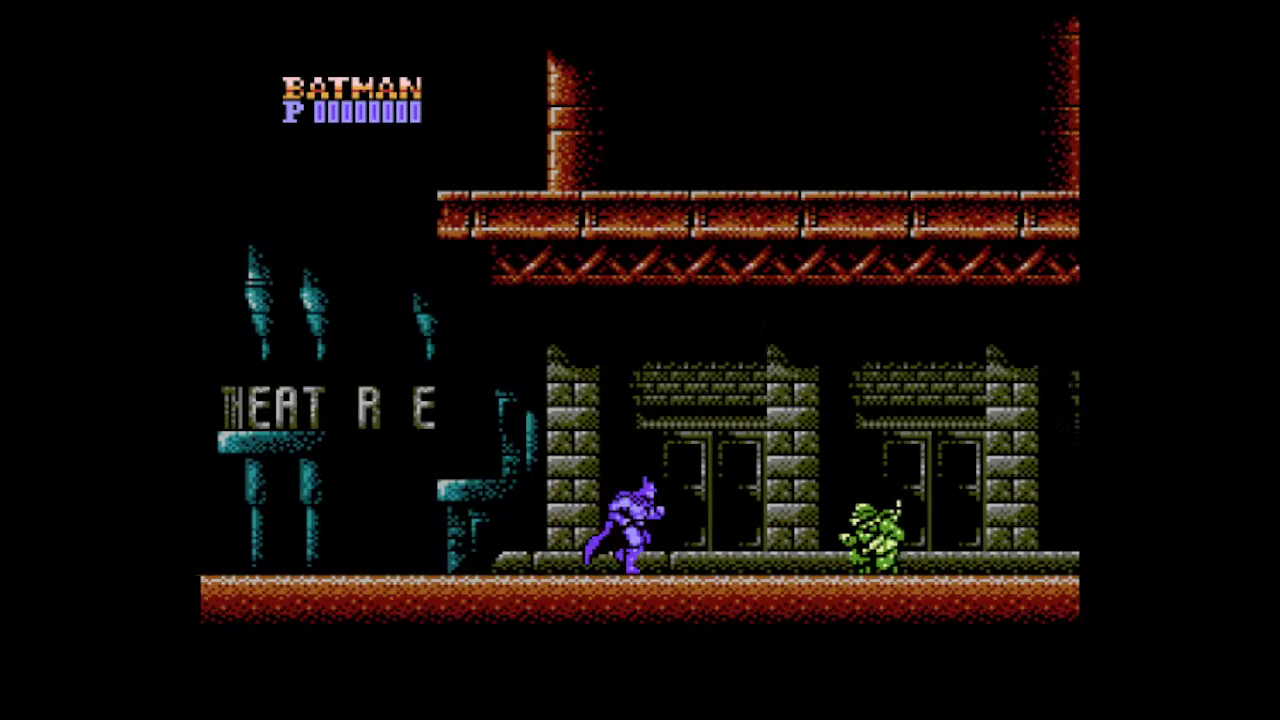
pyautogui.press('Down')
pyautogui.press('Right')
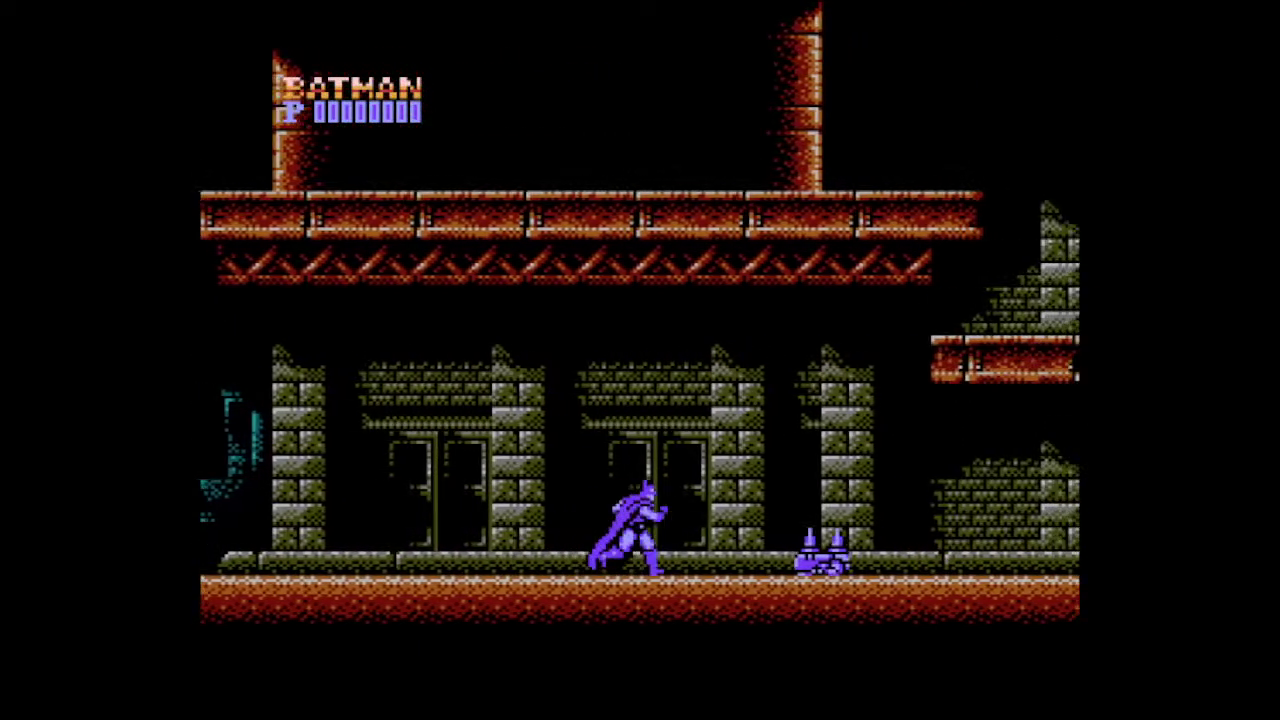
pyautogui.press('Down')
pyautogui.press('Right')
pyautogui.press('Down')
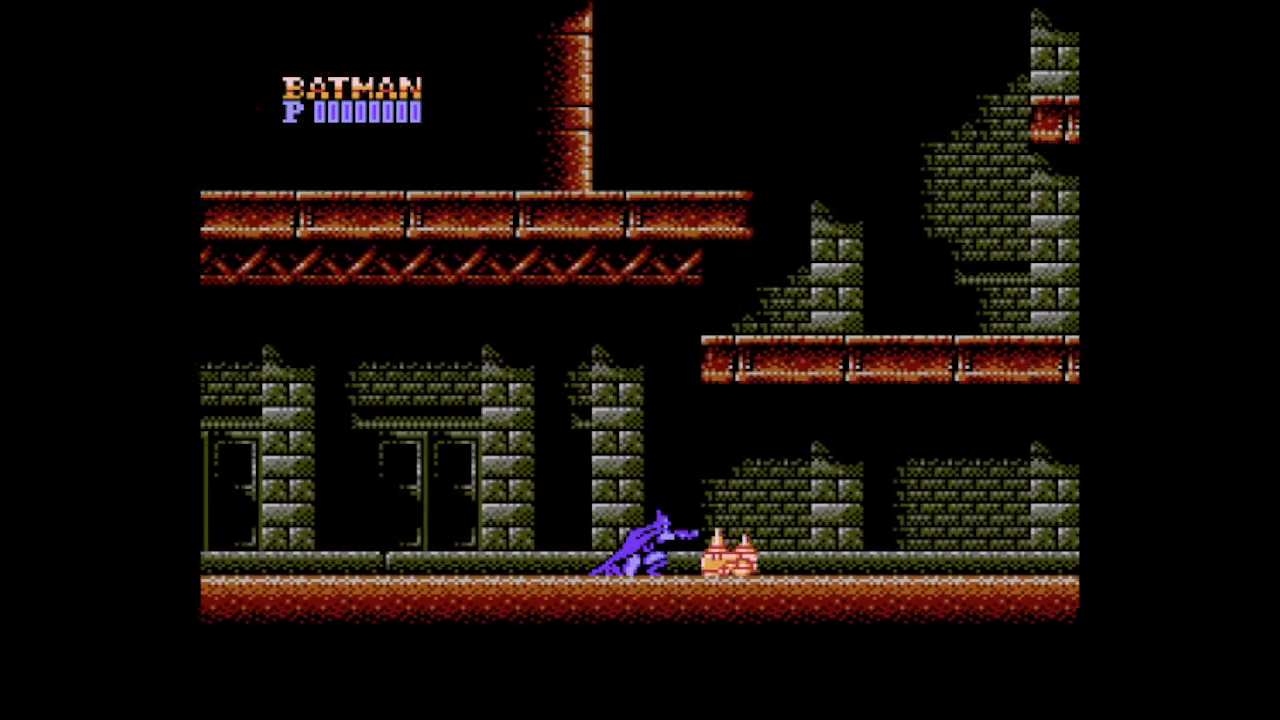
pyautogui.press('Right')
pyautogui.press('Right')
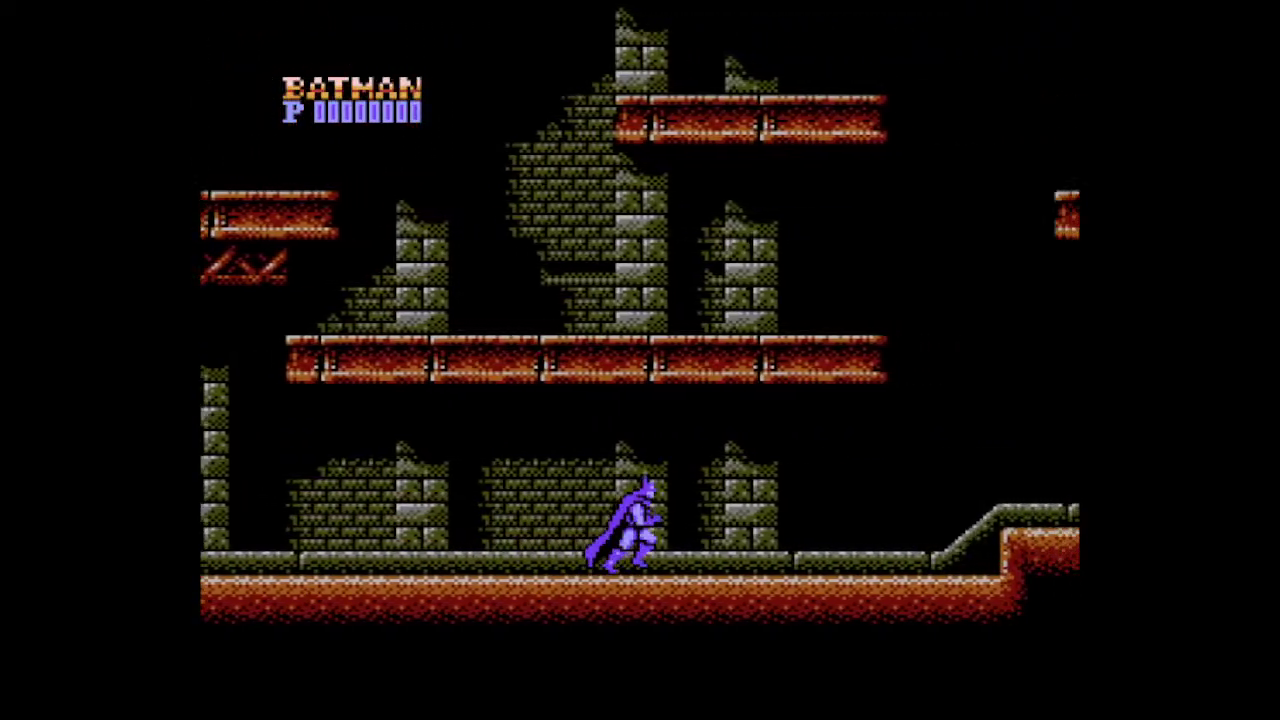
pyautogui.press('Left')
pyautogui.press('Right')
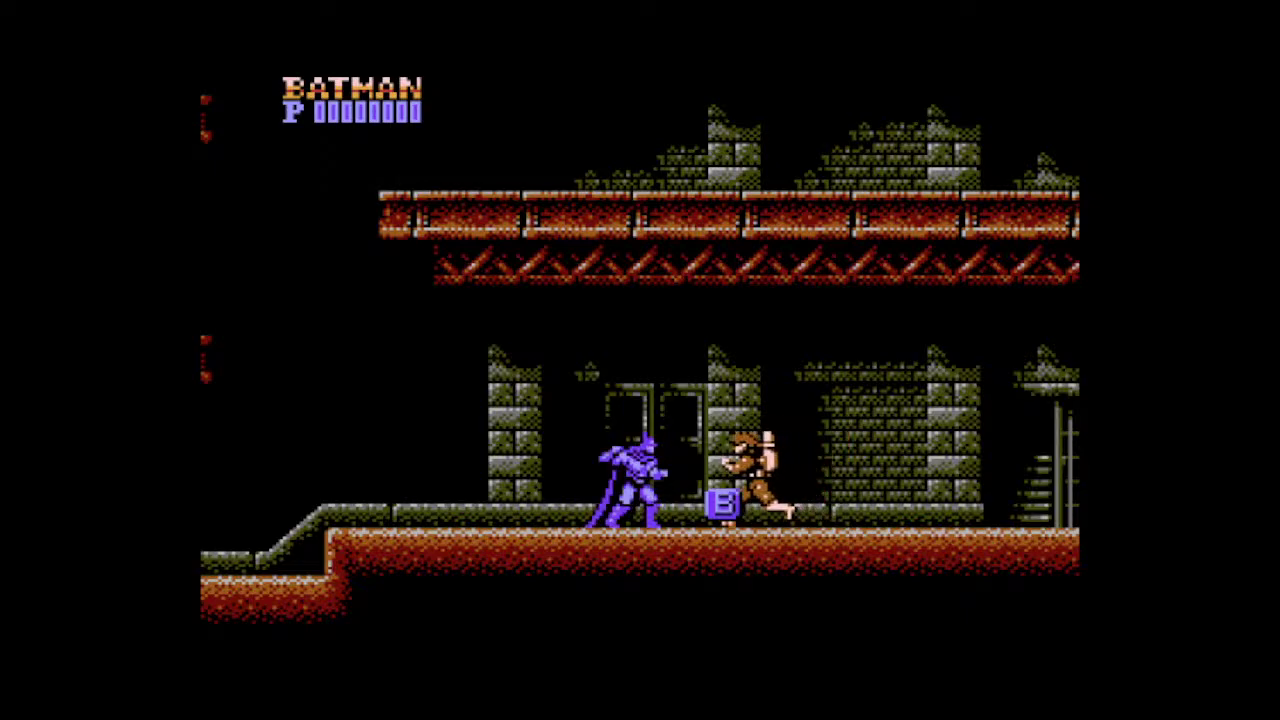
pyautogui.press('Right')
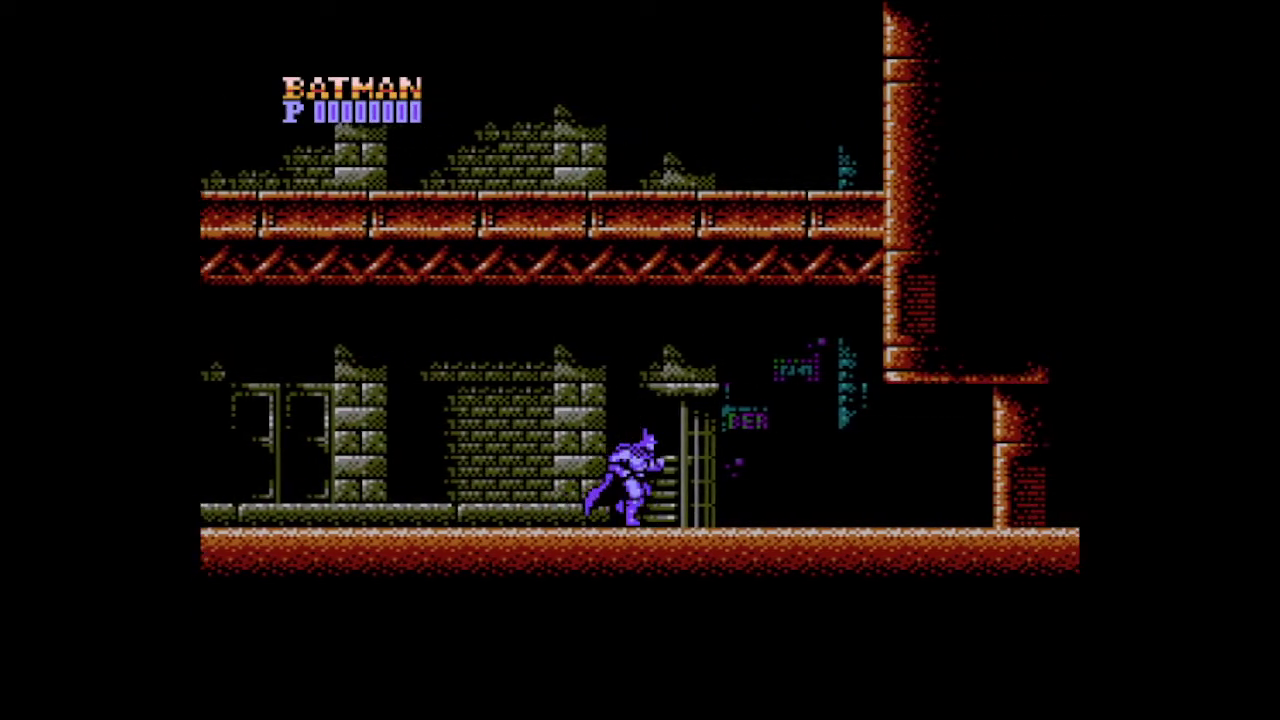
pyautogui.press('Right')
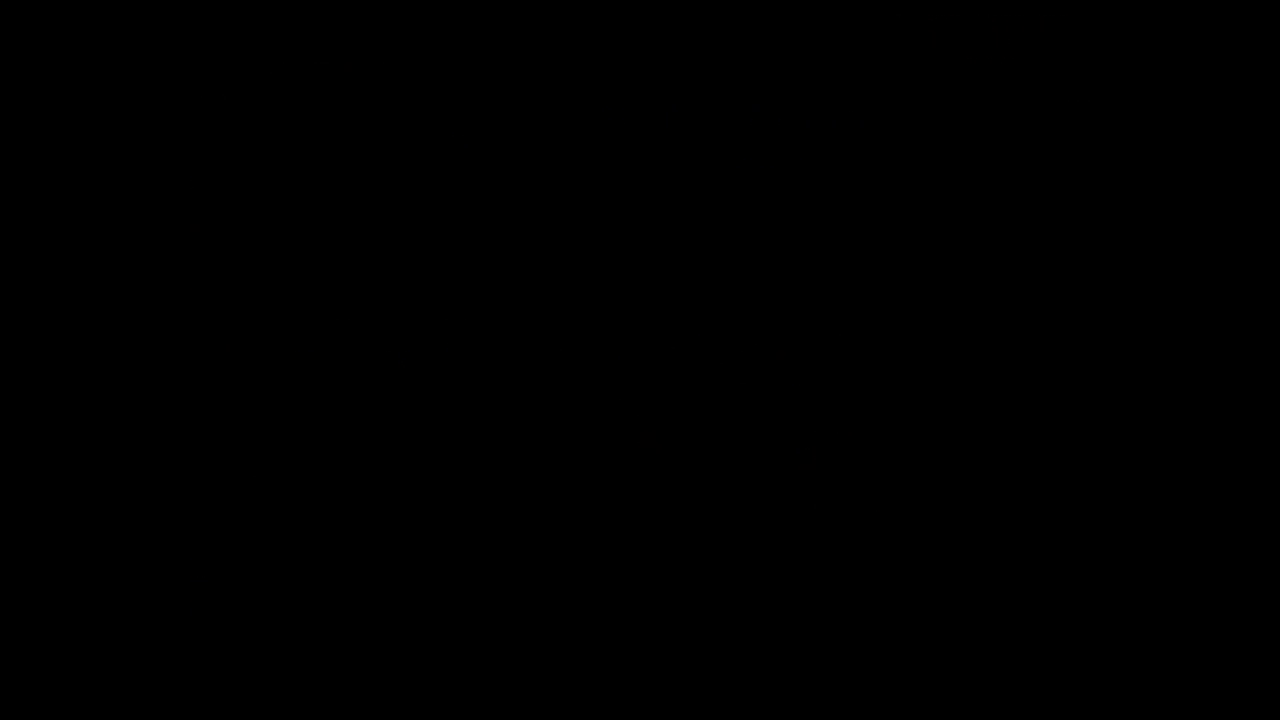
pyautogui.press('Right')
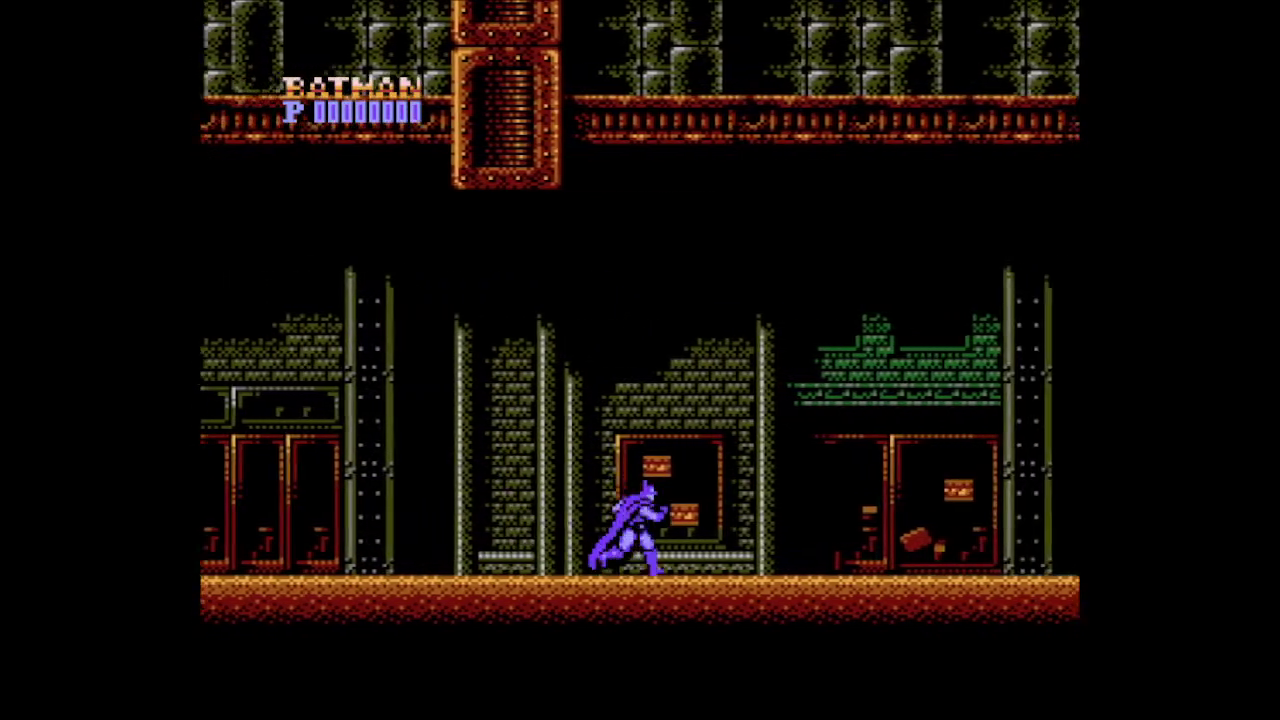
pyautogui.press('Right')
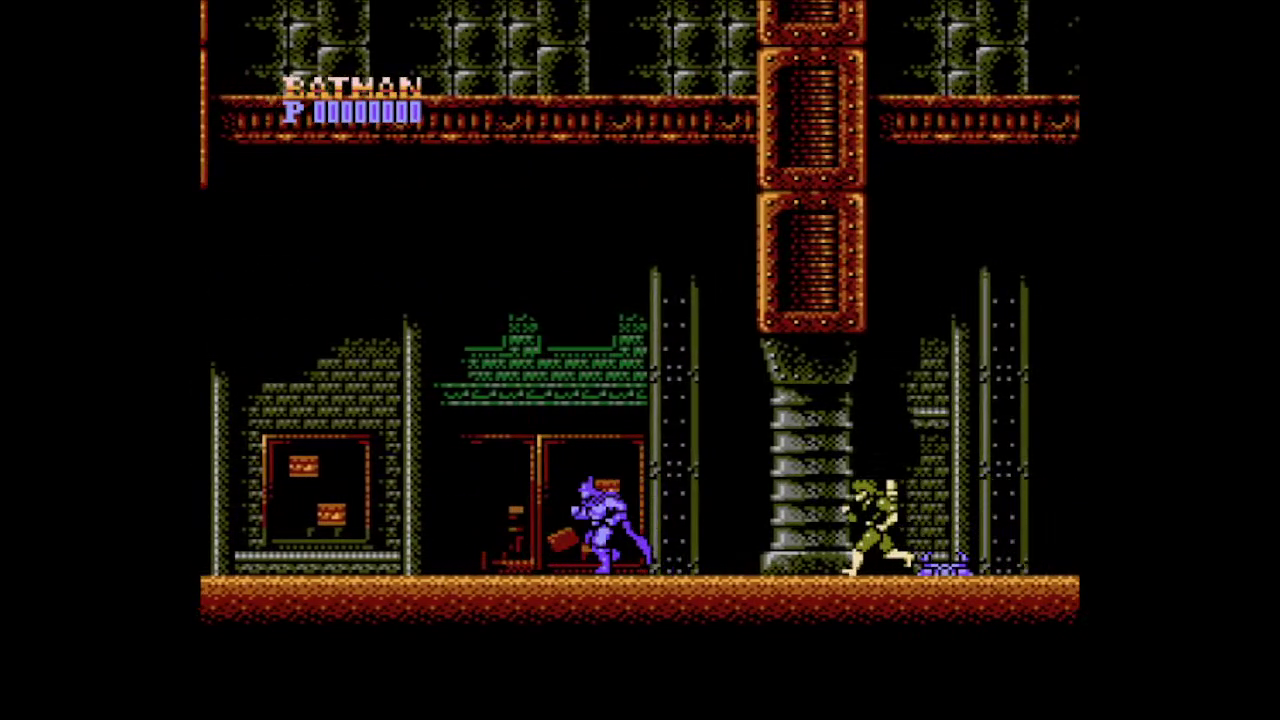
pyautogui.press('Right')
pyautogui.press('z')
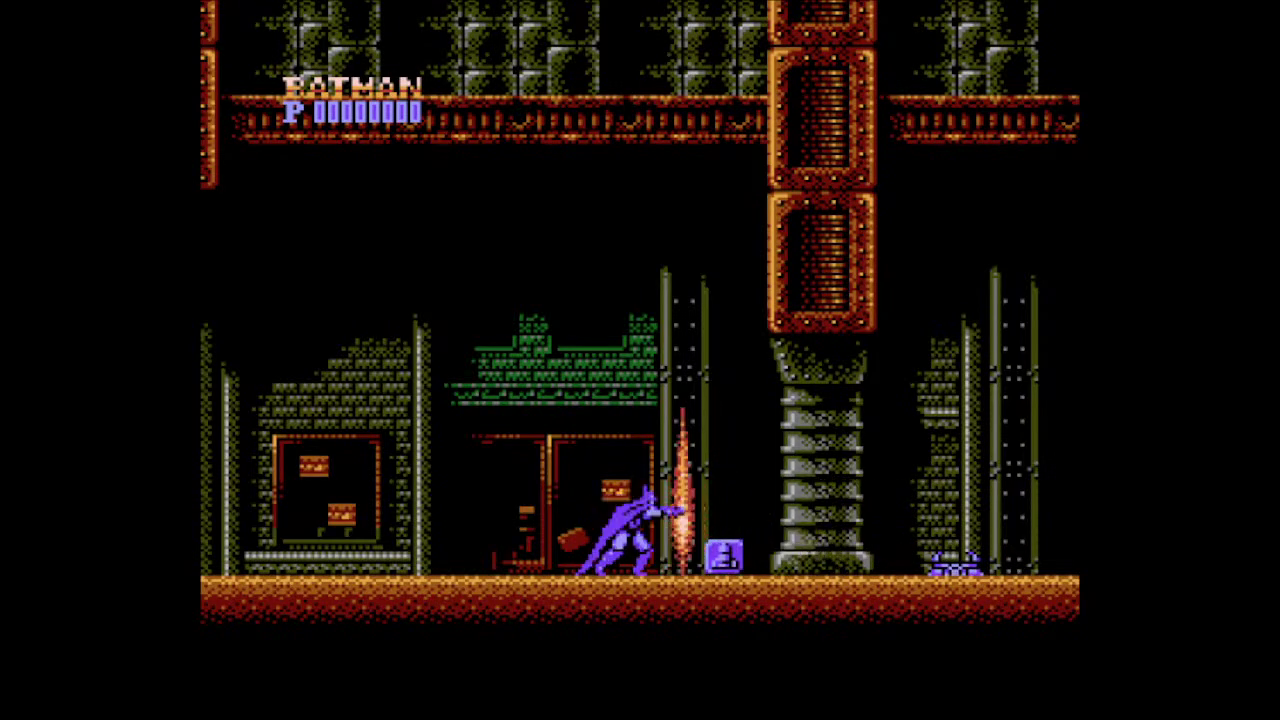
pyautogui.press('Right')
pyautogui.press('x')
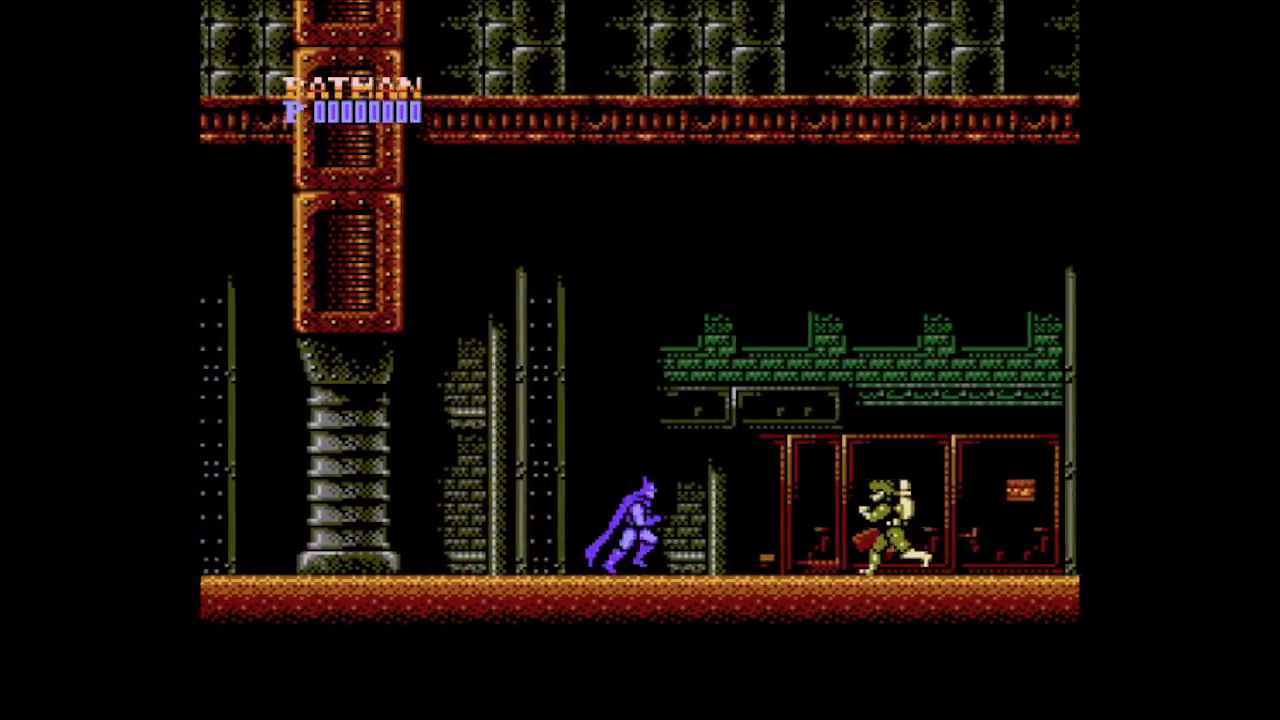
pyautogui.press('Right')
pyautogui.press('z')
pyautogui.press('Right')
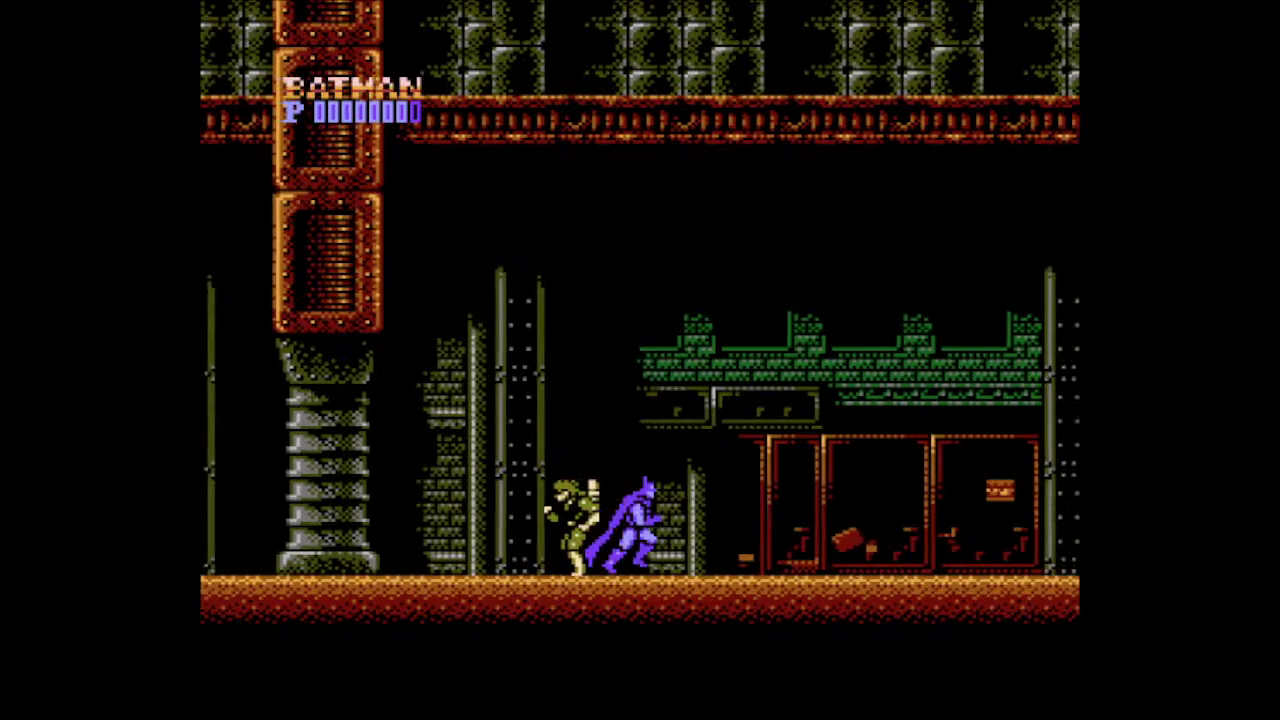
pyautogui.press('Right')
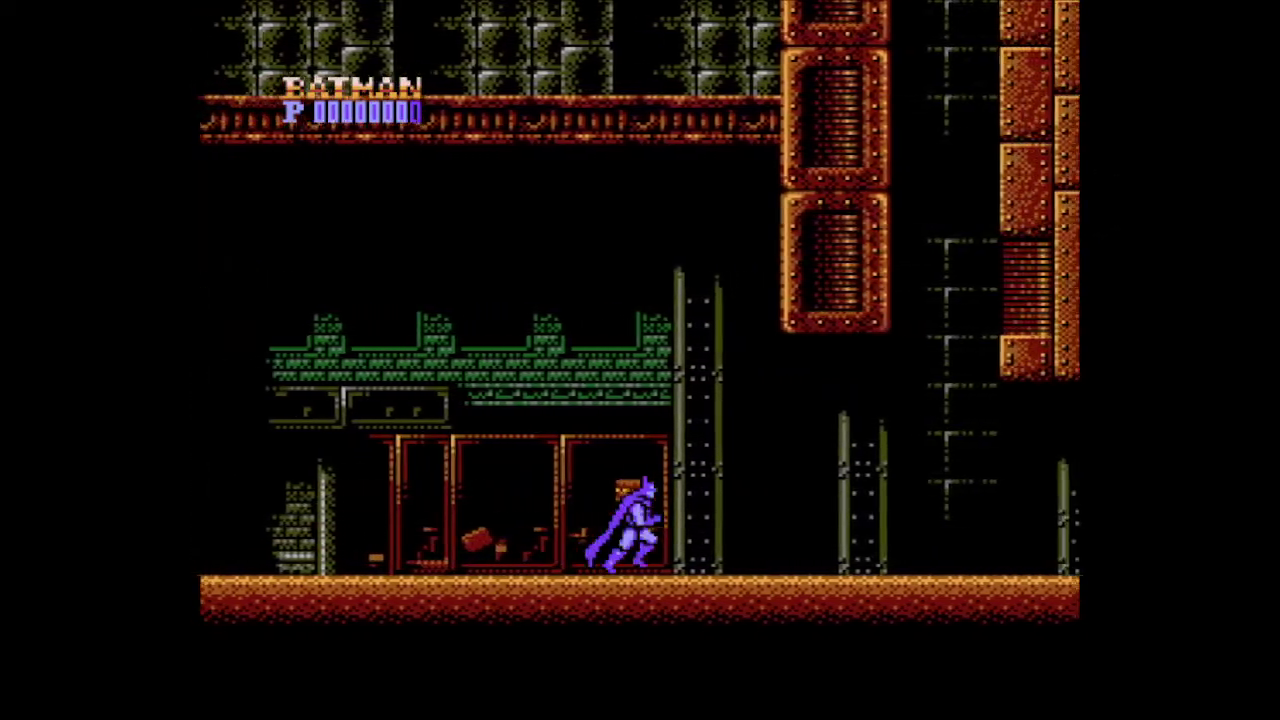
pyautogui.press('Right')
pyautogui.press('z')
pyautogui.press('Right')
pyautogui.press('x')
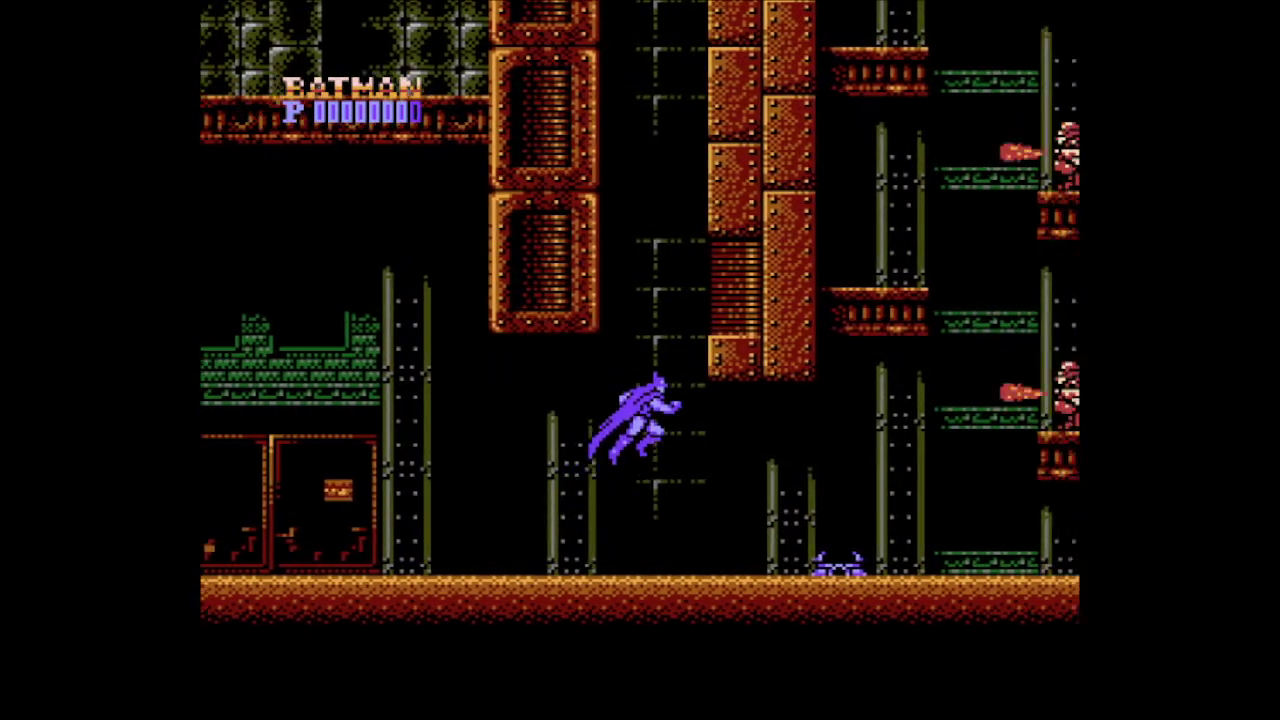
pyautogui.press('x')
pyautogui.press('x')
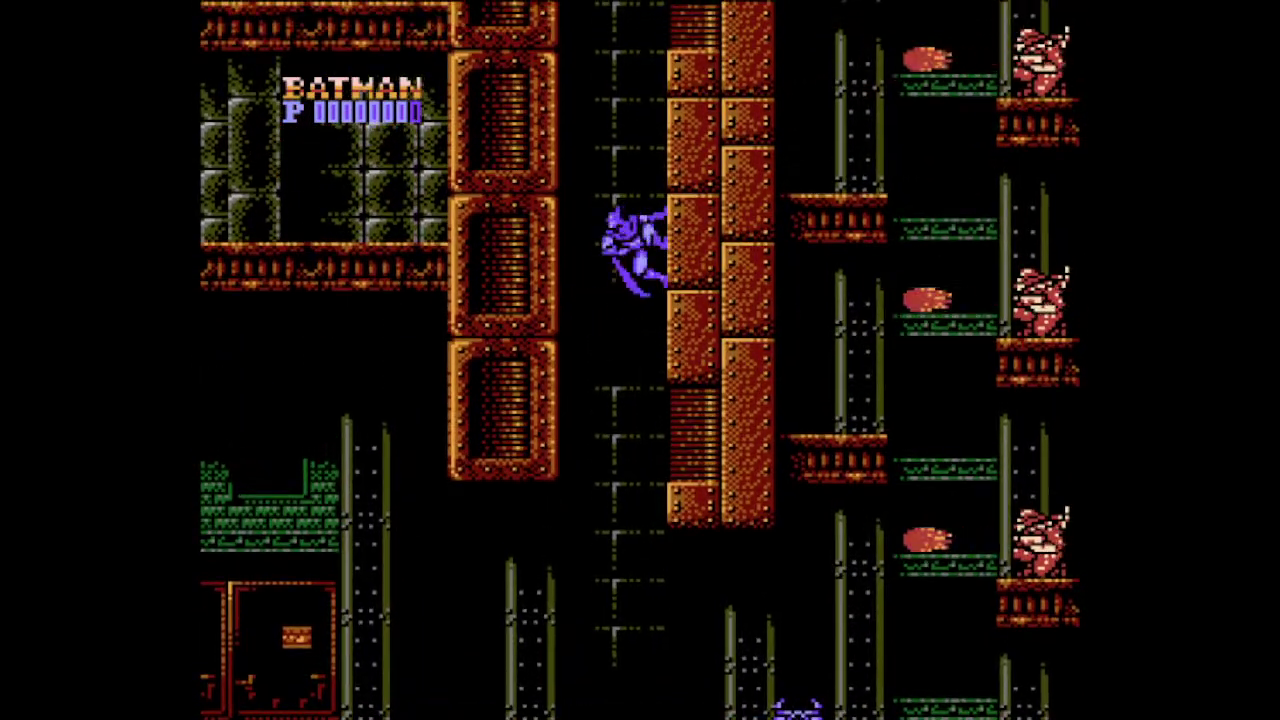
pyautogui.press('x')
pyautogui.press('x')
pyautogui.press('x')
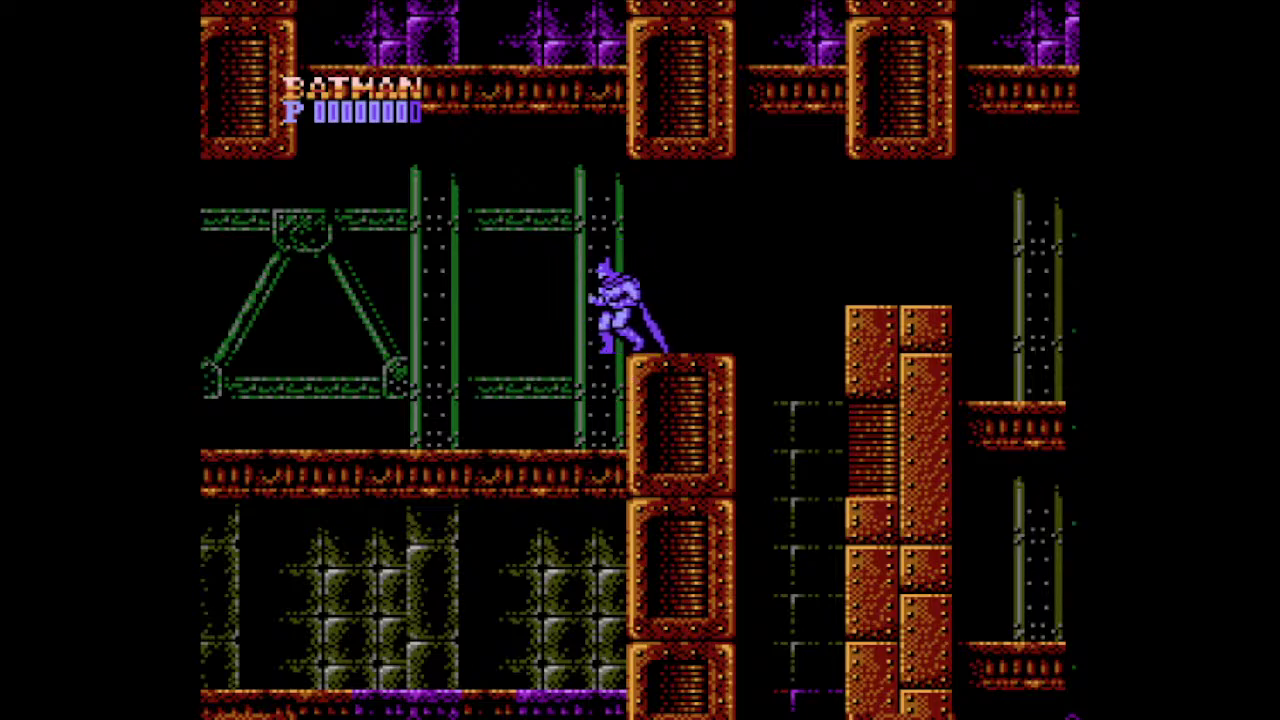
pyautogui.press('Left')
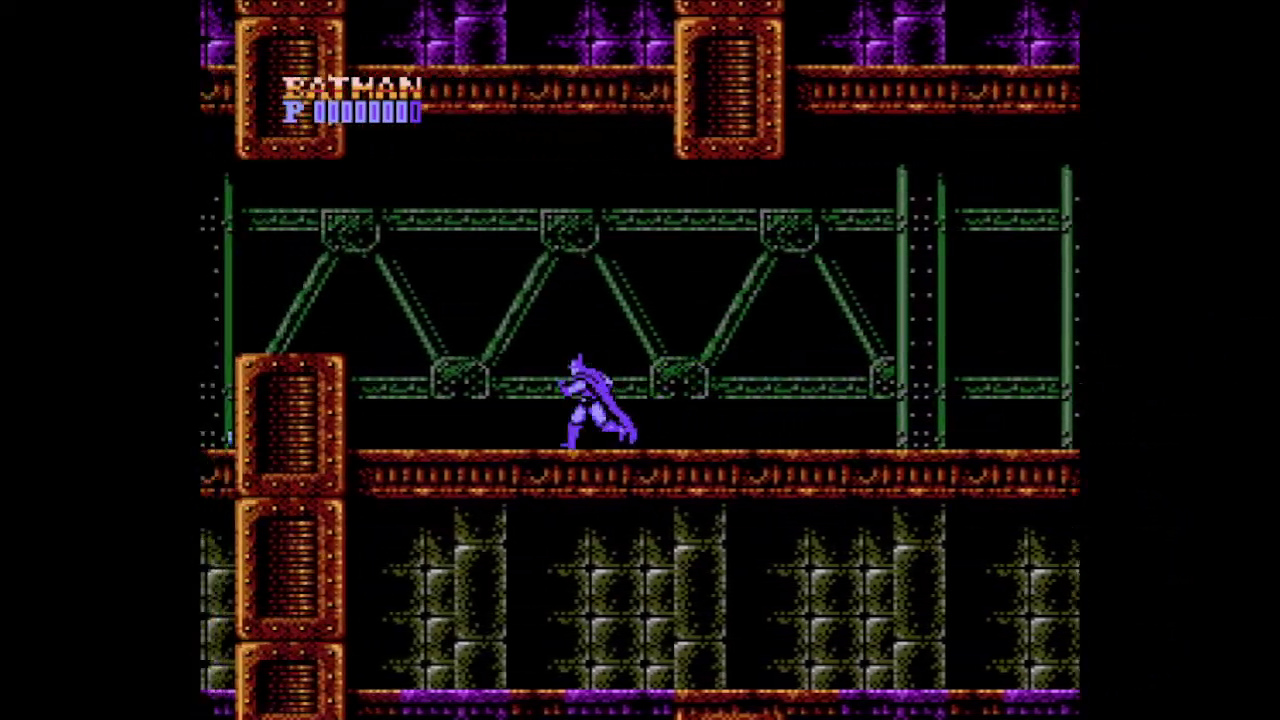
pyautogui.press('Left')
pyautogui.press('x')
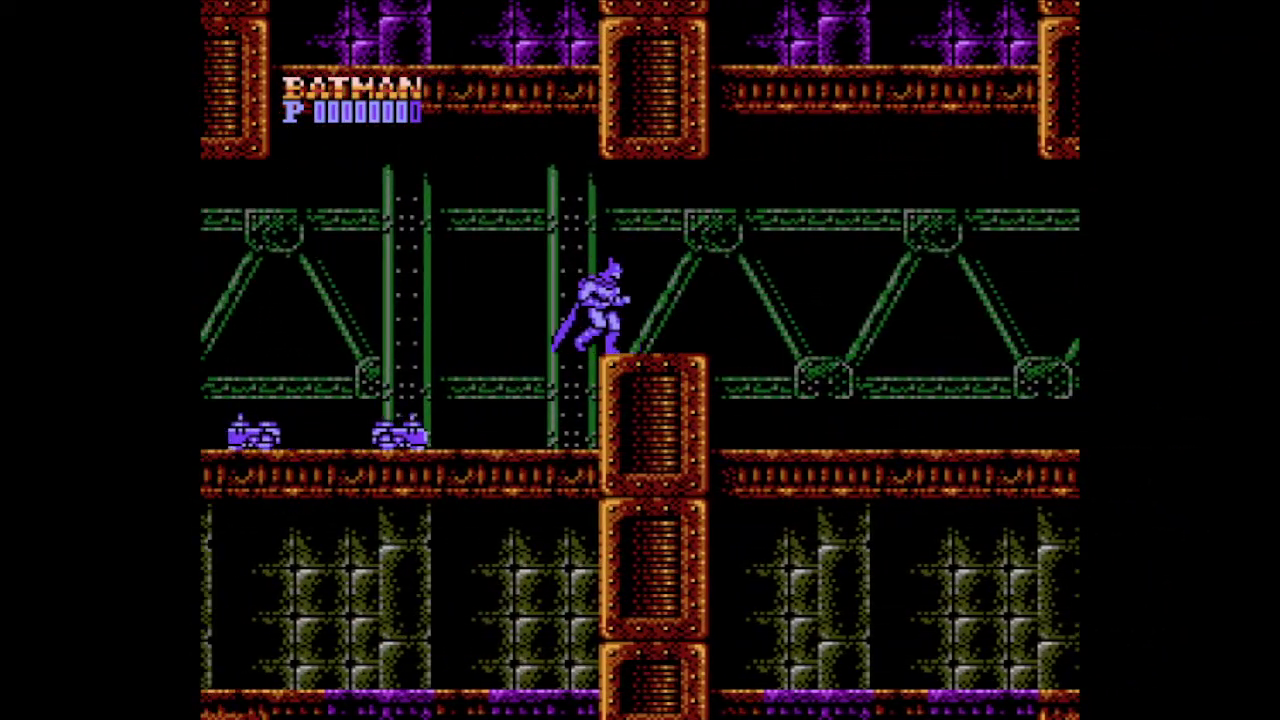
pyautogui.press('Right')
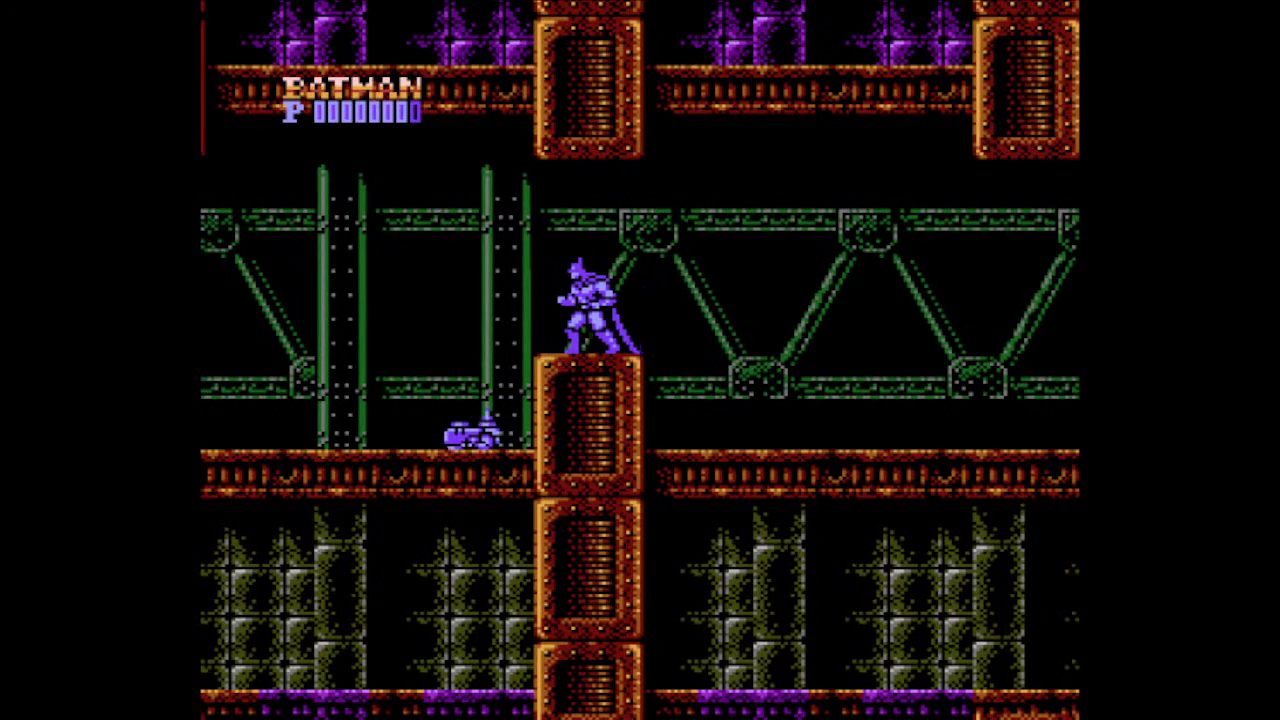
pyautogui.press('Left')
pyautogui.press('Left')
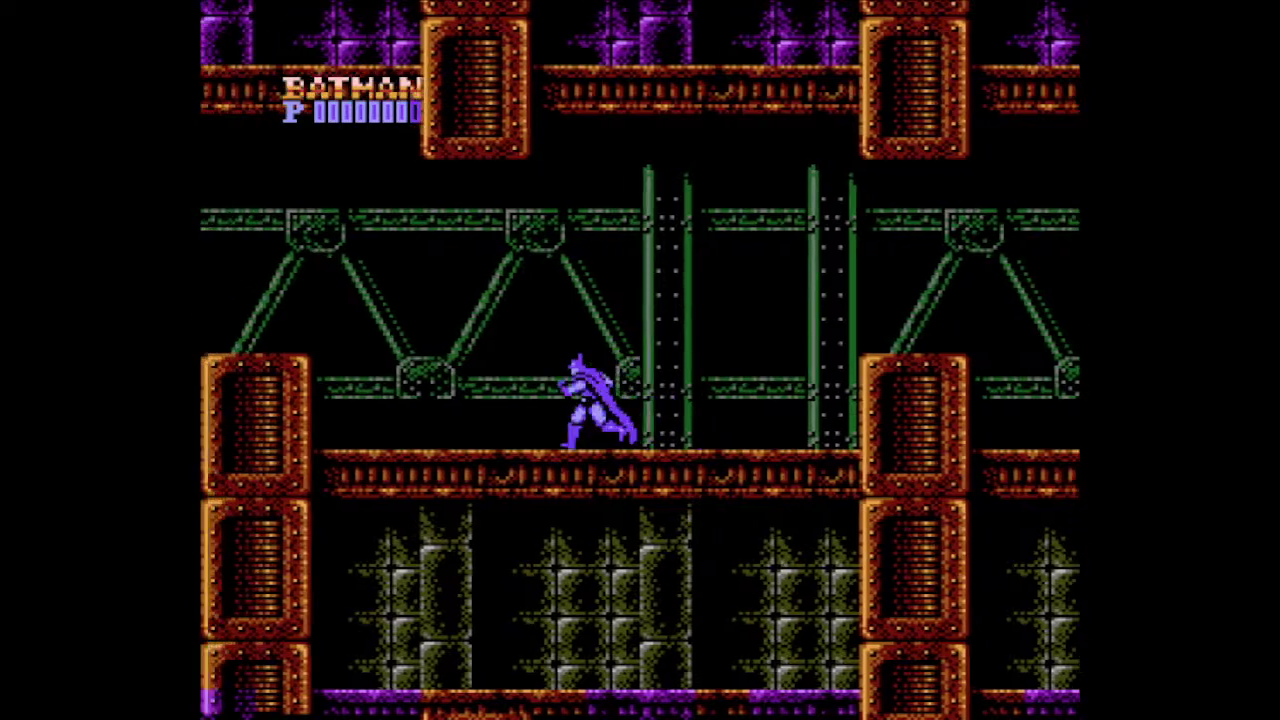
pyautogui.press('Left')
pyautogui.press('x')
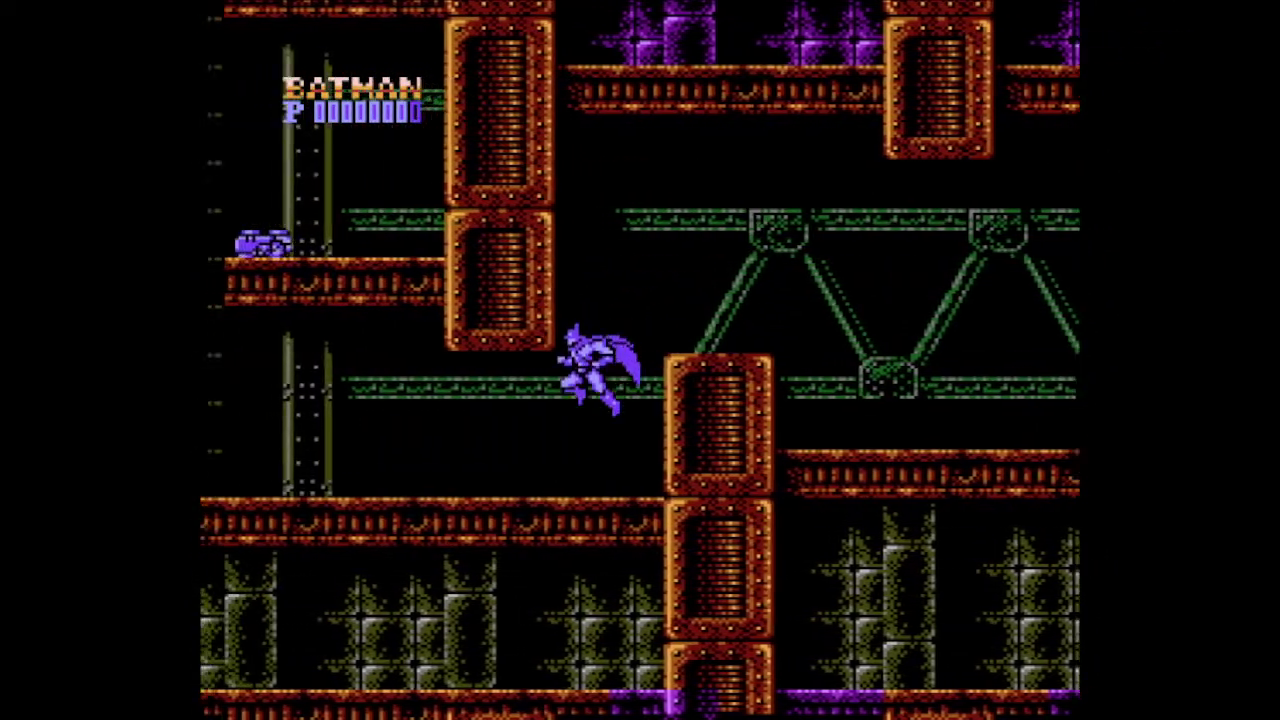
pyautogui.press('Left')
pyautogui.press('x')
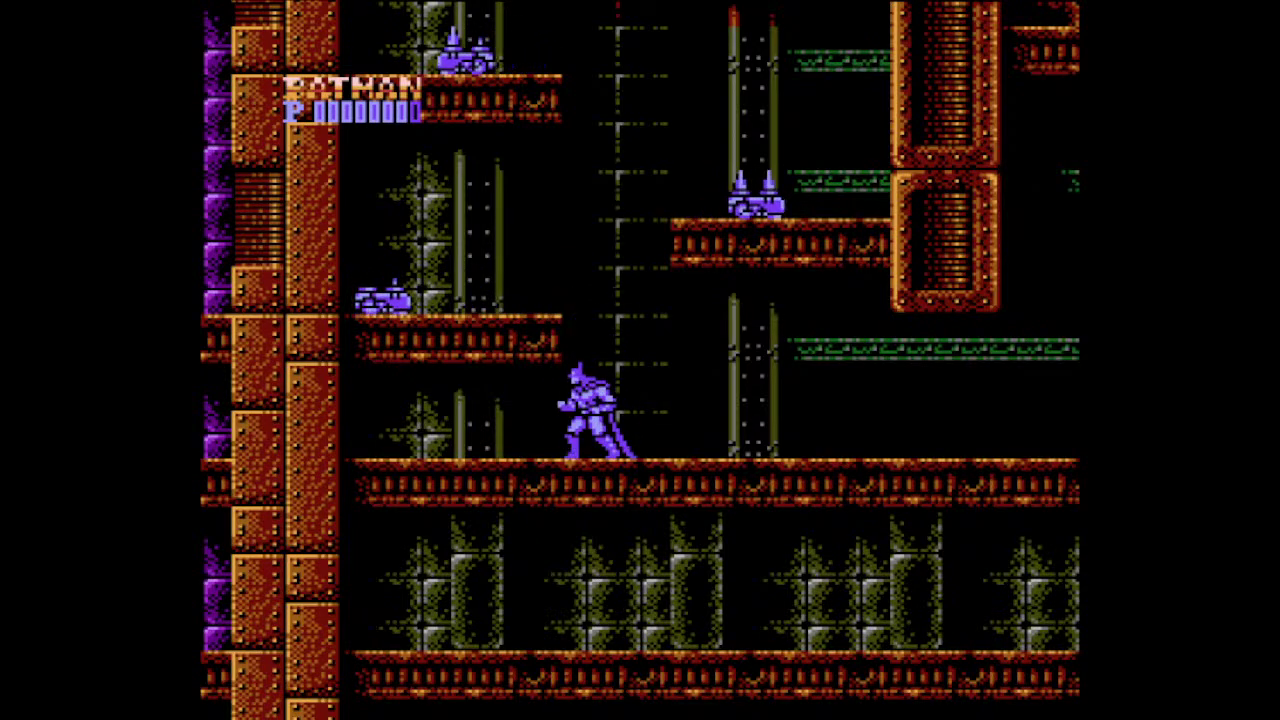
pyautogui.press('x')
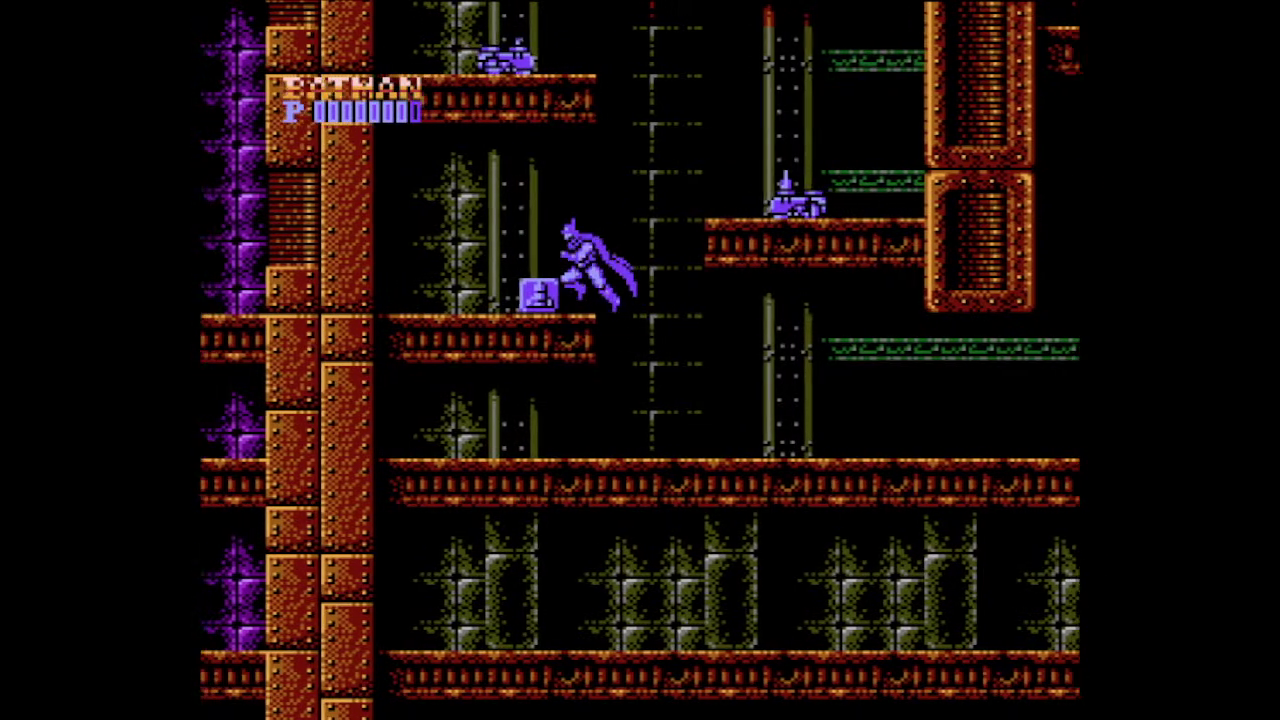
pyautogui.press('x')
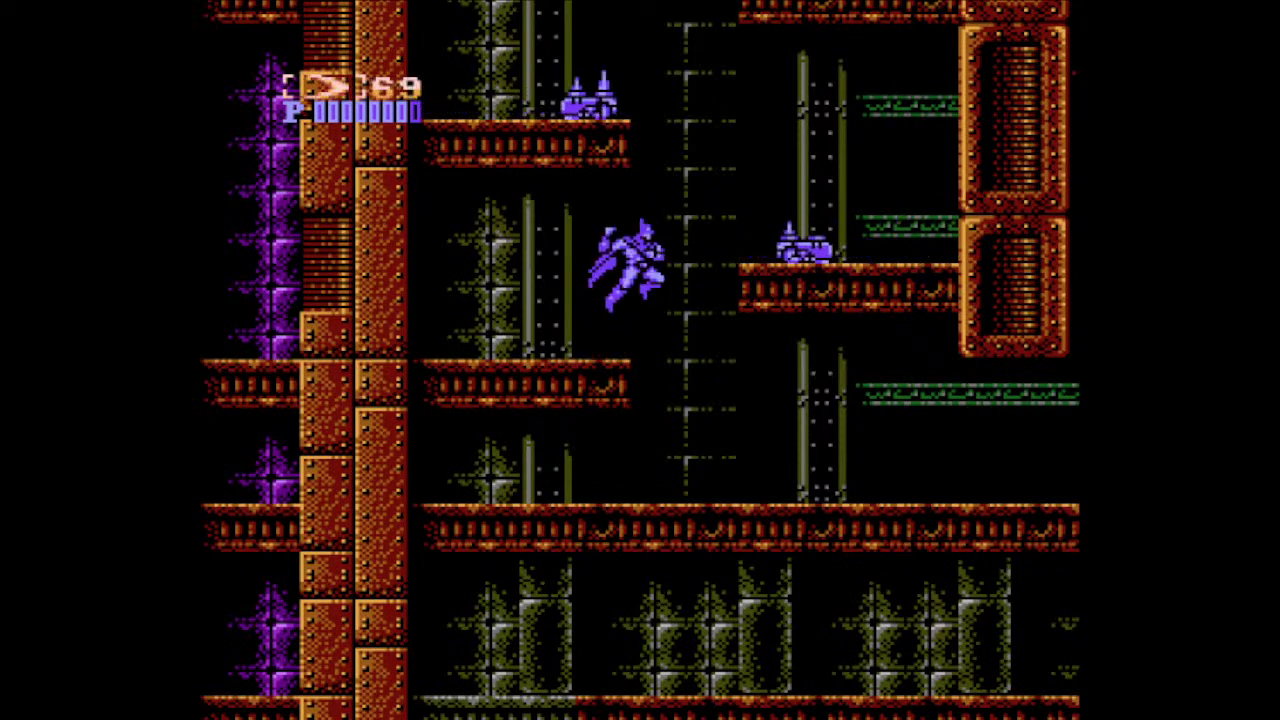
pyautogui.press('Right')
pyautogui.press('x')
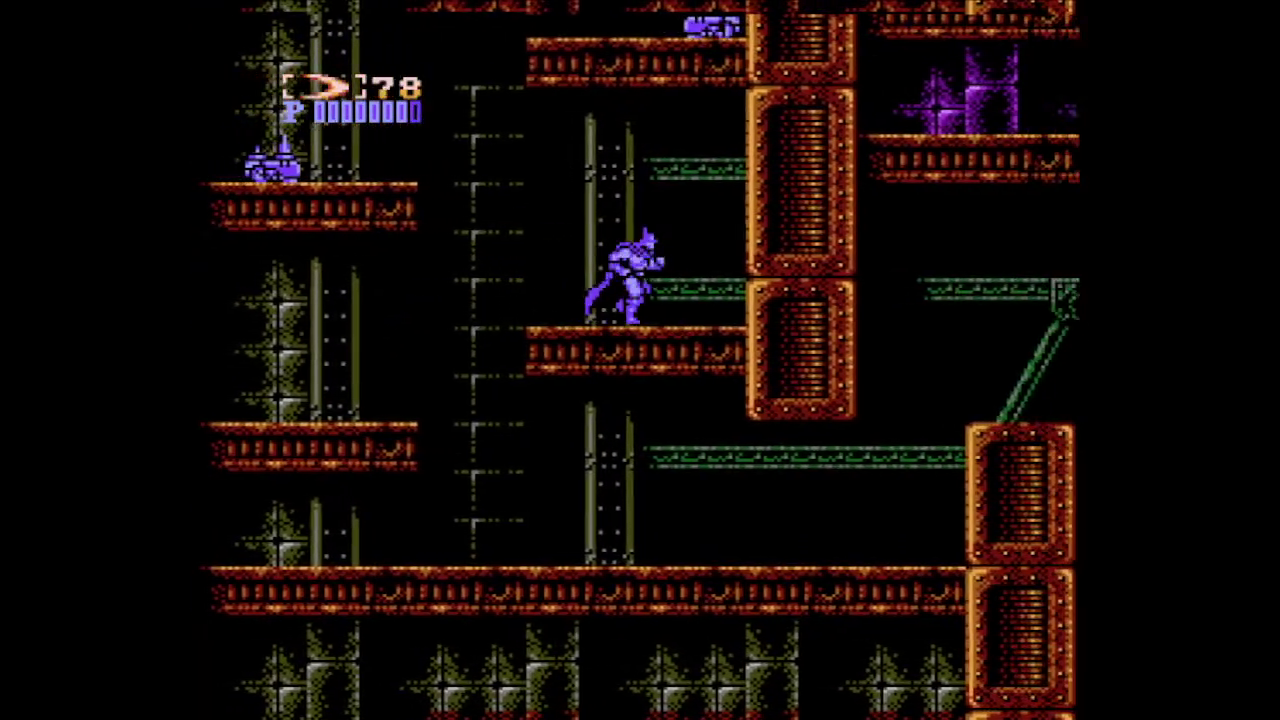
pyautogui.press('Left')
pyautogui.press('x')
pyautogui.press('z')
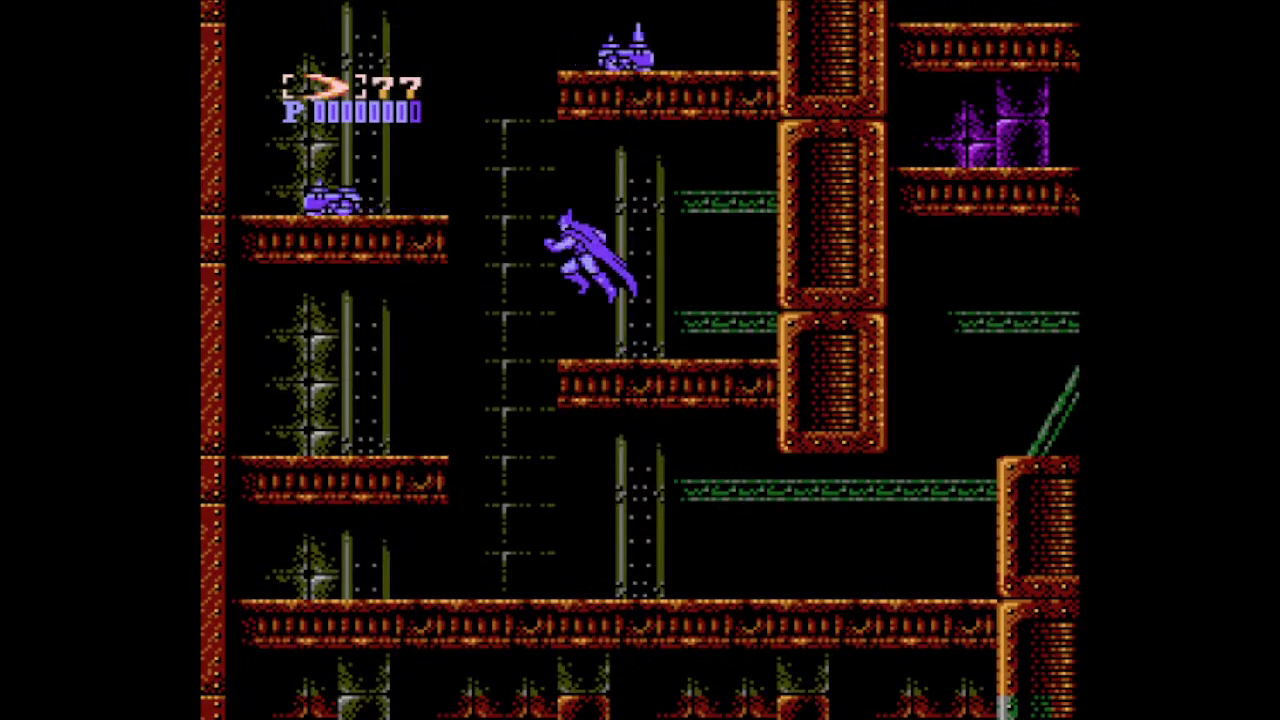
pyautogui.press('z')
pyautogui.press('Left')
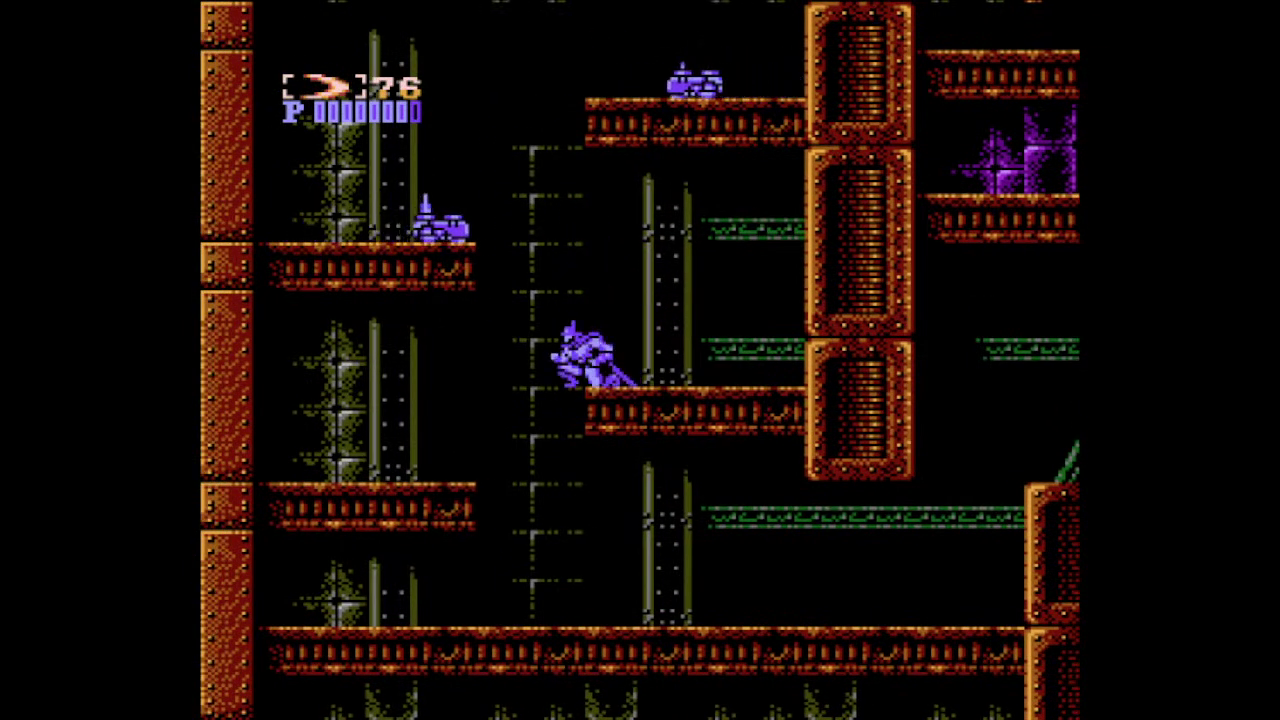
pyautogui.press('z')
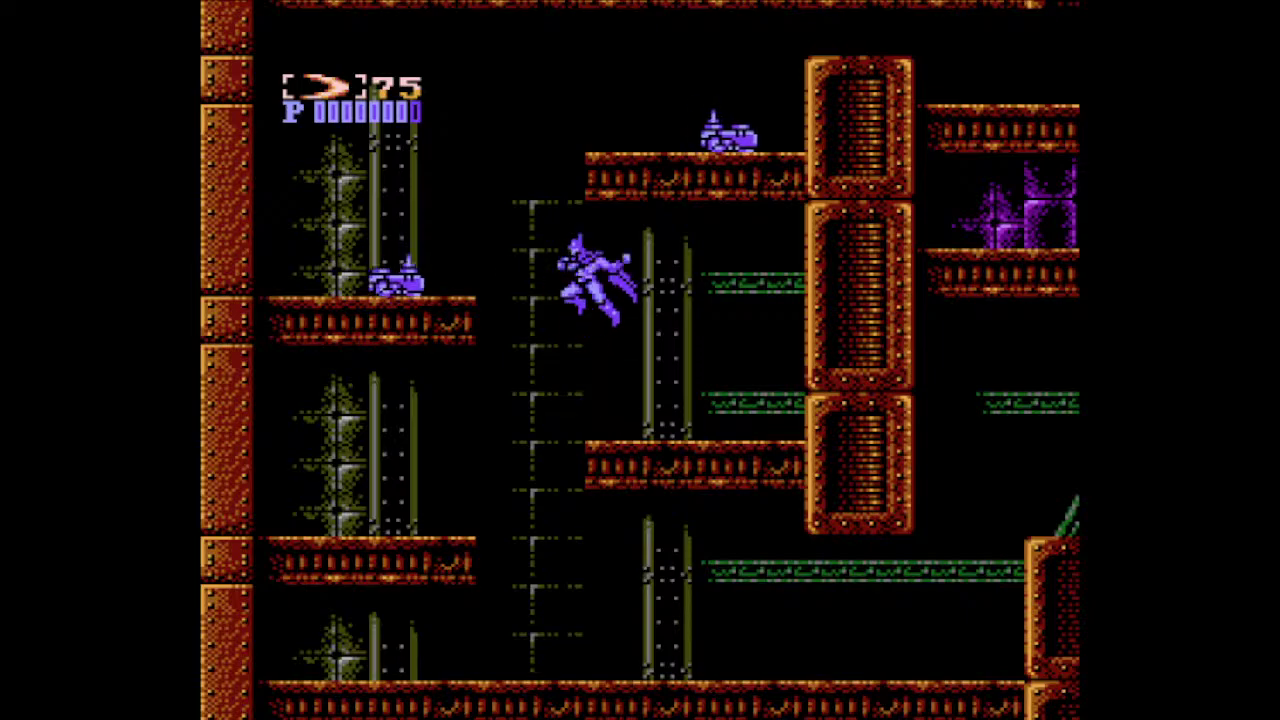
pyautogui.press('z')
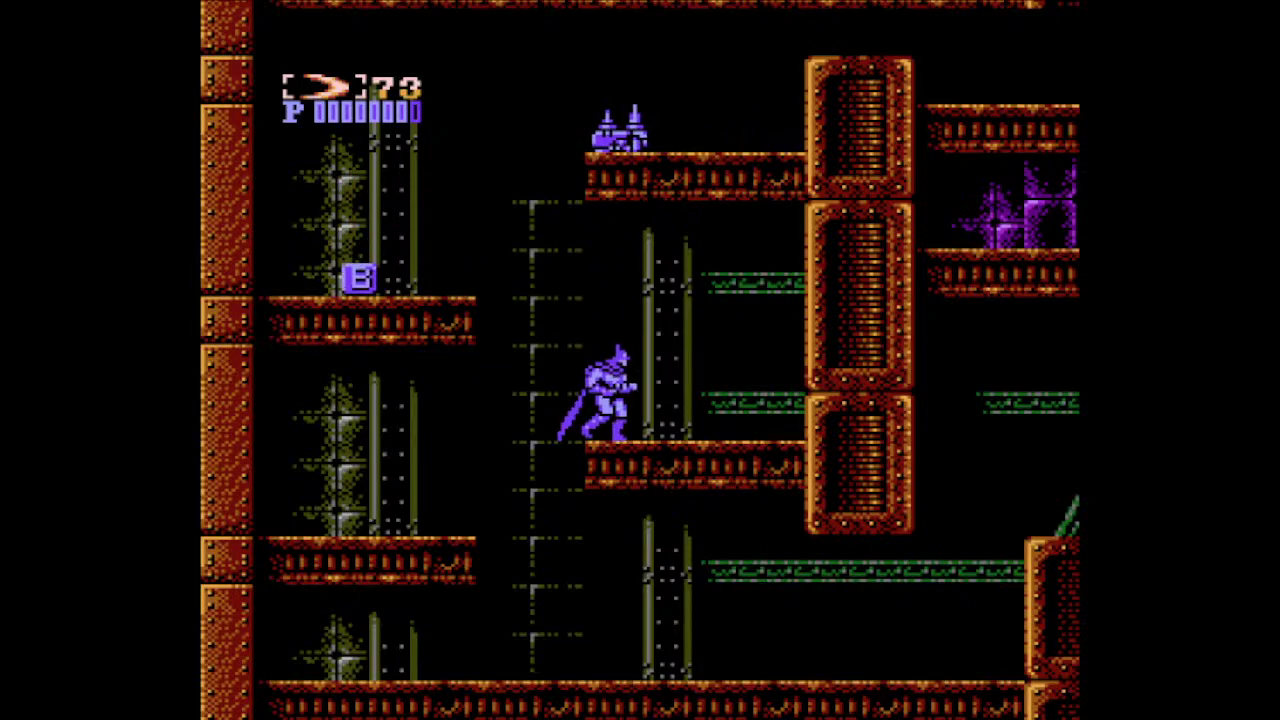
pyautogui.press('x')
pyautogui.press('Left')
pyautogui.press('Right')
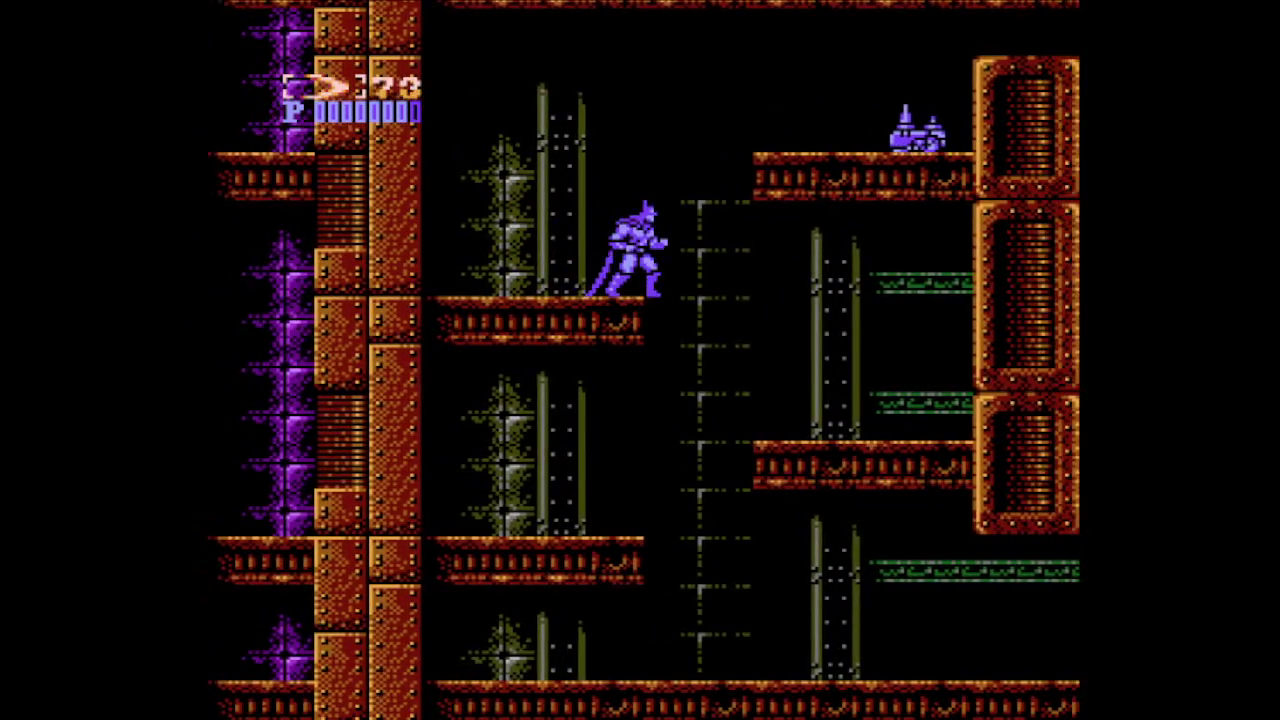
pyautogui.press('x')
pyautogui.press('z')
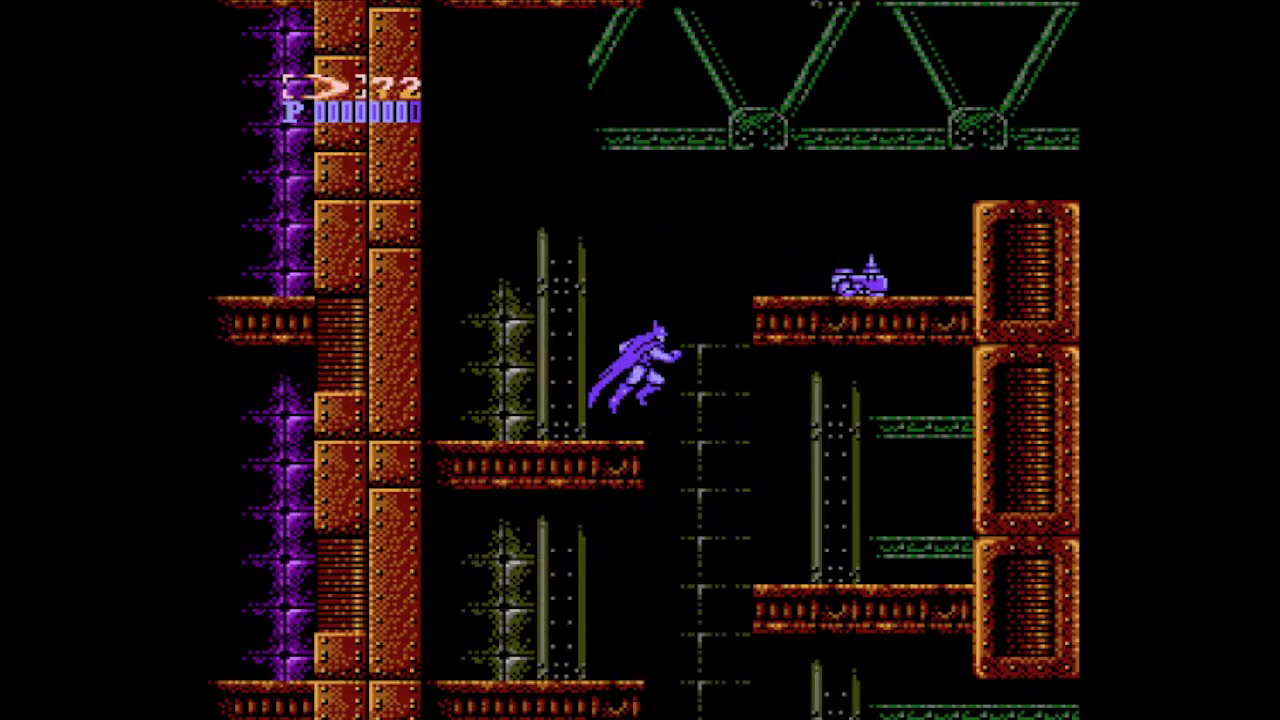
pyautogui.press('Right')
pyautogui.press('x')
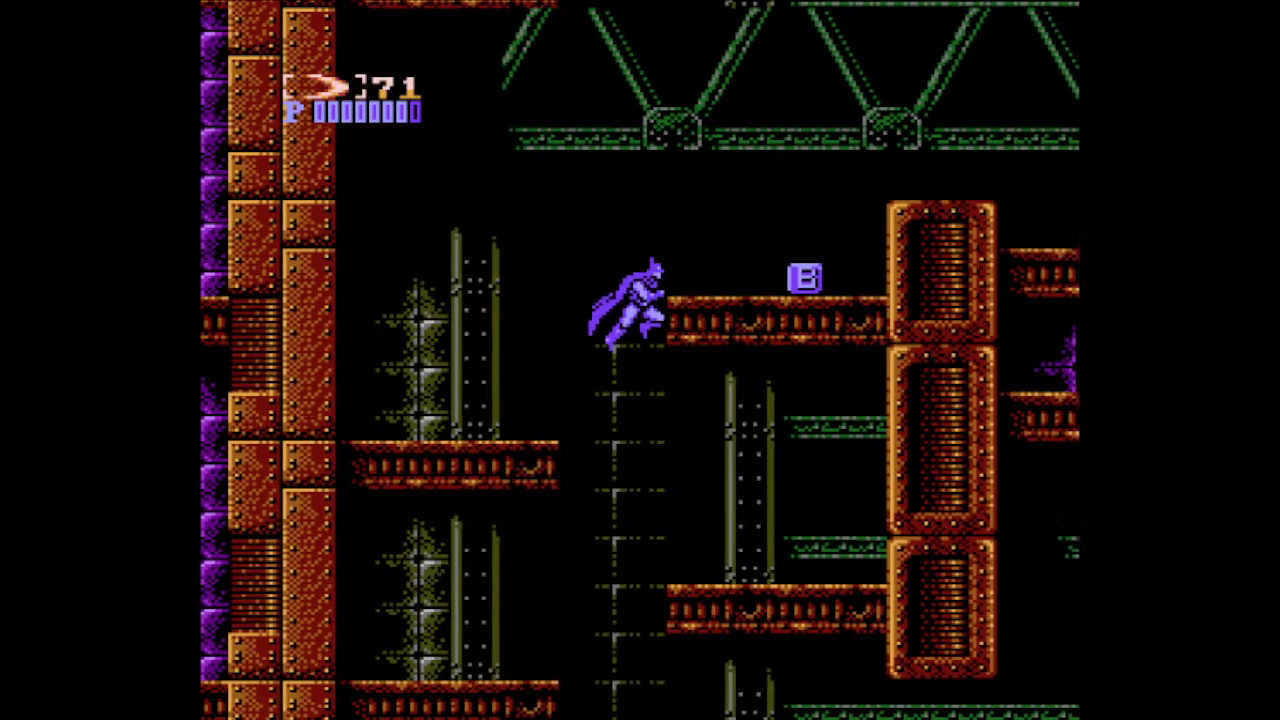
pyautogui.press('Left')
pyautogui.press('Right')
pyautogui.press('x')
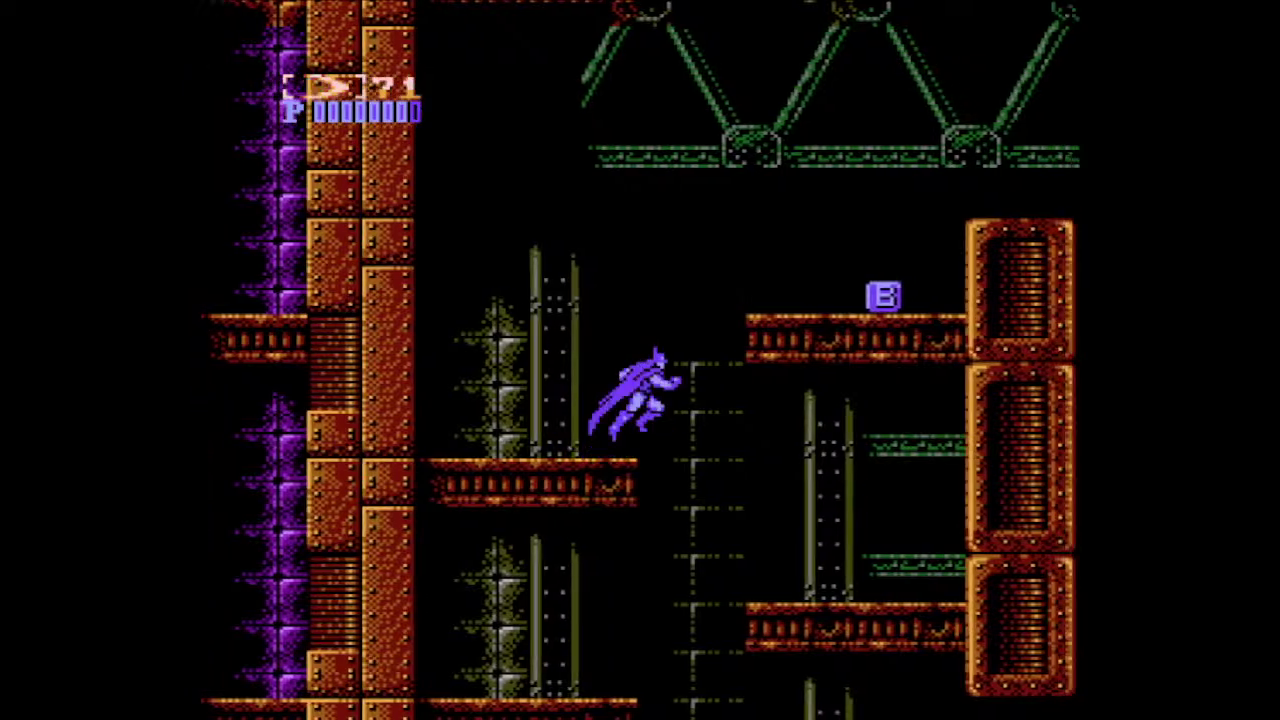
pyautogui.press('Right')
pyautogui.press('x')
pyautogui.press('z')
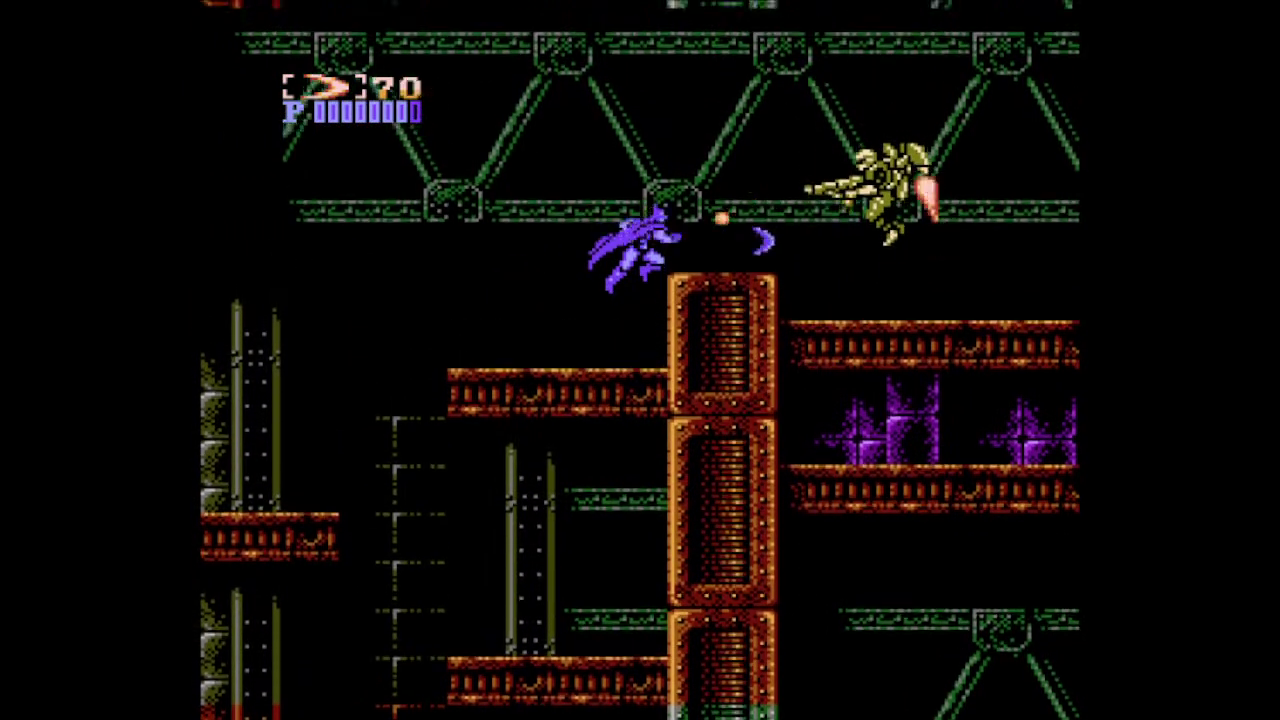
pyautogui.press('x')
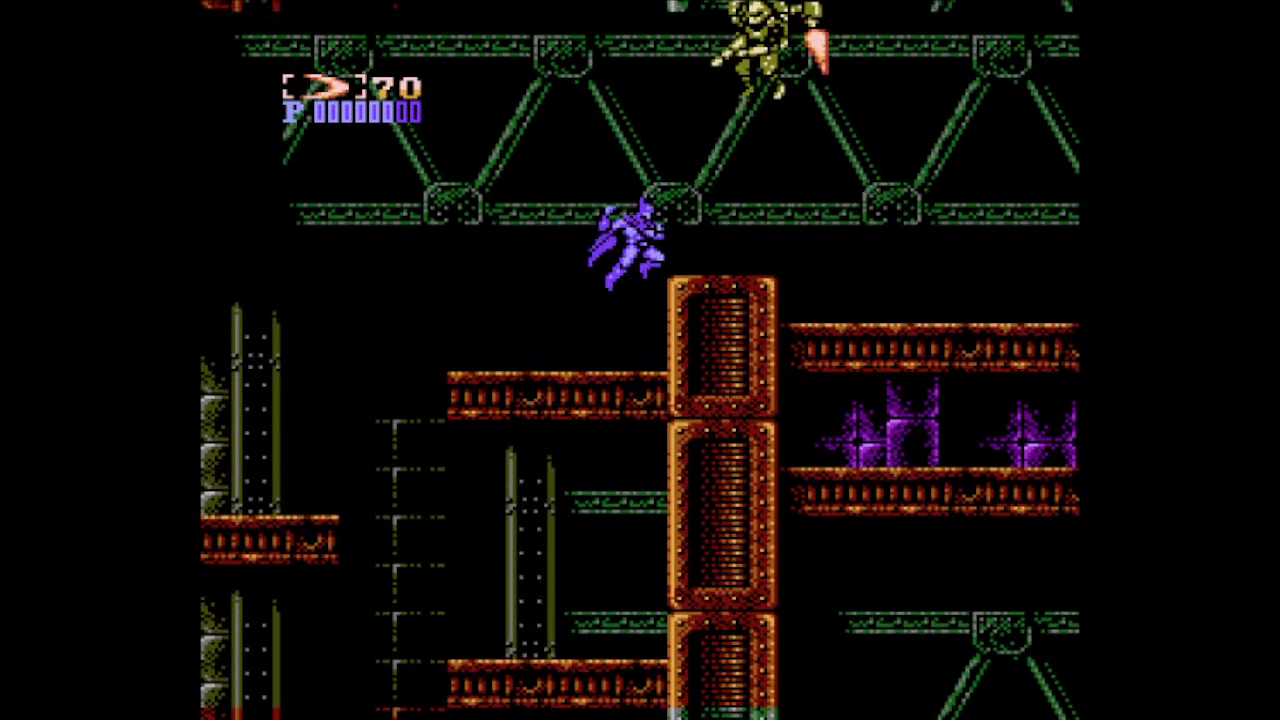
pyautogui.press('z')
pyautogui.press('Right')
pyautogui.press('x')
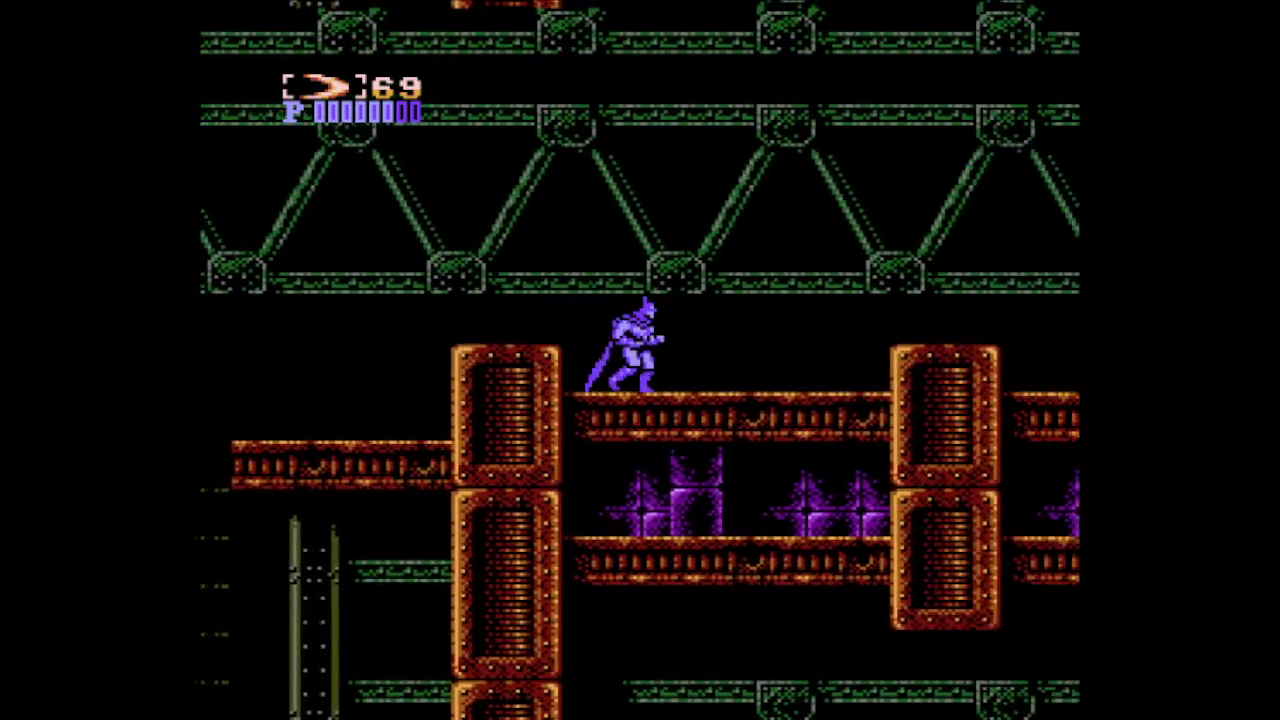
pyautogui.press('x')
pyautogui.press('Right')
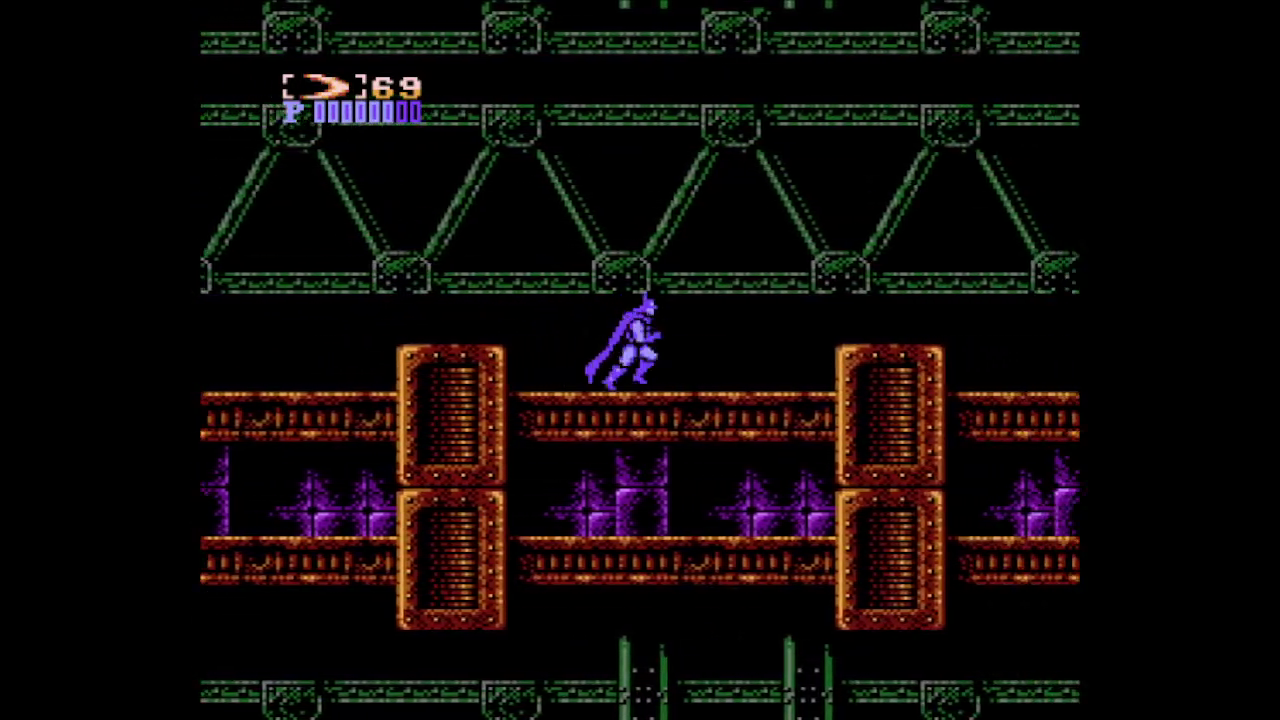
pyautogui.press('x')
pyautogui.press('Right')
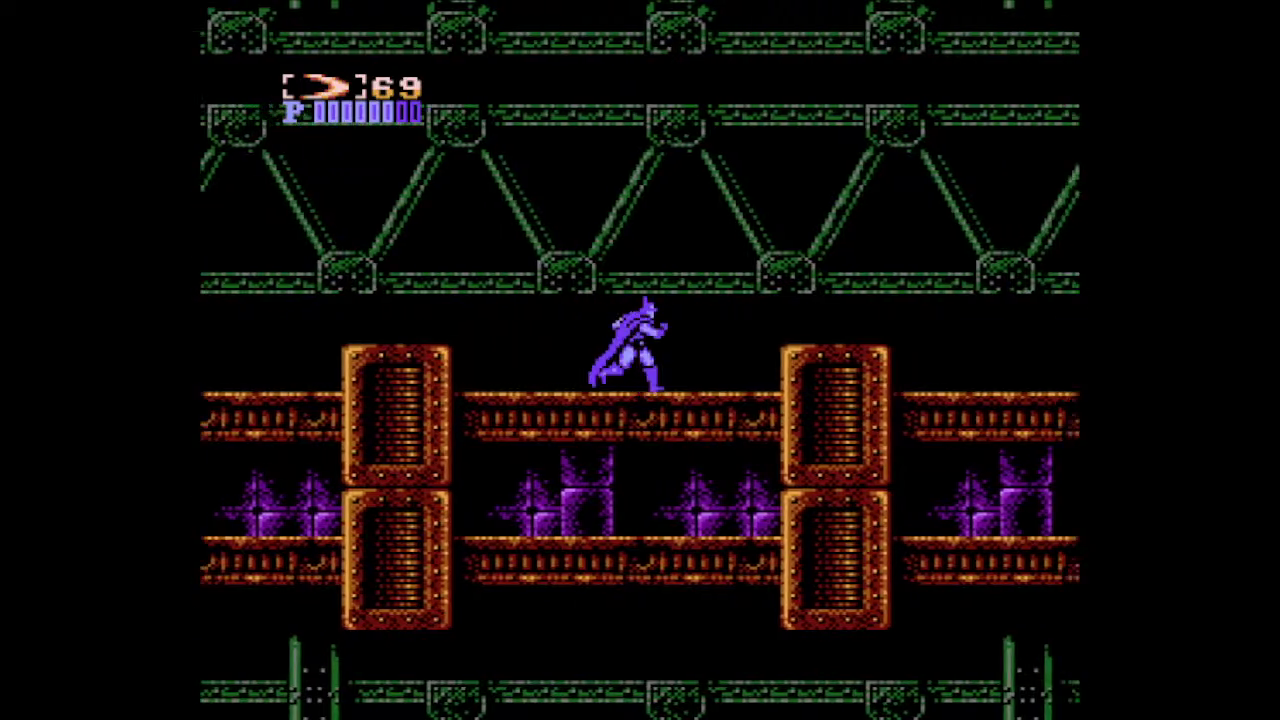
pyautogui.press('x')
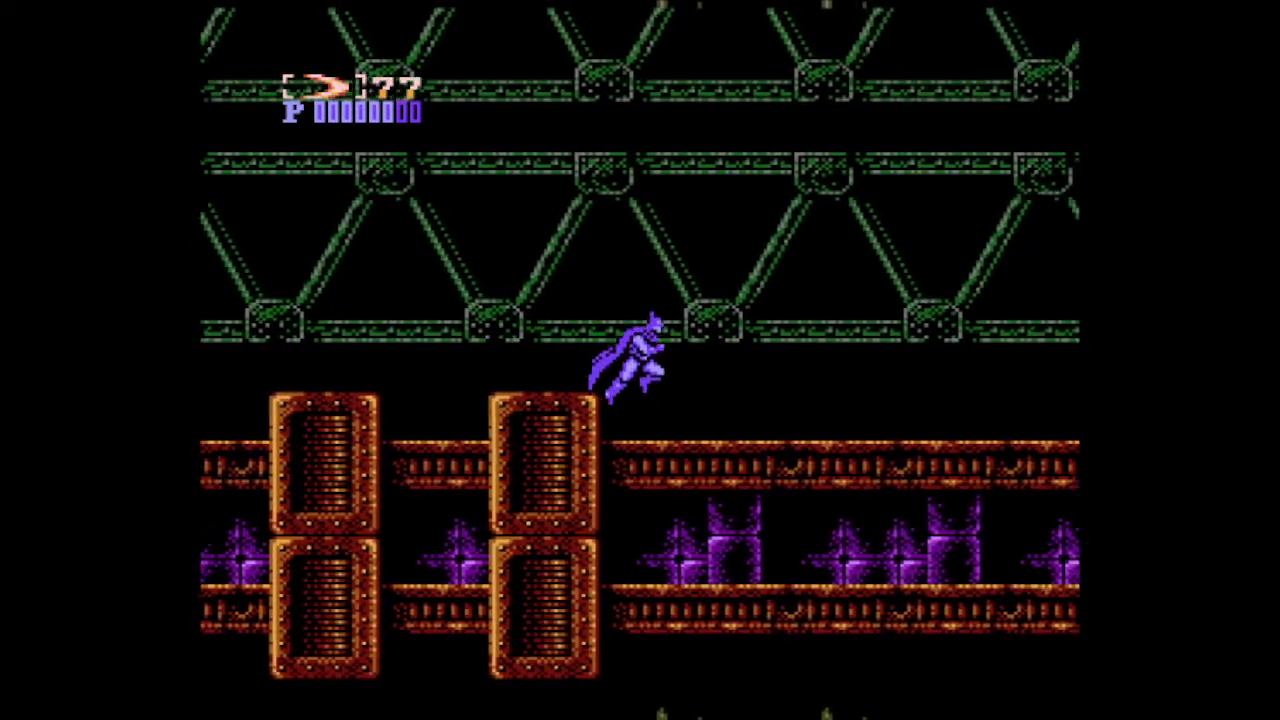
pyautogui.press('Right')
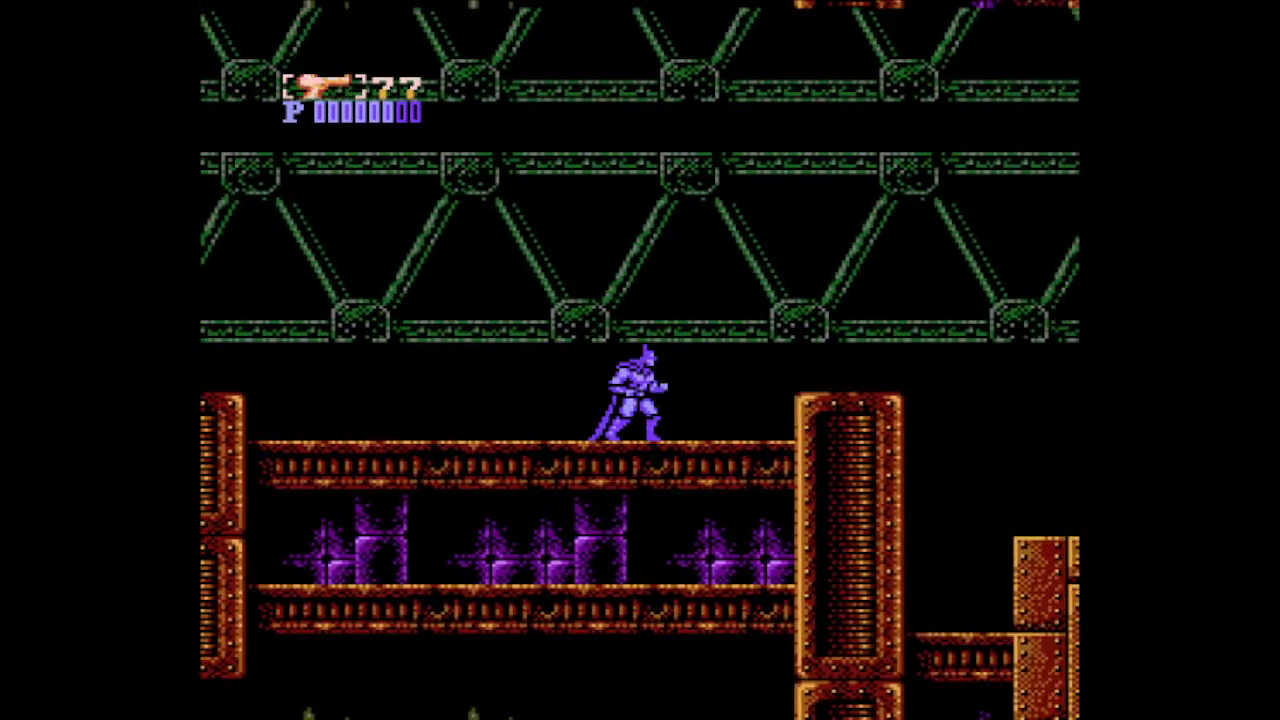
pyautogui.press('Right')
pyautogui.press('x')
pyautogui.press('x')
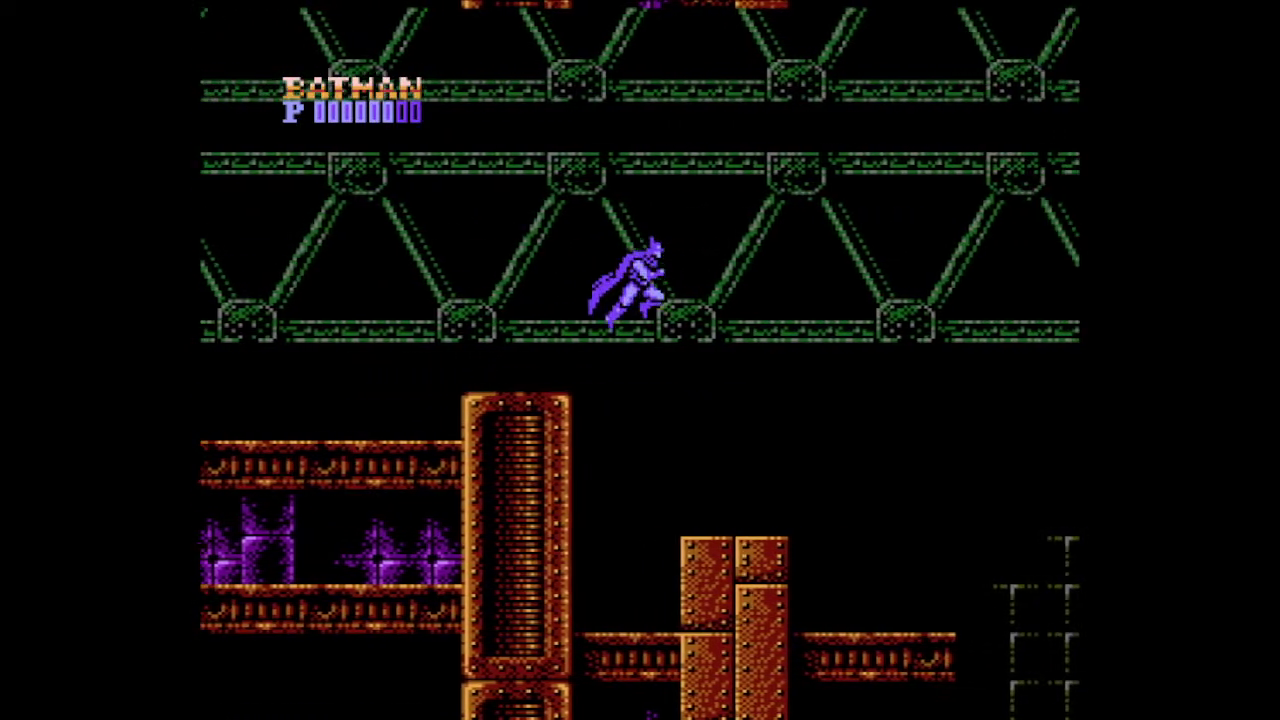
pyautogui.press('Right')
pyautogui.press('x')
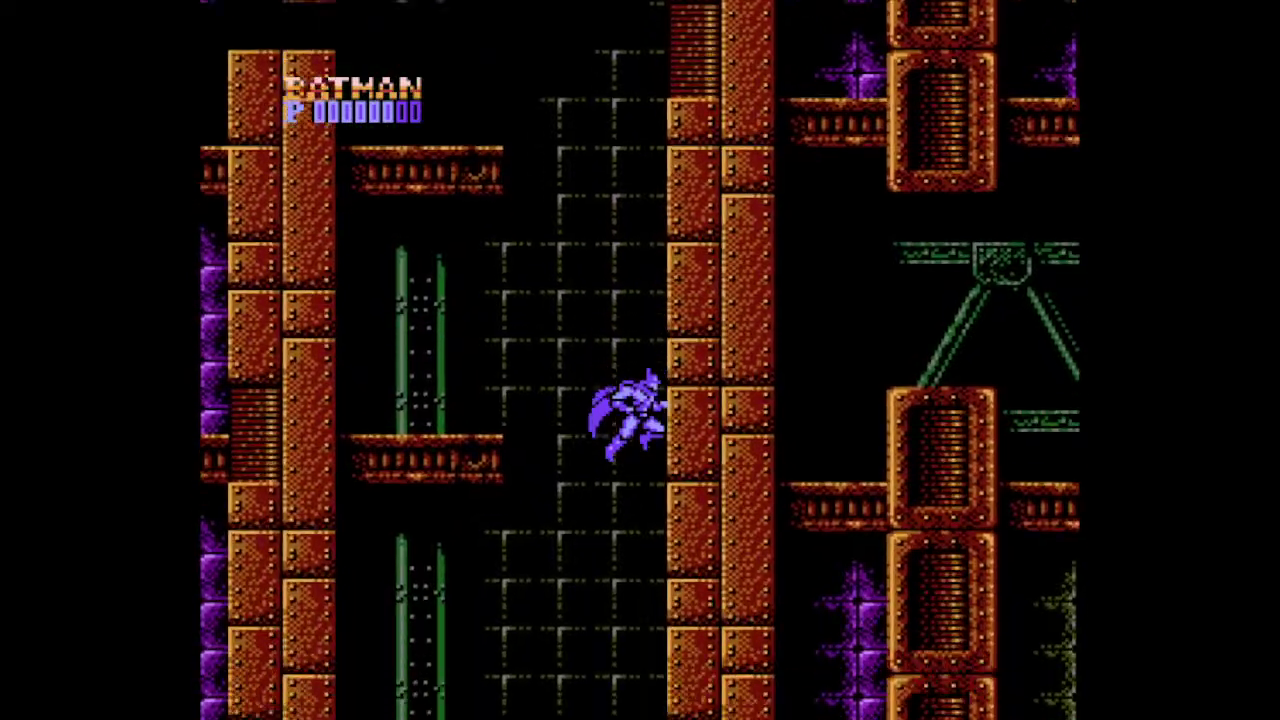
pyautogui.press('x')
pyautogui.press('Right')
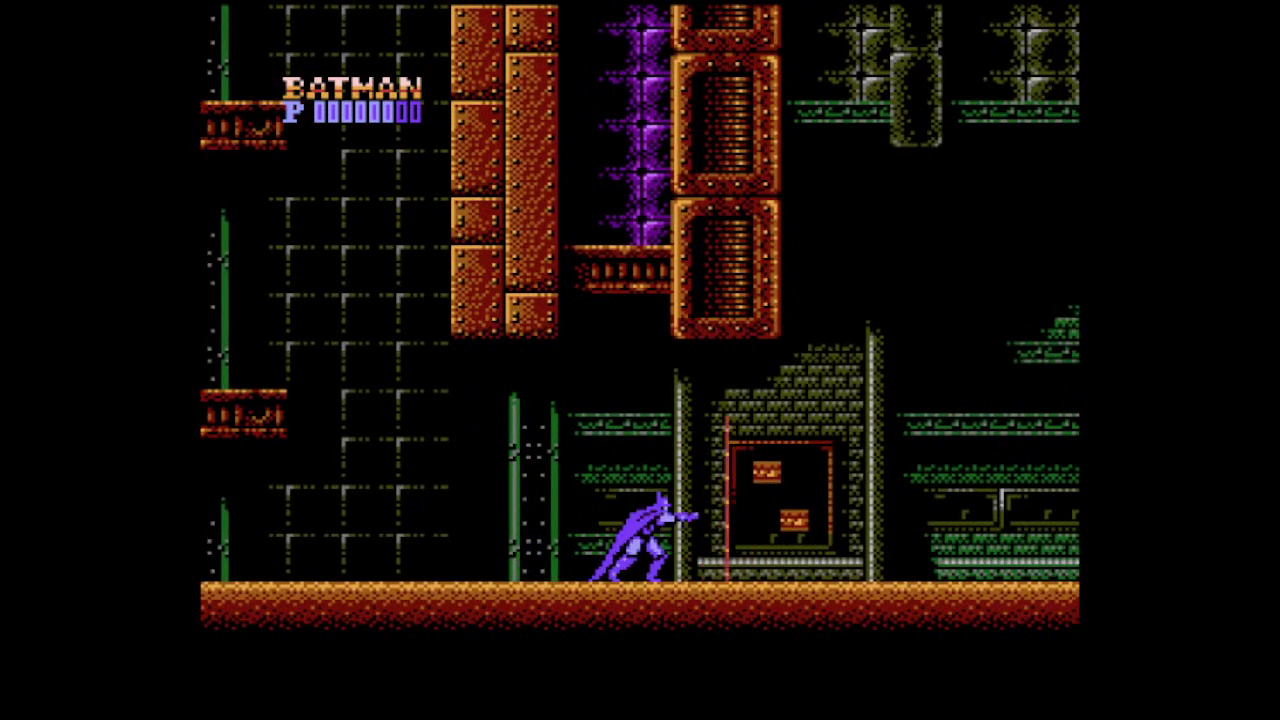
pyautogui.press('Right')
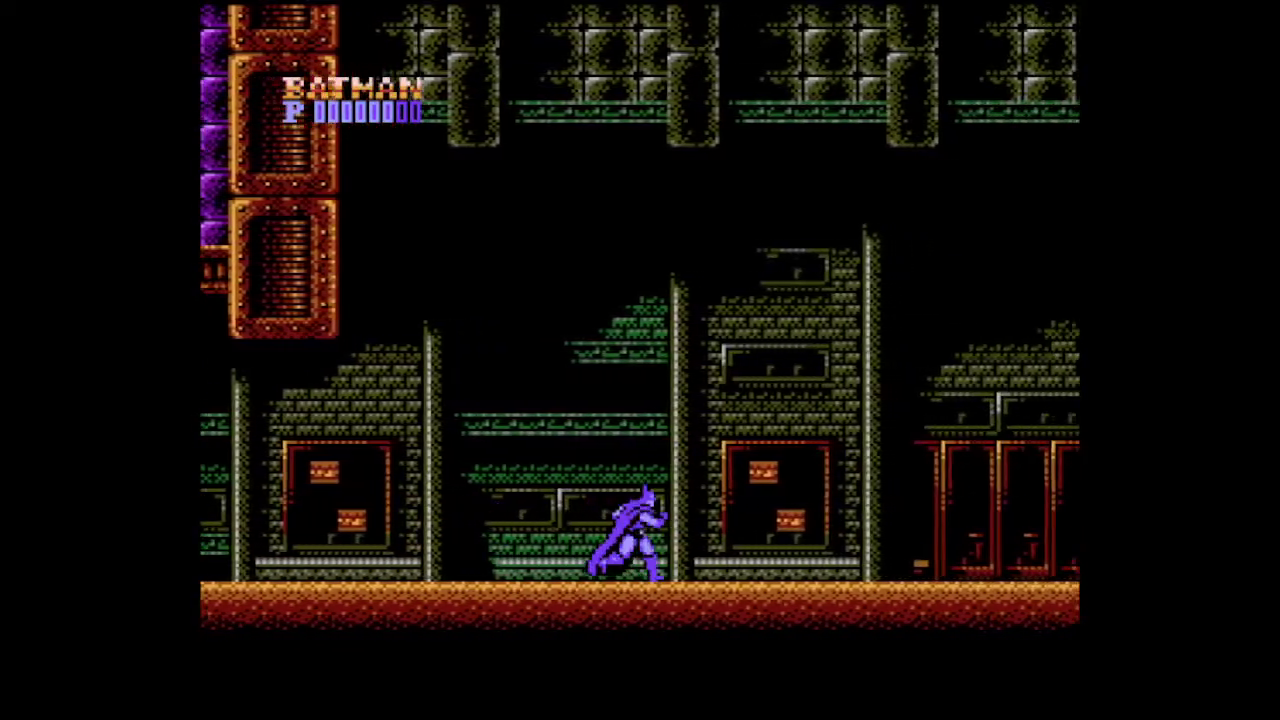
pyautogui.press('Right')
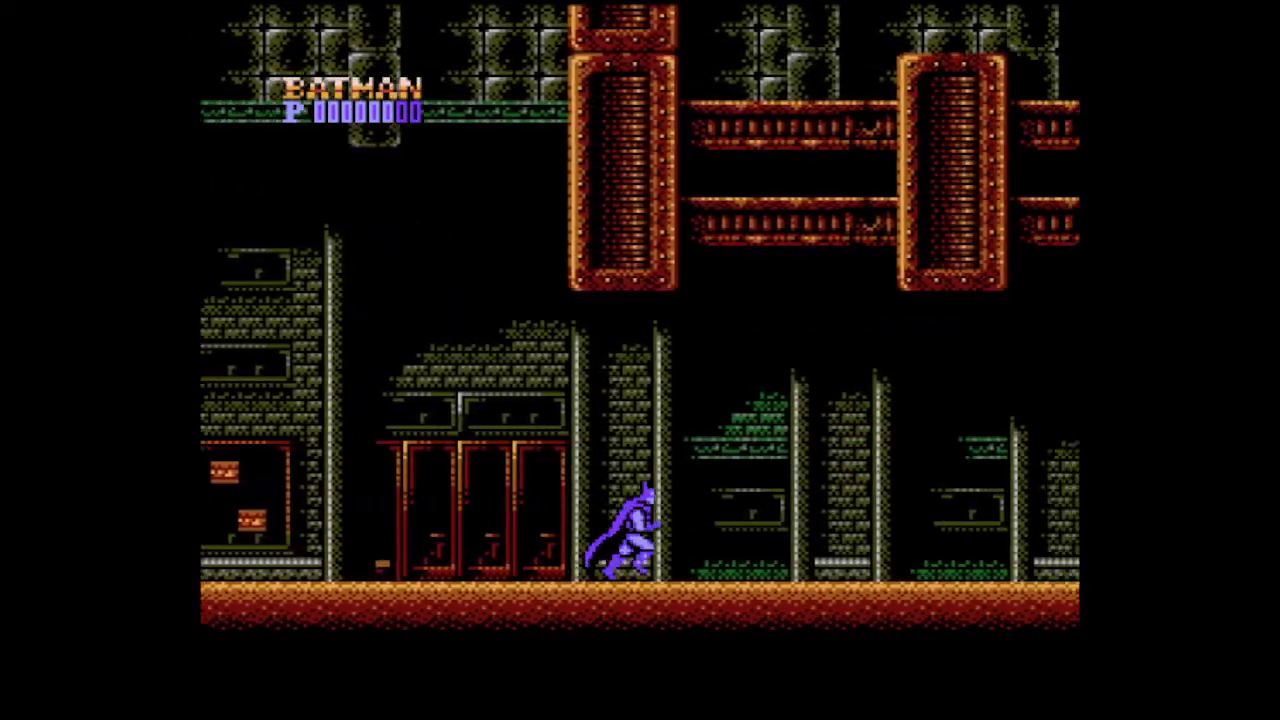
pyautogui.press('Right')
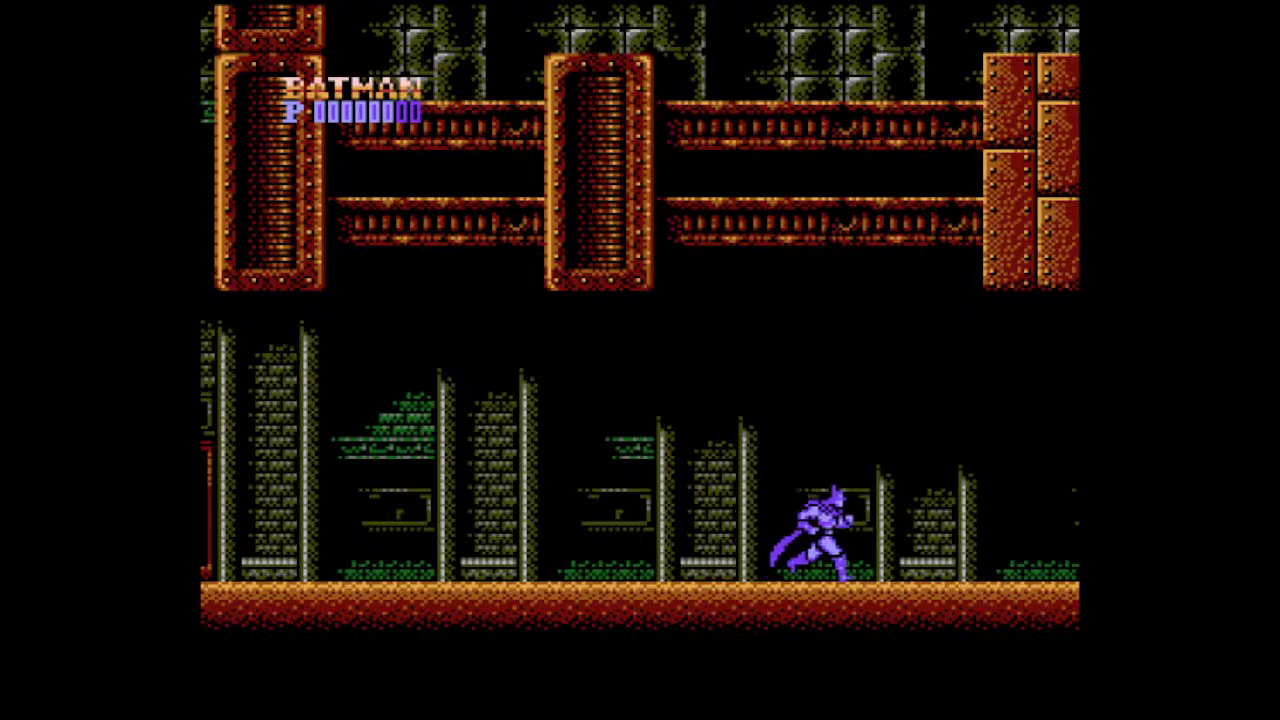
pyautogui.press('Right')
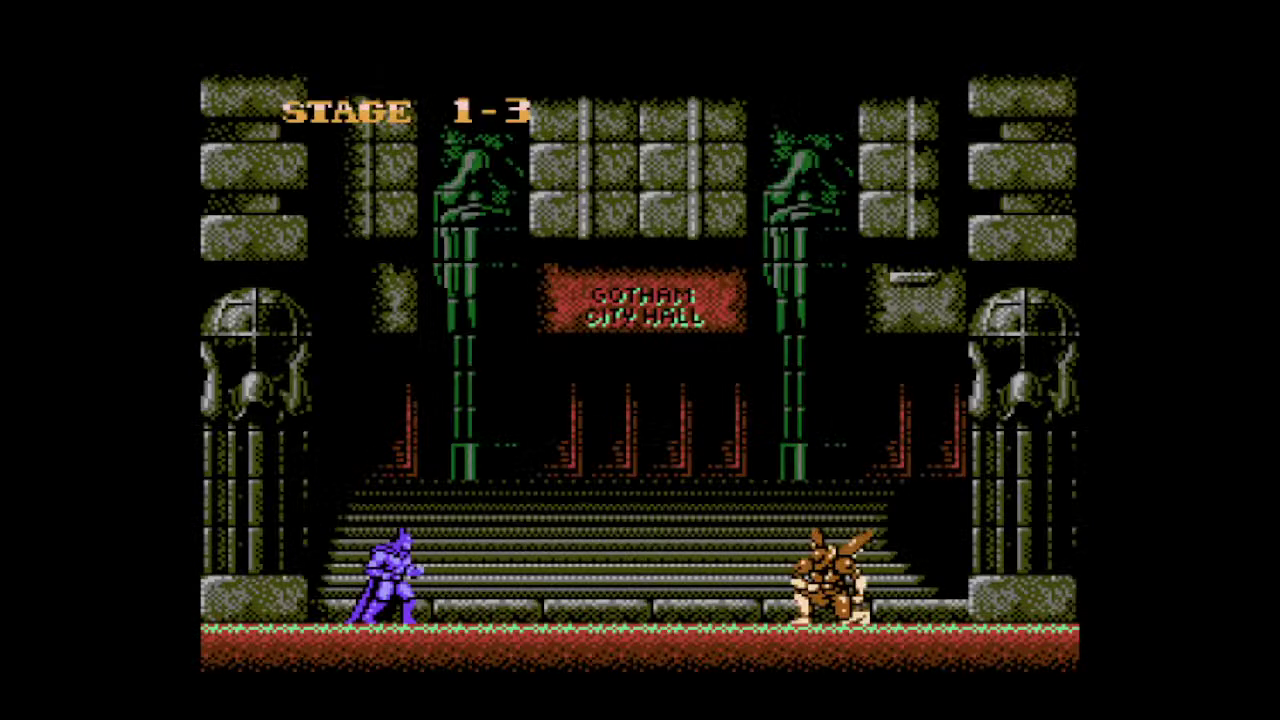
pyautogui.press('Left')
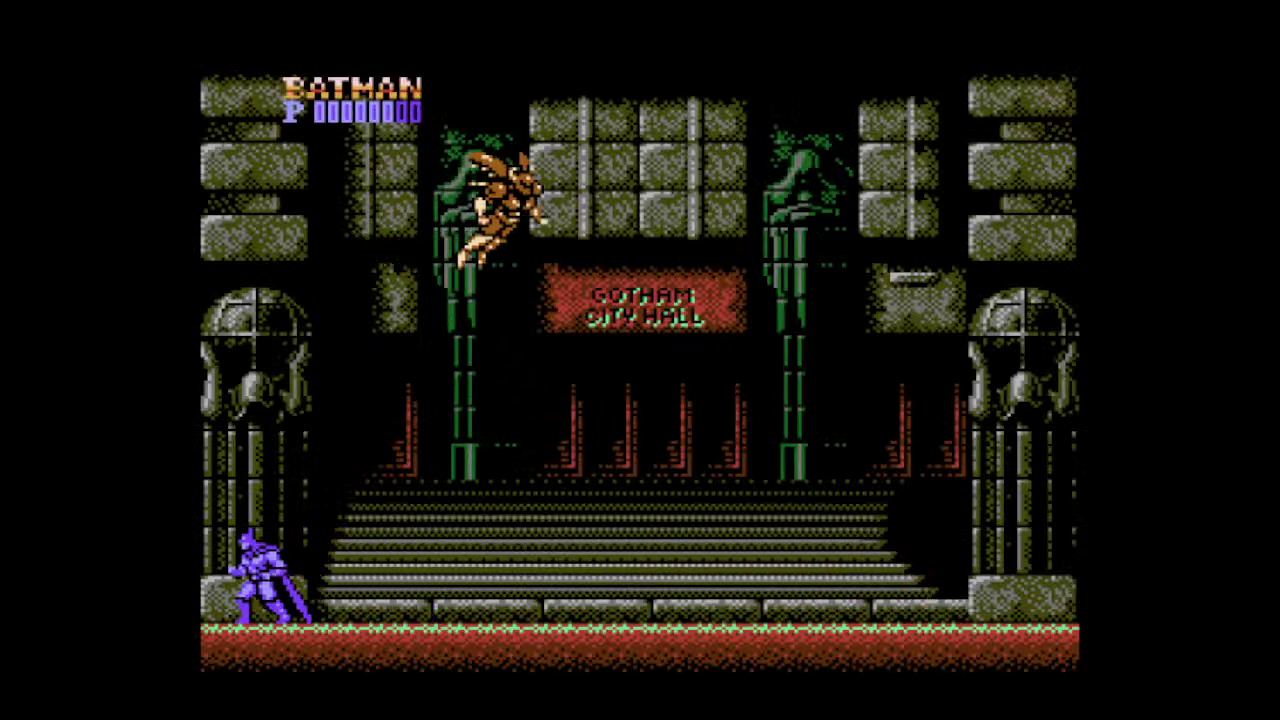
pyautogui.press('Right')
pyautogui.press('Return')
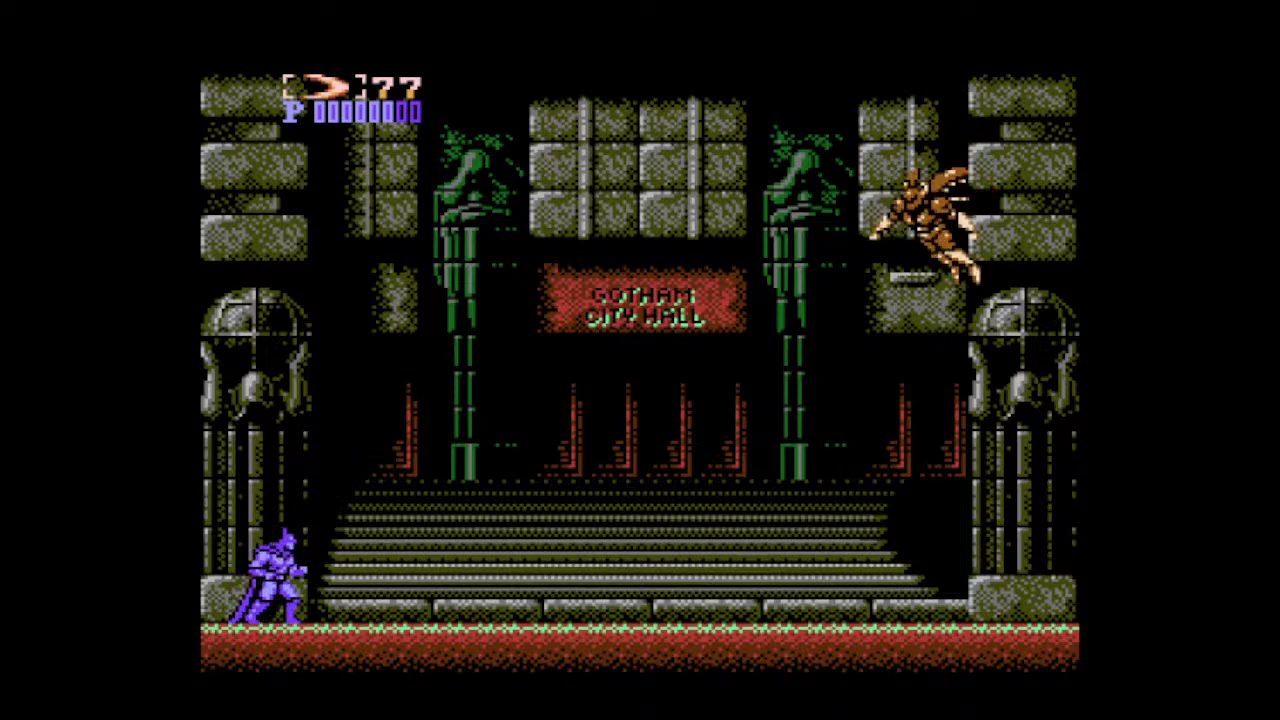
pyautogui.press('Down')
pyautogui.press('z')
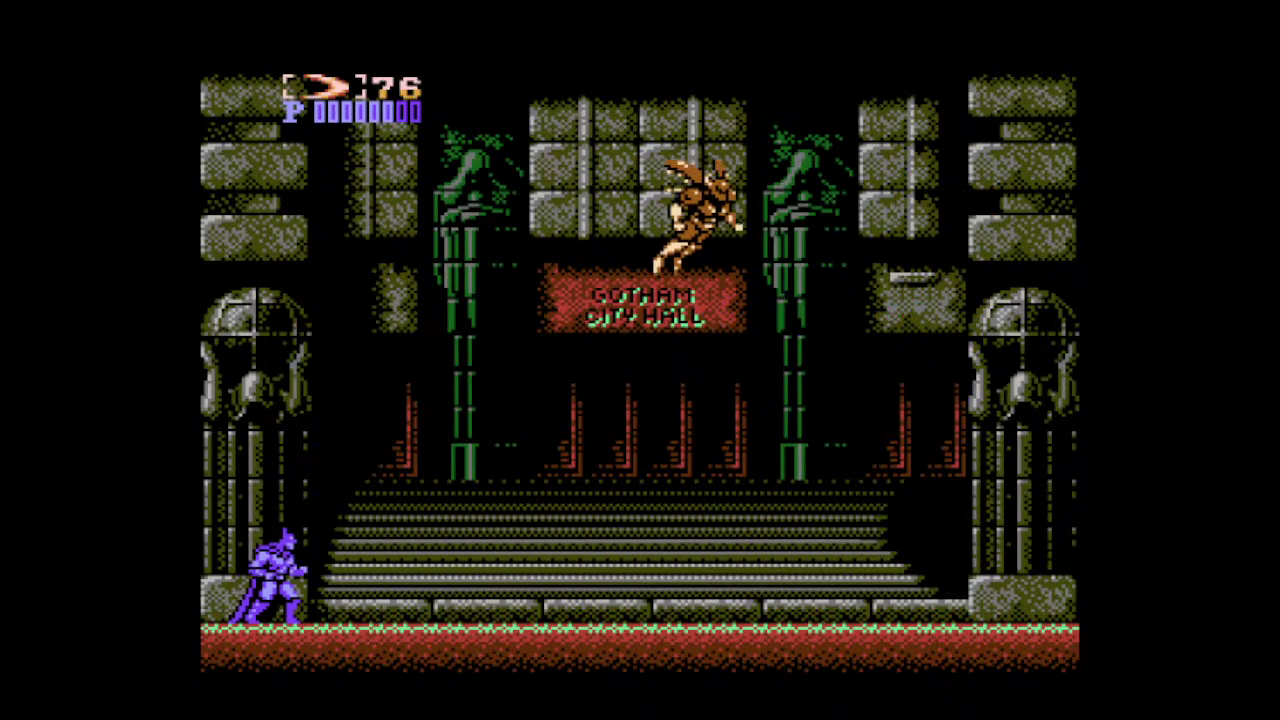
pyautogui.press('x')
pyautogui.press('x')
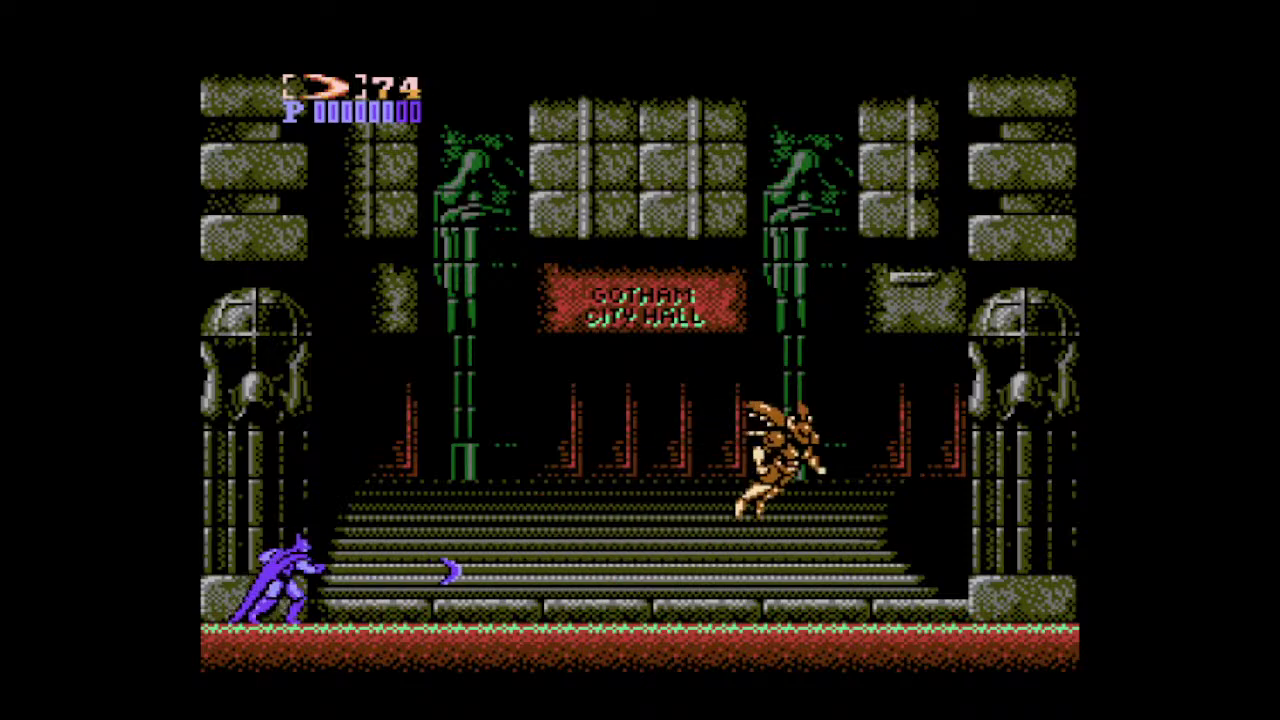
pyautogui.press('Down')
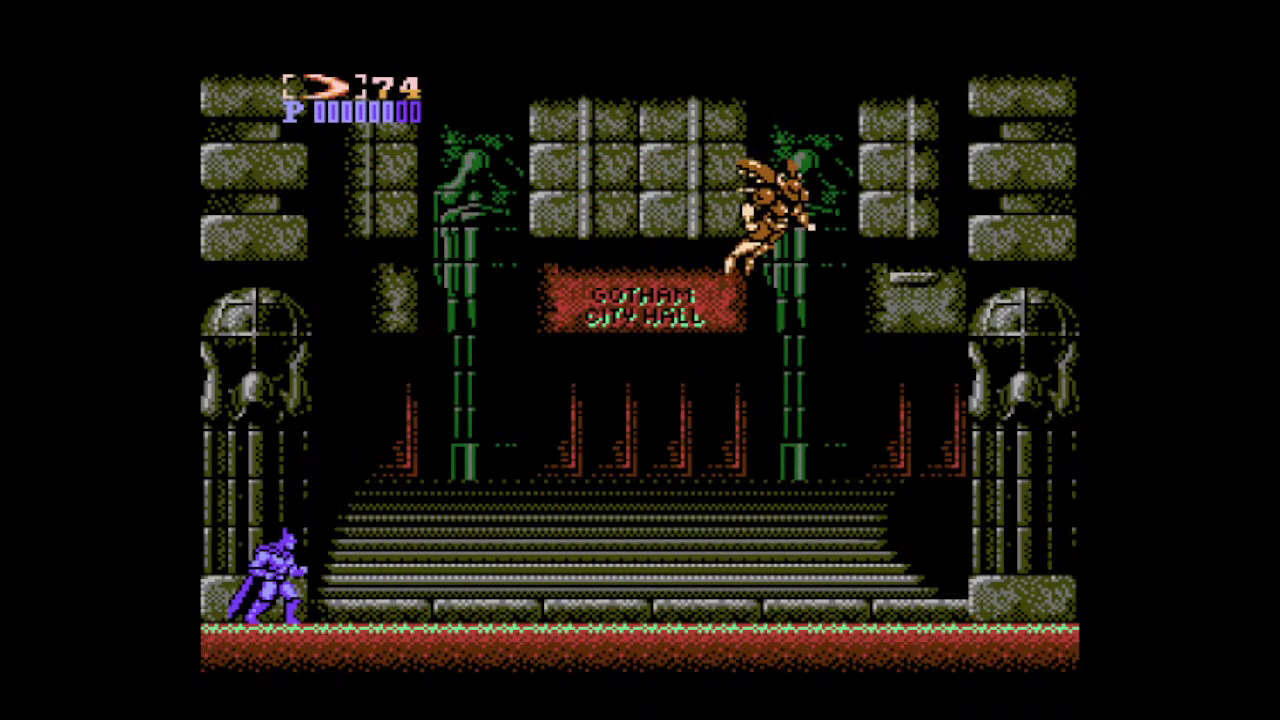
pyautogui.press('Down')
pyautogui.press('x')
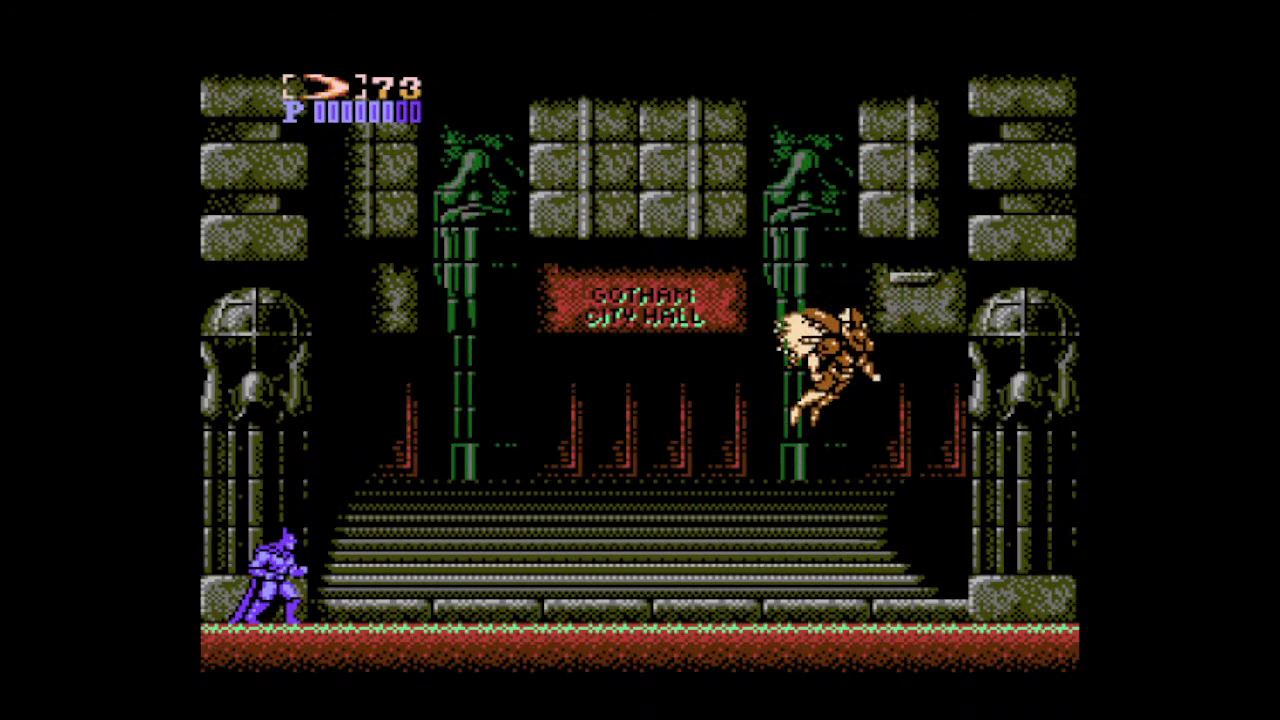
pyautogui.press('Down')
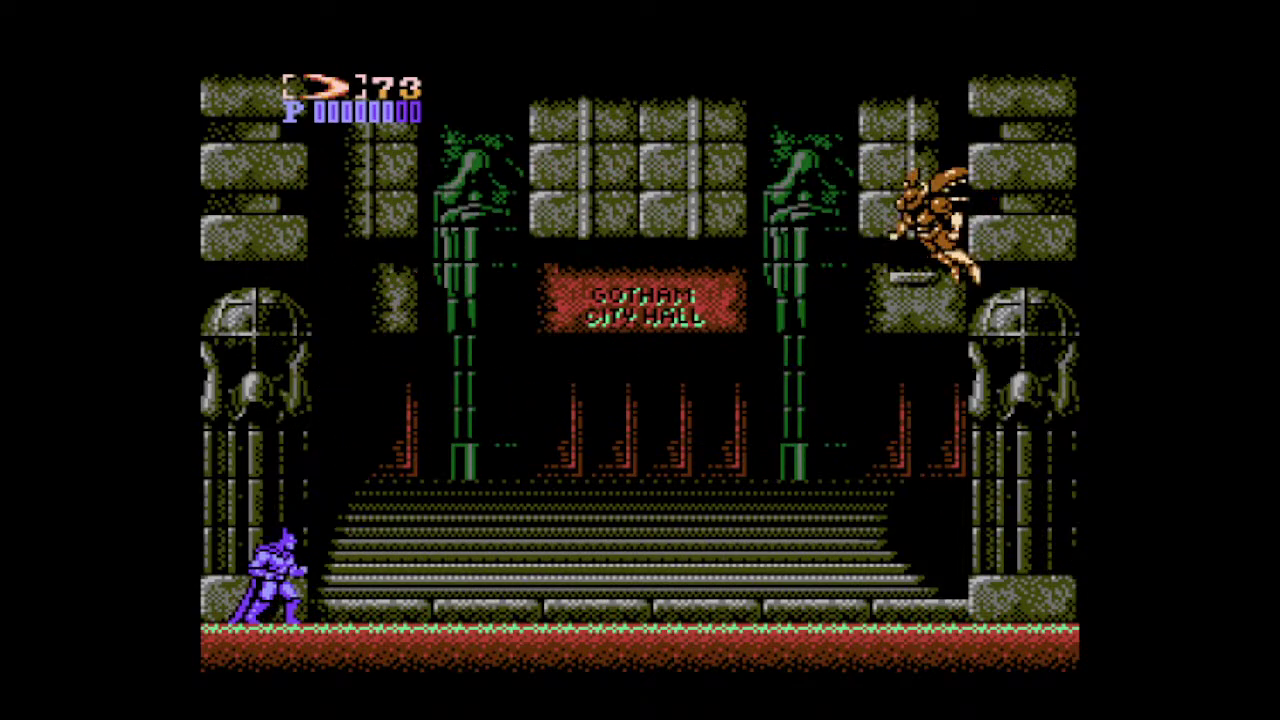
pyautogui.press('x')
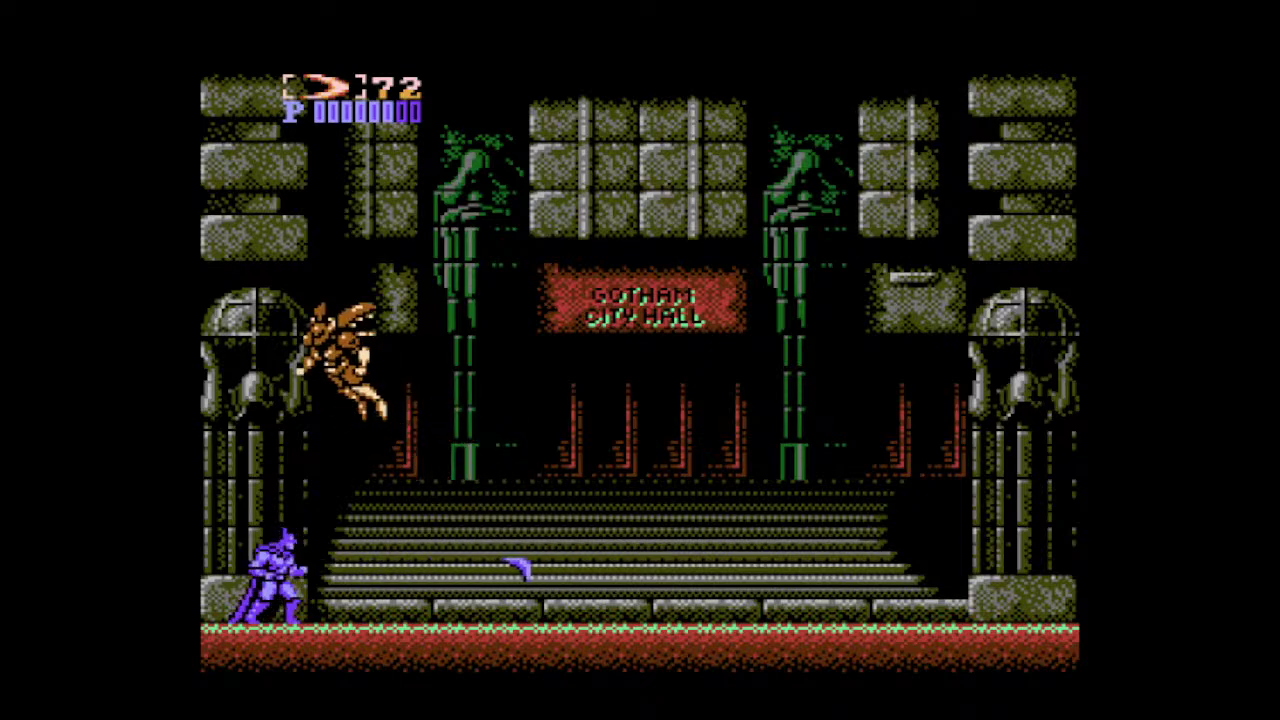
pyautogui.press('Right')
pyautogui.press('x')
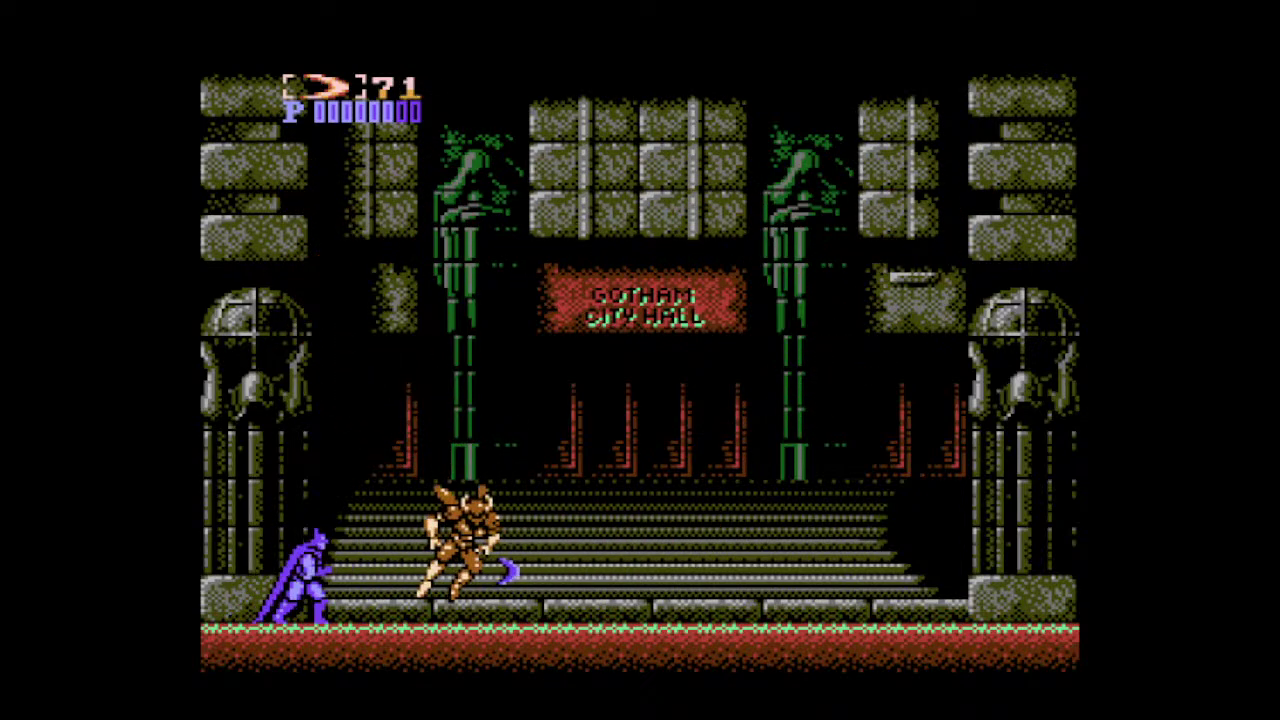
pyautogui.press('x')
pyautogui.press('Right')
pyautogui.press('Down')
pyautogui.press('z')
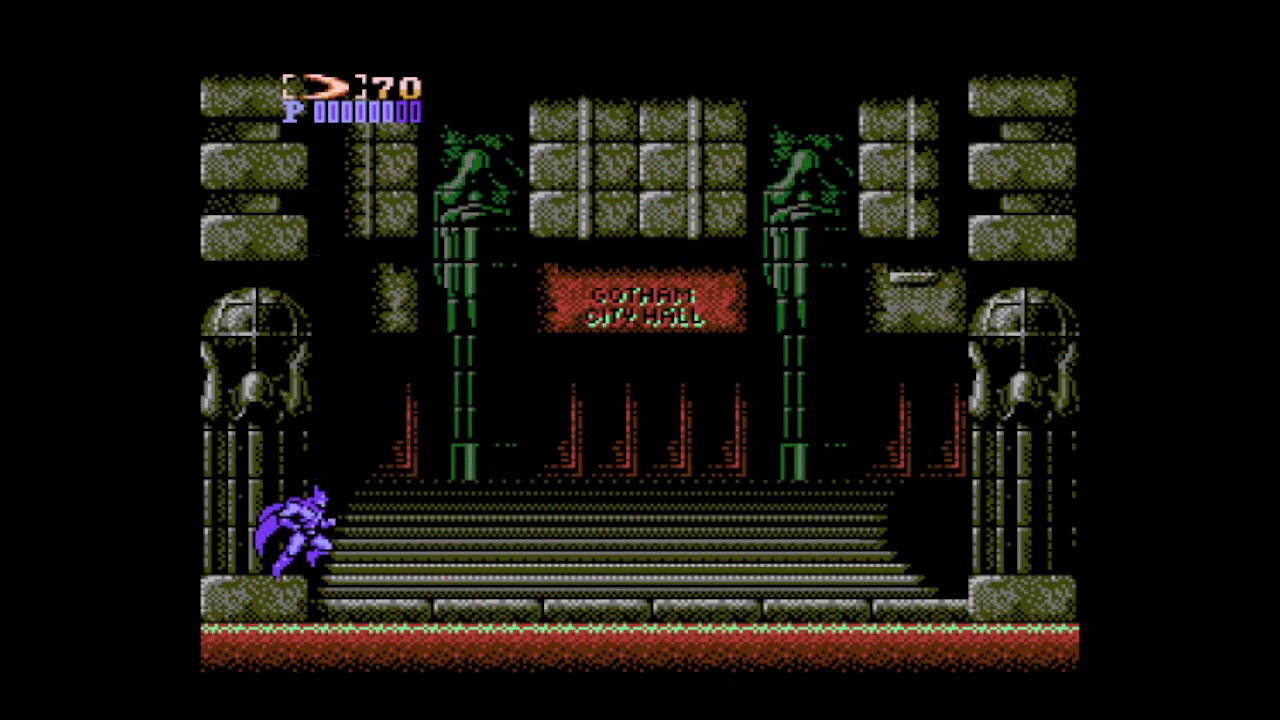
pyautogui.press('Down')
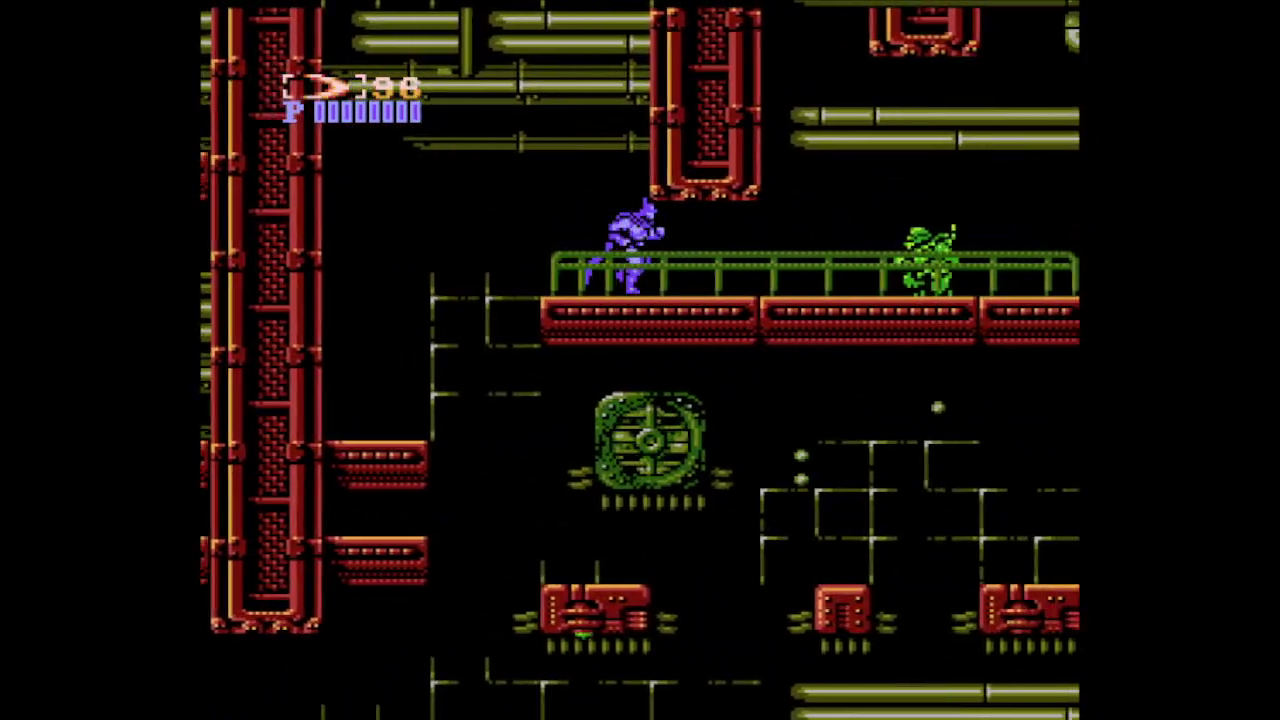
pyautogui.press('Right')
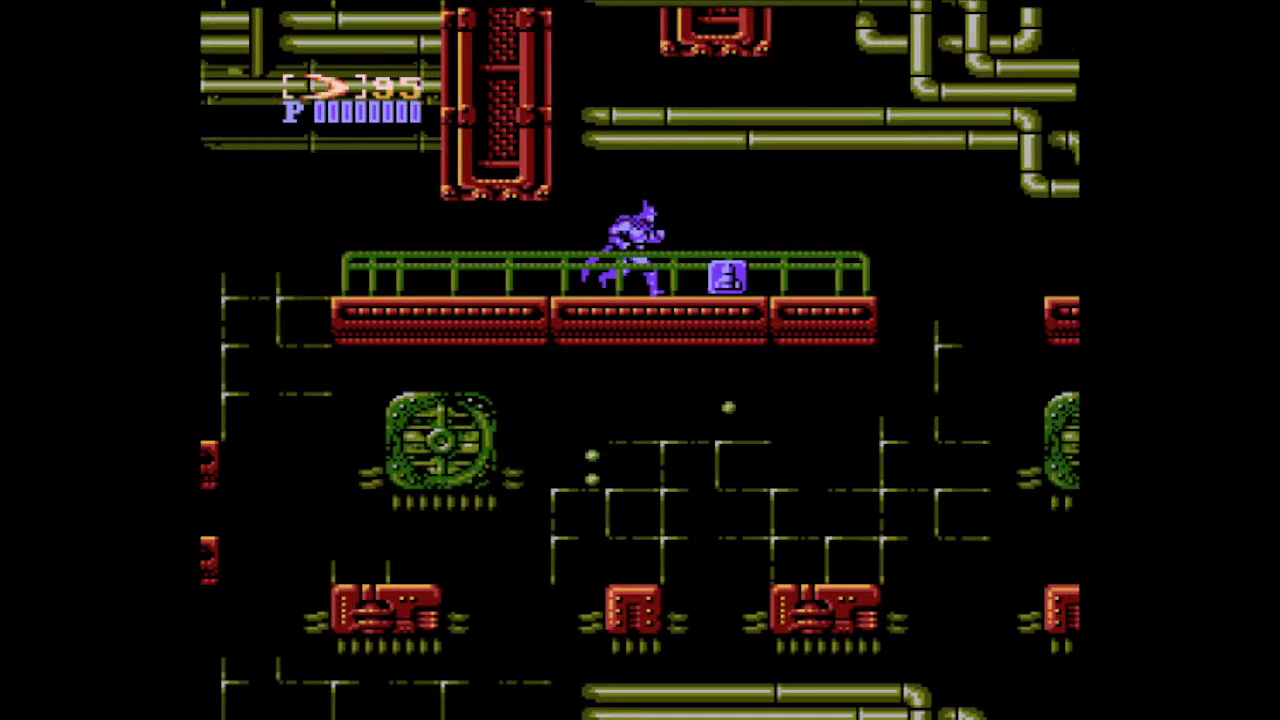
pyautogui.press('z')
pyautogui.press('Left')
pyautogui.press('Right')
pyautogui.press('z')
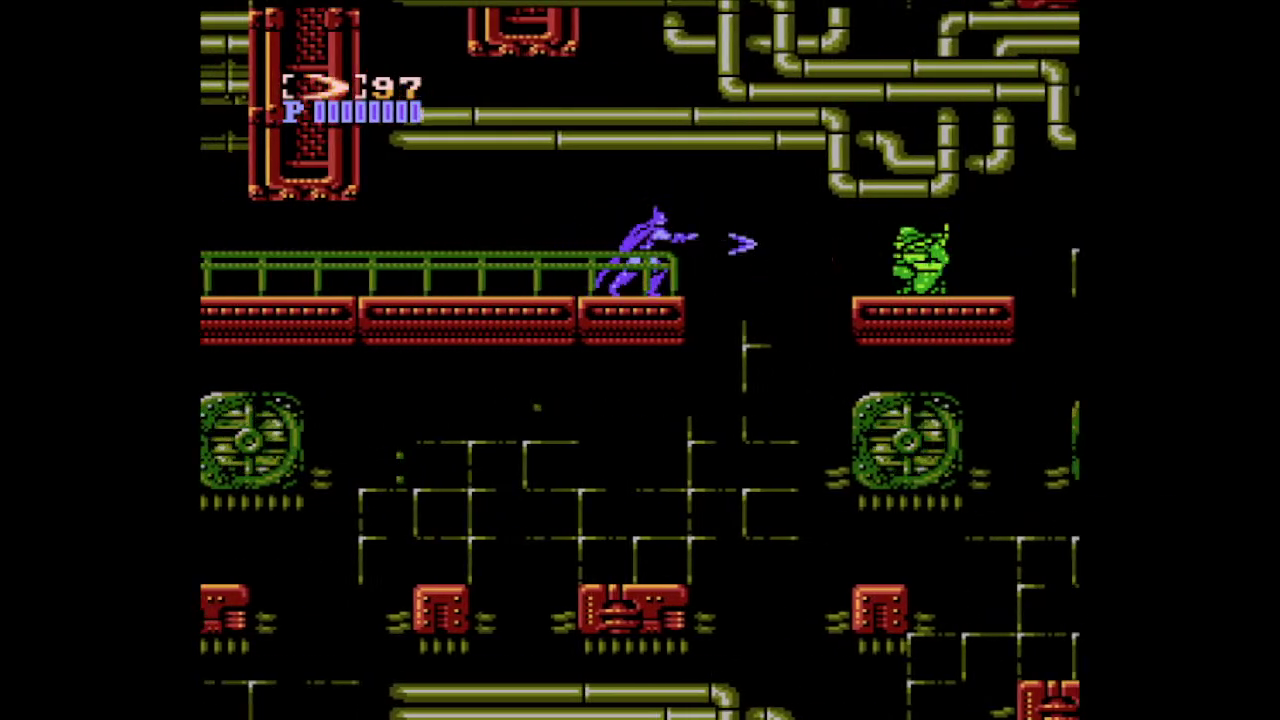
pyautogui.press('Right')
pyautogui.press('x')
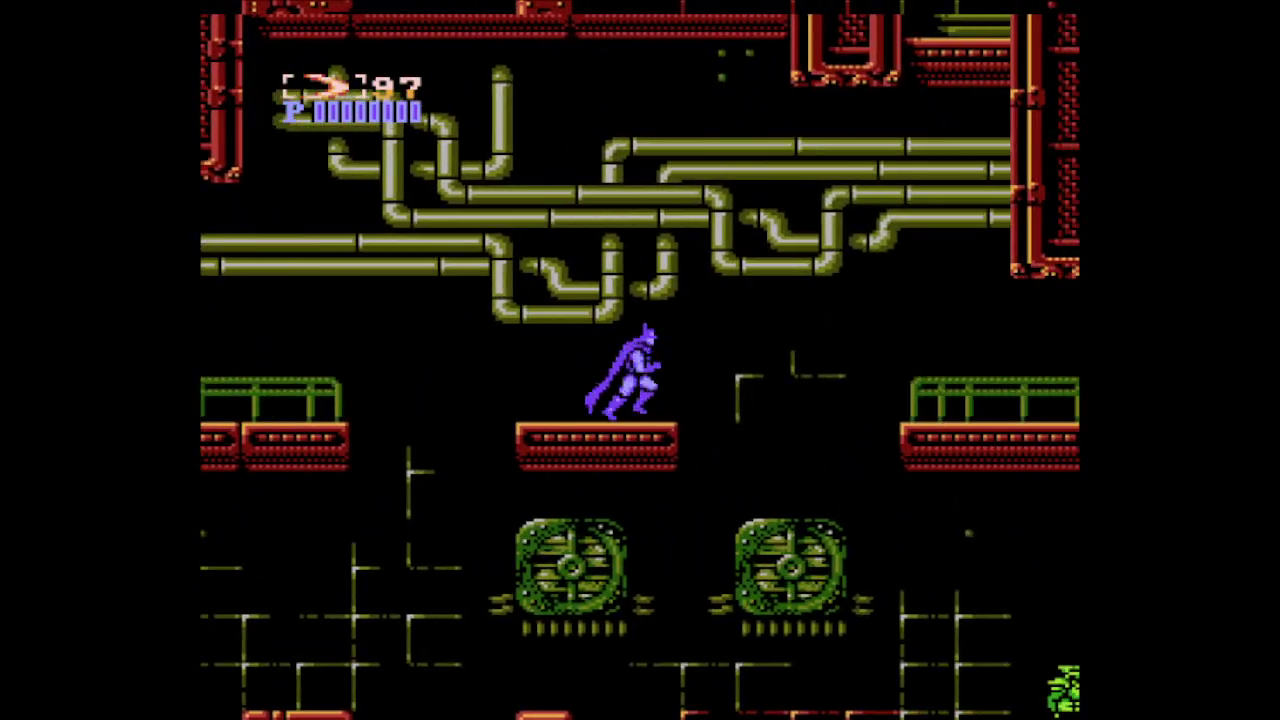
pyautogui.press('Right')
pyautogui.press('x')
pyautogui.press('z')
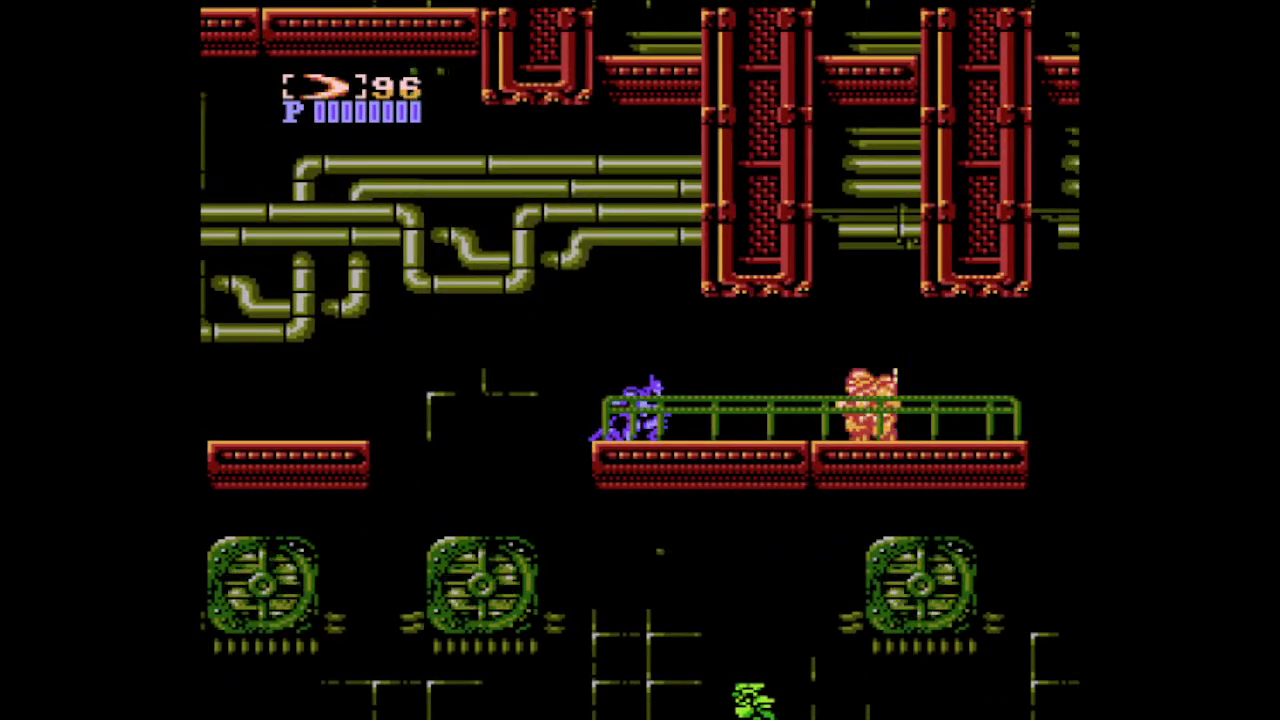
pyautogui.press('Right')
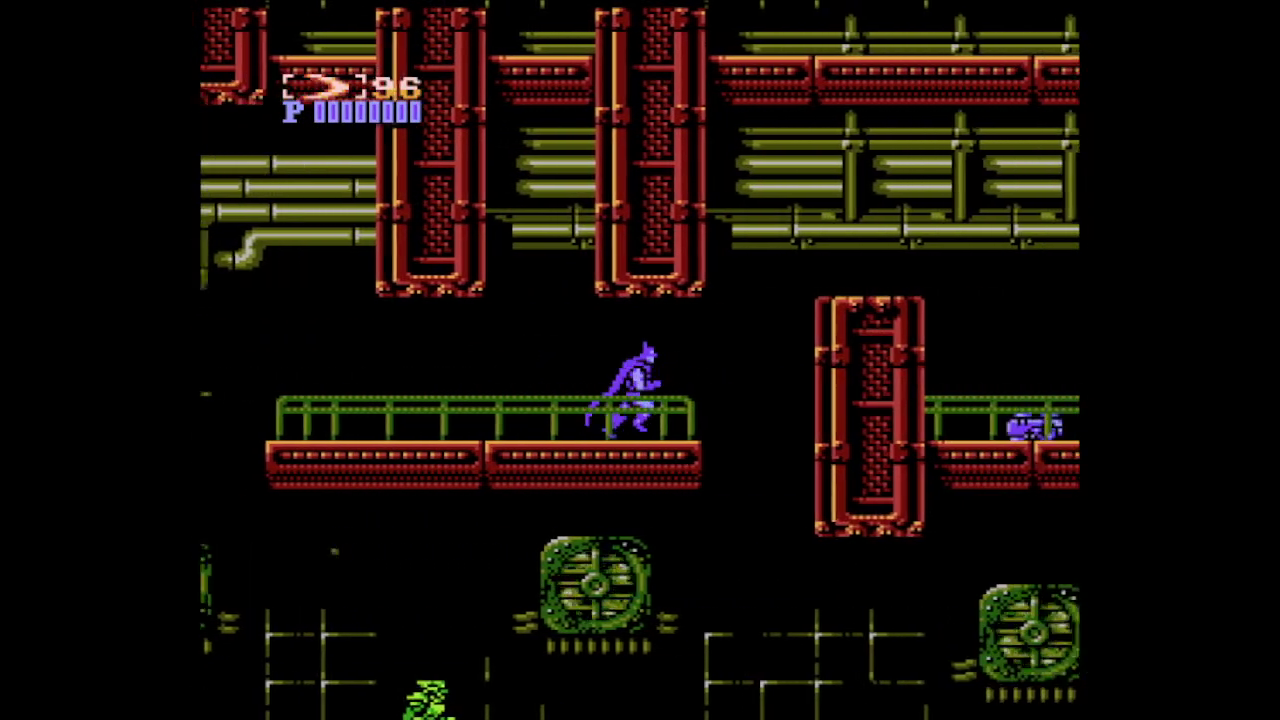
pyautogui.press('x')
pyautogui.press('x')
pyautogui.press('x')
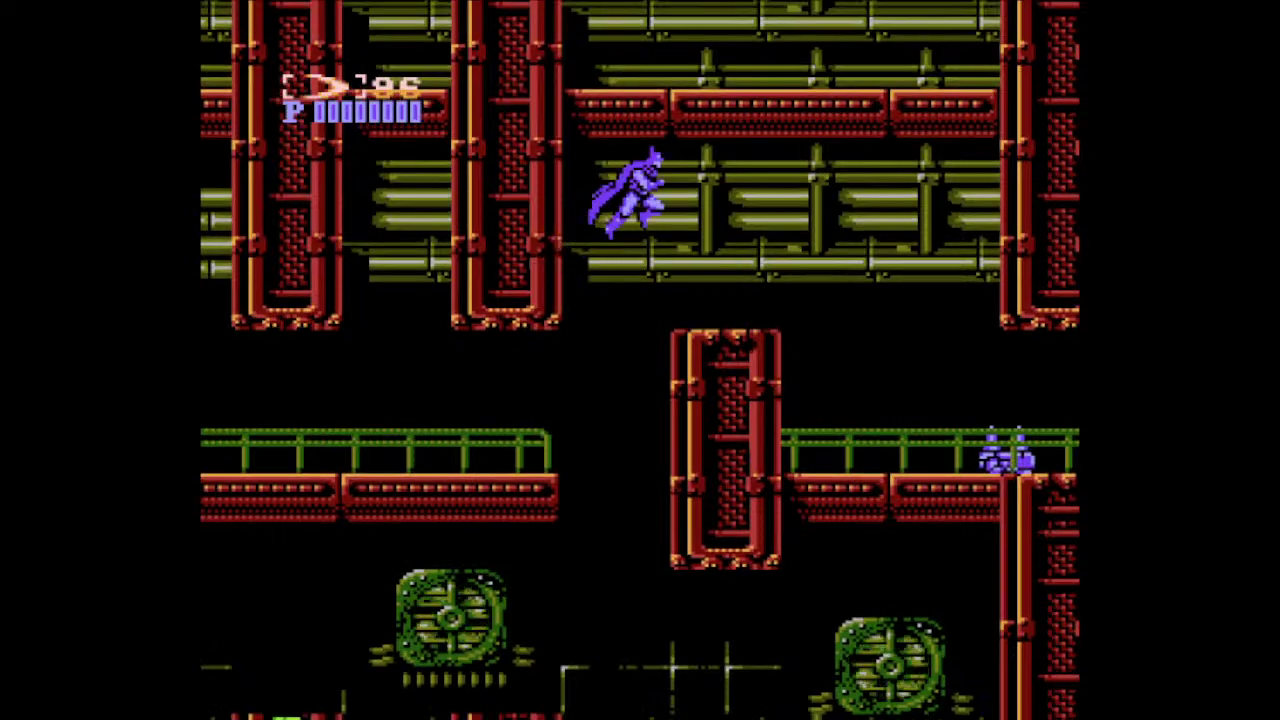
pyautogui.press('Return')
pyautogui.press('Return')
pyautogui.press('Return')
pyautogui.press('Right')
pyautogui.press('Right')
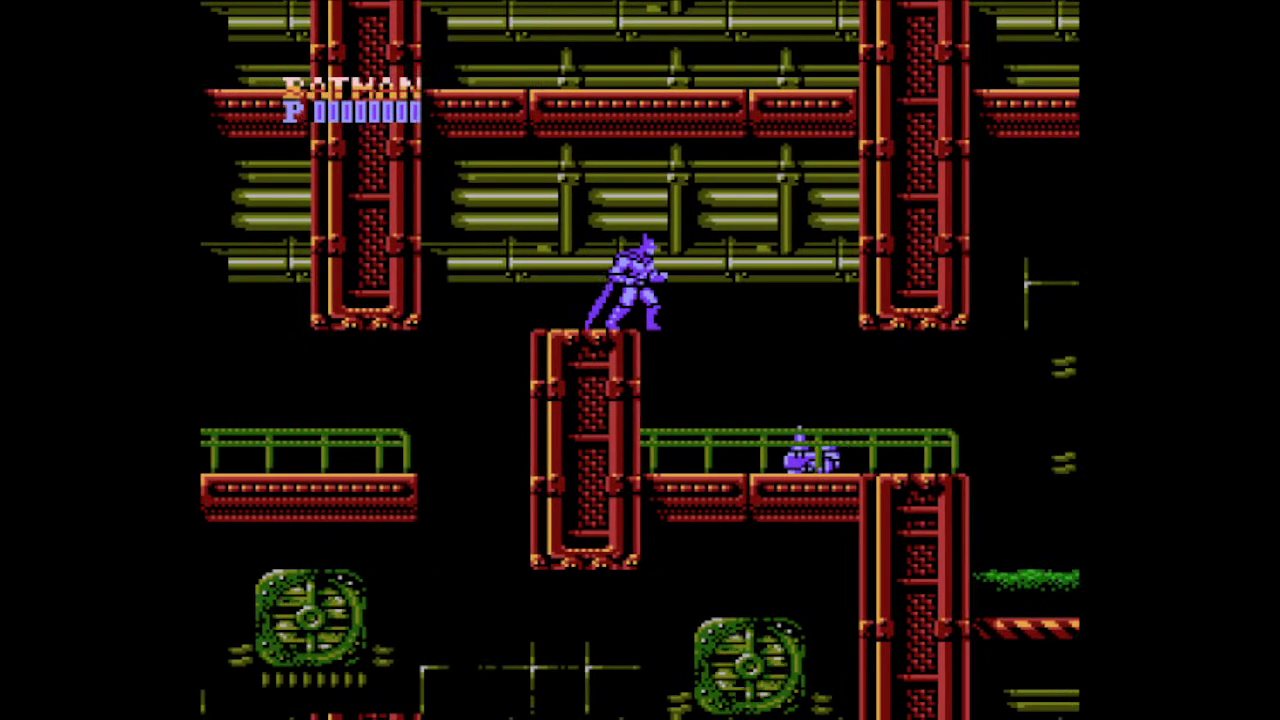
pyautogui.press('Left')
pyautogui.press('Right')
pyautogui.press('Left')
pyautogui.press('Right')
pyautogui.press('Left')
pyautogui.press('Right')
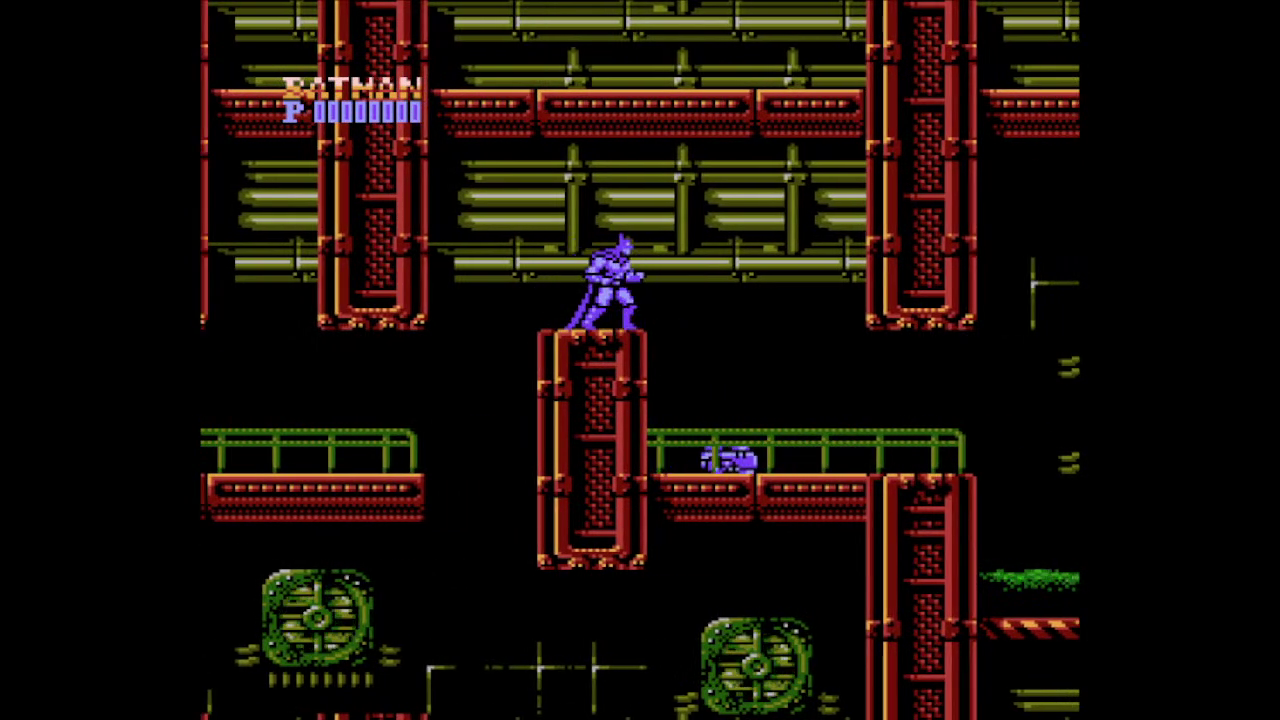
pyautogui.press('Right')
pyautogui.press('z')
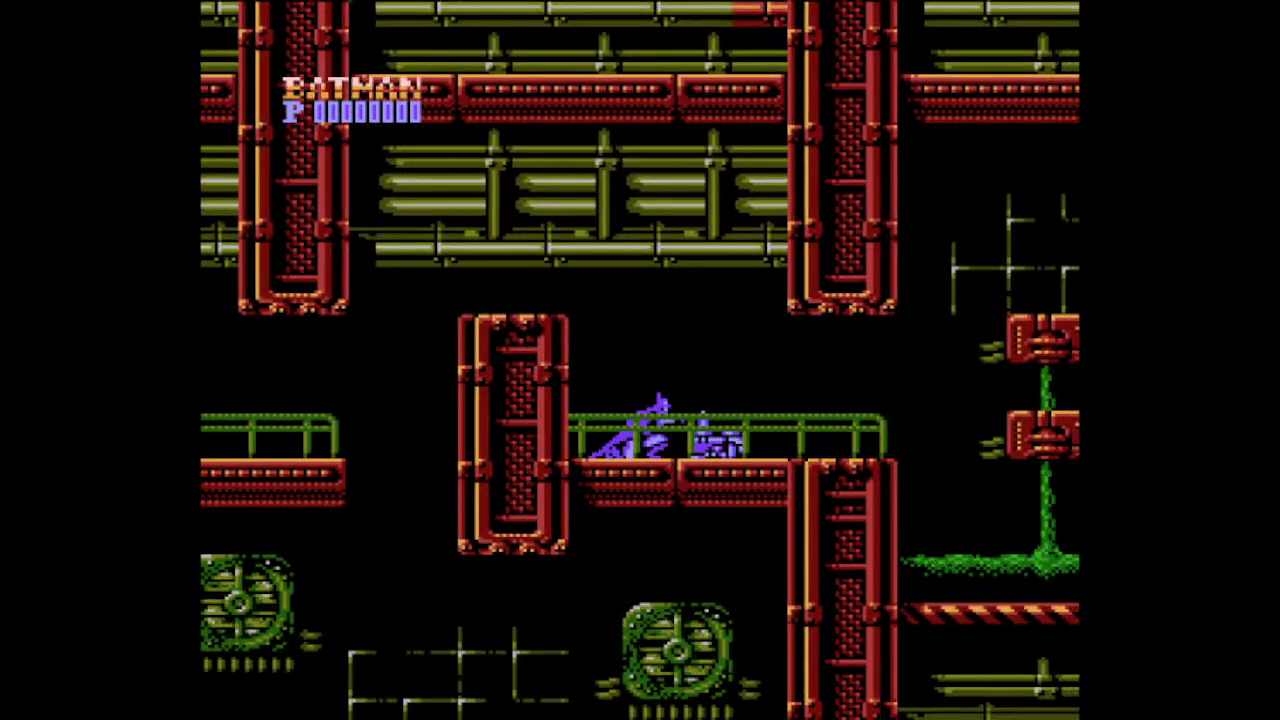
pyautogui.press('Right')
pyautogui.press('x')
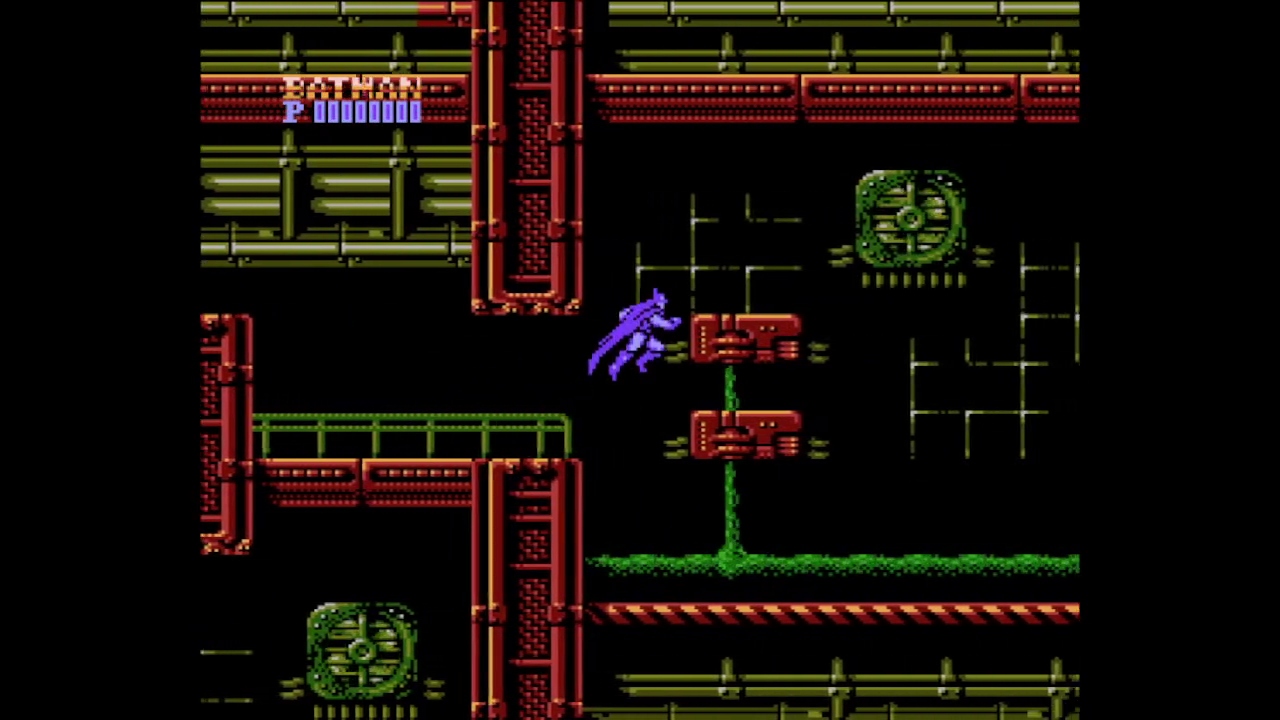
pyautogui.press('x')
pyautogui.press('x')
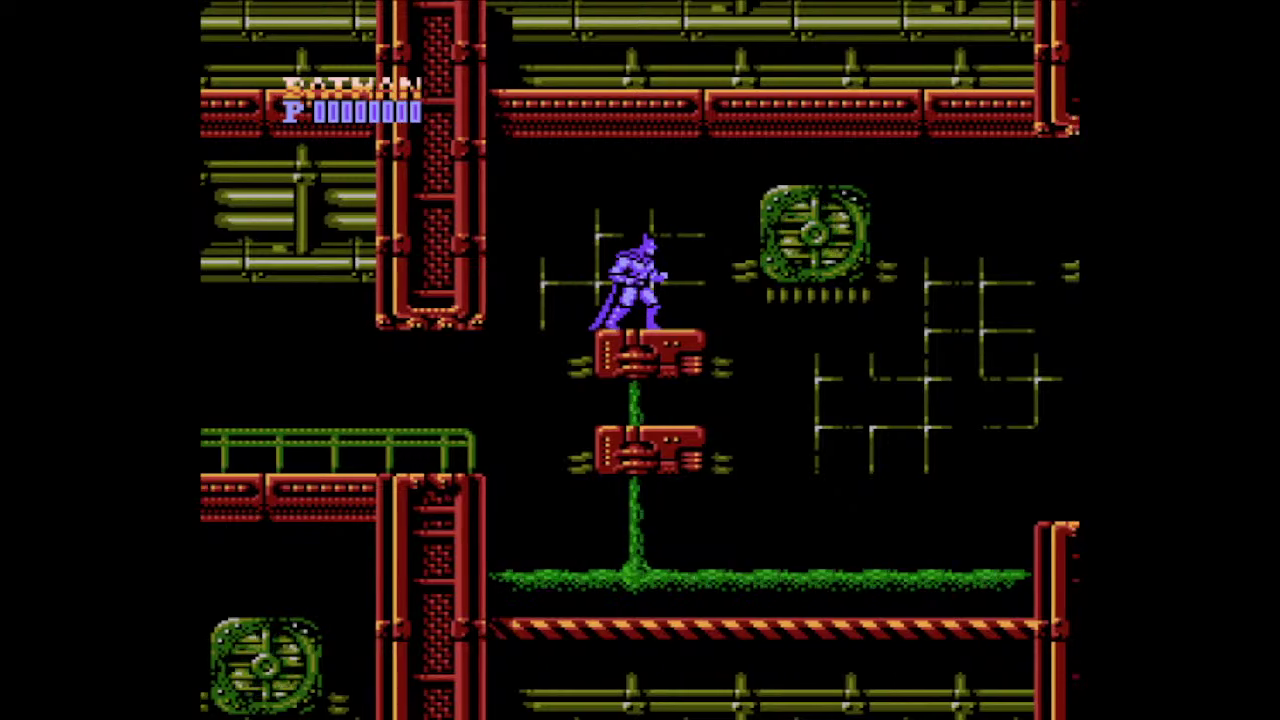
pyautogui.press('Right')
pyautogui.press('Left')
pyautogui.press('x')
pyautogui.press('Right')
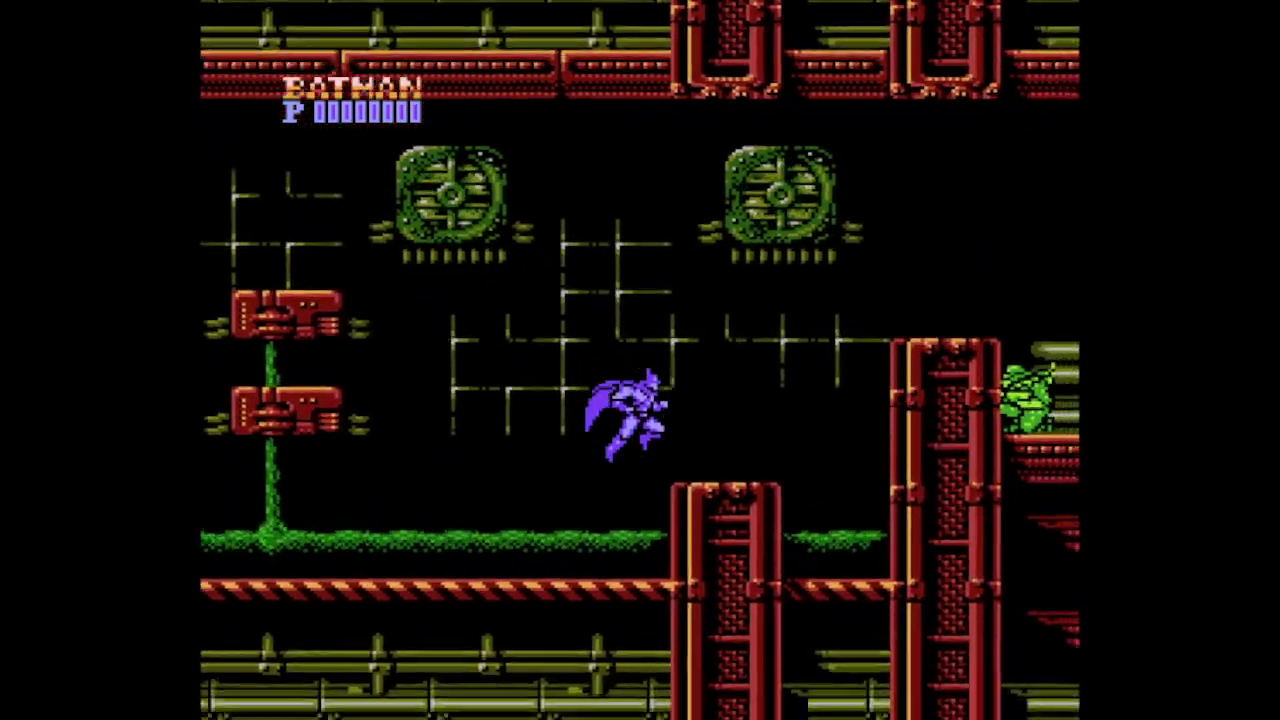
pyautogui.press('Return')
pyautogui.press('z')
pyautogui.press('Right')
pyautogui.press('z')
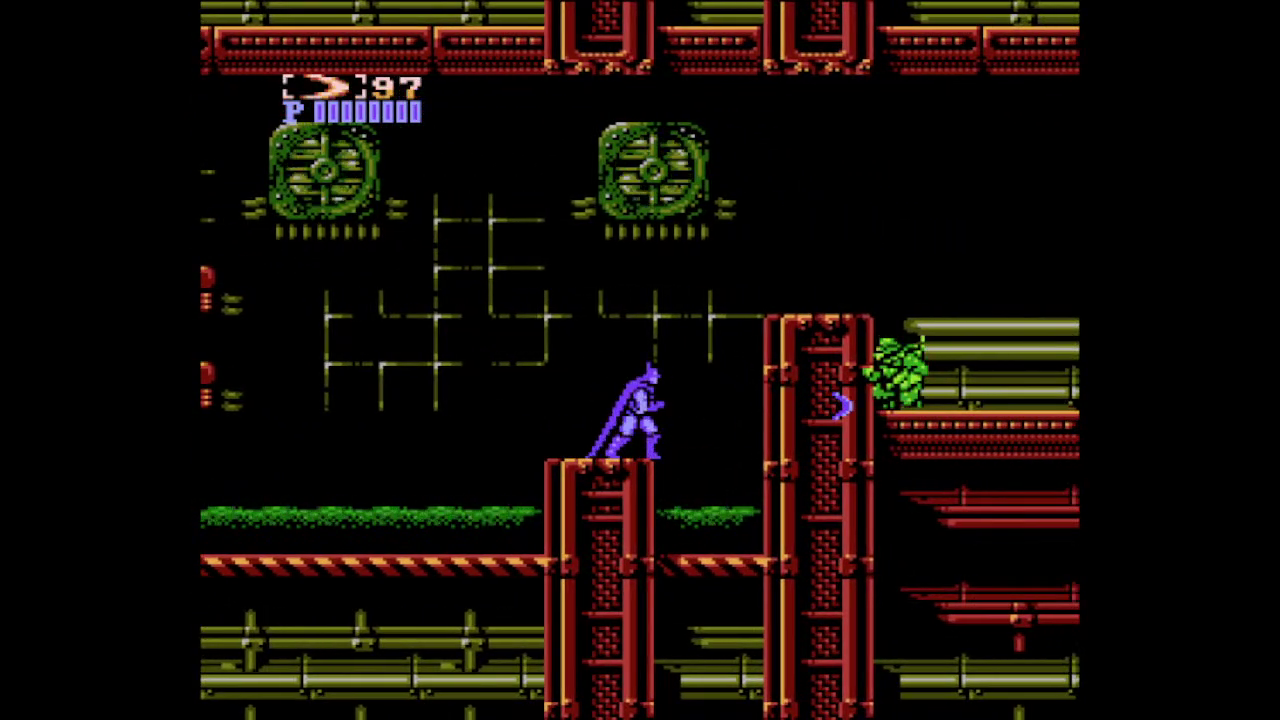
pyautogui.press('Left')
pyautogui.press('Right')
pyautogui.press('Return')
pyautogui.press('Return')
pyautogui.press('shift')
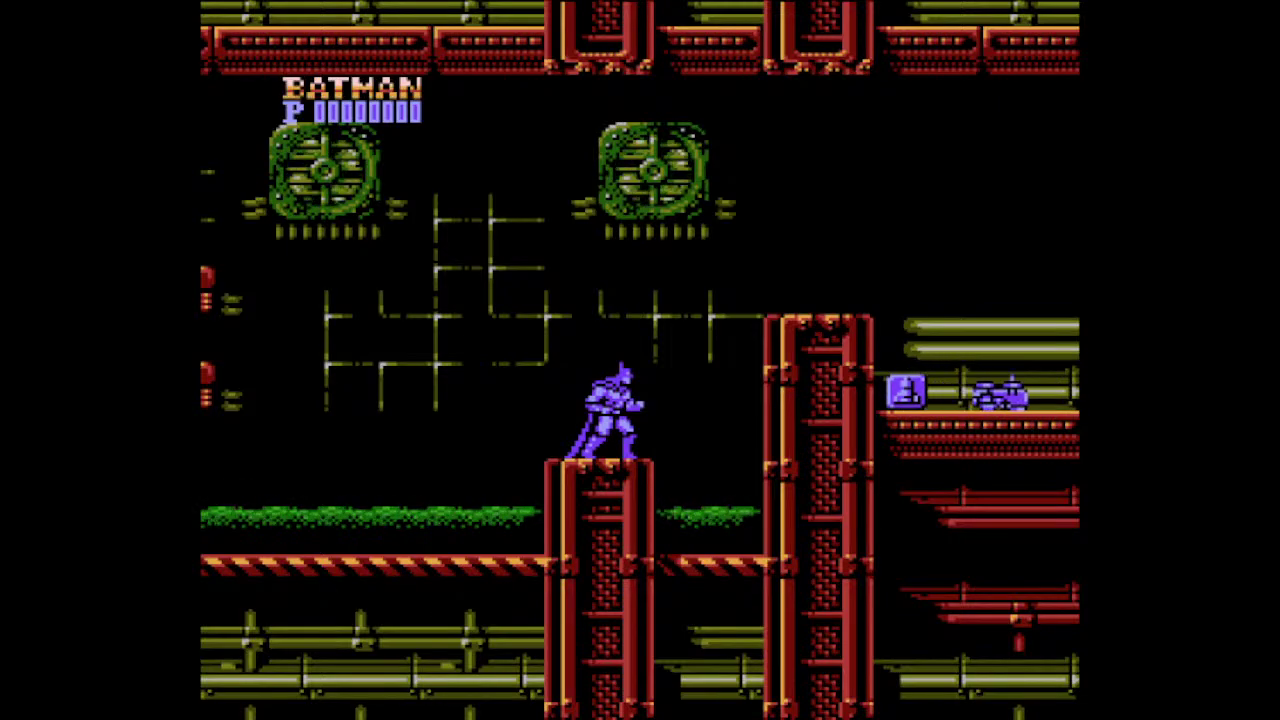
pyautogui.press('Right')
pyautogui.press('x')
pyautogui.press('Right')
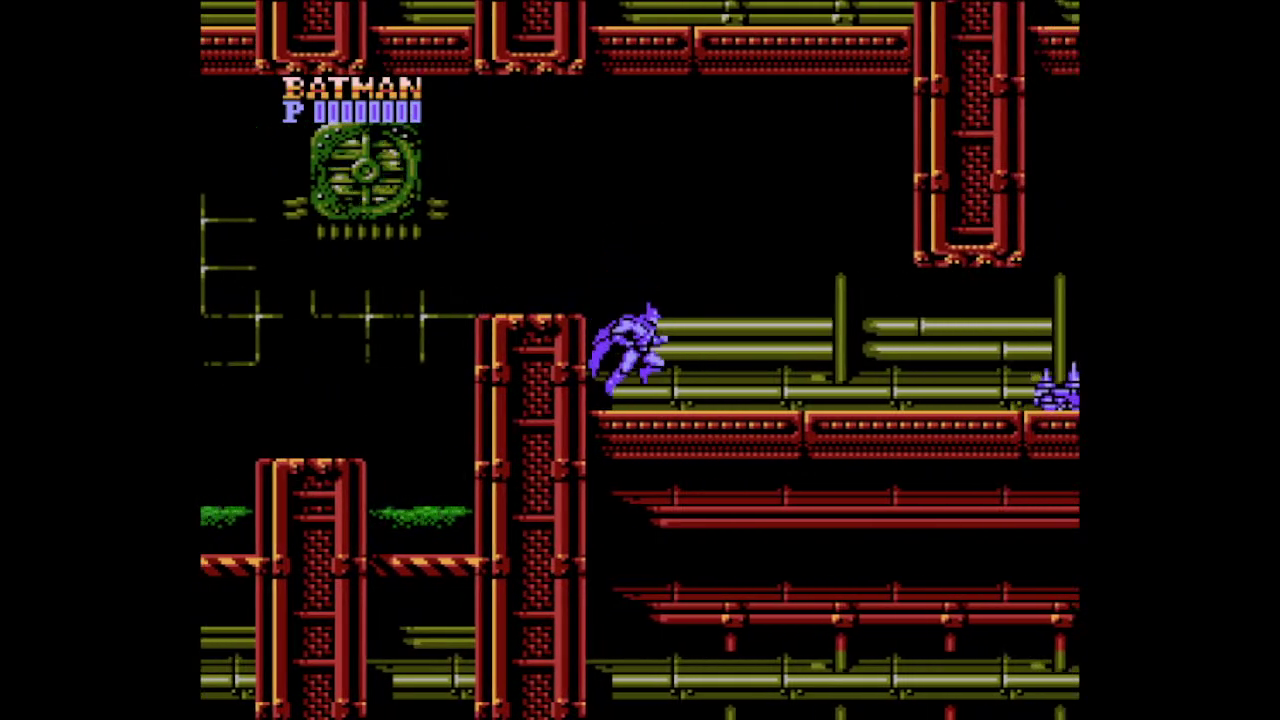
pyautogui.press('Left')
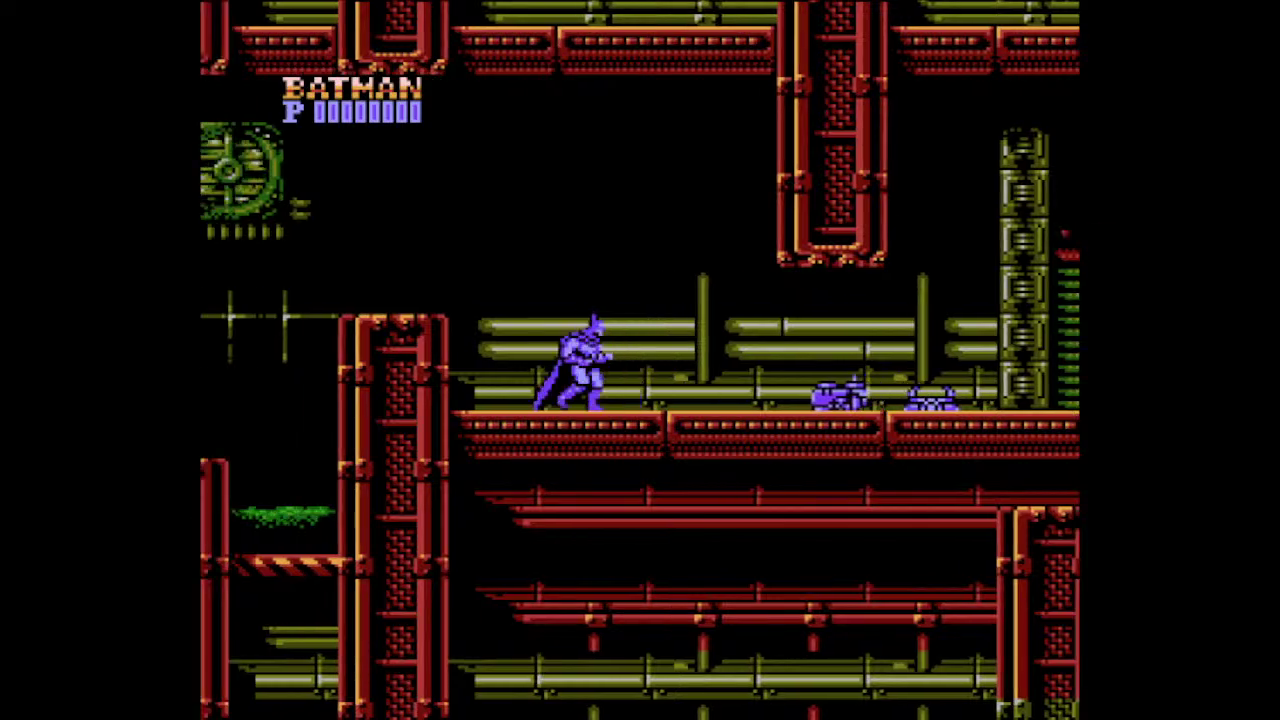
pyautogui.press('Down')
pyautogui.press('z')
pyautogui.press('Right')
pyautogui.press('Left')
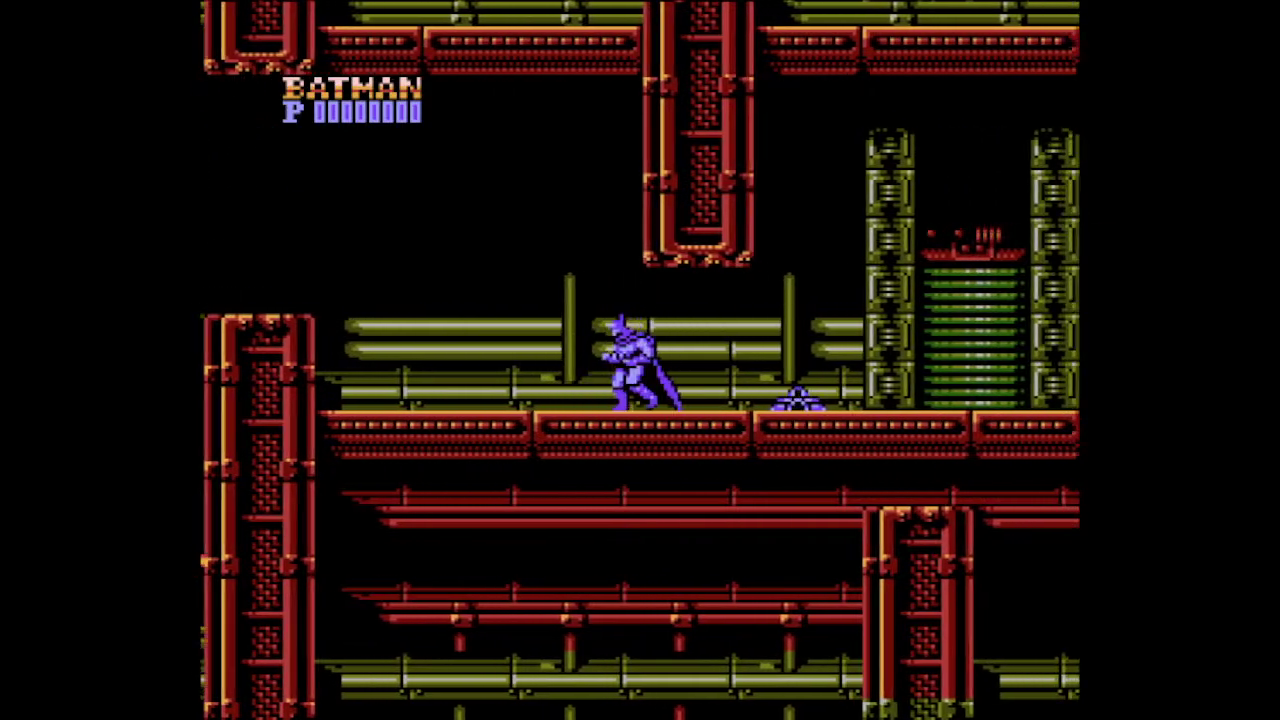
pyautogui.press('x')
pyautogui.press('Right')
pyautogui.press('Right')
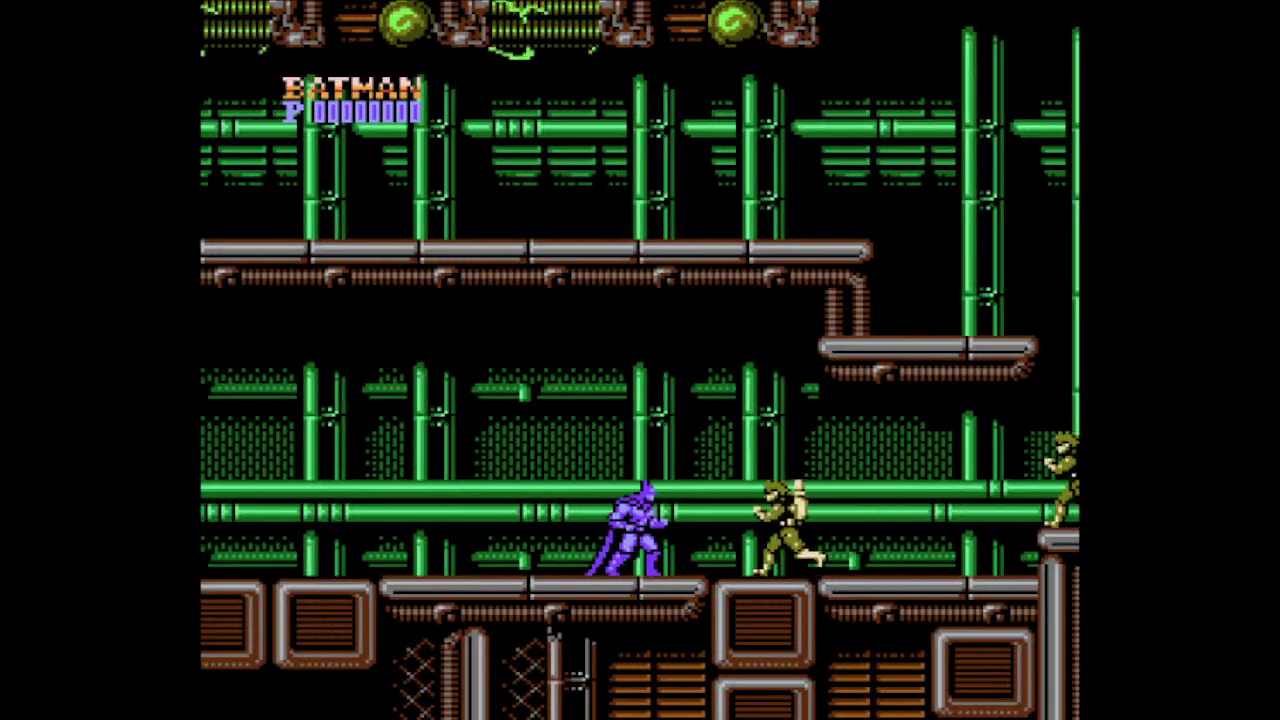
pyautogui.press('Right')
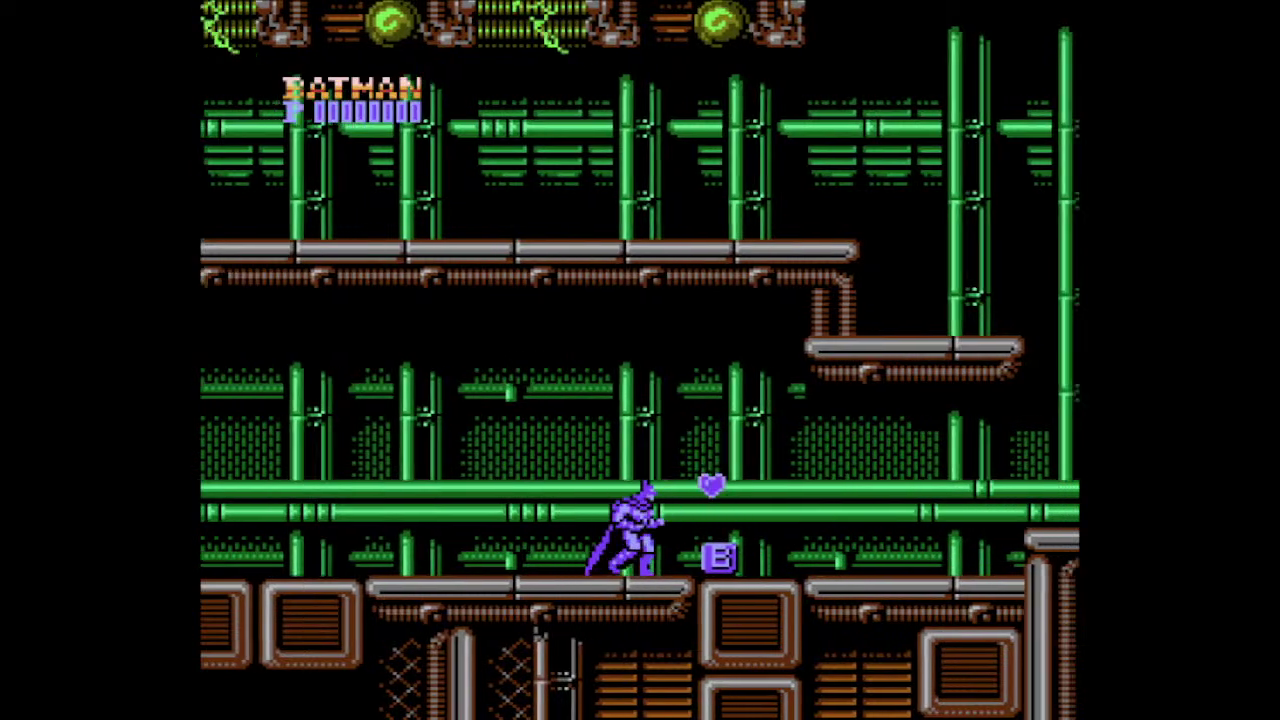
pyautogui.press('Right')
pyautogui.press('x')
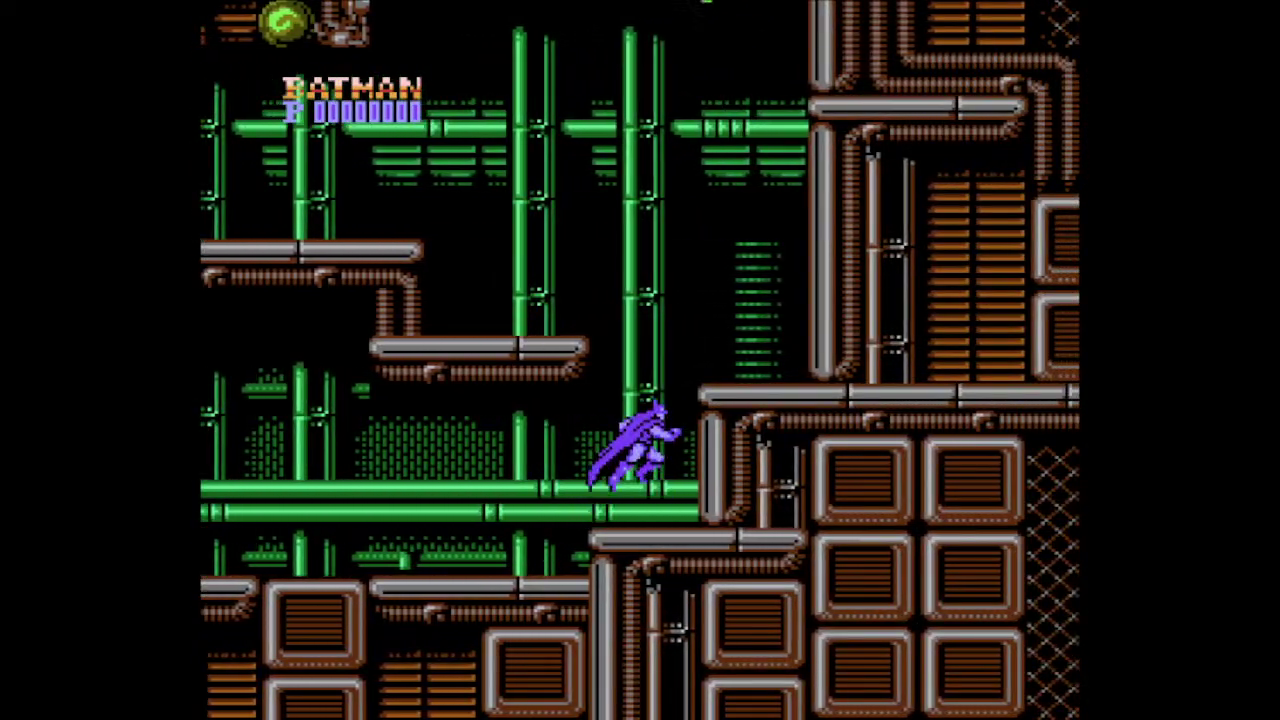
pyautogui.press('Left')
pyautogui.press('x')
pyautogui.press('x')
pyautogui.press('Left')
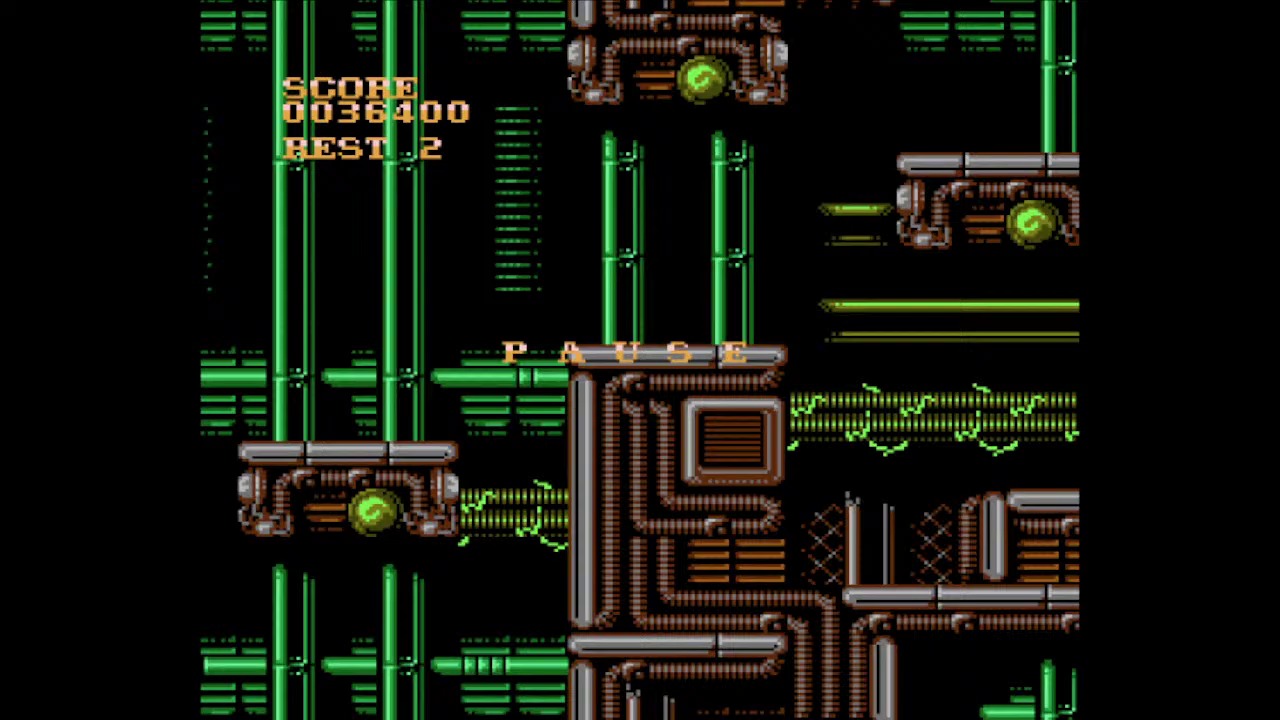
pyautogui.press('Right')
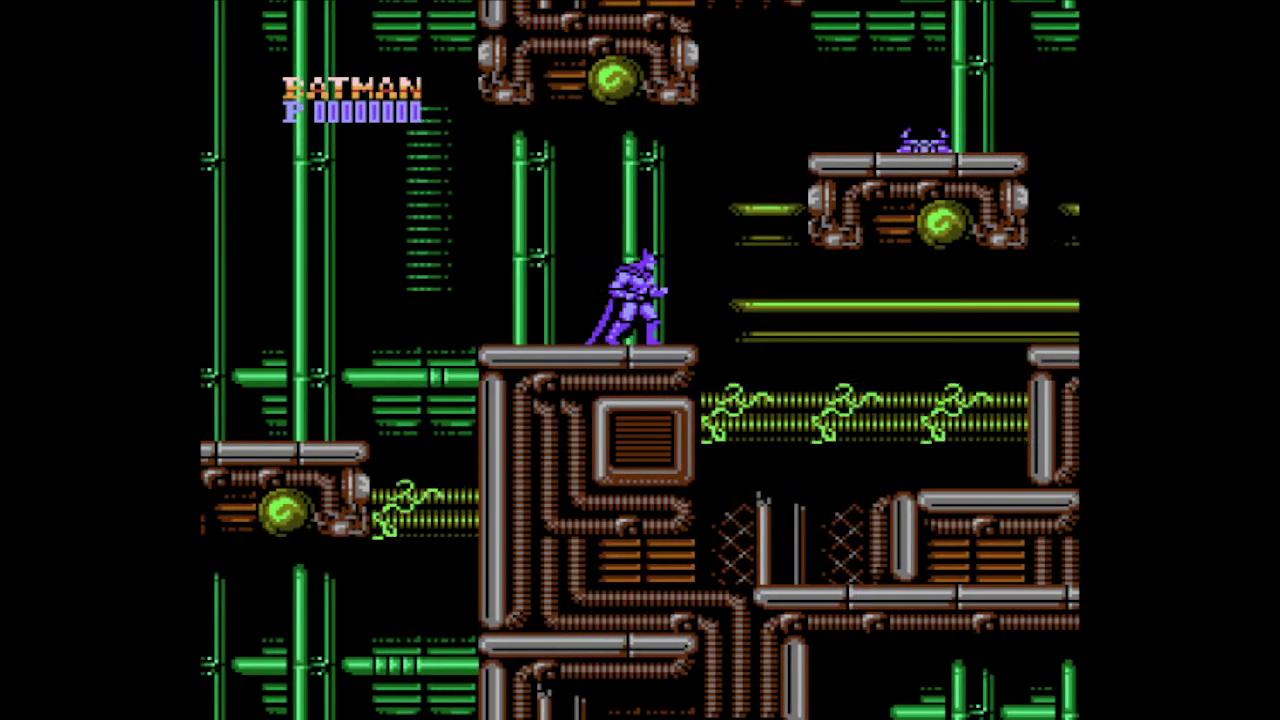
pyautogui.press('Return')
pyautogui.press('x')
pyautogui.press('z')
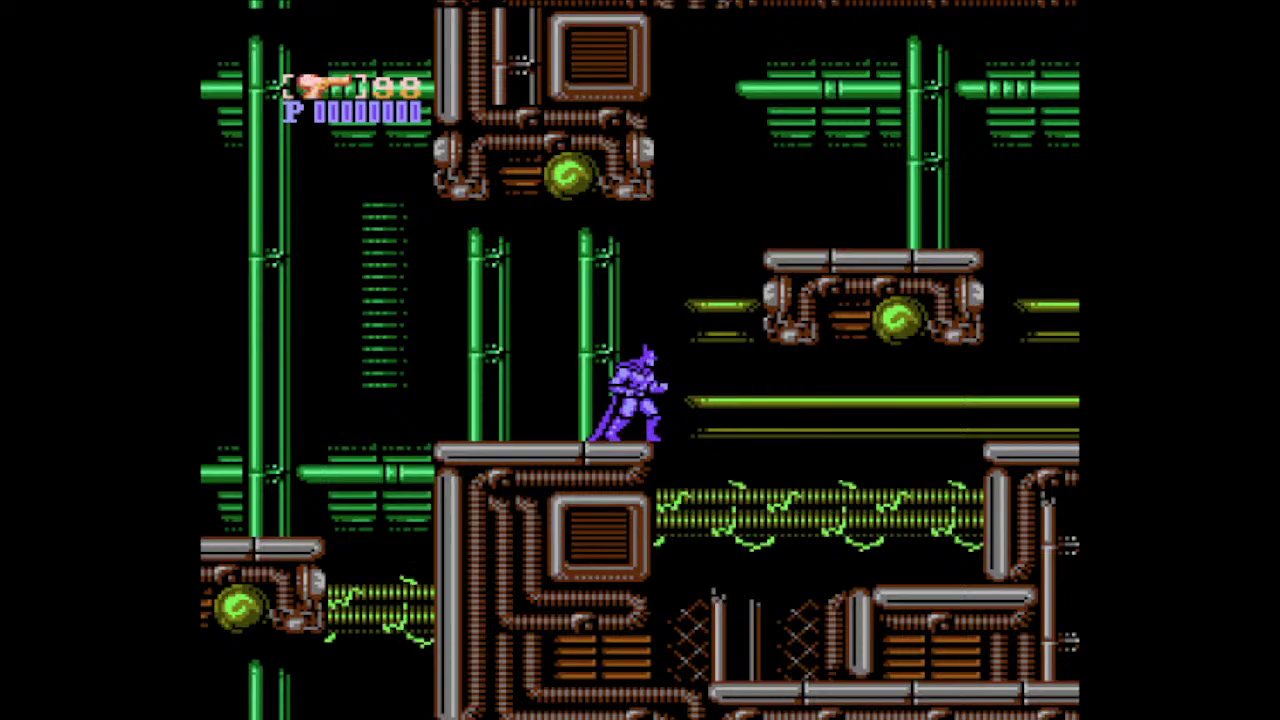
pyautogui.press('Right')
pyautogui.press('x')
pyautogui.press('x')
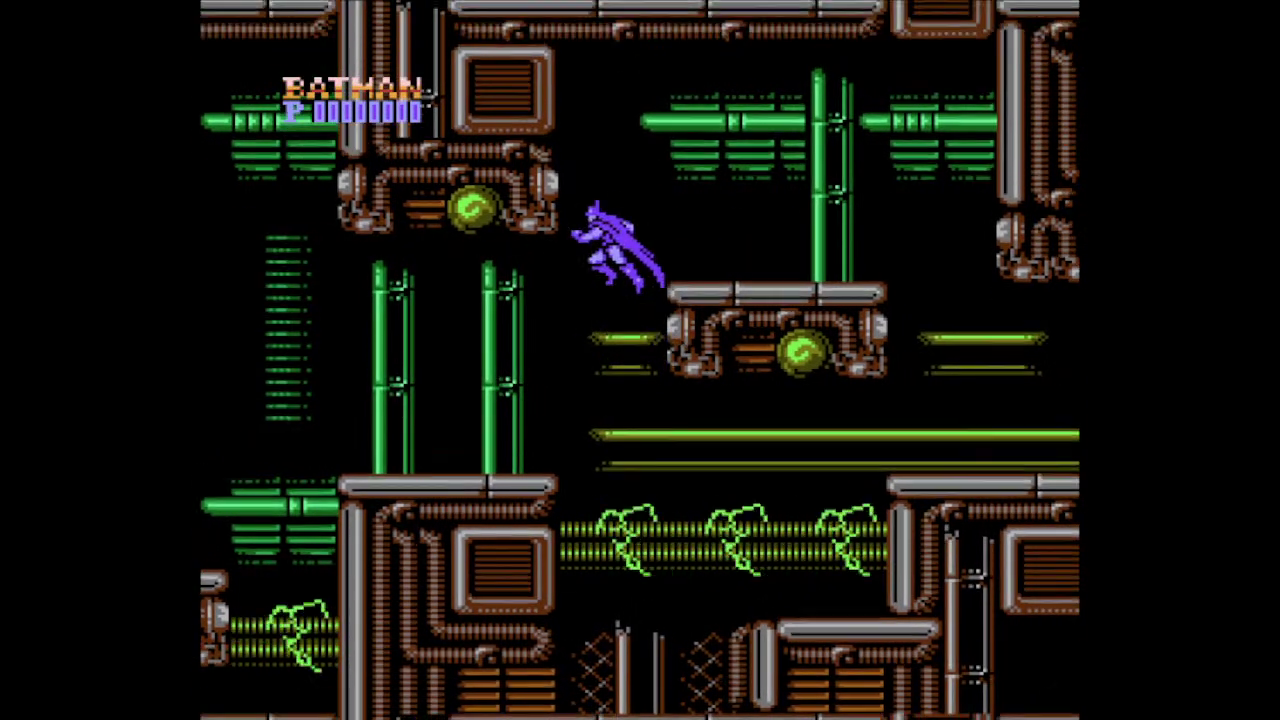
pyautogui.press('x')
pyautogui.press('Right')
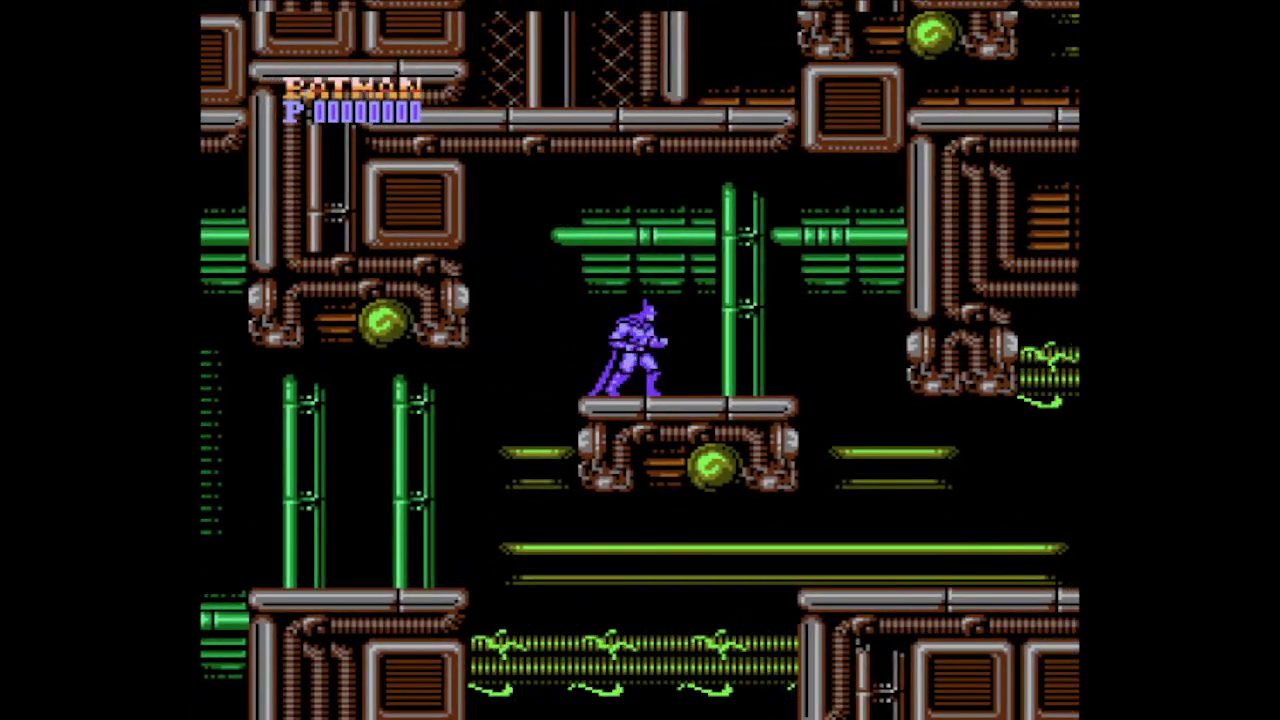
pyautogui.press('Right')
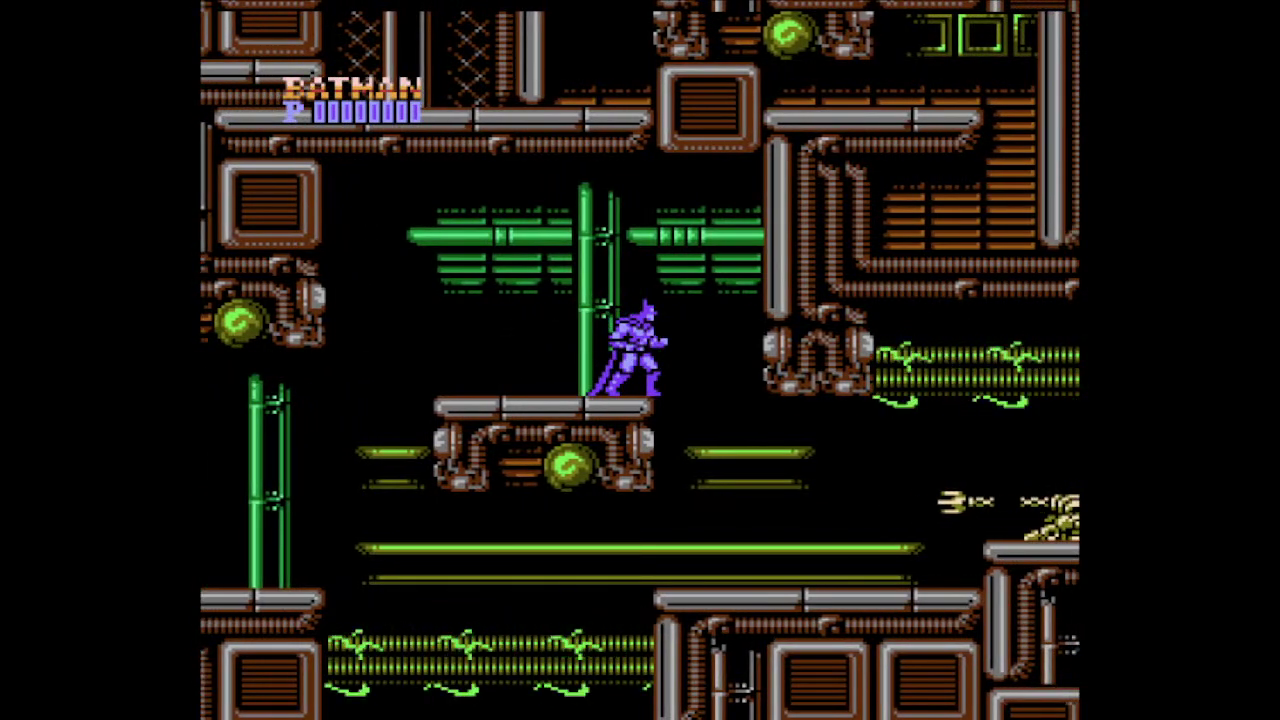
pyautogui.press('Right')
pyautogui.press('Left')
pyautogui.press('Right')
pyautogui.press('Return')
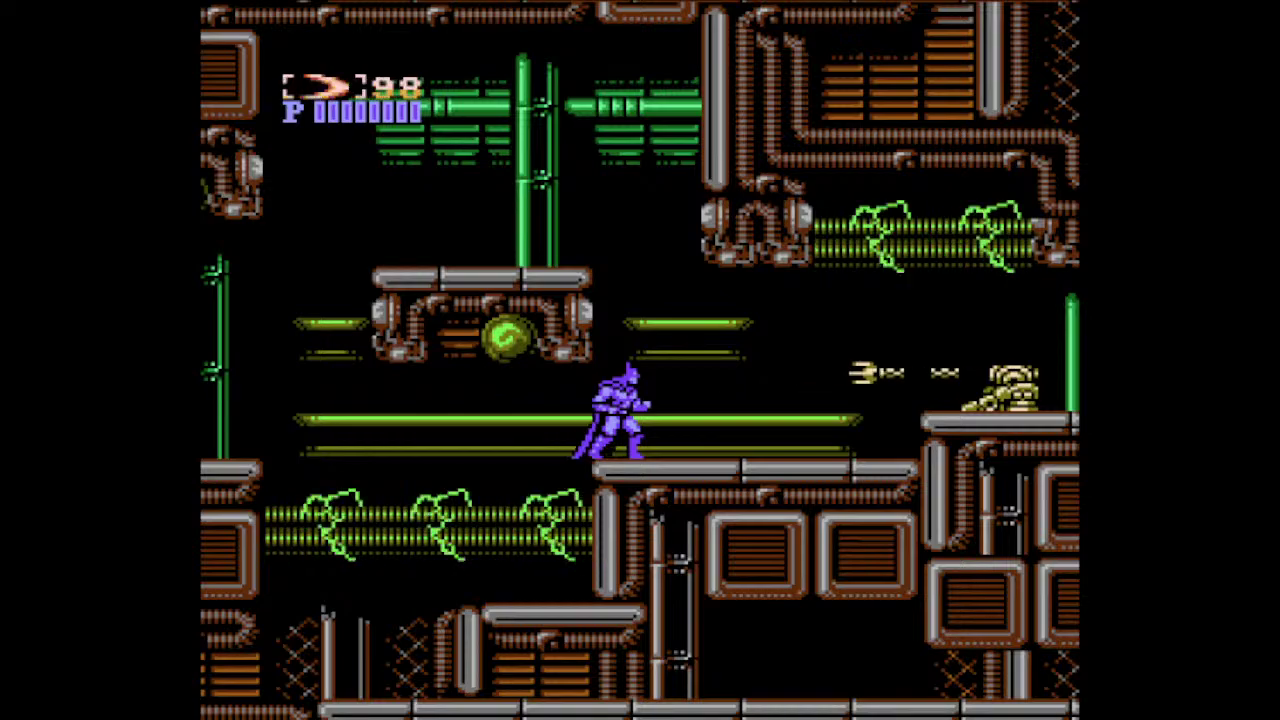
pyautogui.press('Right')
pyautogui.press('z')
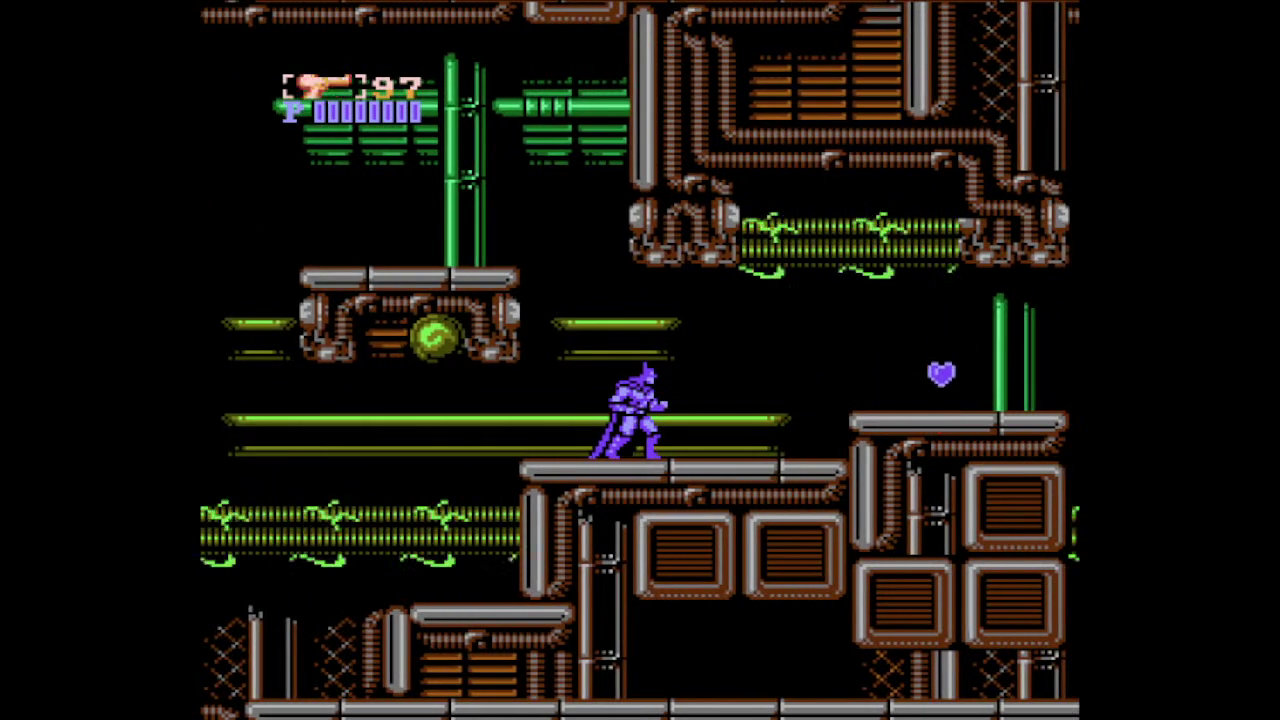
pyautogui.press('Right')
pyautogui.press('shift')
pyautogui.press('Right')
pyautogui.press('x')
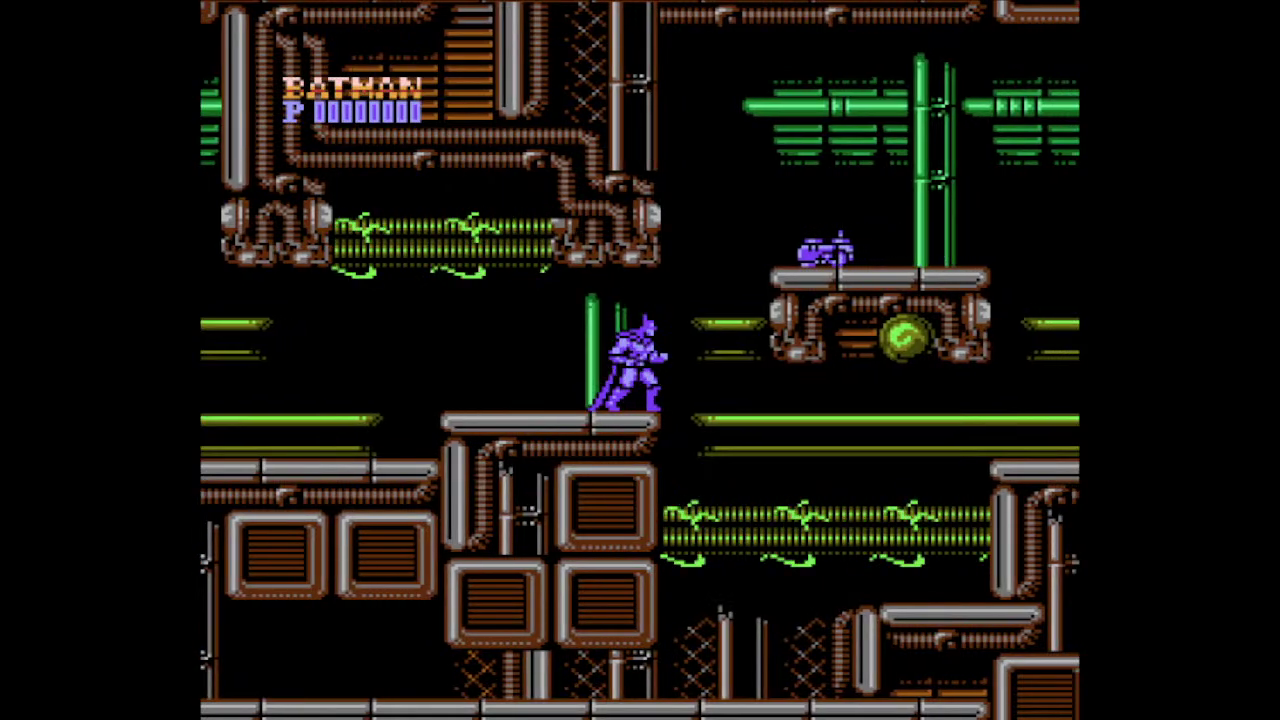
pyautogui.press('Right')
pyautogui.press('x')
pyautogui.press('x')
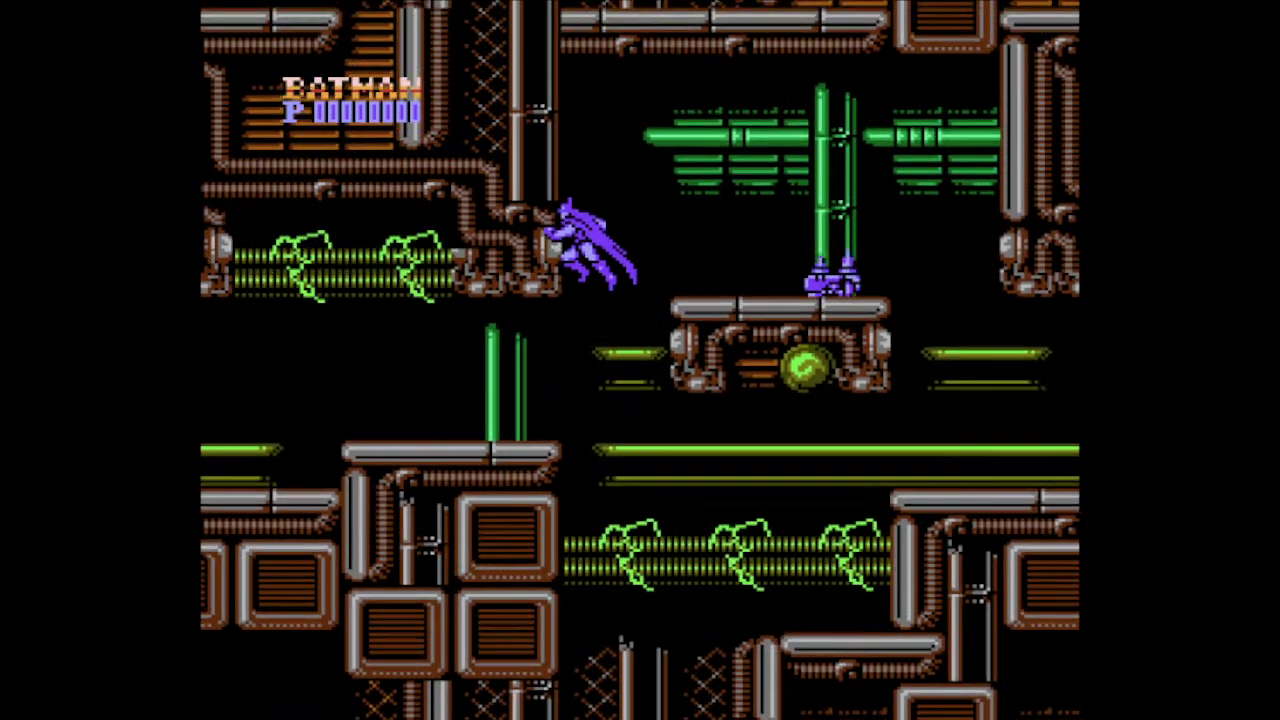
pyautogui.press('x')
pyautogui.press('Right')
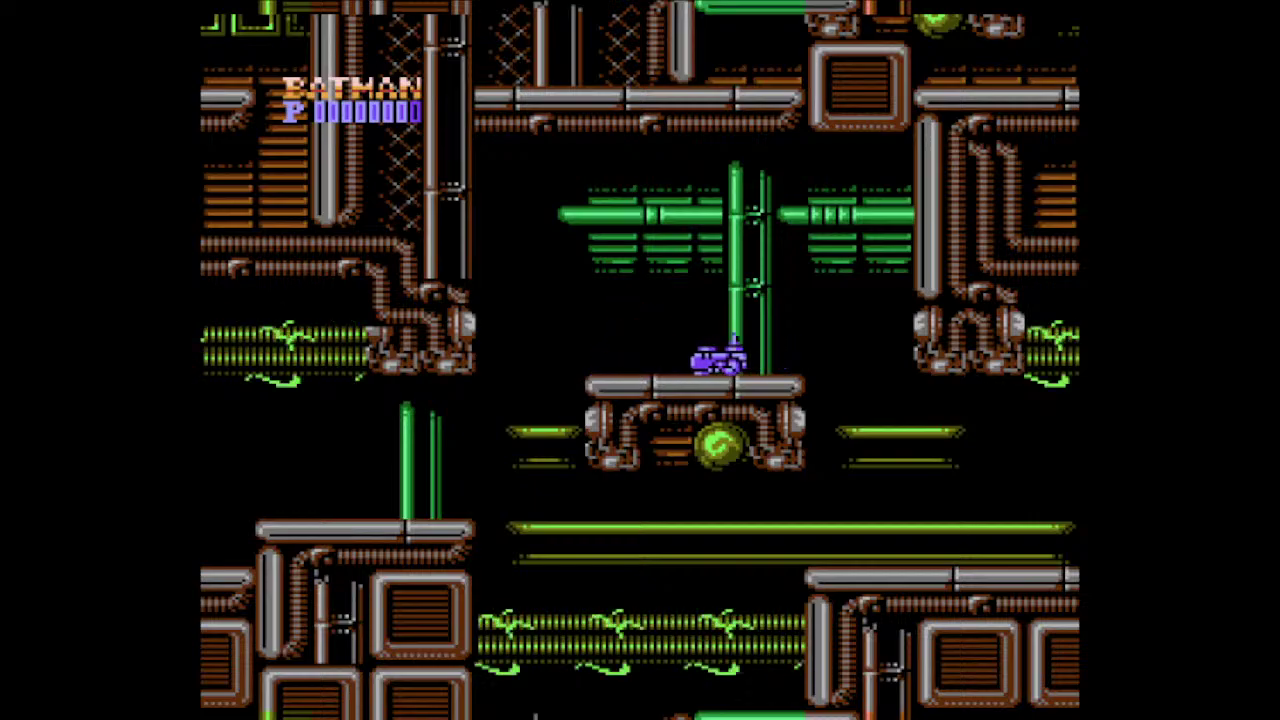
pyautogui.press('Right')
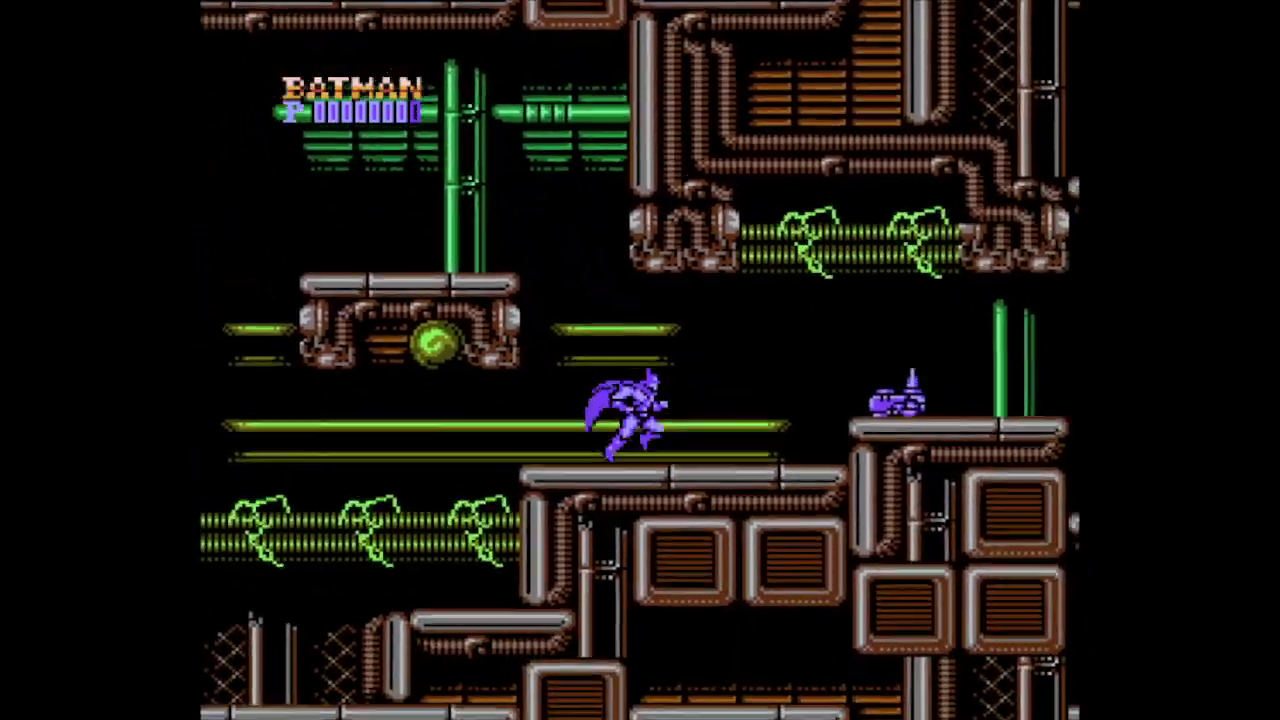
pyautogui.press('Right')
pyautogui.press('z')
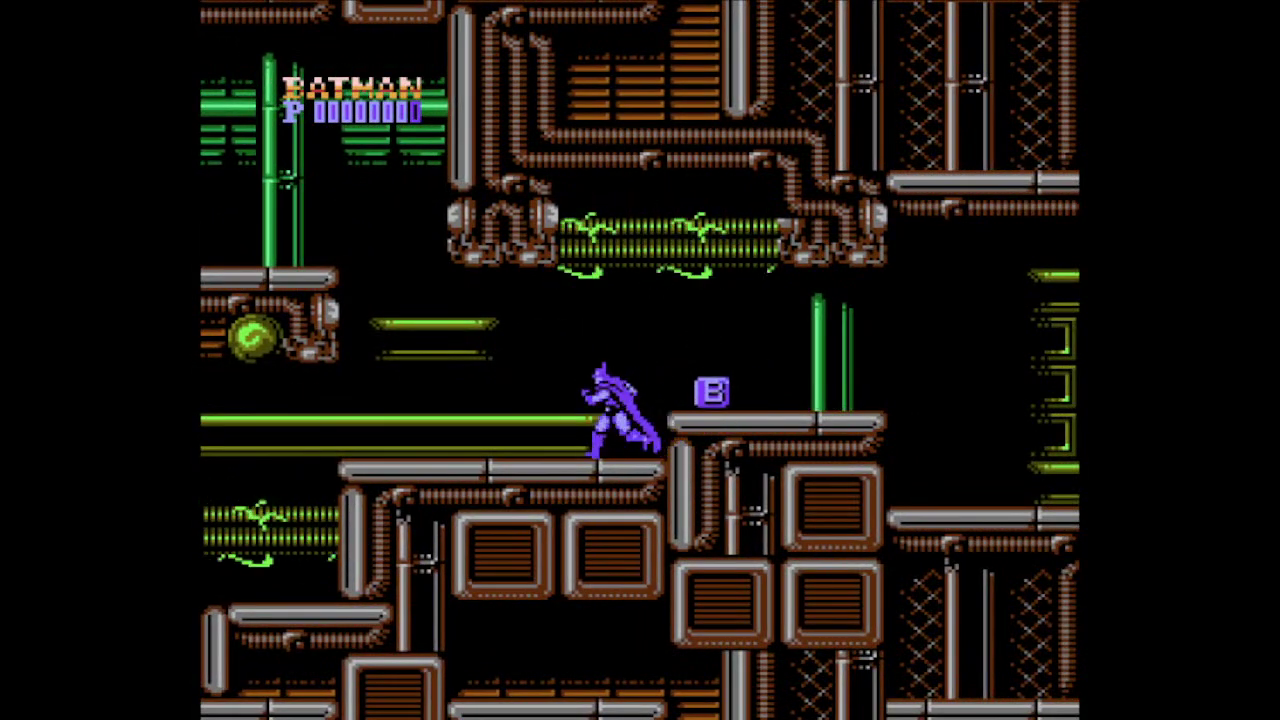
pyautogui.press('Right')
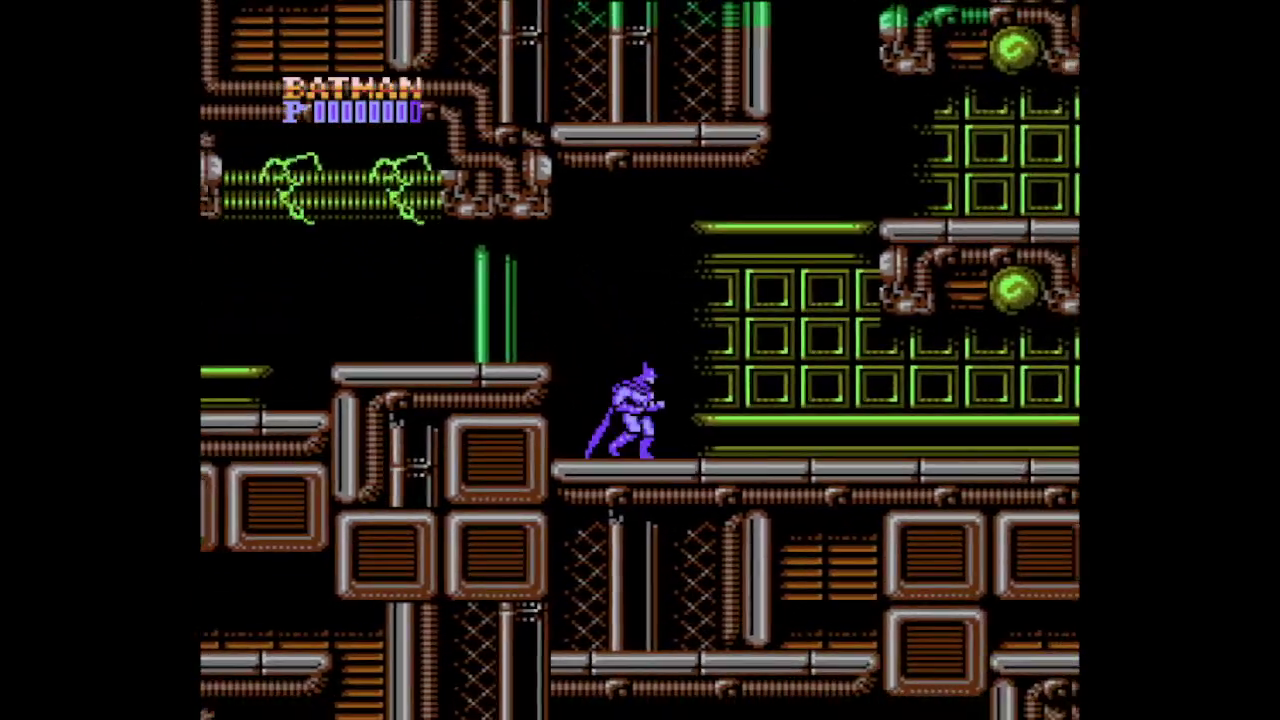
pyautogui.press('Right')
pyautogui.press('x')
pyautogui.press('x')
pyautogui.press('x')
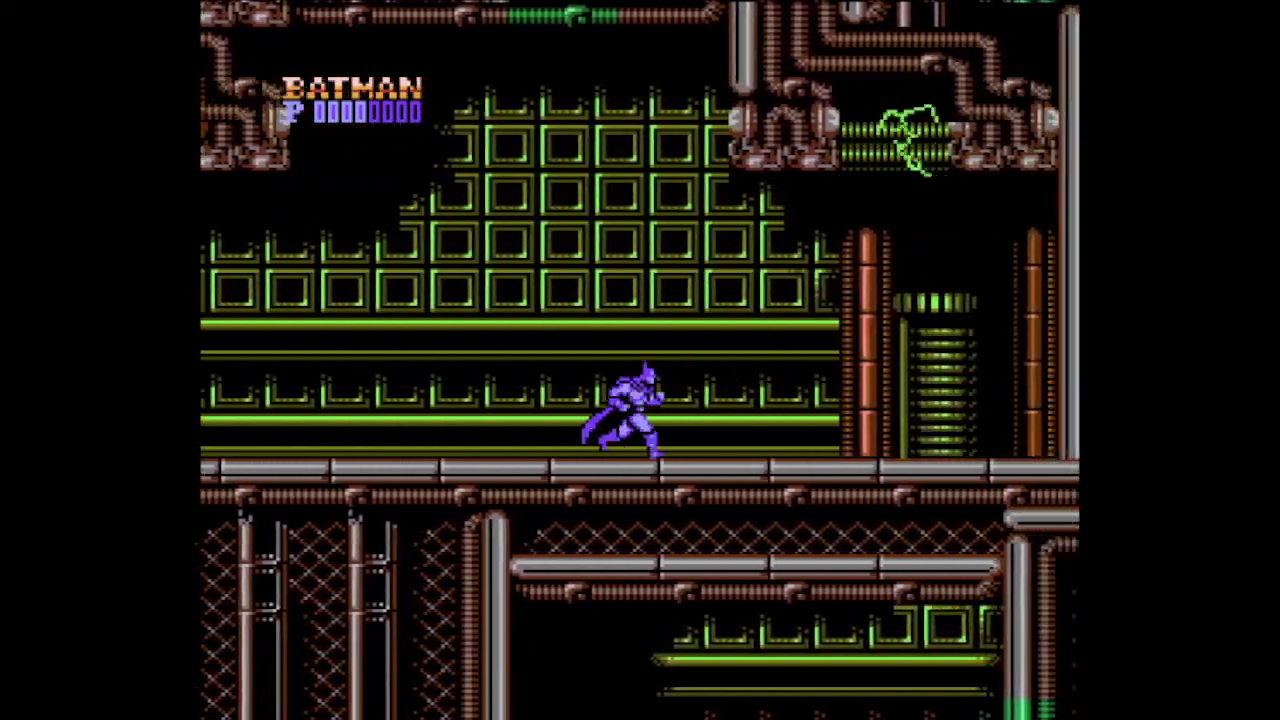
pyautogui.press('Right')
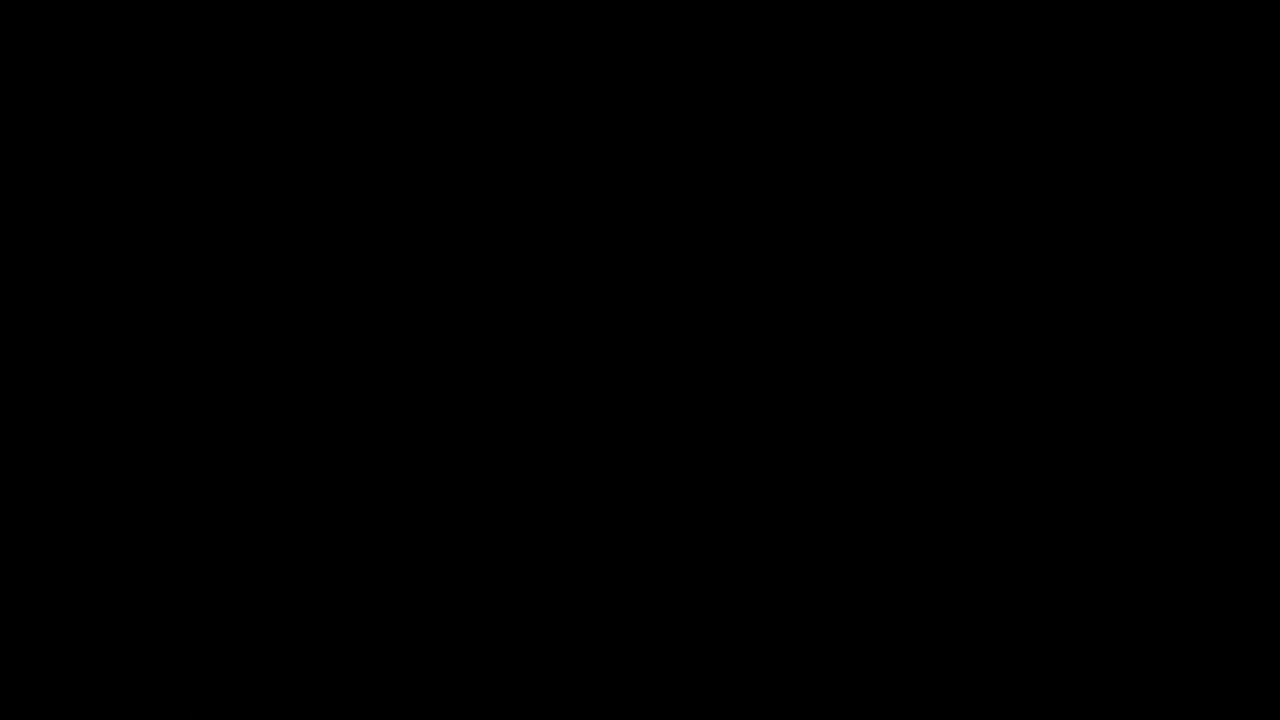
pyautogui.press('Right')
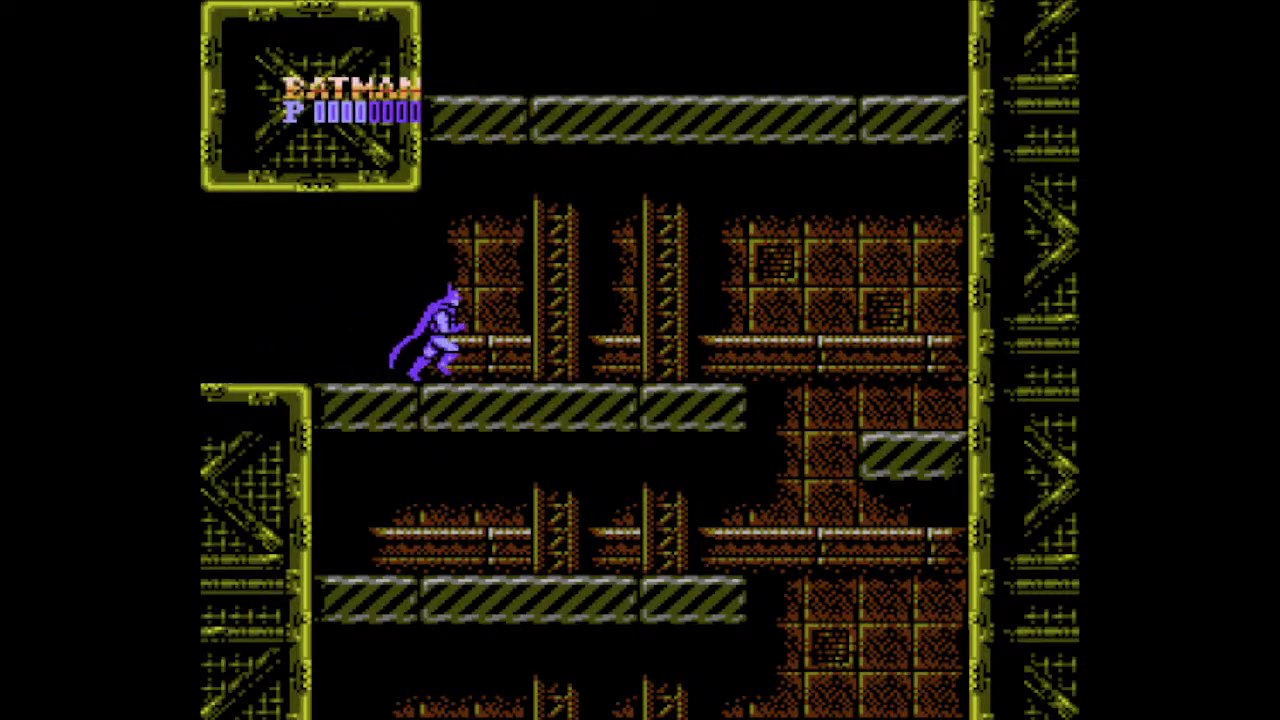
pyautogui.press('Right')
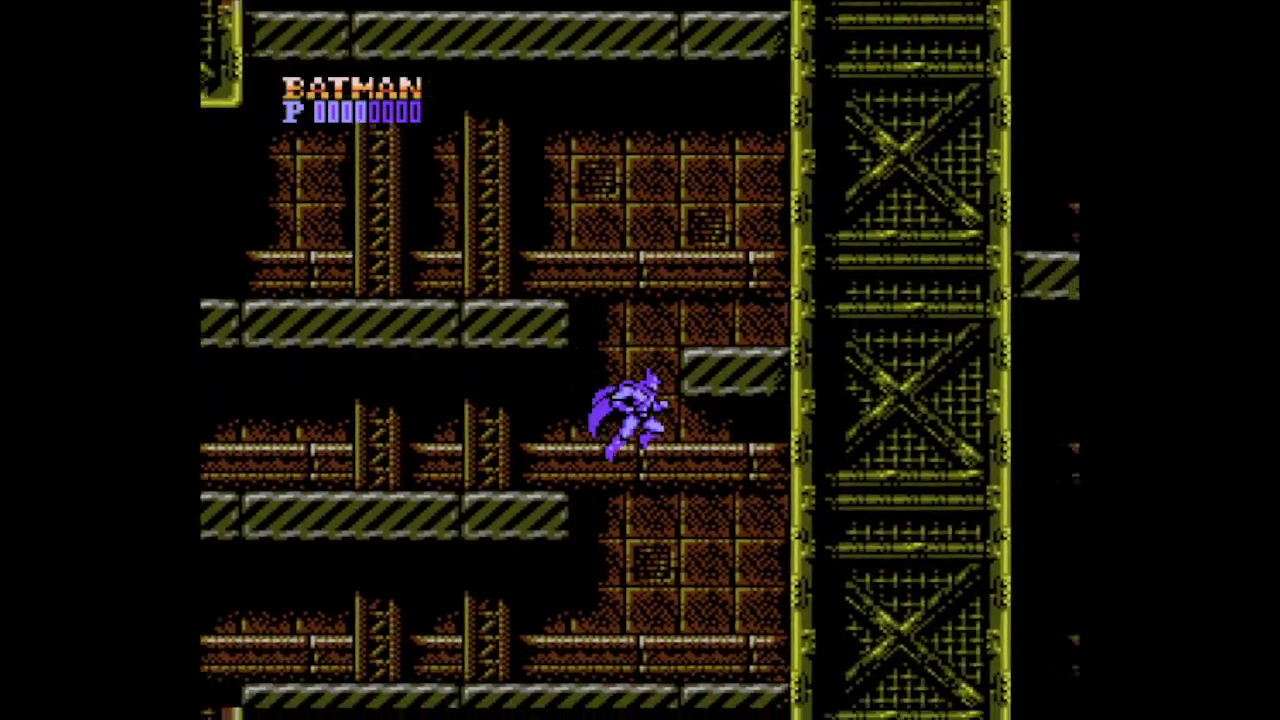
pyautogui.press('Left')
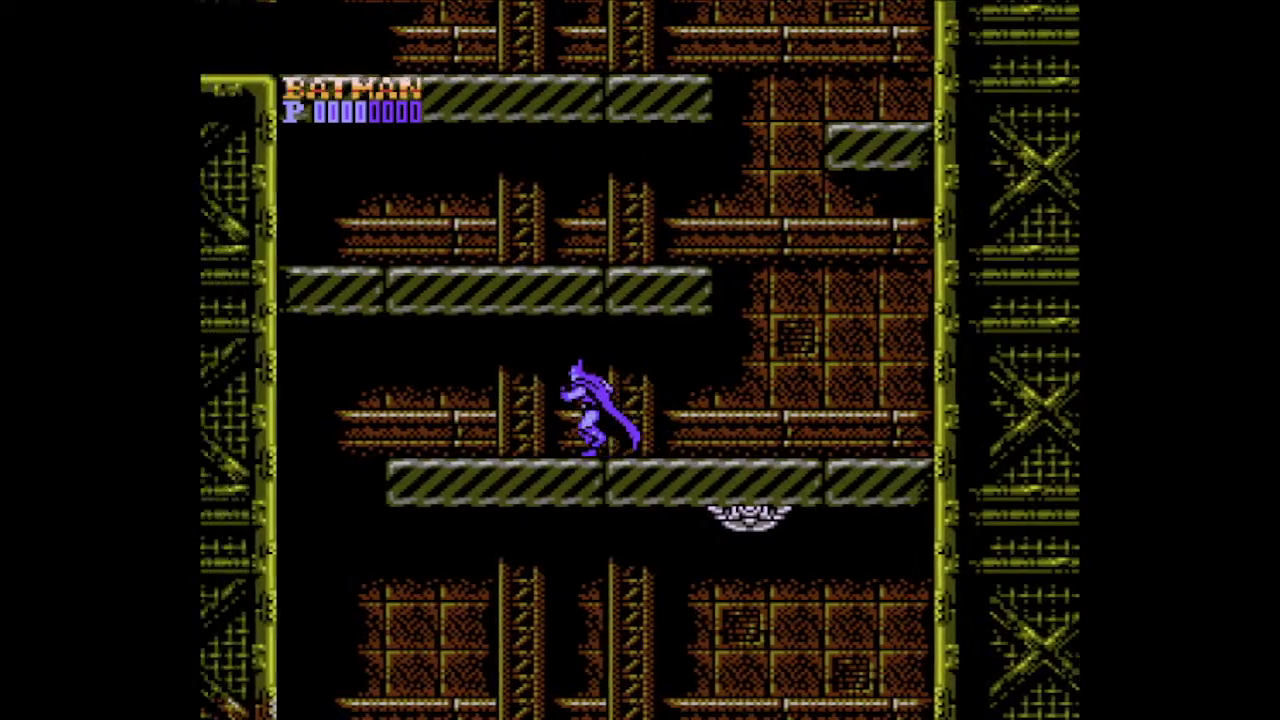
pyautogui.press('Left')
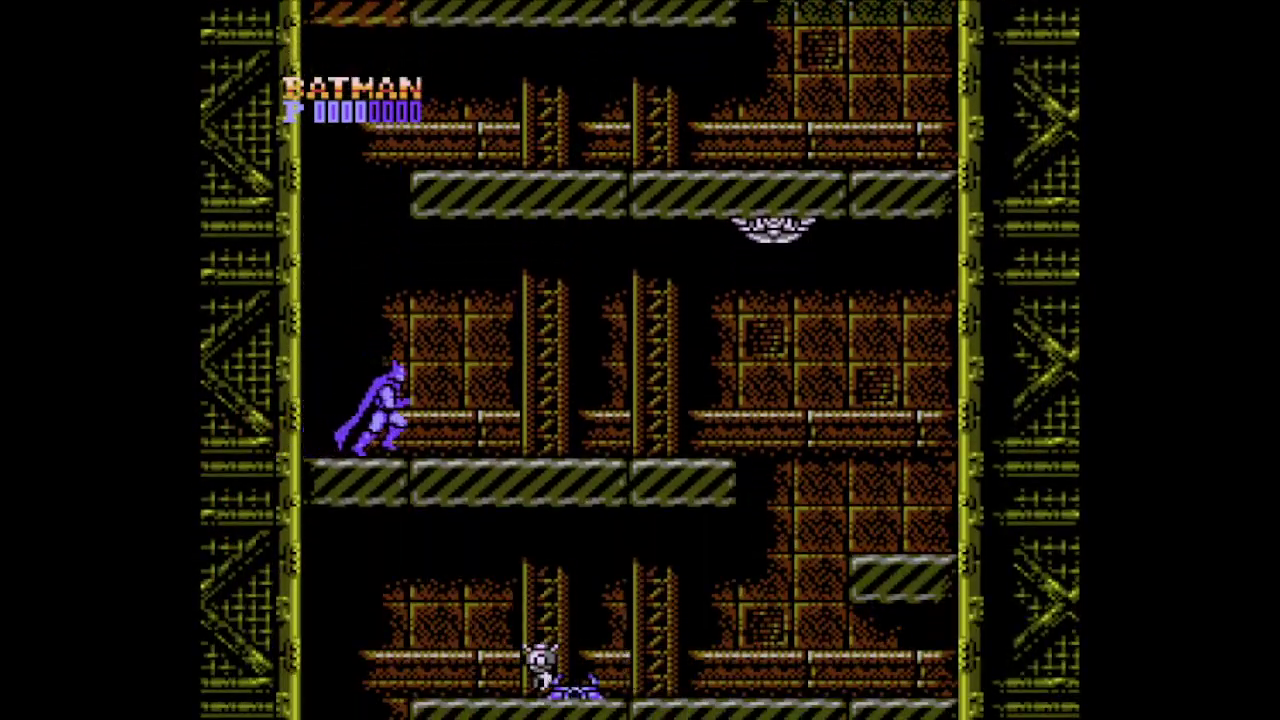
pyautogui.press('Right')
pyautogui.press('Right')
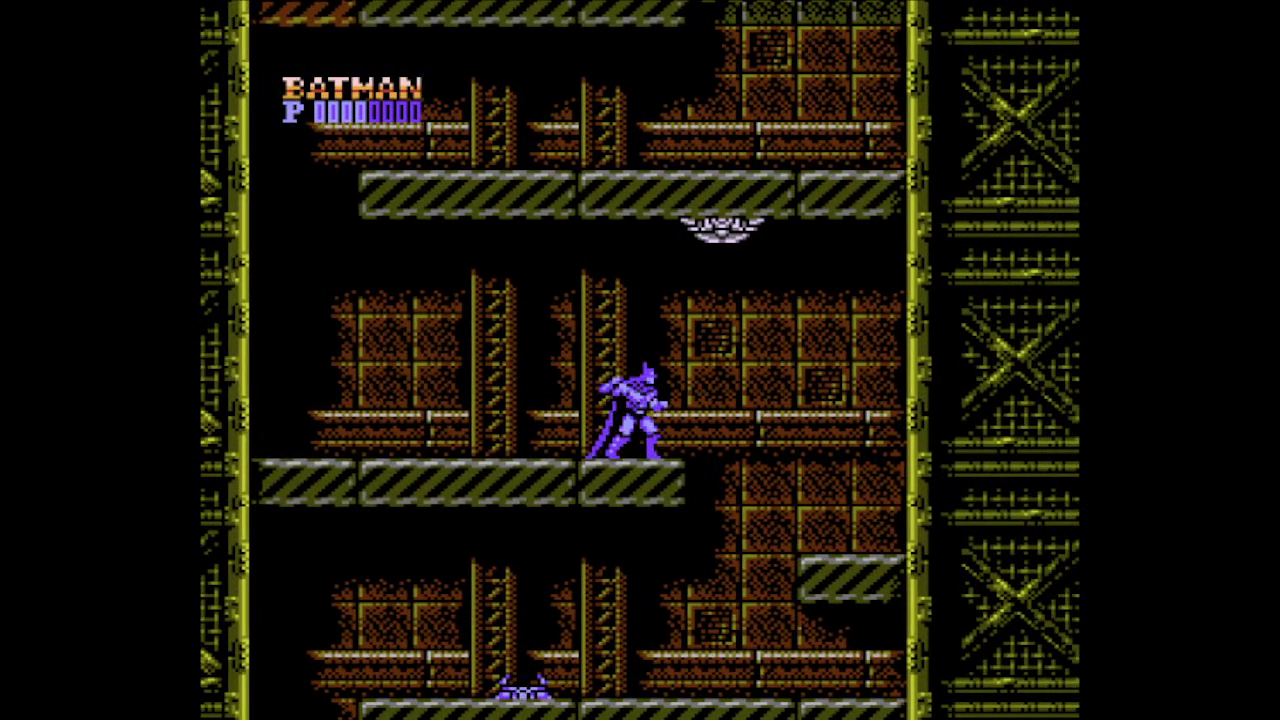
pyautogui.press('z')
pyautogui.press('z')
pyautogui.press('z')
pyautogui.press('z')
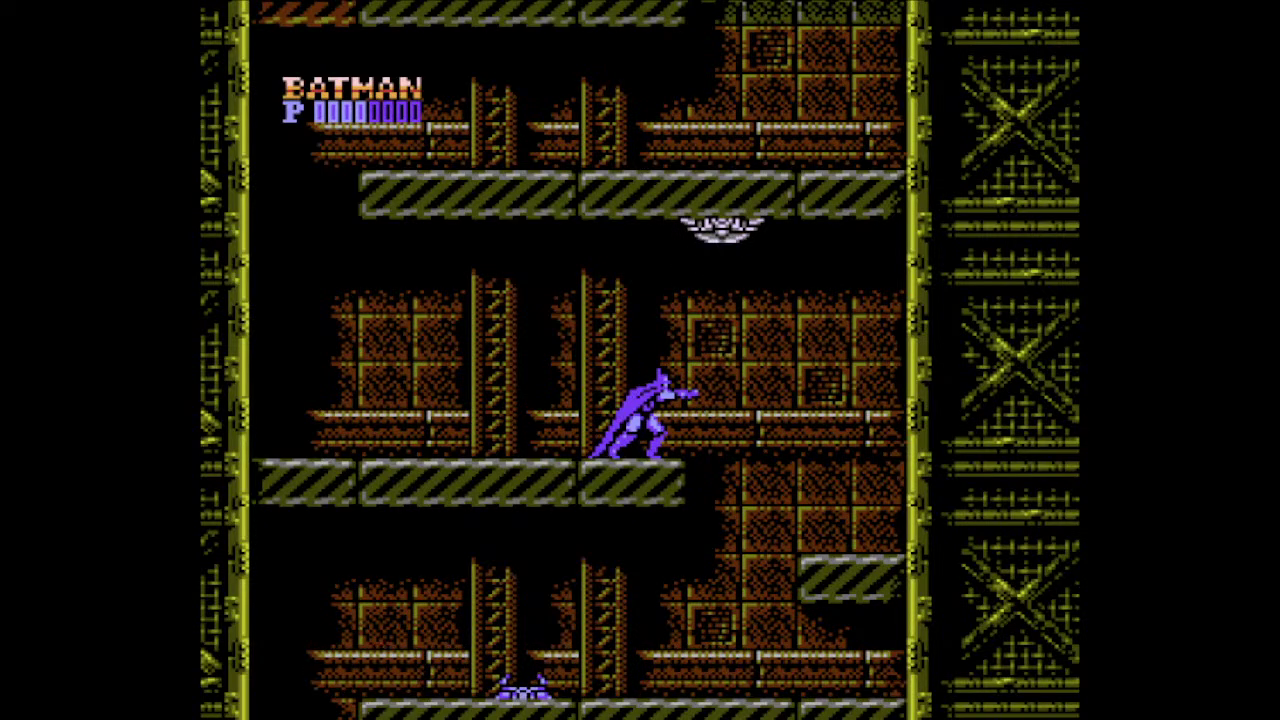
pyautogui.press('z')
pyautogui.press('z')
pyautogui.press('z')
pyautogui.press('z')
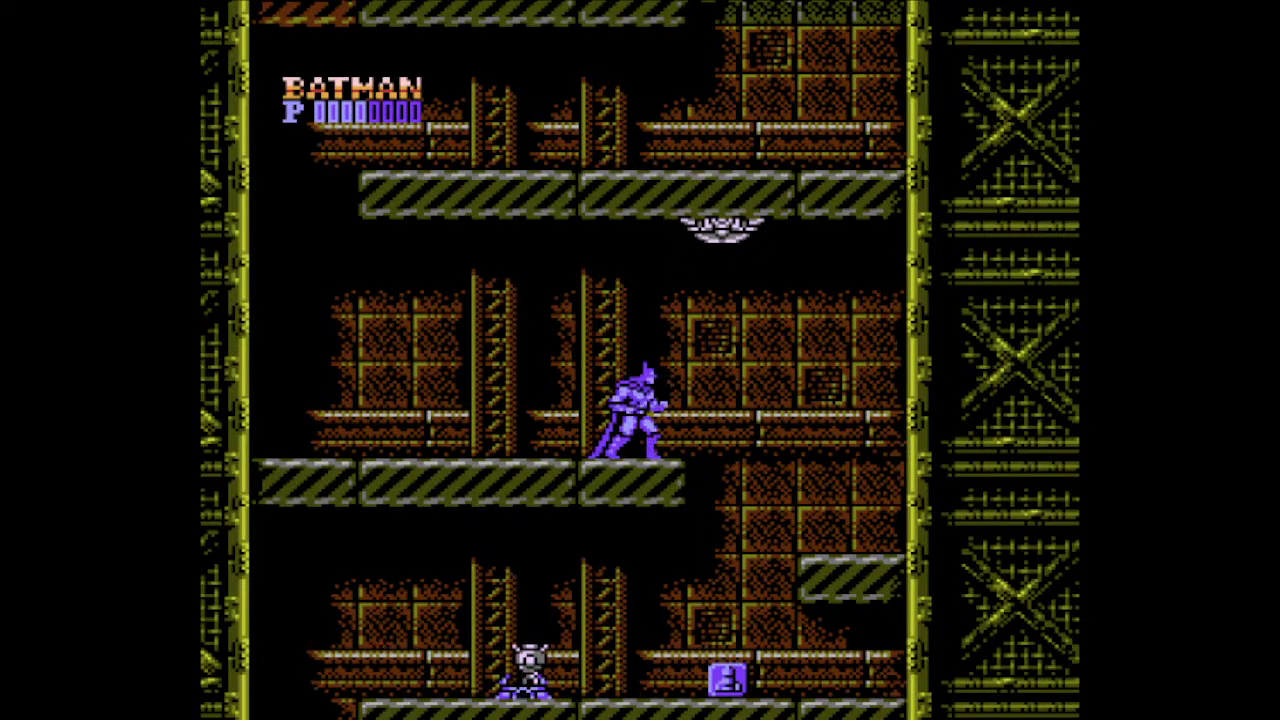
pyautogui.press('Right')
pyautogui.press('Left')
pyautogui.press('x')
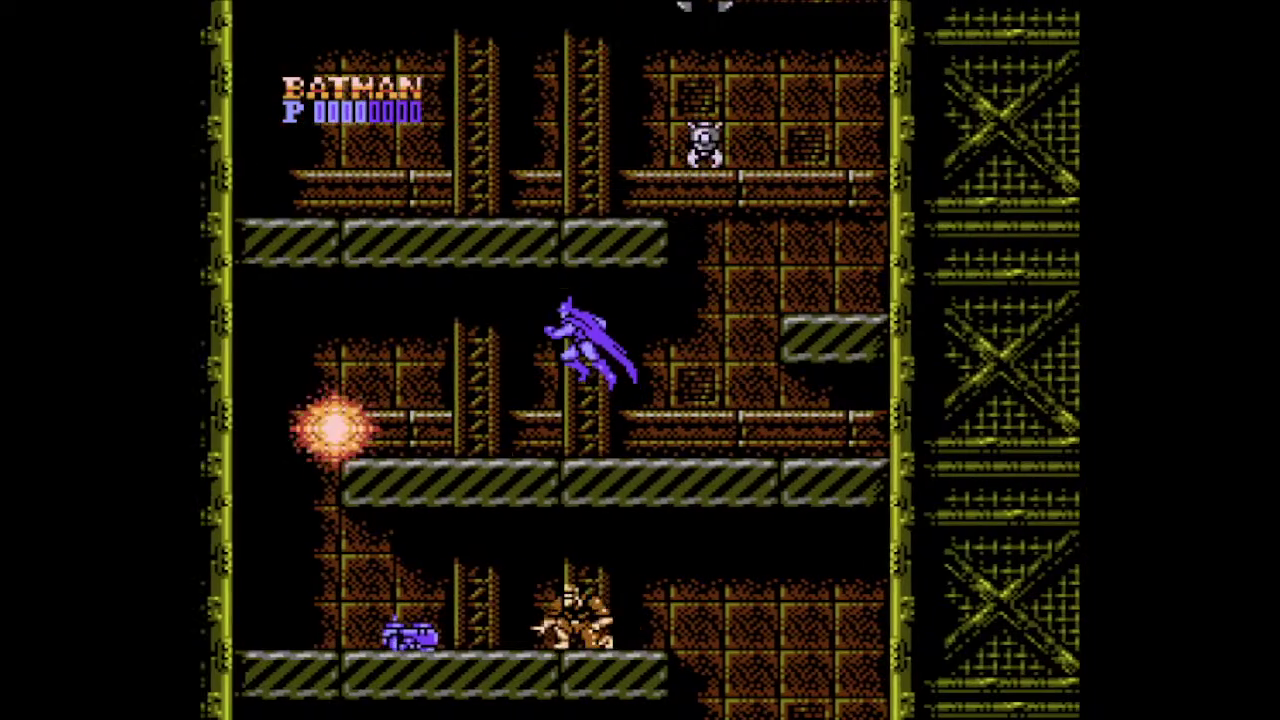
pyautogui.press('Left')
pyautogui.press('Left')
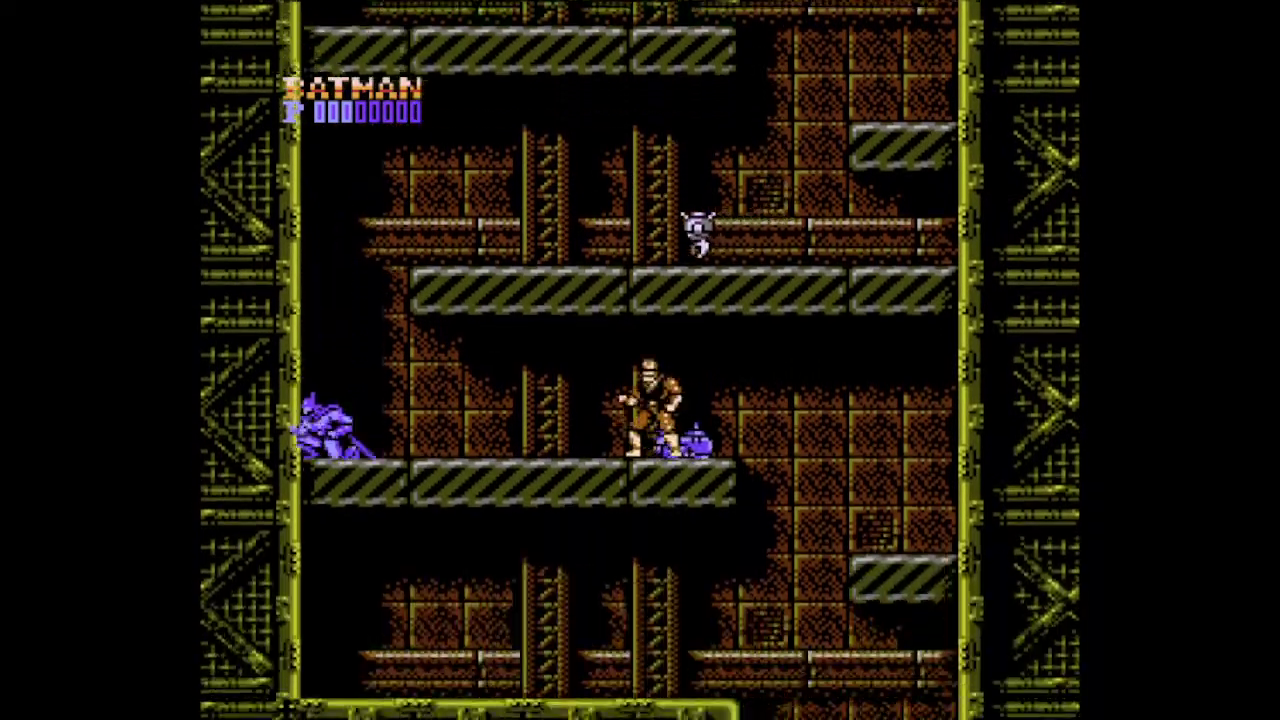
pyautogui.press('Right')
pyautogui.press('Down')
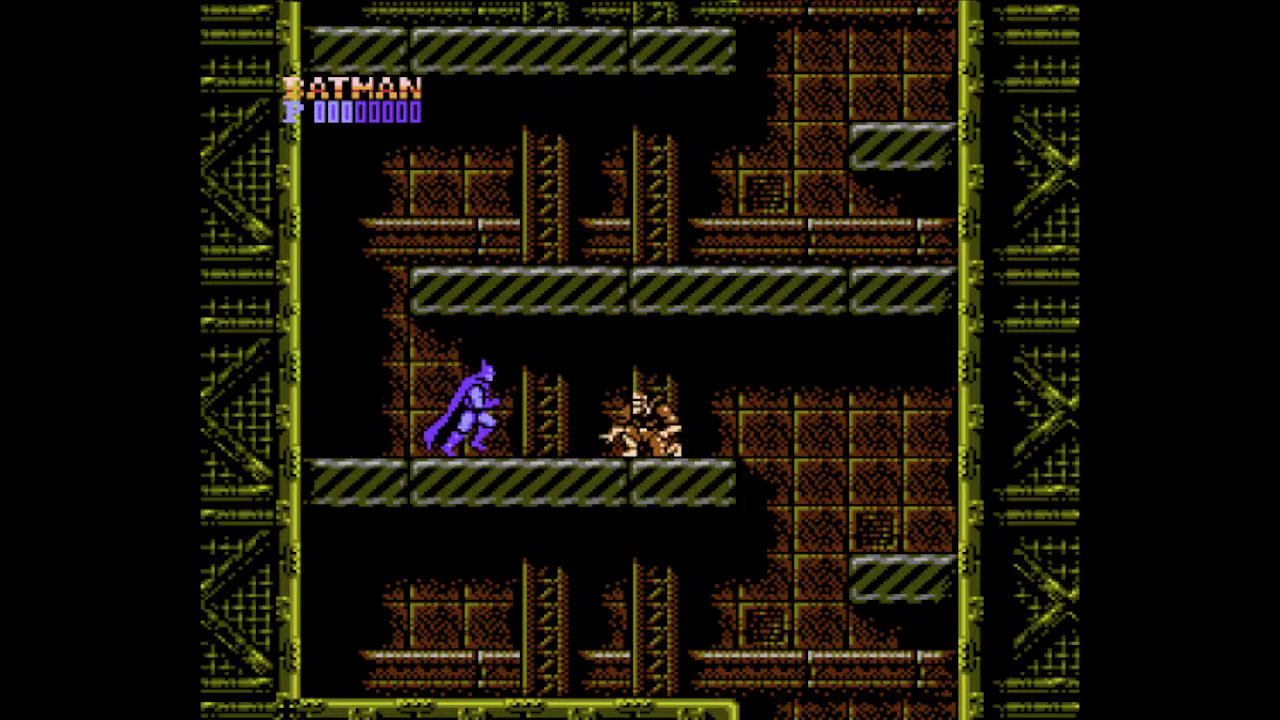
pyautogui.press('Right')
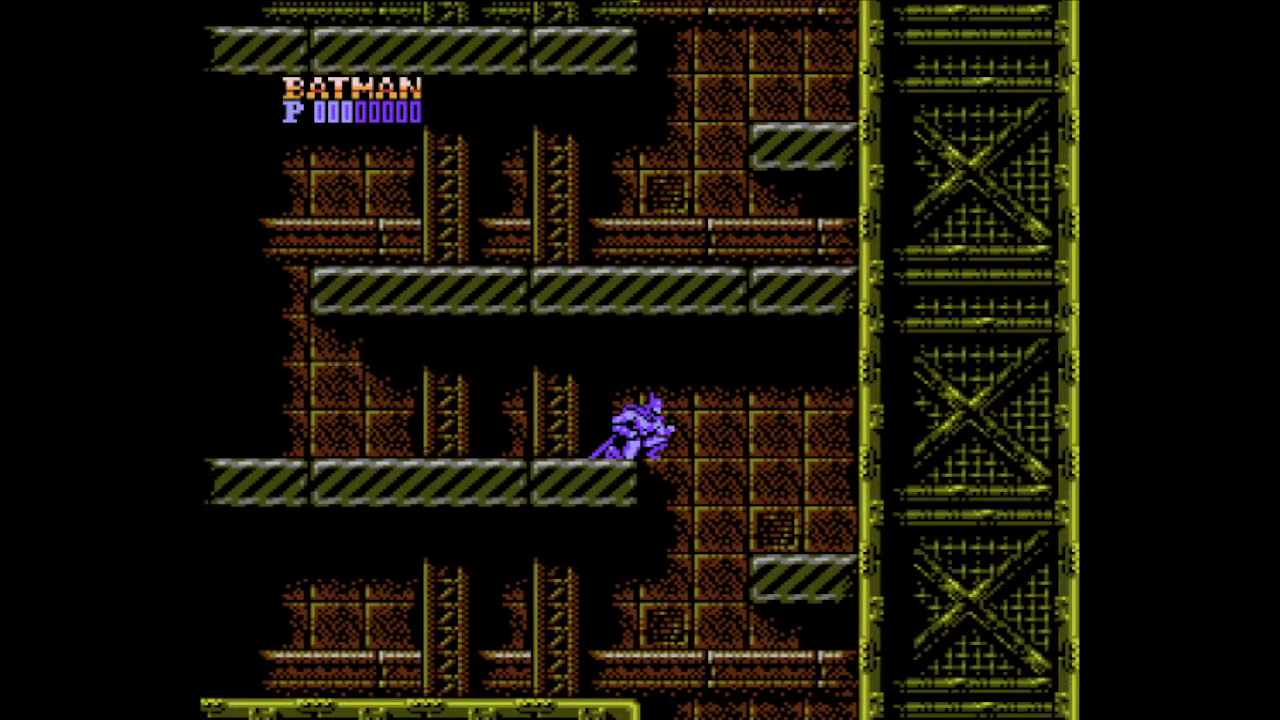
pyautogui.press('Left')
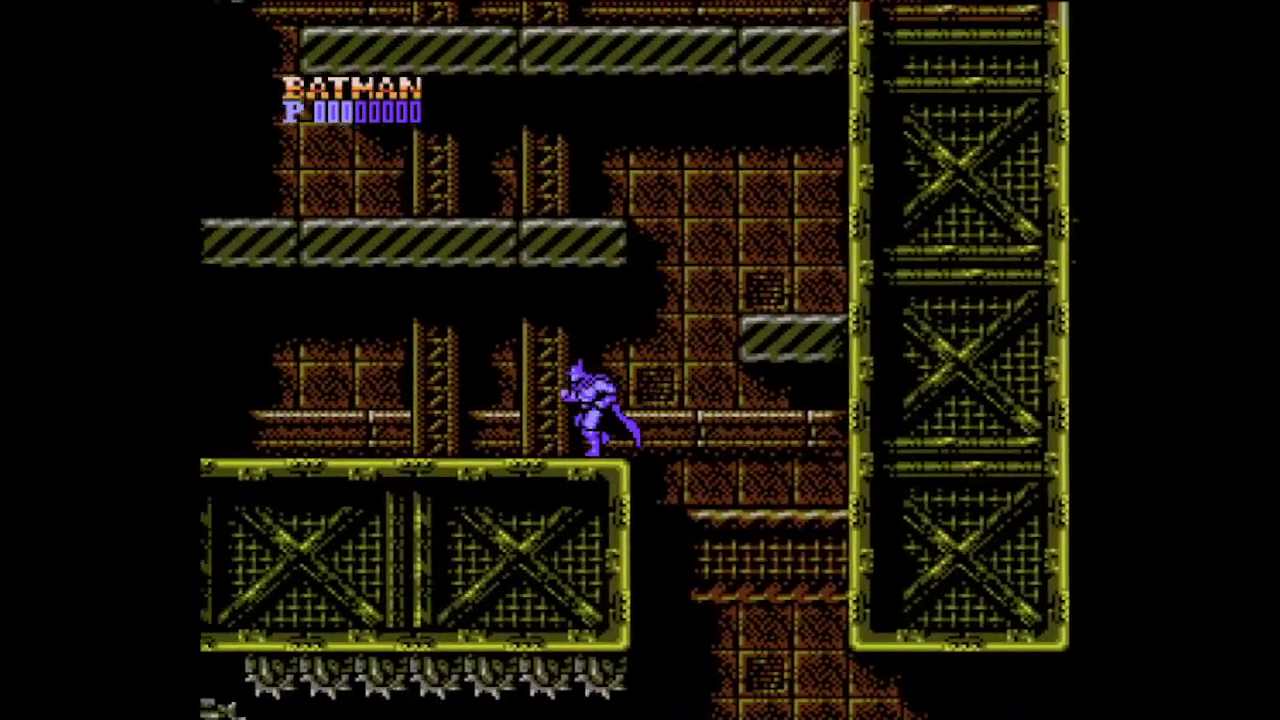
pyautogui.press('Right')
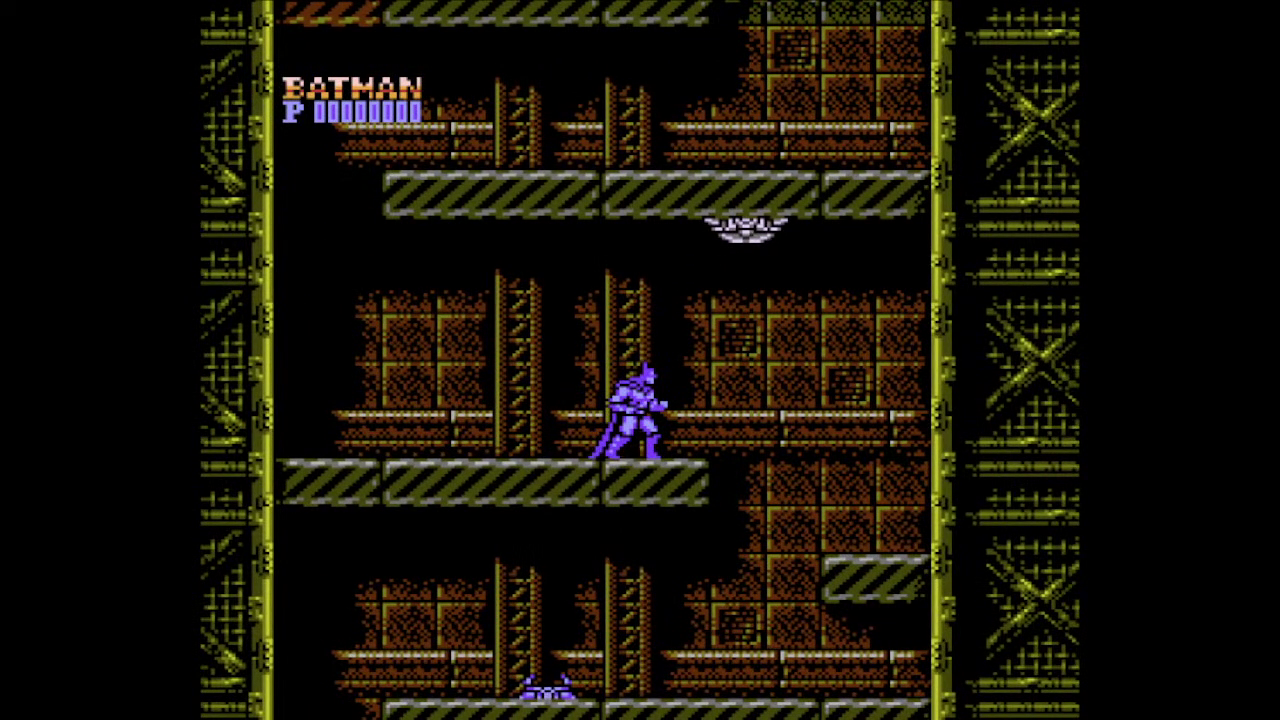
pyautogui.press('Right')
pyautogui.press('Left')
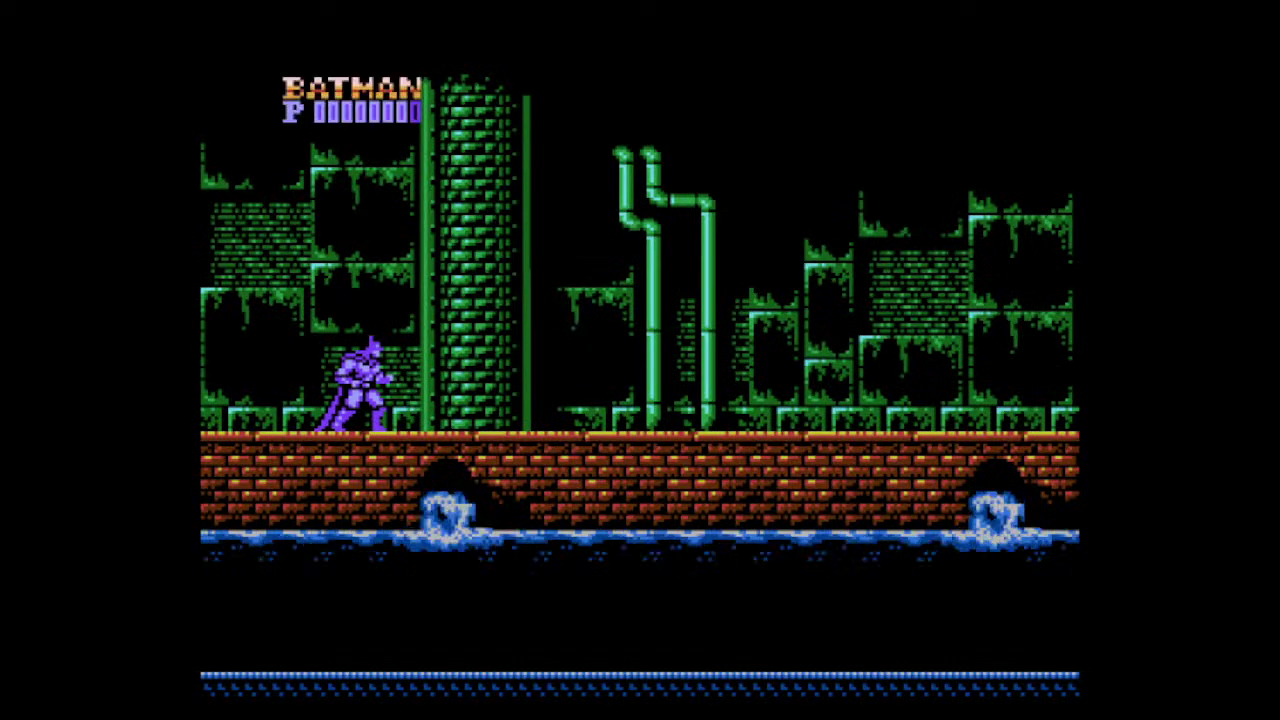
pyautogui.press('Right')
pyautogui.press('Right')
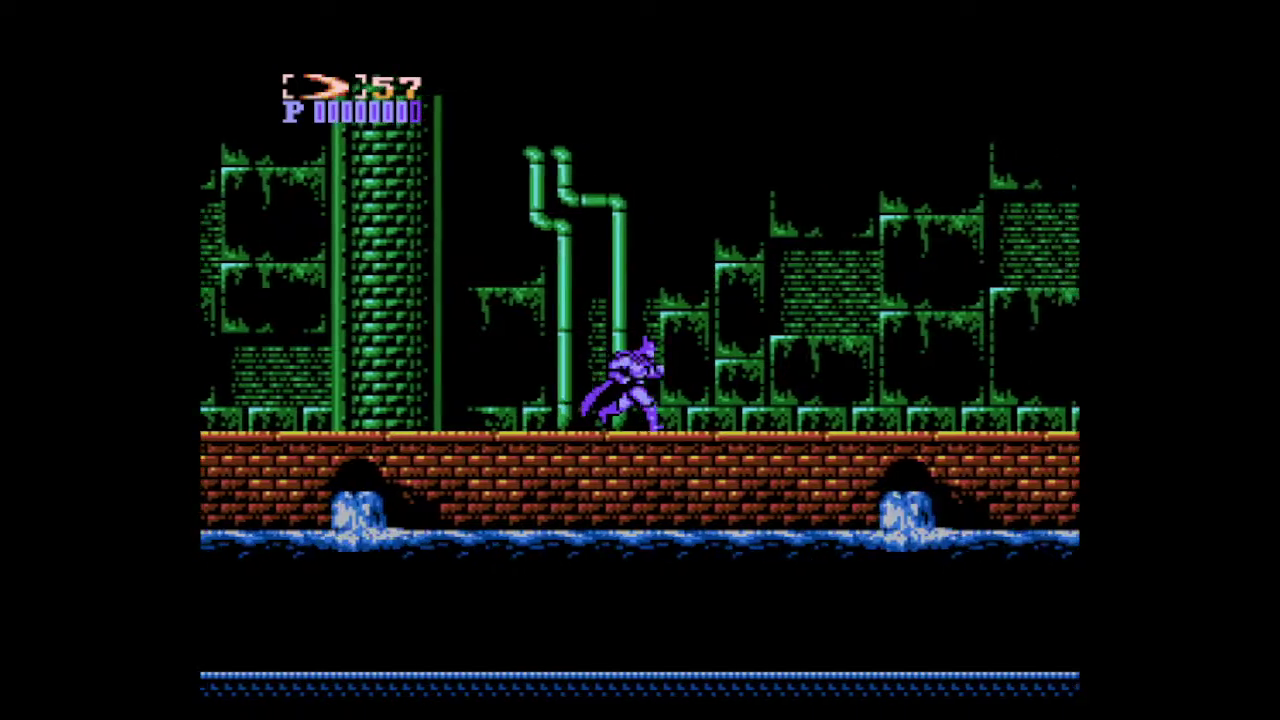
pyautogui.press('Right')
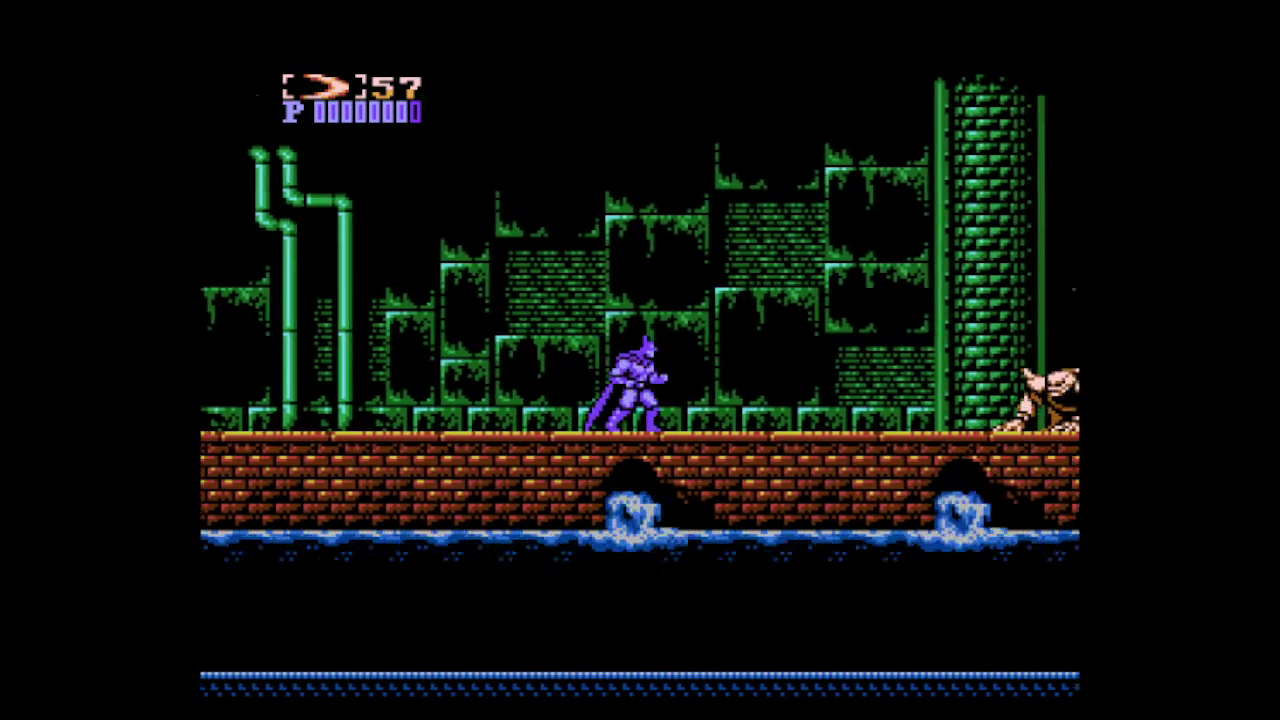
pyautogui.press('Left')
pyautogui.press('Right')
pyautogui.press('x')
pyautogui.press('Right')
pyautogui.press('Left')
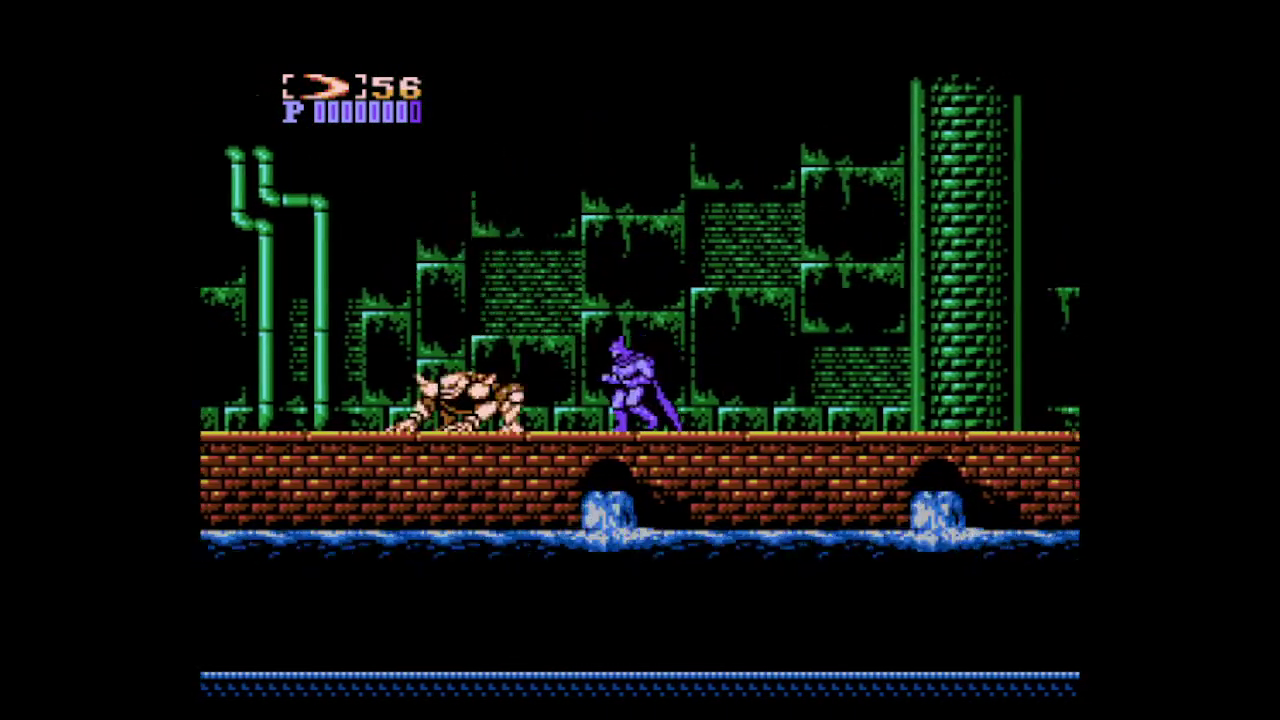
pyautogui.press('x')
pyautogui.press('Left')
pyautogui.press('Right')
pyautogui.press('x')
pyautogui.press('Right')
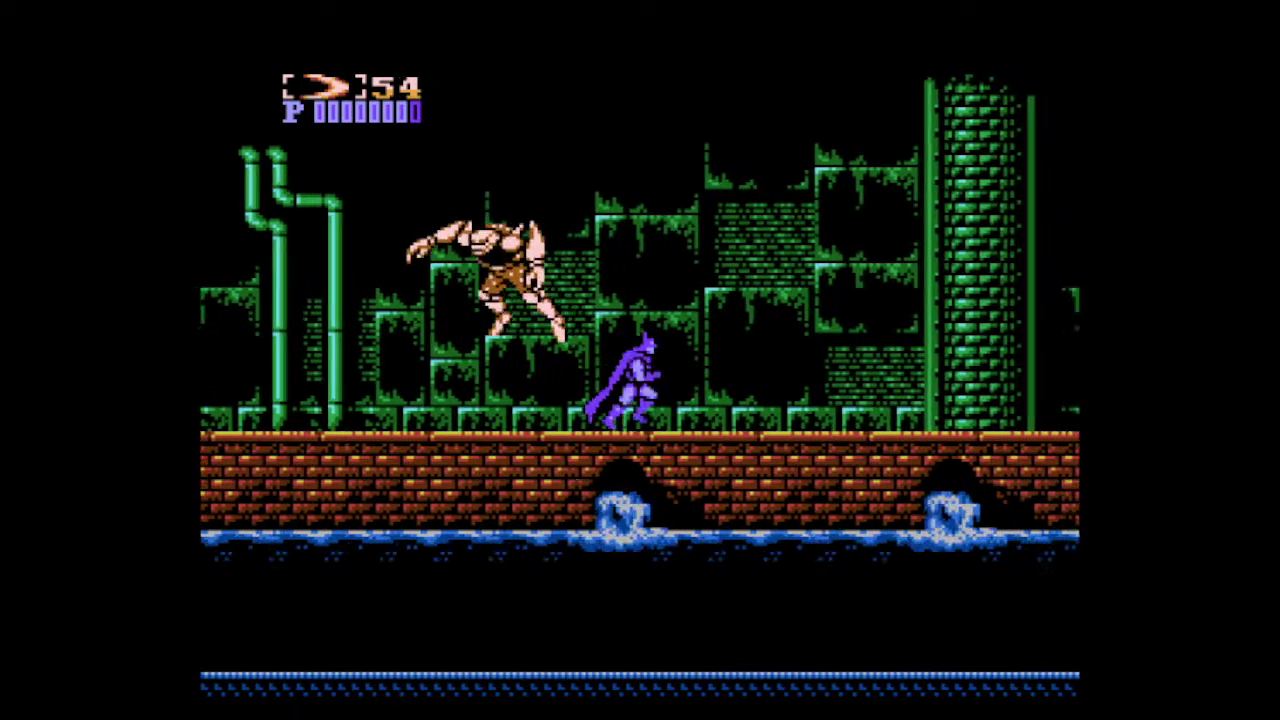
pyautogui.press('Left')
pyautogui.press('x')
pyautogui.press('Right')
pyautogui.press('Left')
pyautogui.press('Right')
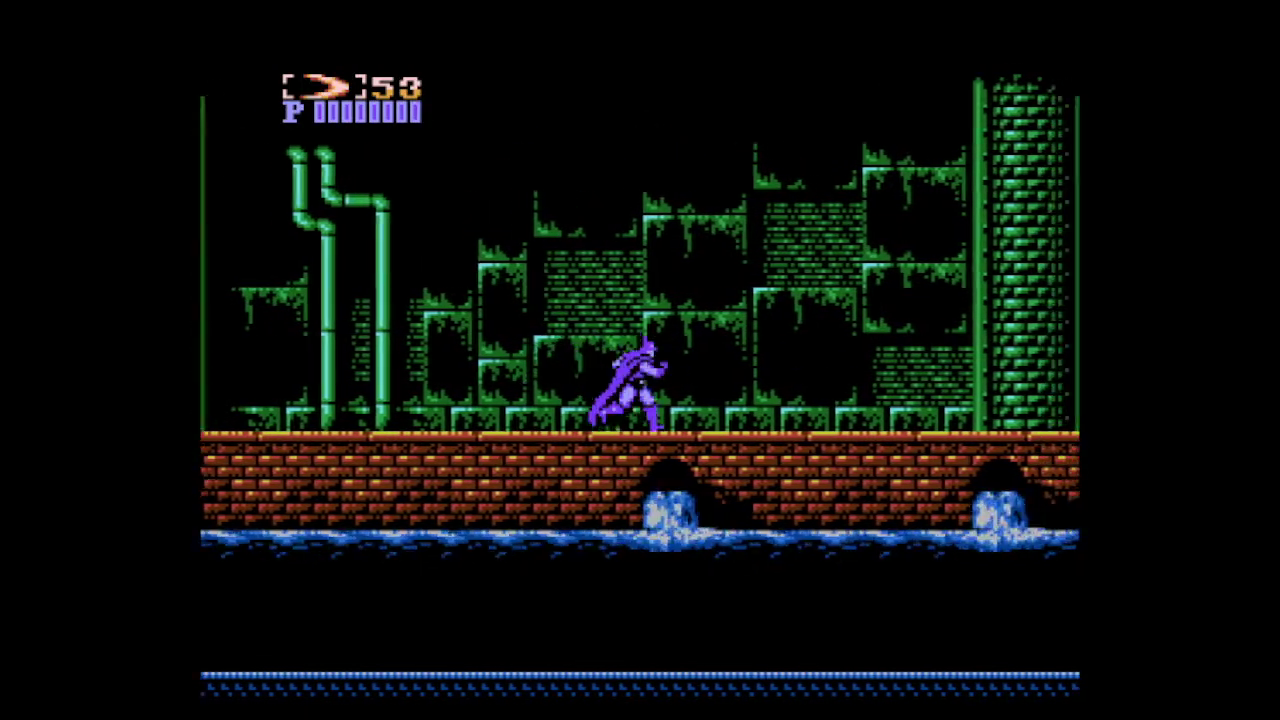
pyautogui.press('Right')
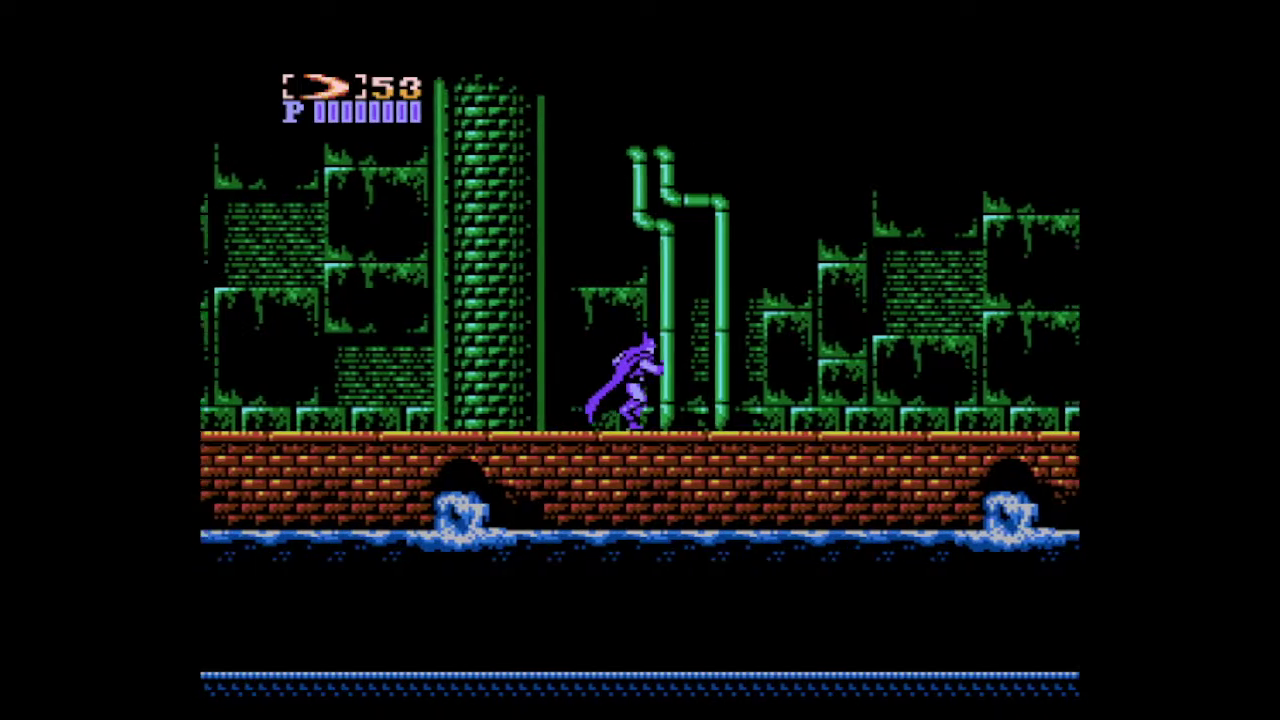
pyautogui.press('Right')
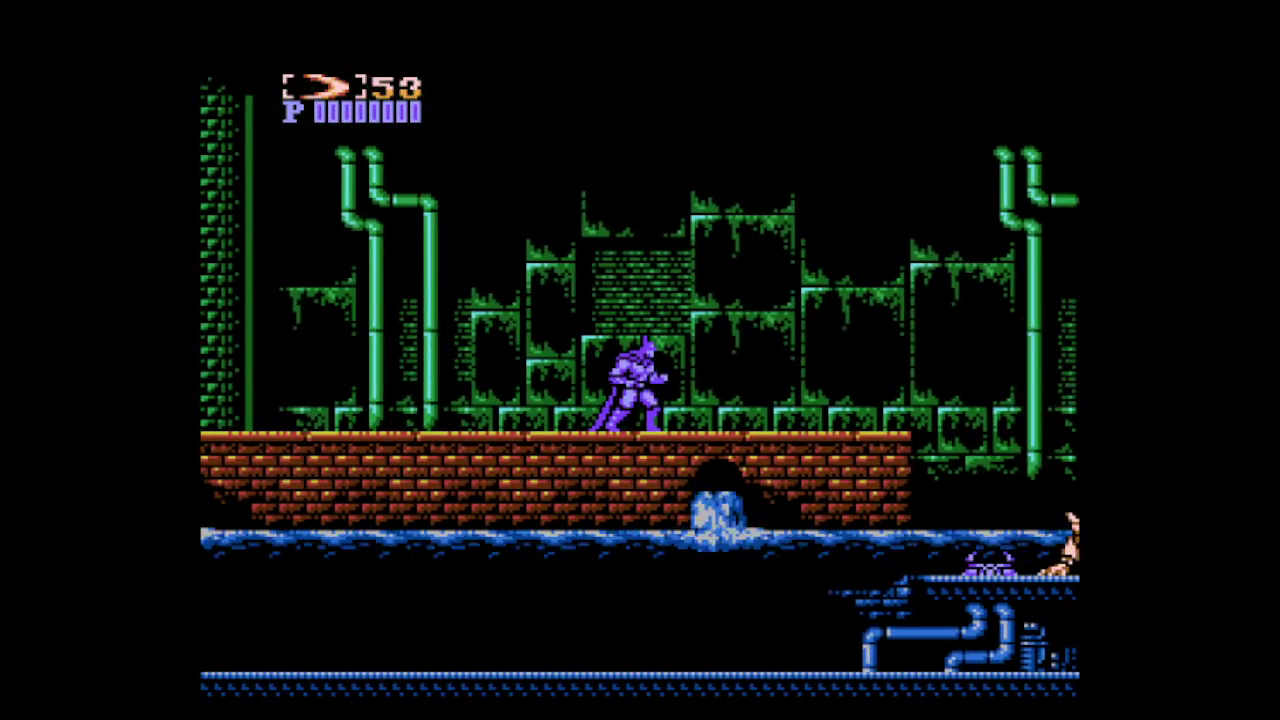
pyautogui.press('Right')
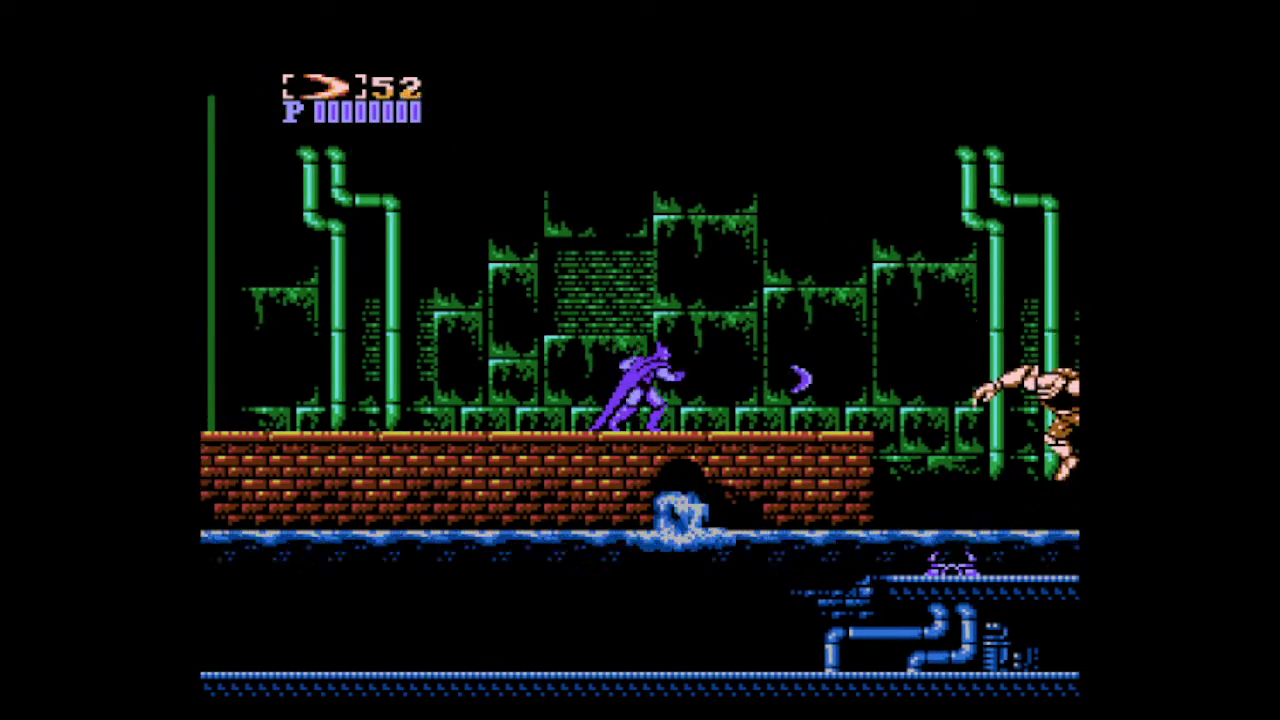
pyautogui.press('Right')
pyautogui.press('z')
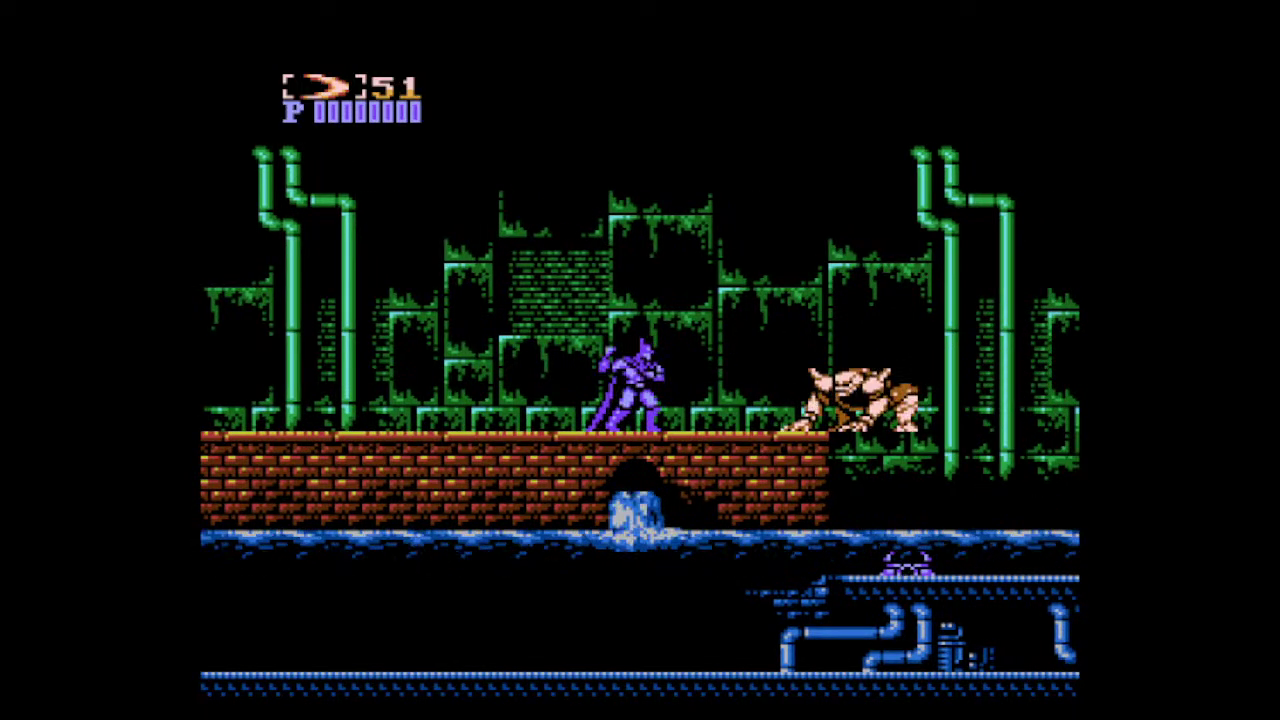
pyautogui.press('Right')
pyautogui.press('z')
pyautogui.press('z')
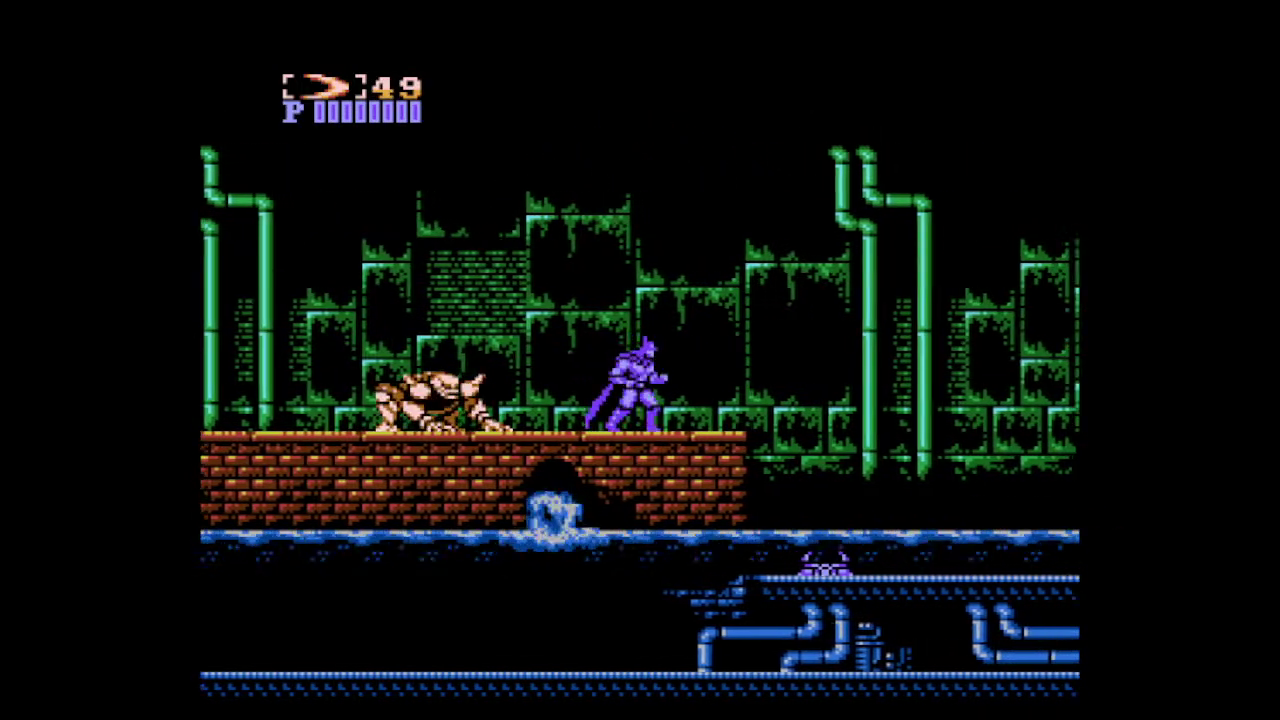
pyautogui.press('Left')
pyautogui.press('z')
pyautogui.press('Right')
pyautogui.press('z')
pyautogui.press('Right')
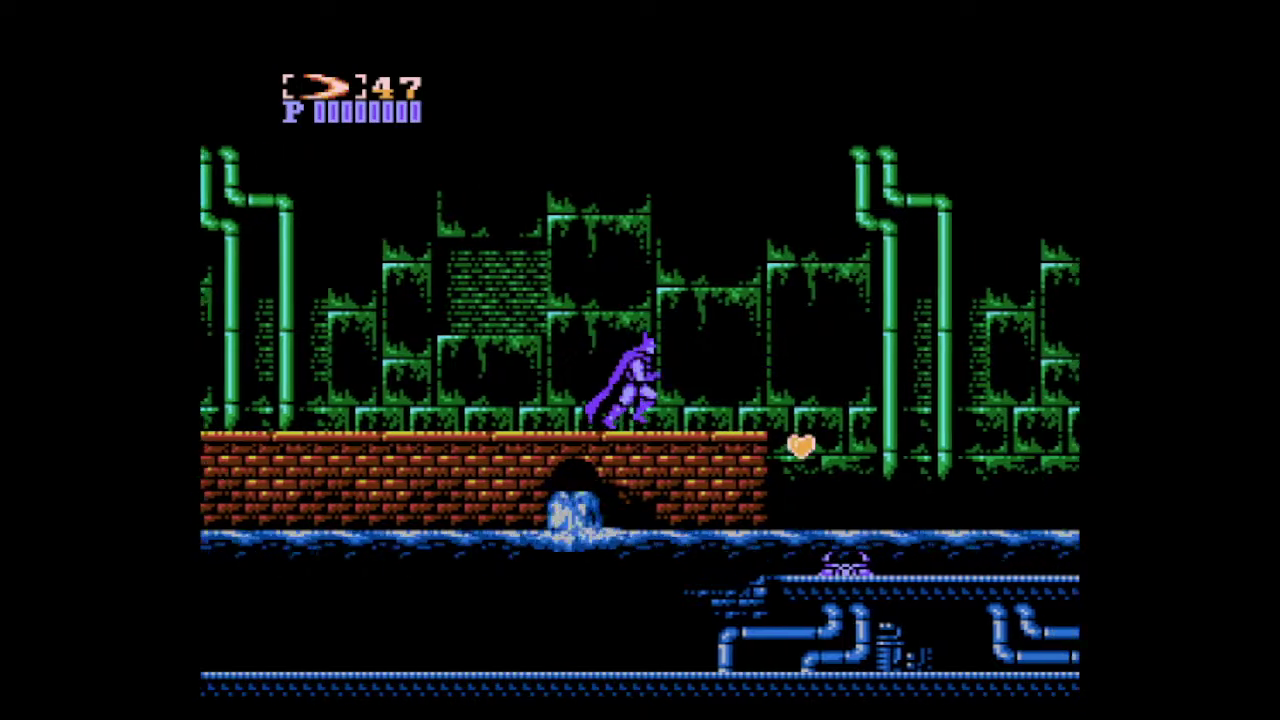
pyautogui.press('Right')
pyautogui.press('Right')
pyautogui.press('x')
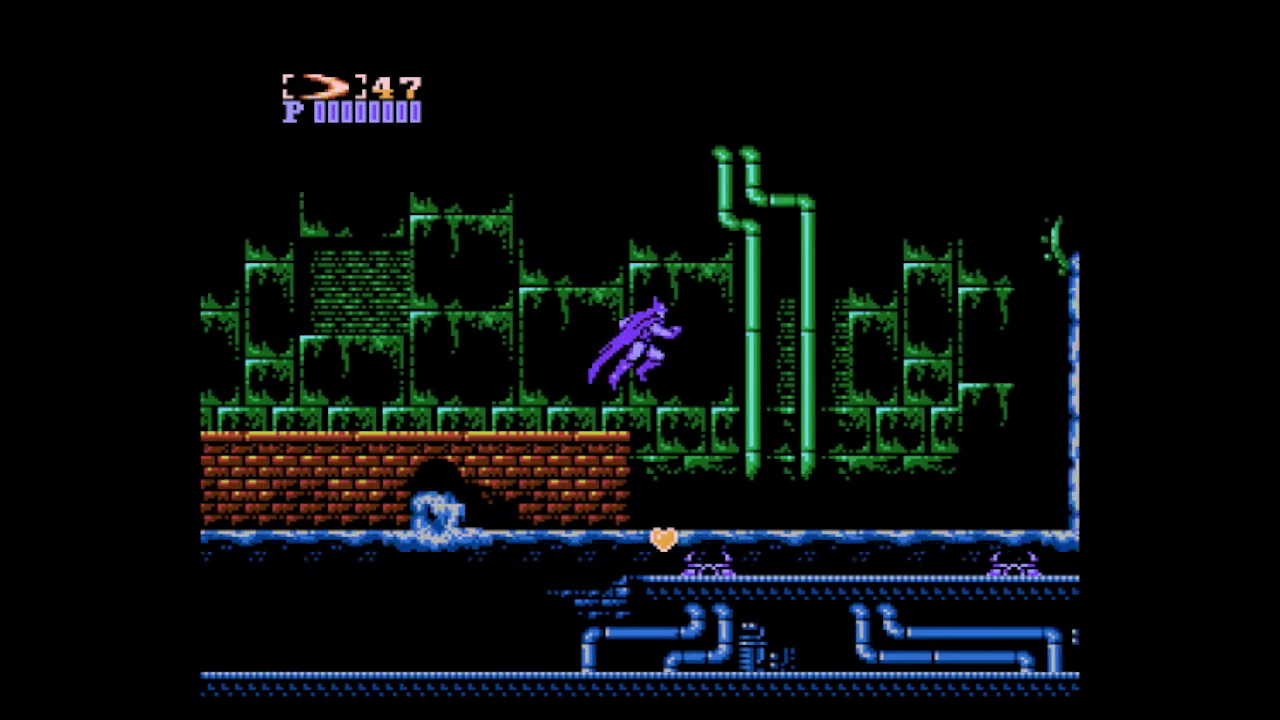
pyautogui.press('Right')
pyautogui.press('x')
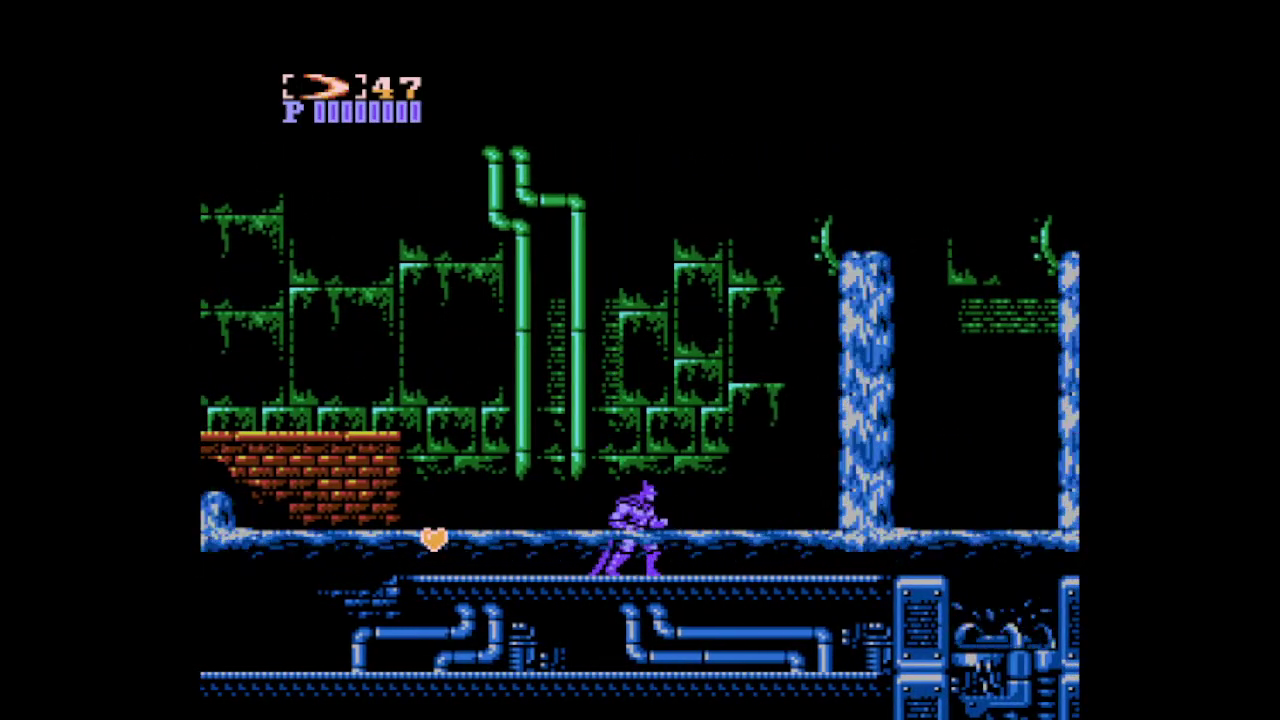
pyautogui.press('Right')
pyautogui.press('Down')
pyautogui.press('x')
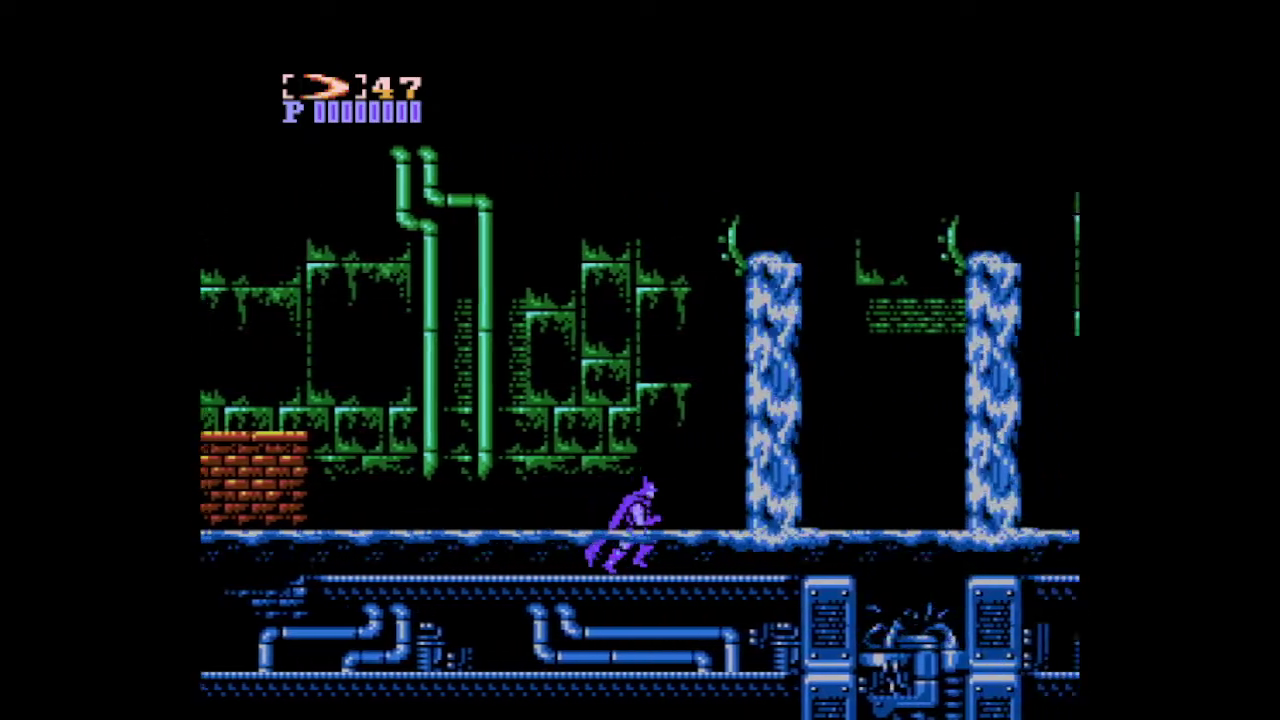
pyautogui.press('Right')
pyautogui.press('Return')
pyautogui.press('Return')
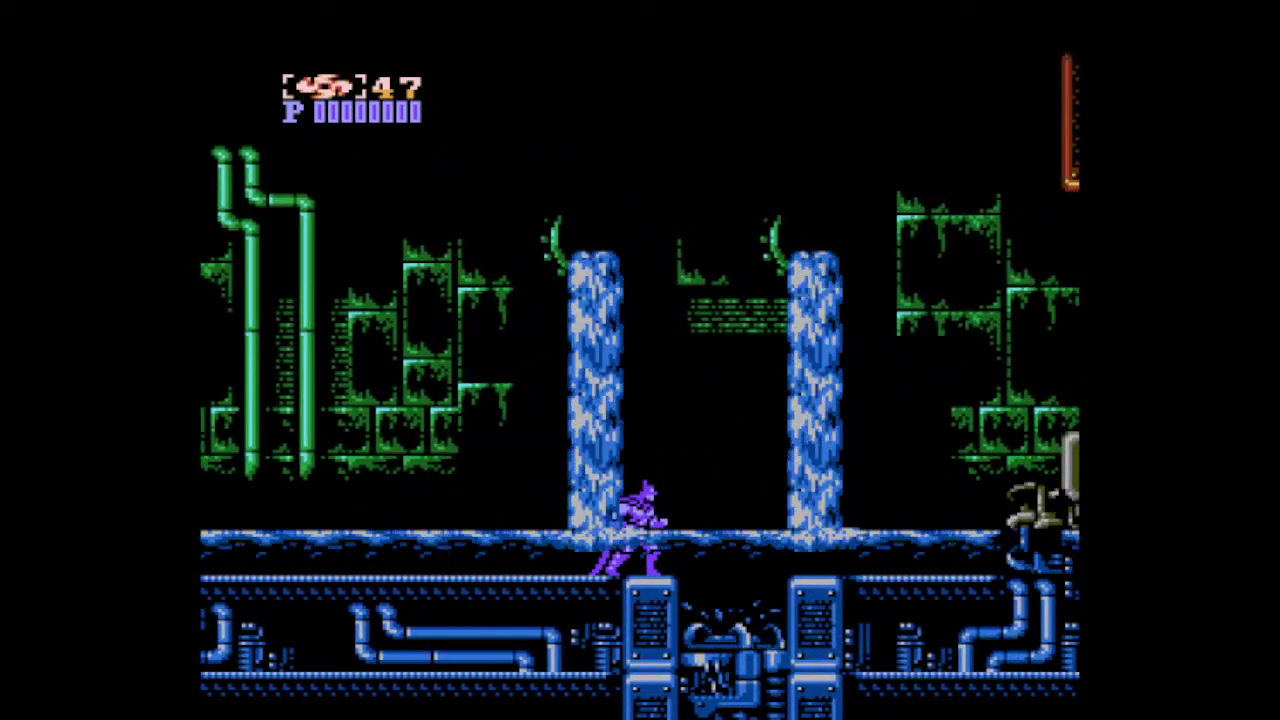
pyautogui.press('shift')
pyautogui.press('Right')
pyautogui.press('x')
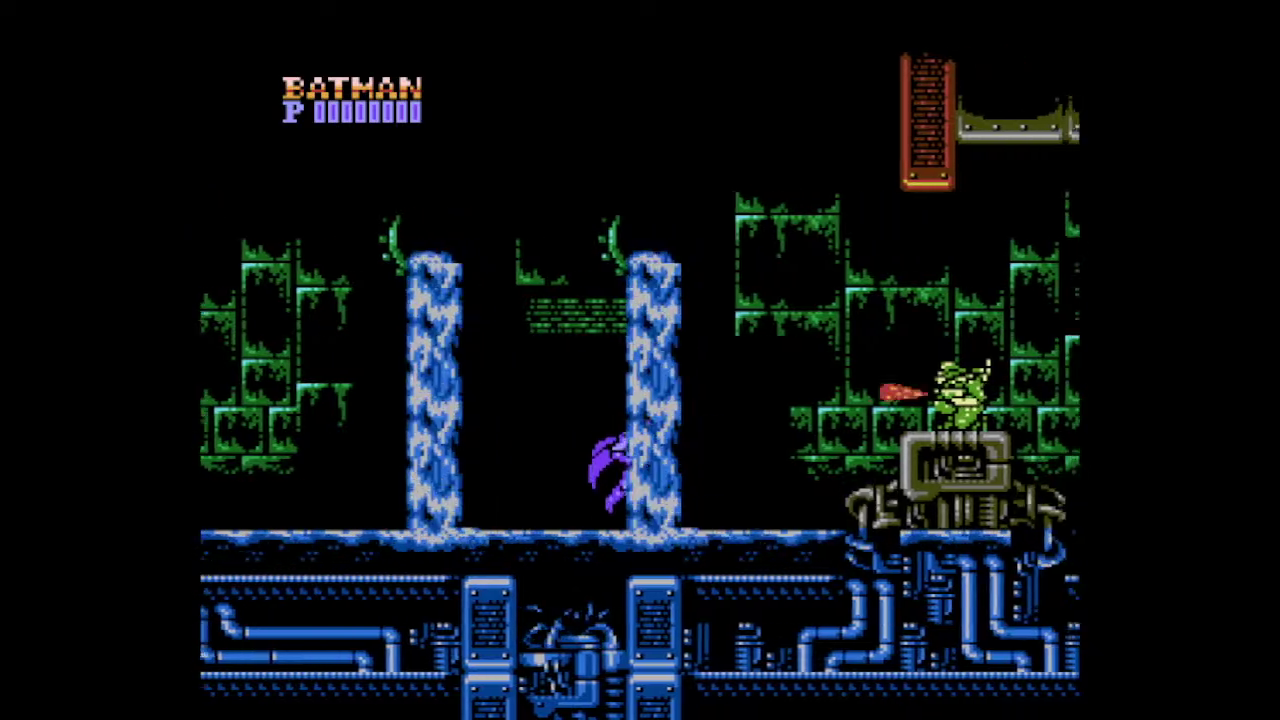
pyautogui.press('Return')
pyautogui.press('Right')
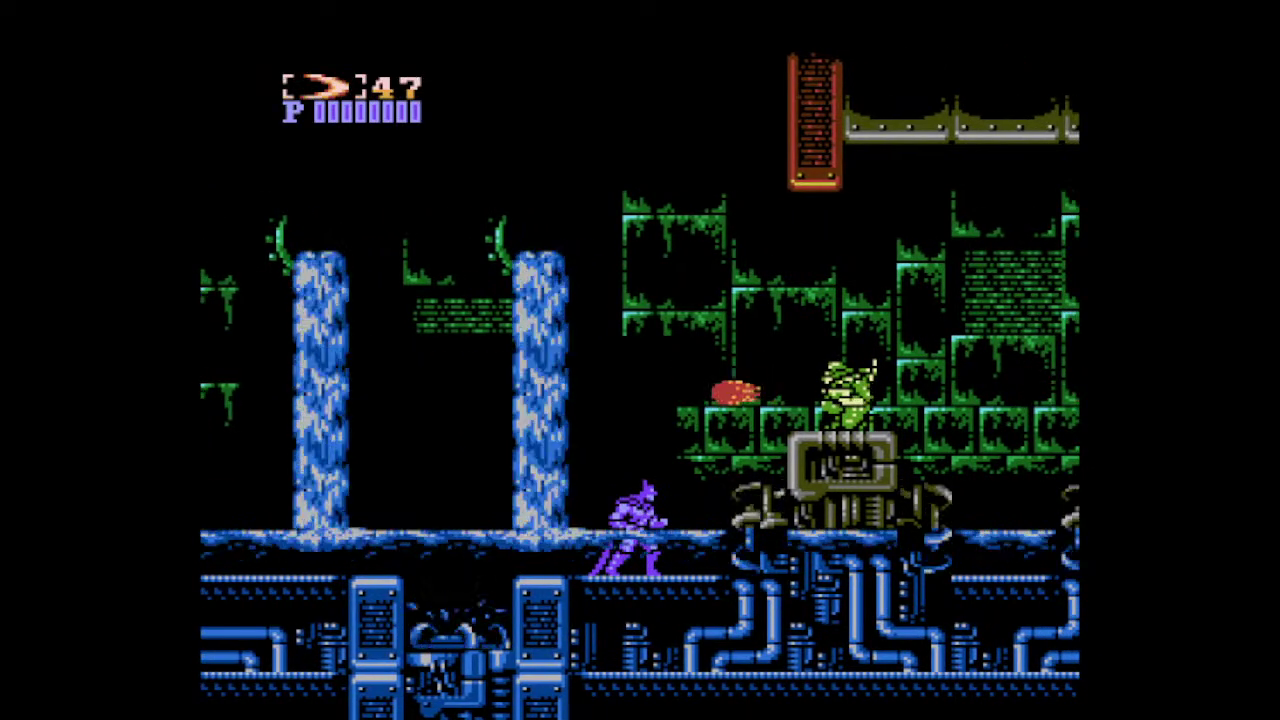
pyautogui.press('x')
pyautogui.press('z')
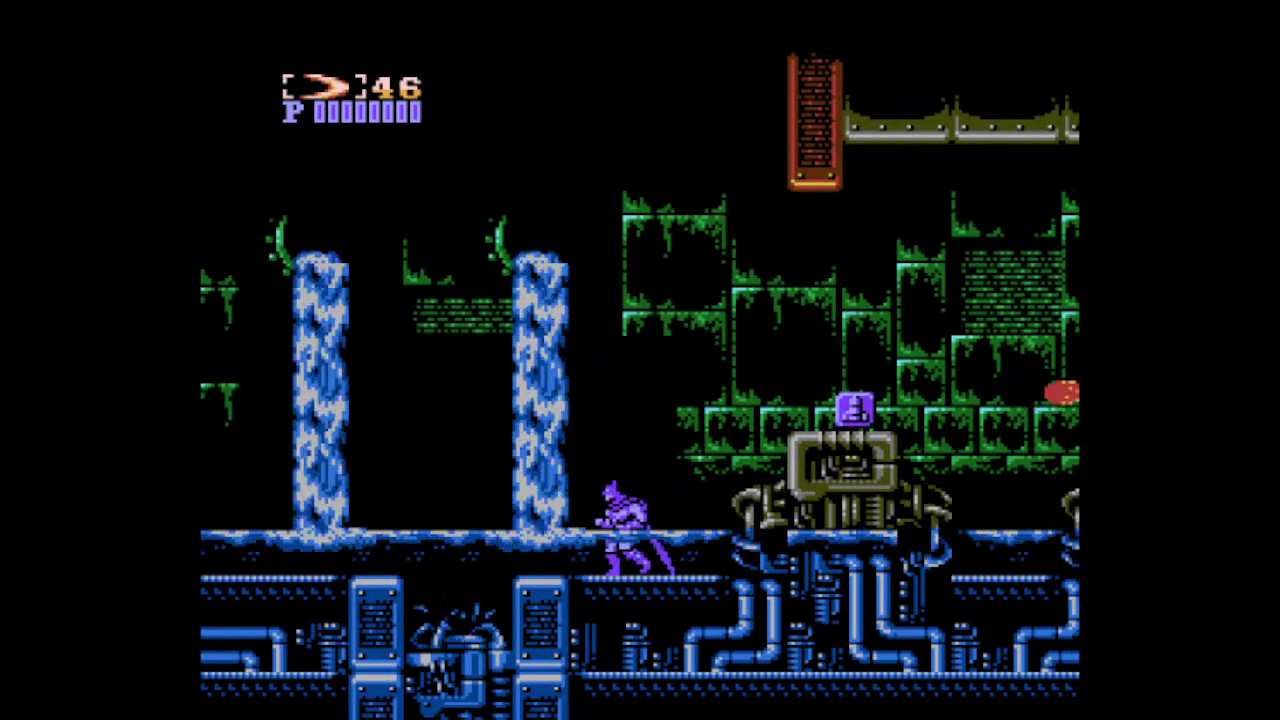
pyautogui.press('Right')
pyautogui.press('x')
pyautogui.press('Right')
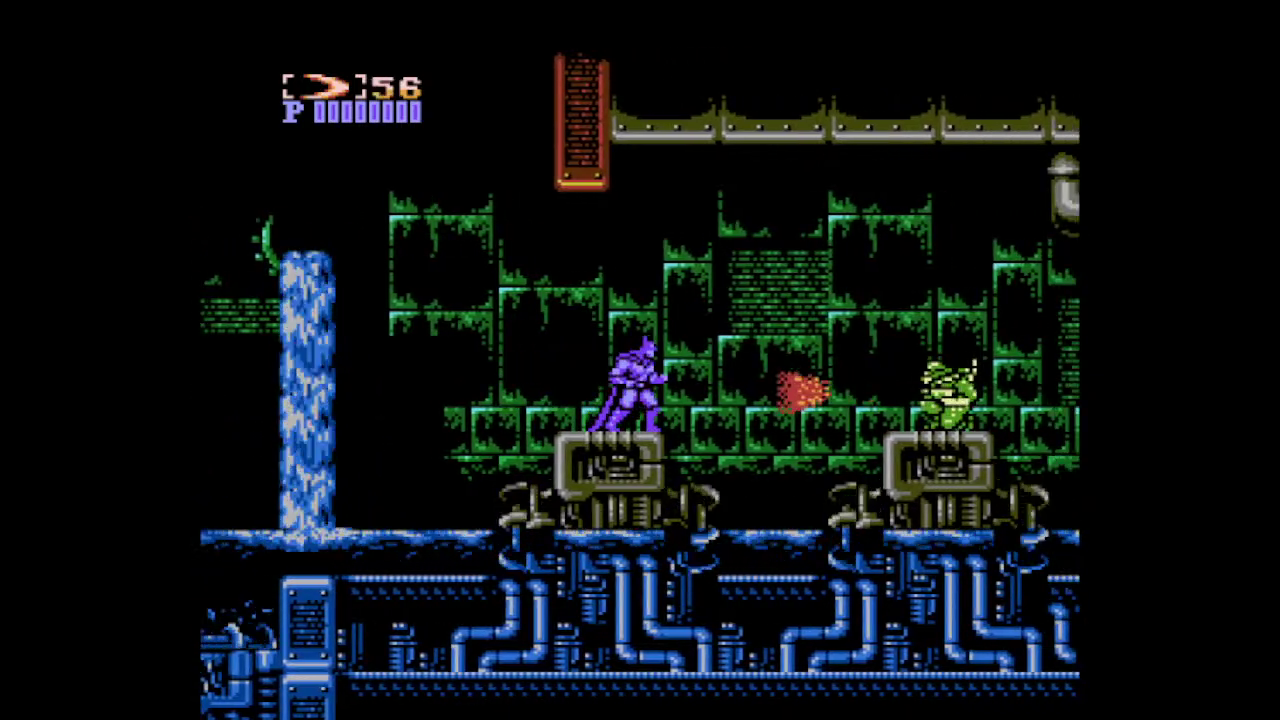
pyautogui.press('Right')
pyautogui.press('z')
pyautogui.press('z')
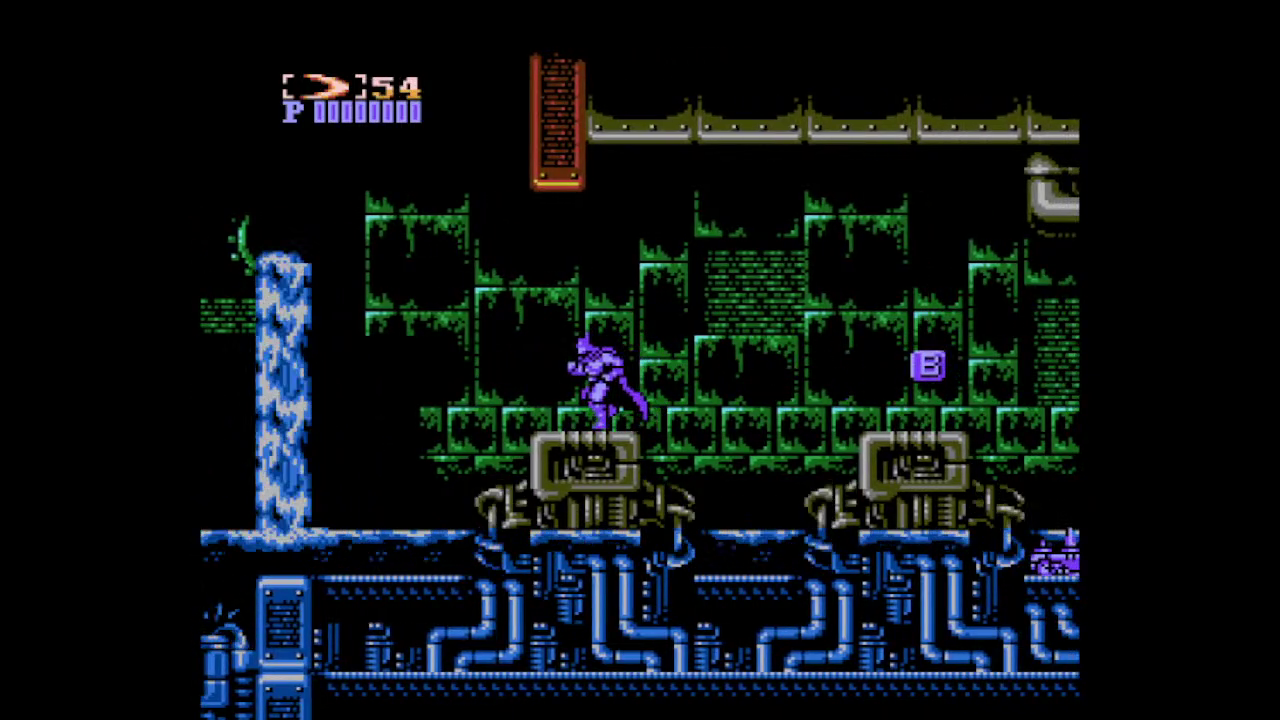
pyautogui.press('Right')
pyautogui.press('x')
pyautogui.press('Right')
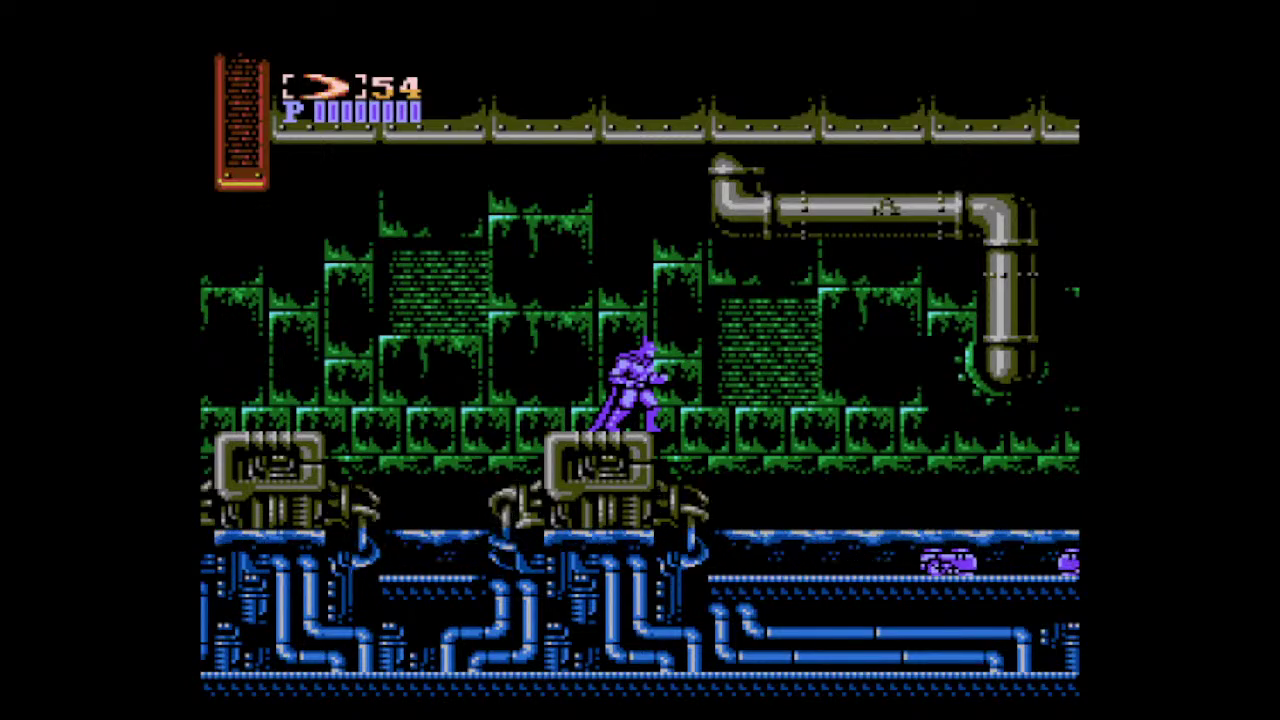
pyautogui.press('Right')
pyautogui.press('x')
pyautogui.press('z')
pyautogui.press('z')
pyautogui.press('z')
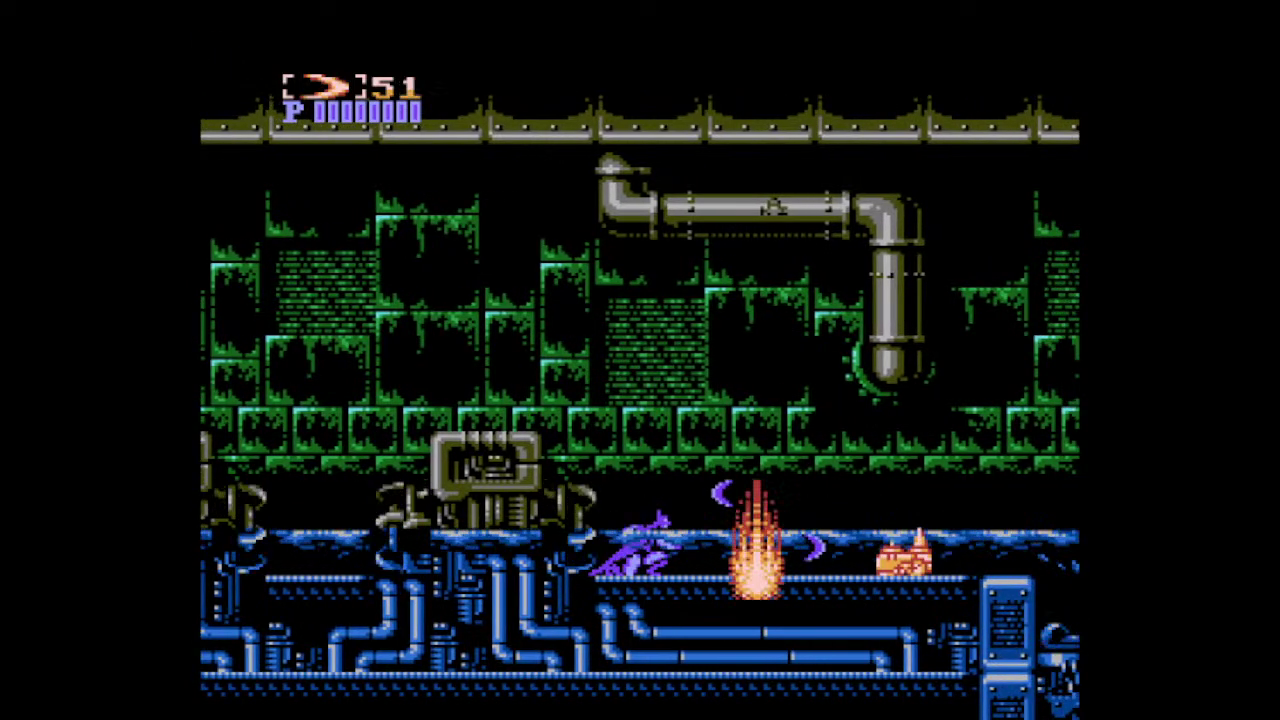
pyautogui.press('Right')
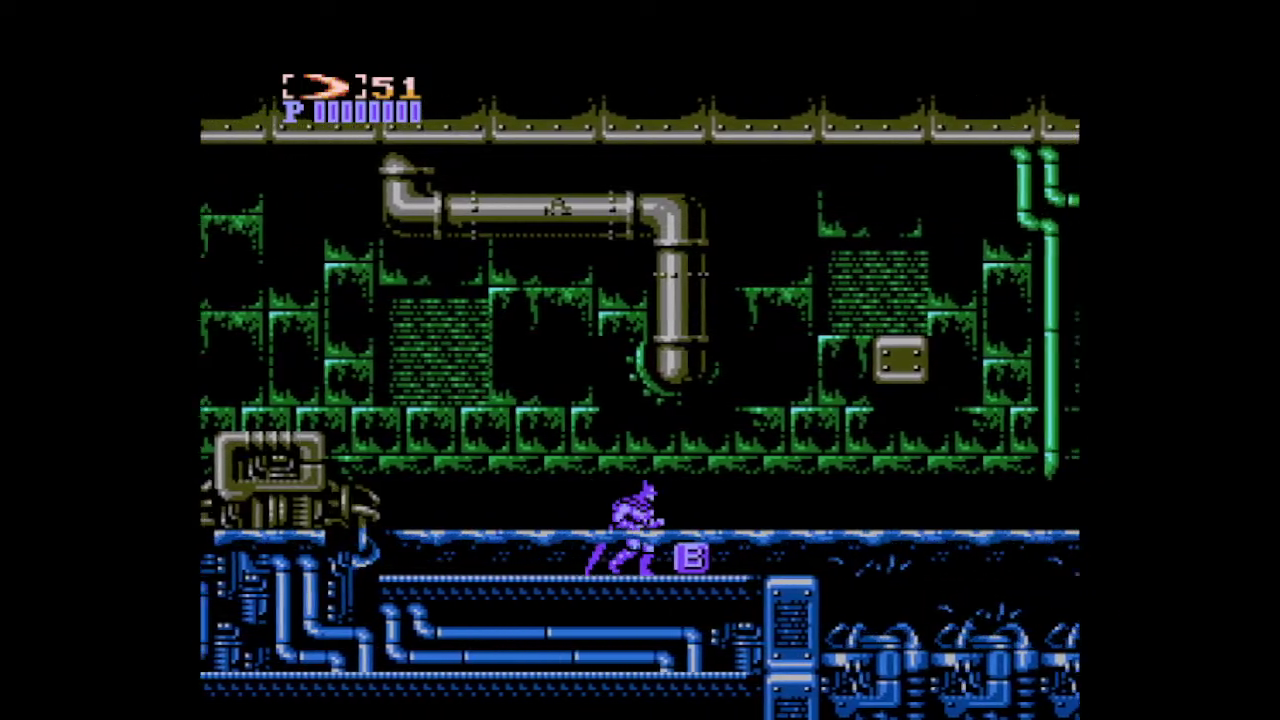
pyautogui.press('Right')
pyautogui.press('x')
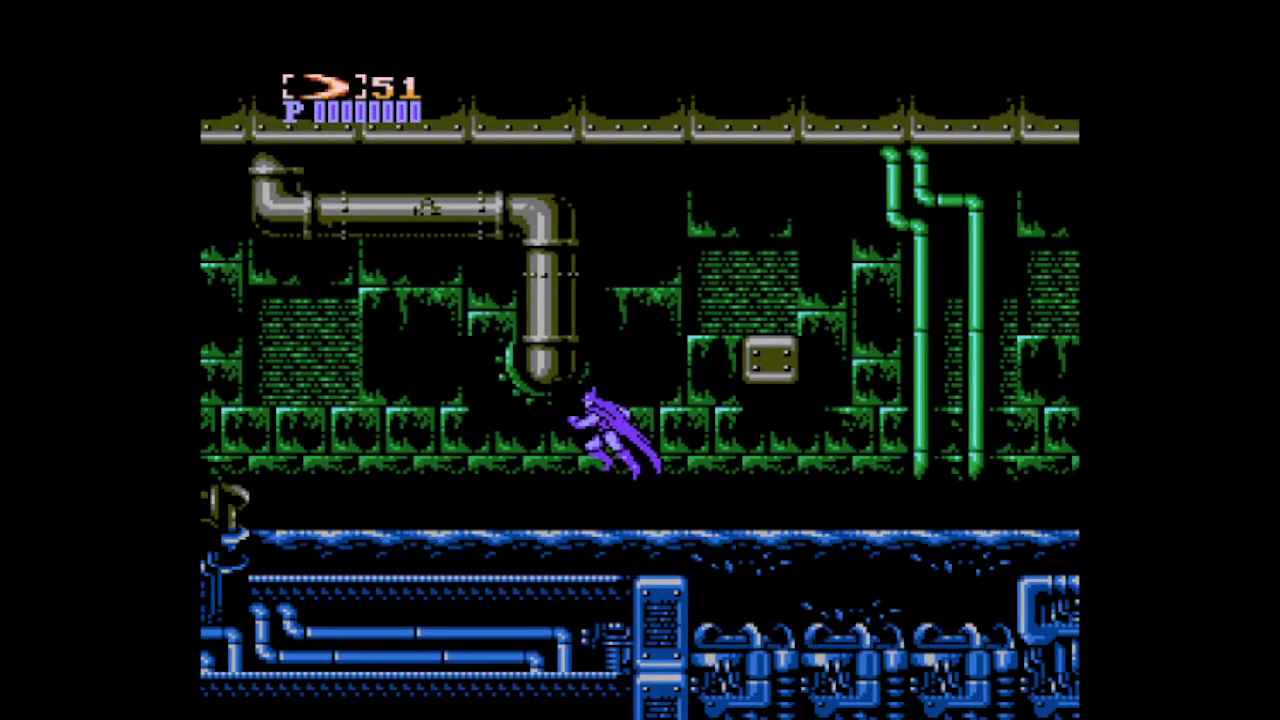
pyautogui.press('x')
pyautogui.press('Right')
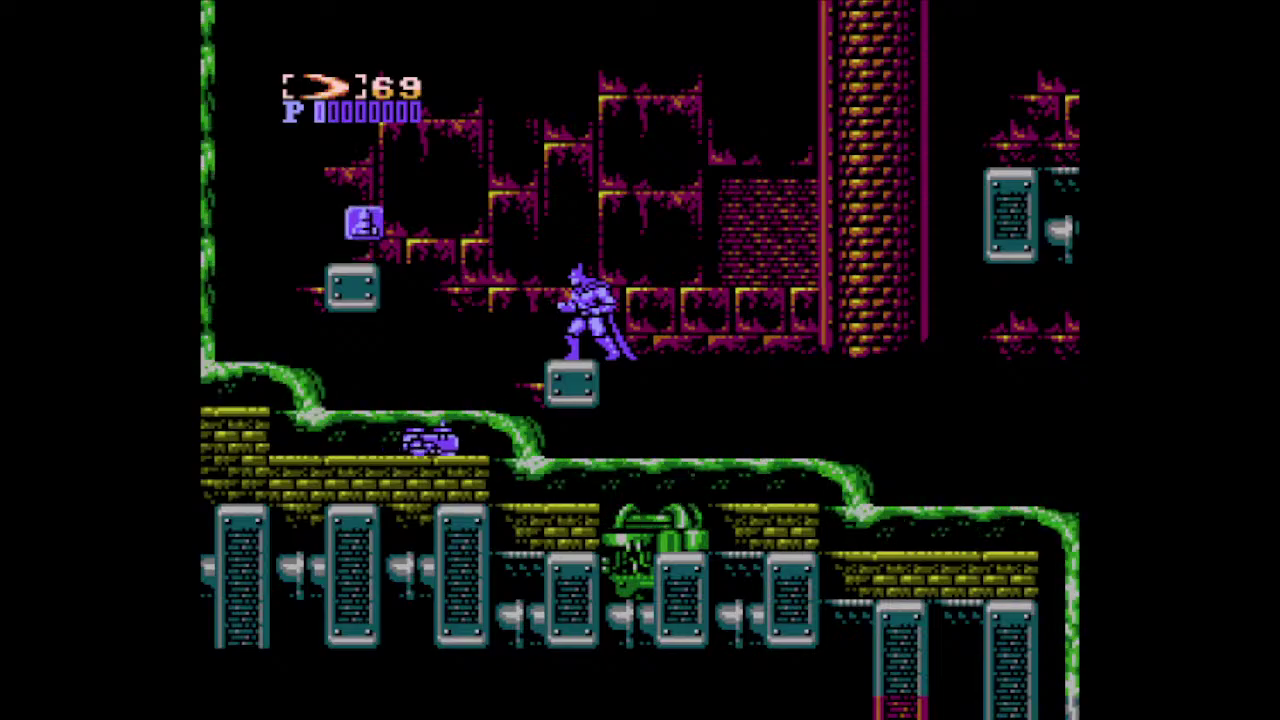
pyautogui.press('Left')
pyautogui.press('Return')
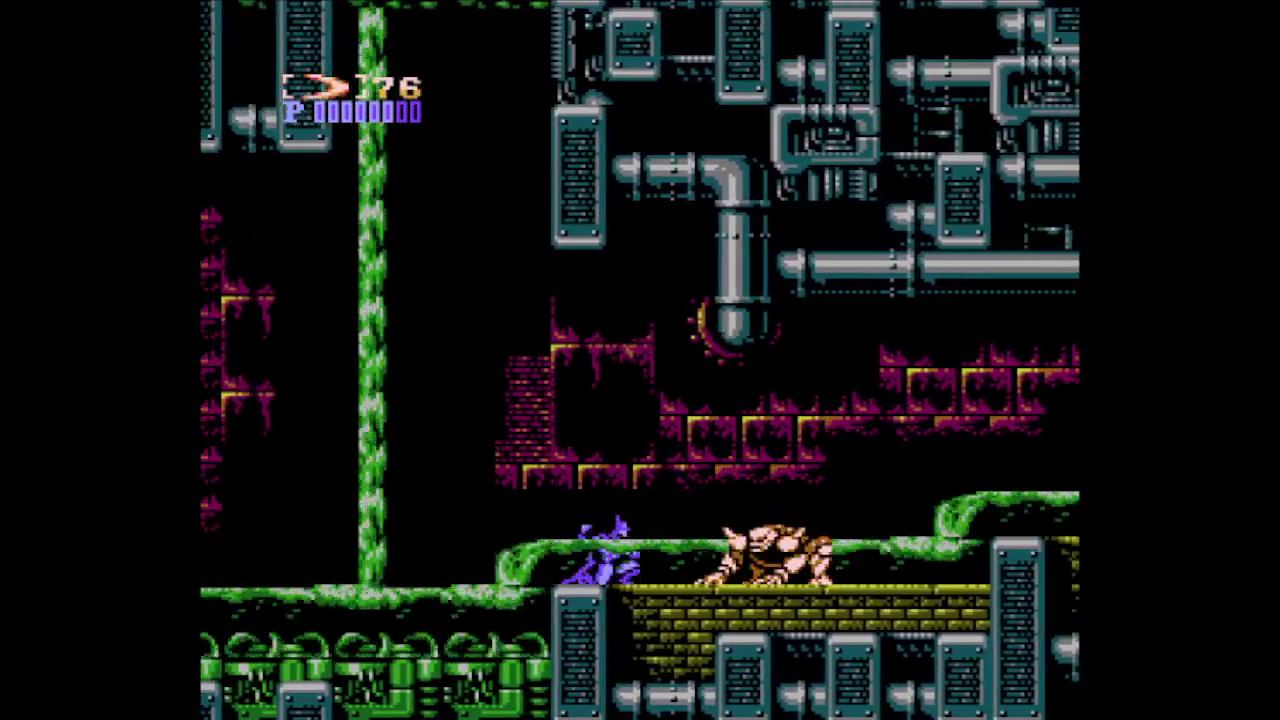
pyautogui.press('Right')
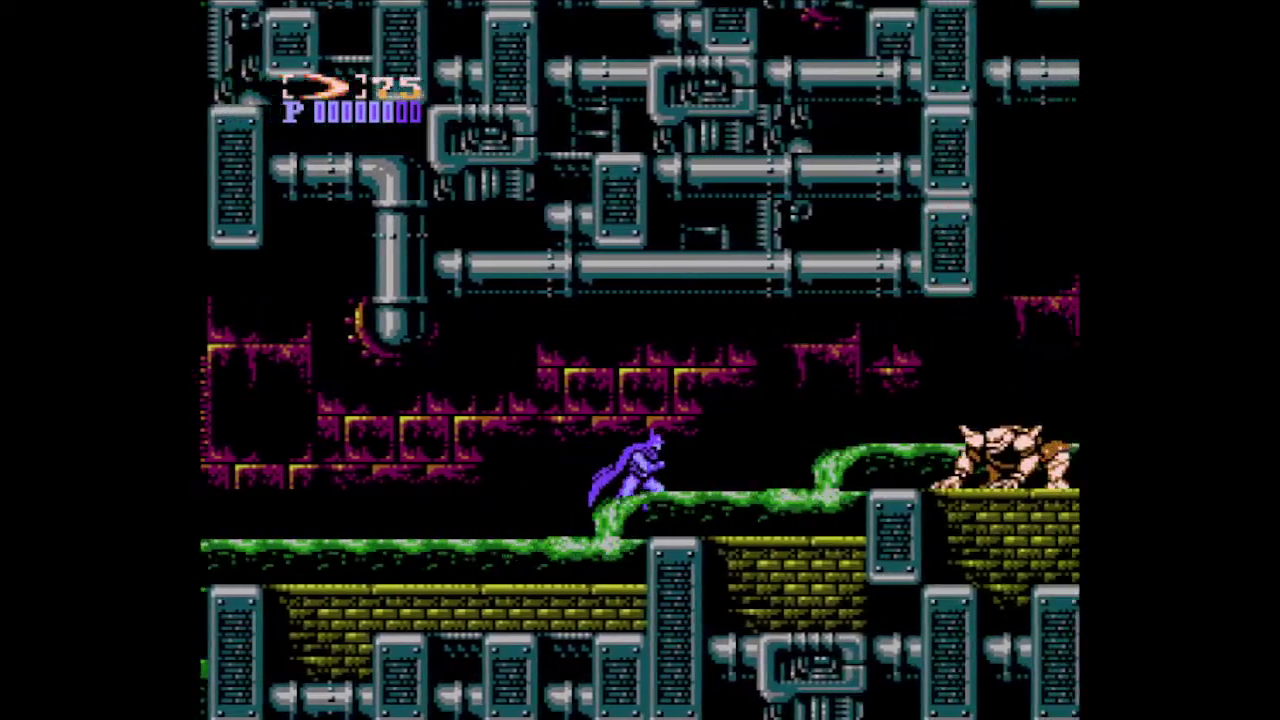
pyautogui.press('Left')
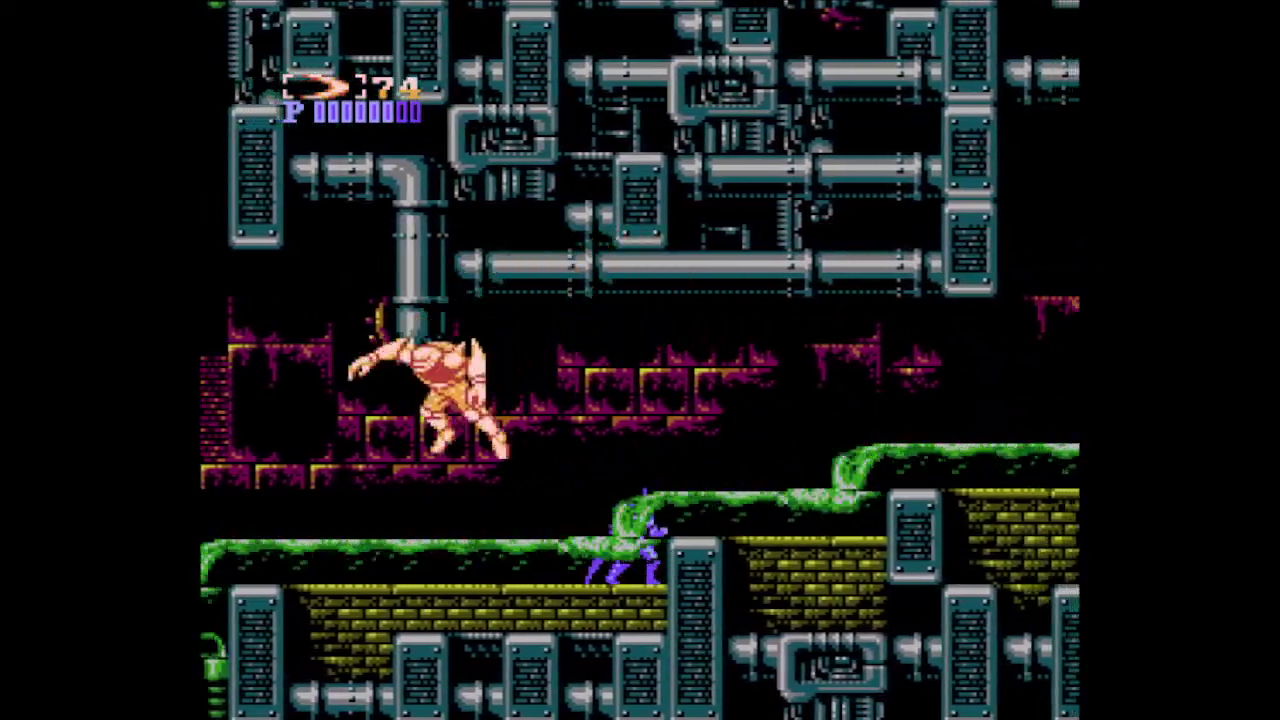
pyautogui.press('Right')
pyautogui.press('x')
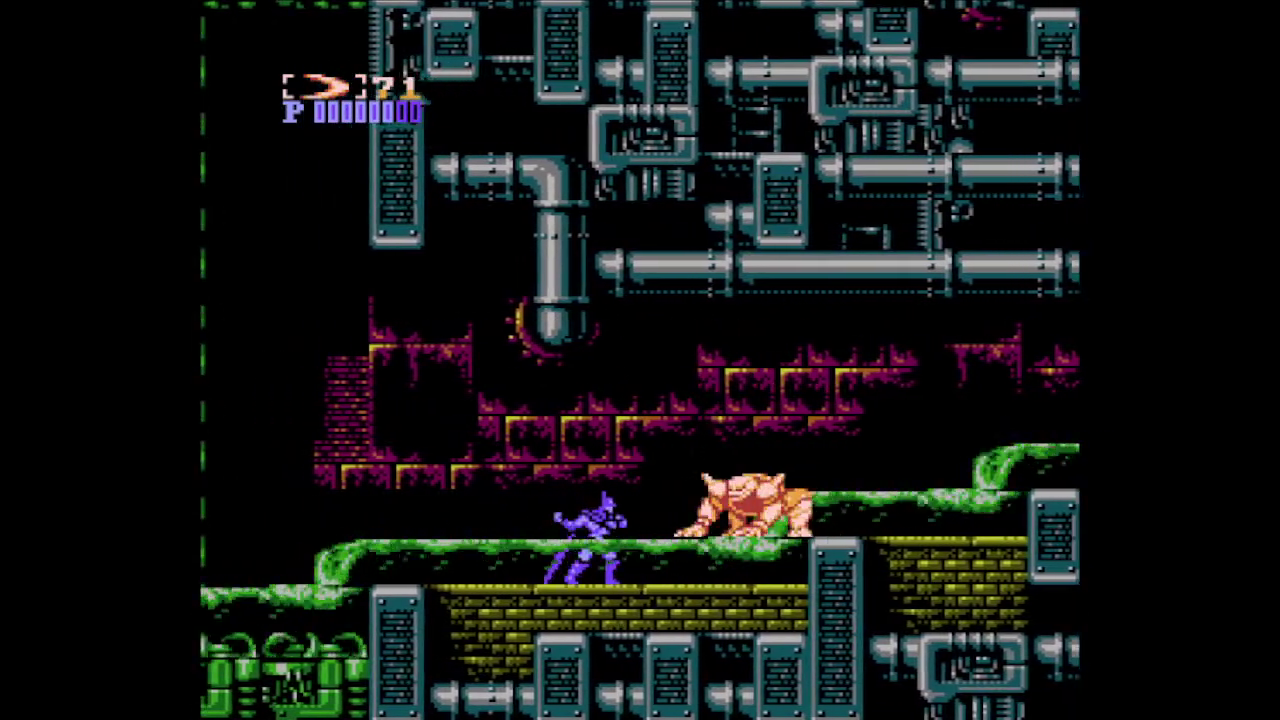
pyautogui.press('Right')
pyautogui.press('z')
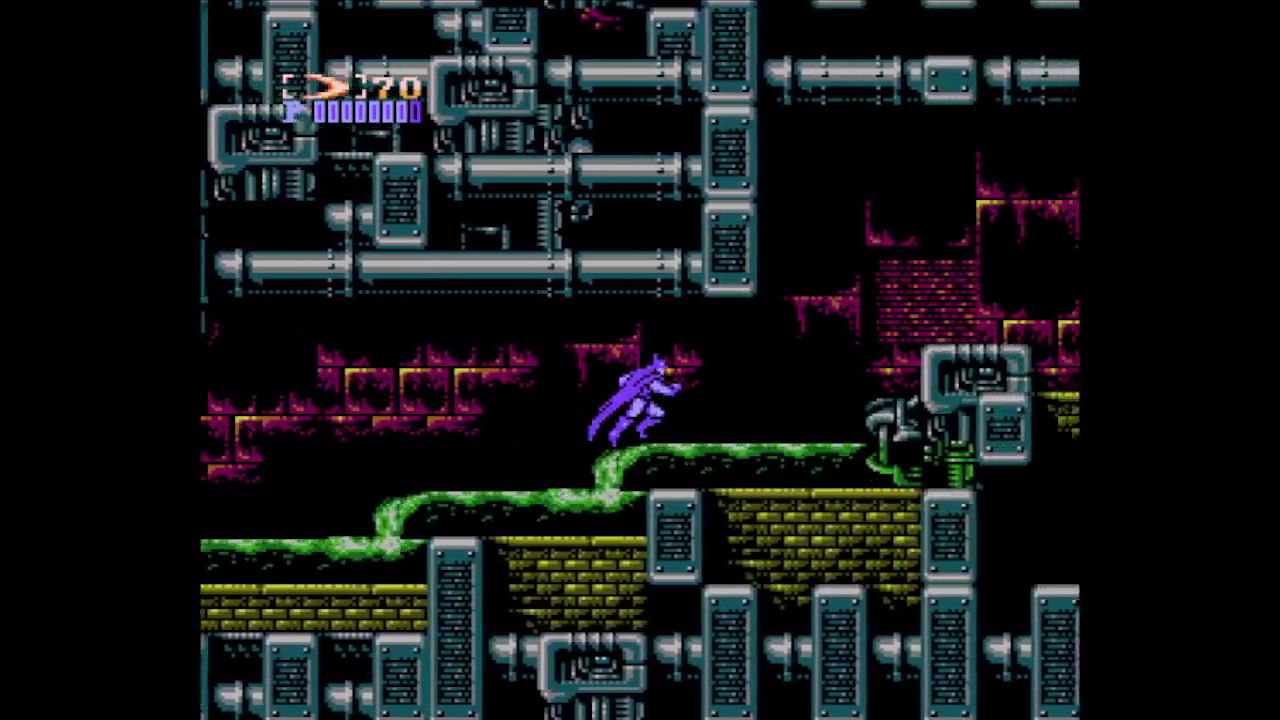
pyautogui.press('z')
pyautogui.press('Right')
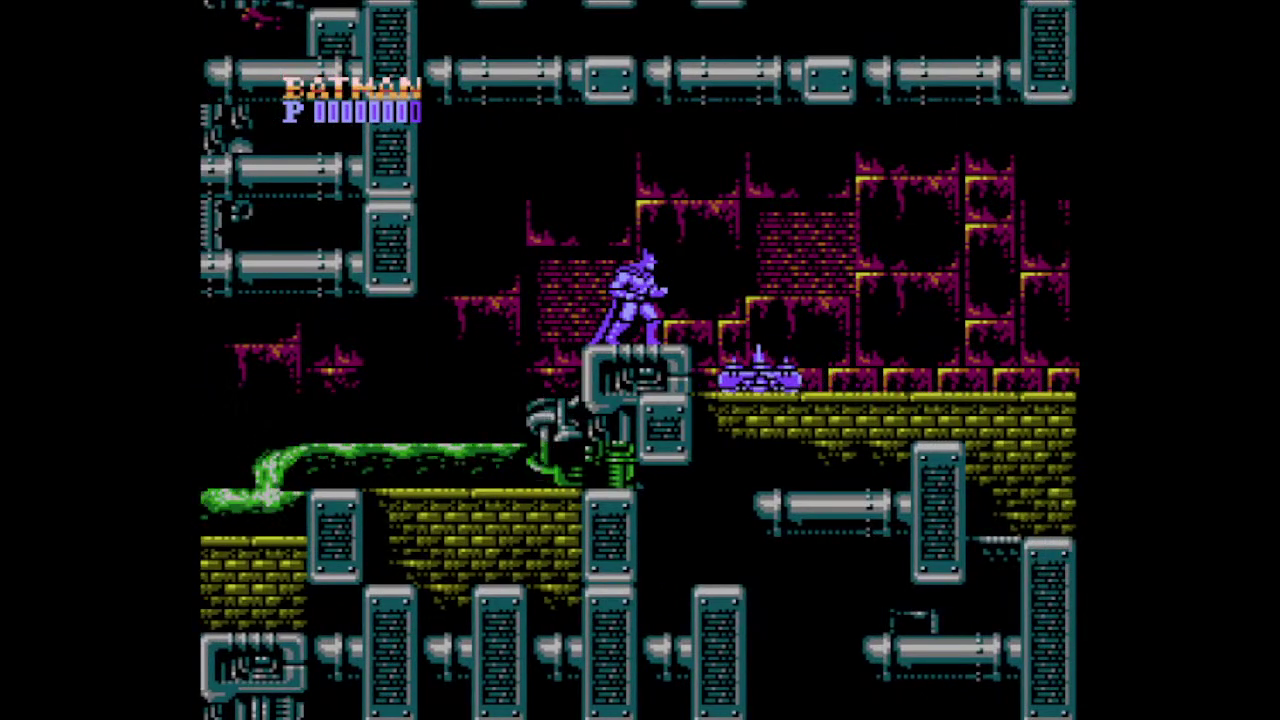
pyautogui.press('Right')
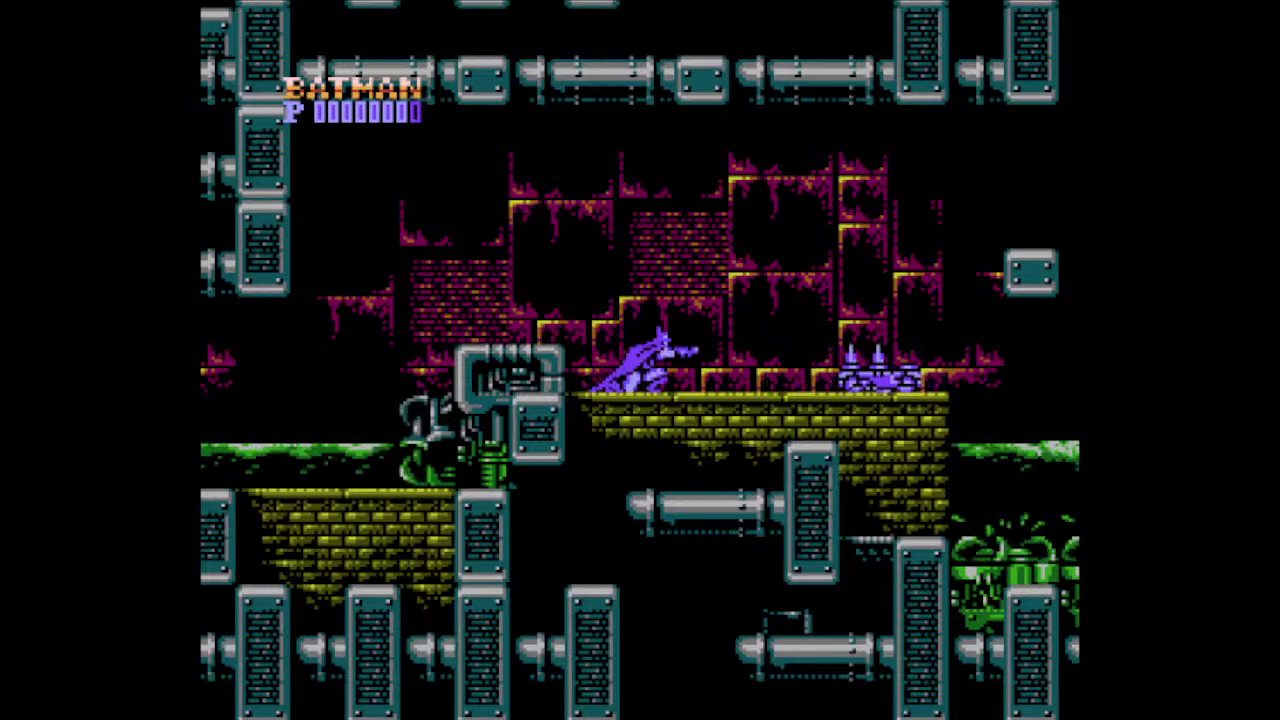
pyautogui.press('Right')
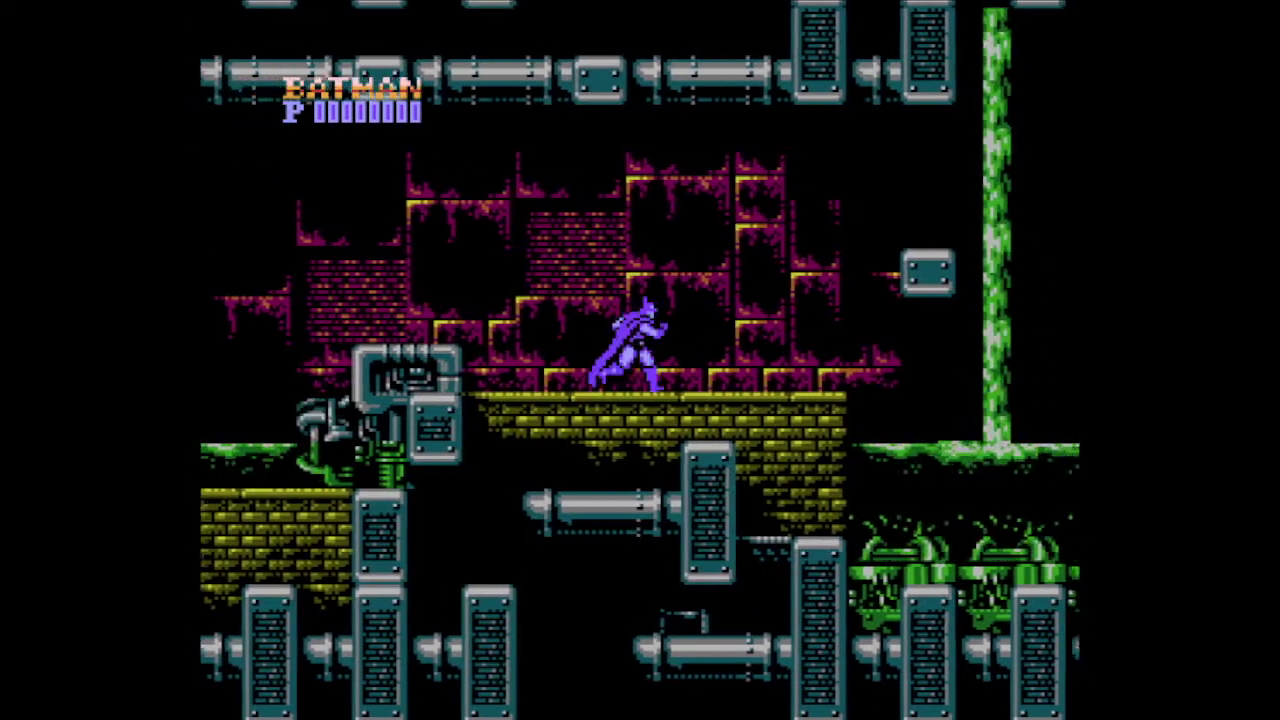
pyautogui.press('z')
pyautogui.press('Right')
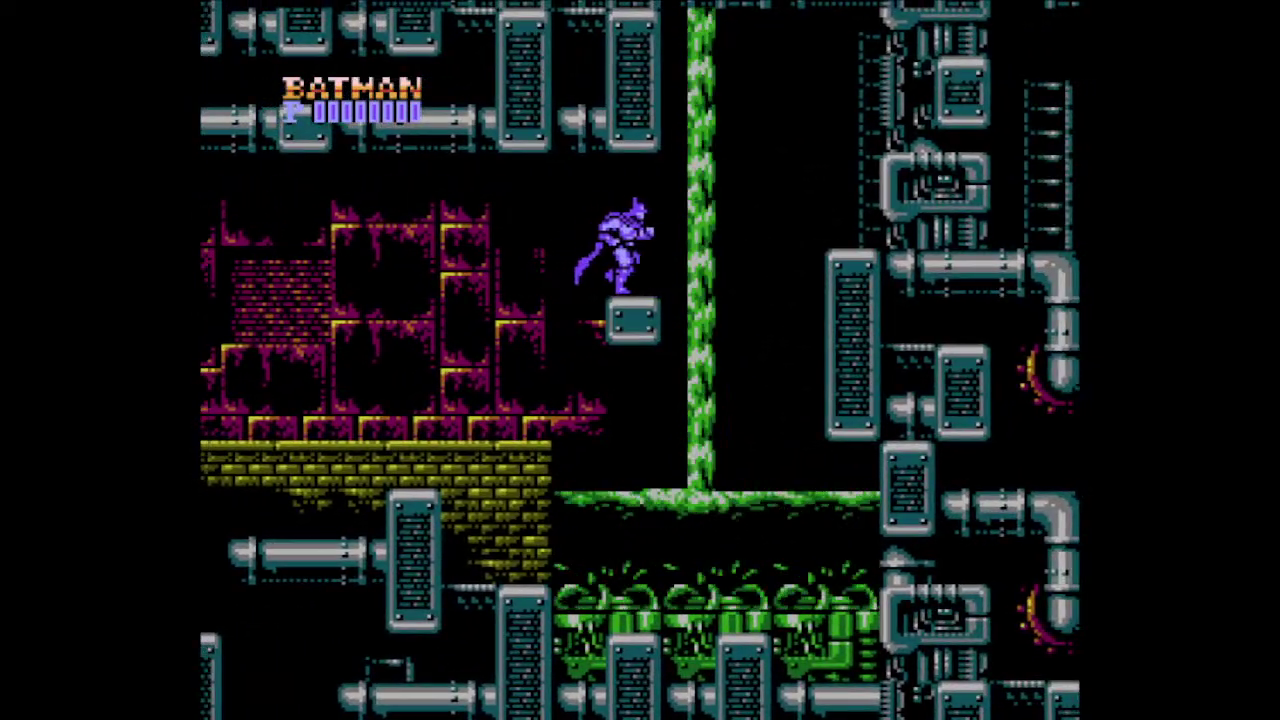
pyautogui.press('z')
pyautogui.press('Left')
pyautogui.press('Left')
pyautogui.press('z')
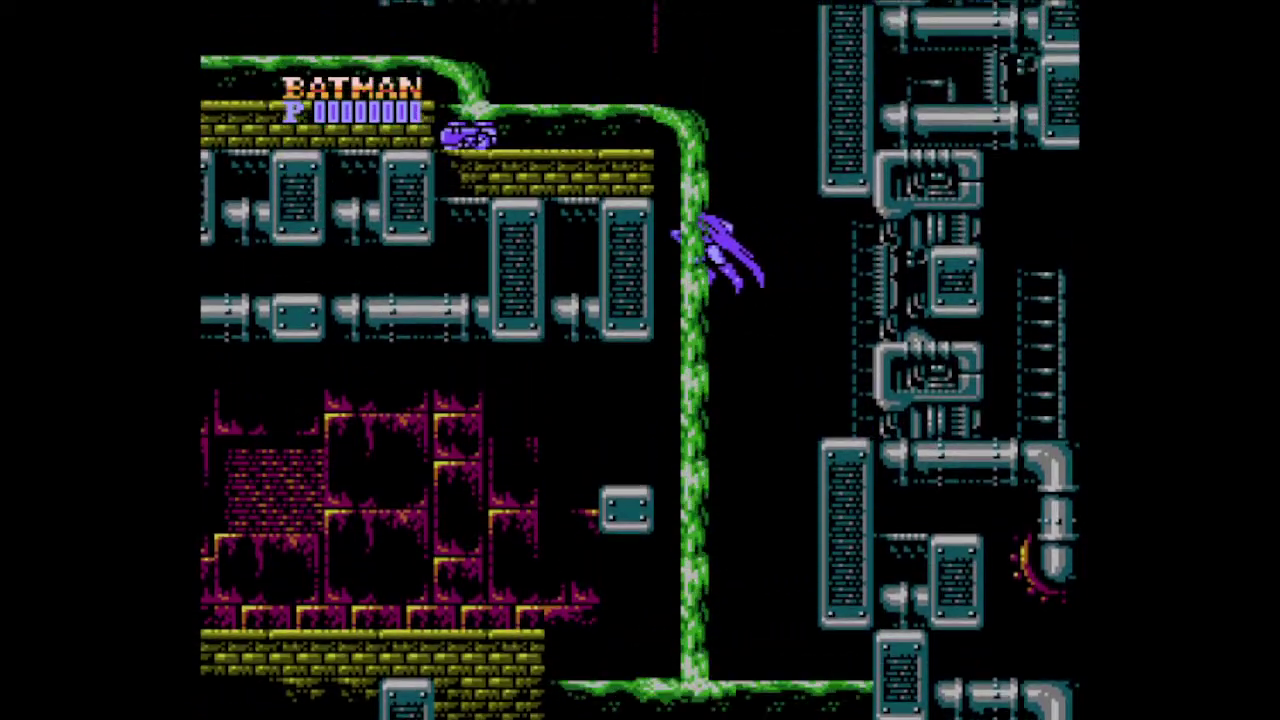
pyautogui.press('z')
pyautogui.press('Right')
pyautogui.press('z')
pyautogui.press('Left')
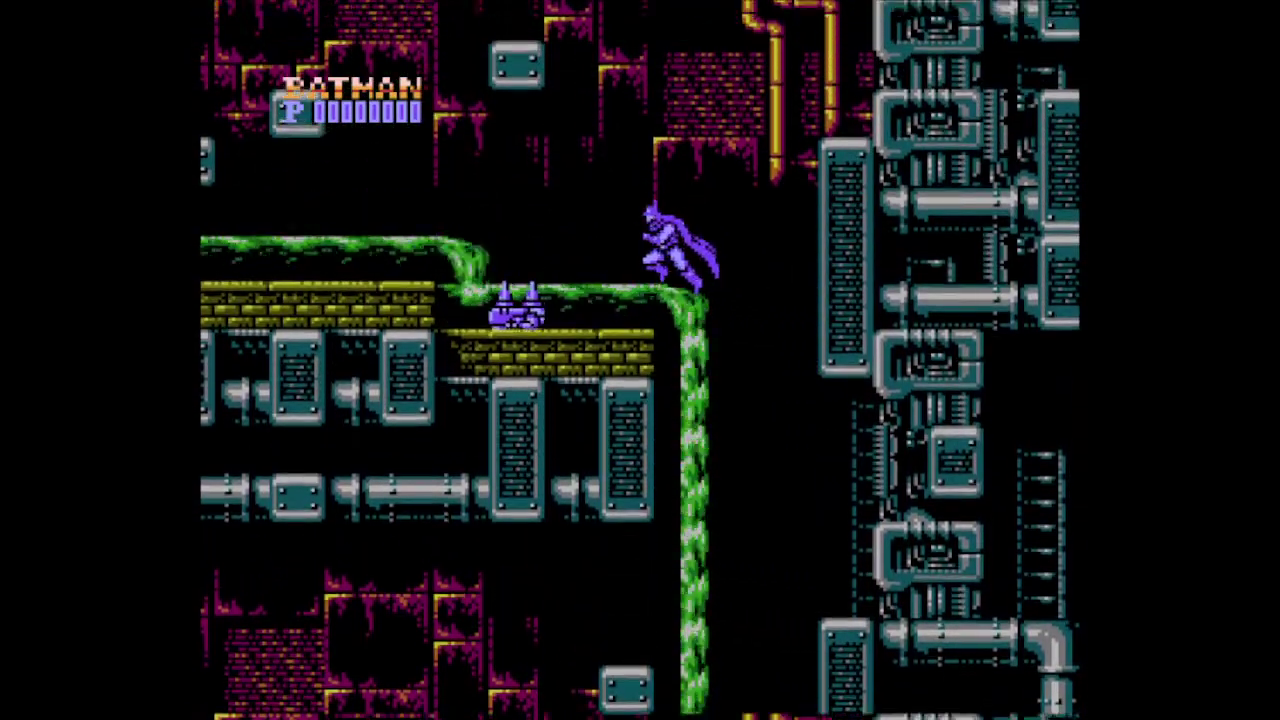
pyautogui.press('Left')
pyautogui.press('z')
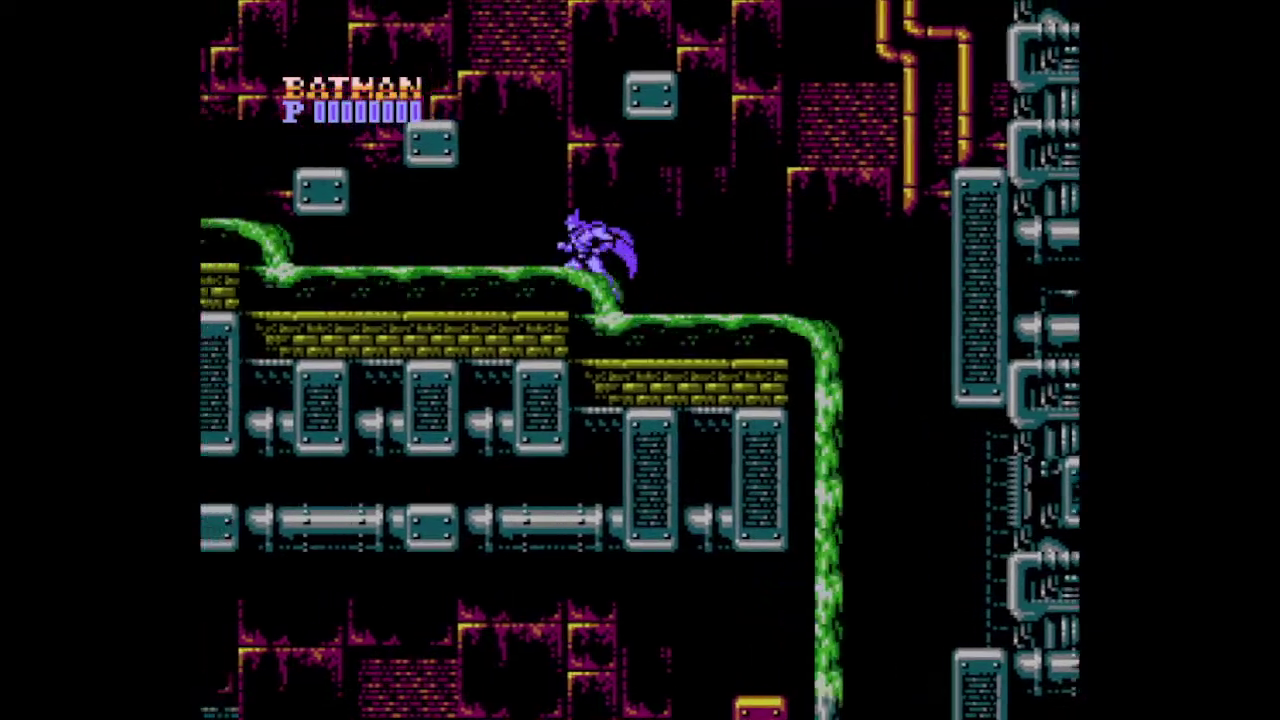
pyautogui.press('z')
pyautogui.press('Right')
pyautogui.press('z')
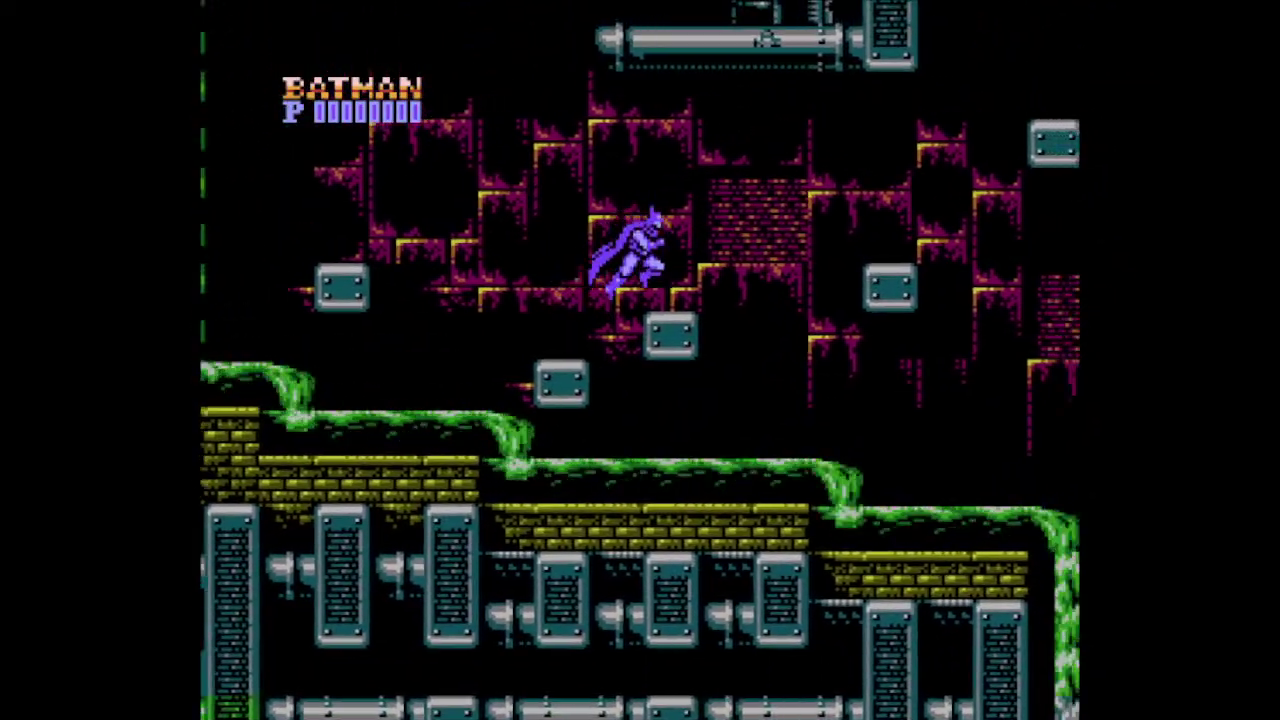
pyautogui.press('z')
pyautogui.press('Right')
pyautogui.press('z')
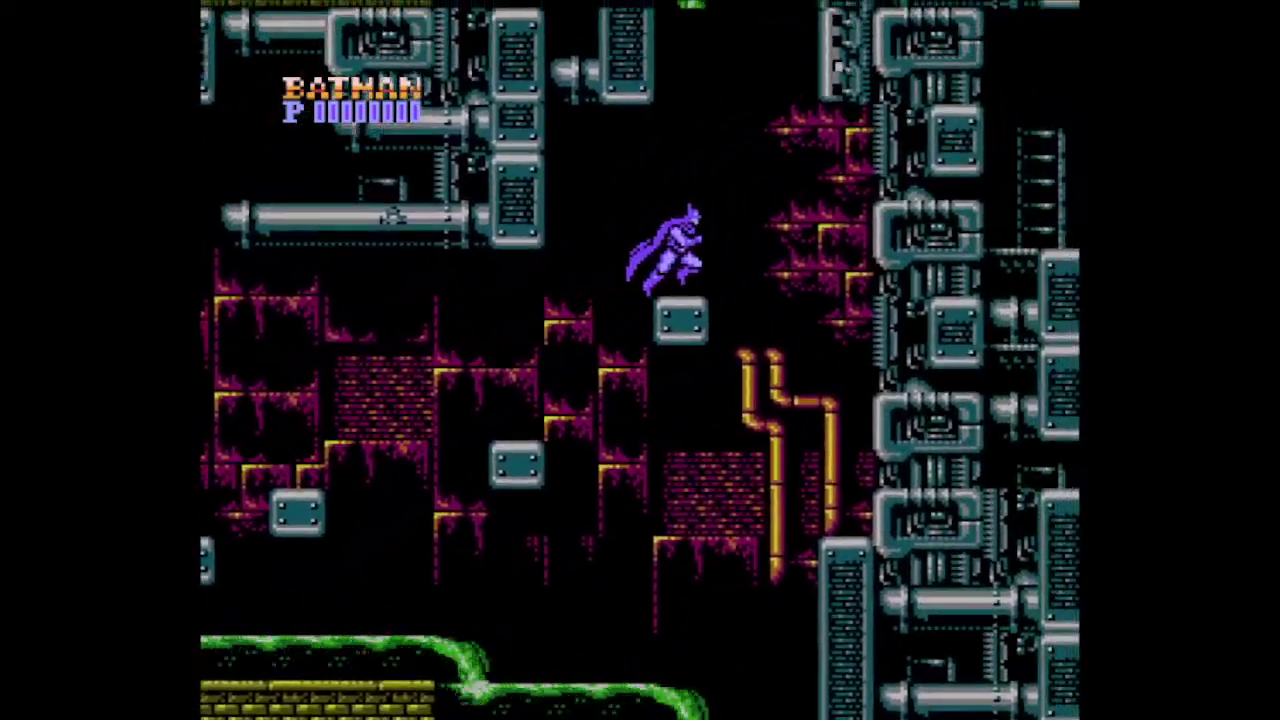
pyautogui.press('z')
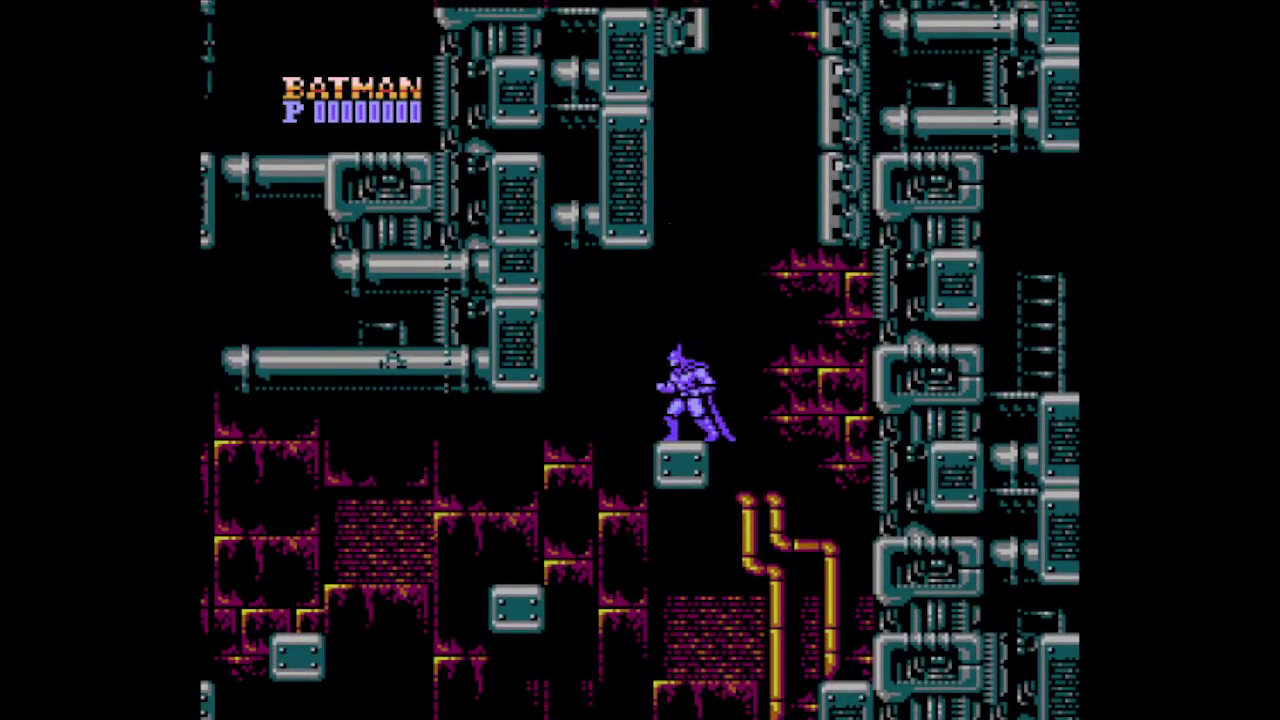
pyautogui.press('z')
pyautogui.press('z')
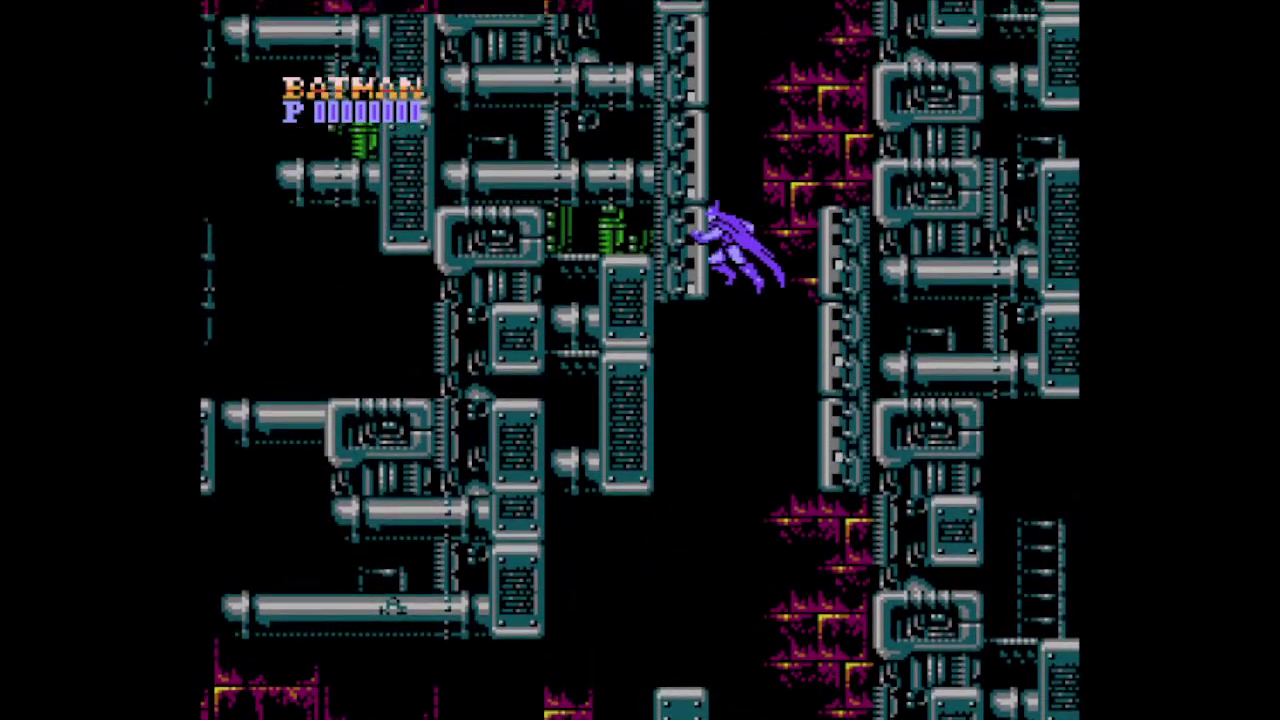
pyautogui.press('z')
pyautogui.press('z')
pyautogui.press('z')
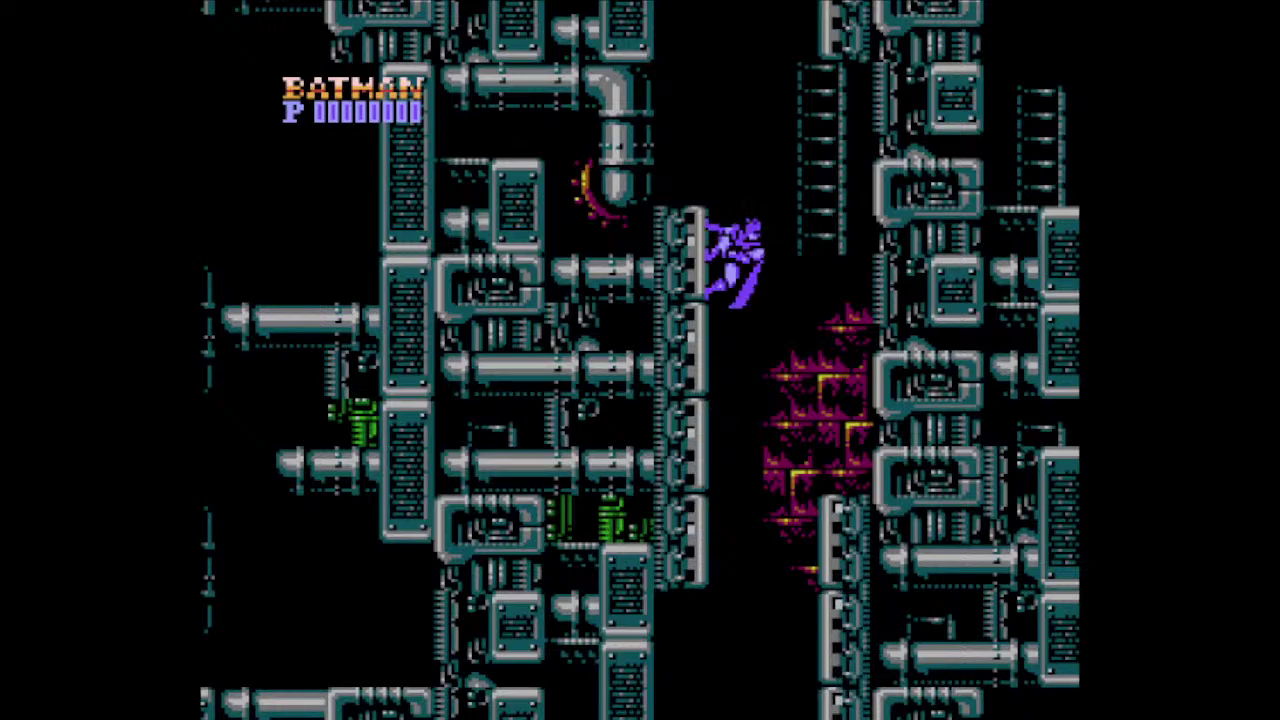
pyautogui.press('z')
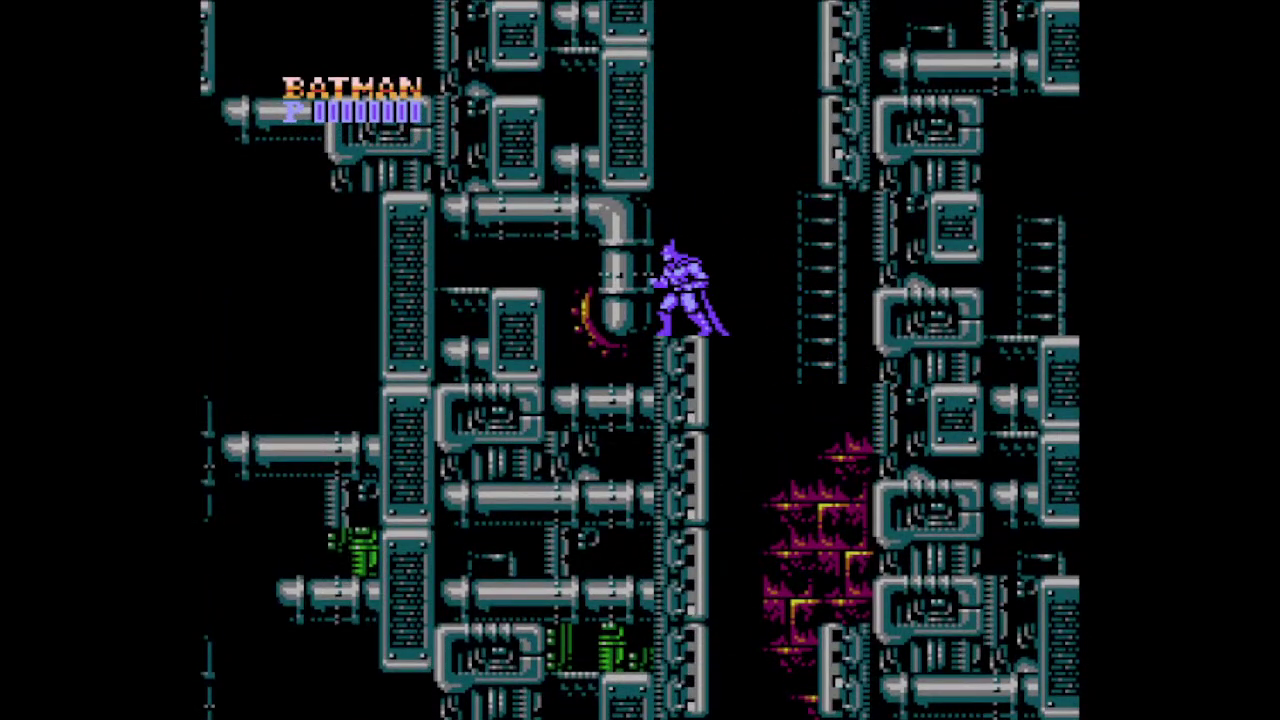
pyautogui.press('z')
pyautogui.press('z')
pyautogui.press('z')
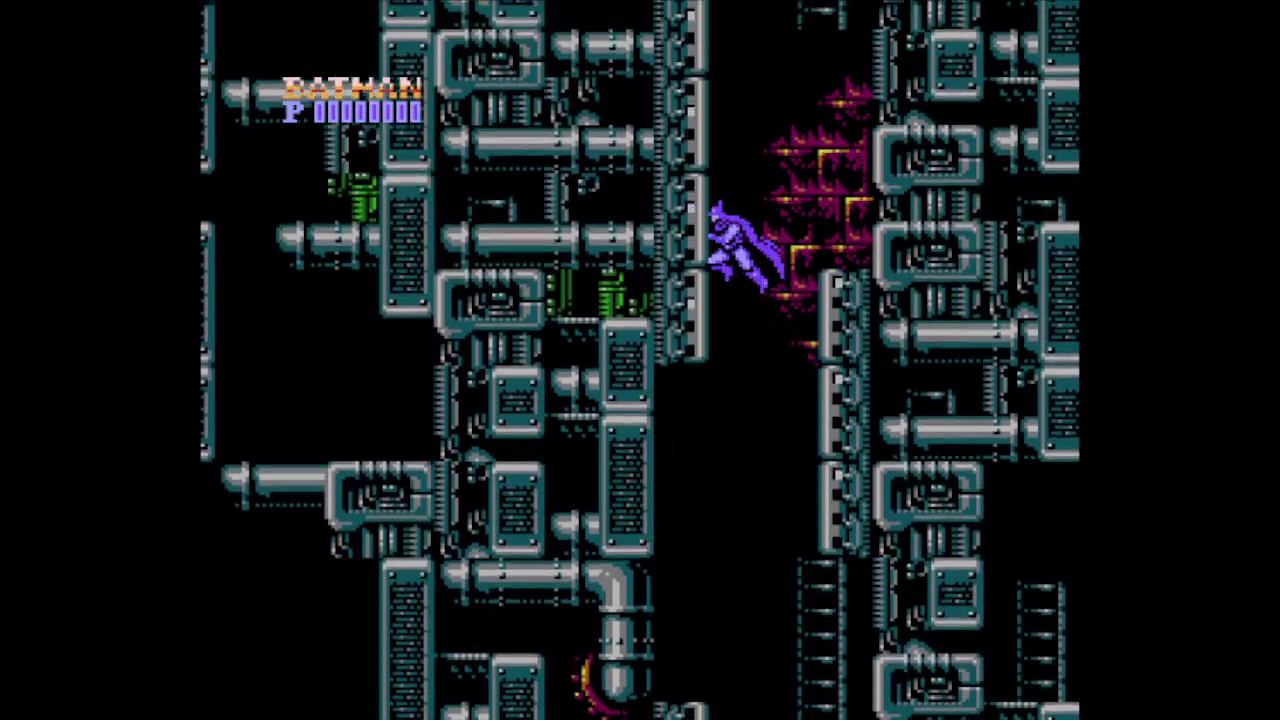
pyautogui.press('z')
pyautogui.press('z')
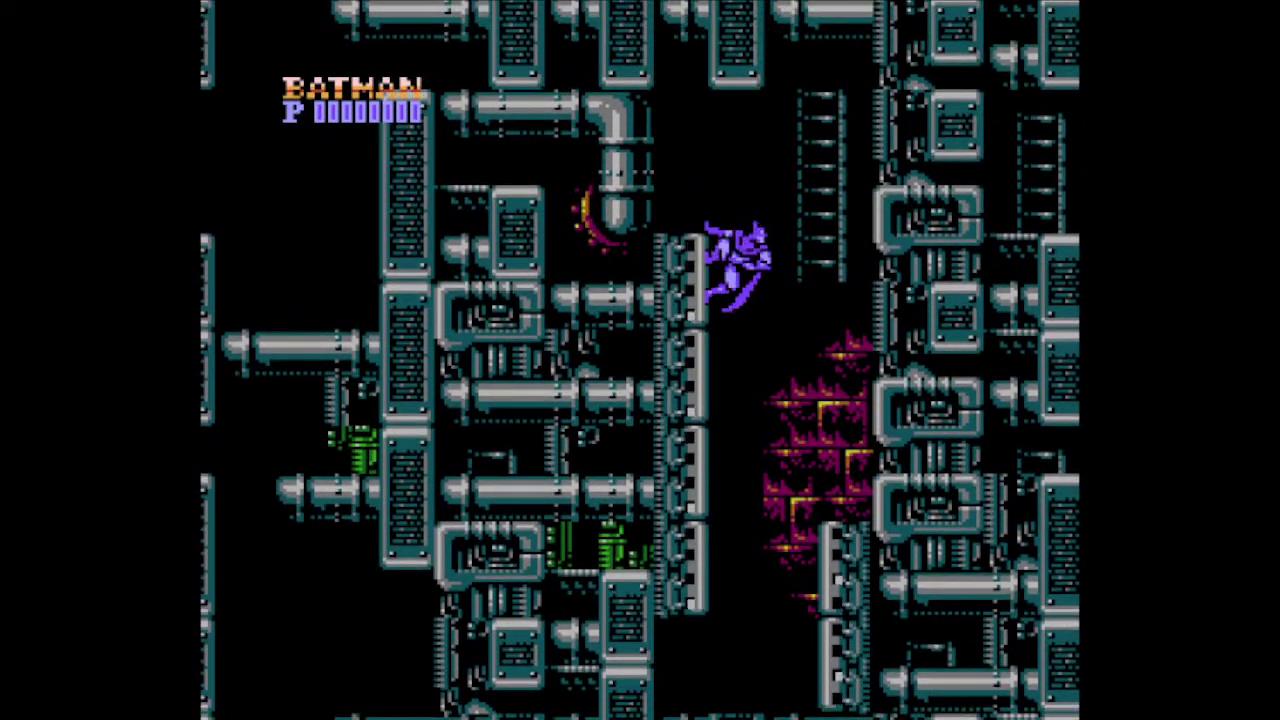
pyautogui.press('z')
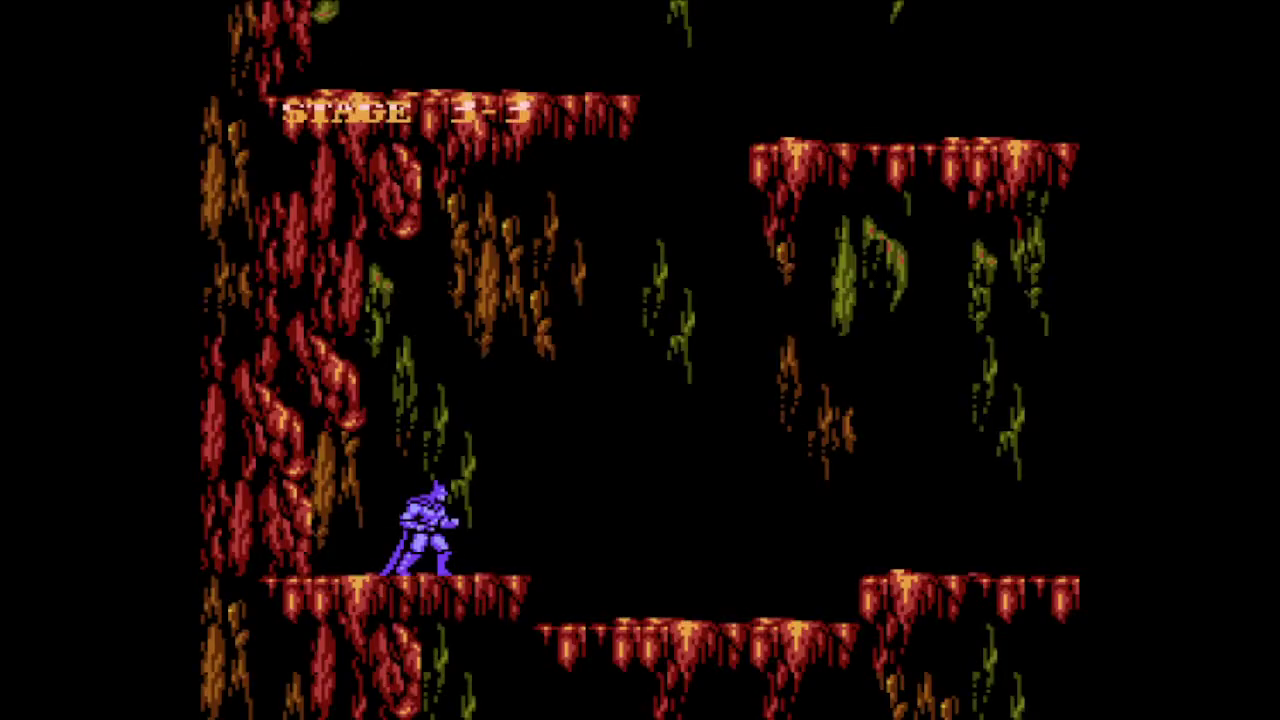
pyautogui.press('Right')
pyautogui.press('z')
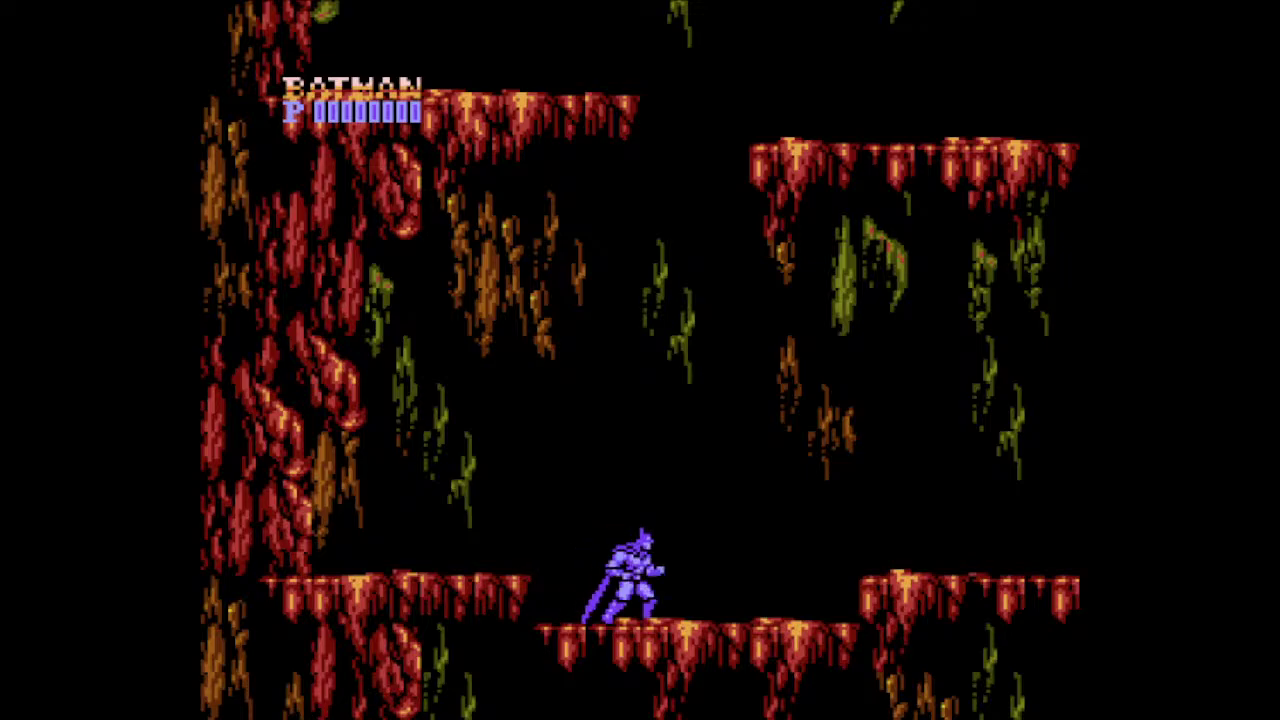
pyautogui.press('Right')
pyautogui.press('z')
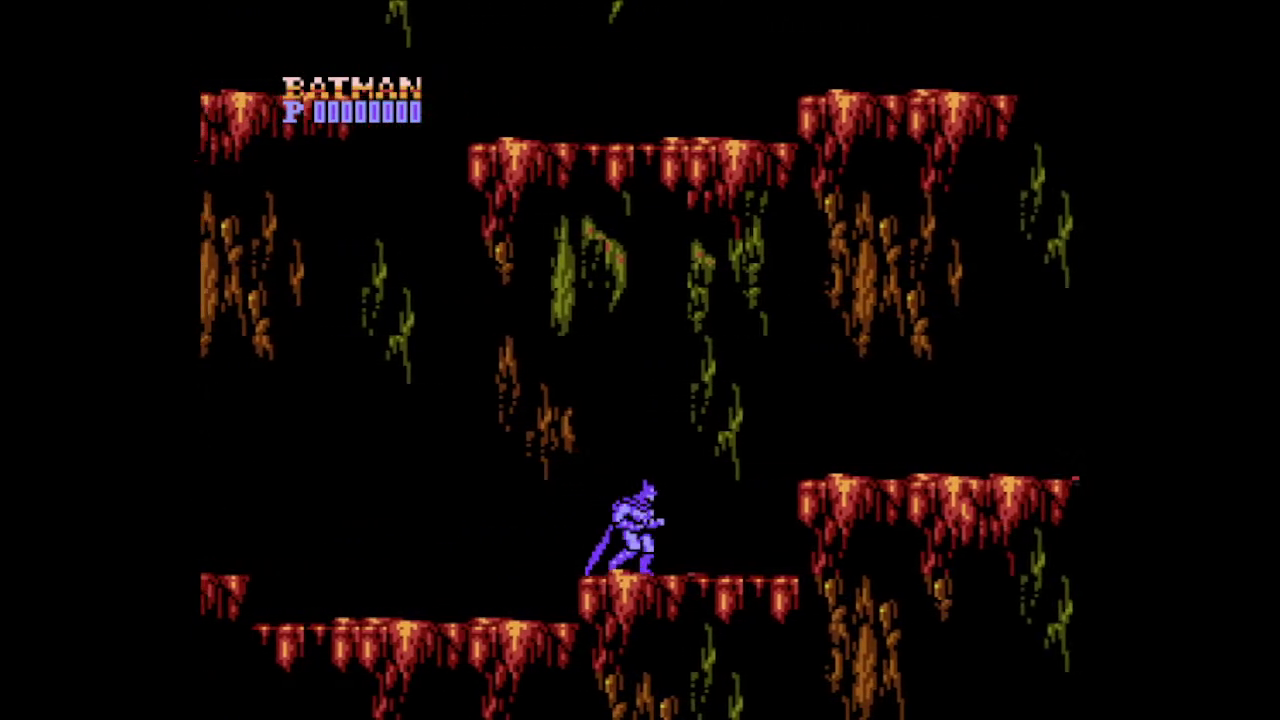
pyautogui.press('z')
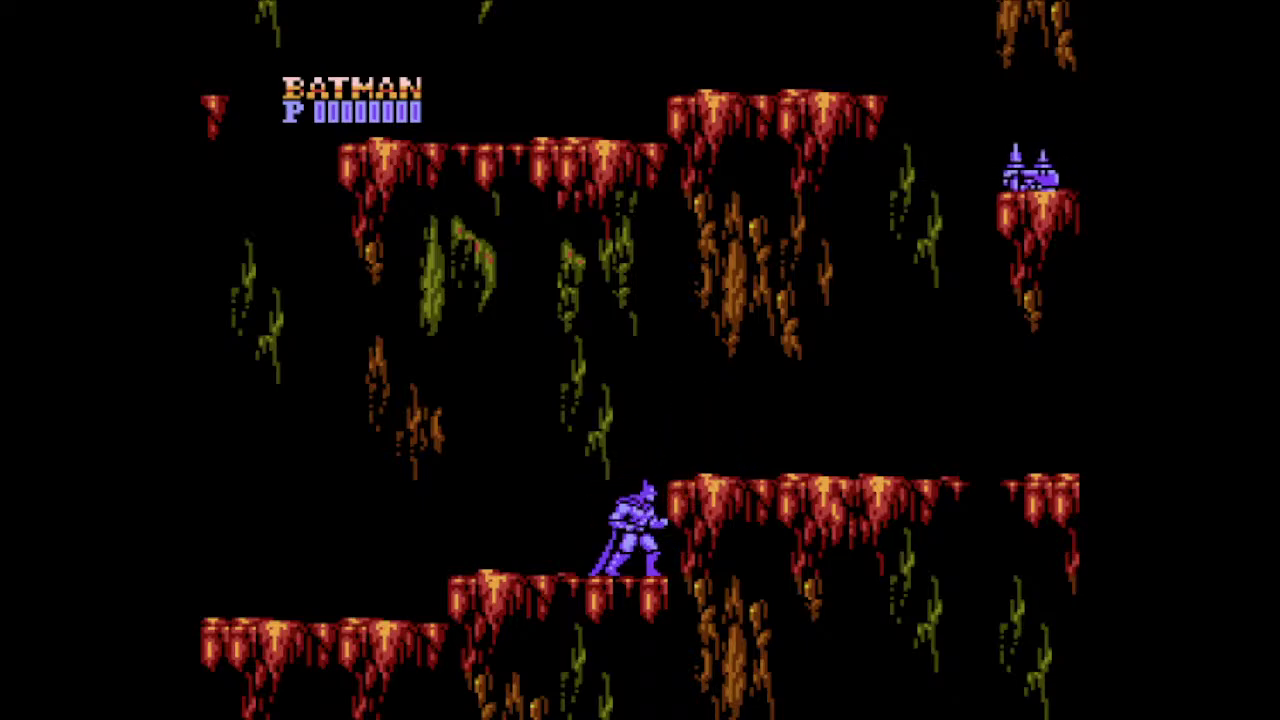
pyautogui.press('z')
pyautogui.press('Right')
pyautogui.press('Right')
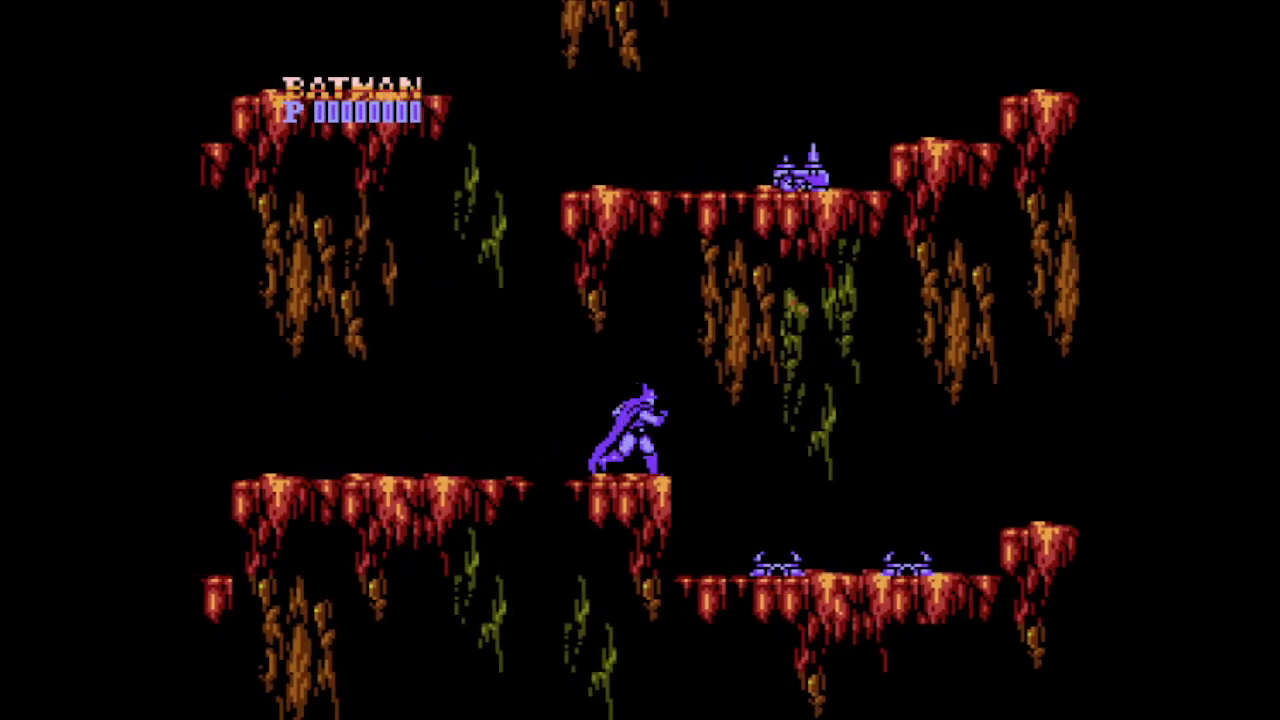
pyautogui.press('z')
pyautogui.press('Left')
pyautogui.press('Right')
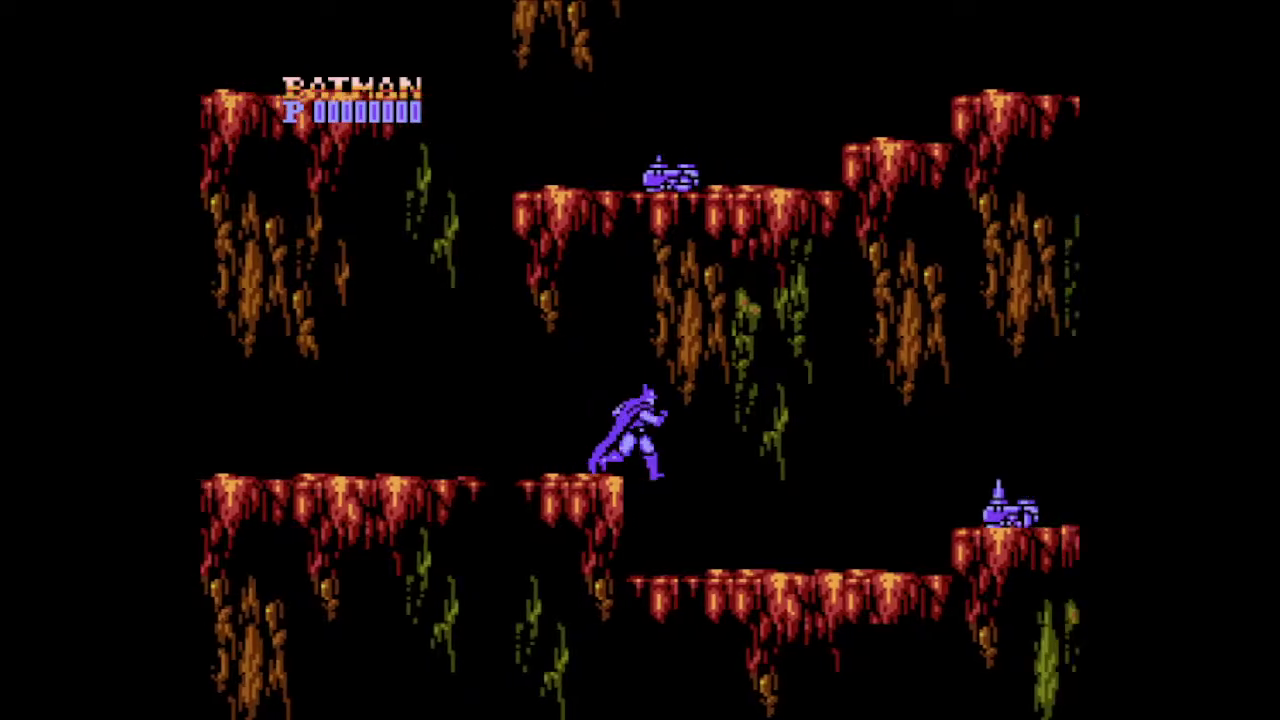
pyautogui.press('Right')
pyautogui.press('Left')
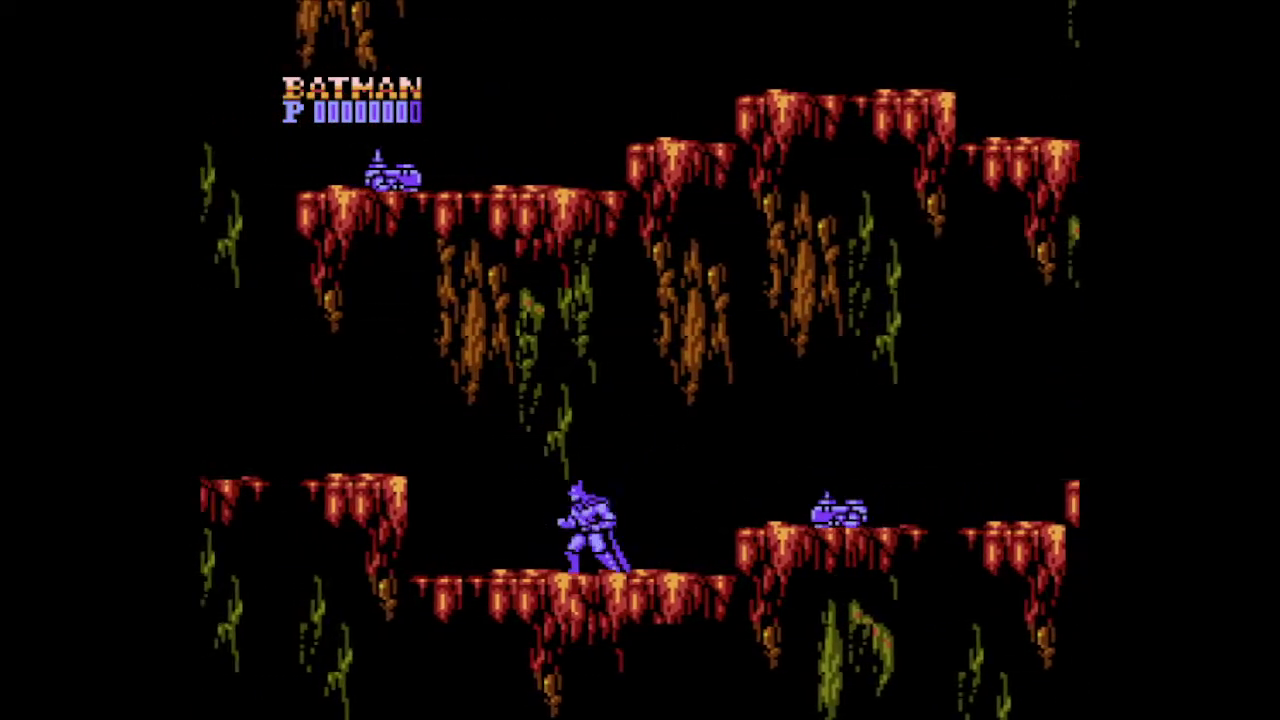
pyautogui.press('Right')
pyautogui.press('Right')
pyautogui.press('z')
pyautogui.press('Return')
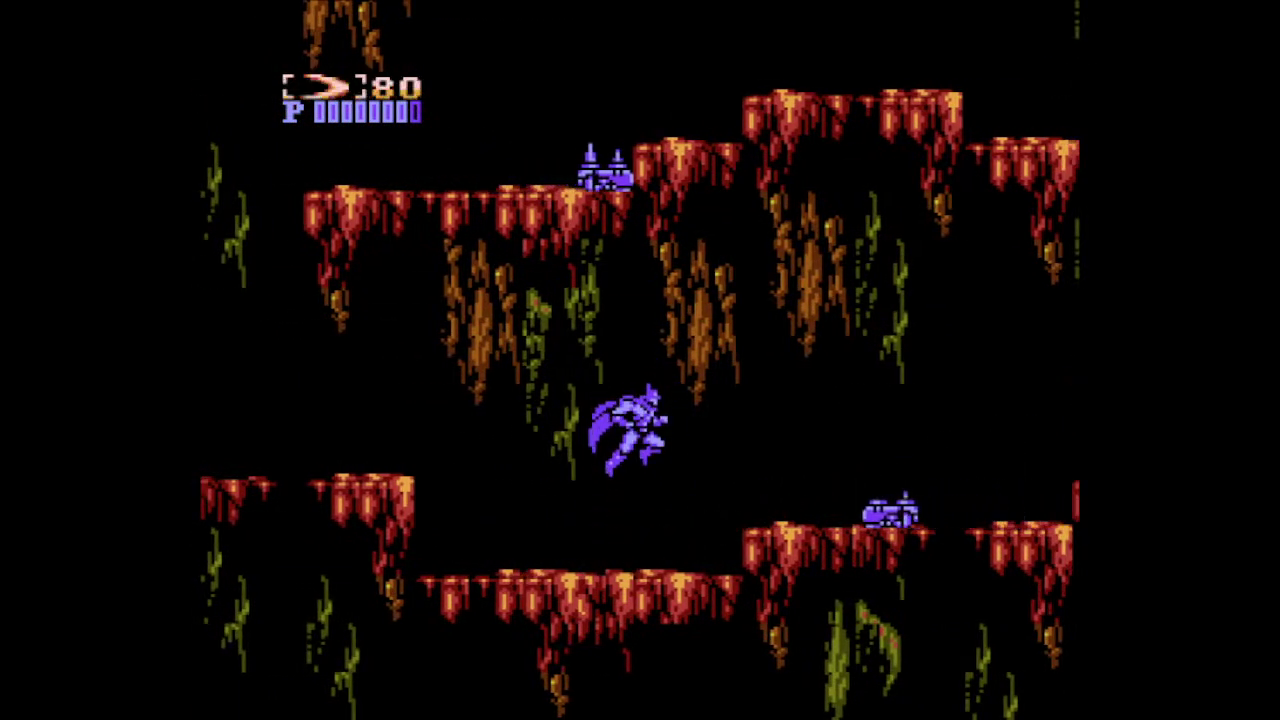
pyautogui.press('x')
pyautogui.press('x')
pyautogui.press('Down')
pyautogui.press('z')
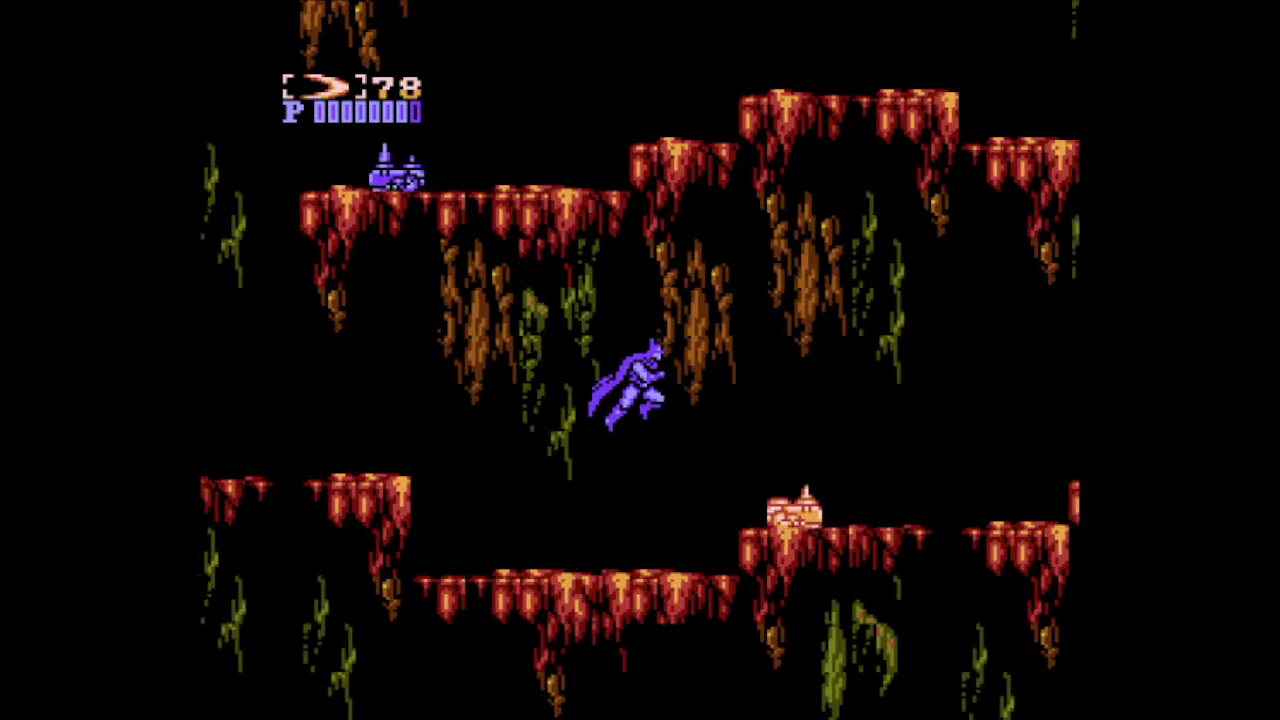
pyautogui.press('x')
pyautogui.press('z')
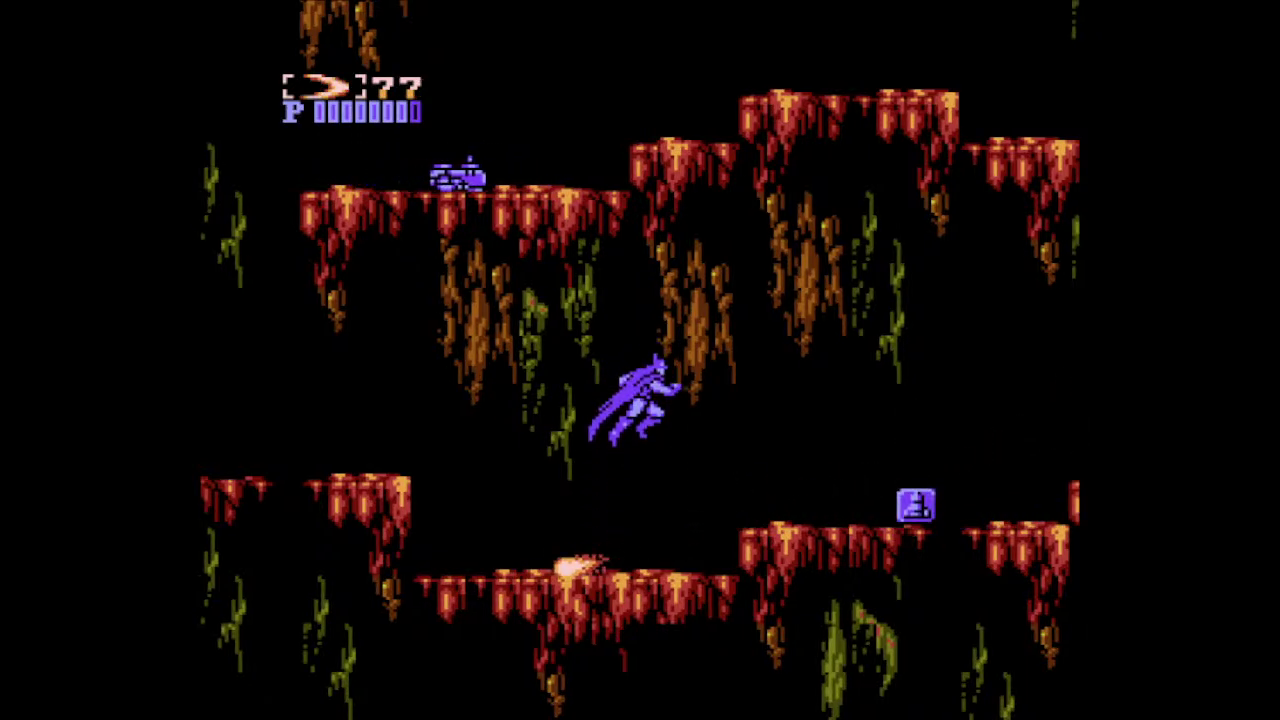
pyautogui.press('Right')
pyautogui.press('z')
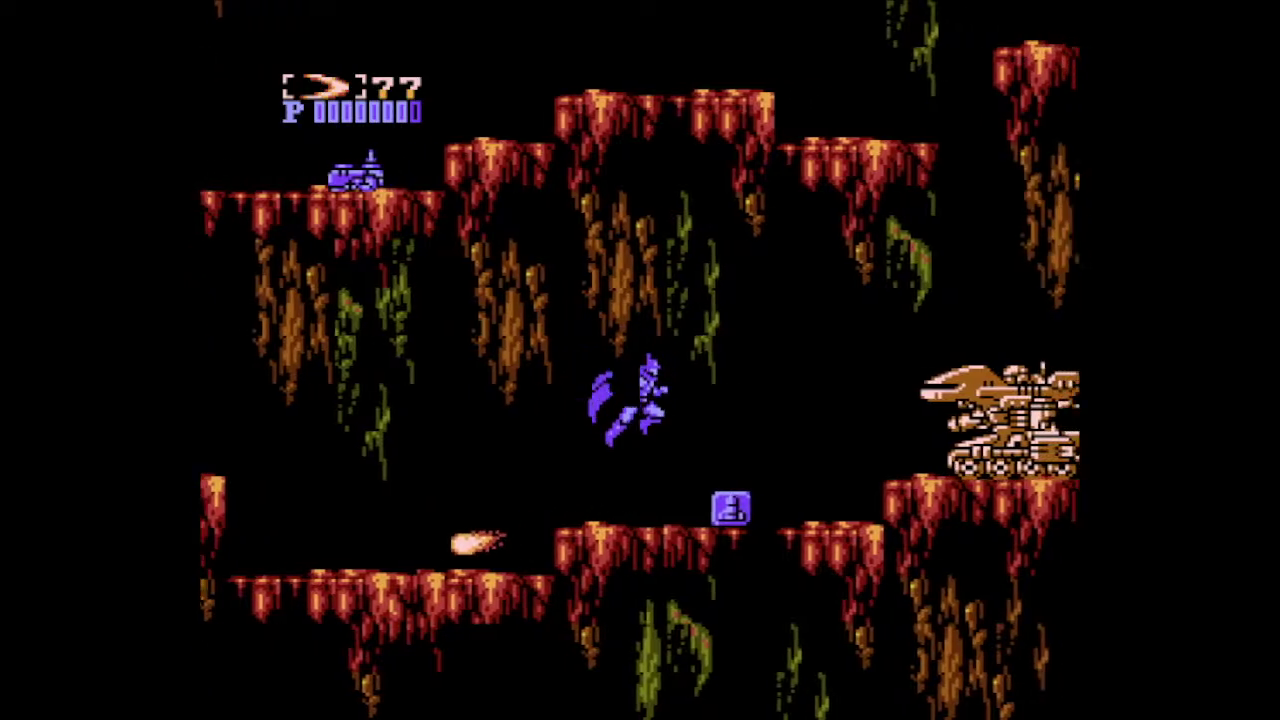
pyautogui.press('z')
pyautogui.press('Left')
pyautogui.press('x')
pyautogui.press('Right')
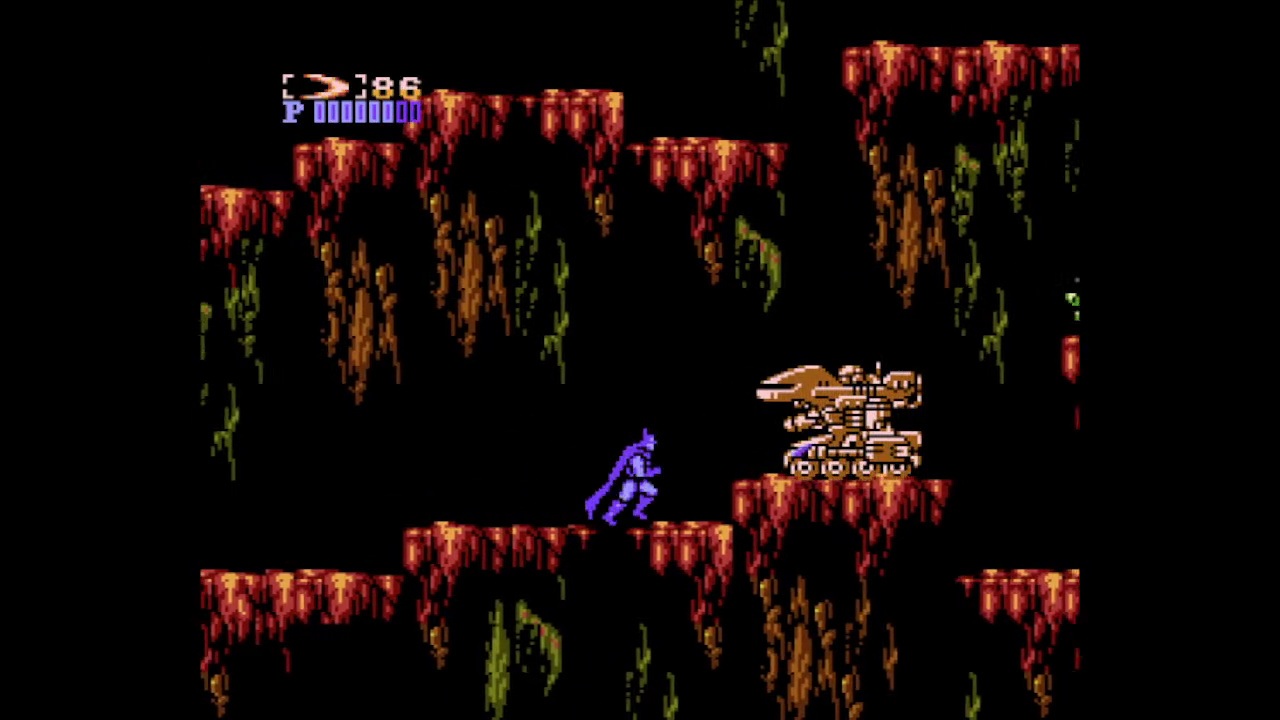
pyautogui.press('Down')
pyautogui.press('x')
pyautogui.press('z')
pyautogui.press('Right')
pyautogui.press('z')
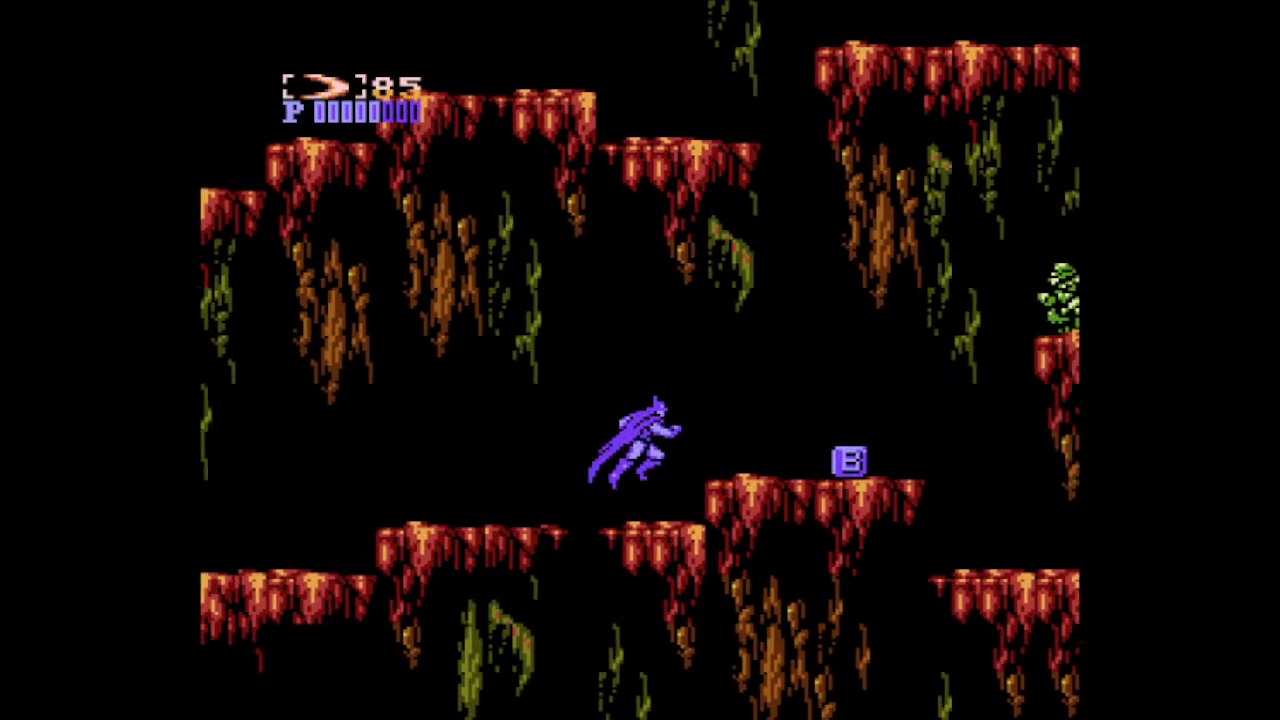
pyautogui.press('Right')
pyautogui.press('z')
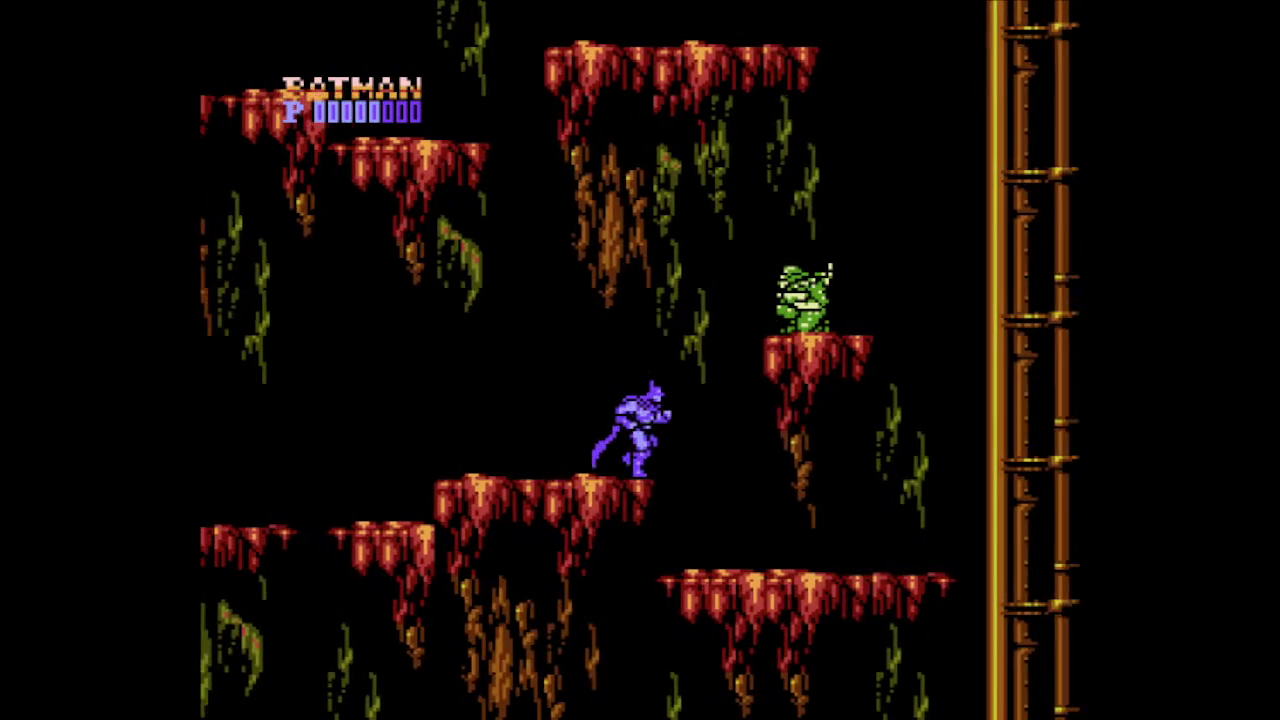
pyautogui.press('Left')
pyautogui.press('Right')
pyautogui.press('z')
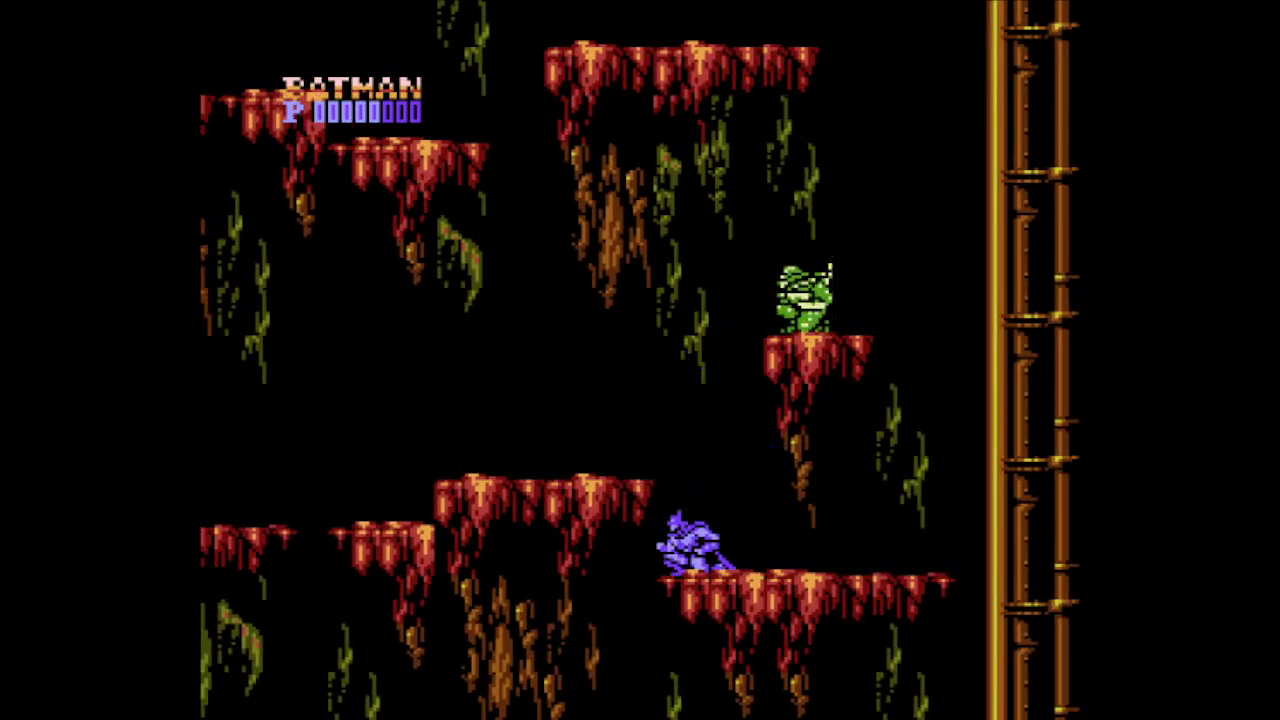
pyautogui.press('Left')
pyautogui.press('Right')
pyautogui.press('z')
pyautogui.press('x')
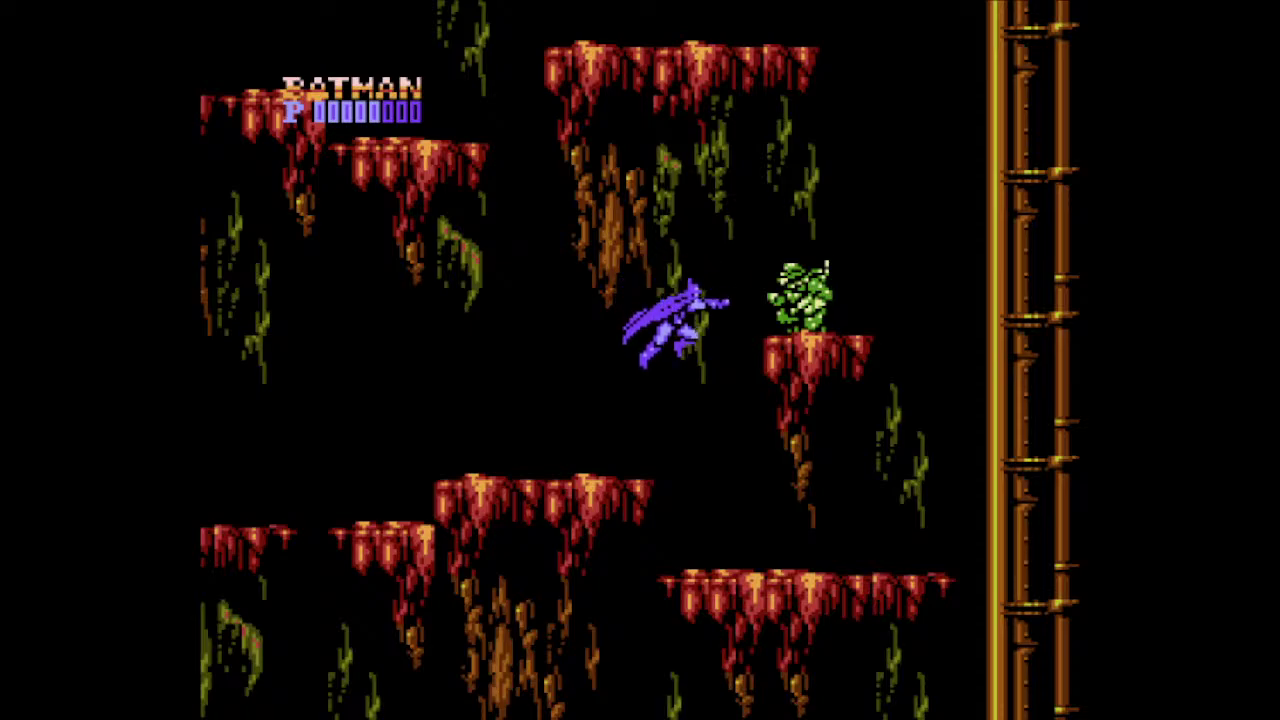
pyautogui.press('Left')
pyautogui.press('Down')
pyautogui.press('z')
pyautogui.press('Right')
pyautogui.press('x')
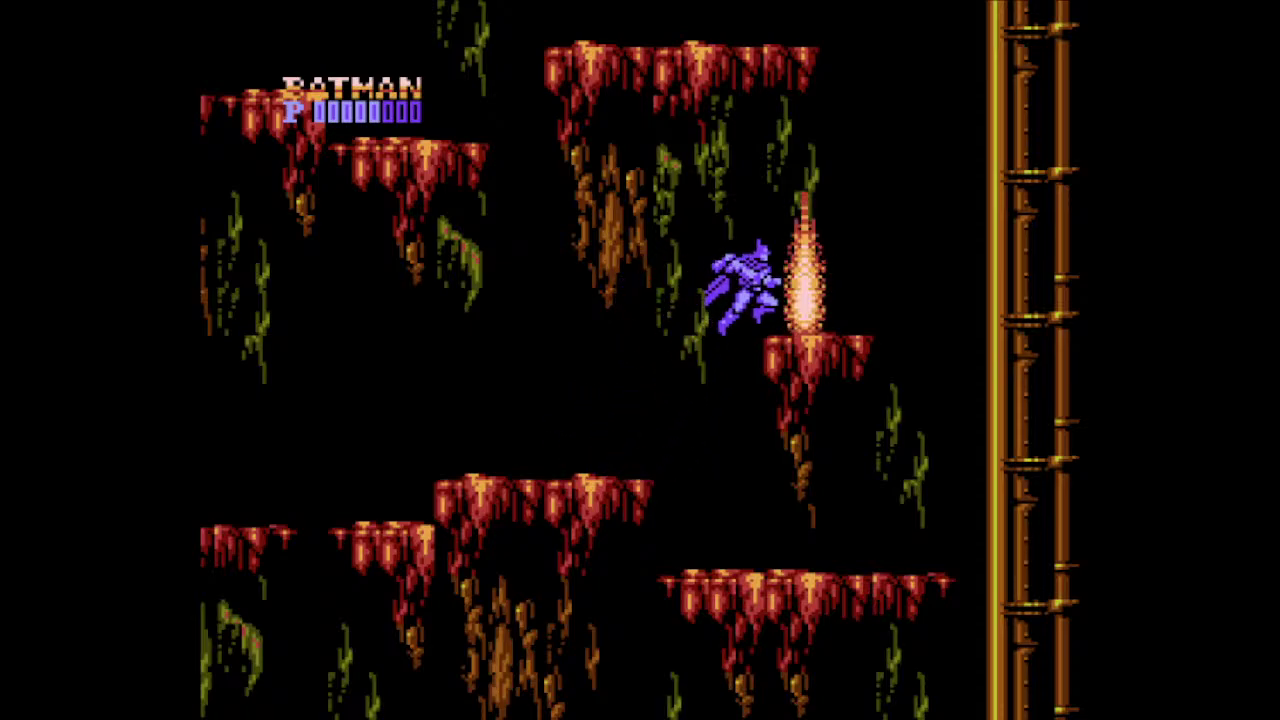
pyautogui.press('Right')
pyautogui.press('z')
pyautogui.press('z')
pyautogui.press('Left')
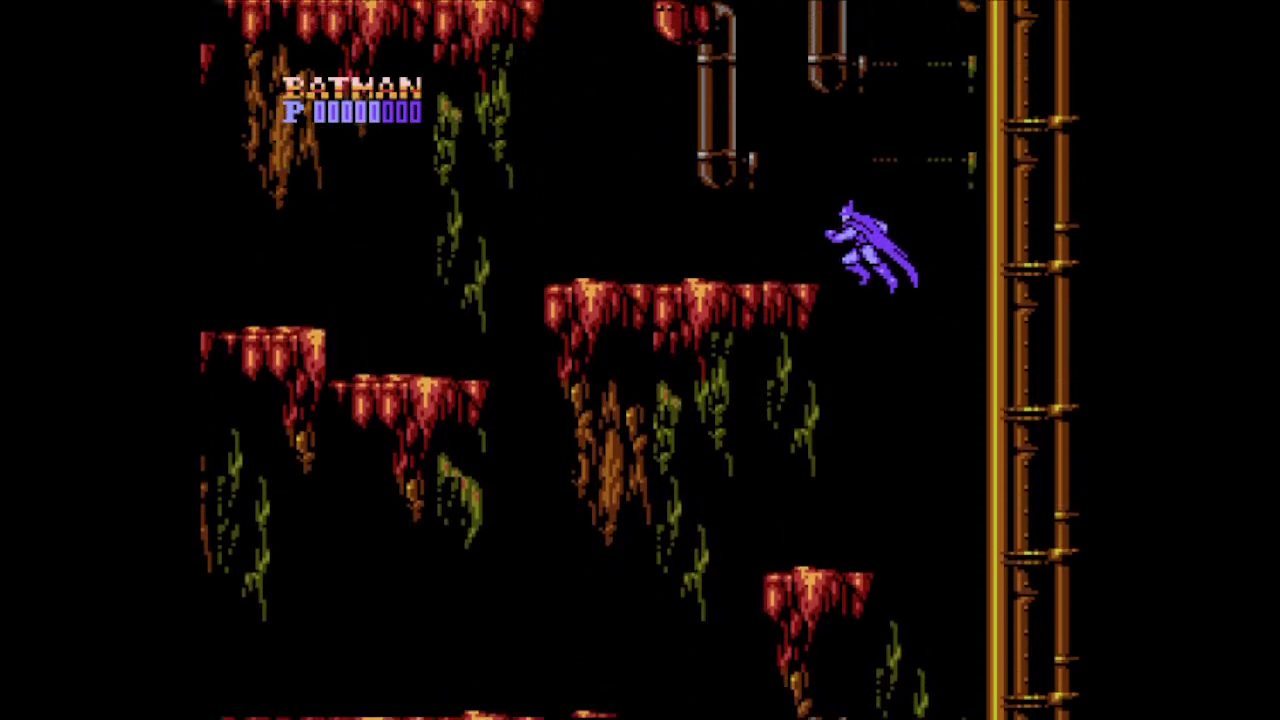
pyautogui.press('Left')
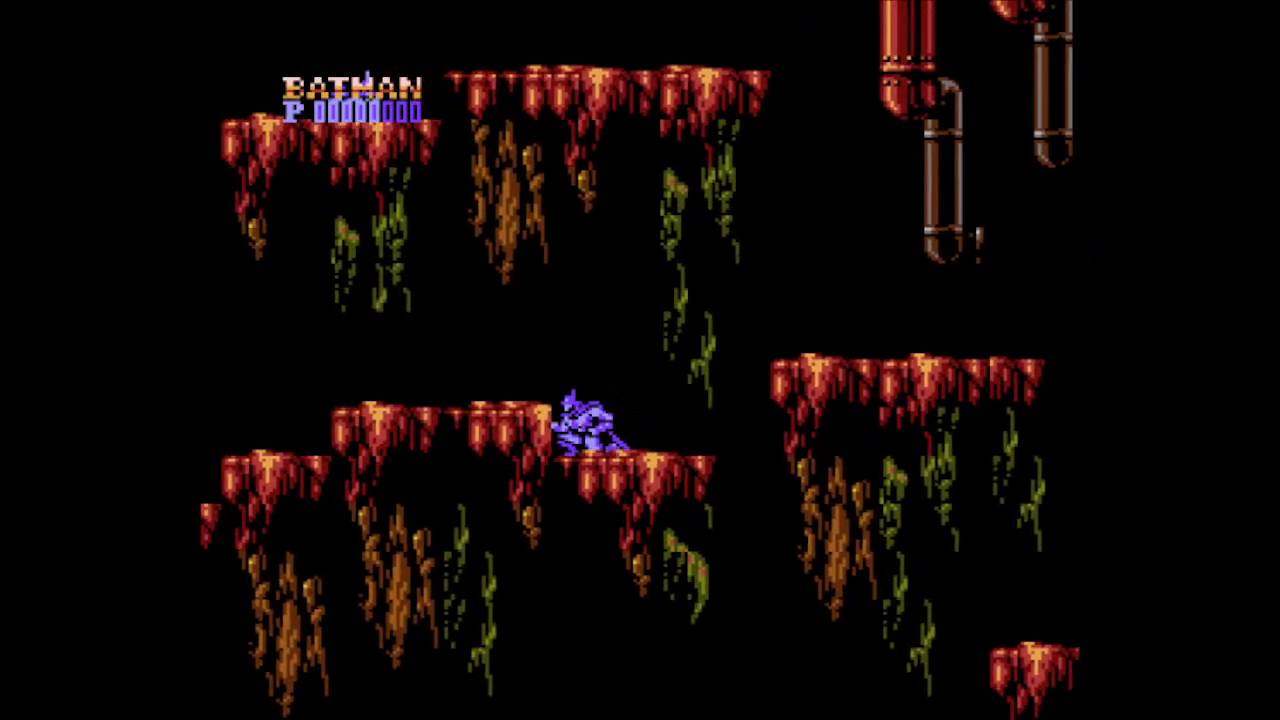
pyautogui.press('z')
pyautogui.press('Left')
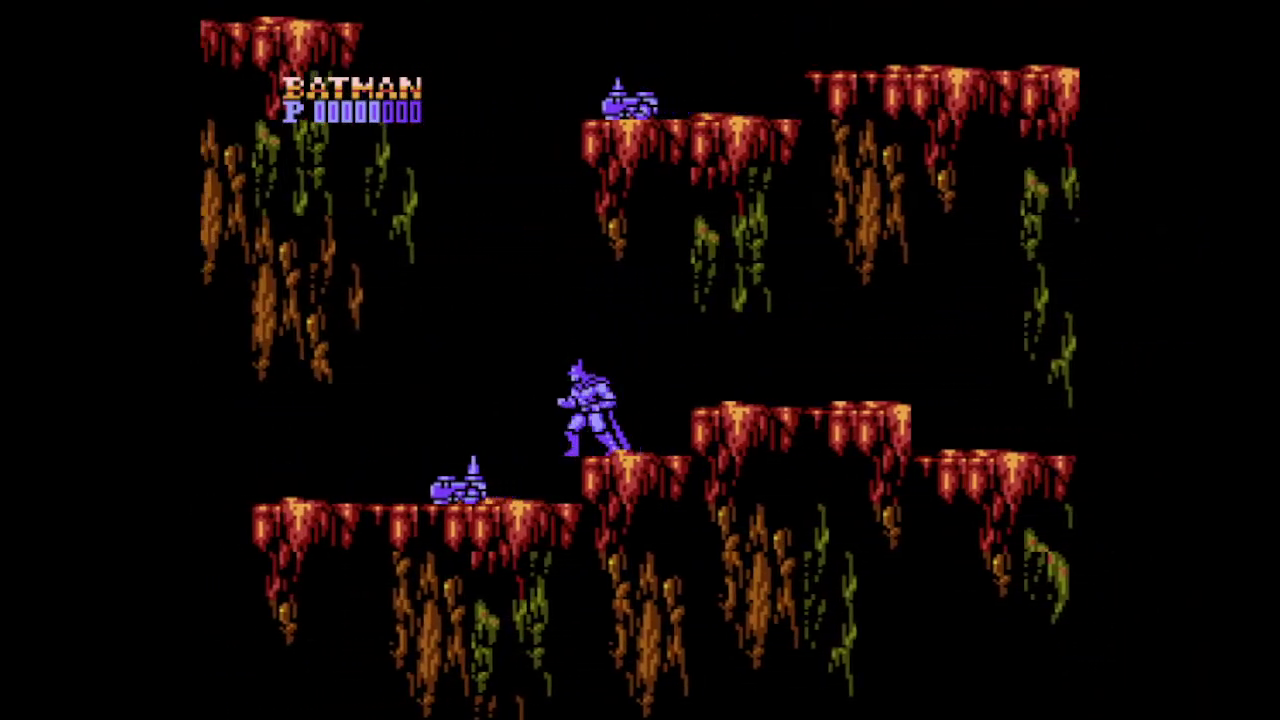
pyautogui.press('Left')
pyautogui.press('z')
pyautogui.press('Right')
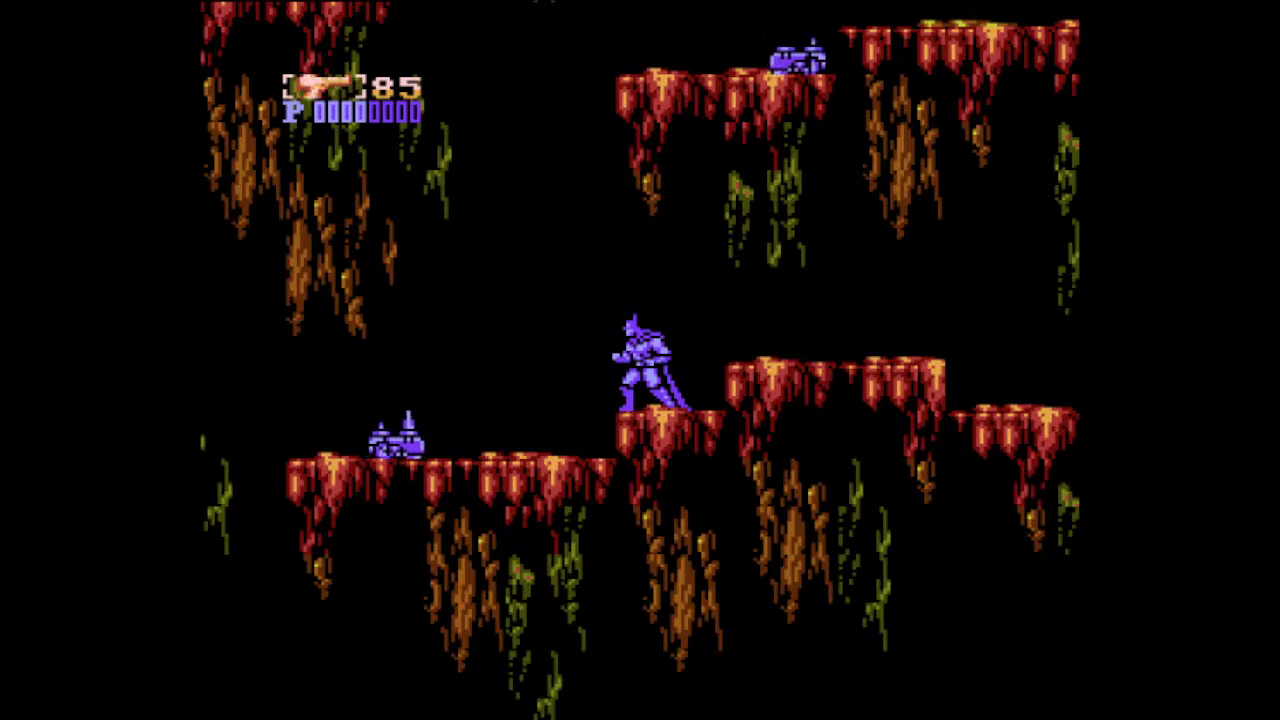
pyautogui.press('Right')
pyautogui.press('z')
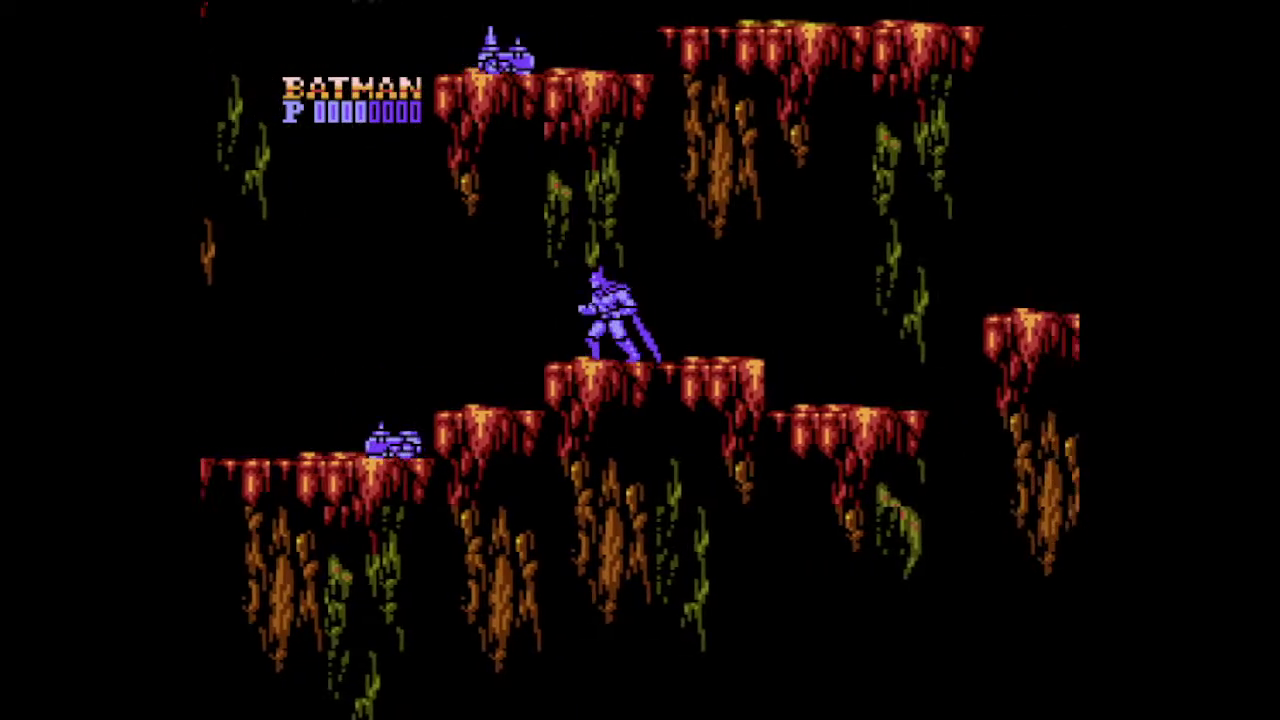
pyautogui.press('Return')
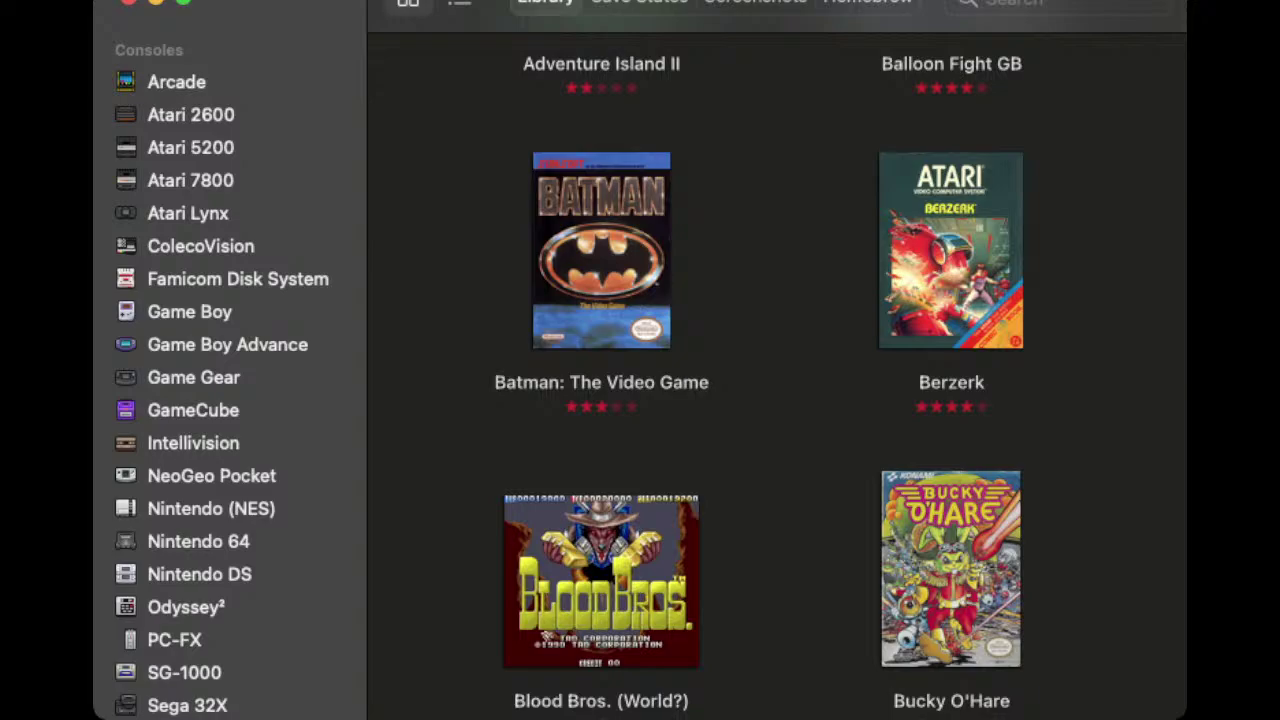
# Switch to Adobe Animate, set the stage zoom to 50% and show the desert background with the timeline at frame 4631
pyautogui.press('super+Tab')
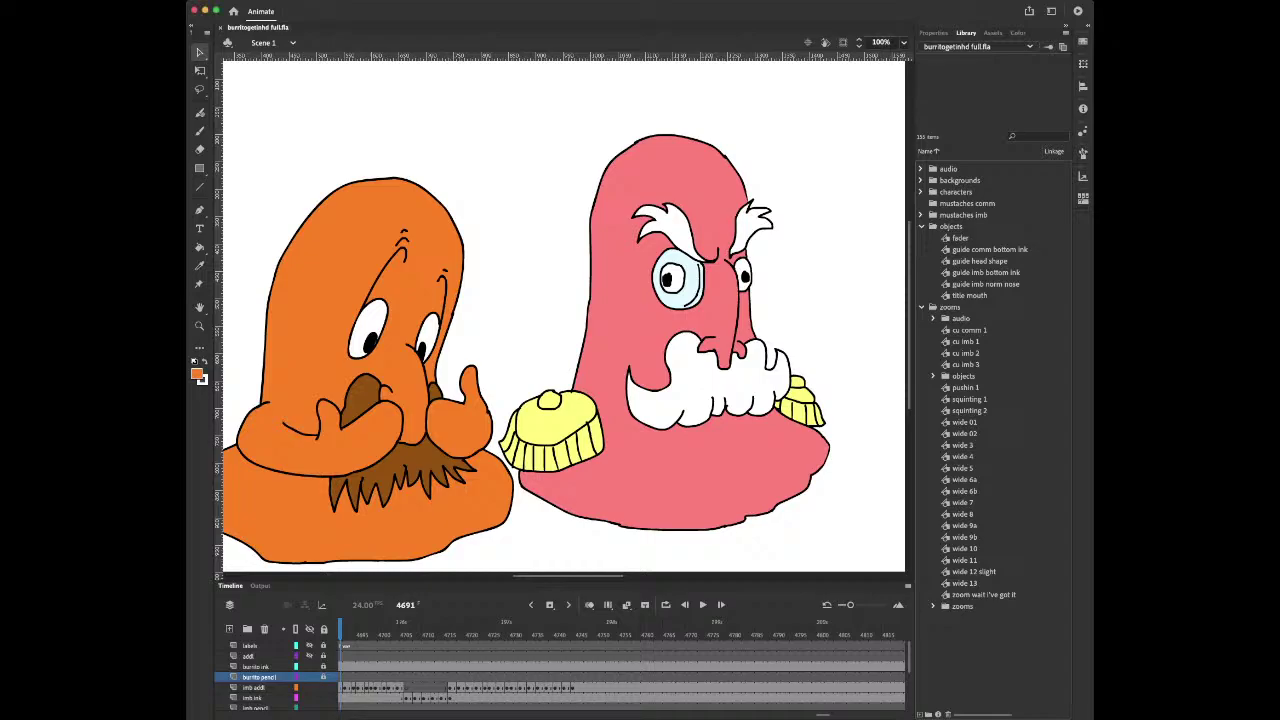
pyautogui.press('super+minus')
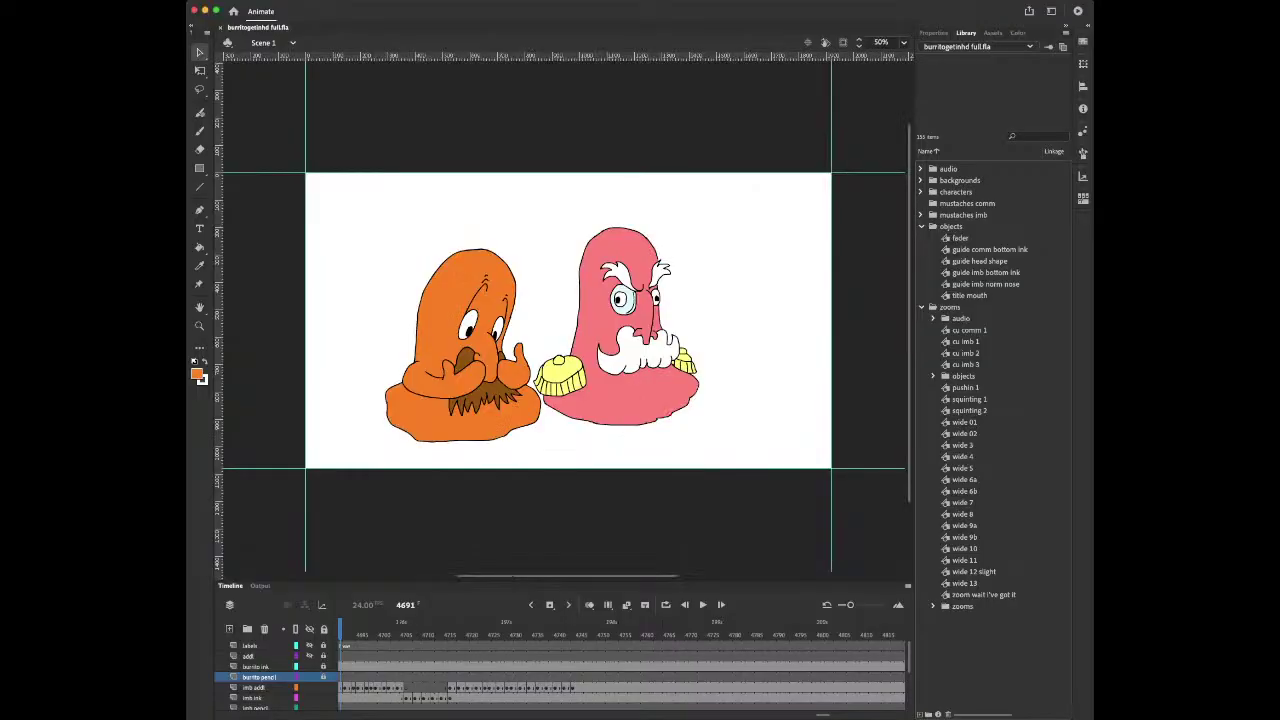
pyautogui.hscroll(-6, 620, 680)
pyautogui.hscroll(2, 620, 680)
pyautogui.scroll(-1, 620, 680)
pyautogui.click(420, 677)
pyautogui.scroll(-1, 990, 390)
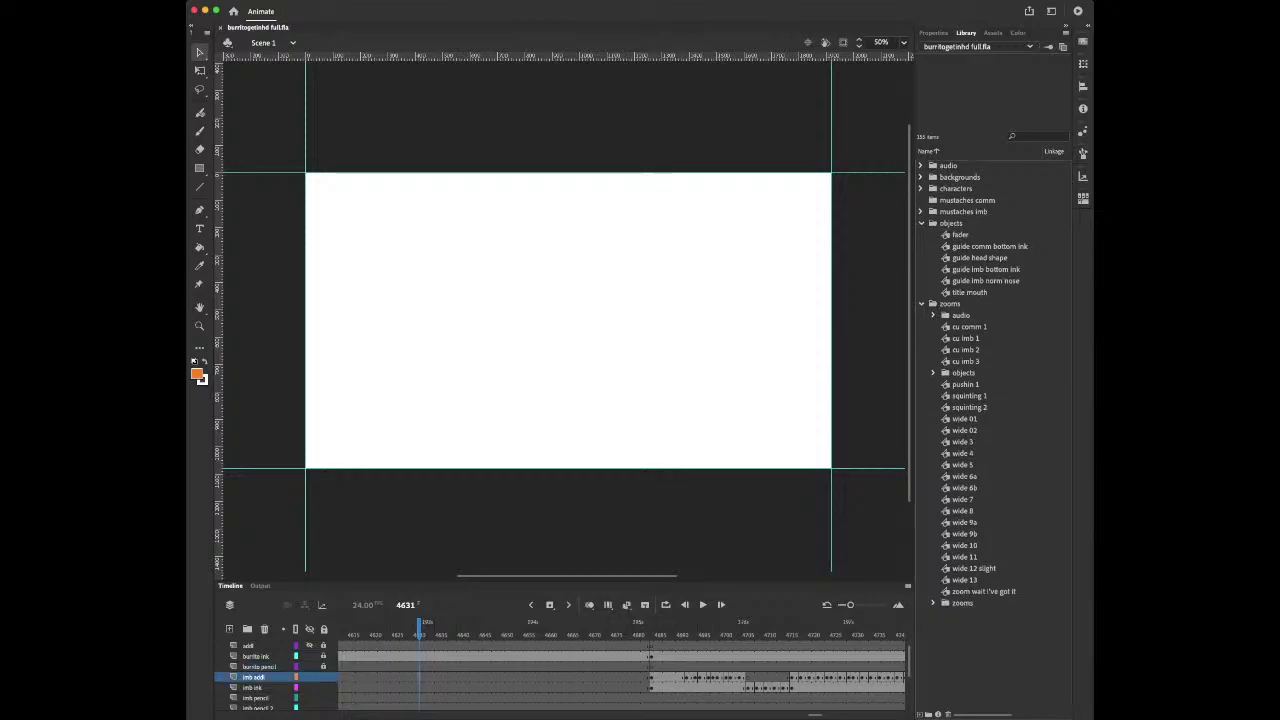
pyautogui.scroll(-10, 560, 677)
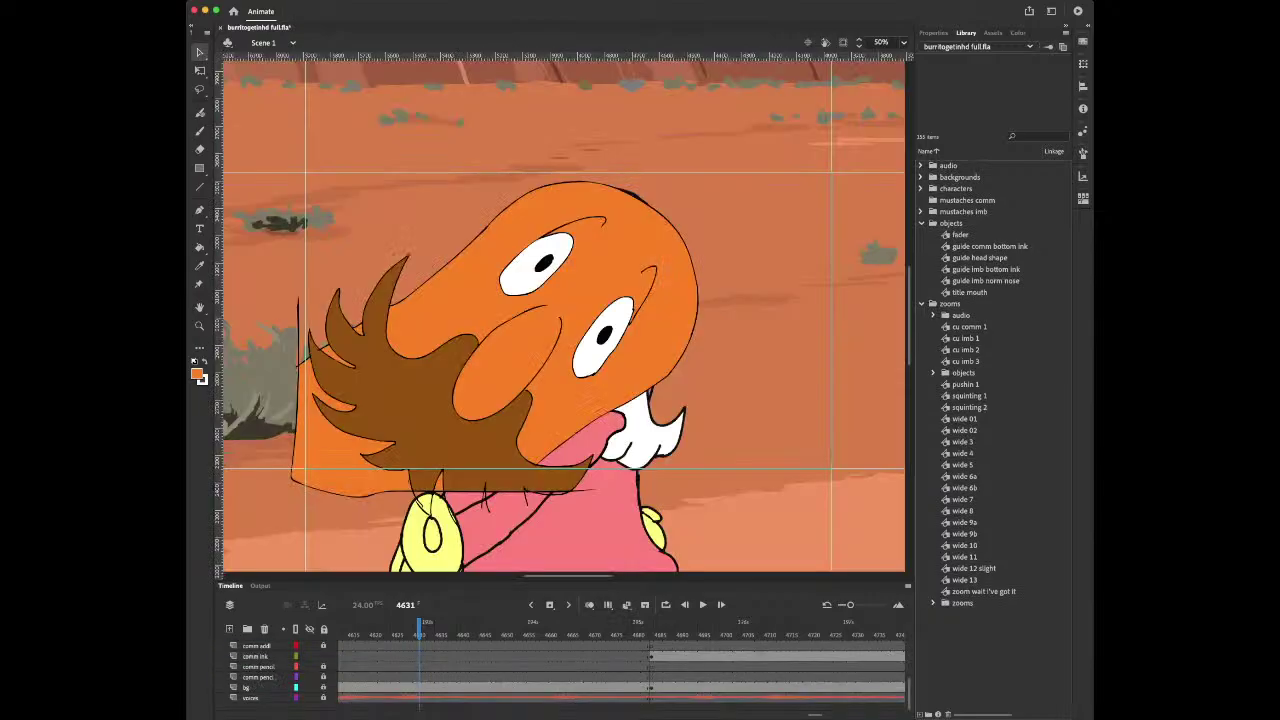
# Play the scene against its background from an earlier frame on the comm ink layer, stopping at frame 4856
pyautogui.hscroll(-7, 620, 670)
pyautogui.click(484, 656)
pyautogui.press('Return')
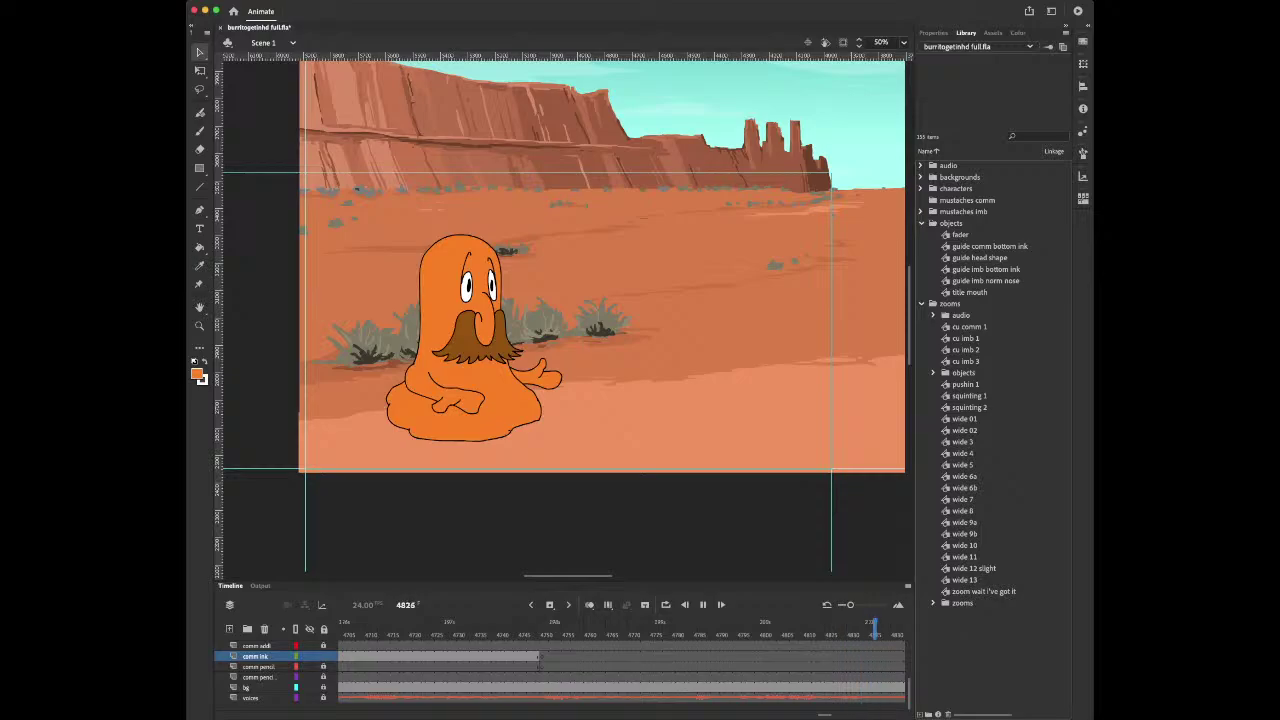
pyautogui.press('Return')
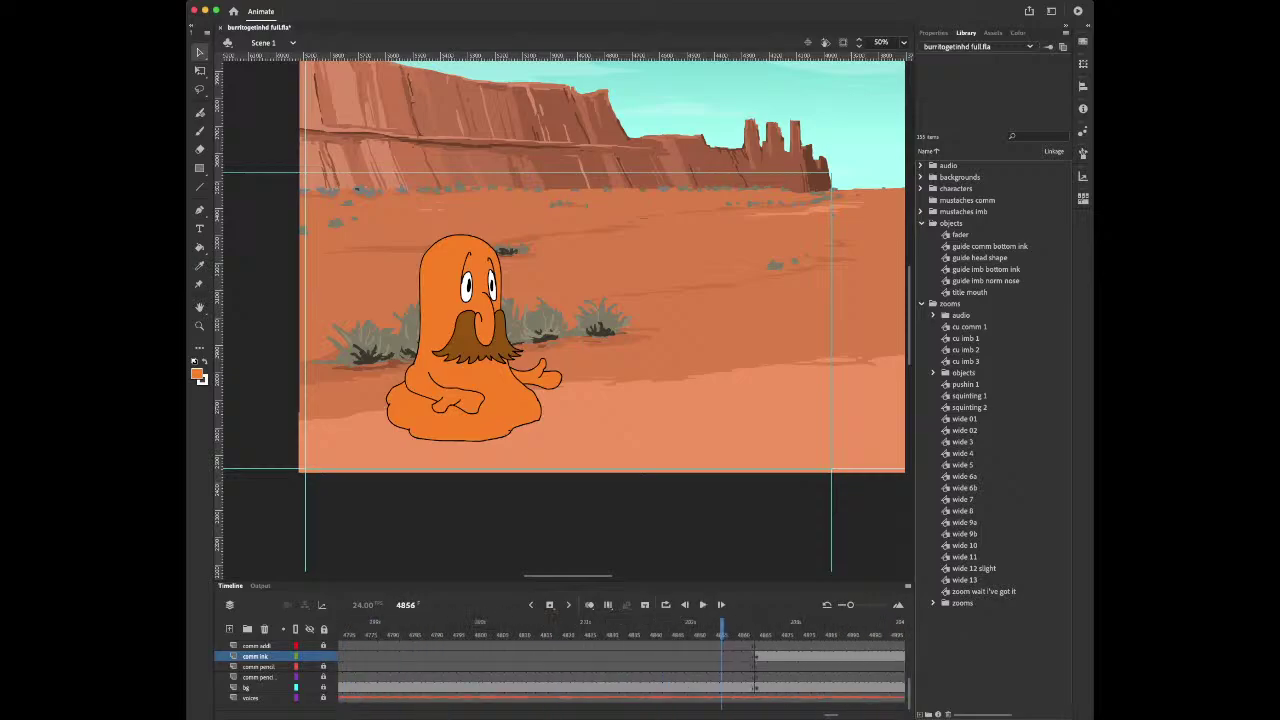
# Examine the timeline around frames 4683 to 4856, comparing the keyframe extents of the comm, imb and burrito layers
pyautogui.hscroll(-10, 620, 660)
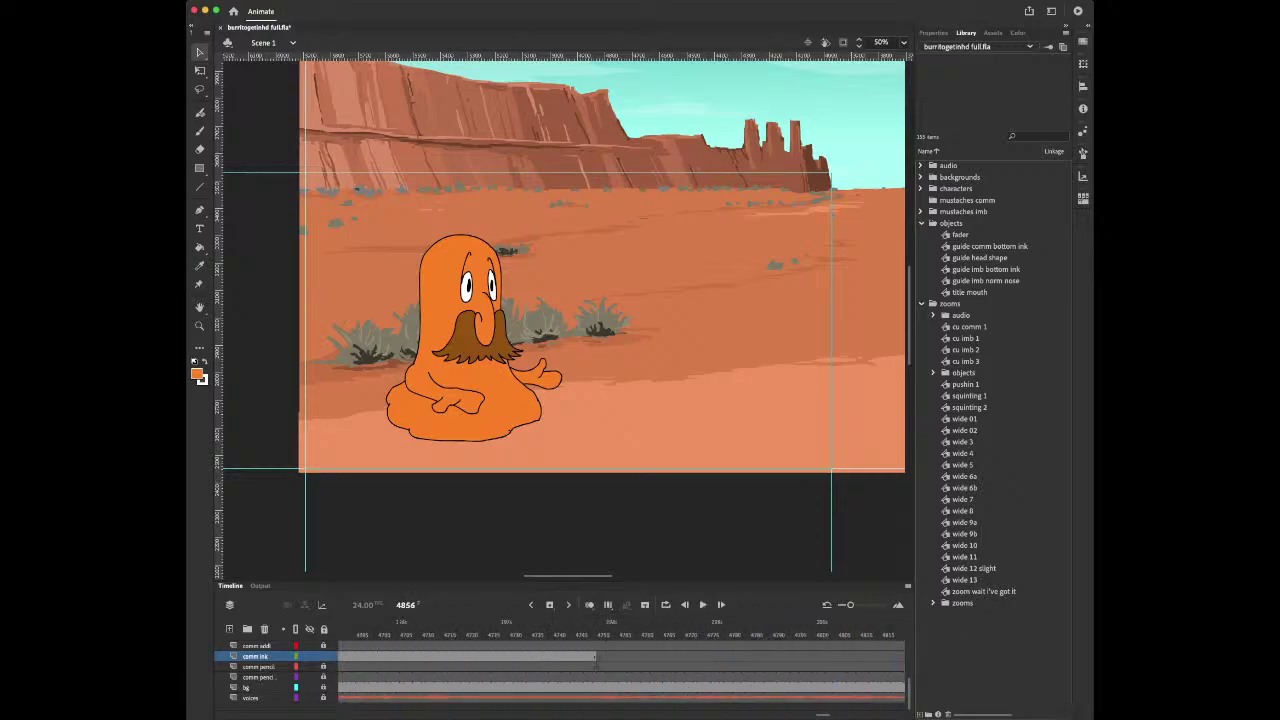
pyautogui.hscroll(-1, 620, 672)
pyautogui.hscroll(3, 620, 672)
pyautogui.scroll(5, 620, 672)
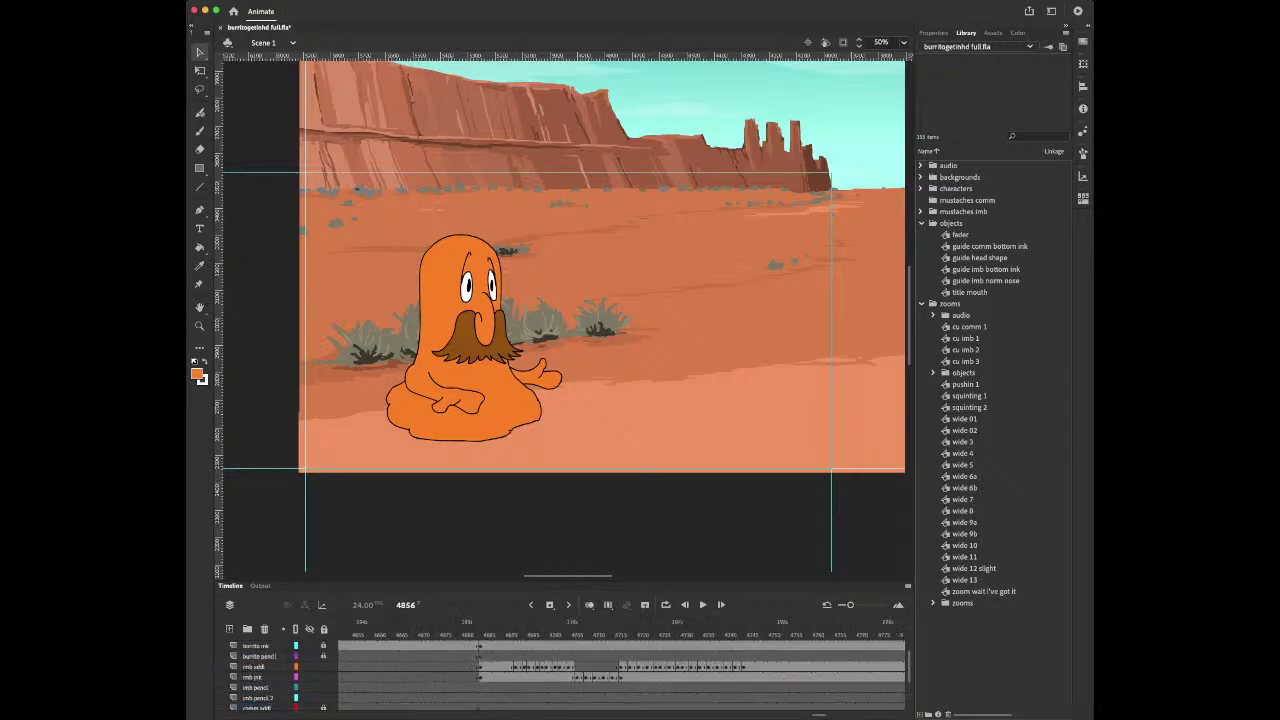
pyautogui.scroll(-5, 620, 672)
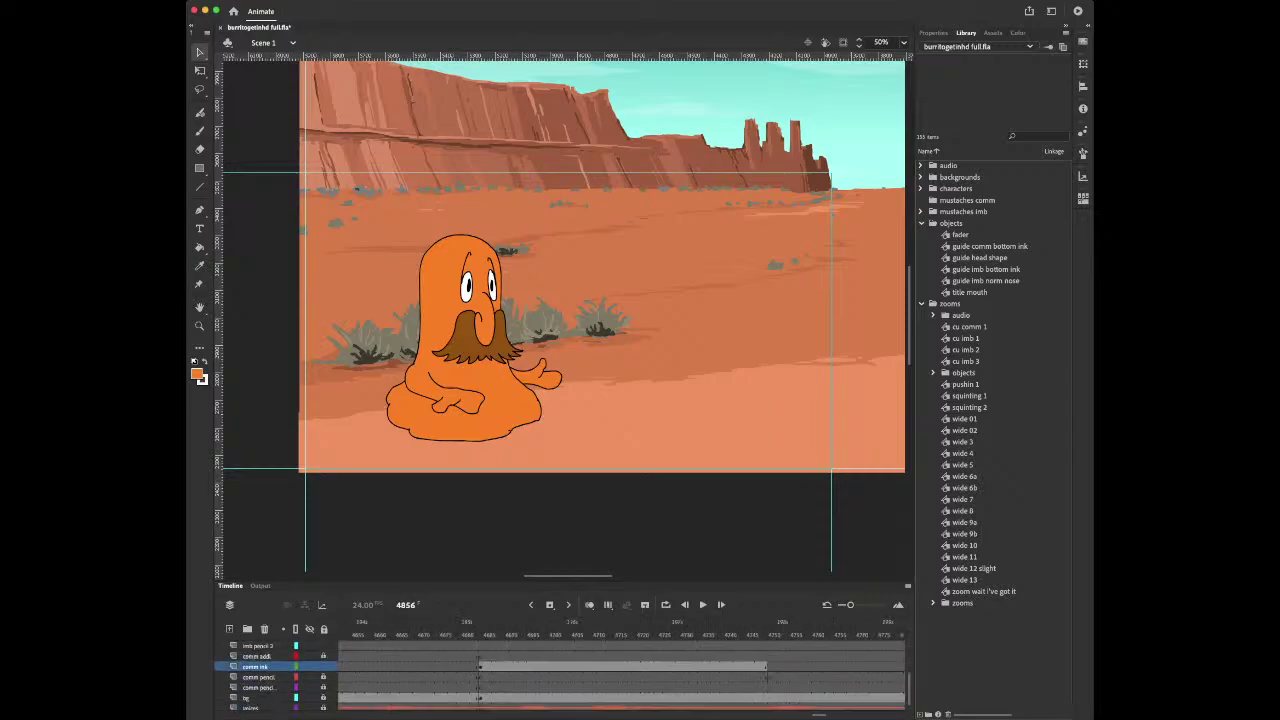
pyautogui.hscroll(6, 620, 672)
pyautogui.scroll(-1, 620, 672)
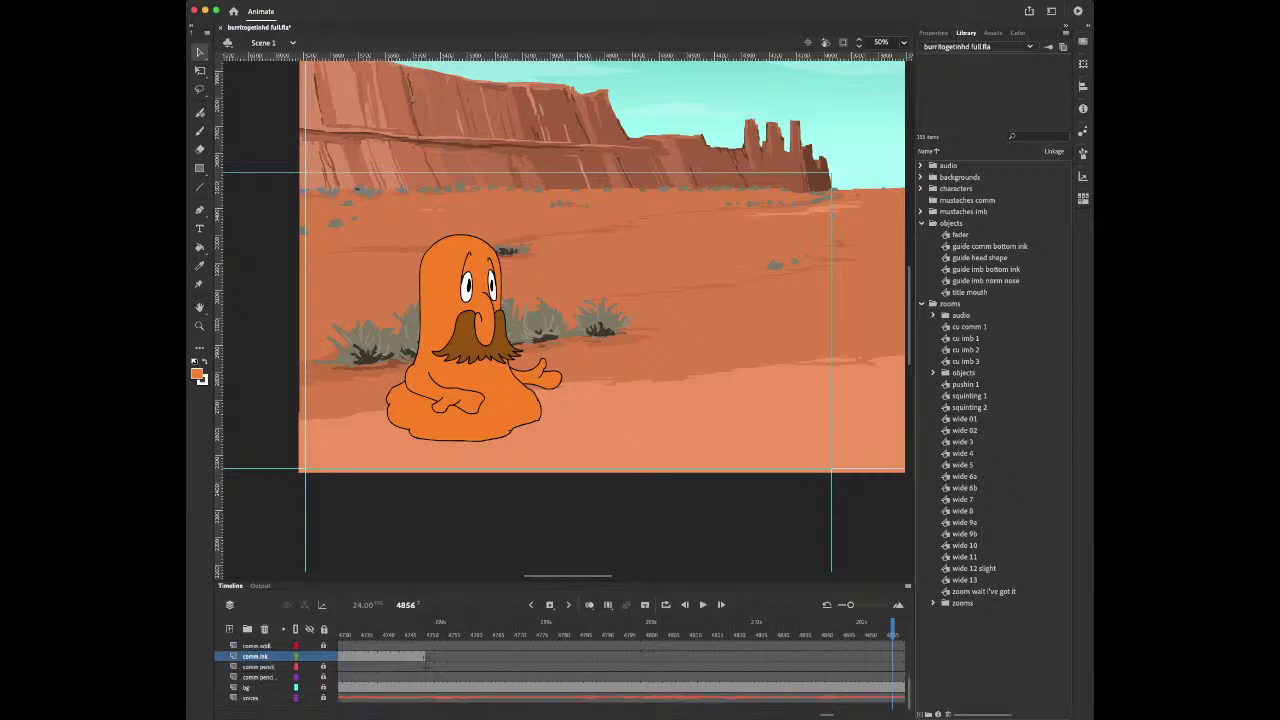
pyautogui.hscroll(-4, 620, 672)
pyautogui.hscroll(-3, 620, 665)
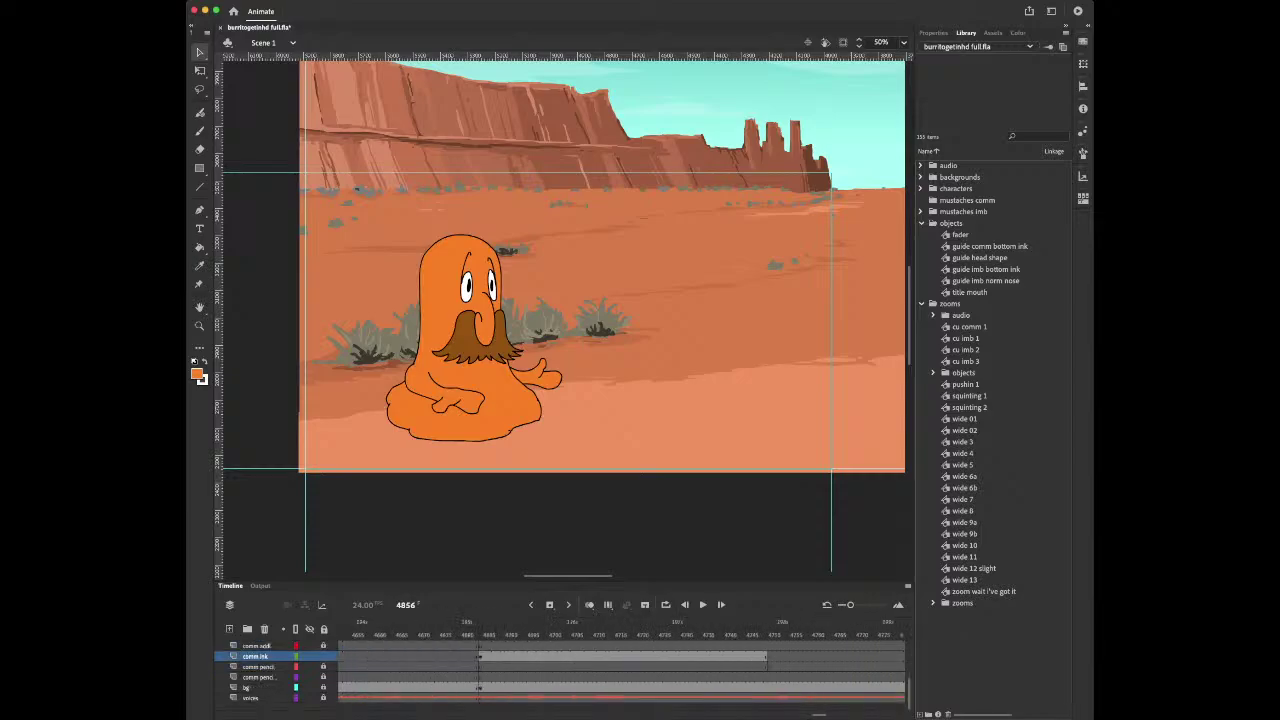
pyautogui.scroll(4, 620, 665)
pyautogui.hscroll(2, 620, 665)
pyautogui.scroll(3, 620, 665)
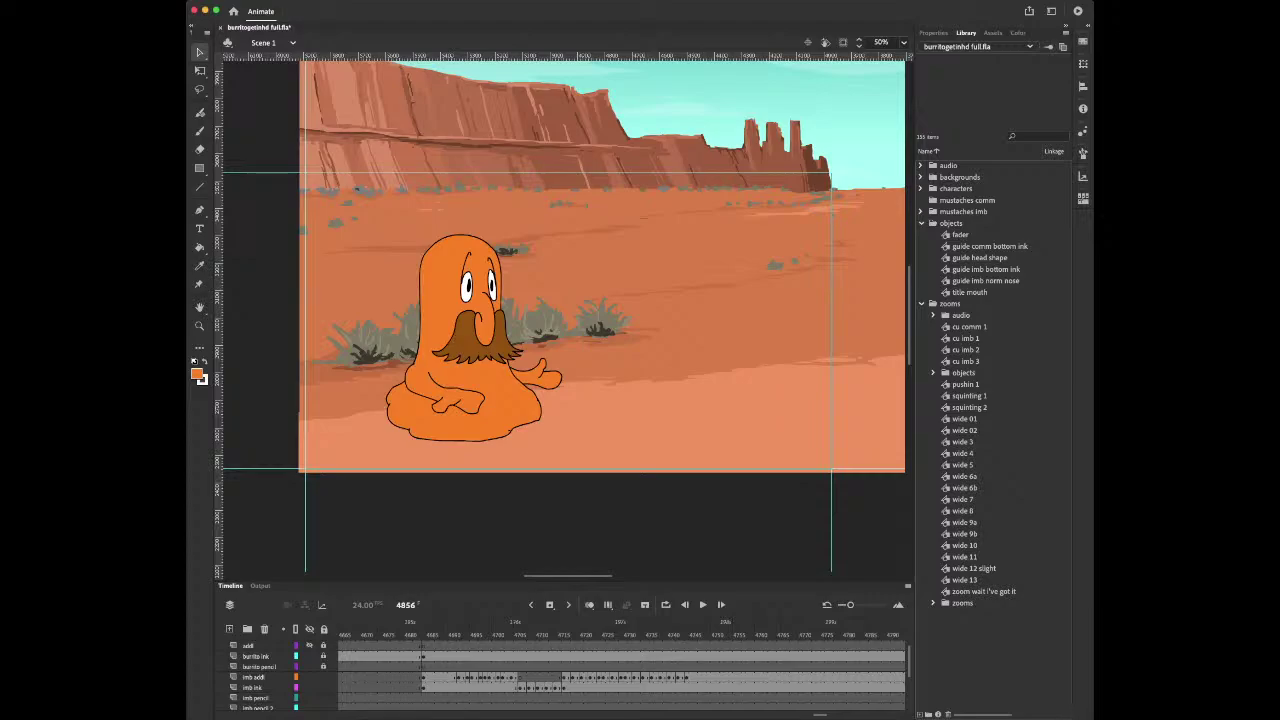
# Play the scene from frame 4683 on the burrito pencil layer, and replay the mustache transformation up to frame 4749
pyautogui.click(420, 667)
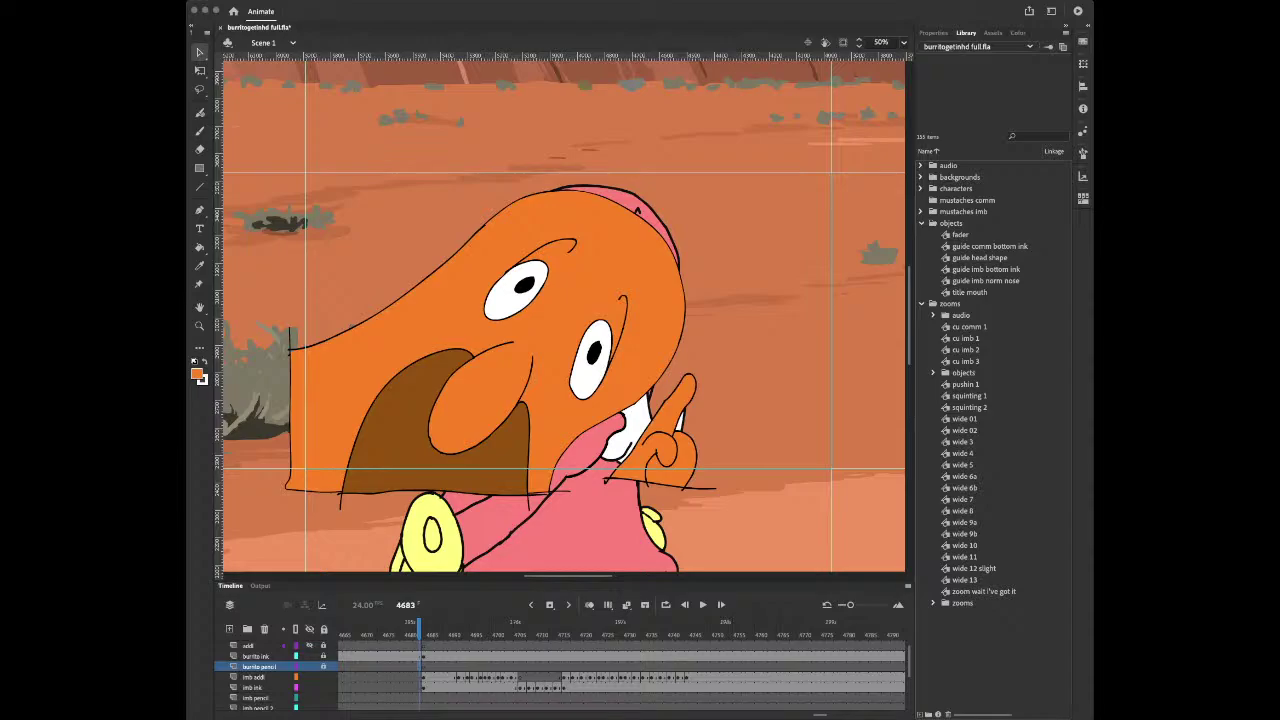
pyautogui.press('Return')
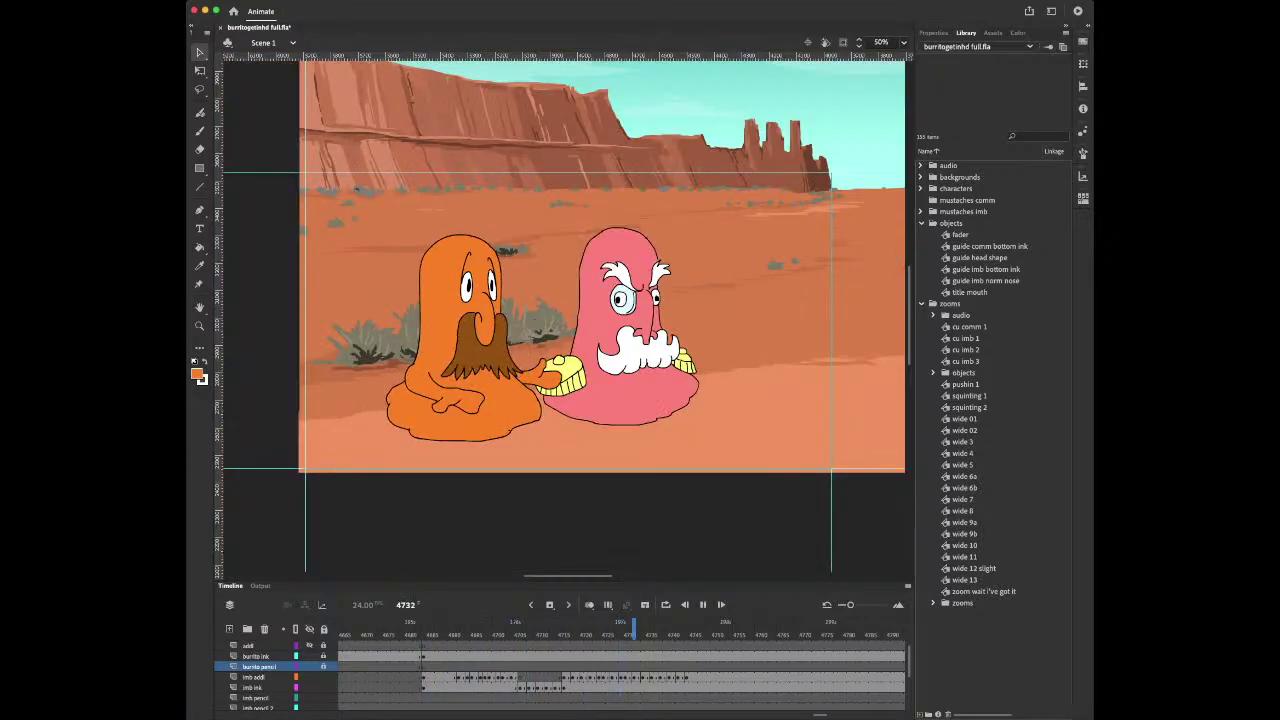
pyautogui.press('Return')
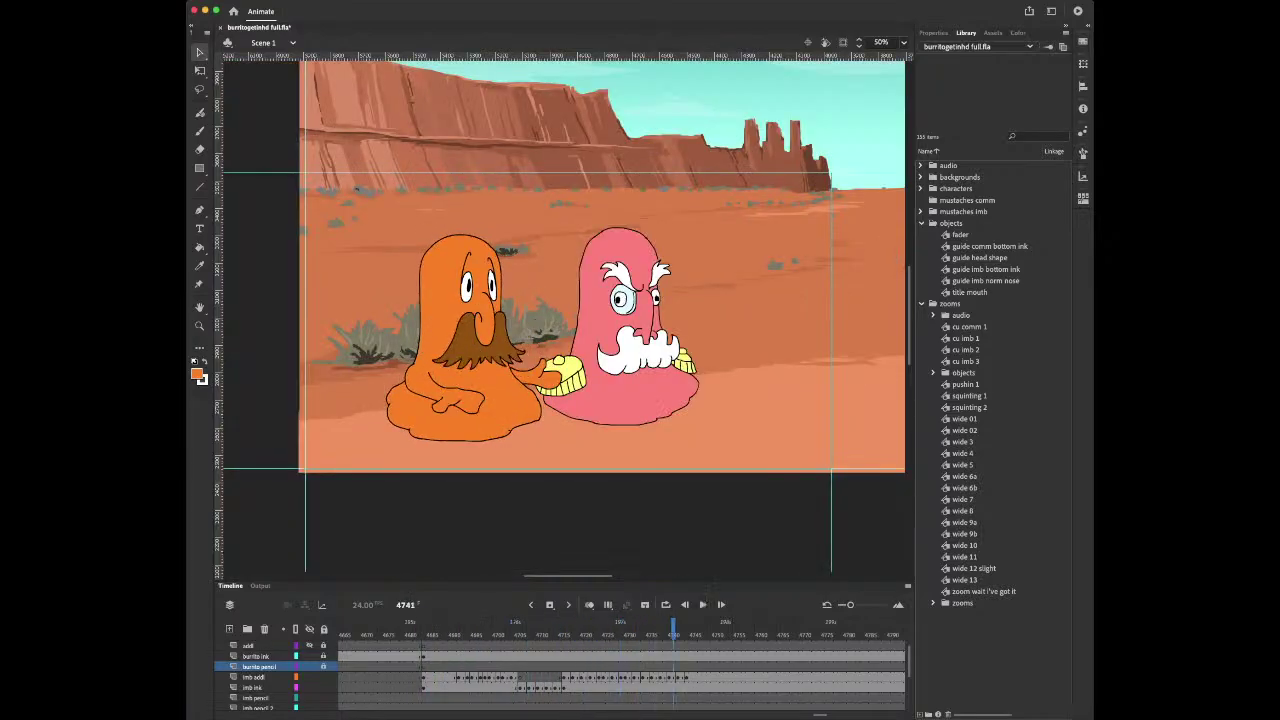
pyautogui.click(452, 623)
pyautogui.press('Return')
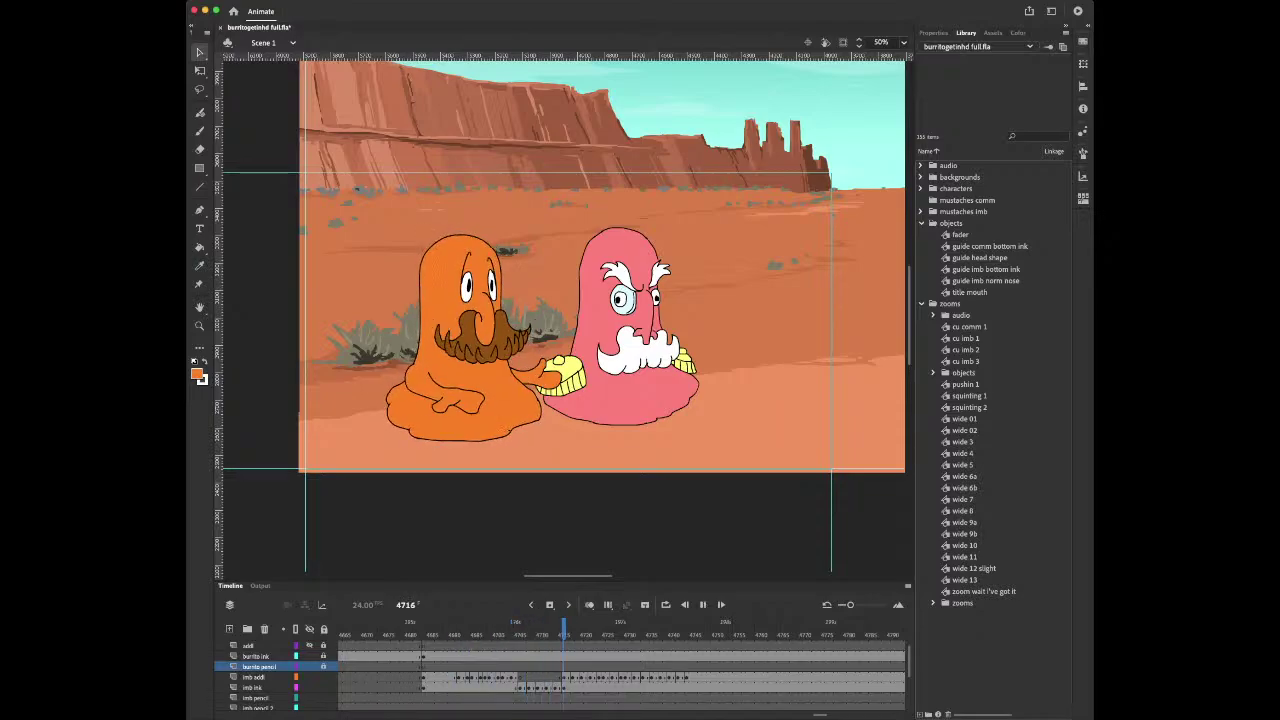
pyautogui.press('Return')
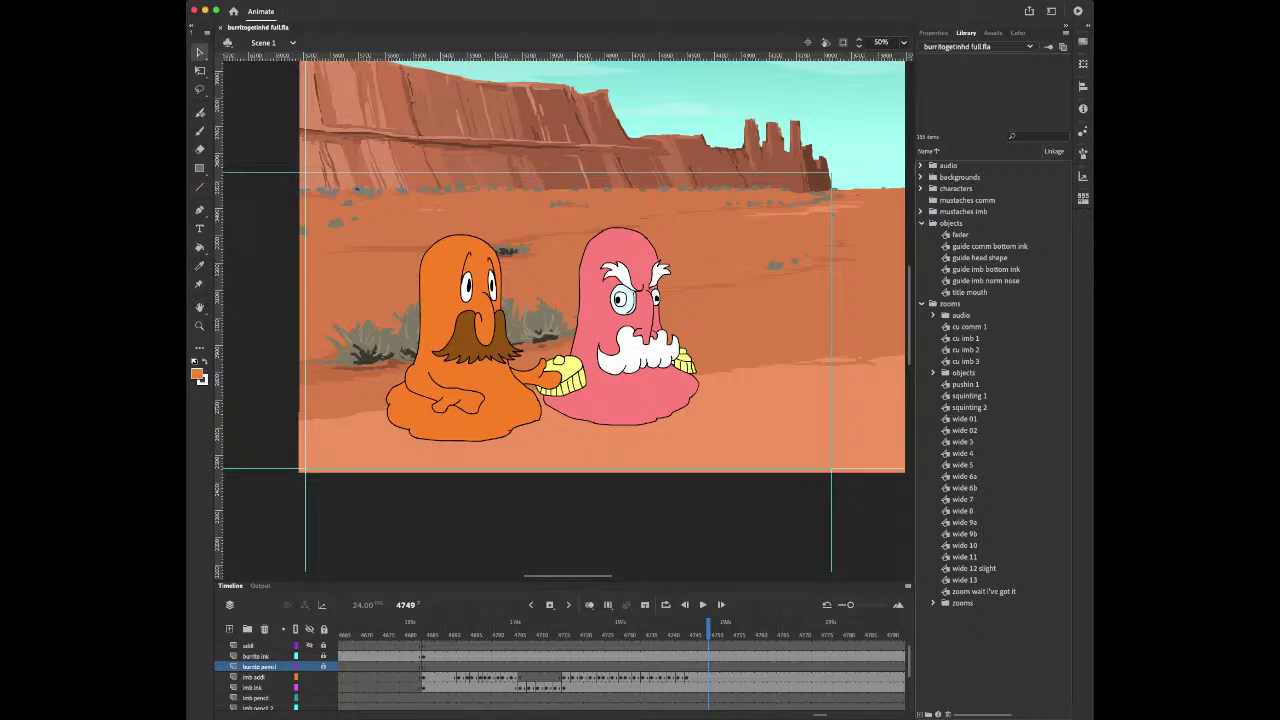
# Set the stage zoom to 75% and frame both characters at frame 4749
pyautogui.click(881, 42)
pyautogui.write('75')
pyautogui.press('Return')
pyautogui.scroll(5, 894, 63)
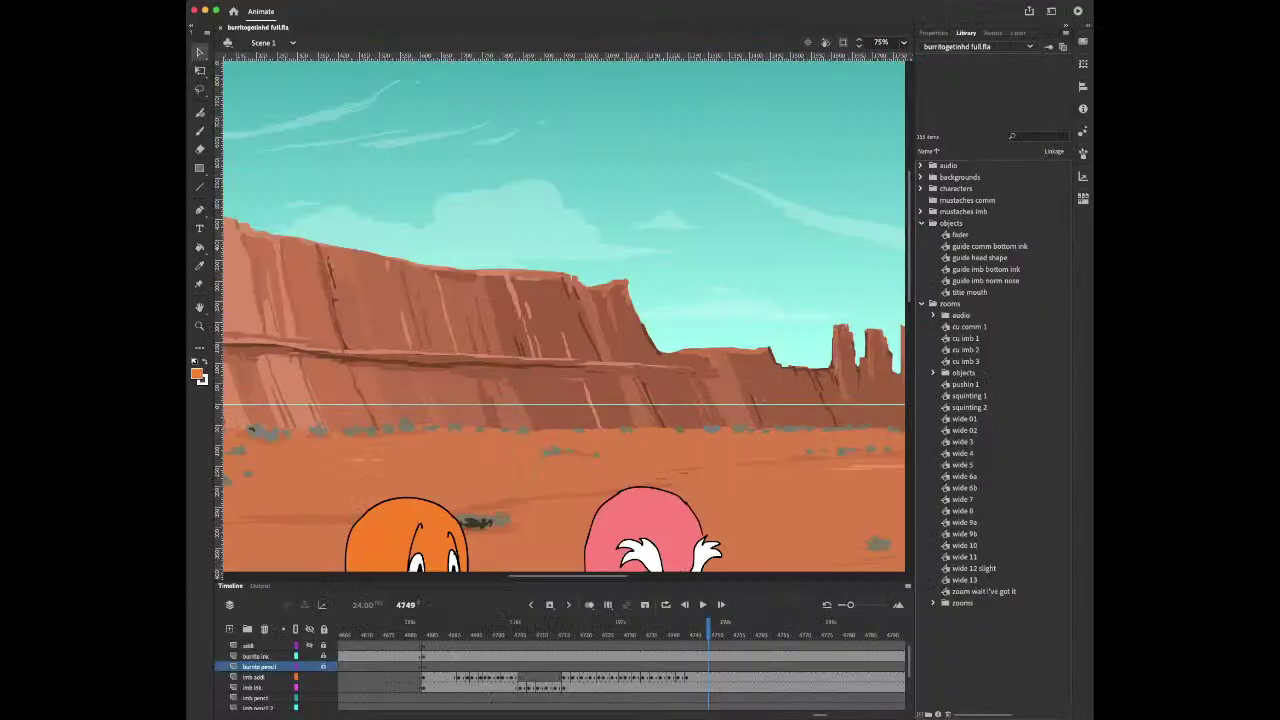
pyautogui.scroll(-5, 560, 315)
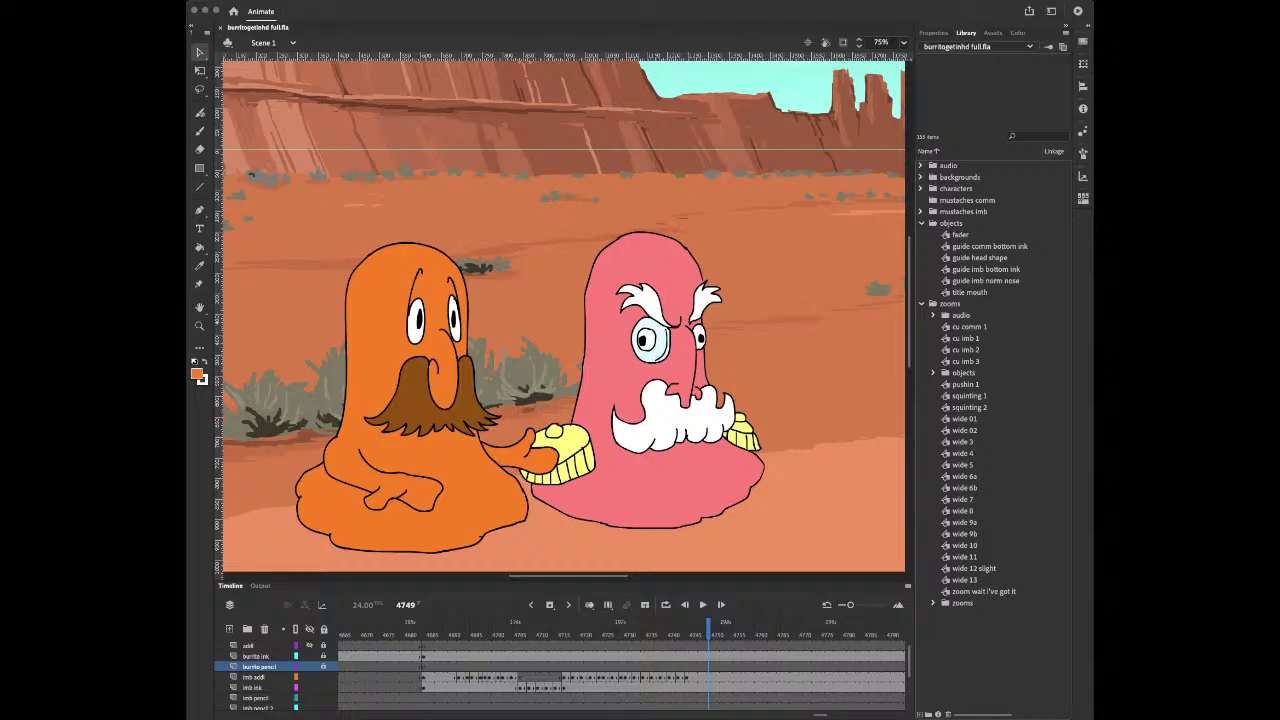
pyautogui.press('super+Tab')
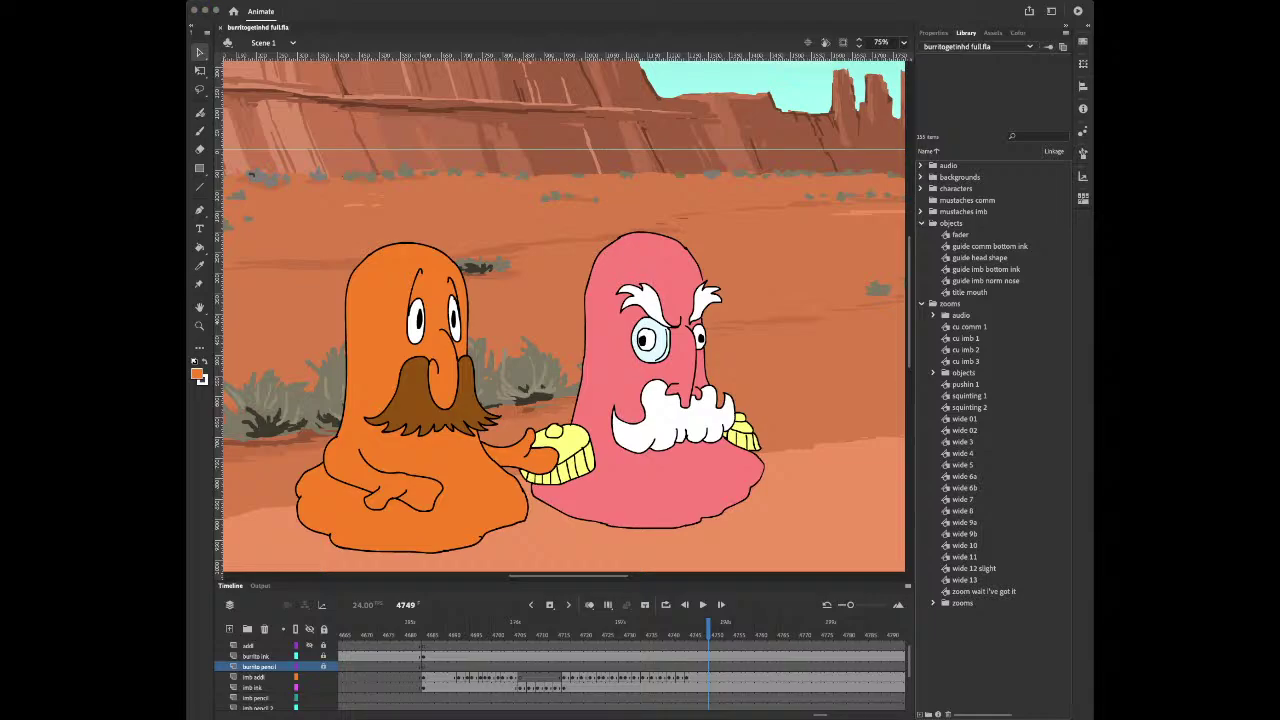